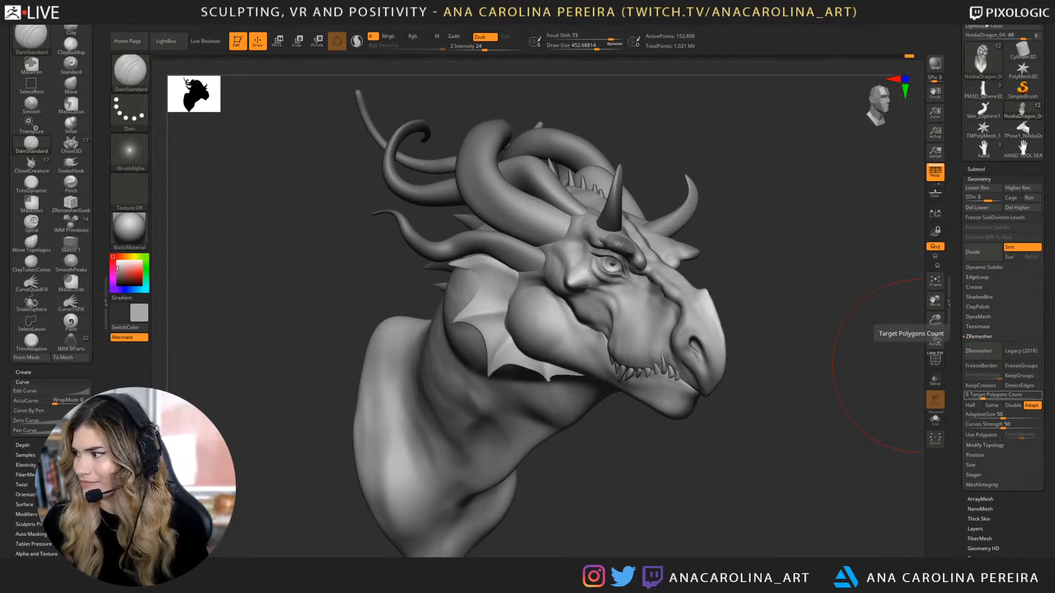
left_click_drag(821, 448, 815, 441)
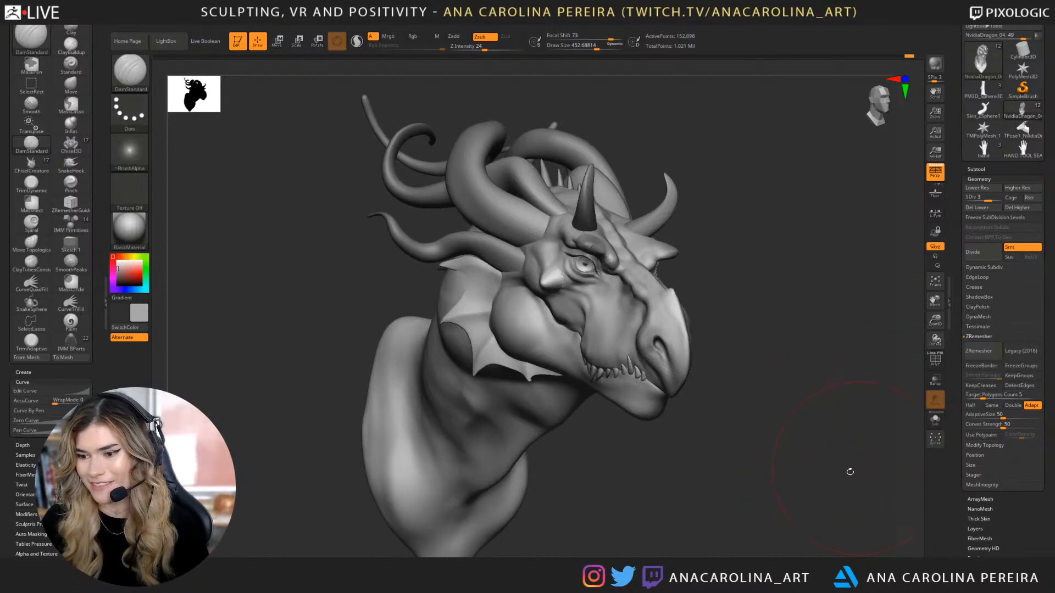
mouse_move(849, 471)
left_mouse_down()
mouse_move(796, 487)
mouse_move(845, 485)
mouse_move(808, 476)
left_mouse_up()
left_click_drag(834, 415, 841, 413)
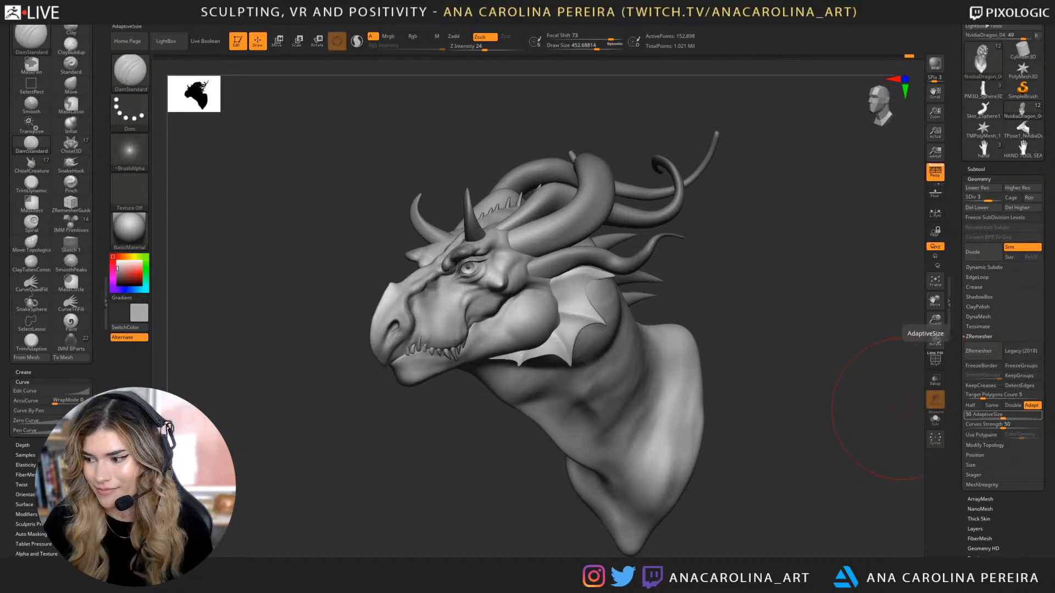
right_click_drag(610, 407, 336, 357)
mouse_move(442, 339)
right_mouse_down()
mouse_move(257, 327)
mouse_move(284, 337)
right_mouse_up()
right_click_drag(595, 357, 824, 345)
Switch to the web browser and run a Google image search for "hippo front view".
key("space")
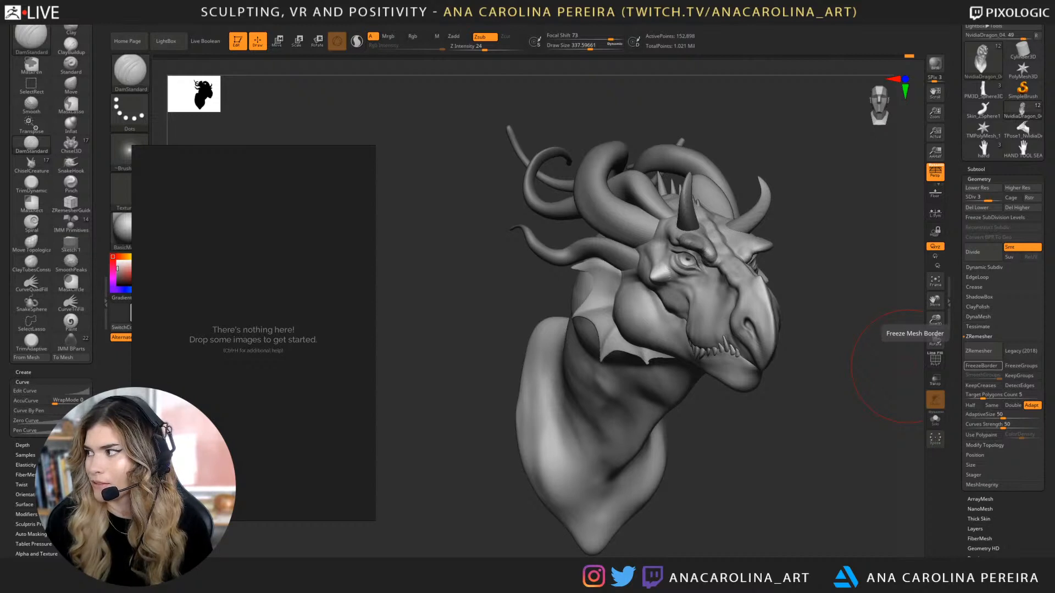
left_click_drag(1054, 247, 779, 25)
scroll(671, 123, "up", 2)
type("front")
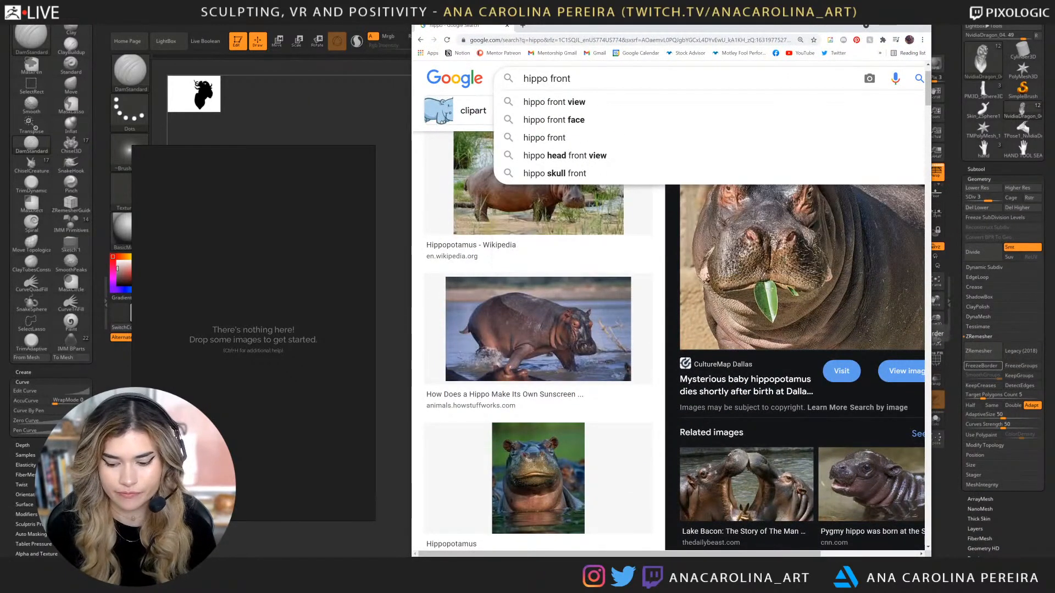
key("Down")
key("Return")
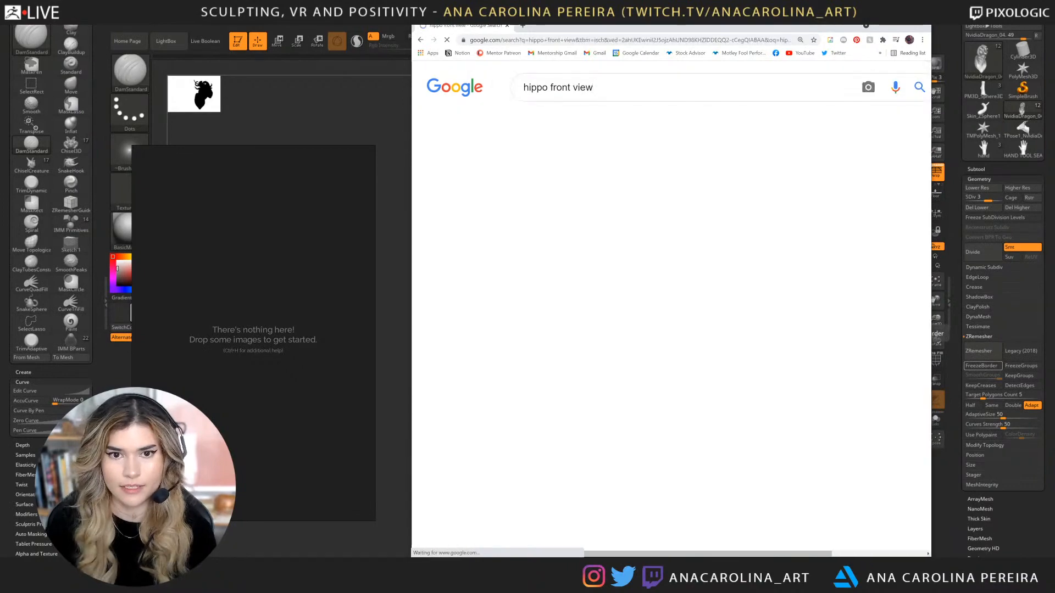
Open the front-facing hippo photo from Animal Fact Guide at full size in its own tab.
scroll(632, 199, "down", 4)
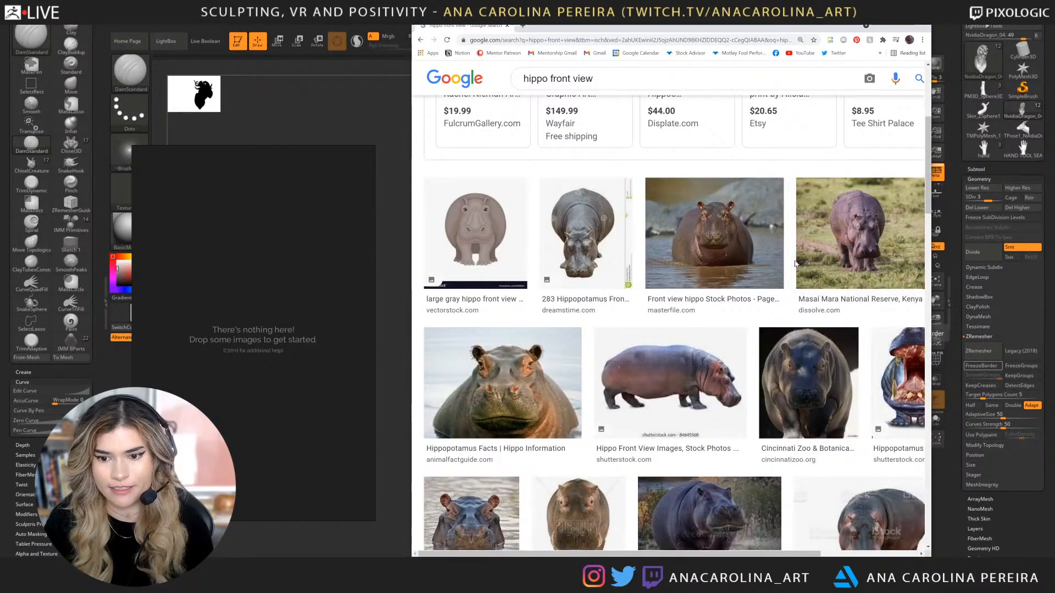
scroll(503, 281, "down", 2)
left_click(502, 282)
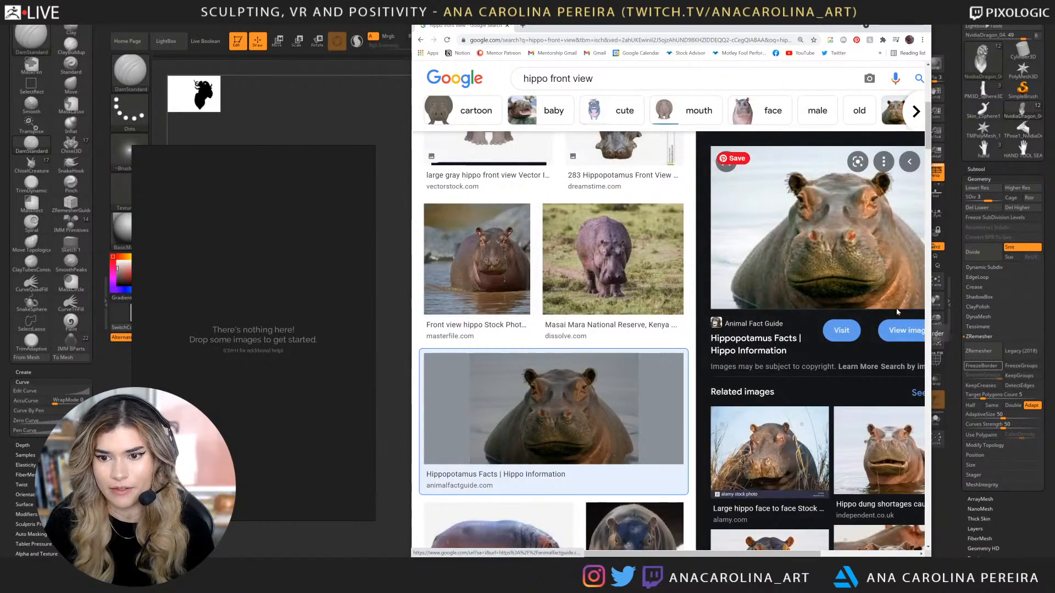
left_click(902, 332)
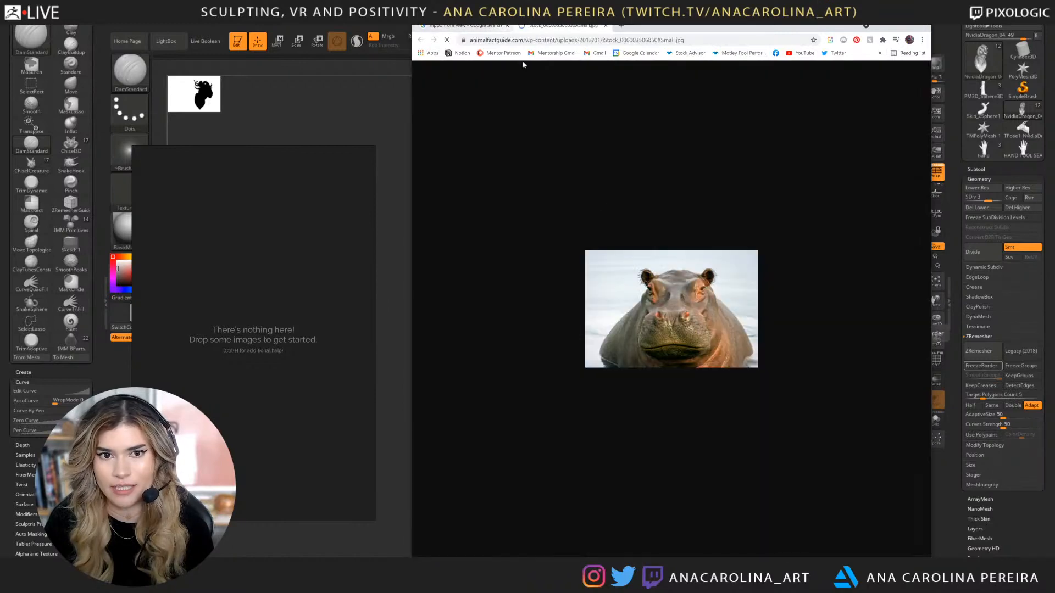
Return to the hippo search results and filter the images to Large size.
left_click(464, 26)
scroll(603, 133, "up", 5)
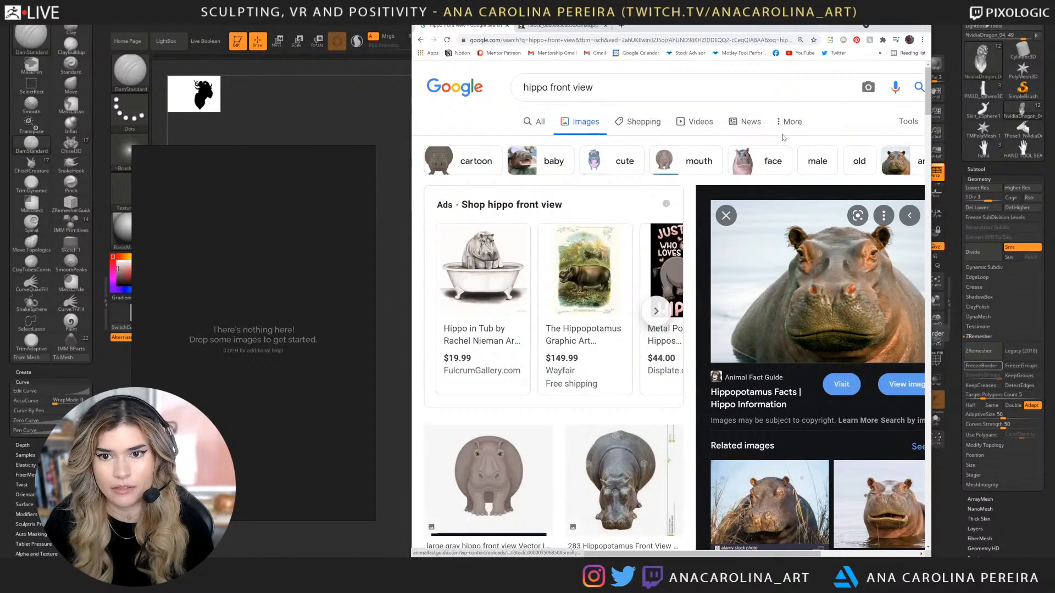
scroll(817, 121, "up", 1)
left_click(908, 121)
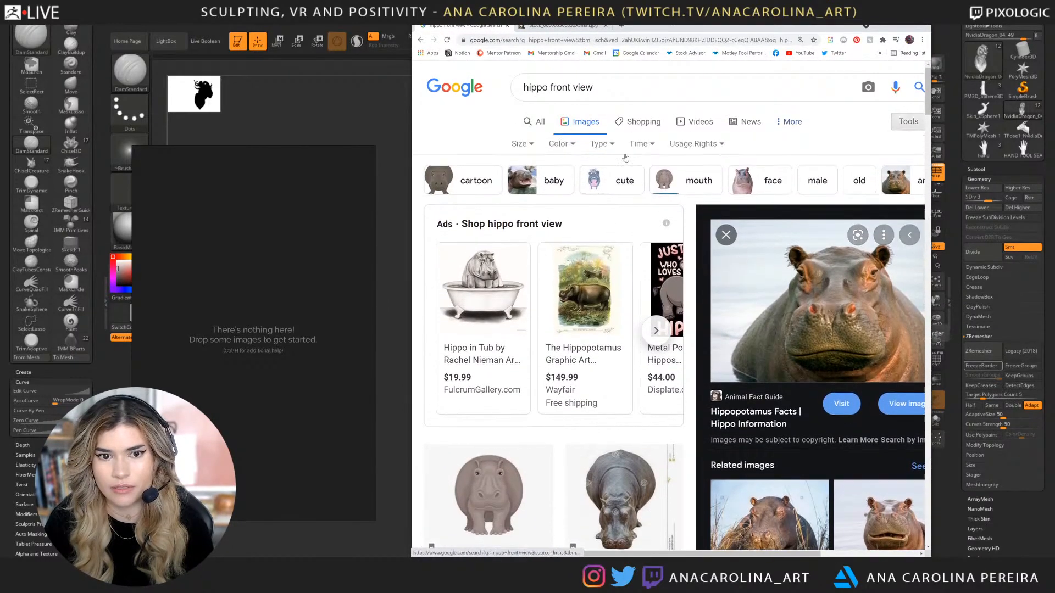
left_click(521, 144)
left_click(550, 190)
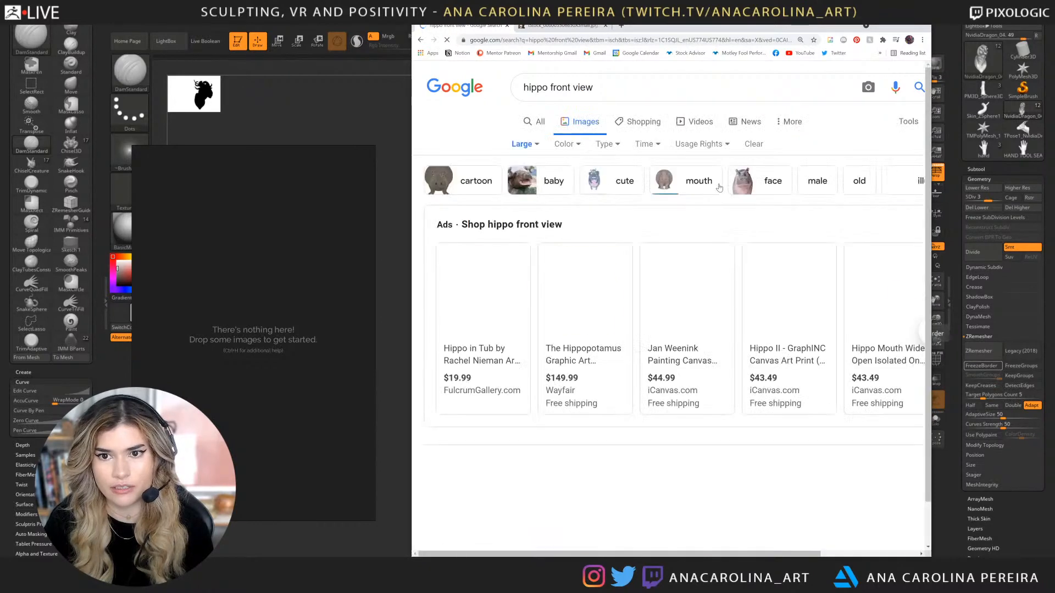
Open the full-size file of the Masai Mara hippo photo from Dissolve.
scroll(717, 188, "down", 4)
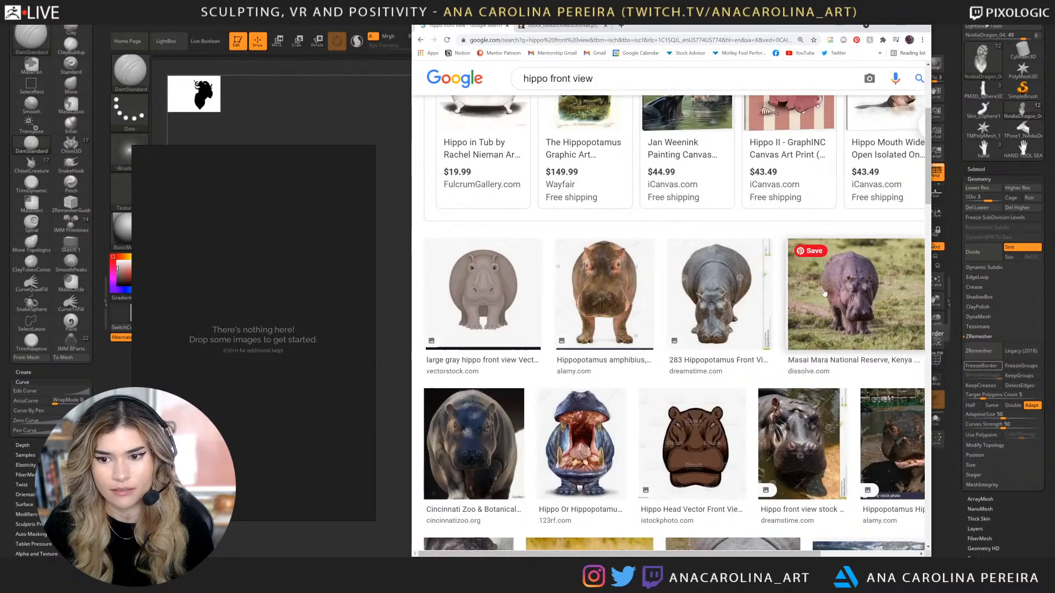
scroll(893, 269, "down", 1)
left_click(841, 268)
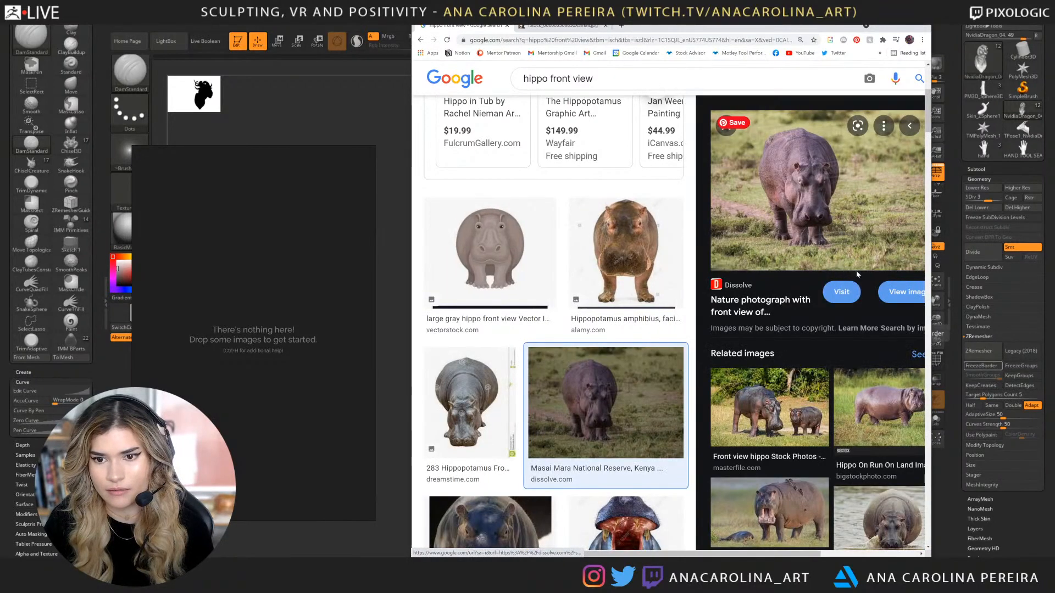
left_click(885, 278)
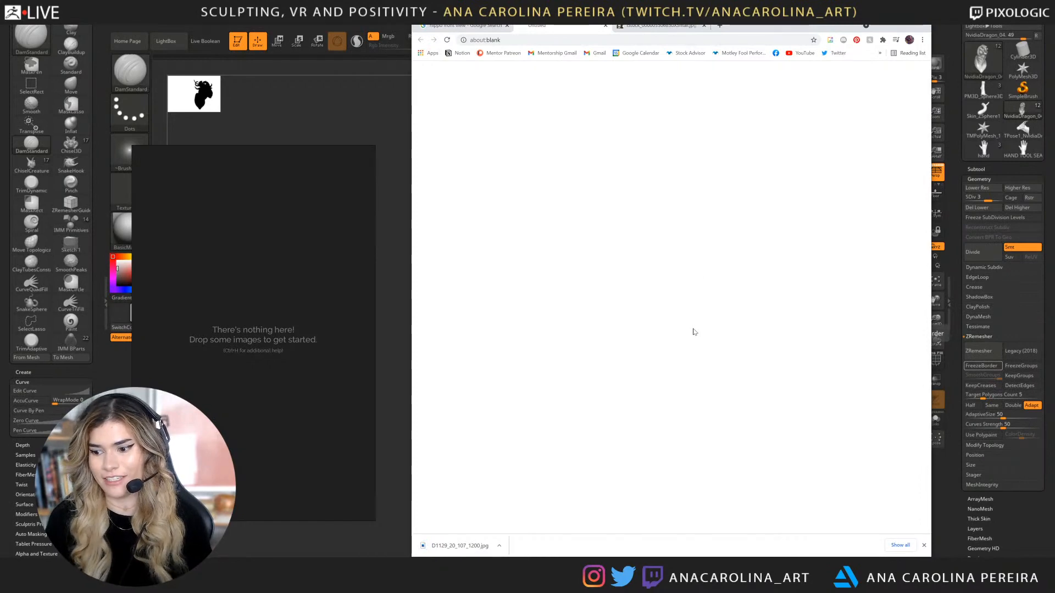
Open Storyteller Travel's "57 Huge Hippo Facts" photo from the search results at full size and add it to the empty reference board.
left_click(464, 25)
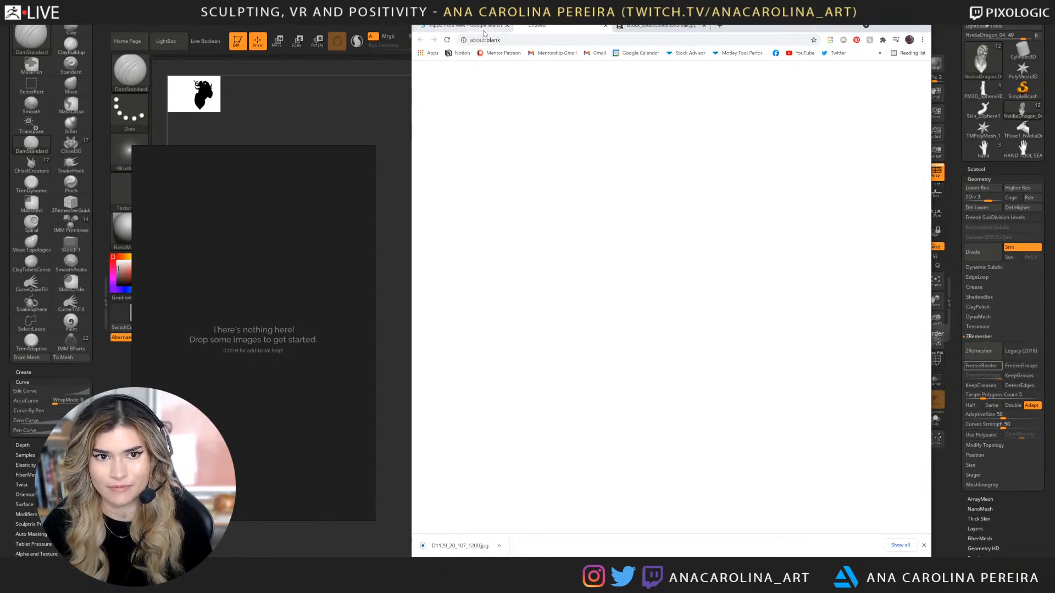
scroll(611, 277, "down", 5)
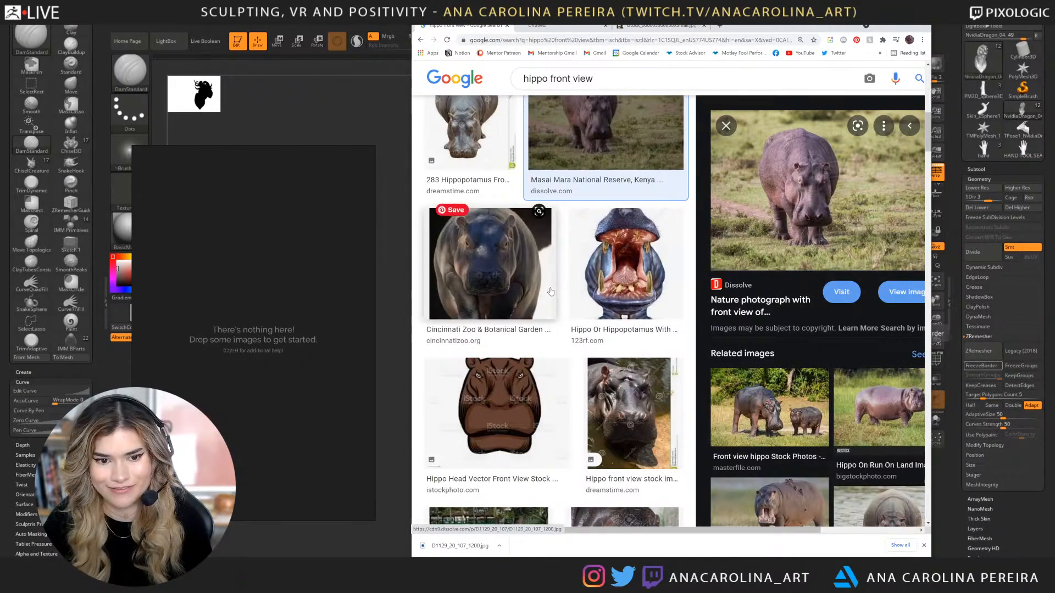
scroll(612, 282, "down", 5)
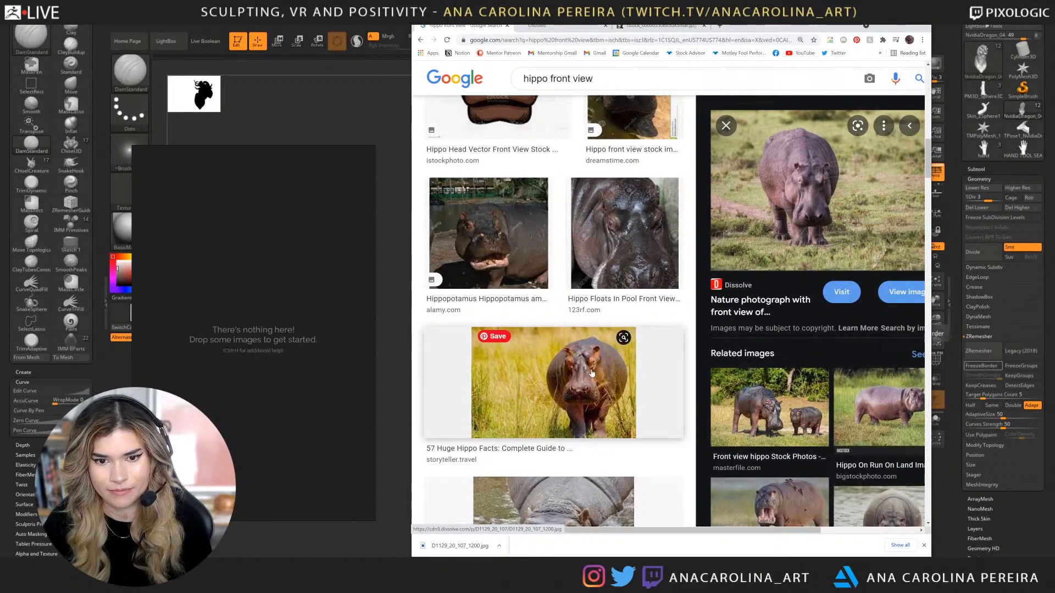
left_click(591, 373)
left_click(900, 310)
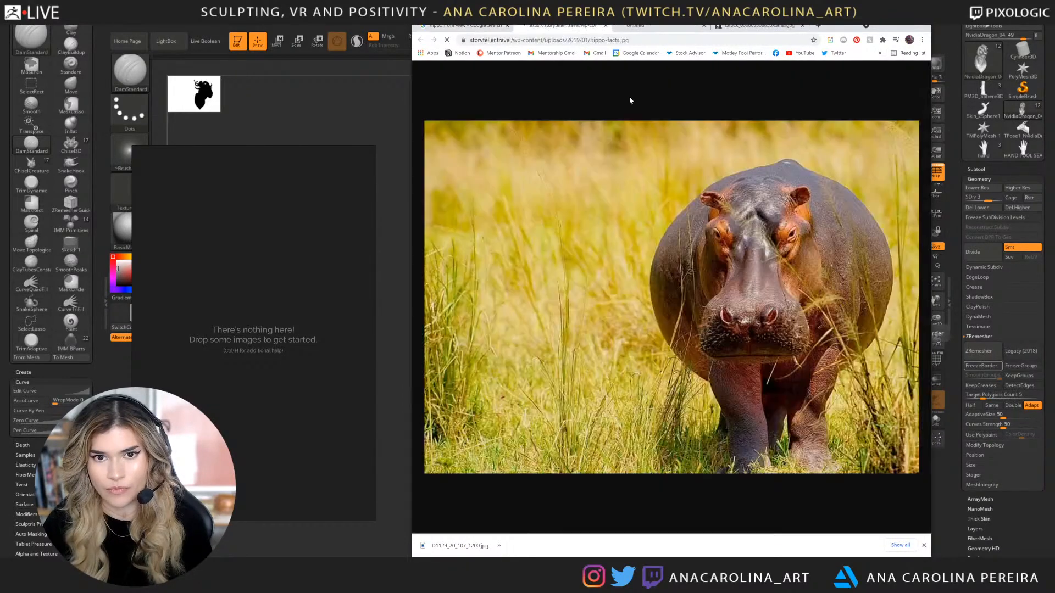
left_click_drag(335, 317, 335, 316)
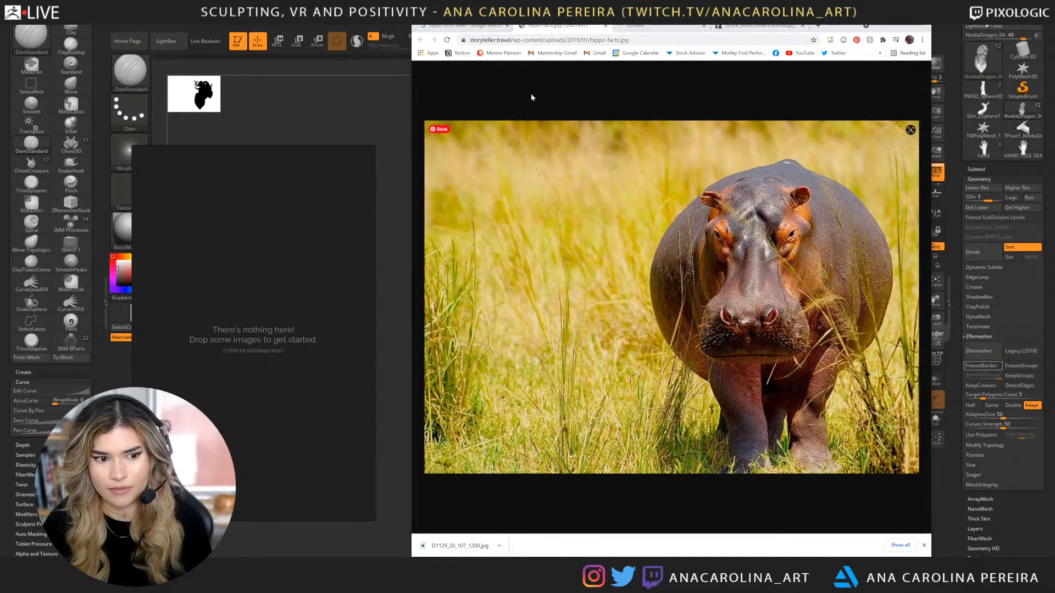
Preview the "hippo perspective view" image from JoJo's Art Blog in the search results and browse its related images.
left_click(471, 29)
scroll(616, 359, "down", 3)
scroll(616, 360, "down", 6)
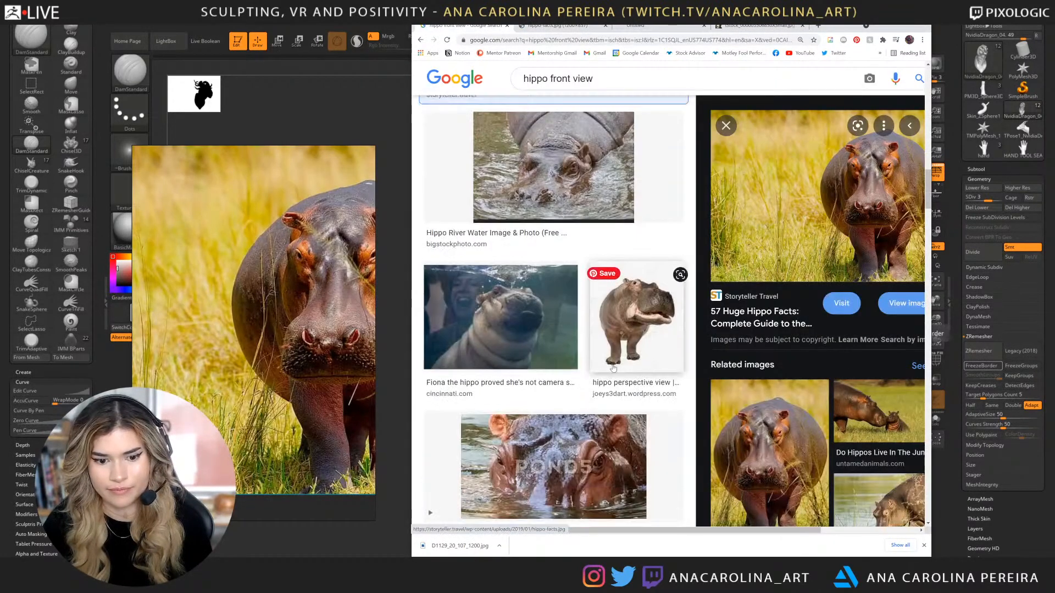
left_click(648, 223)
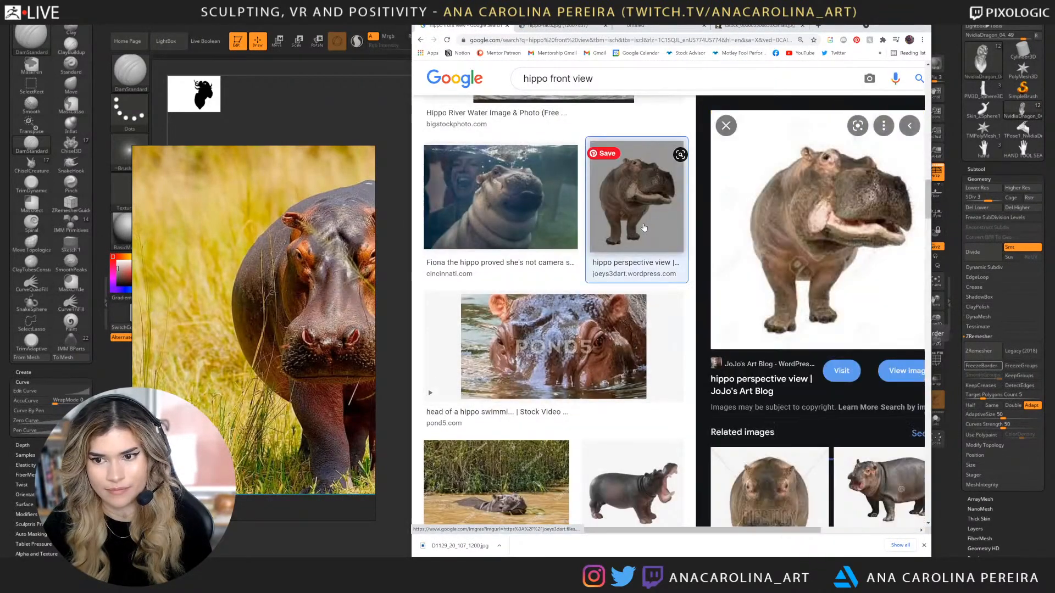
scroll(824, 403, "down", 2)
scroll(824, 403, "down", 2)
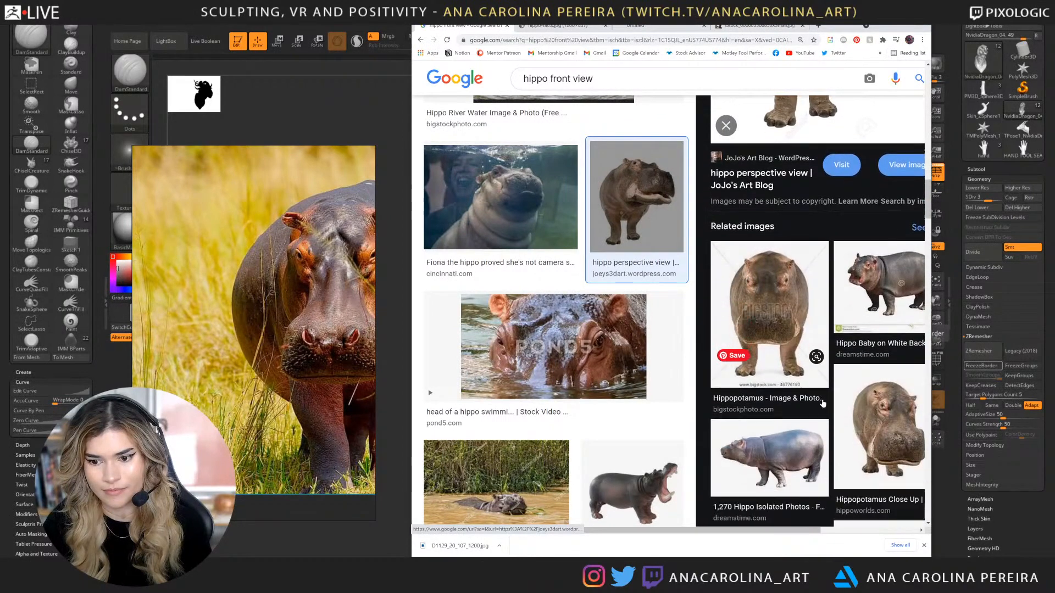
Open Hippoworlds' "Hippopotamus Close Up" at full size and add it to the reference board beside the grass photo.
left_click(869, 456)
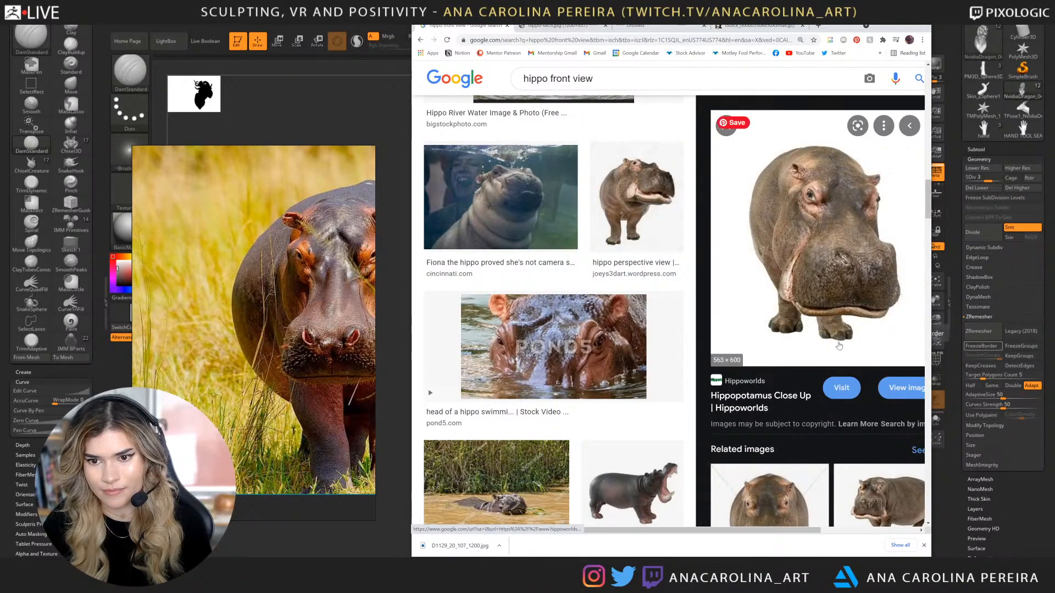
left_click(891, 389)
left_click_drag(624, 177, 376, 340)
scroll(269, 331, "down", 5)
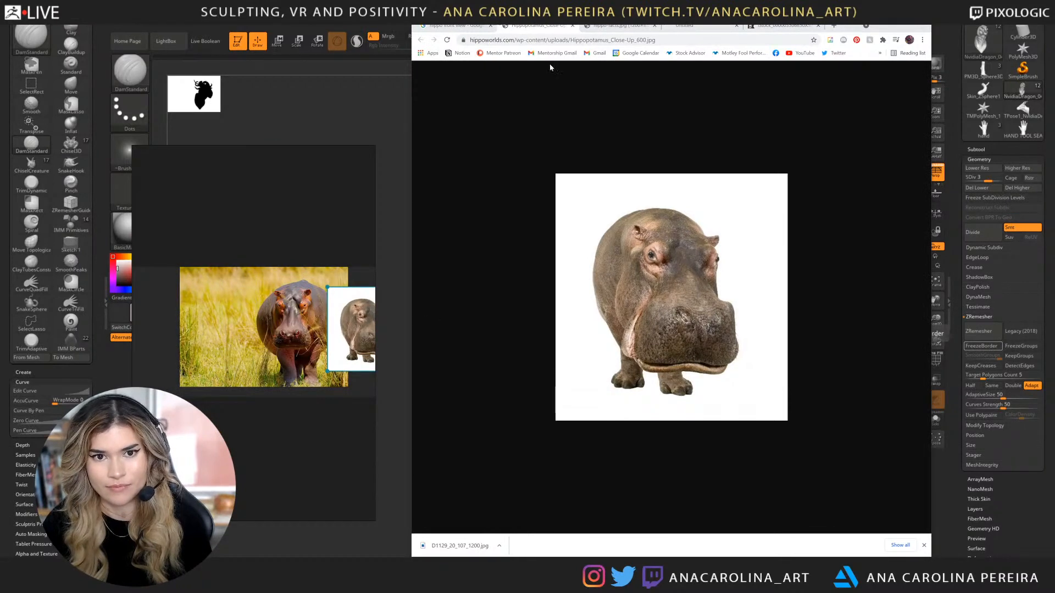
Close the opened image tabs and return to the hippo front view results.
left_click(573, 27)
left_click(573, 27)
left_click(573, 27)
left_click(573, 27)
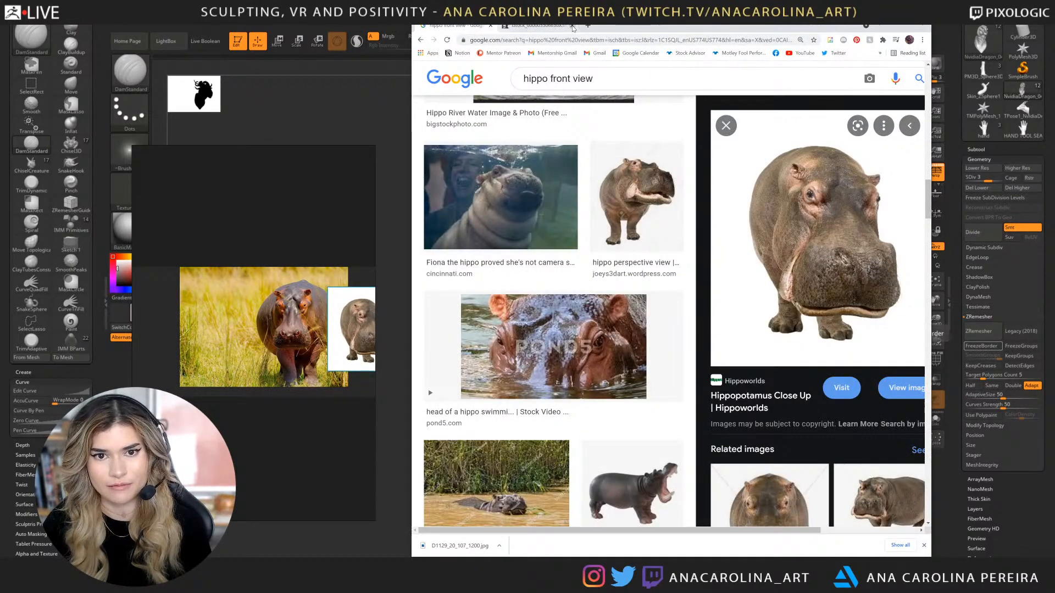
Change the image search to "hippo side view" and run it.
scroll(608, 236, "down", 5)
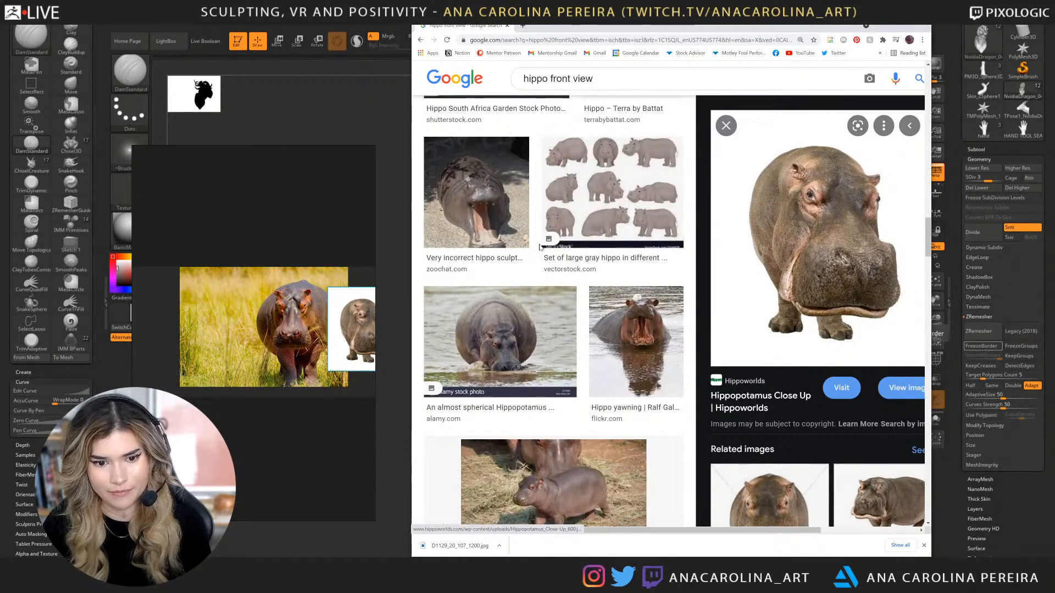
double_click(553, 79)
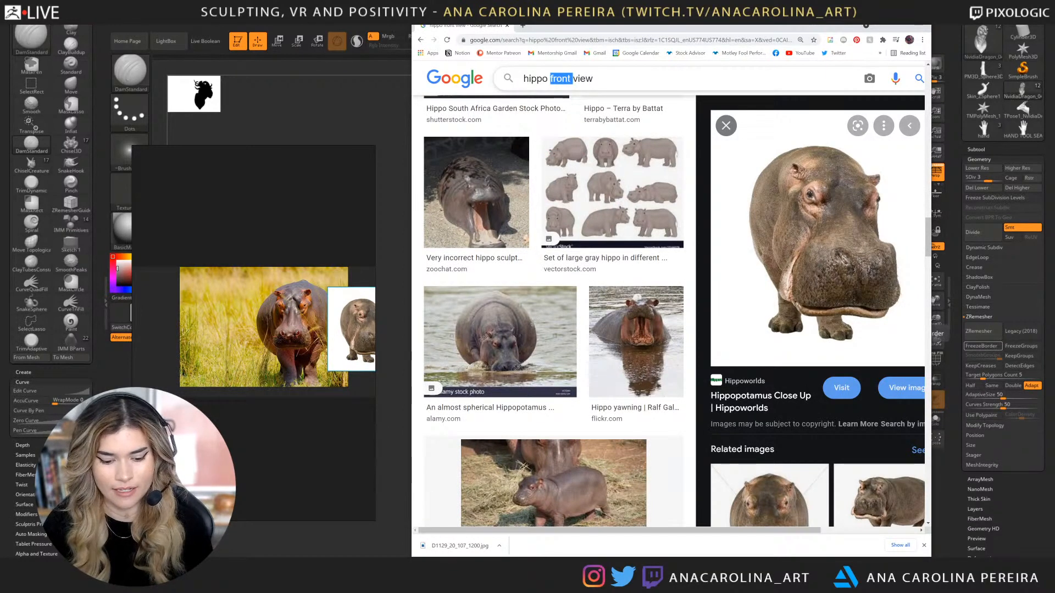
type("side")
key("Return")
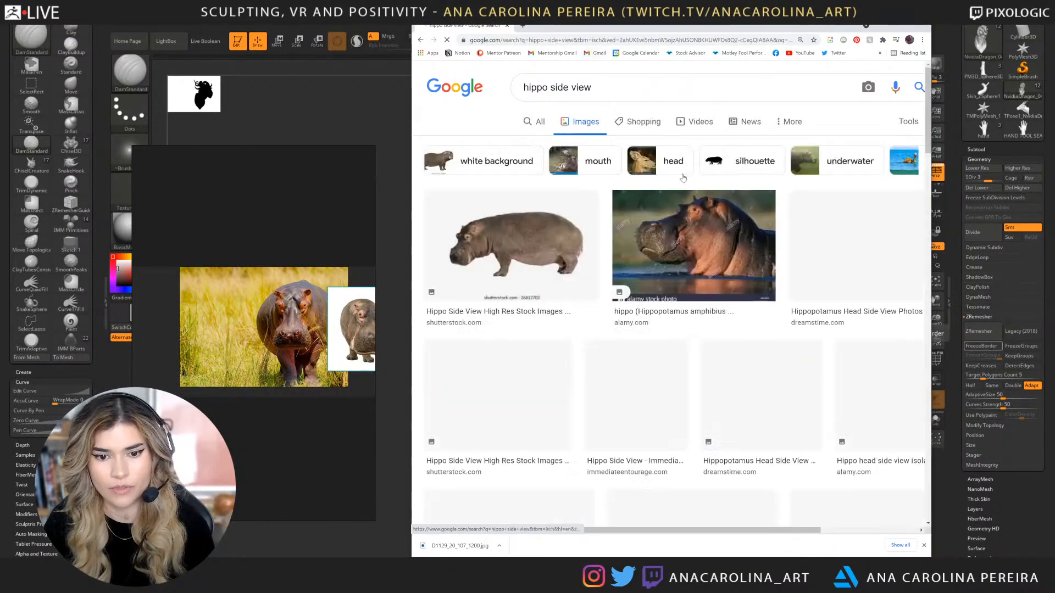
Open Alamy's close-up side view of a hippo in water at full size and place it below the other references on the board.
left_click(676, 207)
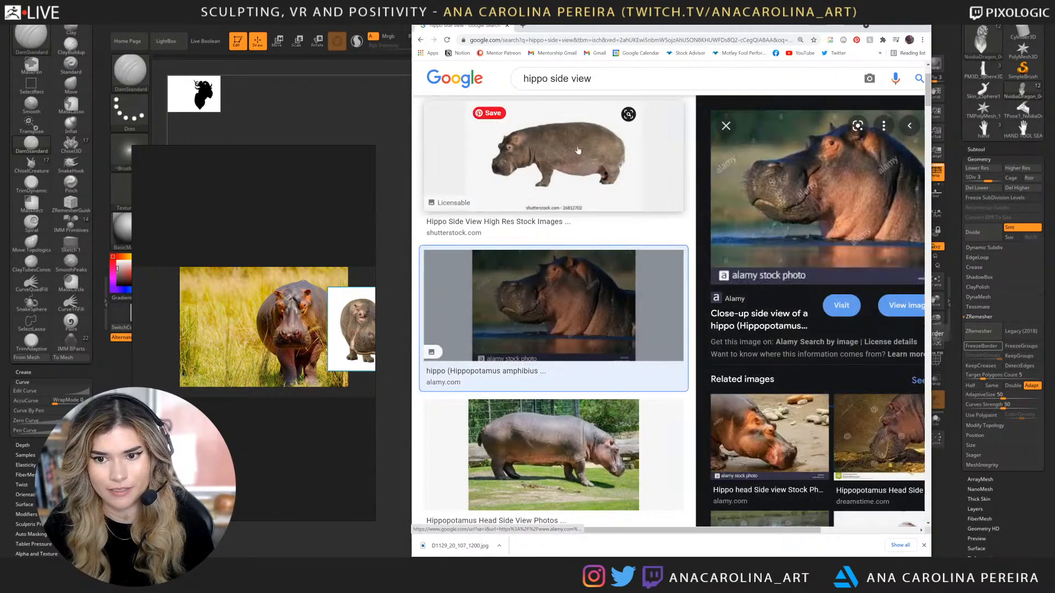
left_click(573, 180)
left_click(552, 308)
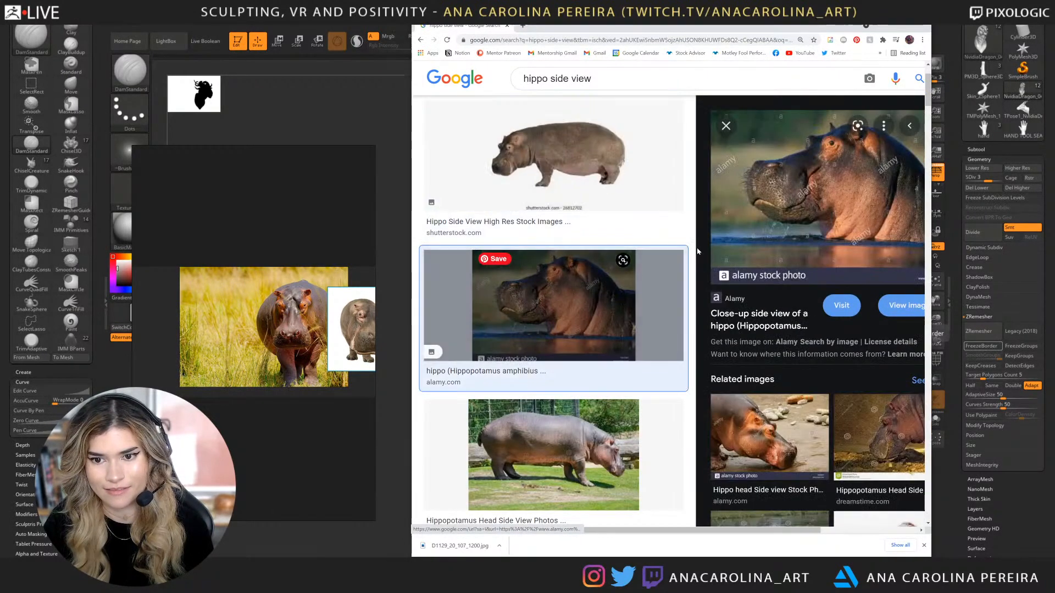
left_click(780, 220)
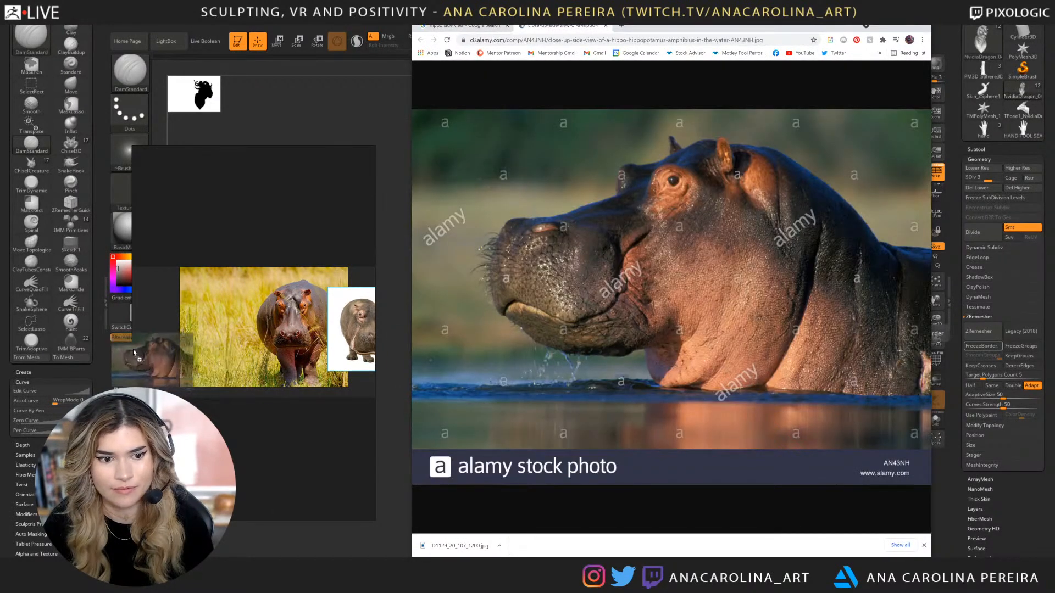
left_click_drag(270, 424, 286, 446)
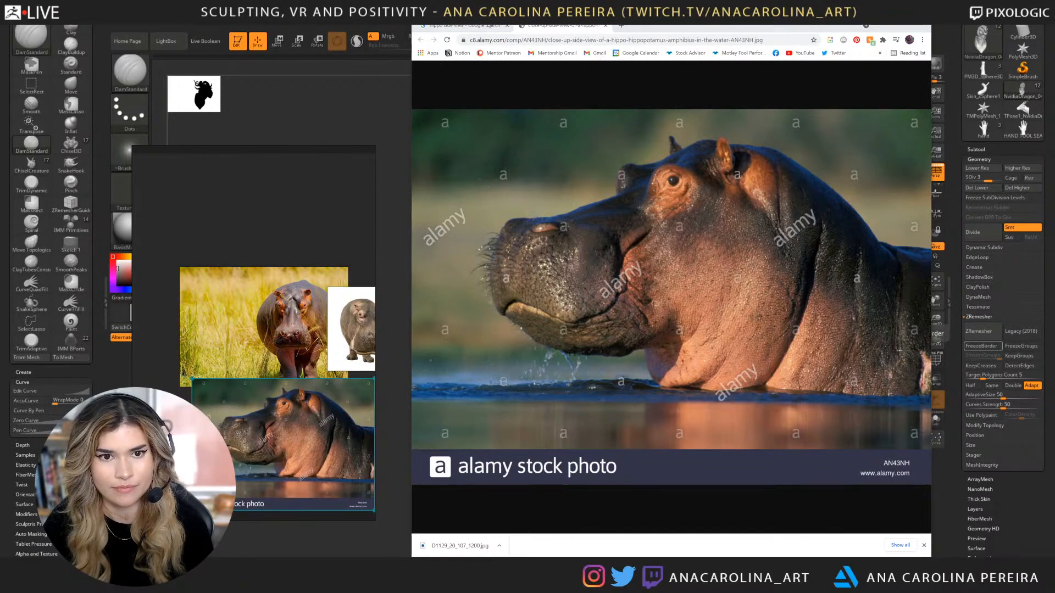
Return to the image results and search for "hippo 3/4 view" instead.
left_click(466, 27)
scroll(686, 287, "down", 4)
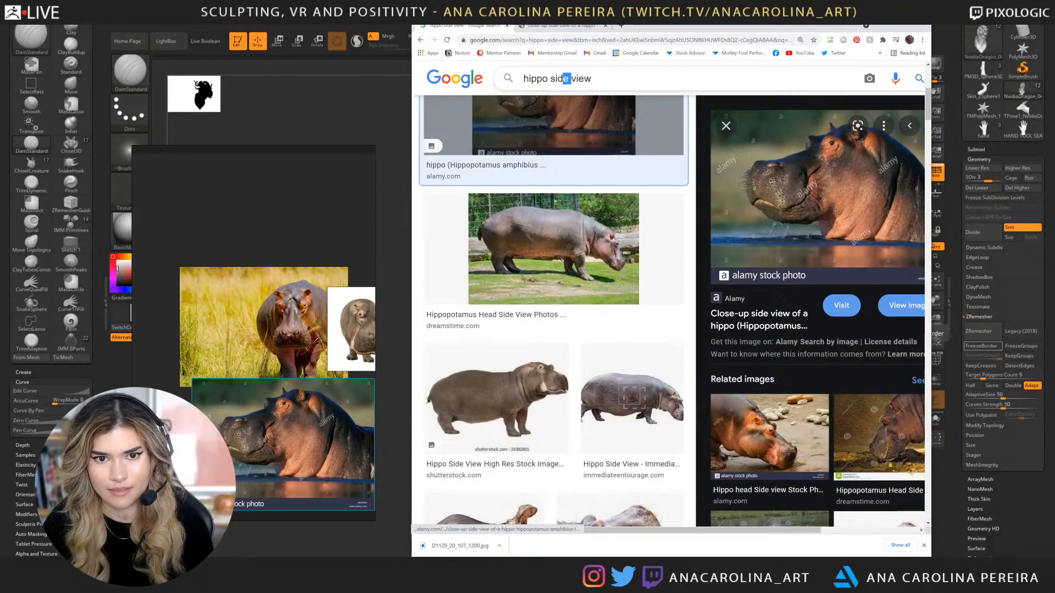
mouse_move(553, 78)
left_mouse_down()
mouse_move(569, 79)
mouse_move(550, 79)
left_mouse_up()
type("3/")
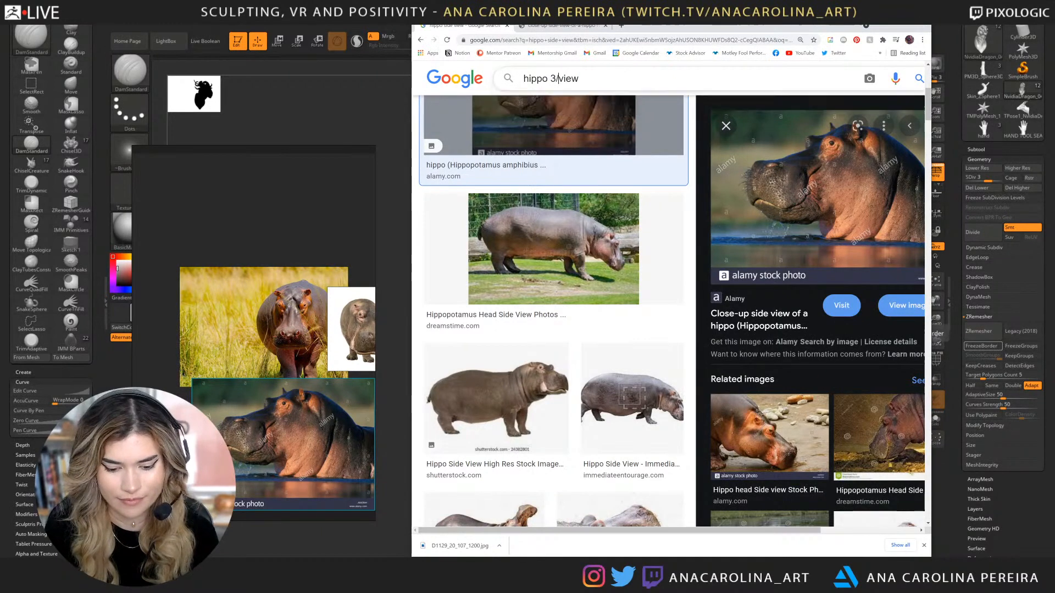
type("4")
key("Return")
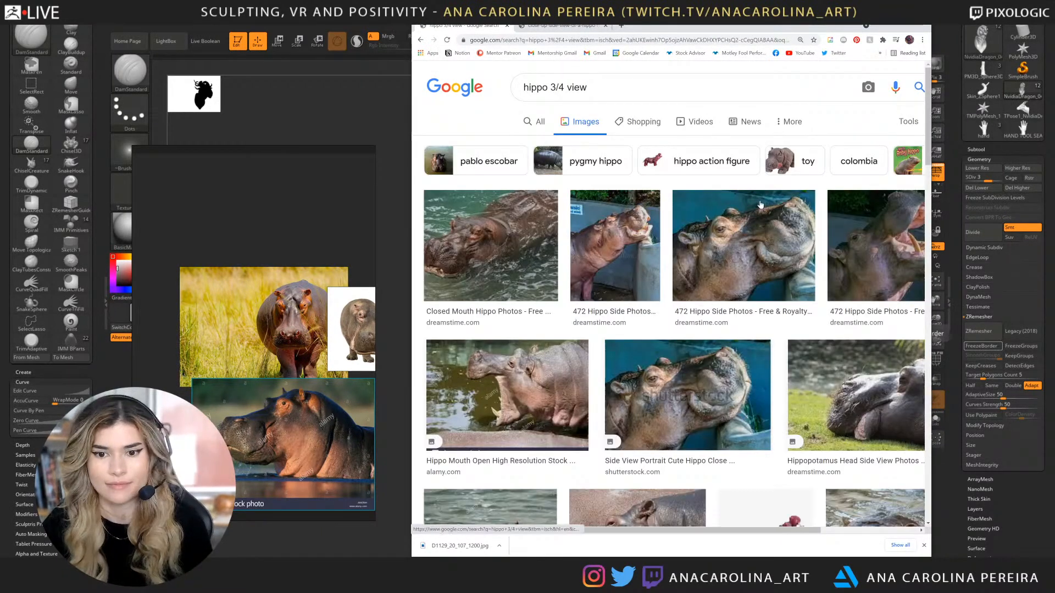
Preview the Dreamstime close-up of a hippo resting its chin and place it on the reference board beside the side-view photo.
left_click(628, 248)
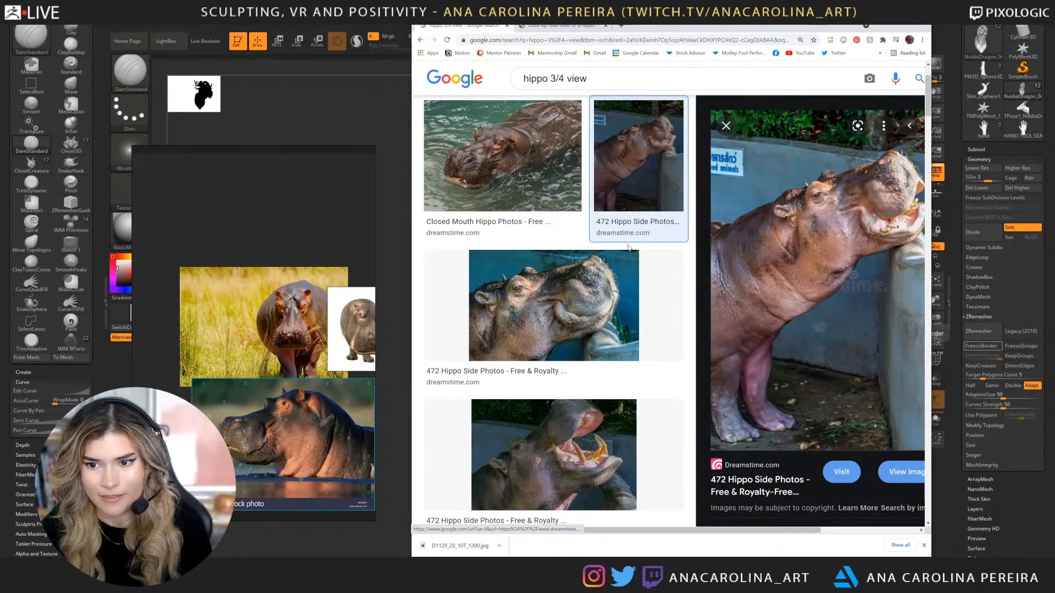
scroll(610, 236, "down", 2)
left_click(585, 213)
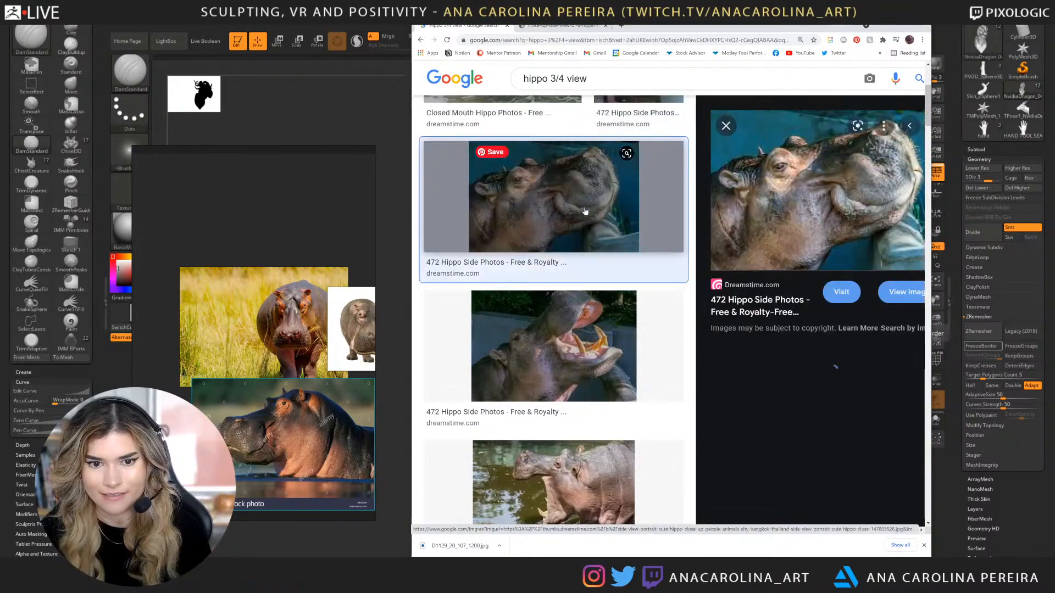
left_click_drag(584, 213, 229, 395)
Look through more of the "hippo 3/4 view" image results, previewing Alamy's fat hippo photo.
scroll(552, 363, "down", 10)
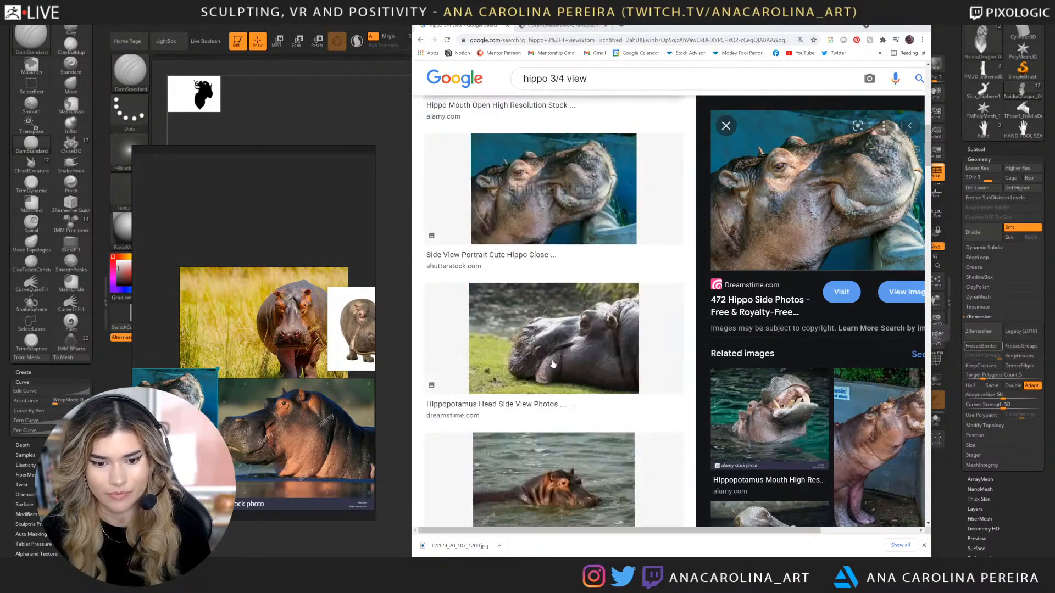
scroll(552, 363, "down", 5)
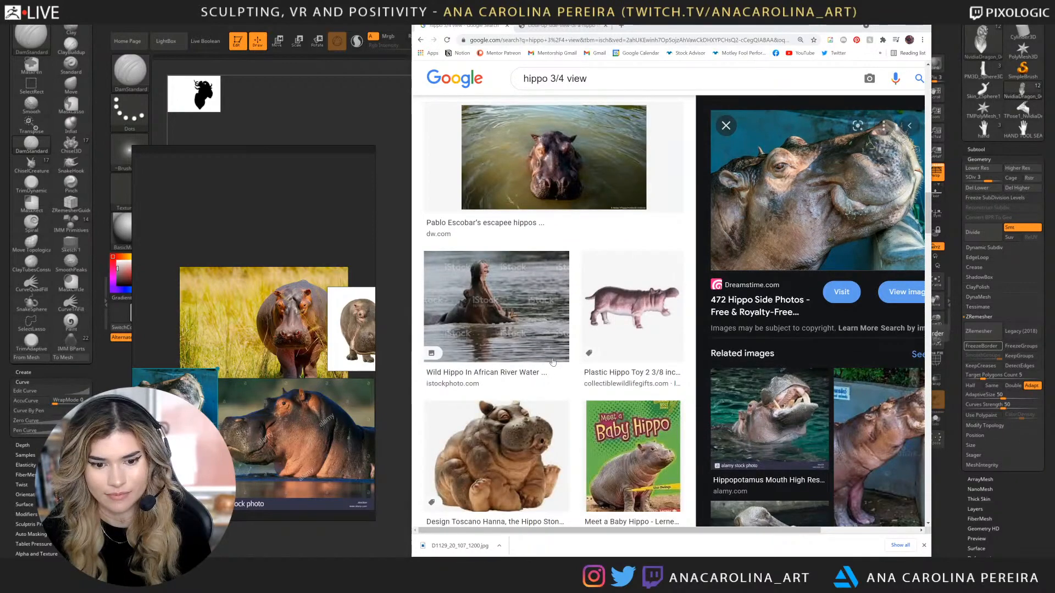
scroll(552, 362, "down", 6)
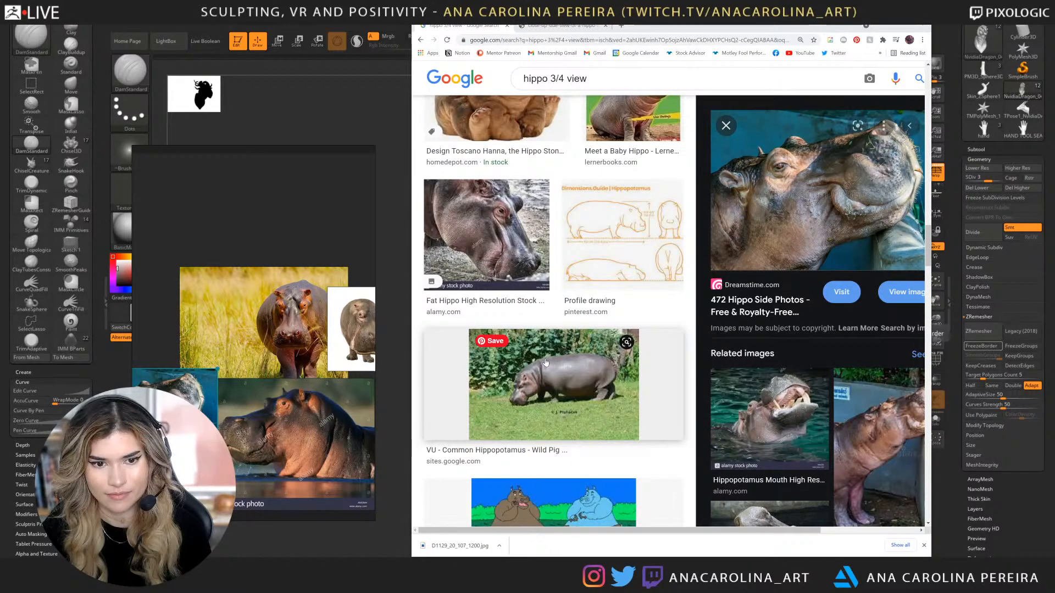
left_click(526, 269)
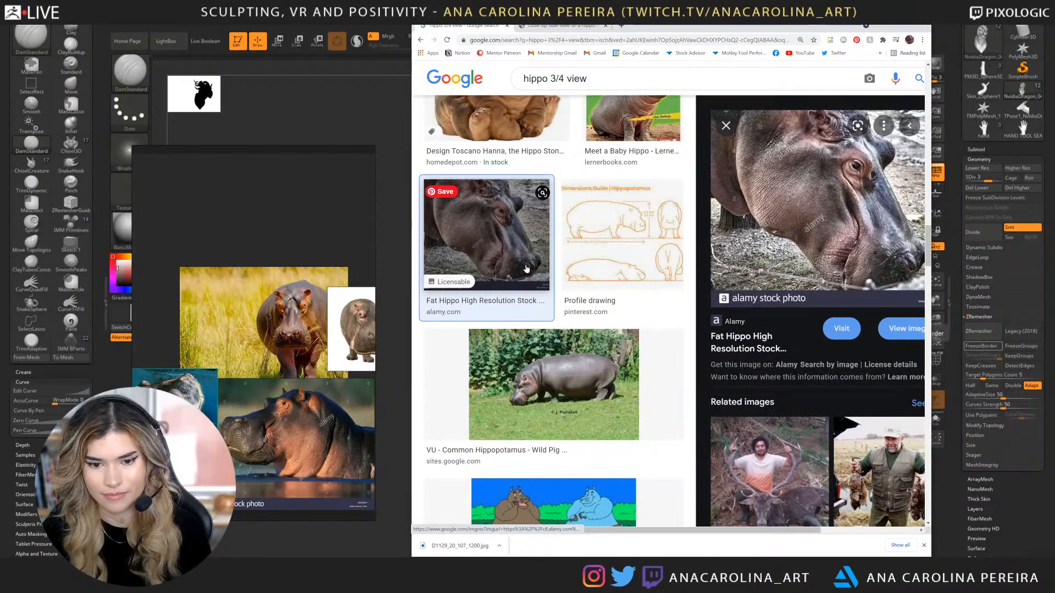
scroll(526, 269, "down", 6)
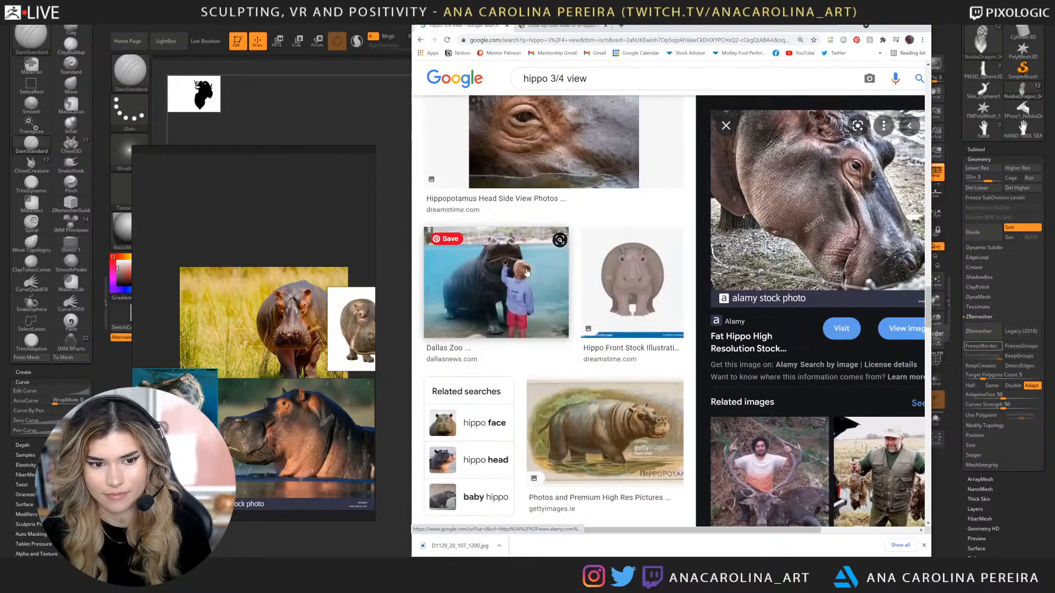
scroll(527, 272, "down", 3)
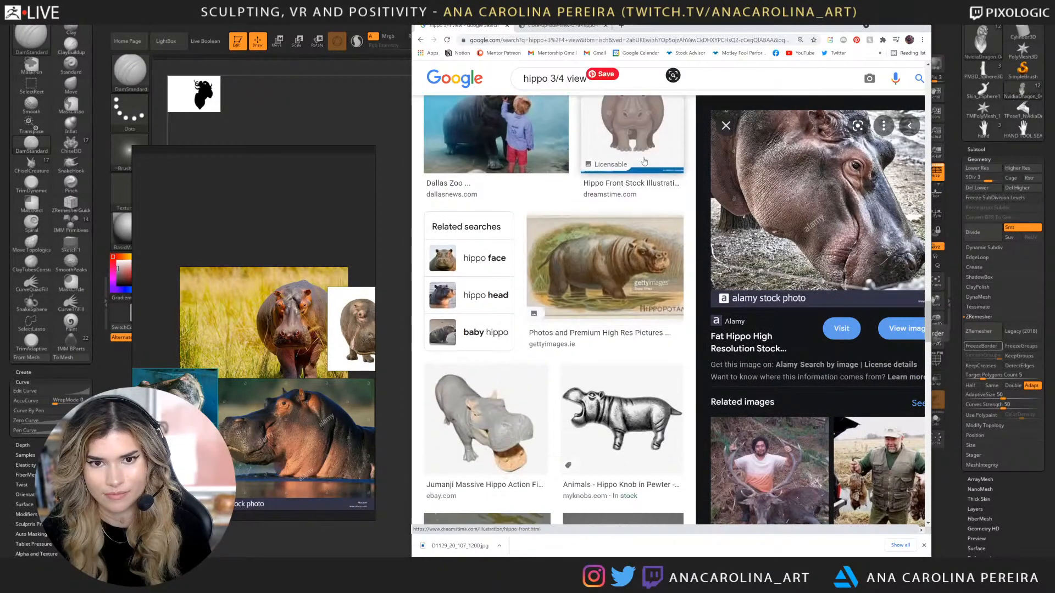
Return to the reference board and crop the grassland front-view photo tightly around the hippo's head.
key("alt+Tab")
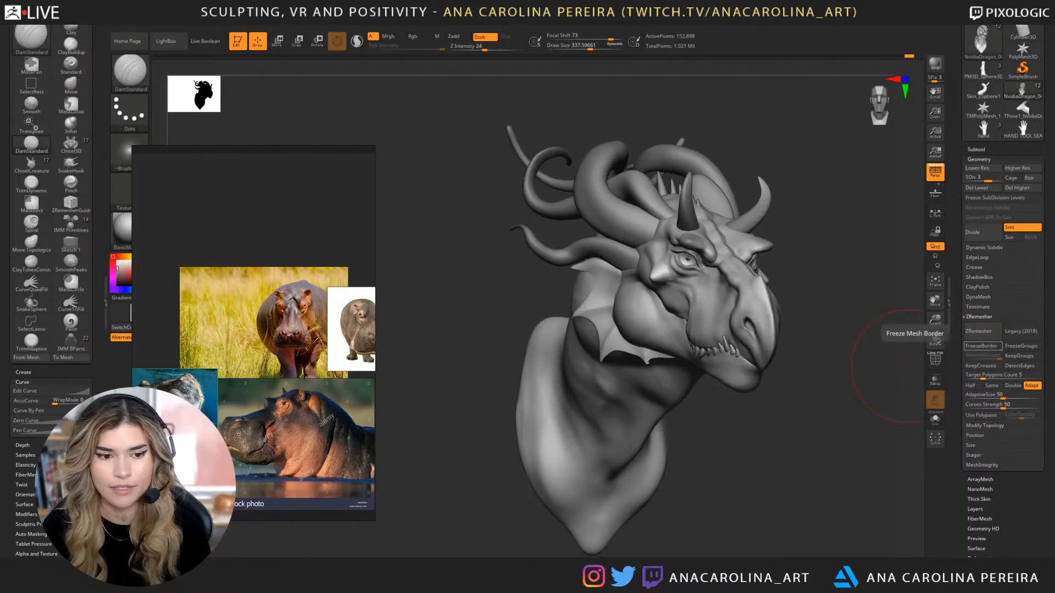
left_click(316, 289)
scroll(318, 275, "down", 3)
double_click(320, 269)
scroll(320, 269, "up", 2)
middle_click_drag(320, 269, 318, 250)
scroll(180, 181, "down", 1)
scroll(180, 180, "up", 1)
left_click_drag(165, 171, 343, 409)
double_click(341, 409)
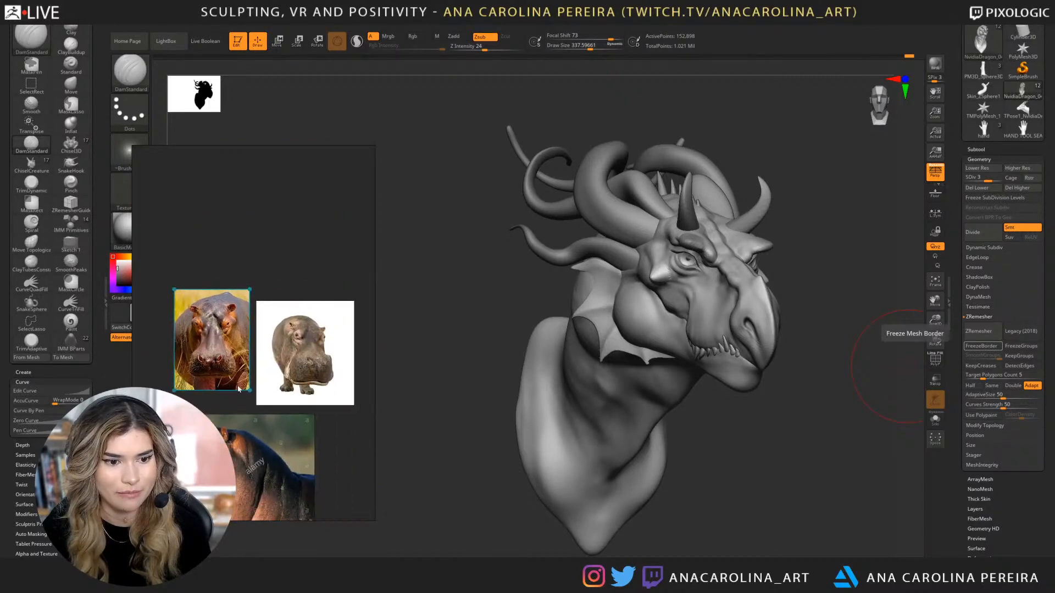
Crop the white-background hippo photo around its head and place it directly beside the grassland front view.
left_click(310, 375)
left_click_drag(271, 316, 332, 389)
left_click(301, 398)
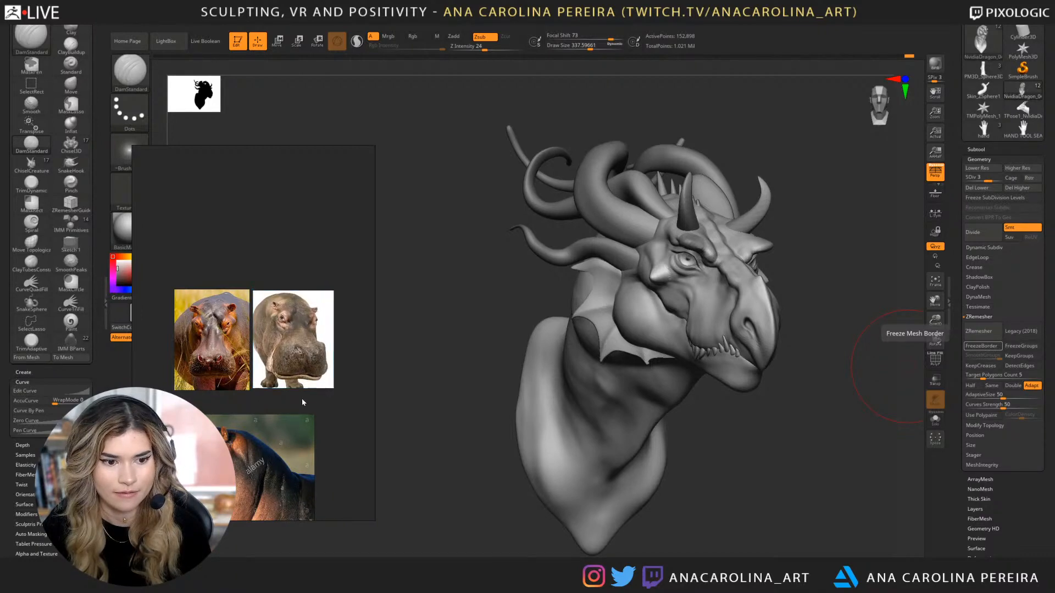
Crop the side-view photo around the hippo's head, scale it down and place it beneath the front-view pair.
middle_click_drag(302, 397, 334, 315)
middle_click_drag(217, 375, 239, 339)
scroll(239, 338, "down", 1)
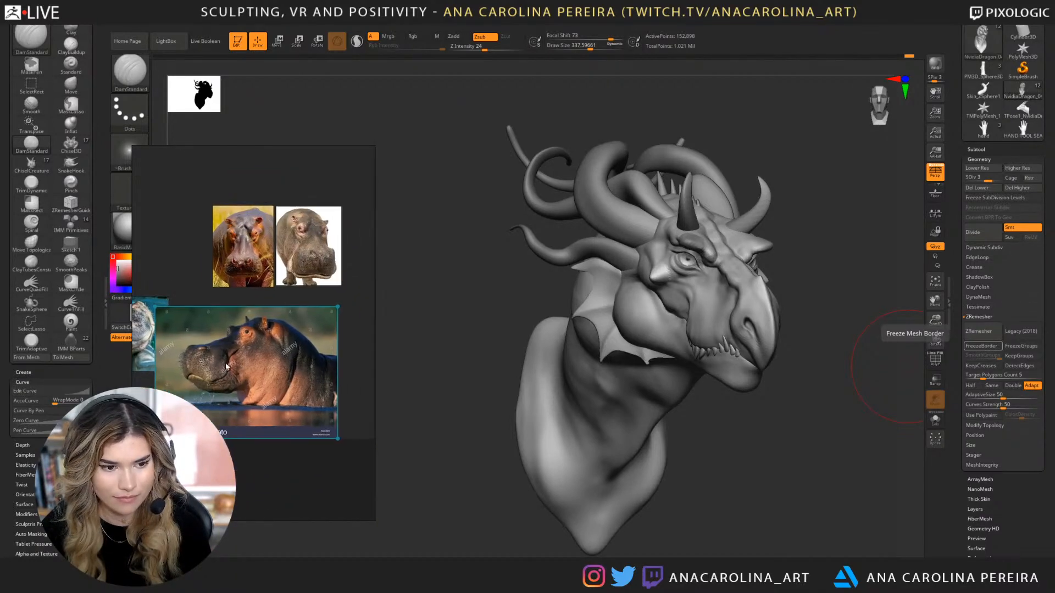
scroll(180, 314, "up", 3)
left_click_drag(148, 287, 344, 435)
scroll(286, 398, "down", 2)
left_click_drag(285, 397, 339, 378)
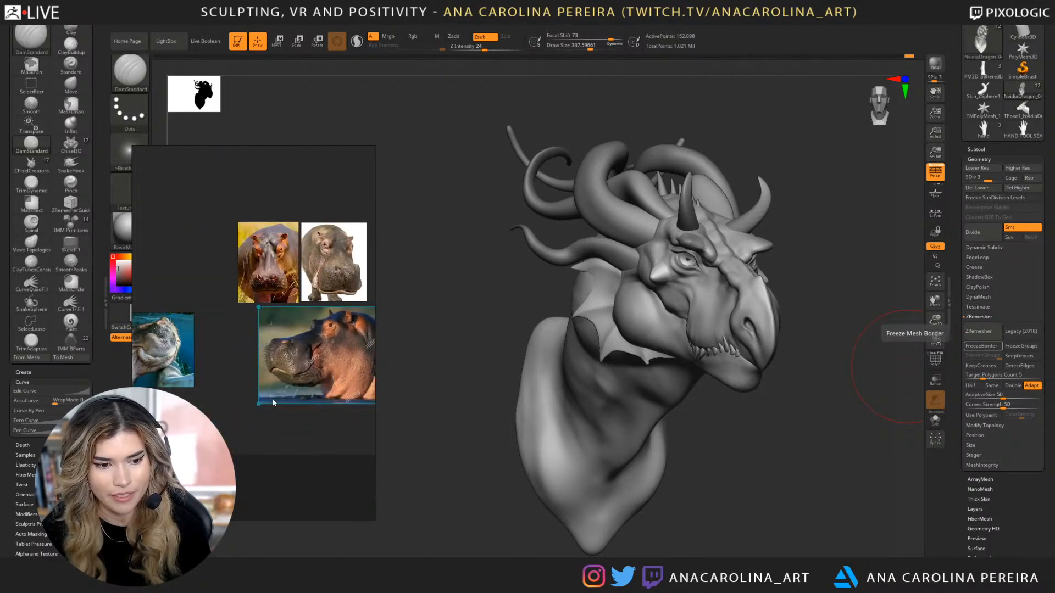
left_click_drag(258, 406, 288, 380)
left_click_drag(324, 348, 319, 343)
left_click(252, 363)
Zoom in on the hippo close-up with the blue background and widen the reference board window.
scroll(251, 363, "down", 2)
middle_click_drag(251, 364, 273, 358)
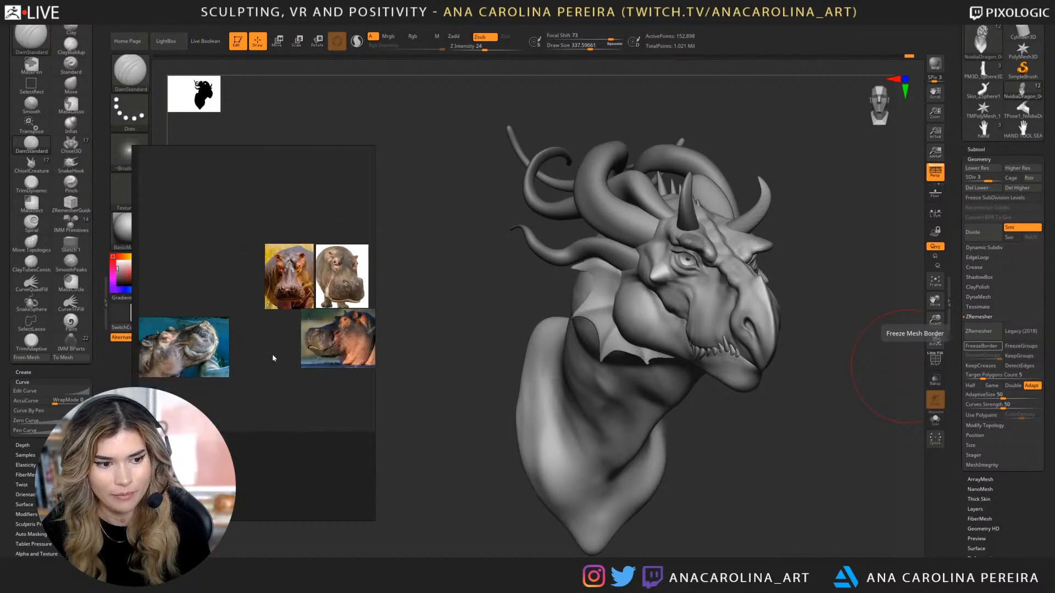
scroll(194, 355, "up", 5)
middle_click_drag(194, 355, 298, 350)
scroll(292, 350, "down", 2)
scroll(291, 349, "up", 2)
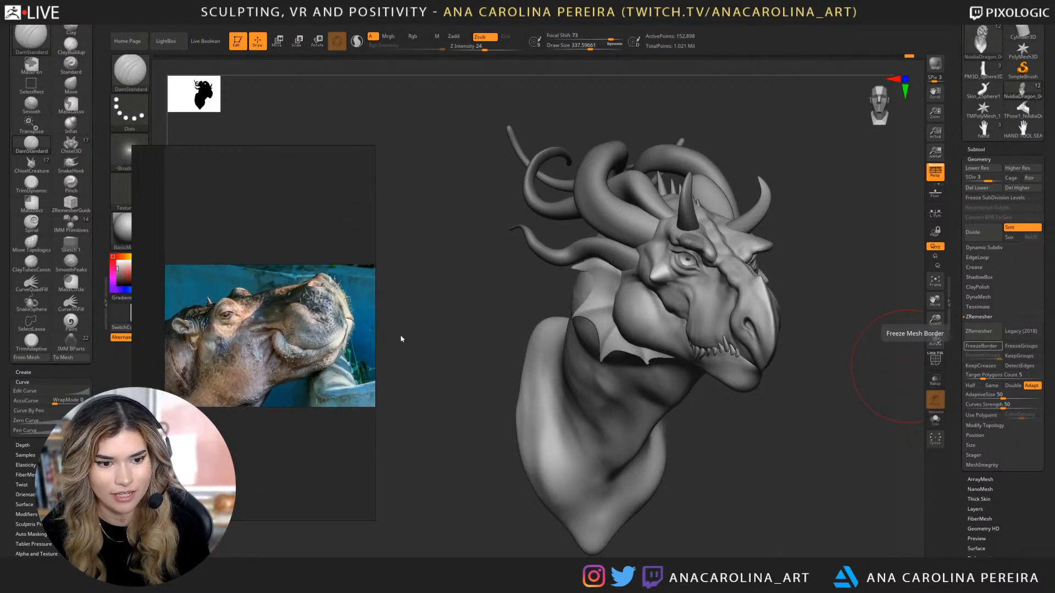
left_click_drag(374, 328, 424, 331)
Crop the hippo close-up with the blue background, scale it down and place it beside the side-view photo.
middle_click_drag(175, 288, 194, 279)
scroll(194, 279, "up", 2)
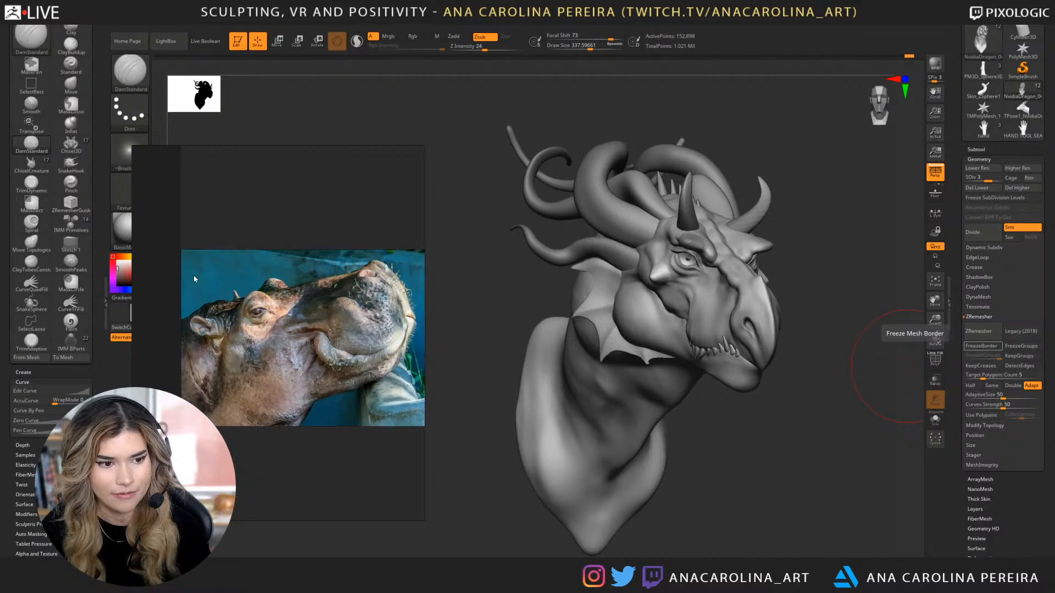
left_click_drag(189, 258, 422, 423)
scroll(422, 423, "down", 3)
scroll(360, 400, "up", 5)
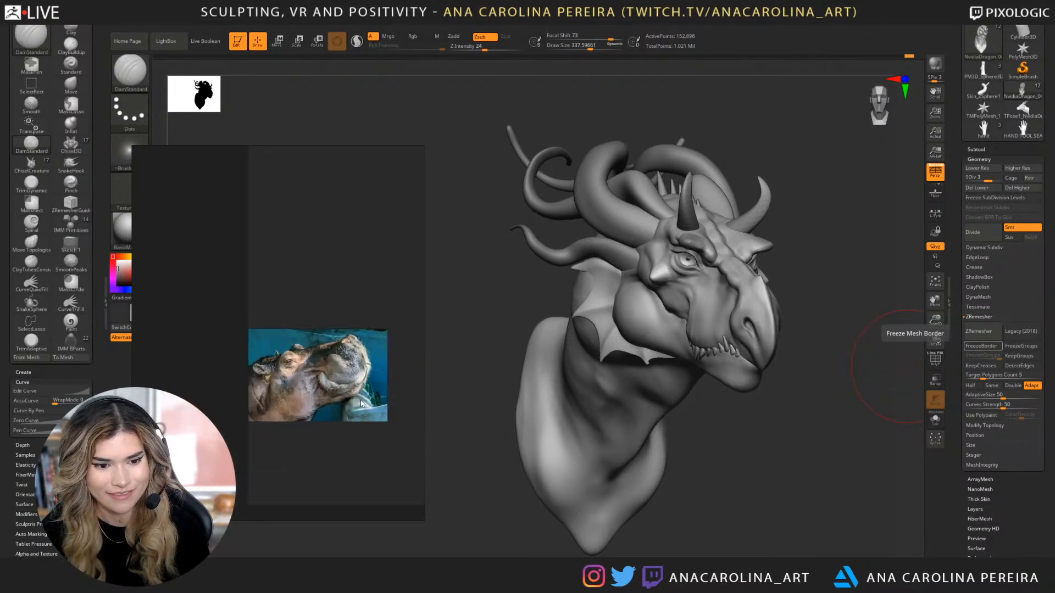
scroll(244, 335, "down", 4)
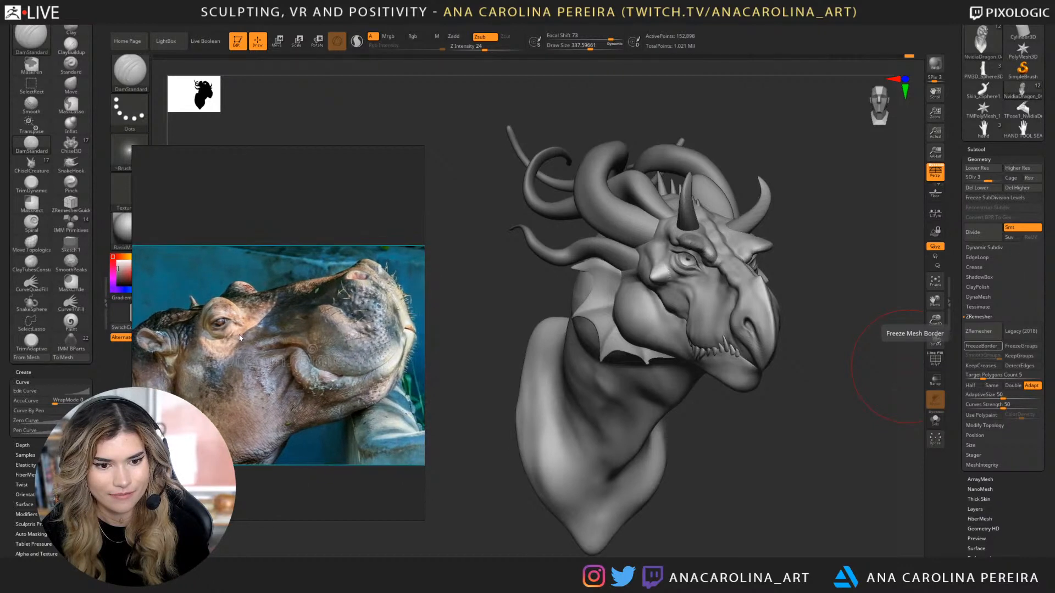
middle_click_drag(250, 344, 226, 336)
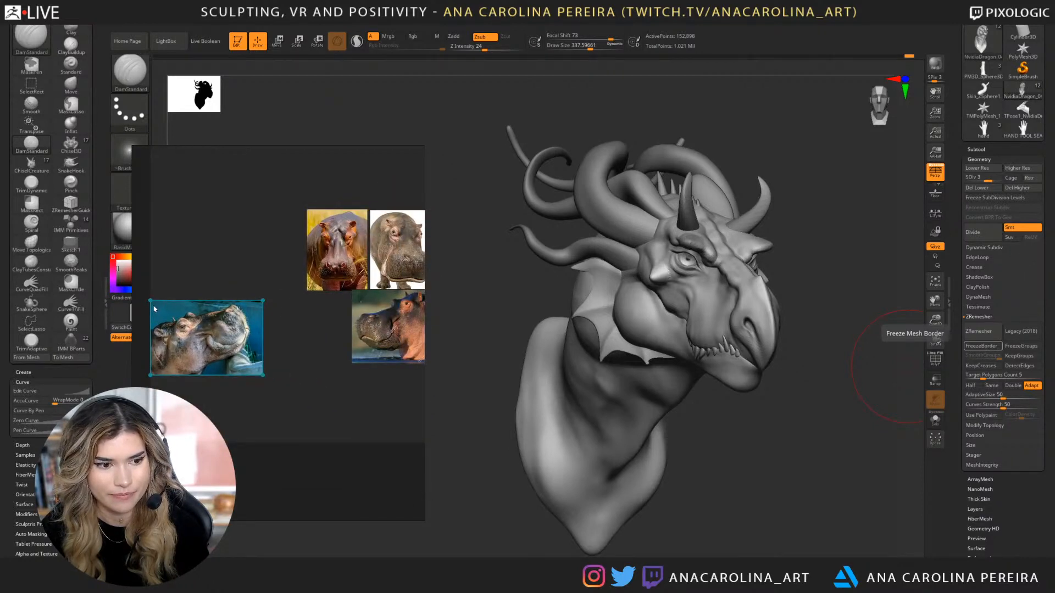
left_click_drag(153, 306, 341, 349)
left_click(354, 384)
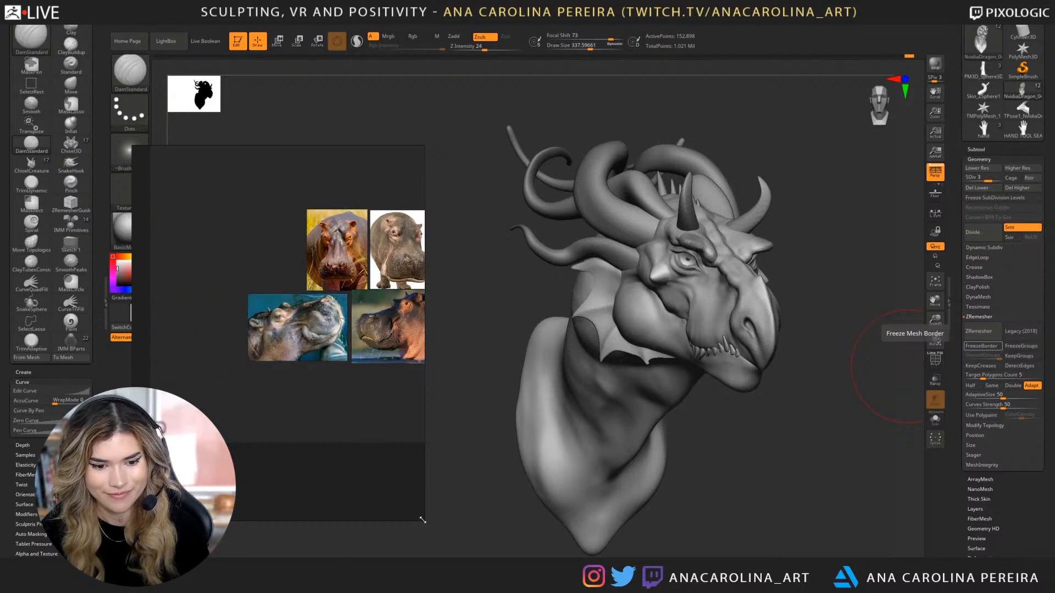
Shrink and reposition the reference board window over the canvas and enlarge the hippo photos within it.
left_click_drag(422, 520, 464, 396)
left_click_drag(354, 477, 378, 461)
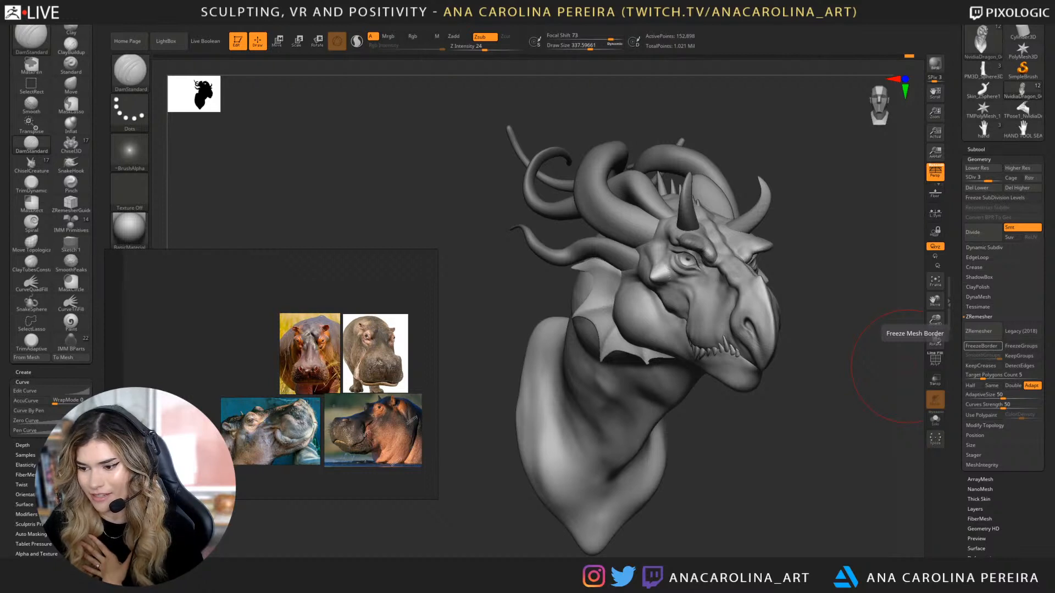
left_click_drag(901, 543, 756, 512)
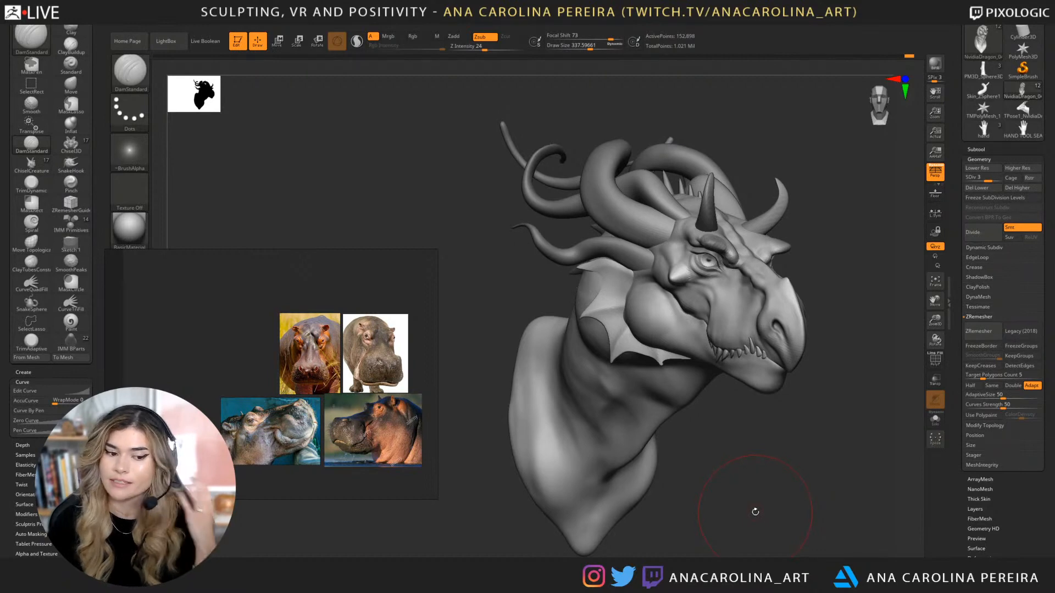
scroll(331, 403, "up", 5)
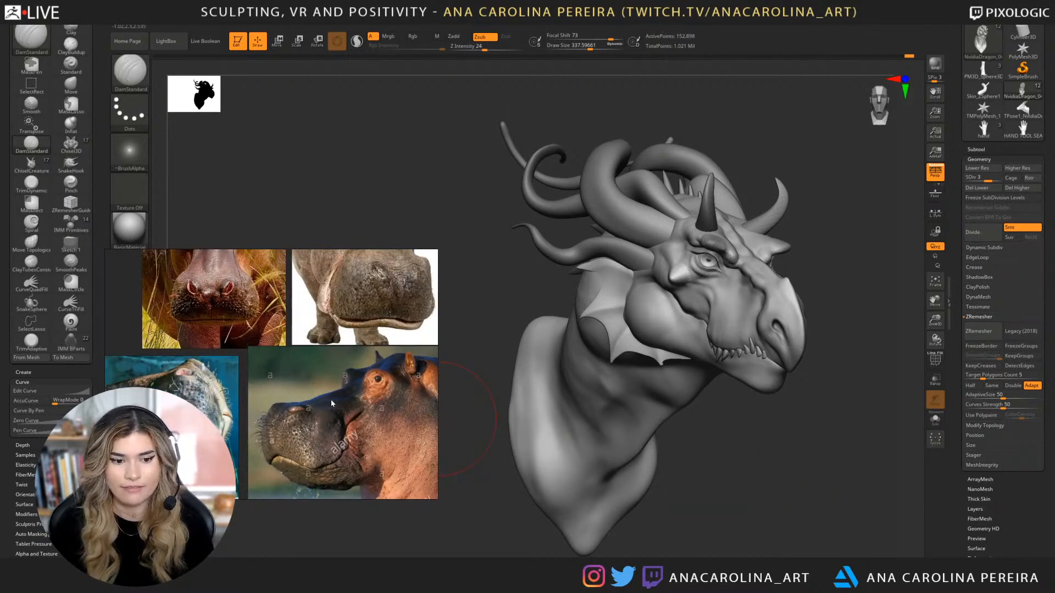
Replace the dragon on the canvas with a new Sphere3D and convert it to a PolyMesh3D.
left_click_drag(706, 423, 780, 385)
left_click(988, 148)
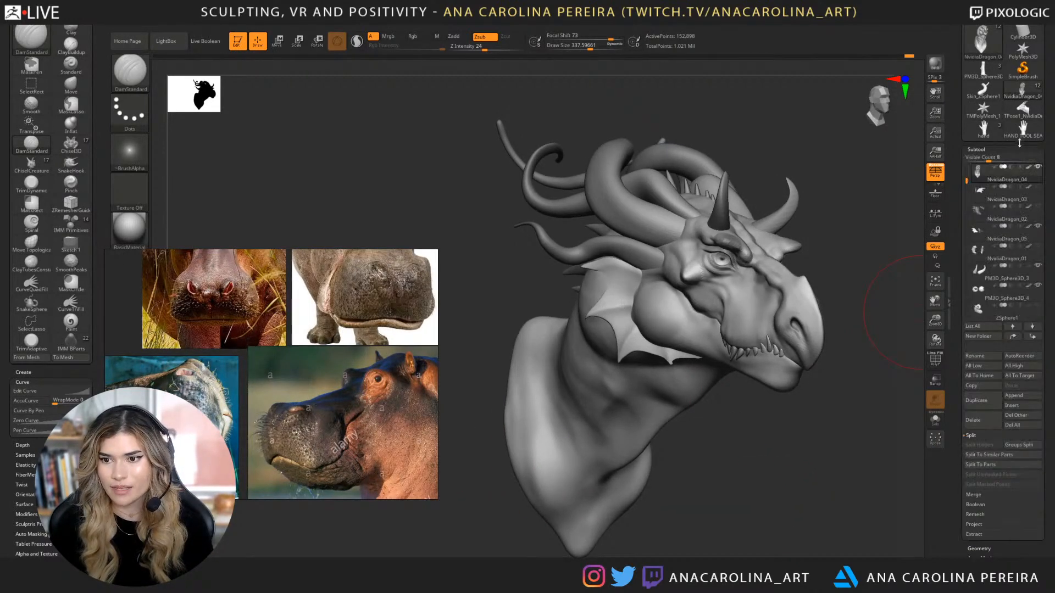
left_click(1023, 33)
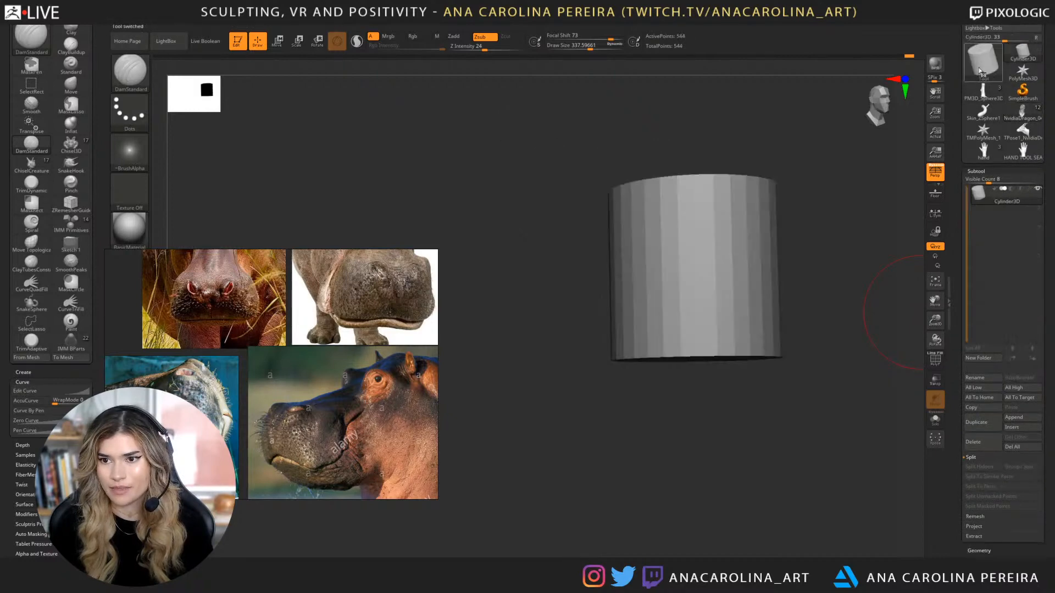
left_click(983, 60)
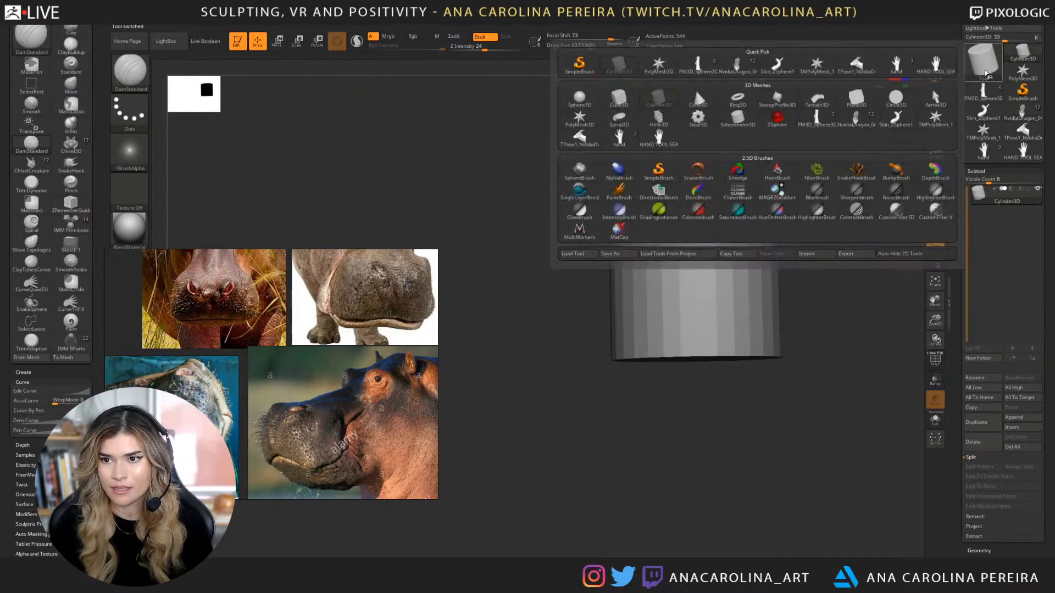
left_click(581, 100)
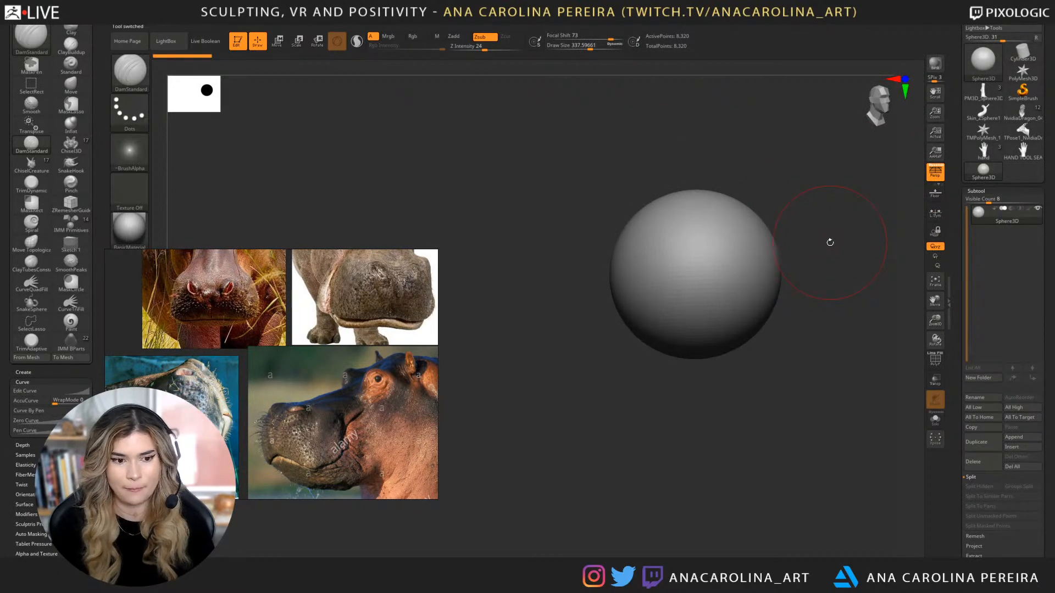
left_click(983, 65)
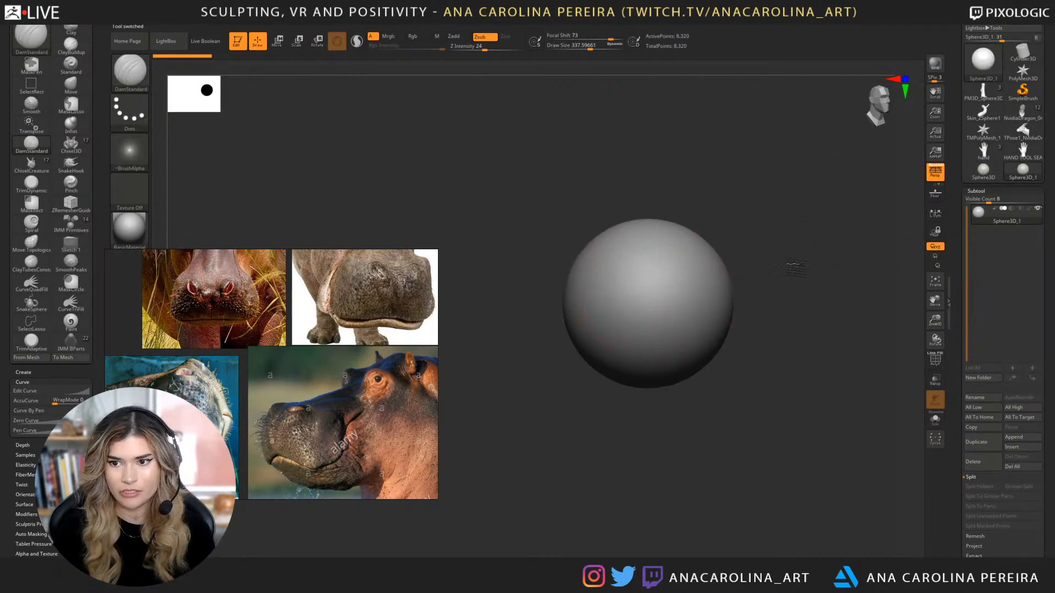
left_click_drag(950, 131, 955, 191)
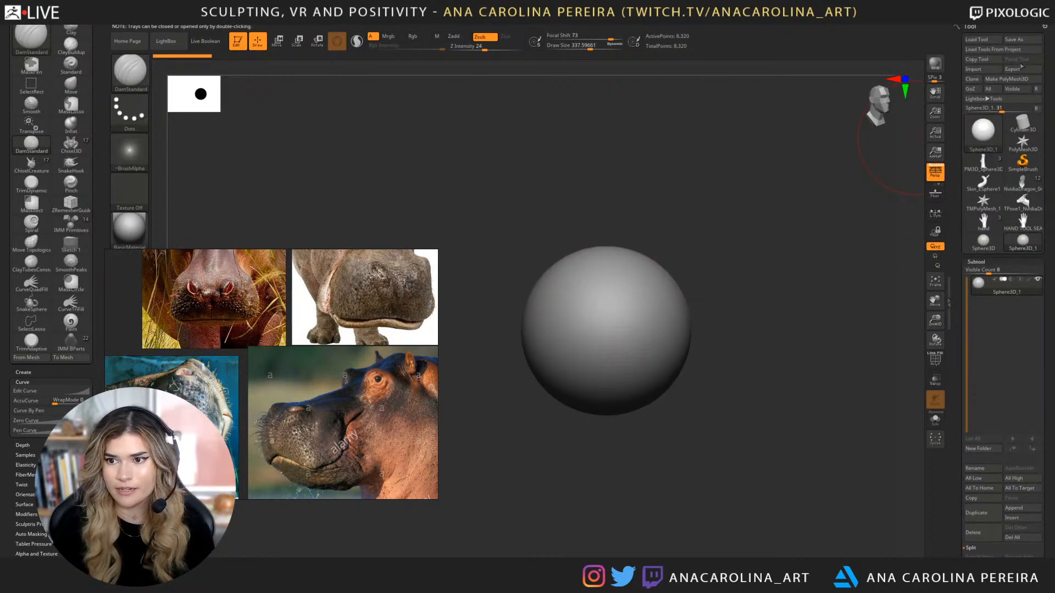
left_click(1006, 79)
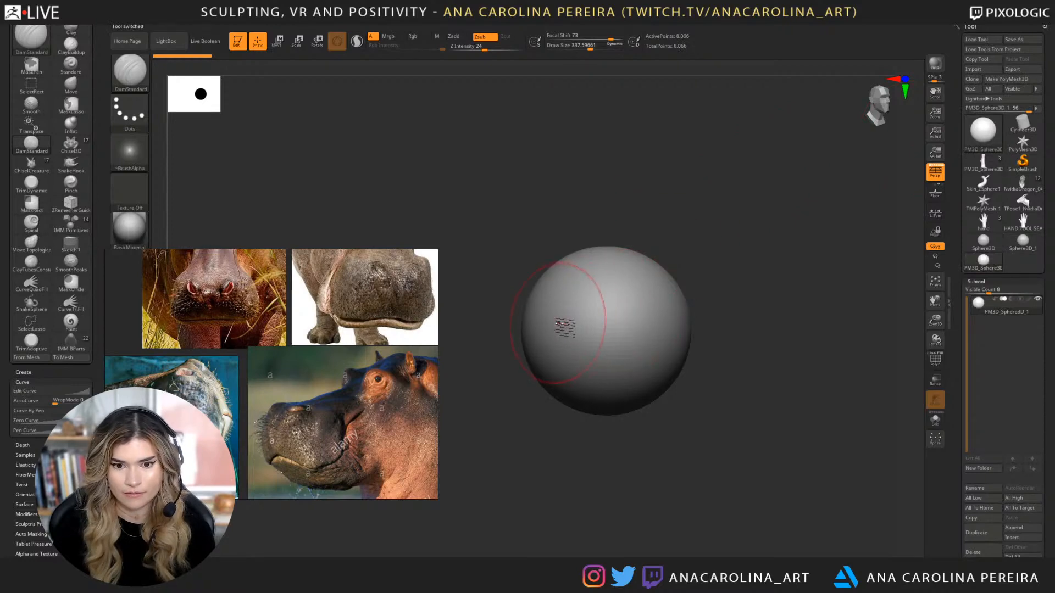
Select the SnakeHook brush with a draw size of about 676 and enlarge the reference board window to show the full heads.
key("b")
key("s")
key("h")
key("space")
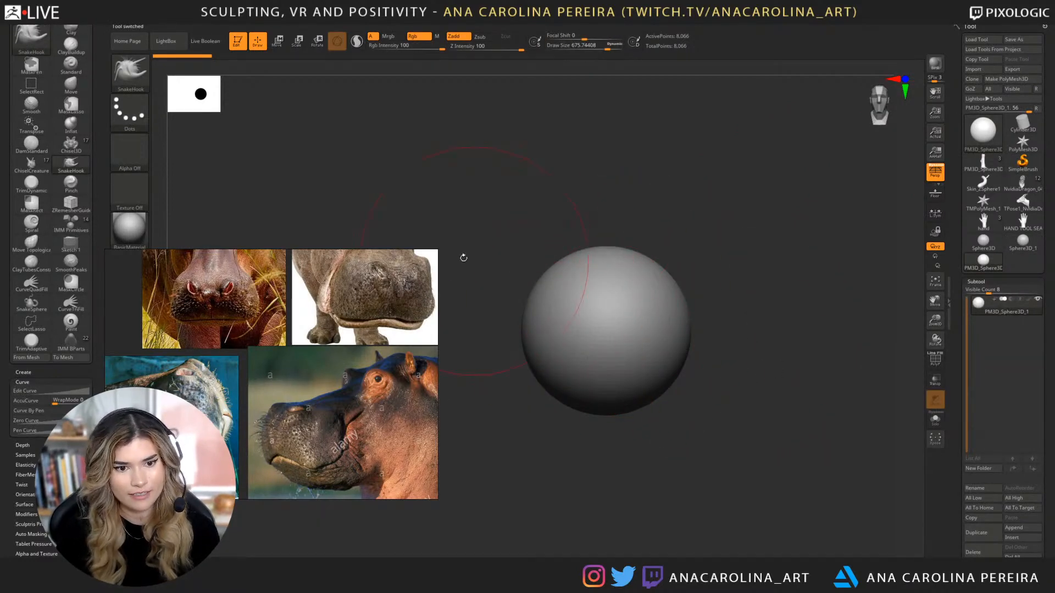
left_click_drag(437, 249, 462, 162)
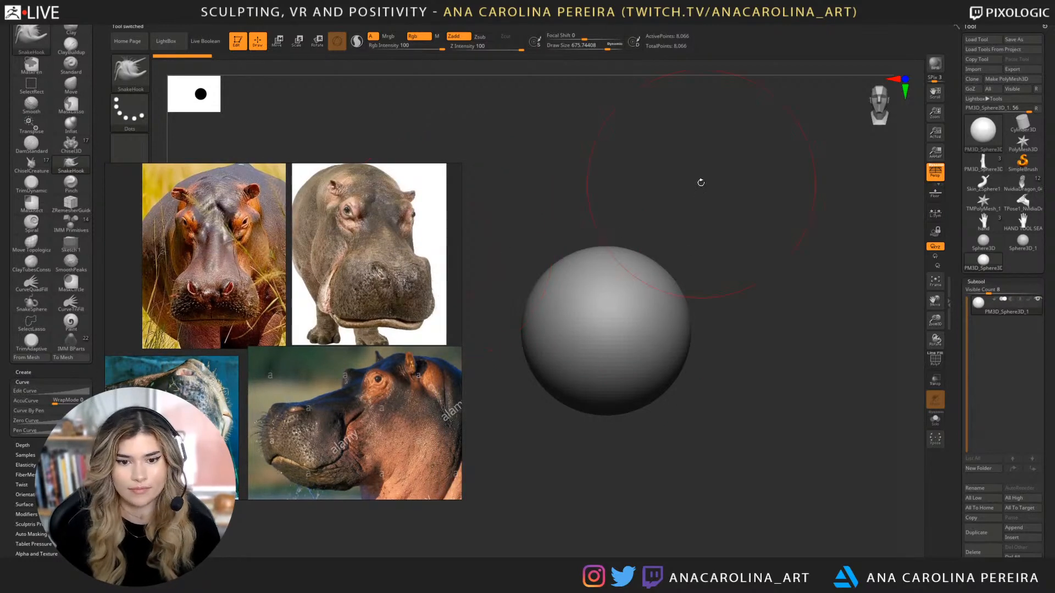
mouse_move(701, 182)
left_mouse_down()
mouse_move(711, 242)
mouse_move(727, 243)
mouse_move(695, 259)
mouse_move(751, 270)
left_mouse_up()
left_click_drag(682, 273, 718, 321)
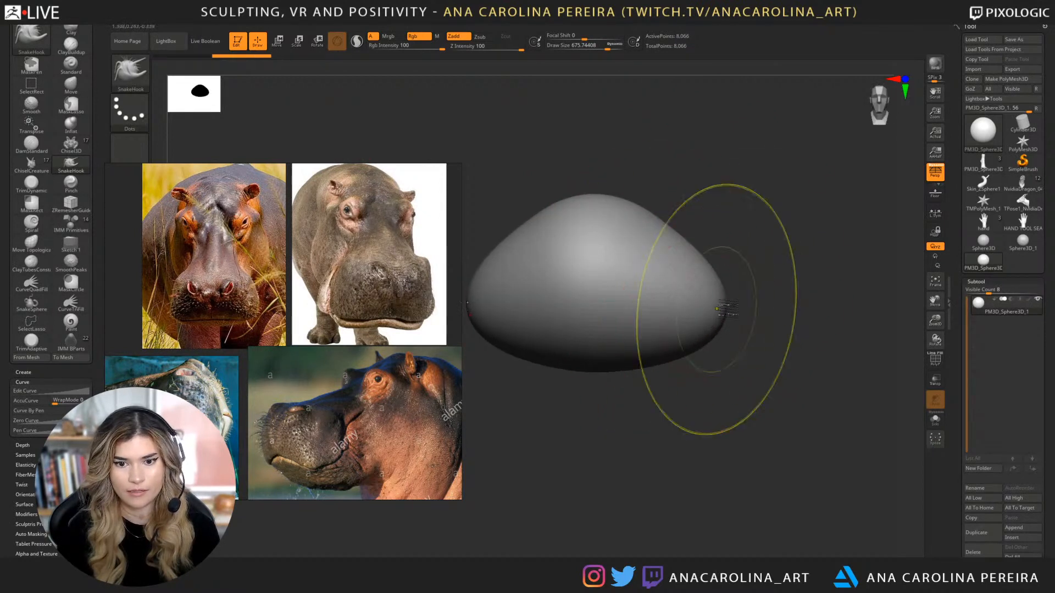
key("ctrl+z")
key("ctrl+z")
Pull the sphere into a rough hippo head with SnakeHook, drawing out a broad low snout and a raised skull.
mouse_move(779, 281)
left_mouse_down()
mouse_move(725, 317)
mouse_move(707, 346)
mouse_move(696, 338)
mouse_move(733, 341)
left_mouse_up()
key("ctrl+z")
key("ctrl+shift+z")
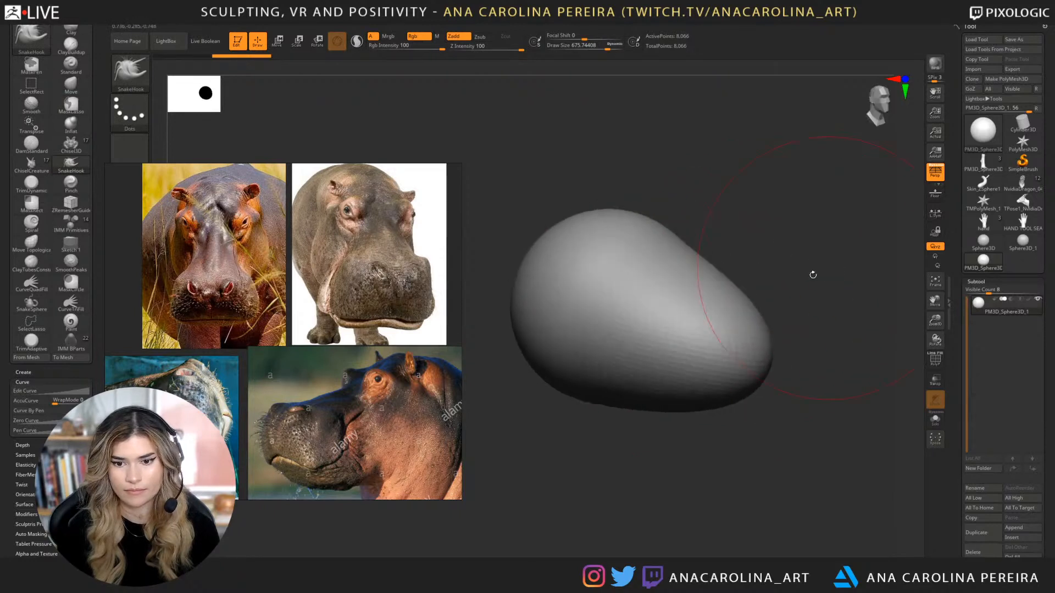
mouse_move(799, 302)
left_mouse_down("alt")
mouse_move(766, 285)
mouse_move(722, 291)
mouse_move(722, 349)
mouse_move(682, 401)
mouse_move(721, 442)
mouse_move(718, 422)
left_mouse_up("alt")
key("space")
left_click_drag(712, 386, 716, 405)
mouse_move(569, 389)
left_mouse_down()
mouse_move(562, 375)
mouse_move(562, 386)
left_mouse_up()
mouse_move(574, 229)
left_mouse_down()
mouse_move(662, 216)
mouse_move(731, 176)
mouse_move(718, 133)
mouse_move(713, 149)
mouse_move(690, 144)
left_mouse_up()
Switch to the Move brush and set its draw size to about 445.
key("space")
key("b")
key("m")
key("v")
key("space")
left_click_drag(691, 143, 696, 141)
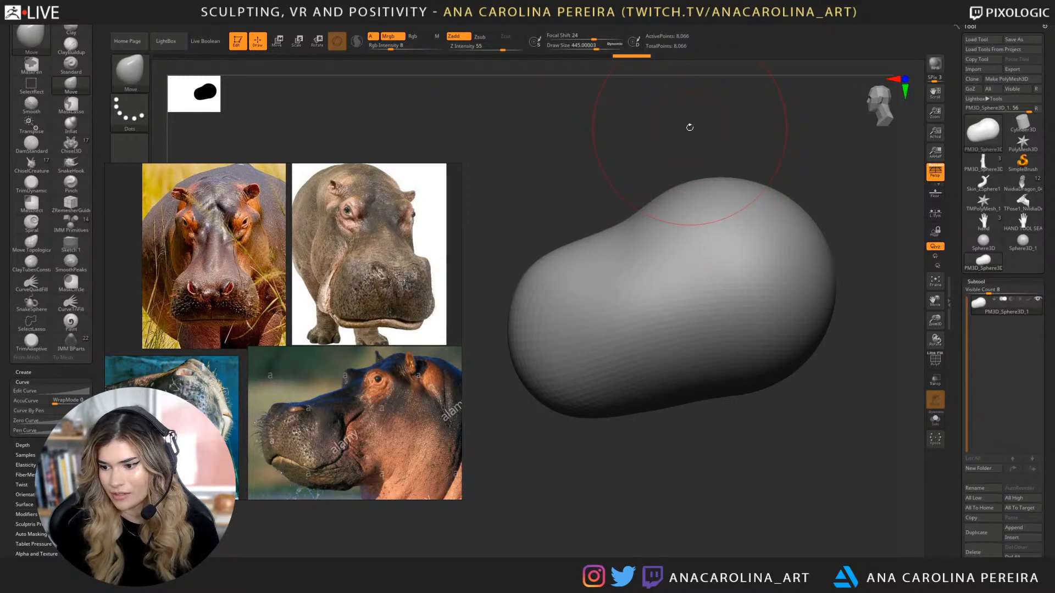
Pull the lower back of the head downward into a jaw mass with the Move brush at a draw size of about 379.
mouse_move(665, 109)
left_mouse_down()
mouse_move(673, 108)
mouse_move(667, 137)
left_mouse_up()
left_click_drag(721, 311, 775, 381)
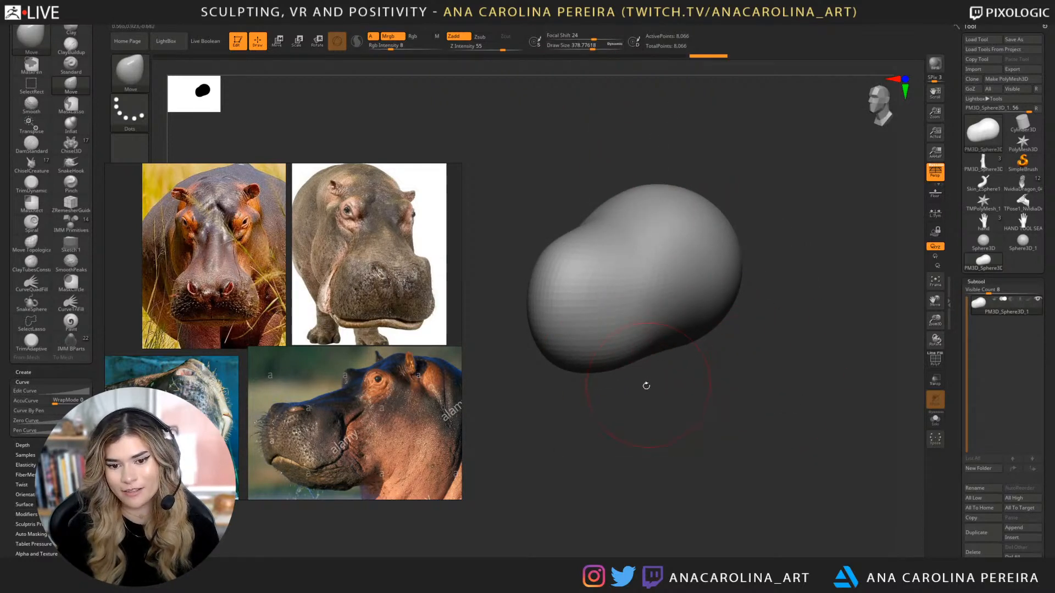
left_click_drag(646, 386, 645, 381)
left_click_drag(694, 426, 731, 384)
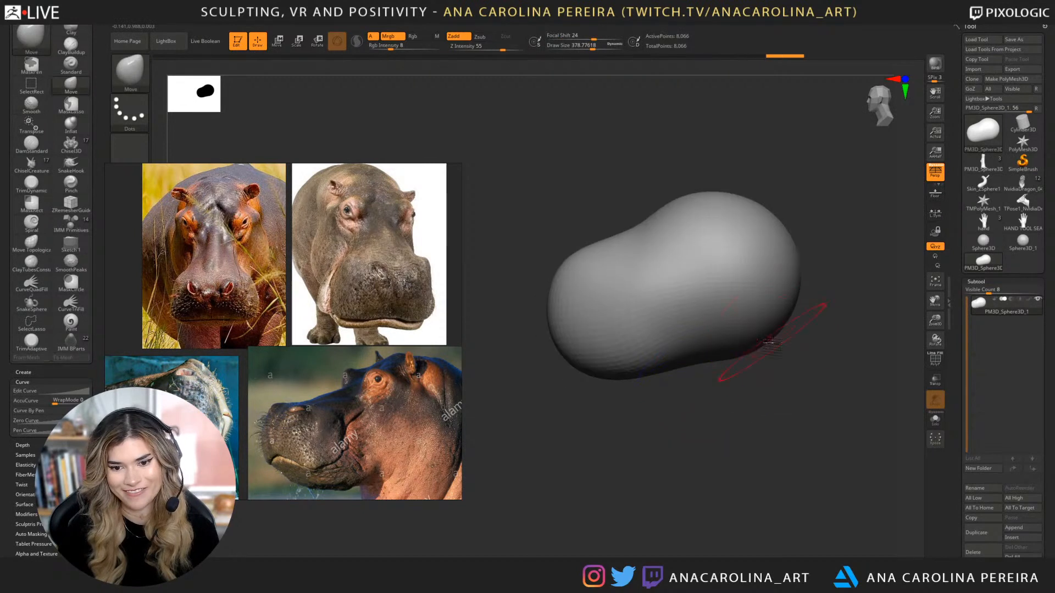
left_click_drag(840, 382, 769, 379)
left_click_drag(789, 343, 791, 379)
mouse_move(803, 412)
left_mouse_down("alt")
mouse_move(711, 383)
mouse_move(769, 373)
left_mouse_up("alt")
mouse_move(690, 308)
left_mouse_down()
mouse_move(709, 328)
mouse_move(713, 267)
left_mouse_up()
mouse_move(791, 335)
left_mouse_down()
mouse_move(742, 329)
mouse_move(779, 302)
left_mouse_up()
left_click_drag(771, 255, 777, 237)
Raise the Move brush's draw size to about 550, round out the back of the skull and smooth the lower cheek.
key("space")
left_click_drag(776, 242, 787, 242)
left_click_drag(807, 340, 857, 338)
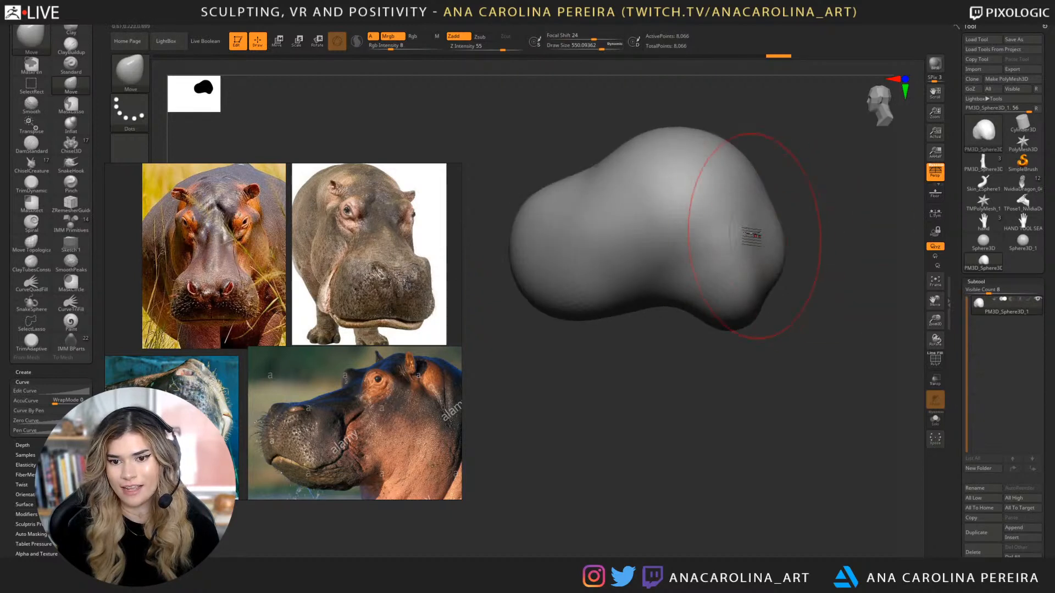
mouse_move(753, 236)
left_mouse_down()
mouse_move(771, 239)
mouse_move(740, 297)
left_mouse_up()
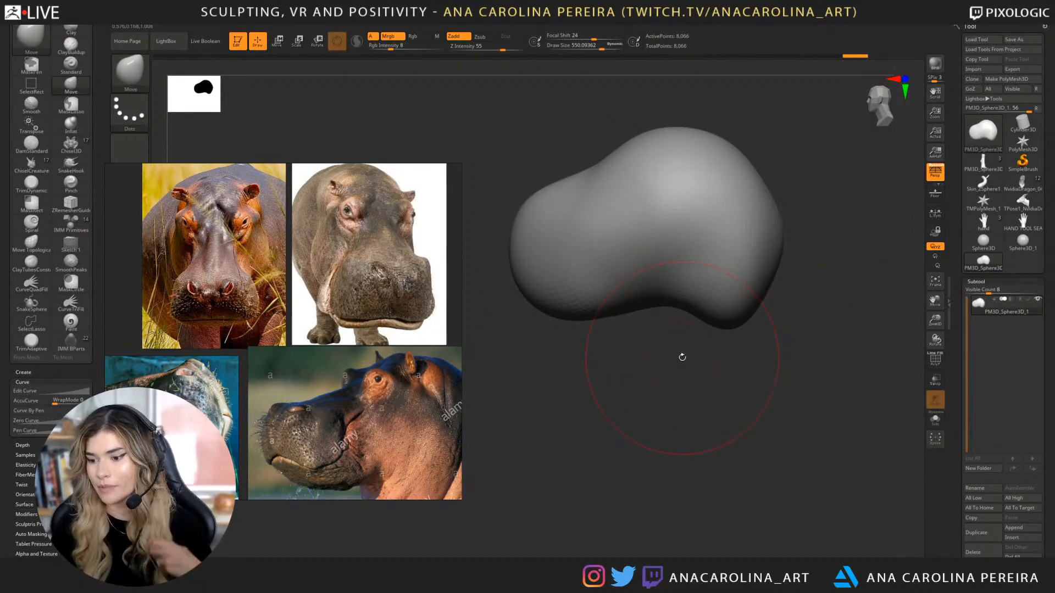
left_click_drag(701, 436, 748, 396)
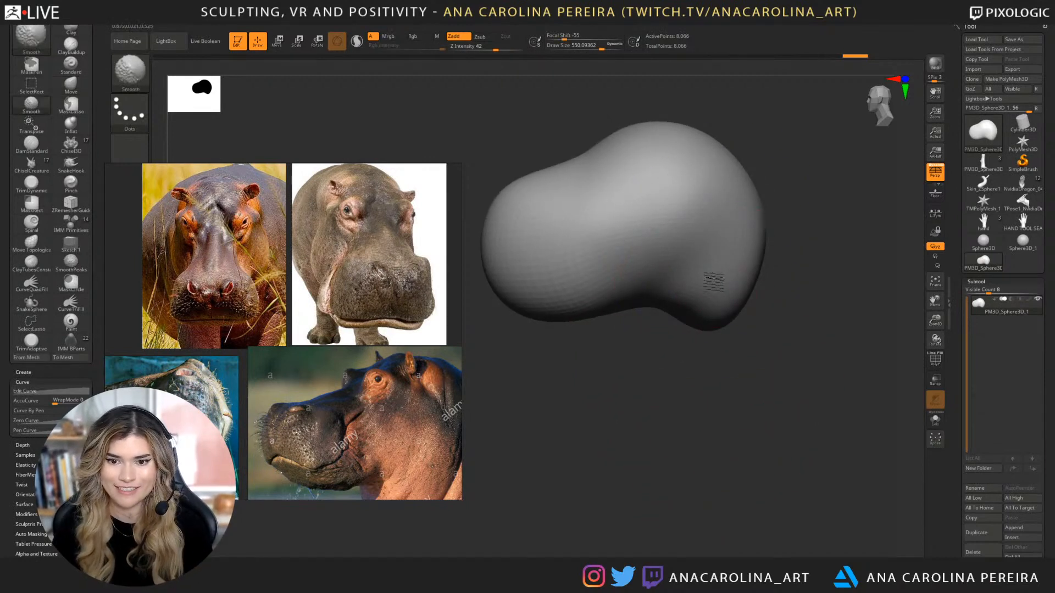
mouse_move(698, 334)
left_mouse_down()
mouse_move(652, 424)
mouse_move(667, 425)
left_mouse_up()
Set the Move brush's draw size to about 400 and try adjusting the head's side contours from the front.
left_click_drag(652, 339, 624, 365, "alt")
mouse_move(781, 129)
left_mouse_down()
mouse_move(744, 203)
mouse_move(769, 210)
mouse_move(725, 181)
left_mouse_up()
key("s")
left_click(753, 194)
key("s")
left_click(766, 209)
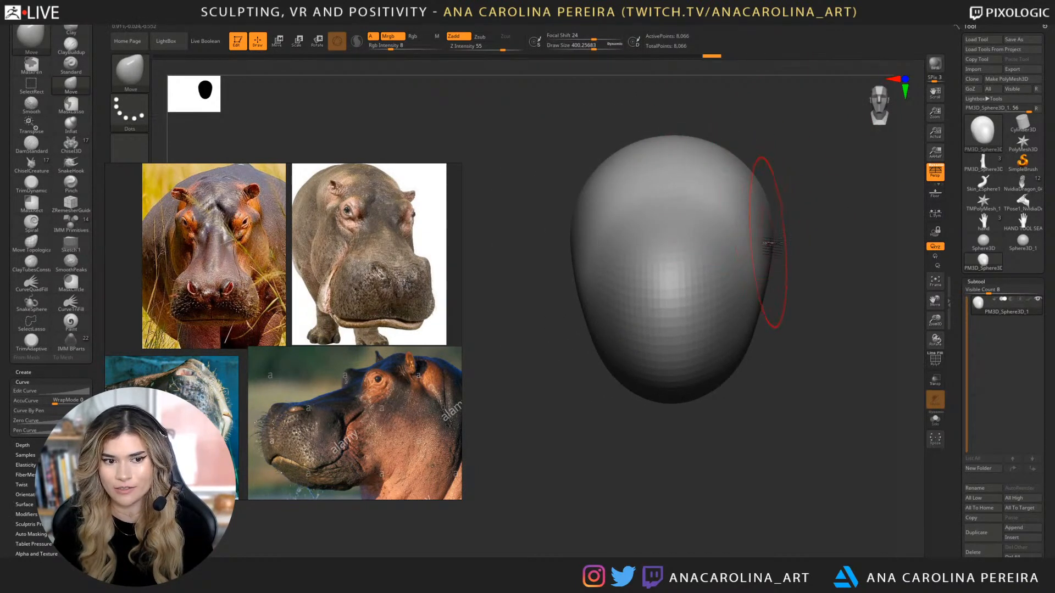
mouse_move(755, 245)
left_mouse_down()
mouse_move(737, 255)
mouse_move(761, 266)
mouse_move(734, 280)
left_mouse_up()
mouse_move(736, 325)
left_mouse_down()
mouse_move(746, 348)
mouse_move(722, 321)
left_mouse_up()
Undo the last side adjustment and reshape the sides and underside of the snout with the Move brush.
key("ctrl+z")
left_click_drag(695, 420, 779, 407)
left_click_drag(718, 333, 701, 325)
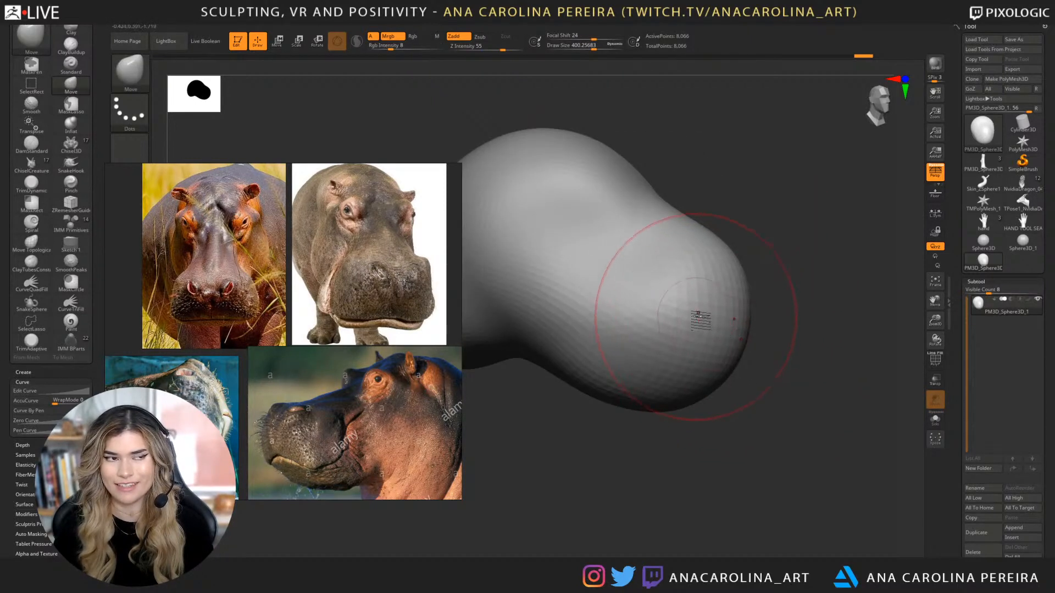
left_click_drag(681, 365, 671, 397)
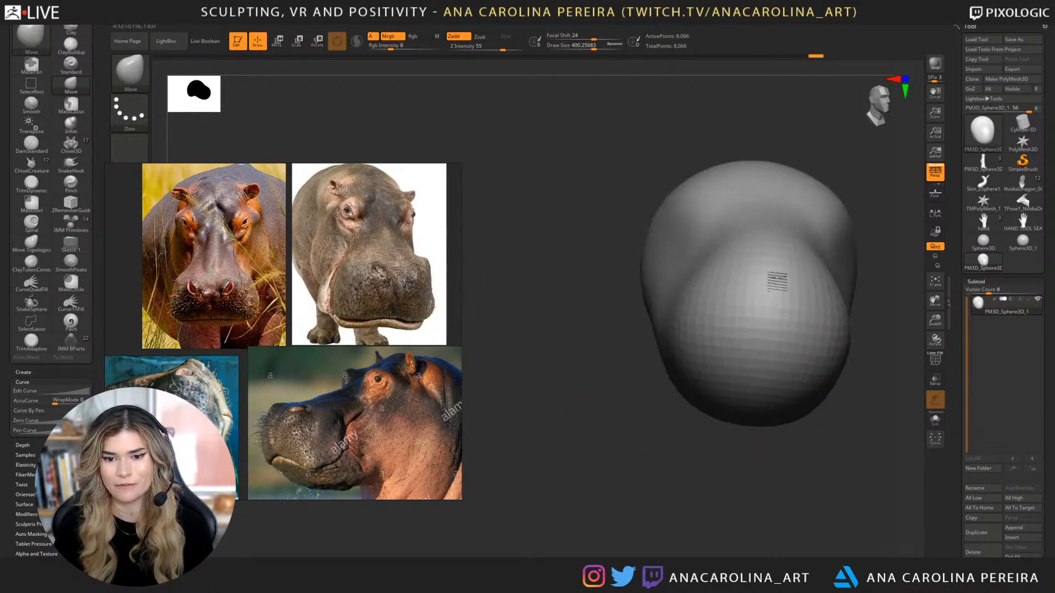
left_click_drag(631, 444, 530, 439)
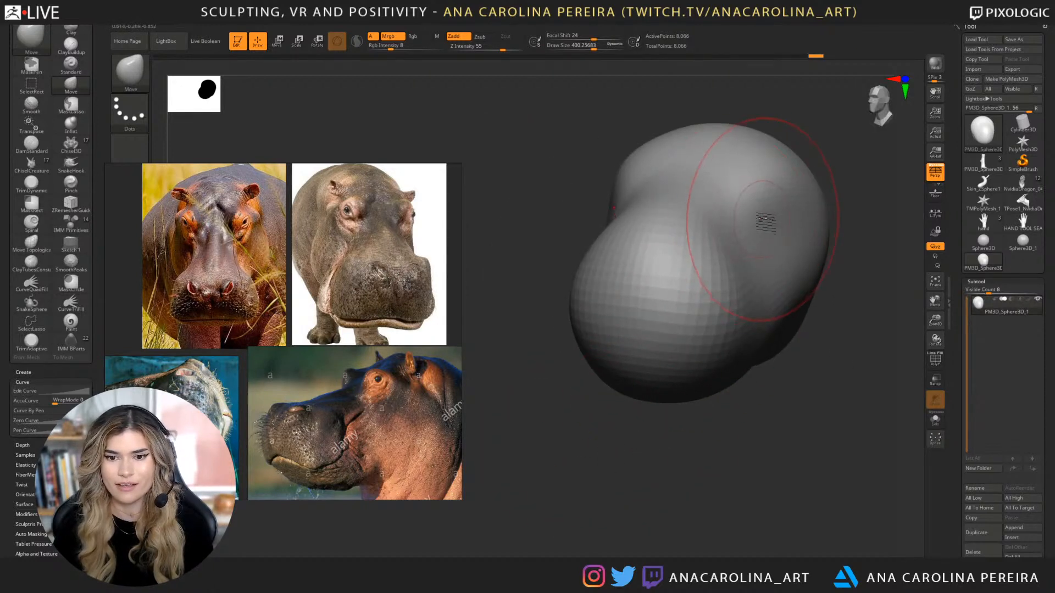
Reduce the Move brush's draw size to about 228 and pull out brow bumps above the snout.
mouse_move(804, 212)
left_mouse_down()
mouse_move(788, 199)
mouse_move(797, 201)
mouse_move(767, 204)
mouse_move(783, 201)
left_mouse_up()
key("space")
key("space")
key("space")
key("ctrl+z")
key("space")
mouse_move(807, 236)
left_mouse_down()
mouse_move(882, 306)
mouse_move(767, 200)
mouse_move(799, 176)
left_mouse_up()
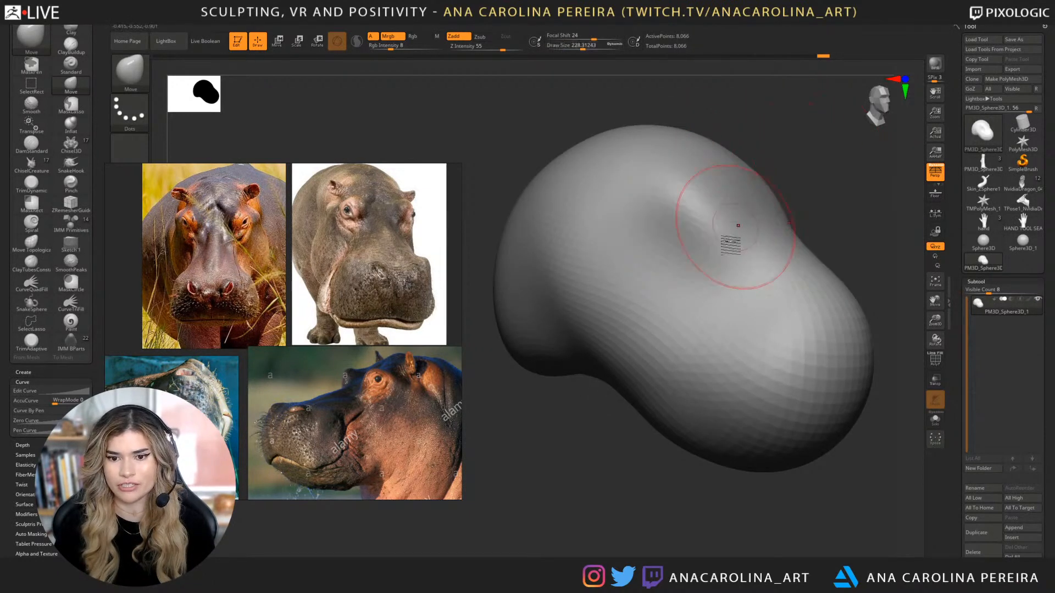
left_click_drag(715, 242, 813, 209)
mouse_move(879, 187)
left_mouse_down()
mouse_move(860, 157)
mouse_move(813, 159)
left_mouse_up()
left_click_drag(884, 280, 849, 297)
Shape the transition between the brows and the snout with the Move brush at a draw size of about 293.
key("space")
left_click_drag(714, 286, 723, 279)
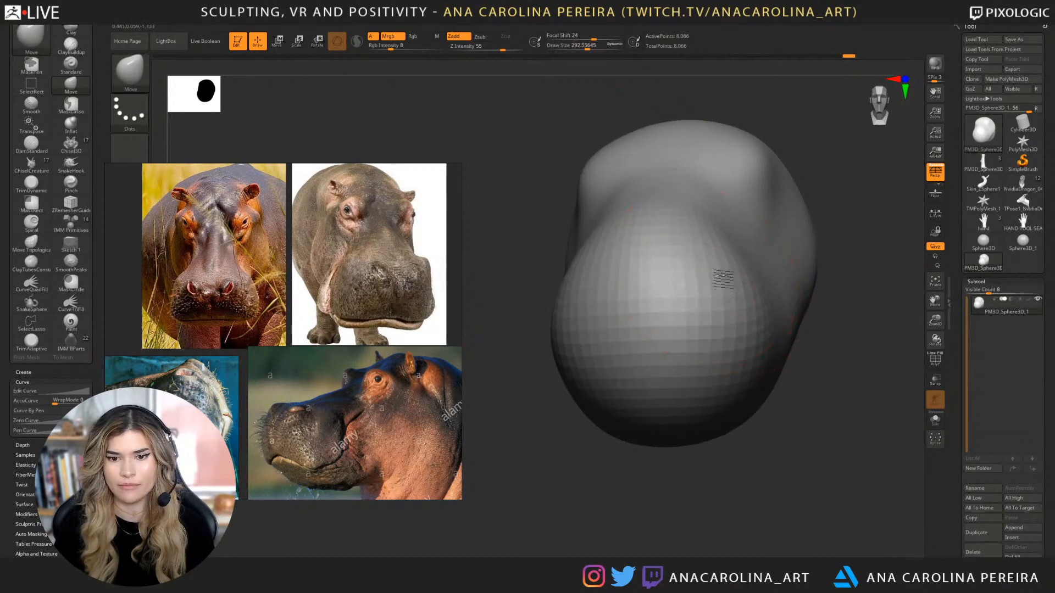
left_click_drag(716, 235, 725, 232)
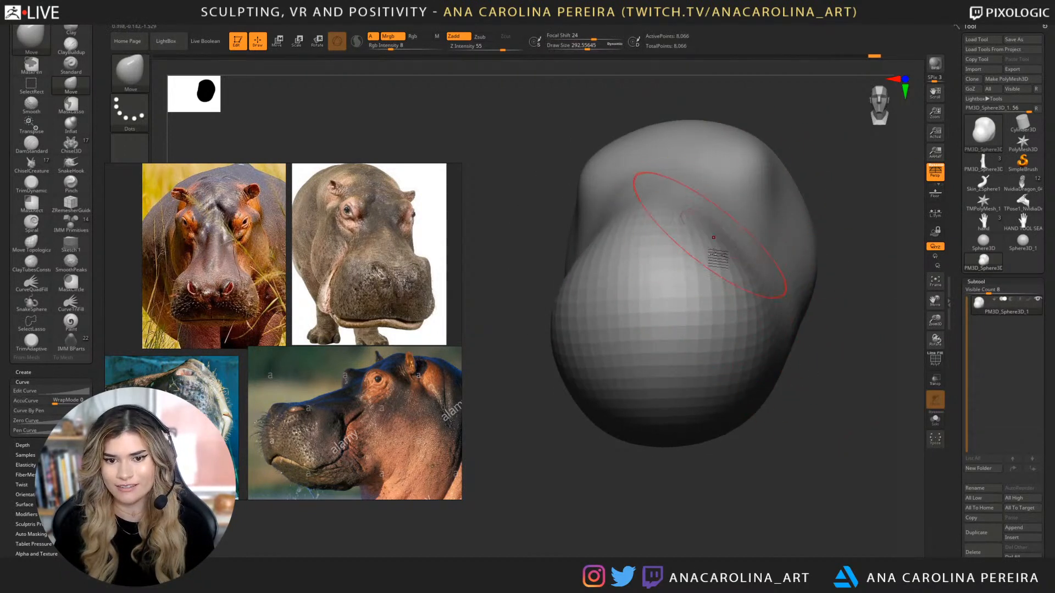
left_click_drag(778, 453, 816, 448)
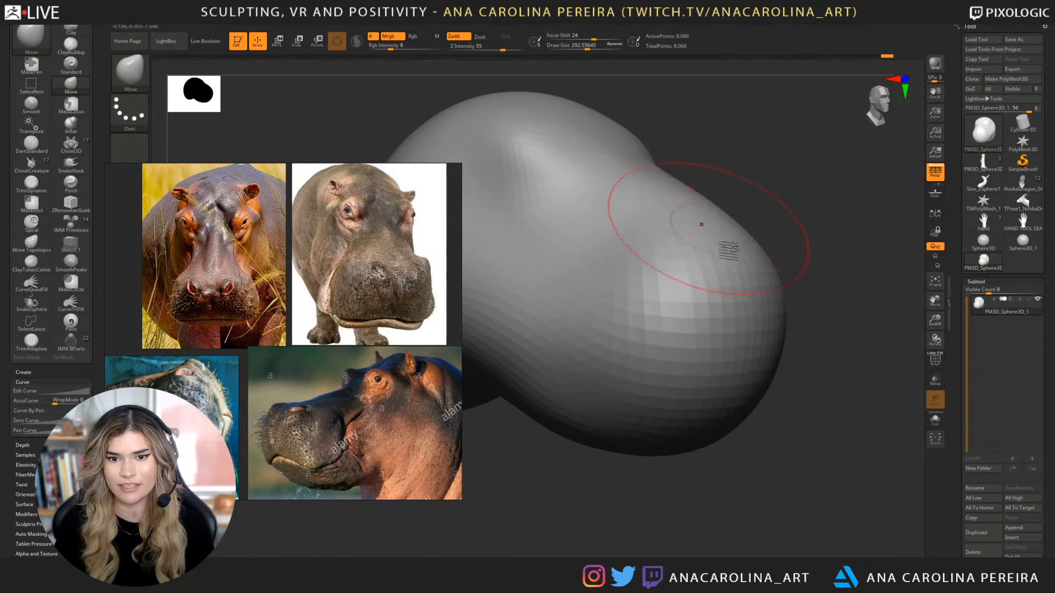
left_click_drag(794, 277, 727, 263, "alt")
Reshape the cheek behind the snout with the Move brush at a draw size of about 430.
key("space")
mouse_move(558, 272)
left_mouse_down()
mouse_move(576, 247)
mouse_move(597, 285)
left_mouse_up()
key("space")
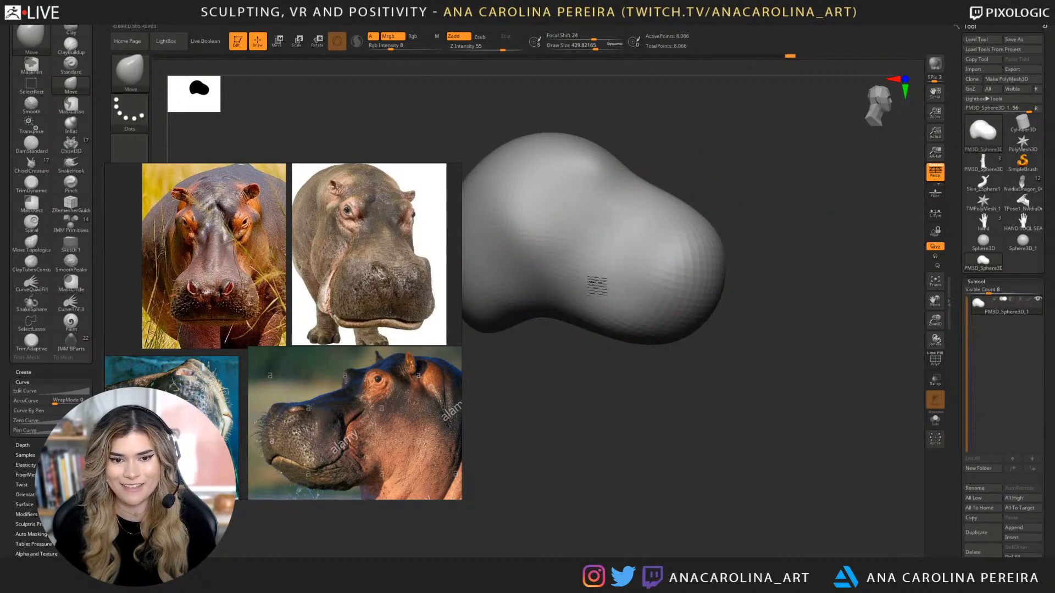
mouse_move(615, 379)
left_mouse_down()
mouse_move(572, 384)
mouse_move(555, 412)
mouse_move(598, 391)
mouse_move(587, 422)
left_mouse_up()
Carve the crease separating snout from cheek with DamStandard at a draw size of about 714 and Focal Shift 79.
key("b")
key("d")
key("s")
key("space")
mouse_move(637, 201)
left_mouse_down()
mouse_move(652, 200)
mouse_move(705, 286)
left_mouse_up()
key("ctrl+z")
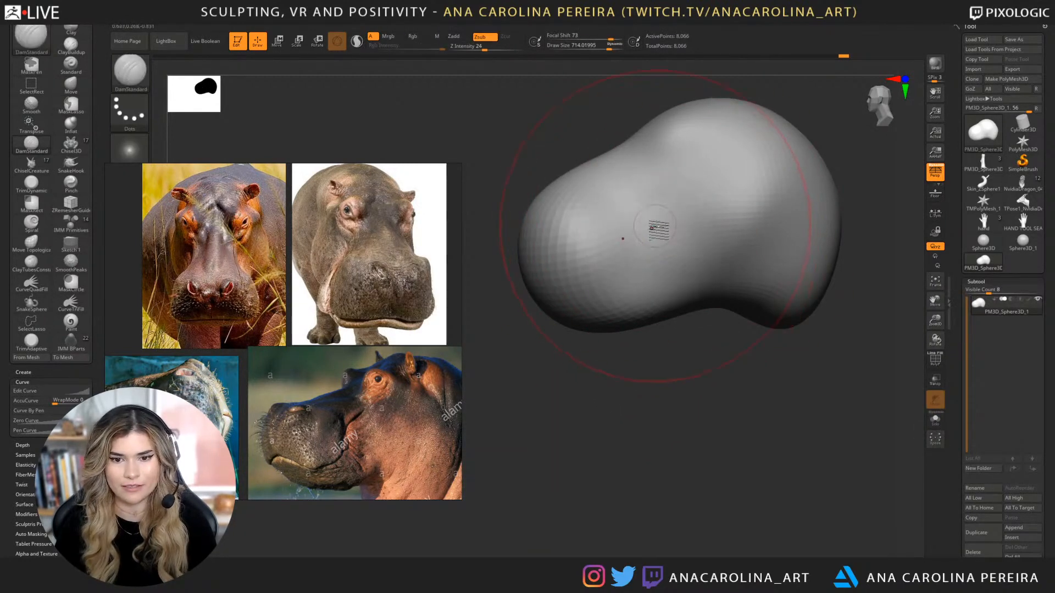
key("space")
left_click_drag(596, 235, 602, 236)
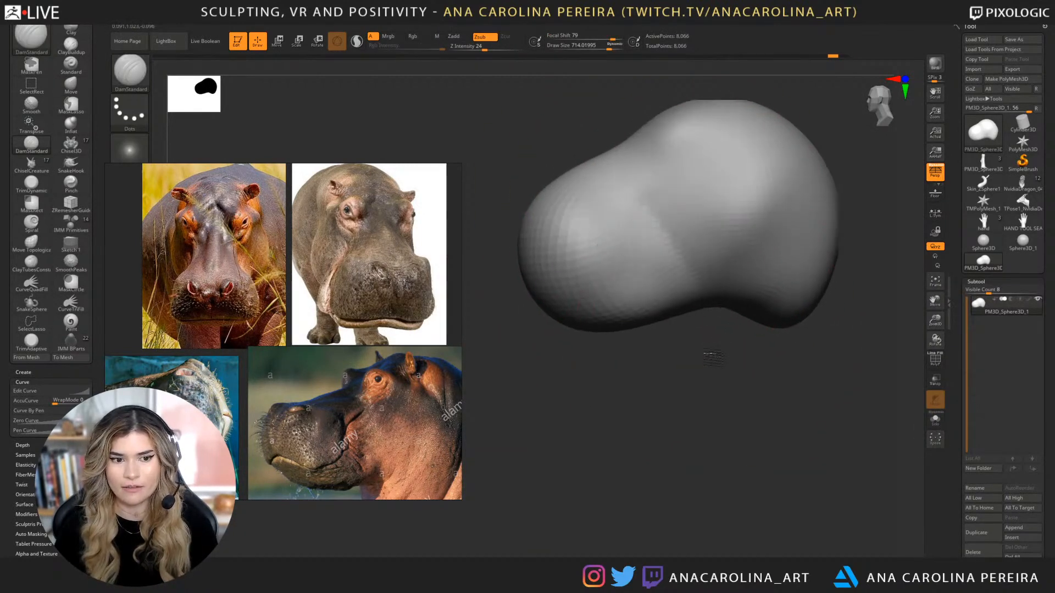
left_click_drag(713, 357, 705, 355)
mouse_move(653, 217)
left_mouse_down()
mouse_move(693, 262)
mouse_move(818, 223)
mouse_move(695, 261)
mouse_move(791, 241)
mouse_move(819, 192)
left_mouse_up()
mouse_move(675, 357)
left_mouse_down()
mouse_move(730, 361)
mouse_move(725, 391)
mouse_move(612, 414)
mouse_move(671, 427)
mouse_move(643, 426)
mouse_move(652, 377)
mouse_move(631, 414)
mouse_move(652, 463)
left_mouse_up()
Reduce DamStandard's draw size to about 280 and carve the nostrils into the snout.
key("space")
left_click_drag(717, 268, 694, 269)
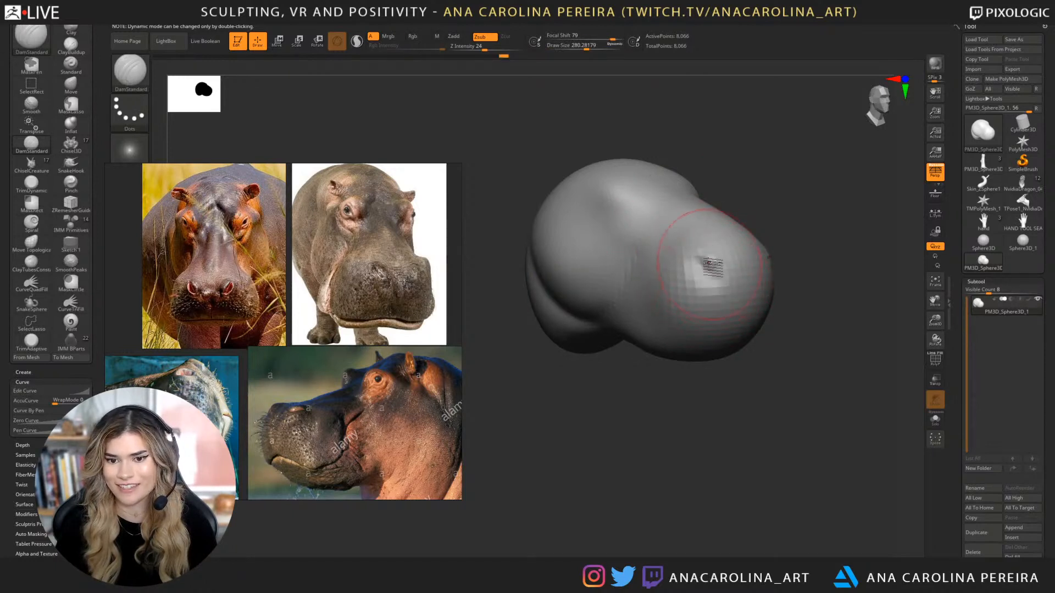
left_click_drag(709, 265, 717, 274)
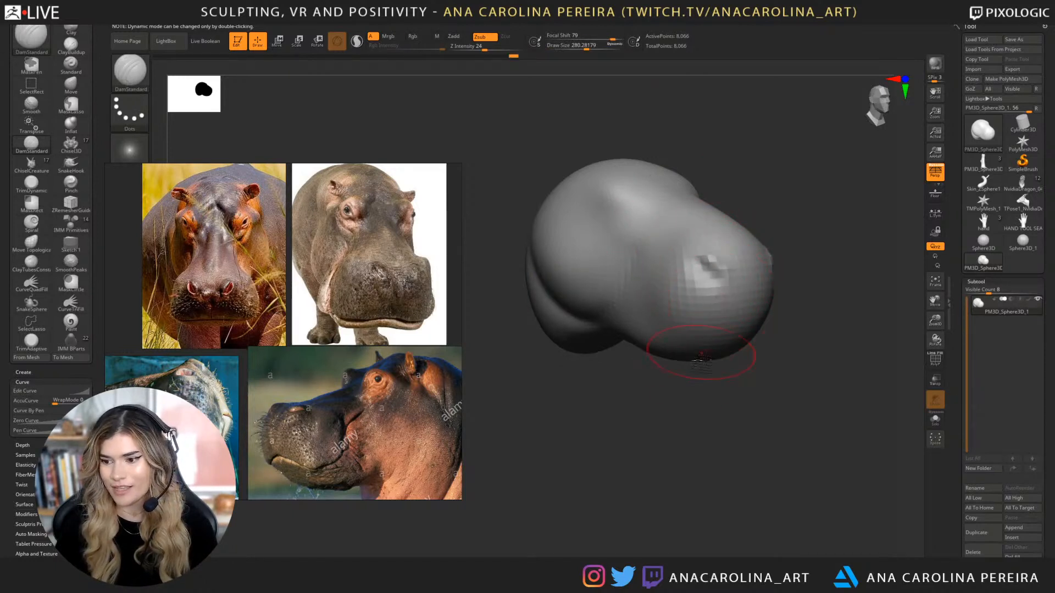
Set DamStandard's draw size to about 508 and carve the mouth line and the fold behind the snout.
left_click_drag(687, 412, 664, 379)
key("space")
mouse_move(631, 308)
left_mouse_down()
mouse_move(665, 326)
mouse_move(635, 302)
left_mouse_up()
key("ctrl+z")
key("space")
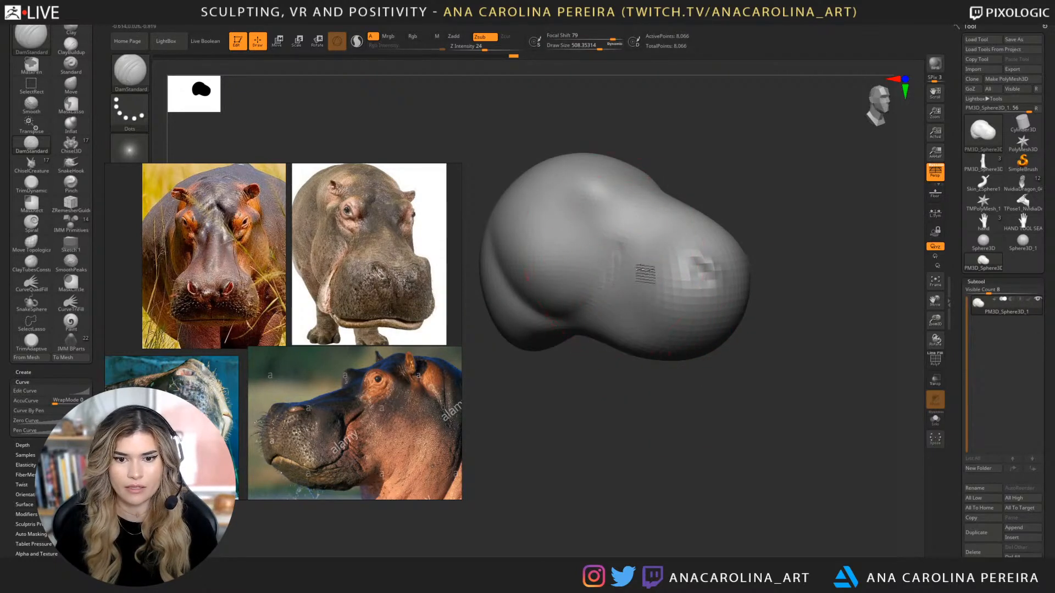
left_click_drag(618, 247, 638, 306)
mouse_move(629, 265)
left_mouse_down()
mouse_move(683, 341)
mouse_move(748, 343)
mouse_move(723, 394)
mouse_move(684, 395)
mouse_move(749, 426)
mouse_move(740, 325)
mouse_move(683, 341)
left_mouse_up()
mouse_move(720, 400)
left_mouse_down()
mouse_move(712, 428)
mouse_move(732, 423)
left_mouse_up()
Switch to ClayBuildup at a draw size of about 289 and build up the rear cheek and jaw.
key("b")
key("c")
key("b")
key("space")
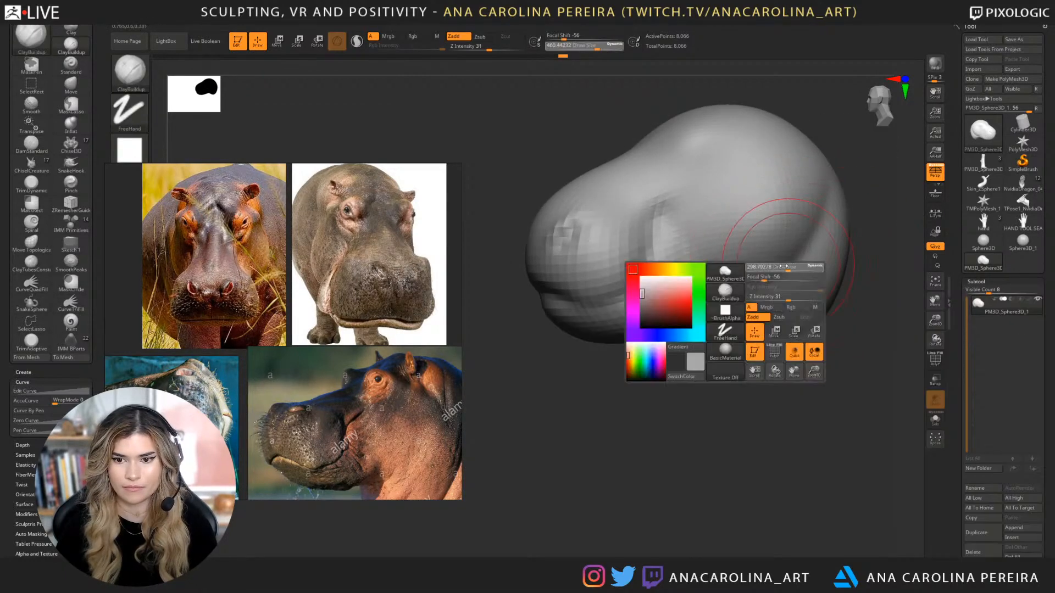
left_click_drag(784, 266, 781, 267)
mouse_move(817, 225)
left_mouse_down()
mouse_move(774, 291)
mouse_move(788, 277)
mouse_move(782, 300)
mouse_move(804, 285)
left_mouse_up()
key("space")
mouse_move(817, 388)
left_mouse_down("alt")
mouse_move(781, 388)
mouse_move(829, 407)
left_mouse_up("alt")
Build up the raised eye mounds and cheek volume with ClayBuildup, ending with a draw size of about 325.
left_click_drag(758, 445, 702, 534, "alt")
key("space")
mouse_move(681, 201)
left_mouse_down()
mouse_move(651, 190)
mouse_move(689, 192)
mouse_move(639, 186)
mouse_move(628, 198)
mouse_move(663, 197)
mouse_move(623, 212)
mouse_move(648, 212)
mouse_move(626, 211)
mouse_move(635, 207)
left_mouse_up()
key("space")
left_click_drag(775, 143, 805, 145)
mouse_move(591, 205)
left_mouse_down()
mouse_move(633, 250)
mouse_move(613, 228)
left_mouse_up()
key("space")
mouse_move(629, 281)
left_mouse_down()
mouse_move(583, 237)
mouse_move(549, 308)
mouse_move(527, 248)
mouse_move(522, 329)
left_mouse_up()
left_click_drag(634, 464, 719, 464)
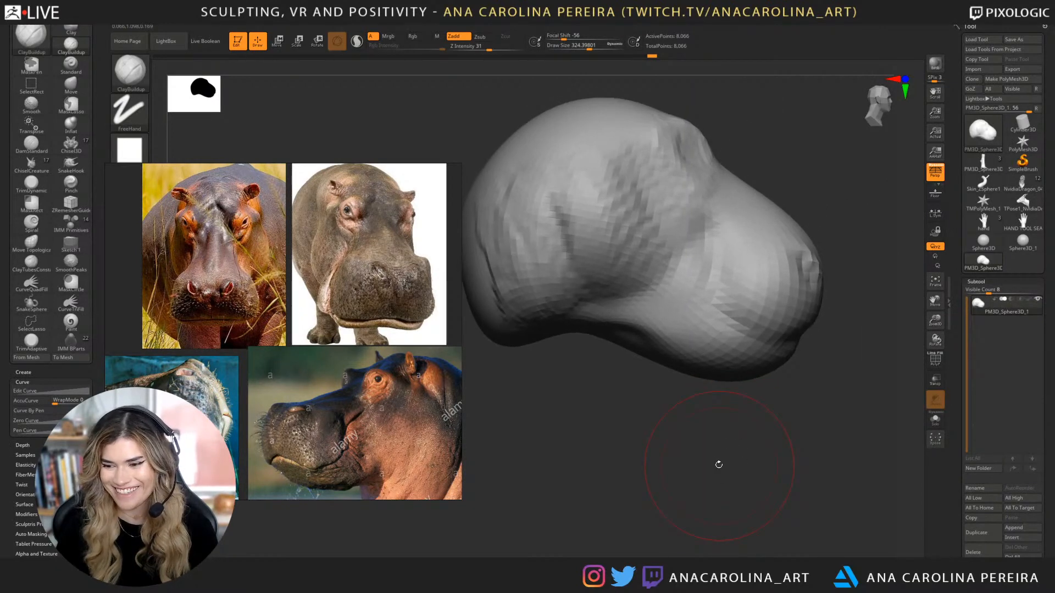
Switch to the Move brush at a draw size of about 257 and adjust the upper contour of the snout.
mouse_move(624, 429)
left_mouse_down()
mouse_move(609, 439)
mouse_move(631, 456)
mouse_move(616, 454)
mouse_move(657, 443)
mouse_move(627, 427)
left_mouse_up()
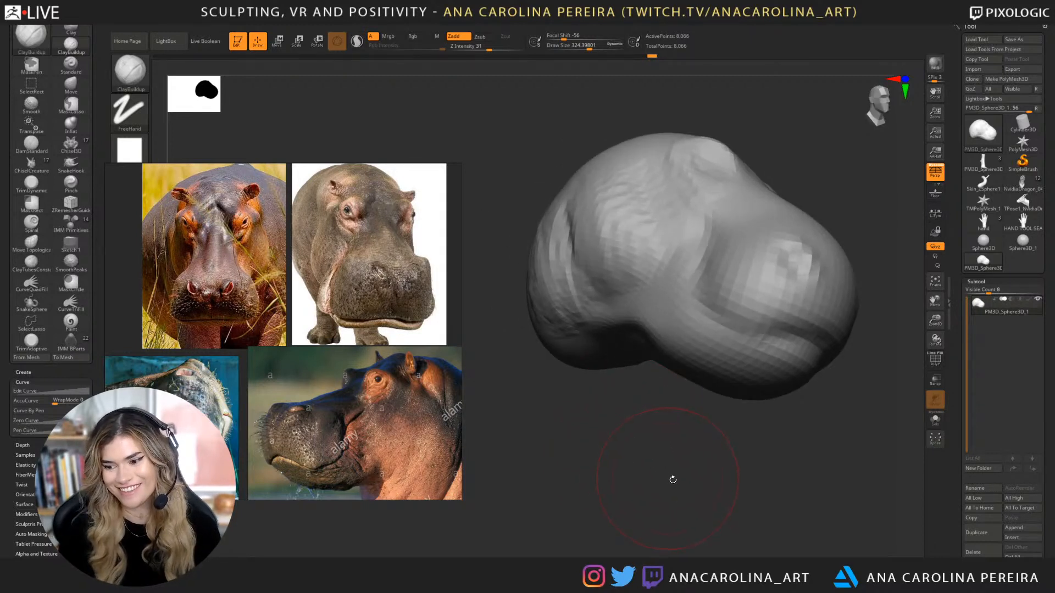
mouse_move(651, 460)
left_mouse_down()
mouse_move(690, 469)
mouse_move(664, 480)
mouse_move(737, 488)
mouse_move(757, 467)
mouse_move(708, 451)
left_mouse_up()
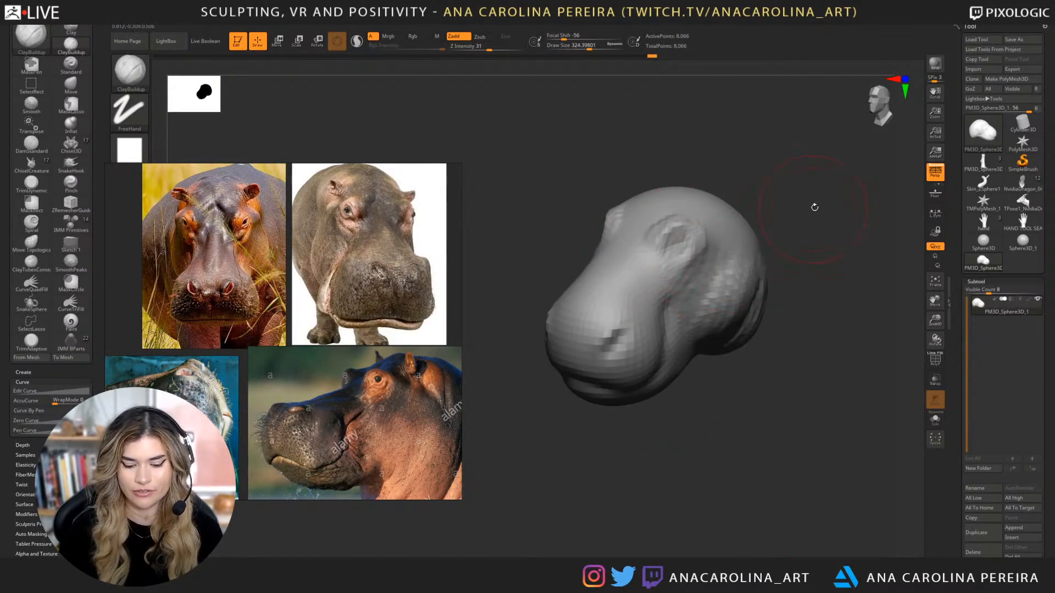
left_click_drag(814, 207, 779, 223)
key("b")
key("m")
key("v")
key("space")
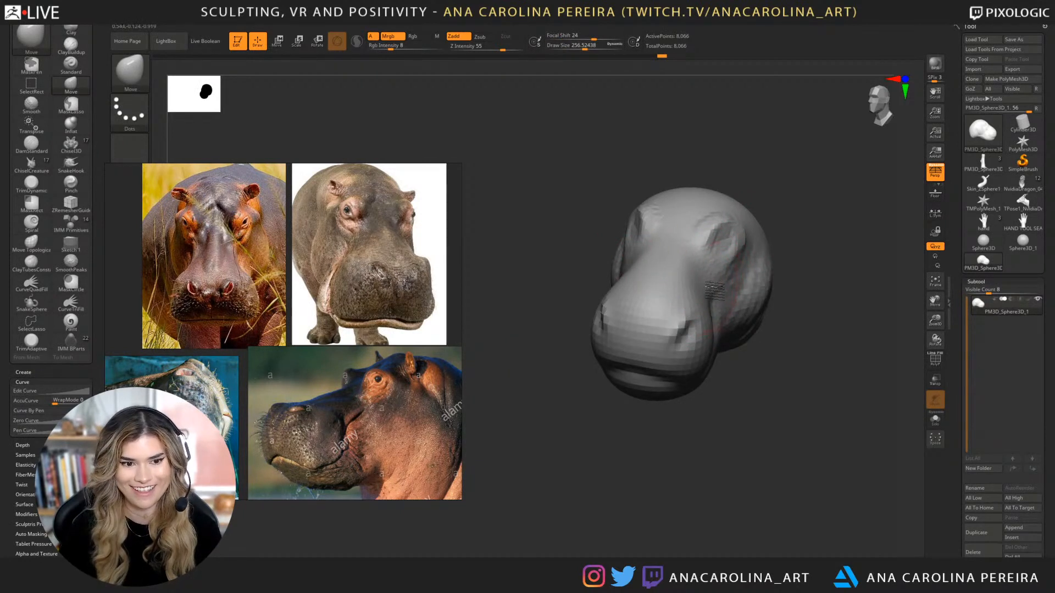
left_click_drag(604, 486, 719, 494)
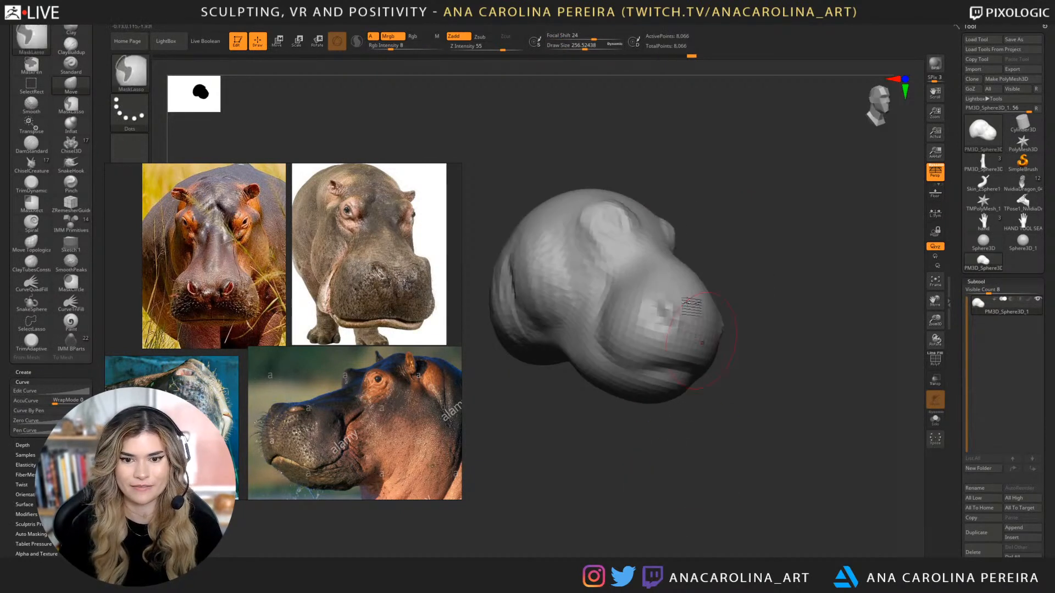
mouse_move(694, 255)
left_mouse_down()
mouse_move(765, 261)
mouse_move(695, 254)
mouse_move(747, 259)
left_mouse_up()
Pull the nose tip up and flatten the front of the snout with the Move brush at about 274 draw size.
key("space")
key("space")
mouse_move(688, 277)
left_mouse_down()
mouse_move(734, 279)
mouse_move(761, 303)
left_mouse_up()
key("space")
key("space")
mouse_move(715, 331)
left_mouse_down()
mouse_move(742, 334)
mouse_move(742, 309)
mouse_move(756, 306)
left_mouse_up()
key("space")
key("space")
mouse_move(753, 305)
left_mouse_down()
mouse_move(735, 305)
mouse_move(758, 275)
mouse_move(749, 307)
left_mouse_up()
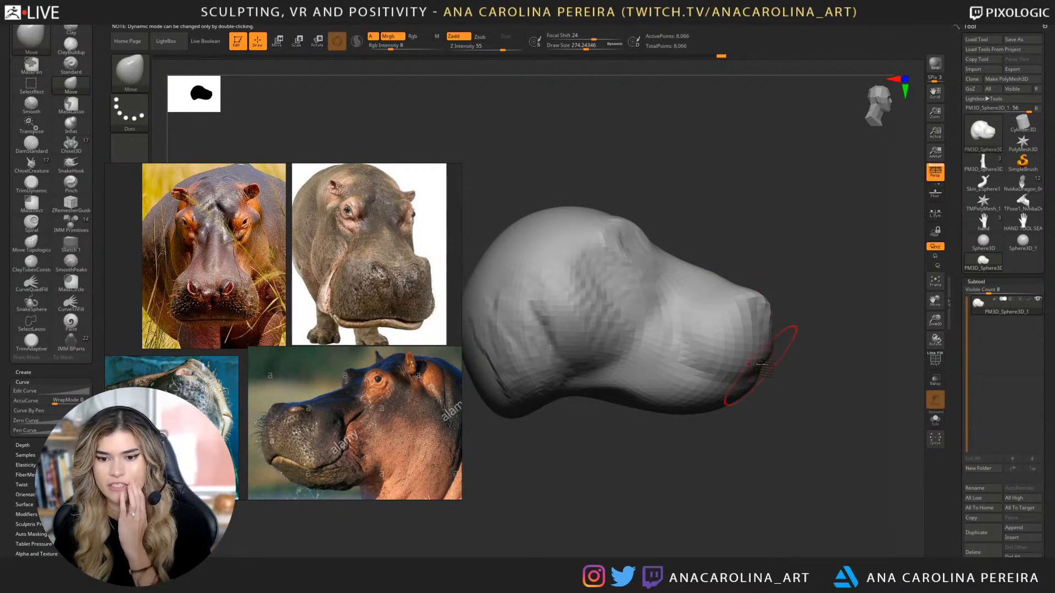
Reshape the jaw's underside at a draw size of about 533, smooth the cheek and reduce the size to about 386.
mouse_move(743, 432)
left_mouse_down()
mouse_move(738, 387)
mouse_move(656, 363)
mouse_move(659, 336)
left_mouse_up()
key("space")
left_click_drag(630, 409, 619, 427)
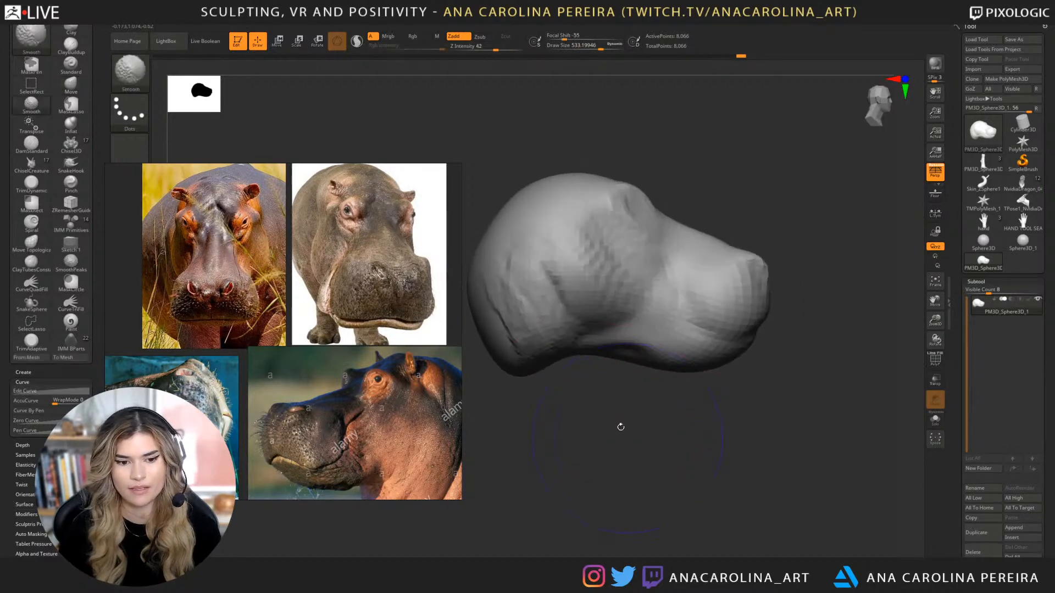
key("space")
left_click_drag(581, 292, 569, 292)
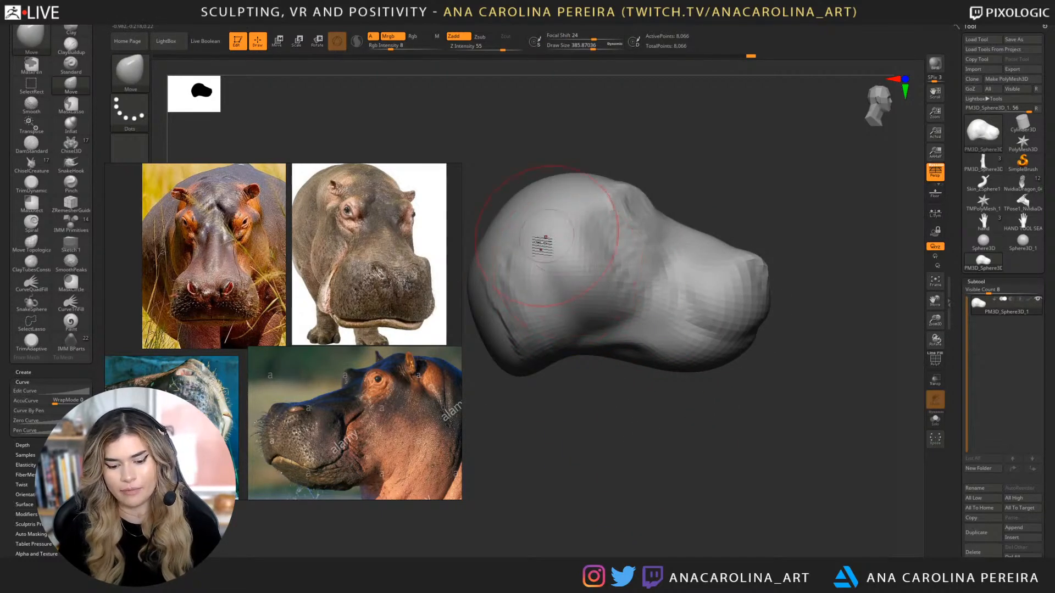
Switch to ClayBuildup at a draw size of about 386 and add volume to the cheek and lower jaw.
key("b")
key("c")
key("b")
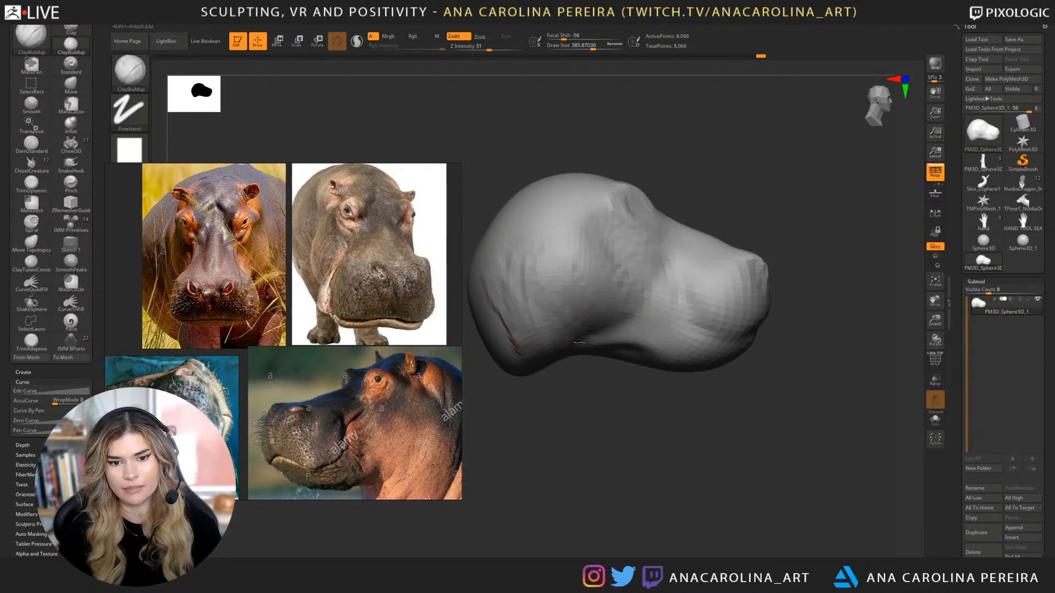
left_click_drag(644, 313, 644, 378)
left_click_drag(694, 427, 733, 433)
Deepen the fold between snout and cheek with DamStandard at a draw size of about 379.
key("b")
key("d")
key("s")
key("space")
mouse_move(712, 296)
left_mouse_down()
mouse_move(702, 294)
mouse_move(741, 292)
left_mouse_up()
key("space")
left_click_drag(774, 220, 747, 207)
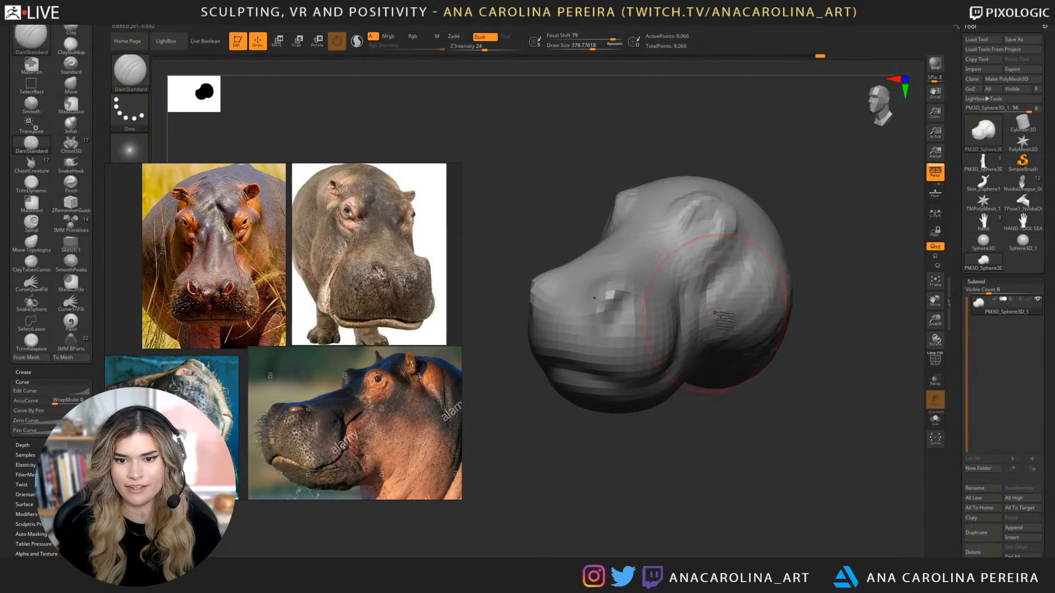
Sharpen the creases around the eyes and snout bridge with DamStandard, using draw sizes of about 492 and 379.
left_click_drag(738, 420, 720, 418)
key("space")
left_click_drag(712, 318, 728, 316)
mouse_move(599, 434)
left_mouse_down()
mouse_move(662, 435)
mouse_move(654, 467)
left_mouse_up()
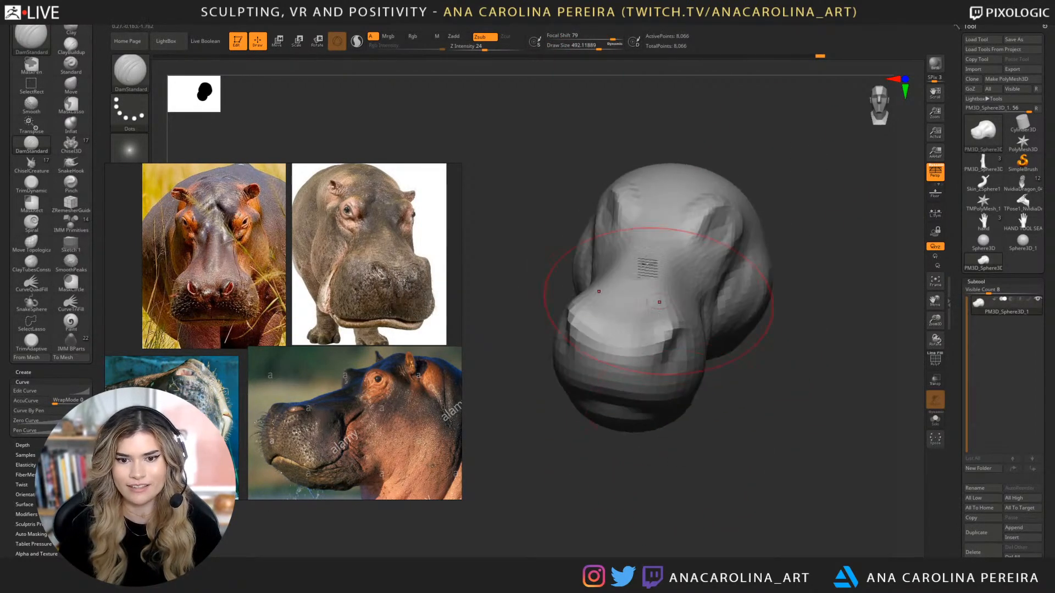
left_click_drag(516, 300, 709, 225)
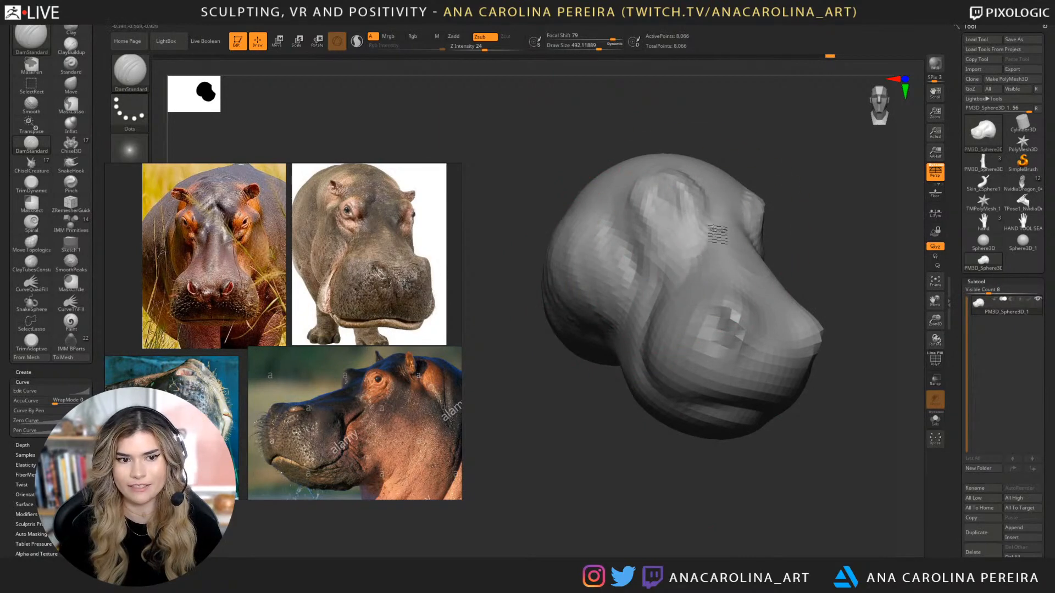
left_click_drag(749, 158, 737, 191)
left_click_drag(815, 101, 712, 192)
mouse_move(648, 317)
left_mouse_down()
mouse_move(749, 165)
mouse_move(727, 190)
left_mouse_up()
key("space")
mouse_move(728, 190)
left_mouse_down()
mouse_move(708, 231)
mouse_move(723, 196)
mouse_move(741, 196)
mouse_move(723, 193)
left_mouse_up()
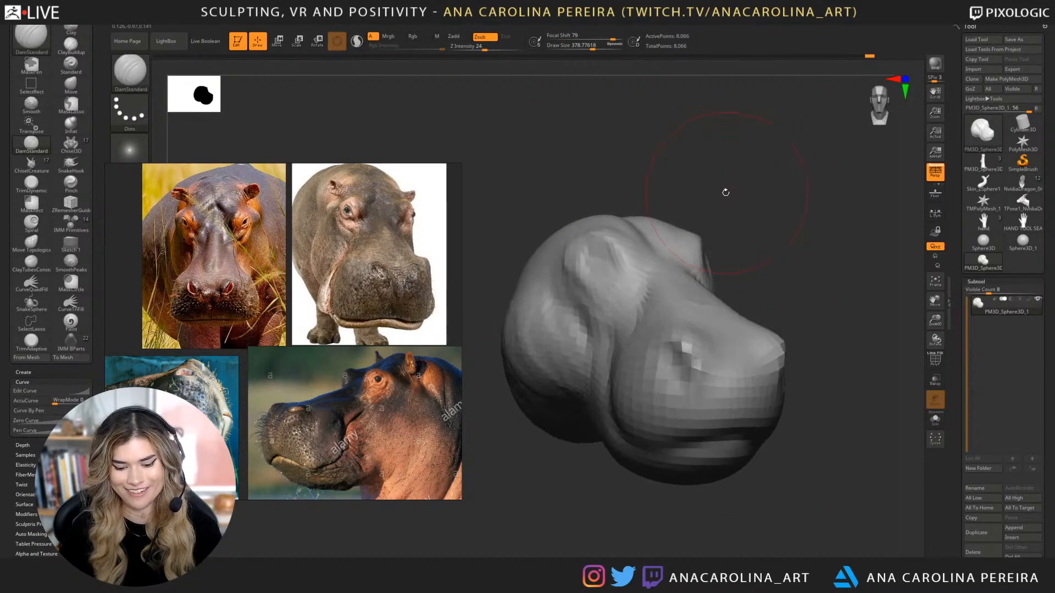
Round out the eye mounds with ClayBuildup at a draw size of about 124, and raise the size to about 257.
key("b")
key("c")
key("b")
key("space")
left_click_drag(631, 238, 596, 255)
key("space")
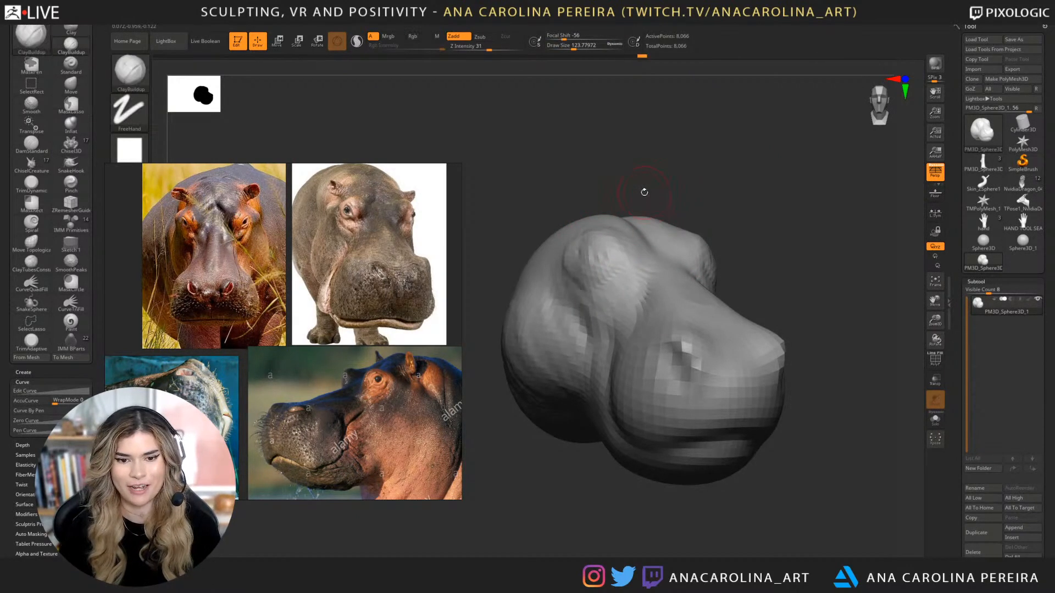
key("space")
mouse_move(643, 188)
left_mouse_down()
mouse_move(662, 188)
mouse_move(594, 188)
mouse_move(547, 241)
left_mouse_up()
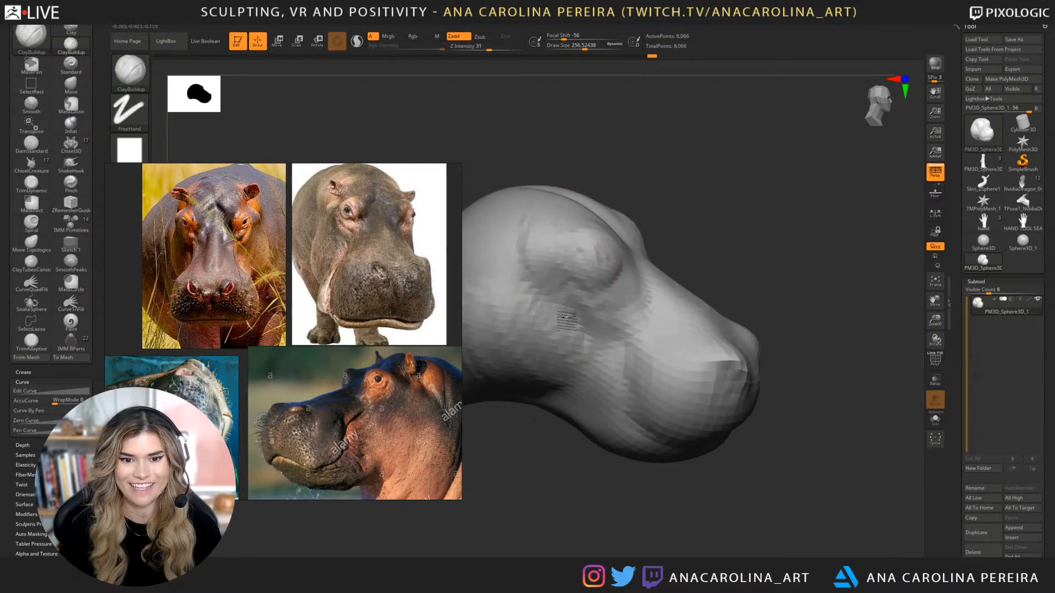
Switch to Move at a draw size of about 629 and pull in the lower back of the head.
mouse_move(618, 219)
left_mouse_down()
mouse_move(628, 171)
mouse_move(611, 266)
mouse_move(617, 243)
left_mouse_up()
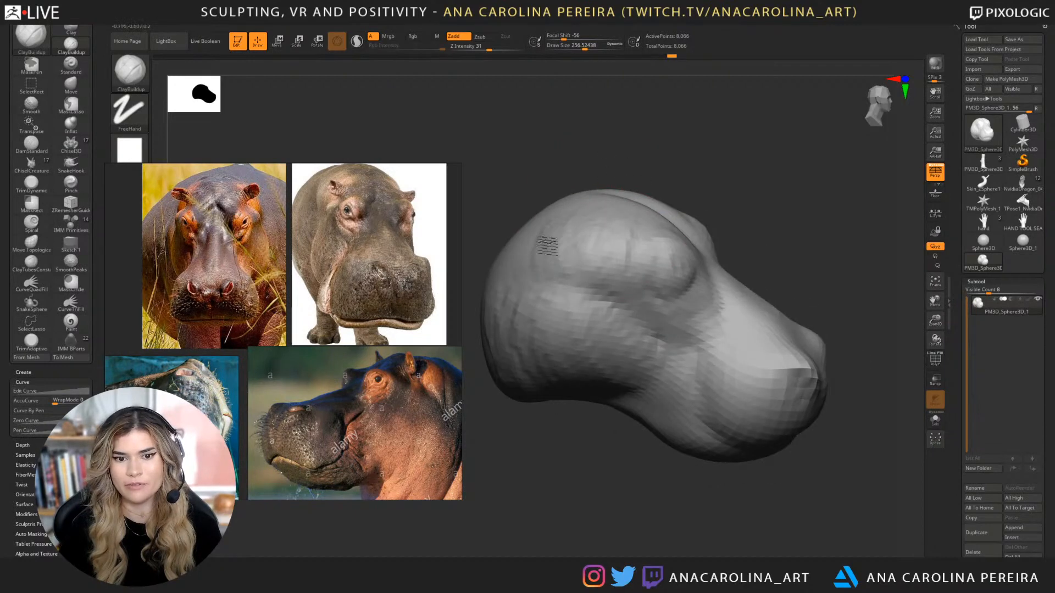
mouse_move(547, 246)
left_mouse_down()
mouse_move(605, 111)
mouse_move(795, 188)
mouse_move(789, 182)
mouse_move(739, 254)
left_mouse_up()
key("b")
key("m")
key("v")
key("]")
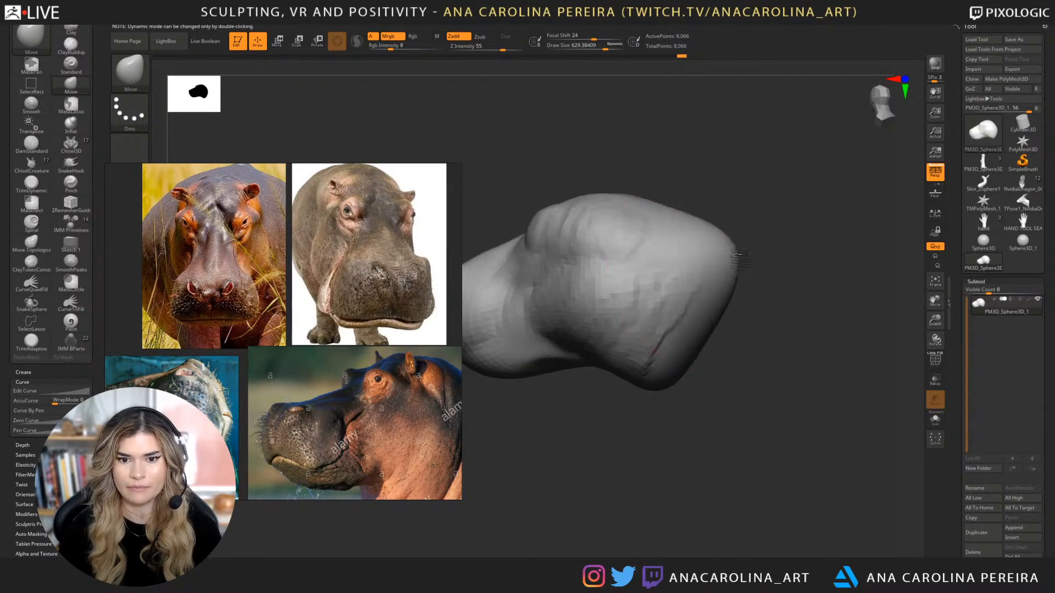
mouse_move(661, 390)
left_mouse_down()
mouse_move(674, 407)
mouse_move(709, 373)
mouse_move(747, 285)
mouse_move(786, 365)
mouse_move(720, 461)
mouse_move(730, 450)
mouse_move(746, 462)
mouse_move(686, 357)
left_mouse_up()
Shift the reference photo board away from the sculpt and compare the head with it from the front.
left_click_drag(481, 270, 433, 268)
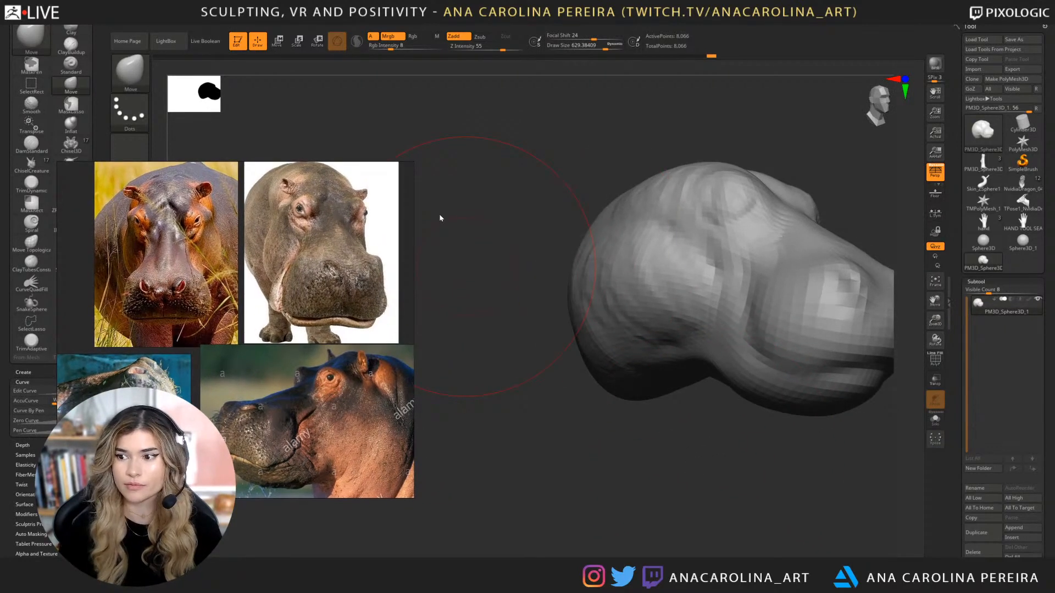
left_click_drag(764, 181, 693, 96)
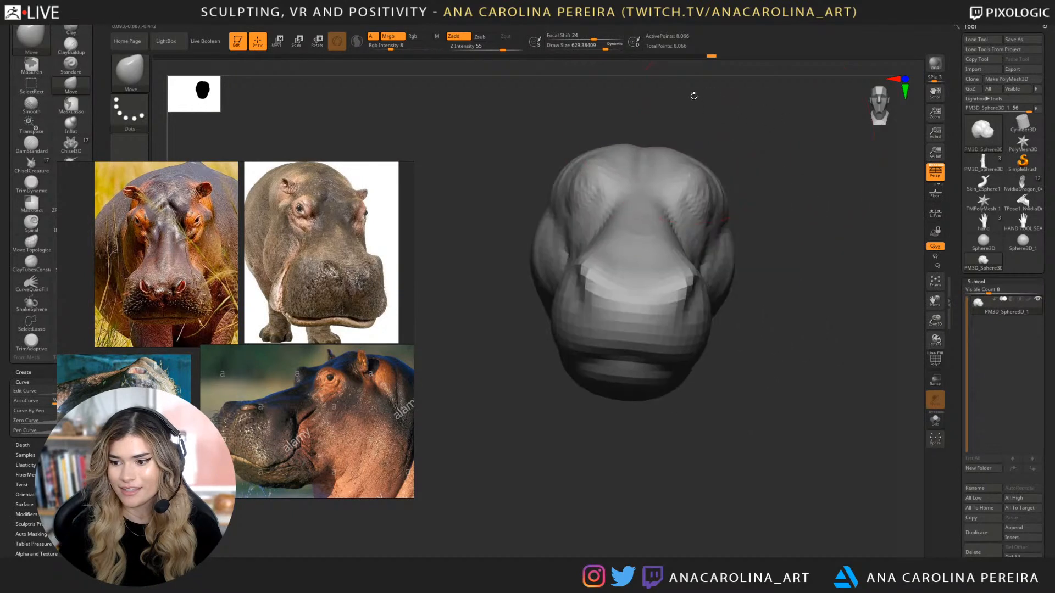
mouse_move(743, 126)
left_mouse_down()
mouse_move(789, 106)
mouse_move(798, 141)
mouse_move(783, 175)
left_mouse_up()
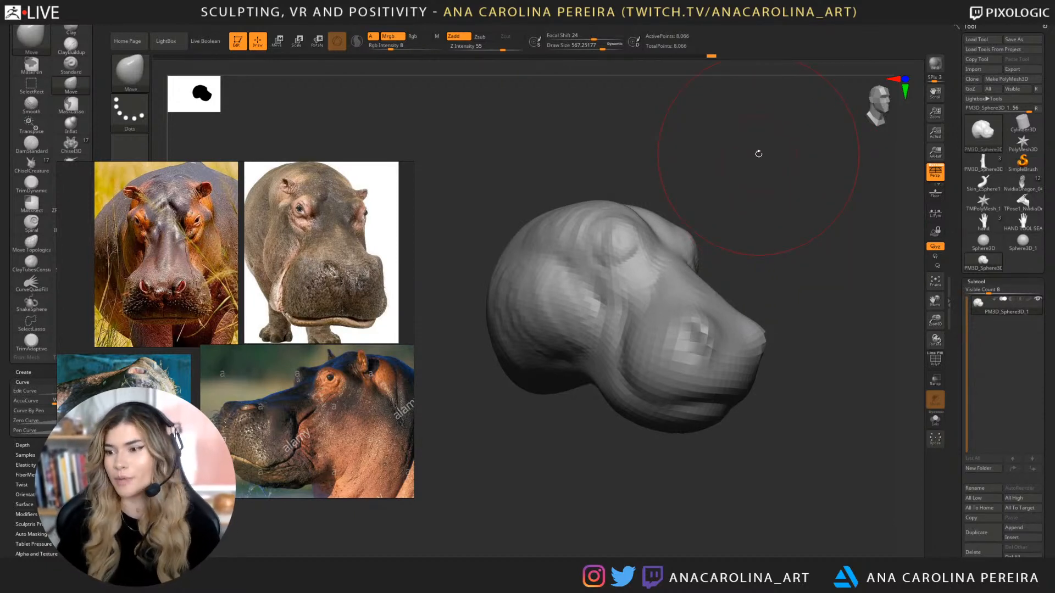
Reshape the nostril and mouth corner with Move at a draw size of about 217.
mouse_move(711, 175)
left_mouse_down()
mouse_move(749, 193)
mouse_move(760, 306)
mouse_move(784, 319)
mouse_move(709, 320)
left_mouse_up()
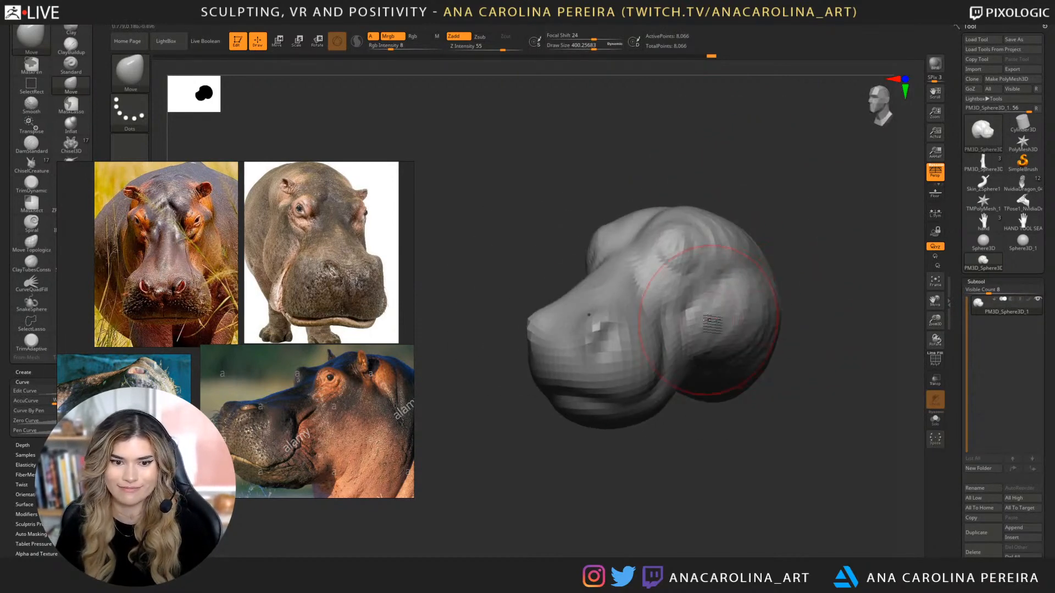
key("space")
left_click_drag(624, 304, 599, 319)
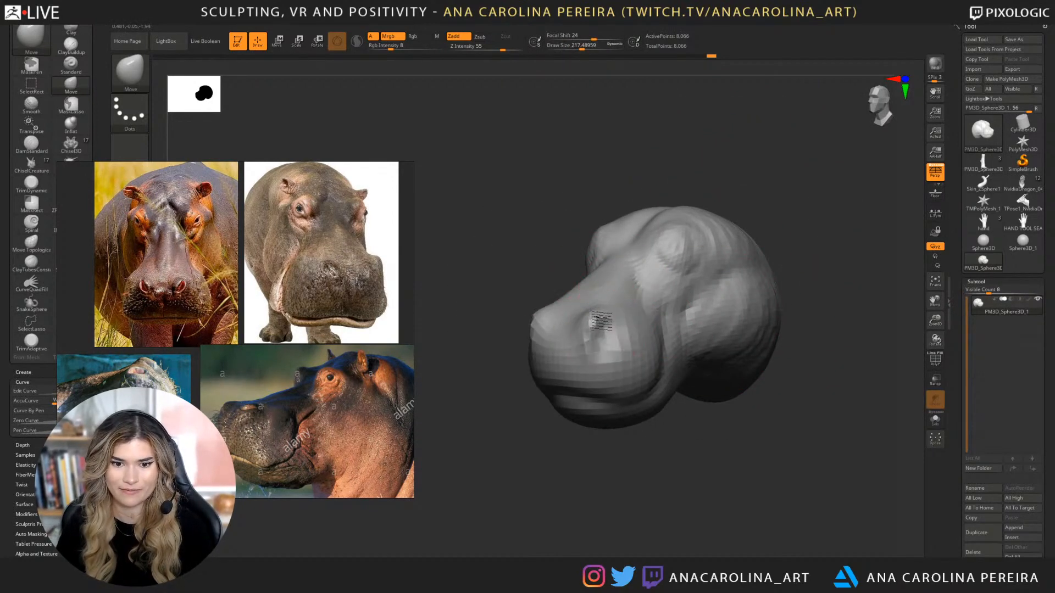
mouse_move(596, 457)
left_mouse_down()
mouse_move(672, 447)
mouse_move(629, 448)
left_mouse_up()
mouse_move(647, 397)
left_mouse_down()
mouse_move(650, 405)
mouse_move(629, 389)
mouse_move(654, 384)
left_mouse_up()
Adjust the fold between snout and cheek with Move at a draw size of about 331, and raise the size to about 460.
key("space")
left_click_drag(658, 473, 681, 367)
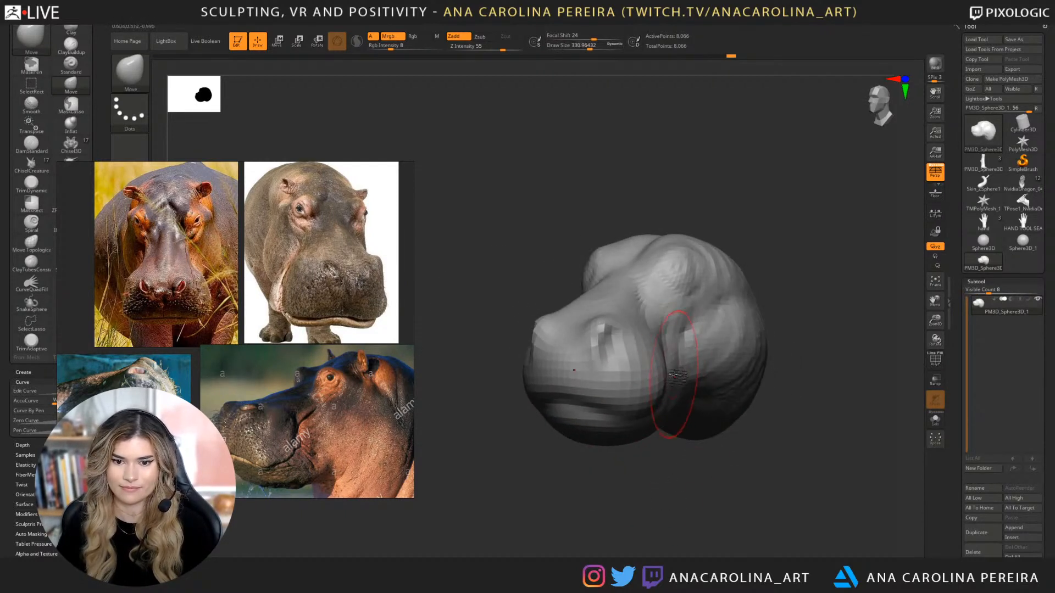
mouse_move(648, 503)
left_mouse_down()
mouse_move(667, 503)
mouse_move(696, 440)
mouse_move(732, 431)
left_mouse_up()
mouse_move(774, 473)
left_mouse_down()
mouse_move(712, 465)
mouse_move(714, 504)
mouse_move(714, 381)
left_mouse_up()
key("]")
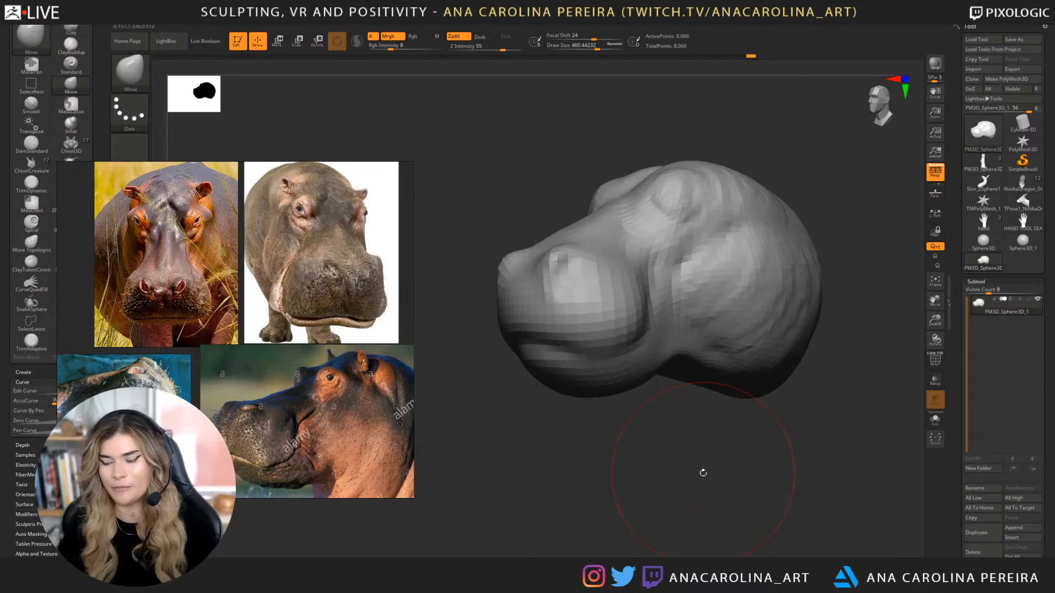
mouse_move(637, 404)
left_mouse_down()
mouse_move(683, 494)
mouse_move(607, 492)
mouse_move(612, 504)
mouse_move(761, 505)
left_mouse_up()
Reshape the eye mound and brow with Move, using draw sizes of about 207 and 268.
key("b")
key("m")
key("v")
key("space")
mouse_move(656, 237)
left_mouse_down()
mouse_move(642, 236)
mouse_move(671, 219)
mouse_move(681, 241)
mouse_move(669, 218)
left_mouse_up()
key("space")
left_click_drag(685, 165, 680, 174)
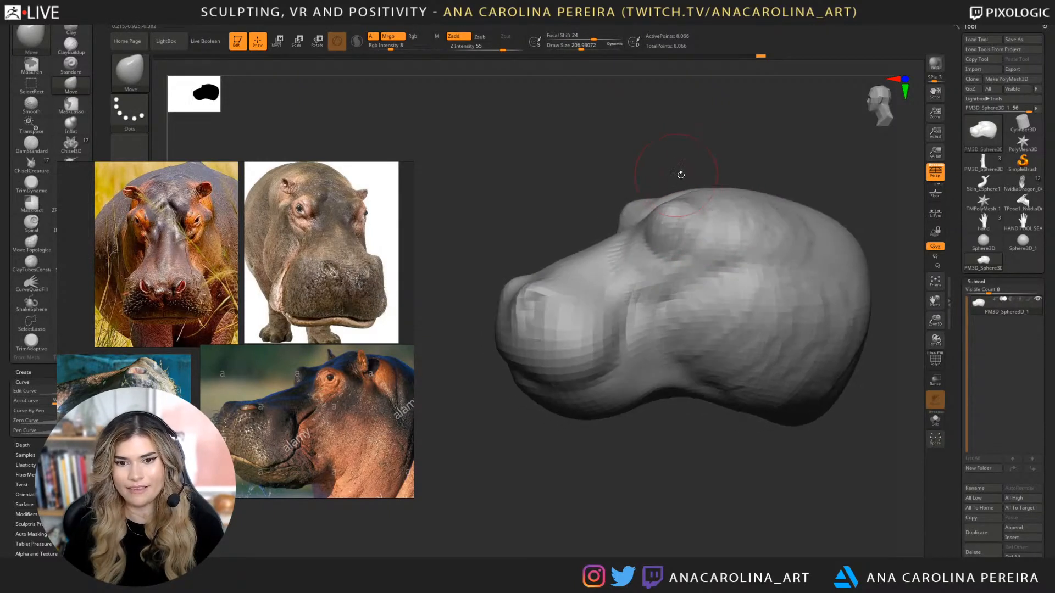
key("space")
left_click_drag(660, 227, 664, 228)
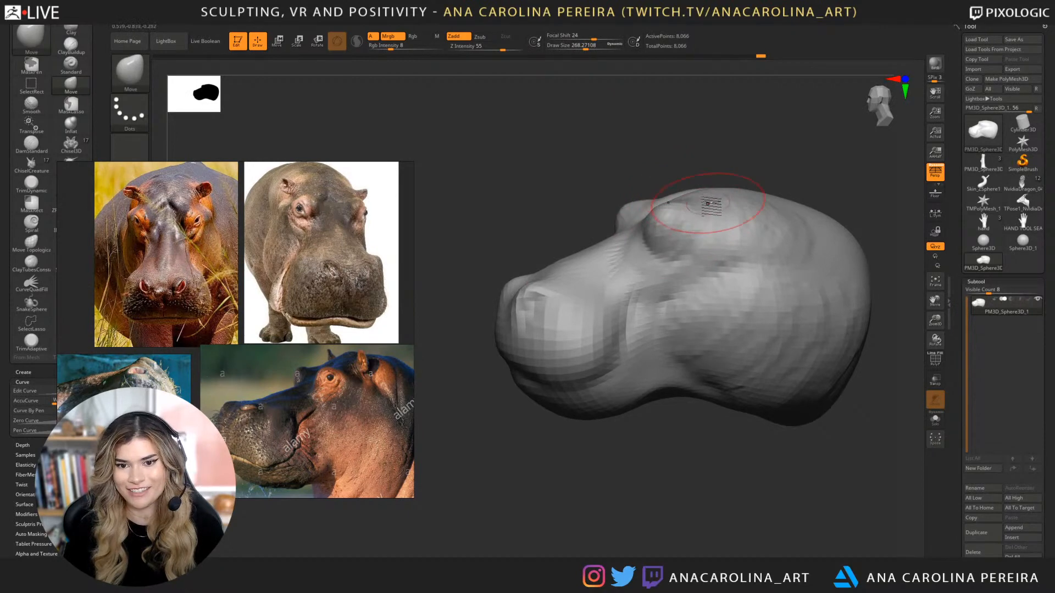
Adjust the crown and back of the head with Move, increasing the draw size to about 476.
left_click_drag(728, 167, 748, 167)
key("space")
left_click_drag(693, 228, 706, 228)
mouse_move(786, 173)
left_mouse_down()
mouse_move(796, 171)
mouse_move(759, 183)
mouse_move(764, 163)
mouse_move(630, 187)
mouse_move(659, 189)
mouse_move(756, 149)
mouse_move(807, 184)
mouse_move(766, 211)
left_mouse_up()
key("space")
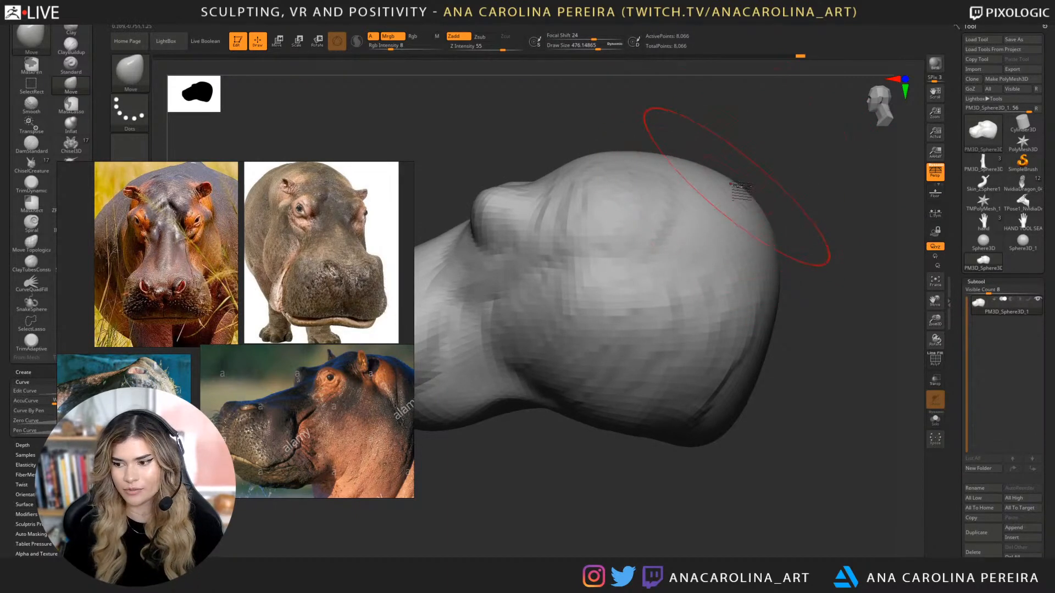
mouse_move(632, 429)
left_mouse_down()
mouse_move(652, 481)
mouse_move(718, 483)
mouse_move(723, 452)
mouse_move(614, 311)
left_mouse_up()
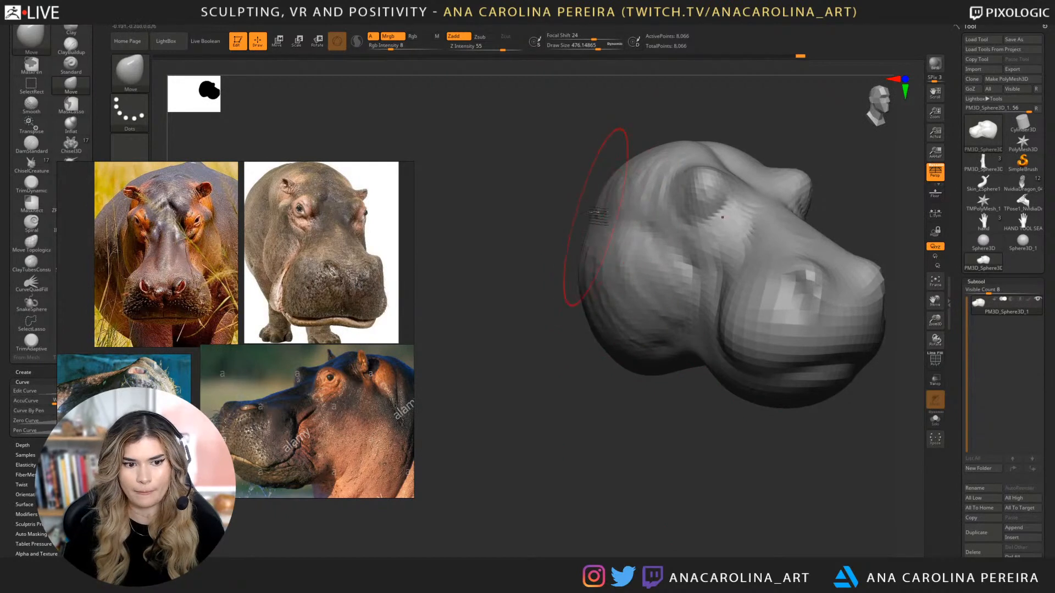
left_click_drag(598, 215, 587, 190)
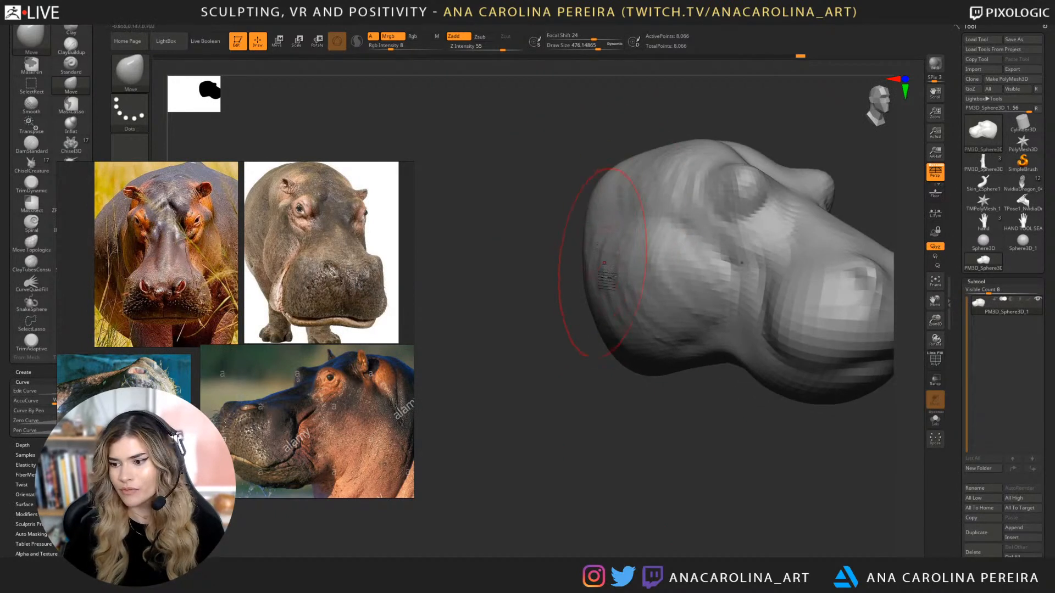
left_click_drag(603, 262, 600, 302)
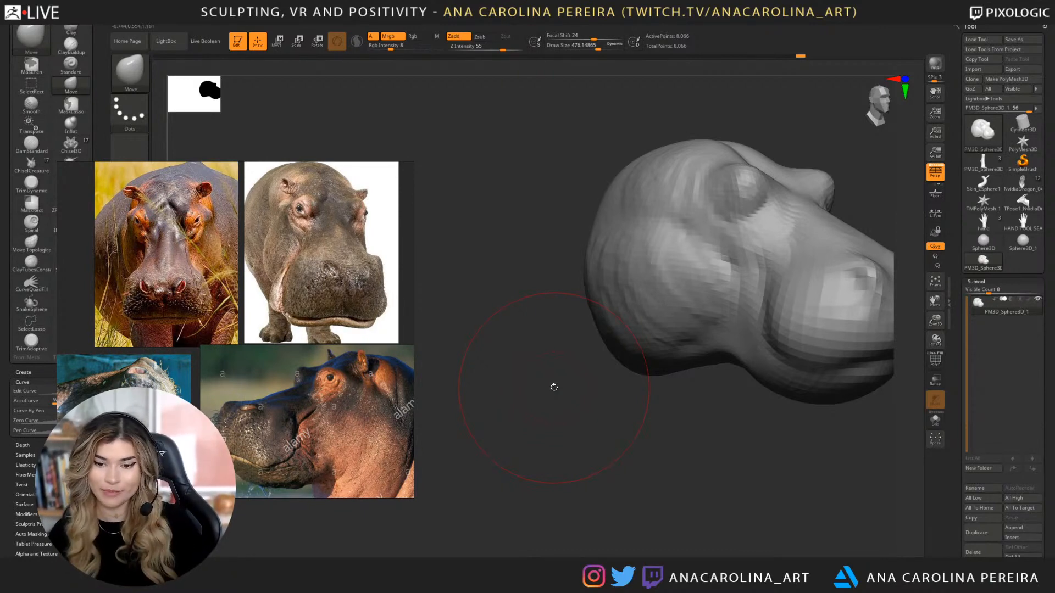
Build up the upper eyelid on the eye mound with ClayBuildup at a draw size of about 163.
mouse_move(689, 471)
left_mouse_down()
mouse_move(666, 468)
mouse_move(683, 483)
mouse_move(761, 436)
left_mouse_up()
key("b")
key("c")
key("b")
key("space")
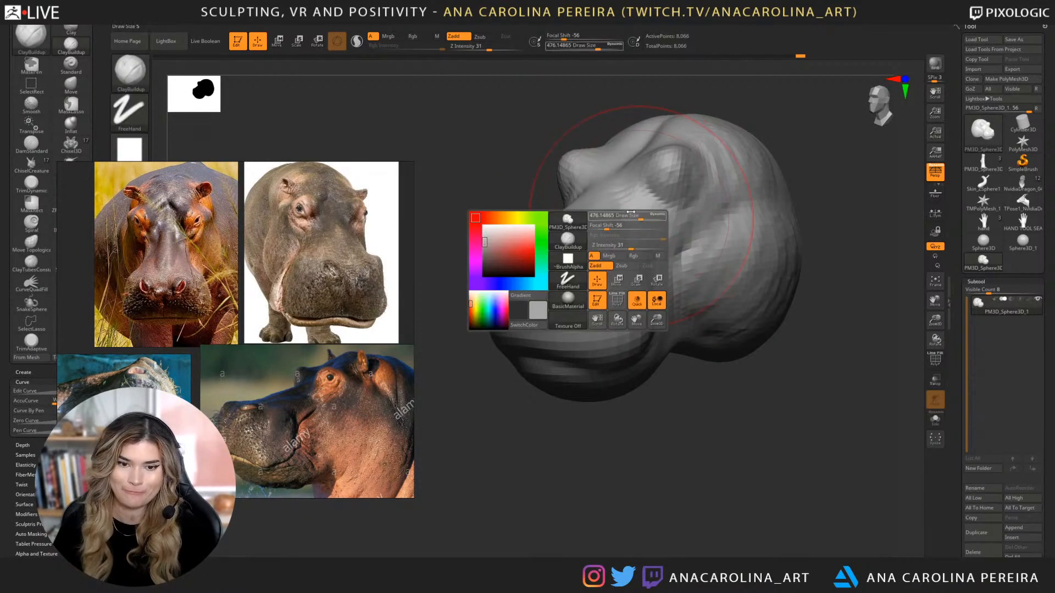
left_click_drag(630, 221, 623, 221)
key("space")
mouse_move(698, 166)
left_mouse_down()
mouse_move(675, 184)
mouse_move(687, 200)
mouse_move(681, 179)
mouse_move(660, 179)
left_mouse_up()
left_click_drag(667, 376, 647, 376)
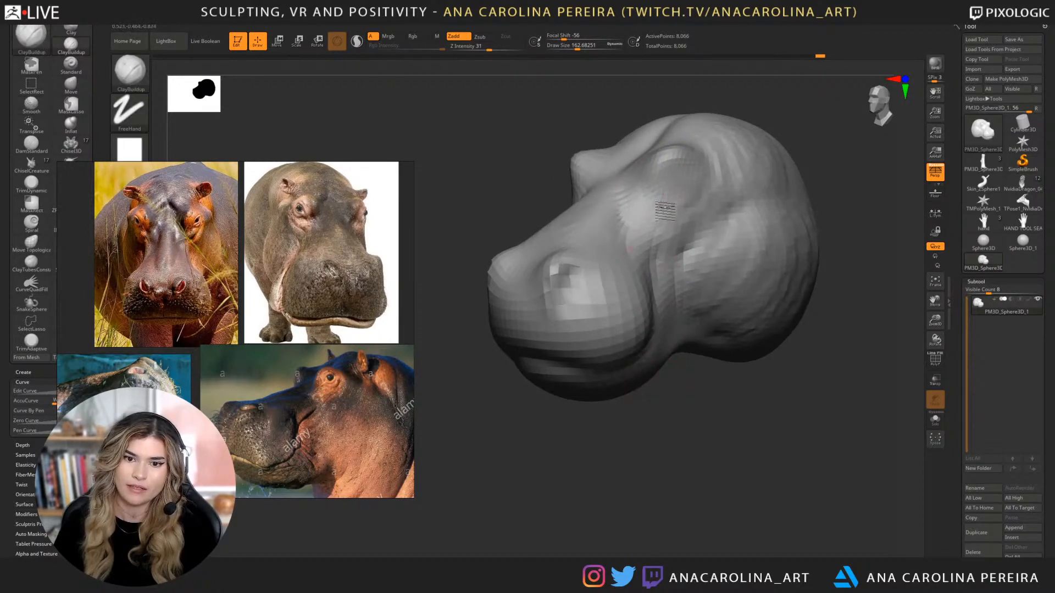
Carve a crease under the eye towards the cheek with DamStandard, using draw sizes of about 163 and 217.
key("b")
key("d")
key("s")
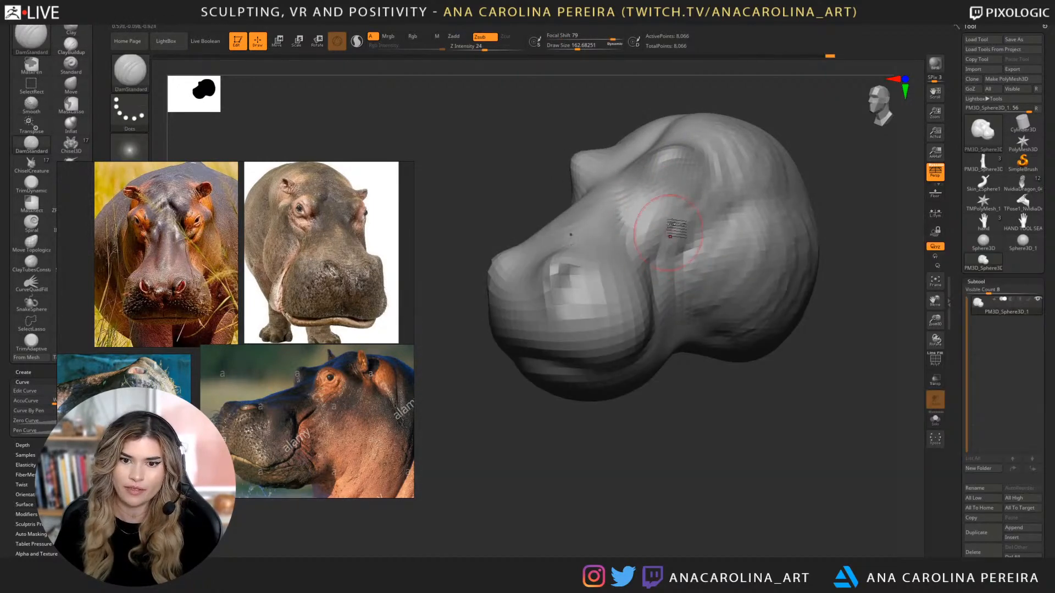
mouse_move(670, 237)
left_mouse_down()
mouse_move(658, 259)
mouse_move(680, 224)
mouse_move(698, 228)
left_mouse_up()
key("space")
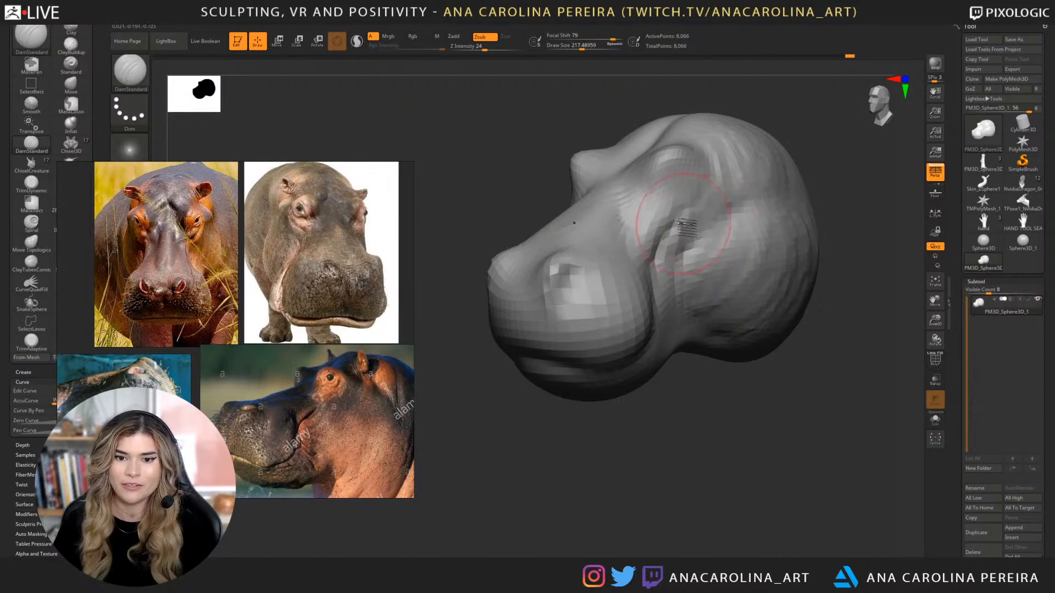
left_click_drag(692, 419, 661, 379)
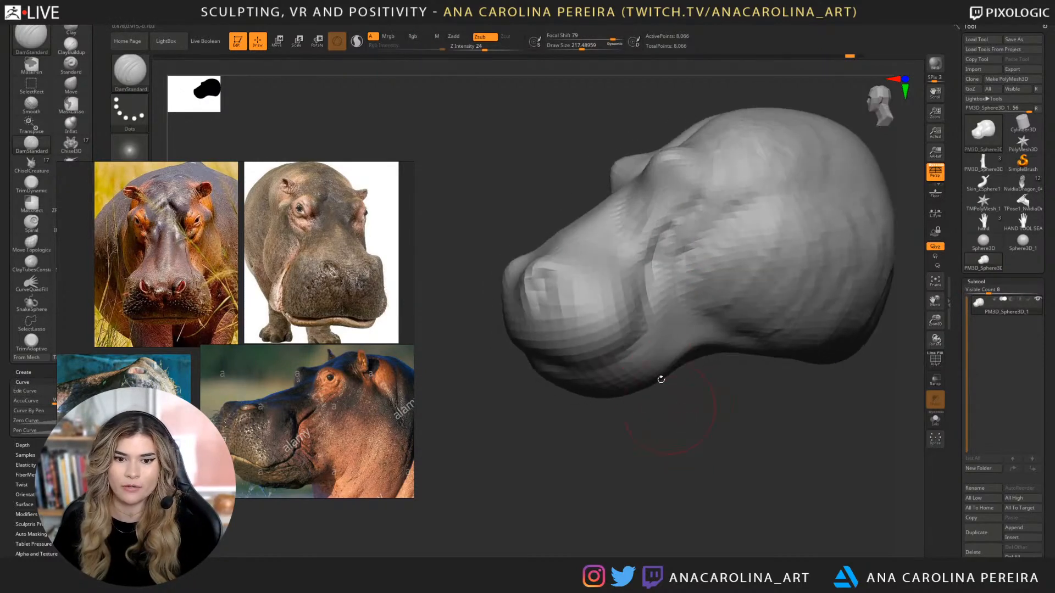
Deepen the fold behind the snout and the mouth line with DamStandard at a draw size of about 257.
key("space")
left_click_drag(623, 285, 627, 285)
left_click_drag(641, 282, 636, 270)
left_click_drag(630, 282, 611, 349)
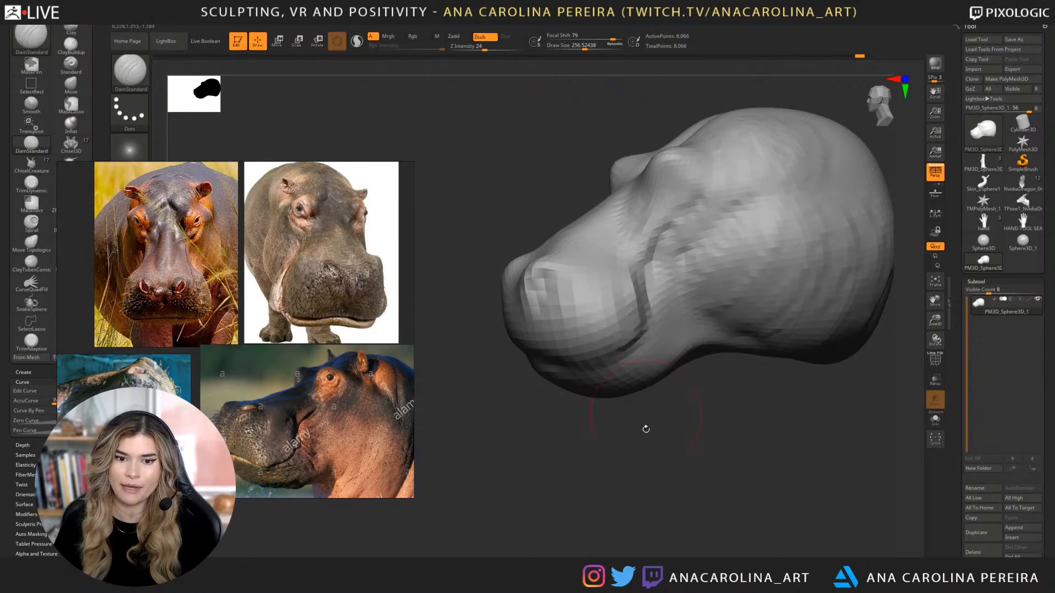
left_click_drag(645, 429, 678, 405)
mouse_move(635, 271)
left_mouse_down()
mouse_move(643, 316)
mouse_move(585, 350)
mouse_move(528, 352)
left_mouse_up()
left_click_drag(572, 470, 667, 475)
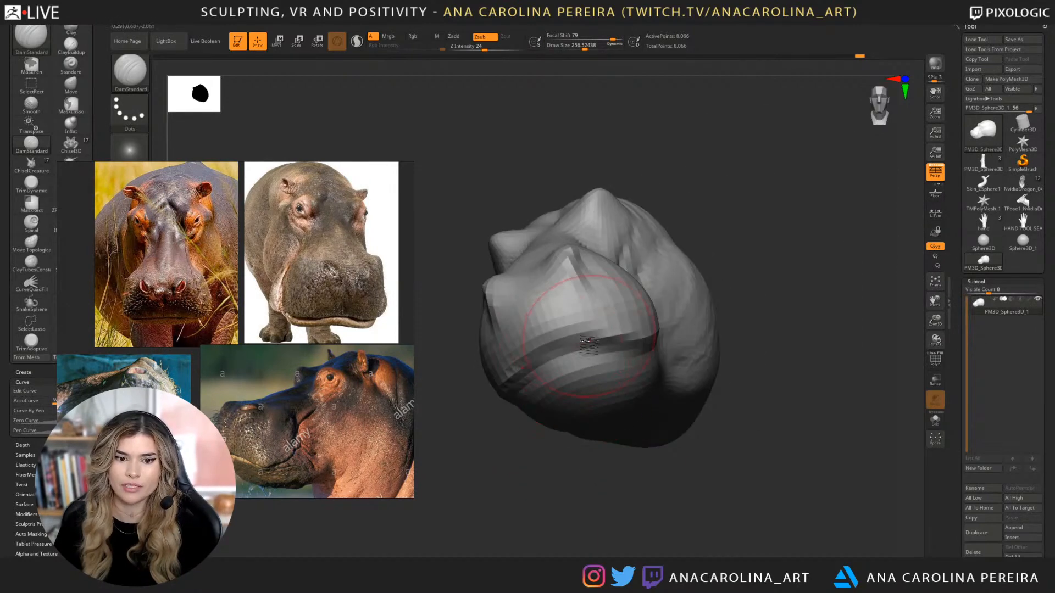
left_click_drag(549, 354, 658, 323)
Carve the eye opening into the eye mound with DamStandard at a draw size of about 93.
left_click_drag(791, 299, 718, 287)
mouse_move(659, 467)
left_mouse_down("alt")
mouse_move(632, 430)
mouse_move(774, 426)
mouse_move(741, 459)
mouse_move(645, 207)
mouse_move(593, 263)
left_mouse_up("alt")
key("space")
left_click_drag(572, 145, 709, 182, "alt")
key("space")
mouse_move(626, 206)
left_mouse_down()
mouse_move(607, 207)
mouse_move(637, 209)
mouse_move(667, 236)
mouse_move(618, 181)
left_mouse_up()
key("space")
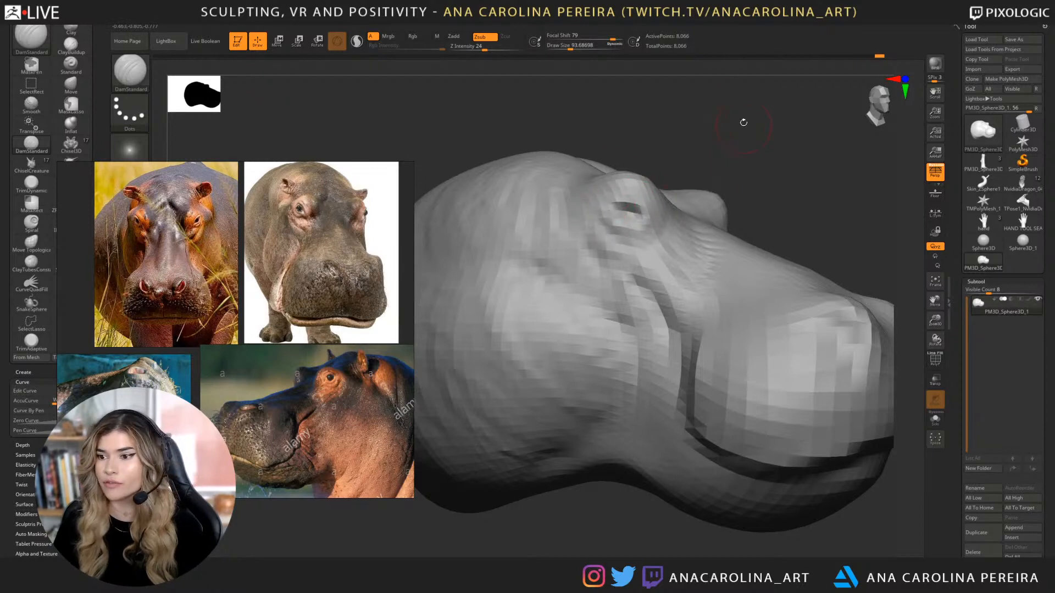
Switch to Move and adjust the eye mound's profile against the snout bridge, raising the draw size to about 602.
mouse_move(743, 122)
left_mouse_down()
mouse_move(730, 106)
mouse_move(697, 126)
mouse_move(739, 101)
mouse_move(724, 111)
left_mouse_up()
key("space")
key("b")
key("m")
key("v")
key("space")
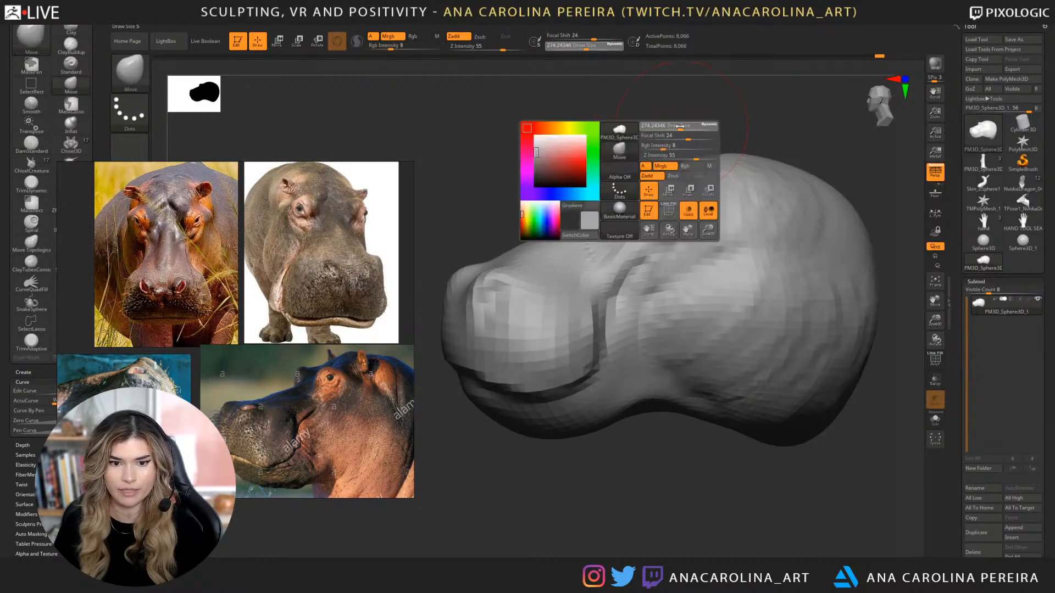
left_click_drag(627, 174, 626, 182)
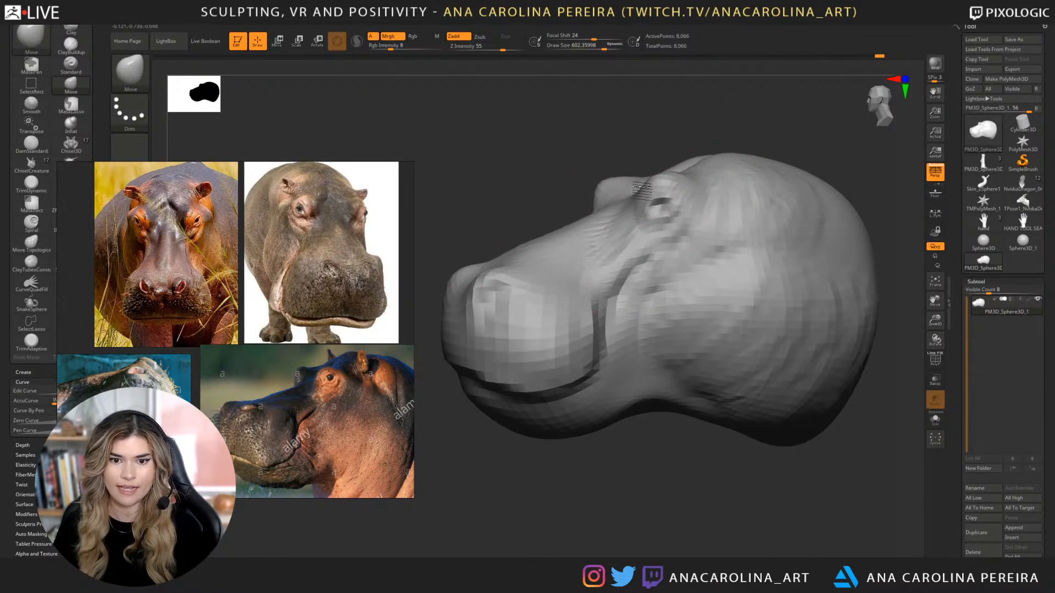
Push the snout tip slightly forward with Move, using draw sizes of about 575 and 567.
key("space")
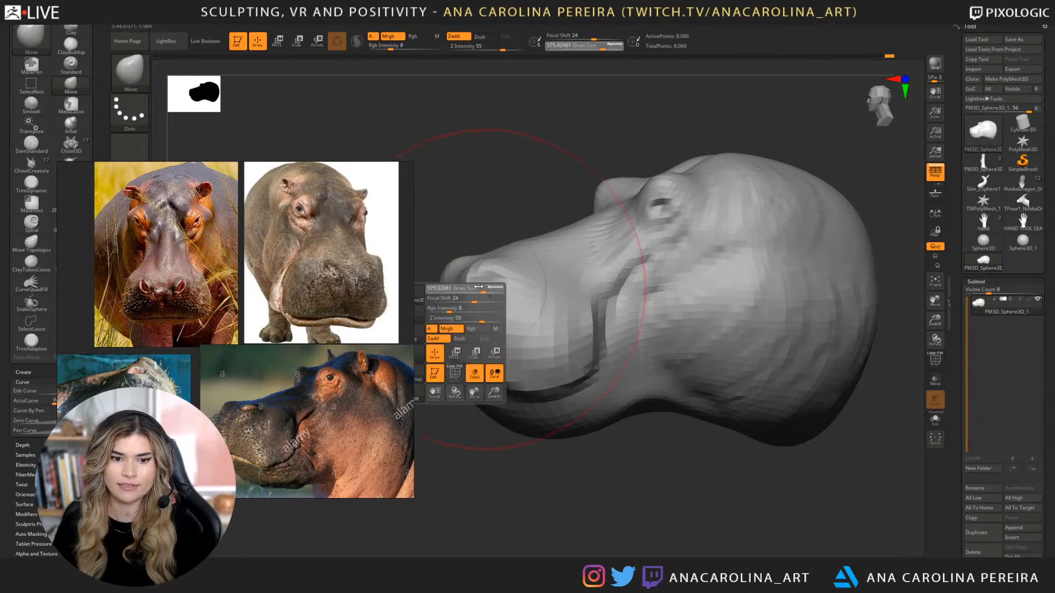
key("space")
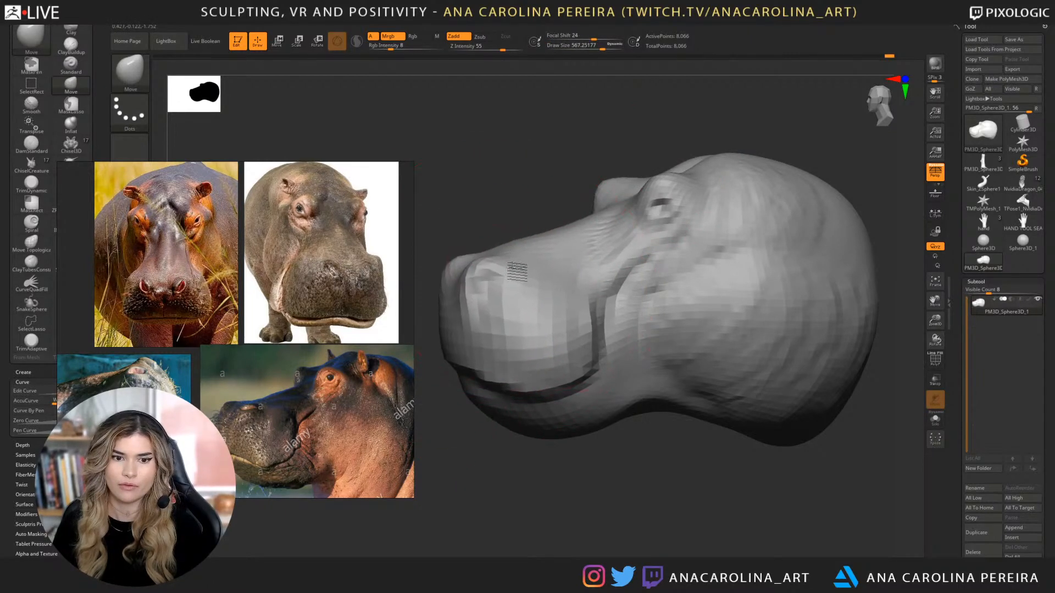
key("space")
mouse_move(611, 452)
left_mouse_down()
mouse_move(596, 444)
mouse_move(618, 466)
mouse_move(667, 426)
left_mouse_up()
Pull a neck down from the back of the head with Move at a draw size of about 379 and shape its underside.
key("space")
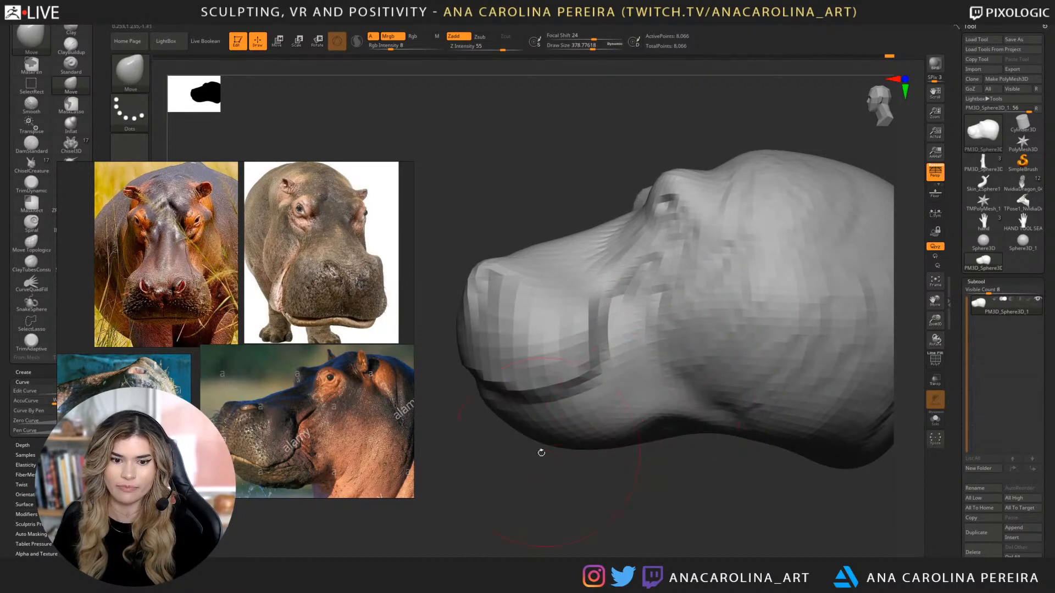
mouse_move(537, 447)
left_mouse_down()
mouse_move(547, 444)
mouse_move(607, 521)
mouse_move(668, 459)
mouse_move(703, 494)
mouse_move(753, 431)
mouse_move(847, 459)
mouse_move(777, 412)
left_mouse_up()
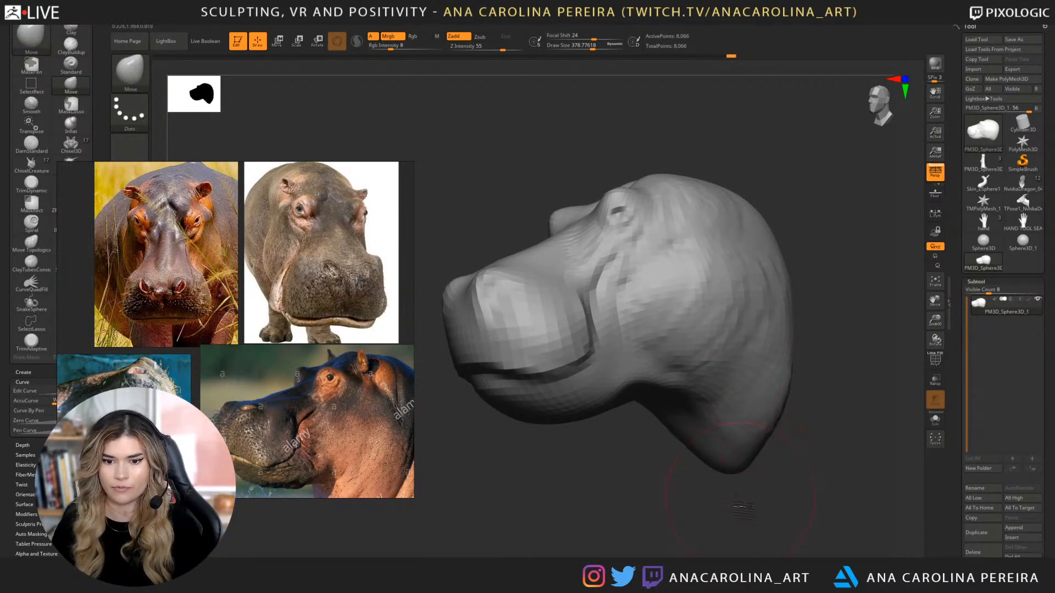
mouse_move(737, 475)
left_mouse_down()
mouse_move(758, 499)
mouse_move(737, 431)
mouse_move(742, 459)
left_mouse_up()
left_click_drag(745, 412, 709, 426)
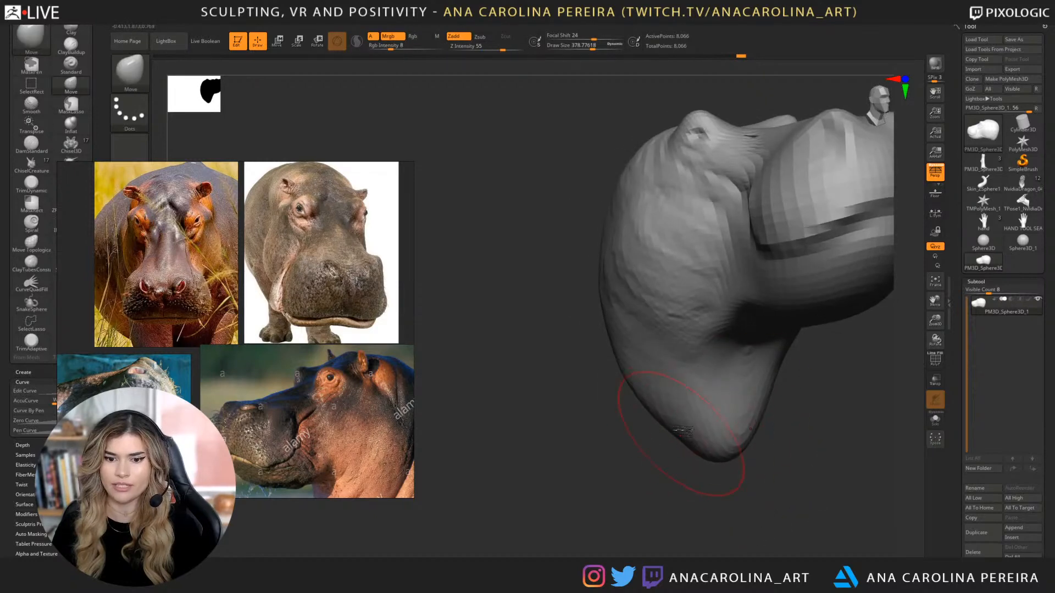
left_click_drag(621, 369, 617, 417)
left_click_drag(605, 350, 580, 312)
left_click_drag(607, 432, 546, 424)
Round out the back of the head and neck with Move at a draw size of about 484.
mouse_move(704, 470)
left_mouse_down()
mouse_move(575, 474)
mouse_move(691, 385)
left_mouse_up()
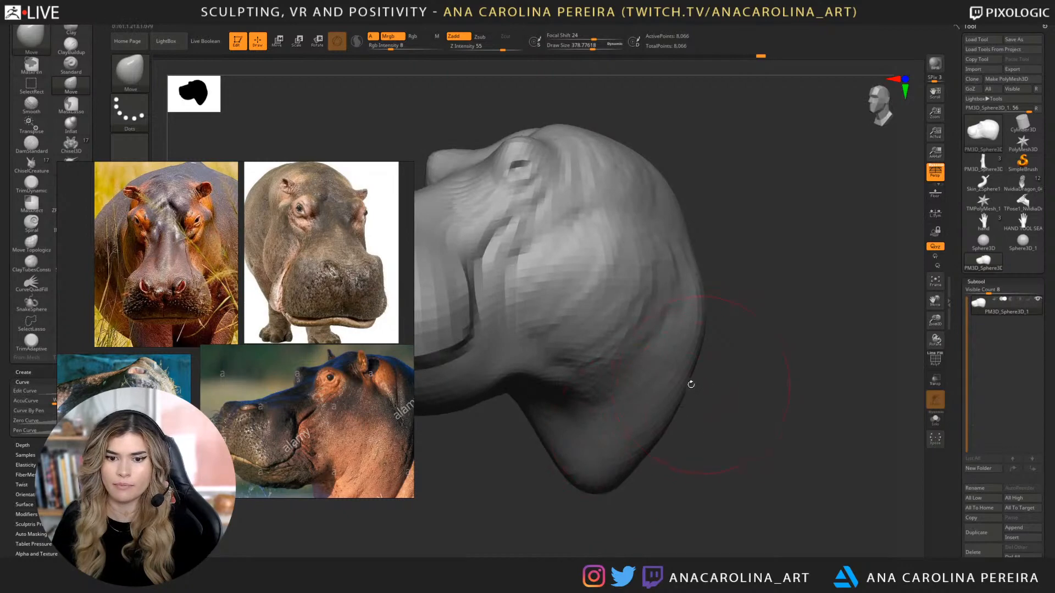
mouse_move(752, 324)
left_mouse_down()
mouse_move(724, 305)
mouse_move(734, 273)
left_mouse_up()
key("space")
left_click_drag(719, 235, 736, 241)
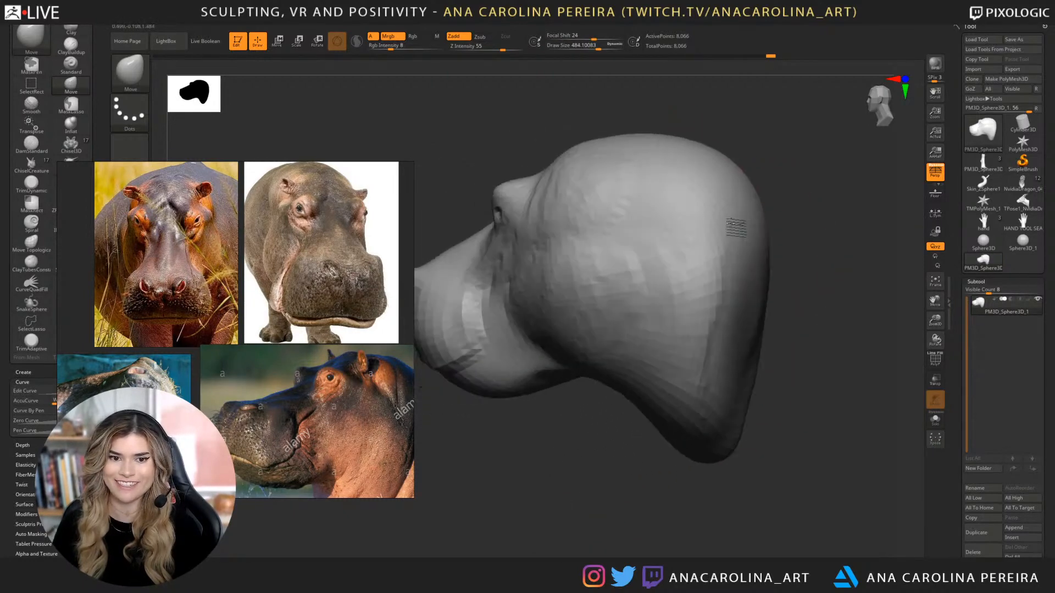
left_click_drag(782, 327, 782, 388)
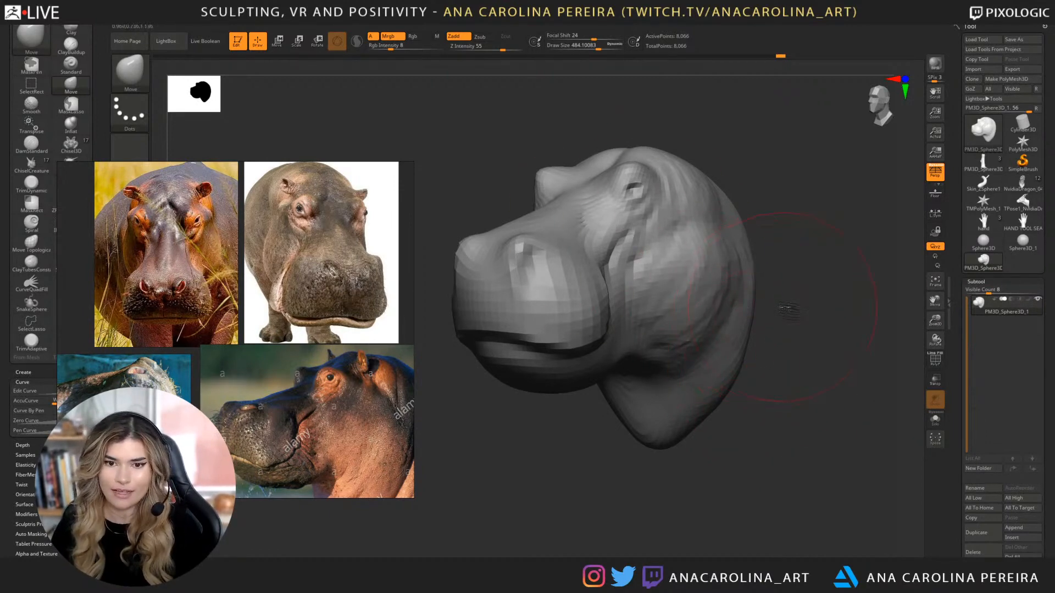
Refine the crown behind the eyes with Move, using draw sizes of about 286 and 311.
mouse_move(783, 308)
left_mouse_down()
mouse_move(799, 289)
mouse_move(787, 286)
left_mouse_up()
key("space")
mouse_move(792, 244)
left_mouse_down("alt")
mouse_move(783, 301)
mouse_move(785, 289)
left_mouse_up("alt")
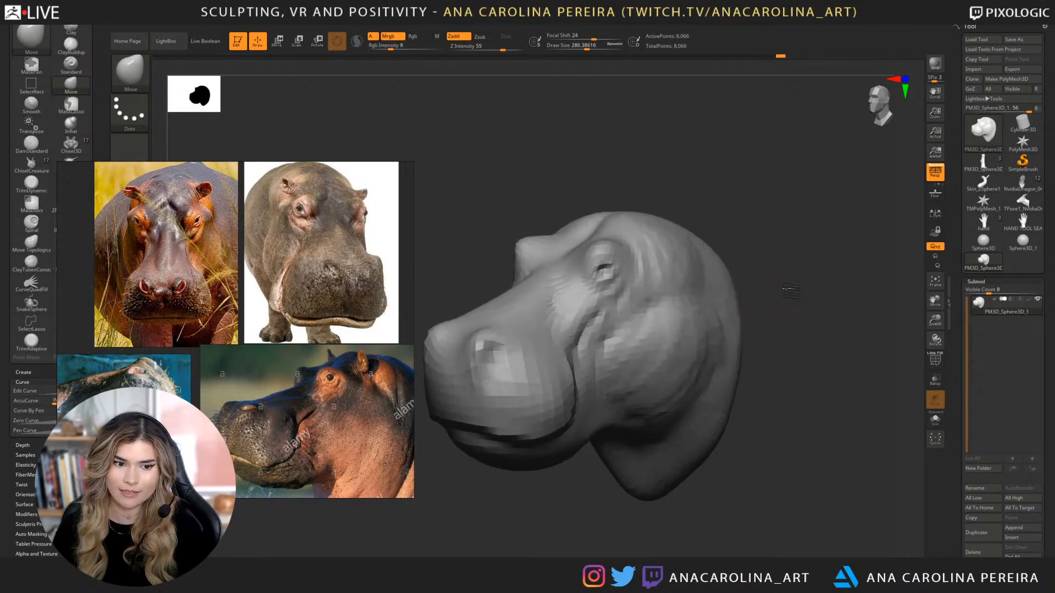
mouse_move(655, 225)
left_mouse_down()
mouse_move(687, 188)
mouse_move(678, 224)
left_mouse_up()
key("space")
mouse_move(697, 188)
left_mouse_down()
mouse_move(720, 187)
mouse_move(735, 216)
mouse_move(710, 225)
left_mouse_up()
key("space")
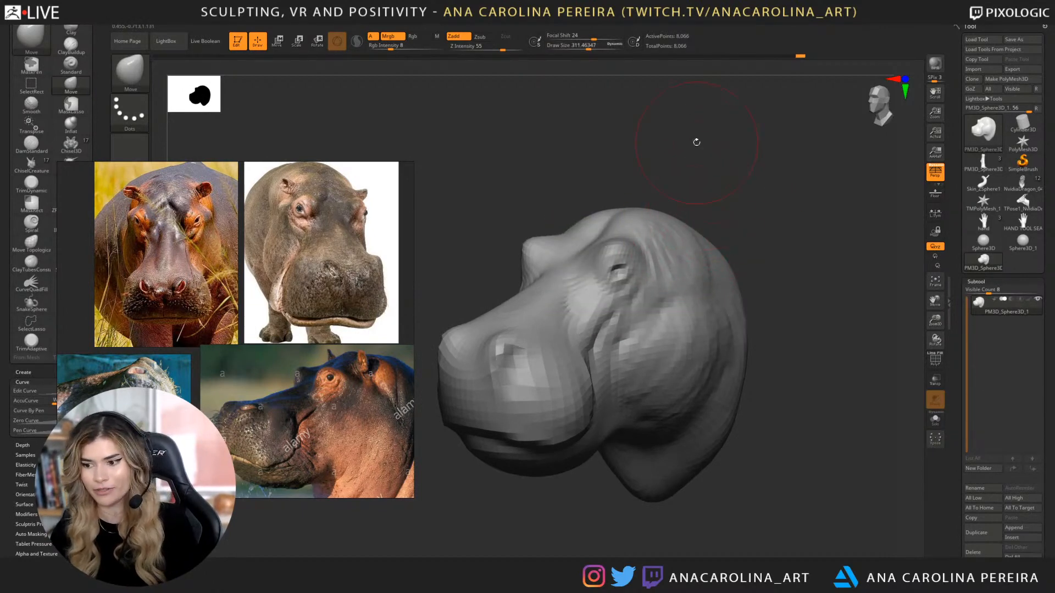
left_click_drag(720, 199, 712, 173)
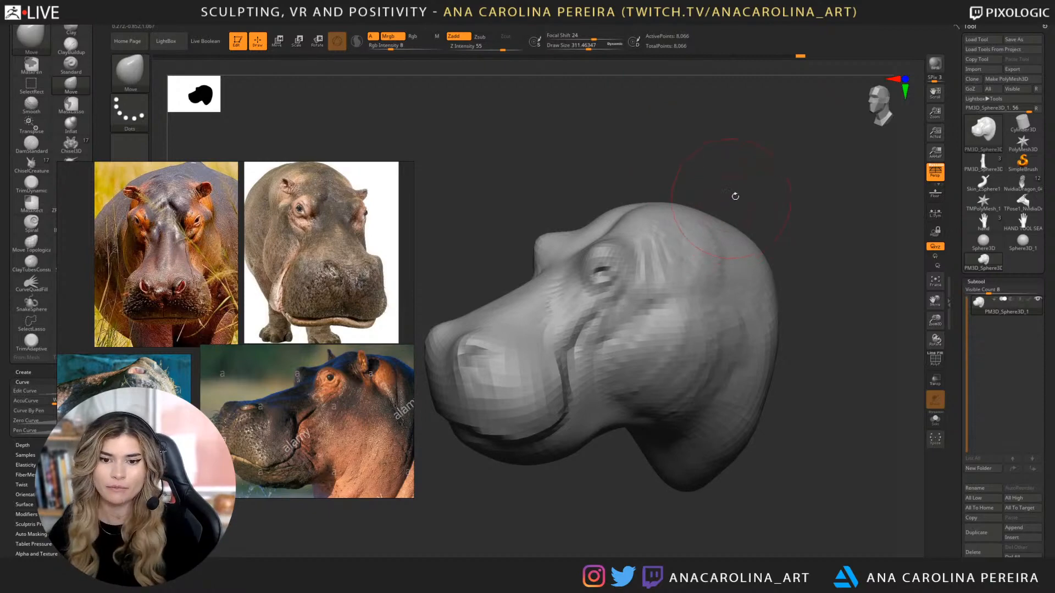
left_click_drag(735, 196, 718, 189)
key("b")
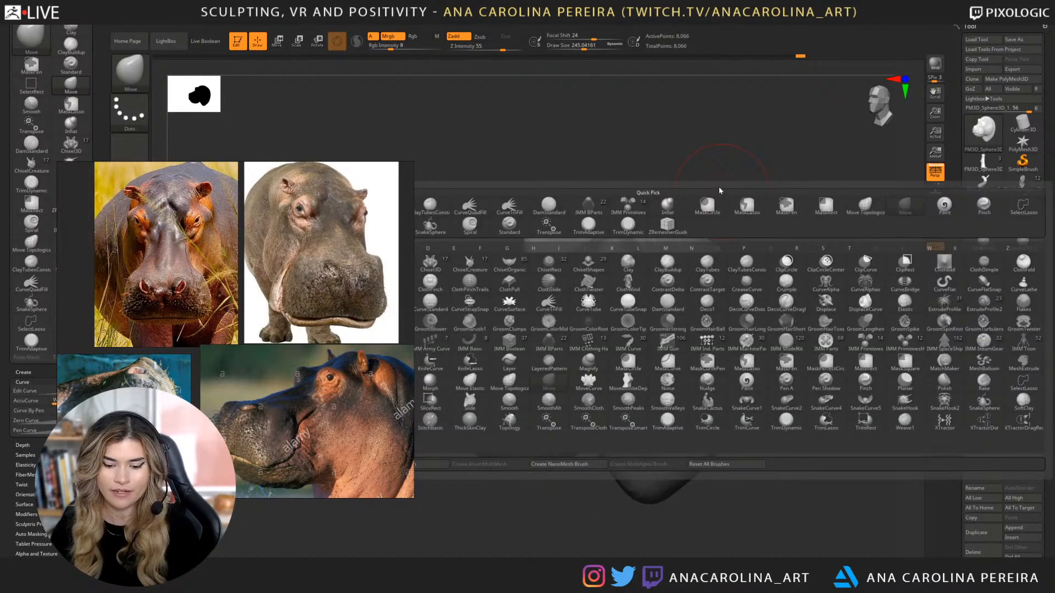
key("i")
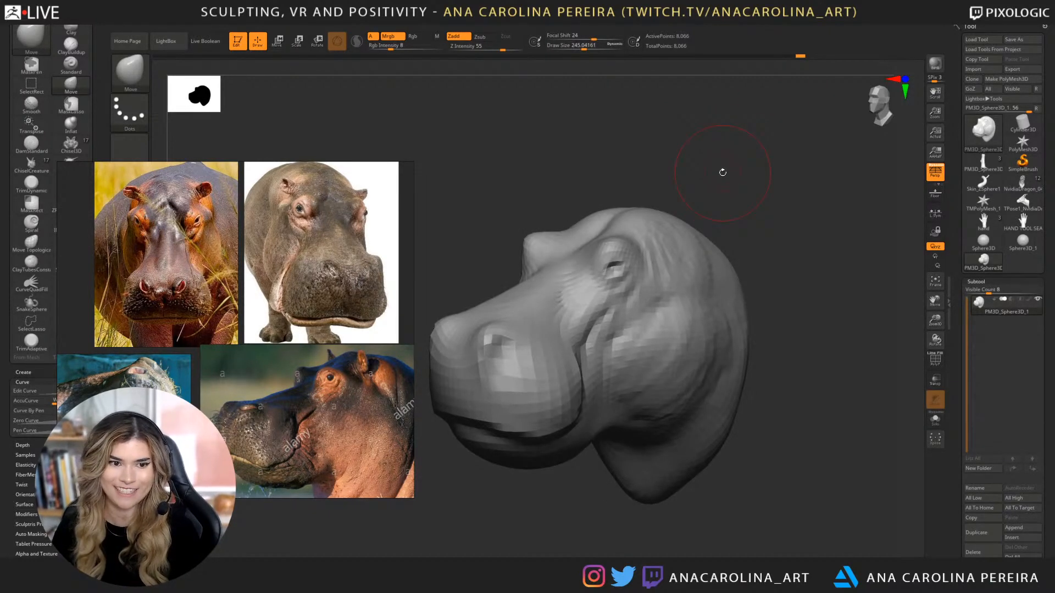
Enlarge the front-facing hippo reference photo to examine the ear and eye area.
scroll(257, 316, "down", 1)
mouse_move(320, 329)
middle_mouse_down()
mouse_move(257, 315)
mouse_move(318, 416)
middle_mouse_up()
scroll(289, 344, "up", 5)
scroll(290, 341, "down", 2)
scroll(251, 291, "up", 5)
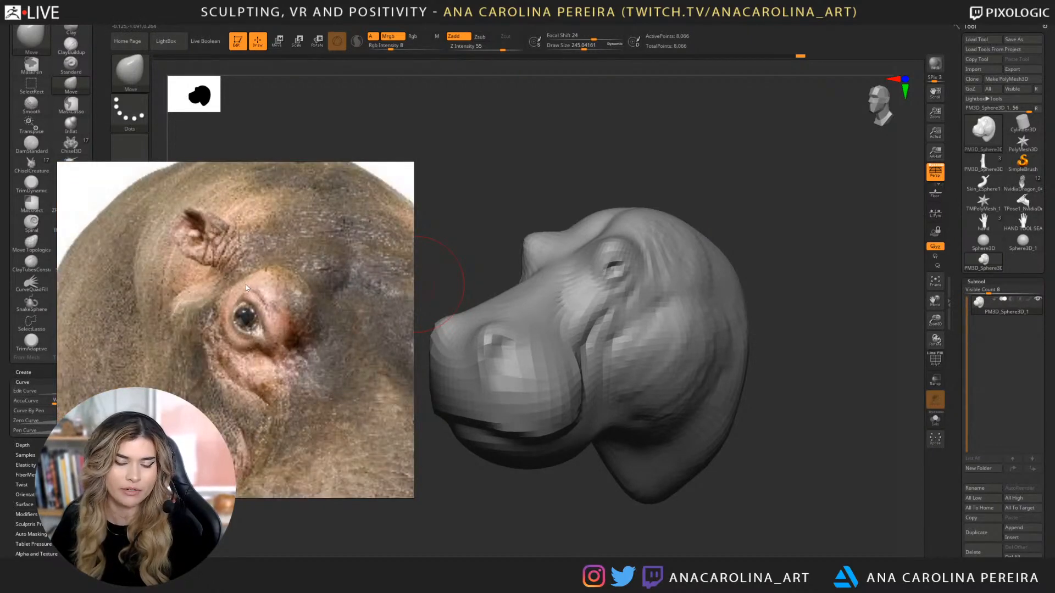
Insert a Sphere 32 from the IMM Primitives brush behind the eye as the ear base, at a draw size of about 167, and position it.
left_click_drag(714, 171, 708, 168)
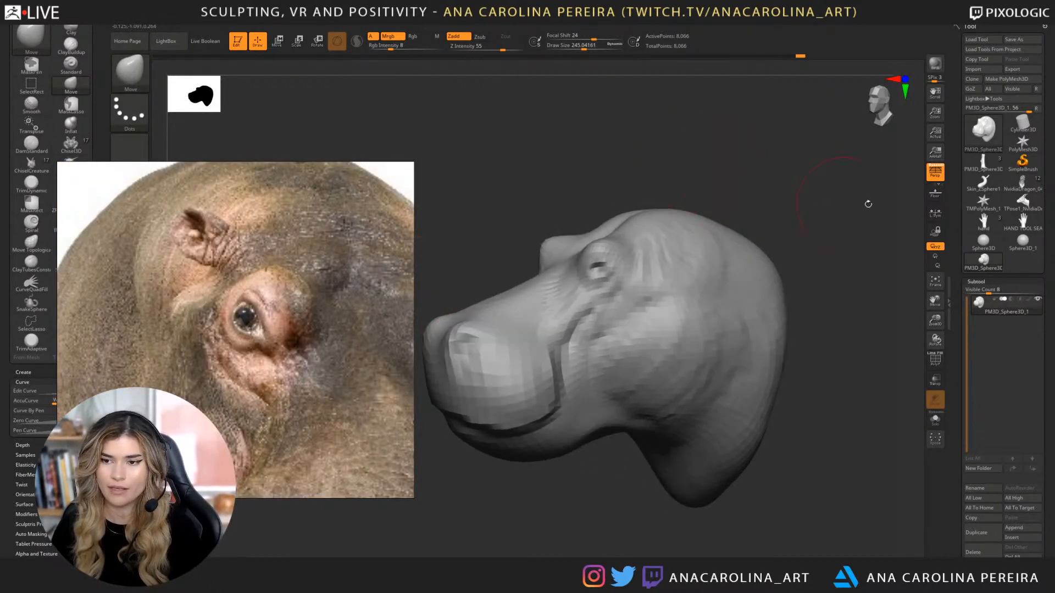
left_click(973, 282)
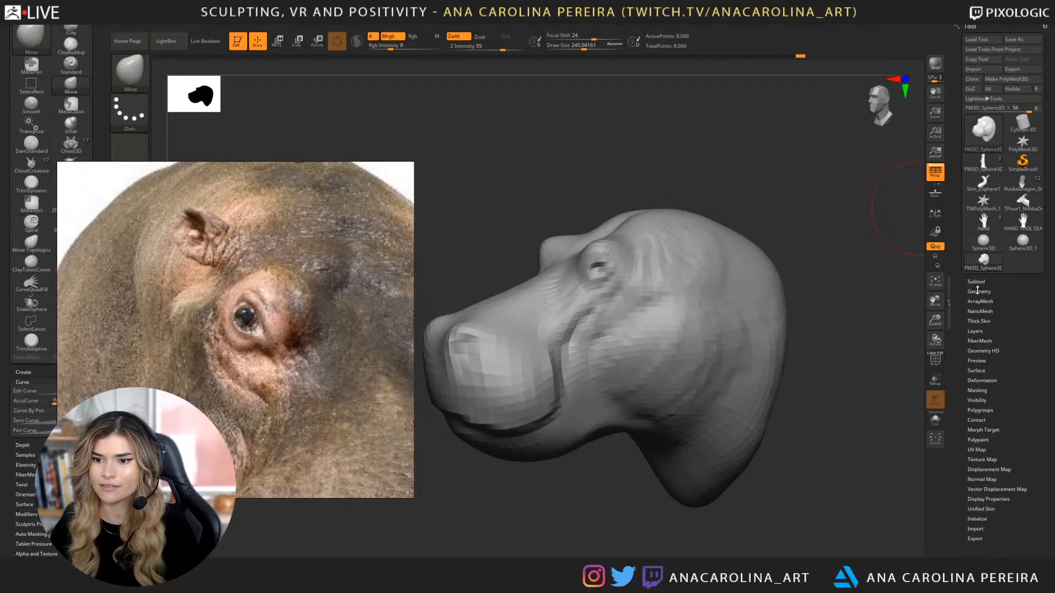
left_click(982, 282)
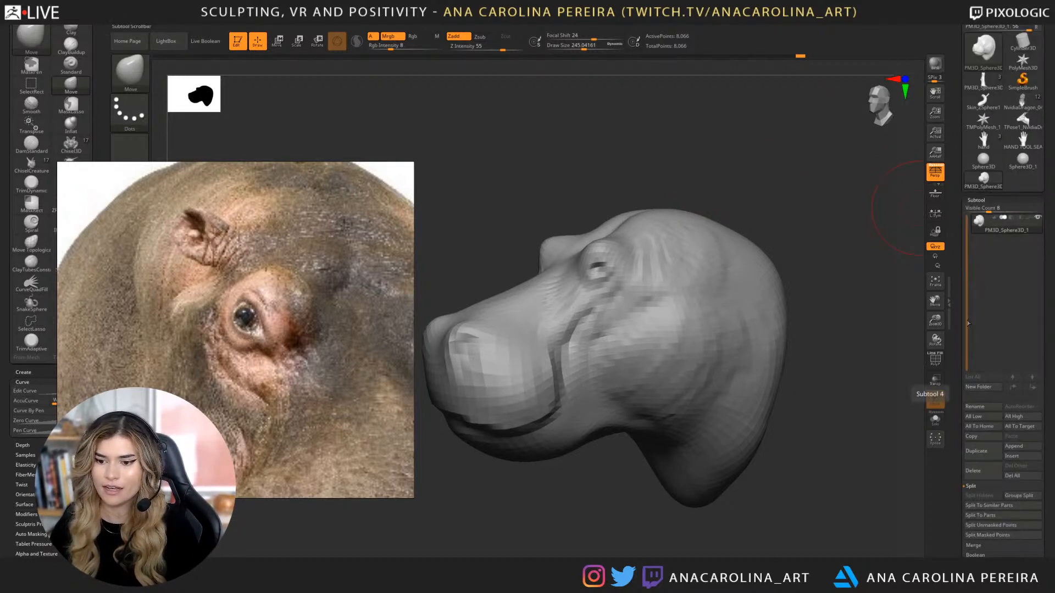
left_click_drag(777, 193, 764, 188)
key("b")
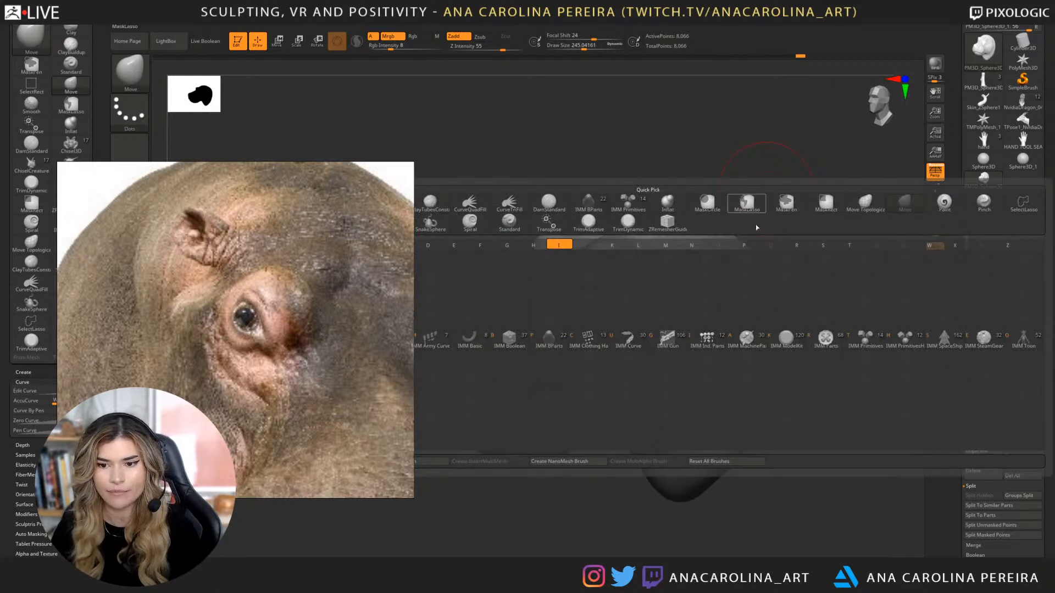
key("h")
key("space")
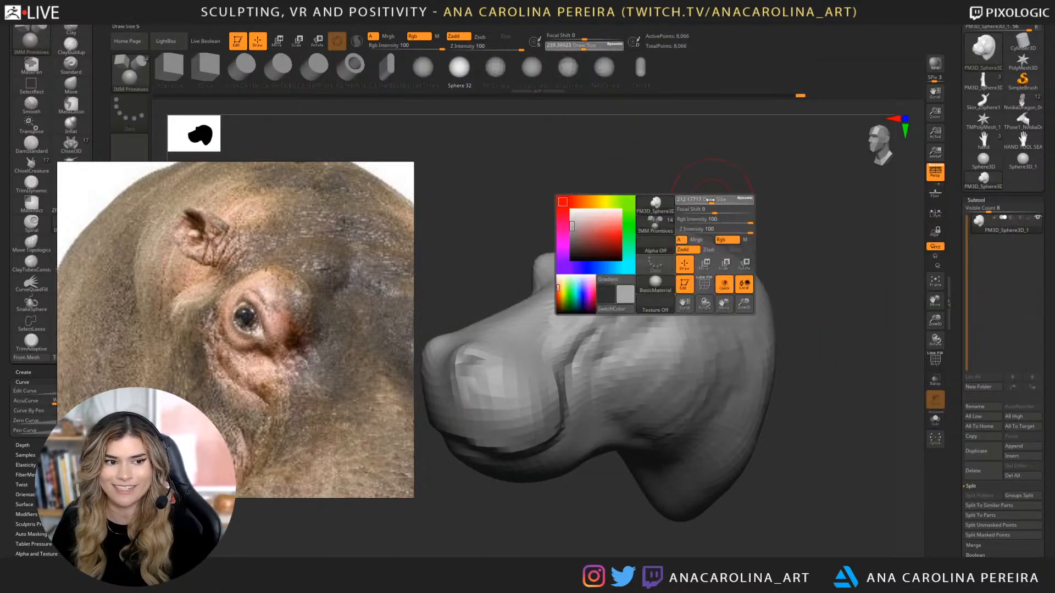
left_click_drag(716, 200, 709, 200)
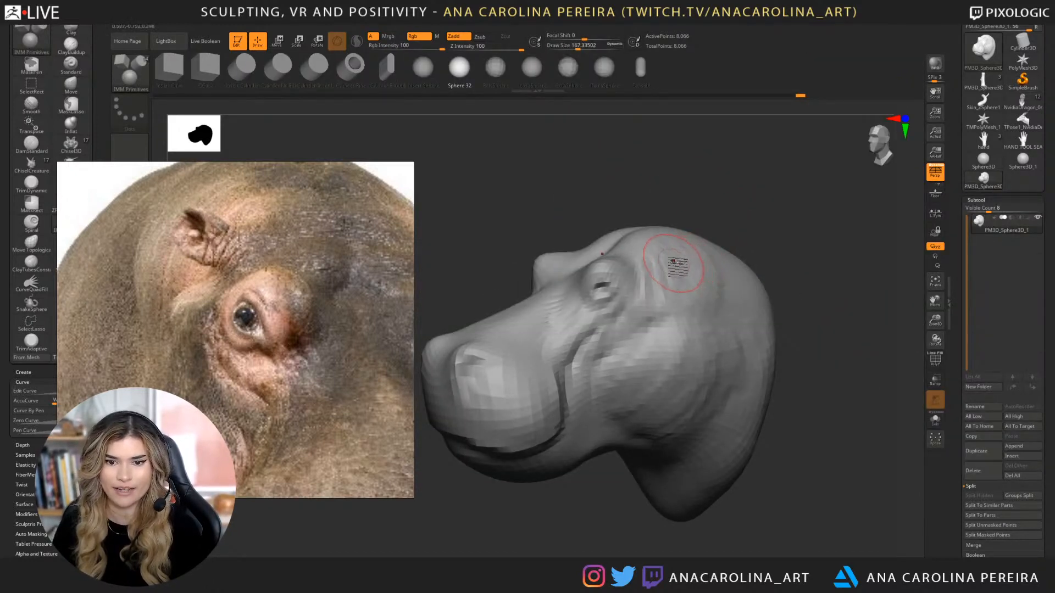
left_click_drag(676, 262, 685, 274)
left_click_drag(700, 214, 749, 225)
key("e")
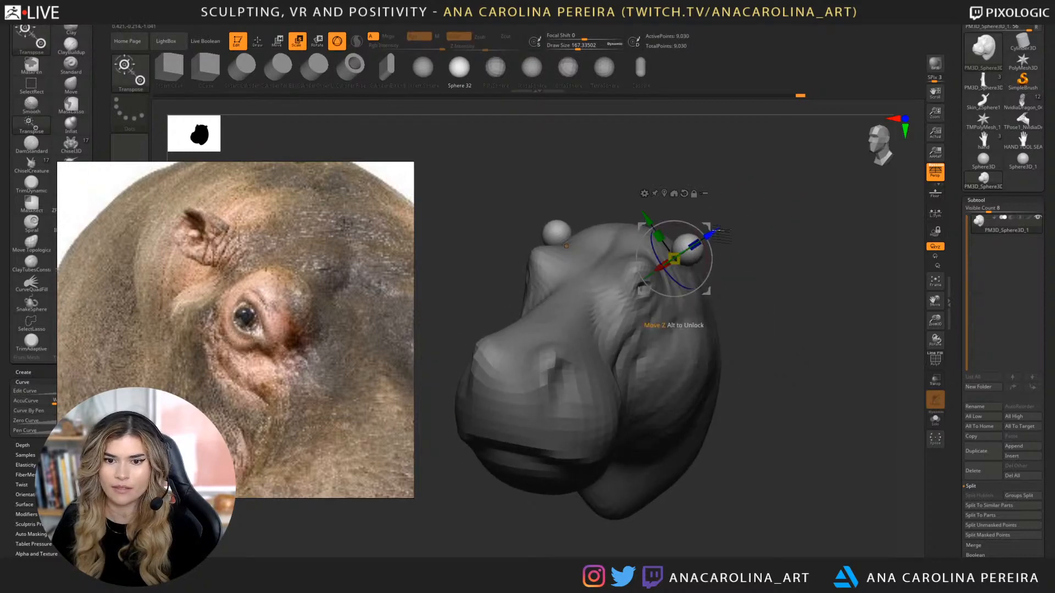
Pull the inserted spheres up and back into elongated ears with SnakeHook at a draw size of about 207.
key("b")
key("s")
key("h")
key("space")
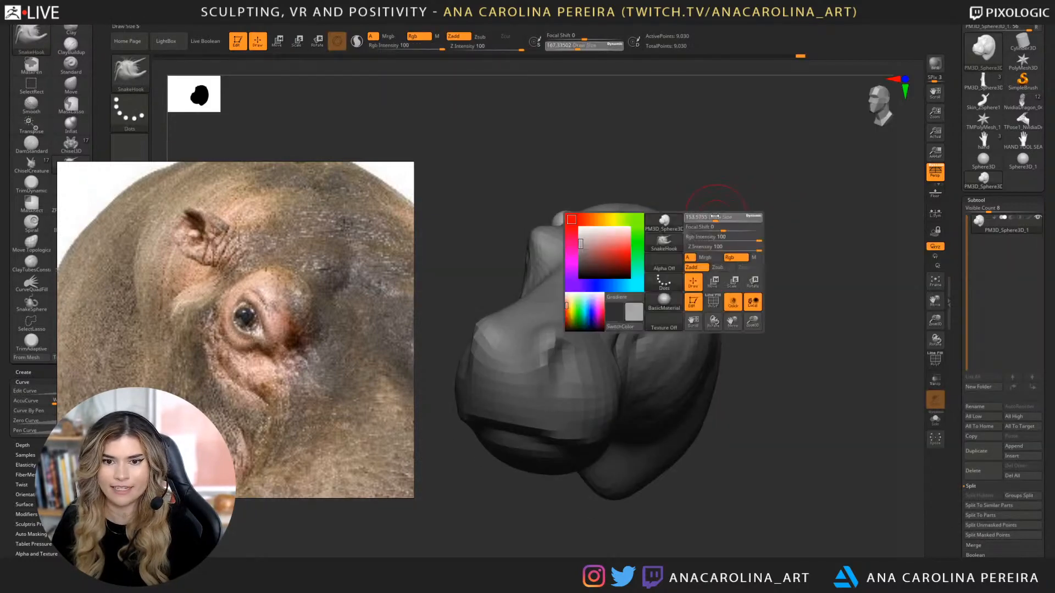
mouse_move(739, 212)
left_mouse_down()
mouse_move(714, 214)
mouse_move(745, 200)
left_mouse_up()
key("ctrl+z")
key("space")
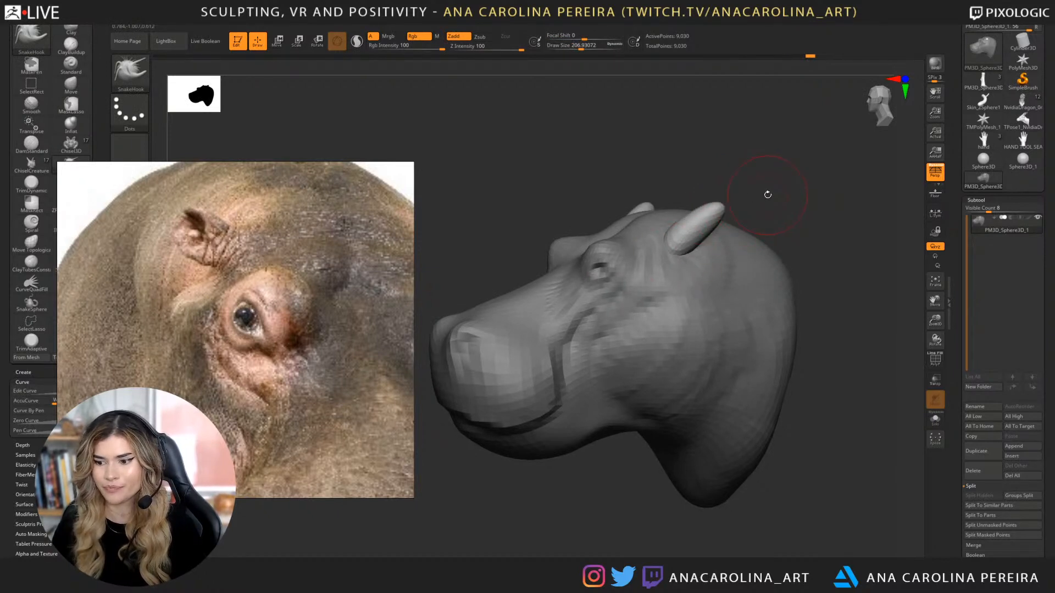
Broaden and round the ears with SnakeHook, reducing the draw size to about 120.
mouse_move(774, 196)
left_mouse_down()
mouse_move(784, 196)
mouse_move(775, 218)
mouse_move(786, 219)
mouse_move(729, 225)
left_mouse_up()
key("space")
mouse_move(741, 212)
left_mouse_down()
mouse_move(751, 212)
mouse_move(677, 212)
mouse_move(737, 179)
mouse_move(752, 206)
left_mouse_up()
key("space")
mouse_move(791, 180)
left_mouse_down()
mouse_move(754, 182)
mouse_move(744, 204)
mouse_move(796, 181)
mouse_move(725, 247)
mouse_move(738, 220)
mouse_move(713, 203)
left_mouse_up()
key("space")
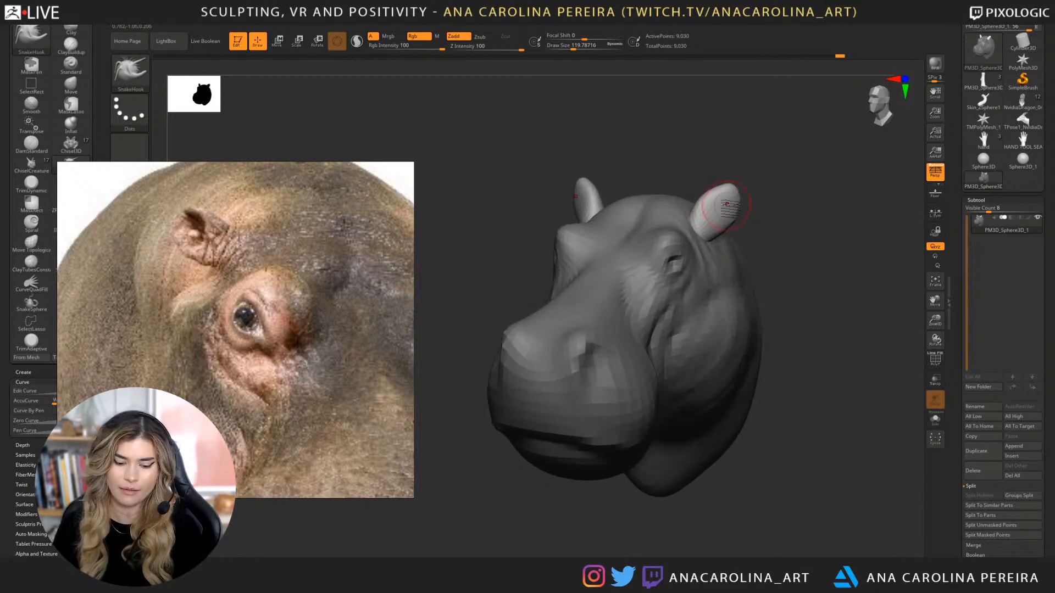
Hollow out the inner ears with ClayBuildup at a draw size of about 120.
key("b")
key("c")
key("b")
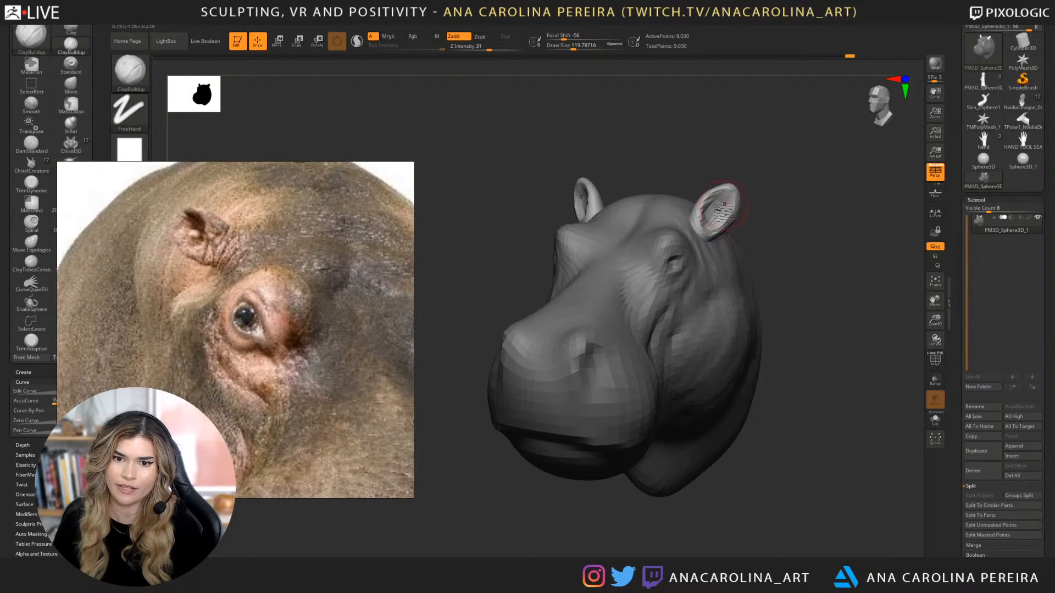
mouse_move(763, 192)
left_mouse_down("shift")
mouse_move(574, 207)
mouse_move(706, 215)
mouse_move(698, 194)
left_mouse_up("shift")
left_click_drag(763, 228, 783, 241)
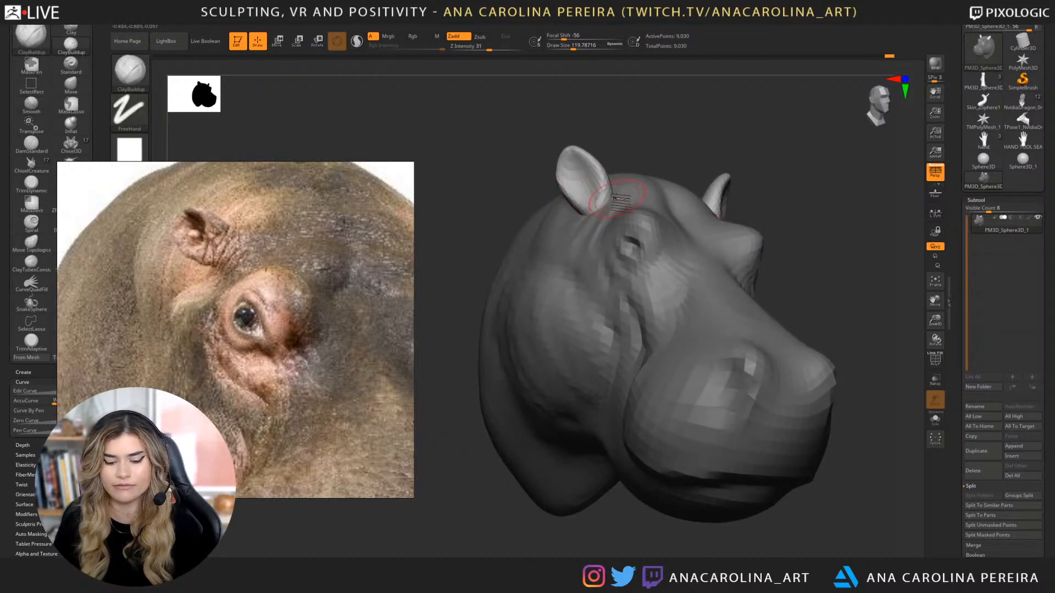
Adjust the ears' shape and where they meet the head with Move, using draw sizes of about 120 and 128.
key("b")
key("m")
key("v")
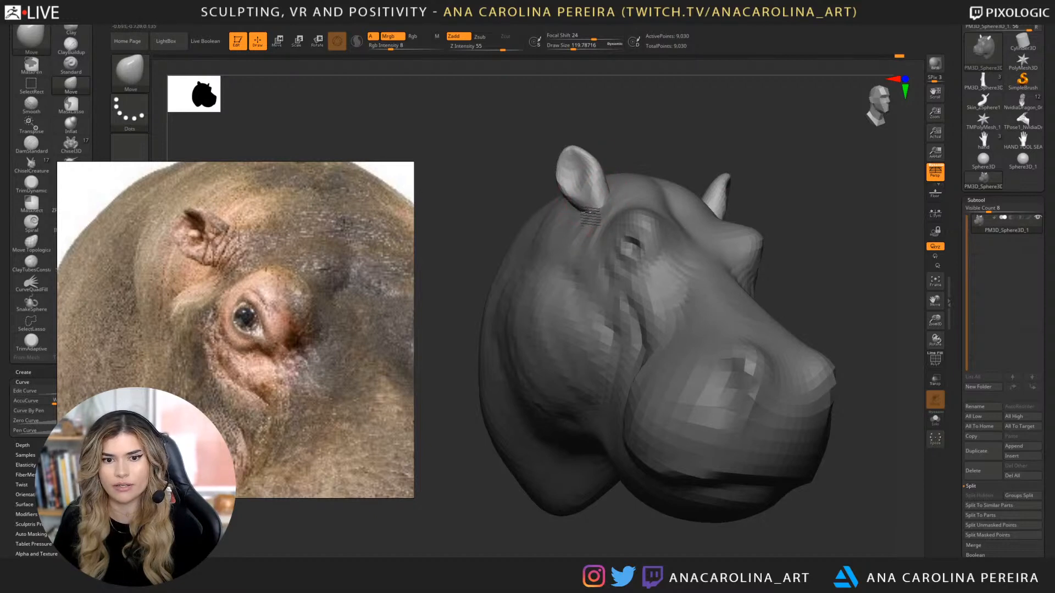
right_click_drag(567, 222, 650, 161)
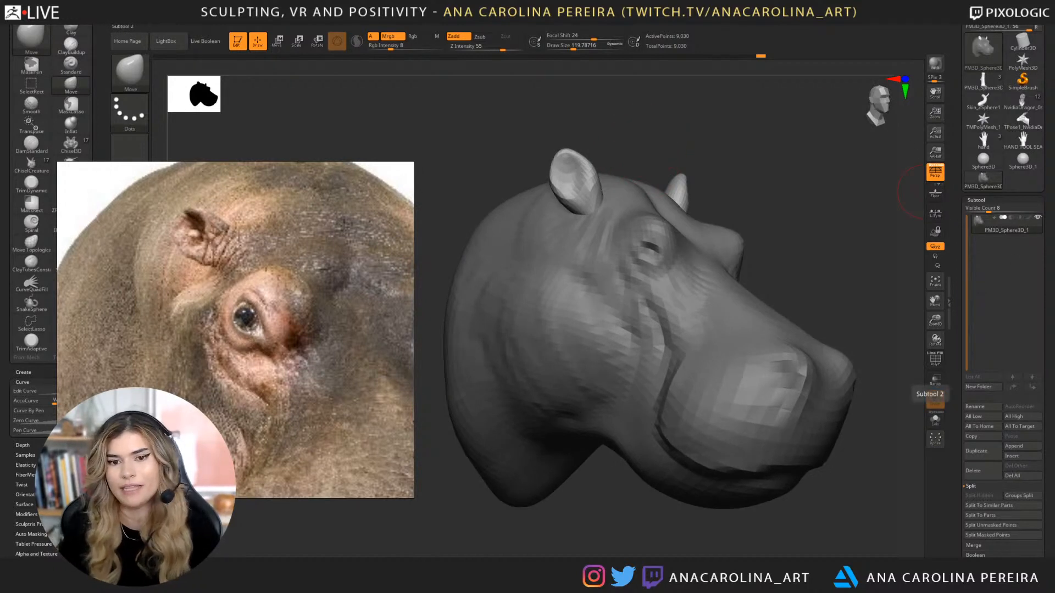
right_click_drag(890, 352, 907, 330)
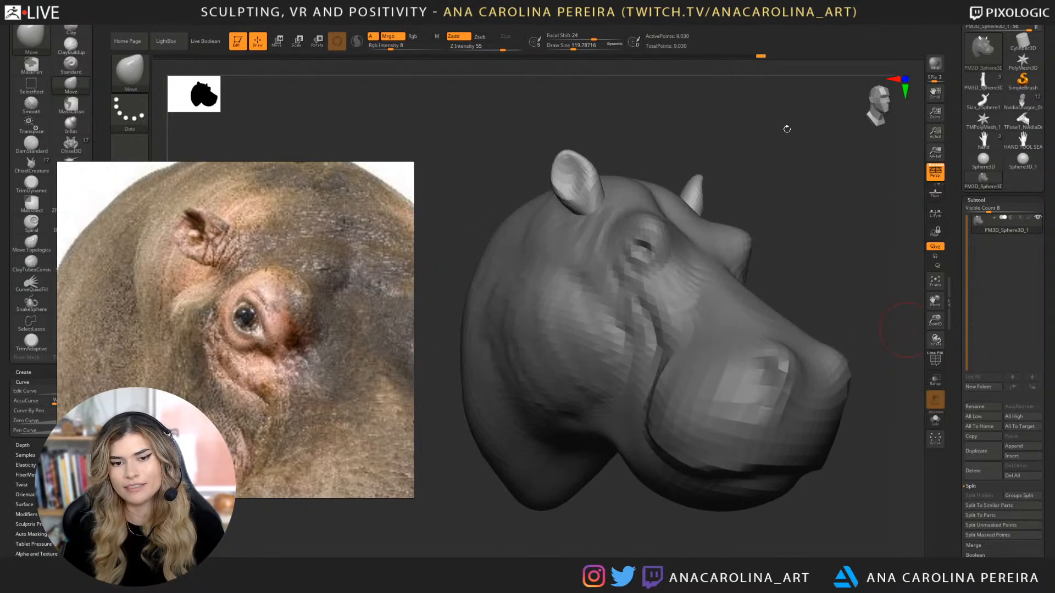
mouse_move(786, 129)
right_mouse_down()
mouse_move(824, 149)
mouse_move(701, 165)
mouse_move(650, 206)
mouse_move(659, 176)
mouse_move(833, 127)
mouse_move(767, 212)
mouse_move(804, 236)
right_mouse_up()
key("shift")
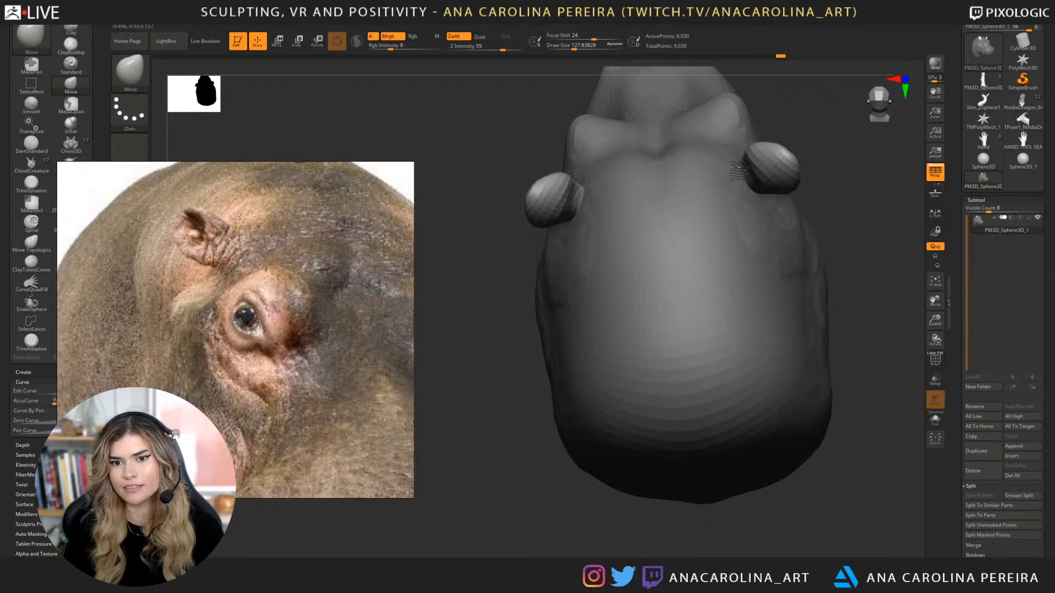
right_click_drag(831, 128, 862, 157)
mouse_move(650, 102)
right_mouse_down()
mouse_move(748, 118)
mouse_move(698, 134)
mouse_move(706, 132)
right_mouse_up()
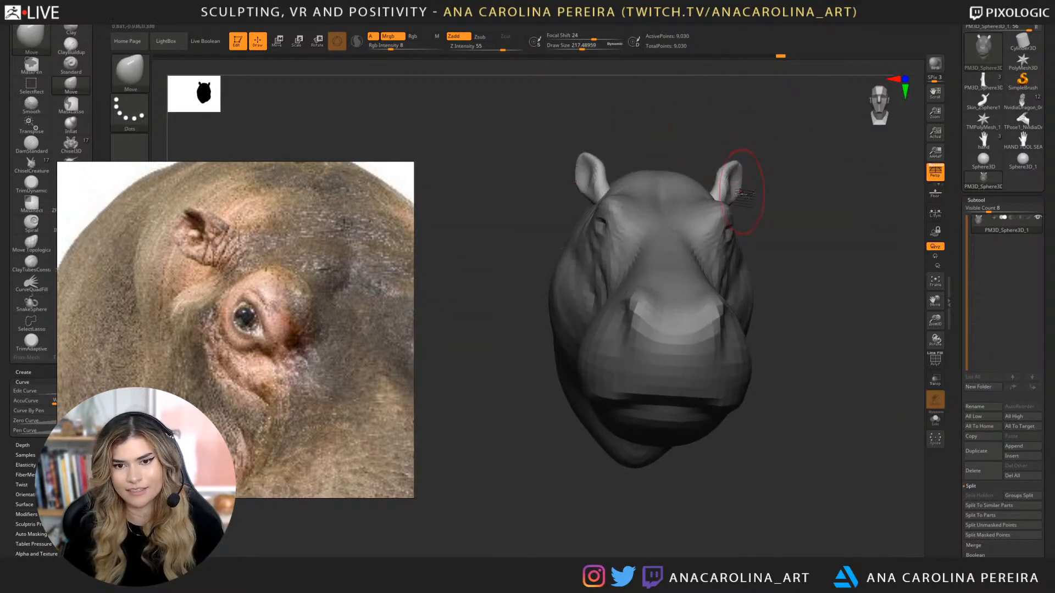
Refine the ears' tilt and outline from the front with Move, using draw sizes of about 217, 172 and 128.
mouse_move(743, 193)
left_mouse_down()
mouse_move(719, 179)
mouse_move(713, 189)
mouse_move(738, 172)
left_mouse_up()
key("space")
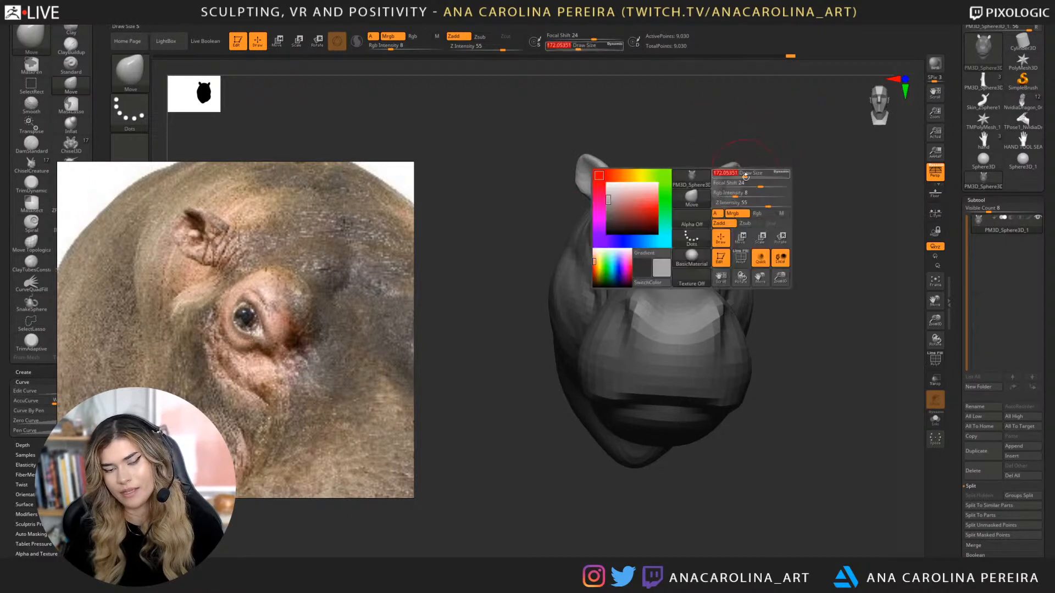
right_click_drag(776, 186, 743, 179)
key("space")
mouse_move(747, 192)
left_mouse_down()
mouse_move(750, 165)
mouse_move(713, 187)
mouse_move(737, 194)
left_mouse_up()
key("space")
key("space")
key("space")
right_click_drag(739, 195, 773, 242)
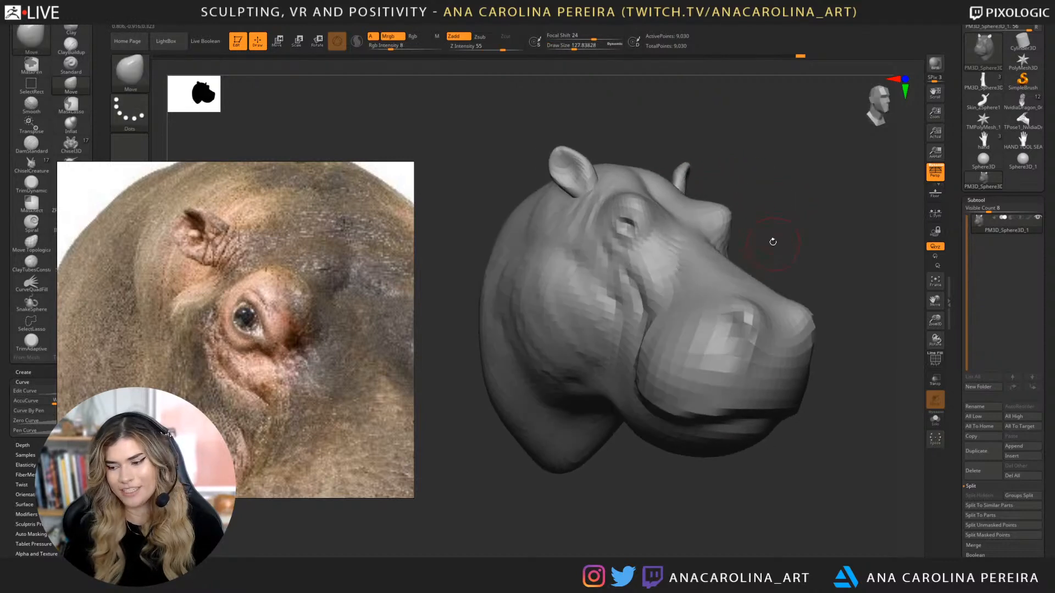
Carve the creases around the eyes with DamStandard at a draw size of about 167.
key("b")
key("d")
key("s")
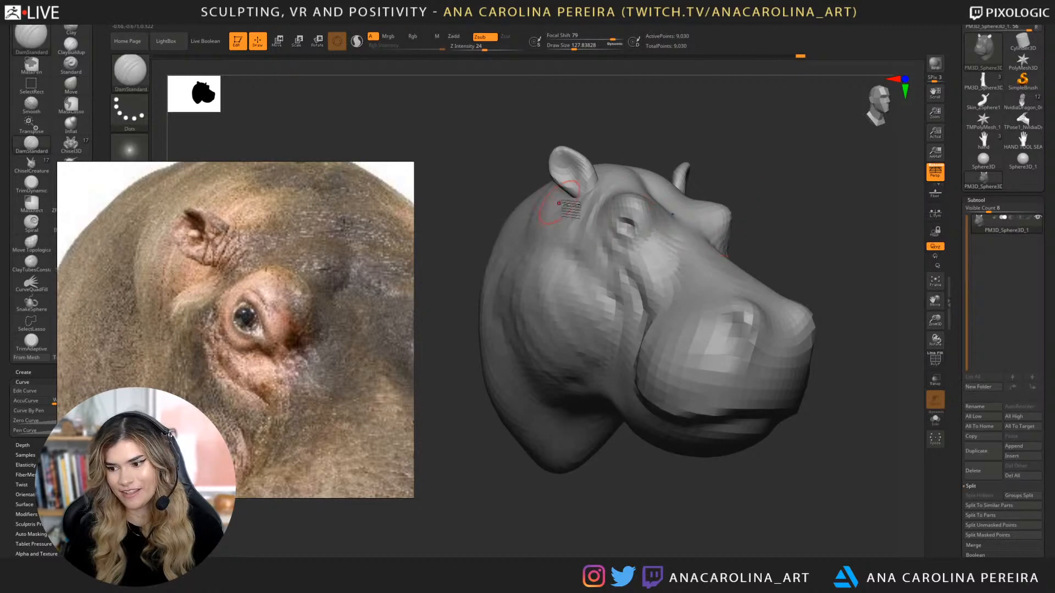
key("space")
left_click_drag(577, 218, 582, 218)
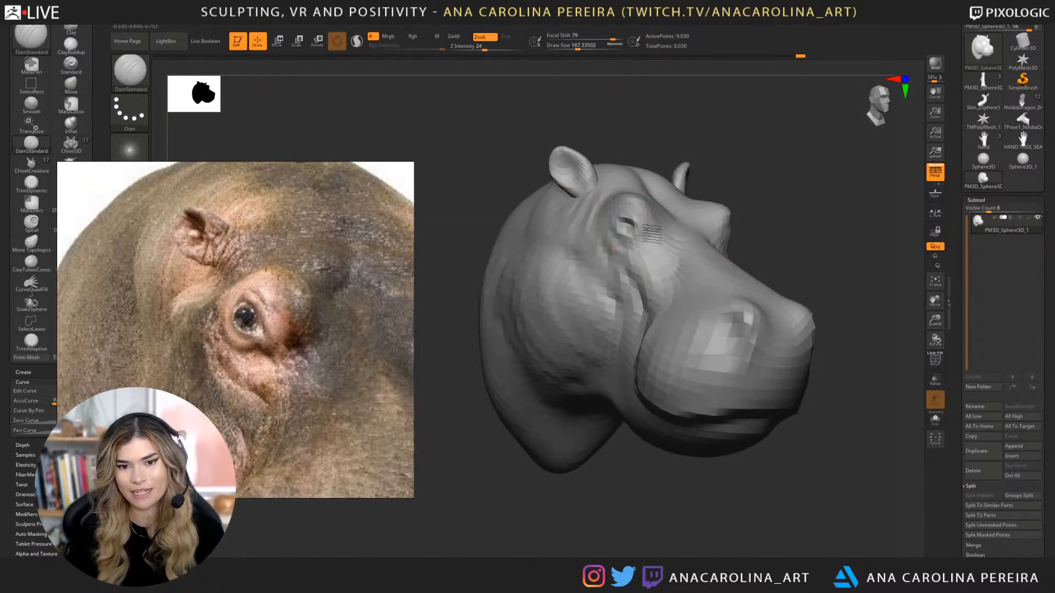
mouse_move(721, 250)
right_mouse_down()
mouse_move(753, 231)
mouse_move(739, 241)
mouse_move(660, 218)
right_mouse_up()
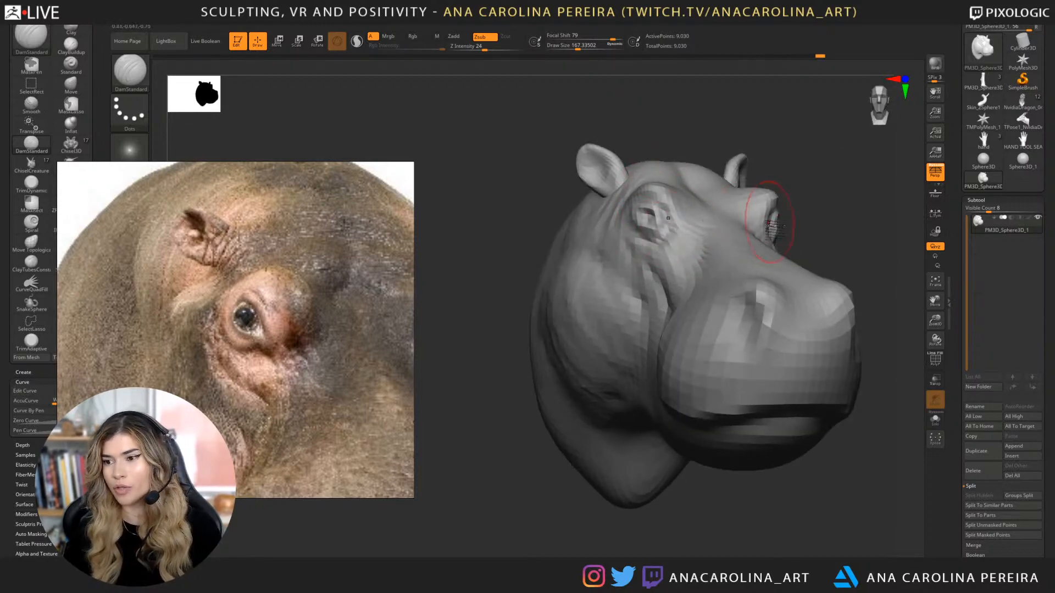
Build up the eyelids and the folds around the eyes with ClayBuildup at a draw size of about 74.
key("b")
key("c")
key("b")
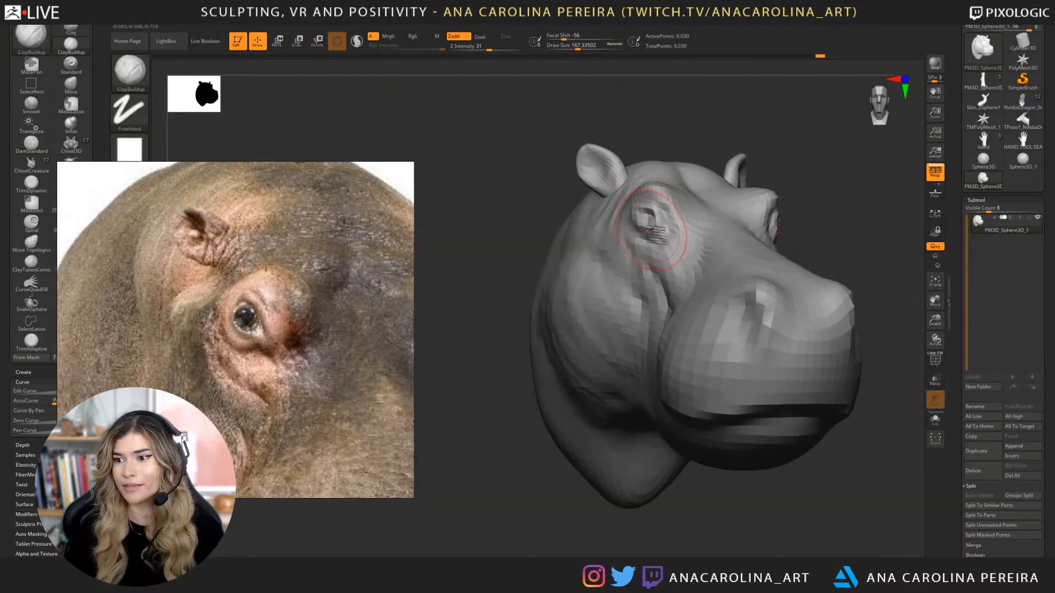
key("space")
left_click_drag(645, 228, 639, 227)
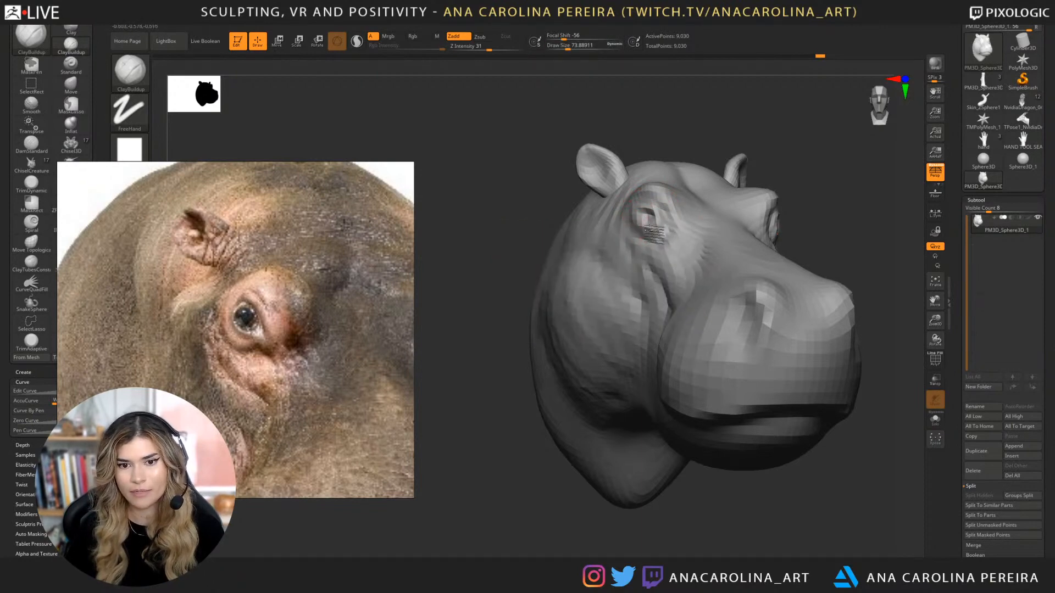
left_click_drag(834, 225, 769, 222)
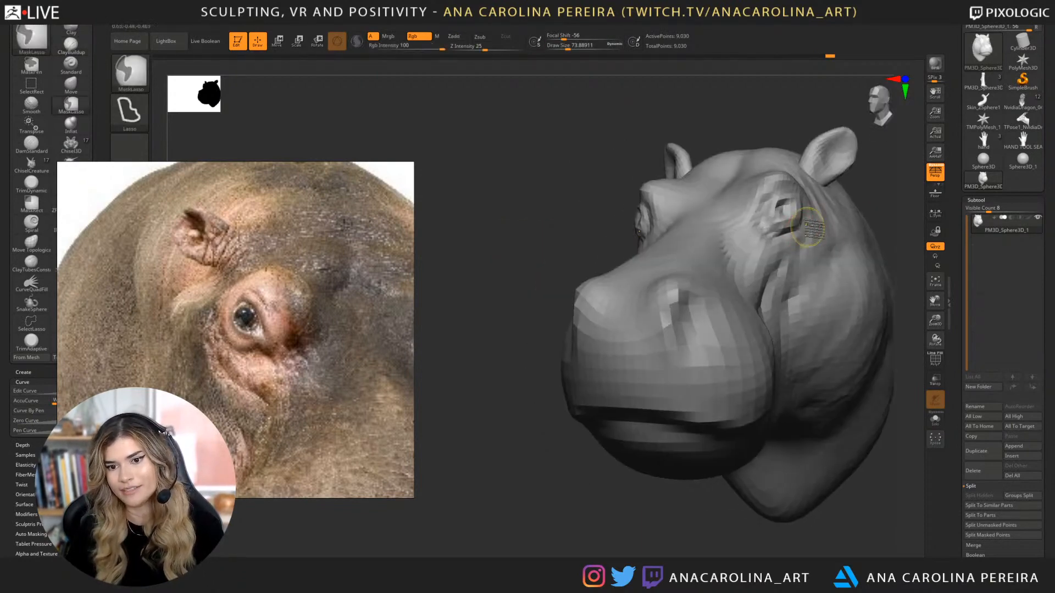
left_click_drag(873, 183, 832, 202)
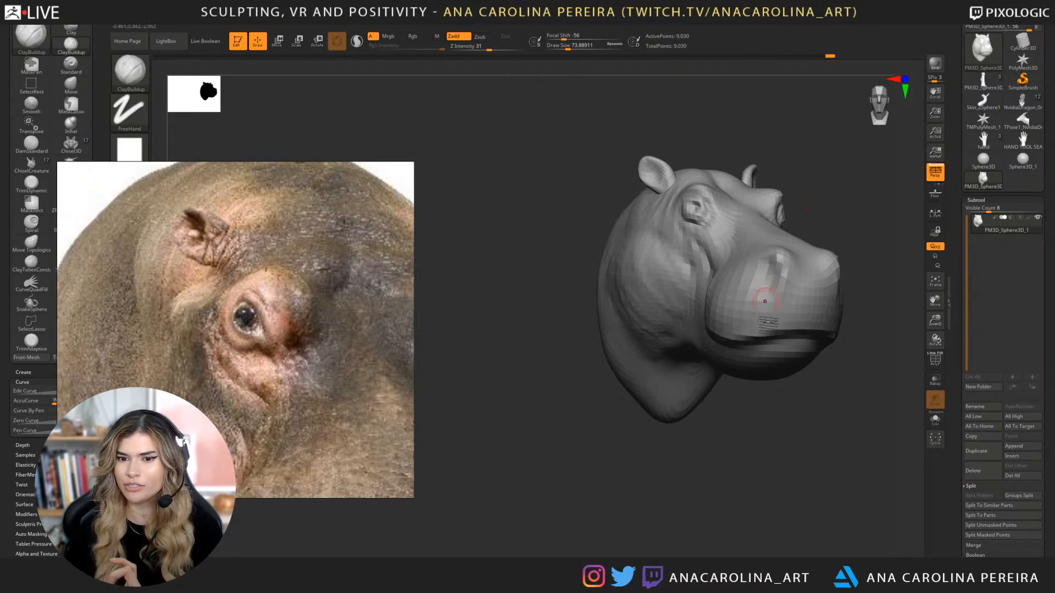
Reshape the lower part of the ears with Move Topological at a draw size of 112.
left_click_drag(767, 324, 756, 376)
left_click_drag(808, 435, 714, 428)
key("b")
key("m")
key("v")
key("b")
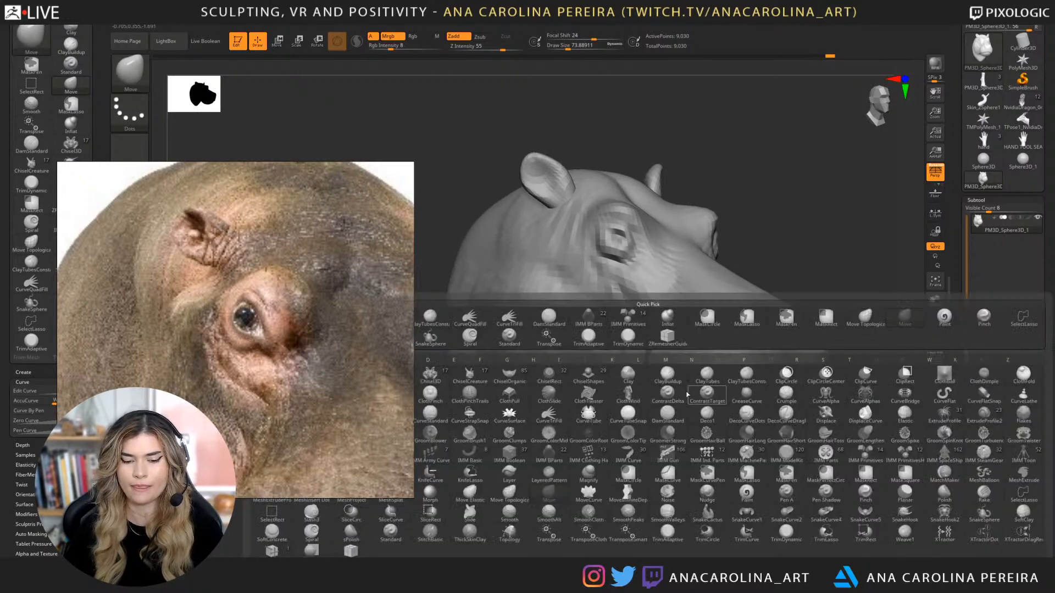
key("m")
key("t")
key("space")
left_click_drag(554, 190, 555, 205)
left_click_drag(625, 132, 593, 131)
left_click(572, 47)
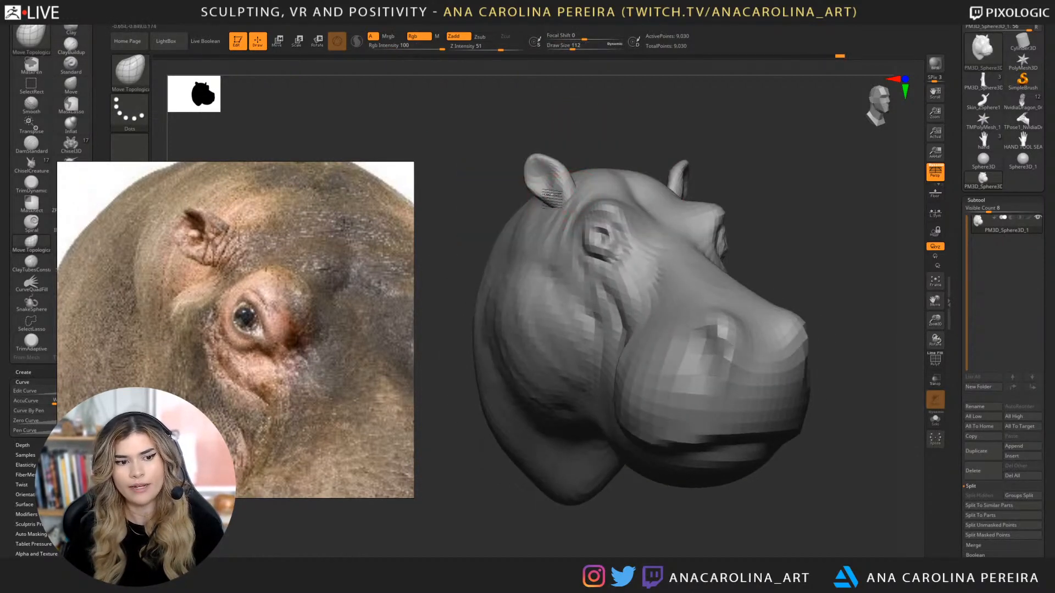
Fine-tune the base of the ears with Move Topological at a draw size of about 90.
key("space")
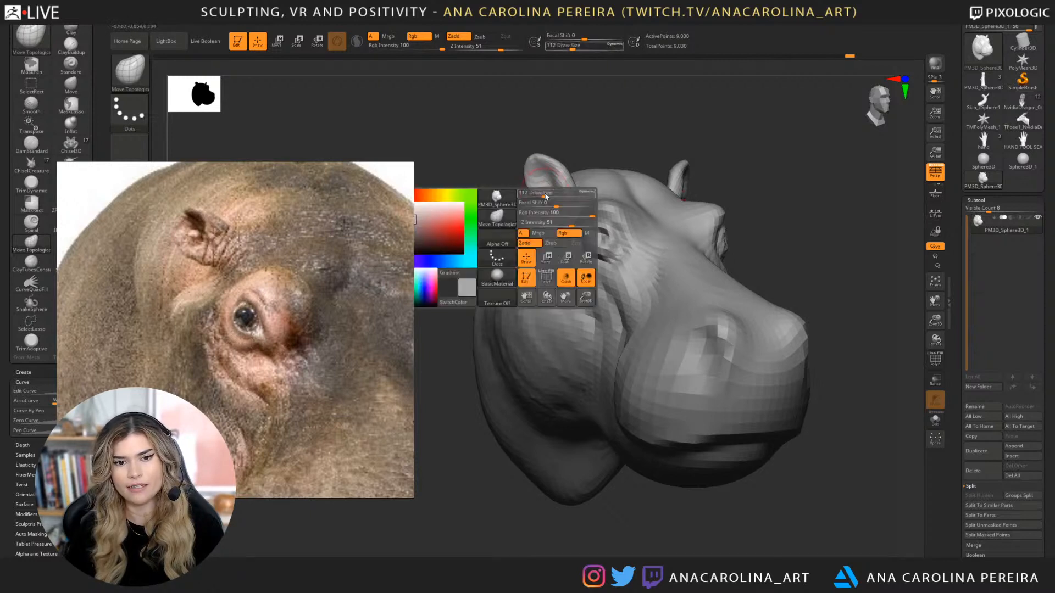
mouse_move(597, 140)
left_mouse_down()
mouse_move(607, 117)
mouse_move(555, 198)
left_mouse_up()
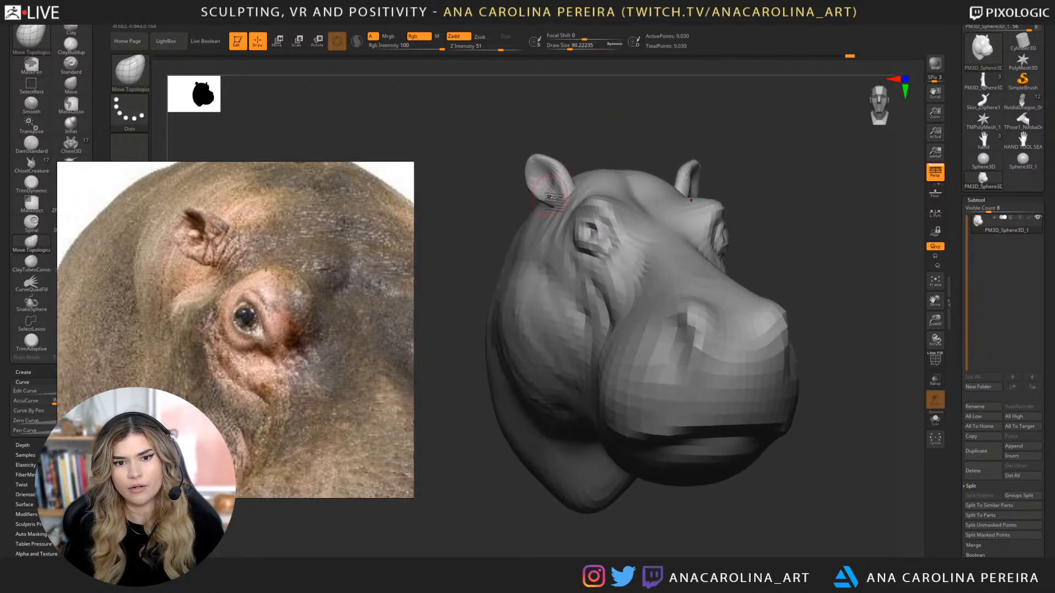
left_click_drag(797, 231, 703, 220)
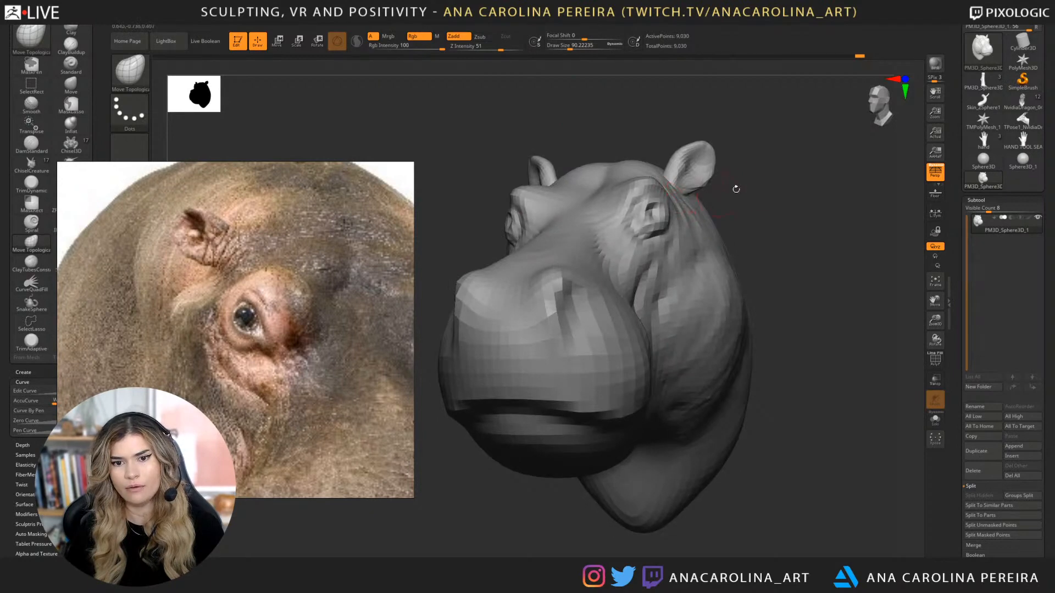
Build up the brow and the skin around the eyes with ClayBuildup at a draw size of 112, following the full-head reference.
left_click_drag(734, 189, 698, 242)
left_click_drag(788, 214, 747, 247)
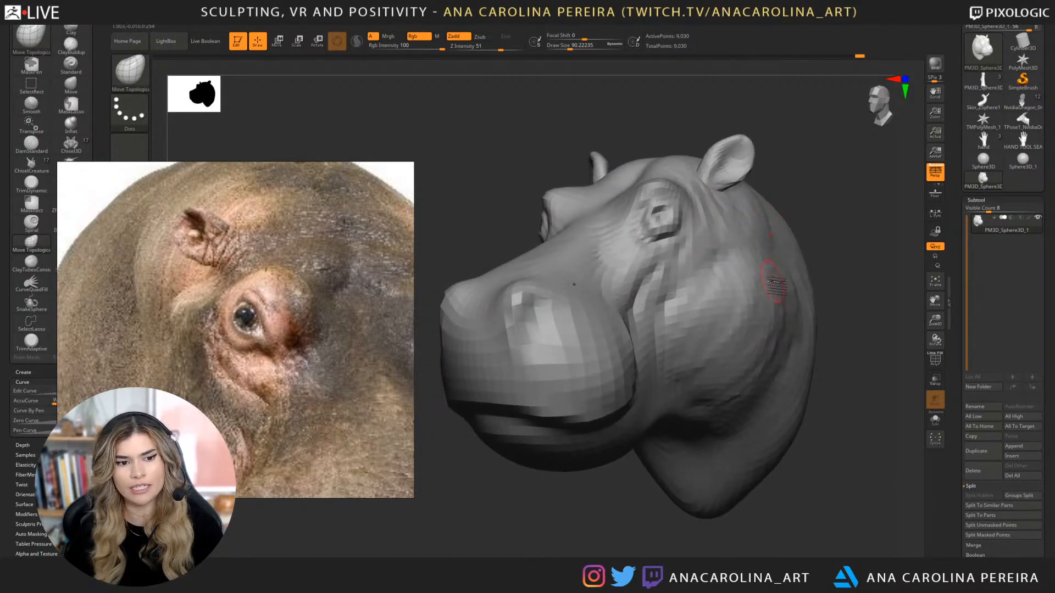
key("Right")
scroll(238, 235, "down", 2)
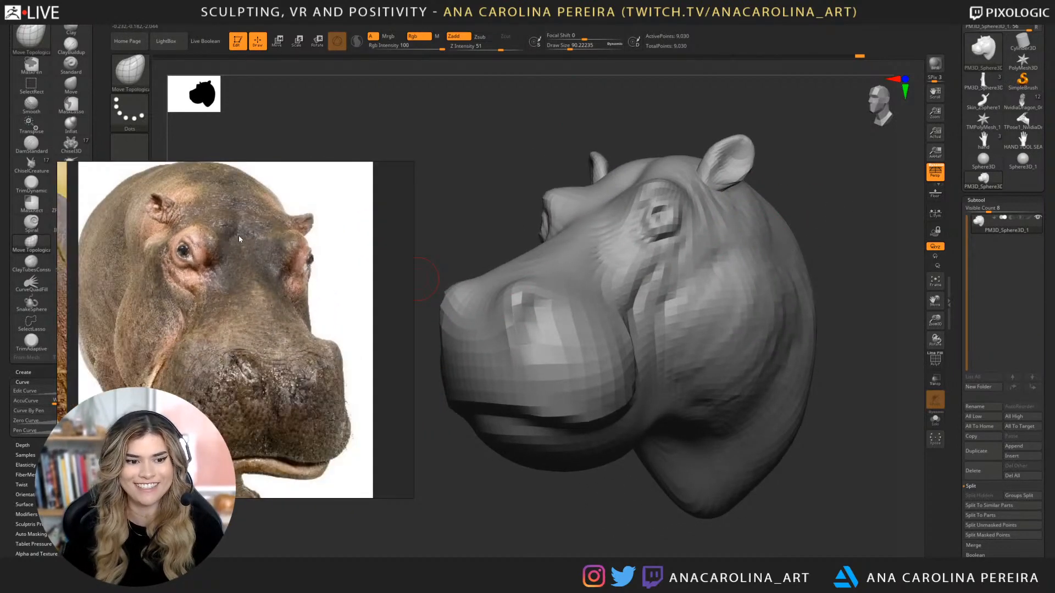
left_click_drag(478, 171, 852, 275)
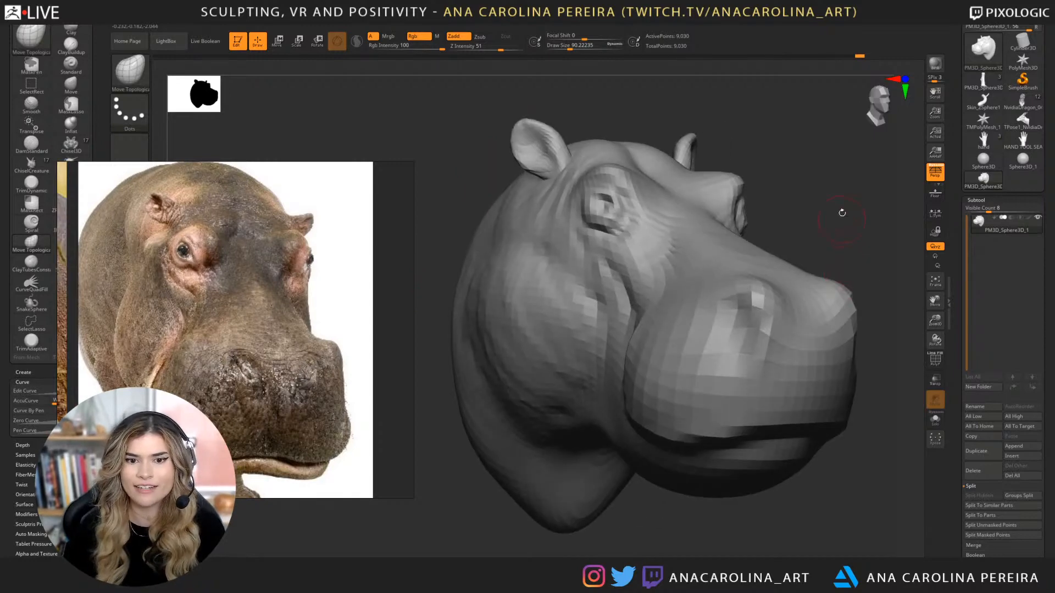
mouse_move(842, 213)
left_mouse_down()
mouse_move(810, 195)
mouse_move(796, 217)
left_mouse_up()
key("b")
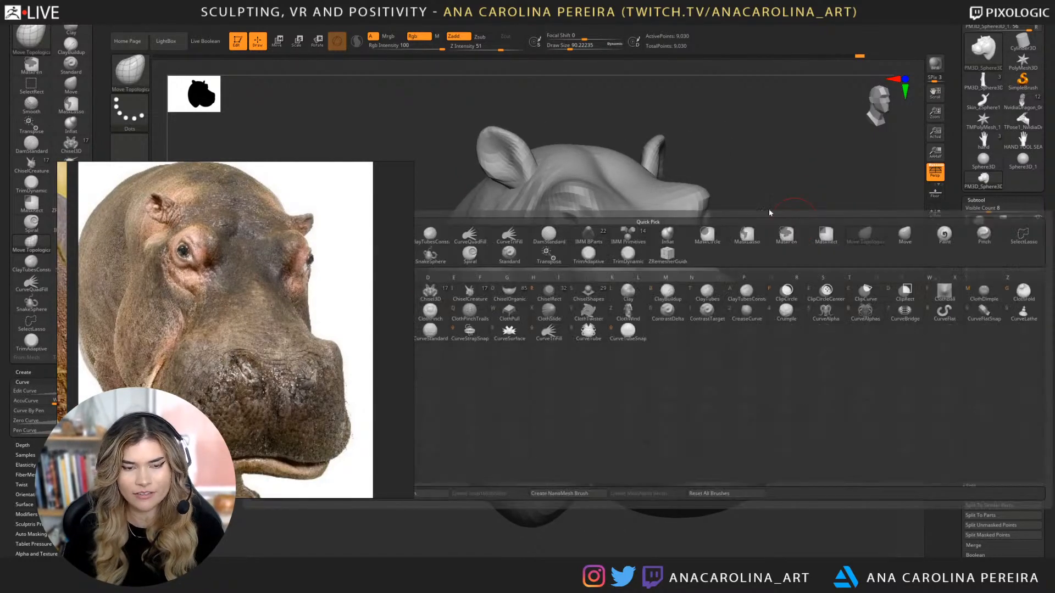
key("b")
key("space")
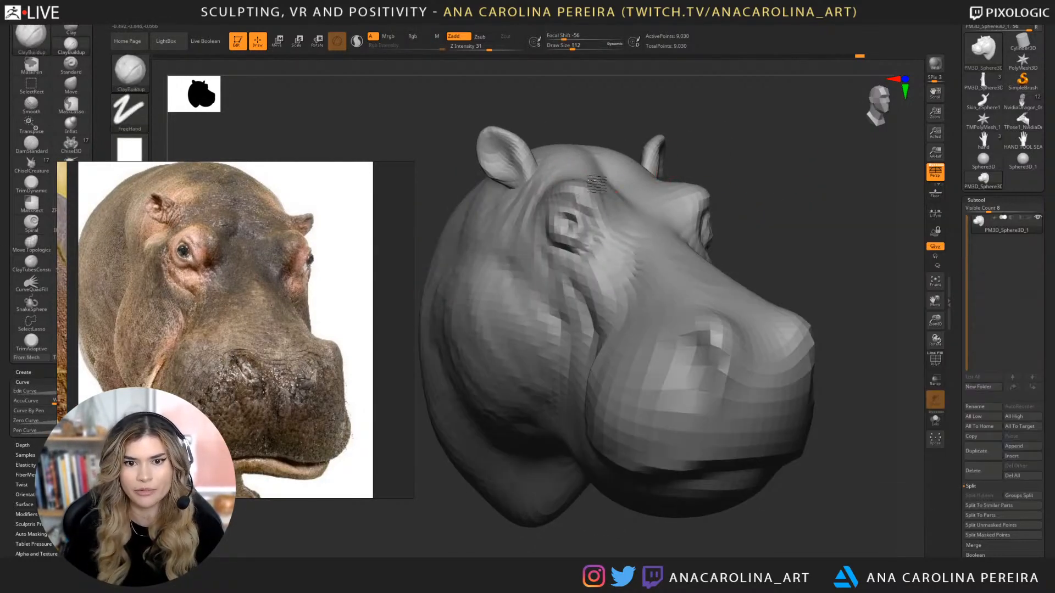
mouse_move(723, 169)
left_mouse_down()
mouse_move(709, 190)
mouse_move(706, 178)
left_mouse_up()
mouse_move(788, 212)
left_mouse_down()
mouse_move(799, 135)
mouse_move(620, 137)
left_mouse_up()
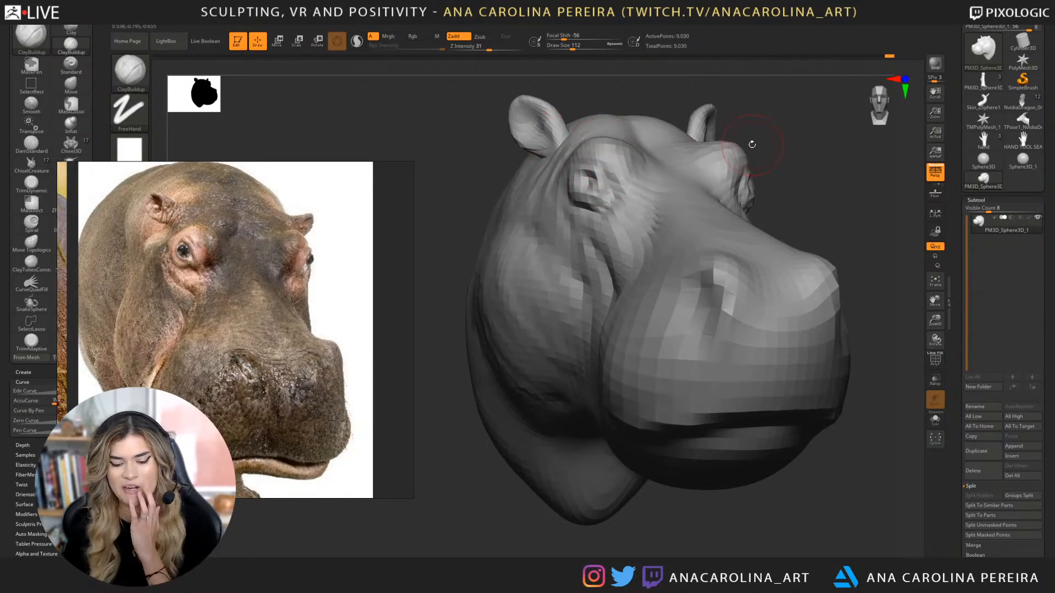
Adjust the shape of the eye area with the Move brush at a draw size of about 149.
key("b")
key("m")
key("v")
key("b")
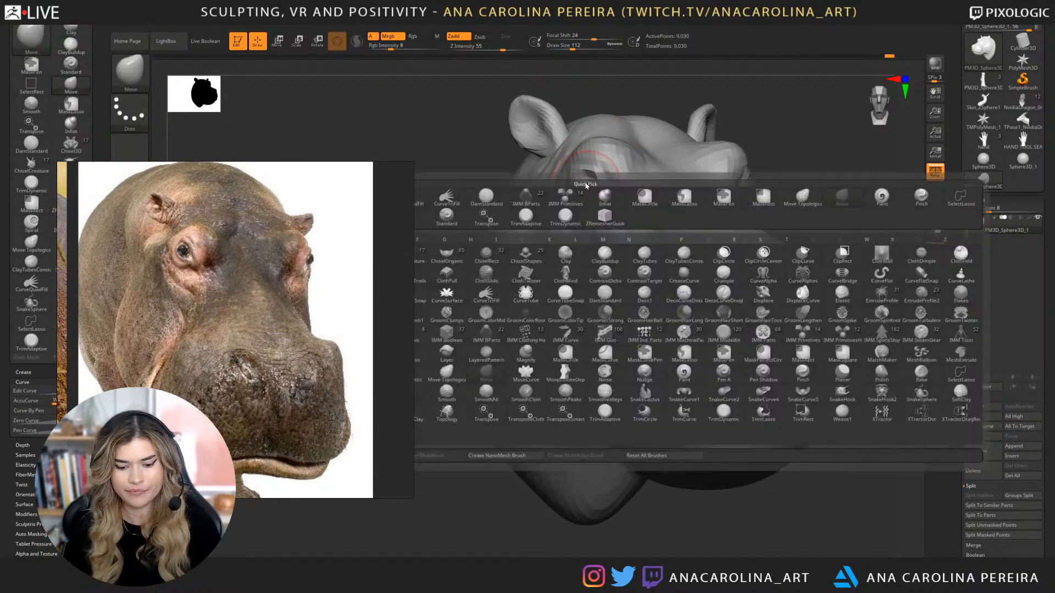
key("m")
key("v")
key("space")
left_click_drag(578, 185, 583, 185)
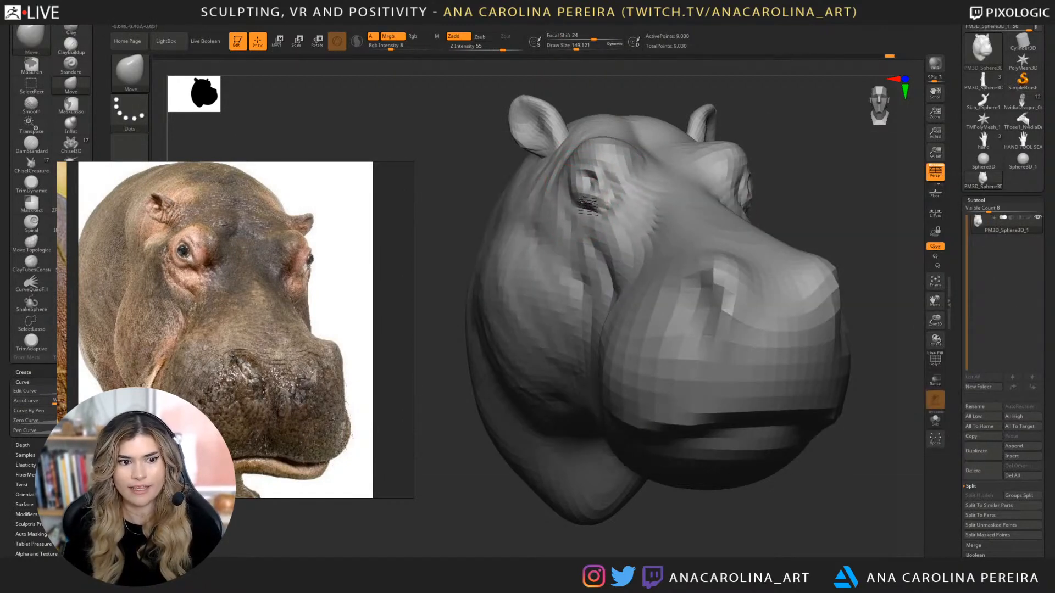
Carve the crease under the eyes with DamStandard at a draw size of about 177.
key("b")
key("d")
key("s")
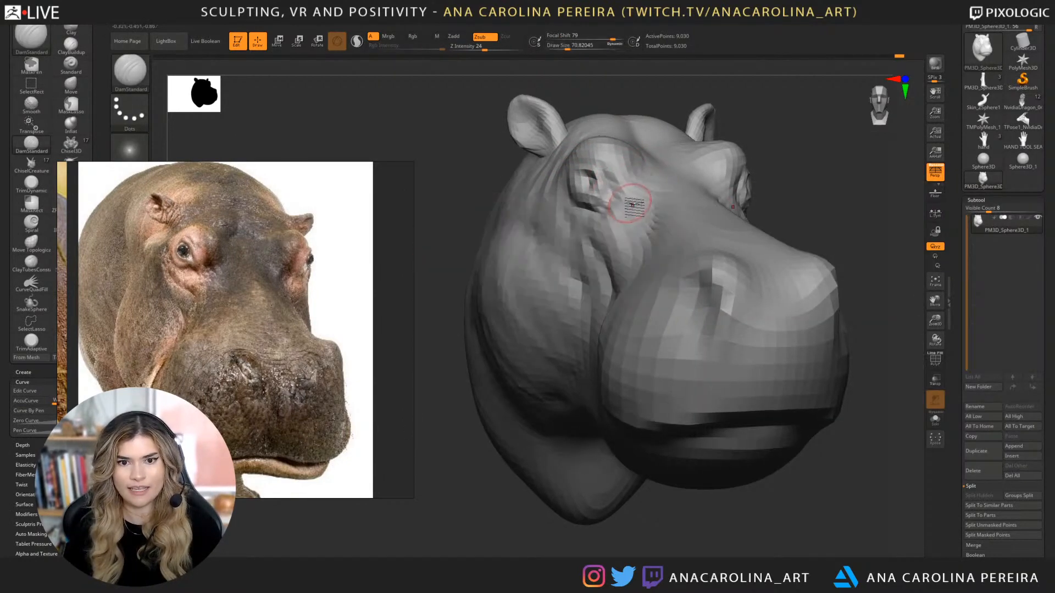
key("s")
left_click_drag(601, 213, 607, 213)
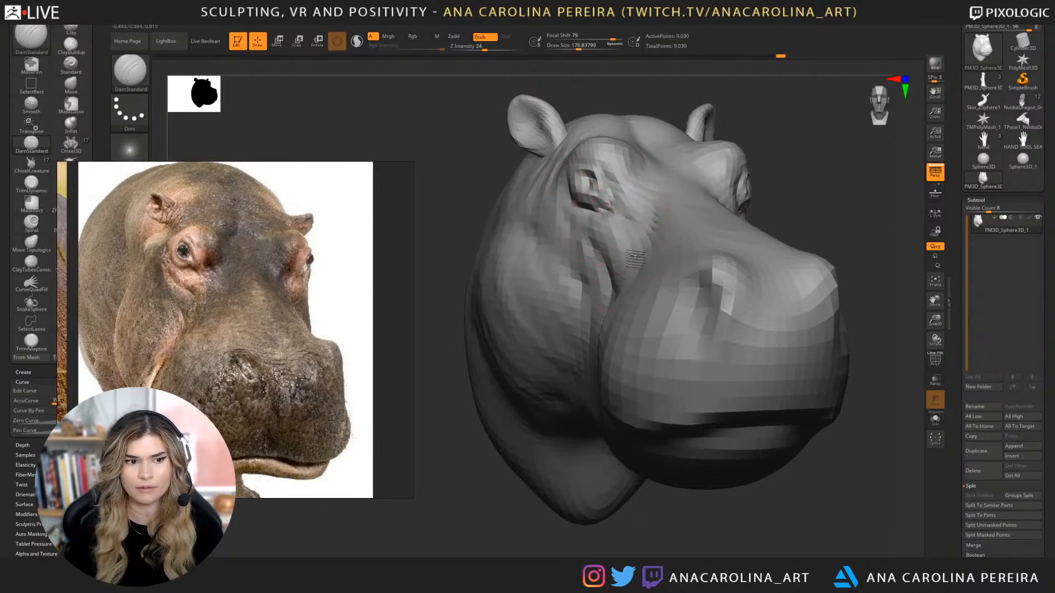
Deepen the folds running from the eyes down to the back of the muzzle with DamStandard at a draw size of about 268.
key("b")
key("b")
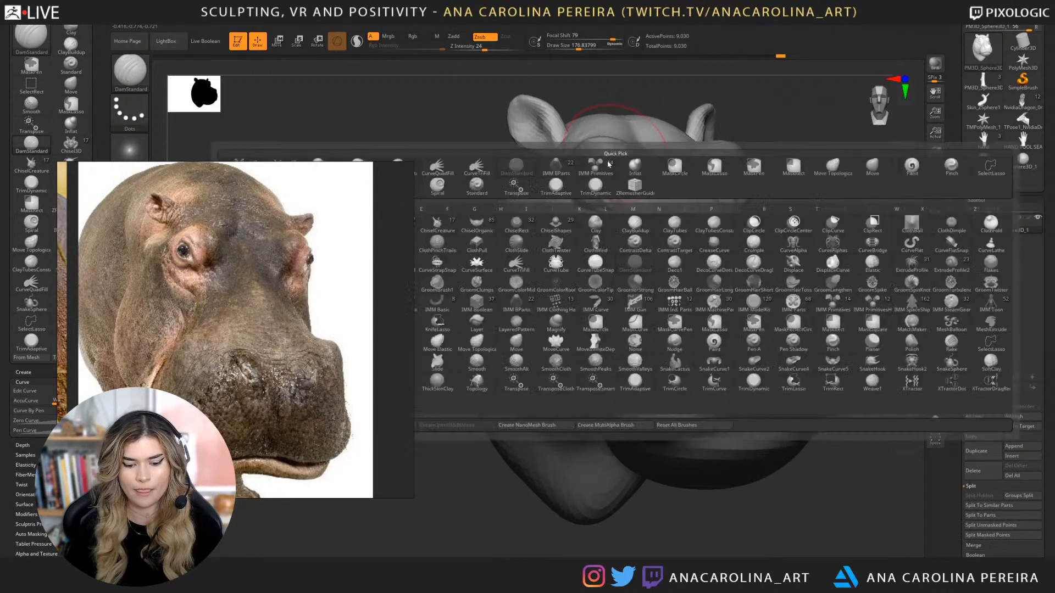
key("space")
left_click_drag(593, 213, 599, 212)
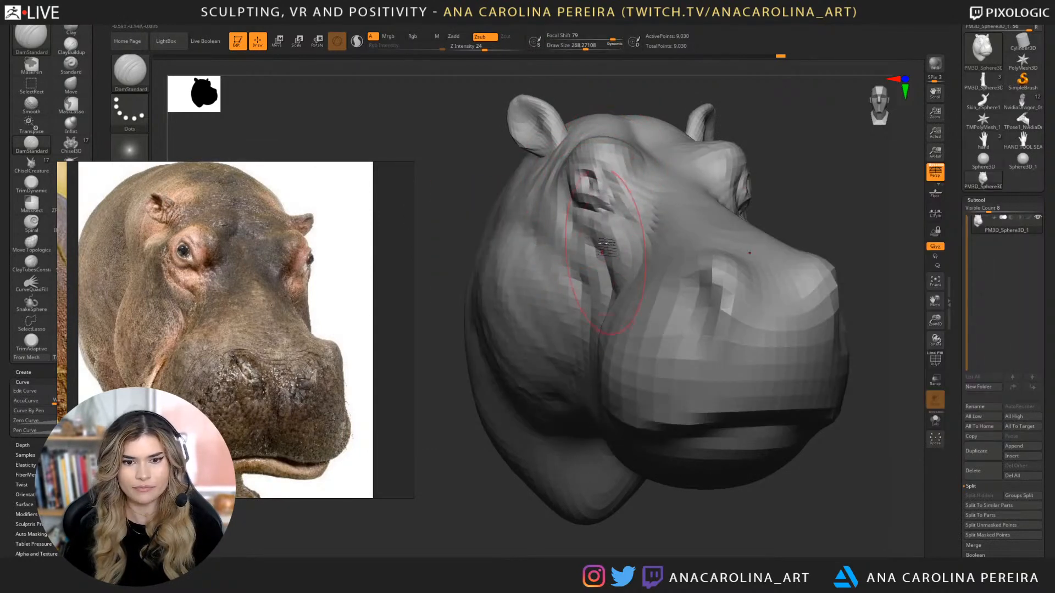
left_click_drag(800, 188, 840, 203)
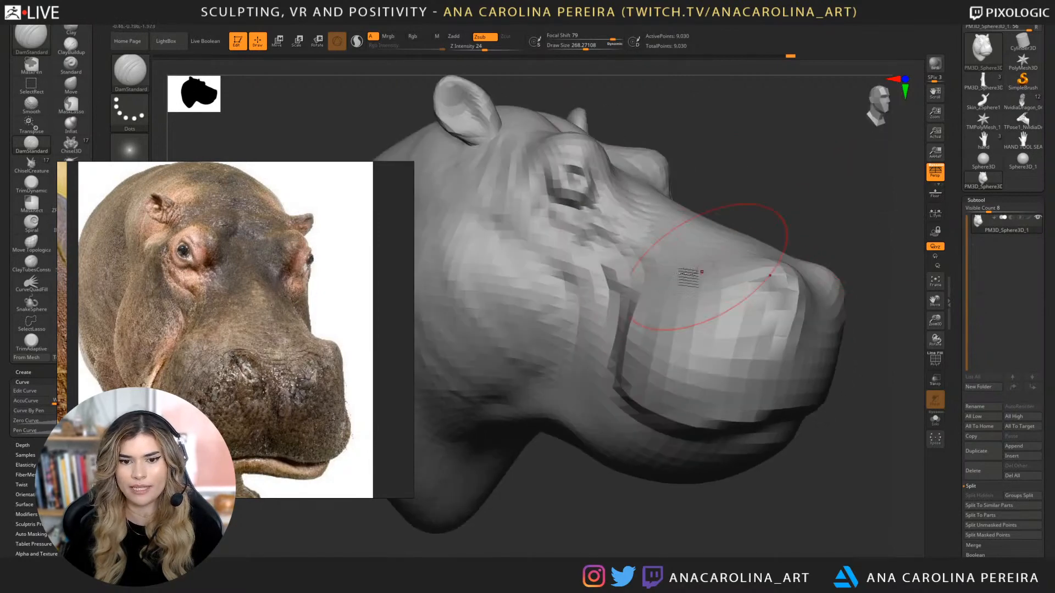
left_click_drag(633, 279, 615, 337)
mouse_move(572, 248)
left_mouse_down()
mouse_move(621, 332)
mouse_move(609, 375)
left_mouse_up()
Carve the mouth line along the side of the muzzle with DamStandard at a draw size of about 268.
left_click_drag(789, 490, 643, 337)
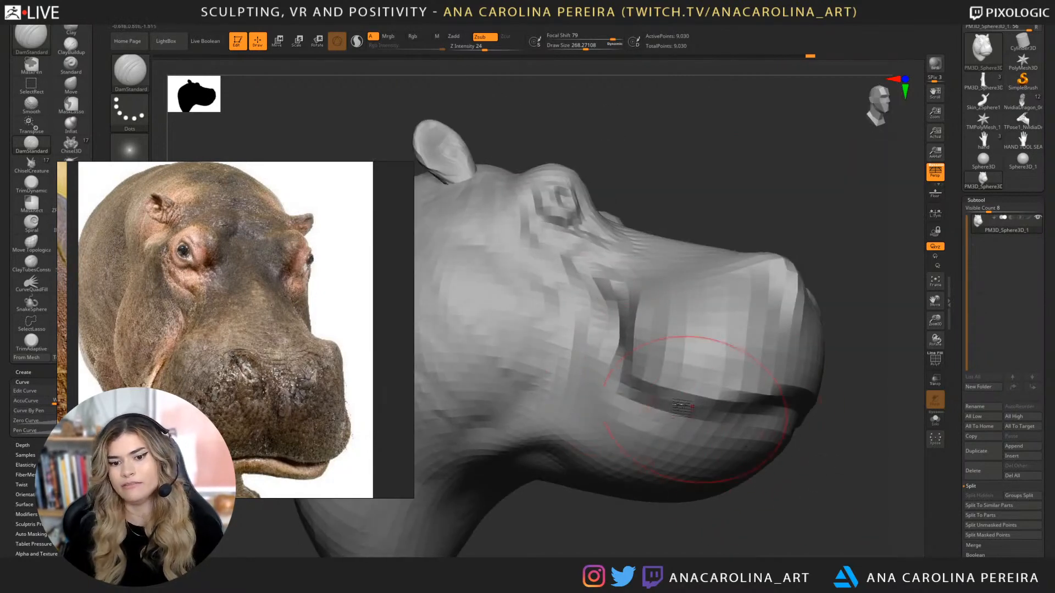
left_click_drag(830, 434, 759, 425)
left_click_drag(647, 384, 810, 423)
mouse_move(865, 472)
left_mouse_down()
mouse_move(866, 505)
mouse_move(844, 279)
left_mouse_up()
left_click_drag(815, 475, 684, 429)
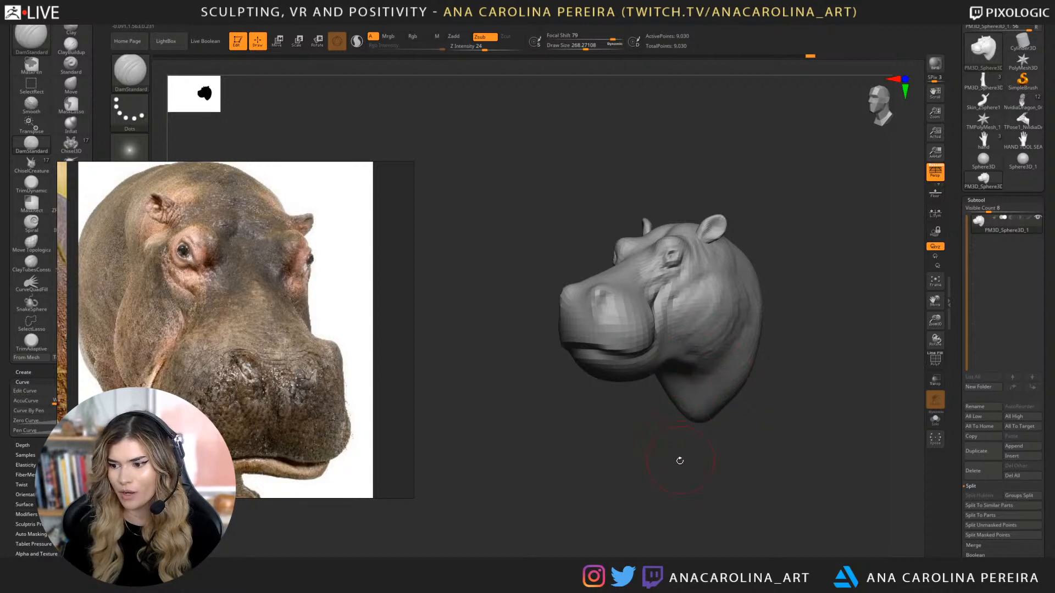
left_click_drag(688, 466, 694, 473, "alt")
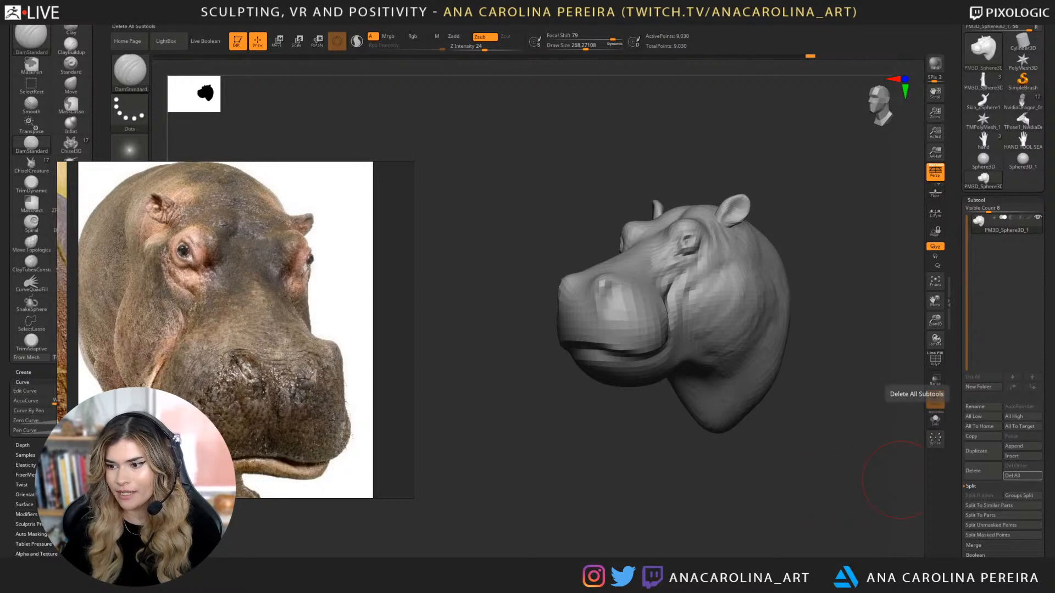
left_click_drag(811, 472, 774, 473)
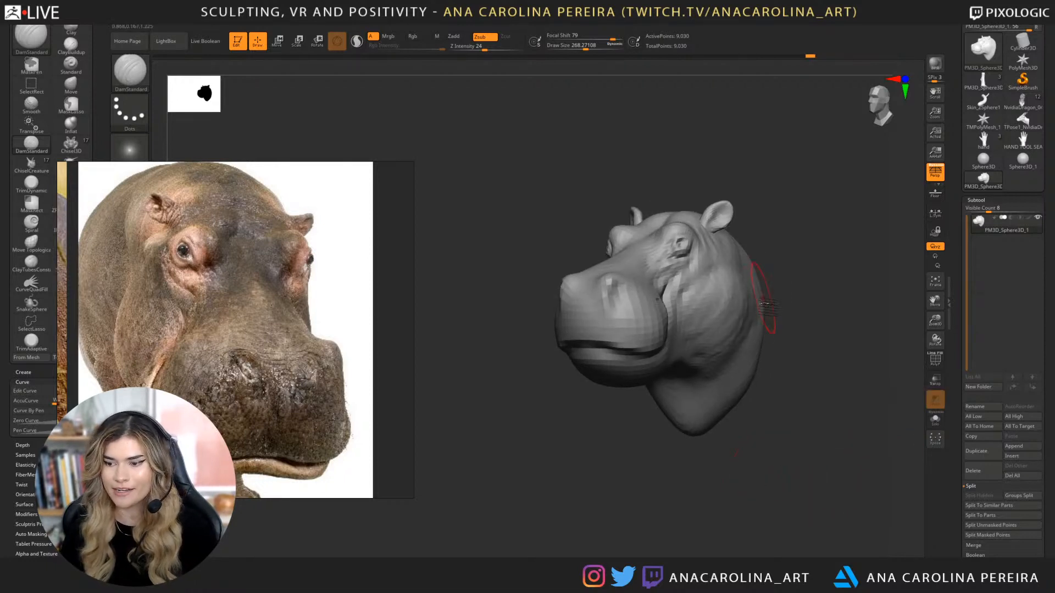
Reshape the bridge of the snout between the eyes and nostrils with the Move brush at a draw size of about 262.
mouse_move(821, 339)
left_mouse_down()
mouse_move(798, 273)
mouse_move(804, 294)
mouse_move(828, 295)
mouse_move(812, 290)
left_mouse_up()
key("b")
key("m")
key("v")
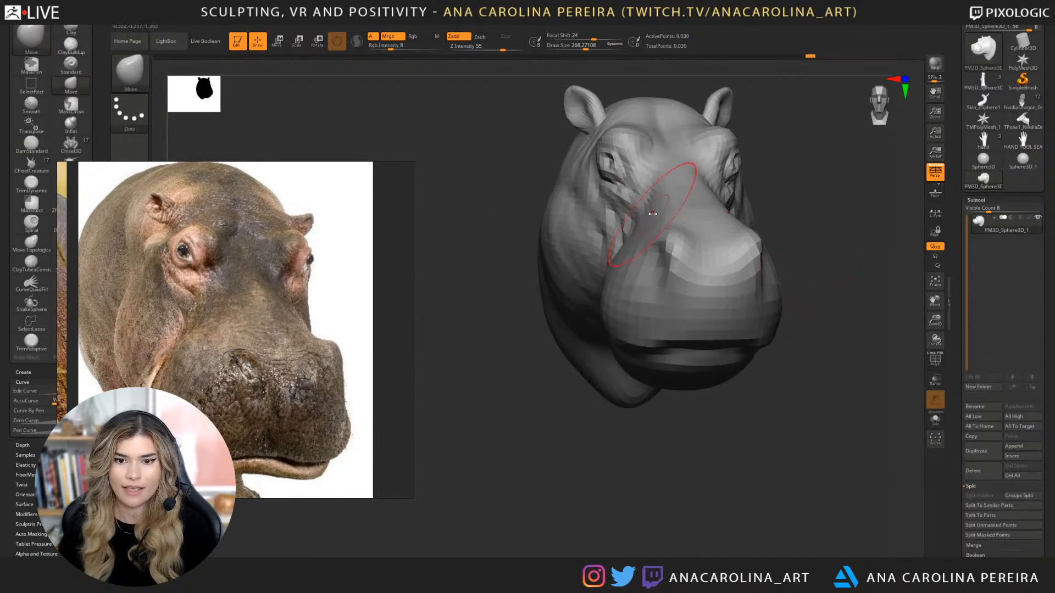
key("space")
mouse_move(653, 213)
left_mouse_down()
mouse_move(659, 253)
mouse_move(683, 231)
mouse_move(728, 231)
left_mouse_up()
key("space")
key("space")
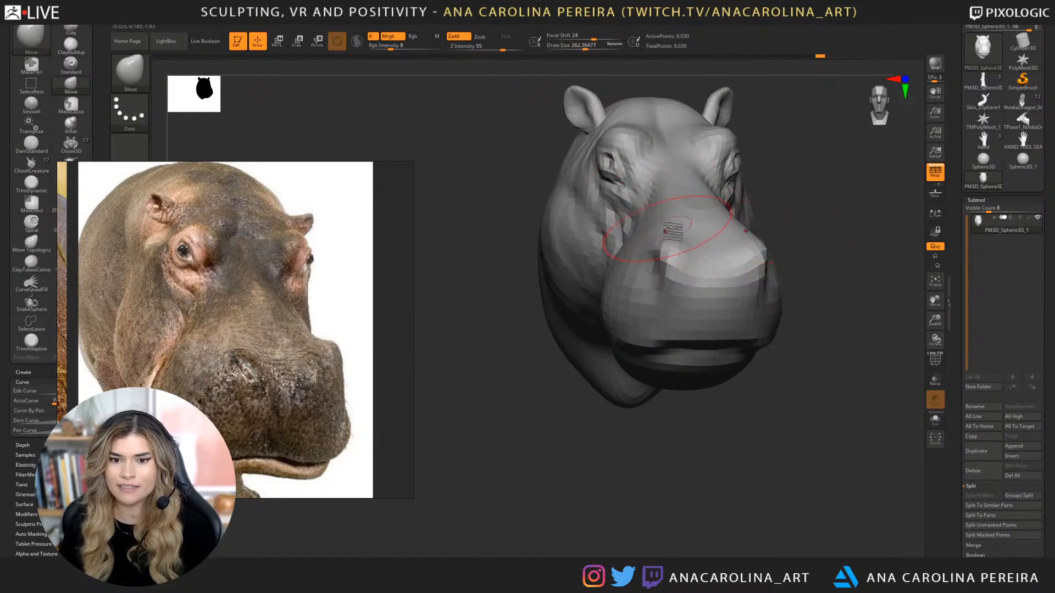
left_click_drag(664, 232, 656, 234)
key("space")
mouse_move(772, 241)
left_mouse_down()
mouse_move(725, 231)
mouse_move(663, 239)
left_mouse_up()
key("space")
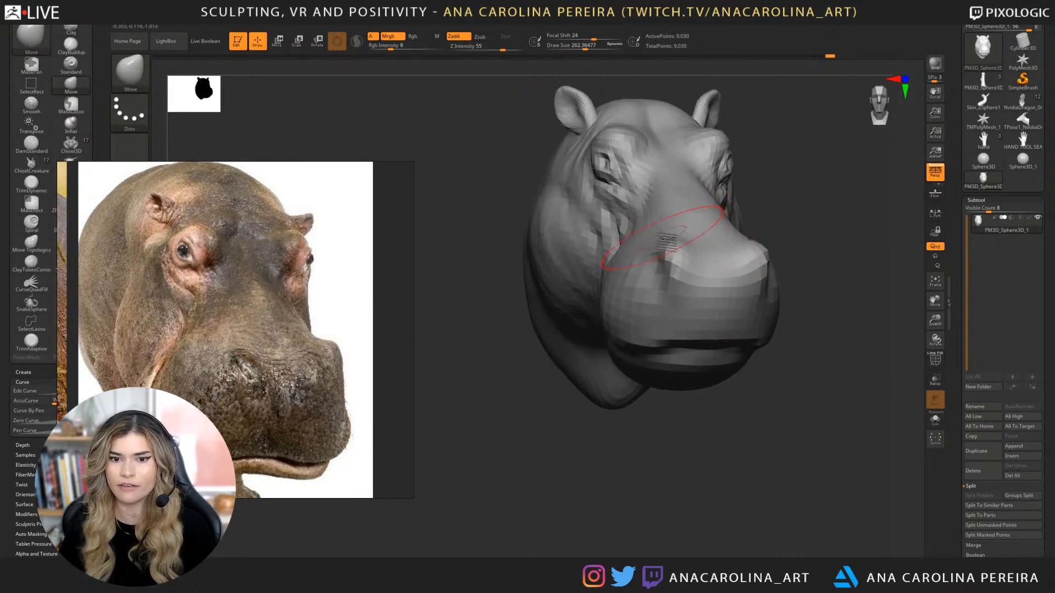
Adjust the back of the muzzle and the corners of the mouth with the Move brush.
left_click_drag(767, 217, 770, 234)
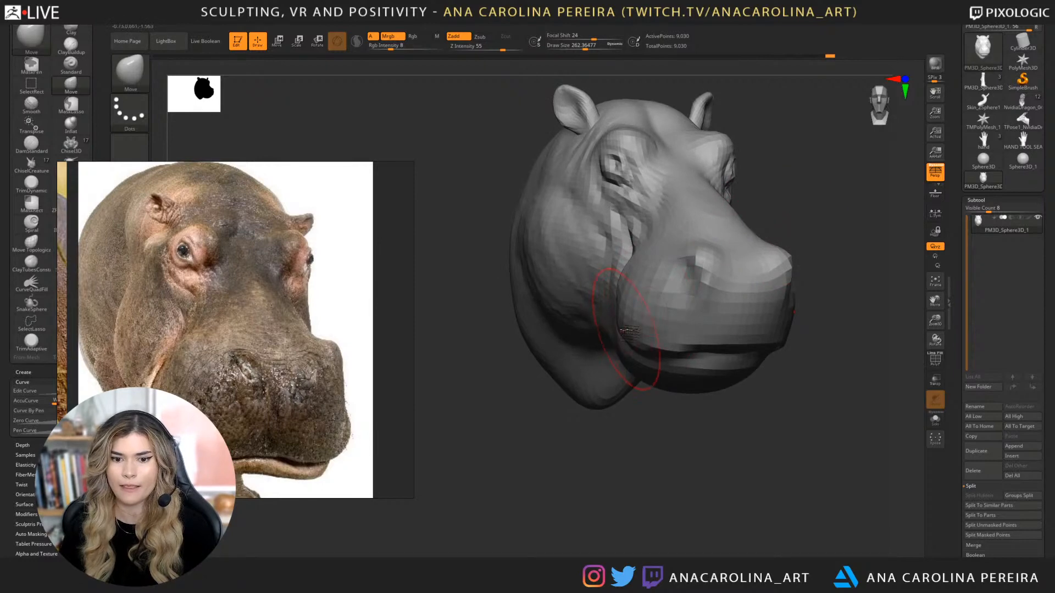
left_click_drag(621, 404, 607, 393)
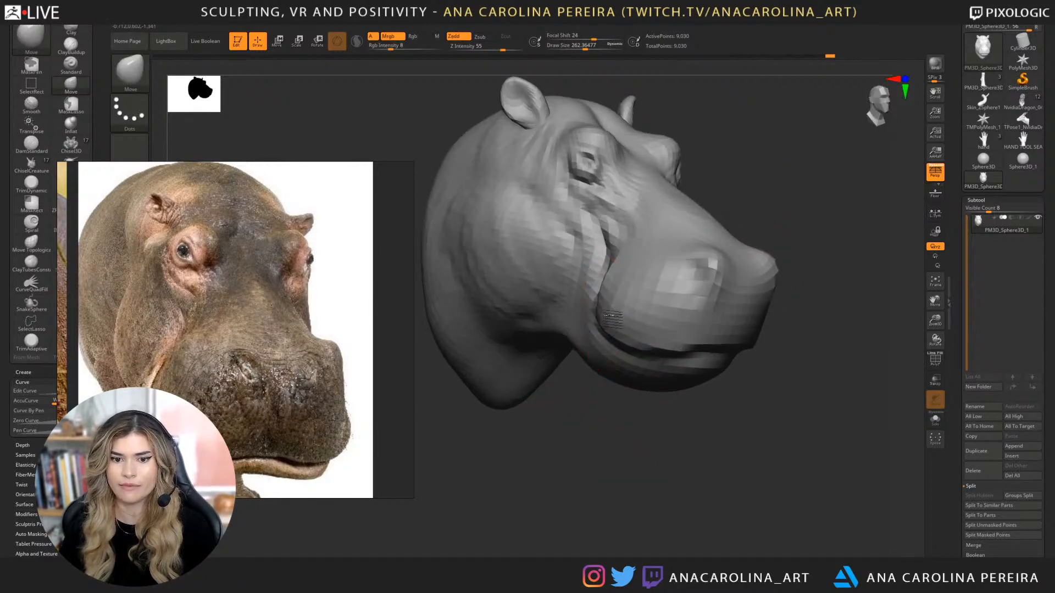
left_click_drag(690, 464, 666, 466)
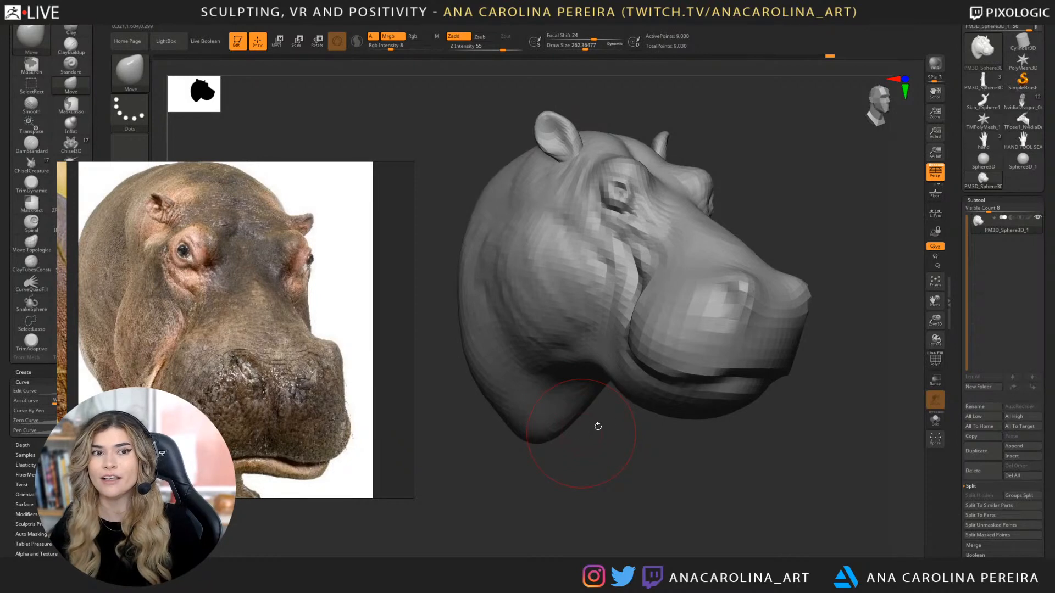
mouse_move(597, 426)
left_mouse_down()
mouse_move(687, 467)
mouse_move(675, 499)
mouse_move(769, 485)
mouse_move(698, 324)
left_mouse_up()
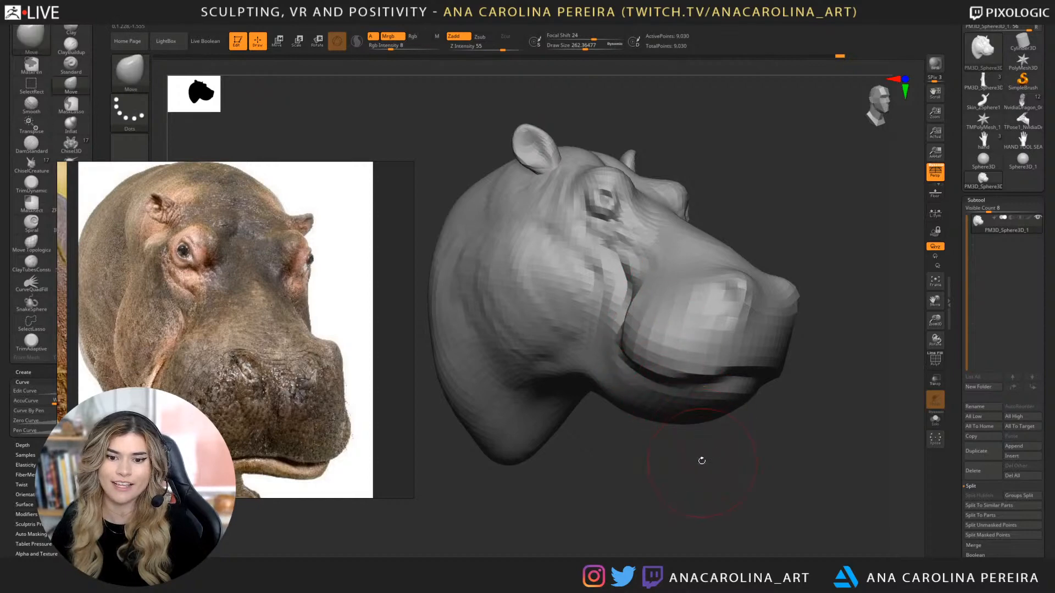
mouse_move(701, 460)
left_mouse_down()
mouse_move(632, 462)
mouse_move(711, 463)
mouse_move(670, 473)
mouse_move(700, 477)
left_mouse_up()
left_click_drag(636, 365, 621, 361)
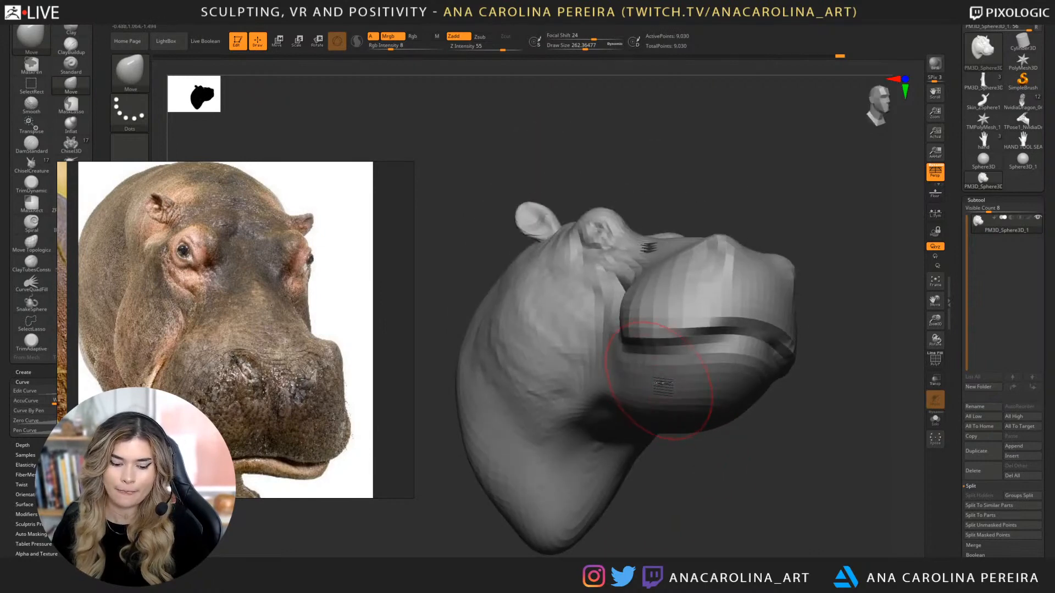
Build up the lower lip beneath the mouth line with ClayBuildup at a draw size of about 154.
key("b")
left_click(667, 375)
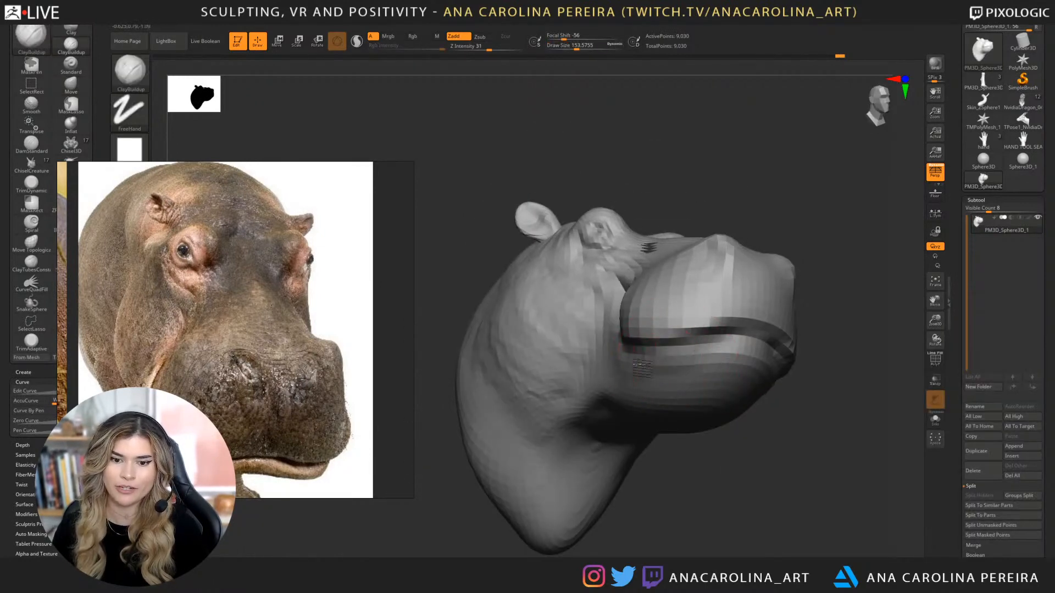
left_click_drag(700, 365, 662, 360)
left_click_drag(734, 446, 681, 434)
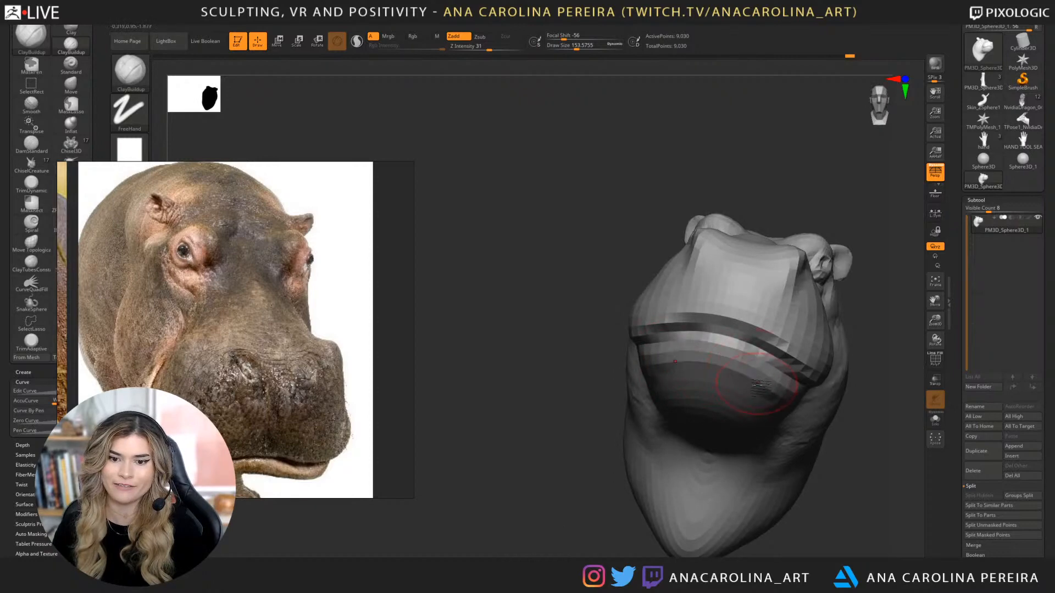
mouse_move(851, 462)
left_mouse_down()
mouse_move(805, 440)
mouse_move(714, 351)
mouse_move(791, 401)
mouse_move(725, 346)
mouse_move(803, 403)
left_mouse_up()
mouse_move(710, 504)
left_mouse_down()
mouse_move(793, 511)
mouse_move(784, 463)
mouse_move(800, 479)
left_mouse_up()
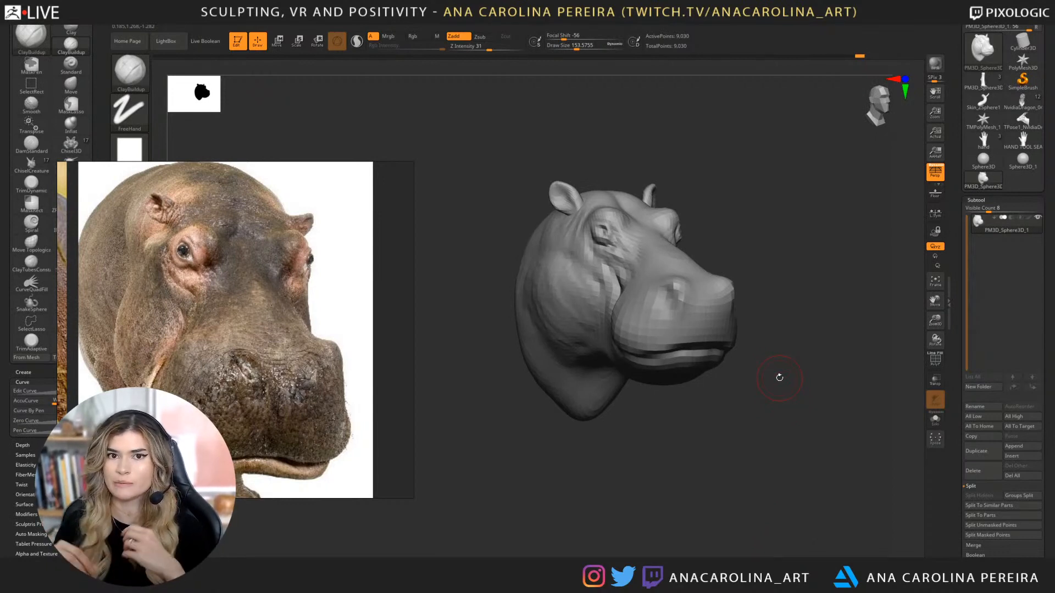
Add volume to the side of the lower lip and jaw with ClayBuildup.
mouse_move(769, 387)
left_mouse_down("alt")
mouse_move(654, 358)
mouse_move(619, 359)
left_mouse_up("alt")
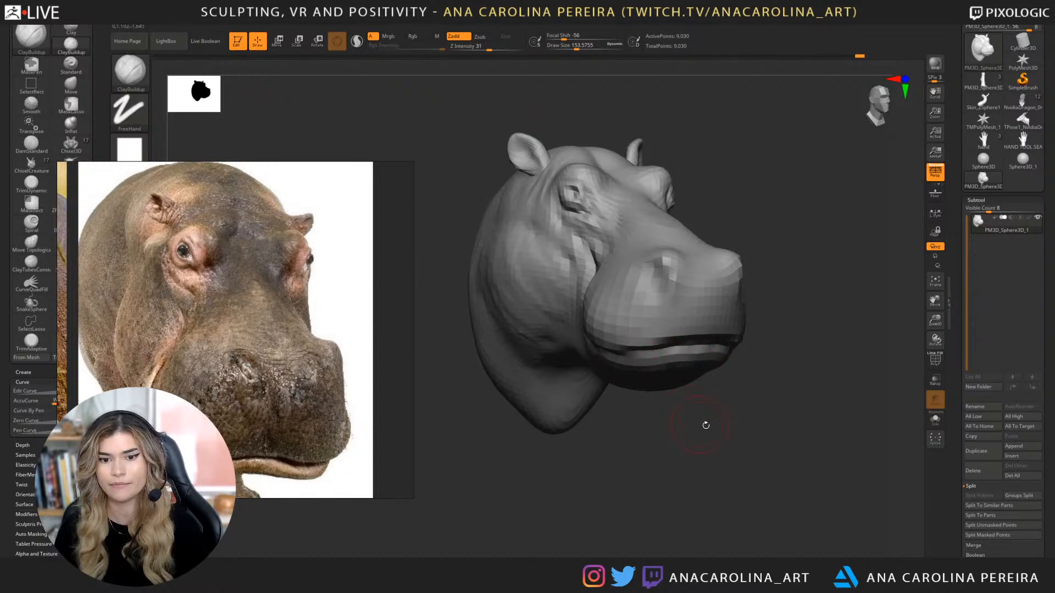
left_click_drag(705, 424, 738, 424)
left_click_drag(693, 393, 725, 393)
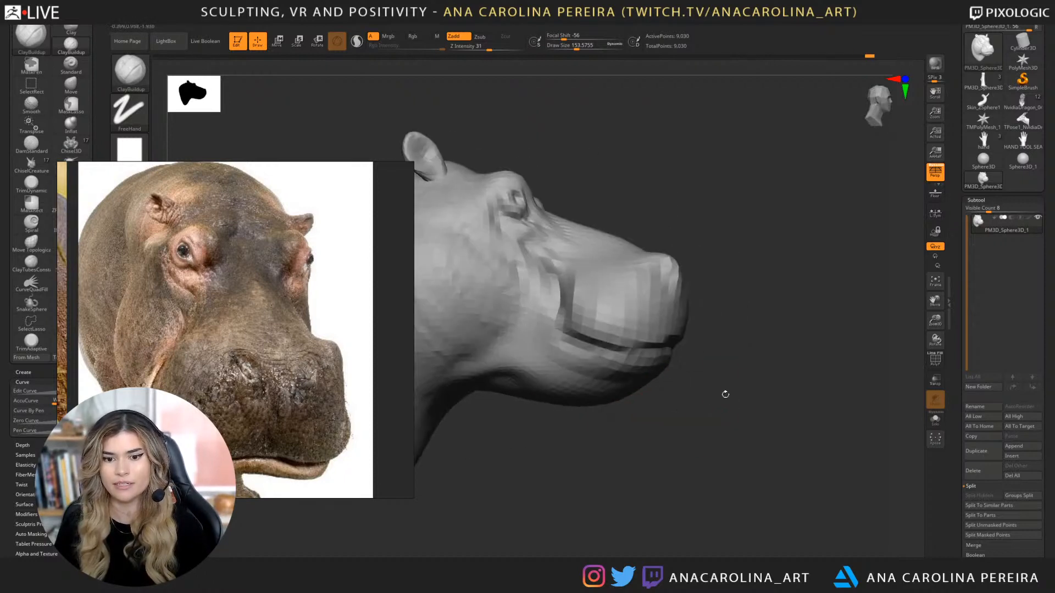
left_click_drag(587, 362, 637, 374)
mouse_move(716, 424)
left_mouse_down()
mouse_move(741, 495)
mouse_move(711, 471)
left_mouse_up()
left_click_drag(615, 439, 734, 436)
left_click_drag(651, 438, 763, 513)
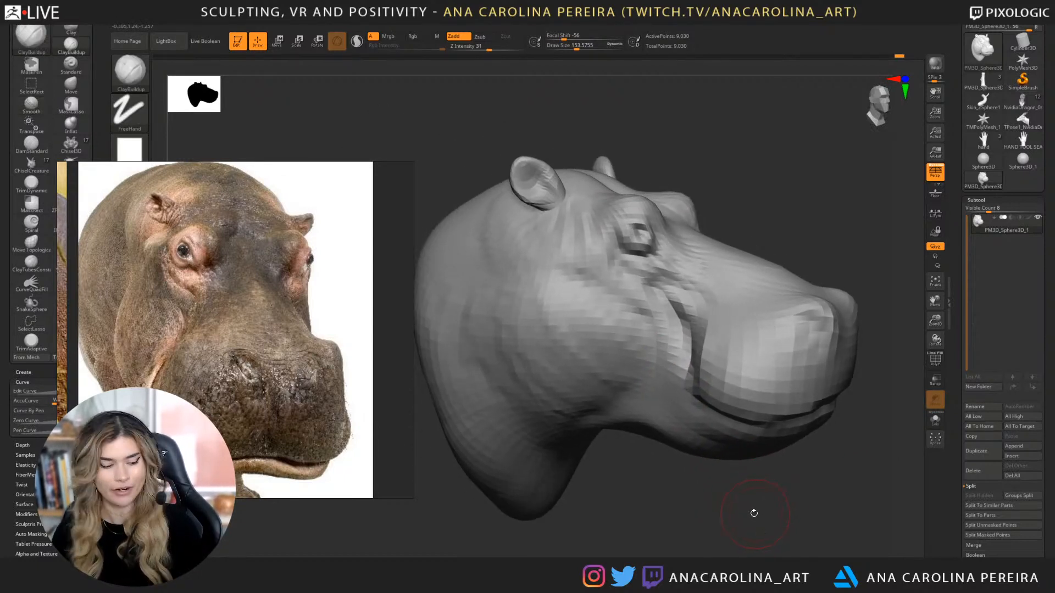
left_click_drag(740, 509, 720, 499)
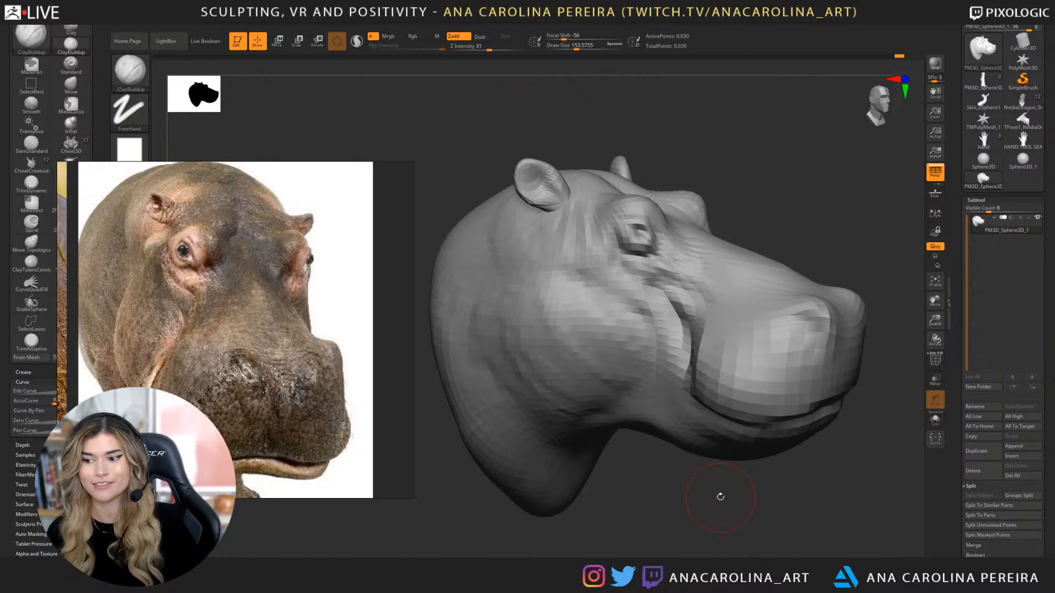
Reshape the cheek behind the muzzle with the Move brush at a draw size of about 365.
left_click_drag(749, 525, 825, 534)
key("b")
key("m")
key("v")
key("s")
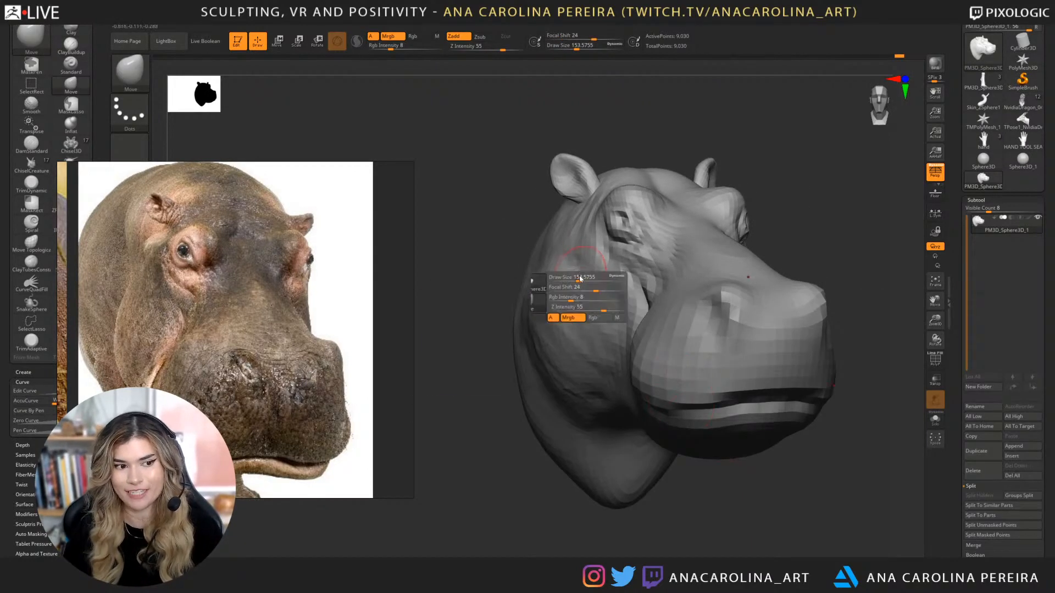
mouse_move(585, 279)
left_mouse_down()
mouse_move(605, 280)
mouse_move(593, 285)
left_mouse_up()
key("s")
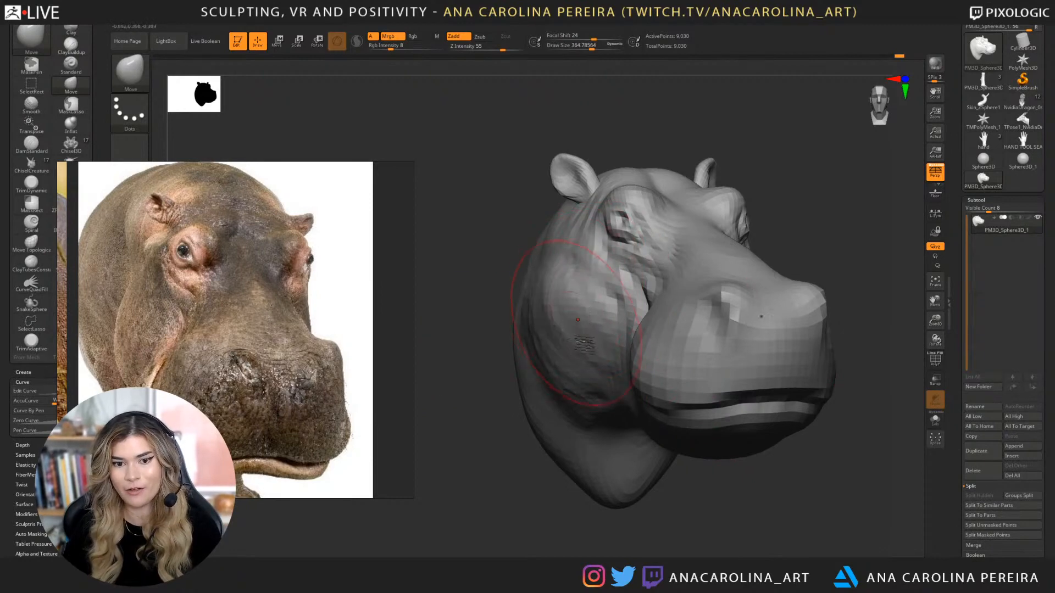
left_click_drag(747, 519, 730, 400)
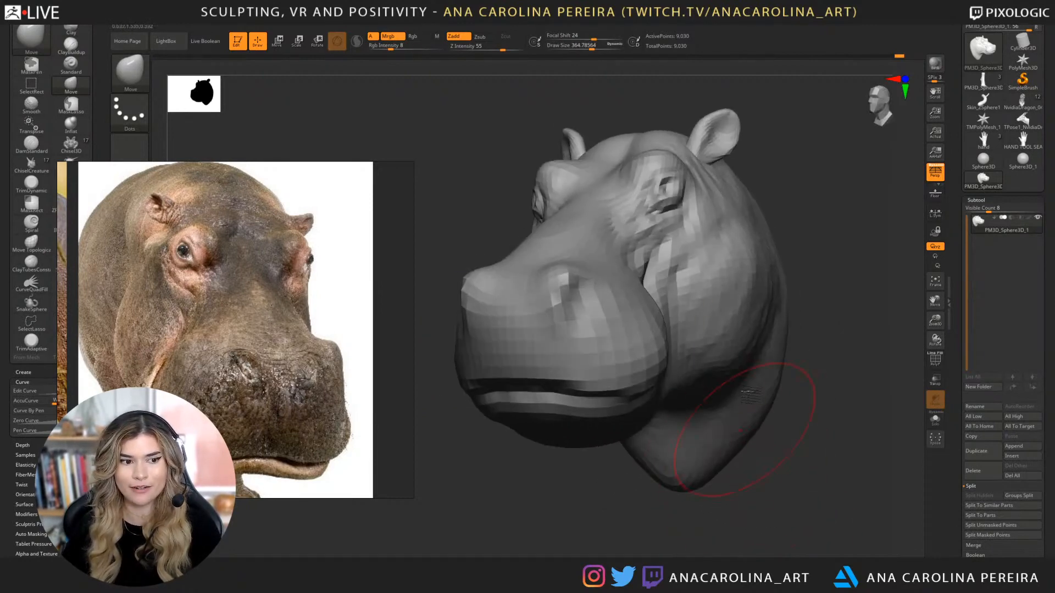
Smooth the cheek surface and adjust its fullness with the Move brush at a draw size of about 262.
key("shift")
mouse_move(824, 272)
left_mouse_down()
mouse_move(793, 214)
mouse_move(759, 209)
left_mouse_up()
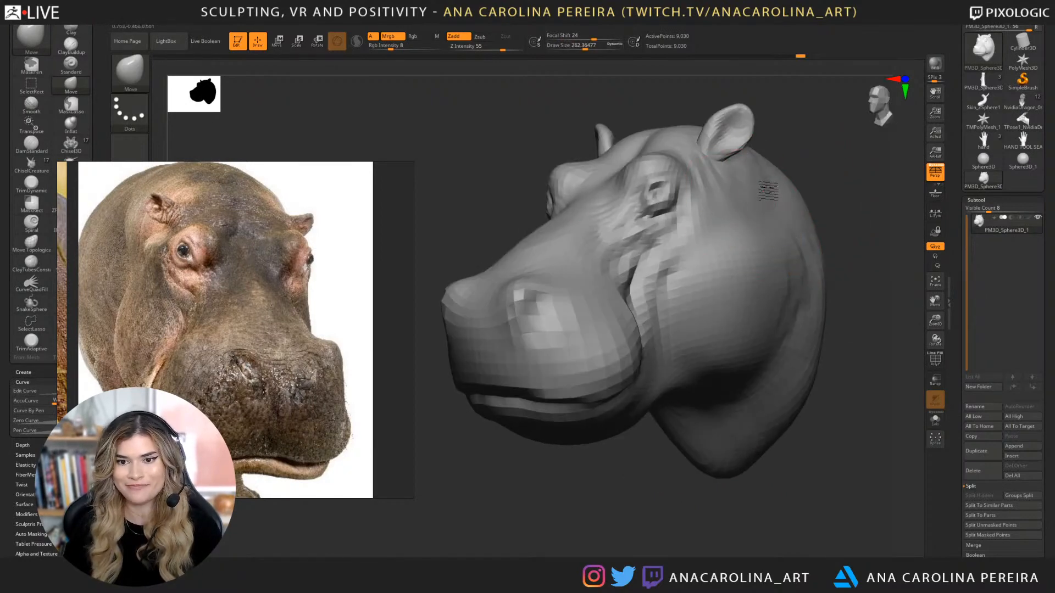
left_click_drag(821, 259, 876, 352)
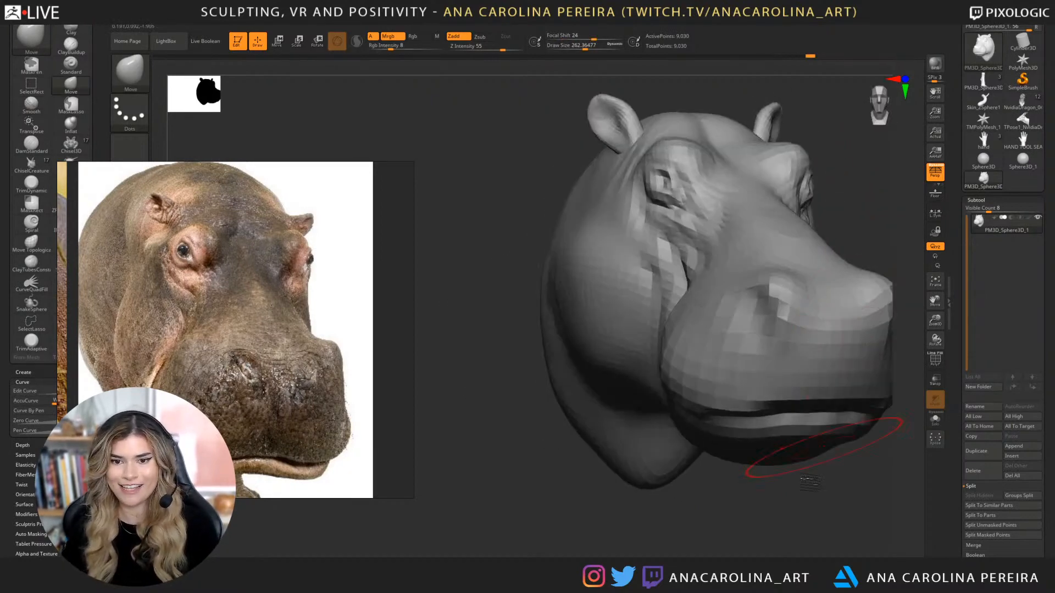
mouse_move(783, 489)
left_mouse_down("alt")
mouse_move(659, 450)
mouse_move(709, 409)
left_mouse_up("alt")
key("s")
left_click_drag(516, 281, 685, 476)
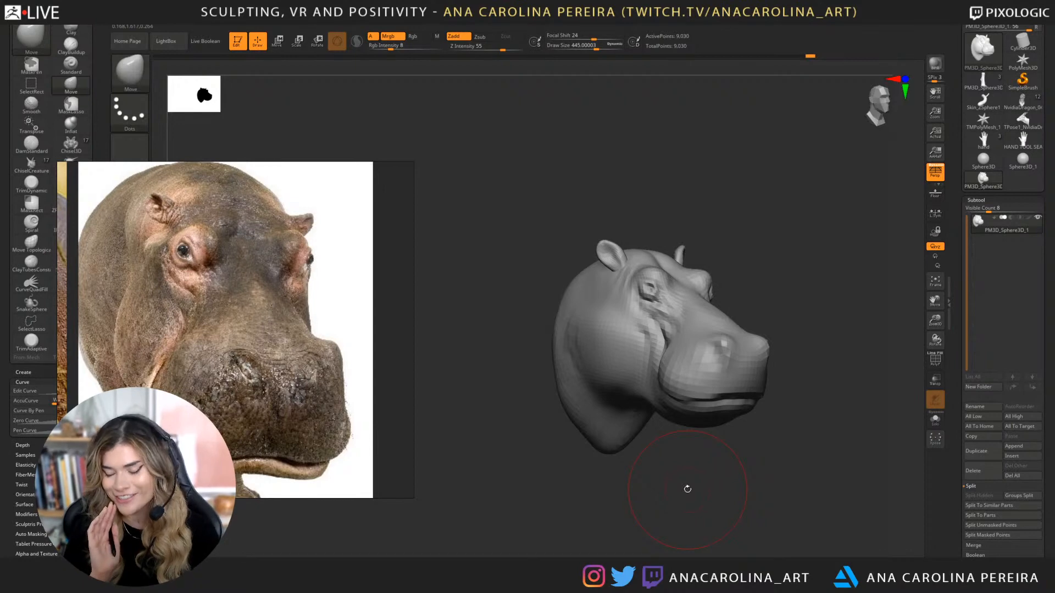
Carve a broad crease between the cheek and the neck with DamStandard at a draw size of about 657.
key("b")
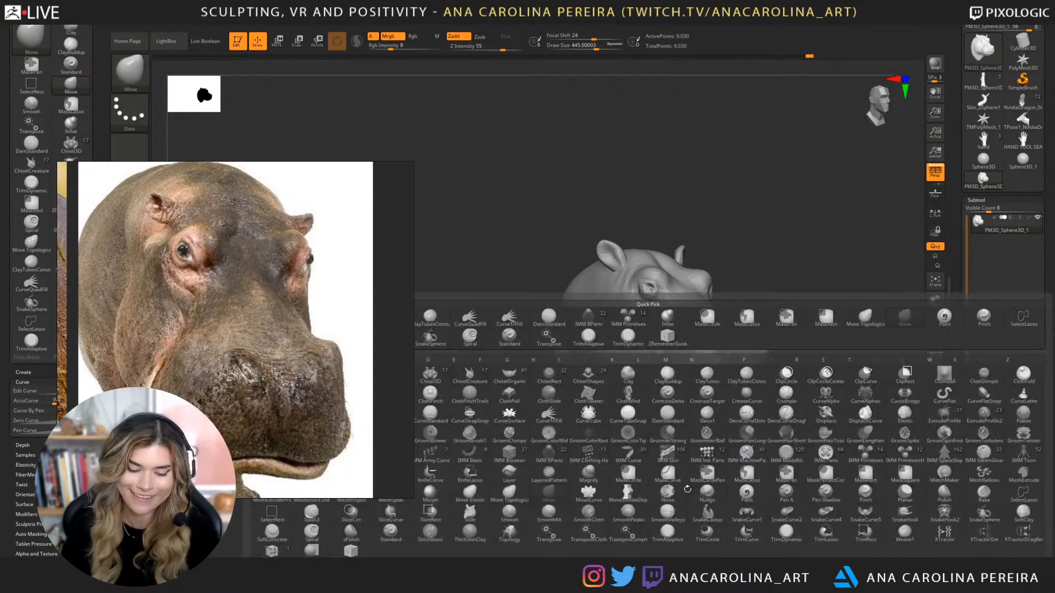
key("d")
key("s")
key("space")
left_click_drag(709, 264, 744, 214)
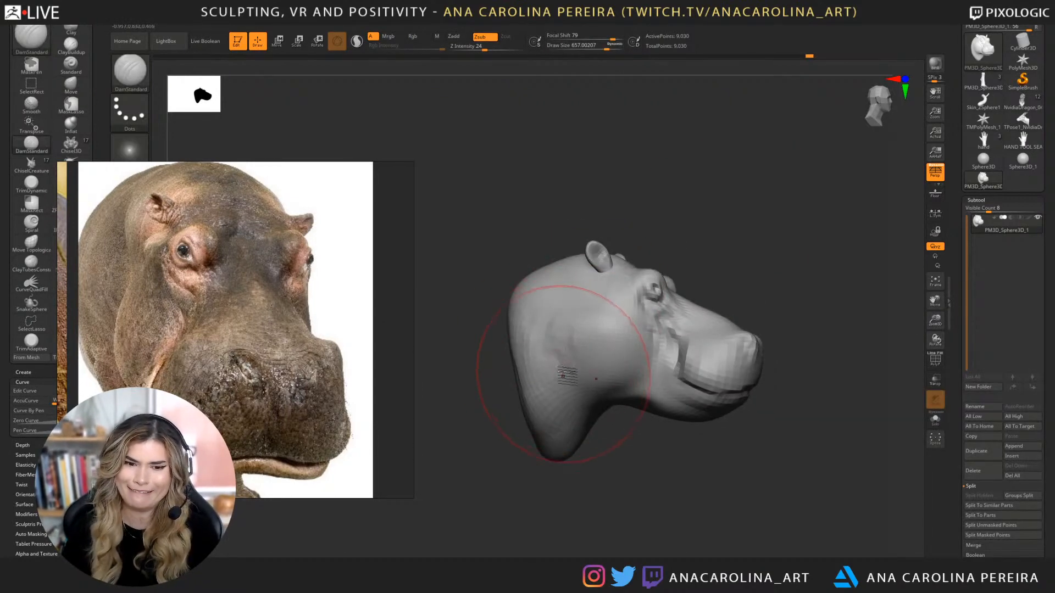
mouse_move(565, 357)
left_mouse_down()
mouse_move(558, 325)
mouse_move(561, 348)
left_mouse_up()
mouse_move(681, 200)
left_mouse_down()
mouse_move(648, 219)
mouse_move(648, 264)
mouse_move(610, 280)
left_mouse_up()
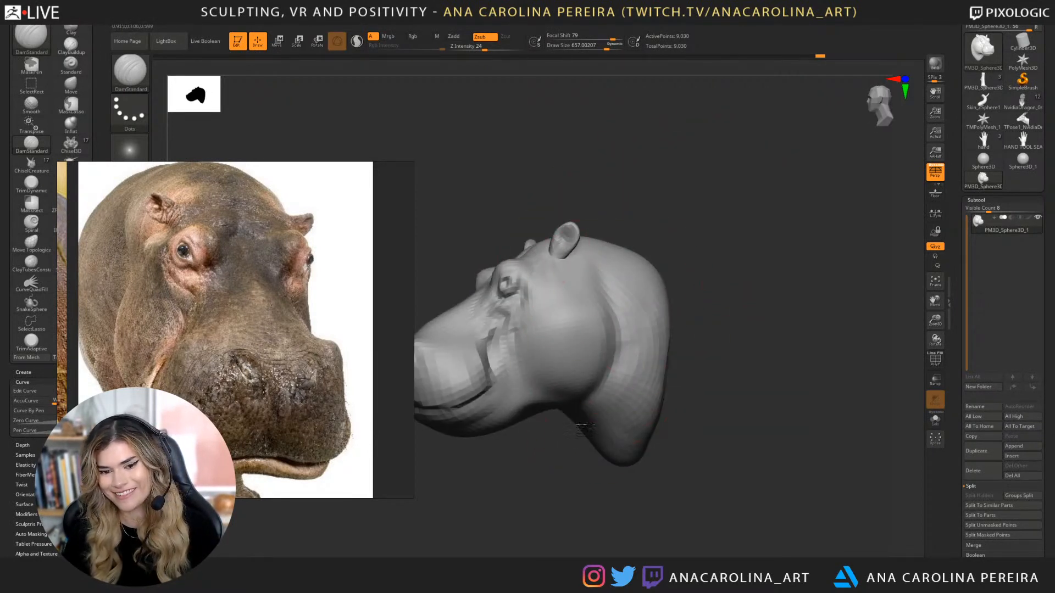
Reshape the neck and the underside of the jaw with the Move brush at a draw size of about 567.
mouse_move(611, 379)
left_mouse_down()
mouse_move(682, 357)
mouse_move(658, 376)
mouse_move(680, 354)
left_mouse_up()
key("b")
key("m")
key("v")
key("space")
left_click_drag(745, 369, 786, 319, "alt")
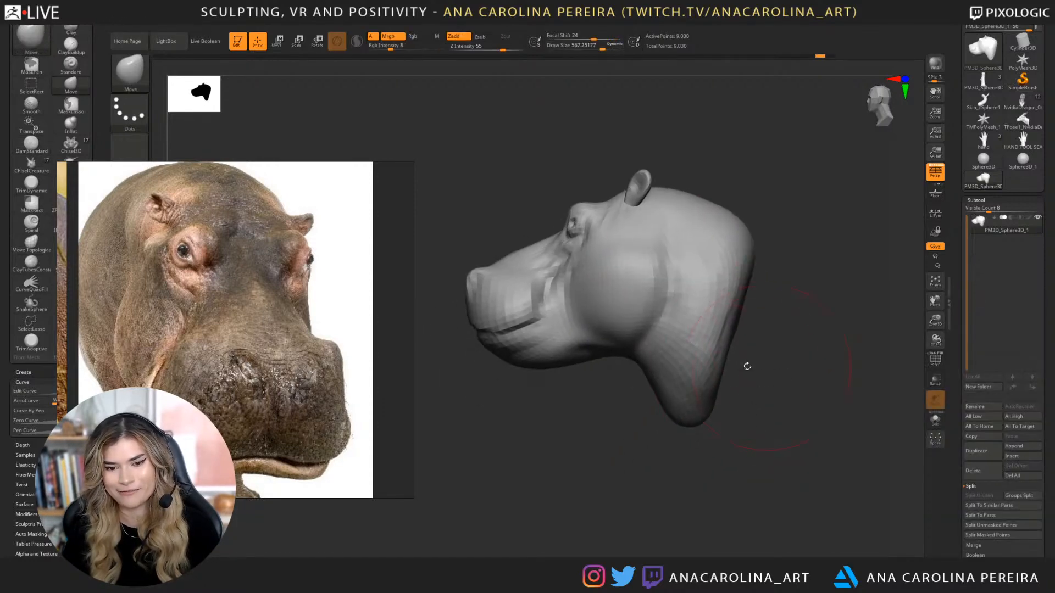
key("space")
mouse_move(620, 394)
left_mouse_down()
mouse_move(645, 378)
mouse_move(676, 413)
mouse_move(681, 470)
mouse_move(713, 504)
mouse_move(673, 522)
left_mouse_up()
key("space")
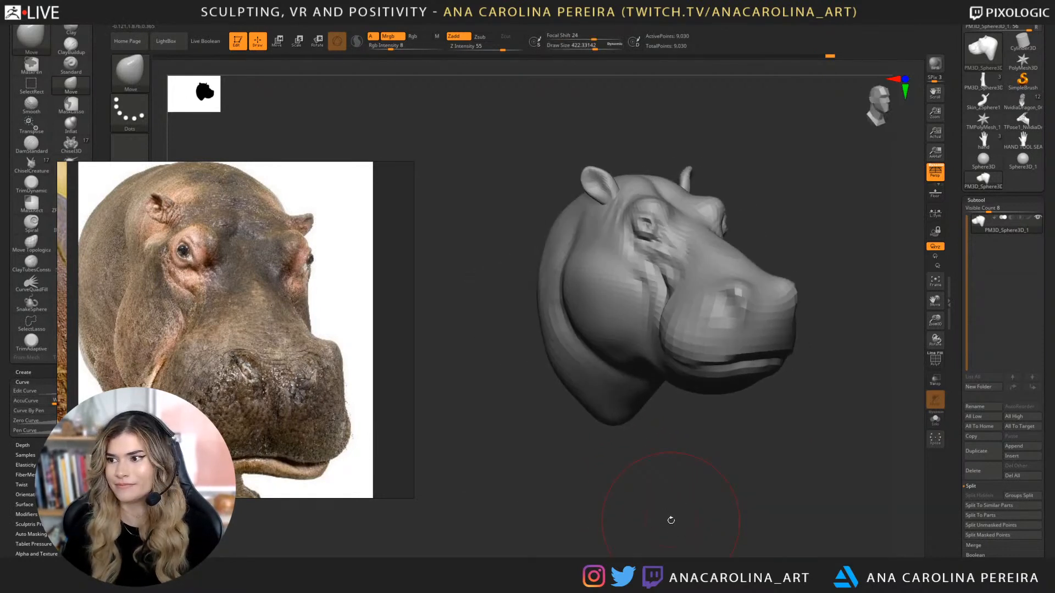
Examine the reference photo of the hippo's raised head up close for the mouth corner and muzzle shape.
scroll(307, 344, "down", 5)
middle_click_drag(238, 385, 317, 305)
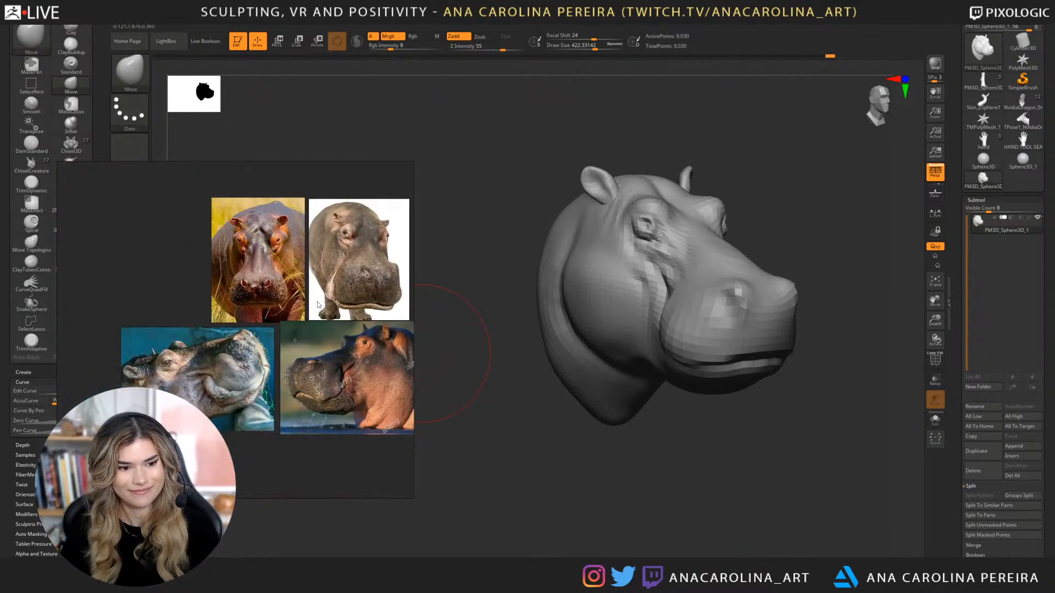
scroll(216, 353, "up", 3)
middle_click_drag(246, 372, 274, 296)
scroll(302, 349, "up", 1)
scroll(265, 335, "down", 1)
scroll(274, 295, "up", 1)
left_click_drag(491, 420, 508, 420)
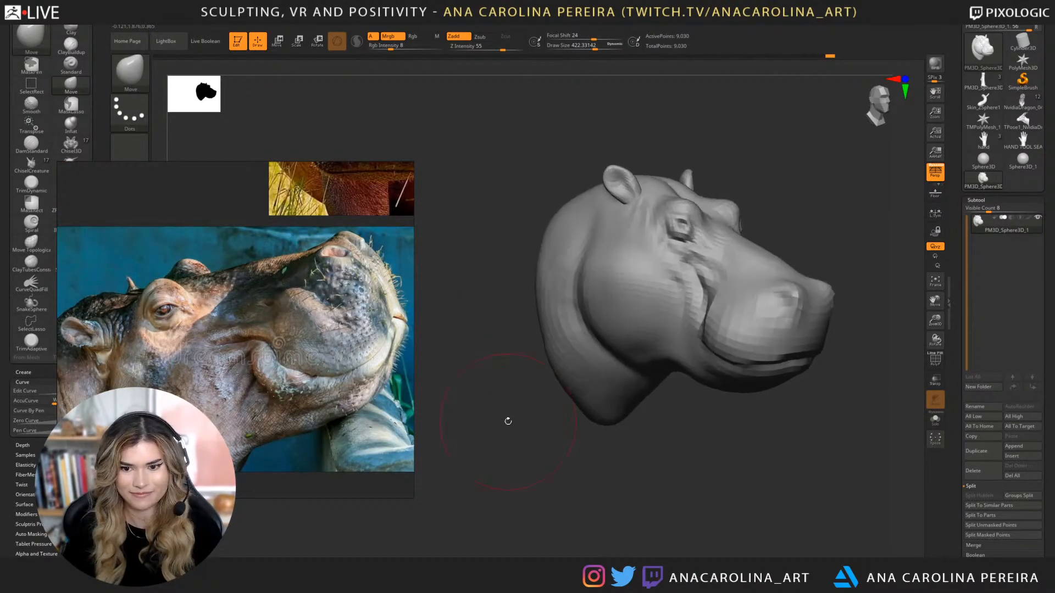
Adjust the front profile of the snout and lips with the Move brush at draw sizes of about 445 to 217.
mouse_move(725, 470)
left_mouse_down()
mouse_move(714, 461)
mouse_move(784, 452)
mouse_move(767, 321)
left_mouse_up()
key("space")
key("space")
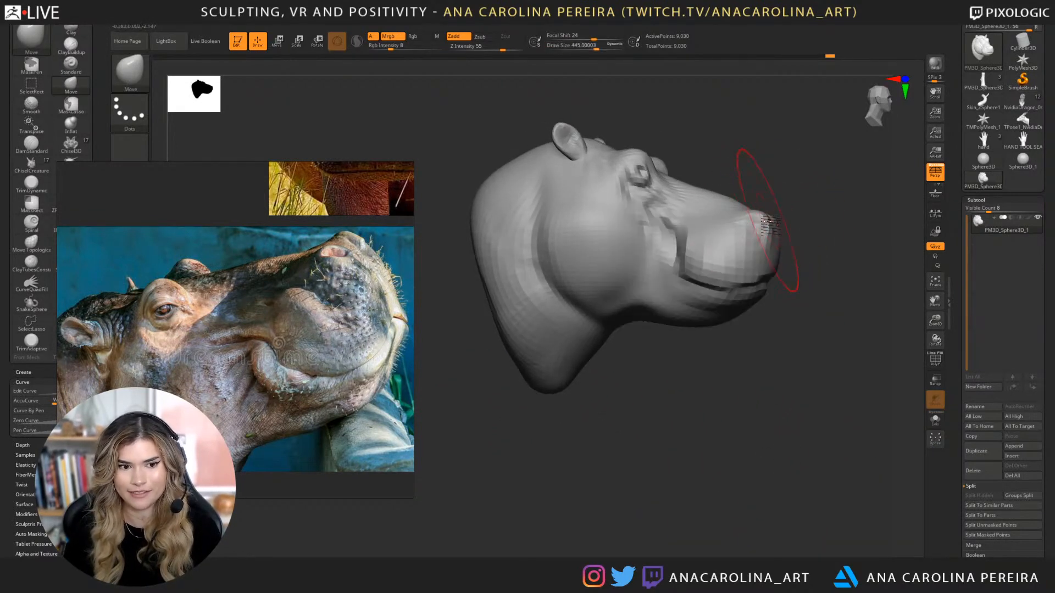
key("space")
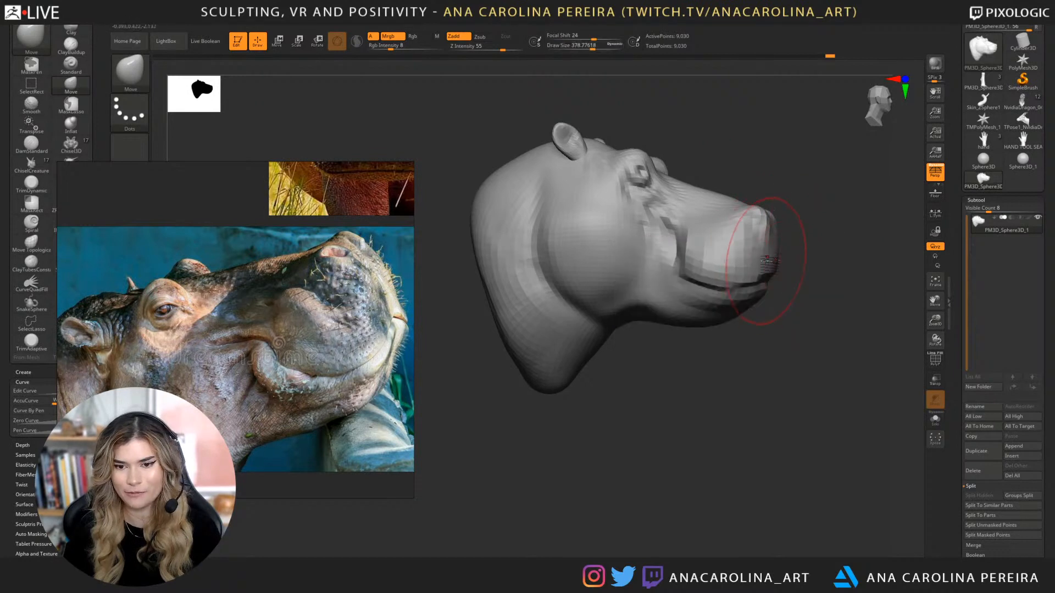
key("space")
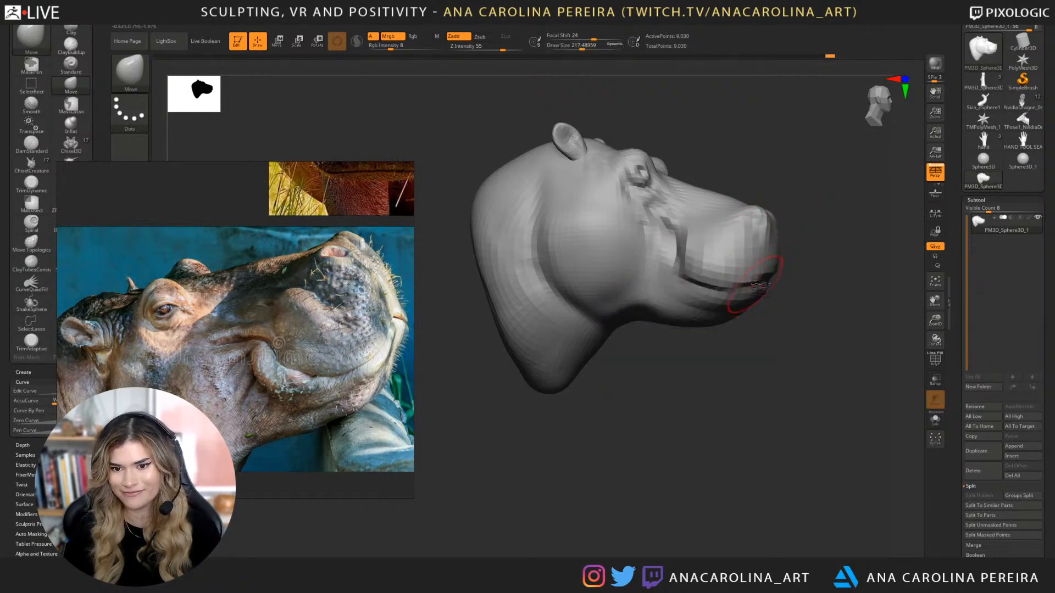
Reshape the mouth line and pull its corner upward with the Move brush at a draw size of about 217.
right_click_drag(784, 286, 734, 297)
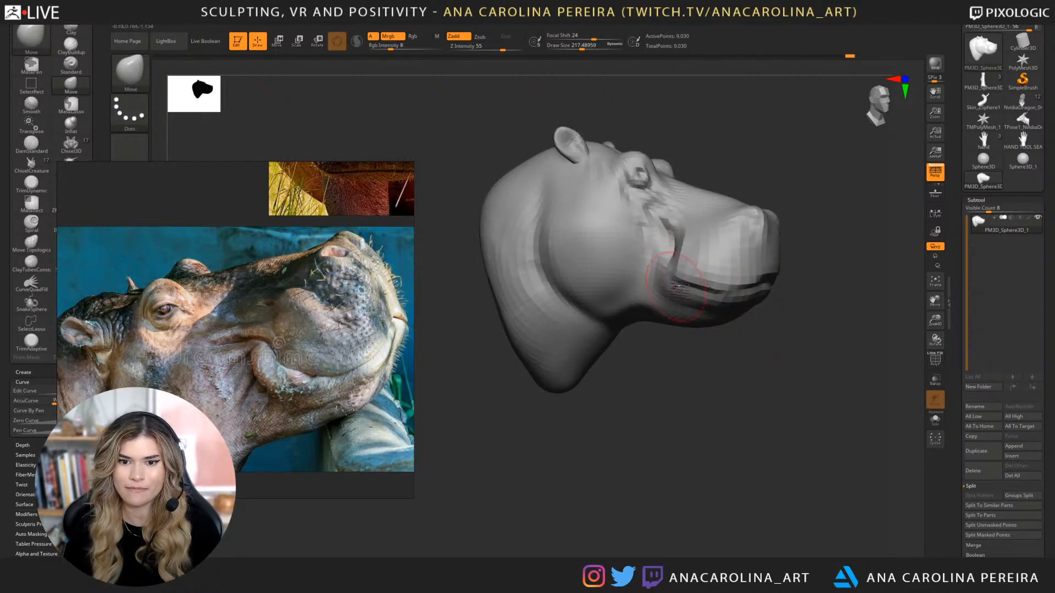
mouse_move(671, 256)
right_mouse_down()
mouse_move(741, 356)
mouse_move(694, 357)
mouse_move(687, 346)
right_mouse_up()
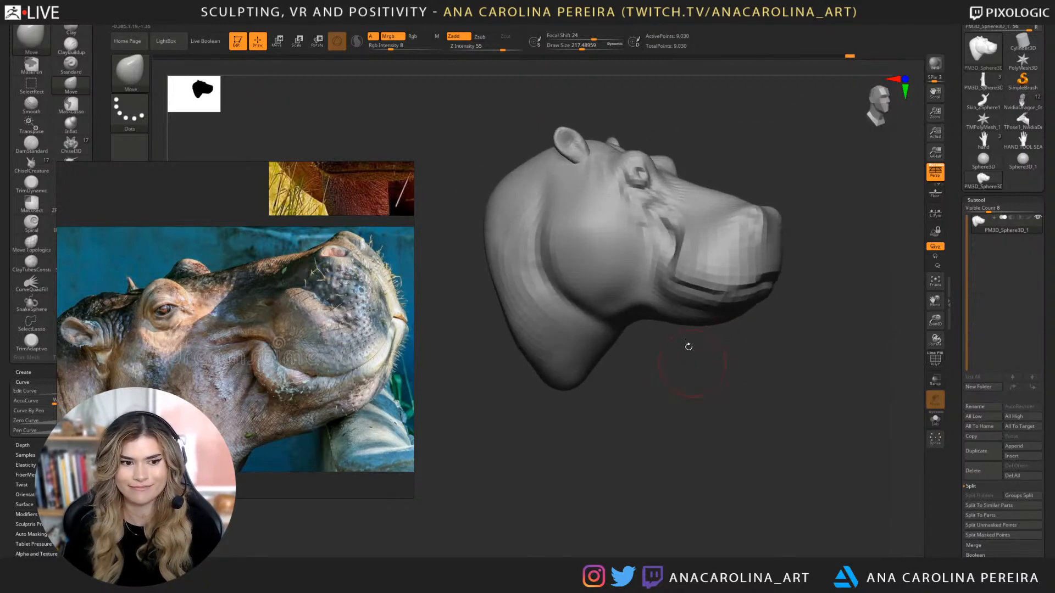
key("space")
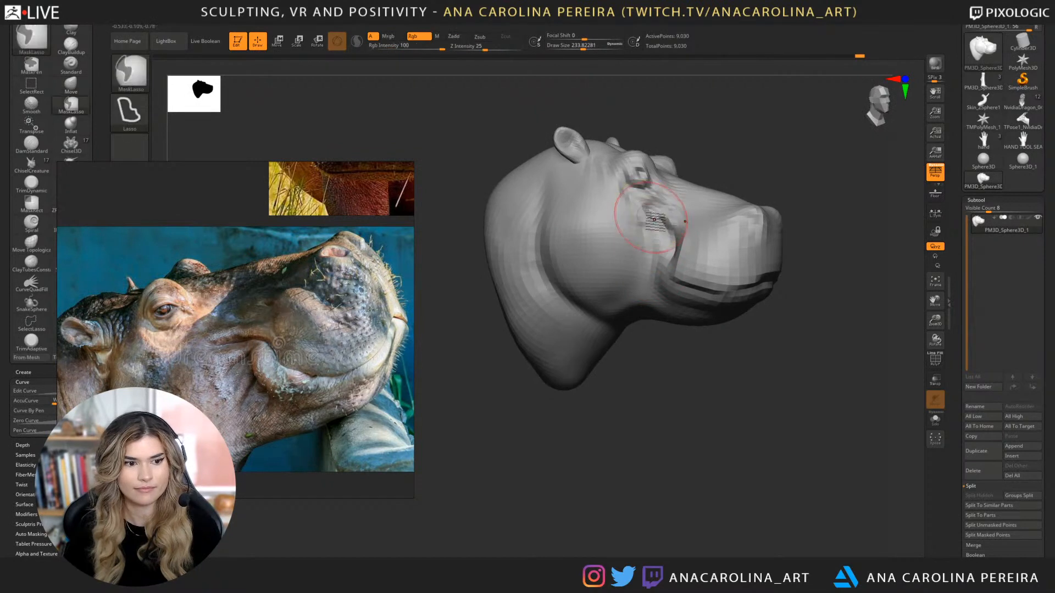
Adjust the folds between the eye and the muzzle with the Move brush at a draw size of about 167.
right_click_drag(701, 147, 674, 193)
key("space")
left_click_drag(643, 219, 622, 226)
right_click_drag(662, 214, 647, 225)
left_click_drag(637, 234, 631, 234)
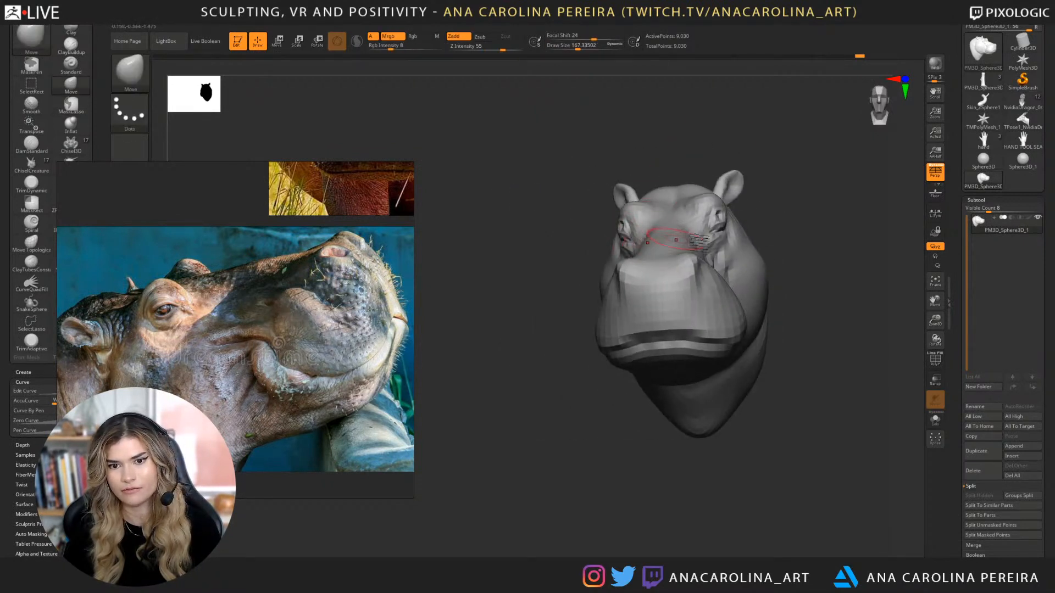
Adjust the side of the head behind the eye and the cheek with the Move brush at a draw size of about 228.
mouse_move(773, 217)
right_mouse_down()
mouse_move(786, 238)
mouse_move(766, 255)
right_mouse_up()
key("space")
left_click_drag(760, 232, 739, 207)
mouse_move(802, 212)
right_mouse_down()
mouse_move(835, 177)
mouse_move(761, 182)
mouse_move(776, 138)
right_mouse_up()
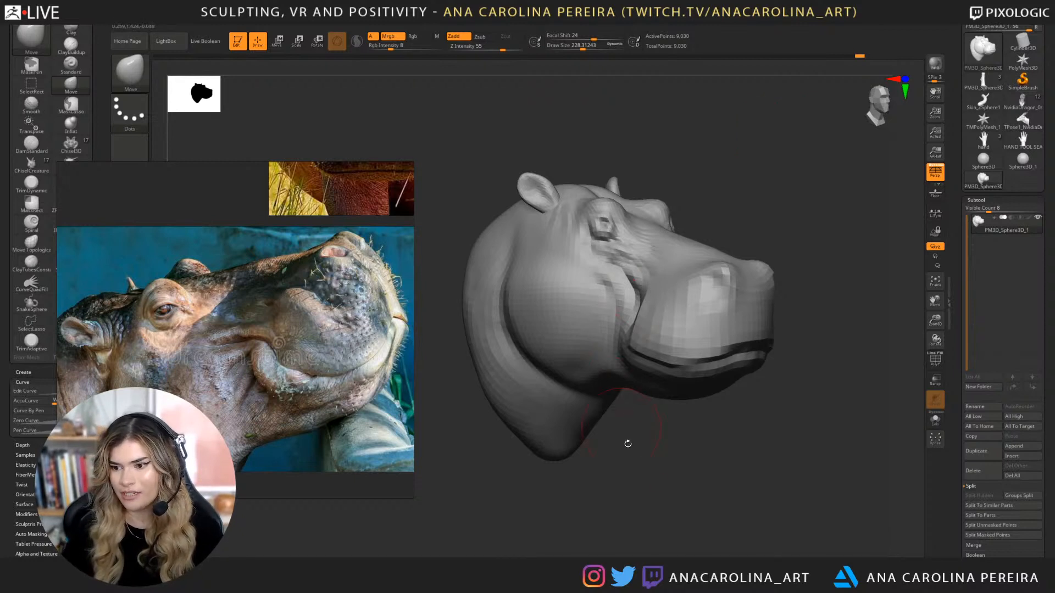
right_click_drag(716, 508, 746, 504, "alt")
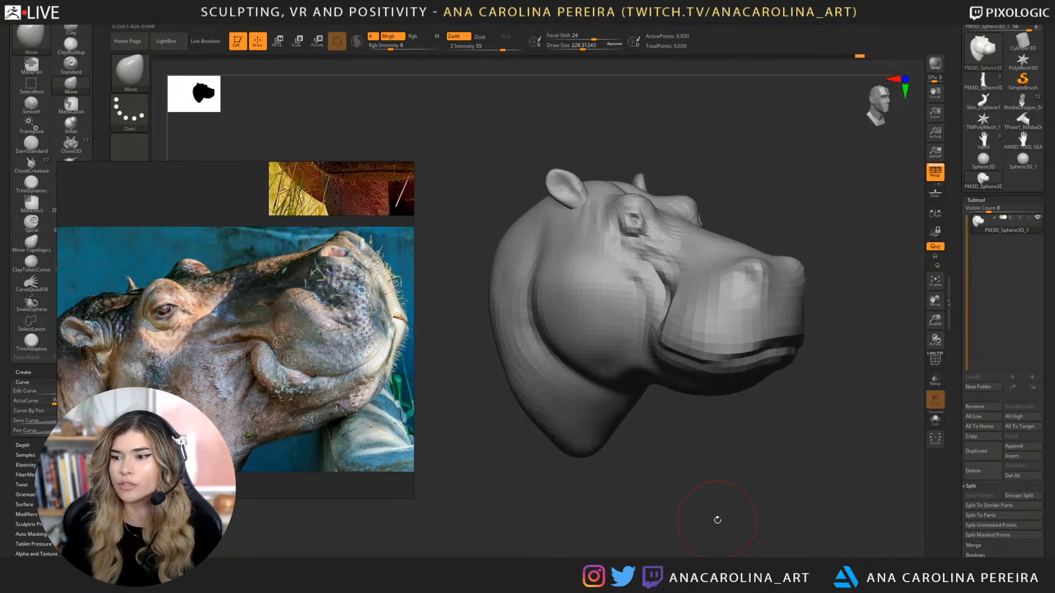
Smooth the transition from the cheek to the neck below the ear at a draw size of about 305.
right_click_drag(652, 488, 684, 497)
right_click(637, 230)
left_click_drag(637, 226, 639, 227)
right_click_drag(724, 168, 716, 169)
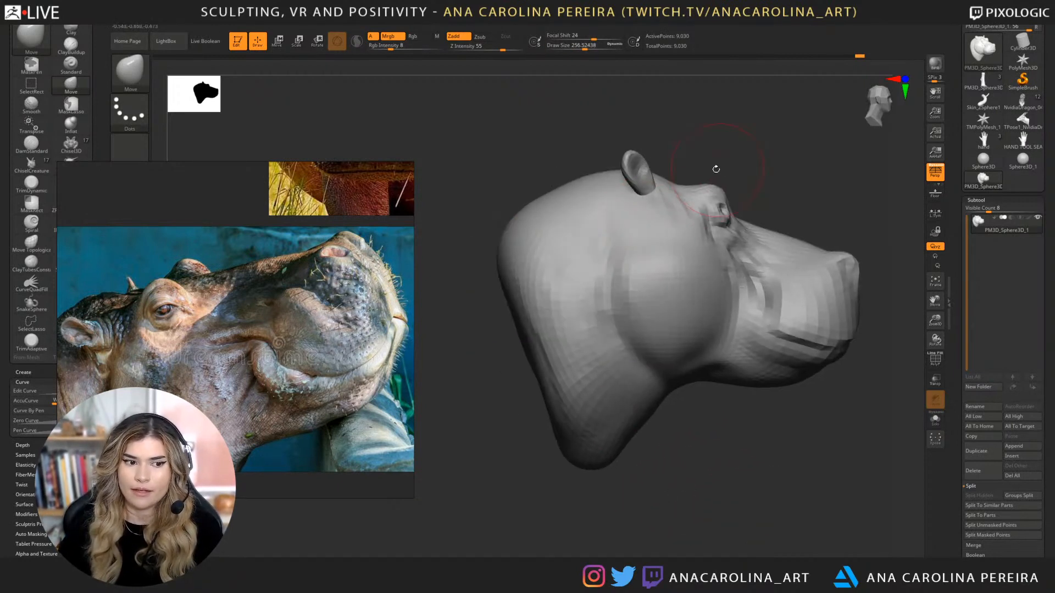
left_click_drag(685, 189, 632, 236, "shift")
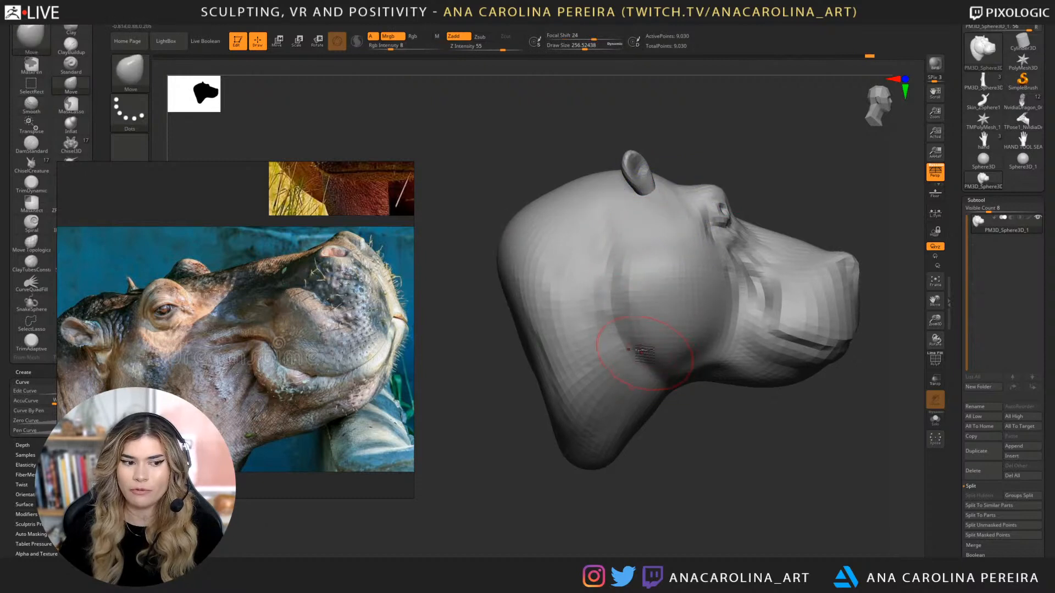
key("bracketright")
key("ctrl")
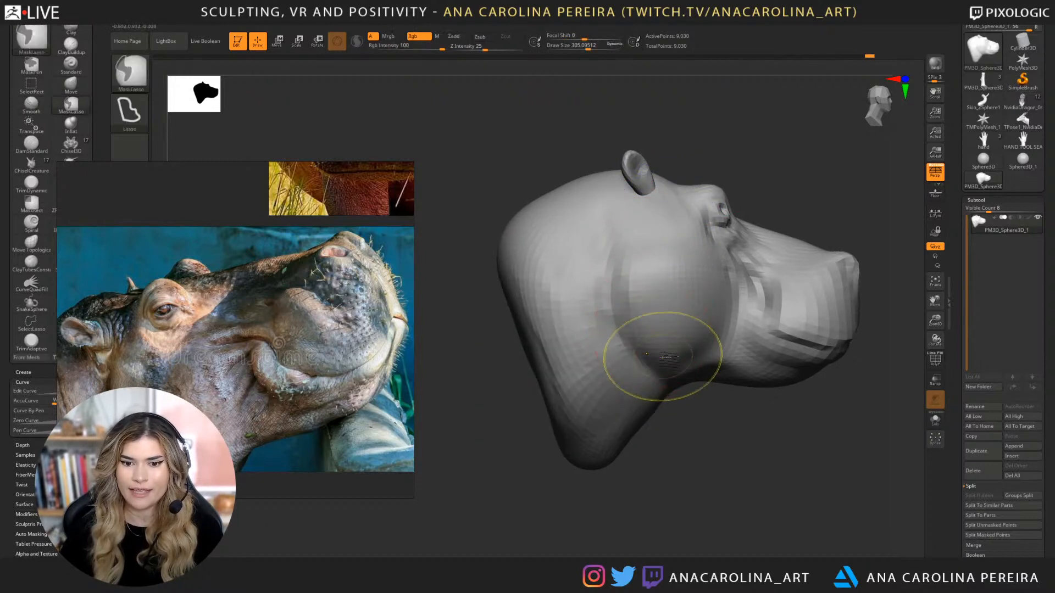
key("shift")
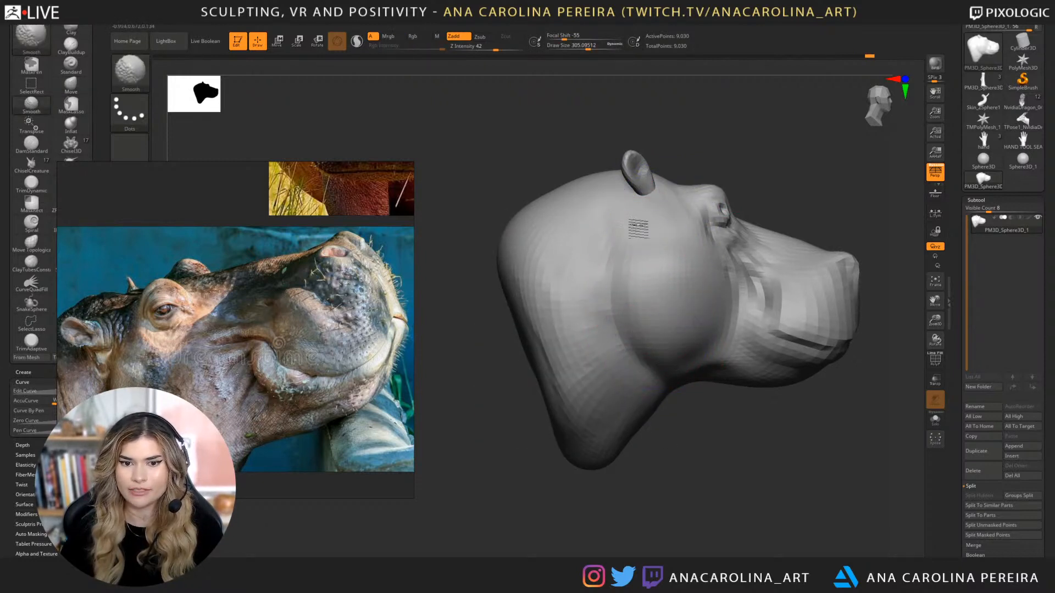
Refine the rounded cheek and the area below the ear with the Move brush at draw sizes of about 305 and 453.
left_click_drag(713, 434, 652, 427, "alt")
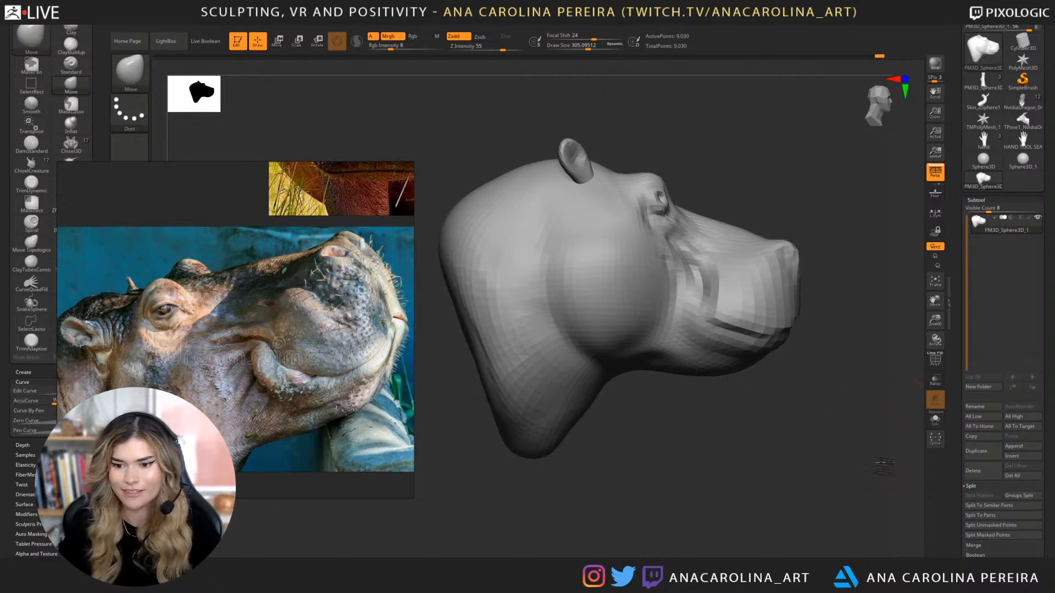
mouse_move(670, 402)
left_mouse_down()
mouse_move(657, 420)
mouse_move(671, 402)
left_mouse_up()
key("space")
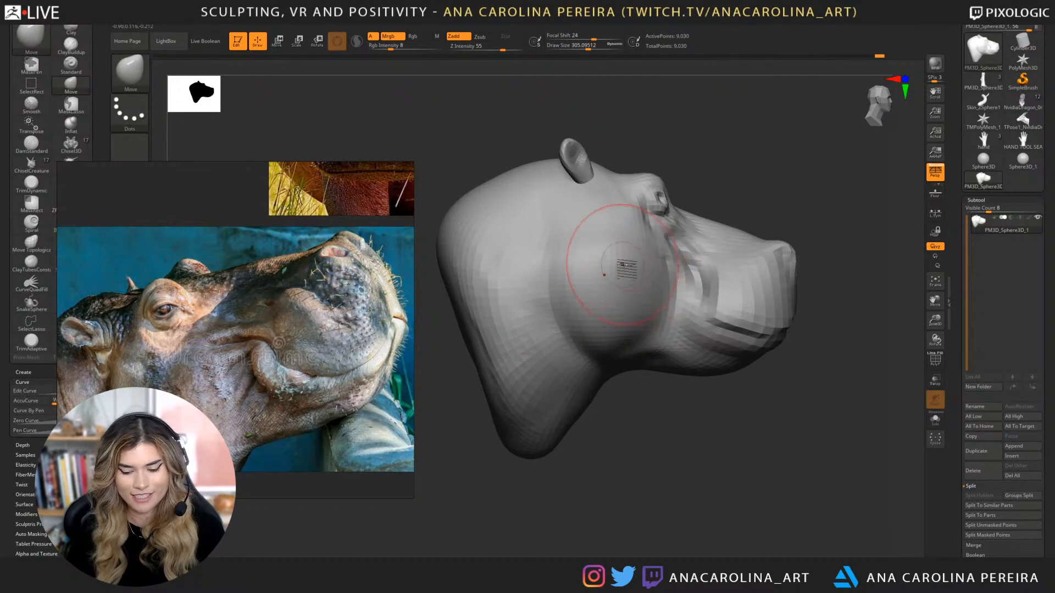
key("space")
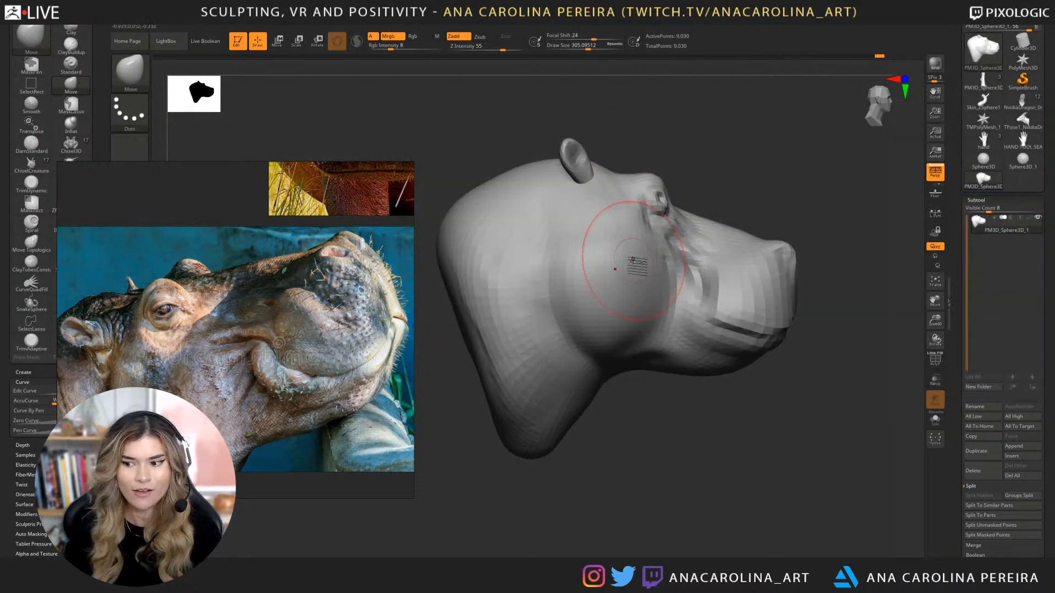
key("space")
mouse_move(551, 227)
left_mouse_down()
mouse_move(550, 238)
mouse_move(547, 220)
left_mouse_up()
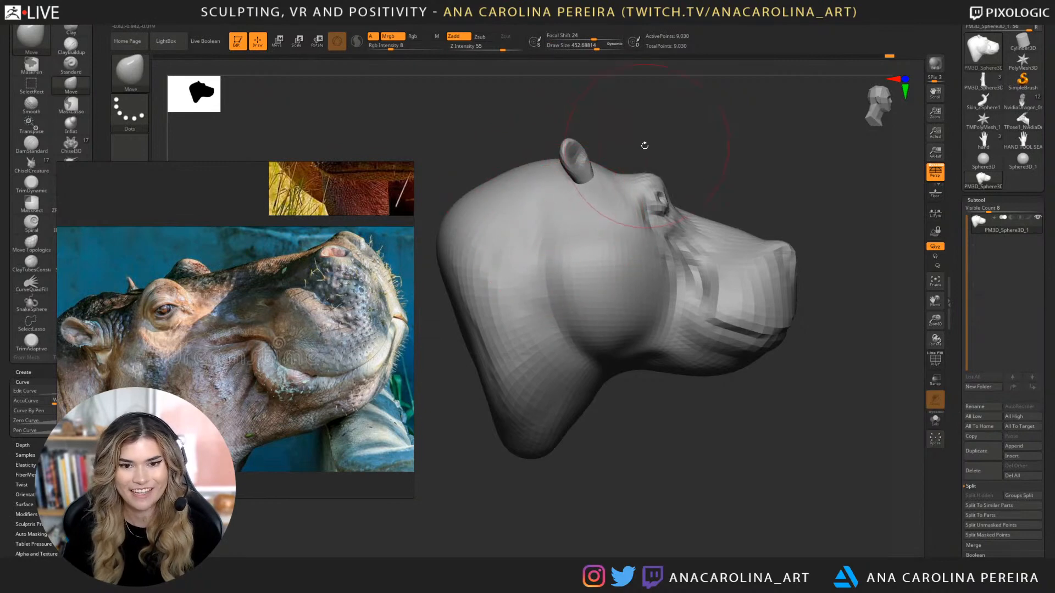
left_click_drag(643, 146, 665, 142)
Build up the area around the ear base and toward the brow with ClayBuildup at a draw size of about 177.
key("b")
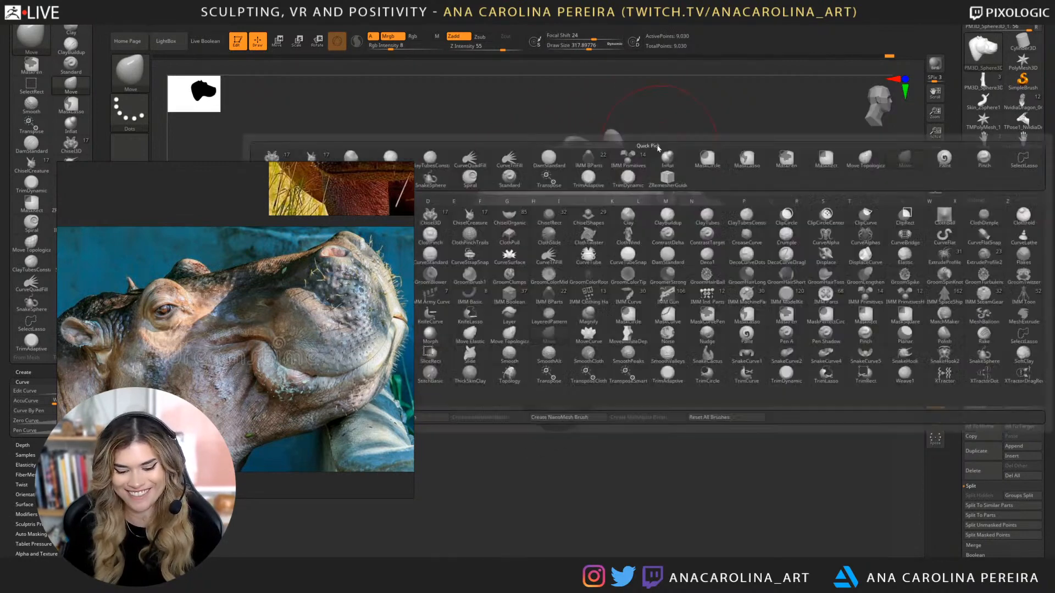
key("c")
key("b")
key("space")
mouse_move(597, 175)
left_mouse_down()
mouse_move(593, 157)
mouse_move(603, 174)
left_mouse_up()
key("ctrl+z")
left_click_drag(668, 140, 648, 156)
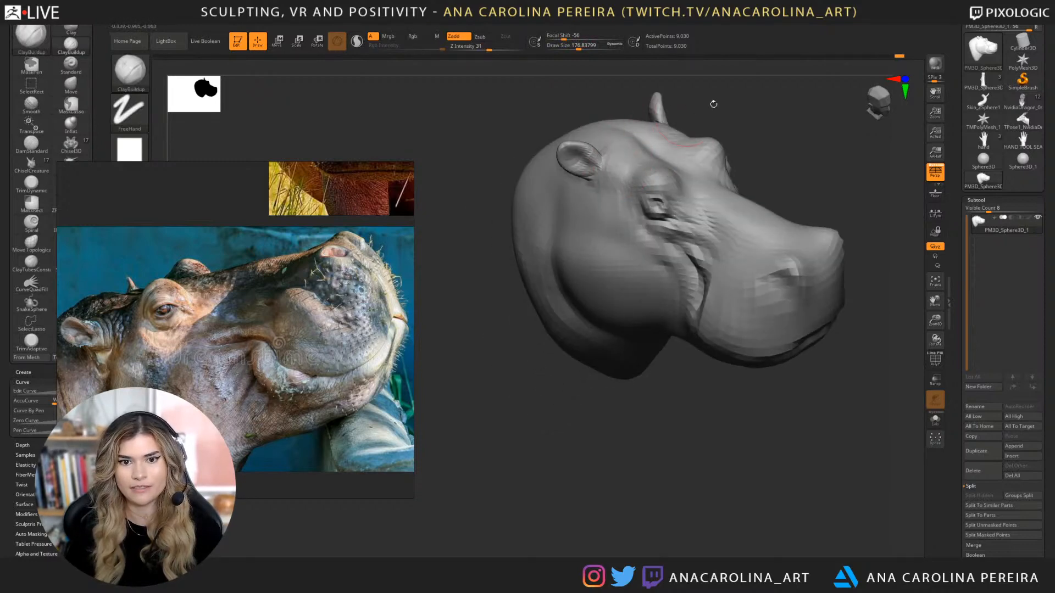
left_click_drag(714, 104, 730, 108)
left_click_drag(648, 127, 656, 135)
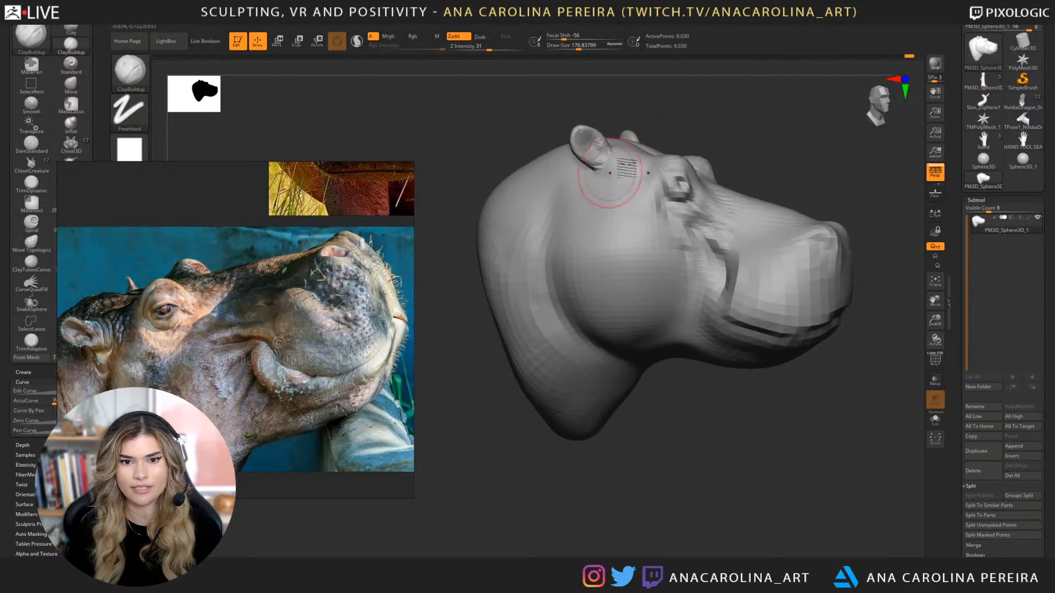
left_click_drag(649, 132, 659, 133)
Build up the neck behind the ear and cheek with ClayBuildup at draw sizes of about 217 and 344.
mouse_move(578, 169)
left_mouse_down()
mouse_move(558, 219)
mouse_move(576, 200)
mouse_move(569, 172)
left_mouse_up()
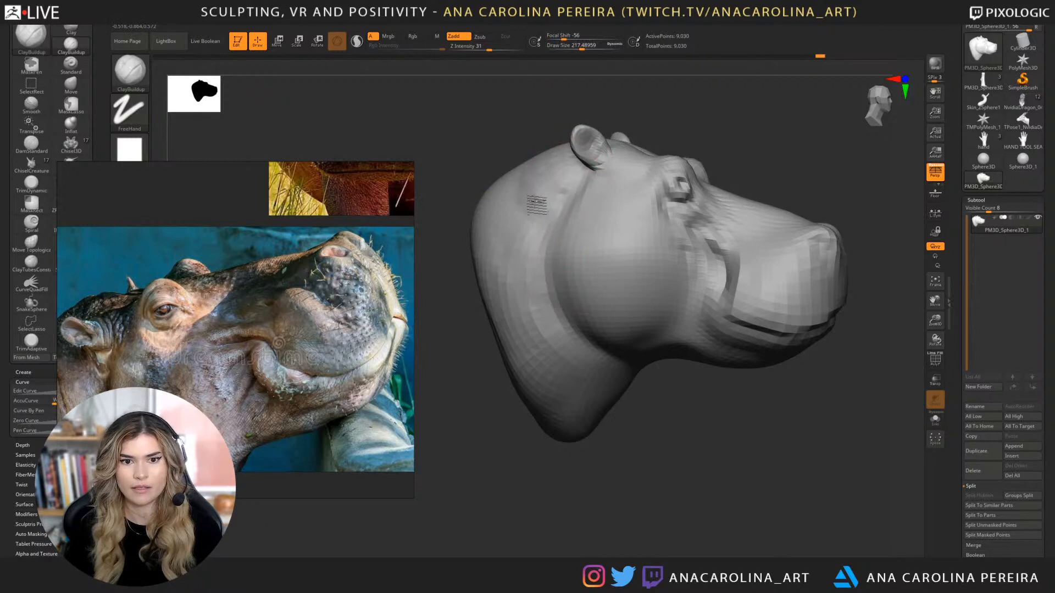
mouse_move(703, 164)
left_mouse_down()
mouse_move(766, 182)
mouse_move(761, 217)
left_mouse_up()
mouse_move(687, 203)
left_mouse_down()
mouse_move(651, 226)
mouse_move(664, 228)
mouse_move(709, 291)
left_mouse_up()
left_click_drag(761, 281, 725, 242)
mouse_move(650, 177)
left_mouse_down()
mouse_move(673, 242)
mouse_move(665, 274)
mouse_move(695, 317)
left_mouse_up()
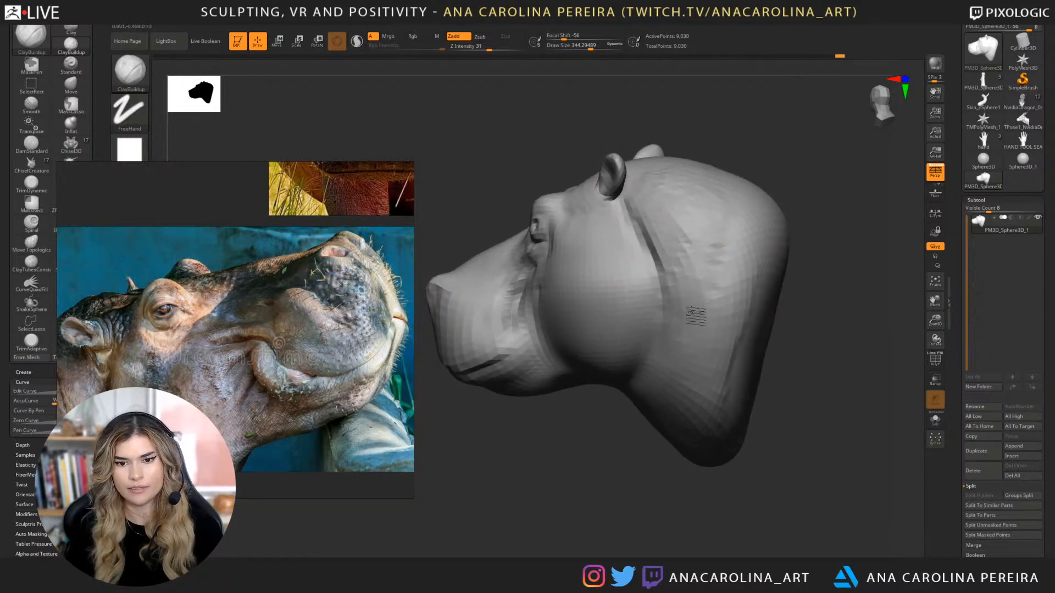
Build up the back of the head and the neck behind the ear with ClayBuildup at a draw size of about 344.
mouse_move(667, 268)
left_mouse_down()
mouse_move(701, 318)
mouse_move(720, 288)
mouse_move(725, 315)
left_mouse_up()
mouse_move(791, 184)
left_mouse_down()
mouse_move(831, 170)
mouse_move(753, 200)
left_mouse_up()
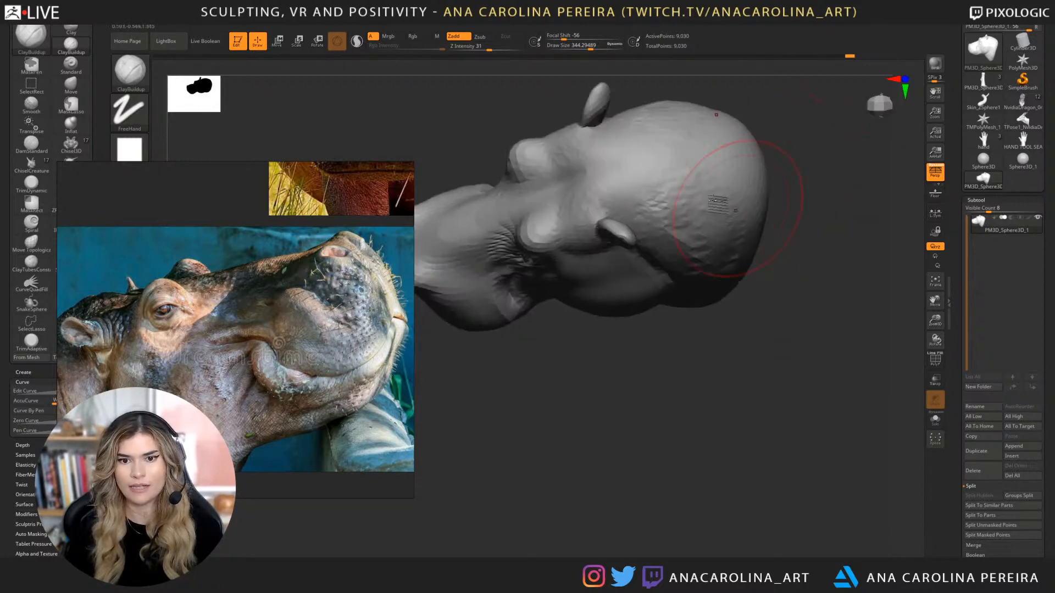
key("ctrl")
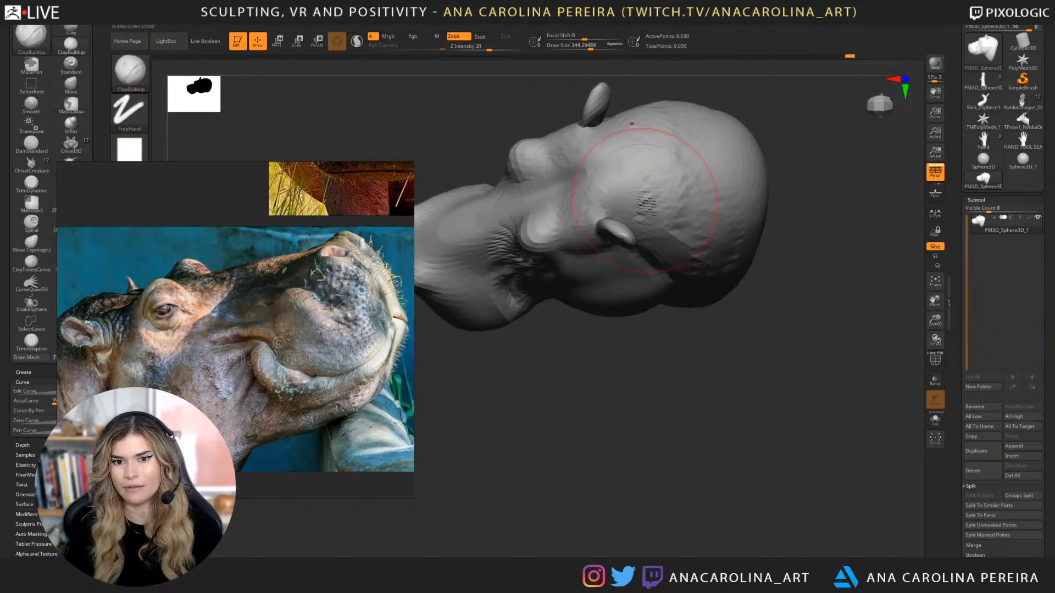
key("ctrl+z")
mouse_move(643, 211)
left_mouse_down()
mouse_move(675, 203)
mouse_move(716, 243)
left_mouse_up()
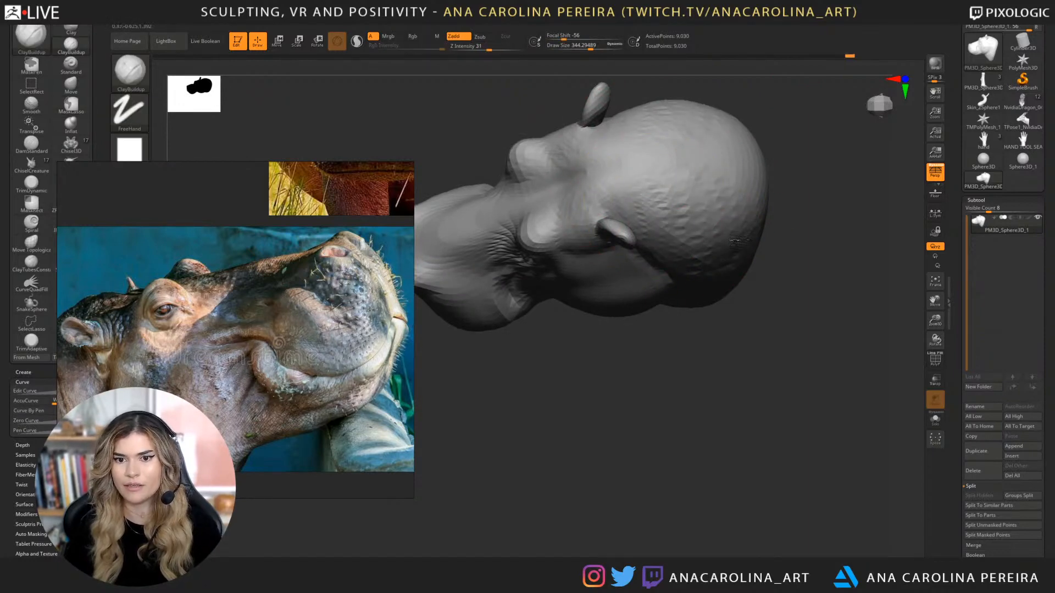
left_click_drag(767, 323, 650, 428)
mouse_move(661, 215)
left_mouse_down()
mouse_move(605, 212)
mouse_move(607, 299)
mouse_move(623, 326)
left_mouse_up()
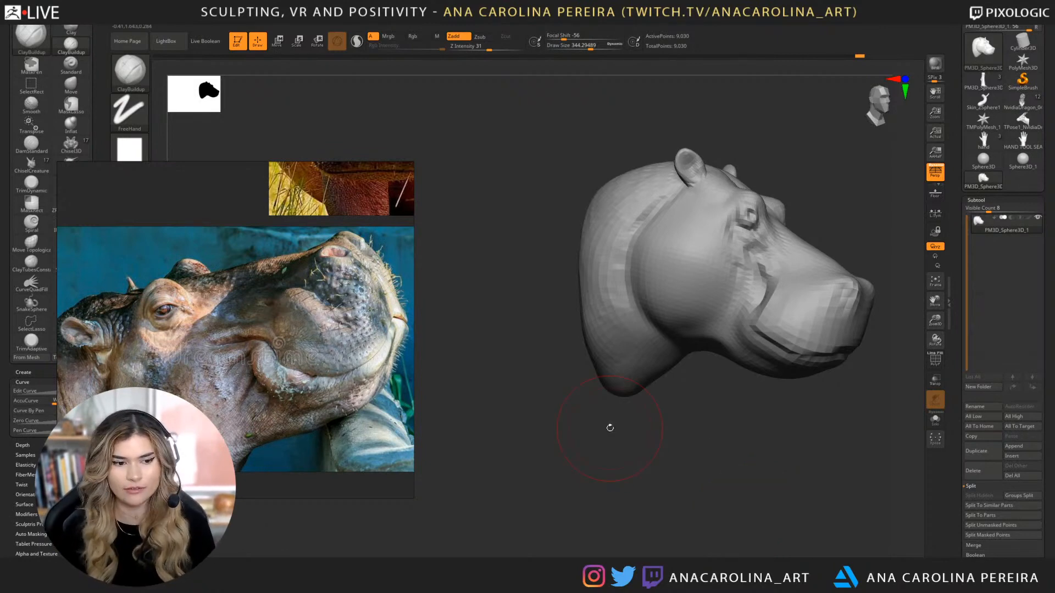
Build up the fold behind the mouth corner with ClayBuildup at a draw size of about 136.
mouse_move(610, 428)
left_mouse_down()
mouse_move(723, 499)
mouse_move(681, 491)
left_mouse_up()
left_click_drag(516, 459, 756, 510)
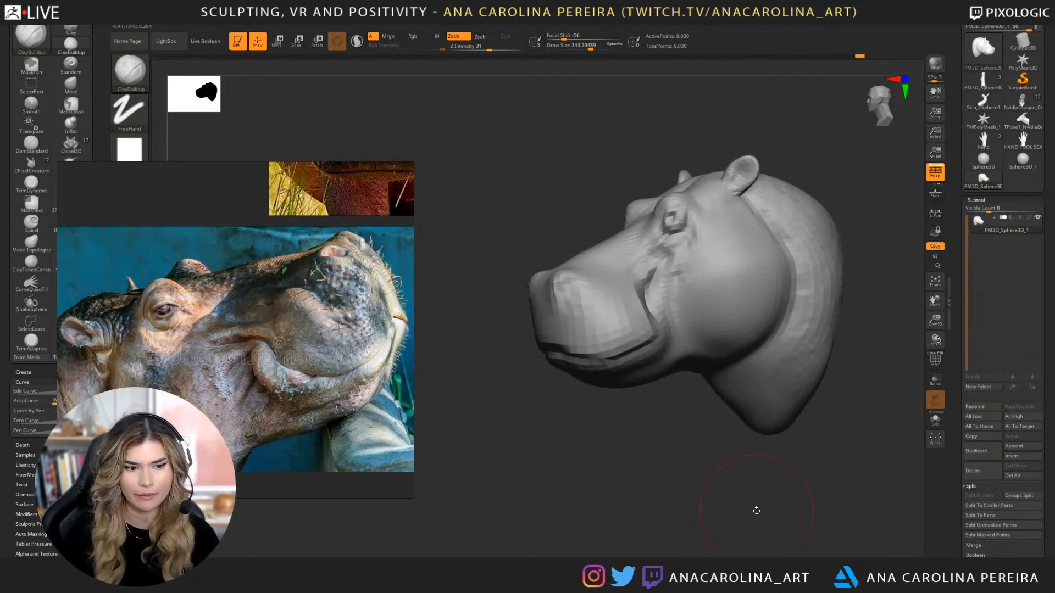
key("space")
mouse_move(663, 357)
left_mouse_down()
mouse_move(649, 356)
mouse_move(671, 321)
mouse_move(658, 356)
mouse_move(663, 324)
mouse_move(660, 333)
left_mouse_up()
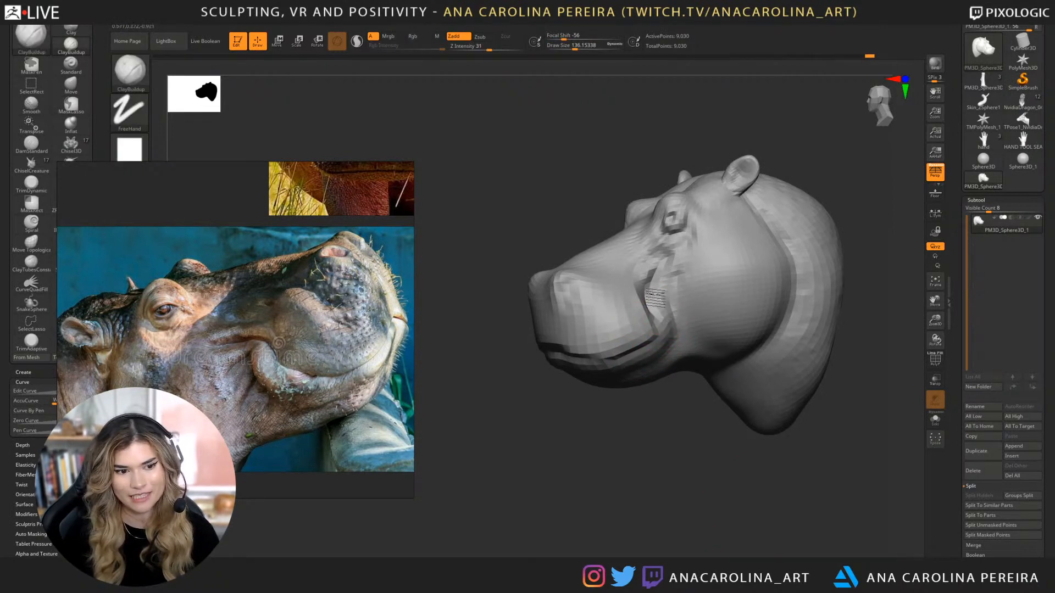
left_click_drag(667, 434, 742, 433)
key("space")
mouse_move(616, 301)
left_mouse_down()
mouse_move(630, 301)
mouse_move(592, 279)
mouse_move(610, 292)
mouse_move(568, 305)
mouse_move(609, 344)
mouse_move(612, 256)
mouse_move(608, 275)
left_mouse_up()
mouse_move(641, 431)
left_mouse_down()
mouse_move(673, 423)
mouse_move(593, 431)
left_mouse_up()
Enlarge the side-view hippo photo in the reference board and build up the cheek behind the mouth corner with ClayBuildup at a draw size of about 245.
scroll(233, 371, "down", 3)
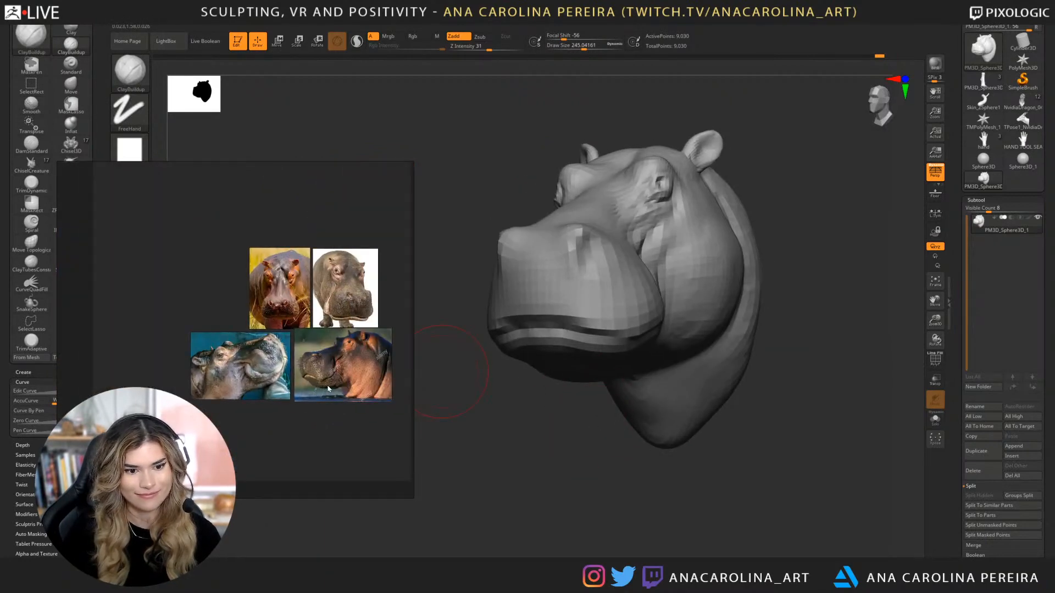
scroll(289, 311, "up", 5)
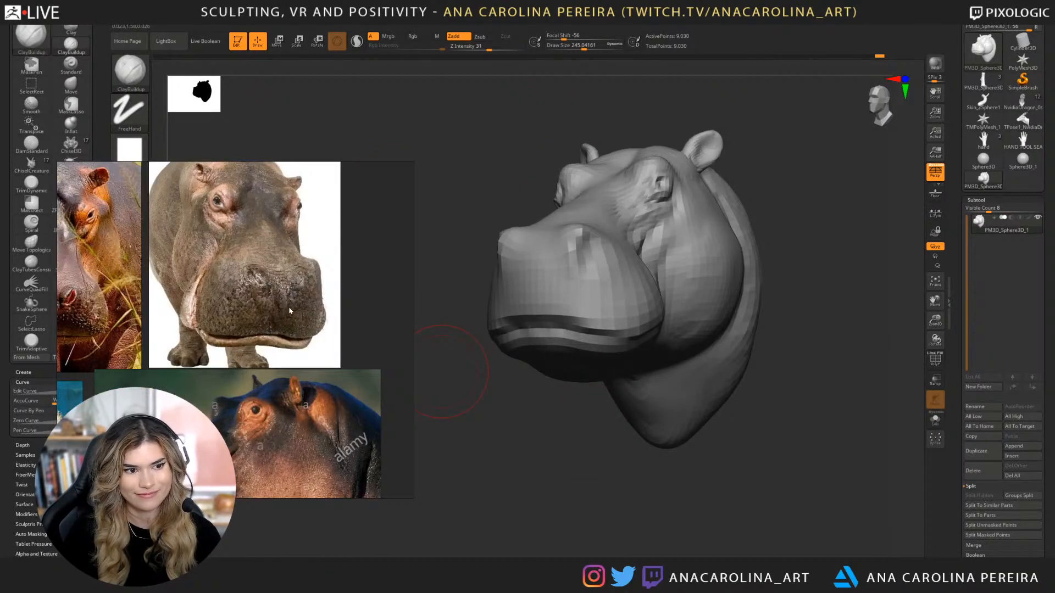
scroll(289, 307, "down", 3)
scroll(306, 386, "up", 3)
scroll(397, 423, "down", 3)
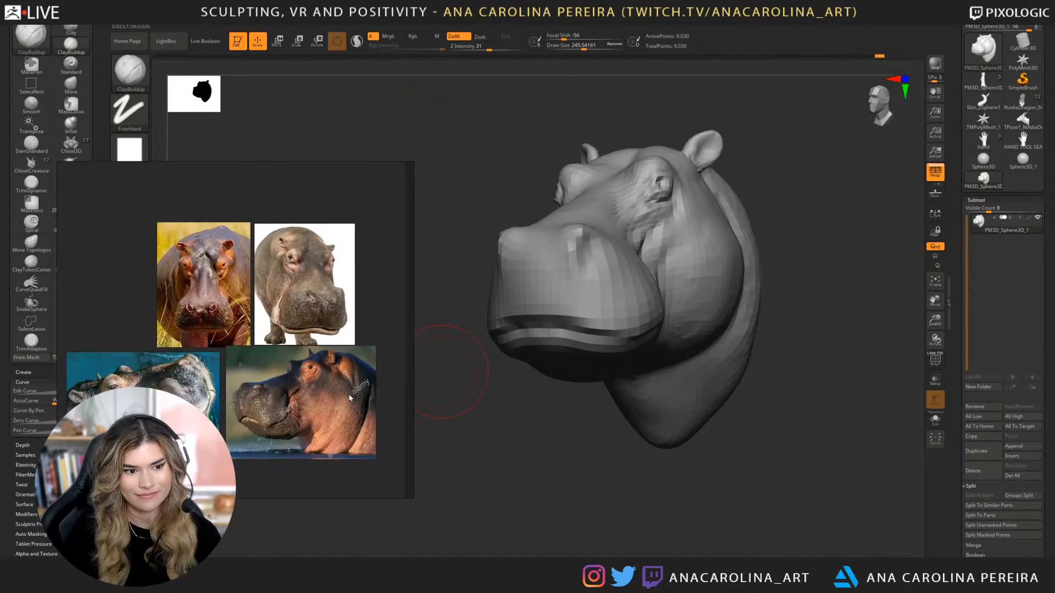
scroll(339, 394, "up", 5)
left_click_drag(439, 419, 421, 419)
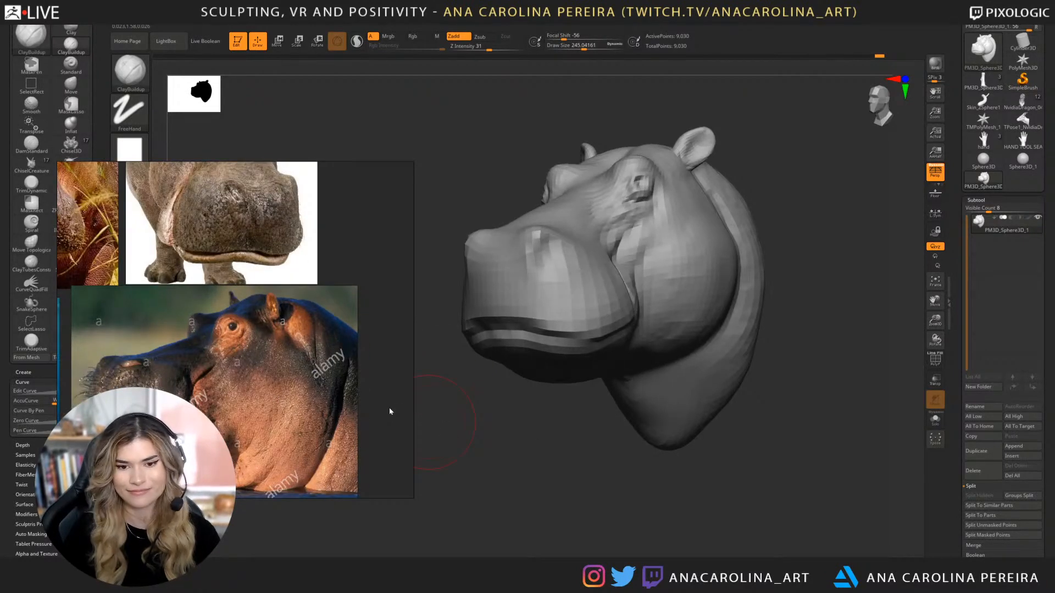
left_click_drag(493, 501, 607, 500)
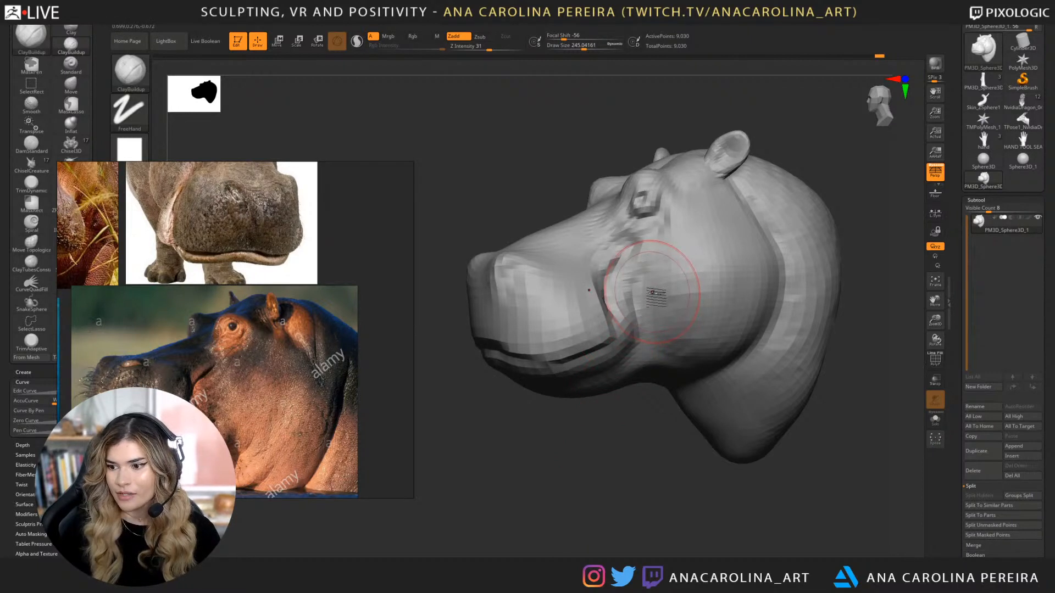
left_click_drag(654, 293, 647, 326)
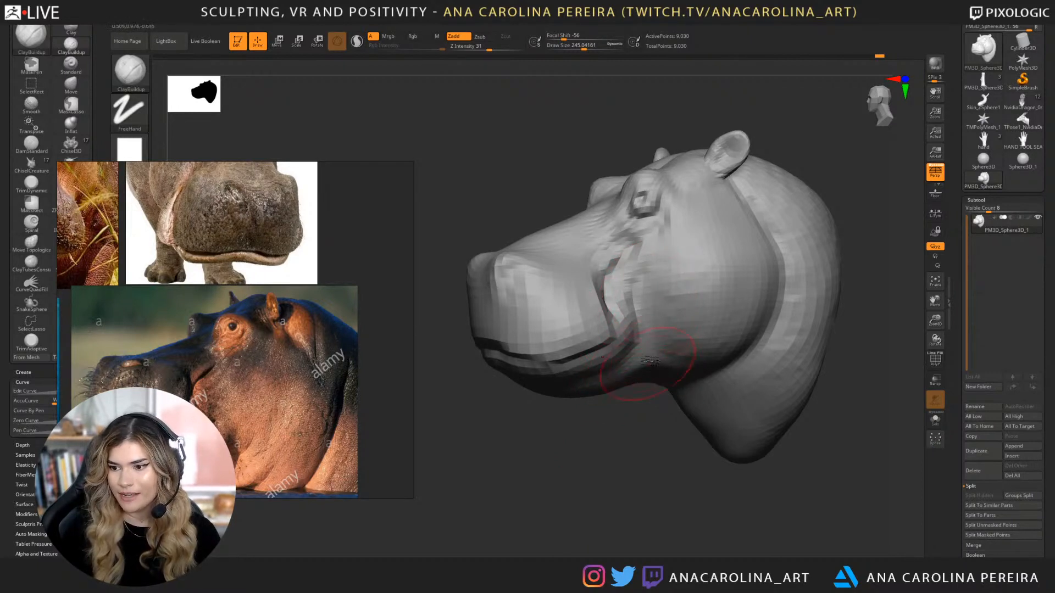
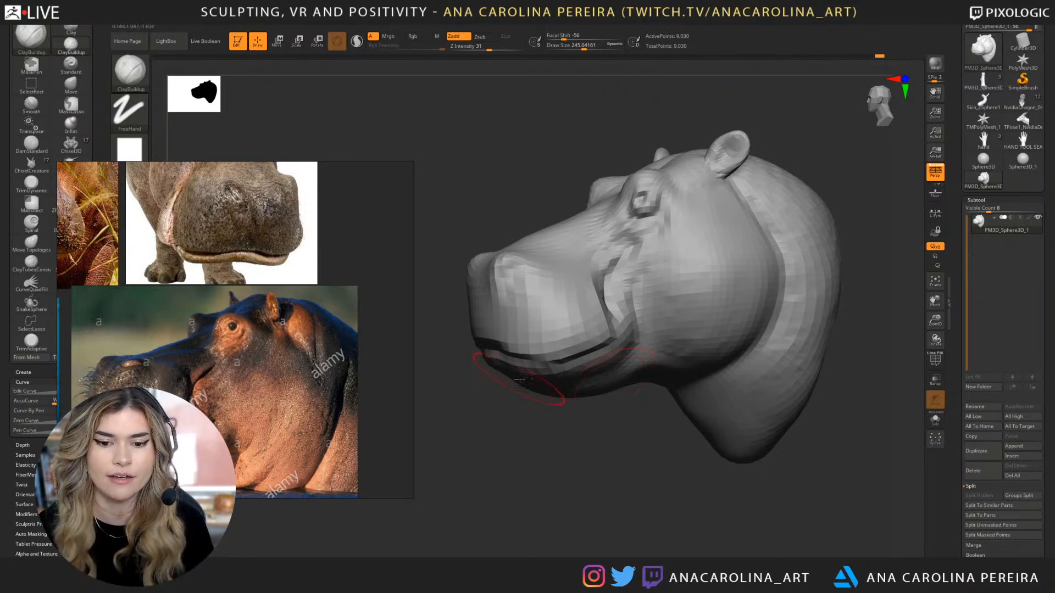
mouse_move(547, 498)
left_mouse_down()
mouse_move(560, 509)
mouse_move(521, 487)
mouse_move(543, 488)
left_mouse_up()
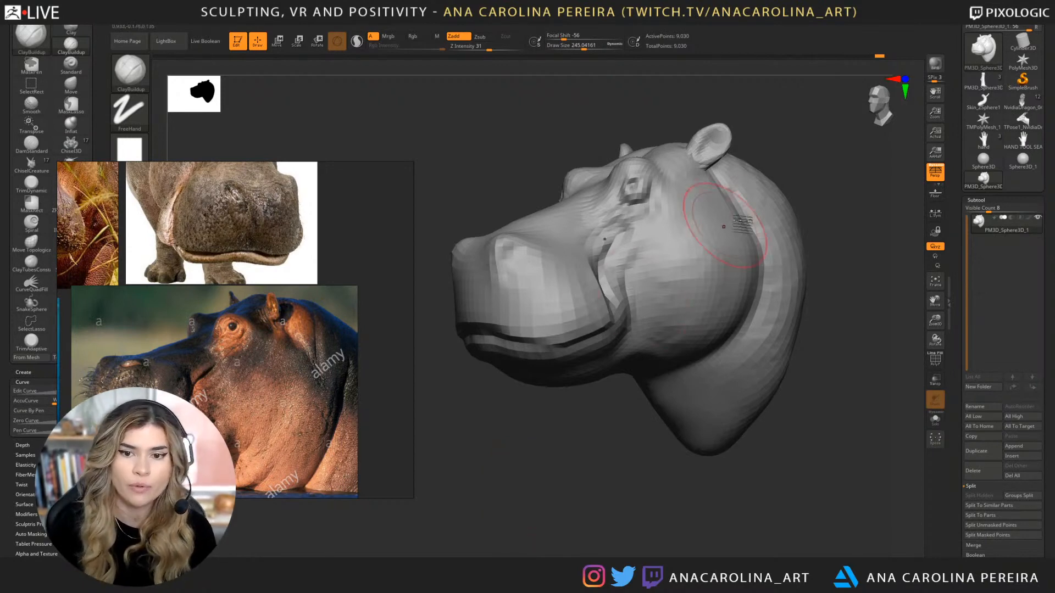
Build up the top of the neck just behind the ear with ClayBuildup at a draw size of about 187.
left_click_drag(836, 147, 707, 141)
key("b")
key("c")
key("b")
key("space")
left_click_drag(710, 135, 718, 179)
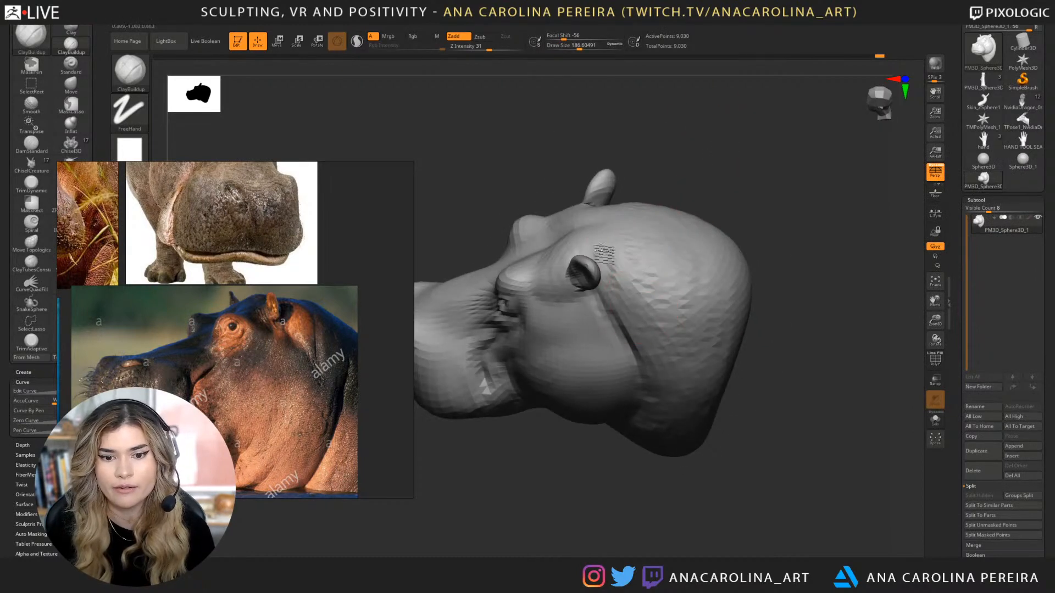
mouse_move(631, 286)
left_mouse_down()
mouse_move(654, 294)
mouse_move(639, 256)
mouse_move(650, 269)
left_mouse_up()
left_click_drag(703, 224, 737, 201)
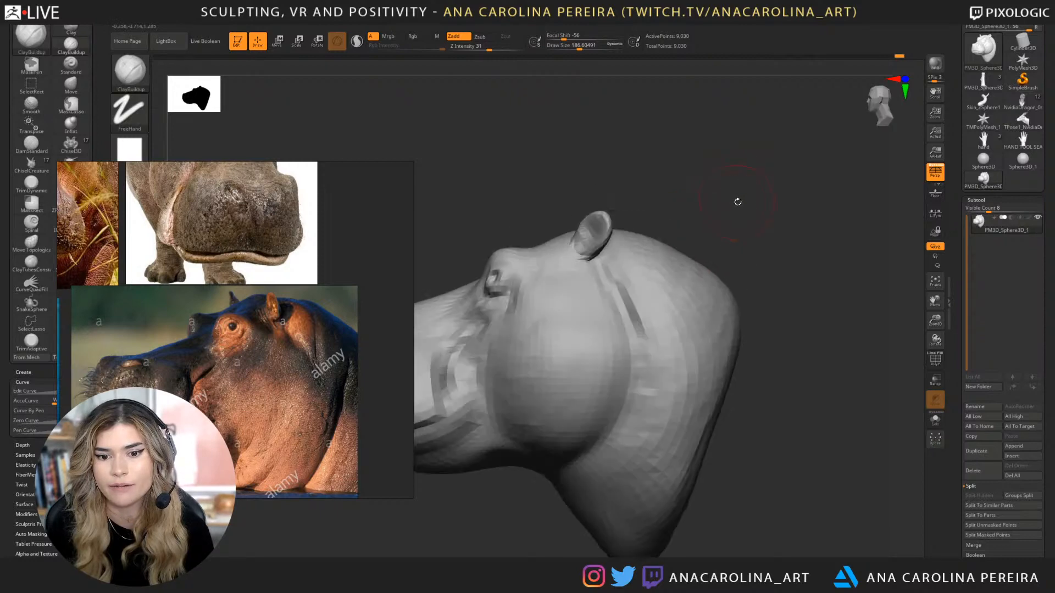
Carve a broad fold down the neck behind the ear with DamStandard at a draw size of about 460.
key("b")
key("s")
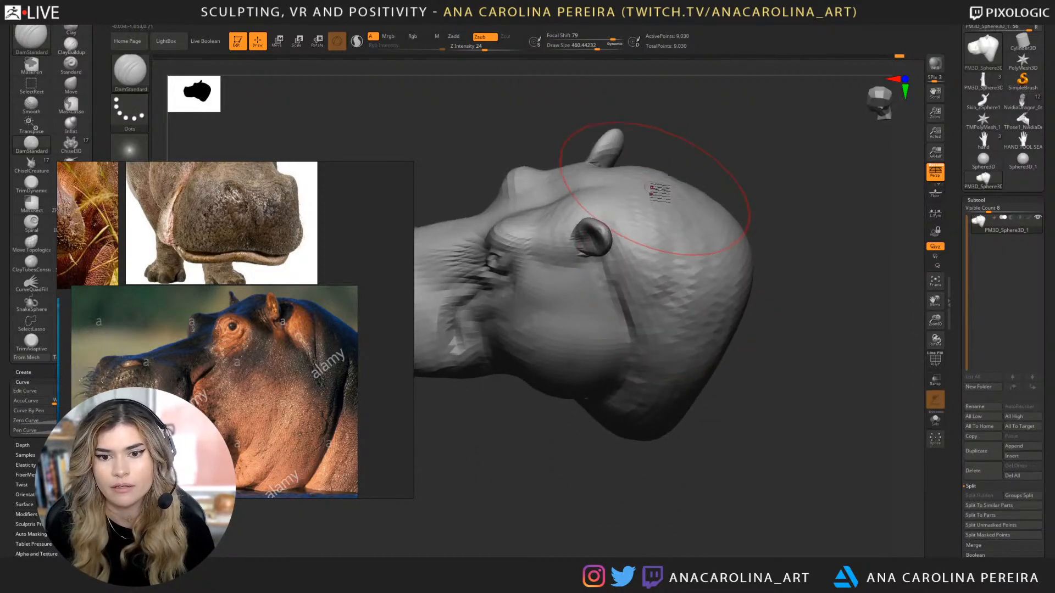
left_click_drag(660, 192, 669, 318)
left_click_drag(739, 432, 727, 340)
left_click_drag(724, 265, 739, 262)
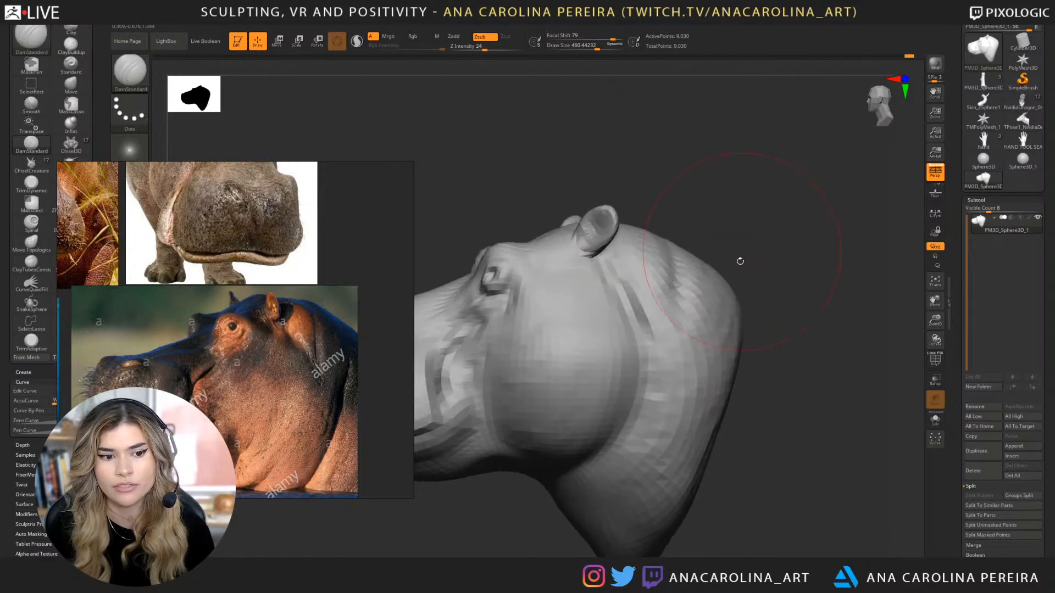
left_click_drag(659, 275, 674, 365)
mouse_move(700, 242)
left_mouse_down()
mouse_move(719, 251)
mouse_move(709, 249)
left_mouse_up()
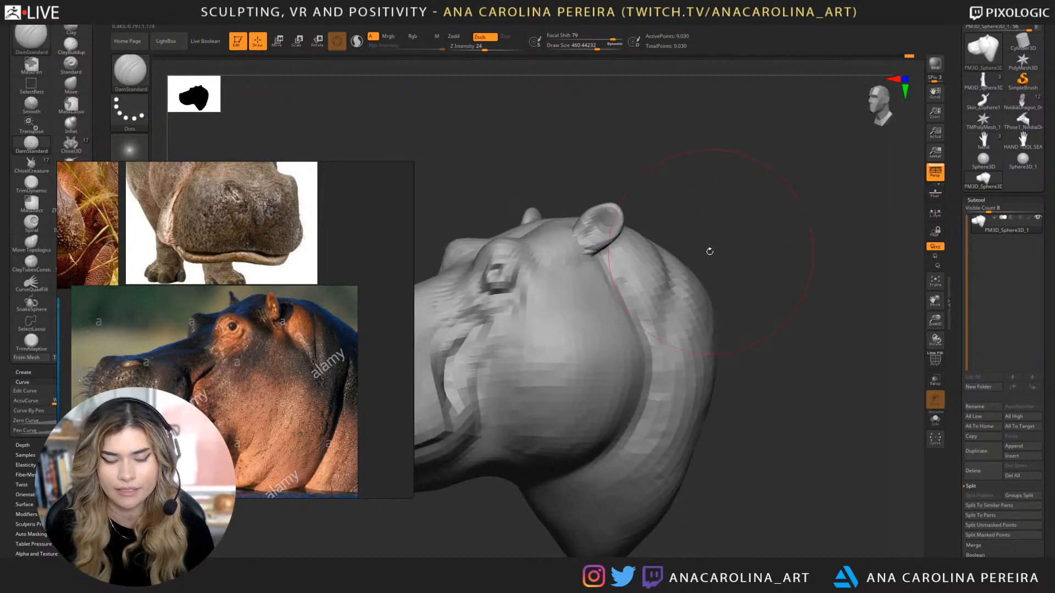
Refine the neck fold behind the ear with DamStandard at draw sizes of about 234 and 163.
key("b")
key("space")
left_click_drag(683, 206, 671, 208)
left_click_drag(687, 214, 669, 217)
key("s")
left_click_drag(637, 258, 625, 259)
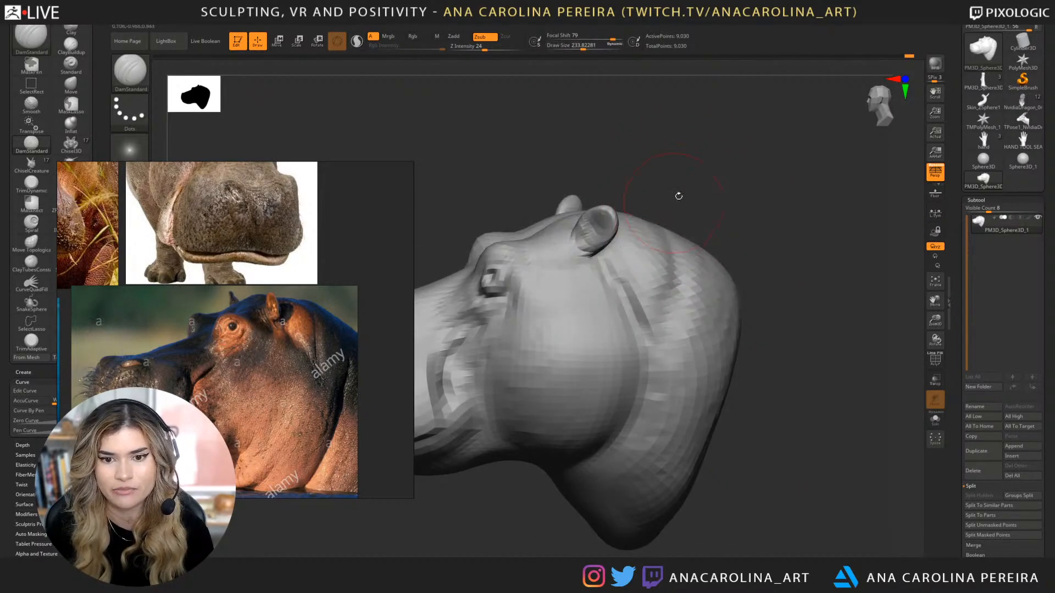
mouse_move(678, 196)
left_mouse_down()
mouse_move(675, 220)
mouse_move(650, 210)
mouse_move(643, 249)
left_mouse_up()
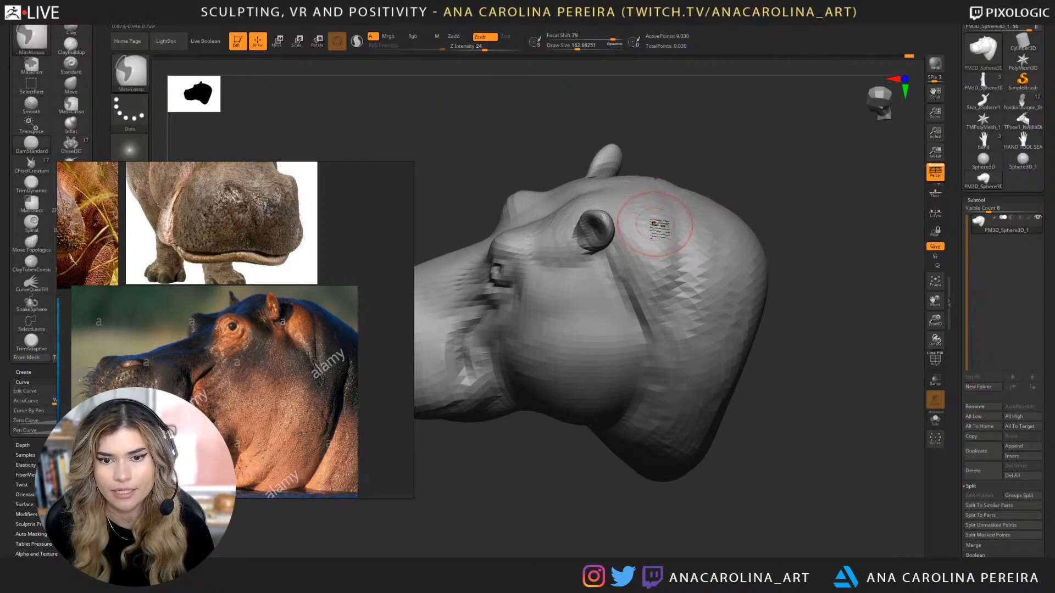
Soften the neck fold behind the ear with ClayBuildup at a draw size of about 163 and smoothing strokes.
key("b")
key("c")
key("b")
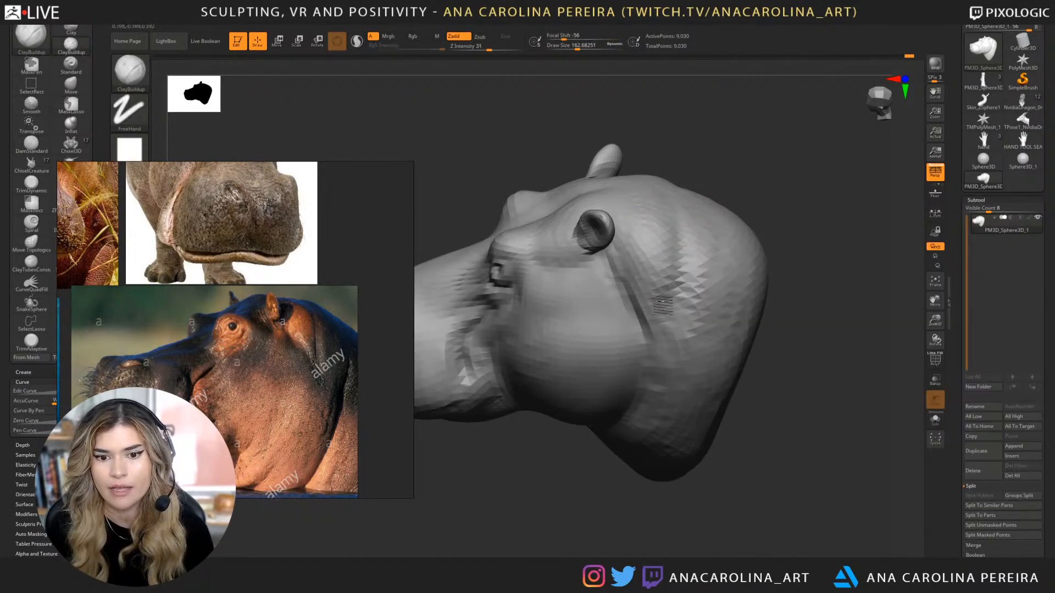
left_click_drag(694, 190, 690, 193, "shift")
mouse_move(671, 333)
left_mouse_down("shift")
mouse_move(682, 307)
mouse_move(710, 395)
mouse_move(699, 367)
left_mouse_up("shift")
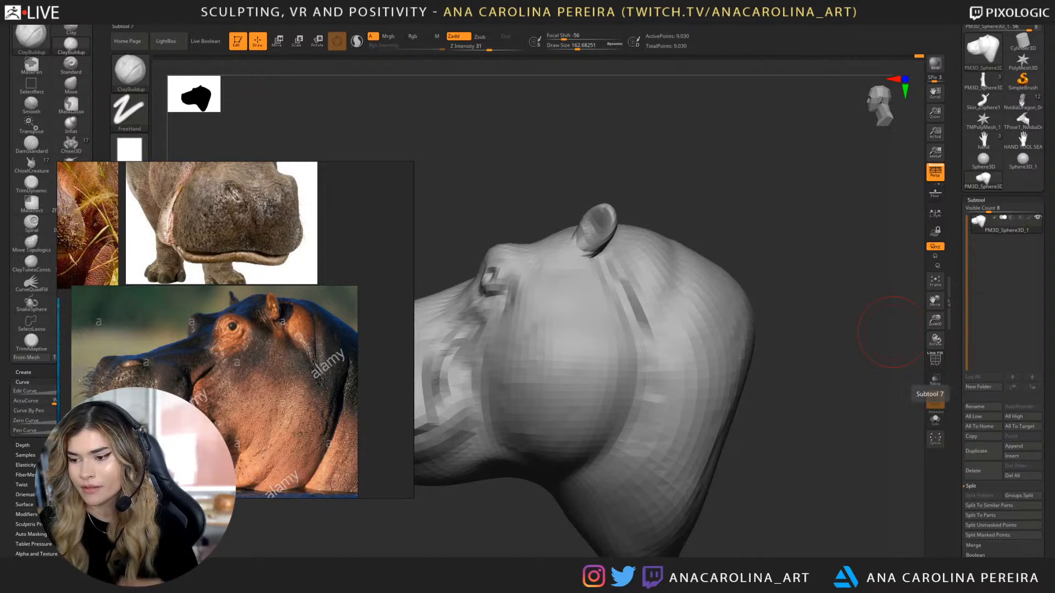
left_click_drag(824, 440, 825, 437)
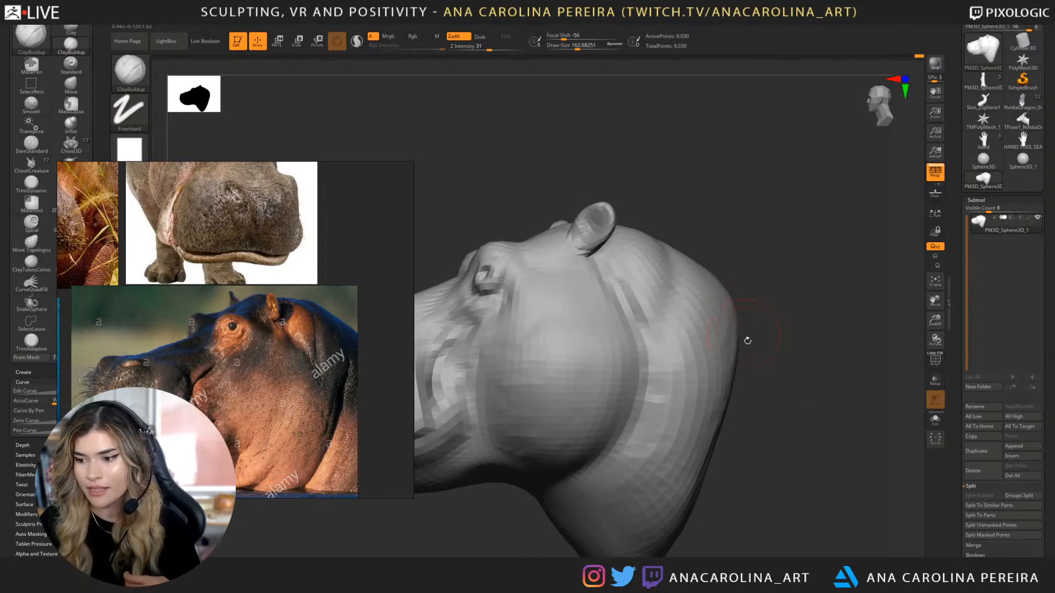
Reshape the ear and the eye area with the Move brush at draw sizes of about 163 and 132.
mouse_move(747, 340)
left_mouse_down()
mouse_move(759, 333)
mouse_move(635, 264)
mouse_move(734, 299)
mouse_move(725, 294)
mouse_move(736, 244)
mouse_move(775, 223)
mouse_move(767, 229)
mouse_move(780, 203)
mouse_move(773, 217)
left_mouse_up()
key("b")
key("m")
key("v")
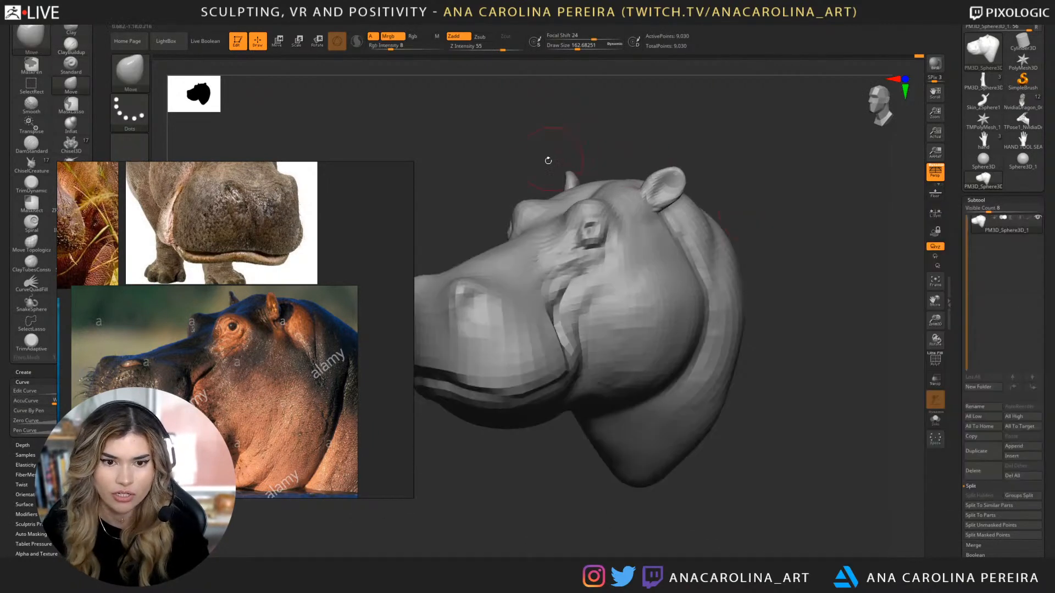
mouse_move(546, 160)
left_mouse_down()
mouse_move(576, 186)
mouse_move(595, 233)
mouse_move(576, 195)
left_mouse_up()
mouse_move(519, 143)
left_mouse_down()
mouse_move(529, 158)
mouse_move(534, 150)
left_mouse_up()
left_click_drag(568, 188, 579, 206)
mouse_move(535, 151)
left_mouse_down()
mouse_move(694, 121)
mouse_move(671, 186)
left_mouse_up()
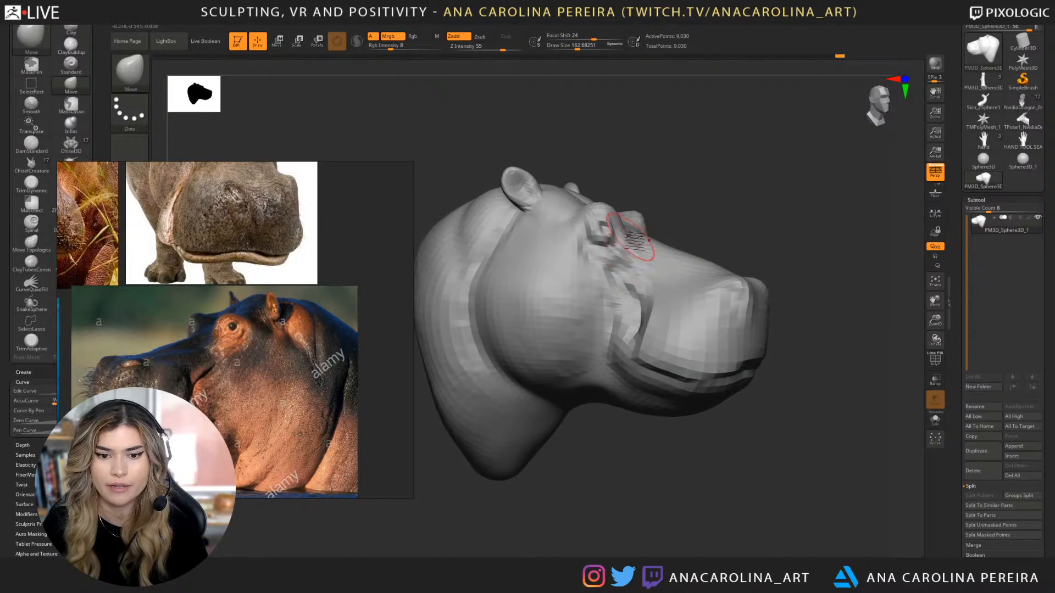
left_click_drag(592, 250, 609, 240)
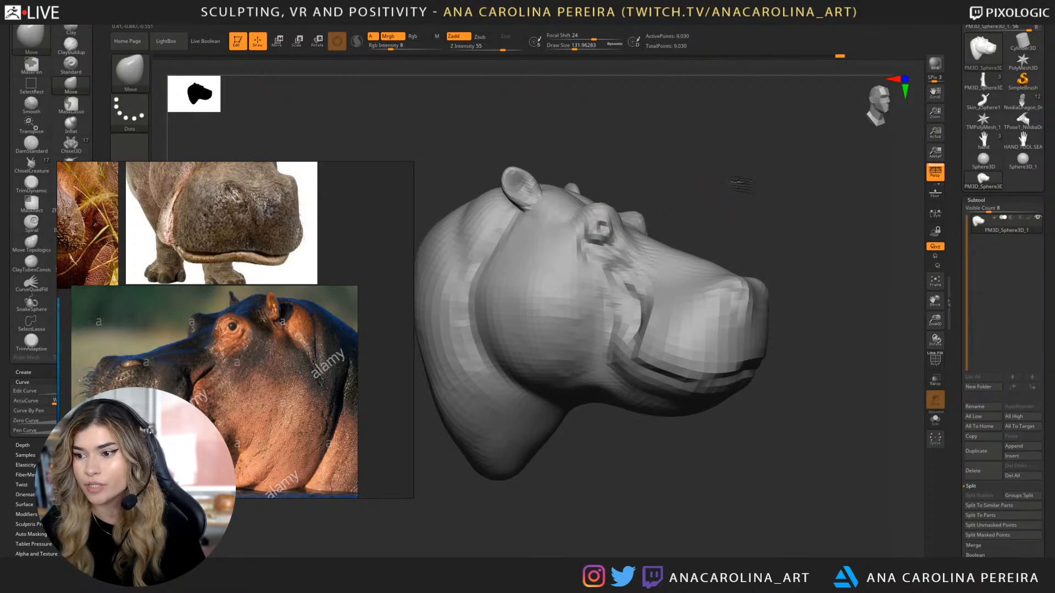
Build up the throat and lower neck beneath the jaw with ClayBuildup at a draw size of about 293.
mouse_move(739, 184)
left_mouse_down("alt")
mouse_move(753, 208)
mouse_move(735, 215)
mouse_move(662, 150)
mouse_move(716, 170)
mouse_move(710, 148)
mouse_move(650, 142)
left_mouse_up("alt")
key("b")
key("c")
key("b")
key("space")
left_click_drag(693, 236, 704, 236)
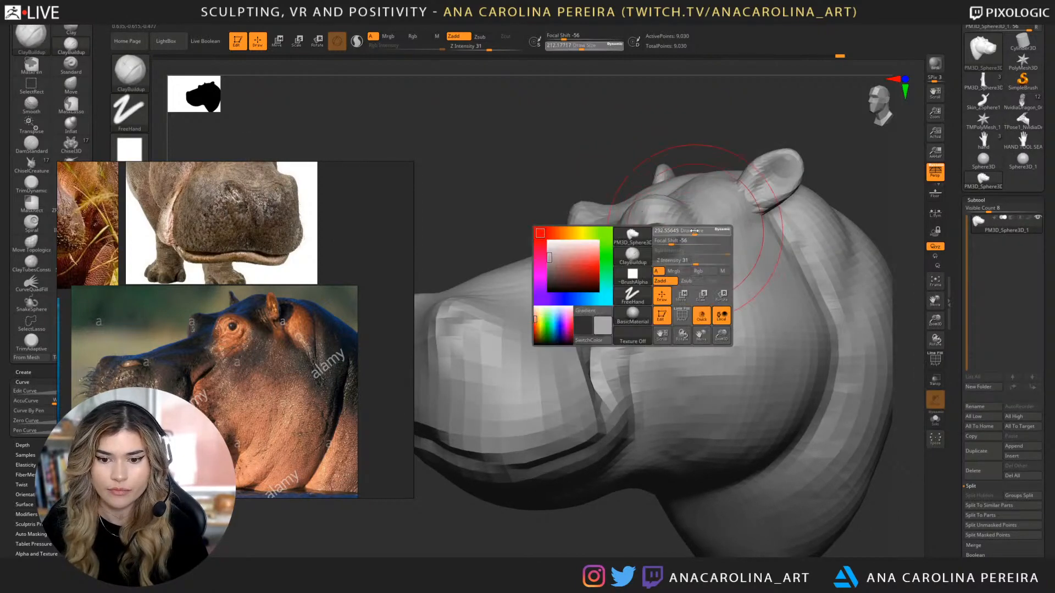
left_click_drag(591, 545, 598, 439, "alt")
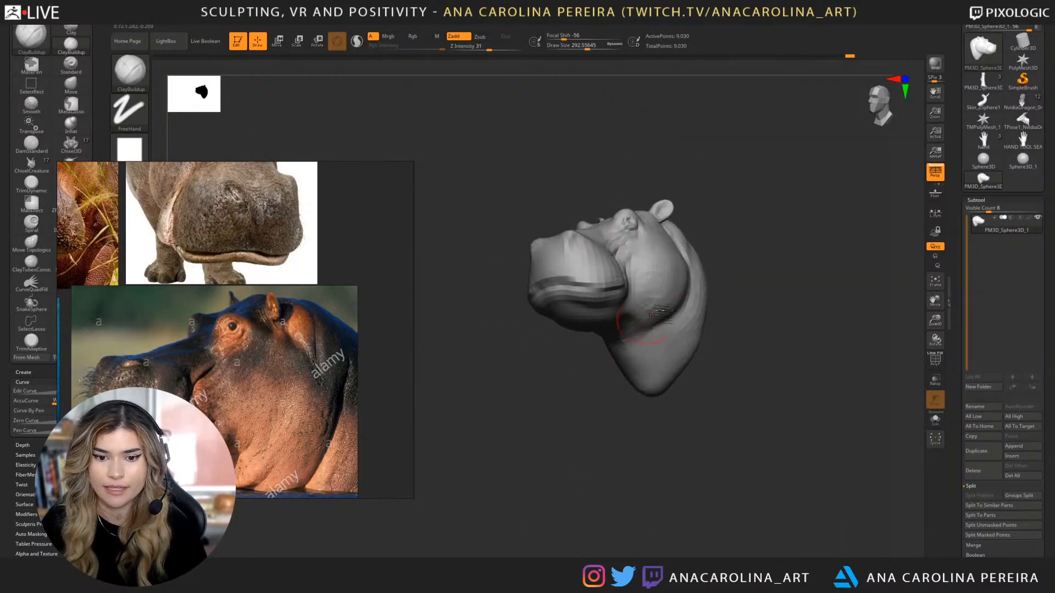
left_click_drag(672, 389, 702, 337)
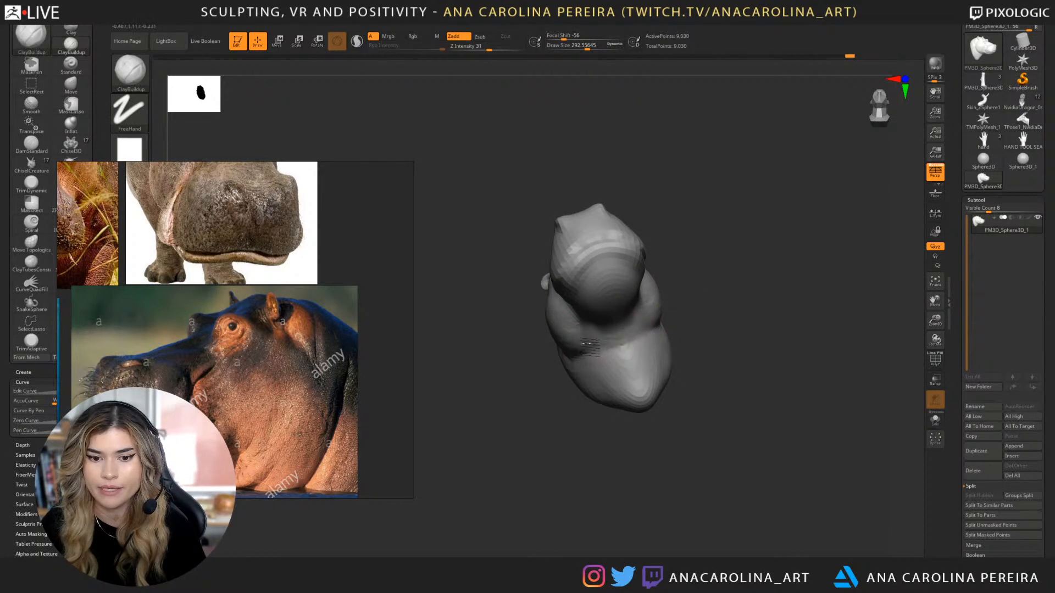
mouse_move(608, 333)
left_mouse_down()
mouse_move(655, 324)
mouse_move(669, 374)
mouse_move(666, 366)
left_mouse_up()
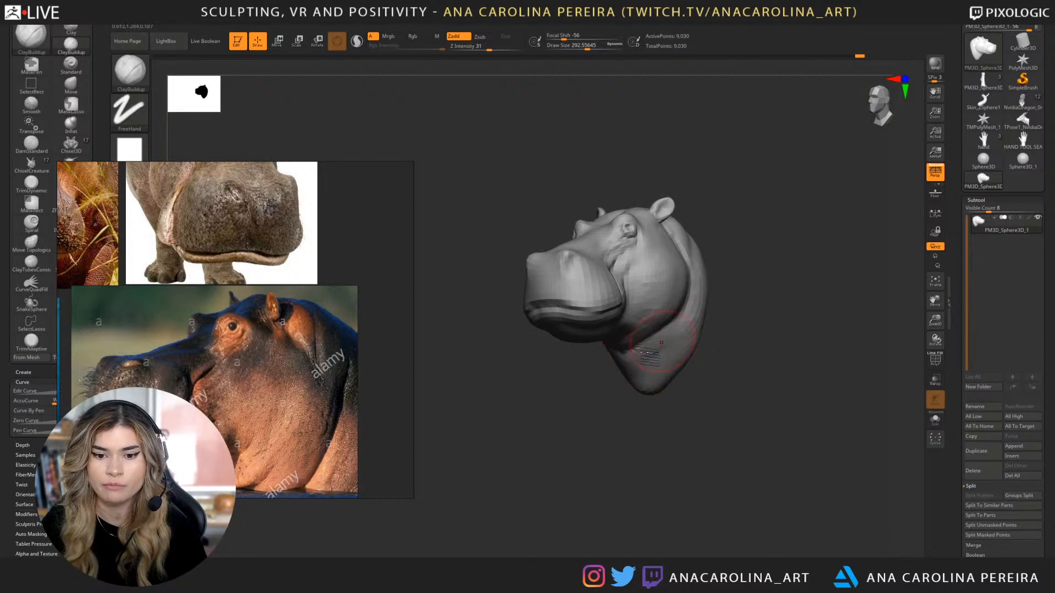
left_click_drag(732, 358, 678, 385)
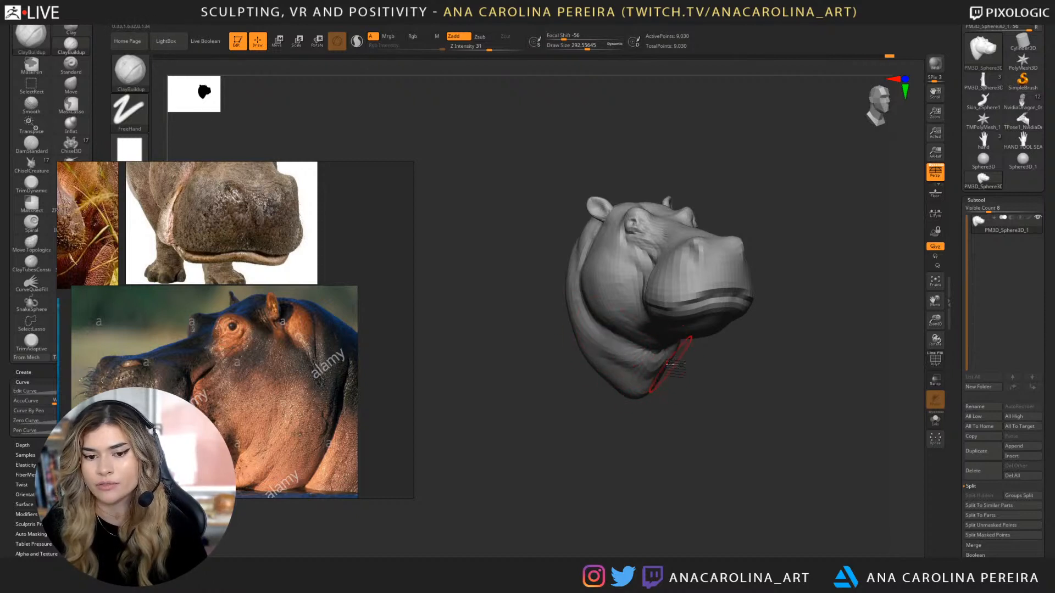
left_click_drag(671, 363, 711, 328)
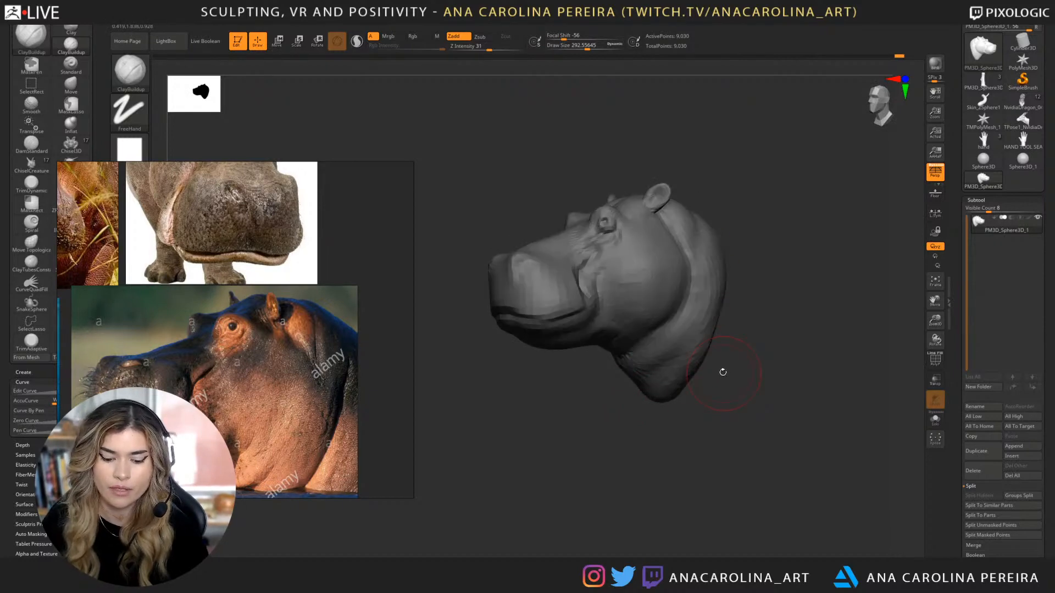
Adjust the outline of the neck with the Move brush at a draw size of about 372.
key("b")
key("m")
key("v")
key("space")
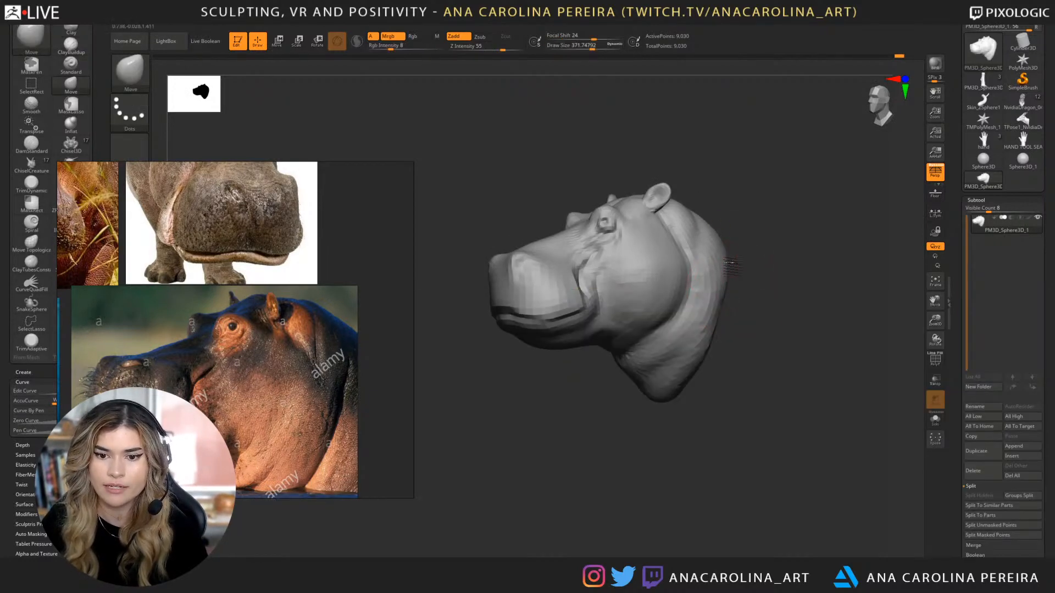
mouse_move(706, 368)
left_mouse_down()
mouse_move(678, 407)
mouse_move(714, 426)
mouse_move(650, 395)
mouse_move(605, 259)
mouse_move(599, 285)
left_mouse_up()
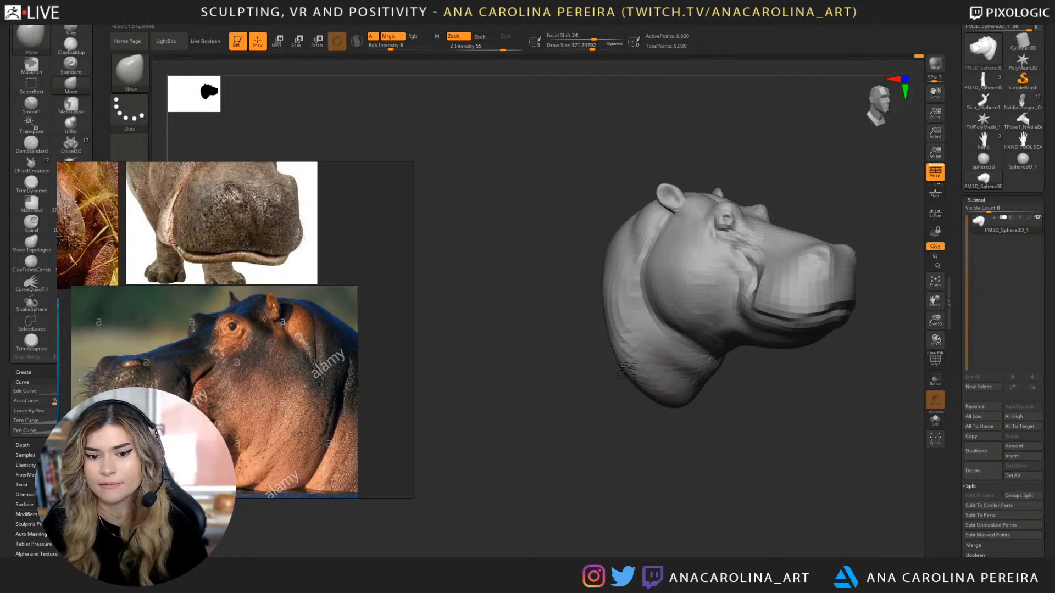
Adjust the side of the head and the neck with the Move brush at a reduced draw size.
mouse_move(693, 424)
left_mouse_down()
mouse_move(683, 426)
mouse_move(718, 402)
mouse_move(695, 365)
left_mouse_up()
key("space")
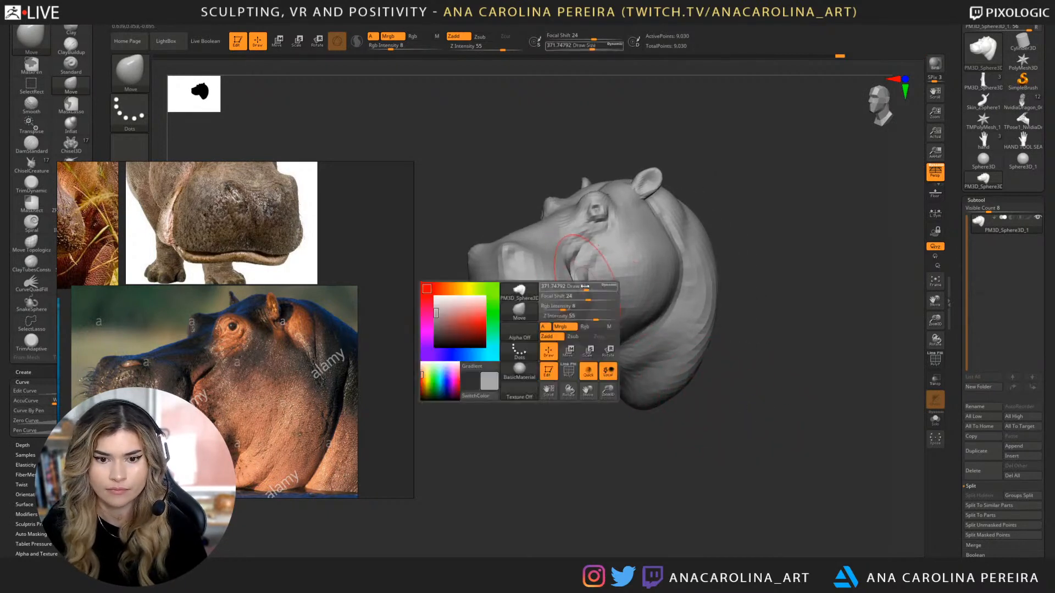
mouse_move(585, 286)
left_mouse_down()
mouse_move(574, 297)
mouse_move(566, 278)
mouse_move(574, 307)
mouse_move(571, 286)
left_mouse_up()
left_click_drag(557, 390, 571, 297)
mouse_move(648, 184)
left_mouse_down()
mouse_move(527, 186)
mouse_move(511, 206)
left_mouse_up()
left_click_drag(629, 253, 641, 242)
Build up the neck and throat beneath the jaw with ClayBuildup at draw sizes of about 163 and 217.
key("space")
key("b")
key("c")
key("b")
left_click_drag(799, 336, 748, 326)
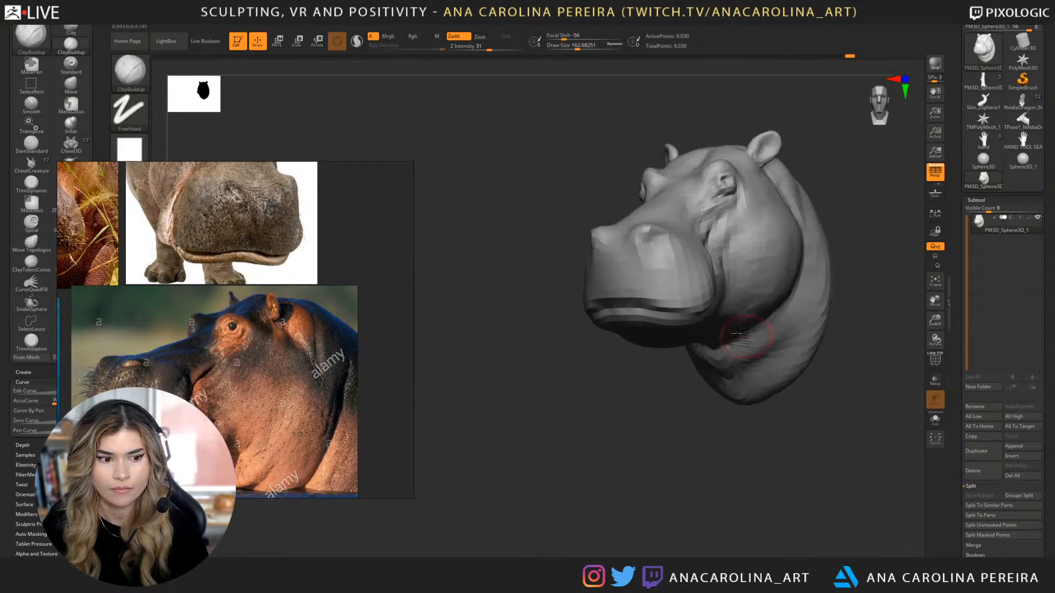
key("space")
left_click_drag(642, 268, 630, 263)
mouse_move(530, 266)
left_mouse_down()
mouse_move(660, 261)
mouse_move(654, 291)
mouse_move(695, 243)
left_mouse_up()
key("space")
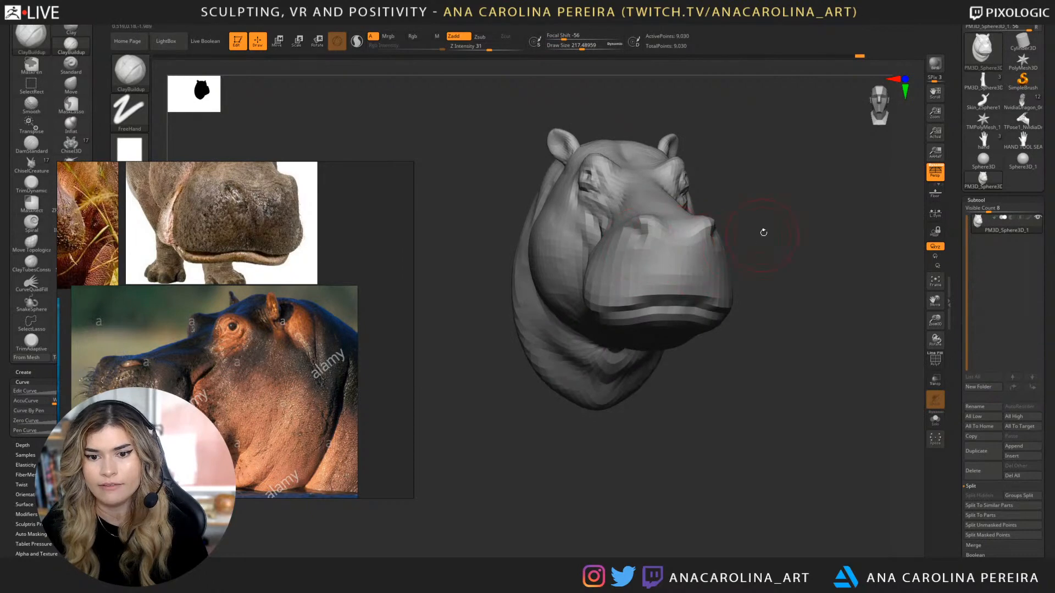
left_click_drag(763, 232, 706, 277)
Build up the top of the snout around the nostril with ClayBuildup at a draw size of about 128.
key("space")
left_click_drag(733, 234, 724, 234)
mouse_move(816, 239)
left_mouse_down()
mouse_move(793, 270)
mouse_move(764, 264)
mouse_move(786, 307)
left_mouse_up()
mouse_move(725, 240)
left_mouse_down()
mouse_move(722, 227)
mouse_move(709, 244)
mouse_move(725, 213)
left_mouse_up()
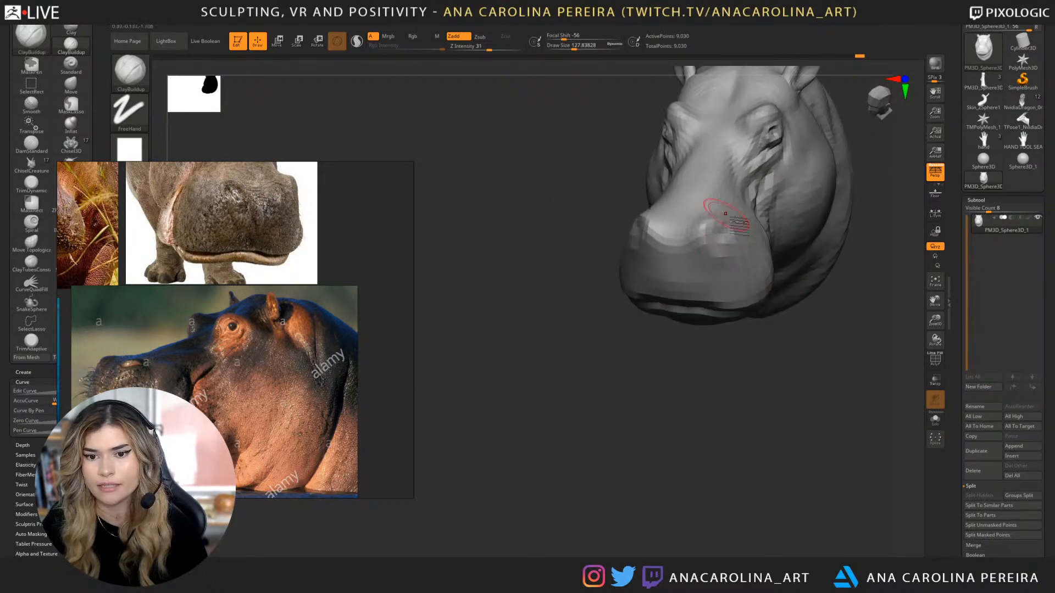
left_click_drag(709, 336, 786, 399)
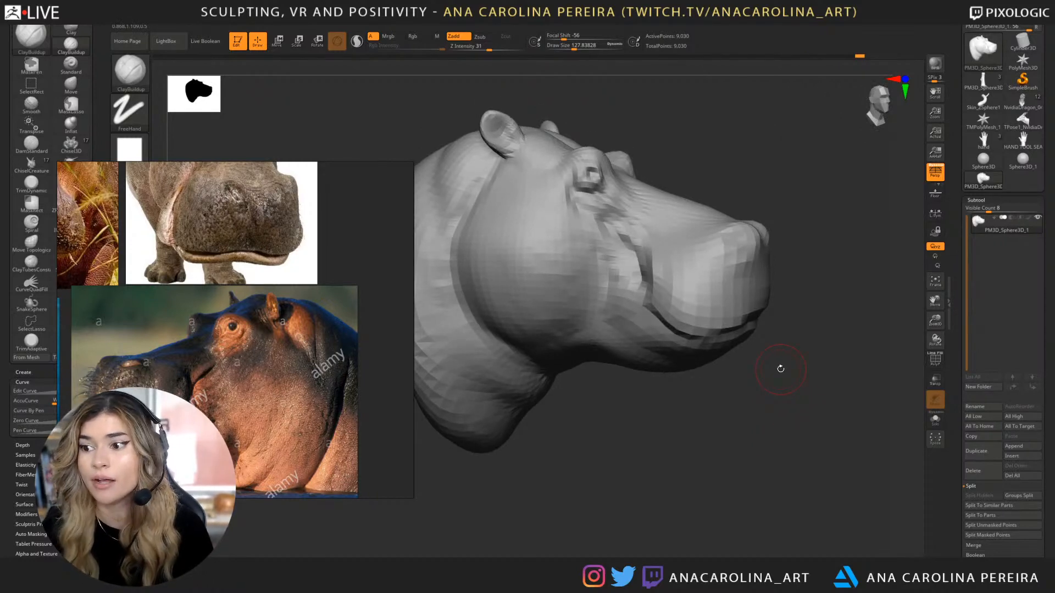
left_click_drag(777, 406, 742, 392)
mouse_move(710, 201)
left_mouse_down()
mouse_move(697, 213)
mouse_move(789, 198)
mouse_move(773, 179)
mouse_move(803, 187)
mouse_move(791, 184)
mouse_move(791, 196)
left_mouse_up()
left_click_drag(756, 146, 791, 220, "alt")
Sculpt the inside of the ear with ClayBuildup at draw sizes of about 35 and 80.
key("space")
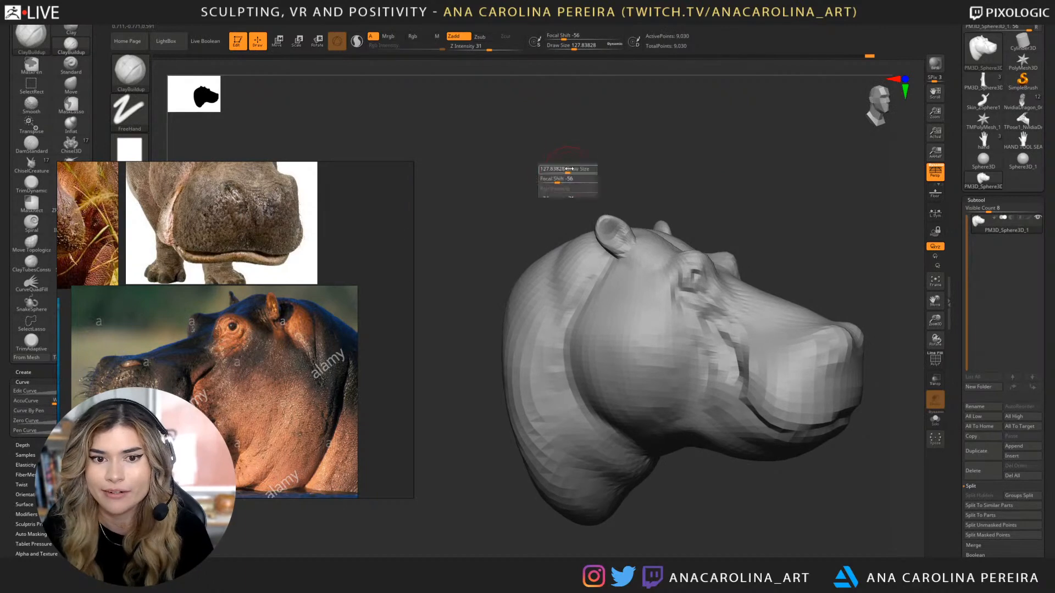
mouse_move(566, 172)
left_mouse_down()
mouse_move(558, 183)
mouse_move(589, 228)
left_mouse_up()
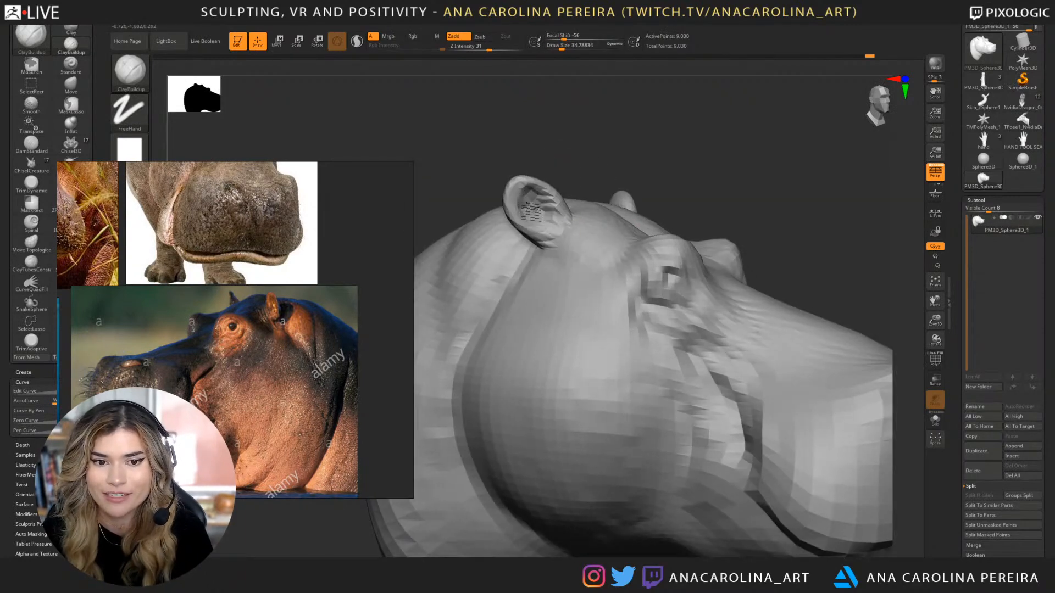
key("space")
mouse_move(535, 186)
left_mouse_down()
mouse_move(538, 212)
mouse_move(541, 198)
left_mouse_up()
left_click_drag(577, 146, 550, 147)
left_click_drag(554, 196, 564, 234)
left_click_drag(637, 164, 591, 172)
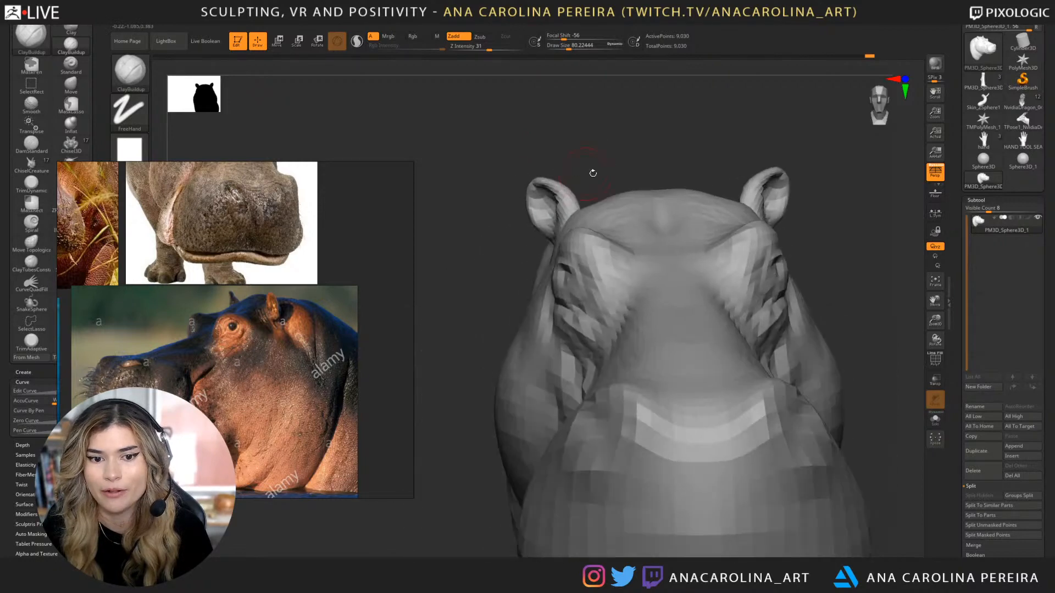
left_click_drag(693, 156, 664, 158)
left_click_drag(701, 120, 701, 132)
Reshape the base and inner rim of the ear with the Move brush at draw sizes of about 80 and 54.
key("b")
key("m")
key("v")
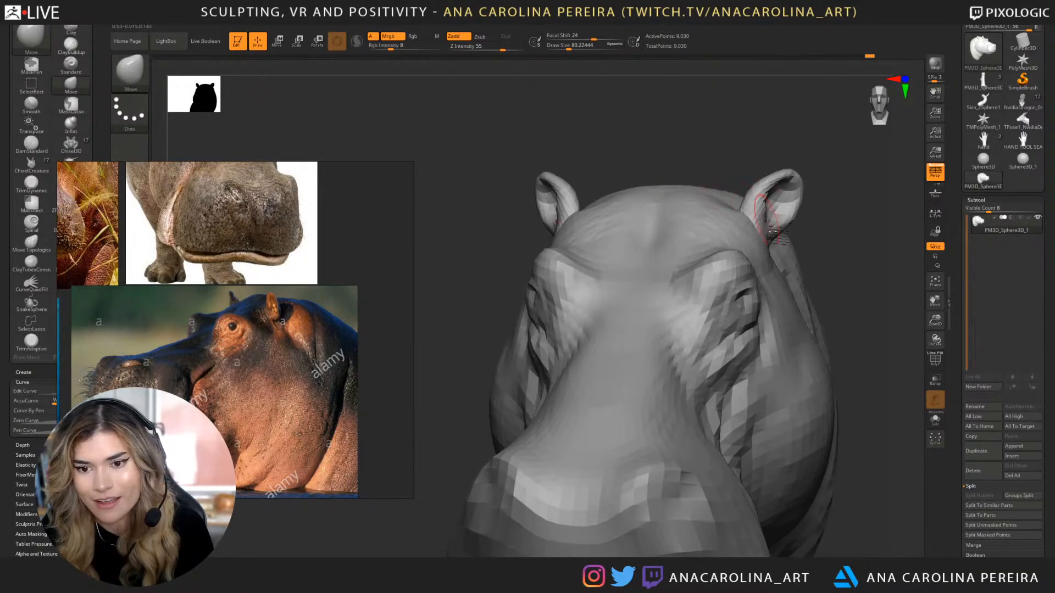
left_click_drag(846, 181, 818, 201)
left_click_drag(766, 236, 761, 238)
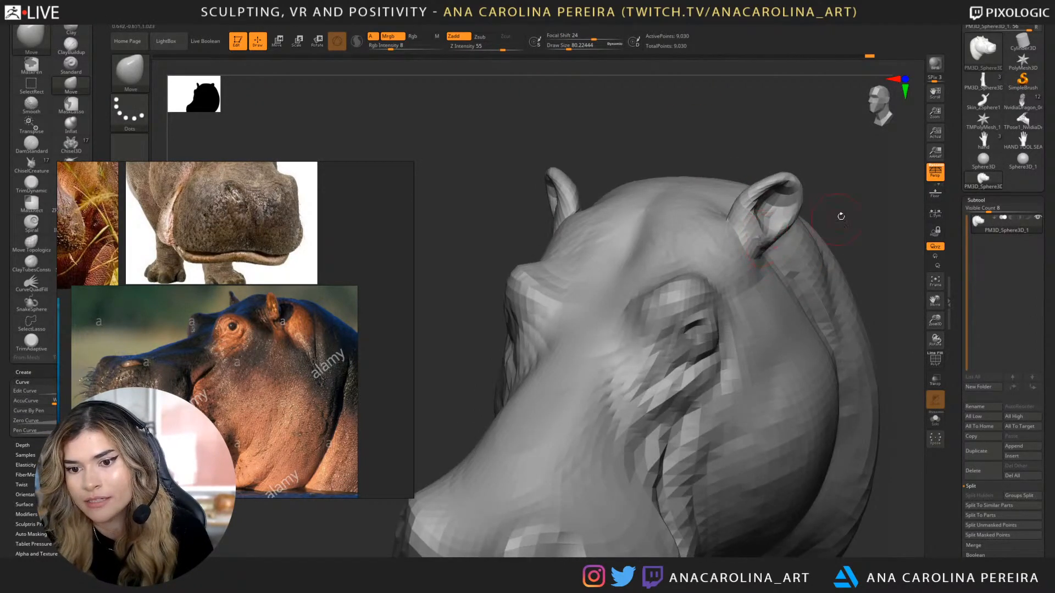
left_click_drag(840, 217, 830, 218)
left_click_drag(758, 231, 753, 223)
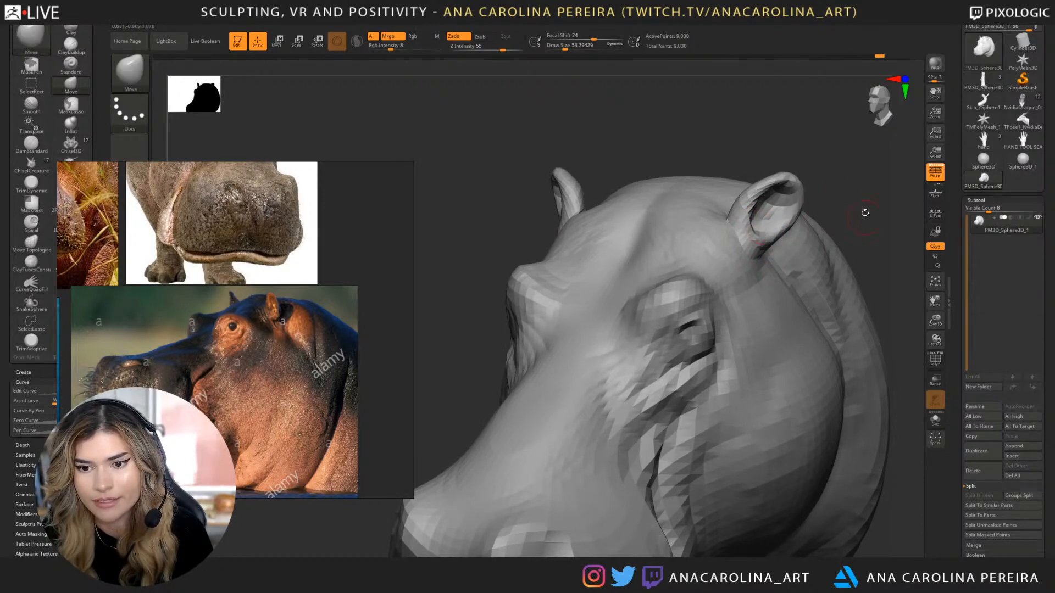
left_click_drag(846, 230, 824, 241)
mouse_move(758, 230)
left_mouse_down()
mouse_move(769, 217)
mouse_move(752, 220)
mouse_move(766, 221)
left_mouse_up()
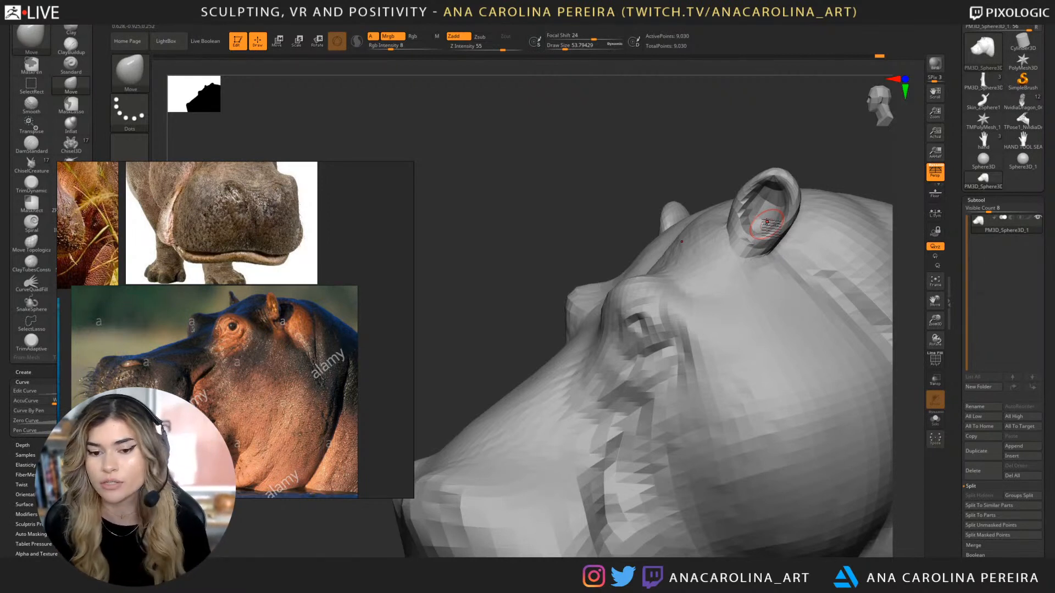
mouse_move(631, 117)
left_mouse_down()
mouse_move(772, 129)
mouse_move(785, 135)
mouse_move(780, 144)
left_mouse_up()
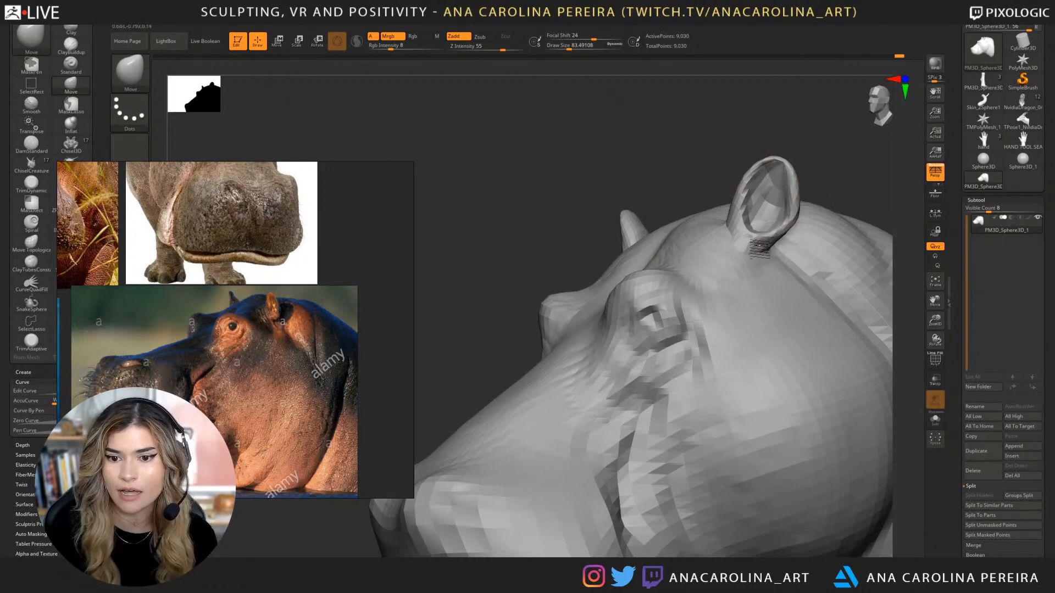
Define the crease where the ear meets the head with DamStandard at a draw size of about 149.
mouse_move(733, 241)
left_mouse_down()
mouse_move(765, 141)
mouse_move(714, 197)
mouse_move(624, 258)
left_mouse_up()
key("b")
key("d")
key("s")
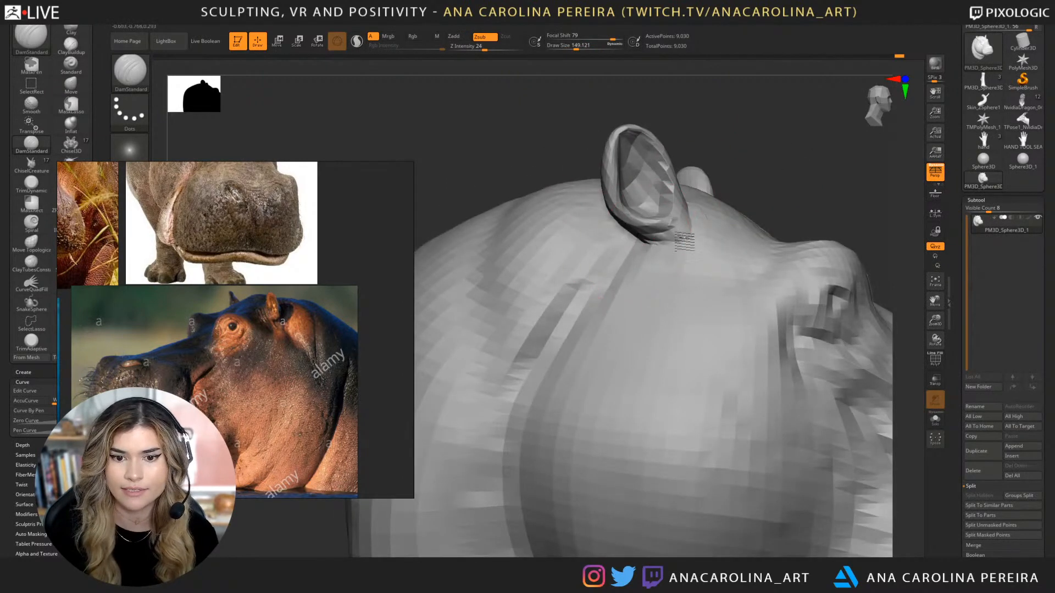
mouse_move(760, 203)
left_mouse_down("alt")
mouse_move(724, 178)
mouse_move(654, 187)
mouse_move(718, 200)
mouse_move(687, 155)
mouse_move(686, 197)
mouse_move(635, 173)
left_mouse_up("alt")
Adjust the ear's shape and thickness with the Move brush at a draw size of about 124.
key("b")
key("m")
key("v")
mouse_move(684, 165)
left_mouse_down()
mouse_move(669, 184)
mouse_move(650, 182)
mouse_move(664, 214)
left_mouse_up()
key("space")
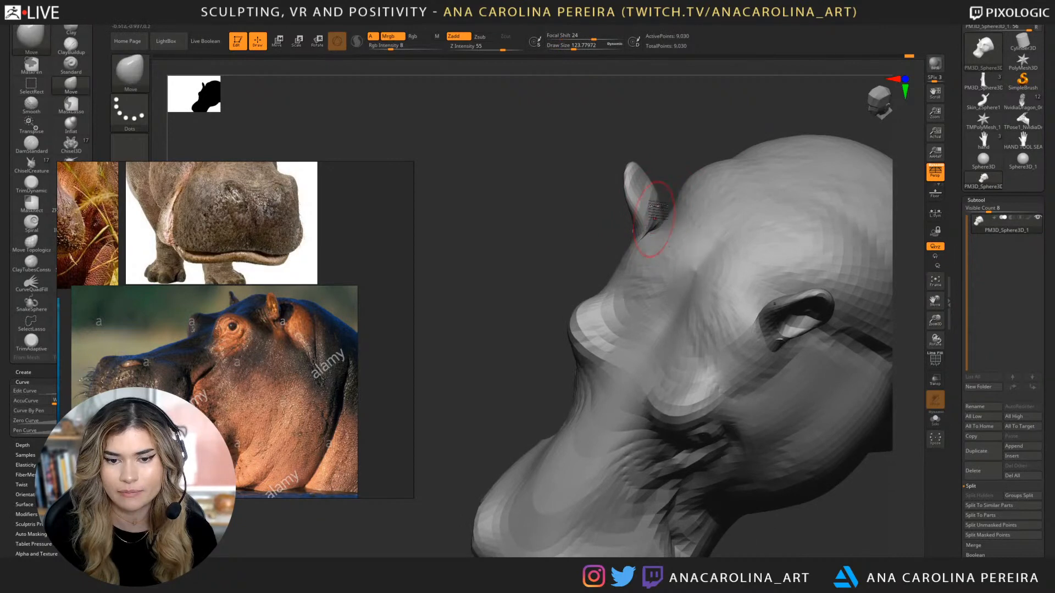
mouse_move(660, 148)
left_mouse_down()
mouse_move(694, 106)
mouse_move(714, 202)
mouse_move(749, 179)
left_mouse_up()
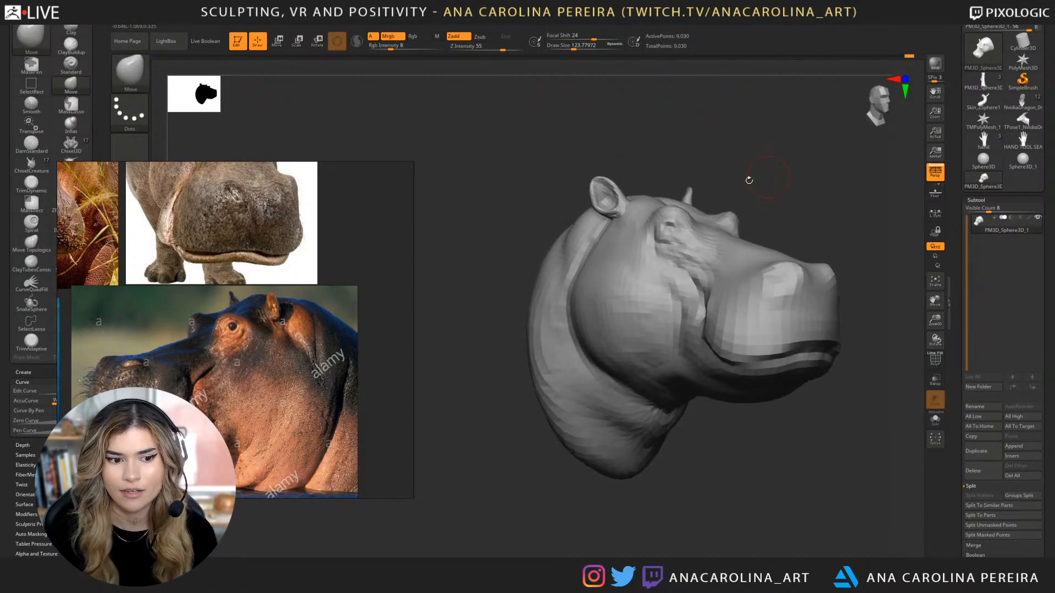
Reshape the back of the neck behind the ear with the Move brush at a draw size of about 325.
key("space")
left_click(547, 193)
left_click_drag(467, 245, 508, 224)
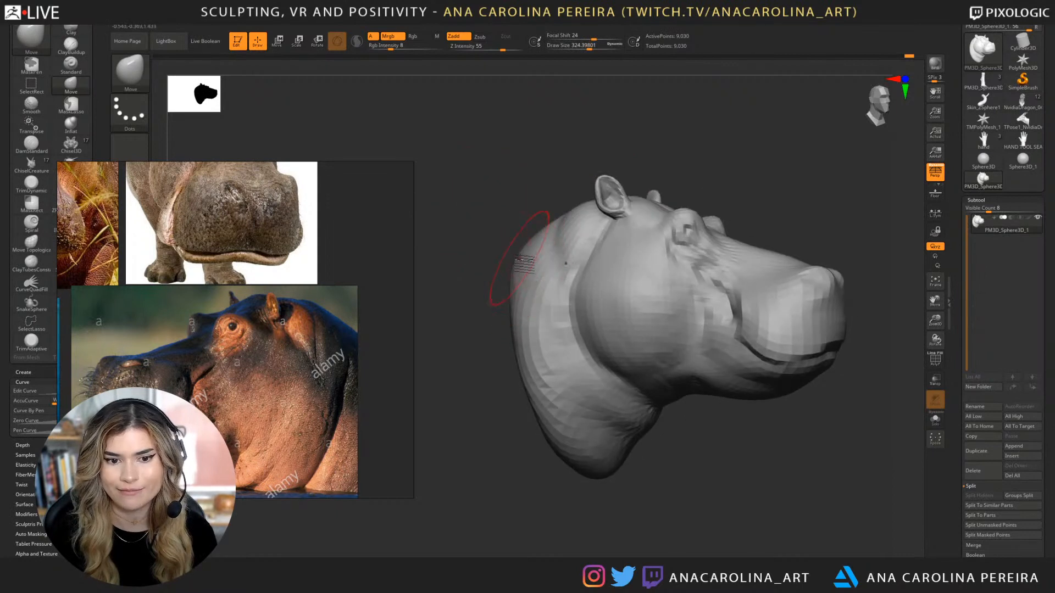
left_click_drag(530, 245, 523, 212)
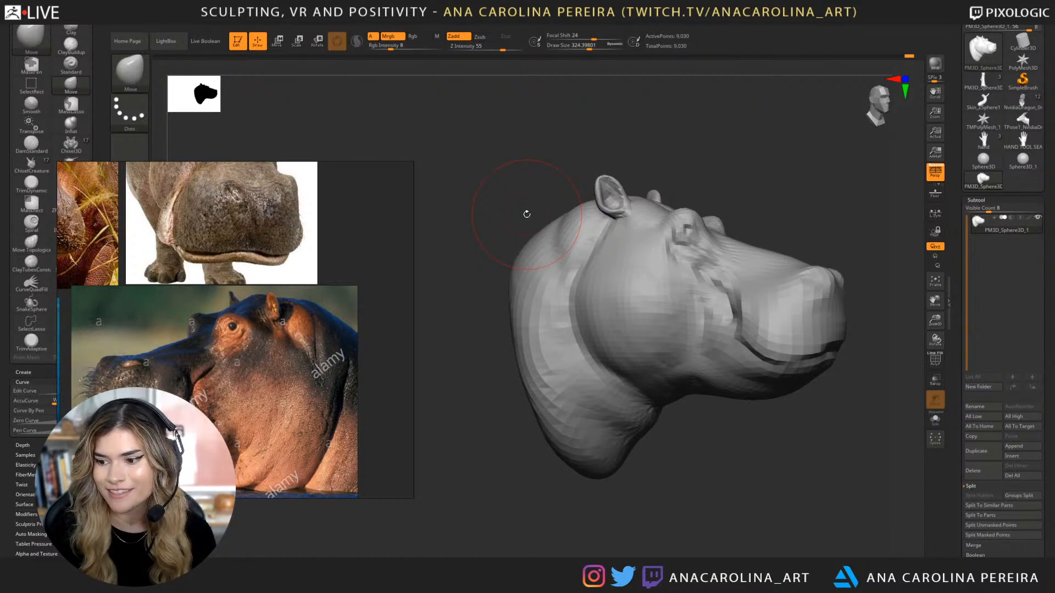
left_click_drag(705, 125, 672, 151)
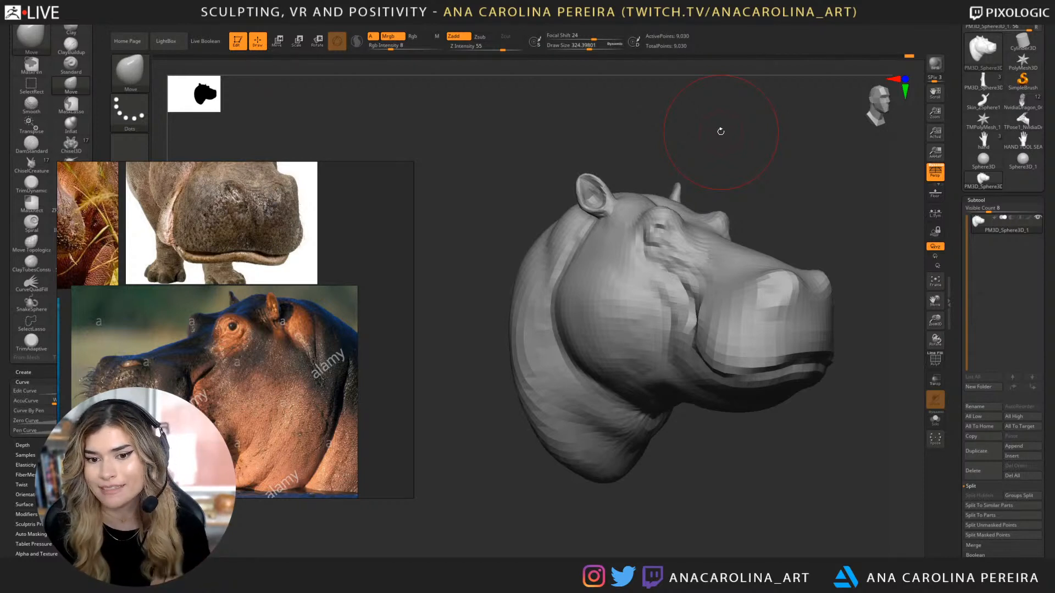
left_click_drag(768, 201, 930, 270)
Remesh the head with DynaMesh at a resolution of 48.
left_click_drag(964, 555, 961, 511)
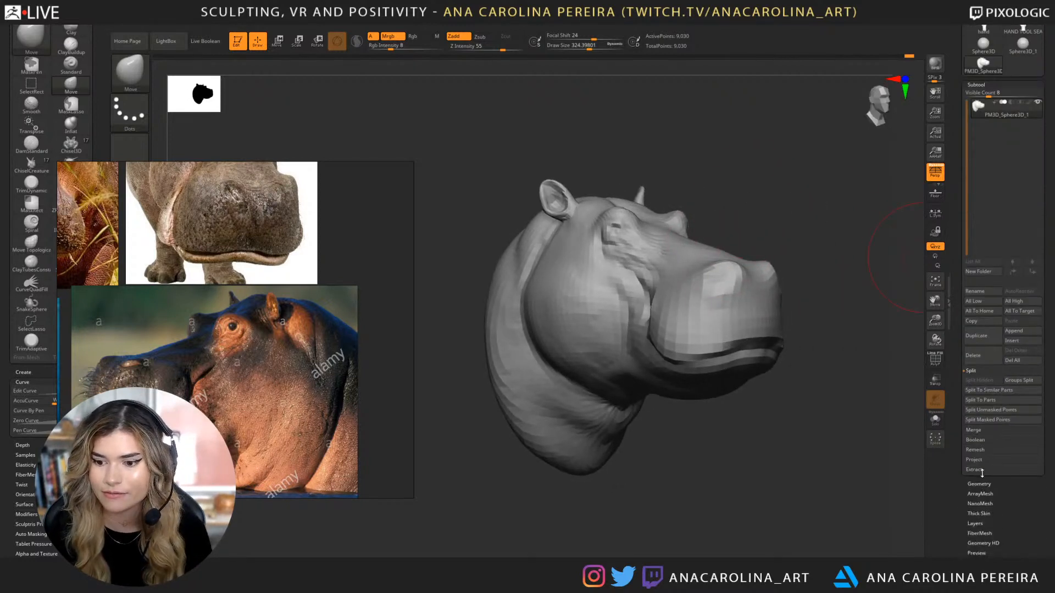
left_click(982, 484)
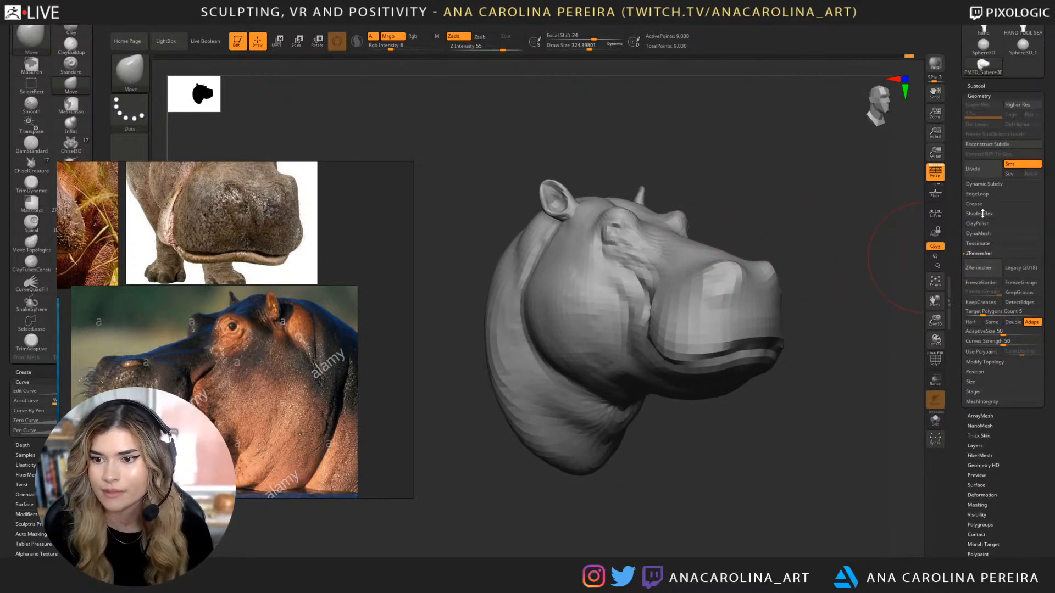
left_click(983, 234)
left_click_drag(983, 261, 976, 253)
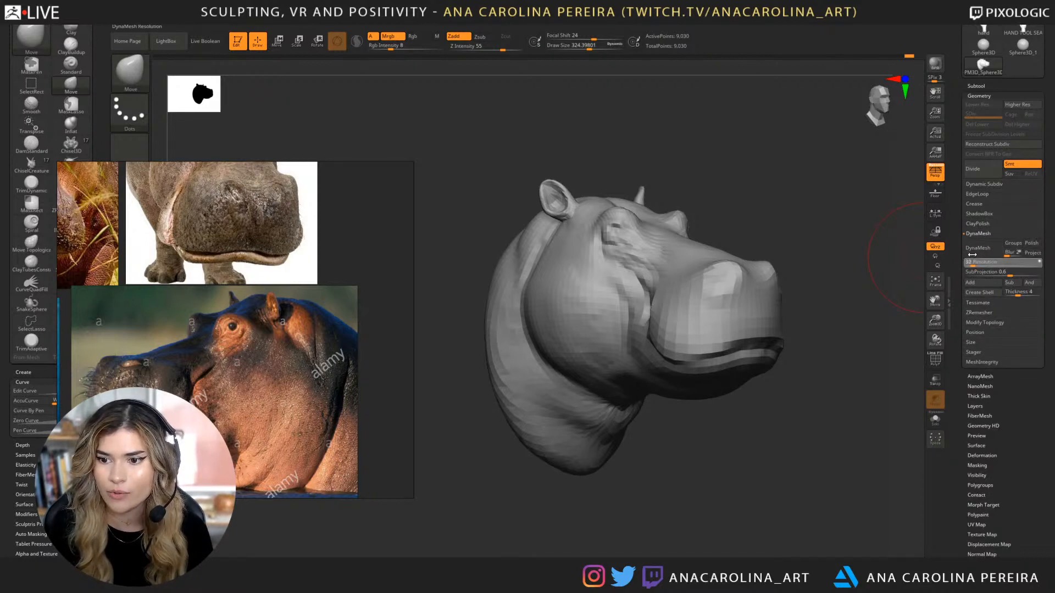
left_click(975, 248)
left_click_drag(981, 262, 973, 269)
key("ctrl+z")
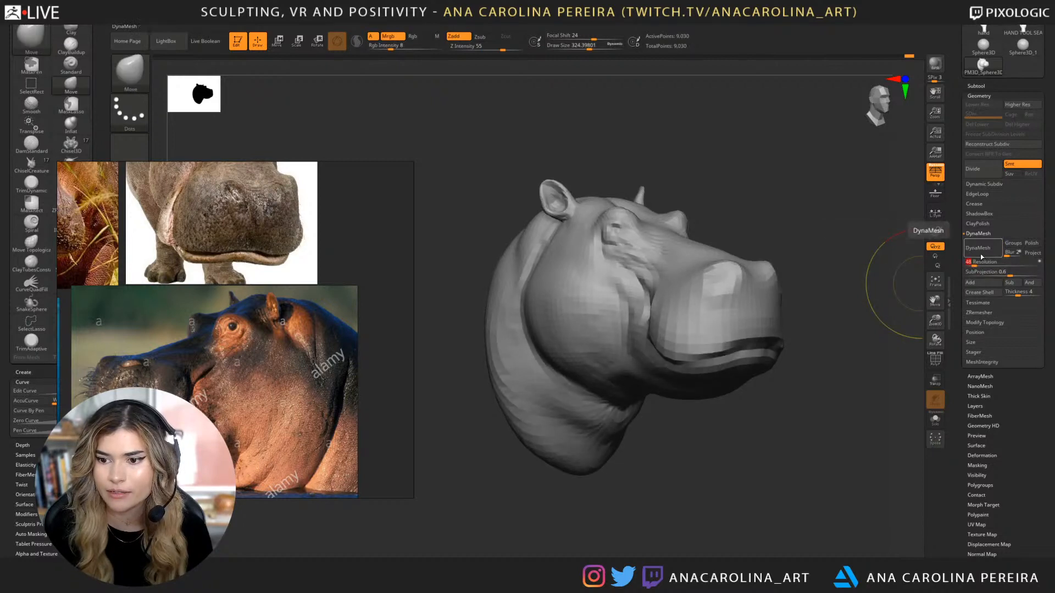
left_click(980, 254)
Build up the folds around and beneath the eye with ClayBuildup at a draw size of about 68.
mouse_move(851, 315)
left_mouse_down()
mouse_move(748, 401)
mouse_move(784, 364)
mouse_move(829, 382)
mouse_move(764, 374)
left_mouse_up()
key("c")
key("b")
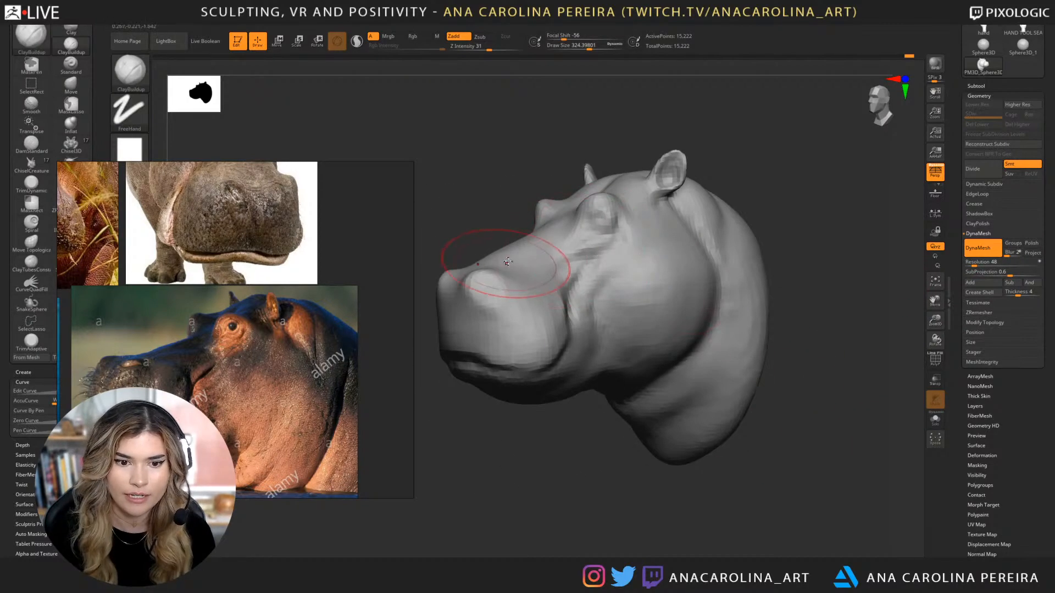
key("space")
mouse_move(506, 262)
left_mouse_down()
mouse_move(488, 260)
mouse_move(576, 204)
mouse_move(531, 217)
left_mouse_up()
key("space")
mouse_move(497, 118)
left_mouse_down("alt")
mouse_move(537, 122)
mouse_move(758, 85)
left_mouse_up("alt")
left_click_drag(808, 132, 775, 167)
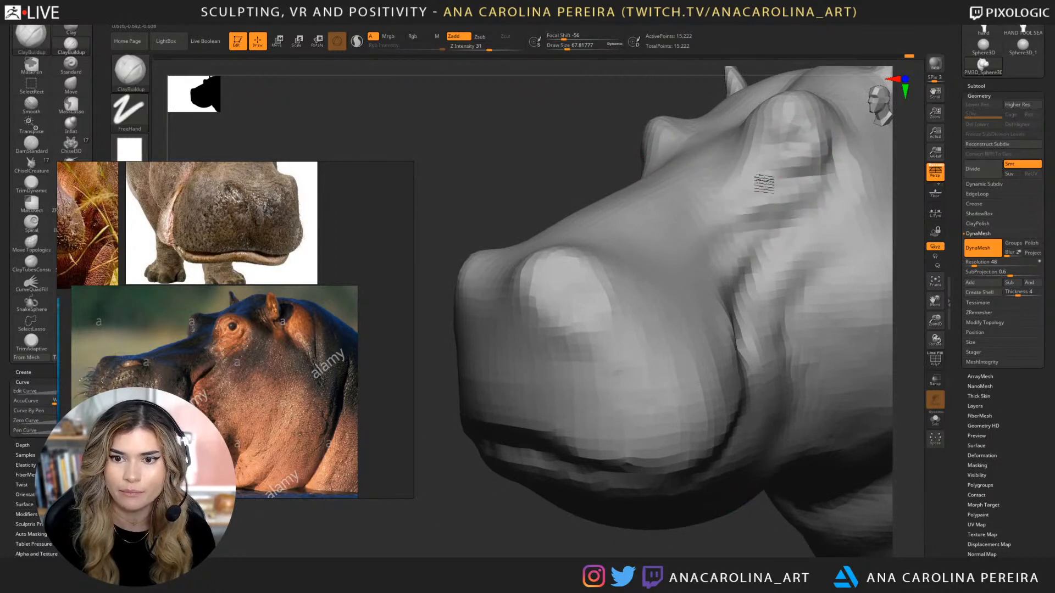
left_click_drag(605, 155, 666, 161, "alt")
Build up and smooth the nostril mound on the snout with ClayBuildup at draw sizes of about 116 and 163.
key("space")
left_click_drag(611, 279, 632, 279)
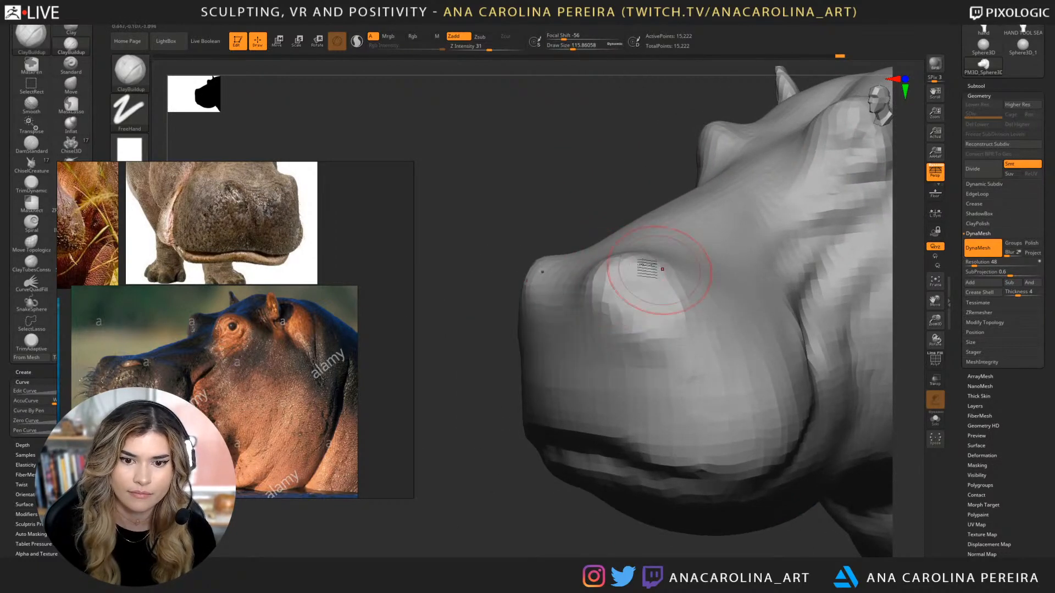
mouse_move(641, 330)
left_mouse_down()
mouse_move(699, 318)
mouse_move(627, 279)
mouse_move(702, 302)
mouse_move(654, 323)
mouse_move(667, 308)
mouse_move(621, 312)
left_mouse_up()
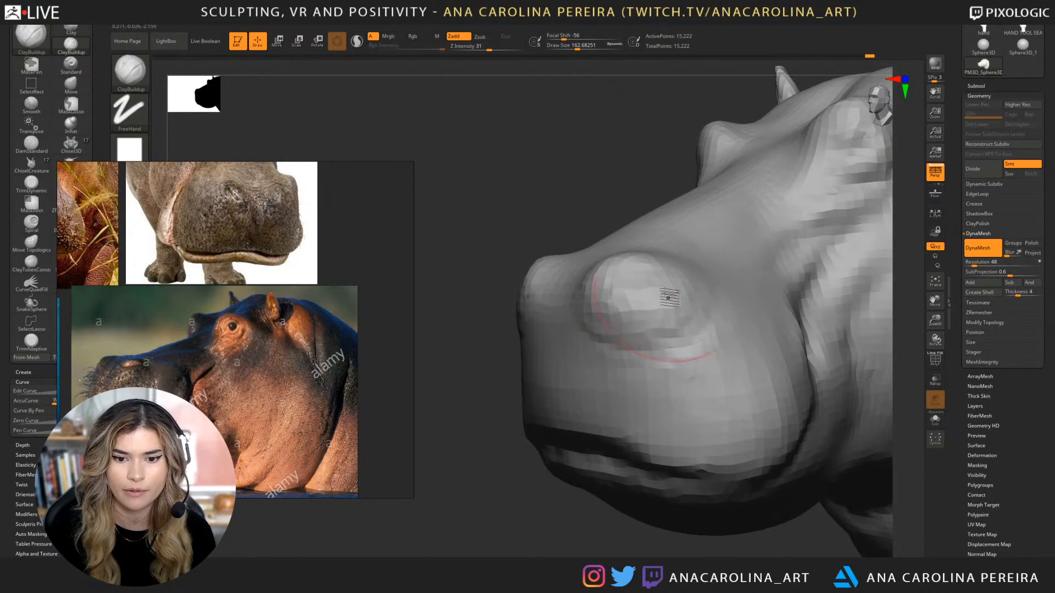
key("shift")
Carve the nostril slit into the nostril mound with DamStandard at a draw size of about 80.
key("space")
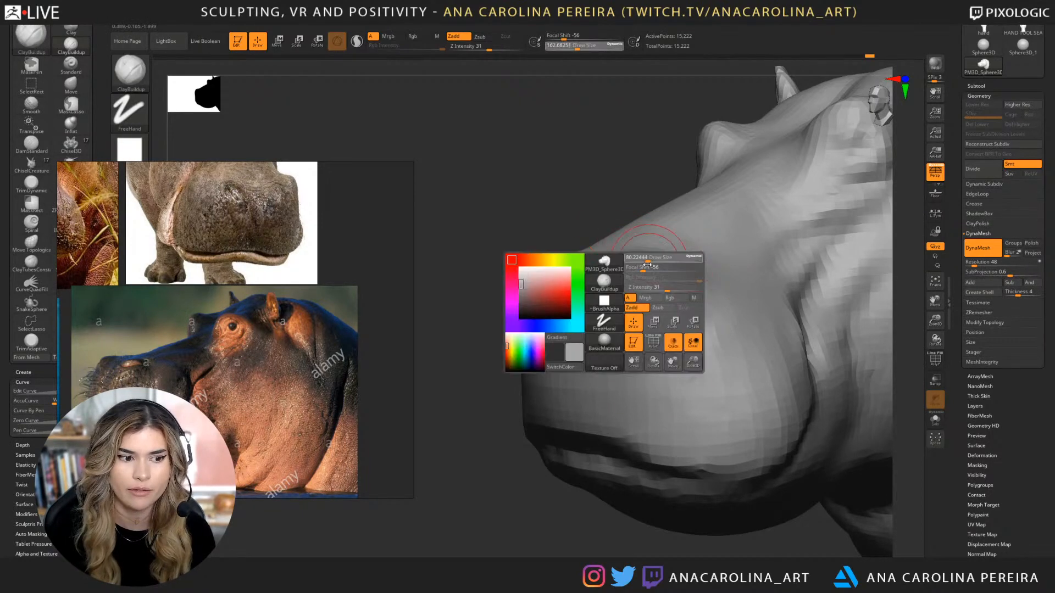
left_click_drag(658, 268, 649, 267)
key("b")
key("d")
key("s")
left_click_drag(608, 167, 625, 221)
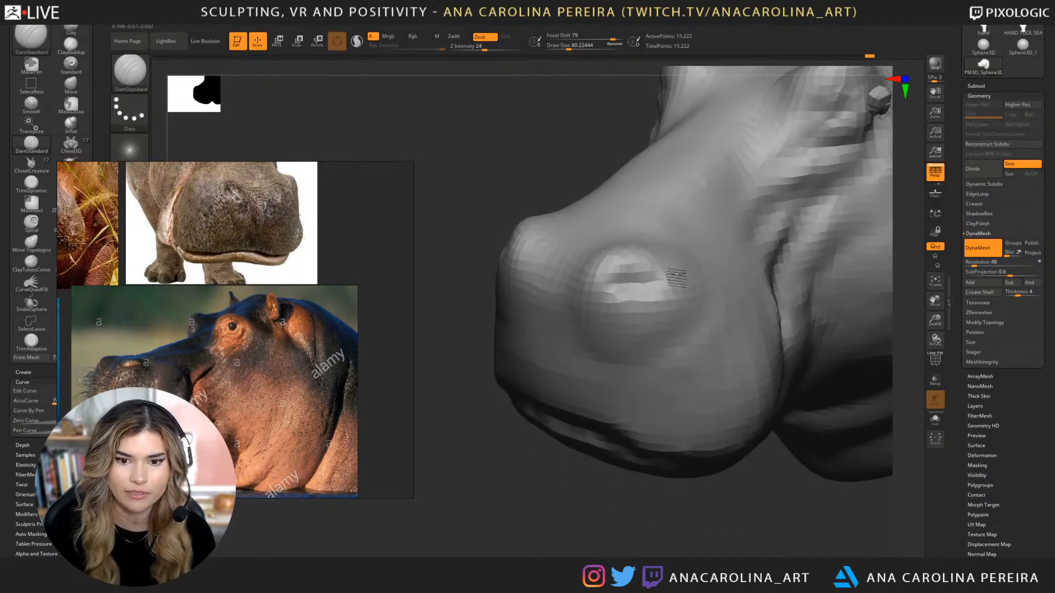
left_click_drag(642, 283, 616, 286)
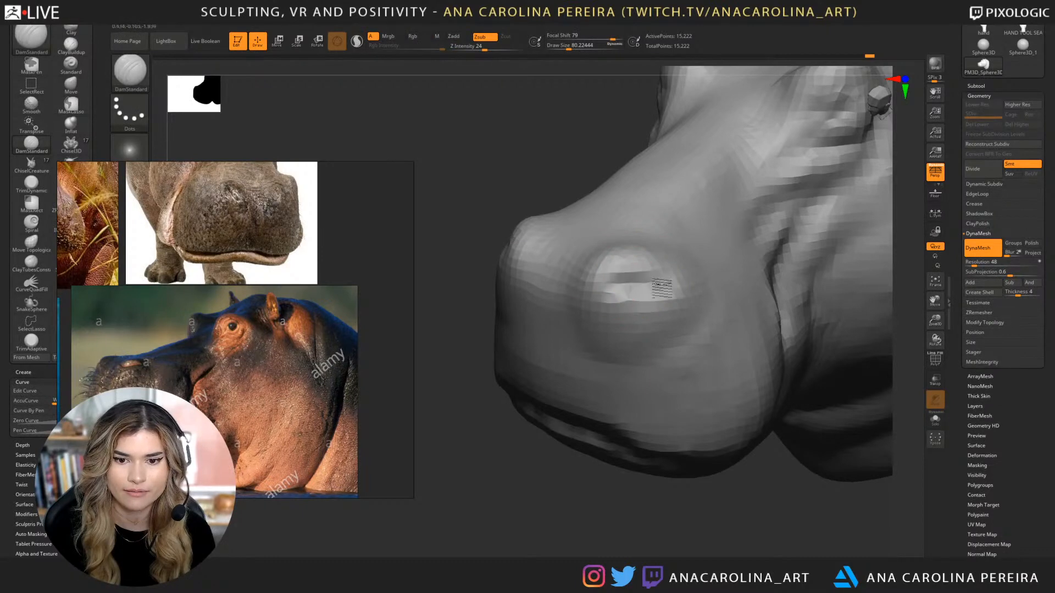
Deepen the crease from beneath the eye along the snout and mouth line with DamStandard at a draw size of about 197.
mouse_move(543, 369)
left_mouse_down()
mouse_move(749, 401)
mouse_move(758, 353)
mouse_move(784, 336)
mouse_move(767, 342)
mouse_move(791, 341)
left_mouse_up()
key("space")
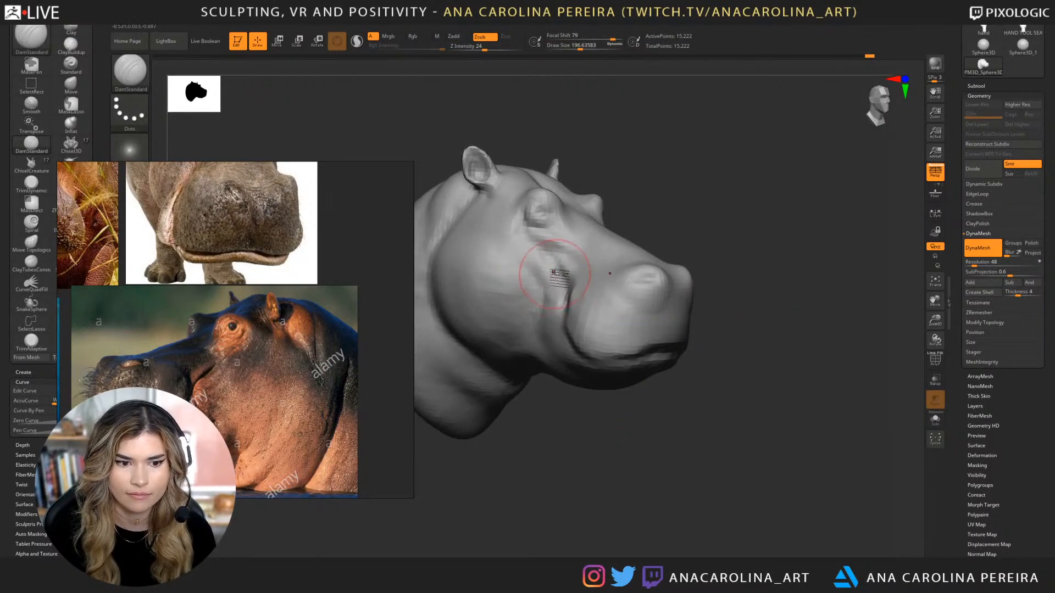
right_click_drag(550, 258, 558, 306)
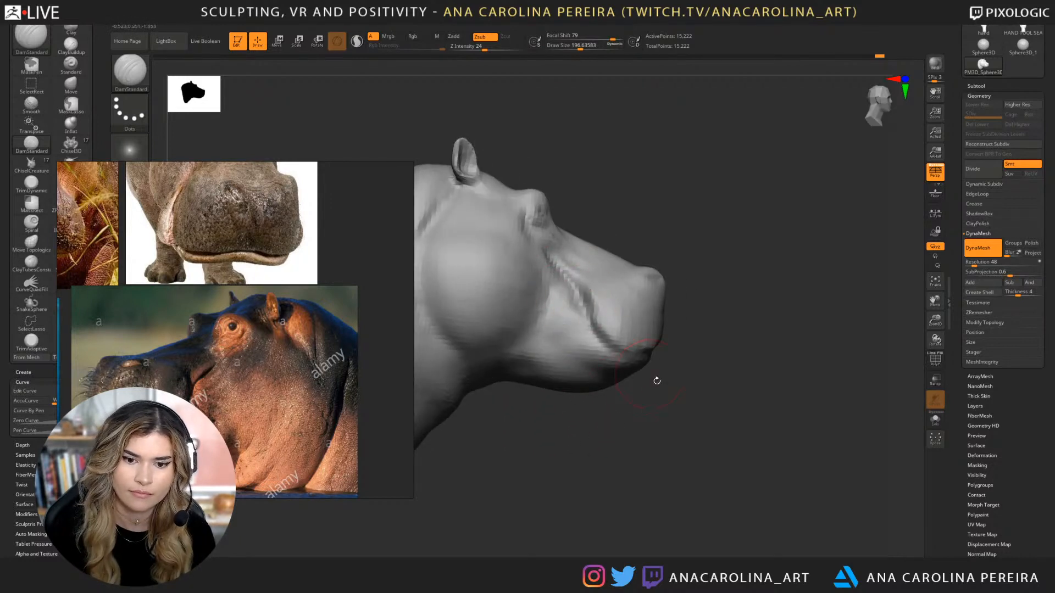
right_click_drag(654, 379, 601, 325)
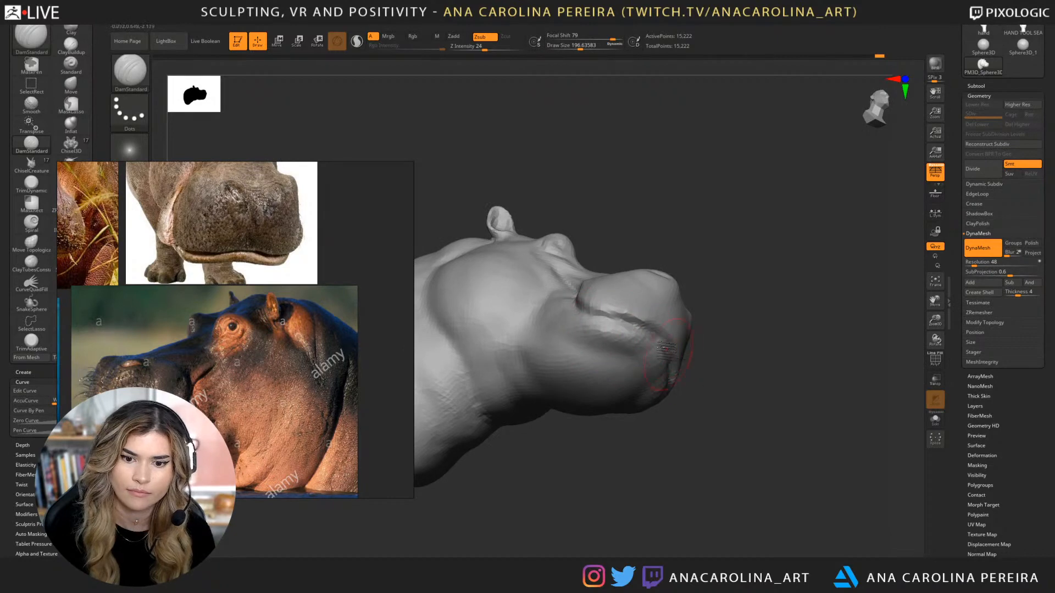
mouse_move(665, 346)
right_mouse_down()
mouse_move(686, 457)
mouse_move(717, 468)
mouse_move(730, 444)
mouse_move(577, 330)
right_mouse_up()
Build up the jaw and lower cheek behind the mouth corner with ClayBuildup at a draw size of about 197.
key("b")
key("c")
key("b")
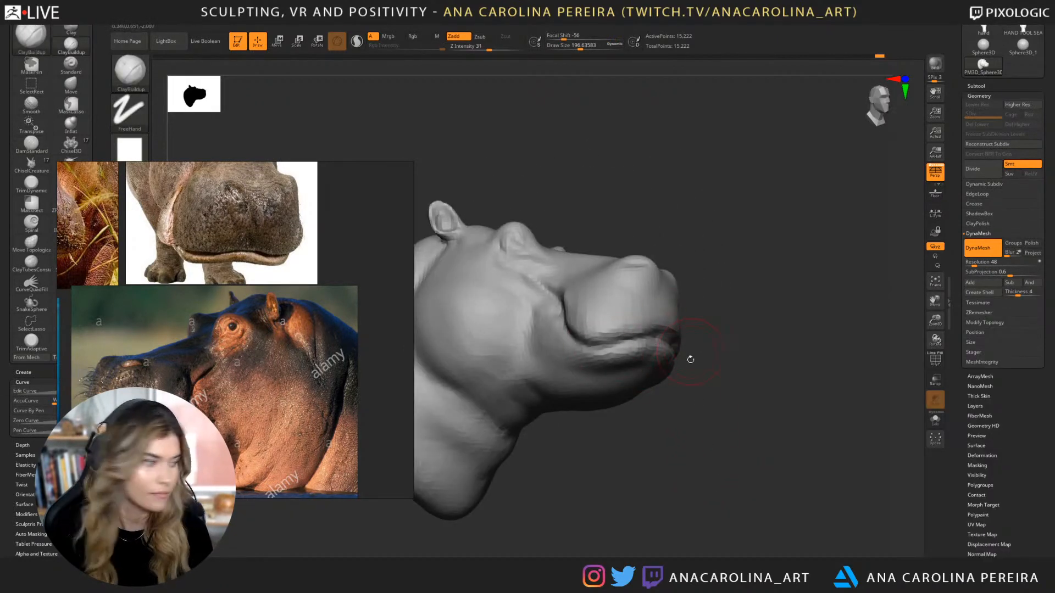
mouse_move(696, 412)
right_mouse_down()
mouse_move(692, 436)
mouse_move(707, 435)
mouse_move(709, 395)
mouse_move(688, 433)
right_mouse_up()
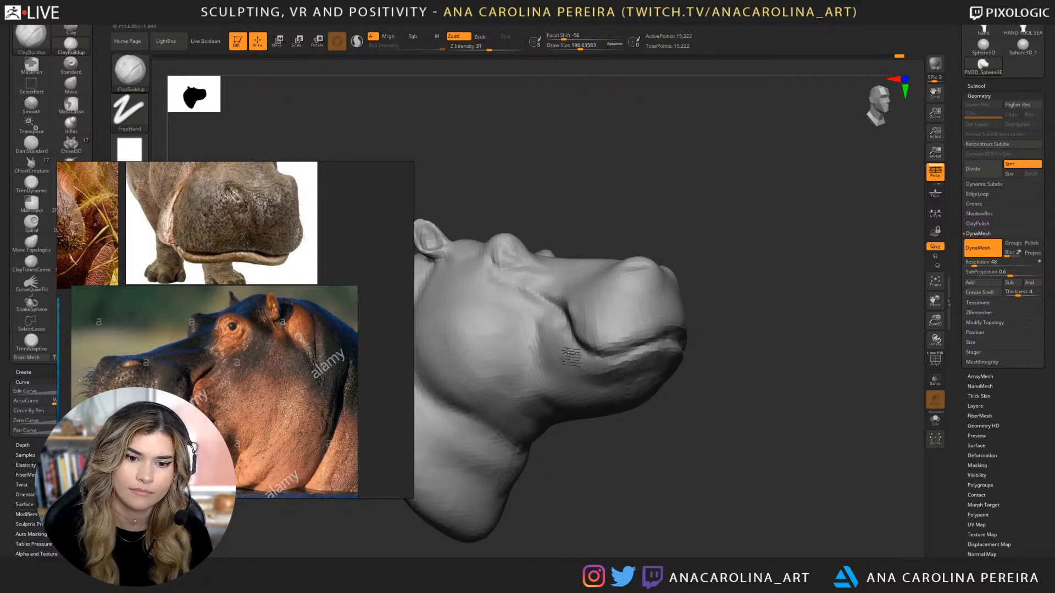
left_click_drag(571, 357, 584, 372)
left_click_drag(640, 426, 638, 465)
left_click_drag(596, 363, 562, 354)
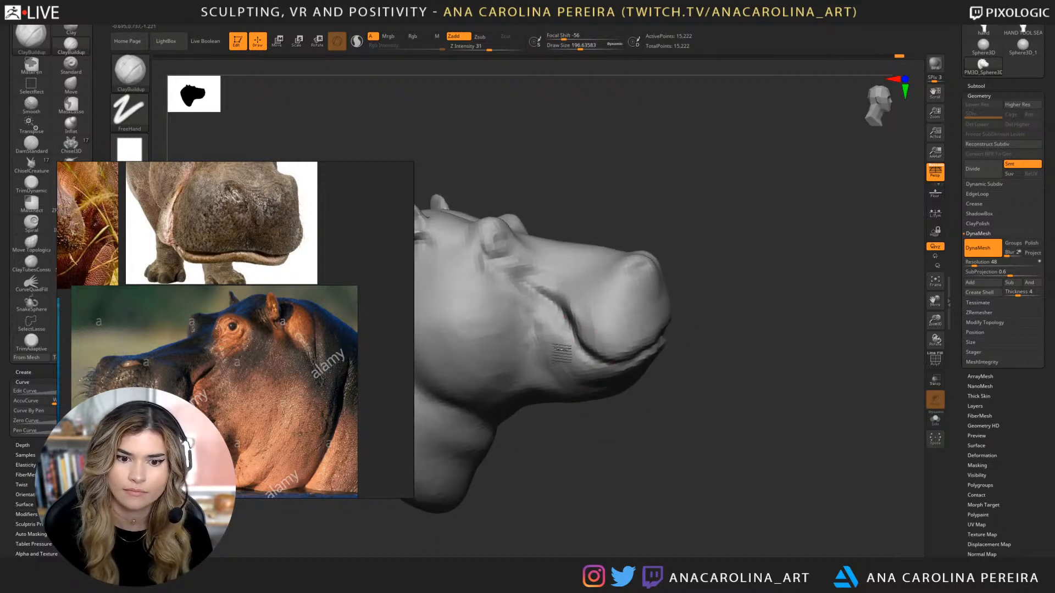
right_click_drag(625, 419, 604, 360)
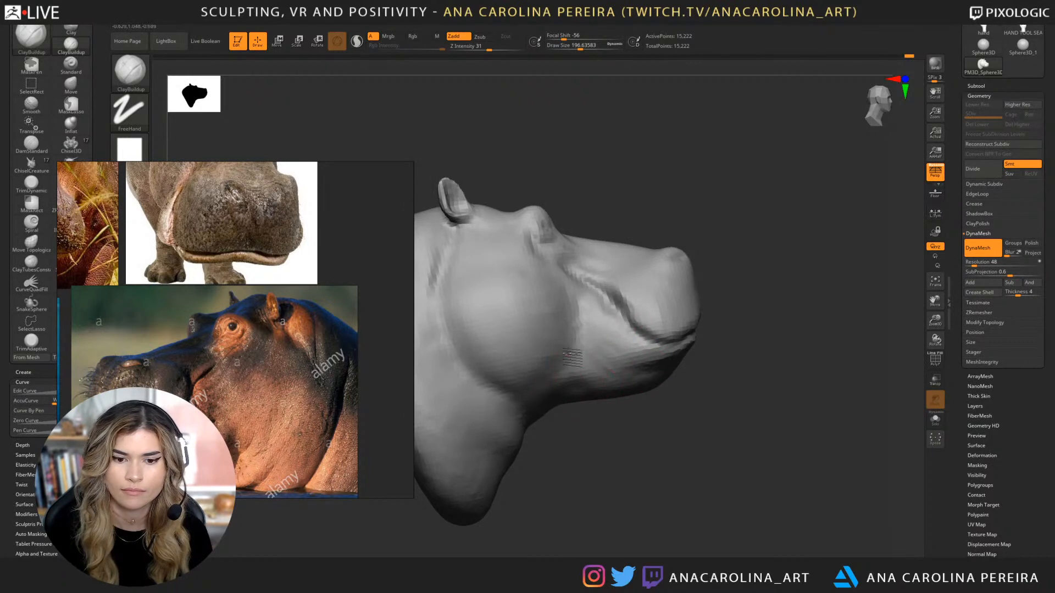
left_click_drag(571, 358, 615, 378)
left_click_drag(597, 431, 616, 423)
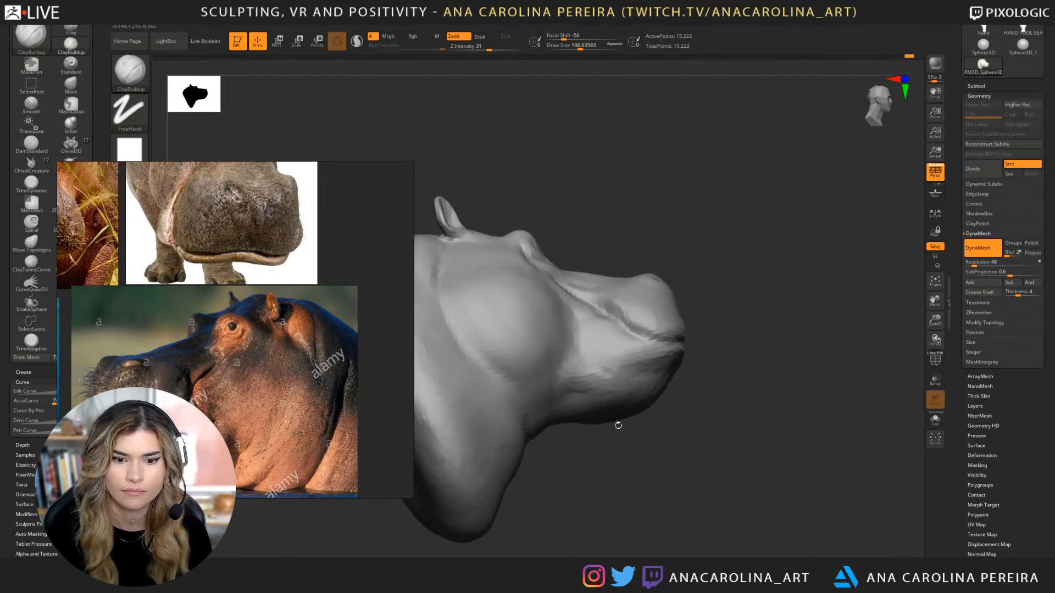
left_click_drag(594, 460, 590, 412)
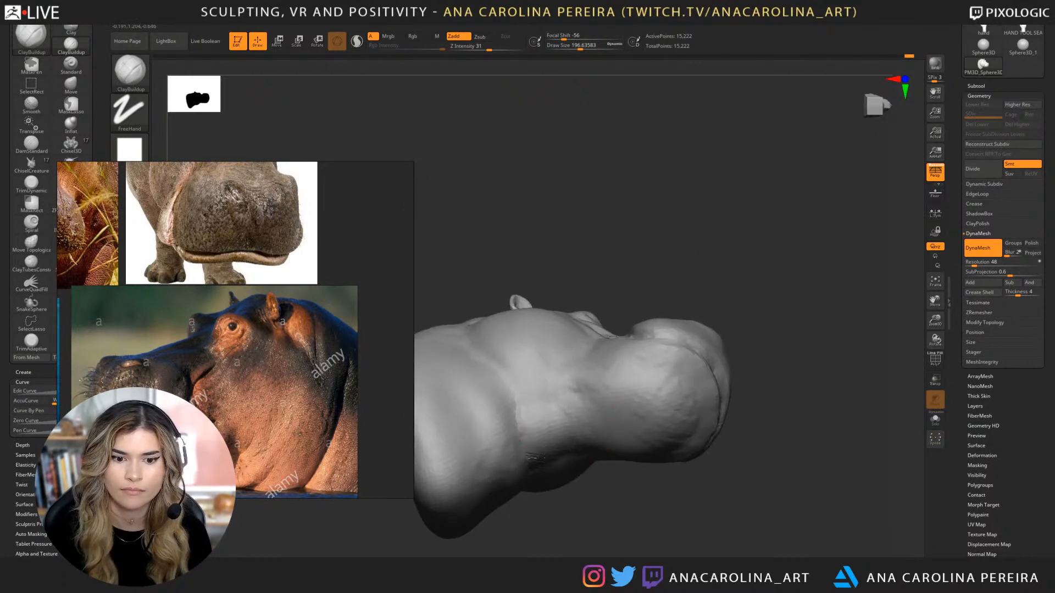
right_click_drag(524, 451, 620, 514)
mouse_move(620, 514)
left_mouse_down()
mouse_move(675, 456)
mouse_move(662, 448)
left_mouse_up()
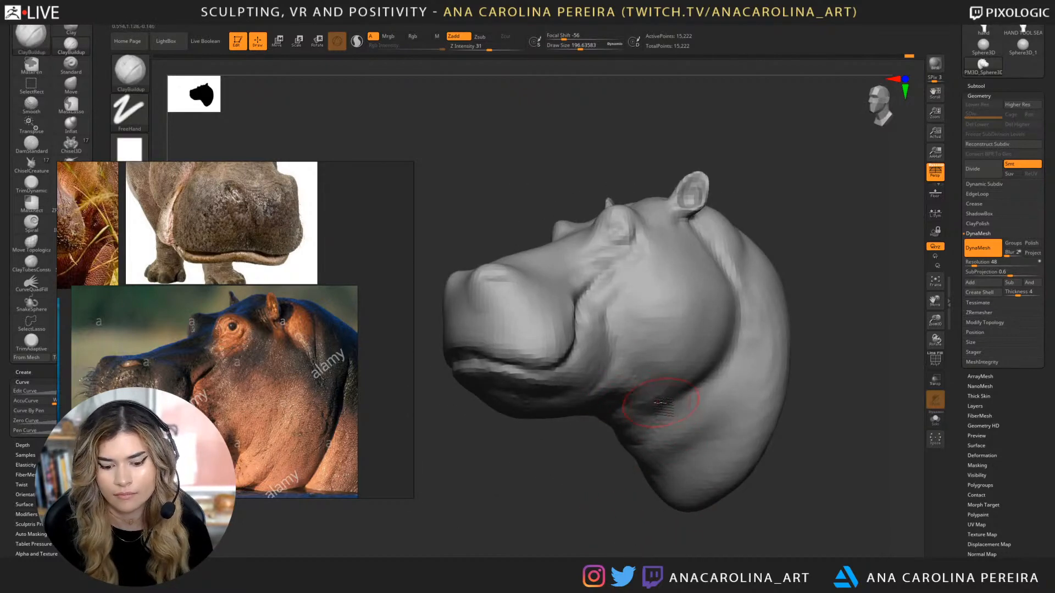
Carve the crease beneath the cheek where the jaw meets the neck with DamStandard.
key("b")
key("d")
key("s")
mouse_move(611, 395)
left_mouse_down()
mouse_move(641, 394)
mouse_move(670, 420)
left_mouse_up()
left_click_drag(627, 475, 631, 504)
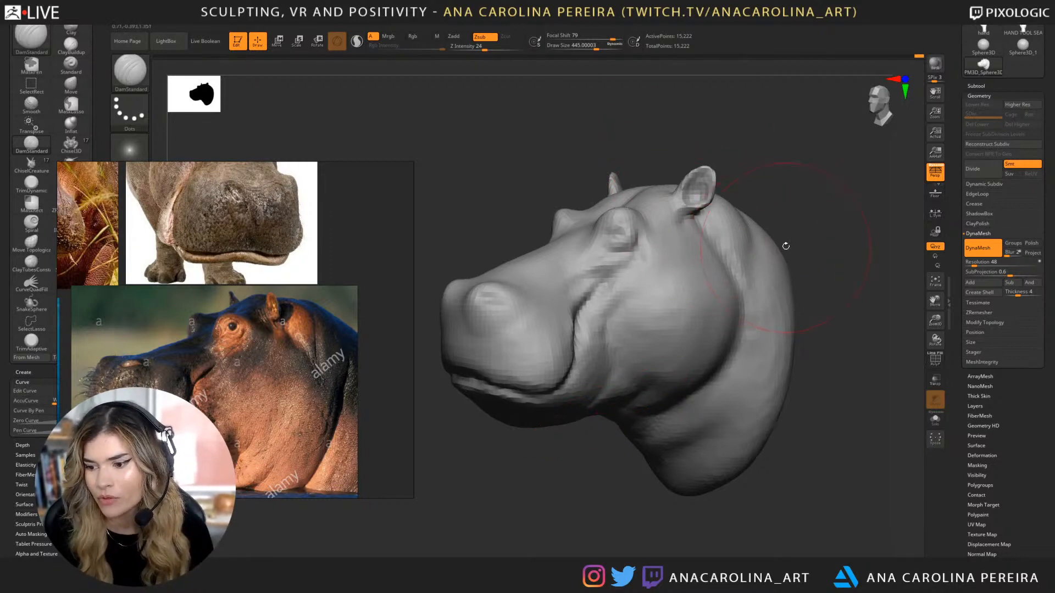
Reshape the ear with the Move brush at a draw size of about 223.
mouse_move(786, 242)
left_mouse_down()
mouse_move(820, 241)
mouse_move(822, 217)
mouse_move(796, 202)
left_mouse_up()
key("b")
key("m")
key("v")
key("space")
left_click_drag(797, 202, 788, 202)
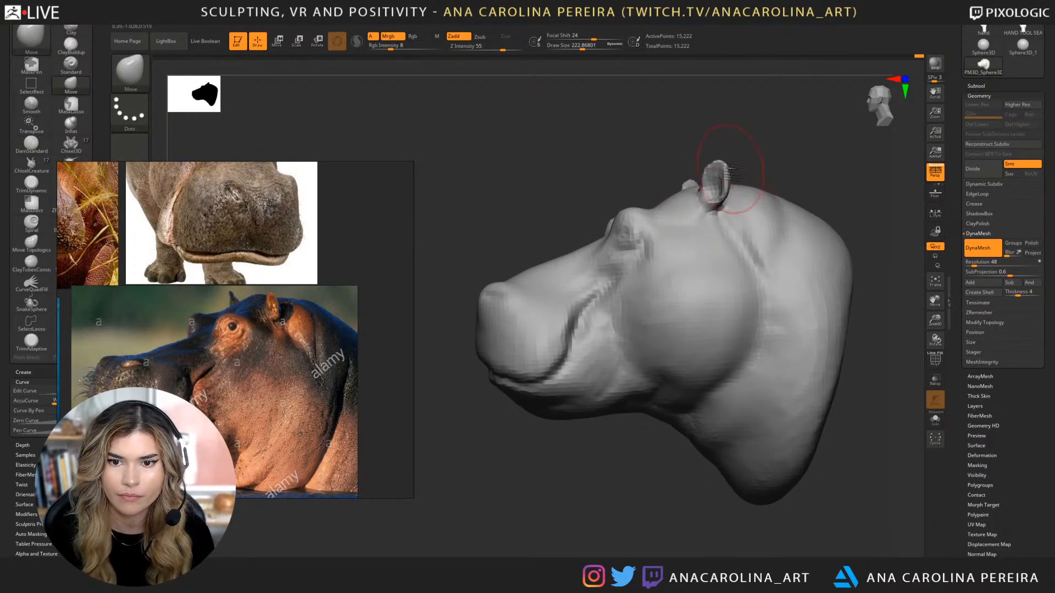
left_click_drag(748, 130, 729, 125)
mouse_move(722, 188)
left_mouse_down()
mouse_move(708, 196)
mouse_move(726, 193)
left_mouse_up()
left_click_drag(774, 169, 729, 223)
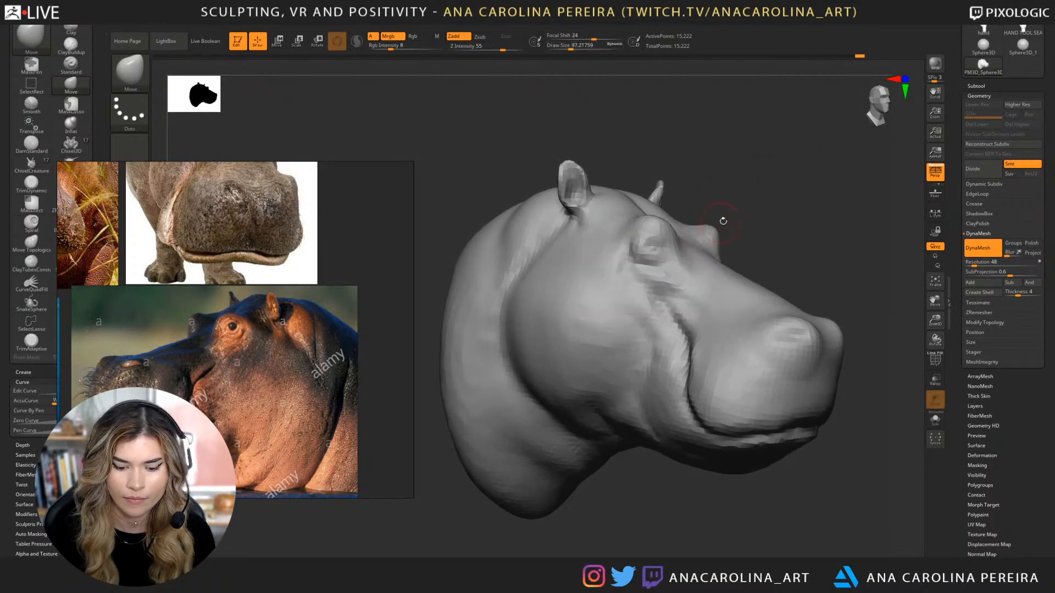
Carve the eye socket into the eye mound with DamStandard at a draw size of about 128.
key("b")
key("d")
key("s")
mouse_move(659, 230)
left_mouse_down()
mouse_move(666, 242)
mouse_move(656, 233)
left_mouse_up()
key("ctrl+z")
key("space")
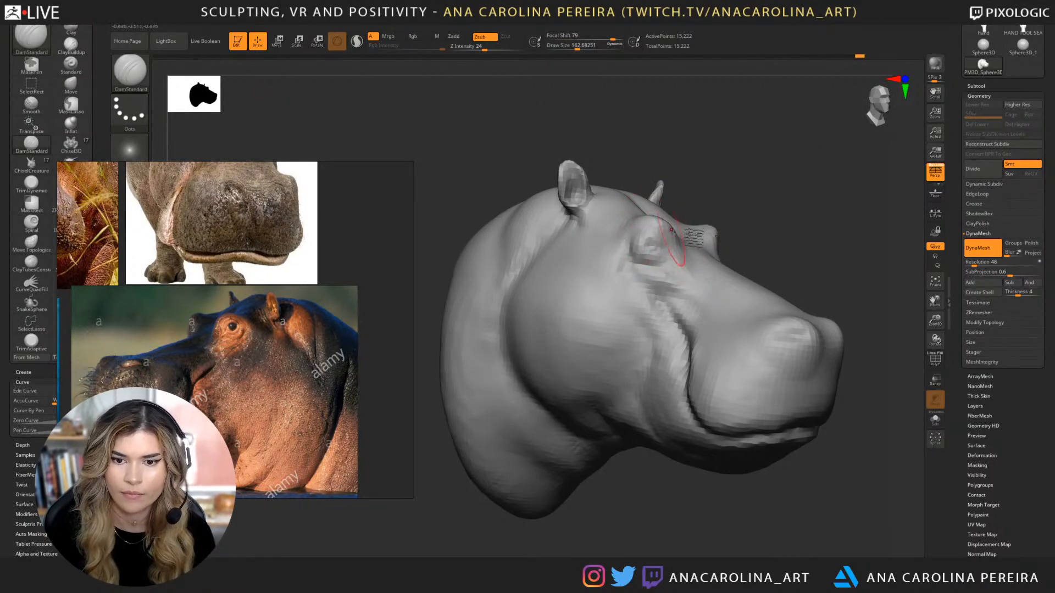
mouse_move(857, 182)
left_mouse_down()
mouse_move(736, 219)
mouse_move(732, 236)
left_mouse_up()
key("ctrl+z")
key("space")
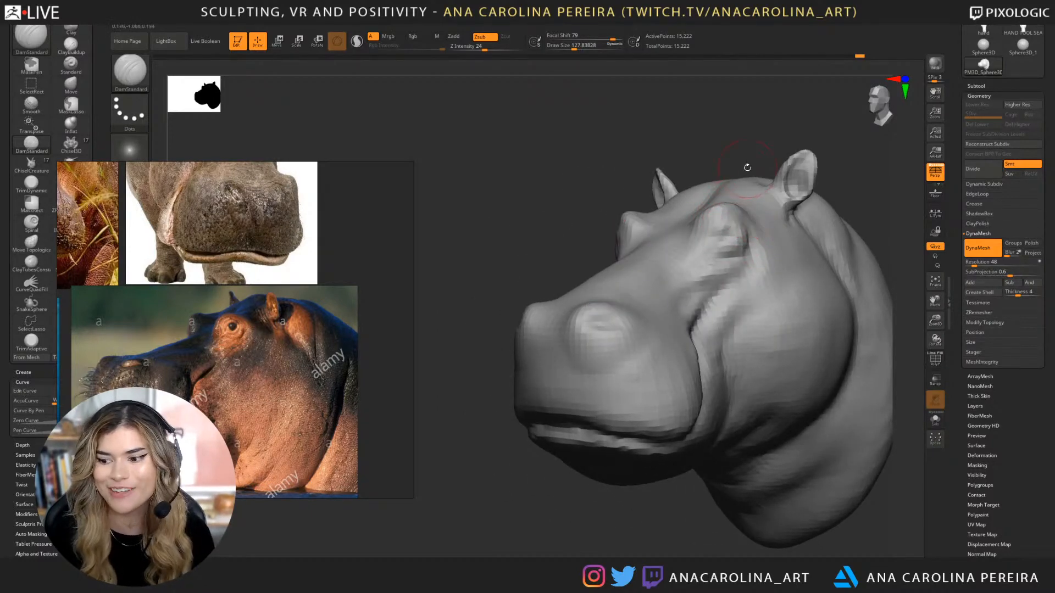
left_click_drag(683, 101, 725, 275)
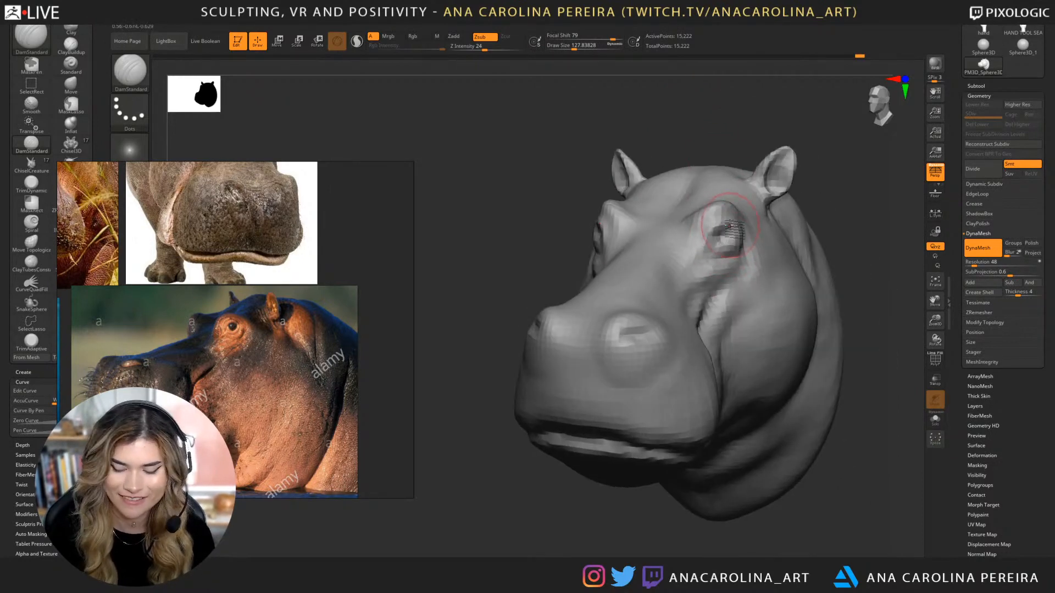
Build up the eyelids and brow around the eye socket with ClayBuildup at draw sizes of about 83 and 65.
key("b")
key("c")
key("b")
key("space")
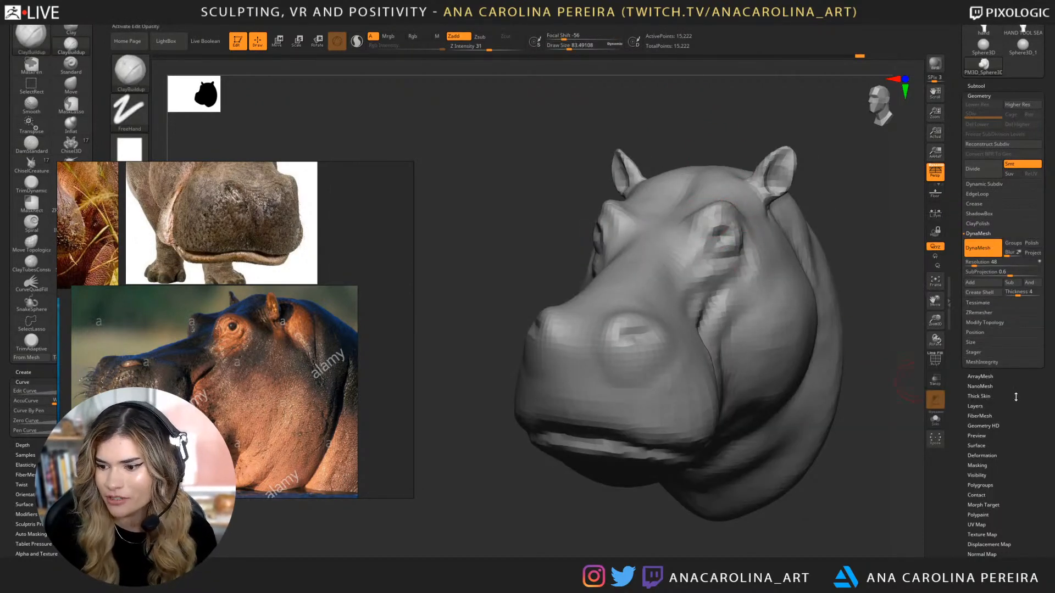
left_click_drag(1016, 396, 1016, 479)
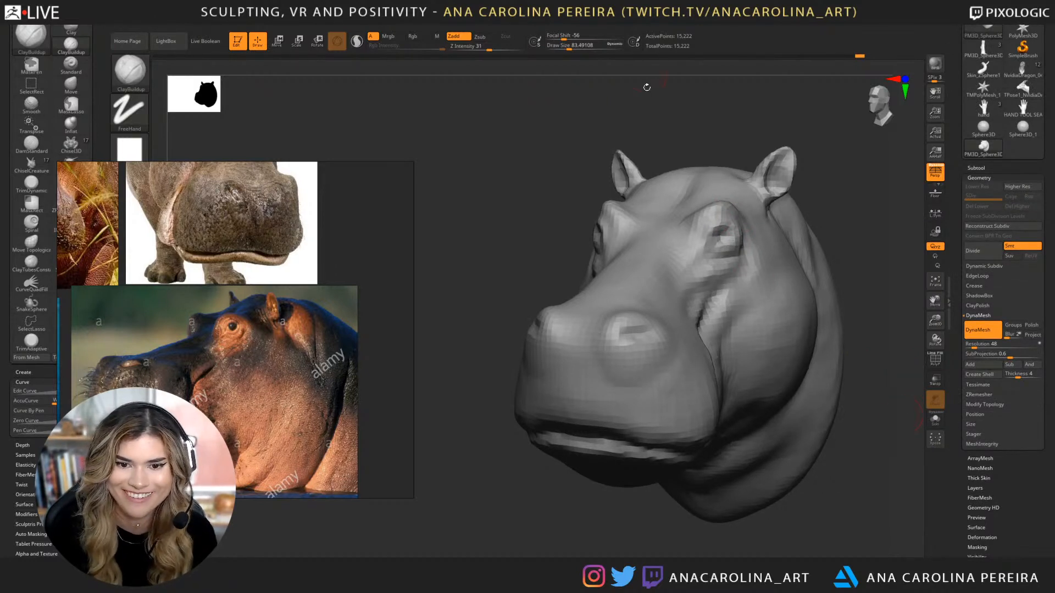
mouse_move(647, 87)
left_mouse_down()
mouse_move(662, 209)
mouse_move(676, 229)
mouse_move(654, 223)
mouse_move(673, 231)
left_mouse_up()
key("space")
left_click_drag(780, 171, 730, 186)
mouse_move(667, 223)
left_mouse_down()
mouse_move(686, 230)
mouse_move(666, 234)
left_mouse_up()
left_click_drag(782, 134, 698, 140)
mouse_move(725, 217)
left_mouse_down()
mouse_move(689, 245)
mouse_move(725, 220)
left_mouse_up()
key("f")
mouse_move(695, 94)
left_mouse_down()
mouse_move(760, 137)
mouse_move(686, 126)
mouse_move(722, 116)
mouse_move(710, 120)
left_mouse_up()
Insert a sphere from IMM Primitives as the eyeball and fit it into the eye socket with the transform gizmo.
key("b")
key("i")
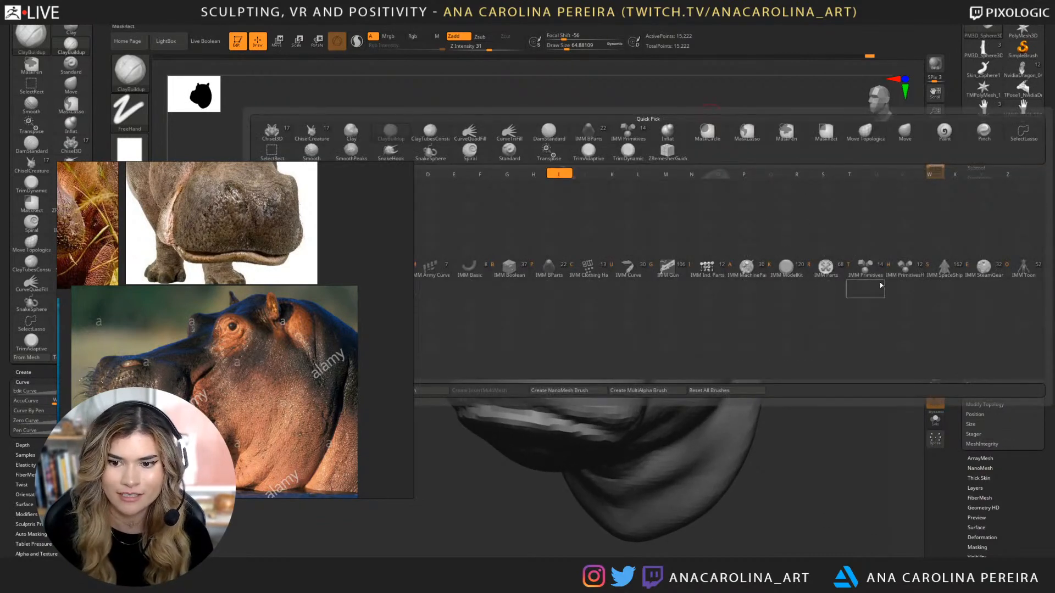
left_click(862, 268)
left_click(423, 68)
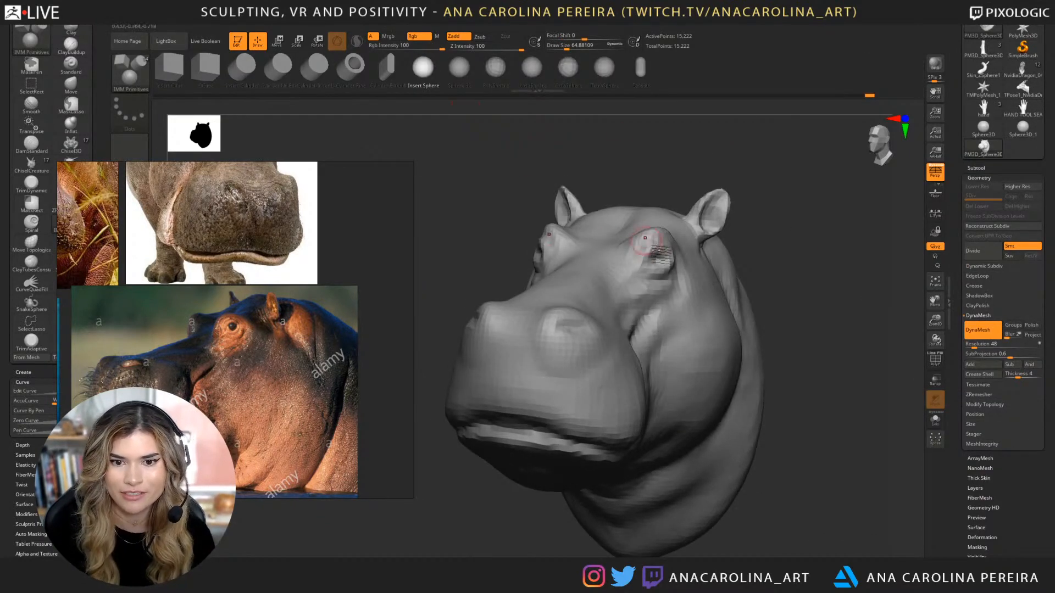
left_click_drag(660, 263, 665, 265)
key("w")
left_click_drag(747, 296, 781, 317)
left_click_drag(702, 283, 676, 275)
mouse_move(745, 284)
left_mouse_down()
mouse_move(714, 281)
mouse_move(769, 282)
mouse_move(664, 271)
mouse_move(759, 269)
mouse_move(742, 268)
left_mouse_up()
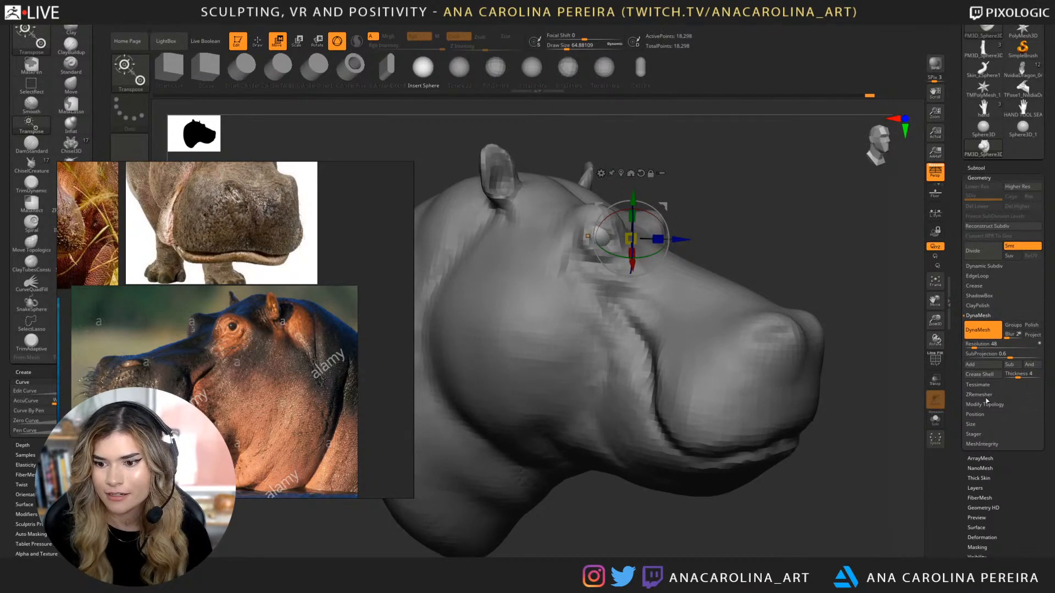
Split the unmasked eyeballs into their own subtool and reselect the head subtool.
left_click(975, 167)
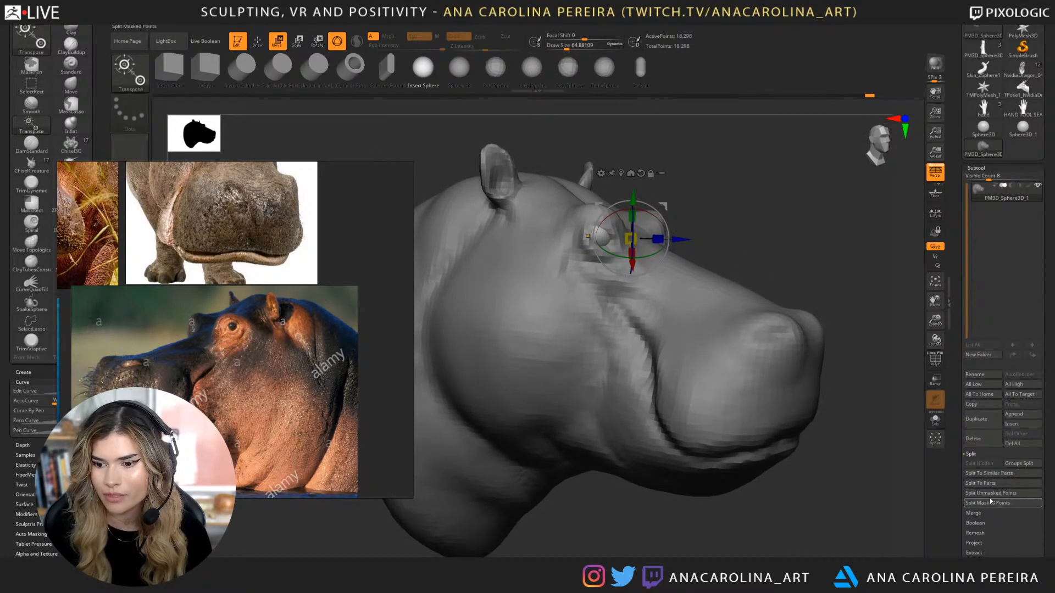
left_click(1004, 496)
left_click_drag(884, 203, 788, 209)
left_click(633, 350, "alt")
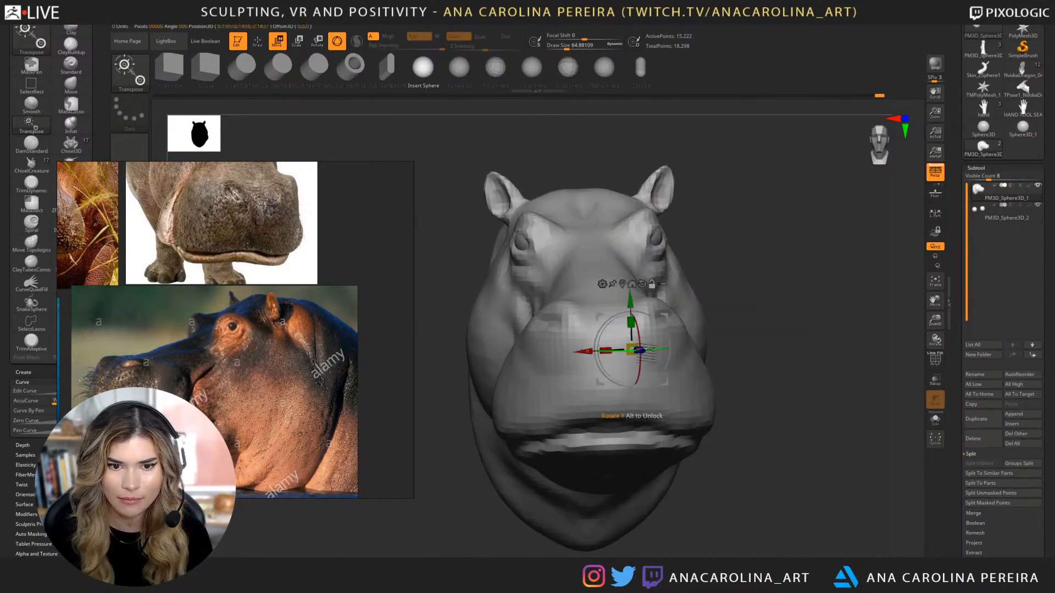
left_click_drag(846, 291, 774, 295)
Fit the eyelids around the eyeball with the Move brush at a draw size of about 97.
key("b")
key("m")
key("v")
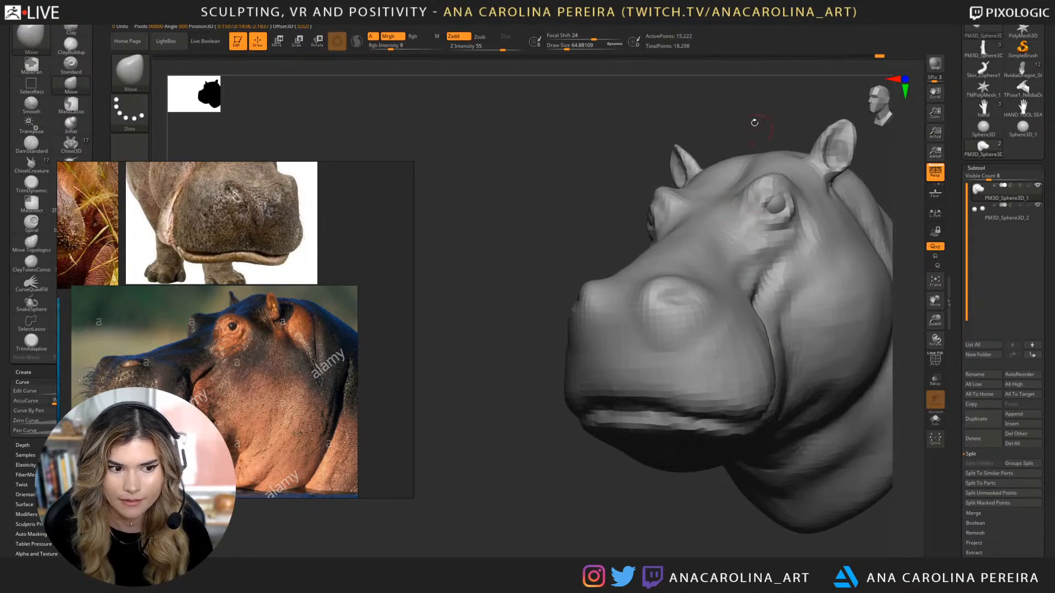
left_click_drag(754, 123, 743, 128)
key("bracketright")
left_click_drag(772, 198, 783, 218)
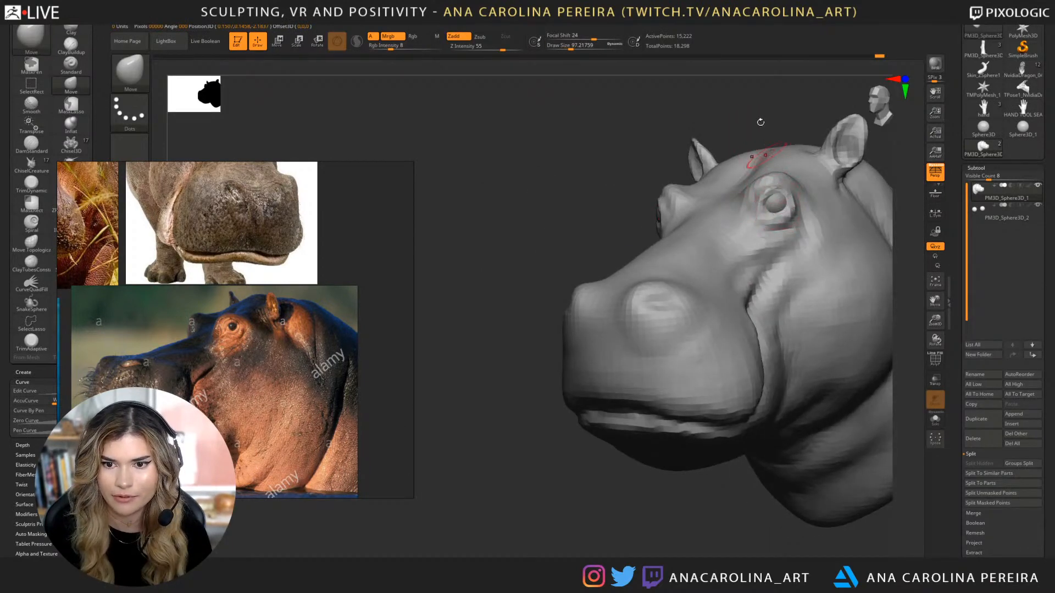
left_click_drag(761, 122, 857, 125)
mouse_move(698, 115)
left_mouse_down()
mouse_move(603, 130)
mouse_move(582, 170)
left_mouse_up()
key("space")
left_click_drag(643, 239, 695, 308)
Build up the jaw beneath the cheek with ClayBuildup at a draw size of about 192.
key("b")
key("c")
key("b")
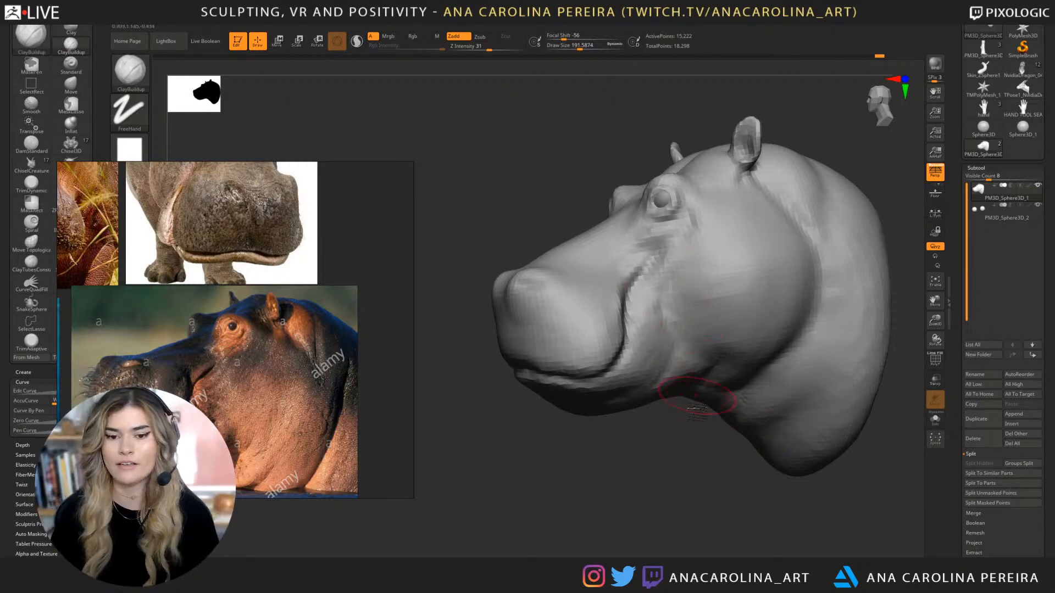
left_click_drag(644, 455, 683, 457)
mouse_move(652, 489)
left_mouse_down()
mouse_move(632, 480)
mouse_move(650, 490)
left_mouse_up()
Build up the cheek fold behind the mouth crease with ClayBuildup at a draw size of about 136.
key("b")
key("c")
key("b")
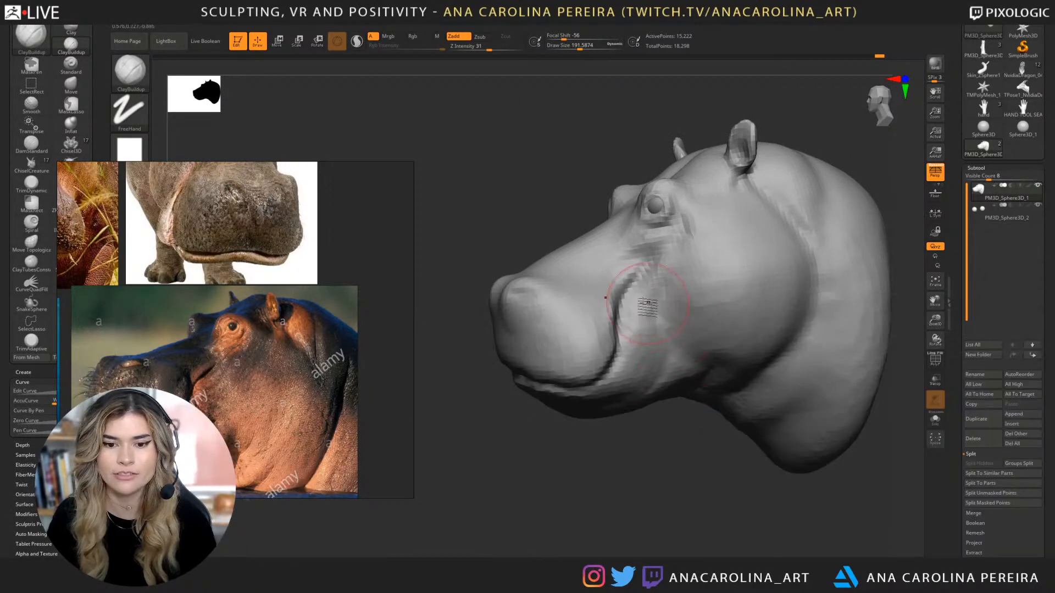
key("space")
left_click(643, 324)
key("space")
left_click(641, 324)
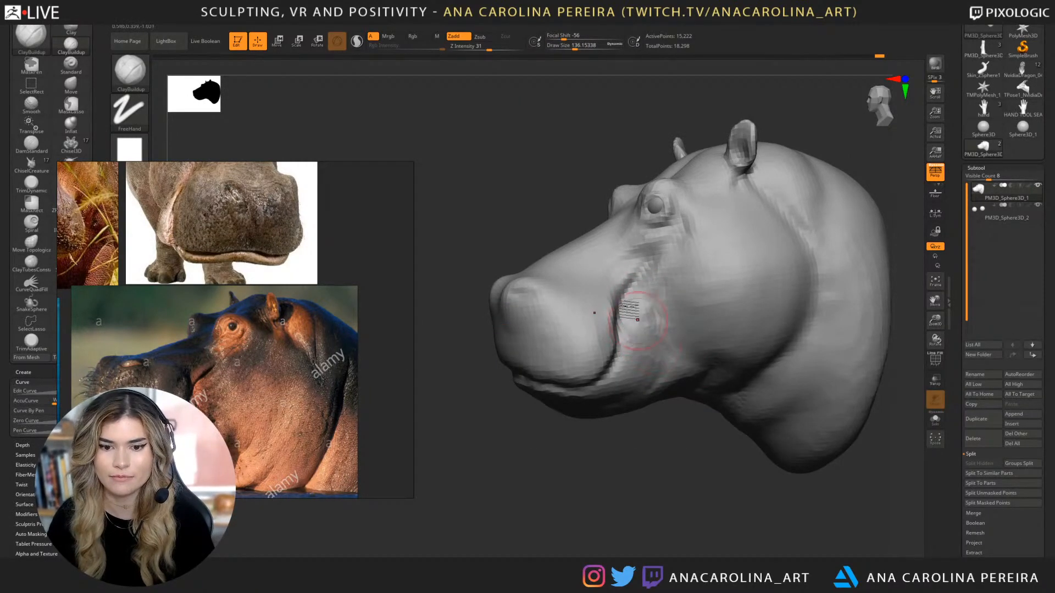
left_click_drag(646, 317, 663, 288)
left_click_drag(693, 457, 797, 441)
left_click_drag(632, 299, 612, 349)
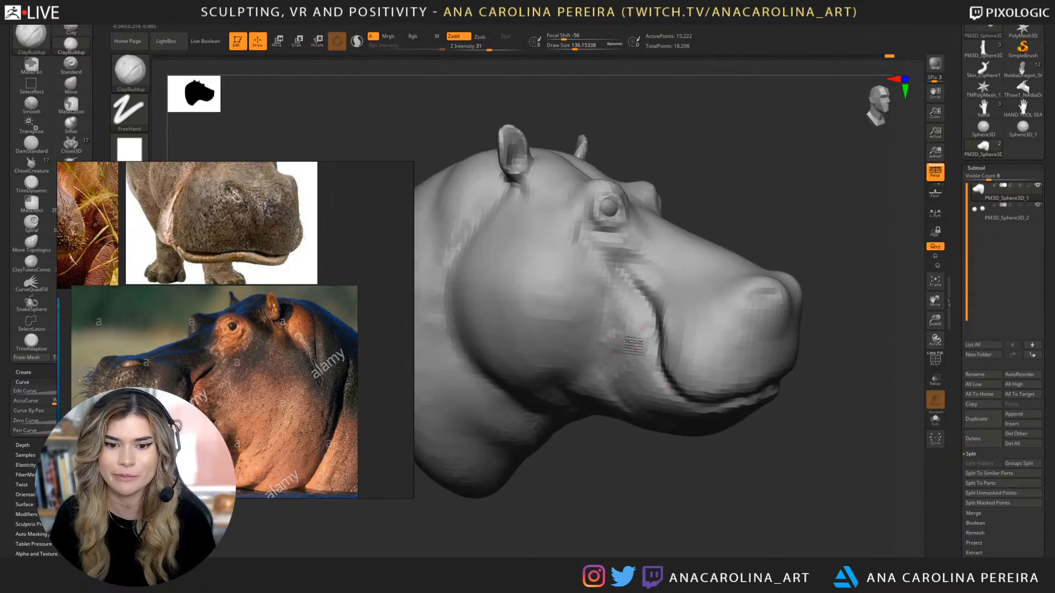
Fill out the side of the snout below the eye and the upper cheek with ClayBuildup at draw sizes of about 163 and 245.
key("space")
left_click(625, 287)
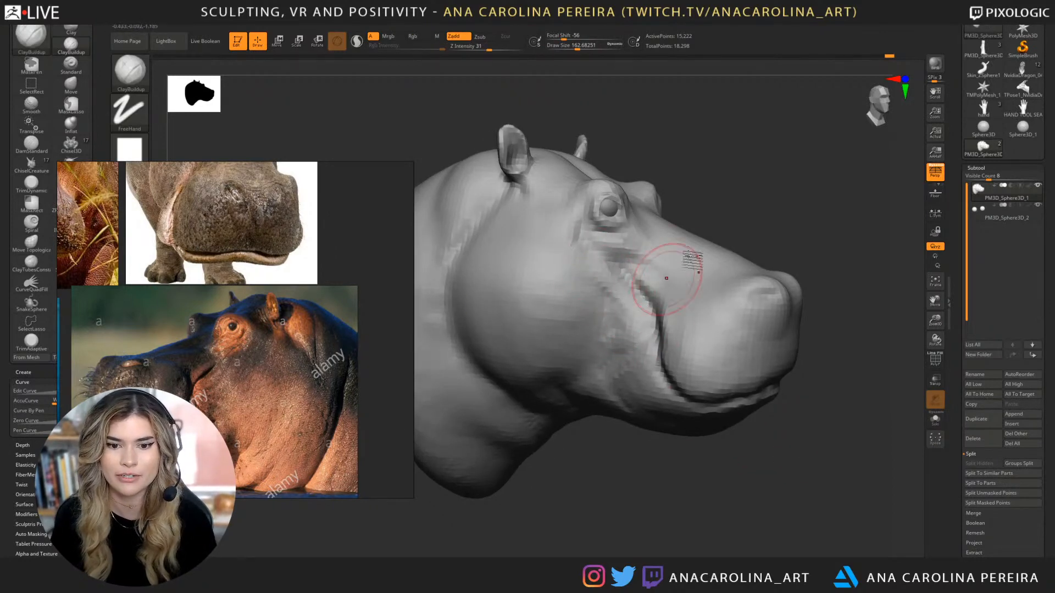
left_click_drag(808, 231, 728, 224)
right_click_drag(726, 223, 766, 273)
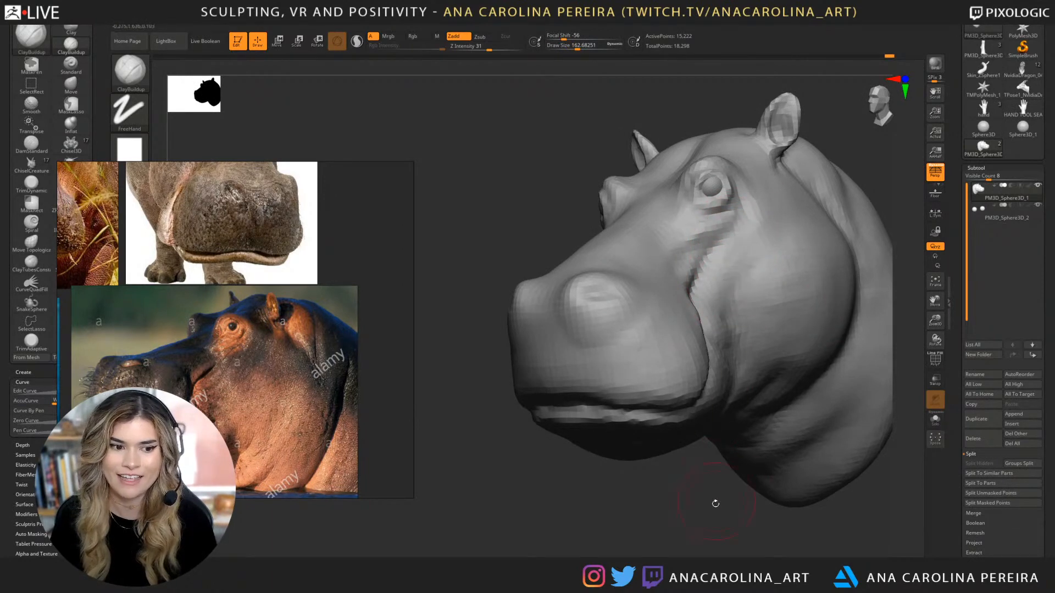
mouse_move(713, 502)
left_mouse_down()
mouse_move(766, 503)
mouse_move(796, 445)
left_mouse_up()
key("space")
left_click(671, 241)
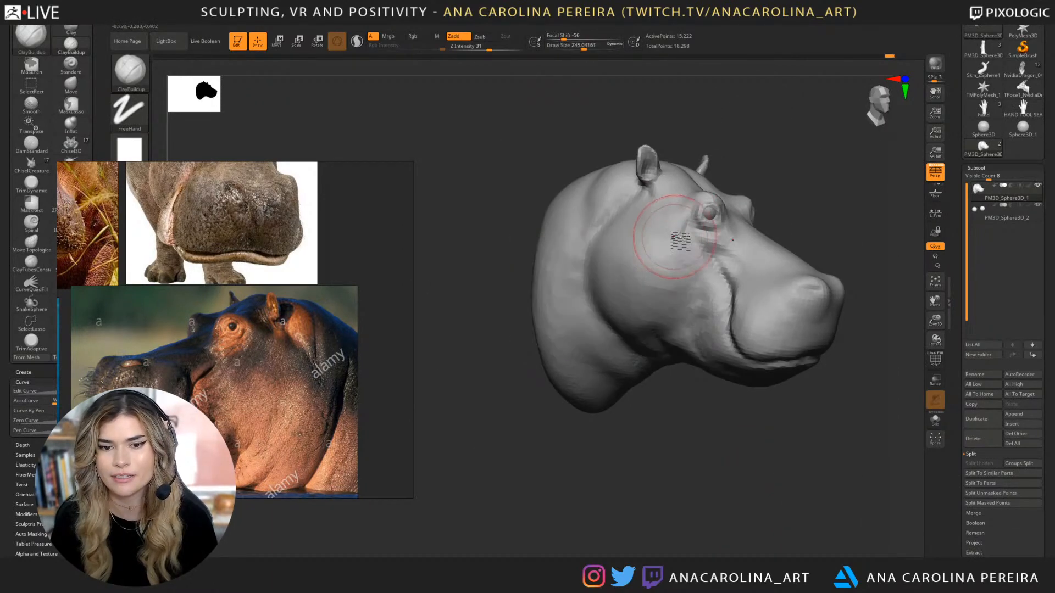
mouse_move(797, 151)
left_mouse_down("alt")
mouse_move(750, 198)
mouse_move(747, 231)
mouse_move(749, 221)
left_mouse_up("alt")
Build up the eyelids and the folds around the eyeball with ClayBuildup at draw sizes of about 116 and 56.
key("space")
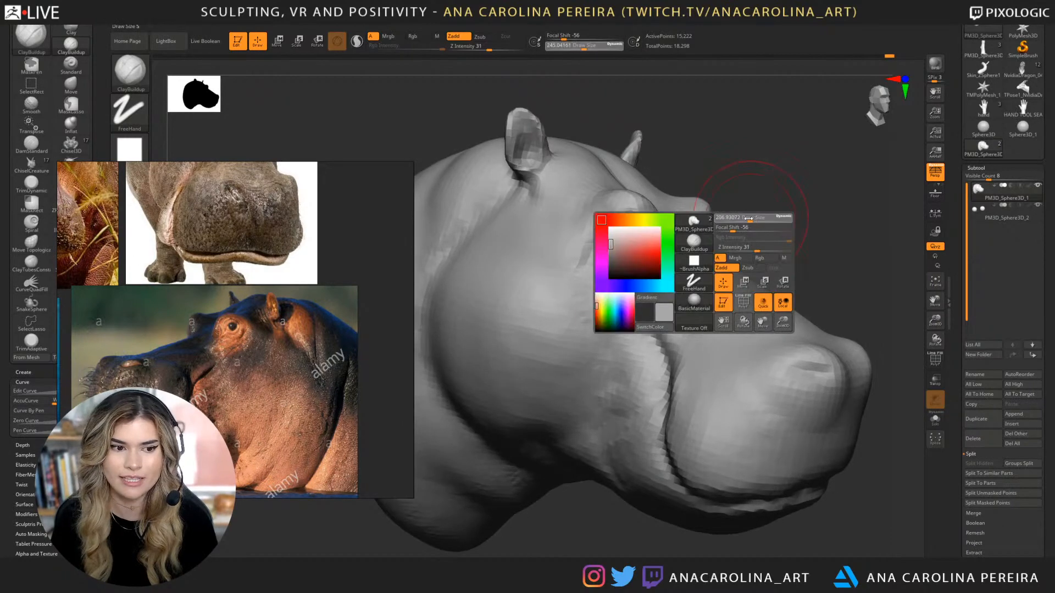
left_click(755, 216)
key("b")
key("c")
key("b")
key("space")
left_click(748, 202)
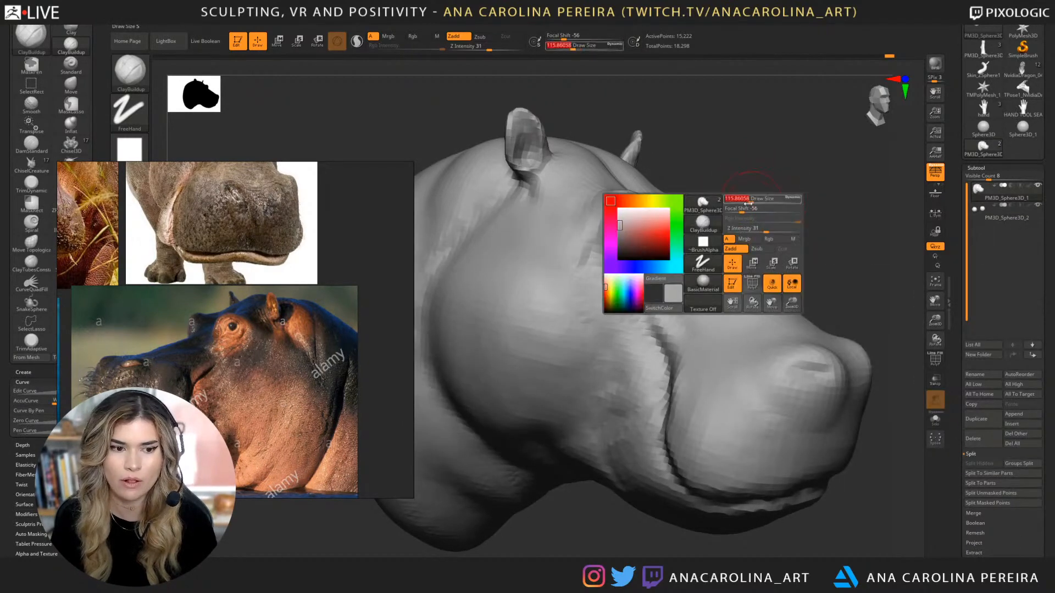
left_click_drag(654, 221, 643, 242)
key("space")
left_click(637, 242)
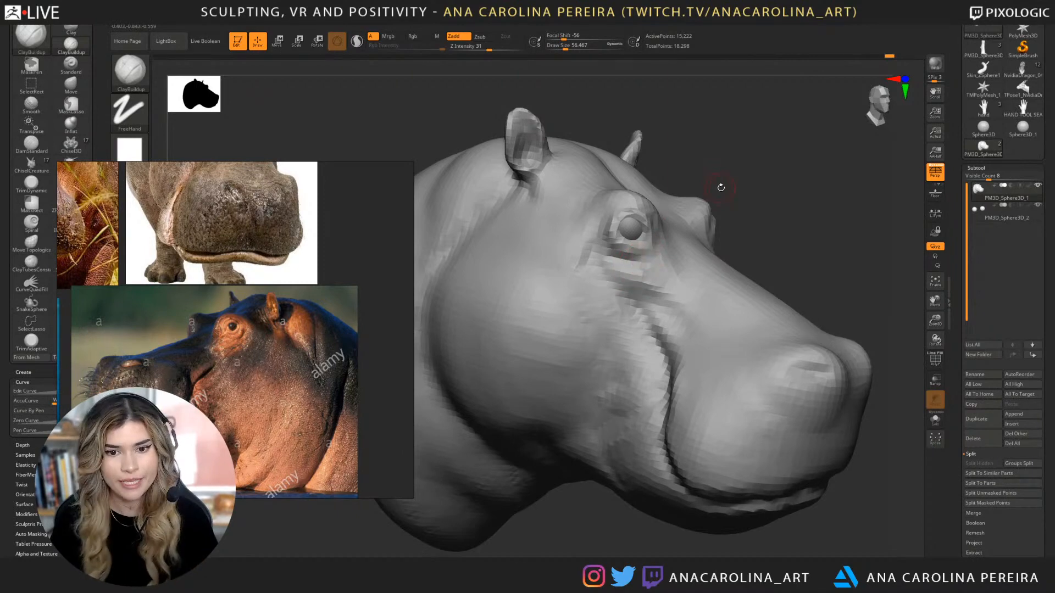
Carve the wrinkles around and beneath the eye with DamStandard at a draw size of about 97.
mouse_move(720, 184)
left_mouse_down()
mouse_move(755, 108)
mouse_move(669, 272)
mouse_move(698, 272)
left_mouse_up()
key("b")
key("d")
key("s")
left_click_drag(736, 397, 700, 154)
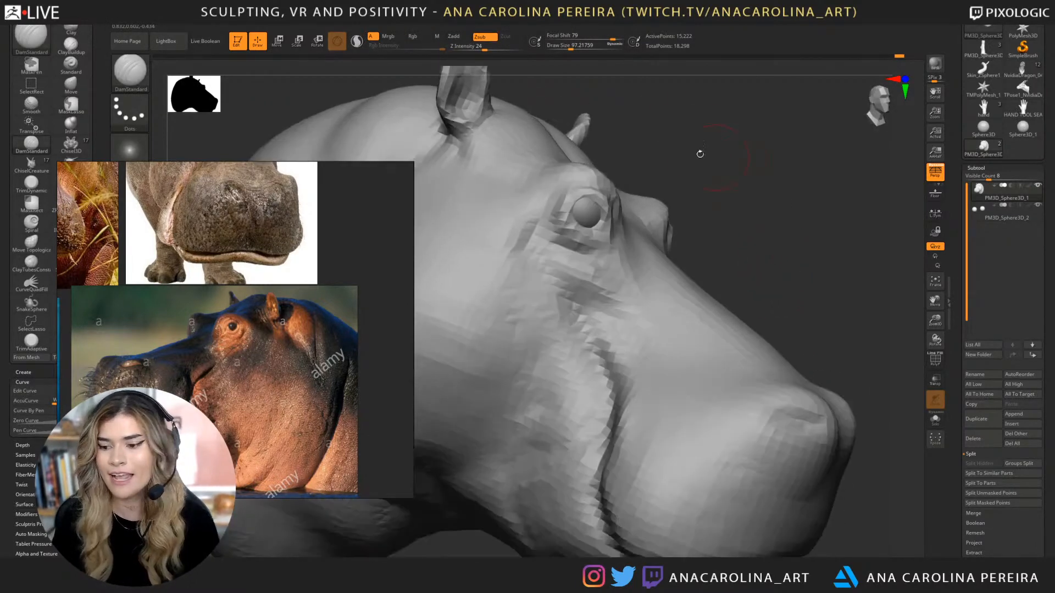
Reshape the eyelids and brow from the front with the Move brush at a draw size of about 120.
left_click_drag(768, 307, 768, 289)
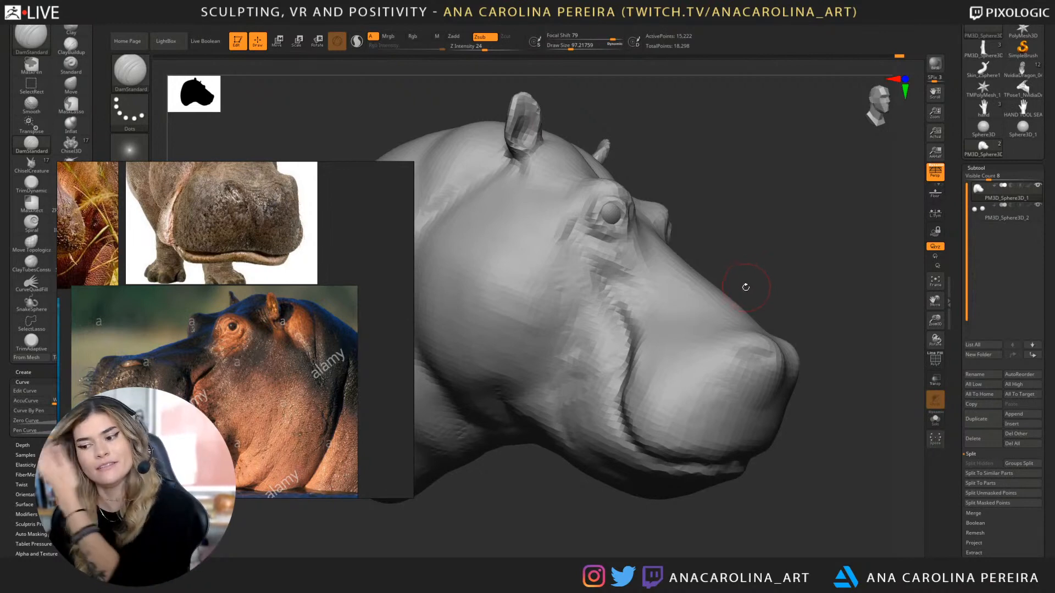
left_click_drag(734, 242, 808, 266)
key("b")
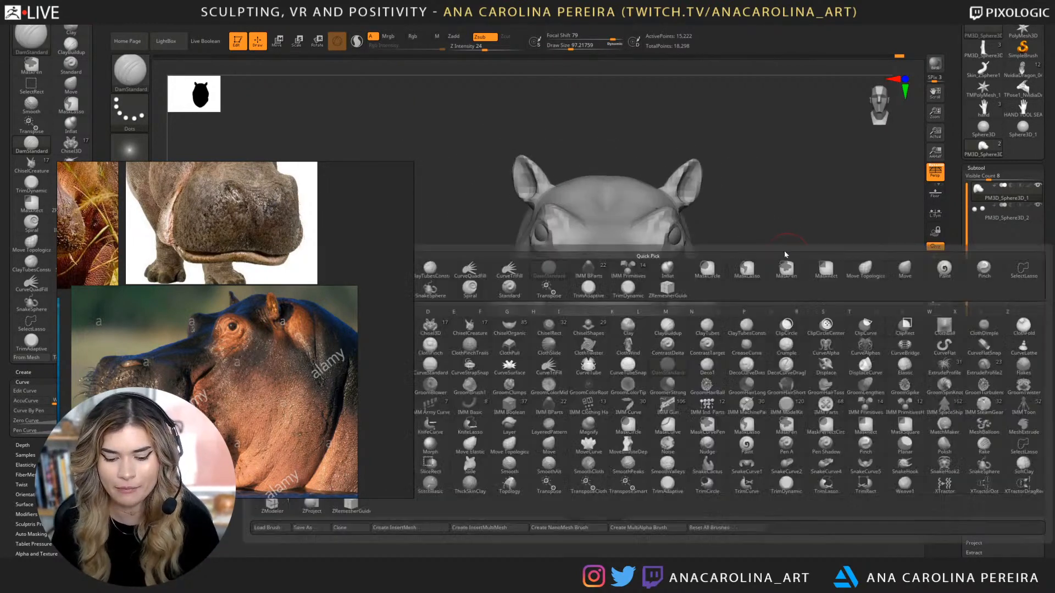
key("F1")
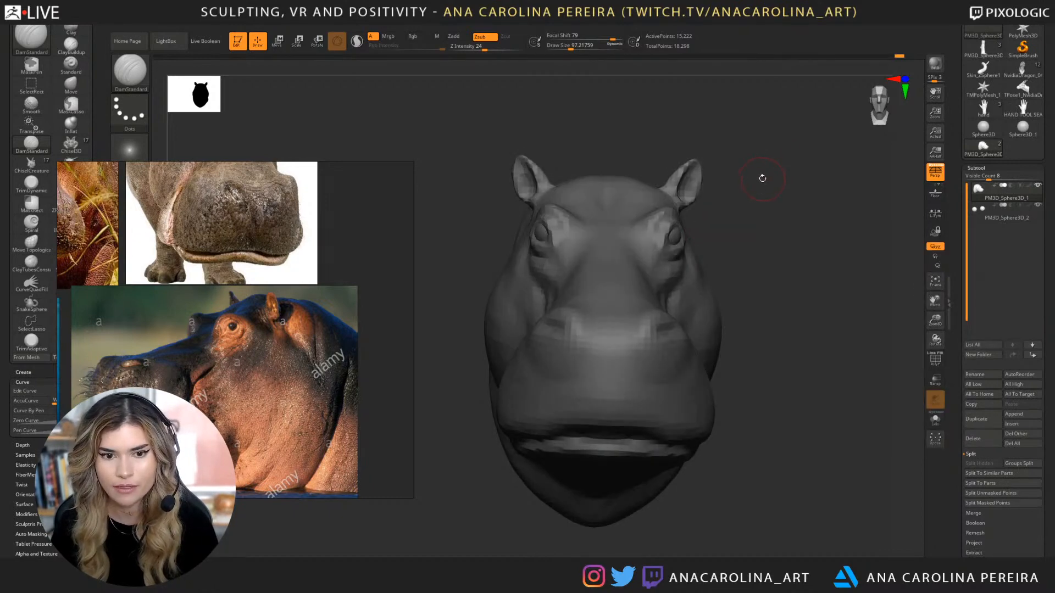
key("b")
key("m")
key("v")
key("space")
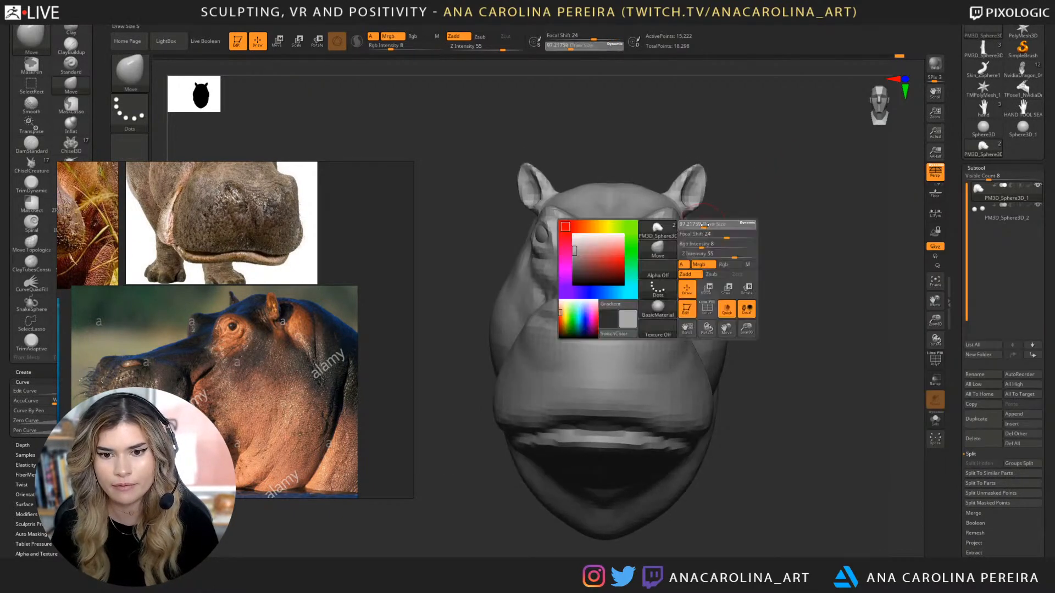
left_click_drag(705, 225, 746, 236)
left_click_drag(669, 227, 676, 223)
left_click_drag(754, 218, 726, 208)
left_click_drag(734, 267, 785, 268)
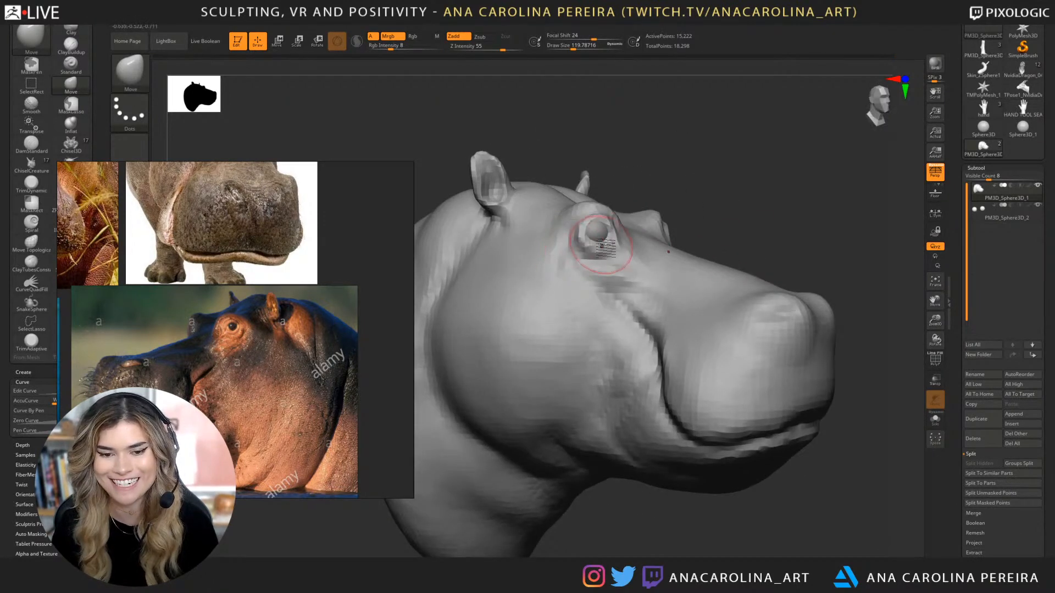
left_click_drag(647, 207, 678, 199)
Carve the crease around the upper eyelid with DamStandard at a draw size of about 94.
key("b")
key("d")
key("s")
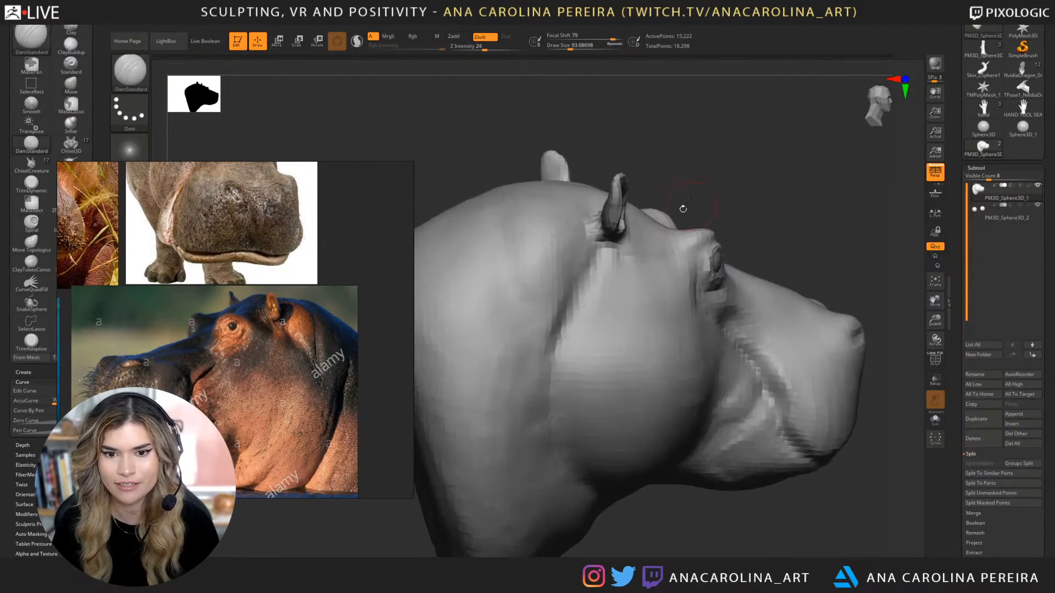
left_click_drag(702, 235, 684, 290)
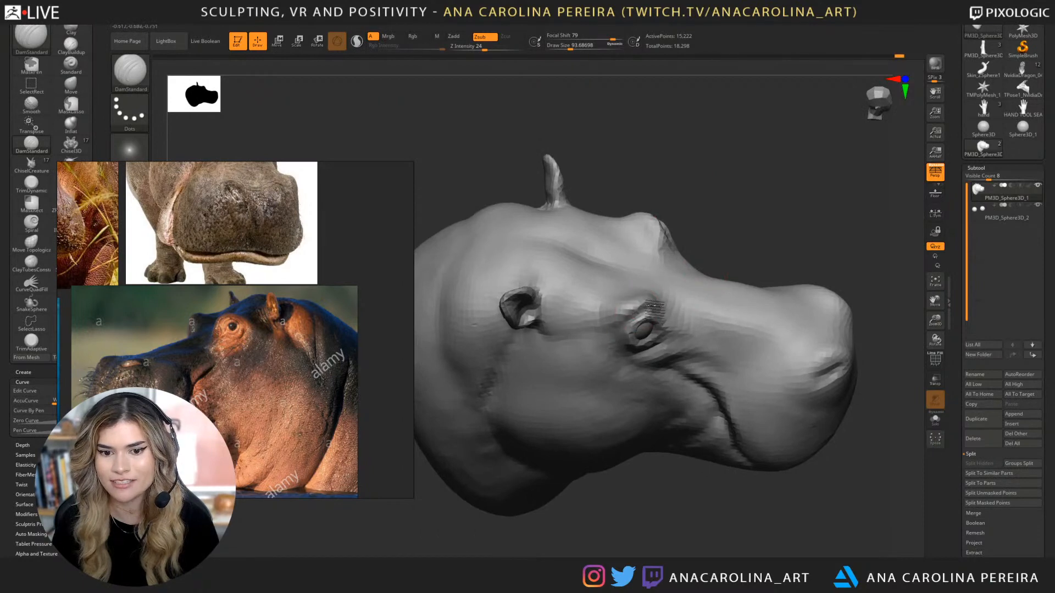
mouse_move(733, 223)
left_mouse_down()
mouse_move(719, 226)
mouse_move(787, 290)
mouse_move(723, 186)
left_mouse_up()
Smooth the cheek folds behind the corner of the mouth at a draw size of about 149.
key("b")
key("c")
key("b")
key("space")
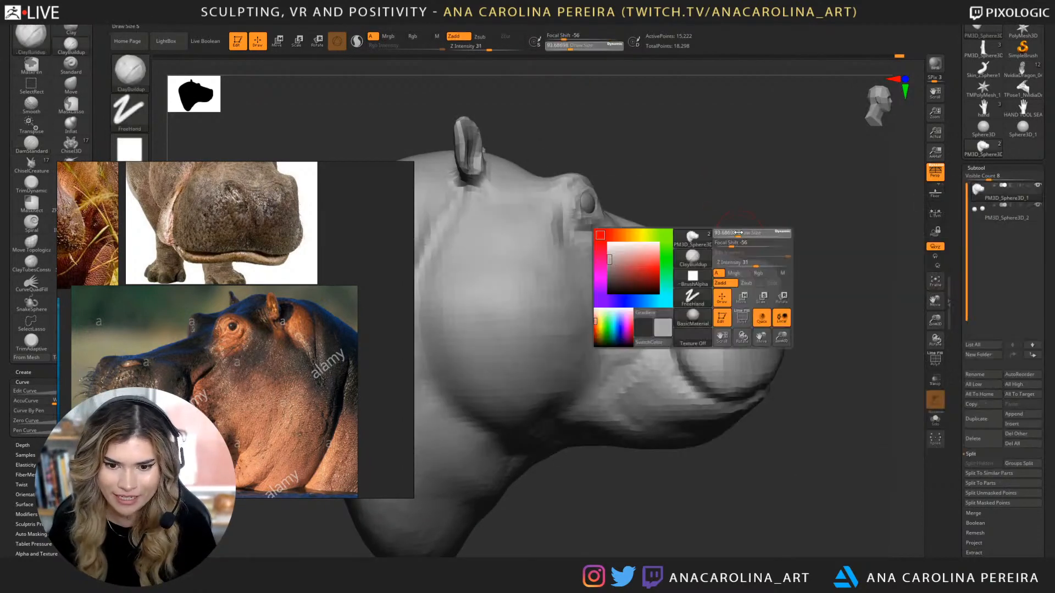
left_click_drag(738, 232, 744, 233)
left_click_drag(640, 376, 656, 403, "shift")
left_click_drag(650, 473, 593, 467)
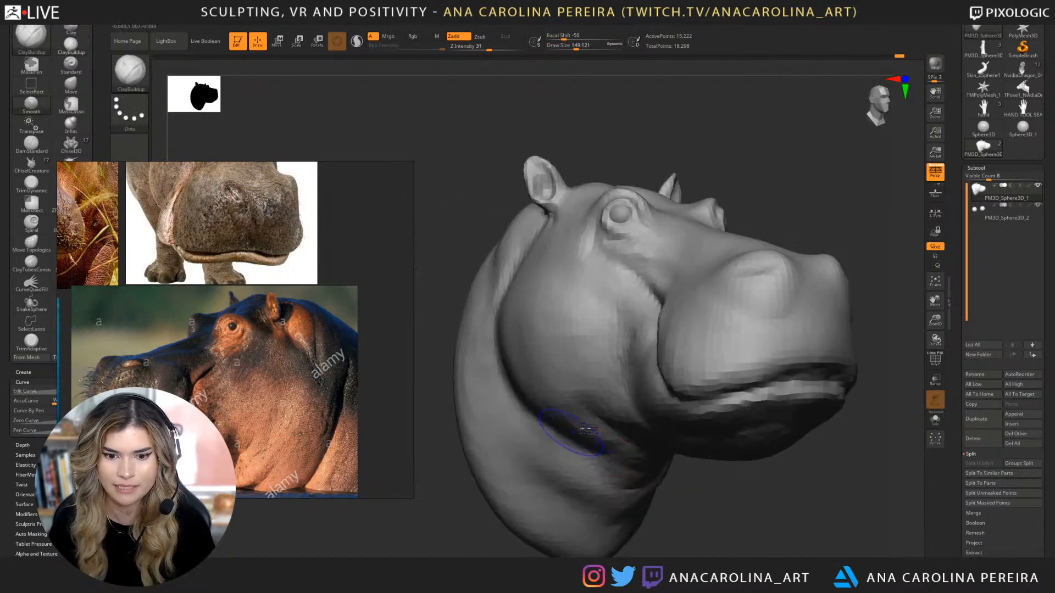
Smooth the folds beneath the cheek and the underside of the jaw at a draw size of about 149.
left_click_drag(588, 429, 626, 453, "shift")
left_click_drag(673, 499, 604, 495)
left_click_drag(768, 492, 698, 472)
left_click_drag(685, 424, 618, 386, "shift")
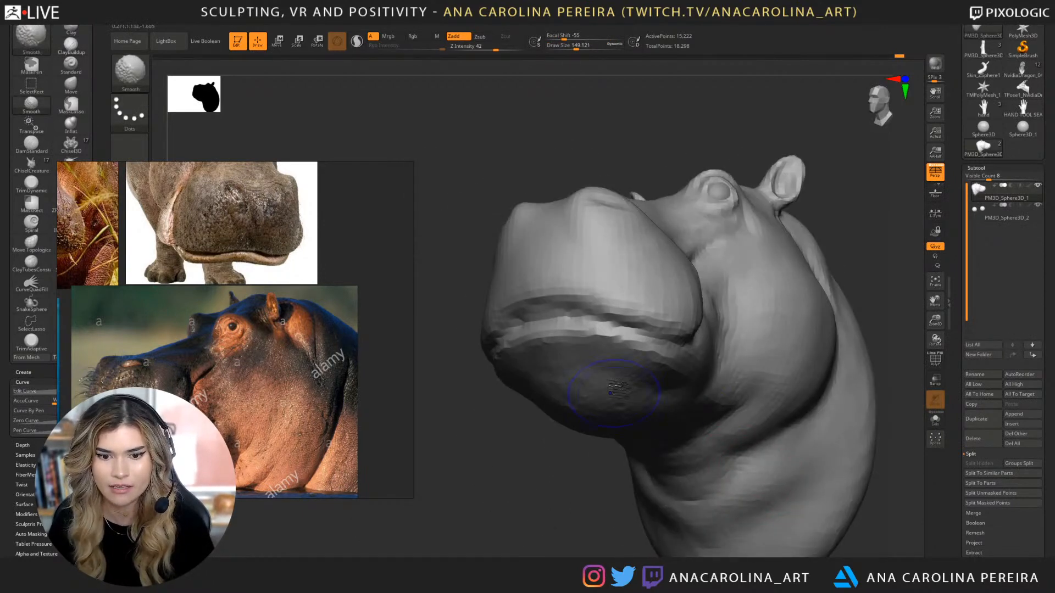
mouse_move(598, 463)
left_mouse_down()
mouse_move(610, 492)
mouse_move(660, 459)
mouse_move(698, 497)
mouse_move(744, 450)
mouse_move(730, 445)
left_mouse_up()
Smooth the side of the snout between the nostril and the mouth line.
key("b")
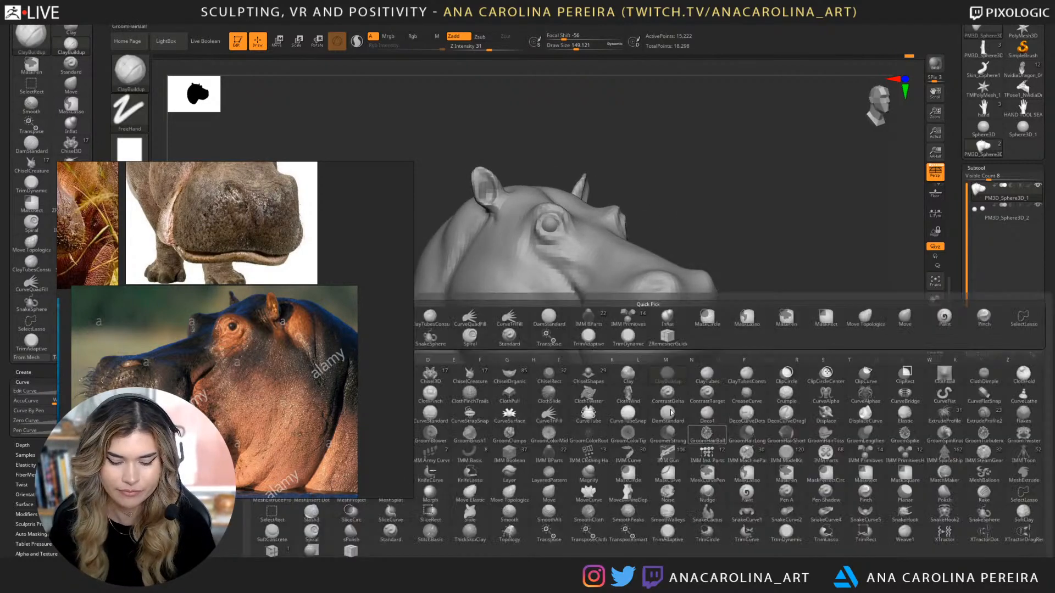
left_click(671, 412)
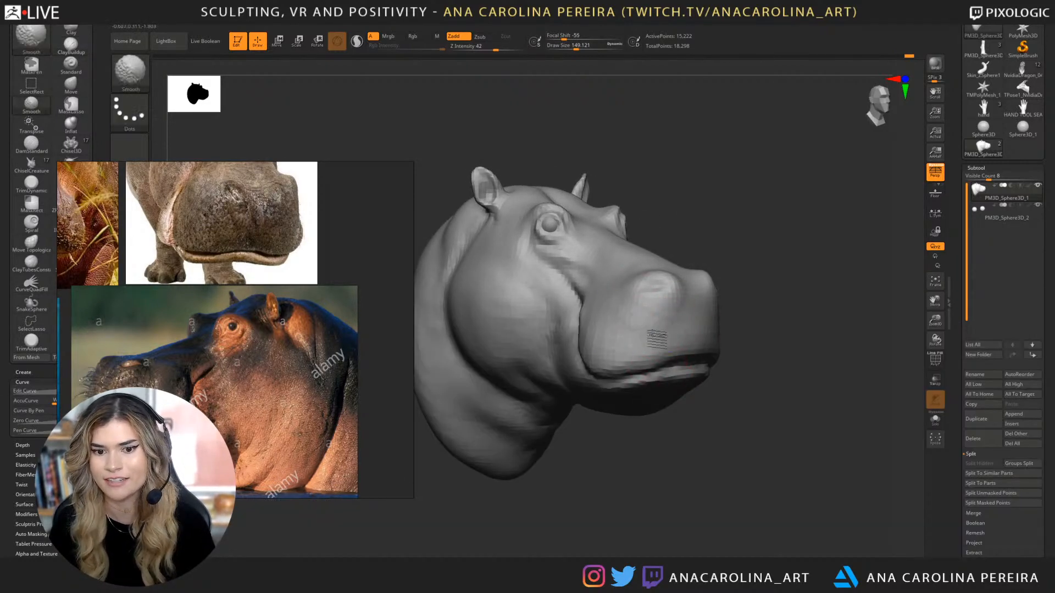
left_click_drag(657, 339, 681, 322, "shift")
right_click_drag(720, 250, 808, 352)
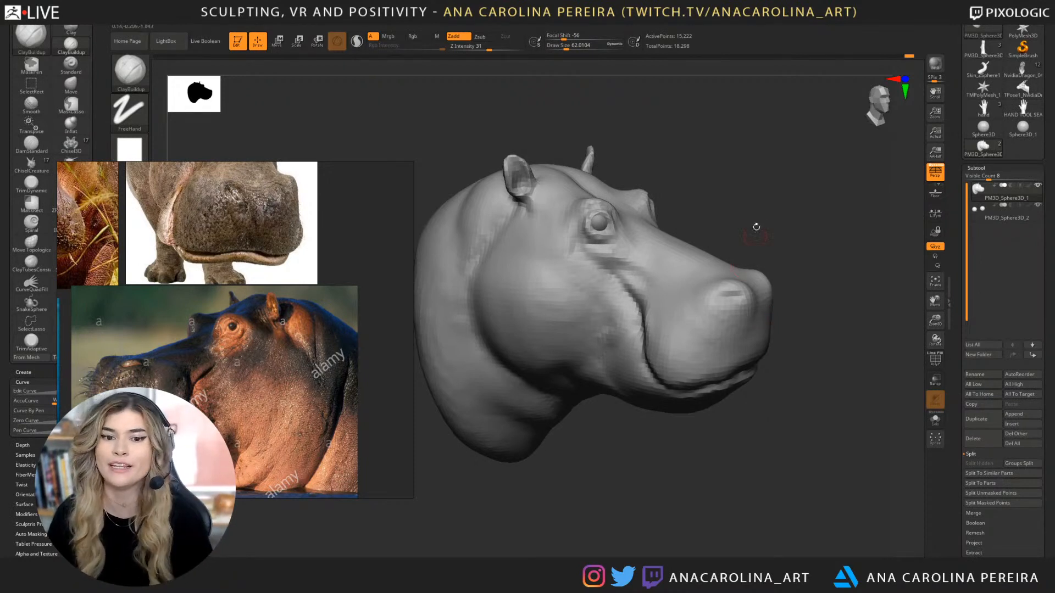
Carve the crease running down behind the ear and cheek with DamStandard at a draw size of about 223.
left_click_drag(747, 221, 797, 121)
key("b")
key("d")
key("s")
key("space")
left_click_drag(721, 201, 735, 201)
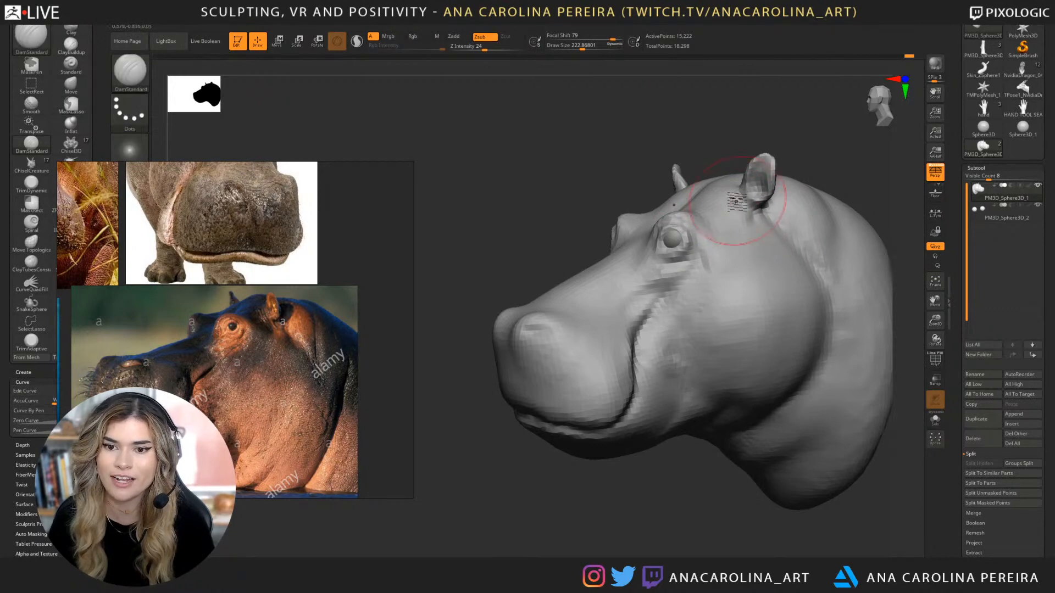
left_click_drag(807, 182, 845, 162)
left_click_drag(762, 216, 803, 261)
Build up the forehead between the ear and eye with ClayBuildup at draw sizes of about 177 and 217.
mouse_move(868, 181)
left_mouse_down()
mouse_move(835, 173)
mouse_move(850, 155)
mouse_move(824, 210)
mouse_move(833, 228)
mouse_move(831, 164)
mouse_move(637, 132)
mouse_move(631, 140)
mouse_move(726, 141)
mouse_move(695, 212)
left_mouse_up()
key("b")
key("c")
key("b")
key("space")
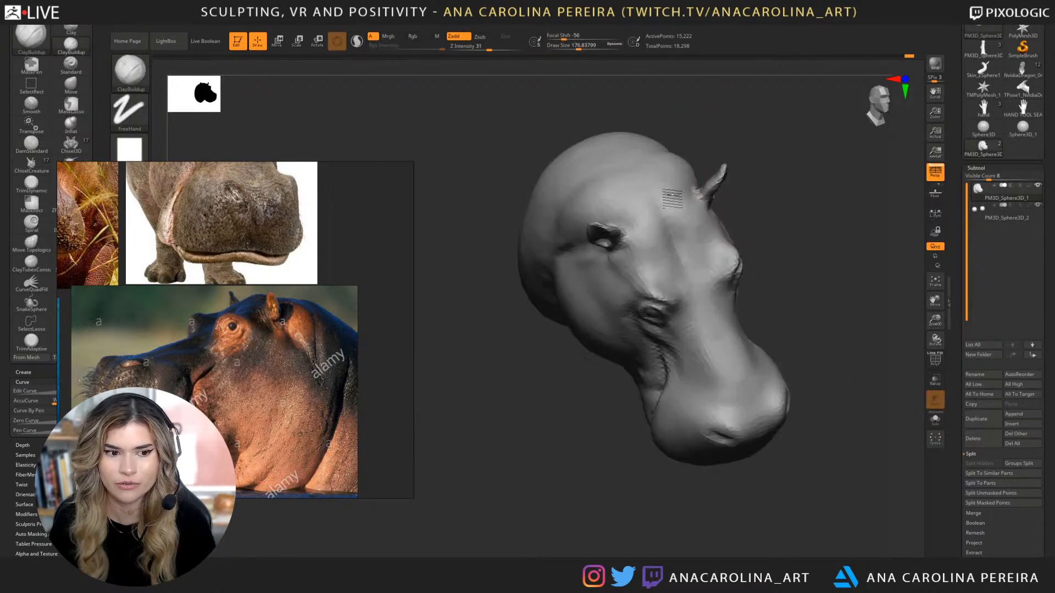
key("space")
left_click(645, 217)
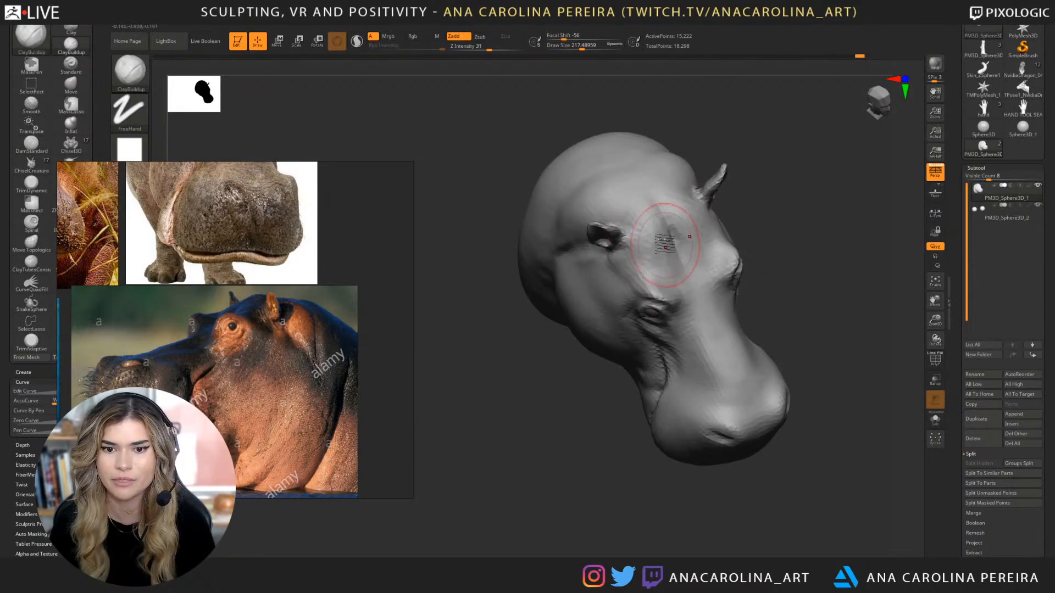
left_click_drag(708, 113, 639, 190)
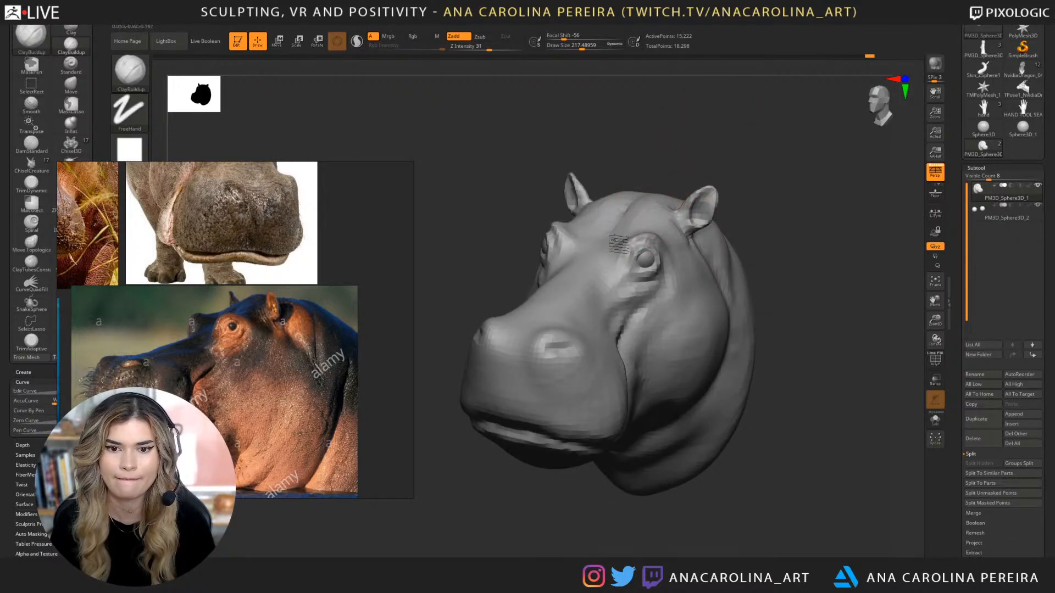
Fill out the brow above the eye with ClayBuildup at a draw size of about 172, and smooth the forehead.
mouse_move(618, 242)
left_mouse_down()
mouse_move(648, 182)
mouse_move(569, 230)
left_mouse_up()
key("space")
left_click(671, 165)
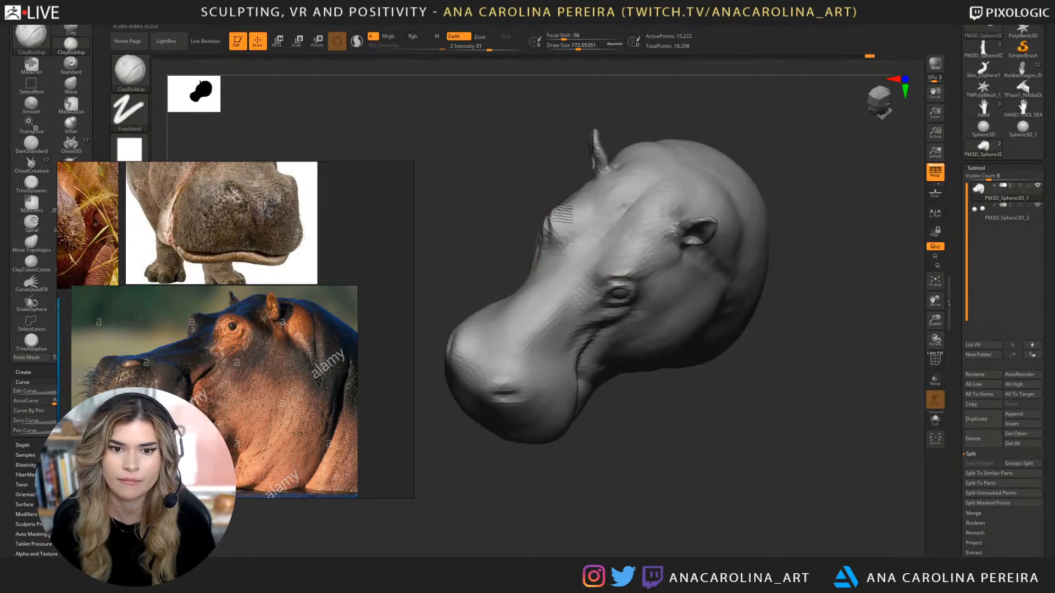
left_click_drag(654, 176, 595, 220)
left_click_drag(666, 148, 612, 202)
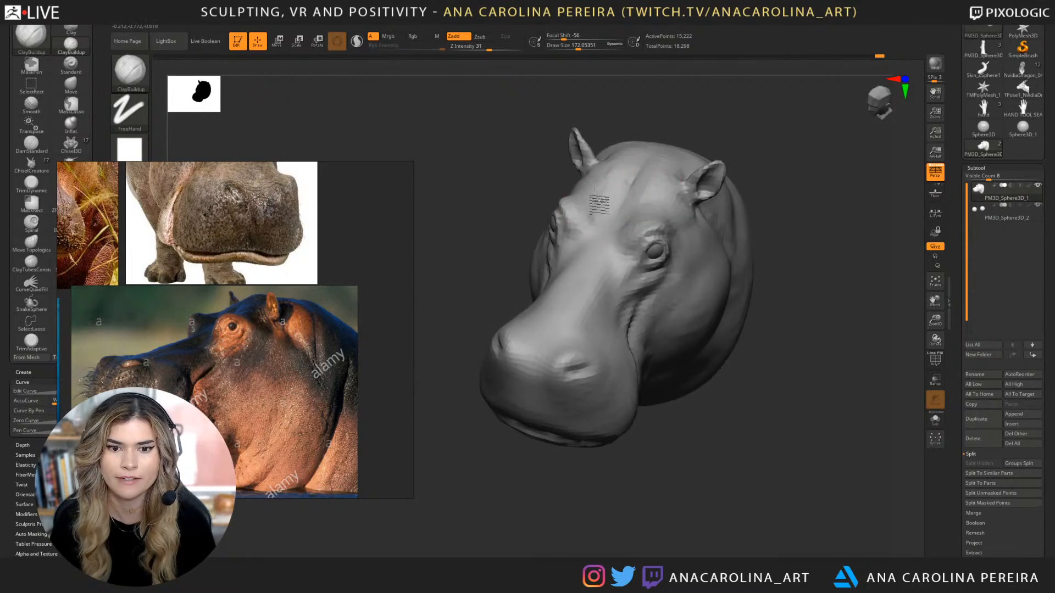
left_click_drag(708, 128, 720, 125, "shift")
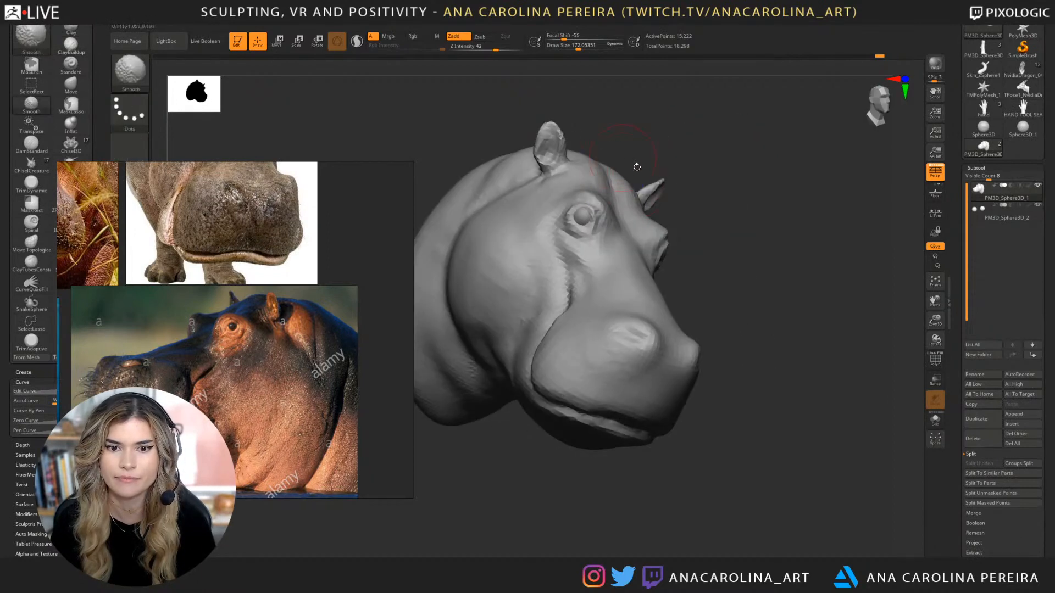
mouse_move(635, 167)
left_mouse_down("shift")
mouse_move(796, 273)
mouse_move(770, 275)
mouse_move(864, 261)
left_mouse_up("shift")
Build up the forehead between the ears and brows with ClayBuildup at a draw size of about 163, following the front-view reference photo.
scroll(375, 209, "down", 4)
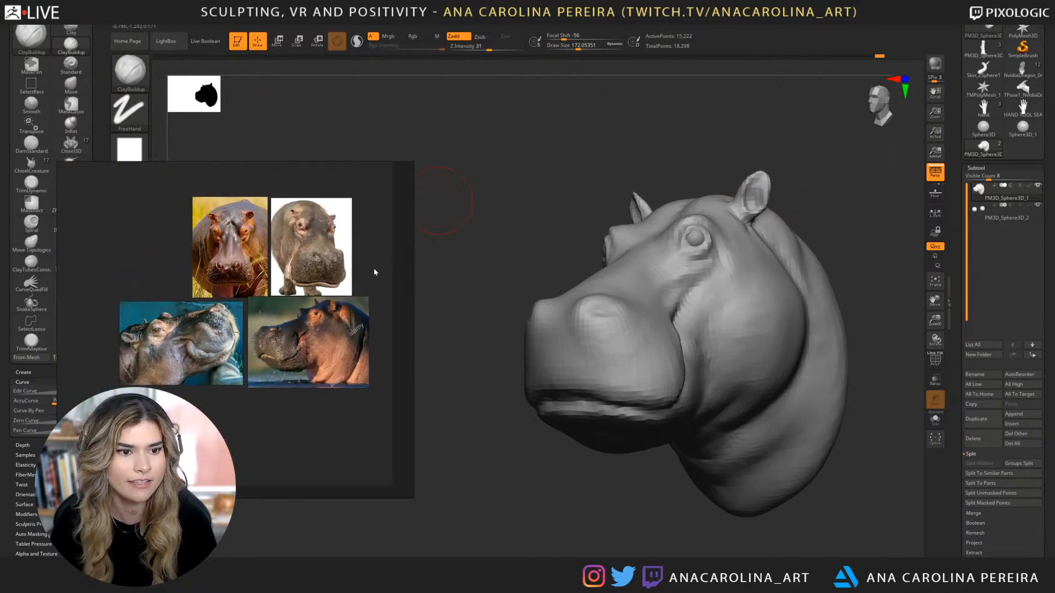
scroll(225, 262, "up", 4)
scroll(248, 196, "down", 1)
middle_click_drag(150, 225, 227, 248)
scroll(227, 247, "up", 2)
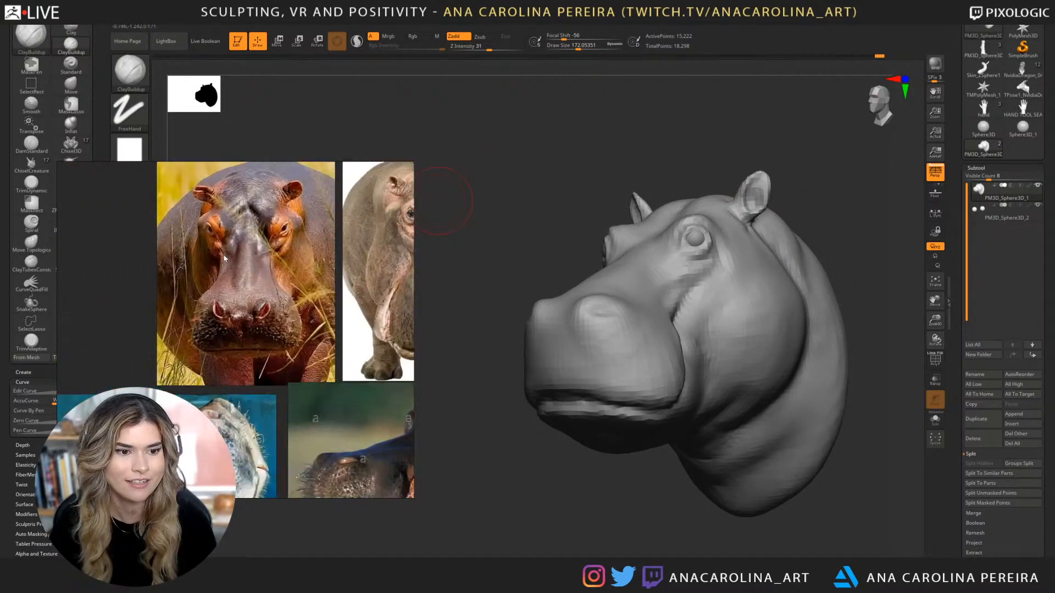
left_click_drag(471, 138, 517, 186)
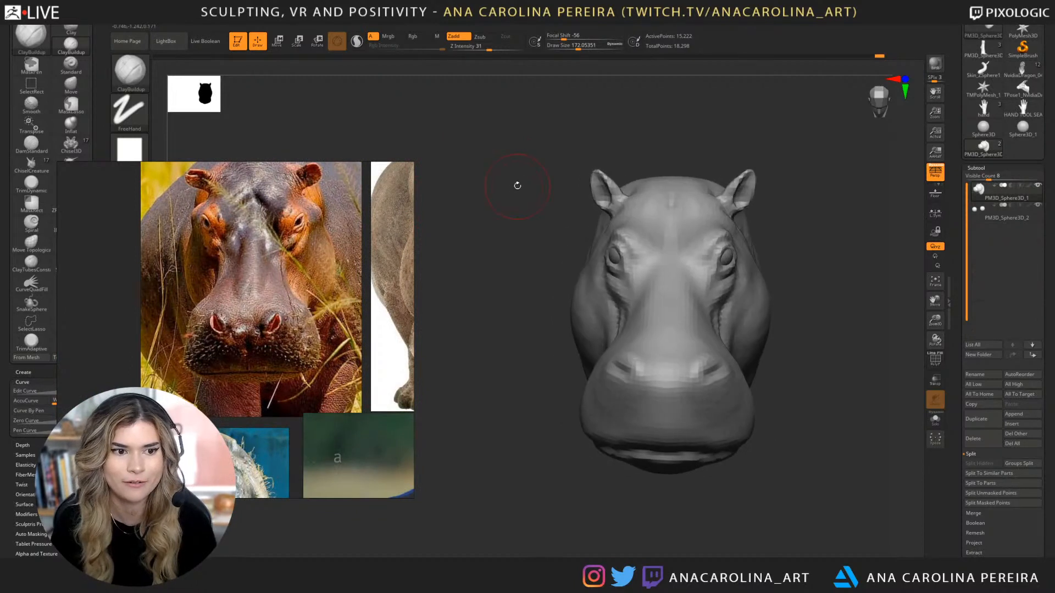
key("space")
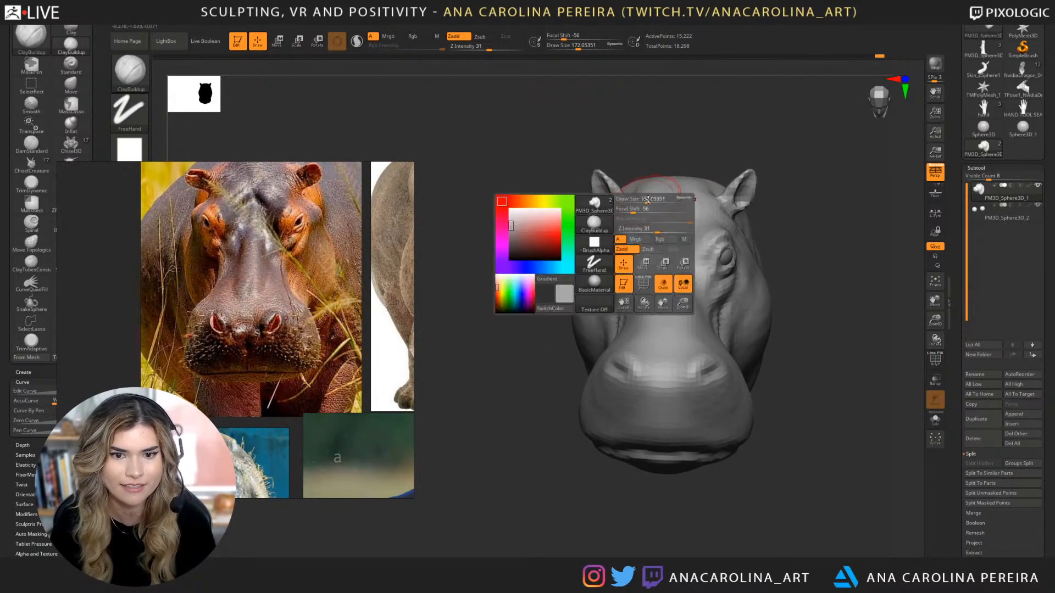
mouse_move(659, 199)
left_mouse_down()
mouse_move(648, 200)
mouse_move(667, 227)
left_mouse_up()
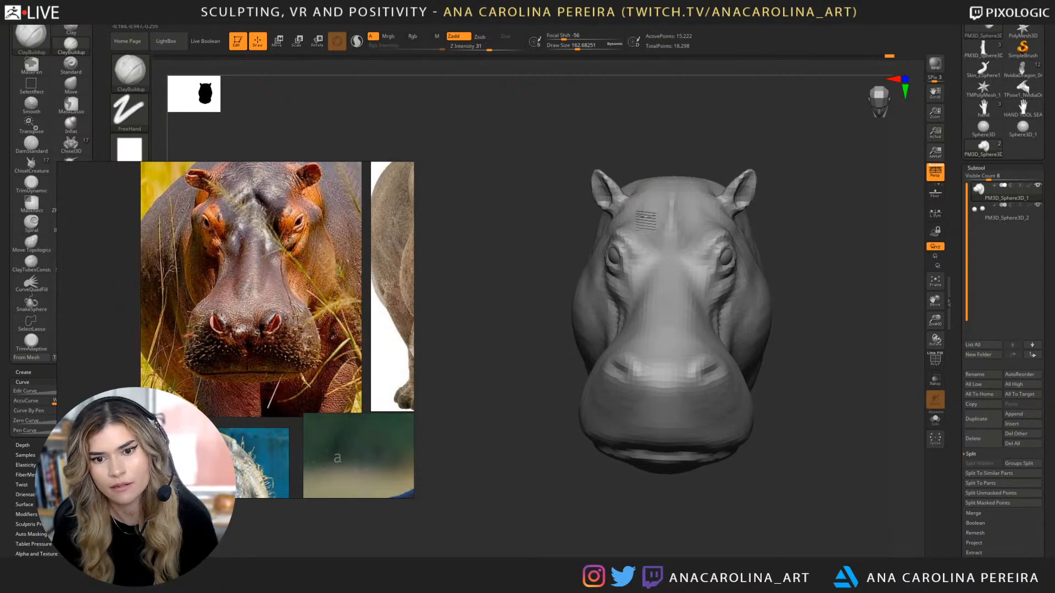
left_click_drag(657, 212, 681, 199)
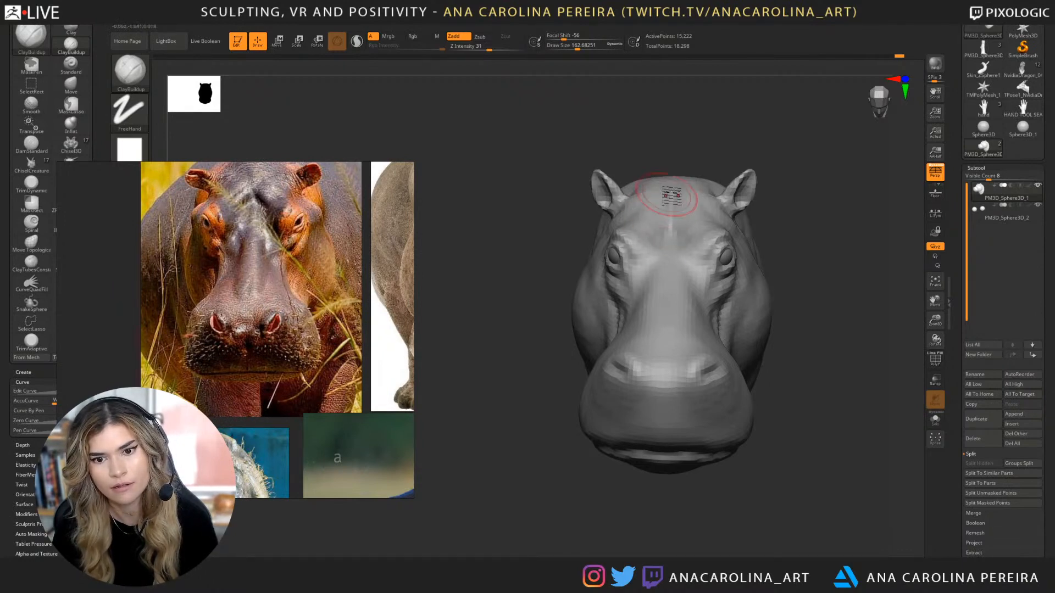
left_click_drag(694, 141, 725, 165)
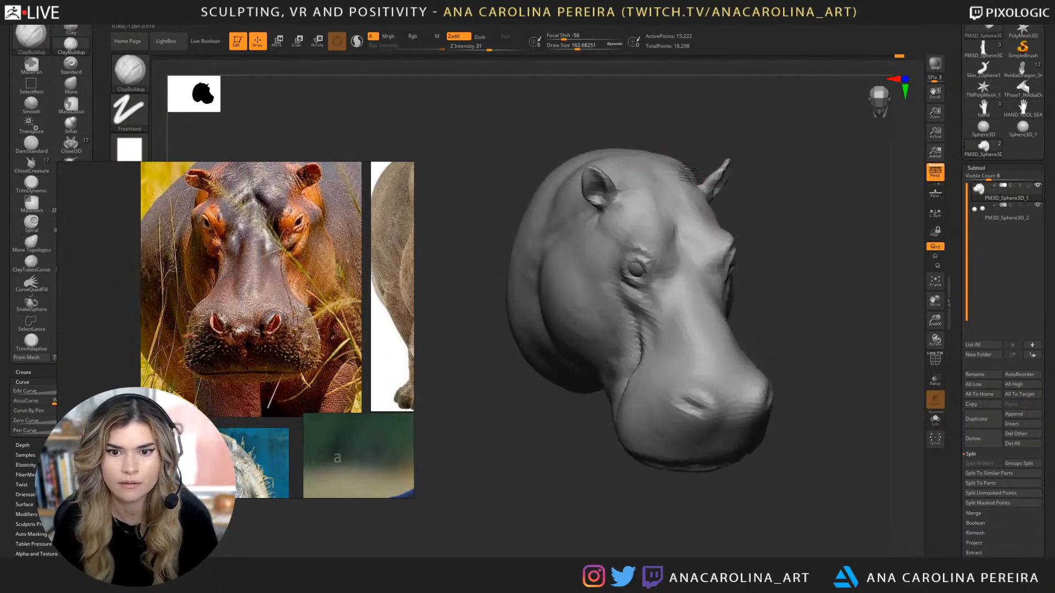
left_click_drag(654, 195, 652, 245)
left_click_drag(686, 110, 657, 100)
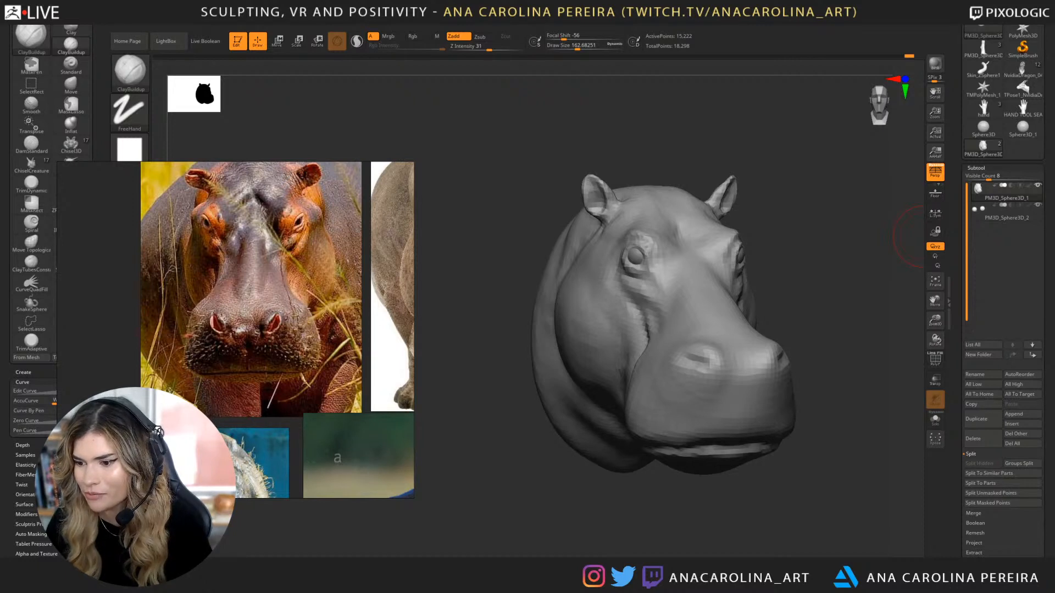
left_click_drag(830, 474, 901, 482)
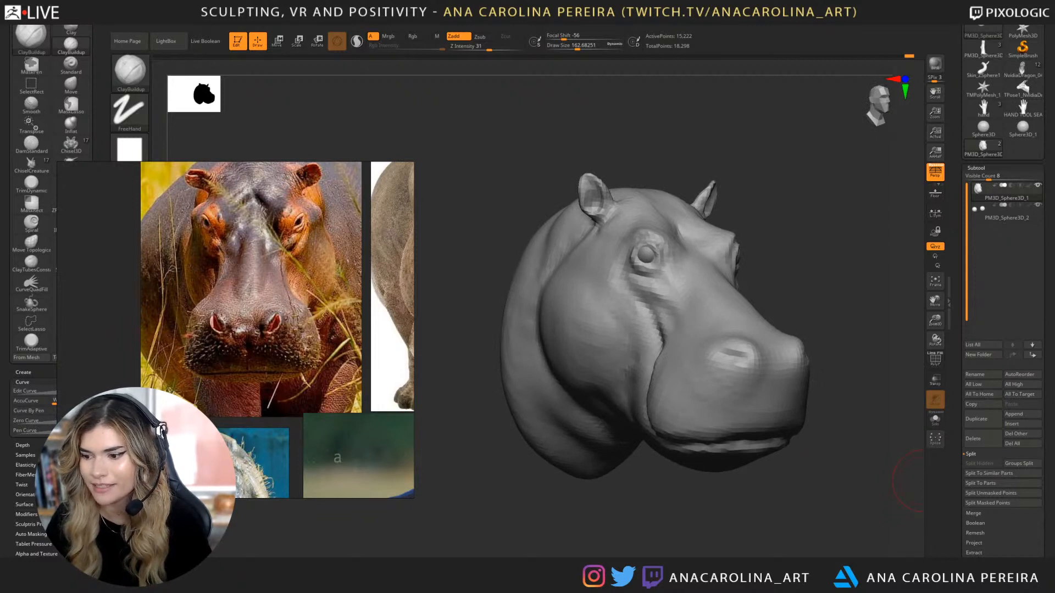
left_click_drag(823, 537, 820, 530)
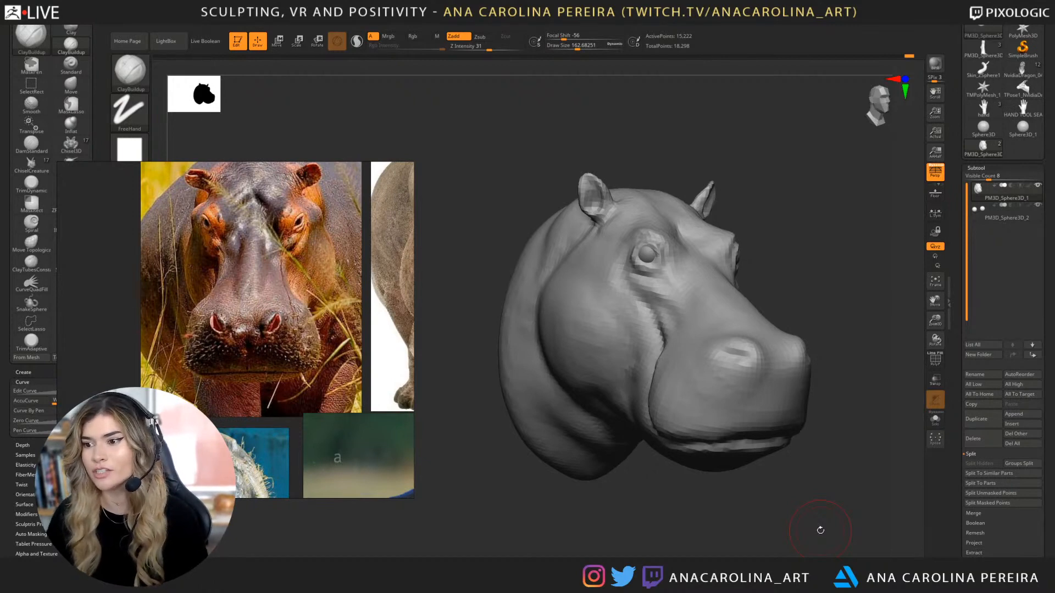
mouse_move(756, 154)
left_mouse_down()
mouse_move(769, 340)
mouse_move(717, 491)
mouse_move(787, 277)
left_mouse_up()
left_click_drag(714, 508, 701, 465, "alt")
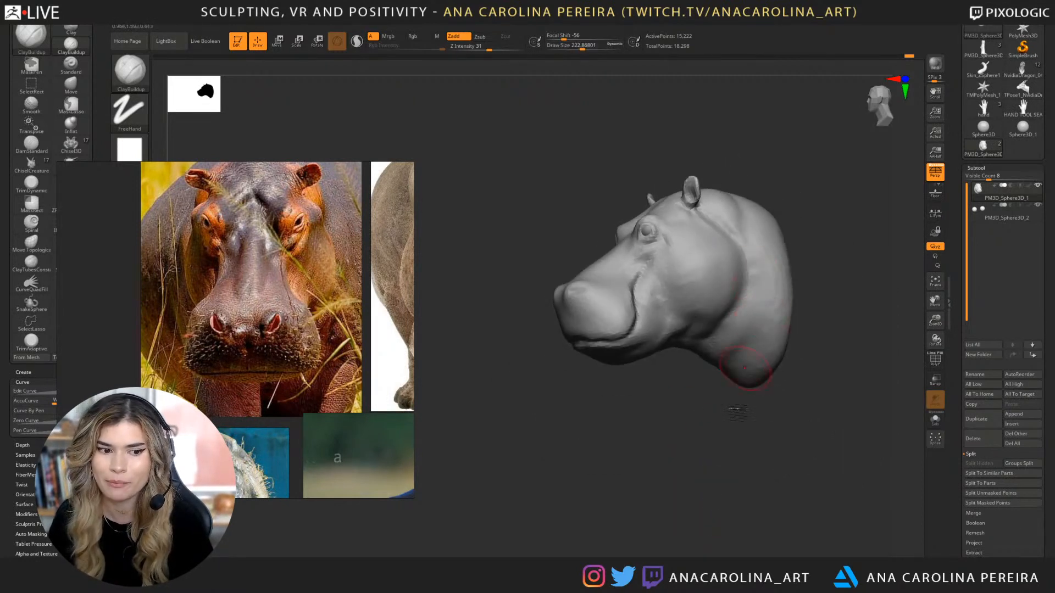
Fill in and raise the nostril area on top of the snout with ClayBuildup at a draw size of about 223.
mouse_move(794, 467)
left_mouse_down()
mouse_move(761, 474)
mouse_move(807, 469)
mouse_move(767, 404)
mouse_move(767, 431)
mouse_move(739, 396)
mouse_move(749, 405)
left_mouse_up()
key("b")
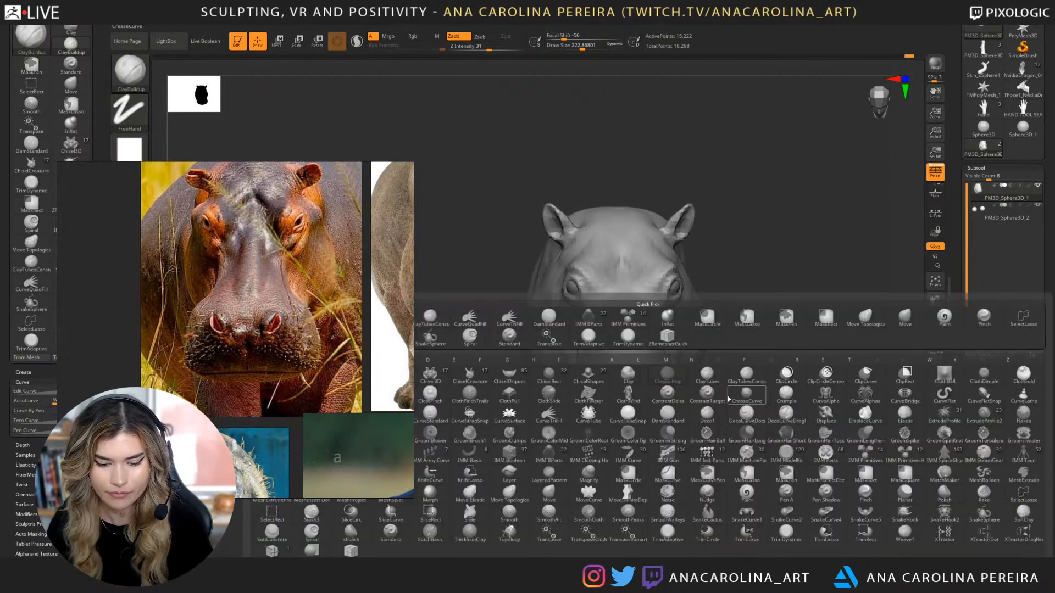
key("s")
key("m")
left_click_drag(670, 400, 679, 387)
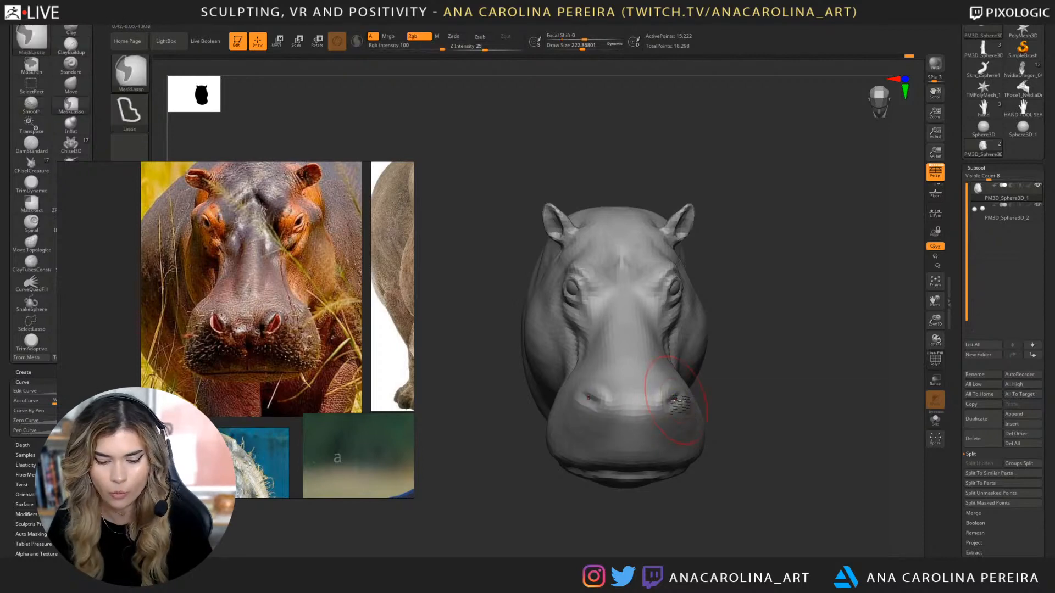
key("b")
key("c")
key("b")
mouse_move(665, 395)
left_mouse_down()
mouse_move(651, 395)
mouse_move(662, 389)
mouse_move(671, 402)
left_mouse_up()
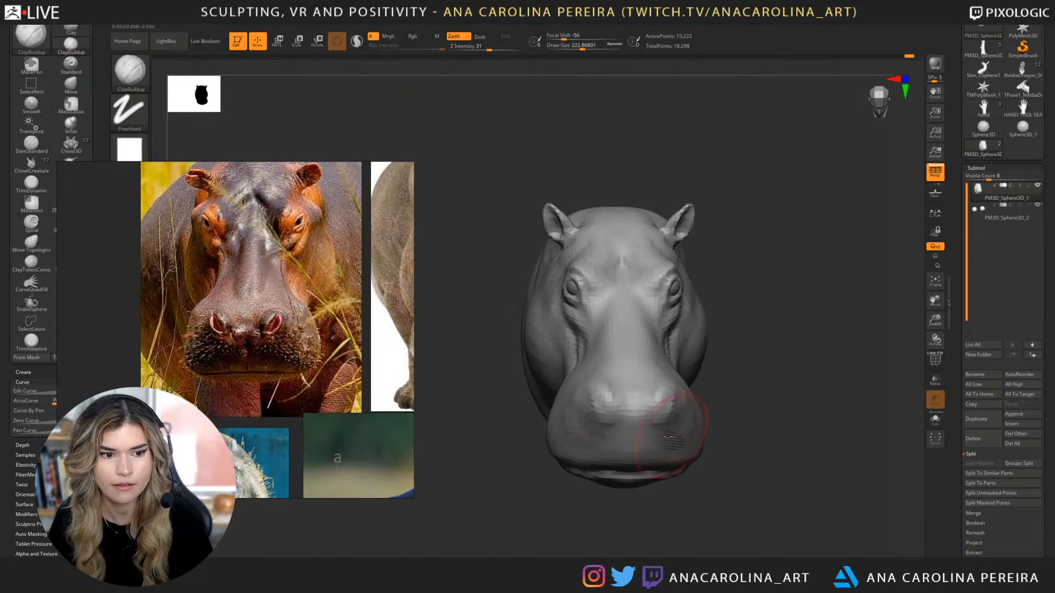
Carve the nostril openings deeper with DamStandard at a draw size of about 163, and smooth the snout around them.
key("b")
key("d")
key("s")
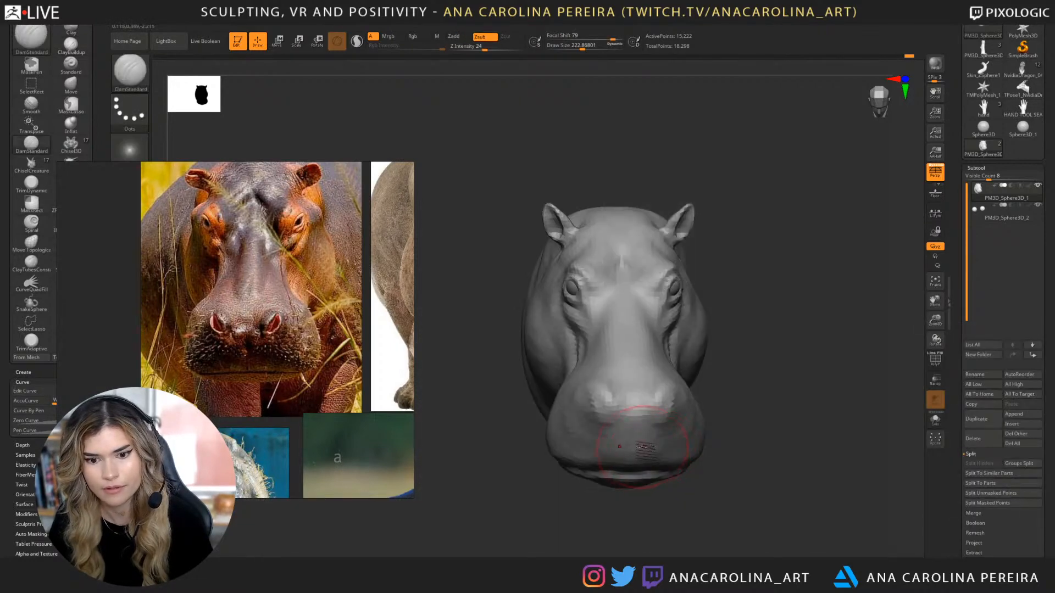
mouse_move(640, 446)
right_mouse_down()
mouse_move(640, 511)
mouse_move(749, 452)
mouse_move(765, 475)
mouse_move(684, 498)
mouse_move(651, 495)
right_mouse_up()
key("space")
mouse_move(632, 414)
left_mouse_down()
mouse_move(597, 413)
mouse_move(602, 420)
left_mouse_up()
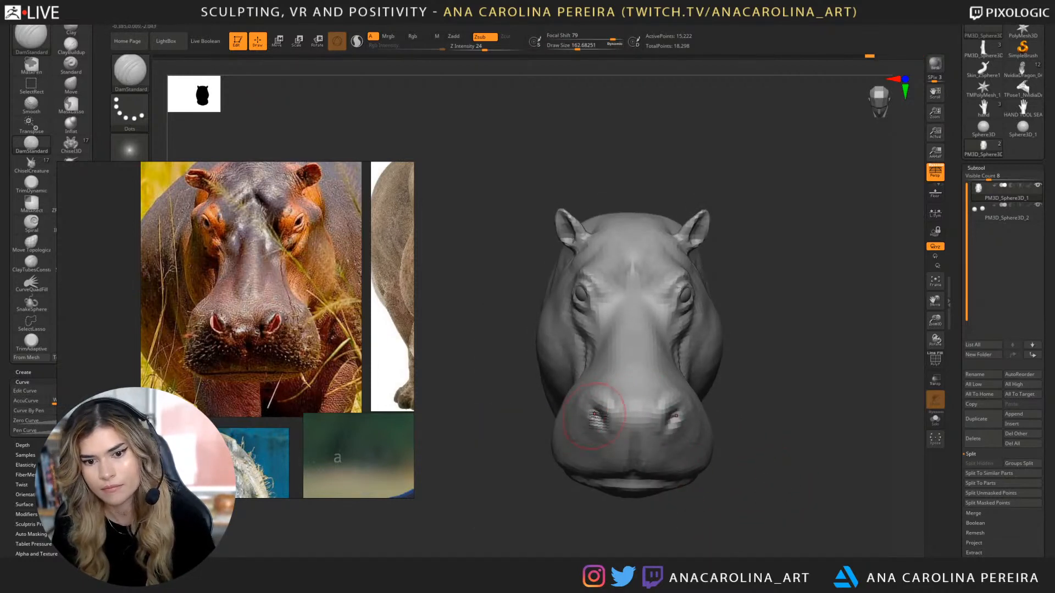
right_click_drag(594, 416, 574, 363, "alt")
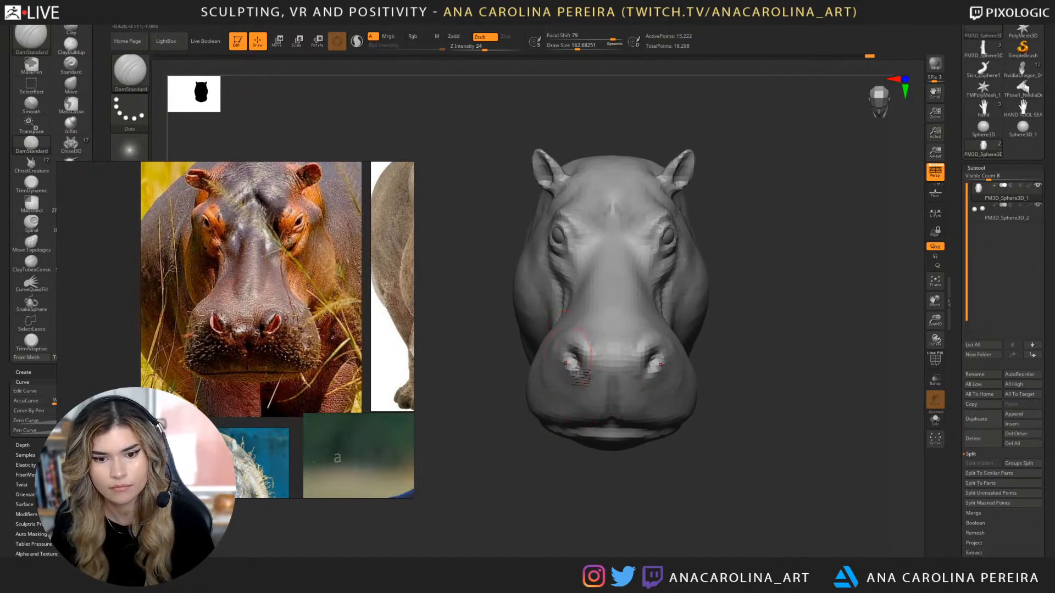
key("shift")
left_click_drag(543, 366, 607, 410, "shift")
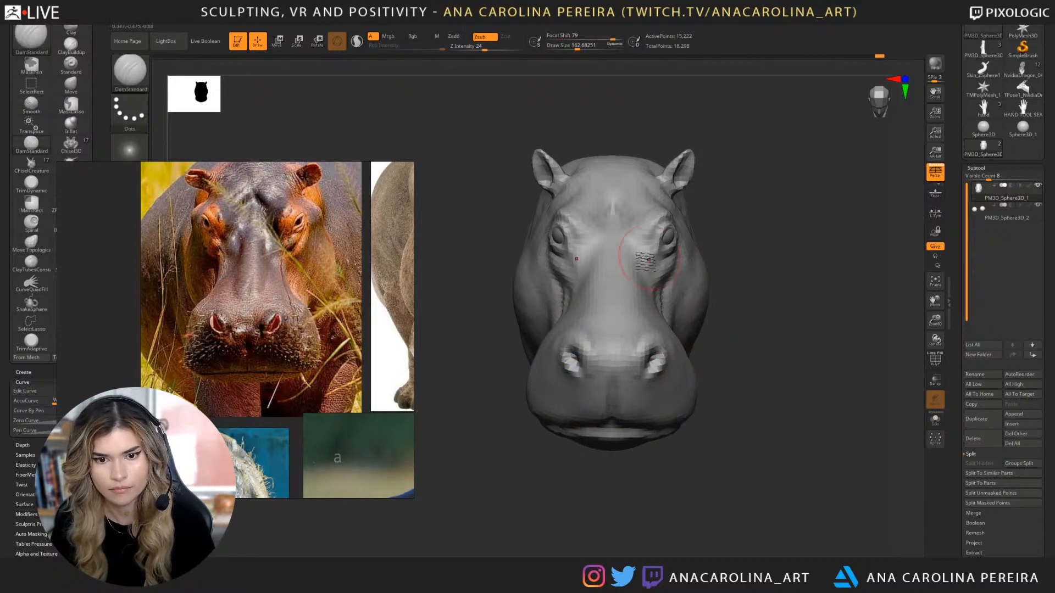
Carve along the snout bridge below the eyes with DamStandard at a draw size of about 280, and smooth the area.
key("space")
mouse_move(647, 257)
left_mouse_down()
mouse_move(661, 256)
mouse_move(634, 273)
mouse_move(637, 333)
left_mouse_up()
left_click_drag(751, 323, 674, 325)
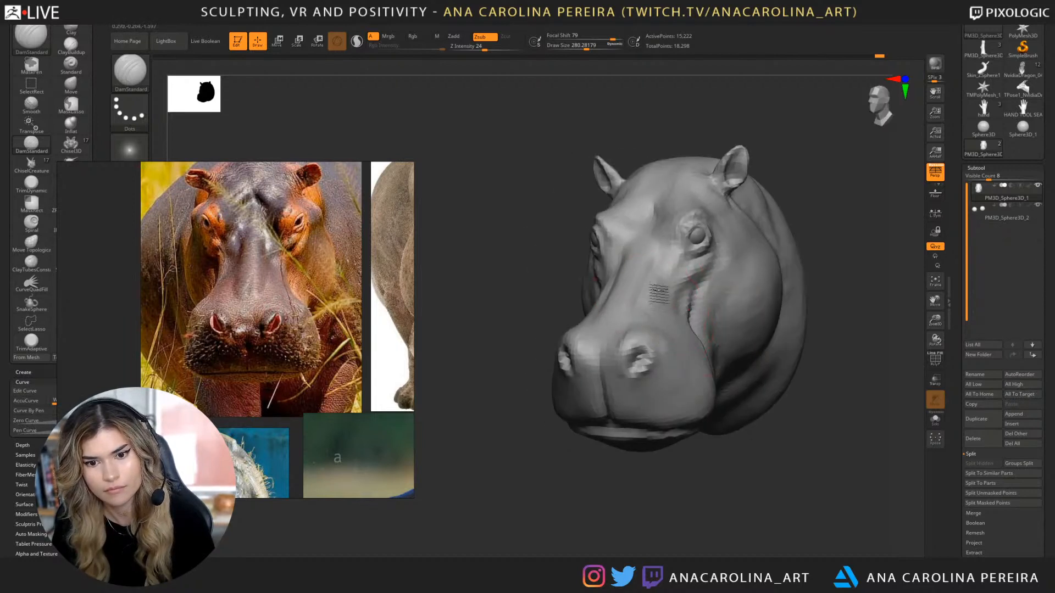
mouse_move(764, 324)
left_mouse_down()
mouse_move(817, 322)
mouse_move(632, 291)
left_mouse_up()
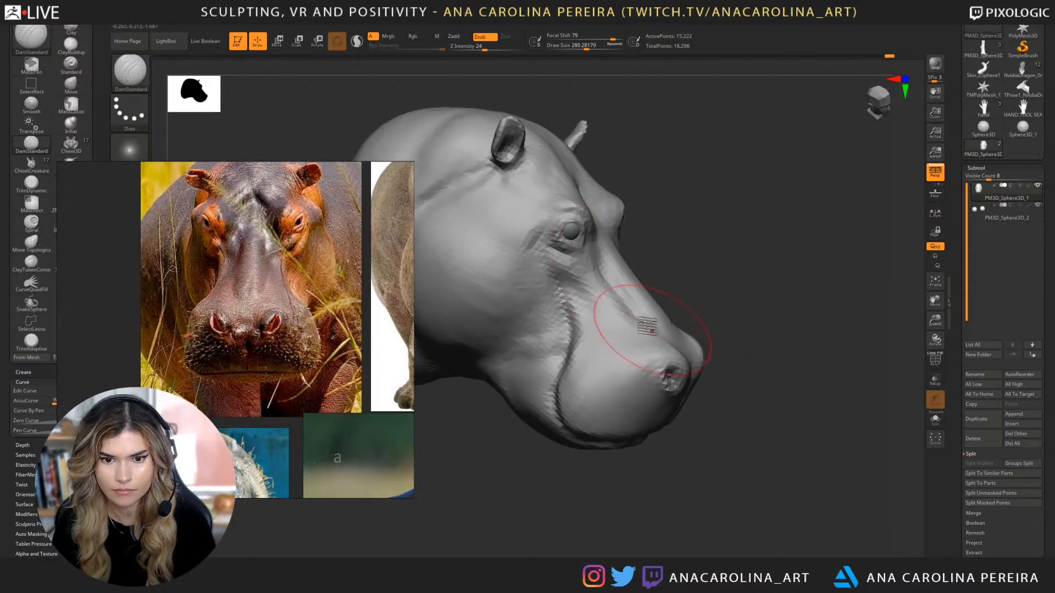
left_click_drag(703, 290, 643, 291, "shift")
Build up the snout bridge between the eyes and nostrils with ClayBuildup at a draw size of about 154.
key("b")
key("c")
key("b")
left_click_drag(769, 284, 706, 289)
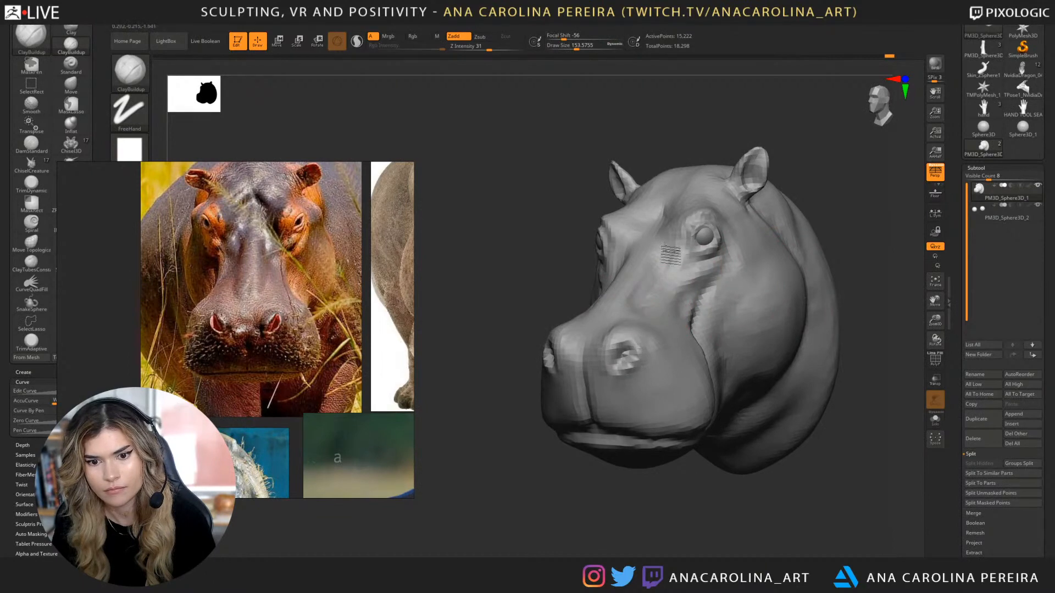
left_click_drag(671, 455, 673, 425, "shift")
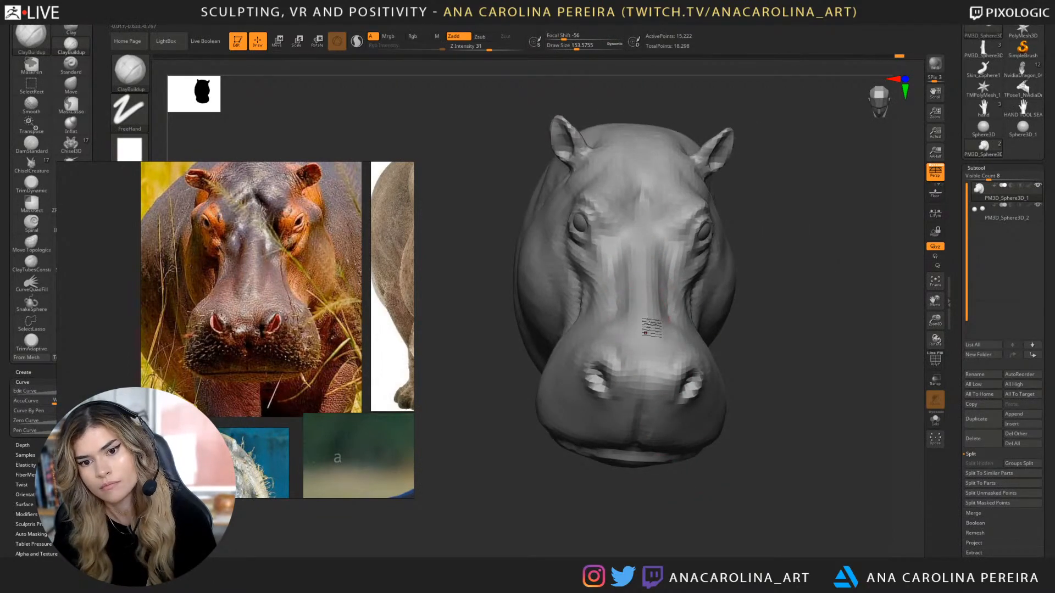
left_click_drag(644, 208, 646, 250)
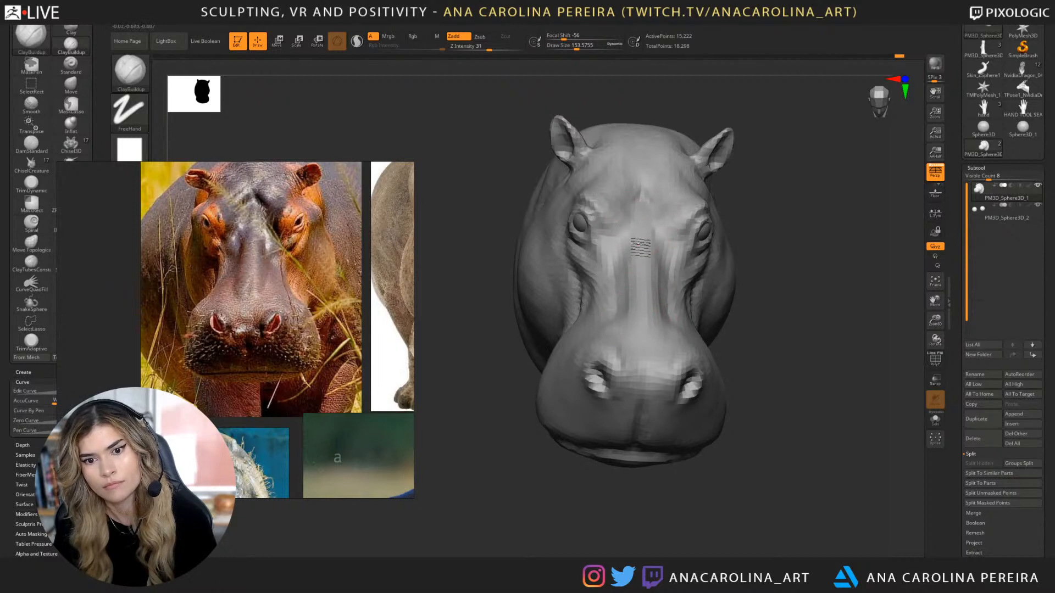
left_click_drag(697, 323, 650, 342)
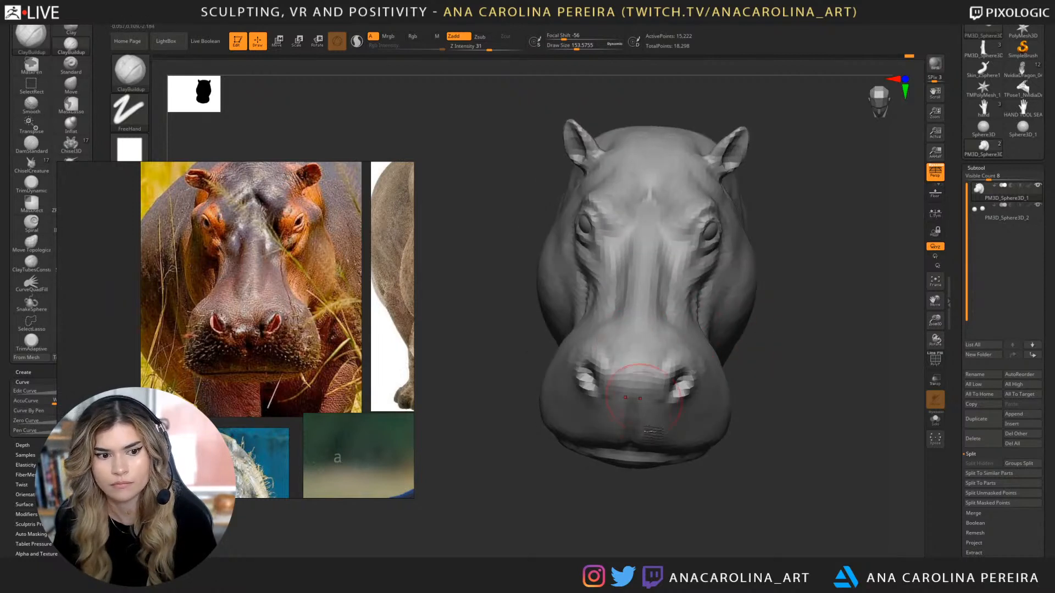
Fill in the top of the snout above and between the nostrils with ClayBuildup at draw sizes of about 192 and 163.
right_click_drag(648, 434, 636, 379)
key("space")
left_click_drag(635, 378, 643, 377)
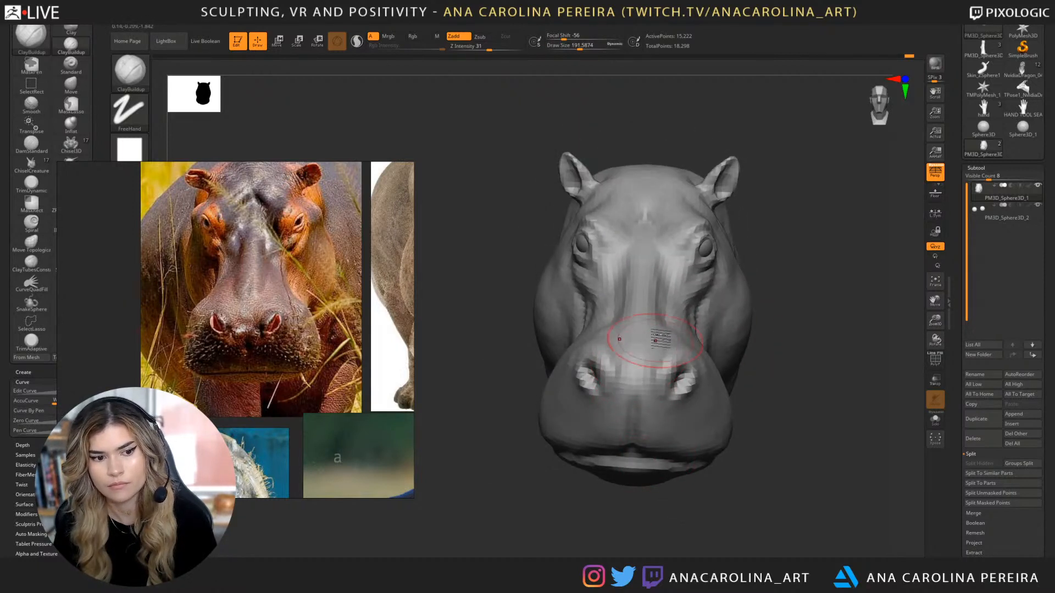
right_click_drag(654, 340, 605, 352)
key("space")
key("space")
left_click_drag(615, 332, 606, 332)
right_click_drag(621, 330, 660, 341)
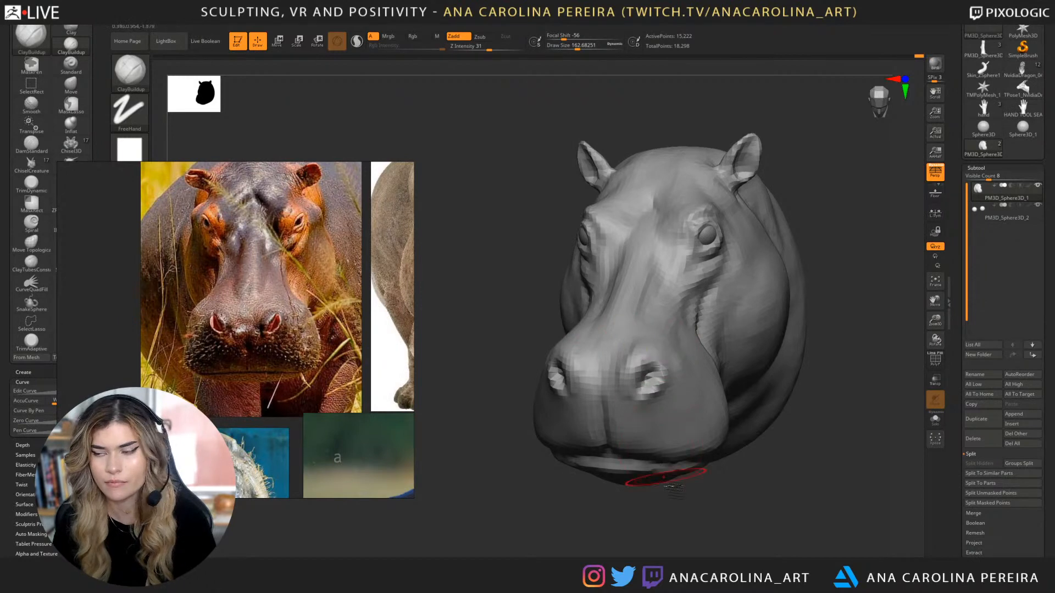
Smooth the clay strokes along the snout bridge, and set the ClayBuildup draw size to about 187.
mouse_move(667, 484)
right_mouse_down()
mouse_move(703, 476)
mouse_move(737, 492)
right_mouse_up()
mouse_move(648, 285)
left_mouse_down("shift")
mouse_move(615, 247)
mouse_move(637, 320)
left_mouse_up("shift")
mouse_move(769, 308)
right_mouse_down()
mouse_move(737, 291)
mouse_move(786, 278)
mouse_move(824, 287)
right_mouse_up()
right_click_drag(824, 287, 833, 318, "ctrl")
key("]")
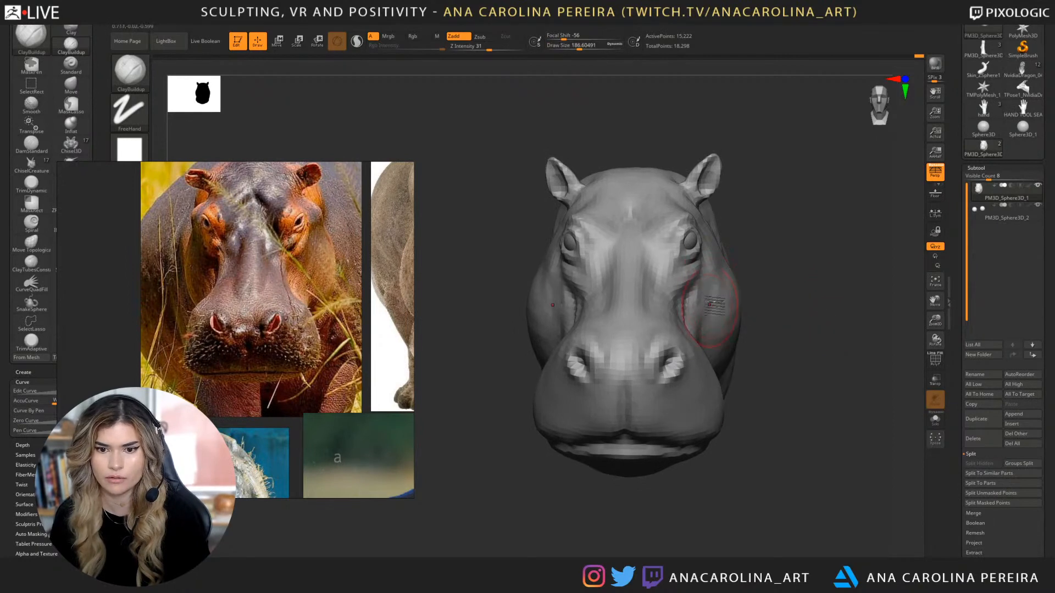
Build up the hippo's temple between the eye and the ear with the ClayBuildup brush.
key("]")
right_click_drag(765, 272, 736, 273)
mouse_move(735, 274)
left_mouse_down()
mouse_move(710, 279)
mouse_move(725, 307)
mouse_move(729, 283)
left_mouse_up()
right_click_drag(732, 275, 843, 272)
key("space")
left_click_drag(582, 247, 589, 217)
key("space")
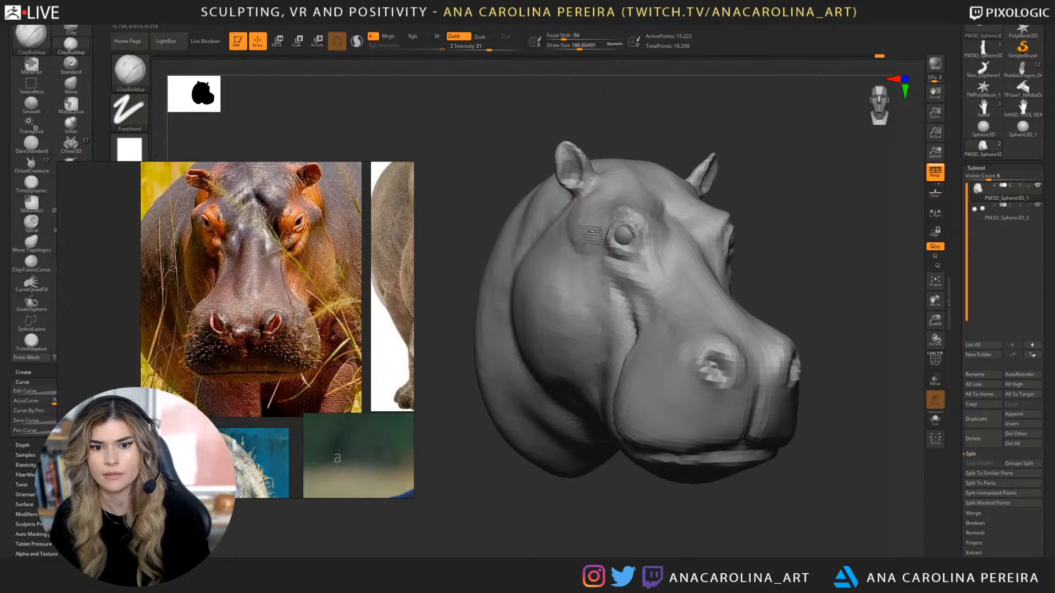
Add clay behind the eye and beneath the ear on the opposite side of the hippo's head.
right_click_drag(640, 181, 775, 173)
mouse_move(776, 174)
left_mouse_down()
mouse_move(747, 189)
mouse_move(736, 242)
mouse_move(740, 179)
mouse_move(753, 201)
mouse_move(737, 190)
mouse_move(736, 213)
left_mouse_up()
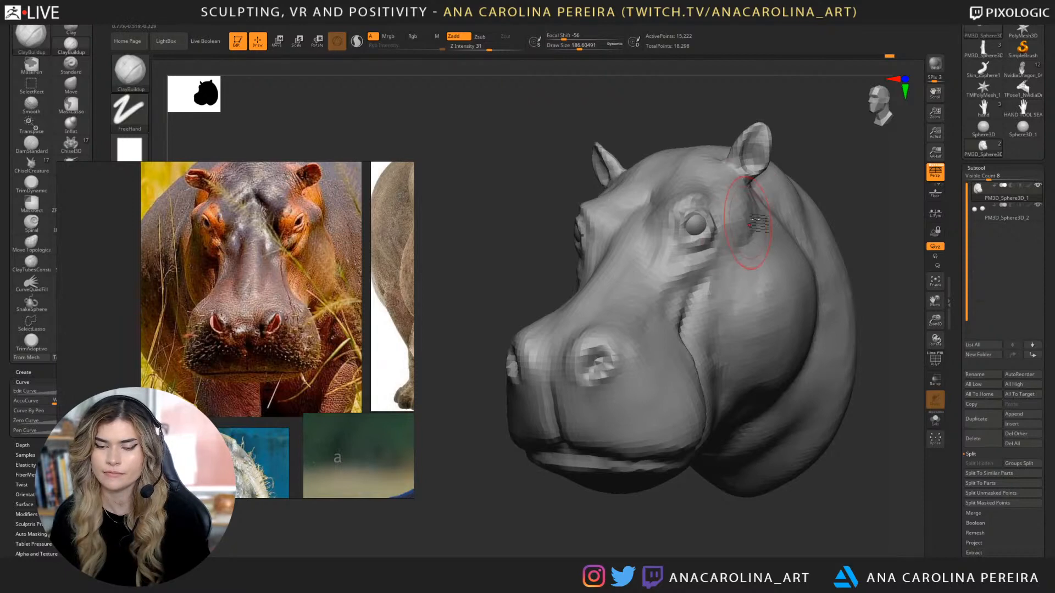
right_click_drag(773, 195, 844, 183)
left_click_drag(843, 181, 839, 190)
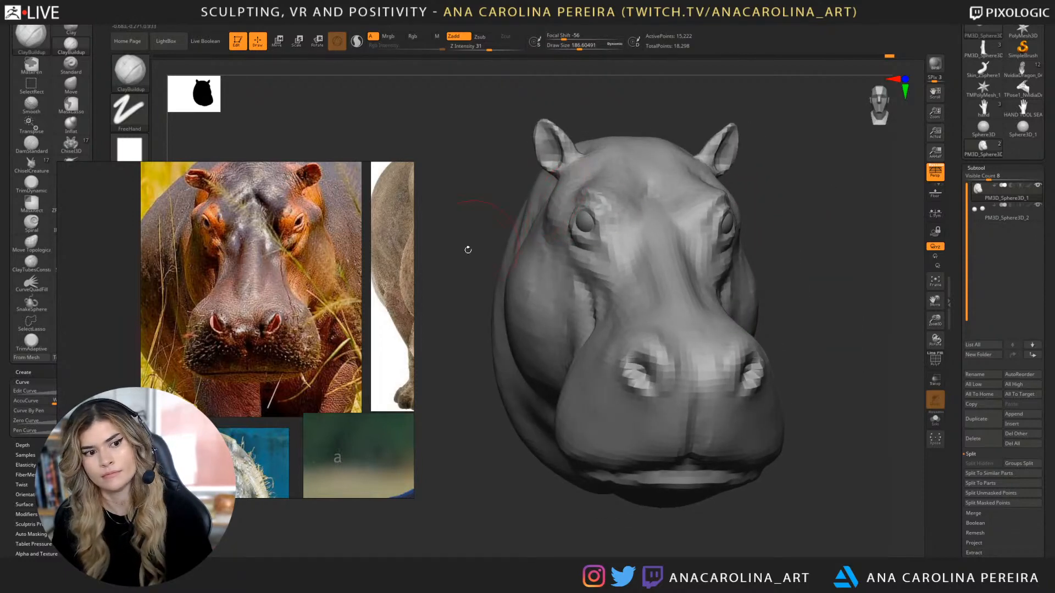
Refine the volume around the outer corner of the hippo's eye and the temple with ClayBuildup strokes.
left_click_drag(465, 196, 497, 199)
mouse_move(596, 170)
left_mouse_down()
mouse_move(584, 208)
mouse_move(600, 167)
mouse_move(565, 172)
mouse_move(557, 201)
left_mouse_up()
mouse_move(849, 144)
left_mouse_down()
mouse_move(779, 141)
mouse_move(824, 179)
mouse_move(782, 180)
left_mouse_up()
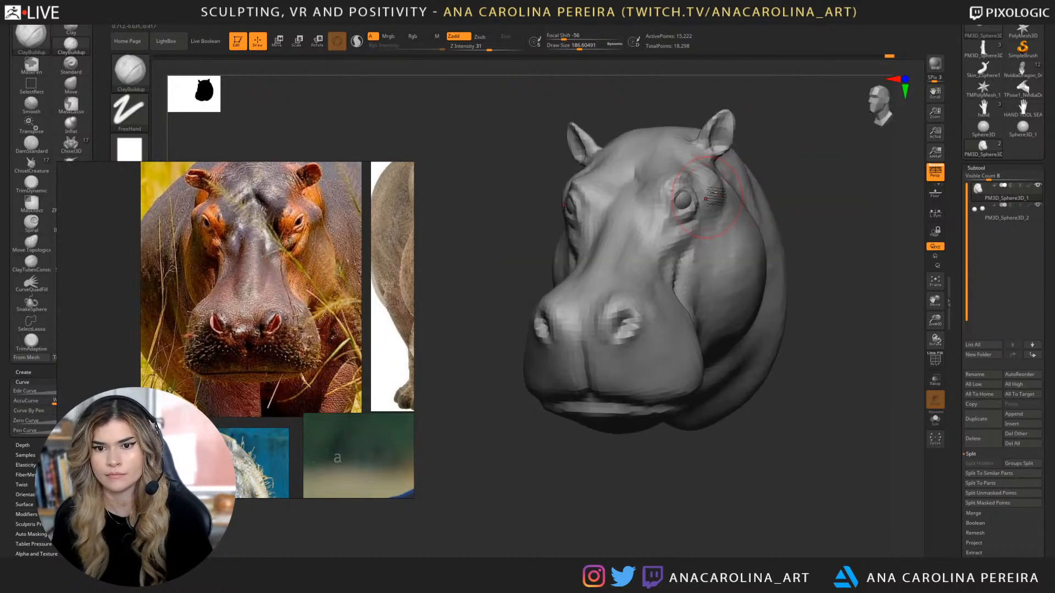
mouse_move(715, 195)
left_mouse_down()
mouse_move(722, 189)
mouse_move(727, 213)
left_mouse_up()
mouse_move(770, 185)
left_mouse_down()
mouse_move(810, 184)
mouse_move(781, 211)
left_mouse_up()
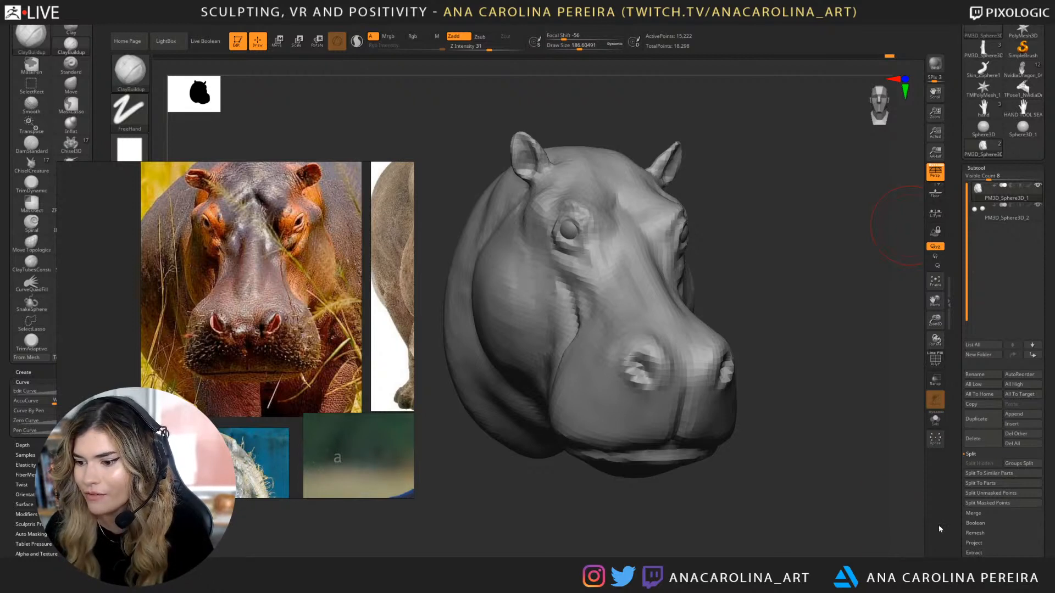
left_click_drag(835, 504, 836, 502)
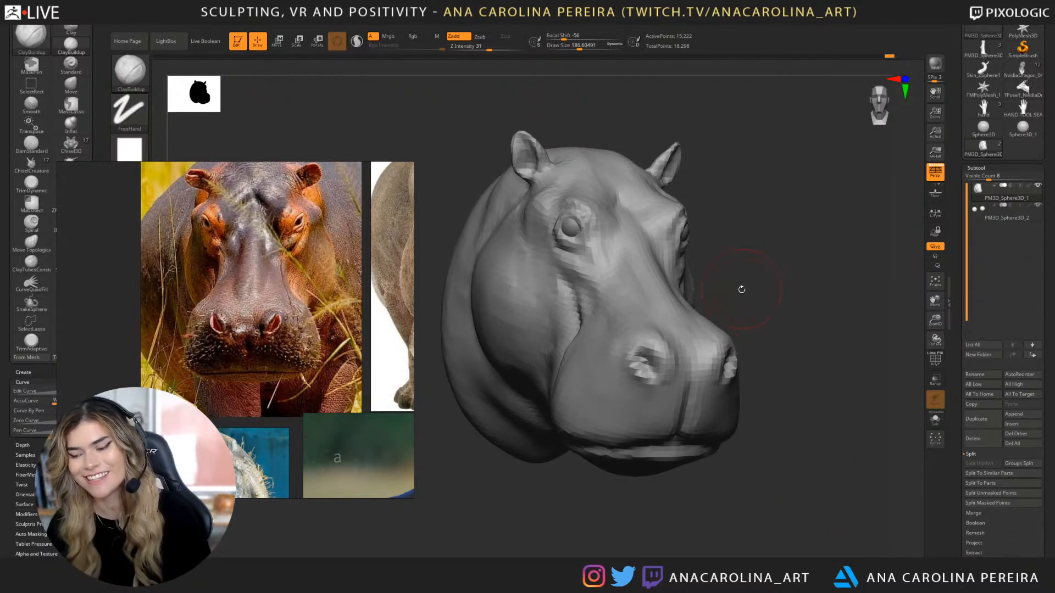
mouse_move(742, 284)
left_mouse_down()
mouse_move(734, 286)
mouse_move(786, 266)
left_mouse_up()
Sculpt the temple below the ear, and set up the Move brush with a Draw Size of about 163.
key("b")
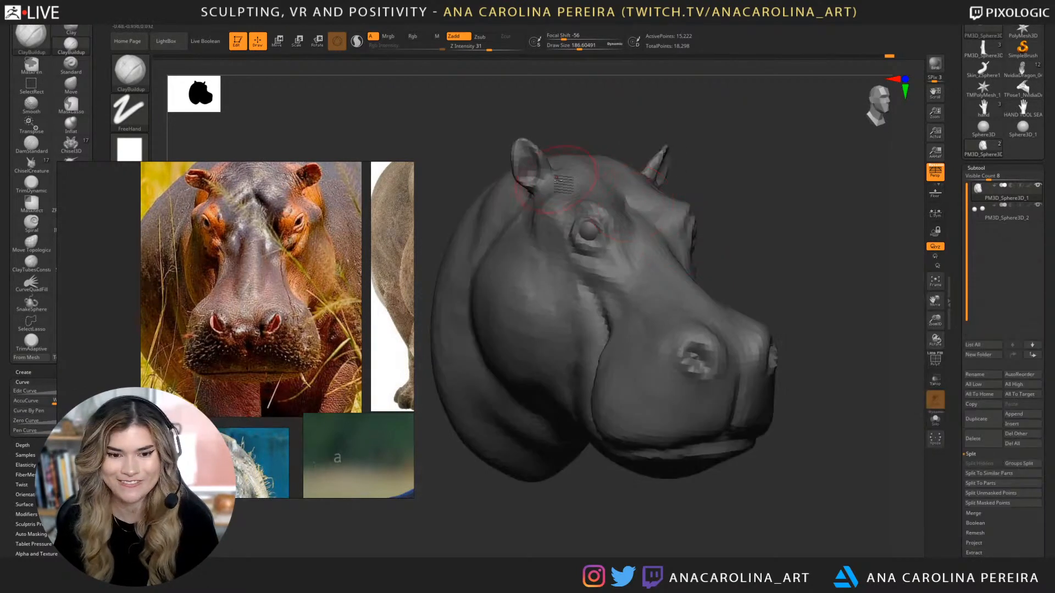
left_click_drag(557, 178, 548, 208)
key("b")
key("m")
key("v")
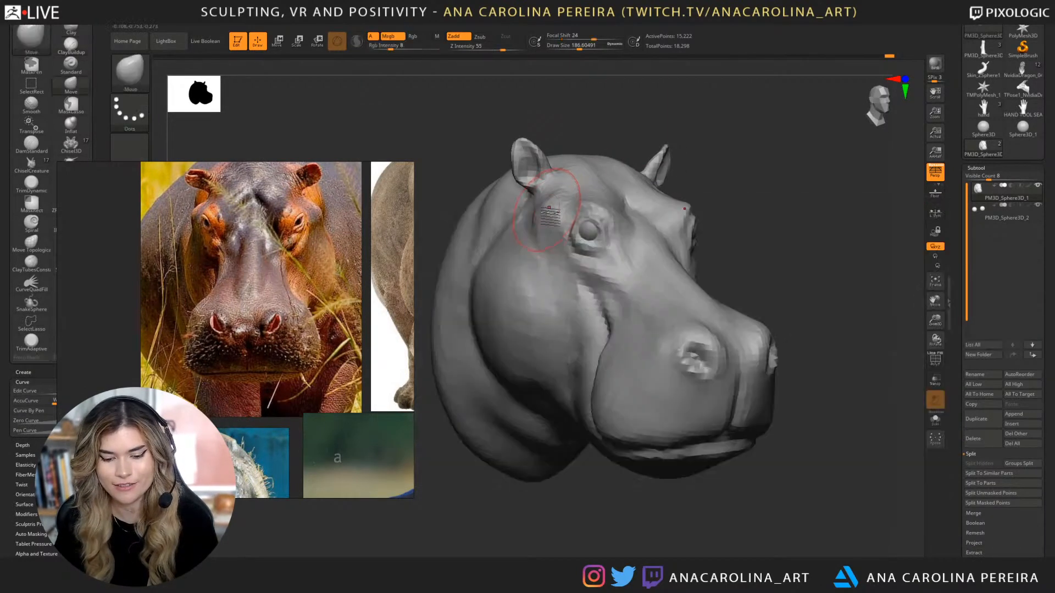
key("space")
left_click(558, 198)
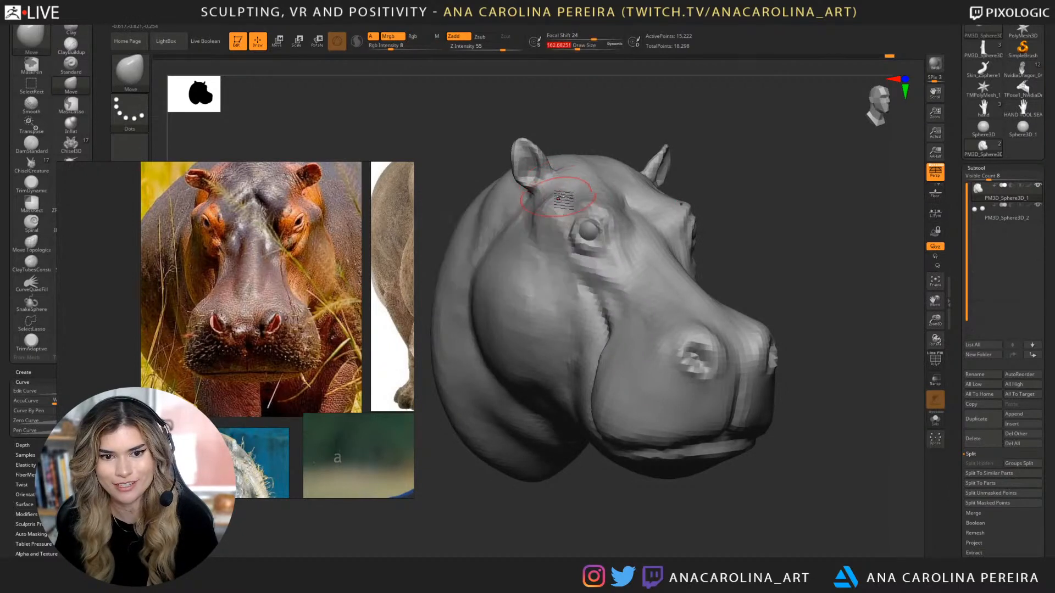
left_click_drag(691, 225, 818, 230)
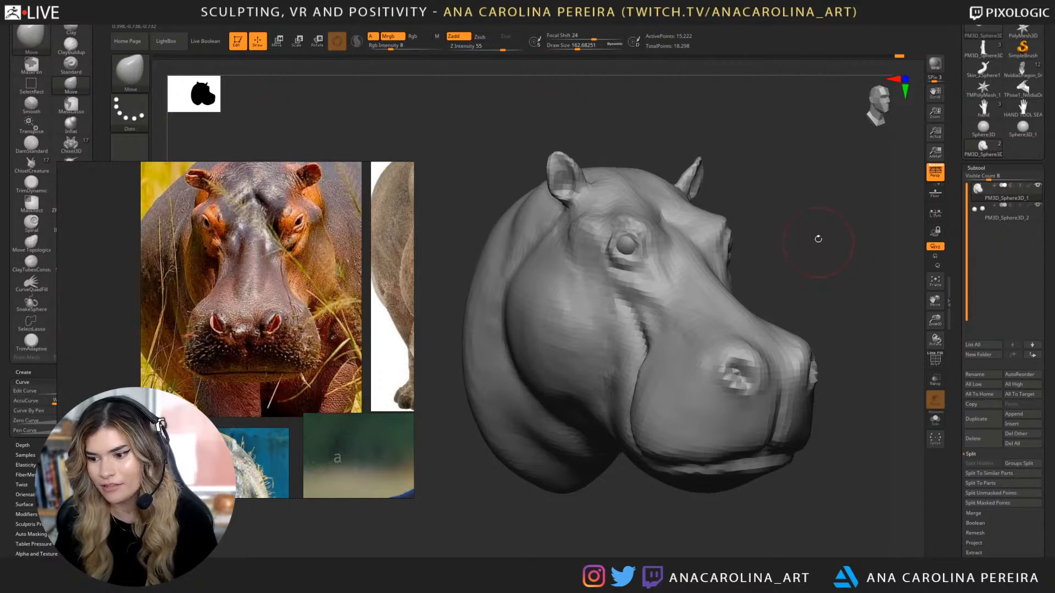
left_click_drag(818, 239, 797, 254)
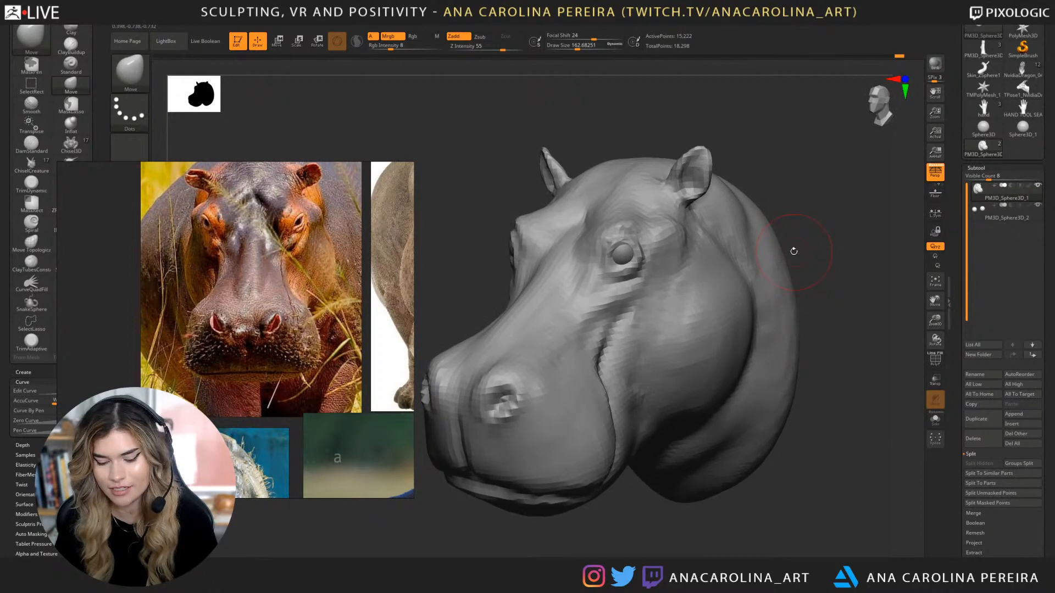
Build up the form between the base of the ear and the brow with the ClayBuildup brush.
key("b")
key("c")
key("b")
left_click_drag(800, 230, 718, 200)
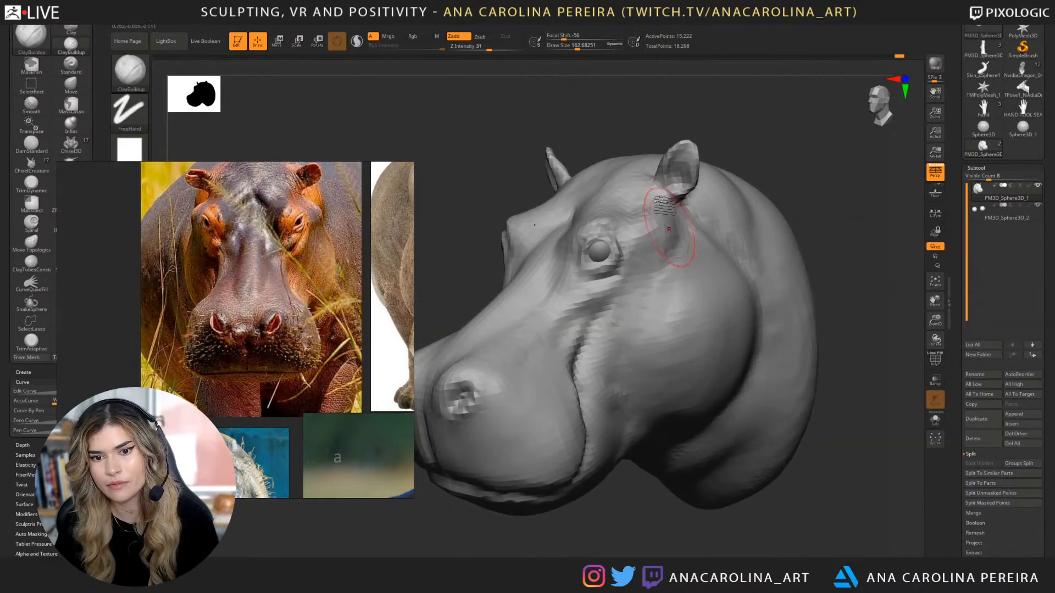
left_click_drag(635, 220, 636, 226)
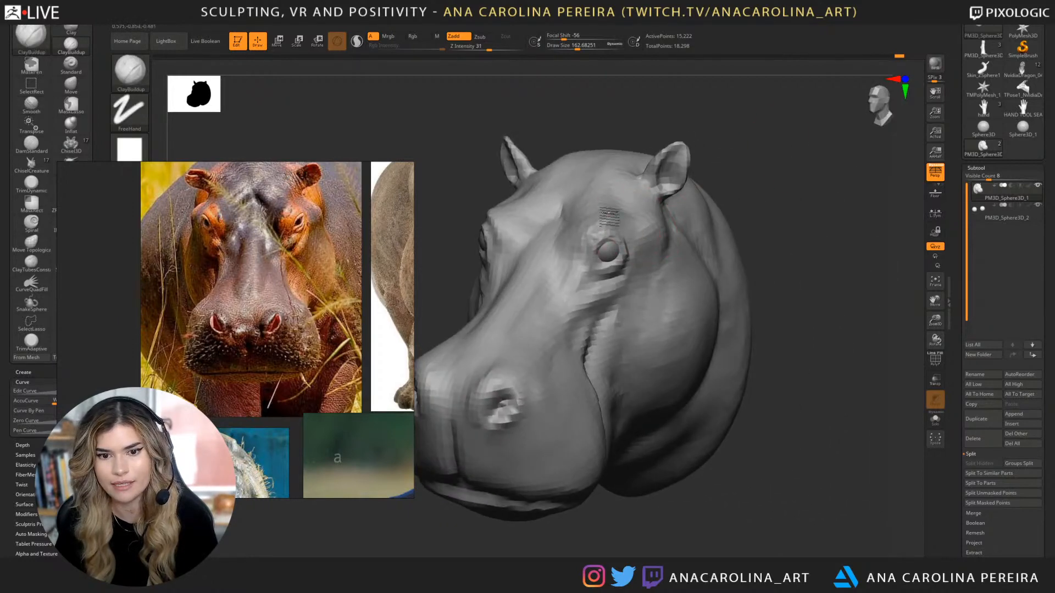
mouse_move(711, 204)
left_mouse_down()
mouse_move(757, 206)
mouse_move(730, 233)
mouse_move(769, 183)
left_mouse_up()
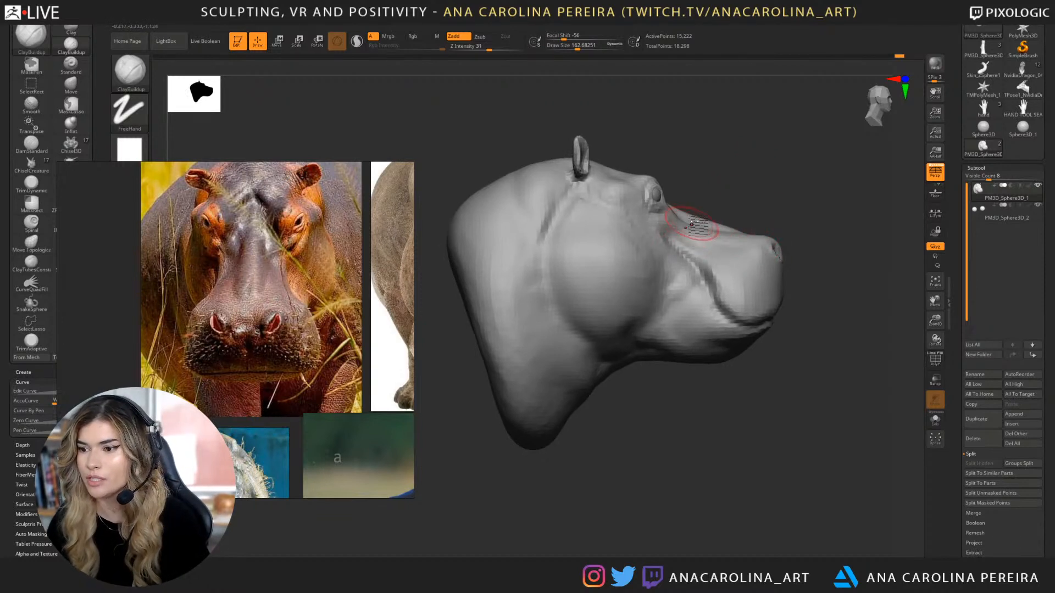
Reshape the nose bridge in front of the eye with the Move brush, setting the Draw Size to about 177.
mouse_move(764, 194)
left_mouse_down()
mouse_move(751, 192)
mouse_move(758, 200)
mouse_move(768, 181)
mouse_move(730, 190)
mouse_move(737, 183)
mouse_move(723, 177)
mouse_move(724, 210)
mouse_move(701, 235)
left_mouse_up()
key("b")
key("m")
key("v")
key("space")
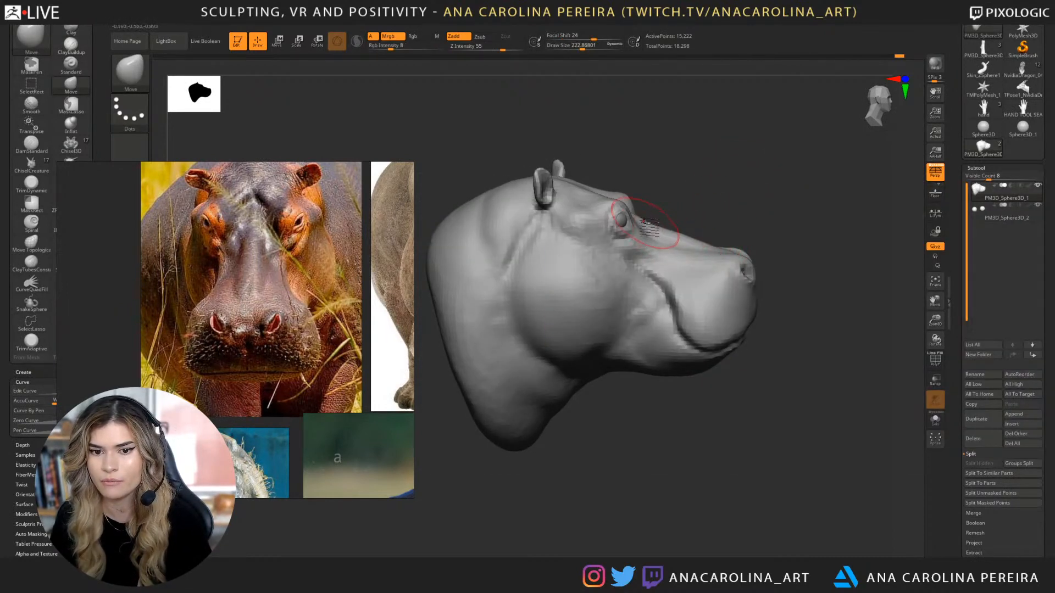
key("space")
left_click_drag(670, 226, 691, 246)
left_click_drag(741, 220, 792, 256)
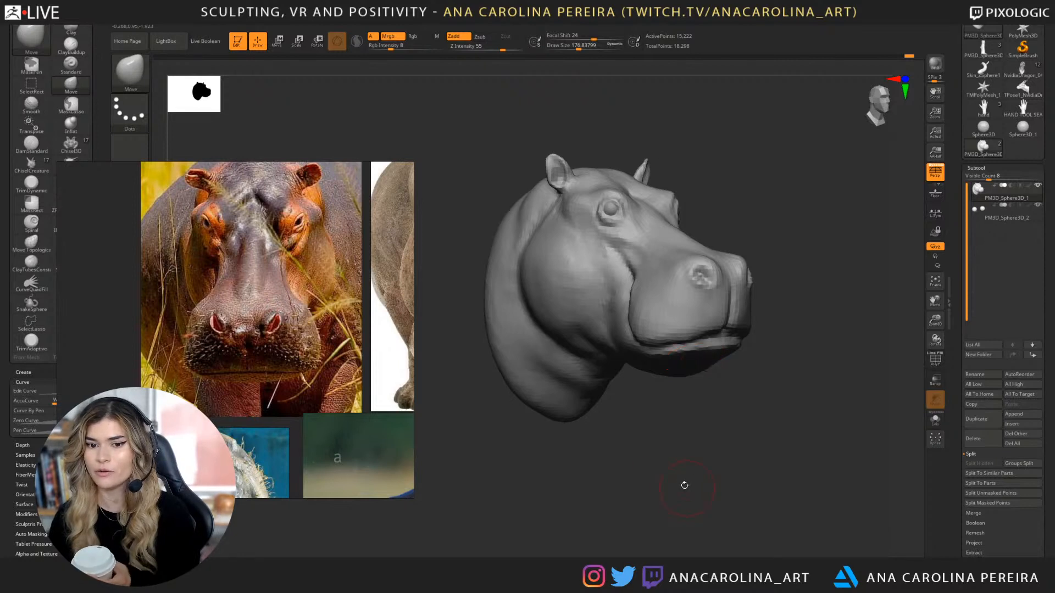
left_click_drag(684, 485, 639, 499)
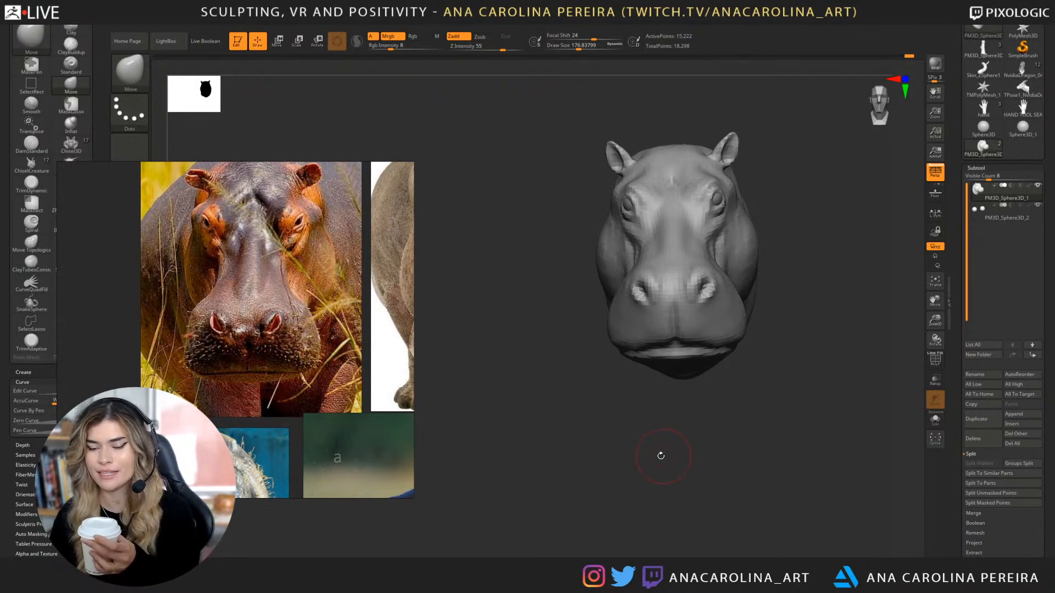
left_click_drag(679, 499, 698, 501)
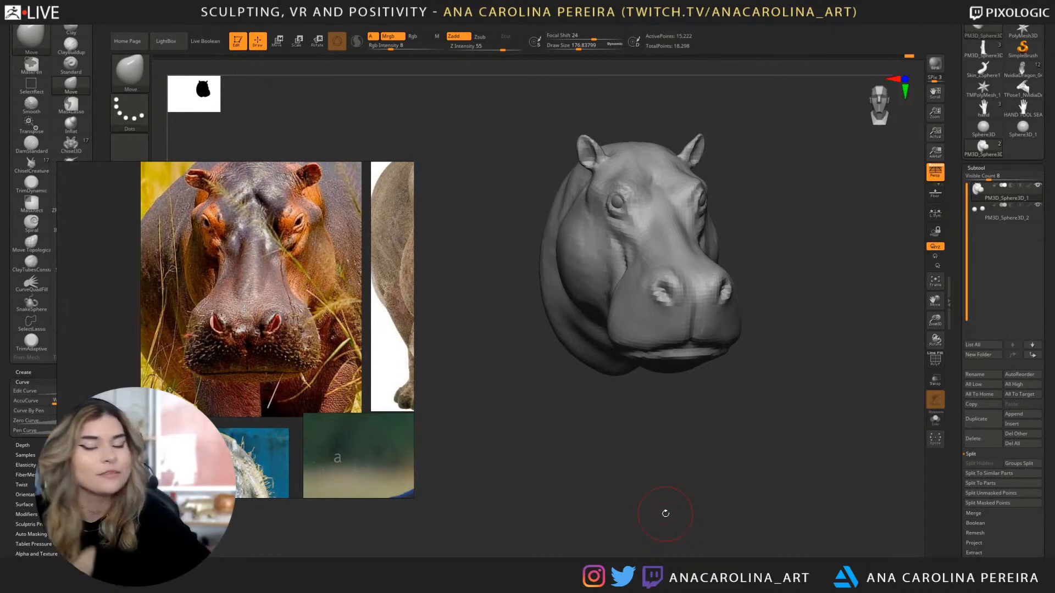
left_click_drag(849, 333, 796, 214)
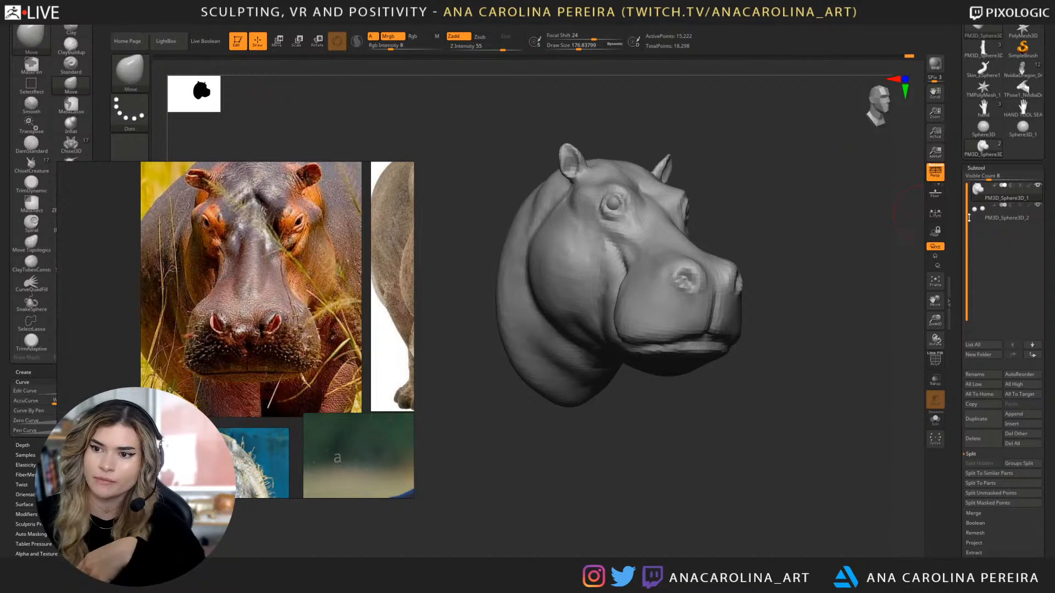
Display the TPose1_NvidiaDragon_00 model on the canvas and inspect the merged dragon bust from several angles.
scroll(1027, 181, "up", 2)
scroll(1028, 182, "up", 1)
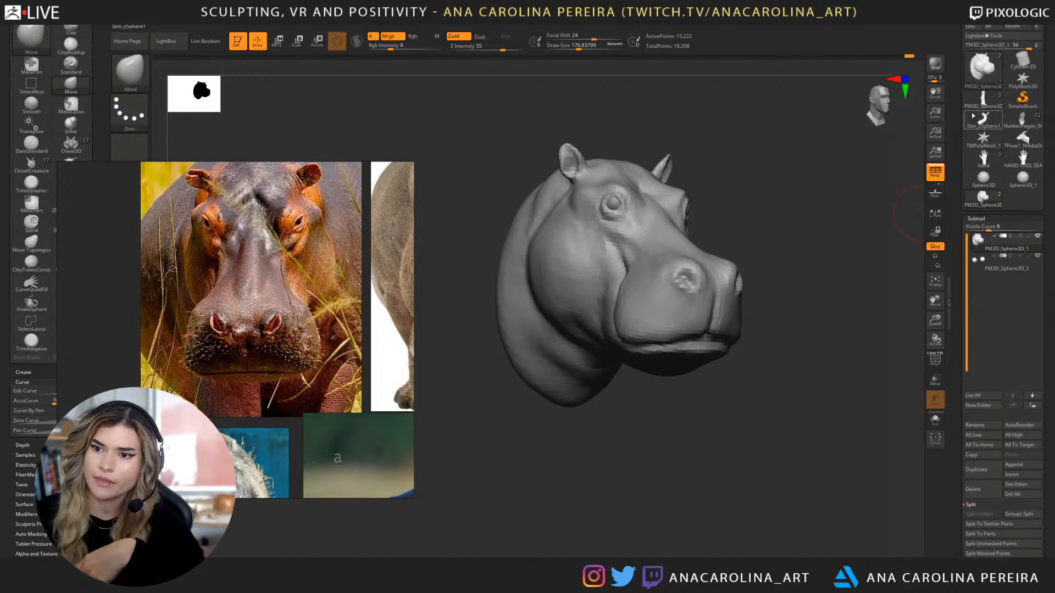
mouse_move(1010, 121)
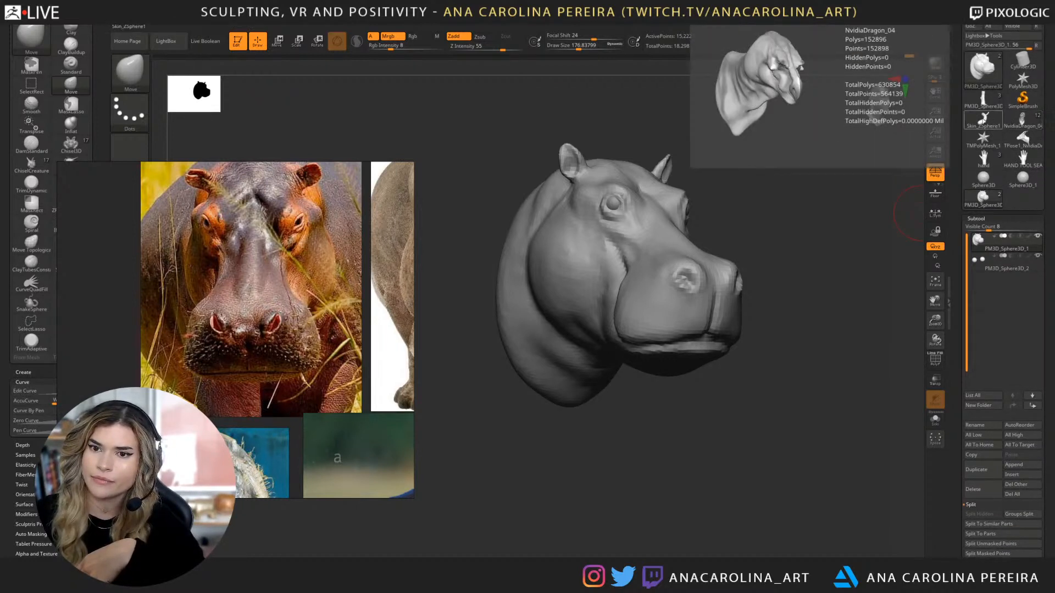
left_click(1020, 137)
mouse_move(824, 252)
left_mouse_down()
mouse_move(805, 242)
mouse_move(817, 260)
left_mouse_up()
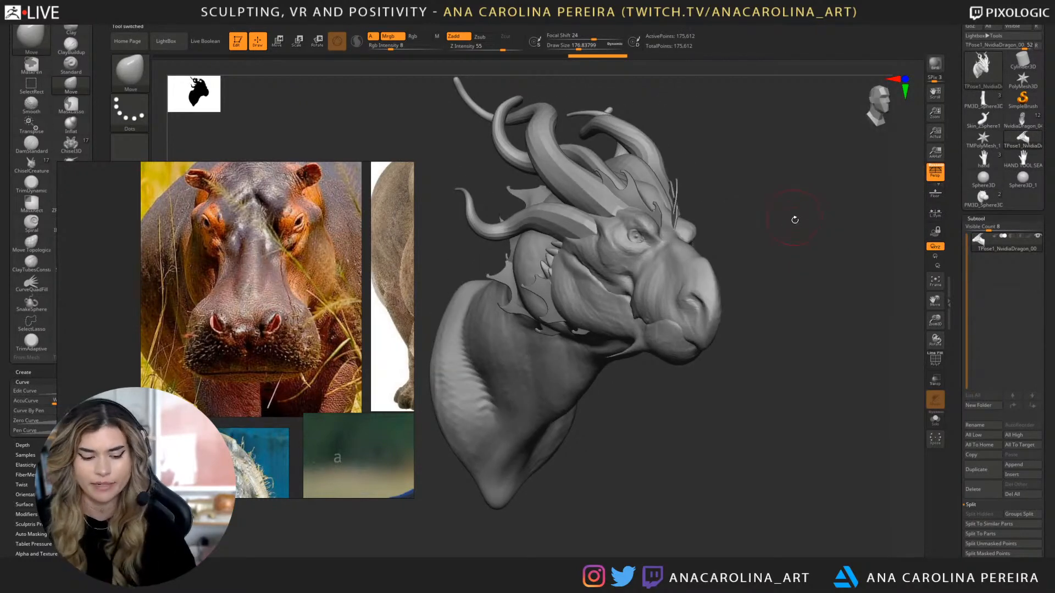
left_click_drag(793, 219, 881, 212)
Switch to the NvidiaDragon_04 model and set the Draw Size to about 158.
left_click(1022, 116)
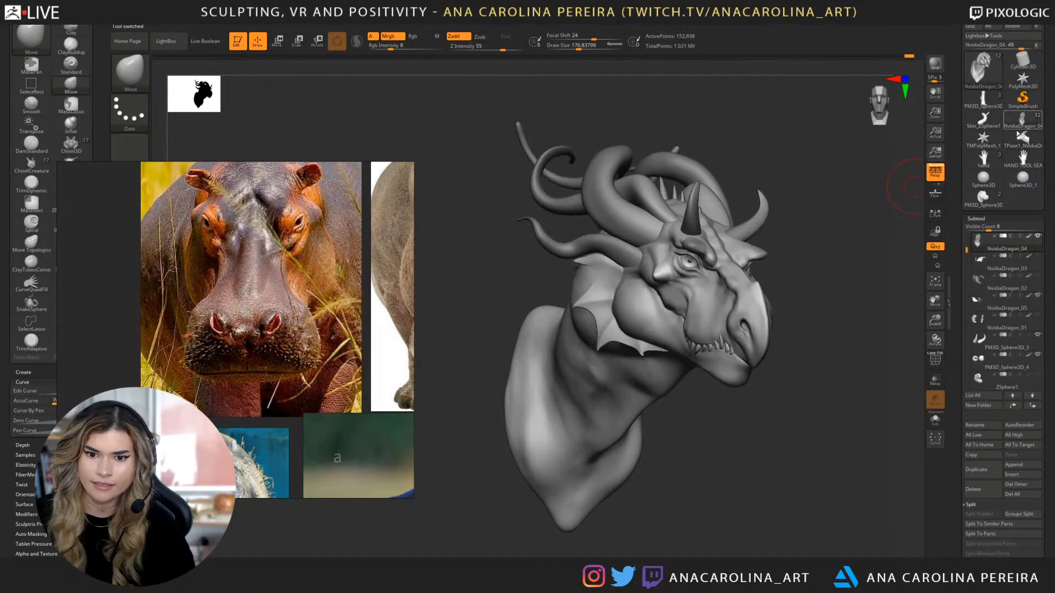
mouse_move(853, 259)
left_mouse_down()
mouse_move(840, 277)
mouse_move(821, 269)
left_mouse_up()
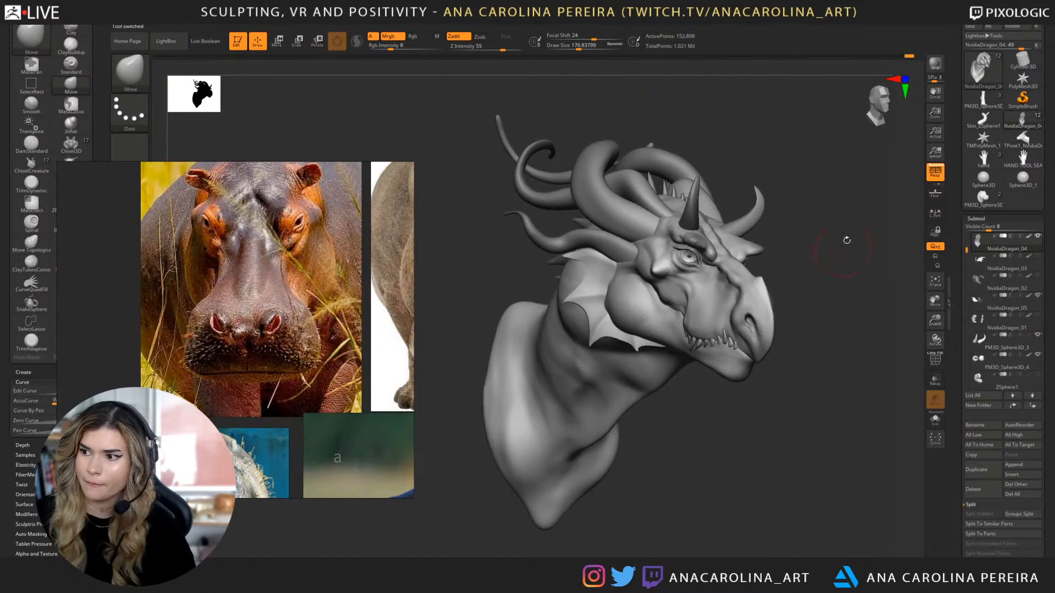
key("space")
key("space")
left_click(870, 215)
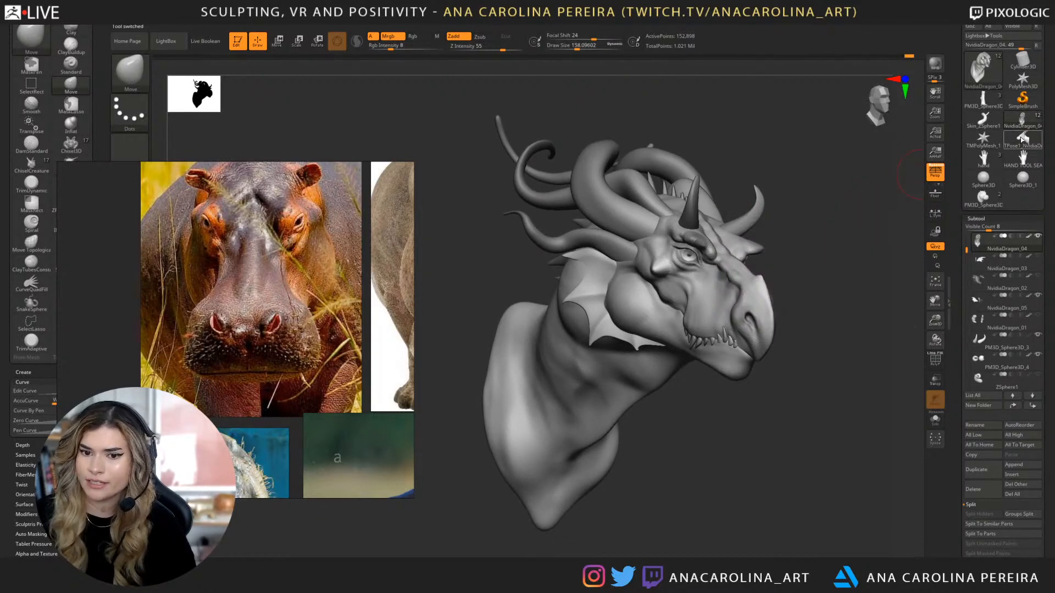
Compare the two dragon versions by alternating between TPose1_NvidiaDragon_00 and NvidiaDragon_04.
left_click(1022, 139)
left_click(1022, 119)
left_click(1021, 140)
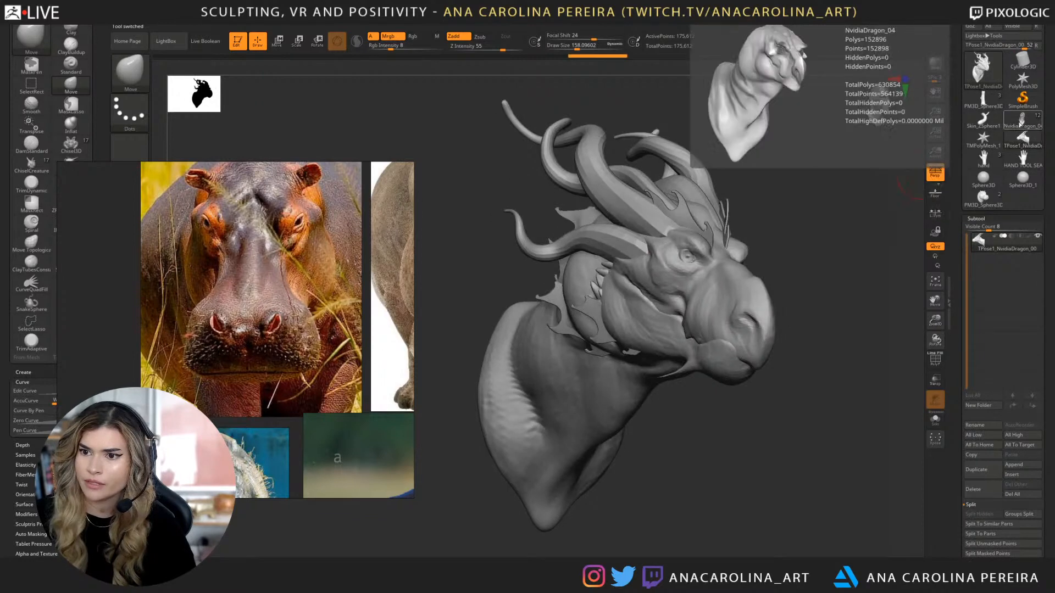
left_click(1022, 119)
left_click(1021, 139)
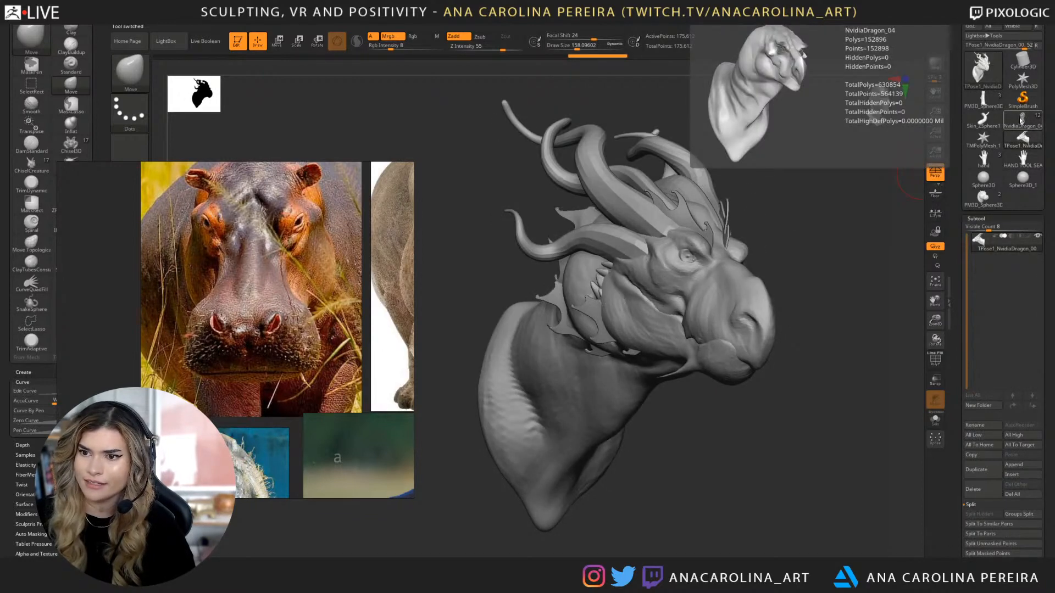
left_click(1021, 120)
mouse_move(1016, 145)
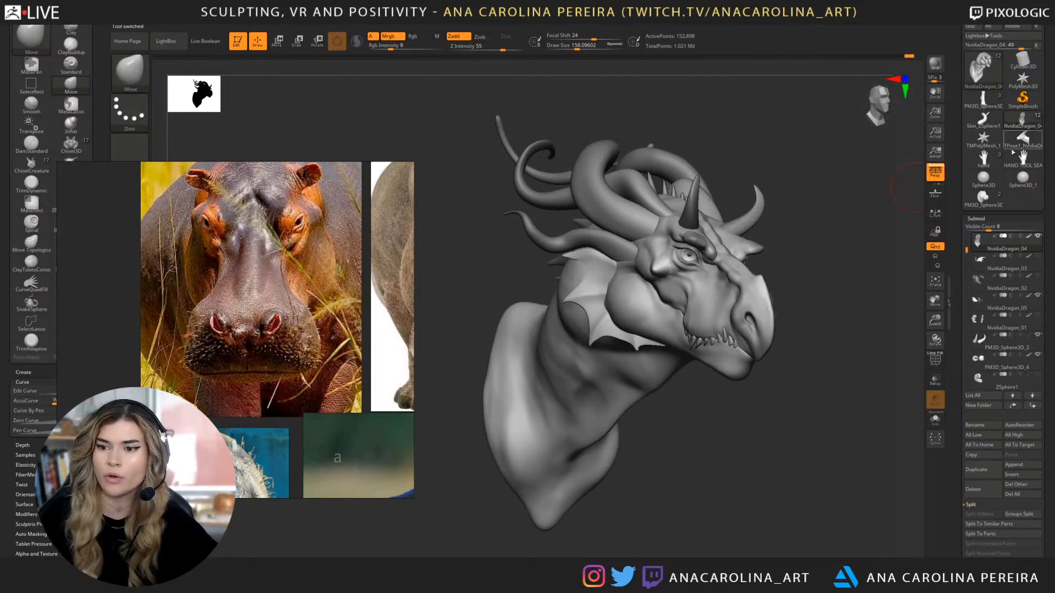
left_click(1020, 144)
left_click(1022, 122)
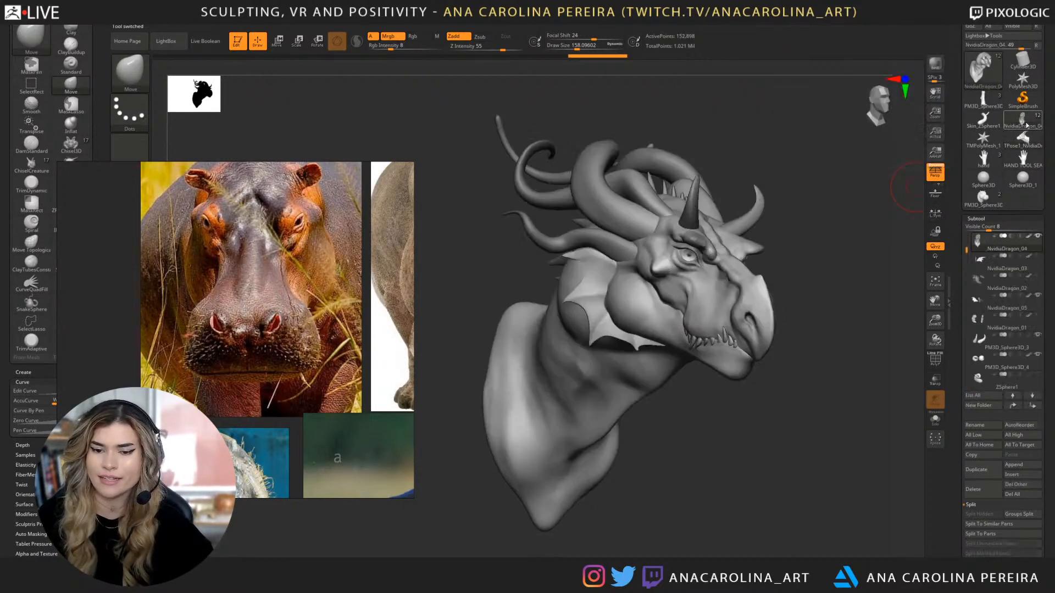
left_click(1022, 144)
left_click(1021, 122)
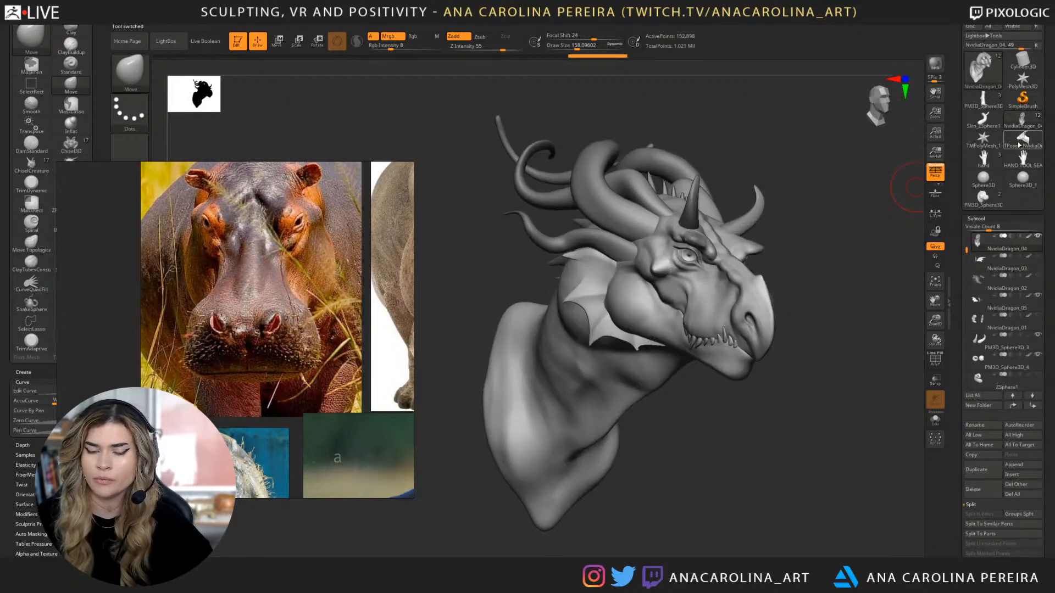
left_click(1021, 144)
left_click(1018, 127)
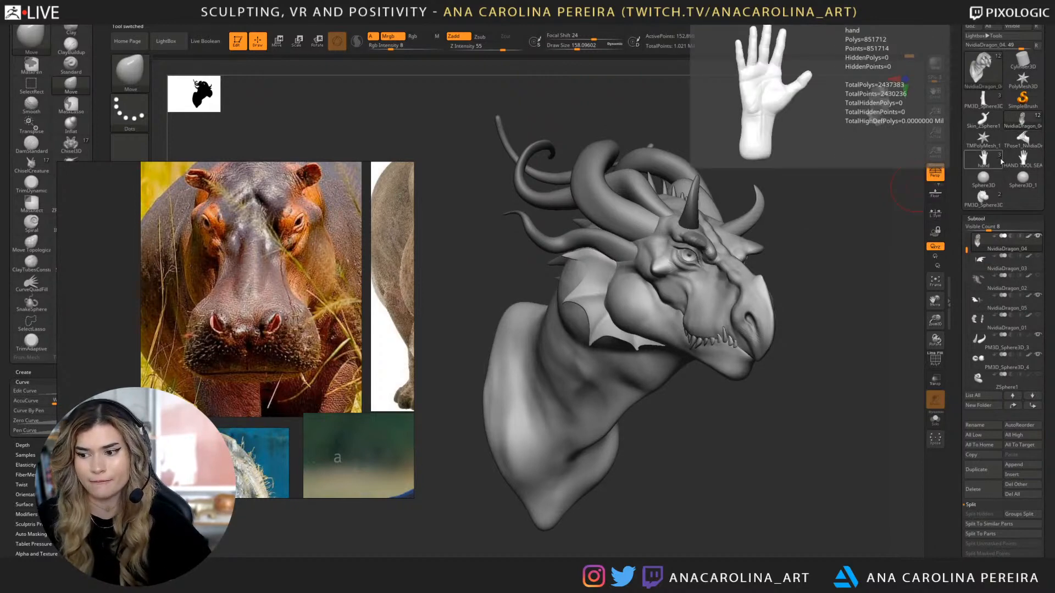
left_click(1020, 134)
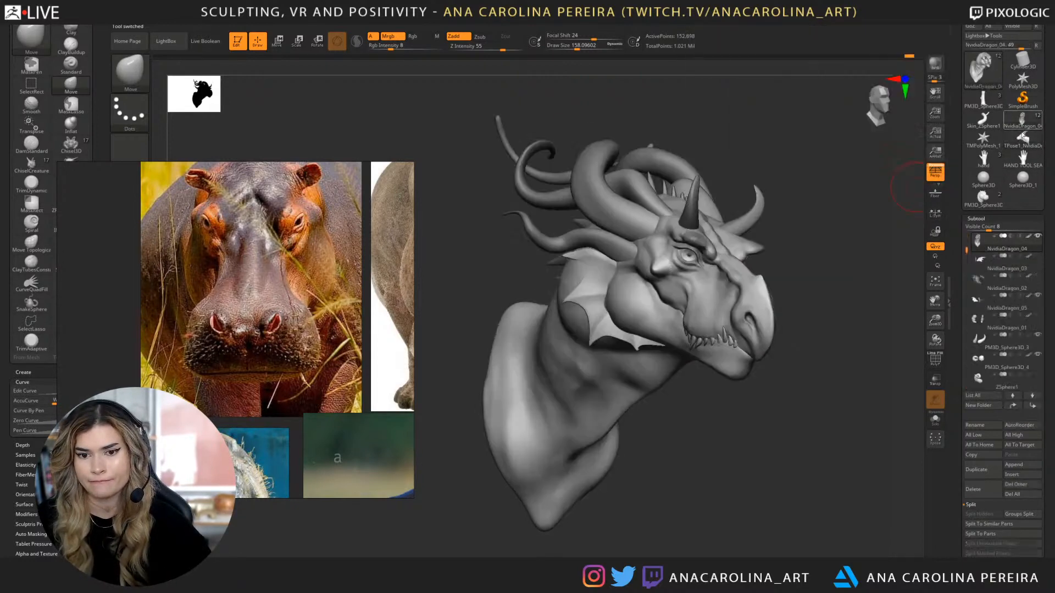
Display the hand sculpt briefly, and return to the NvidiaDragon_04 bust for another comparison with the posed dragon.
left_click(1022, 158)
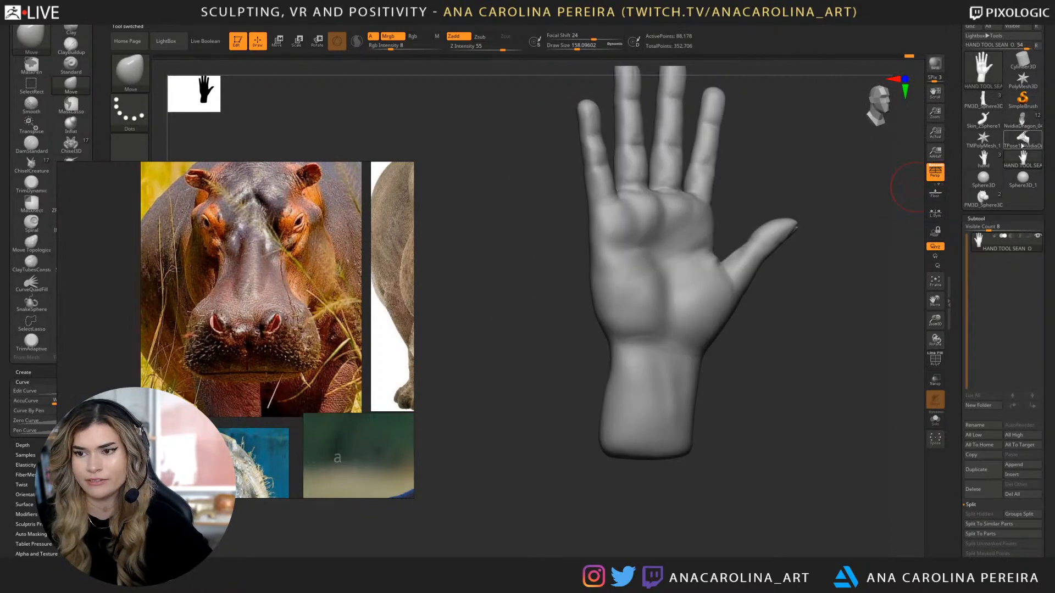
left_click(1023, 139)
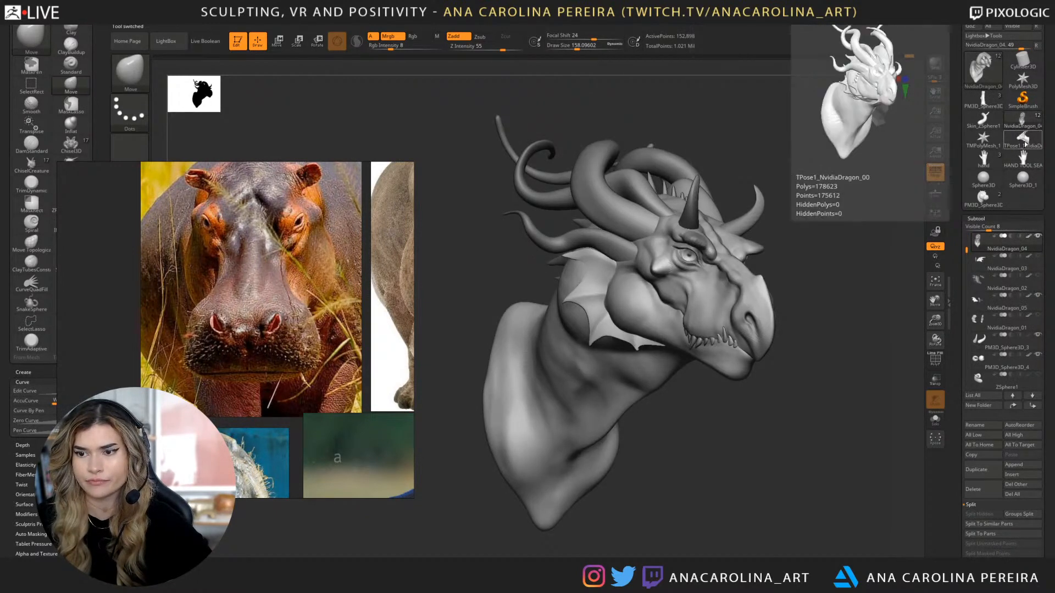
left_click_drag(888, 250, 869, 272)
left_click(1022, 119)
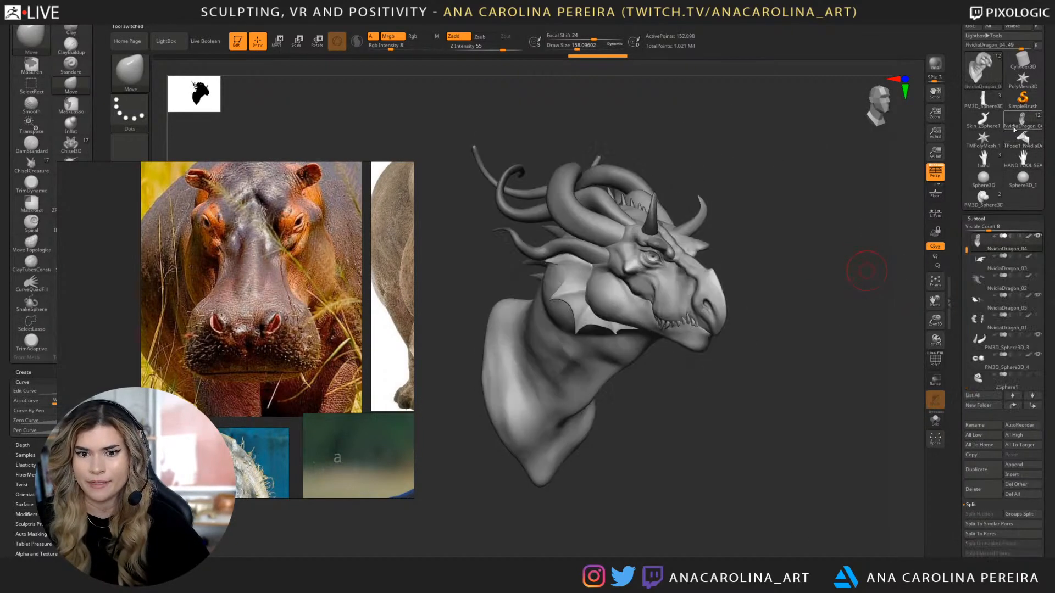
Compare the NvidiaDragon_04 bust once more with the posed TPose1_NvidiaDragon model.
mouse_move(887, 217)
left_mouse_down("alt")
mouse_move(835, 220)
mouse_move(904, 219)
left_mouse_up("alt")
left_click(1017, 142)
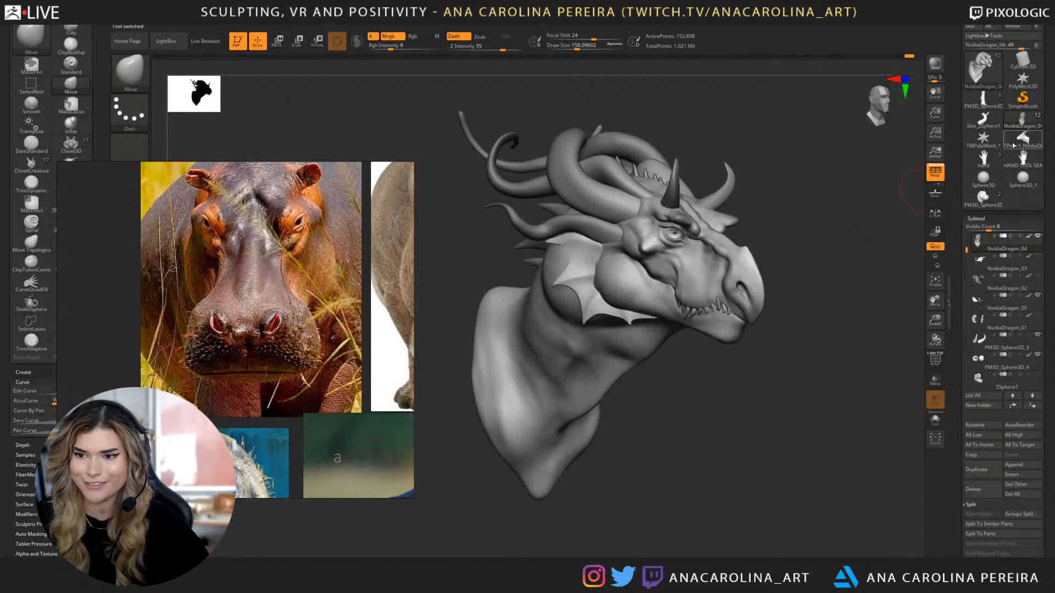
left_click(1020, 124)
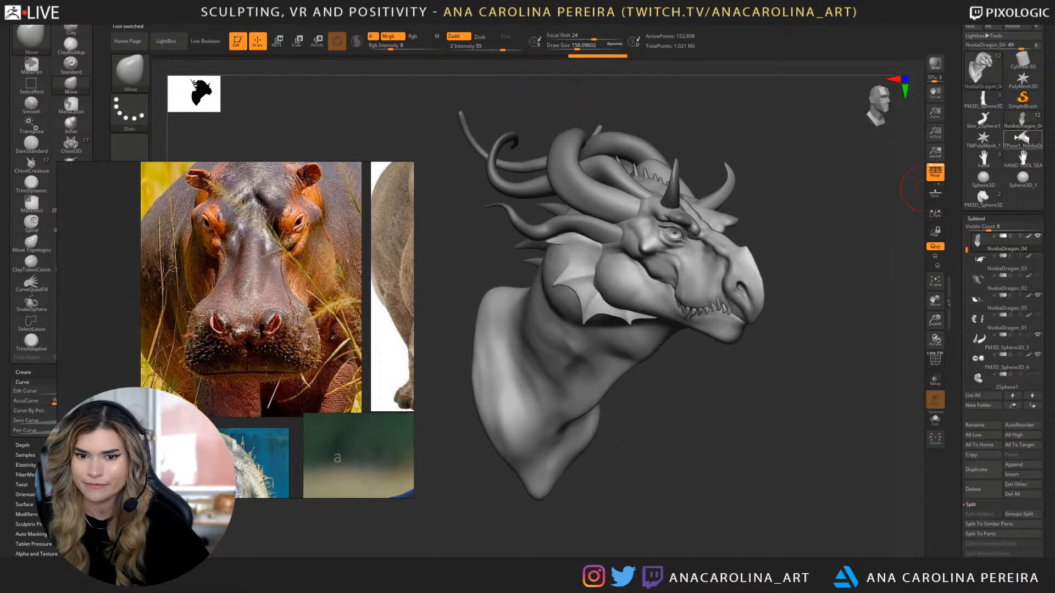
left_click(1018, 144)
left_click(1021, 124)
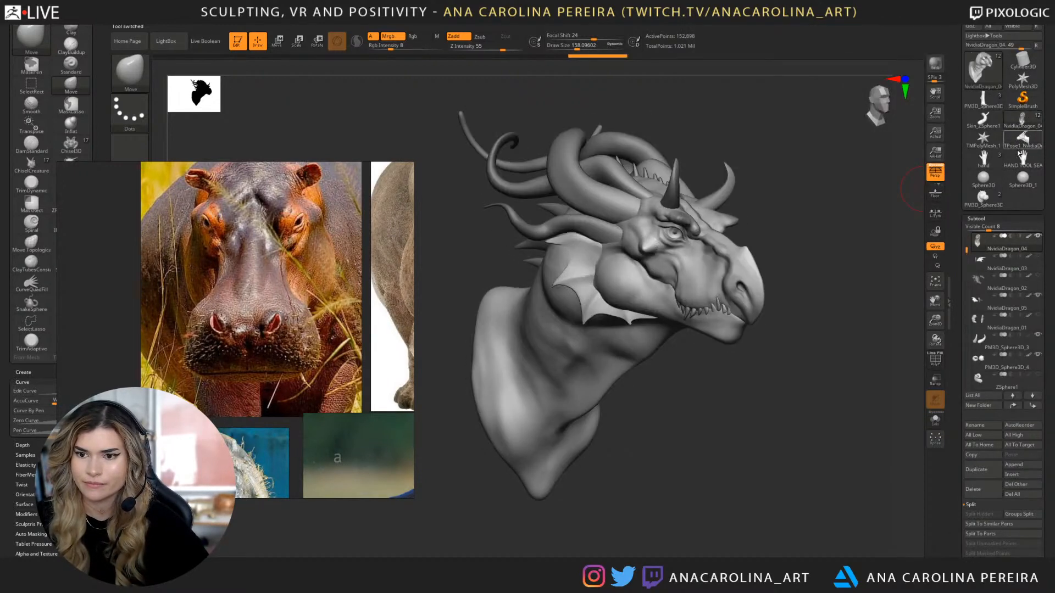
Display the PM3D_Sphere3D_1 hippo head on the canvas and bring its face into close view.
left_click(983, 199)
left_click_drag(841, 303, 791, 353)
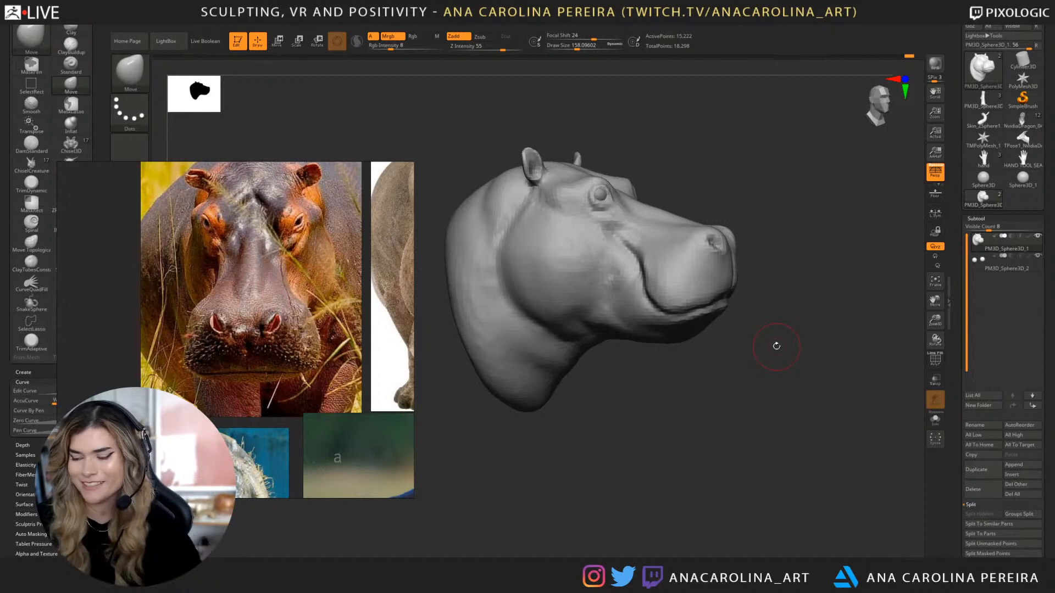
mouse_move(747, 167)
left_mouse_down()
mouse_move(752, 180)
mouse_move(788, 165)
mouse_move(753, 141)
left_mouse_up()
Build up the hippo's upper cheek between the eye and the mouth crease with the ClayBuildup brush.
key("b")
key("c")
key("b")
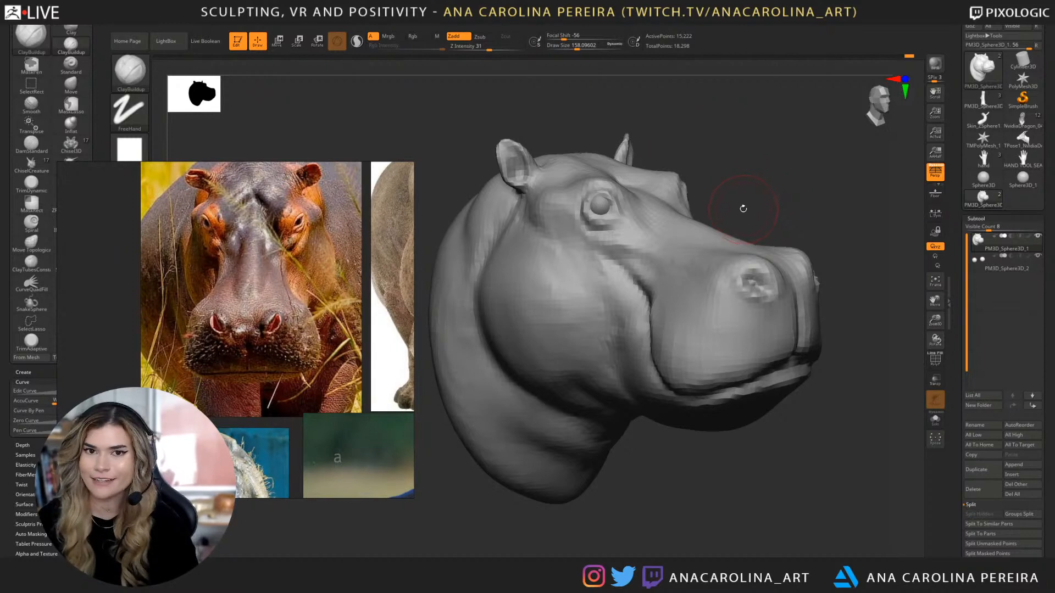
mouse_move(767, 171)
left_mouse_down()
mouse_move(777, 175)
mouse_move(754, 190)
mouse_move(763, 174)
mouse_move(776, 188)
mouse_move(763, 199)
mouse_move(792, 216)
mouse_move(777, 199)
mouse_move(798, 170)
mouse_move(765, 170)
mouse_move(736, 197)
left_mouse_up()
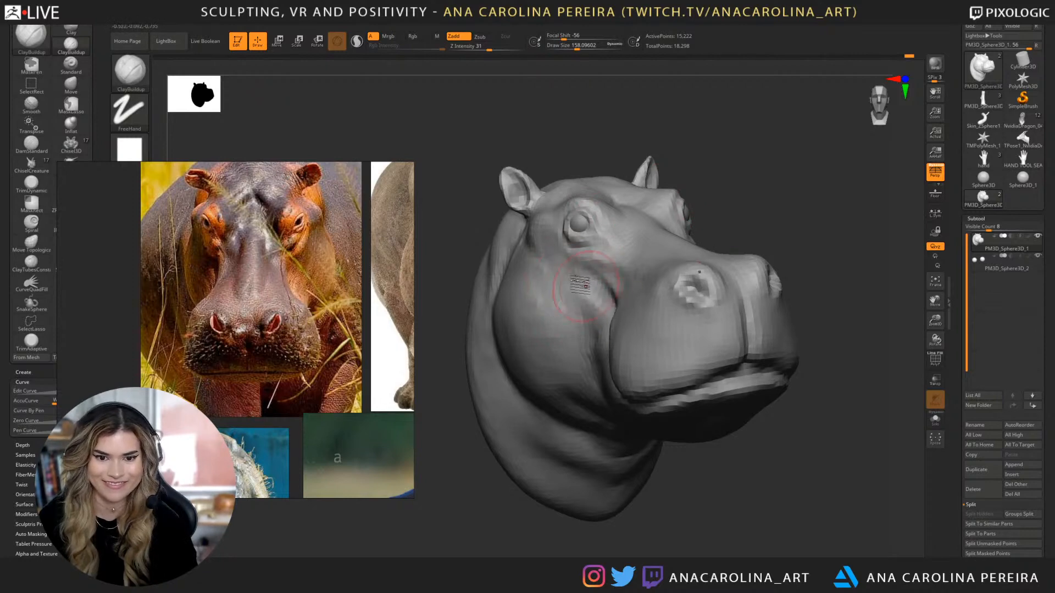
key("b")
key("c")
key("b")
right_click_drag(621, 261, 659, 235)
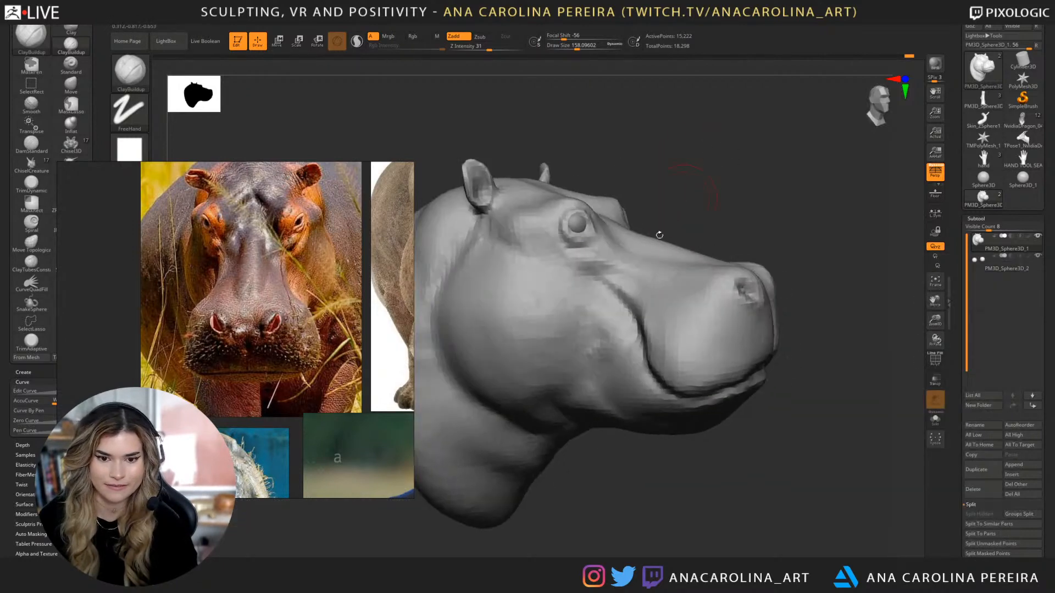
Carve the crease running from the mouth corner up toward the eye with DamStandard, checking both sides of the head.
key("b")
key("d")
key("s")
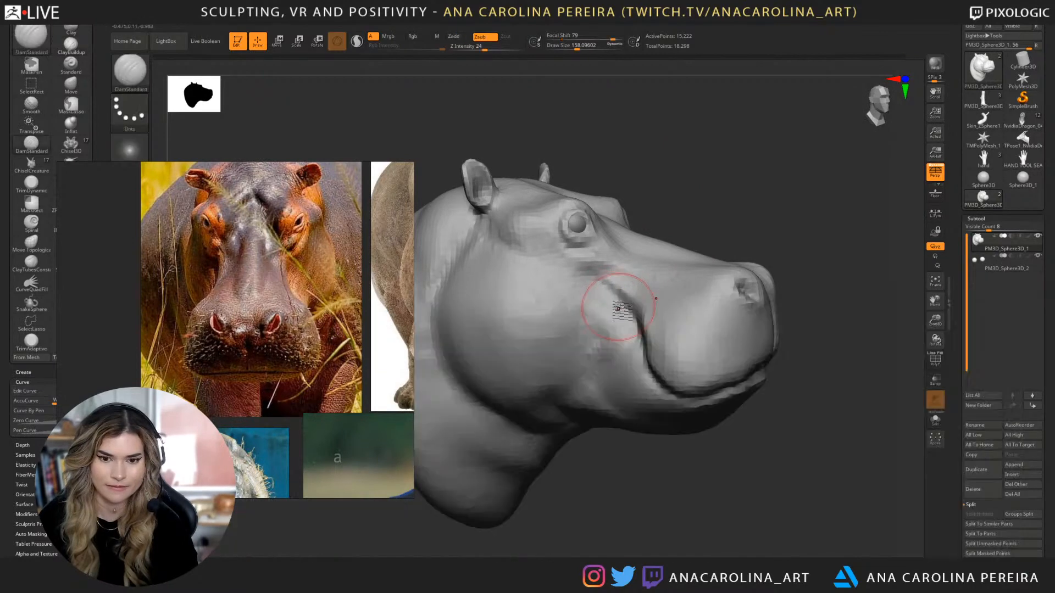
right_click_drag(648, 247, 703, 258)
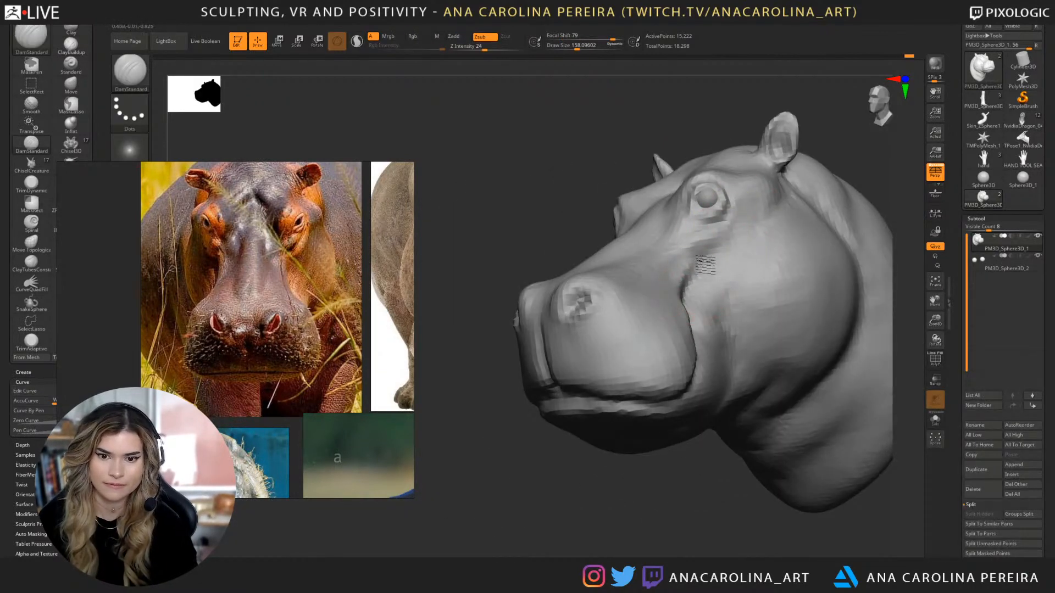
right_click_drag(687, 387, 804, 504)
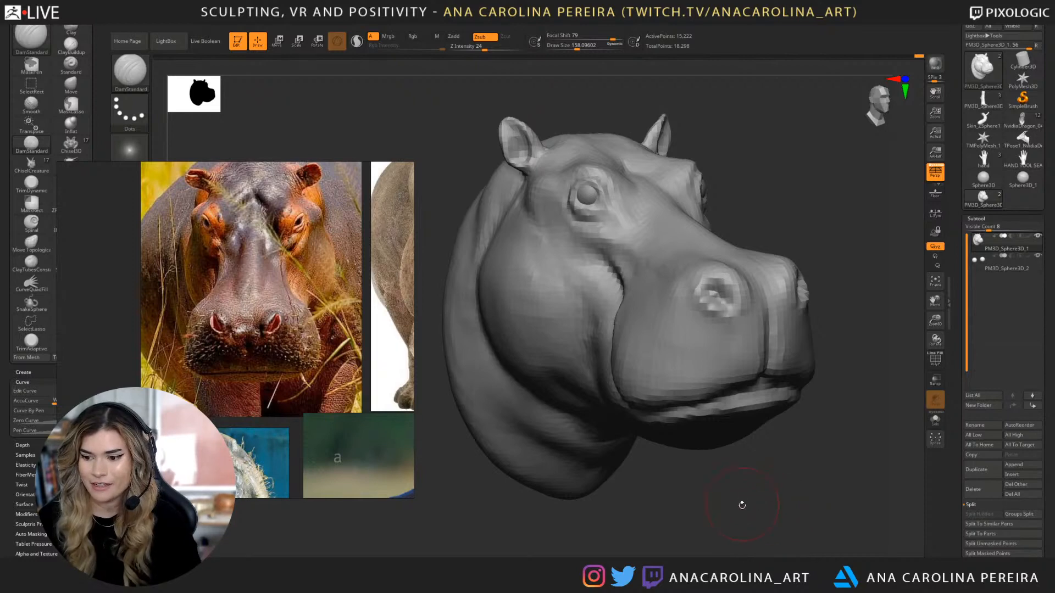
Bring the side-view hippo photo into close view on the reference board for comparison with the sculpt.
left_click_drag(742, 501, 649, 503)
scroll(252, 330, "down", 5)
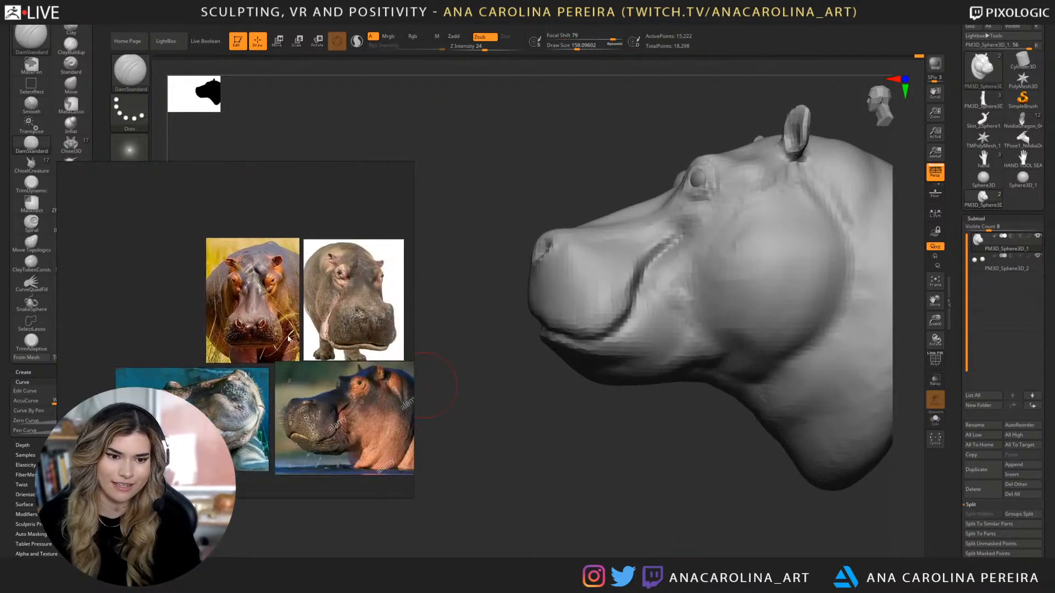
middle_click_drag(253, 329, 225, 315)
scroll(328, 396, "up", 5)
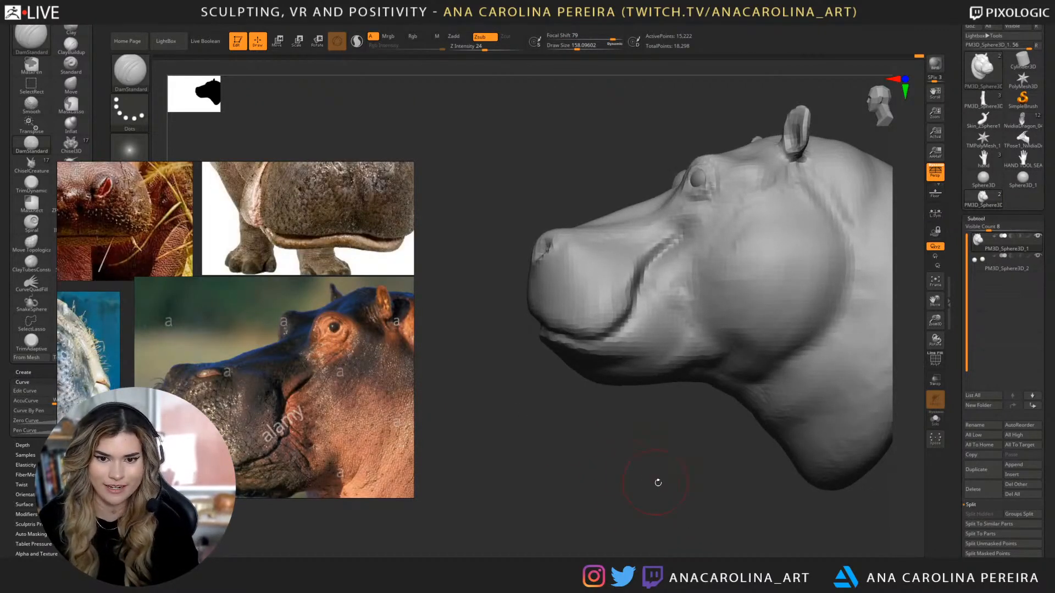
Refine the upper end of the mouth crease below the eye with ClayBuildup, ending at a Draw Size of about 83.
mouse_move(655, 483)
left_mouse_down()
mouse_move(666, 485)
mouse_move(648, 469)
left_mouse_up()
key("b")
key("b")
key("space")
key("space")
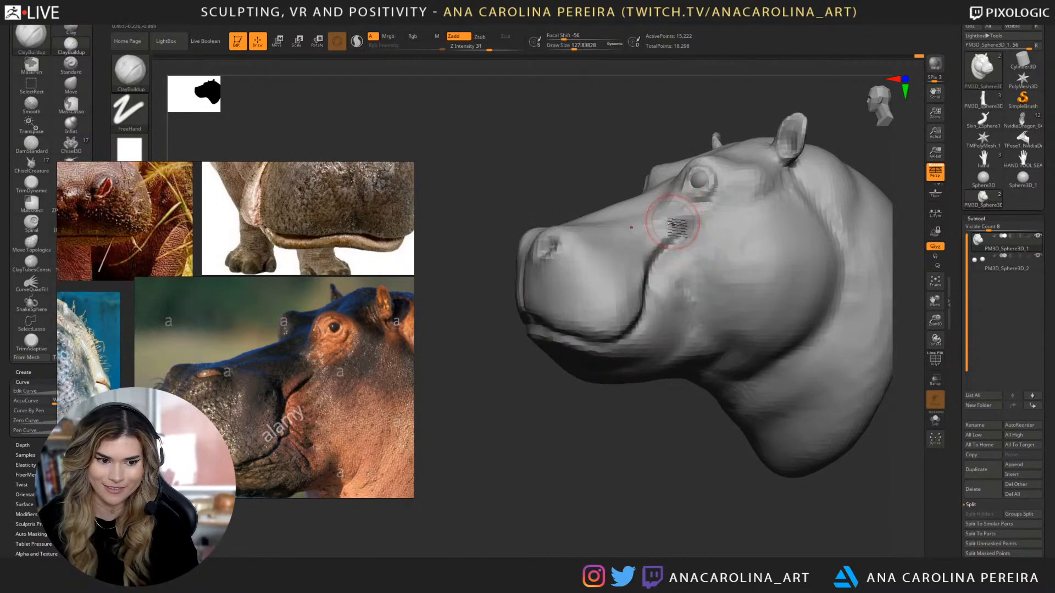
key("ctrl+z")
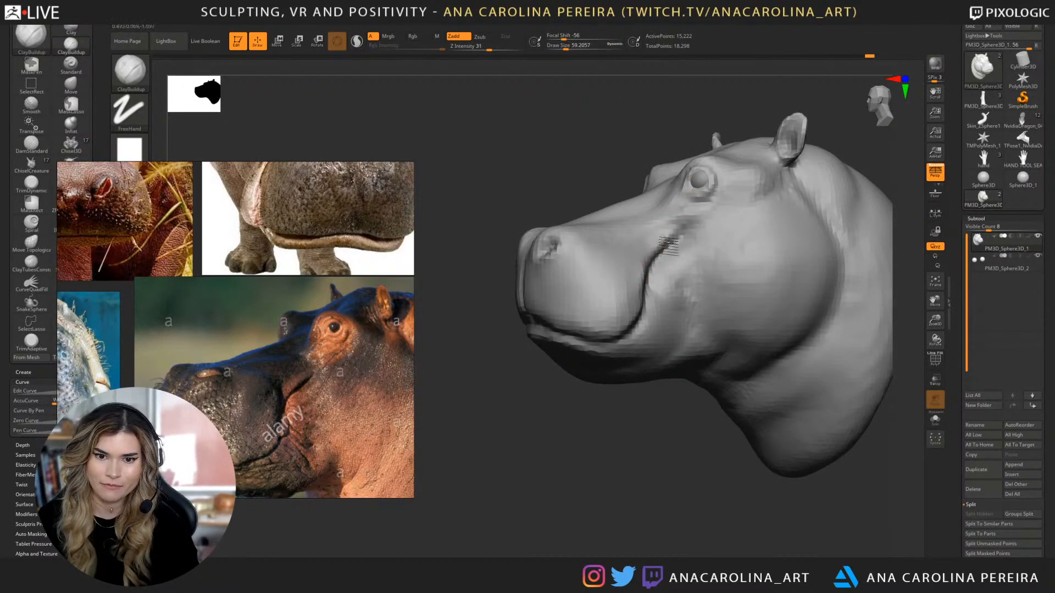
key("space")
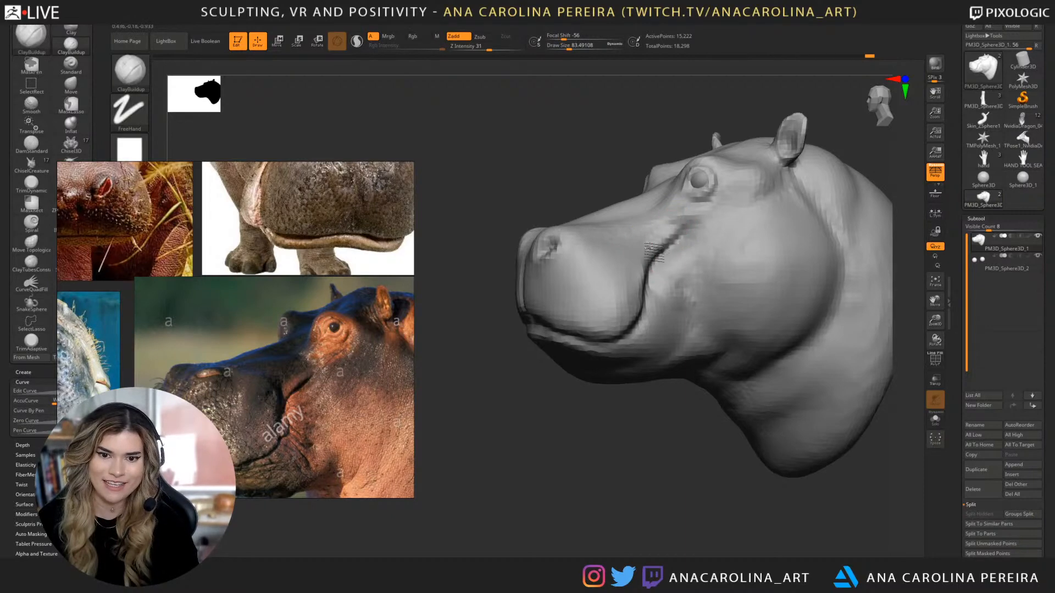
left_click_drag(648, 414, 633, 438)
Deepen the crease behind the muzzle with DamStandard, raising the Draw Size to about 293.
key("b")
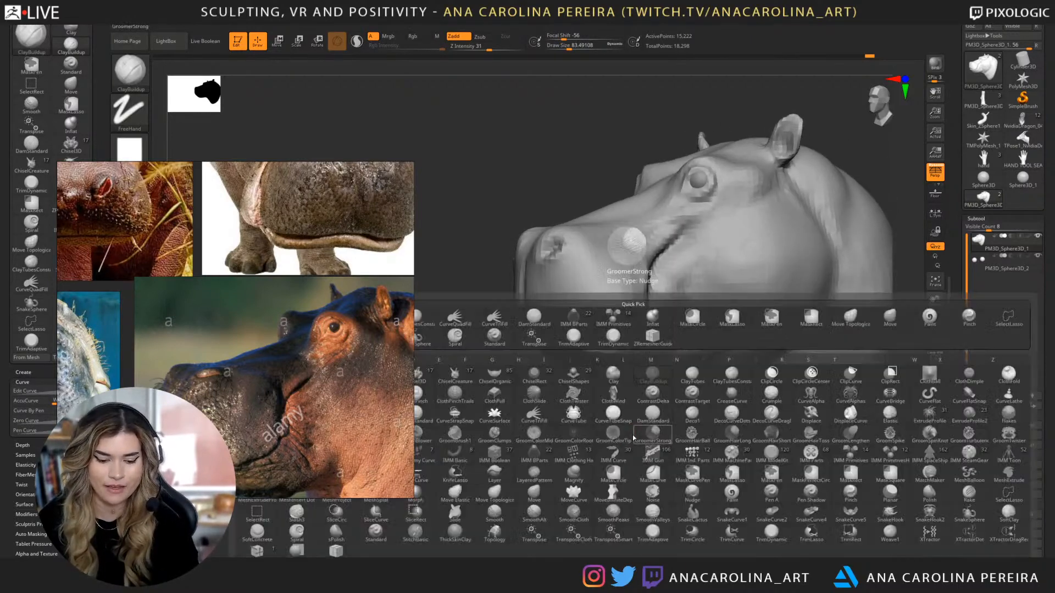
key("d")
key("s")
key("space")
left_click_drag(619, 301, 629, 300)
key("space")
left_click_drag(629, 251, 617, 243)
key("space")
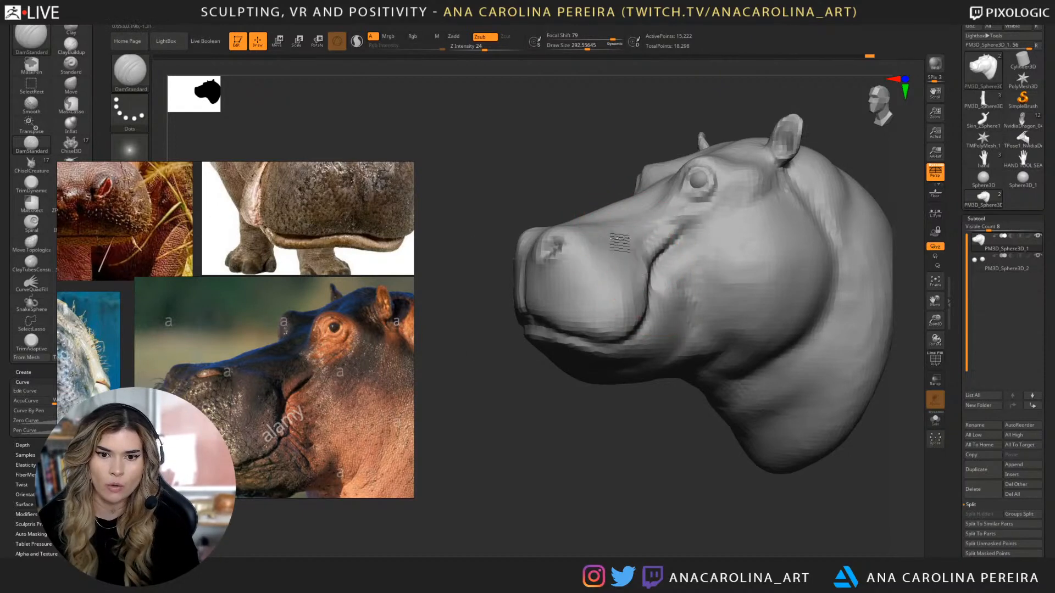
Build up and smooth the back of the muzzle around the mouth corner with ClayBuildup, reducing the Draw Size to about 182.
key("b")
key("c")
key("b")
key("space")
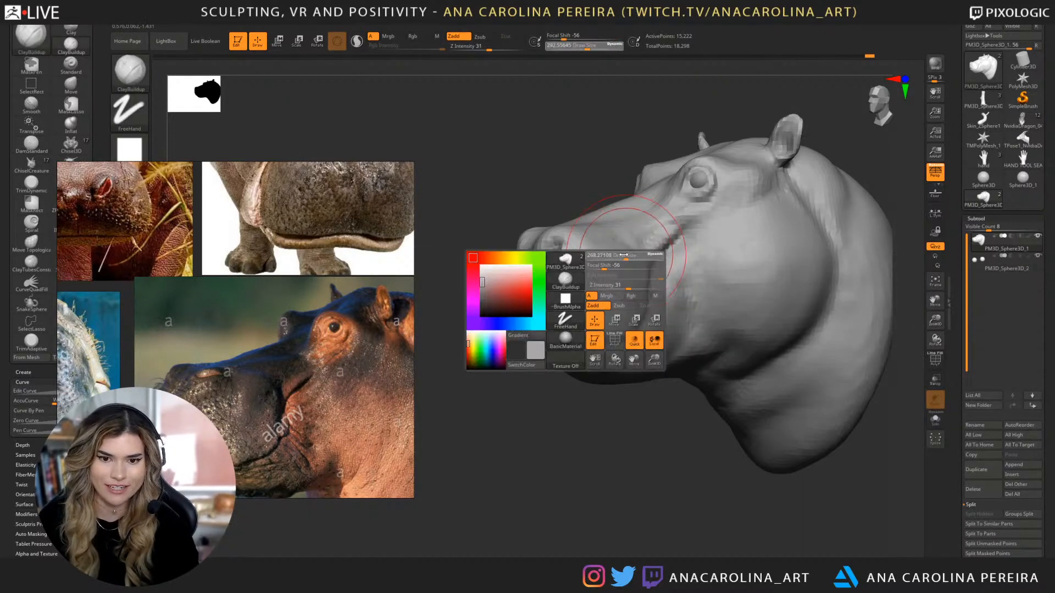
left_click_drag(621, 257, 618, 257)
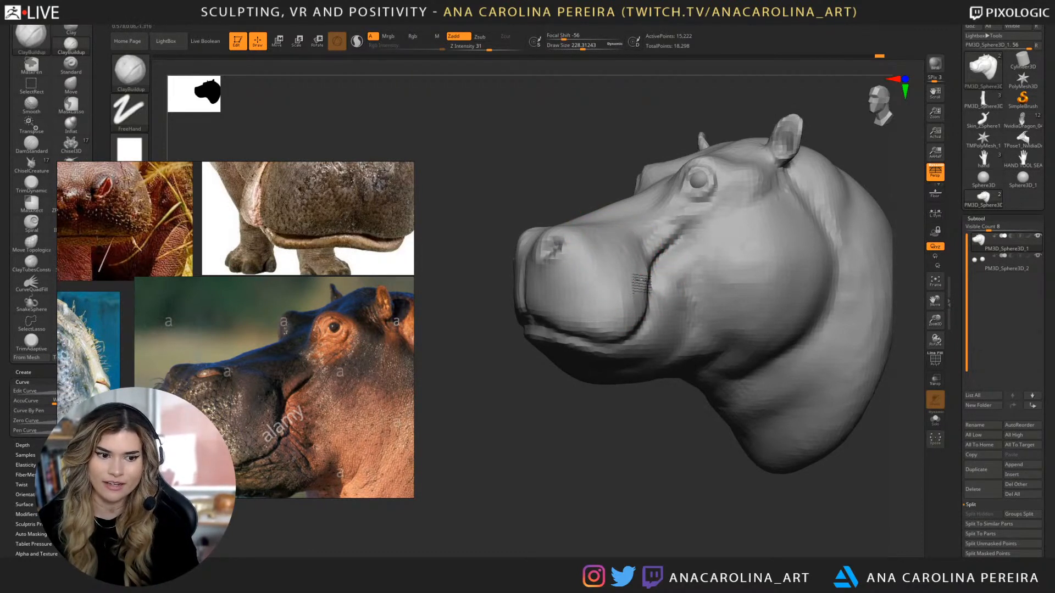
key("space")
left_click_drag(637, 341, 633, 340)
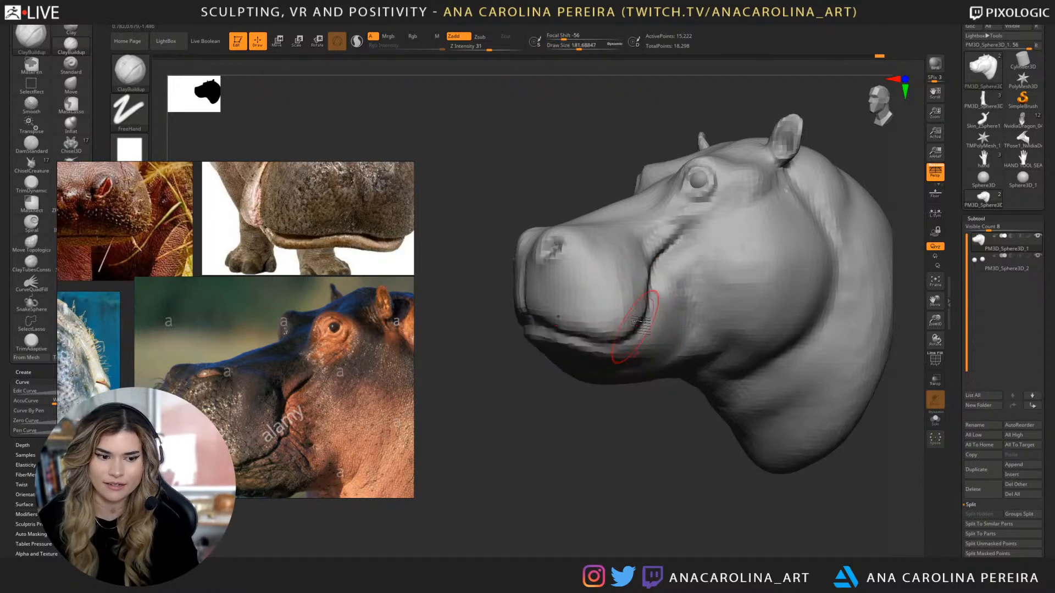
left_click_drag(636, 261, 617, 310, "shift")
left_click_drag(630, 267, 598, 258)
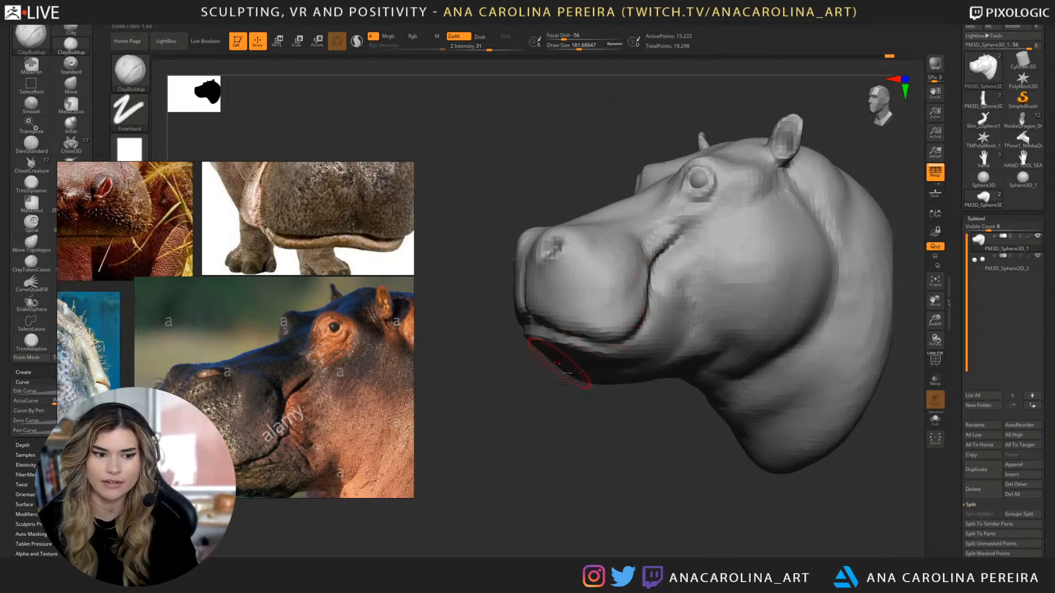
Add volume to the lower lip, chin and muzzle front with ClayBuildup, working from below and from both sides.
left_click_drag(537, 377, 577, 302)
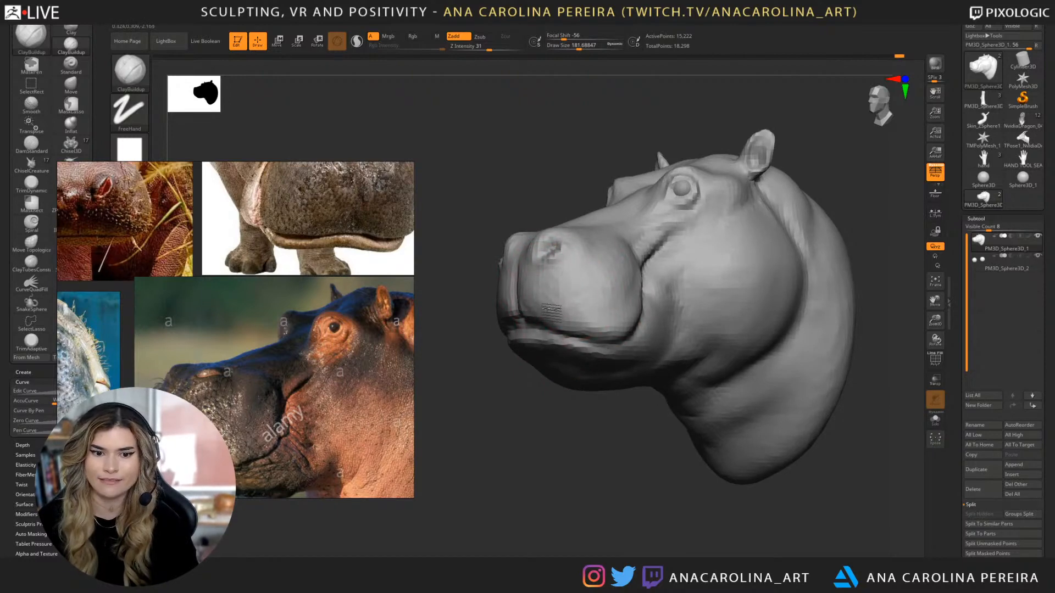
mouse_move(549, 418)
left_mouse_down()
mouse_move(619, 407)
mouse_move(604, 330)
mouse_move(542, 271)
left_mouse_up()
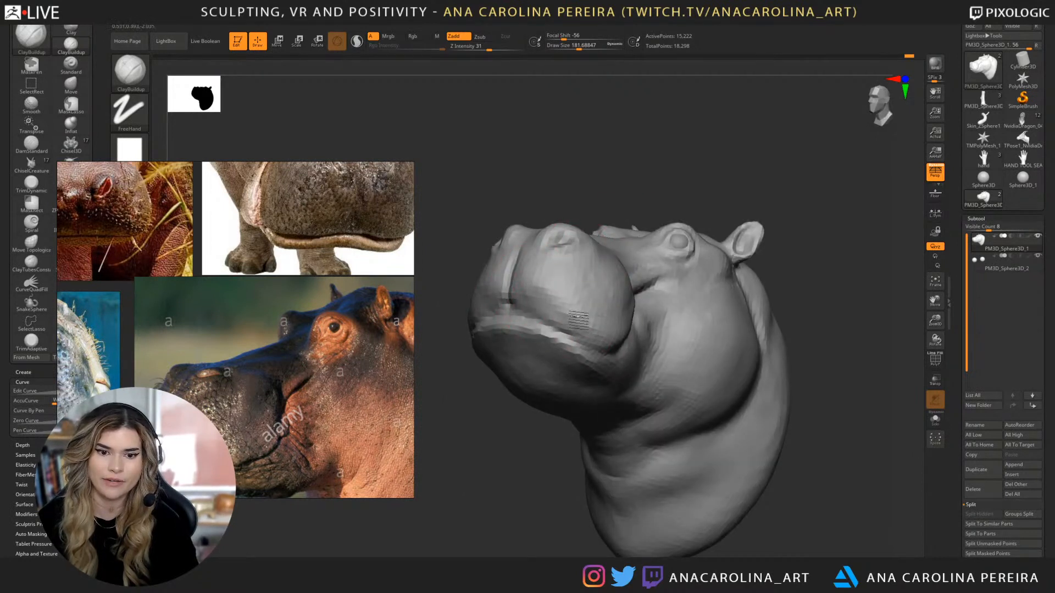
mouse_move(547, 254)
left_mouse_down()
mouse_move(599, 254)
mouse_move(591, 247)
left_mouse_up()
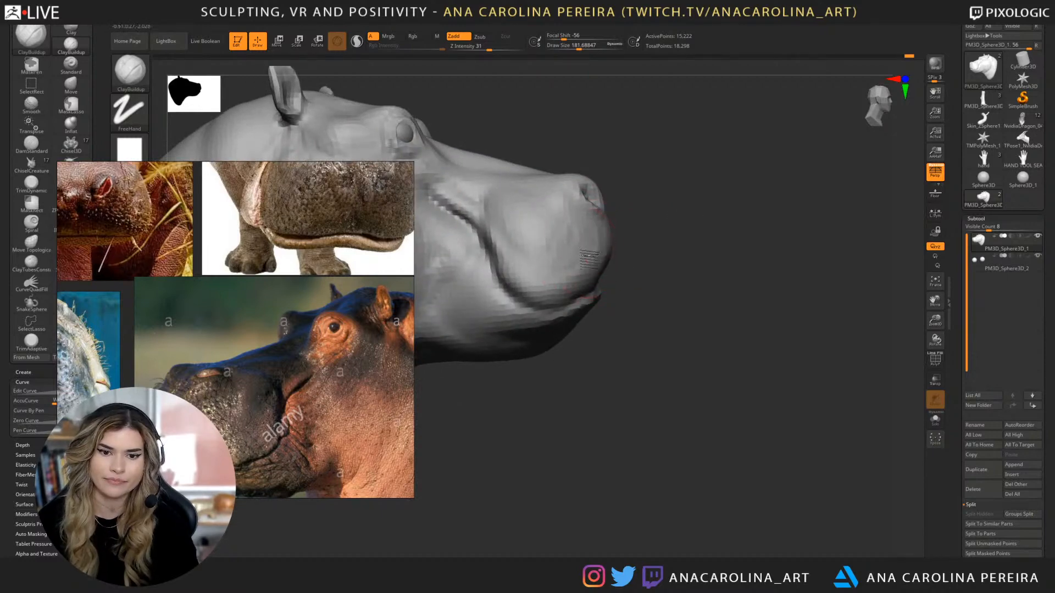
mouse_move(569, 305)
left_mouse_down()
mouse_move(604, 363)
mouse_move(590, 405)
mouse_move(575, 393)
mouse_move(615, 473)
mouse_move(565, 434)
left_mouse_up()
mouse_move(612, 499)
left_mouse_down()
mouse_move(648, 424)
mouse_move(640, 366)
left_mouse_up()
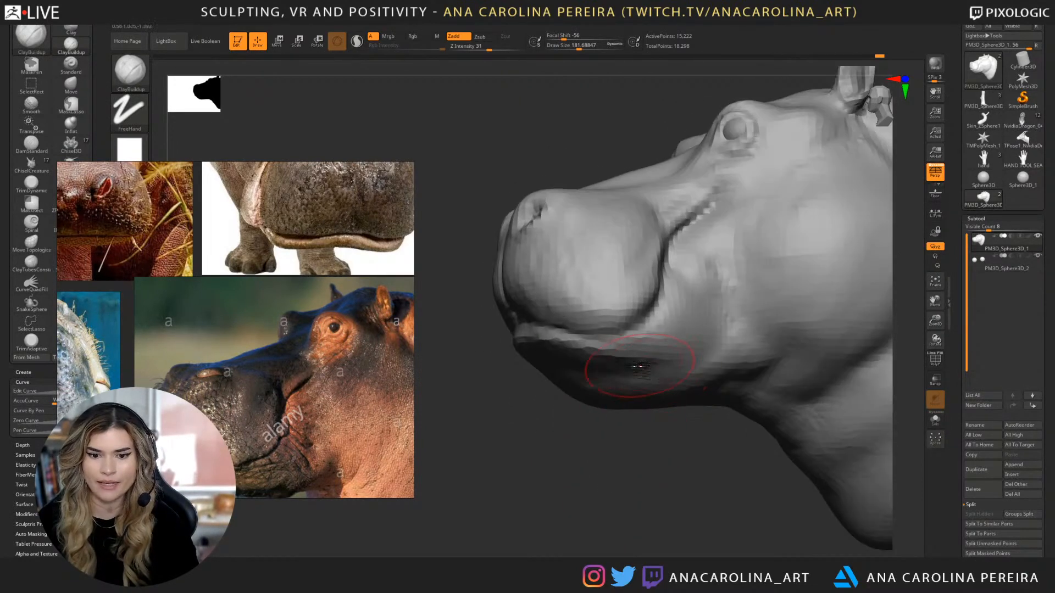
Carve the folds along the jaw behind the mouth corner with DamStandard at a Draw Size of about 234.
key("b")
key("d")
key("s")
key("space")
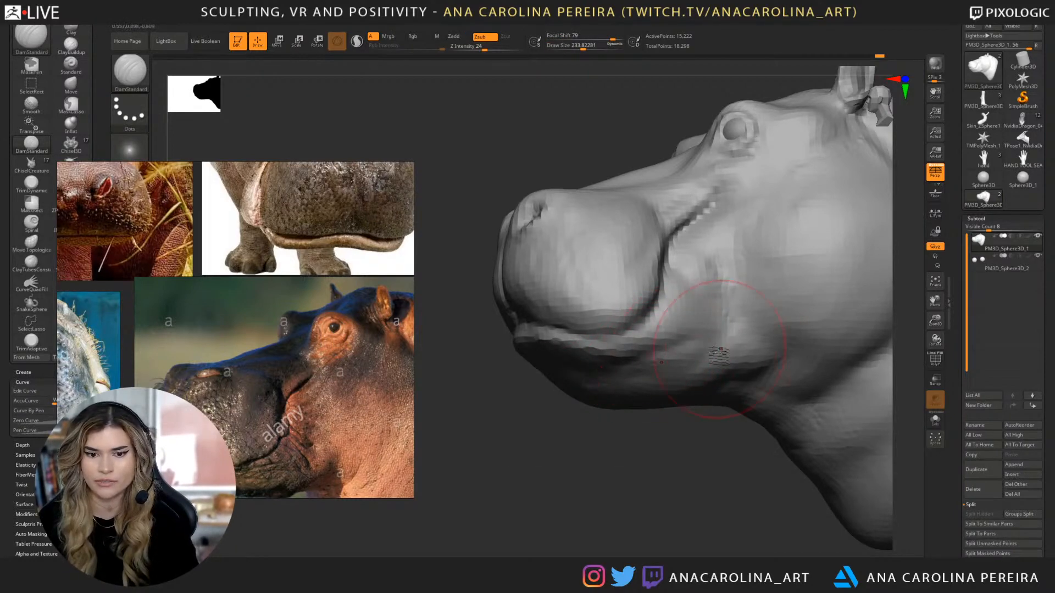
left_click_drag(709, 434, 669, 443)
Build up the lower lip along the mouth line with ClayBuildup, reducing the Draw Size to about 101.
key("b")
key("c")
key("b")
key("space")
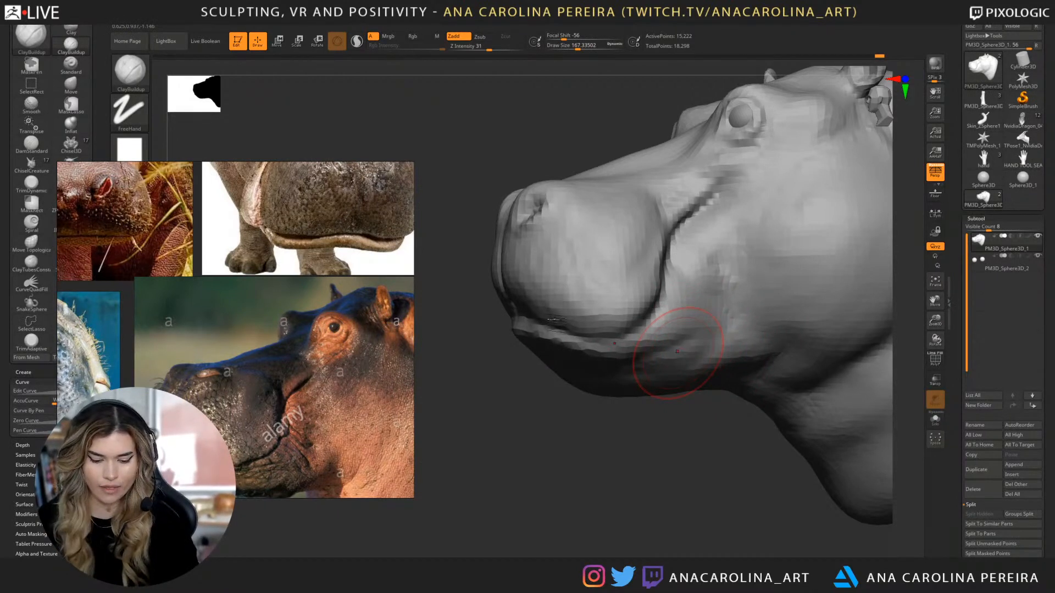
mouse_move(582, 430)
left_mouse_down()
mouse_move(572, 379)
mouse_move(549, 351)
mouse_move(591, 454)
mouse_move(547, 349)
left_mouse_up()
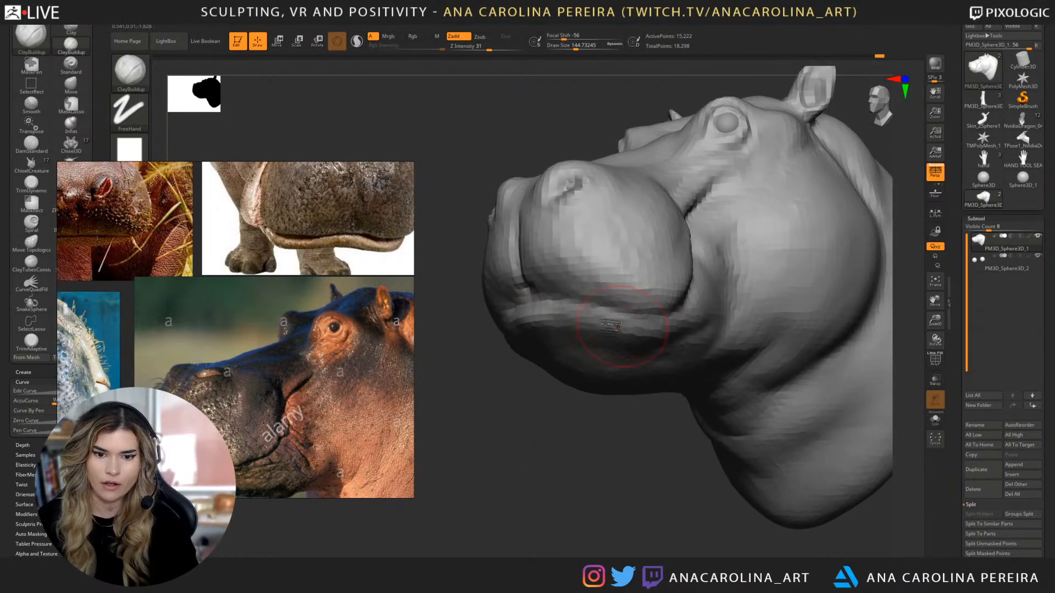
mouse_move(588, 329)
left_mouse_down()
mouse_move(628, 402)
mouse_move(613, 287)
left_mouse_up()
key("space")
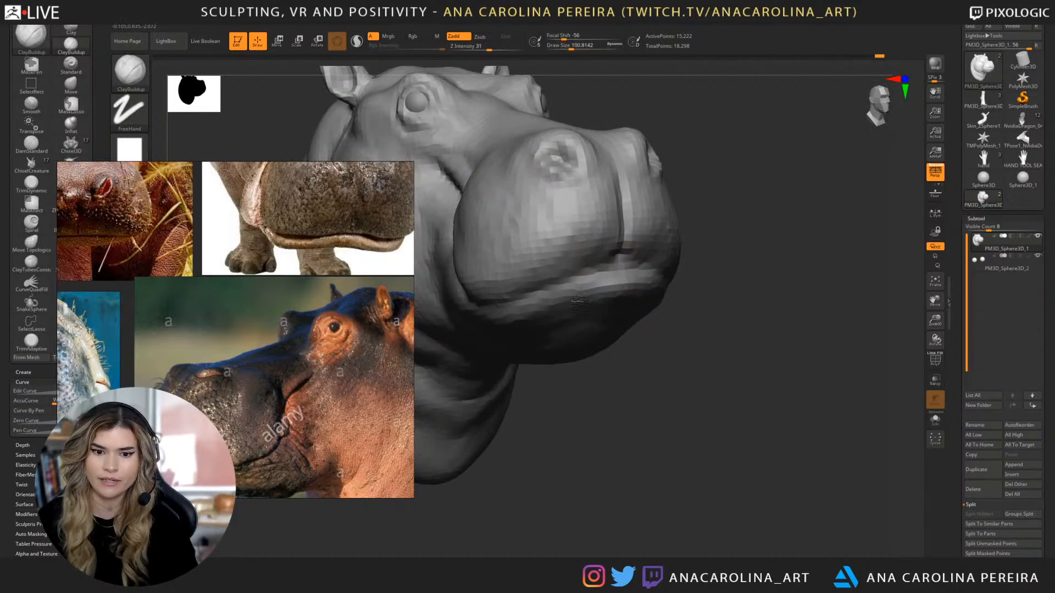
left_click_drag(573, 344, 728, 442)
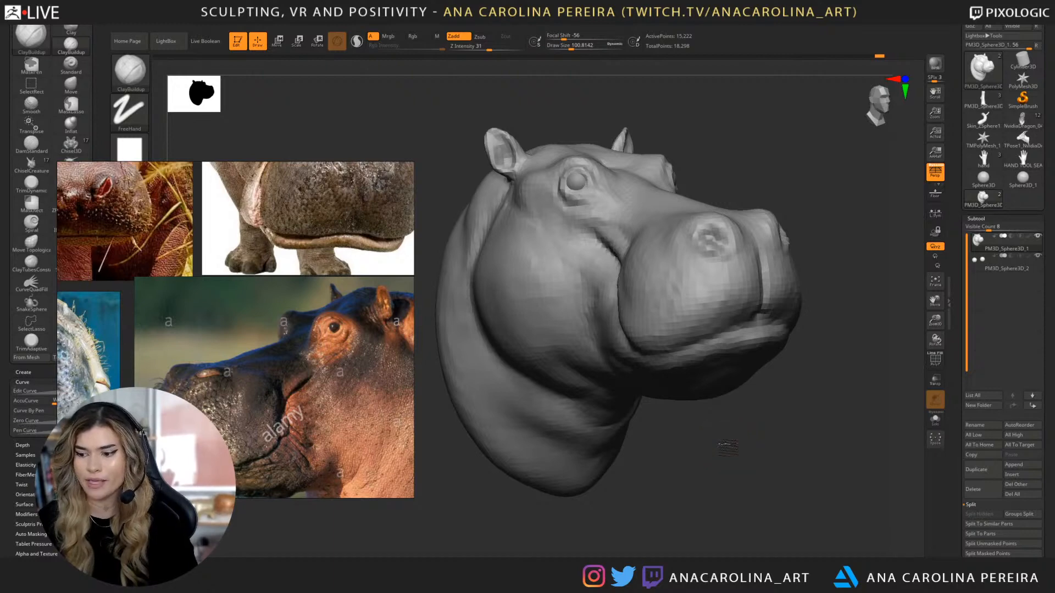
Sharpen the line between the muzzle and the lower lip with DamStandard at a Draw Size of about 101.
mouse_move(728, 448)
left_mouse_down()
mouse_move(695, 469)
mouse_move(713, 490)
mouse_move(632, 466)
left_mouse_up()
key("b")
key("d")
key("s")
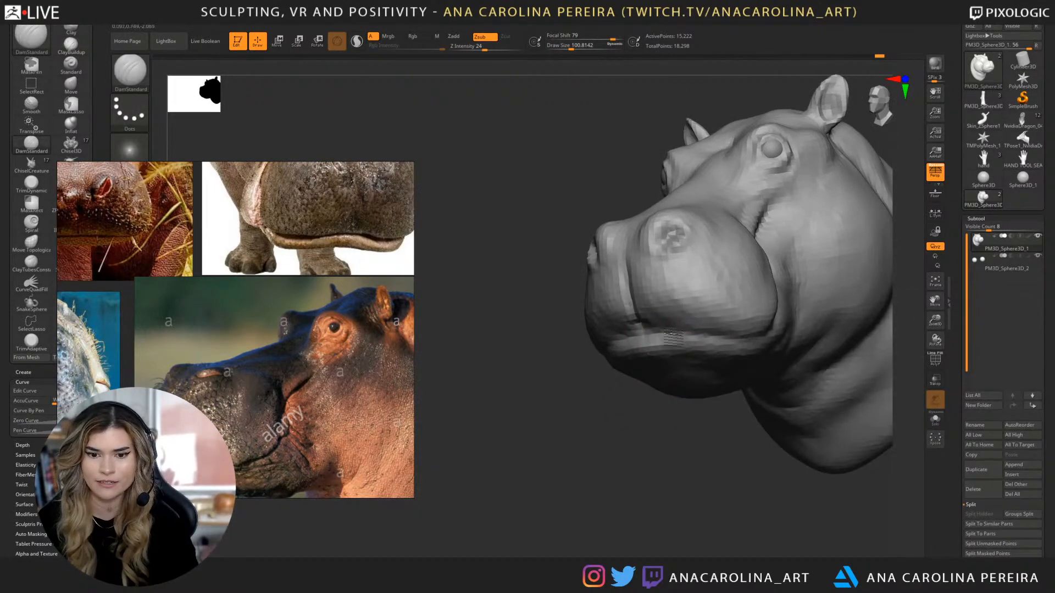
key("ctrl")
left_click_drag(645, 328, 764, 341)
mouse_move(666, 495)
left_mouse_down()
mouse_move(680, 496)
mouse_move(710, 438)
mouse_move(746, 432)
mouse_move(666, 464)
mouse_move(698, 475)
mouse_move(648, 511)
mouse_move(650, 522)
left_mouse_up()
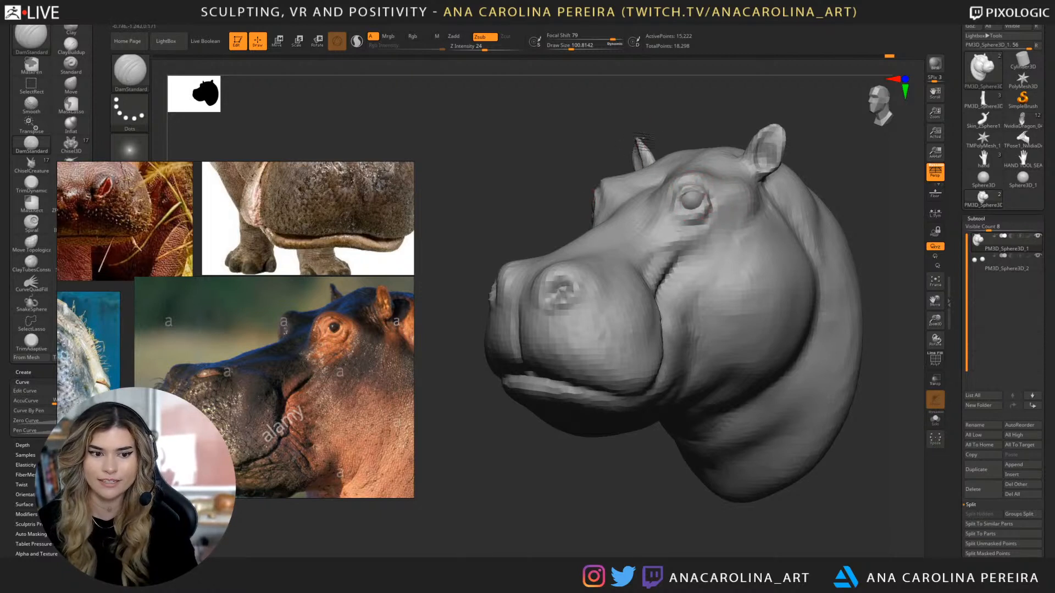
Carve the creases around the eye with DamStandard, starting at a Draw Size of about 101 and checking both sides of the head.
mouse_move(695, 196)
left_mouse_down()
mouse_move(743, 207)
mouse_move(726, 222)
left_mouse_up()
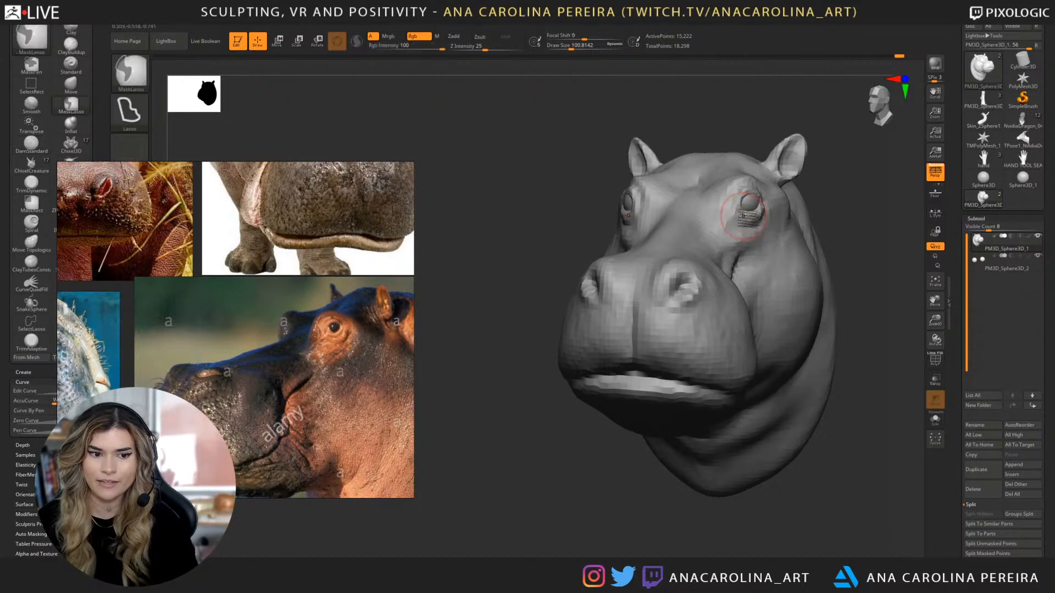
right_click_drag(734, 222, 693, 177)
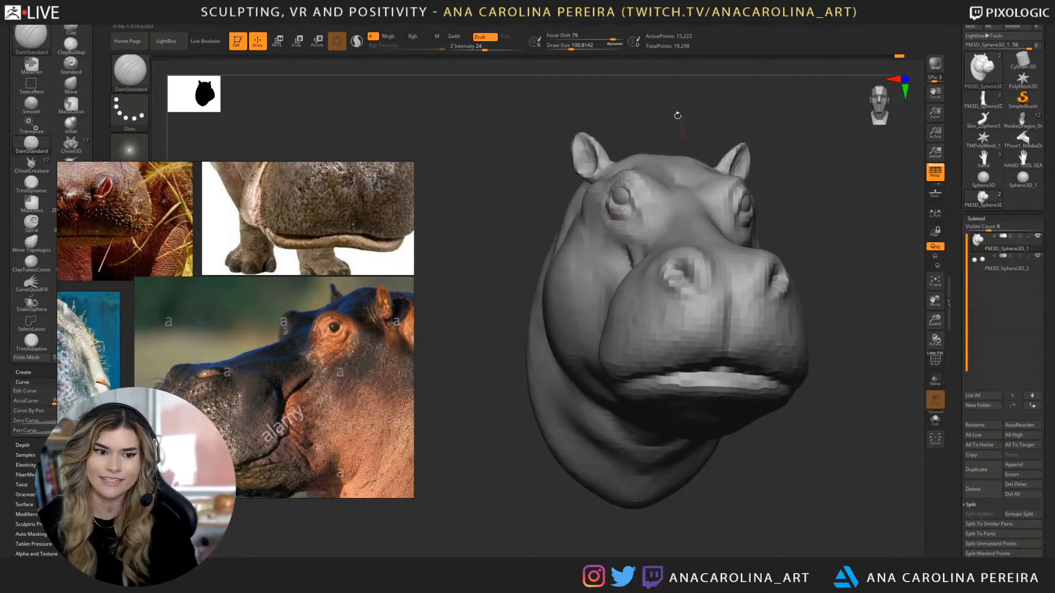
mouse_move(678, 113)
right_mouse_down()
mouse_move(632, 217)
mouse_move(640, 165)
mouse_move(626, 113)
mouse_move(651, 100)
mouse_move(693, 208)
right_mouse_up()
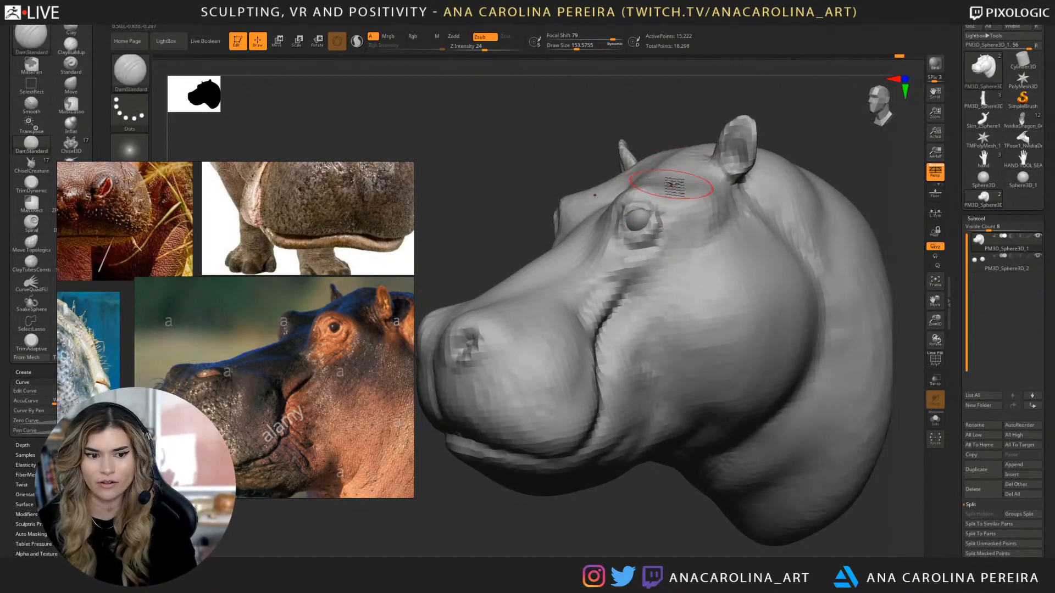
Try to build up the temple behind the eye with ClayBuildup at a Draw Size of about 136, then undo the stroke.
key("b")
key("c")
key("b")
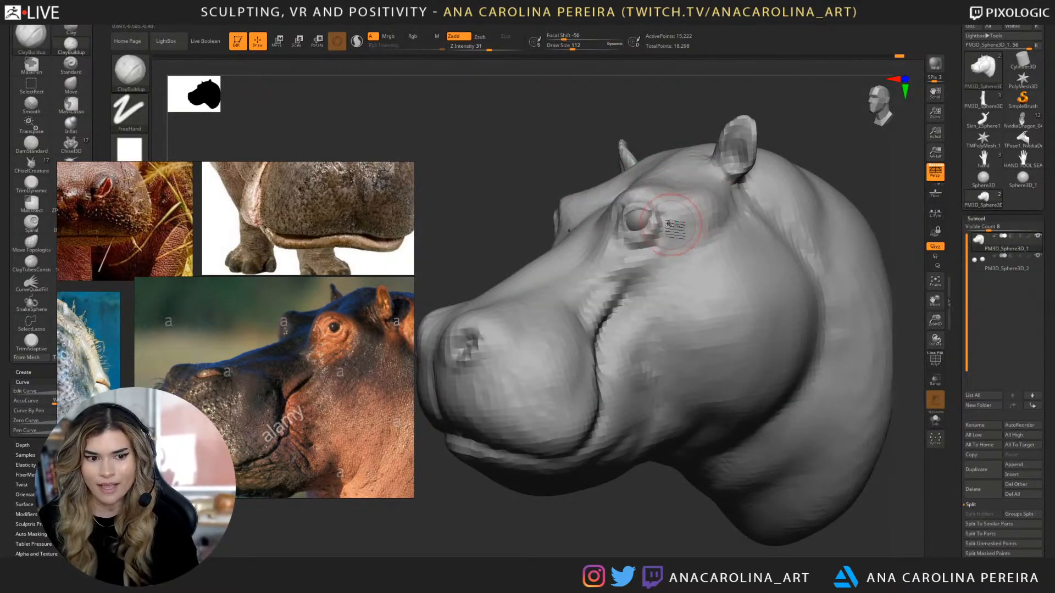
key("space")
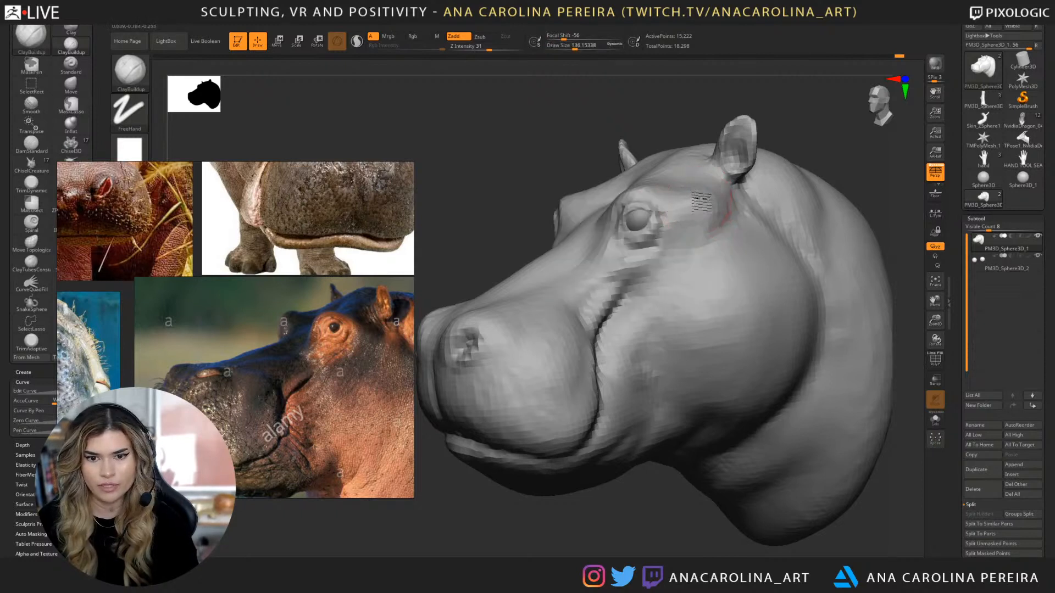
mouse_move(726, 203)
left_mouse_down()
mouse_move(688, 195)
mouse_move(710, 194)
mouse_move(691, 196)
mouse_move(722, 218)
mouse_move(739, 205)
mouse_move(736, 229)
mouse_move(687, 221)
left_mouse_up()
key("ctrl+z")
Adjust the head contour between the ear and the eye with the Move brush, reducing the Draw Size to about 145.
left_click_drag(680, 99, 737, 135)
key("b")
key("m")
key("v")
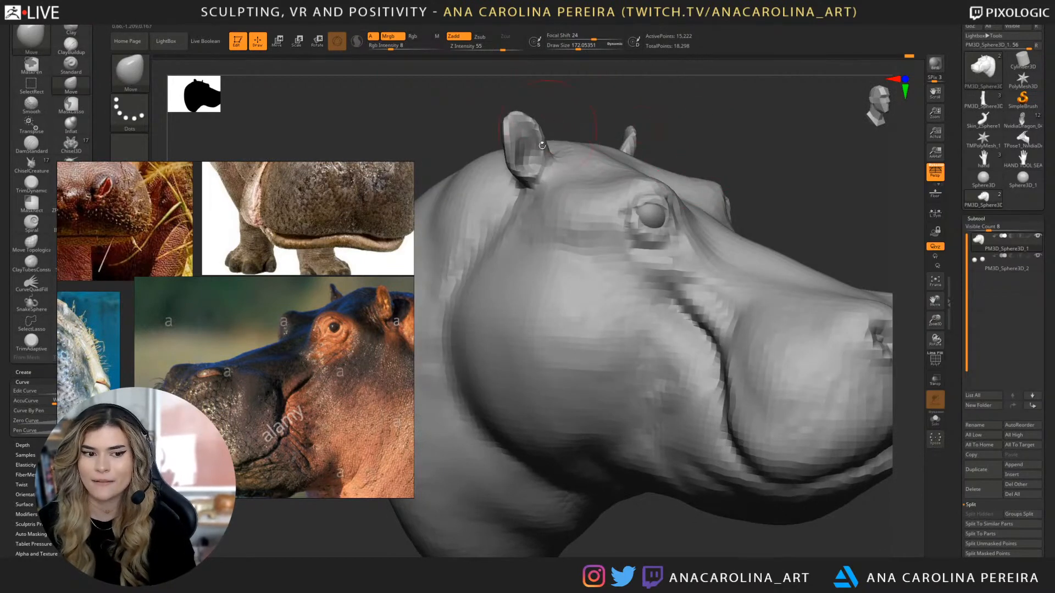
key("space")
left_click_drag(572, 194, 569, 192)
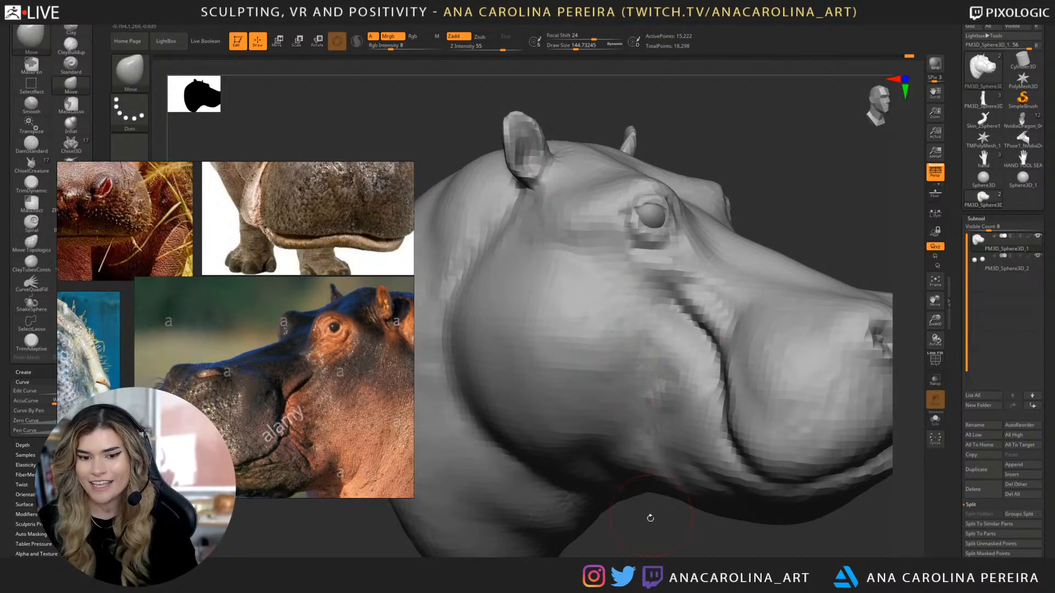
Examine the head's proportions from both sides and from the front against the hippo reference photos.
left_click_drag(650, 518, 660, 484)
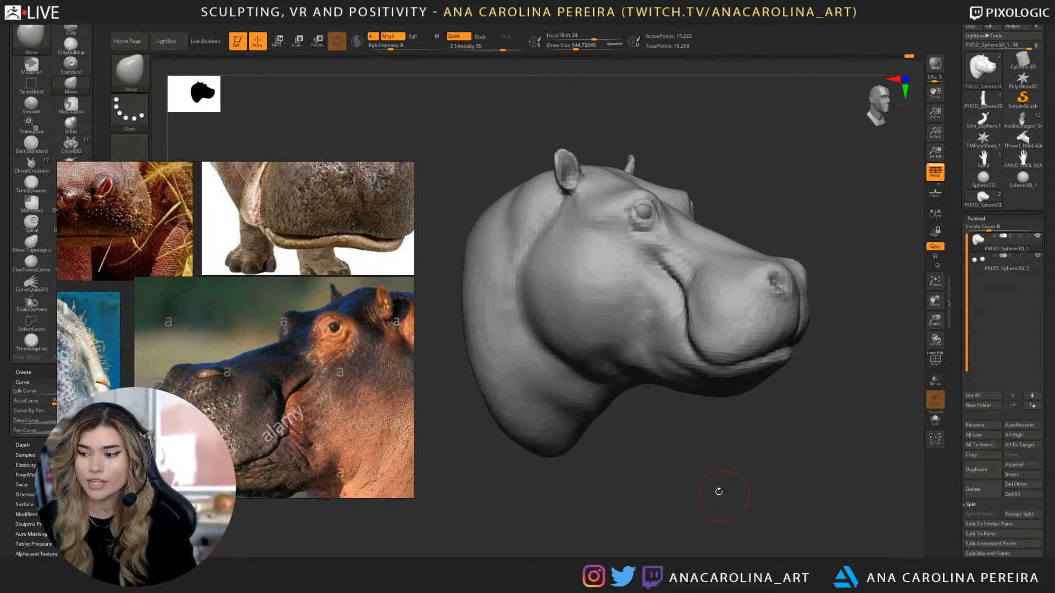
left_click_drag(718, 491, 683, 490)
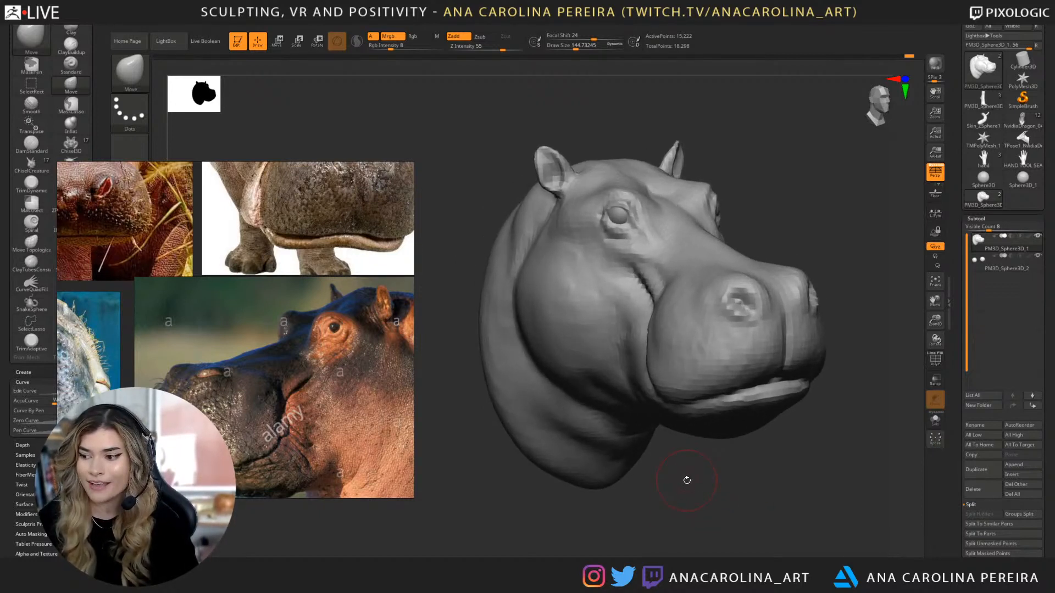
mouse_move(689, 483)
left_mouse_down()
mouse_move(701, 489)
mouse_move(652, 503)
mouse_move(700, 488)
left_mouse_up()
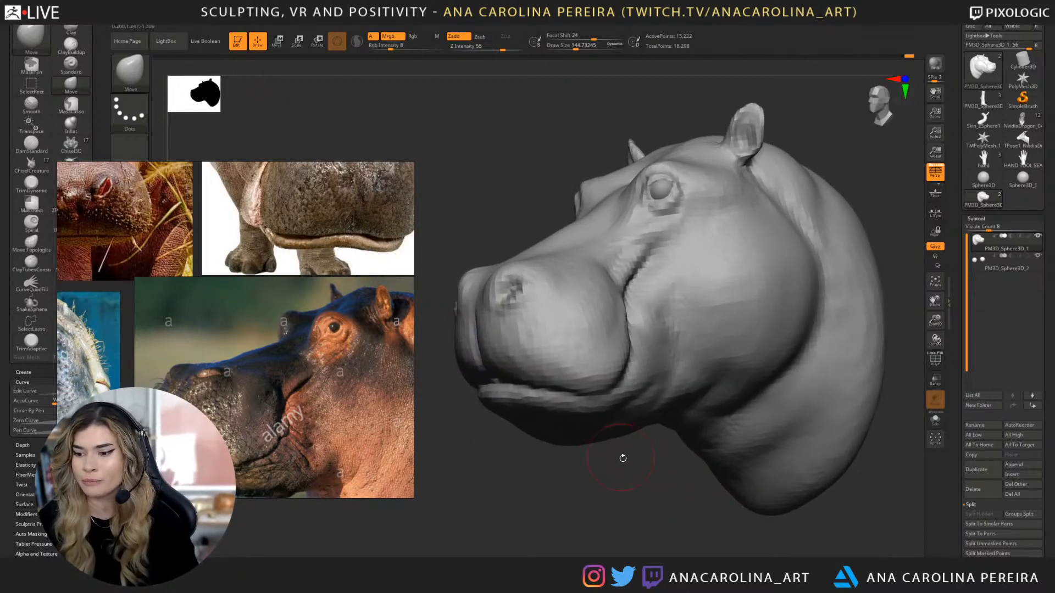
mouse_move(622, 458)
left_mouse_down()
mouse_move(635, 484)
mouse_move(629, 440)
mouse_move(632, 456)
left_mouse_up()
key("b")
key("c")
key("b")
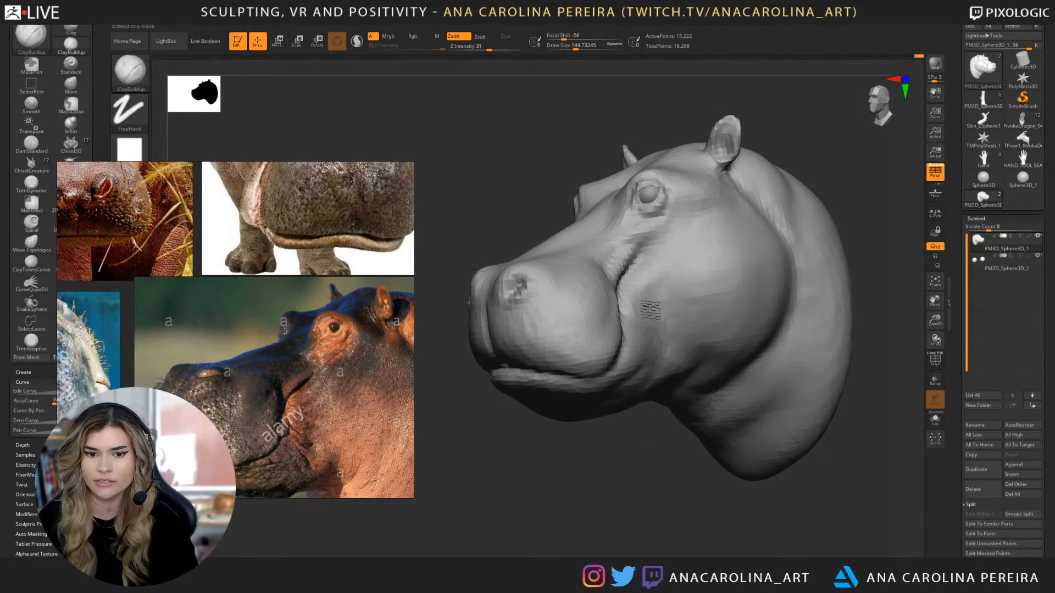
left_click_drag(676, 484, 722, 484)
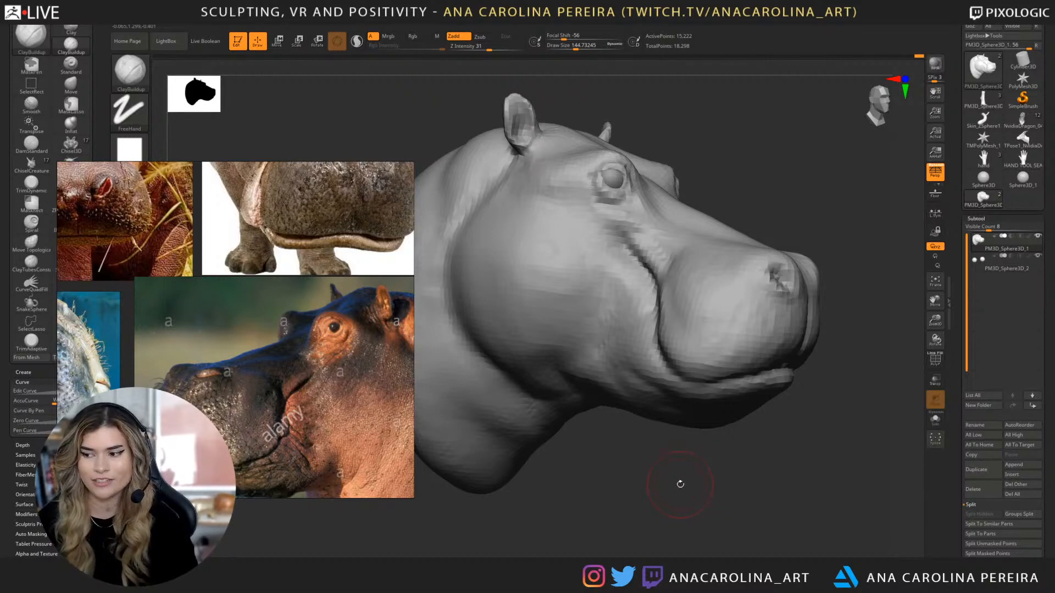
left_click_drag(680, 484, 667, 485)
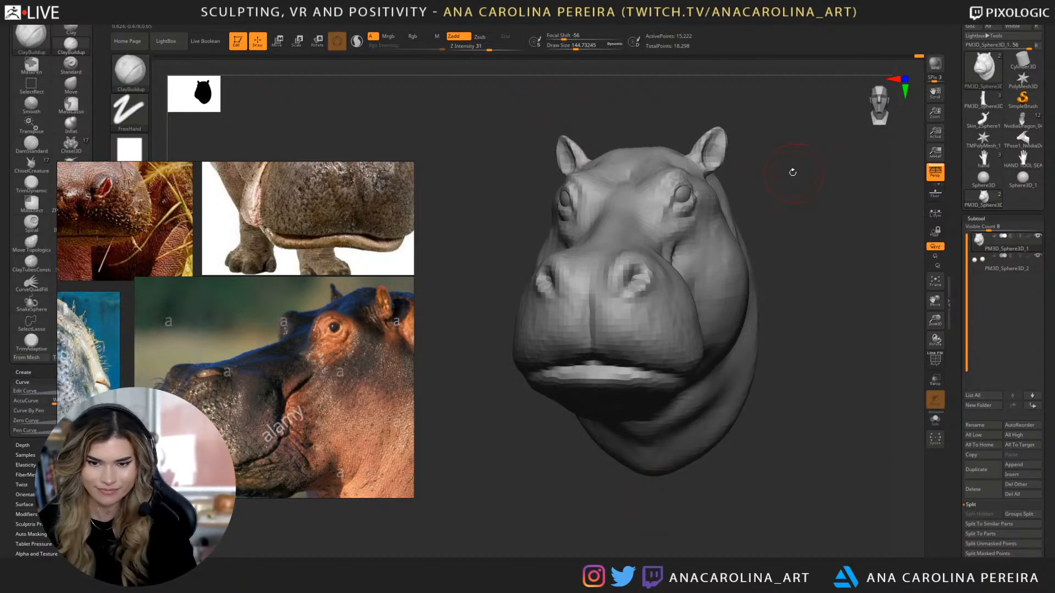
mouse_move(793, 173)
left_mouse_down()
mouse_move(792, 195)
mouse_move(782, 188)
left_mouse_up()
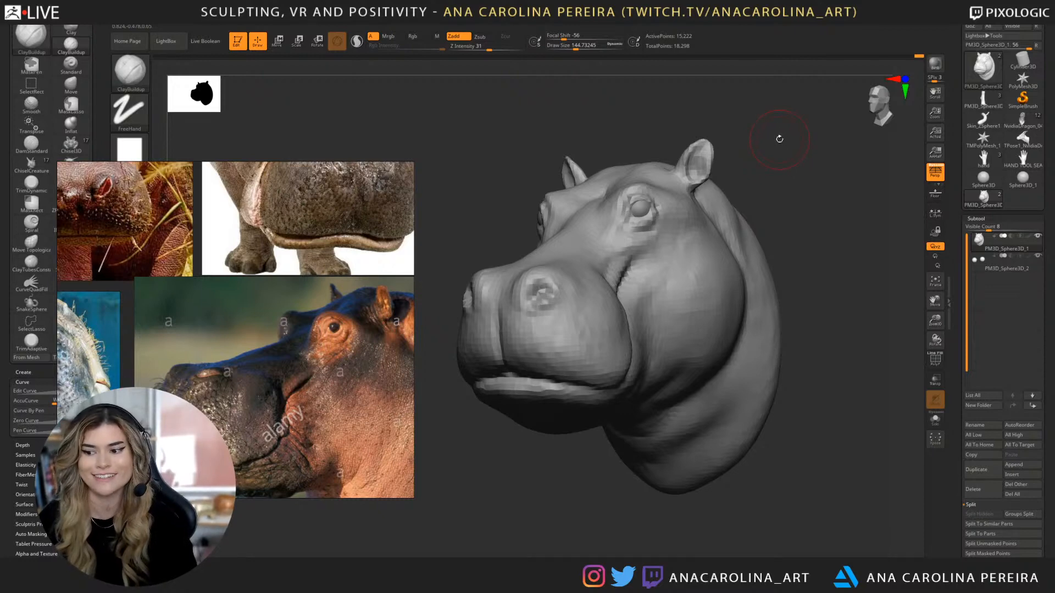
left_click_drag(791, 180, 797, 152)
Reshape the crown and the area behind the ears with the Move brush, reducing the Draw Size to about 274.
key("b")
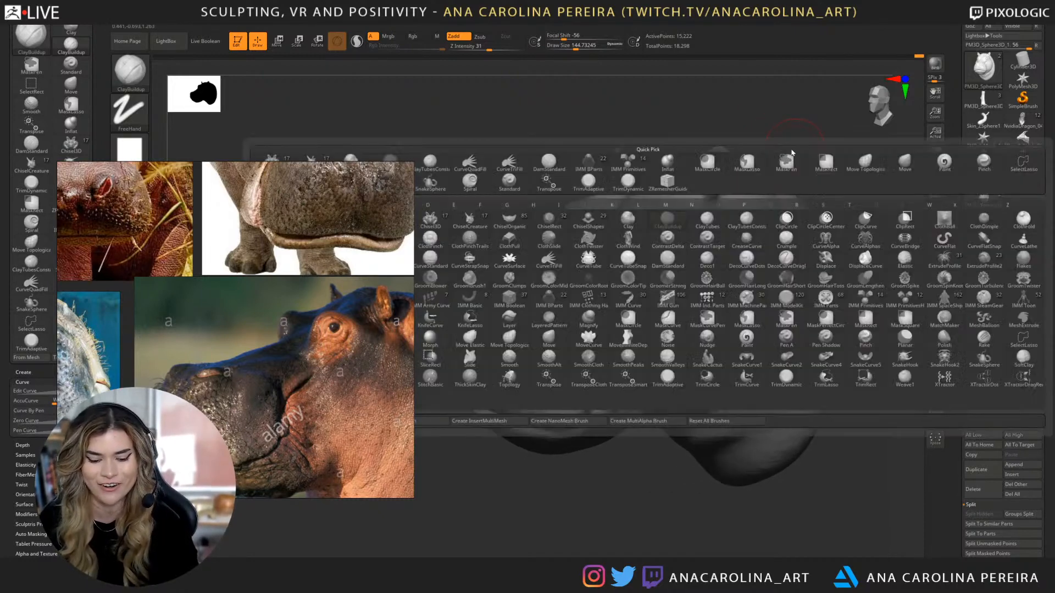
key("m")
key("v")
left_click_drag(695, 104, 684, 158)
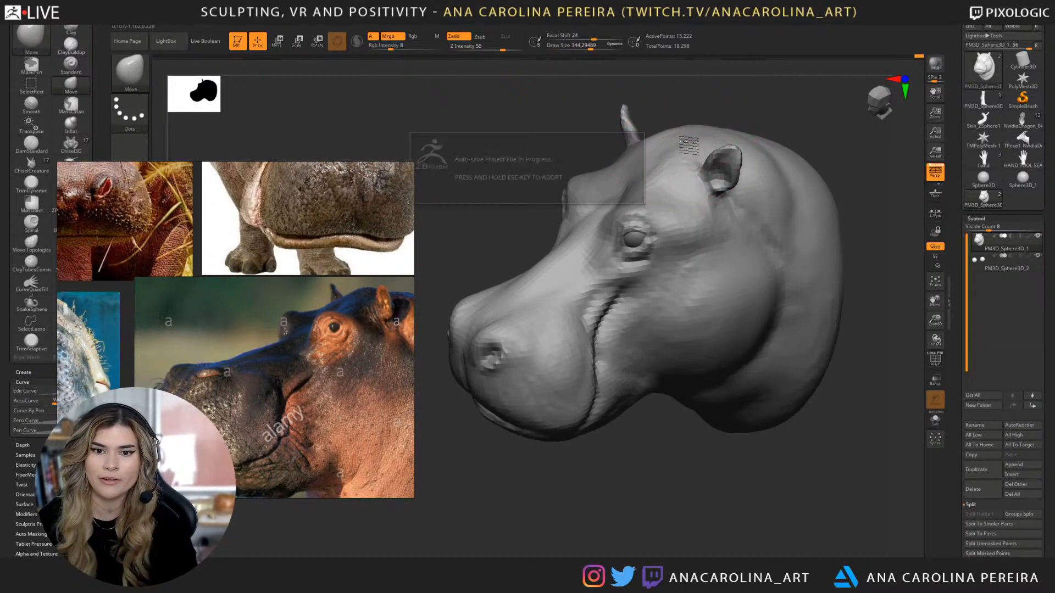
key("space")
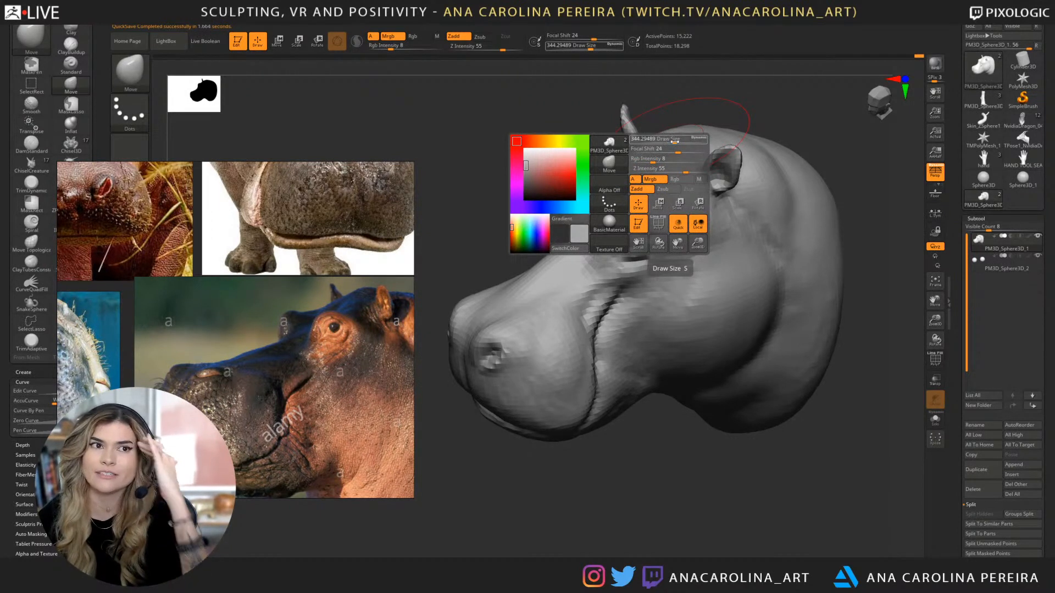
left_click_drag(746, 106, 729, 127)
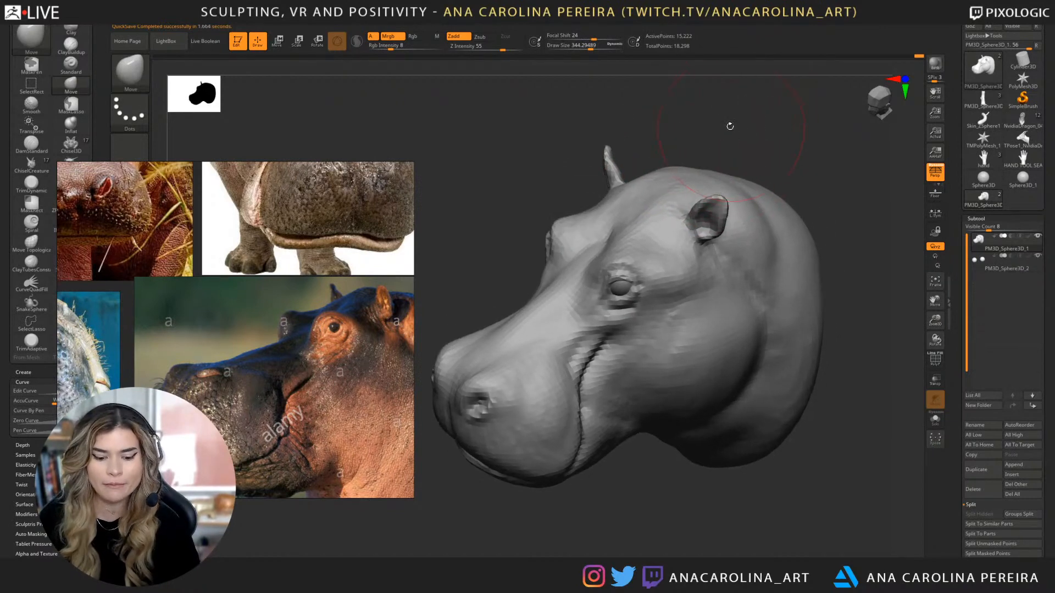
key("b")
key("m")
key("v")
key("space")
left_click(692, 141)
key("space")
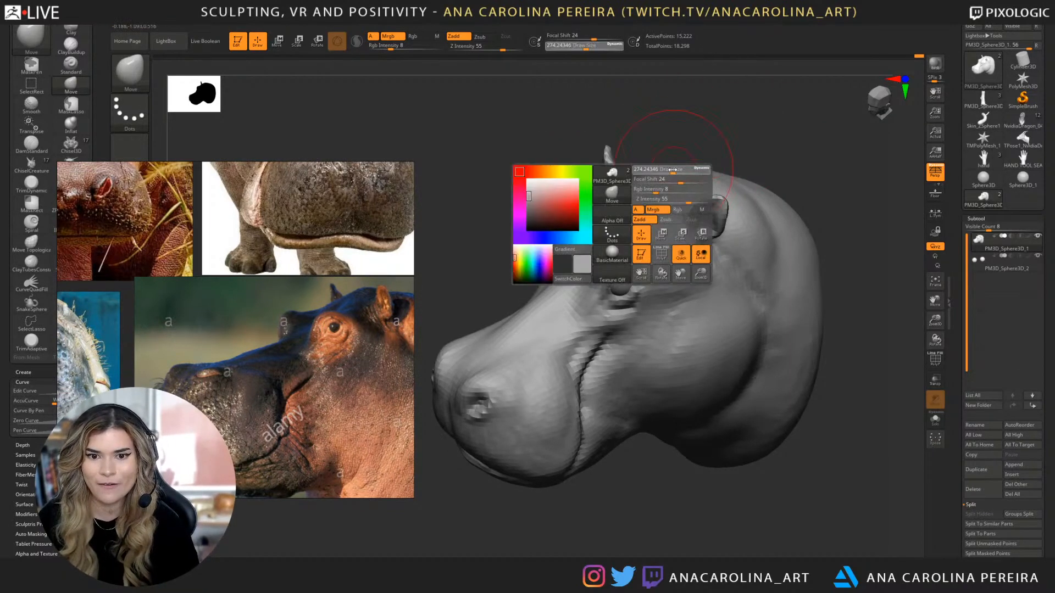
left_click_drag(720, 119, 695, 146)
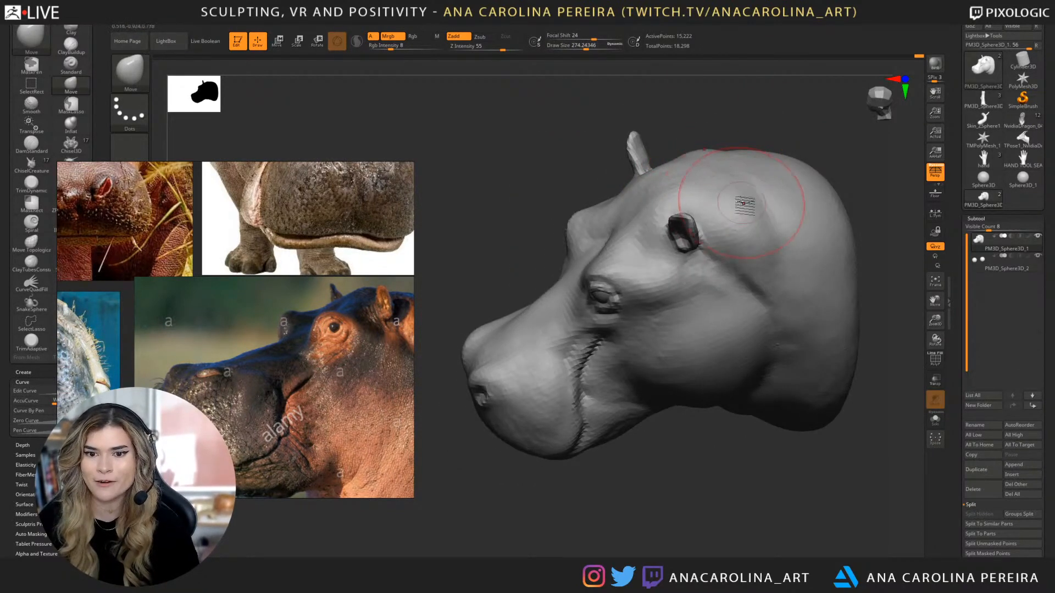
left_click_drag(763, 102, 787, 158)
mouse_move(795, 154)
left_mouse_down()
mouse_move(785, 146)
mouse_move(786, 192)
left_mouse_up()
Build up the upper neck behind the ear with ClayBuildup at a Focal Shift of -23 and a Draw Size of about 192.
key("b")
key("c")
key("b")
key("space")
key("space")
left_click(773, 207)
key("space")
mouse_move(757, 226)
left_mouse_down()
mouse_move(766, 267)
mouse_move(749, 237)
left_mouse_up()
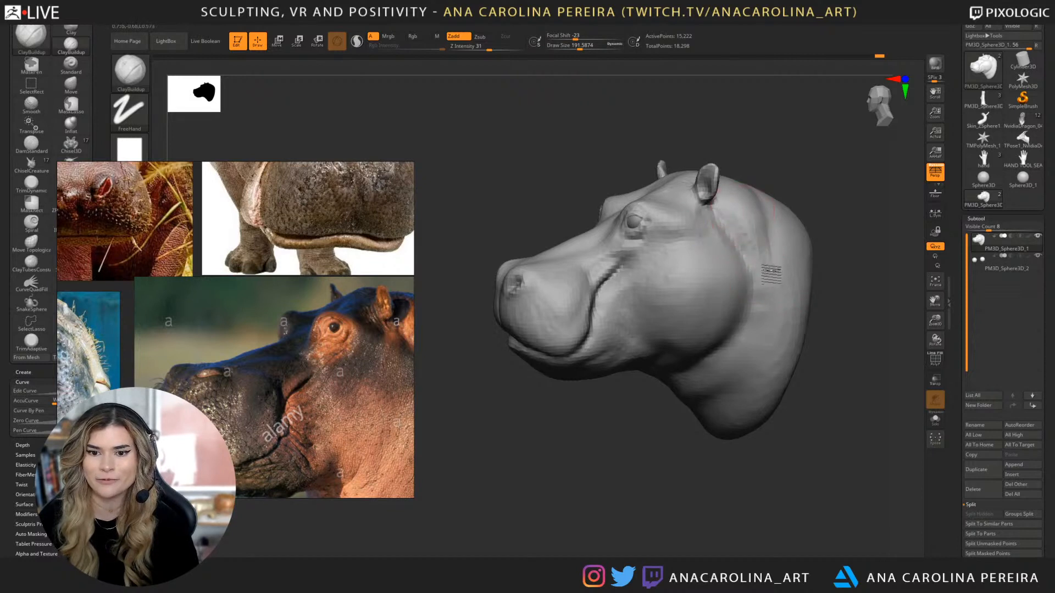
left_click_drag(814, 245, 796, 170)
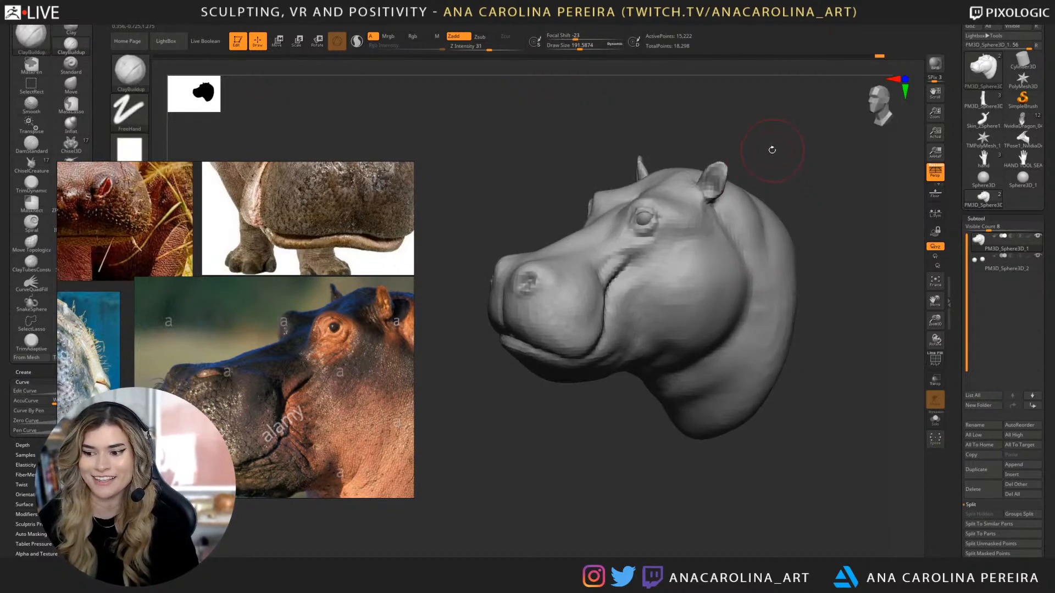
left_click_drag(784, 126, 792, 146)
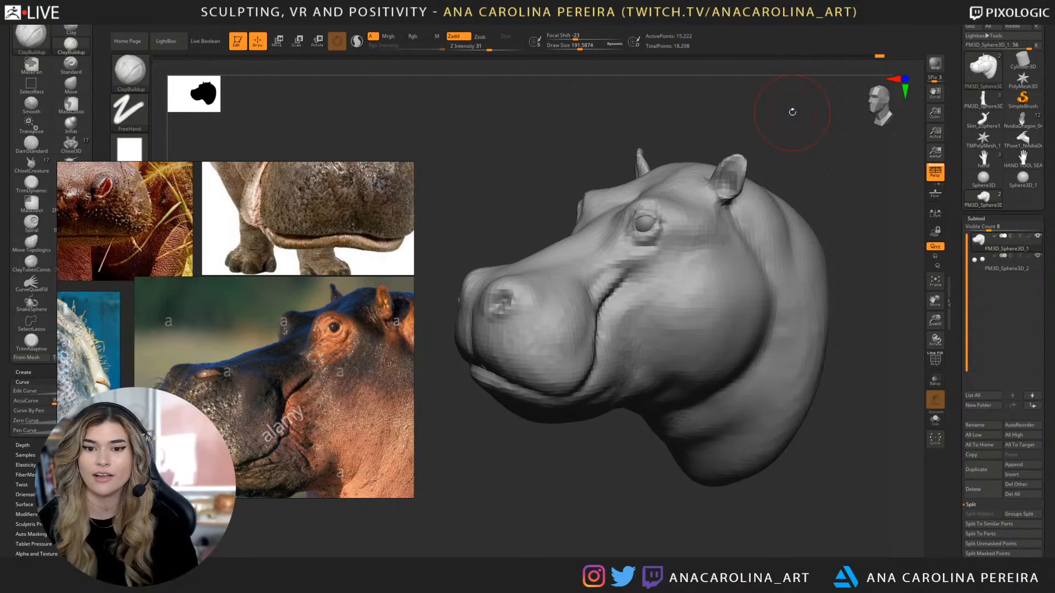
Refine the outline of the back of the neck with the Move brush, reducing the Draw Size to about 217.
mouse_move(780, 137)
left_mouse_down()
mouse_move(791, 152)
mouse_move(781, 188)
left_mouse_up()
key("b")
key("v")
key("space")
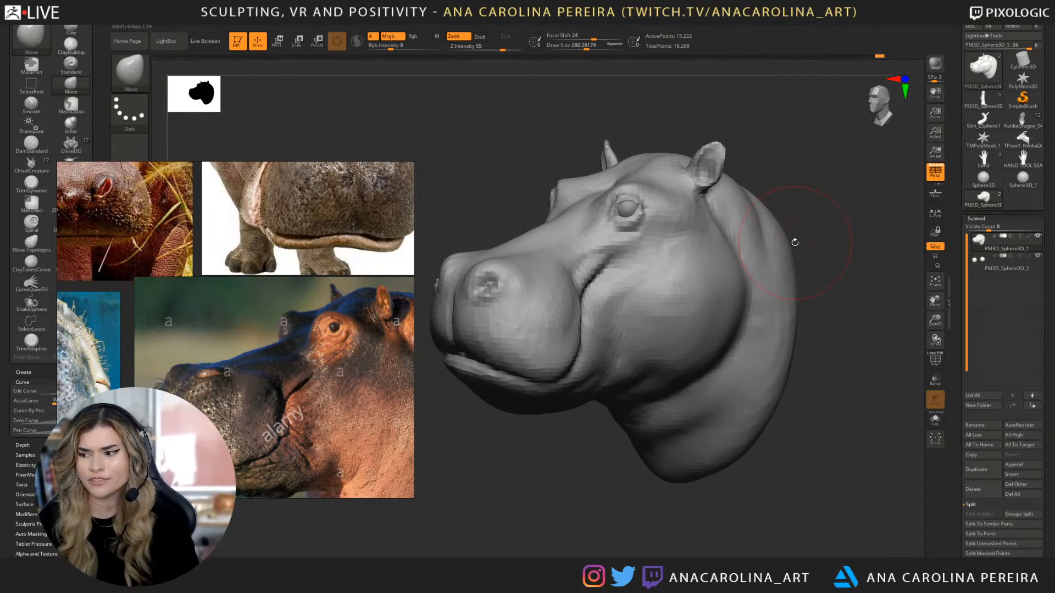
mouse_move(793, 242)
left_mouse_down()
mouse_move(806, 243)
mouse_move(800, 235)
left_mouse_up()
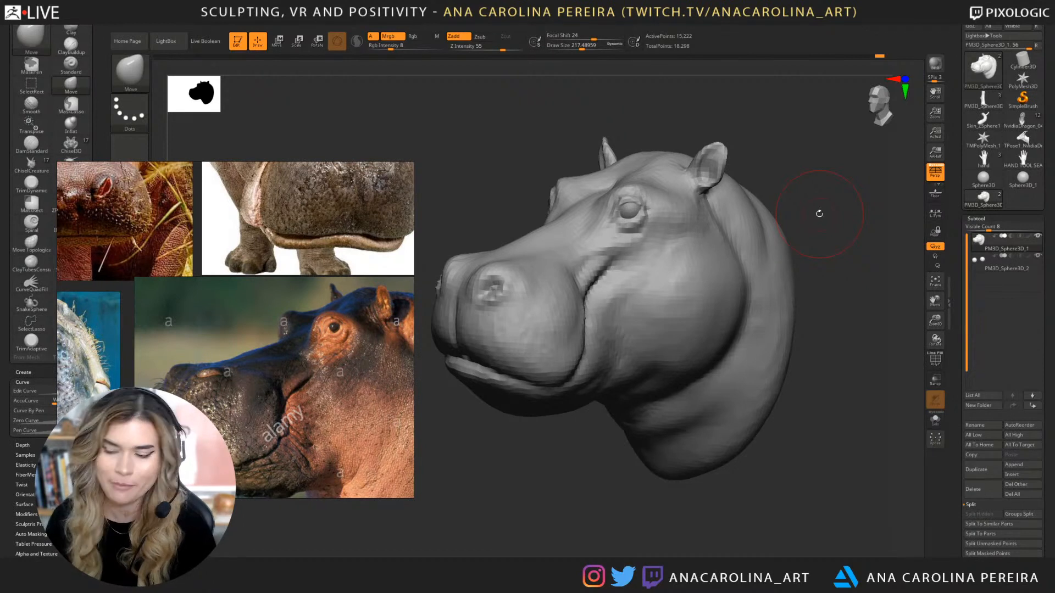
left_click_drag(819, 252, 841, 294)
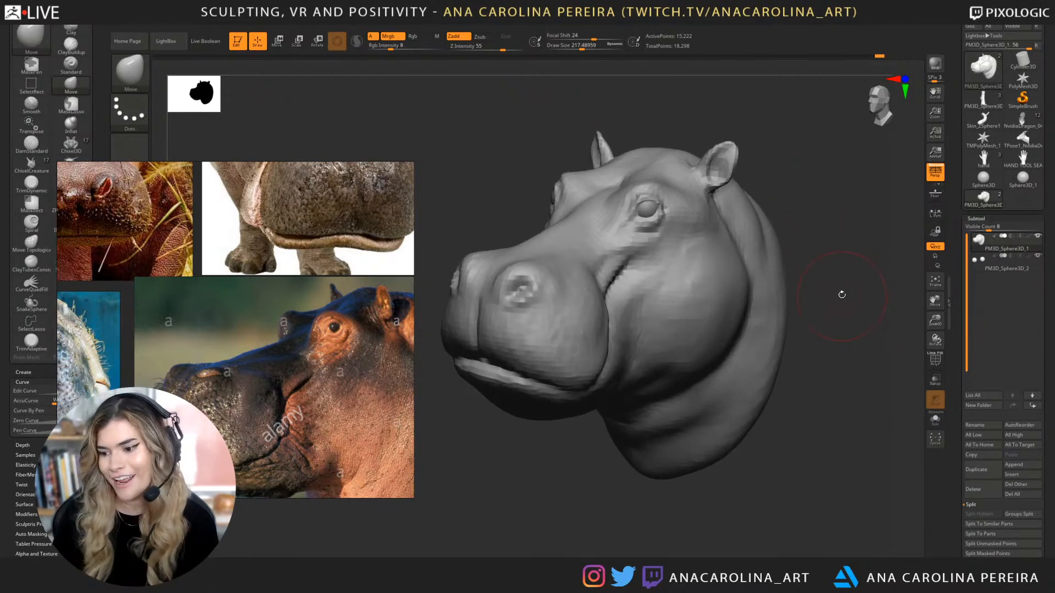
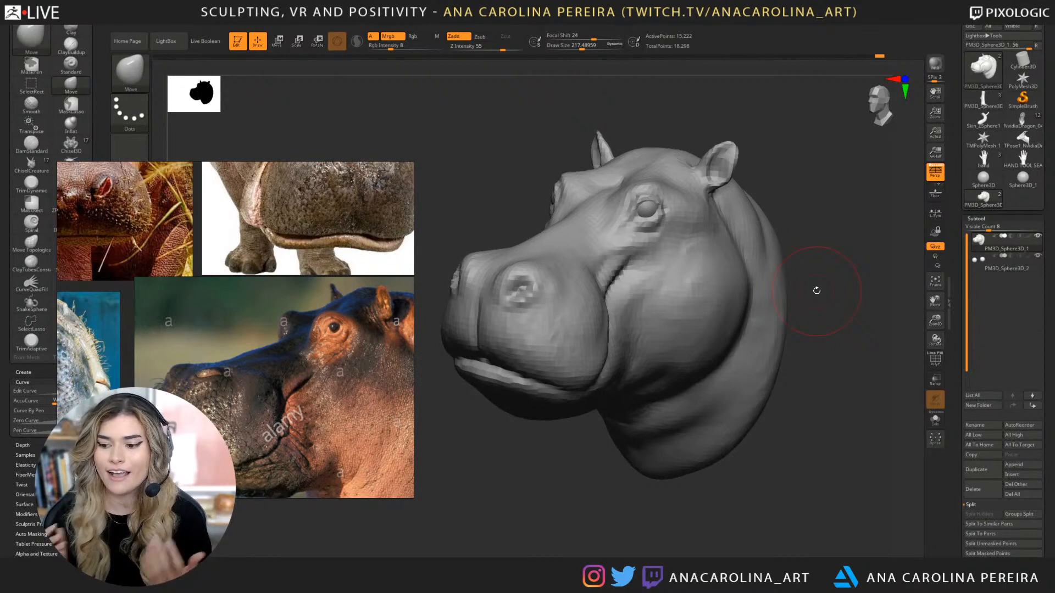
Adjust the neck contour with the Move brush and smooth the side of the neck, setting the Draw Size to about 192.
mouse_move(816, 290)
left_mouse_down()
mouse_move(807, 241)
mouse_move(823, 219)
mouse_move(781, 203)
mouse_move(804, 238)
mouse_move(777, 246)
mouse_move(757, 290)
left_mouse_up()
right_click_drag(758, 286, 828, 251)
right_click_drag(841, 329, 793, 316)
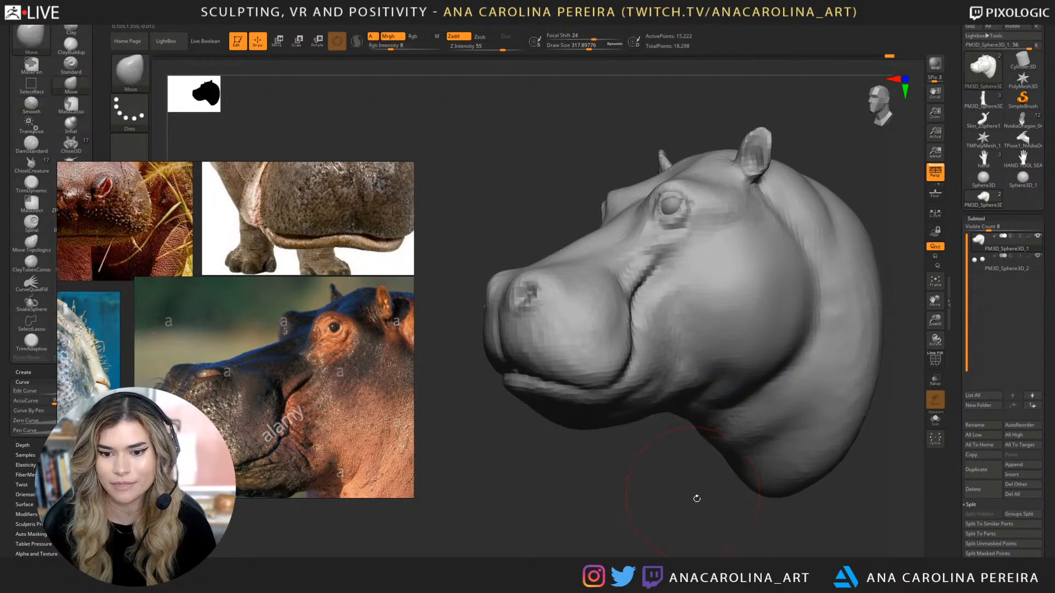
right_click_drag(696, 498, 756, 508)
mouse_move(755, 508)
right_mouse_down("ctrl")
mouse_move(735, 489)
mouse_move(744, 459)
mouse_move(736, 499)
right_mouse_up("ctrl")
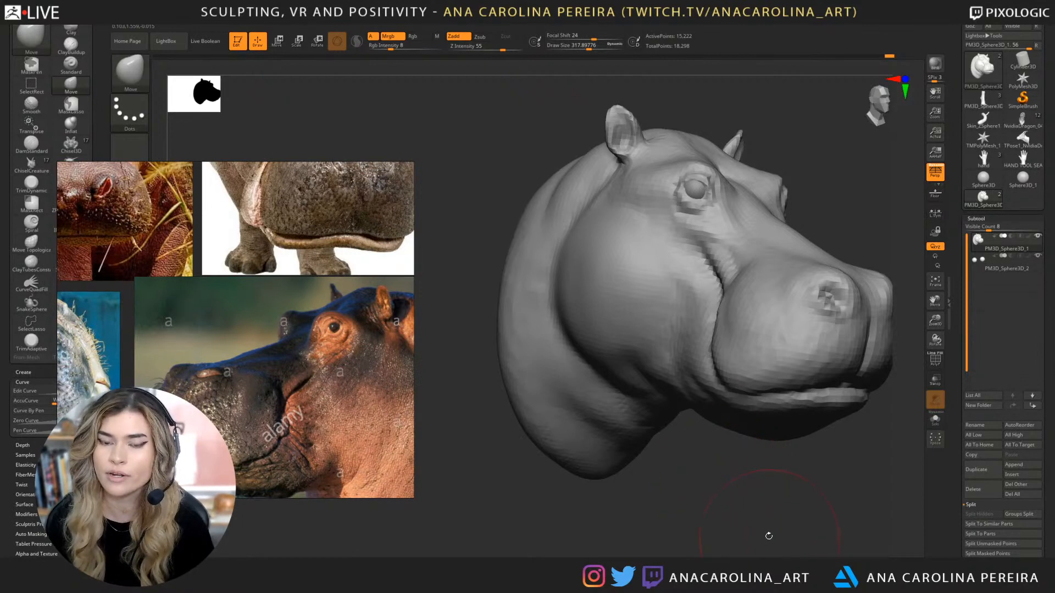
mouse_move(767, 535)
right_mouse_down()
mouse_move(777, 532)
mouse_move(699, 478)
mouse_move(642, 479)
right_mouse_up()
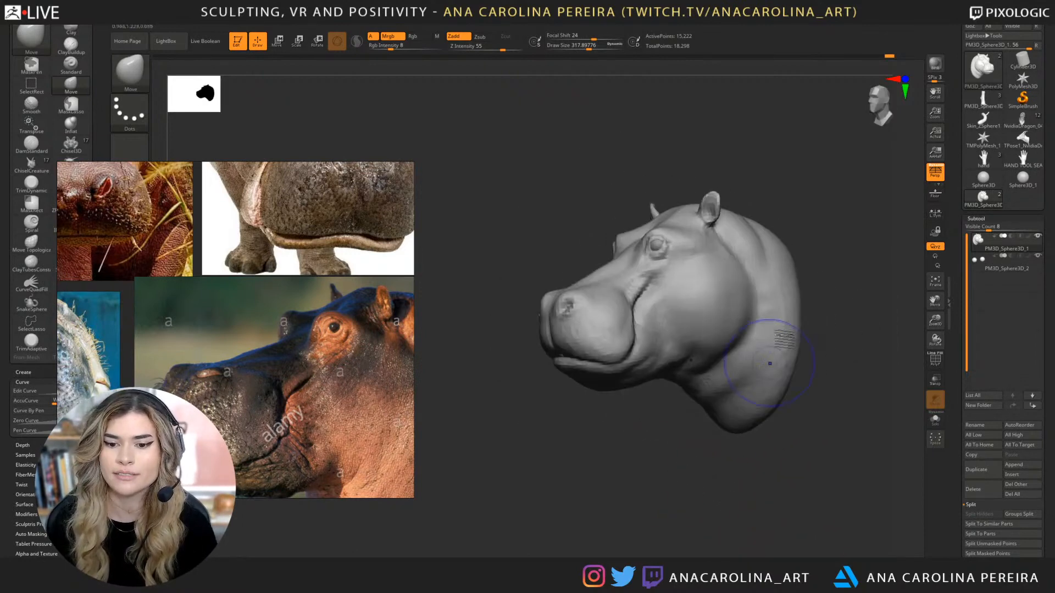
mouse_move(780, 339)
left_mouse_down("shift")
mouse_move(787, 325)
mouse_move(784, 396)
left_mouse_up("shift")
mouse_move(791, 449)
right_mouse_down()
mouse_move(781, 414)
mouse_move(780, 445)
right_mouse_up()
key("space")
left_click_drag(640, 364, 627, 364)
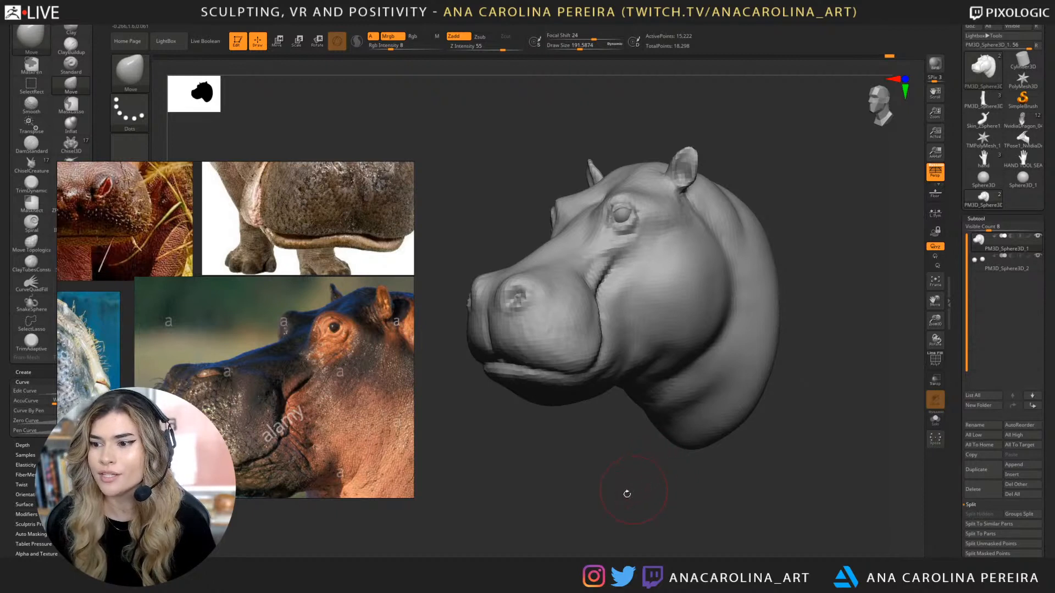
right_click_drag(627, 494, 652, 501, "alt")
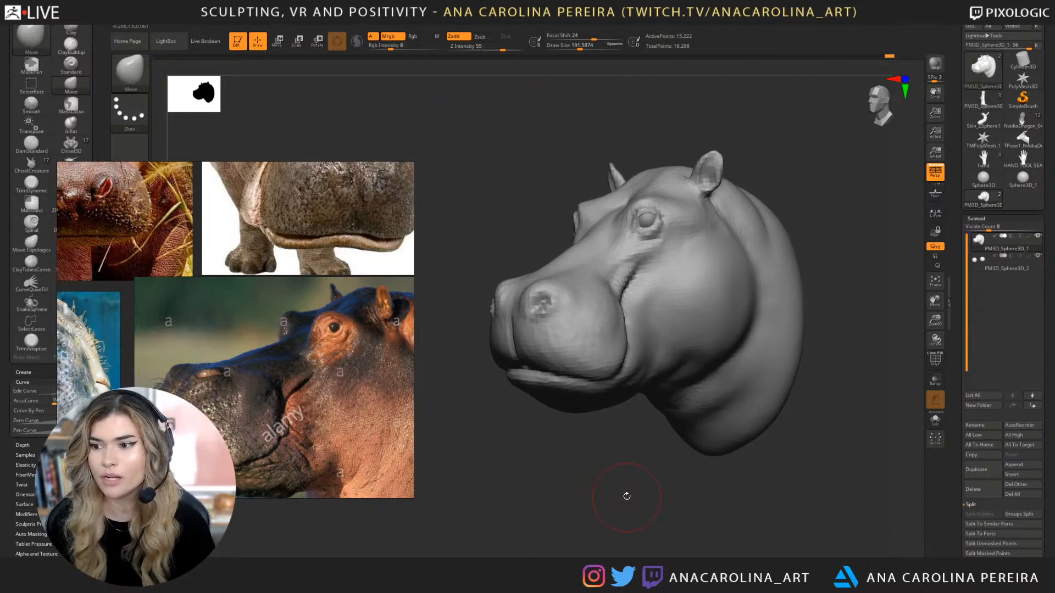
left_click_drag(634, 503, 640, 521, "alt")
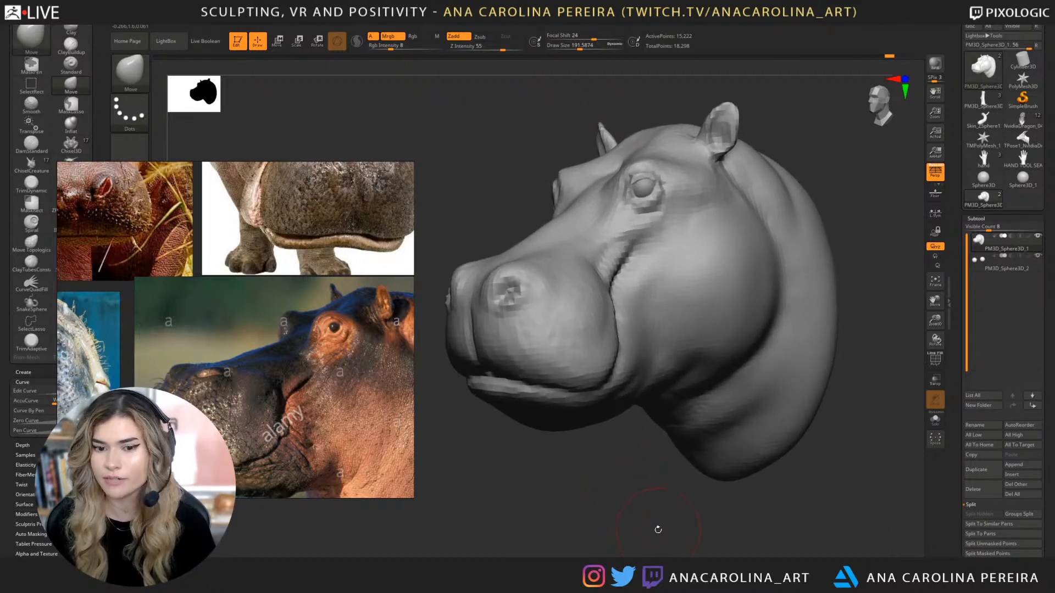
Build up the cheek edge along the crease behind the muzzle with ClayBuildup at a Draw Size of about 128.
key("b")
key("c")
key("b")
key("space")
left_click_drag(586, 330, 579, 331)
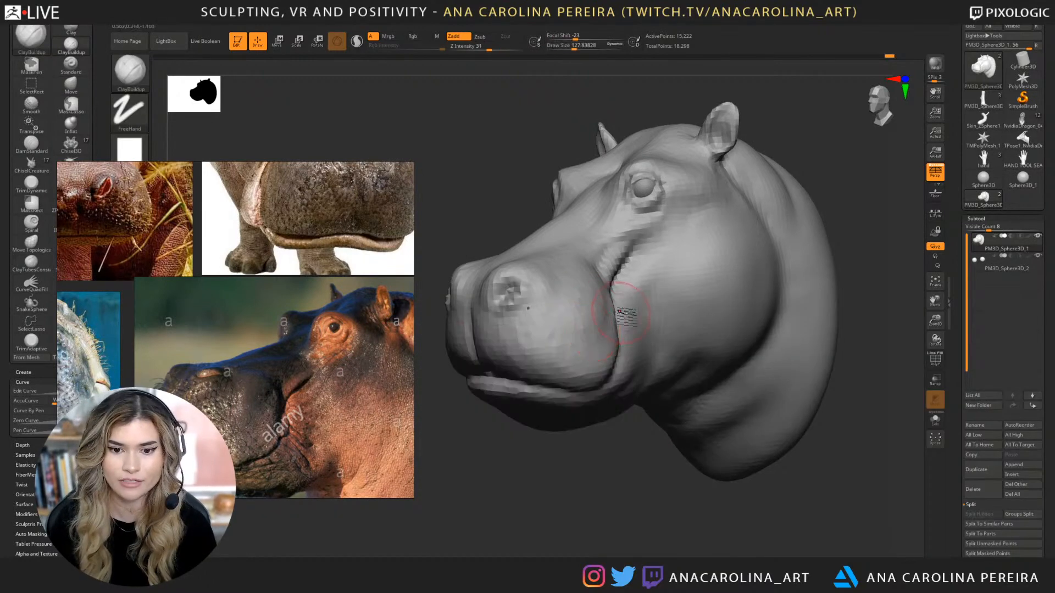
left_click_drag(625, 472, 577, 474)
mouse_move(618, 323)
left_mouse_down()
mouse_move(604, 307)
mouse_move(620, 298)
left_mouse_up()
left_click_drag(631, 483, 761, 465)
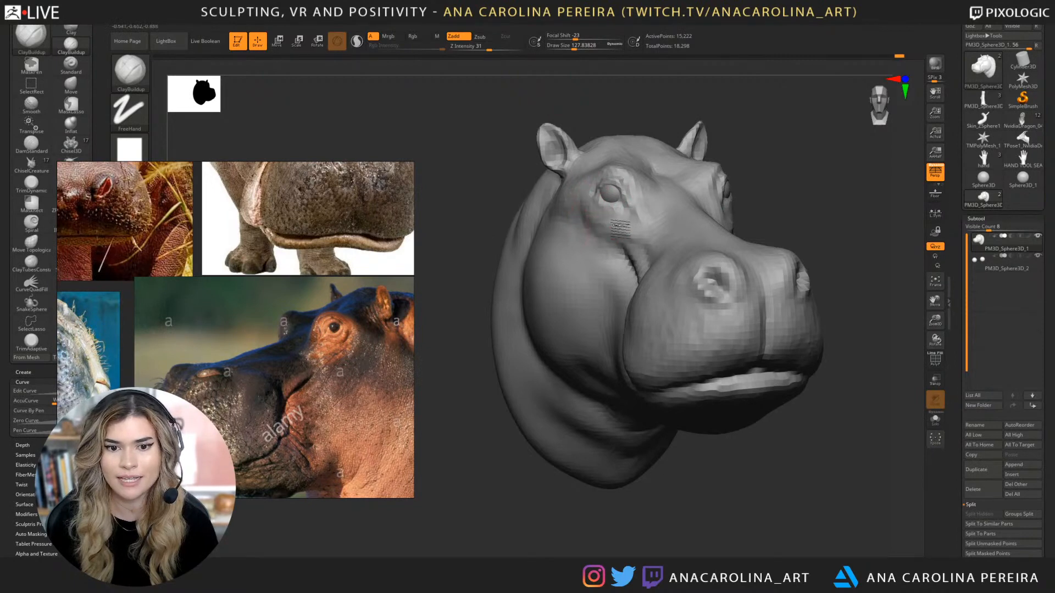
Refine the head's contour around the brow and ear with the Move brush, reducing the Draw Size to about 90.
left_click_drag(792, 186, 720, 211)
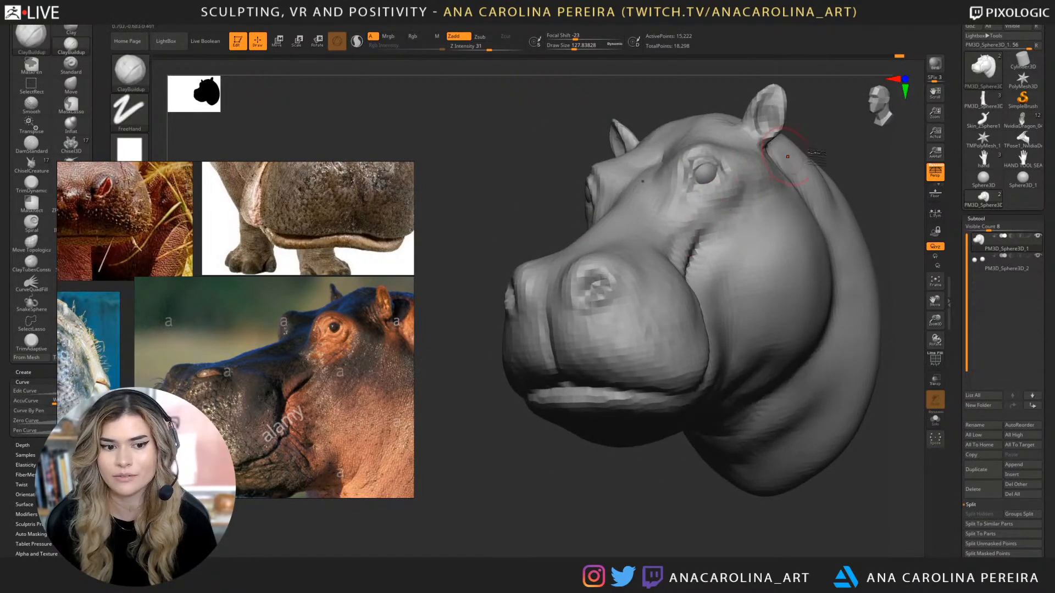
left_click_drag(787, 156, 836, 131)
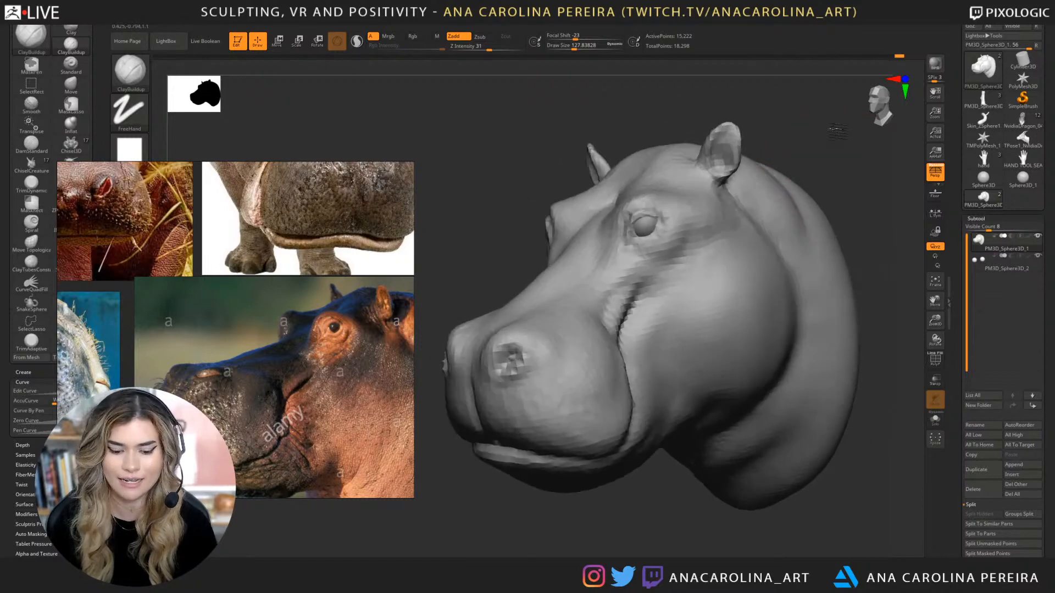
key("b")
key("m")
key("v")
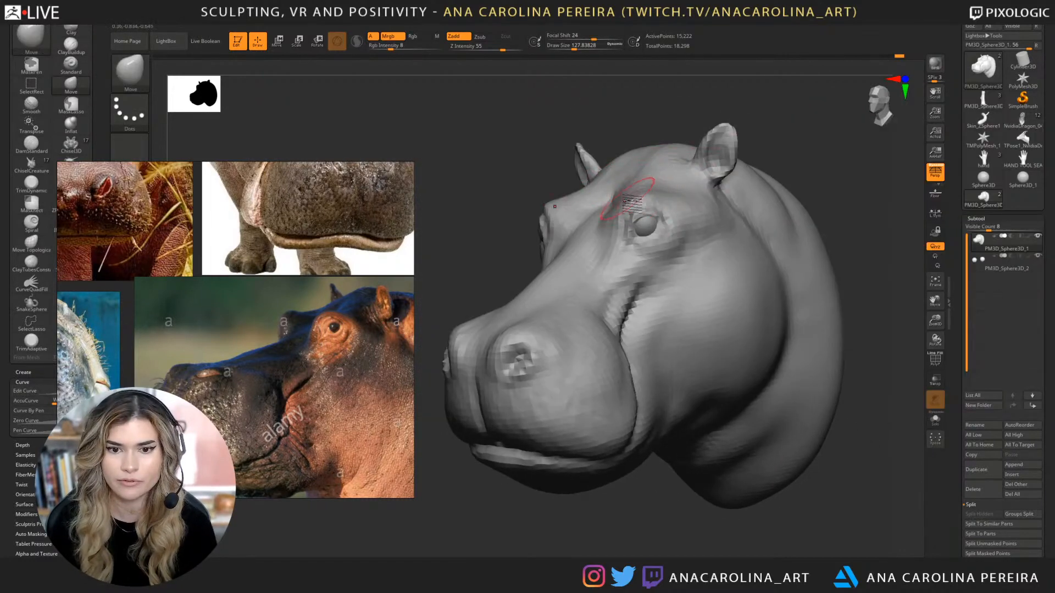
left_click_drag(829, 170, 842, 185)
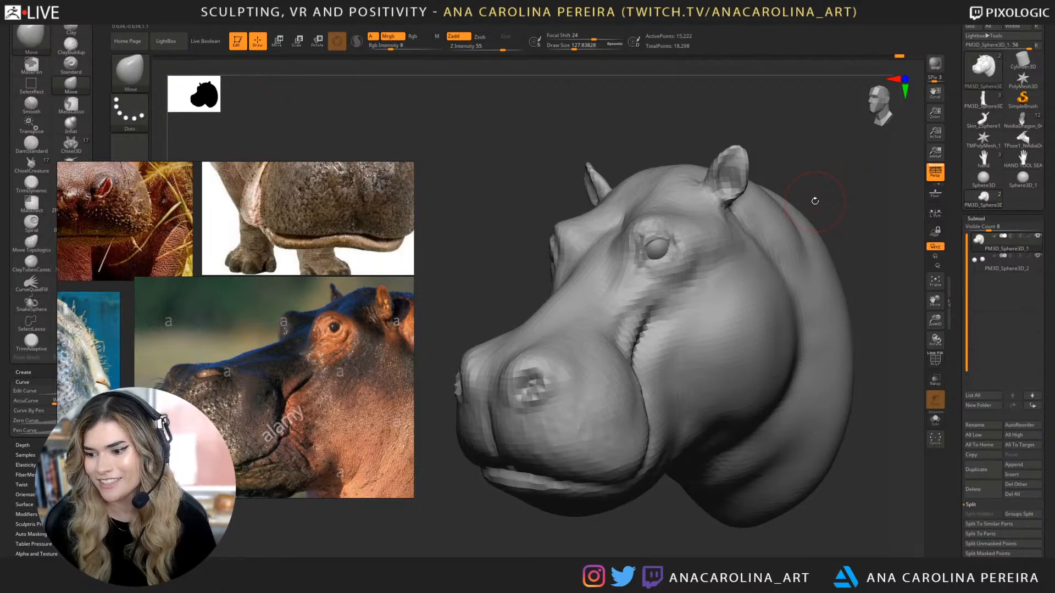
mouse_move(846, 144)
left_mouse_down()
mouse_move(819, 174)
mouse_move(759, 172)
mouse_move(730, 196)
left_mouse_up()
key("b")
key("m")
key("v")
key("space")
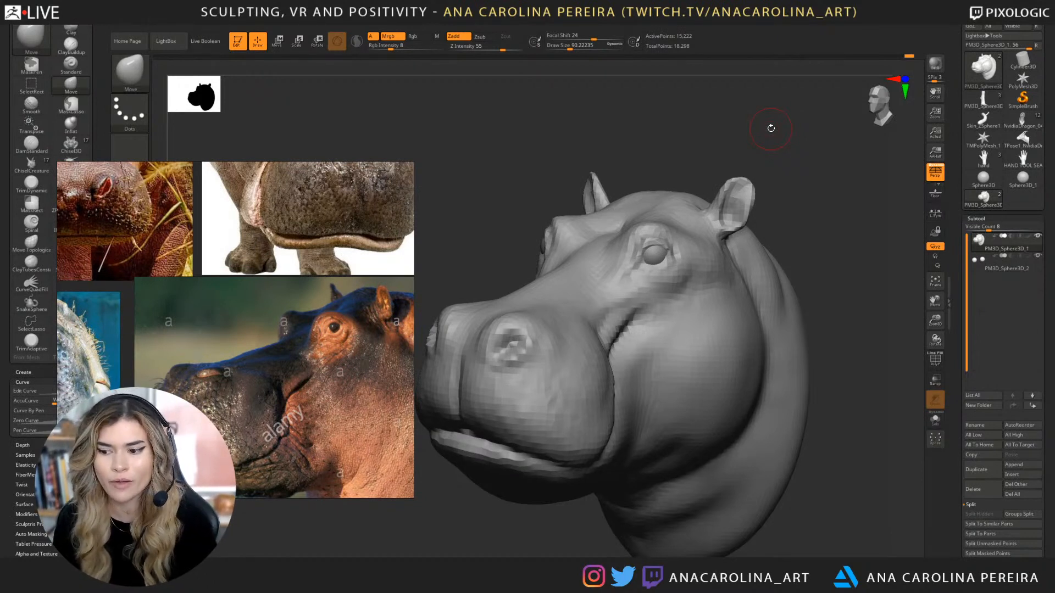
left_click_drag(818, 264, 823, 257)
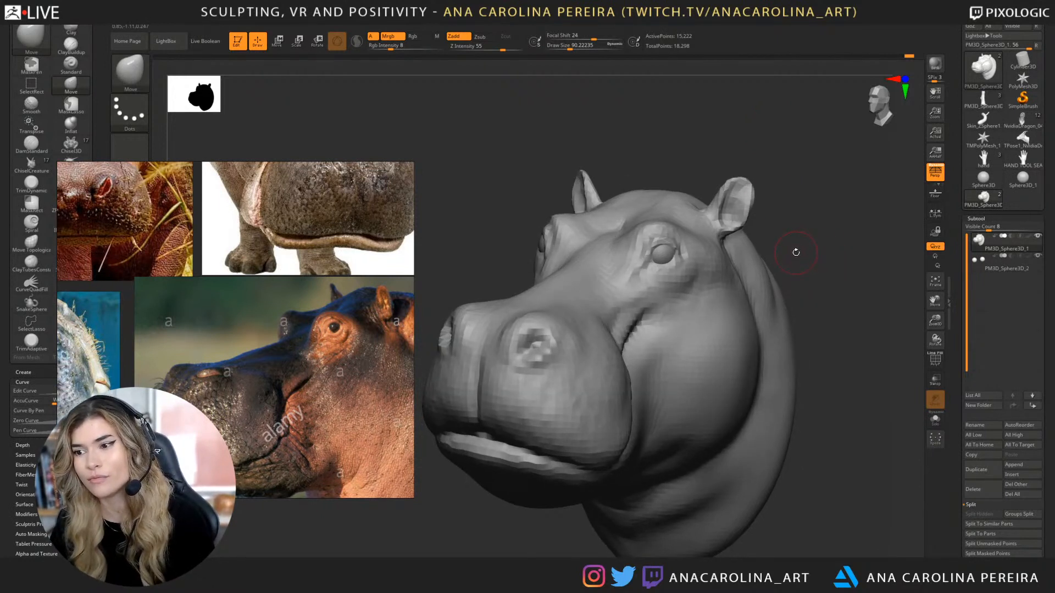
mouse_move(797, 248)
left_mouse_down()
mouse_move(817, 217)
mouse_move(847, 217)
mouse_move(818, 226)
left_mouse_up()
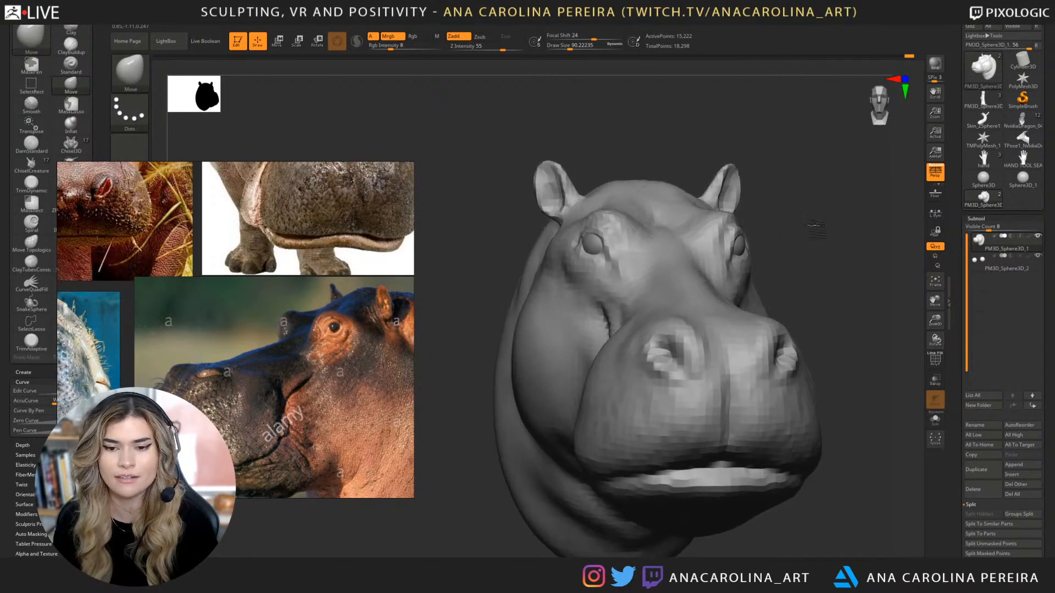
Carve the crease around the lower eyelid and eye corners with DamStandard at a Draw Size of about 90.
key("b")
key("d")
key("s")
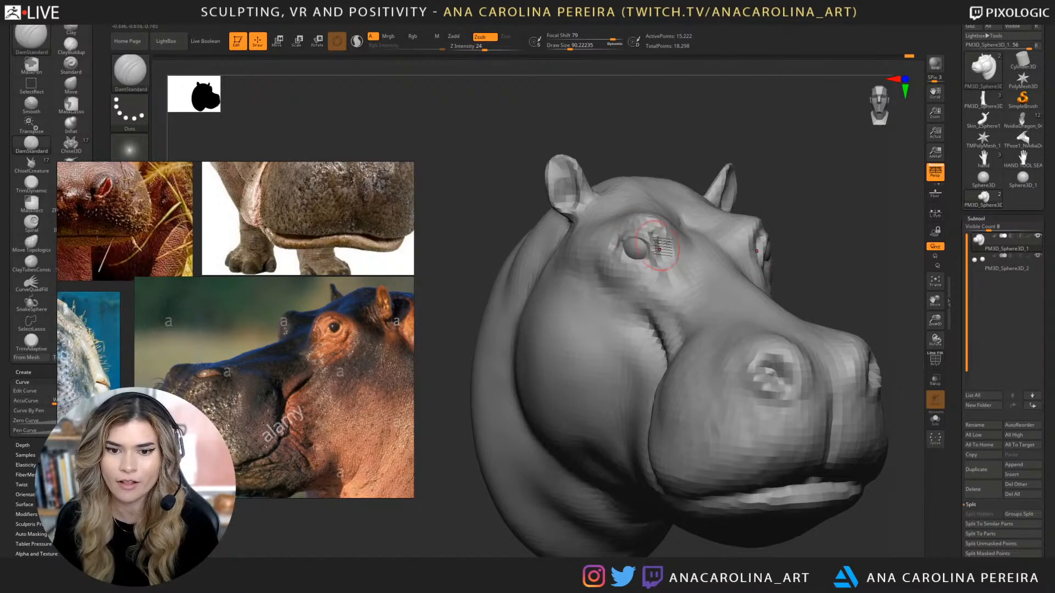
mouse_move(659, 247)
right_mouse_down()
mouse_move(648, 250)
mouse_move(667, 239)
right_mouse_up()
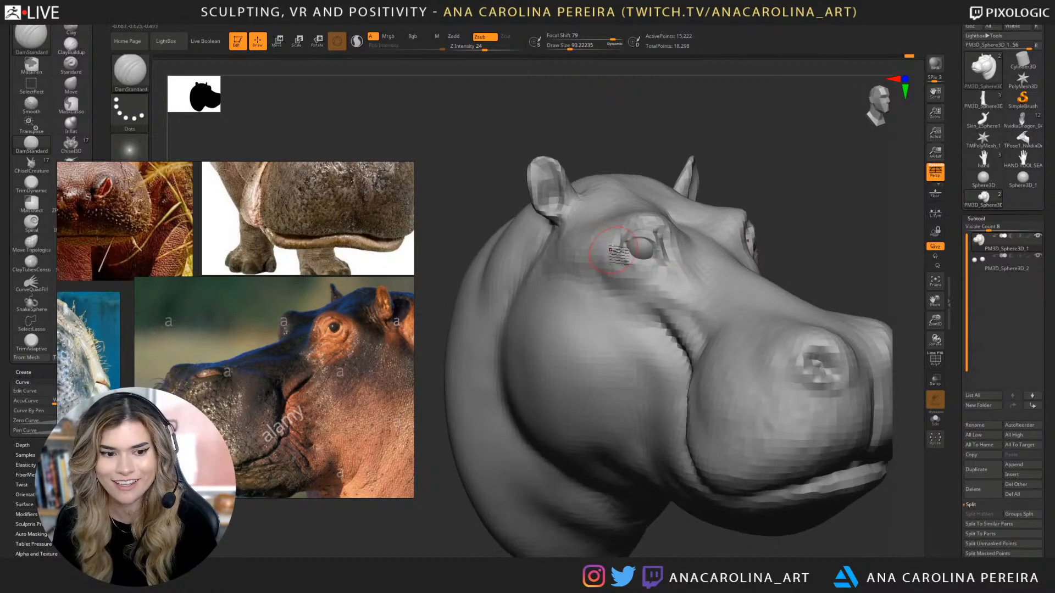
left_click_drag(620, 255, 658, 269)
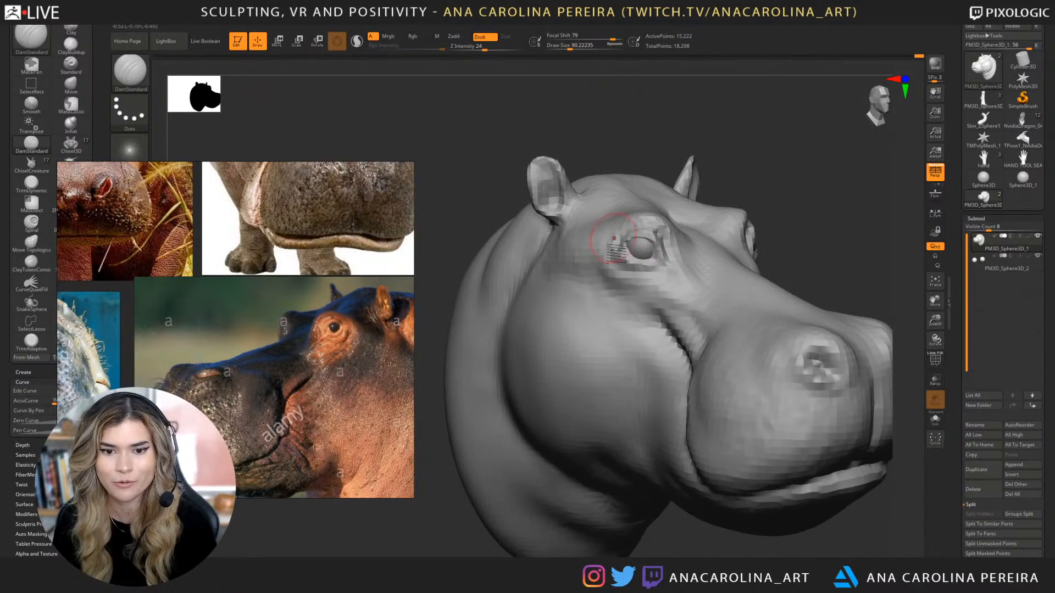
right_click_drag(813, 204, 803, 202, "ctrl")
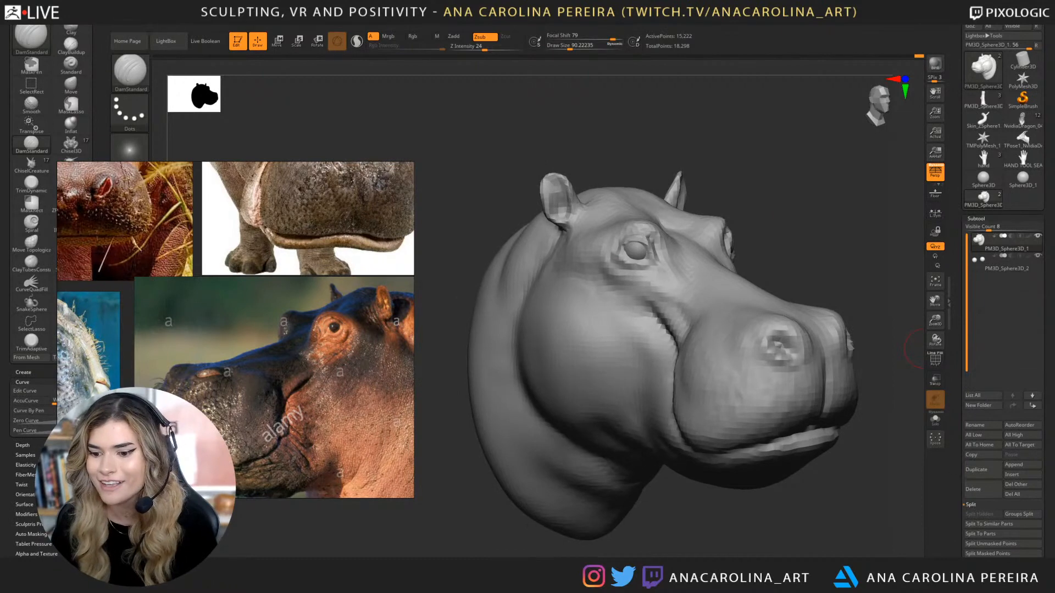
Set the DynaMesh resolution to 72 and remesh the head.
left_click_drag(969, 538, 969, 409)
left_click(977, 489)
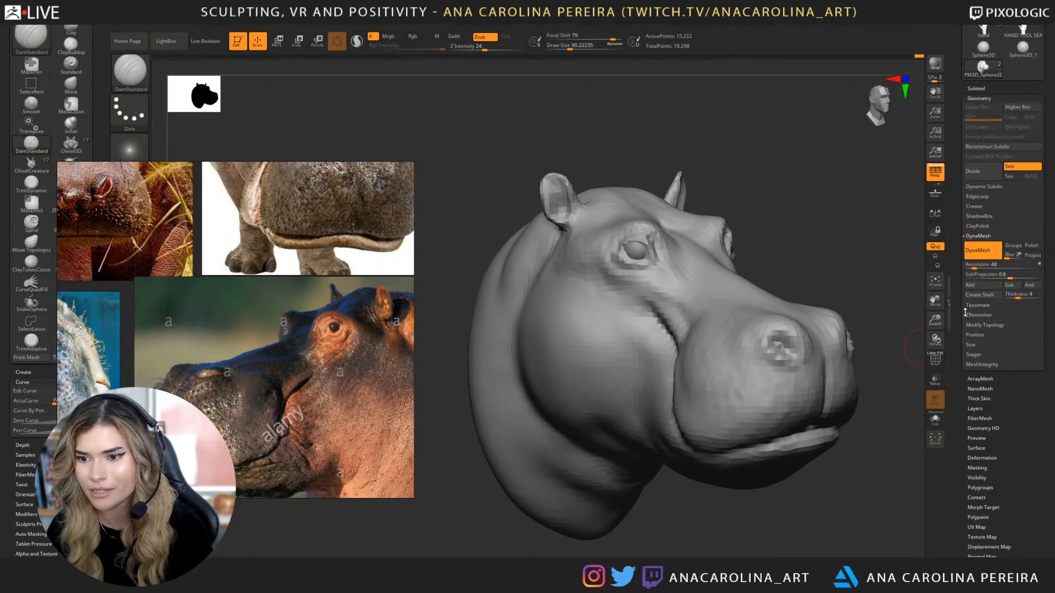
left_click_drag(980, 264, 978, 268)
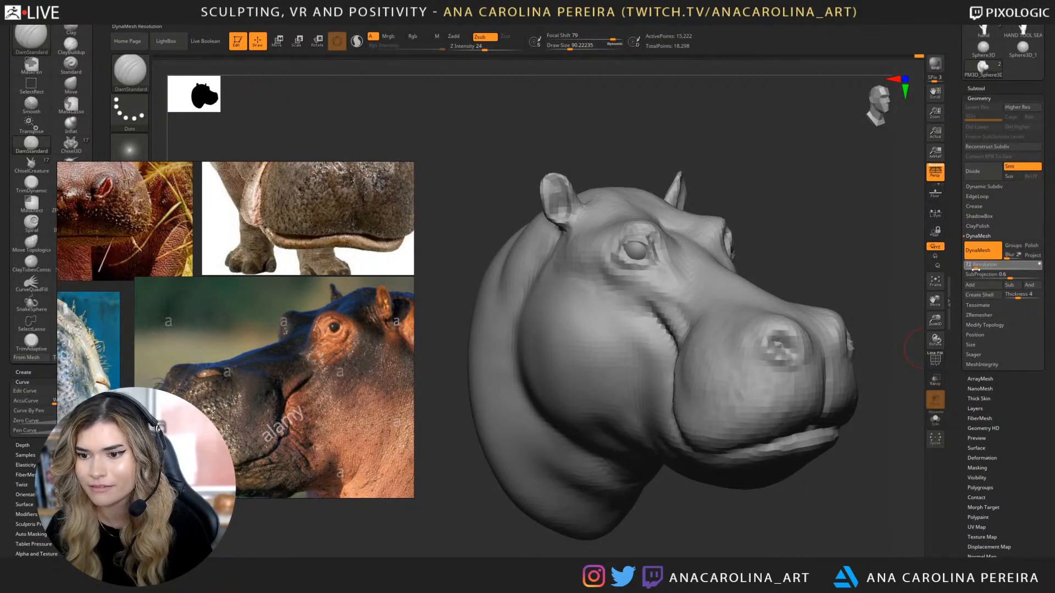
mouse_move(857, 214)
left_mouse_down("ctrl")
mouse_move(906, 325)
mouse_move(856, 299)
mouse_move(848, 269)
mouse_move(862, 231)
left_mouse_up("ctrl")
Build up the eyelid rim around the eyeball with ClayBuildup, reducing the Draw Size to about 54.
key("b")
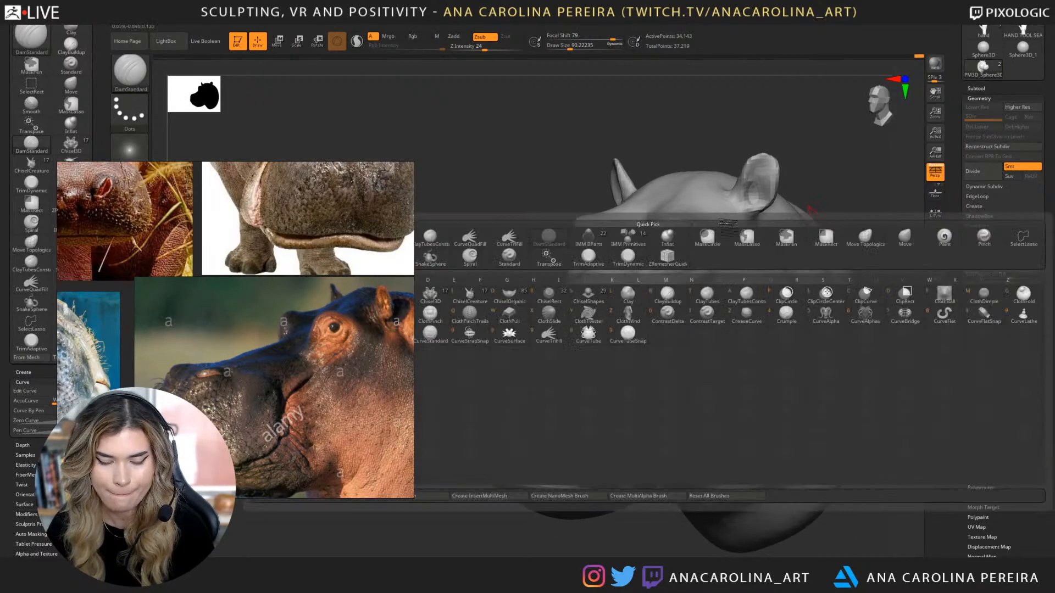
key("c")
key("b")
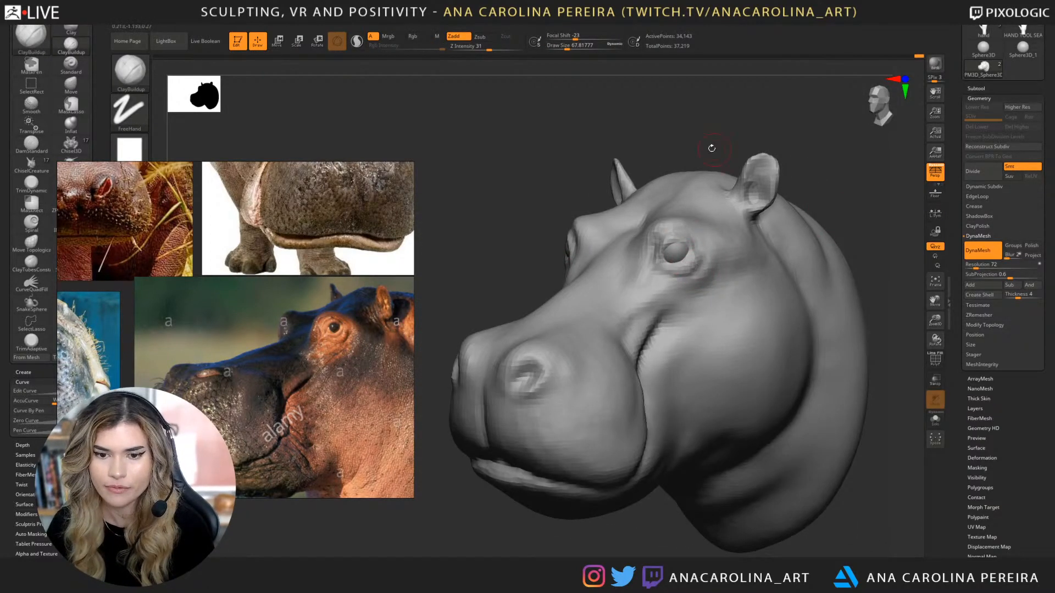
left_click_drag(711, 148, 607, 236)
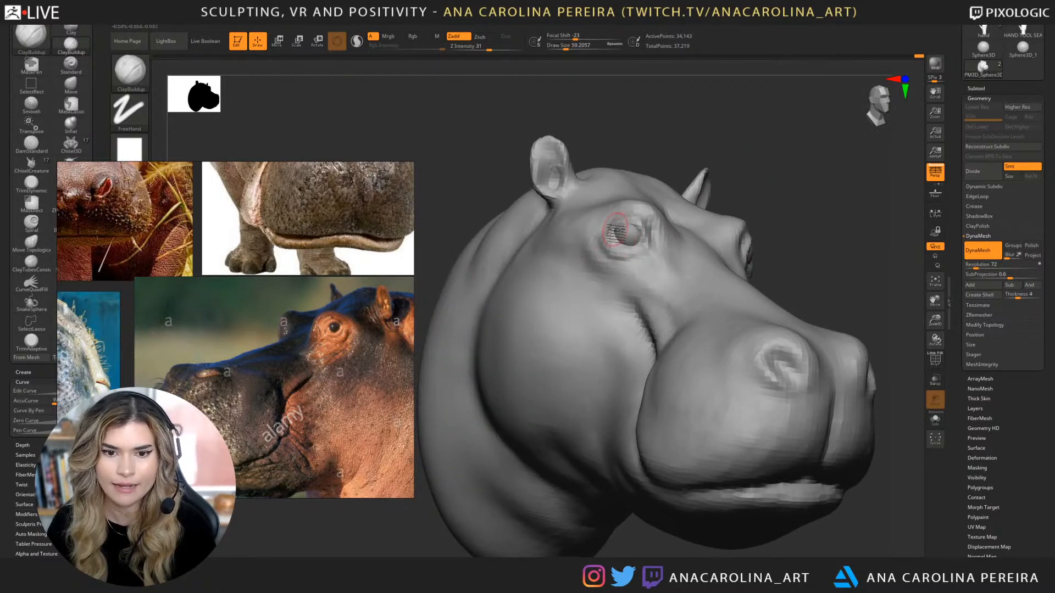
mouse_move(613, 240)
left_mouse_down()
mouse_move(620, 250)
mouse_move(610, 242)
mouse_move(616, 250)
mouse_move(621, 234)
left_mouse_up()
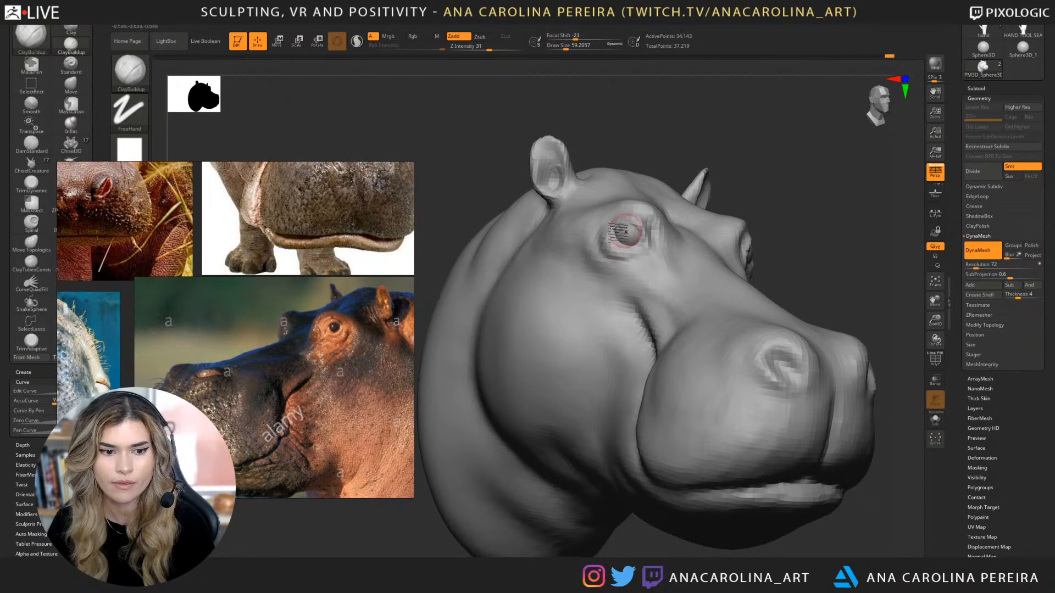
left_click_drag(740, 195, 745, 221)
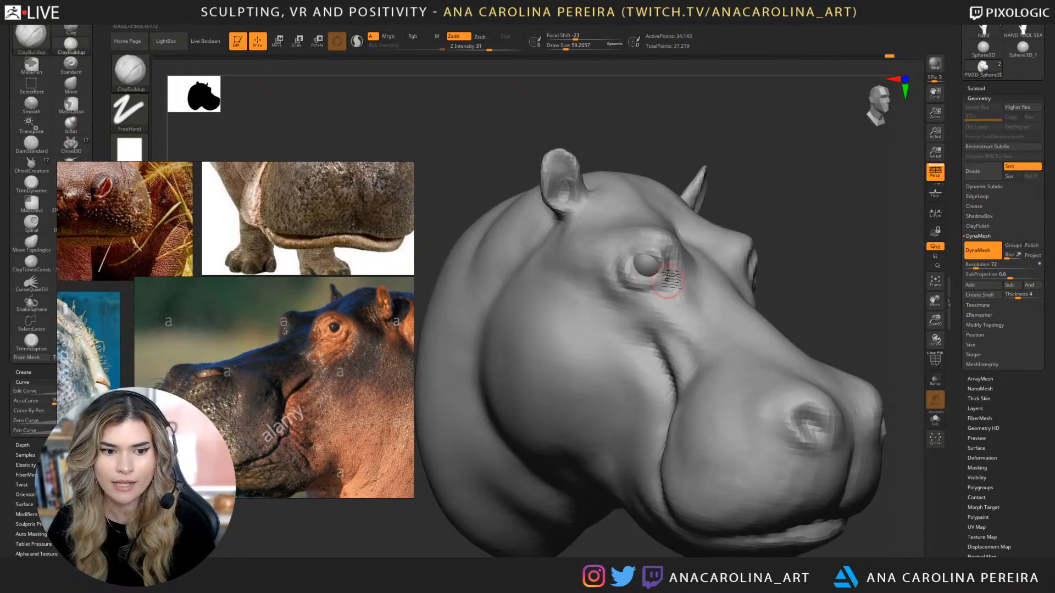
key("space")
mouse_move(647, 267)
left_mouse_down()
mouse_move(646, 257)
mouse_move(644, 266)
mouse_move(659, 264)
left_mouse_up()
key("space")
Carve the inner eye corner and upper lid crease with DamStandard, raising the Draw Size to about 74.
mouse_move(846, 157)
left_mouse_down()
mouse_move(784, 151)
mouse_move(777, 177)
left_mouse_up()
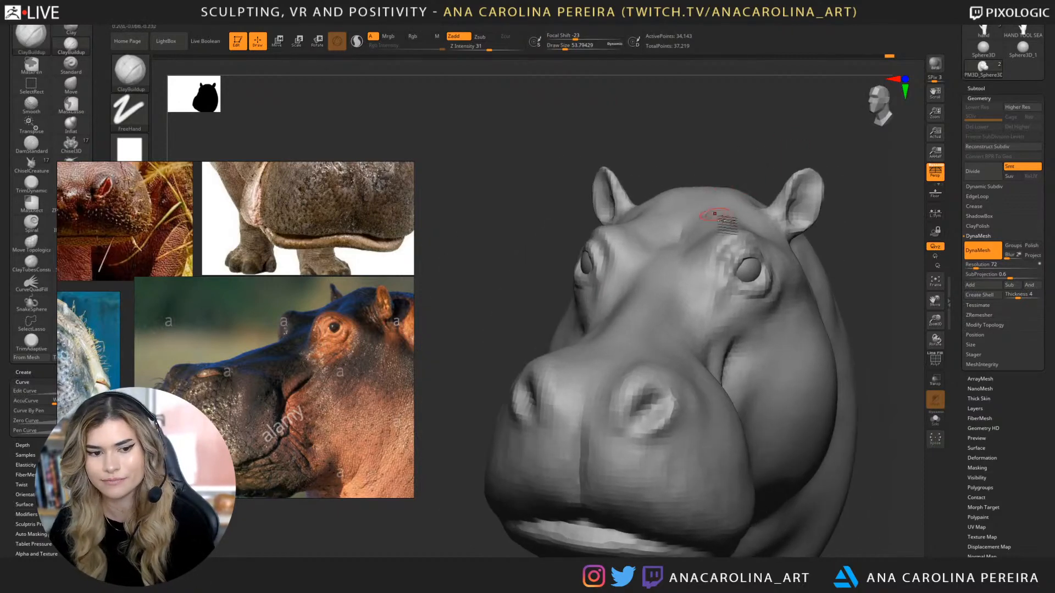
key("b")
key("d")
key("s")
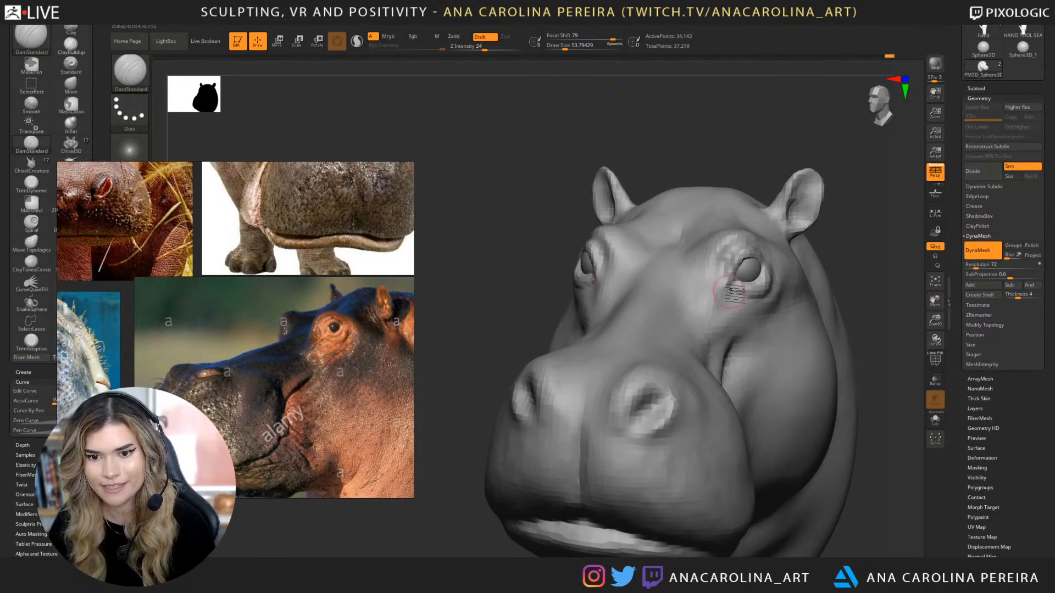
left_click_drag(731, 283, 729, 285)
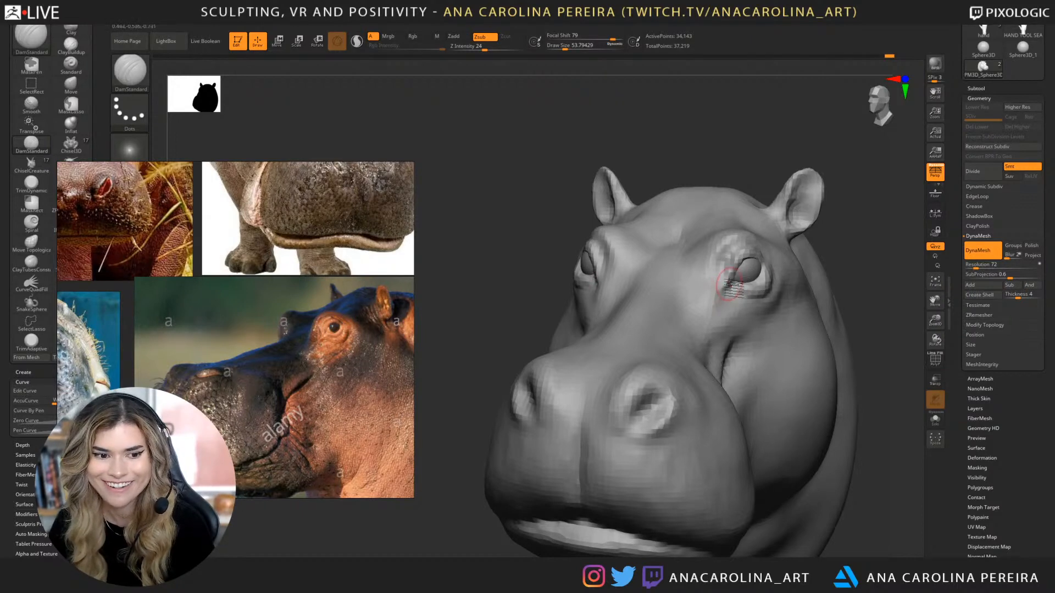
left_click_drag(754, 245, 774, 261)
left_click_drag(731, 159, 668, 159)
key("space")
left_click_drag(742, 252, 747, 252)
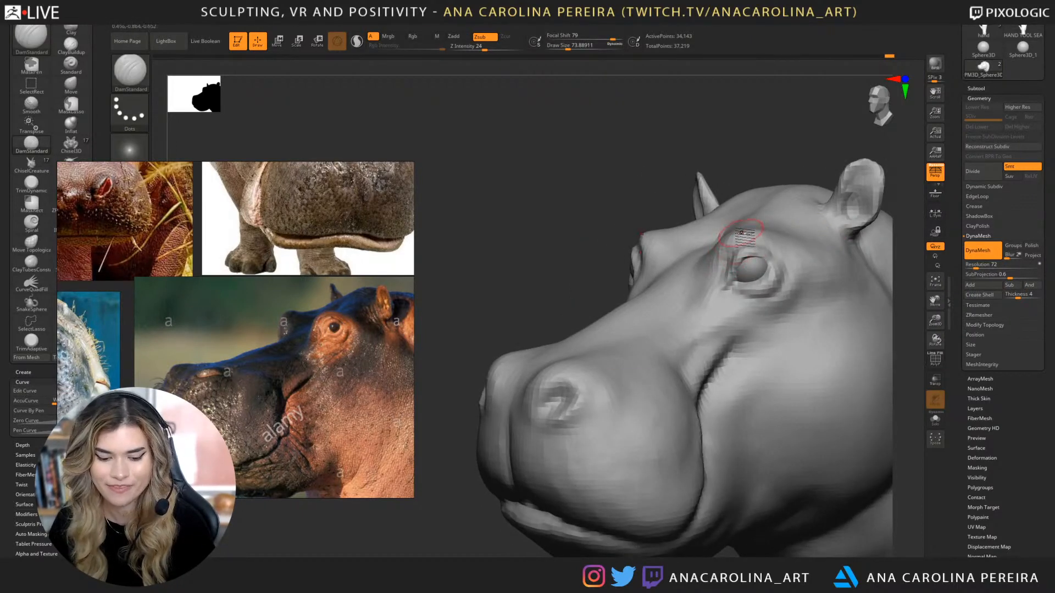
Build up the upper eyelid and the skin beside the inner eye corner with ClayBuildup at a Draw Size of about 62.
key("b")
key("c")
key("b")
left_click_drag(711, 179, 761, 184)
key("bracketleft")
key("bracketleft")
key("bracketleft")
left_click_drag(731, 242, 720, 269)
left_click_drag(710, 119, 755, 125)
key("space")
left_click_drag(671, 180, 676, 180)
left_click_drag(607, 220, 619, 256)
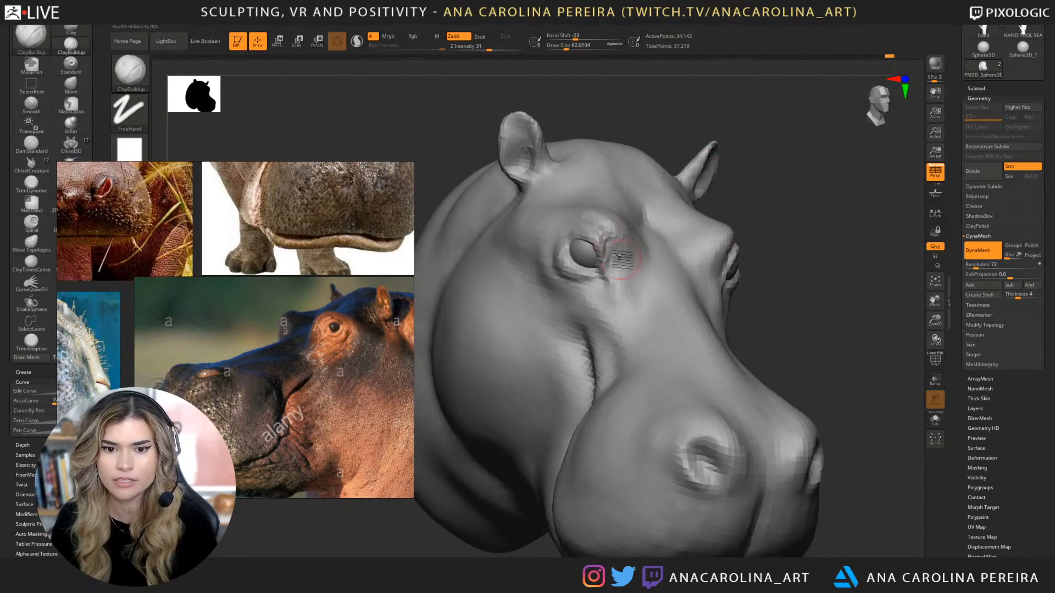
Thicken the brow and the skin surrounding the eye socket with ClayBuildup at a Draw Size of about 83.
mouse_move(818, 126)
left_mouse_down()
mouse_move(725, 133)
mouse_move(769, 125)
mouse_move(763, 137)
left_mouse_up()
key("space")
left_click_drag(755, 222, 720, 258)
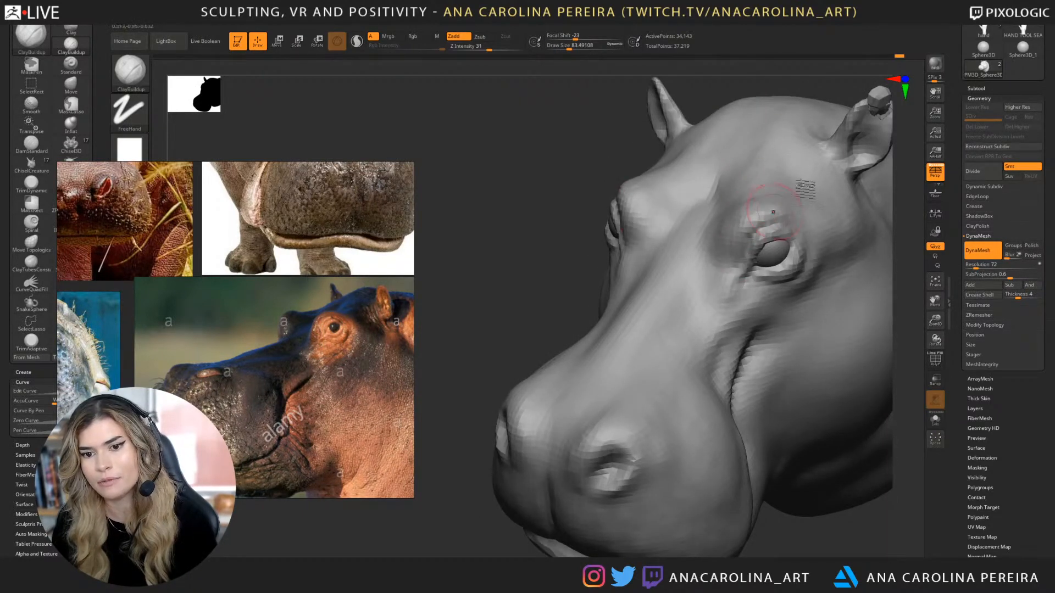
left_click_drag(796, 66, 725, 88)
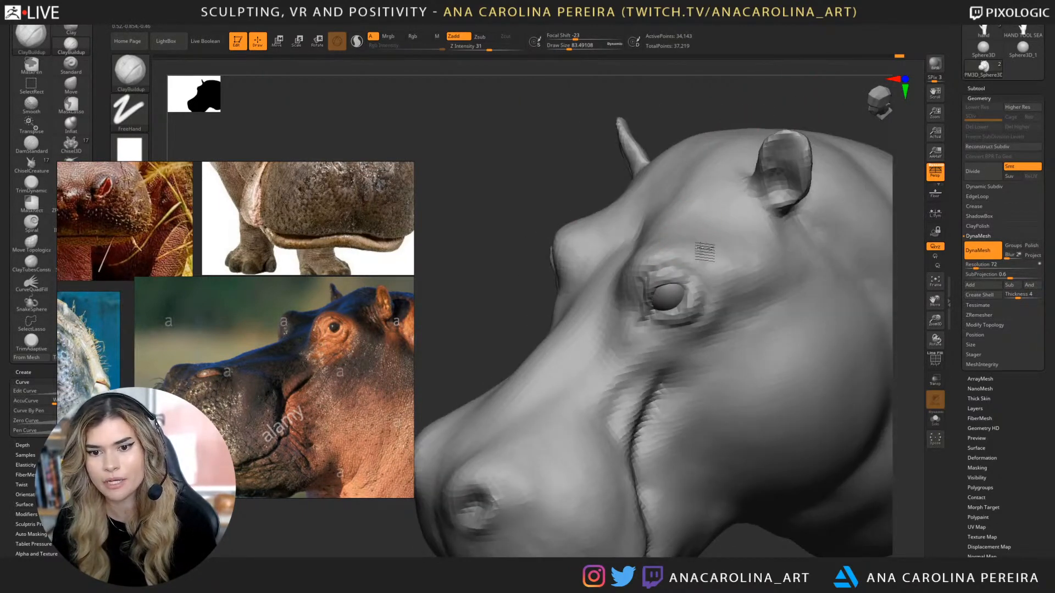
left_click_drag(707, 112, 670, 217)
left_click_drag(689, 377, 774, 282)
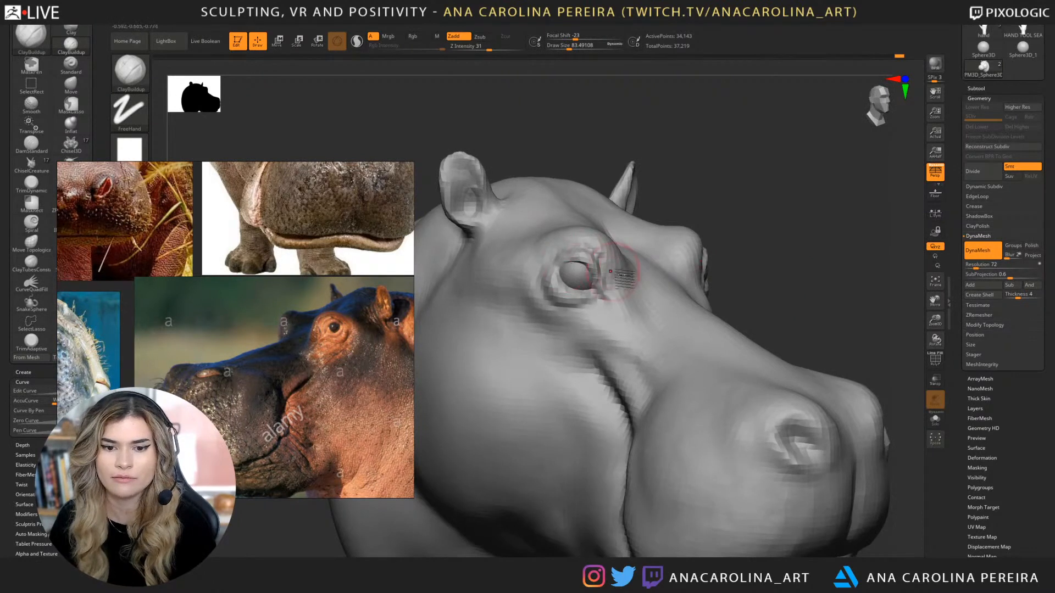
left_click_drag(617, 287, 615, 275)
left_click_drag(778, 243, 796, 238, "alt")
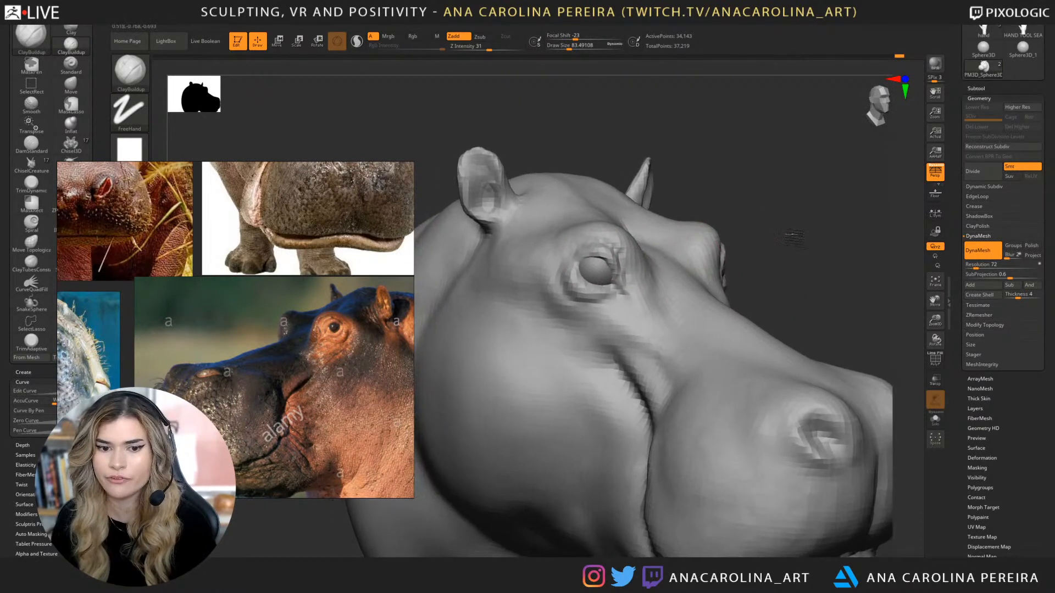
mouse_move(578, 244)
left_mouse_down()
mouse_move(565, 259)
mouse_move(589, 312)
mouse_move(573, 292)
mouse_move(616, 310)
mouse_move(565, 311)
mouse_move(546, 293)
mouse_move(545, 274)
mouse_move(562, 262)
mouse_move(535, 266)
mouse_move(560, 302)
mouse_move(545, 308)
left_mouse_up()
Build up the fold below the eye with ClayBuildup at a Draw Size of about 104 and adjust the cheek crease with the Move brush.
mouse_move(772, 242)
left_mouse_down()
mouse_move(676, 181)
mouse_move(617, 110)
mouse_move(648, 137)
mouse_move(635, 177)
left_mouse_up()
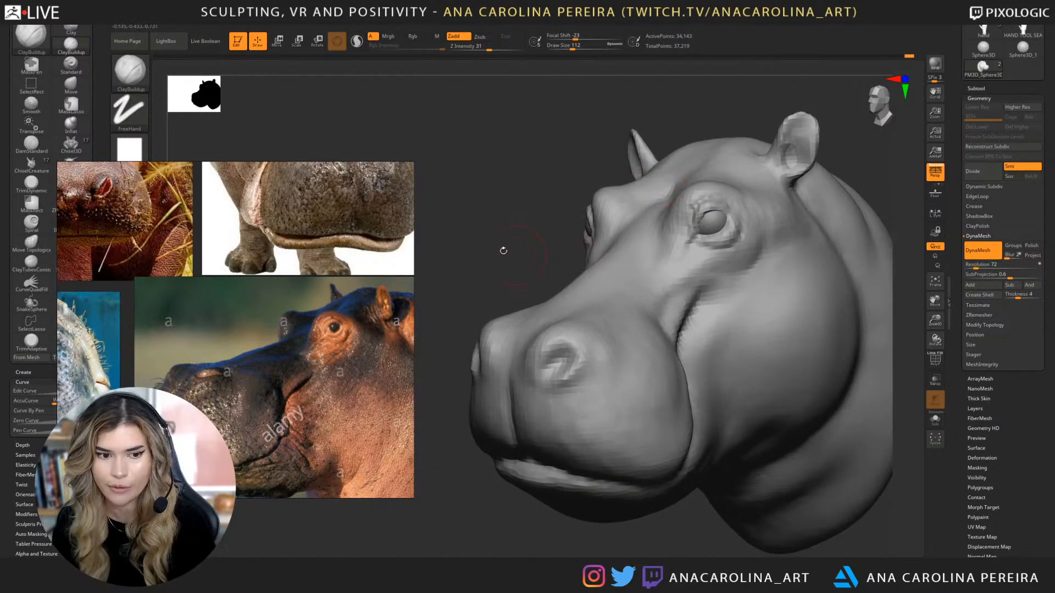
left_click_drag(689, 266, 712, 292)
left_click_drag(574, 263, 567, 256)
key("s")
left_click_drag(656, 352, 653, 352)
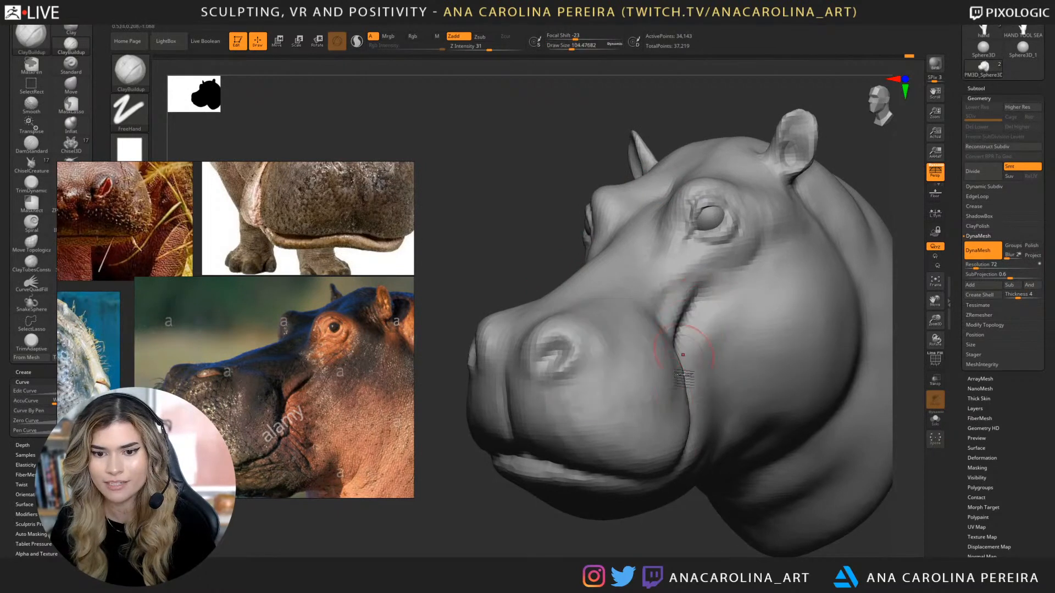
key("b")
key("m")
key("v")
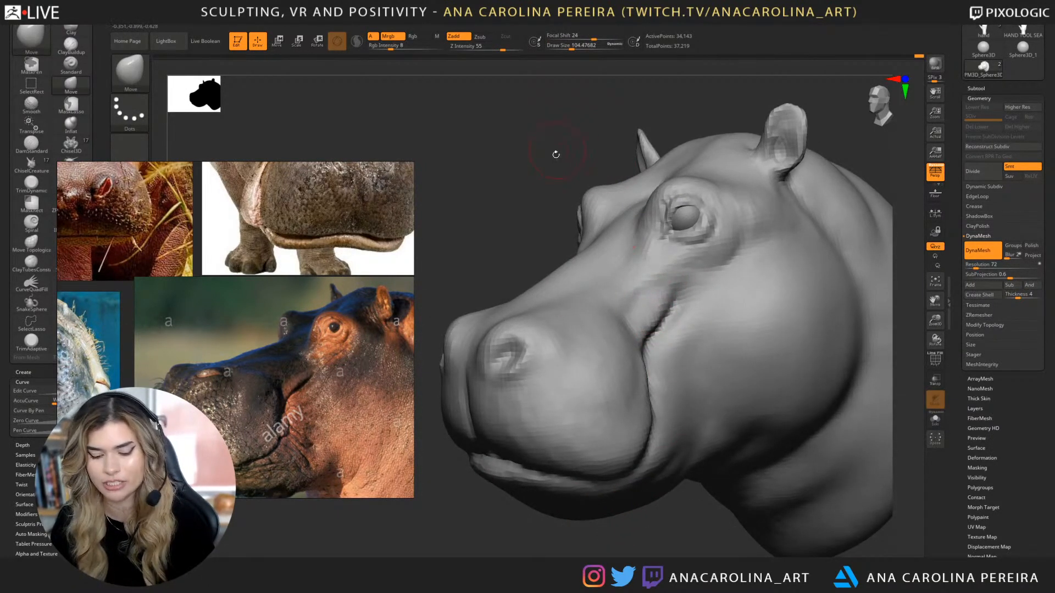
Fill in the upper end of the crease between the muzzle and cheek with ClayBuildup.
key("b")
key("c")
key("b")
left_click_drag(543, 167, 530, 168)
mouse_move(665, 298)
left_mouse_down()
mouse_move(669, 307)
mouse_move(689, 286)
left_mouse_up()
Reshape the front of the muzzle around the nostril with the Move brush, reducing the Draw Size from about 217 to 202.
mouse_move(579, 199)
left_mouse_down()
mouse_move(711, 205)
mouse_move(746, 236)
mouse_move(772, 205)
mouse_move(757, 220)
mouse_move(792, 205)
mouse_move(823, 223)
left_mouse_up()
key("space")
key("b")
key("m")
key("v")
key("space")
left_click_drag(814, 359, 818, 365)
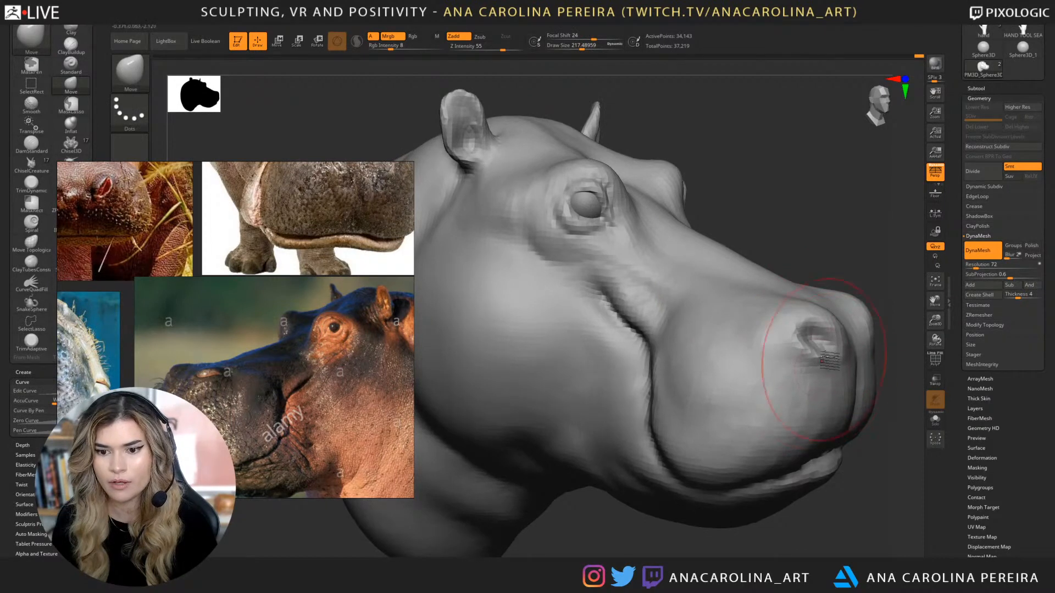
left_click_drag(850, 273, 885, 275)
key("space")
left_click_drag(760, 346, 755, 349)
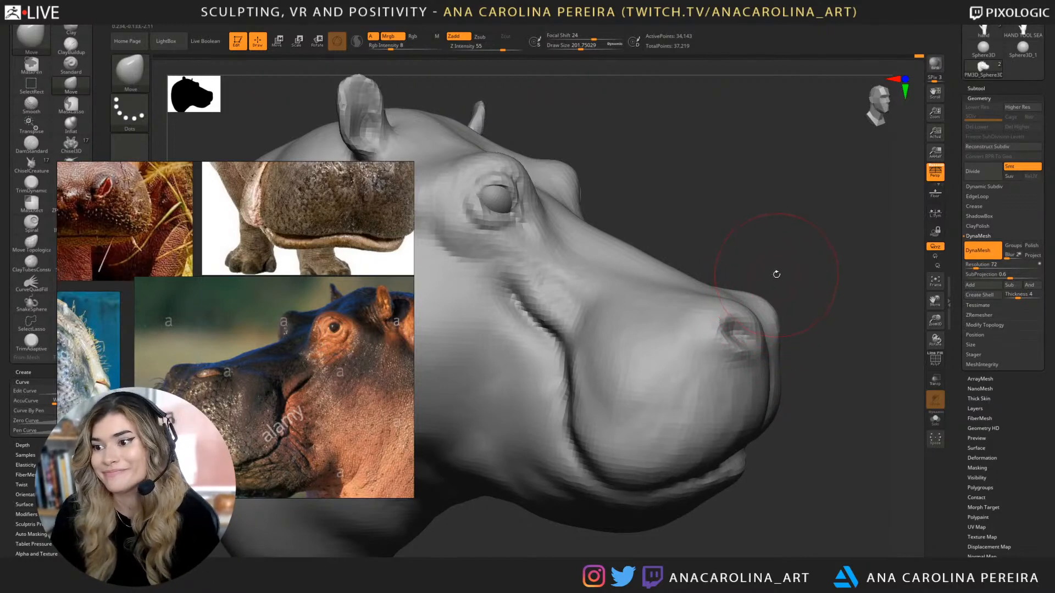
Refine the profile of the nose tip and nostril with the Move brush, reducing the Draw Size to about 132.
mouse_move(775, 271)
left_mouse_down()
mouse_move(798, 196)
mouse_move(807, 207)
mouse_move(764, 258)
left_mouse_up()
left_click_drag(605, 327, 616, 316)
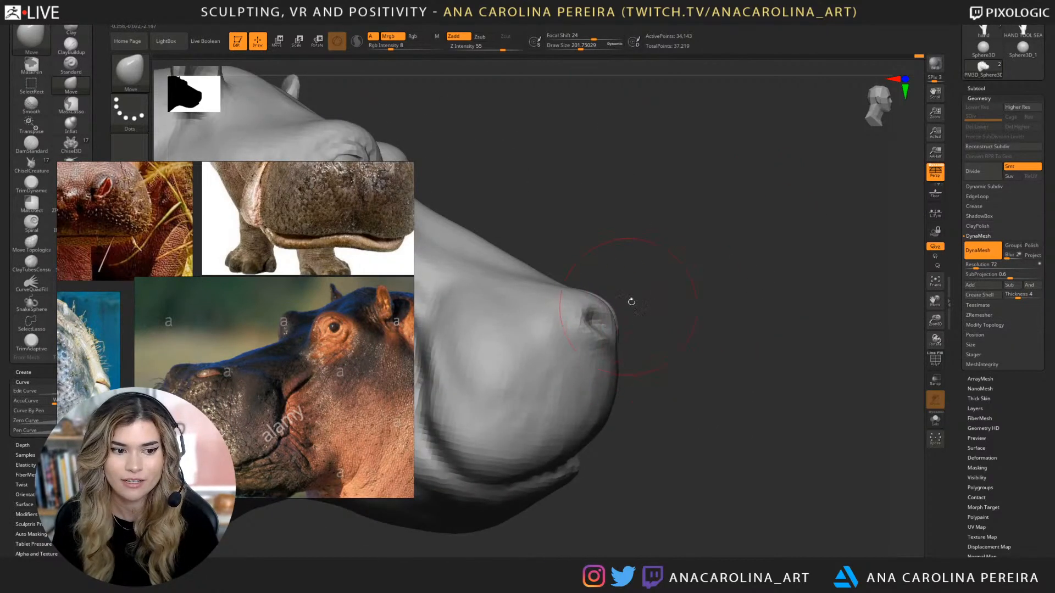
key("space")
left_click_drag(588, 351, 578, 351)
left_click_drag(720, 269, 693, 255)
mouse_move(741, 286)
left_mouse_down()
mouse_move(685, 254)
mouse_move(670, 330)
left_mouse_up()
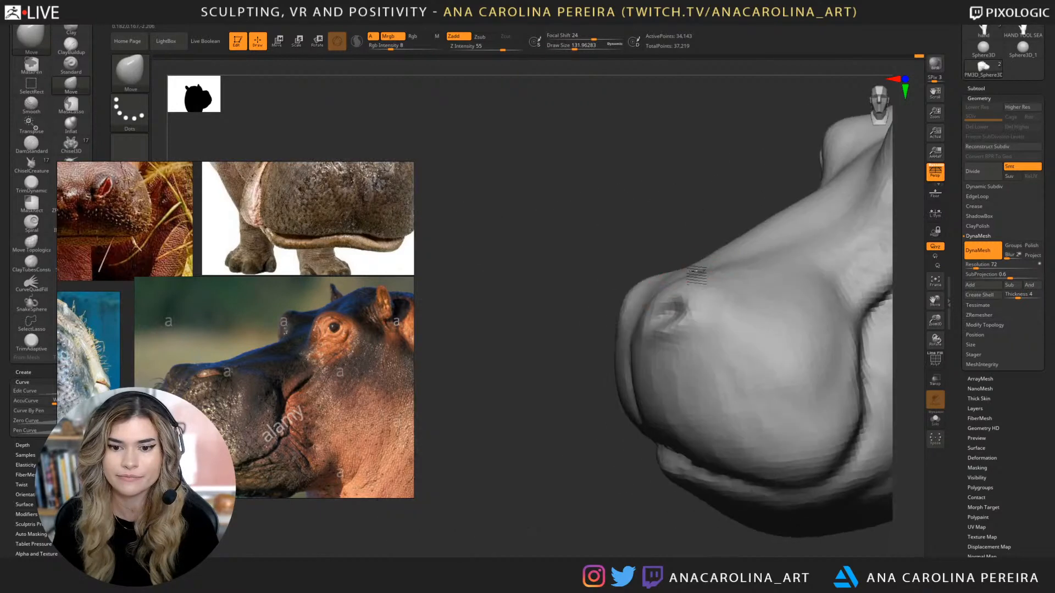
Build up the front of the muzzle above the mouth with ClayBuildup at a Draw Size of about 149, undoing a misplaced stroke.
mouse_move(553, 308)
left_mouse_down()
mouse_move(768, 327)
mouse_move(777, 294)
mouse_move(666, 285)
mouse_move(651, 271)
left_mouse_up()
key("b")
key("c")
key("b")
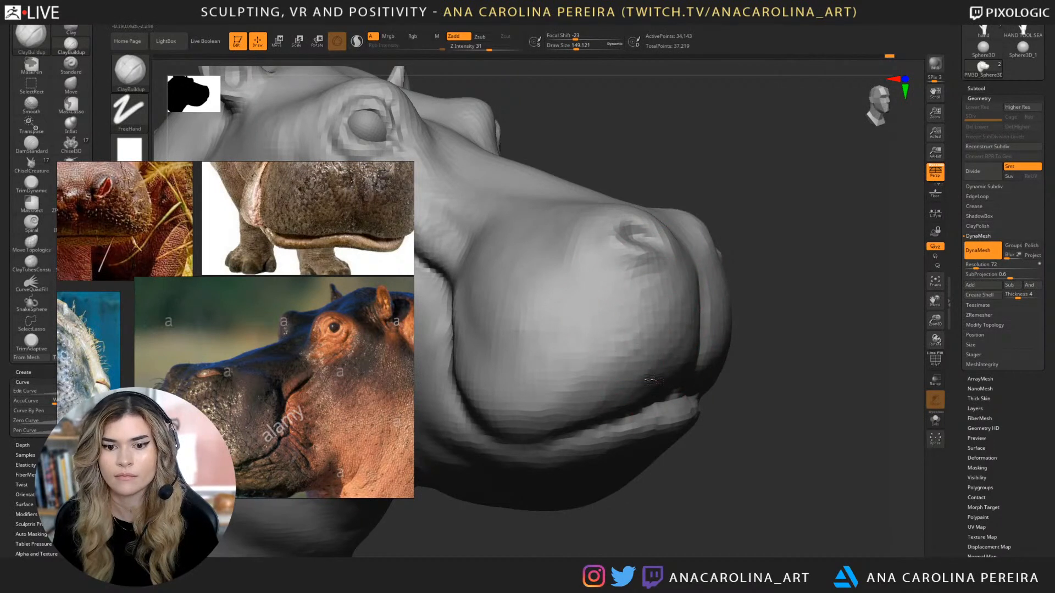
left_click_drag(645, 313, 651, 305)
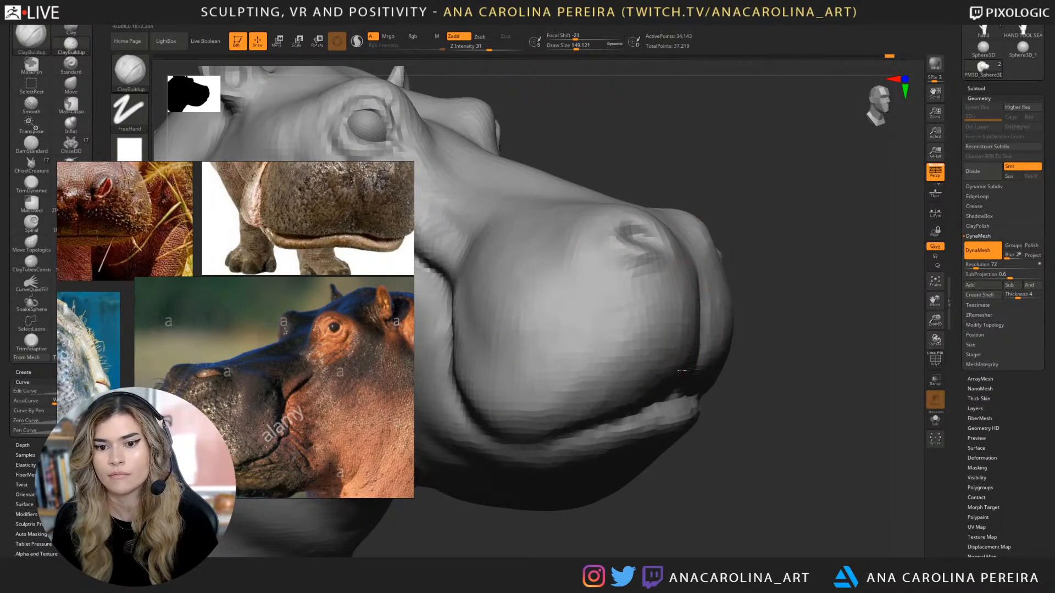
mouse_move(687, 370)
left_mouse_down()
mouse_move(696, 332)
mouse_move(705, 358)
left_mouse_up()
key("ctrl+z")
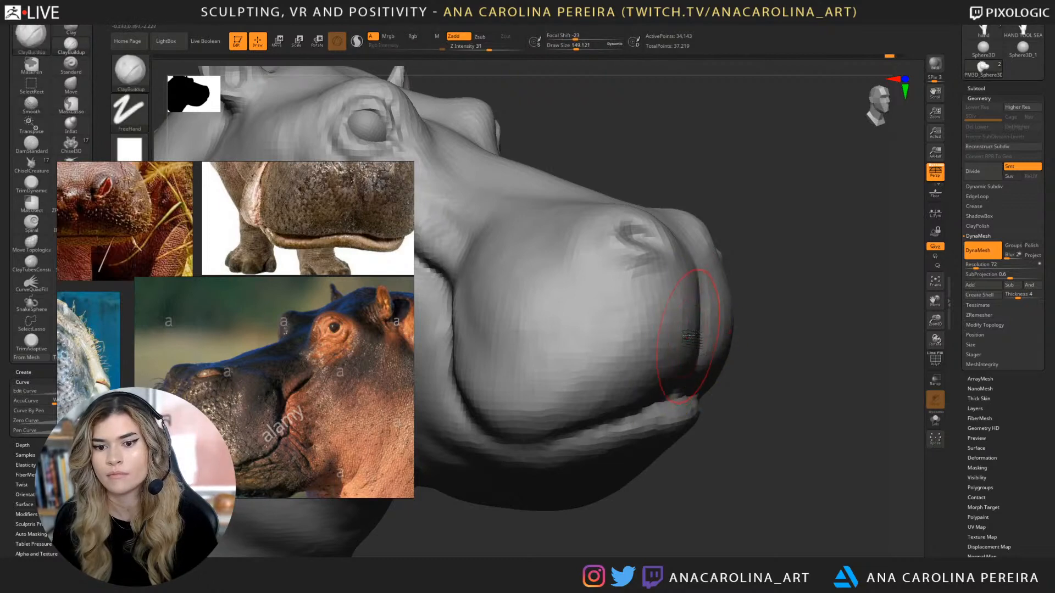
mouse_move(711, 356)
left_mouse_down()
mouse_move(736, 380)
mouse_move(591, 351)
left_mouse_up()
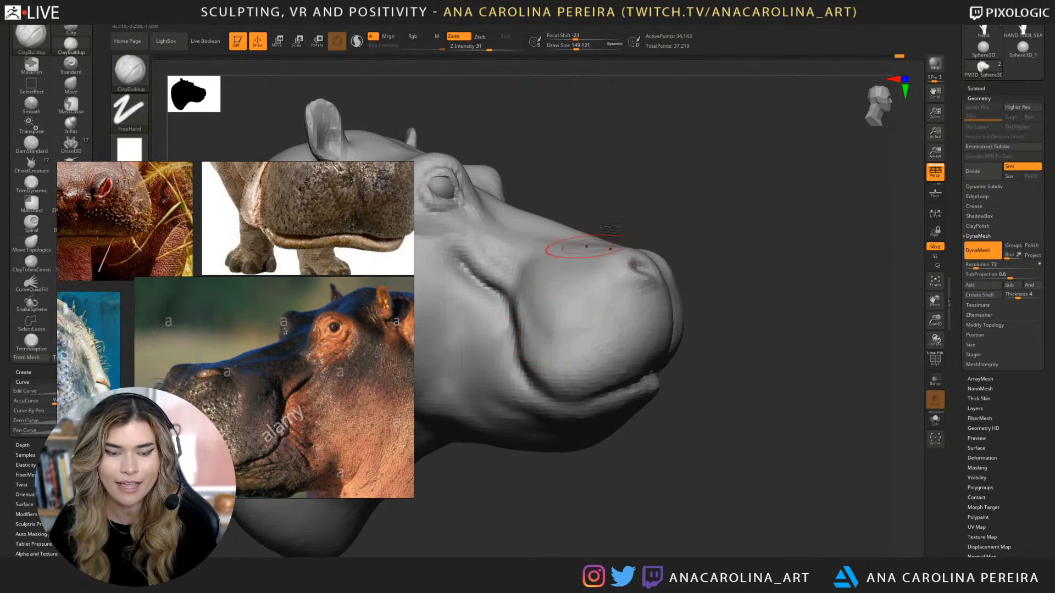
Fill in the crease between the muzzle and cheek with ClayBuildup at a Draw Size of about 128.
left_click_drag(714, 192, 626, 204)
key("b")
key("c")
key("b")
left_click_drag(783, 193, 679, 217)
left_click_drag(610, 393, 557, 417)
mouse_move(709, 275)
left_mouse_down()
mouse_move(742, 242)
mouse_move(735, 277)
mouse_move(725, 264)
mouse_move(739, 251)
left_mouse_up()
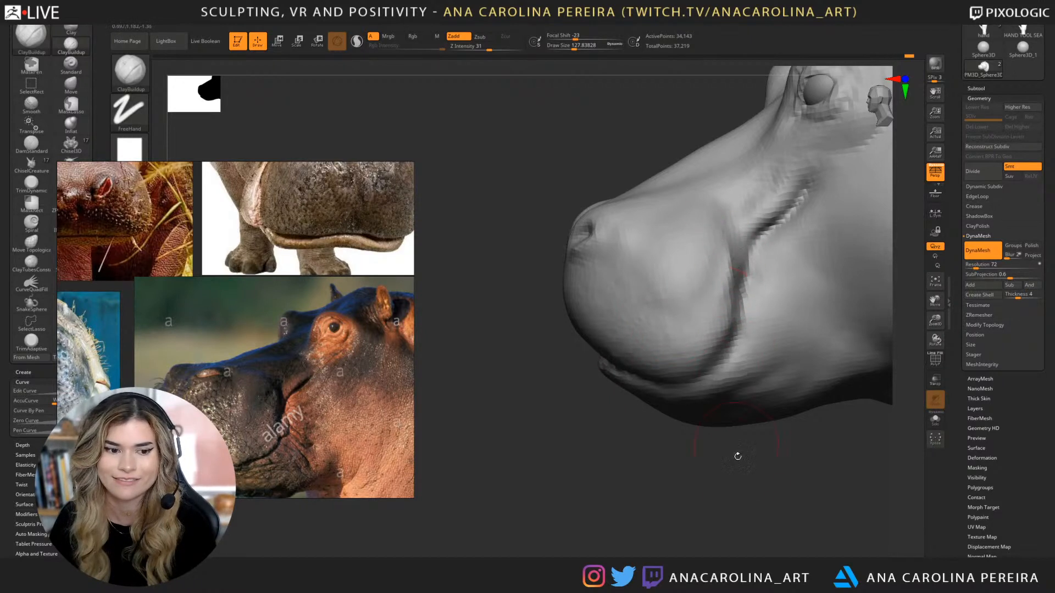
left_click_drag(736, 456, 741, 464)
left_click_drag(718, 269, 713, 278)
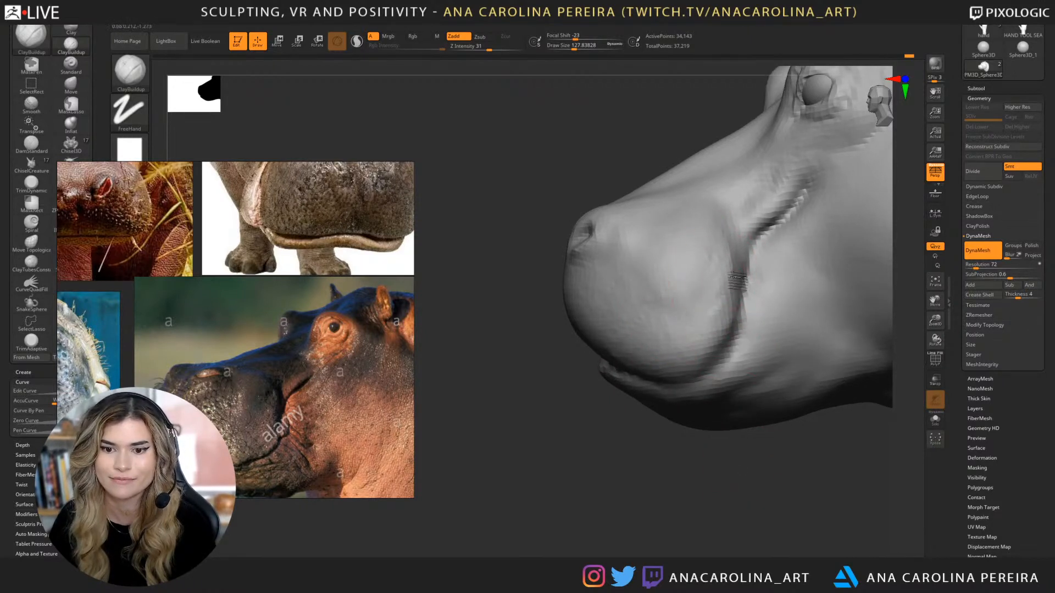
mouse_move(707, 228)
left_mouse_down()
mouse_move(684, 211)
mouse_move(687, 234)
mouse_move(648, 227)
mouse_move(714, 238)
mouse_move(649, 236)
left_mouse_up()
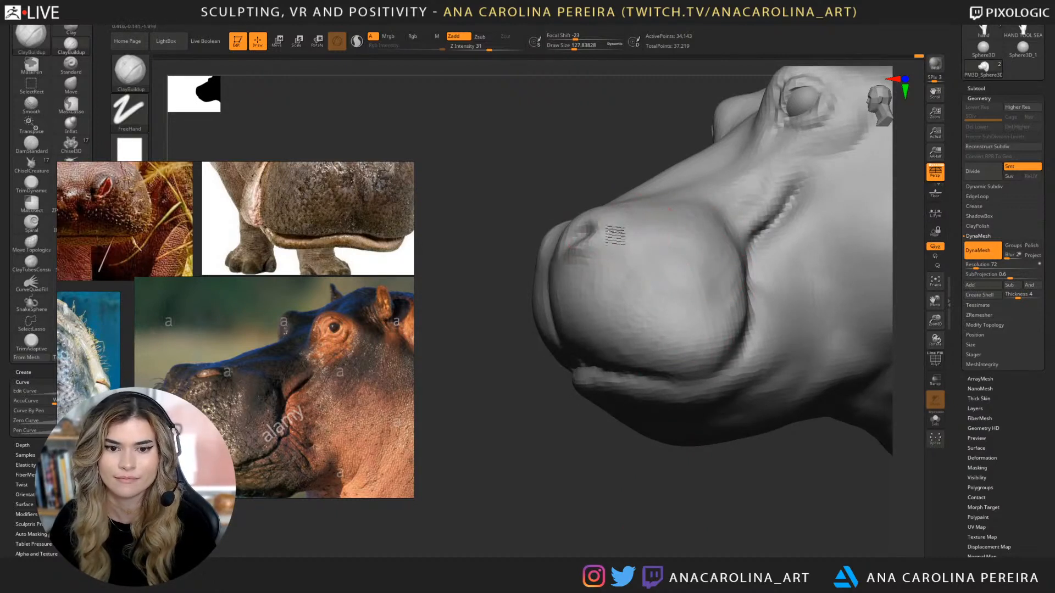
Push the front rim of the nostril up and back with the Move brush at a Draw Size of about 128.
key("b")
key("m")
key("v")
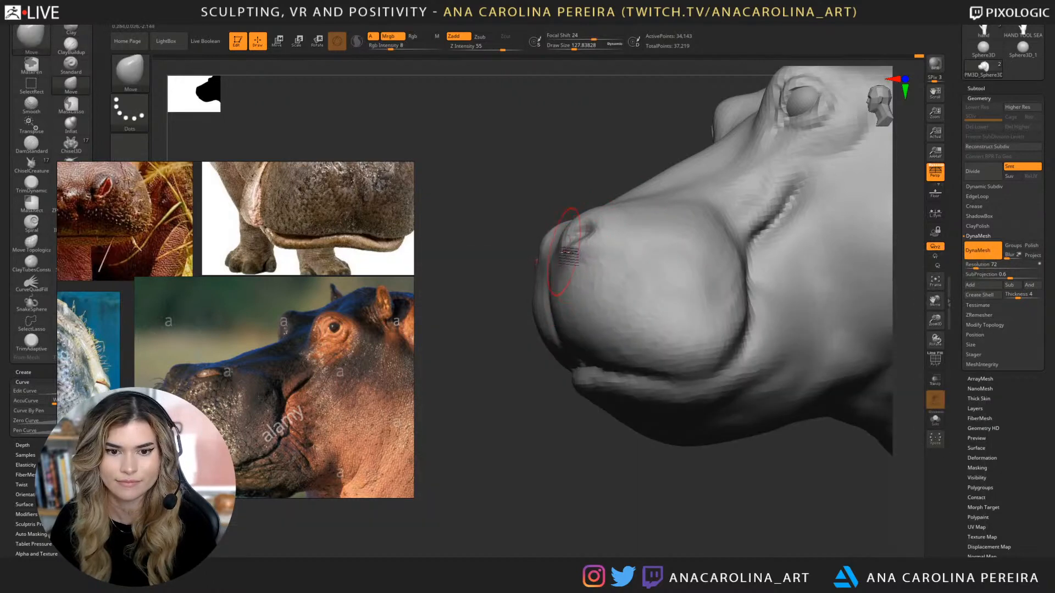
left_click_drag(569, 264, 593, 237)
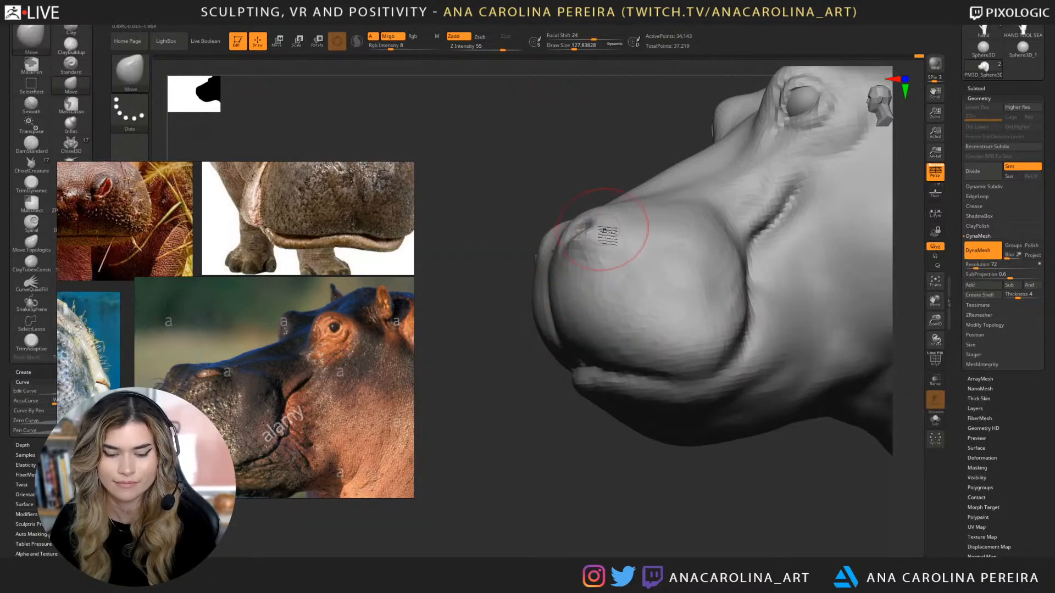
Switch to ClayBuildup and smooth the edge of the lower lip along the front of the mouth.
key("b")
key("c")
key("b")
left_click_drag(574, 160, 708, 165)
mouse_move(483, 247)
right_mouse_down("alt")
mouse_move(622, 254)
mouse_move(718, 188)
right_mouse_up("alt")
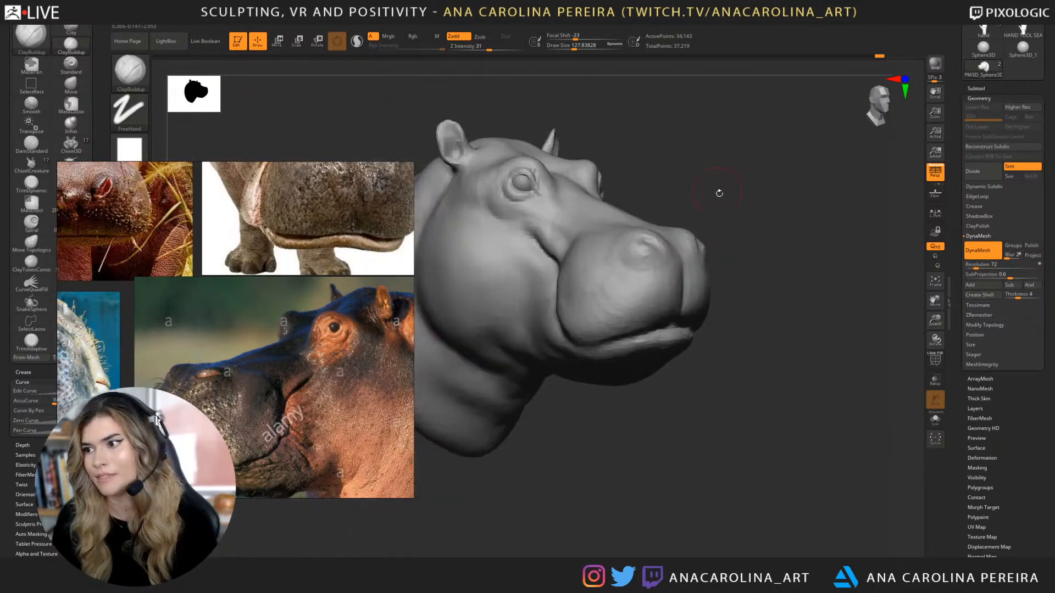
left_click_drag(718, 189, 720, 222)
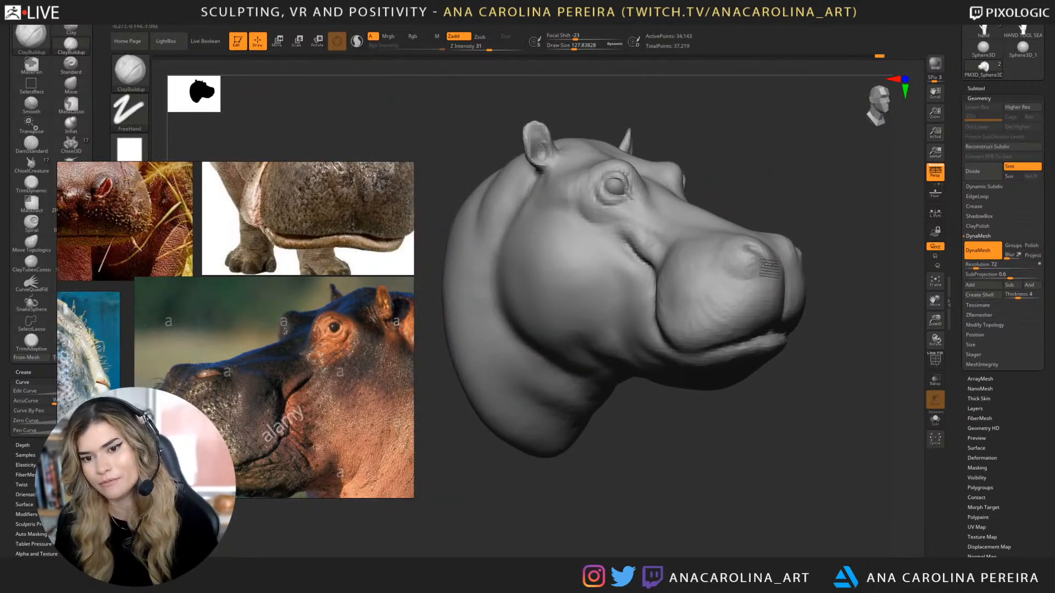
key("shift")
mouse_move(868, 190)
left_mouse_down()
mouse_move(826, 179)
mouse_move(852, 179)
mouse_move(852, 202)
mouse_move(808, 178)
mouse_move(613, 302)
left_mouse_up()
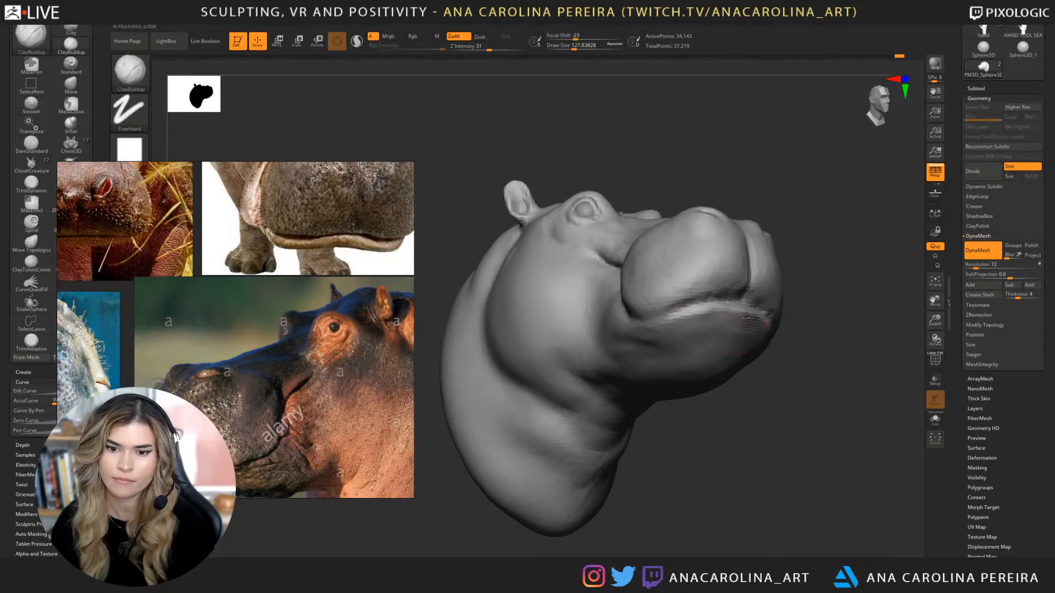
key("shift")
left_click_drag(735, 329, 658, 318, "shift")
Build up the cheek behind the mouth corner with ClayBuildup at a Draw Size of about 197.
mouse_move(673, 431)
left_mouse_down()
mouse_move(699, 452)
mouse_move(631, 318)
mouse_move(624, 328)
mouse_move(596, 319)
left_mouse_up()
key("space")
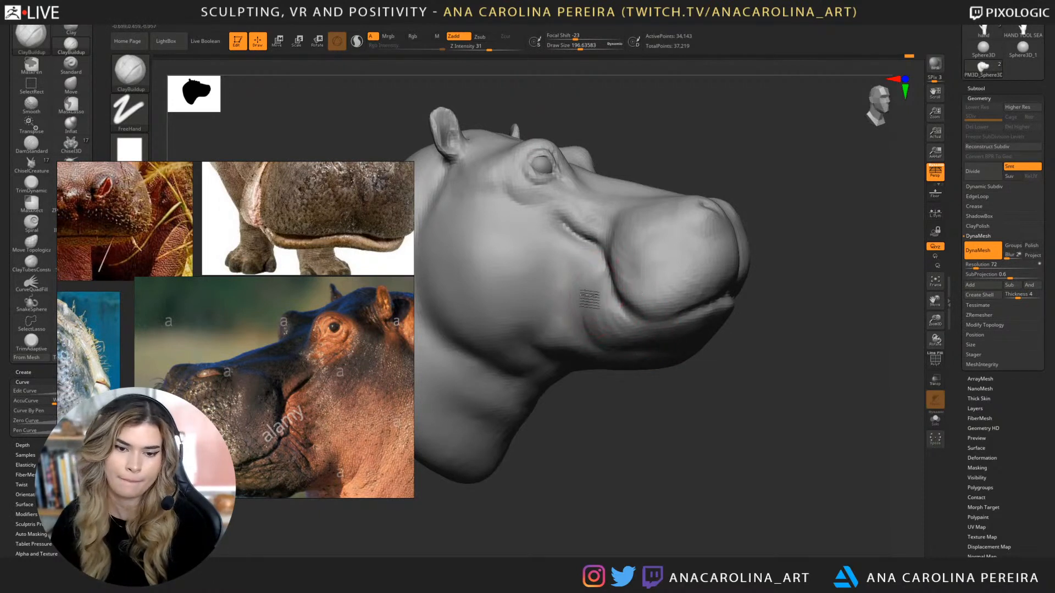
left_click_drag(609, 258, 596, 327)
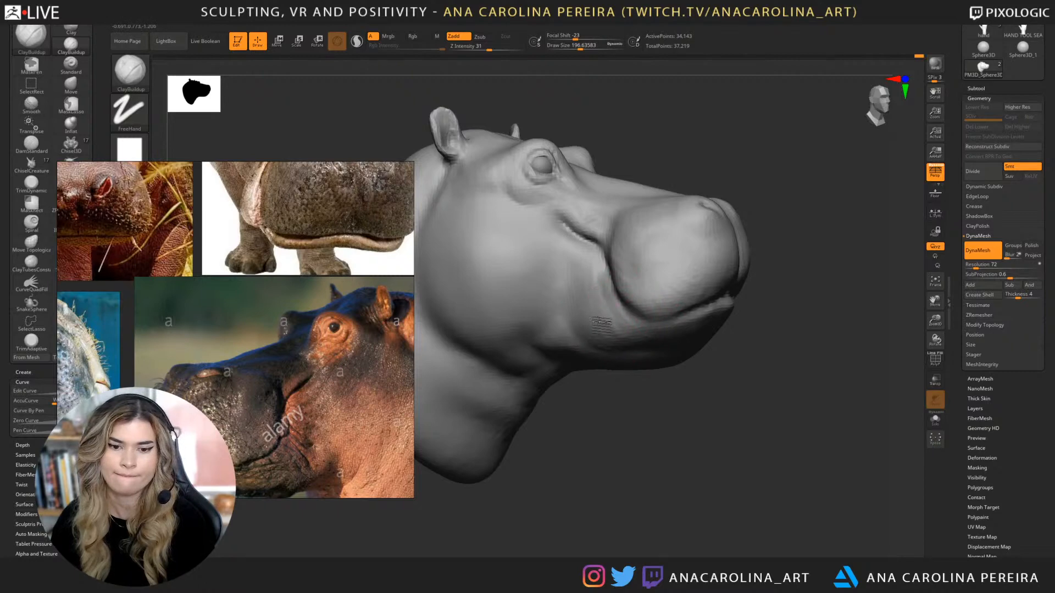
mouse_move(642, 419)
left_mouse_down()
mouse_move(596, 428)
mouse_move(570, 459)
mouse_move(605, 454)
mouse_move(565, 400)
mouse_move(576, 394)
left_mouse_up()
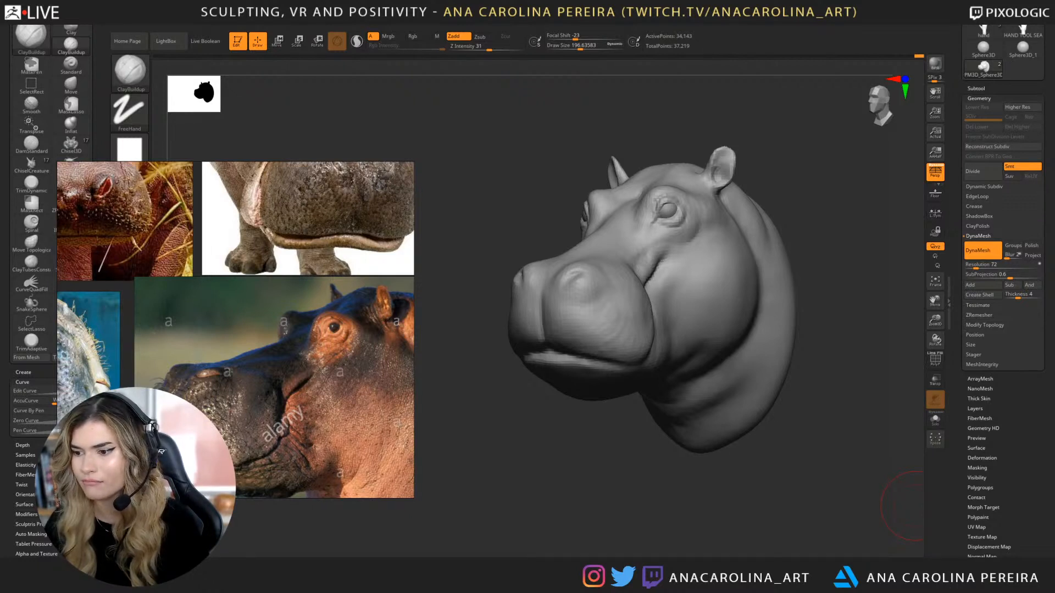
Add volume to the jaw and lower cheek behind the mouth with ClayBuildup at a Draw Size of about 154.
left_click_drag(792, 429, 840, 499)
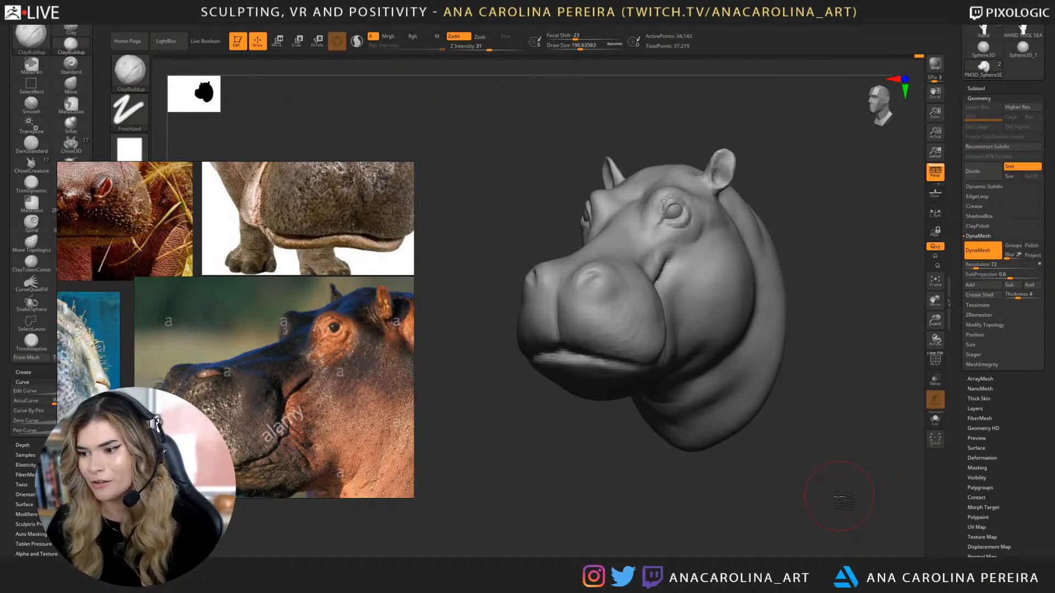
mouse_move(822, 466)
left_mouse_down()
mouse_move(817, 447)
mouse_move(833, 463)
left_mouse_up()
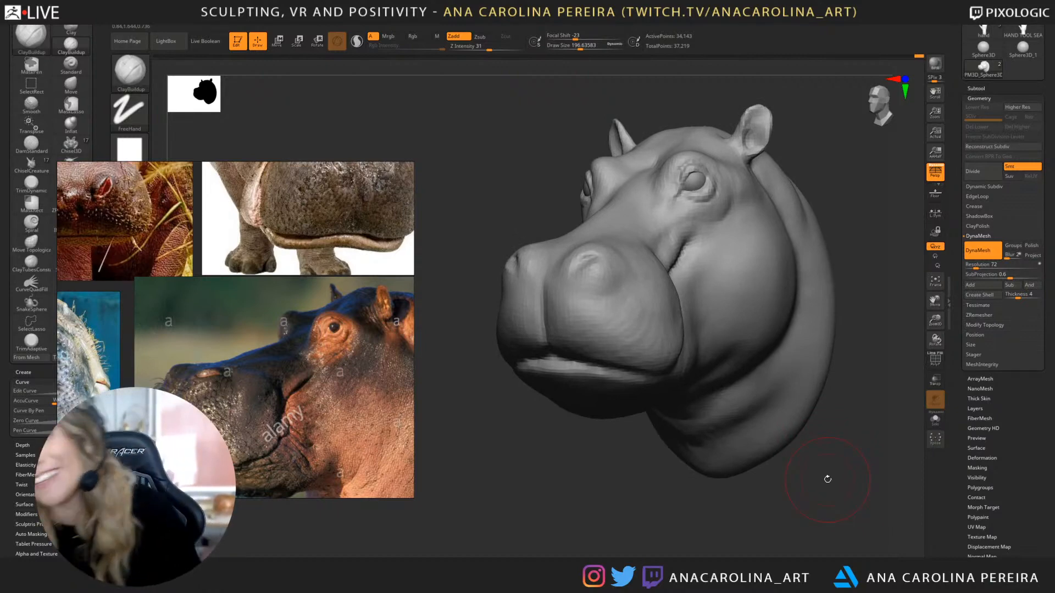
left_click_drag(819, 503, 824, 506)
key("b")
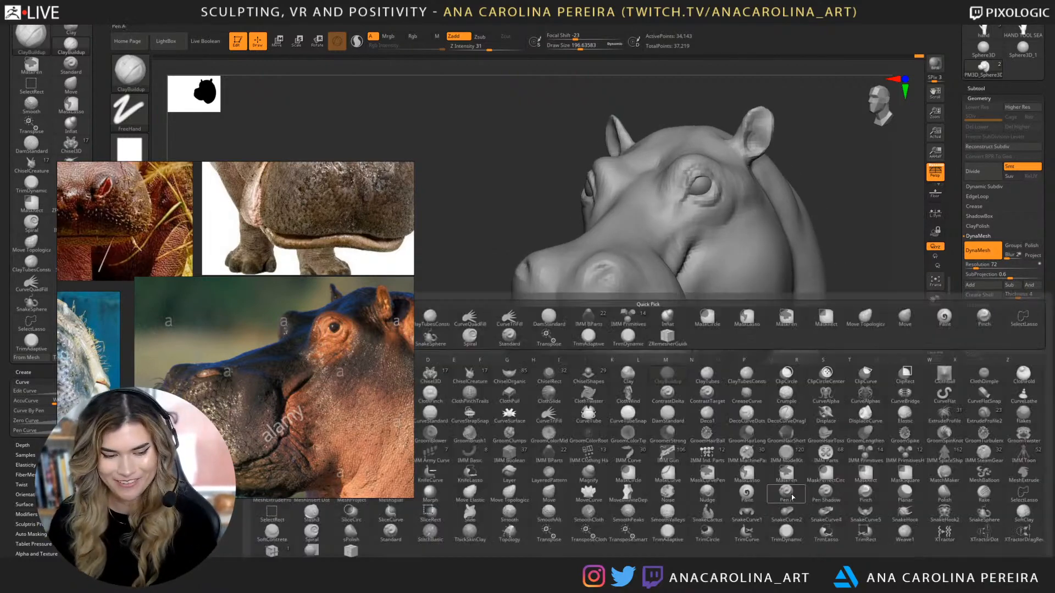
key("c")
key("b")
left_click_drag(659, 453, 617, 426)
key("space")
left_click_drag(633, 386, 628, 386)
mouse_move(668, 525)
left_mouse_down()
mouse_move(633, 511)
mouse_move(621, 423)
left_mouse_up()
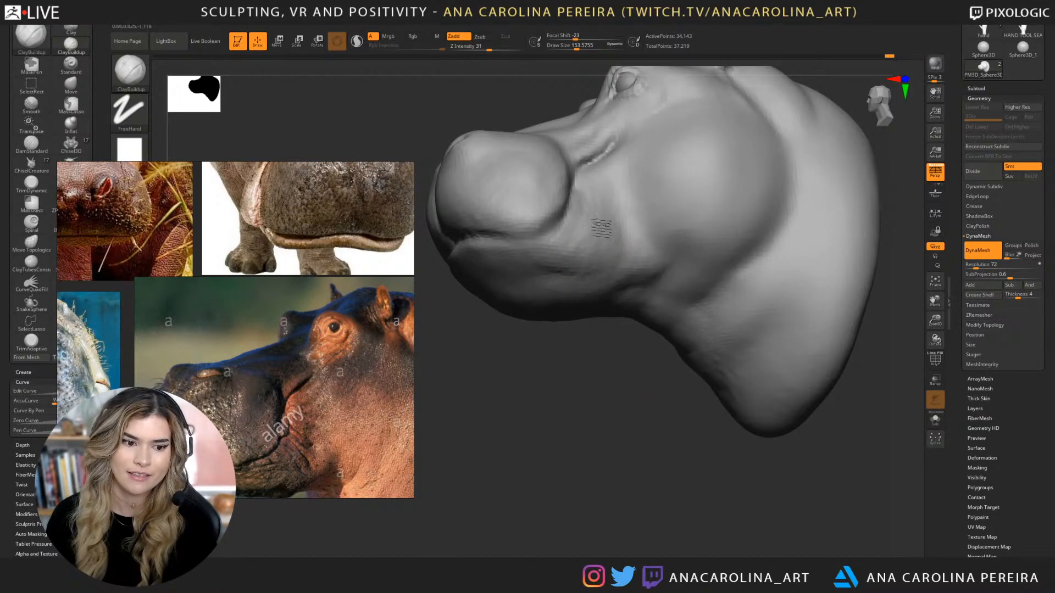
left_click_drag(634, 382, 608, 224)
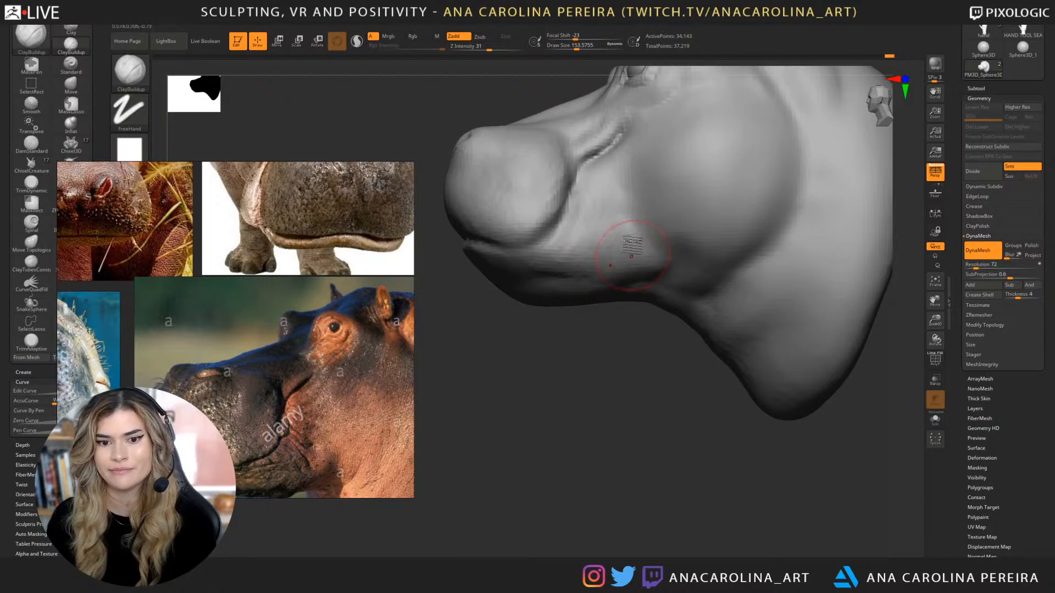
left_click_drag(641, 371, 617, 366)
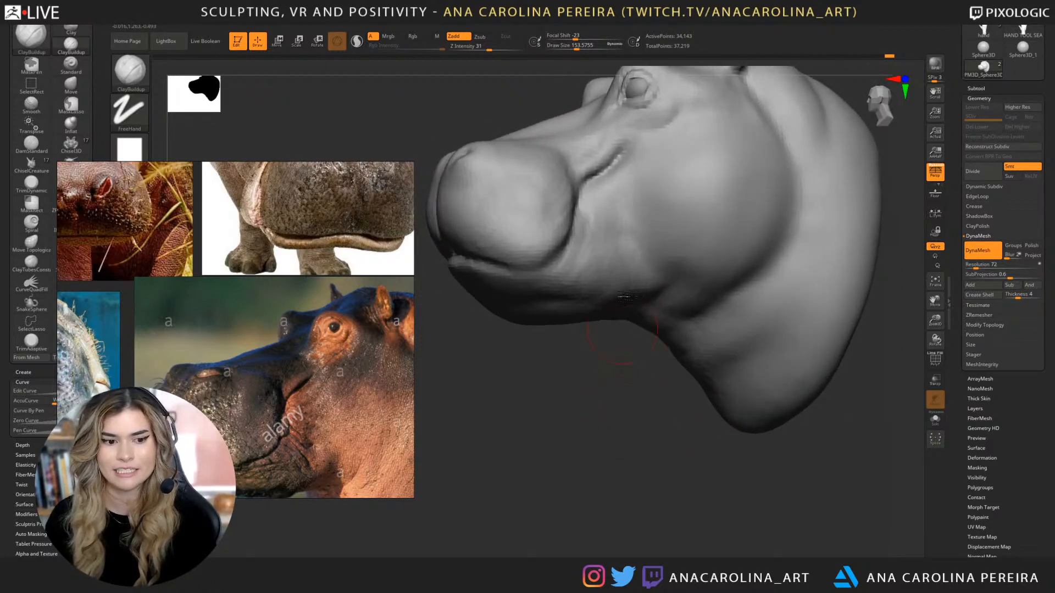
Carve the creases around the mouth corner with DamStandard, setting the Draw Size to about 223 and then 154.
key("b")
key("d")
key("s")
key("space")
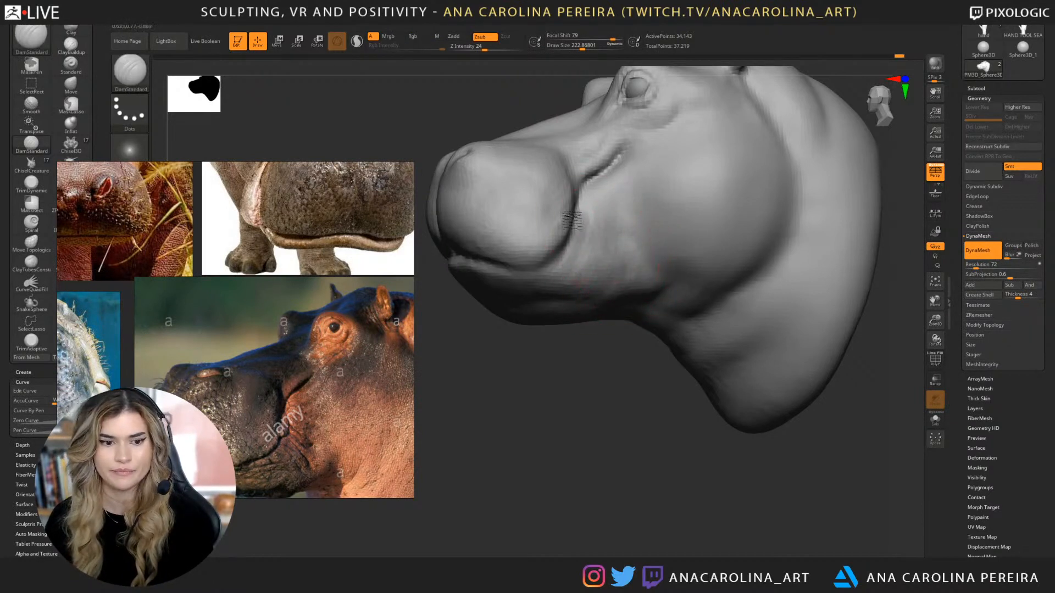
mouse_move(618, 425)
left_mouse_down()
mouse_move(631, 417)
mouse_move(623, 409)
left_mouse_up()
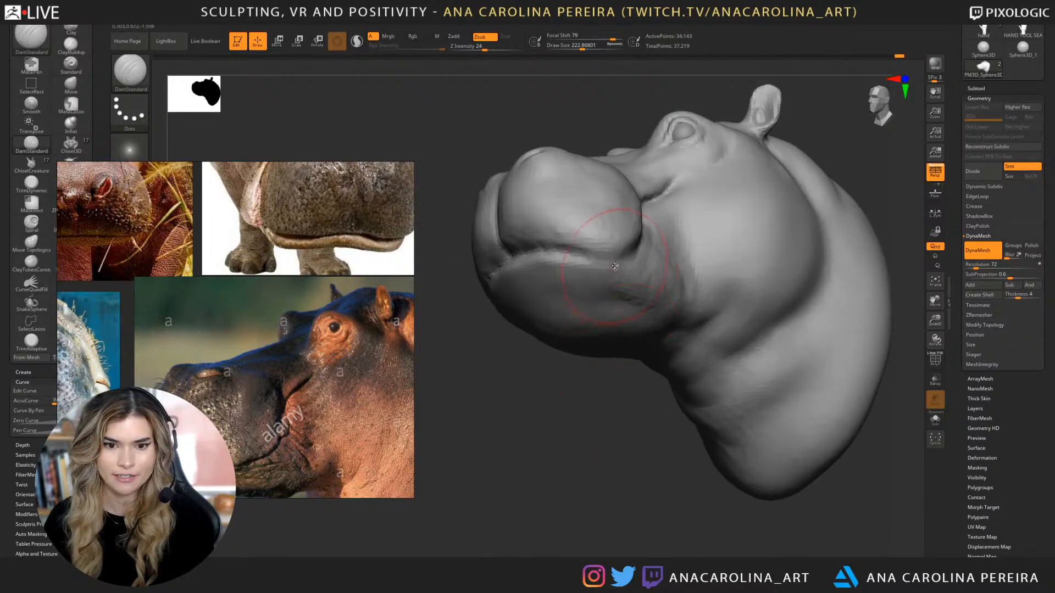
key("space")
left_click_drag(614, 266, 591, 267)
left_click_drag(599, 363, 590, 374)
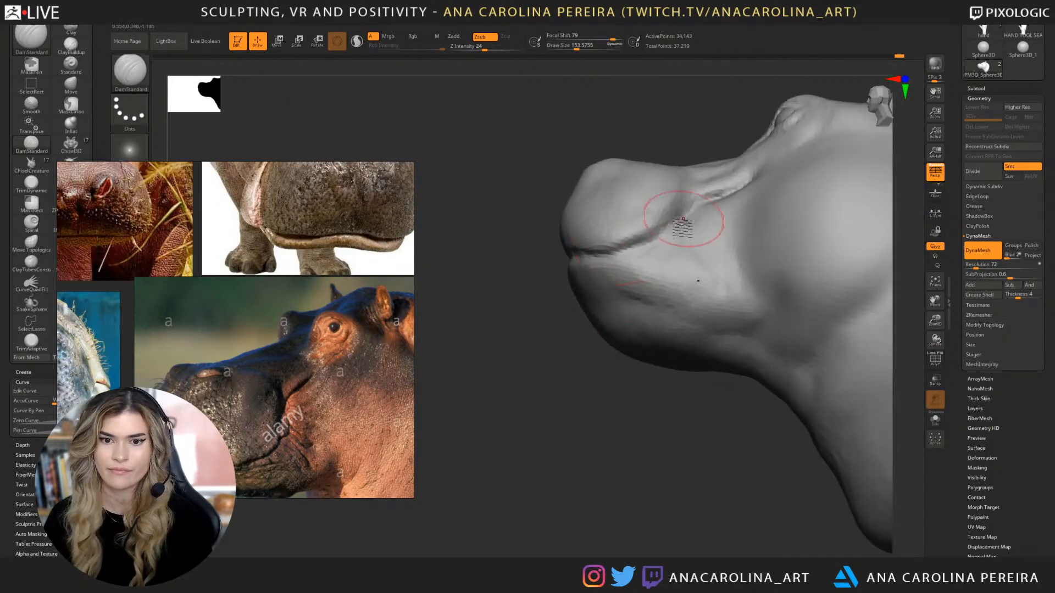
left_click_drag(529, 279, 541, 286)
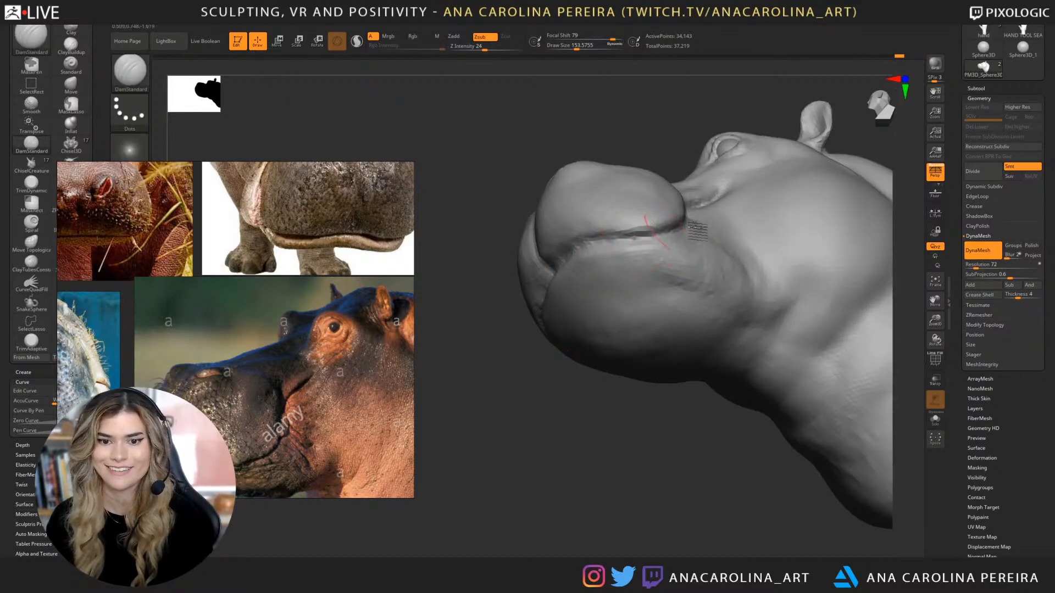
Smooth the area behind and below the eye and enlarge the DamStandard Draw Size to about 377 for the cheek and jaw.
mouse_move(693, 226)
left_mouse_down()
mouse_move(652, 196)
mouse_move(652, 372)
mouse_move(702, 407)
mouse_move(659, 489)
mouse_move(622, 513)
mouse_move(660, 469)
mouse_move(673, 503)
left_mouse_up()
key("space")
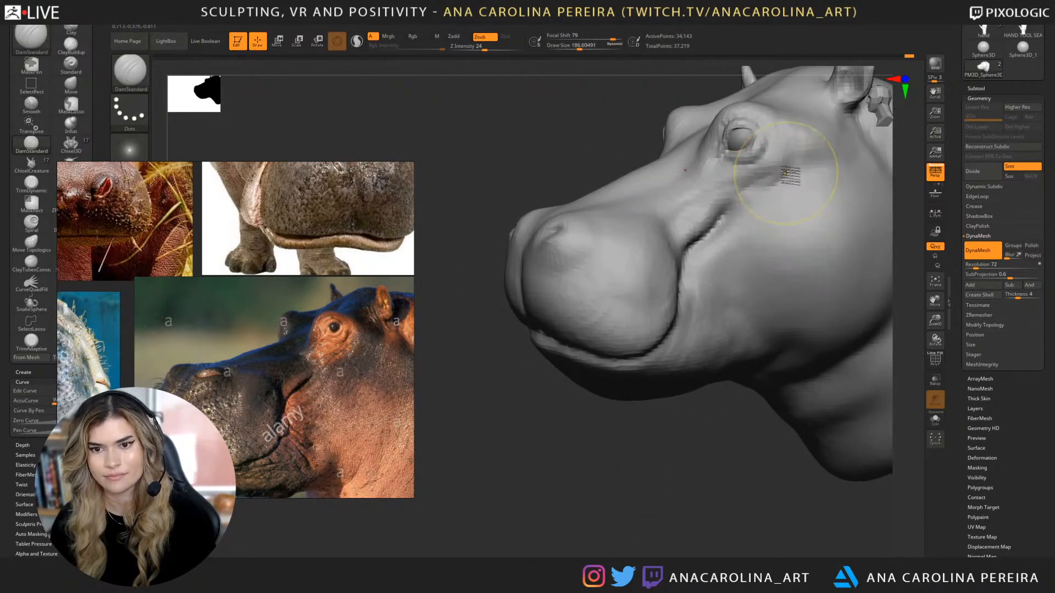
left_click_drag(807, 177, 792, 217, "shift")
mouse_move(665, 465)
left_mouse_down()
mouse_move(626, 466)
mouse_move(654, 445)
left_mouse_up()
key("space")
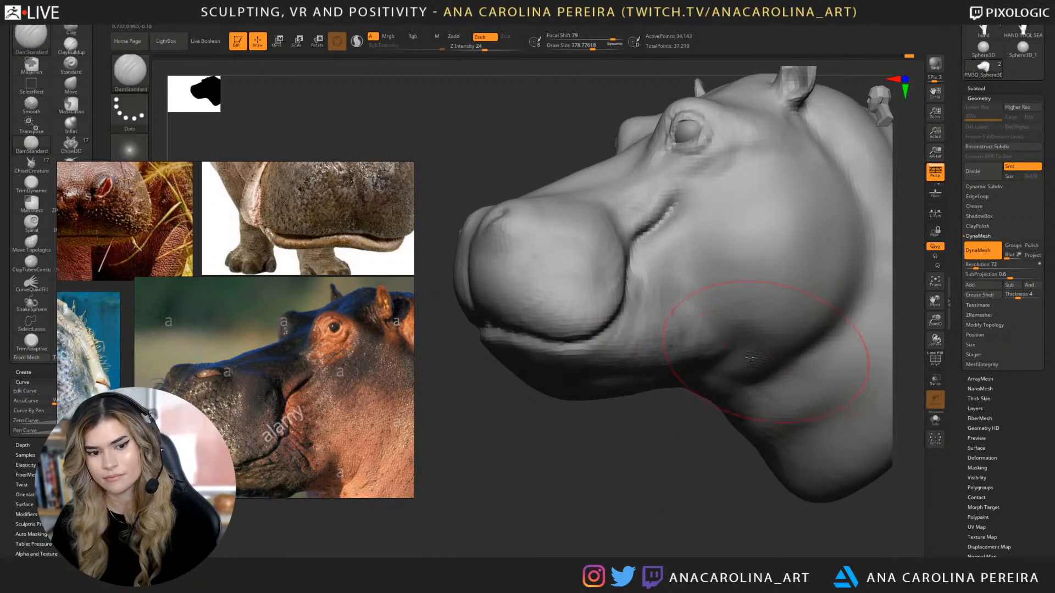
mouse_move(711, 468)
left_mouse_down("alt")
mouse_move(709, 478)
mouse_move(682, 473)
mouse_move(691, 463)
mouse_move(647, 468)
mouse_move(663, 505)
left_mouse_up("alt")
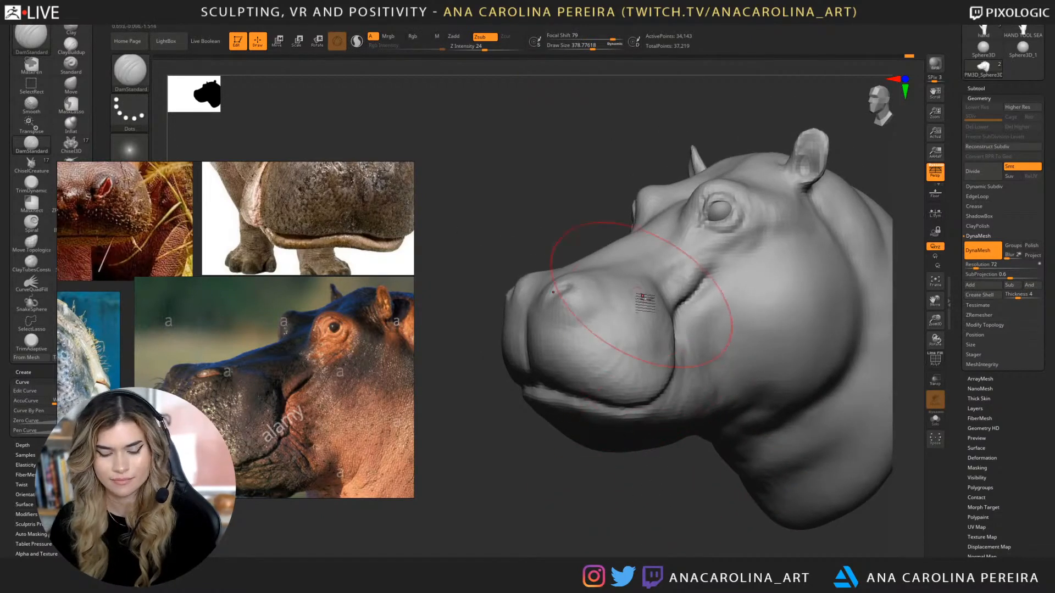
Reduce the Draw Size to about 154 and refine the cheek behind the muzzle with ClayBuildup.
key("space")
left_click_drag(660, 241, 619, 226)
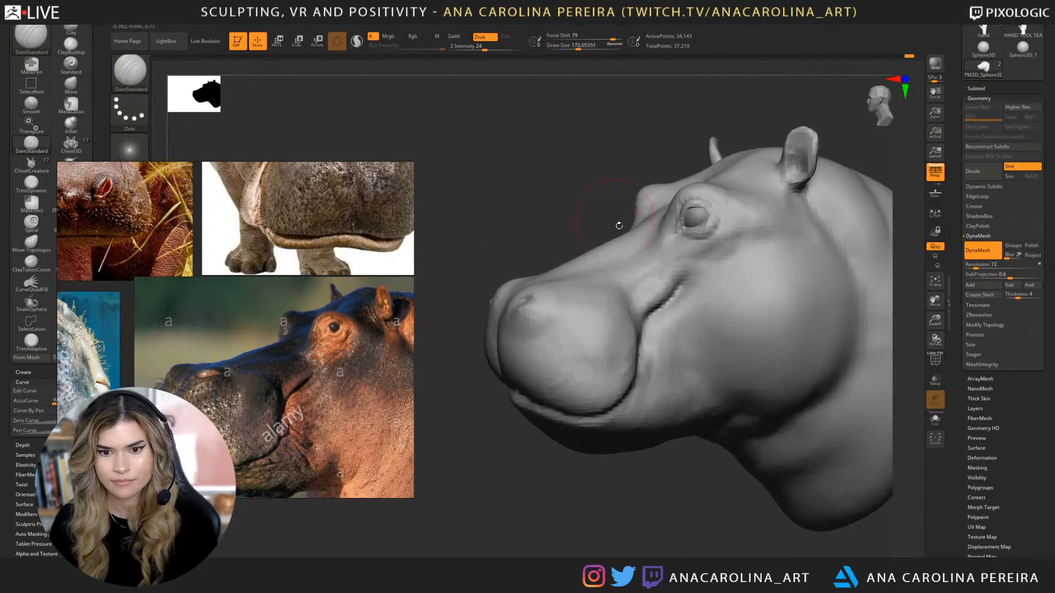
key("space")
left_click(627, 257)
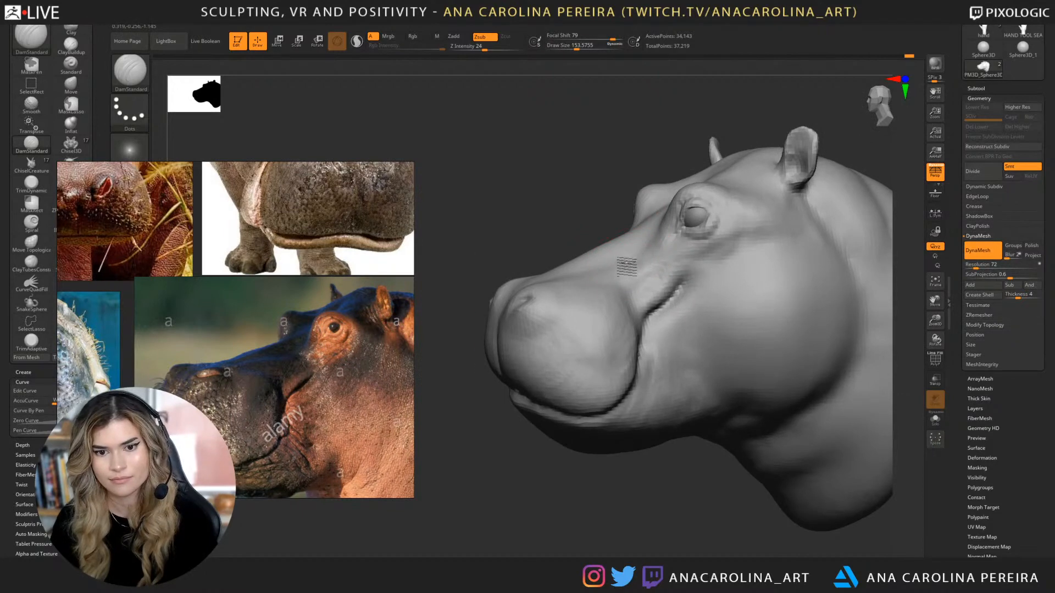
key("b")
key("c")
key("b")
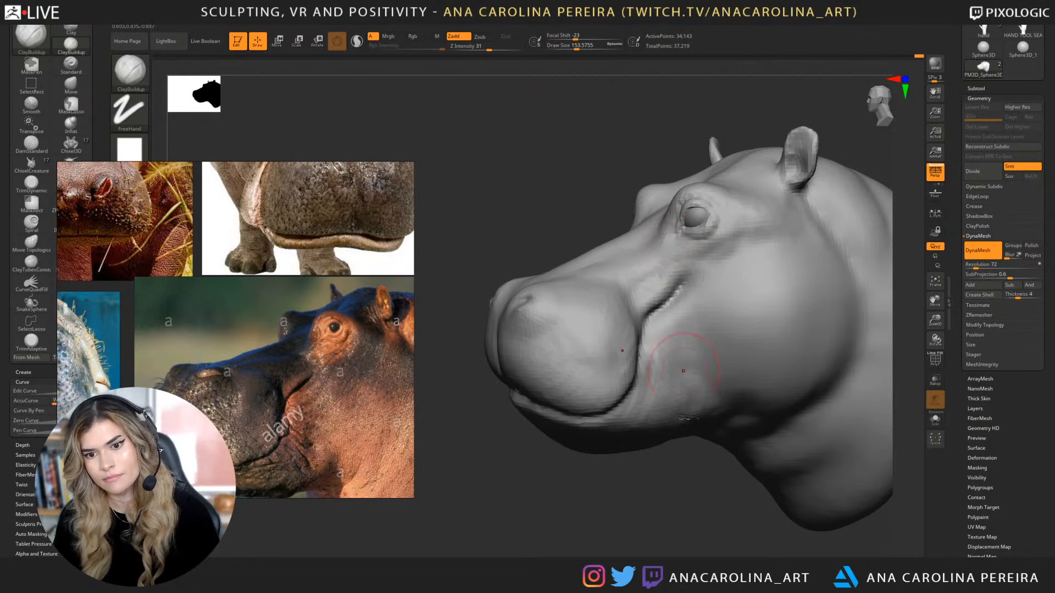
left_click_drag(672, 520, 653, 517)
Adjust the upper end of the cheek crease beside the muzzle with the Move brush.
key("b")
key("m")
key("v")
left_click_drag(650, 287, 662, 275)
left_click_drag(667, 472, 652, 501)
Refine the inside of the ear with ClayBuildup, reducing the Draw Size to about 116.
key("b")
key("c")
key("b")
key("space")
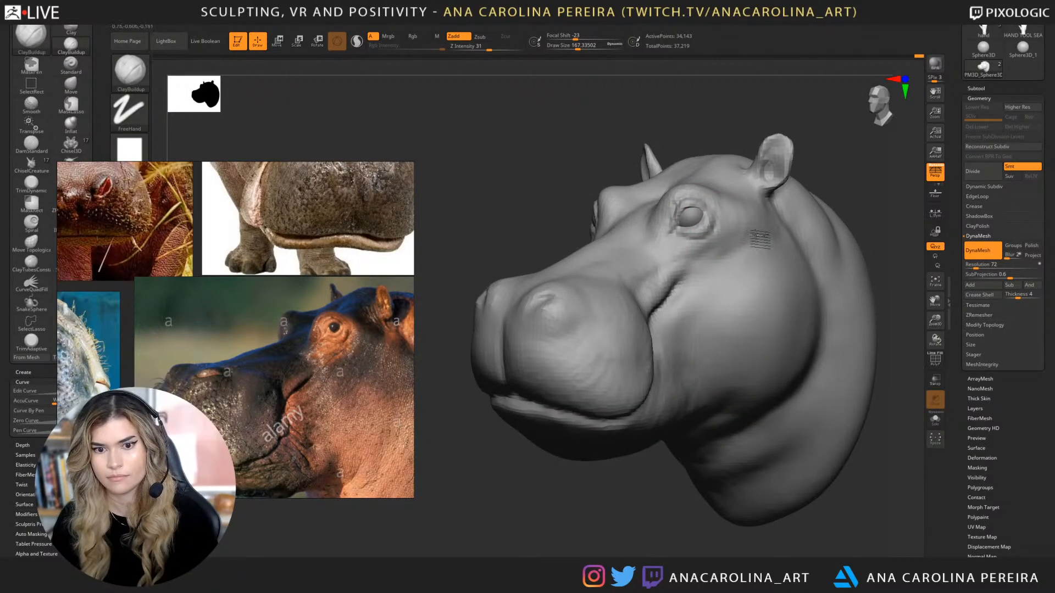
key("space")
mouse_move(866, 167)
left_mouse_down()
mouse_move(858, 154)
mouse_move(815, 190)
mouse_move(766, 184)
mouse_move(775, 183)
left_mouse_up()
key("space")
left_click_drag(729, 213, 724, 202)
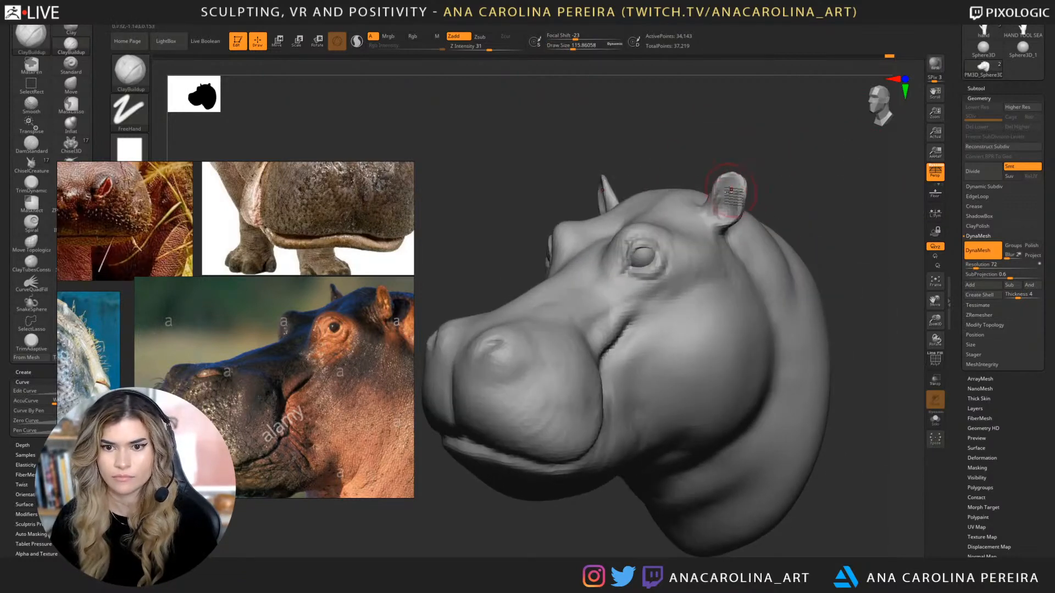
left_click_drag(782, 157, 807, 175, "alt")
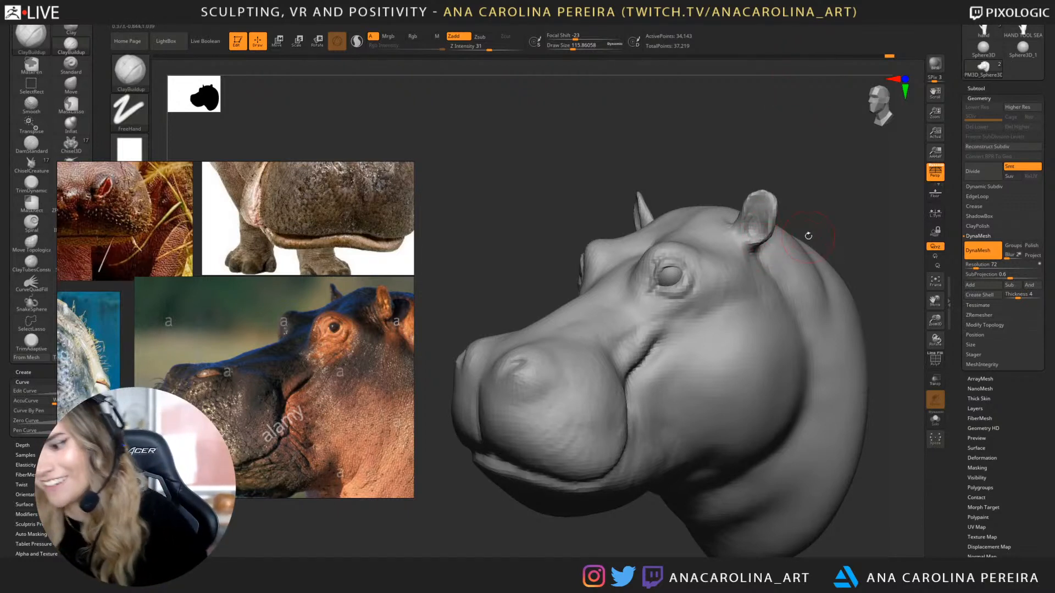
mouse_move(844, 179)
left_mouse_down()
mouse_move(868, 195)
mouse_move(871, 174)
left_mouse_up()
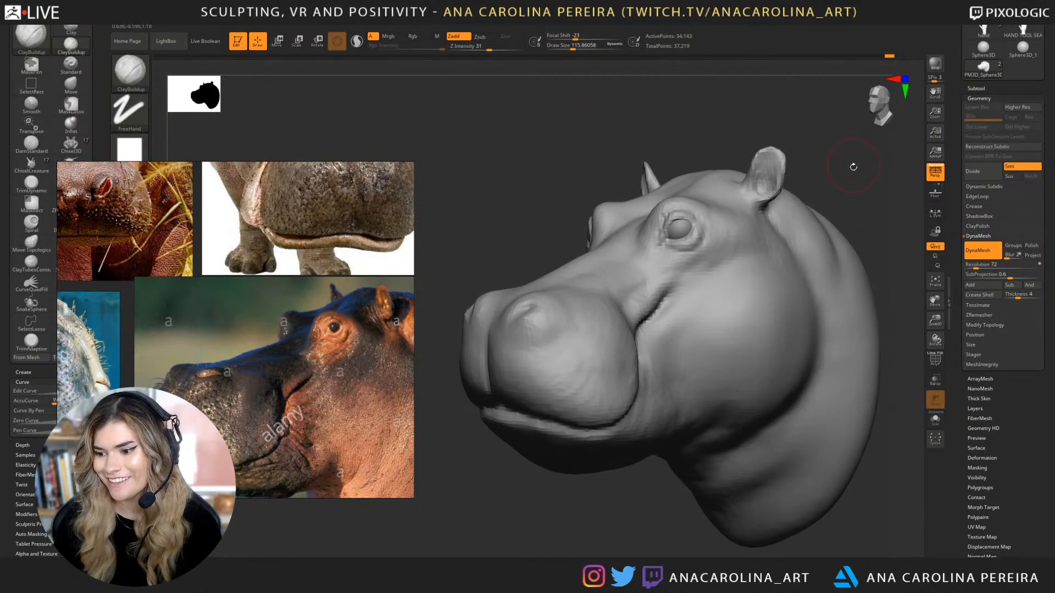
Enlarge the ClayBuildup Draw Size to about 338 for work on the neck.
mouse_move(846, 182)
left_mouse_down()
mouse_move(867, 191)
mouse_move(869, 170)
left_mouse_up()
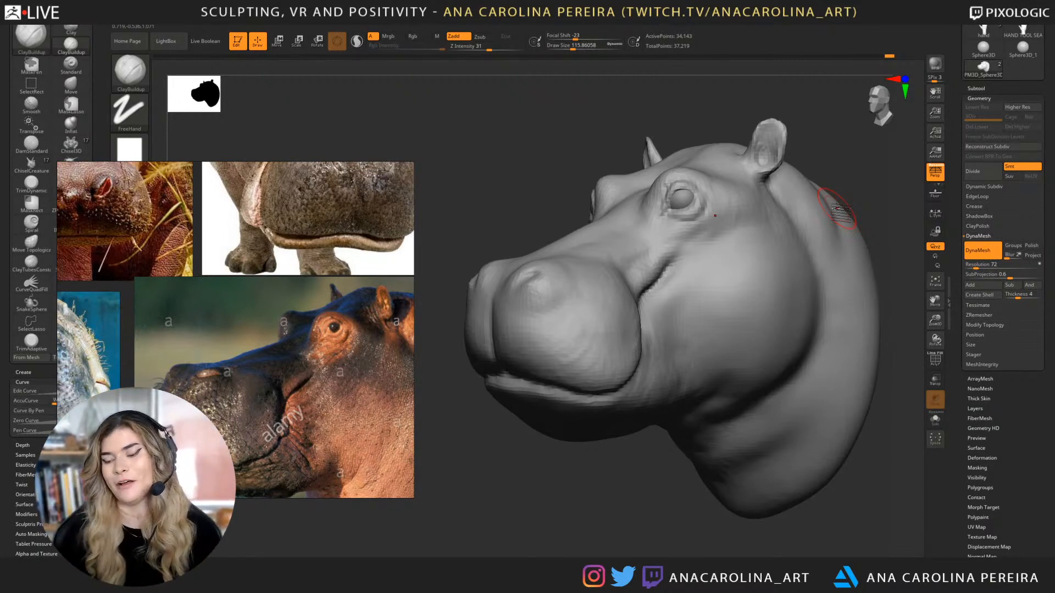
left_click_drag(543, 519, 528, 483)
mouse_move(686, 472)
left_mouse_down("alt")
mouse_move(634, 476)
mouse_move(630, 514)
left_mouse_up("alt")
key("b")
key("Escape")
key("space")
left_click_drag(733, 332, 744, 328)
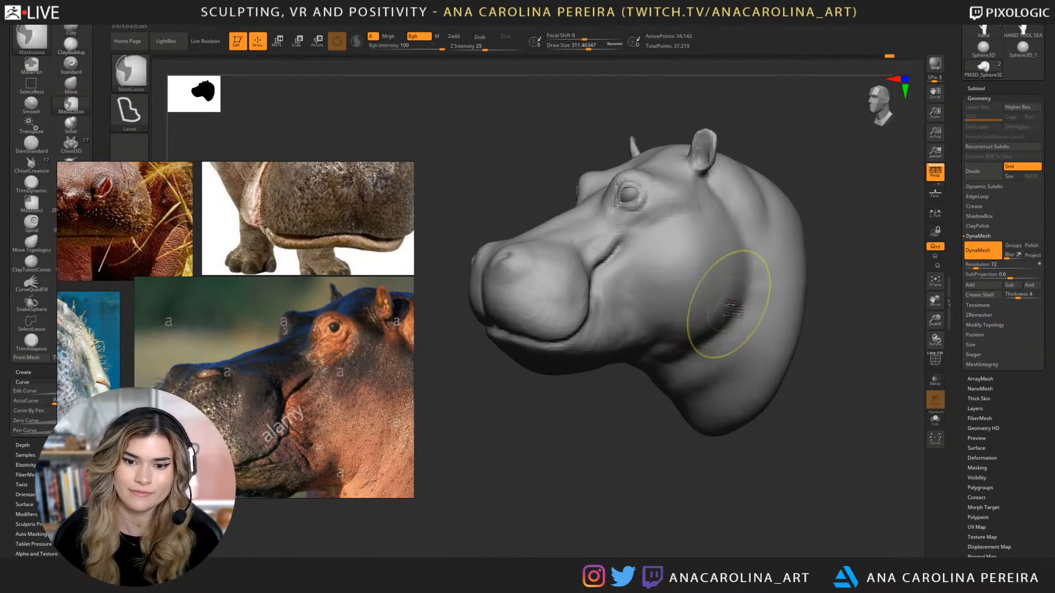
key("space")
left_click_drag(736, 291, 743, 283)
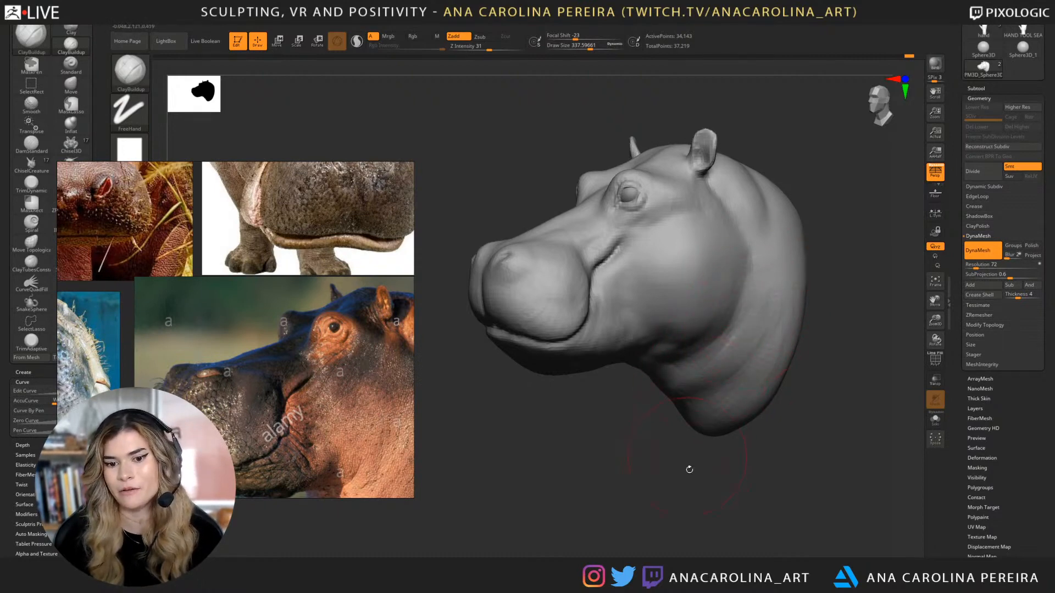
Build up the neck folds behind and below the jaw with ClayBuildup.
left_click_drag(687, 468, 726, 450)
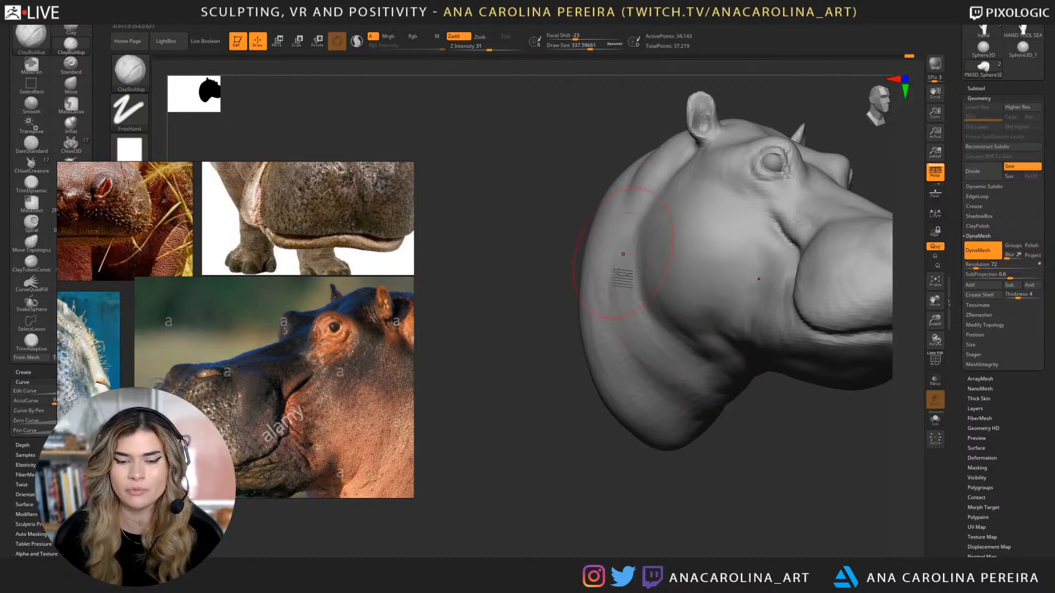
left_click_drag(730, 427, 627, 299)
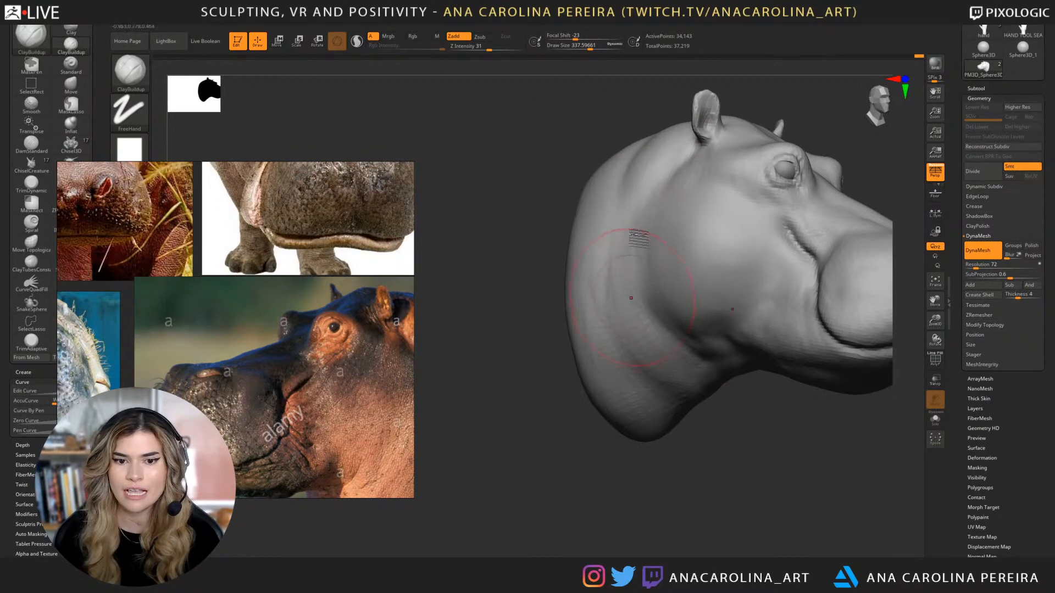
mouse_move(621, 456)
left_mouse_down()
mouse_move(654, 489)
mouse_move(713, 501)
mouse_move(691, 479)
mouse_move(701, 500)
left_mouse_up()
mouse_move(769, 447)
left_mouse_down()
mouse_move(802, 442)
mouse_move(779, 438)
left_mouse_up()
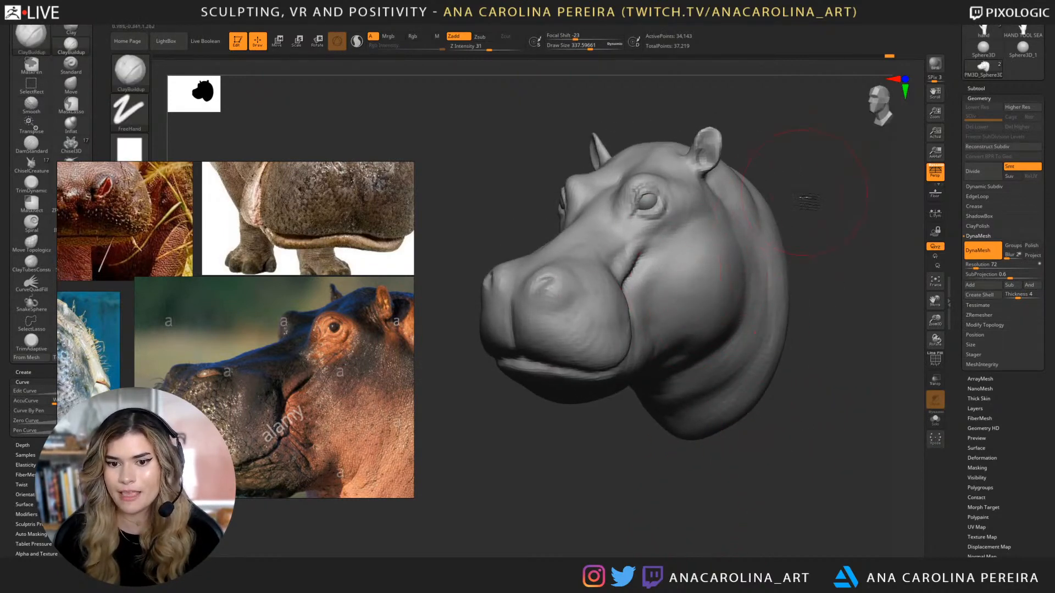
left_click_drag(760, 143, 756, 167, "alt")
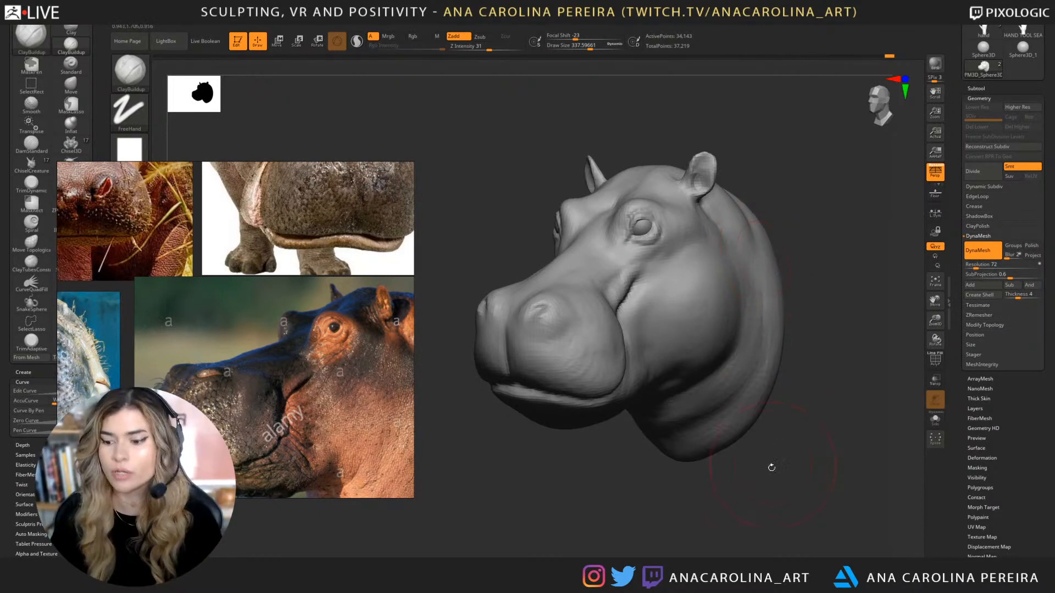
left_click_drag(769, 469, 782, 454)
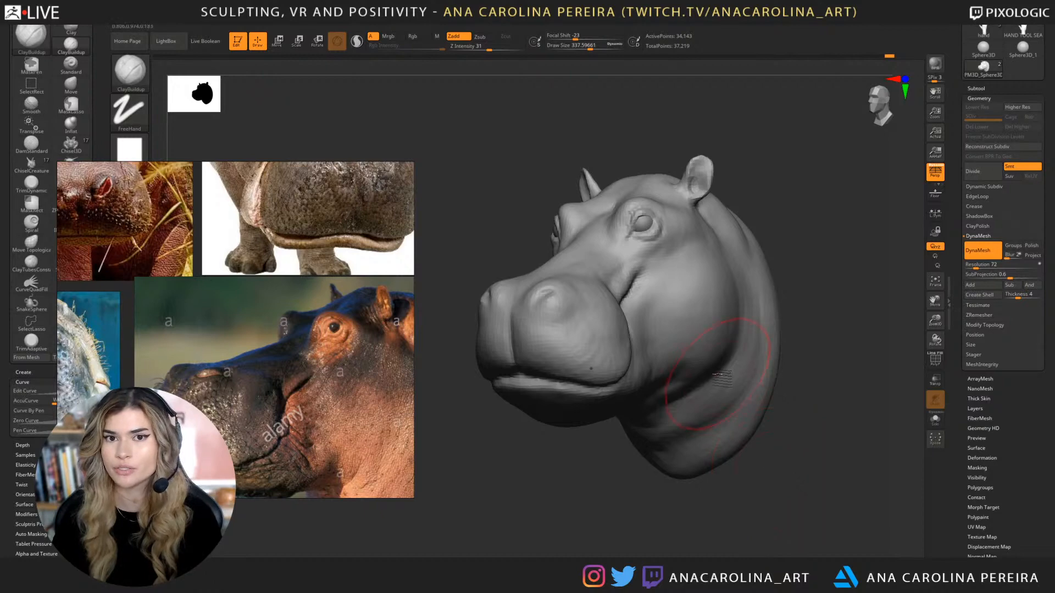
mouse_move(740, 405)
right_mouse_down()
mouse_move(785, 456)
mouse_move(758, 467)
mouse_move(793, 483)
right_mouse_up()
key("b")
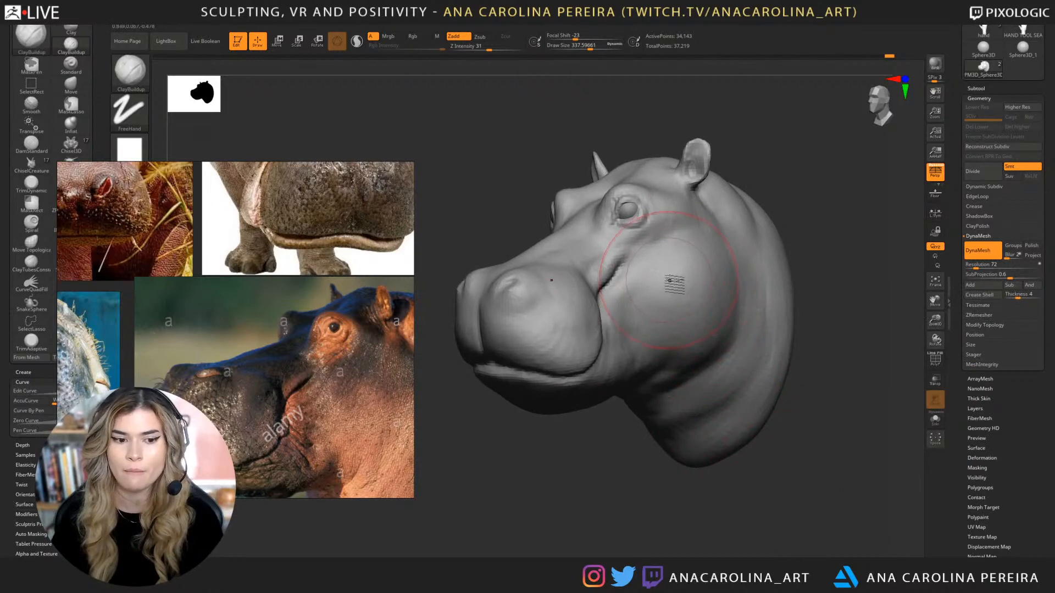
Reduce the ClayBuildup Draw Size to about 239 and refine the cheek beside the muzzle crease.
key("space")
left_click_drag(670, 280, 663, 268)
key("space")
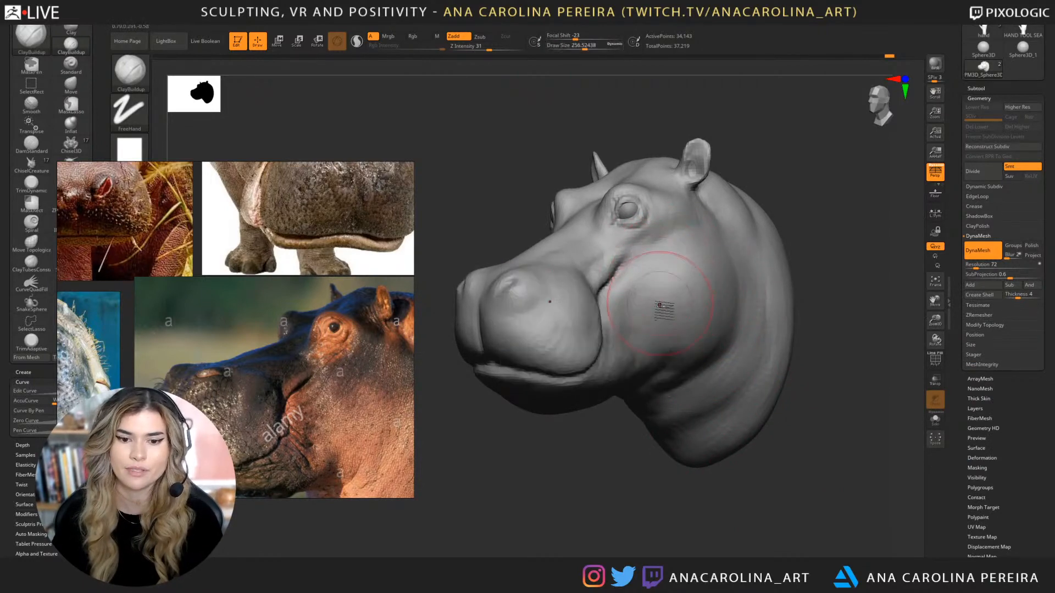
mouse_move(555, 488)
left_mouse_down()
mouse_move(687, 513)
mouse_move(518, 474)
mouse_move(577, 490)
left_mouse_up()
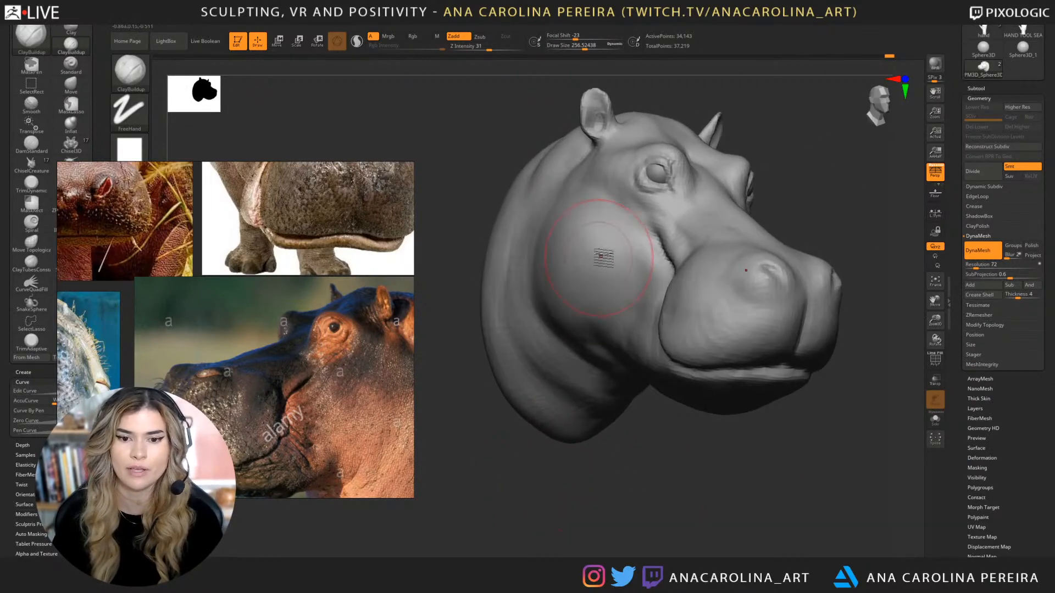
key("space")
left_click_drag(645, 270, 640, 270)
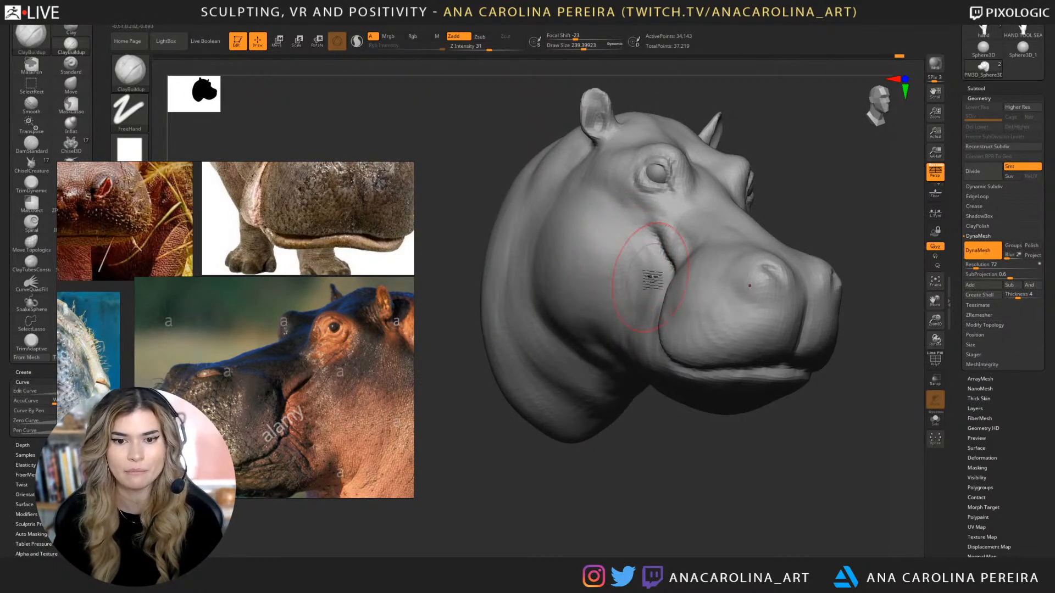
mouse_move(693, 442)
left_mouse_down()
mouse_move(631, 448)
mouse_move(593, 466)
left_mouse_up()
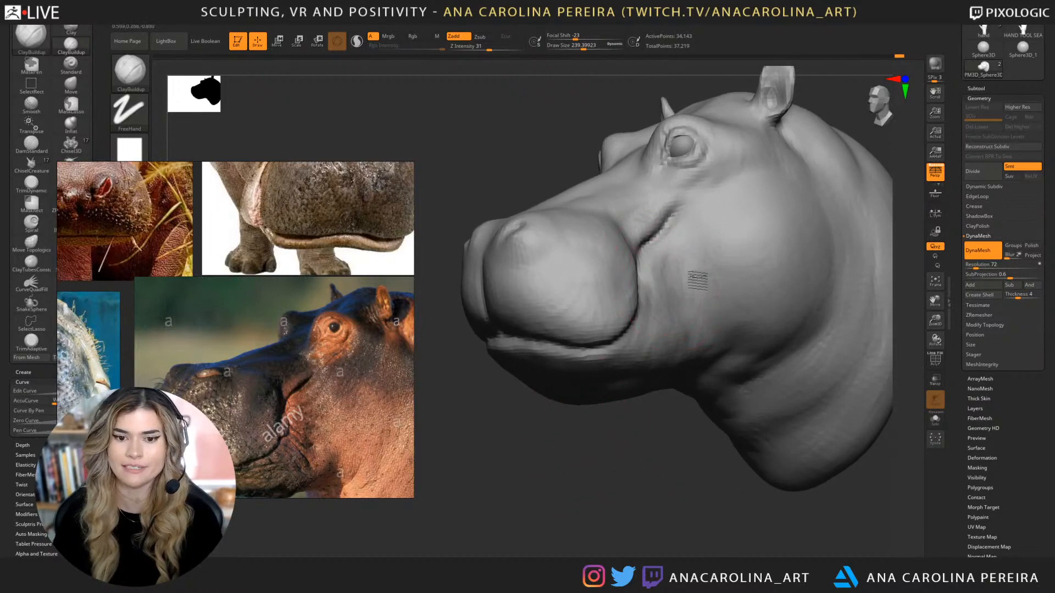
left_click_drag(652, 443, 624, 475)
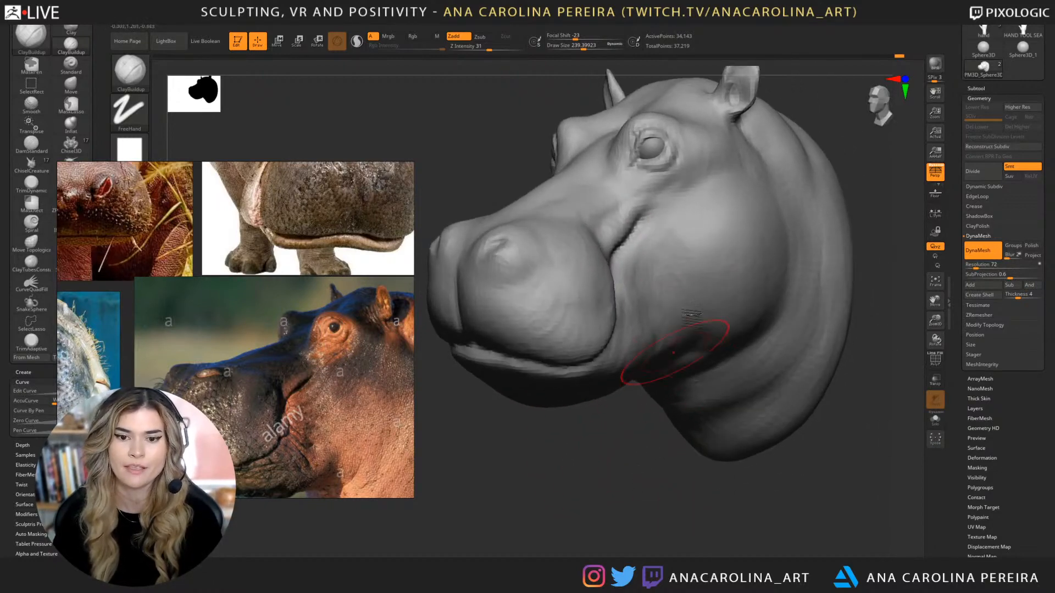
Enlarge the ClayBuildup Draw Size to about 311 and shape the rear of the cheek and jaw.
left_click_drag(691, 267, 671, 257)
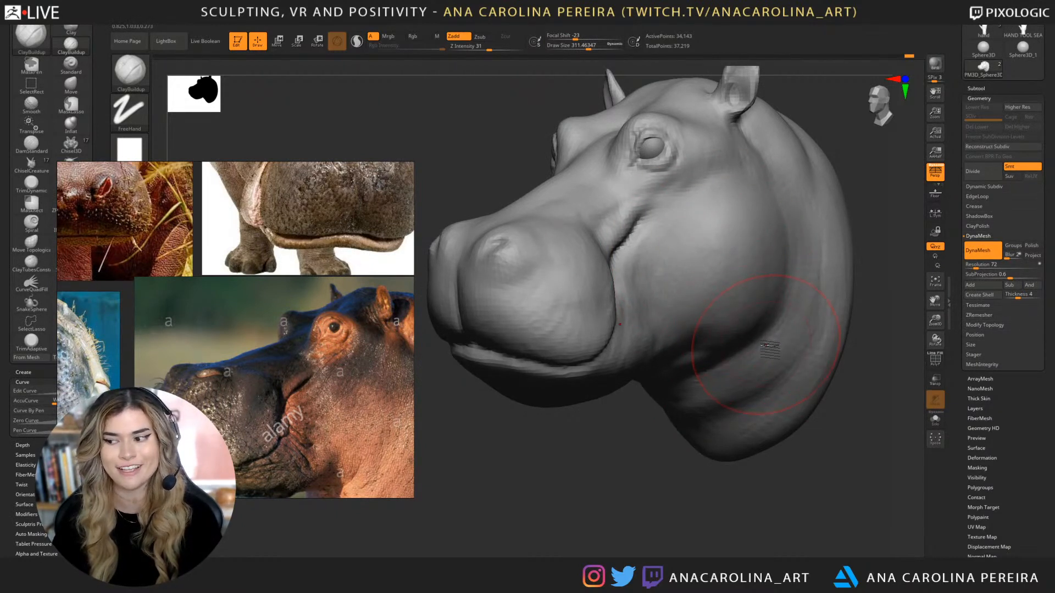
left_click_drag(644, 427, 626, 418)
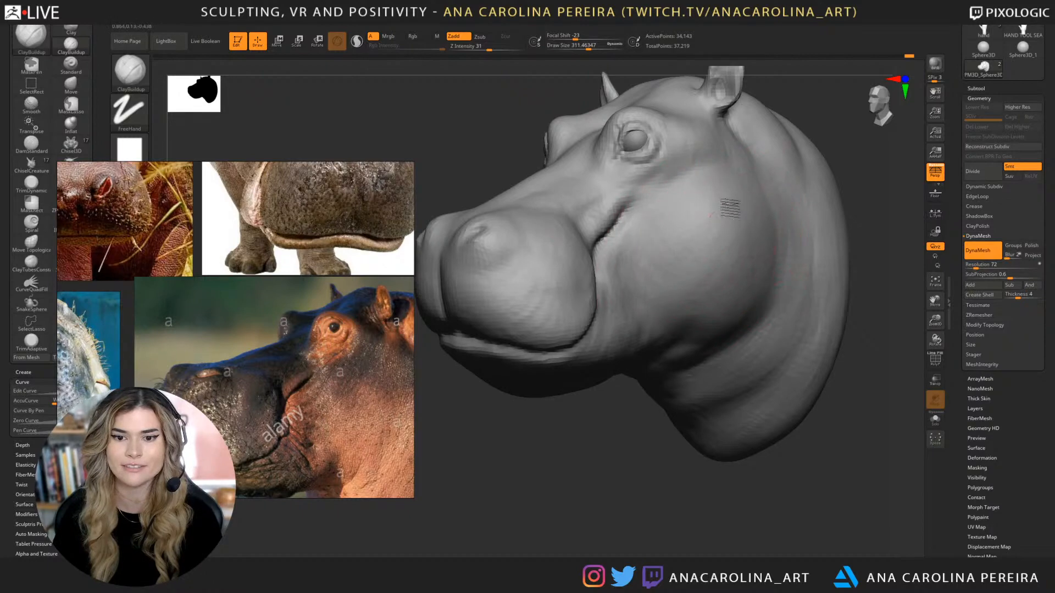
mouse_move(741, 176)
left_mouse_down()
mouse_move(846, 124)
mouse_move(823, 196)
mouse_move(840, 236)
mouse_move(789, 153)
left_mouse_up()
Reduce the ClayBuildup Draw Size to about 217 and refine the lower cheek, jaw edge and adjoining neck folds.
key("space")
key("space")
left_click_drag(569, 197, 581, 198)
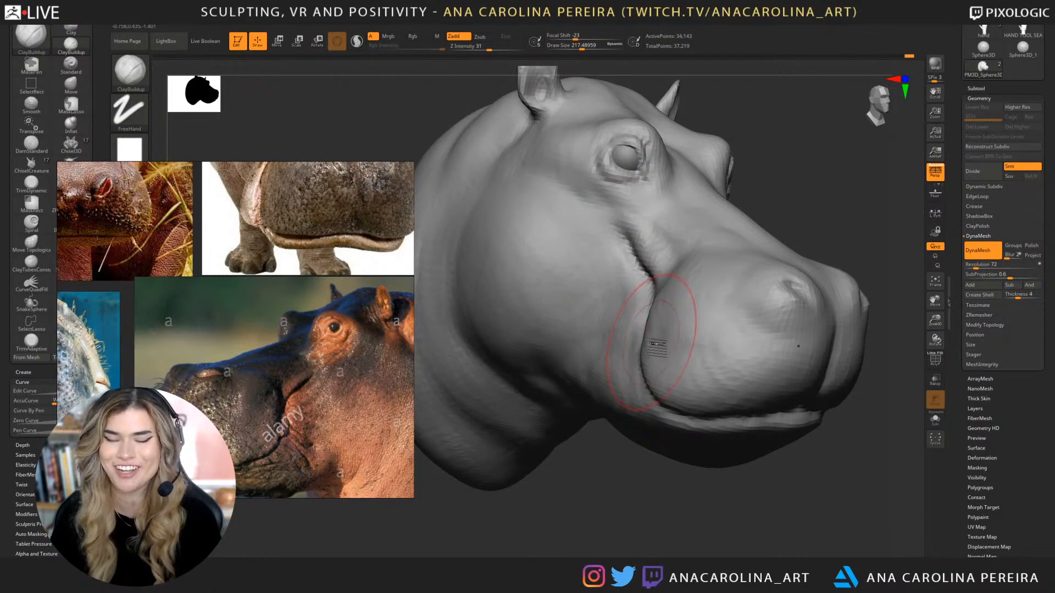
left_click_drag(632, 473, 661, 487, "alt")
left_click_drag(795, 127, 566, 131)
left_click_drag(595, 529, 577, 544, "alt")
mouse_move(677, 147)
left_mouse_down()
mouse_move(671, 202)
mouse_move(710, 149)
left_mouse_up()
left_click_drag(627, 532, 626, 486, "alt")
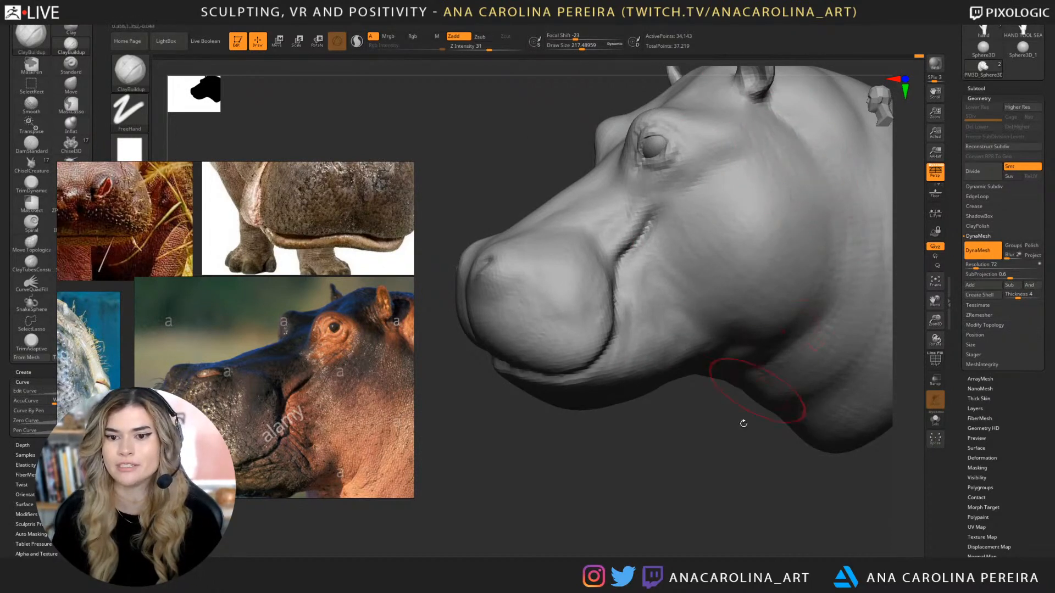
left_click_drag(741, 423, 762, 483)
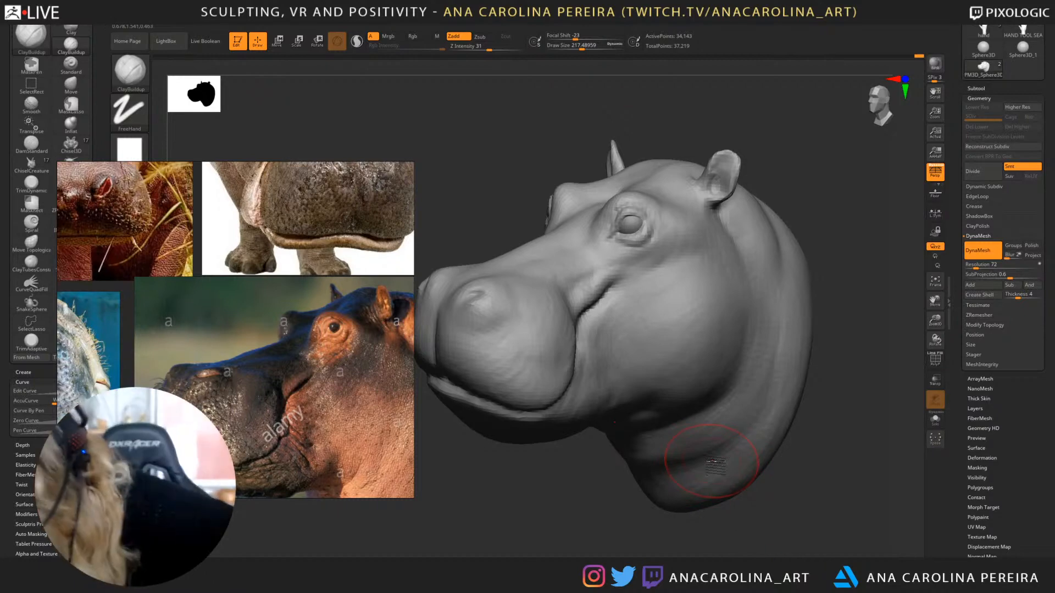
Smooth the neck behind the ear and rework its folds with ClayBuildup.
left_click_drag(838, 275, 818, 262, "shift")
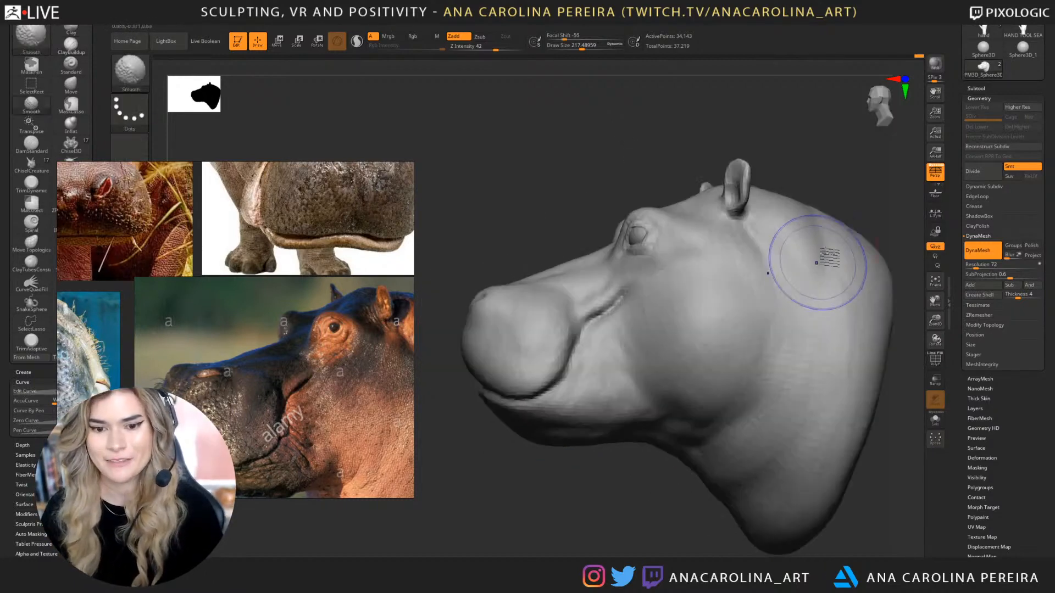
mouse_move(824, 225)
left_mouse_down()
mouse_move(837, 212)
mouse_move(808, 188)
mouse_move(731, 241)
left_mouse_up()
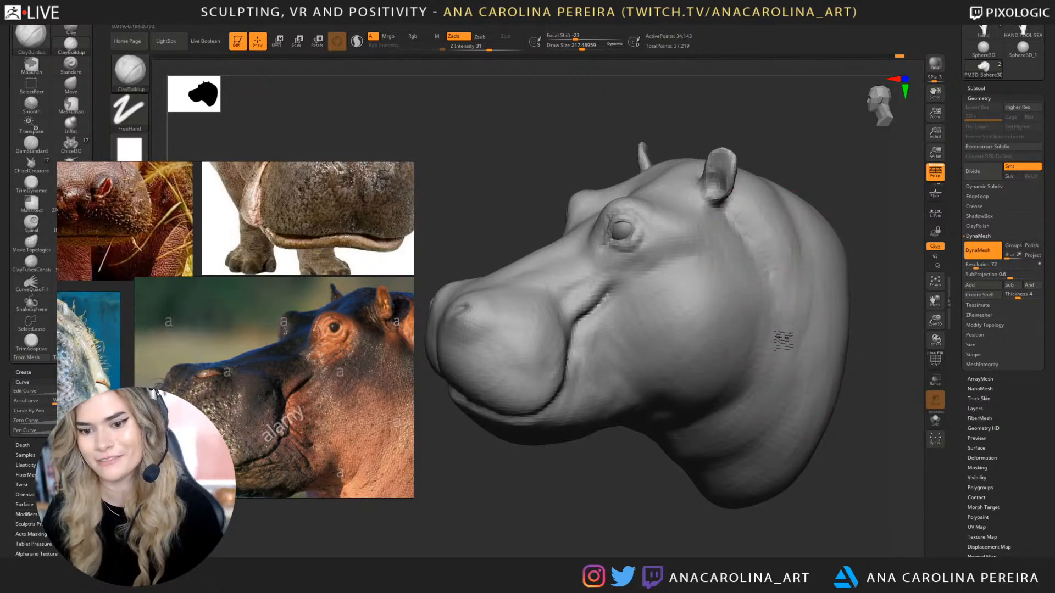
mouse_move(837, 409)
left_mouse_down()
mouse_move(853, 434)
mouse_move(840, 415)
left_mouse_up()
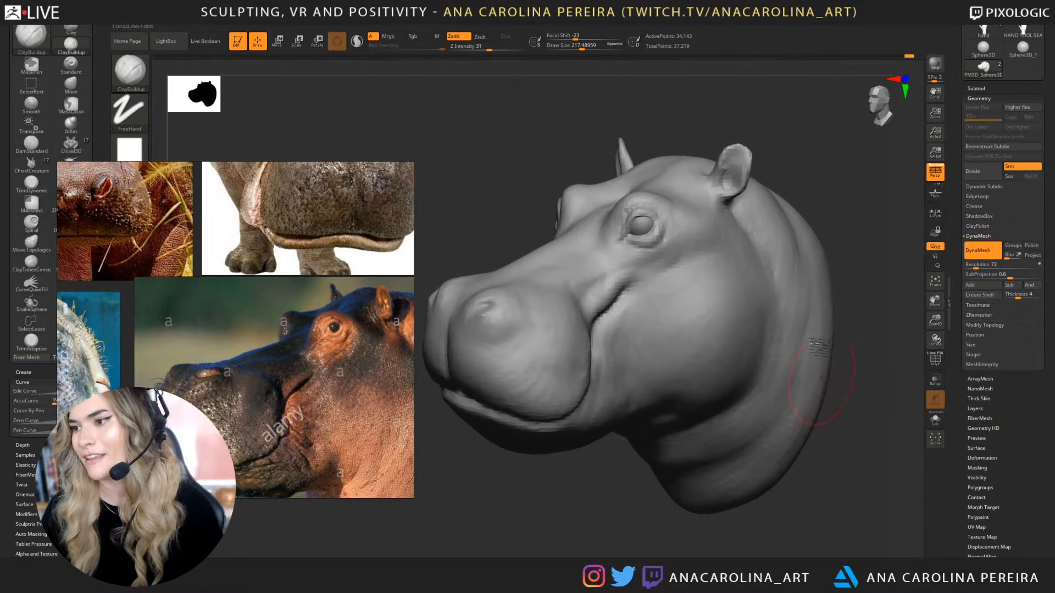
left_click_drag(825, 194, 785, 206)
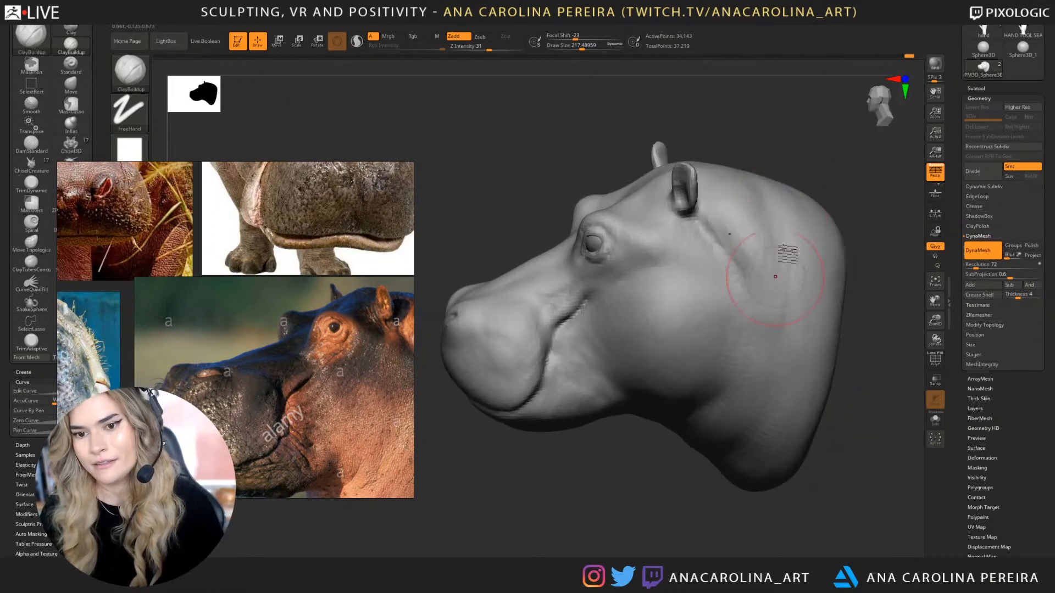
mouse_move(793, 167)
left_mouse_down()
mouse_move(808, 153)
mouse_move(798, 160)
mouse_move(818, 198)
mouse_move(784, 214)
left_mouse_up()
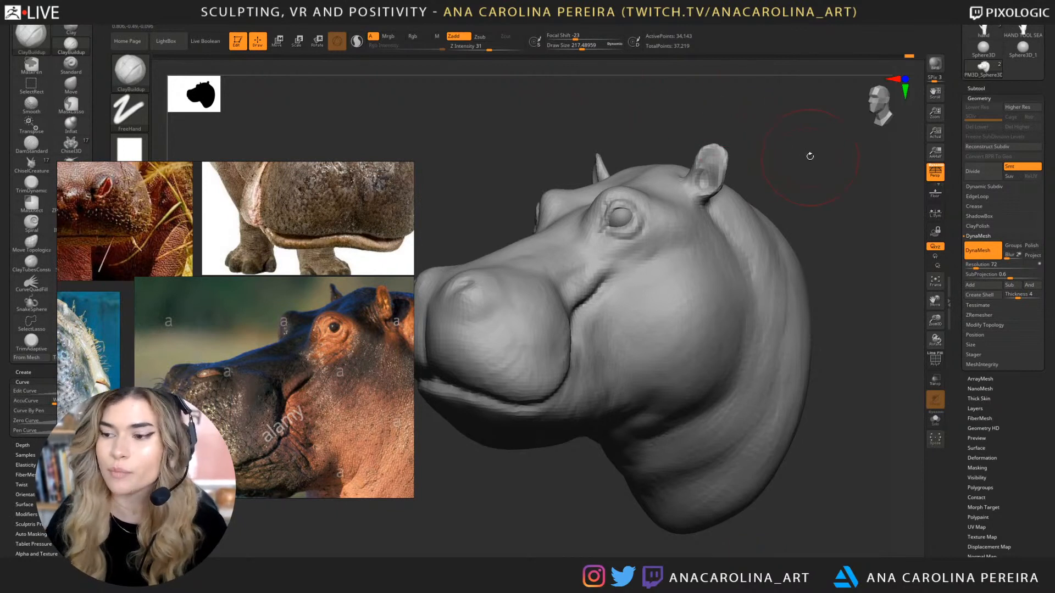
left_click_drag(810, 156, 806, 154)
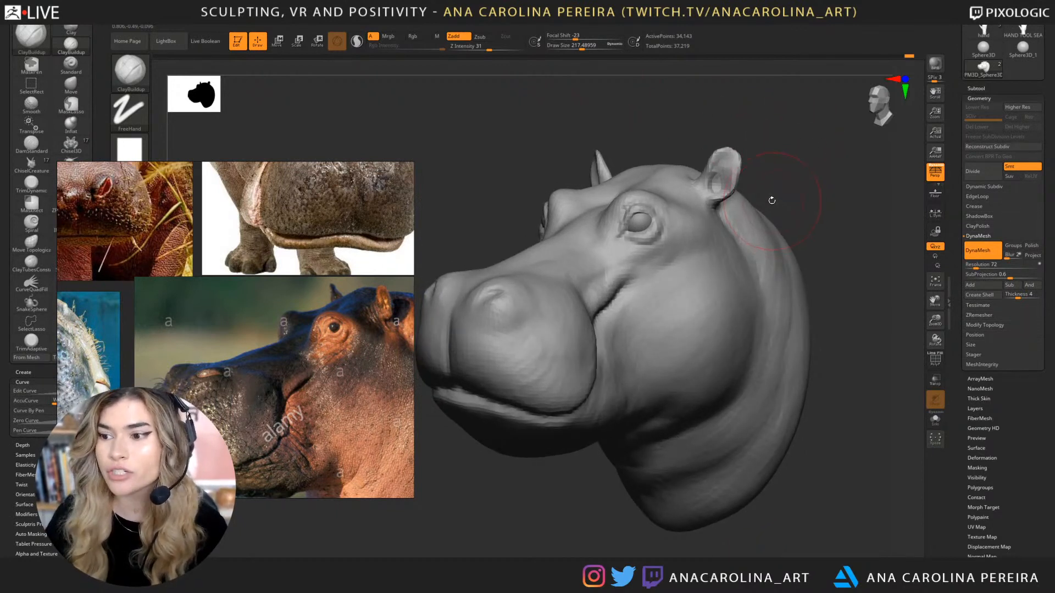
left_click_drag(779, 199, 770, 195)
Reduce the ClayBuildup Draw Size to about 83 for the area around the ear base.
key("space")
mouse_move(755, 154)
left_mouse_down()
mouse_move(701, 175)
mouse_move(724, 167)
mouse_move(718, 186)
mouse_move(725, 165)
mouse_move(720, 188)
mouse_move(731, 187)
left_mouse_up()
key("space")
key("shift")
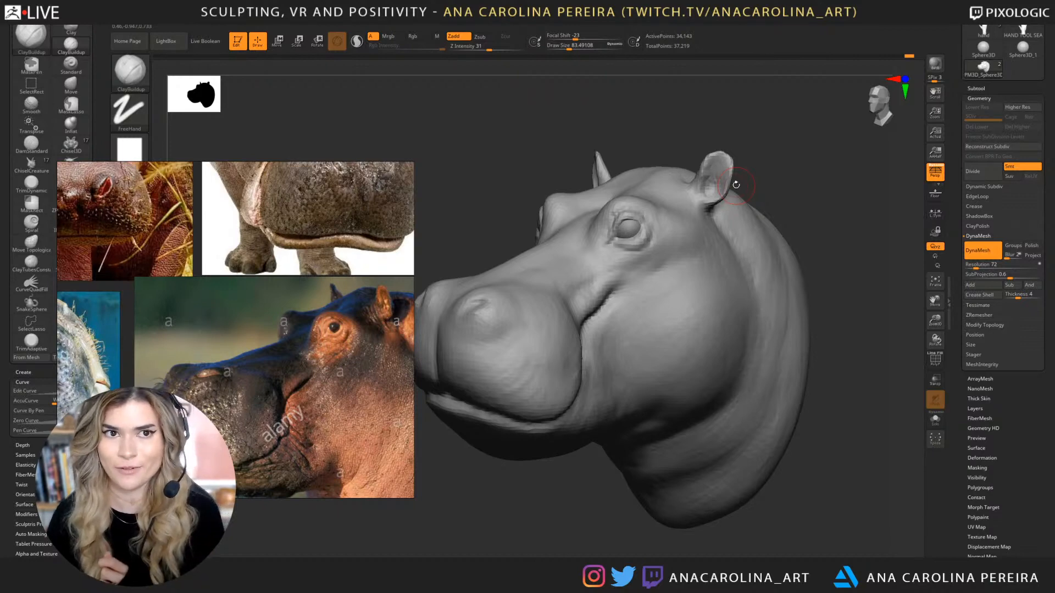
Enlarge the ClayBuildup Draw Size to about 234 and refine the neck folds running down from behind the ear.
mouse_move(717, 89)
left_mouse_down()
mouse_move(773, 139)
mouse_move(855, 120)
mouse_move(780, 132)
mouse_move(767, 122)
mouse_move(725, 138)
left_mouse_up()
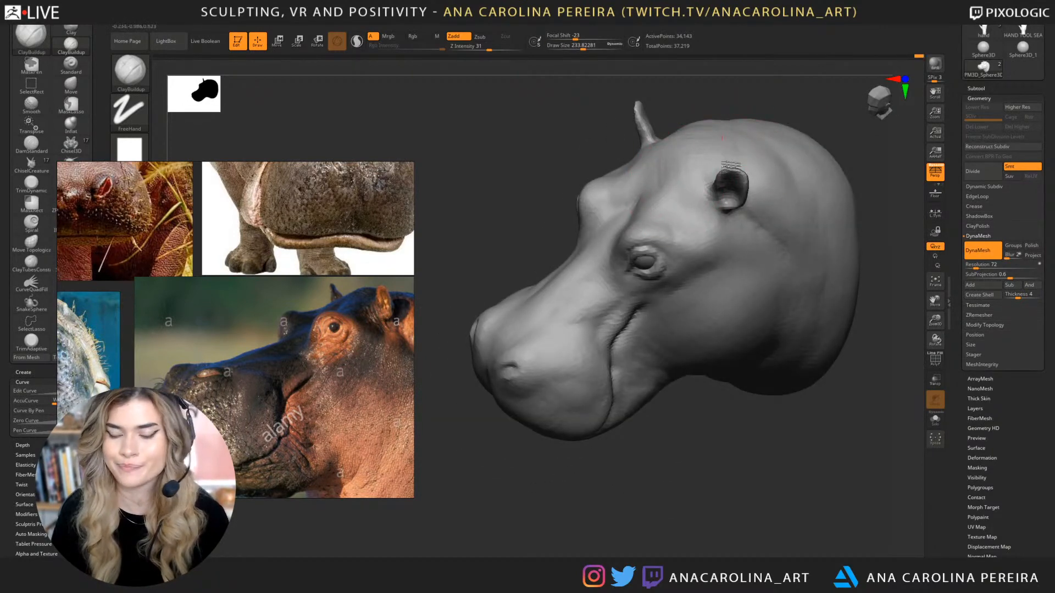
left_click_drag(772, 98, 800, 144)
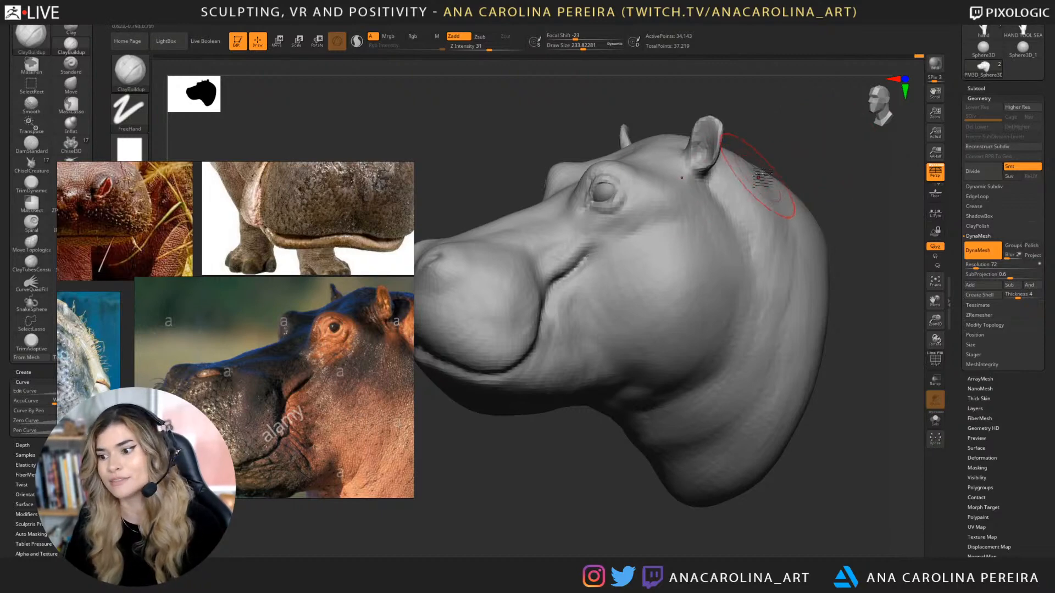
left_click_drag(846, 158, 732, 134)
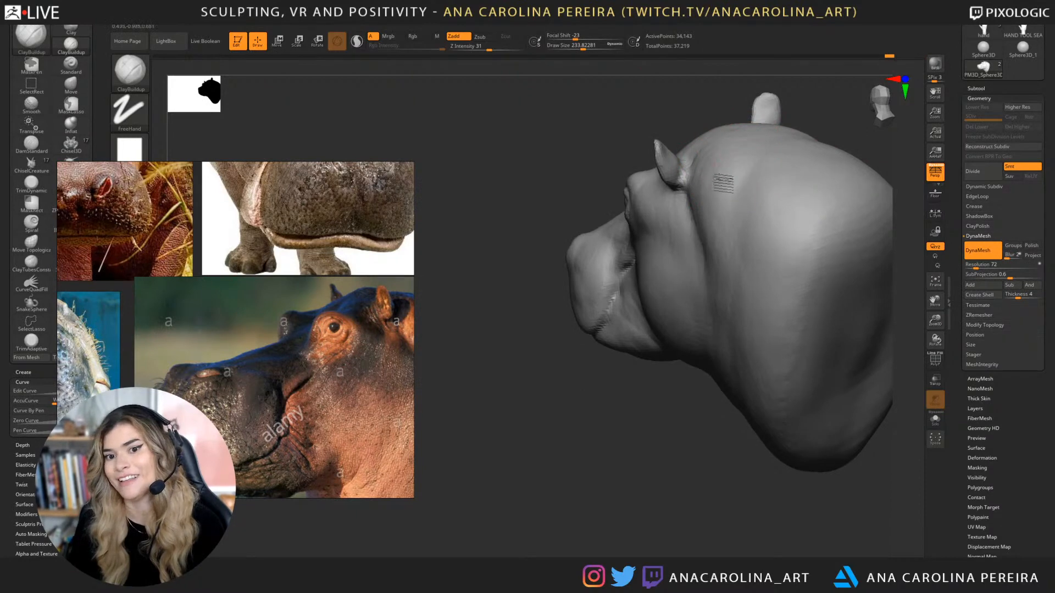
mouse_move(672, 463)
left_mouse_down()
mouse_move(694, 483)
mouse_move(702, 209)
left_mouse_up()
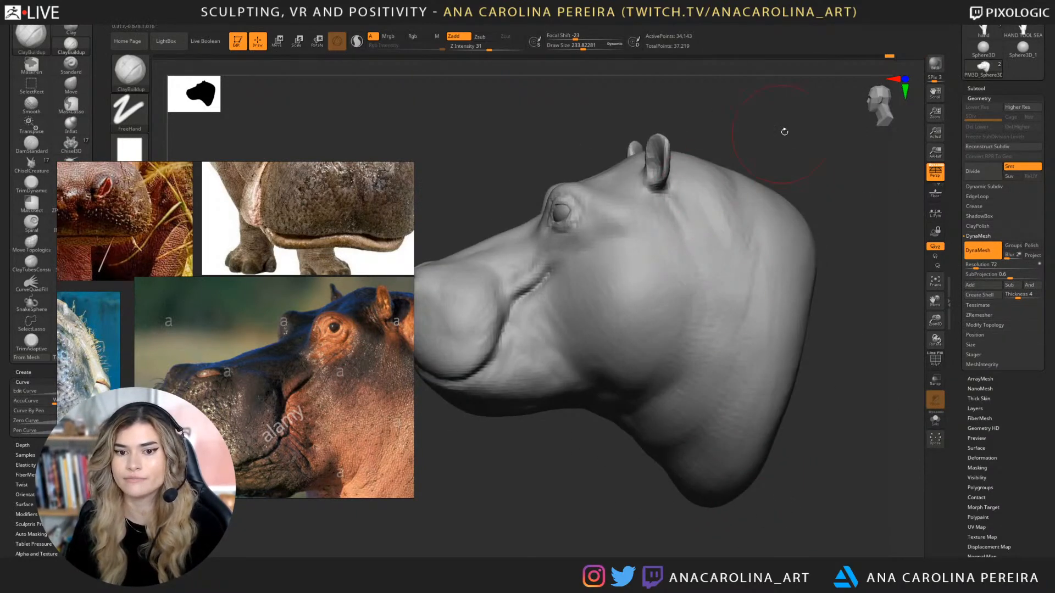
left_click_drag(696, 267, 696, 213)
left_click_drag(733, 117, 725, 108, "shift")
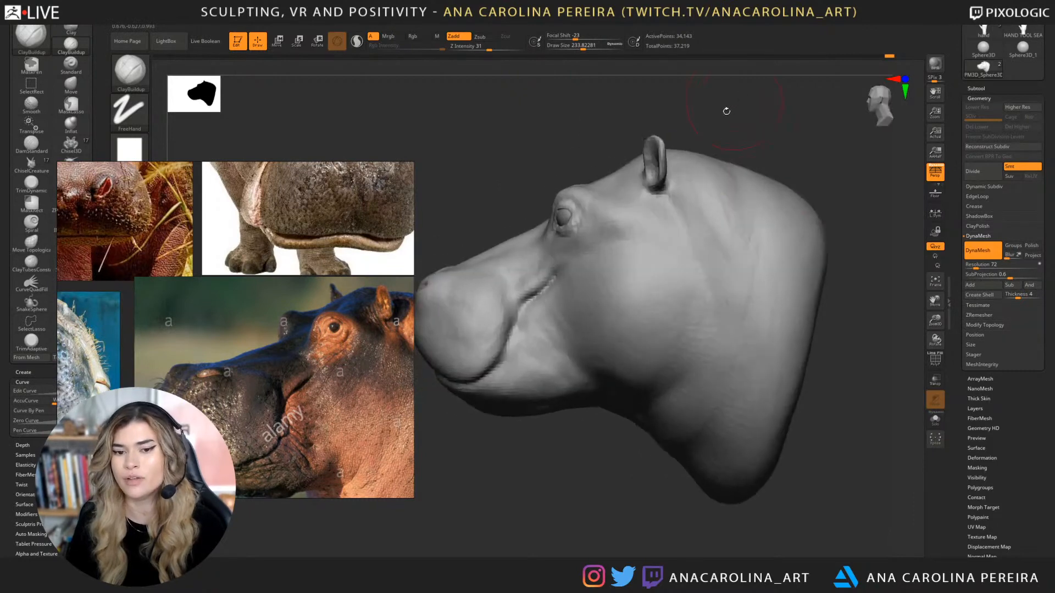
left_click_drag(695, 207, 724, 290)
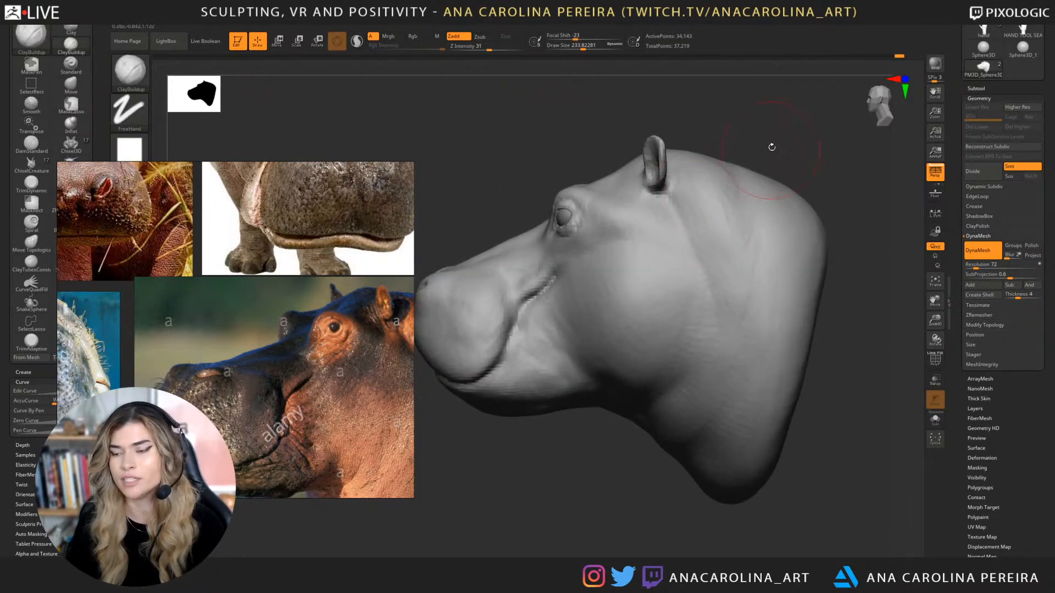
left_click_drag(803, 128, 822, 122)
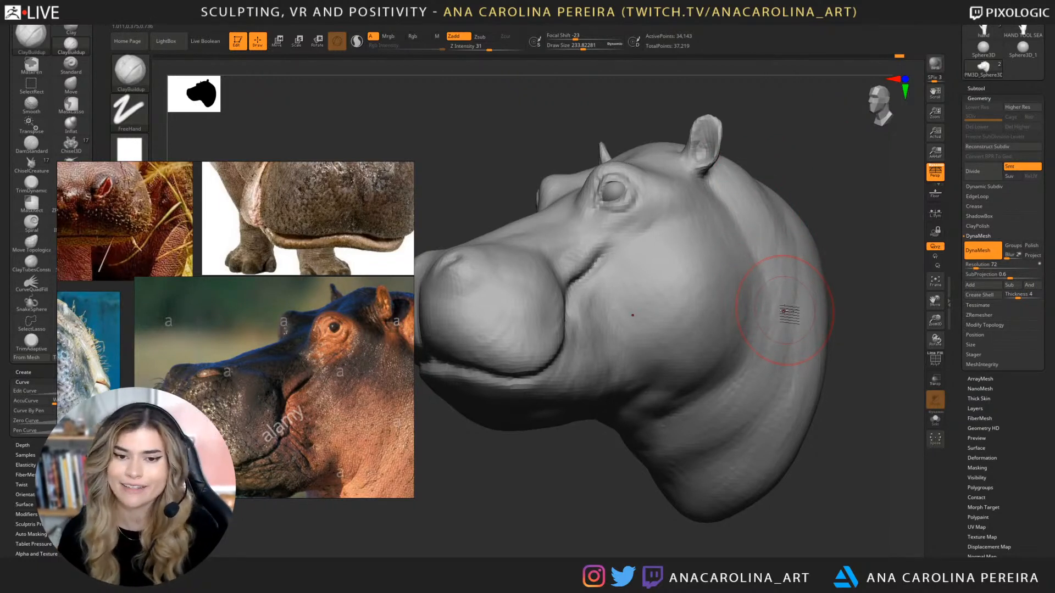
left_click_drag(820, 162, 822, 180)
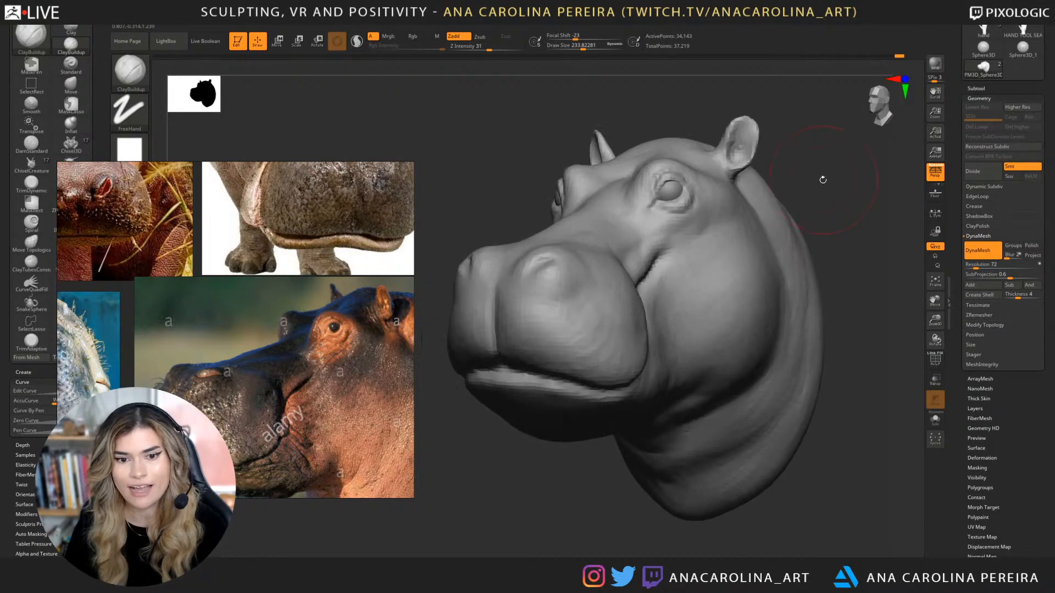
key("b")
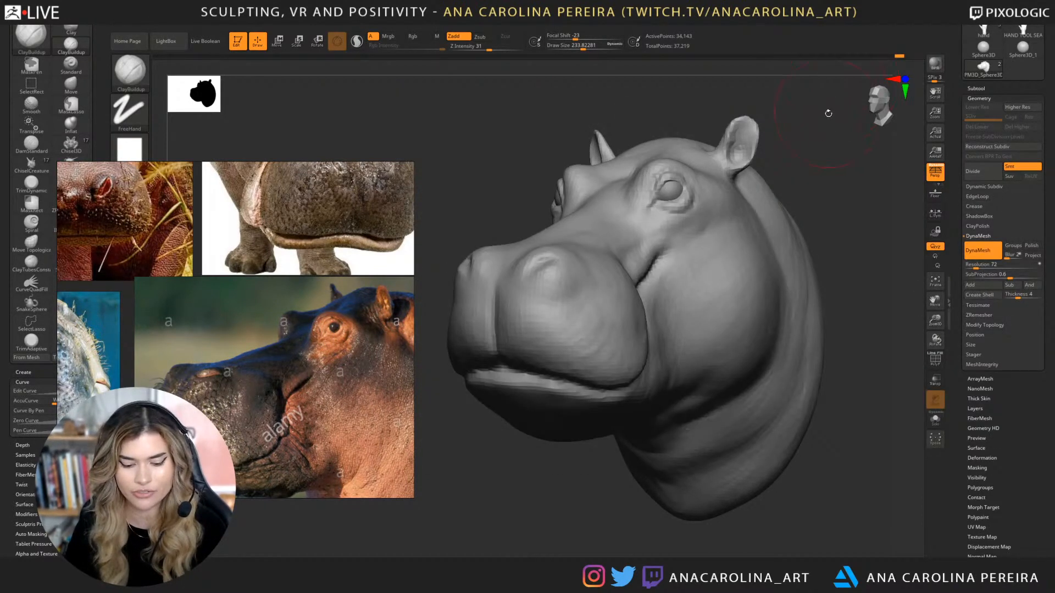
Try to carve a crease from below the eye toward the cheek crease with DamStandard at a Draw Size of about 207.
key("b")
key("d")
key("s")
left_click_drag(828, 156, 826, 165)
key("s")
left_click(768, 219)
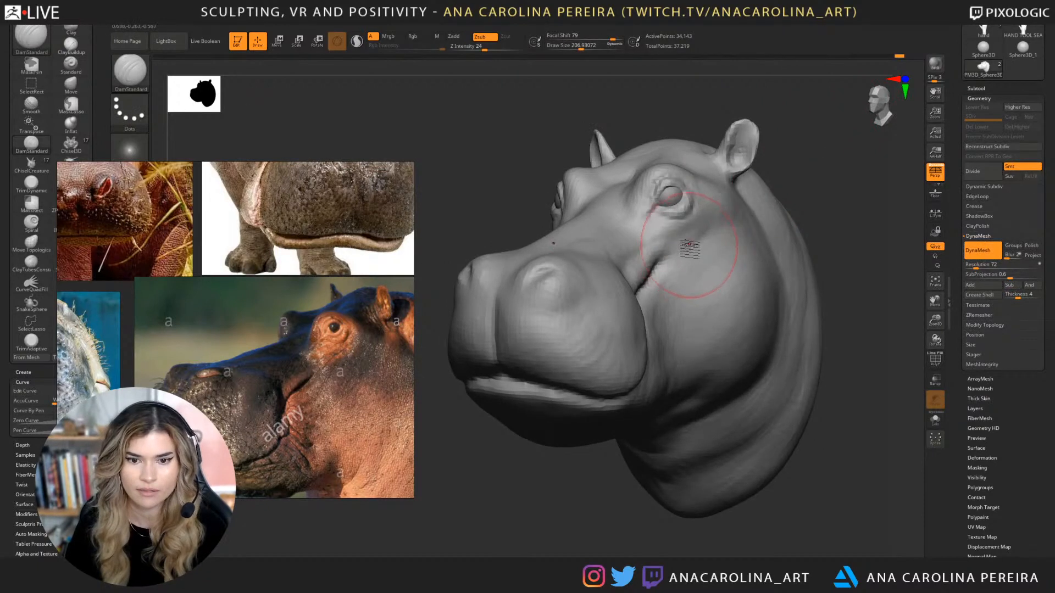
mouse_move(689, 245)
left_mouse_down()
mouse_move(662, 257)
mouse_move(661, 272)
left_mouse_up()
key("ctrl+z")
key("ctrl+z")
Build up the skin around the outer corner of the eye with ClayBuildup, using Draw Sizes of about 90 and 140.
mouse_move(571, 495)
left_mouse_down()
mouse_move(534, 497)
mouse_move(597, 487)
mouse_move(593, 506)
left_mouse_up()
key("b")
key("c")
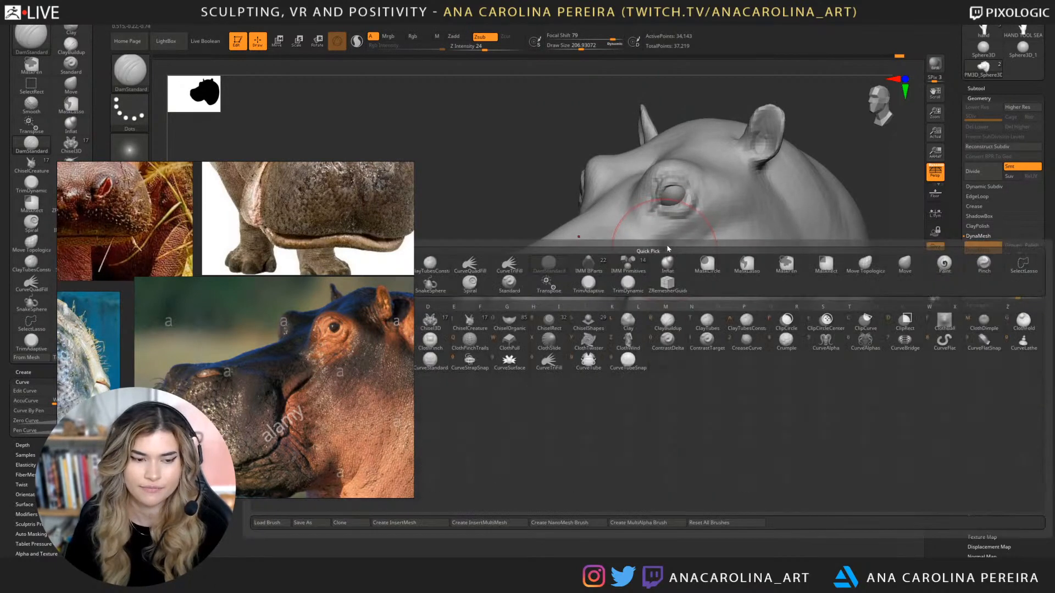
key("b")
key("space")
key("space")
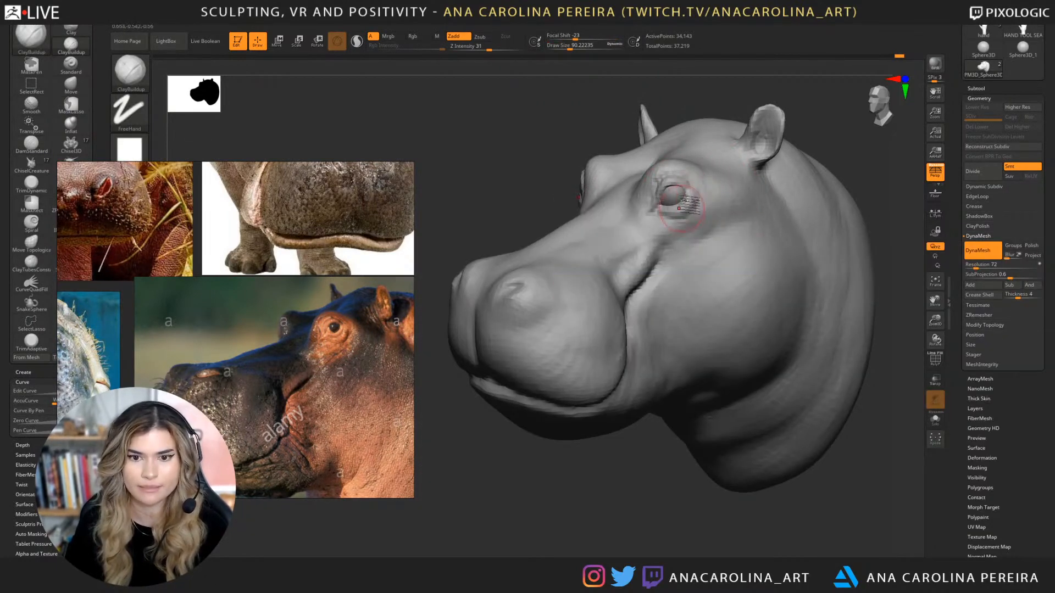
left_click_drag(677, 212, 693, 200)
key("space")
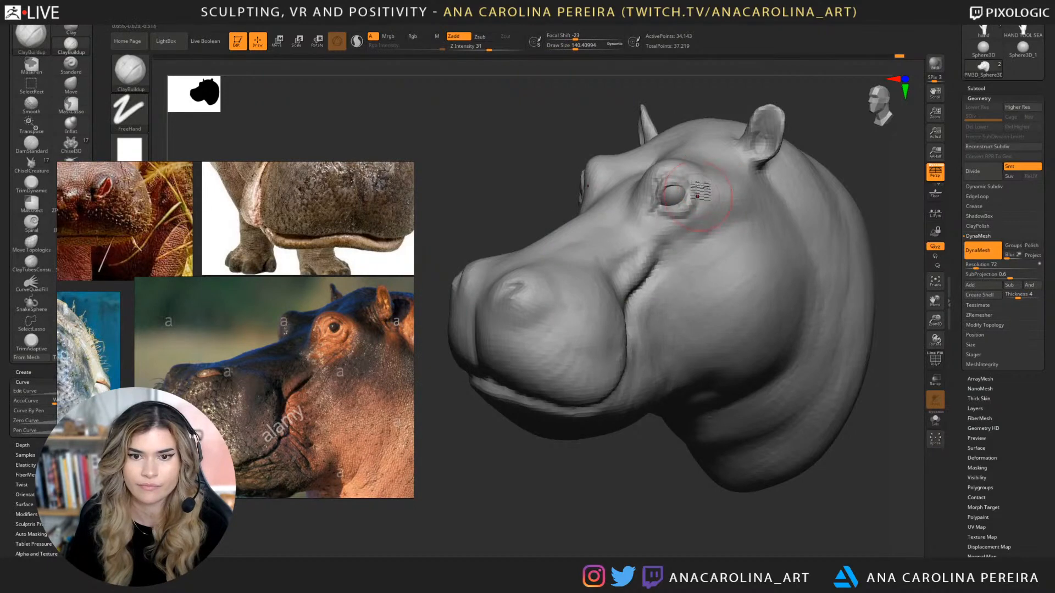
mouse_move(674, 117)
left_mouse_down()
mouse_move(817, 252)
mouse_move(769, 242)
left_mouse_up()
Refine the inner brow and upper eyelid with ClayBuildup.
key("b")
key("c")
key("b")
key("space")
mouse_move(582, 184)
left_mouse_down()
mouse_move(600, 225)
mouse_move(607, 209)
left_mouse_up()
Rework the lower lip below the mouth line with ClayBuildup at a Draw Size of about 136.
key("b")
key("d")
key("s")
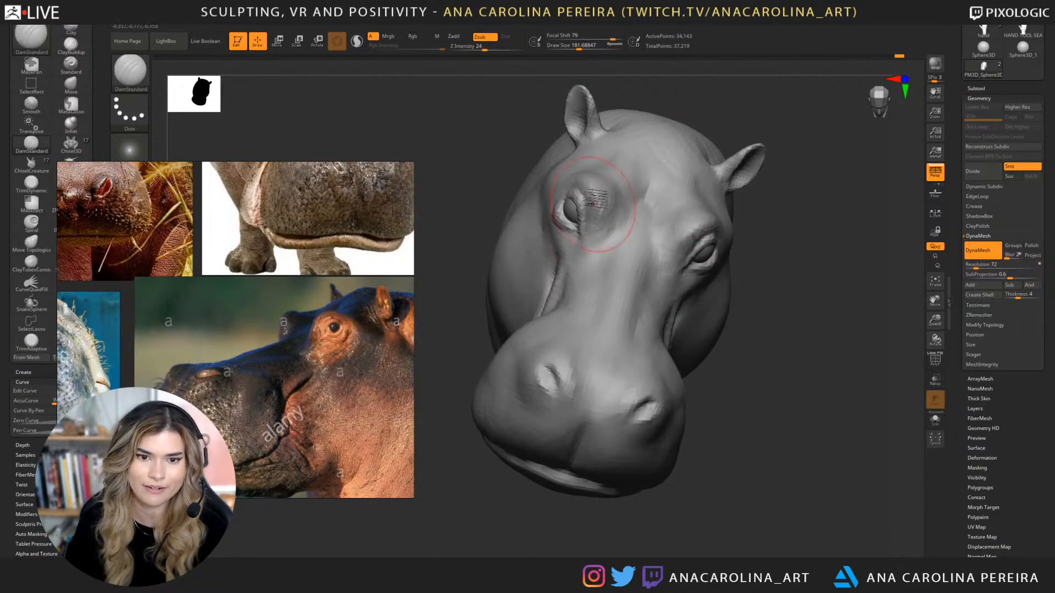
right_click_drag(656, 216, 780, 200)
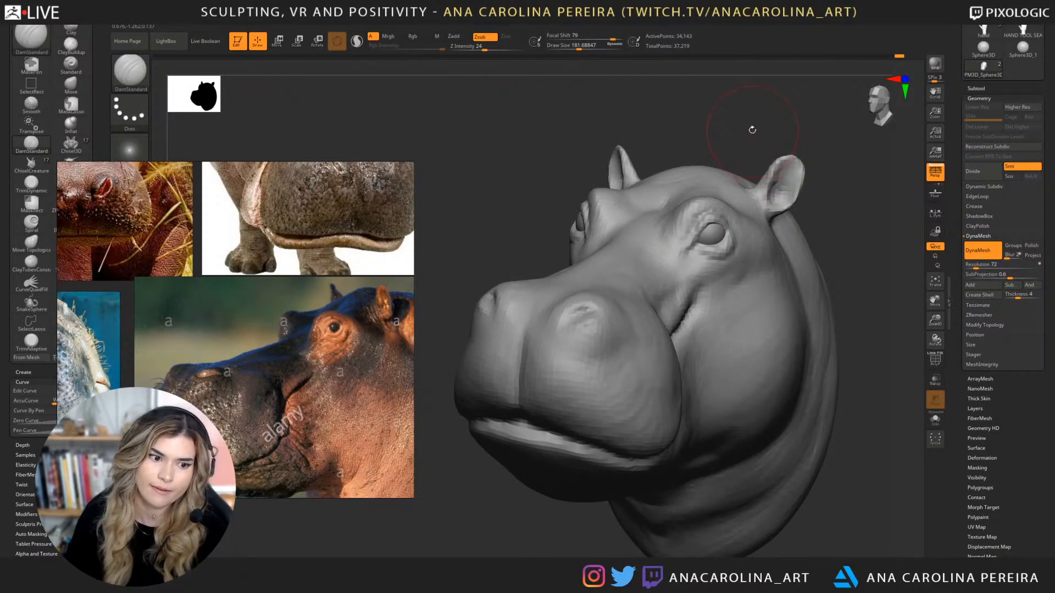
right_click_drag(752, 130, 632, 253)
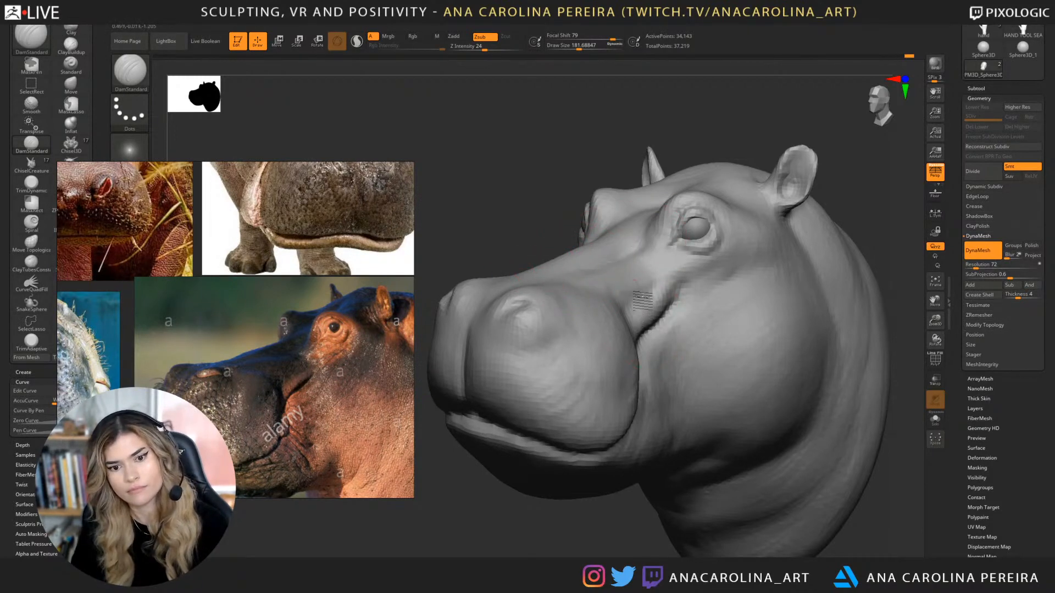
right_click_drag(631, 323, 568, 460)
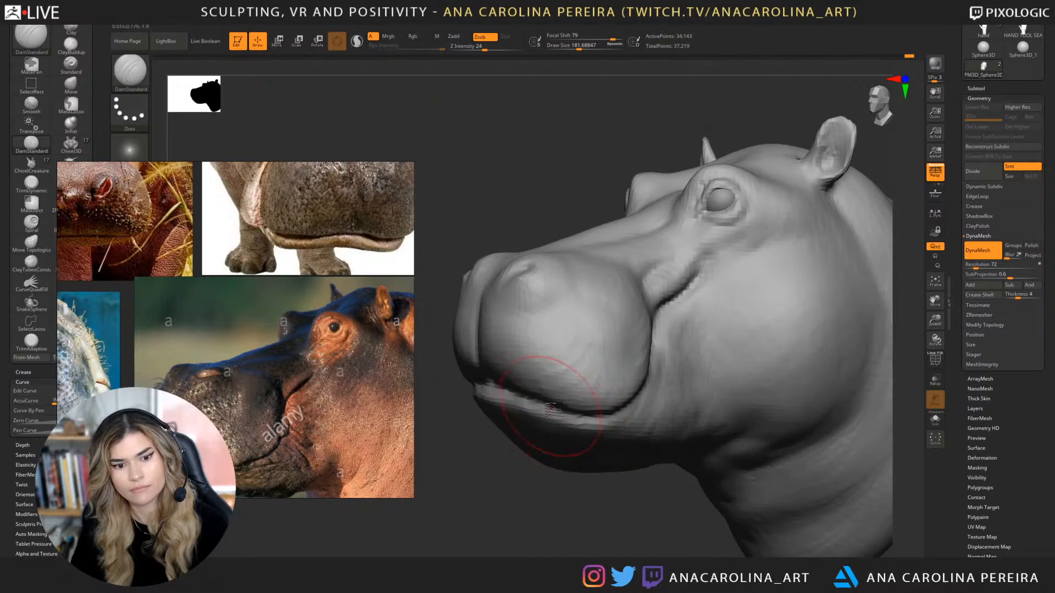
key("b")
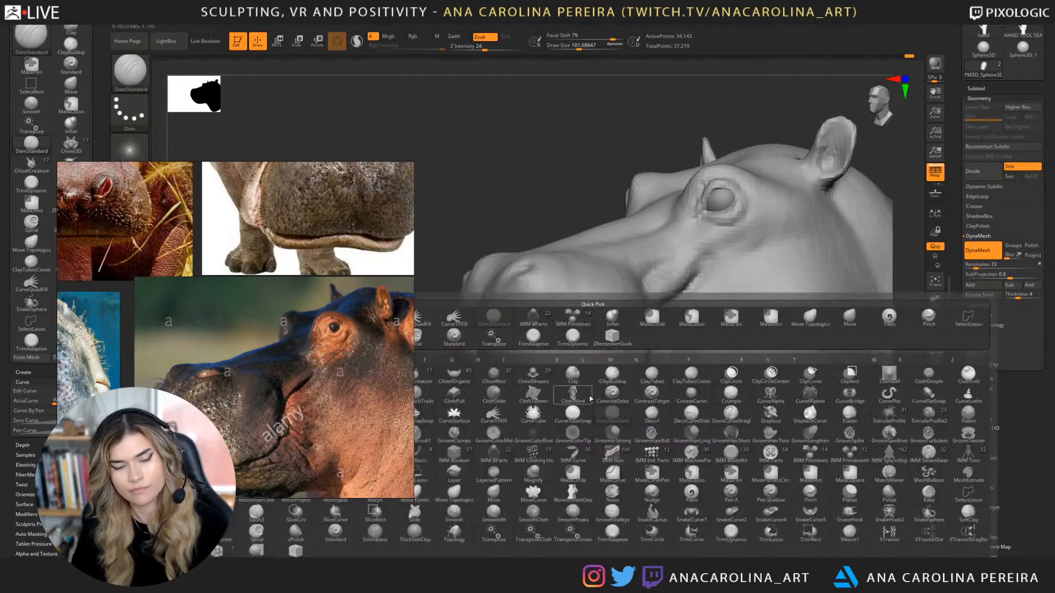
key("c")
key("b")
key("space")
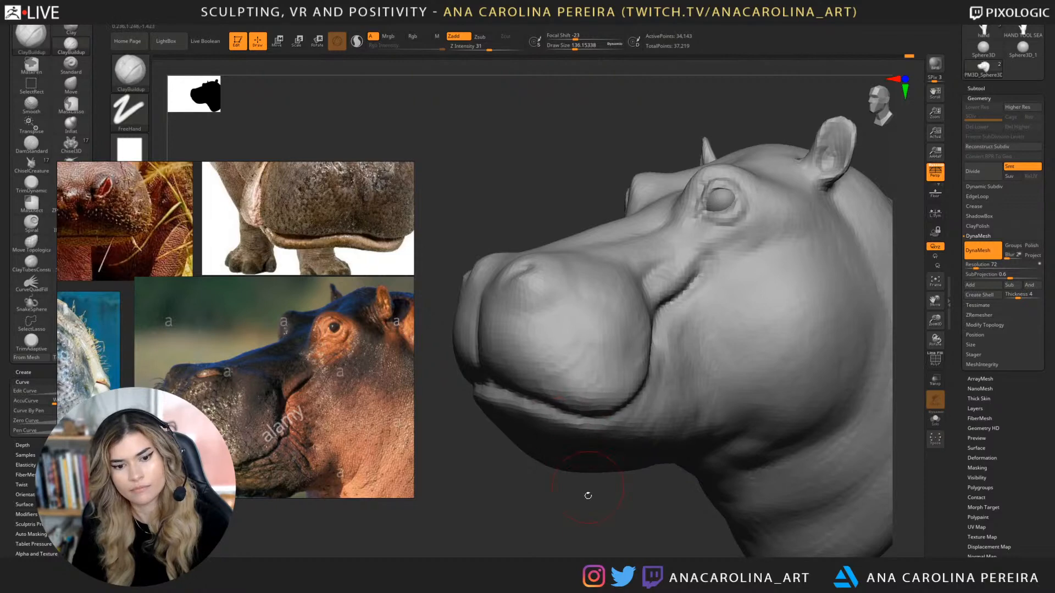
left_click_drag(587, 496, 588, 434)
Carve the crease under the lower lip toward the mouth corner with DamStandard at a Draw Size of about 228.
key("b")
key("d")
key("s")
key("space")
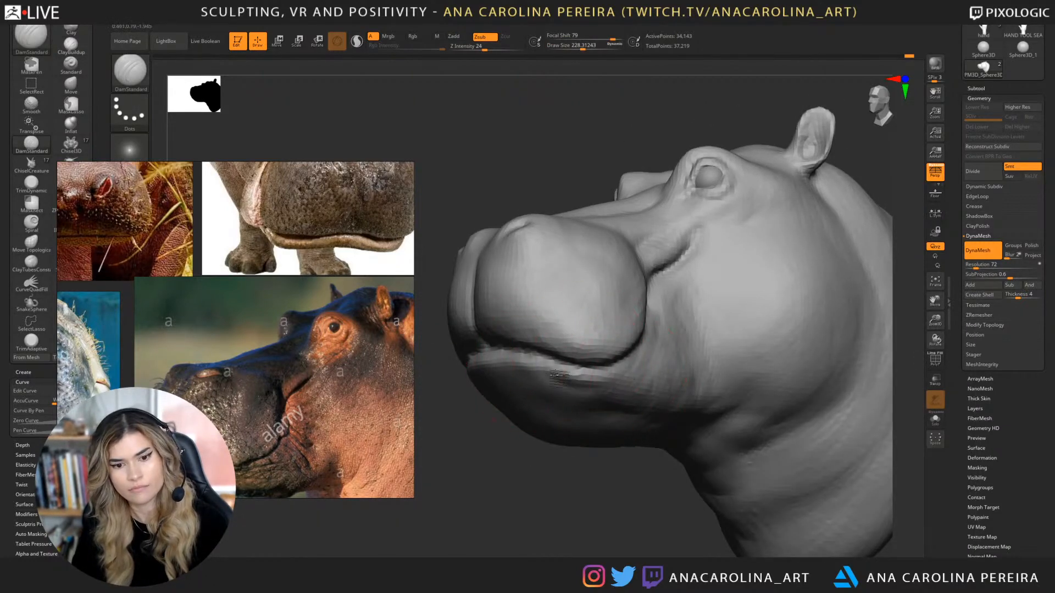
mouse_move(626, 387)
right_mouse_down()
mouse_move(595, 501)
mouse_move(612, 411)
right_mouse_up()
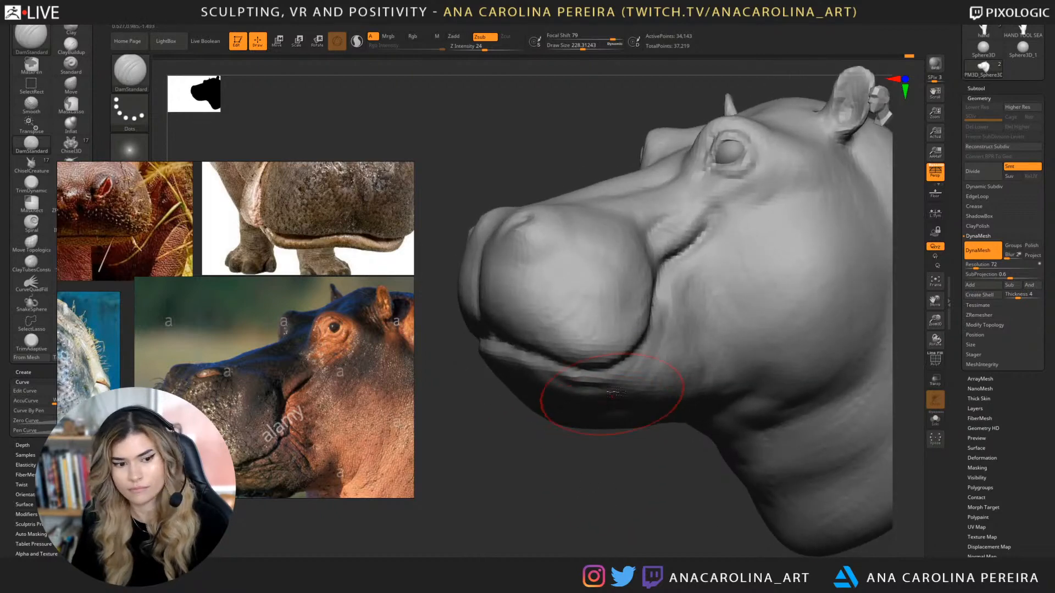
right_click_drag(542, 440, 495, 379)
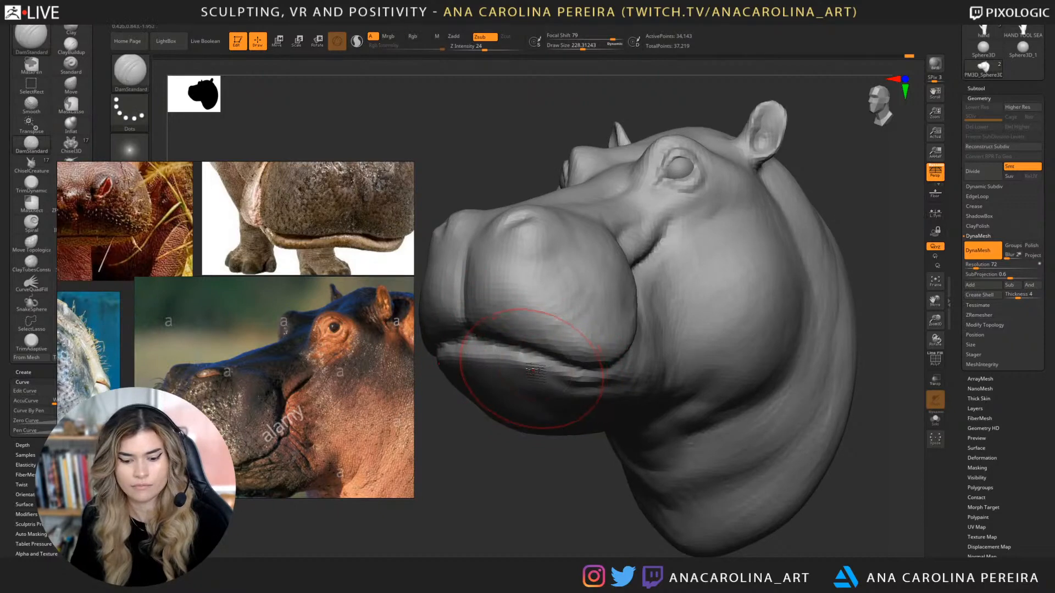
Tighten the mouth line and lip edge with the Pinch brush.
key("b")
key("p")
key("i")
left_click_drag(581, 373, 530, 357)
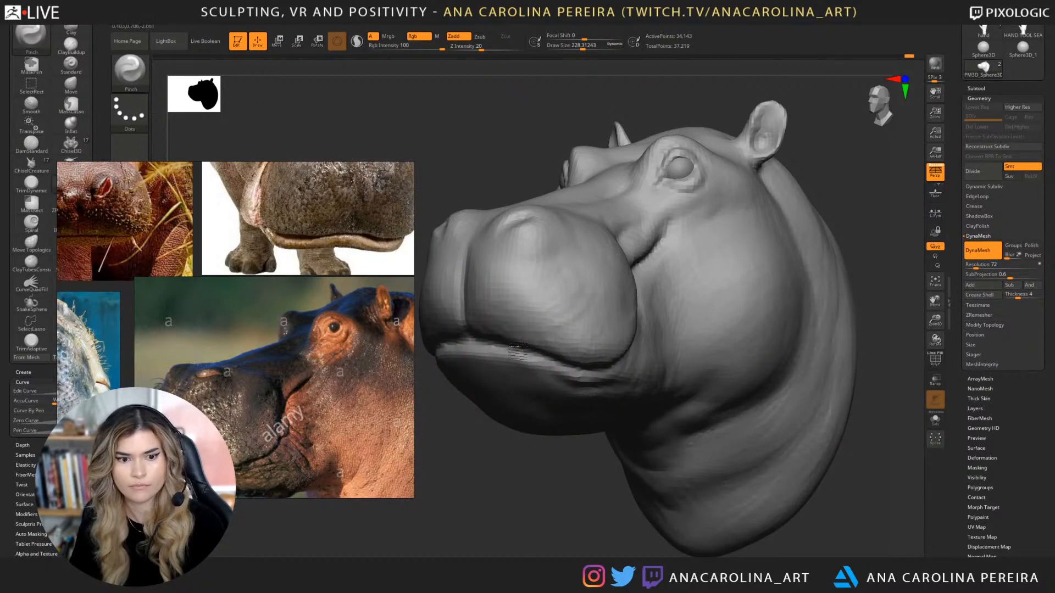
mouse_move(605, 467)
left_mouse_down()
mouse_move(549, 467)
mouse_move(615, 461)
left_mouse_up()
mouse_move(588, 328)
left_mouse_down()
mouse_move(647, 346)
mouse_move(623, 344)
left_mouse_up()
left_click_drag(780, 389, 749, 389)
left_click_drag(829, 375, 814, 356)
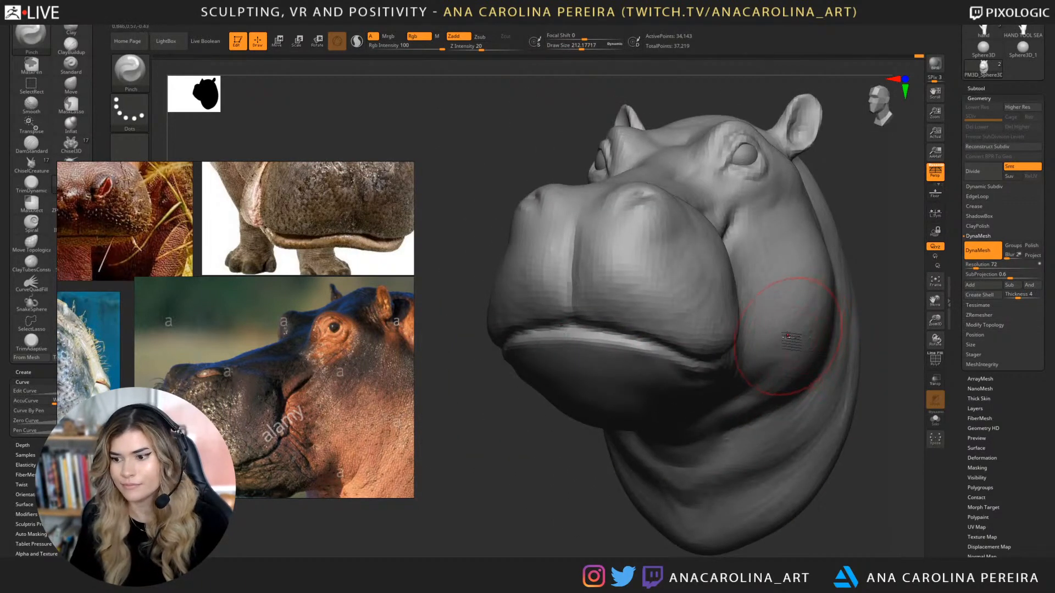
left_click_drag(892, 385, 819, 332)
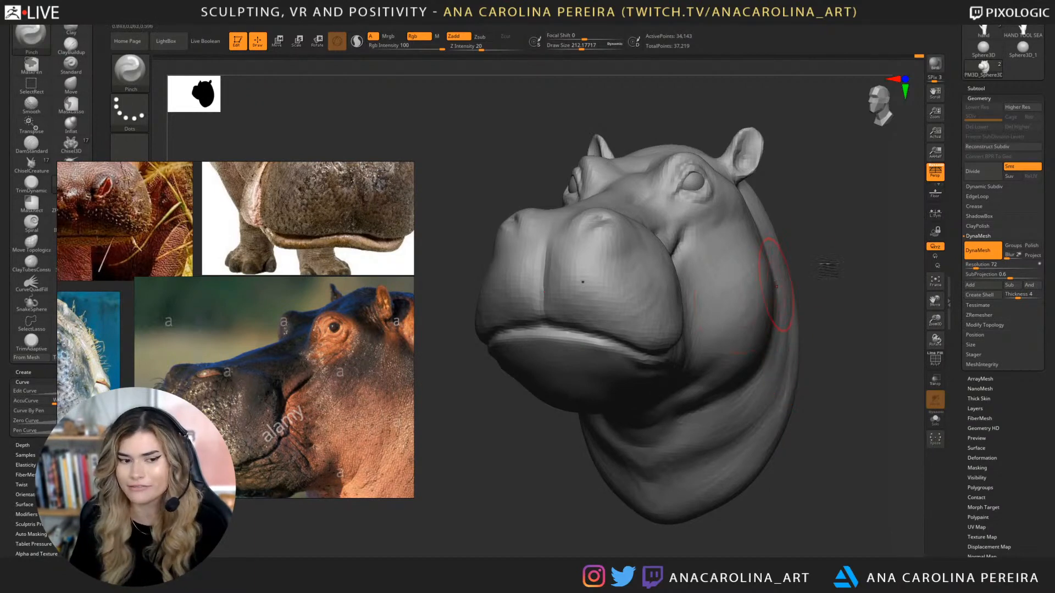
Raise the DynaMesh resolution to 104 and remesh the head.
left_click_drag(825, 267, 817, 291)
mouse_move(915, 196)
left_mouse_down()
mouse_move(835, 278)
mouse_move(875, 295)
left_mouse_up()
key("b")
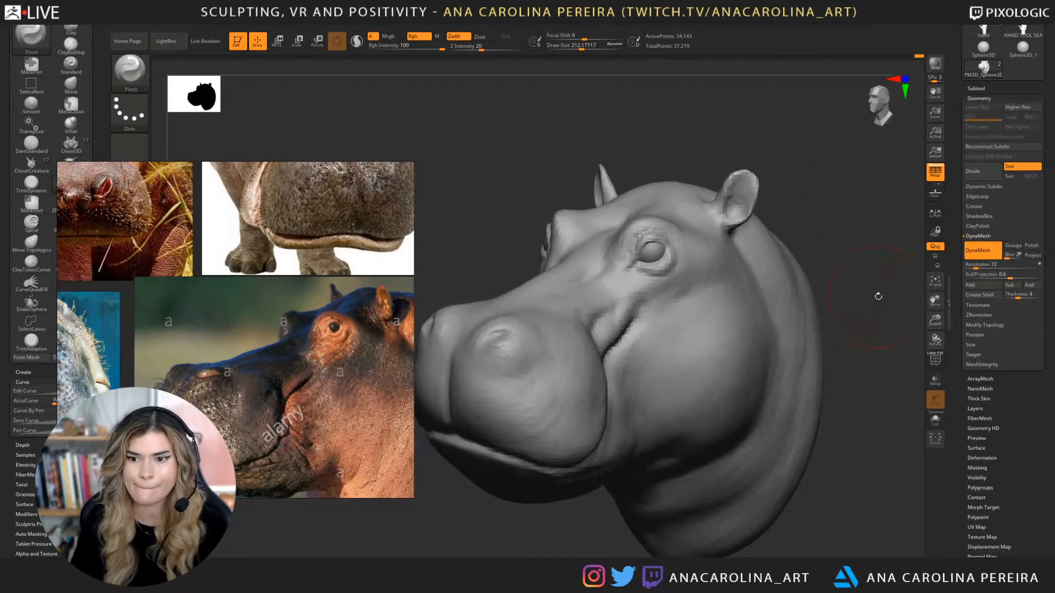
left_click_drag(977, 269, 978, 269)
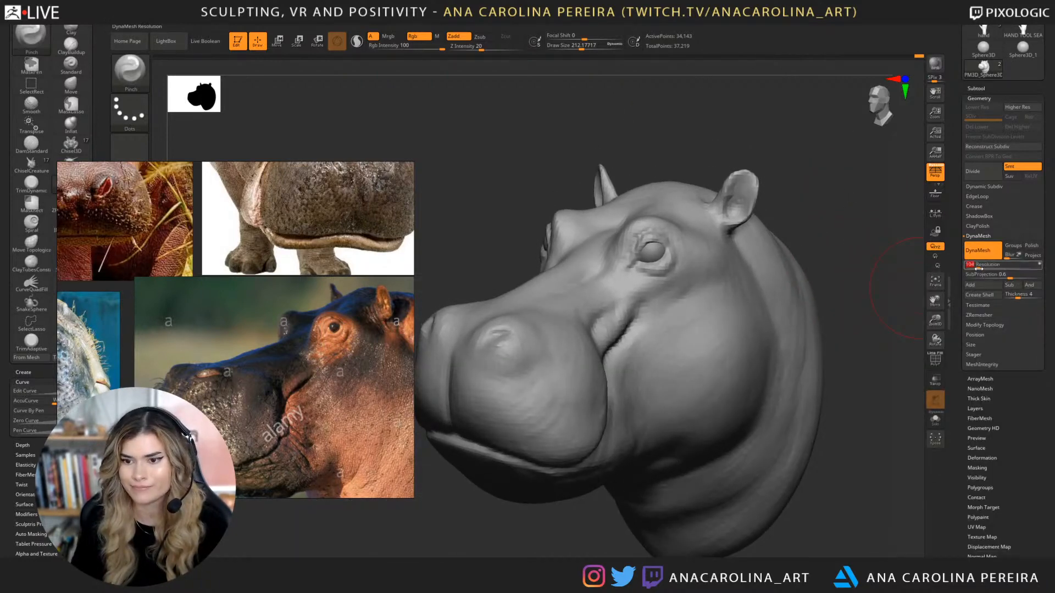
mouse_move(894, 250)
left_mouse_down("ctrl")
mouse_move(902, 321)
mouse_move(871, 309)
mouse_move(883, 301)
left_mouse_up("ctrl")
Set the DamStandard Draw Size to about 132 and smooth the cheek crease and the cheek behind the muzzle.
key("b")
key("d")
key("s")
key("space")
left_click_drag(540, 297, 532, 297)
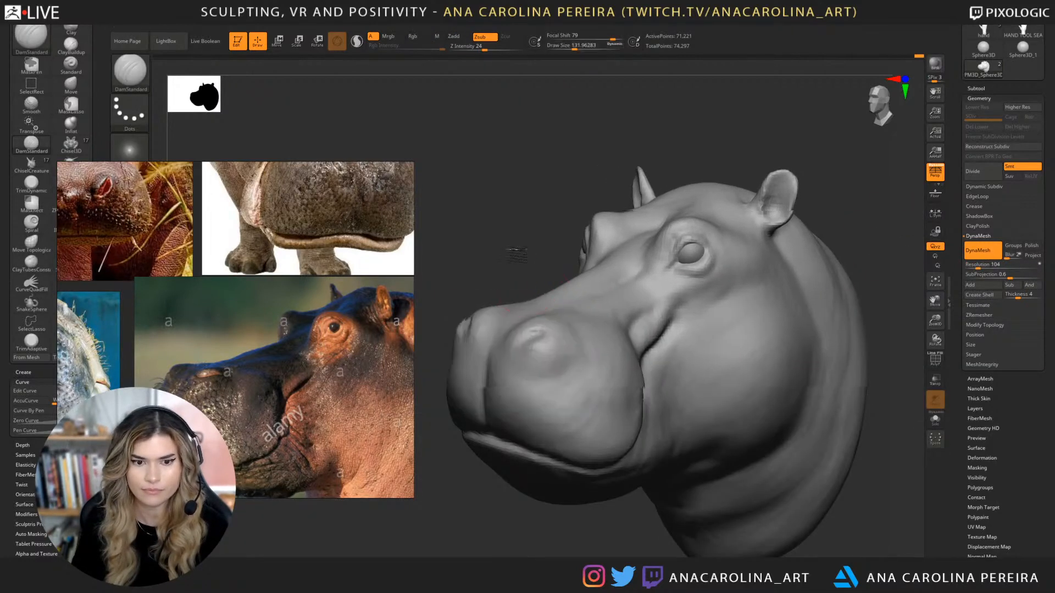
left_click_drag(518, 254, 599, 263, "alt")
mouse_move(658, 392)
left_mouse_down("shift")
mouse_move(660, 434)
mouse_move(695, 351)
mouse_move(687, 396)
left_mouse_up("shift")
left_click_drag(677, 316, 710, 286, "shift")
left_click_drag(741, 412, 751, 438, "shift")
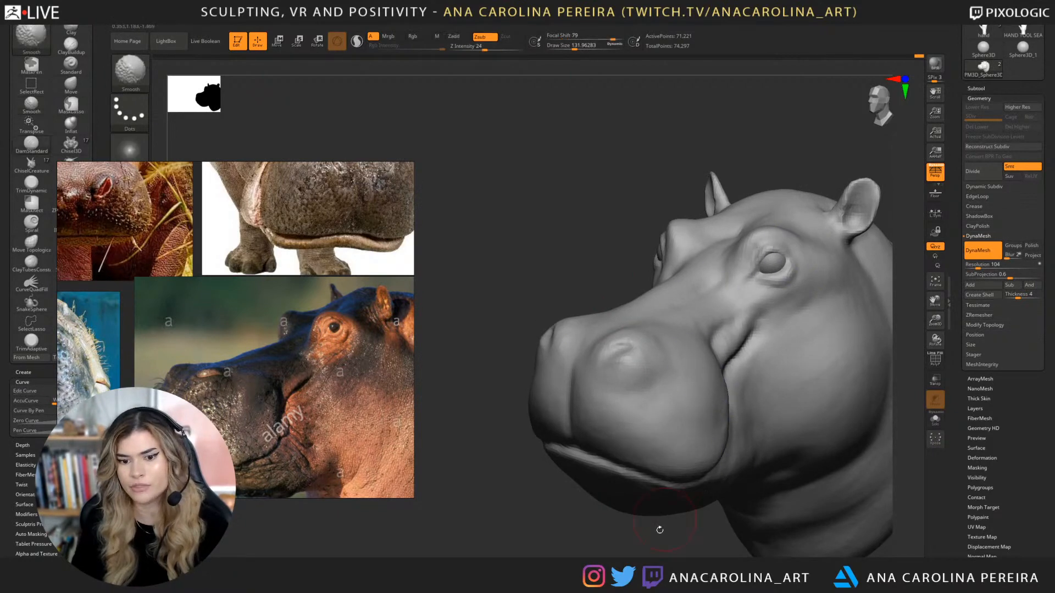
Carve the nostril slits on top of the muzzle with DamStandard at a Draw Size of about 101.
left_click_drag(660, 530, 632, 523)
key("space")
mouse_move(738, 446)
left_mouse_down()
mouse_move(758, 475)
mouse_move(729, 403)
mouse_move(515, 486)
mouse_move(442, 410)
mouse_move(490, 310)
mouse_move(531, 286)
left_mouse_up()
left_click_drag(792, 288, 829, 278)
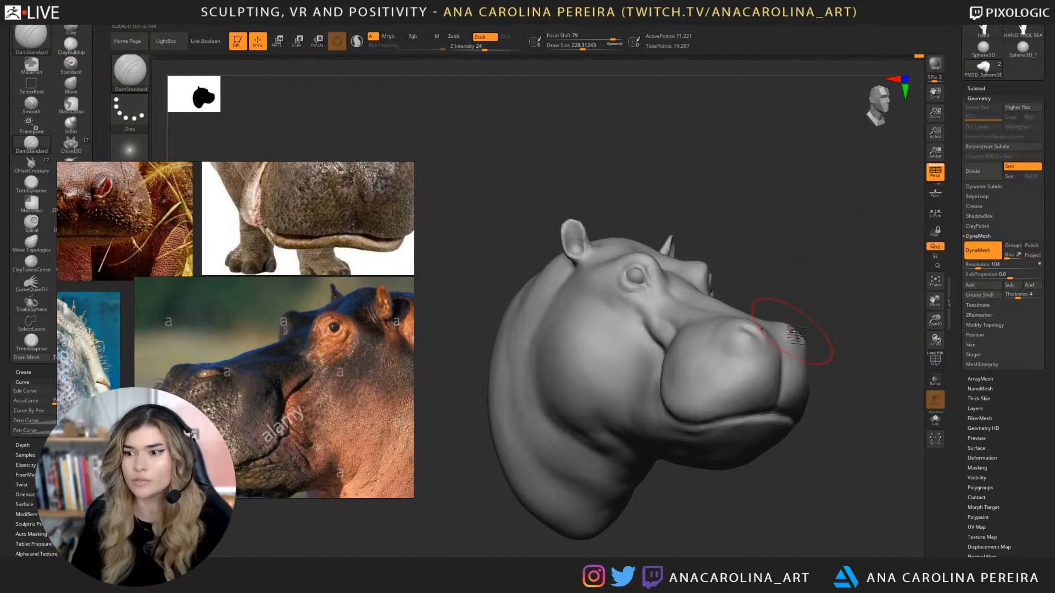
mouse_move(794, 325)
left_mouse_down()
mouse_move(792, 300)
mouse_move(775, 357)
left_mouse_up()
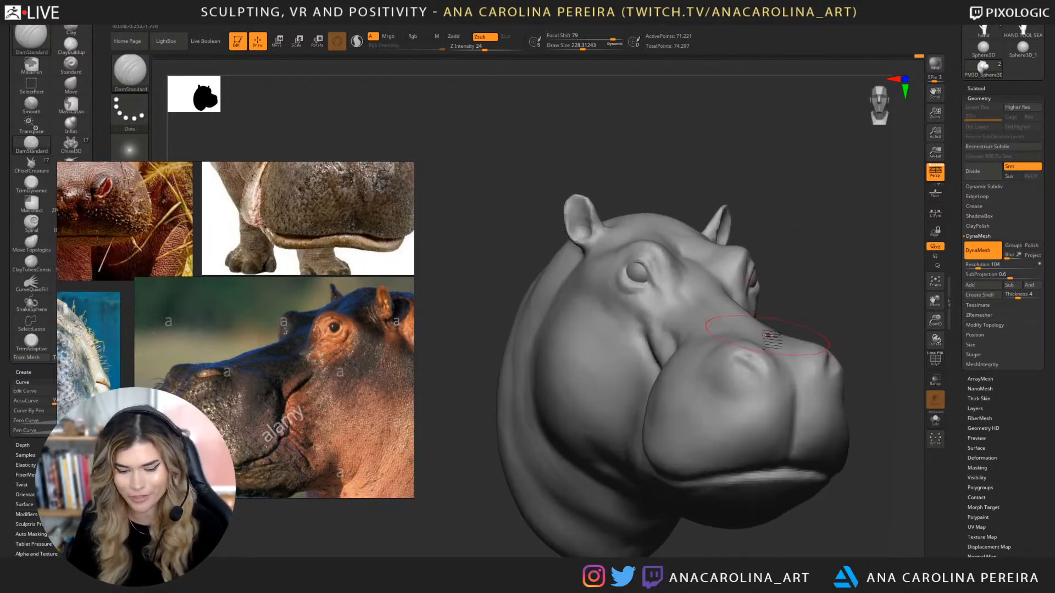
key("b")
key("d")
key("s")
mouse_move(805, 300)
left_mouse_down("alt")
mouse_move(726, 281)
mouse_move(718, 287)
mouse_move(736, 342)
left_mouse_up("alt")
key("bracketleft")
key("bracketleft")
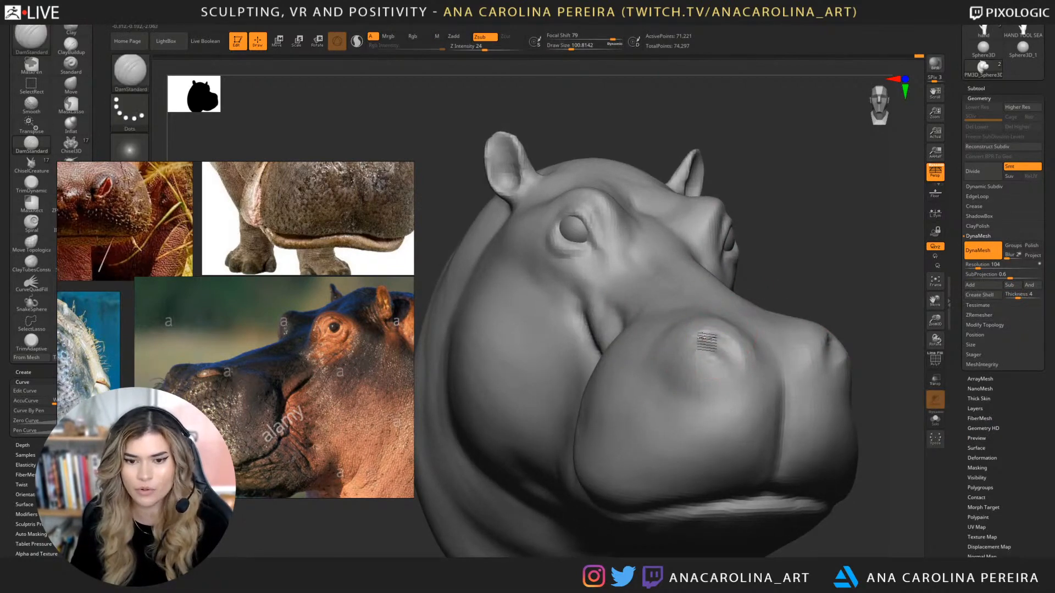
left_click_drag(716, 351, 741, 364)
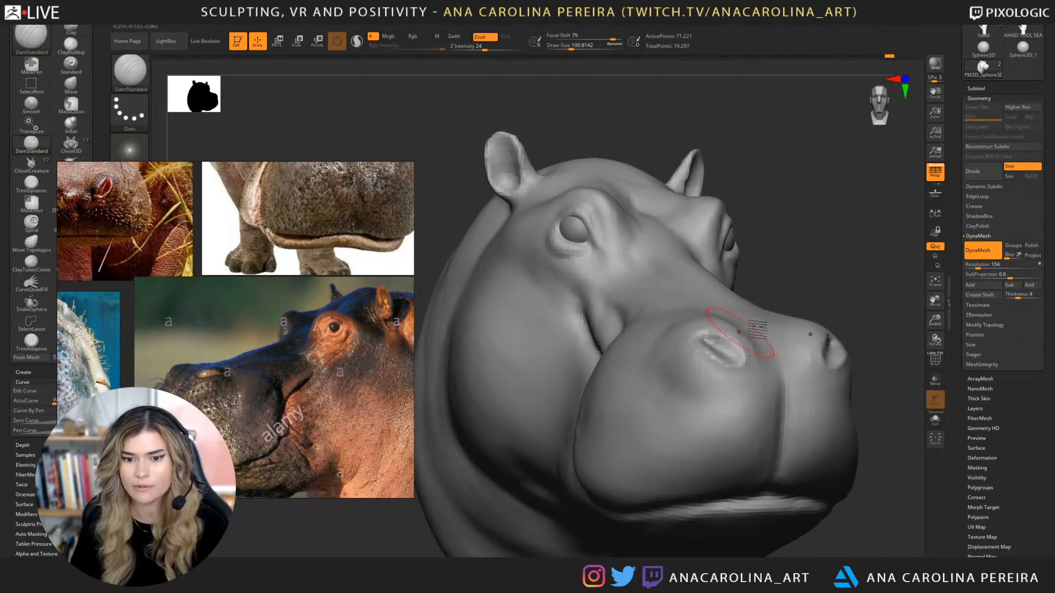
Shape the muzzle around the nostril rims with ClayBuildup at a Draw Size of about 101 and smooth the transitions.
left_click_drag(833, 293, 769, 299)
left_click_drag(555, 379, 462, 400)
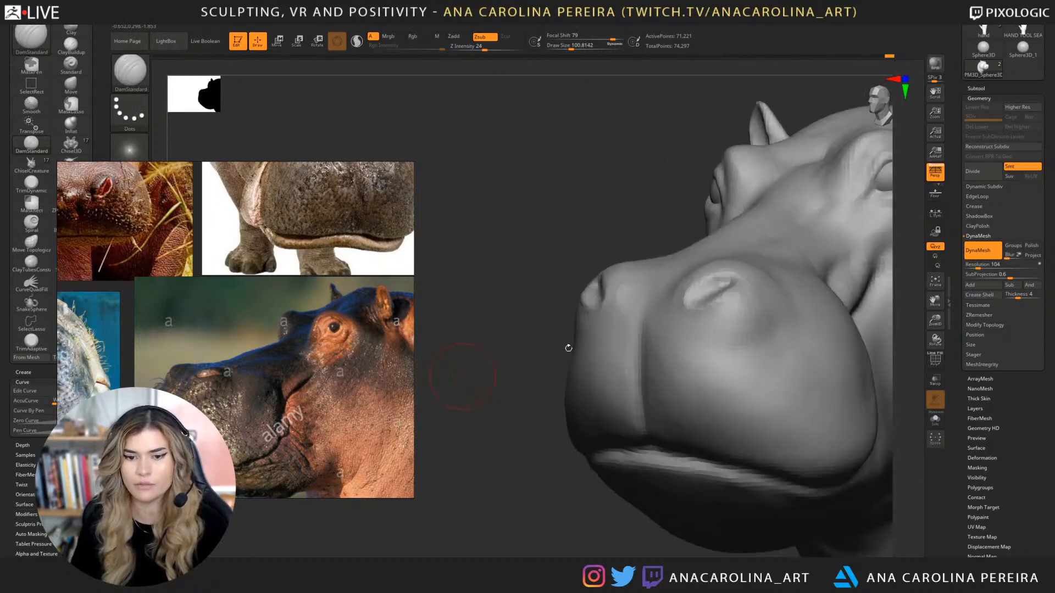
key("b")
key("c")
key("b")
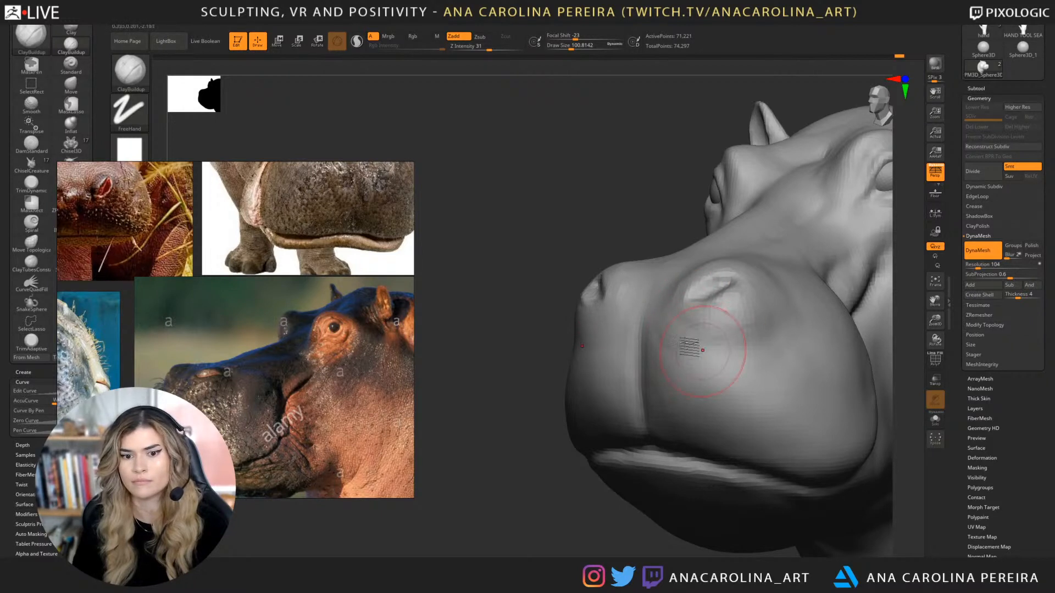
key("shift")
mouse_move(756, 319)
left_mouse_down()
mouse_move(744, 323)
mouse_move(758, 302)
left_mouse_up()
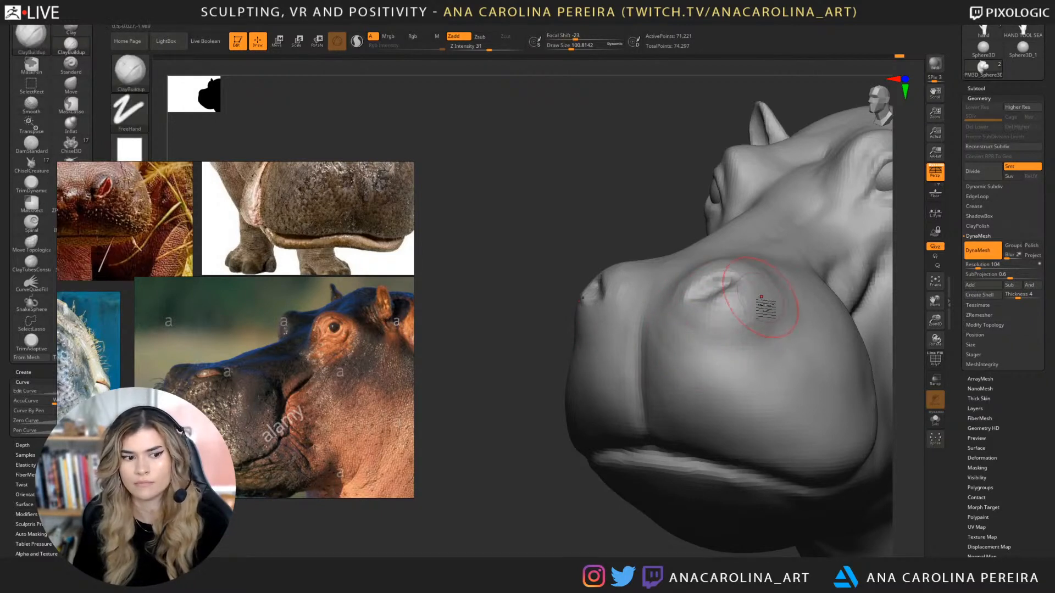
right_click_drag(742, 343, 593, 321, "alt")
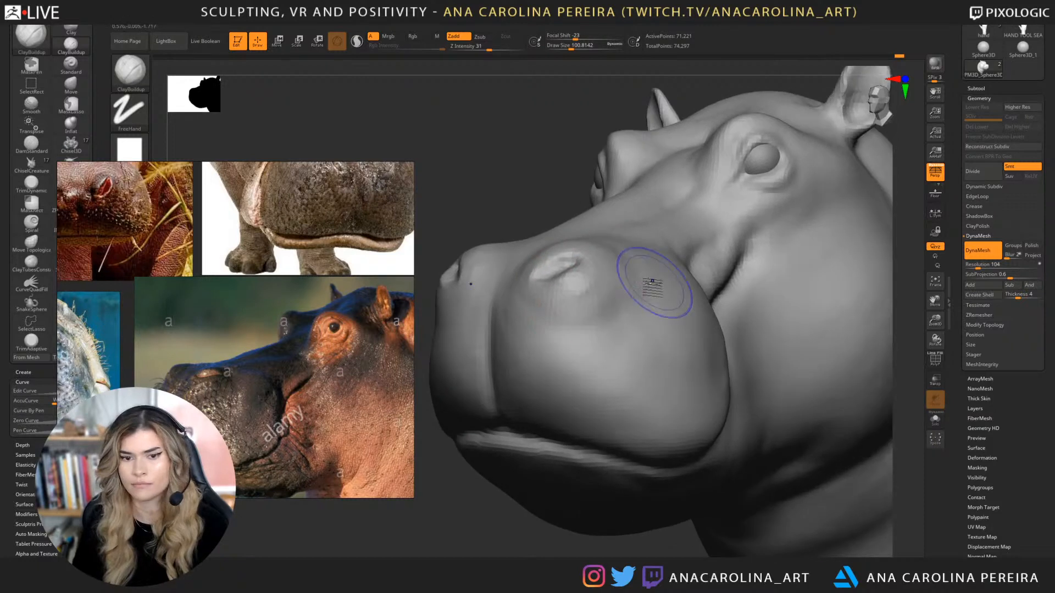
key("shift")
left_click_drag(549, 522, 535, 501)
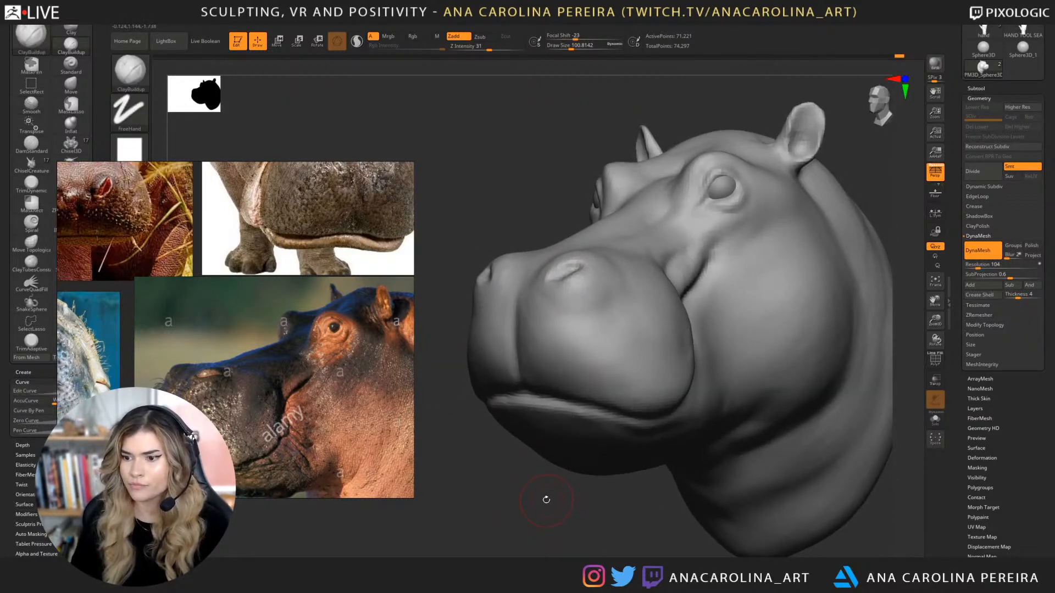
left_click_drag(1051, 488, 1050, 508)
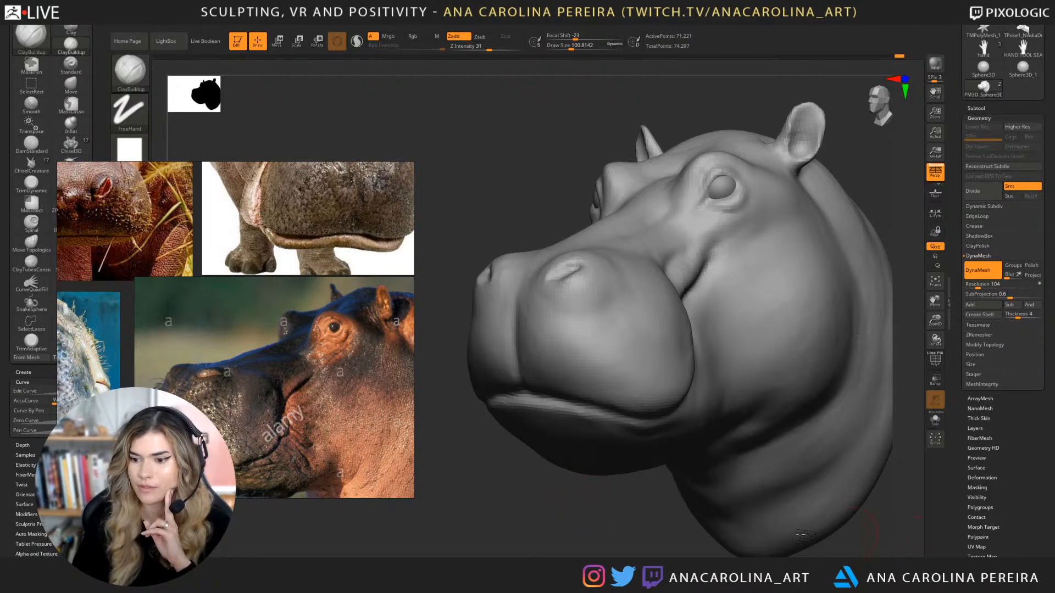
left_click_drag(641, 538, 646, 539)
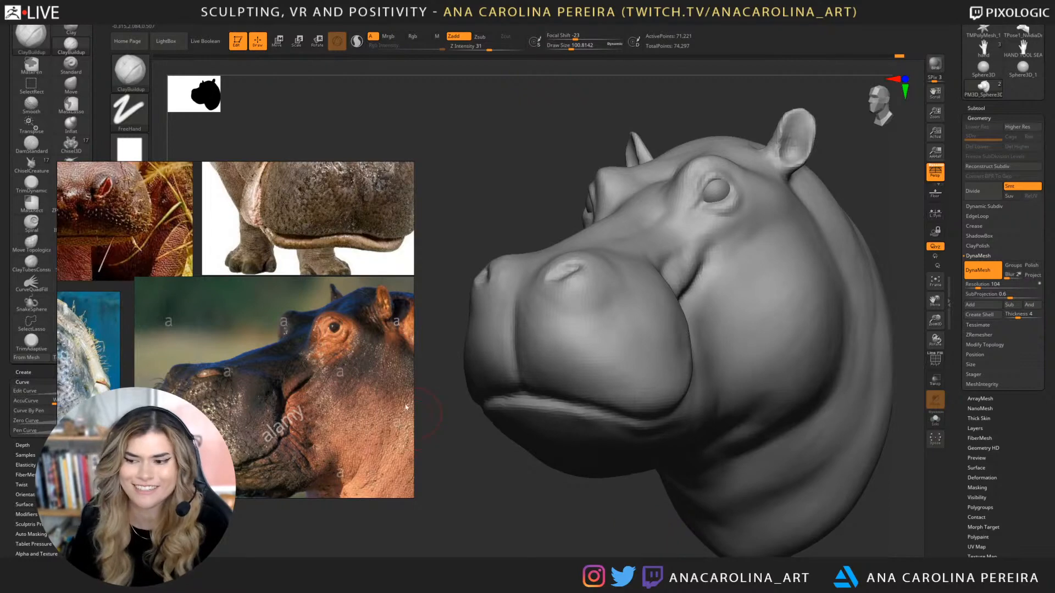
Build up the mouth corner and the adjoining lower cheek with ClayBuildup at a Draw Size of about 101.
mouse_move(469, 486)
left_mouse_down()
mouse_move(479, 519)
mouse_move(568, 500)
mouse_move(525, 503)
left_mouse_up()
key("b")
key("c")
key("b")
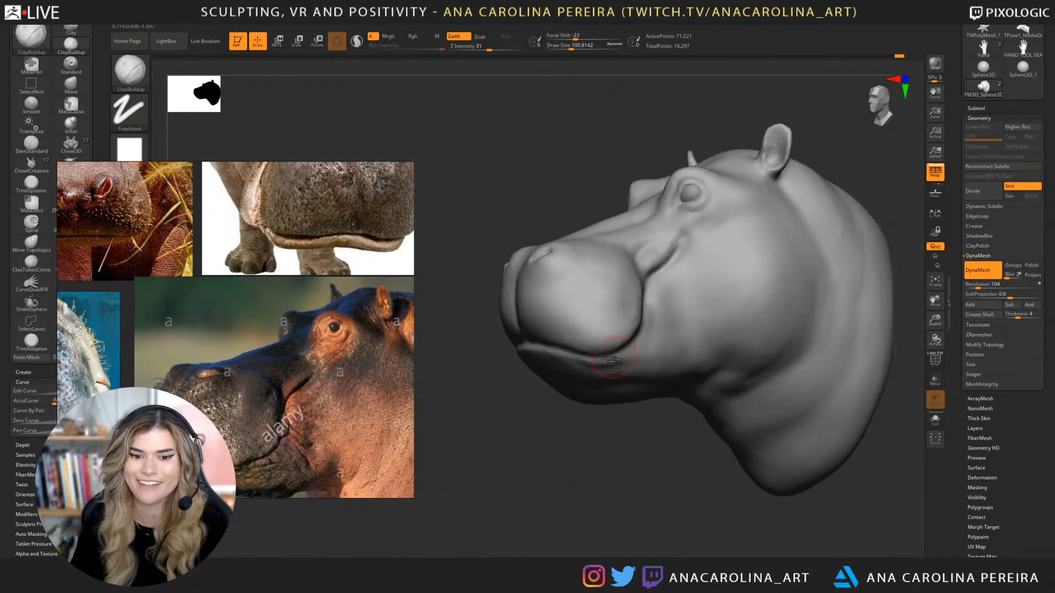
left_click_drag(614, 357, 630, 356)
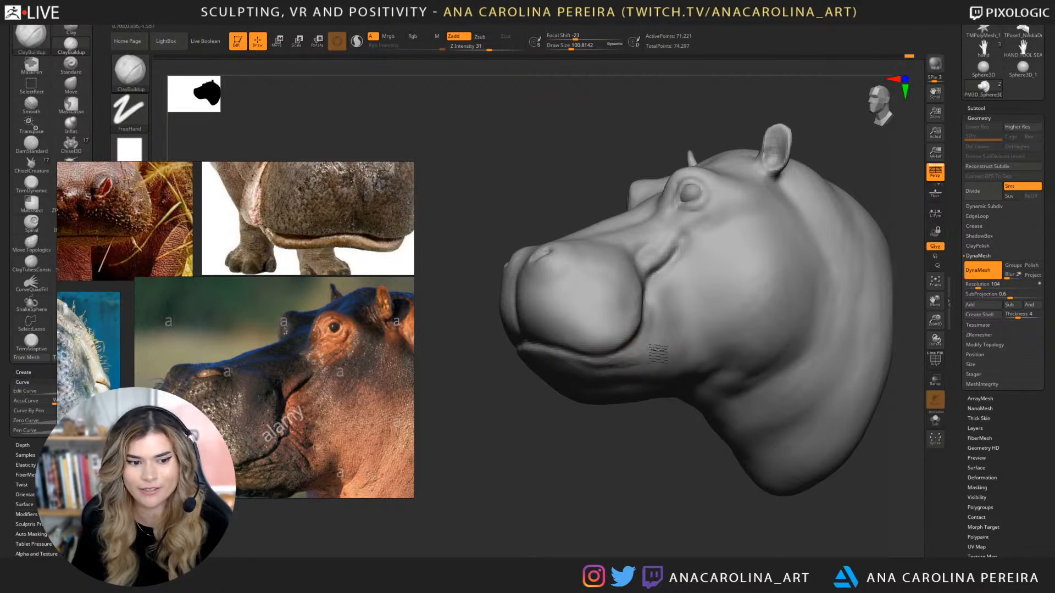
left_click_drag(660, 345, 657, 353)
Smooth the cheek beside the mouth corner and enlarge the ClayBuildup Draw Size to about 154.
left_click_drag(621, 440, 592, 438)
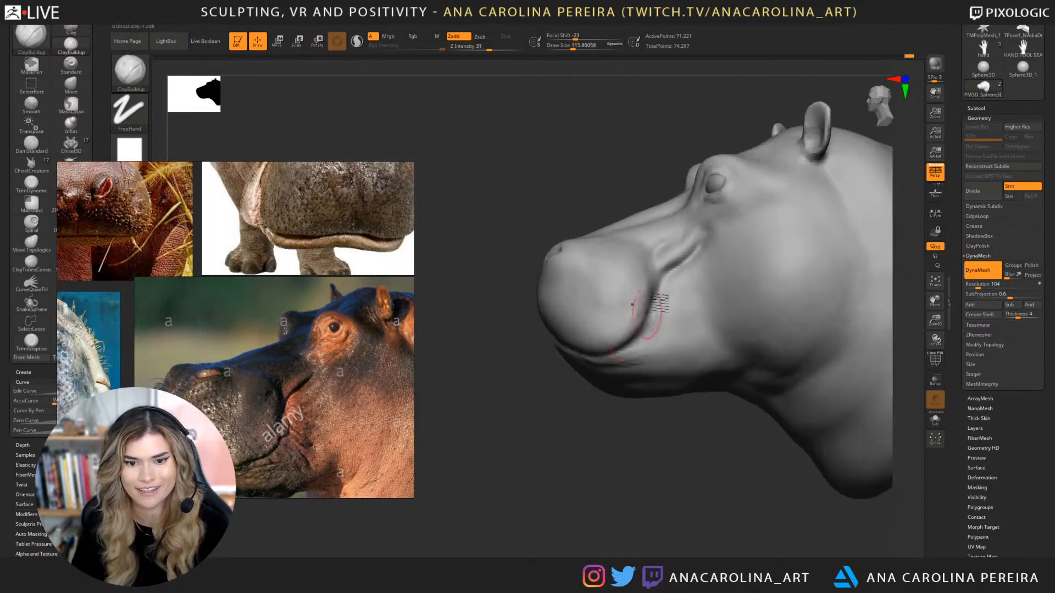
mouse_move(626, 321)
left_mouse_down("shift")
mouse_move(638, 259)
mouse_move(634, 330)
mouse_move(619, 357)
mouse_move(672, 350)
left_mouse_up("shift")
key("space")
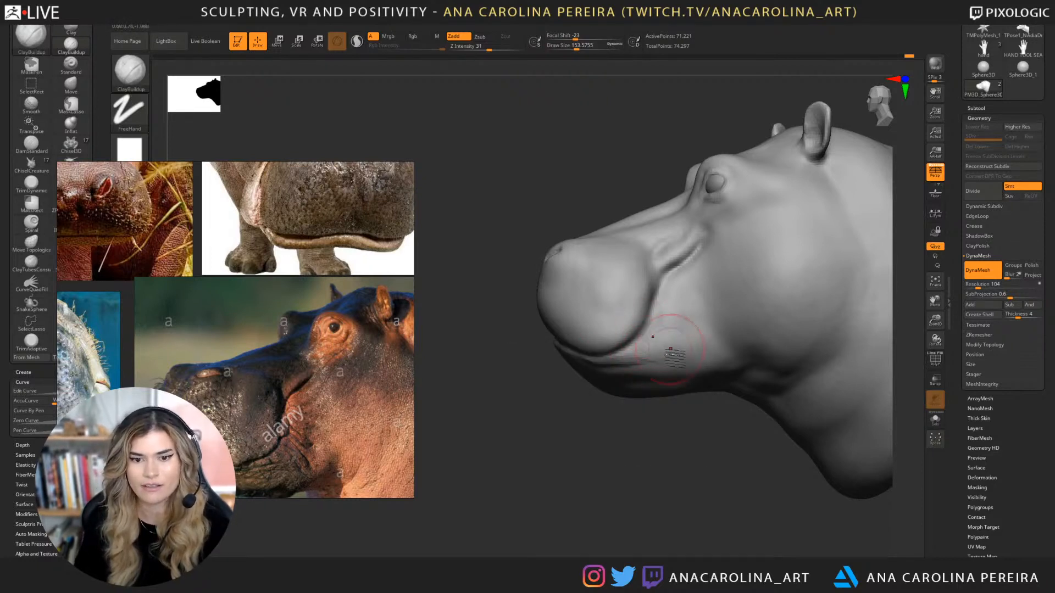
Smooth the cheek beside the mouth corner and muzzle edge at a Draw Size of about 154.
key("shift")
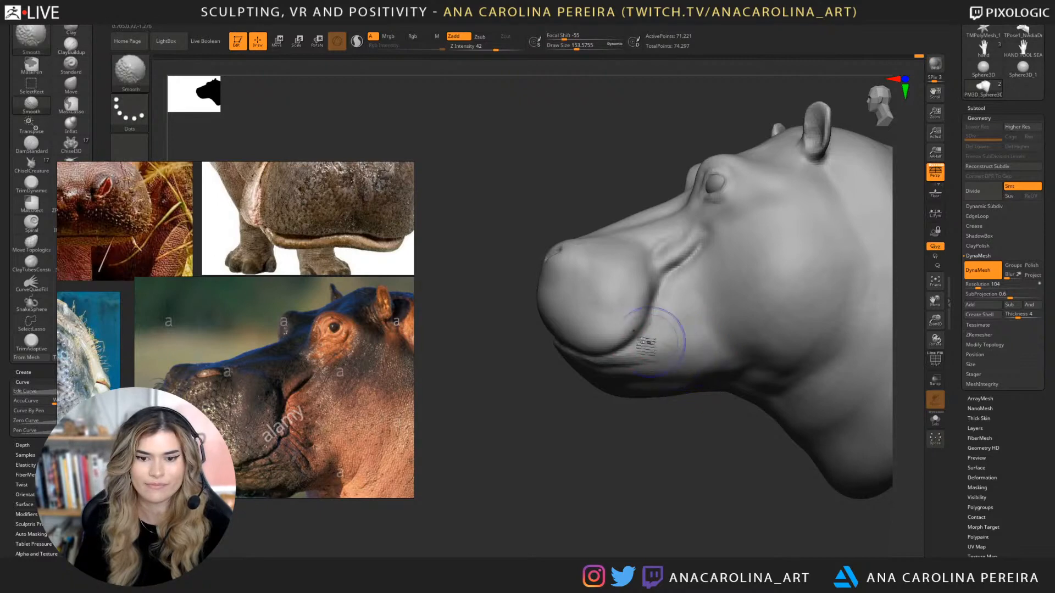
mouse_move(648, 439)
left_mouse_down()
mouse_move(782, 454)
mouse_move(766, 469)
mouse_move(724, 414)
mouse_move(777, 425)
left_mouse_up()
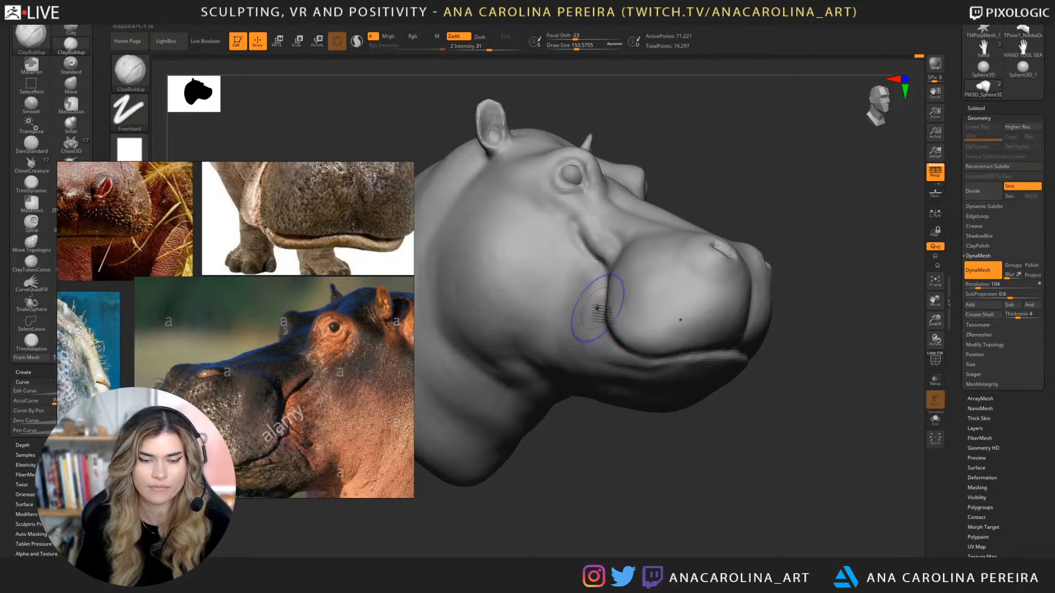
key("shift")
mouse_move(557, 228)
right_mouse_down()
mouse_move(605, 242)
mouse_move(624, 193)
right_mouse_up()
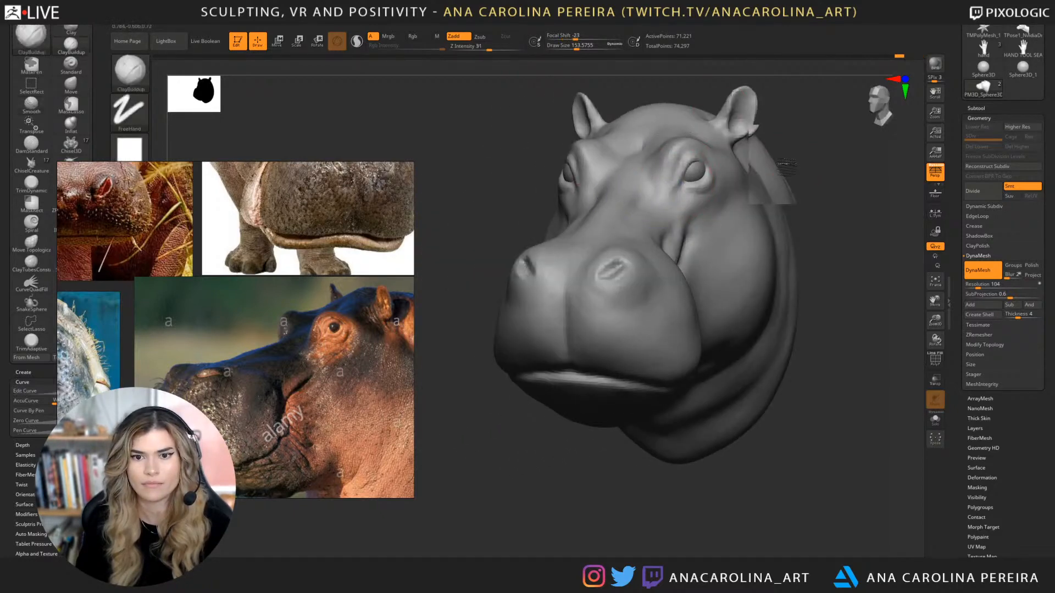
Smooth the side and back of the head and neck at a Draw Size of about 437.
right_click_drag(835, 148, 775, 138)
right_click_drag(871, 91, 671, 190, "alt")
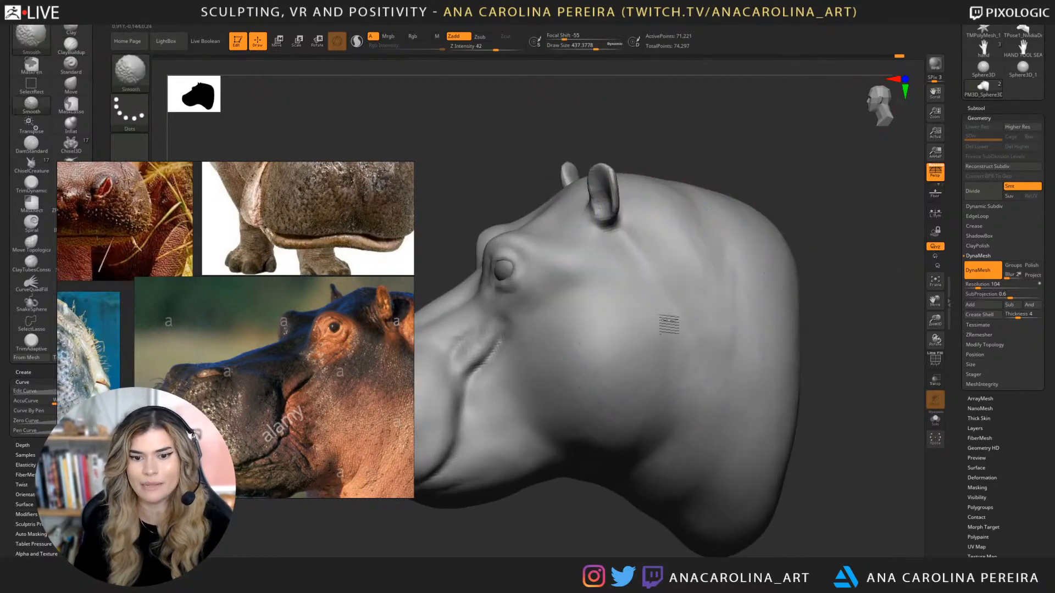
right_click_drag(854, 271, 791, 134, "shift")
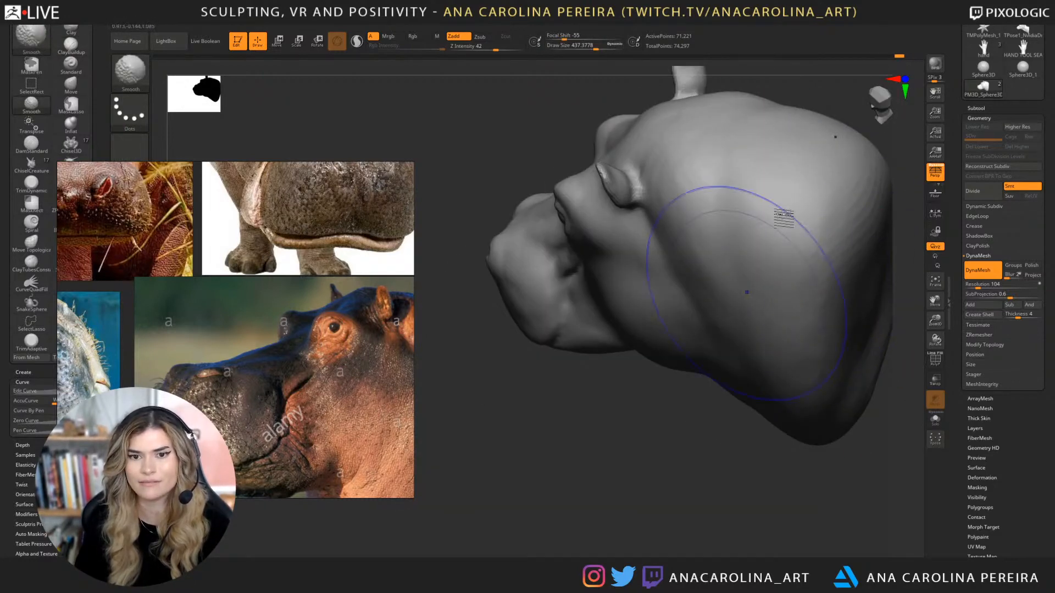
right_click_drag(793, 328, 777, 381)
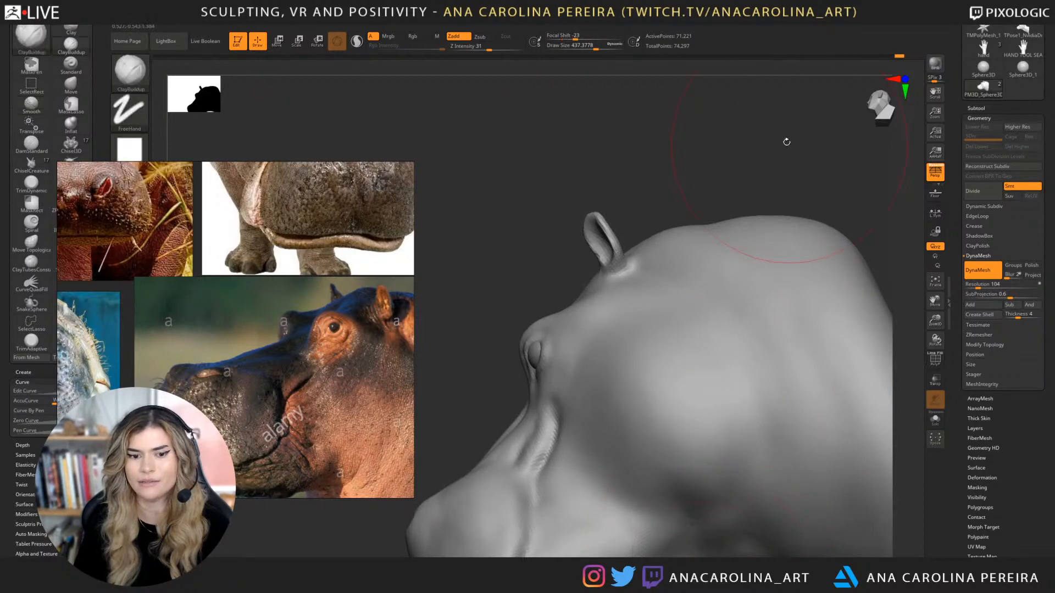
mouse_move(786, 141)
right_mouse_down("ctrl")
mouse_move(800, 229)
mouse_move(738, 259)
mouse_move(818, 283)
mouse_move(850, 273)
right_mouse_up("ctrl")
Reduce the Draw Size and define the crease around the eye with DamStandard.
key("space")
left_click_drag(847, 262, 828, 261)
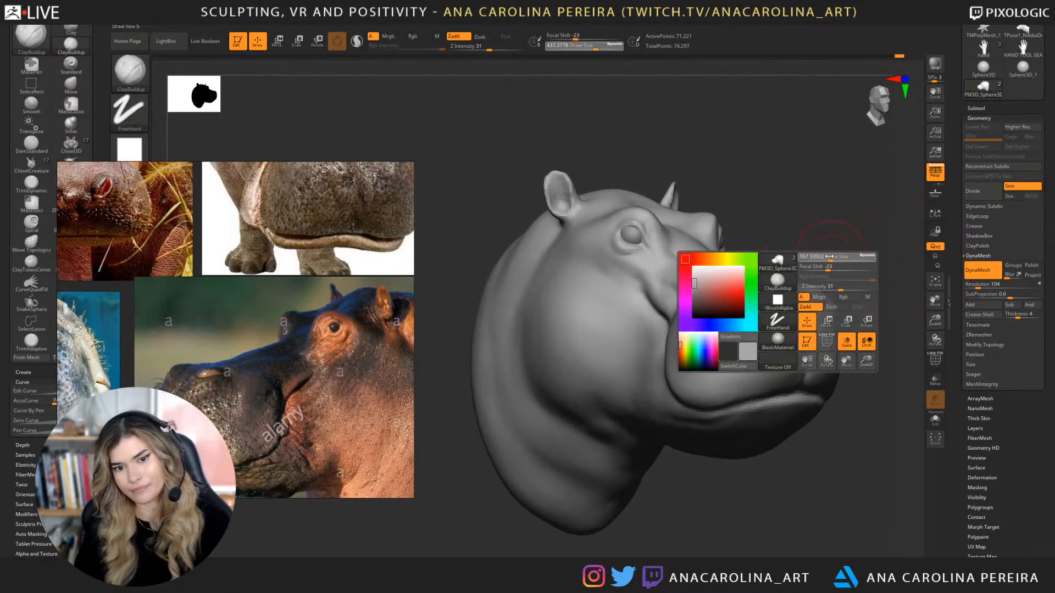
right_click_drag(819, 201, 798, 246, "ctrl")
key("b")
key("d")
key("s")
key("space")
left_click_drag(623, 190, 609, 189)
key("space")
mouse_move(605, 144)
left_mouse_down()
mouse_move(623, 143)
mouse_move(595, 135)
mouse_move(613, 136)
left_mouse_up()
Build up the eyelids around the eyeball with ClayBuildup at a Draw Size of about 54.
key("b")
key("c")
key("b")
left_click_drag(726, 104, 691, 152)
key("space")
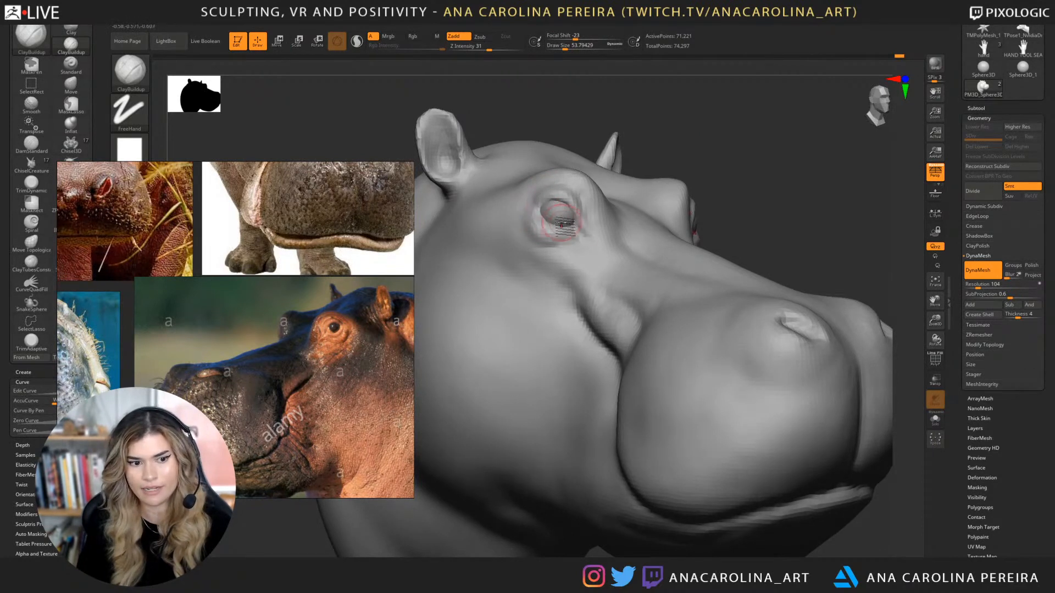
mouse_move(547, 208)
left_mouse_down()
mouse_move(570, 219)
mouse_move(572, 231)
mouse_move(563, 228)
mouse_move(584, 248)
left_mouse_up()
Carve the creases around the eyelids with DamStandard at a Draw Size of about 108.
key("b")
key("d")
key("s")
key("space")
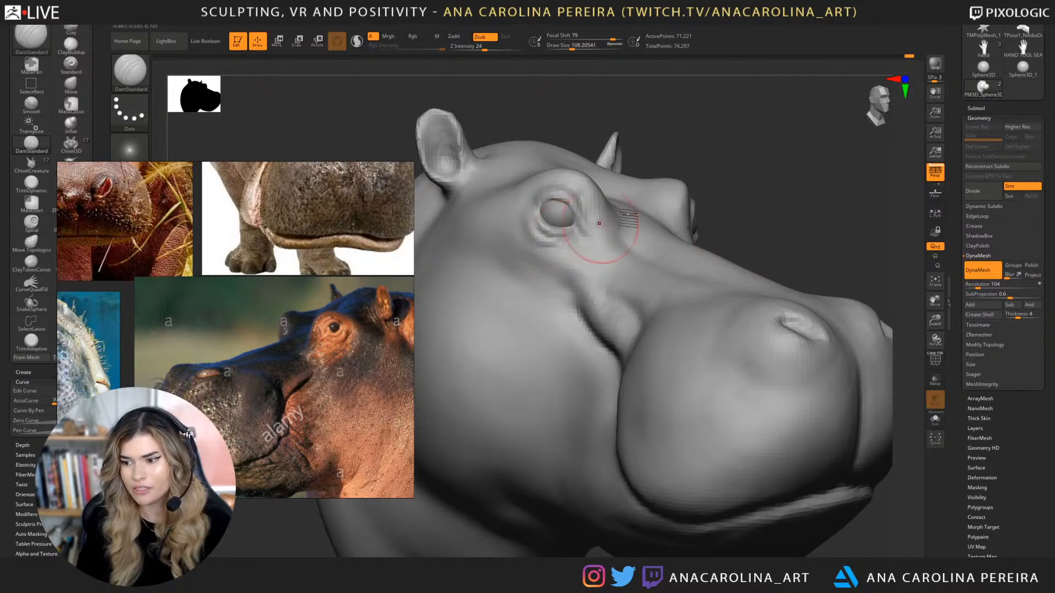
left_click_drag(725, 165, 756, 156)
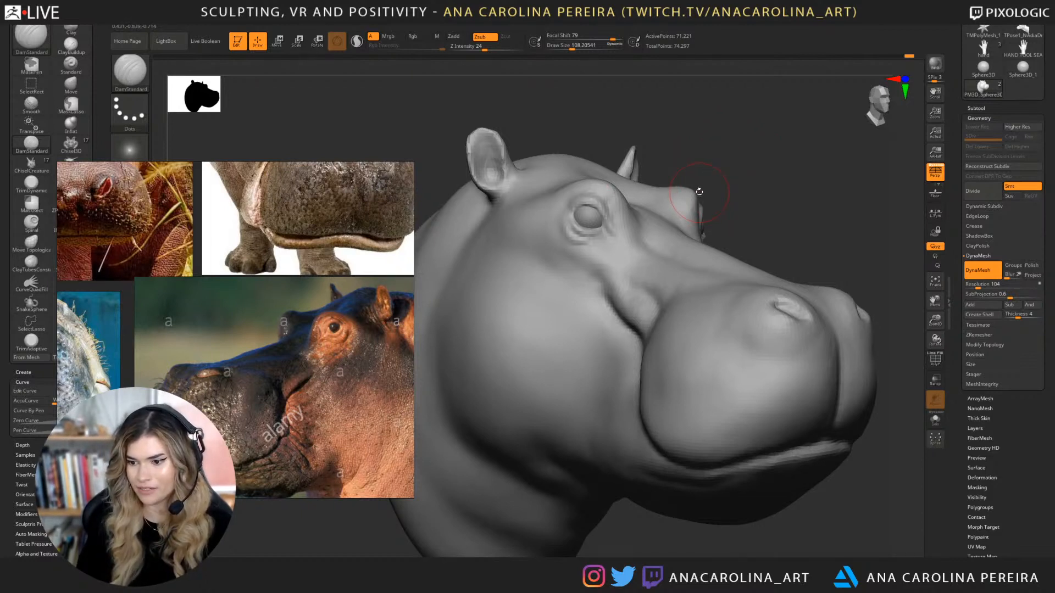
left_click_drag(744, 166, 747, 144)
Build up the skin folds beneath the eye with ClayBuildup at Focal Shift -55 and a Draw Size of about 56.
key("b")
key("c")
key("b")
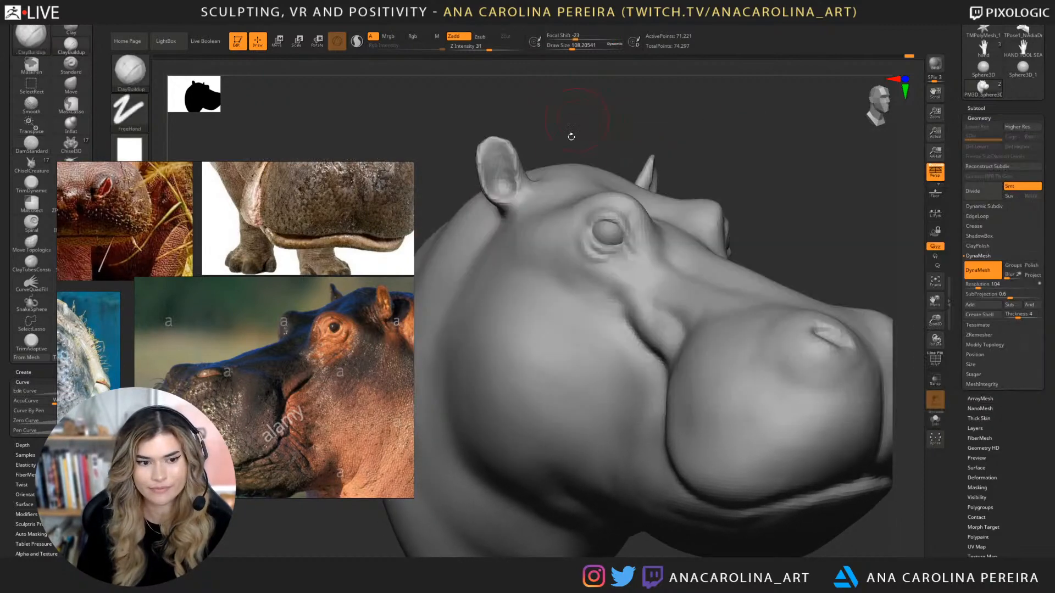
key("space")
mouse_move(574, 189)
left_mouse_down()
mouse_move(584, 222)
mouse_move(616, 250)
left_mouse_up()
key("b")
key("c")
key("b")
key("space")
key("space")
key("space")
left_click_drag(581, 262, 573, 241)
key("space")
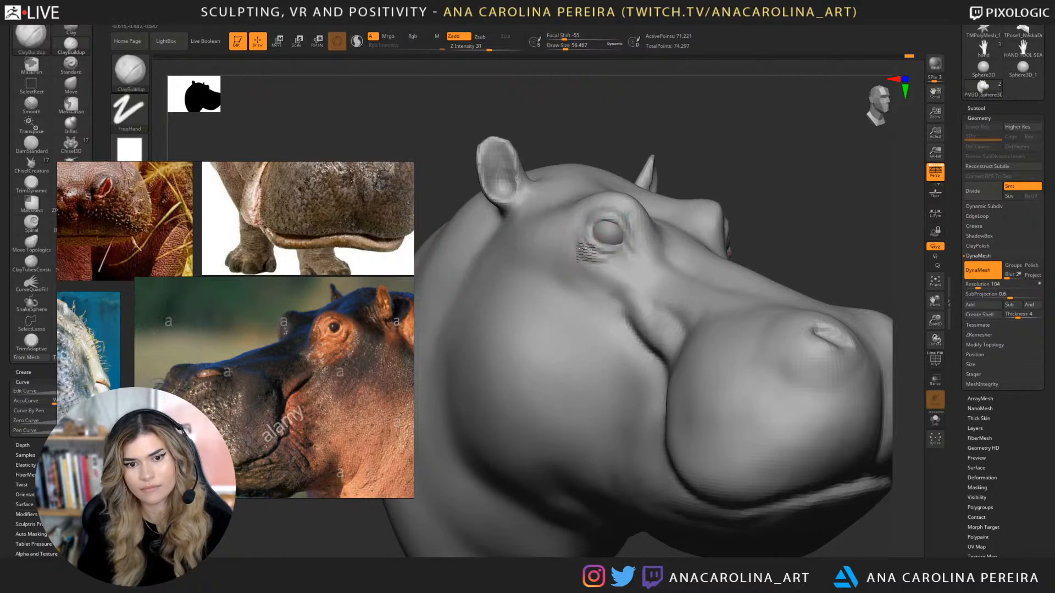
Carve the wrinkles below the eye with DamStandard, raise its Draw Size to about 128 and soften the folds.
key("b")
key("d")
key("s")
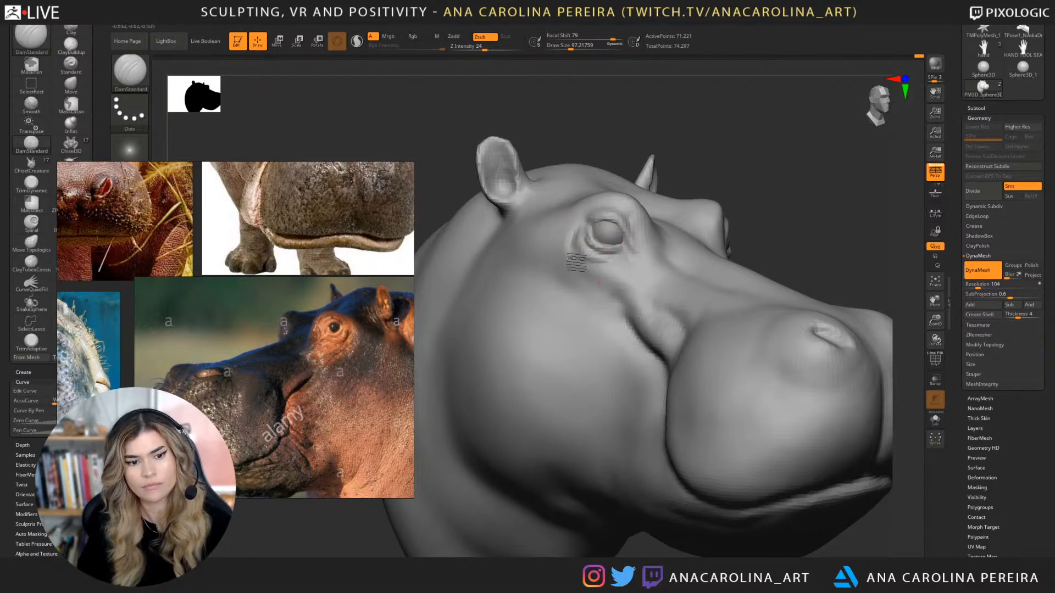
key("]")
left_click_drag(593, 263, 611, 266, "shift")
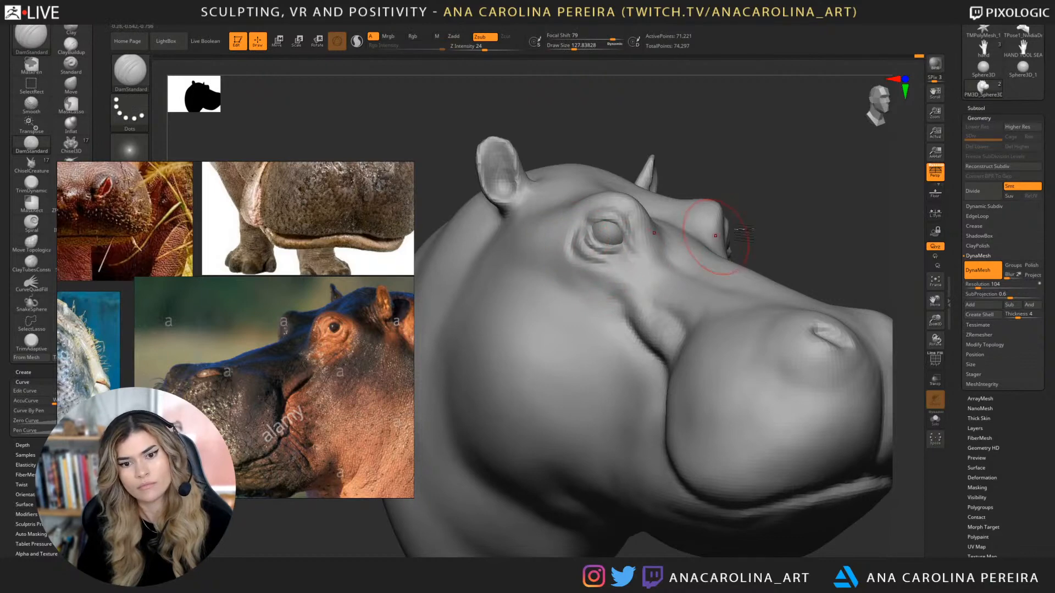
Carve wrinkles across the brow and around both eye corners with DamStandard at a Draw Size of about 128.
left_click_drag(715, 236, 744, 247)
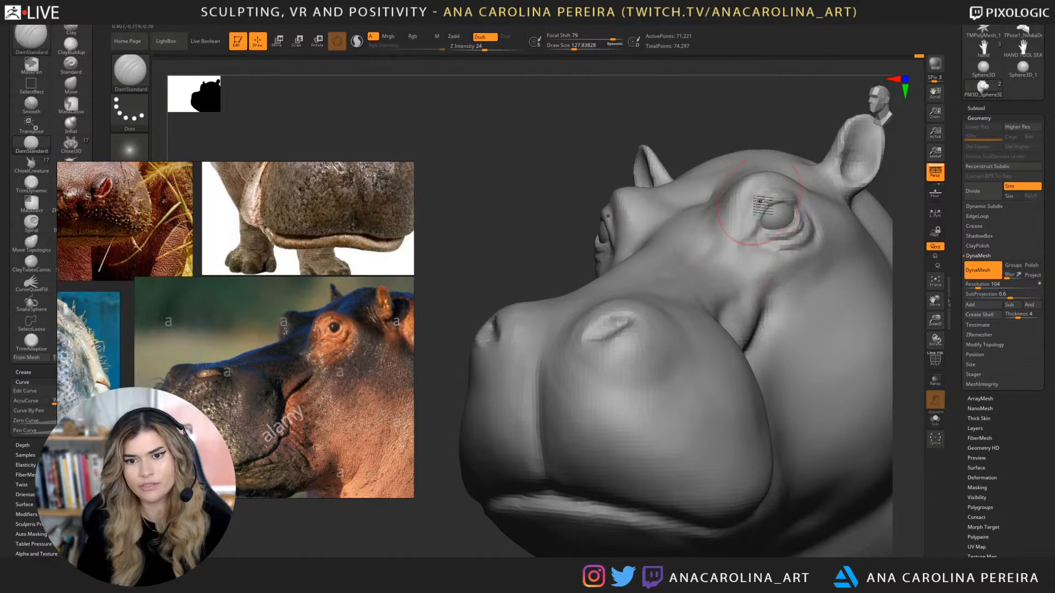
right_click_drag(787, 156, 746, 216)
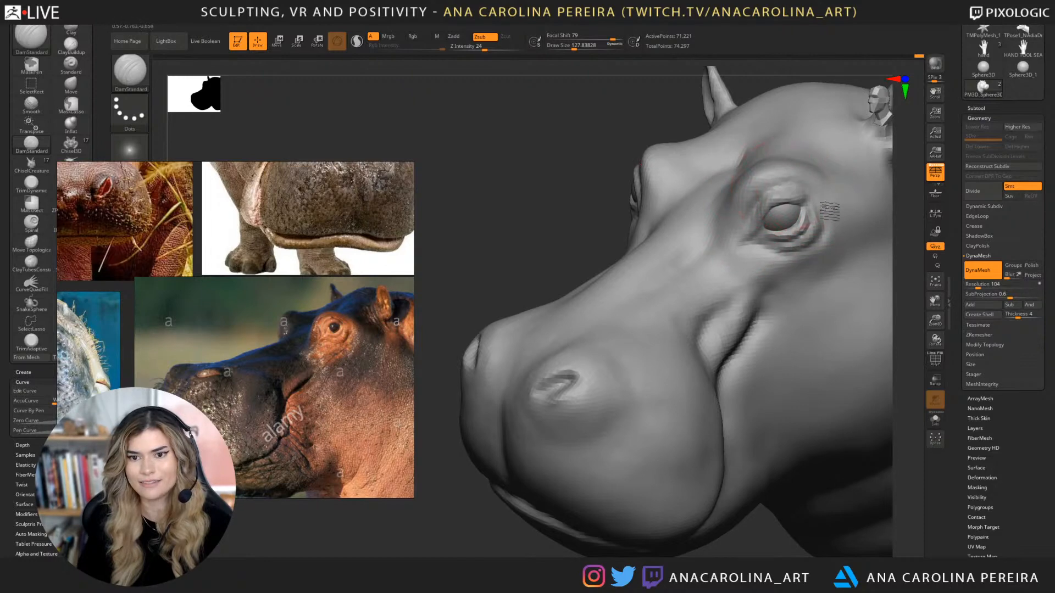
mouse_move(703, 506)
right_mouse_down()
mouse_move(748, 504)
mouse_move(758, 483)
mouse_move(704, 494)
mouse_move(764, 509)
mouse_move(736, 473)
right_mouse_up()
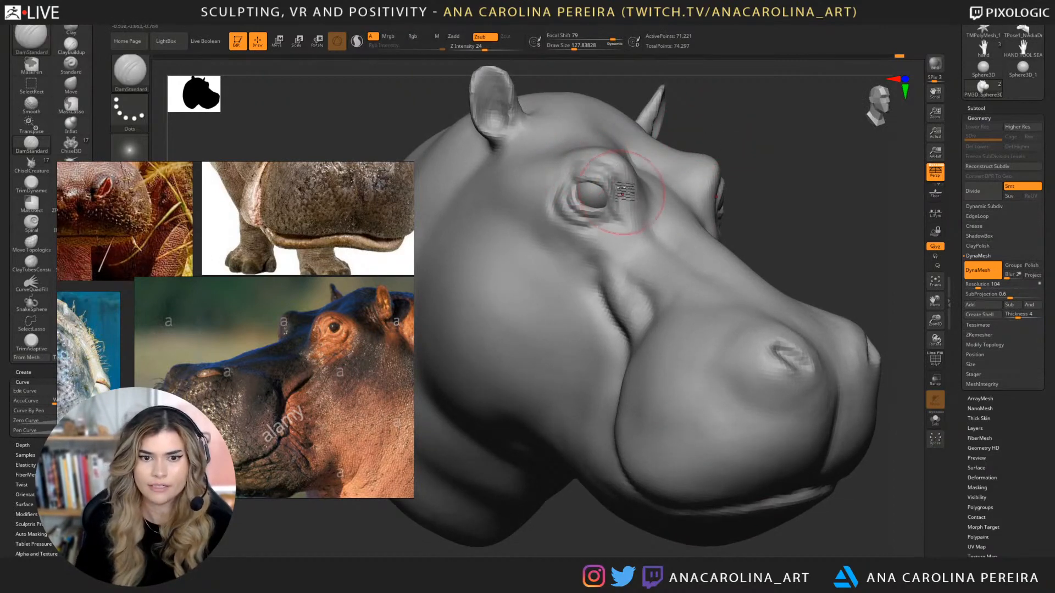
right_click_drag(629, 201, 632, 189)
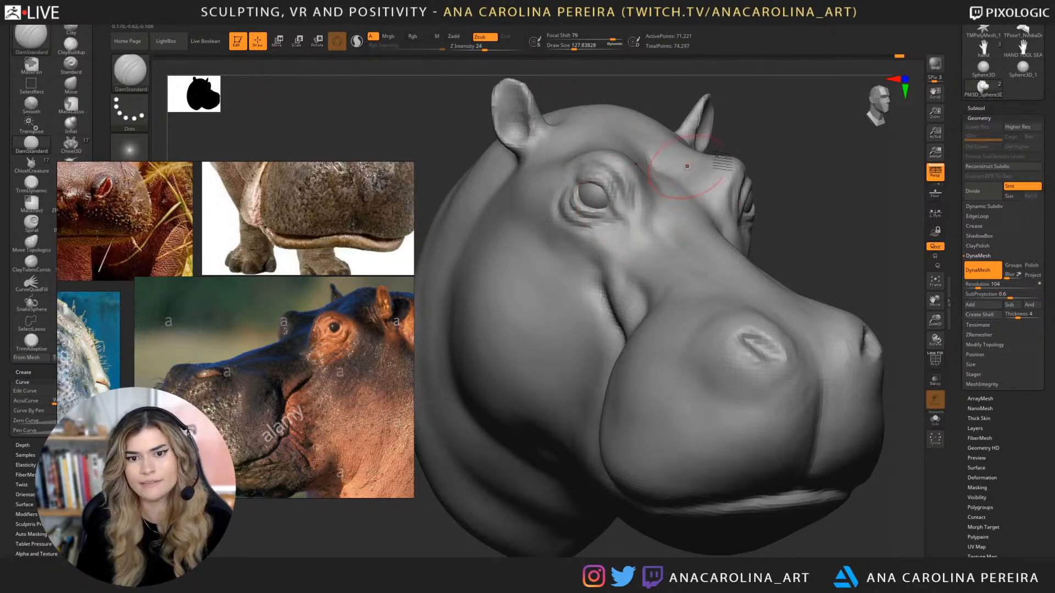
mouse_move(722, 163)
right_mouse_down()
mouse_move(761, 187)
mouse_move(857, 171)
mouse_move(777, 177)
right_mouse_up()
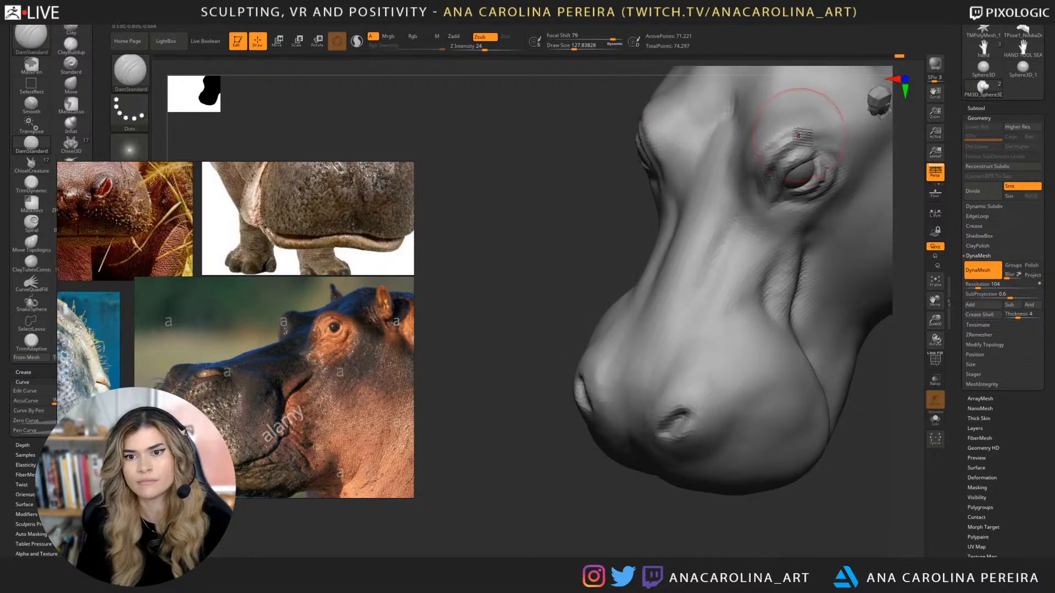
mouse_move(864, 451)
left_mouse_down()
mouse_move(791, 472)
mouse_move(518, 344)
mouse_move(612, 447)
mouse_move(687, 436)
mouse_move(691, 458)
left_mouse_up()
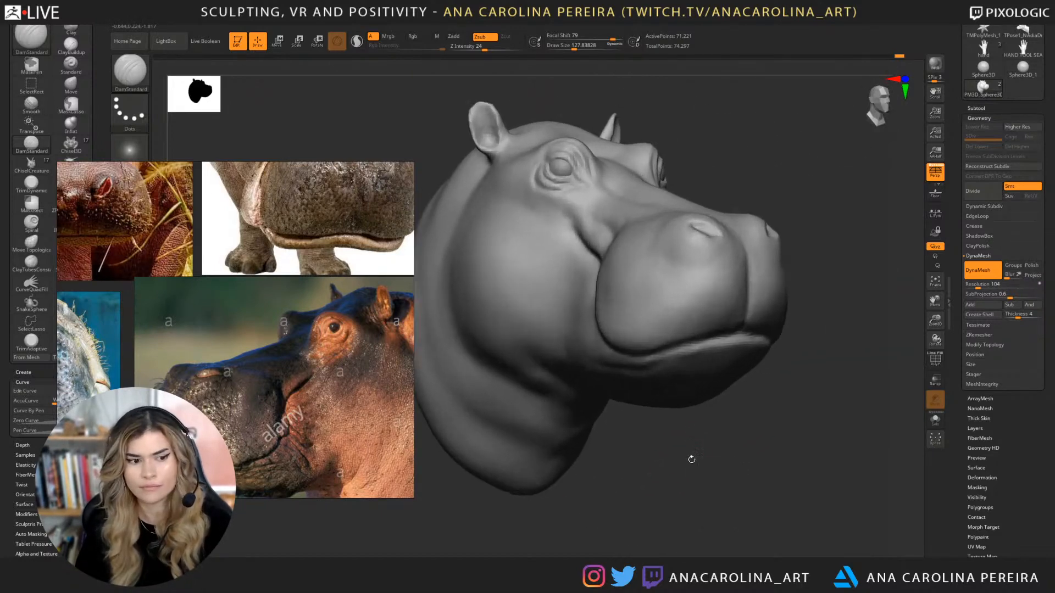
Build up the area below the eye with ClayBuildup at a Draw Size of about 56 and smooth it at about 116.
key("shift")
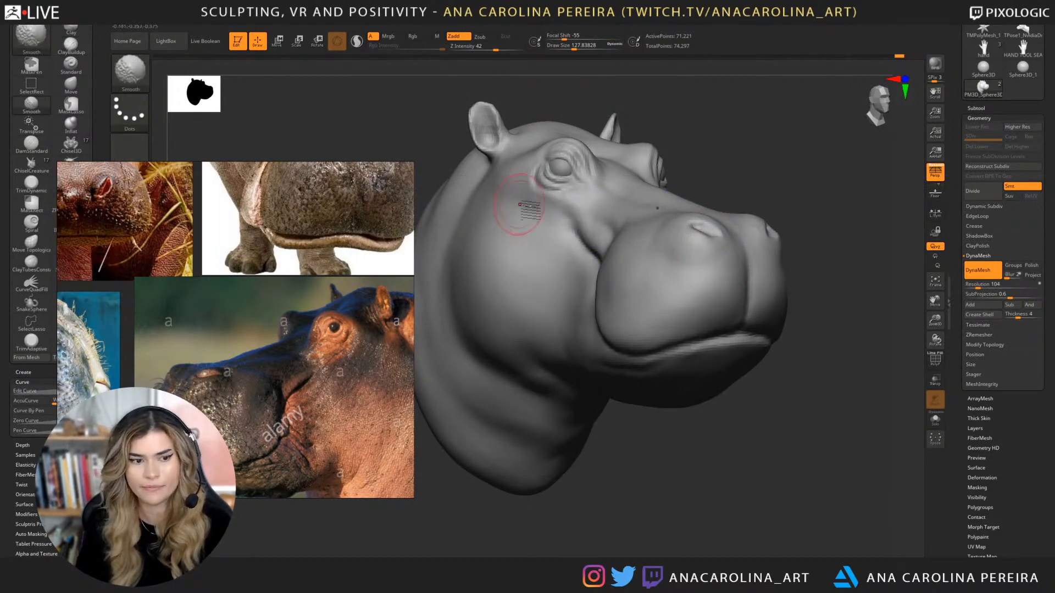
key("b")
key("c")
key("b")
key("space")
left_click_drag(546, 191, 535, 191)
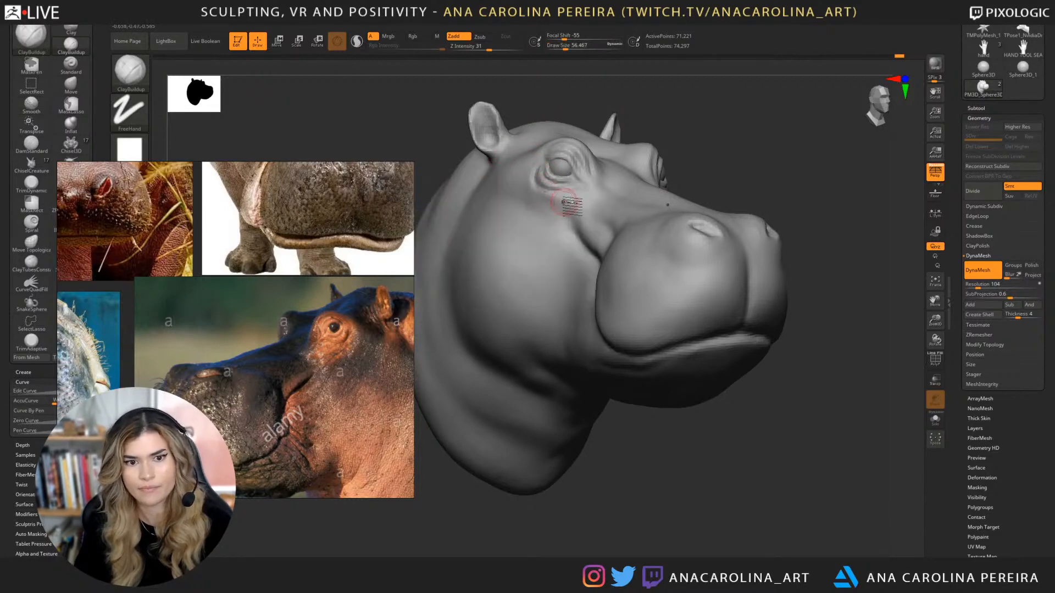
right_click_drag(623, 183, 680, 180)
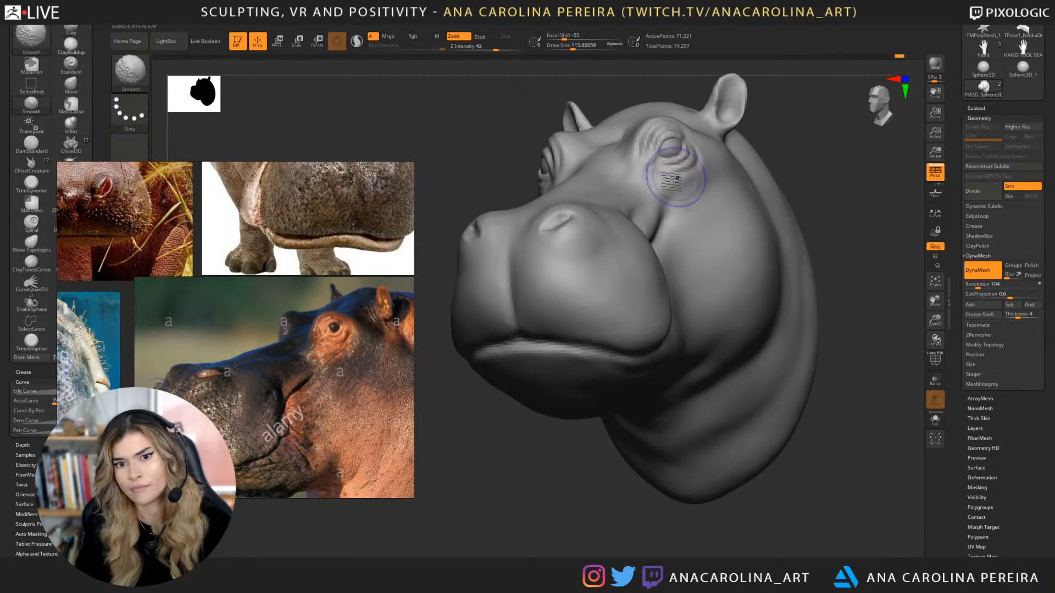
key("shift")
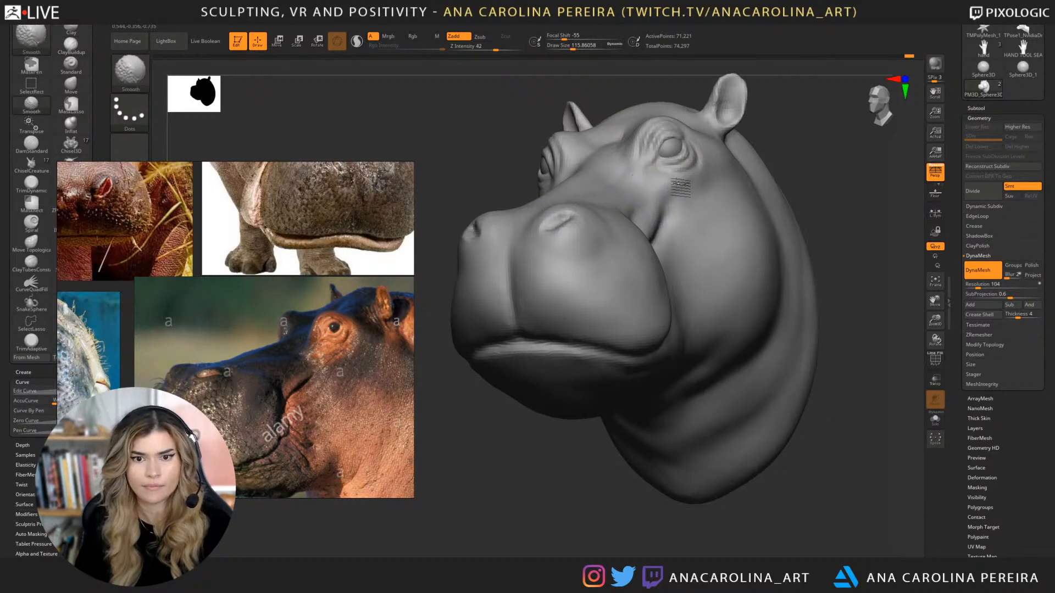
Shape the snout between the muzzle and the eye with ClayBuildup, undoing a bad stroke and reducing the Draw Size to about 136.
right_click_drag(802, 155, 622, 208)
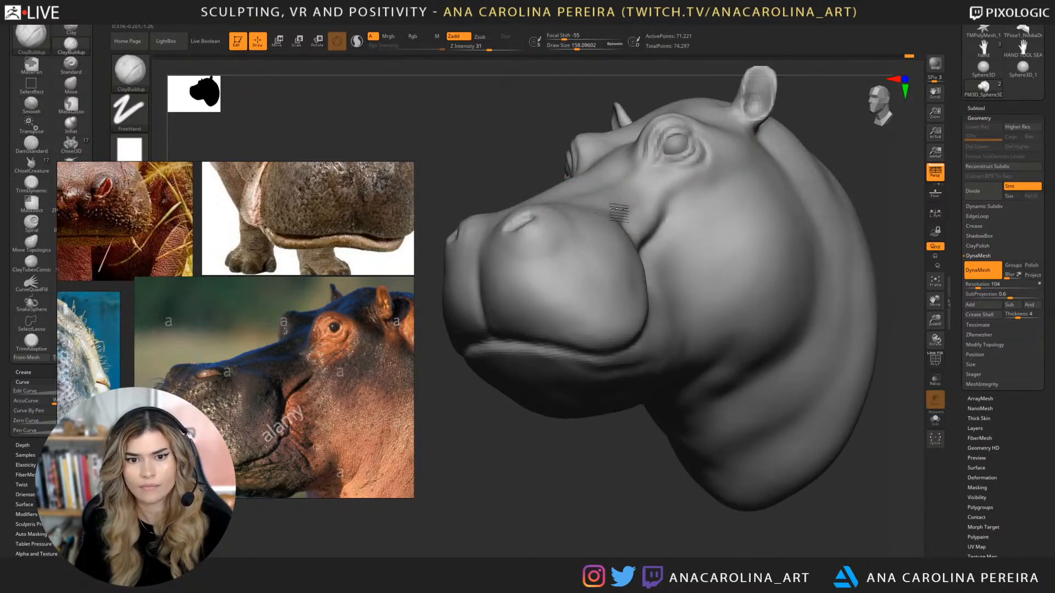
key("ctrl+z")
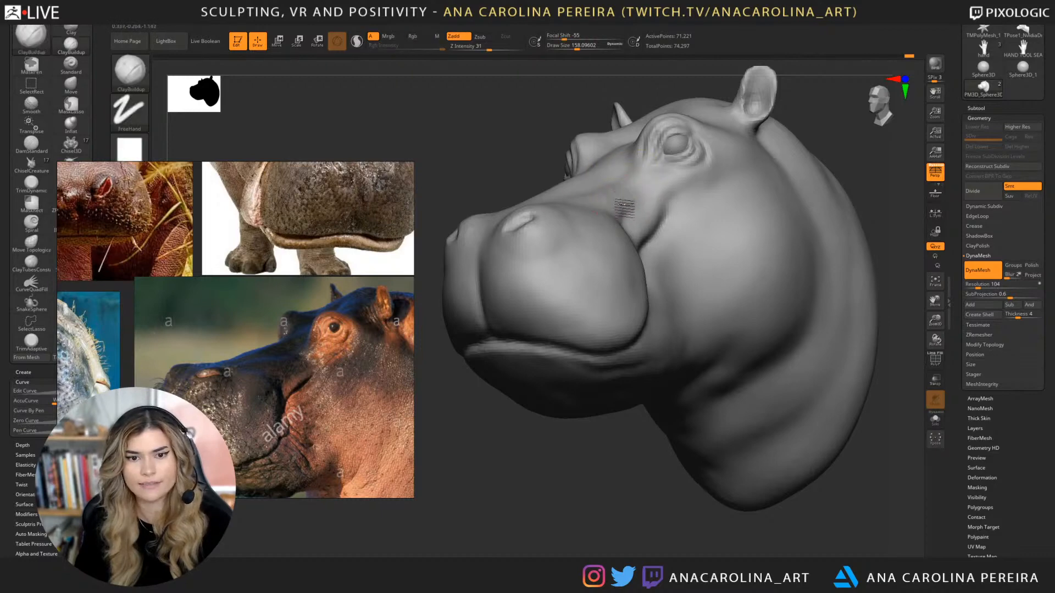
right_click_drag(592, 142, 619, 207)
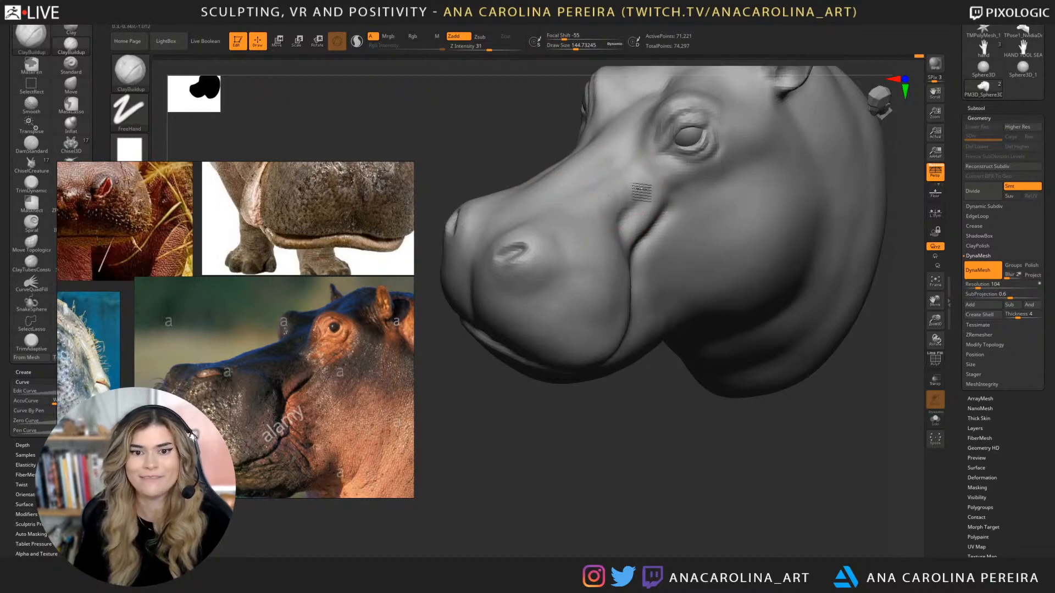
mouse_move(641, 192)
right_mouse_down()
mouse_move(583, 180)
mouse_move(617, 153)
right_mouse_up()
mouse_move(707, 200)
right_mouse_down()
mouse_move(829, 151)
mouse_move(769, 132)
mouse_move(742, 144)
mouse_move(799, 147)
mouse_move(780, 151)
mouse_move(791, 211)
mouse_move(789, 203)
right_mouse_up()
key("space")
left_click_drag(600, 253, 596, 252)
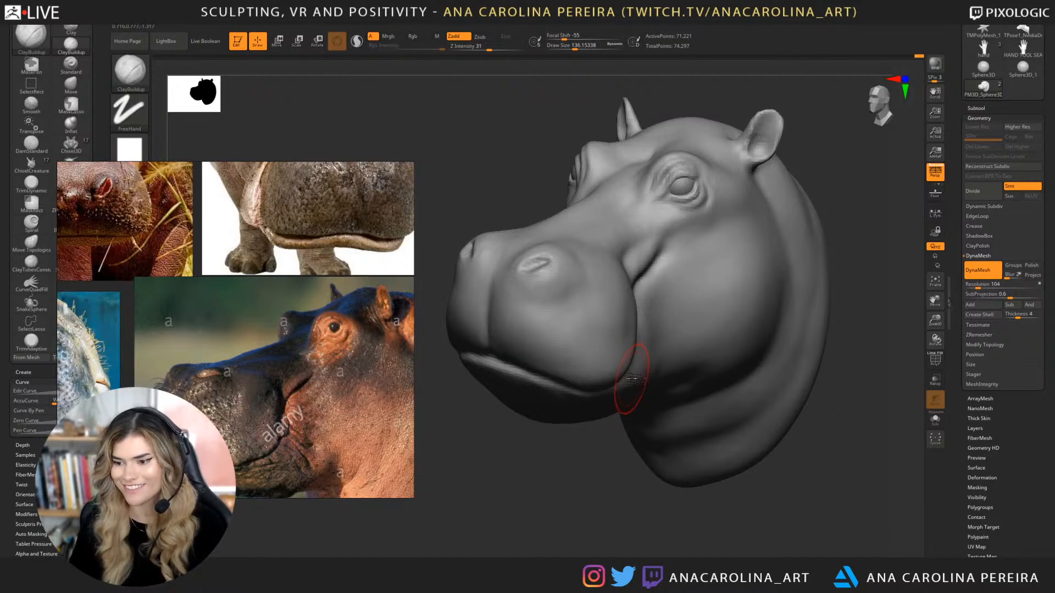
mouse_move(551, 492)
left_mouse_down()
mouse_move(534, 487)
mouse_move(576, 497)
mouse_move(569, 490)
left_mouse_up()
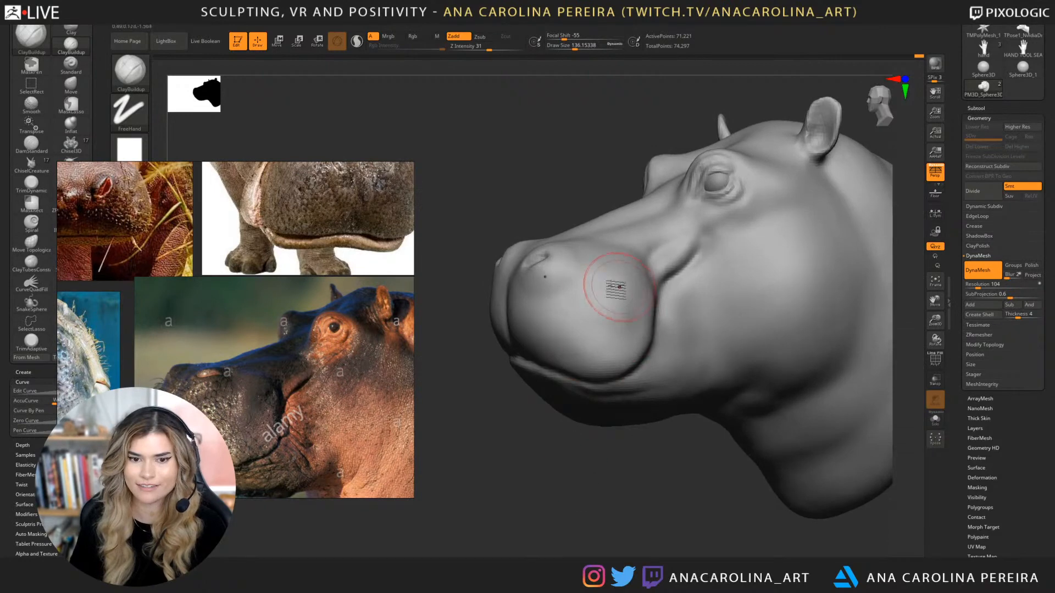
right_click_drag(654, 275, 599, 291)
Adjust the shape of the nostril area on top of the muzzle with the Move brush at a Draw Size of about 97.
key("b")
key("m")
key("v")
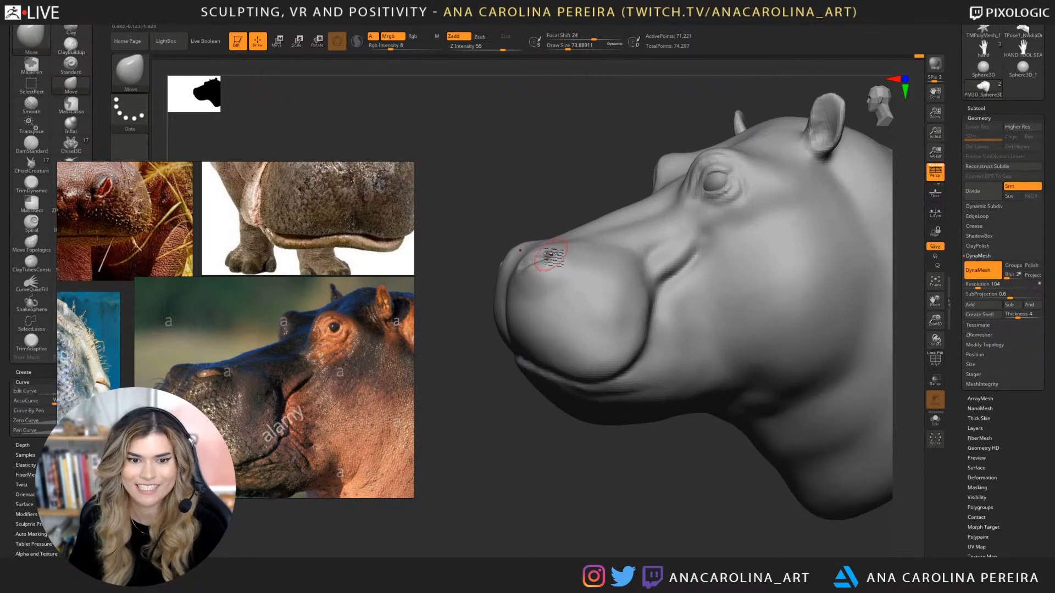
key("space")
left_click(548, 199)
left_click_drag(478, 206, 508, 217)
left_click_drag(517, 266, 529, 258)
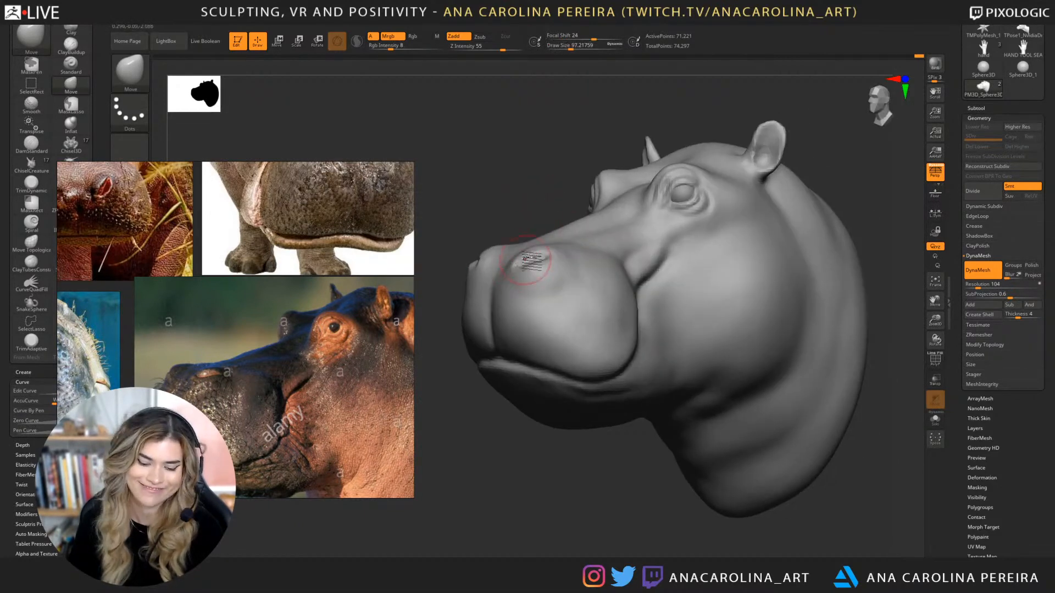
Build up the nostril rims with ClayBuildup at a Draw Size of about 74 and enlarge the brush to about 128.
key("b")
key("c")
key("b")
left_click_drag(519, 222, 549, 220)
key("space")
left_click(544, 198)
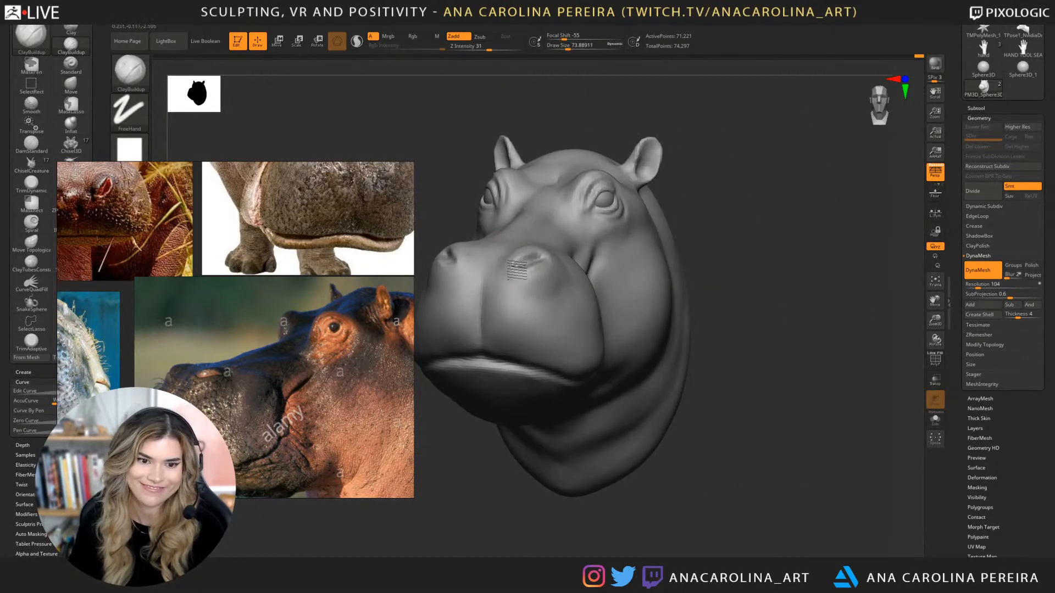
key("space")
left_click(527, 270)
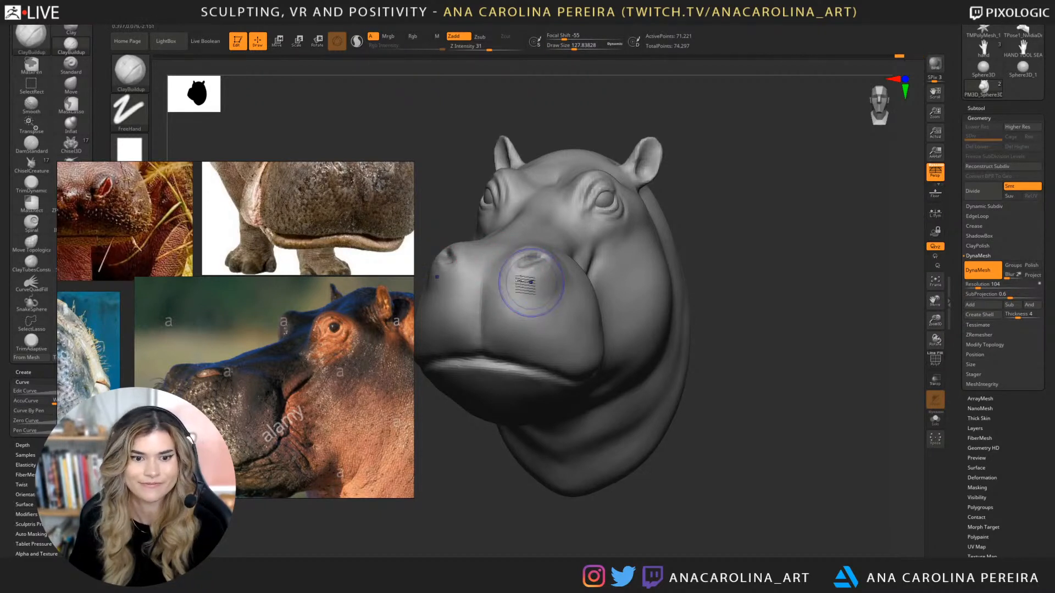
Smooth the muzzle surface around and below the nostrils at a Draw Size of about 128.
key("shift")
mouse_move(616, 353)
left_mouse_down()
mouse_move(788, 308)
mouse_move(748, 308)
mouse_move(626, 482)
left_mouse_up()
key("shift")
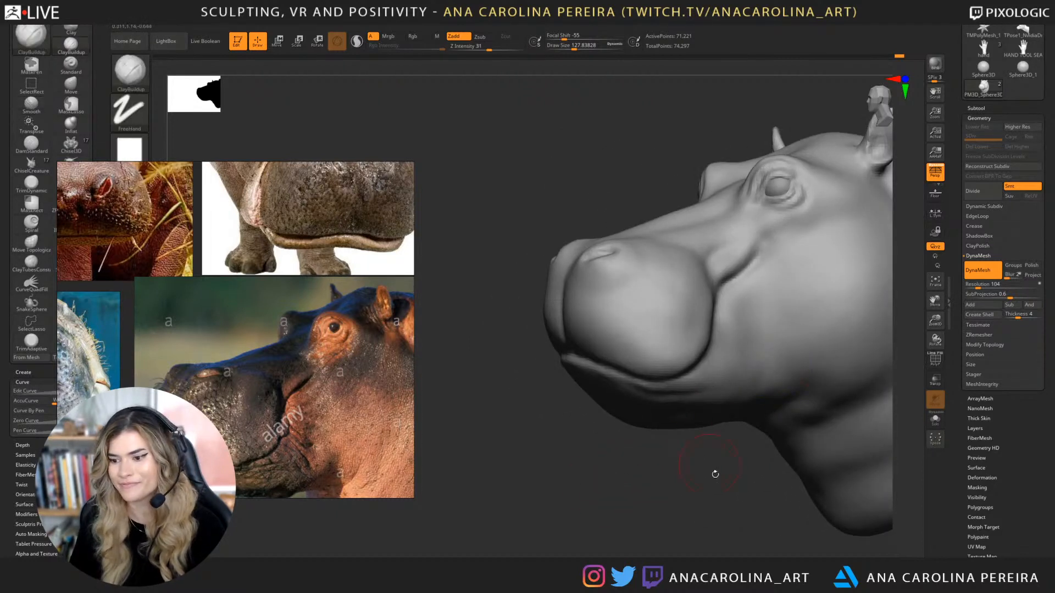
left_click_drag(710, 469, 712, 442)
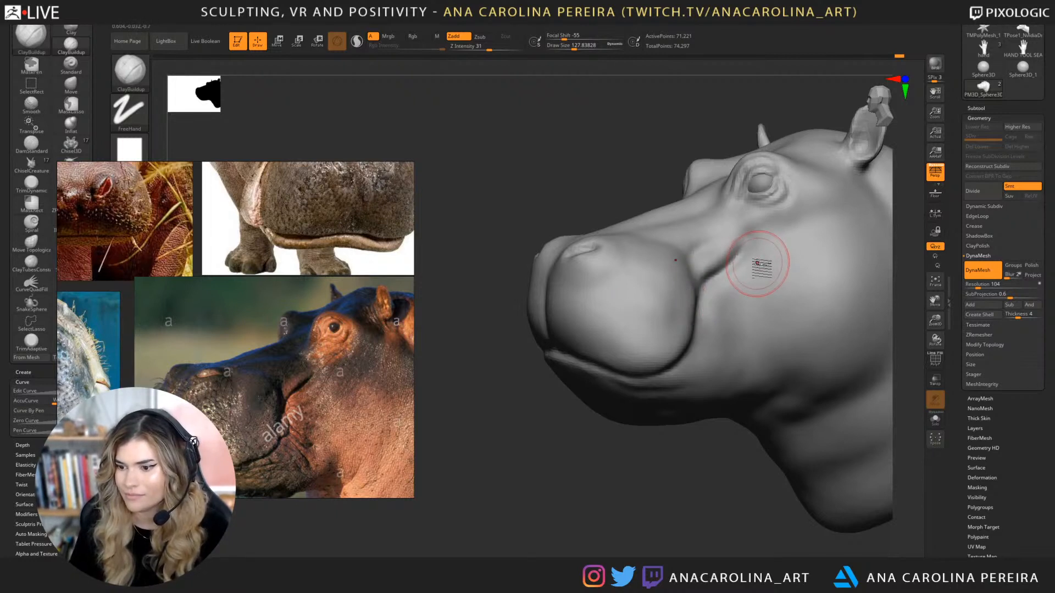
Build up the lower lip along the mouth line with ClayBuildup at a Draw Size of about 101, undoing one stroke.
left_click_drag(551, 469, 545, 397)
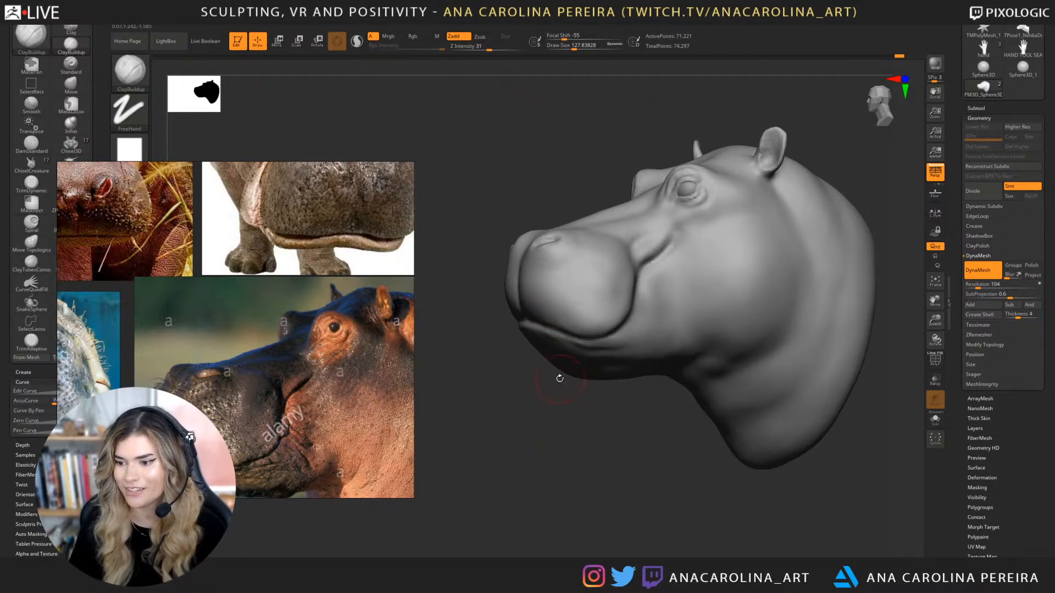
mouse_move(558, 424)
left_mouse_down()
mouse_move(565, 446)
mouse_move(604, 437)
mouse_move(655, 456)
left_mouse_up()
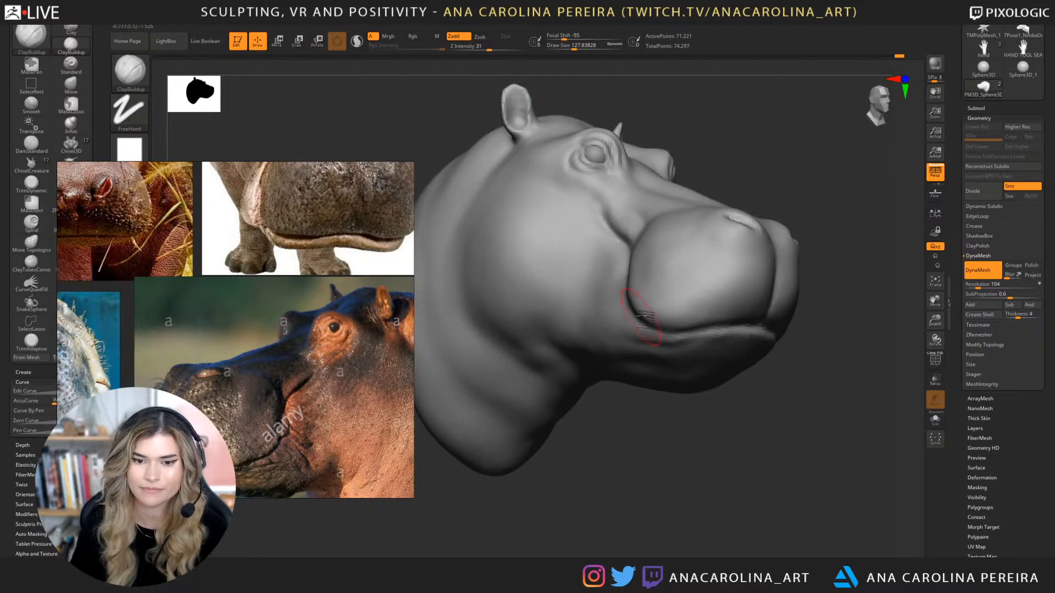
key("space")
left_click_drag(651, 323, 642, 323)
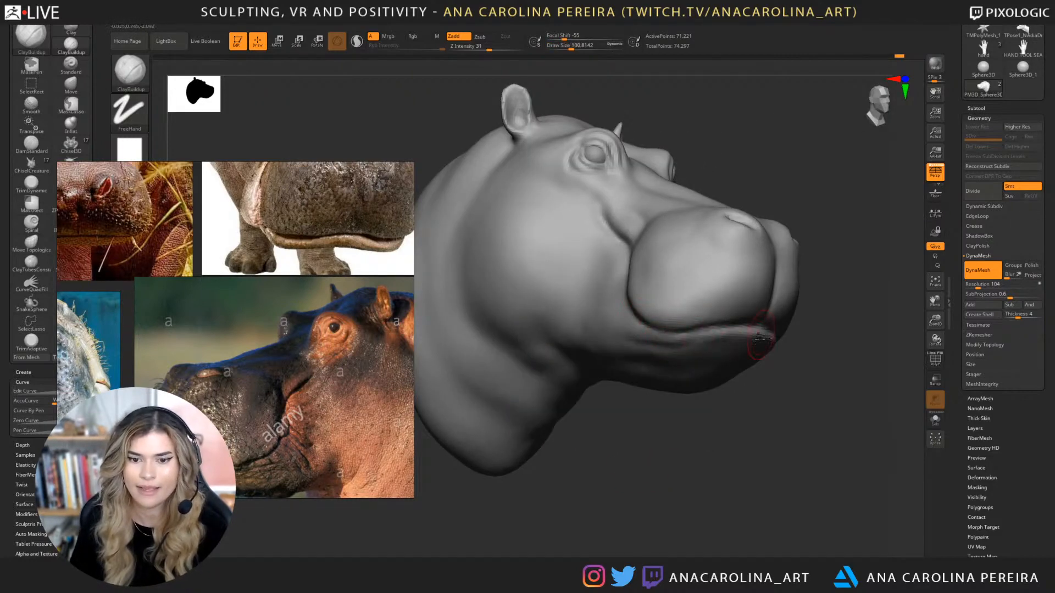
key("ctrl+z")
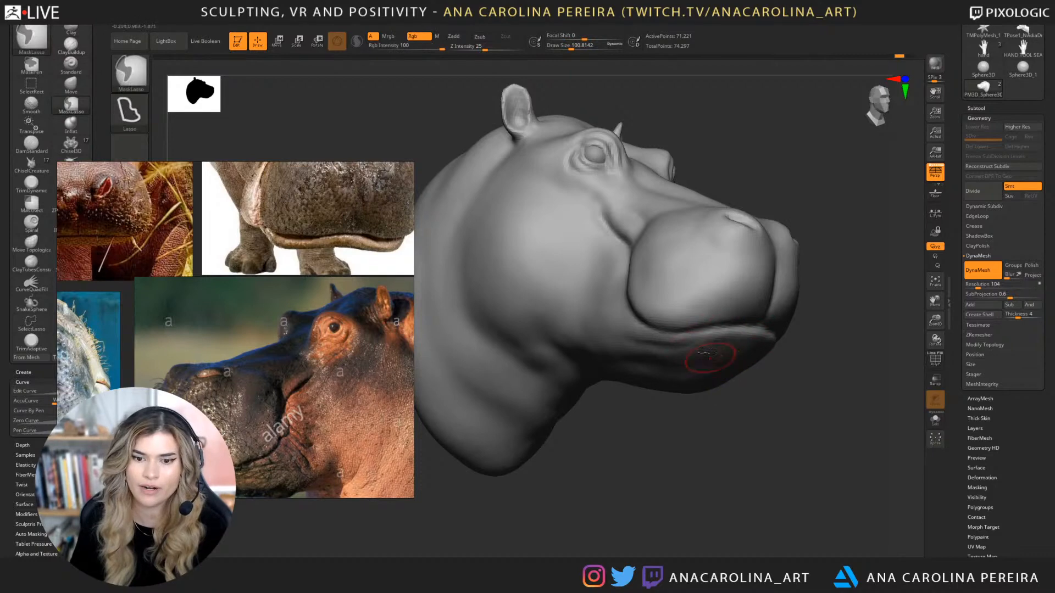
left_click_drag(681, 342, 774, 346)
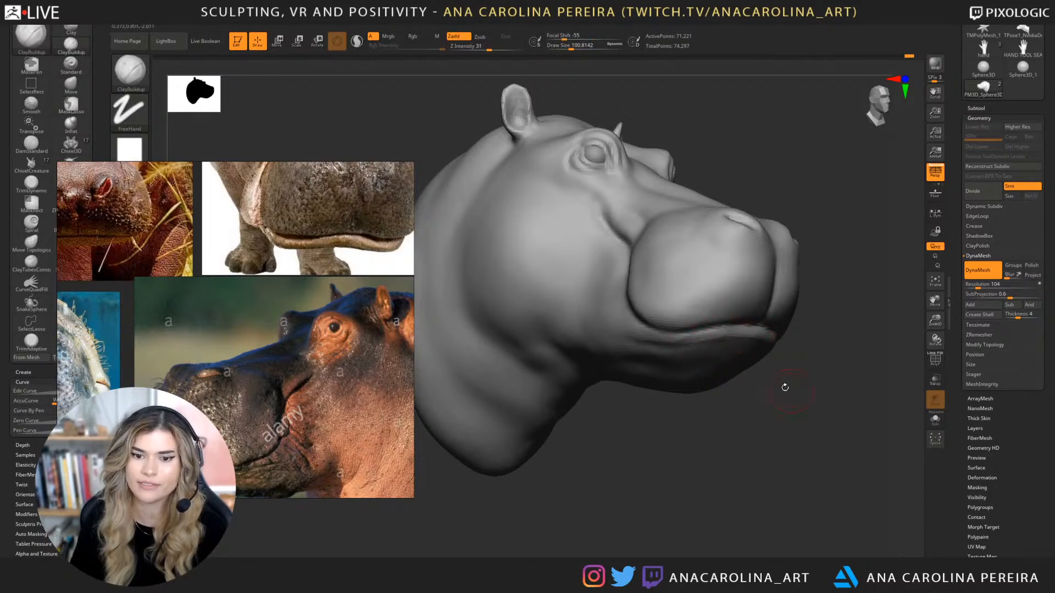
left_click_drag(782, 384, 588, 480)
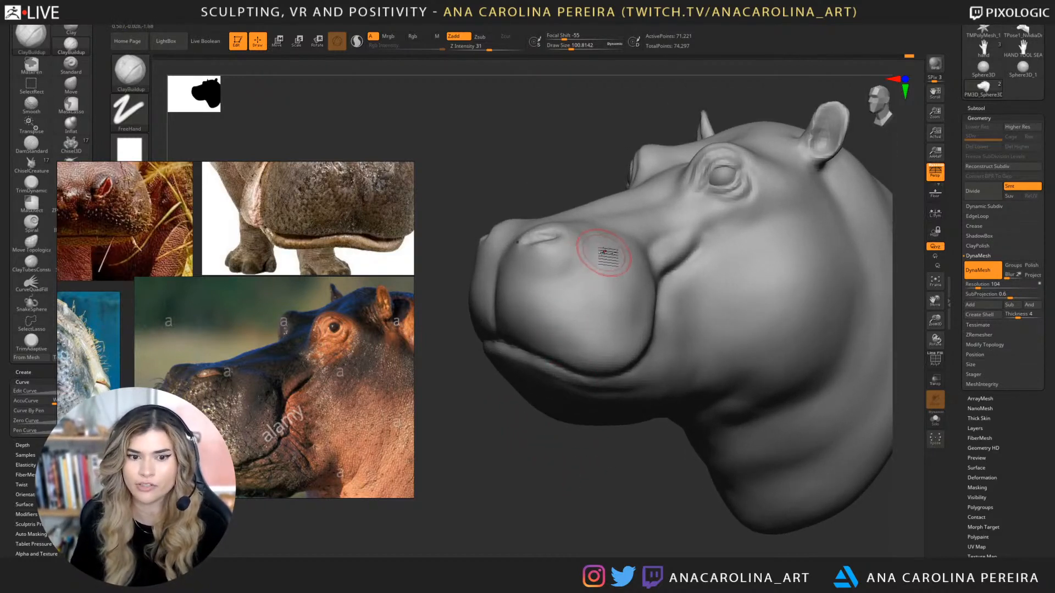
Smooth the rear side of the muzzle beside the cheek crease at a Draw Size of about 145.
key("space")
mouse_move(604, 255)
left_mouse_down()
mouse_move(579, 235)
mouse_move(589, 255)
mouse_move(579, 231)
mouse_move(575, 254)
left_mouse_up()
left_click_drag(612, 298, 636, 303, "shift")
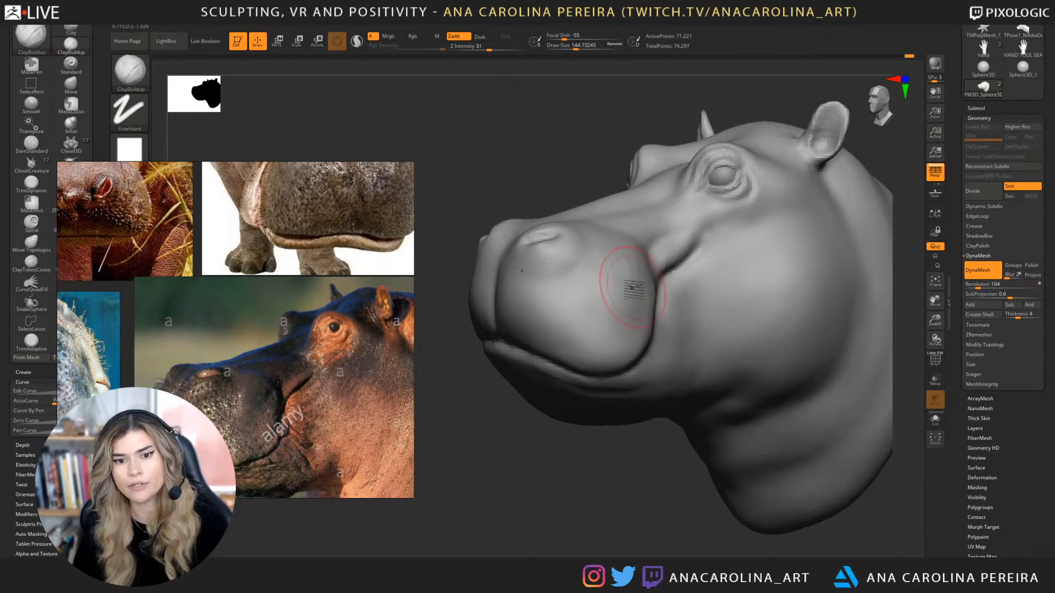
left_click_drag(635, 294, 640, 278, "shift")
left_click_drag(585, 462, 559, 465)
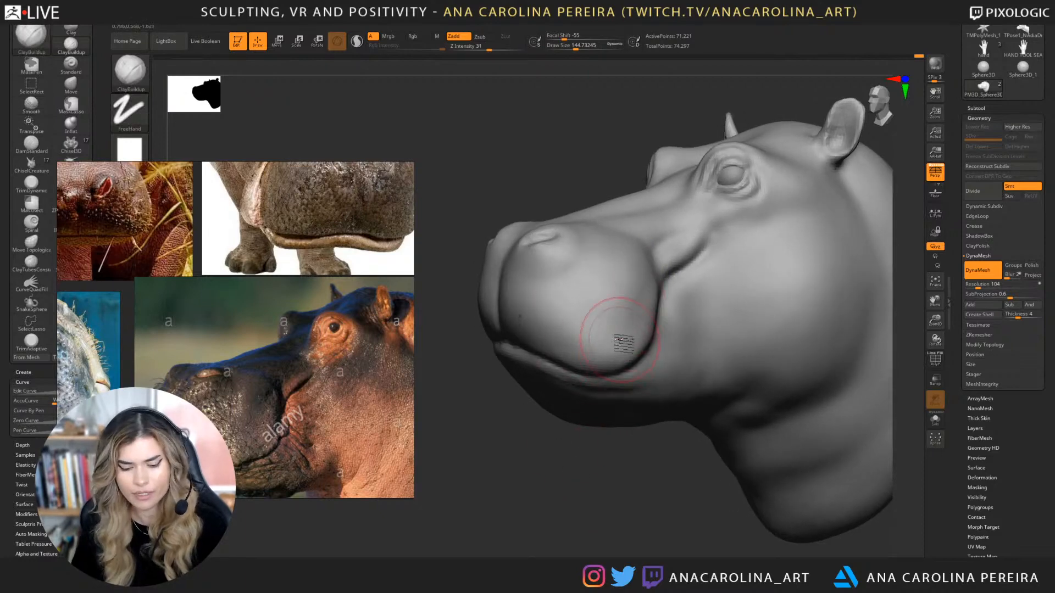
Carve the crease around the mouth corner and behind the muzzle with DamStandard at a Draw Size of about 197.
key("b")
key("d")
key("s")
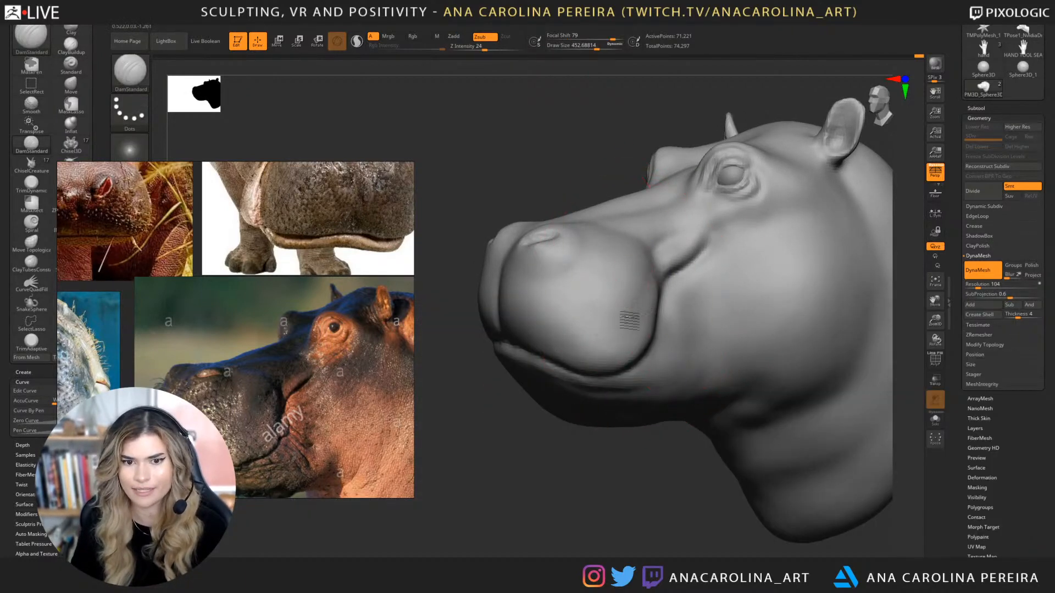
key("ctrl")
key("ctrl")
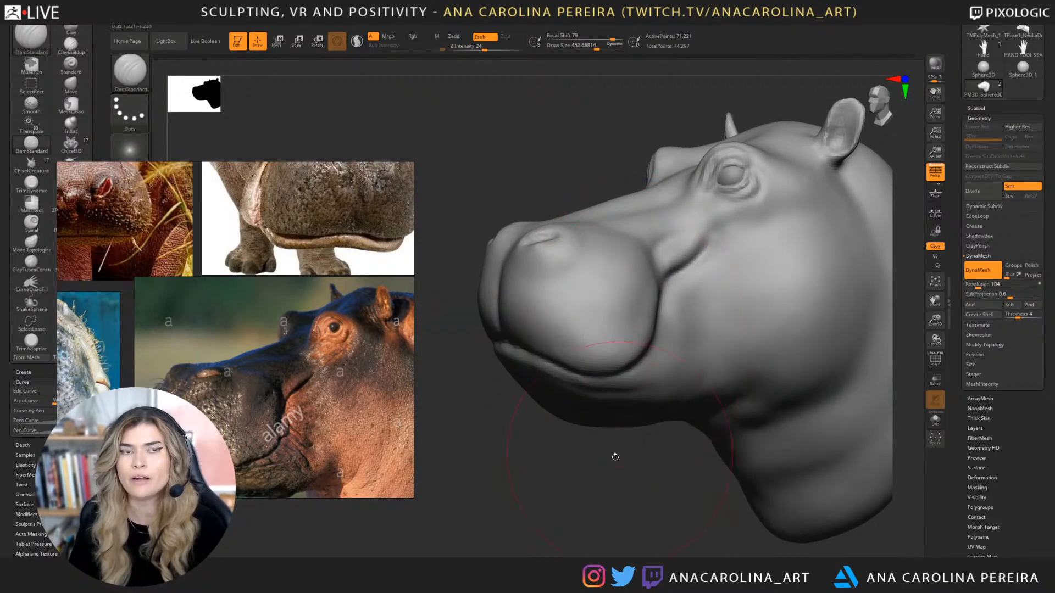
left_click_drag(612, 454, 605, 450)
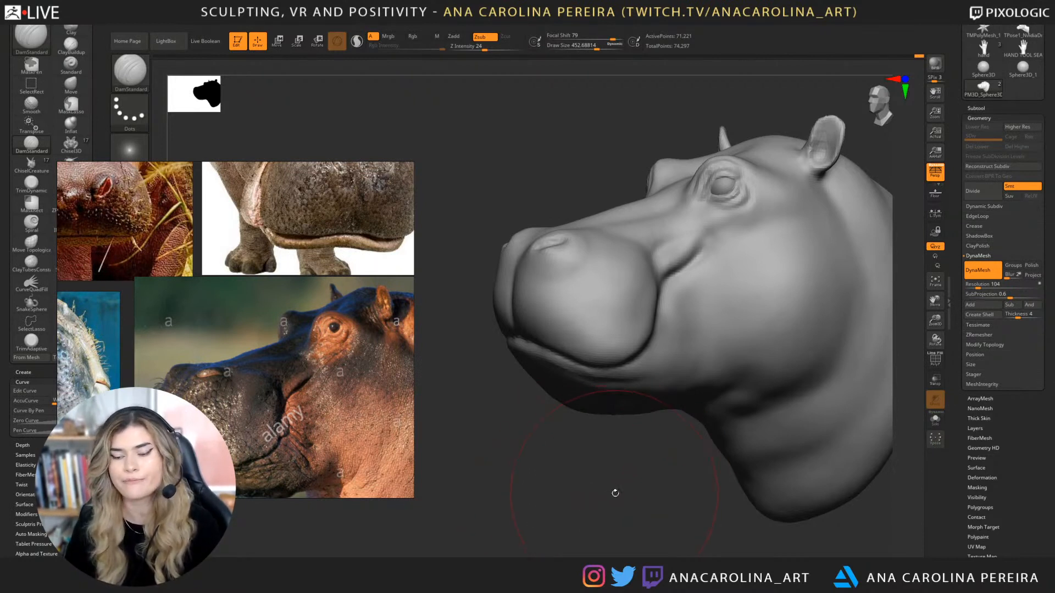
left_click_drag(616, 492, 634, 473)
key("space")
left_click_drag(666, 351, 648, 352)
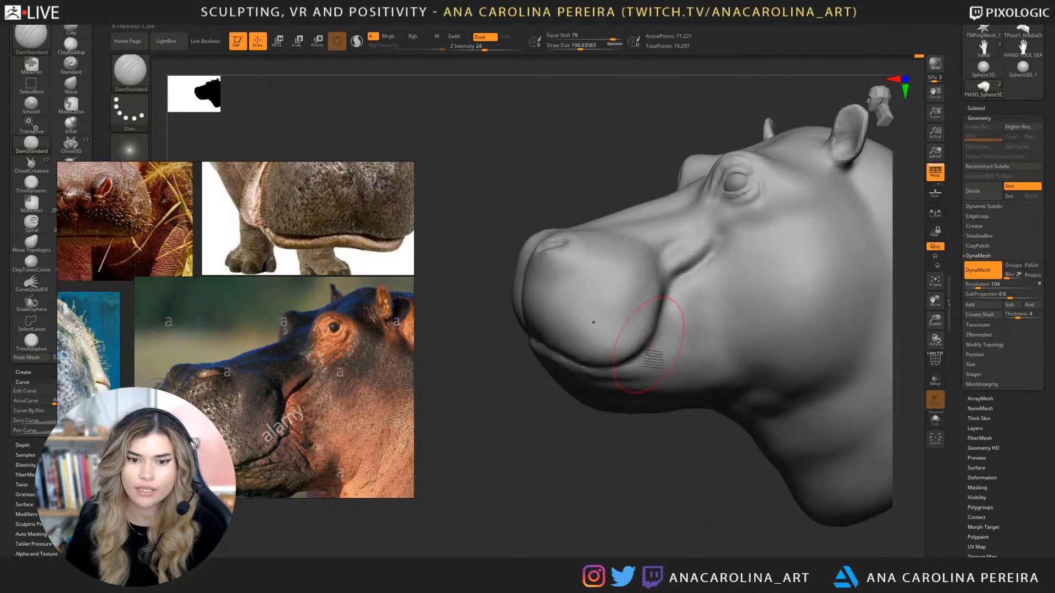
left_click_drag(631, 464, 612, 439, "shift")
mouse_move(554, 179)
left_mouse_down()
mouse_move(515, 175)
mouse_move(458, 241)
mouse_move(477, 337)
mouse_move(500, 354)
mouse_move(549, 346)
mouse_move(648, 274)
mouse_move(668, 220)
mouse_move(618, 271)
mouse_move(584, 343)
mouse_move(546, 369)
mouse_move(499, 356)
mouse_move(459, 313)
left_mouse_up()
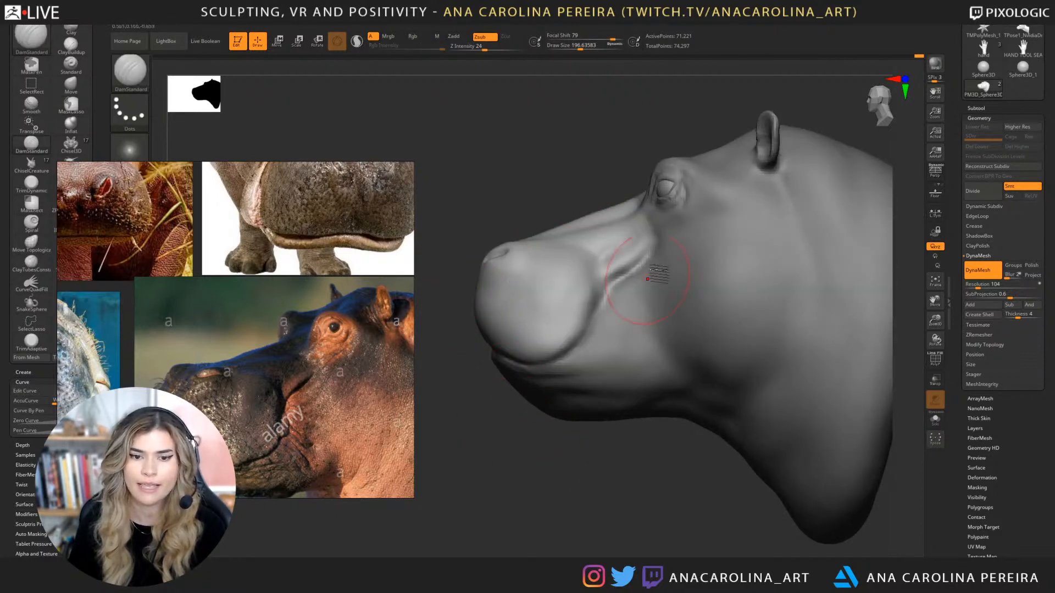
Mask the muzzle and snout with MaskLasso, inverting the mask until the cheek and jaw are left free.
mouse_move(675, 237)
left_mouse_down("ctrl")
mouse_move(616, 288)
mouse_move(693, 299)
mouse_move(666, 278)
mouse_move(613, 288)
mouse_move(607, 345)
mouse_move(631, 294)
left_mouse_up("ctrl")
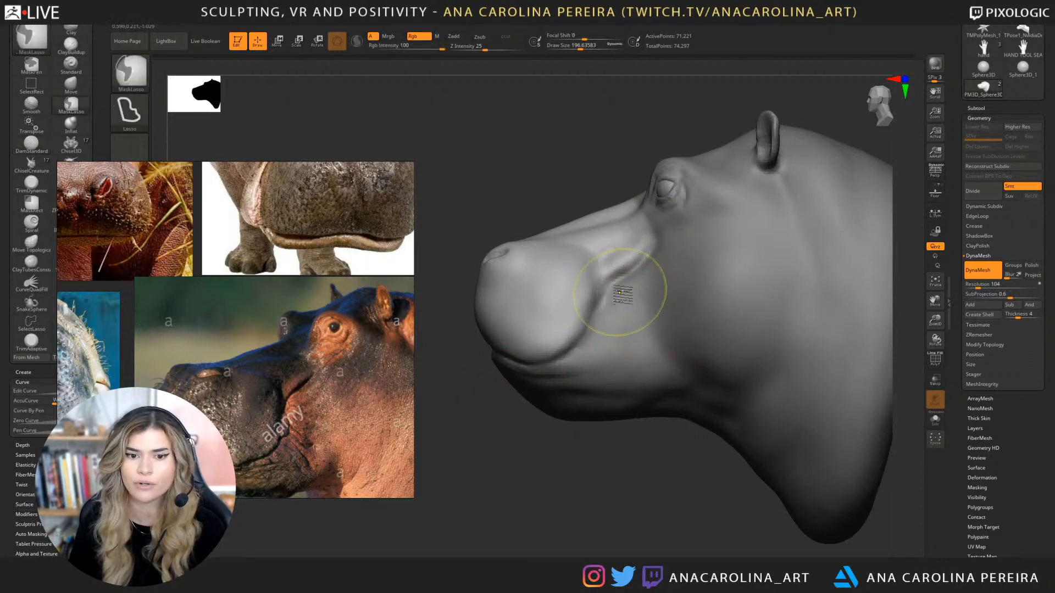
mouse_move(581, 356)
left_mouse_down("ctrl")
mouse_move(513, 364)
mouse_move(520, 411)
mouse_move(574, 452)
left_mouse_up("ctrl")
mouse_move(574, 451)
left_mouse_down("ctrl")
mouse_move(579, 459)
mouse_move(566, 456)
left_mouse_up("ctrl")
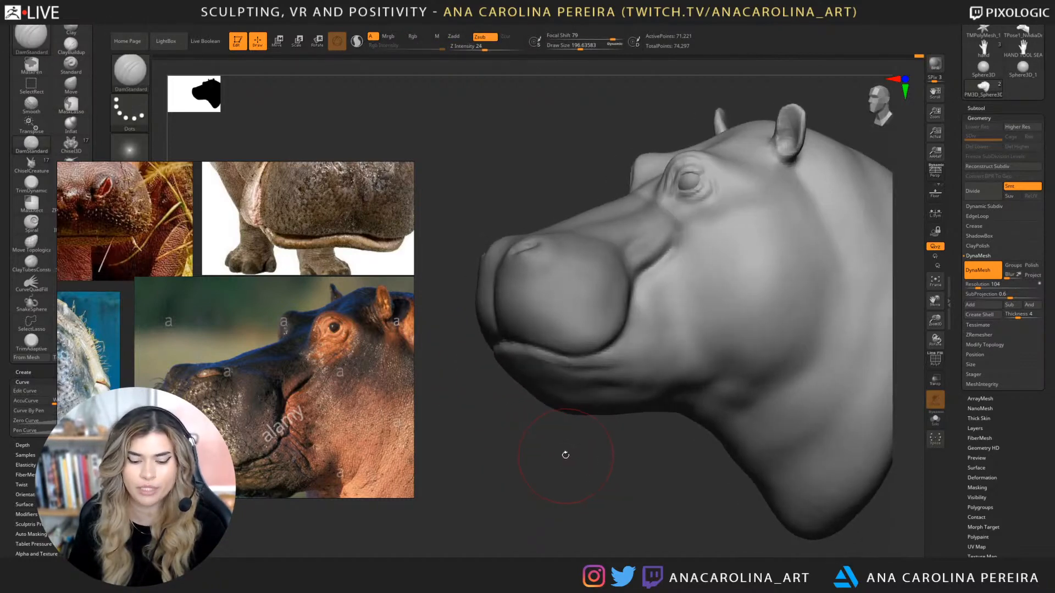
left_click(562, 457, "ctrl")
left_click(587, 446, "ctrl")
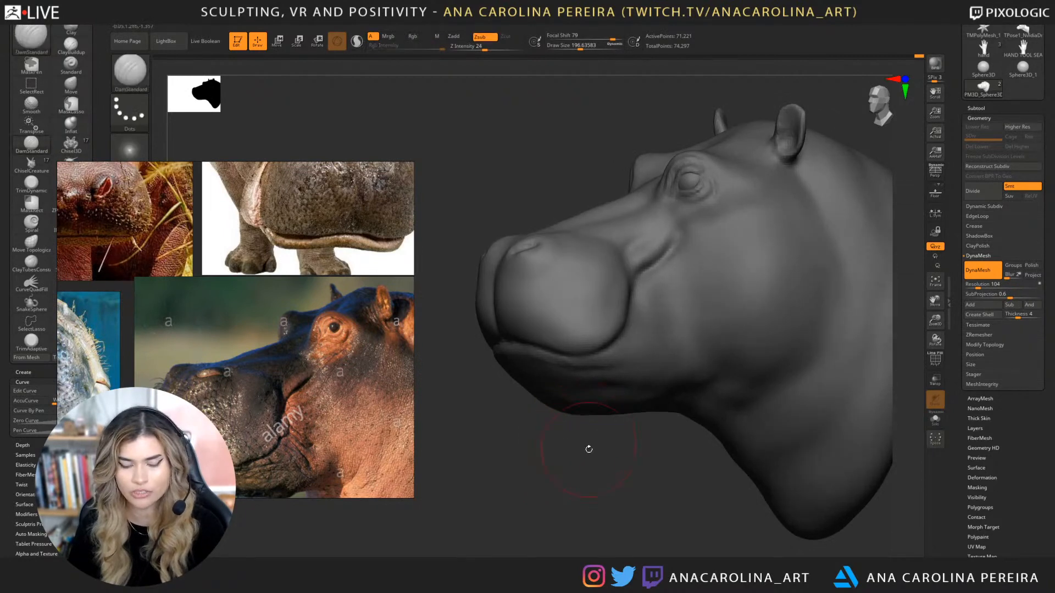
left_click(581, 460, "ctrl")
left_click(586, 467, "ctrl")
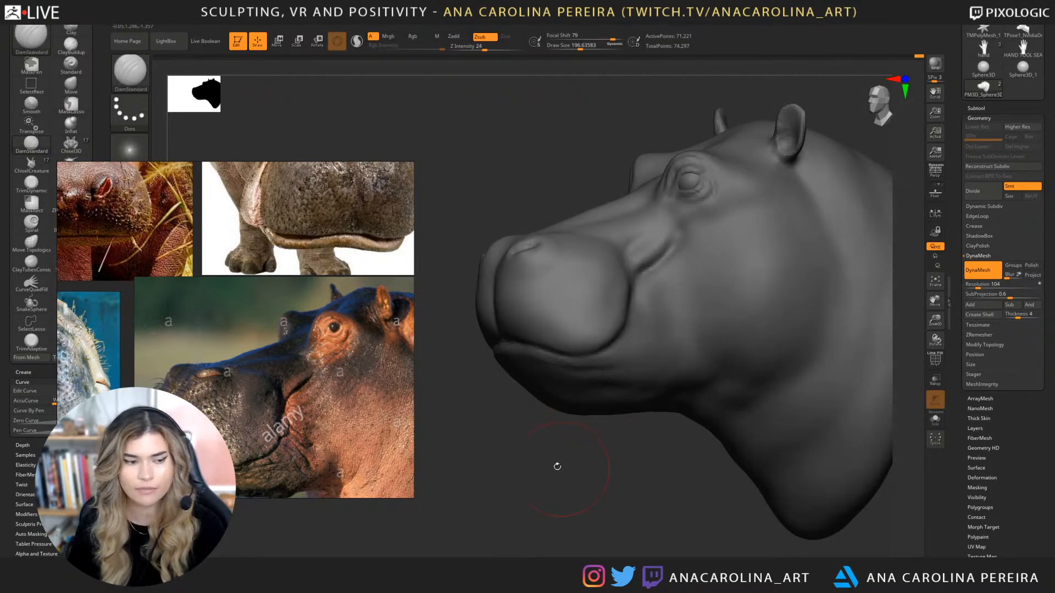
left_click(560, 483, "ctrl")
left_click_drag(560, 484, 566, 496)
left_click(574, 498, "ctrl")
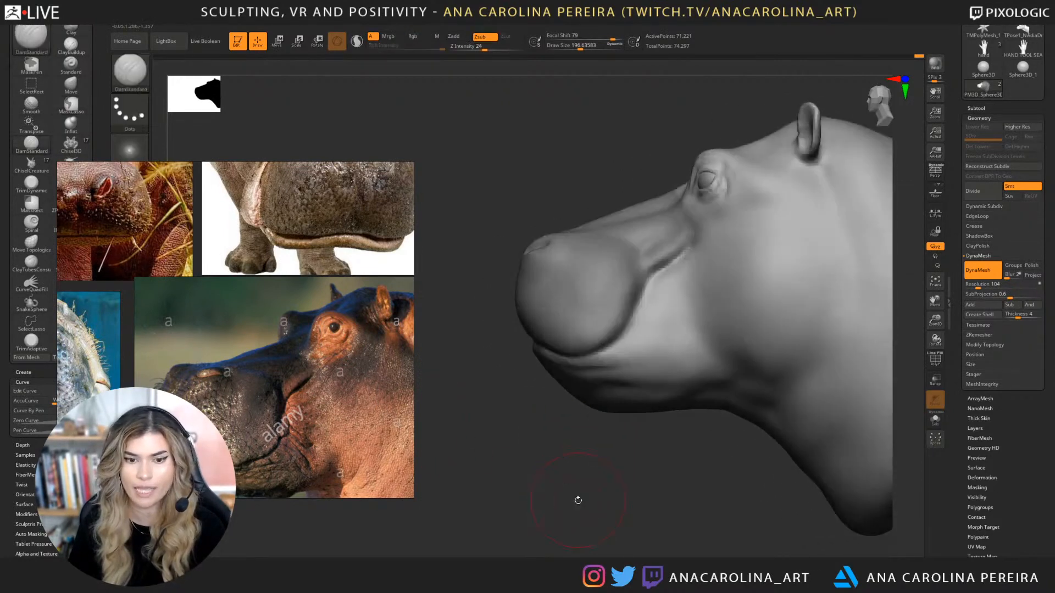
key("b")
key("m")
key("v")
key("]")
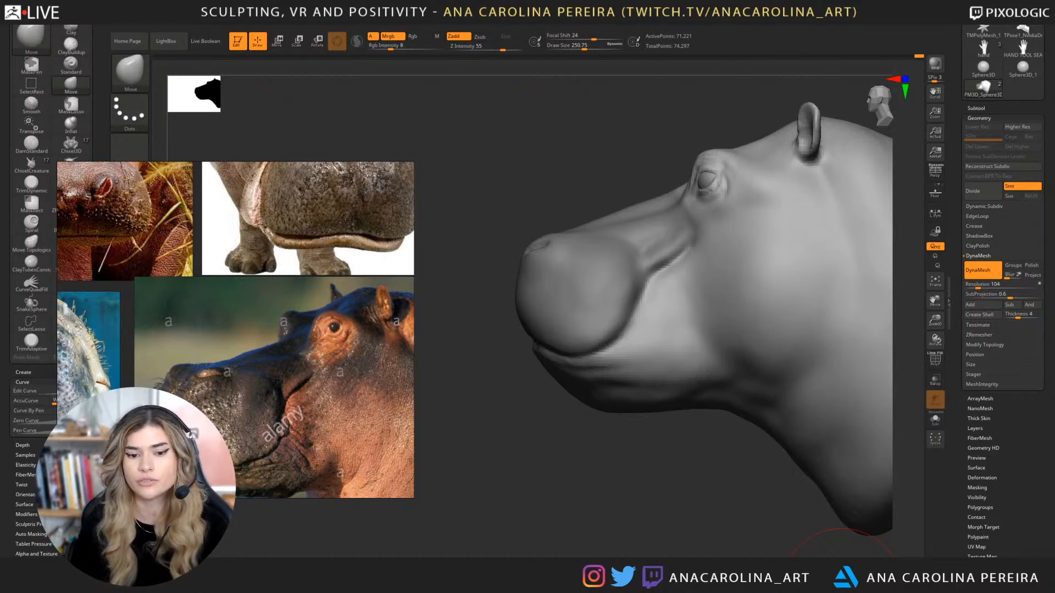
left_click_drag(573, 516, 651, 529)
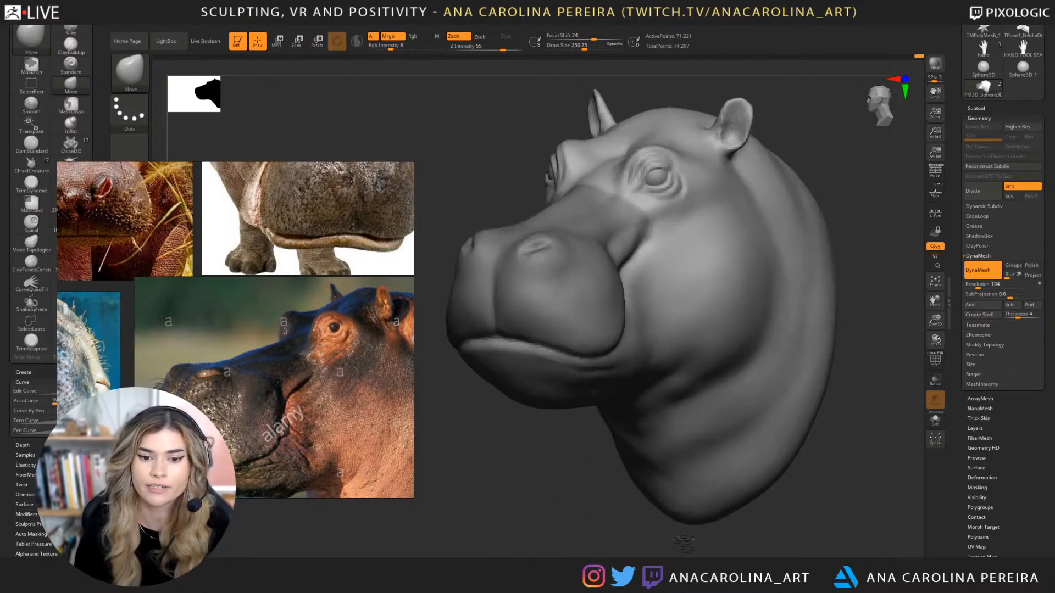
Carve and smooth wrinkles on the jaw behind the mouth corner with DamStandard at a Draw Size of about 365.
key("b")
key("d")
key("s")
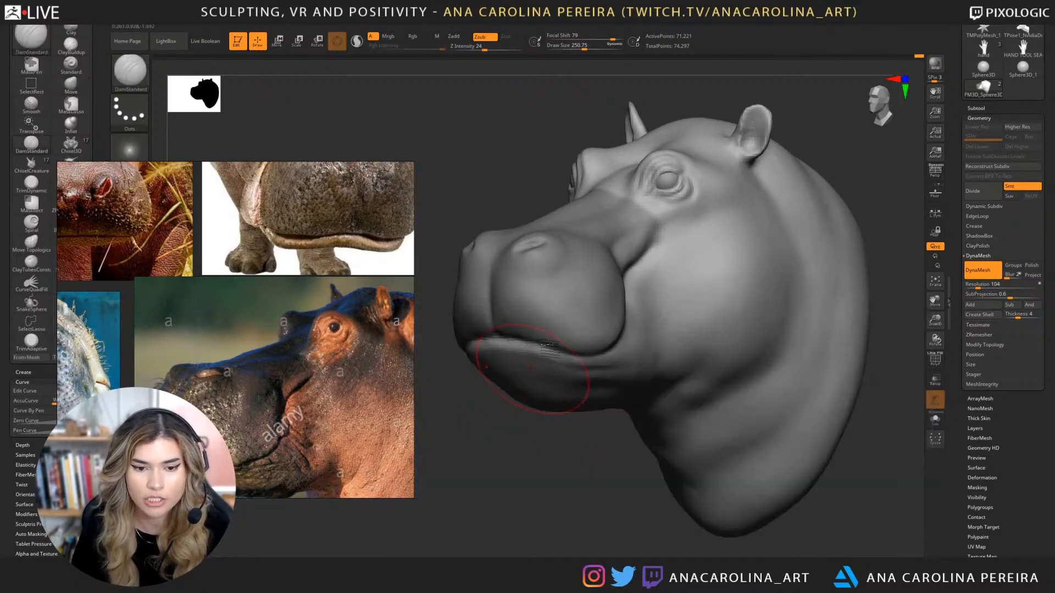
left_click_drag(581, 465, 635, 388)
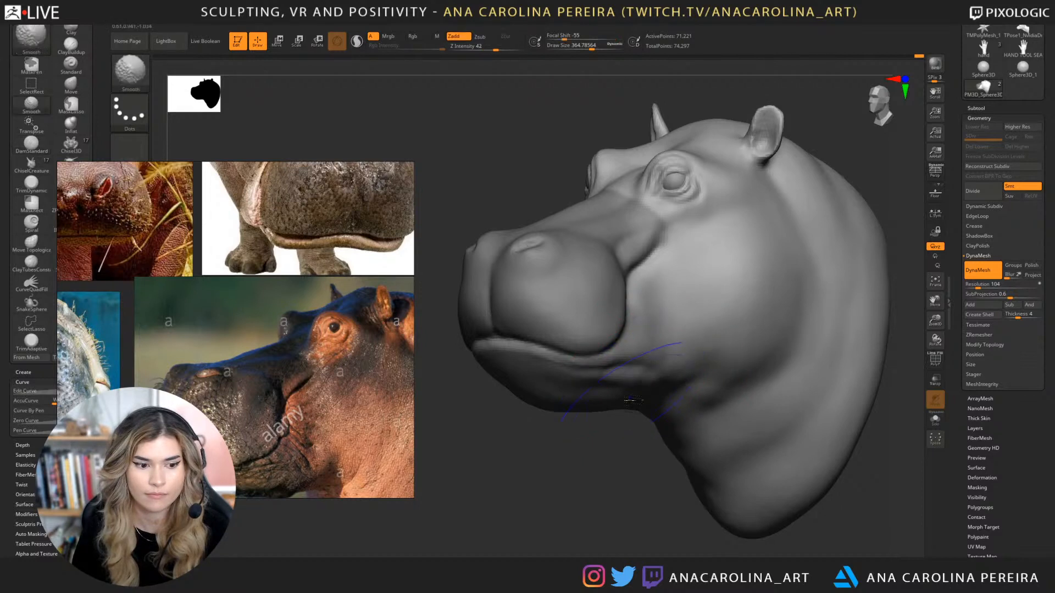
left_click_drag(554, 473, 574, 379)
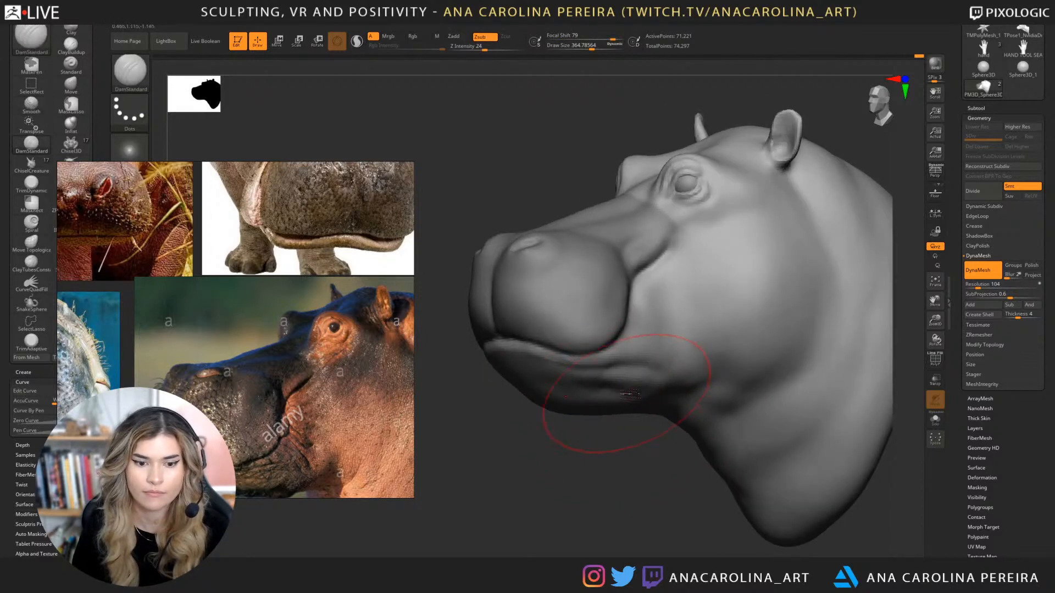
Deepen the folds where the jaw meets the neck below the cheek with DamStandard.
left_click_drag(644, 466, 621, 463)
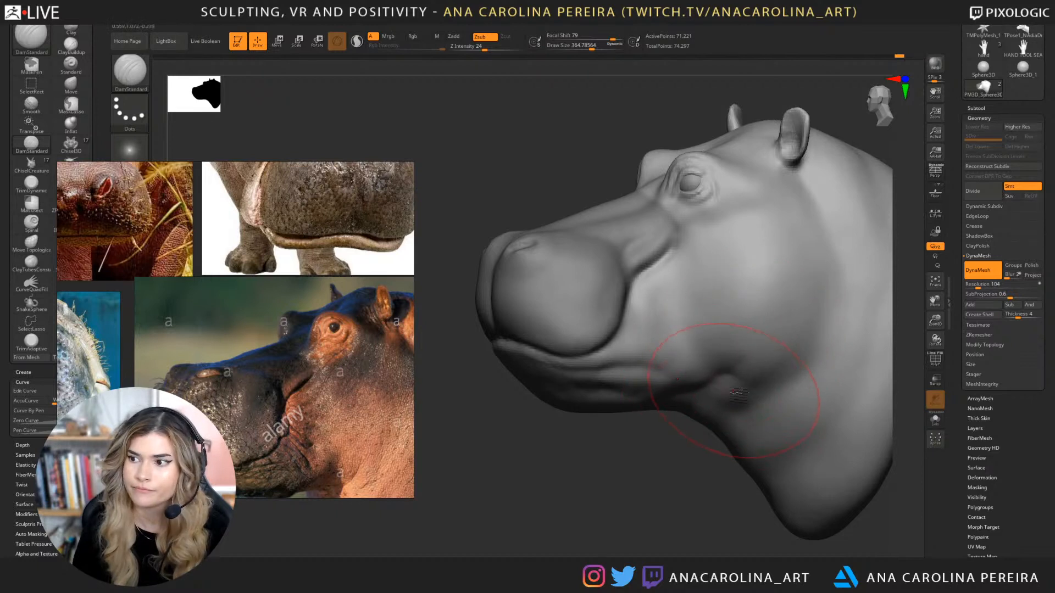
left_click_drag(687, 434, 709, 420)
key("ctrl")
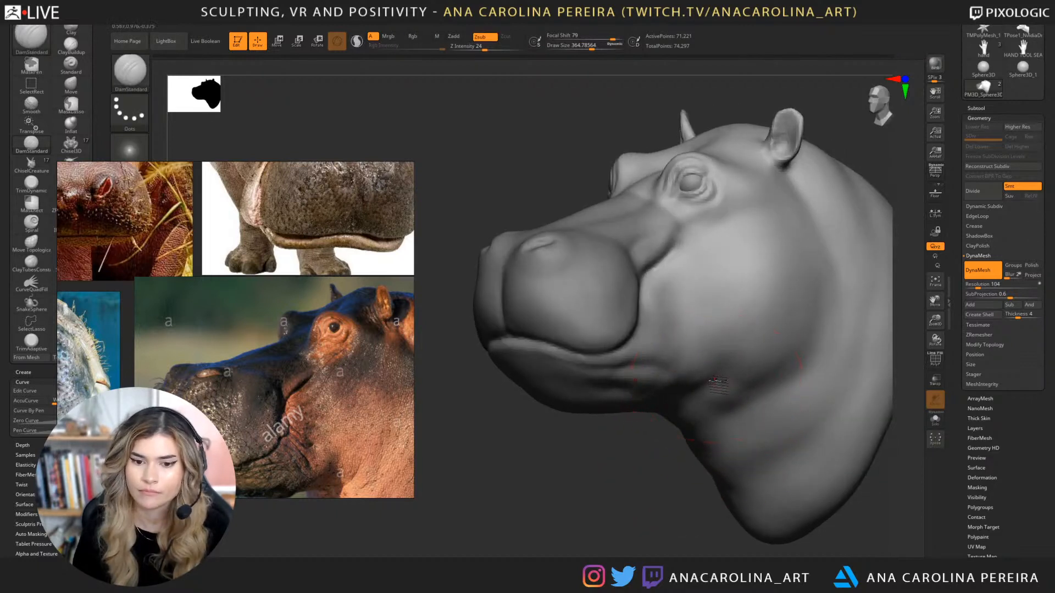
left_click_drag(656, 480, 661, 480)
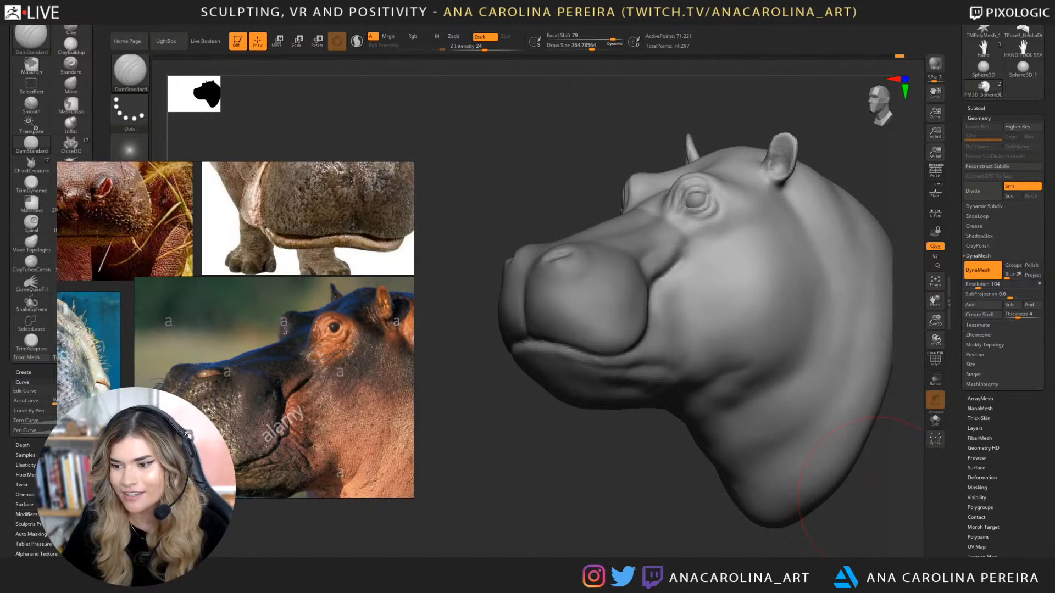
left_click_drag(706, 502, 710, 507)
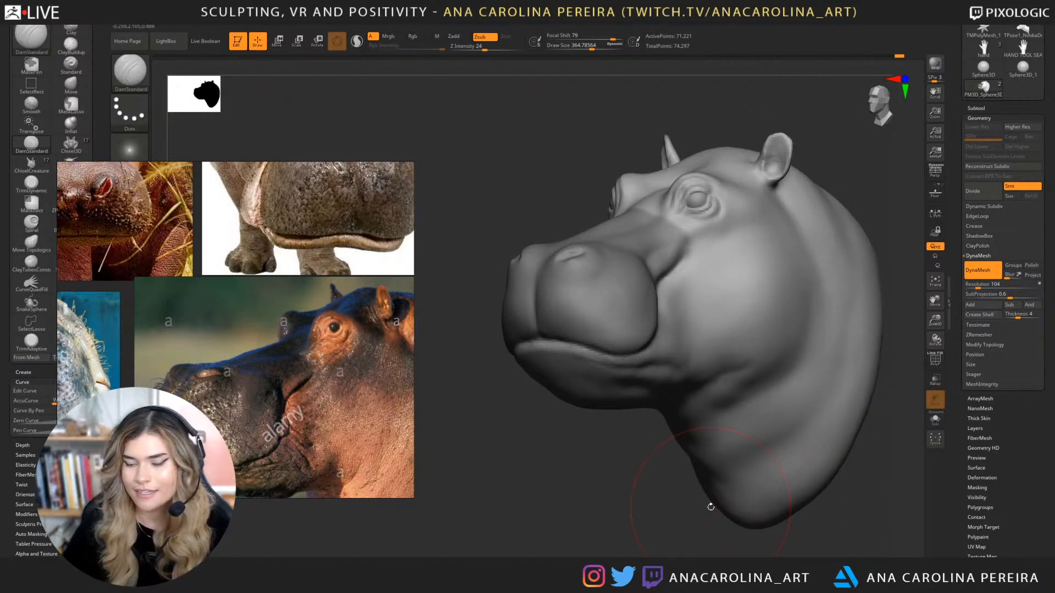
Sharpen the mouth line between the muzzle and lower lip with DamStandard at a Draw Size of about 202.
left_click_drag(556, 445, 577, 472)
key("space")
left_click_drag(615, 330, 604, 331)
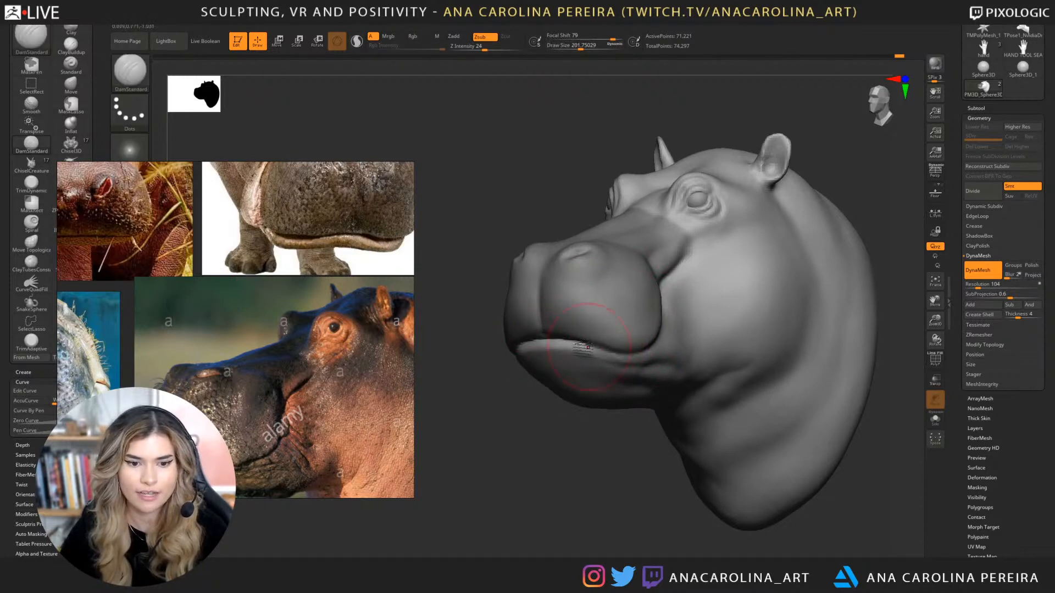
left_click_drag(607, 462, 610, 415)
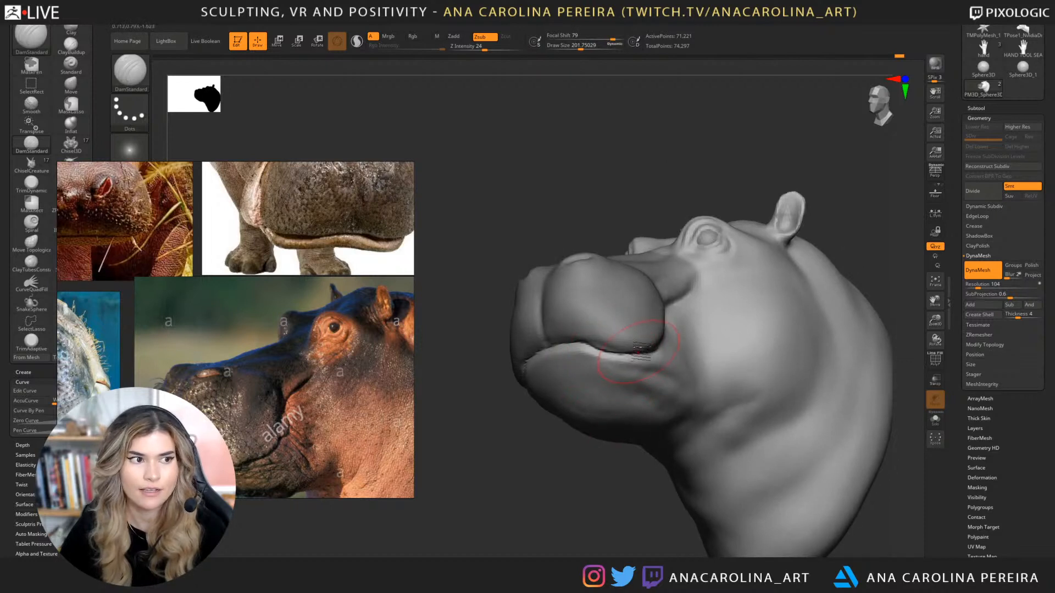
left_click_drag(593, 198, 600, 250)
left_click_drag(596, 465, 606, 415)
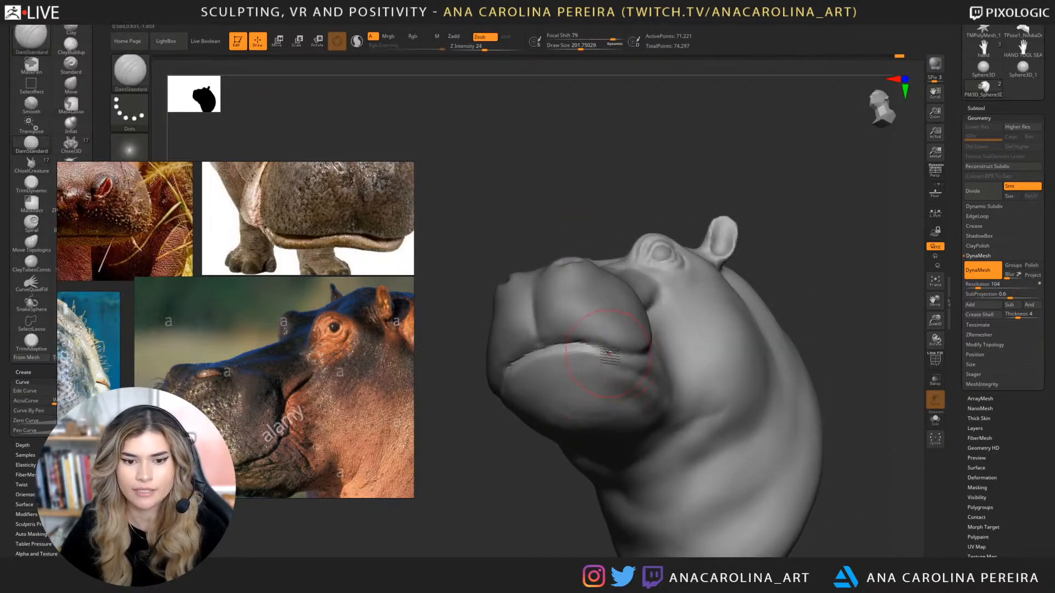
mouse_move(785, 314)
left_mouse_down()
mouse_move(835, 294)
mouse_move(901, 297)
left_mouse_up()
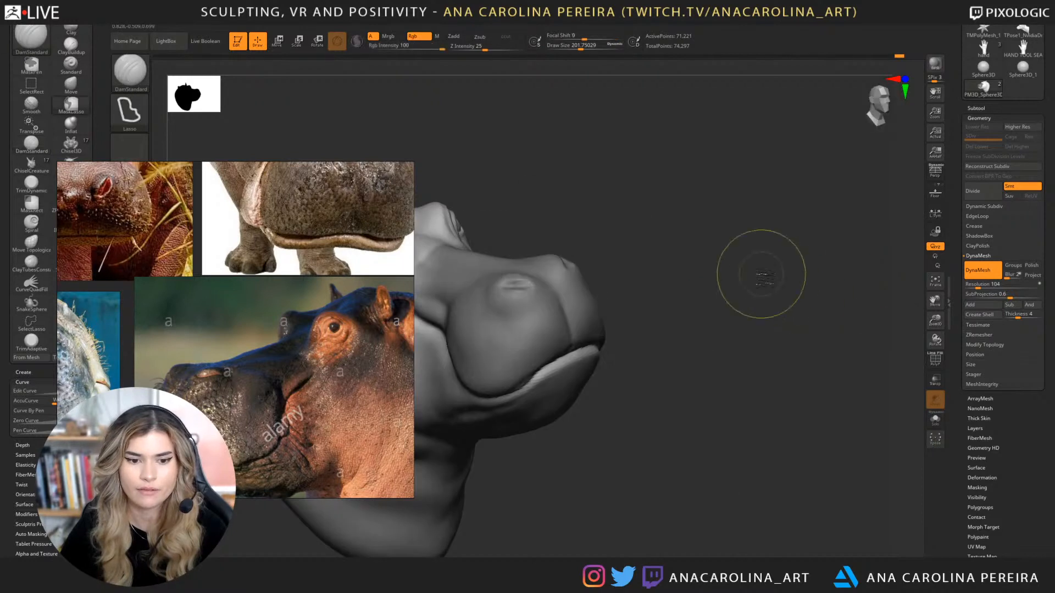
mouse_move(797, 330)
left_mouse_down()
mouse_move(780, 296)
mouse_move(663, 323)
mouse_move(596, 314)
left_mouse_up()
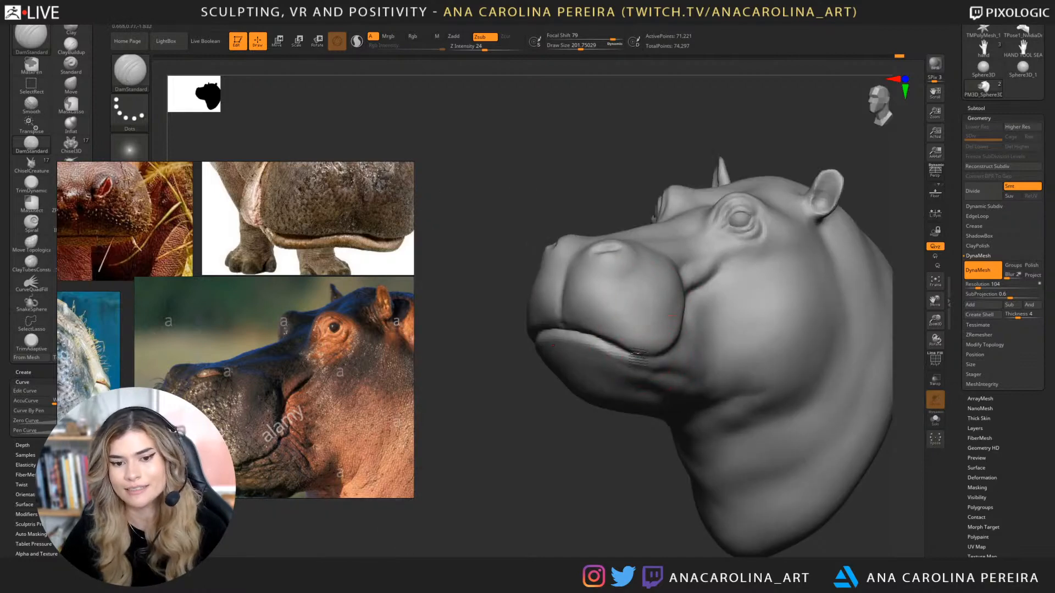
Deepen the crease running from the mouth corner up behind the muzzle toward the eye with DamStandard.
left_click_drag(582, 433, 560, 452)
key("ctrl")
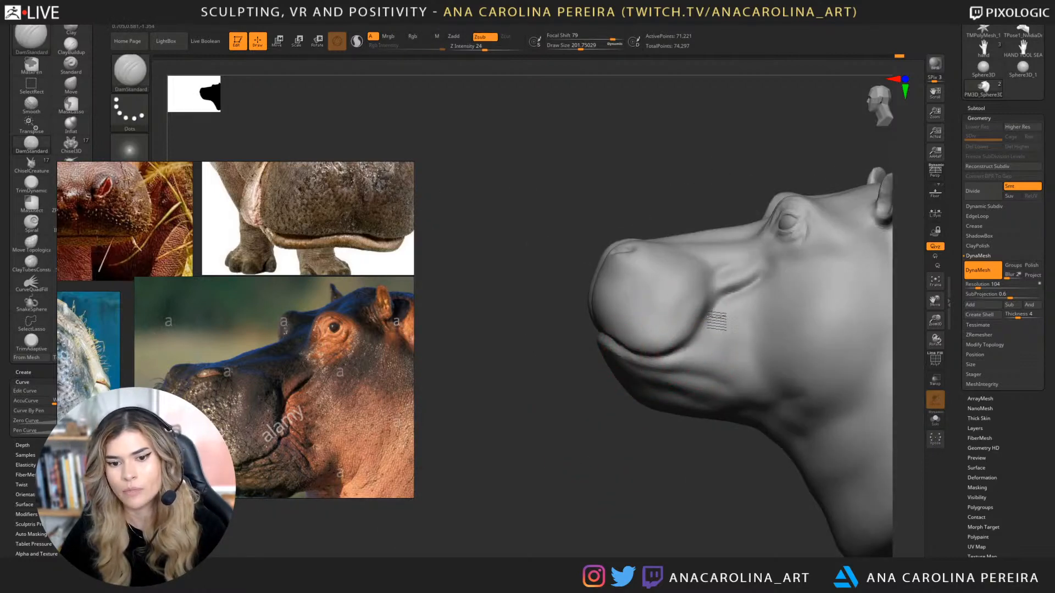
left_click_drag(677, 352, 734, 283)
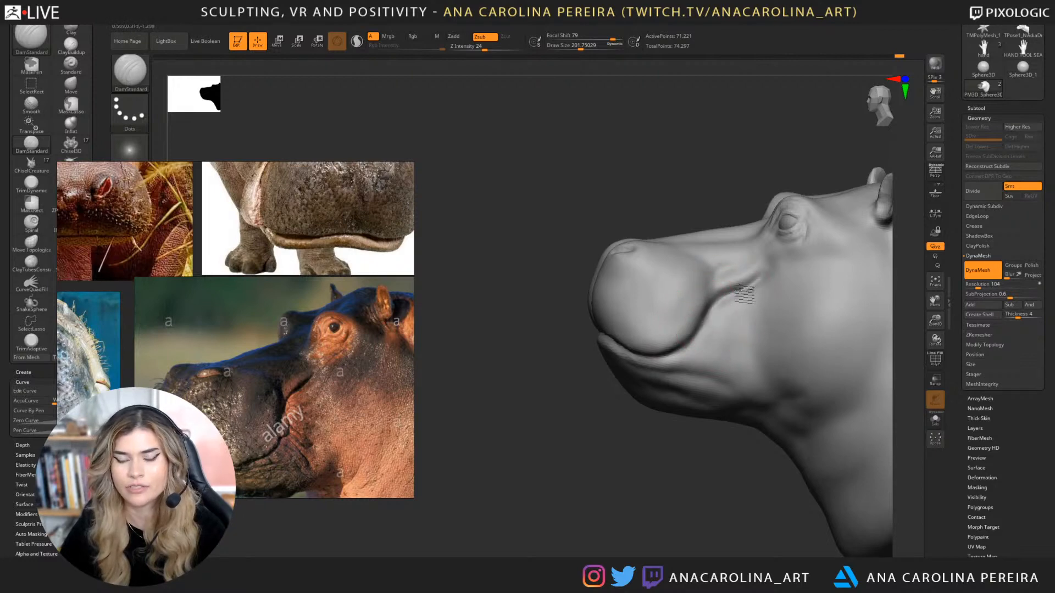
mouse_move(681, 489)
left_mouse_down()
mouse_move(739, 505)
mouse_move(841, 489)
mouse_move(841, 476)
mouse_move(778, 467)
left_mouse_up()
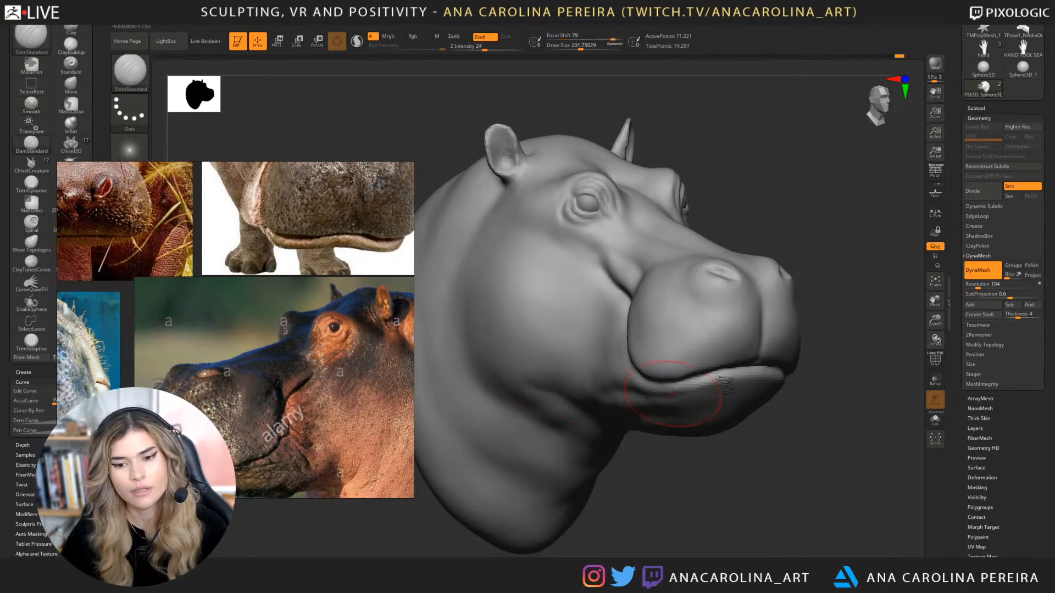
Finish sharpening the mouth line at the front of the muzzle with DamStandard and smooth the surrounding surface.
key("ctrl")
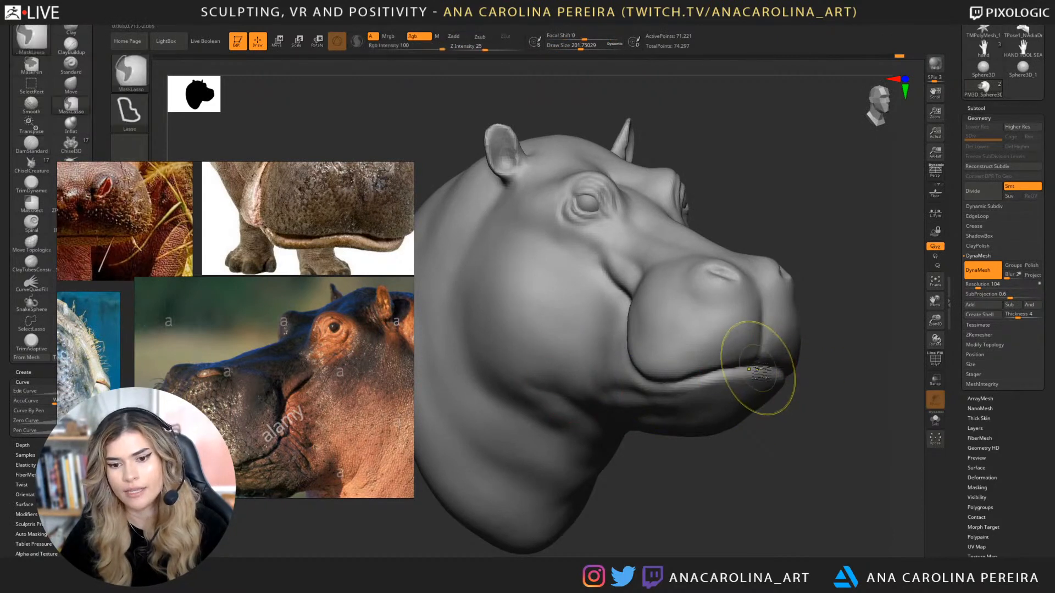
key("ctrl")
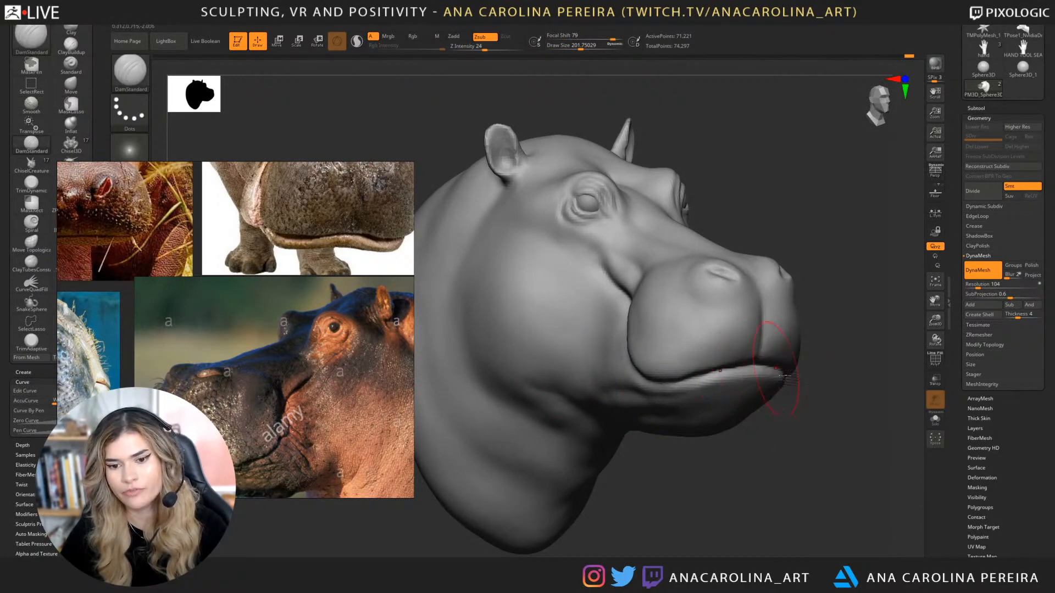
mouse_move(681, 491)
left_mouse_down()
mouse_move(719, 486)
mouse_move(693, 484)
left_mouse_up()
key("shift")
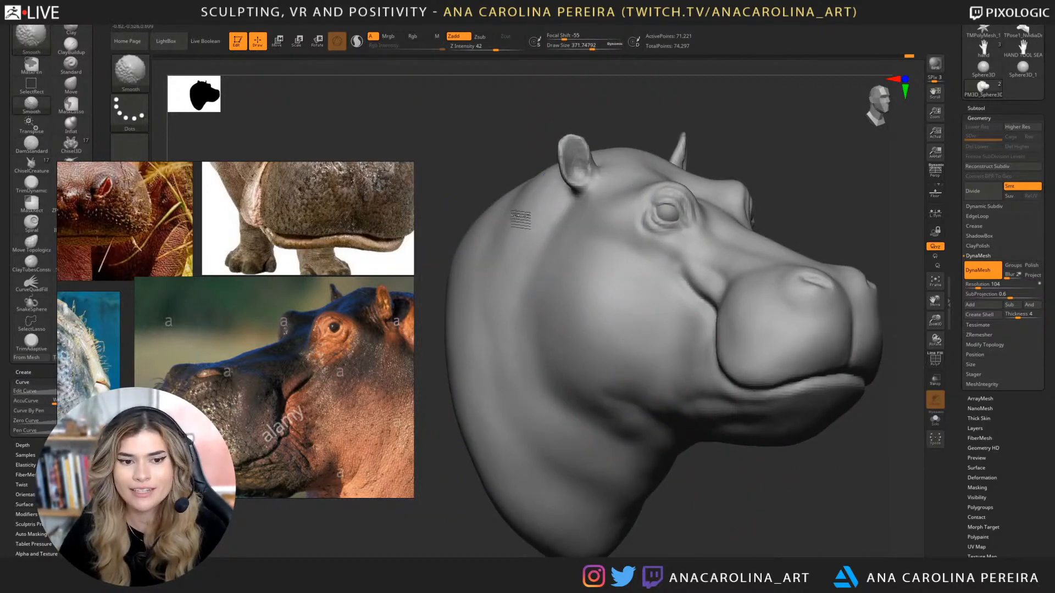
left_click_drag(807, 168, 805, 161)
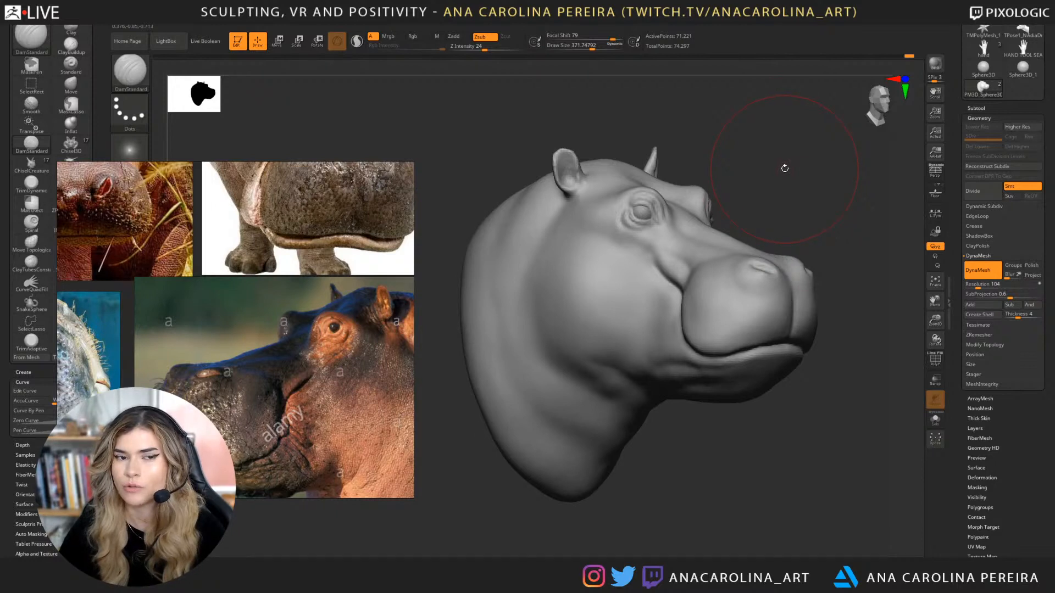
mouse_move(794, 164)
left_mouse_down()
mouse_move(785, 159)
mouse_move(801, 182)
mouse_move(793, 169)
left_mouse_up()
Adjust the shape of the brow and eye area with the Move brush at a Draw Size of about 223.
key("b")
key("m")
key("v")
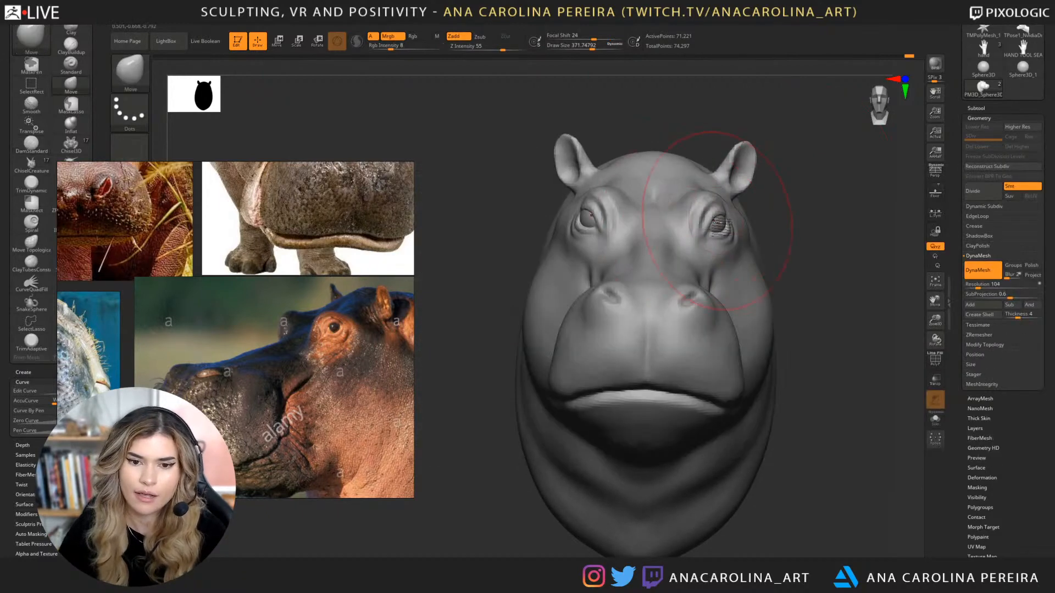
key("space")
mouse_move(718, 222)
left_mouse_down()
mouse_move(705, 222)
mouse_move(720, 252)
mouse_move(735, 249)
mouse_move(722, 255)
mouse_move(736, 235)
mouse_move(720, 211)
left_mouse_up()
key("ctrl+z")
key("space")
left_click_drag(730, 250, 721, 244)
mouse_move(812, 246)
left_mouse_down()
mouse_move(759, 237)
mouse_move(838, 253)
left_mouse_up()
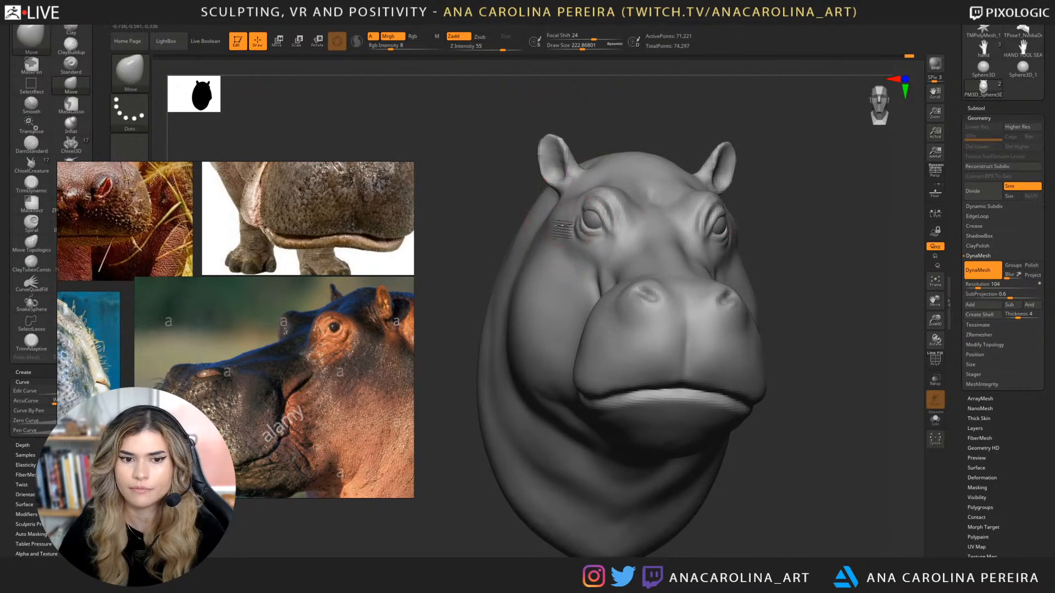
Tighten the edges of the ears with the Pinch brush at a Draw Size of about 207.
mouse_move(798, 237)
left_mouse_down()
mouse_move(807, 208)
mouse_move(744, 211)
left_mouse_up()
key("b")
key("p")
key("i")
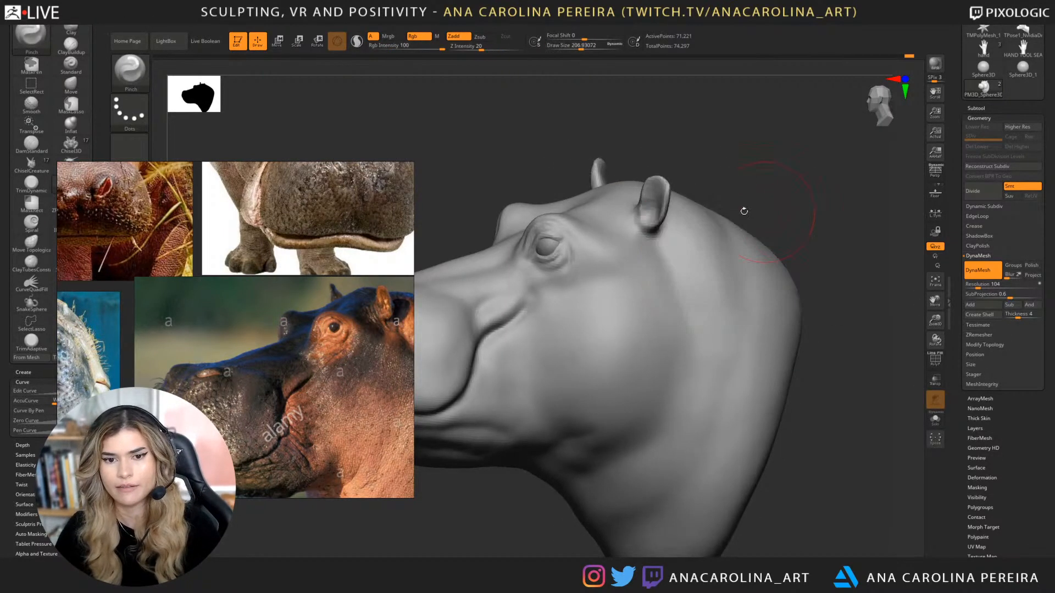
left_click_drag(709, 174, 661, 179)
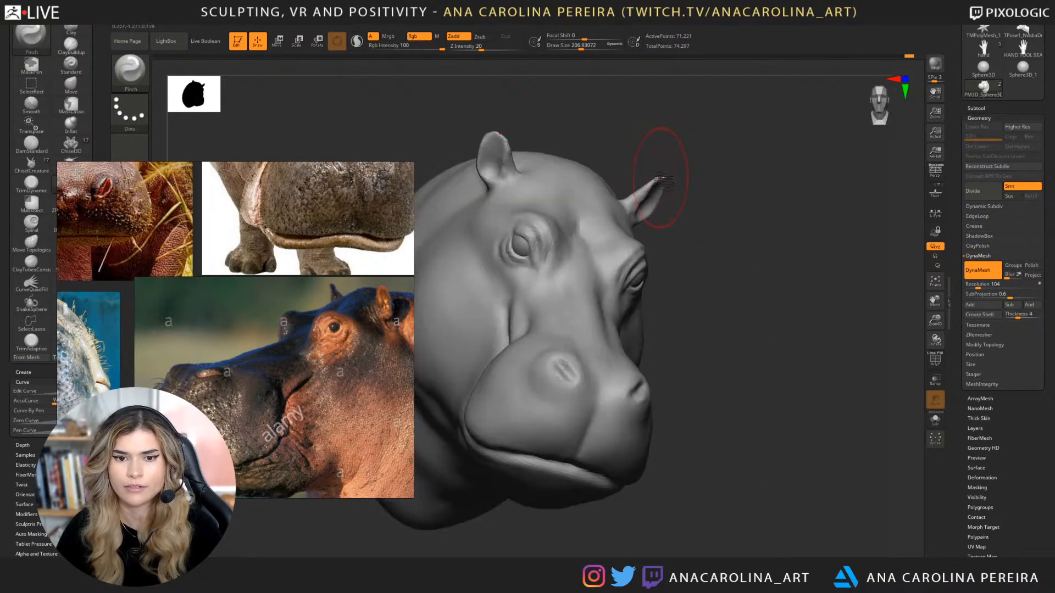
mouse_move(678, 215)
left_mouse_down()
mouse_move(756, 225)
mouse_move(801, 285)
mouse_move(829, 253)
mouse_move(814, 217)
left_mouse_up()
Build up the area behind and below the eye with ClayBuildup at a Draw Size of about 120, smoothing the strokes.
key("b")
key("c")
key("b")
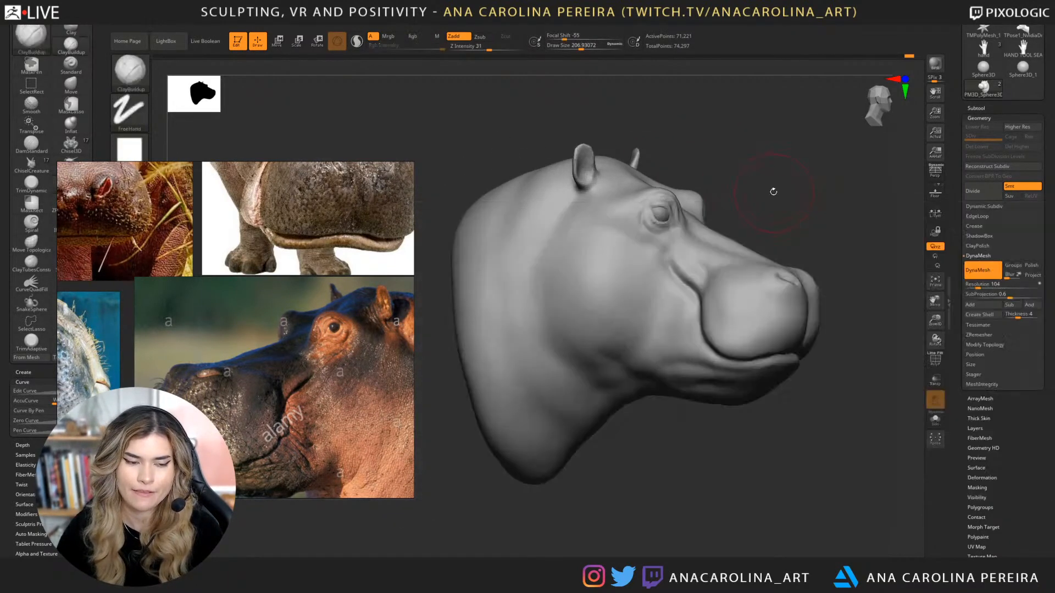
key("space")
left_click_drag(746, 176, 747, 220, "alt")
key("space")
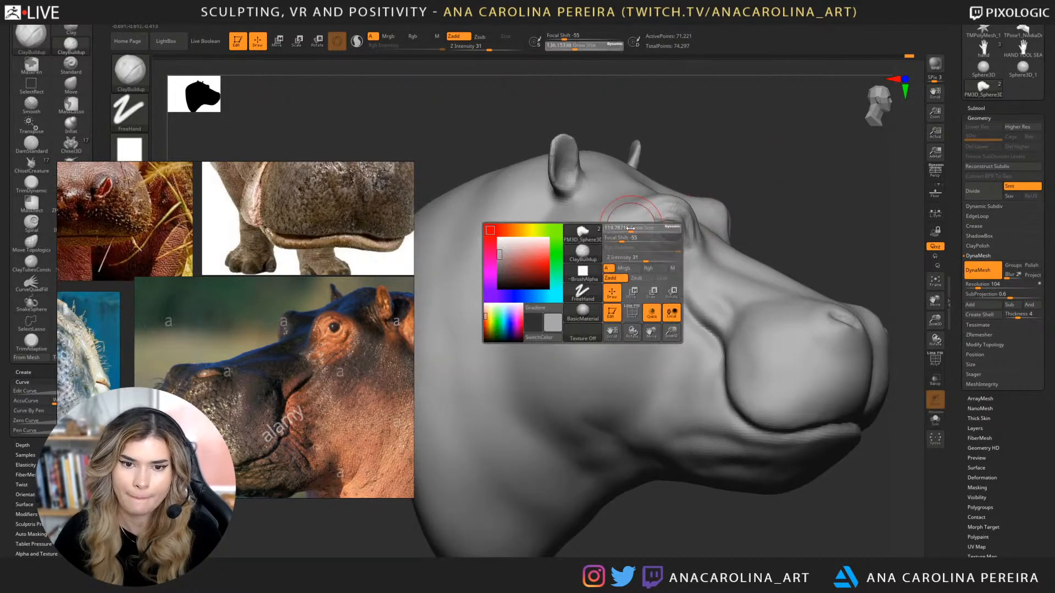
left_click_drag(648, 234, 640, 234)
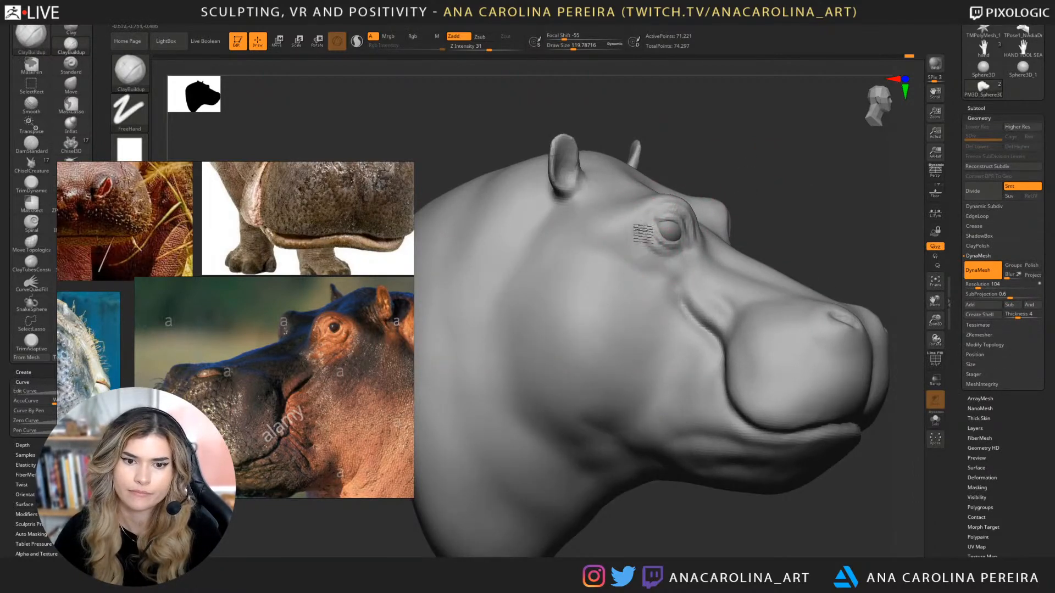
key("shift")
mouse_move(639, 248)
left_mouse_down()
mouse_move(627, 221)
mouse_move(612, 251)
left_mouse_up()
mouse_move(612, 251)
left_mouse_down("shift")
mouse_move(631, 246)
mouse_move(597, 220)
left_mouse_up("shift")
mouse_move(846, 199)
left_mouse_down()
mouse_move(737, 189)
mouse_move(821, 175)
mouse_move(854, 265)
mouse_move(840, 247)
left_mouse_up()
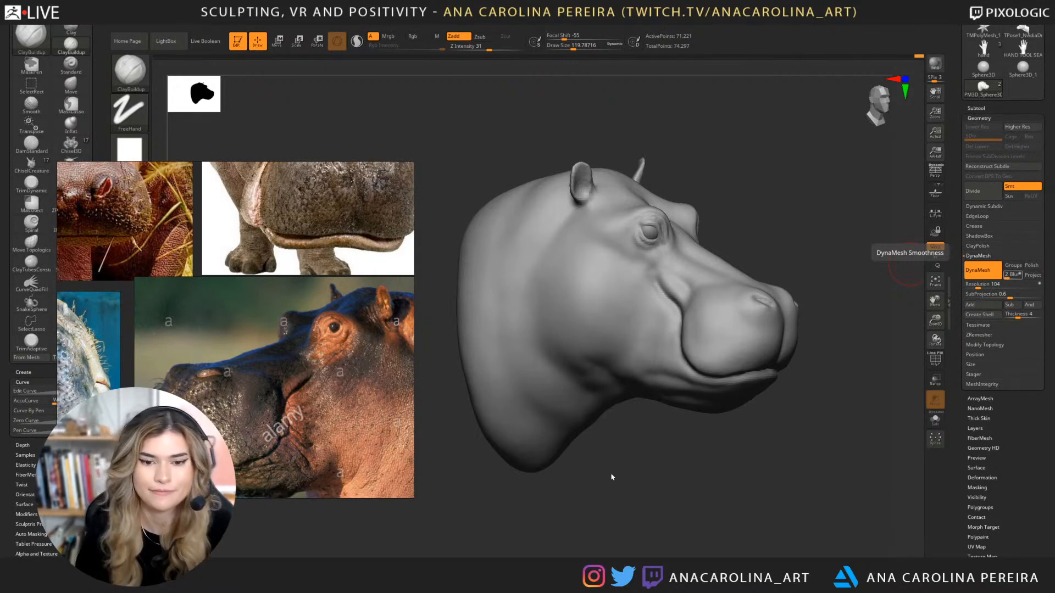
Inspect the head's cheek, muzzle and jaw forms from both sides.
mouse_move(746, 507)
left_mouse_down()
mouse_move(662, 502)
mouse_move(749, 497)
left_mouse_up()
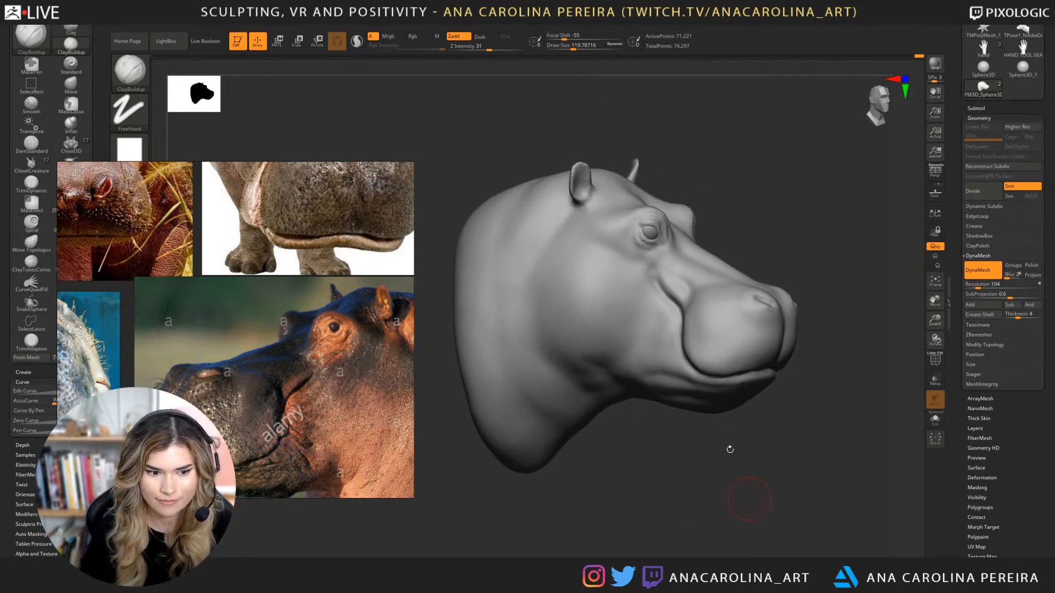
left_click_drag(701, 460, 666, 318)
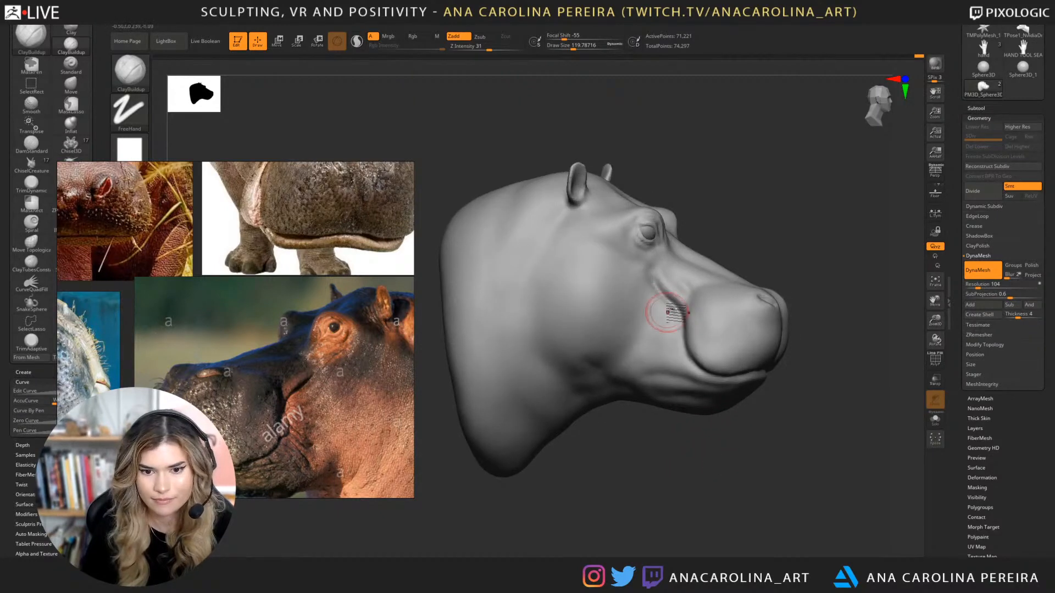
mouse_move(714, 483)
left_mouse_down()
mouse_move(637, 475)
mouse_move(747, 307)
left_mouse_up()
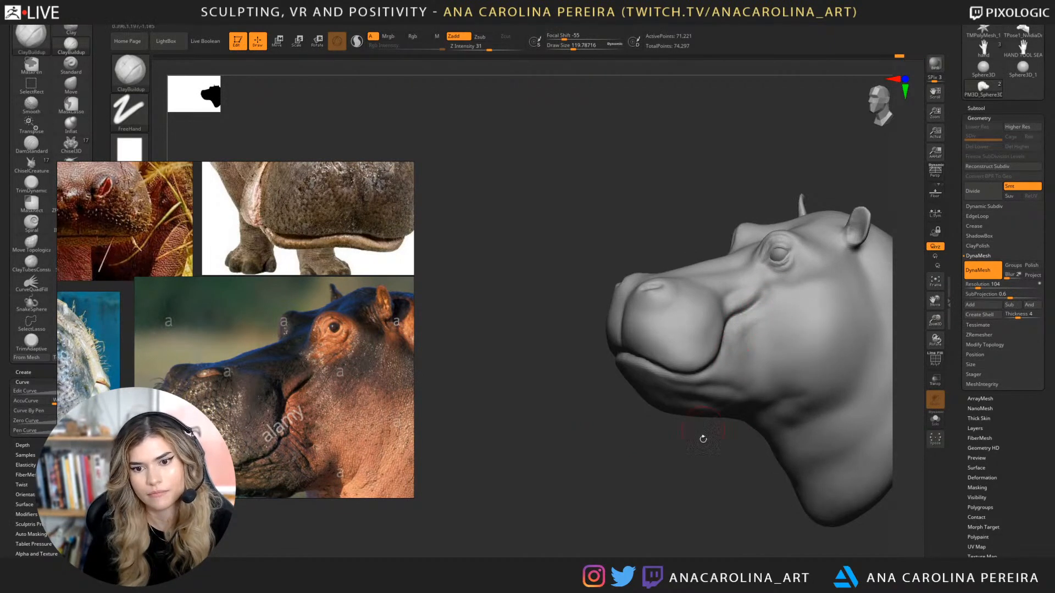
mouse_move(703, 438)
left_mouse_down()
mouse_move(807, 239)
mouse_move(718, 283)
left_mouse_up()
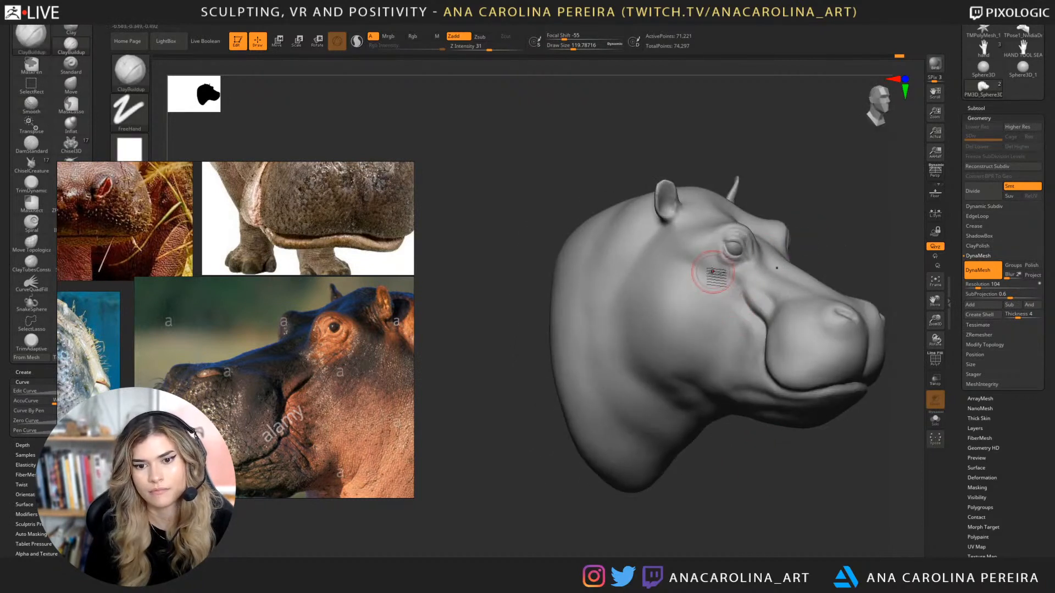
mouse_move(824, 215)
left_mouse_down()
mouse_move(861, 236)
mouse_move(820, 216)
mouse_move(840, 219)
mouse_move(824, 231)
mouse_move(744, 227)
left_mouse_up()
Add and smooth volume below the eye and on the temple with ClayBuildup at Draw Sizes of about 154 and 217.
key("space")
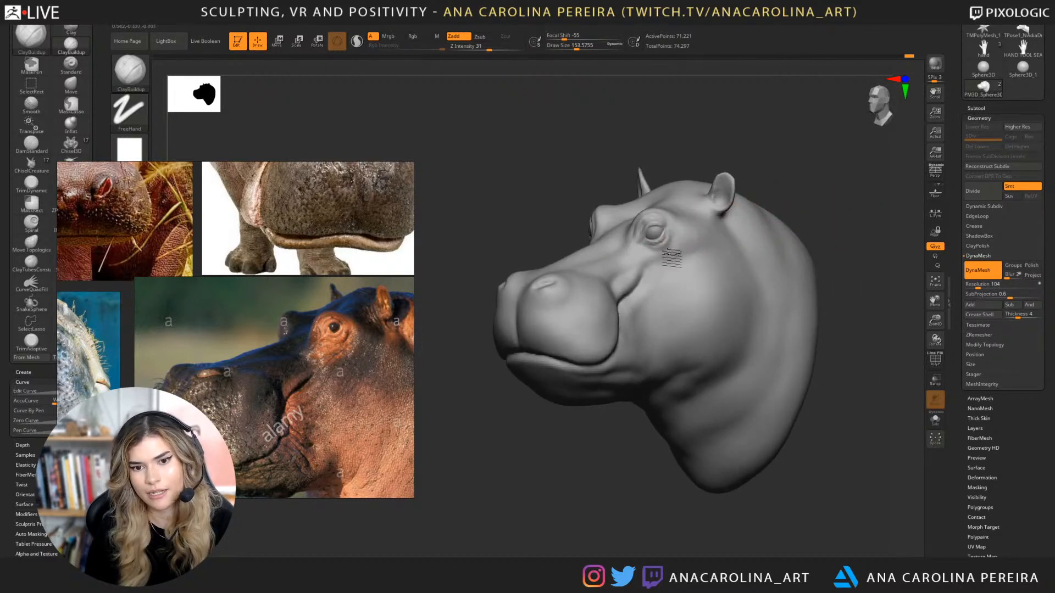
mouse_move(672, 258)
left_mouse_down()
mouse_move(677, 236)
mouse_move(670, 255)
mouse_move(675, 244)
mouse_move(701, 260)
left_mouse_up()
right_click_drag(714, 252, 758, 243)
left_click_drag(758, 243, 740, 251, "shift")
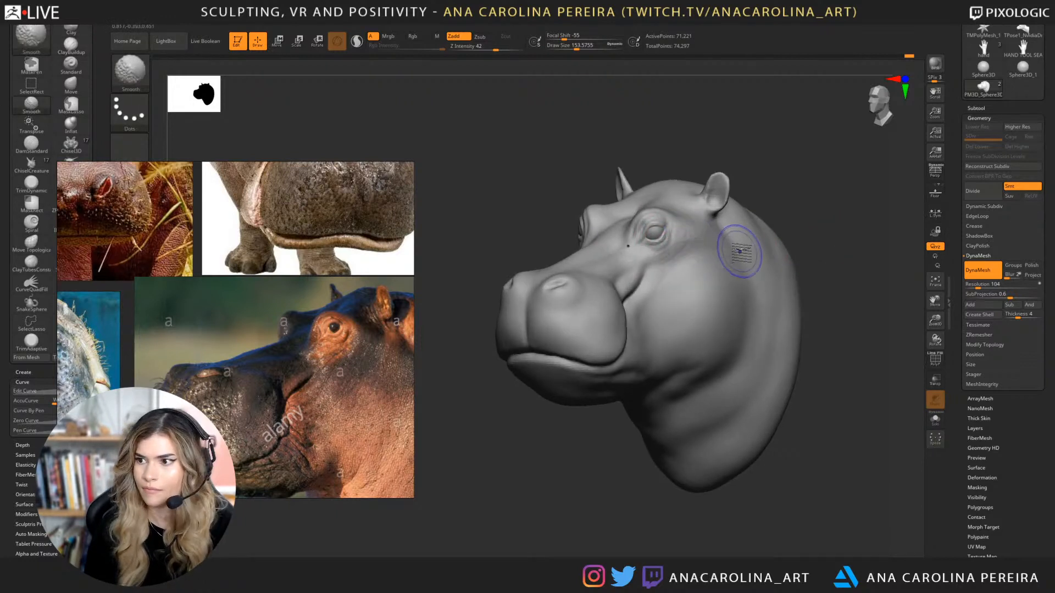
mouse_move(739, 251)
right_mouse_down()
mouse_move(829, 224)
mouse_move(801, 205)
mouse_move(809, 215)
mouse_move(769, 203)
right_mouse_up()
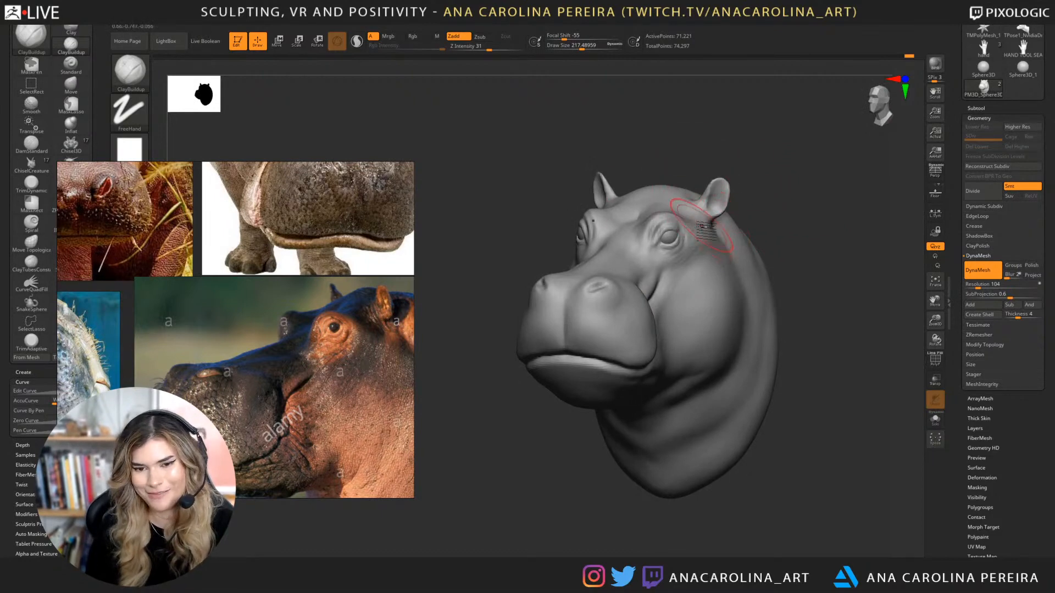
mouse_move(702, 226)
left_mouse_down()
mouse_move(706, 241)
mouse_move(693, 237)
mouse_move(728, 235)
left_mouse_up()
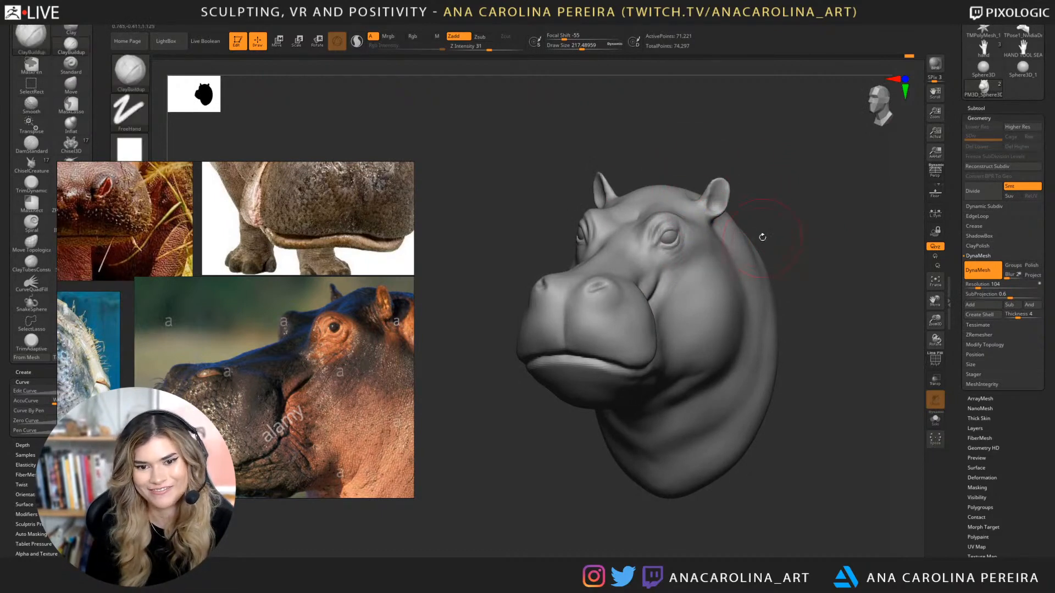
Bring the reference photo of the hippo against the blue background into close view to study its cheek and mouth corner.
scroll(374, 260, "down", 5)
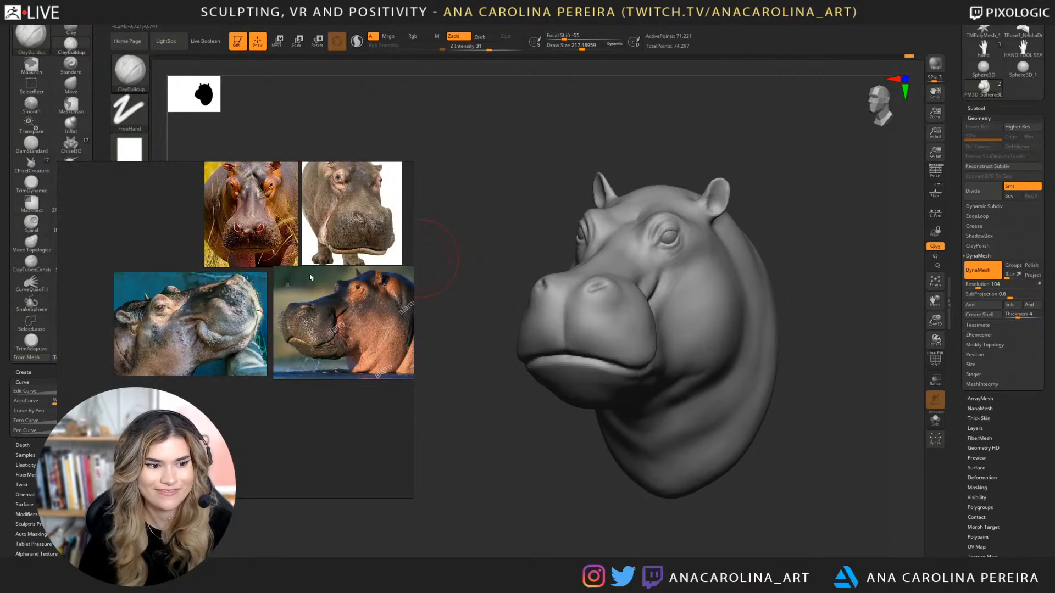
middle_click_drag(310, 275, 338, 289)
scroll(231, 325, "up", 5)
scroll(188, 350, "down", 1)
middle_click_drag(188, 350, 295, 329)
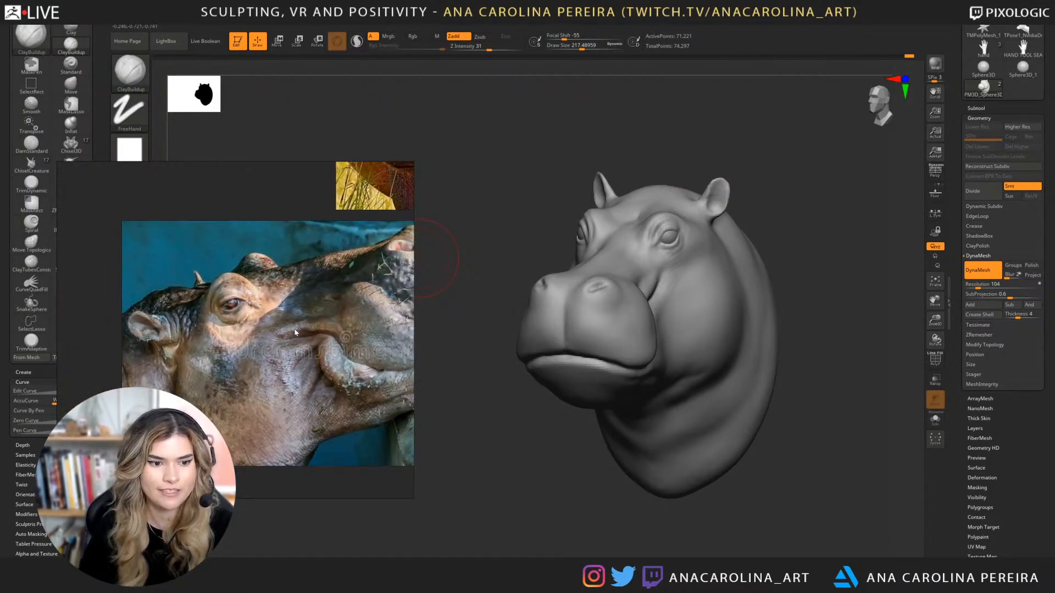
Crease the cheek behind the muzzle near the mouth corner with DamStandard at a Draw Size of about 274.
mouse_move(855, 394)
left_mouse_down()
mouse_move(745, 483)
mouse_move(730, 478)
left_mouse_up()
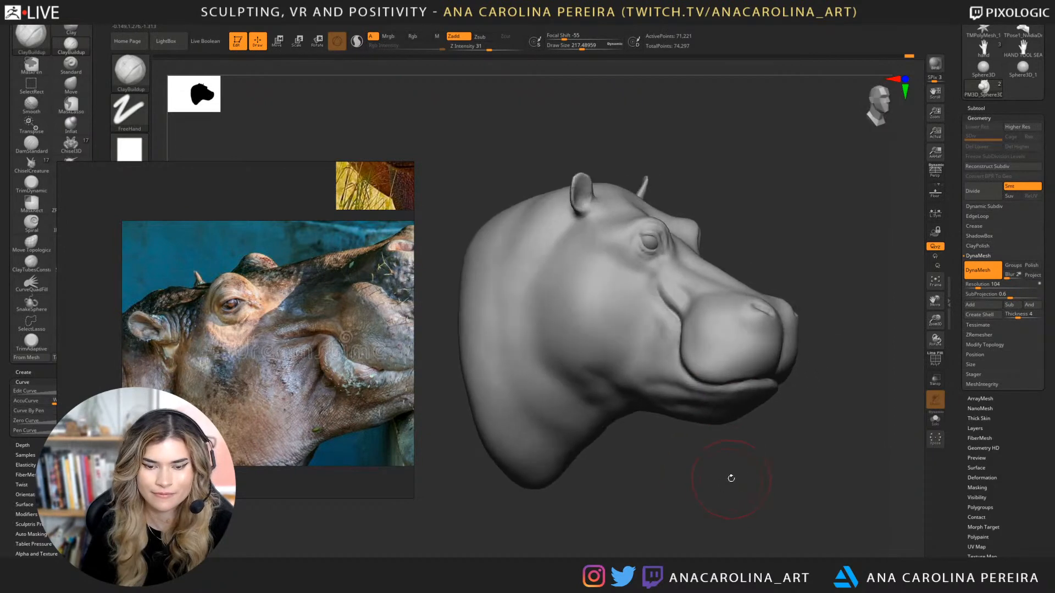
key("b")
key("d")
key("s")
key("space")
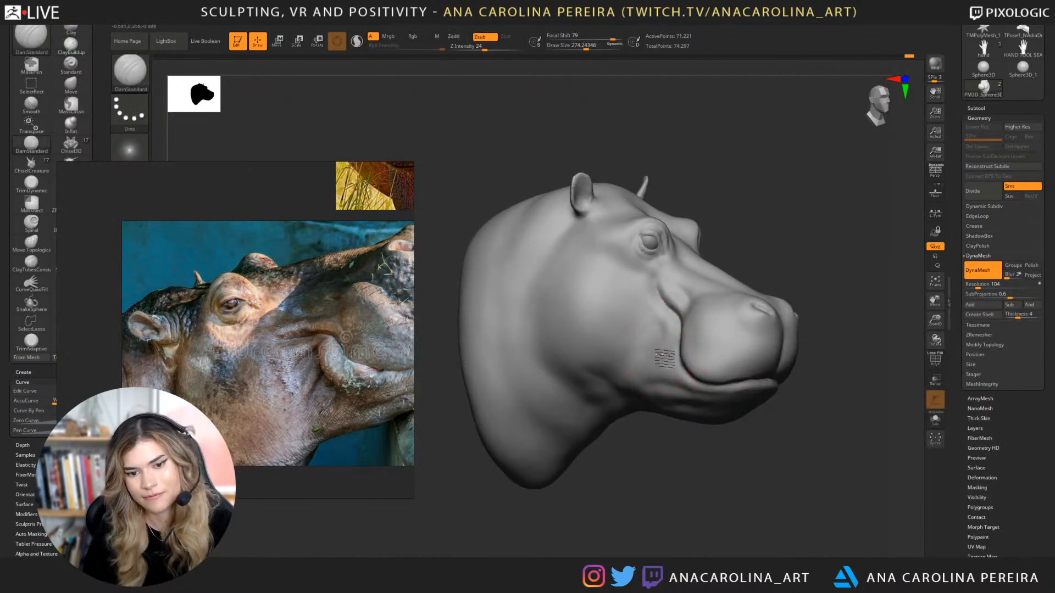
left_click_drag(652, 453, 669, 487)
Build up the lip fold around the mouth corner with ClayBuildup at a Draw Size of about 136.
key("b")
key("c")
key("b")
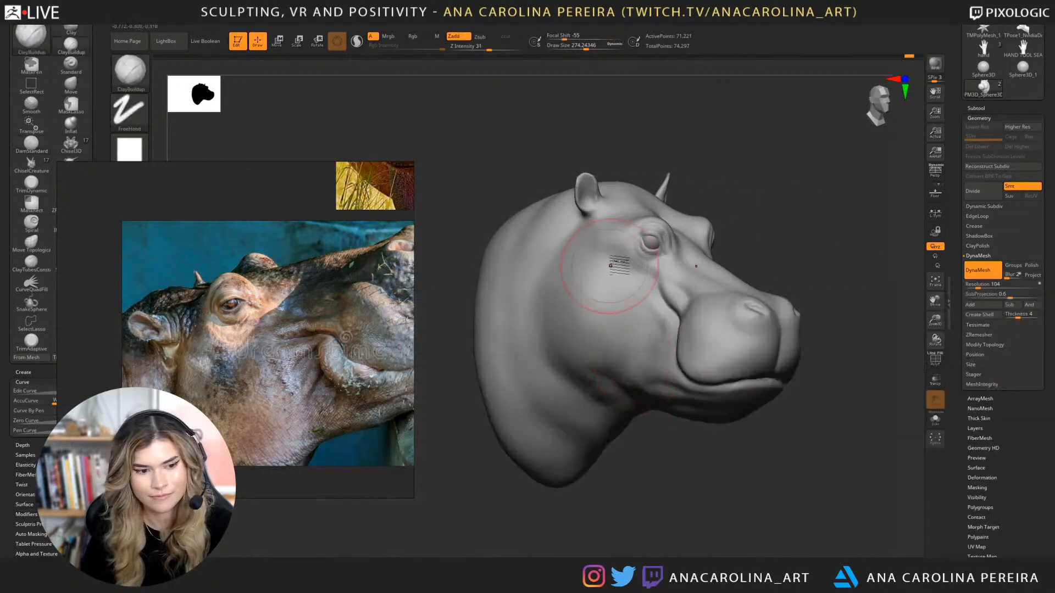
key("space")
left_click_drag(647, 280, 644, 281)
key("space")
left_click_drag(657, 330, 649, 330)
left_click_drag(696, 458, 713, 457)
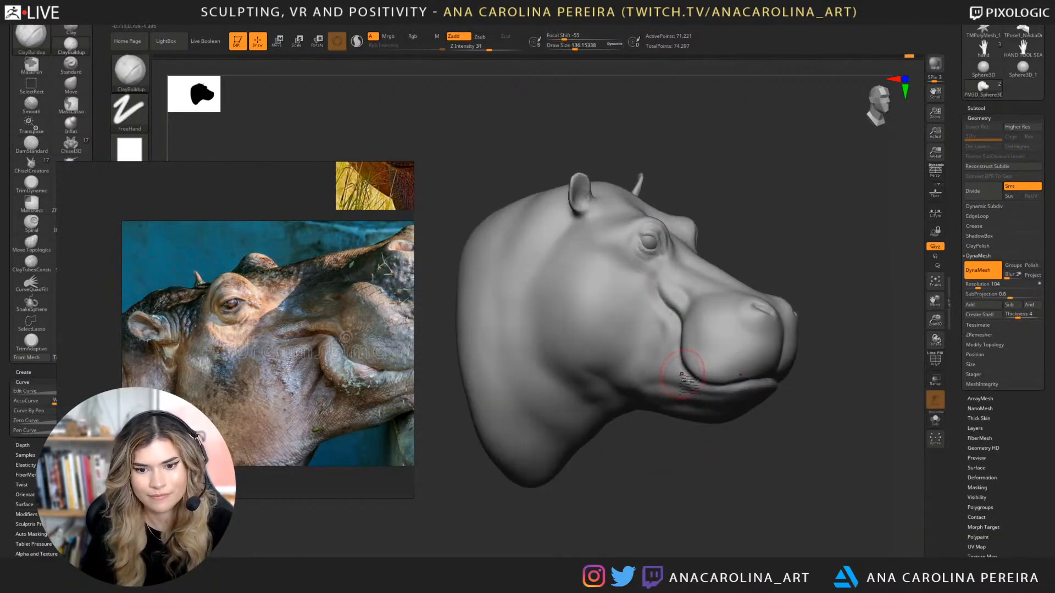
left_click_drag(680, 379, 687, 376)
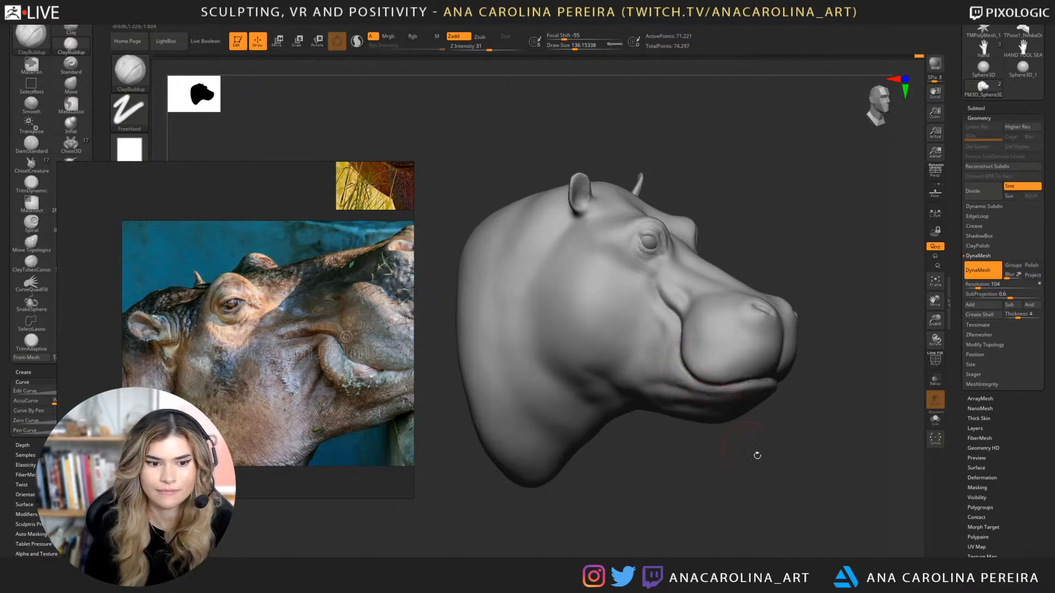
left_click_drag(756, 455, 746, 439)
mouse_move(694, 387)
left_mouse_down()
mouse_move(725, 390)
mouse_move(689, 367)
left_mouse_up()
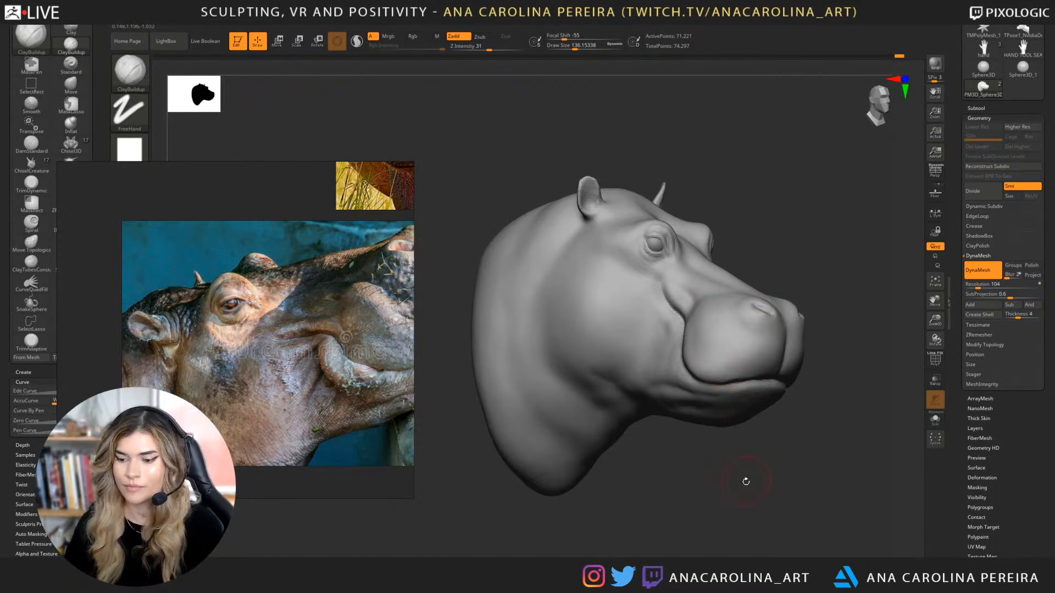
Smooth the cheek behind the mouth corner and refine the lower lip from the front.
left_click_drag(740, 463, 687, 476)
left_click_drag(762, 386, 770, 379, "shift")
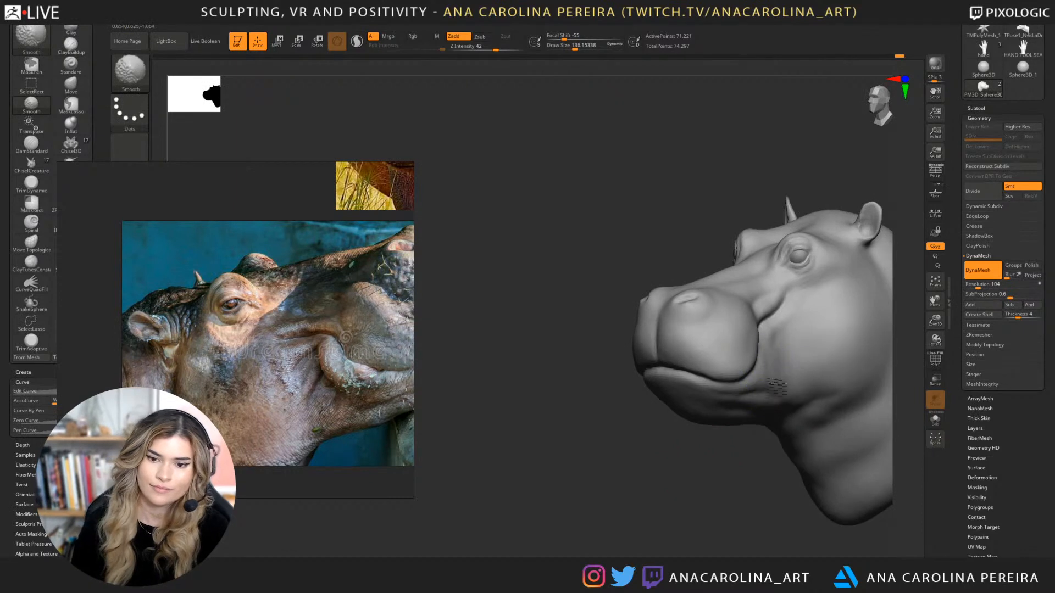
left_click_drag(754, 440, 773, 441)
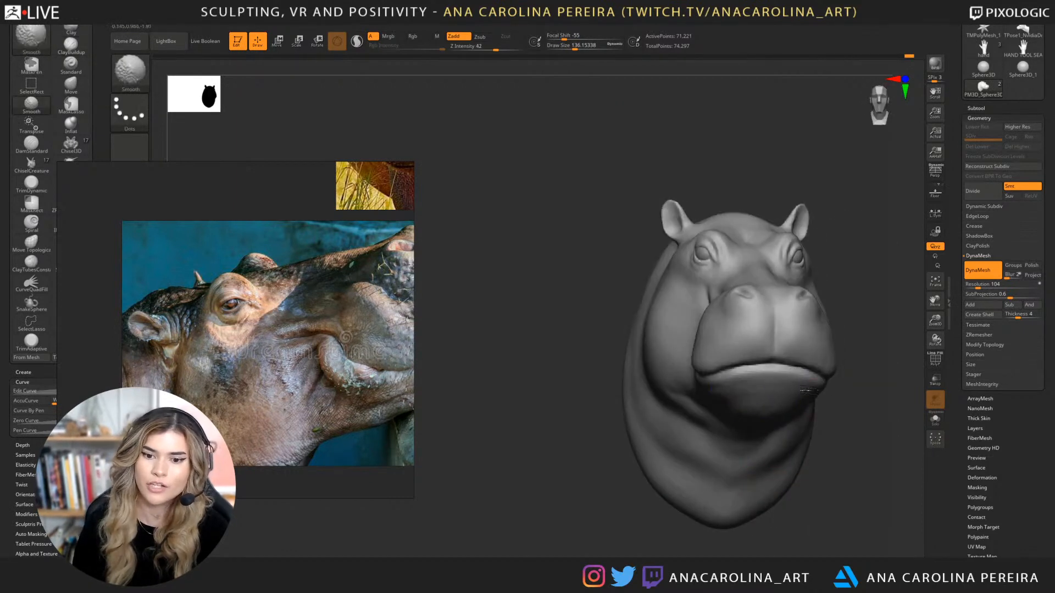
left_click_drag(750, 385, 787, 365)
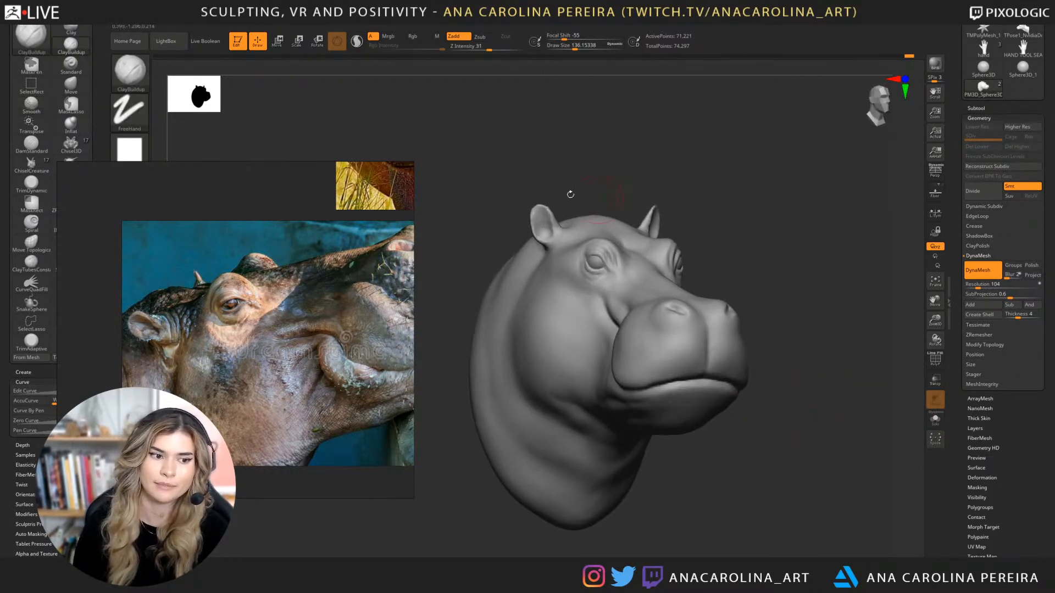
Build up the temple between the eye and the ear with ClayBuildup at a Draw Size of about 154.
left_click_drag(571, 195, 615, 184)
key("space")
left_click(550, 267)
mouse_move(550, 267)
left_mouse_down()
mouse_move(557, 281)
mouse_move(536, 254)
mouse_move(552, 278)
left_mouse_up()
left_click_drag(552, 278, 551, 243)
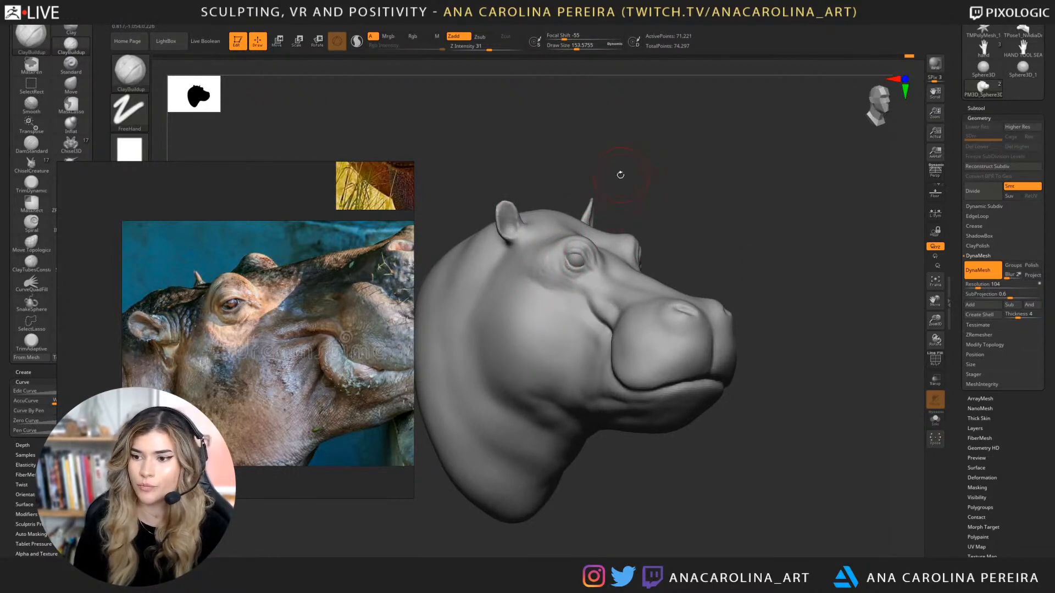
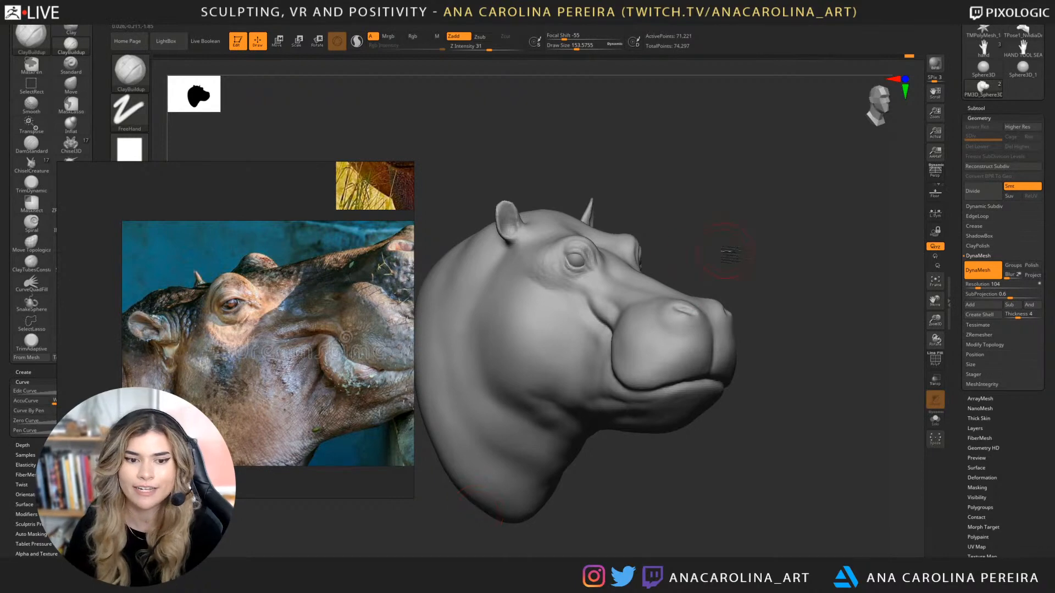
Reshape the eye socket and brow contour with the Move brush at a Draw Size of about 112.
mouse_move(694, 248)
left_mouse_down()
mouse_move(753, 273)
mouse_move(814, 275)
mouse_move(799, 227)
left_mouse_up()
key("b")
key("m")
key("v")
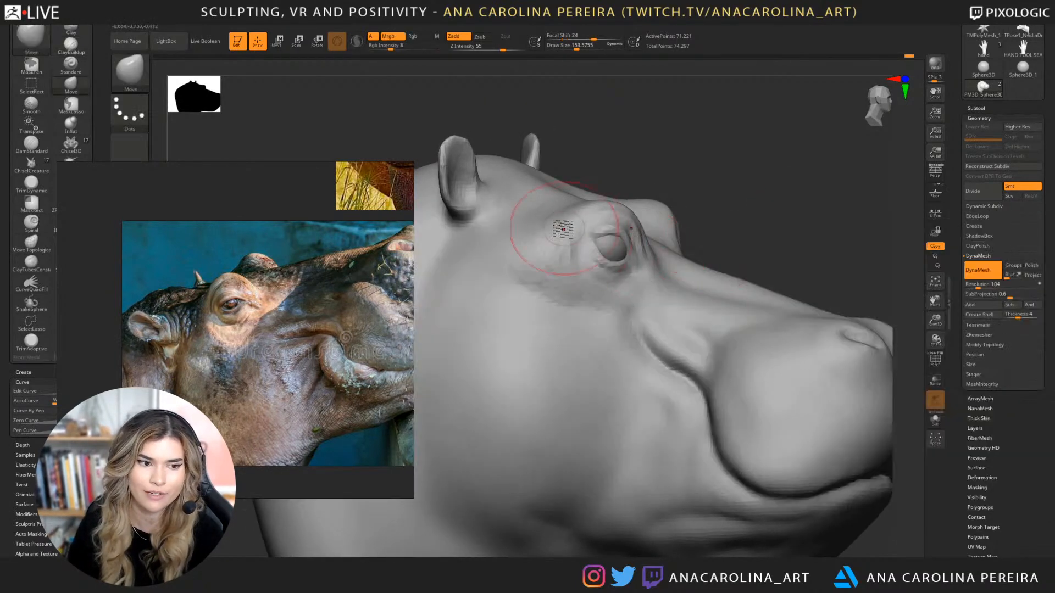
key("space")
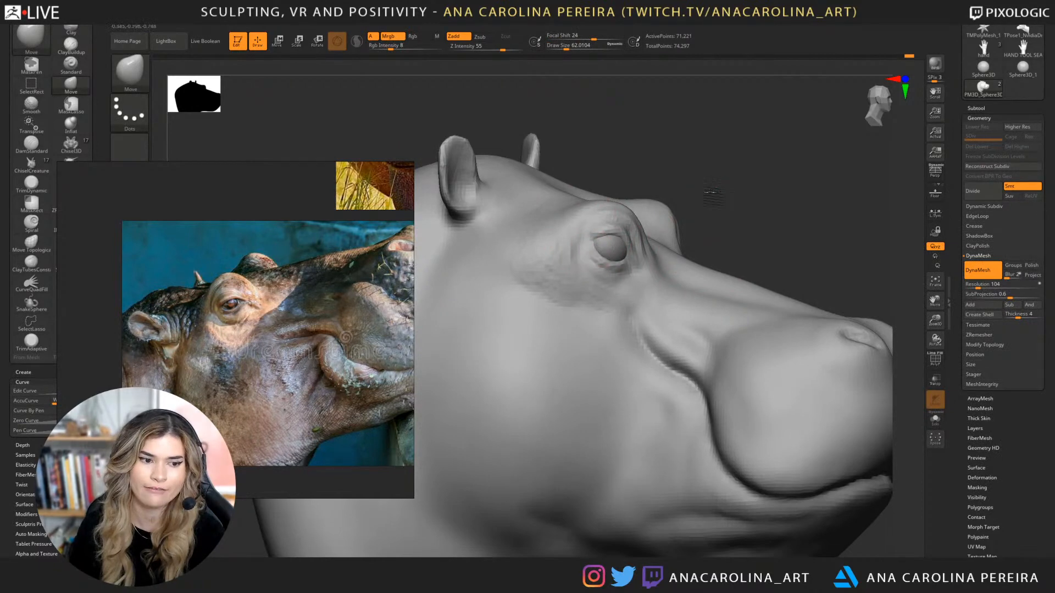
key("bracketright")
left_click_drag(711, 198, 695, 178)
mouse_move(618, 242)
left_mouse_down()
mouse_move(664, 220)
mouse_move(671, 247)
mouse_move(618, 239)
mouse_move(688, 197)
left_mouse_up()
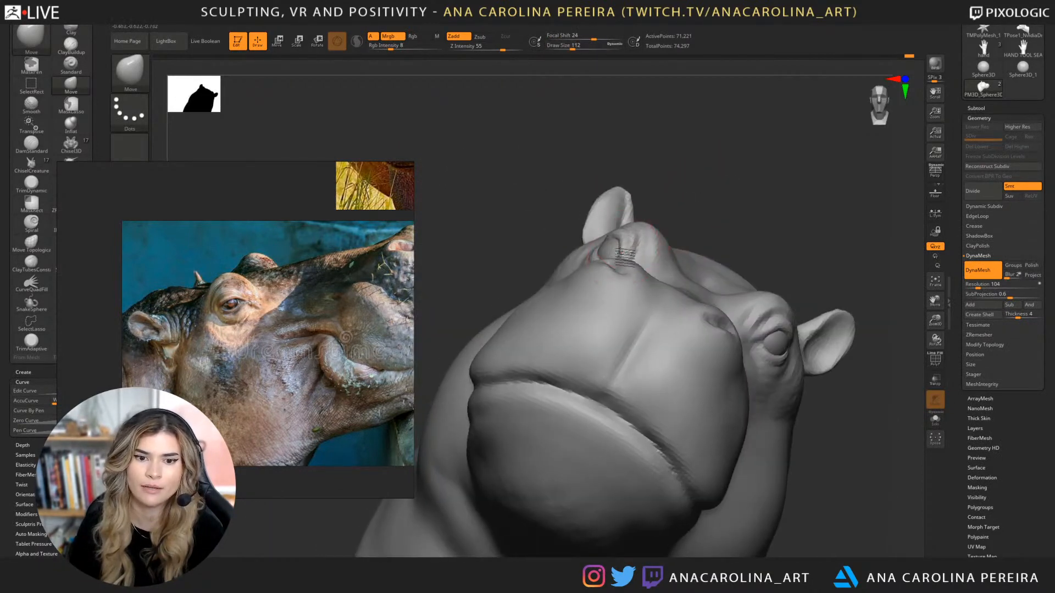
left_click_drag(638, 235, 789, 218)
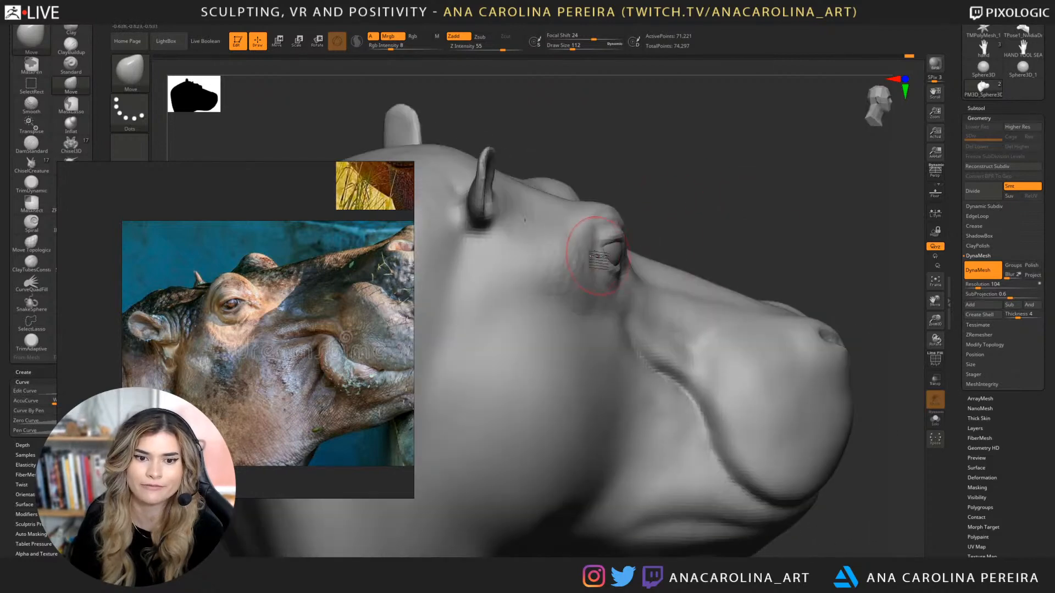
left_click_drag(600, 249, 604, 245)
left_click_drag(671, 240, 610, 230)
mouse_move(714, 193)
left_mouse_down()
mouse_move(772, 182)
mouse_move(566, 212)
left_mouse_up()
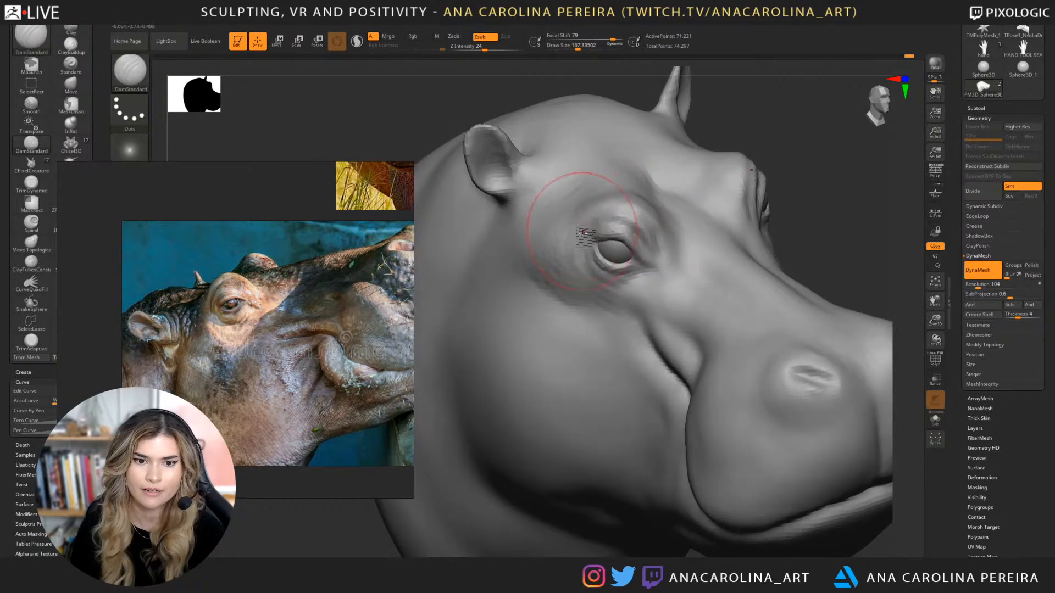
Undo the last DamStandard strokes around the eye.
key("ctrl")
key("ctrl+z")
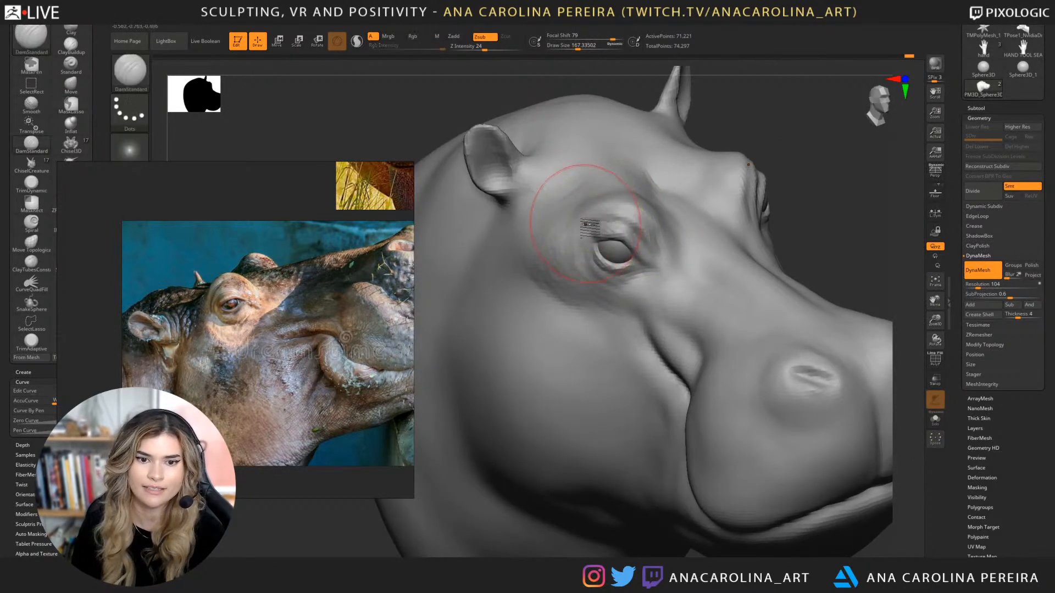
key("ctrl+z")
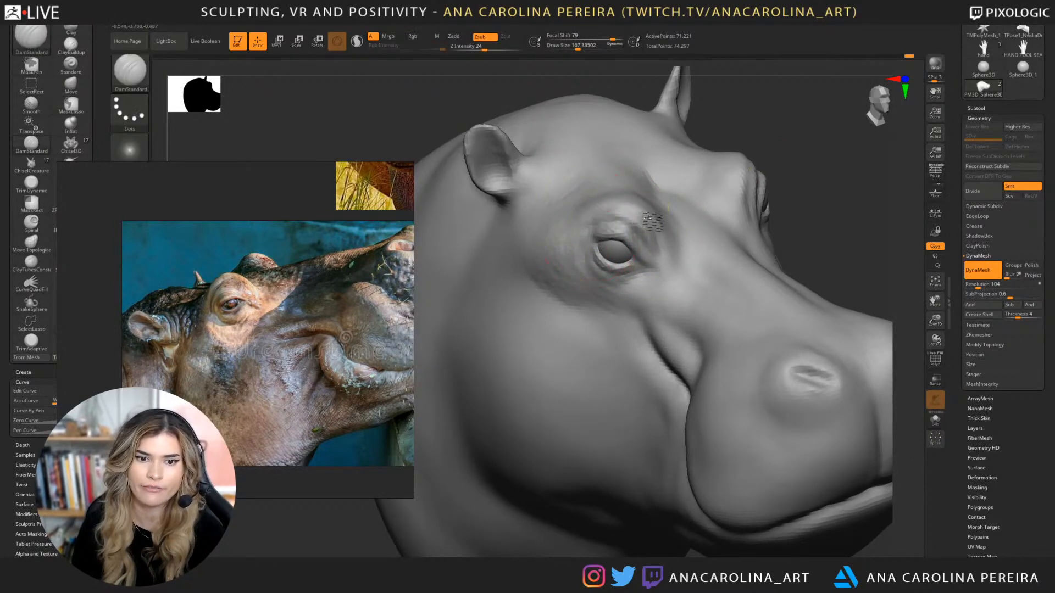
Build up the brow bulge above the eye with ClayBuildup at a Draw Size of about 87.
key("b")
key("b")
key("space")
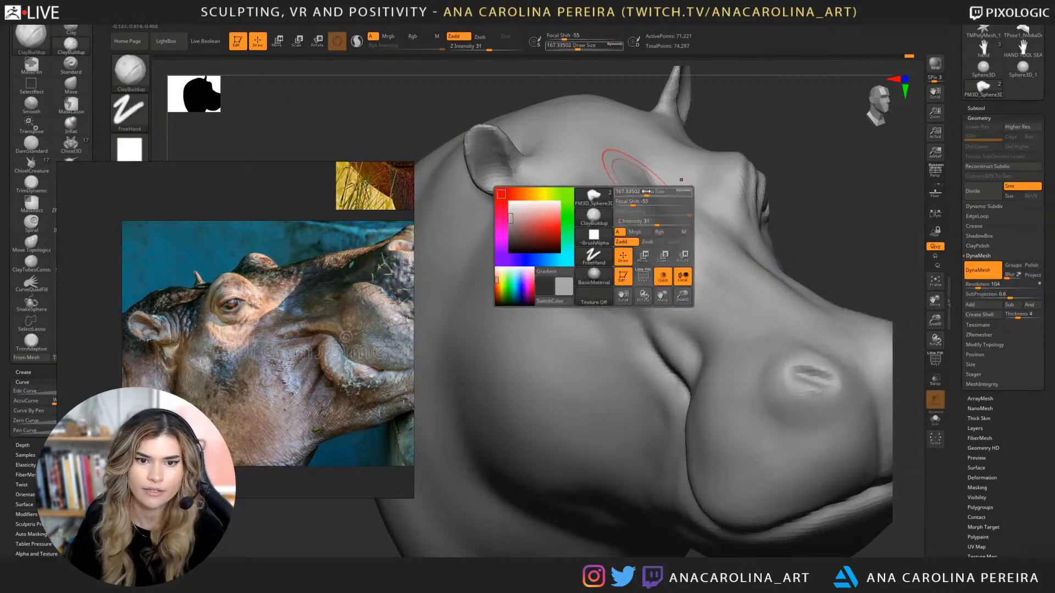
mouse_move(641, 198)
left_mouse_down()
mouse_move(625, 189)
mouse_move(639, 196)
left_mouse_up()
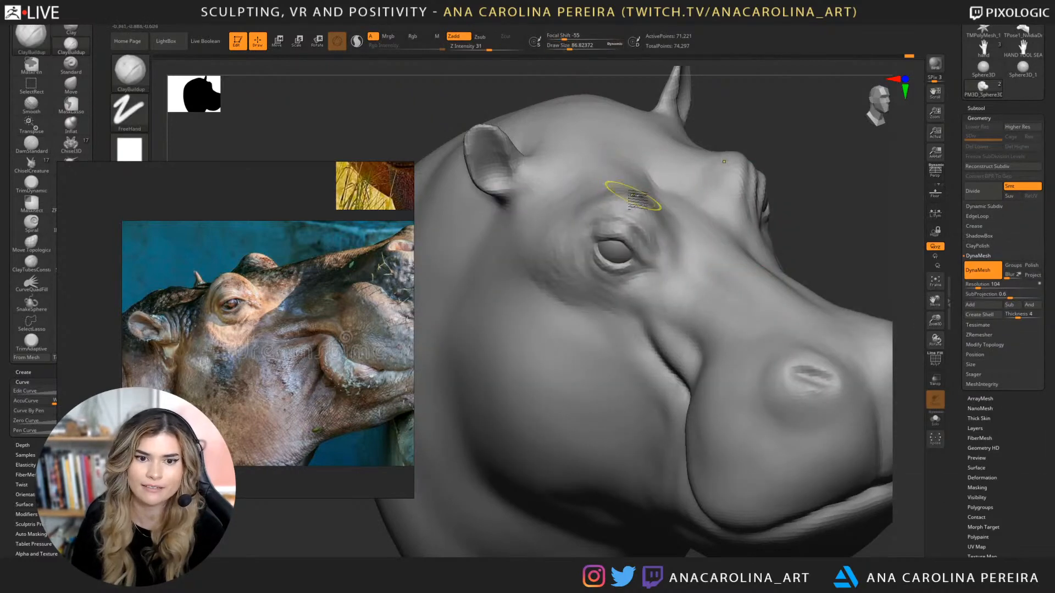
key("ctrl+z")
left_click_drag(767, 105, 765, 144)
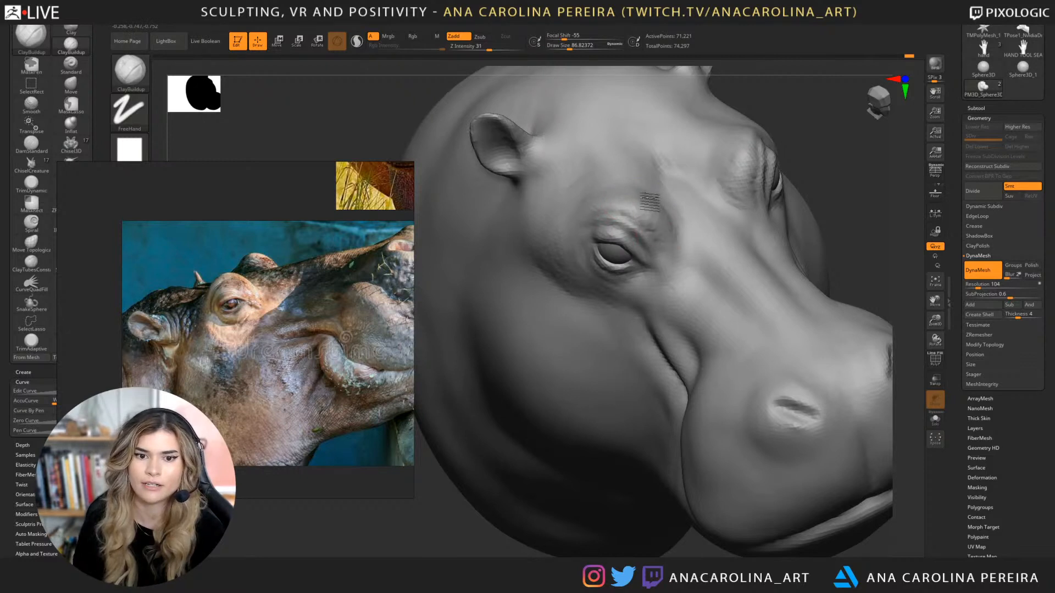
key("ctrl+z")
mouse_move(620, 200)
left_mouse_down()
mouse_move(627, 194)
mouse_move(628, 204)
mouse_move(572, 207)
mouse_move(626, 215)
mouse_move(603, 212)
mouse_move(659, 242)
mouse_move(666, 231)
left_mouse_up()
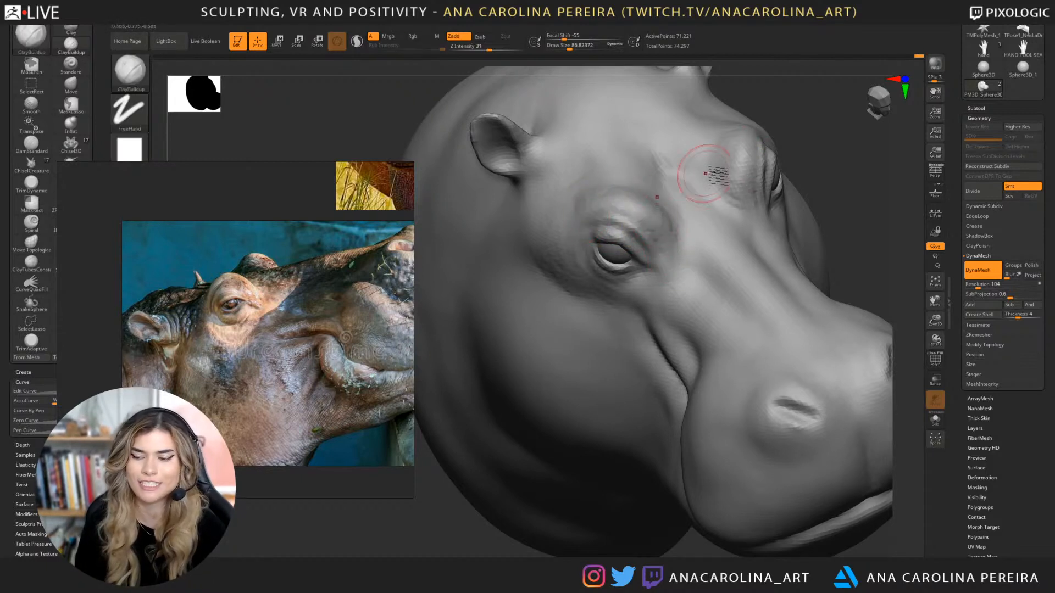
Add skin folds to the upper eyelid and around the eye with ClayBuildup at a Draw Size of about 74.
left_click_drag(831, 114, 797, 132, "shift")
left_click_drag(739, 112, 769, 126)
key("space")
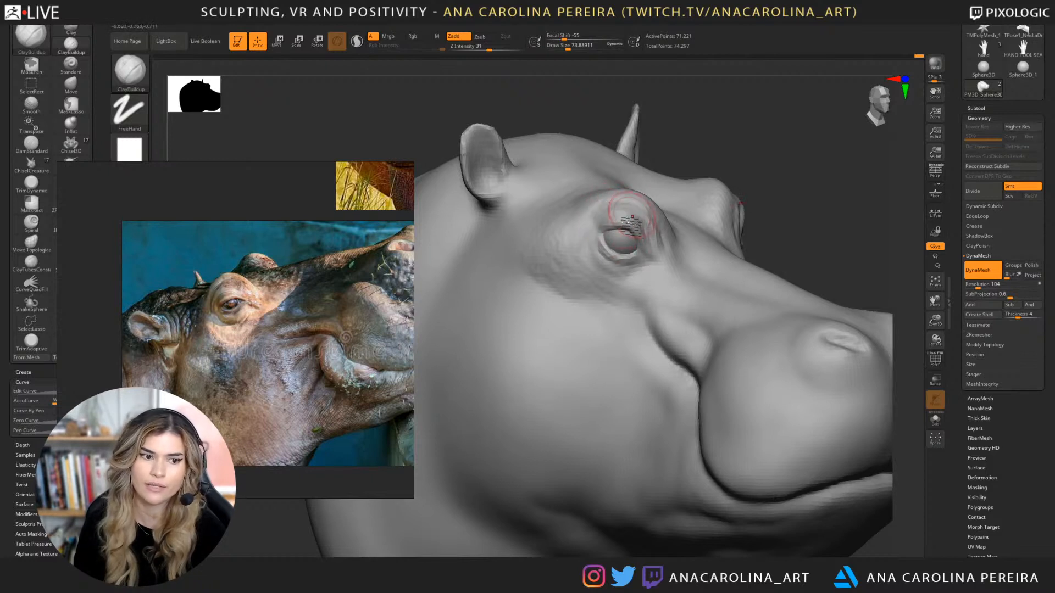
left_click_drag(708, 165, 720, 134)
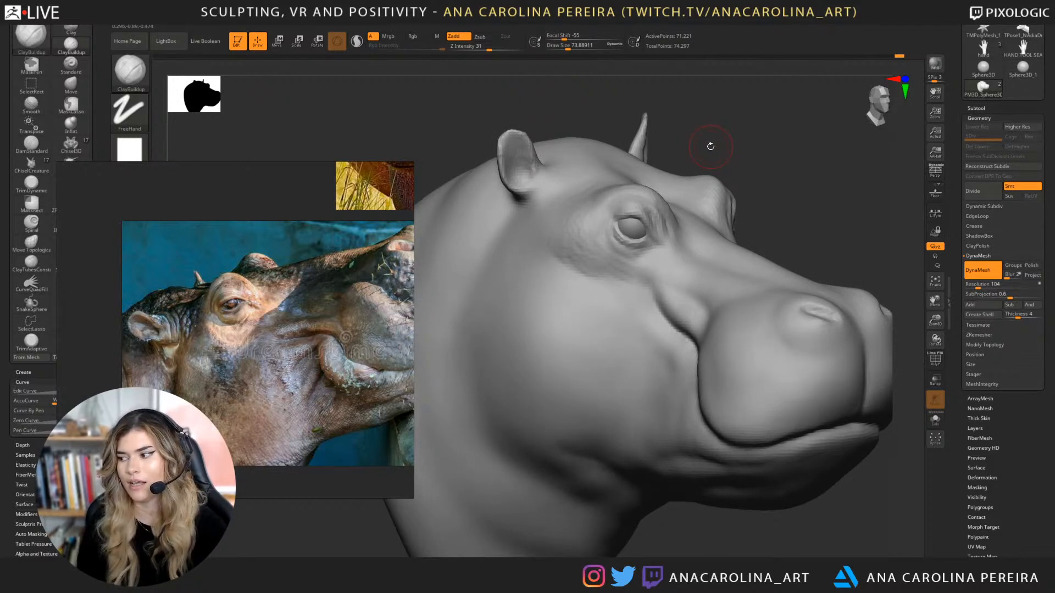
Carve wrinkles around the eyelids with DamStandard at a Draw Size of about 74.
left_click_drag(711, 146, 799, 184)
key("b")
key("d")
key("s")
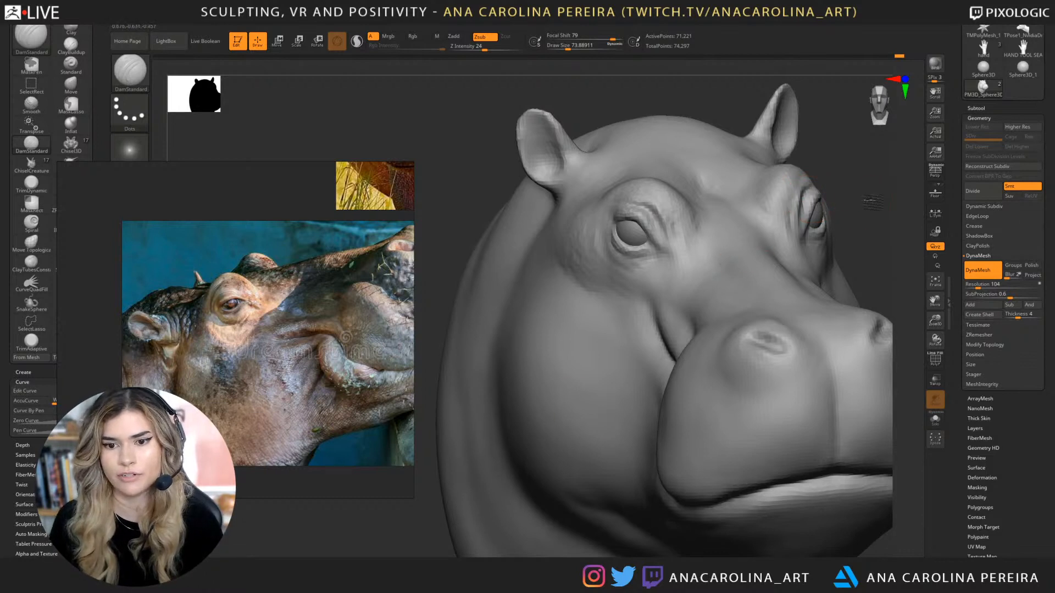
left_click_drag(857, 201, 794, 194)
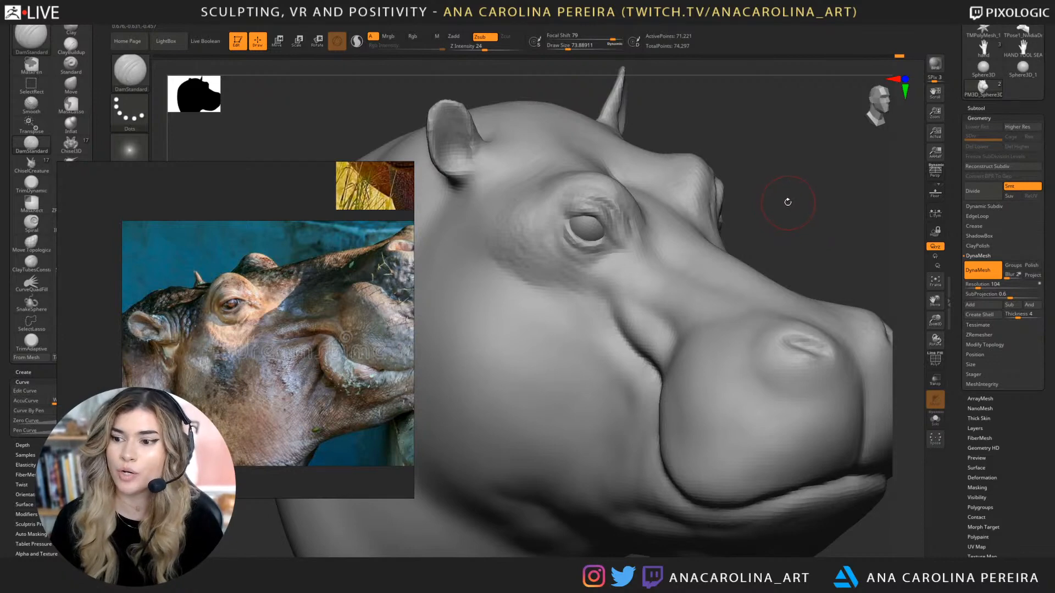
left_click_drag(758, 218, 767, 207)
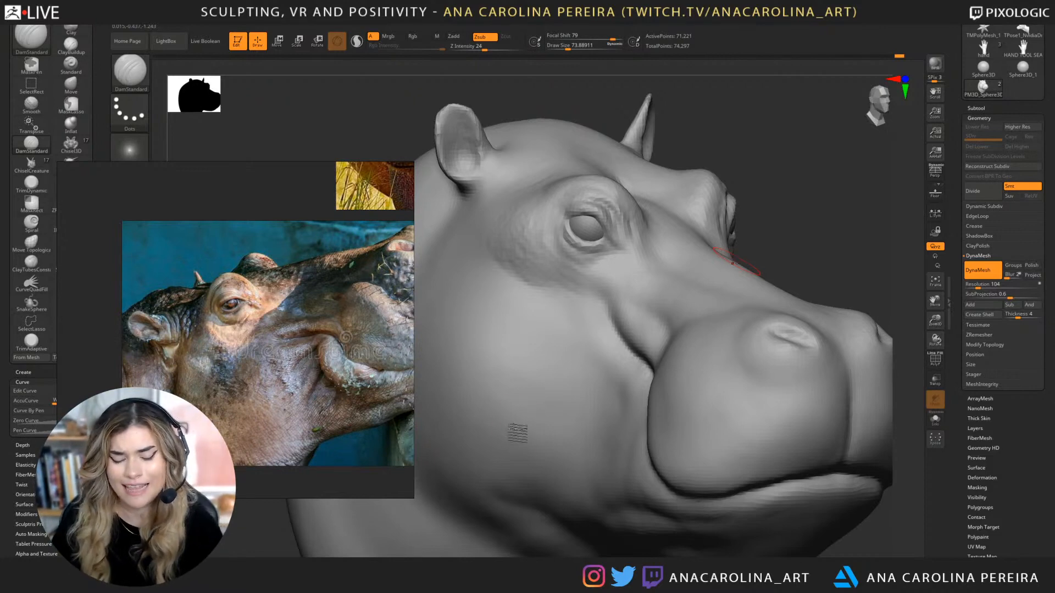
Sharpen the folds around the eye with the Pinch brush at a Draw Size of about 74.
mouse_move(784, 224)
left_mouse_down()
mouse_move(791, 217)
mouse_move(779, 219)
mouse_move(767, 172)
left_mouse_up()
key("b")
key("p")
key("i")
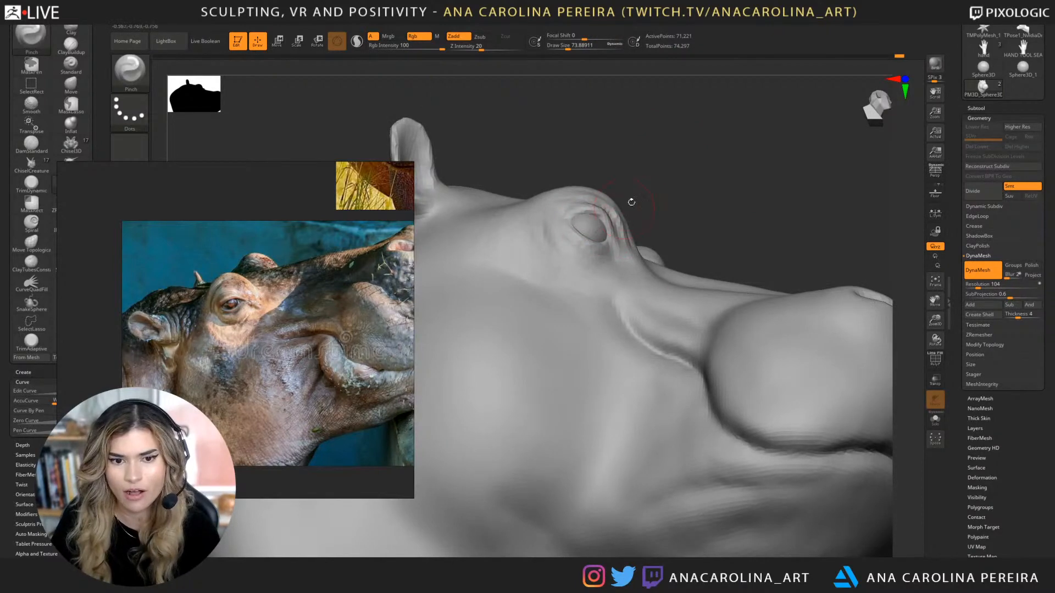
right_click_drag(630, 204, 620, 227)
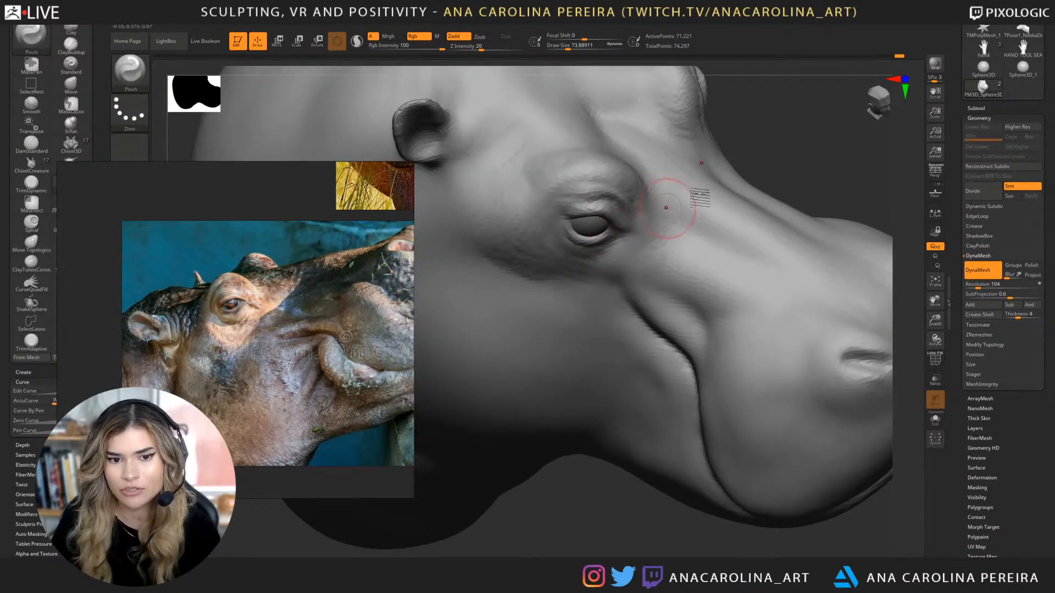
mouse_move(664, 200)
right_mouse_down()
mouse_move(740, 148)
mouse_move(547, 217)
mouse_move(777, 189)
mouse_move(793, 145)
right_mouse_up()
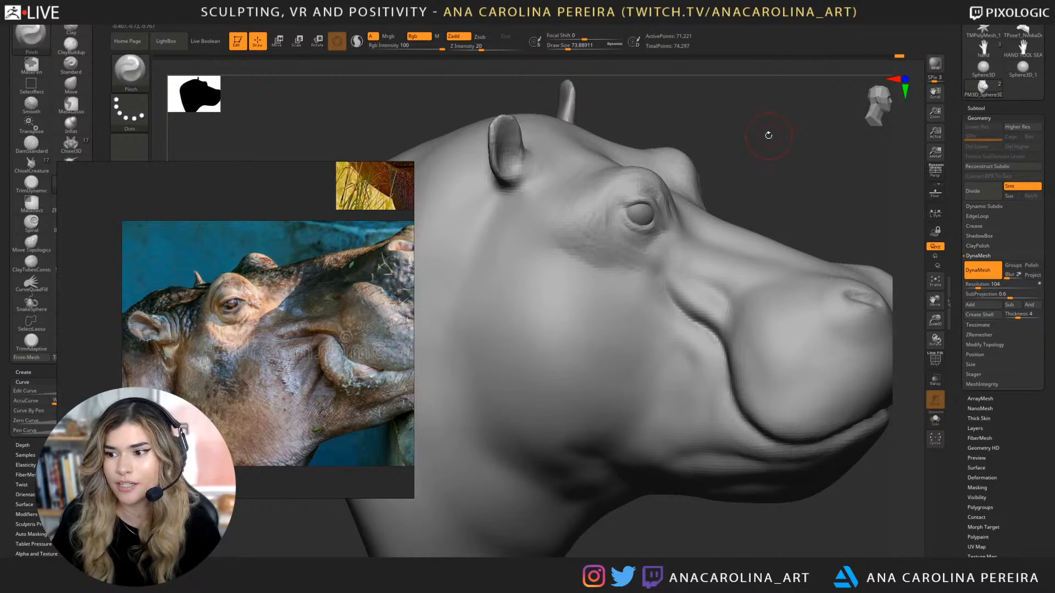
Deepen the crease below and behind the eye with DamStandard at a Draw Size of about 207.
mouse_move(1023, 48)
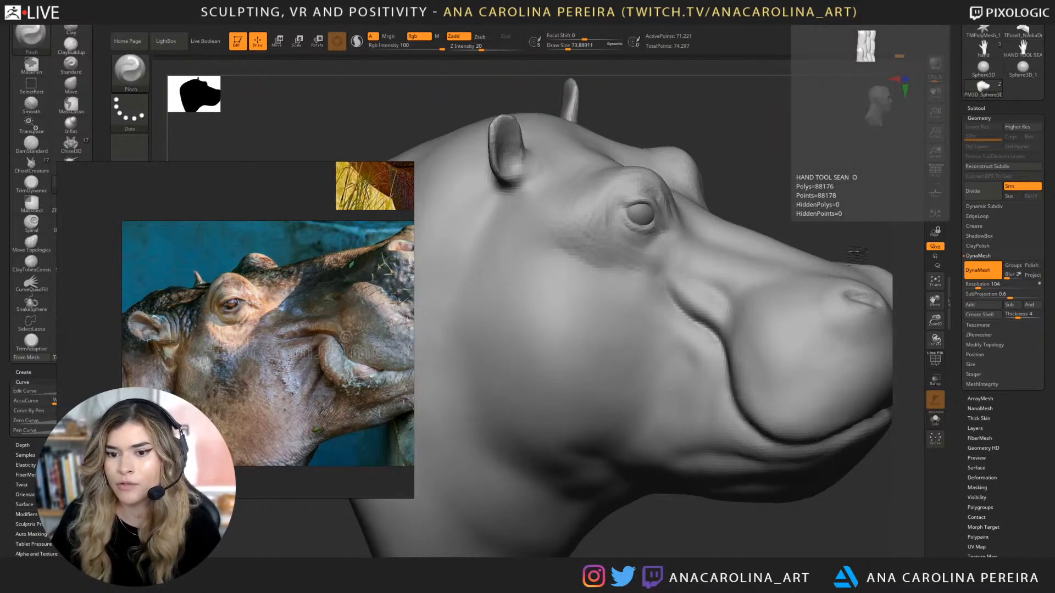
right_click_drag(736, 190, 780, 181, "shift")
left_click_drag(720, 126, 777, 130, "alt")
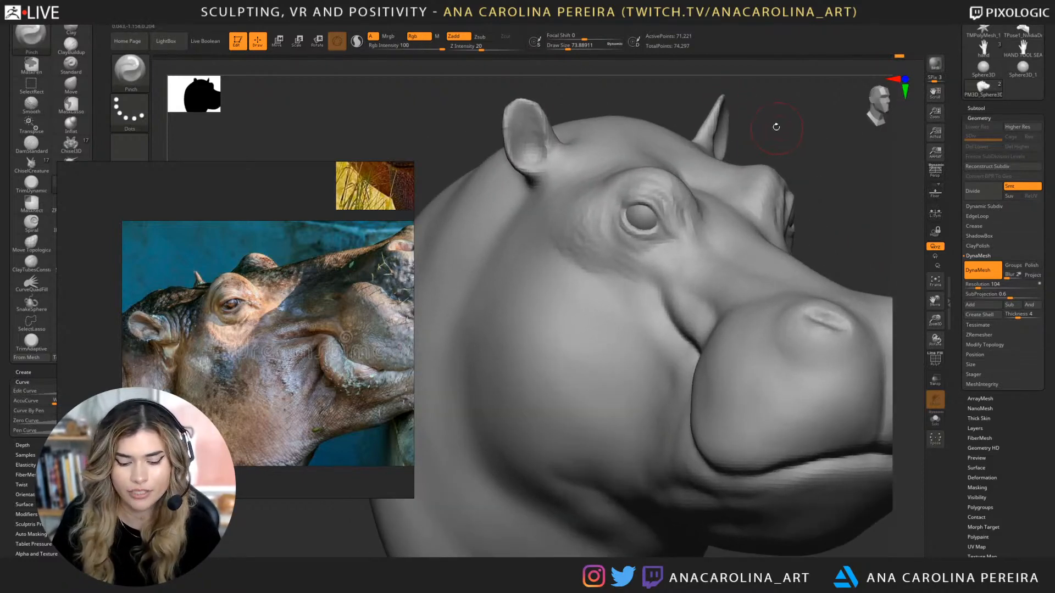
key("b")
key("d")
key("s")
key("space")
left_click_drag(572, 226, 583, 225)
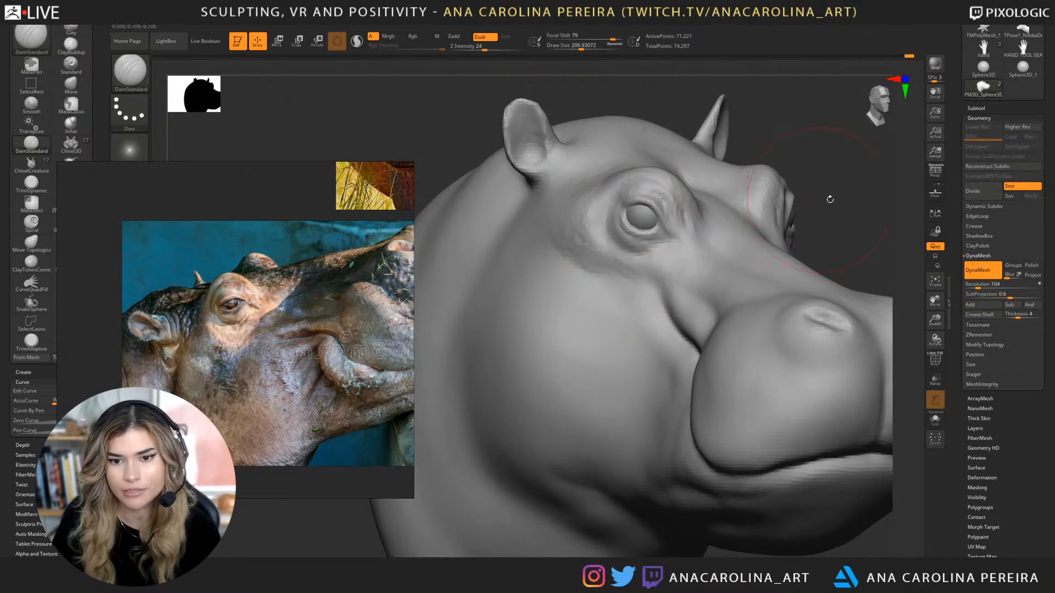
left_click_drag(829, 198, 717, 203)
left_click_drag(492, 281, 602, 287)
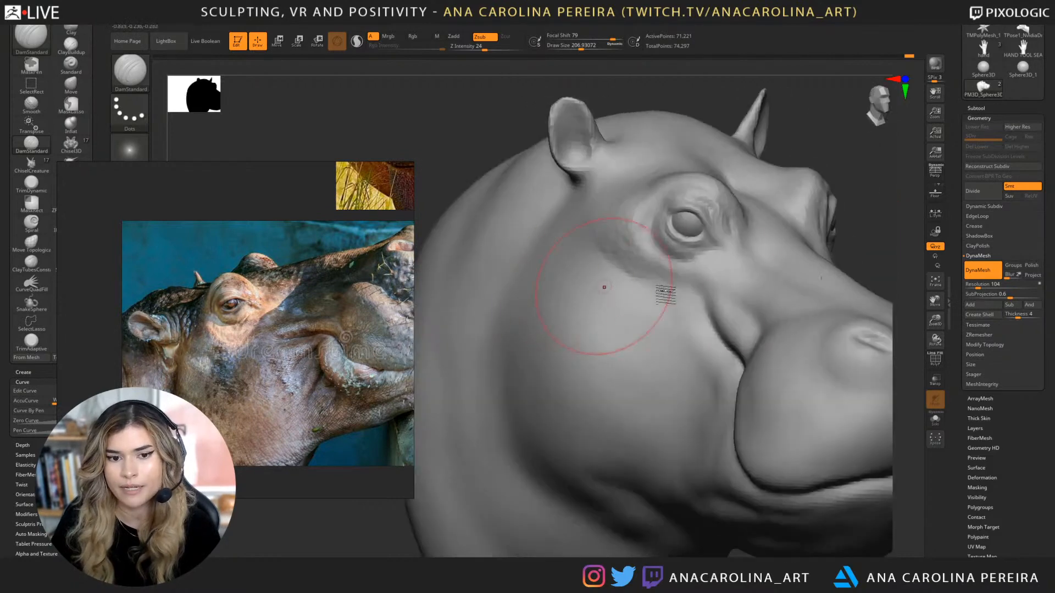
left_click_drag(870, 207, 865, 240)
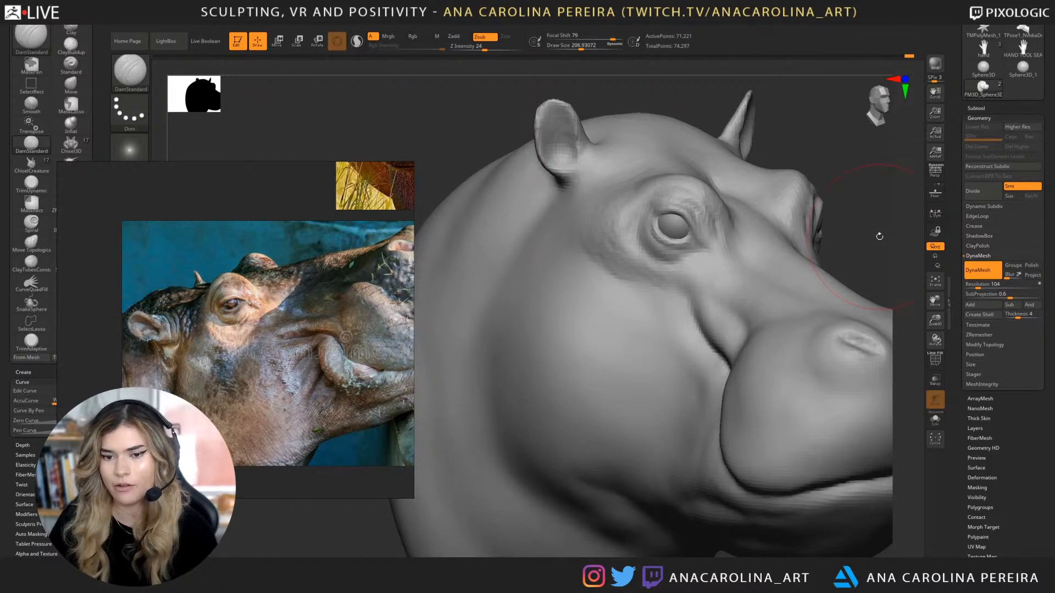
left_click_drag(822, 144, 737, 137, "alt")
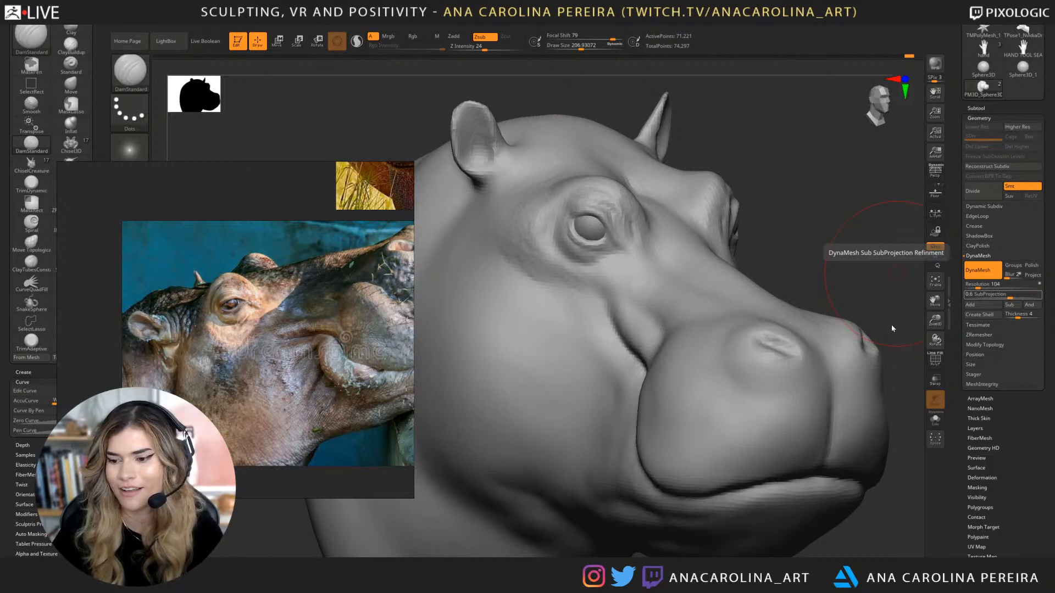
left_click_drag(878, 296, 835, 265, "alt")
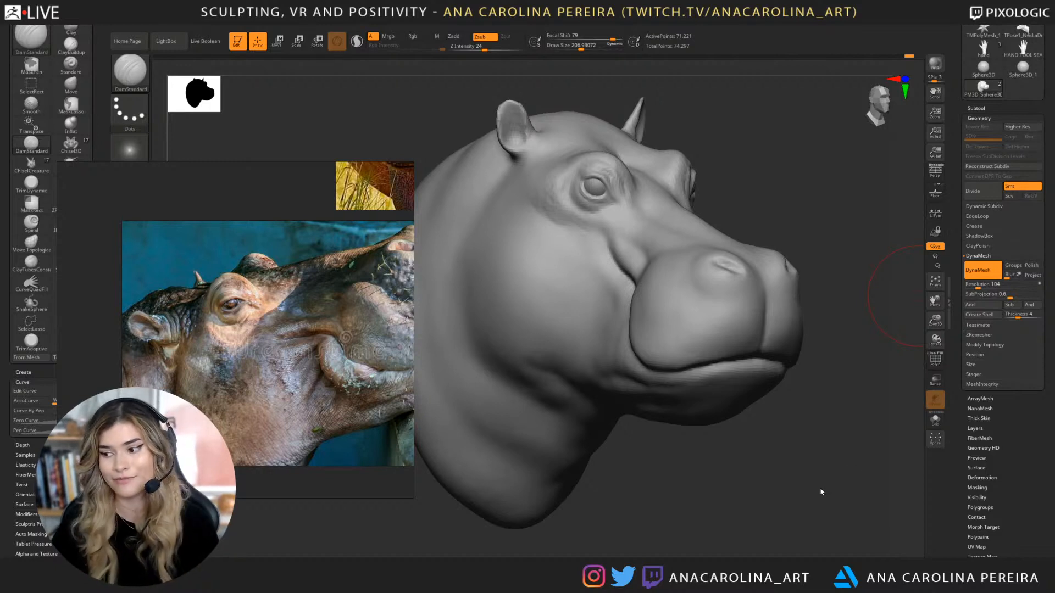
Build up the area between the eye, ear and upper cheek with ClayBuildup at a Draw Size of about 207.
mouse_move(723, 467)
left_mouse_down()
mouse_move(807, 499)
mouse_move(786, 483)
mouse_move(804, 441)
left_mouse_up()
key("b")
key("c")
key("b")
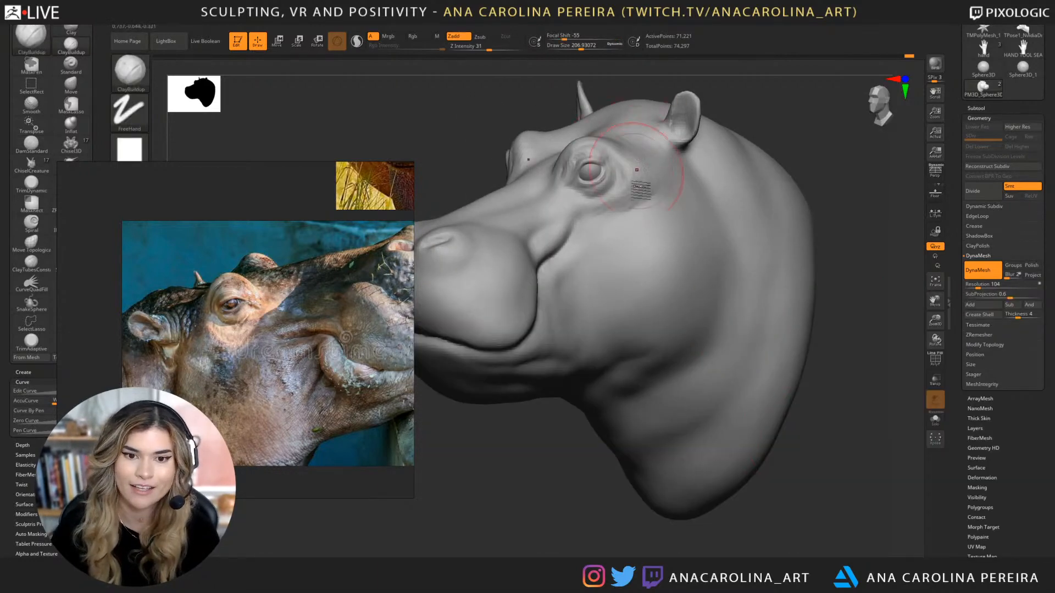
mouse_move(641, 203)
left_mouse_down()
mouse_move(636, 189)
mouse_move(631, 208)
mouse_move(632, 193)
mouse_move(666, 193)
mouse_move(682, 176)
left_mouse_up()
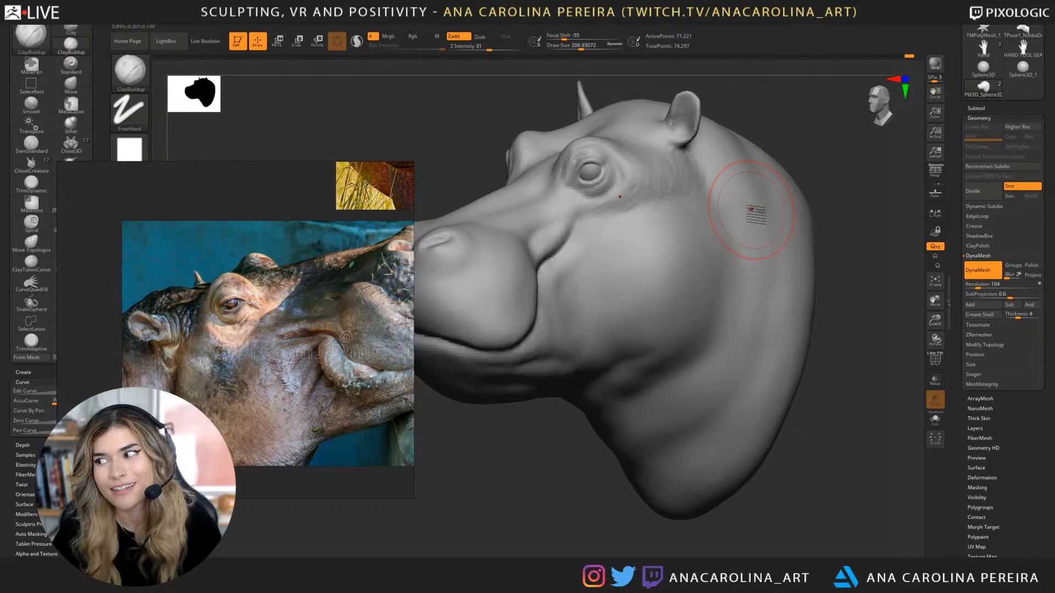
left_click_drag(777, 130, 549, 149)
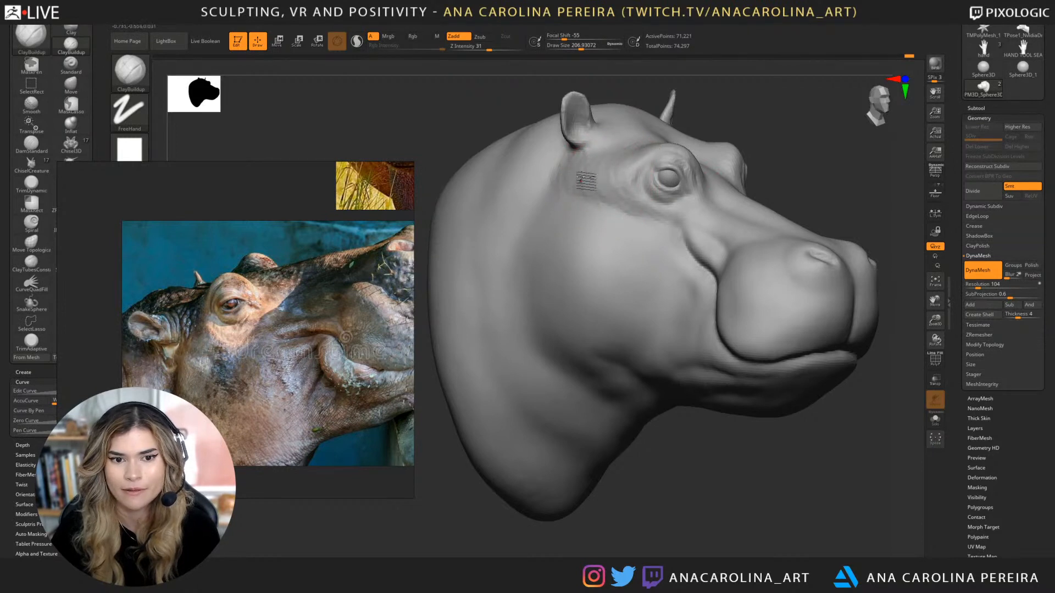
left_click_drag(708, 102, 722, 129)
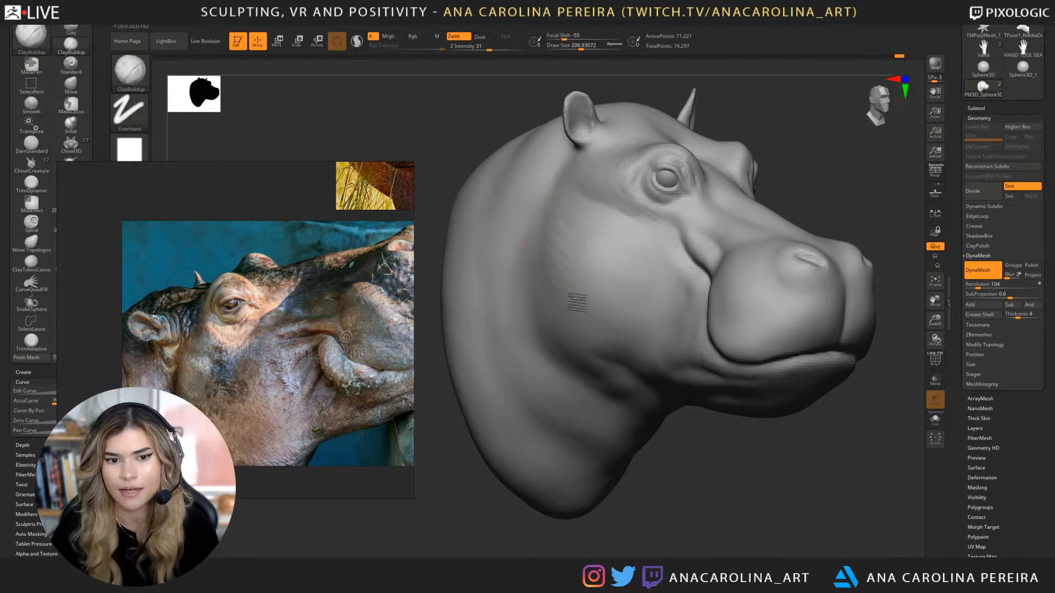
Smooth the built-up cheek below the ear on both sides of the head.
mouse_move(582, 204)
left_mouse_down("shift")
mouse_move(564, 287)
mouse_move(570, 213)
mouse_move(588, 252)
left_mouse_up("shift")
left_click_drag(731, 463, 555, 456)
left_click_drag(730, 228, 678, 306, "shift")
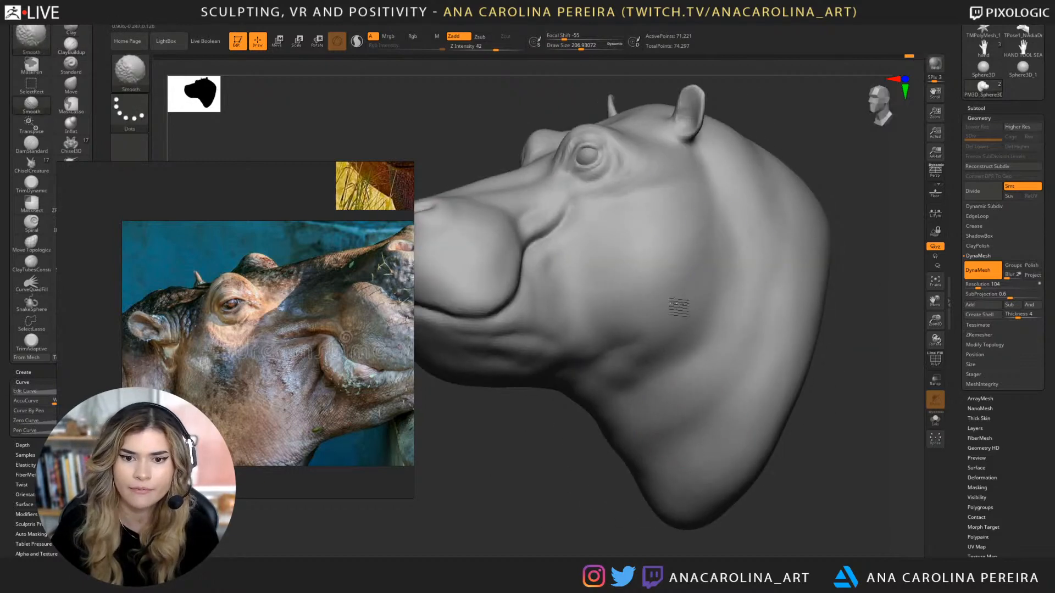
Fill out the rear edge of the cheek with ClayBuildup and smooth its transition into the neck.
mouse_move(780, 154)
left_mouse_down()
mouse_move(817, 157)
mouse_move(791, 173)
left_mouse_up()
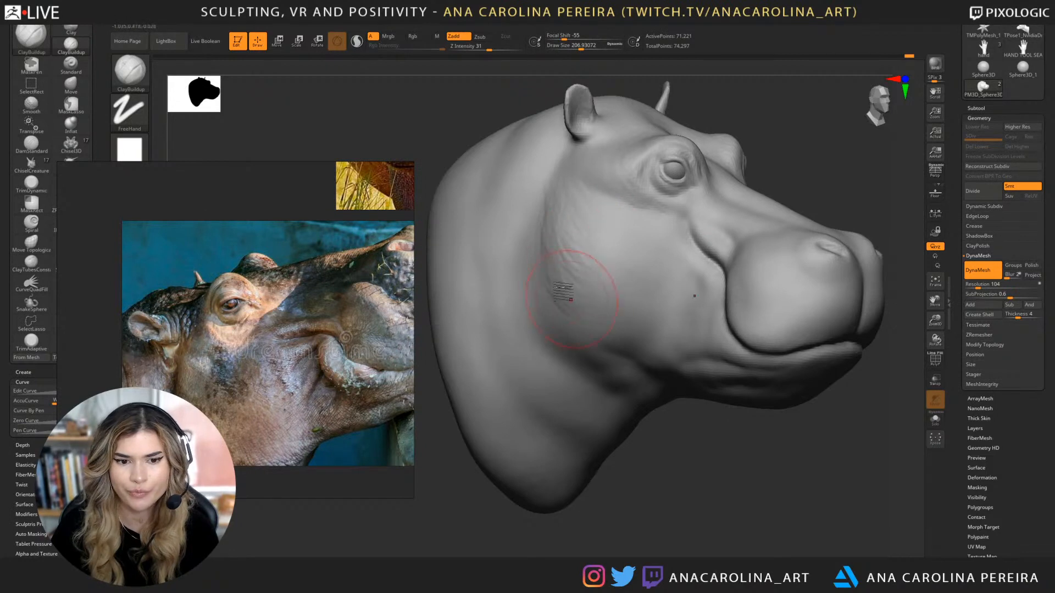
key("shift")
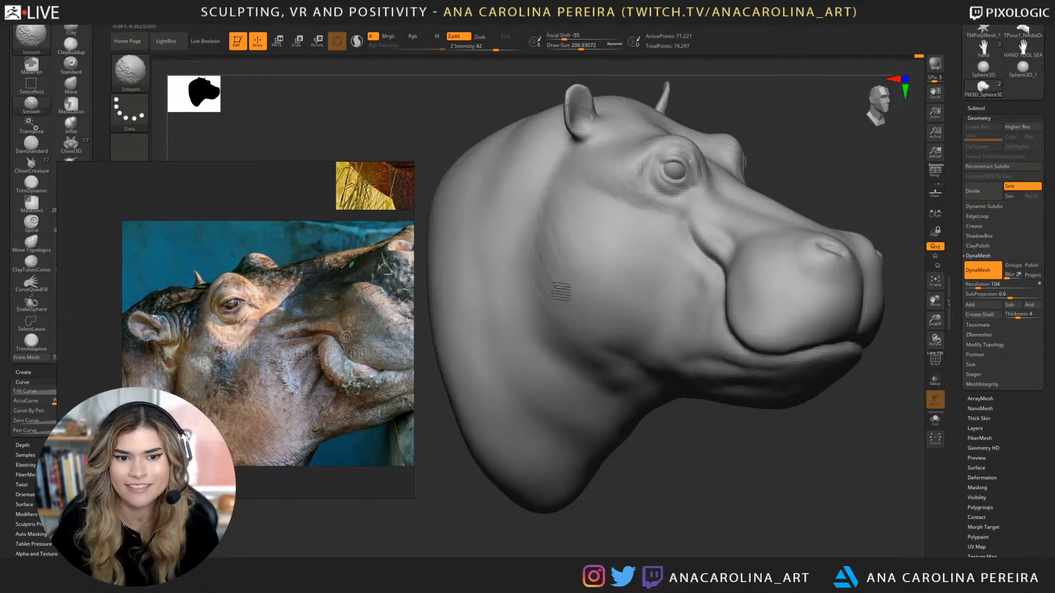
mouse_move(561, 292)
left_mouse_down("shift")
mouse_move(557, 252)
mouse_move(571, 292)
left_mouse_up("shift")
left_click_drag(769, 434, 642, 410)
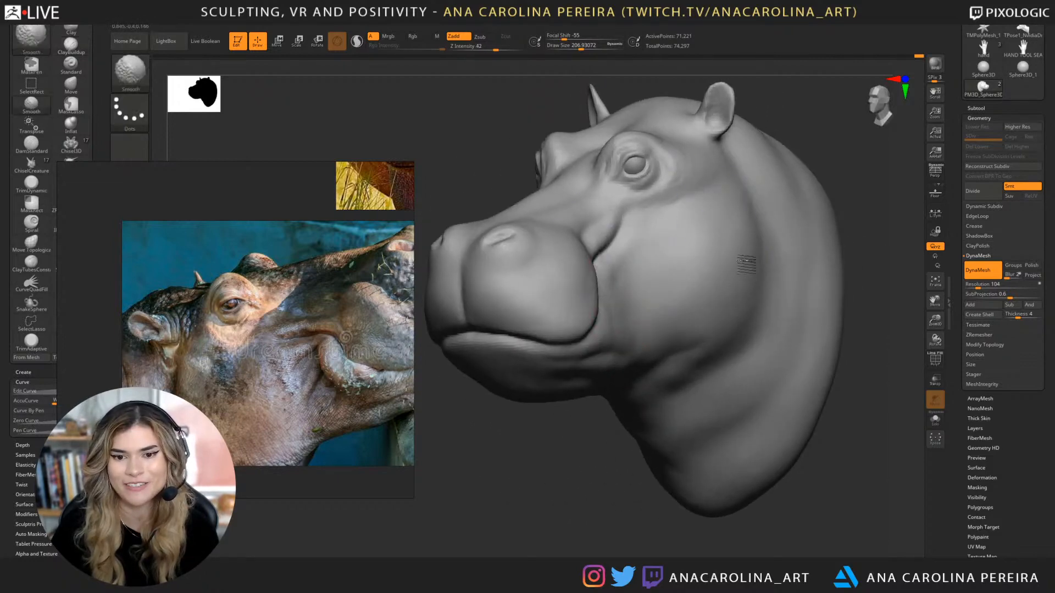
mouse_move(857, 133)
left_mouse_down()
mouse_move(879, 139)
mouse_move(895, 182)
left_mouse_up()
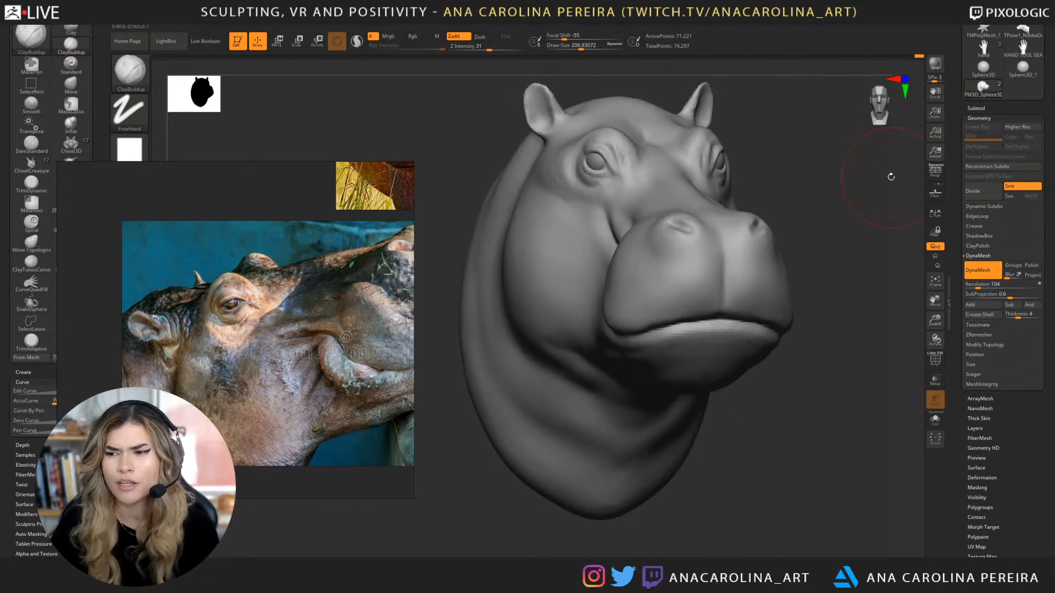
Build up the area behind and below the eye with ClayBuildup at a Draw Size of about 158 and smooth it.
mouse_move(804, 145)
left_mouse_down()
mouse_move(823, 152)
mouse_move(759, 148)
left_mouse_up()
key("space")
mouse_move(636, 234)
left_mouse_down()
mouse_move(627, 233)
mouse_move(650, 220)
left_mouse_up()
mouse_move(650, 219)
left_mouse_down("shift")
mouse_move(603, 181)
mouse_move(661, 237)
left_mouse_up("shift")
key("space")
left_click_drag(580, 180, 632, 240)
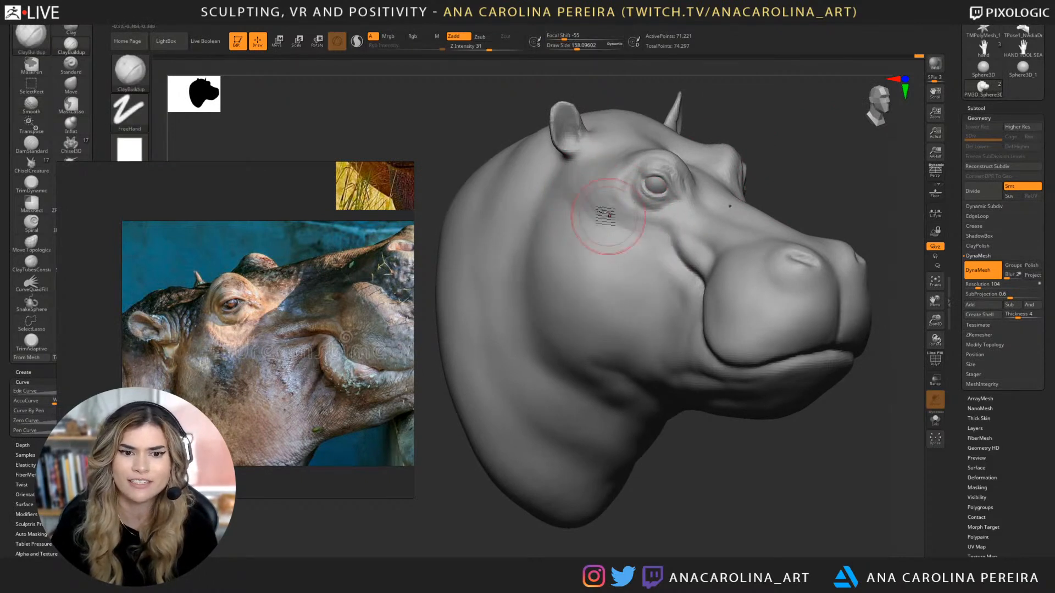
mouse_move(584, 207)
left_mouse_down("shift")
mouse_move(582, 197)
mouse_move(650, 235)
left_mouse_up("shift")
mouse_move(878, 156)
left_mouse_down()
mouse_move(828, 158)
mouse_move(859, 160)
mouse_move(835, 147)
left_mouse_up()
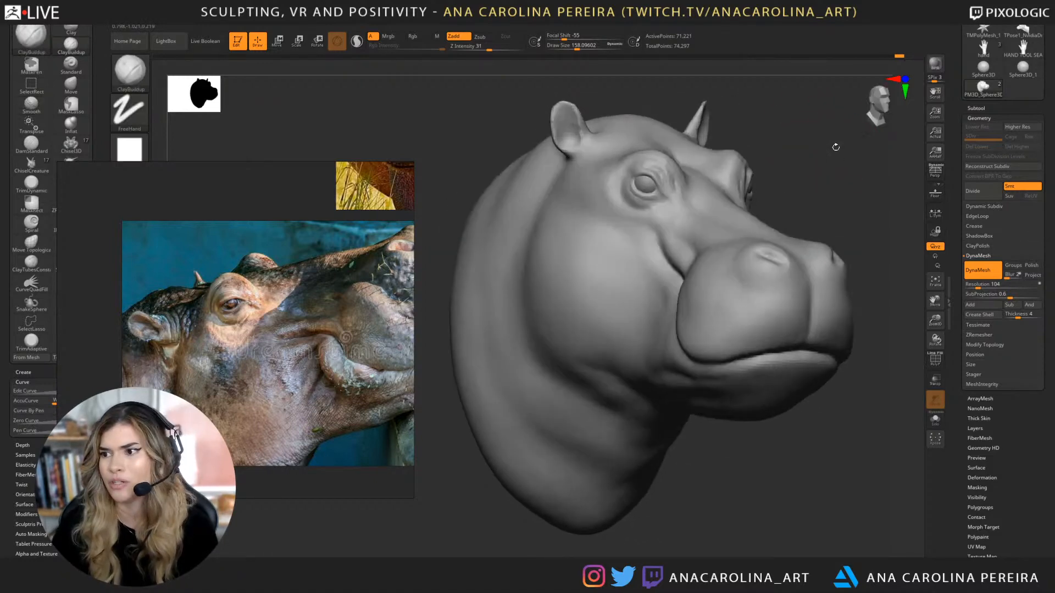
left_click_drag(810, 191, 783, 165, "alt")
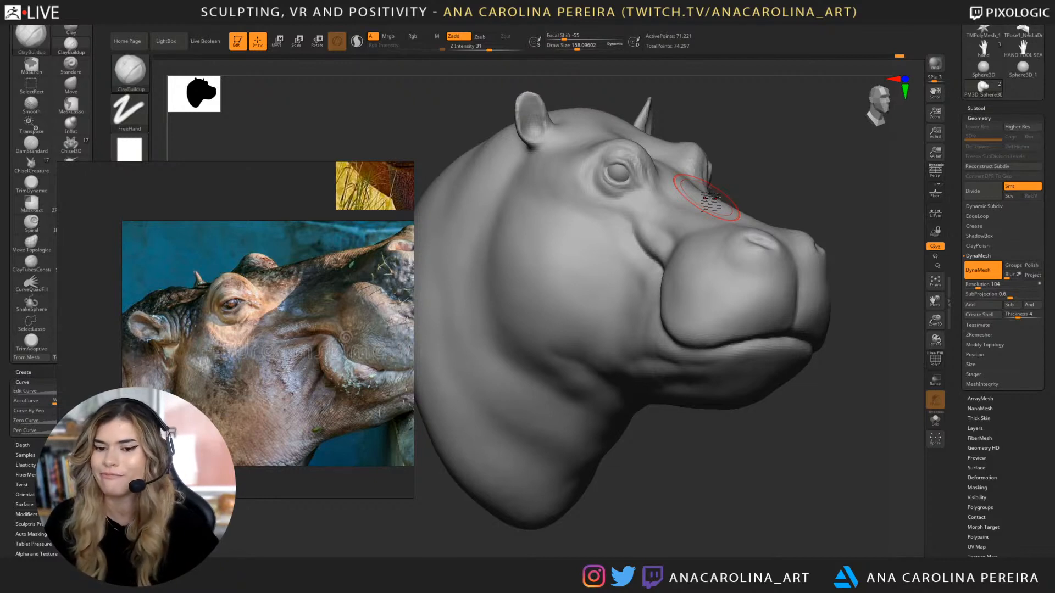
Build up the cheek fold behind the mouth corner with ClayBuildup at a Draw Size of about 132.
left_click_drag(765, 106, 807, 141)
key("space")
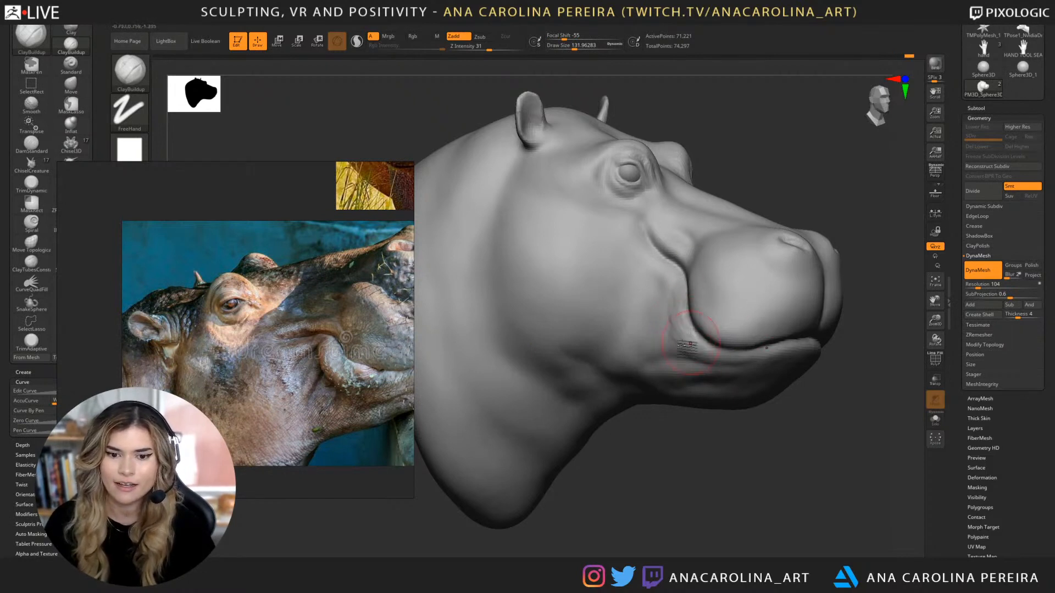
mouse_move(690, 343)
left_mouse_down()
mouse_move(724, 353)
mouse_move(681, 341)
mouse_move(667, 280)
left_mouse_up()
left_click_drag(784, 174, 770, 177)
mouse_move(770, 177)
left_mouse_down("alt")
mouse_move(763, 161)
mouse_move(704, 175)
left_mouse_up("alt")
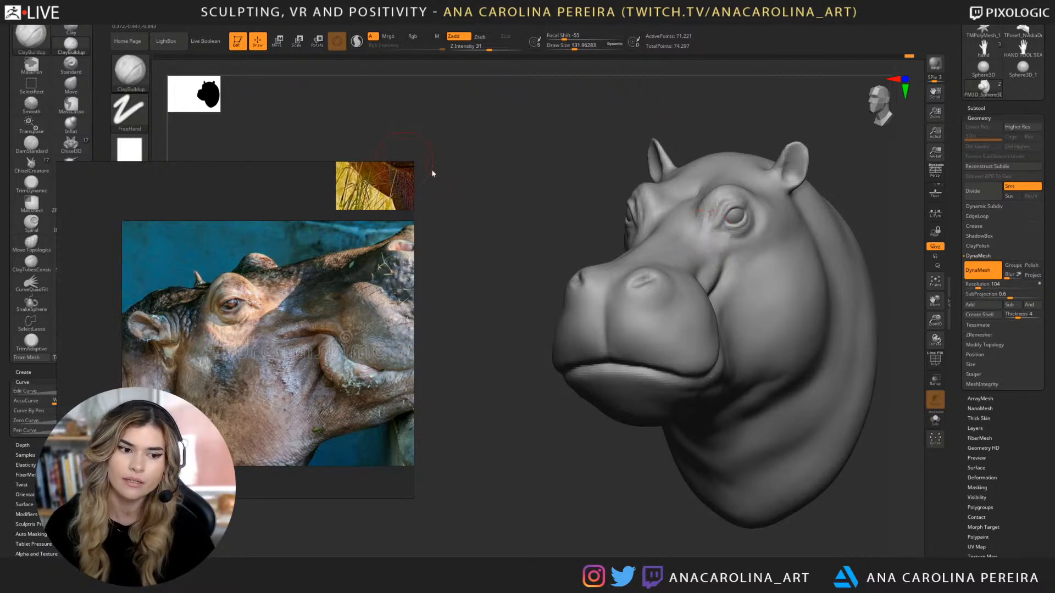
Deepen and define both nostril openings with ClayBuildup, using Draw Sizes of about 68 and 46.
mouse_move(433, 172)
left_mouse_down()
mouse_move(515, 184)
mouse_move(546, 198)
mouse_move(537, 201)
left_mouse_up()
key("s")
mouse_move(543, 209)
left_mouse_down()
mouse_move(529, 213)
mouse_move(531, 255)
left_mouse_up()
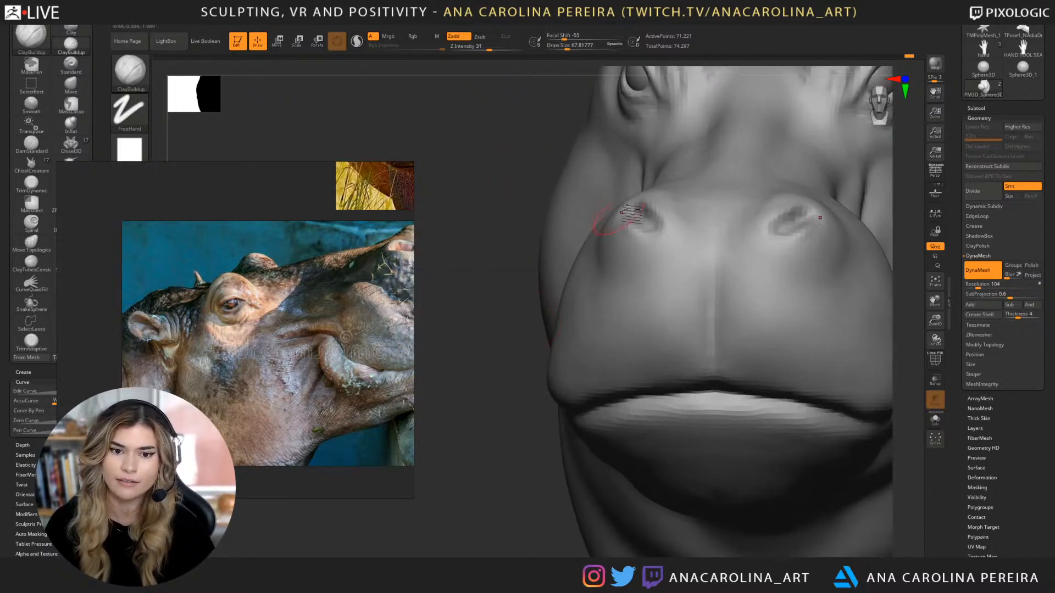
key("space")
left_click_drag(654, 213, 645, 223)
key("space")
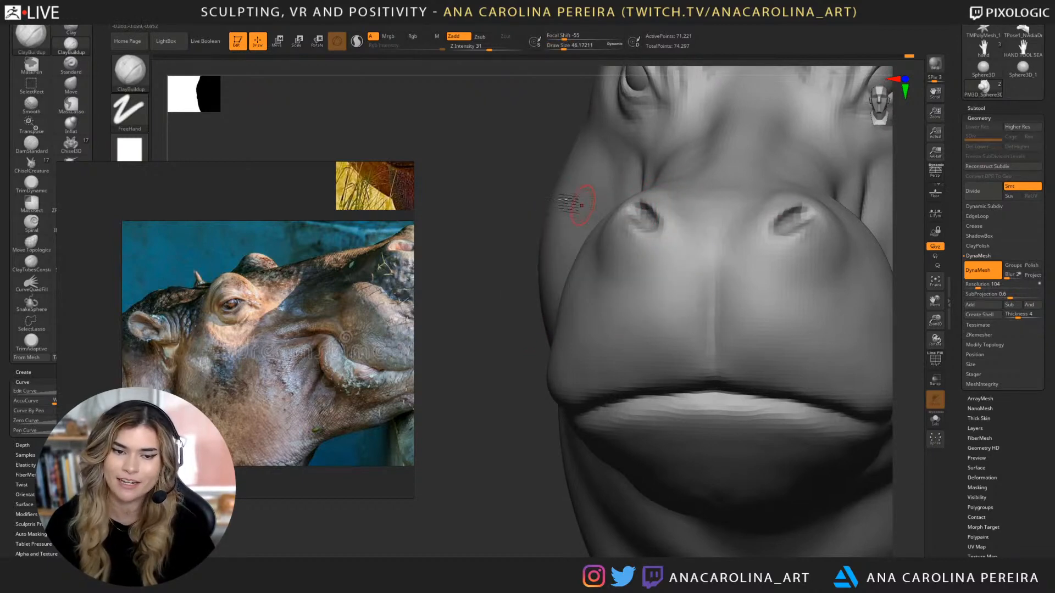
left_click_drag(511, 205, 665, 223)
left_click_drag(713, 167, 711, 137, "alt")
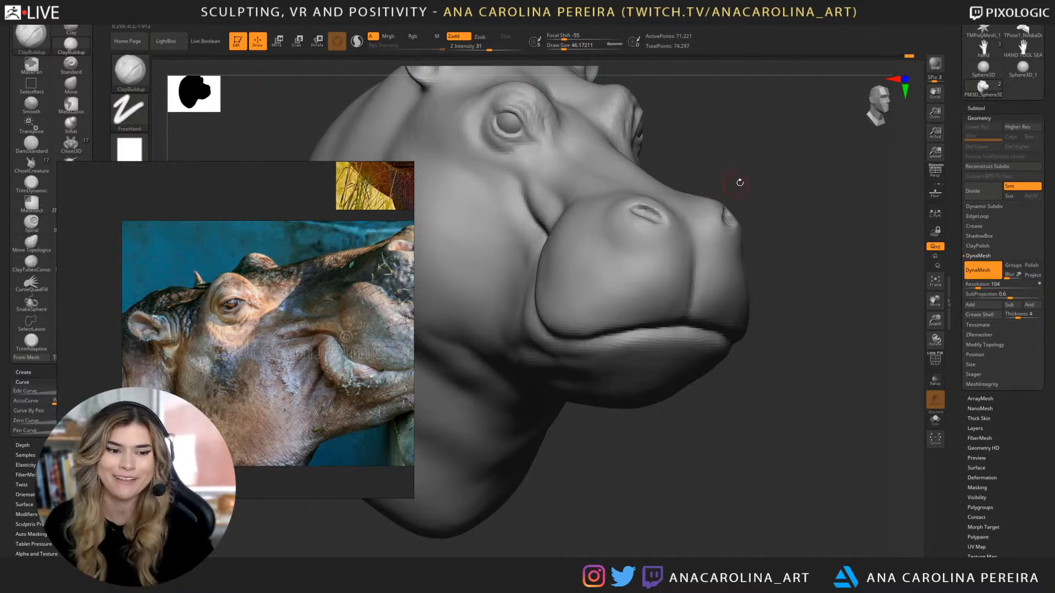
Enlarge the ClayBuildup brush to a Draw Size of about 167 for working on the whole head.
key("space")
mouse_move(737, 180)
left_mouse_down()
mouse_move(784, 159)
mouse_move(819, 167)
mouse_move(794, 160)
left_mouse_up()
key("space")
key("space")
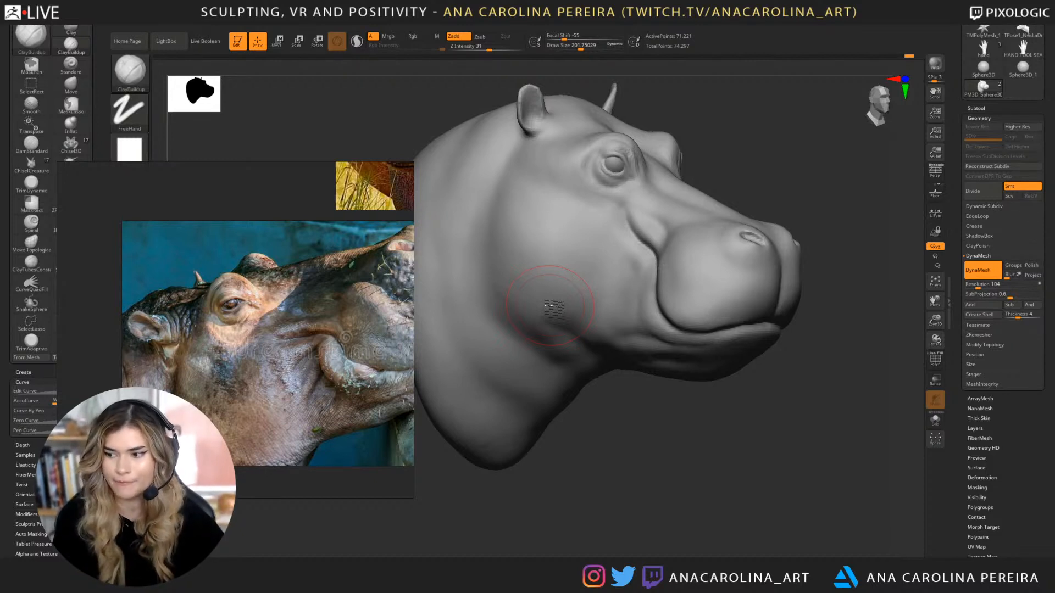
left_click_drag(712, 426, 660, 400)
key("space")
left_click_drag(621, 176, 616, 176)
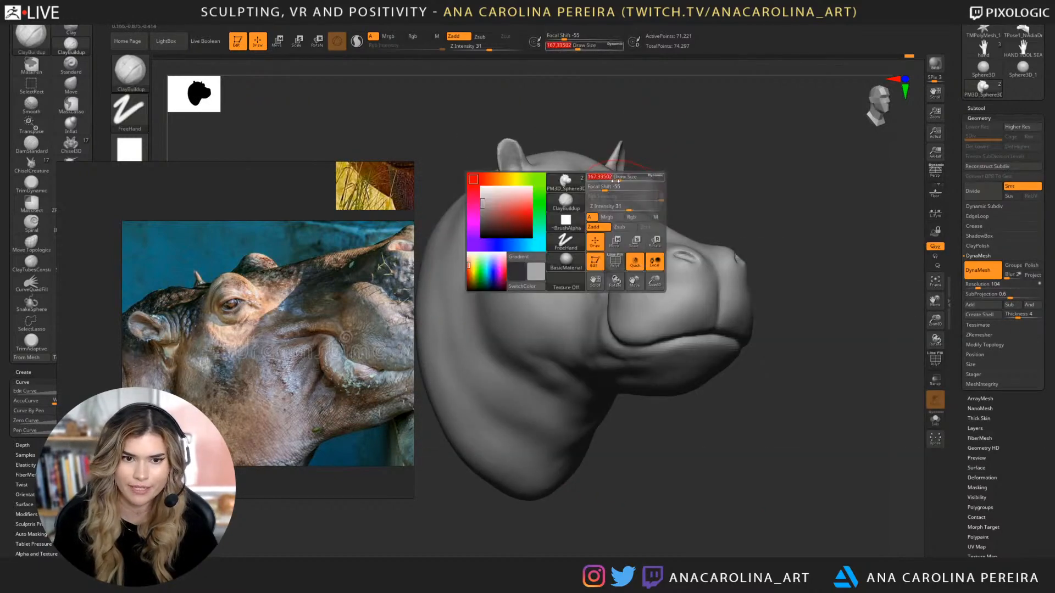
Examine the hippo head's eyes, snout and mouth from the front and side against the reference photo of the muzzle.
mouse_move(667, 148)
left_mouse_down("alt")
mouse_move(671, 178)
mouse_move(615, 177)
mouse_move(689, 207)
left_mouse_up("alt")
key("space")
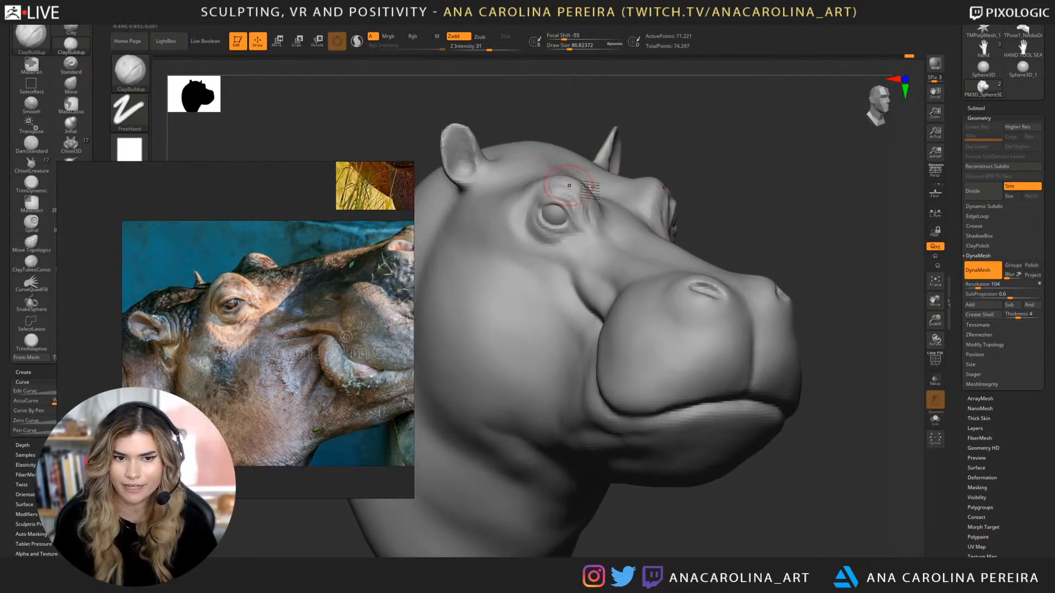
mouse_move(708, 159)
left_mouse_down("alt")
mouse_move(713, 127)
mouse_move(749, 176)
mouse_move(707, 253)
mouse_move(736, 182)
mouse_move(732, 229)
mouse_move(727, 214)
left_mouse_up("alt")
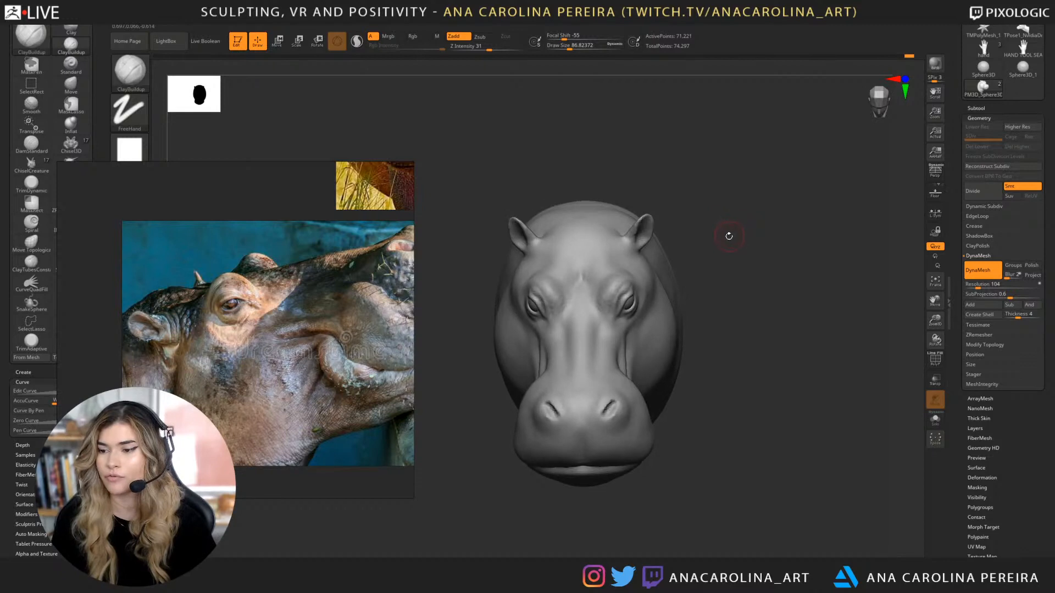
mouse_move(744, 278)
left_mouse_down("alt")
mouse_move(763, 266)
mouse_move(766, 280)
mouse_move(761, 247)
mouse_move(760, 266)
mouse_move(693, 264)
mouse_move(825, 260)
left_mouse_up("alt")
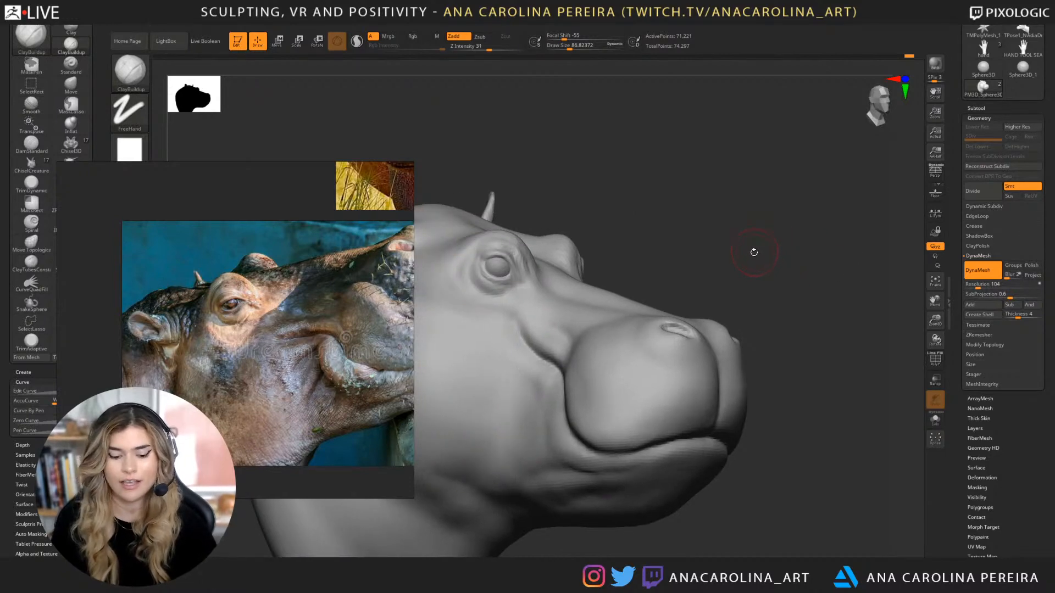
left_click_drag(753, 247, 750, 248)
key("space")
left_click_drag(749, 248, 757, 247)
left_click_drag(733, 190, 723, 193)
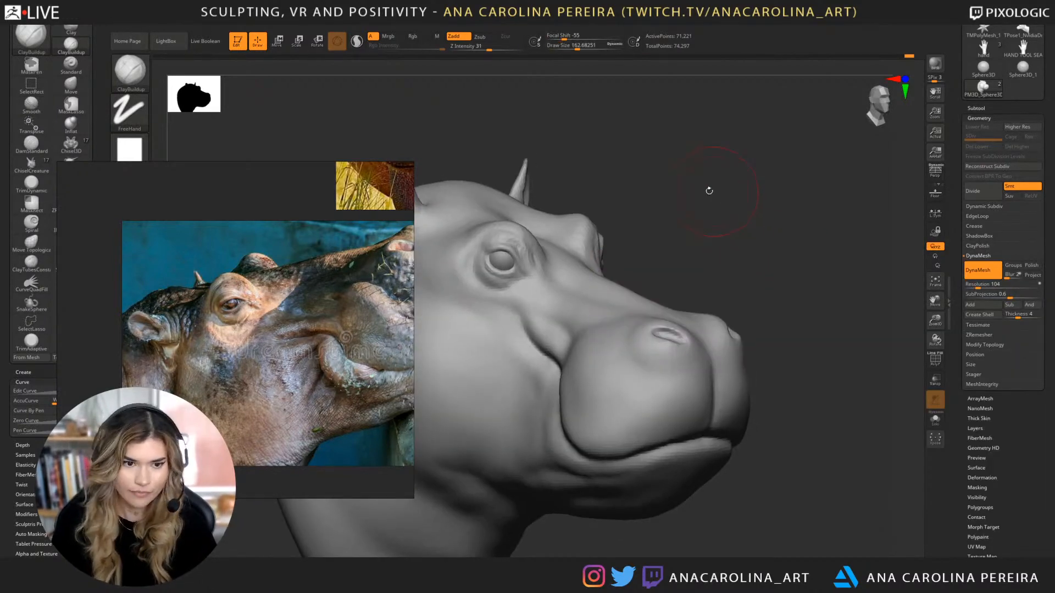
middle_click_drag(325, 256, 222, 255)
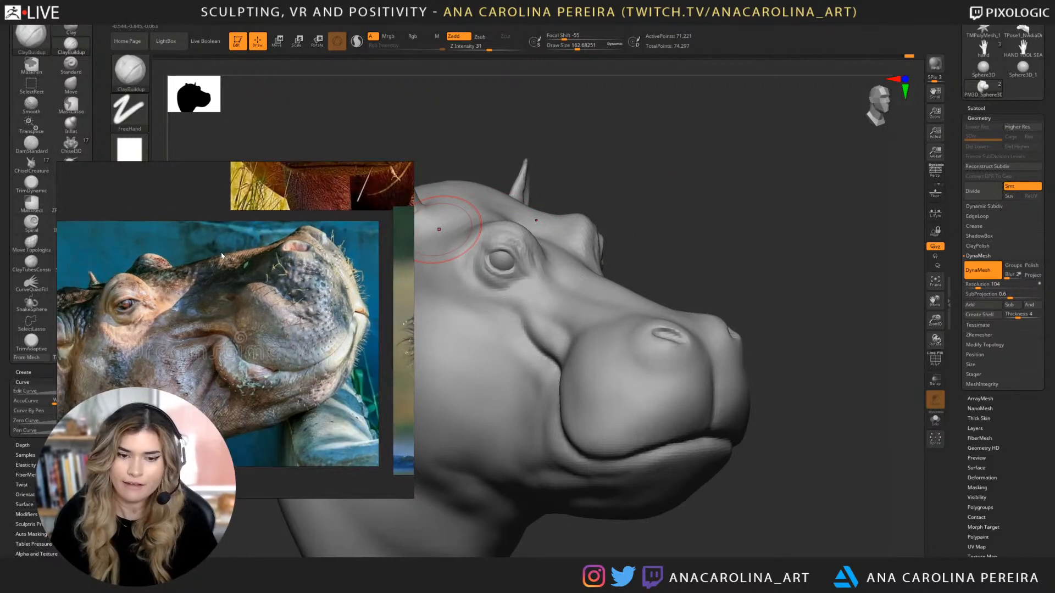
mouse_move(694, 219)
left_mouse_down()
mouse_move(723, 212)
mouse_move(747, 184)
left_mouse_up()
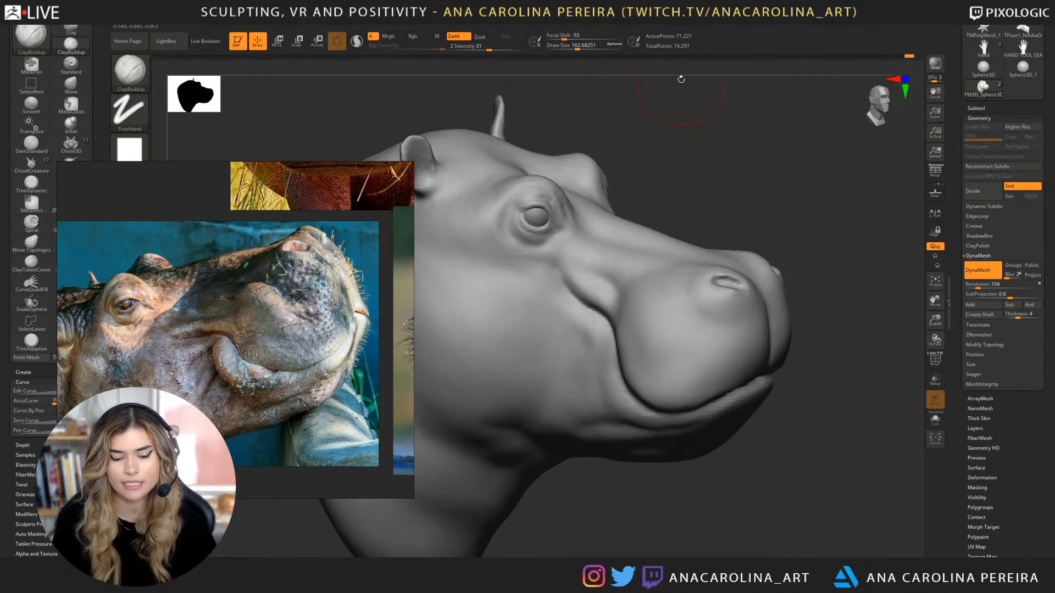
Switch the sculpting brush to DamStandard.
key("b")
key("d")
key("s")
right_click(689, 196)
left_click_drag(690, 196, 709, 193)
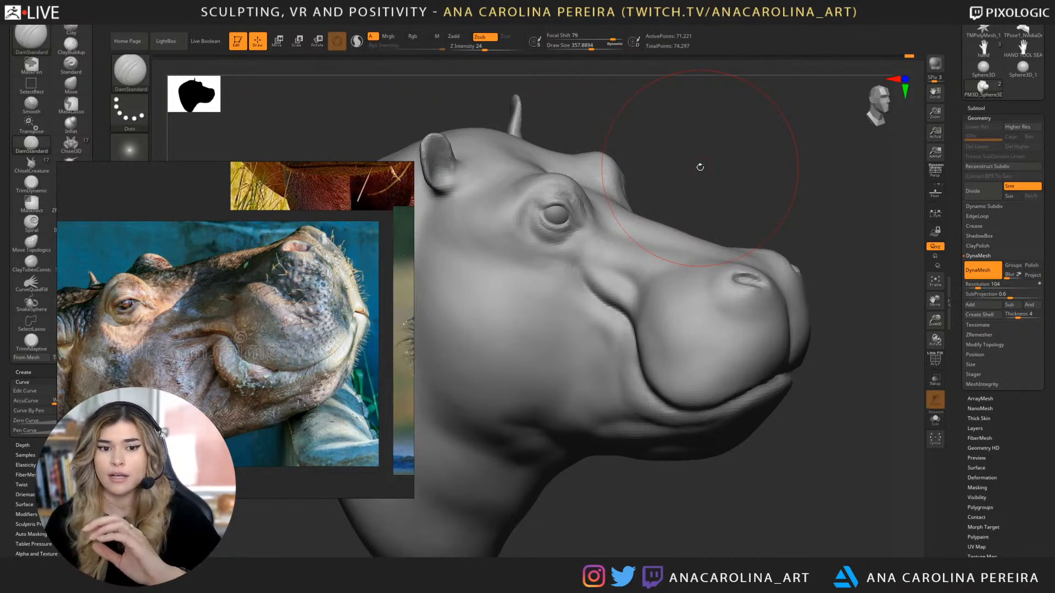
mouse_move(700, 166)
left_mouse_down()
mouse_move(654, 155)
mouse_move(685, 148)
left_mouse_up()
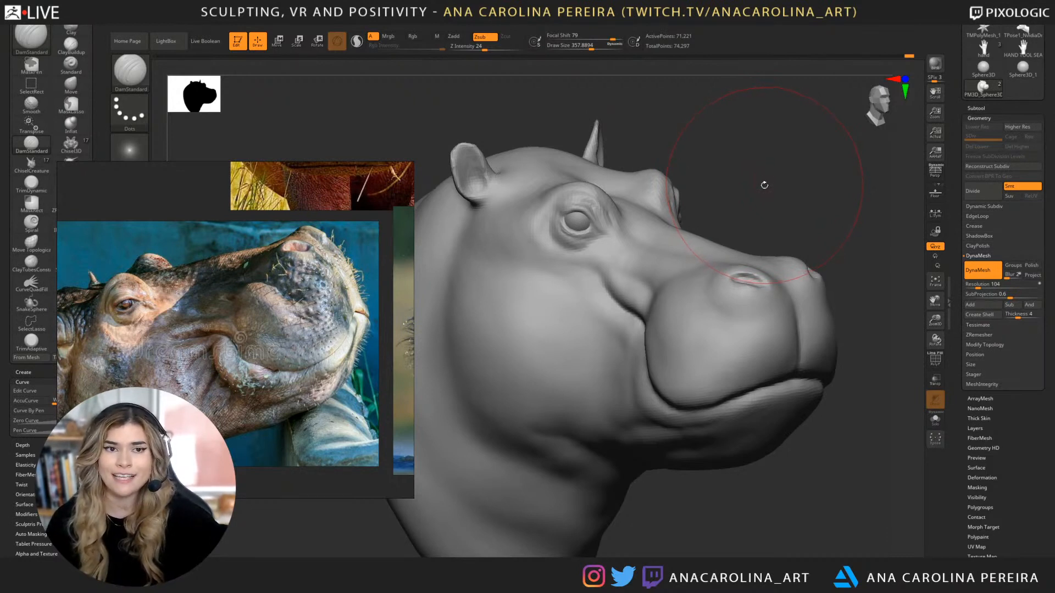
left_click_drag(765, 179, 772, 181)
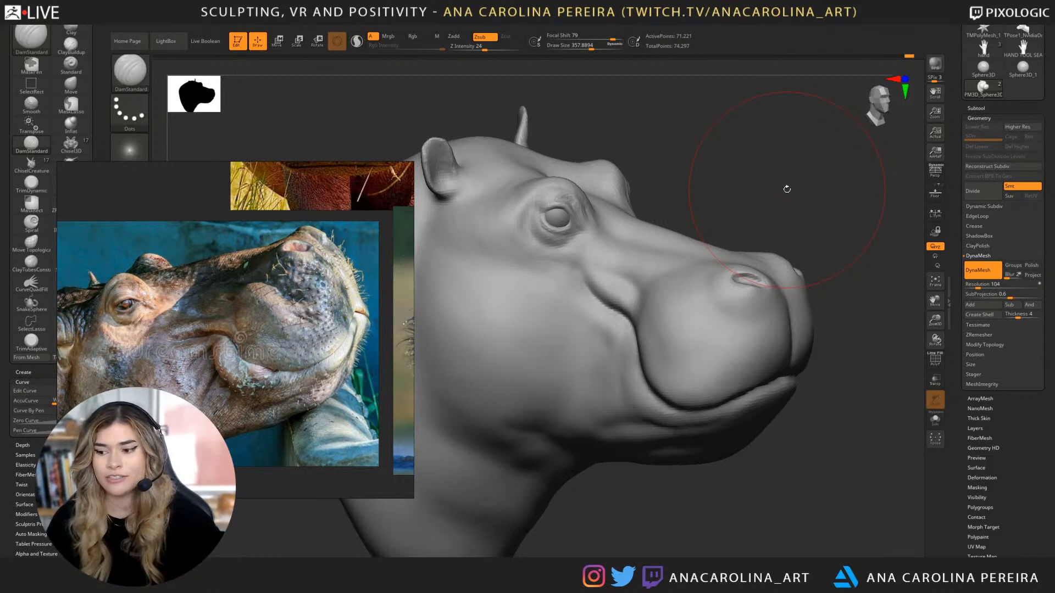
left_click_drag(711, 172, 744, 160)
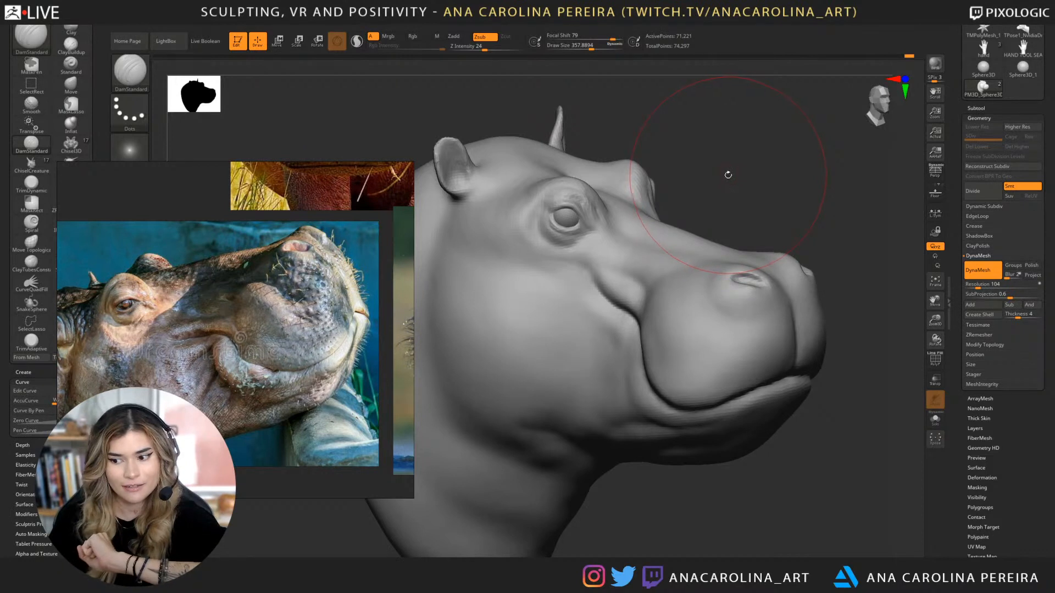
left_click_drag(727, 174, 745, 163)
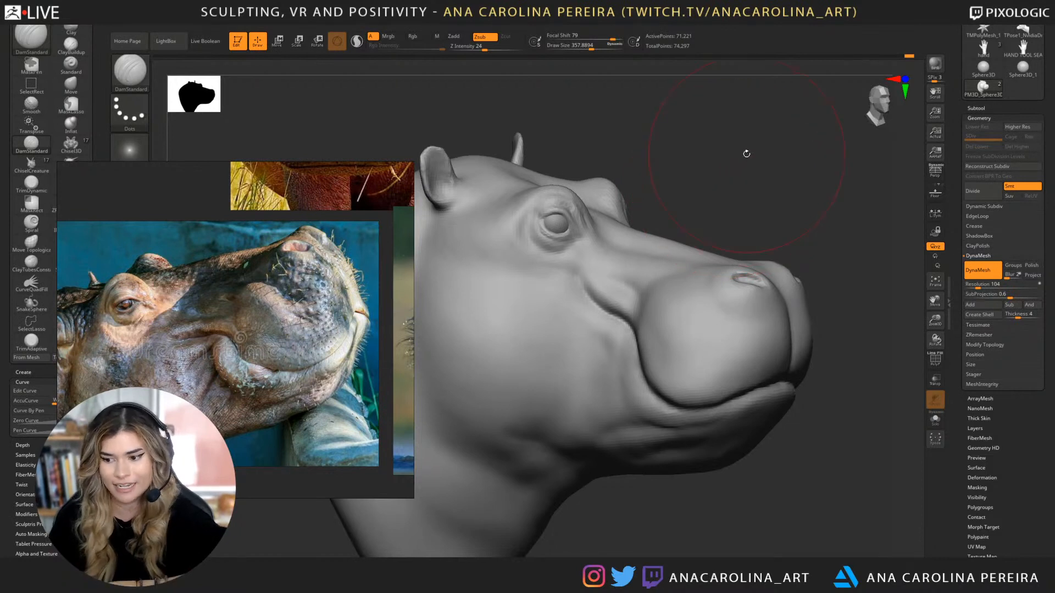
left_click_drag(751, 209, 753, 207)
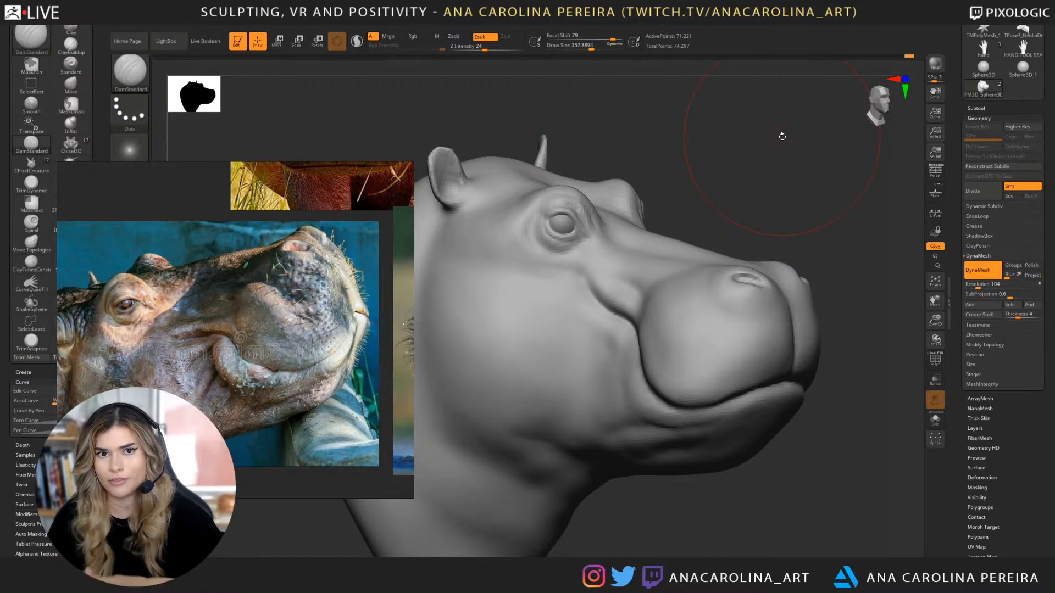
mouse_move(752, 160)
left_mouse_down()
mouse_move(813, 165)
mouse_move(801, 155)
mouse_move(756, 167)
mouse_move(751, 216)
mouse_move(770, 170)
mouse_move(754, 151)
left_mouse_up()
key("space")
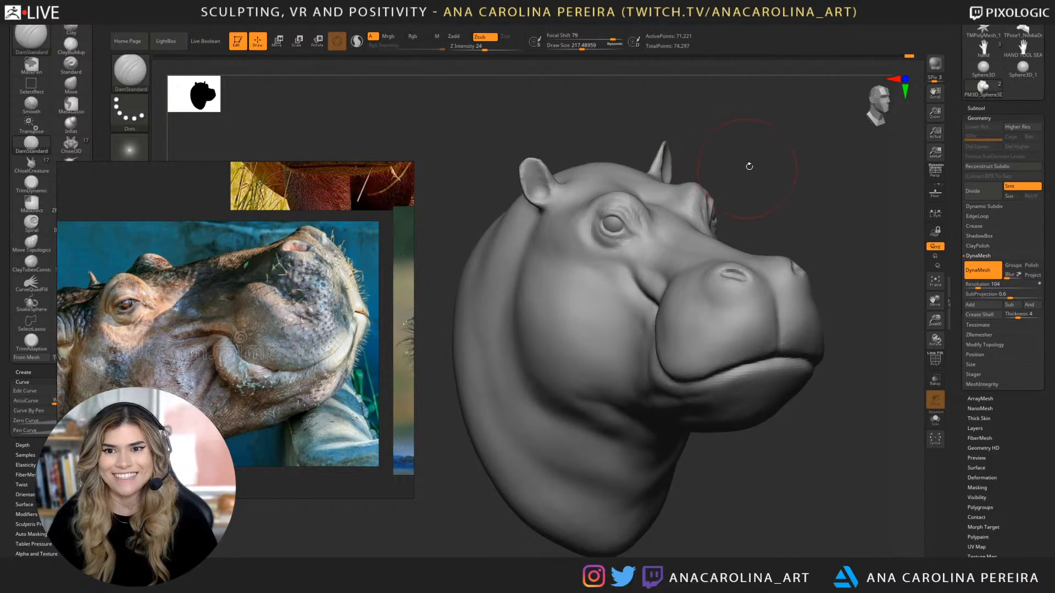
left_click_drag(746, 164, 754, 164)
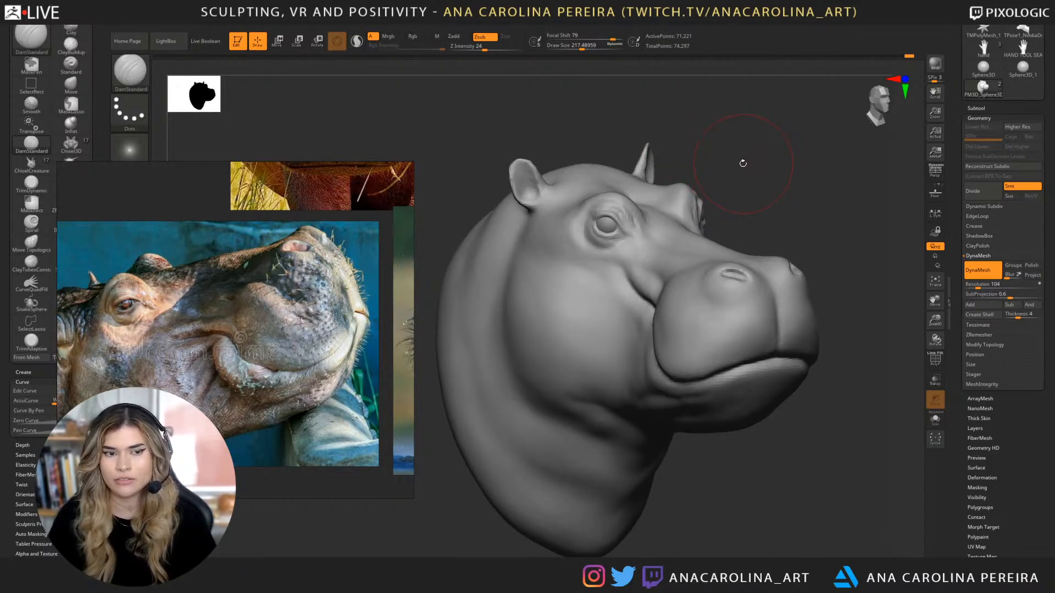
left_click_drag(747, 163, 747, 174)
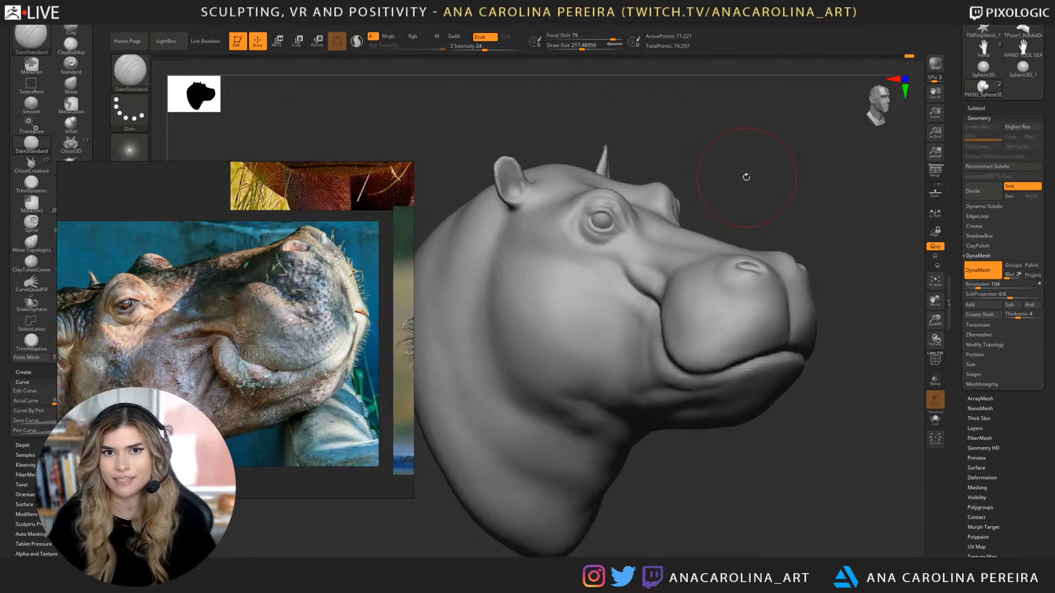
left_click_drag(745, 179, 762, 172)
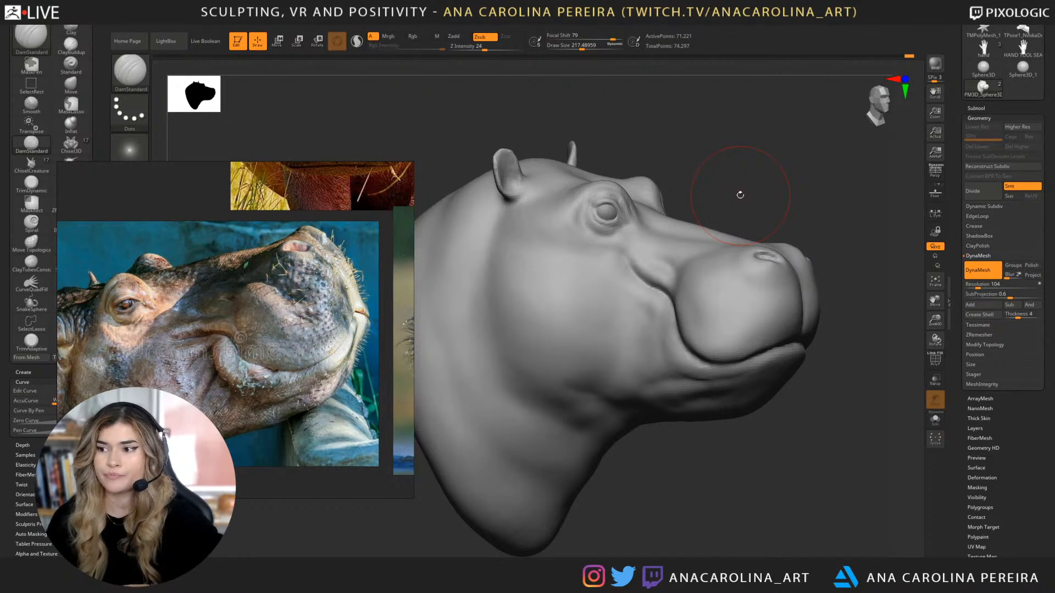
left_click_drag(685, 177, 730, 141)
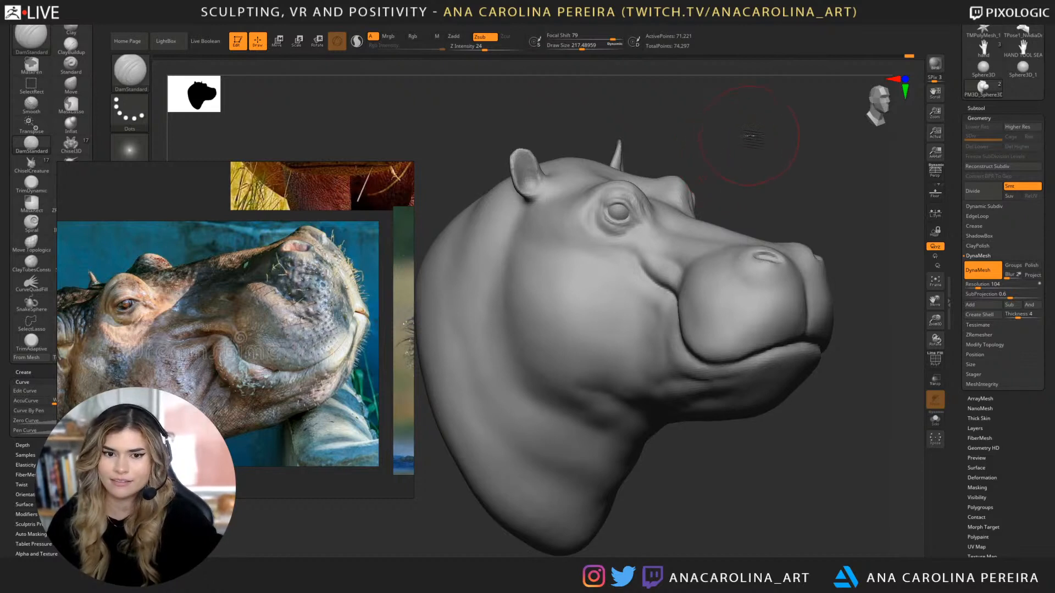
left_click_drag(744, 142, 742, 144)
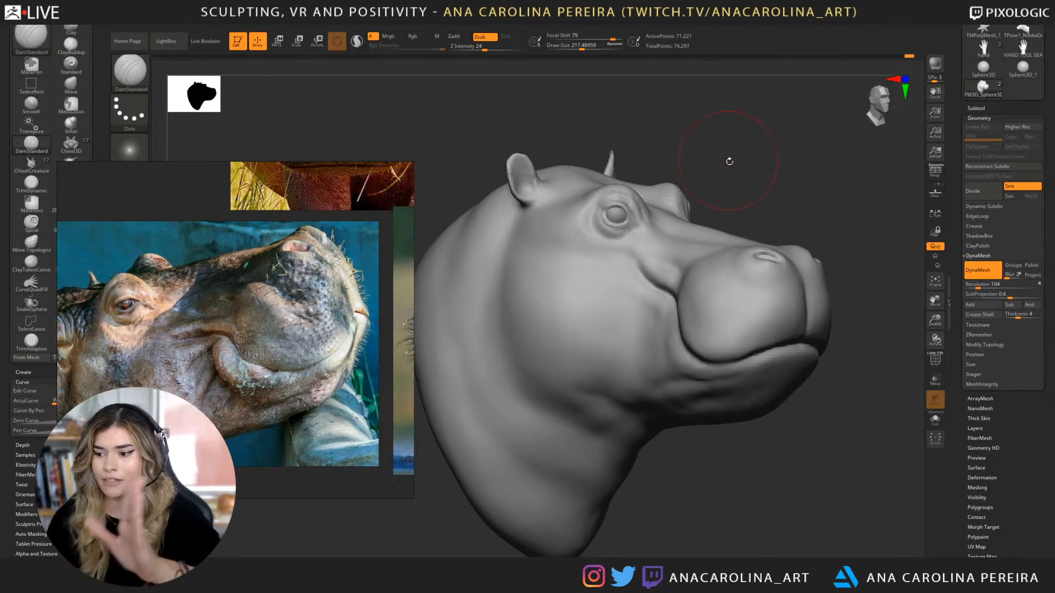
left_click_drag(743, 143, 740, 152)
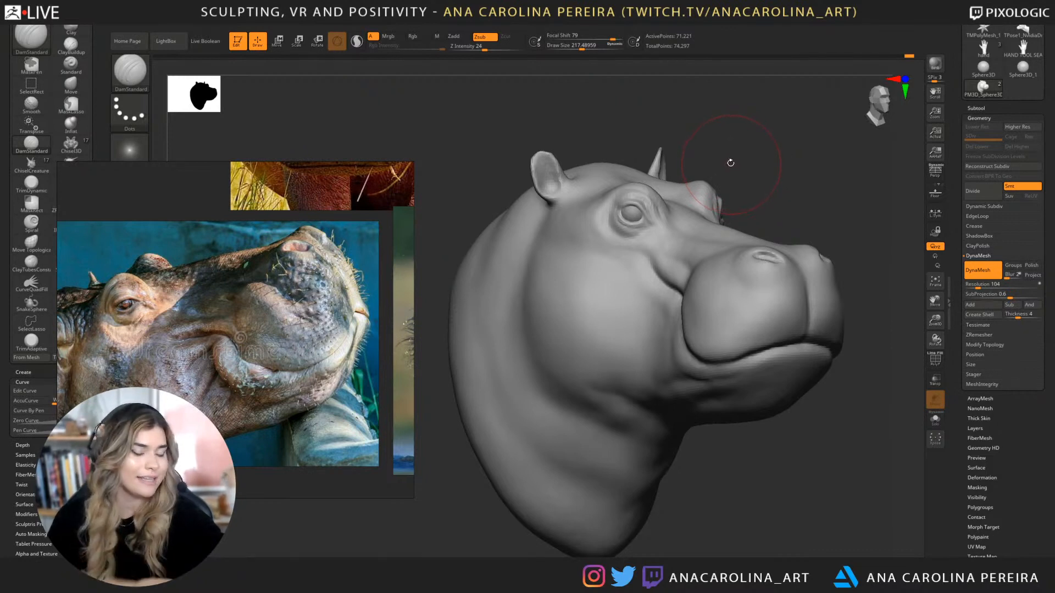
left_click_drag(729, 161, 760, 146)
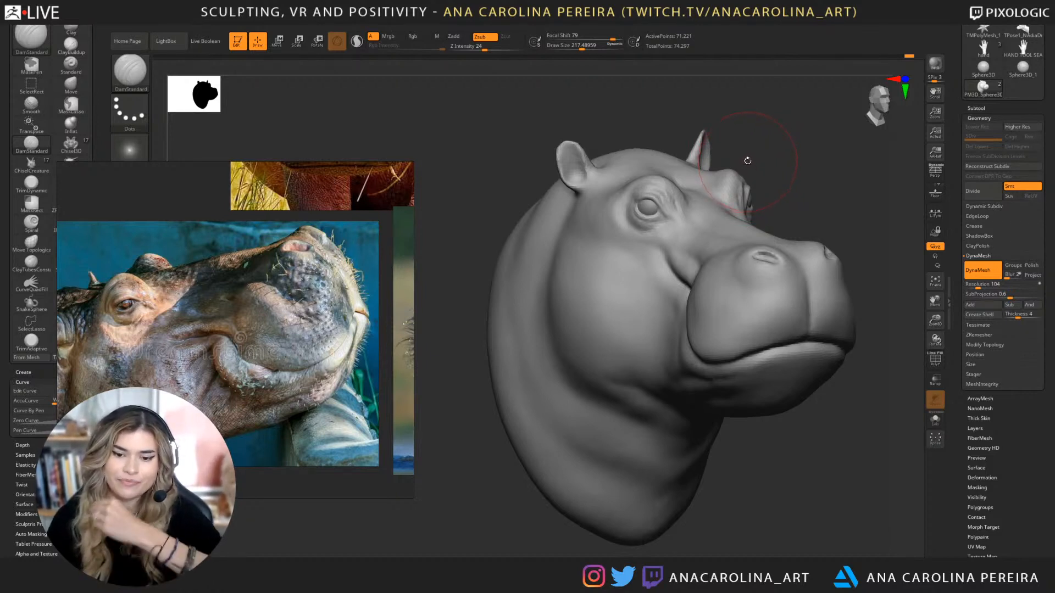
left_click_drag(761, 146, 752, 156)
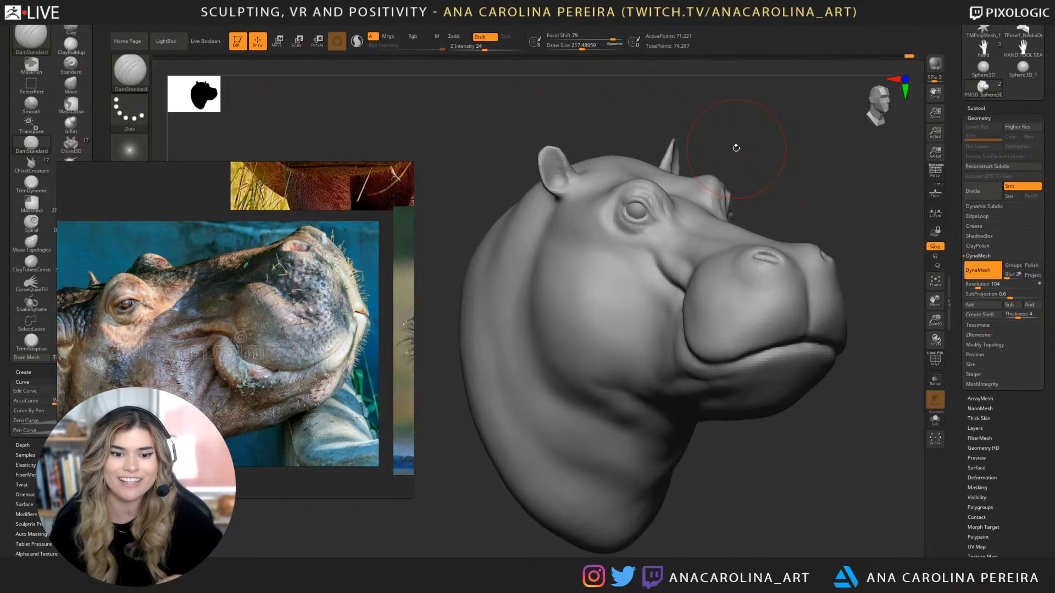
left_click_drag(744, 181, 774, 166)
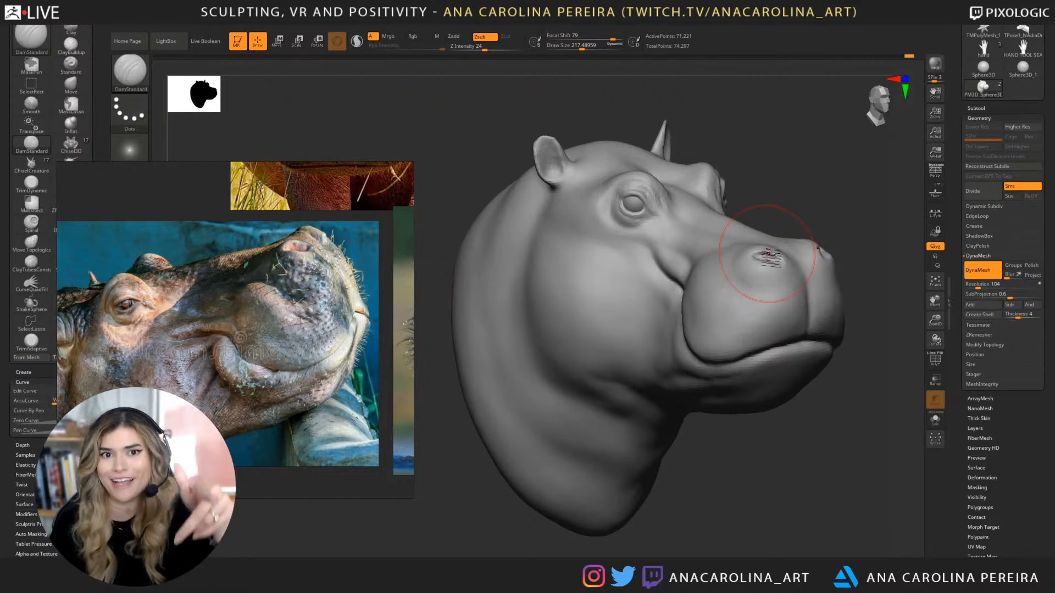
Build up the base of the hippo's ear using the ClayBuildup brush at a draw size of about 56.
mouse_move(824, 204)
left_mouse_down()
mouse_move(778, 202)
mouse_move(819, 189)
mouse_move(761, 193)
left_mouse_up()
key("b")
key("c")
key("b")
key("space")
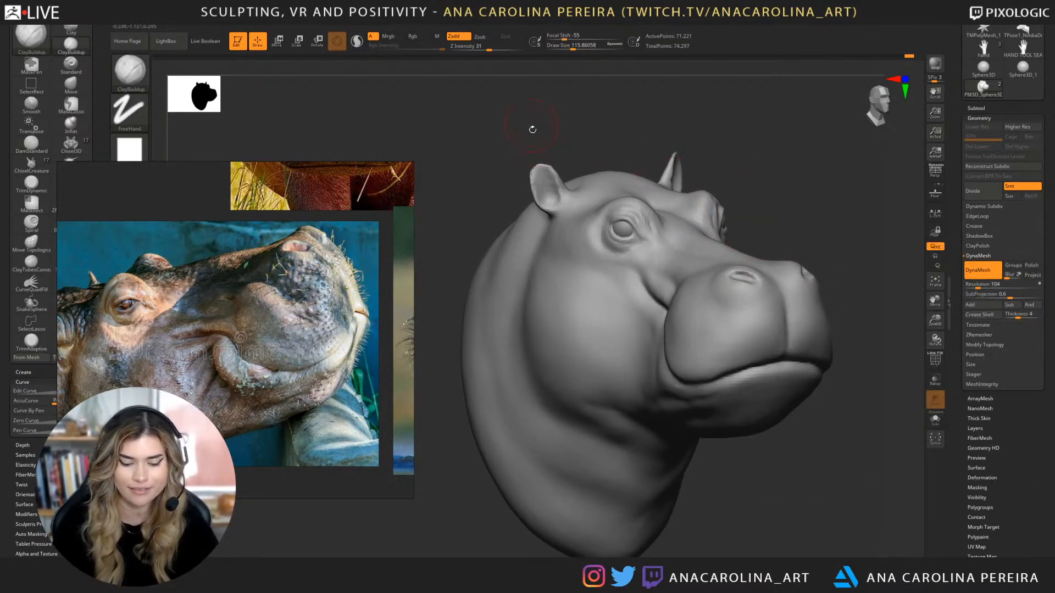
mouse_move(583, 133)
left_mouse_down()
mouse_move(541, 176)
mouse_move(550, 169)
mouse_move(545, 188)
mouse_move(532, 175)
left_mouse_up()
key("space")
mouse_move(804, 184)
left_mouse_down()
mouse_move(783, 143)
mouse_move(735, 146)
mouse_move(650, 221)
left_mouse_up()
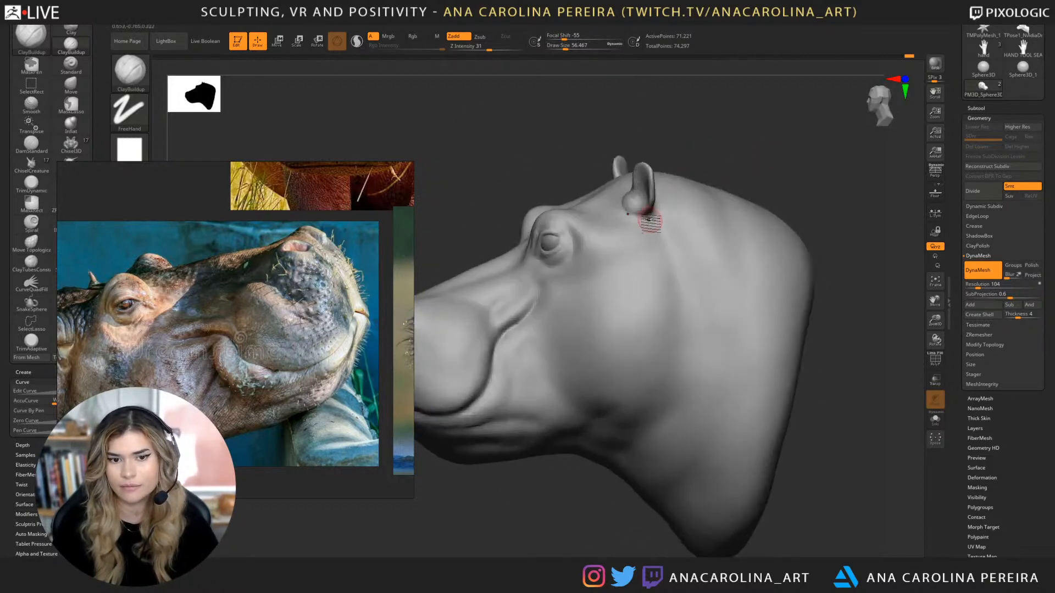
Reshape the hippo's ears with the Move brush, using draw sizes of about 90 and 145.
mouse_move(710, 165)
left_mouse_down()
mouse_move(753, 132)
mouse_move(736, 120)
mouse_move(663, 178)
left_mouse_up()
key("b")
key("m")
key("v")
key("space")
left_click_drag(703, 123, 708, 122)
left_click_drag(653, 220, 648, 176)
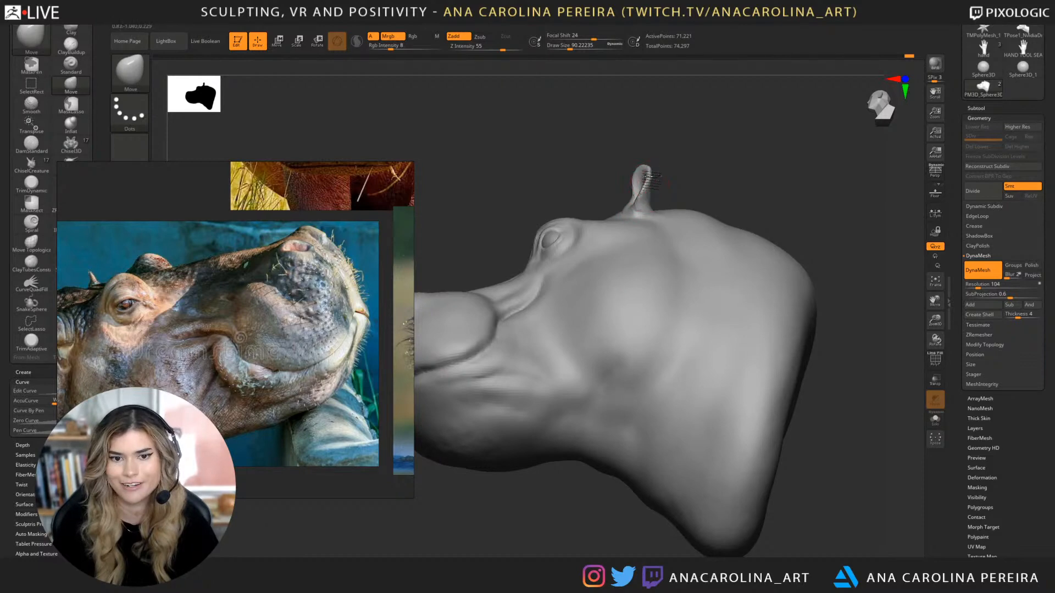
mouse_move(647, 160)
left_mouse_down()
mouse_move(690, 167)
mouse_move(673, 212)
mouse_move(725, 160)
mouse_move(709, 166)
mouse_move(657, 241)
mouse_move(677, 222)
left_mouse_up()
key("space")
key("space")
left_click_drag(745, 171, 767, 181)
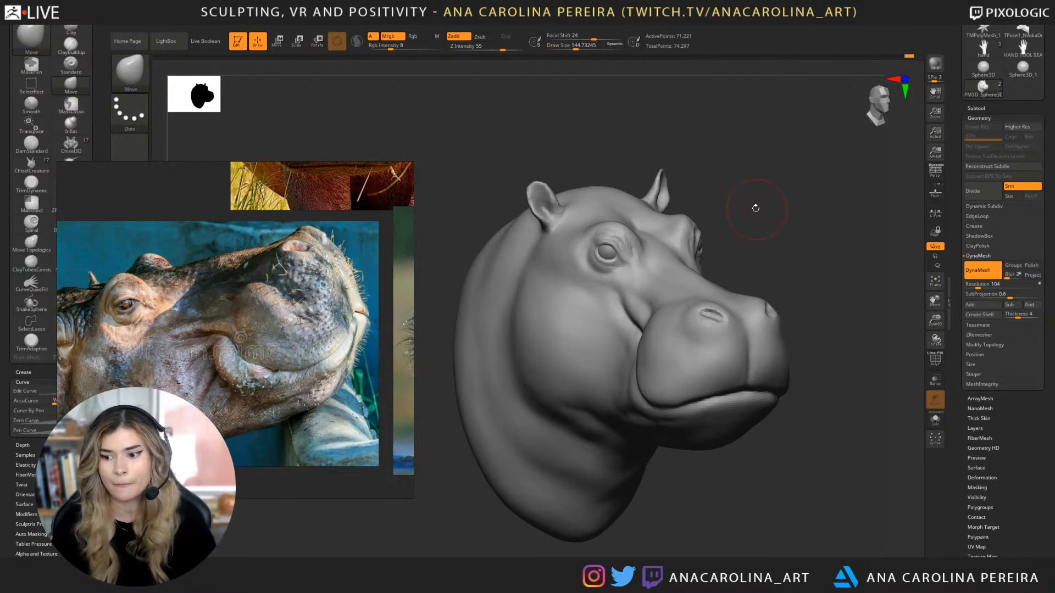
Add volume below the hippo's eye with the ClayBuildup brush at a draw size of about 120.
left_click_drag(757, 205, 767, 159)
key("b")
key("c")
key("b")
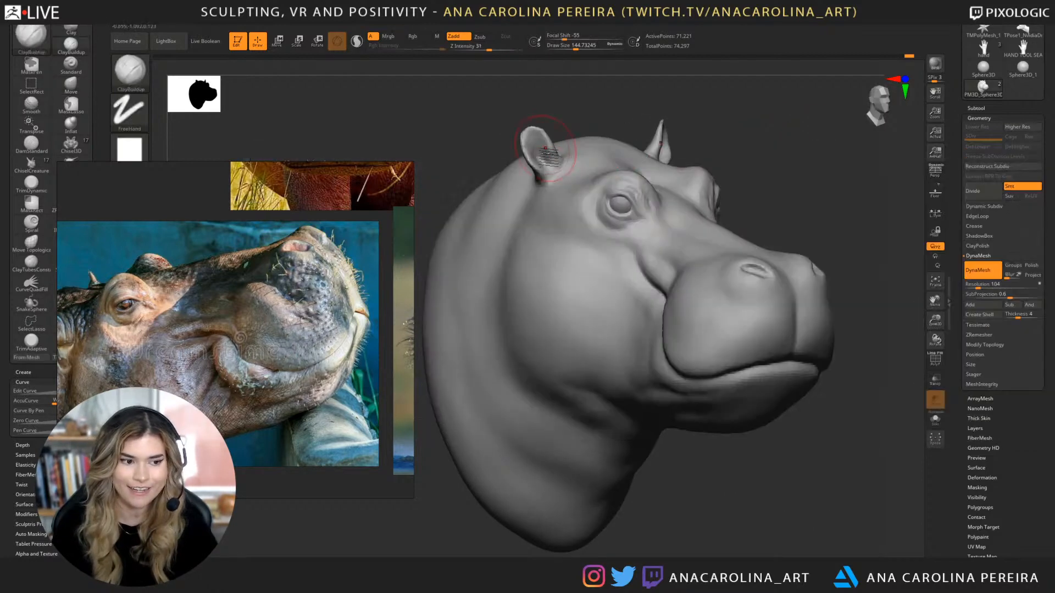
key("space")
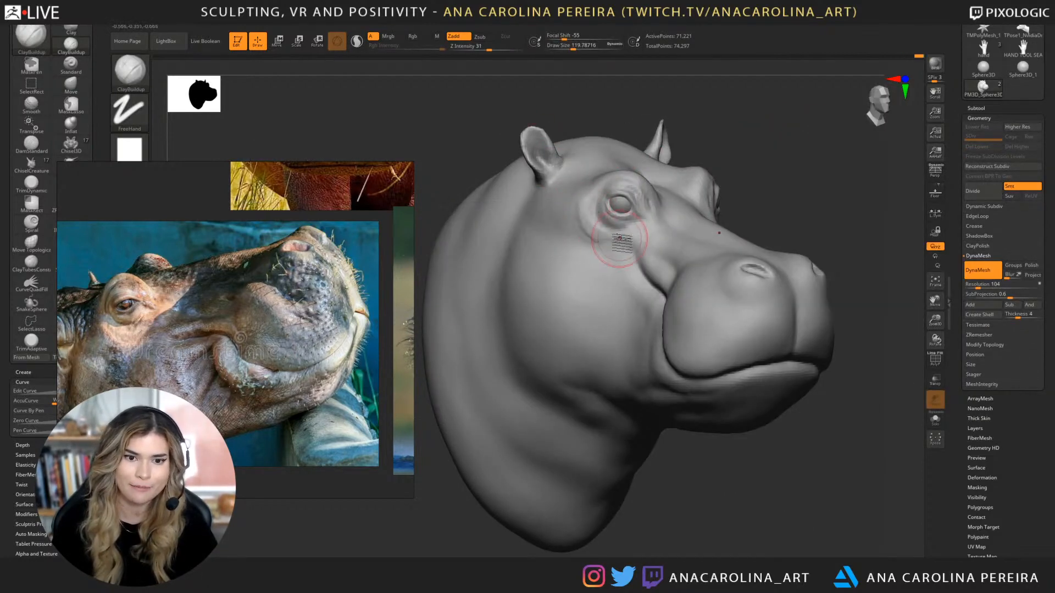
left_click_drag(607, 231, 579, 220)
Smooth the skin around the outer side of the eye and build up the upper cheek beneath it.
left_click_drag(776, 127, 717, 136)
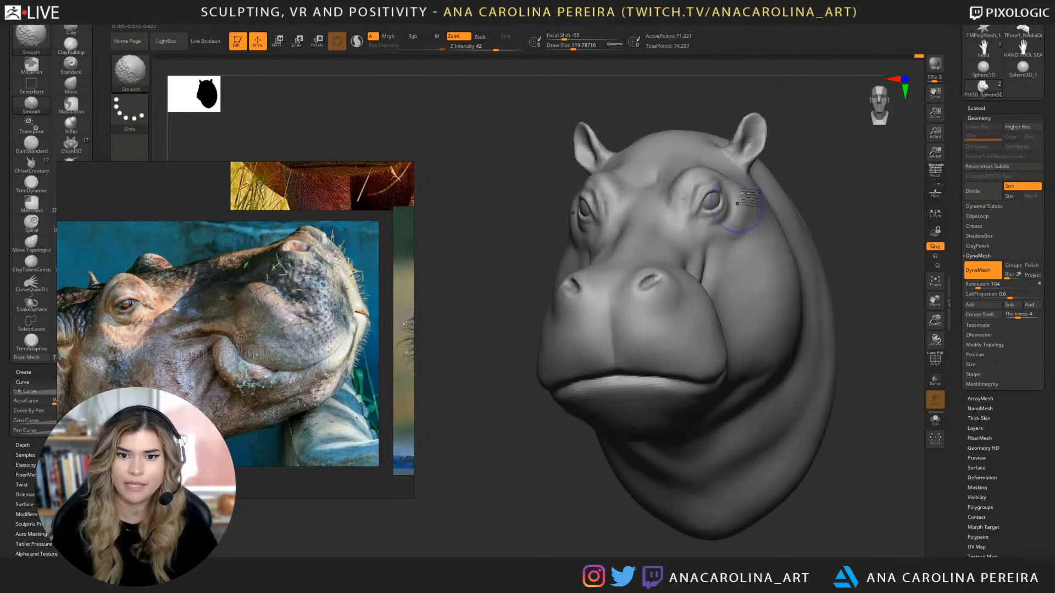
left_click_drag(791, 165, 821, 174)
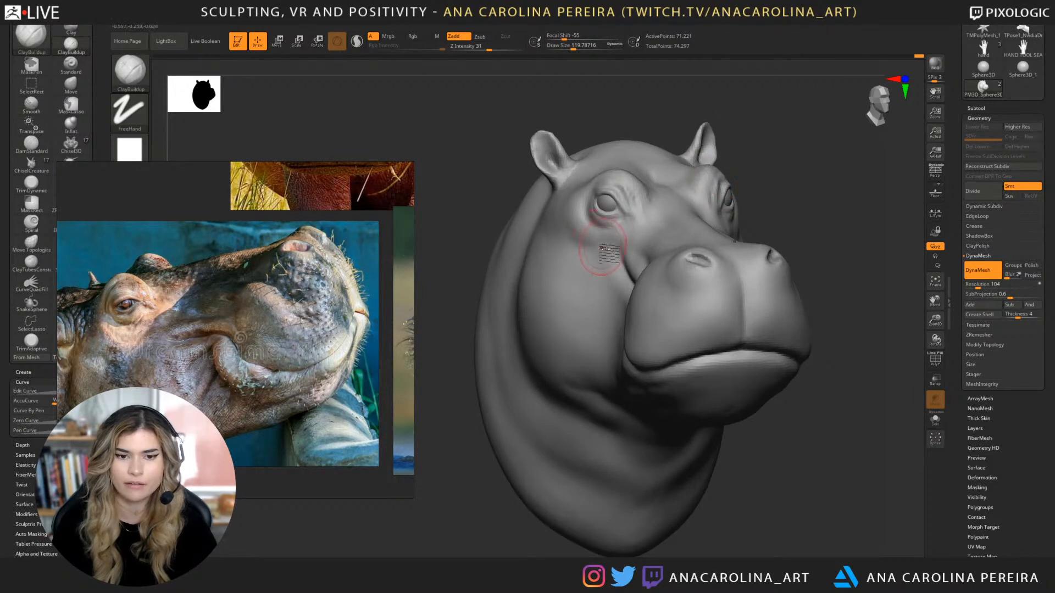
left_click_drag(610, 247, 594, 231)
left_click_drag(753, 158, 704, 161)
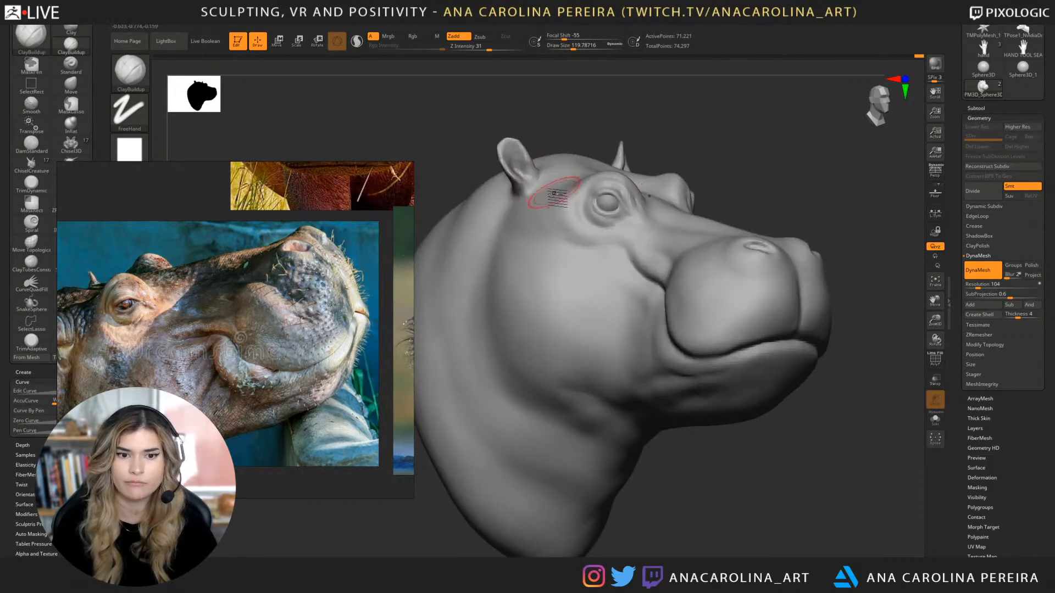
Build up the temple between the ear and the eye with the ClayBuildup brush at a draw size of about 145.
key("space")
mouse_move(563, 202)
left_mouse_down()
mouse_move(574, 236)
mouse_move(559, 239)
mouse_move(549, 198)
left_mouse_up()
left_click_drag(824, 189, 758, 209)
mouse_move(805, 181)
left_mouse_down("shift")
mouse_move(758, 154)
mouse_move(760, 127)
left_mouse_up("shift")
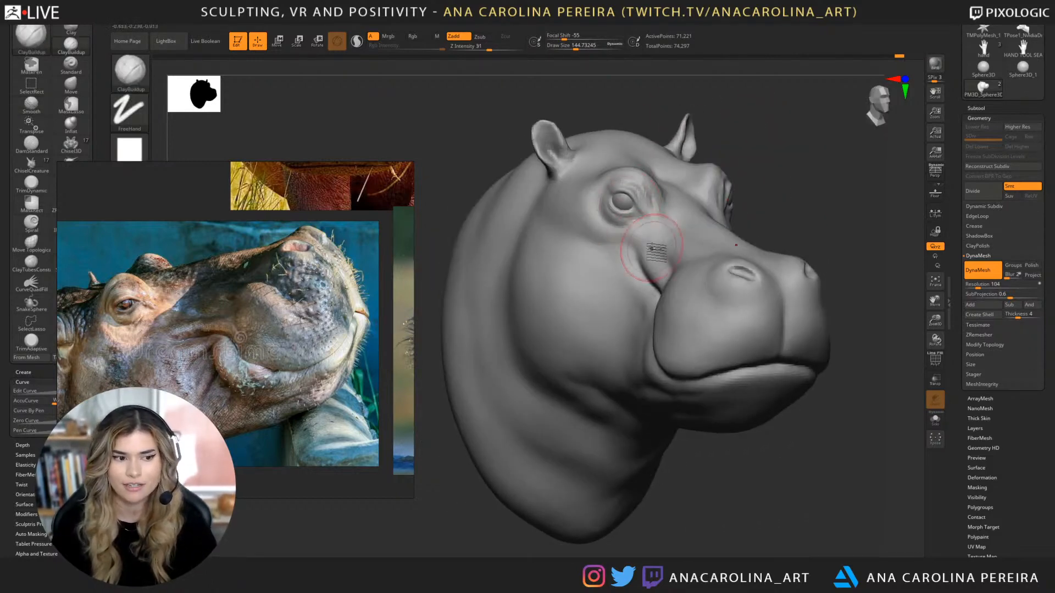
Build up the cheek beside the fold behind the muzzle with the ClayBuildup brush at a draw size of about 116.
key("space")
left_click_drag(641, 275, 631, 277)
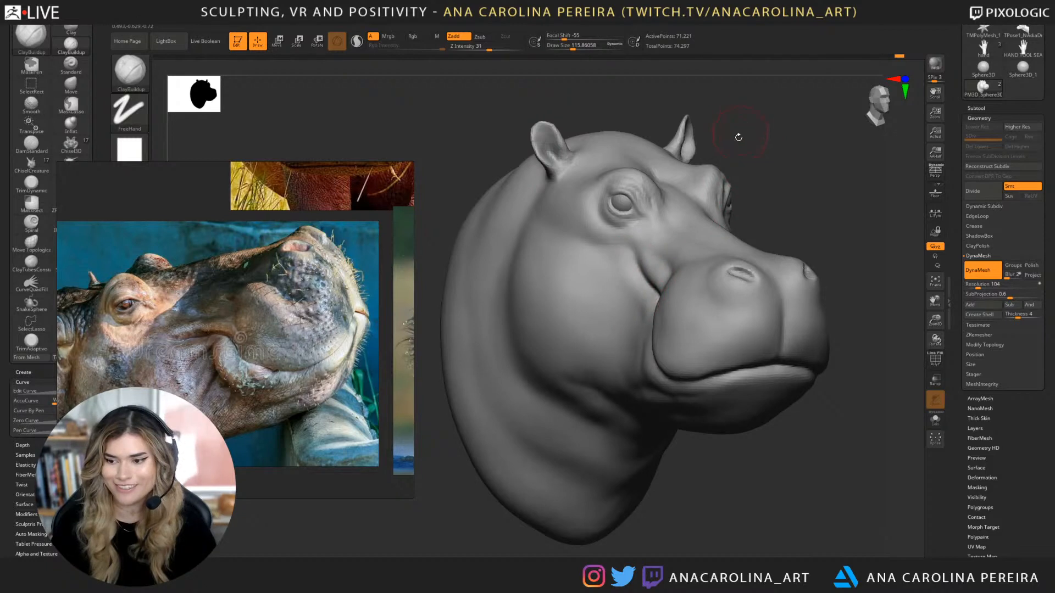
mouse_move(757, 164)
left_mouse_down()
mouse_move(771, 164)
mouse_move(760, 154)
left_mouse_up()
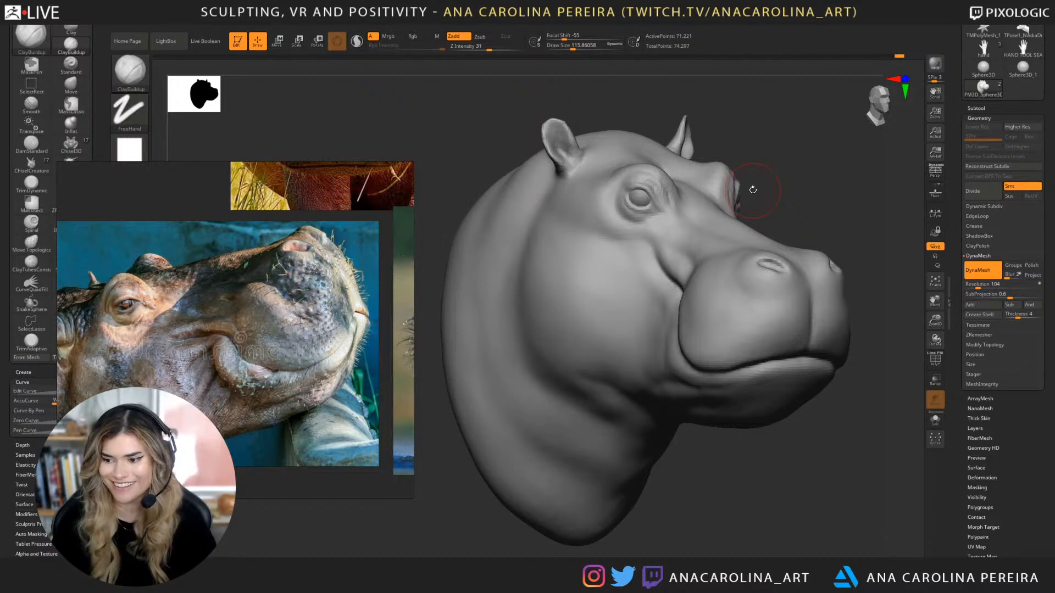
left_click_drag(800, 182, 804, 185)
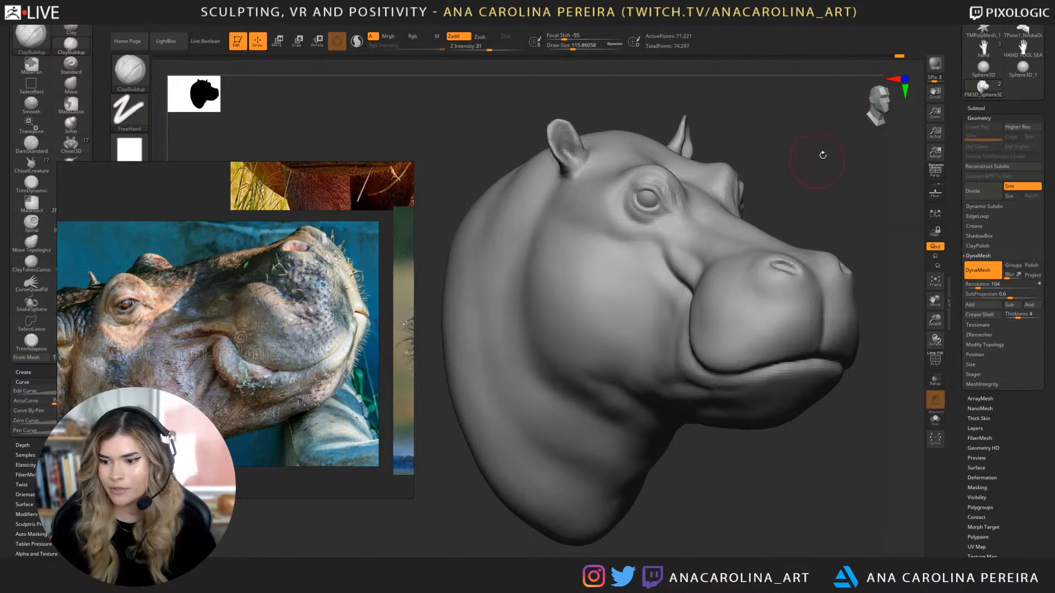
Bring the hippo's ear into view on the side-view reference photo and set the Move brush to a draw size of about 358.
left_click_drag(822, 155, 795, 154)
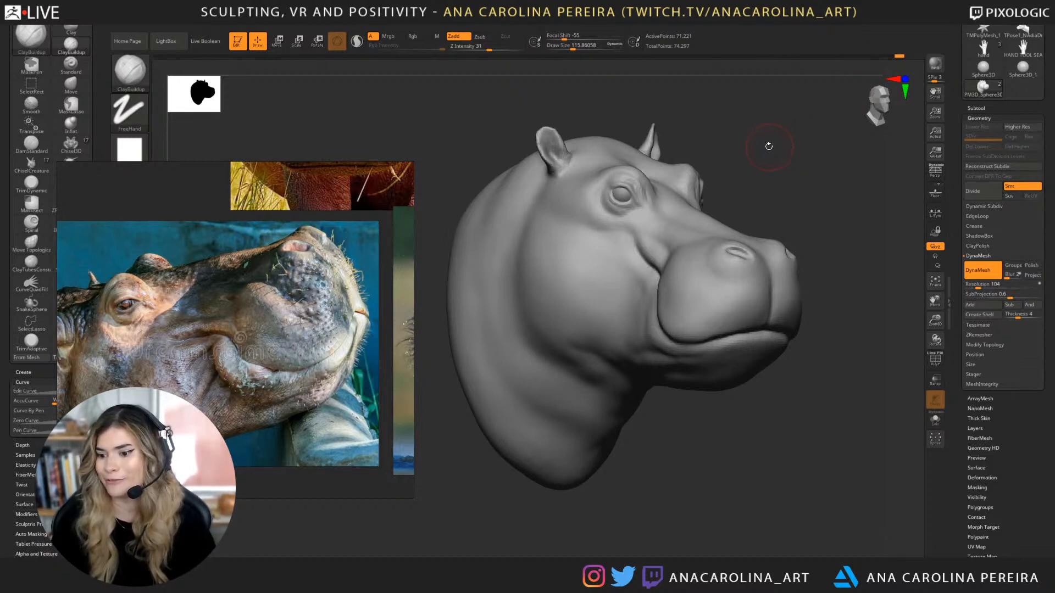
mouse_move(790, 154)
left_mouse_down()
mouse_move(770, 147)
mouse_move(770, 132)
mouse_move(785, 163)
left_mouse_up()
key("b")
key("m")
key("v")
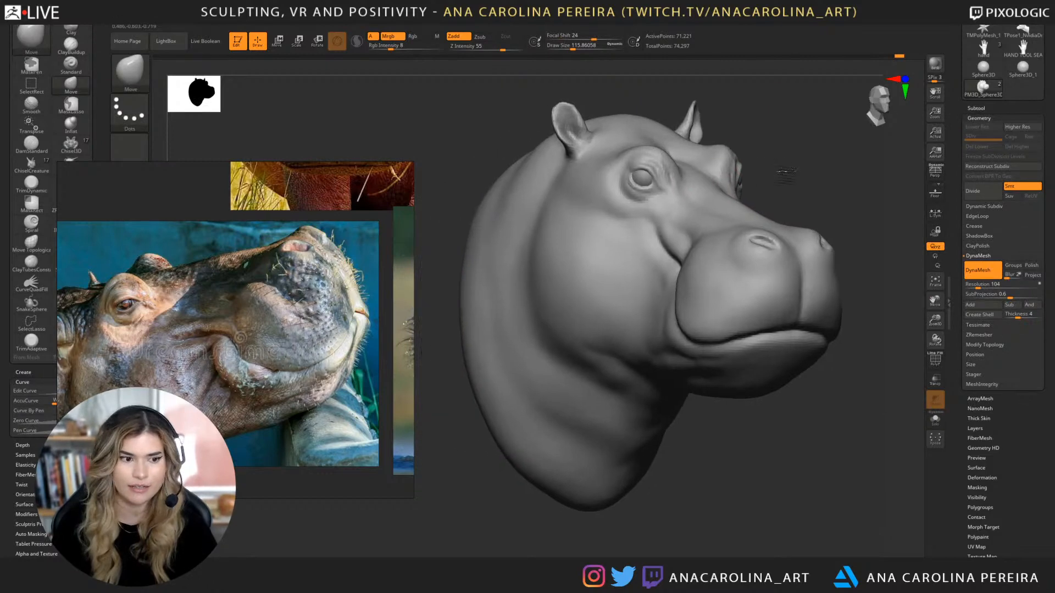
scroll(236, 339, "down", 2)
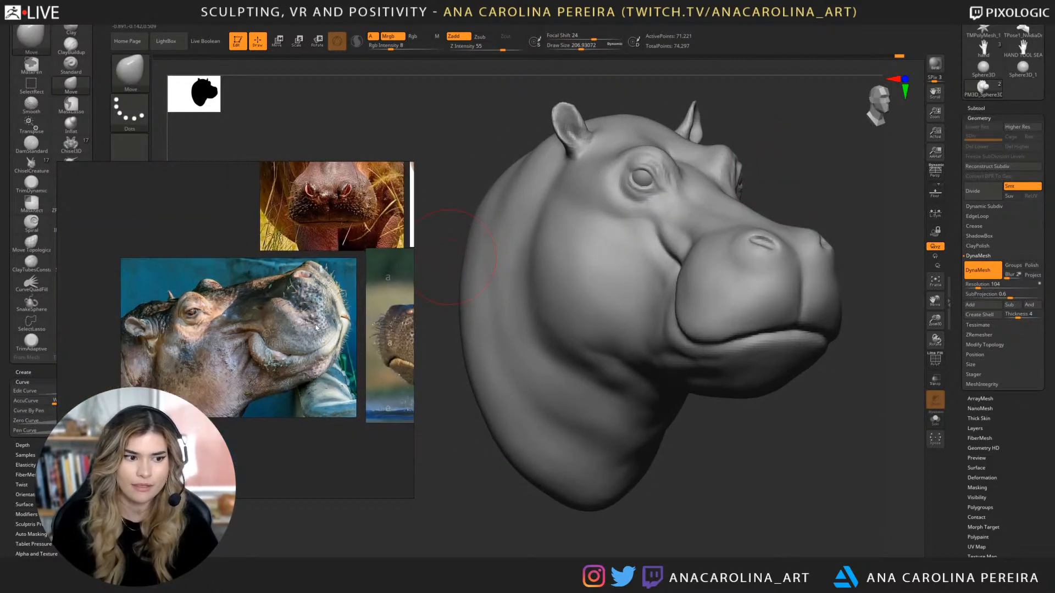
mouse_move(785, 137)
left_mouse_down()
mouse_move(824, 135)
mouse_move(757, 140)
left_mouse_up()
key("space")
left_click_drag(598, 215, 607, 216)
key("space")
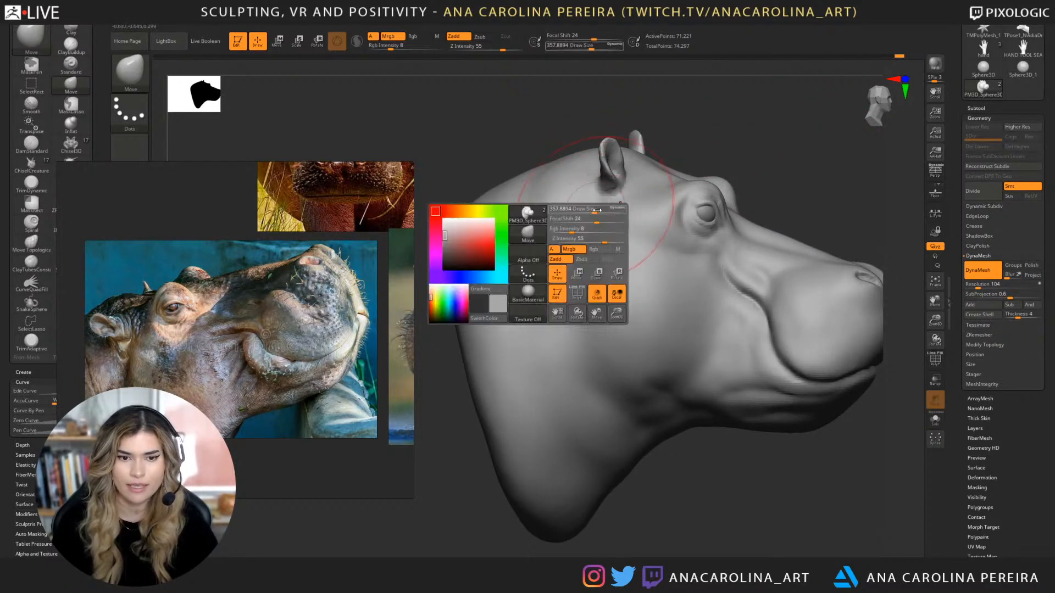
Carve the crease behind the ear with the DamStandard brush at a draw size of about 182.
key("b")
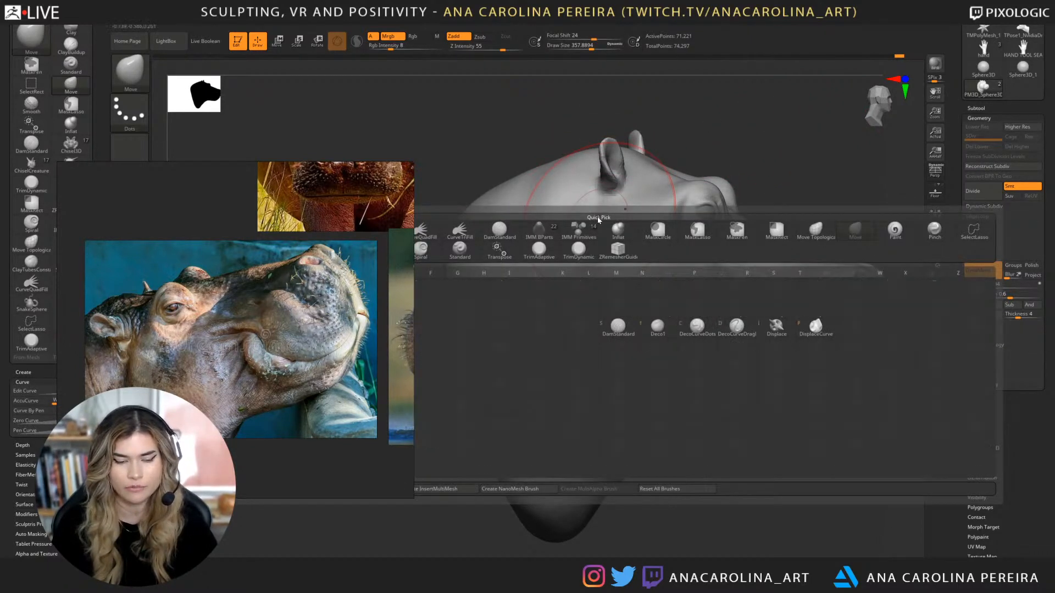
key("s")
key("space")
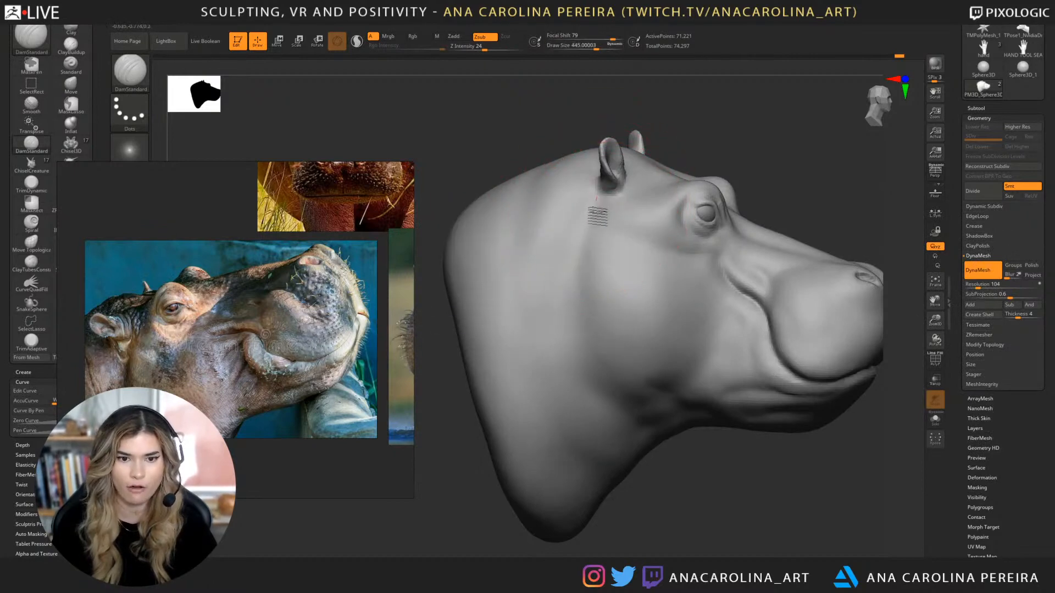
mouse_move(797, 477)
left_mouse_down()
mouse_move(666, 481)
mouse_move(777, 189)
mouse_move(758, 198)
mouse_move(769, 183)
left_mouse_up()
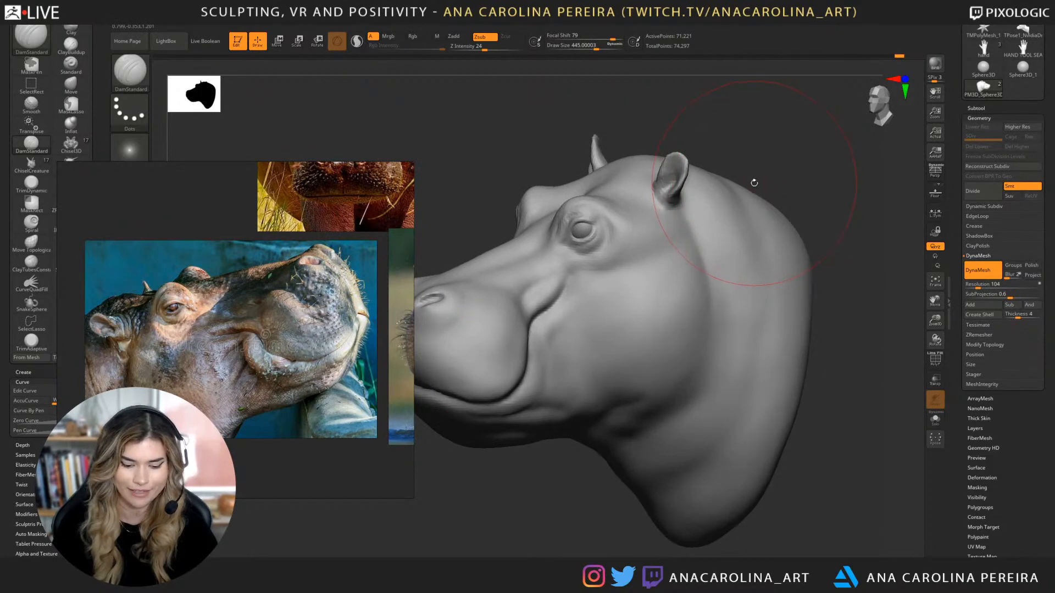
key("b")
key("d")
key("s")
key("space")
left_click_drag(668, 192, 658, 191)
key("space")
left_click_drag(783, 159, 713, 157)
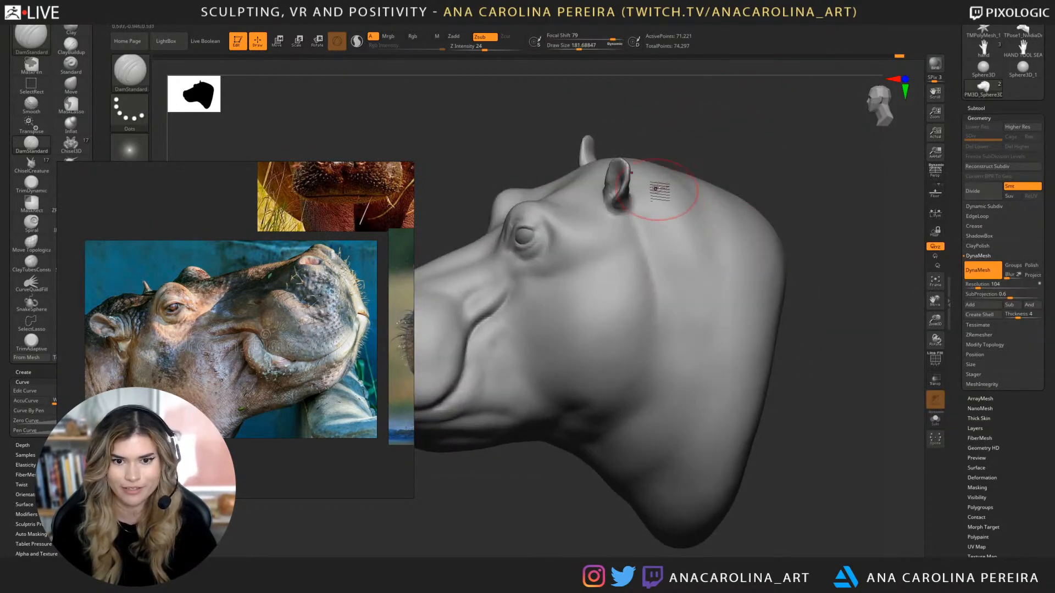
Build up and smooth the neck folds behind the ear with the ClayBuildup brush at a draw size of about 182.
key("b")
key("c")
key("b")
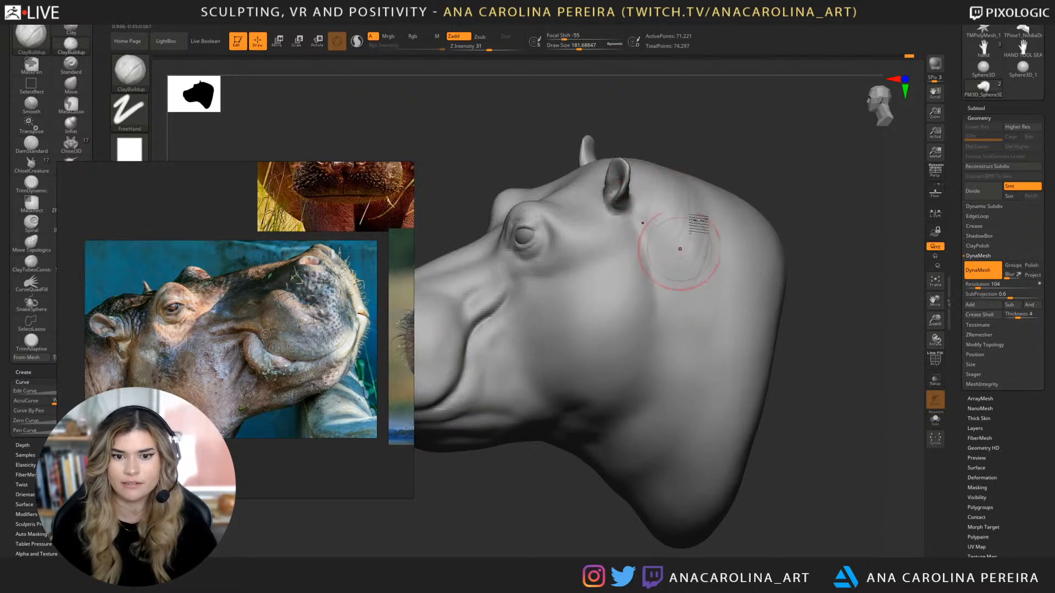
right_click_drag(668, 224, 673, 195)
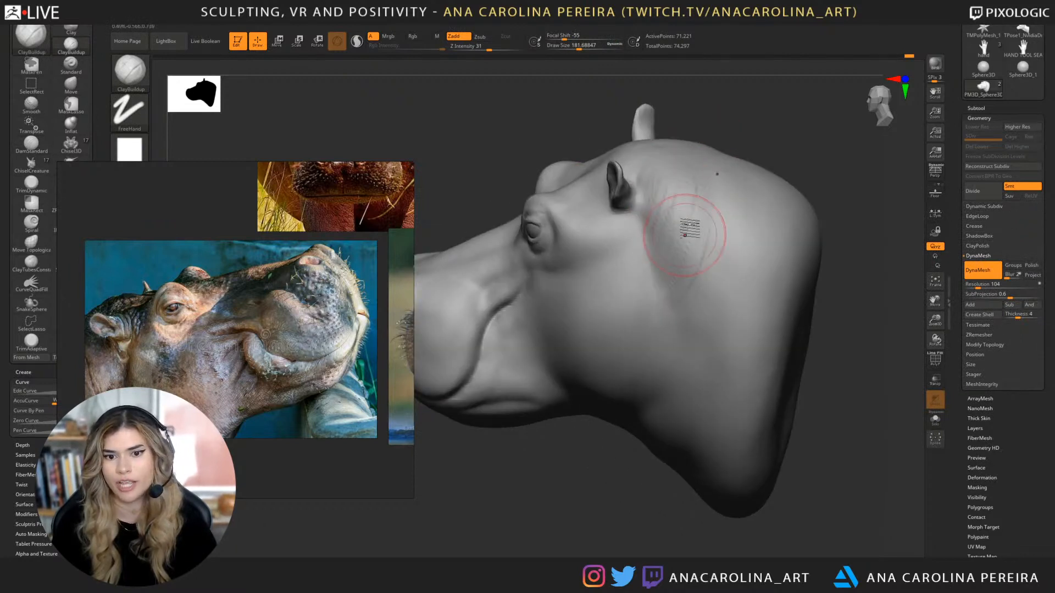
right_click_drag(674, 261, 722, 244)
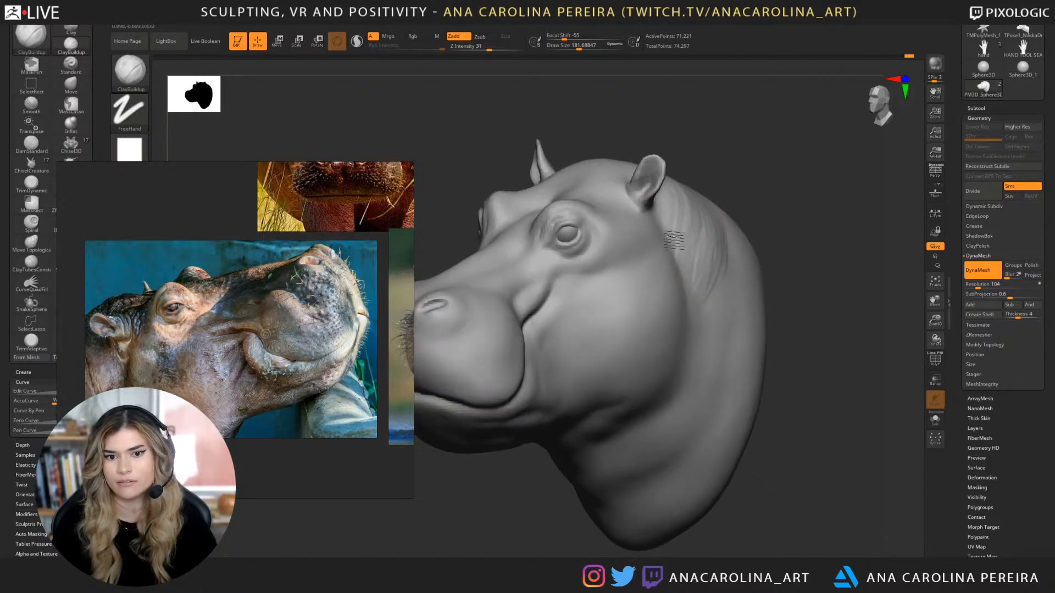
key("shift")
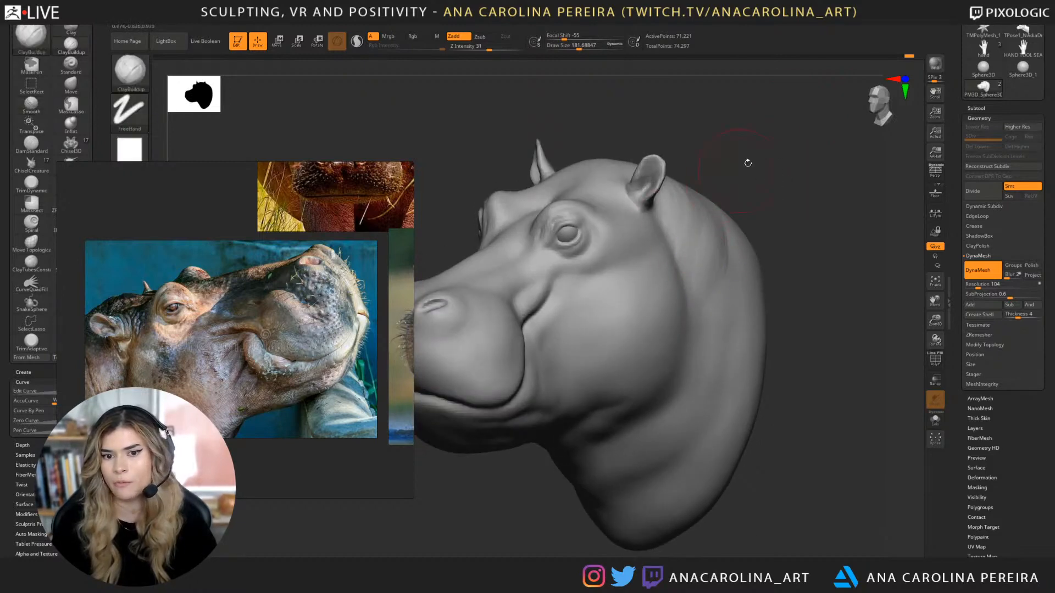
mouse_move(746, 165)
right_mouse_down()
mouse_move(725, 176)
mouse_move(773, 186)
right_mouse_up()
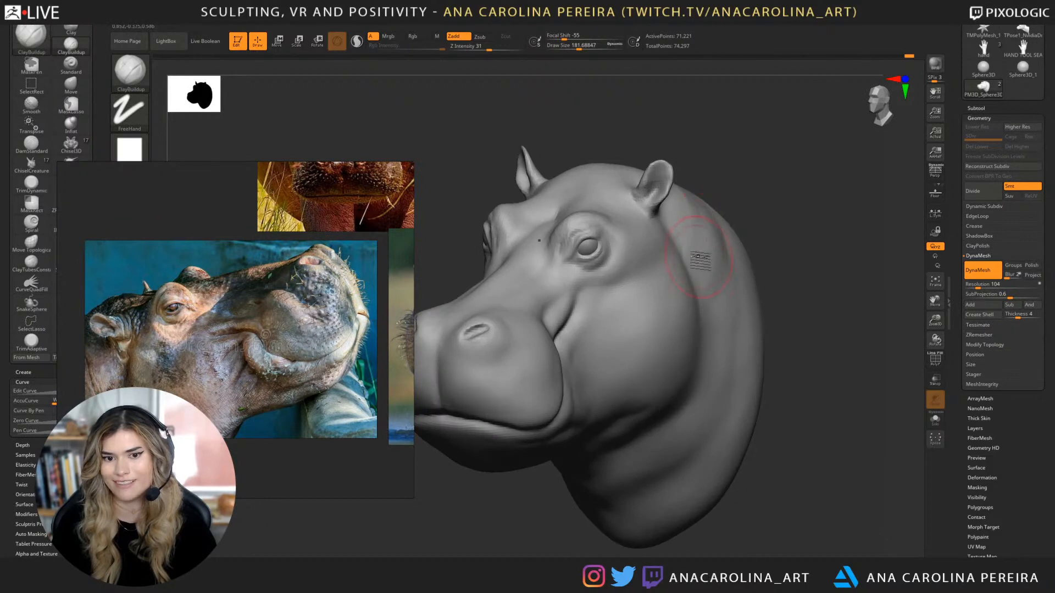
mouse_move(704, 254)
left_mouse_down()
mouse_move(705, 231)
mouse_move(710, 244)
left_mouse_up()
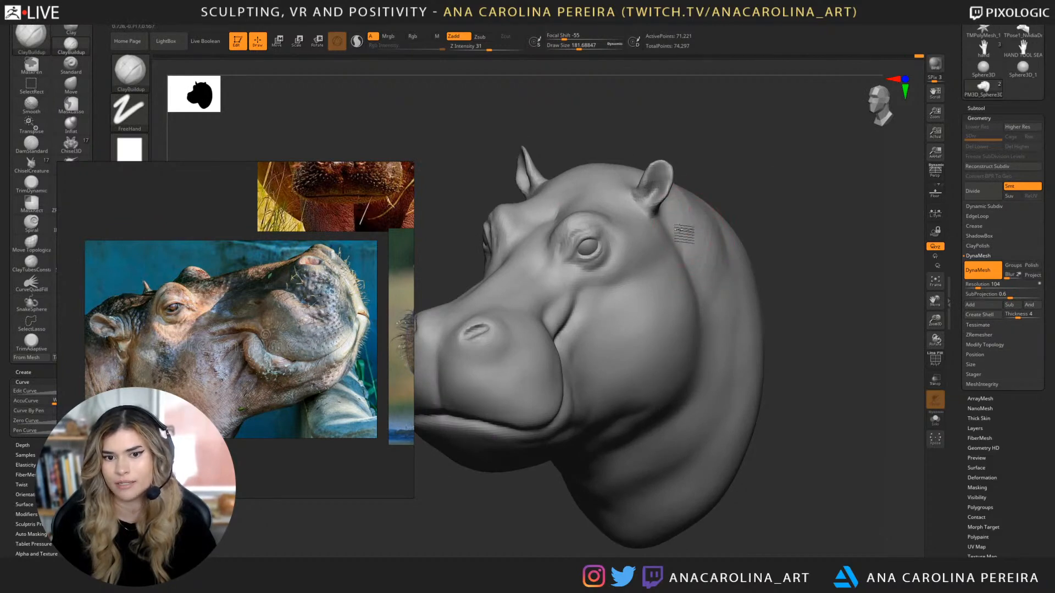
mouse_move(720, 305)
right_mouse_down()
mouse_move(796, 224)
mouse_move(832, 255)
mouse_move(777, 181)
mouse_move(772, 200)
mouse_move(753, 191)
right_mouse_up()
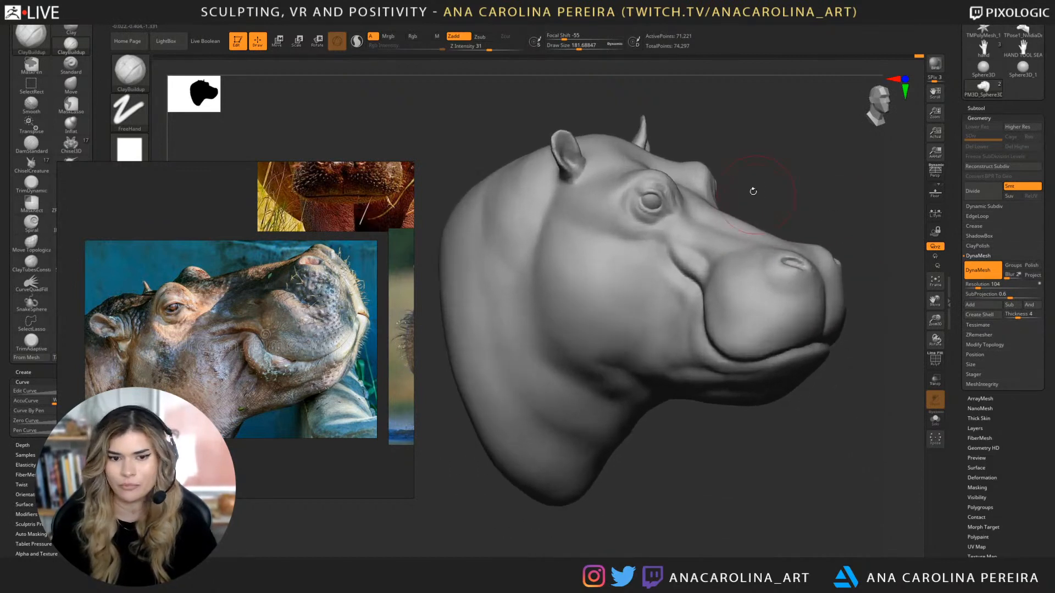
Build up the base of the ear with the ClayBuildup brush at a draw size of about 132.
right_click_drag(678, 433, 684, 422)
key("space")
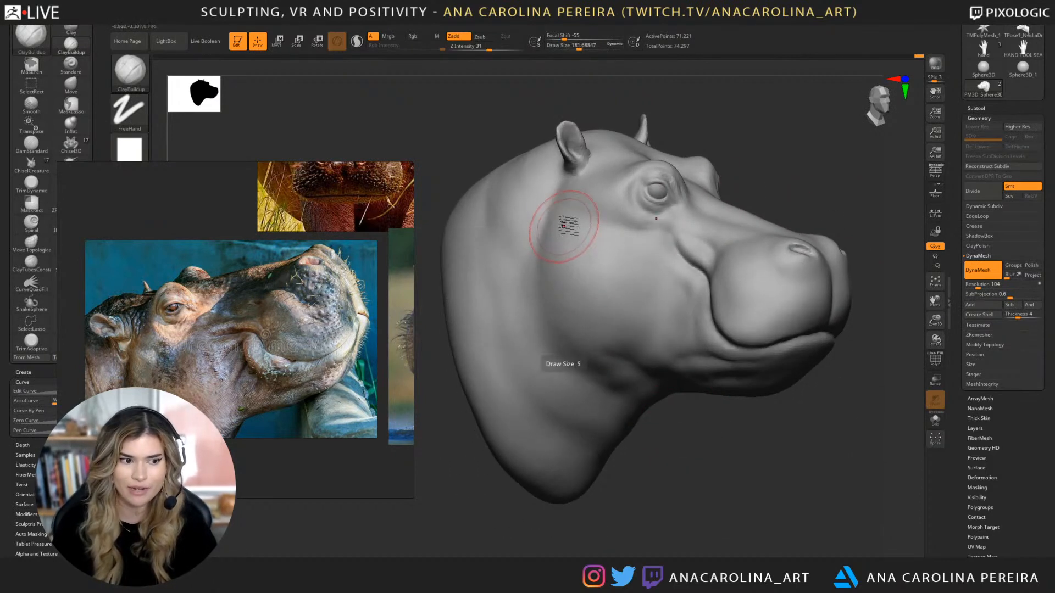
key("space")
left_click_drag(565, 183, 561, 183)
mouse_move(602, 84)
left_mouse_down()
mouse_move(670, 102)
mouse_move(560, 175)
left_mouse_up()
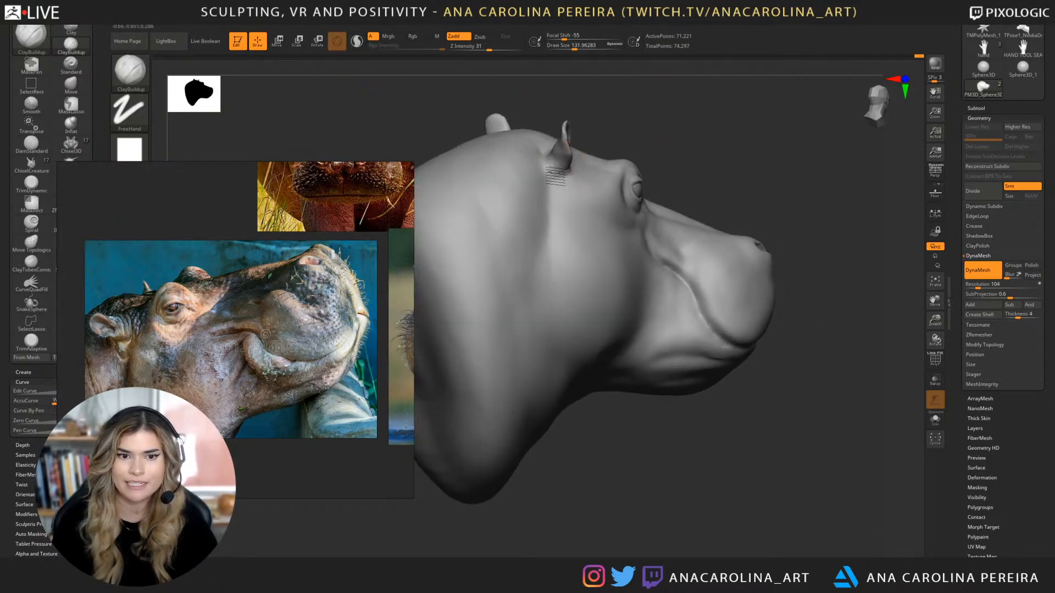
left_click_drag(633, 116, 697, 159)
mouse_move(549, 154)
left_mouse_down()
mouse_move(541, 143)
mouse_move(537, 152)
left_mouse_up()
mouse_move(634, 270)
left_mouse_down()
mouse_move(636, 165)
mouse_move(657, 124)
mouse_move(686, 135)
left_mouse_up()
Reshape the ear's base and the skin below it with the Move brush, raising the draw size to about 330.
key("b")
key("m")
key("v")
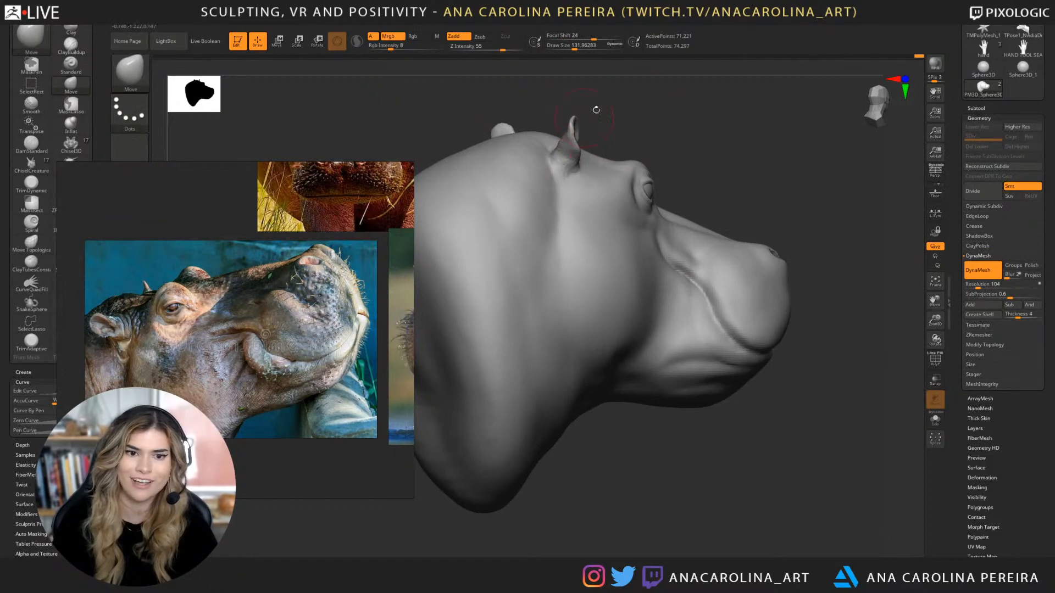
mouse_move(596, 109)
left_mouse_down()
mouse_move(586, 108)
mouse_move(637, 109)
left_mouse_up()
left_click_drag(551, 168, 552, 204)
left_click_drag(775, 129, 718, 127)
mouse_move(774, 149)
left_mouse_down()
mouse_move(757, 157)
mouse_move(787, 135)
mouse_move(727, 139)
mouse_move(814, 177)
mouse_move(799, 178)
left_mouse_up()
key("space")
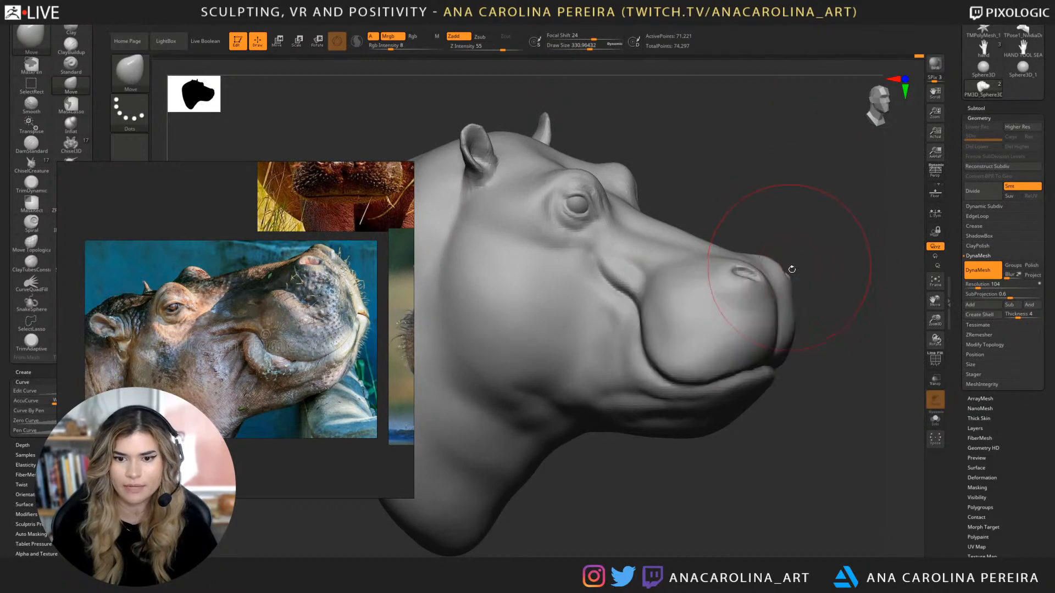
Examine the muzzle, mouth line and jaw from several angles against the reference photo.
mouse_move(789, 255)
left_mouse_down()
mouse_move(777, 222)
mouse_move(770, 233)
left_mouse_up()
key("b")
key("d")
key("s")
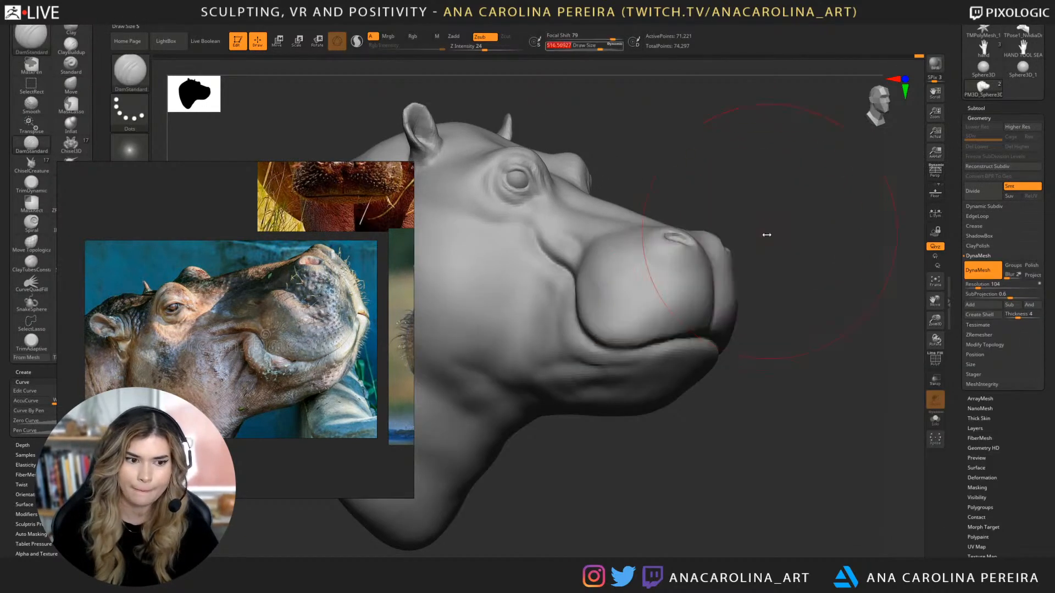
left_click_drag(730, 389, 681, 398)
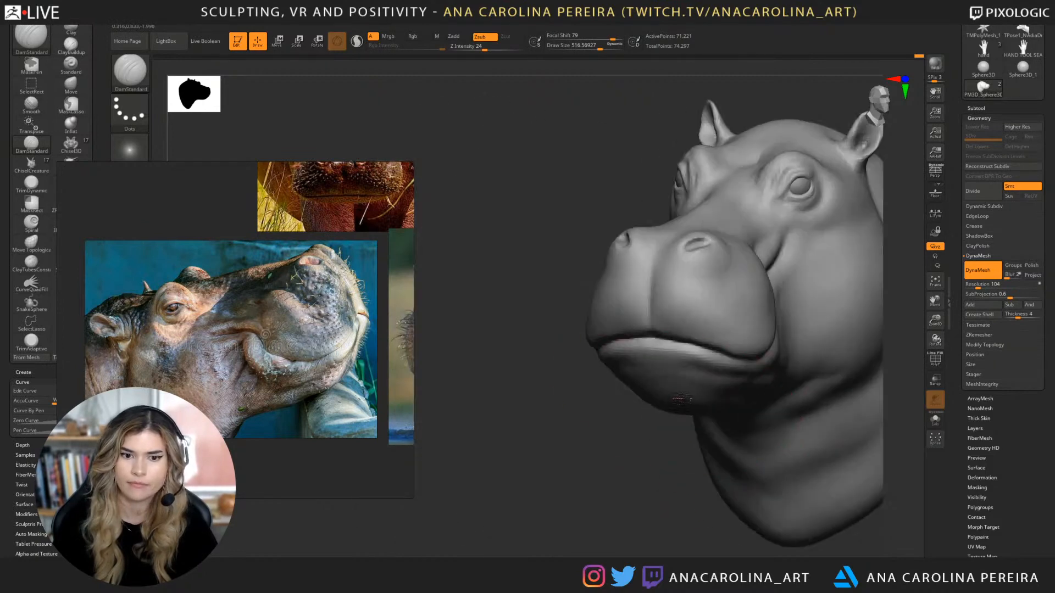
left_click_drag(634, 476, 643, 367)
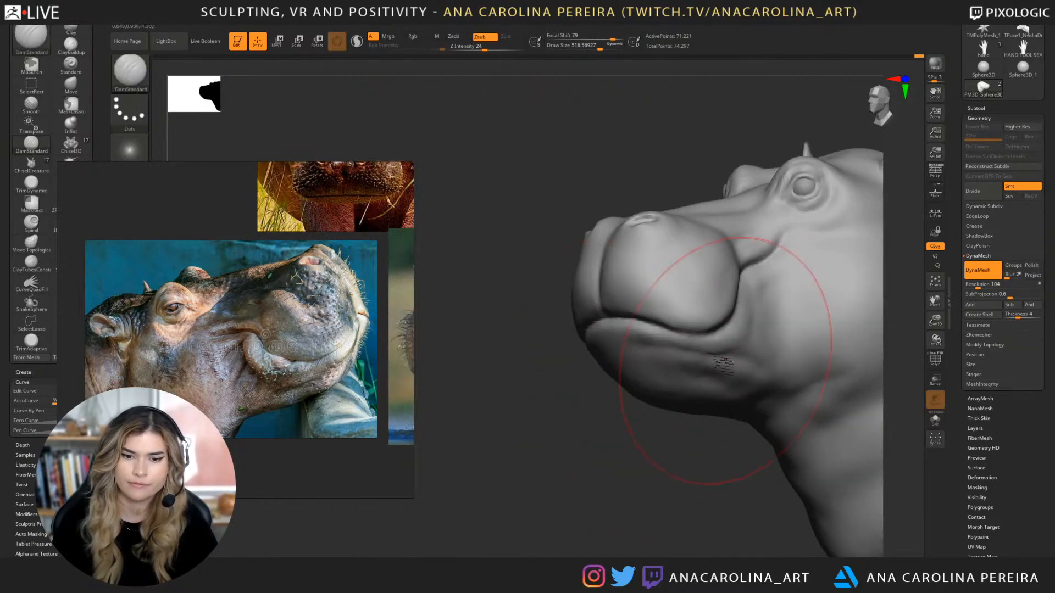
mouse_move(574, 436)
left_mouse_down()
mouse_move(695, 444)
mouse_move(748, 434)
mouse_move(789, 454)
left_mouse_up()
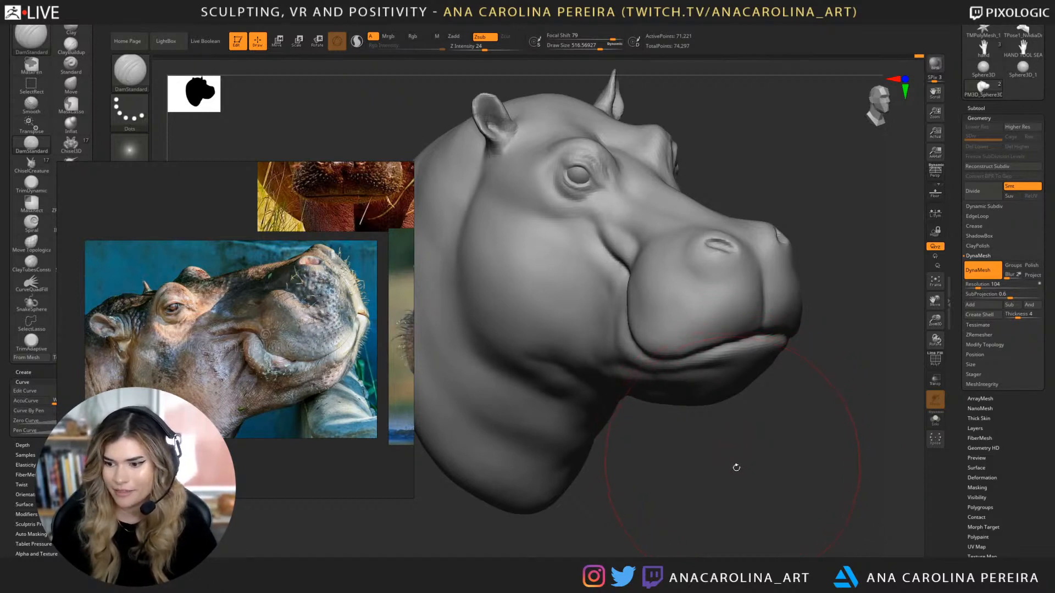
left_click_drag(793, 452, 761, 420)
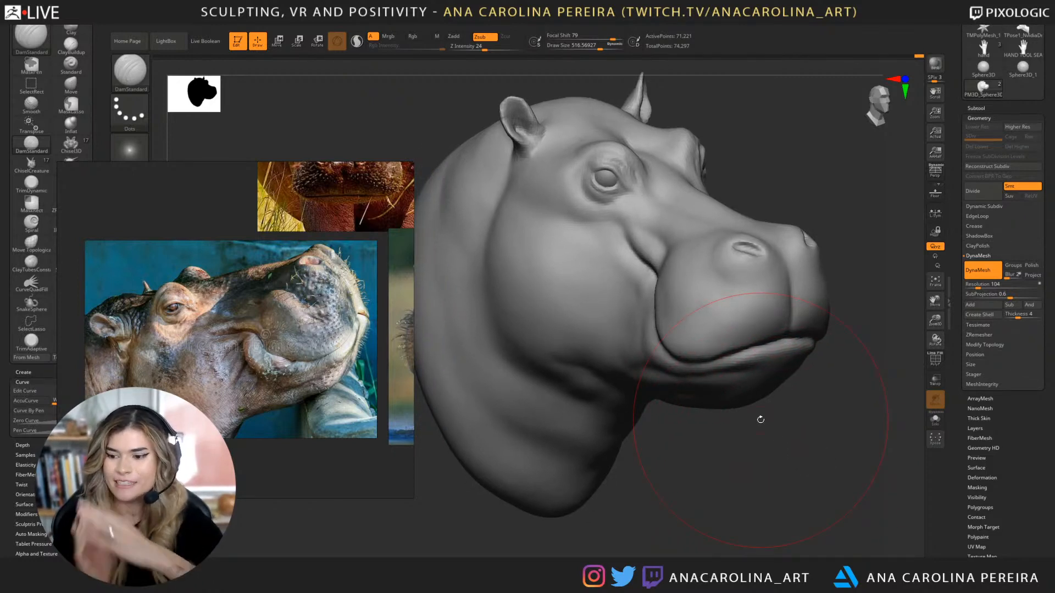
left_click_drag(760, 419, 776, 454)
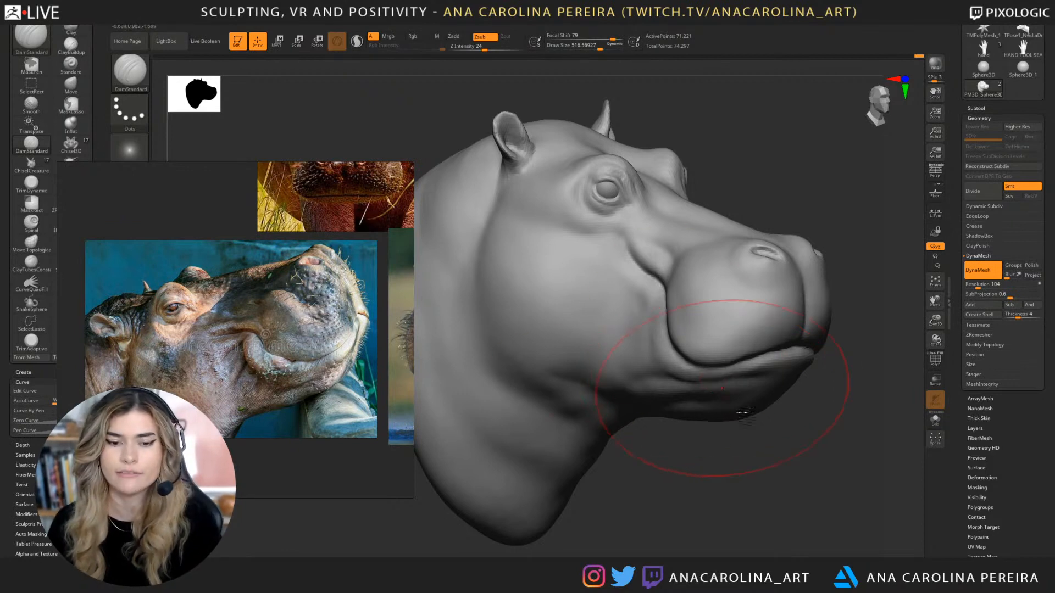
left_click_drag(762, 468, 749, 456)
key("space")
left_click_drag(749, 308, 742, 308)
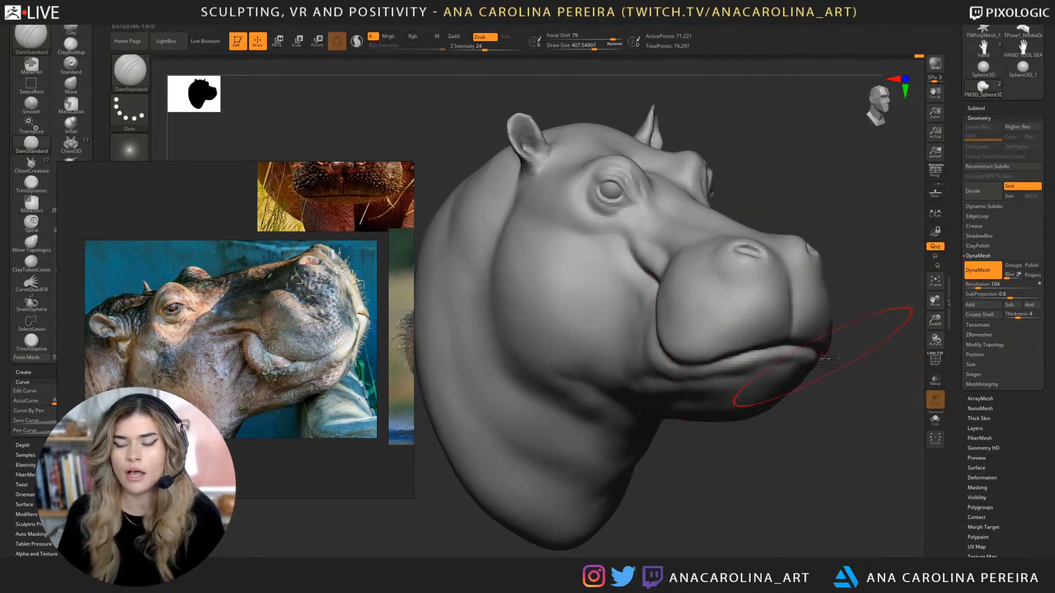
left_click_drag(828, 358, 819, 360, "ctrl")
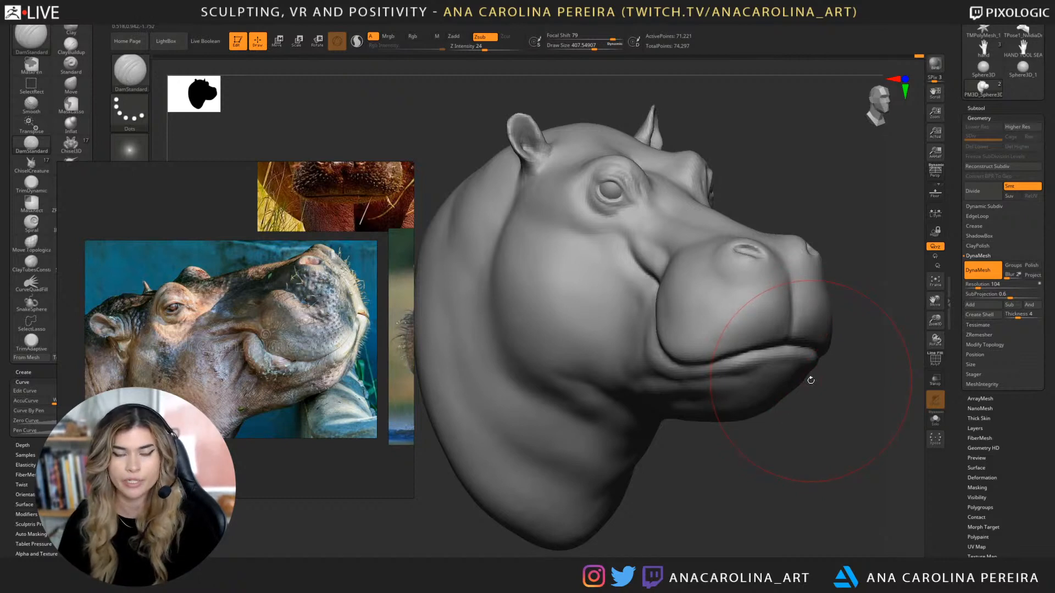
left_click_drag(824, 411, 828, 404)
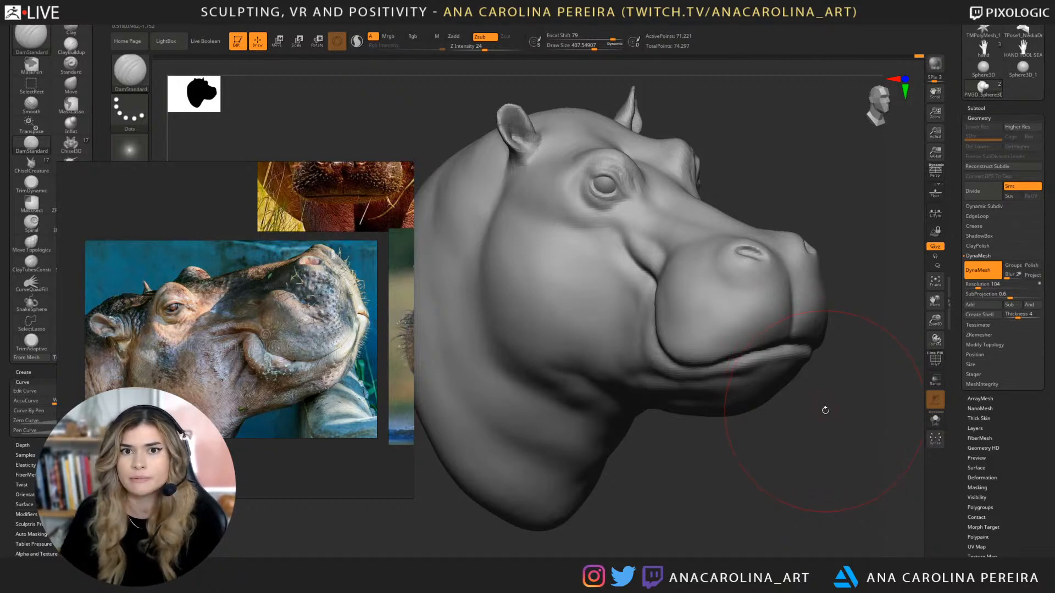
left_click_drag(852, 431, 864, 443)
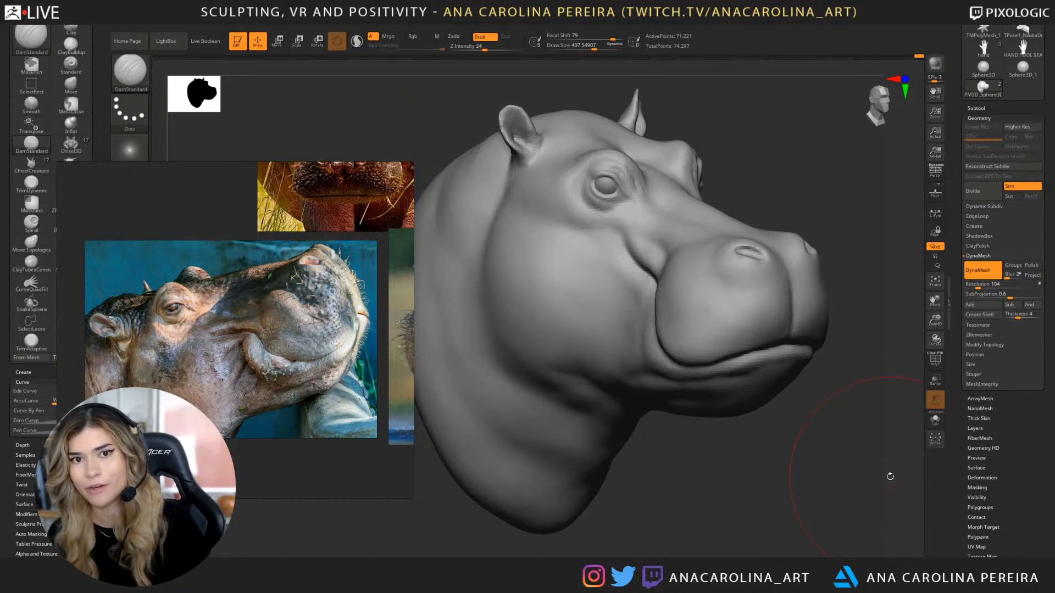
left_click_drag(814, 169, 810, 167)
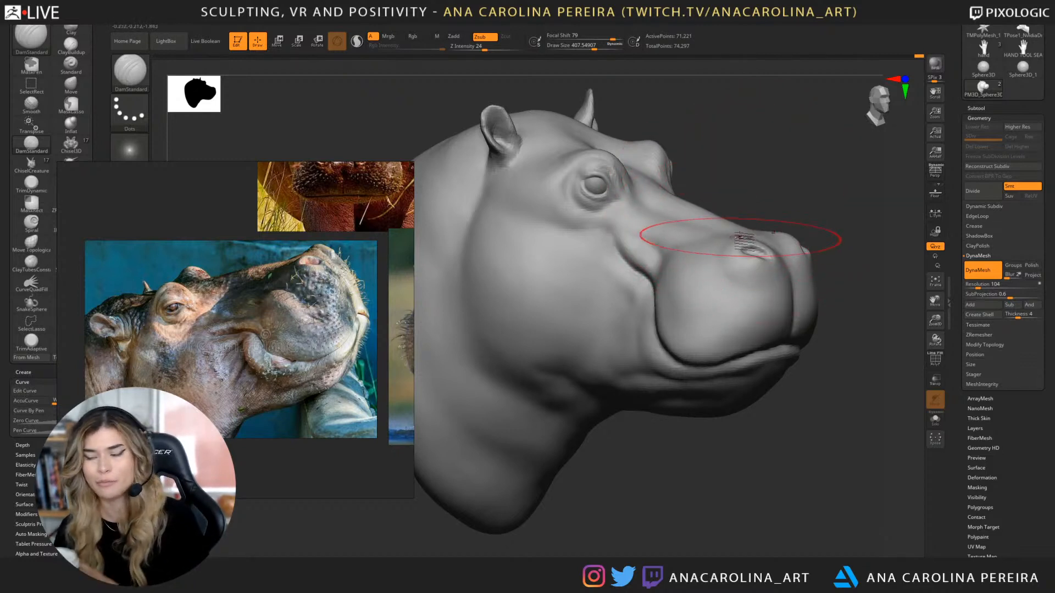
left_click_drag(721, 154, 750, 162)
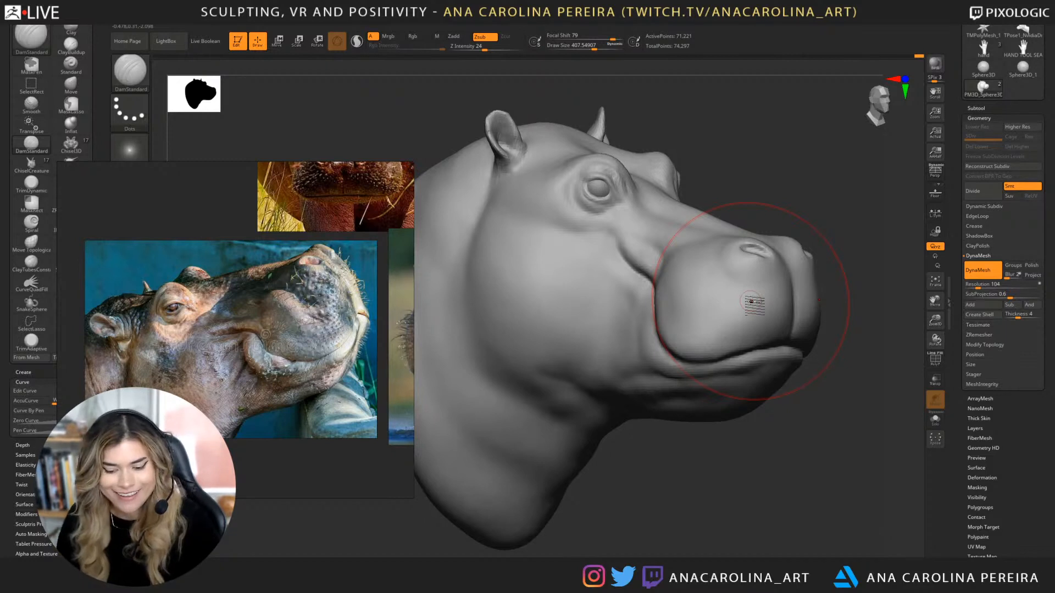
Build up the muzzle around the nostril with the ClayBuildup brush at a draw size of about 197.
mouse_move(659, 200)
left_mouse_down()
mouse_move(753, 160)
mouse_move(683, 197)
mouse_move(742, 190)
mouse_move(786, 296)
mouse_move(763, 292)
mouse_move(791, 280)
mouse_move(761, 225)
mouse_move(795, 240)
mouse_move(765, 212)
left_mouse_up()
key("b")
key("c")
key("b")
key("space")
key("space")
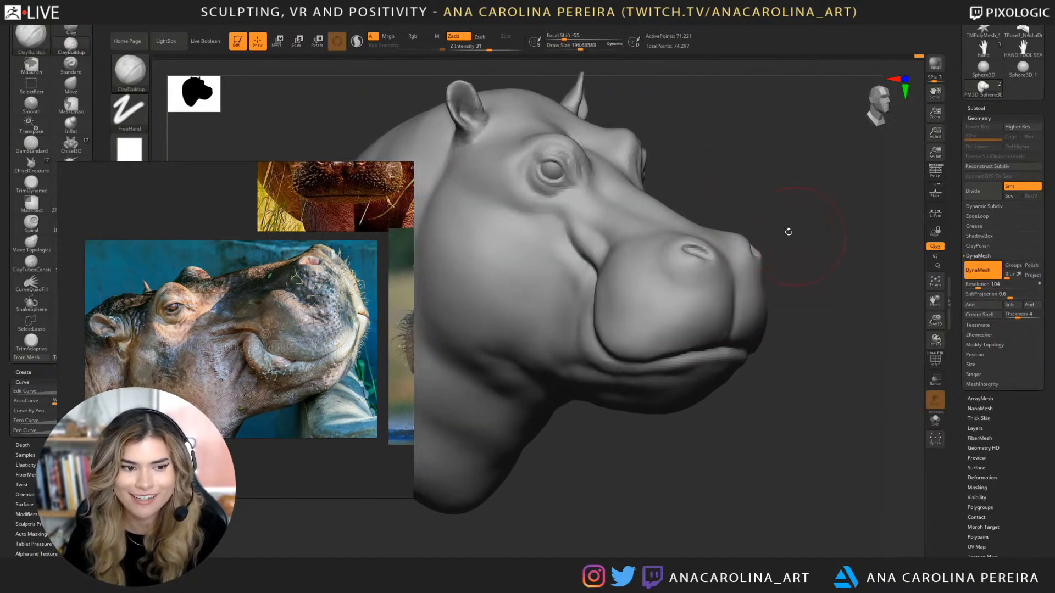
left_click_drag(659, 236, 684, 235)
left_click_drag(685, 273, 667, 254)
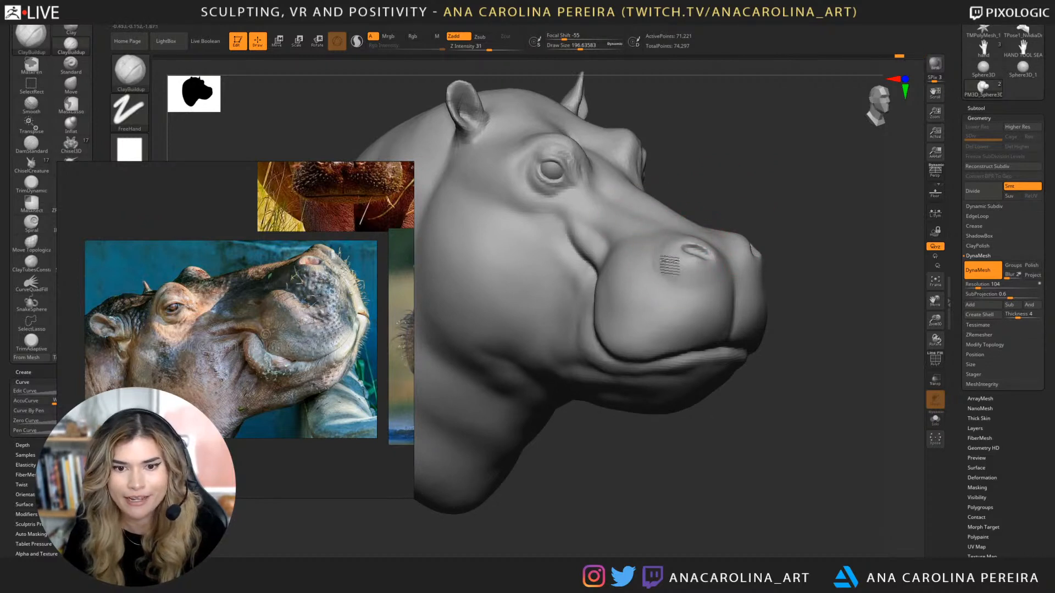
left_click_drag(773, 211, 771, 216)
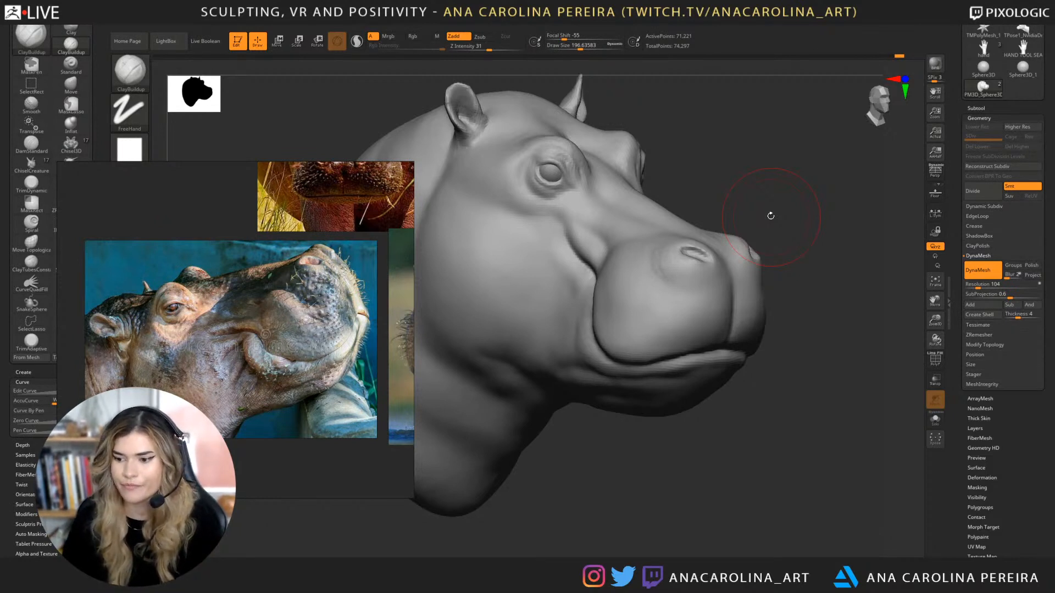
left_click_drag(809, 305, 782, 296)
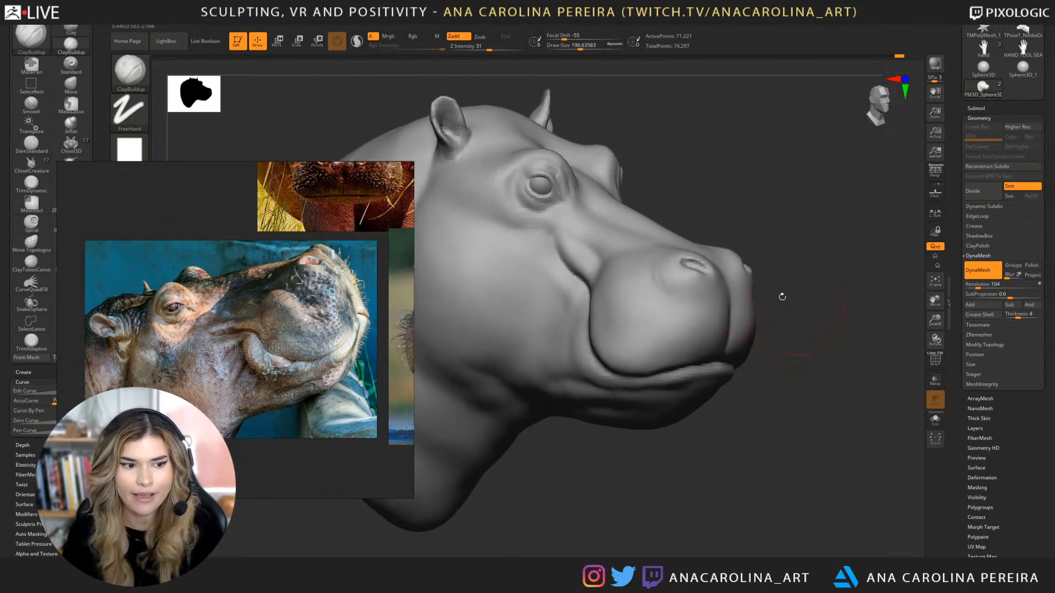
Carve wrinkles into the cheek behind the mouth corner with the DamStandard brush at a draw size of about 286.
key("space")
left_click_drag(564, 297, 568, 298)
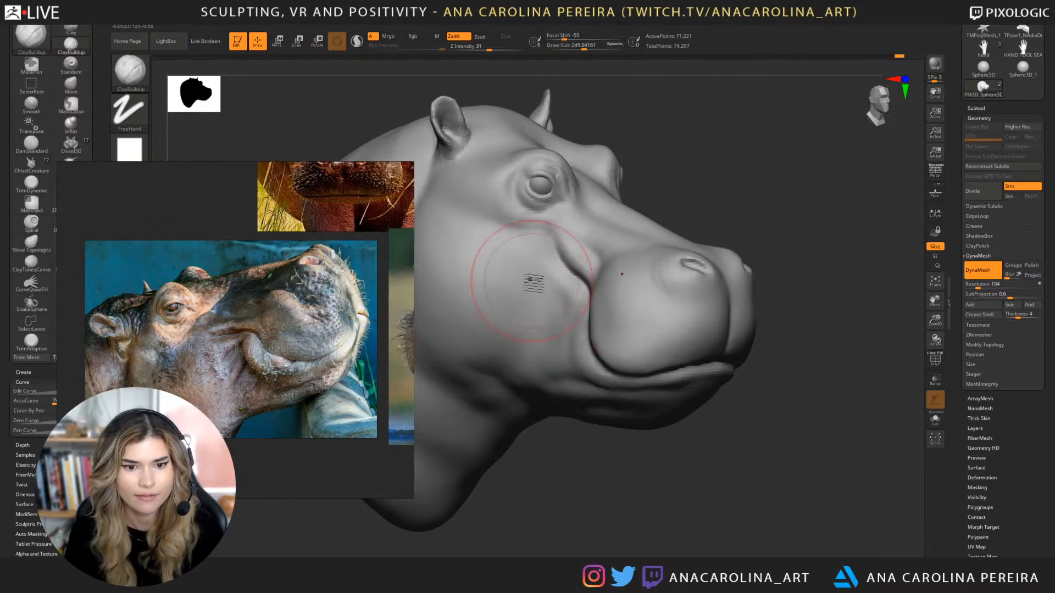
key("b")
key("d")
key("s")
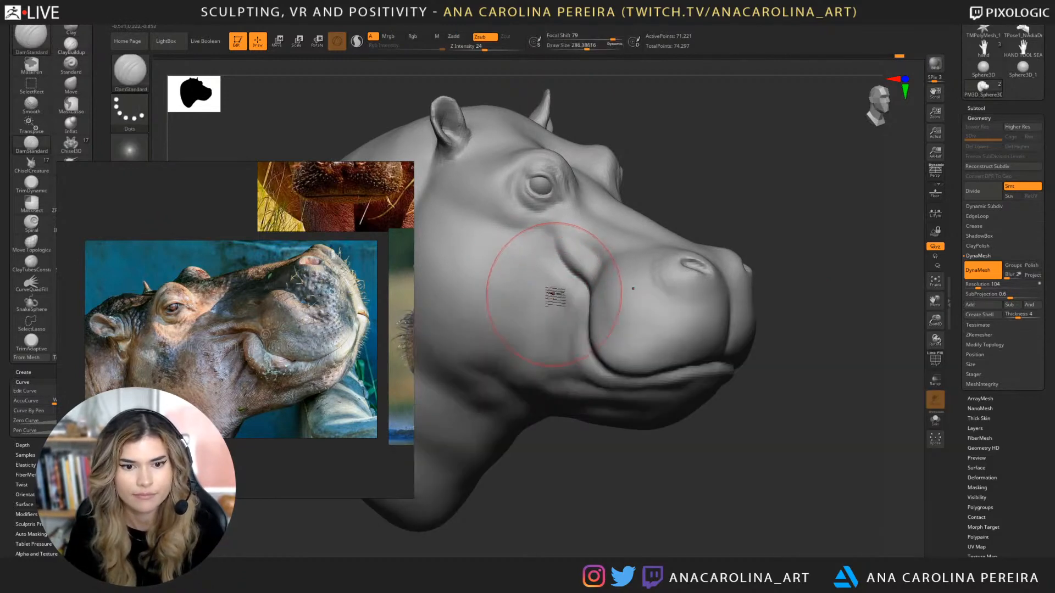
left_click_drag(758, 245, 683, 271)
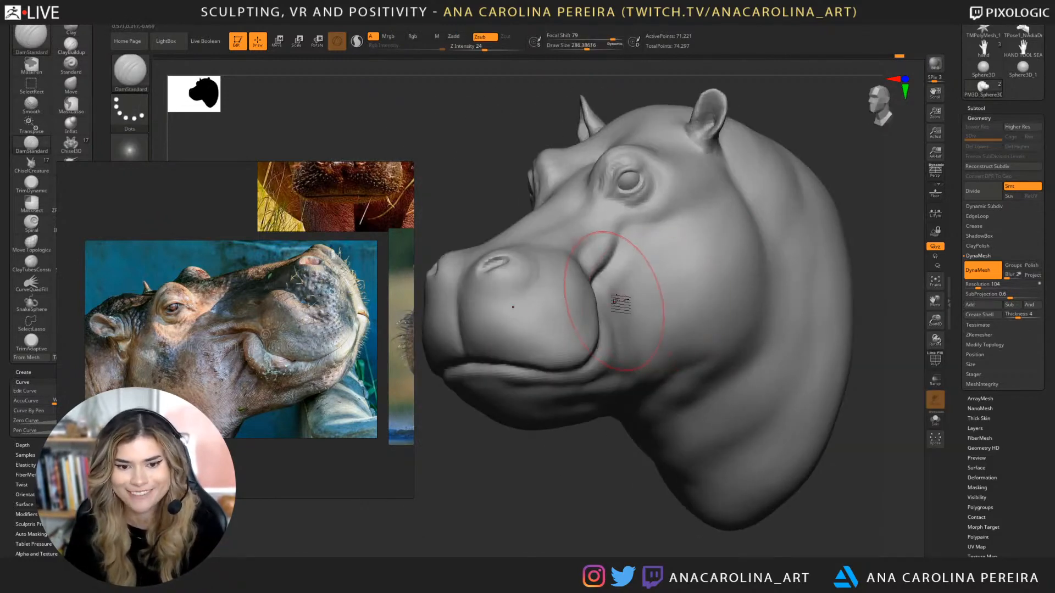
left_click_drag(566, 423, 601, 271)
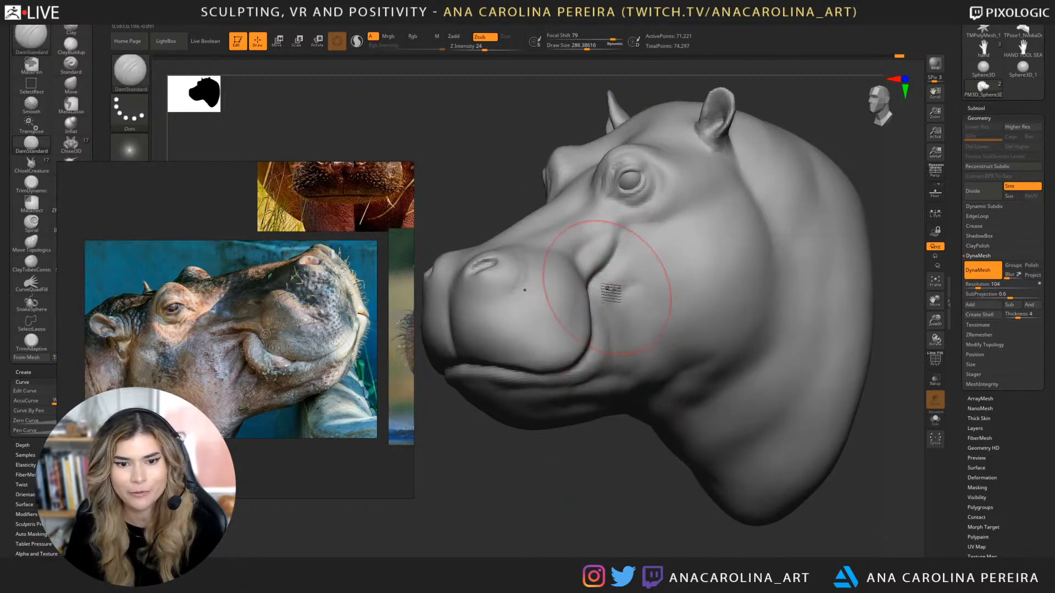
mouse_move(593, 439)
left_mouse_down()
mouse_move(656, 503)
mouse_move(720, 473)
mouse_move(727, 412)
mouse_move(640, 393)
left_mouse_up()
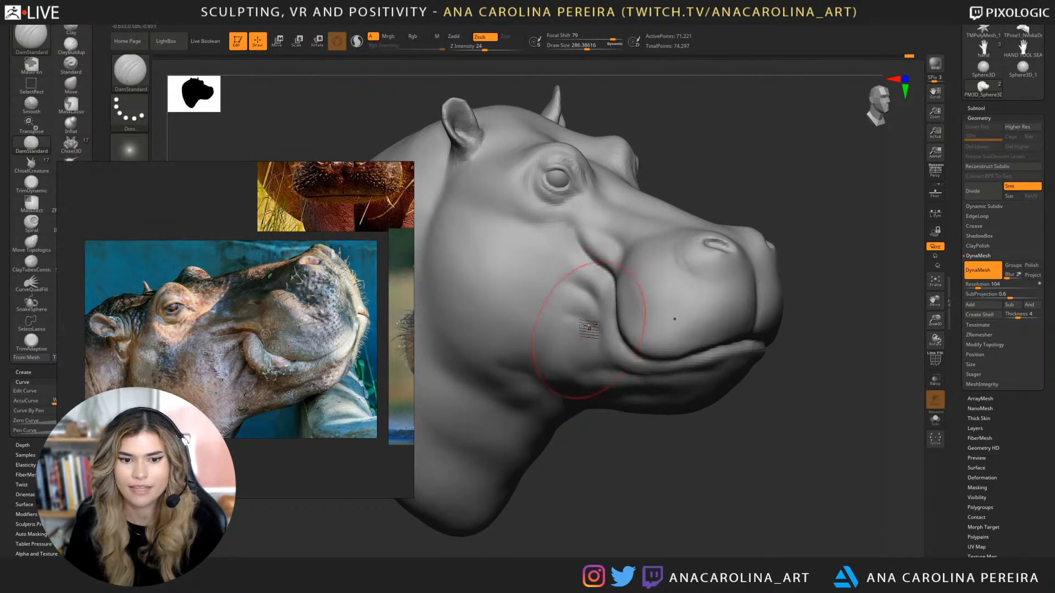
mouse_move(589, 329)
left_mouse_down()
mouse_move(607, 342)
mouse_move(597, 302)
left_mouse_up()
left_click_drag(623, 441, 666, 440)
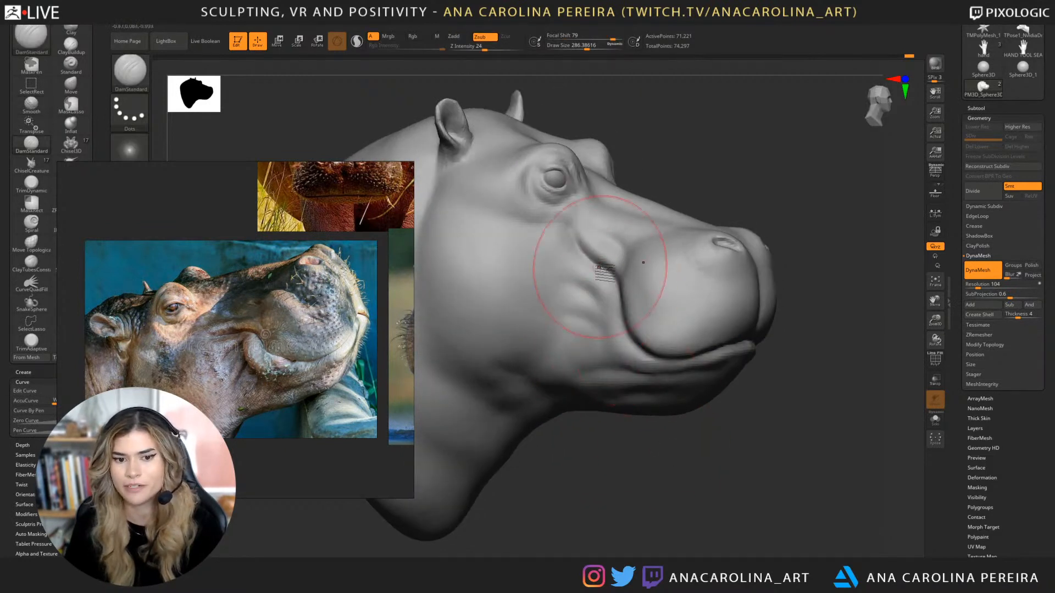
Deepen the crease running from below the eye around the back of the muzzle and along the mouth line.
left_click_drag(580, 236, 629, 284)
left_click_drag(662, 463, 668, 438)
left_click_drag(618, 304, 661, 354)
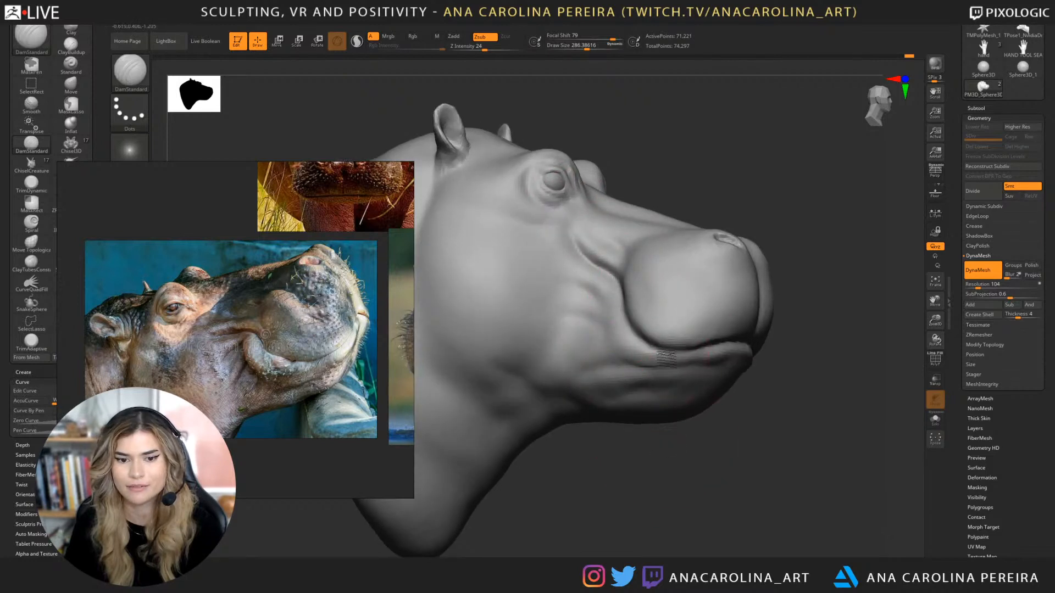
left_click_drag(719, 448, 675, 466)
left_click_drag(637, 350, 697, 353)
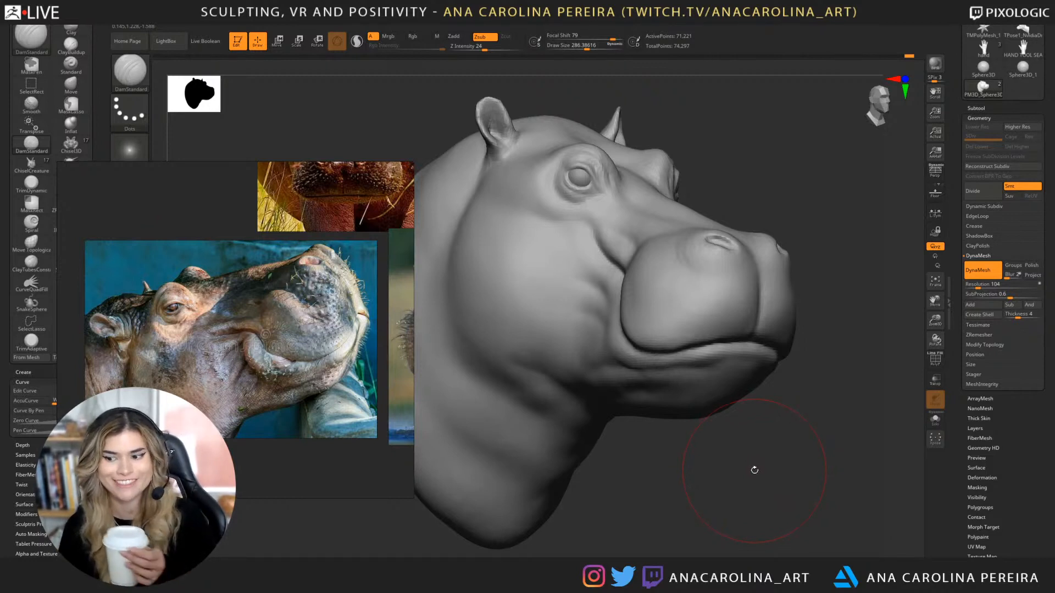
left_click_drag(778, 454, 779, 433)
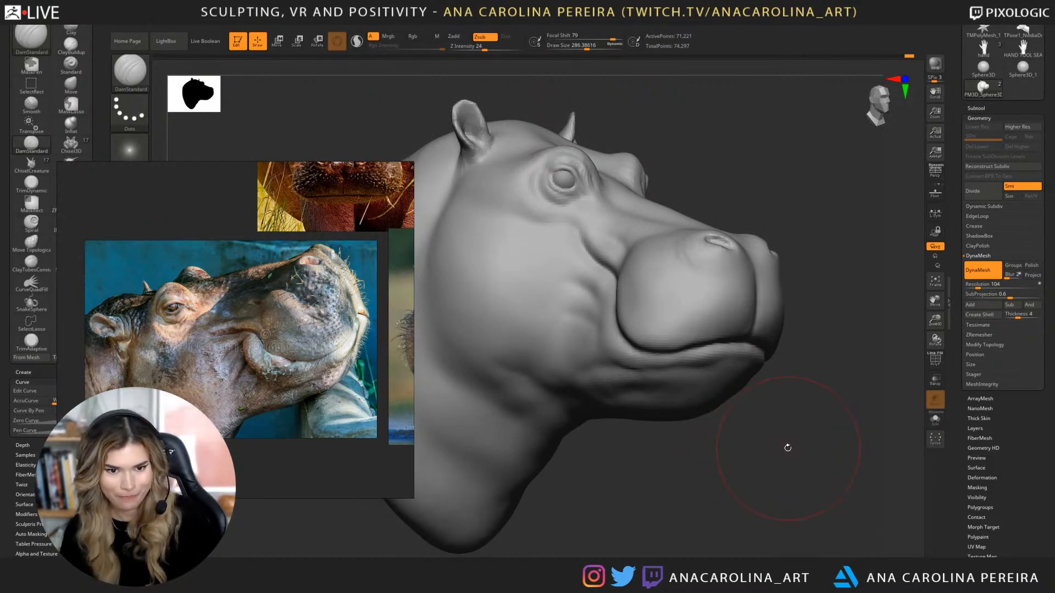
left_click_drag(780, 443, 739, 505)
Build up the cheek below the eye with the ClayBuildup brush at a draw size of about 202.
key("b")
key("c")
key("b")
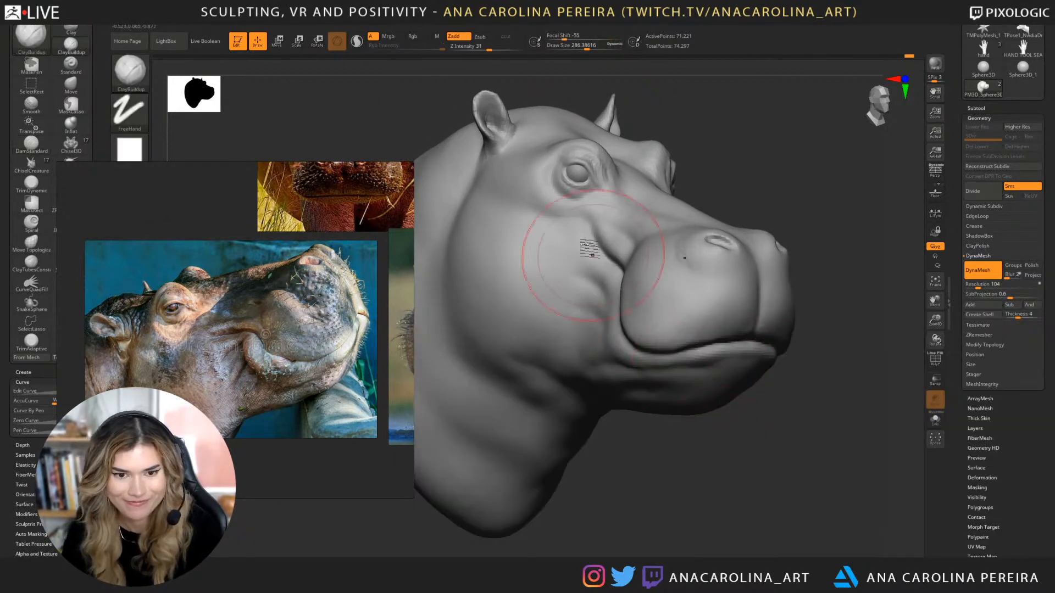
key("space")
left_click_drag(593, 255, 583, 254)
left_click_drag(852, 192, 480, 228)
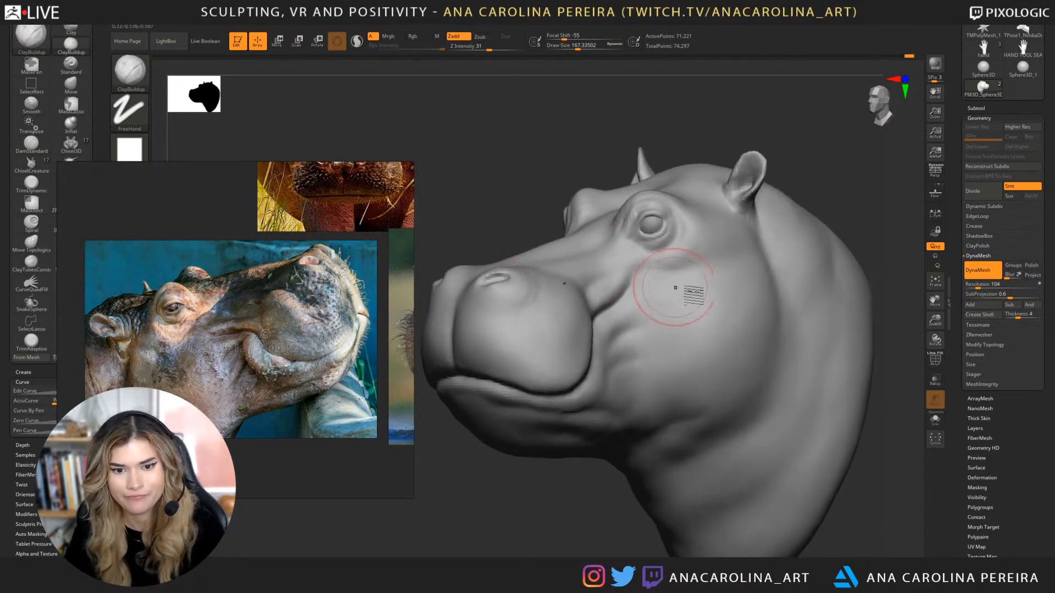
key("]")
mouse_move(673, 285)
left_mouse_down()
mouse_move(649, 301)
mouse_move(652, 277)
mouse_move(676, 314)
mouse_move(696, 302)
mouse_move(669, 337)
mouse_move(690, 331)
left_mouse_up()
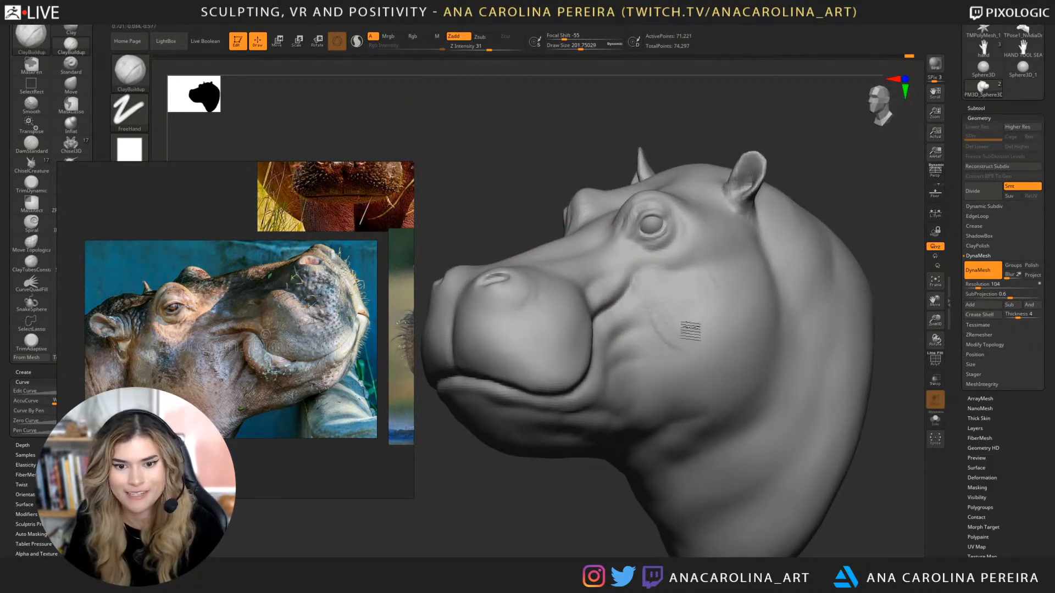
Smooth the cheek folds and the transition between the eye and the muzzle crease.
left_click_drag(732, 296, 675, 336, "shift")
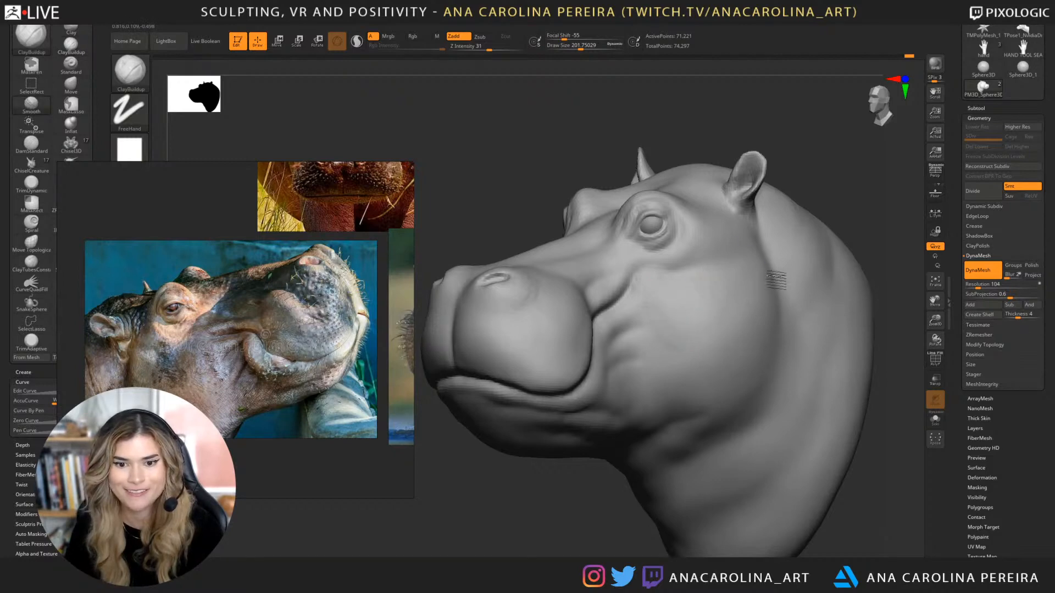
mouse_move(786, 189)
left_mouse_down()
mouse_move(834, 231)
mouse_move(780, 275)
left_mouse_up()
left_click_drag(632, 302, 602, 348, "shift")
left_click_drag(637, 263, 664, 293, "shift")
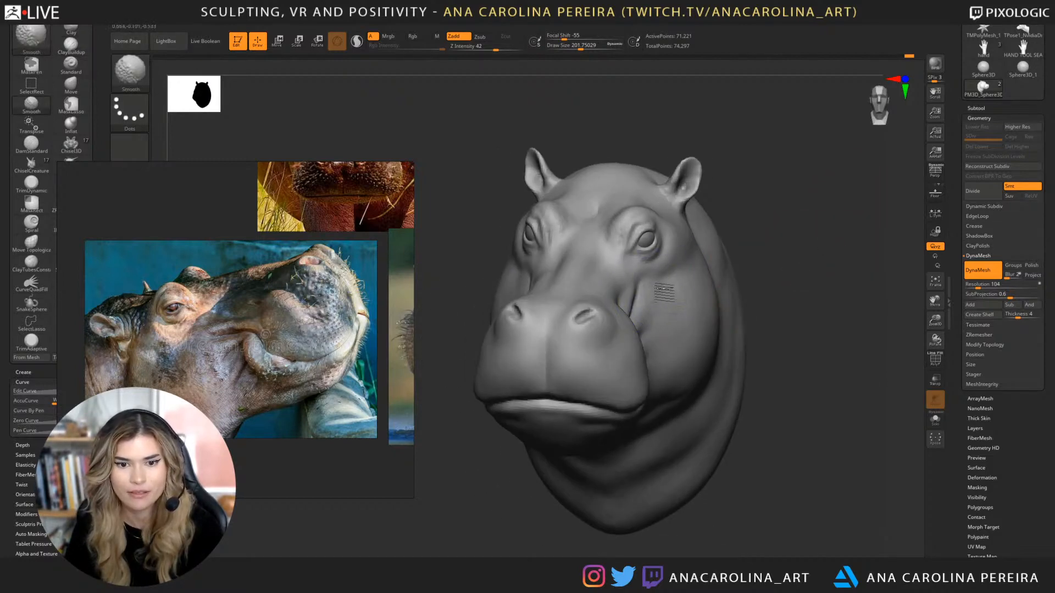
left_click_drag(736, 216, 814, 219)
Reshape the overall form of the snout and jaw with an enlarged Move brush.
mouse_move(743, 211)
left_mouse_down("alt")
mouse_move(779, 193)
mouse_move(808, 154)
left_mouse_up("alt")
mouse_move(634, 483)
left_mouse_down()
mouse_move(713, 489)
mouse_move(705, 465)
mouse_move(750, 511)
mouse_move(777, 499)
mouse_move(742, 479)
left_mouse_up()
key("b")
key("m")
key("v")
key("space")
left_click_drag(750, 213, 764, 213)
left_click_drag(733, 422, 727, 410)
mouse_move(770, 372)
left_mouse_down()
mouse_move(785, 384)
mouse_move(649, 438)
mouse_move(659, 302)
mouse_move(686, 311)
left_mouse_up()
Refine the muzzle and lower jaw in profile with the Move brush at a draw size of about 453.
key("space")
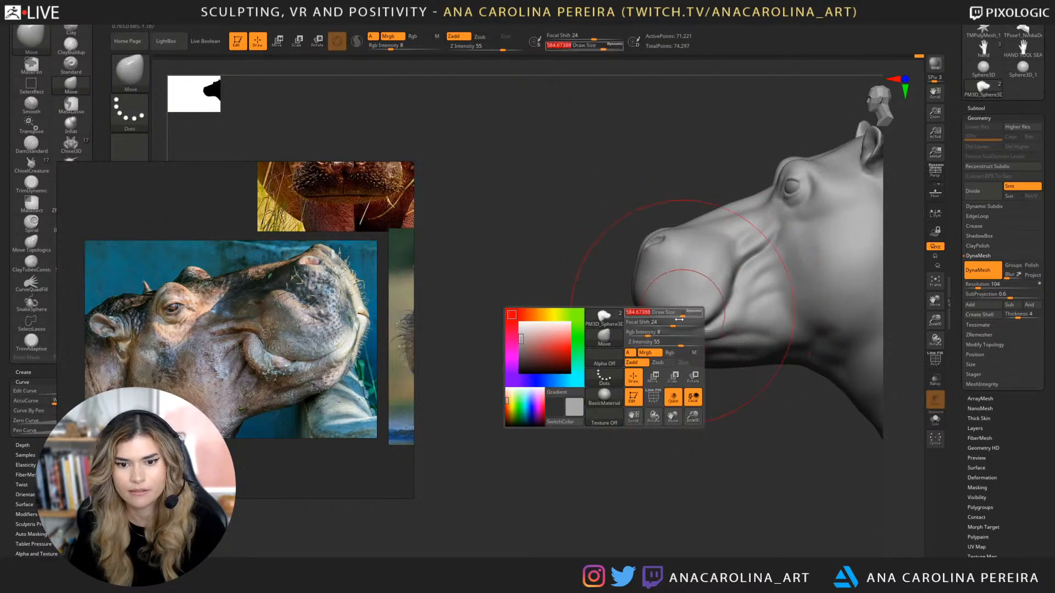
mouse_move(667, 406)
left_mouse_down()
mouse_move(707, 364)
mouse_move(673, 379)
mouse_move(666, 404)
left_mouse_up()
key("ctrl")
left_click_drag(639, 448, 580, 435)
key("space")
left_click_drag(622, 382, 616, 382)
mouse_move(599, 316)
left_mouse_down()
mouse_move(606, 309)
mouse_move(553, 328)
mouse_move(609, 283)
left_mouse_up()
mouse_move(542, 420)
left_mouse_down()
mouse_move(748, 402)
mouse_move(724, 401)
left_mouse_up()
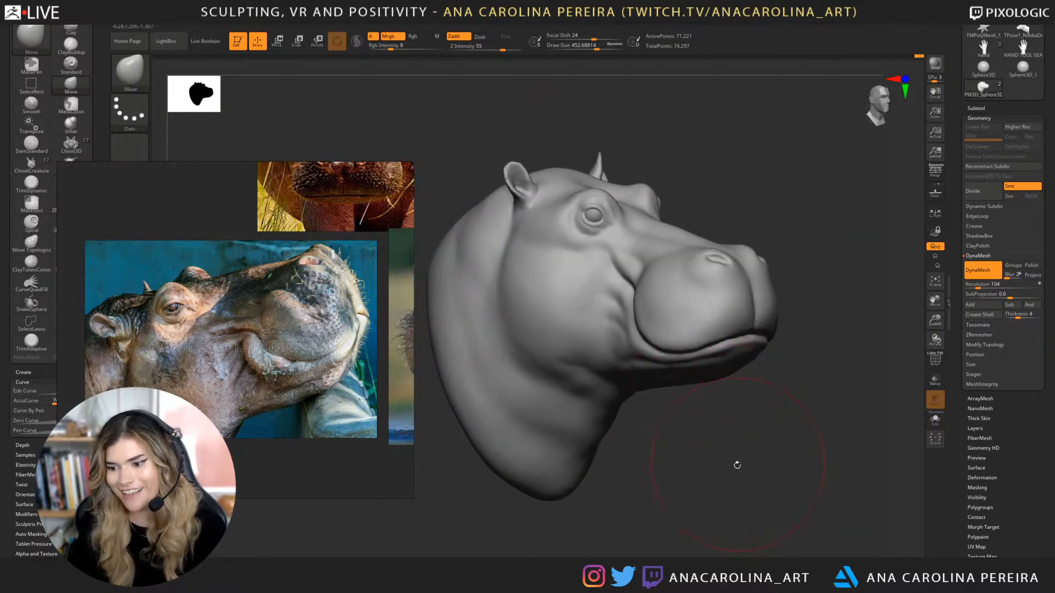
Remesh the head with DynaMesh at a resolution of 168.
mouse_move(794, 477)
left_mouse_down("alt")
mouse_move(837, 491)
mouse_move(808, 485)
mouse_move(822, 480)
left_mouse_up("alt")
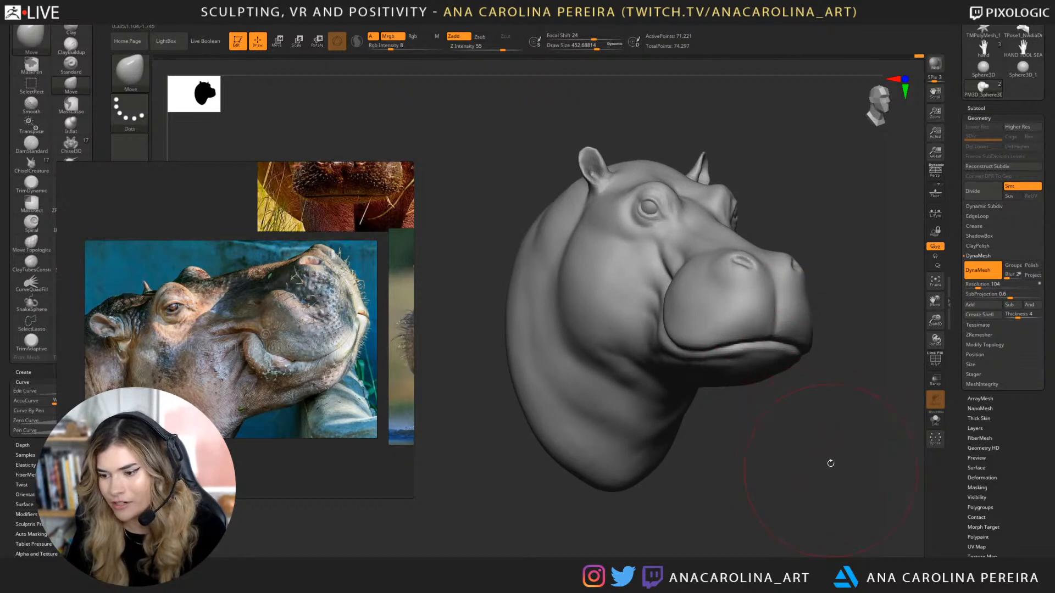
mouse_move(838, 498)
left_mouse_down()
mouse_move(830, 472)
mouse_move(845, 479)
left_mouse_up()
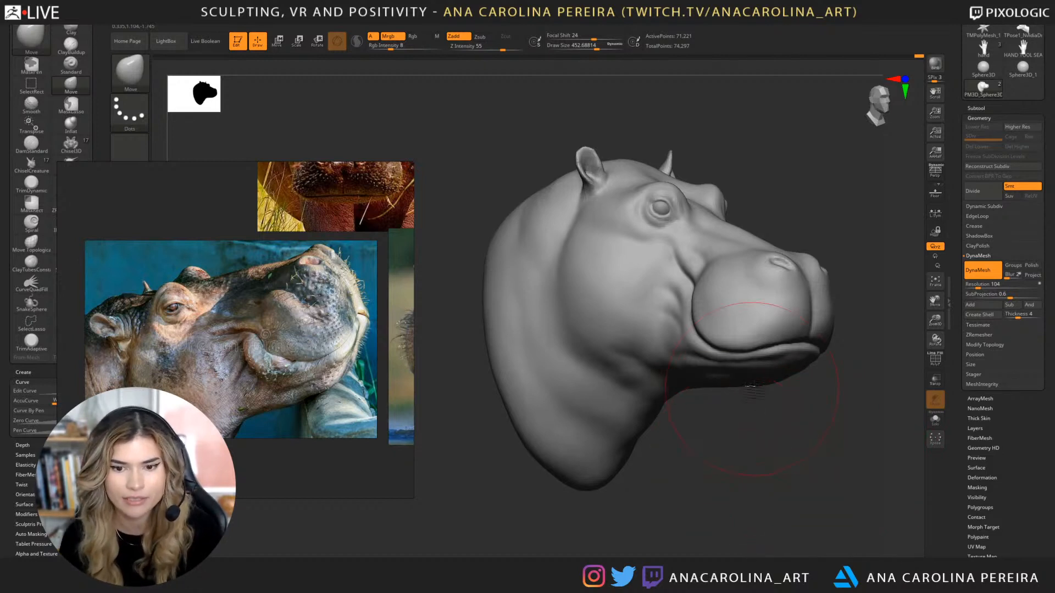
mouse_move(737, 440)
left_mouse_down()
mouse_move(748, 442)
mouse_move(733, 456)
left_mouse_up()
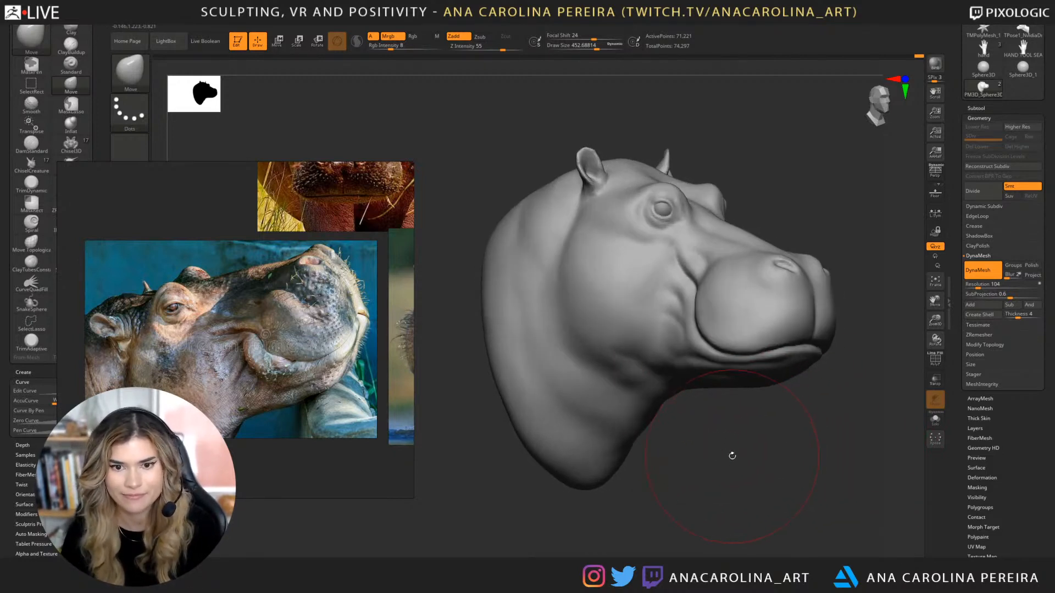
left_click_drag(977, 284, 981, 284)
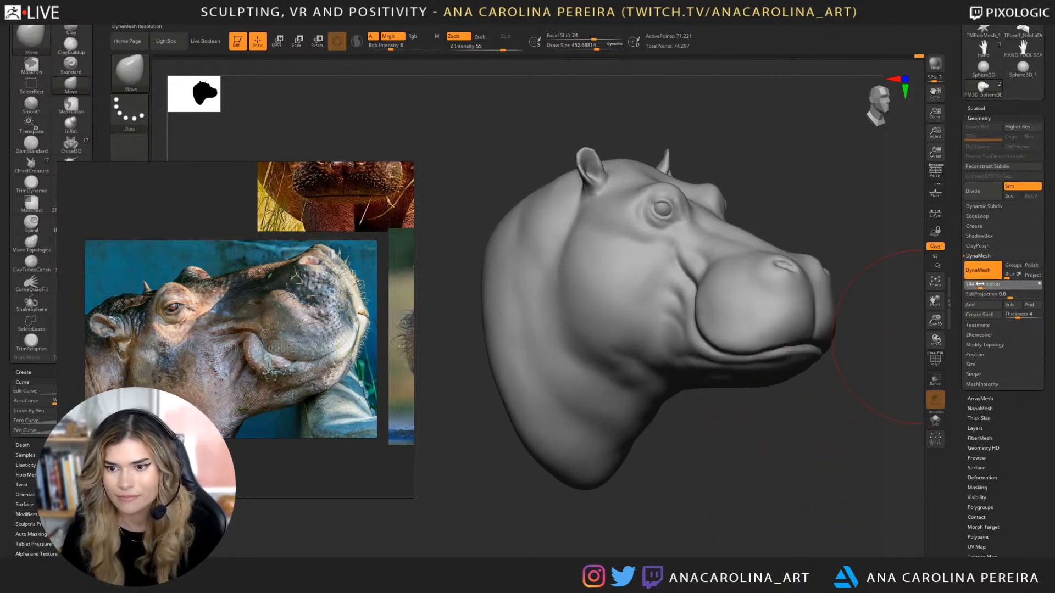
right_click_drag(893, 235, 884, 330, "ctrl")
left_click_drag(812, 158, 863, 163, "ctrl")
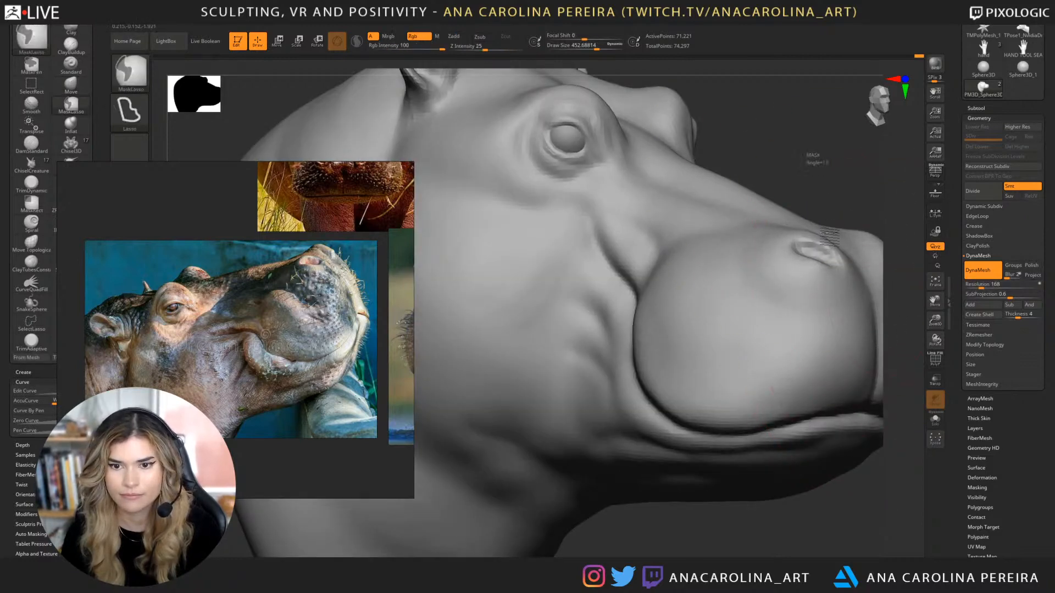
key("f")
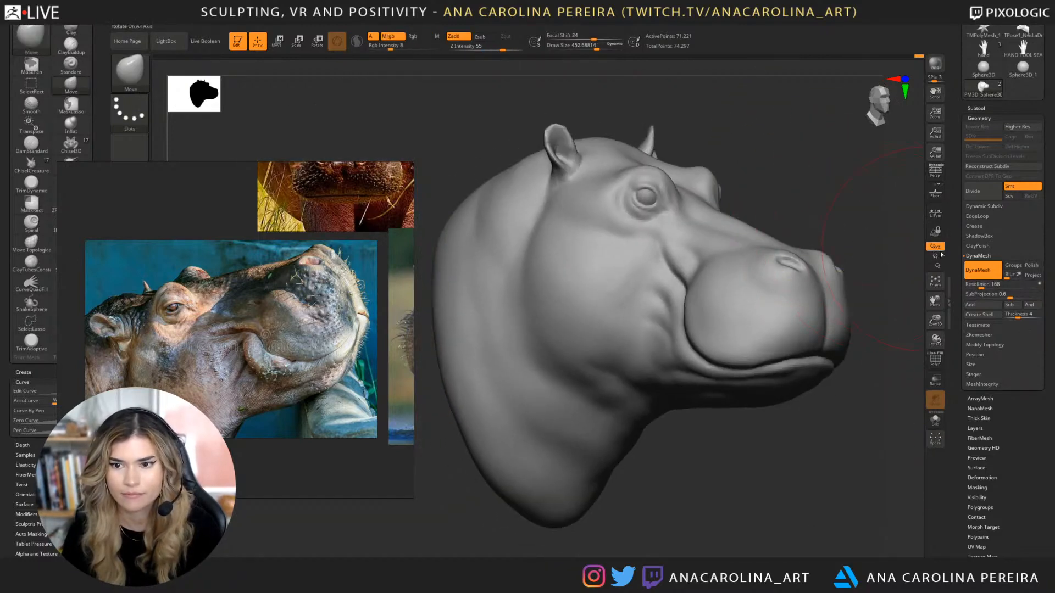
left_click_drag(851, 217, 840, 240, "ctrl")
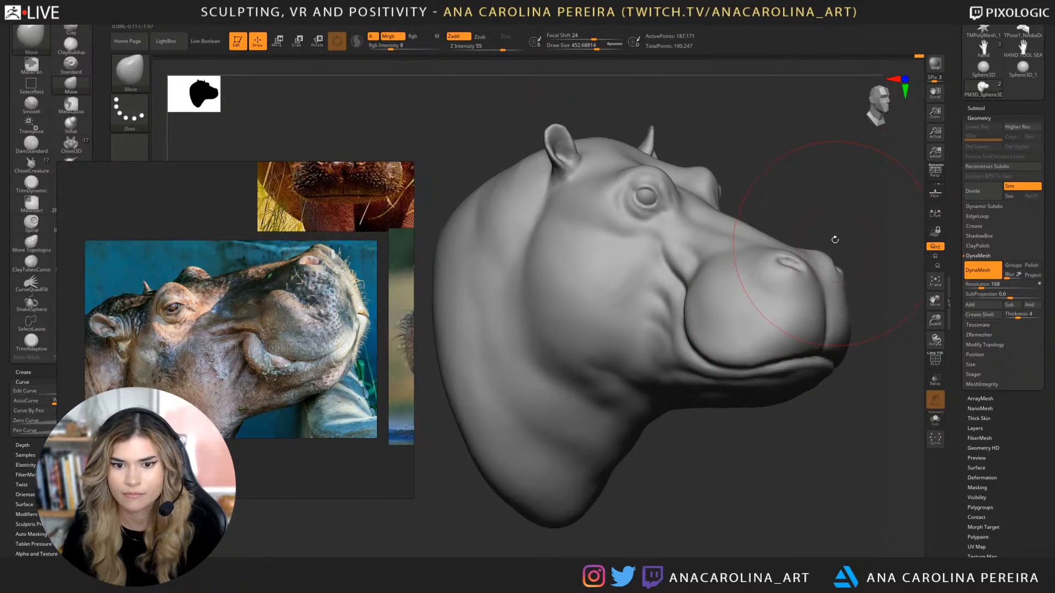
Set the Move brush's draw size to about 251 and check the head's profile against the reference photo.
right_click_drag(834, 237, 846, 237)
key("space")
left_click_drag(835, 235, 820, 235)
left_click_drag(821, 235, 678, 170)
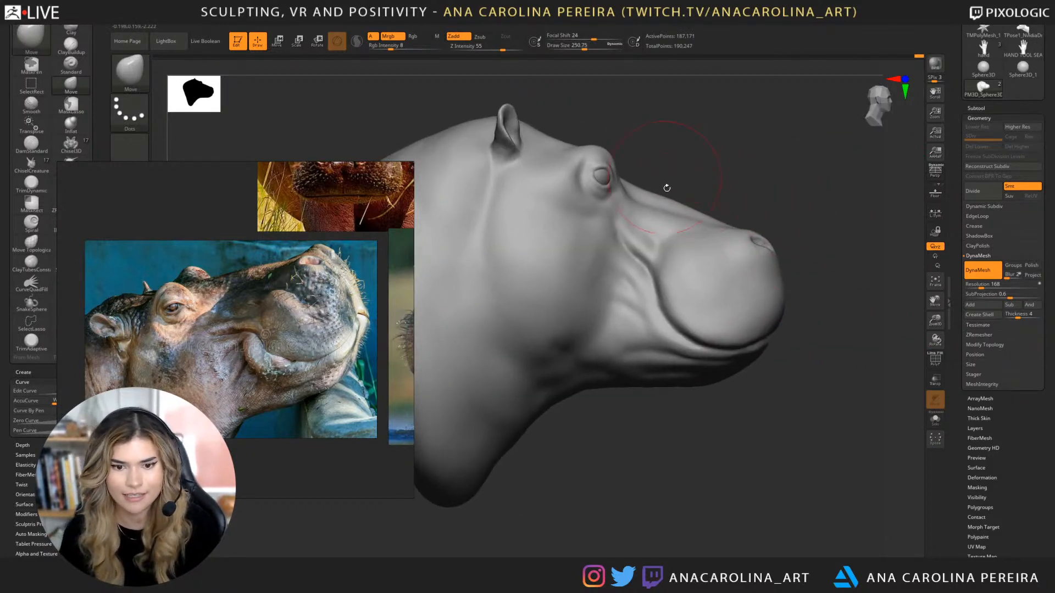
mouse_move(683, 451)
left_mouse_down()
mouse_move(729, 423)
mouse_move(720, 440)
left_mouse_up()
key("shift")
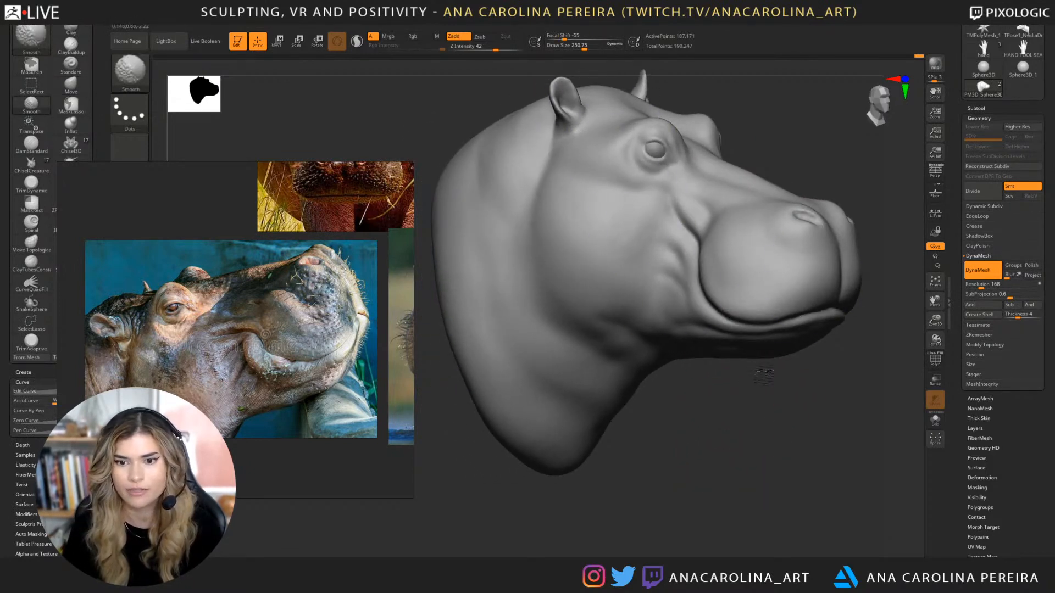
left_click_drag(762, 376, 690, 346)
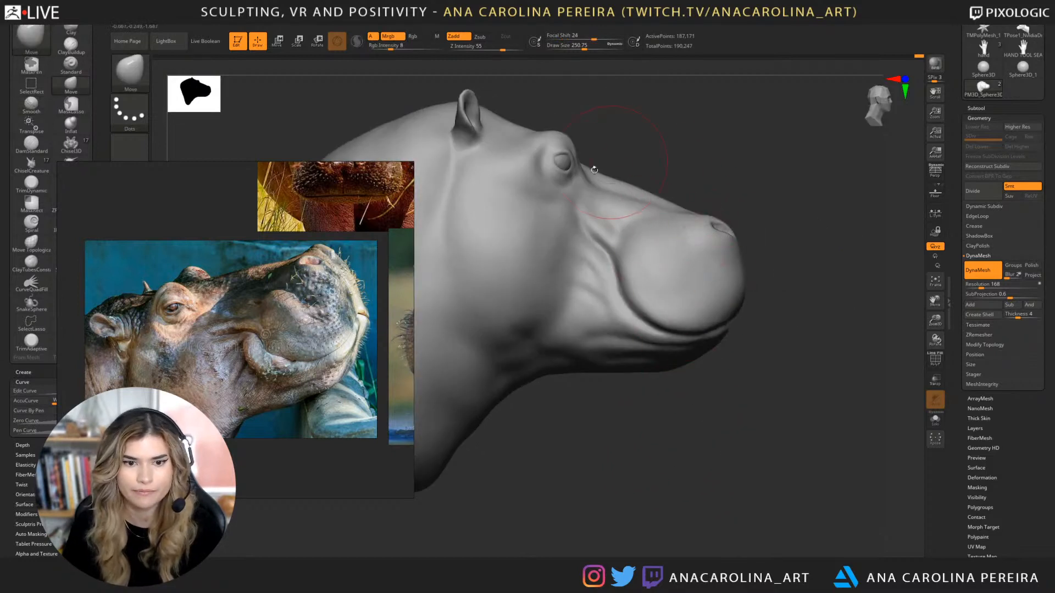
Mask the upper muzzle from the nose bridge along the cheek crease to the mouth line with the MaskLasso brush.
mouse_move(594, 164)
left_mouse_down("ctrl")
mouse_move(578, 231)
mouse_move(622, 275)
mouse_move(649, 324)
mouse_move(696, 331)
mouse_move(776, 292)
left_mouse_up("ctrl")
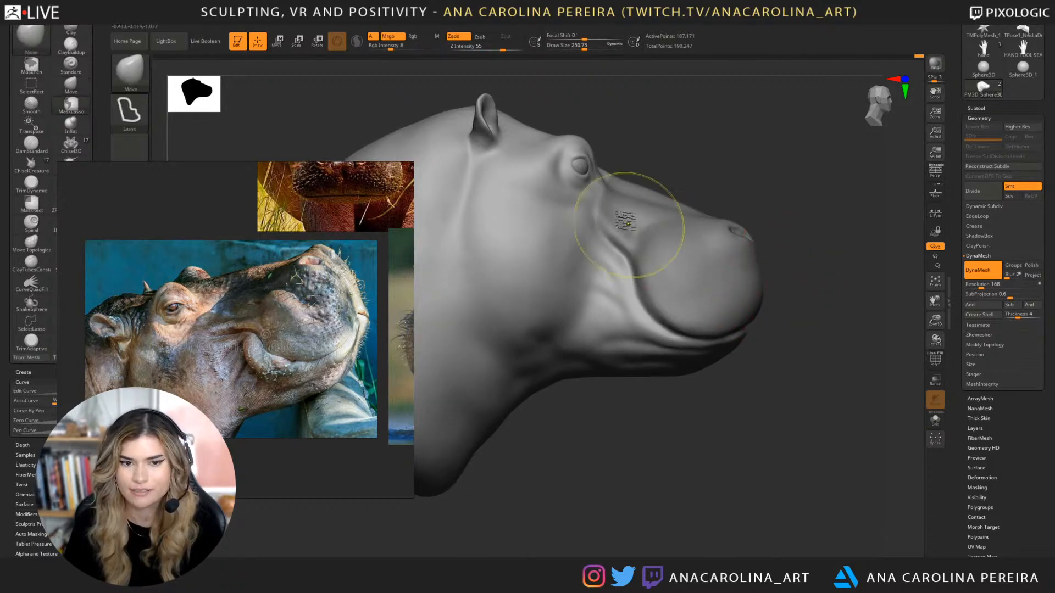
mouse_move(603, 199)
left_mouse_down("ctrl")
mouse_move(596, 218)
mouse_move(637, 275)
mouse_move(681, 176)
left_mouse_up("ctrl")
mouse_move(600, 224)
left_mouse_down("ctrl")
mouse_move(631, 257)
mouse_move(697, 219)
left_mouse_up("ctrl")
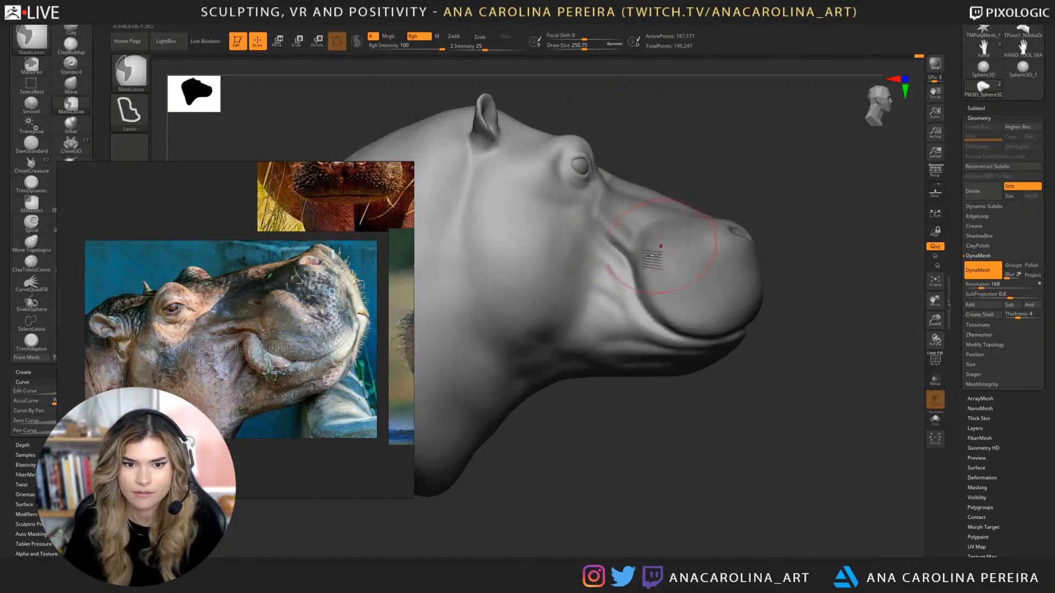
mouse_move(624, 248)
left_mouse_down("ctrl")
mouse_move(655, 310)
mouse_move(777, 222)
left_mouse_up("ctrl")
mouse_move(640, 291)
left_mouse_down("ctrl")
mouse_move(649, 303)
mouse_move(733, 296)
left_mouse_up("ctrl")
mouse_move(645, 301)
left_mouse_down("ctrl")
mouse_move(693, 333)
mouse_move(728, 301)
left_mouse_up("ctrl")
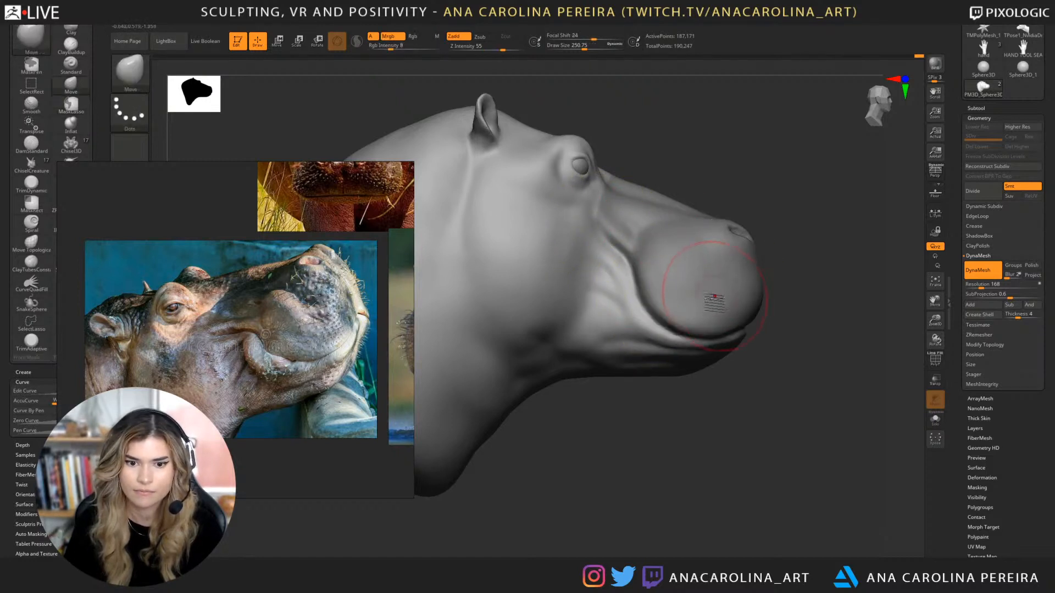
mouse_move(645, 302)
left_mouse_down("ctrl")
mouse_move(716, 323)
mouse_move(735, 312)
left_mouse_up("ctrl")
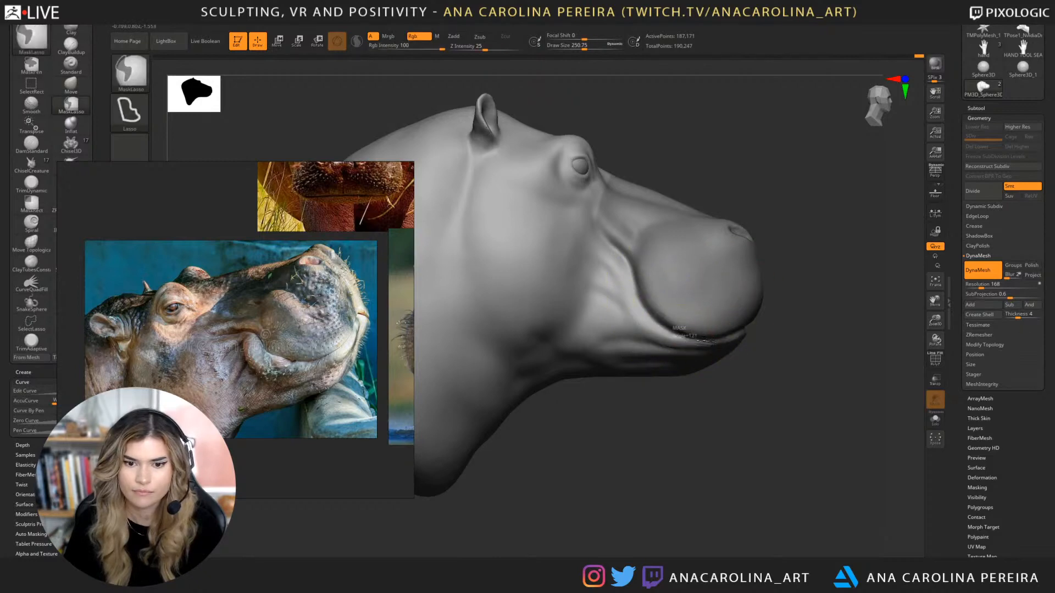
mouse_move(681, 332)
left_mouse_down("ctrl")
mouse_move(788, 300)
mouse_move(662, 315)
mouse_move(780, 311)
left_mouse_up("ctrl")
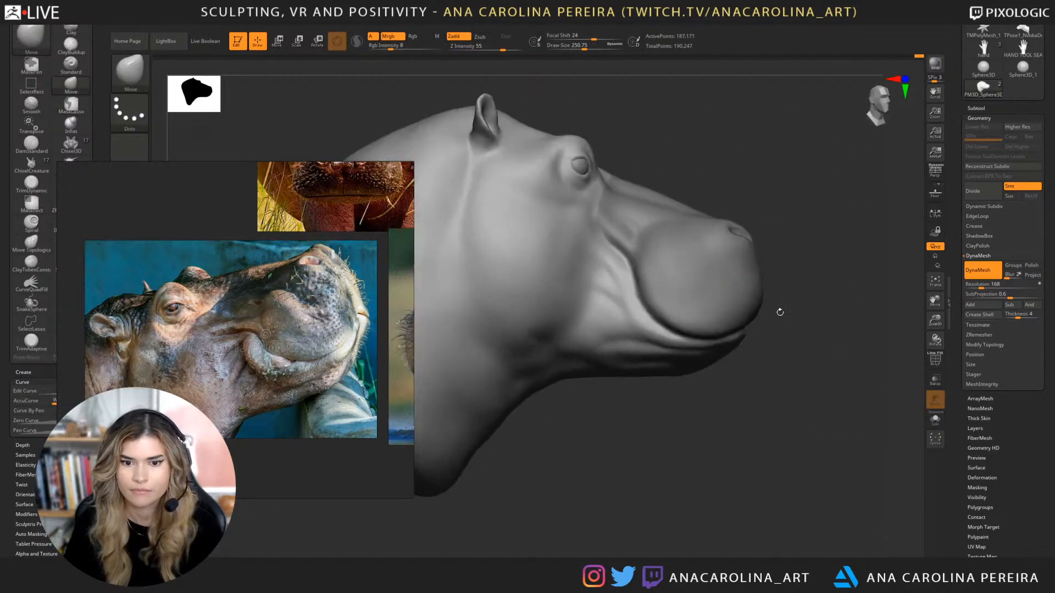
left_click(779, 370, "ctrl")
left_click_drag(779, 371, 775, 372, "ctrl")
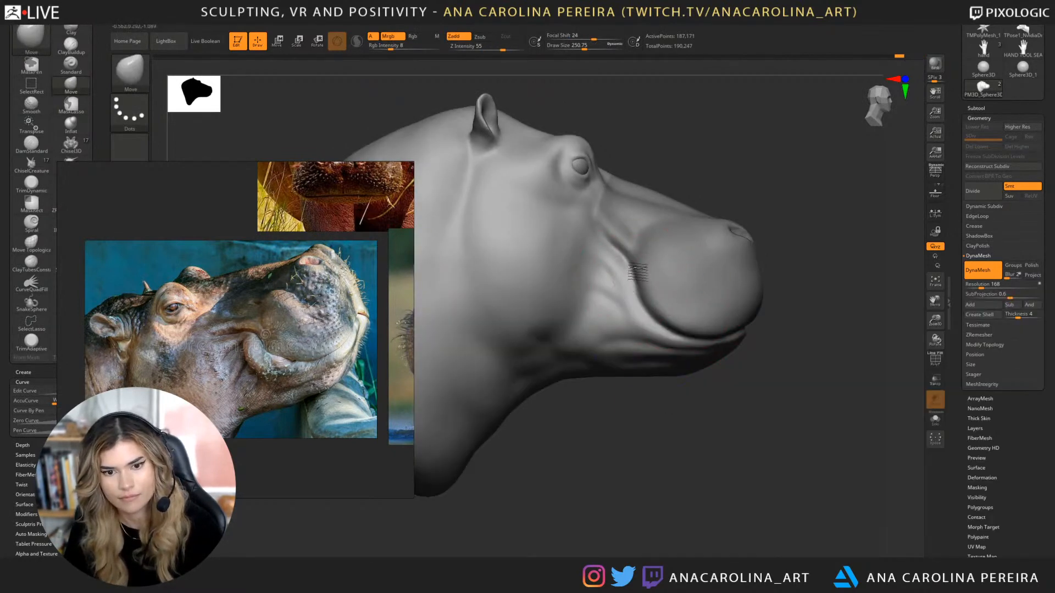
Adjust the cheek crease beside the muzzle with the Move brush, and invert the mask so it protects the upper muzzle.
mouse_move(626, 260)
left_mouse_down()
mouse_move(615, 257)
mouse_move(626, 270)
left_mouse_up()
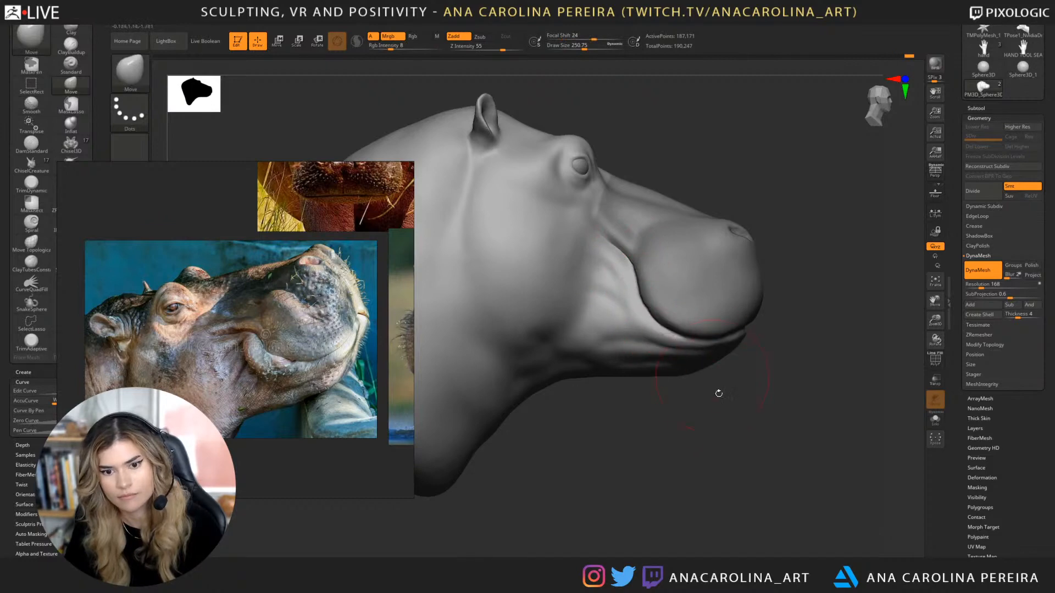
mouse_move(719, 394)
left_mouse_down()
mouse_move(708, 316)
mouse_move(791, 353)
mouse_move(777, 334)
mouse_move(818, 369)
mouse_move(791, 364)
mouse_move(814, 382)
mouse_move(807, 412)
mouse_move(780, 343)
mouse_move(783, 362)
left_mouse_up()
key("ctrl")
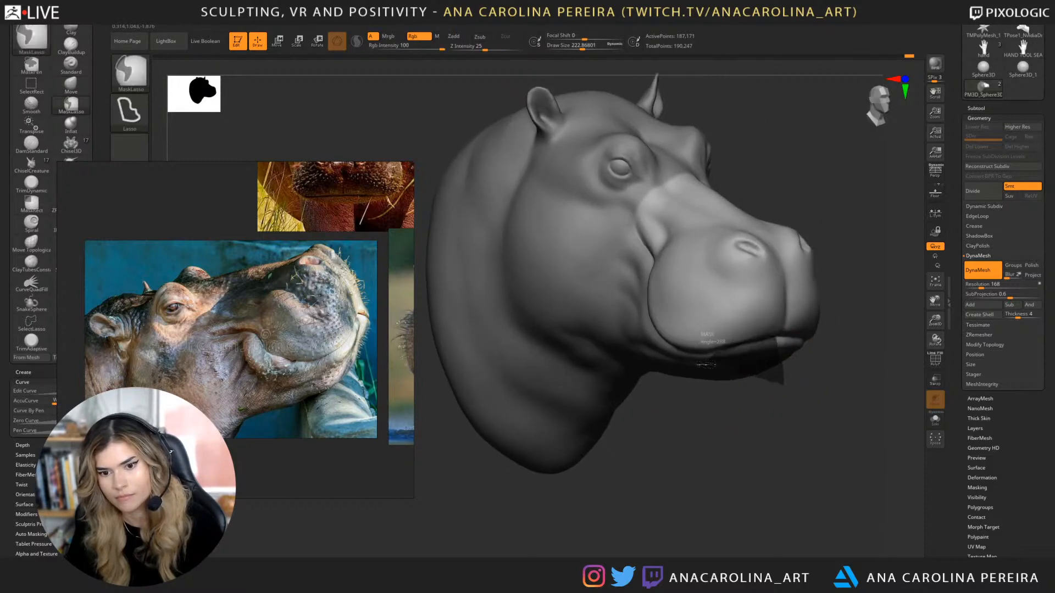
mouse_move(737, 405)
left_mouse_down()
mouse_move(819, 417)
mouse_move(829, 394)
mouse_move(821, 440)
mouse_move(776, 387)
left_mouse_up()
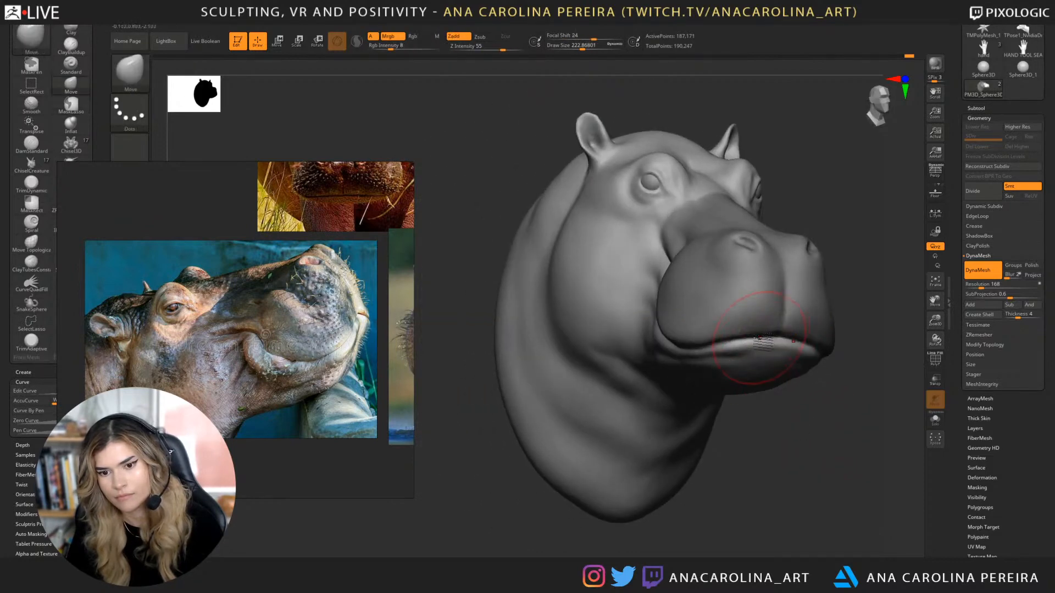
Reshape the lower lip along the mouth line with the Move brush at a draw size of about 167.
key("space")
left_click_drag(766, 330, 761, 331)
mouse_move(739, 405)
left_mouse_down()
mouse_move(782, 394)
mouse_move(779, 379)
left_mouse_up()
left_click_drag(714, 409, 758, 379)
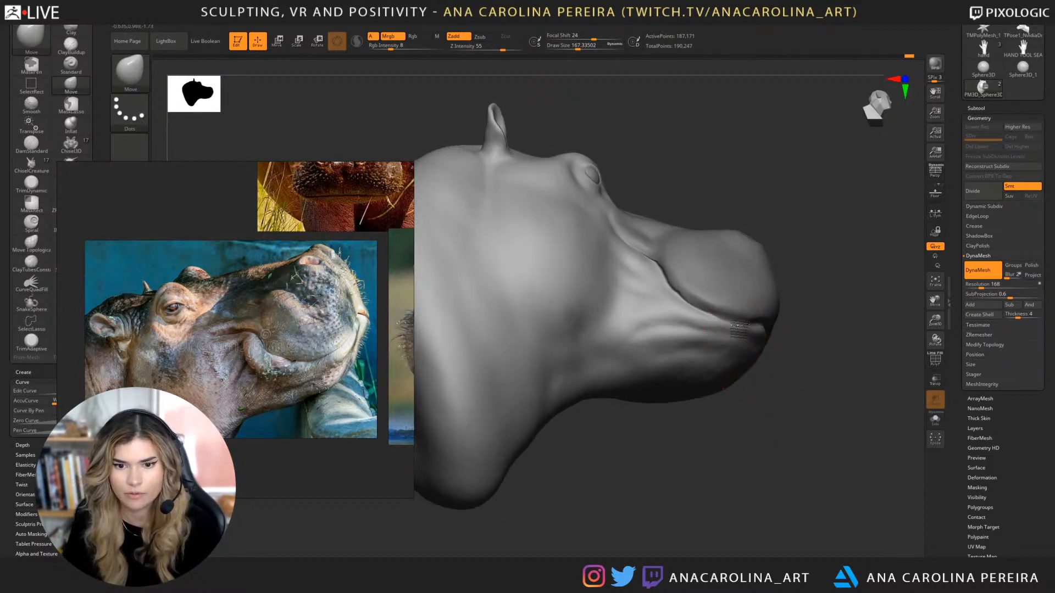
left_click_drag(800, 325, 788, 349)
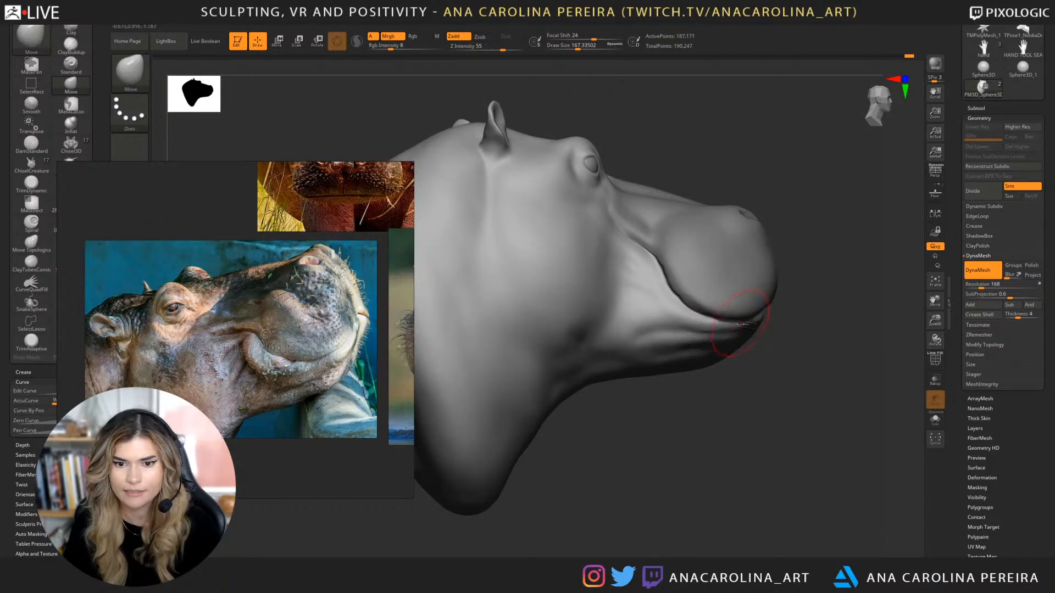
left_click_drag(797, 384, 745, 387)
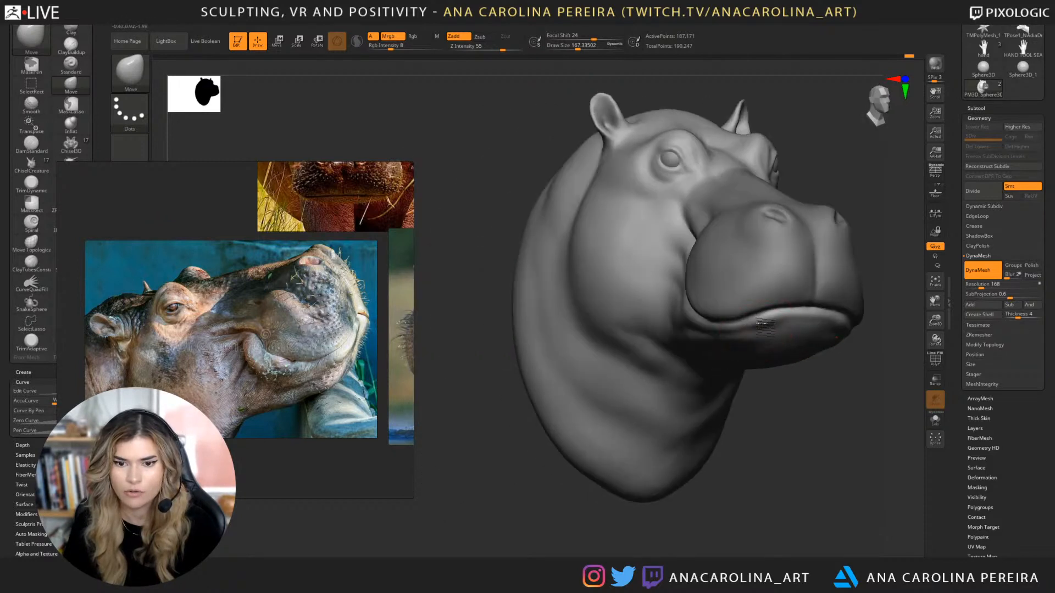
left_click_drag(800, 309, 807, 303)
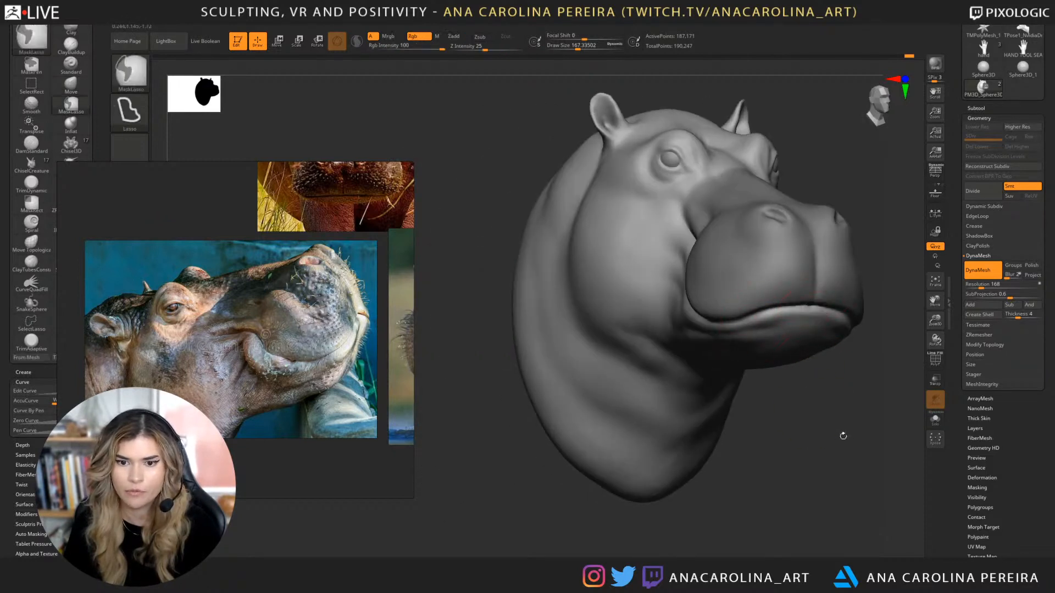
Invert the mask to free the upper muzzle, and refine the upper lip's edge with the Move brush.
right_click_drag(842, 433, 804, 428, "ctrl")
right_click_drag(802, 365, 748, 384, "ctrl")
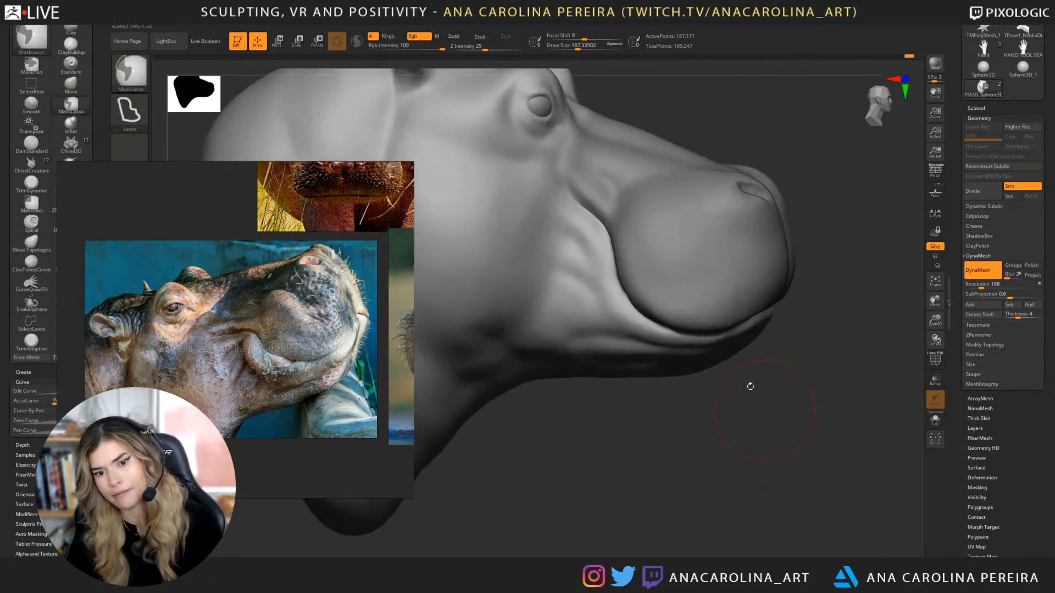
left_click_drag(685, 399, 688, 403, "ctrl")
key("ctrl+z")
left_click(682, 407, "ctrl")
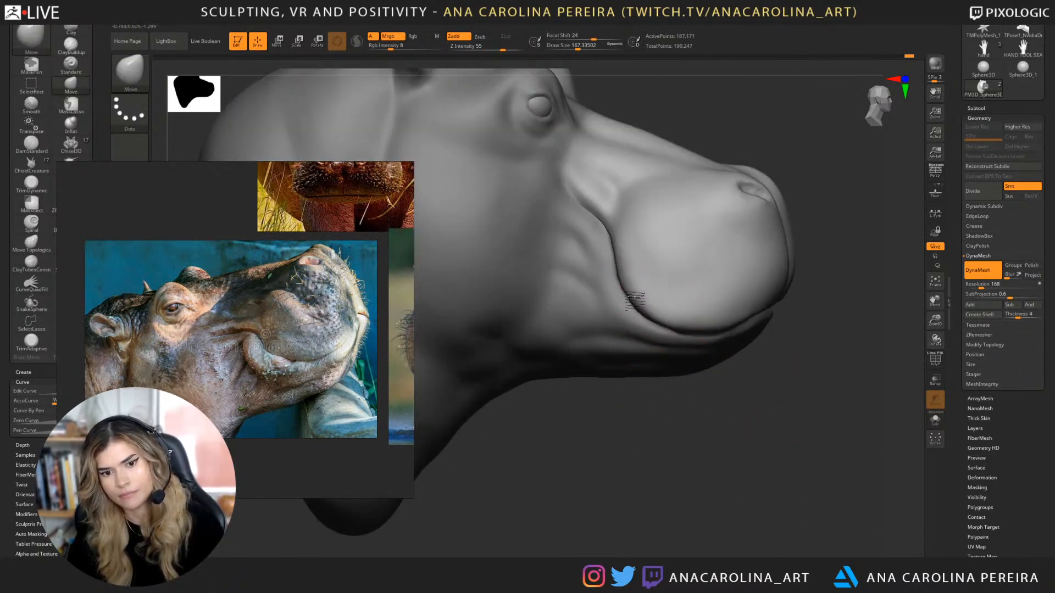
right_click_drag(704, 399, 720, 371)
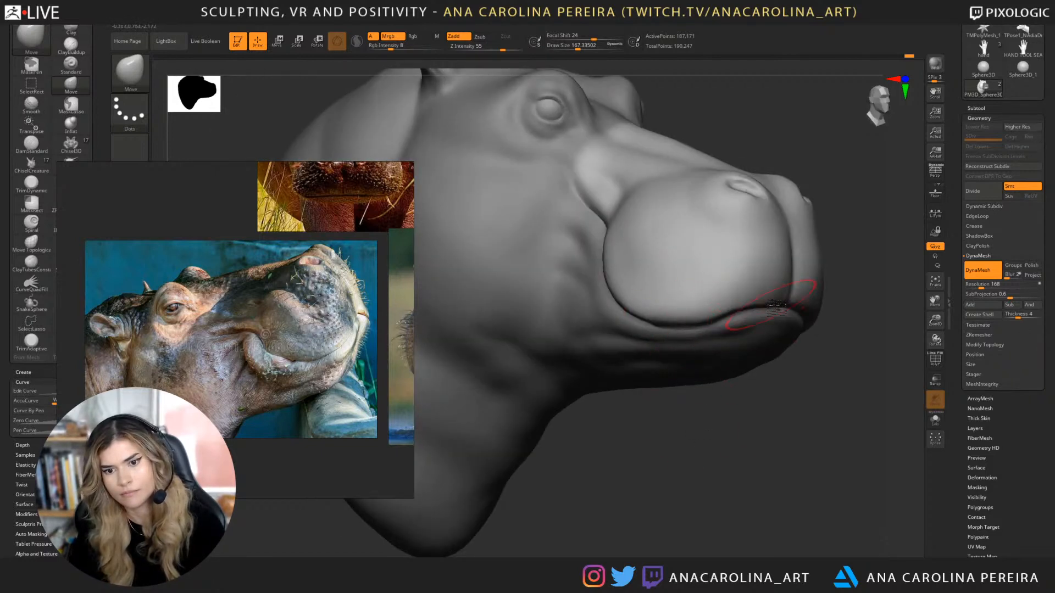
mouse_move(829, 380)
right_mouse_down()
mouse_move(813, 407)
mouse_move(791, 412)
mouse_move(802, 428)
mouse_move(754, 493)
mouse_move(597, 299)
right_mouse_up()
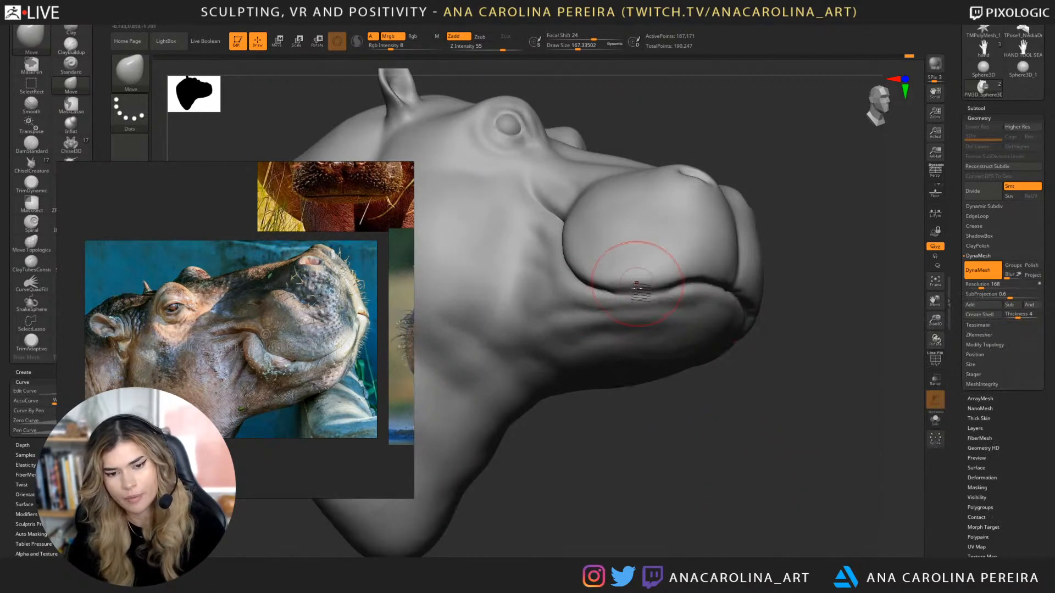
Sharpen the crease between the lips with the DamStandard brush at a draw size of about 167.
key("b")
key("d")
key("s")
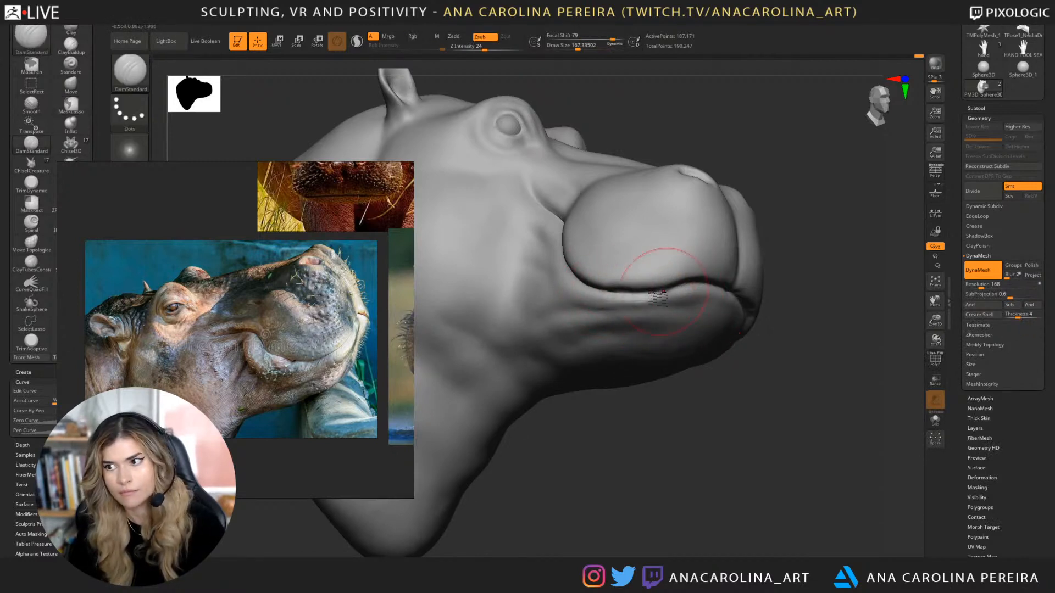
mouse_move(754, 378)
left_mouse_down()
mouse_move(758, 464)
mouse_move(748, 440)
mouse_move(799, 497)
mouse_move(785, 493)
left_mouse_up()
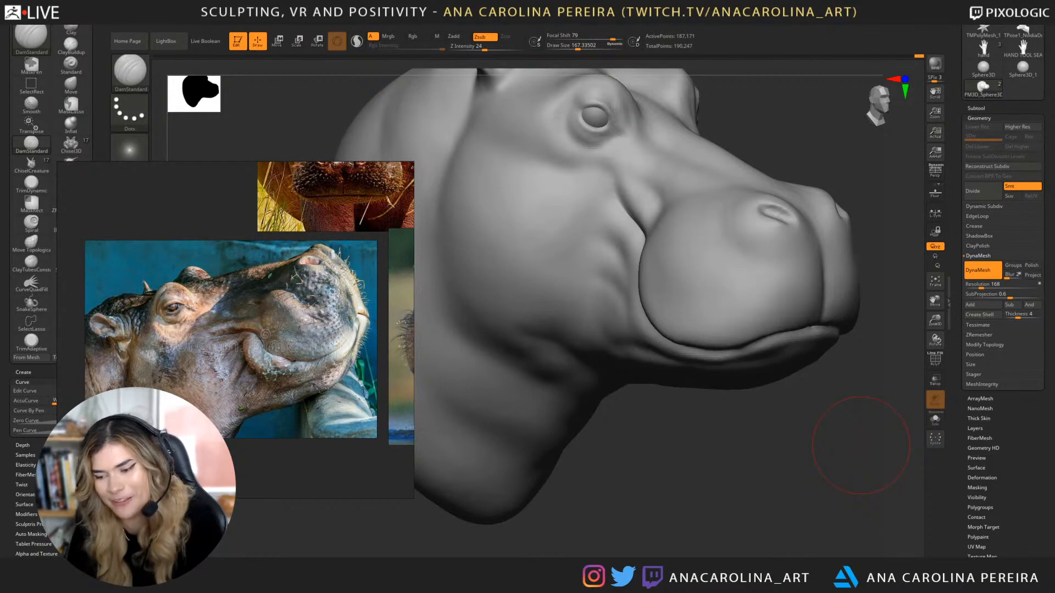
left_click_drag(725, 446, 749, 491)
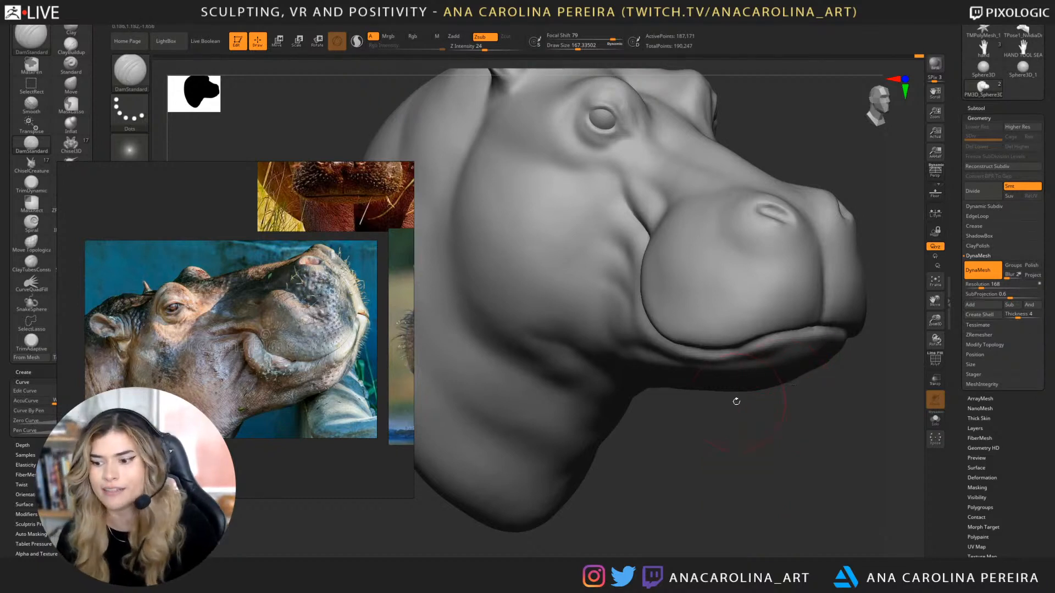
left_click_drag(775, 456, 756, 467)
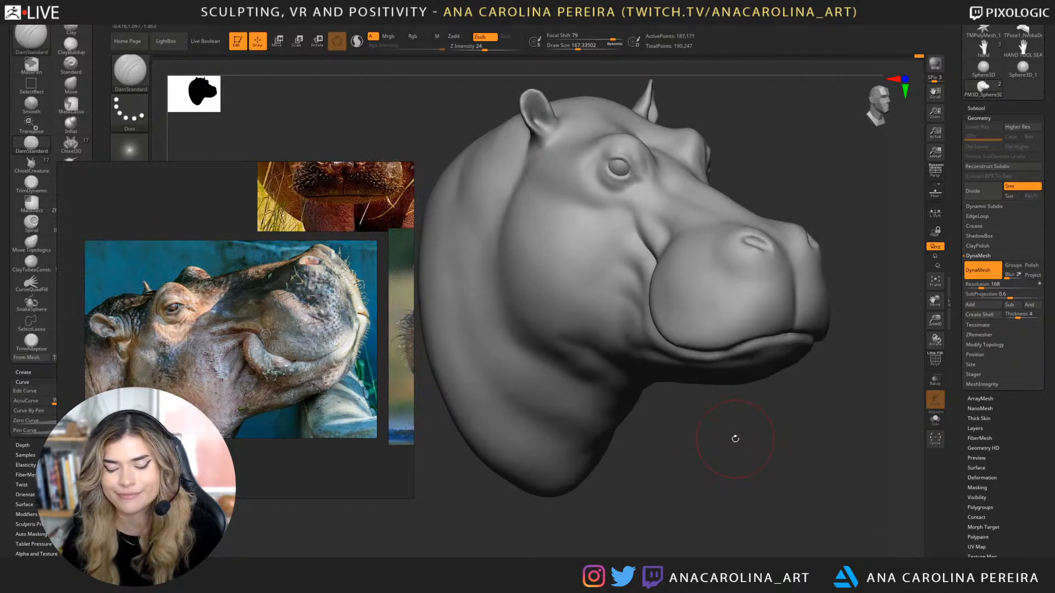
left_click_drag(737, 441, 782, 466)
left_click_drag(955, 455, 960, 411)
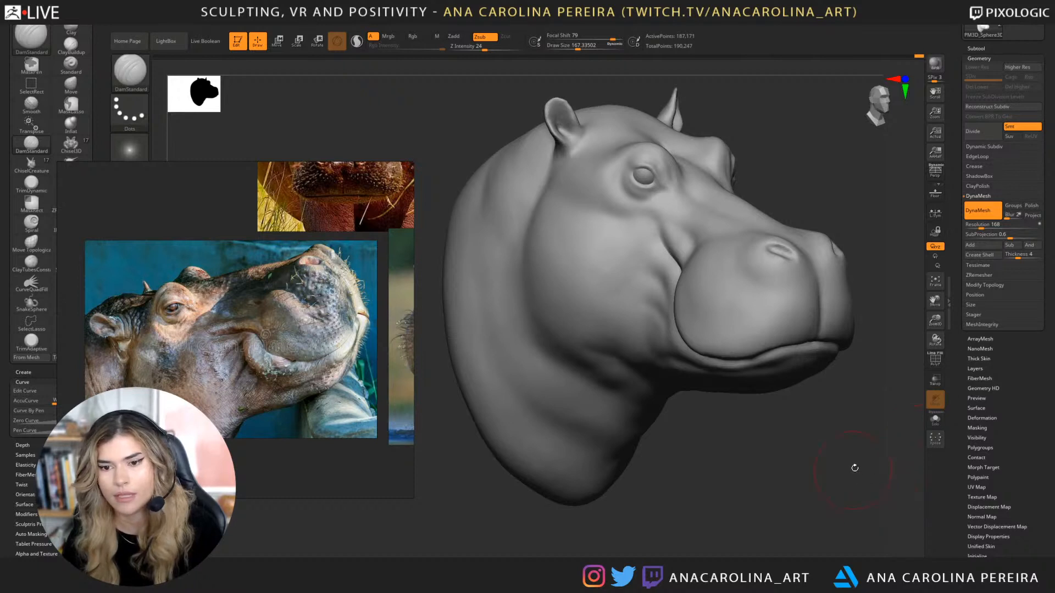
left_click_drag(855, 467, 821, 426)
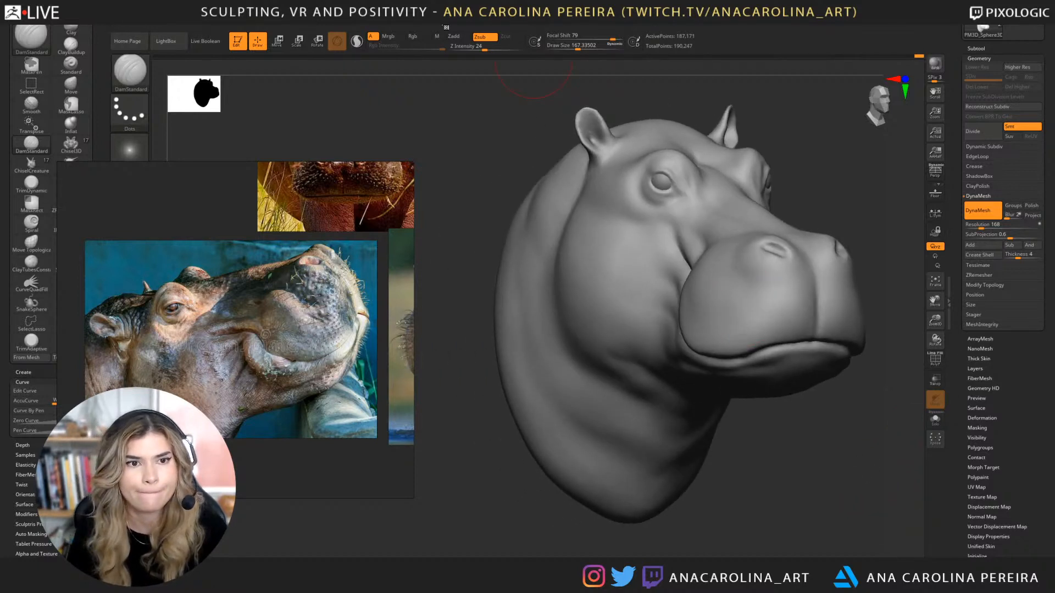
left_click(524, 25)
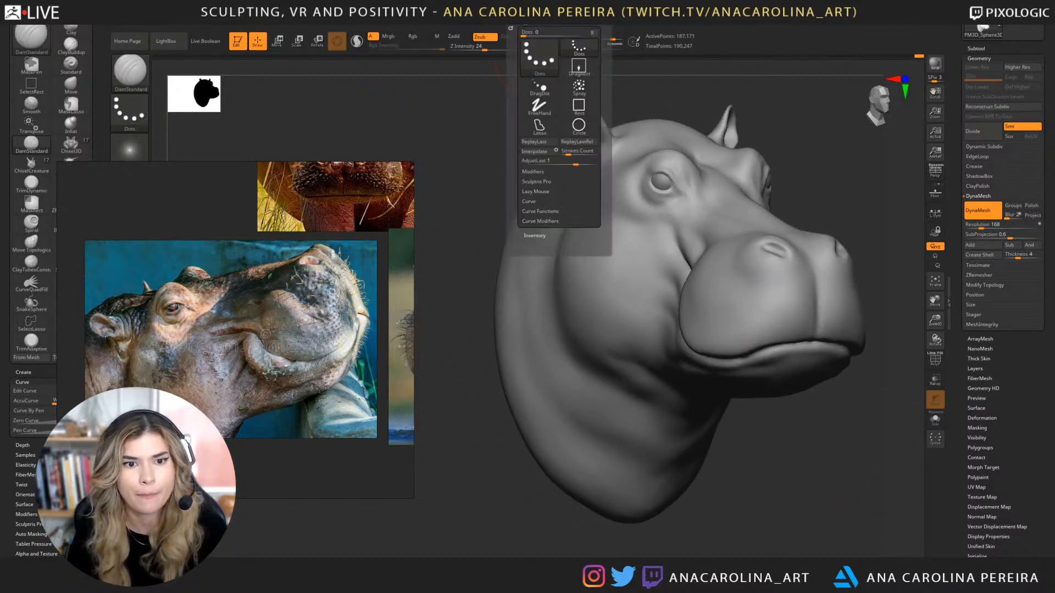
left_click(537, 181)
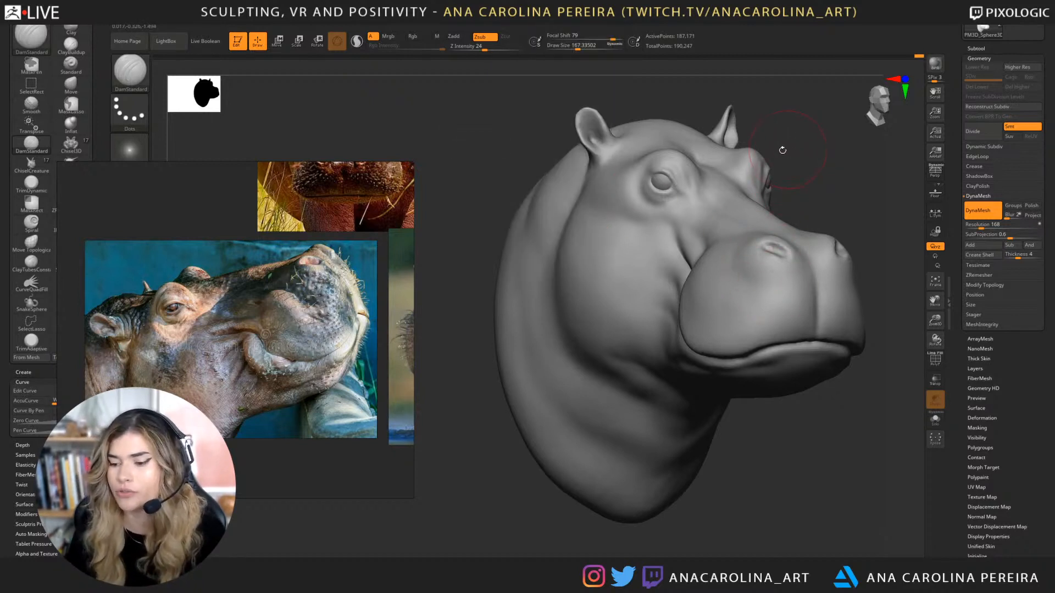
mouse_move(782, 150)
left_mouse_down()
mouse_move(777, 231)
mouse_move(813, 245)
left_mouse_up()
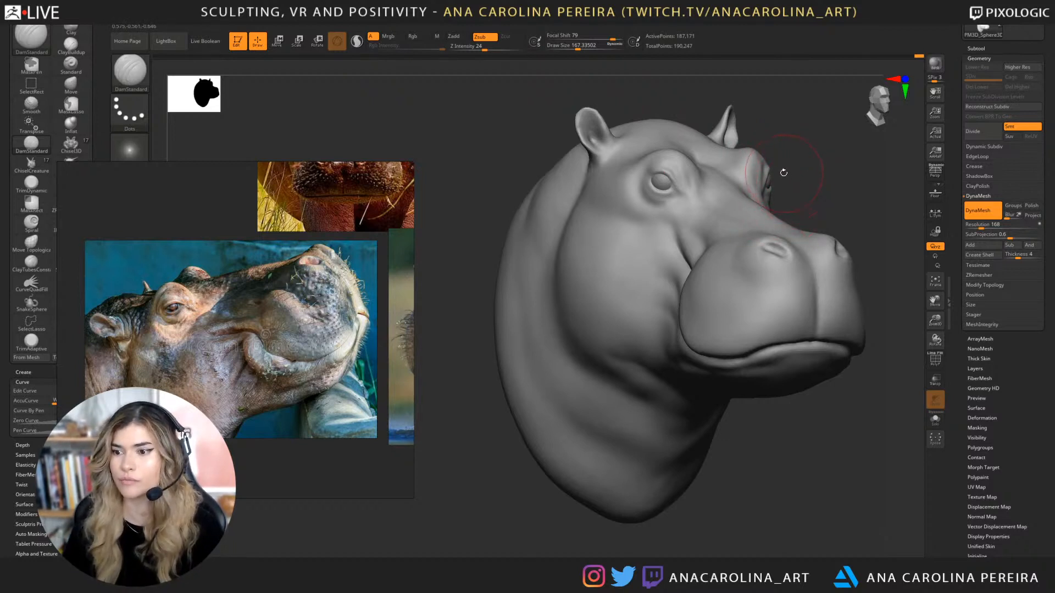
left_click_drag(769, 217, 799, 232)
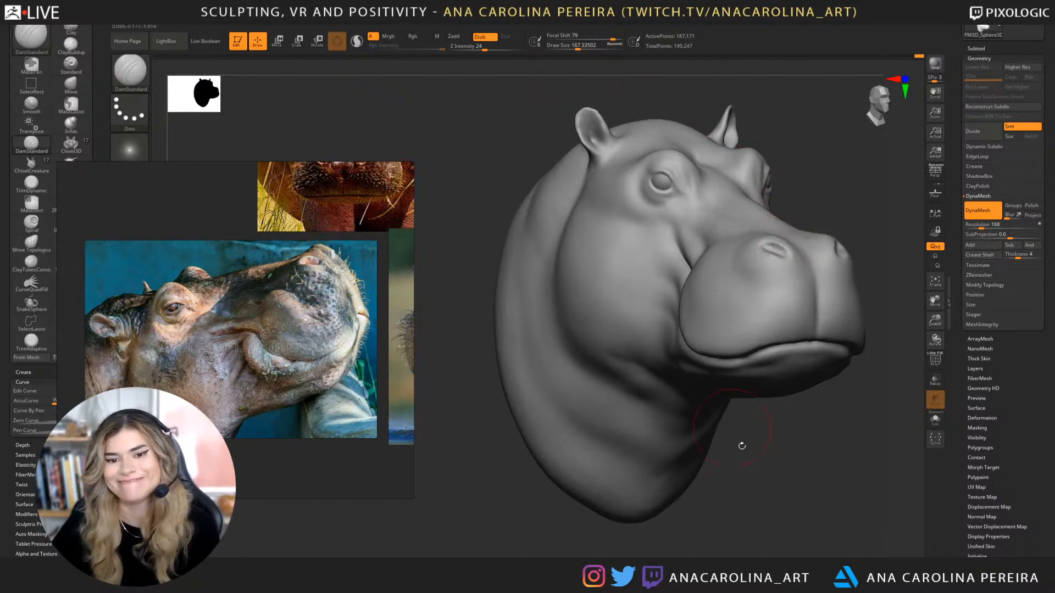
Deepen the mouth line from below and the front with DamStandard at a draw size of about 136, and smooth the lower lip.
mouse_move(775, 531)
left_mouse_down()
mouse_move(736, 494)
mouse_move(744, 449)
mouse_move(800, 449)
left_mouse_up()
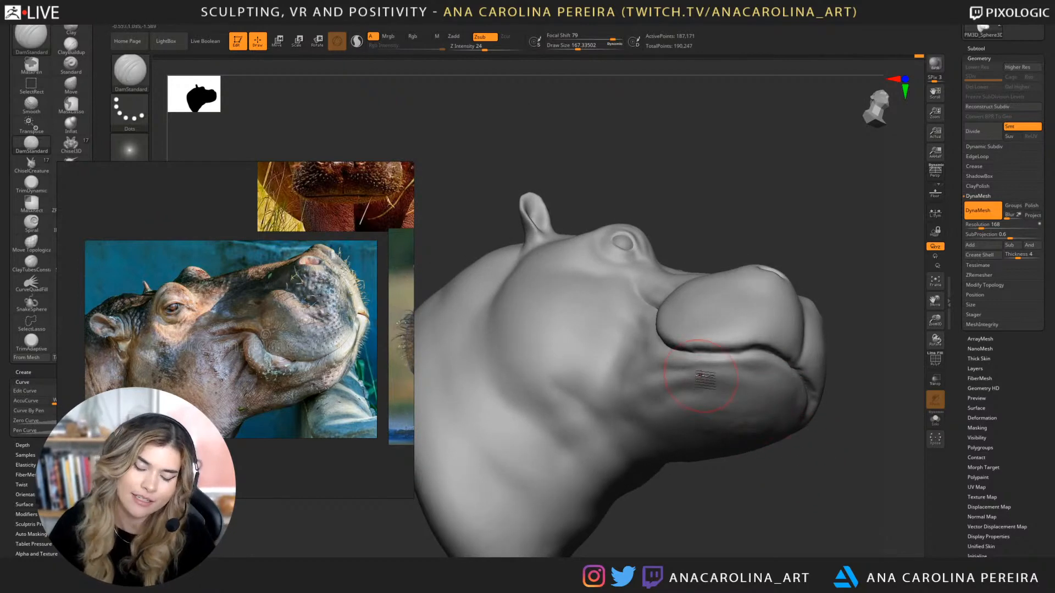
key("space")
mouse_move(717, 363)
left_mouse_down()
mouse_move(715, 355)
mouse_move(765, 349)
left_mouse_up()
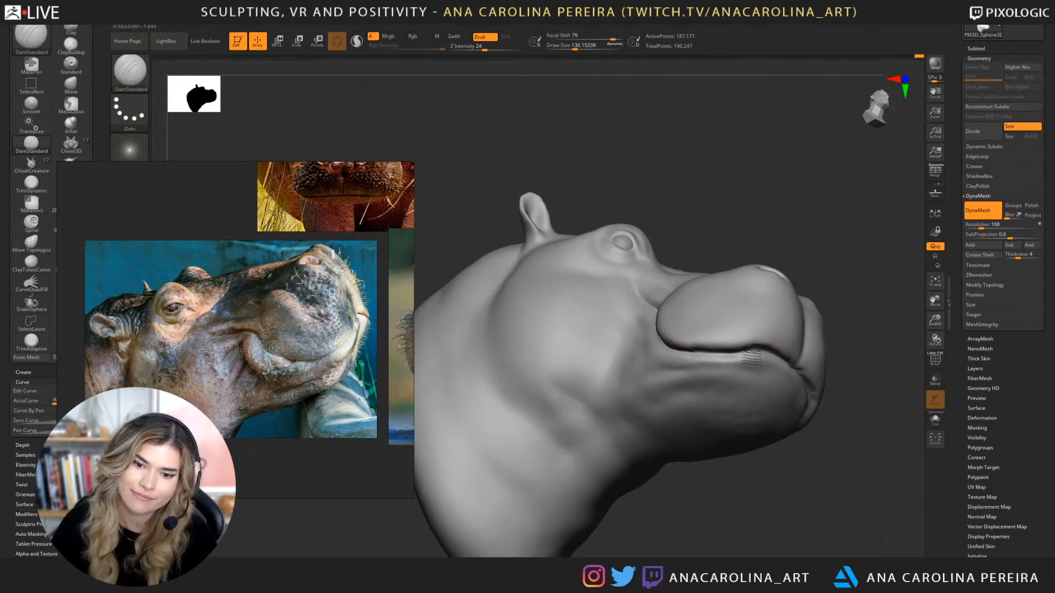
mouse_move(786, 301)
right_mouse_down()
mouse_move(817, 297)
mouse_move(771, 297)
right_mouse_up()
left_click_drag(715, 355, 762, 350)
mouse_move(761, 354)
right_mouse_down()
mouse_move(784, 438)
mouse_move(772, 442)
mouse_move(791, 335)
right_mouse_up()
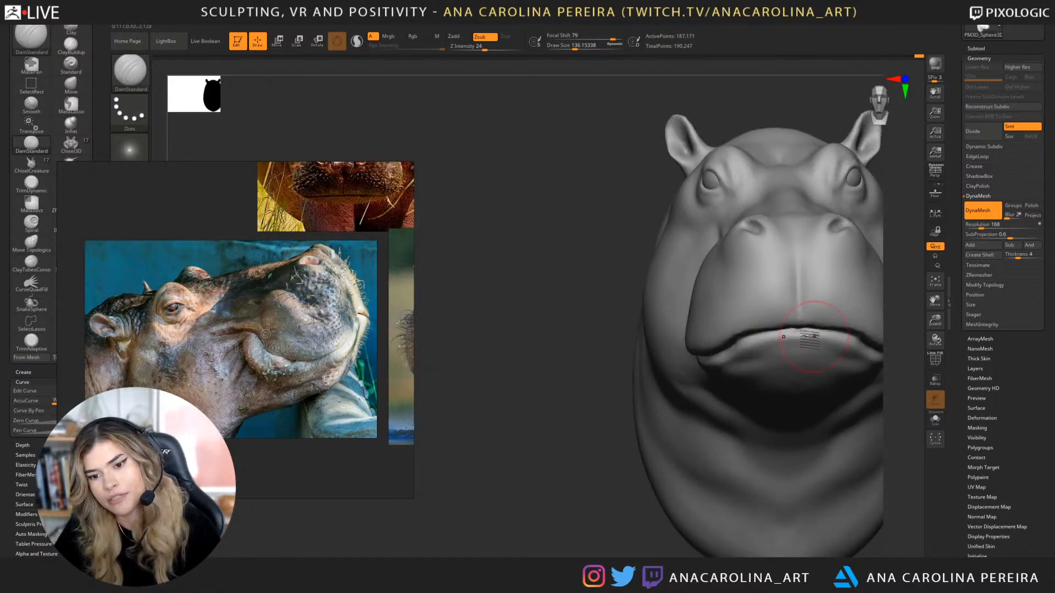
key("shift")
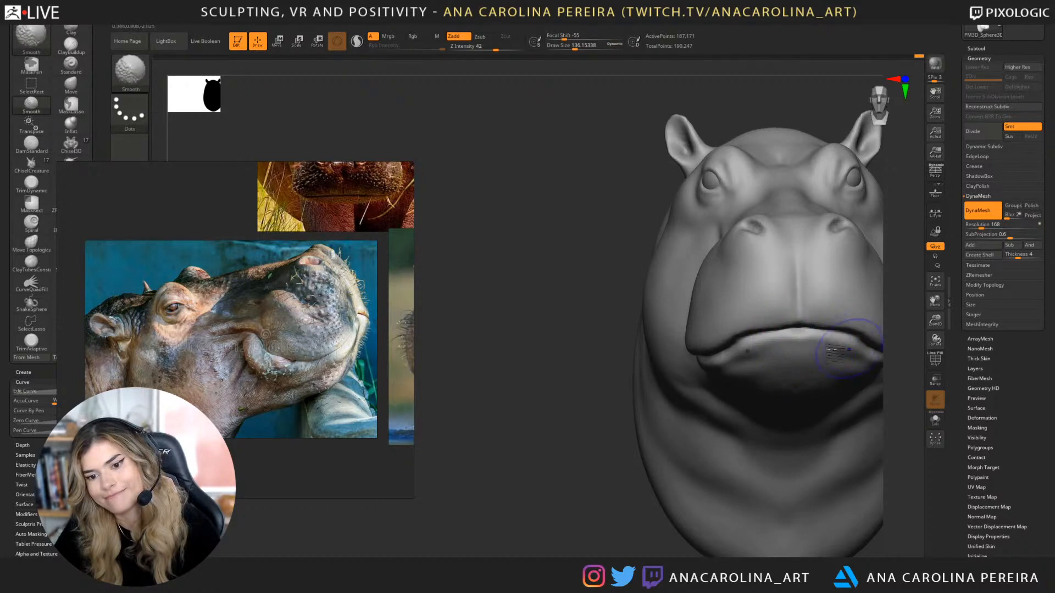
mouse_move(795, 335)
right_mouse_down()
mouse_move(733, 497)
mouse_move(749, 483)
right_mouse_up()
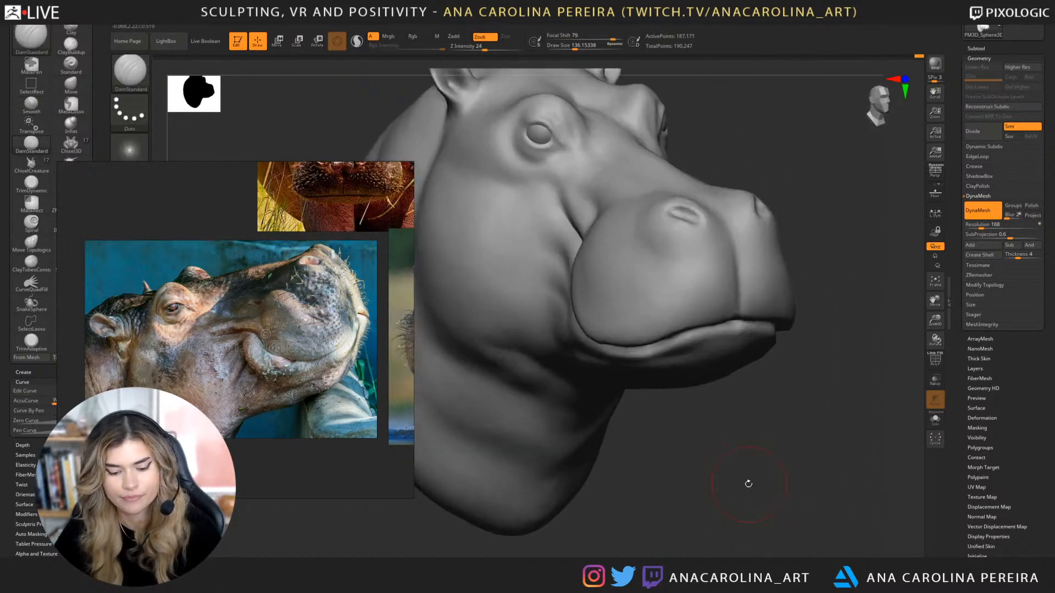
Switch to the Move brush and enlarge the front-view and profile hippo photos on the reference board.
key("b")
key("m")
key("v")
scroll(302, 391, "down", 6)
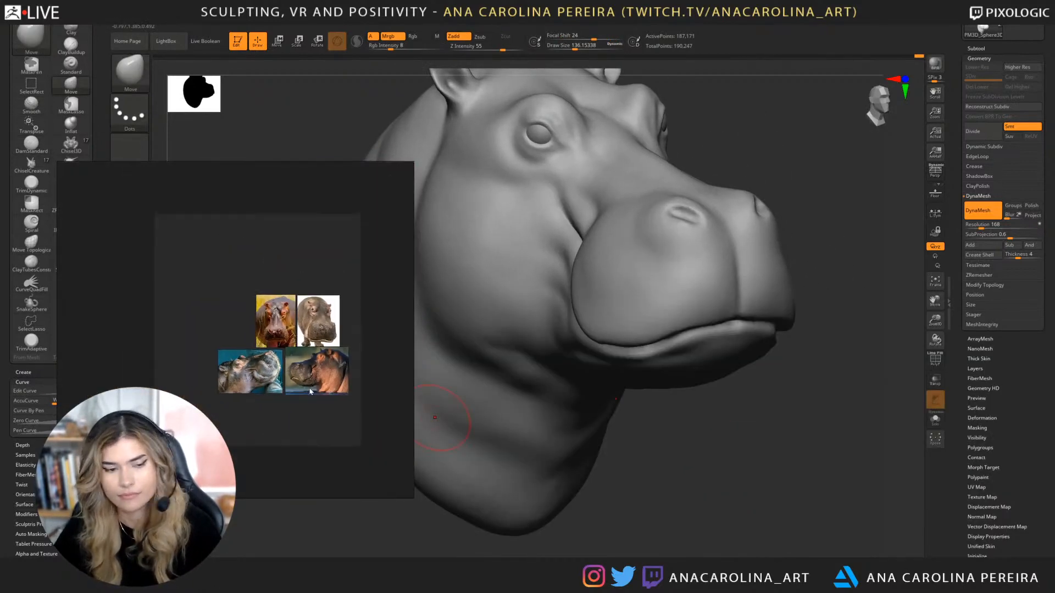
scroll(300, 273, "up", 5)
scroll(300, 273, "up", 2)
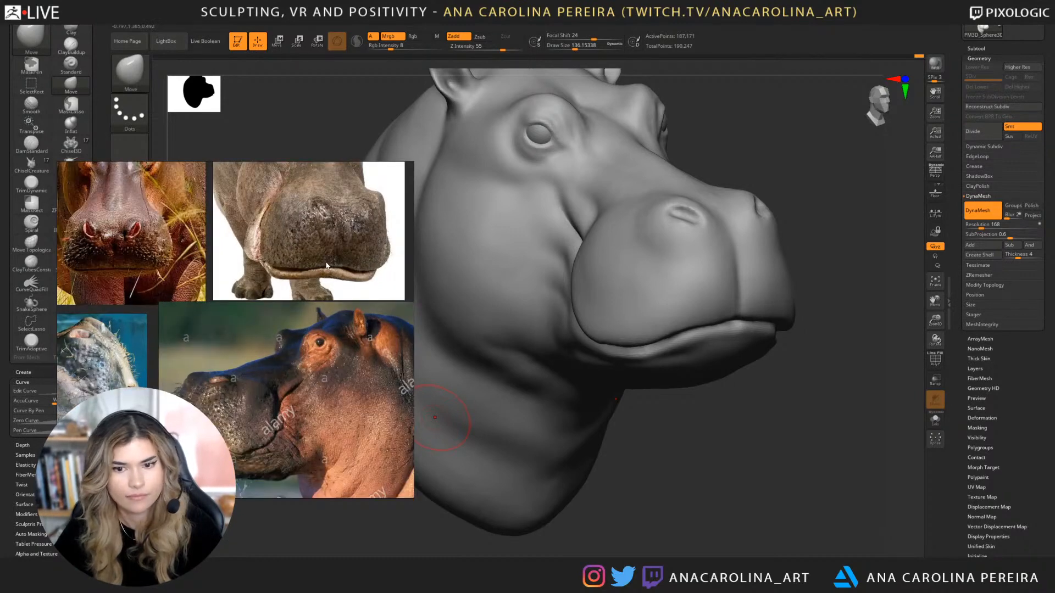
Reshape the lips with the Move brush at a draw size of about 154, and smooth the corner of the mouth.
mouse_move(435, 417)
left_mouse_down()
mouse_move(604, 379)
mouse_move(740, 312)
mouse_move(779, 317)
left_mouse_up()
key("s")
key("s")
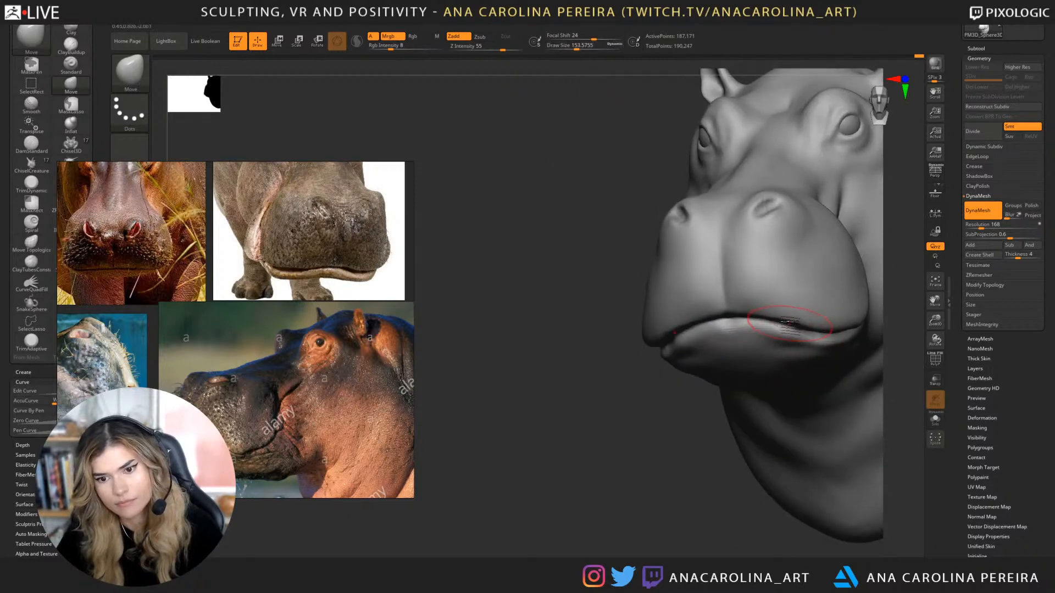
key("shift")
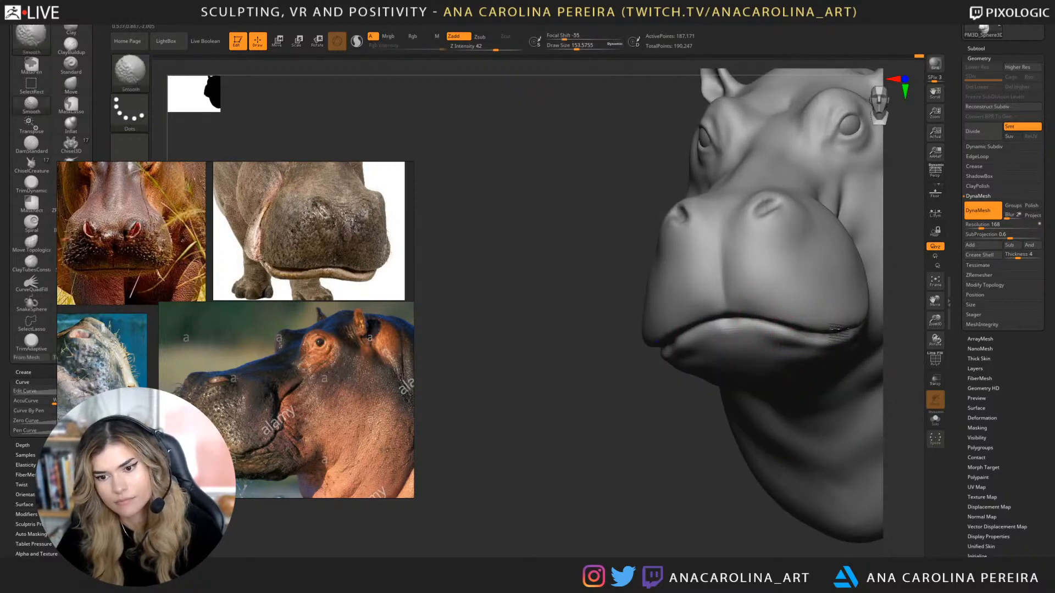
left_click_drag(838, 325, 845, 338)
left_click_drag(673, 410, 741, 397)
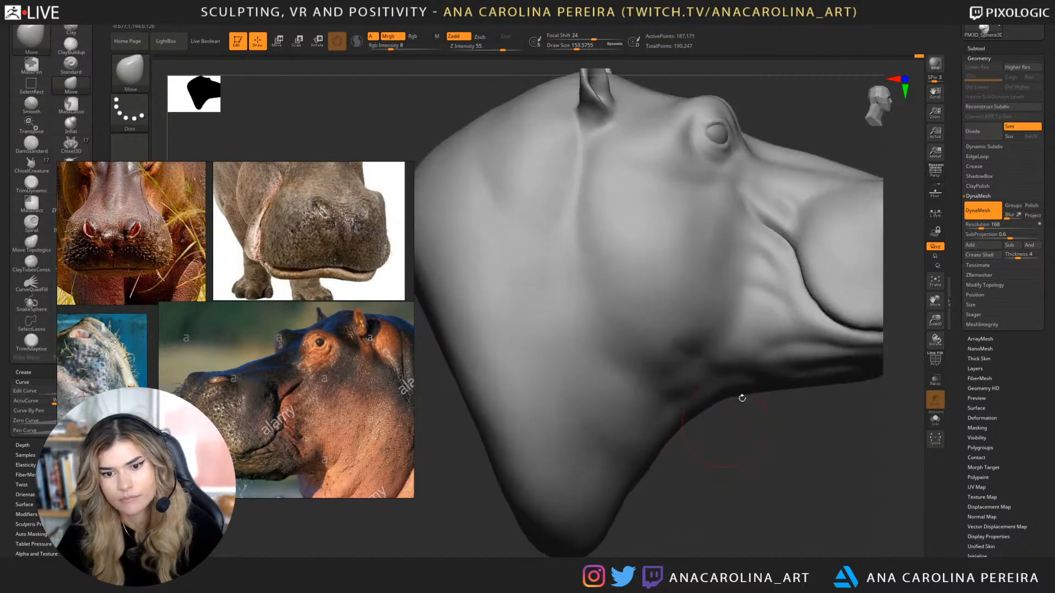
mouse_move(823, 461)
left_mouse_down()
mouse_move(768, 459)
mouse_move(770, 417)
mouse_move(769, 446)
left_mouse_up()
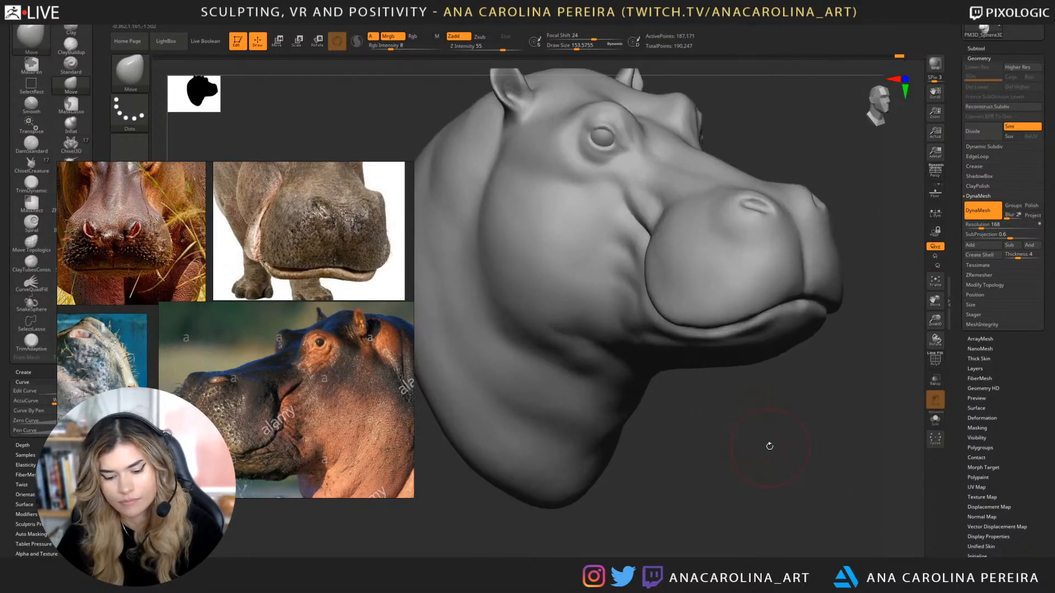
Build up the lower lip with the ClayBuildup brush at a draw size of about 71, and smooth the added volume.
key("b")
key("c")
key("b")
key("space")
left_click_drag(784, 371, 775, 370)
key("space")
left_click_drag(799, 310, 794, 311)
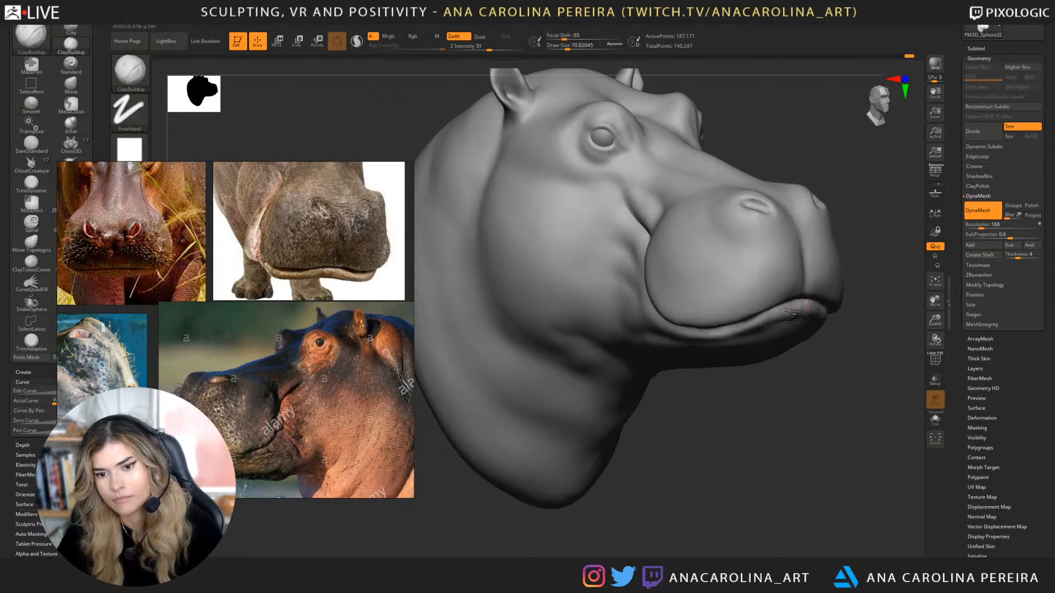
key("shift")
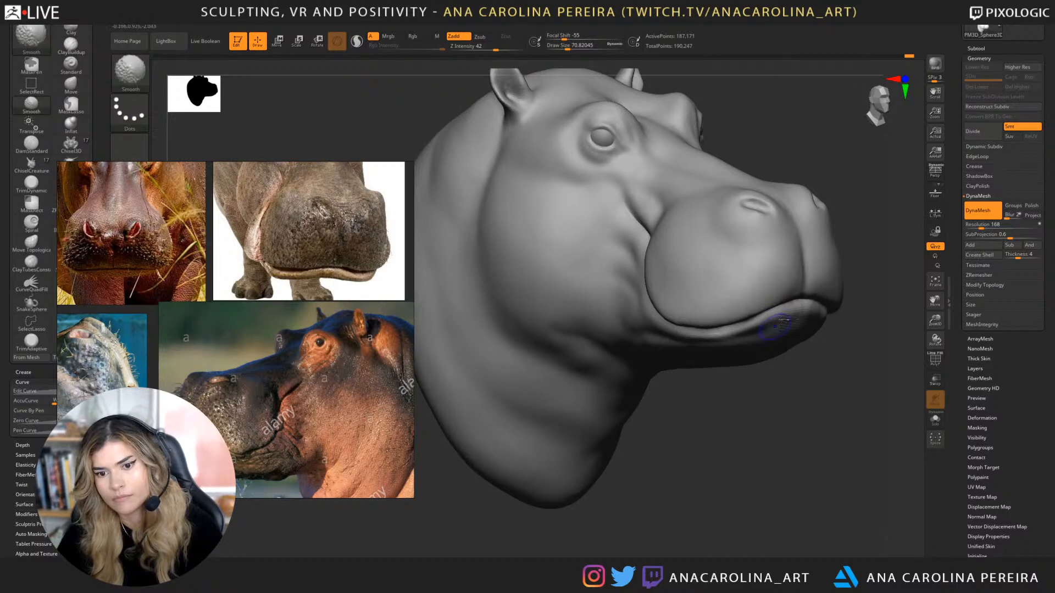
left_click_drag(756, 396, 789, 386)
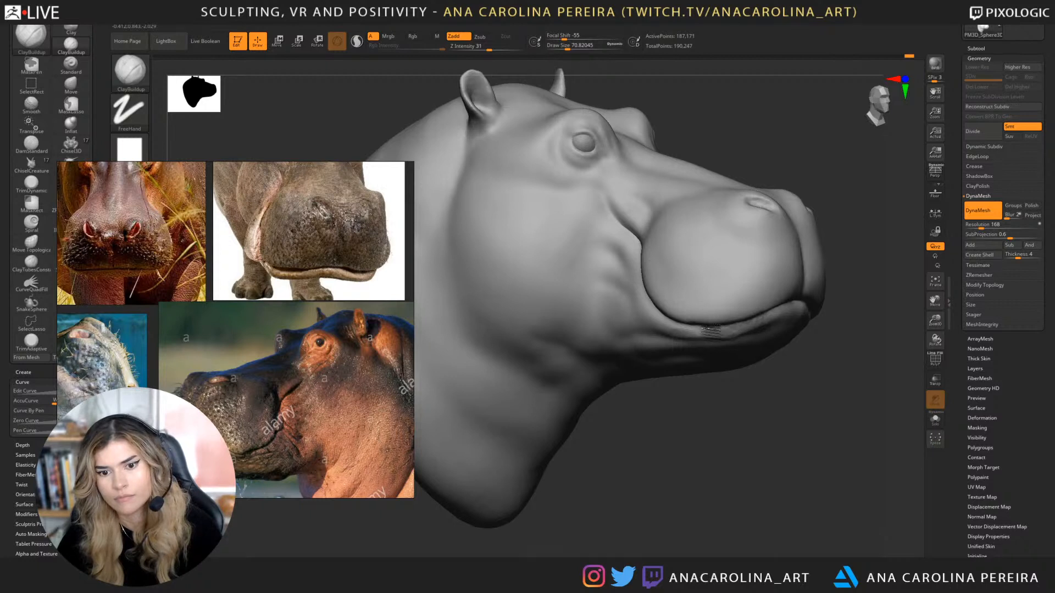
Refine the lower lip with the ClayBuildup brush at a draw size of about 101 and smooth its surface along the mouth line.
key("shift")
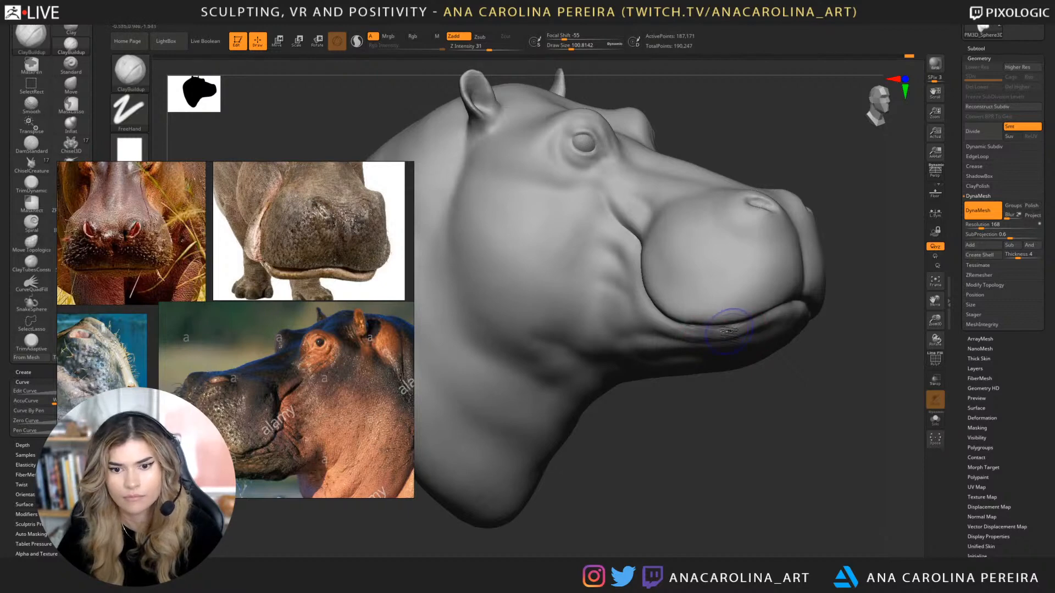
key("shift")
mouse_move(736, 328)
right_mouse_down()
mouse_move(683, 360)
mouse_move(789, 423)
mouse_move(740, 473)
mouse_move(775, 480)
right_mouse_up()
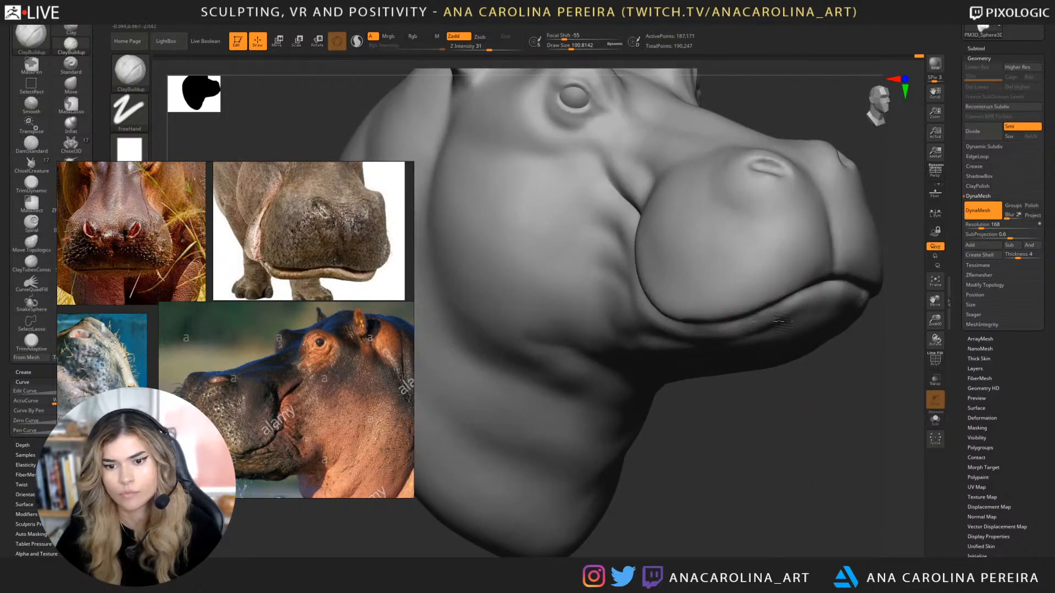
key("shift")
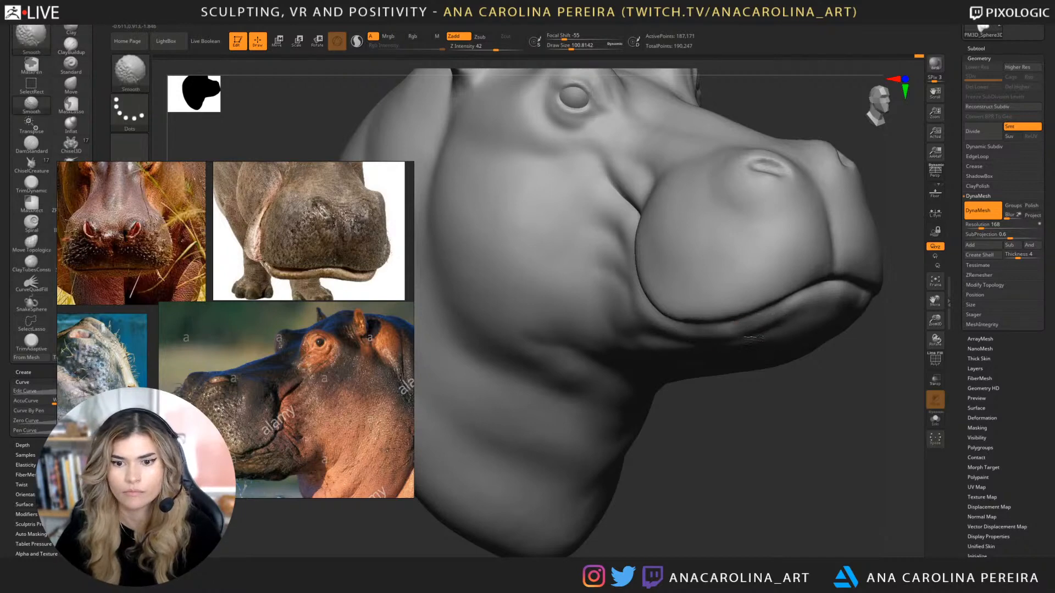
mouse_move(751, 329)
left_mouse_down()
mouse_move(735, 330)
mouse_move(806, 301)
left_mouse_up()
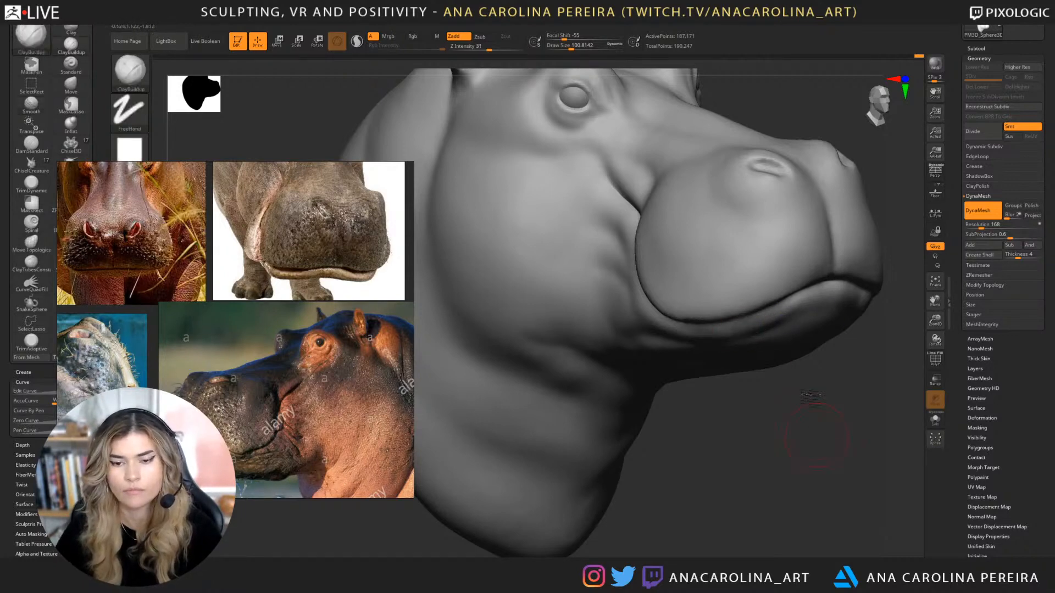
Carve the nostril openings deeper with the ClayBuildup brush at a draw size of about 59.
right_click_drag(813, 395, 806, 432)
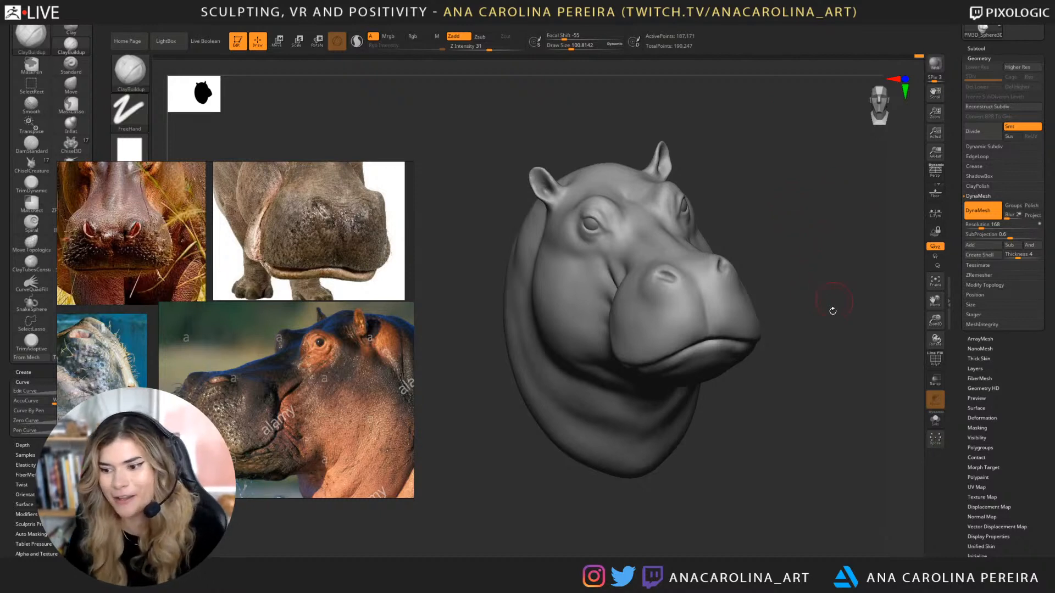
left_click_drag(829, 363, 756, 295)
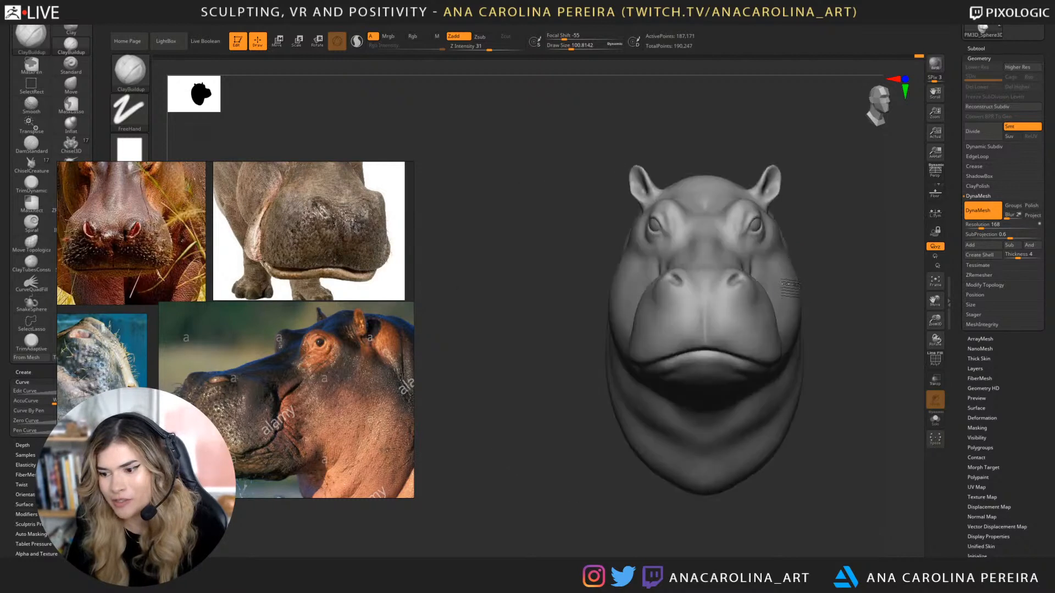
left_click_drag(855, 295, 847, 305)
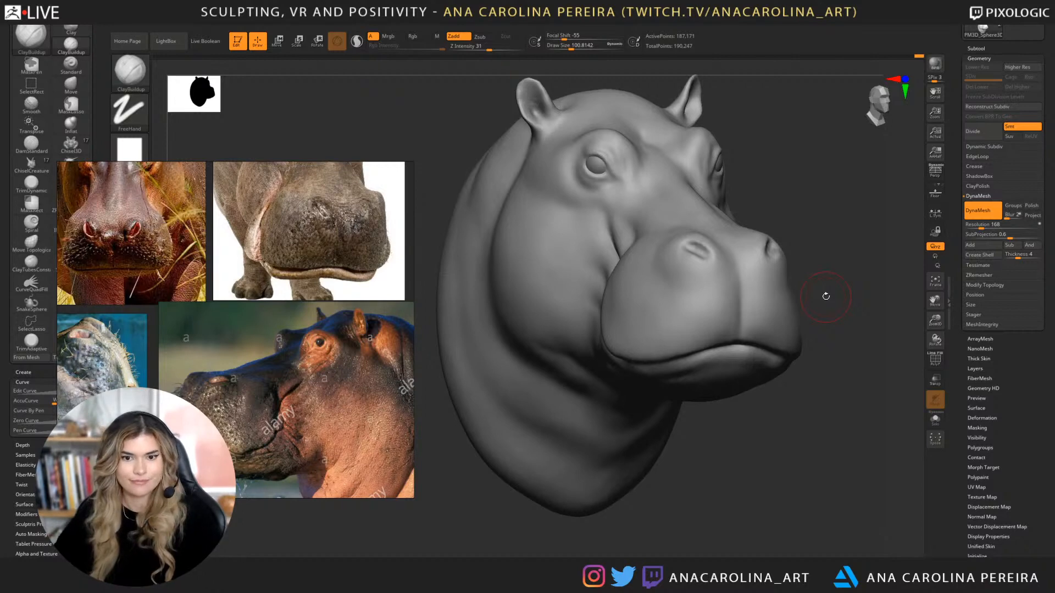
mouse_move(845, 197)
left_mouse_down()
mouse_move(877, 215)
mouse_move(833, 217)
mouse_move(834, 258)
mouse_move(824, 235)
mouse_move(819, 246)
left_mouse_up()
key("b")
key("c")
key("b")
key("space")
key("space")
mouse_move(699, 295)
left_mouse_down("alt")
mouse_move(699, 283)
mouse_move(701, 295)
mouse_move(720, 291)
left_mouse_up("alt")
key("space")
key("space")
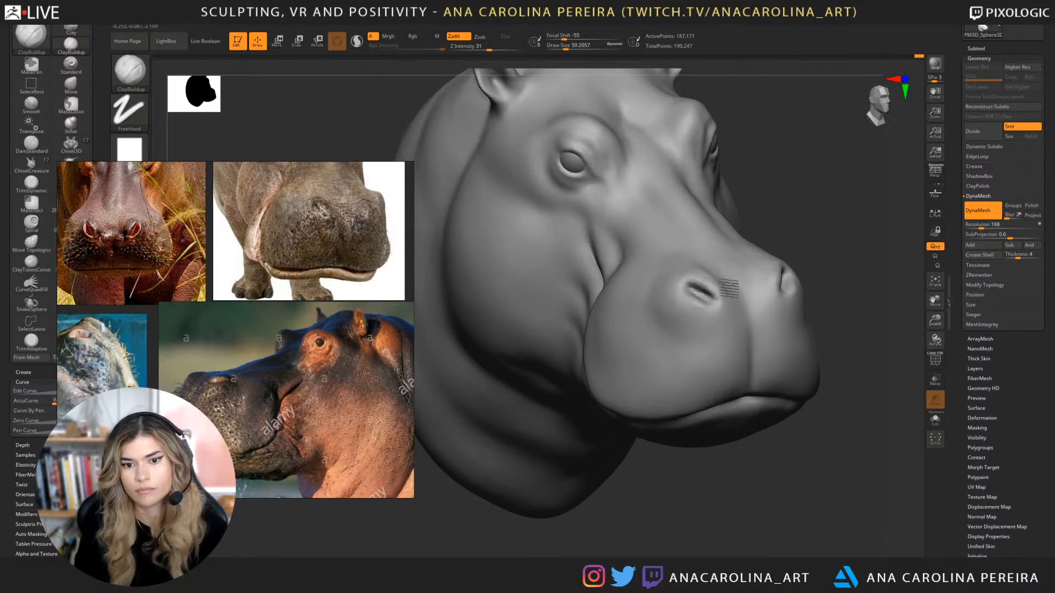
Shape the nostril rims with the ClayBuildup brush and smooth the surrounding muzzle at a draw size of about 104.
left_click_drag(849, 212, 804, 245)
key("space")
mouse_move(785, 261)
left_mouse_down()
mouse_move(796, 260)
mouse_move(785, 291)
mouse_move(792, 253)
mouse_move(771, 272)
mouse_move(781, 288)
mouse_move(770, 285)
left_mouse_up()
left_click_drag(857, 286, 880, 241)
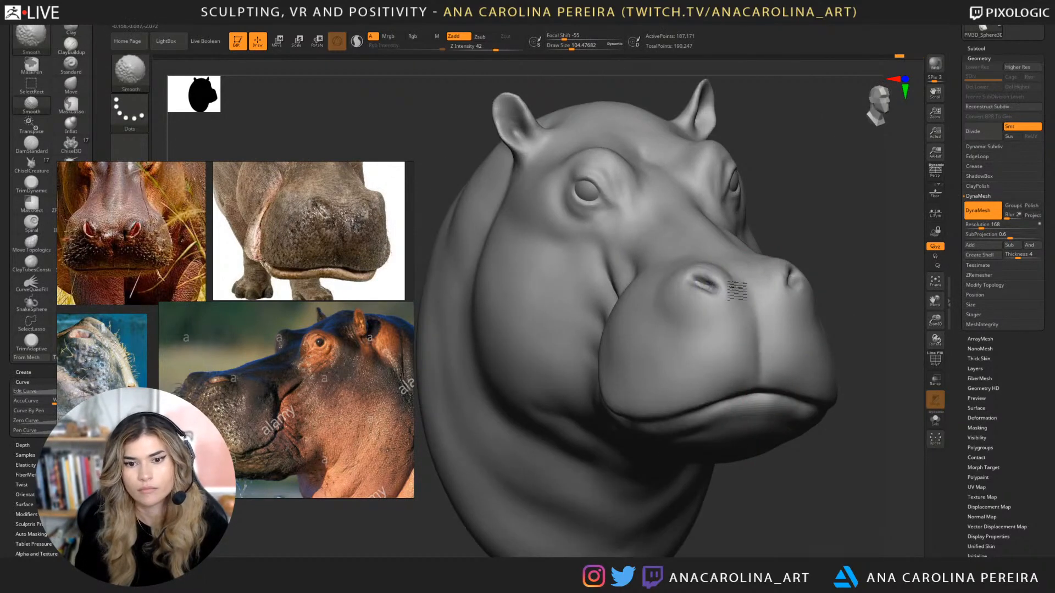
right_click_drag(730, 281, 720, 262)
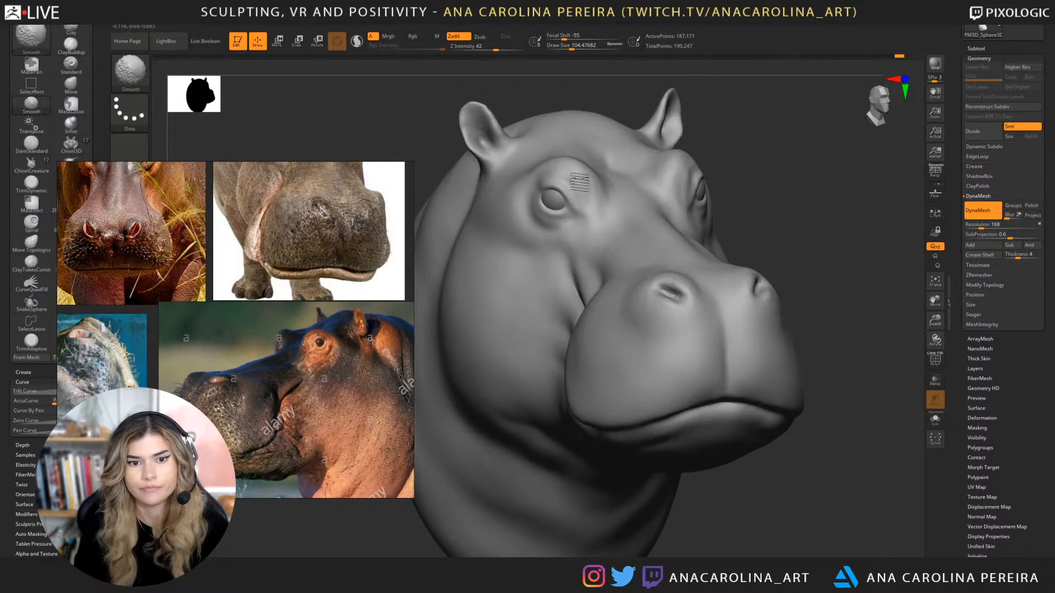
Carve the lower eyelid crease with the DamStandard brush, using draw sizes of about 39 and 65.
mouse_move(722, 115)
right_mouse_down()
mouse_move(774, 140)
mouse_move(791, 170)
mouse_move(803, 160)
right_mouse_up()
key("b")
key("d")
key("s")
key("space")
mouse_move(651, 286)
left_mouse_down()
mouse_move(639, 287)
mouse_move(674, 285)
left_mouse_up()
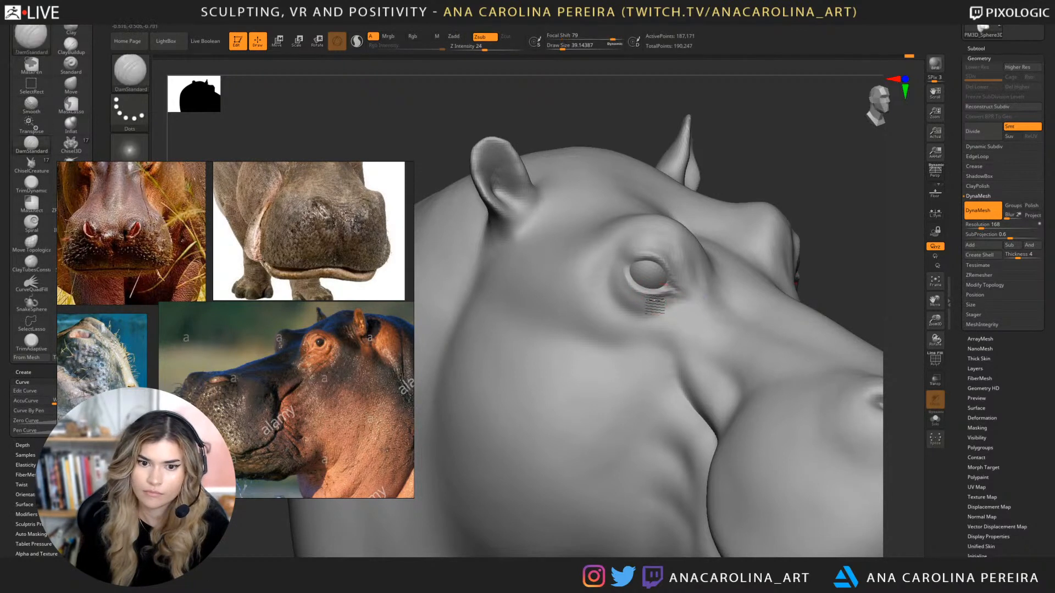
key("space")
left_click_drag(610, 284, 624, 283)
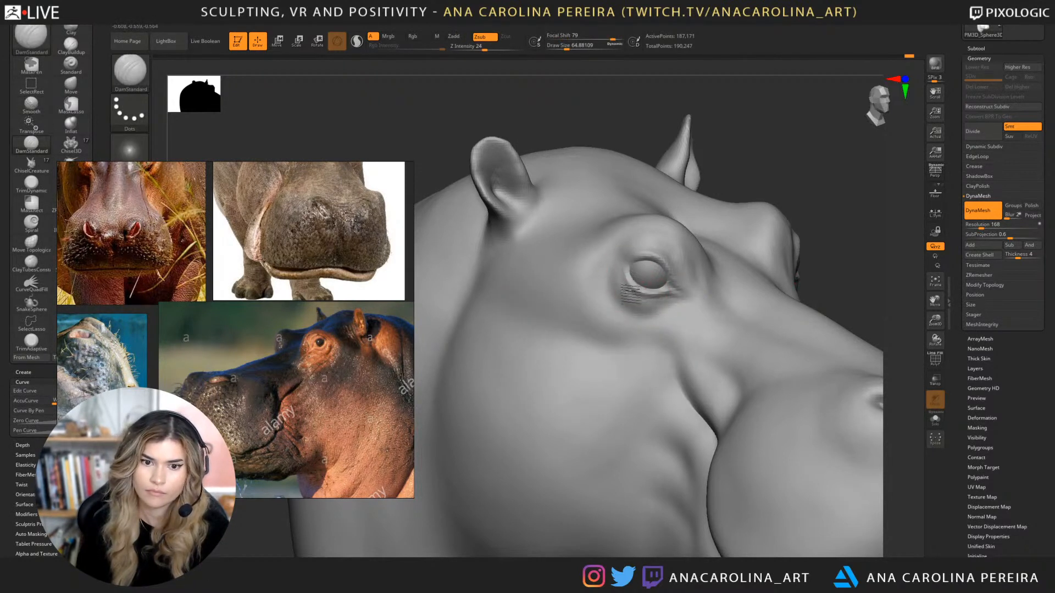
Undo the last crease stroke, redraw the fold under the eye at a draw size of about 65, and smooth the upper eyelid.
key("ctrl")
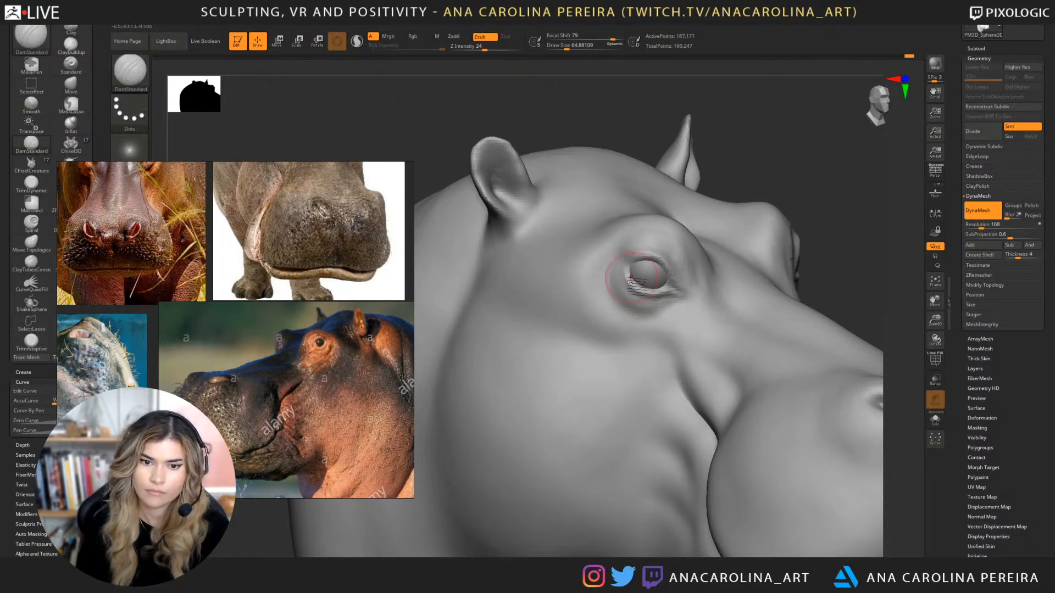
key("ctrl+z")
mouse_move(628, 281)
left_mouse_down()
mouse_move(679, 295)
mouse_move(632, 289)
mouse_move(657, 259)
mouse_move(685, 279)
mouse_move(680, 287)
left_mouse_up()
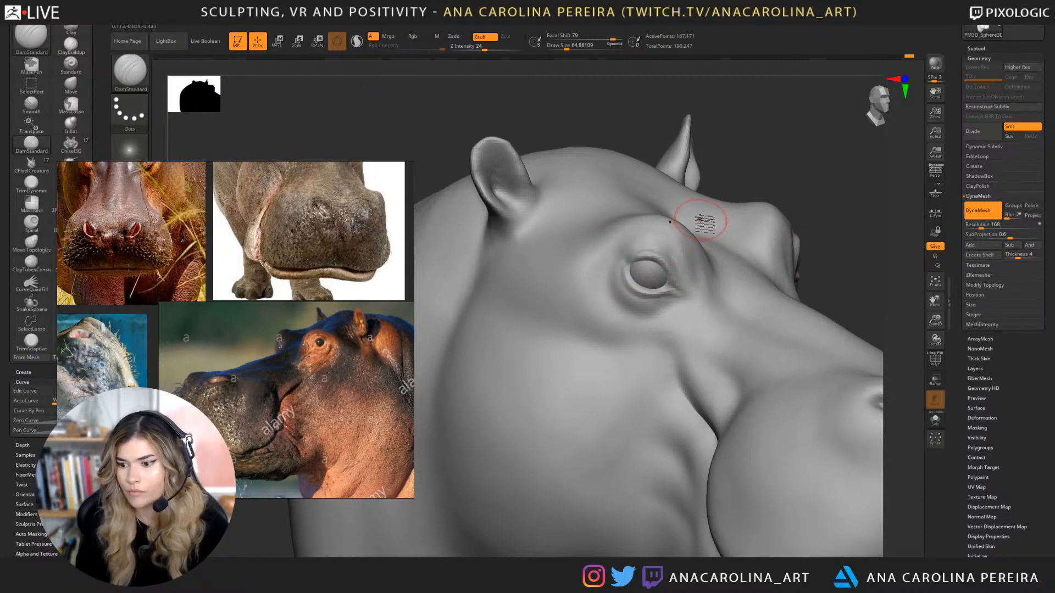
mouse_move(857, 207)
left_mouse_down("alt")
mouse_move(866, 205)
mouse_move(836, 200)
mouse_move(823, 184)
mouse_move(822, 164)
mouse_move(799, 177)
left_mouse_up("alt")
left_click_drag(693, 240, 668, 212, "shift")
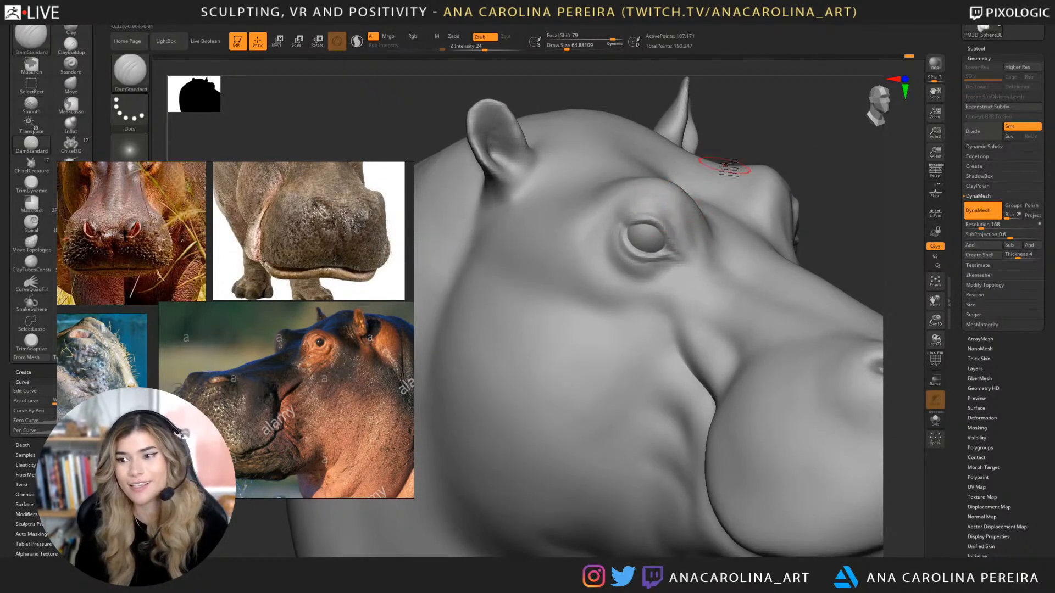
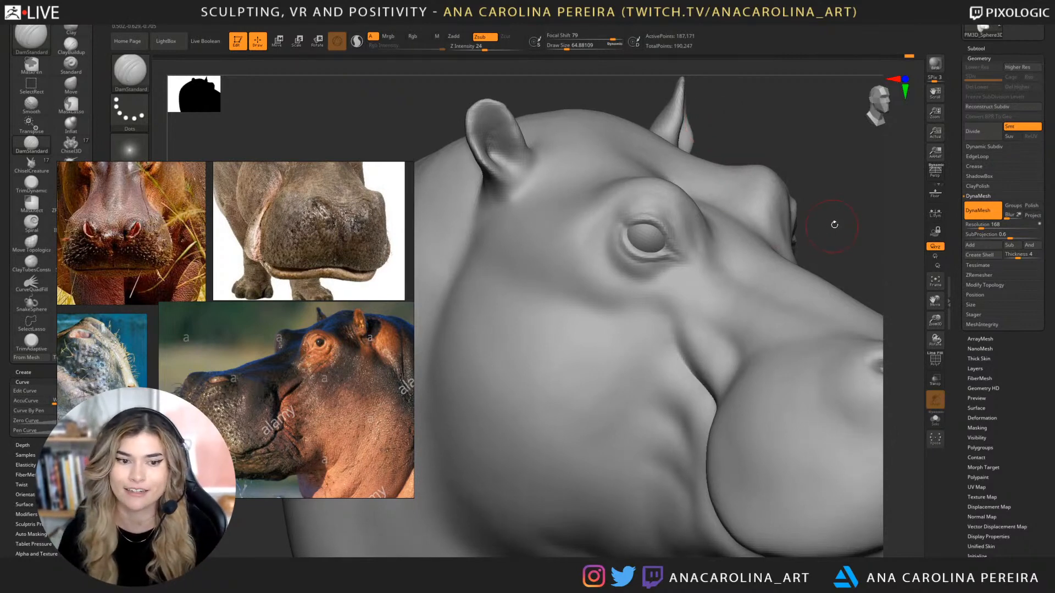
Build up folds on the upper eyelid with the ClayBuildup brush at a draw size of about 44 to 49, and smooth them.
right_click_drag(835, 225, 714, 258)
key("b")
left_click_drag(627, 249, 619, 234)
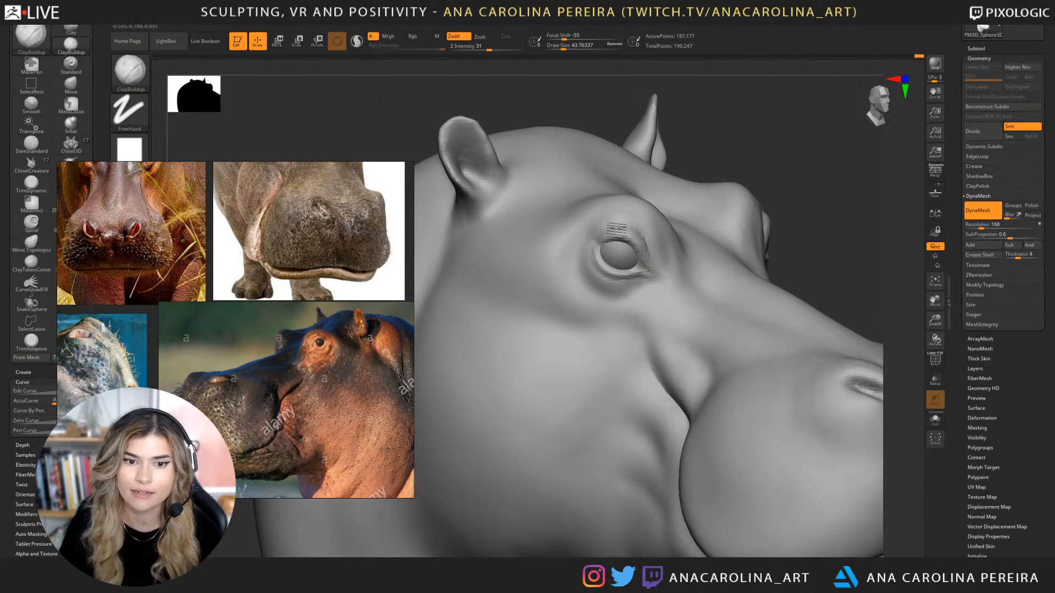
mouse_move(830, 162)
left_mouse_down()
mouse_move(709, 181)
mouse_move(664, 115)
mouse_move(641, 156)
mouse_move(625, 260)
mouse_move(643, 224)
left_mouse_up()
key("ctrl+z")
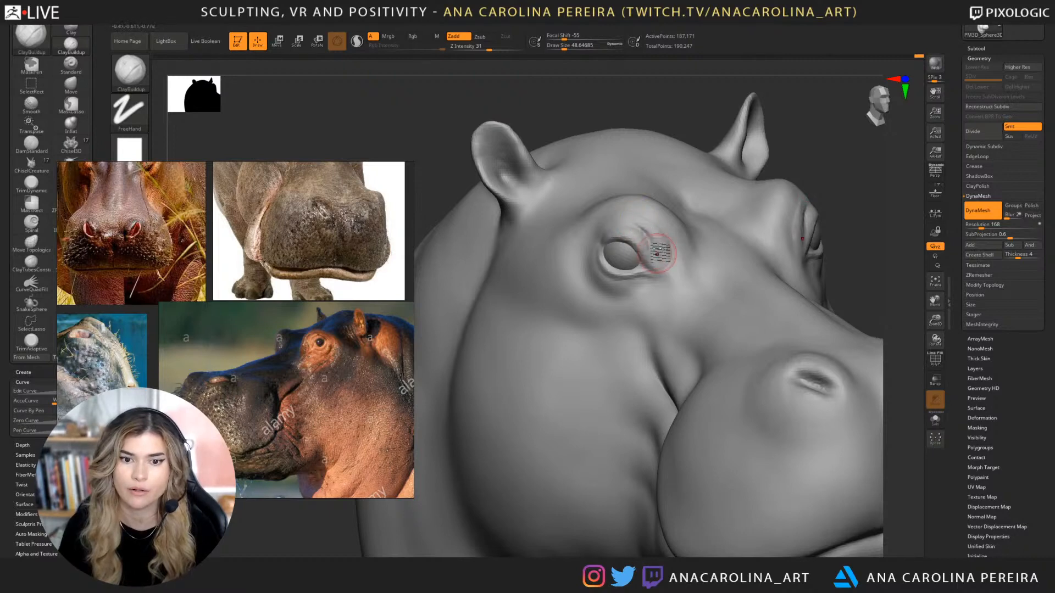
left_click_drag(664, 160, 695, 136)
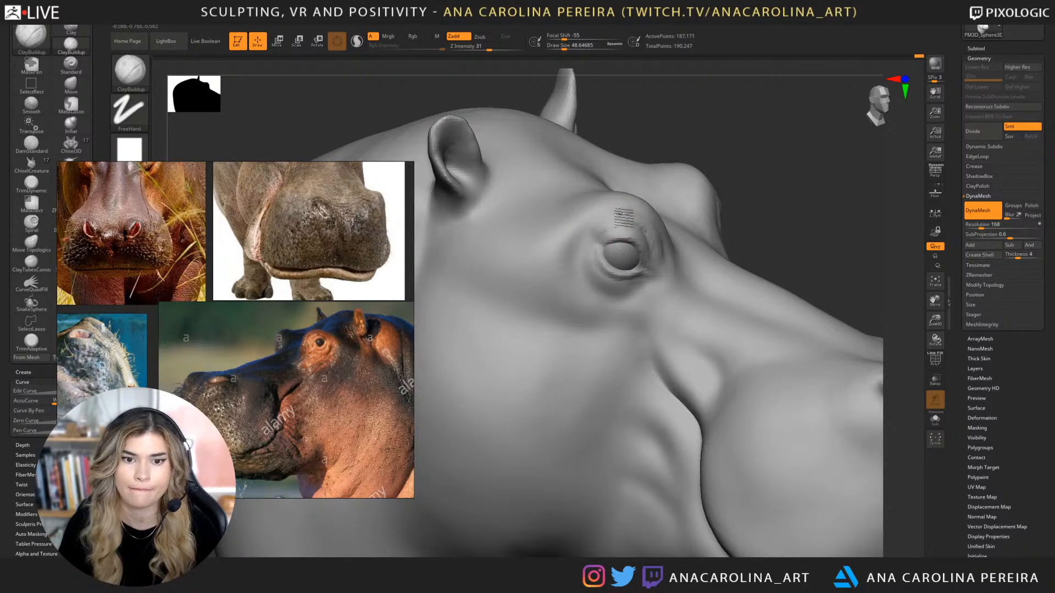
left_click_drag(685, 125, 595, 217)
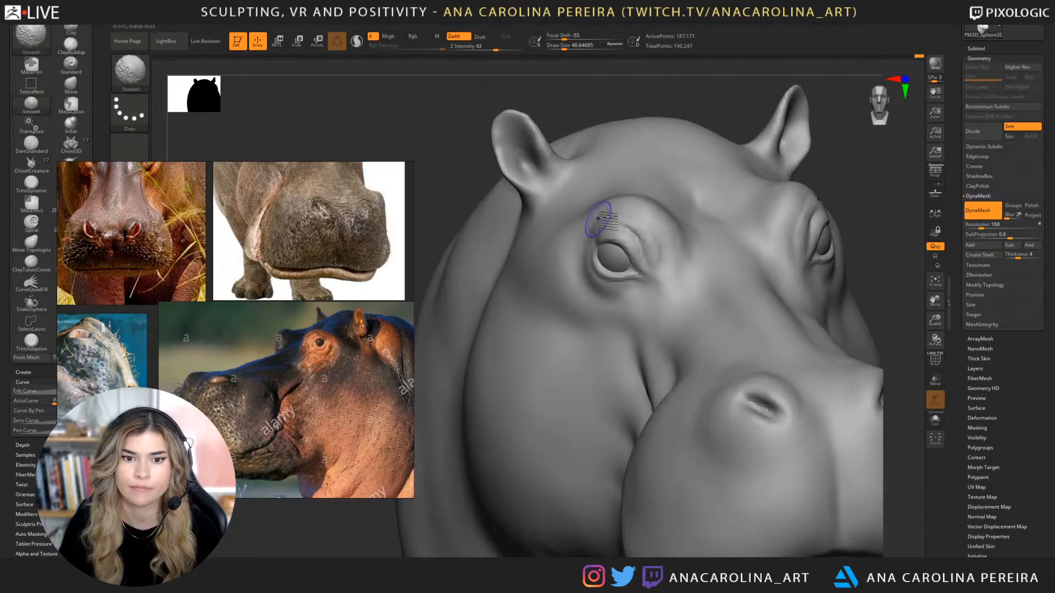
Carve wrinkles into the upper eyelid with the DamStandard brush at a draw size of about 94.
key("b")
key("d")
key("s")
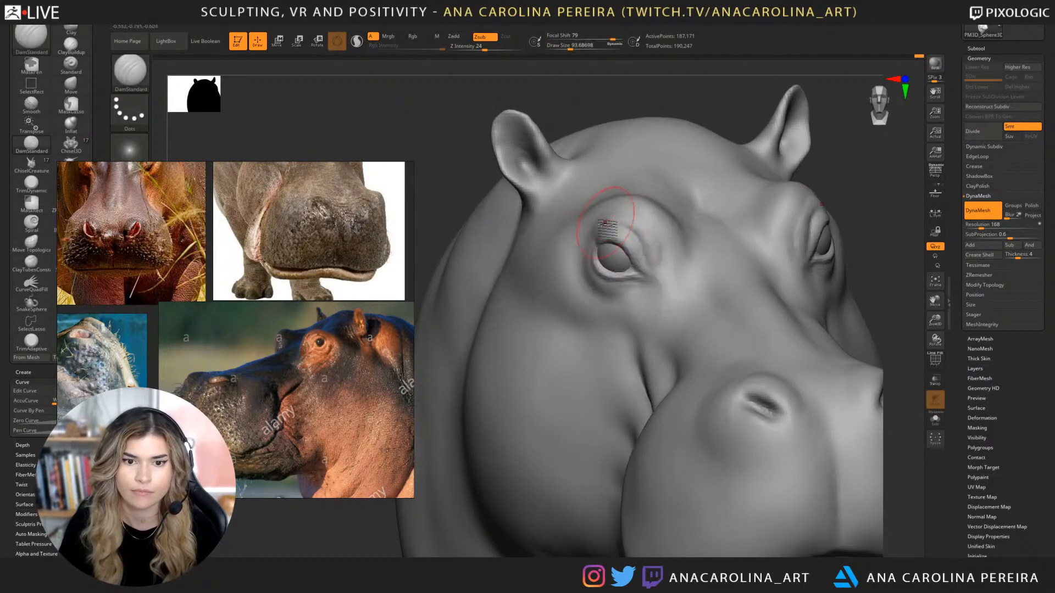
left_click_drag(667, 91, 618, 220)
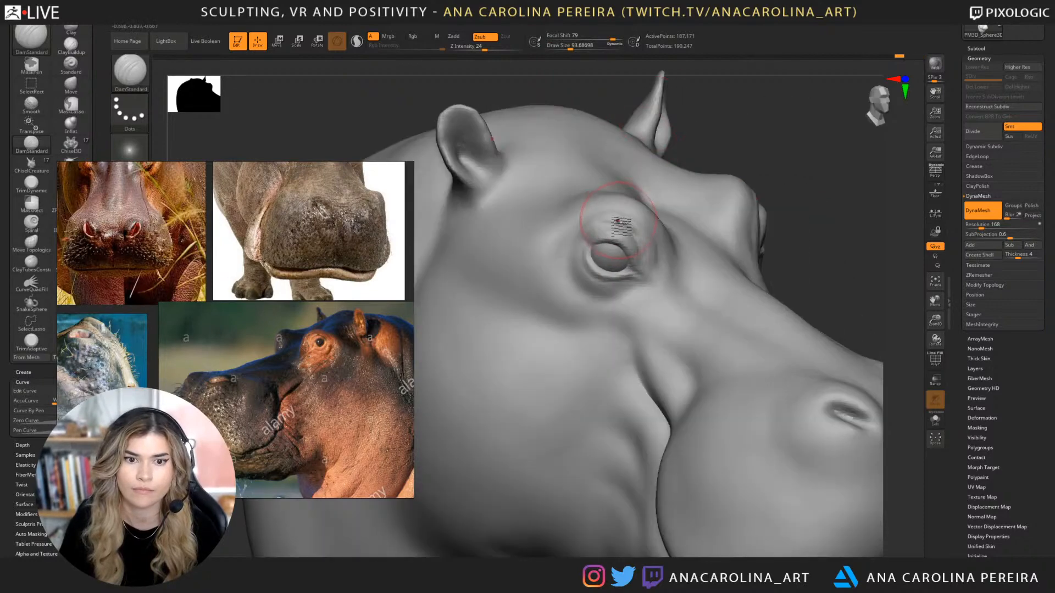
right_click_drag(722, 182, 833, 220)
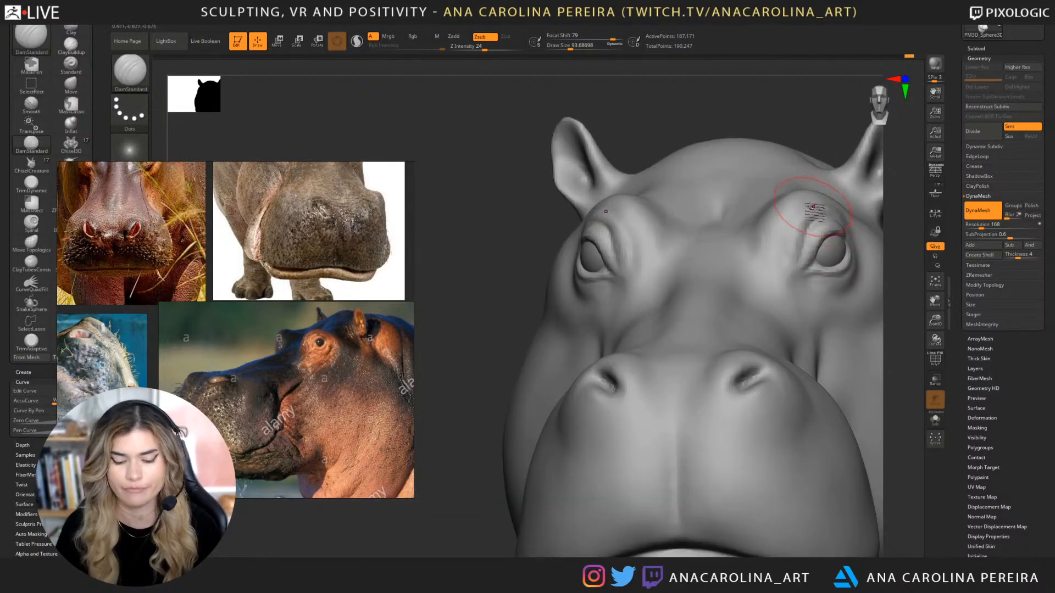
key("b")
key("c")
key("b")
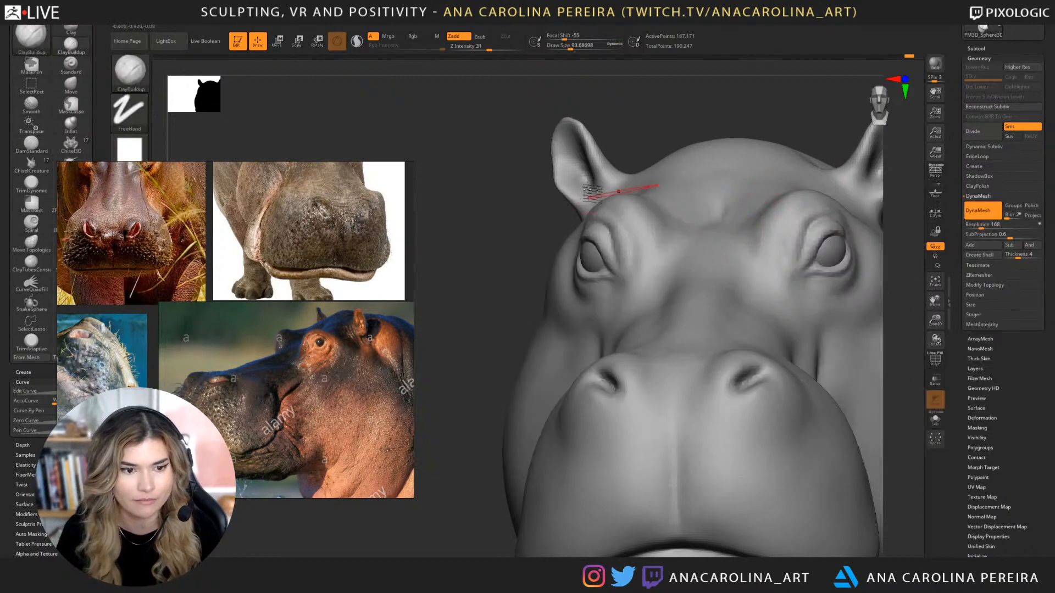
key("s")
left_click(613, 133)
Carve the inner ear folds and the base of the ear with the DamStandard brush at draw sizes of about 62 and 80.
mouse_move(630, 121)
left_mouse_down()
mouse_move(661, 125)
mouse_move(616, 125)
left_mouse_up()
key("b")
key("d")
key("s")
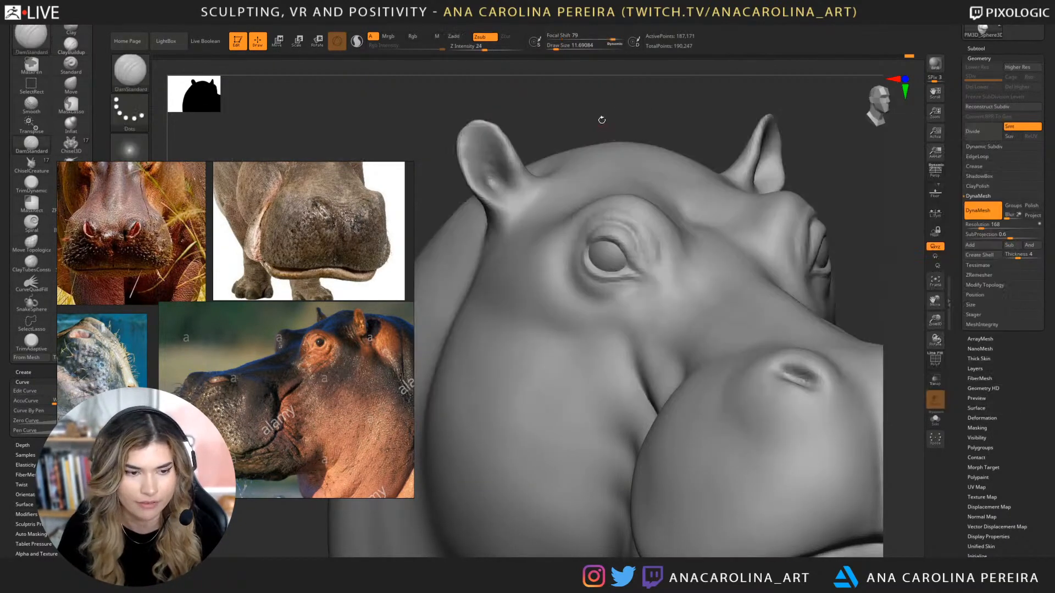
key("space")
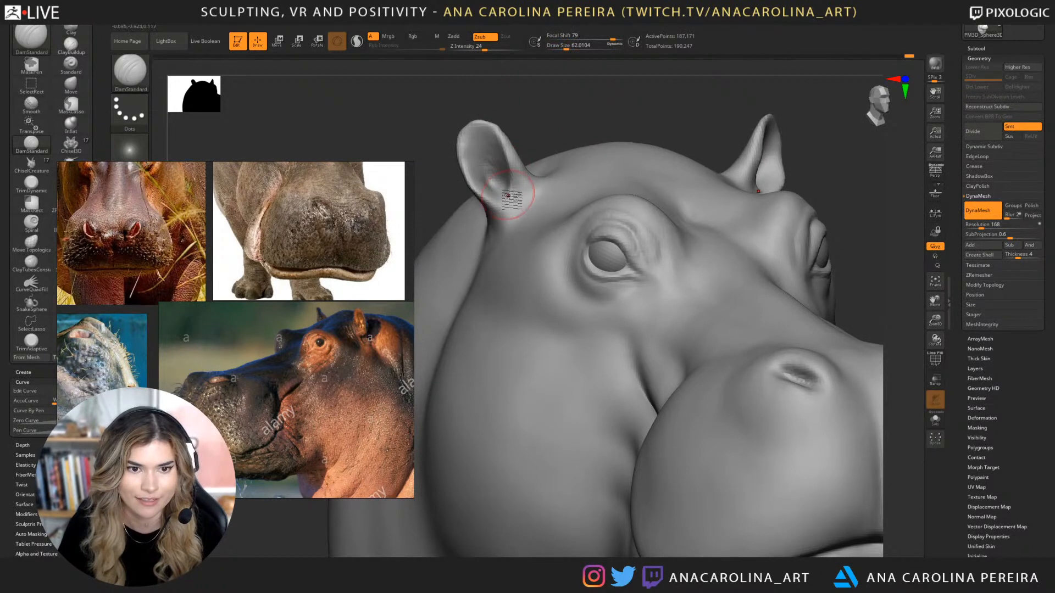
key("bracketright")
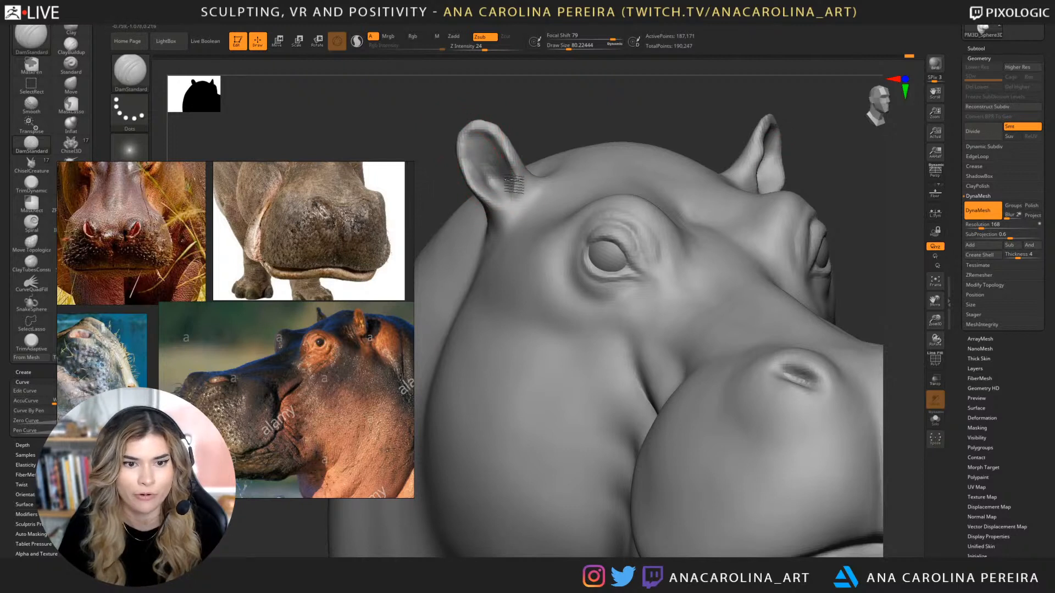
key("ctrl")
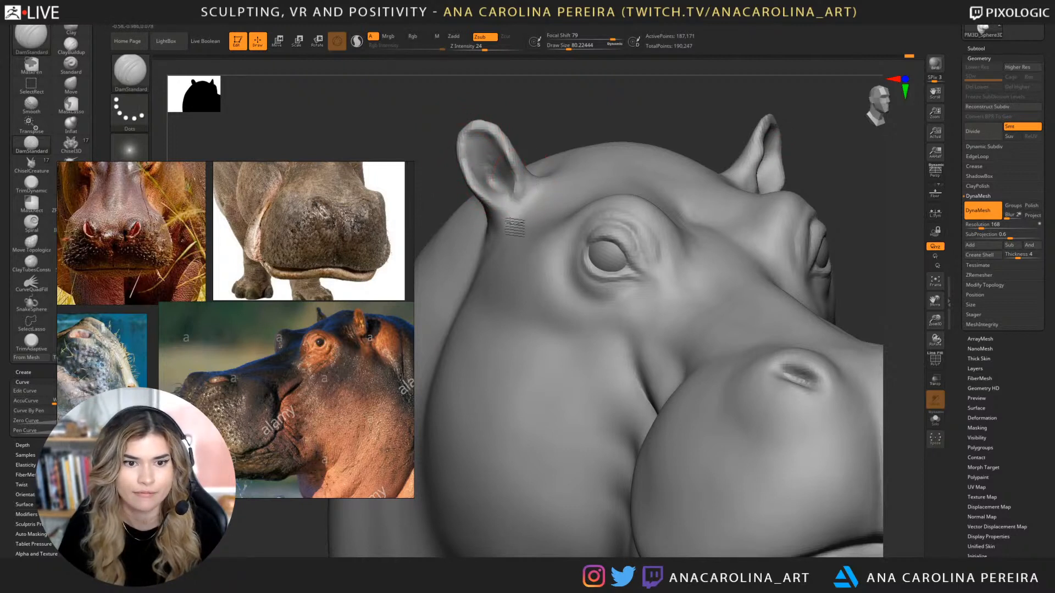
Reshape the inner edge of the ear with the Move brush at a draw size of about 44.
key("b")
key("m")
key("v")
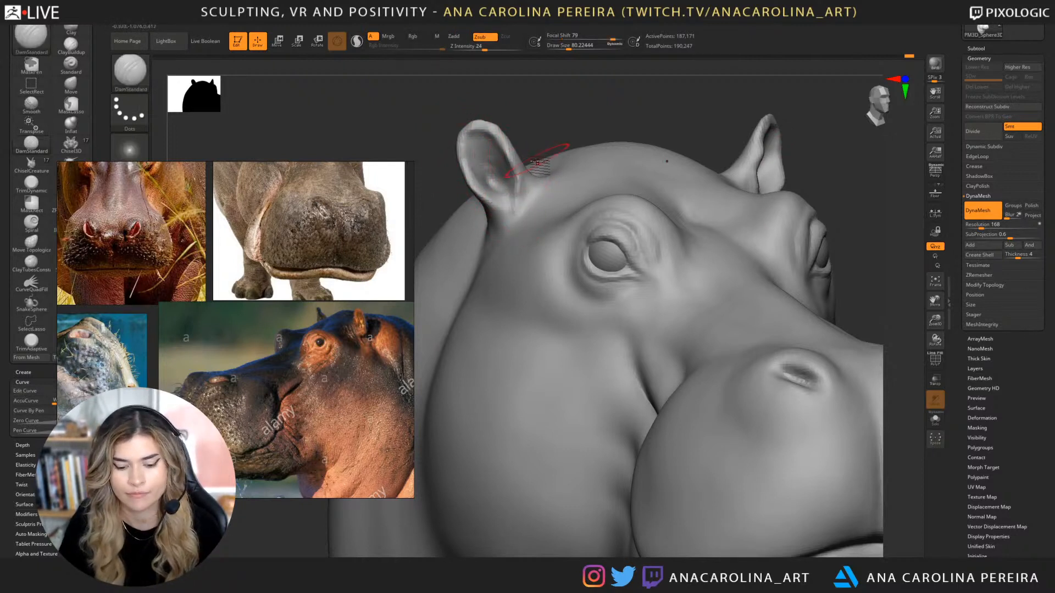
key("s")
left_click_drag(533, 165, 522, 167)
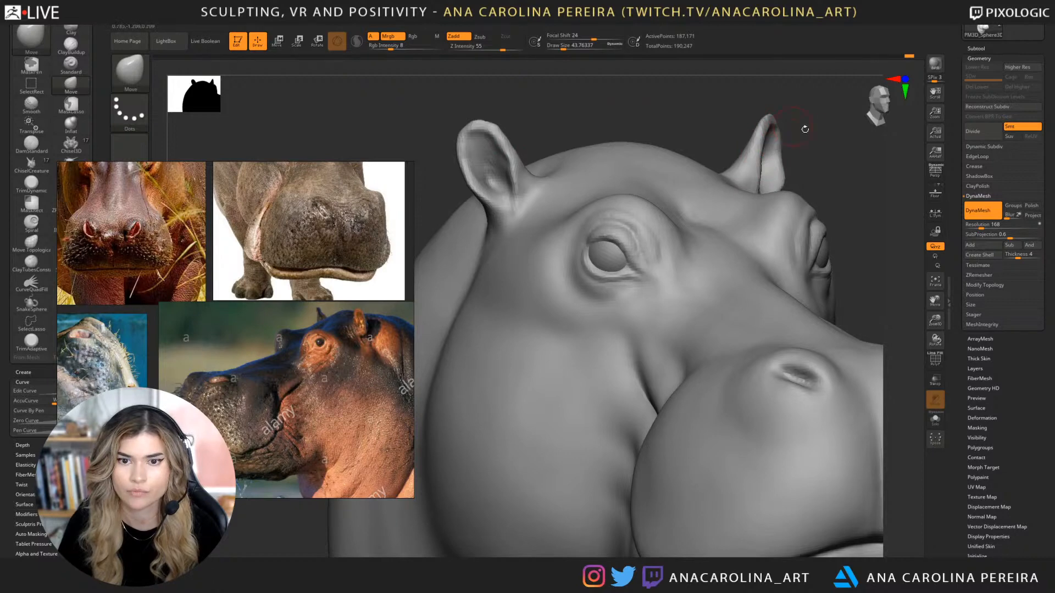
mouse_move(829, 162)
left_mouse_down()
mouse_move(823, 151)
mouse_move(764, 155)
left_mouse_up()
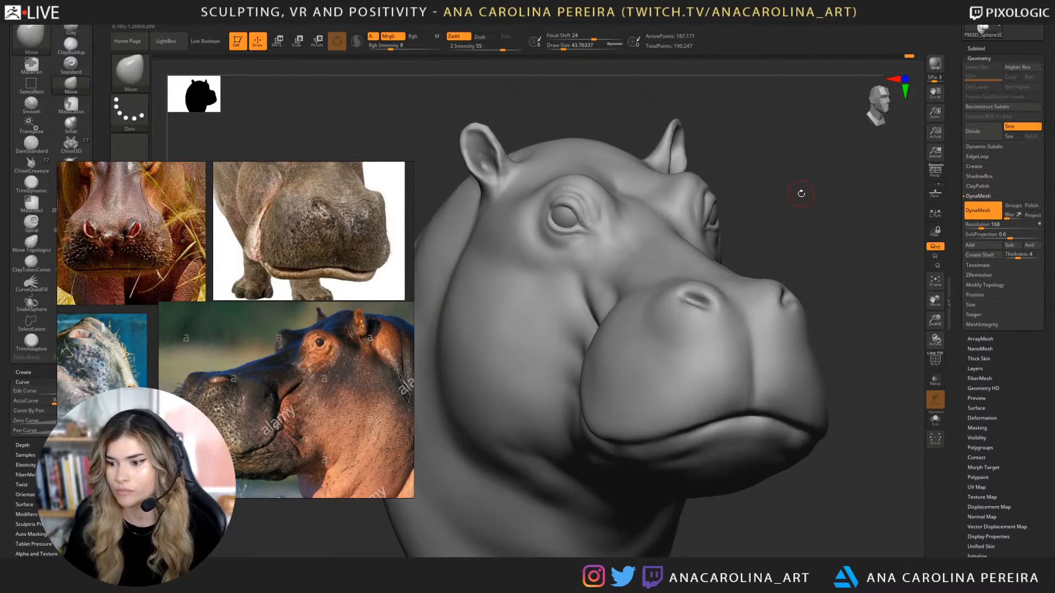
left_click_drag(801, 193, 824, 192)
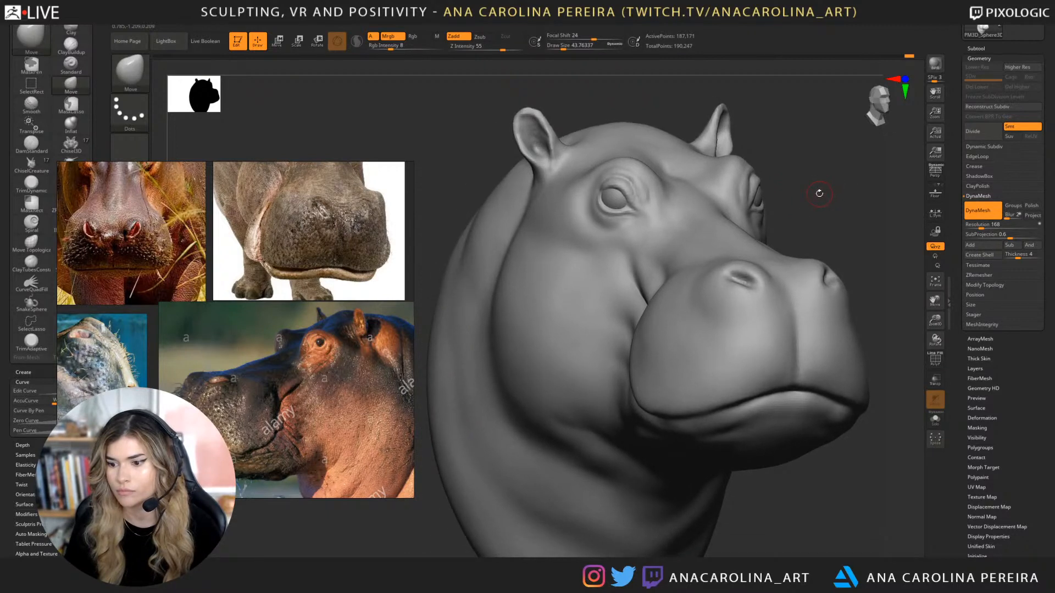
left_click_drag(819, 193, 839, 176)
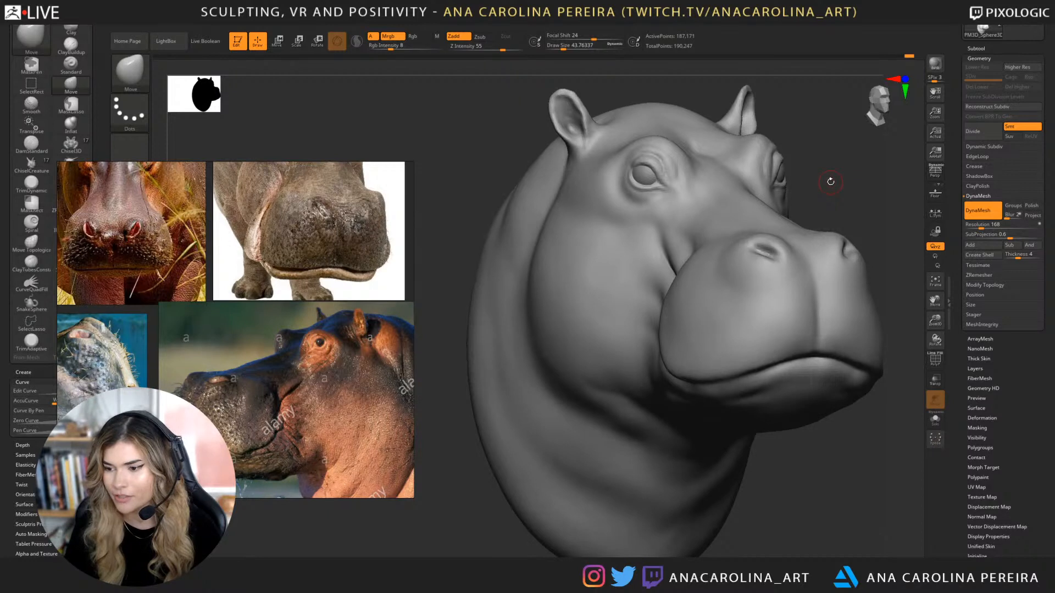
left_click_drag(830, 181, 798, 173)
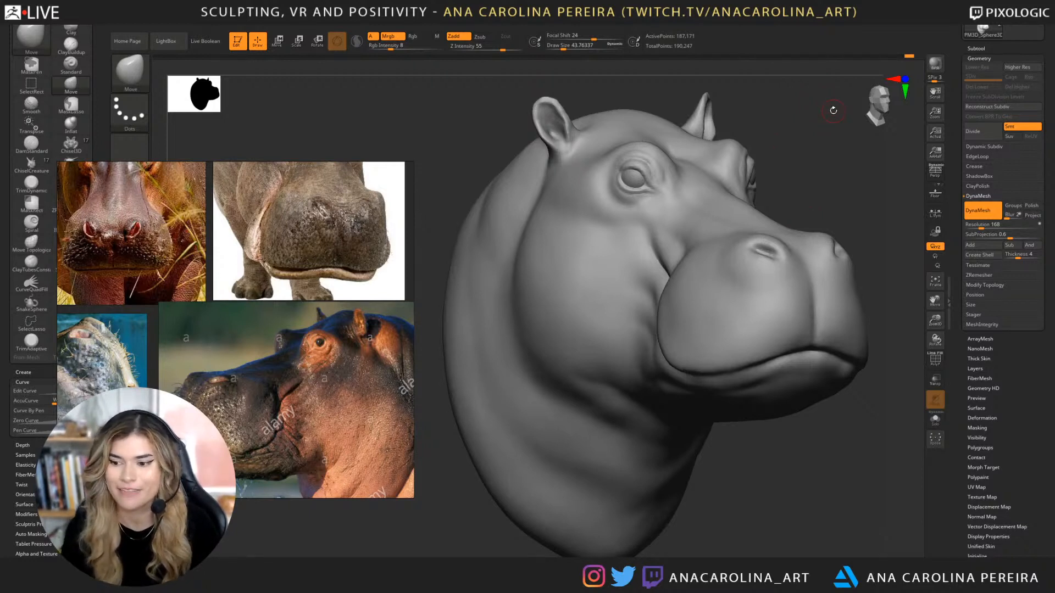
Build up the lower eyelid and the skin beneath the eye with the ClayBuildup brush at a draw size of about 44.
mouse_move(816, 195)
left_mouse_down()
mouse_move(835, 207)
mouse_move(855, 196)
mouse_move(813, 179)
left_mouse_up()
key("b")
key("c")
key("b")
left_click_drag(646, 248, 691, 262)
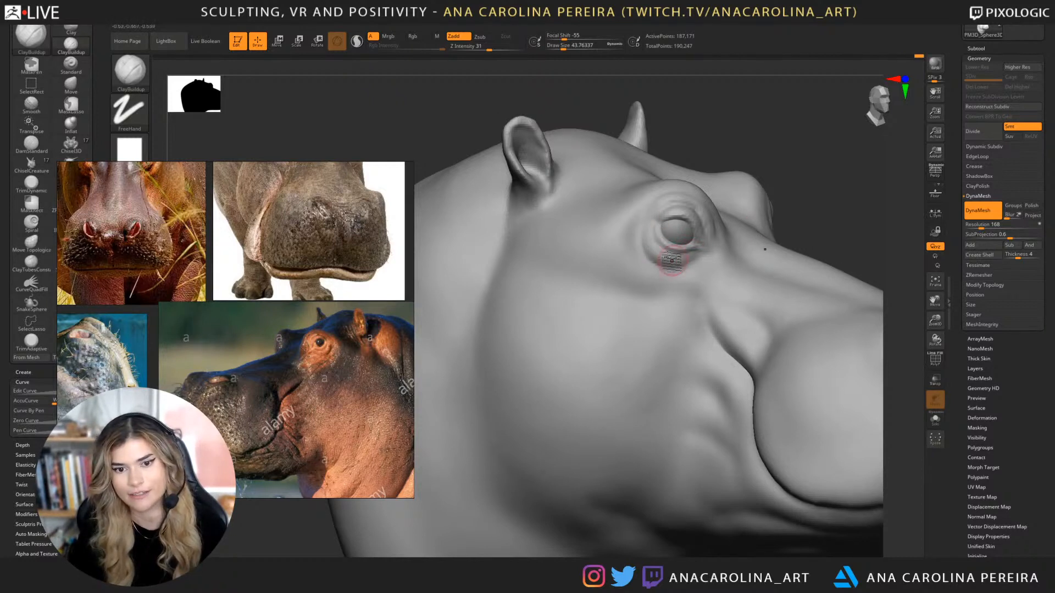
mouse_move(650, 227)
left_mouse_down()
mouse_move(681, 263)
mouse_move(693, 259)
mouse_move(659, 258)
mouse_move(680, 267)
mouse_move(673, 244)
mouse_move(687, 250)
left_mouse_up()
left_click_drag(772, 145, 709, 159)
mouse_move(747, 239)
left_mouse_down()
mouse_move(774, 228)
mouse_move(764, 252)
mouse_move(719, 251)
mouse_move(736, 256)
mouse_move(777, 236)
mouse_move(769, 210)
left_mouse_up()
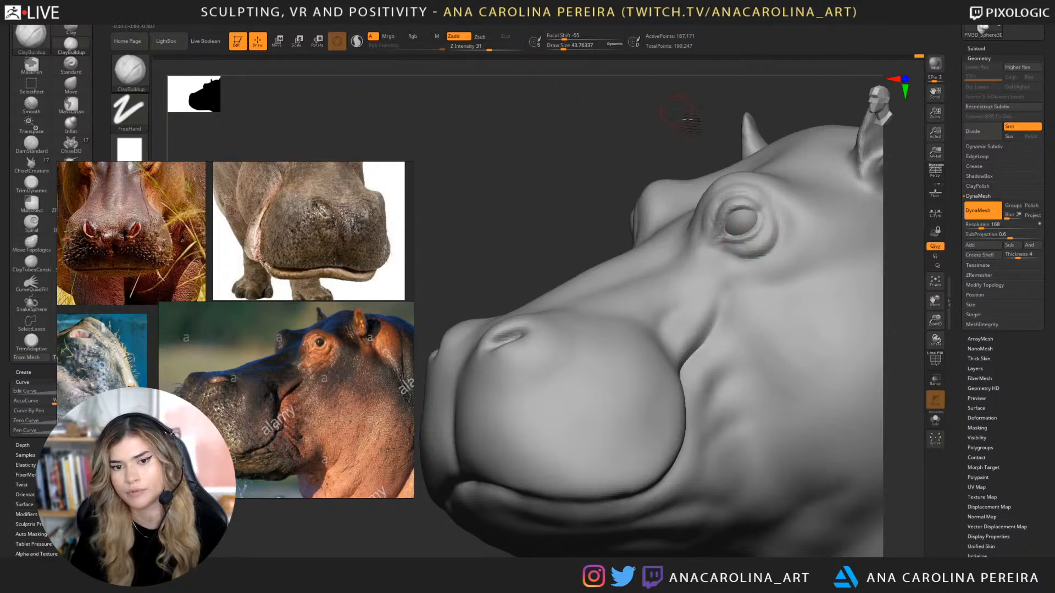
mouse_move(808, 110)
left_mouse_down("shift")
mouse_move(818, 159)
mouse_move(794, 142)
mouse_move(799, 165)
mouse_move(785, 167)
left_mouse_up("shift")
Build up the eye socket rim and the brow above the eye with the ClayBuildup brush at draw sizes of about 59 and 80.
key("space")
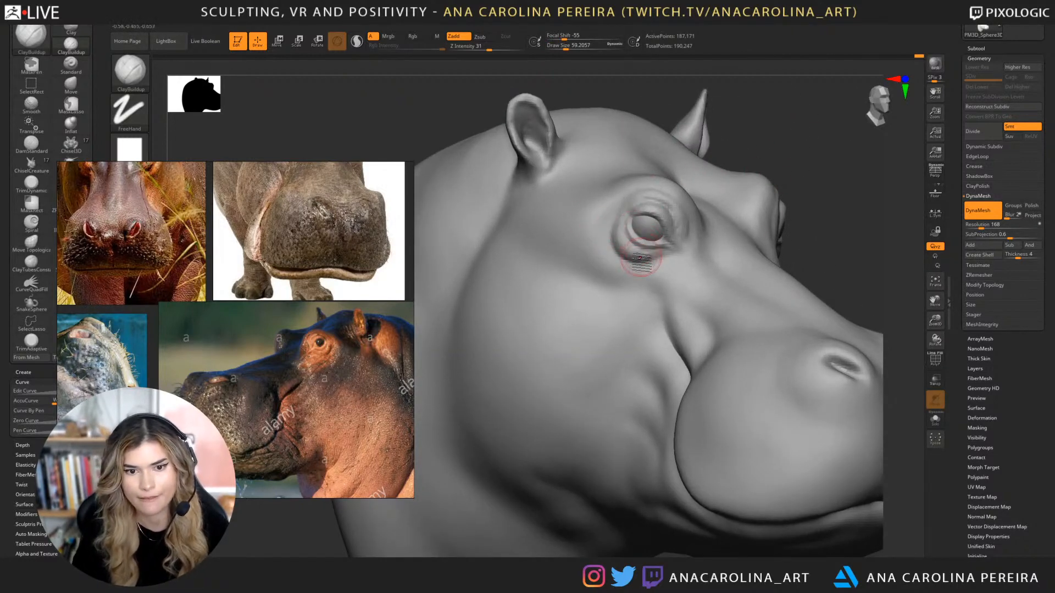
left_click_drag(620, 242, 631, 213)
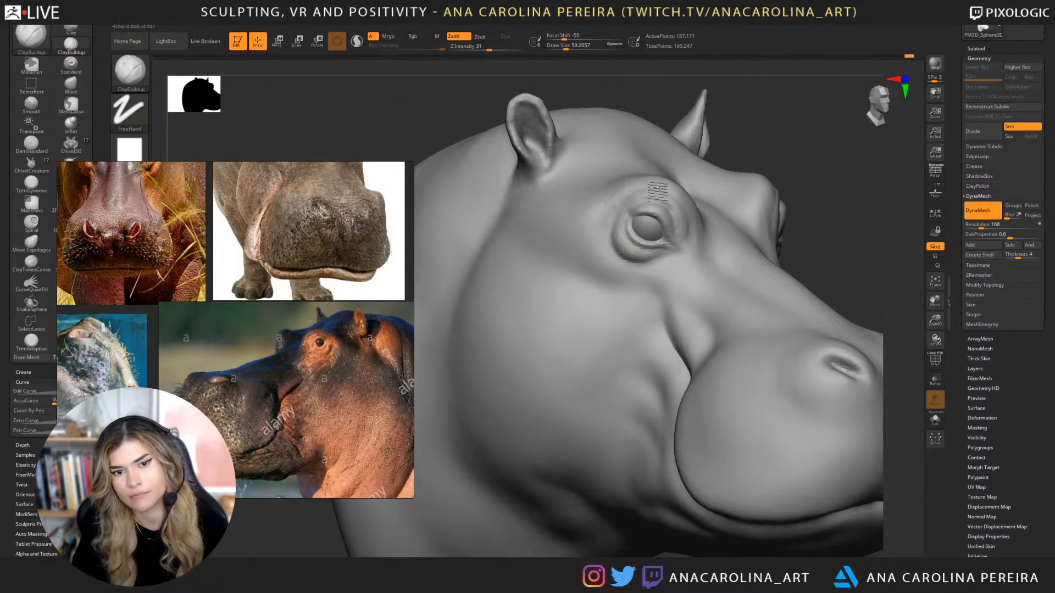
left_click_drag(730, 130, 725, 158)
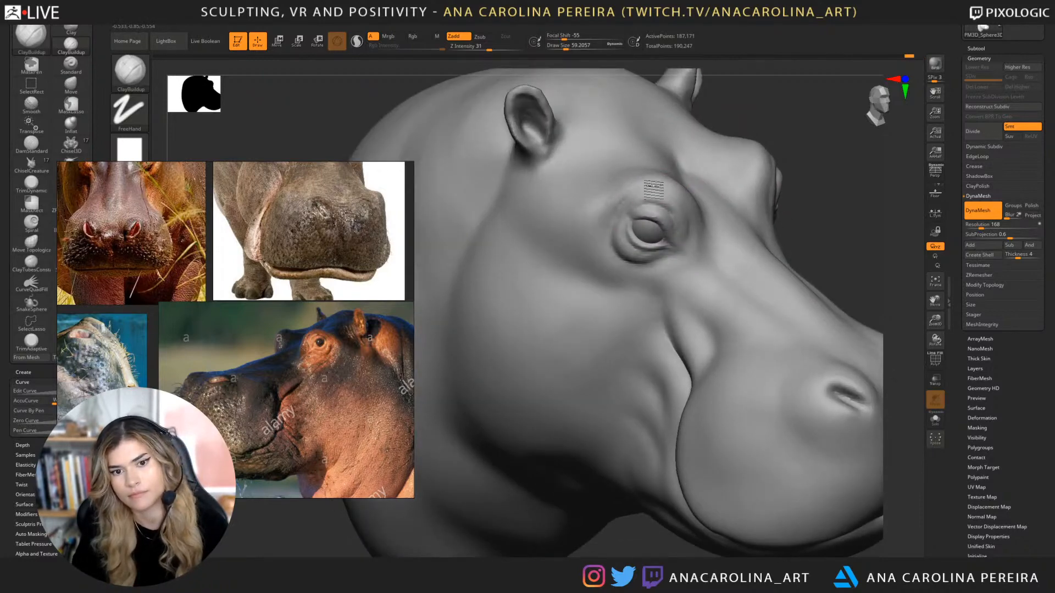
left_click_drag(817, 118, 789, 119)
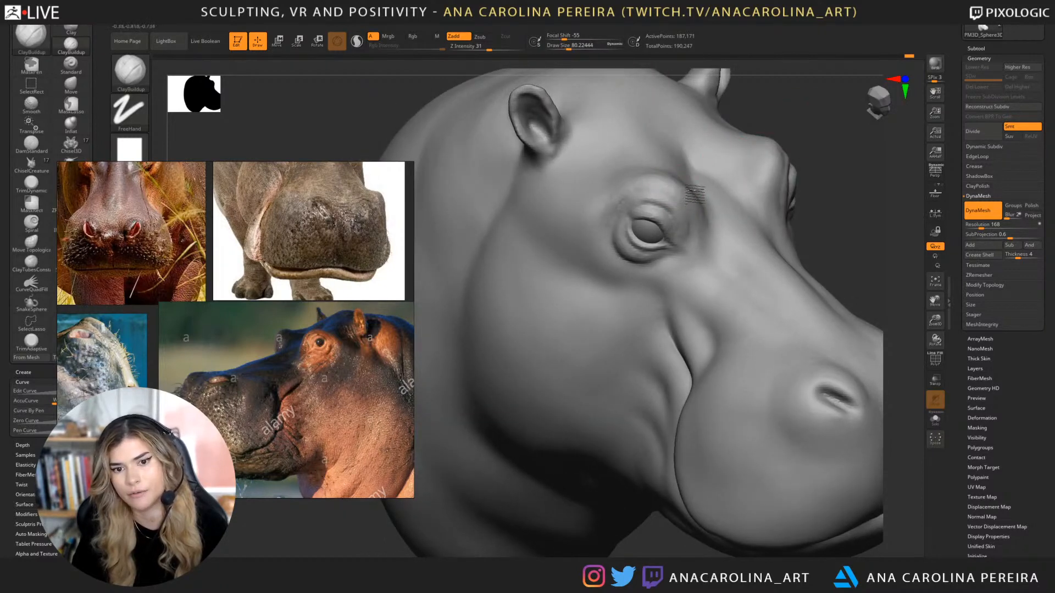
mouse_move(786, 164)
left_mouse_down()
mouse_move(770, 150)
mouse_move(770, 170)
mouse_move(777, 149)
mouse_move(774, 164)
mouse_move(758, 157)
mouse_move(778, 150)
mouse_move(765, 141)
mouse_move(769, 187)
left_mouse_up()
mouse_move(833, 185)
left_mouse_down()
mouse_move(835, 151)
mouse_move(793, 150)
left_mouse_up()
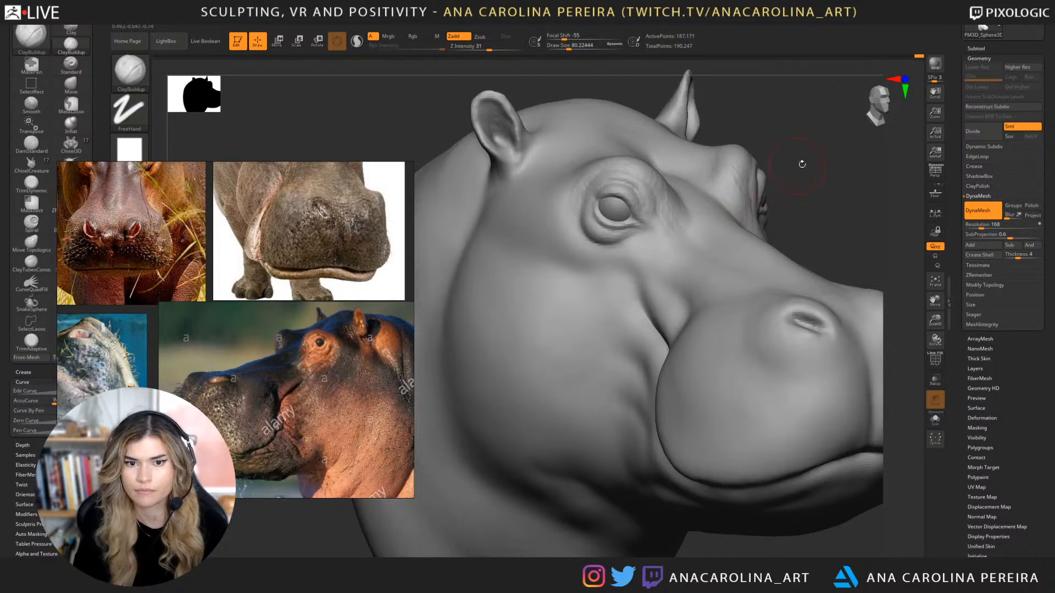
Smooth the brow and the area beside the outer corner of the eye at a draw size of about 80.
mouse_move(800, 165)
right_mouse_down()
mouse_move(750, 166)
mouse_move(840, 196)
mouse_move(747, 174)
right_mouse_up()
key("shift")
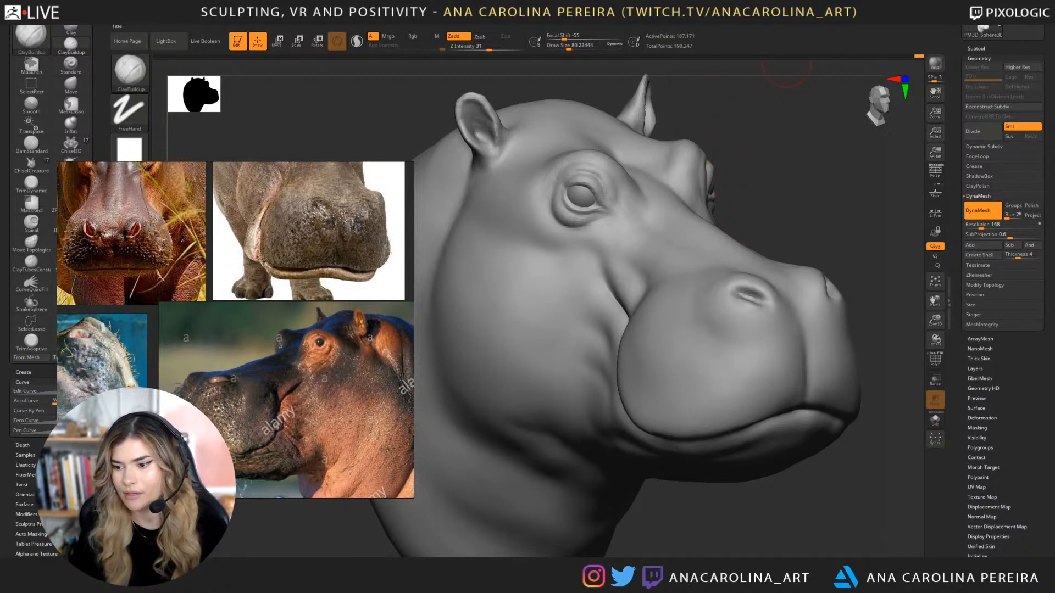
right_click_drag(812, 135, 809, 118)
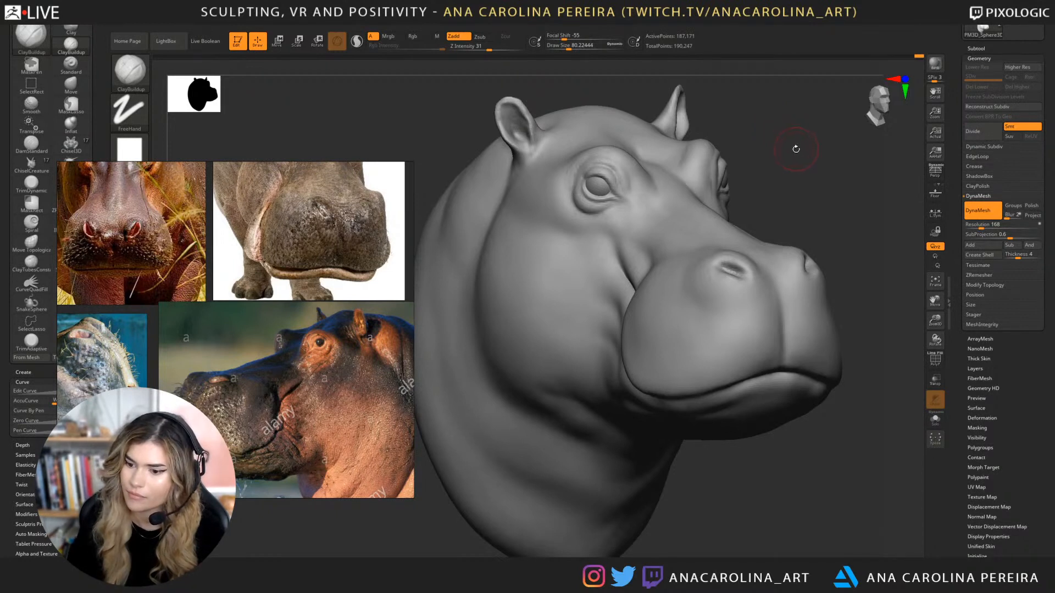
left_click_drag(800, 153, 813, 130)
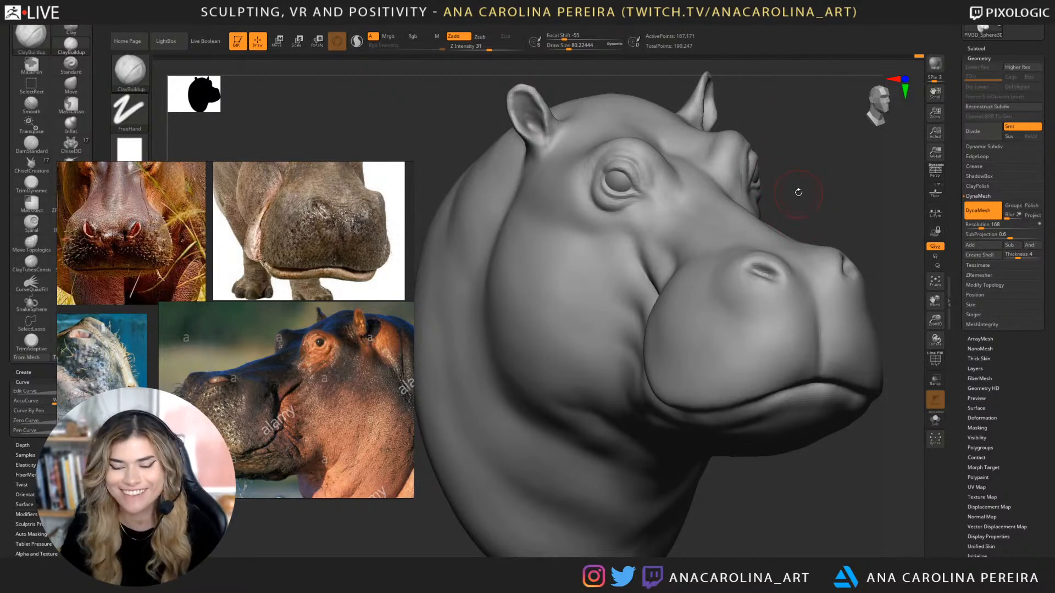
left_click_drag(778, 147, 812, 172)
key("shift")
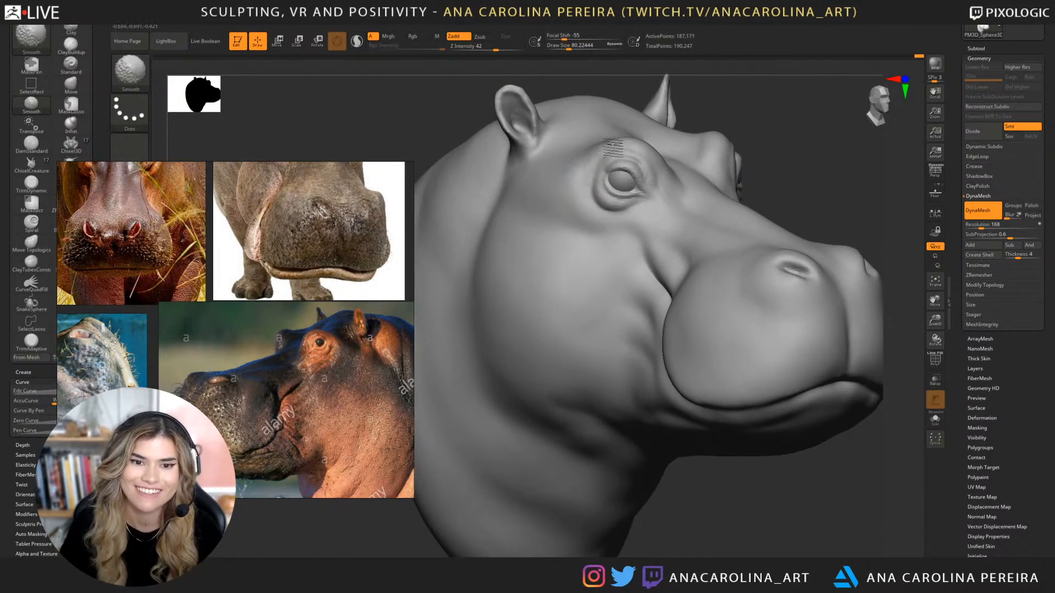
right_click_drag(621, 158, 631, 144)
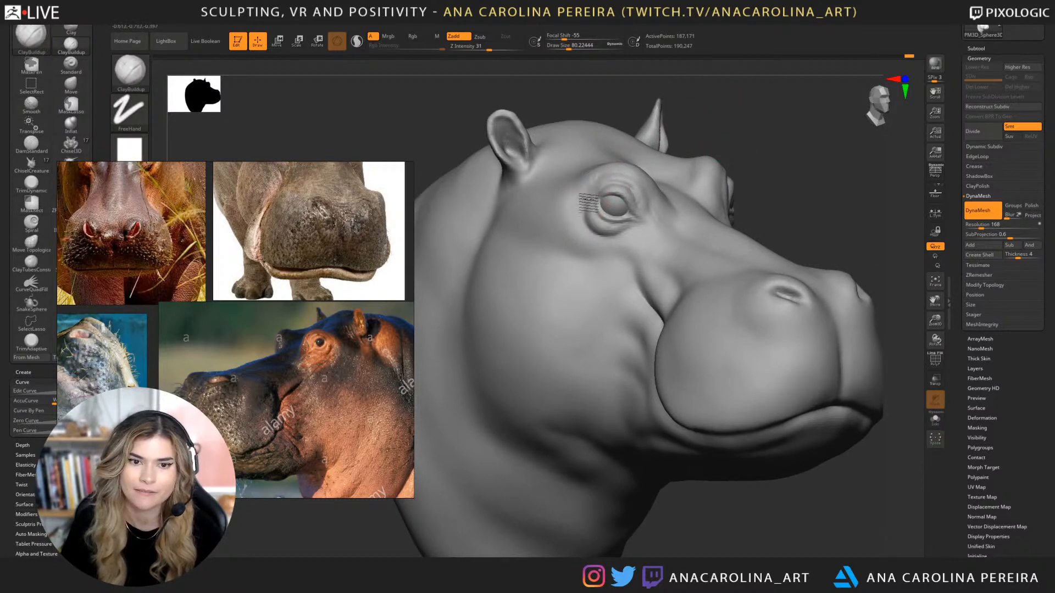
key("shift")
left_click_drag(588, 190, 589, 232, "shift")
Build up and smooth the area from beneath the eye to the muzzle fold with the ClayBuildup brush at a draw size of about 97.
key("space")
key("space")
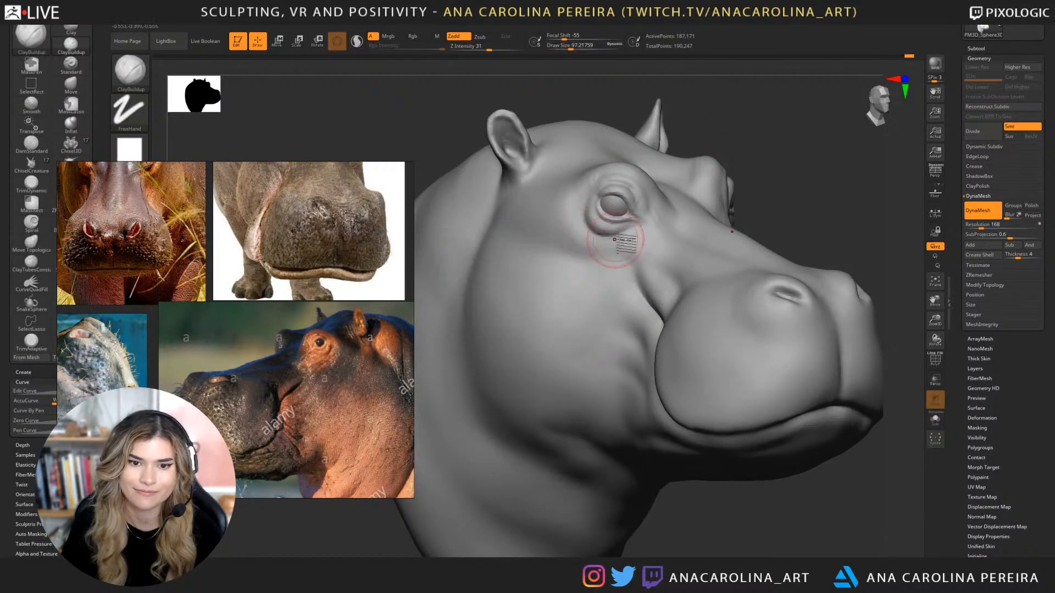
right_click_drag(636, 228, 706, 219)
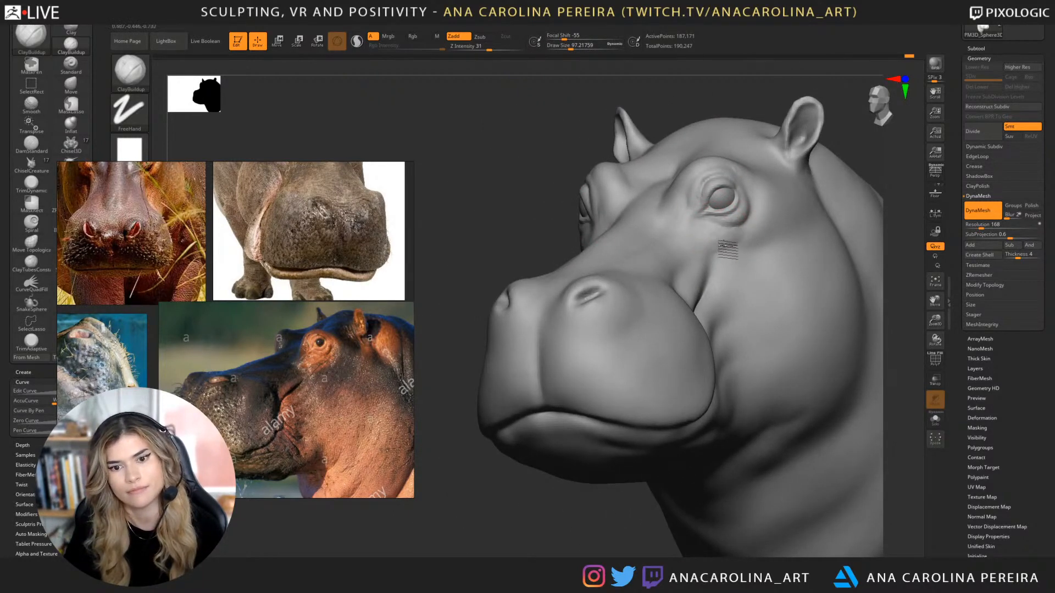
key("shift")
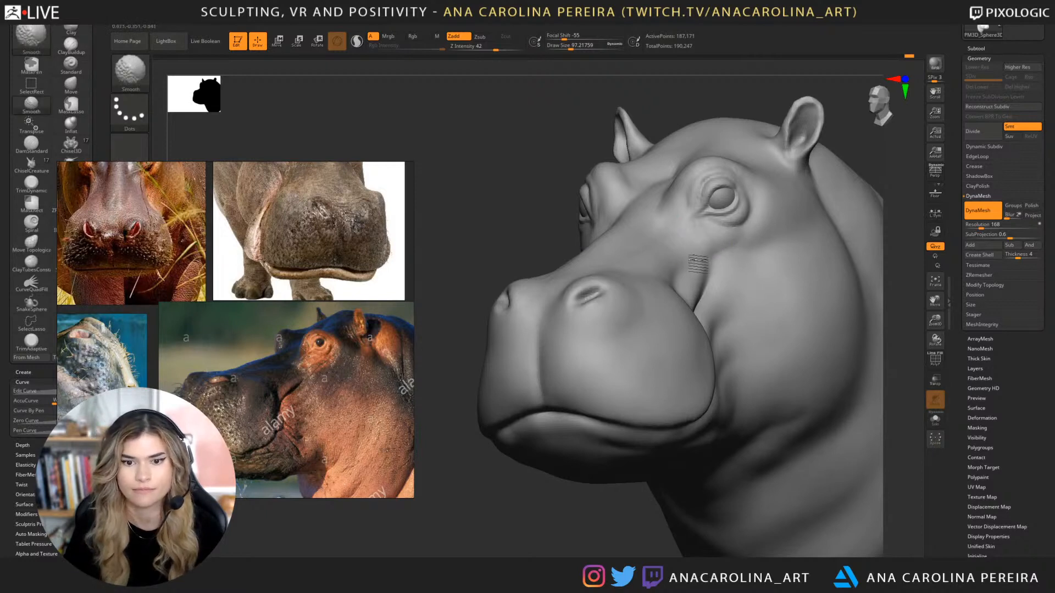
mouse_move(702, 266)
left_mouse_down()
mouse_move(703, 303)
mouse_move(714, 266)
left_mouse_up()
mouse_move(505, 224)
left_mouse_down()
mouse_move(570, 235)
mouse_move(730, 208)
mouse_move(725, 261)
left_mouse_up()
left_click_drag(633, 308, 626, 323)
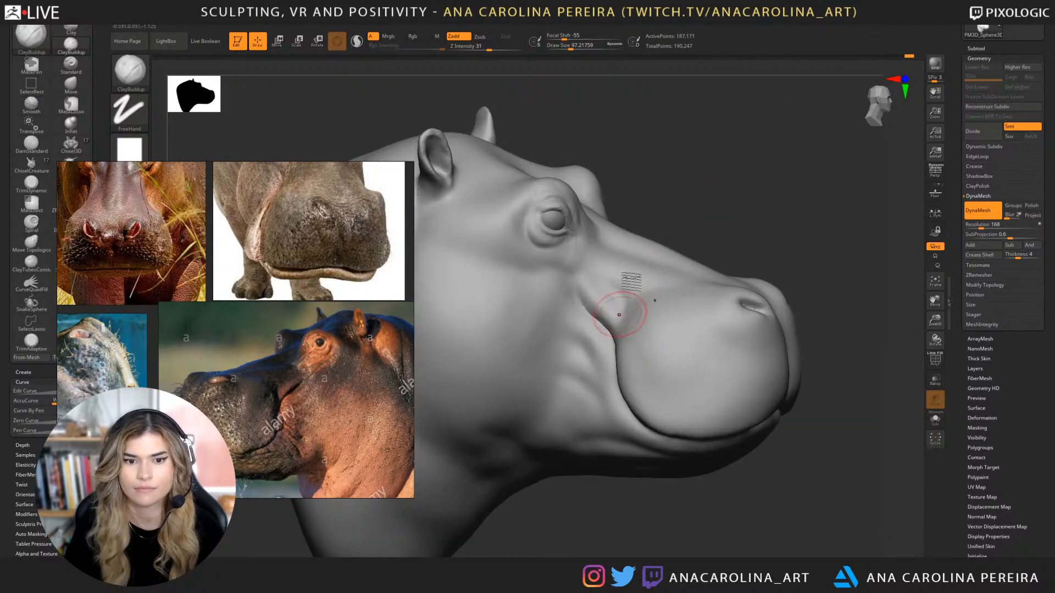
mouse_move(678, 232)
left_mouse_down("alt")
mouse_move(731, 239)
mouse_move(718, 238)
left_mouse_up("alt")
left_click_drag(635, 301, 638, 302)
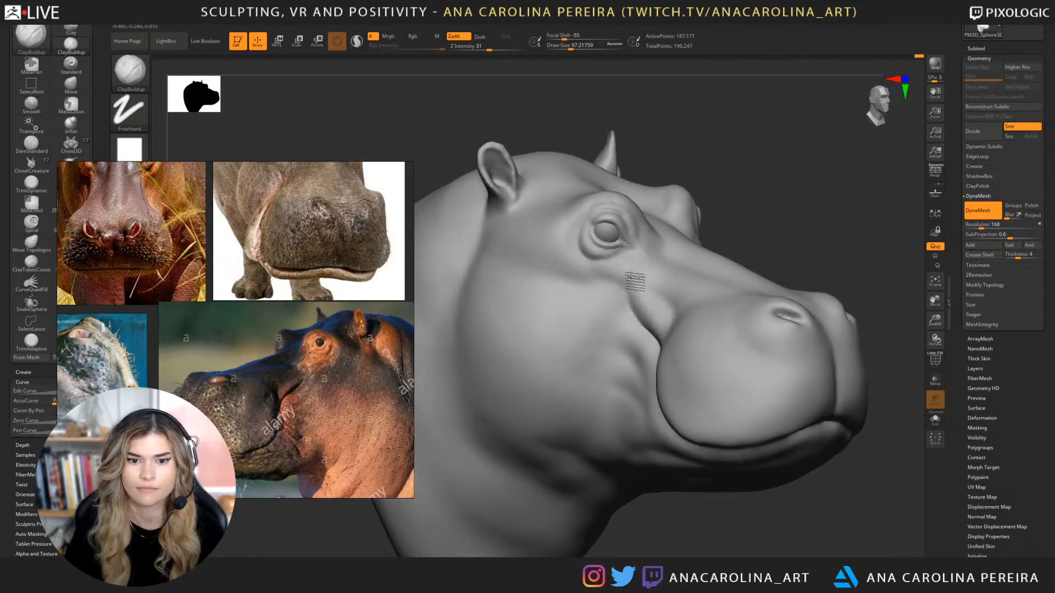
Refine and smooth the transition between the inner corner of the eye and the bridge of the muzzle.
left_click_drag(840, 220, 693, 218)
mouse_move(694, 260)
left_mouse_down("shift")
mouse_move(762, 274)
mouse_move(790, 267)
left_mouse_up("shift")
mouse_move(718, 105)
left_mouse_down("shift")
mouse_move(714, 92)
mouse_move(676, 124)
mouse_move(677, 139)
left_mouse_up("shift")
mouse_move(658, 232)
left_mouse_down()
mouse_move(661, 262)
mouse_move(654, 222)
mouse_move(668, 270)
left_mouse_up()
mouse_move(656, 203)
left_mouse_down()
mouse_move(658, 238)
mouse_move(675, 261)
left_mouse_up()
mouse_move(724, 132)
left_mouse_down()
mouse_move(765, 137)
mouse_move(728, 140)
left_mouse_up()
mouse_move(754, 219)
left_mouse_down()
mouse_move(788, 217)
mouse_move(775, 212)
left_mouse_up()
Adjust the brow and the base of the ears with the Move brush at a draw size of about 145.
key("b")
key("m")
key("v")
key("space")
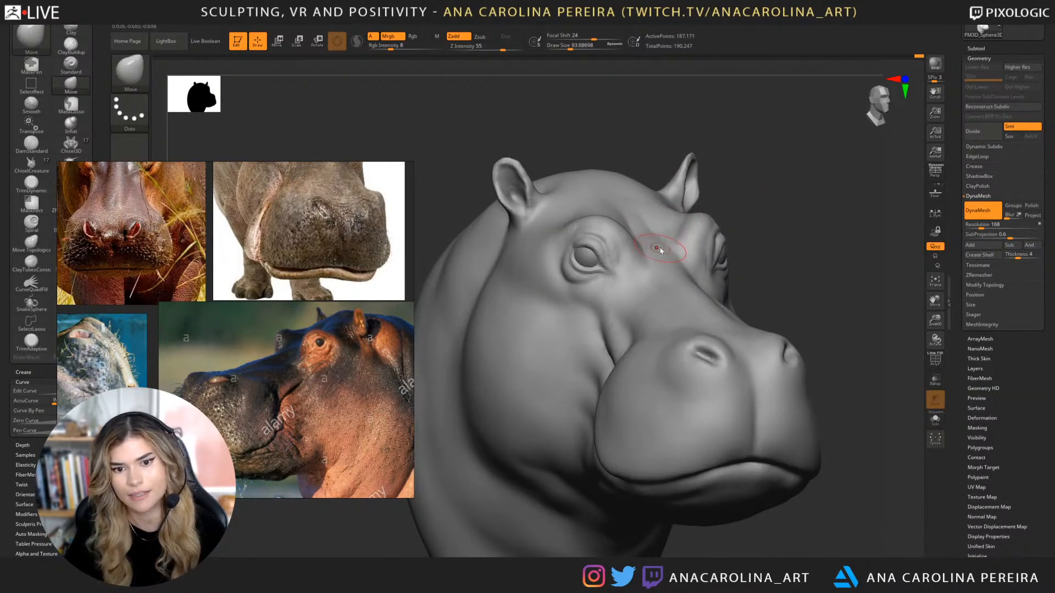
key("space")
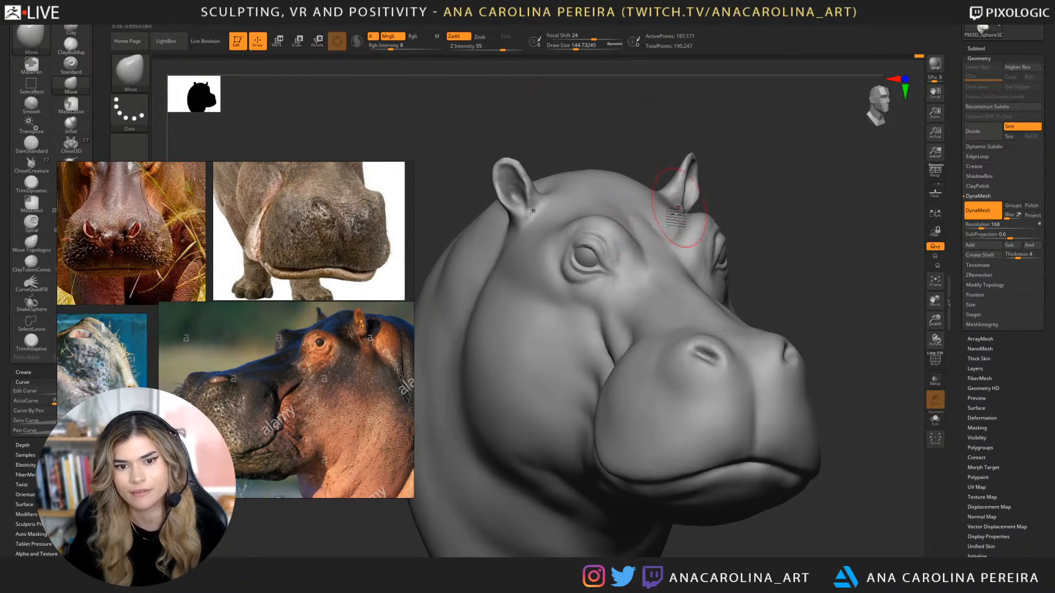
left_click_drag(784, 205, 802, 183)
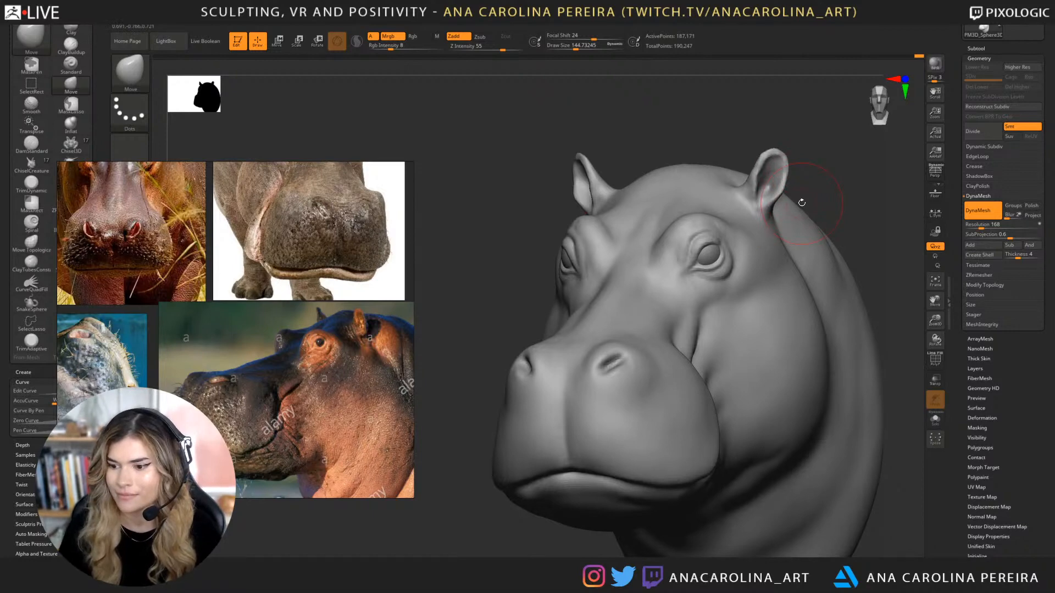
left_click_drag(852, 213, 863, 169)
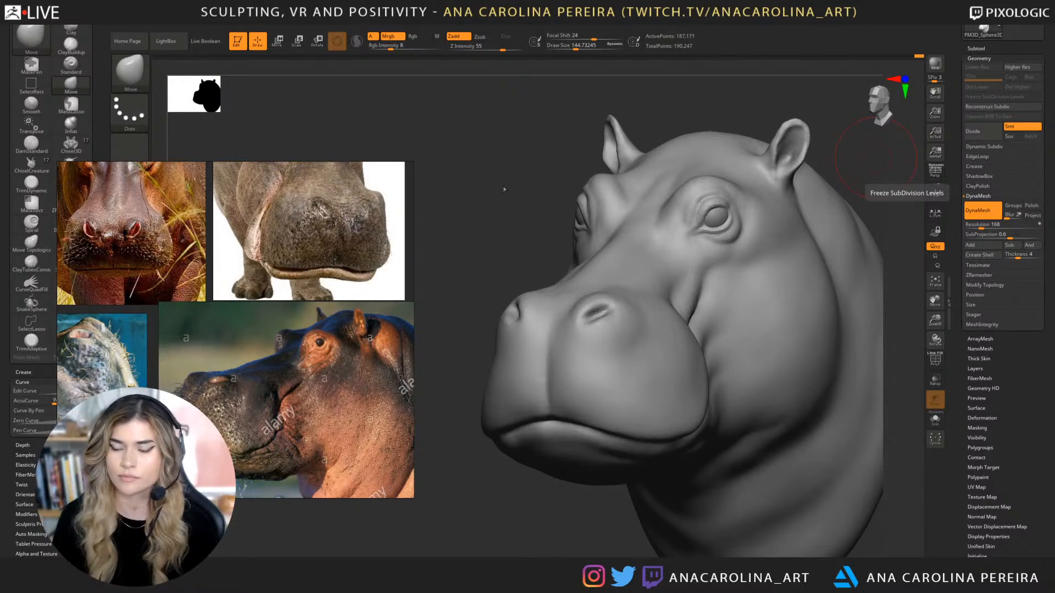
Build up the upper eyelids and brow ridges with the ClayBuildup brush at a draw size of about 80, and smooth them.
right_click_drag(627, 168, 676, 112)
right_click_drag(746, 102, 697, 131)
key("b")
key("c")
key("b")
right_click_drag(819, 193, 770, 238)
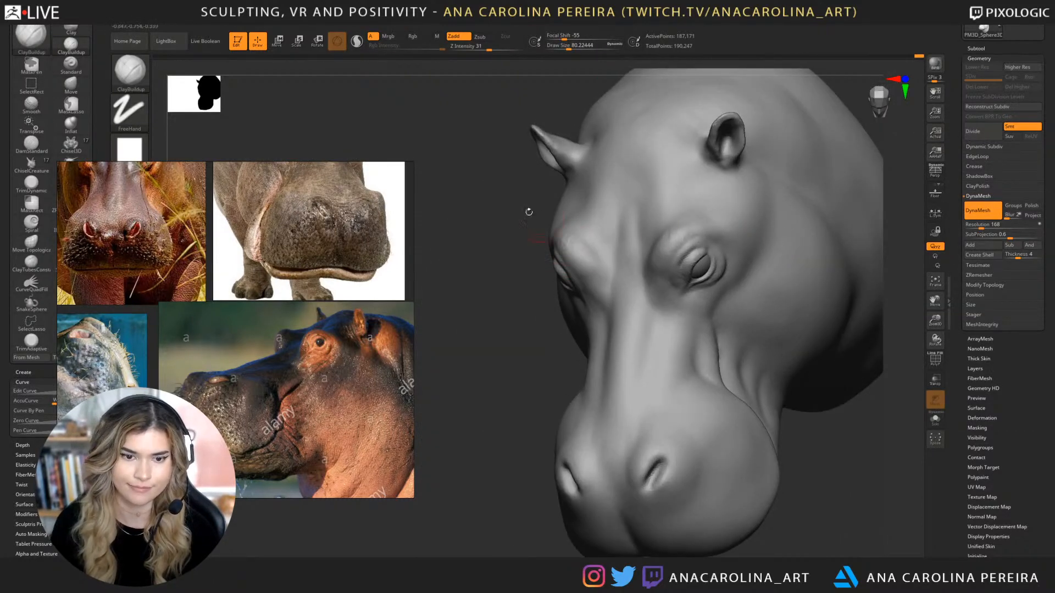
mouse_move(528, 213)
left_mouse_down()
mouse_move(569, 219)
mouse_move(552, 234)
mouse_move(541, 228)
mouse_move(580, 245)
left_mouse_up()
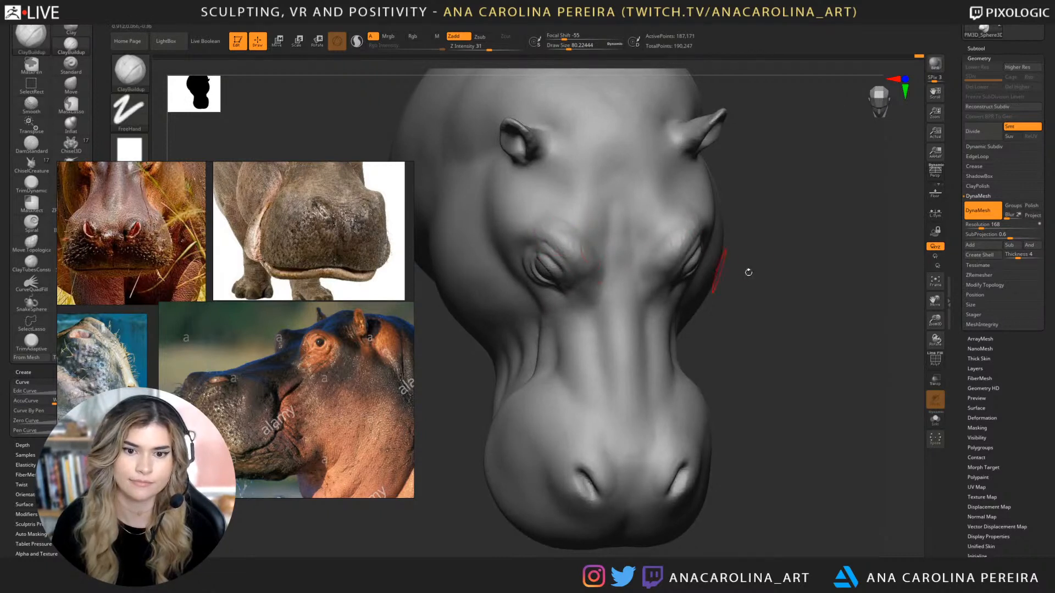
left_click_drag(746, 271, 665, 253)
key("shift")
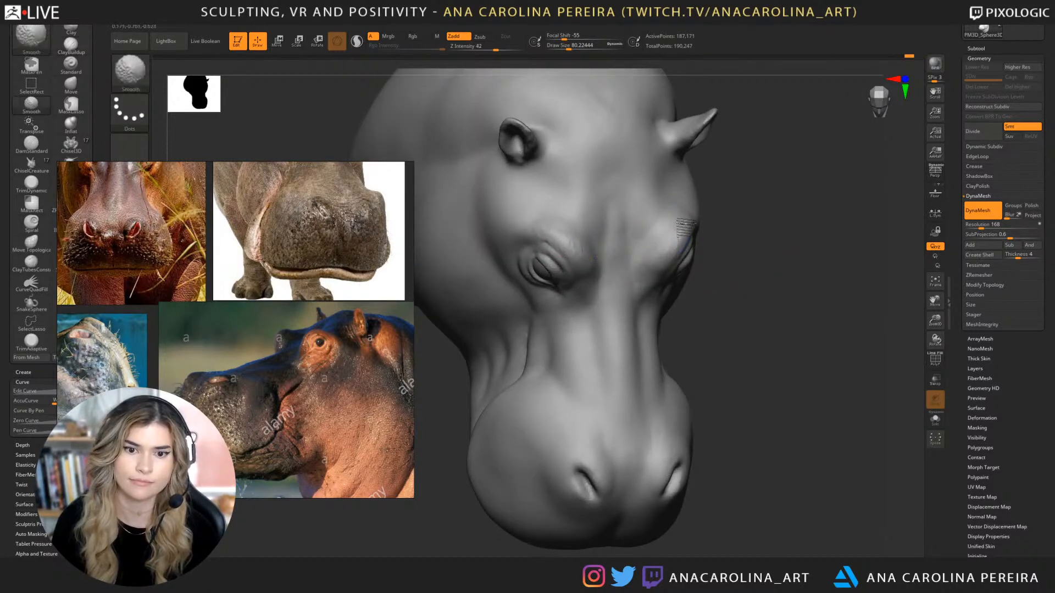
left_click_drag(731, 245, 843, 201, "shift")
left_click_drag(561, 247, 528, 272, "shift")
mouse_move(768, 274)
left_mouse_down("alt")
mouse_move(791, 228)
mouse_move(819, 222)
left_mouse_up("alt")
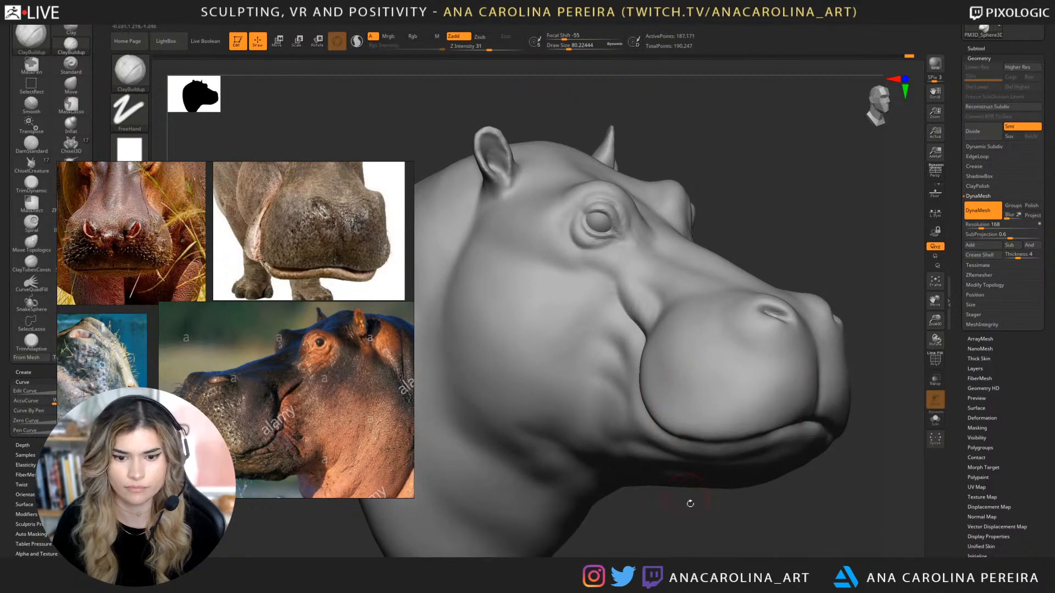
Build up the upper lip edge near the mouth corner with the ClayBuildup brush at a draw size of about 116, and smooth it.
left_click_drag(687, 502, 706, 494)
key("space")
left_click_drag(702, 400, 709, 401)
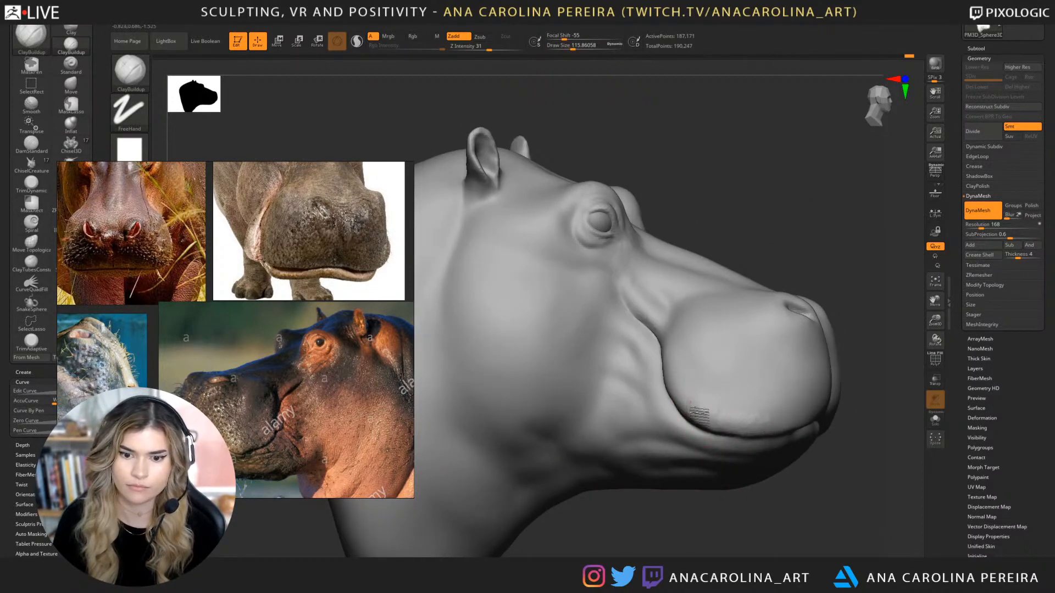
left_click_drag(764, 504, 735, 501)
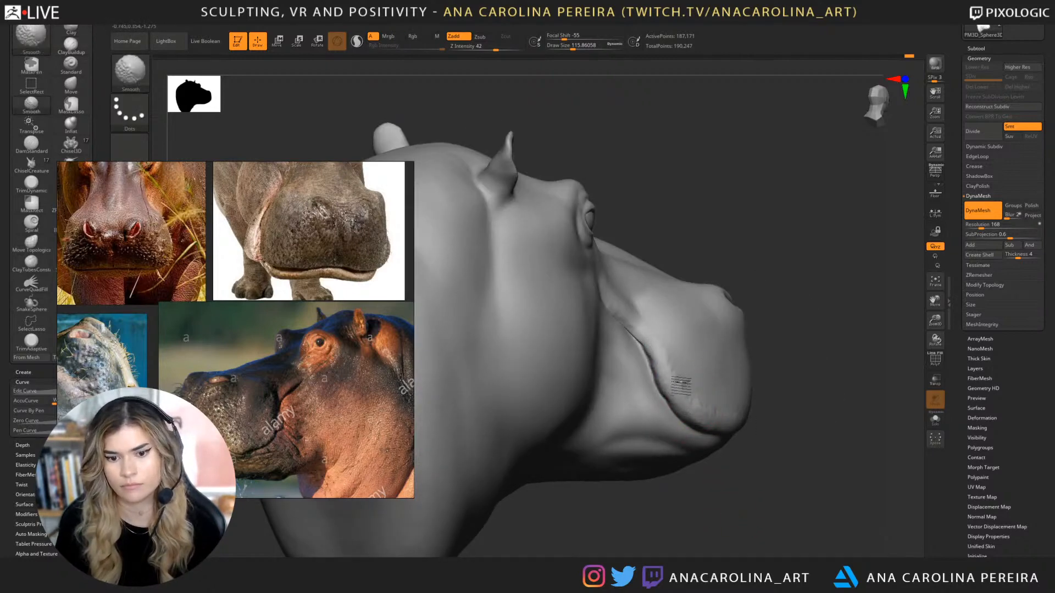
left_click_drag(747, 455, 702, 407)
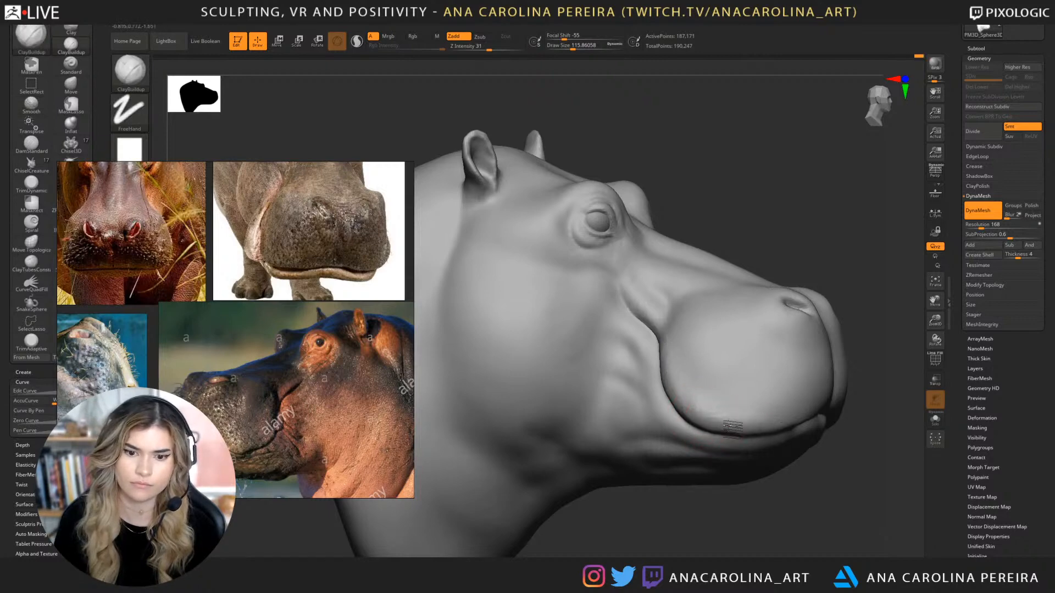
key("shift")
mouse_move(735, 416)
left_mouse_down("shift")
mouse_move(687, 395)
mouse_move(687, 383)
mouse_move(744, 416)
left_mouse_up("shift")
right_click_drag(768, 460, 734, 445)
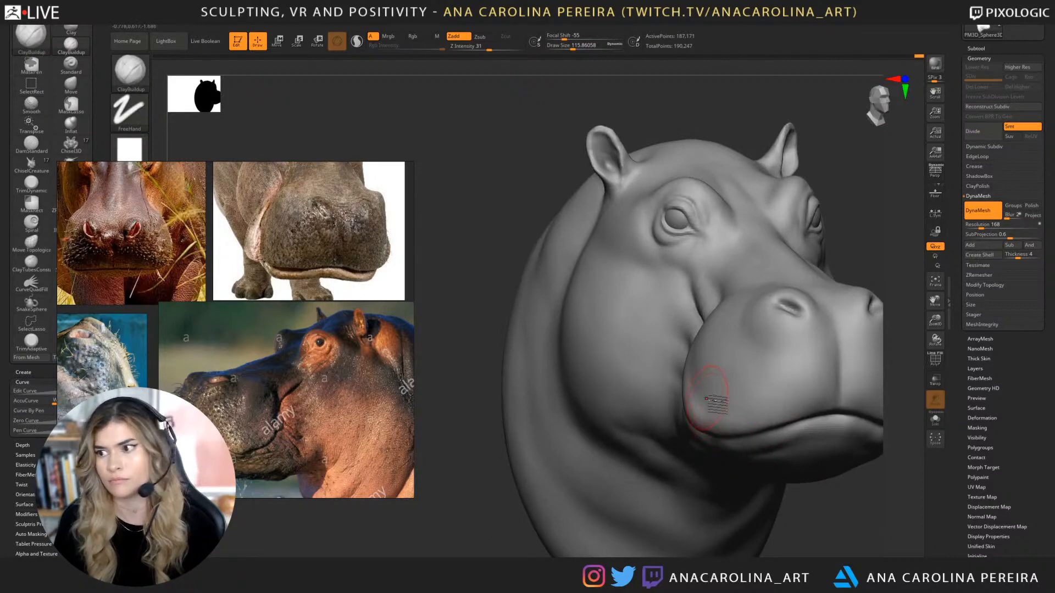
mouse_move(817, 555)
right_mouse_down()
mouse_move(765, 530)
mouse_move(666, 384)
right_mouse_up()
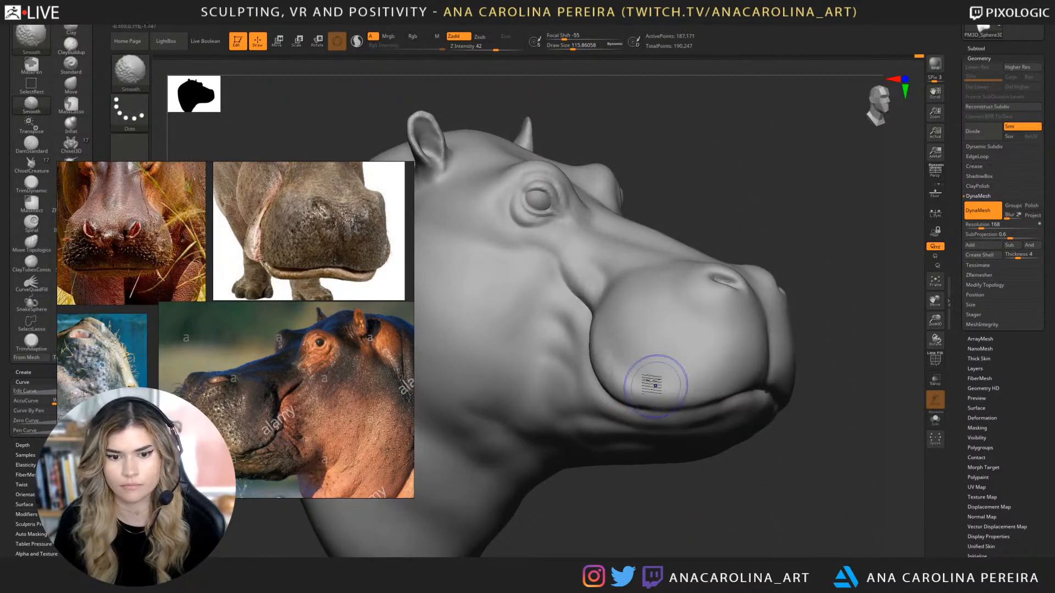
Puff out the lower edge of the upper lip with the Inflat brush at a draw size of about 136, and smooth it.
key("b")
key("i")
key("n")
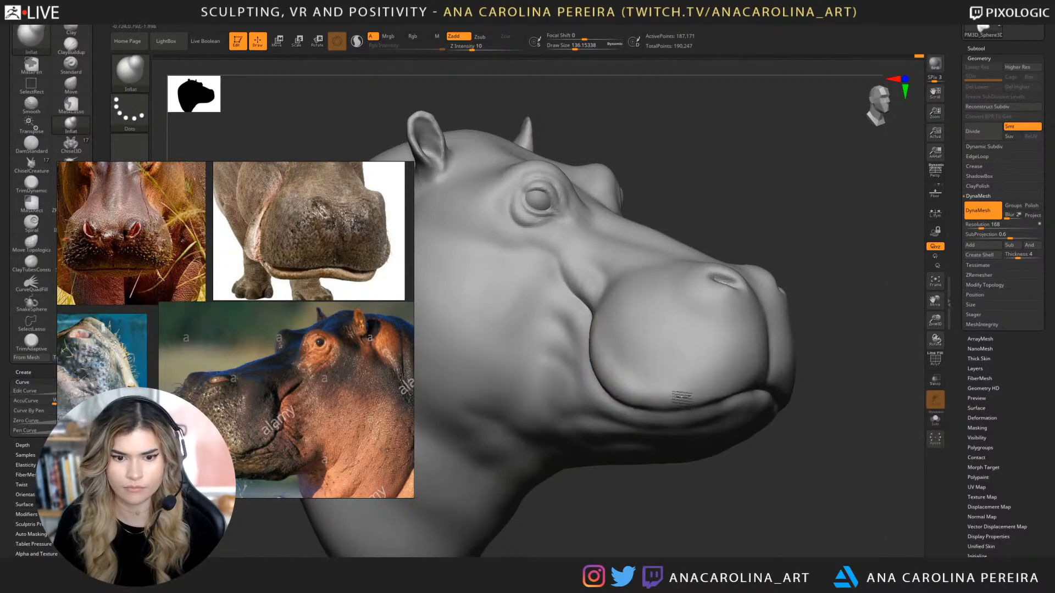
right_click_drag(719, 387, 682, 447)
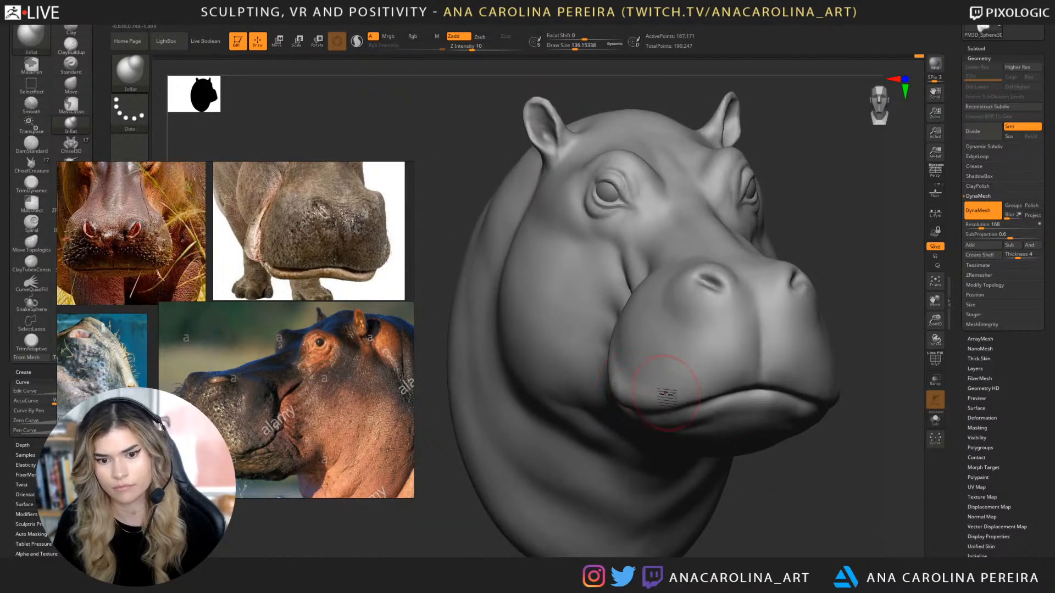
mouse_move(684, 399)
left_mouse_down()
mouse_move(756, 393)
mouse_move(713, 400)
left_mouse_up()
key("shift")
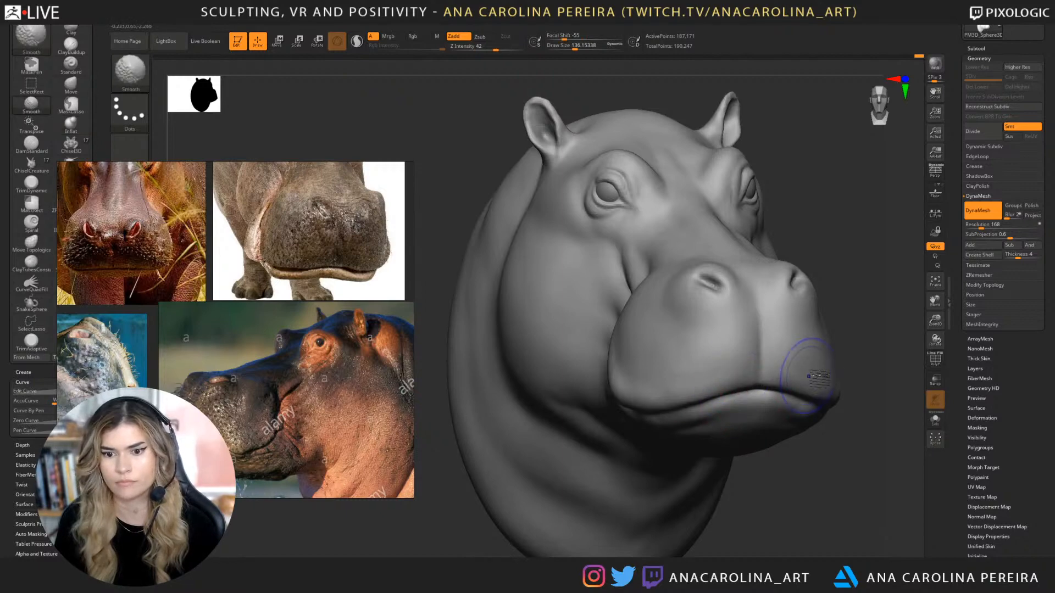
mouse_move(844, 480)
left_mouse_down()
mouse_move(864, 488)
mouse_move(824, 447)
mouse_move(814, 465)
left_mouse_up()
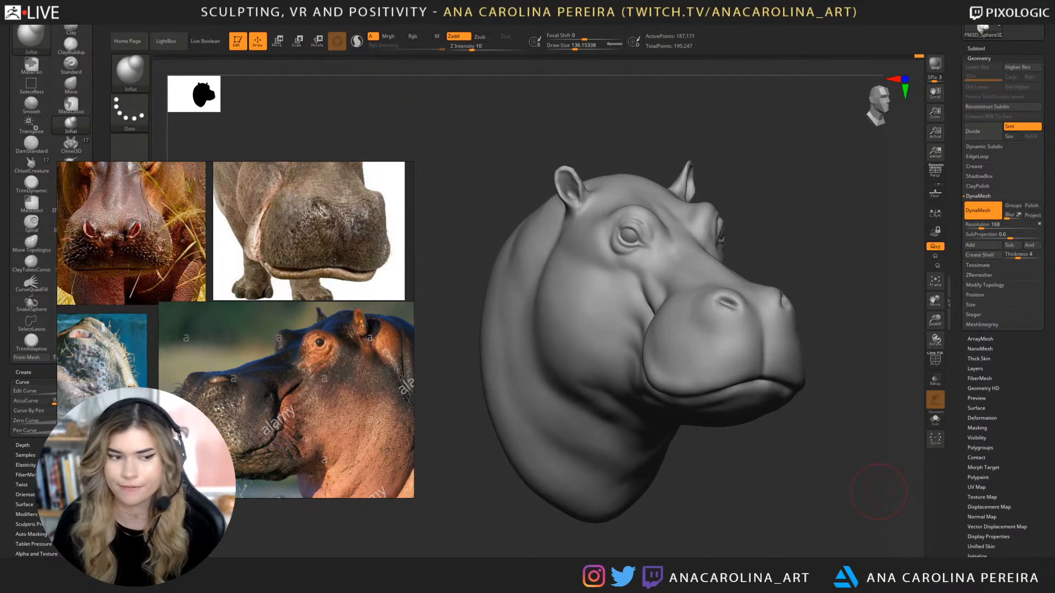
Shift the reference photos closer to the model and adjust the ears with the Move brush, raising its draw size to about 101.
mouse_move(398, 349)
left_mouse_down()
mouse_move(472, 393)
mouse_move(463, 400)
left_mouse_up()
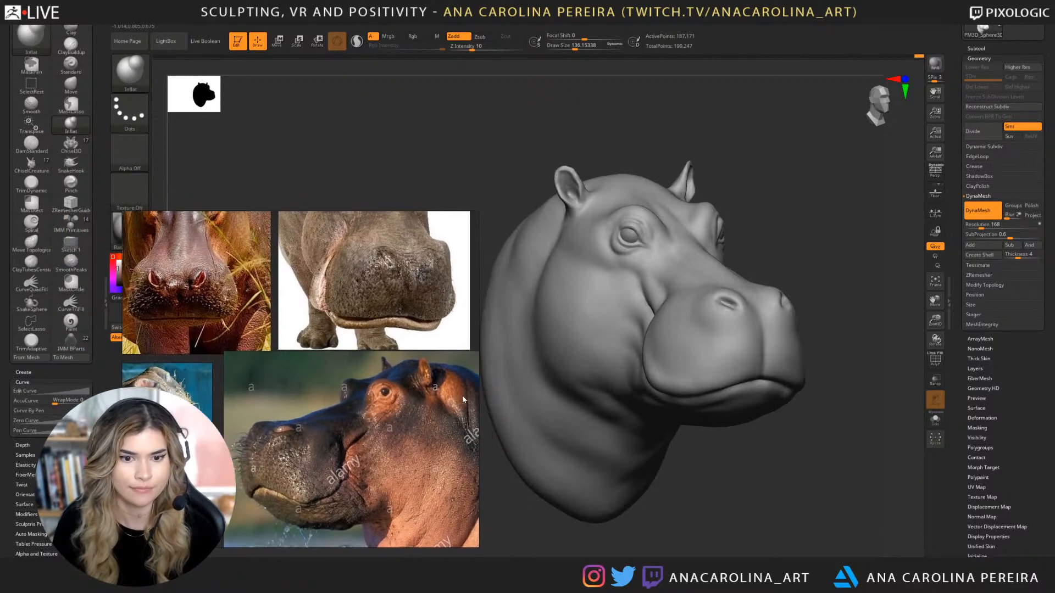
left_click_drag(766, 450, 766, 444)
mouse_move(760, 165)
left_mouse_down()
mouse_move(760, 179)
mouse_move(791, 158)
mouse_move(789, 146)
left_mouse_up()
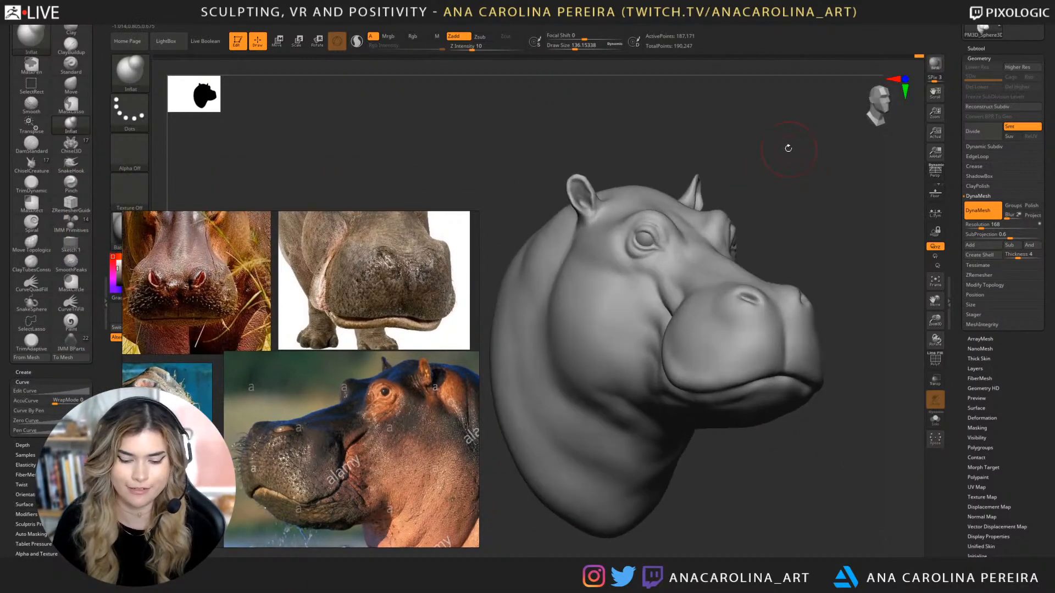
key("b")
key("m")
key("v")
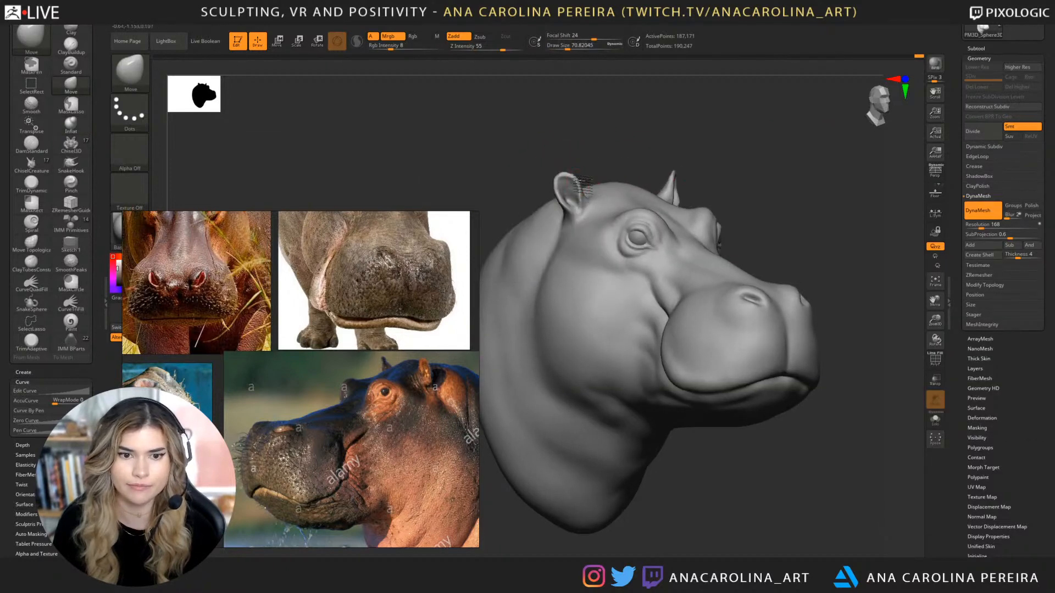
left_click_drag(574, 176, 572, 174)
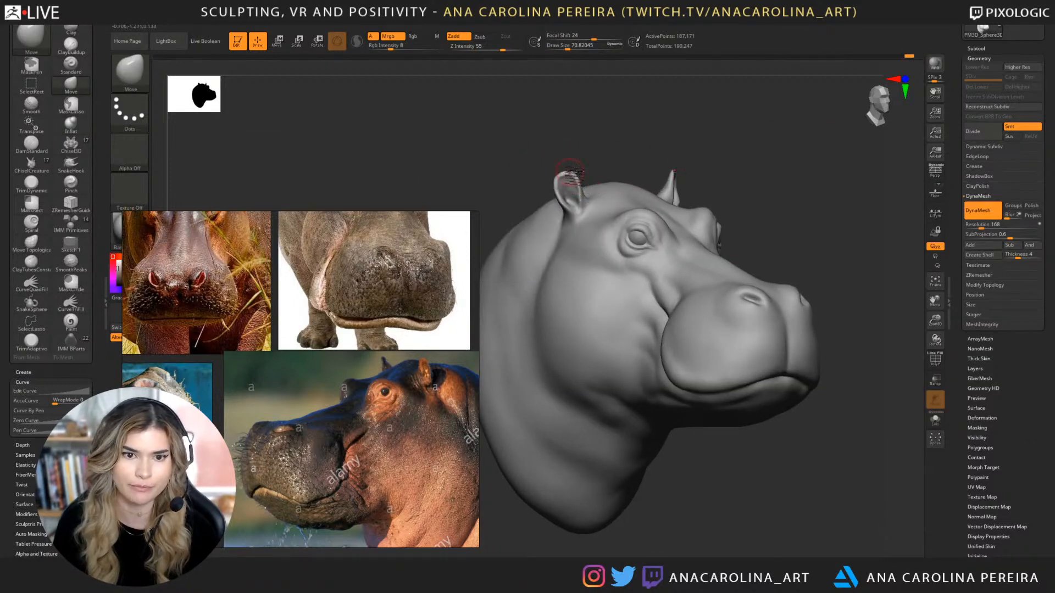
key("]")
key("]")
key("]")
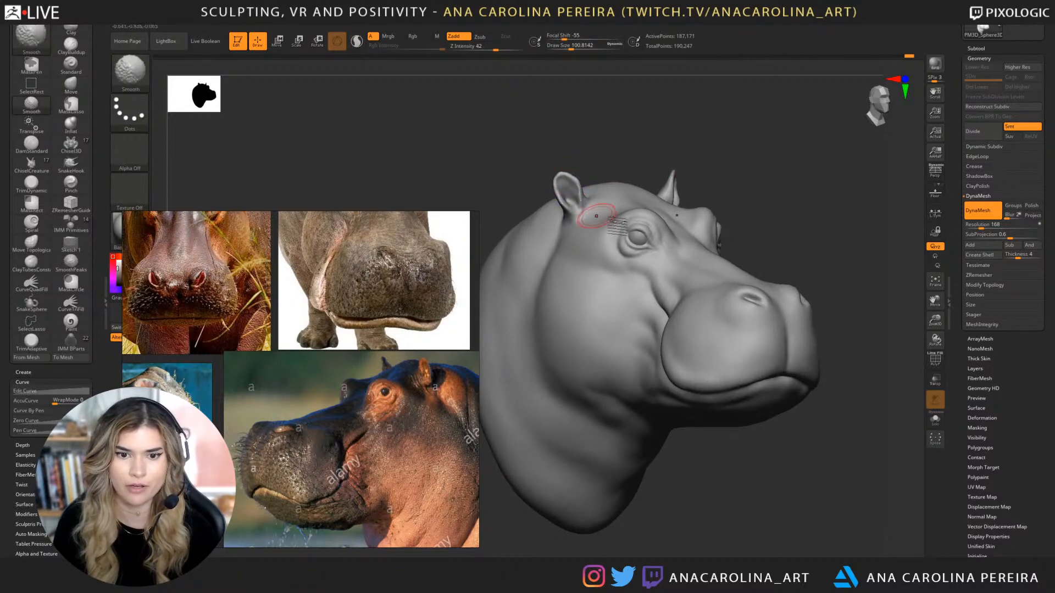
Make the eyeballs the active subtool and subdivide them once to a second subdivision level.
left_click(638, 239, "alt")
left_click_drag(751, 208, 744, 245, "alt")
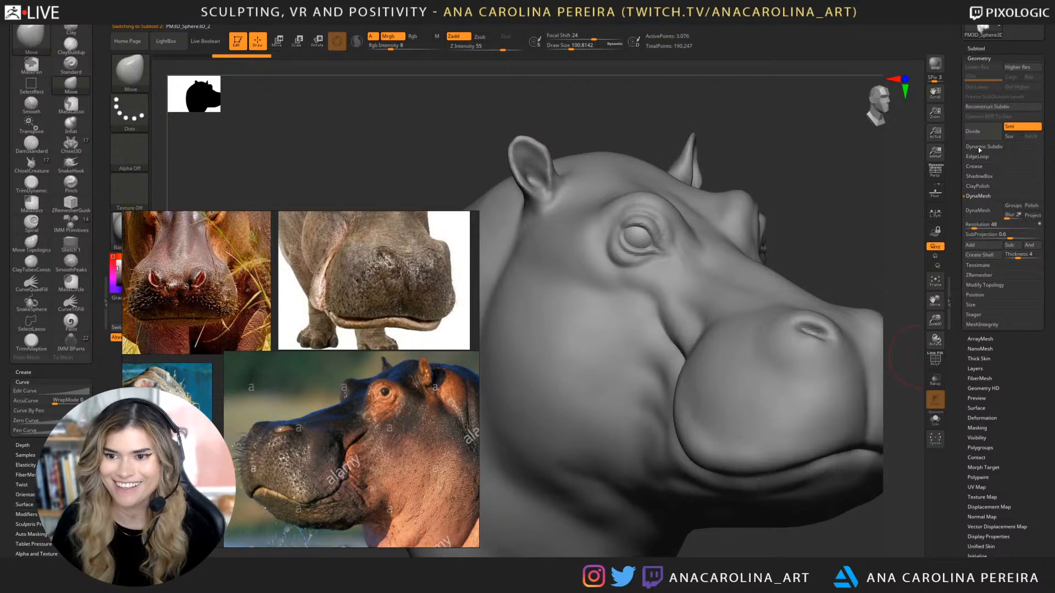
left_click(983, 132)
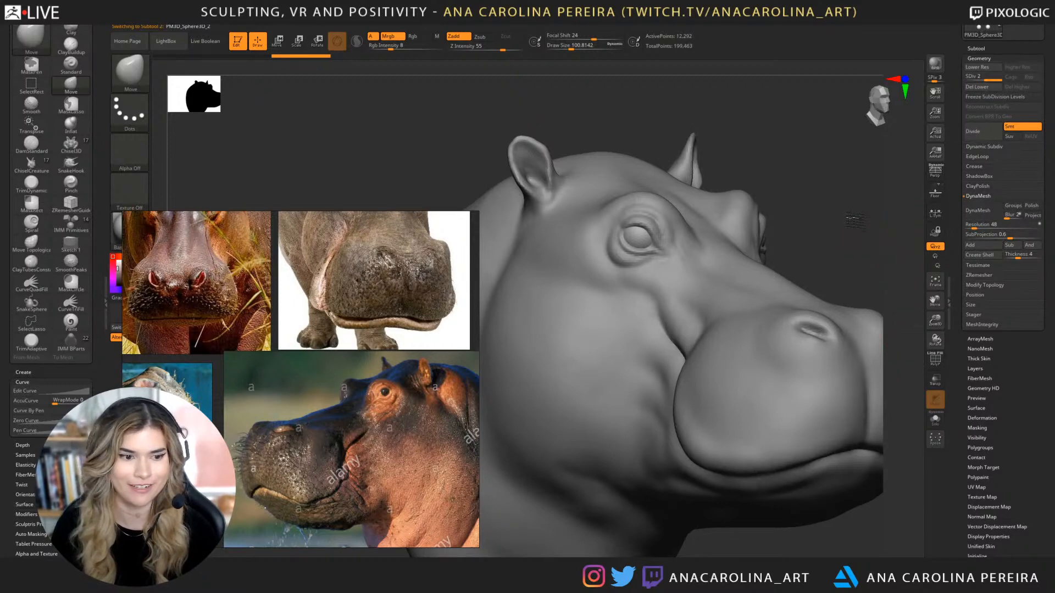
left_click_drag(854, 219, 786, 197)
Examine the eyes in the reference photos up close and place the side-view eye close-up beside the model's head.
scroll(372, 293, "up", 6)
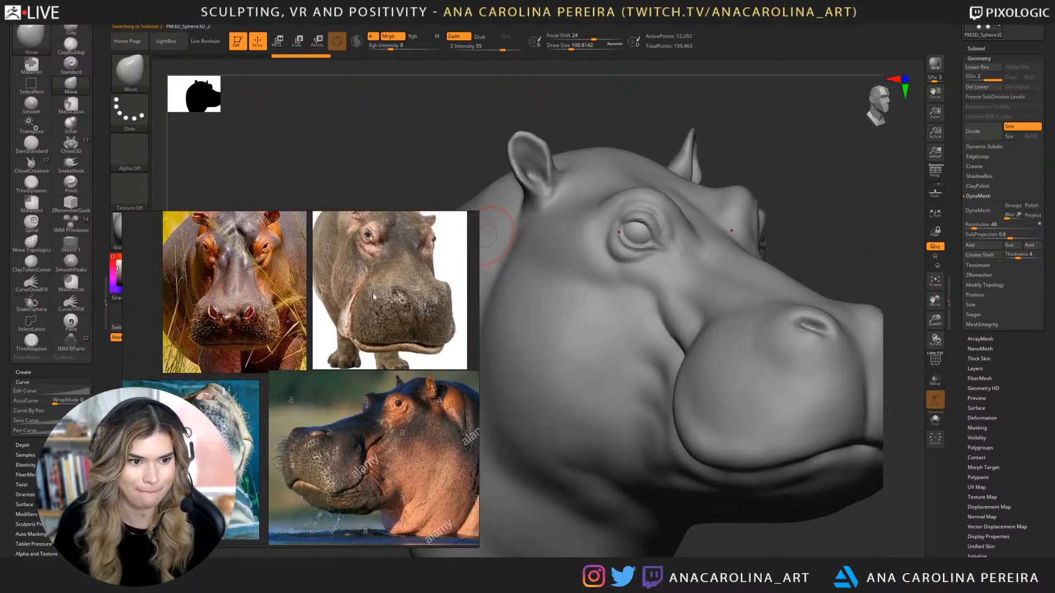
scroll(385, 234, "down", 4)
scroll(354, 396, "up", 8)
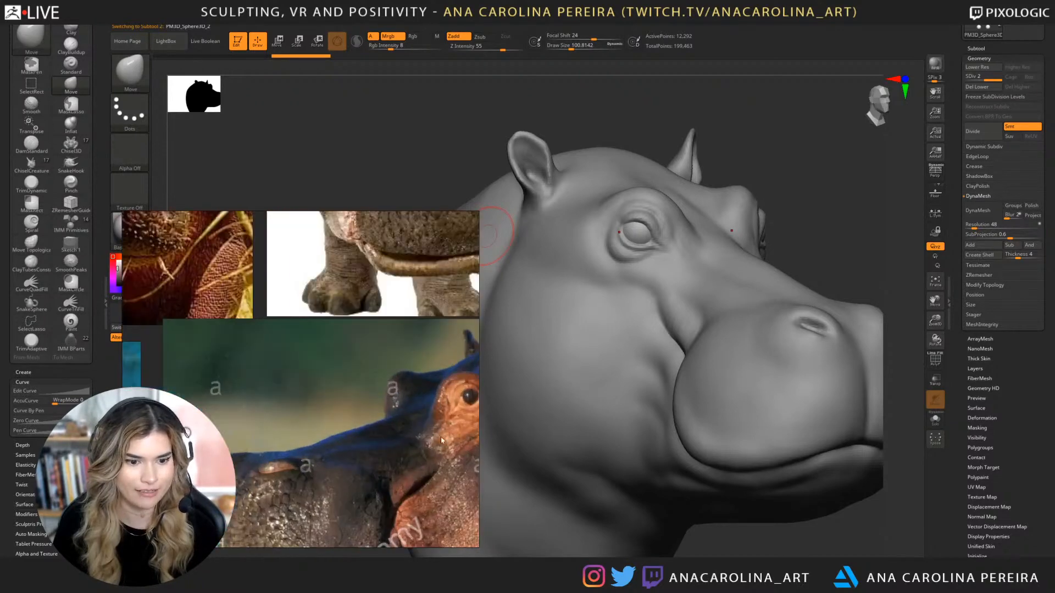
scroll(354, 396, "down", 5)
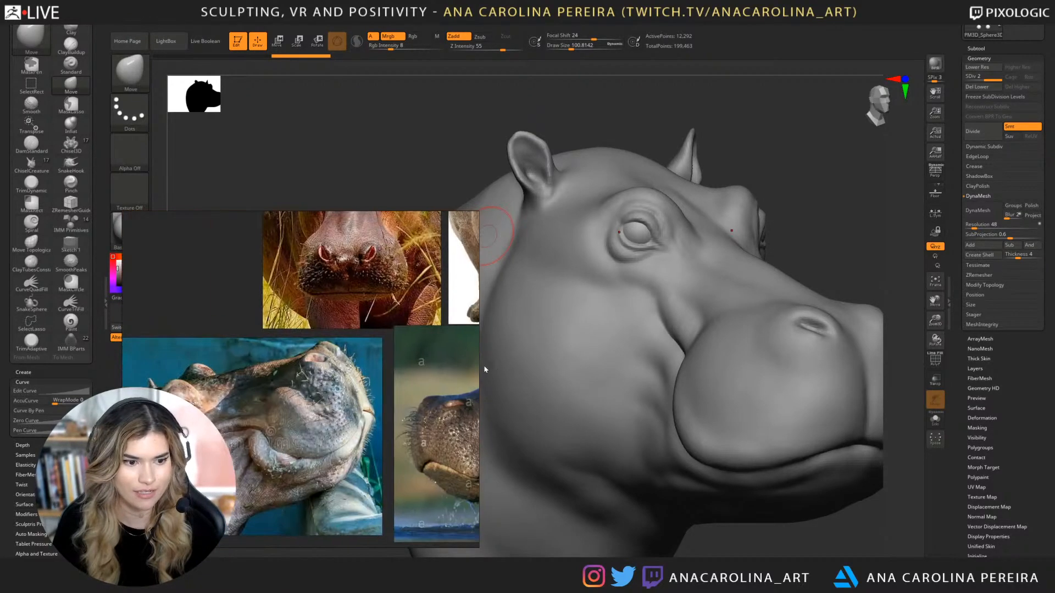
scroll(330, 385, "up", 6)
scroll(472, 236, "down", 4)
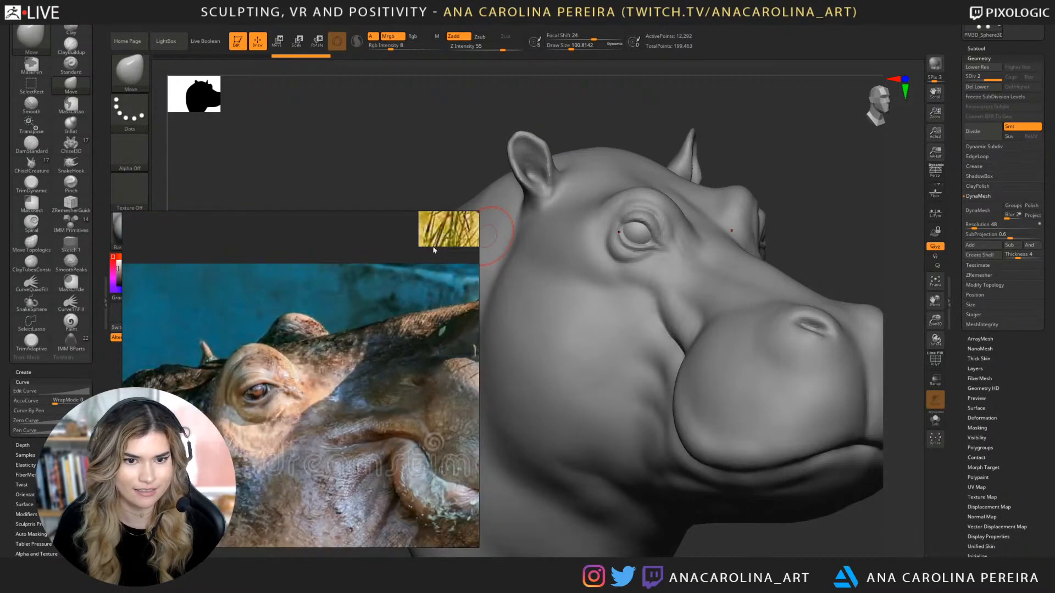
left_click_drag(393, 156, 389, 148)
left_click_drag(299, 290, 342, 312)
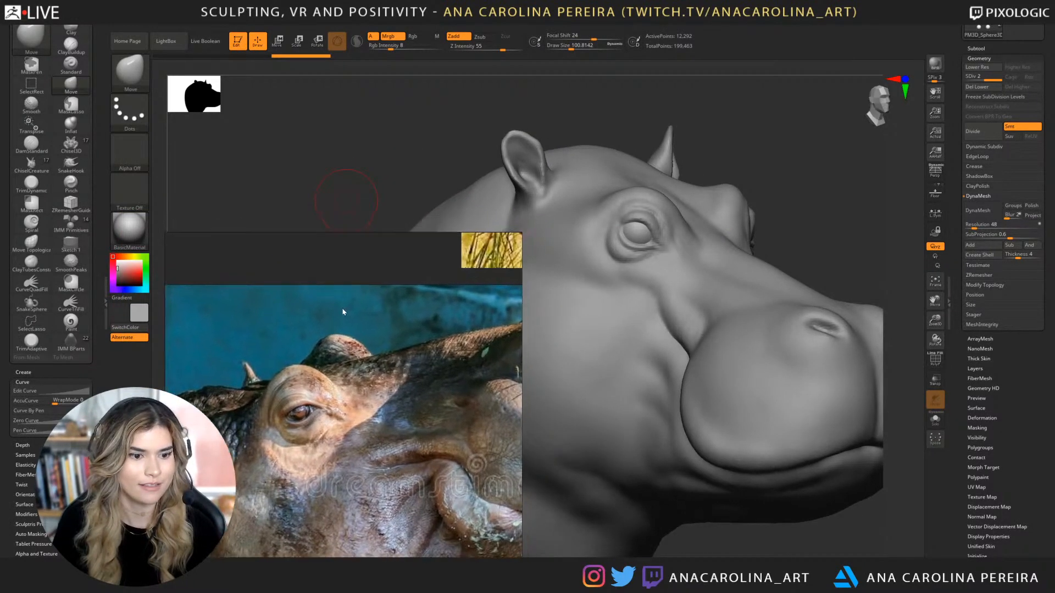
left_click_drag(406, 134, 461, 128)
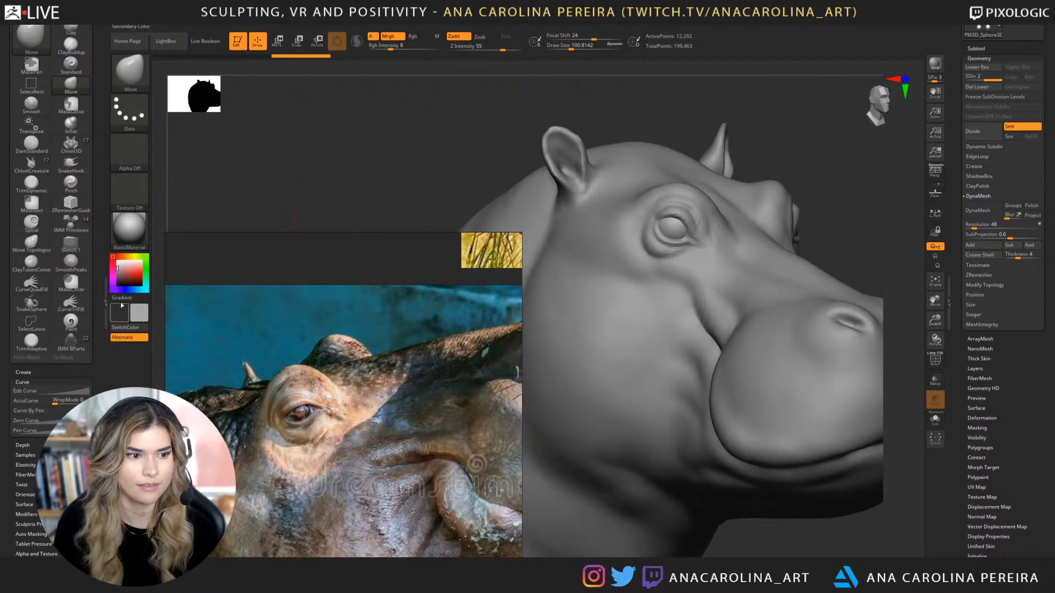
Set the active colour to a very dark brown for the eyes.
left_click_drag(118, 256, 119, 281)
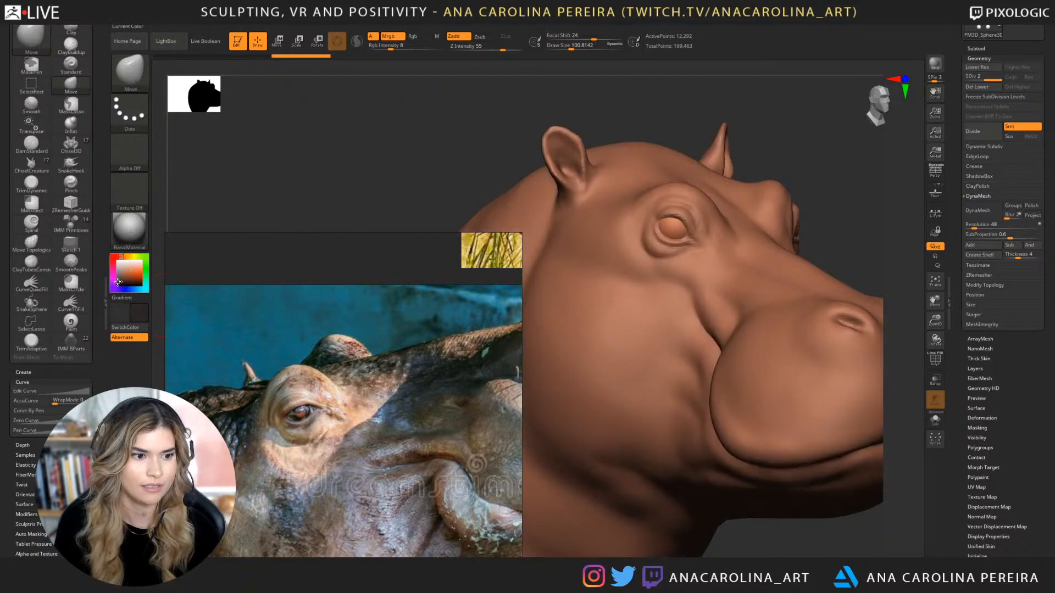
left_click(118, 281)
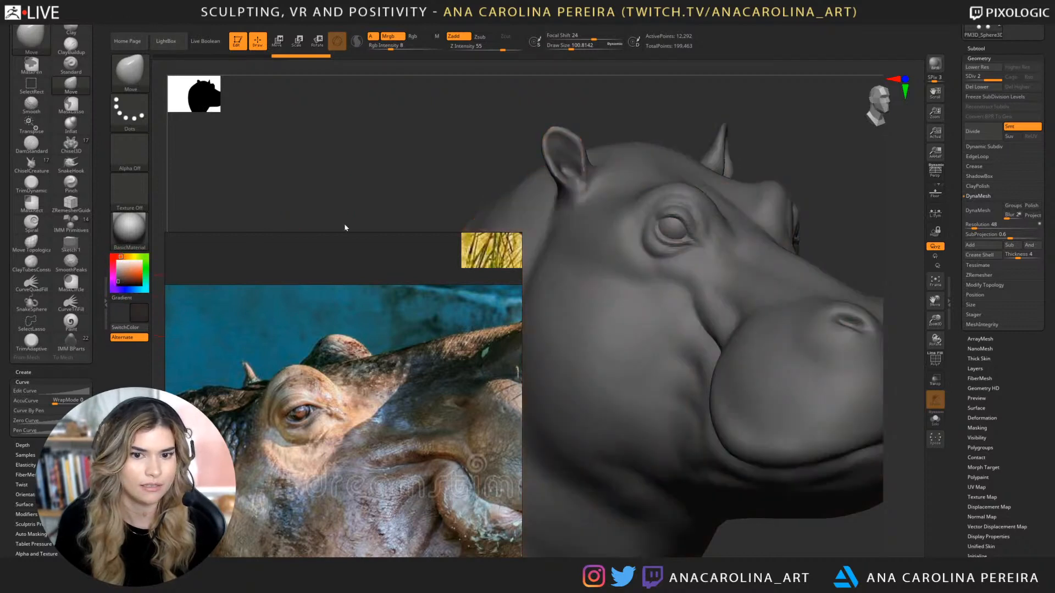
left_click(120, 283)
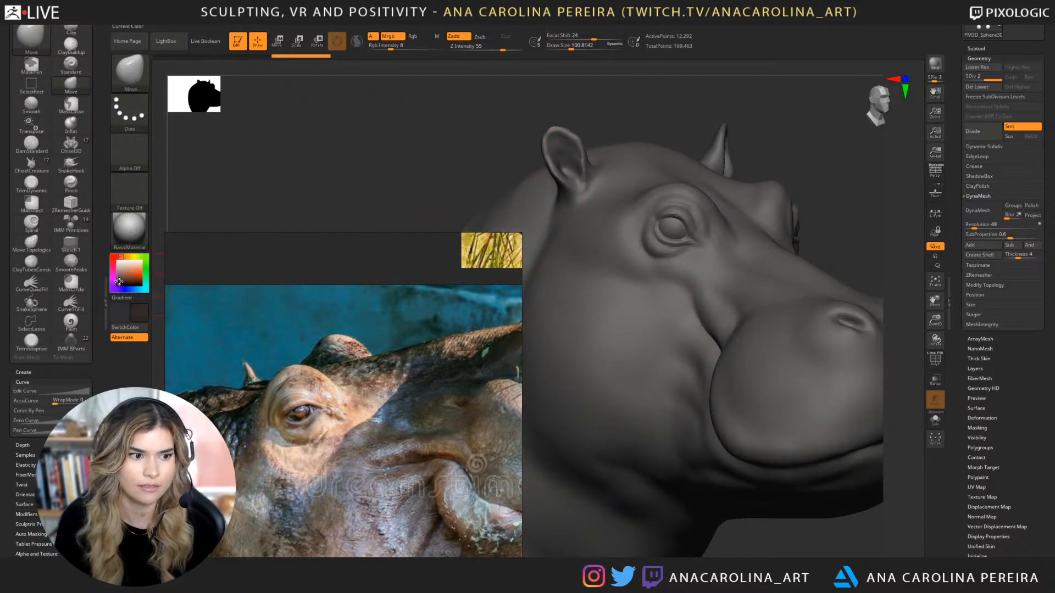
mouse_move(277, 135)
left_mouse_down()
mouse_move(322, 141)
mouse_move(282, 158)
left_mouse_up()
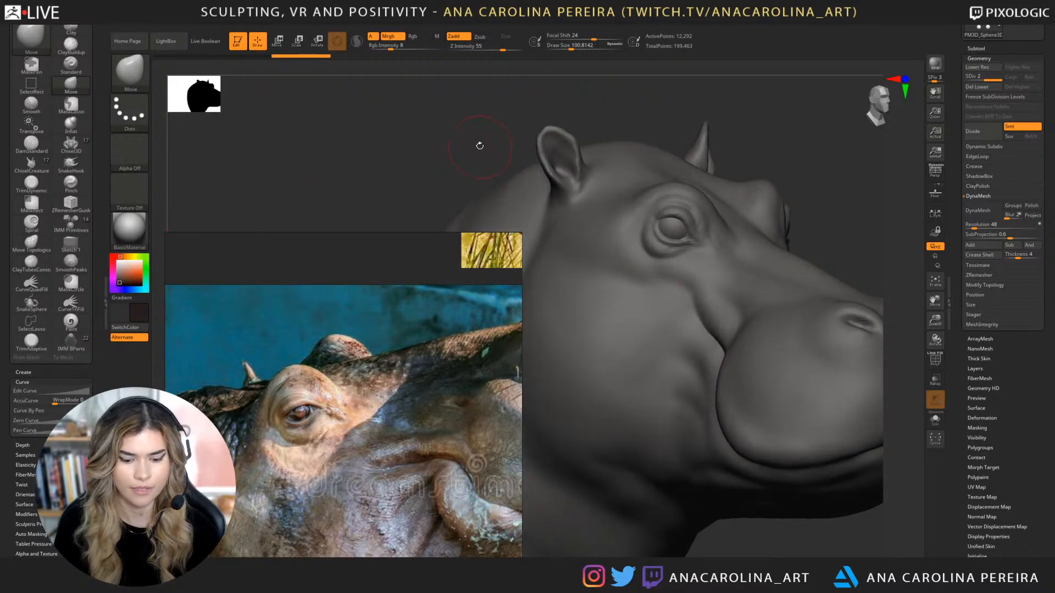
Paint the eyeballs dark brown with the Paint brush at a draw size of about 172 and an RGB intensity of 100.
key("b")
key("p")
key("a")
key("space")
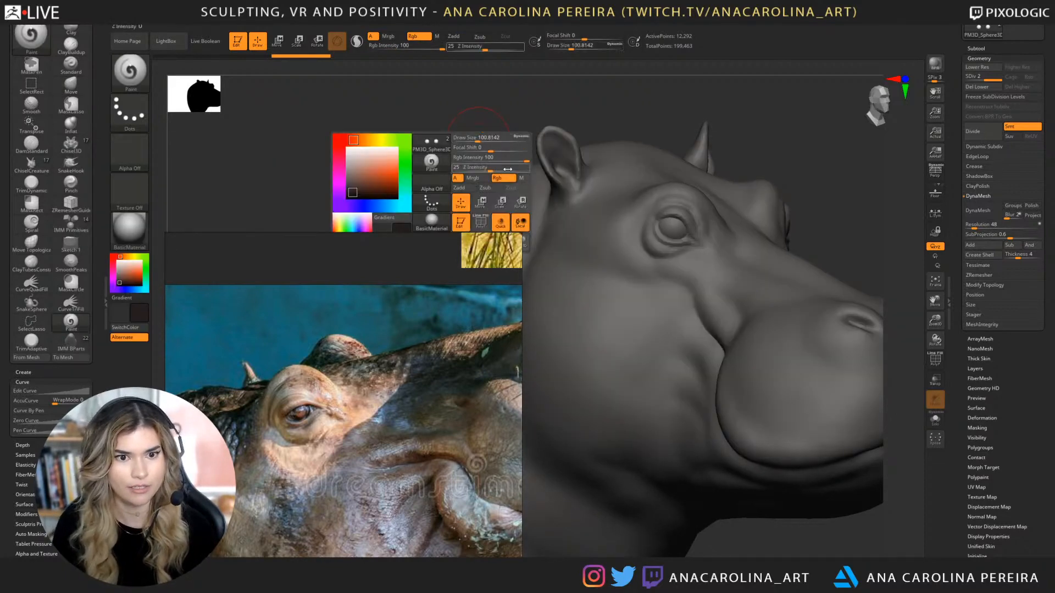
key("space")
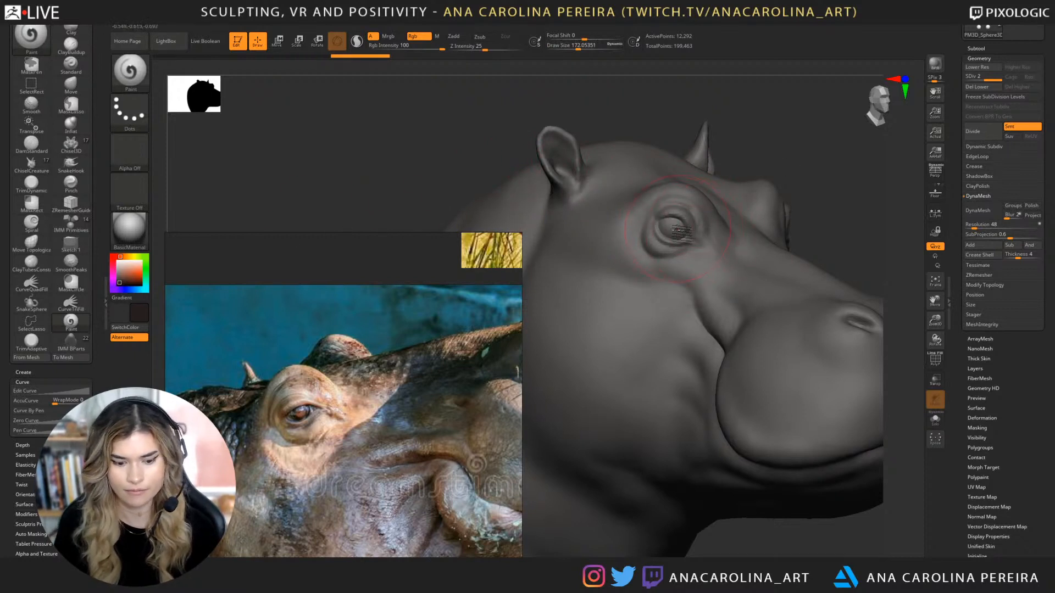
mouse_move(674, 229)
left_mouse_down()
mouse_move(718, 245)
mouse_move(676, 273)
left_mouse_up()
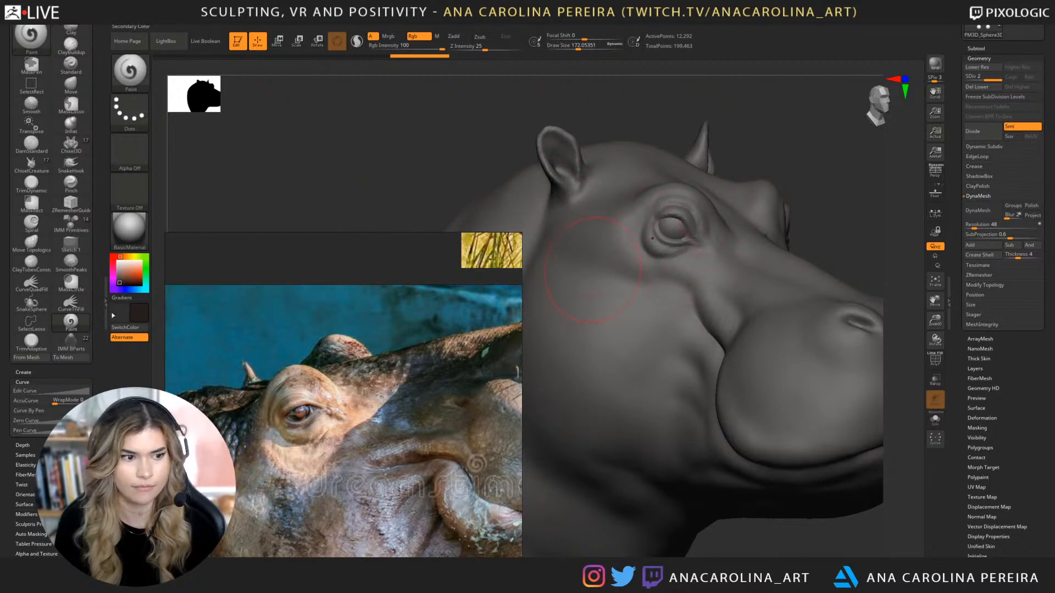
Repaint the eyeballs with the alternate colour and progressively darker tones, ending with black.
key("v")
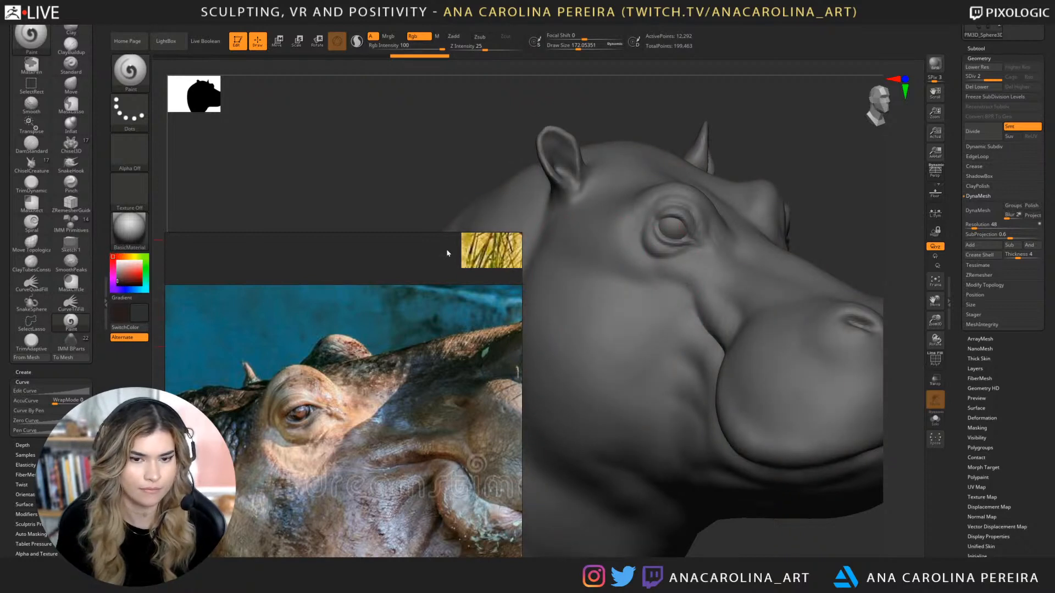
left_click_drag(682, 201, 671, 233)
key("v")
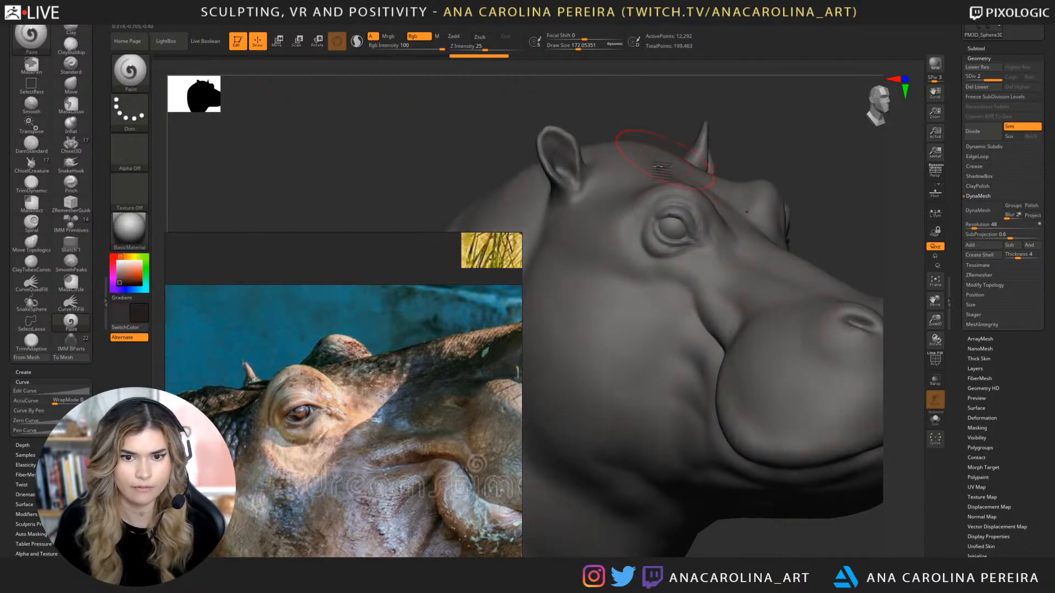
left_click(117, 283)
left_click(121, 284)
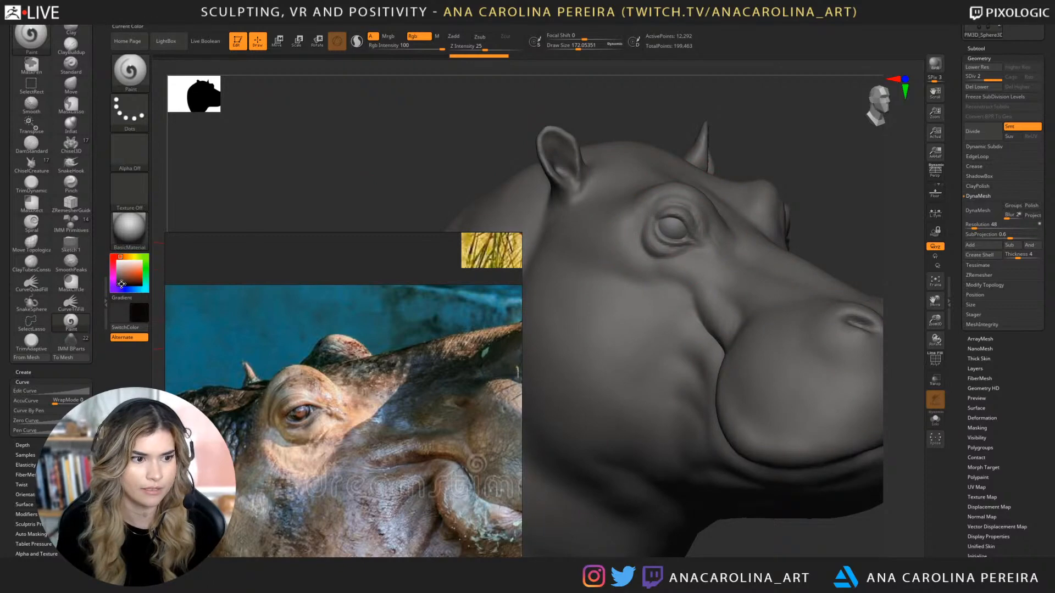
mouse_move(671, 247)
left_mouse_down()
mouse_move(673, 231)
mouse_move(689, 243)
mouse_move(681, 179)
mouse_move(671, 229)
left_mouse_up()
mouse_move(766, 151)
left_mouse_down()
mouse_move(681, 152)
mouse_move(771, 150)
mouse_move(724, 165)
left_mouse_up()
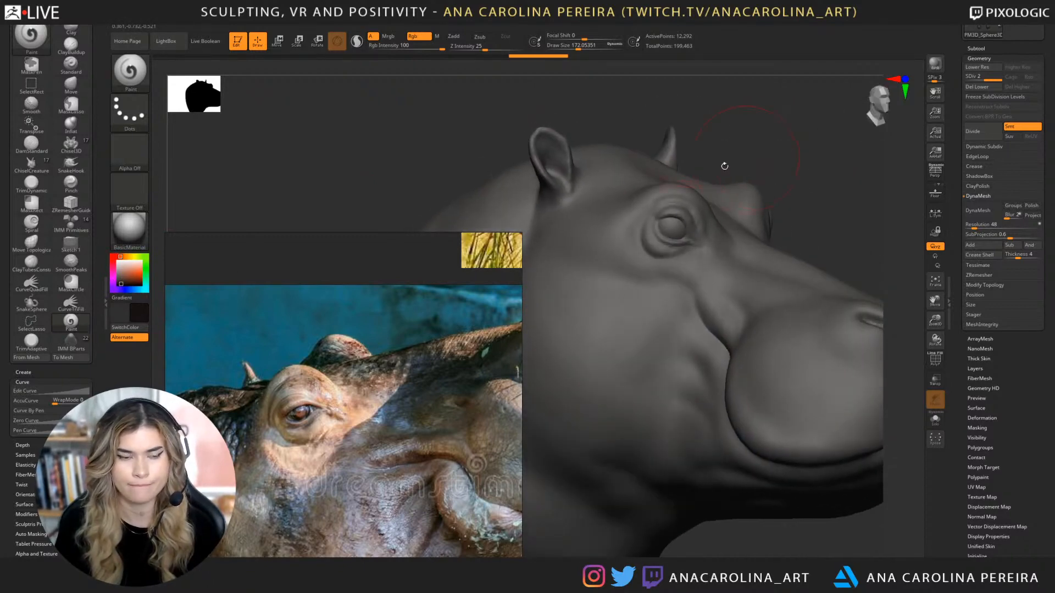
left_click(116, 285)
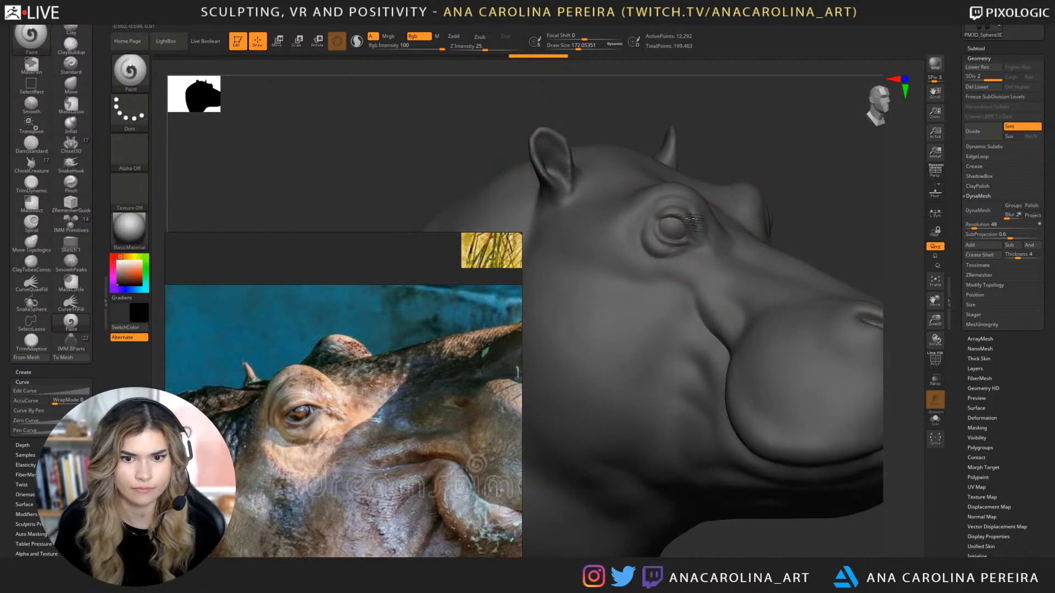
left_click_drag(641, 200, 651, 209)
Lower the render Fade Opacity to reduce fading of inactive subtools, and paint the eyeballs with a very dark brown.
left_click(479, 19)
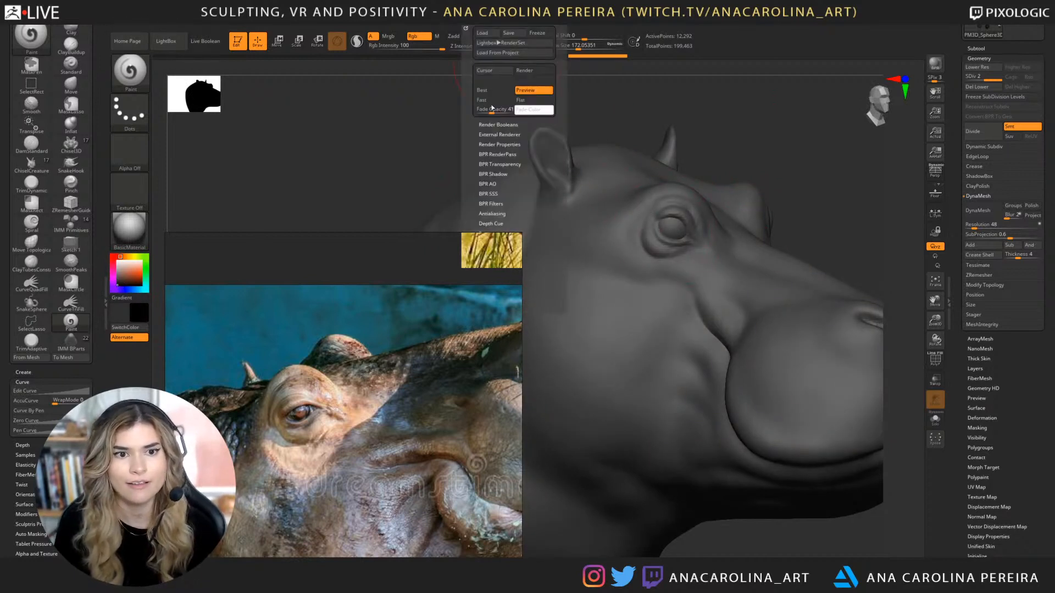
left_click_drag(488, 110, 476, 109)
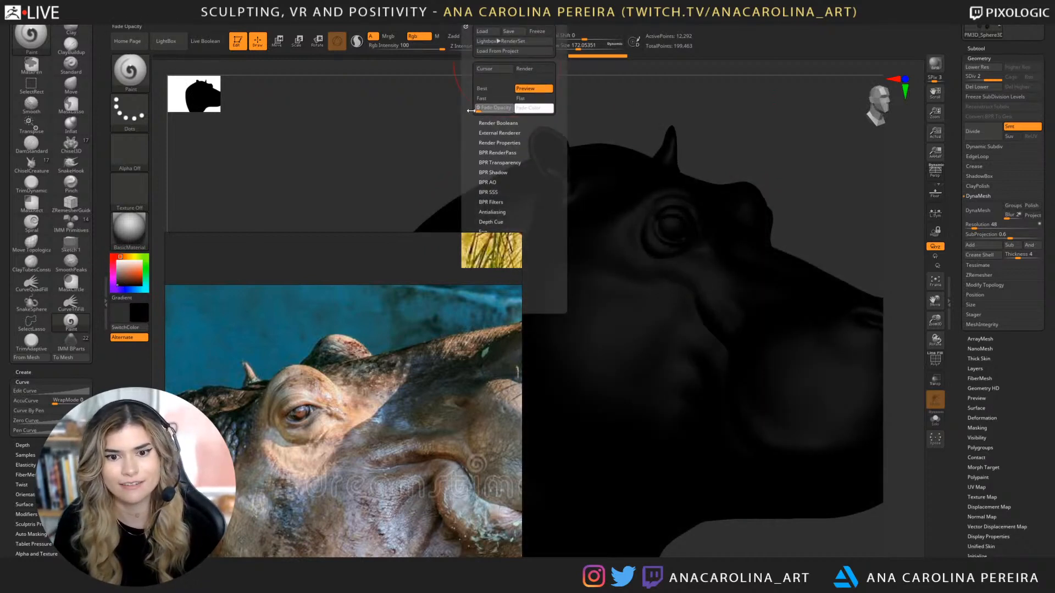
left_click_drag(755, 129, 615, 124)
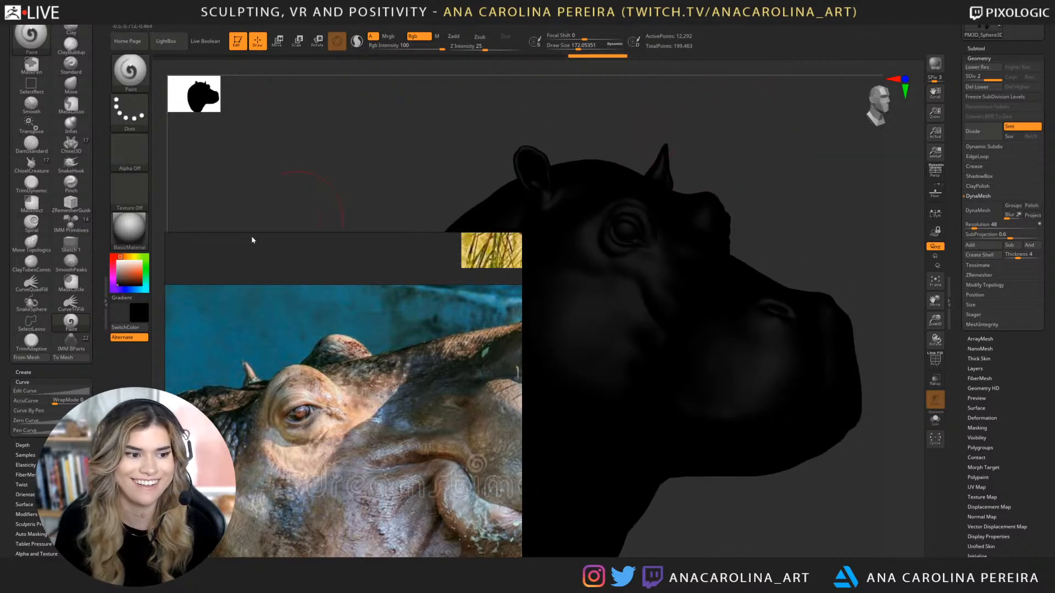
left_click(118, 283)
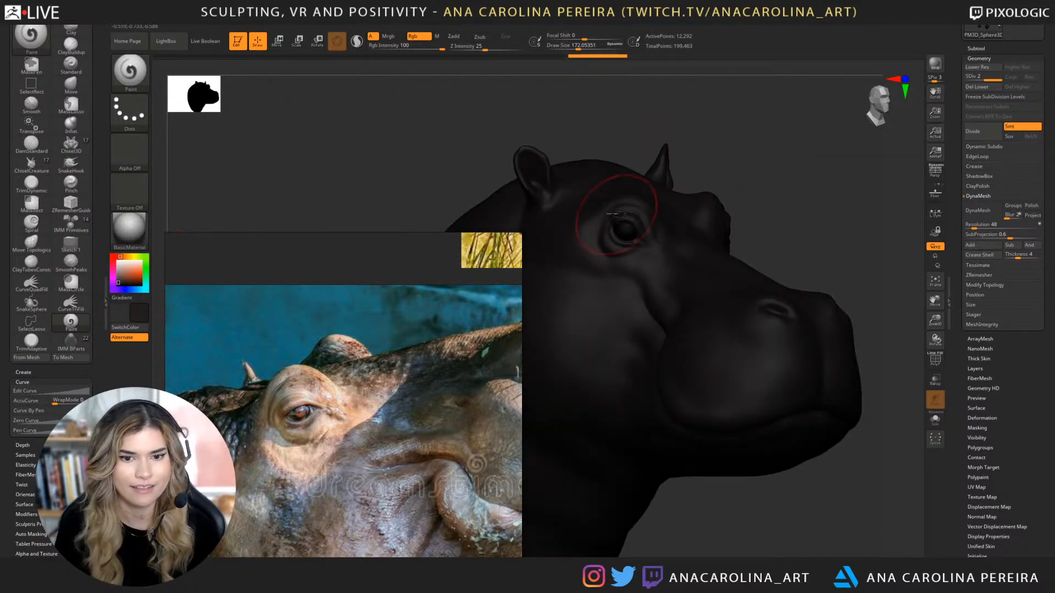
left_click_drag(612, 215, 622, 220)
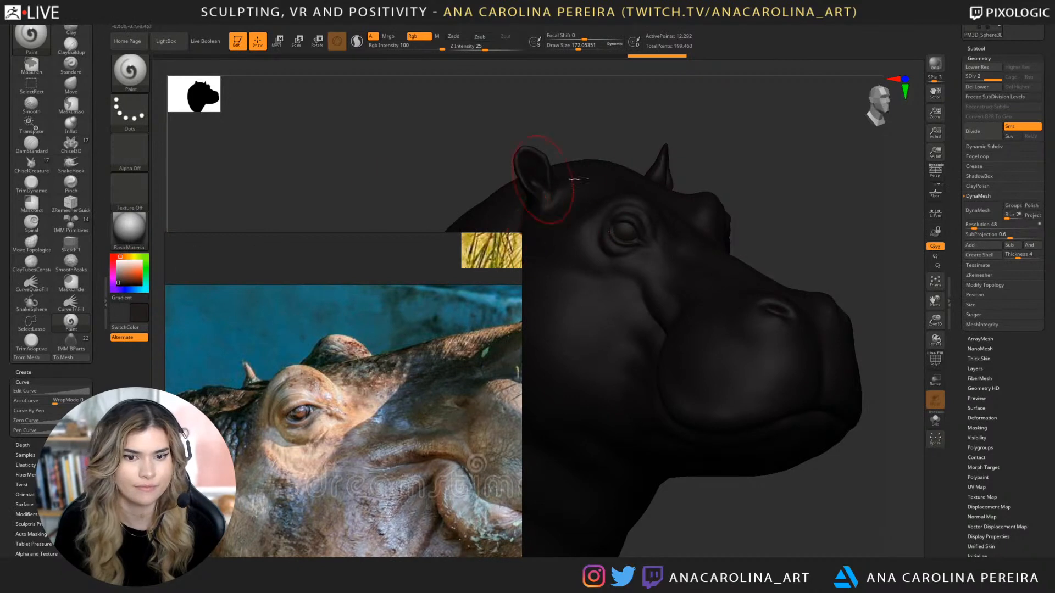
Make the head the active subtool and set the active colour to white.
left_click(546, 197, "alt")
left_click(117, 261)
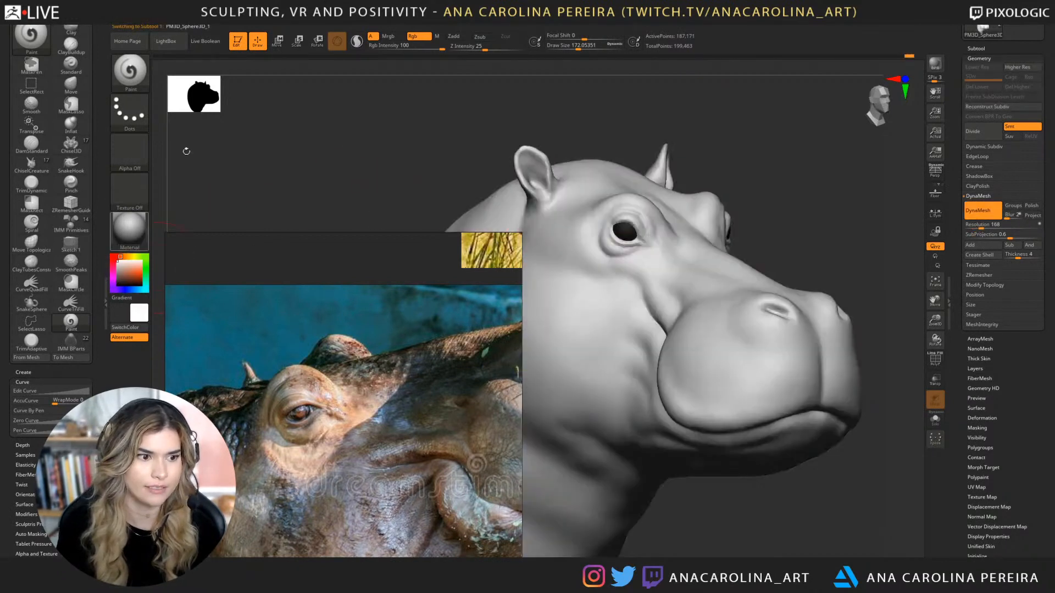
Set the active colour to a light grey of RGB 219, 219, 219 and fill the head with it.
left_click(117, 263)
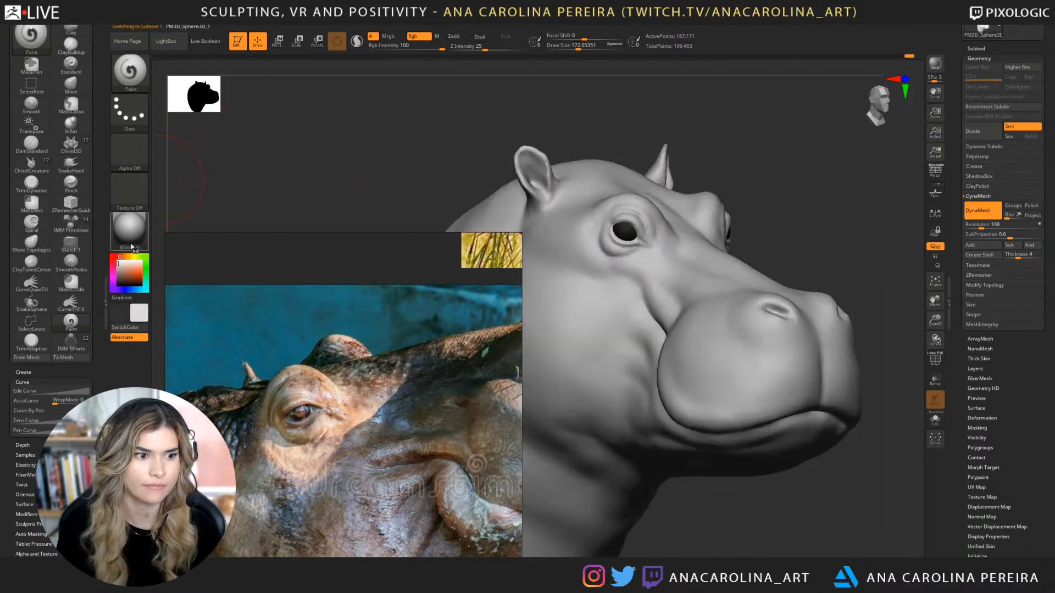
left_click(169, 26)
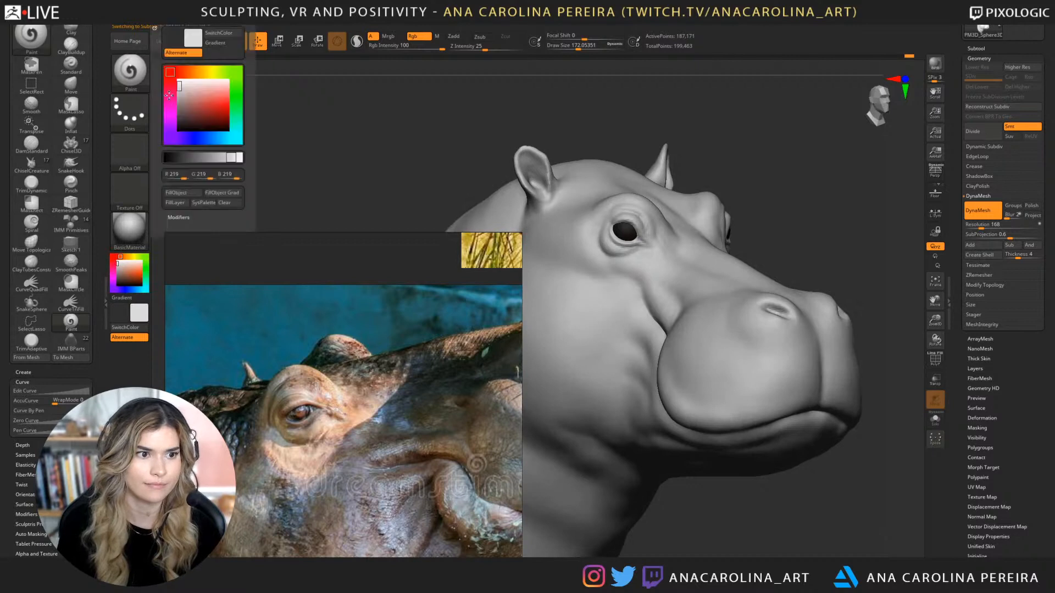
left_click(179, 192)
Make the eyeballs the active subtool and paint them very dark brown at draw sizes of about 27 to 44.
left_click(625, 233, "alt")
left_click_drag(710, 147, 713, 160, "alt")
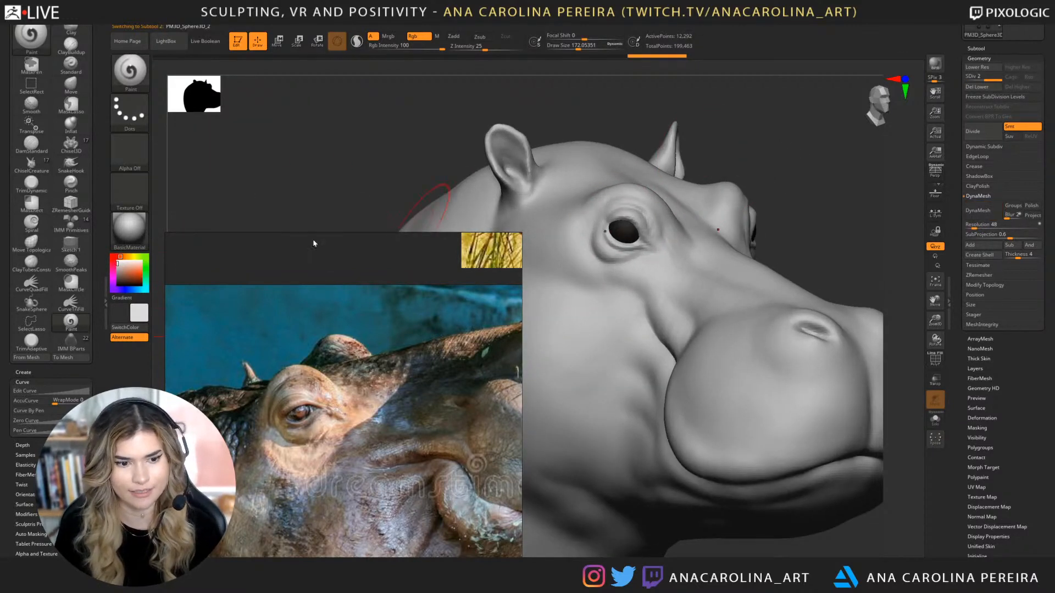
left_click_drag(132, 274, 128, 284)
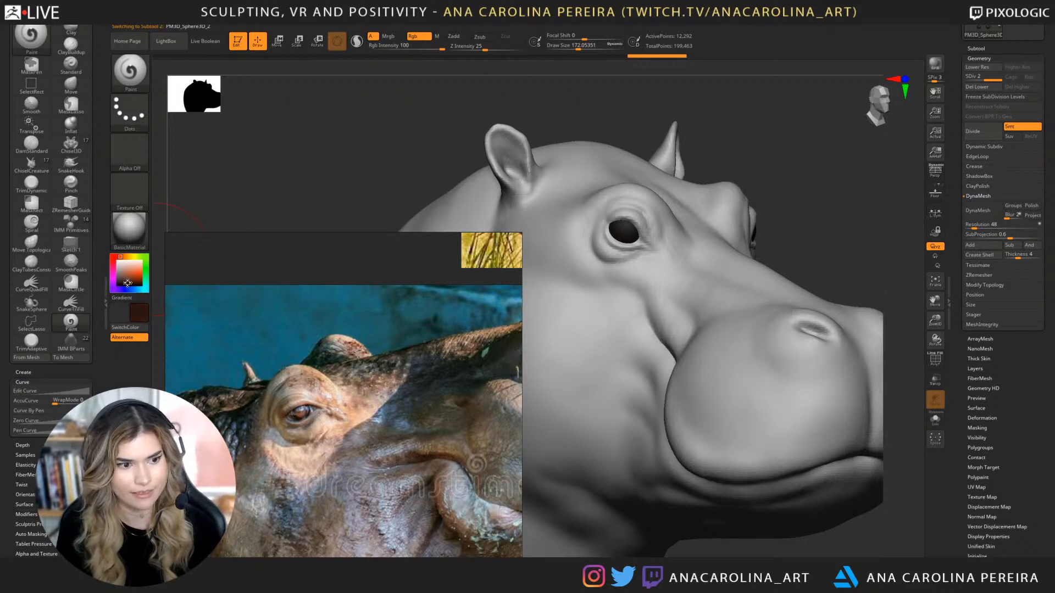
key("space")
left_click_drag(604, 234, 583, 234)
left_click_drag(736, 132, 728, 187, "alt")
key("space")
left_click_drag(652, 236, 633, 238)
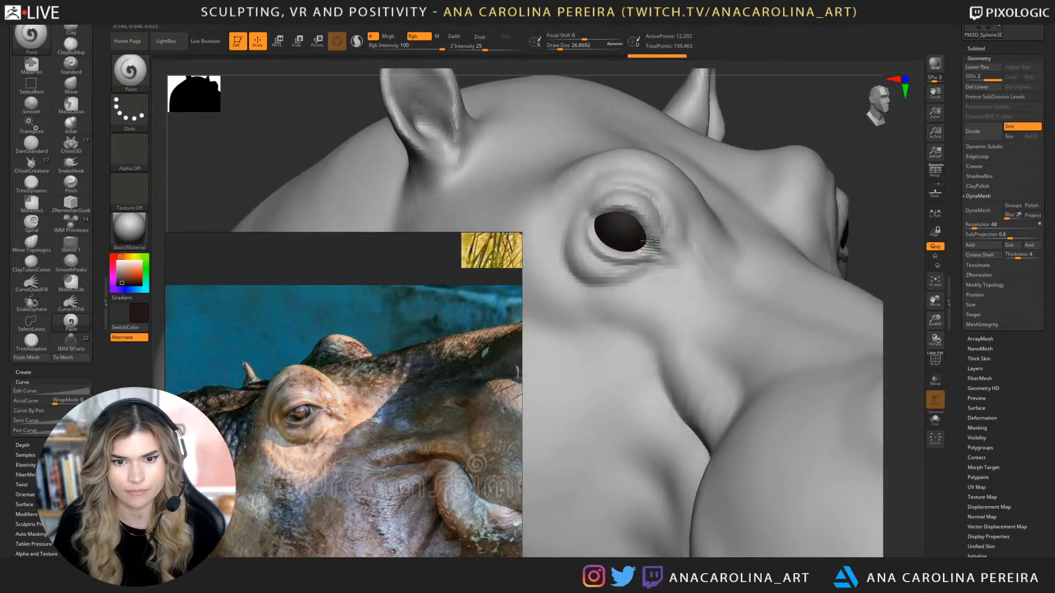
key("space")
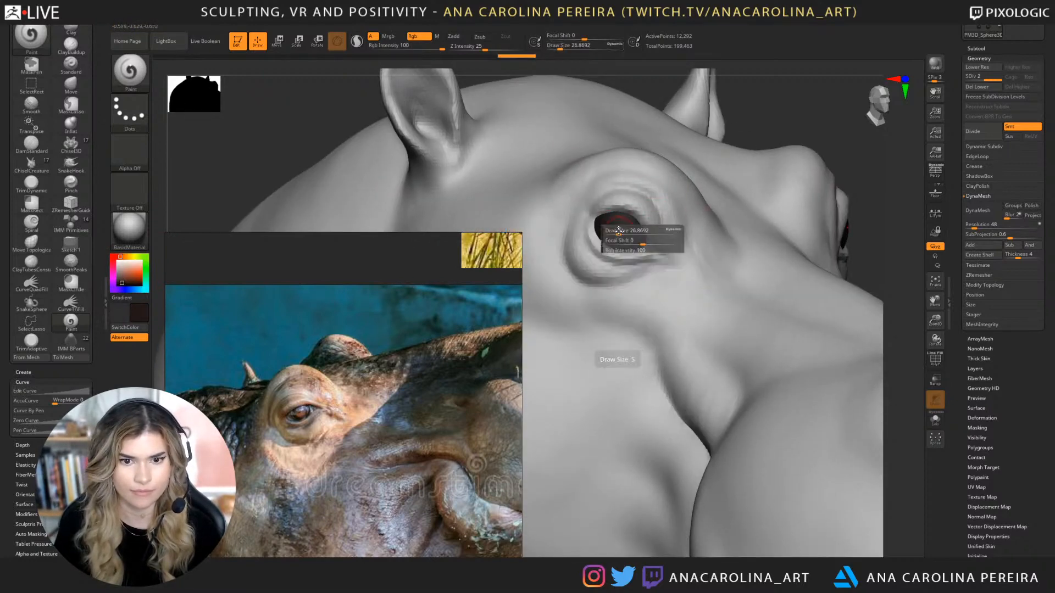
key("space")
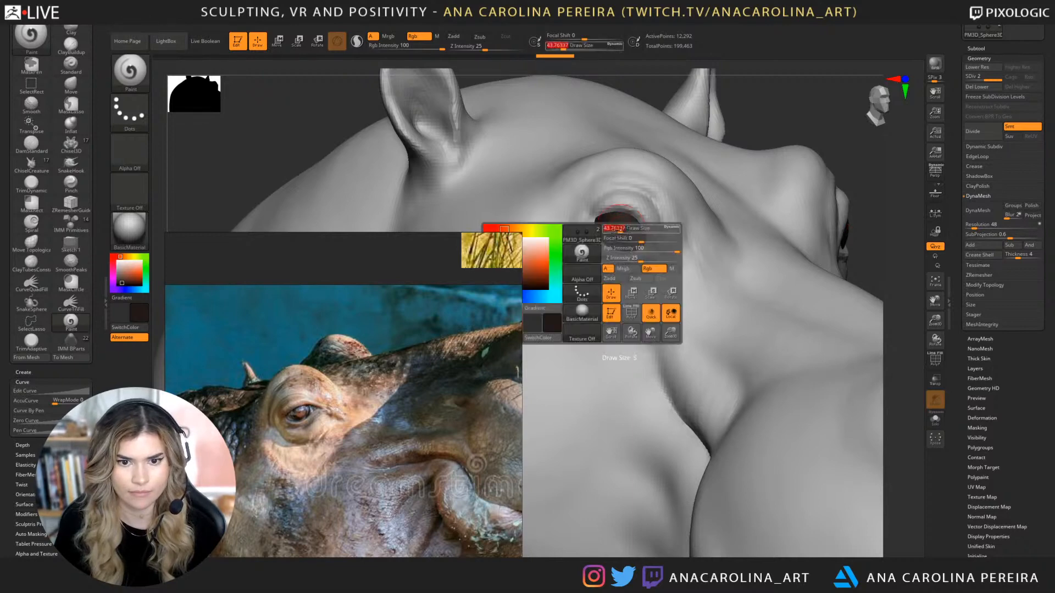
mouse_move(630, 231)
left_mouse_down()
mouse_move(644, 258)
mouse_move(648, 235)
left_mouse_up()
key("space")
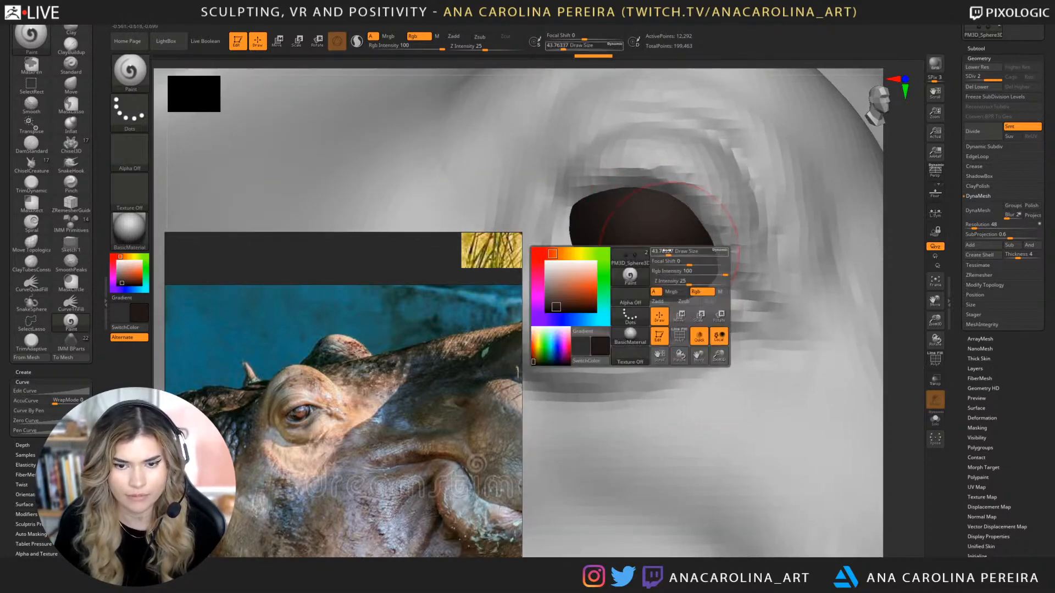
Set the paint colour to a muted brown and the draw size to about 29, undoing the test strokes on the eyeball.
left_click_drag(121, 274, 121, 277)
mouse_move(662, 222)
left_mouse_down()
mouse_move(642, 232)
mouse_move(650, 252)
mouse_move(614, 245)
mouse_move(697, 259)
left_mouse_up()
key("ctrl+z")
key("space")
key("space")
key("space")
key("ctrl+z")
key("ctrl+z")
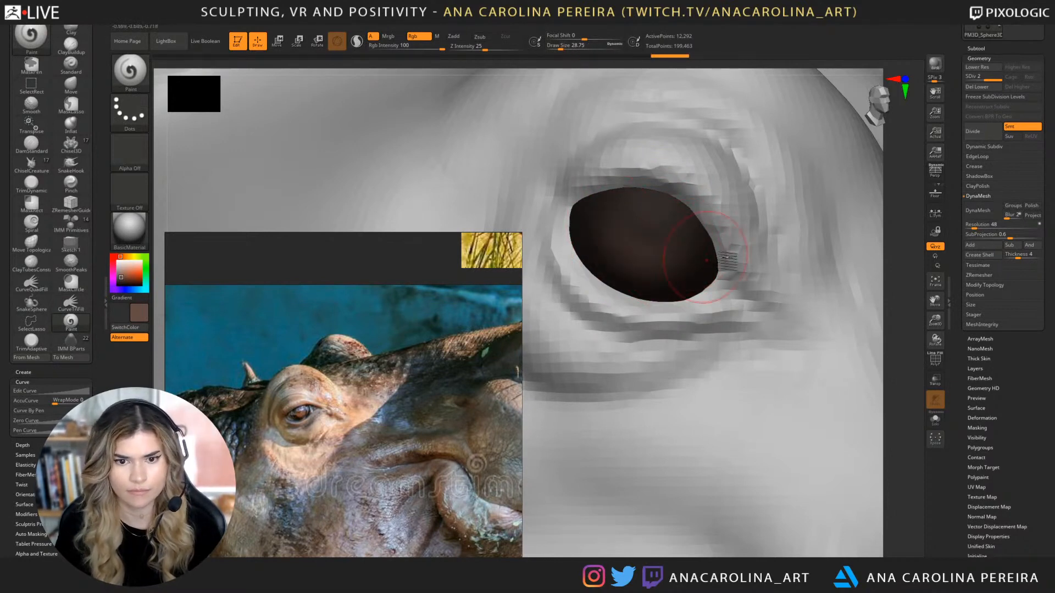
Paint the centres of the eyeballs muted brown with a draw size of about 37.
mouse_move(900, 320)
left_mouse_down("alt")
mouse_move(758, 143)
mouse_move(739, 189)
mouse_move(785, 134)
left_mouse_up("alt")
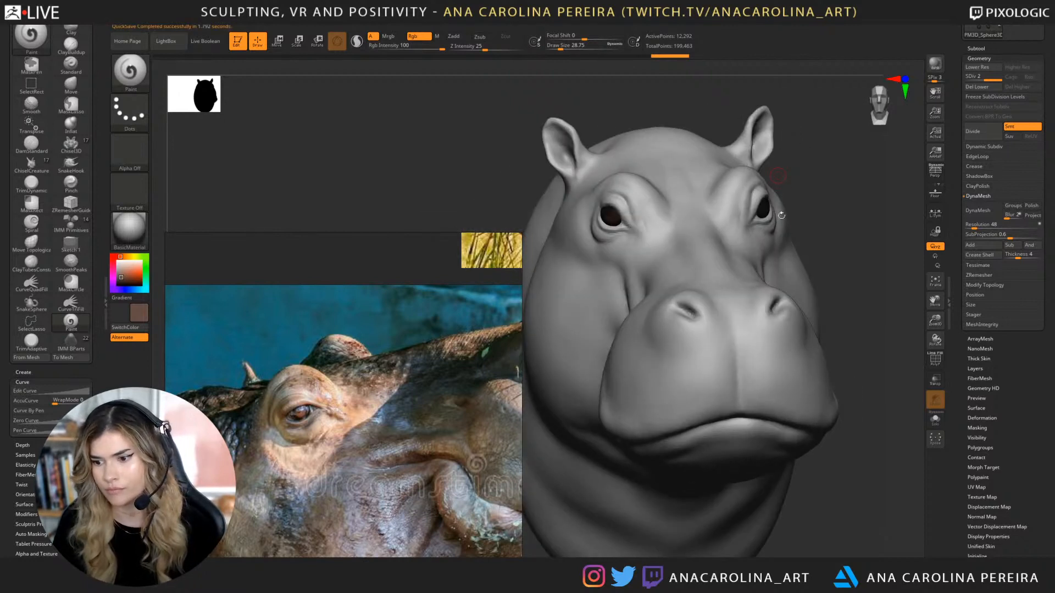
left_click_drag(871, 339, 888, 332)
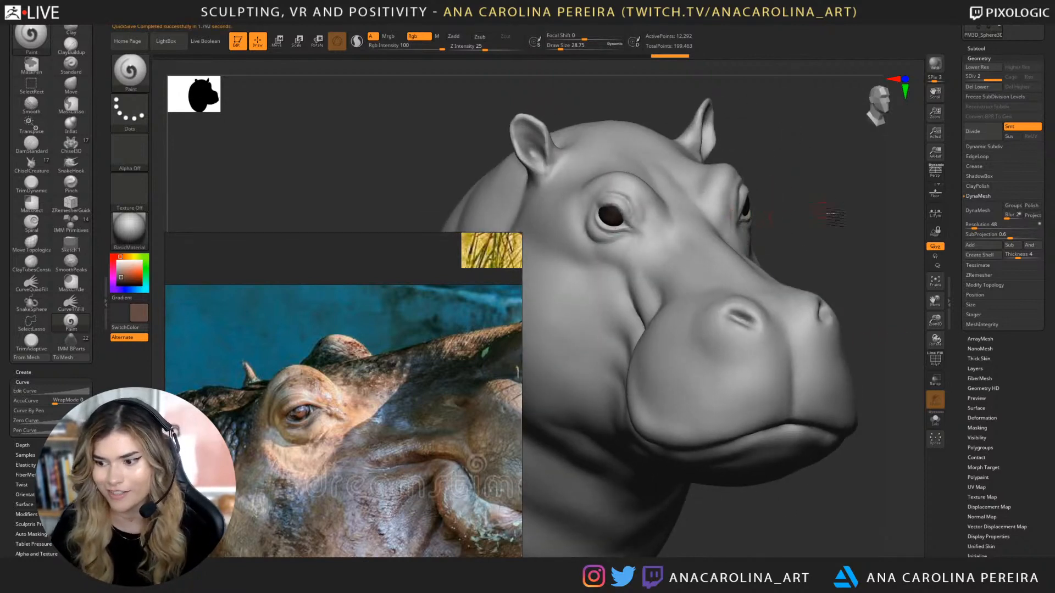
mouse_move(821, 210)
left_mouse_down()
mouse_move(714, 164)
mouse_move(695, 146)
left_mouse_up()
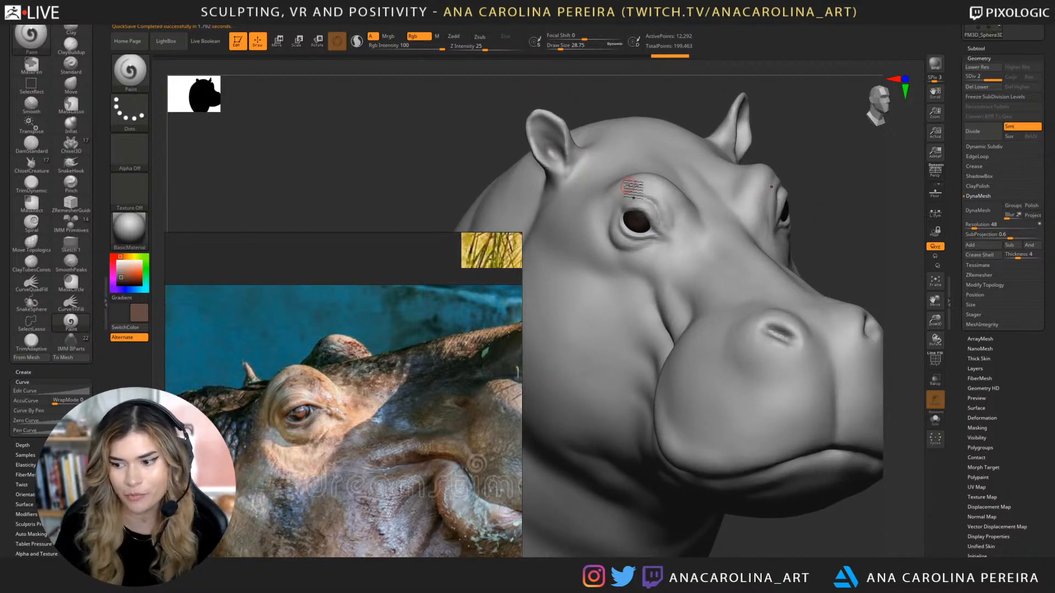
left_click_drag(678, 113, 696, 103)
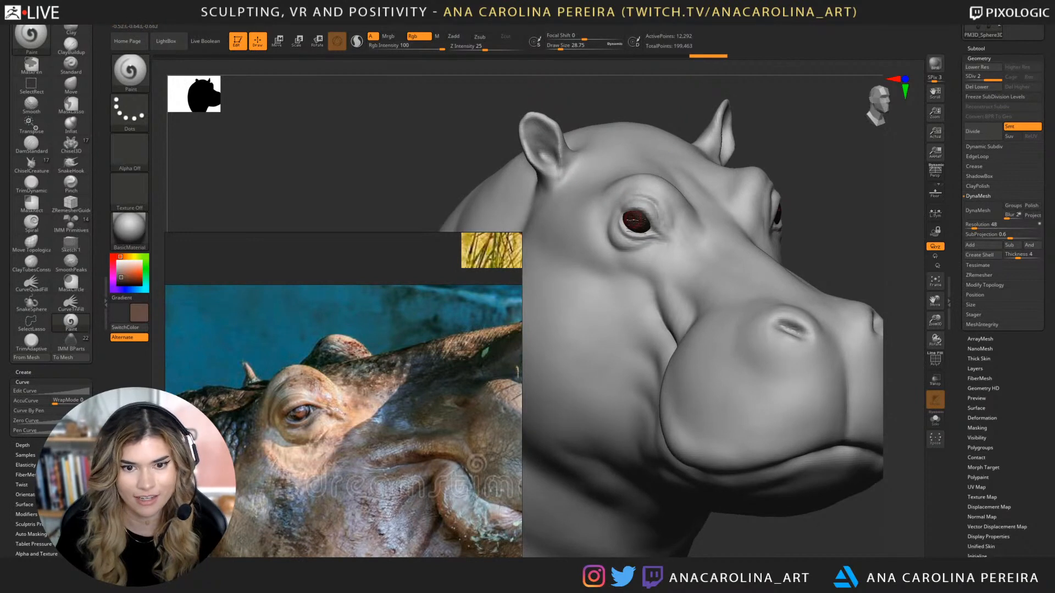
key("space")
left_click_drag(636, 225, 640, 225)
left_click_drag(637, 223, 639, 214)
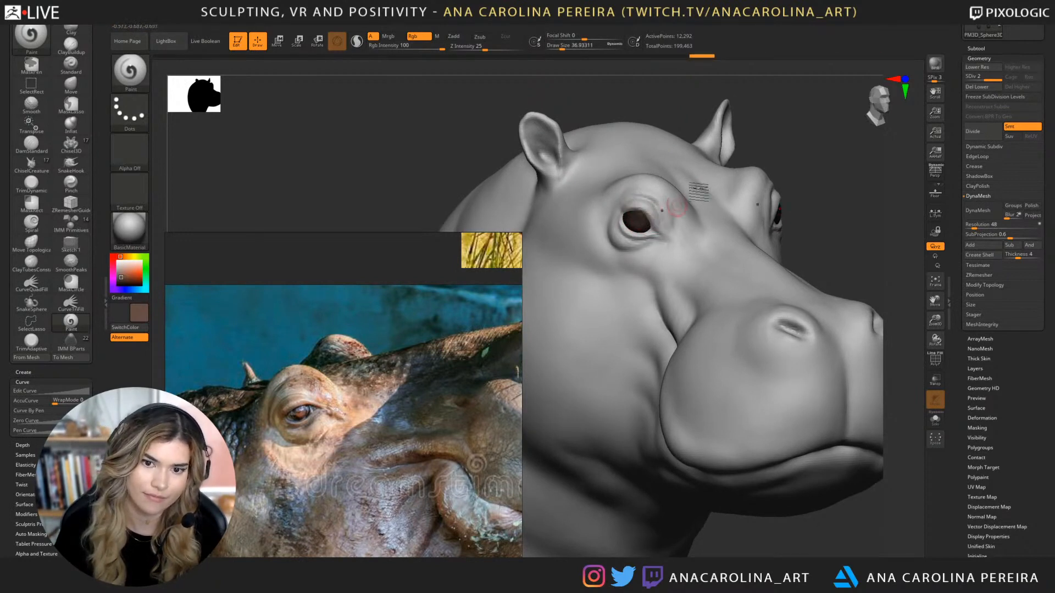
Choose a reddish brown, test it on the irises at a draw size of about 27, and undo the last strokes.
left_click(126, 274)
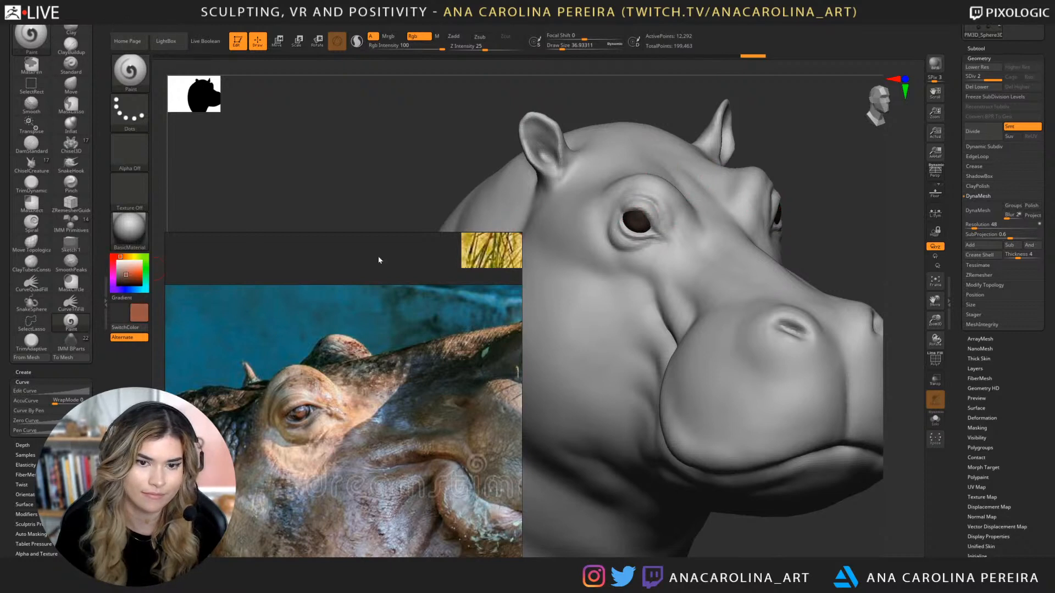
key("space")
mouse_move(638, 221)
left_mouse_down()
mouse_move(648, 217)
mouse_move(640, 225)
left_mouse_up()
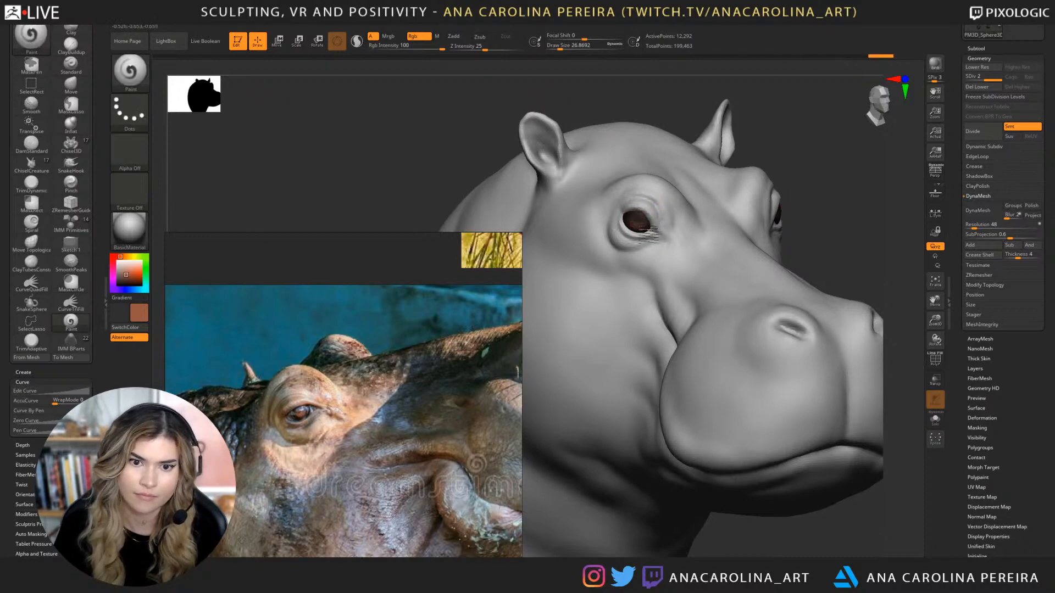
key("ctrl+z")
key("ctrl+z")
key("ctrl+z")
key("ctrl+z")
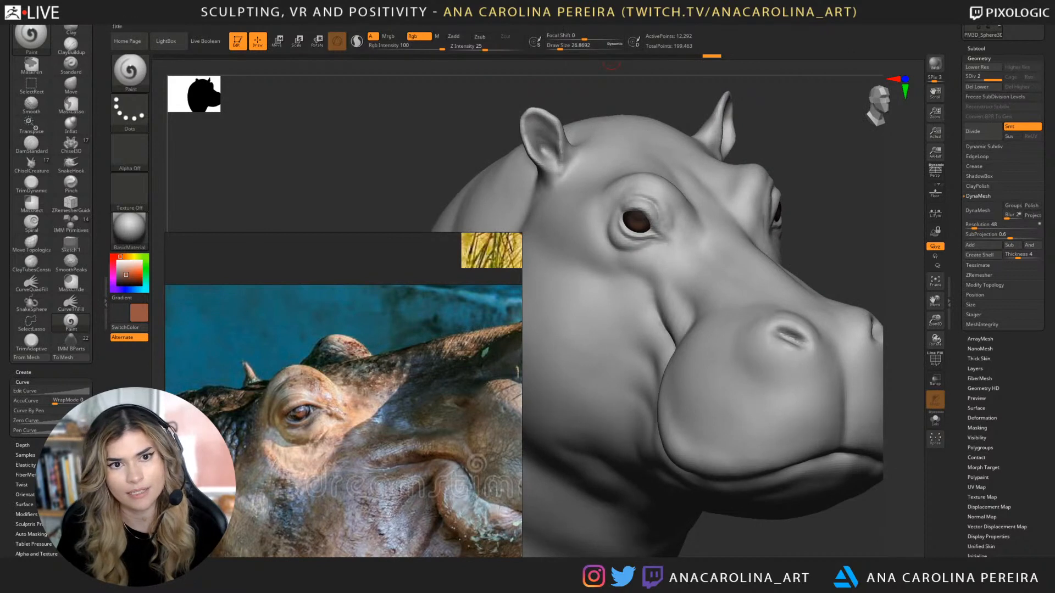
Check the brush's stroke modifiers, redo the undone stroke, and continue painting the irises reddish brown.
mouse_move(516, 26)
left_click(538, 180)
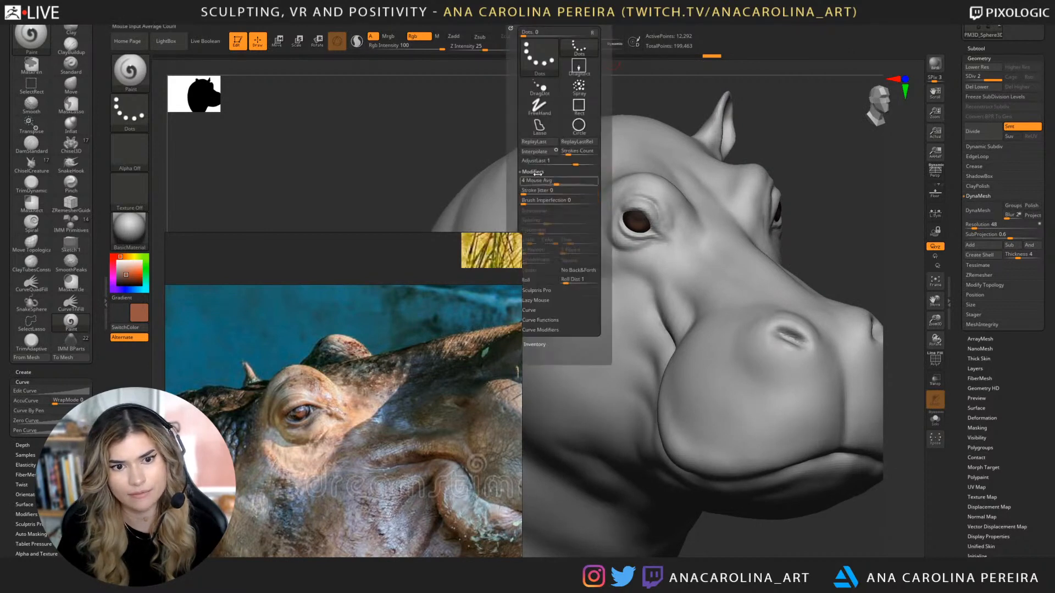
left_click(539, 191)
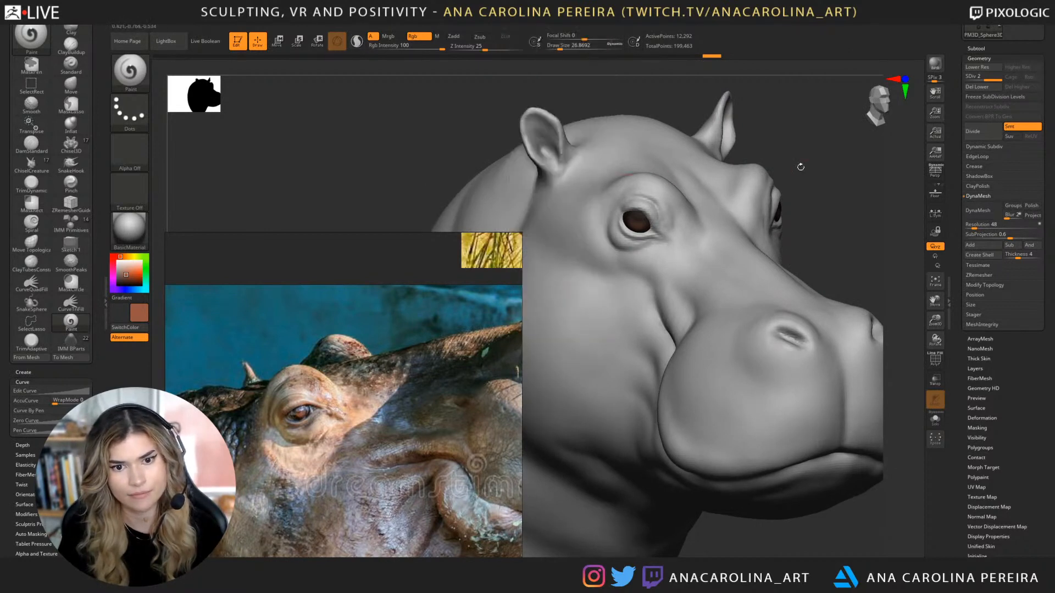
key("ctrl+shift+z")
left_click_drag(648, 220, 631, 222)
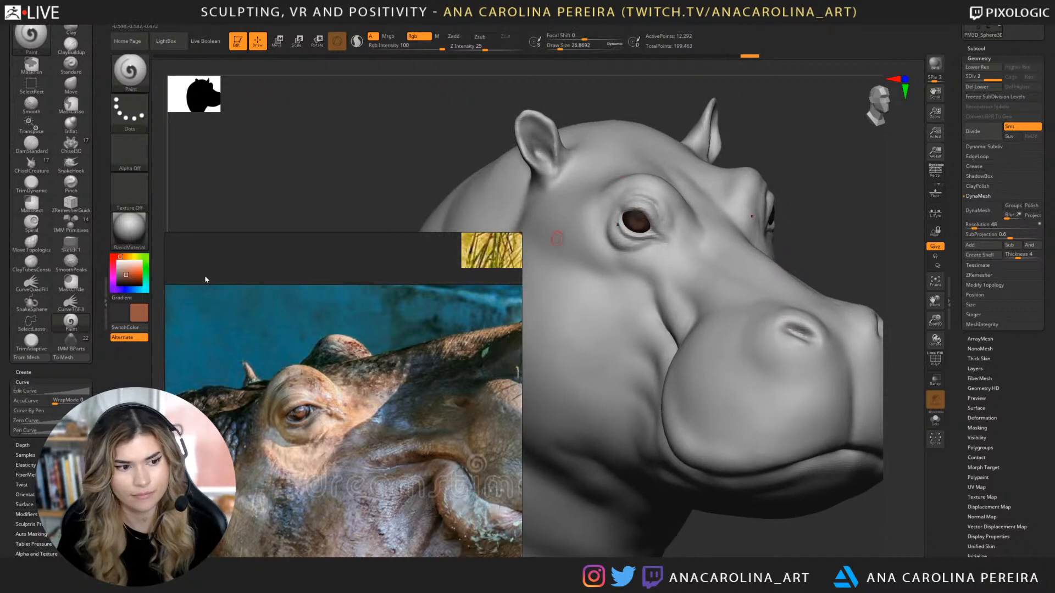
Choose a bright orange and paint warm tones into the irises with a draw size of about 20.
left_click_drag(131, 276, 134, 271)
left_click(123, 258)
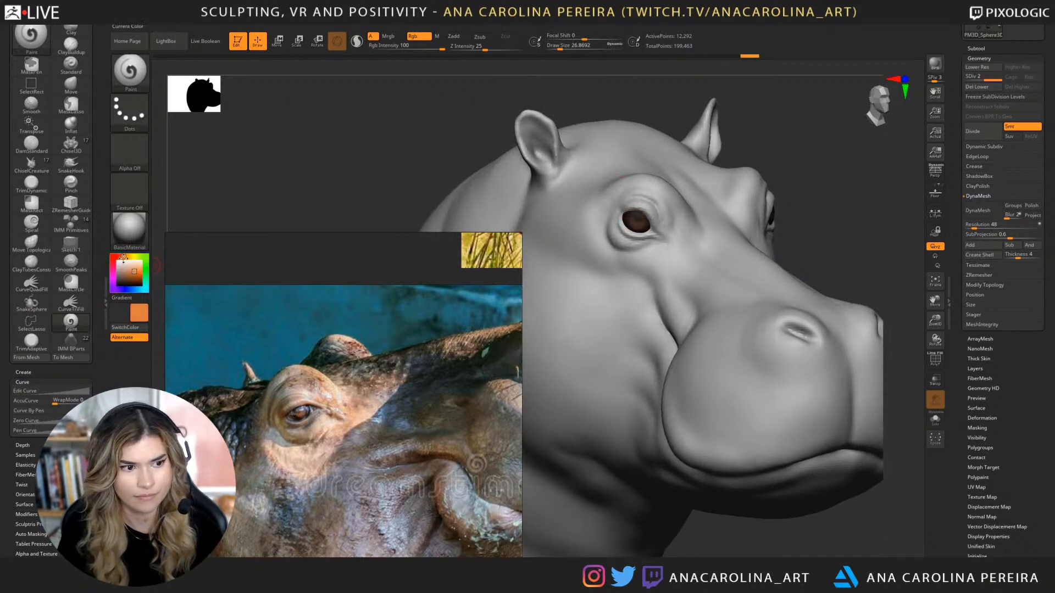
key("space")
left_click_drag(653, 224, 633, 224)
mouse_move(582, 81)
left_mouse_down()
mouse_move(560, 83)
mouse_move(604, 85)
left_mouse_up()
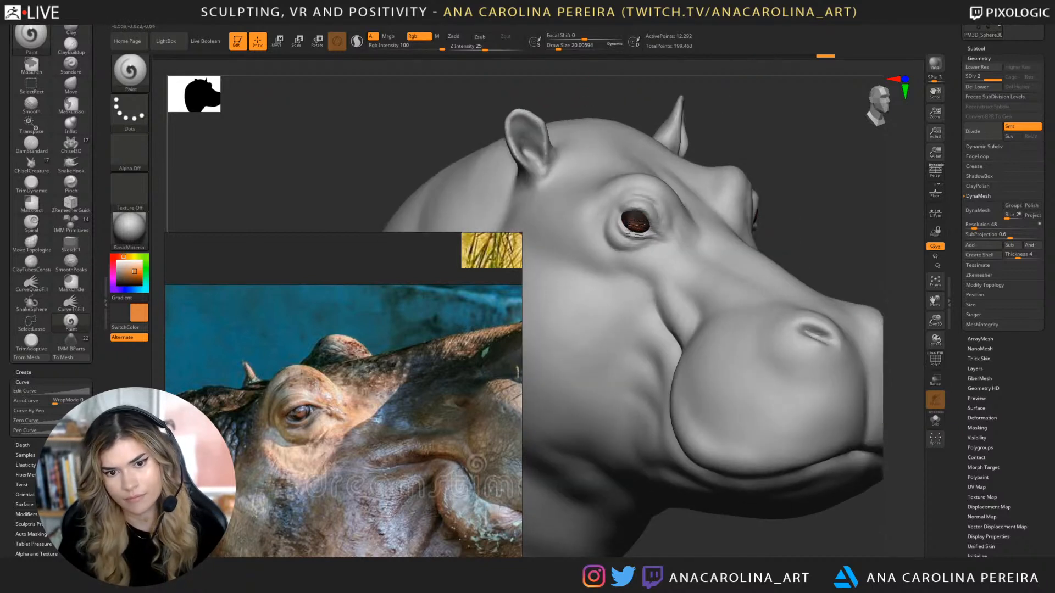
left_click_drag(656, 207, 615, 209)
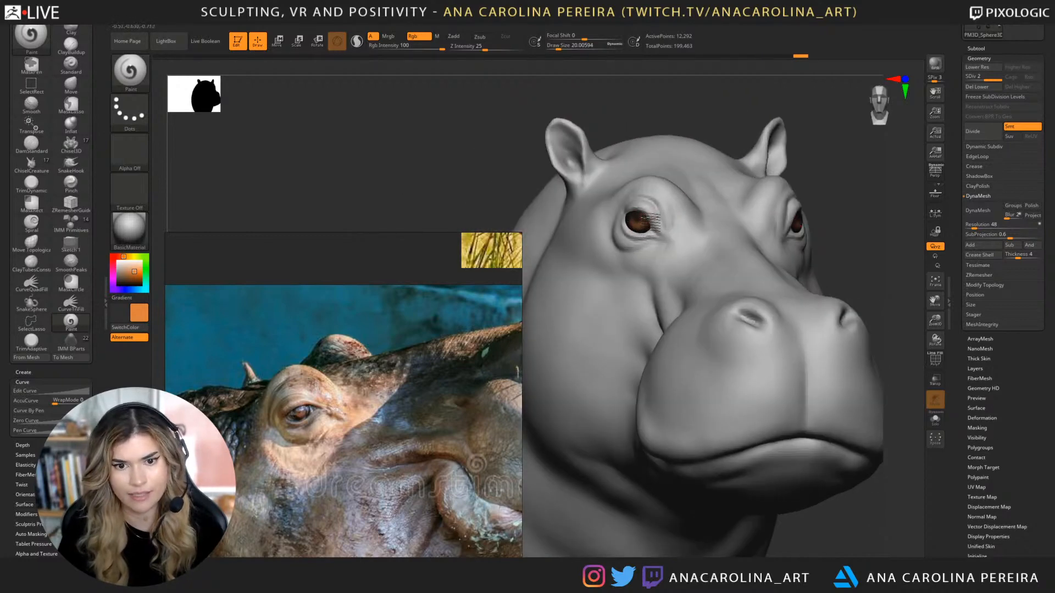
Try black strokes on the eyeballs at draw sizes from about 16 to 90, undoing the attempts.
mouse_move(719, 133)
left_mouse_down("alt")
mouse_move(702, 123)
mouse_move(712, 159)
left_mouse_up("alt")
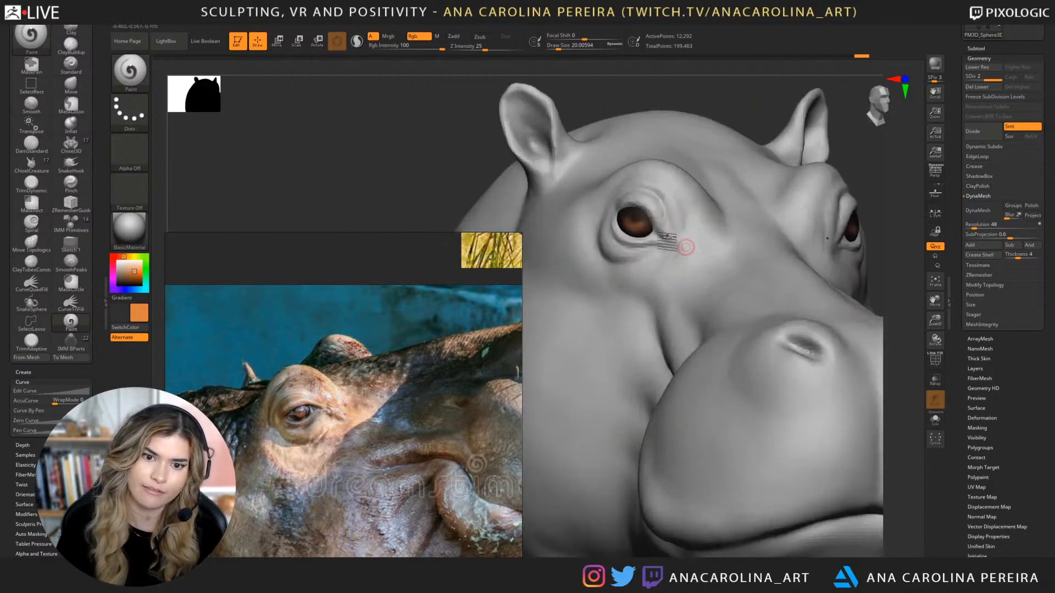
left_click_drag(136, 275, 117, 286)
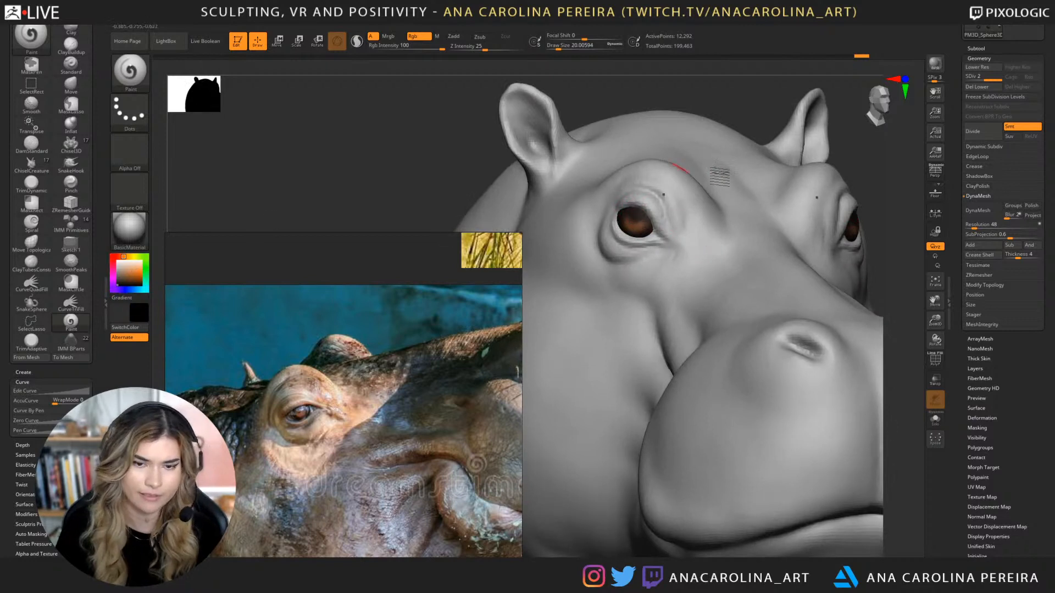
left_click_drag(637, 216, 636, 219)
key("space")
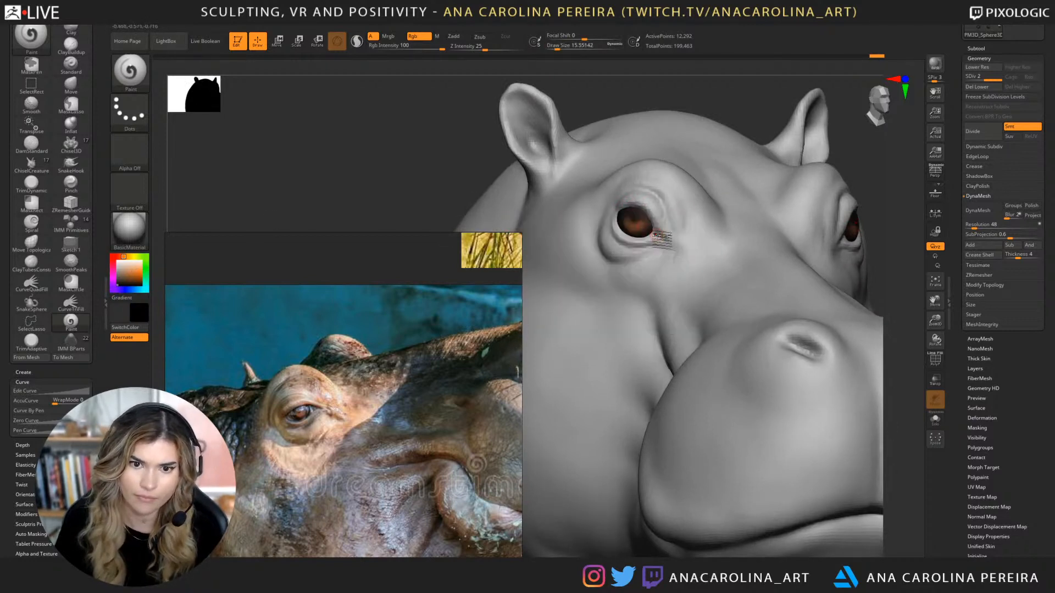
key("ctrl+z")
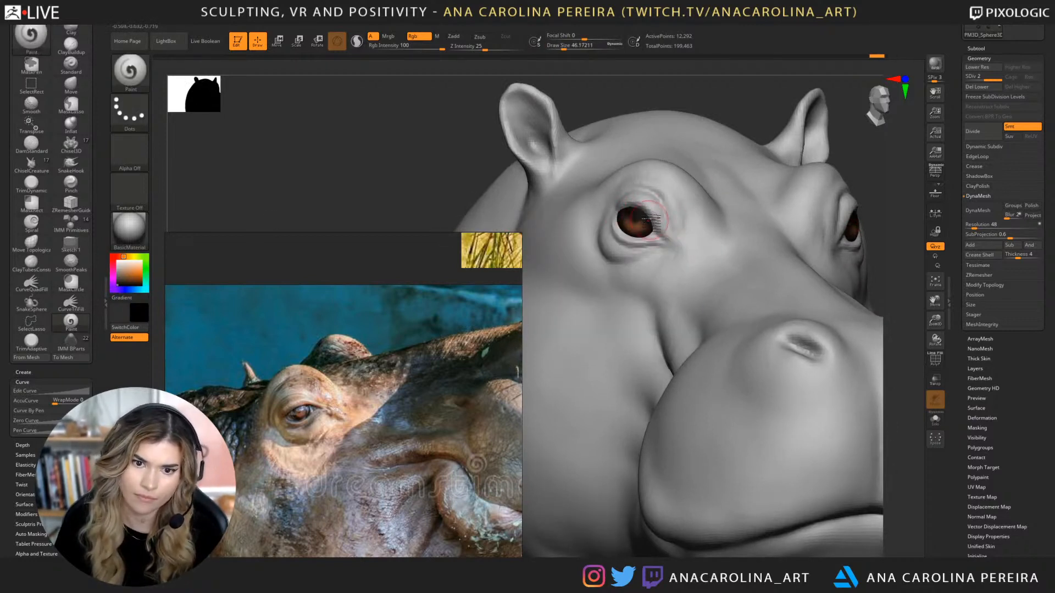
mouse_move(686, 131)
left_mouse_down("alt")
mouse_move(610, 134)
mouse_move(704, 135)
left_mouse_up("alt")
key("ctrl+z")
key("space")
left_click_drag(702, 137, 694, 205, "alt")
left_click_drag(614, 198, 660, 220)
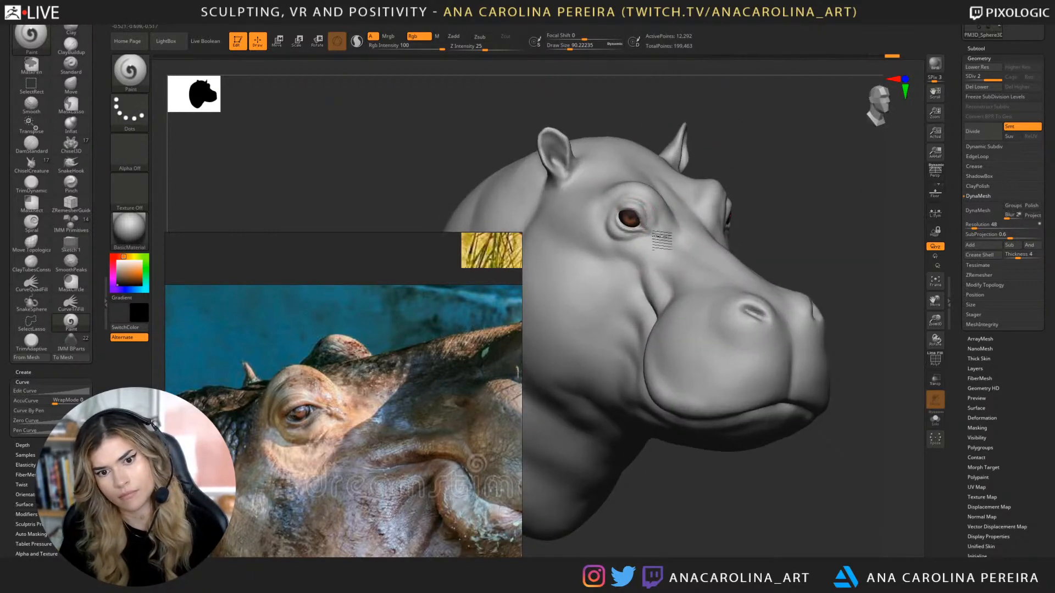
key("ctrl+z")
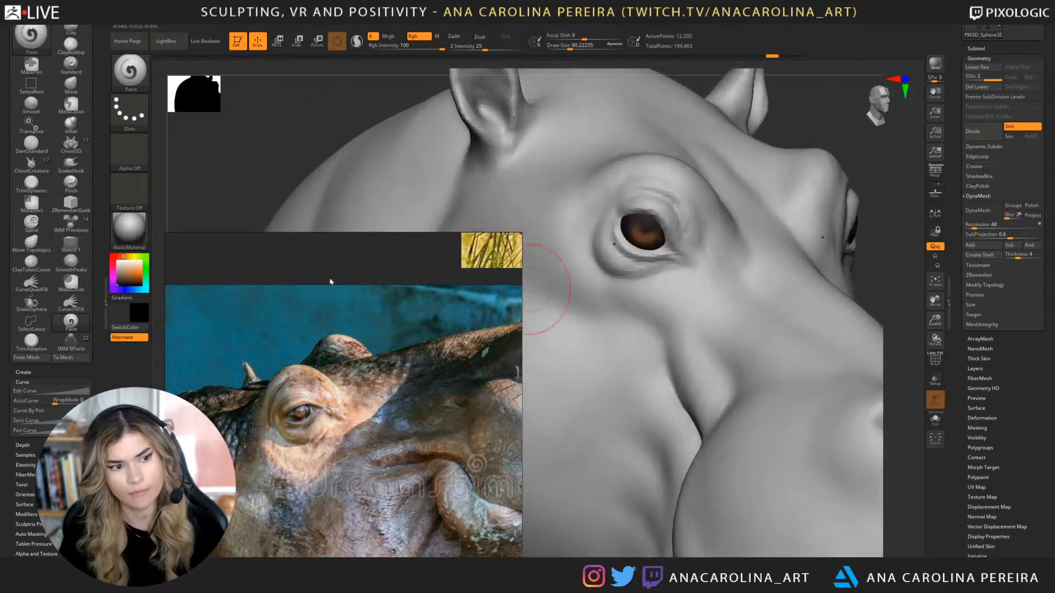
Choose a light yellowish tan and paint fine iris highlights with a draw size of about 4.
key("c")
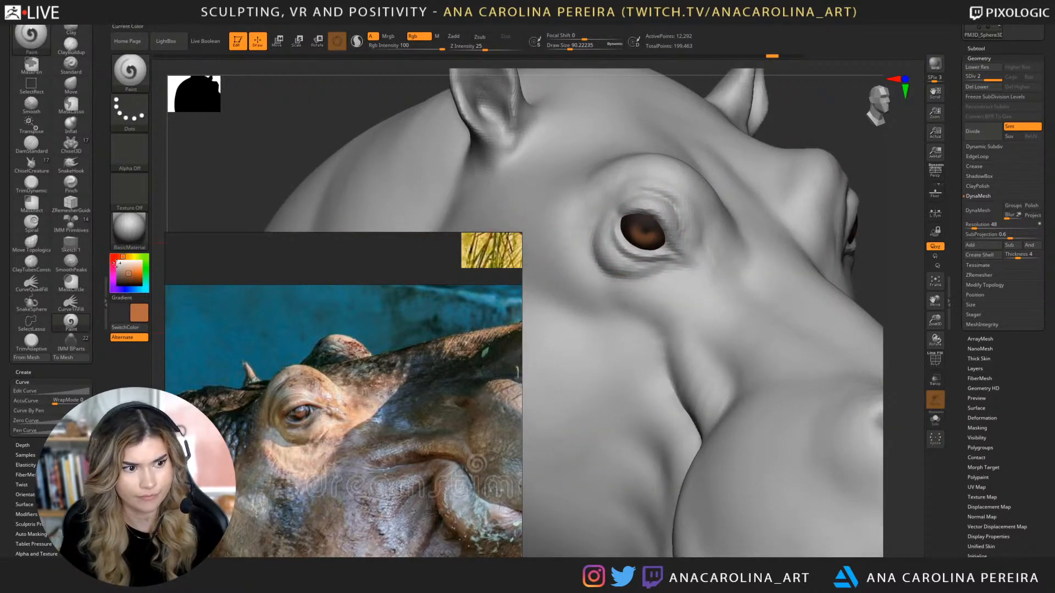
left_click(128, 257)
left_click(133, 269)
key("space")
left_click_drag(681, 224, 646, 225)
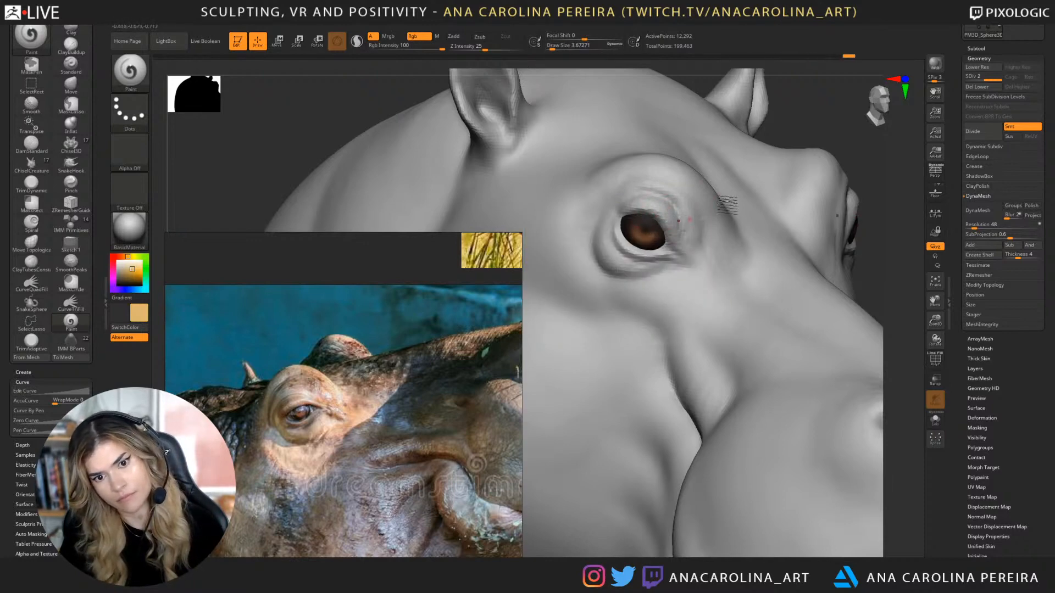
Move the reference image aside and change the material to ToyPlastic to preview the head with a glossy surface.
key("f")
left_click_drag(786, 104, 754, 114)
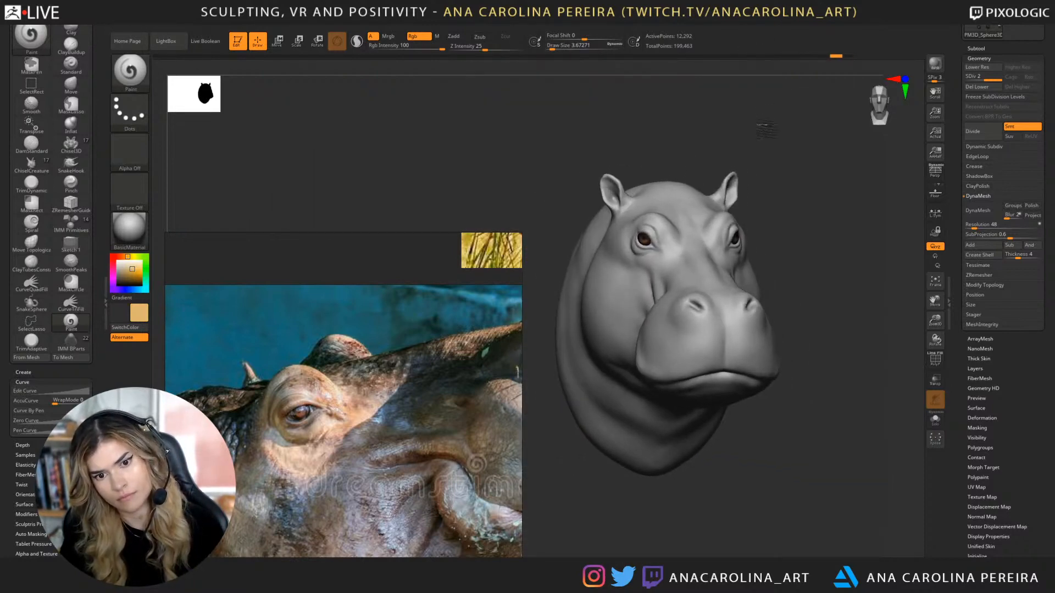
right_click_drag(765, 130, 737, 100, "ctrl")
right_click_drag(724, 139, 748, 135)
right_click_drag(748, 134, 747, 164, "ctrl")
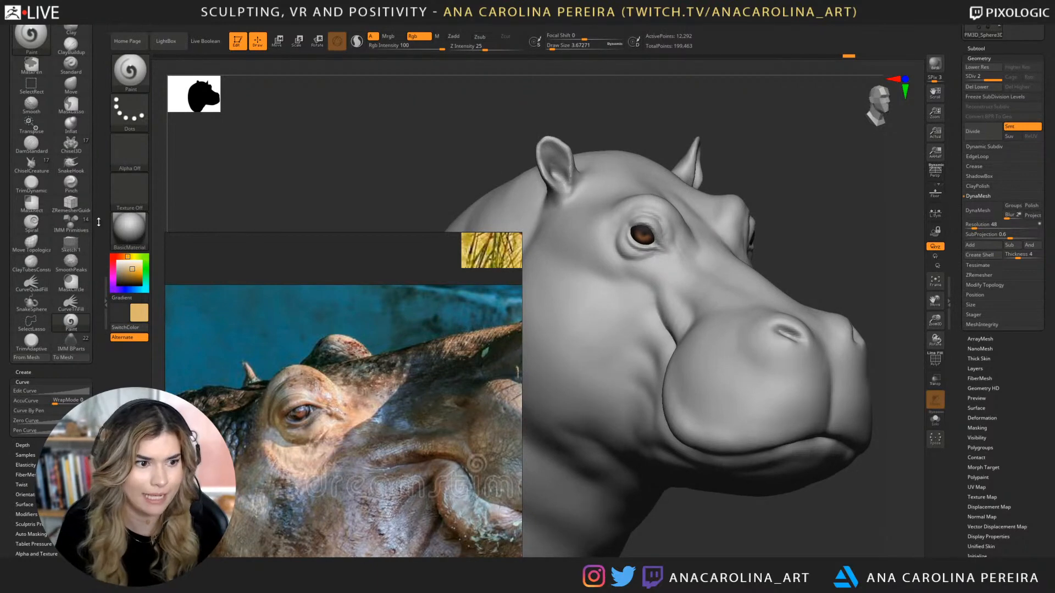
left_click(131, 241)
left_click_drag(264, 270, 77, 504)
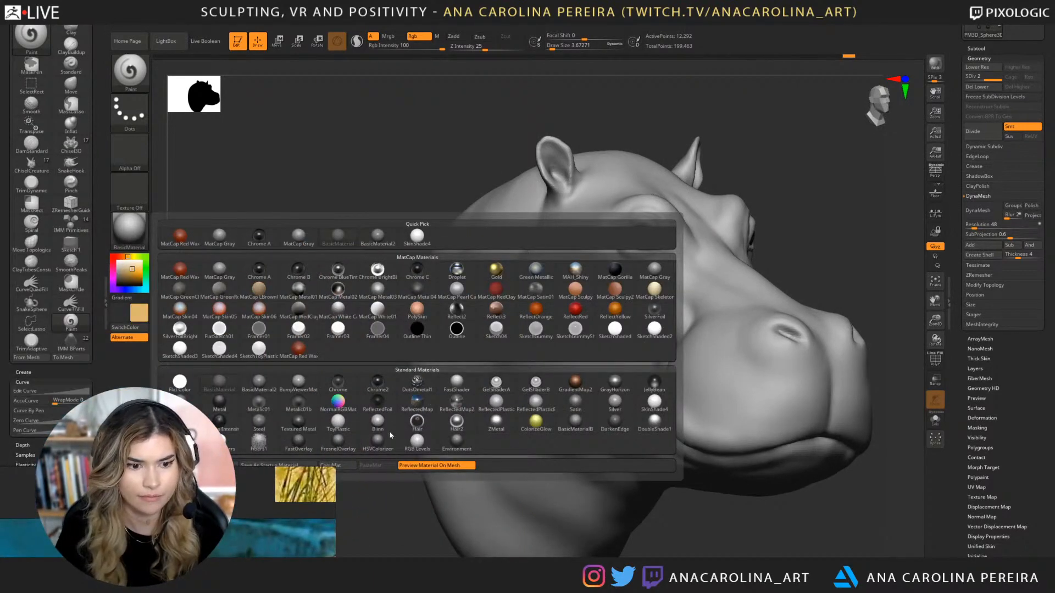
left_click(348, 427)
mouse_move(797, 243)
left_mouse_down()
mouse_move(632, 279)
mouse_move(790, 236)
left_mouse_up()
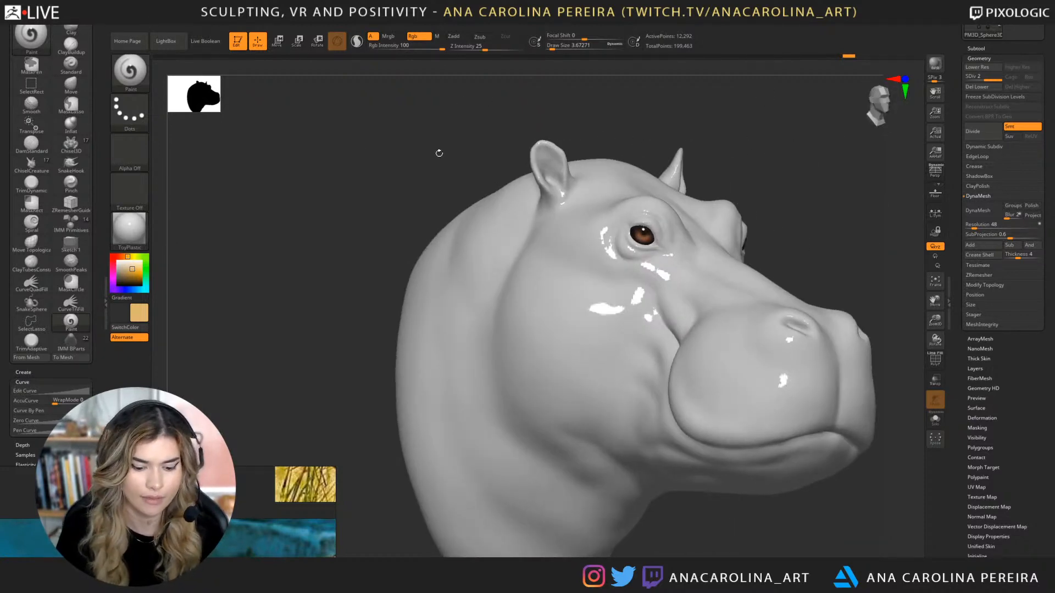
Change the material from the glossy plastic to BasicMaterial and check the head from the side.
key("space")
left_click(495, 192)
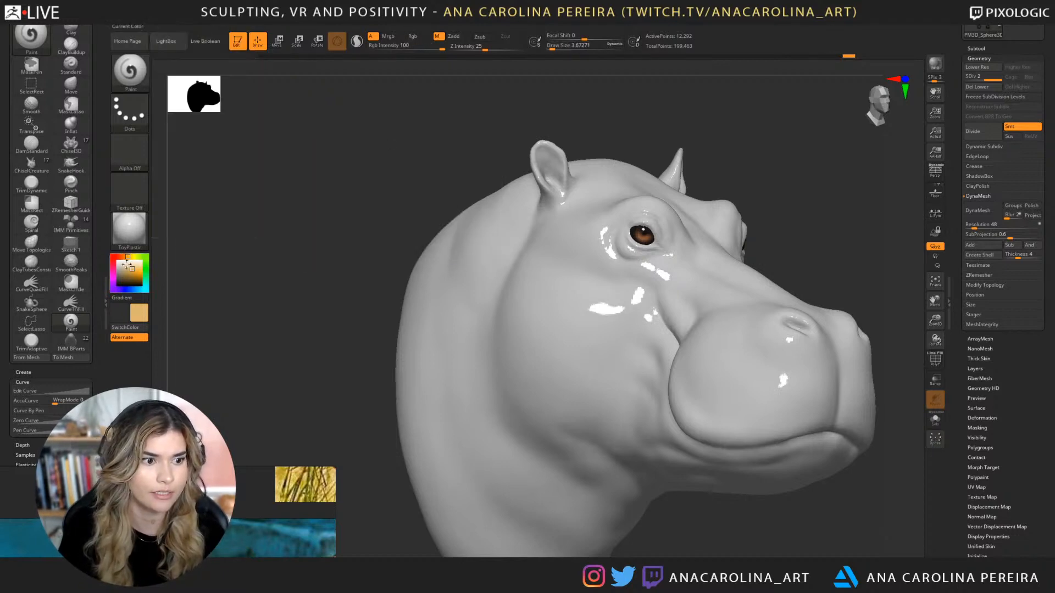
left_click(129, 228)
left_click(219, 383)
left_click_drag(352, 336, 268, 349)
left_click_drag(437, 268, 862, 216)
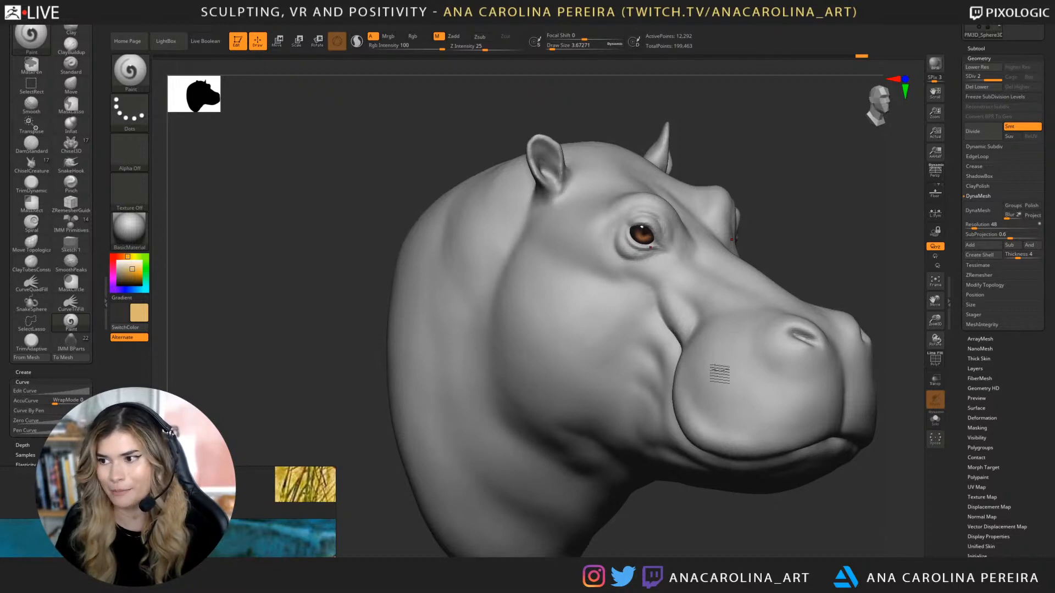
Bring back the reference board, enlarge the side-view hippo photo and place it beside the head.
right_click_drag(306, 506, 393, 261)
mouse_move(908, 485)
left_mouse_down()
mouse_move(857, 491)
mouse_move(883, 499)
left_mouse_up()
left_click_drag(796, 511, 778, 440)
scroll(369, 464, "down", 3)
scroll(368, 460, "up", 5)
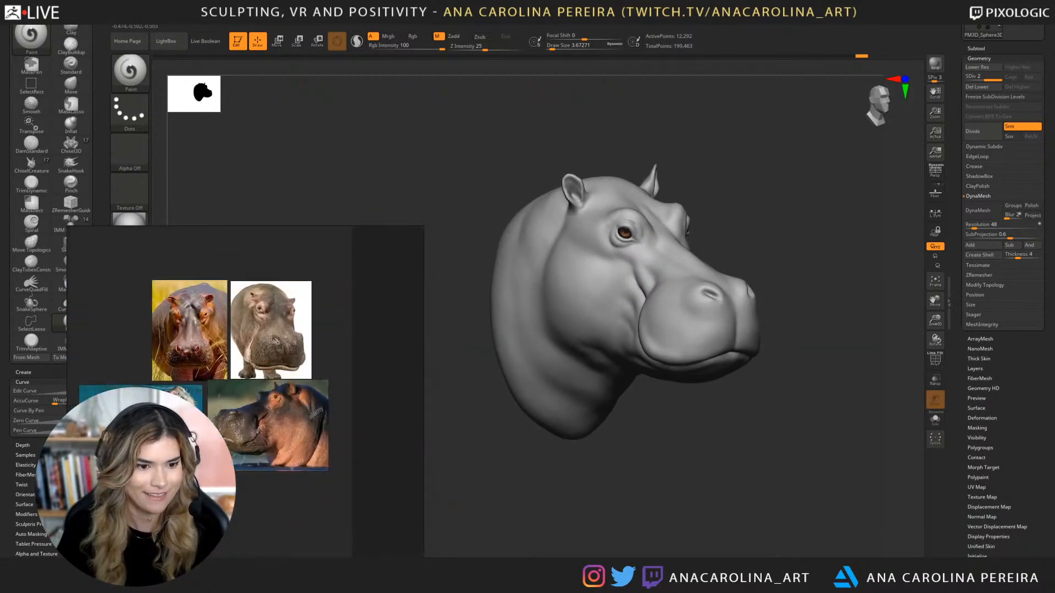
left_click_drag(607, 471, 605, 464)
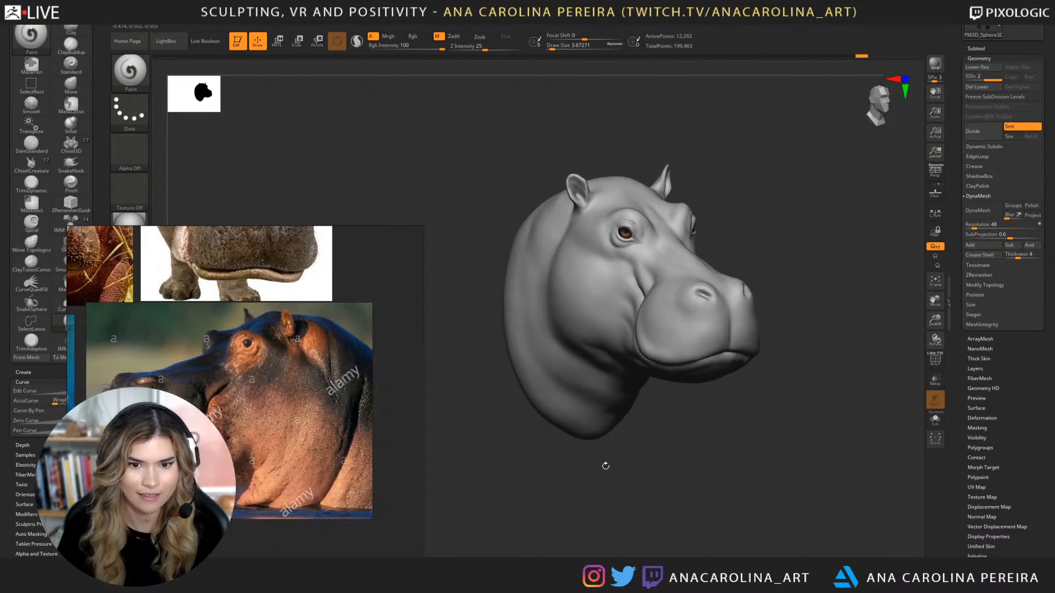
mouse_move(379, 263)
right_mouse_down()
mouse_move(530, 259)
mouse_move(466, 282)
right_mouse_up()
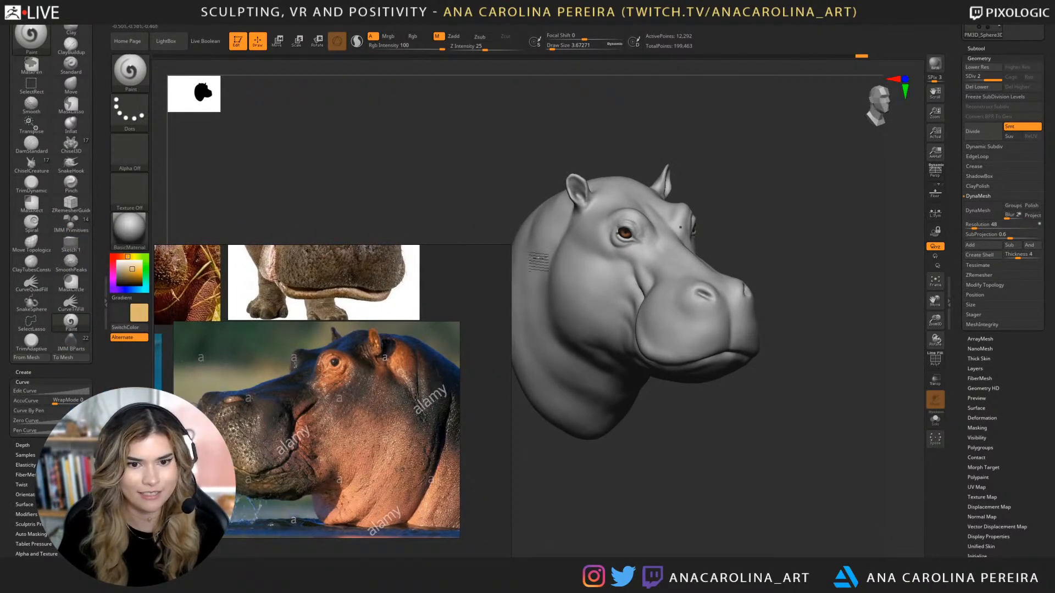
left_click_drag(412, 163, 251, 205)
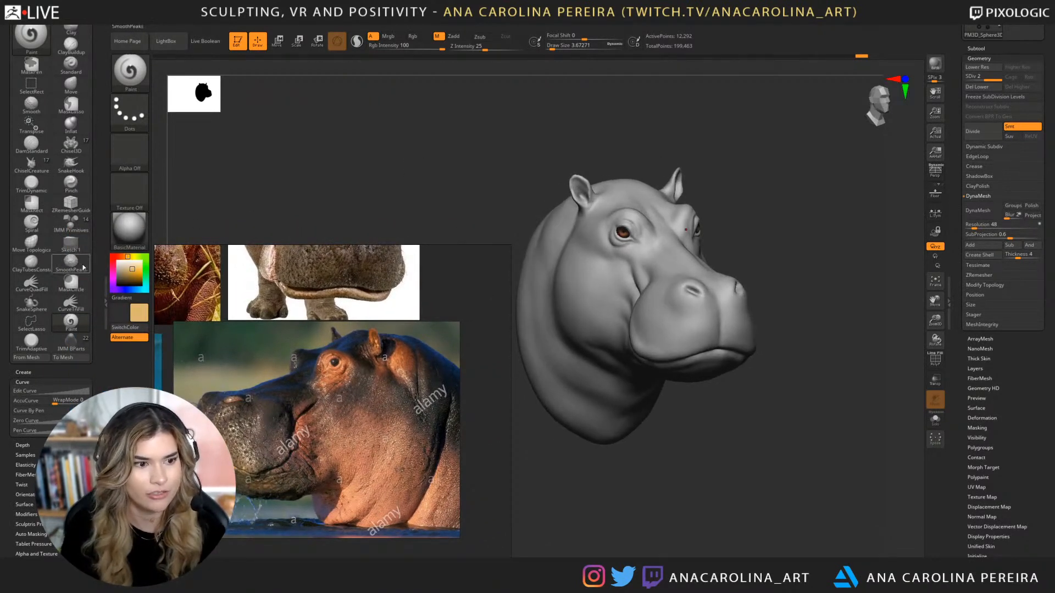
Choose a muted pinkish tan skin colour and enlarge the paint brush to a draw size of about 338.
left_click(122, 271)
left_click_drag(123, 270, 127, 274)
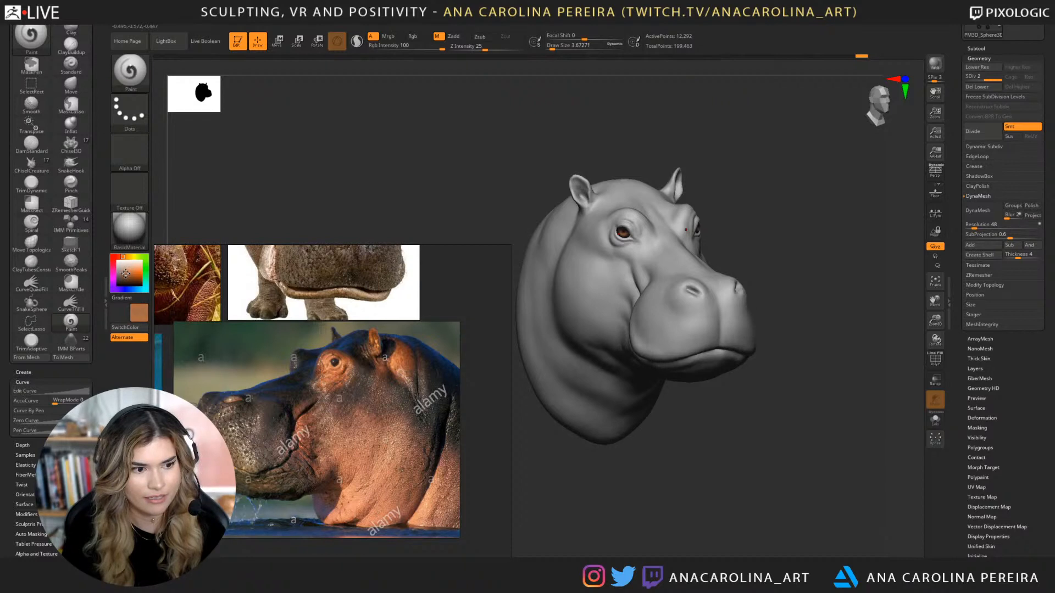
left_click(124, 271)
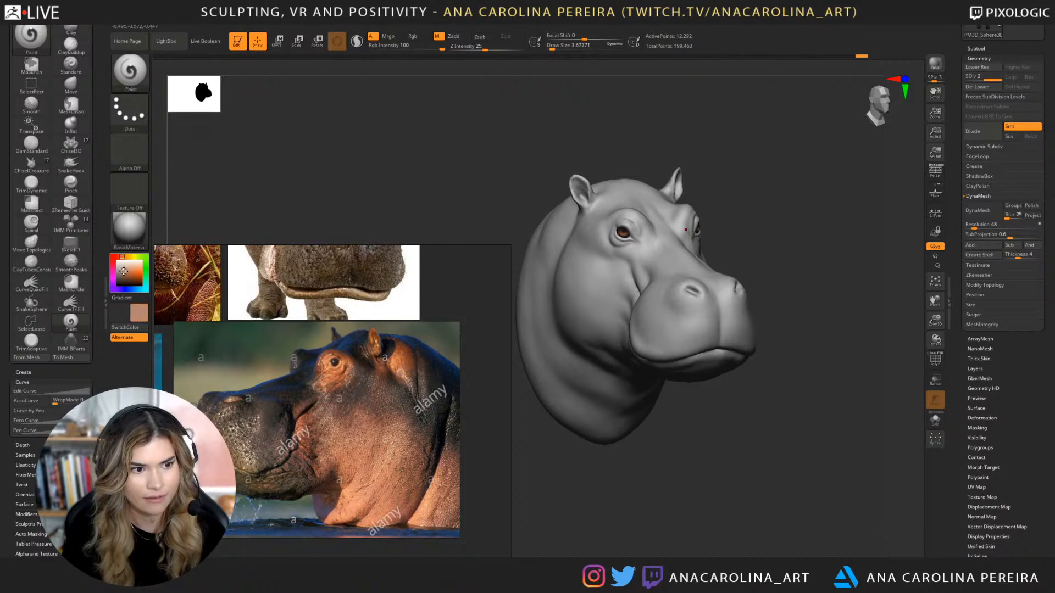
left_click_drag(802, 165, 747, 165)
key("space")
left_click(757, 161)
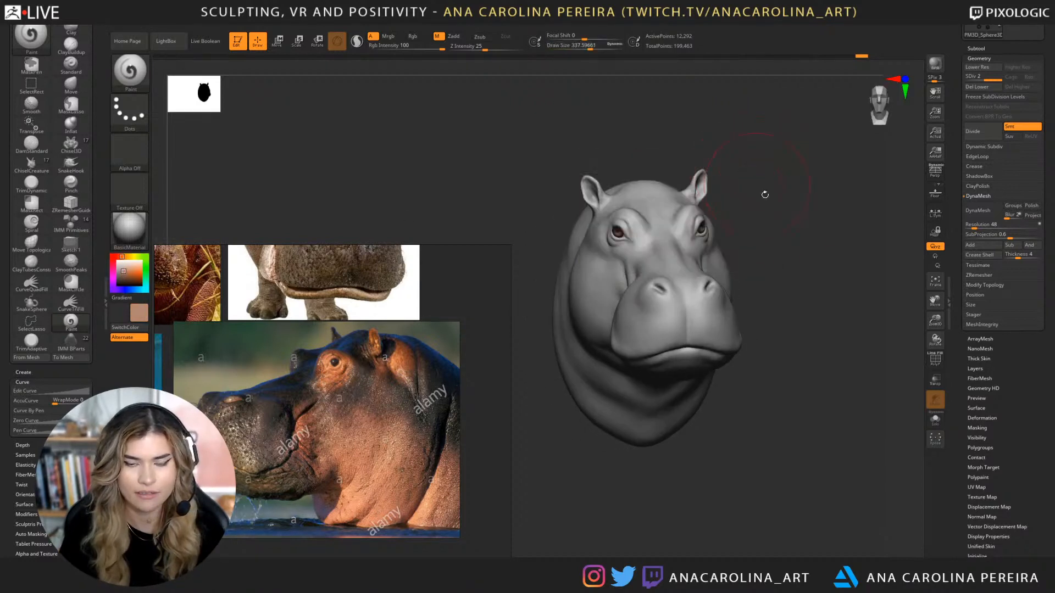
Raise the draw size to about 593 and make the hippo head the active subtool for painting.
key("space")
left_click(783, 213)
mouse_move(824, 203)
left_mouse_down()
mouse_move(766, 206)
mouse_move(786, 213)
left_mouse_up()
left_click(770, 251)
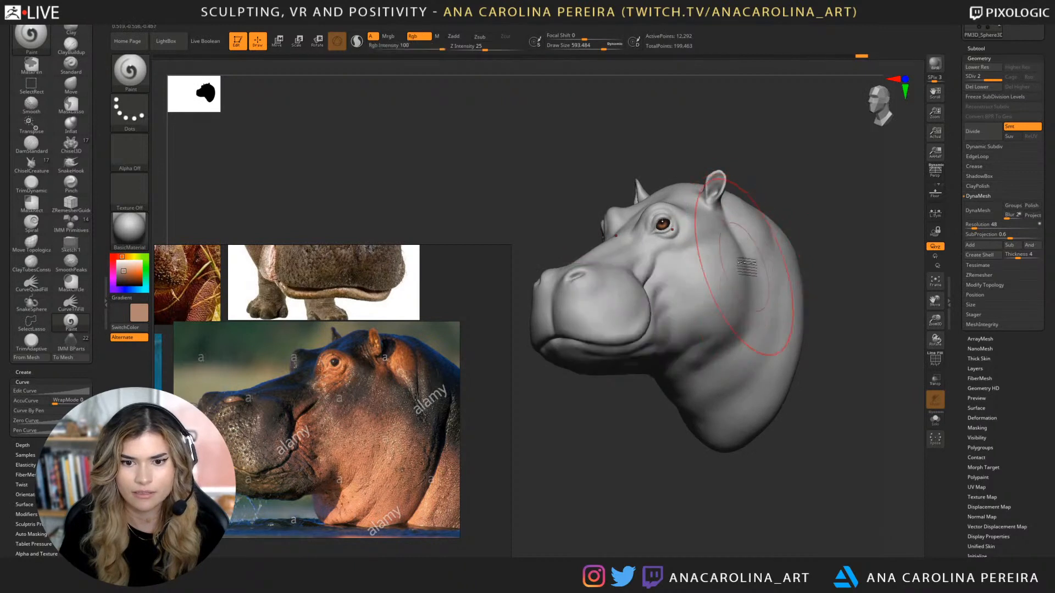
left_click(747, 324, "alt")
mouse_move(732, 315)
left_mouse_down()
mouse_move(719, 305)
mouse_move(767, 295)
mouse_move(744, 463)
mouse_move(698, 200)
mouse_move(563, 372)
left_mouse_up()
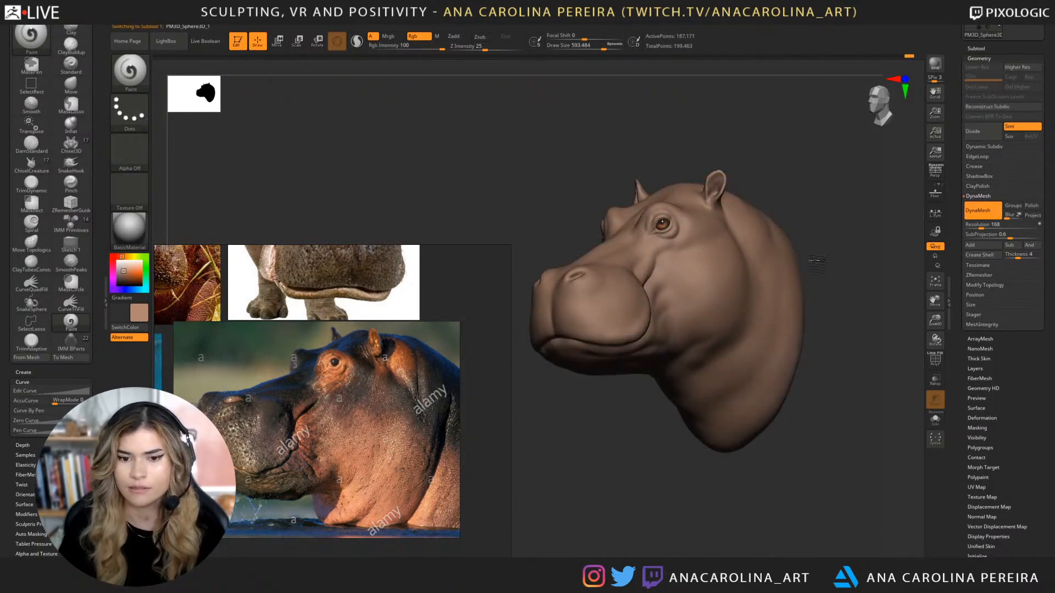
Choose a more saturated orange-brown and try a stroke behind the eye at a draw size of about 239, undoing it.
mouse_move(767, 509)
left_mouse_down()
mouse_move(798, 503)
mouse_move(808, 484)
mouse_move(786, 442)
mouse_move(798, 253)
mouse_move(826, 285)
mouse_move(771, 384)
mouse_move(765, 463)
mouse_move(559, 410)
left_mouse_up()
left_click_drag(124, 271, 129, 273)
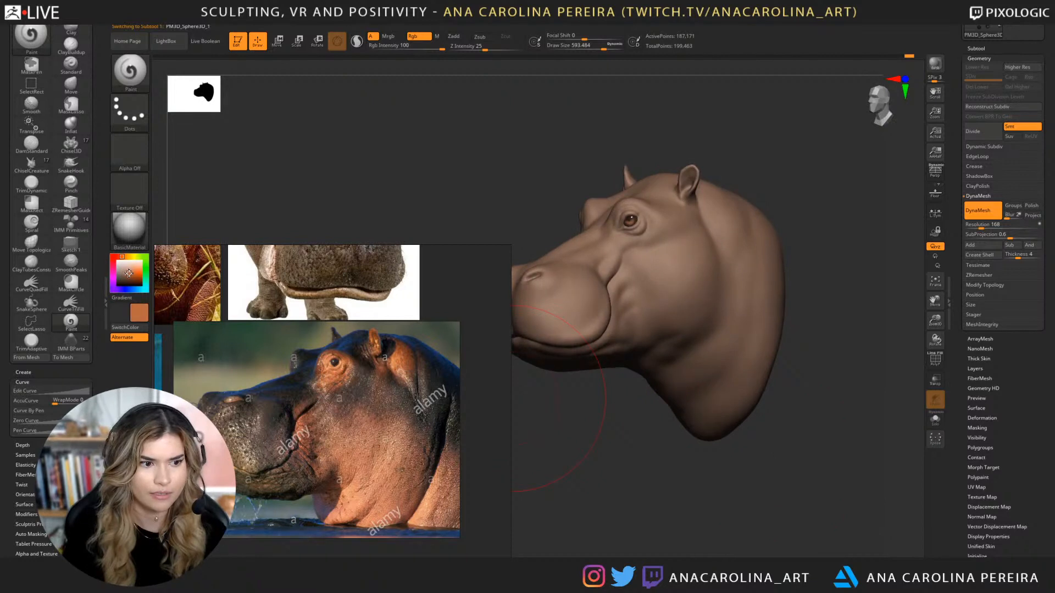
key("space")
left_click_drag(686, 185, 674, 185)
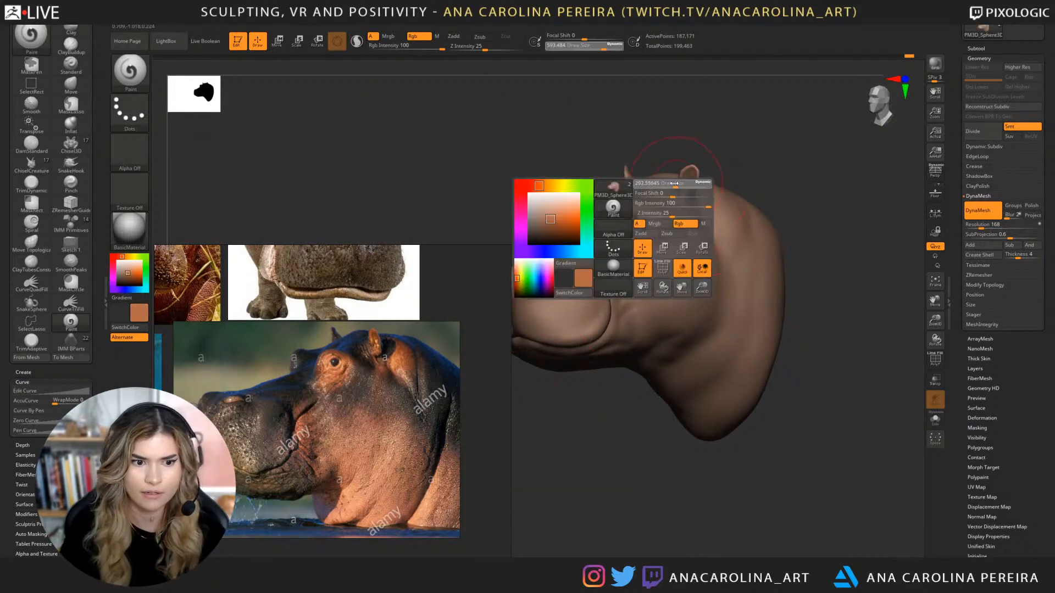
left_click_drag(644, 224, 682, 206)
key("ctrl+z")
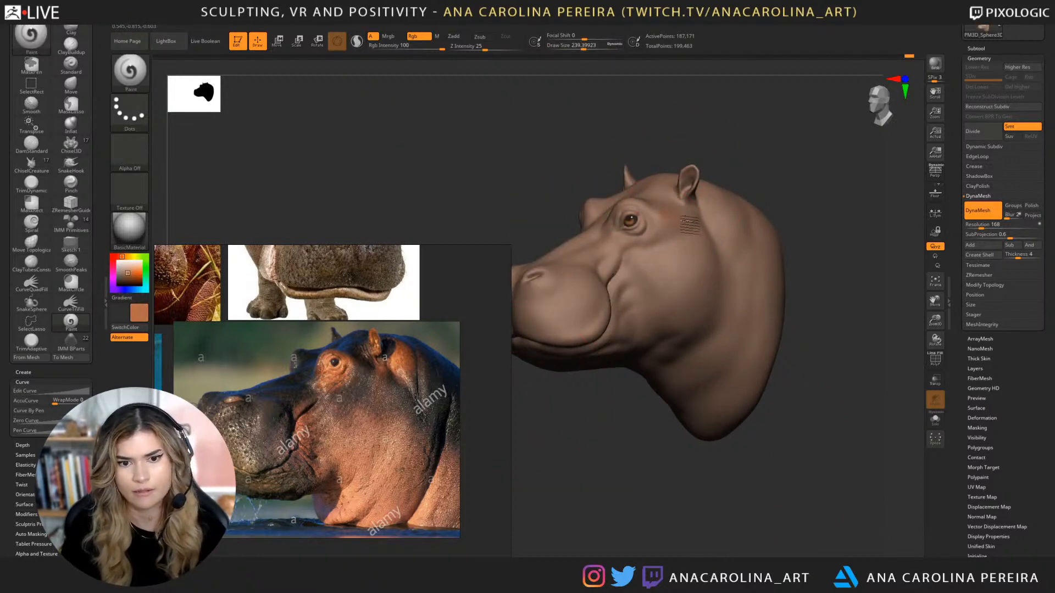
Paint soft orange-brown tones over the side of the head with a draw size of about 422.
left_click_drag(723, 164, 737, 160, "alt")
key("space")
left_click_drag(726, 161, 737, 160)
left_click_drag(616, 285, 646, 281)
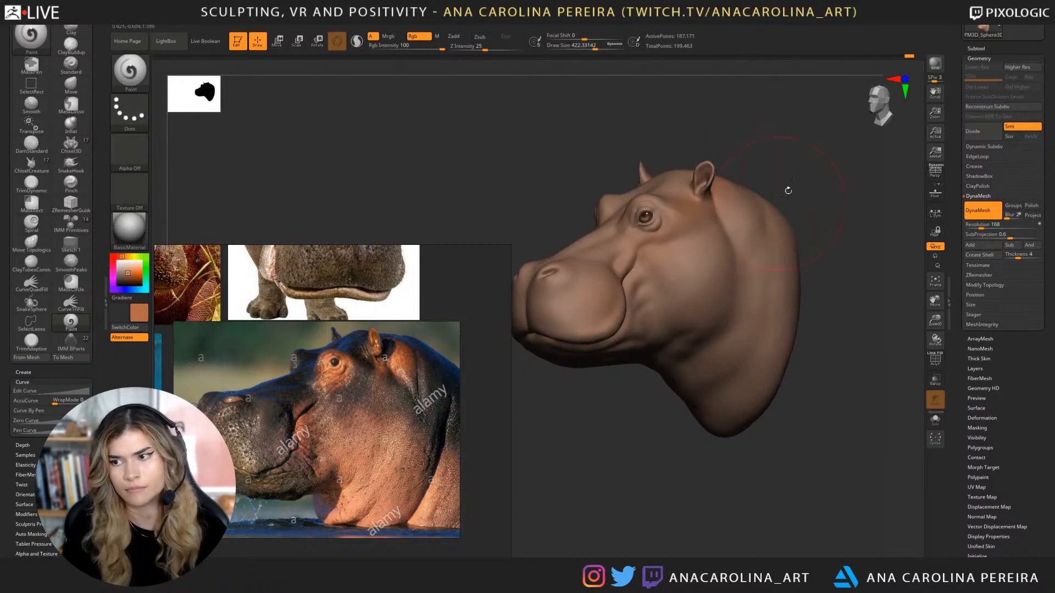
left_click_drag(789, 191, 816, 186)
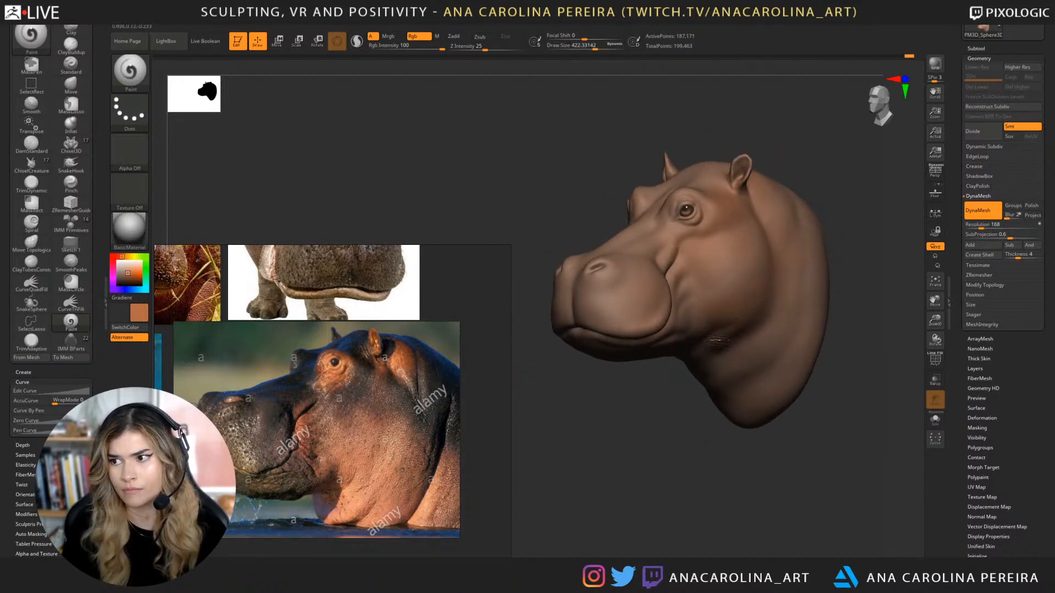
Set the draw size to about 585 and try Alpha 04 and the speckled Alpha 08 on the head, undoing the stroke.
key("space")
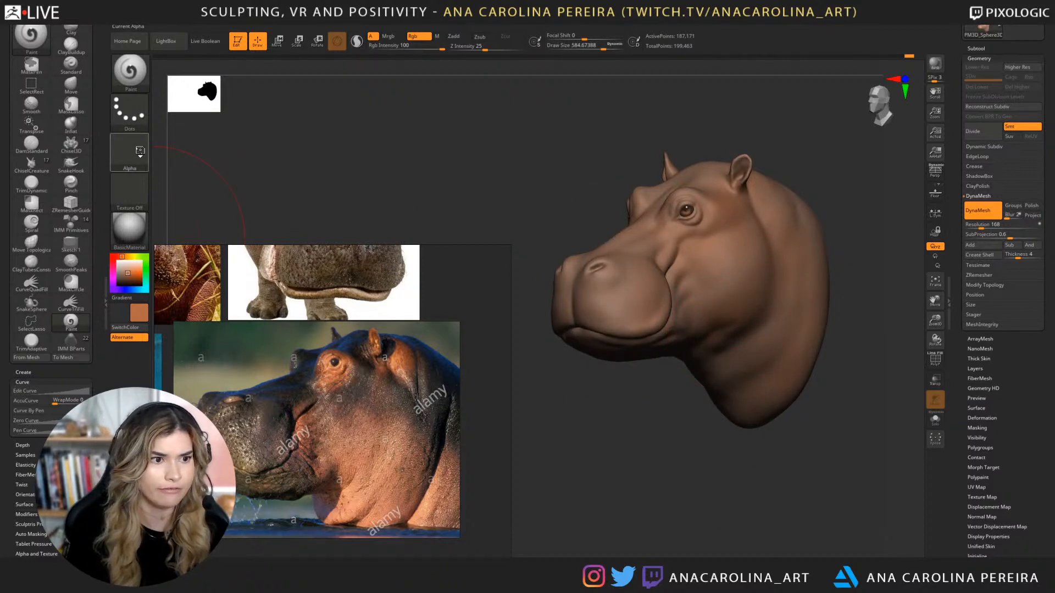
left_click(141, 151)
left_click(338, 194)
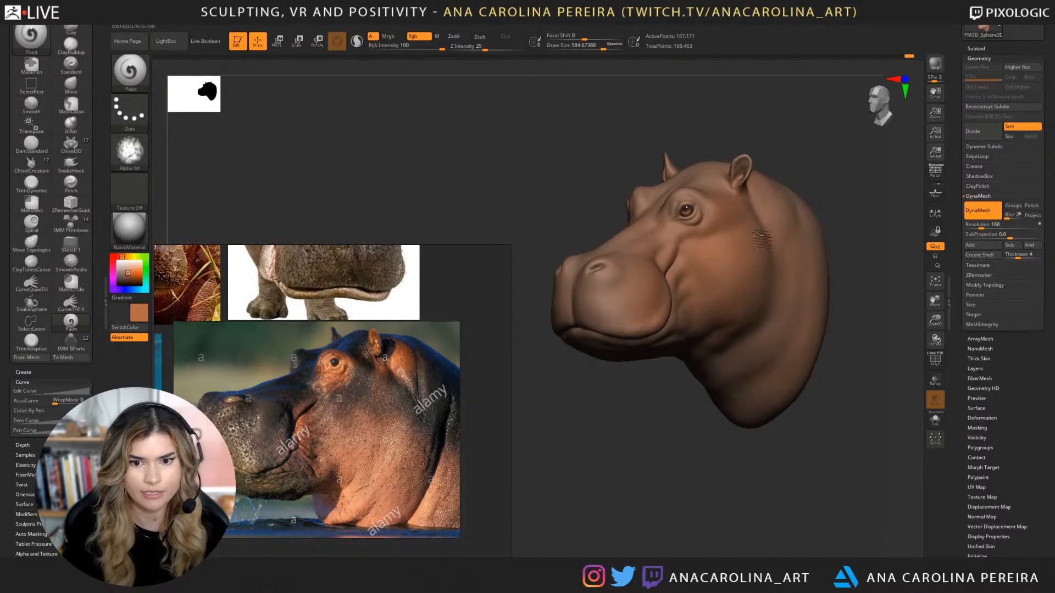
left_click(129, 151)
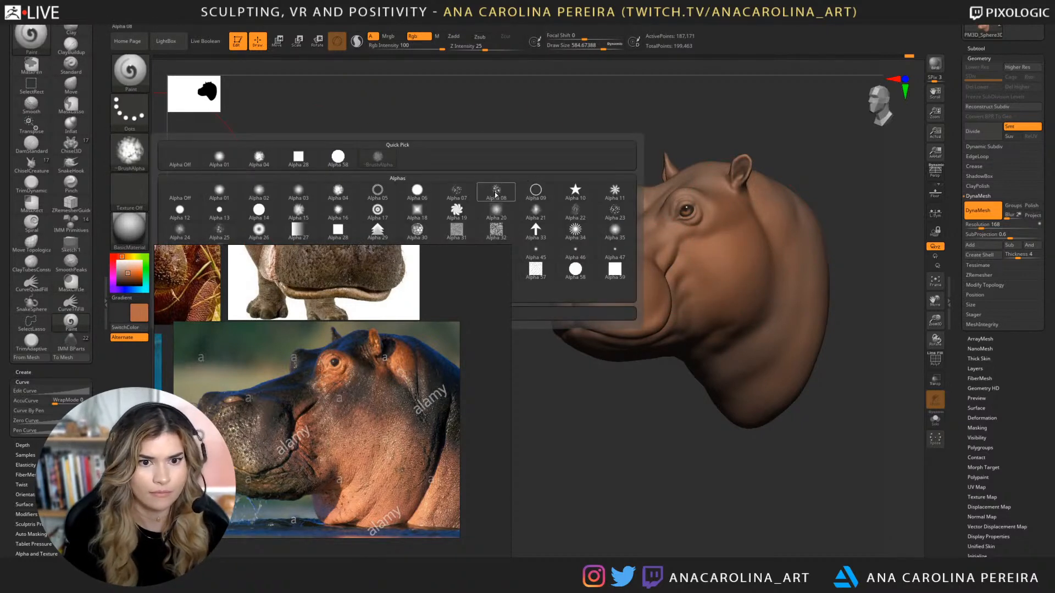
left_click(496, 193)
key("ctrl+z")
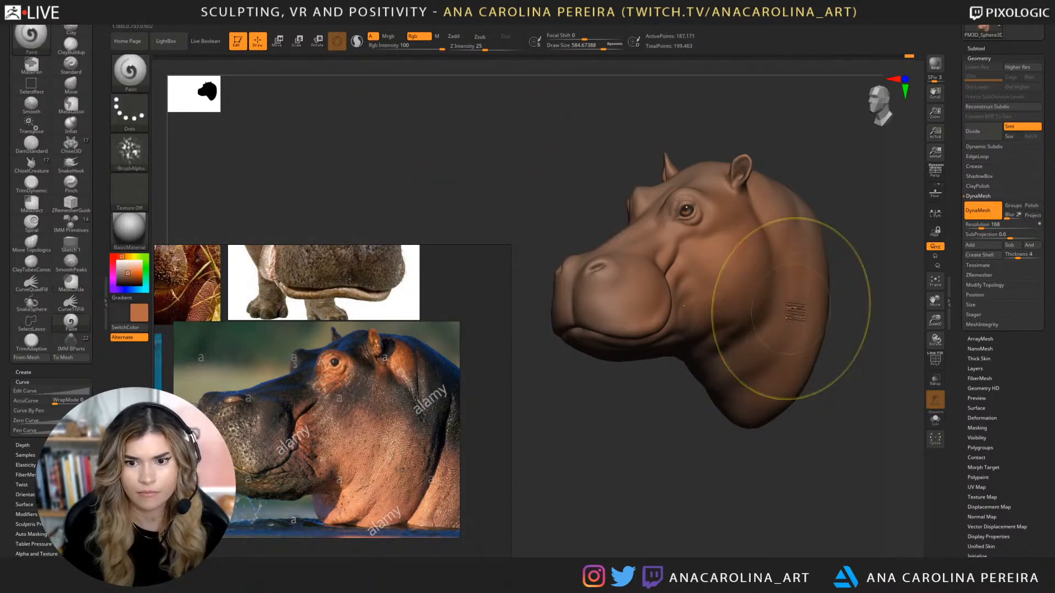
Paint mottled orange-brown over the cheek and neck with the speckled alpha at a draw size of about 324.
key("space")
left_click_drag(792, 299, 773, 296)
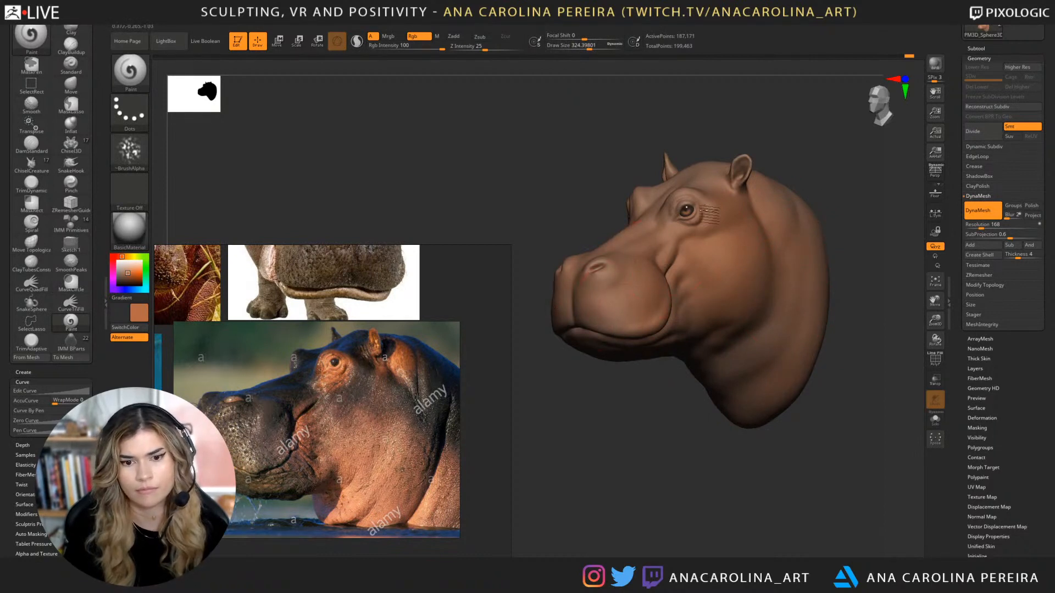
left_click_drag(686, 423, 662, 395)
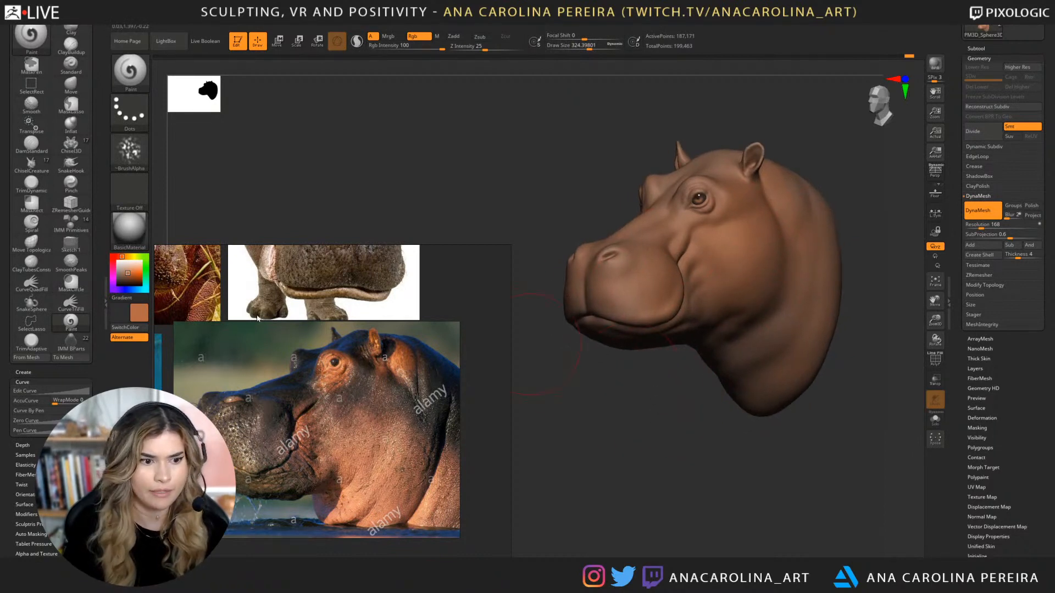
Choose a light yellowish tan and paint it along the lower lip and chin.
left_click(127, 271)
left_click_drag(126, 271, 127, 268)
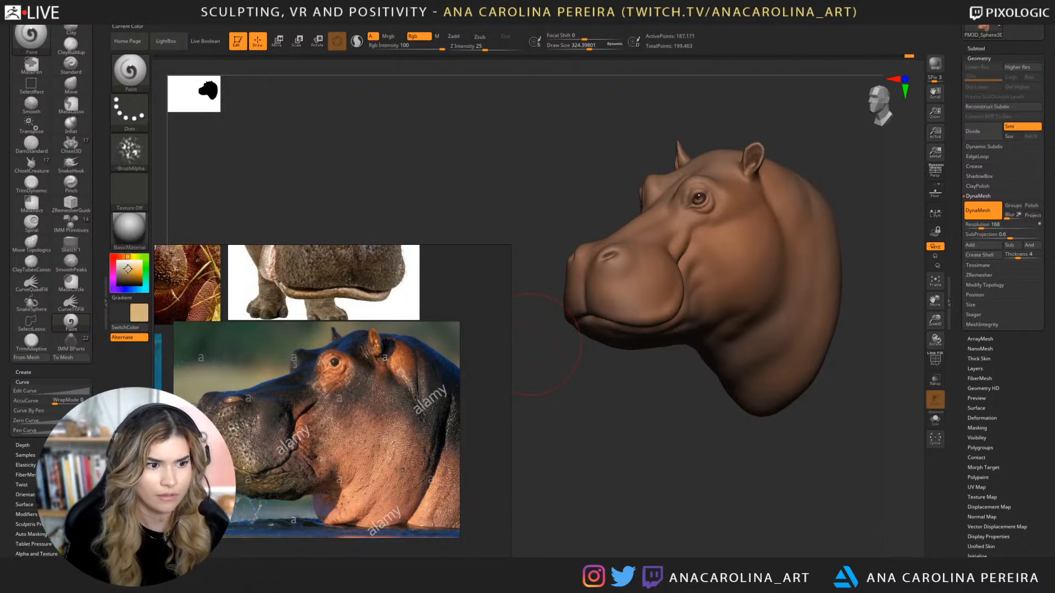
left_click_drag(569, 340, 583, 329)
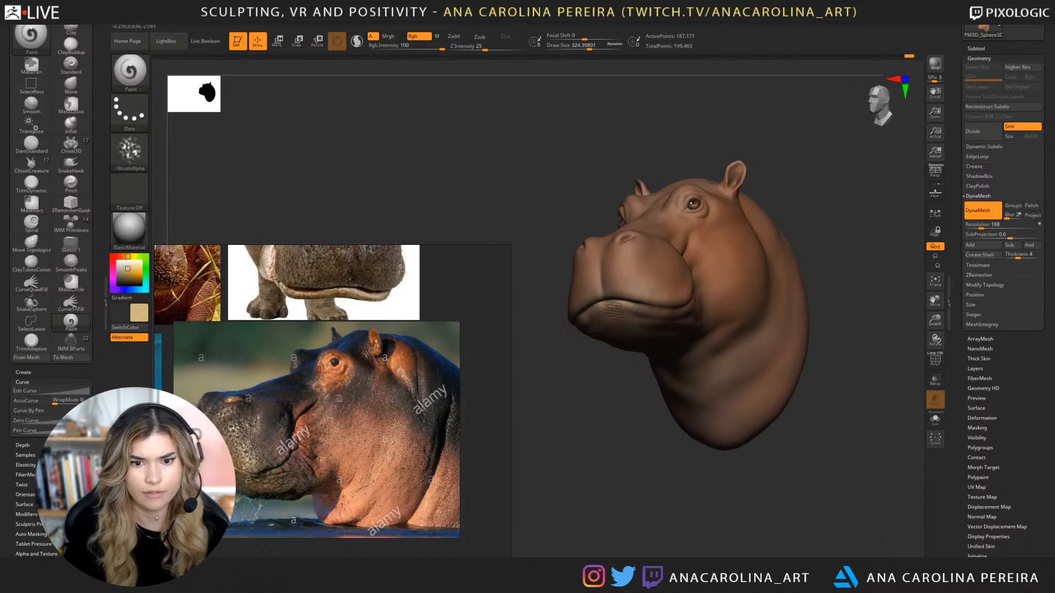
Reduce the draw size to about 97 and add light tan accents around the mouth and eye.
mouse_move(824, 219)
left_mouse_down()
mouse_move(831, 241)
mouse_move(817, 208)
mouse_move(796, 226)
left_mouse_up()
key("s")
left_click_drag(612, 256, 601, 256)
left_click_drag(739, 144, 769, 153)
key("space")
left_click_drag(715, 188, 727, 160)
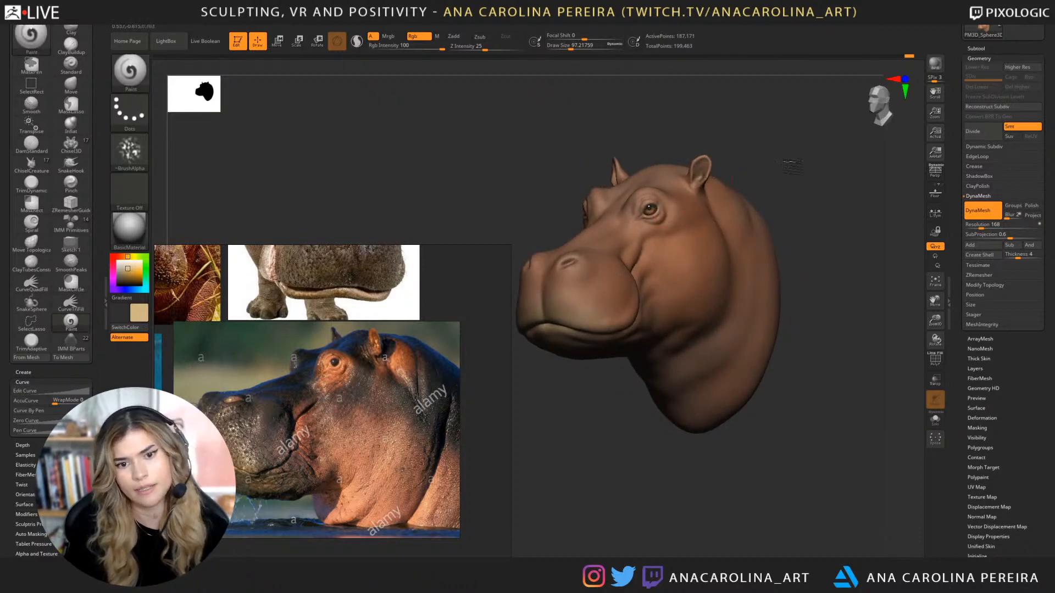
Paint light tan on the nostril area and under the jaw and neck with draw sizes of about 217 to 331.
left_click_drag(582, 438, 618, 431)
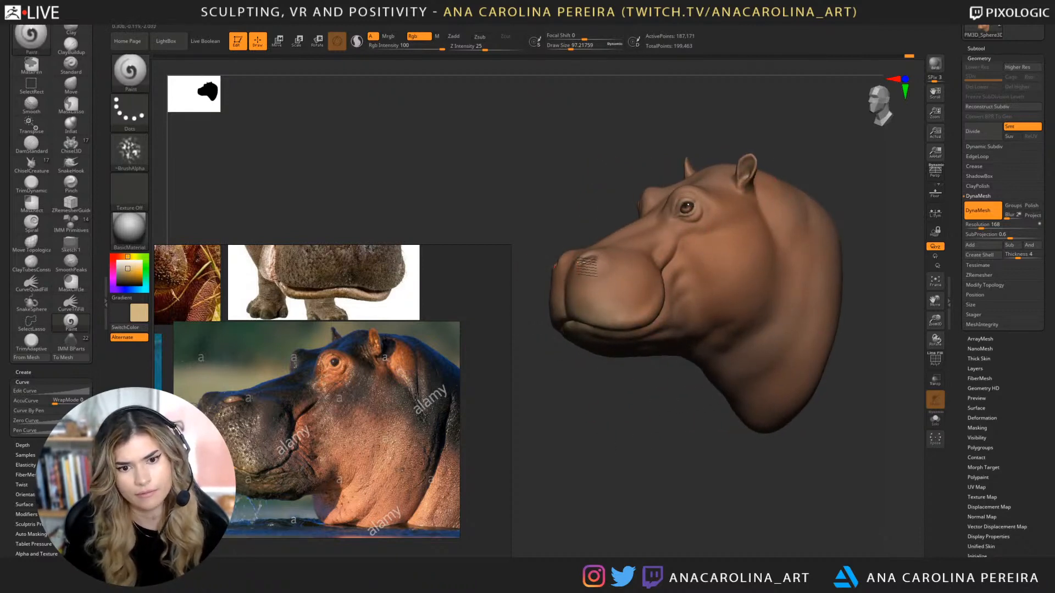
key("space")
left_click_drag(721, 329, 736, 331)
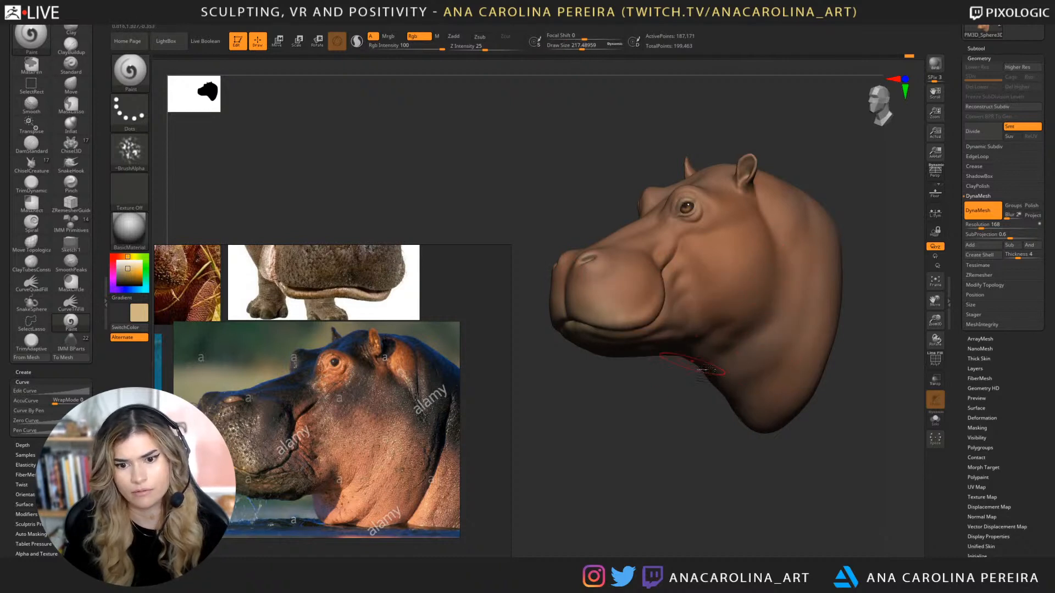
key("space")
left_click_drag(763, 383, 772, 357)
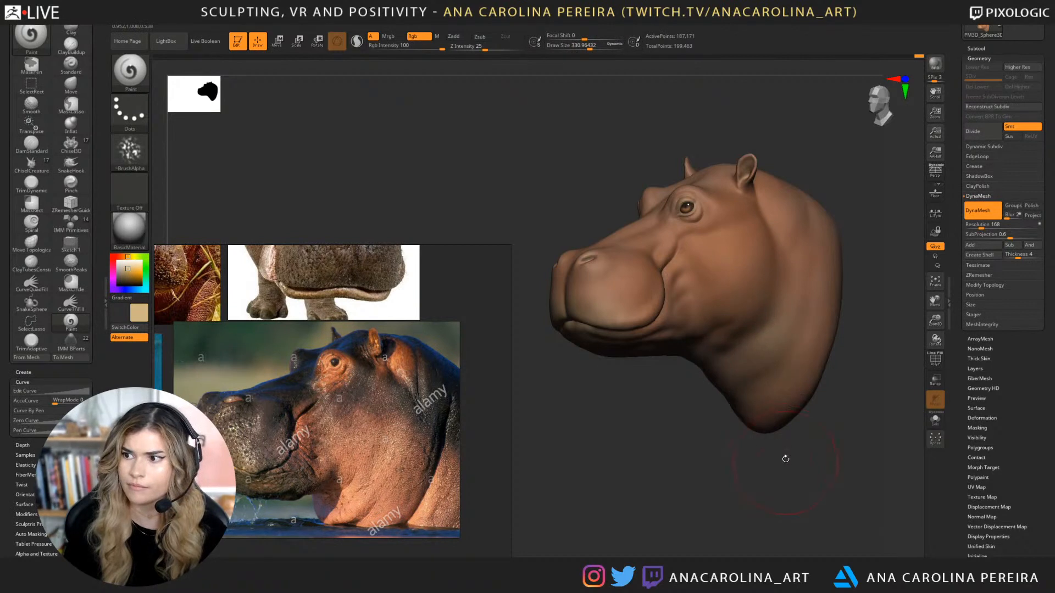
Sample warm brown and tan tones from the head and blend them over the lower neck, undoing one stroke.
key("c")
left_click_drag(769, 376, 783, 388)
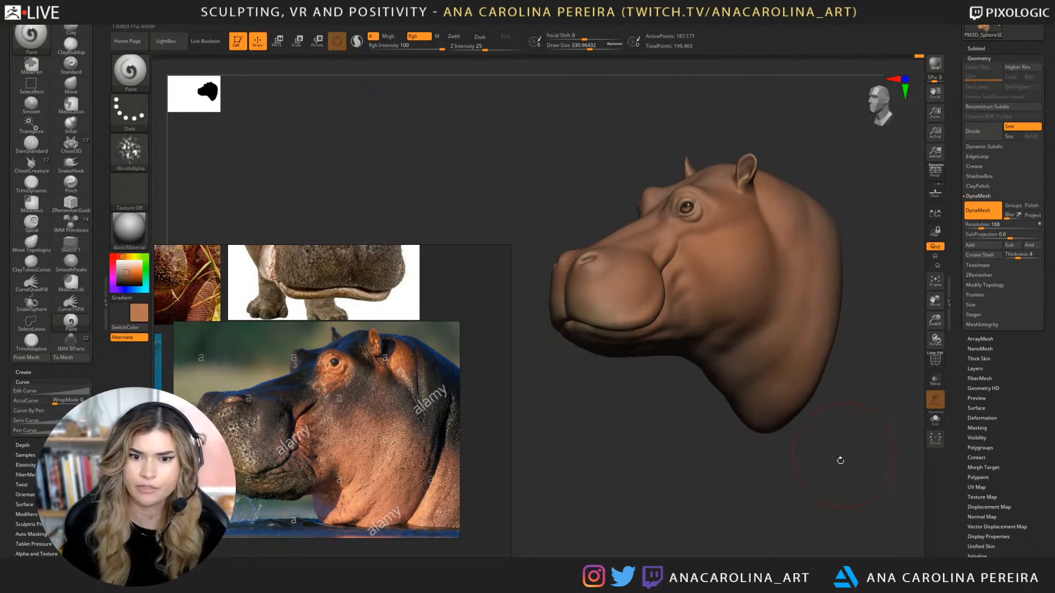
left_click_drag(840, 461, 794, 446)
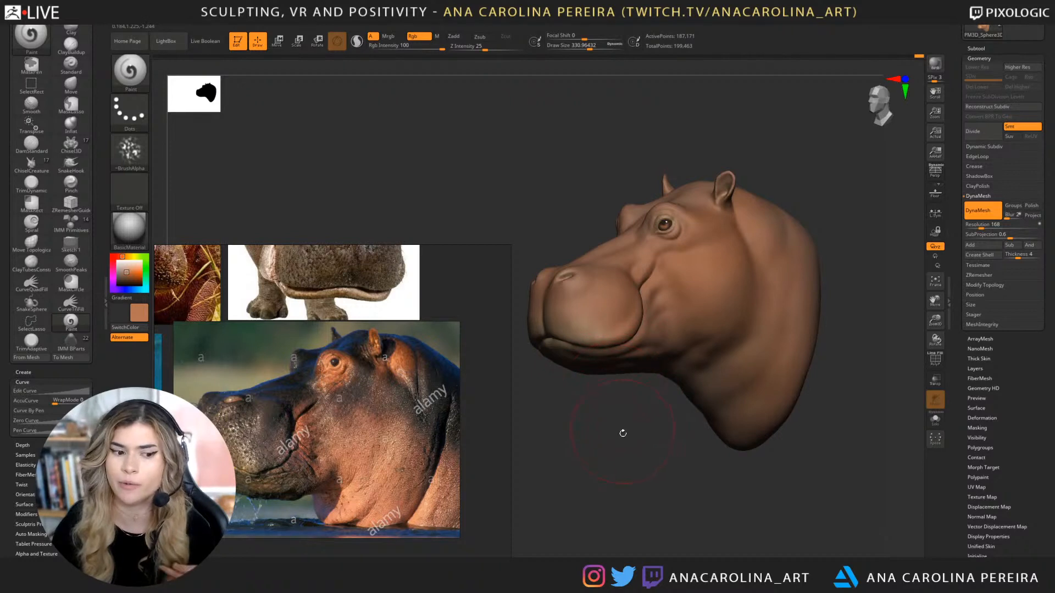
key("ctrl+z")
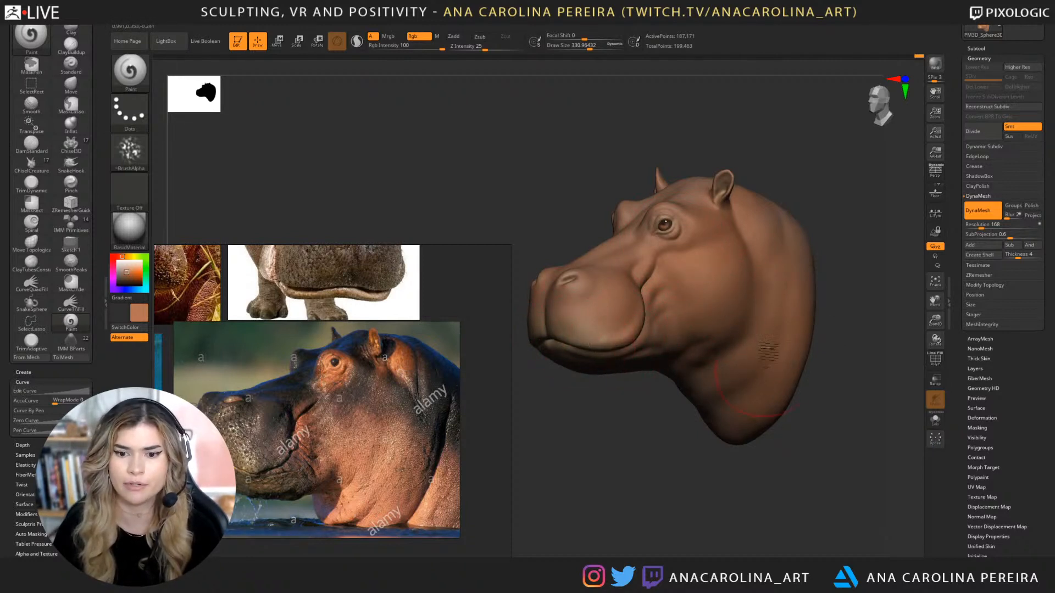
key("c")
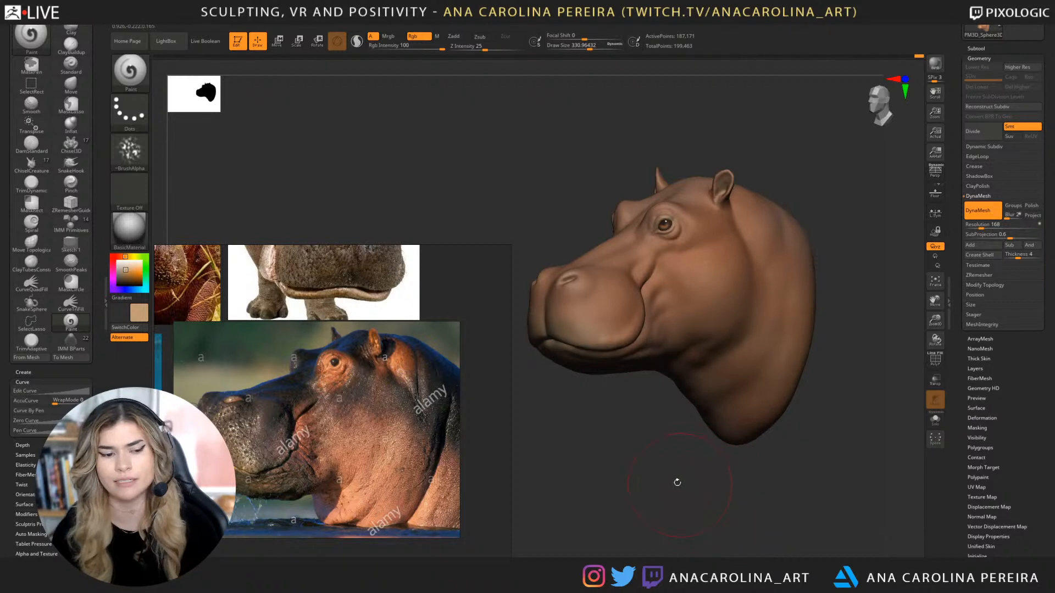
Switch the active paint colour to the dark secondary colour and undo the last change.
left_click_drag(608, 442, 598, 401)
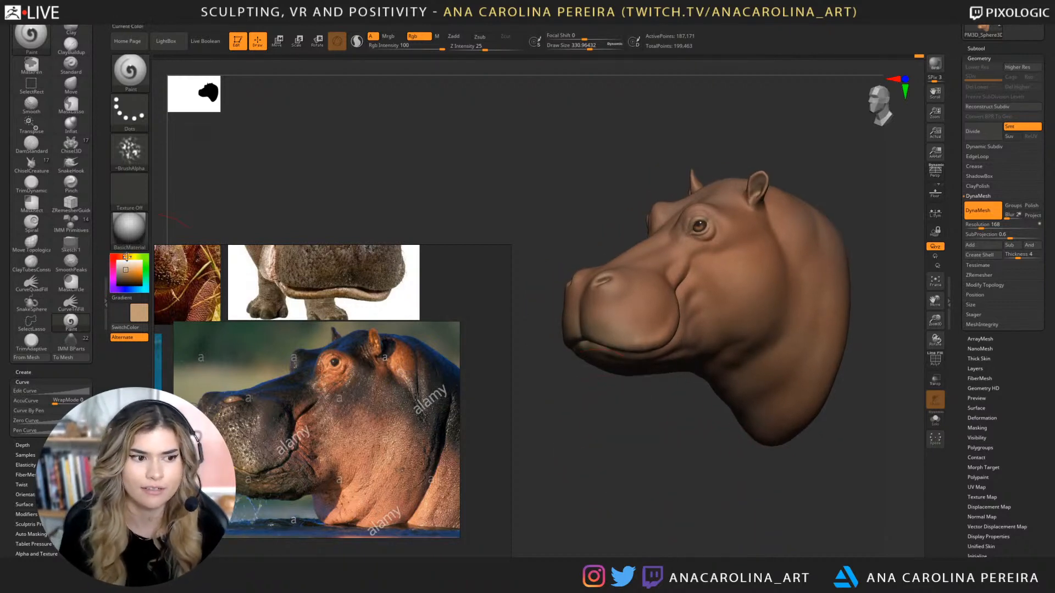
key("v")
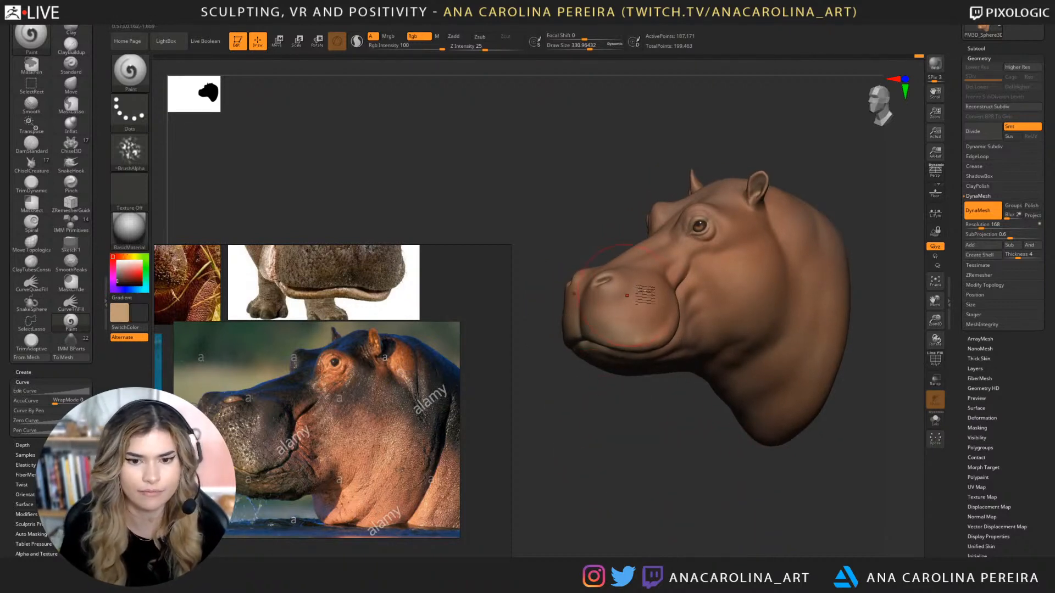
key("ctrl+z")
Try dark paint on the muzzle using the Spray stroke and a draw size of about 192.
key("space")
mouse_move(653, 259)
left_mouse_down()
mouse_move(642, 259)
mouse_move(654, 275)
mouse_move(662, 250)
mouse_move(676, 264)
mouse_move(646, 273)
left_mouse_up()
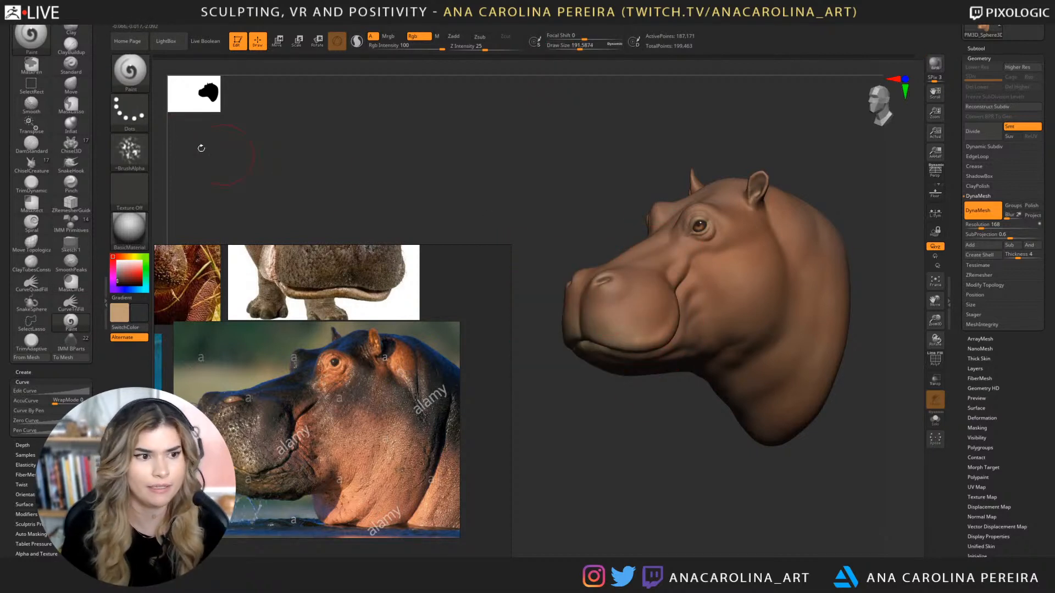
left_click(130, 112)
left_click(337, 121)
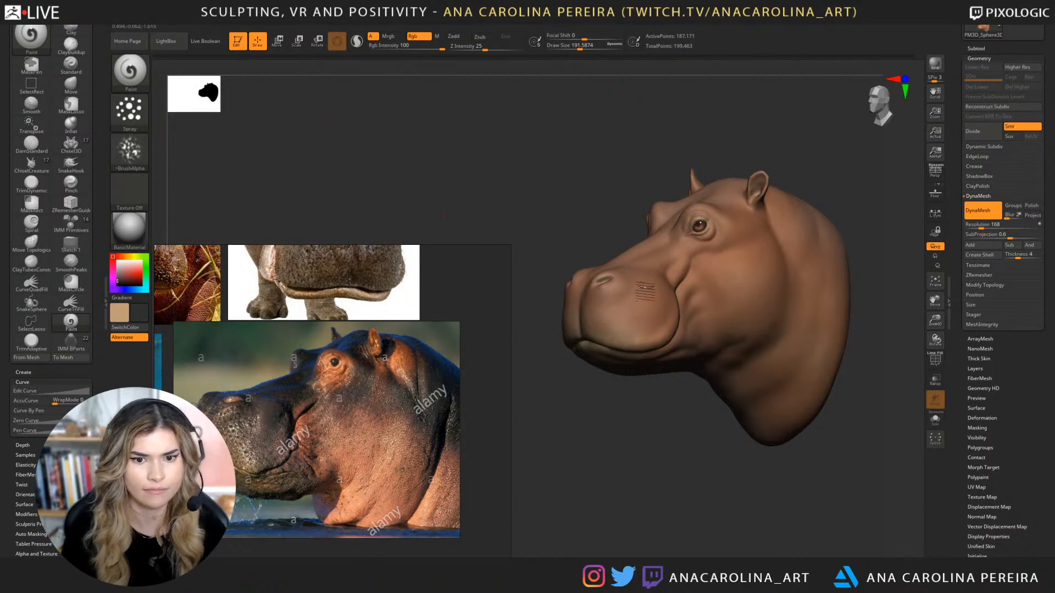
mouse_move(648, 291)
left_mouse_down()
mouse_move(686, 250)
mouse_move(670, 258)
mouse_move(663, 296)
mouse_move(612, 297)
mouse_move(656, 291)
mouse_move(664, 244)
mouse_move(648, 253)
mouse_move(641, 294)
mouse_move(662, 322)
mouse_move(640, 299)
left_mouse_up()
key("space")
key("ctrl+z")
Spray dark mottling over the muzzle, nose bridge and around the eye with draw sizes of about 65 to 94.
key("space")
left_click_drag(655, 433, 646, 433)
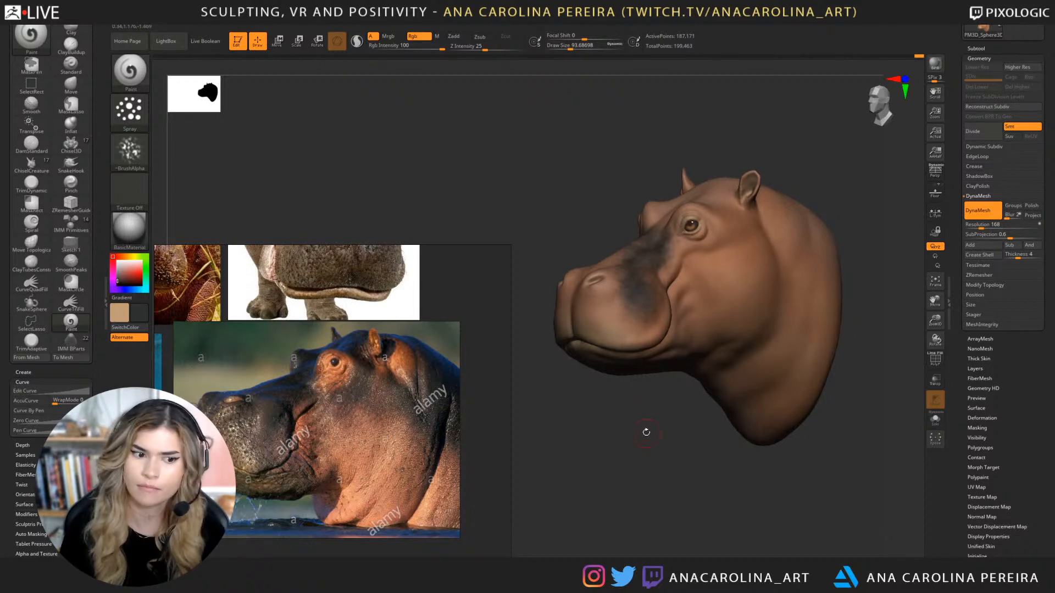
mouse_move(644, 293)
left_mouse_down()
mouse_move(615, 318)
mouse_move(593, 313)
mouse_move(622, 311)
mouse_move(596, 296)
mouse_move(651, 328)
left_mouse_up()
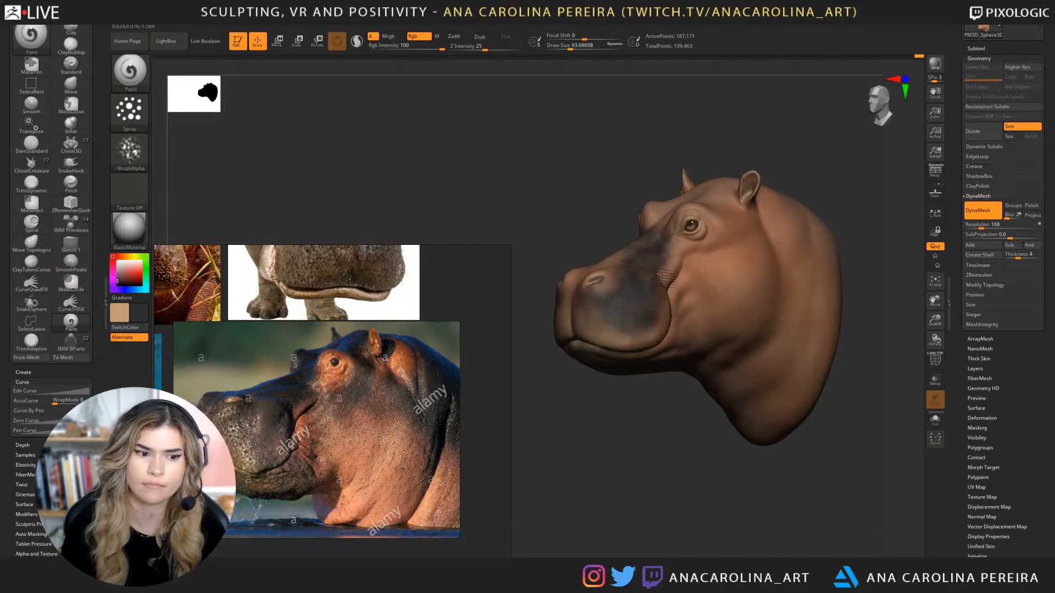
mouse_move(660, 245)
left_mouse_down()
mouse_move(690, 242)
mouse_move(669, 222)
left_mouse_up()
key("space")
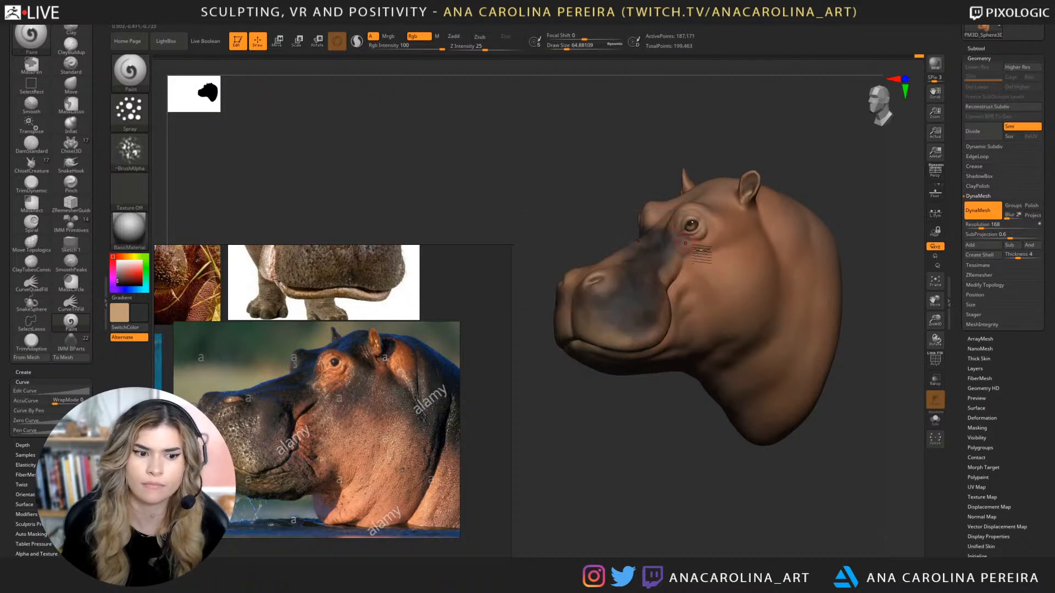
mouse_move(702, 254)
left_mouse_down()
mouse_move(733, 241)
mouse_move(728, 221)
mouse_move(727, 263)
mouse_move(743, 224)
left_mouse_up()
key("space")
mouse_move(819, 160)
left_mouse_down()
mouse_move(829, 158)
mouse_move(803, 162)
mouse_move(825, 172)
left_mouse_up()
mouse_move(619, 283)
left_mouse_down()
mouse_move(606, 319)
mouse_move(629, 280)
mouse_move(610, 308)
left_mouse_up()
mouse_move(604, 439)
left_mouse_down()
mouse_move(631, 438)
mouse_move(642, 255)
left_mouse_up()
left_click_drag(659, 455, 703, 418, "alt")
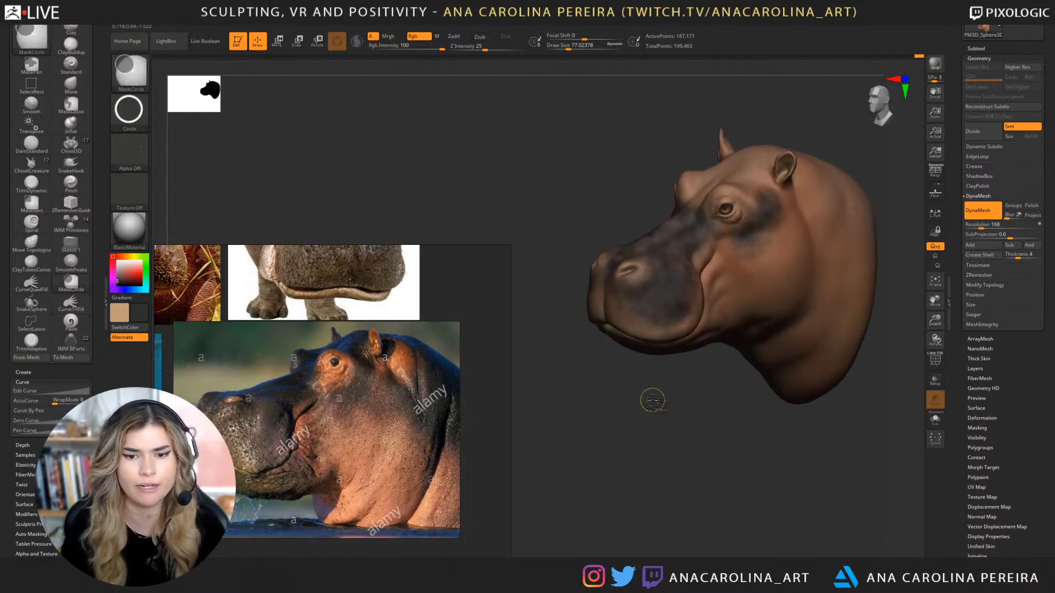
Undo the dark sprayed strokes on the muzzle and around the eye.
key("ctrl+z")
key("ctrl+z")
key("ctrl+z")
key("ctrl+z")
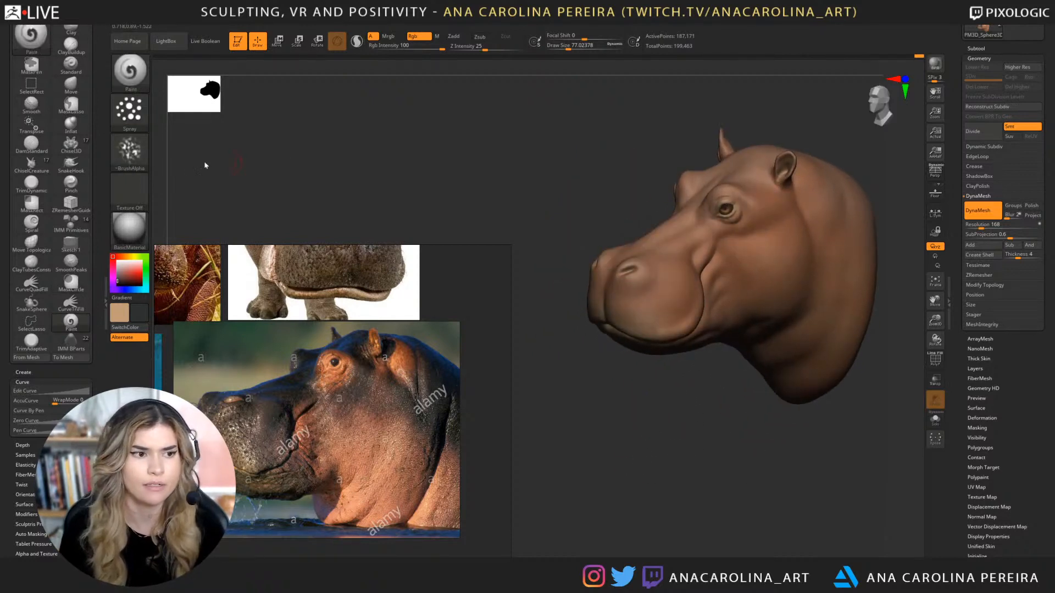
Set the Paint brush to the FreeHand stroke with Alpha 01 and a draw size of about 311.
left_click(130, 149)
left_click(144, 116)
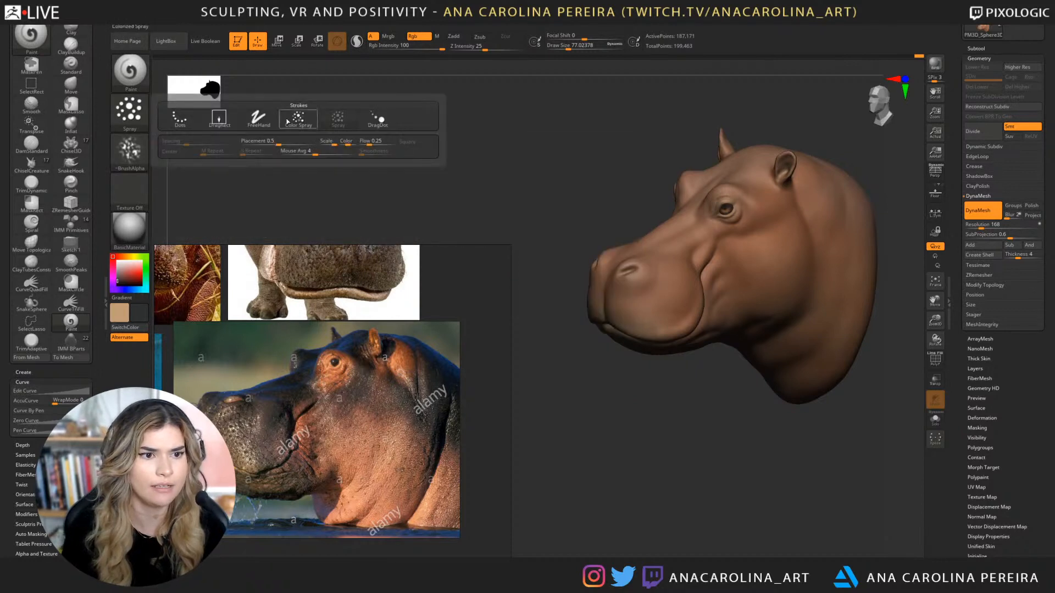
left_click(258, 117)
left_click(146, 156)
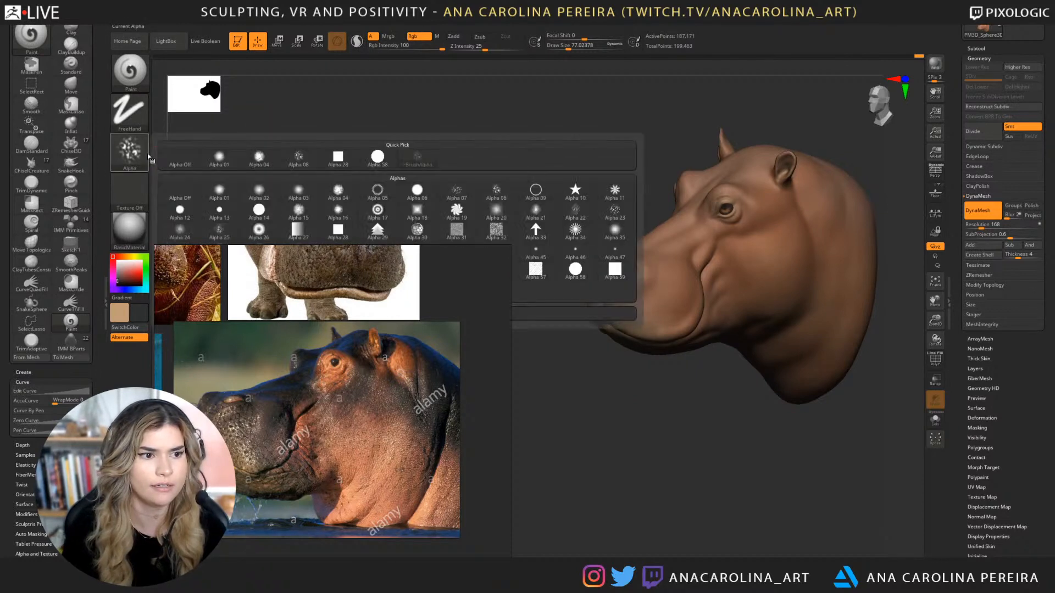
left_click(219, 158)
left_click_drag(359, 160, 431, 158)
key("space")
left_click_drag(525, 200, 546, 216)
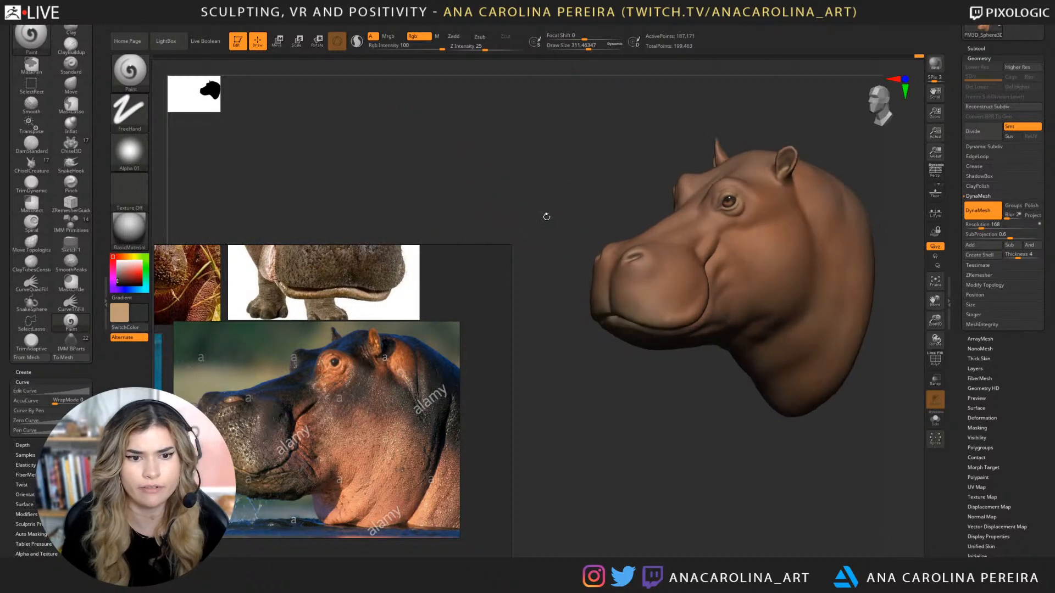
Lower the Rgb Intensity to 58 and try a soft dark stroke on the muzzle.
key("space")
left_click(561, 240)
mouse_move(673, 291)
left_mouse_down()
mouse_move(652, 279)
mouse_move(655, 296)
mouse_move(675, 249)
left_mouse_up()
left_click_drag(660, 394, 664, 367)
key("ctrl+z")
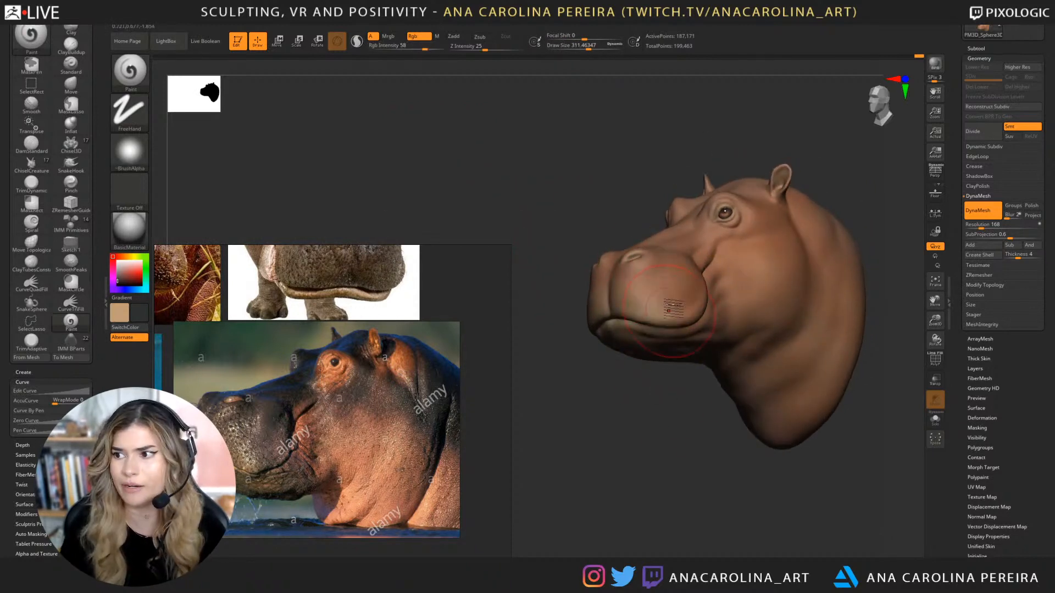
Reduce the draw size to about 223 and paint soft dark shading behind the eye and across the upper cheek.
key("space")
left_click_drag(787, 171, 763, 212)
key("space")
right_click_drag(766, 228, 790, 218)
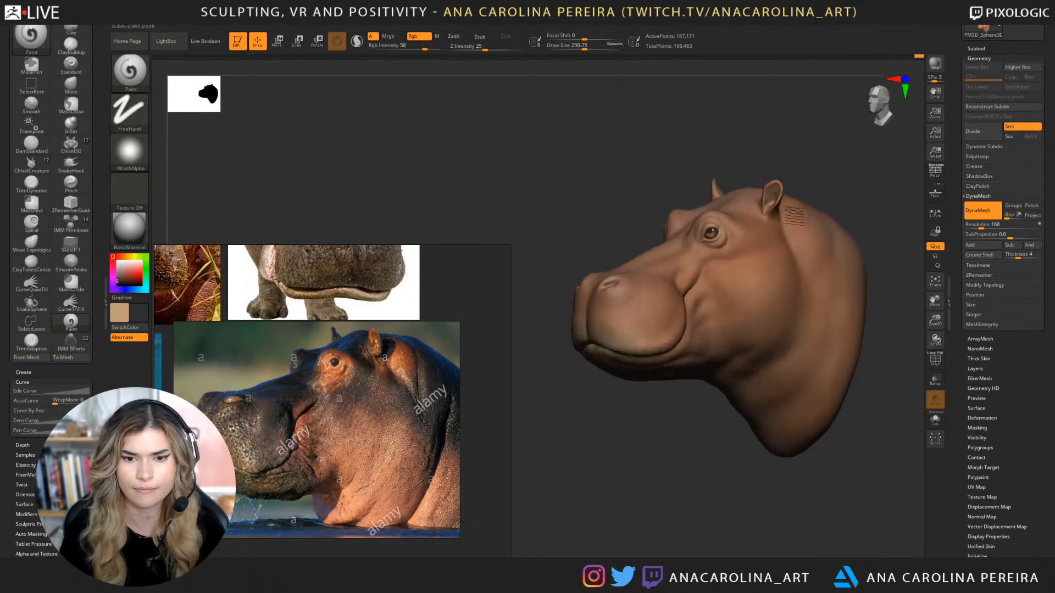
mouse_move(741, 241)
left_mouse_down()
mouse_move(726, 262)
mouse_move(744, 257)
mouse_move(756, 222)
mouse_move(713, 266)
mouse_move(748, 251)
mouse_move(748, 239)
left_mouse_up()
key("s")
left_click_drag(690, 150, 666, 156, "alt")
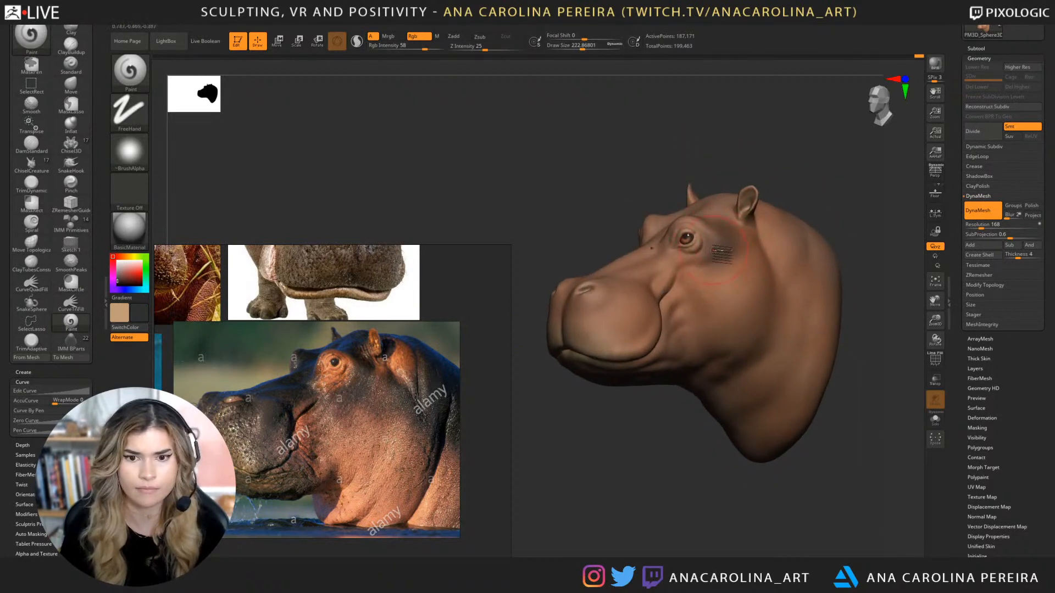
mouse_move(721, 253)
left_mouse_down()
mouse_move(708, 266)
mouse_move(714, 258)
mouse_move(713, 286)
mouse_move(742, 265)
mouse_move(737, 276)
mouse_move(768, 295)
mouse_move(749, 258)
mouse_move(789, 293)
left_mouse_up()
Set the draw size to about 274 and darken the lower jaw below the corner of the mouth.
key("]")
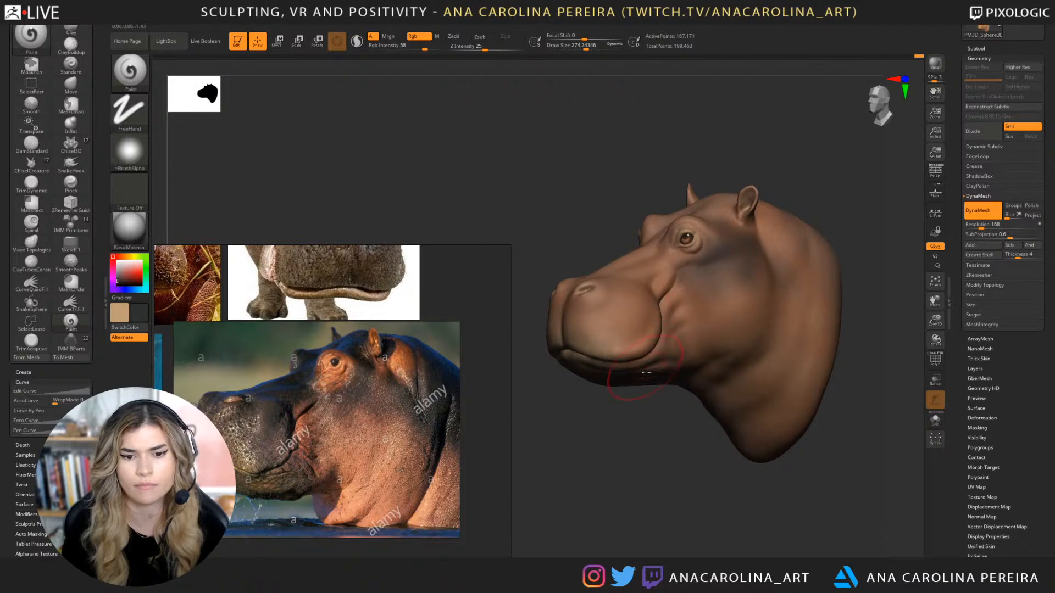
right_click_drag(613, 376, 645, 363)
mouse_move(613, 365)
left_mouse_down()
mouse_move(611, 318)
mouse_move(662, 326)
left_mouse_up()
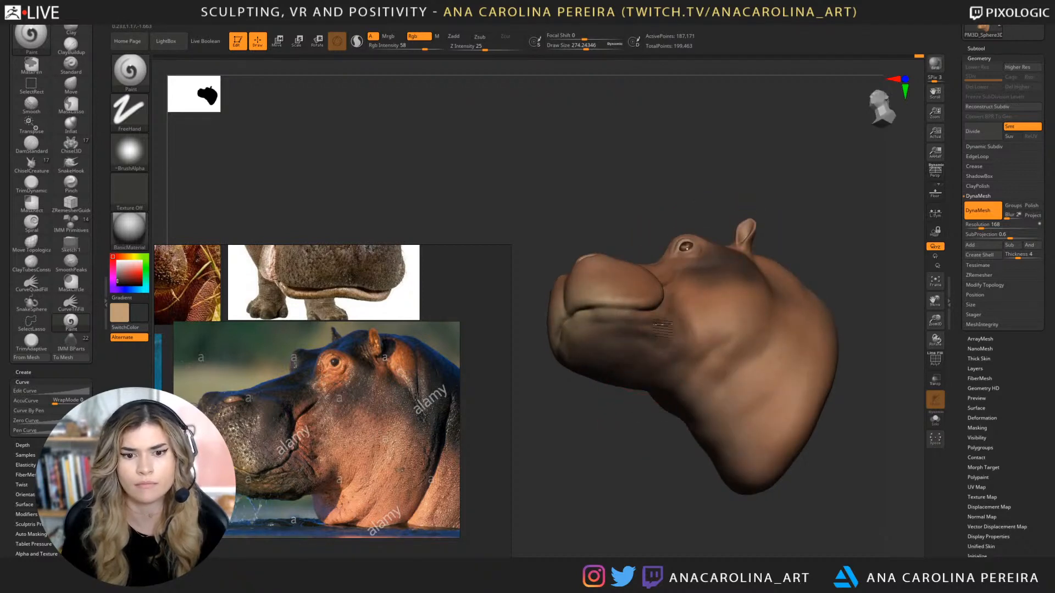
right_click_drag(674, 351, 641, 464)
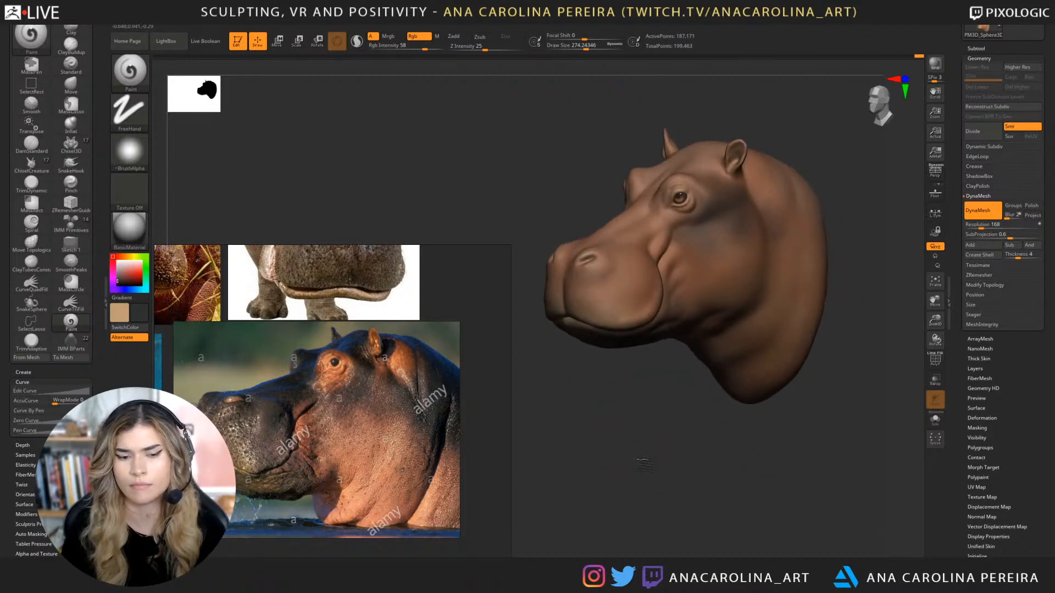
right_click_drag(831, 292, 786, 289, "alt")
Enlarge the draw size to about 430 and darken the back of the head and neck behind the ear.
key("bracketright")
mouse_move(743, 186)
left_mouse_down()
mouse_move(760, 257)
mouse_move(703, 172)
left_mouse_up()
right_click_drag(763, 165, 769, 269)
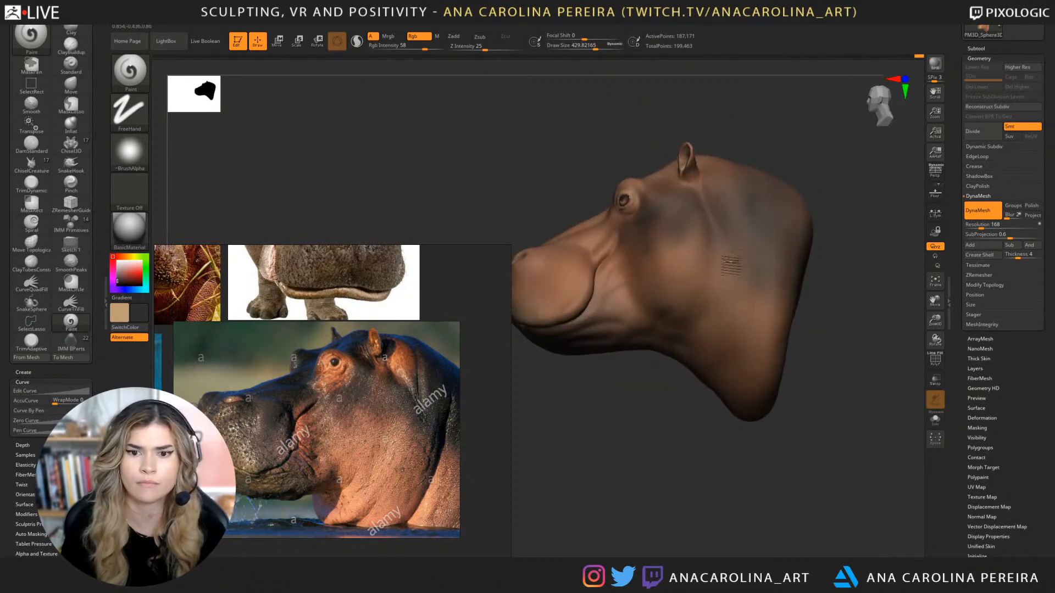
right_click_drag(777, 288, 725, 250)
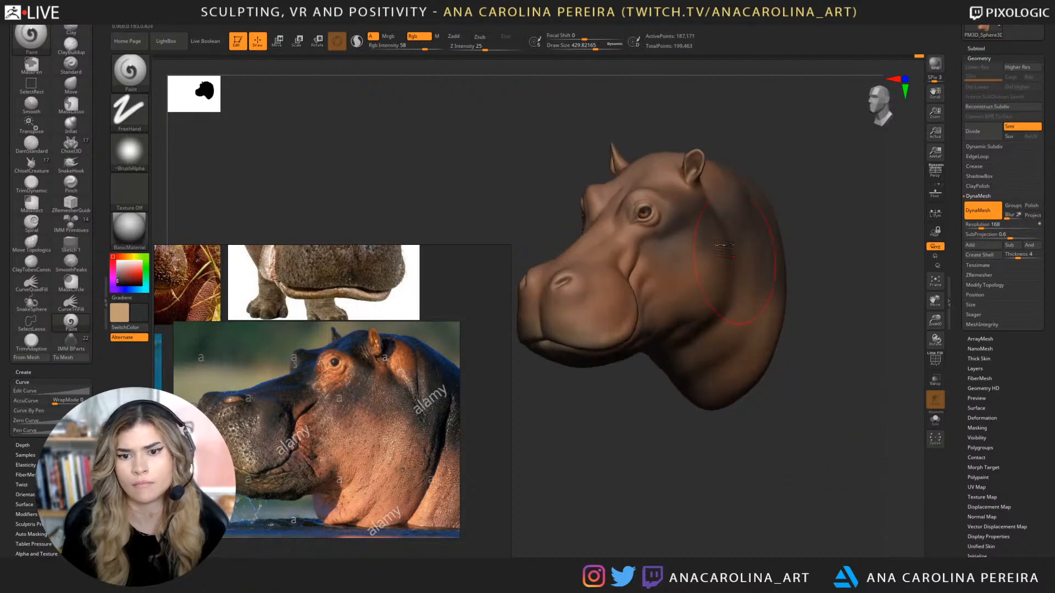
right_click_drag(810, 256, 819, 256)
Reduce the draw size to about 228 and paint dark shading on the forehead between the eyes and down the nose bridge.
key("space")
left_click_drag(639, 283, 632, 284)
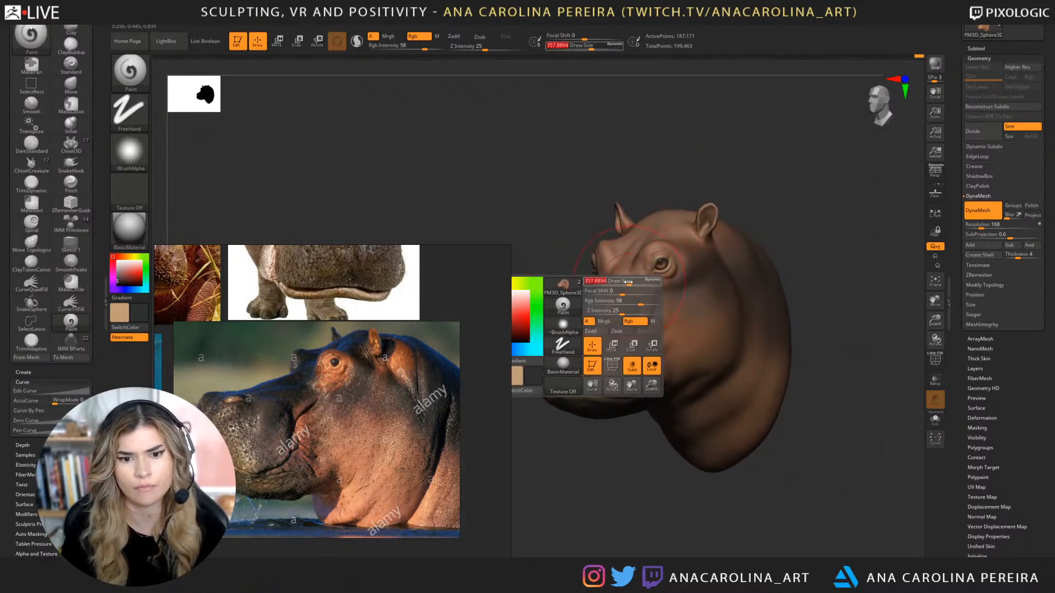
right_click_drag(599, 219, 640, 206)
right_click_drag(694, 233, 737, 238)
key("space")
left_click_drag(747, 264, 741, 264)
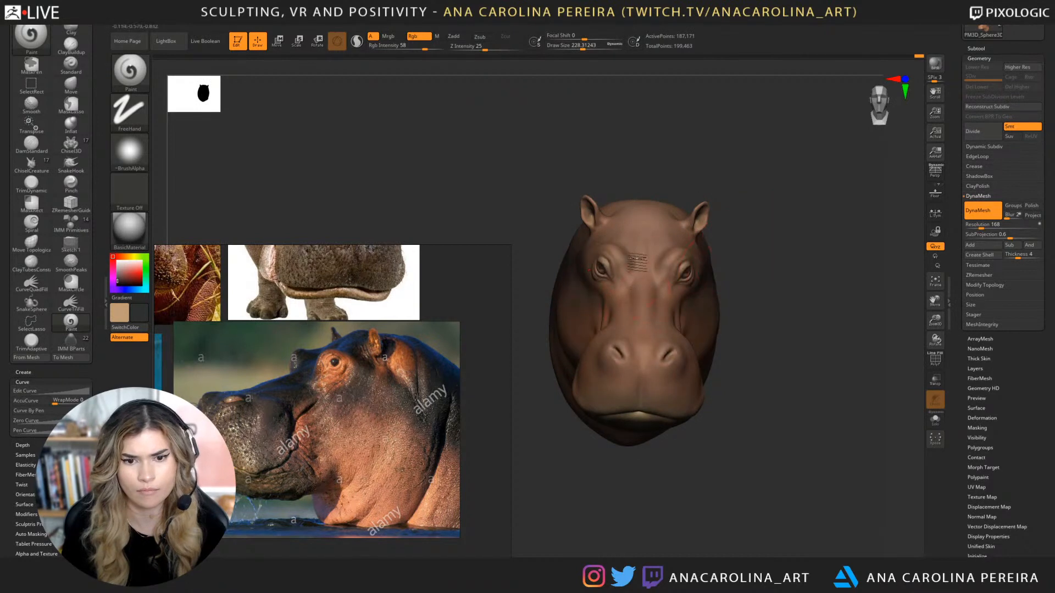
mouse_move(630, 259)
left_mouse_down()
mouse_move(637, 313)
mouse_move(652, 306)
left_mouse_up()
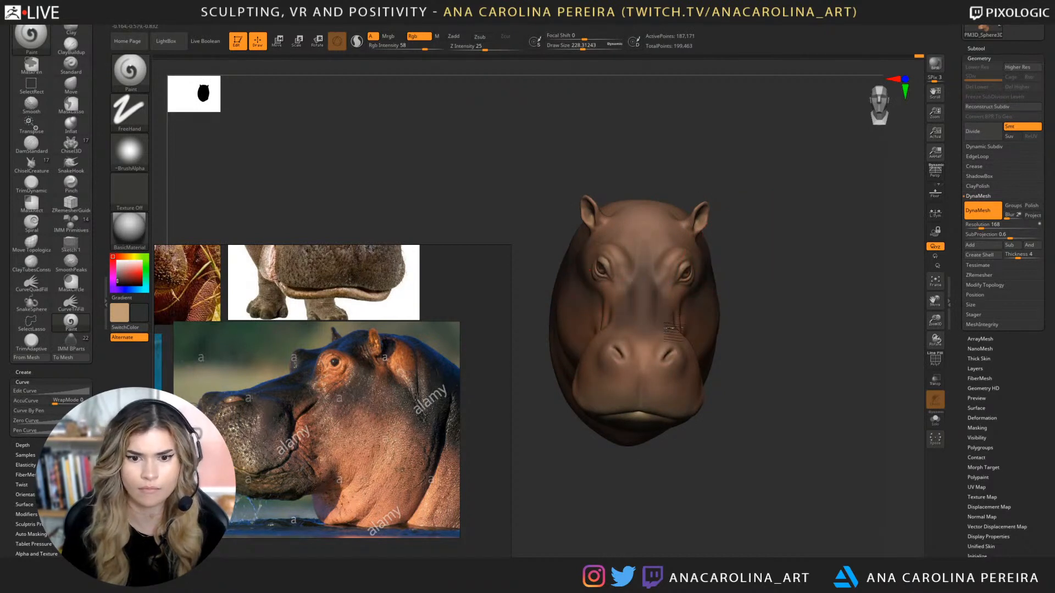
right_click_drag(676, 311, 653, 300)
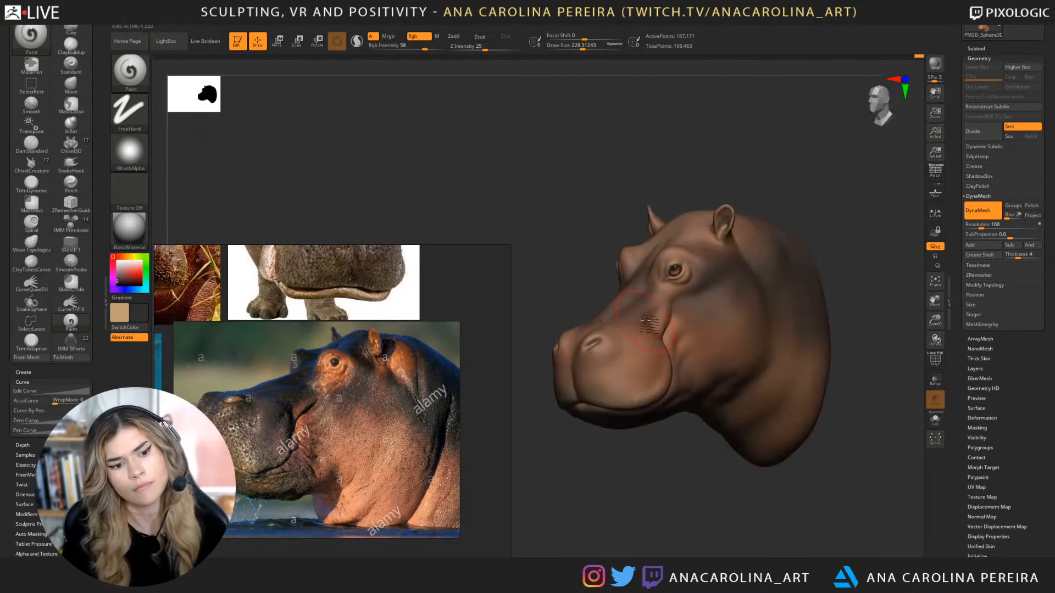
right_click_drag(679, 162, 648, 170)
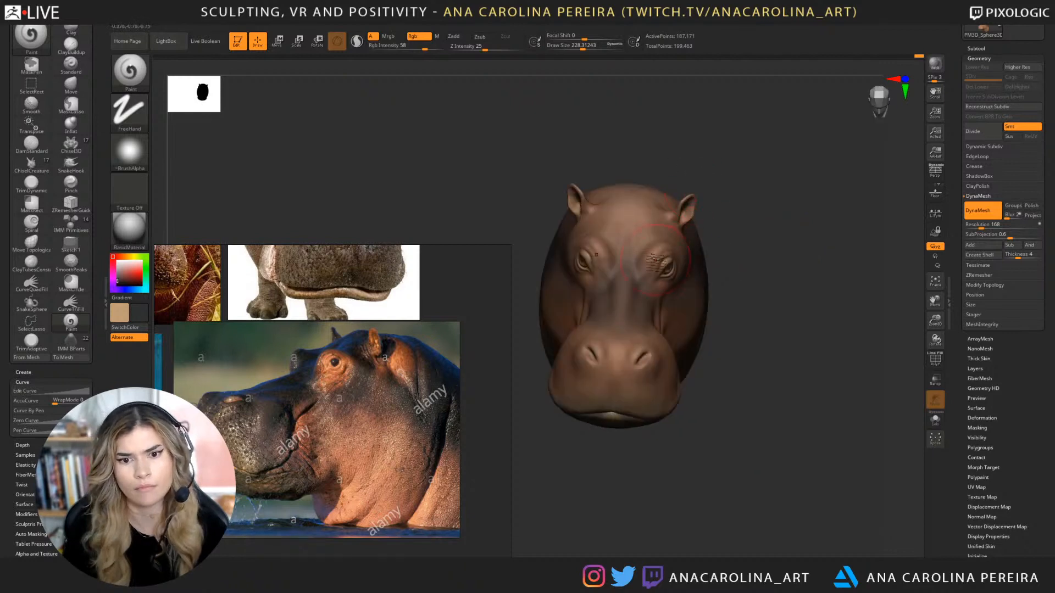
Adjust the draw size to about 251 and darken the brow area and top of the head.
key("space")
left_click_drag(605, 258, 582, 258)
right_click_drag(646, 275, 599, 250)
key("space")
mouse_move(599, 238)
left_mouse_down()
mouse_move(616, 226)
mouse_move(607, 213)
mouse_move(602, 227)
mouse_move(582, 224)
mouse_move(599, 190)
left_mouse_up()
mouse_move(660, 186)
right_mouse_down()
mouse_move(763, 160)
mouse_move(802, 130)
mouse_move(798, 73)
right_mouse_up()
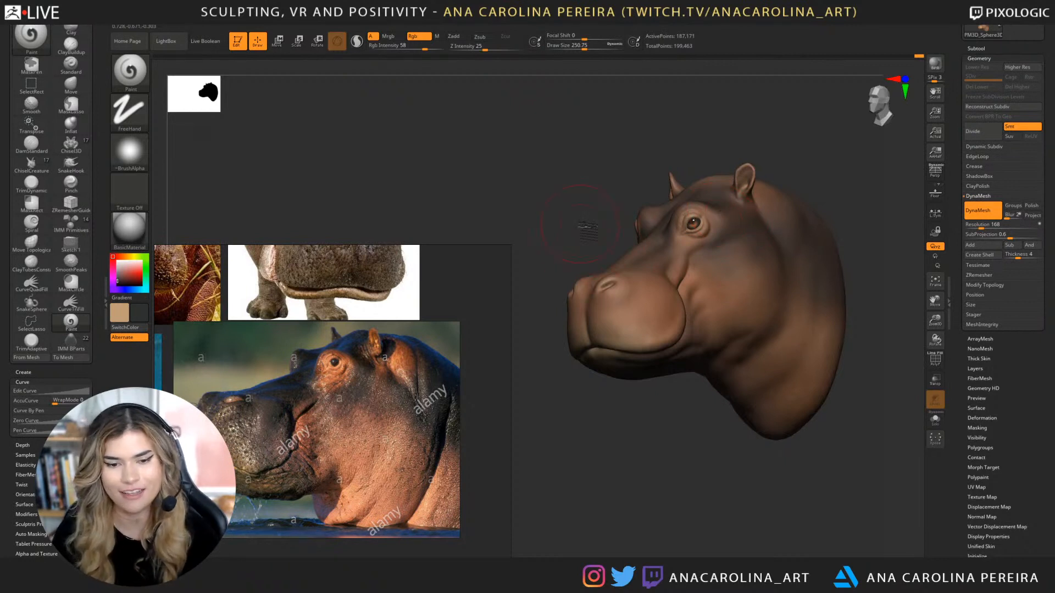
Darken the muzzle and nostril area with draw sizes of about 251 to 299.
right_click_drag(587, 228, 638, 305)
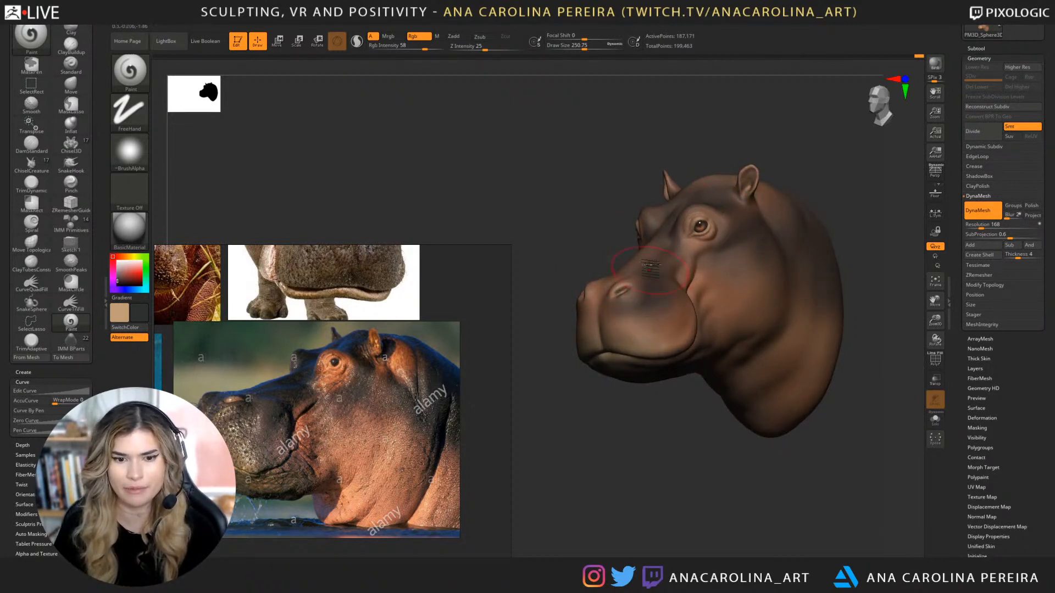
right_click_drag(649, 268, 687, 270)
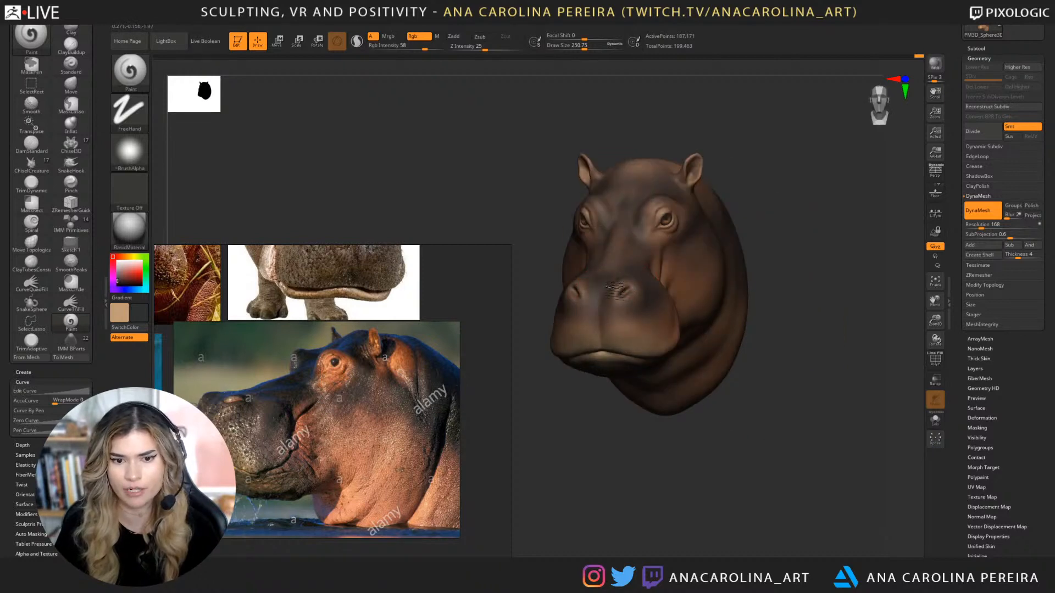
mouse_move(650, 319)
right_mouse_down()
mouse_move(763, 370)
mouse_move(714, 330)
right_mouse_up()
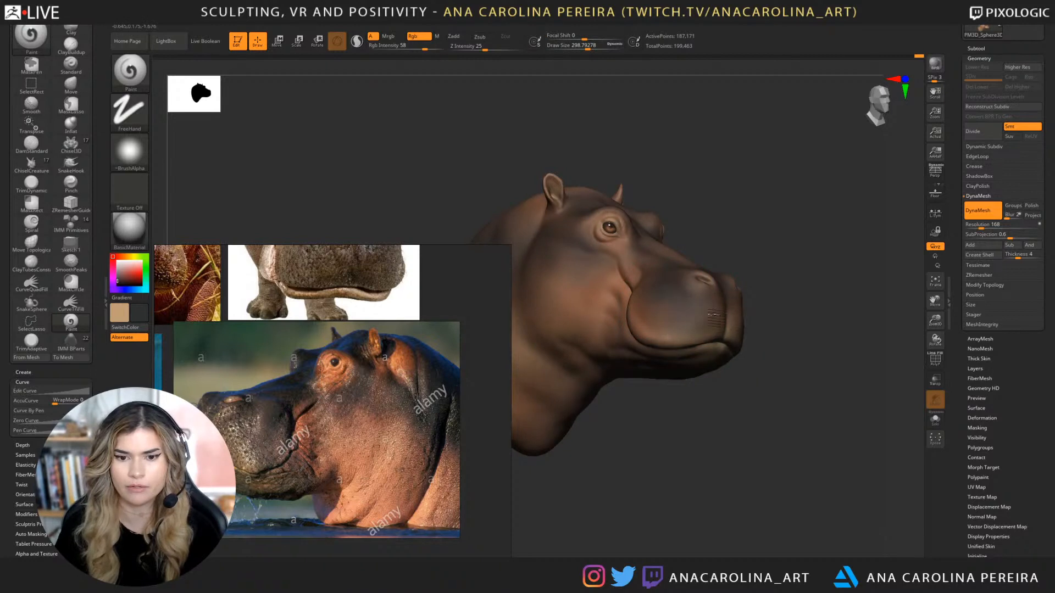
left_click_drag(765, 307, 706, 317)
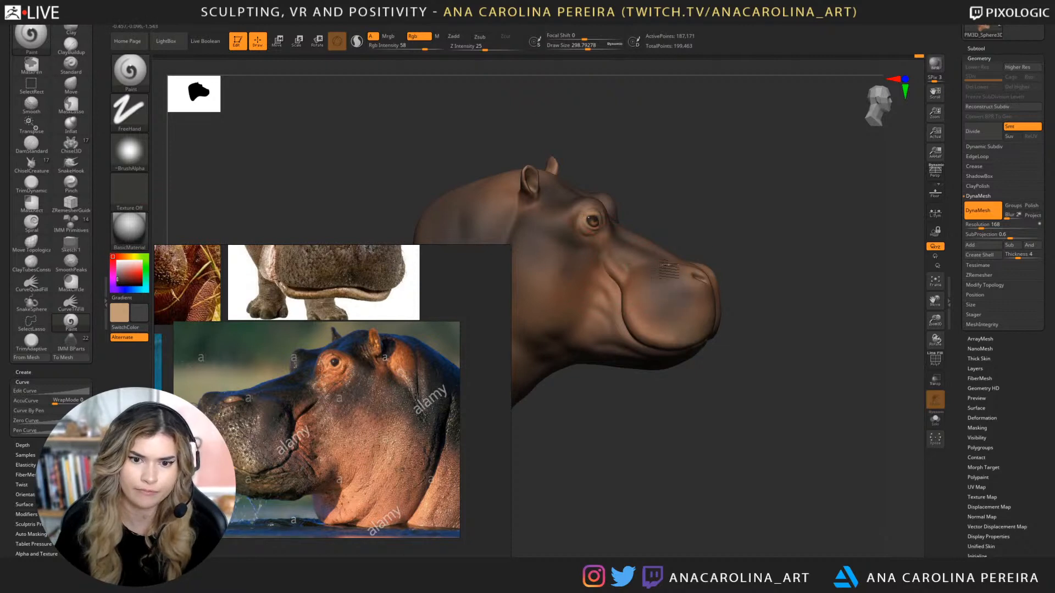
left_click_drag(736, 315, 750, 269)
Extend the dark tone around the side of the muzzle and the lower jaw with a draw size of about 299.
mouse_move(731, 423)
left_mouse_down()
mouse_move(670, 399)
mouse_move(731, 360)
left_mouse_up()
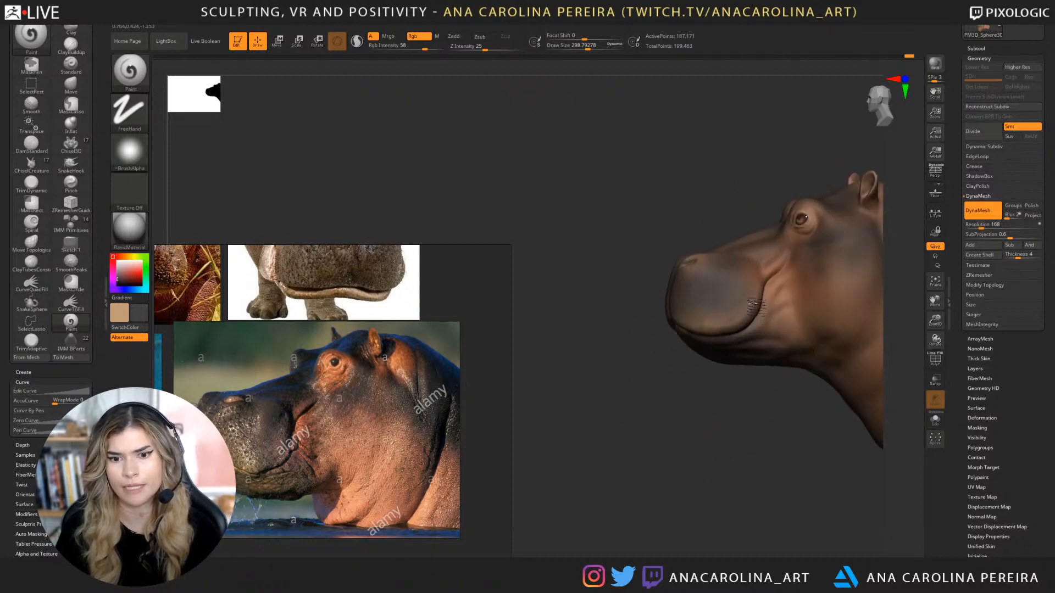
left_click_drag(734, 388, 738, 354)
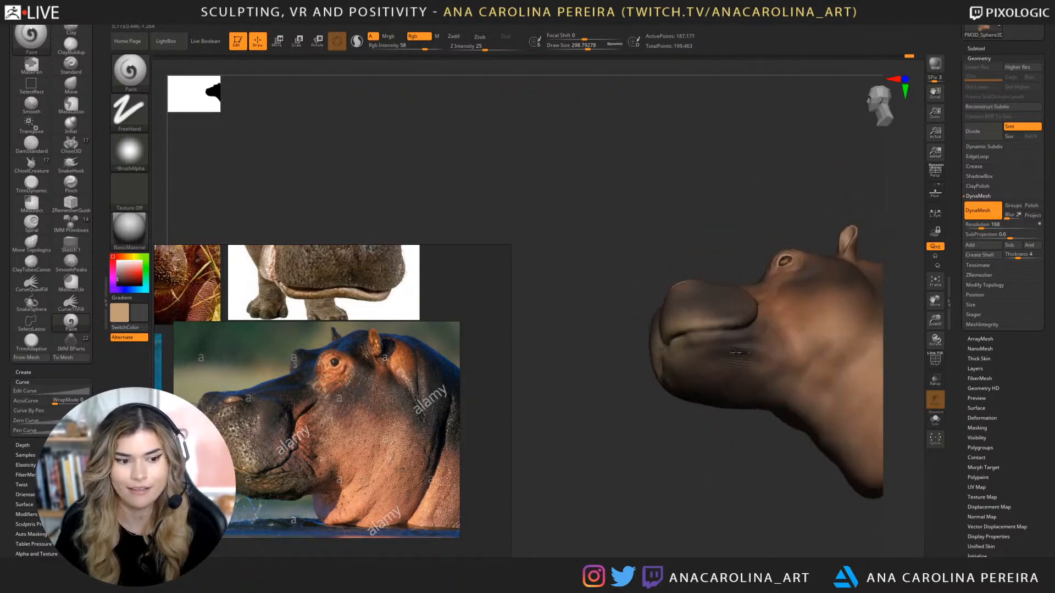
left_click_drag(693, 440, 698, 507)
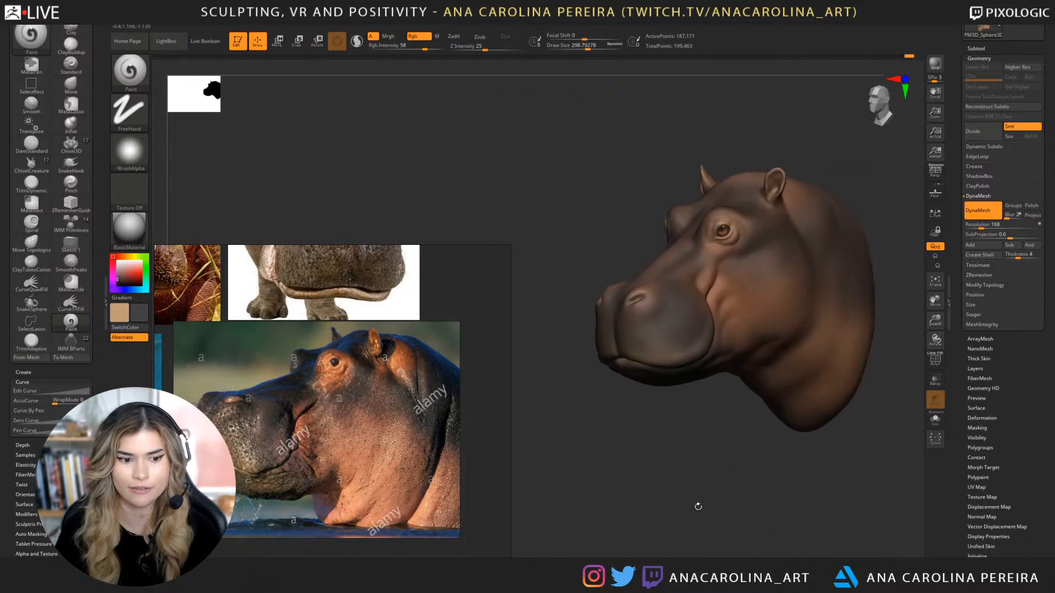
Enlarge the draw size to about 437 and darken the crown, back of the head and neck.
left_click_drag(598, 192, 610, 215)
left_click_drag(803, 163, 765, 285, "alt")
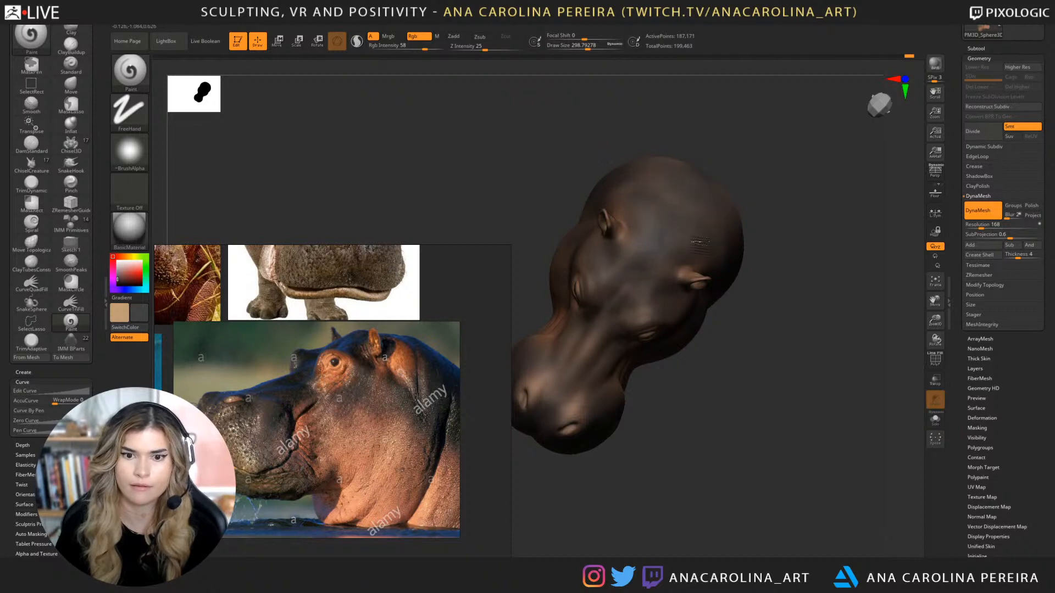
key("space")
mouse_move(737, 191)
left_mouse_down()
mouse_move(681, 247)
mouse_move(761, 177)
left_mouse_up()
key("space")
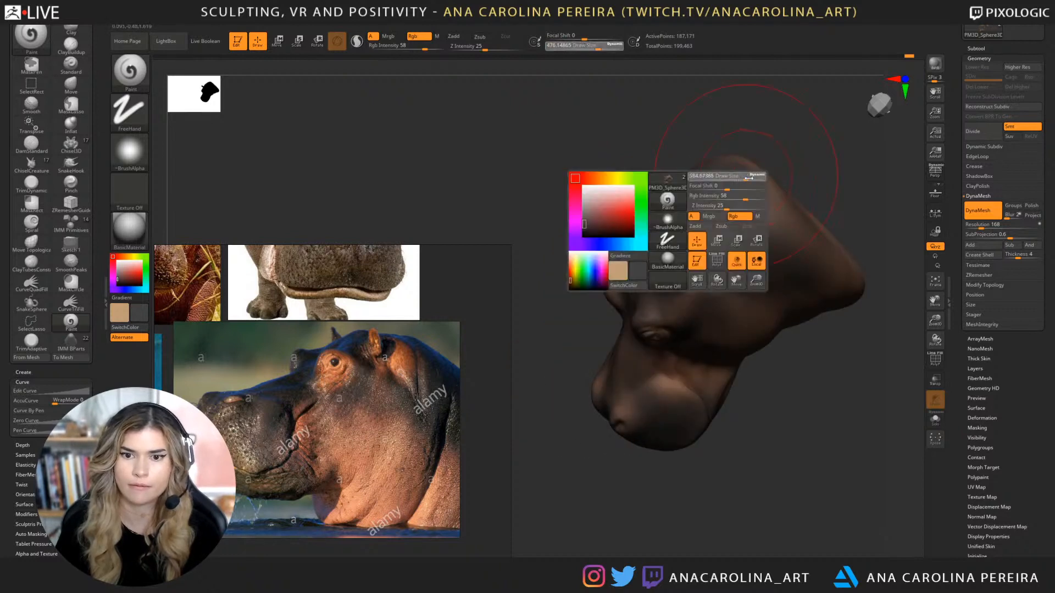
mouse_move(671, 249)
left_mouse_down()
mouse_move(676, 126)
mouse_move(678, 148)
mouse_move(755, 167)
mouse_move(740, 179)
left_mouse_up()
key("space")
mouse_move(818, 159)
left_mouse_down()
mouse_move(760, 172)
mouse_move(773, 179)
mouse_move(749, 219)
mouse_move(777, 259)
mouse_move(810, 271)
mouse_move(817, 291)
left_mouse_up()
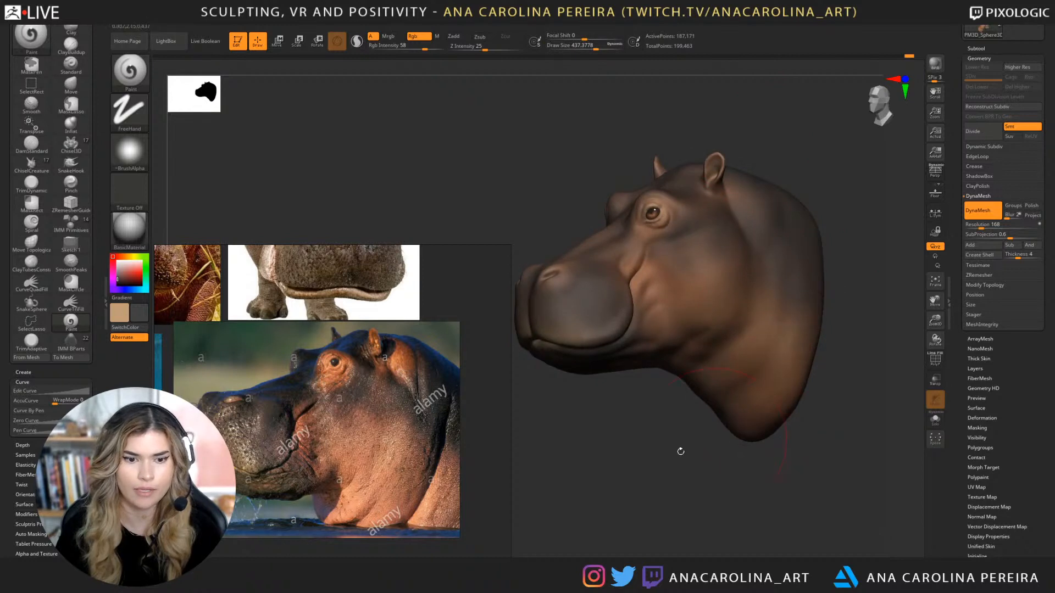
left_click_drag(681, 450, 674, 329)
Give the Paint brush Alpha 08, a Spray stroke and a draw size of about 120.
left_click(129, 151)
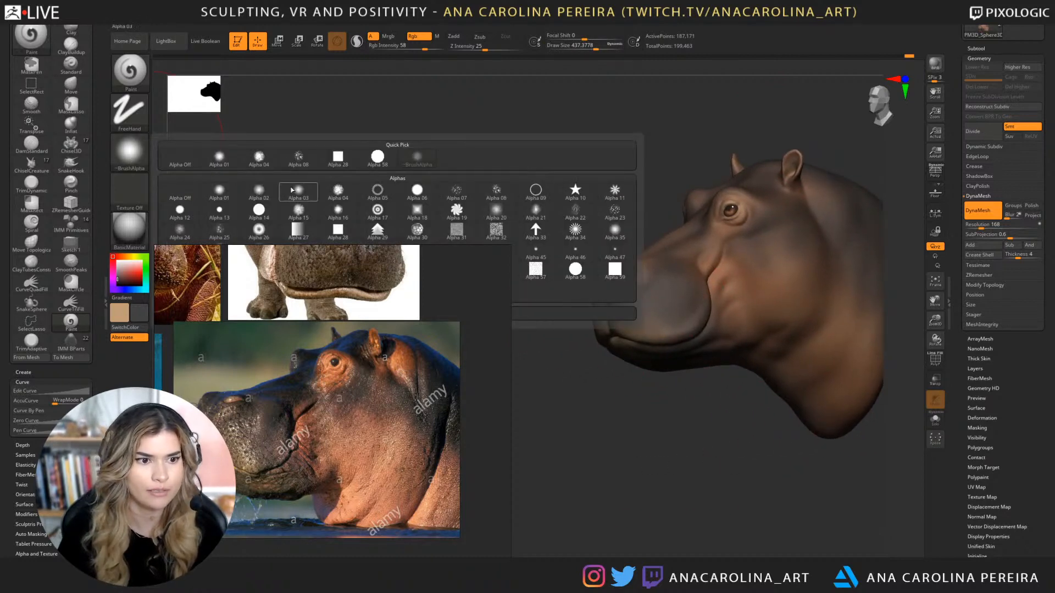
left_click(299, 157)
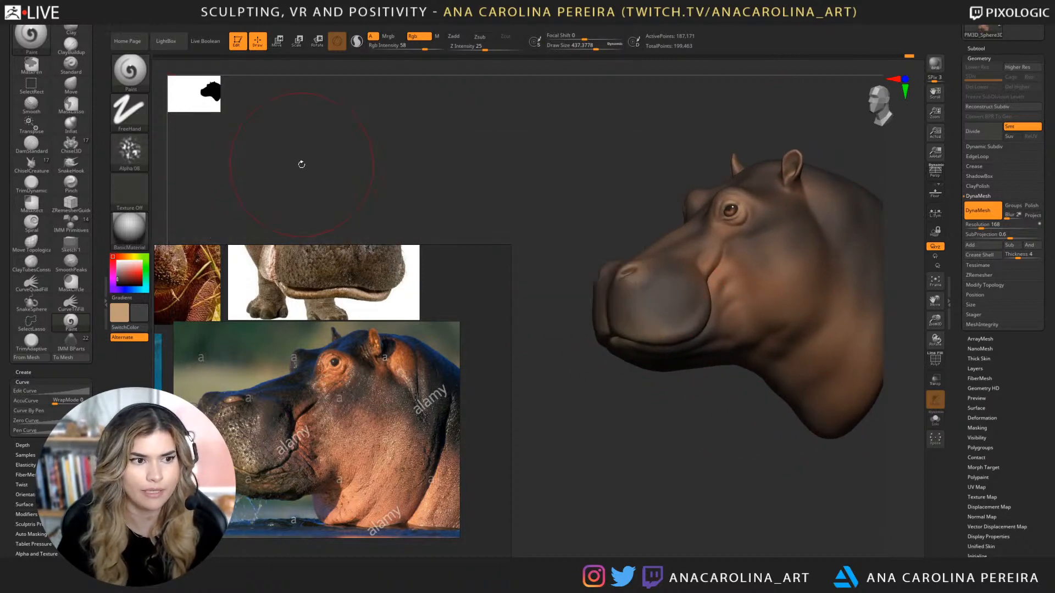
left_click(131, 153)
left_click(130, 113)
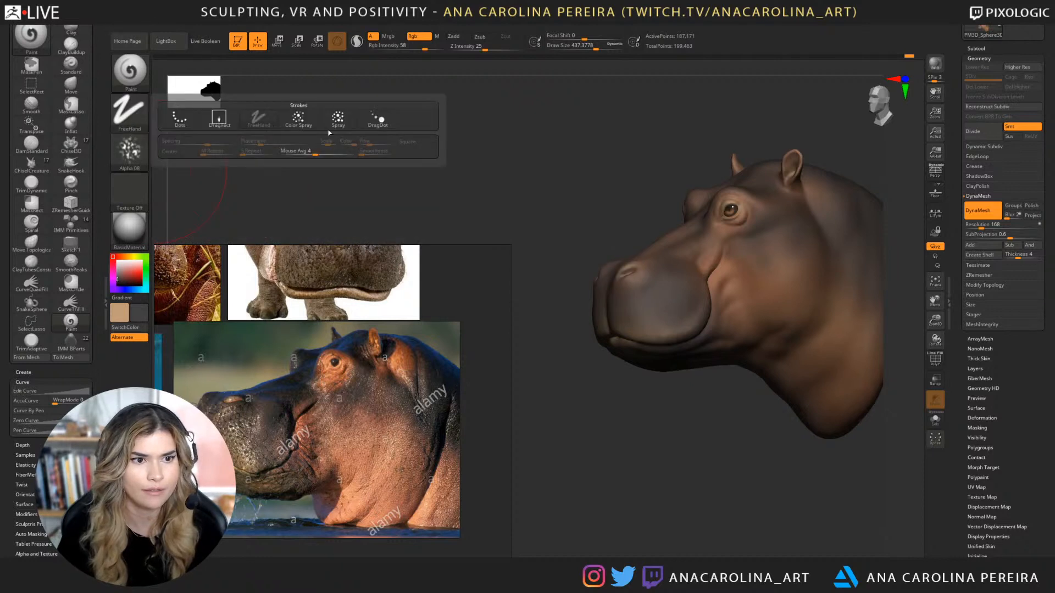
left_click(337, 118)
key("space")
mouse_move(656, 291)
left_mouse_down()
mouse_move(668, 310)
mouse_move(696, 297)
mouse_move(668, 326)
mouse_move(647, 301)
mouse_move(700, 314)
left_mouse_up()
key("space")
left_click_drag(663, 177, 631, 253)
Spray mottled dark tone over the nose bridge, the front of the muzzle and around the mouth.
right_click_drag(602, 256, 598, 291)
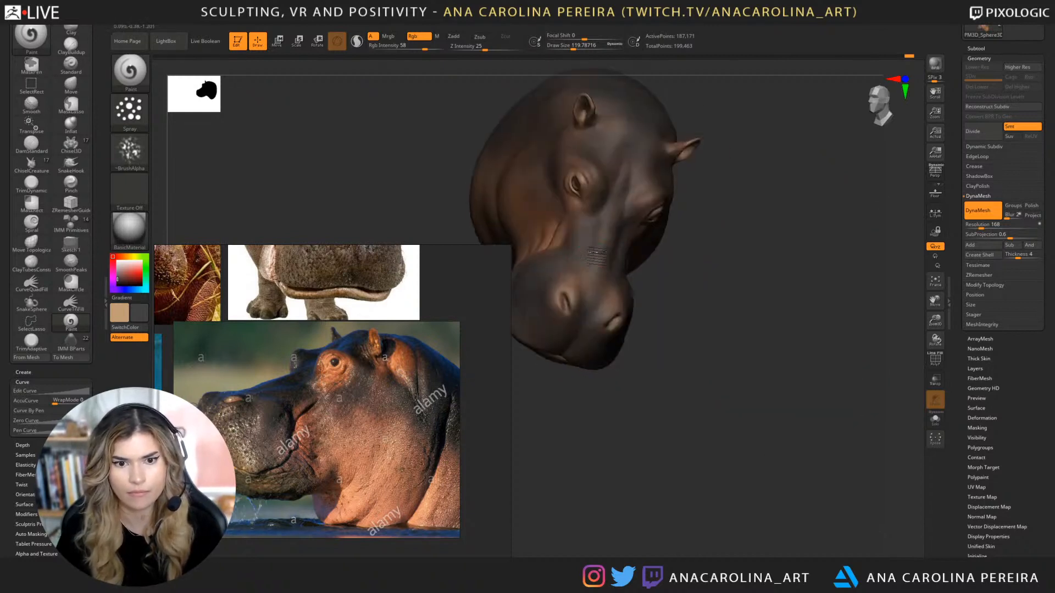
right_click_drag(633, 417, 651, 262)
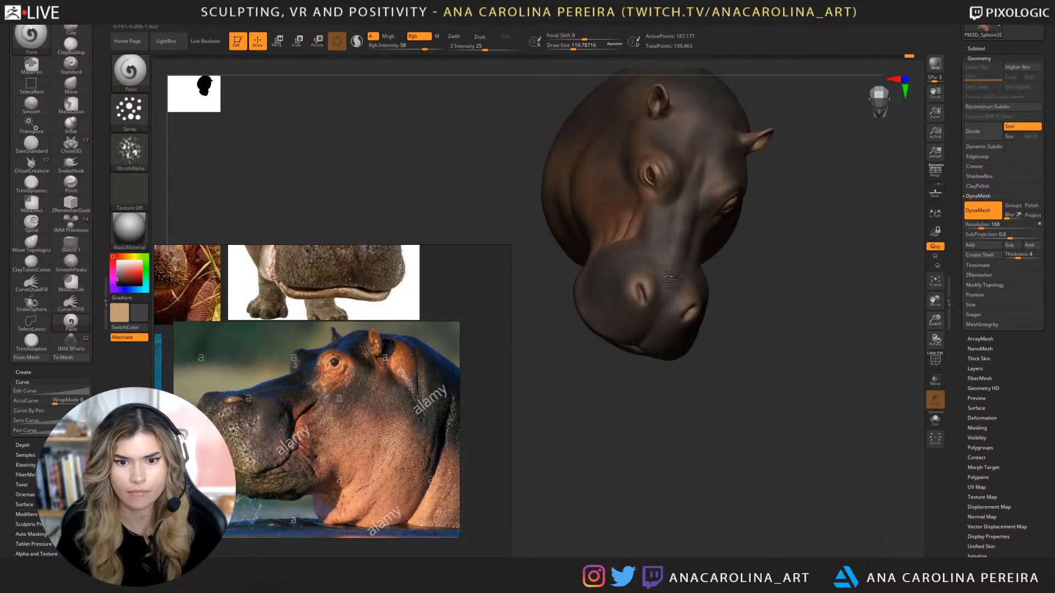
right_click_drag(683, 363, 635, 263)
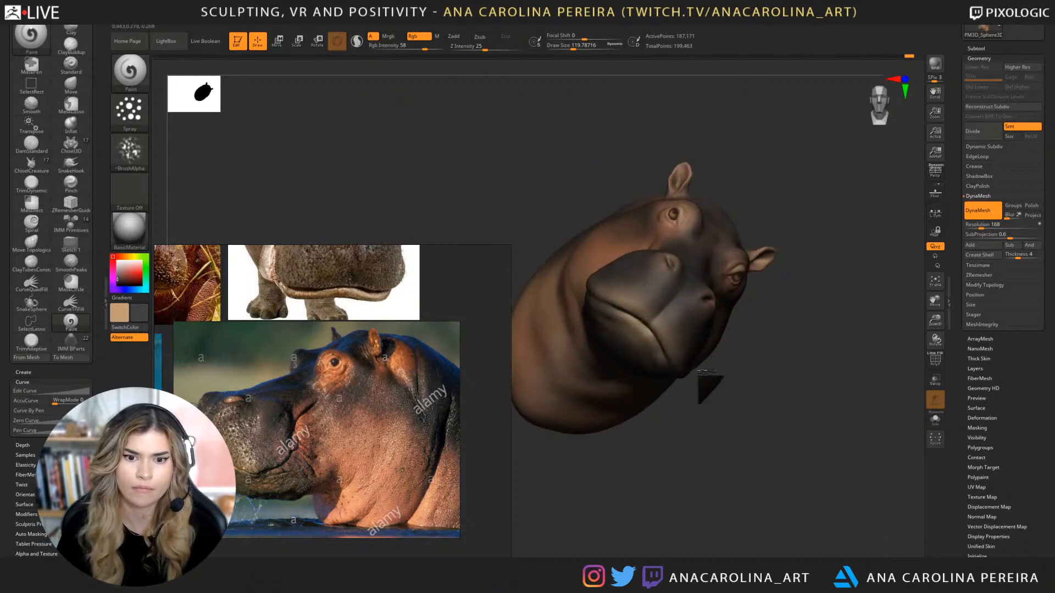
right_click_drag(709, 387, 694, 326)
right_click_drag(759, 194, 732, 231)
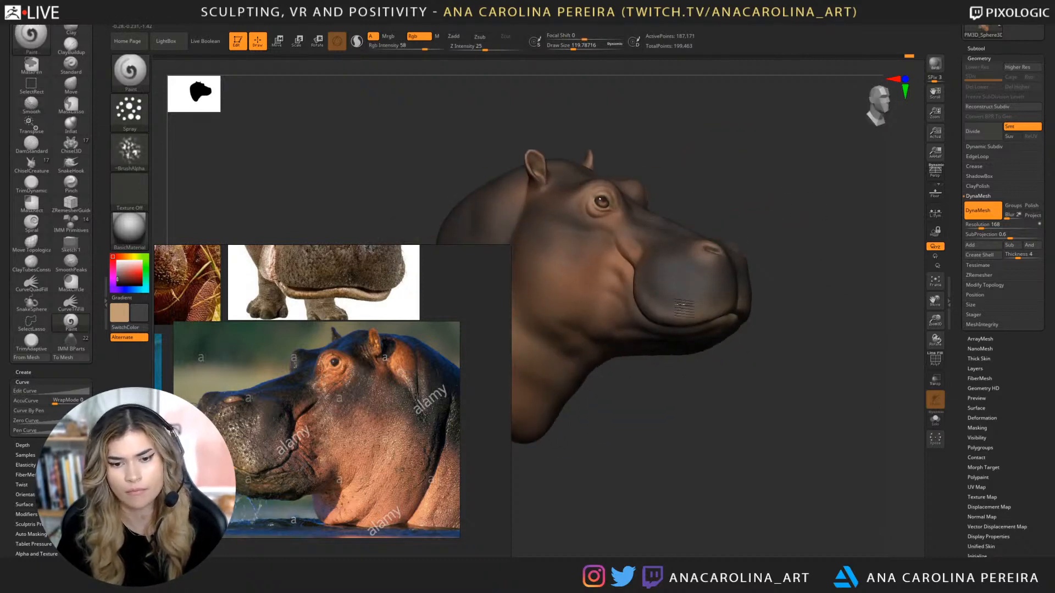
Spray mottled dark tone from the side of the muzzle across the cheek folds and up to the brow.
right_click_drag(718, 405, 691, 276)
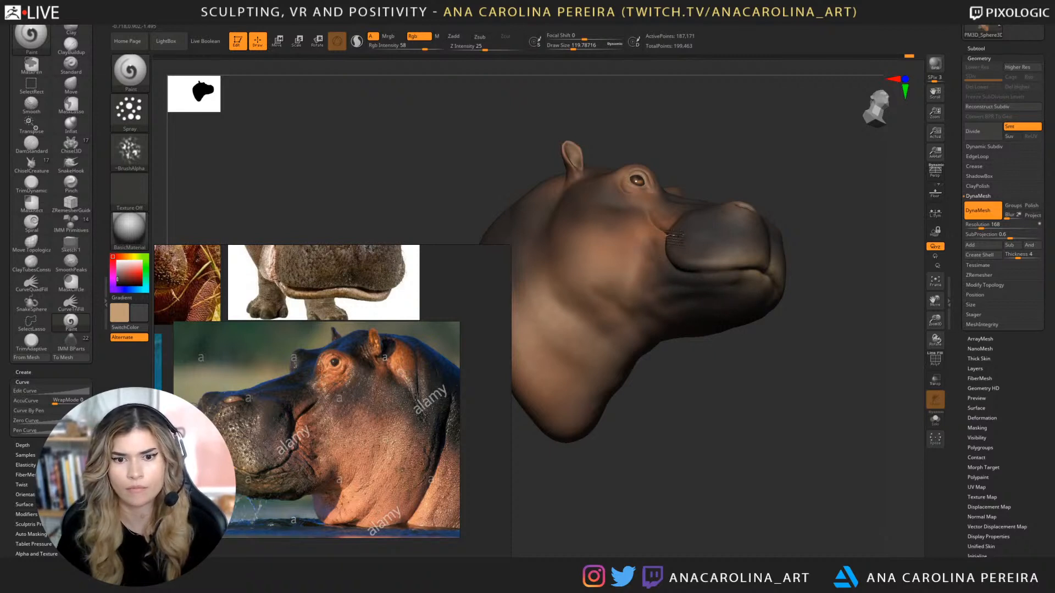
right_click_drag(728, 383, 684, 284)
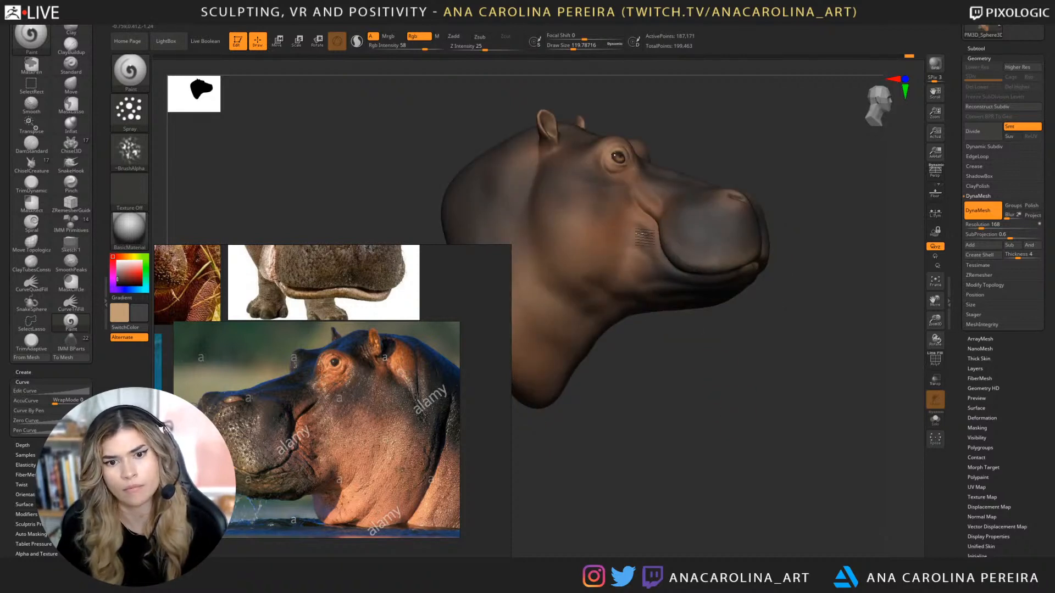
right_click_drag(769, 176, 659, 291)
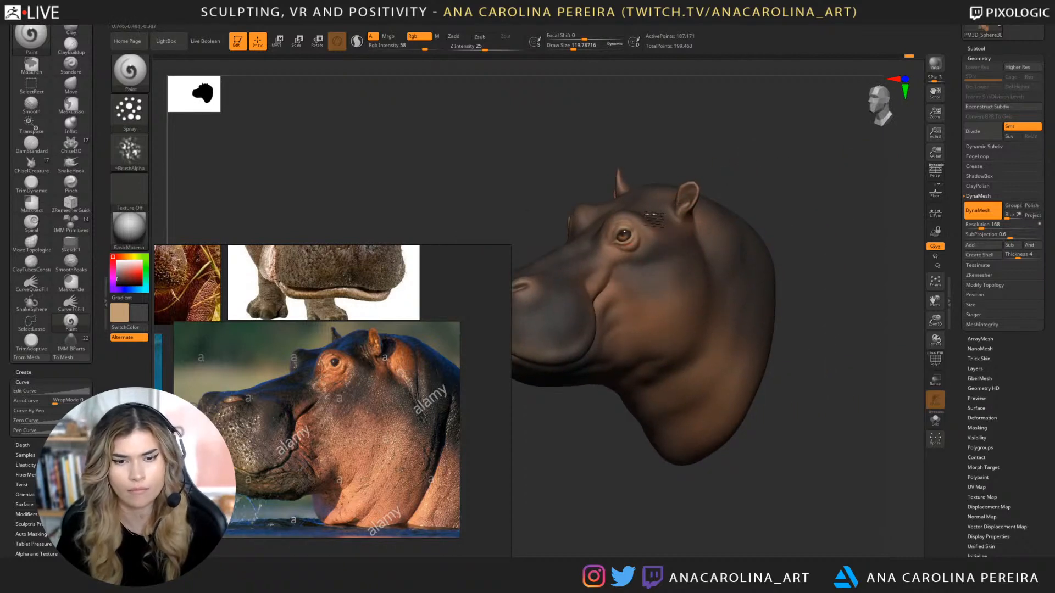
right_click_drag(702, 238, 765, 154)
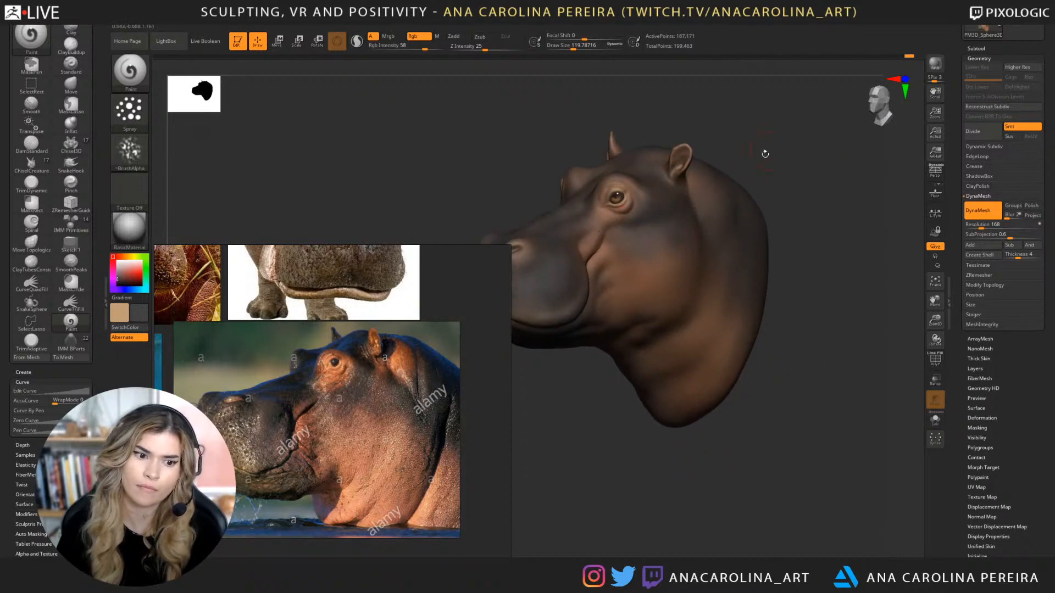
right_click_drag(741, 241, 747, 220, "alt")
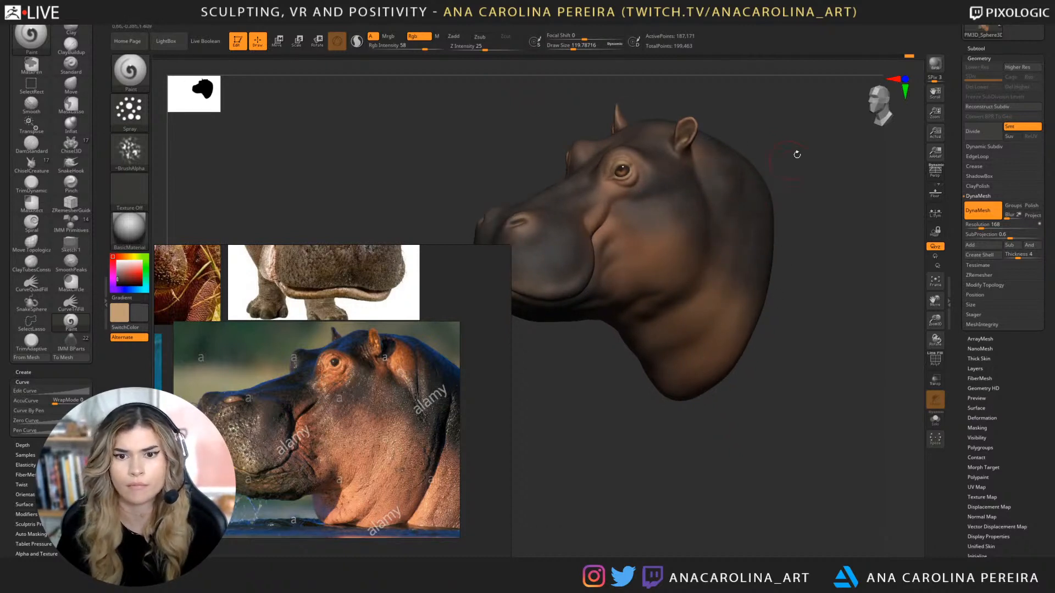
Spray dark tone over the top of the head, and reduce the draw size to about 91 for the area below the eye.
right_click_drag(835, 142, 756, 187)
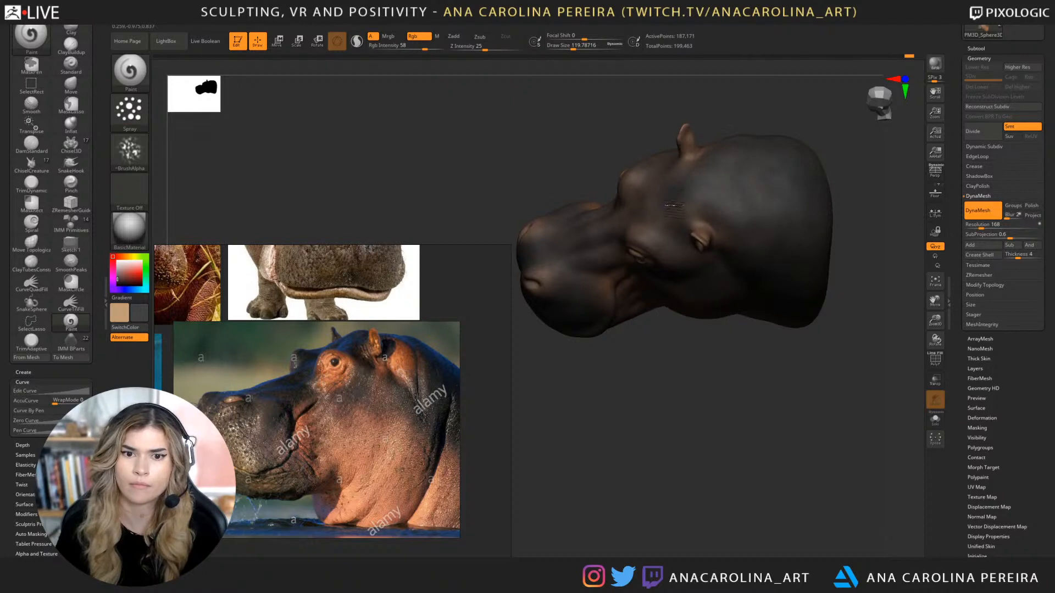
right_click_drag(739, 181, 708, 204)
key("space")
left_click(707, 261)
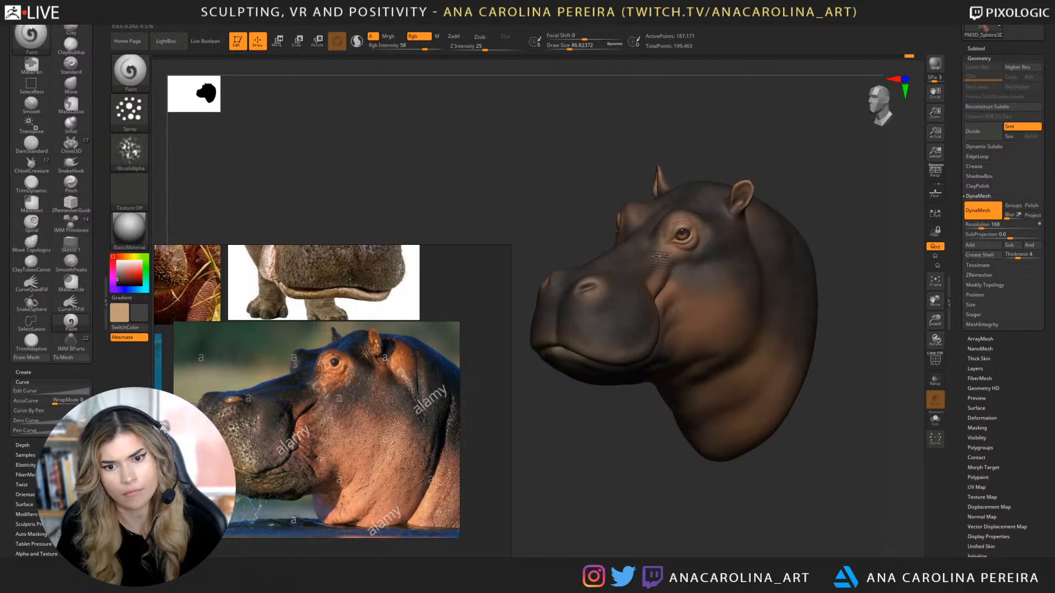
Raise the draw size to about 136 for the cheek folds and about 268 for the neck, spraying dark mottling on both.
key("s")
left_click(664, 273)
left_click_drag(710, 290, 709, 274)
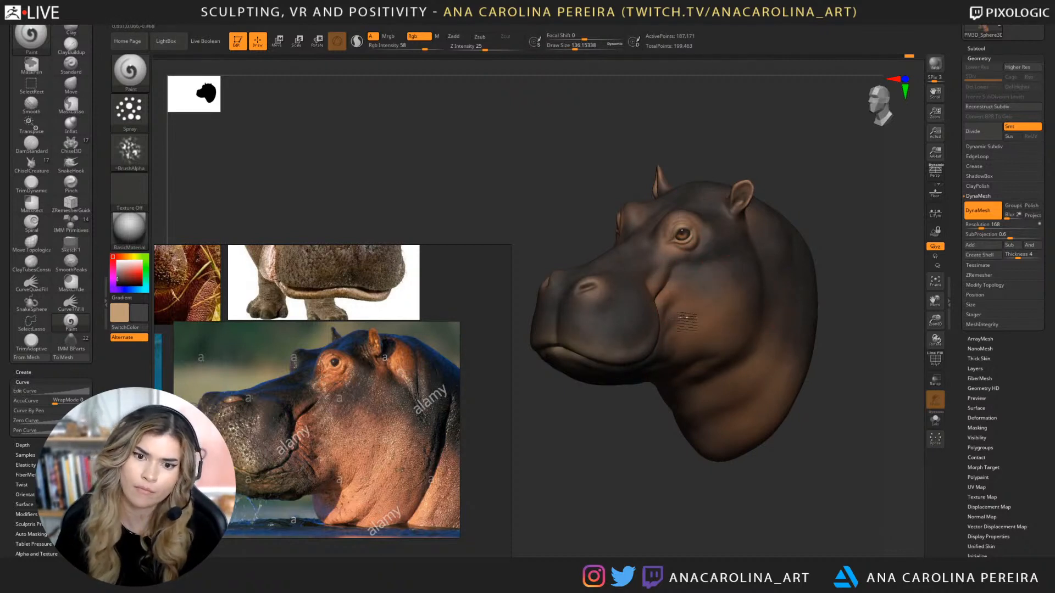
key("s")
left_click_drag(787, 362, 813, 362)
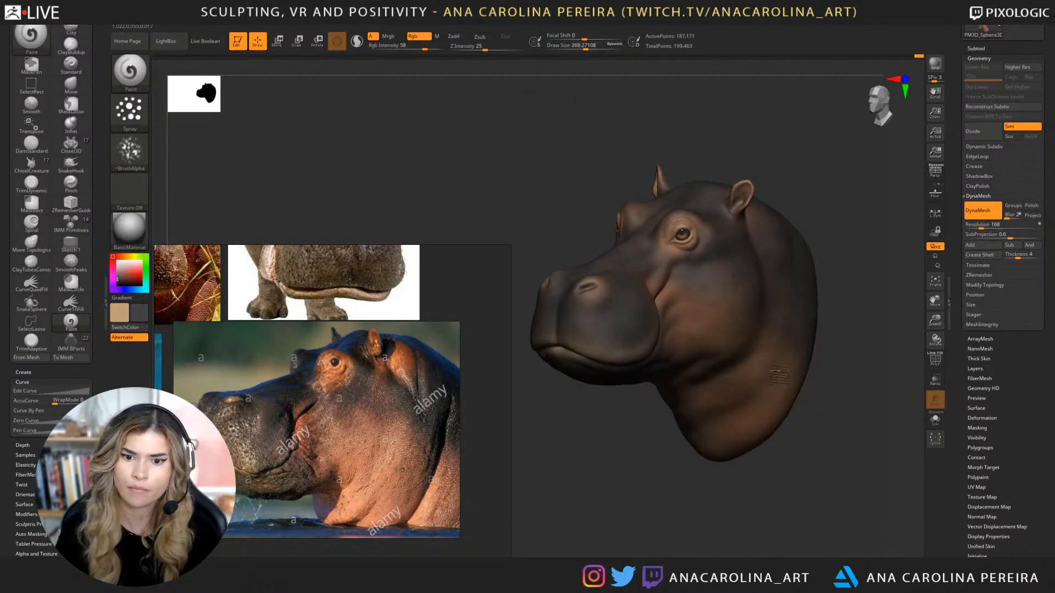
Reduce the draw size to about 94 and spray fine dark mottling around the nostril, muzzle and lower jaw.
mouse_move(835, 430)
left_mouse_down()
mouse_move(881, 466)
mouse_move(801, 471)
mouse_move(797, 461)
left_mouse_up()
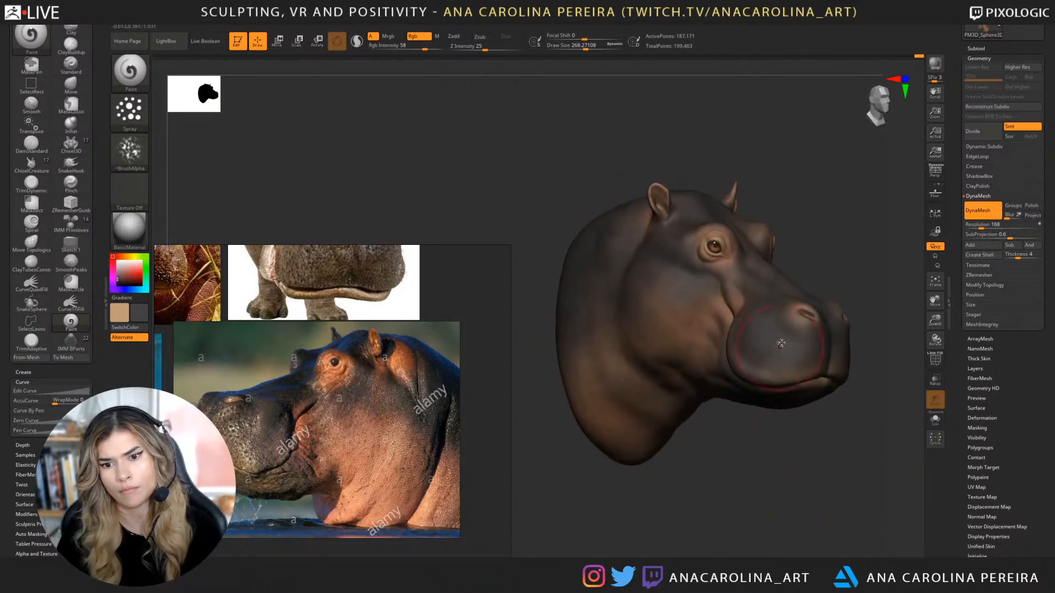
key("space")
key("space")
mouse_move(782, 341)
left_mouse_down()
mouse_move(772, 340)
mouse_move(789, 314)
left_mouse_up()
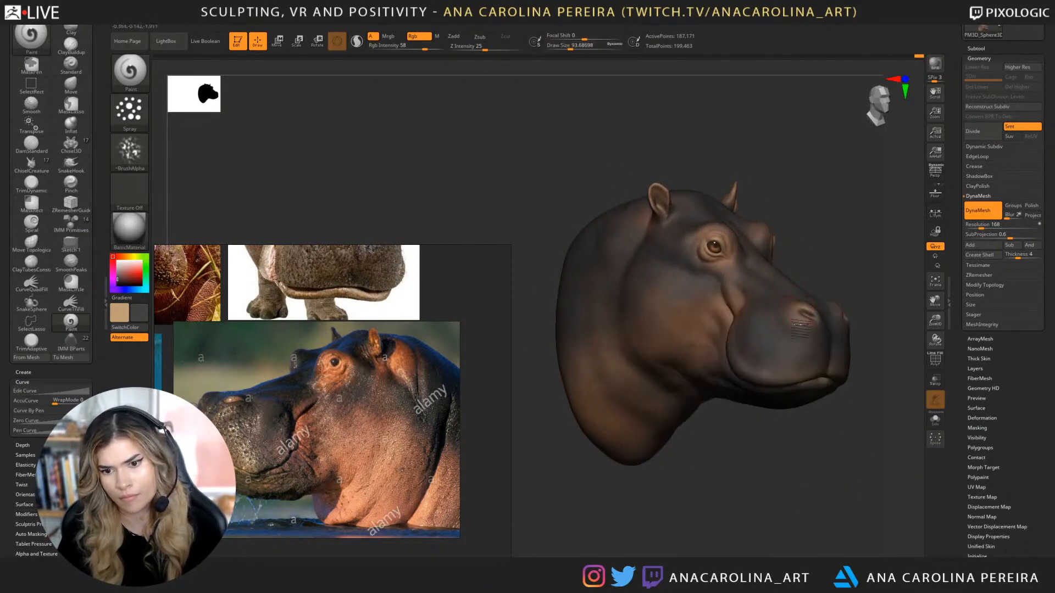
left_click_drag(814, 275, 813, 262)
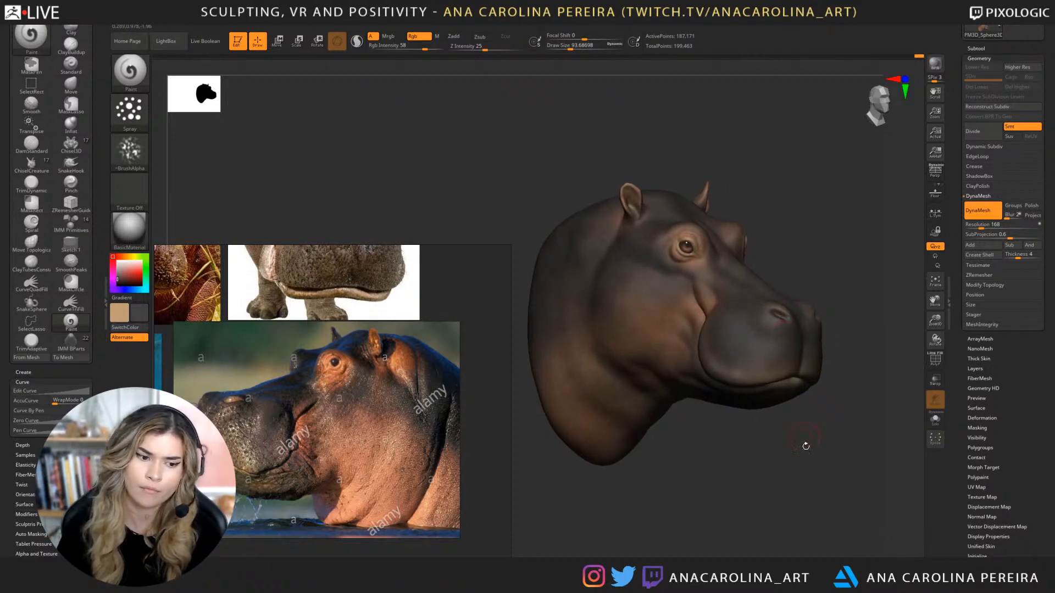
left_click_drag(806, 446, 752, 391)
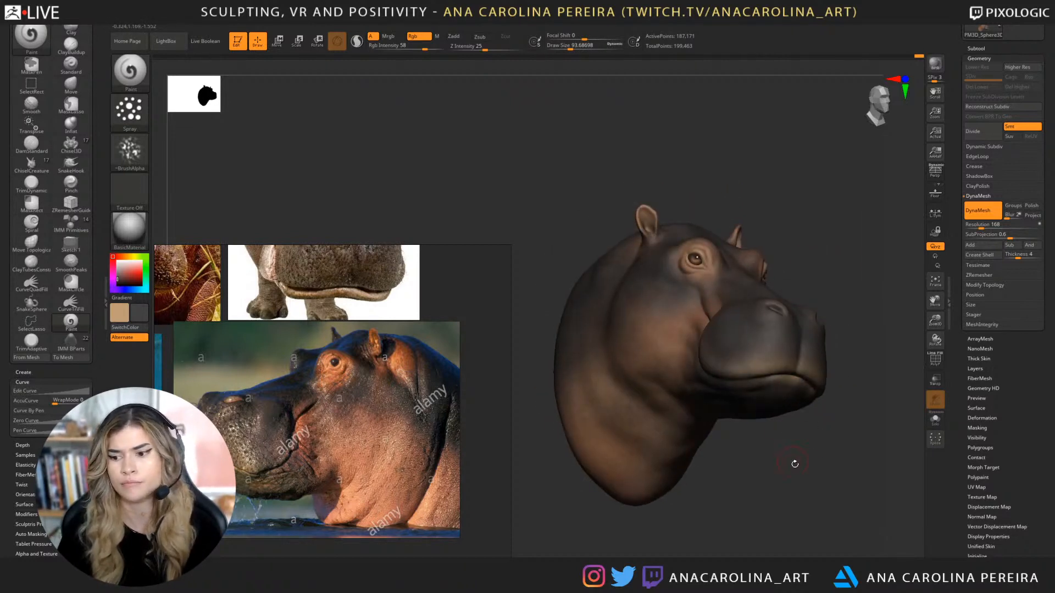
left_click_drag(795, 464, 653, 507)
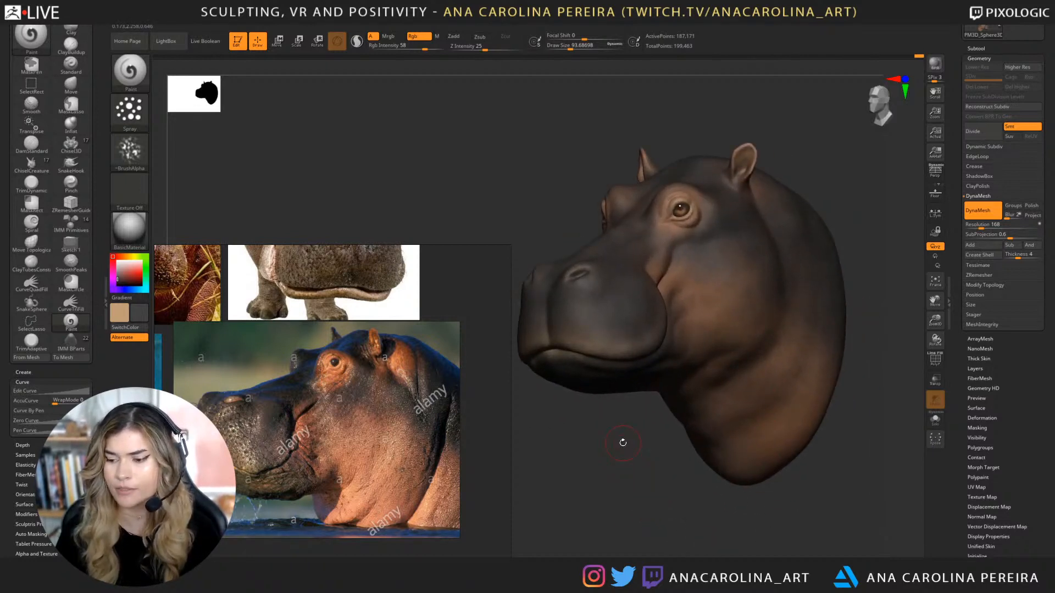
Spray dark tone on the cheek and the neck behind the ear with draw sizes of about 228 and 197.
key("space")
left_click_drag(675, 279, 685, 278)
left_click_drag(846, 161, 816, 181)
key("space")
left_click_drag(805, 191, 808, 208)
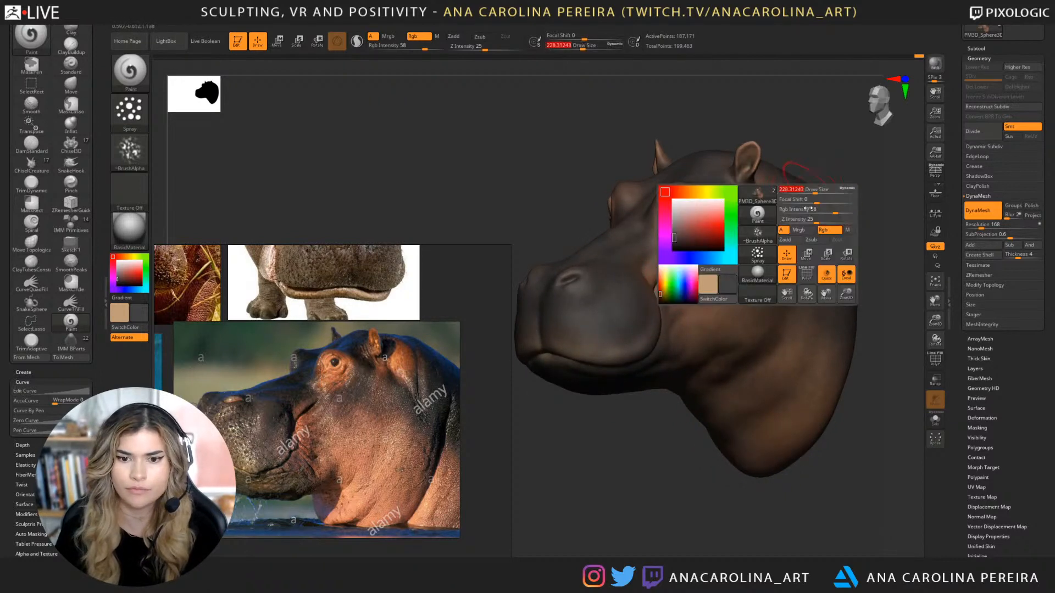
key("space")
left_click_drag(736, 258, 715, 260)
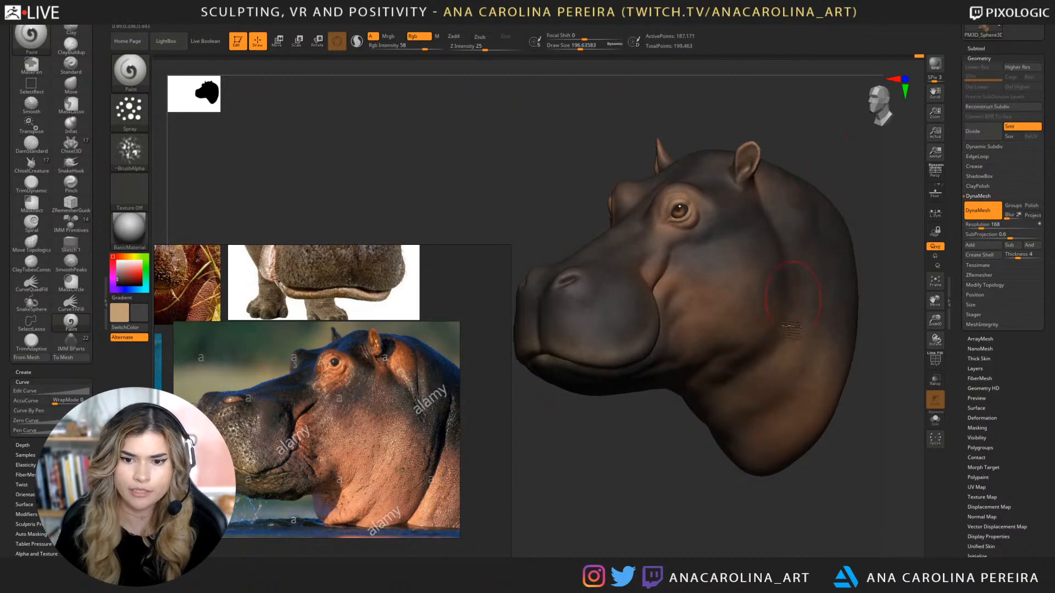
Sample an orange-brown skin colour and spray it behind the ear with draw sizes of about 128 and 112.
key("c")
left_click_drag(800, 165, 769, 175)
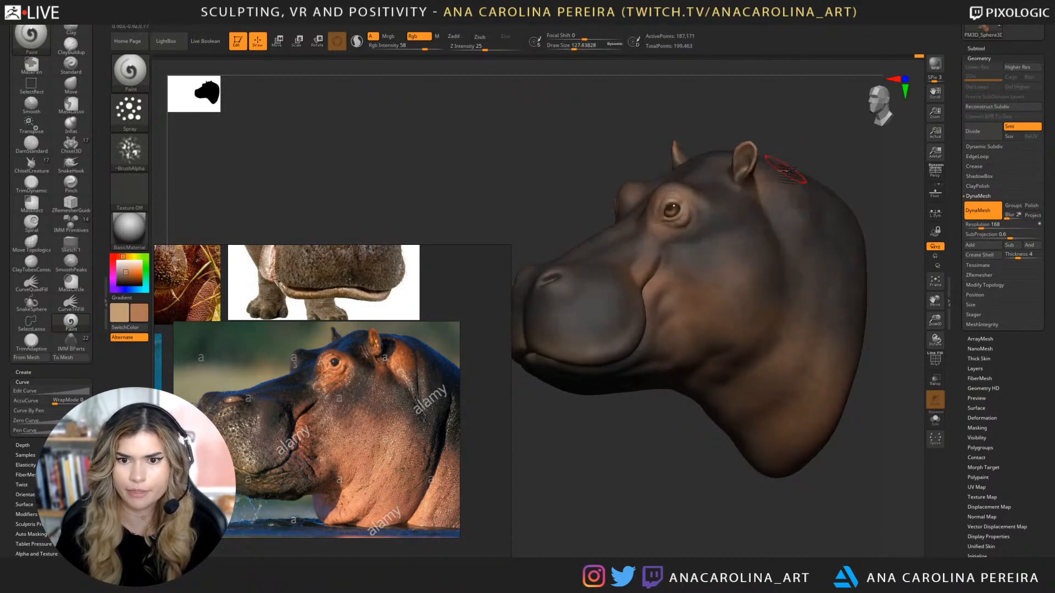
key("bracketleft")
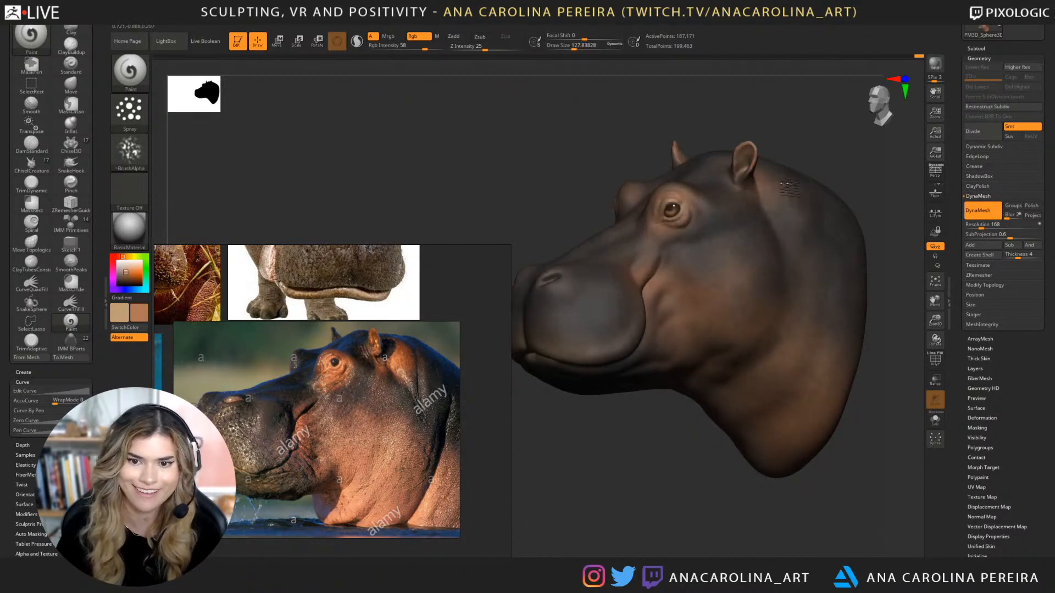
key("space")
left_click_drag(765, 169, 762, 170)
mouse_move(789, 124)
left_mouse_down()
mouse_move(797, 113)
mouse_move(770, 165)
left_mouse_up()
key("space")
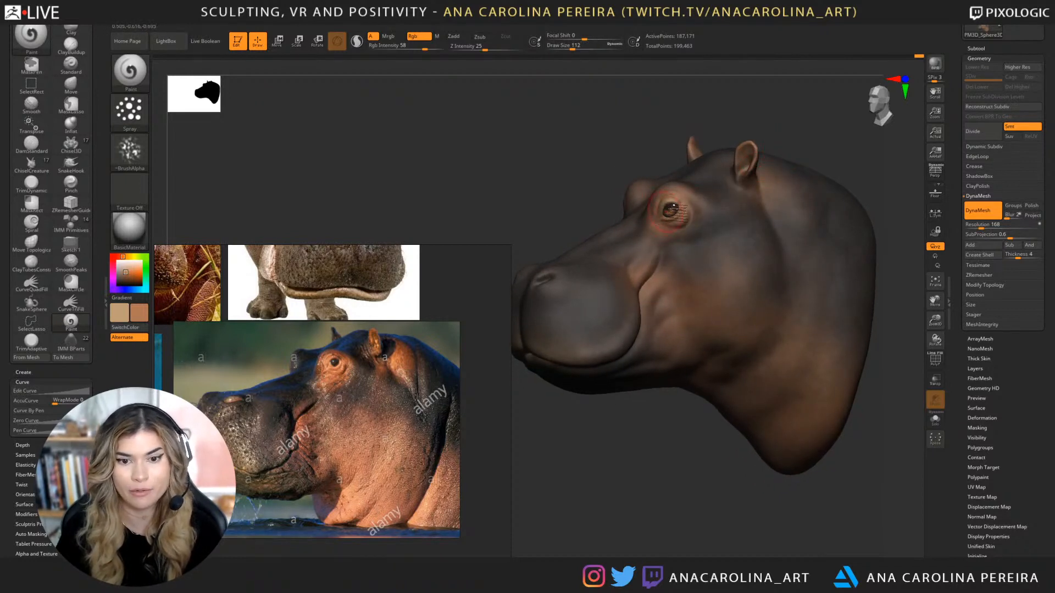
Reduce the draw size to about 80 and spray the orange-brown colour around the eye.
key("ctrl")
right_click_drag(673, 219, 670, 218)
key("space")
mouse_move(671, 219)
left_mouse_down()
mouse_move(687, 231)
mouse_move(674, 217)
mouse_move(699, 214)
mouse_move(669, 239)
left_mouse_up()
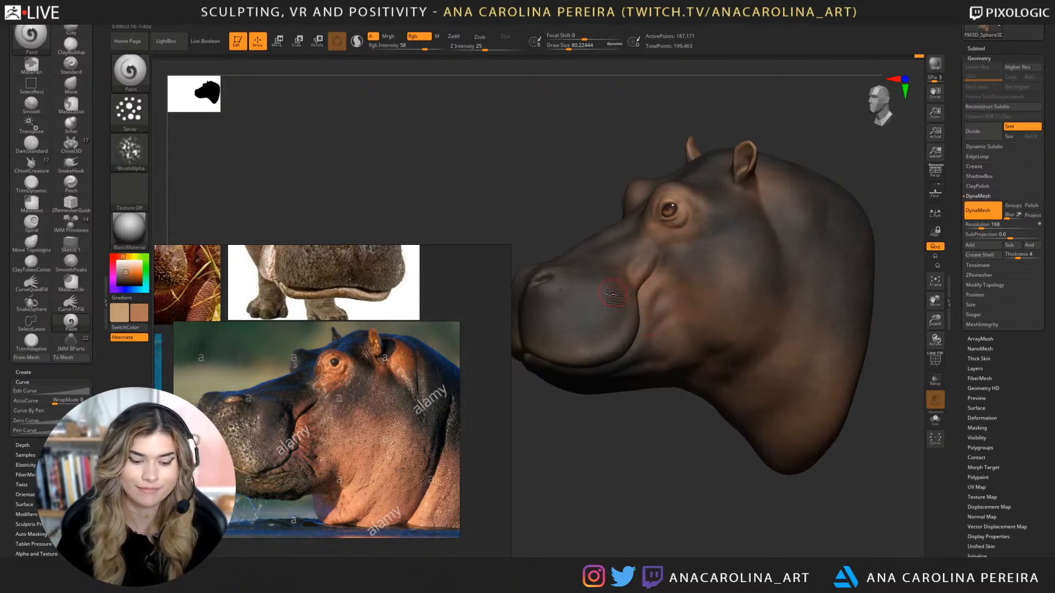
Sample tan and dark brown tones from the skin and spray mottling around the mouth corner and lower muzzle.
mouse_move(654, 461)
right_mouse_down()
mouse_move(628, 427)
mouse_move(571, 434)
right_mouse_up()
key("c")
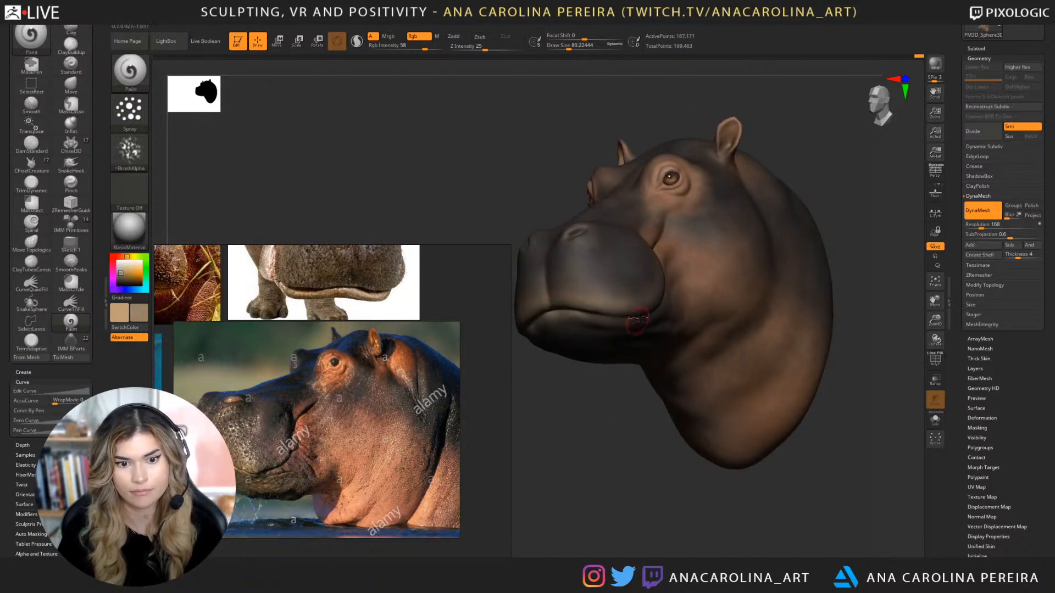
key("c")
key("c")
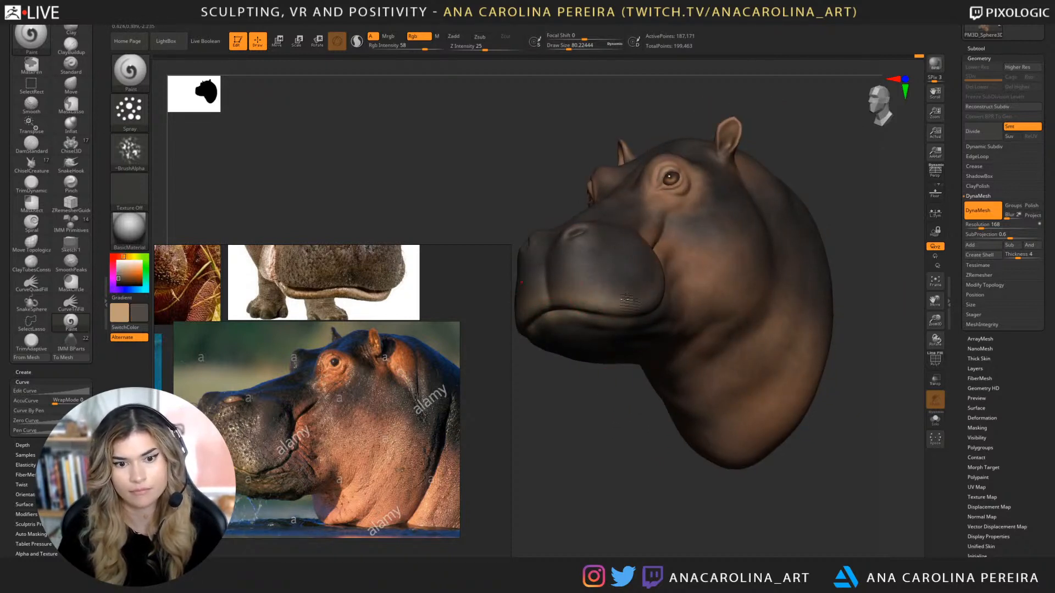
mouse_move(624, 290)
right_mouse_down()
mouse_move(608, 431)
mouse_move(657, 480)
mouse_move(707, 499)
mouse_move(744, 317)
right_mouse_up()
Enlarge the draw size to about 177, spray brown tones over the cheek, and reduce it to about 149 for the neck.
key("space")
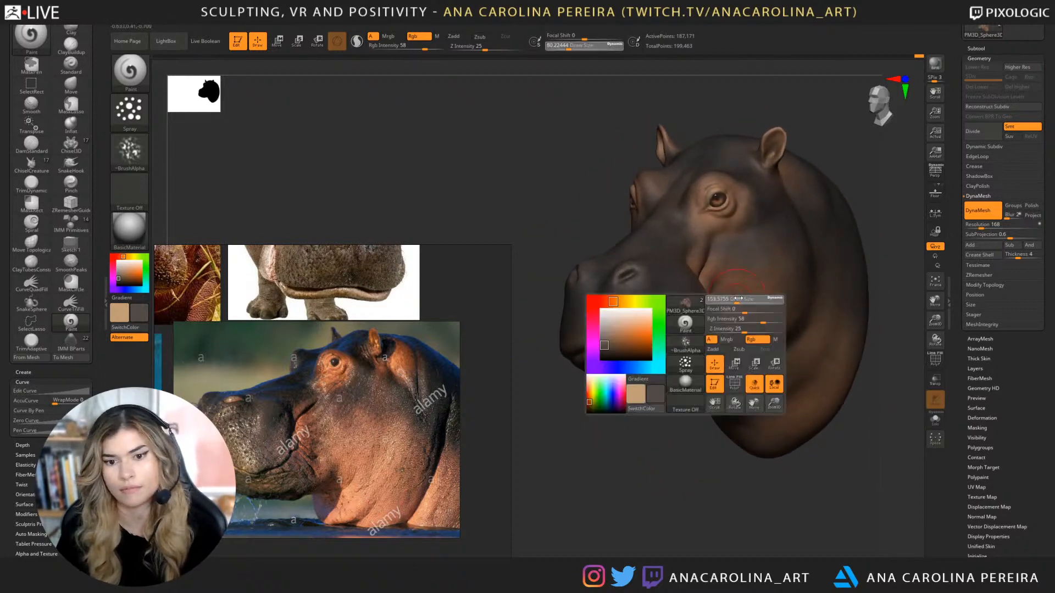
mouse_move(649, 431)
right_mouse_down()
mouse_move(624, 447)
mouse_move(686, 315)
right_mouse_up()
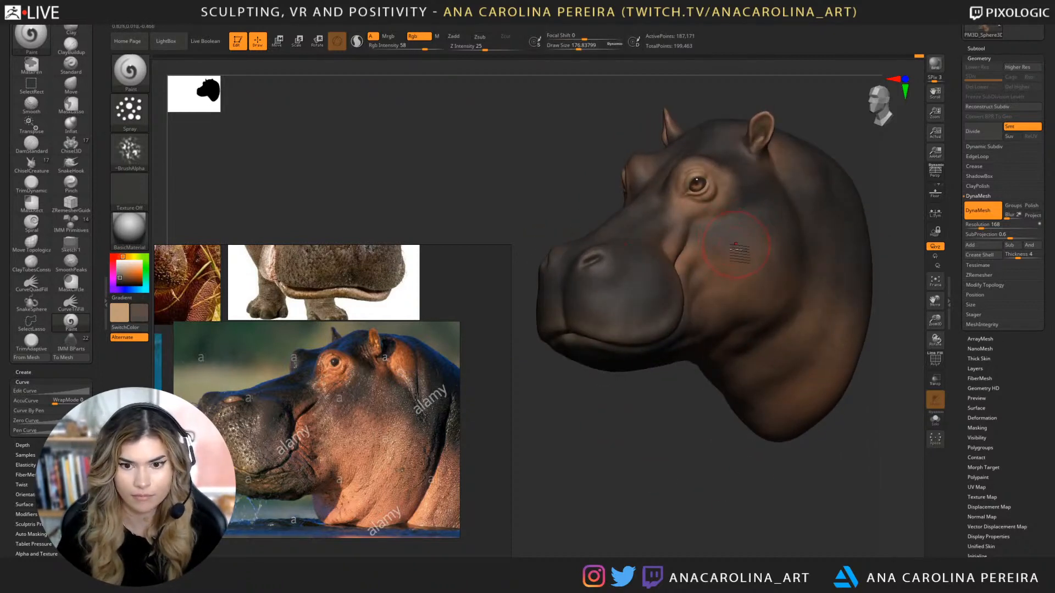
key("space")
right_click_drag(812, 485, 788, 333, "alt")
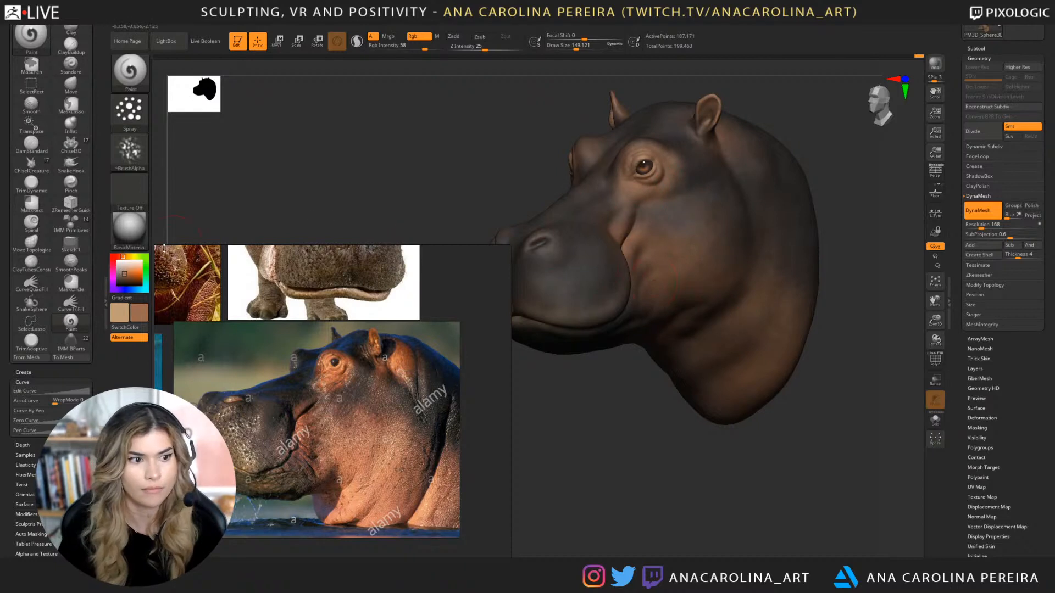
Pick a brighter pinkish-orange skin colour and spray it over the neck and cheek.
left_click_drag(127, 270, 133, 271)
left_click_drag(593, 440, 475, 379)
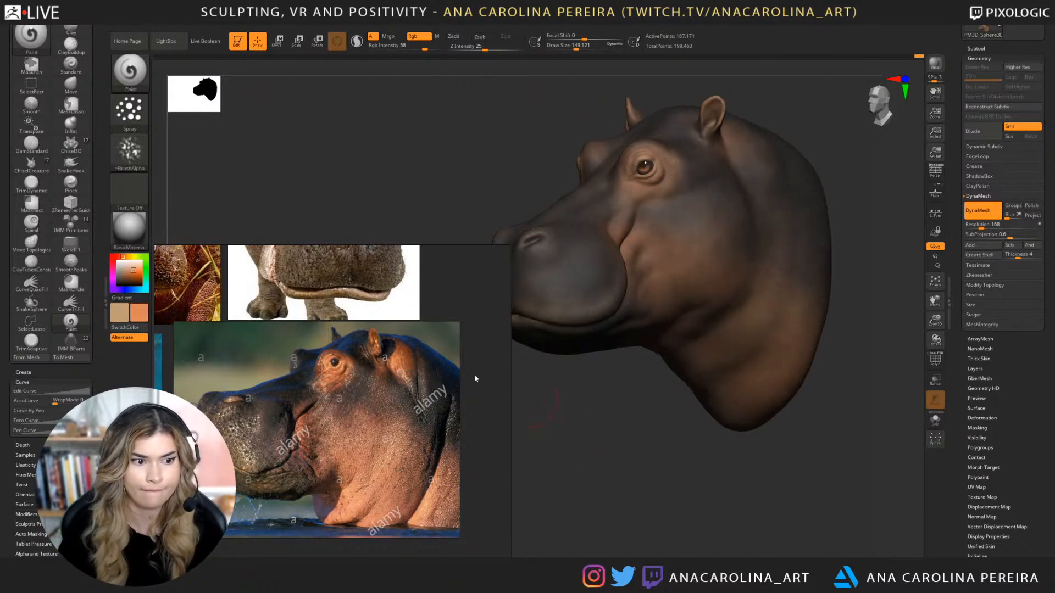
left_click(118, 257)
mouse_move(135, 272)
left_mouse_down()
mouse_move(121, 258)
mouse_move(132, 269)
left_mouse_up()
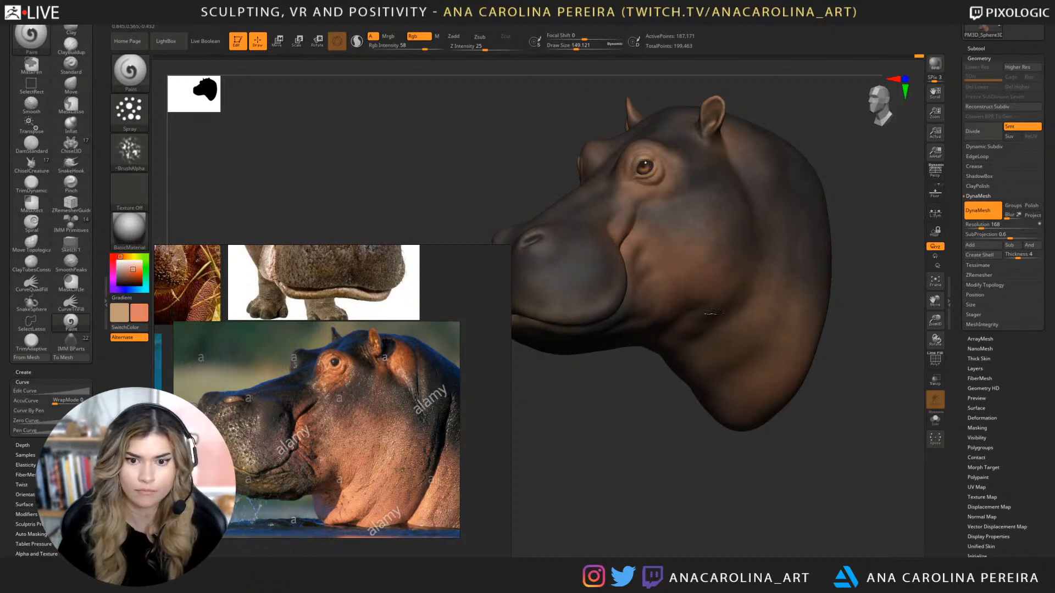
left_click_drag(790, 424, 759, 351)
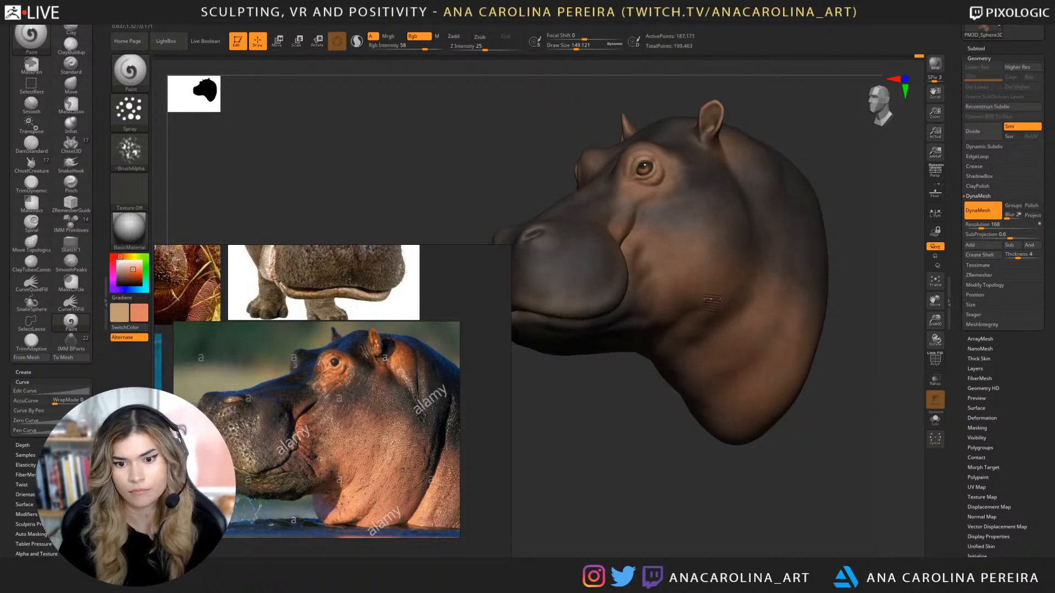
left_click_drag(697, 334, 662, 253)
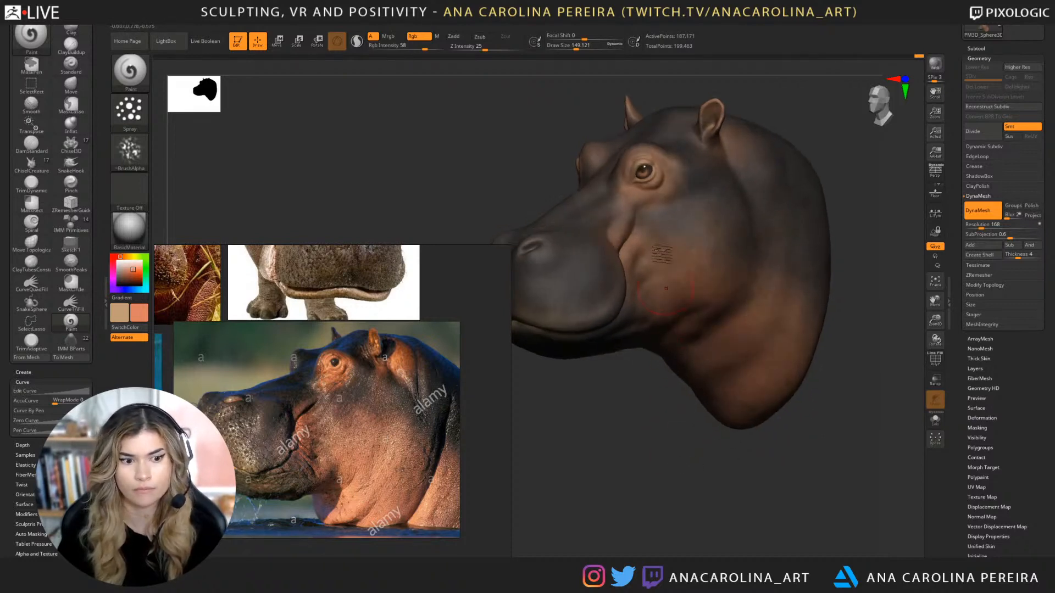
Reduce the draw size to about 87 and move the reference board clear of the hippo's muzzle.
key("space")
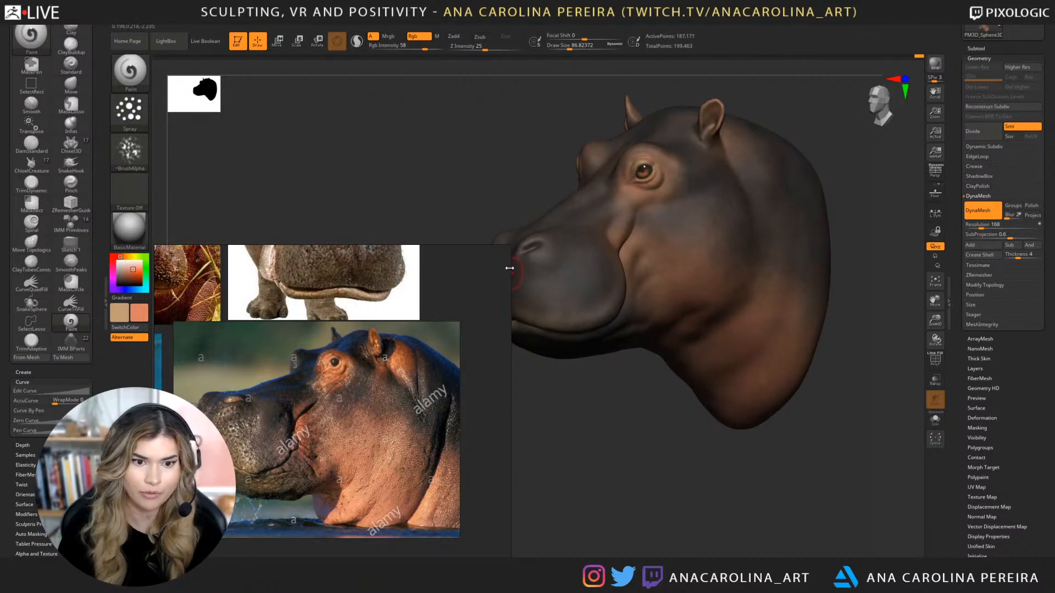
left_click_drag(510, 268, 376, 249)
left_click_drag(560, 394, 563, 388)
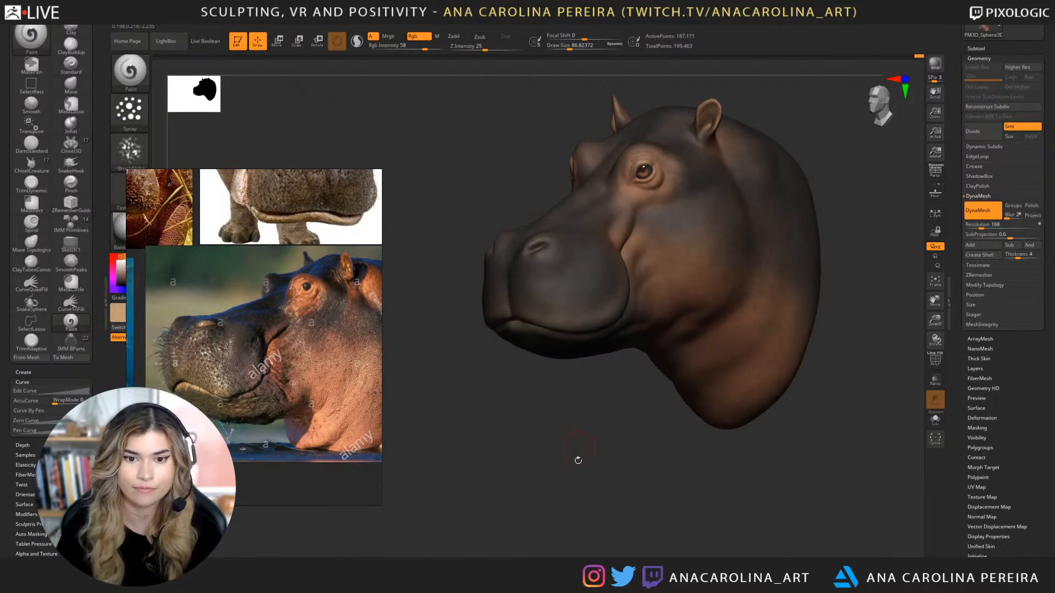
left_click_drag(578, 461, 612, 283)
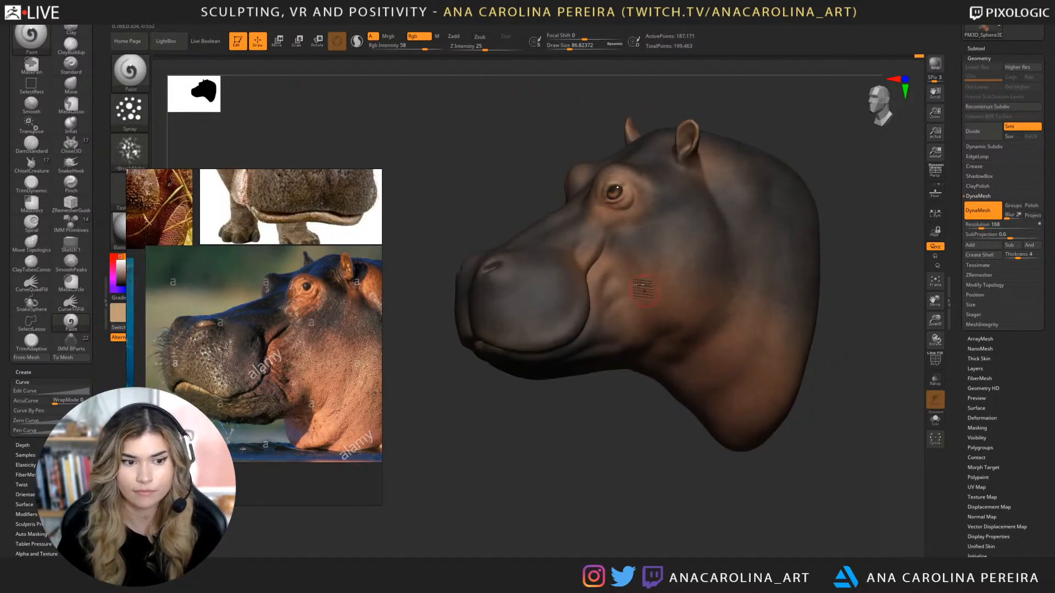
Enlarge the draw size to about 197 and spray the pinkish-orange tone over the cheek and neck.
key("shift")
key("space")
left_click_drag(713, 274, 695, 279)
key("space")
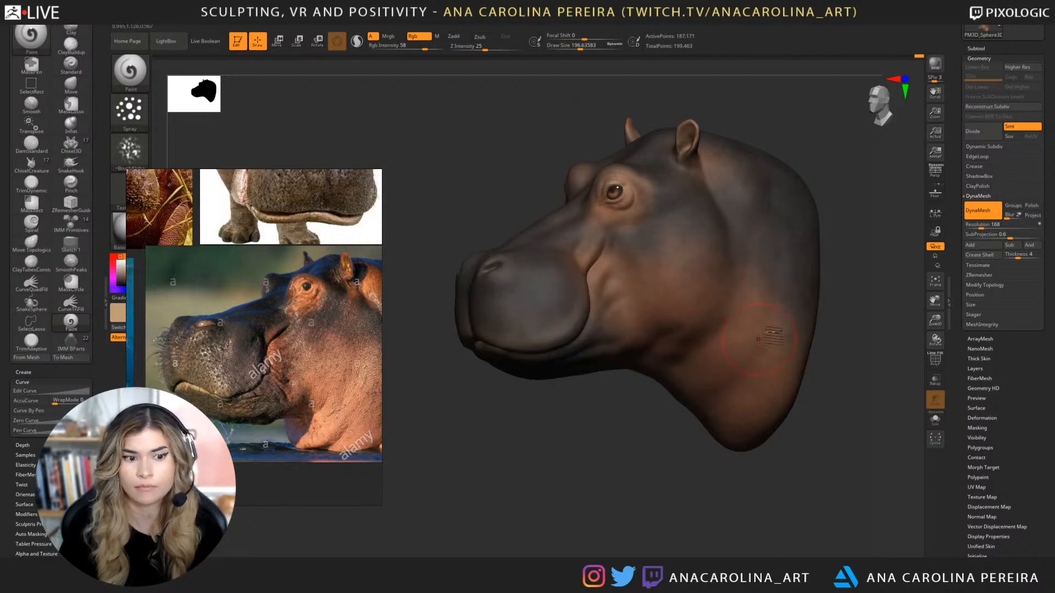
left_click_drag(684, 448, 744, 465)
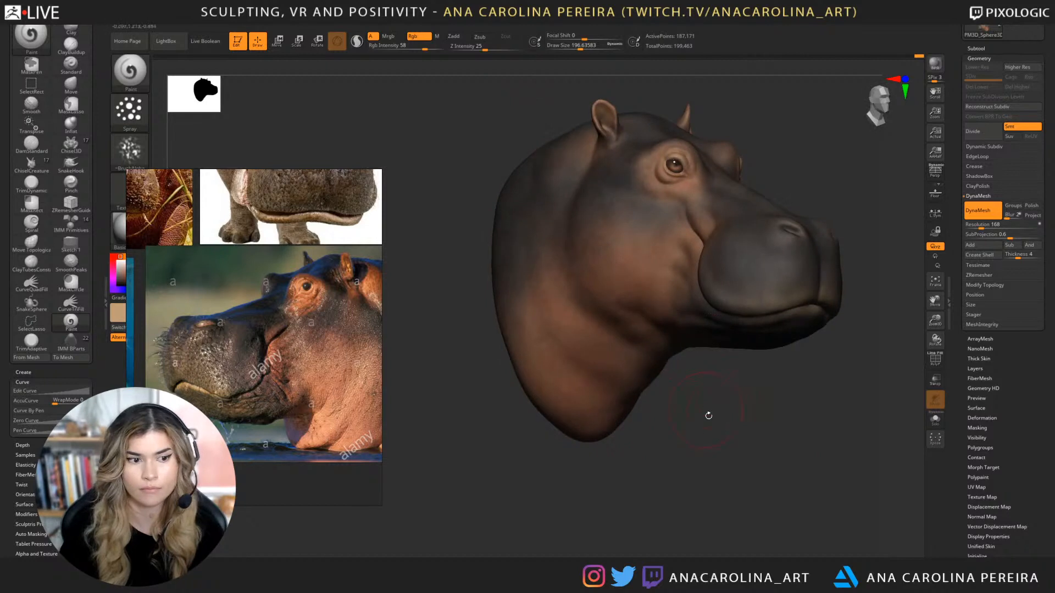
Spray the warm tone around the eye with a draw size of about 56, and enlarge the draw size to about 318.
left_click_drag(708, 416, 680, 470)
key("space")
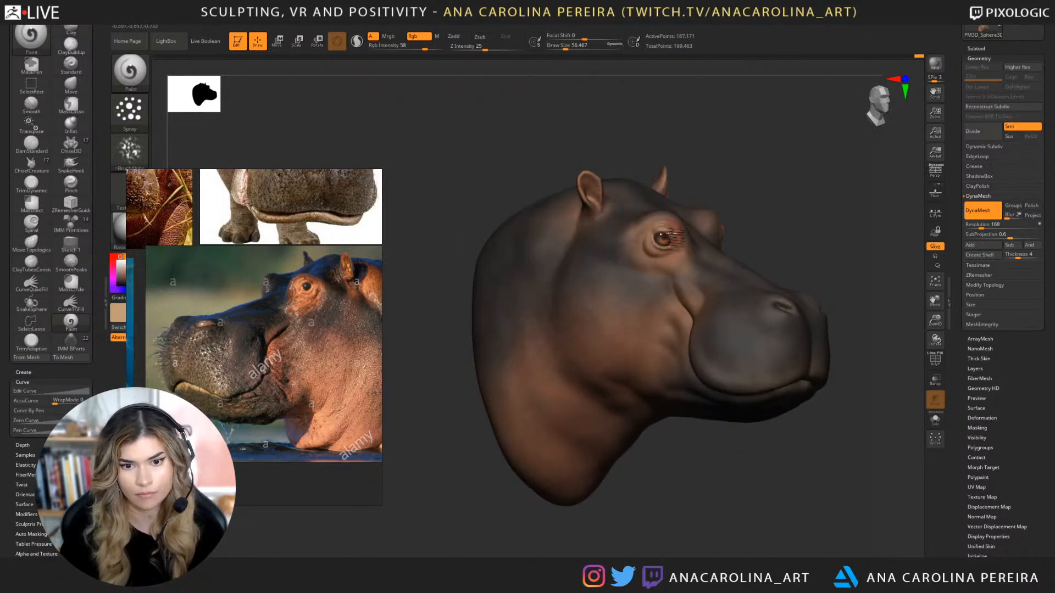
key("space")
left_click_drag(629, 355, 654, 352)
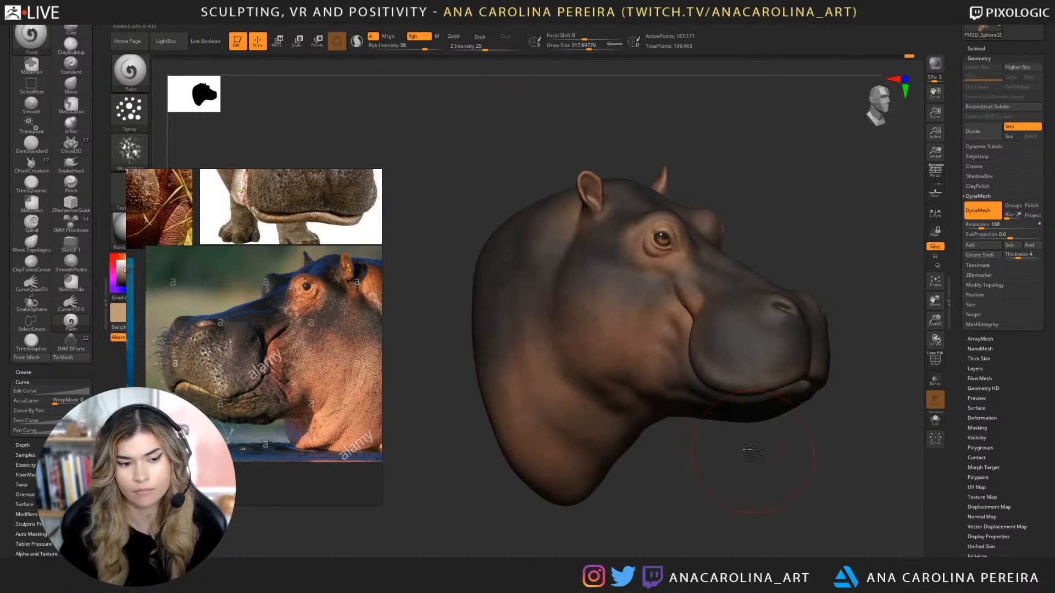
left_click_drag(752, 452, 734, 448)
mouse_move(870, 285)
left_mouse_down()
mouse_move(822, 273)
mouse_move(791, 285)
left_mouse_up()
Reduce the draw size to about 44 and 37, and spray the warm tone along the lower lip and around the nostril.
key("space")
left_click_drag(828, 277, 813, 277)
left_click_drag(873, 248, 837, 233)
key("space")
left_click_drag(819, 277, 809, 278)
mouse_move(596, 497)
left_mouse_down("alt")
mouse_move(546, 464)
mouse_move(544, 494)
left_mouse_up("alt")
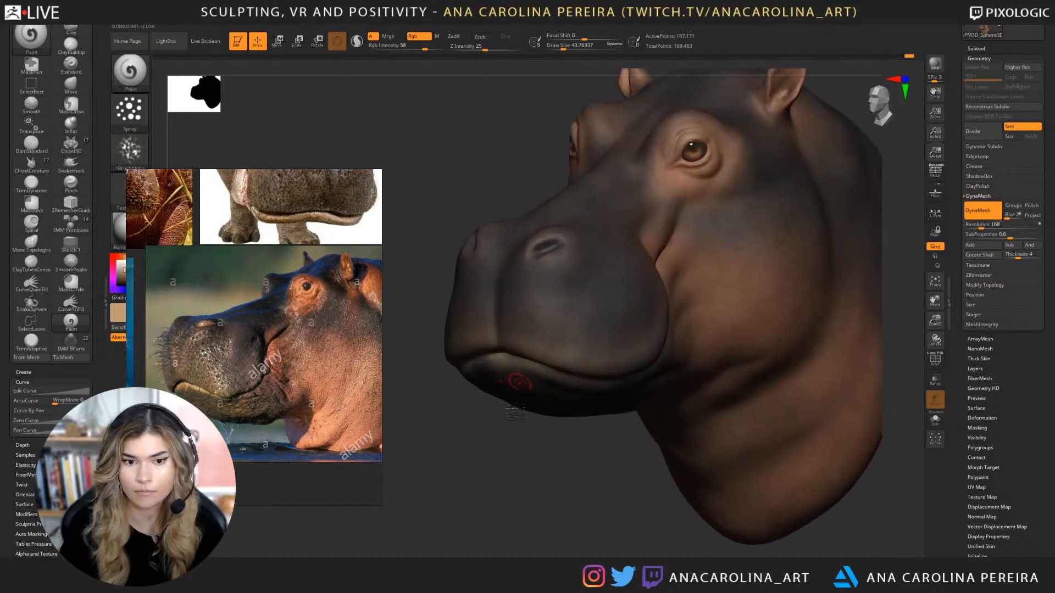
left_click_drag(516, 439, 516, 483)
key("space")
left_click_drag(518, 378, 516, 378)
mouse_move(561, 330)
left_mouse_down()
mouse_move(542, 357)
mouse_move(554, 344)
mouse_move(540, 329)
left_mouse_up()
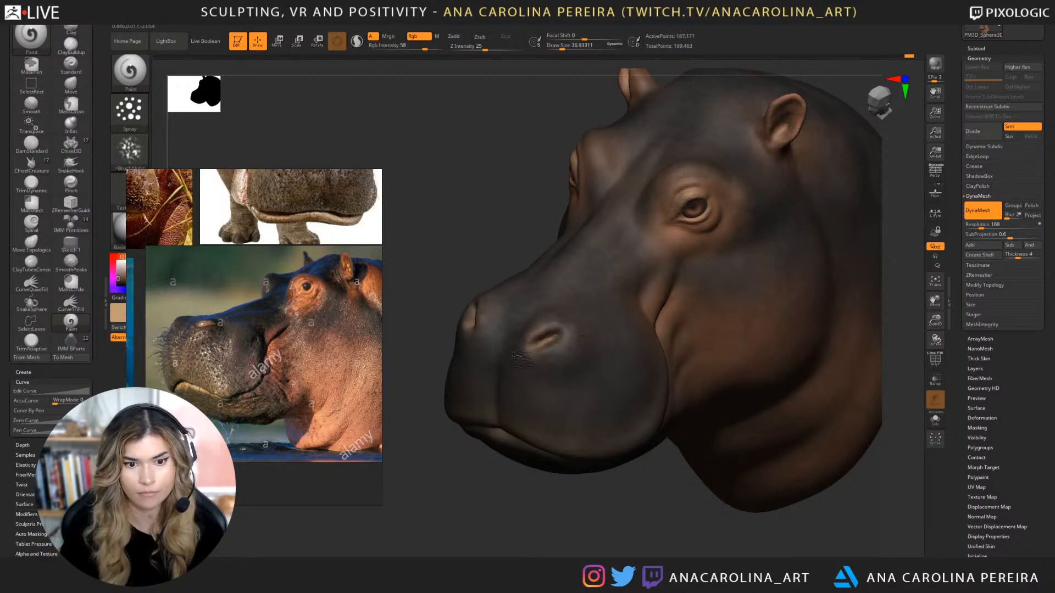
left_click_drag(583, 513, 549, 528)
left_click_drag(550, 527, 840, 419)
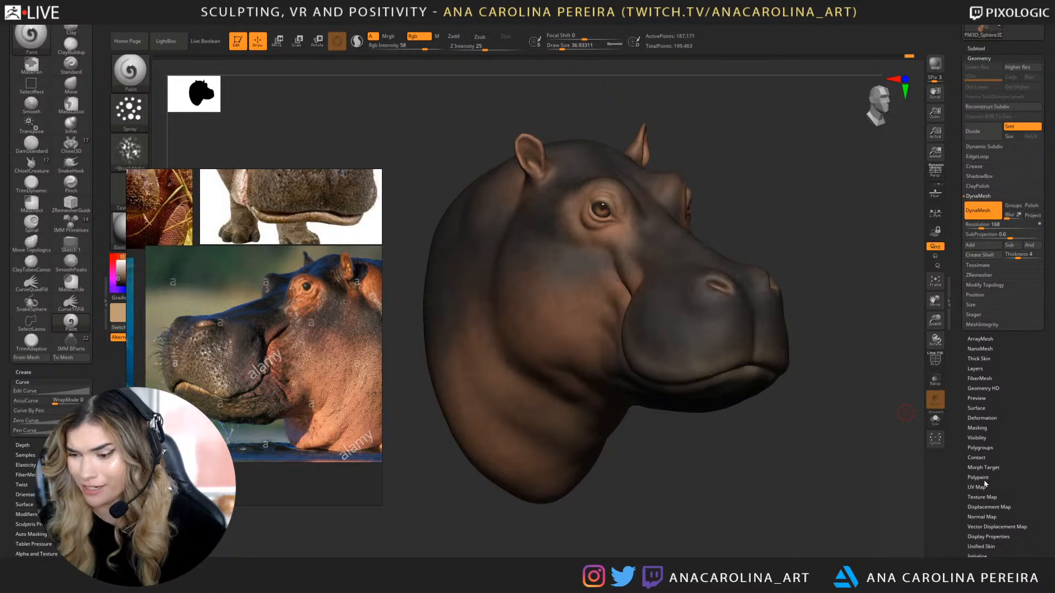
left_click_drag(848, 342, 869, 346)
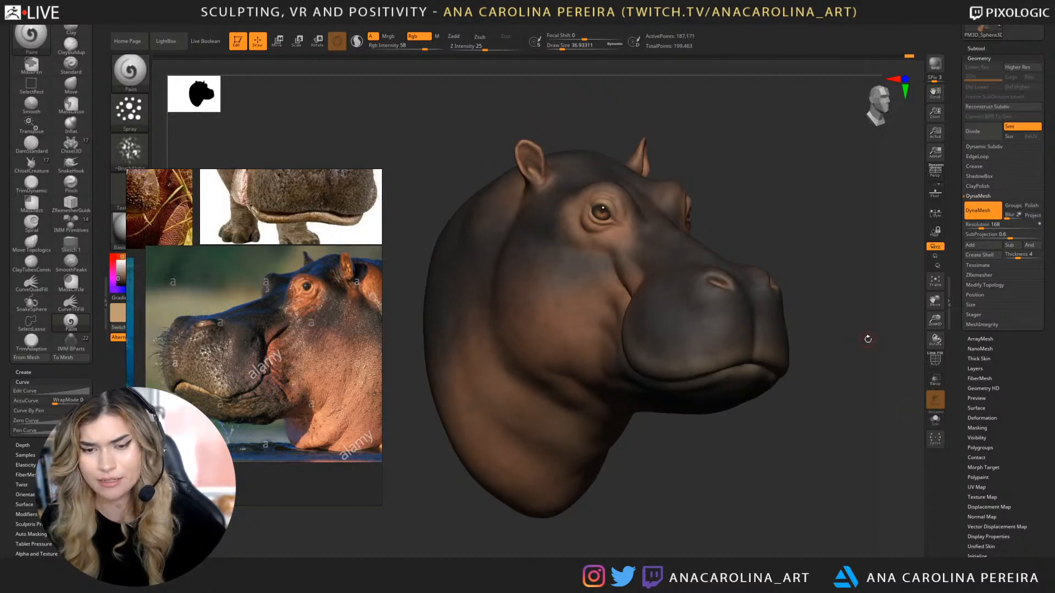
mouse_move(541, 24)
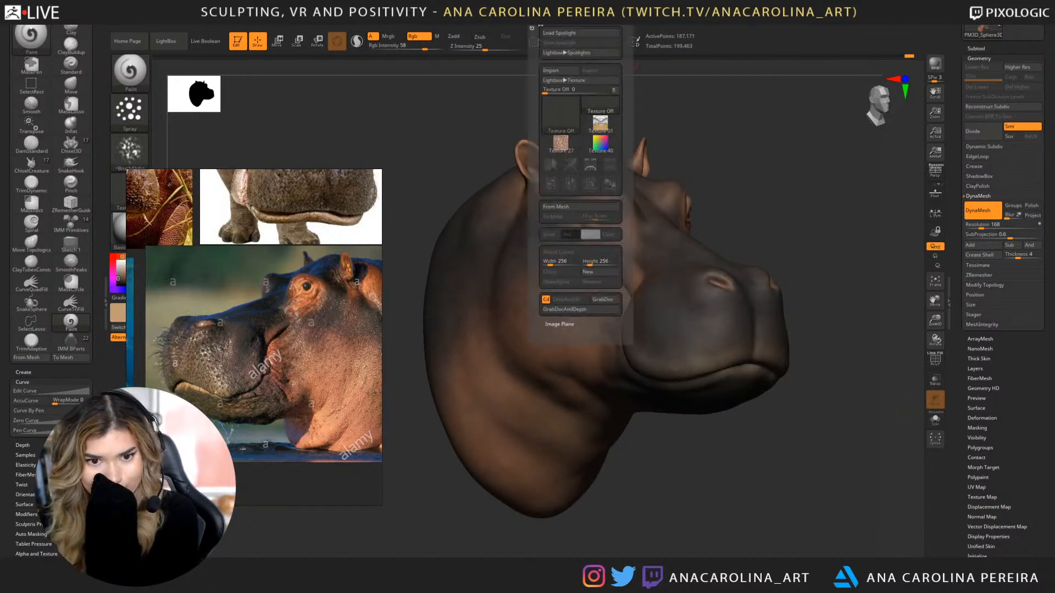
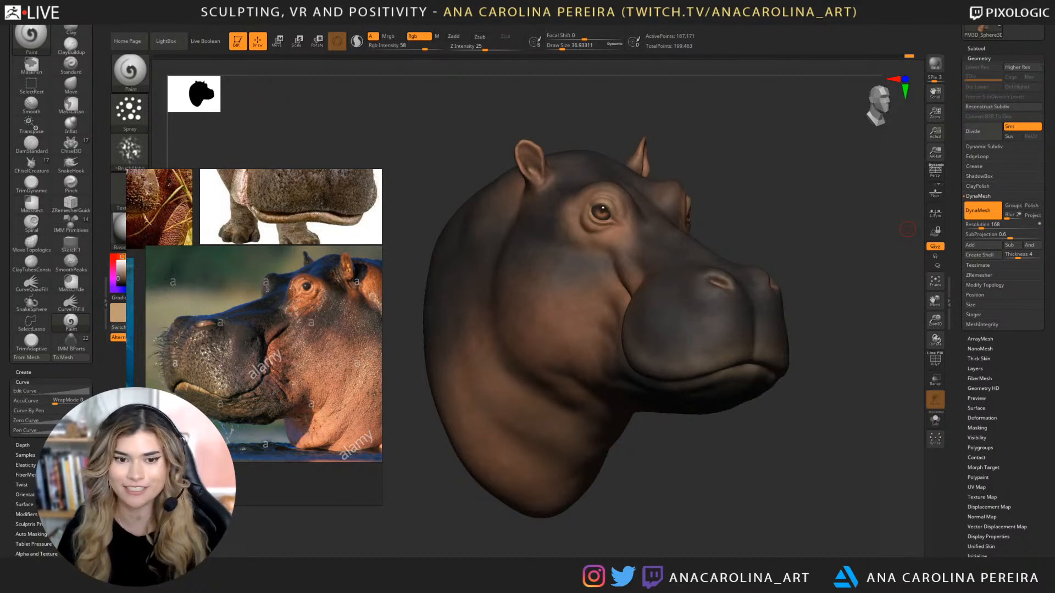
Move the reference board off the colour picker while keeping it clear of the hippo head.
left_click_drag(908, 229, 460, 161)
left_click_drag(518, 165, 505, 190)
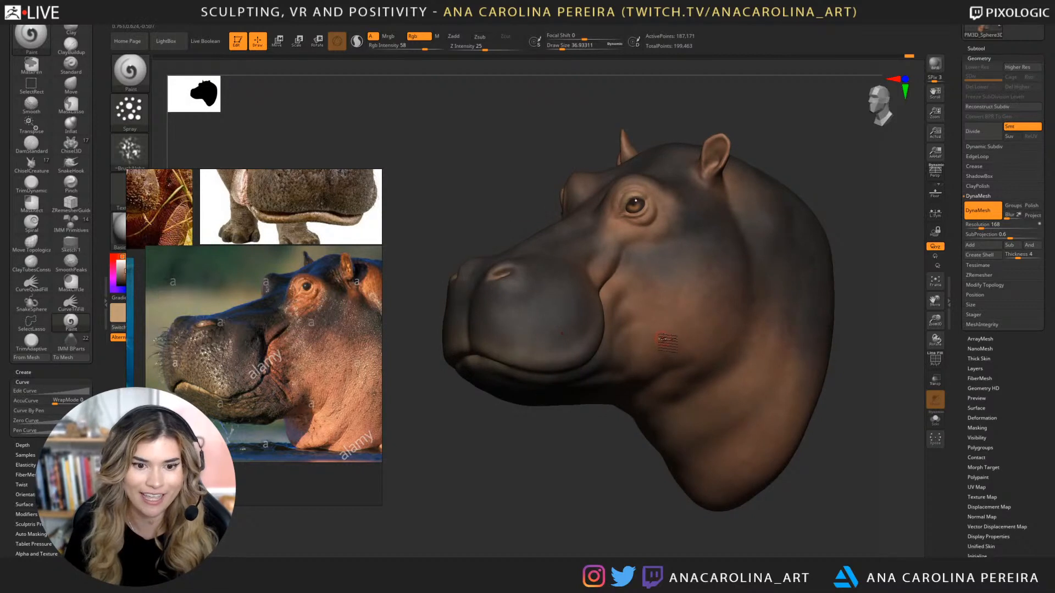
left_click_drag(136, 224, 203, 181)
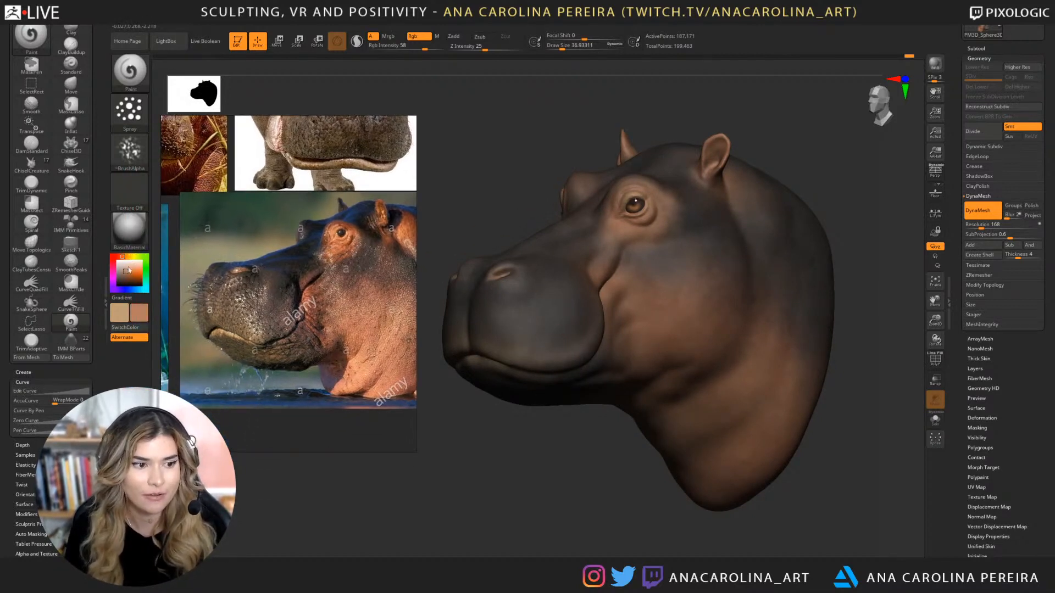
Set up the Paint brush with a saturated salmon colour, a draw size of about 154 and Alpha 07.
left_click_drag(130, 270, 135, 269)
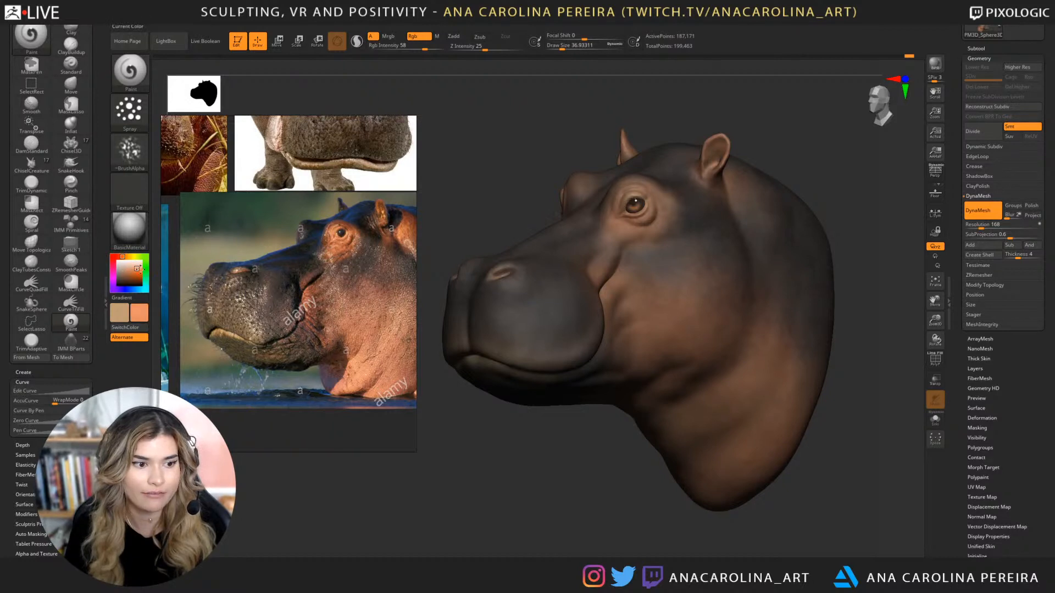
left_click(122, 256)
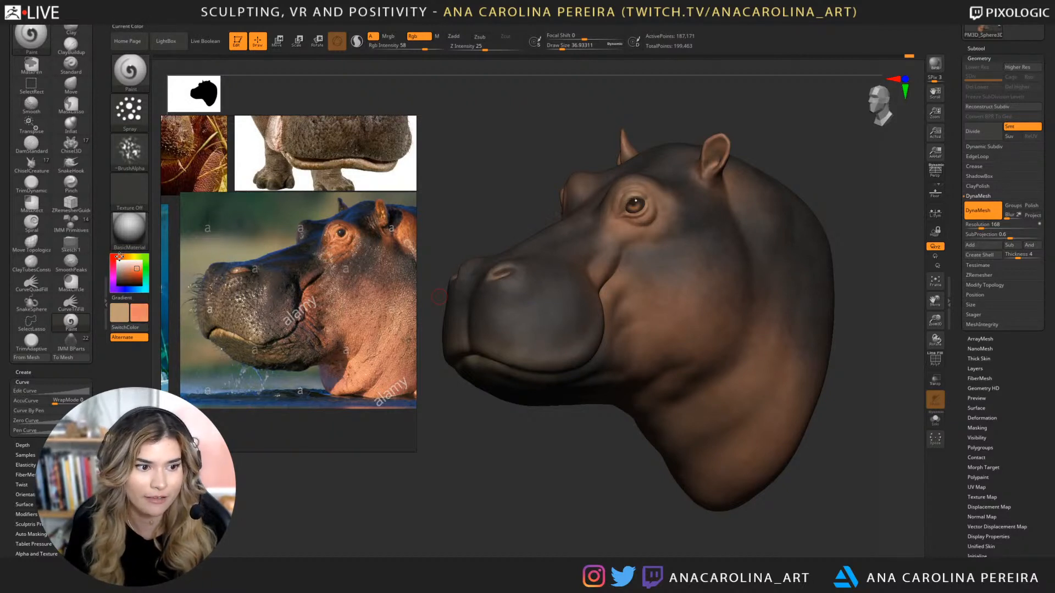
key("space")
left_click_drag(678, 327, 677, 328)
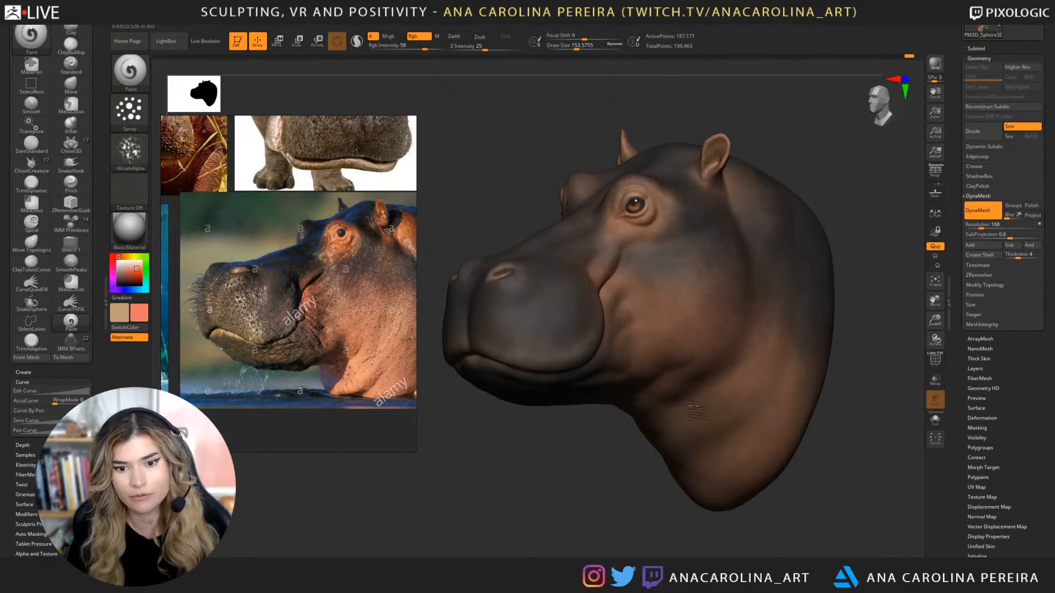
left_click(129, 151)
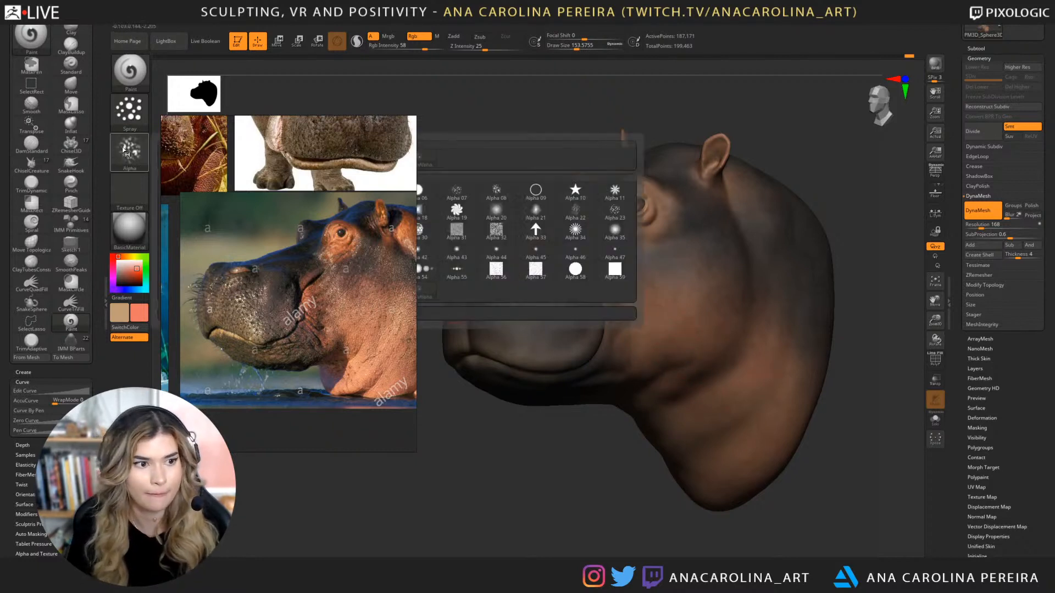
left_click(457, 190)
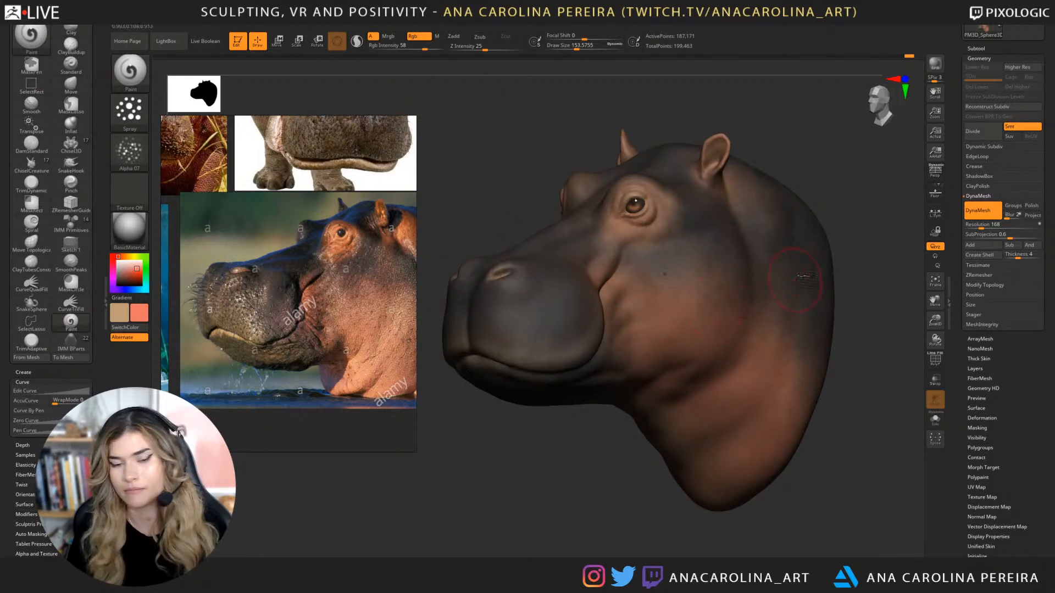
Reduce the draw size to about 90 and paint salmon tones over the cheek and below the eye.
left_click_drag(866, 286, 850, 294, "alt")
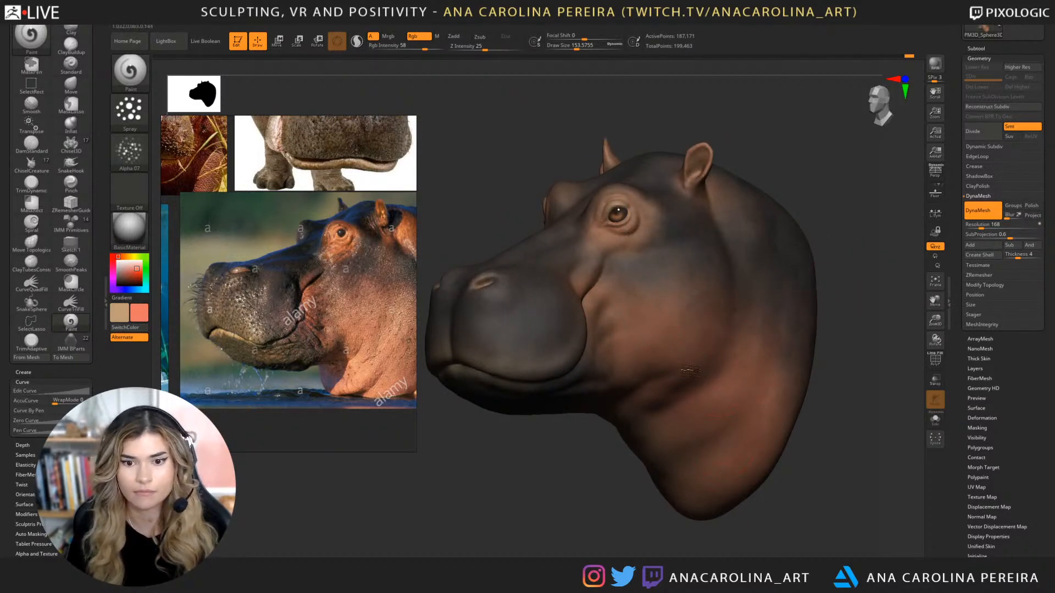
key("bracketleft")
key("space")
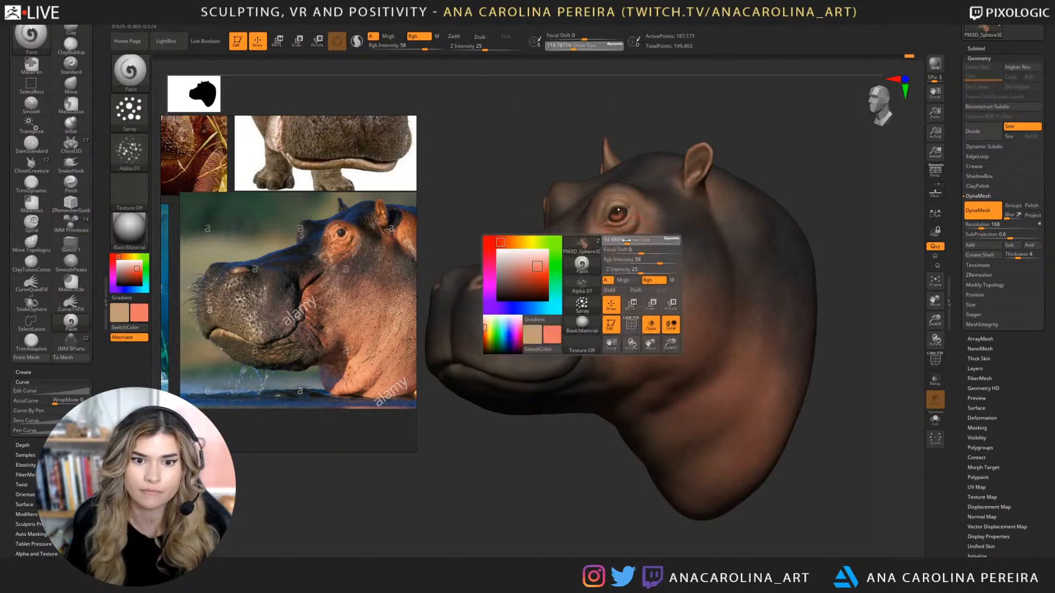
key("bracketleft")
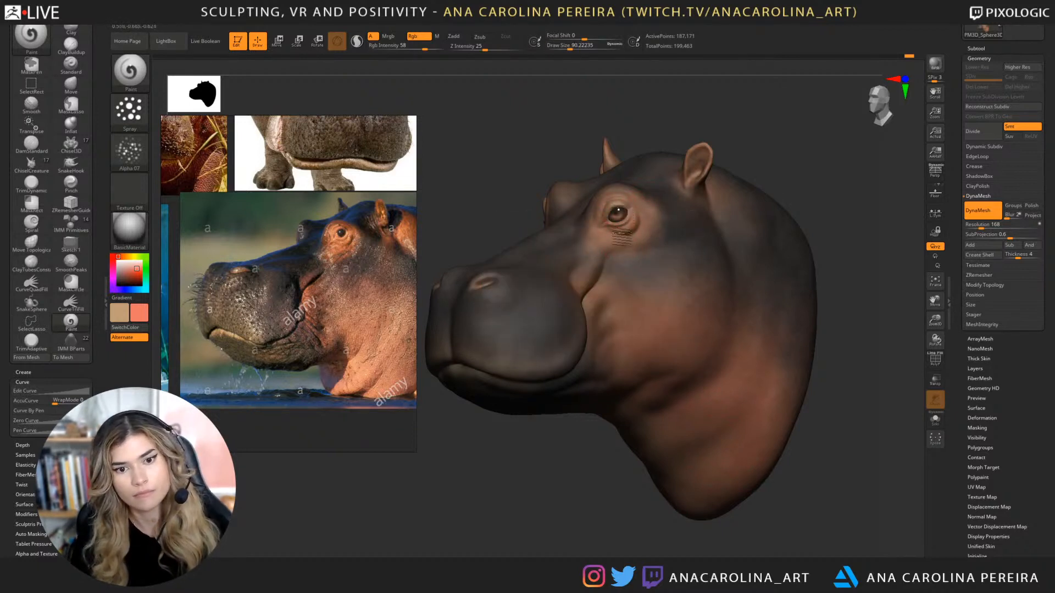
Enlarge the draw size to about 167 and paint salmon tones over the neck behind the ear.
key("space")
mouse_move(716, 186)
left_mouse_down()
mouse_move(726, 187)
mouse_move(721, 218)
mouse_move(736, 236)
left_mouse_up()
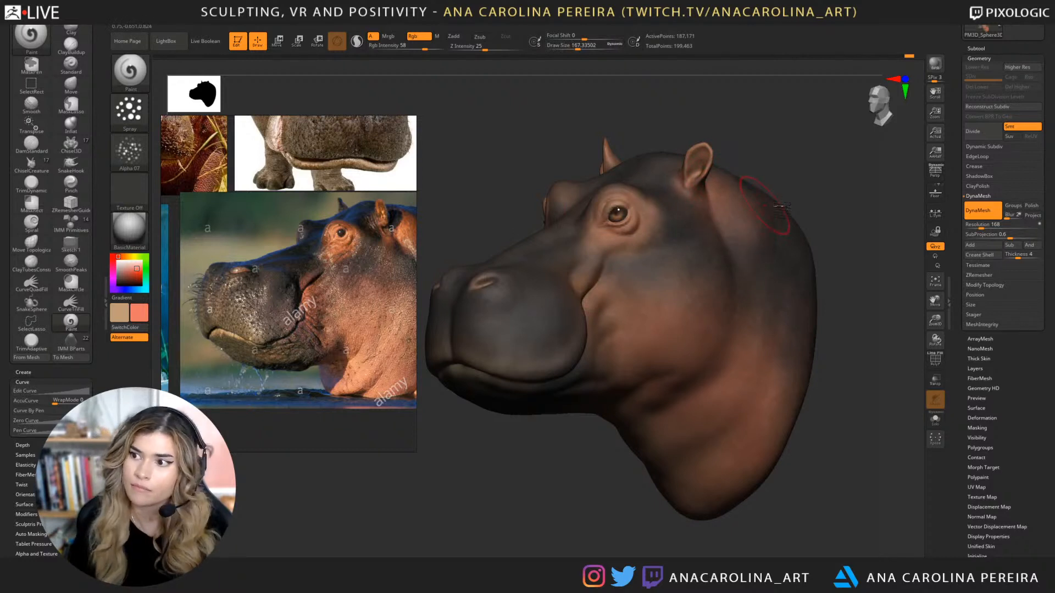
mouse_move(776, 207)
left_mouse_down()
mouse_move(789, 210)
mouse_move(764, 211)
mouse_move(742, 236)
left_mouse_up()
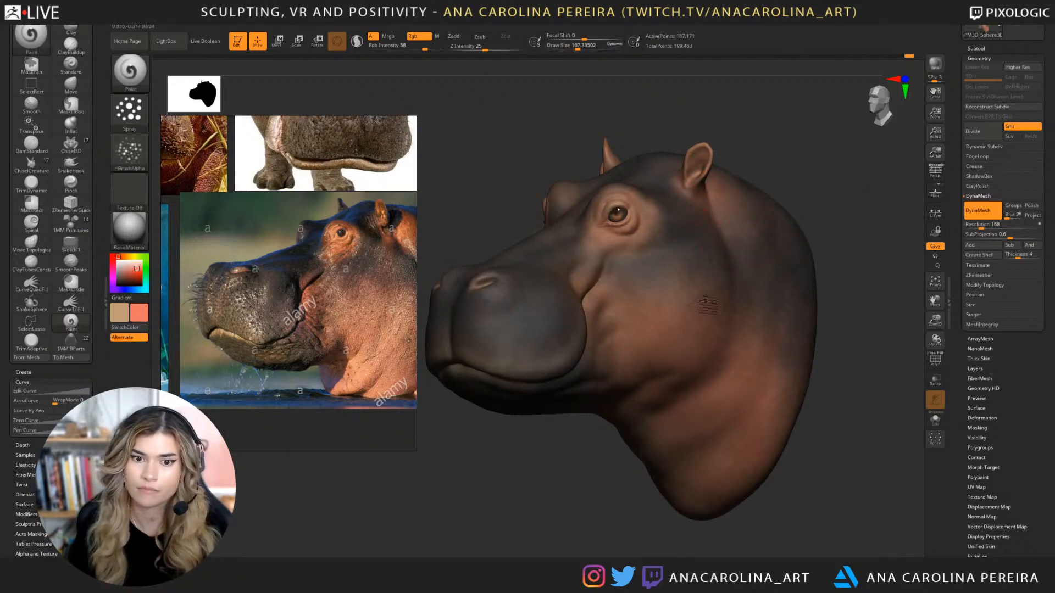
left_click_drag(523, 447, 547, 446)
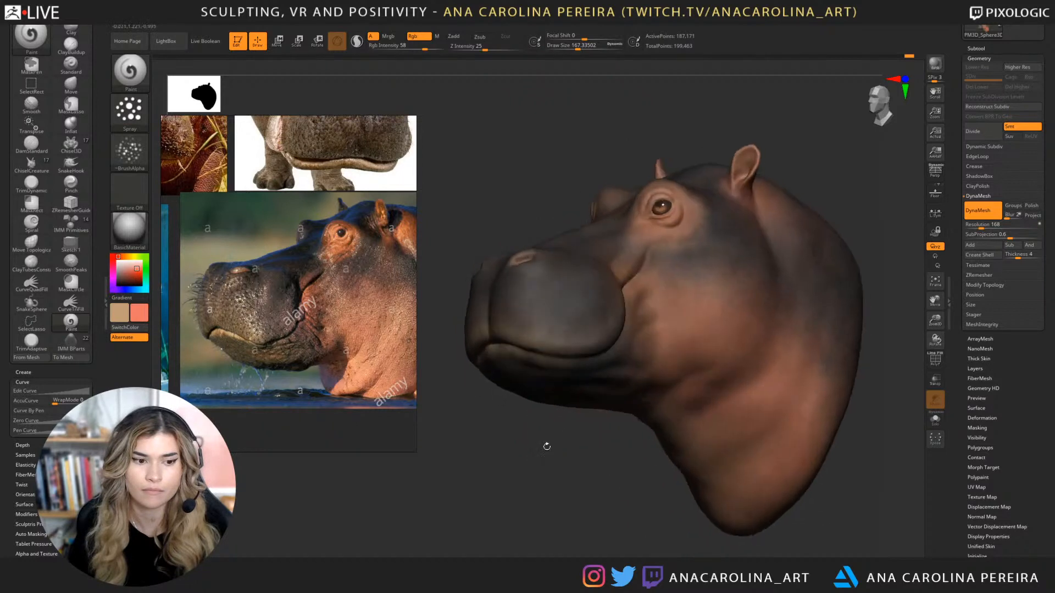
Move the reference images away from the alpha library and choose a small soft dot alpha for the brush.
left_click(132, 140)
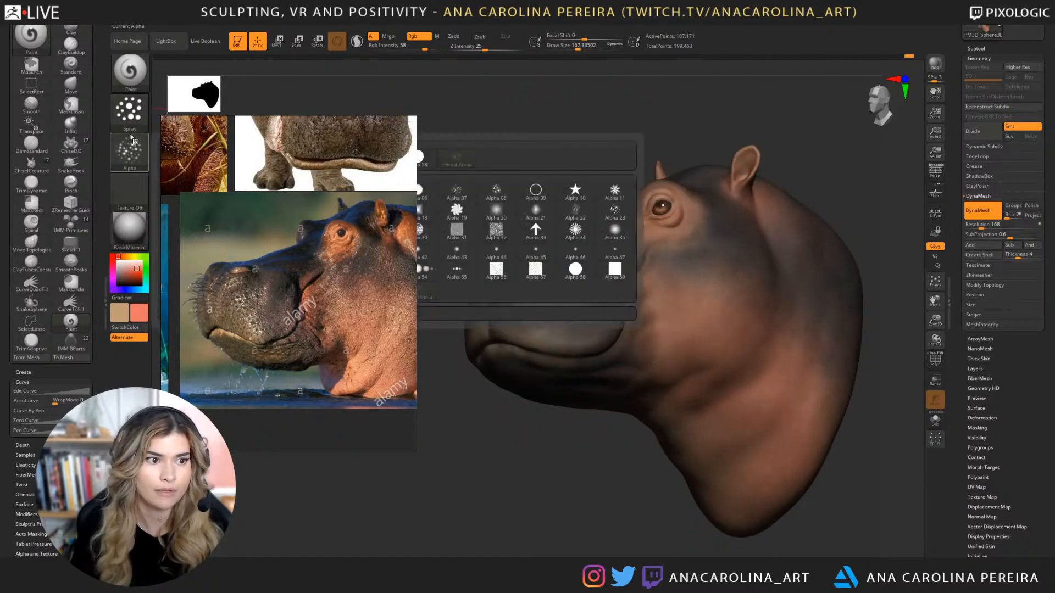
right_click_drag(222, 157, 96, 280)
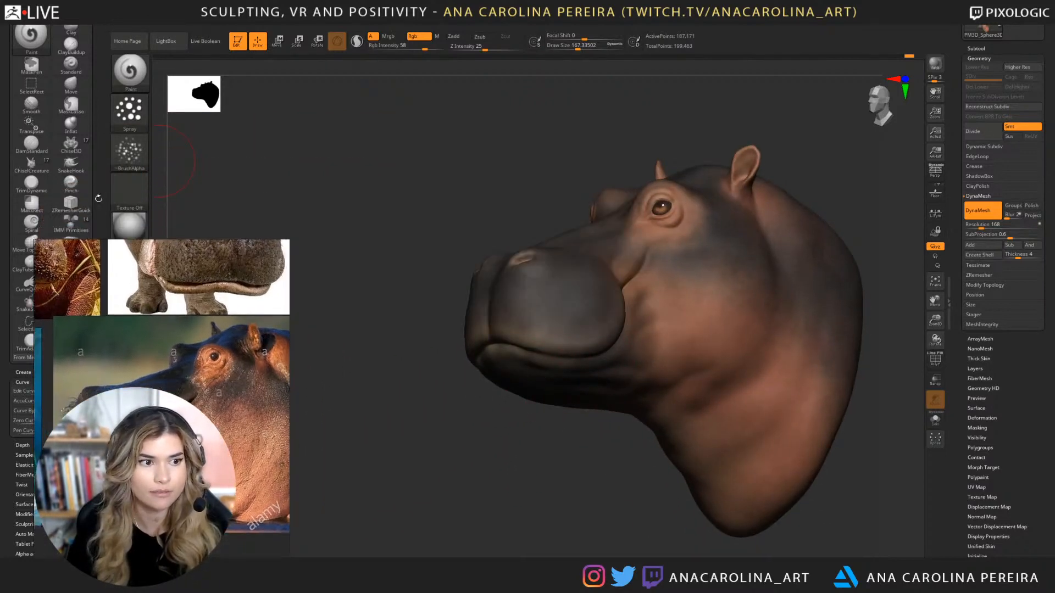
left_click(128, 168)
left_click(575, 250)
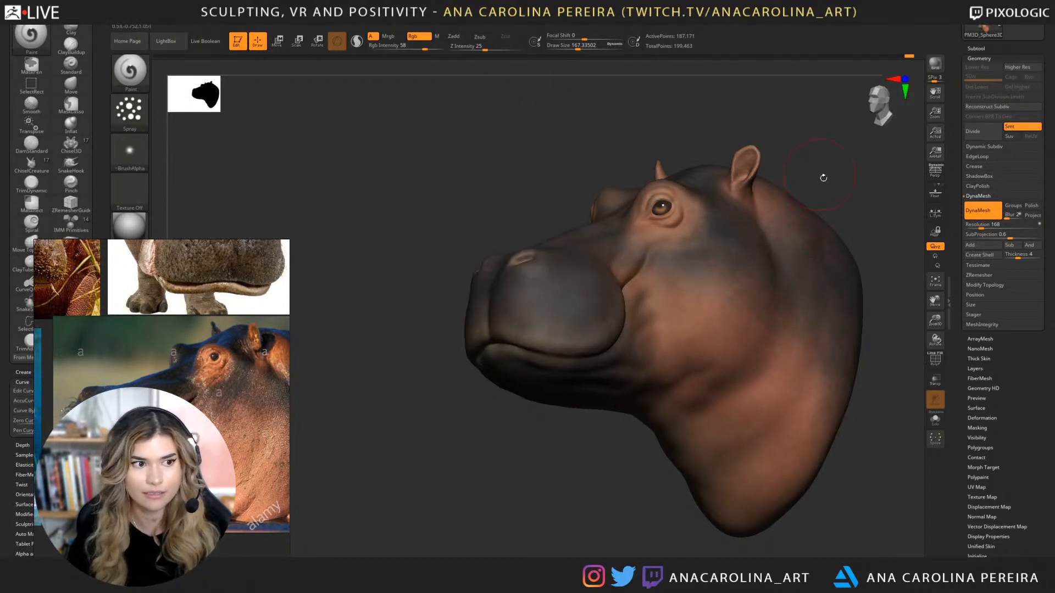
Paint warm tones over the cheek and jaw with the soft dot alpha, using draw sizes of about 54 and 149.
key("space")
left_click_drag(819, 193, 803, 193)
right_click_drag(584, 310, 563, 282, "alt")
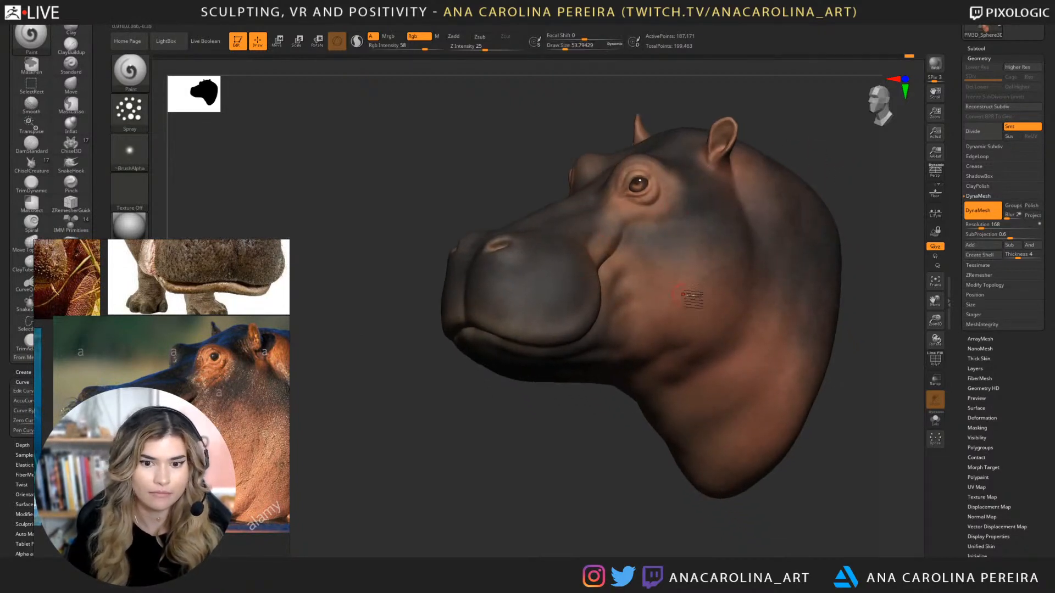
key("space")
left_click_drag(582, 302, 604, 302)
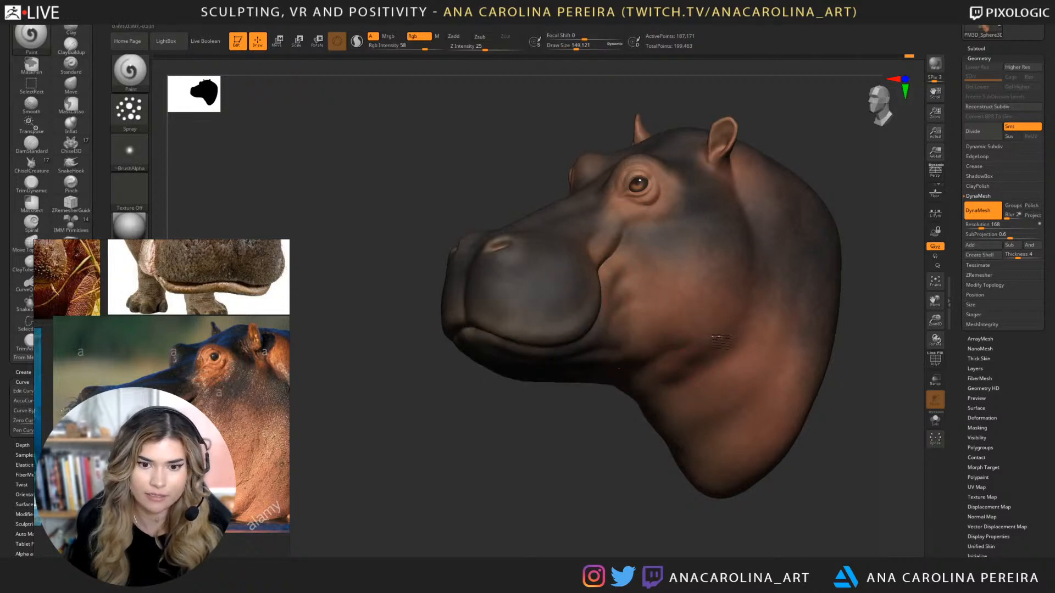
Set the draw size to about 77 and refine the warm tones on the face from both sides of the head.
key("space")
left_click_drag(739, 379, 728, 379)
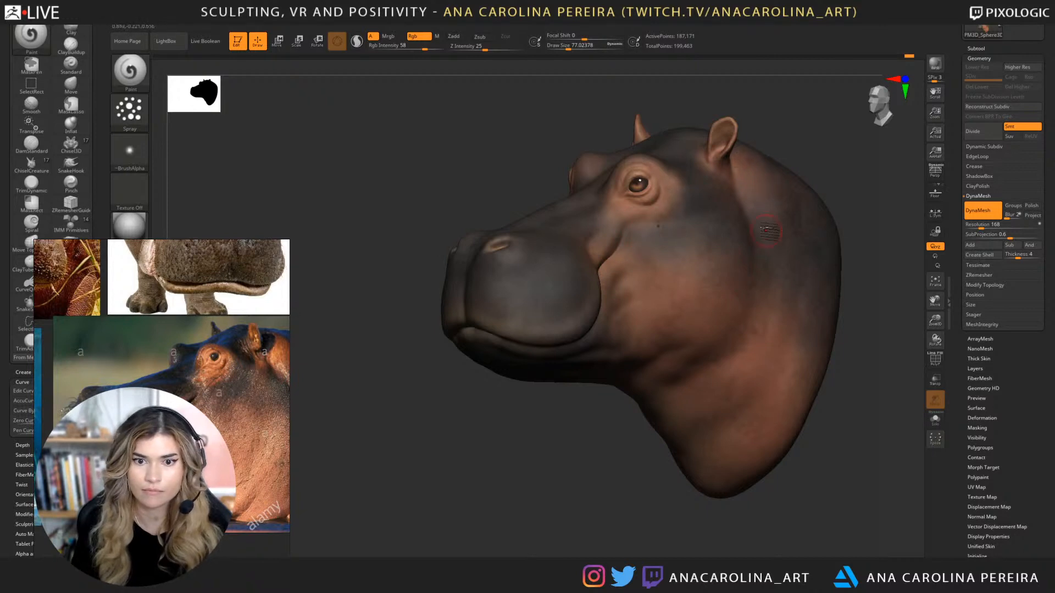
left_click_drag(812, 173, 797, 175)
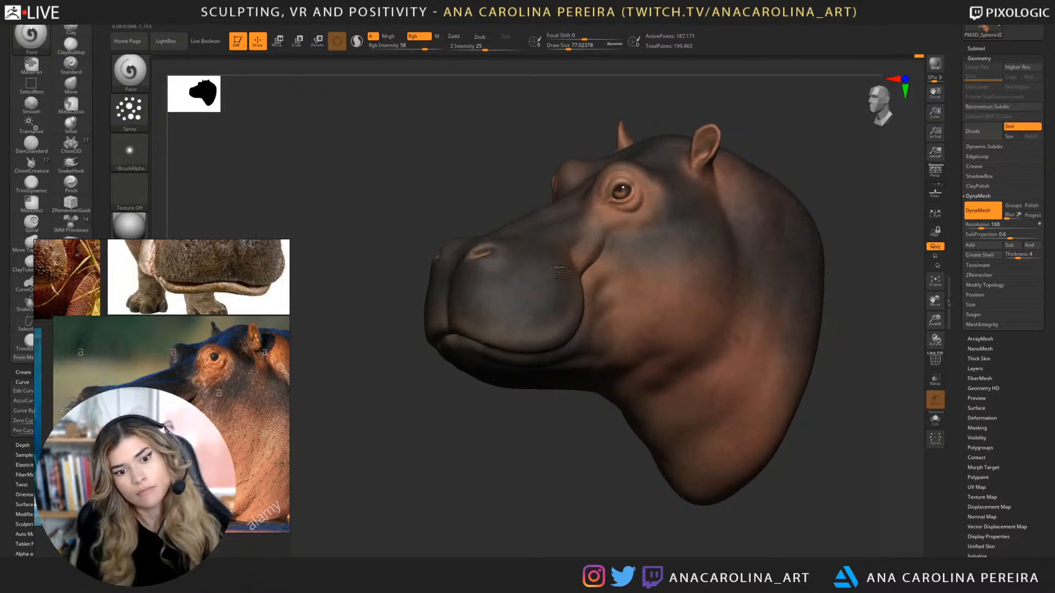
left_click_drag(460, 394, 769, 404)
mouse_move(607, 193)
left_mouse_down("alt")
mouse_move(699, 229)
mouse_move(699, 250)
left_mouse_up("alt")
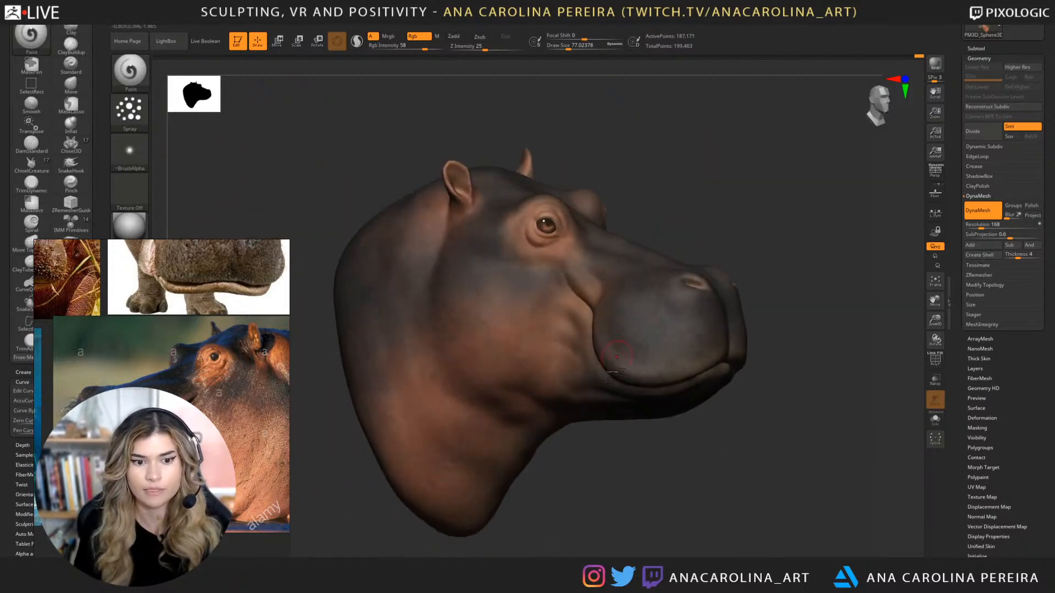
left_click_drag(745, 451, 663, 450)
mouse_move(503, 497)
left_mouse_down()
mouse_move(561, 506)
mouse_move(463, 527)
mouse_move(498, 514)
left_mouse_up()
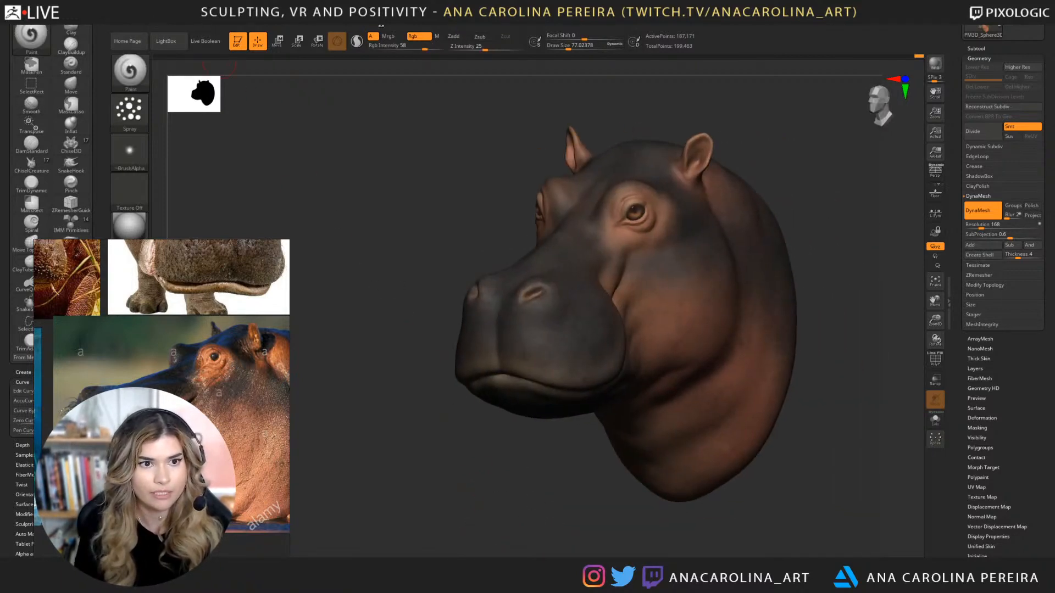
Raise the Specular modifier of BasicMaterial to about 0.298.
key("m")
left_click(395, 204)
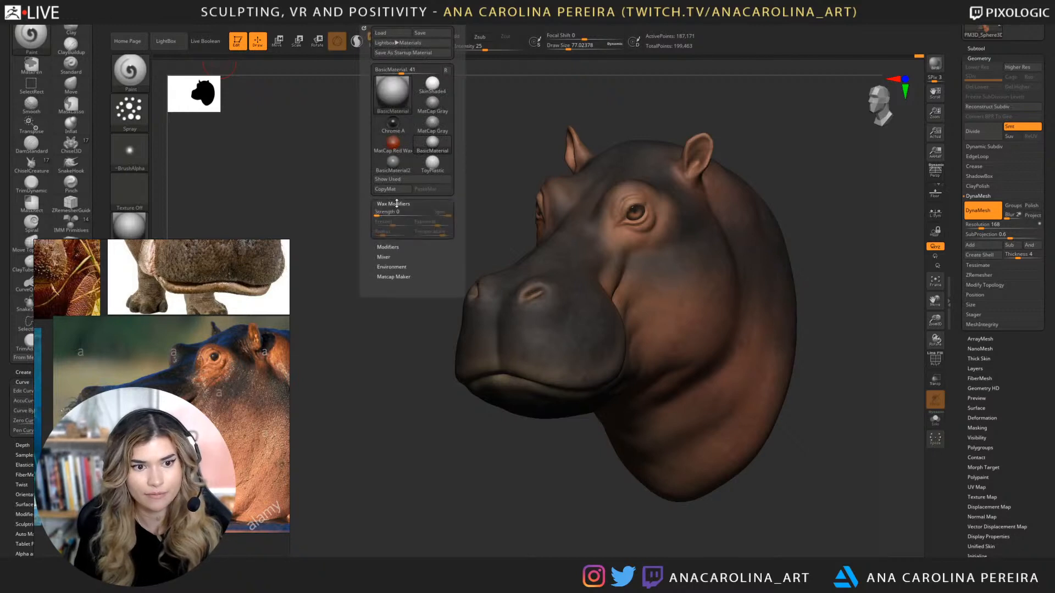
left_click(394, 204)
left_click(394, 214)
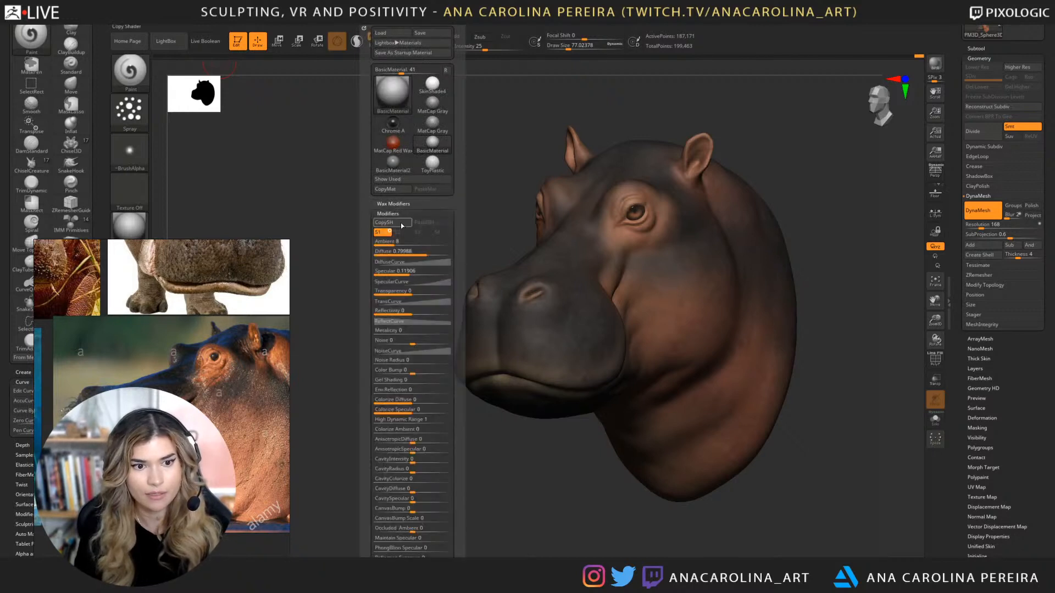
mouse_move(409, 271)
left_mouse_down()
mouse_move(392, 271)
mouse_move(415, 273)
left_mouse_up()
left_click(416, 271)
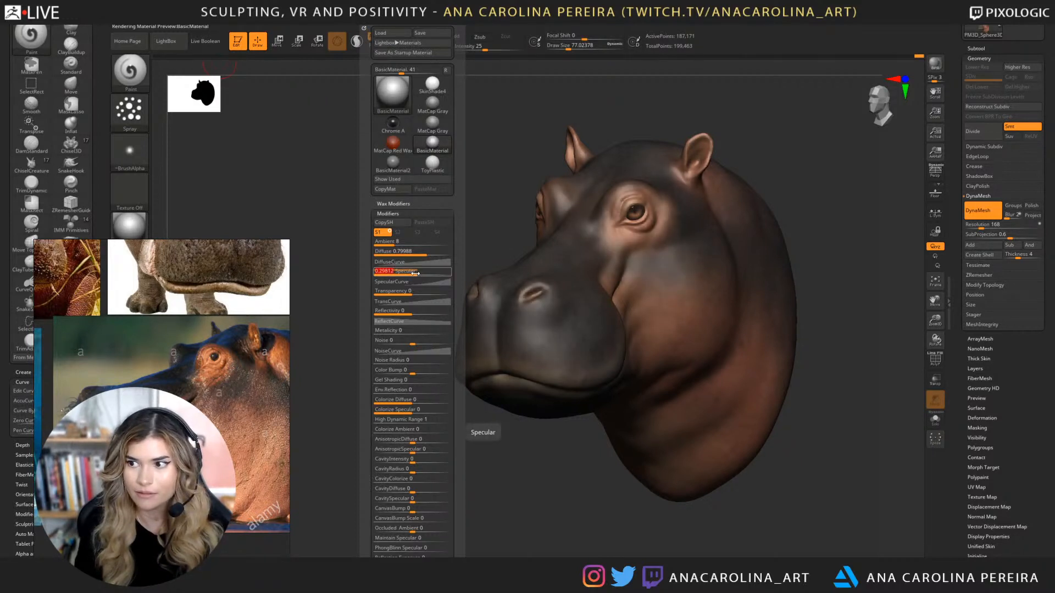
Adjust the HSV saturation of the head's polypaint with Adjust Colors and apply it.
left_click_drag(828, 287, 866, 302)
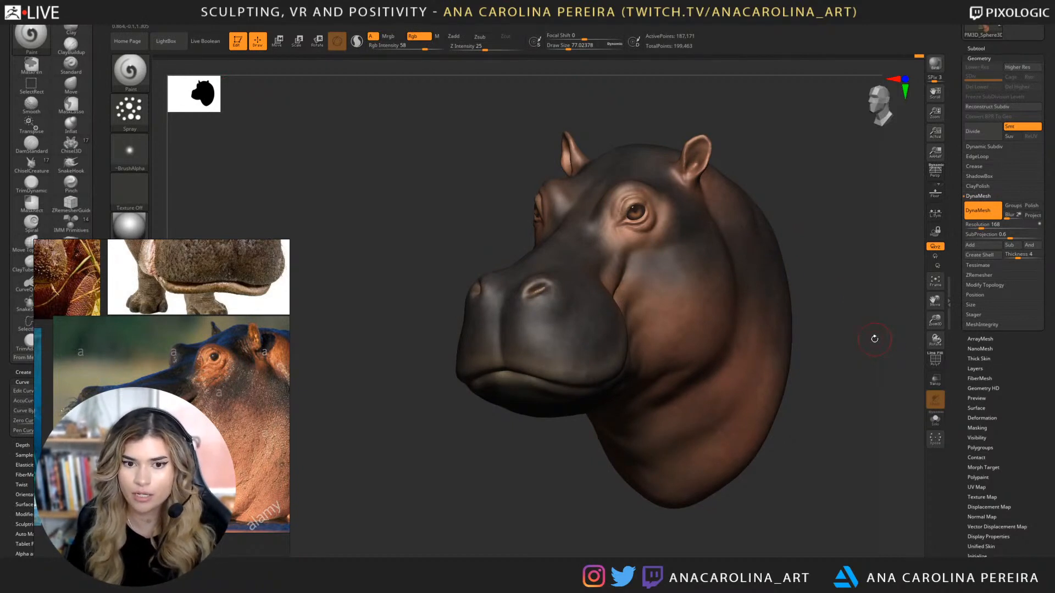
mouse_move(877, 467)
left_mouse_down()
mouse_move(822, 449)
mouse_move(891, 454)
left_mouse_up()
scroll(962, 455, "down", 2)
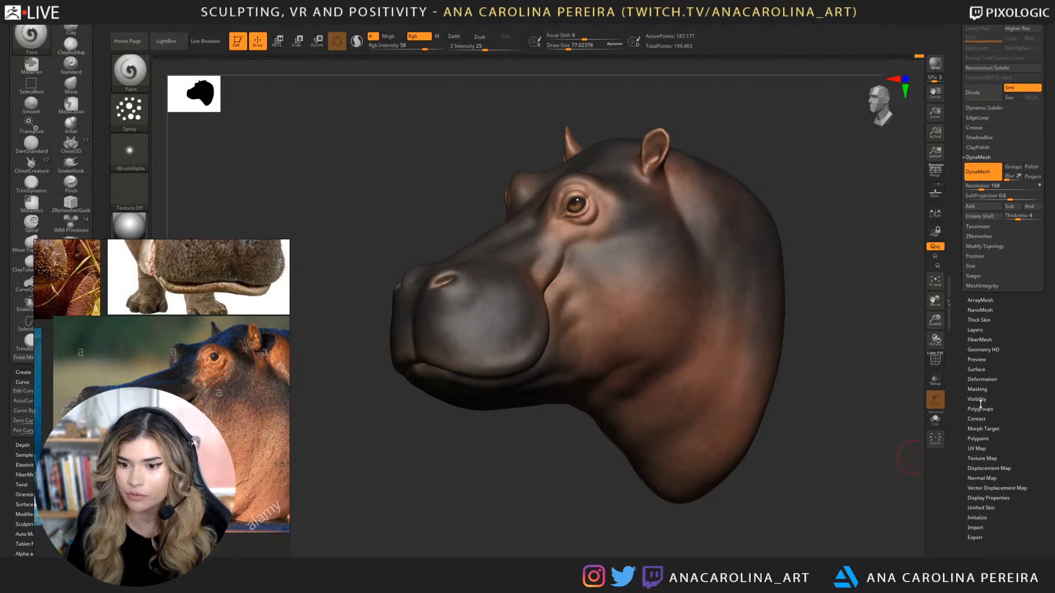
left_click(979, 436)
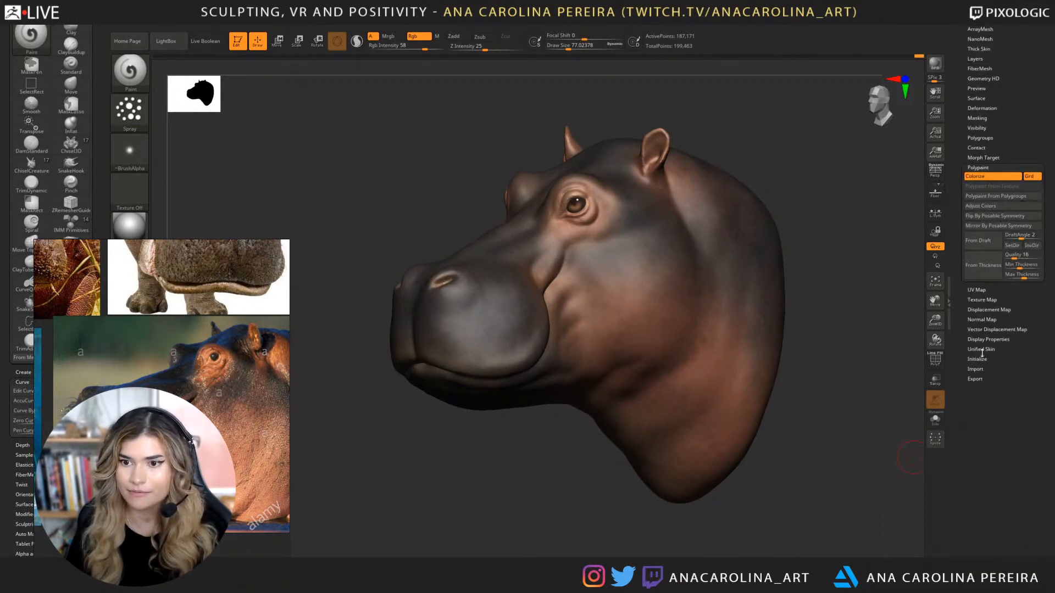
left_click(980, 206)
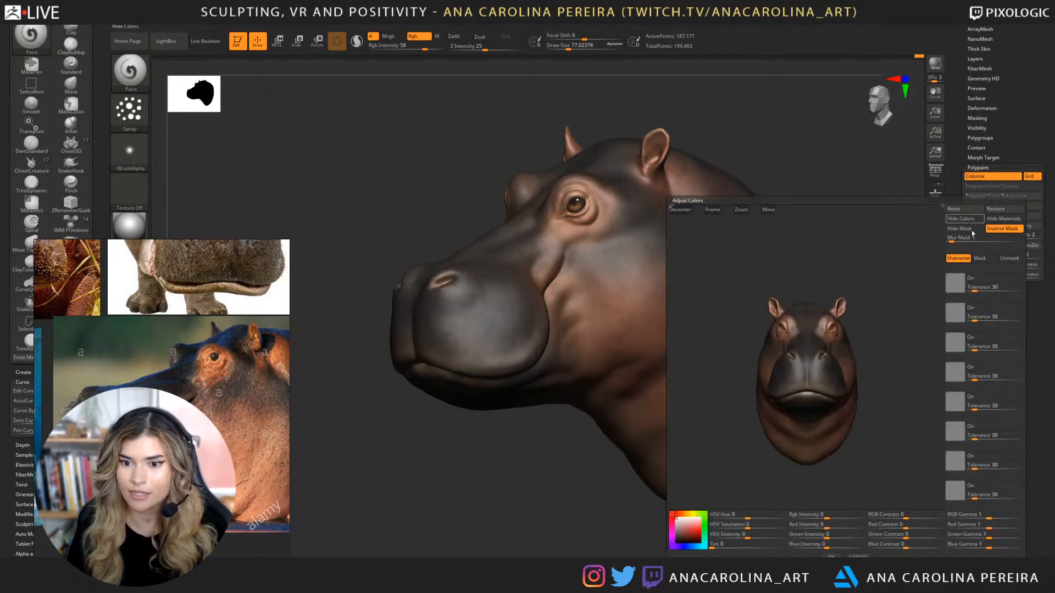
left_click_drag(856, 379, 802, 406)
mouse_move(747, 526)
left_mouse_down()
mouse_move(769, 523)
mouse_move(724, 526)
mouse_move(757, 521)
mouse_move(736, 521)
mouse_move(754, 536)
mouse_move(734, 534)
left_mouse_up()
left_click(748, 523)
left_click(830, 555)
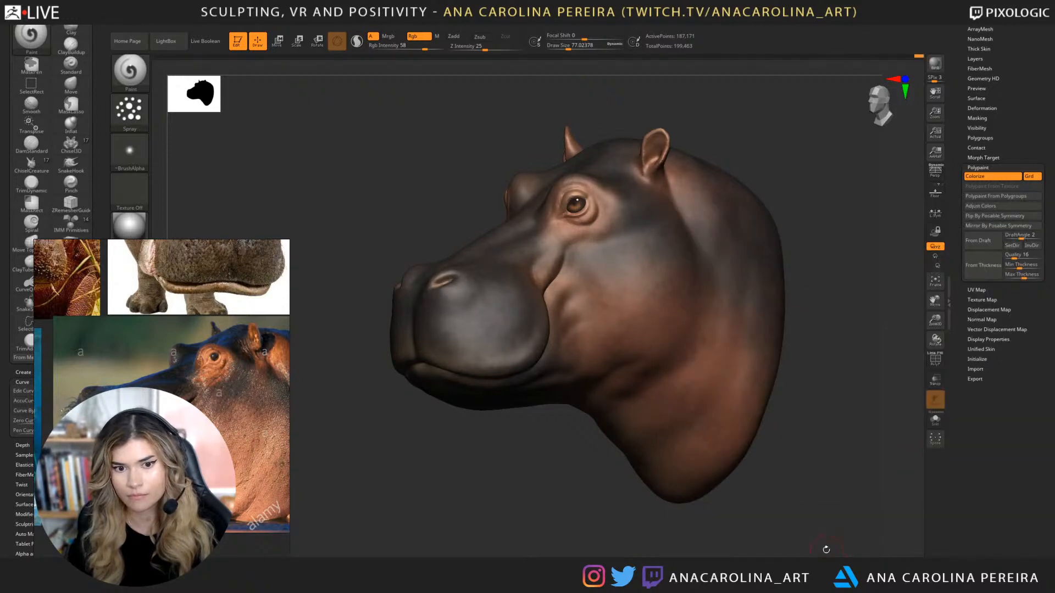
Set the DynaMesh resolution to 216 and remesh the hippo head.
left_click_drag(826, 549, 808, 497)
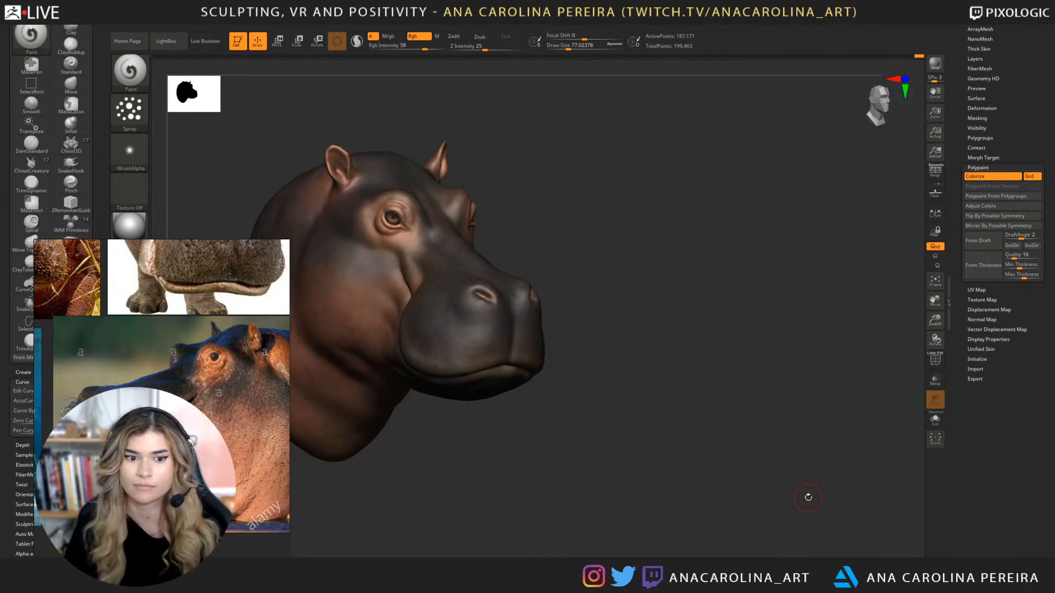
left_click_drag(698, 301, 818, 311, "alt")
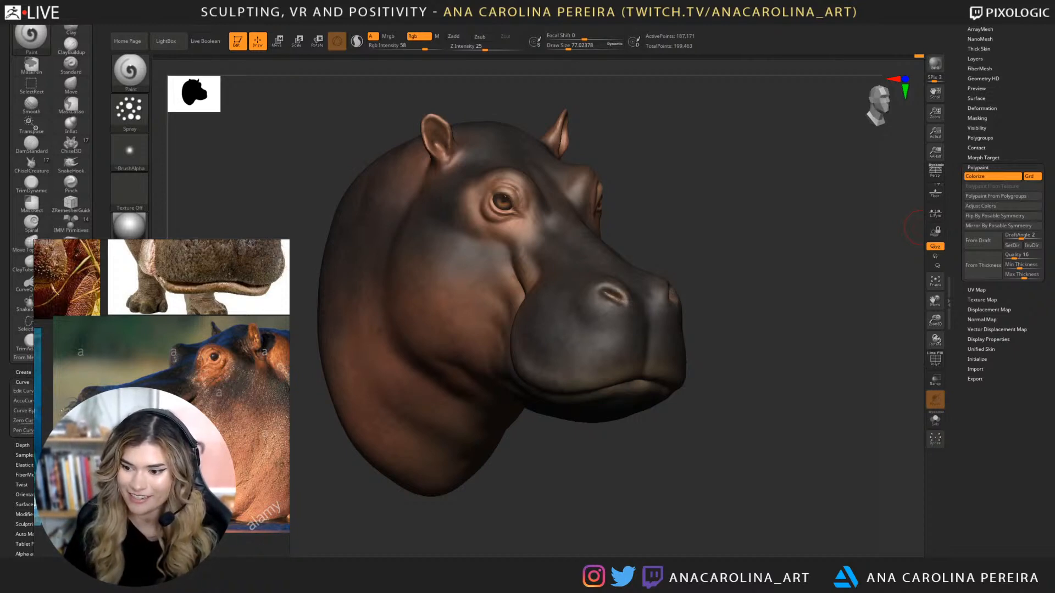
left_click_drag(834, 506, 846, 220)
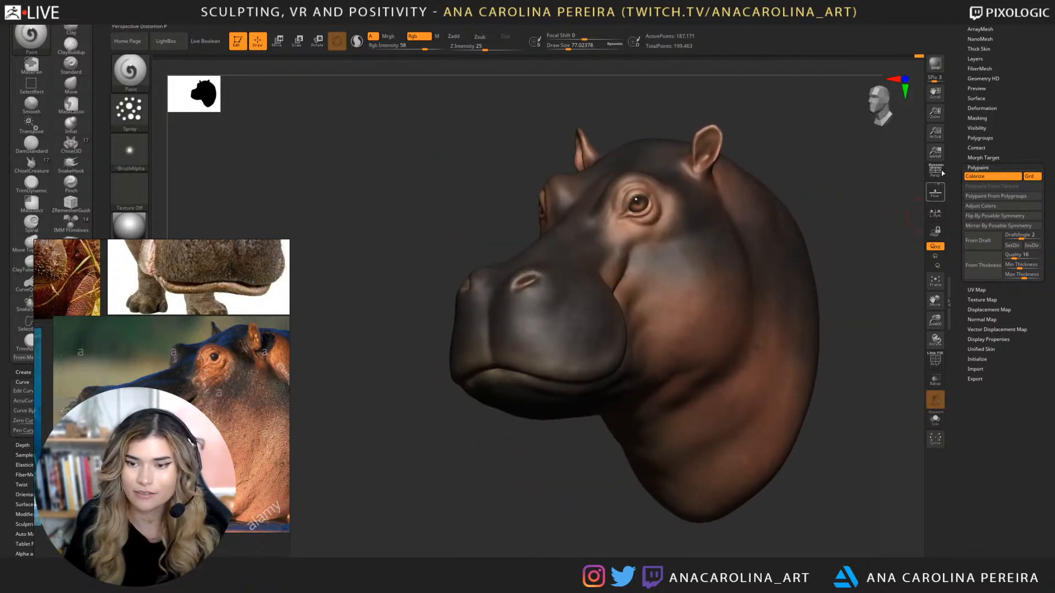
scroll(975, 250, "up", 5)
left_click(976, 249)
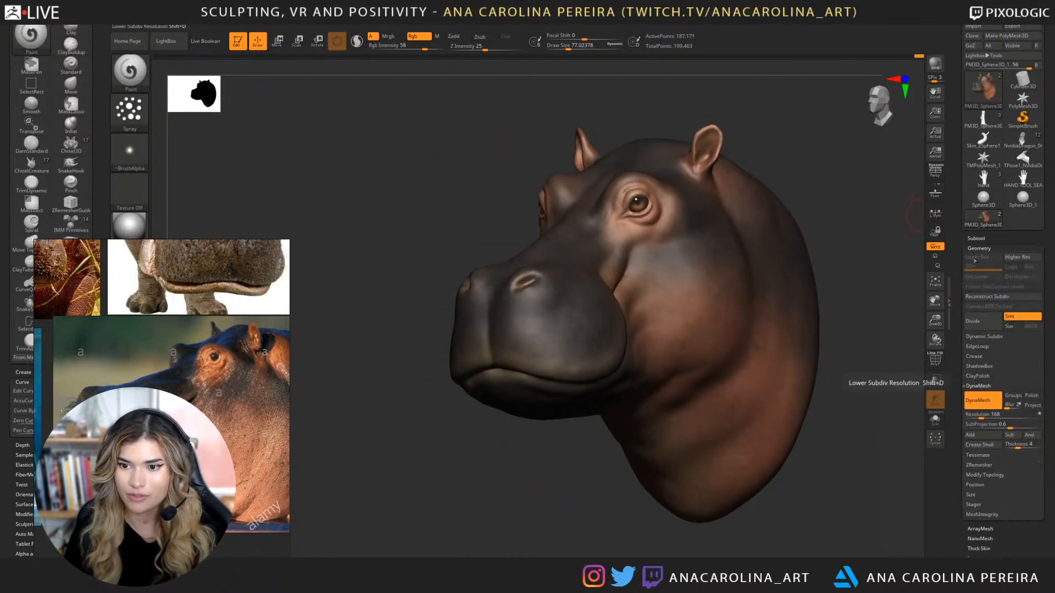
left_click_drag(980, 417, 982, 420)
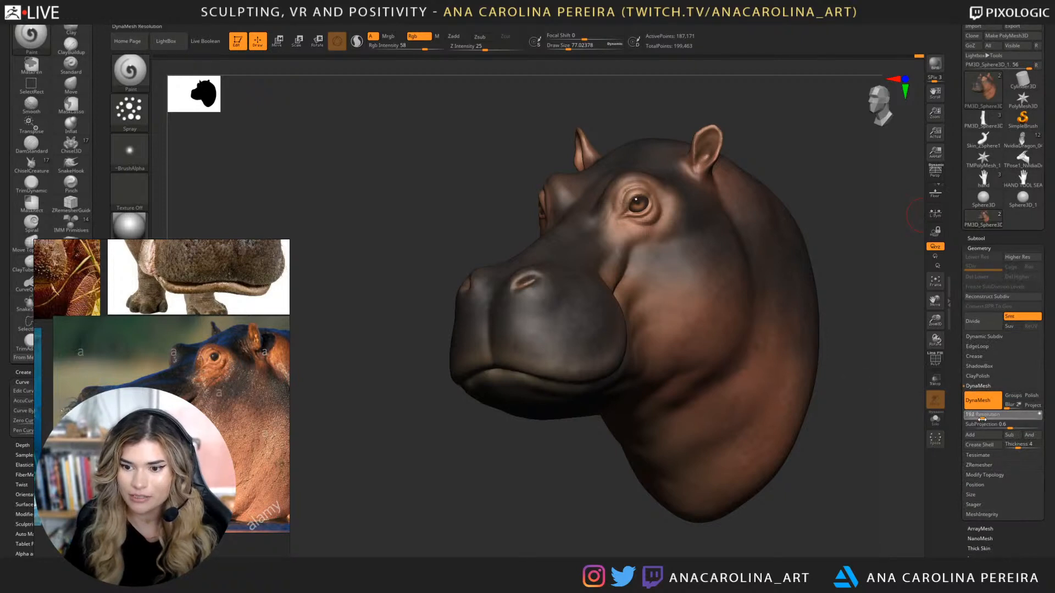
right_click_drag(902, 393, 900, 418, "ctrl")
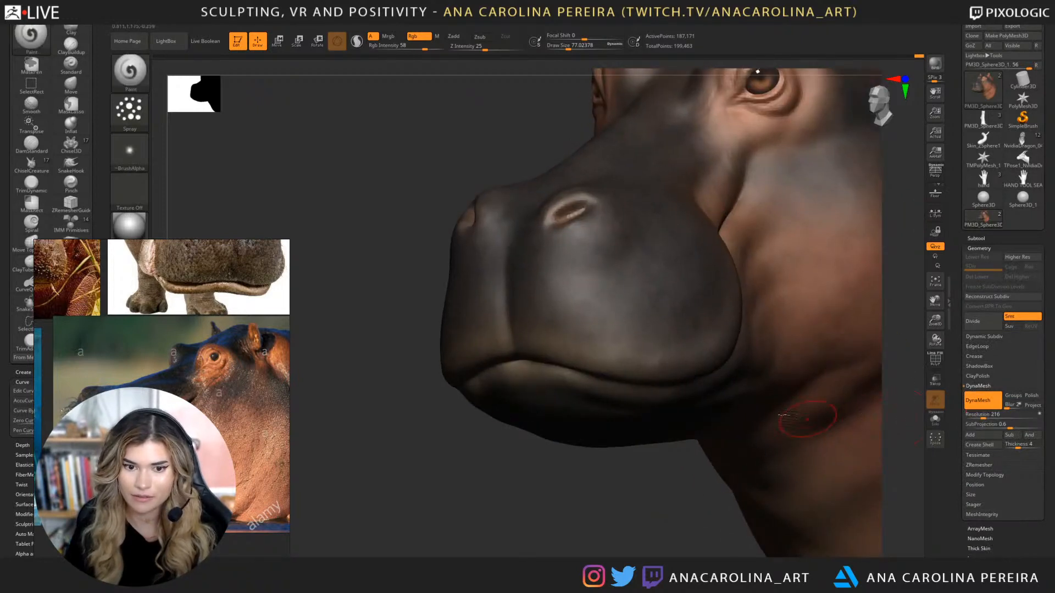
left_click_drag(669, 504, 689, 536, "ctrl")
Smooth the area near the eye and refine its creases with the DamStandard brush at a draw size of about 68.
right_click_drag(667, 531, 798, 424)
mouse_move(816, 326)
right_mouse_down("ctrl")
mouse_move(804, 169)
mouse_move(900, 372)
right_mouse_up("ctrl")
mouse_move(498, 192)
left_mouse_down("shift")
mouse_move(518, 231)
mouse_move(450, 244)
mouse_move(508, 281)
left_mouse_up("shift")
mouse_move(727, 235)
right_mouse_down("alt")
mouse_move(782, 252)
mouse_move(781, 219)
mouse_move(796, 217)
mouse_move(789, 224)
mouse_move(785, 165)
right_mouse_up("alt")
key("b")
key("d")
key("s")
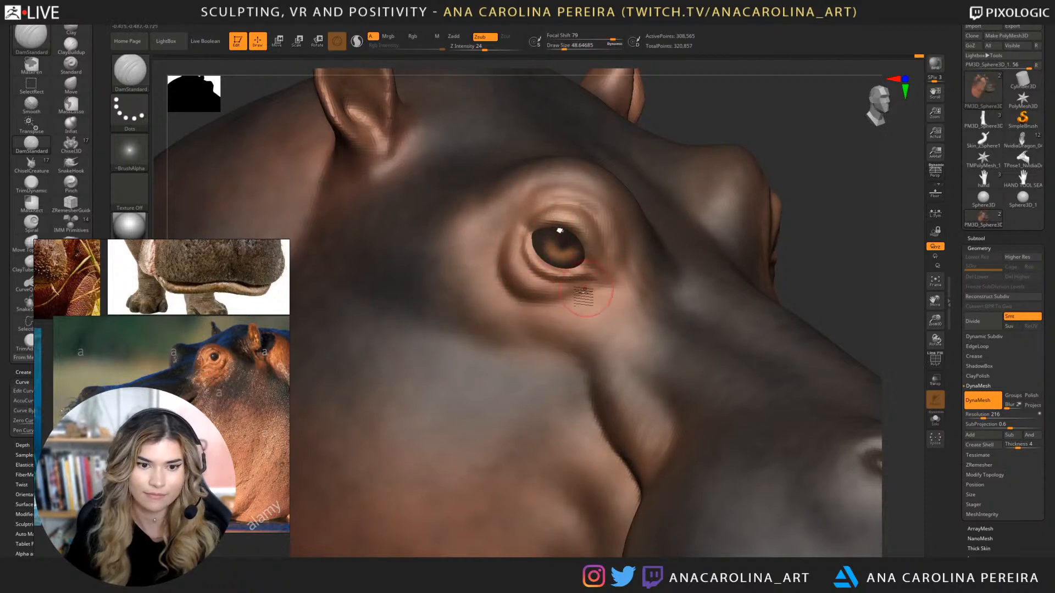
key("space")
left_click_drag(560, 299, 570, 300)
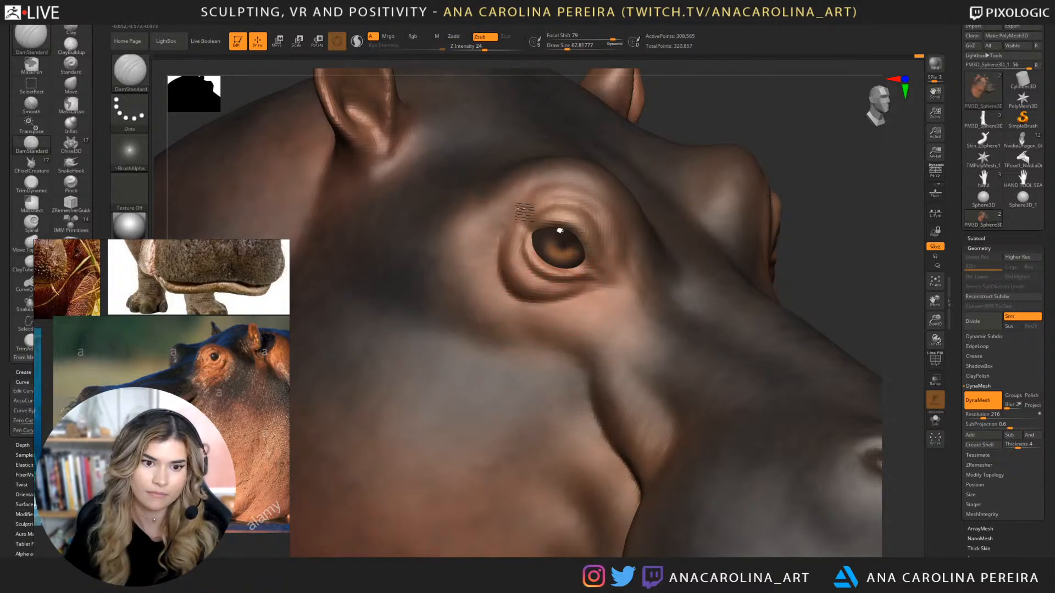
Refine the folds around the eye with the ClayBuildup brush, starting at a draw size of about 27 and raising it to about 44.
key("b")
key("c")
key("b")
key("space")
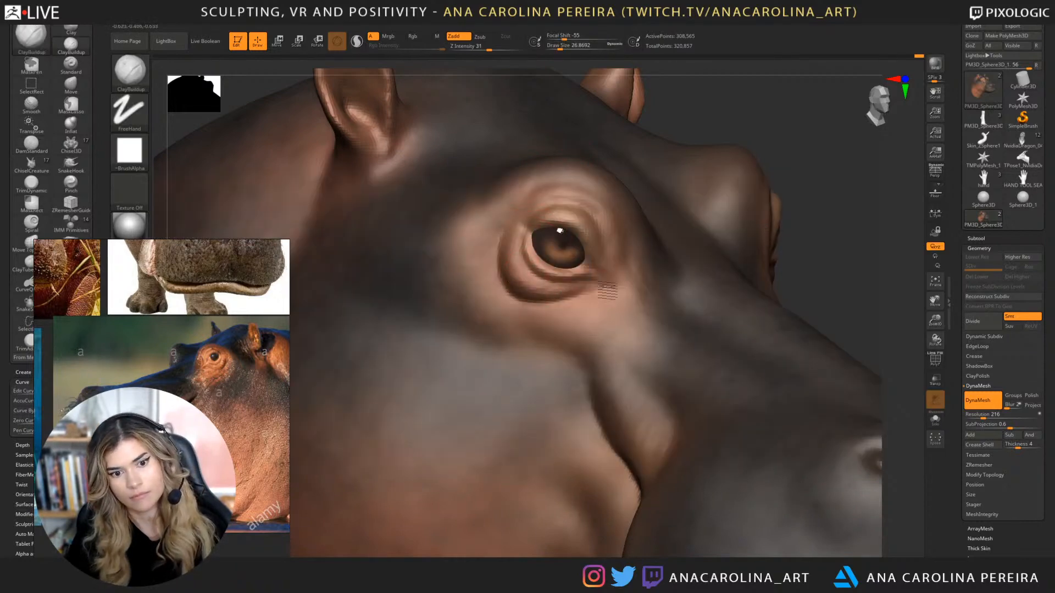
left_click_drag(777, 242, 748, 184, "alt")
left_click_drag(824, 192, 620, 249)
key("space")
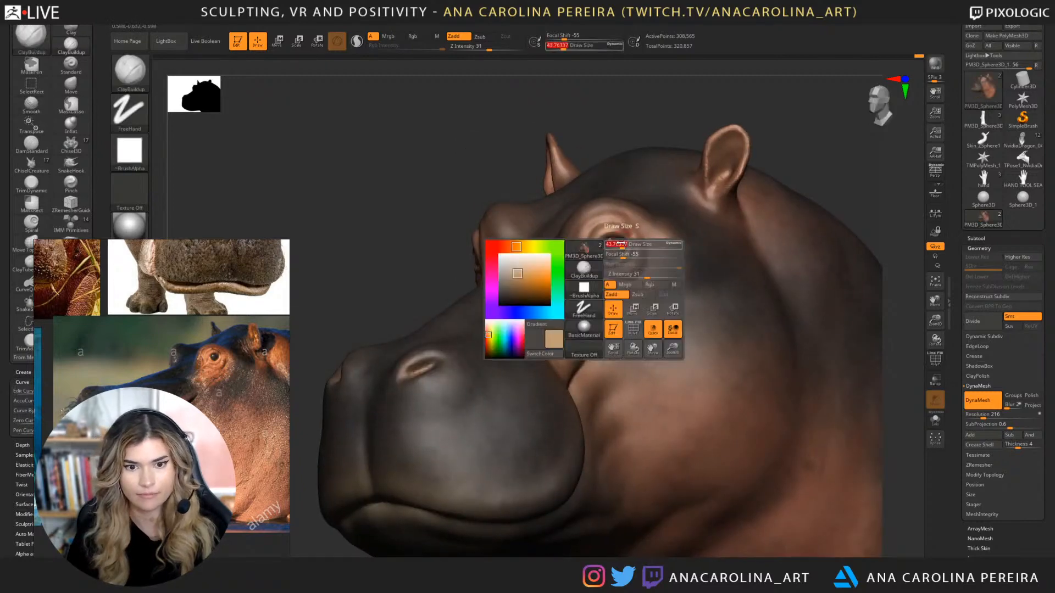
Switch to the Pinch brush at a draw size of about 62 and check the head from below and from the front.
key("b")
key("p")
key("i")
left_click_drag(782, 144, 773, 98)
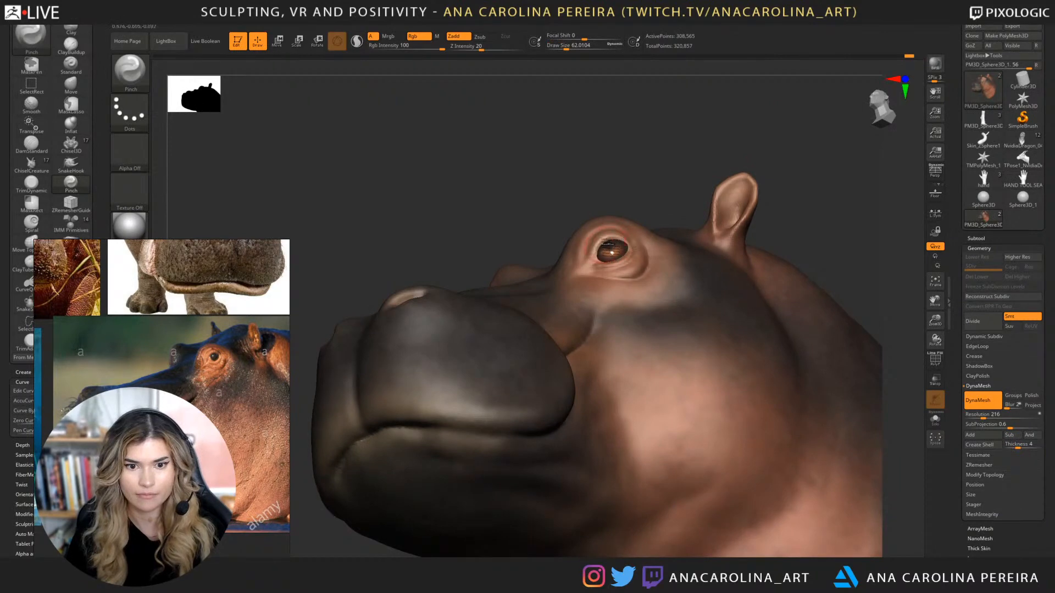
key("f")
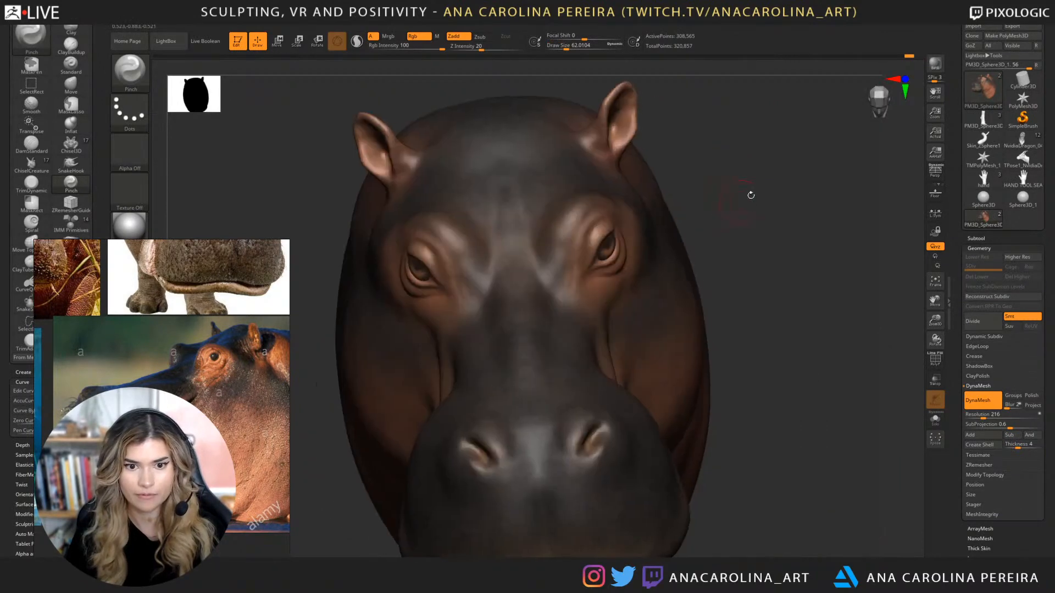
mouse_move(748, 196)
left_mouse_down()
mouse_move(718, 148)
mouse_move(749, 229)
mouse_move(737, 210)
left_mouse_up()
Build up the upper eyelid and surrounding folds with the ClayBuildup brush at a draw size of about 49.
key("b")
key("c")
key("b")
left_click_drag(574, 158, 673, 176, "alt")
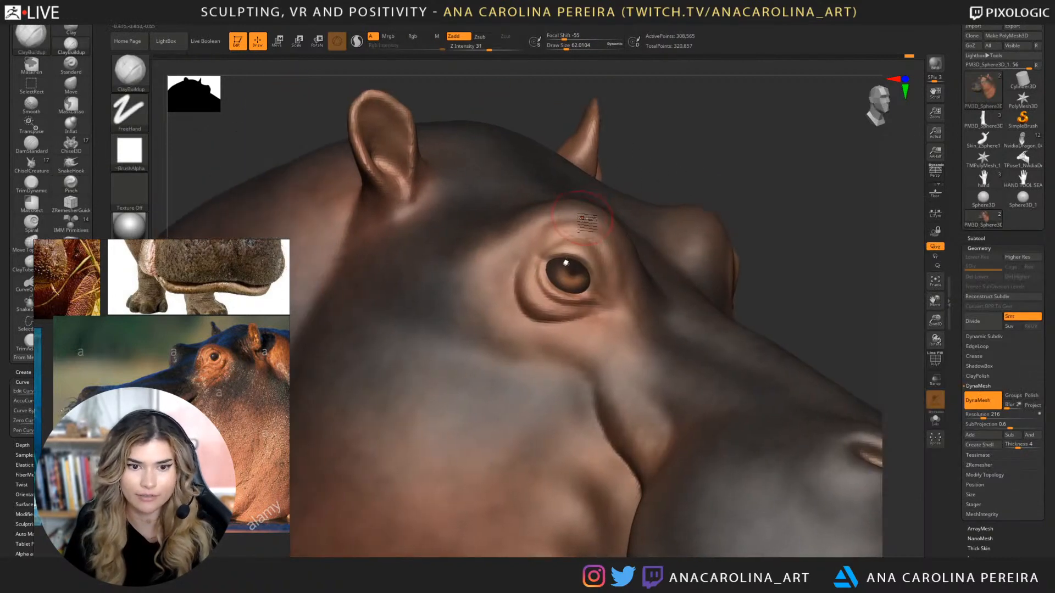
key("space")
left_click_drag(545, 272, 541, 272)
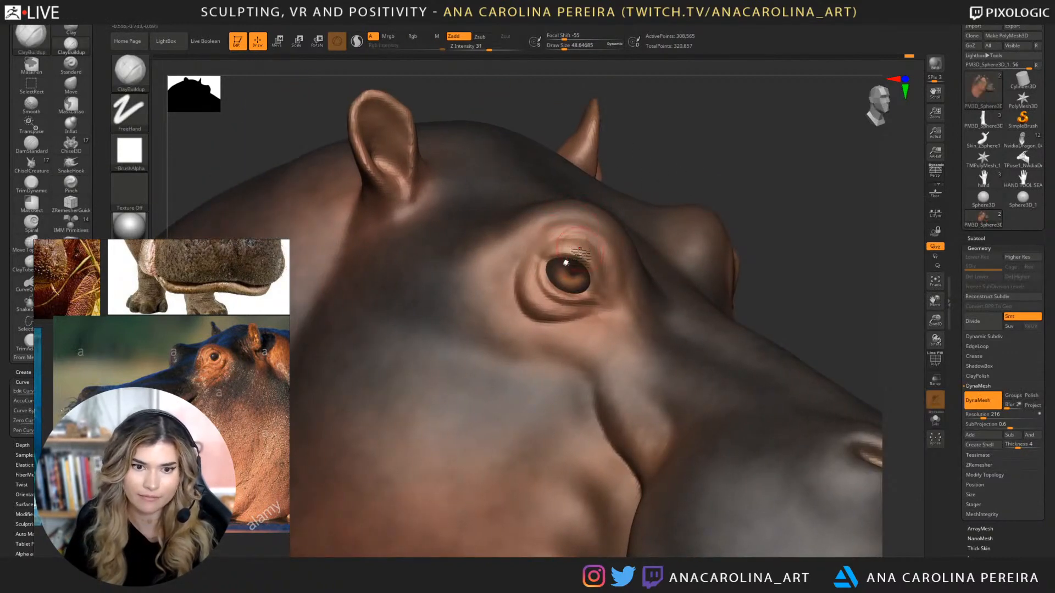
mouse_move(651, 165)
left_mouse_down()
mouse_move(665, 158)
mouse_move(696, 210)
left_mouse_up()
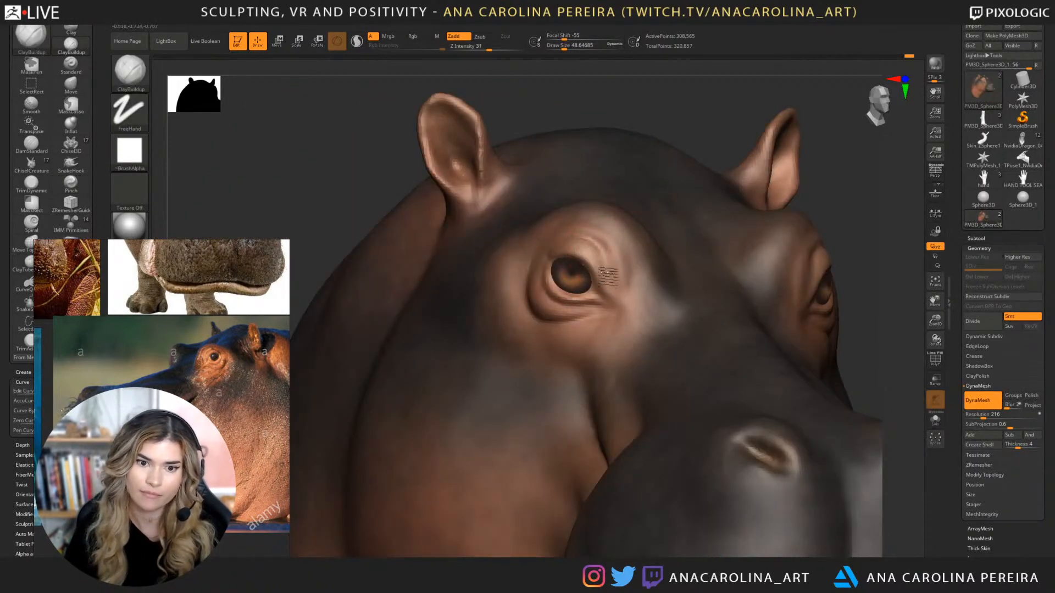
mouse_move(704, 136)
left_mouse_down("alt")
mouse_move(652, 94)
mouse_move(711, 176)
mouse_move(777, 202)
mouse_move(805, 228)
mouse_move(769, 224)
mouse_move(786, 218)
left_mouse_up("alt")
Switch to the DamStandard brush at a draw size of about 239 and smooth the muzzle surface near the nostril.
key("b")
key("d")
key("s")
key("s")
left_click_drag(618, 274, 637, 276)
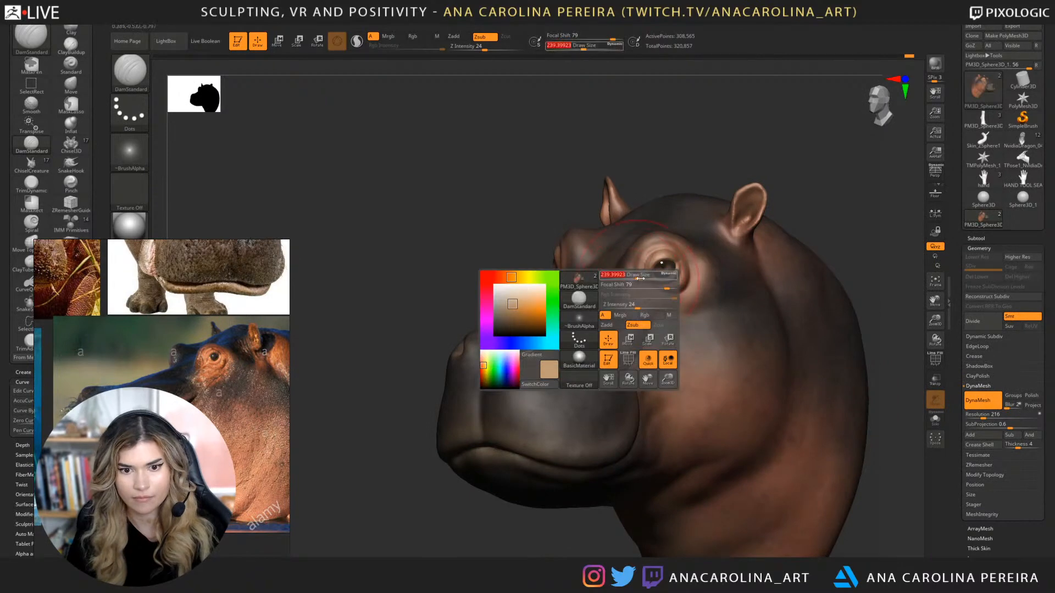
mouse_move(511, 266)
left_mouse_down()
mouse_move(534, 271)
mouse_move(538, 291)
left_mouse_up()
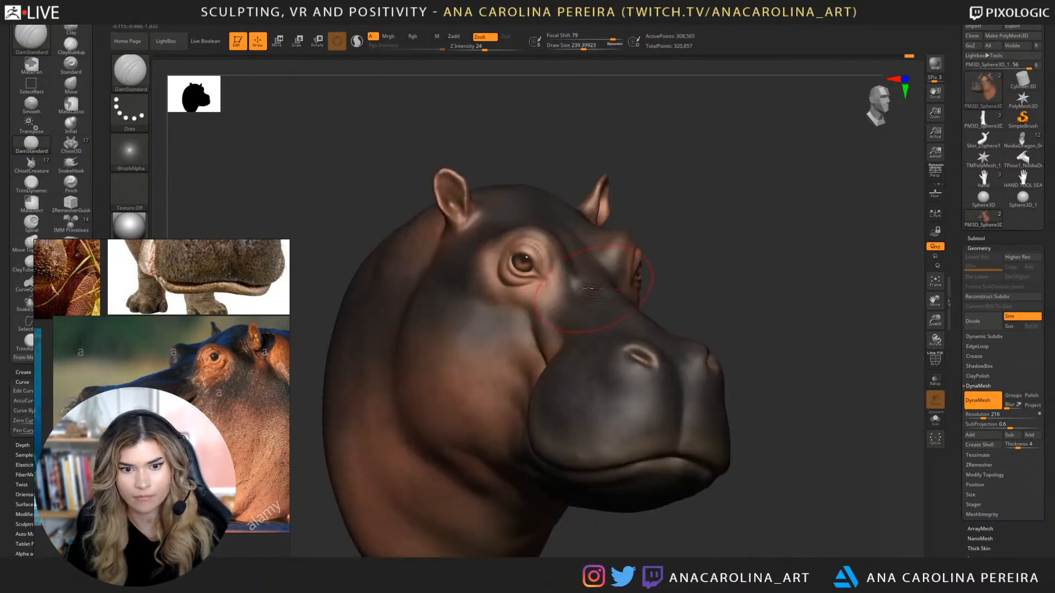
mouse_move(637, 360)
left_mouse_down("shift")
mouse_move(649, 385)
mouse_move(615, 376)
left_mouse_up("shift")
left_click_drag(643, 286, 683, 283)
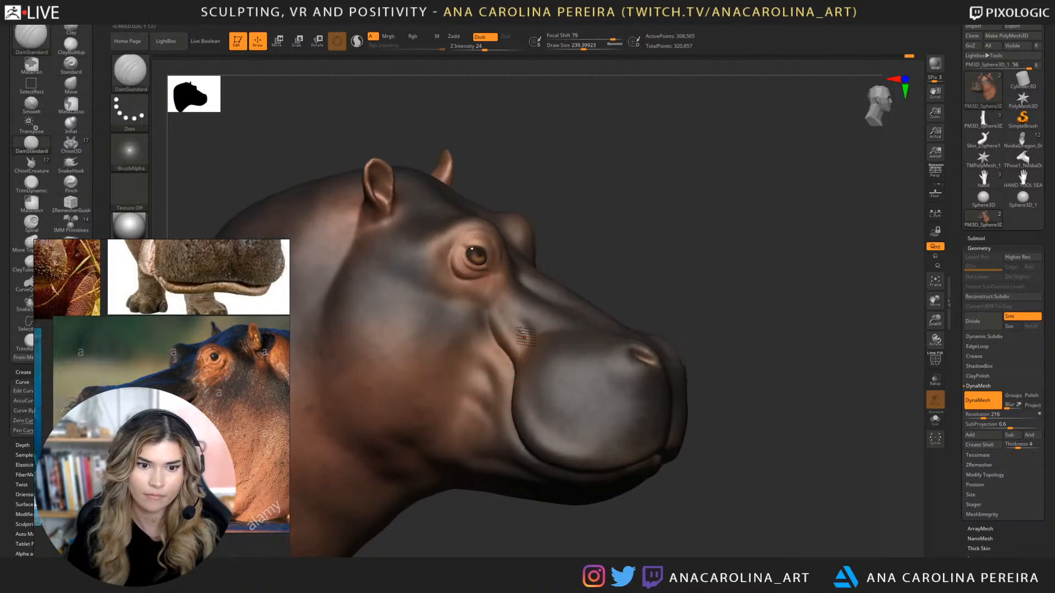
Set the DamStandard draw size to about 132 and refine the transition between the eye and the muzzle.
left_click_drag(758, 274, 654, 244)
mouse_move(824, 259)
left_mouse_down()
mouse_move(845, 260)
mouse_move(854, 236)
left_mouse_up()
key("s")
left_click_drag(599, 316, 572, 316)
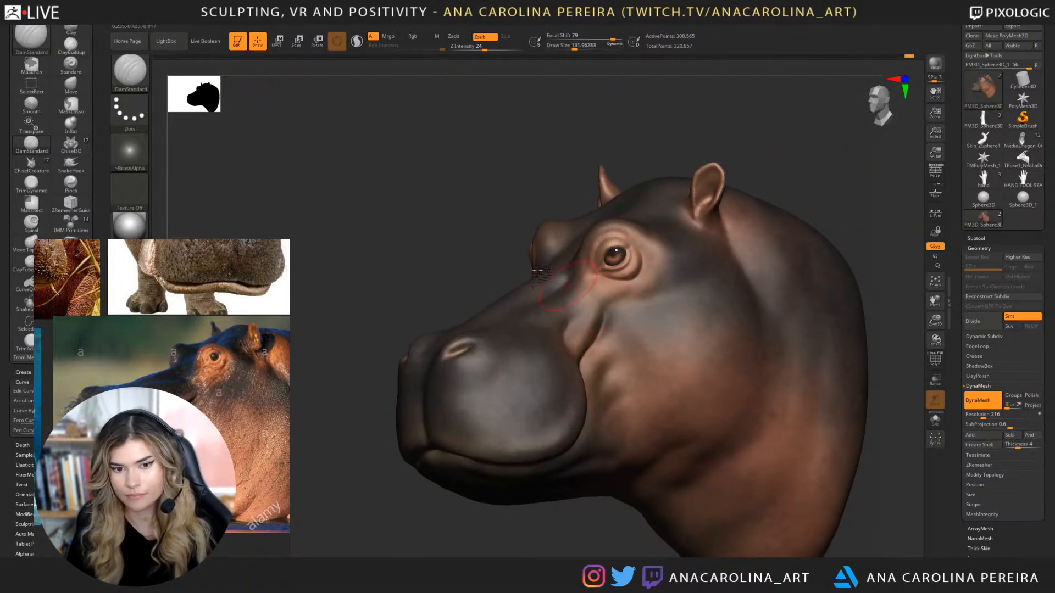
left_click_drag(454, 241, 478, 250)
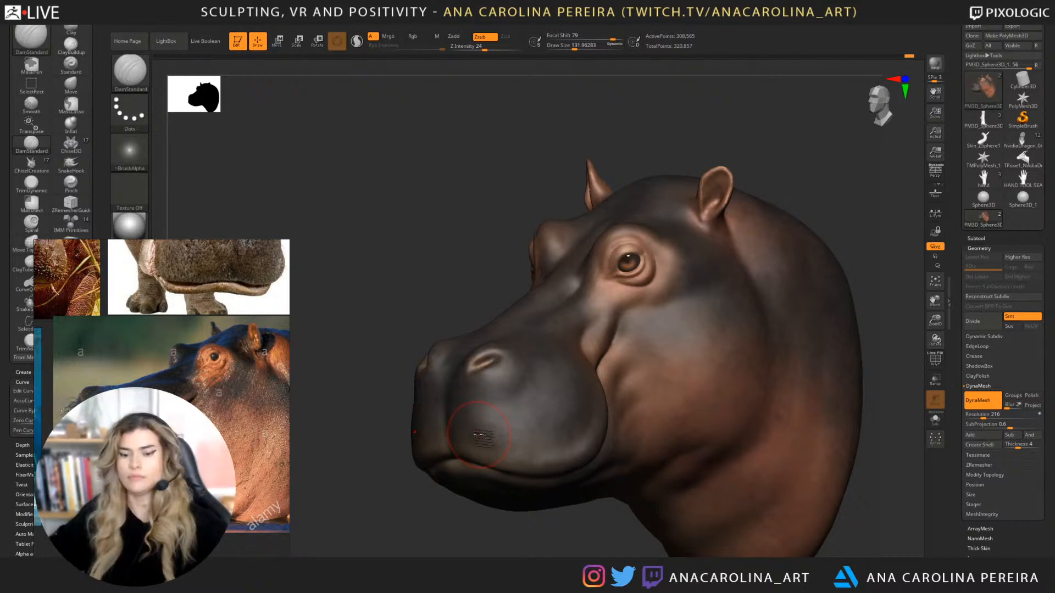
Slice off the back of the neck in side view with a slanted TrimCurve cut.
left_click_drag(797, 155, 746, 156, "alt")
key("b")
key("t")
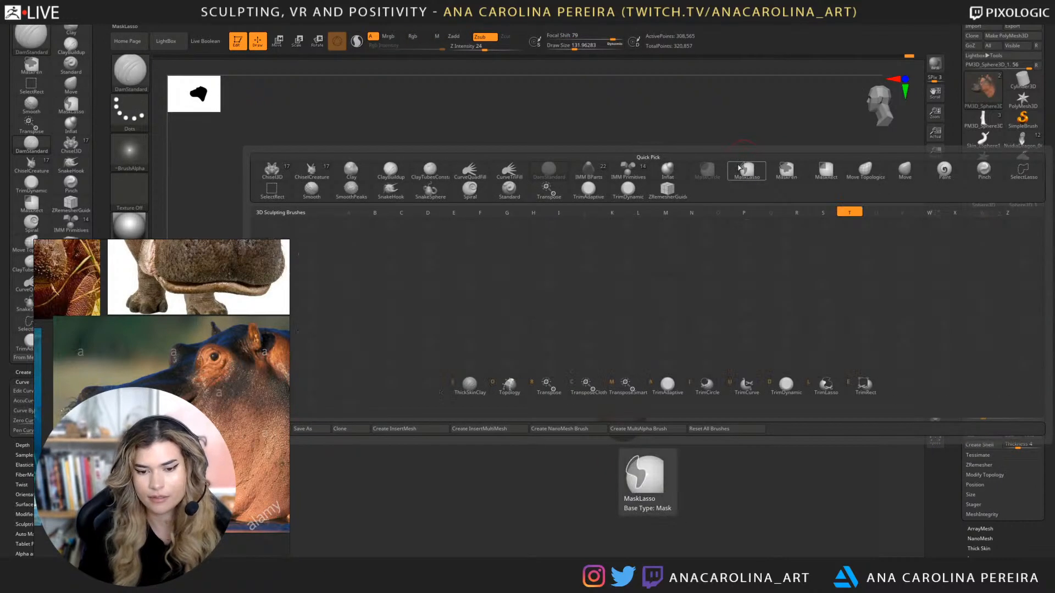
left_click(746, 385)
left_click(717, 405)
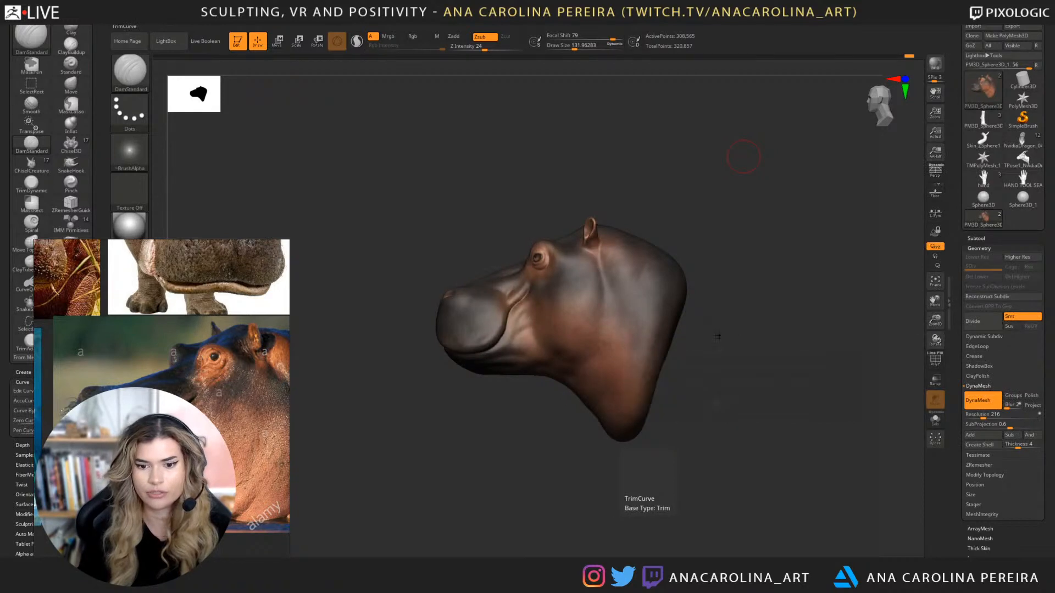
mouse_move(720, 352)
left_mouse_down()
mouse_move(690, 295)
mouse_move(723, 229)
mouse_move(617, 447)
mouse_move(598, 510)
mouse_move(634, 500)
mouse_move(700, 516)
mouse_move(718, 492)
mouse_move(664, 471)
mouse_move(783, 435)
mouse_move(680, 440)
mouse_move(669, 480)
left_mouse_up()
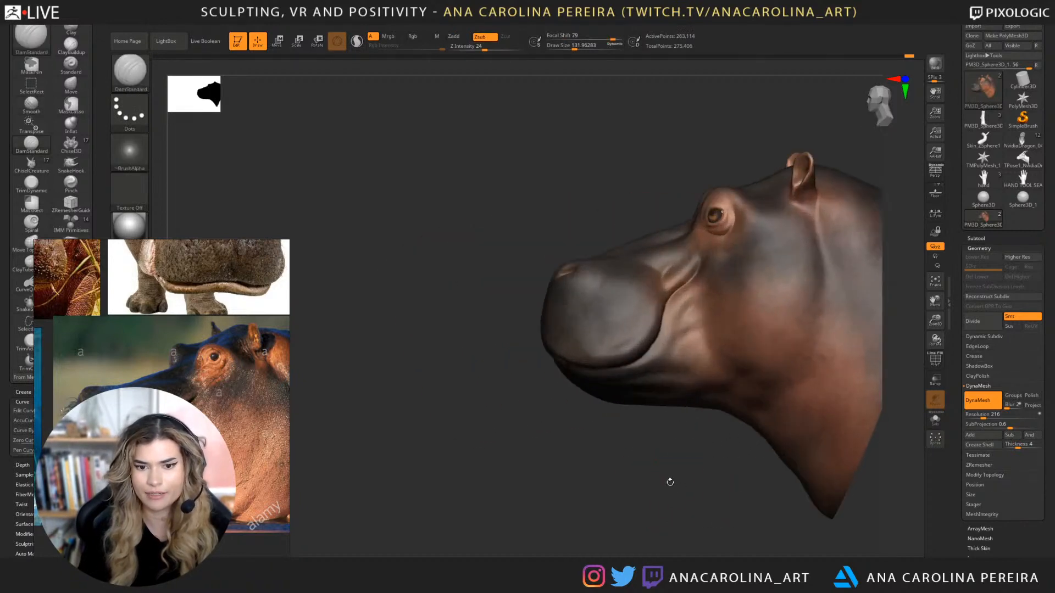
Build up the rims of the nostrils with the ClayBuildup brush at a draw size of about 44.
key("shift")
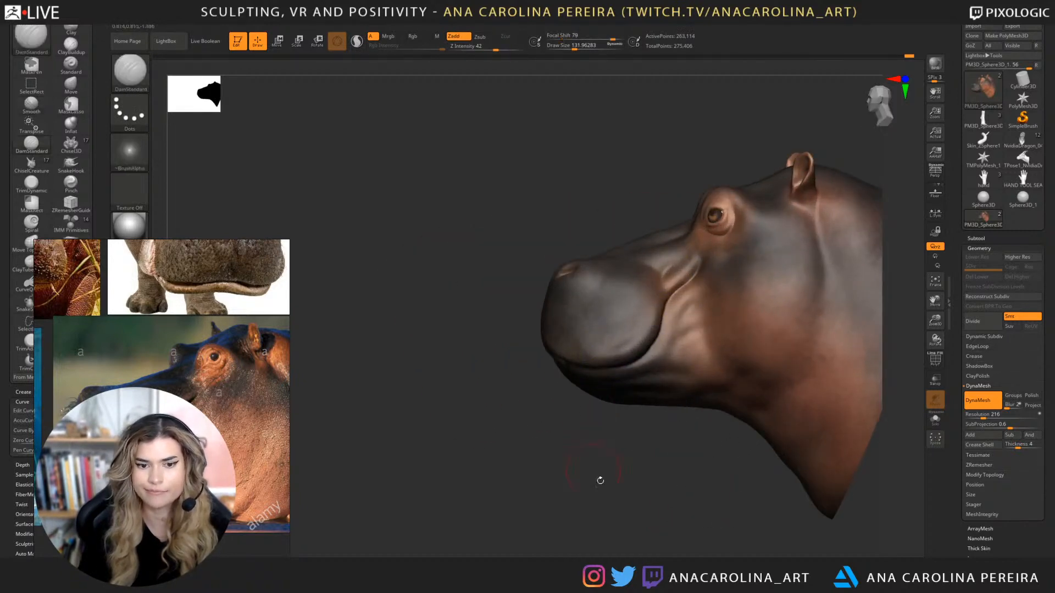
mouse_move(598, 480)
left_mouse_down()
mouse_move(664, 461)
mouse_move(680, 426)
mouse_move(720, 467)
left_mouse_up()
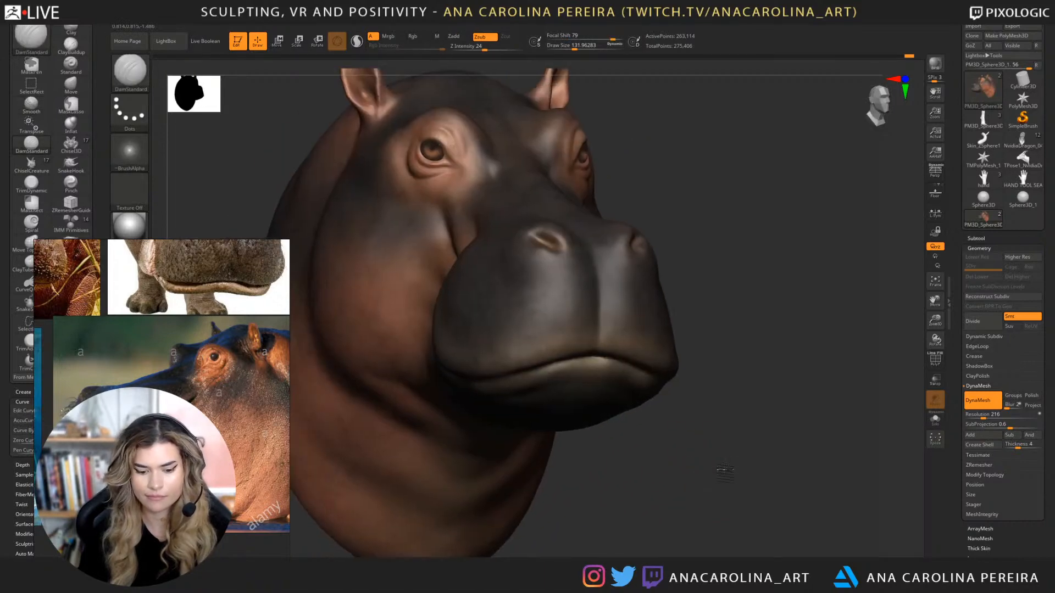
key("b")
key("c")
key("b")
key("space")
left_click_drag(557, 244, 546, 244)
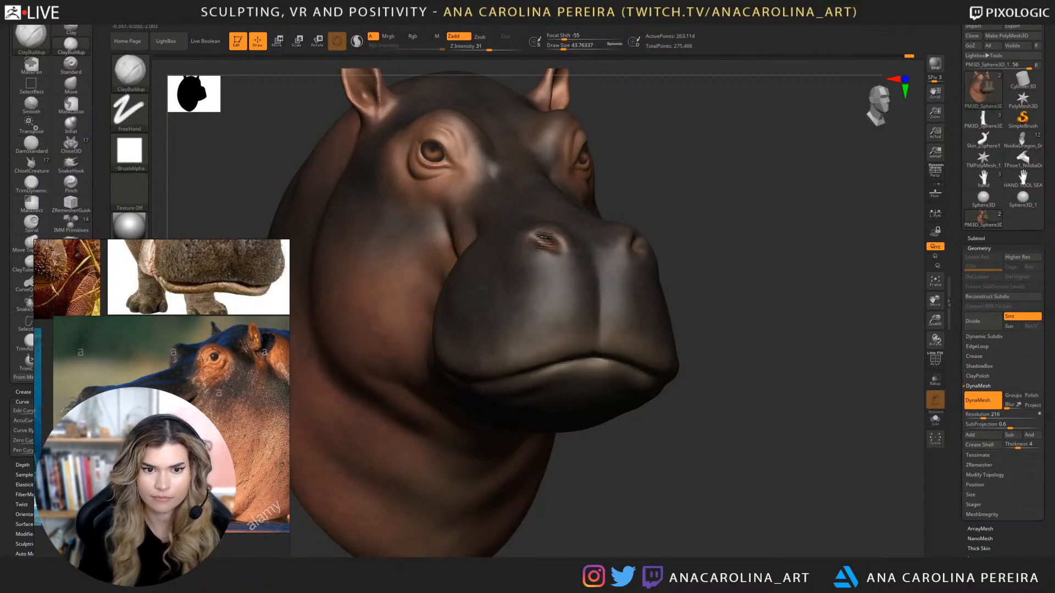
left_click_drag(655, 184, 709, 189)
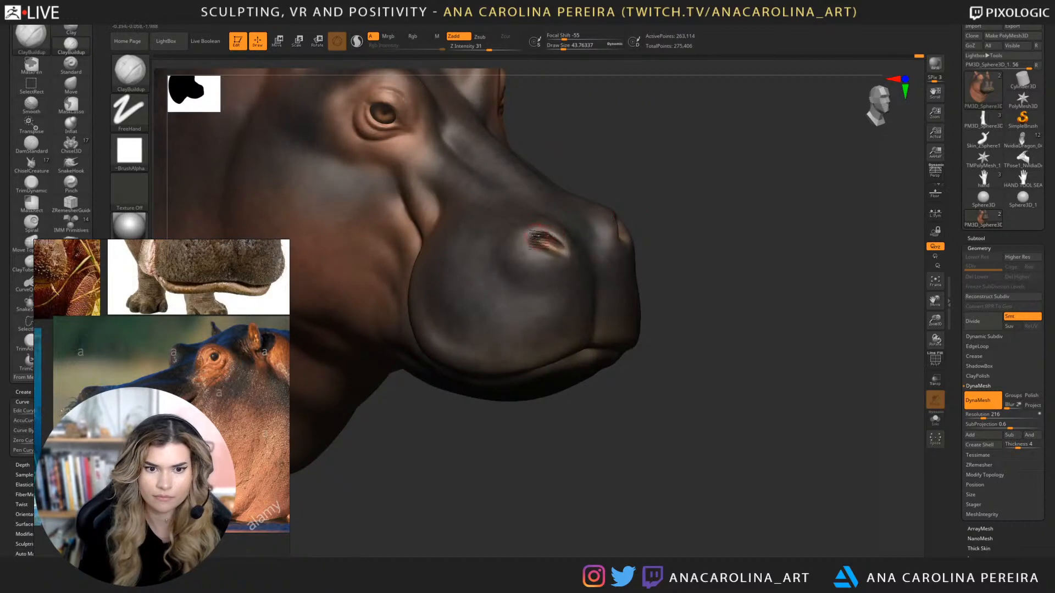
mouse_move(535, 234)
left_mouse_down()
mouse_move(560, 238)
mouse_move(565, 257)
left_mouse_up()
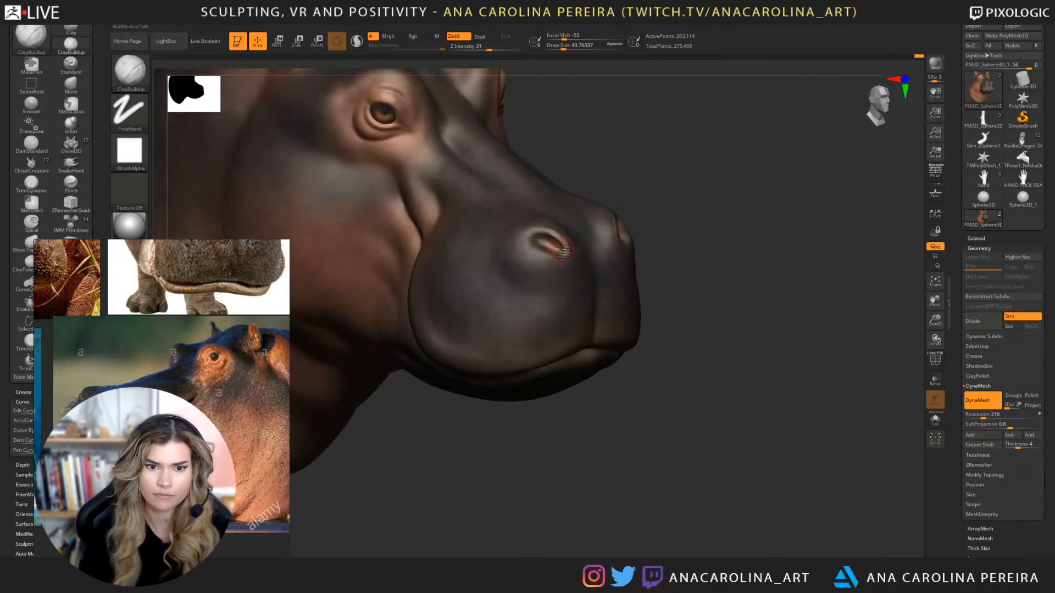
Smooth the outer rim of the nostril and set the ClayBuildup draw size to about 80.
mouse_move(687, 212)
left_mouse_down()
mouse_move(621, 212)
mouse_move(648, 222)
mouse_move(635, 239)
left_mouse_up()
right_click_drag(635, 237, 660, 222)
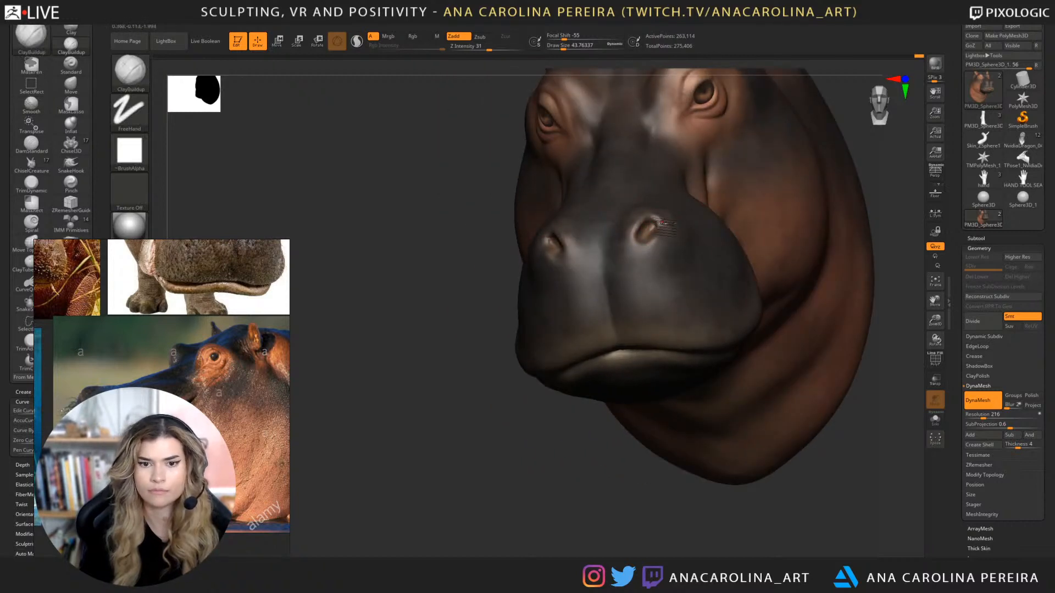
left_click_drag(664, 225, 660, 231, "shift")
mouse_move(494, 412)
right_mouse_down()
mouse_move(605, 426)
mouse_move(690, 301)
mouse_move(708, 305)
right_mouse_up()
key("space")
left_click(607, 297)
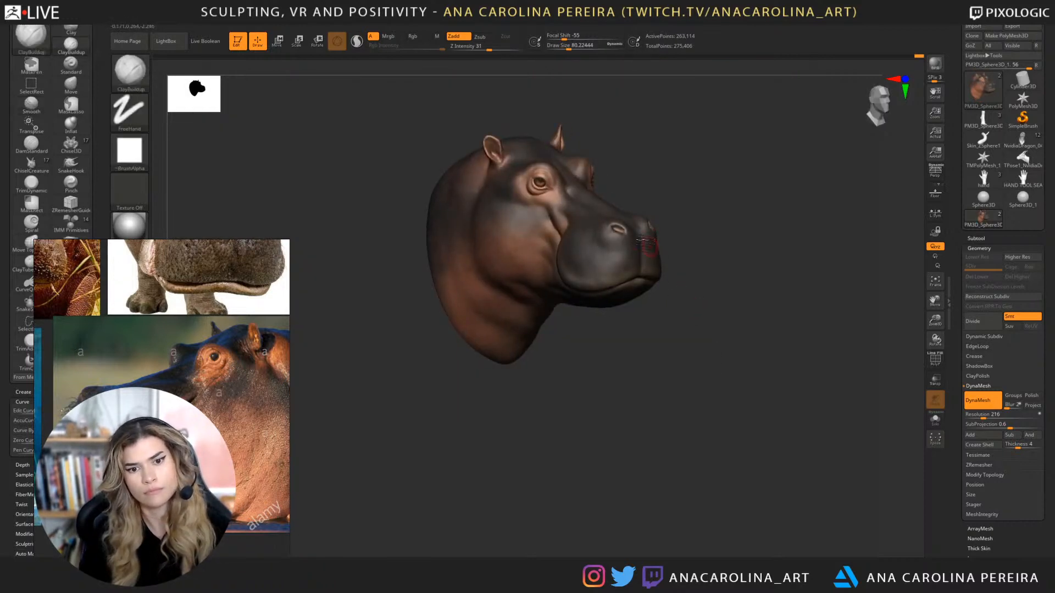
mouse_move(694, 212)
right_mouse_down("ctrl")
mouse_move(731, 219)
mouse_move(768, 188)
right_mouse_up("ctrl")
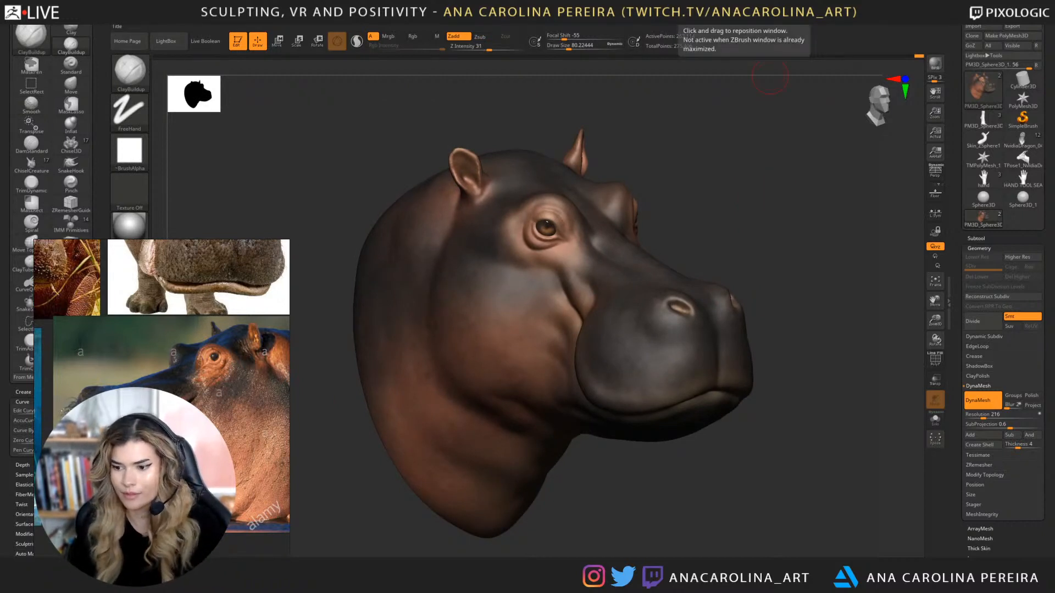
left_click_drag(841, 315, 827, 261)
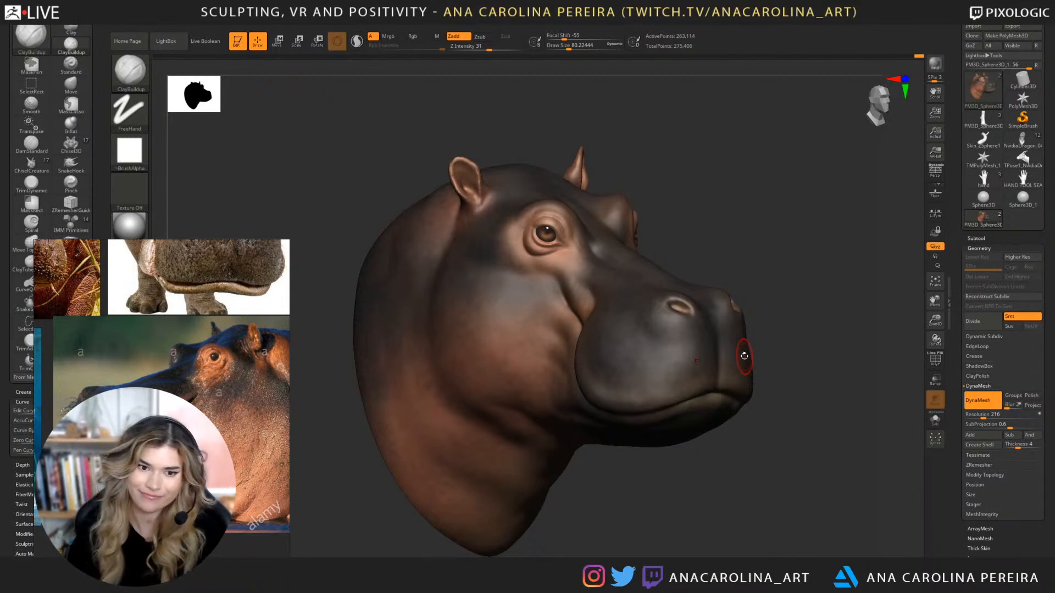
left_click_drag(719, 119, 557, 184)
left_click_drag(507, 253, 660, 192)
Add a new sculpting layer to the hippo head and name it "surface noise".
scroll(955, 509, "down", 3)
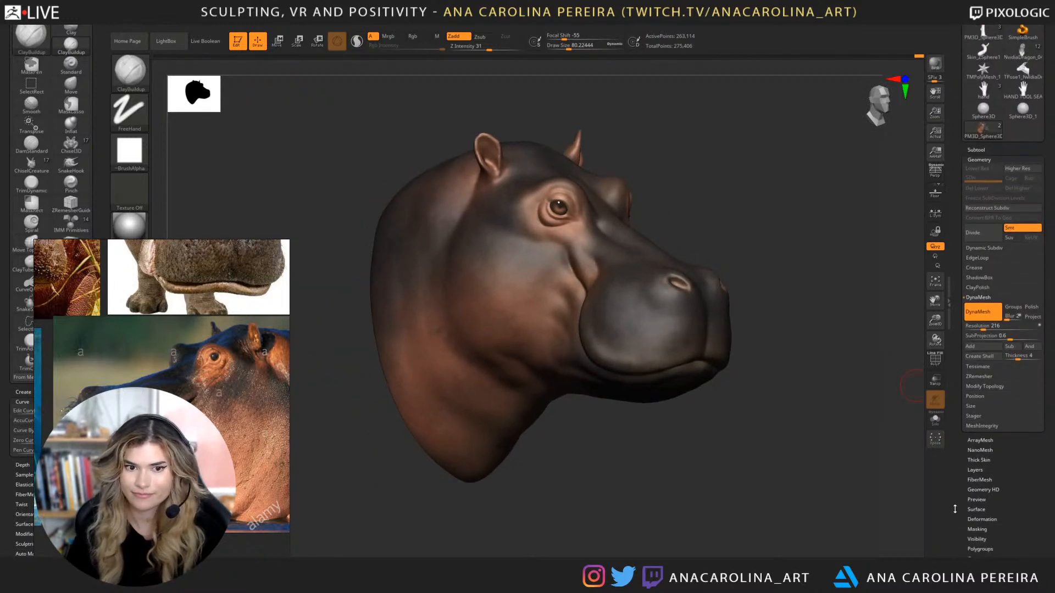
left_click(974, 469)
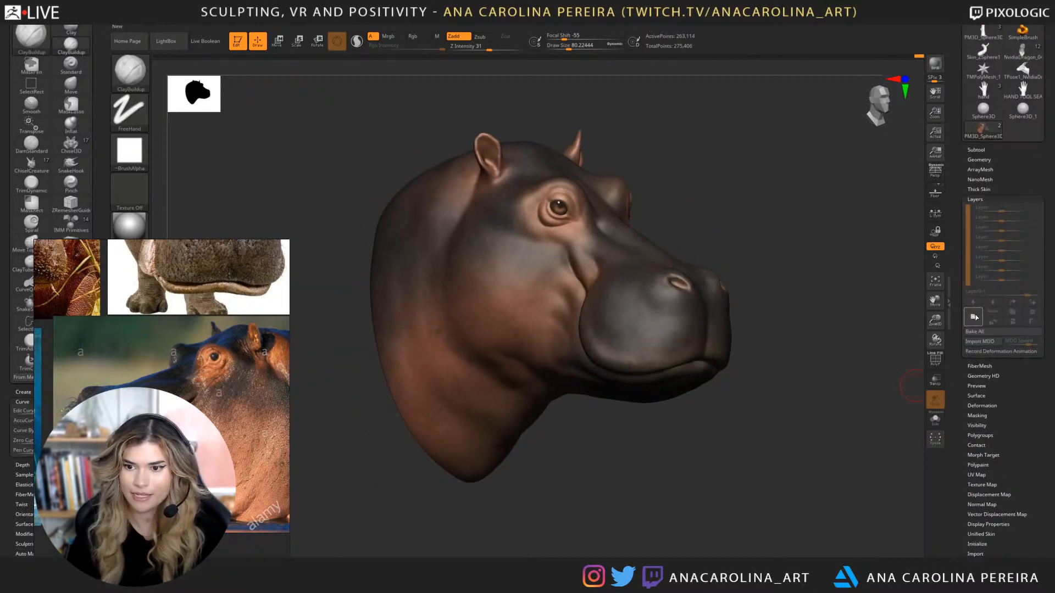
left_click(974, 317)
left_click(1013, 312)
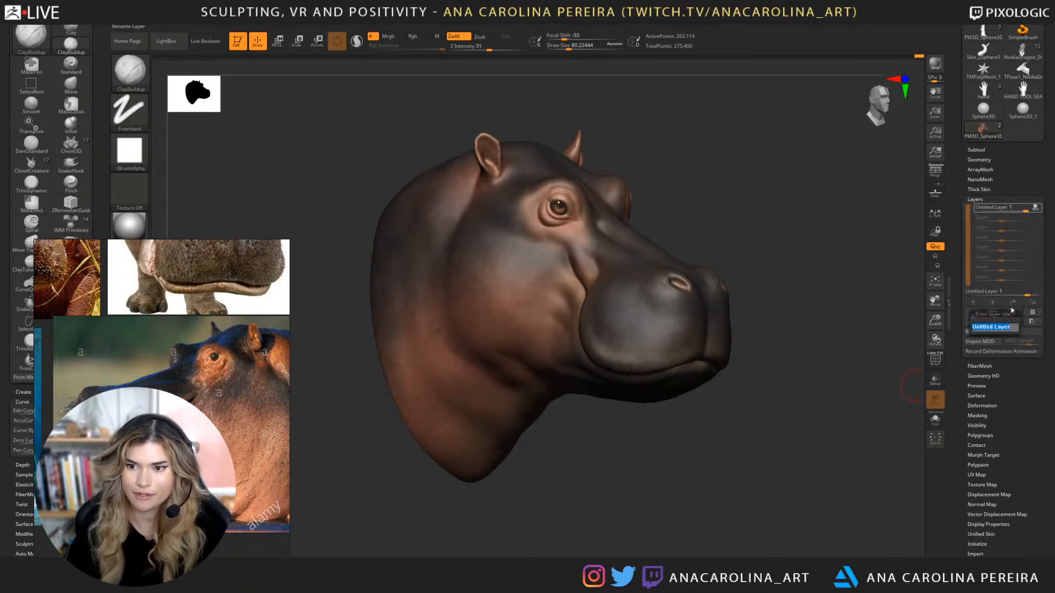
type("surface")
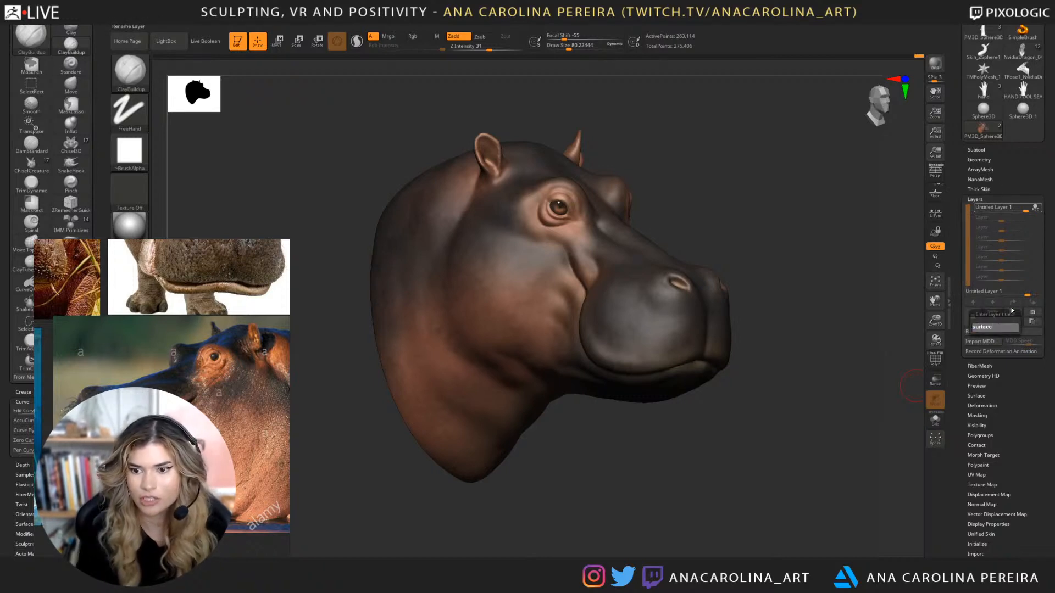
type(" noise")
key("Return")
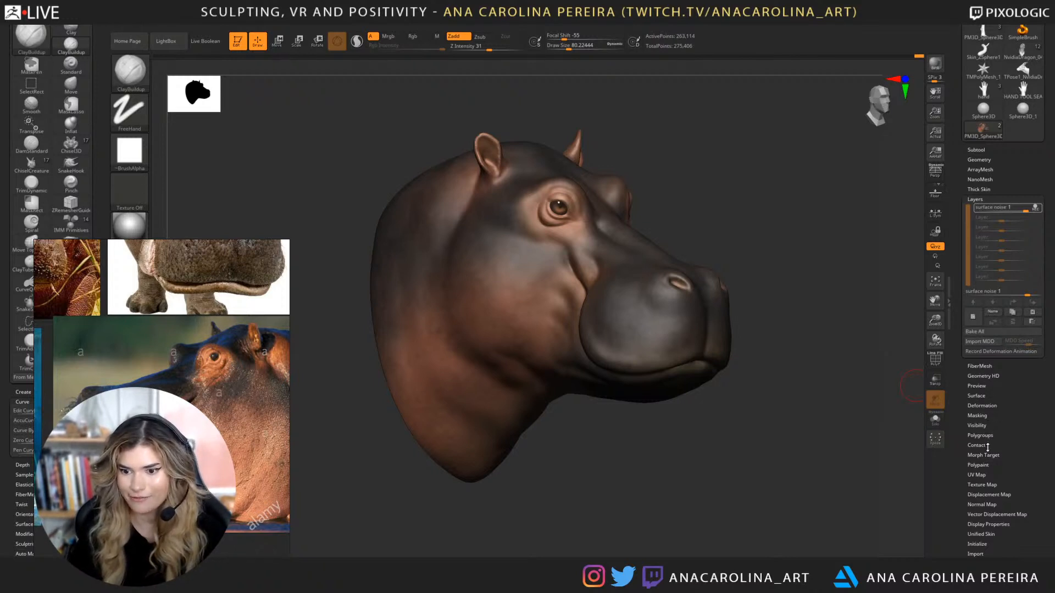
Open the NoiseMaker editor to add surface noise to the hippo head.
scroll(993, 478, "down", 2)
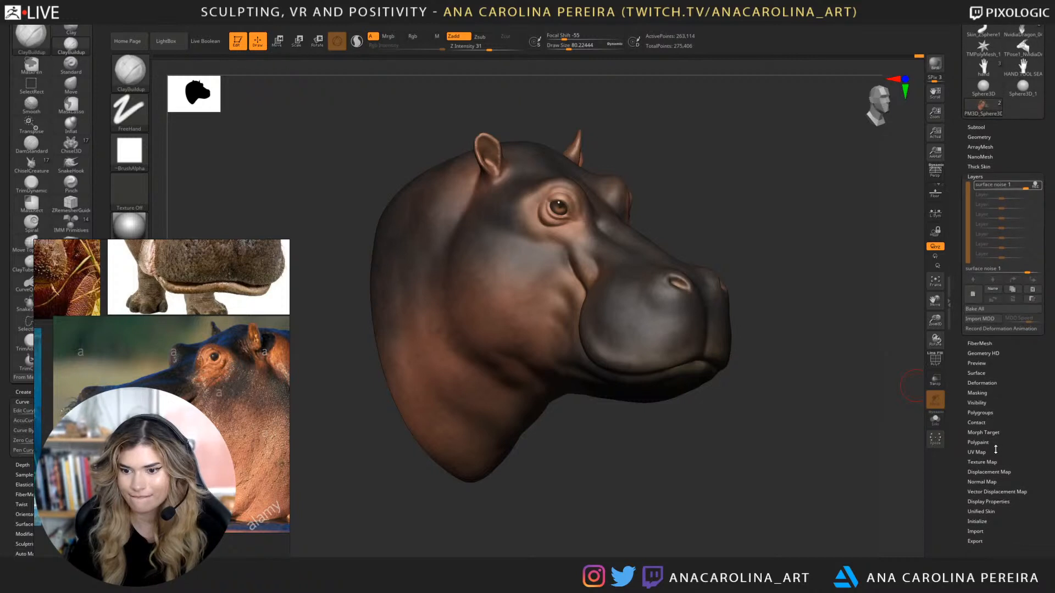
scroll(995, 449, "up", 2)
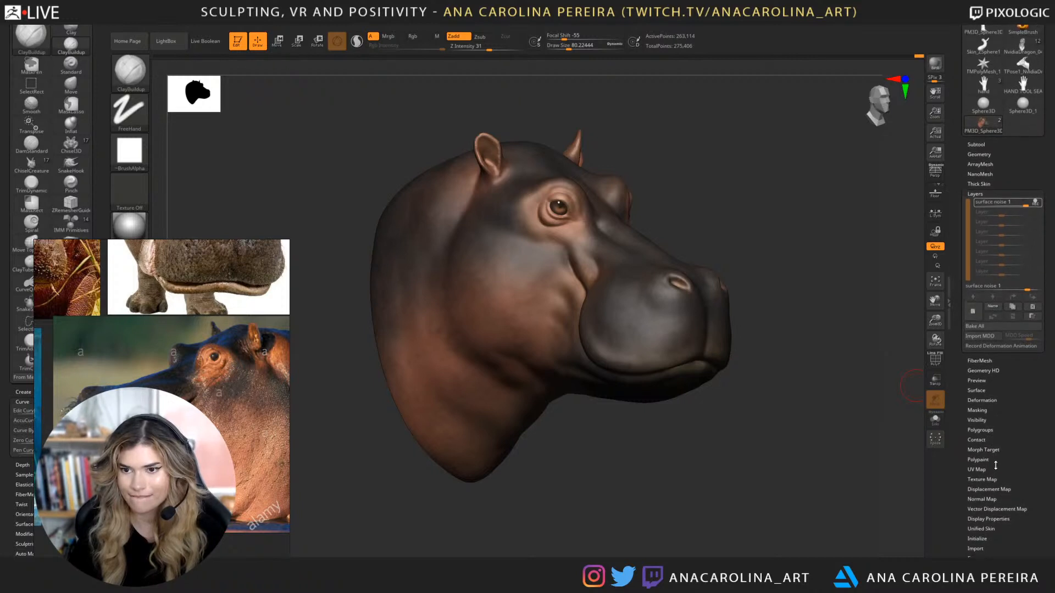
left_click(983, 196)
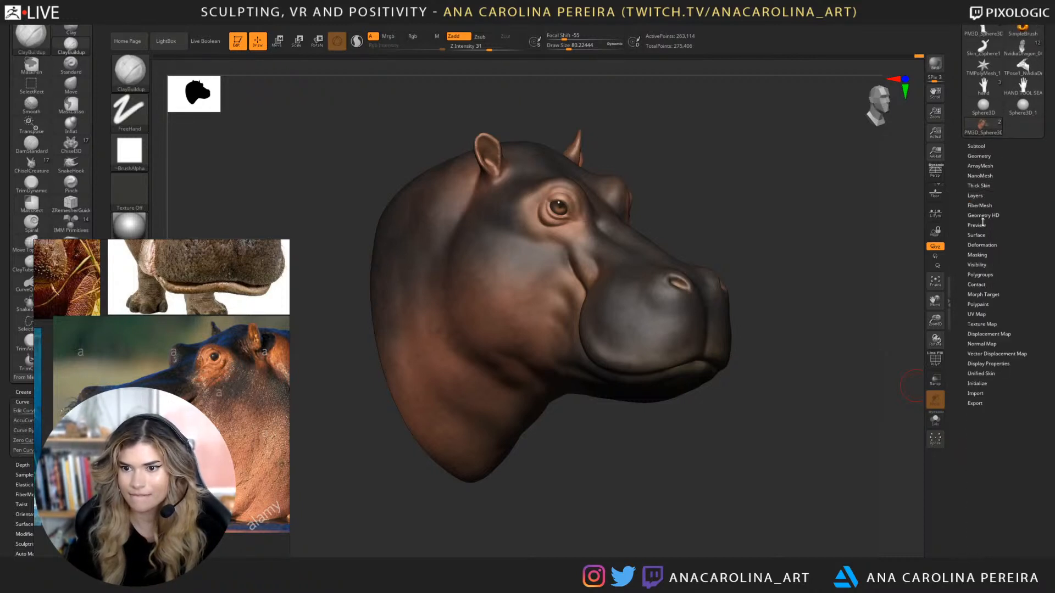
left_click(984, 235)
left_click(981, 248)
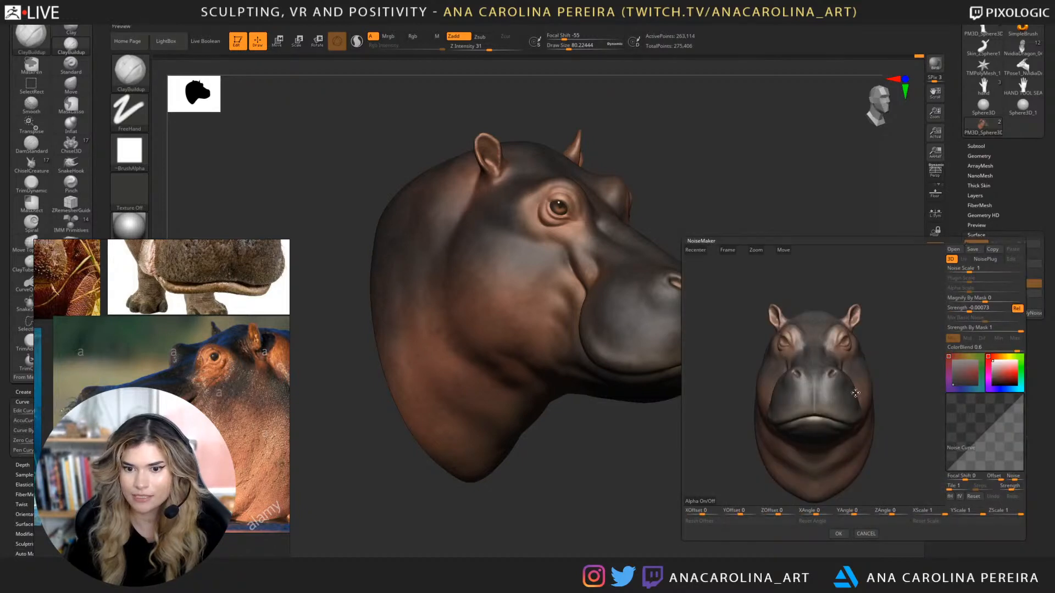
Raise the noise scale to about 5.79 while inspecting the preview, and apply the surface noise to the hippo head.
left_click_drag(855, 393, 909, 390)
scroll(911, 396, "up", 4)
left_click_drag(917, 275, 897, 271)
left_click_drag(905, 309, 857, 309)
scroll(226, 410, "up", 4)
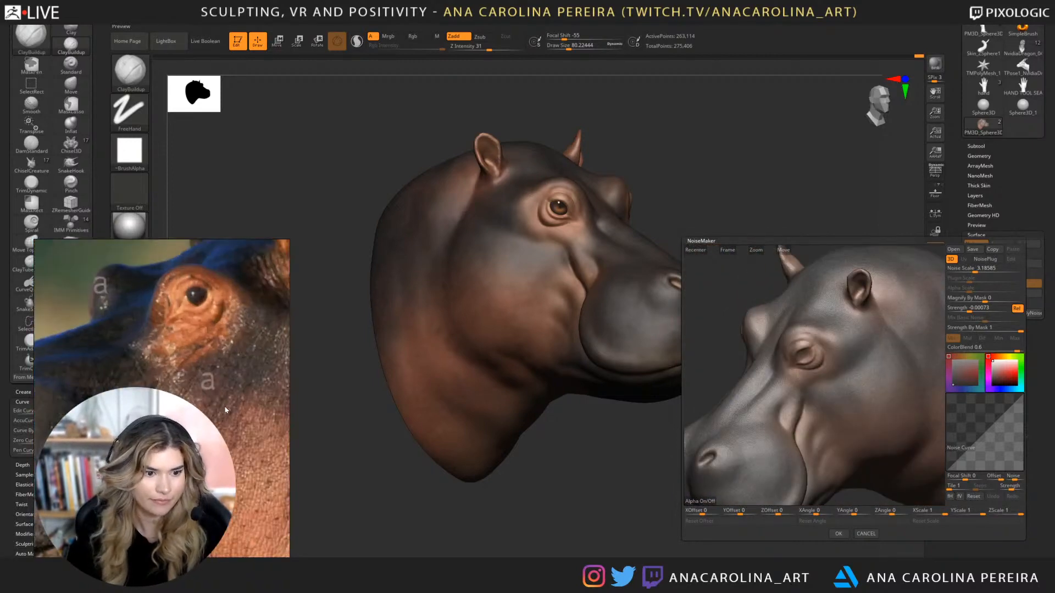
left_click_drag(733, 375, 719, 354)
left_click(975, 269)
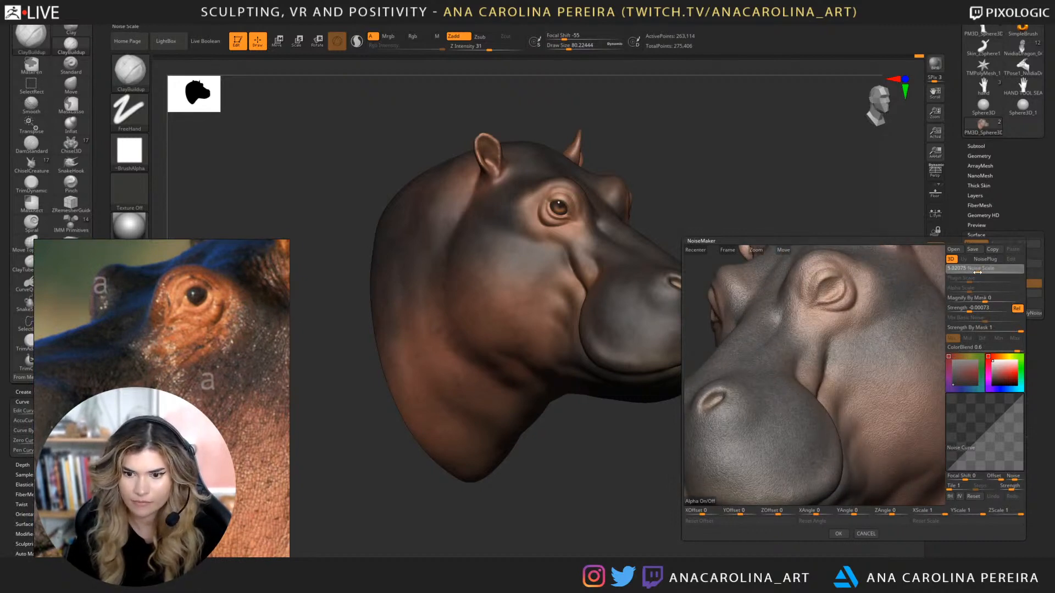
left_click_drag(977, 272, 976, 272)
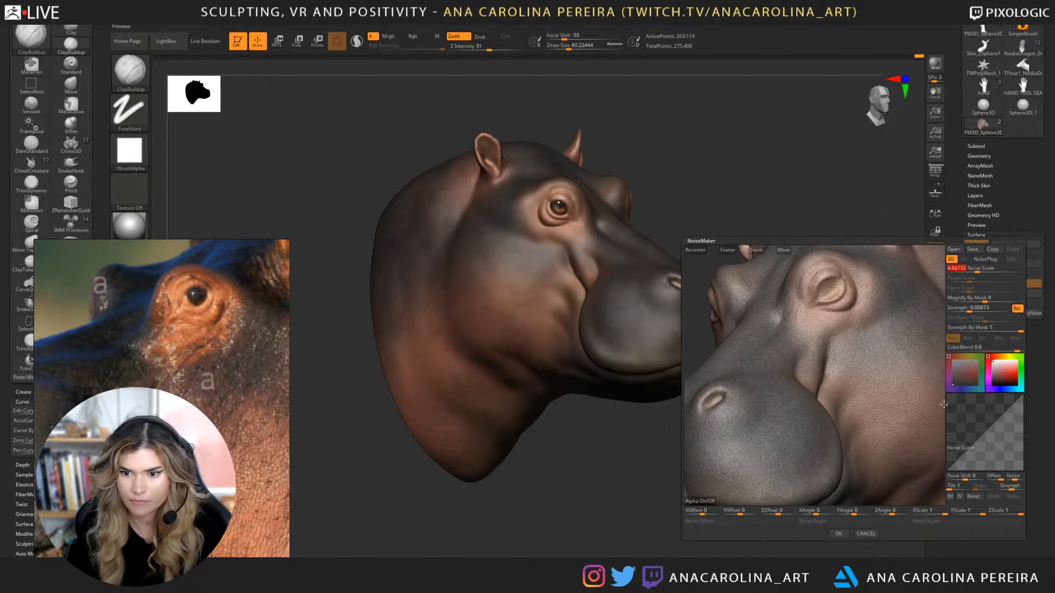
left_click_drag(929, 357, 976, 270)
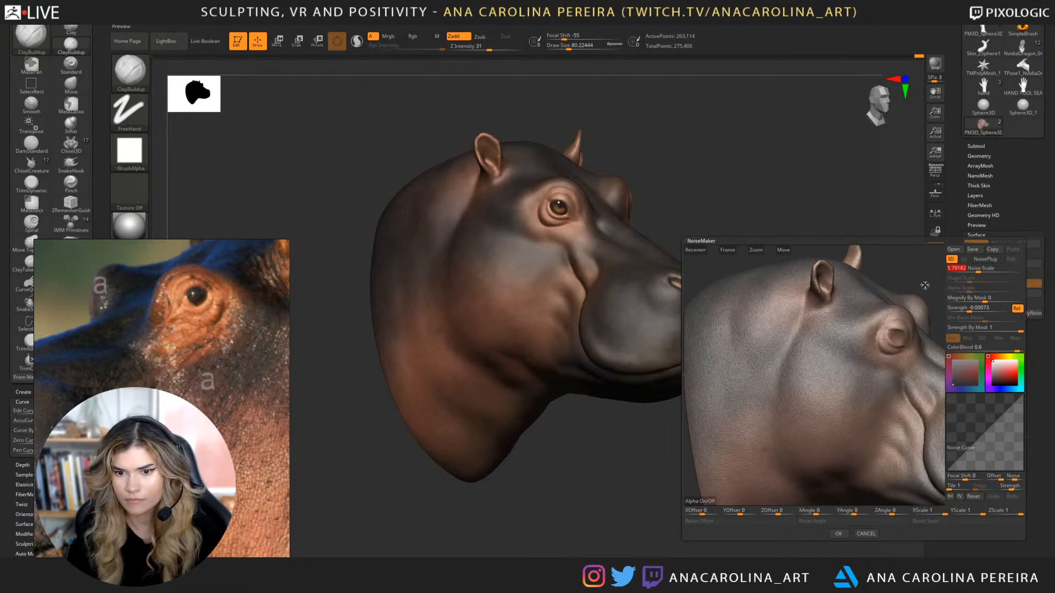
left_click_drag(709, 271, 927, 269)
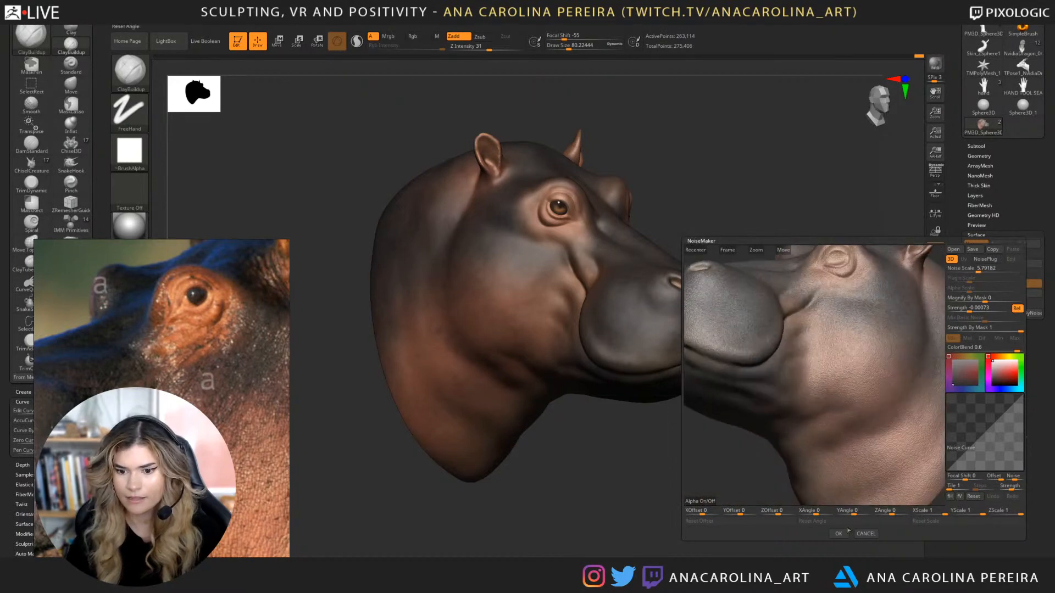
left_click(838, 534)
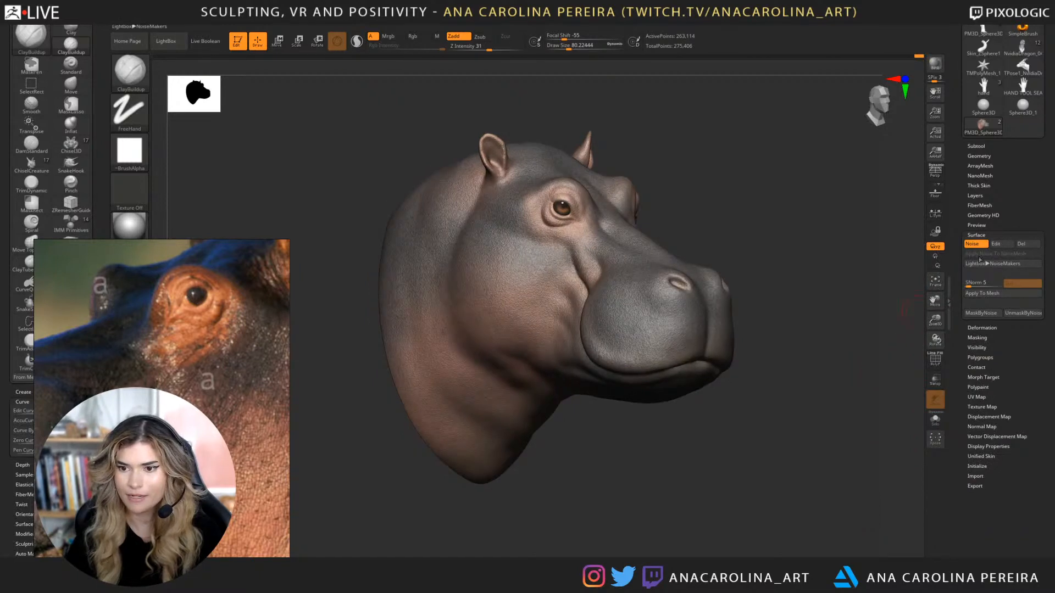
left_click(982, 295)
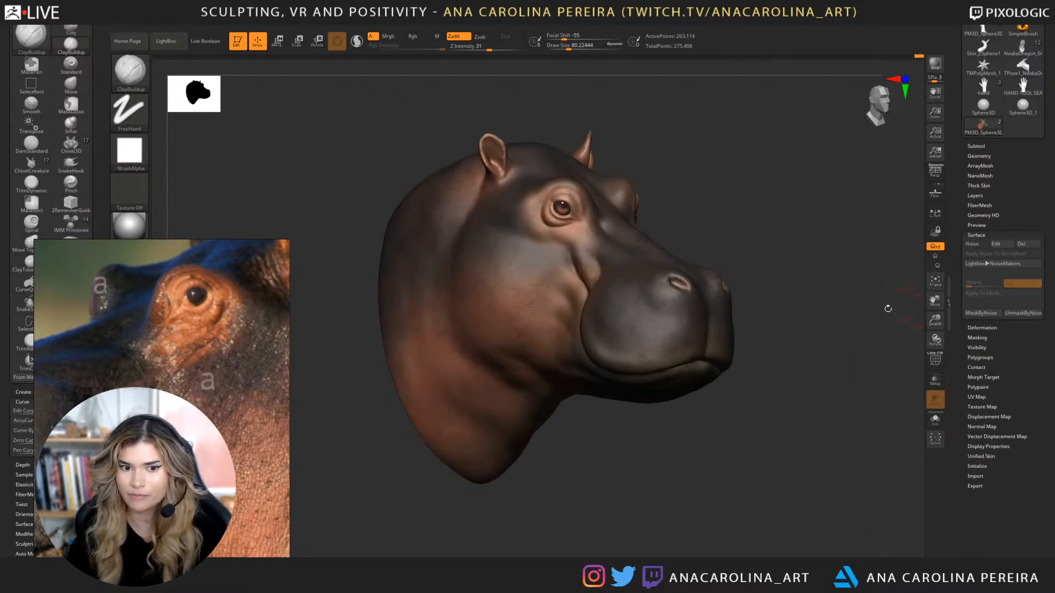
Undo the surface noise applied to the hippo head.
left_click_drag(484, 483, 583, 493)
key("ctrl+z")
key("ctrl+z")
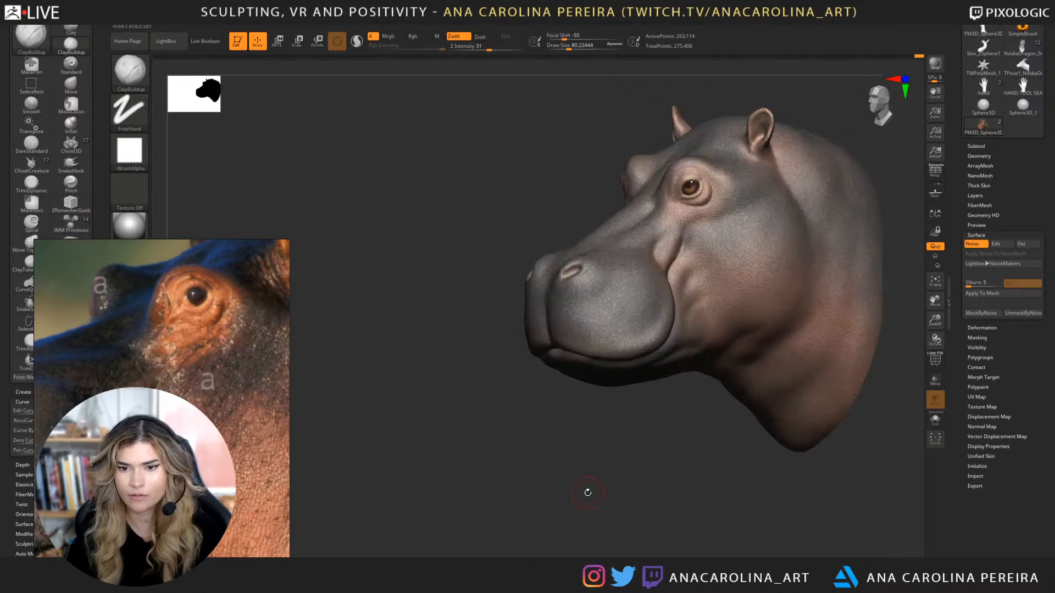
left_click(600, 503, "ctrl+shift")
mouse_move(600, 504)
left_mouse_down()
mouse_move(683, 510)
mouse_move(688, 501)
left_mouse_up()
key("ctrl+z")
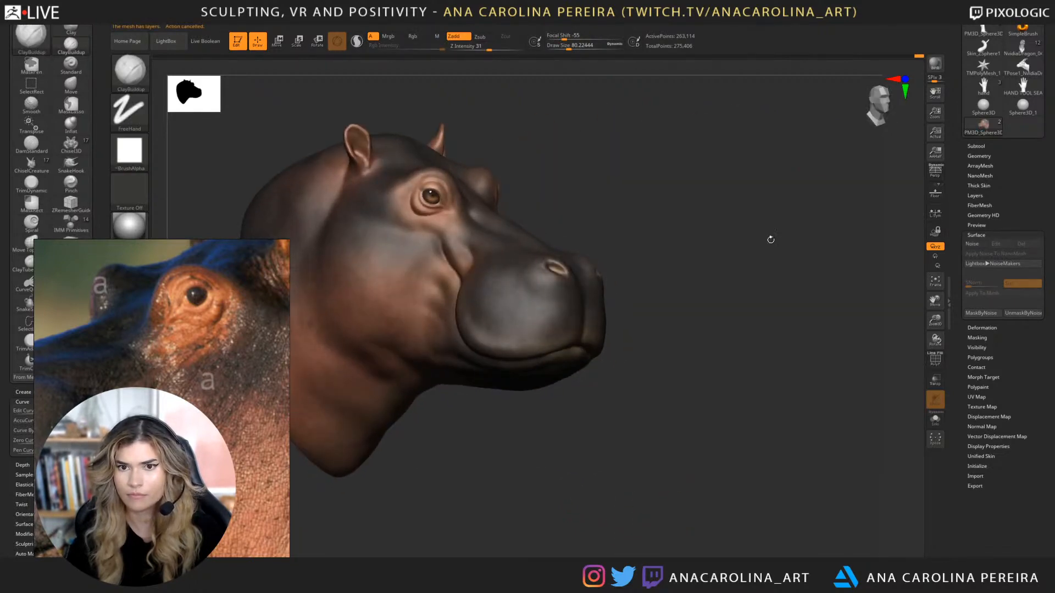
Reopen the NoiseMaker editor and set the color blend to 0 so the noise leaves the polypaint untinted.
left_click_drag(819, 220, 894, 238, "alt")
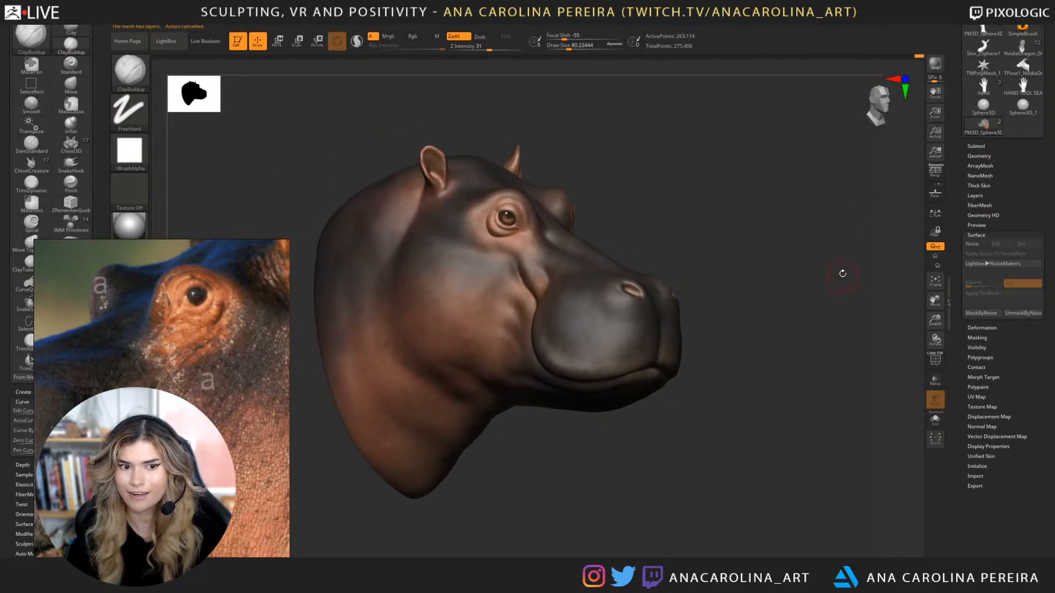
left_click_drag(843, 274, 858, 282, "alt")
left_click_drag(880, 330, 961, 319, "alt")
left_click(974, 243)
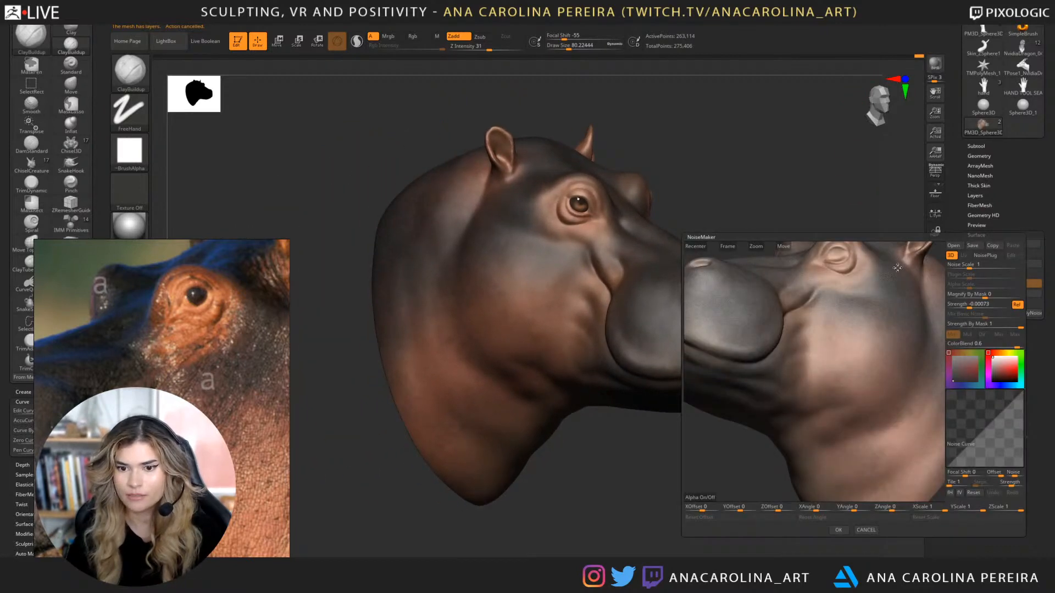
left_click_drag(741, 463, 749, 468)
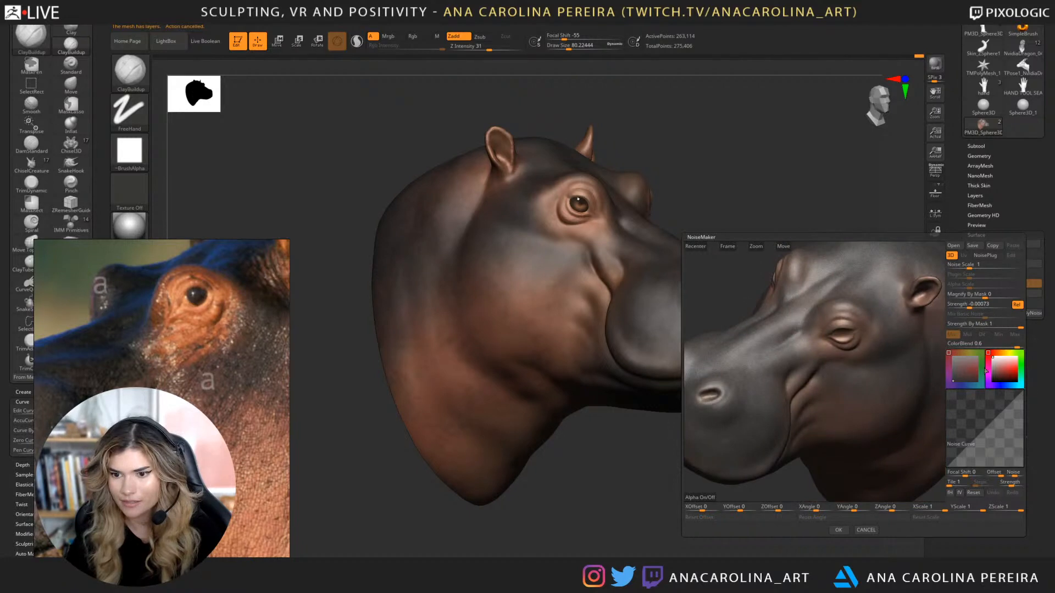
mouse_move(995, 360)
left_mouse_down()
mouse_move(1003, 378)
mouse_move(978, 345)
mouse_move(940, 344)
mouse_move(984, 355)
left_mouse_up()
left_click_drag(777, 488, 897, 353)
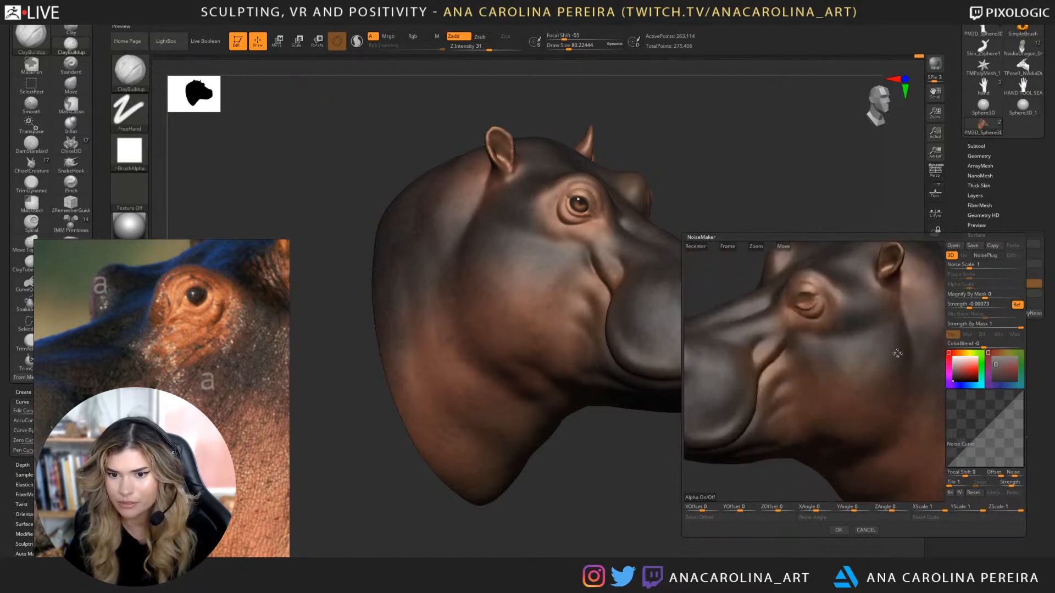
left_click_drag(800, 483, 914, 367)
Set the noise scale to about 5.79, accept the noise settings, and apply the noise to the mesh.
left_click_drag(968, 265, 978, 265)
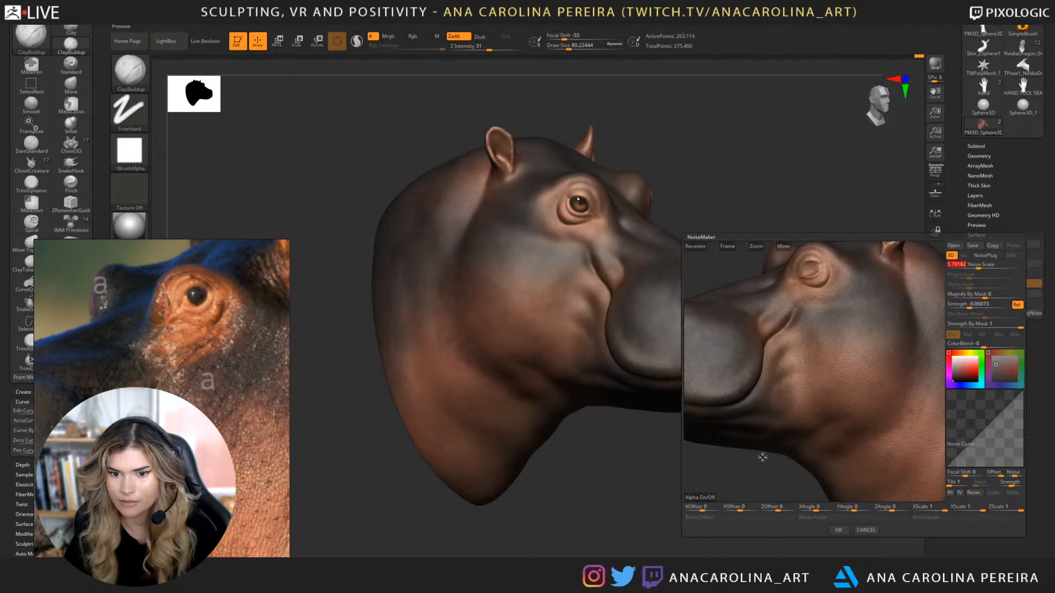
left_click_drag(749, 480, 781, 479)
left_click_drag(890, 471, 859, 462, "alt")
left_click(838, 530)
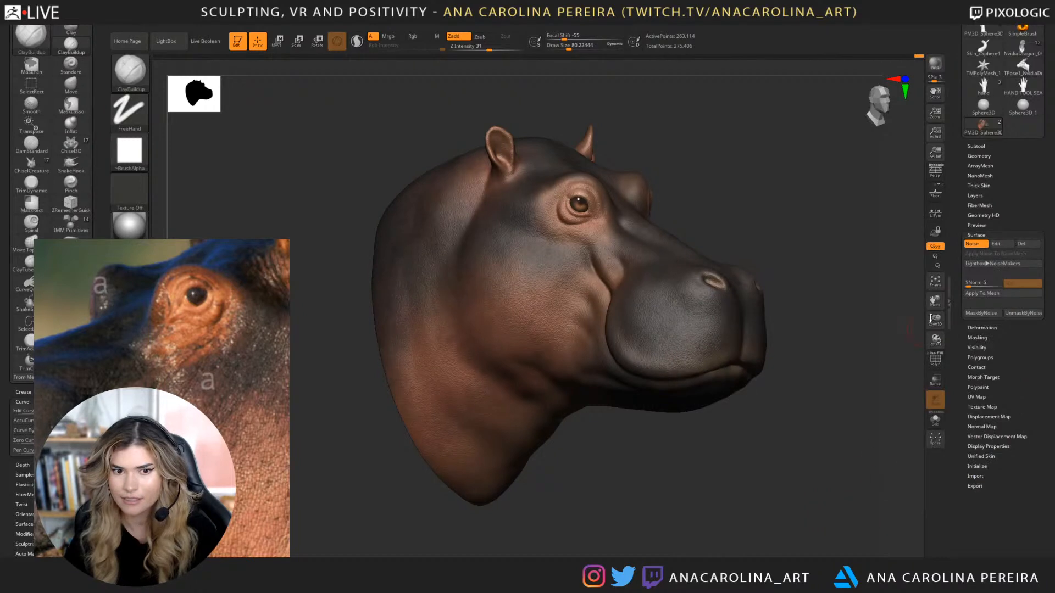
left_click(989, 299)
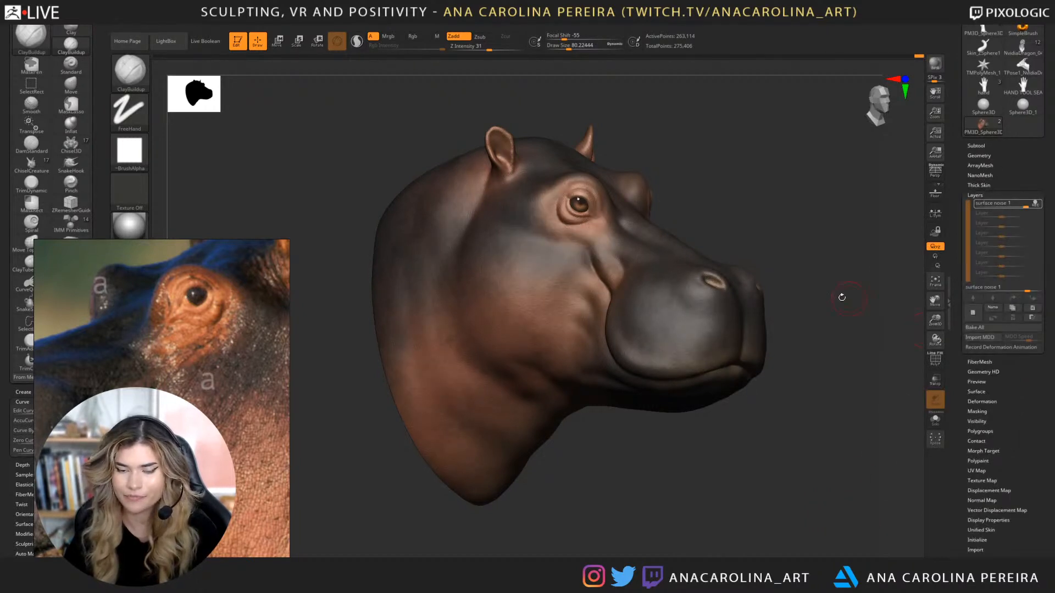
Turn off the surface noise layer and store a morph target of the hippo head.
left_click_drag(841, 297, 654, 483)
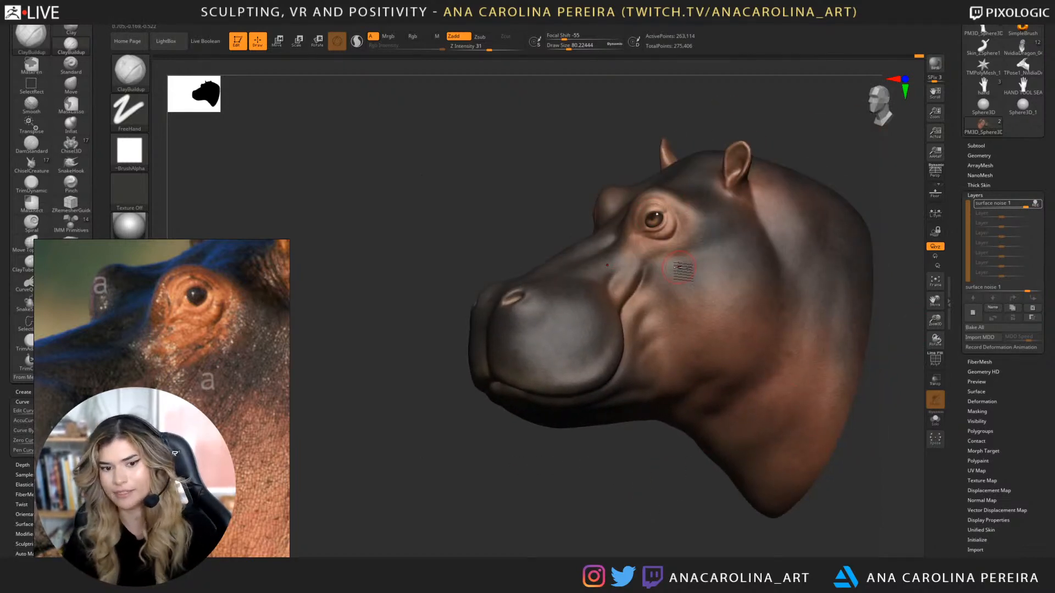
left_click_drag(645, 147, 774, 151)
mouse_move(1040, 205)
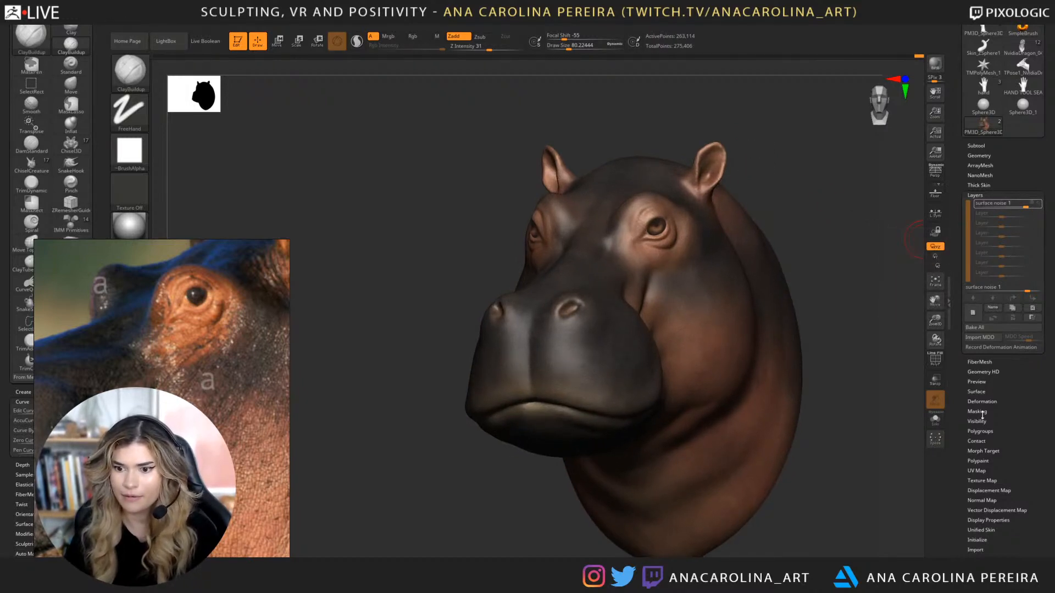
left_click(987, 451)
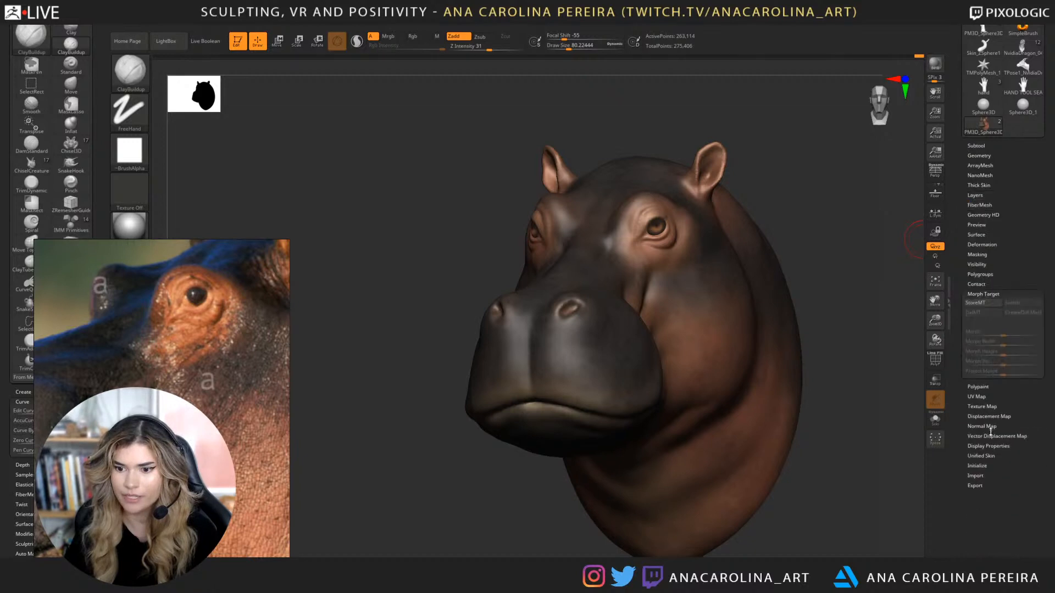
left_click_drag(1015, 246, 1014, 296)
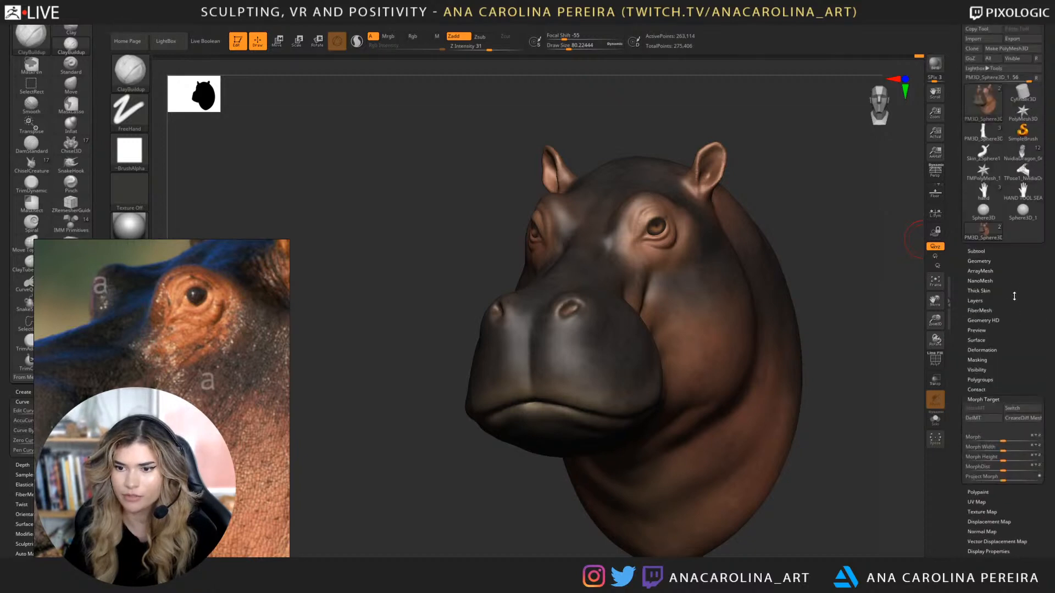
Turn the surface noise layer back on in recording mode.
left_click(983, 261)
left_click(981, 260)
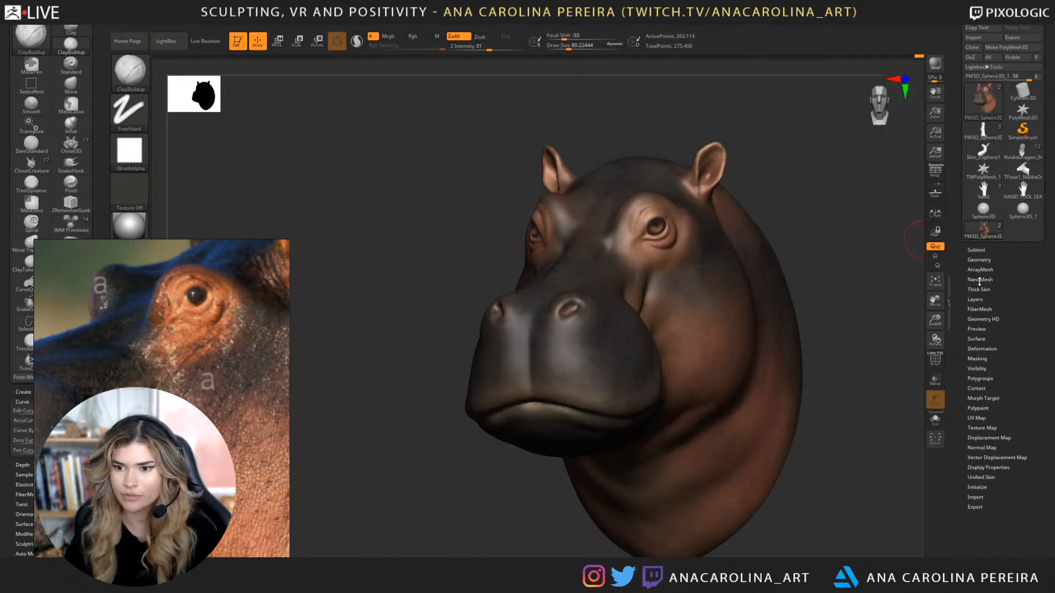
left_click(979, 299)
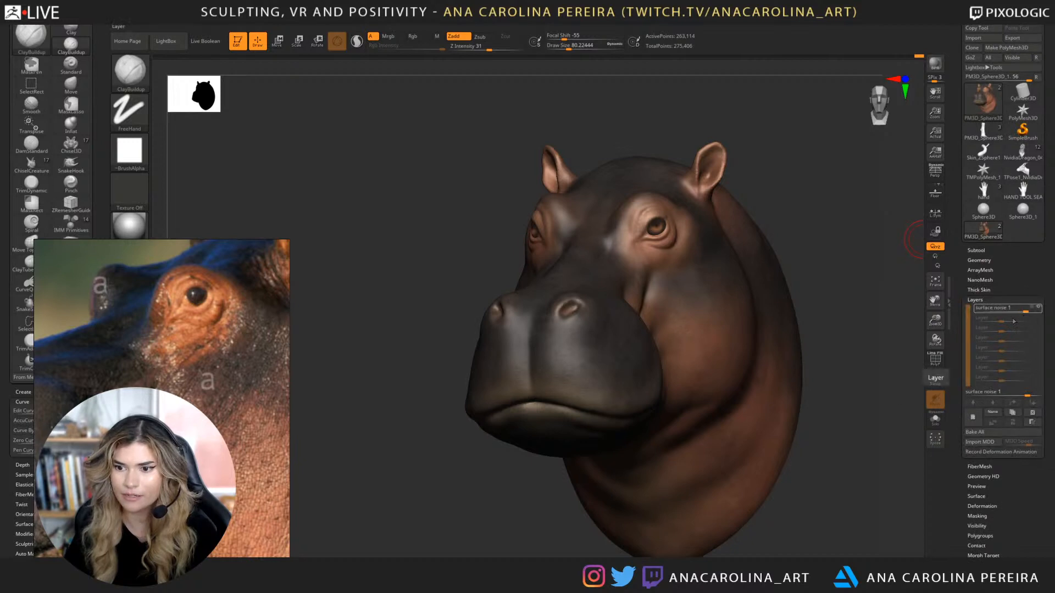
left_click(1035, 308)
left_click_drag(836, 252, 824, 248)
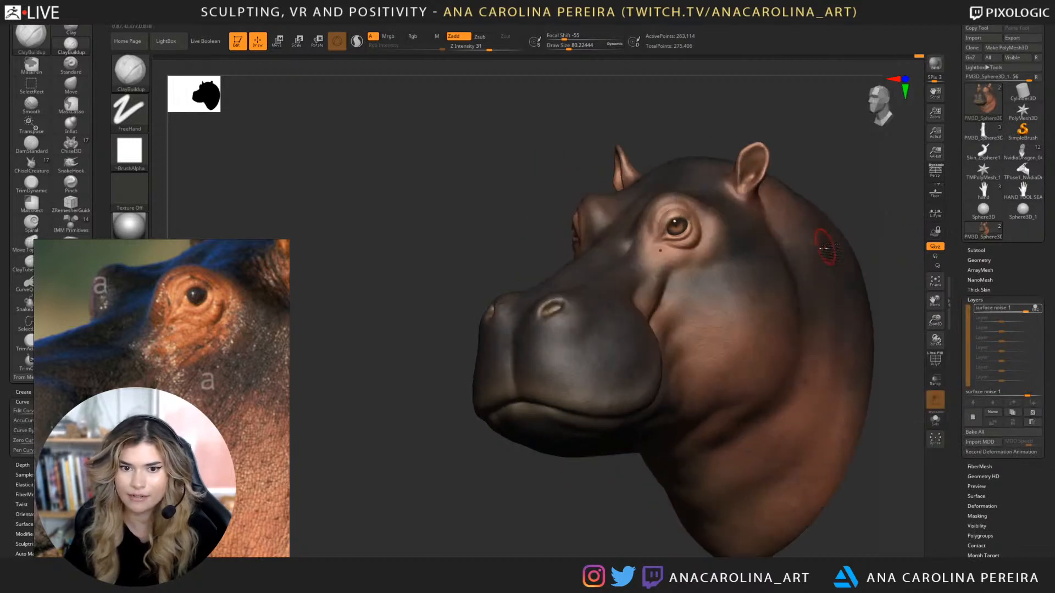
Select the Morph brush with an RGB intensity of 44 and a draw size of about 116.
key("b")
key("m")
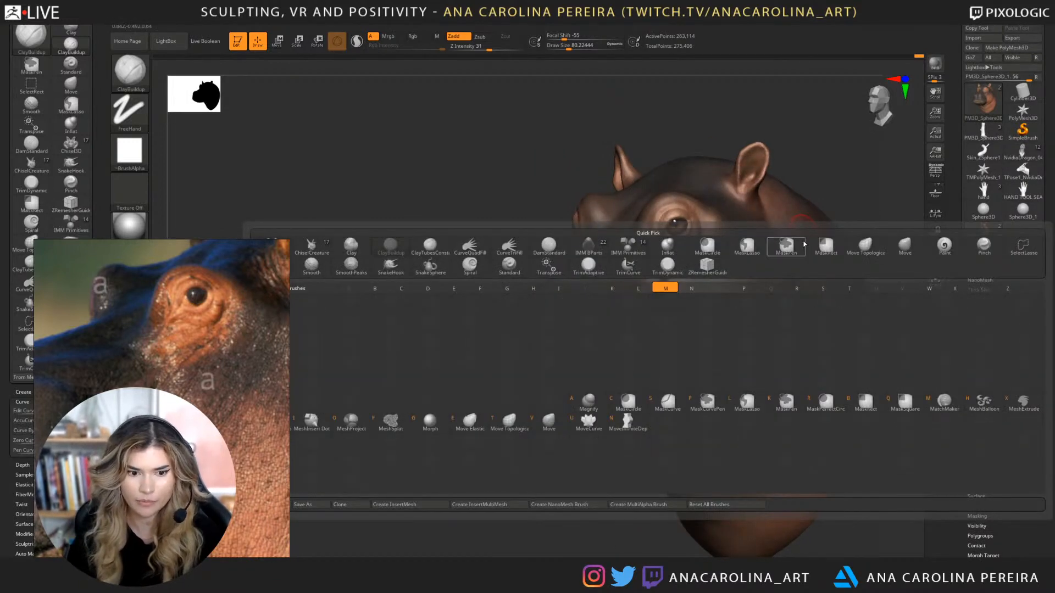
key("g")
key("space")
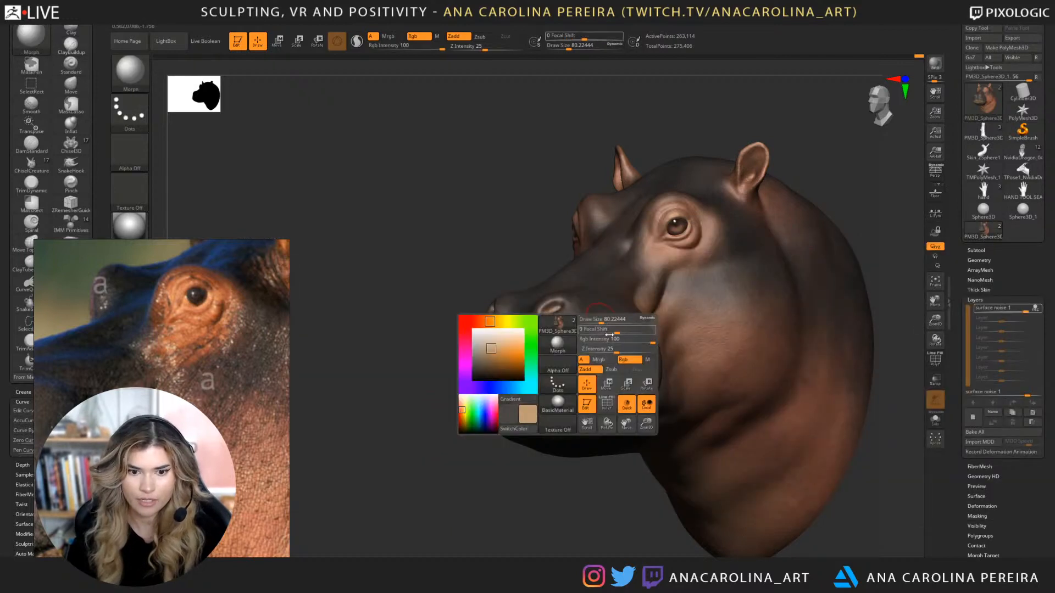
left_click(626, 339)
key("space")
left_click_drag(695, 250, 703, 251)
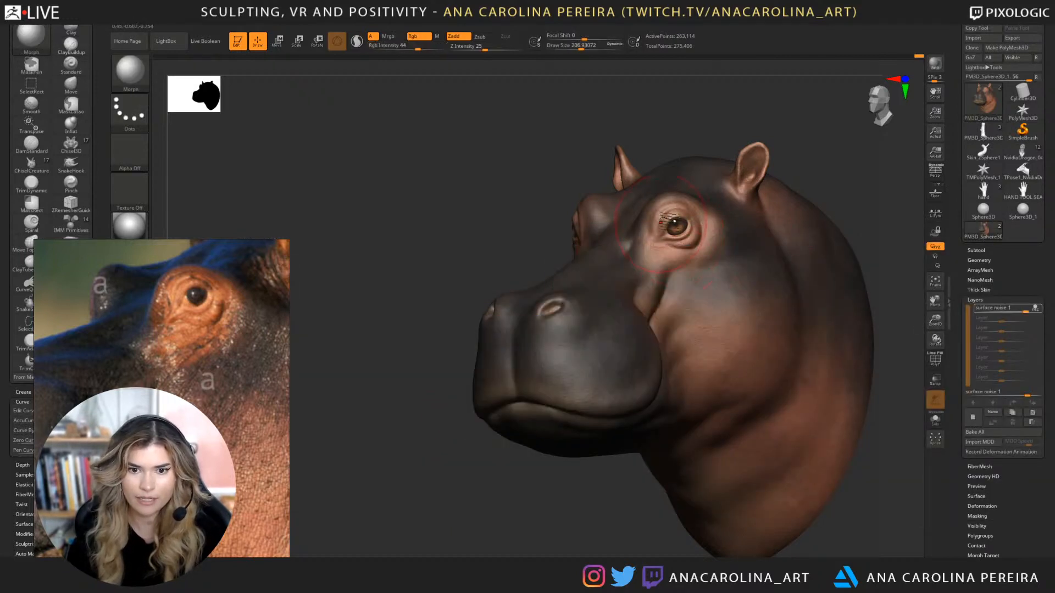
key("space")
left_click(674, 220)
right_click_drag(674, 220, 699, 190, "ctrl")
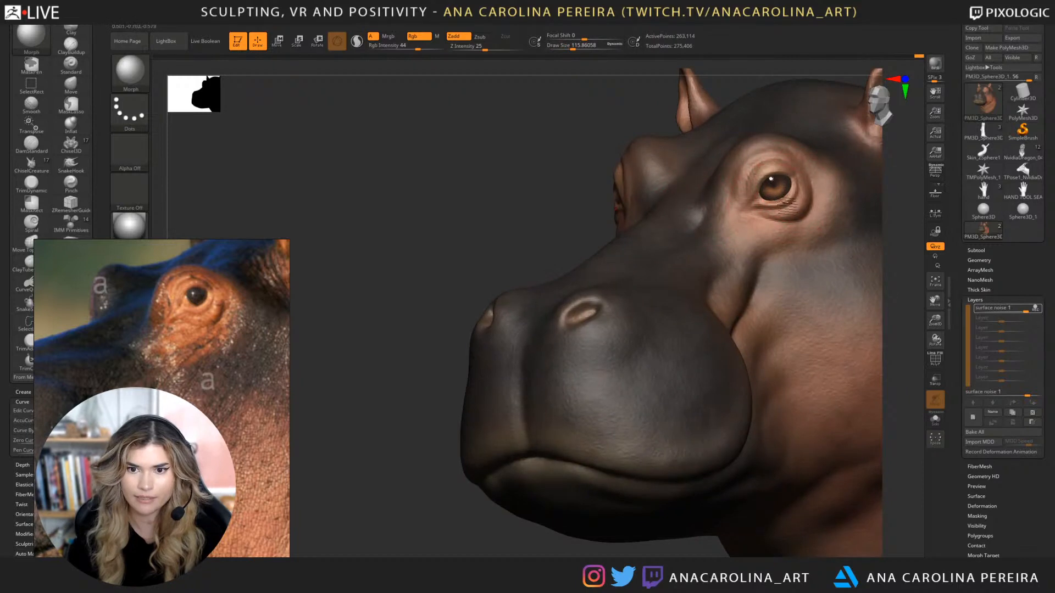
Brush the noise away around the eyes, nostrils, mouth and ears with the Morph brush.
left_click_drag(769, 174, 752, 177)
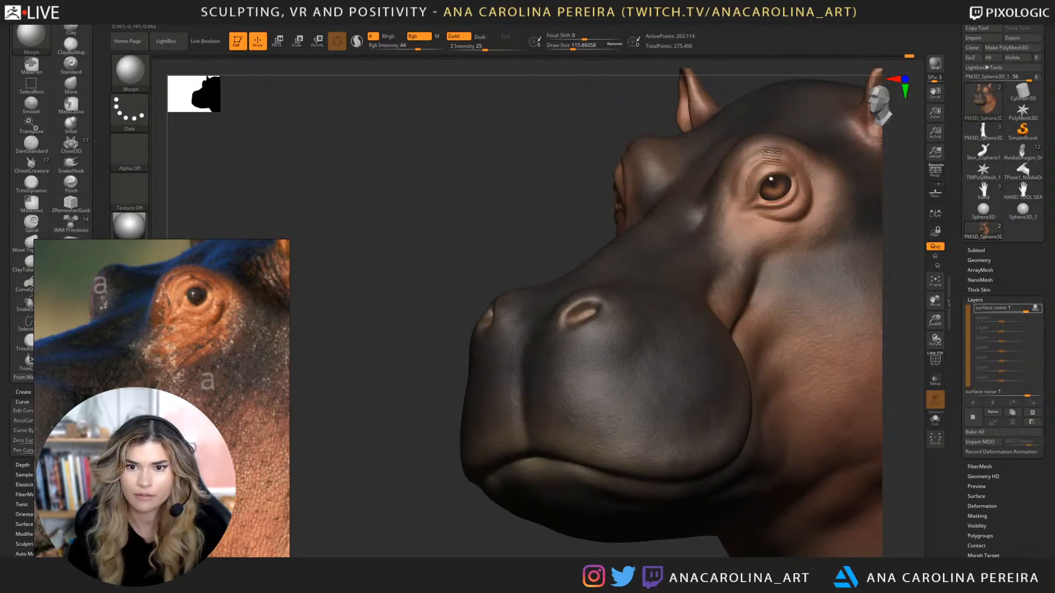
left_click_drag(522, 222, 544, 224)
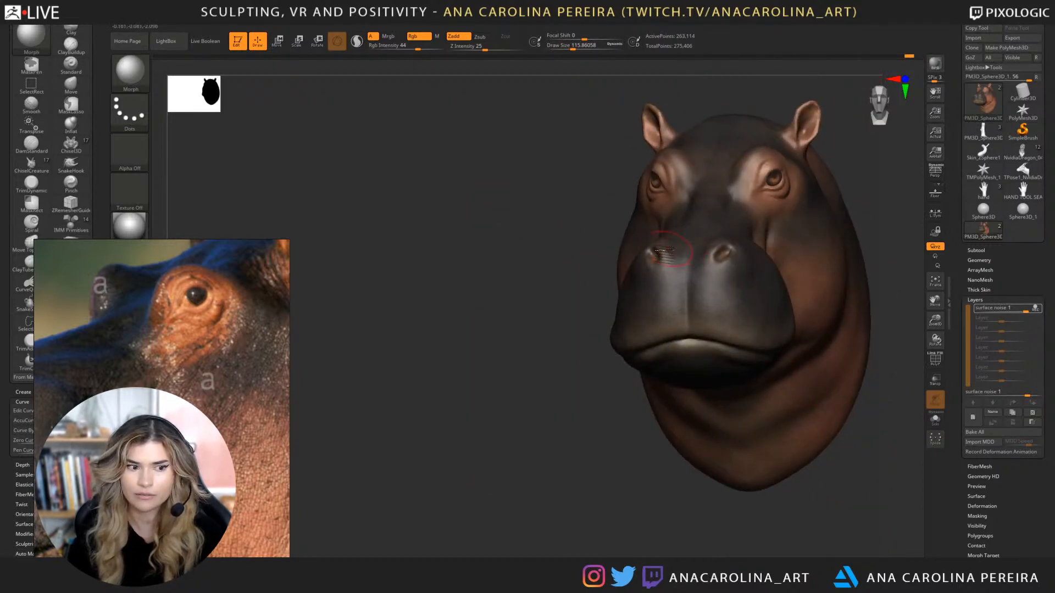
left_click_drag(785, 385, 739, 419)
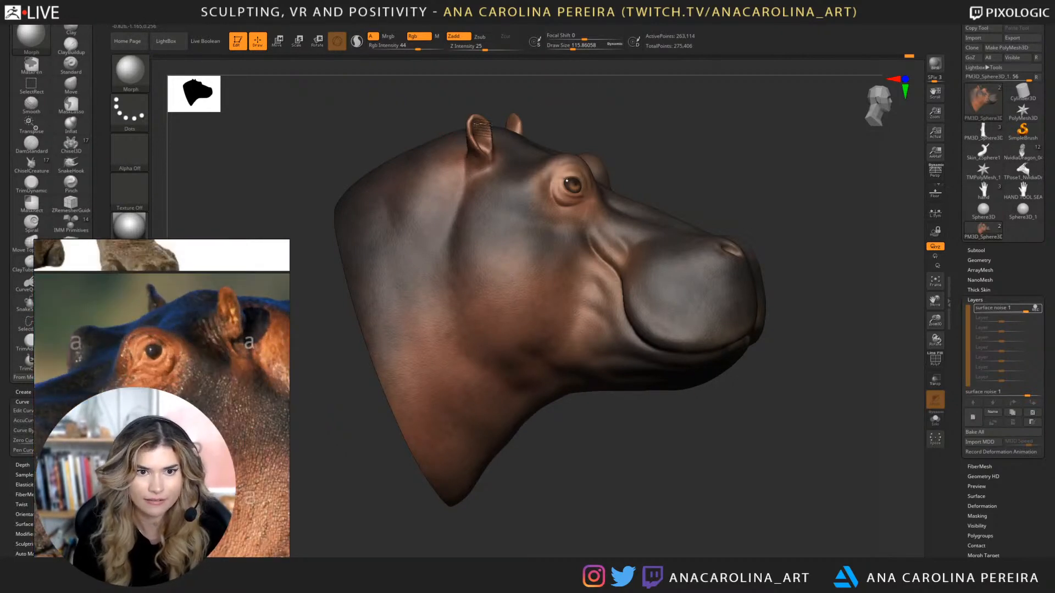
mouse_move(481, 129)
right_mouse_down()
mouse_move(659, 198)
mouse_move(784, 172)
mouse_move(792, 198)
mouse_move(820, 199)
right_mouse_up()
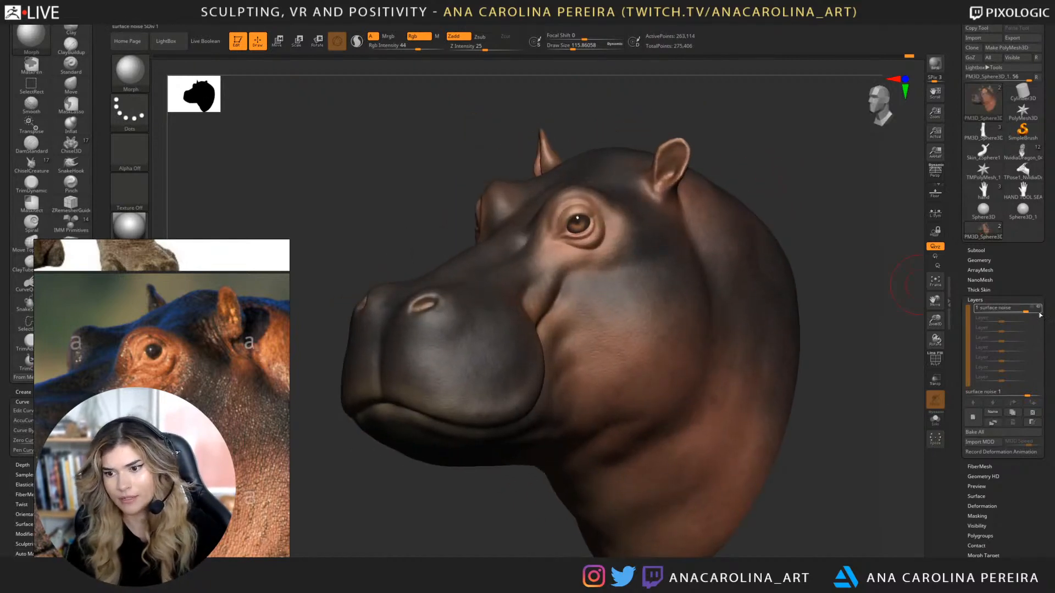
Set up a 3D surface noise for the hippo head with noise scale about 16.94, strength -0.0004 and colour blend 0.
scroll(967, 456, "down", 3)
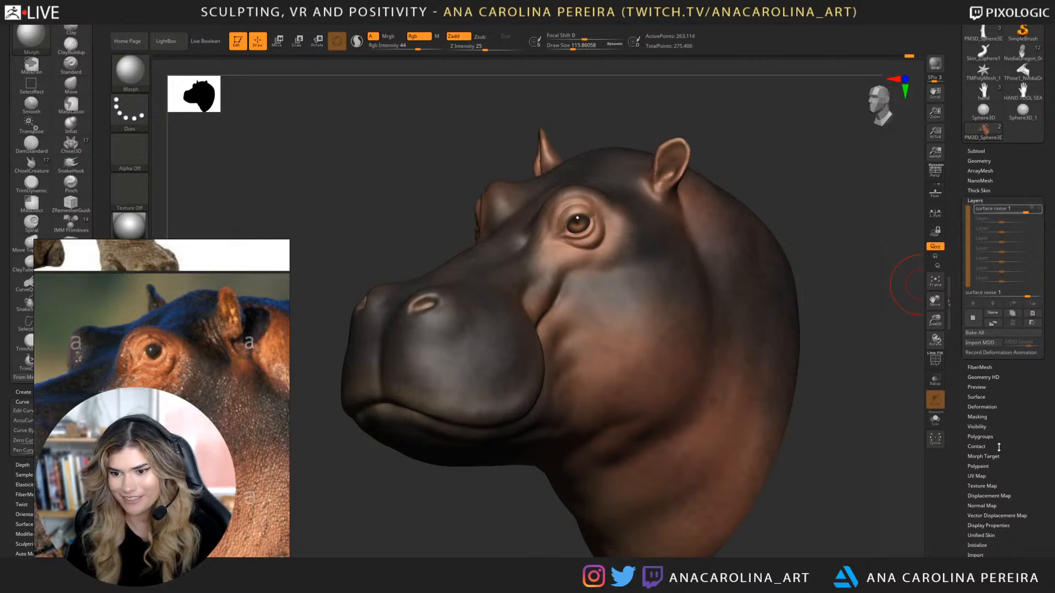
left_click(989, 201)
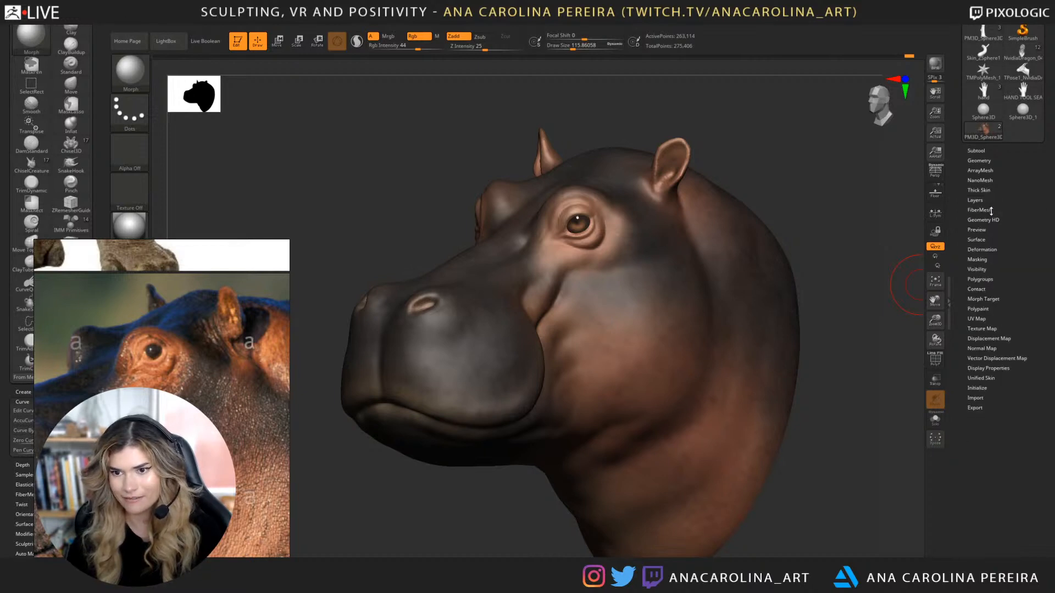
left_click(981, 237)
left_click(979, 249)
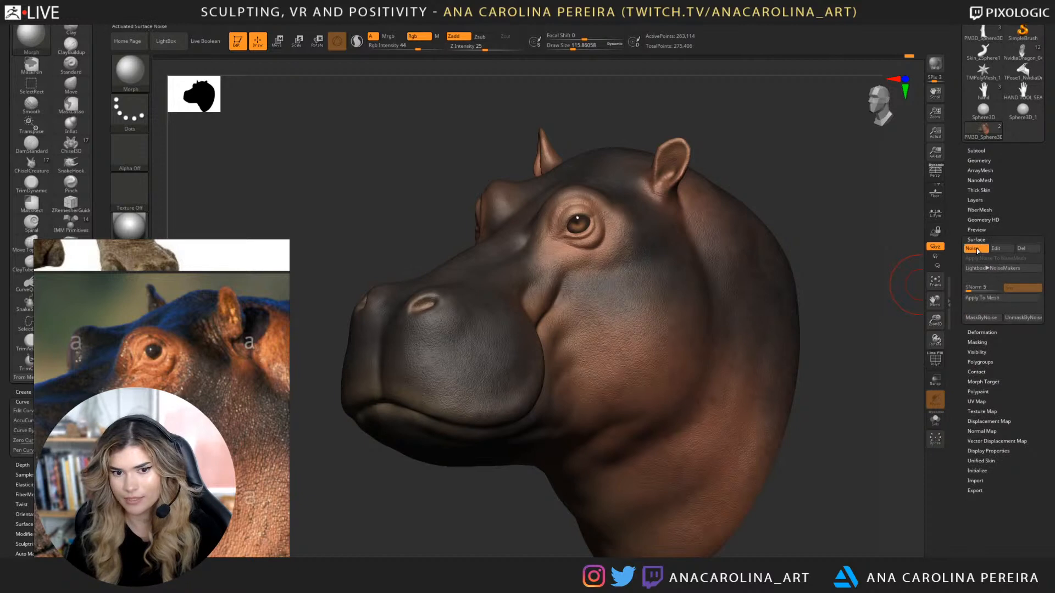
left_click(980, 250)
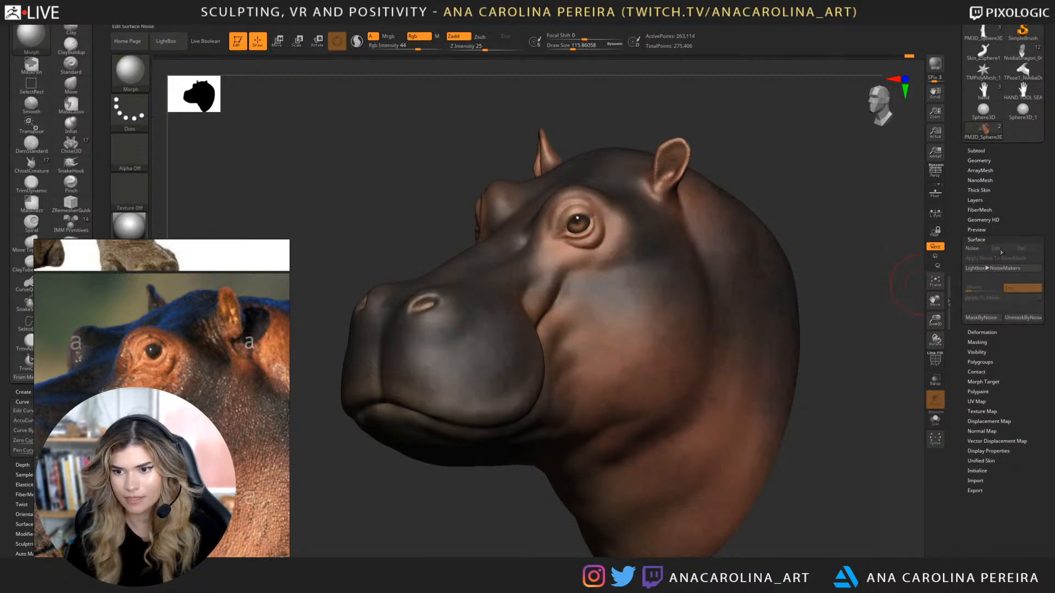
left_click(981, 250)
left_click_drag(813, 384, 879, 450)
left_click_drag(967, 272, 980, 272)
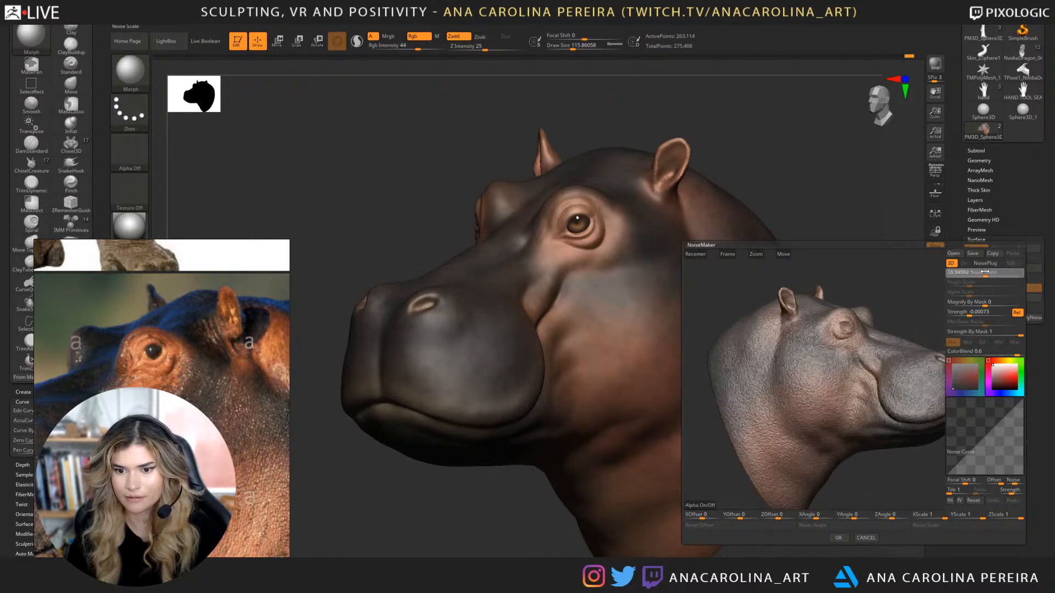
left_click_drag(924, 305, 990, 351)
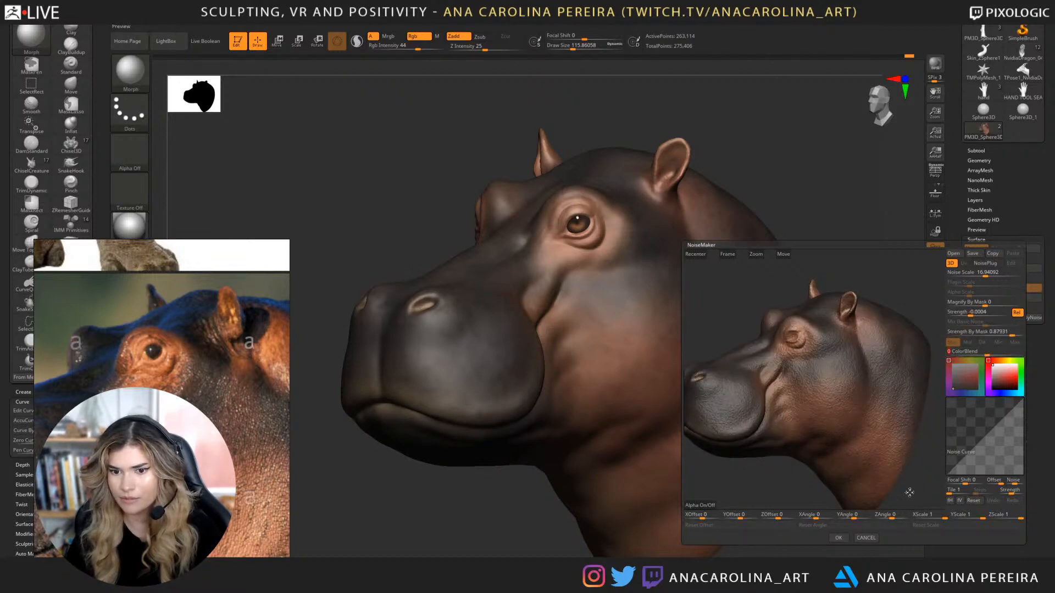
left_click_drag(922, 489, 880, 520)
left_click(838, 538)
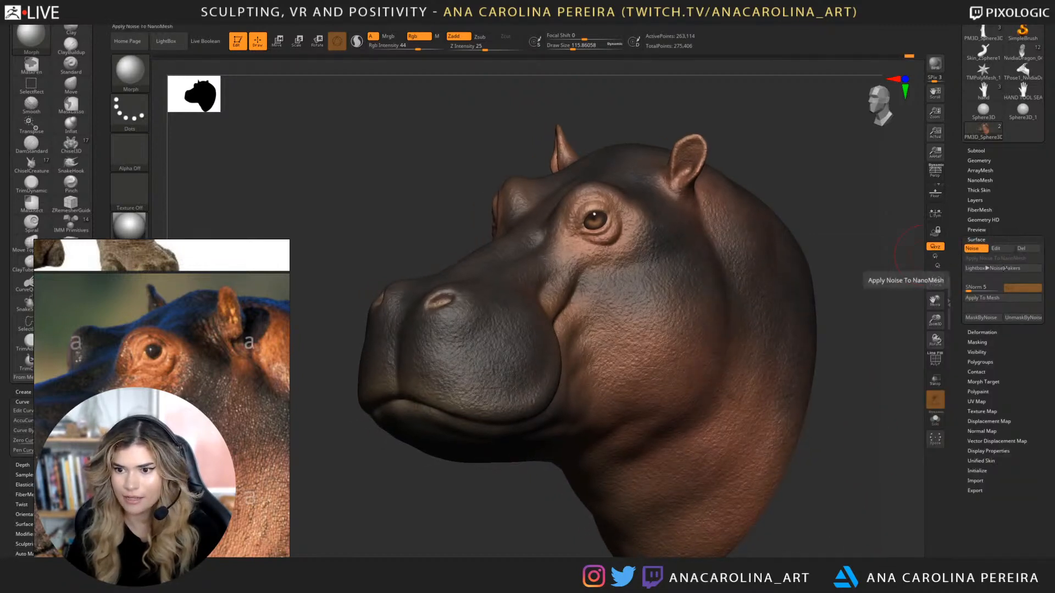
Try to apply the surface noise to the mesh without a new recording layer.
left_click(987, 298)
left_click(992, 239)
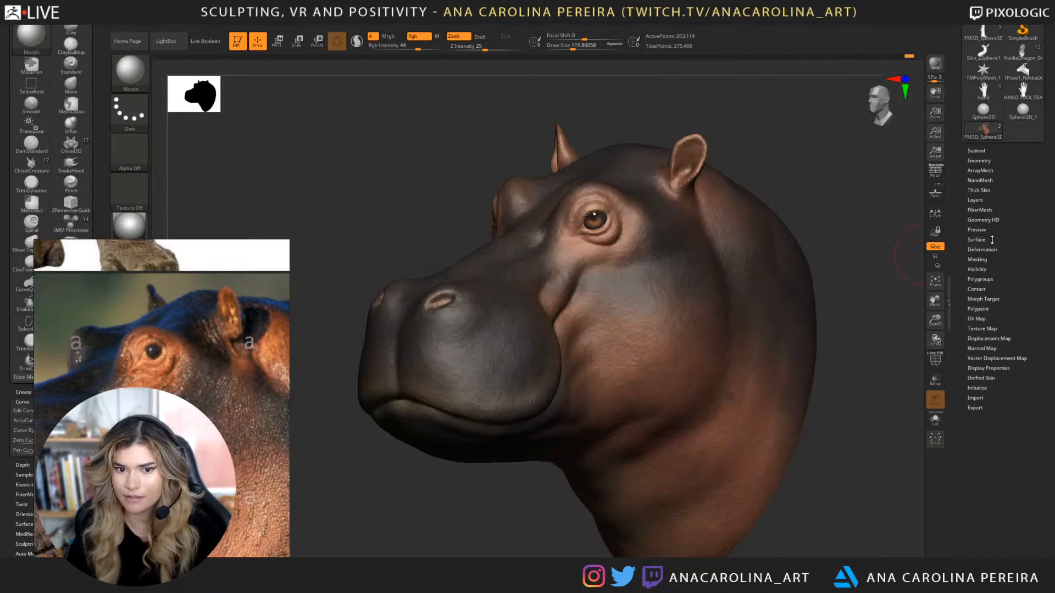
left_click(978, 200)
left_click_drag(907, 253, 919, 264)
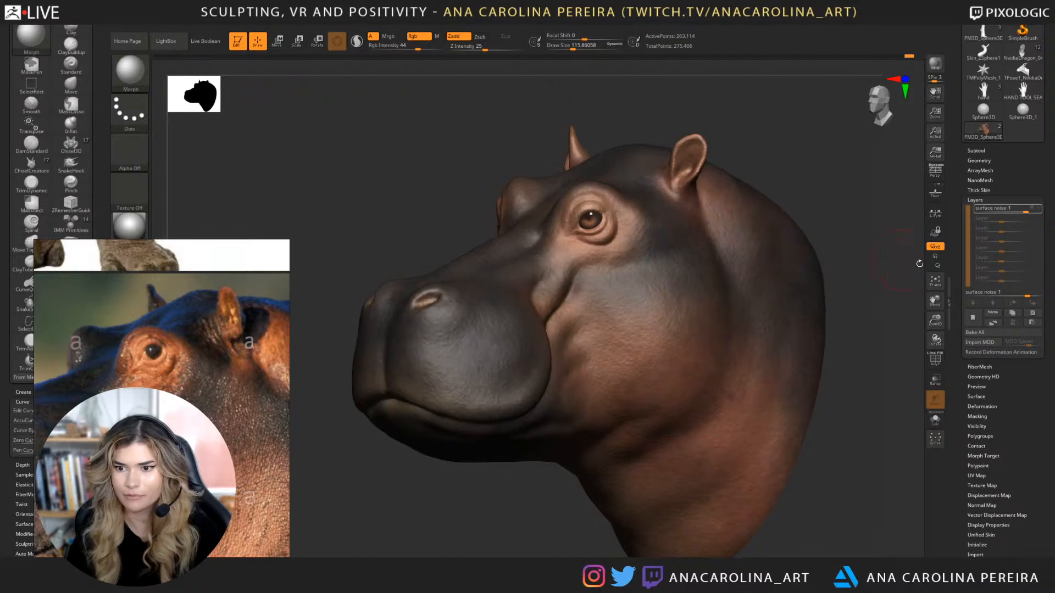
Add a new sculpt layer and name it "surface noise 2".
left_click(973, 321)
left_click(995, 313)
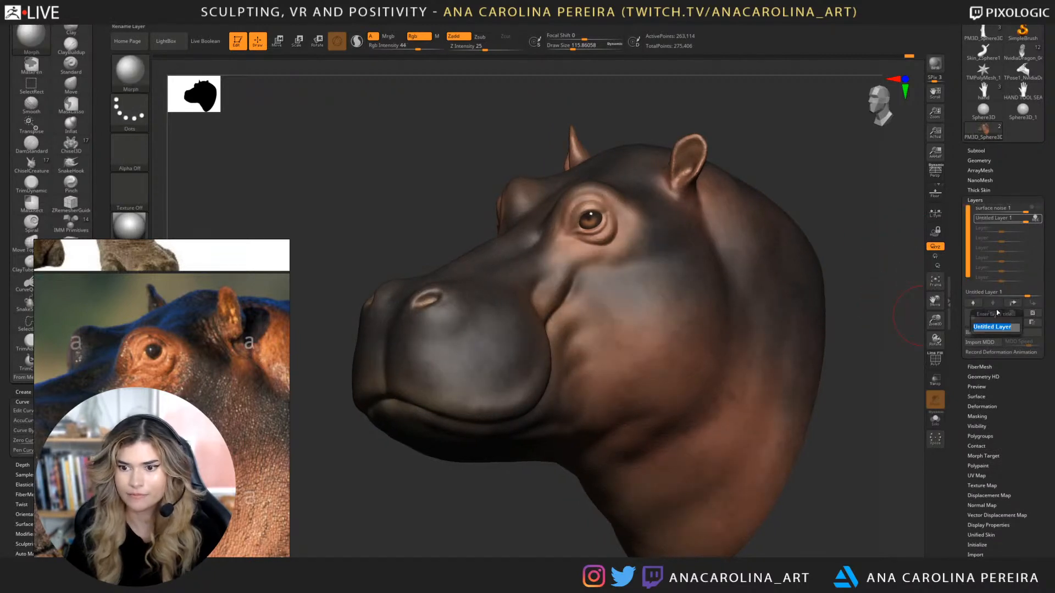
type("surface no")
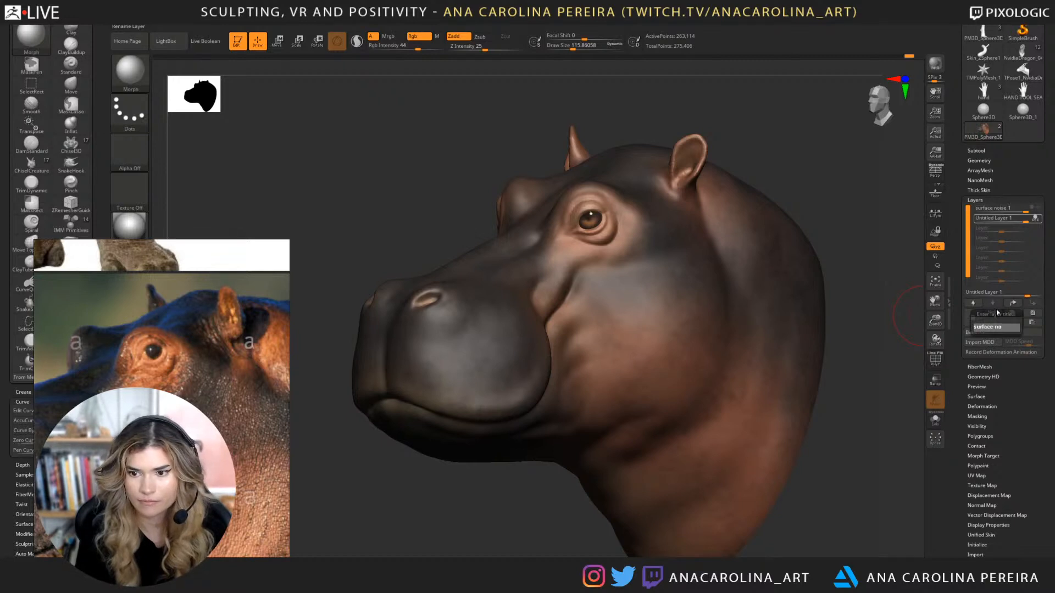
type("ise 2")
key("Return")
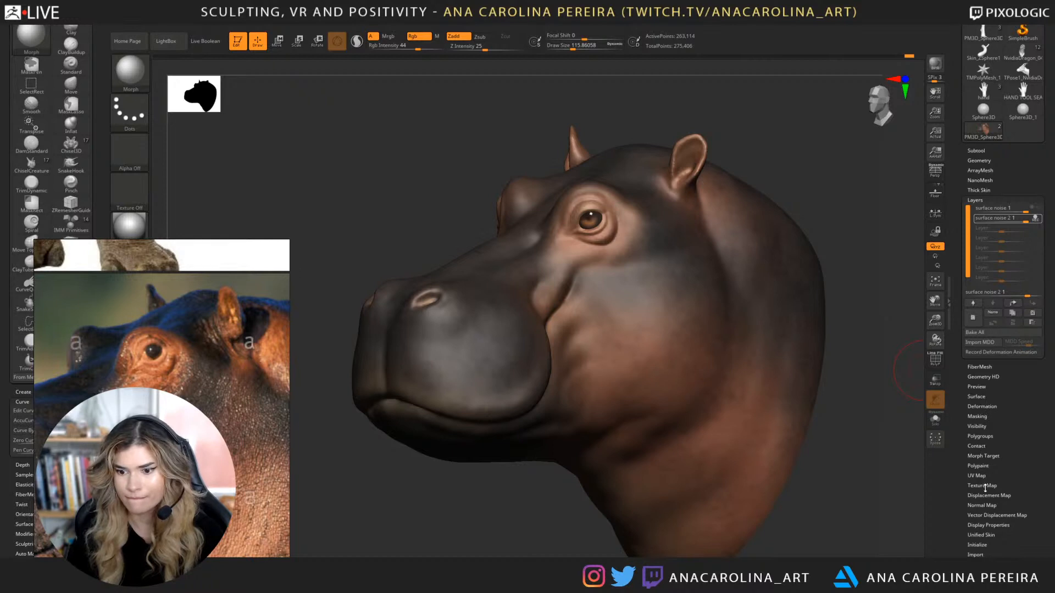
Create a 3D surface noise with noise scale about 18.96 and colour blend 0, and apply it to the mesh.
left_click_drag(1009, 448, 1008, 446)
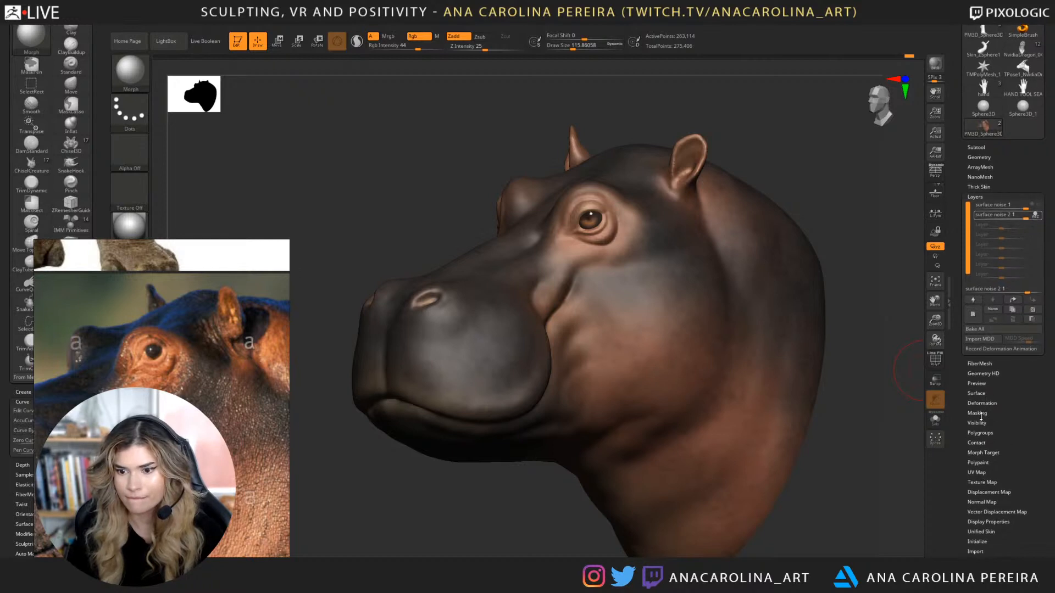
left_click(979, 393)
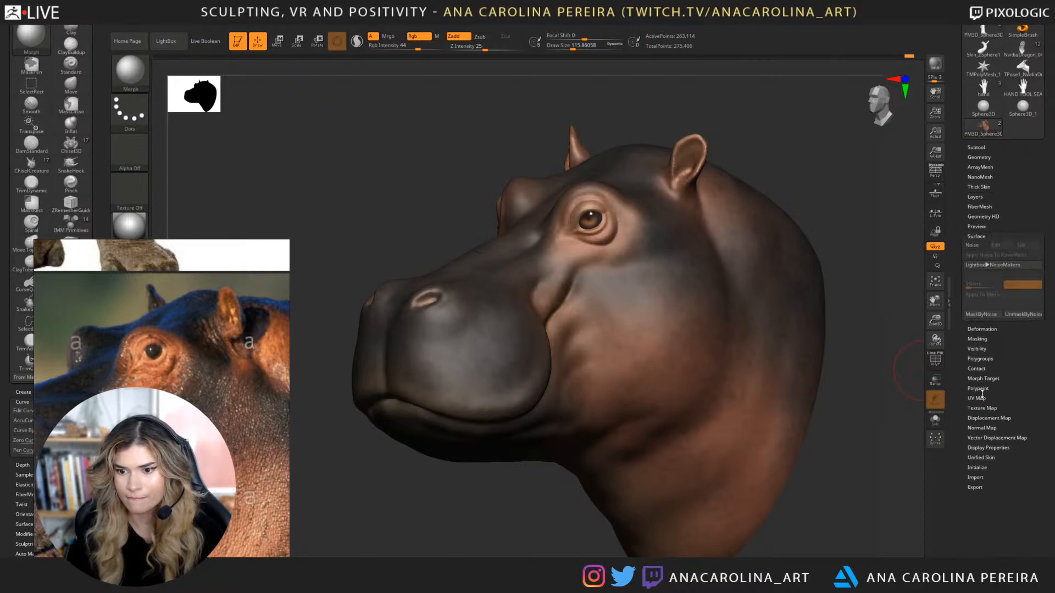
left_click(971, 245)
scroll(931, 287, "up", 2)
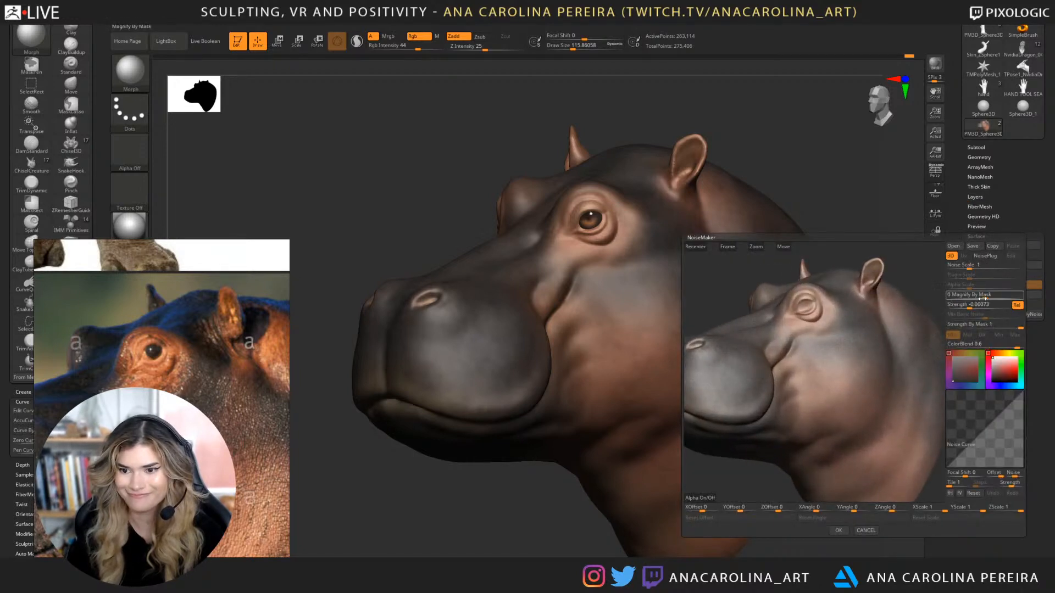
left_click_drag(995, 344, 991, 340)
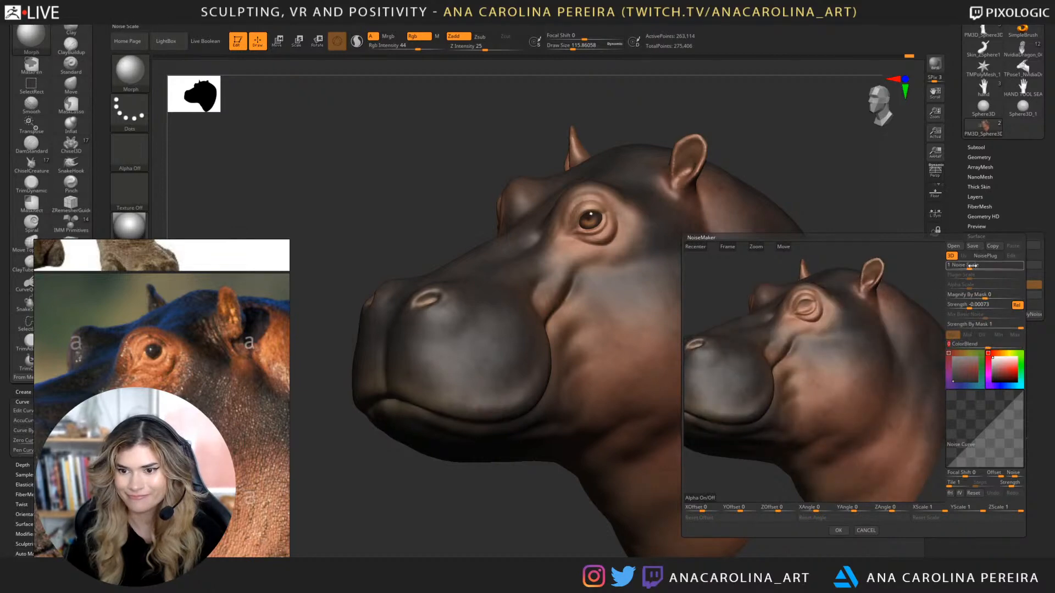
left_click_drag(971, 266, 986, 266)
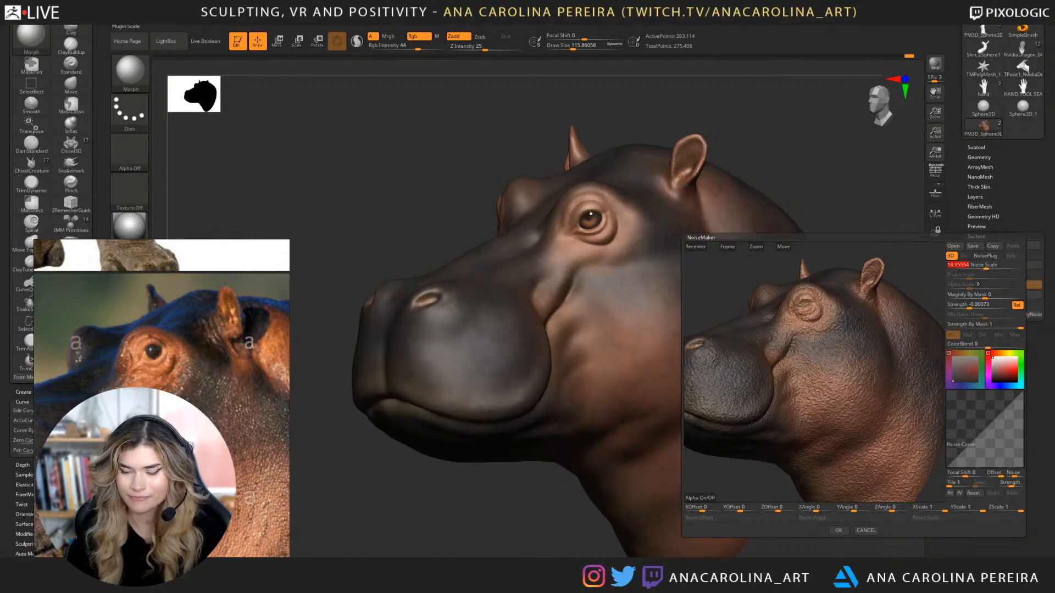
left_click_drag(774, 277, 889, 274)
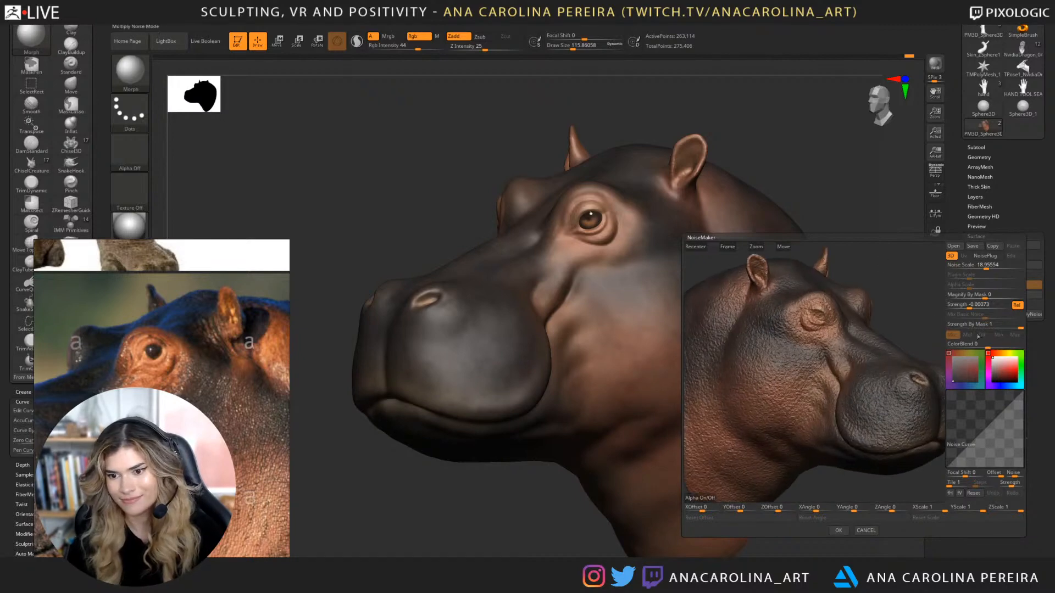
left_click(845, 531)
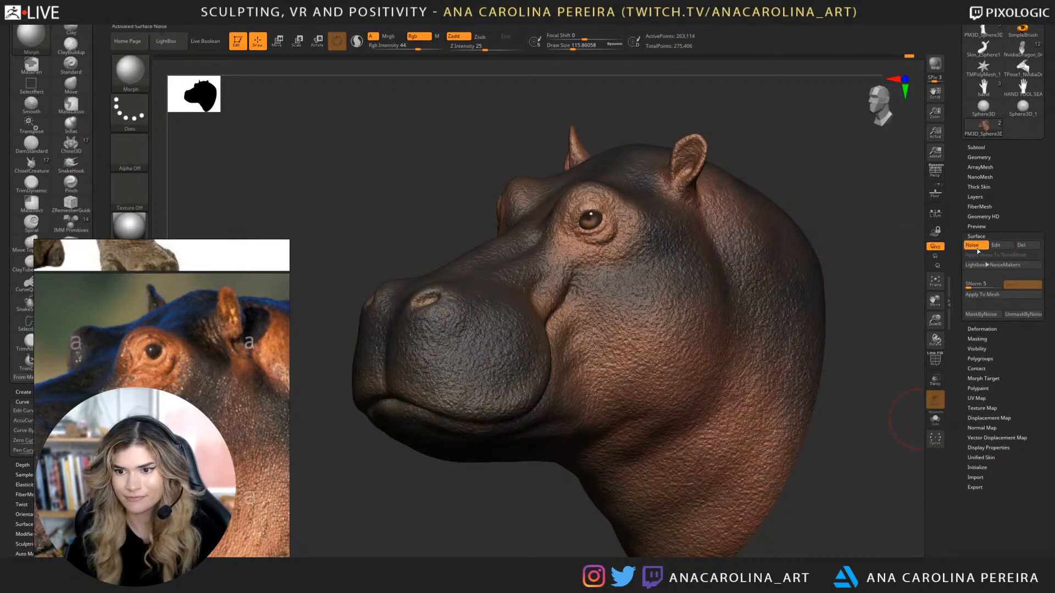
left_click(981, 294)
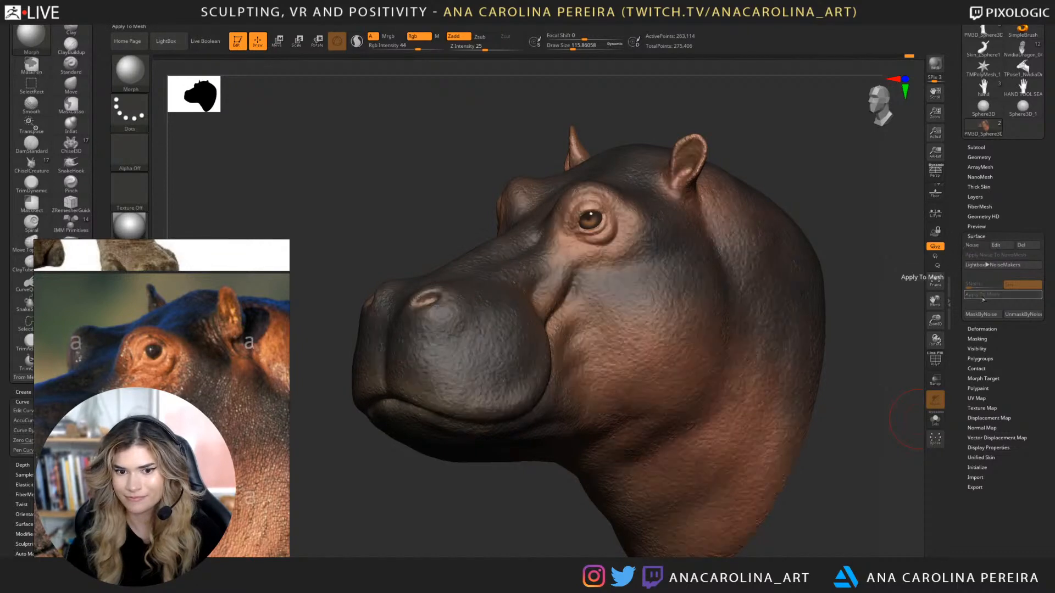
Soften the applied skin noise over the whole head with the Smooth deformation at 100.
left_click_drag(879, 377, 830, 461)
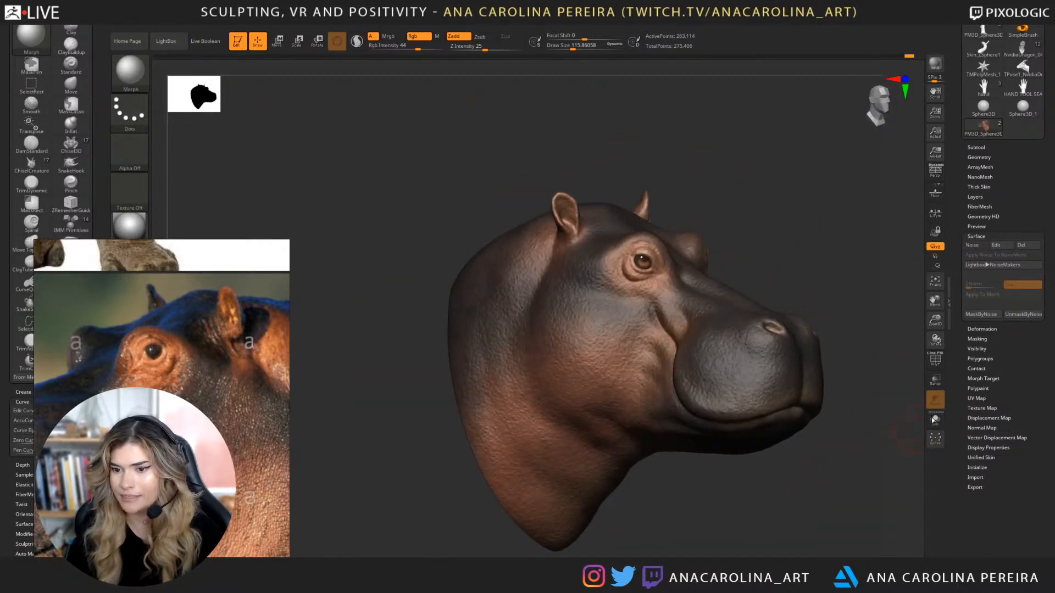
left_click(982, 328)
scroll(997, 385, "down", 2)
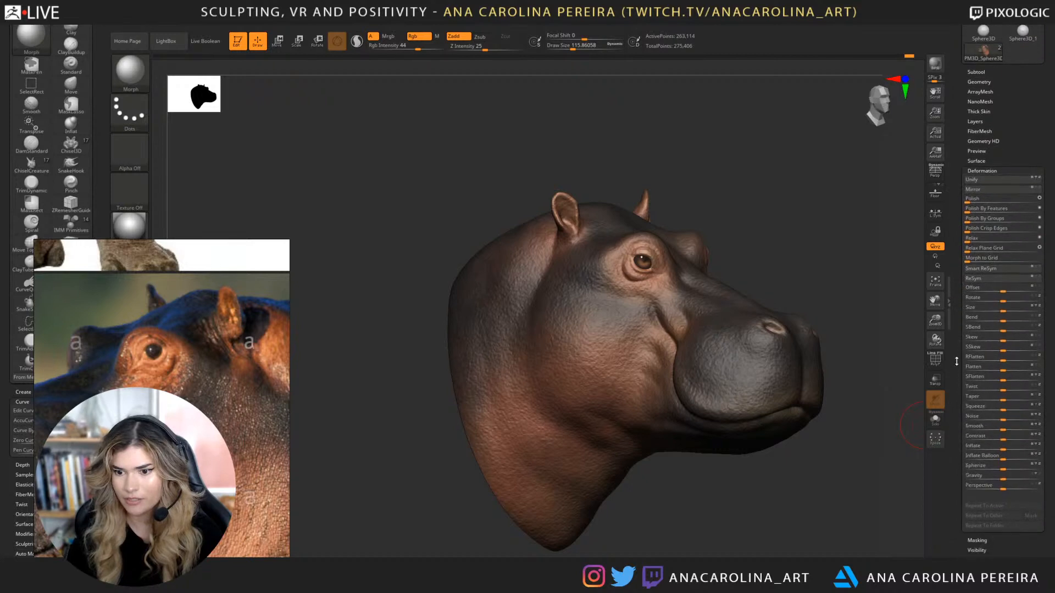
left_click_drag(1000, 427, 1008, 430)
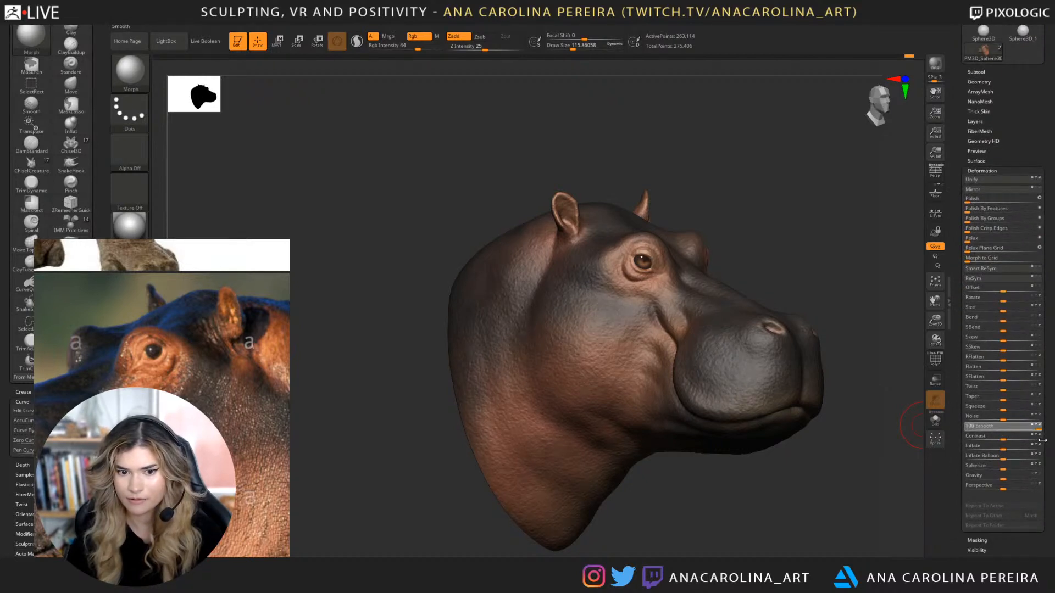
left_click_drag(1042, 441, 1053, 421)
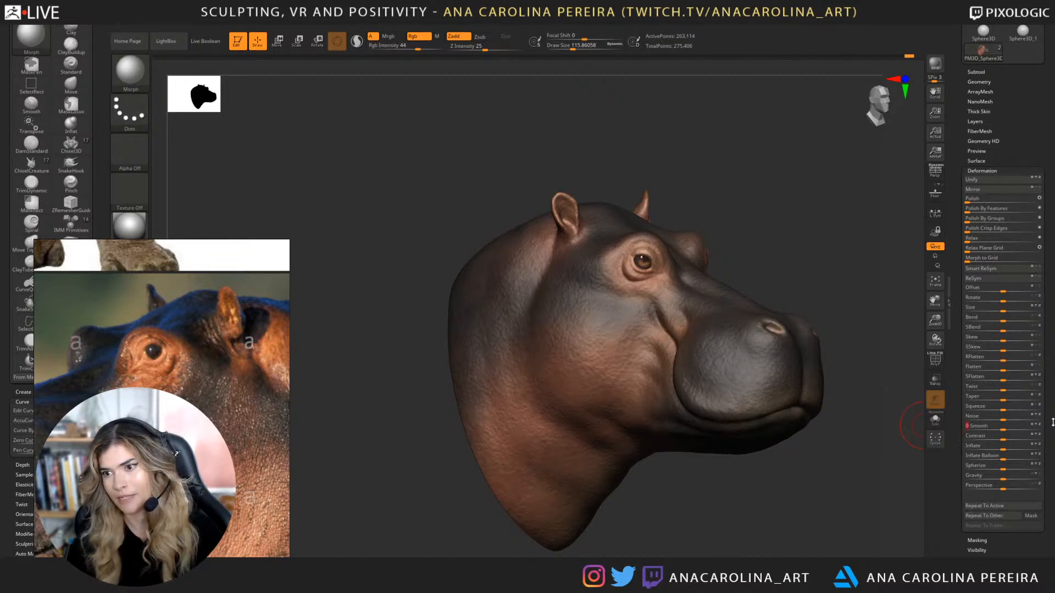
Compare the noise layers by toggling their visibility, and put the surface noise 2 layer into recording mode.
left_click(977, 121)
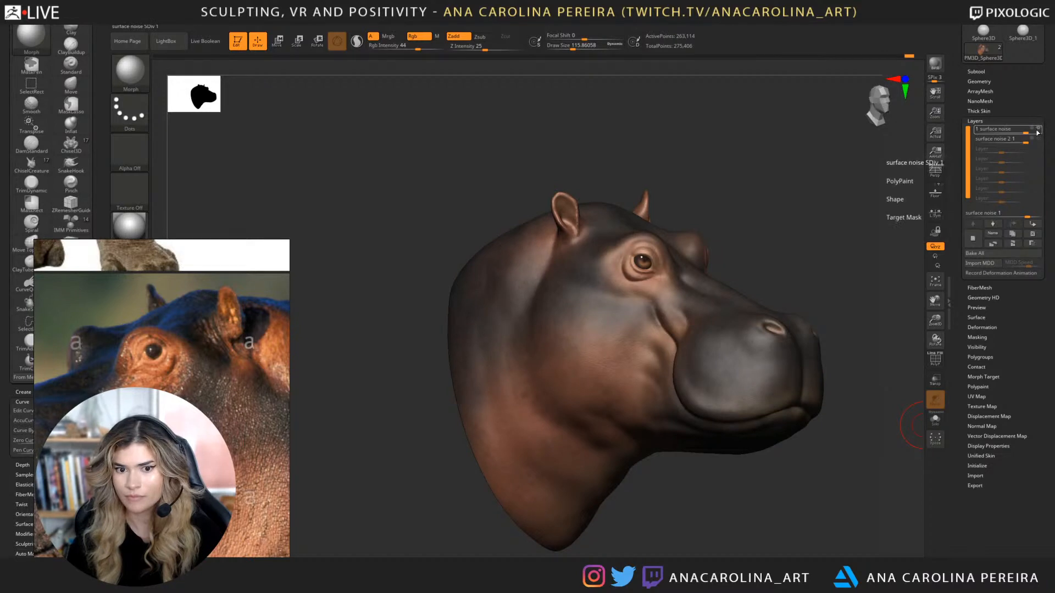
left_click(1039, 131)
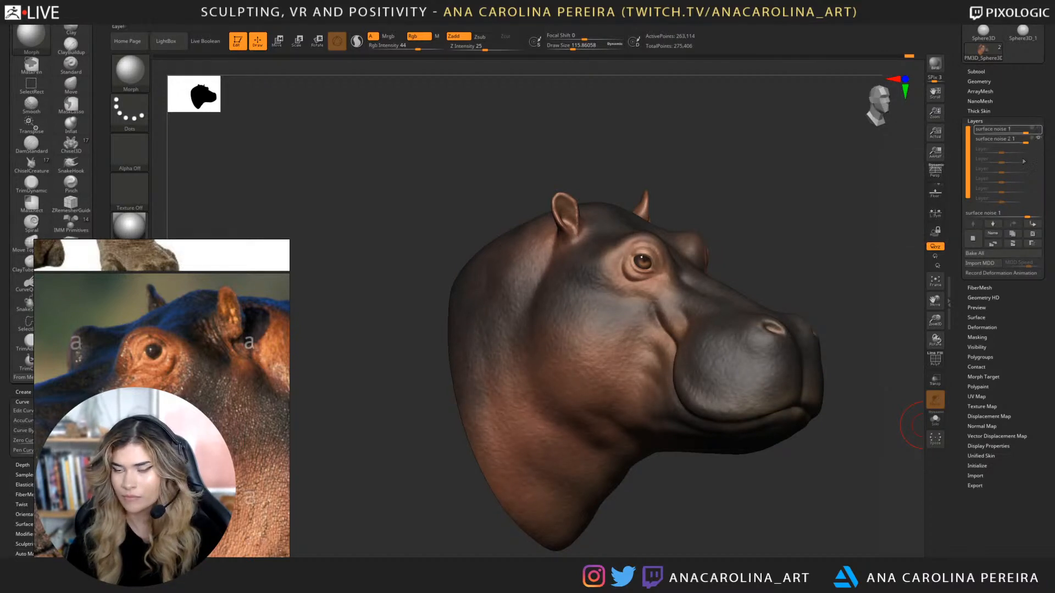
left_click_drag(905, 233, 841, 235)
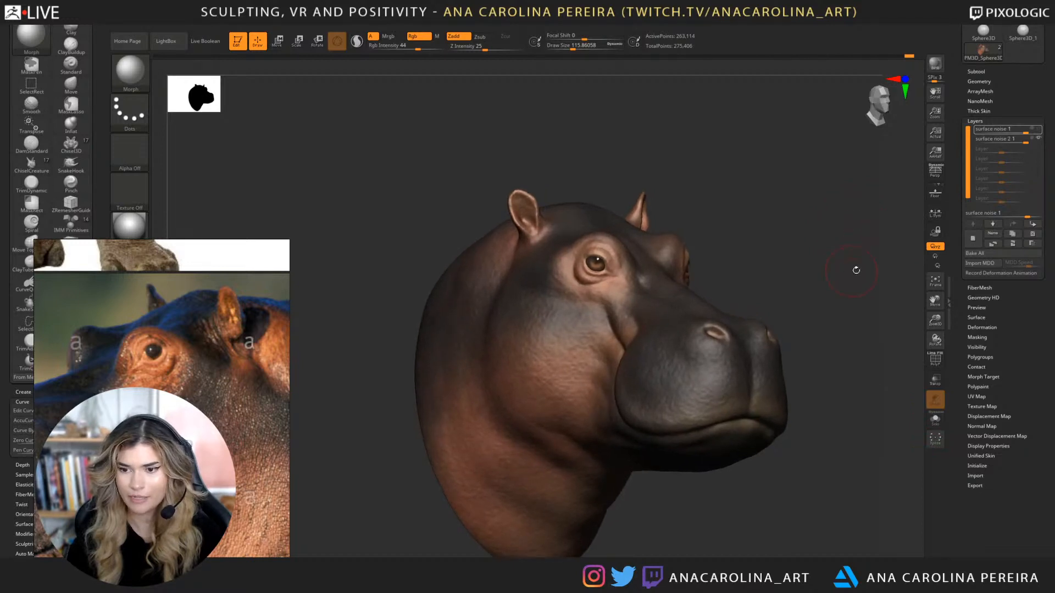
left_click(595, 255)
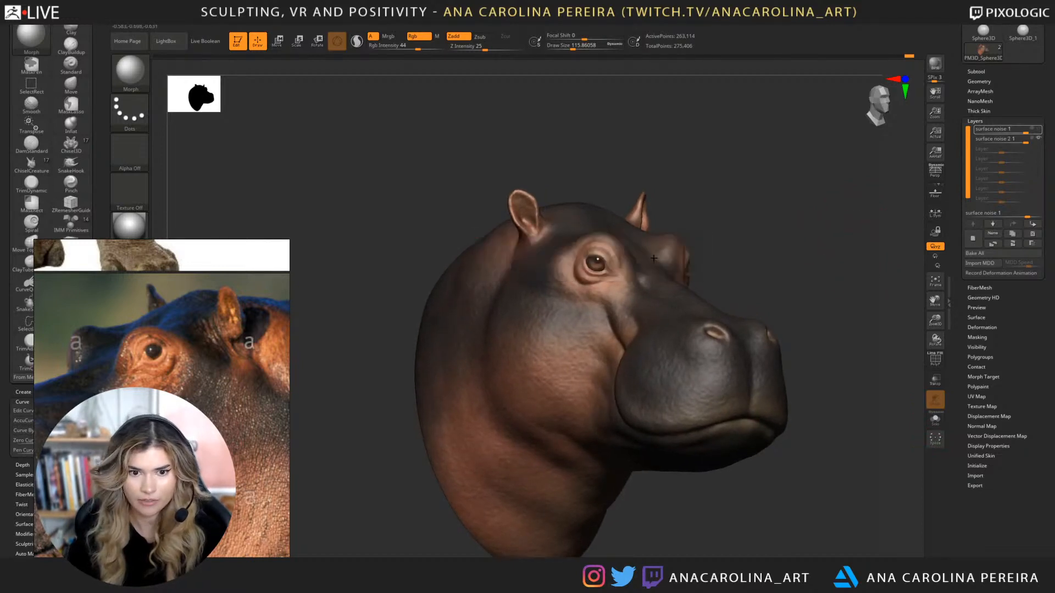
left_click(995, 139)
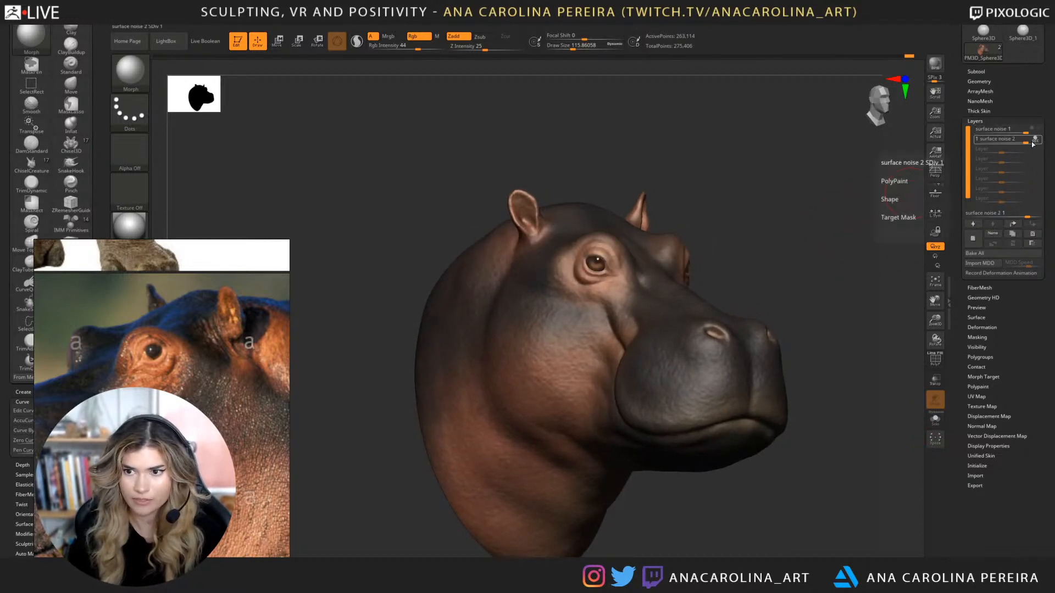
Lower the Morph brush's Z intensity to 8 and softly fade the noise around the nostrils and mouth.
key("space")
left_click_drag(784, 239, 771, 239)
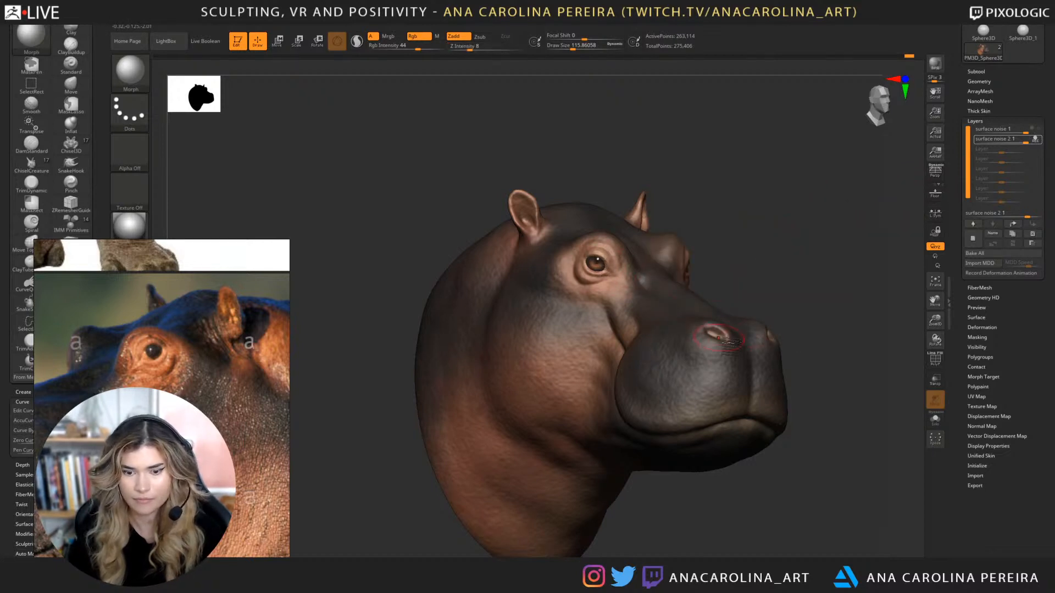
mouse_move(802, 302)
left_mouse_down("alt")
mouse_move(812, 273)
mouse_move(755, 396)
left_mouse_up("alt")
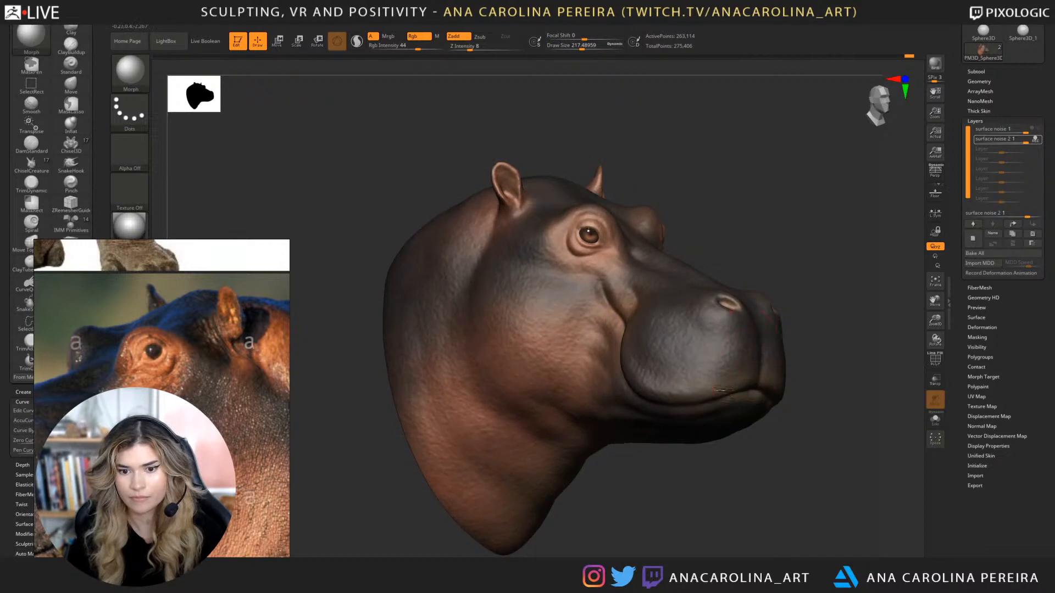
left_click_drag(741, 226, 764, 219, "alt")
Enlarge the Morph brush's draw size to about 262 and softly fade the noise on both sides of the head.
key("space")
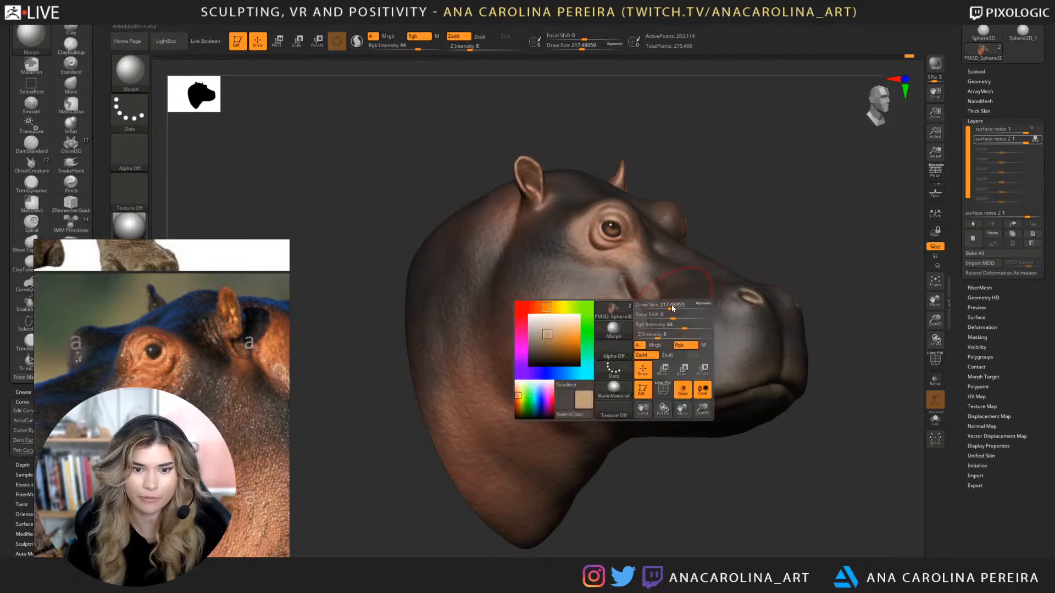
left_click_drag(672, 308, 667, 308)
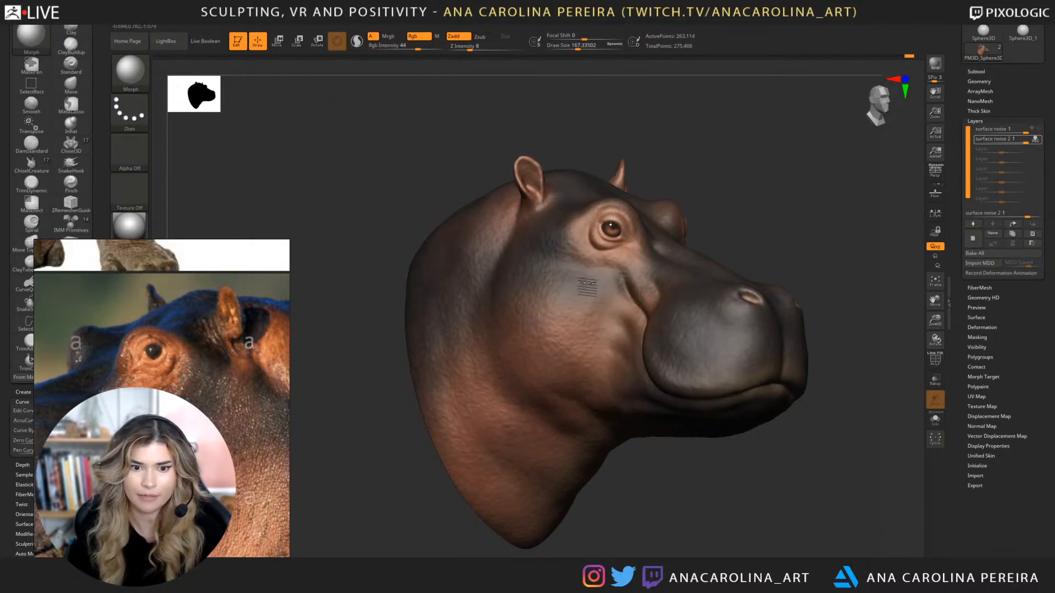
key("space")
left_click_drag(584, 292, 594, 292)
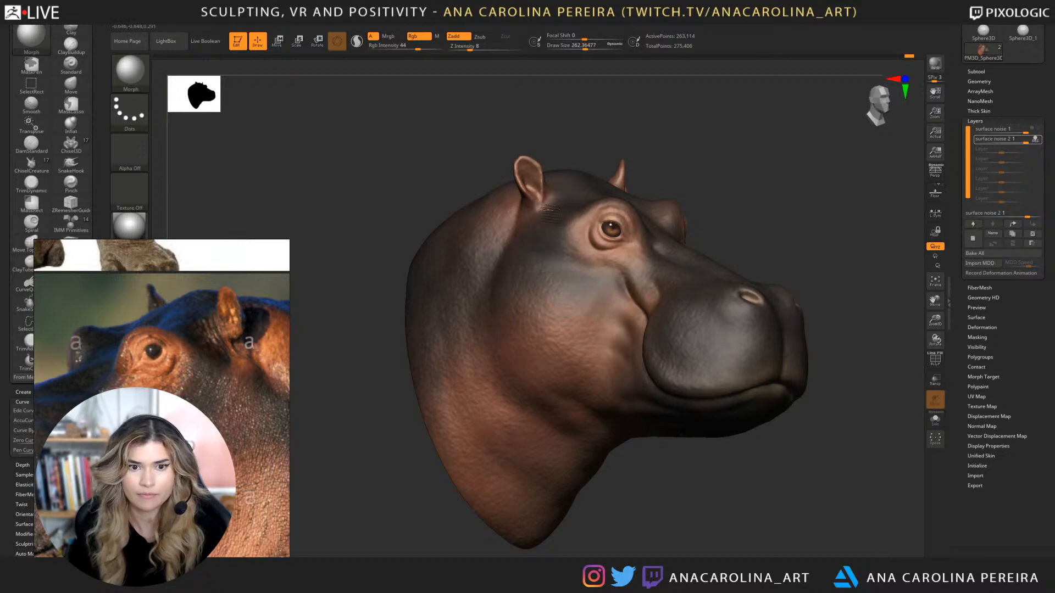
left_click_drag(824, 179, 660, 166)
left_click_drag(873, 223, 711, 221)
left_click_drag(712, 221, 749, 218, "alt")
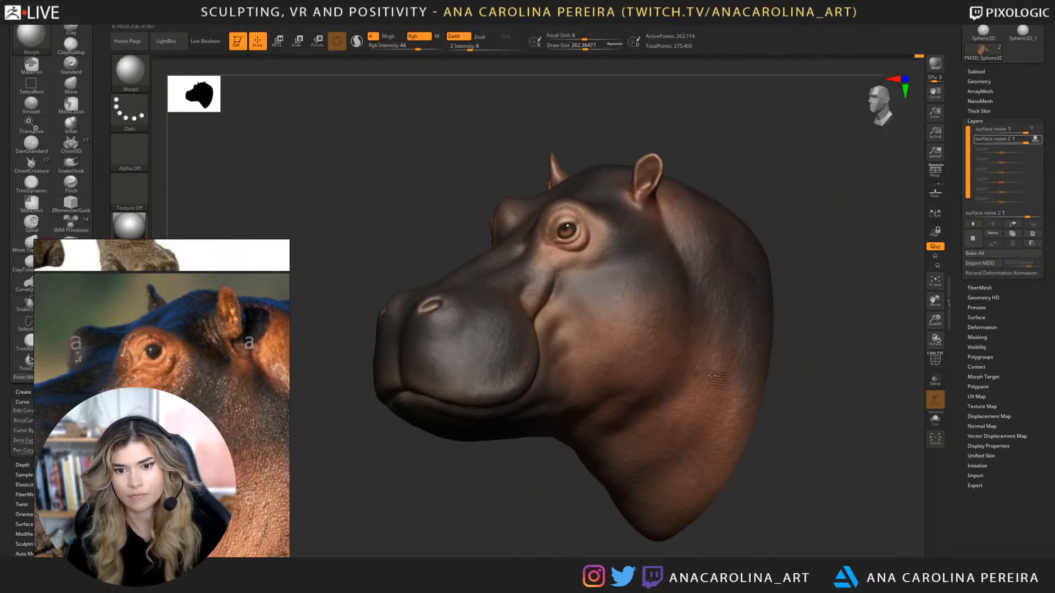
left_click_drag(805, 363, 760, 333)
left_click_drag(777, 508, 804, 476)
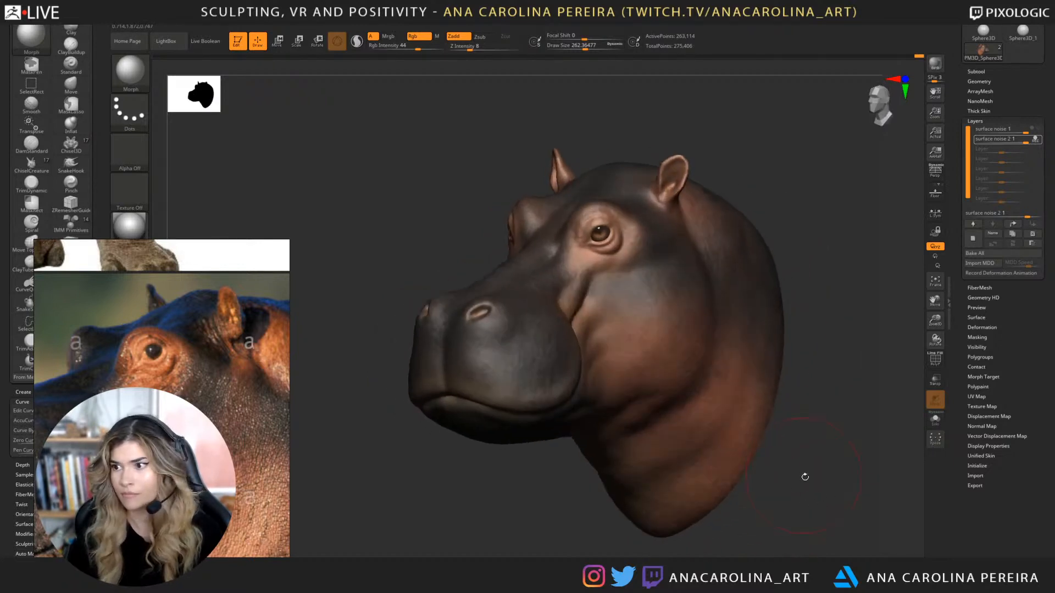
left_click_drag(582, 467, 534, 460)
left_click_drag(752, 503, 690, 501)
Examine the head from several angles with layer recording off, and return the surface noise 2 layer to recording mode.
left_click(997, 129)
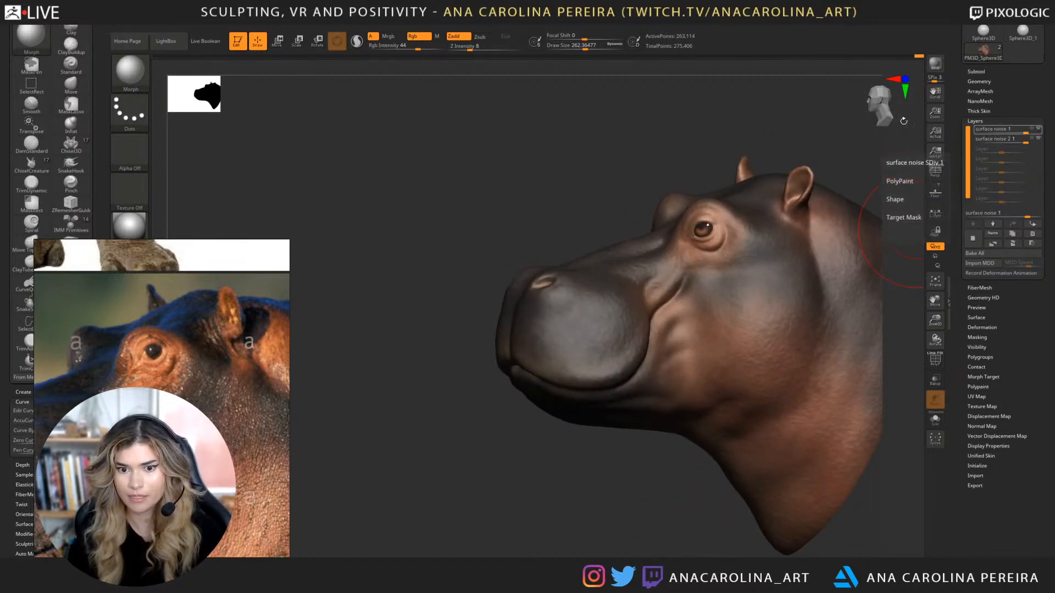
left_click_drag(730, 138, 770, 172)
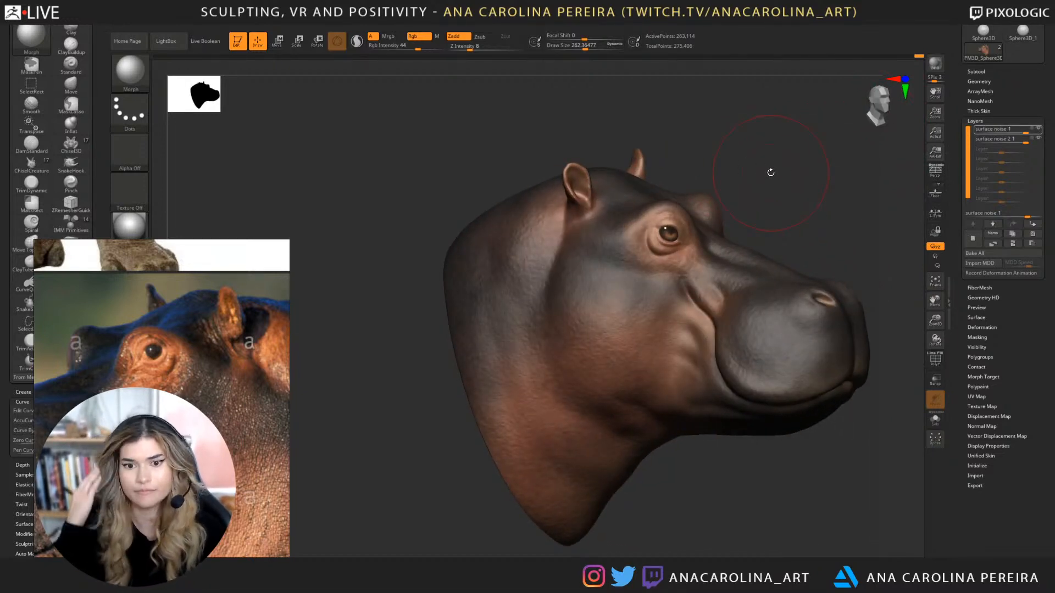
left_click_drag(771, 172, 904, 181)
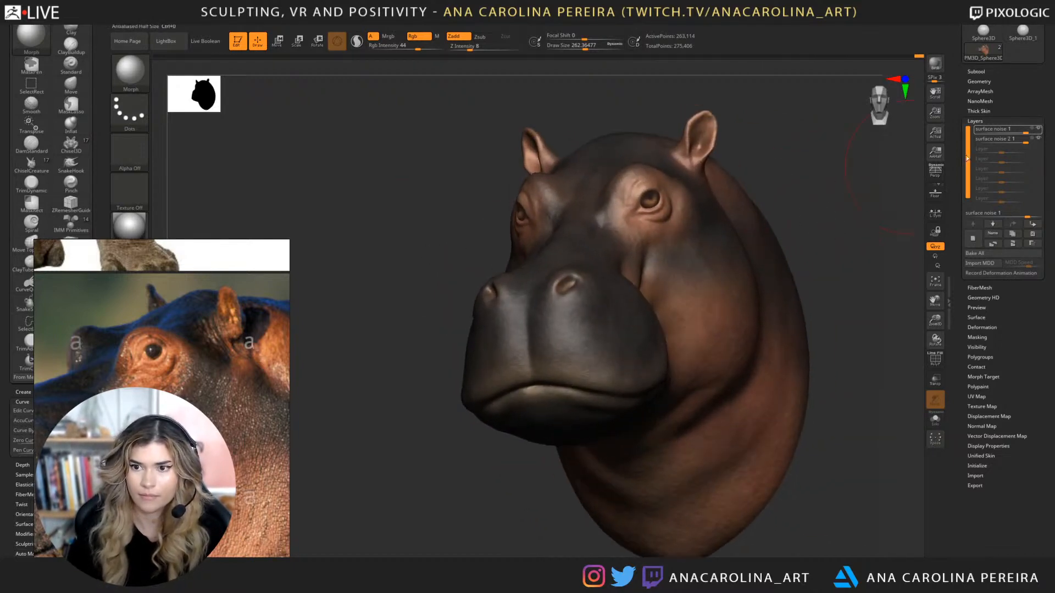
left_click(1034, 138)
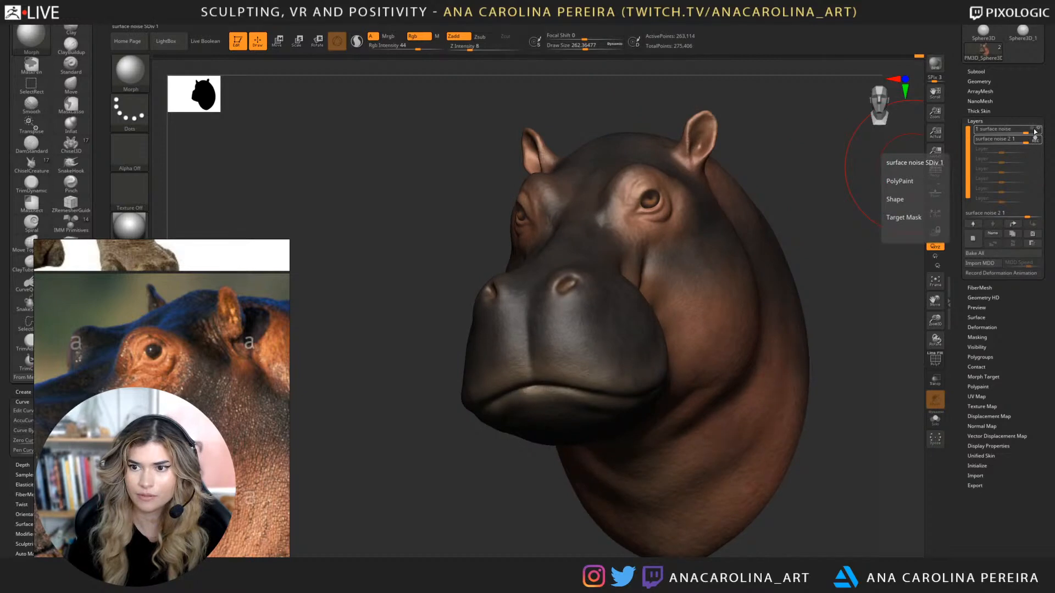
left_click(1032, 141)
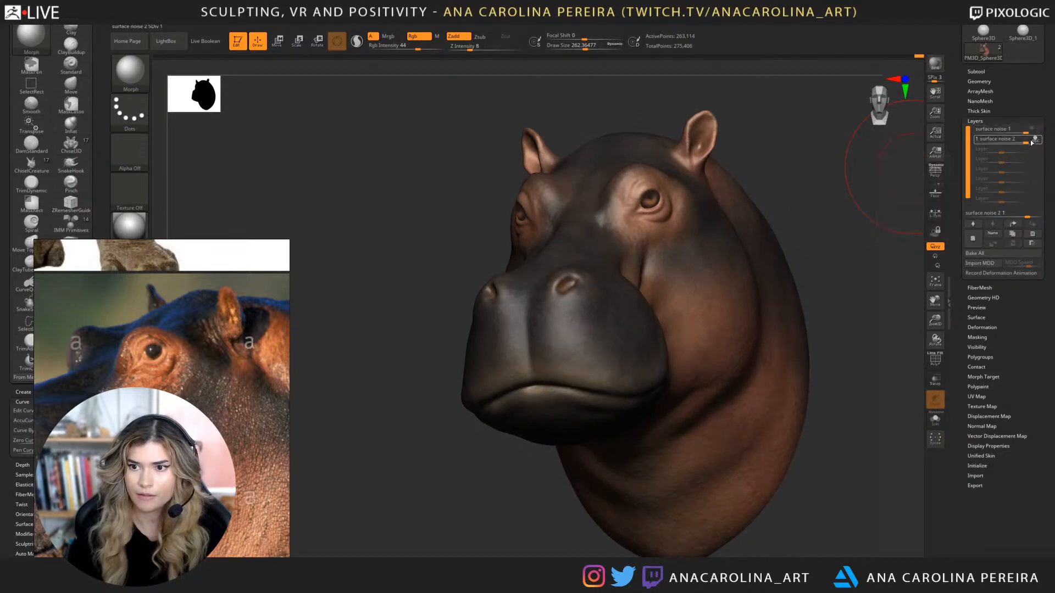
Reduce the Morph brush's draw size to about 140 and fade the noise around the eyes.
left_click_drag(778, 181, 813, 182)
key("space")
left_click(755, 153)
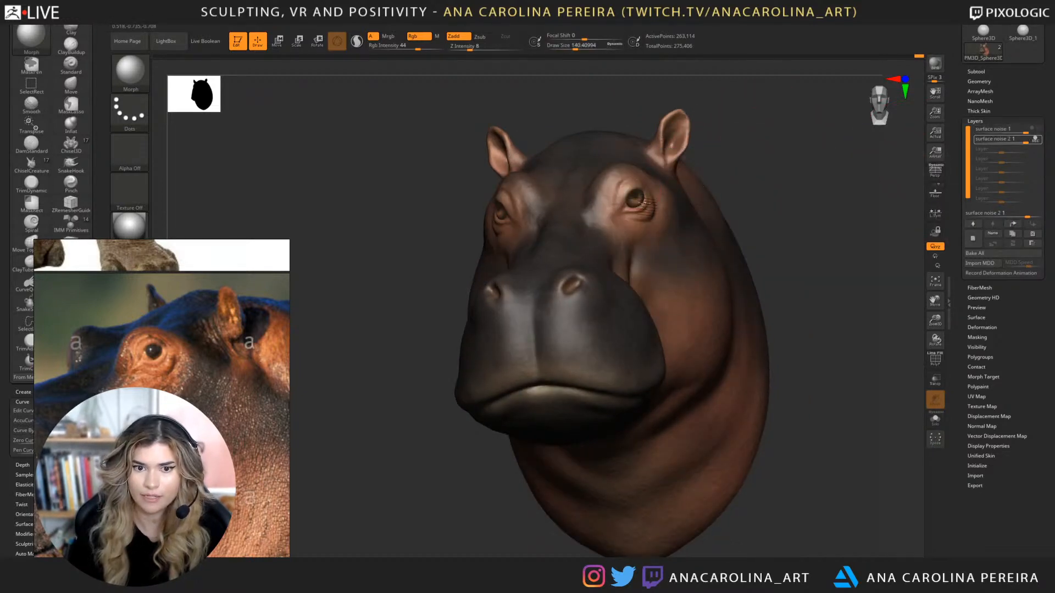
left_click_drag(750, 176, 710, 177)
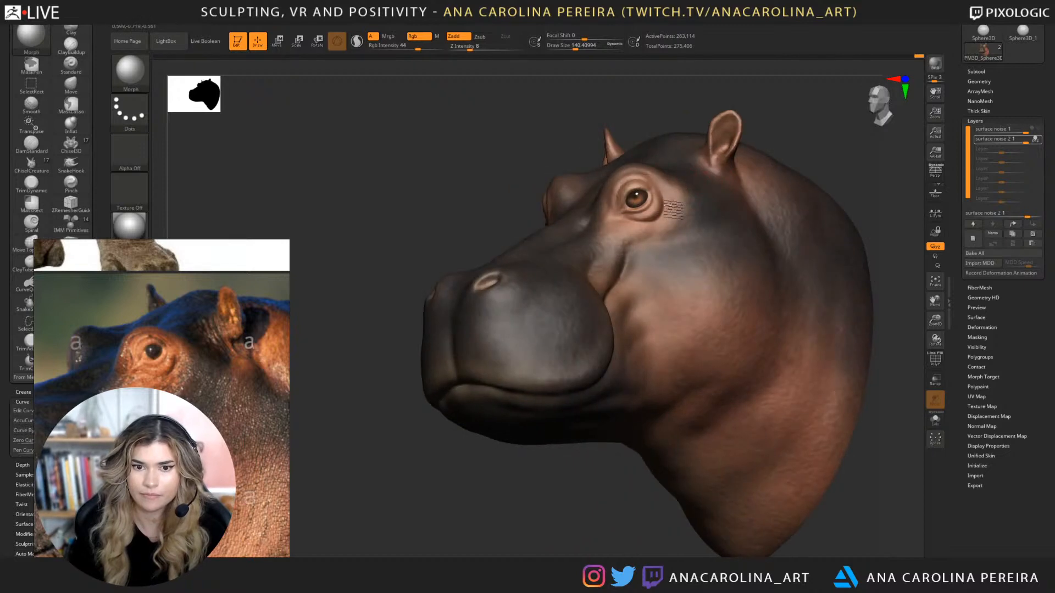
left_click_drag(786, 175, 850, 161)
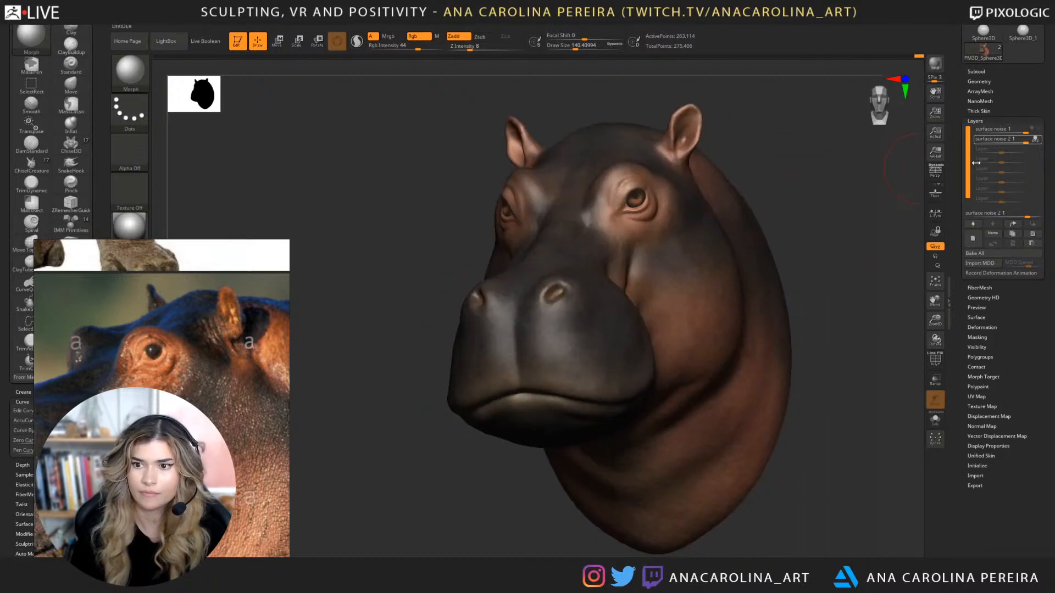
End recording on the surface noise 2 layer, select the surface noise 1 layer, and check the head from several angles.
left_click(1036, 139)
left_click(1038, 130)
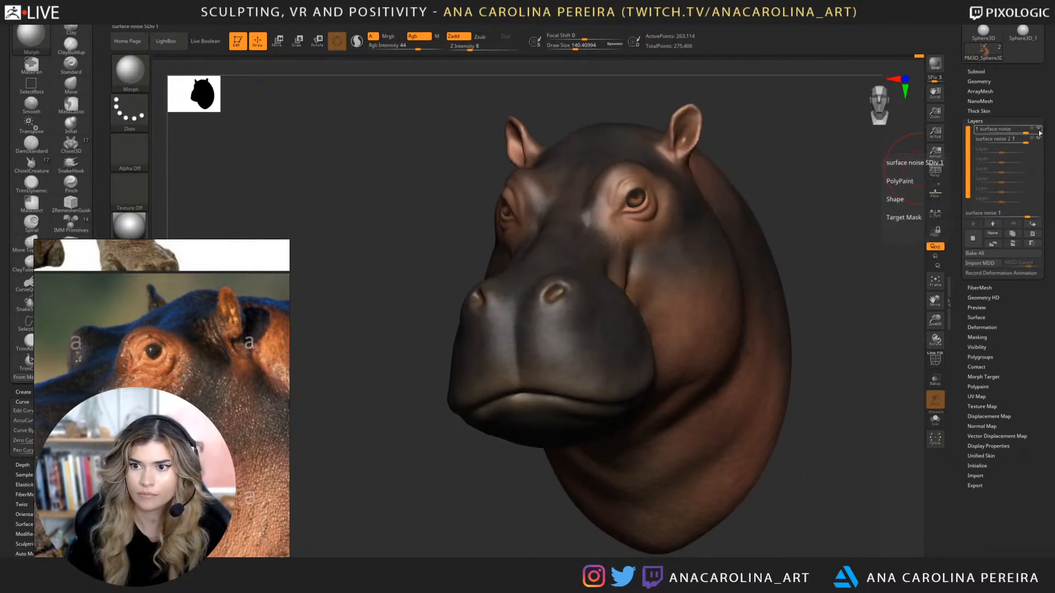
left_click_drag(846, 181, 834, 200)
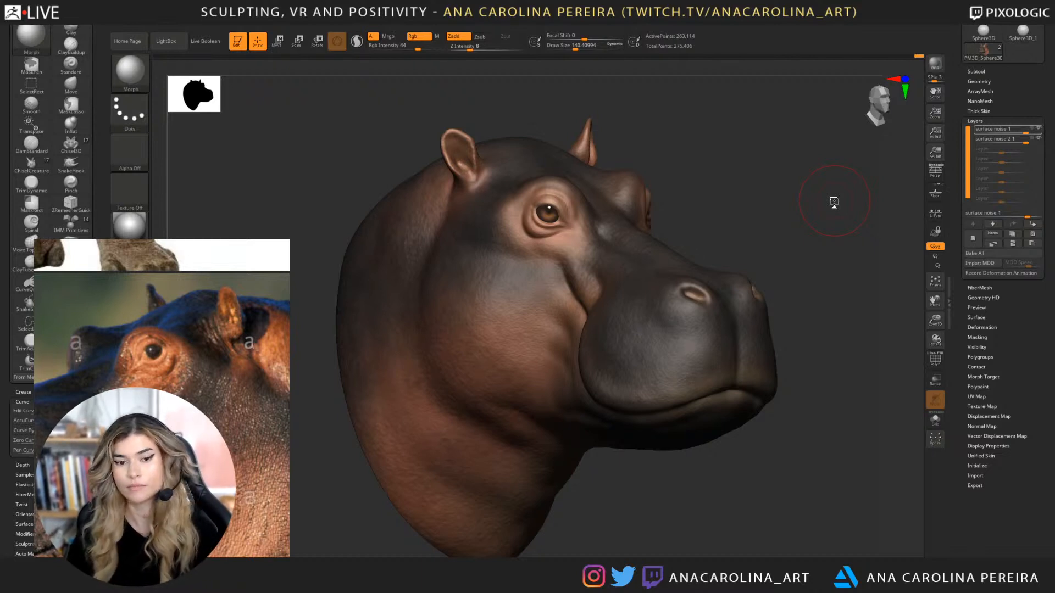
left_click_drag(783, 175, 825, 180)
Switch to the DamStandard brush with a draw size of about 77 and add a new layer for skin details.
key("b")
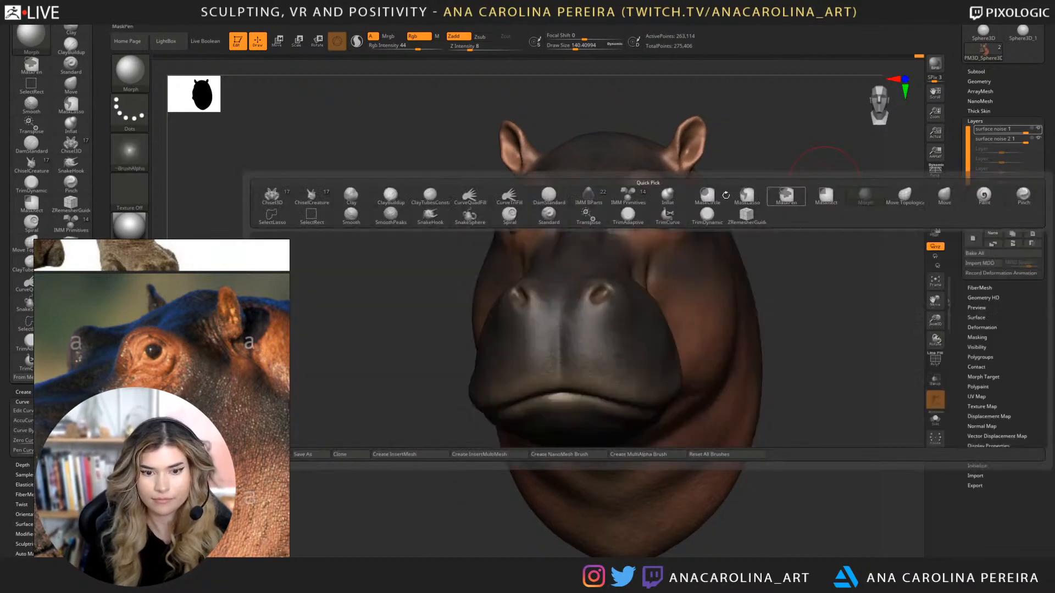
key("d")
key("s")
key("space")
left_click(642, 214)
left_click_drag(642, 214, 645, 215)
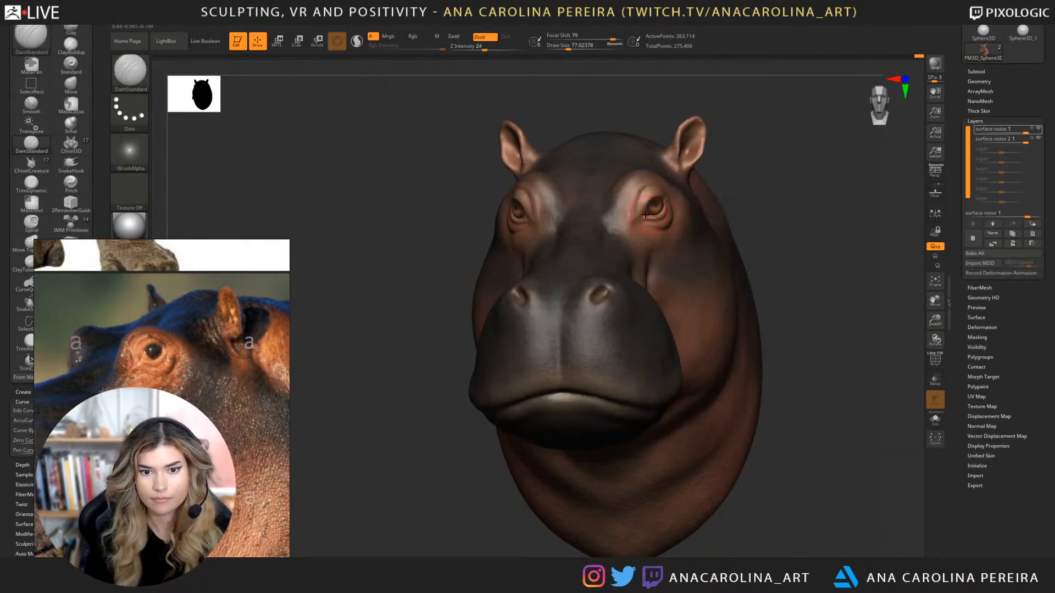
left_click(973, 245)
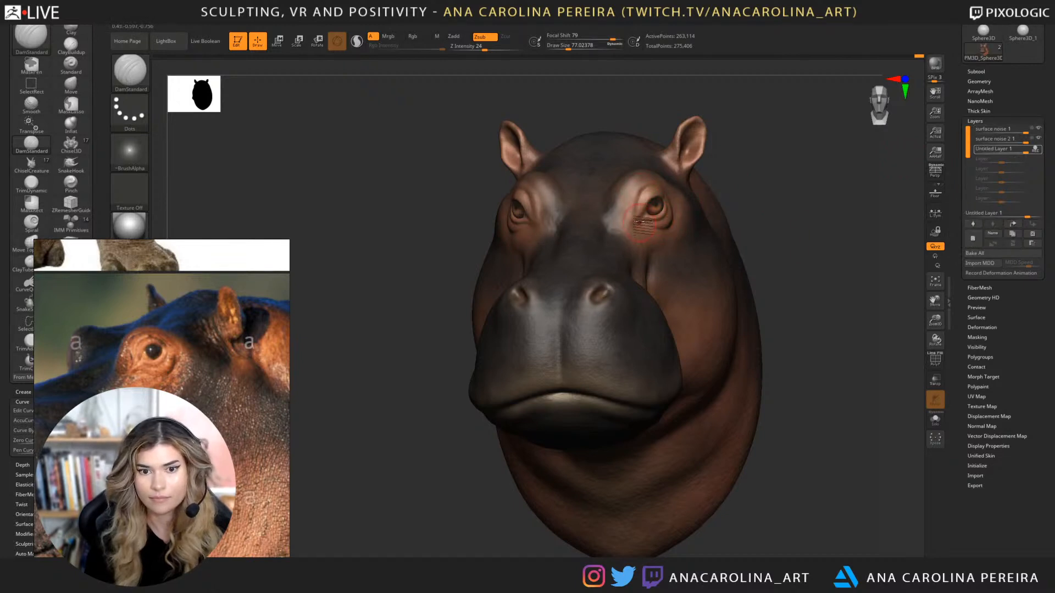
Set the DamStandard draw size to about 149 and load Alpha 62 as its brush alpha.
key("[")
left_click_drag(733, 202, 824, 201)
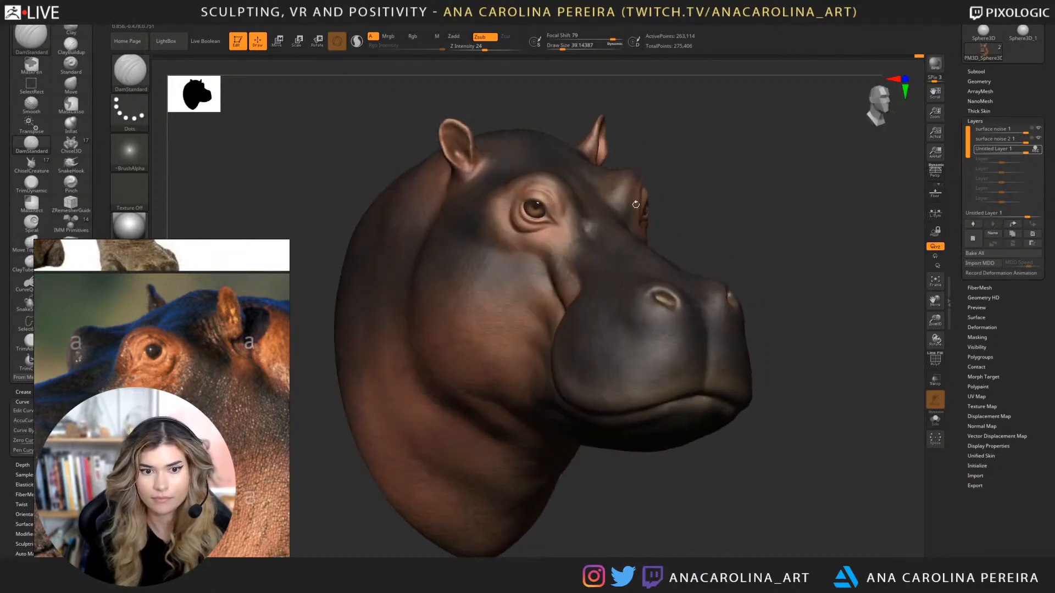
key("]")
left_click_drag(651, 217, 708, 219)
key("]")
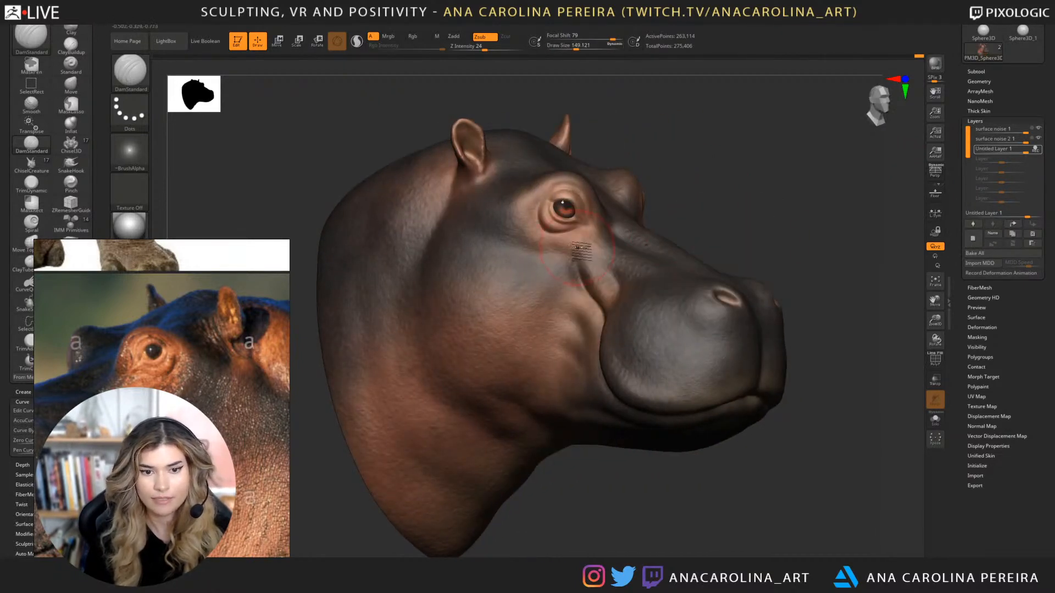
left_click(138, 144)
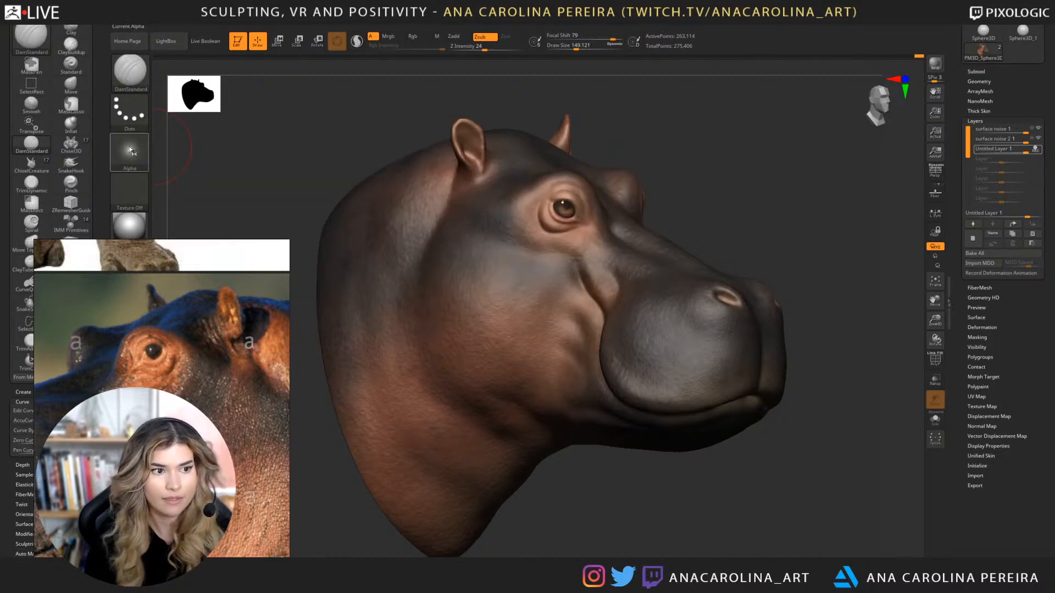
left_click(127, 144)
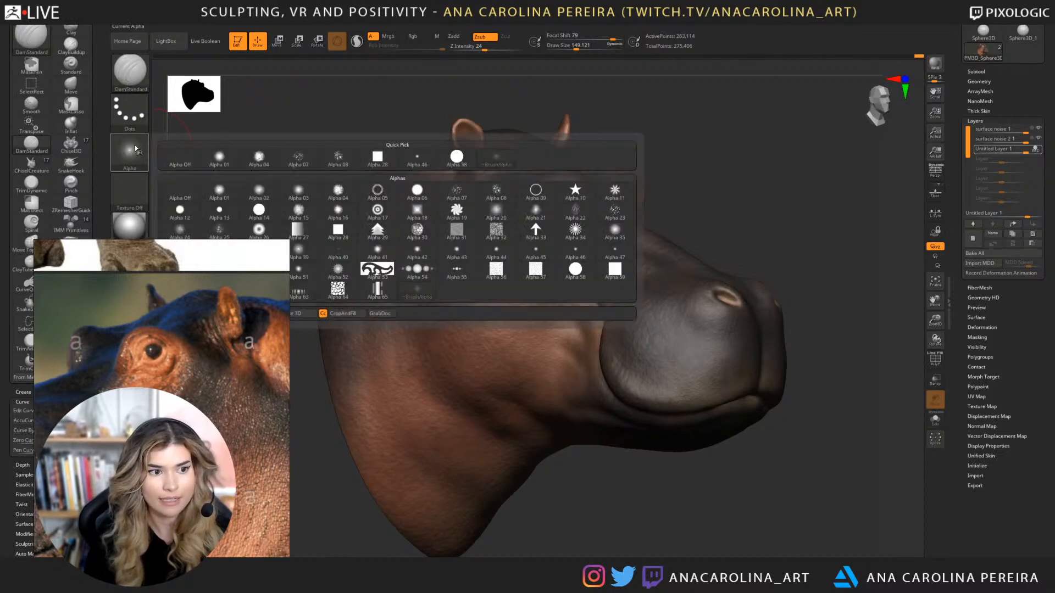
left_click(301, 292)
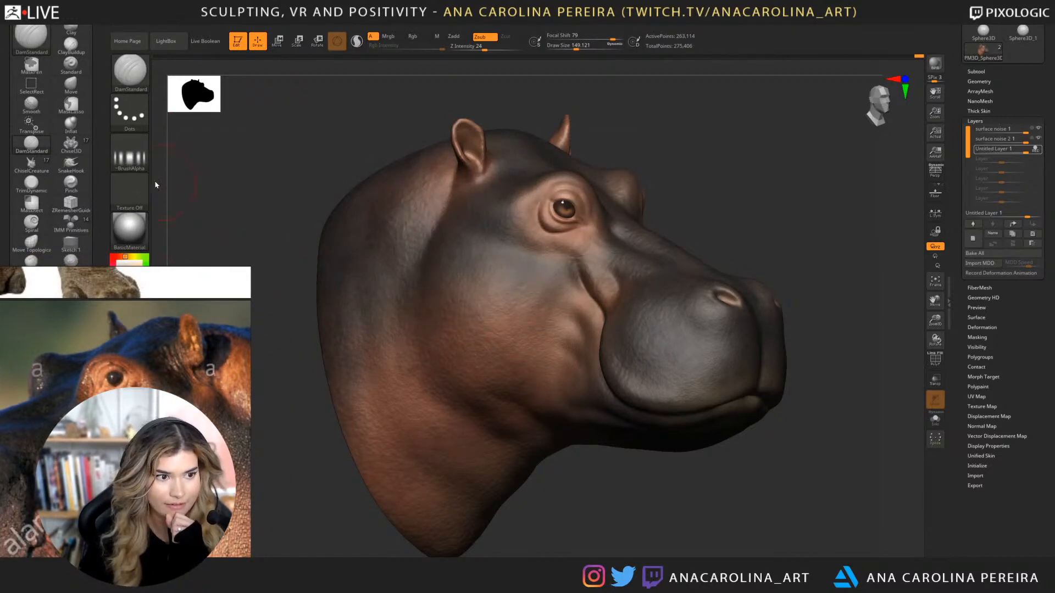
left_click(129, 157)
left_click(377, 269)
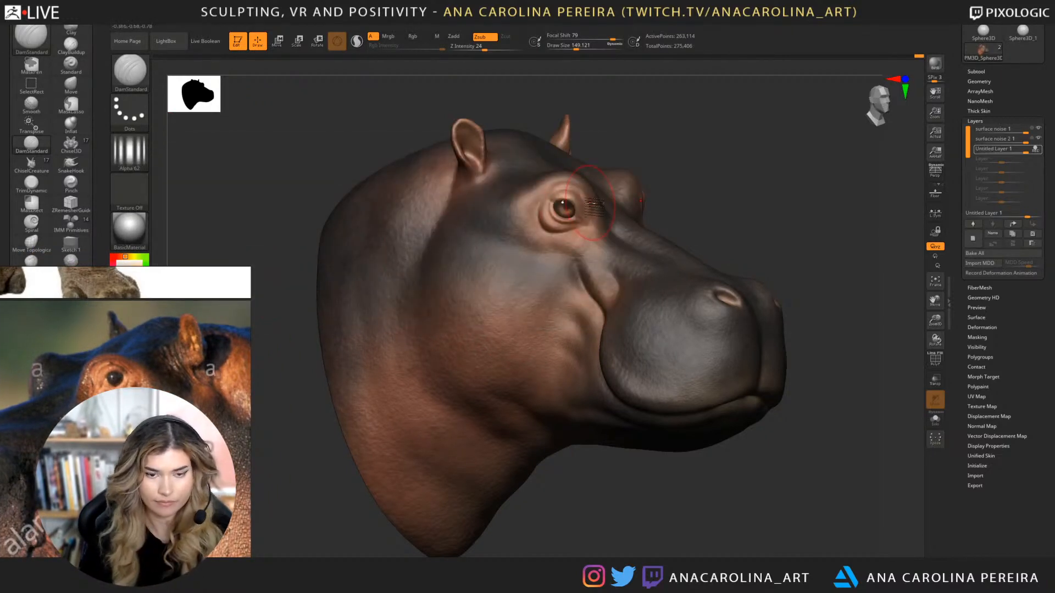
Lower the DamStandard brush's Z intensity to 9 and its focal shift to -7.
key("space")
left_click_drag(684, 254, 649, 277)
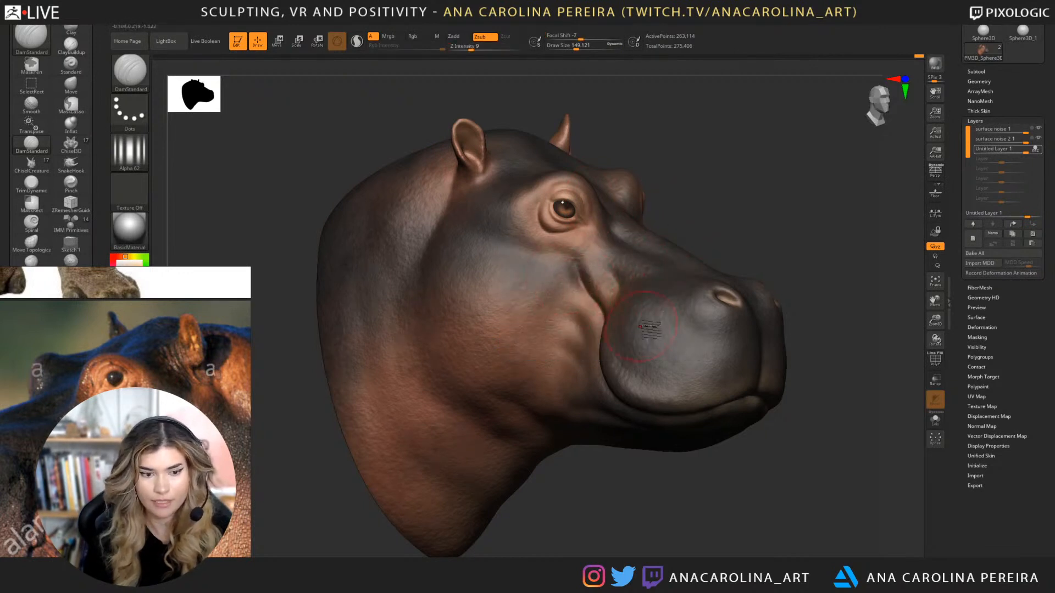
left_click_drag(726, 230, 693, 233)
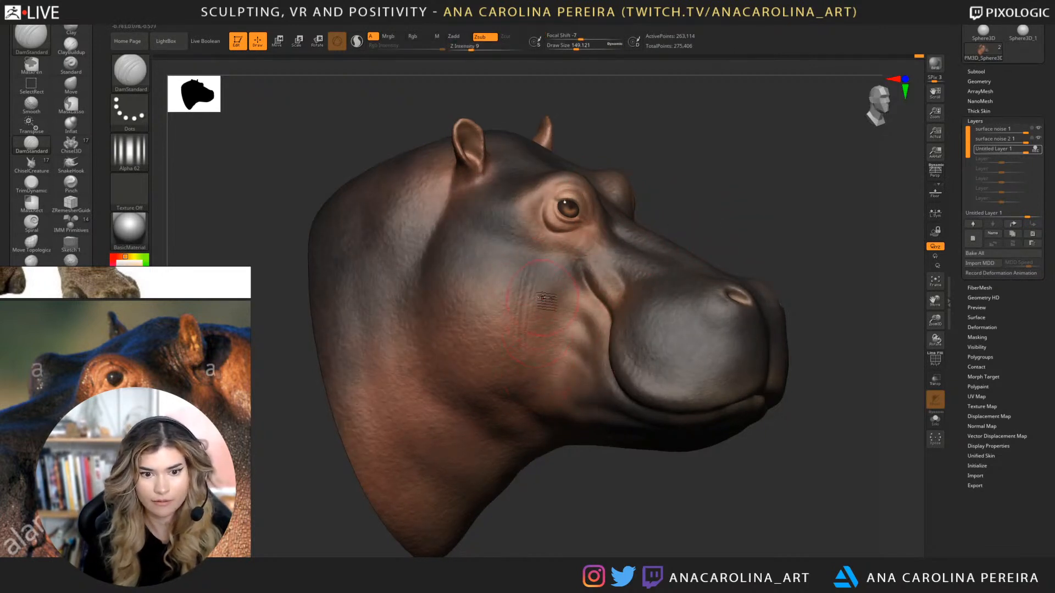
Enlarge the DamStandard draw size to about 202 and load the wrinkle-line Alpha 60.
key("space")
left_click_drag(537, 290, 546, 289)
key("space")
left_click(485, 309)
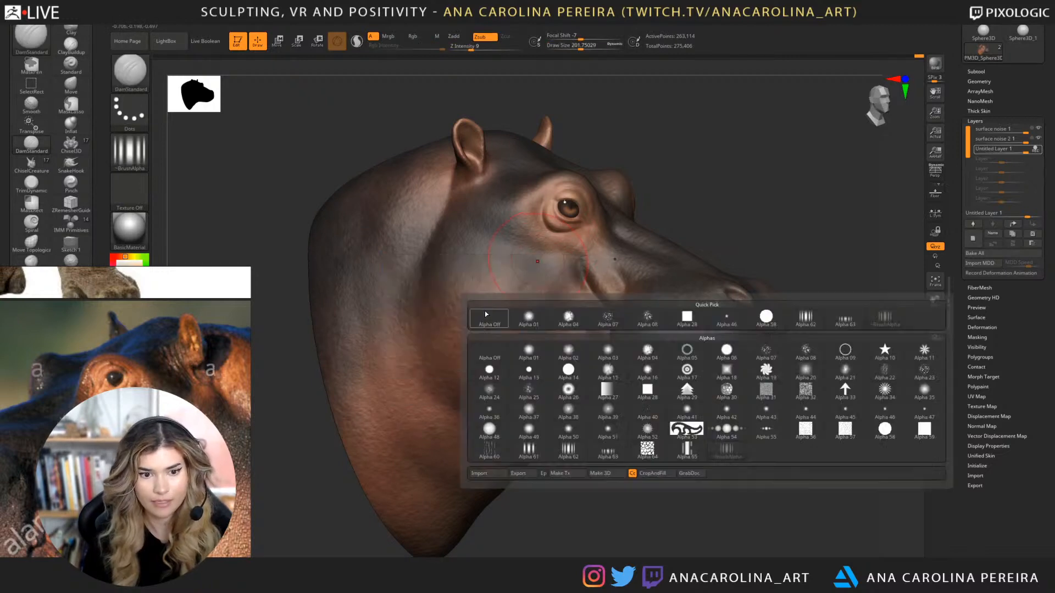
left_click(490, 449)
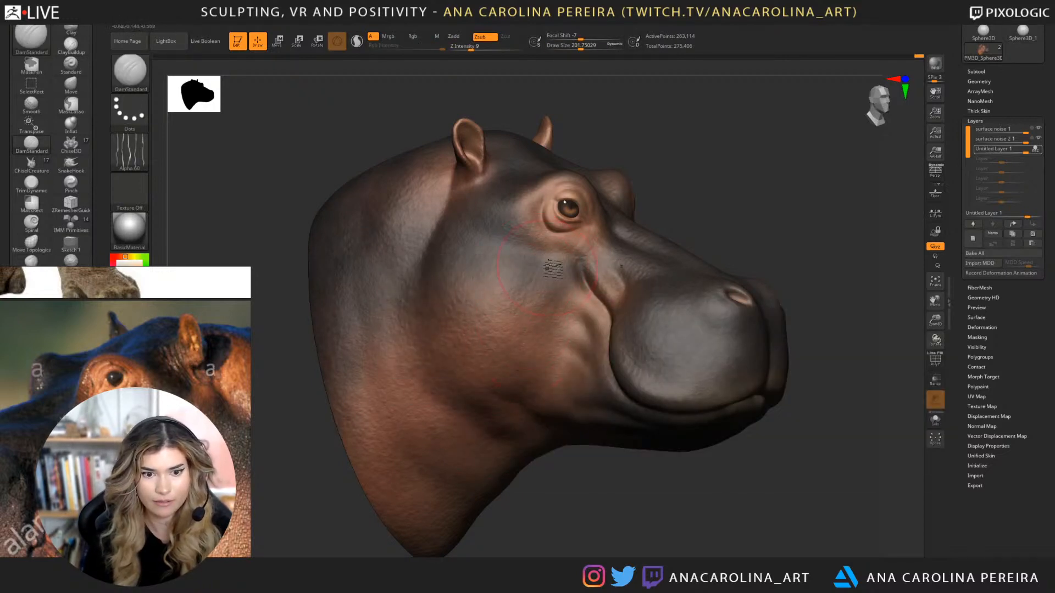
Stroke fine wrinkle lines over the cheek and the side of the head with the Alpha 60 DamStandard brush.
left_click_drag(681, 489, 483, 460)
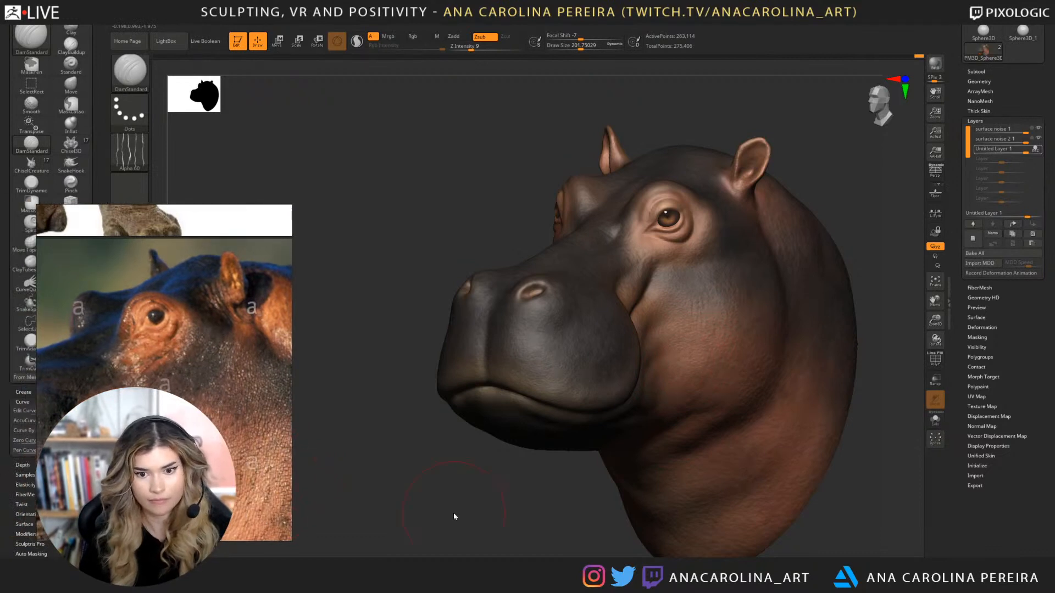
left_click_drag(453, 512, 447, 516)
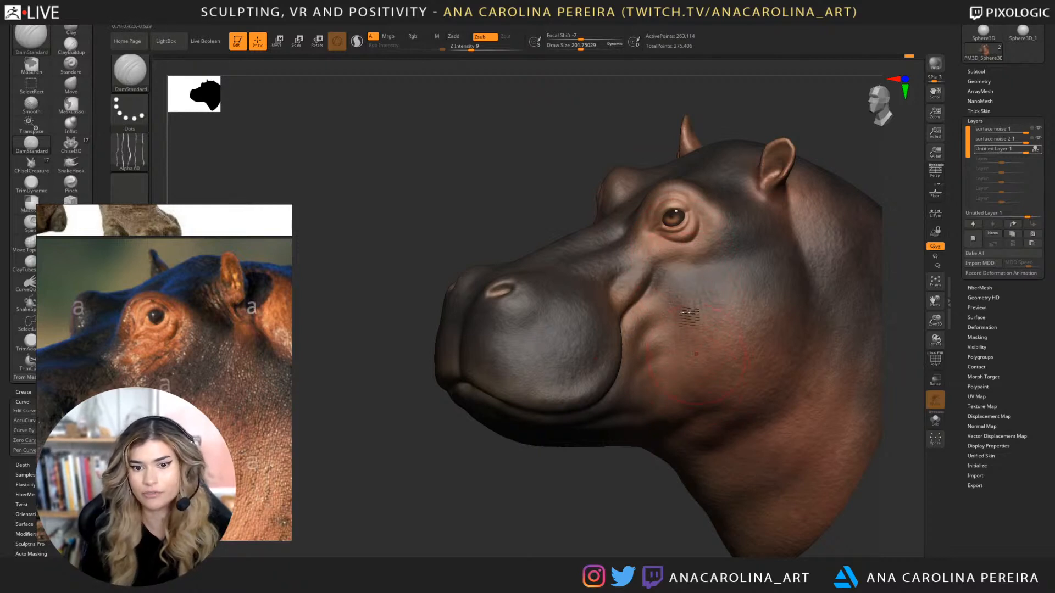
right_click_drag(728, 366, 631, 431)
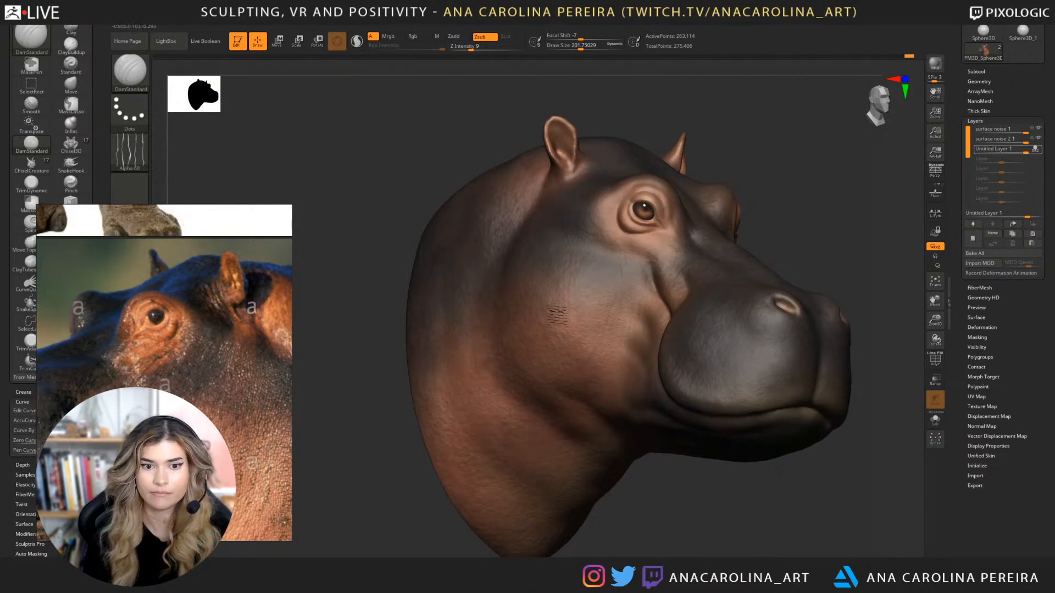
right_click_drag(629, 450, 557, 346)
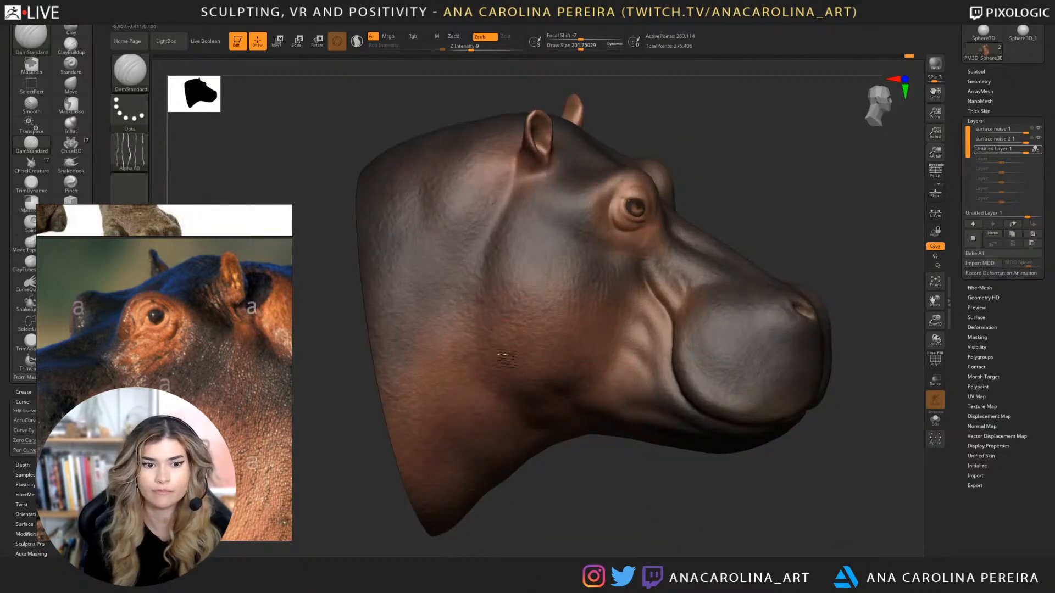
right_click_drag(545, 325, 586, 421)
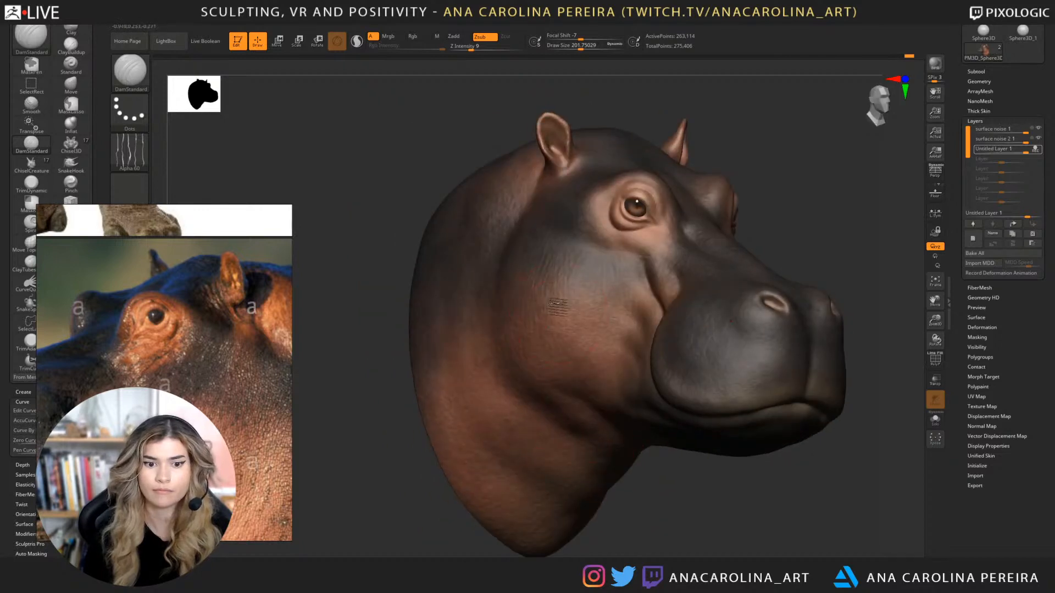
right_click_drag(655, 520, 619, 513)
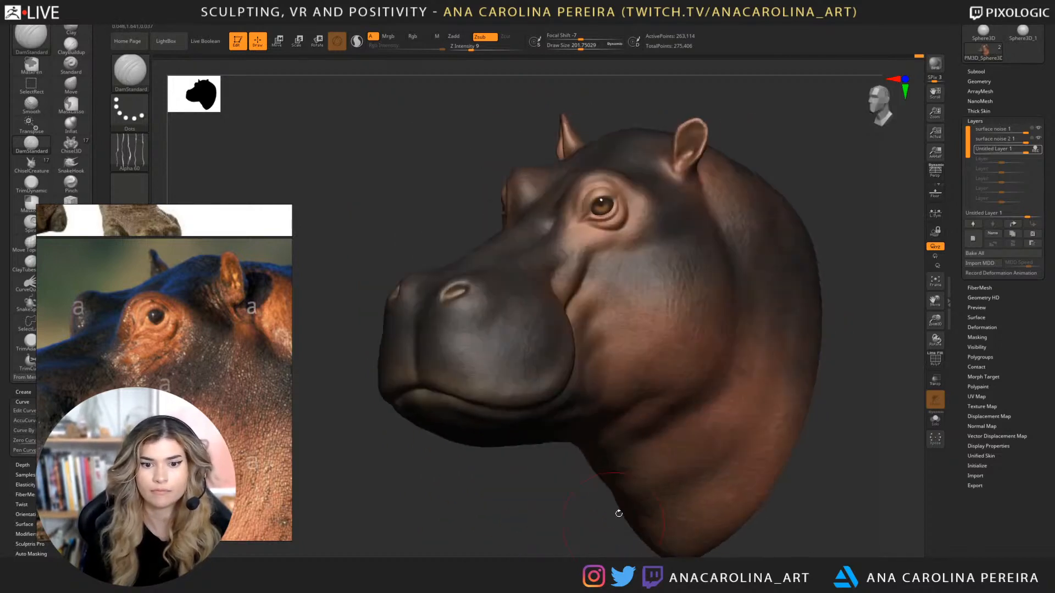
right_click_drag(809, 524, 813, 514)
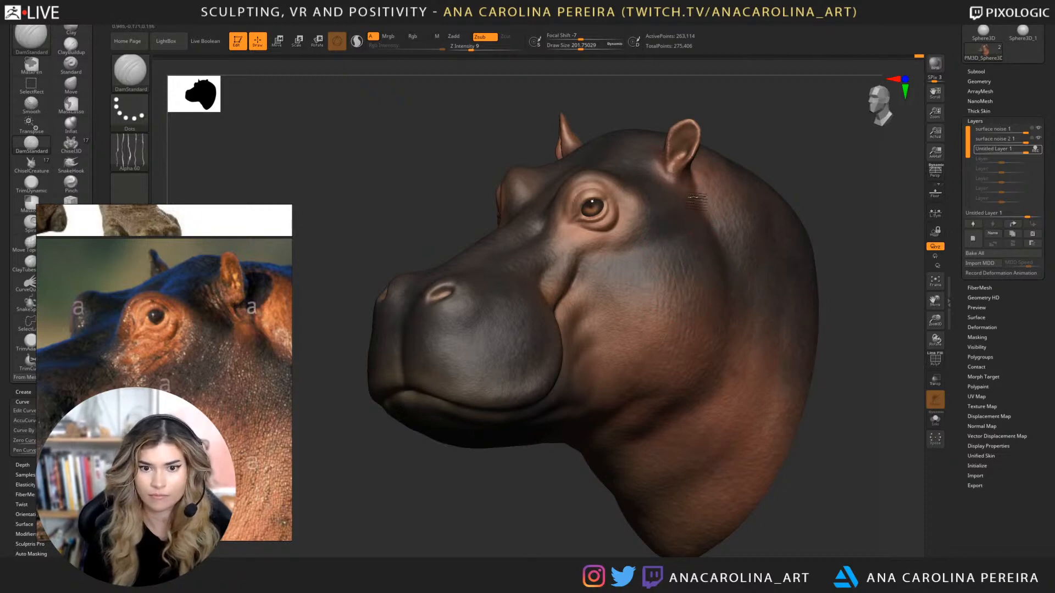
right_click_drag(790, 171, 702, 190)
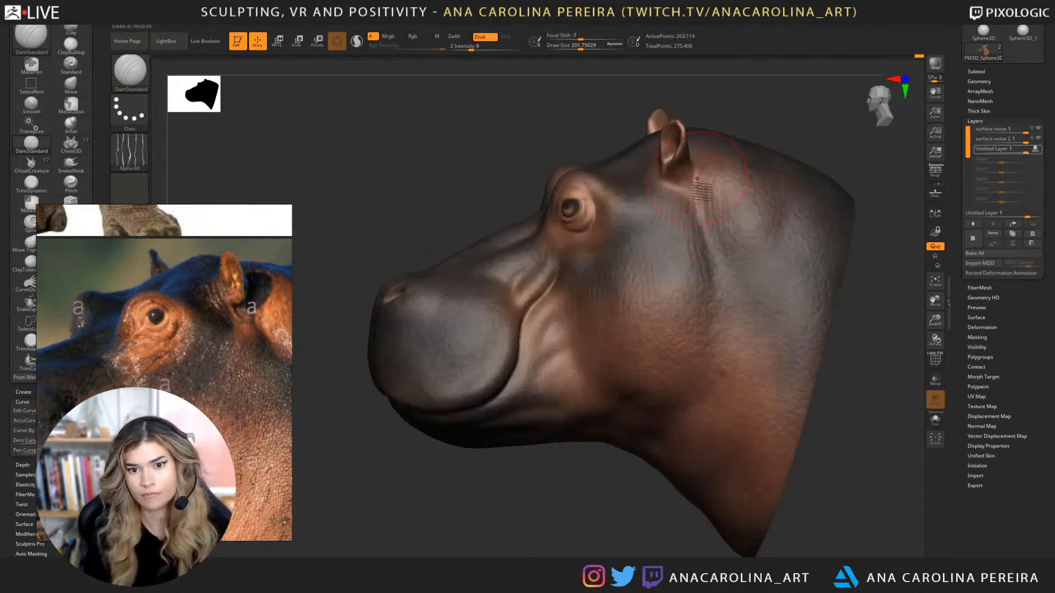
Raise the DamStandard focal shift to 46, set the draw size to about 311, and stroke soft wrinkles on the cheek.
key("space")
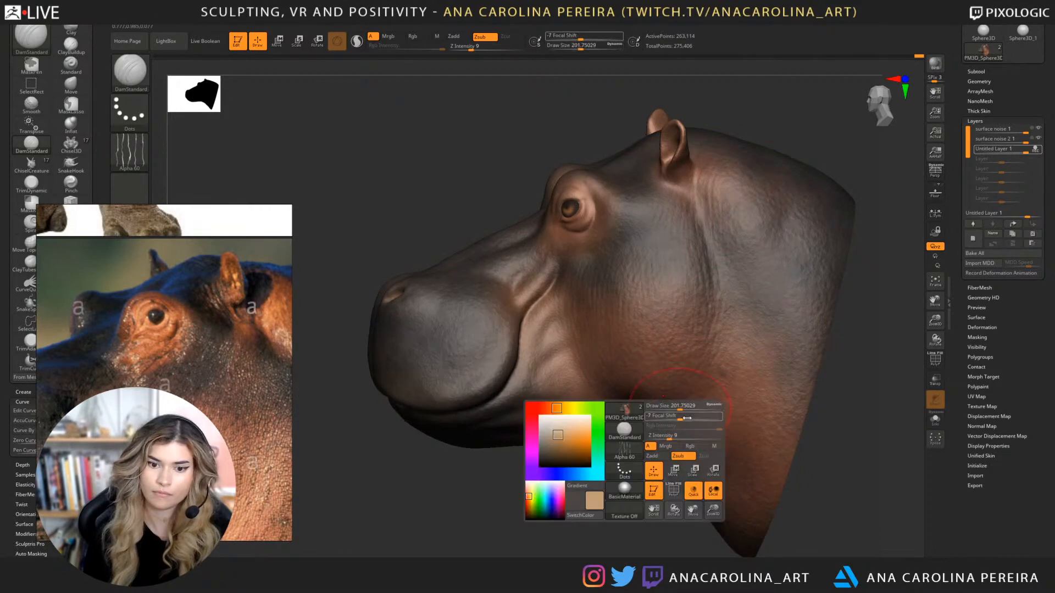
left_click_drag(682, 418, 702, 418)
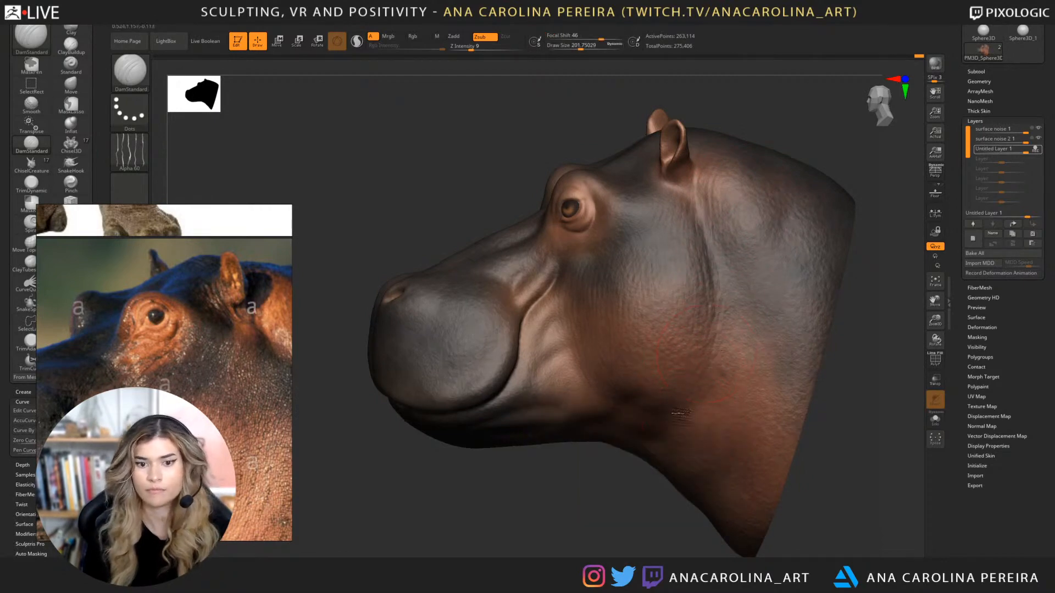
mouse_move(736, 303)
right_mouse_down()
mouse_move(720, 190)
mouse_move(791, 140)
mouse_move(821, 141)
mouse_move(800, 157)
right_mouse_up()
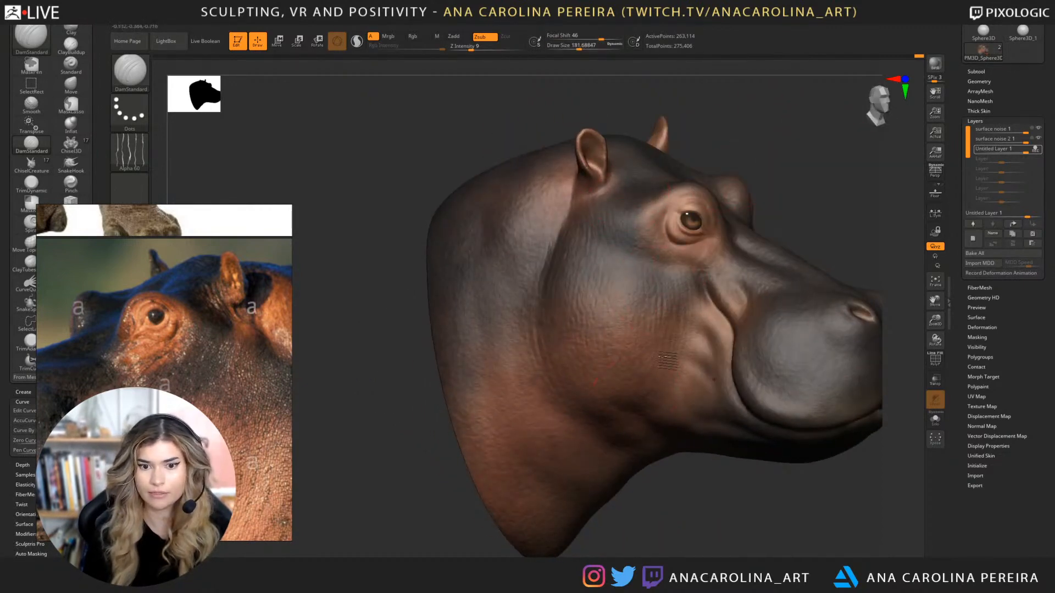
left_click_drag(690, 319, 700, 319)
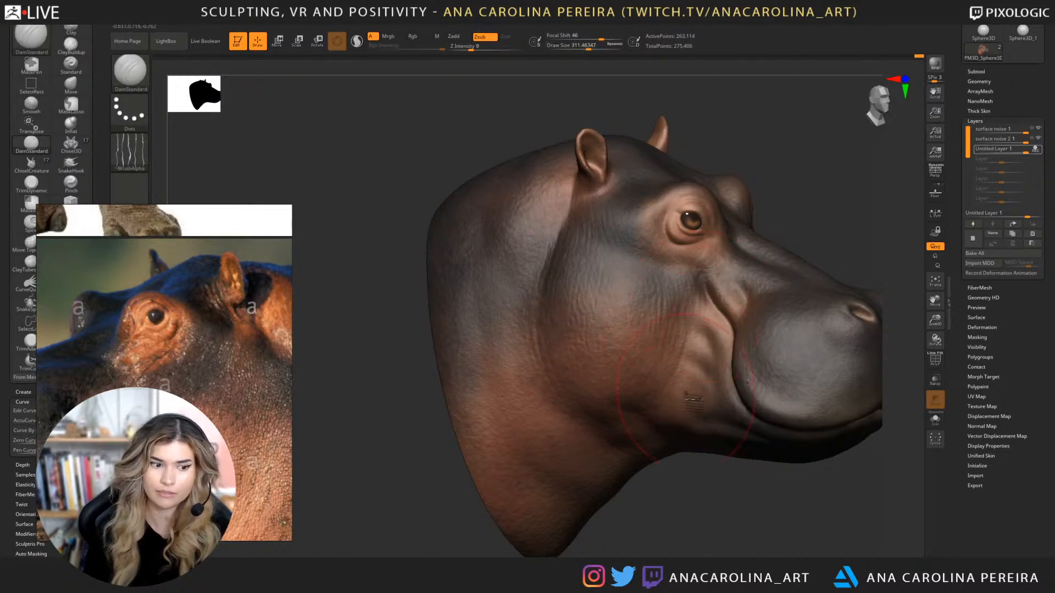
Lightly stroke large wrinkle texture over the lower cheek, jaw, muzzle and neck.
right_click_drag(723, 468, 706, 455)
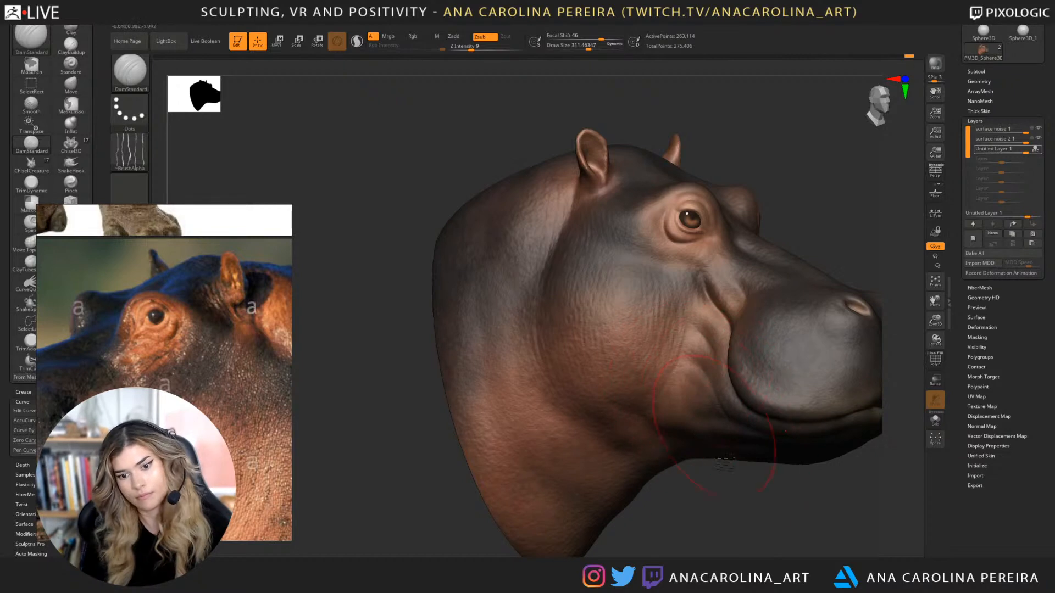
right_click_drag(680, 381, 722, 413)
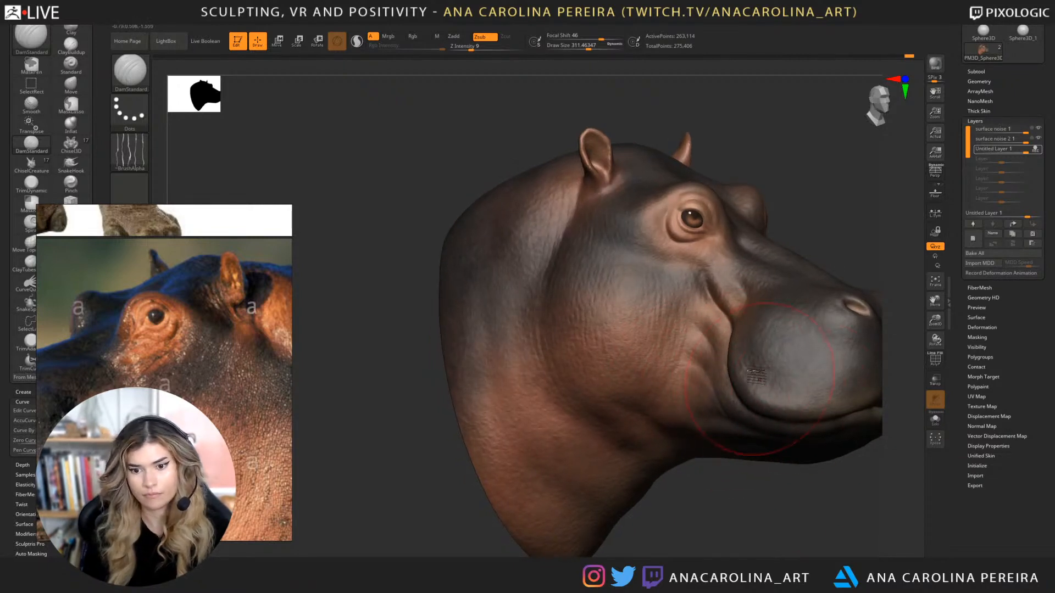
mouse_move(796, 477)
right_mouse_down()
mouse_move(711, 490)
mouse_move(748, 478)
right_mouse_up()
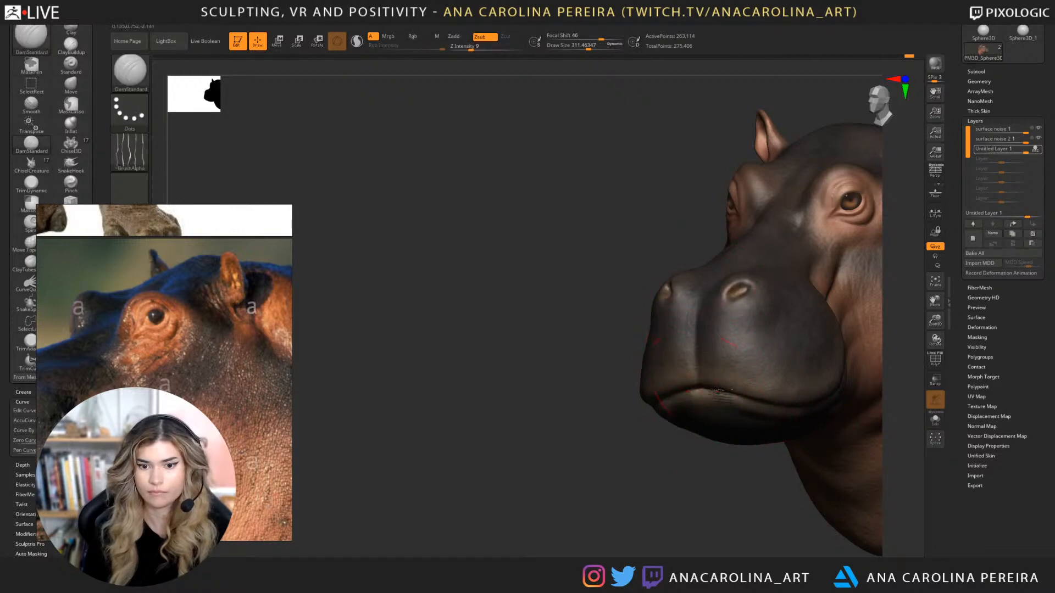
mouse_move(763, 400)
right_mouse_down()
mouse_move(739, 403)
mouse_move(714, 384)
right_mouse_up()
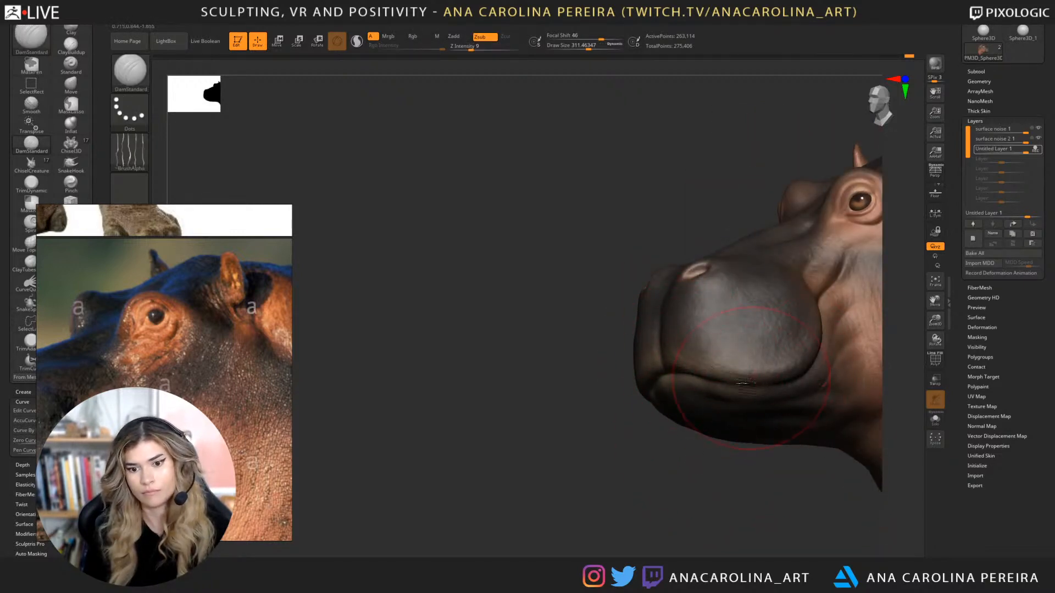
right_click_drag(745, 427, 747, 484)
mouse_move(838, 504)
right_mouse_down()
mouse_move(857, 529)
mouse_move(661, 285)
right_mouse_up()
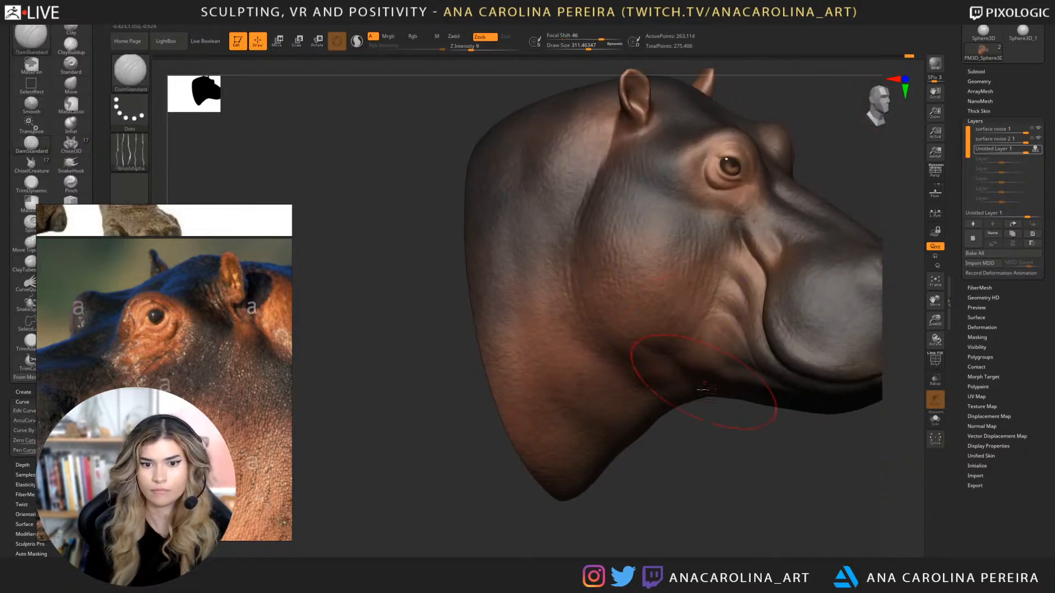
right_click_drag(725, 473, 735, 465)
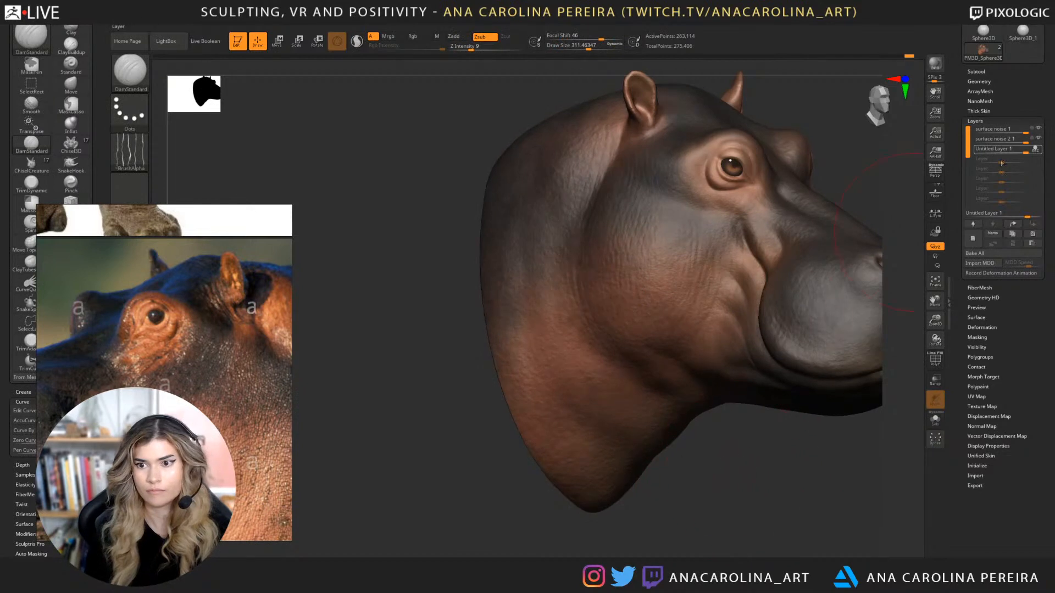
Hide both surface noise layers and turn recording back on for the untitled wrinkle layer.
left_click(1038, 128)
left_click(1038, 138)
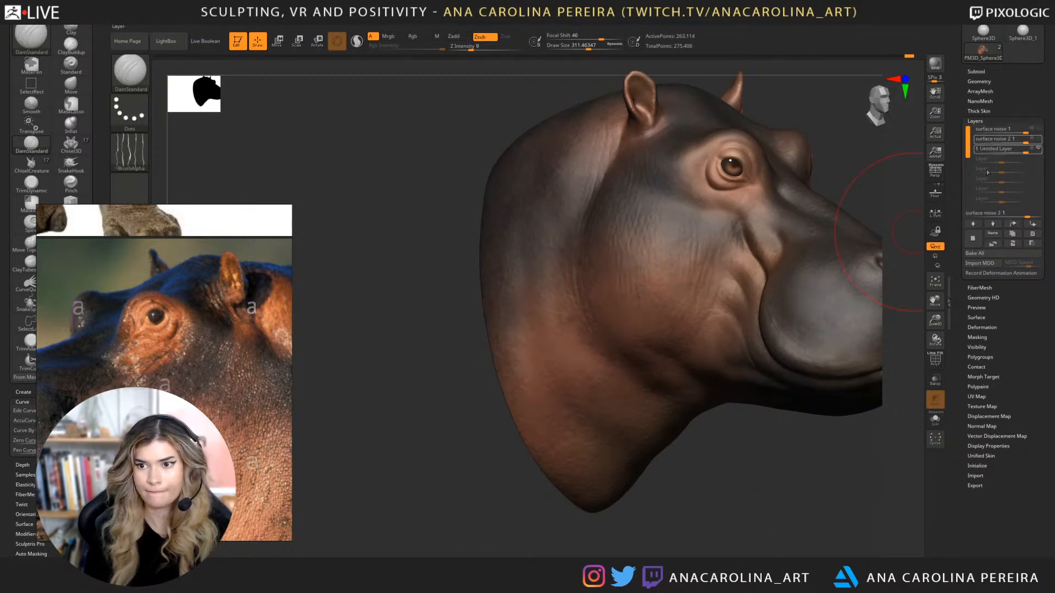
left_click_drag(647, 276, 666, 290, "shift")
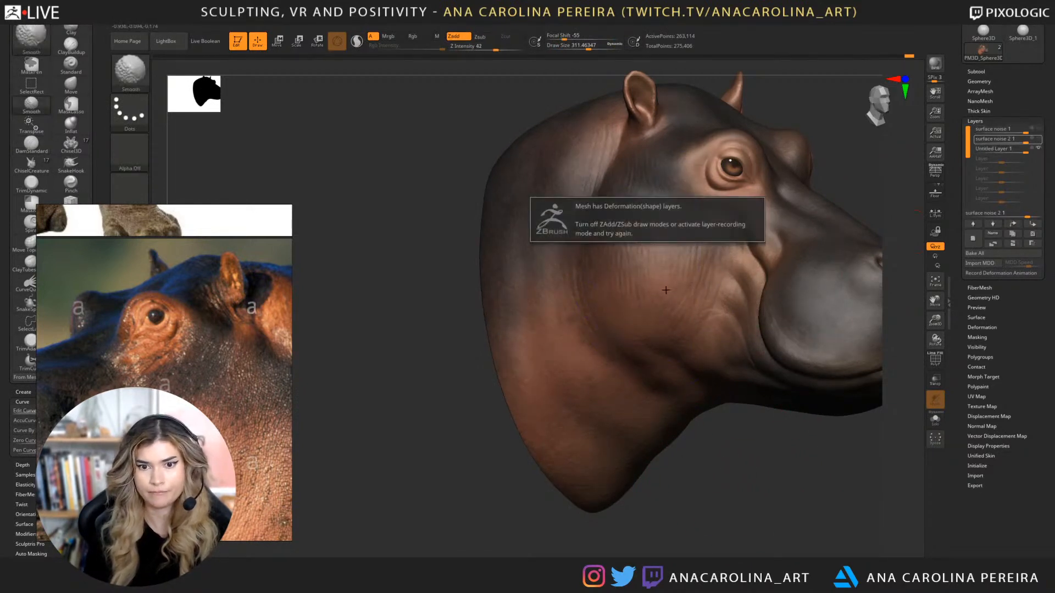
left_click(1035, 149)
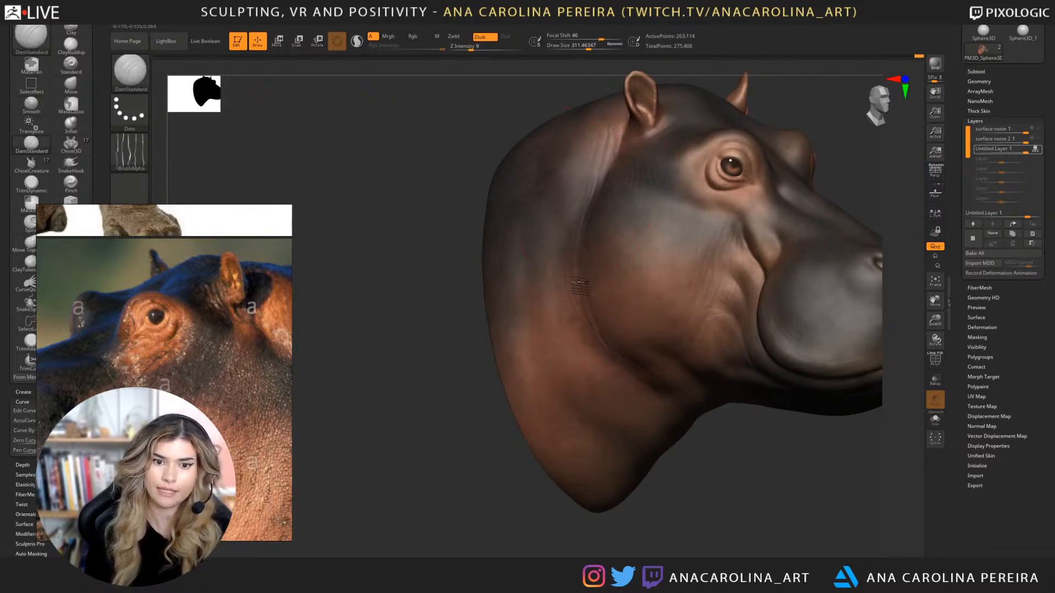
Carve long wrinkle lines along the neck folds and behind the cheek, and reduce the draw size to about 234.
right_click_drag(653, 396, 606, 423)
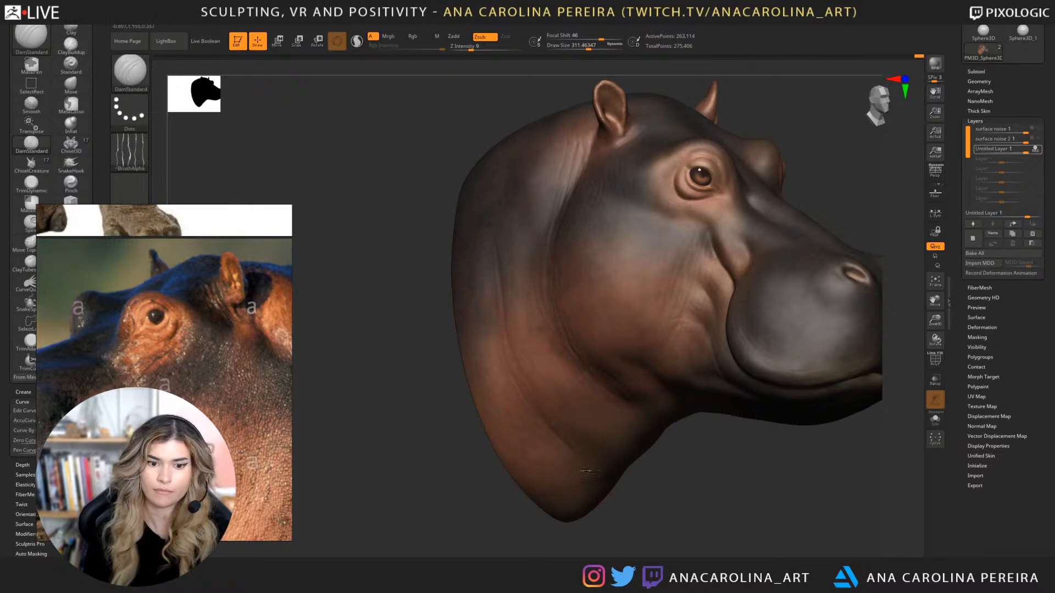
mouse_move(587, 471)
right_mouse_down()
mouse_move(670, 525)
mouse_move(685, 504)
right_mouse_up()
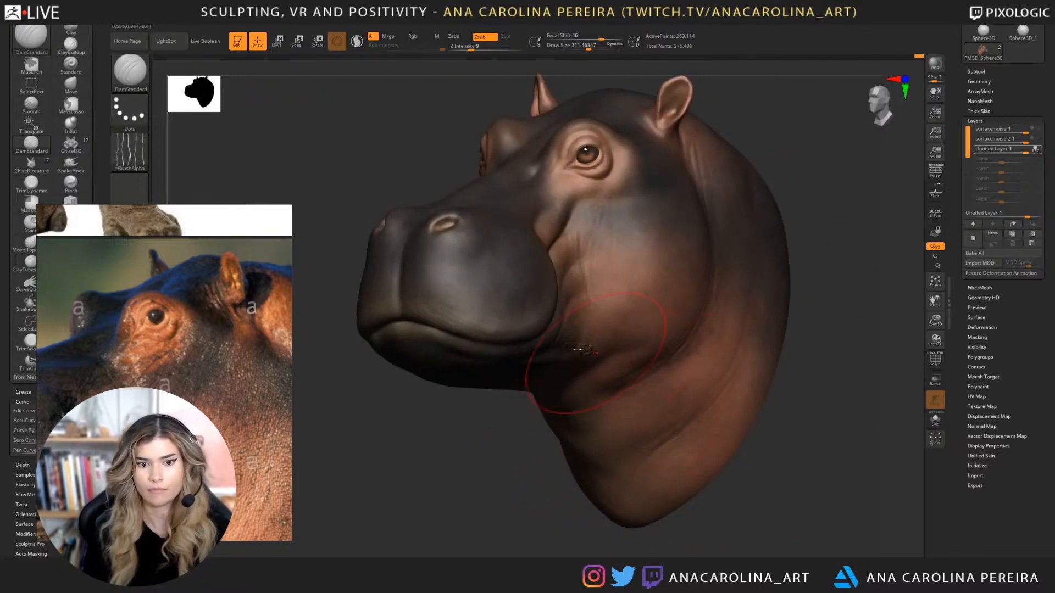
right_click_drag(543, 504, 508, 499)
key("space")
left_click_drag(571, 361, 567, 361)
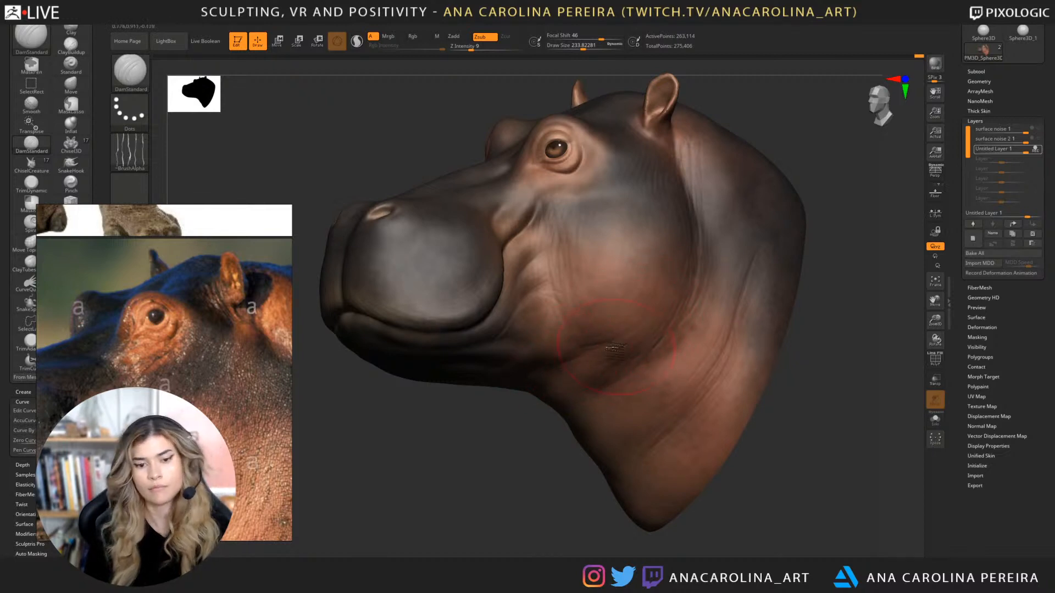
Wrinkle the jaw fold, smooth the cheek and muzzle-side folds, and reduce the draw size to about 154.
left_click_drag(553, 467, 593, 495)
left_click_drag(529, 447, 529, 450)
mouse_move(625, 266)
left_mouse_down("shift")
mouse_move(623, 292)
mouse_move(593, 286)
left_mouse_up("shift")
key("space")
right_click_drag(618, 288, 593, 286)
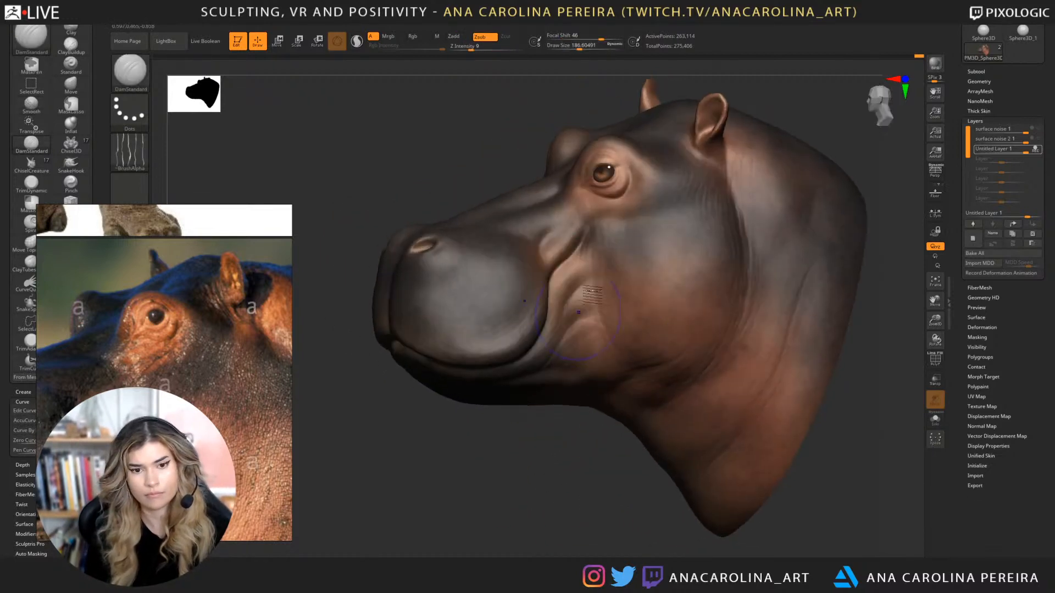
left_click_drag(598, 284, 578, 322, "shift")
key("space")
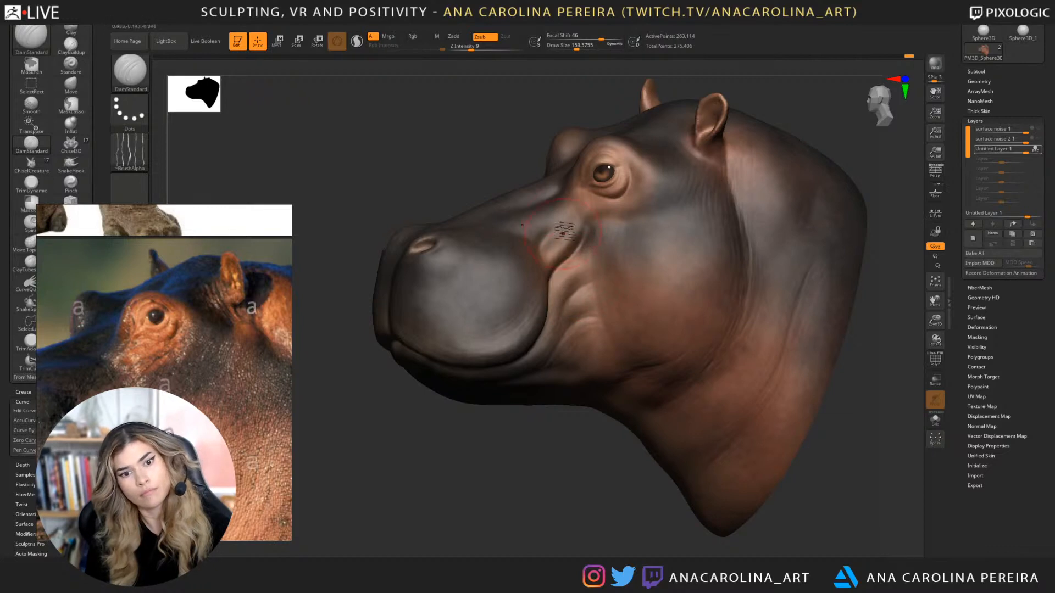
Add wrinkle lines along the folds between the eye and muzzle, and reduce the draw size to about 90 for the eye area.
mouse_move(574, 231)
right_mouse_down()
mouse_move(549, 261)
mouse_move(552, 481)
right_mouse_up()
left_click_drag(544, 478, 574, 492)
left_click_drag(526, 452, 528, 426)
key("space")
left_click_drag(577, 278, 569, 277)
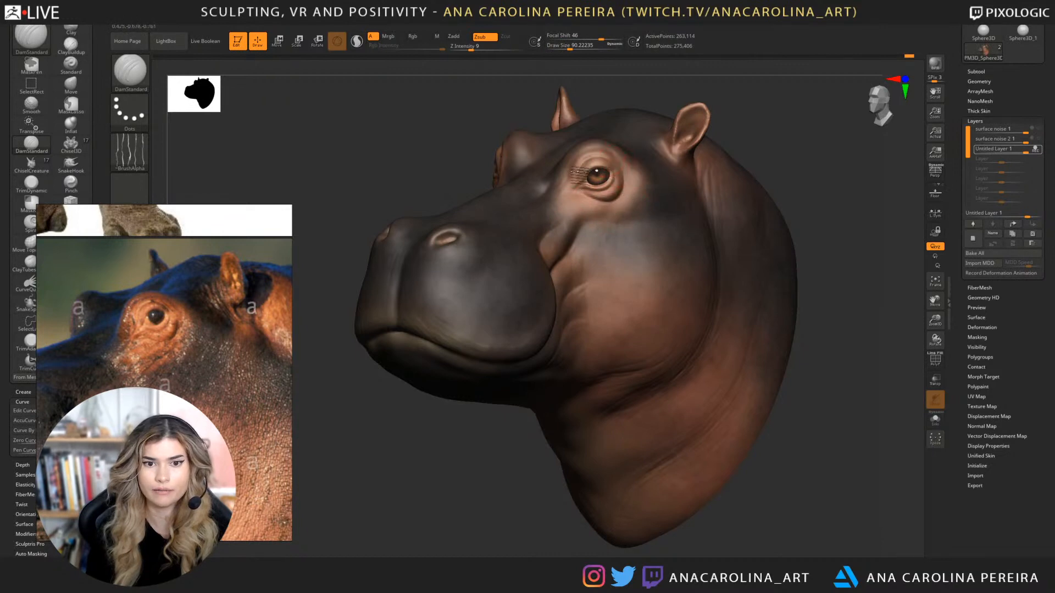
key("shift")
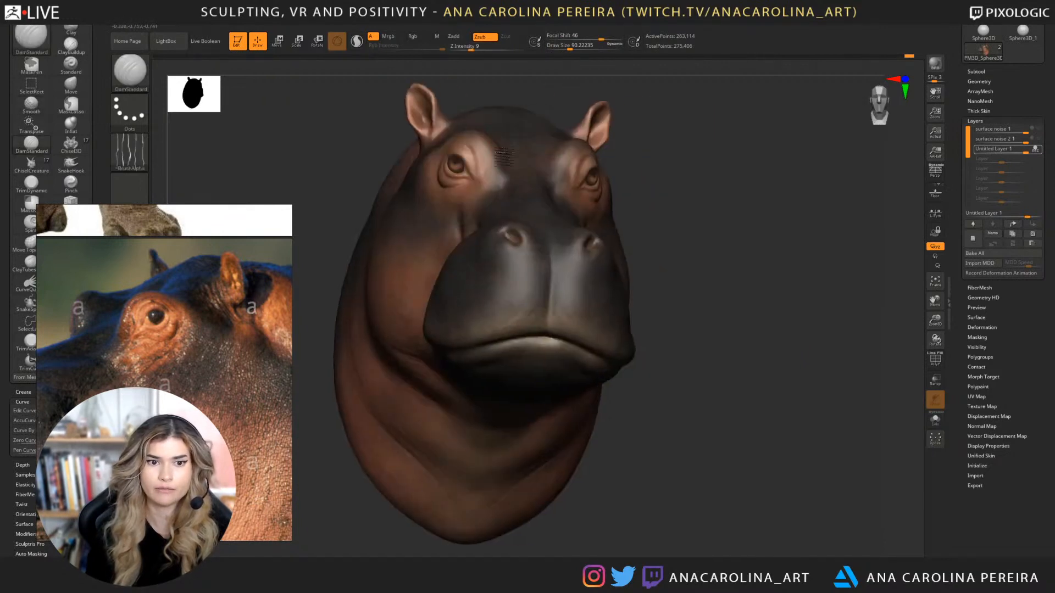
Set the draw size to about 158 and stroke wrinkle lines over the brows and the forehead between the eyes.
mouse_move(686, 165)
left_mouse_down()
mouse_move(663, 193)
mouse_move(743, 313)
mouse_move(626, 214)
left_mouse_up()
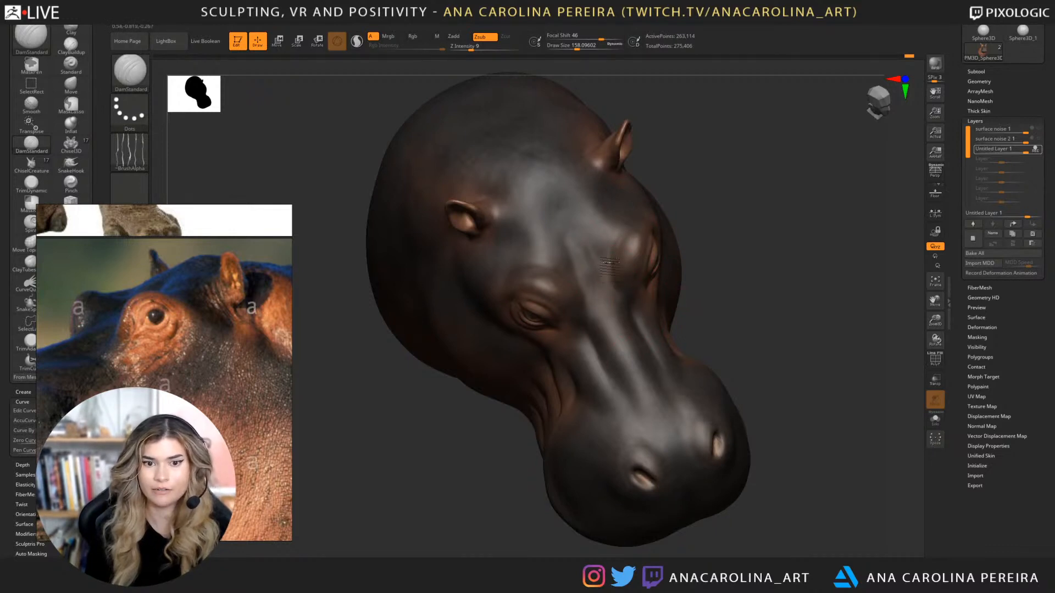
left_click_drag(609, 268, 671, 254)
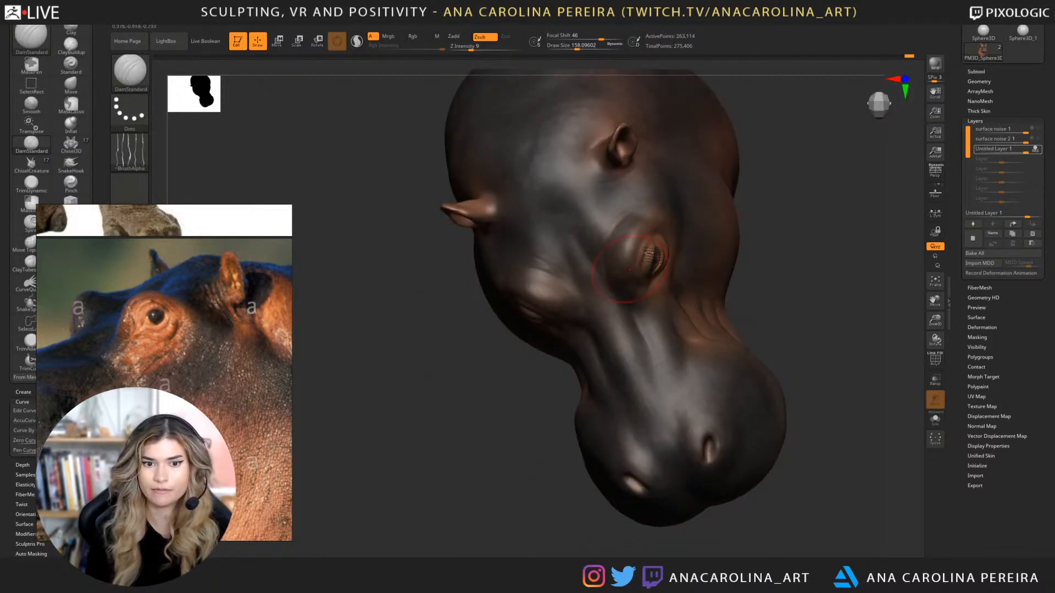
left_click_drag(604, 220, 613, 317)
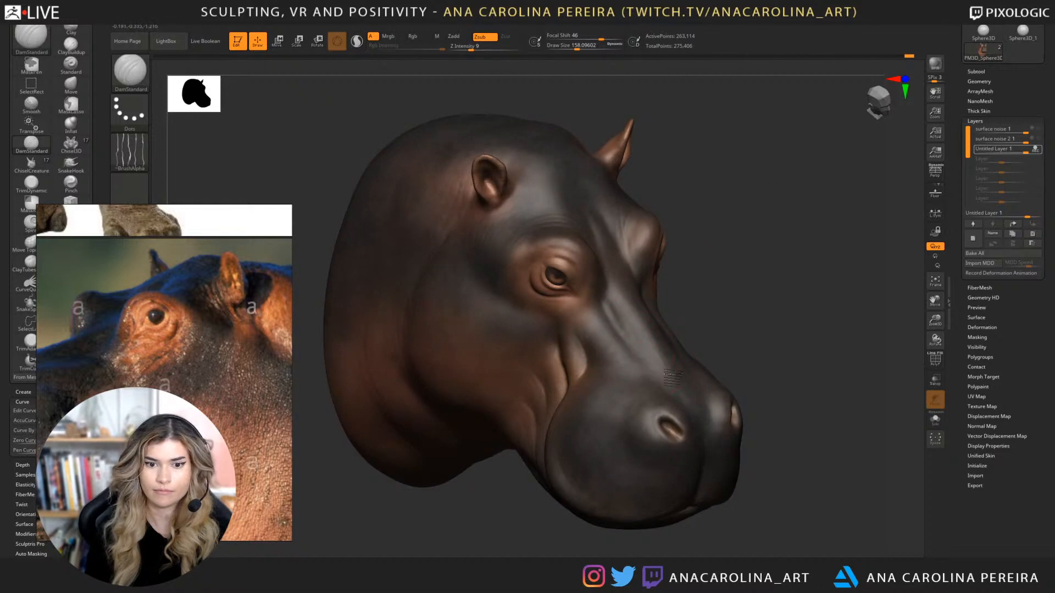
Stroke curved wrinkle lines around the nostrils and across the area between the eye and the ear.
mouse_move(717, 324)
left_mouse_down()
mouse_move(691, 343)
mouse_move(697, 385)
mouse_move(720, 406)
left_mouse_up()
mouse_move(690, 541)
left_mouse_down()
mouse_move(744, 524)
mouse_move(774, 473)
left_mouse_up()
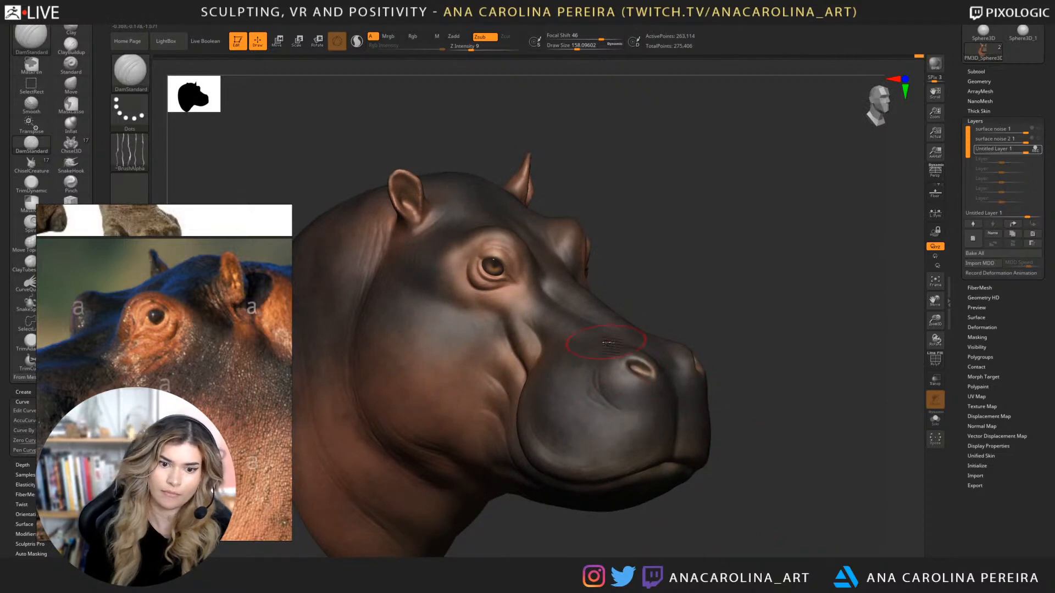
mouse_move(706, 333)
left_mouse_down()
mouse_move(690, 323)
mouse_move(789, 285)
left_mouse_up()
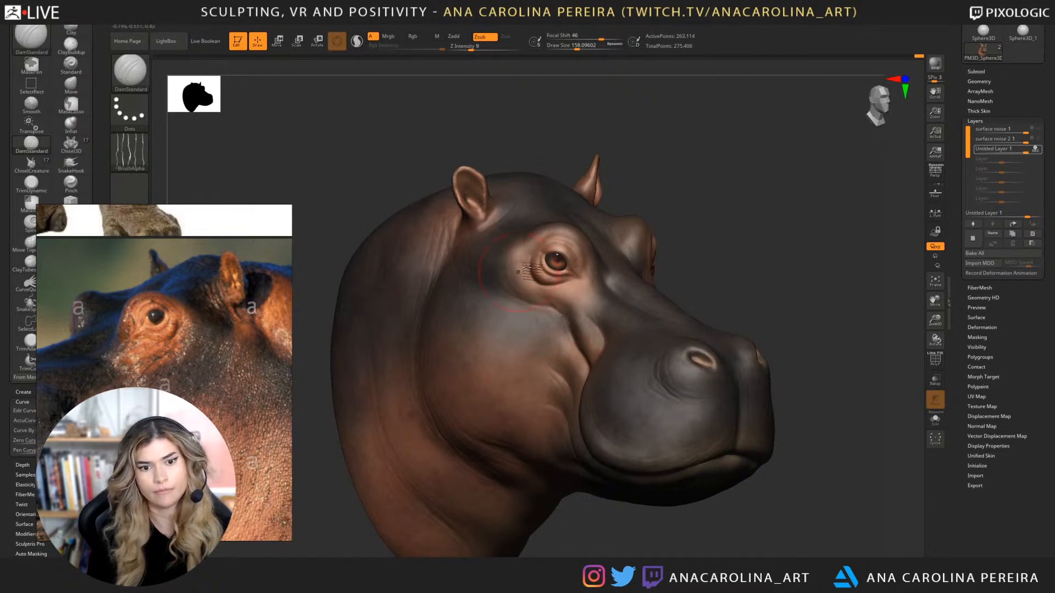
left_click_drag(637, 182, 681, 188)
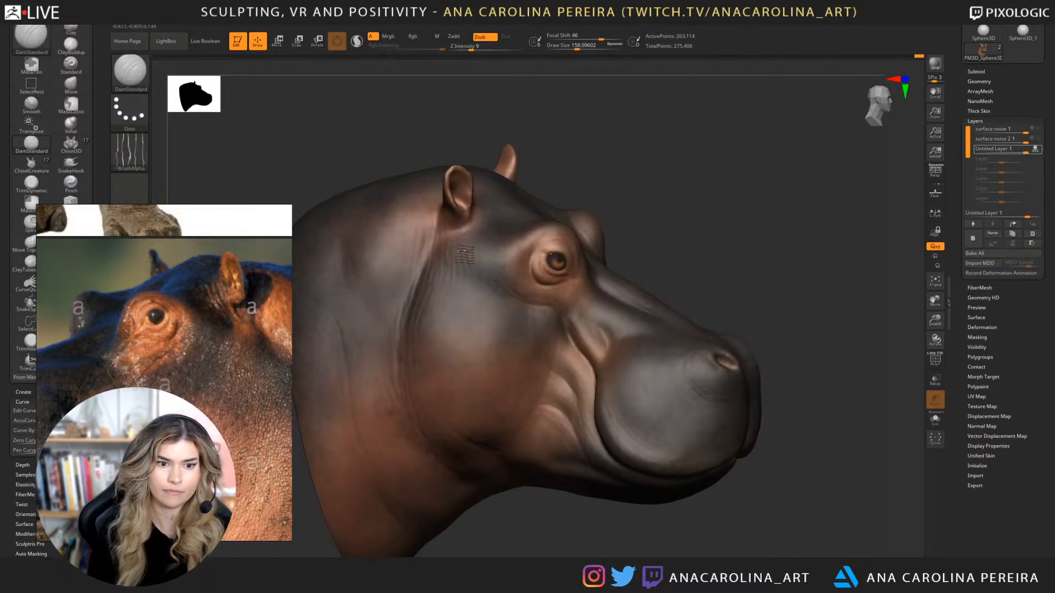
left_click_drag(673, 226, 753, 216)
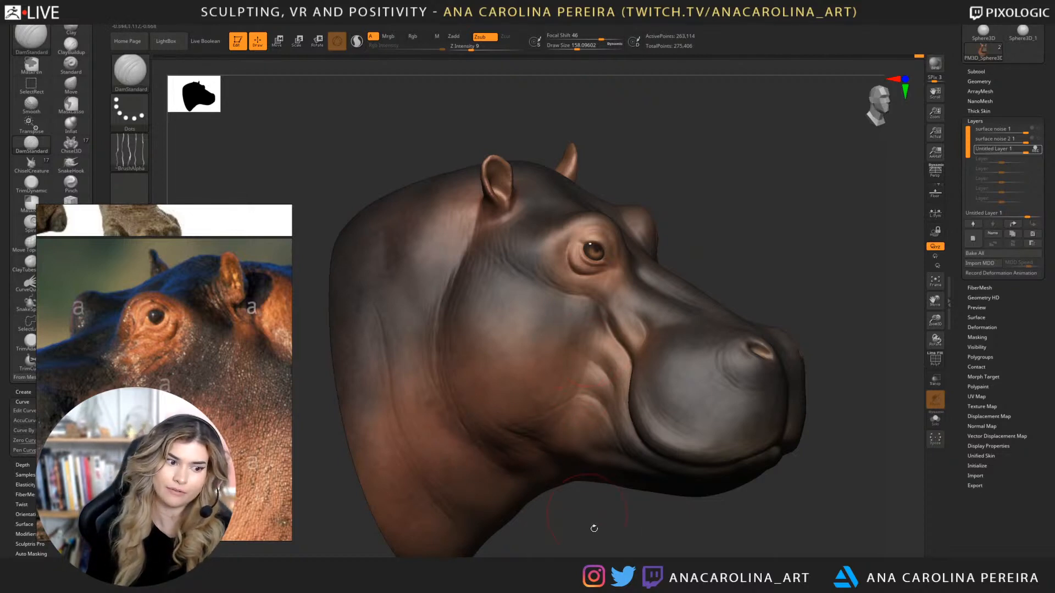
Enlarge the draw size to about 358 and stroke wrinkle lines across the lower neck and throat.
mouse_move(594, 529)
left_mouse_down()
mouse_move(657, 494)
mouse_move(533, 409)
left_mouse_up()
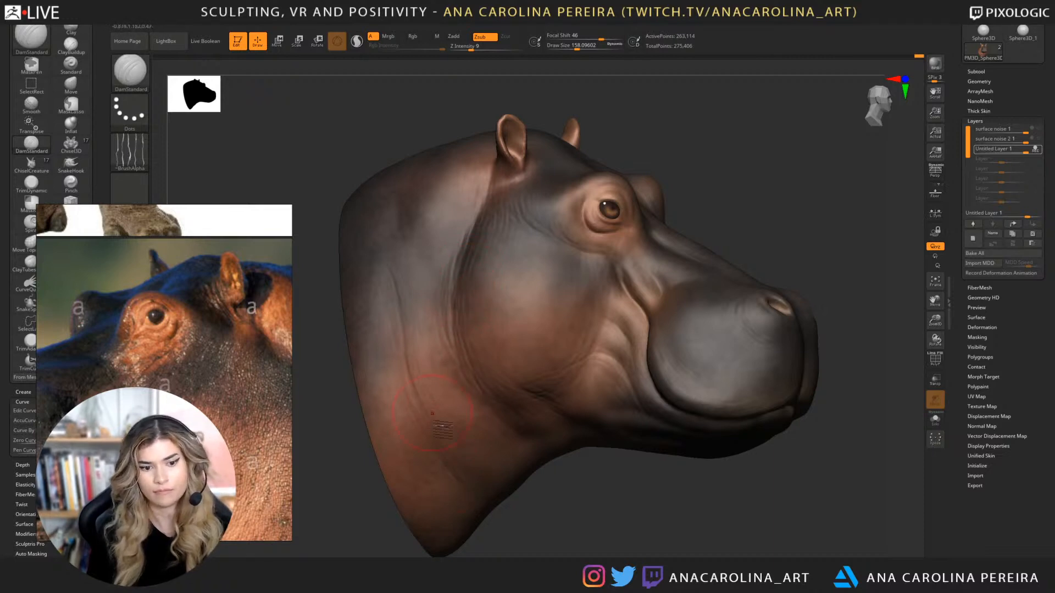
left_click_drag(432, 413, 536, 438)
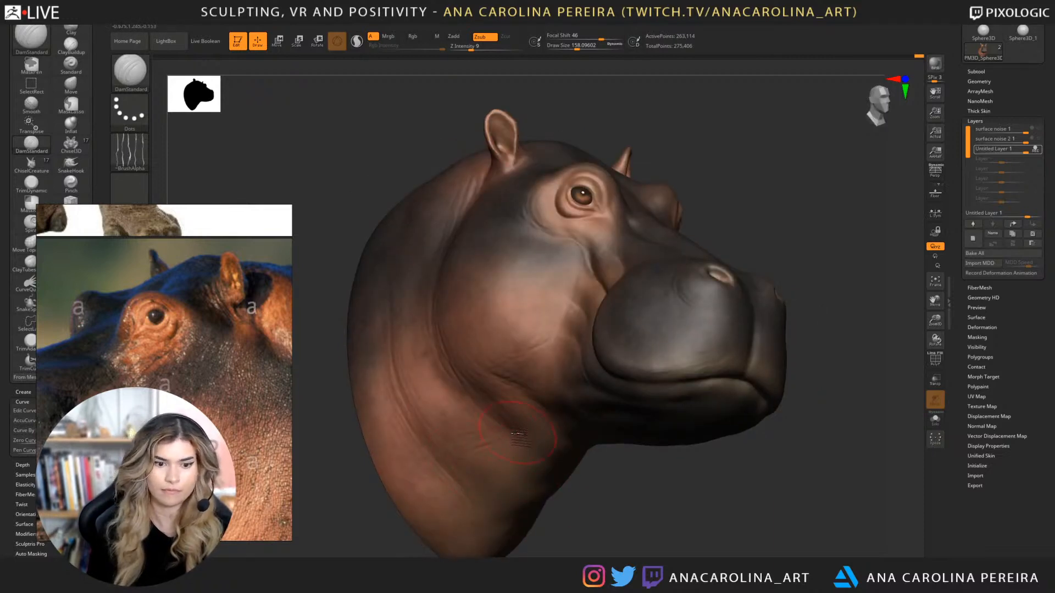
key("bracketright")
key("bracketright")
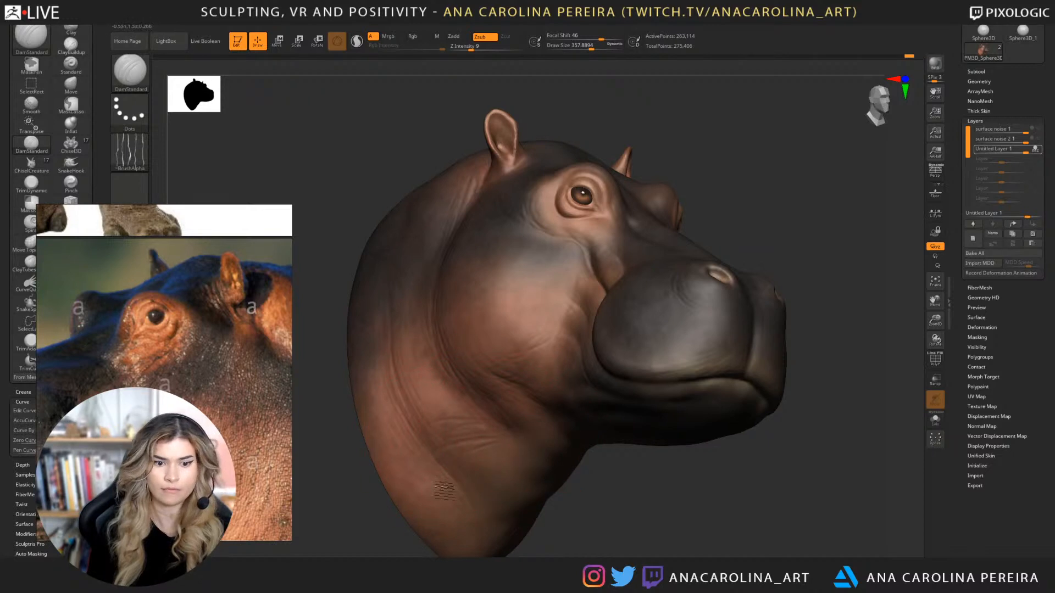
left_click_drag(444, 490, 560, 528)
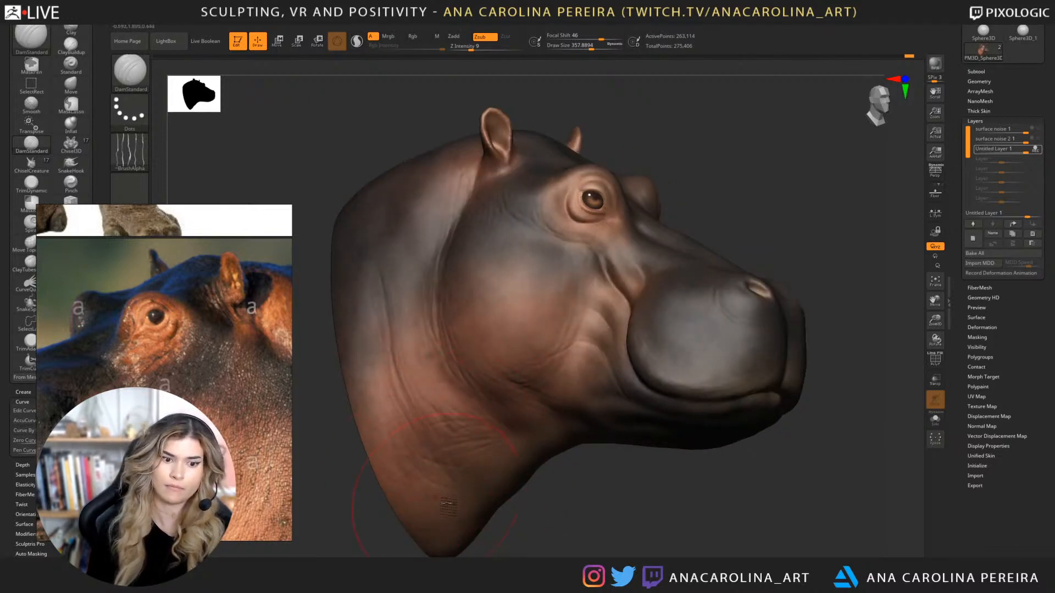
right_click_drag(448, 504, 517, 469)
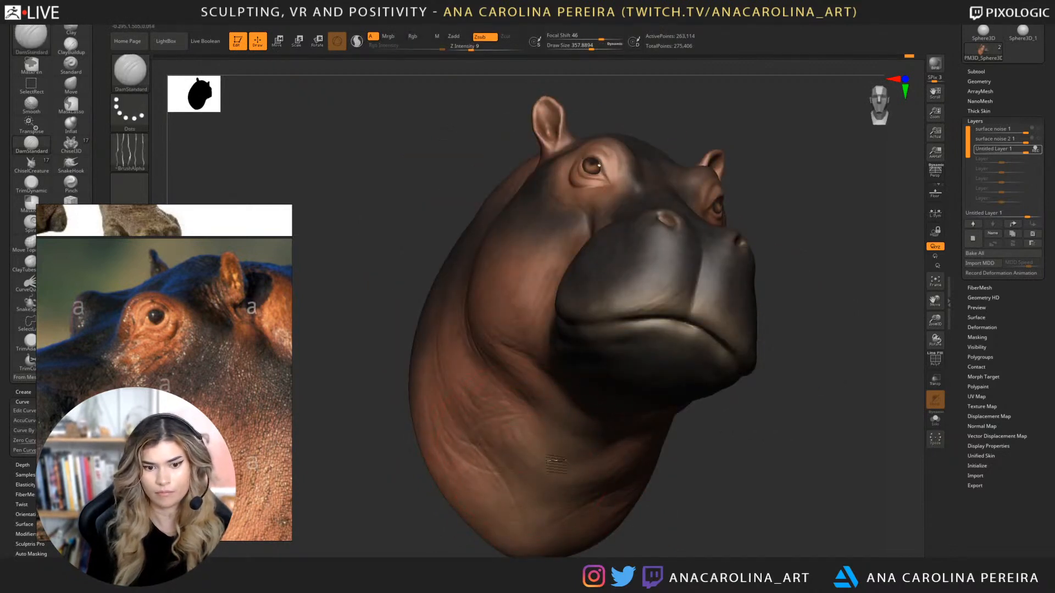
mouse_move(627, 536)
left_mouse_down()
mouse_move(655, 506)
mouse_move(659, 478)
left_mouse_up()
left_click_drag(717, 422, 690, 438)
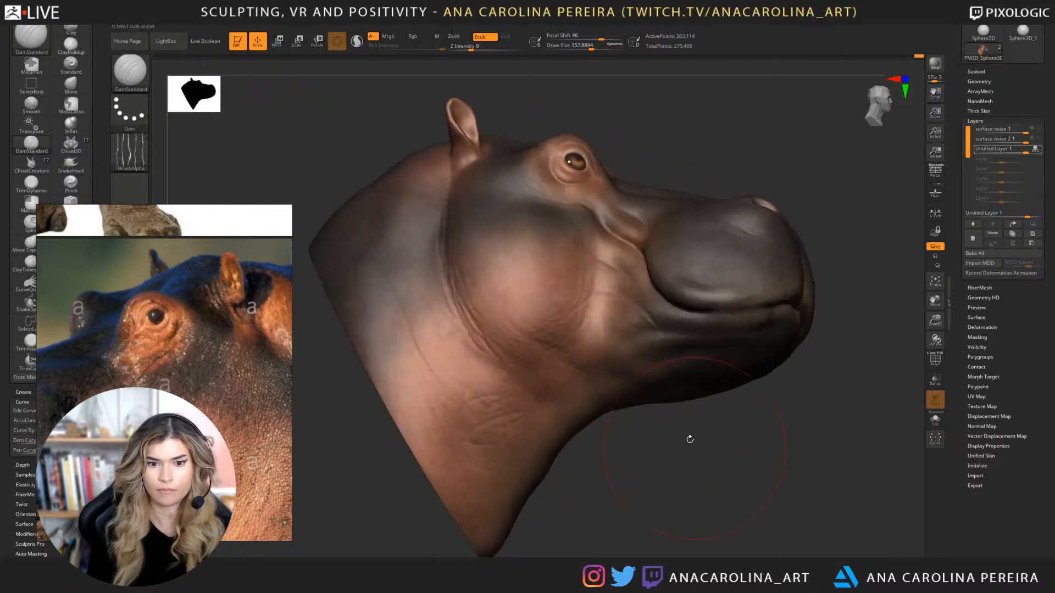
Reduce the draw size to about 251 and stroke wrinkle lines along the jaw underside towards the chin.
key("space")
left_click_drag(631, 367, 626, 367)
left_click_drag(687, 408, 629, 373)
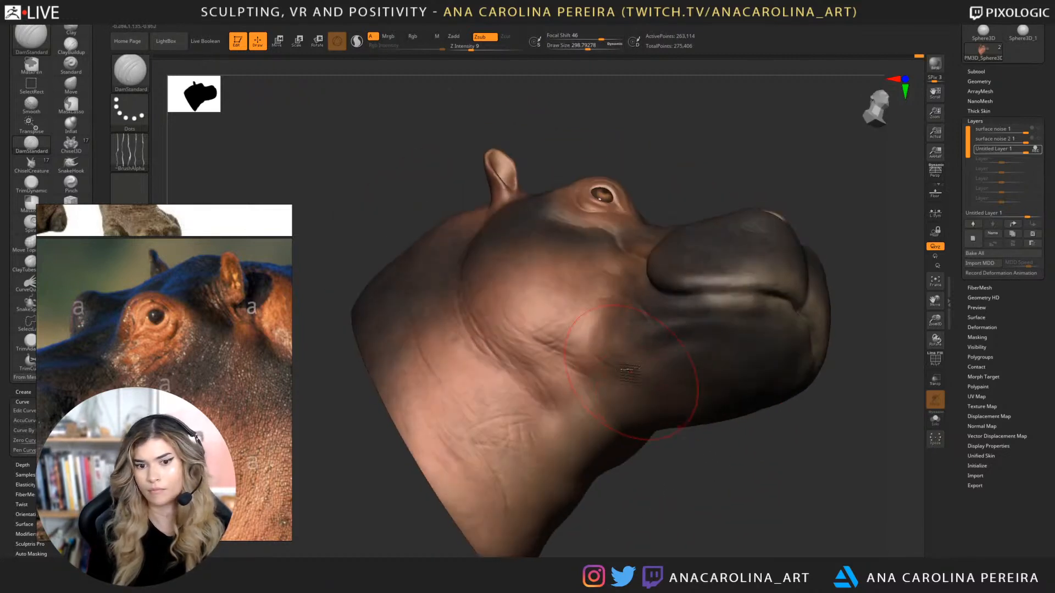
left_click_drag(696, 340, 687, 340)
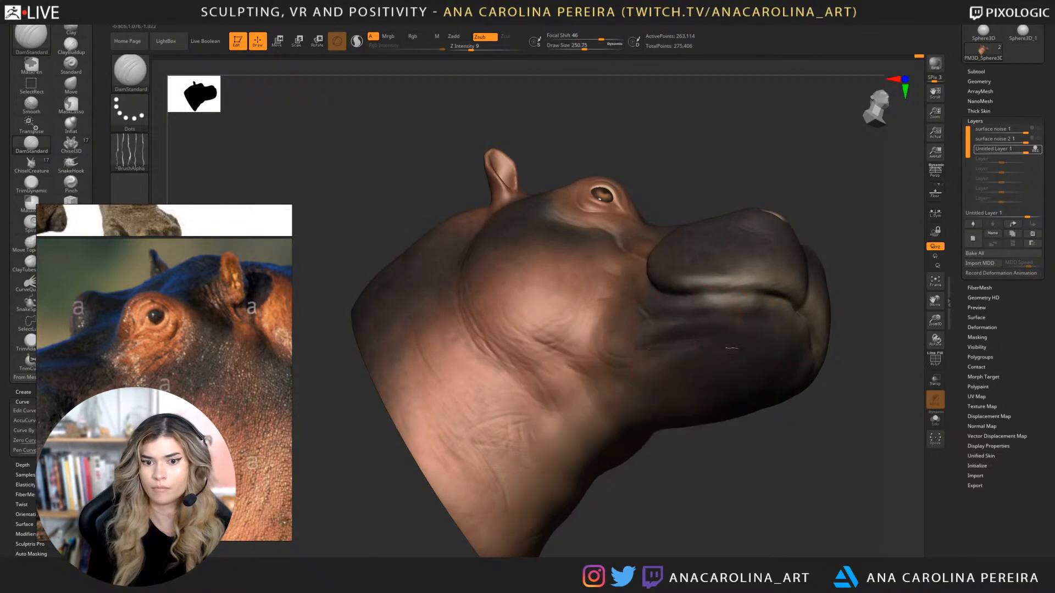
mouse_move(788, 317)
right_mouse_down()
mouse_move(860, 353)
mouse_move(824, 372)
mouse_move(714, 357)
mouse_move(726, 468)
right_mouse_up()
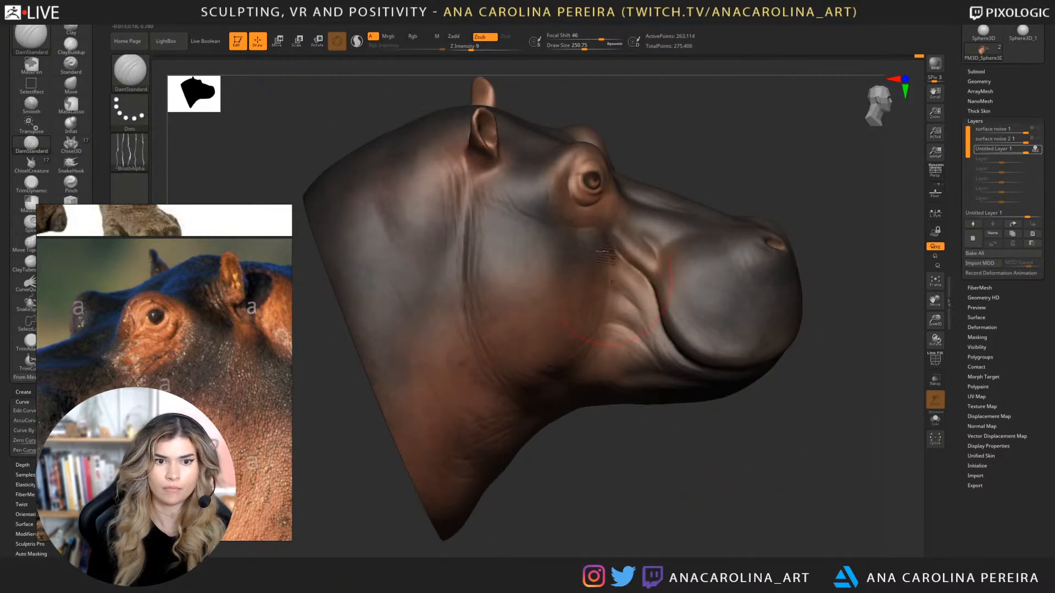
Reduce the draw size to about 207 for the upper head and shift the reference photo to show the hippo's muzzle.
right_click_drag(606, 255, 516, 144)
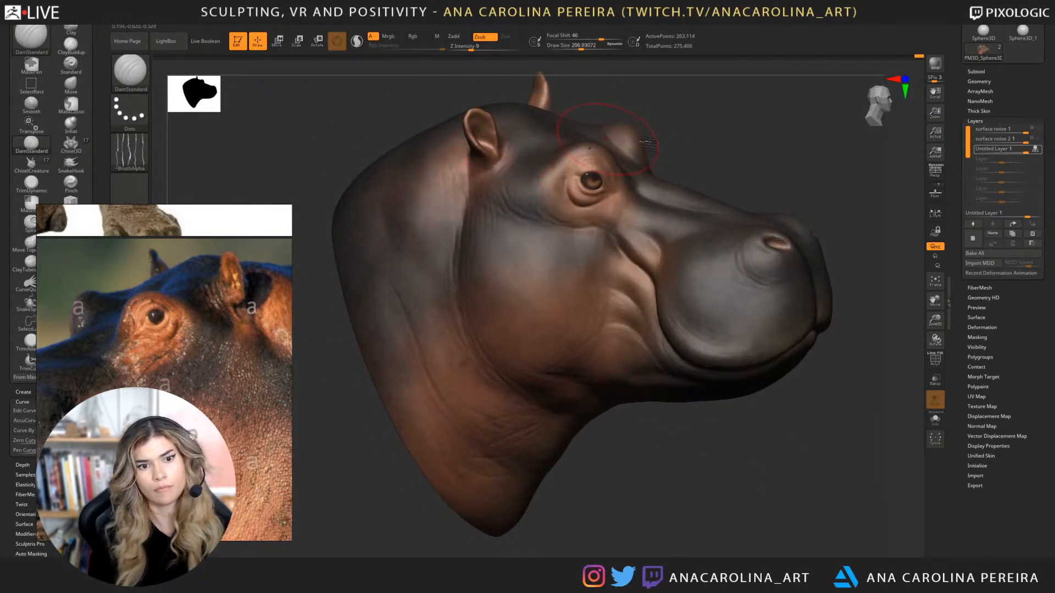
right_click_drag(648, 144, 714, 177)
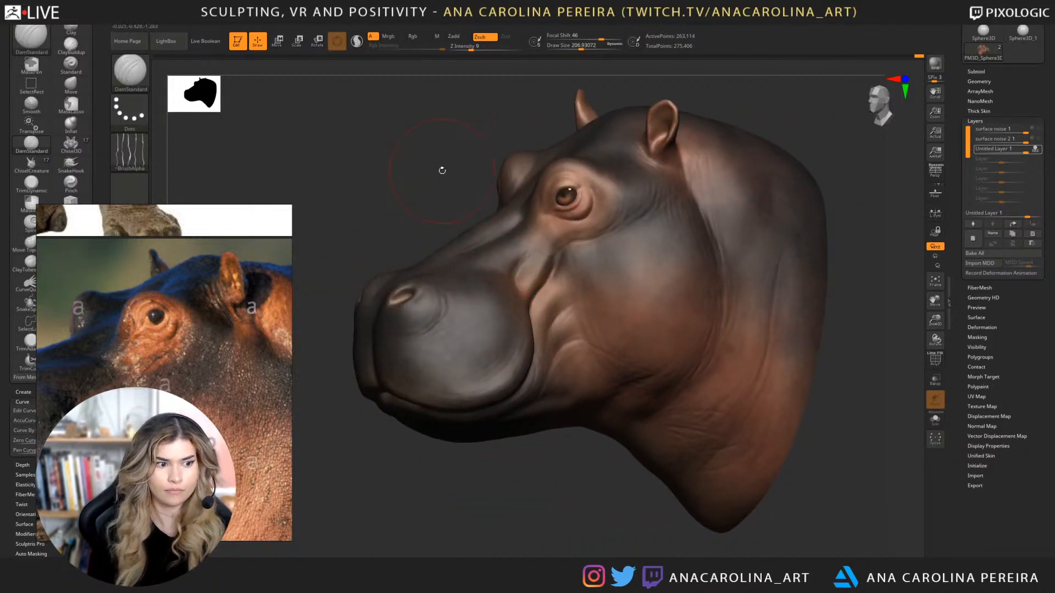
middle_click_drag(246, 277, 330, 270)
middle_click_drag(201, 317, 249, 286)
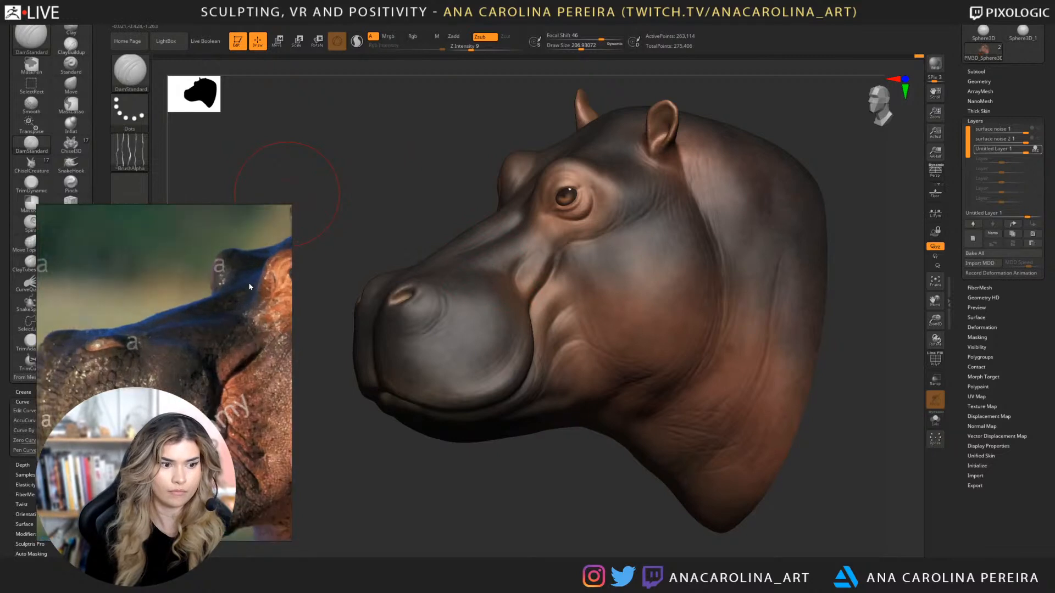
mouse_move(463, 524)
right_mouse_down()
mouse_move(442, 480)
mouse_move(506, 503)
right_mouse_up()
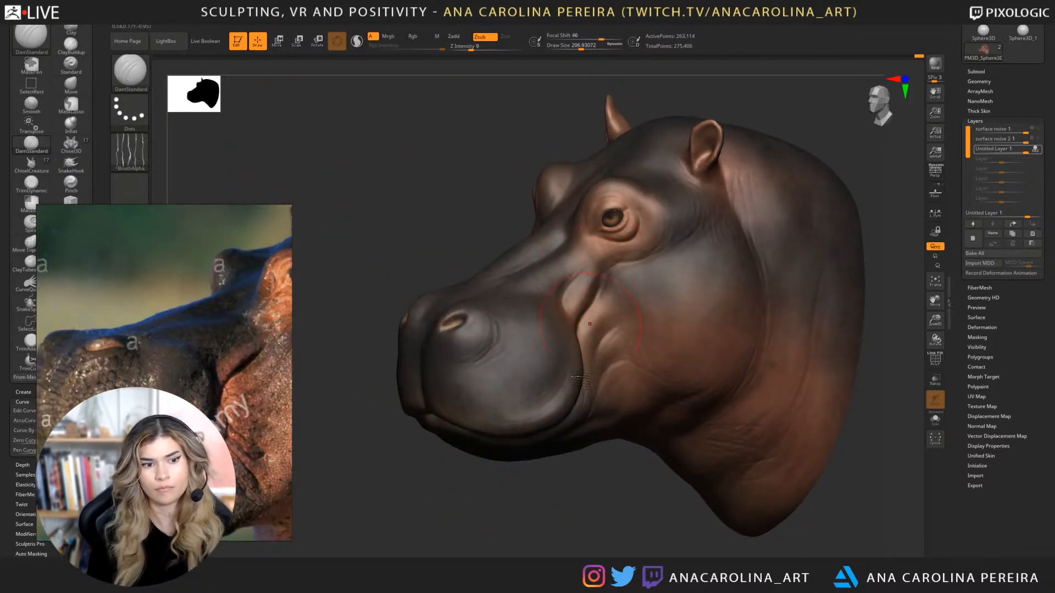
Set the draw size to about 120 and stroke wrinkle lines around the eye and its lower eyelid folds.
right_click_drag(593, 264, 586, 334)
key("s")
left_click_drag(594, 286, 587, 286)
key("s")
left_click_drag(597, 229, 636, 206)
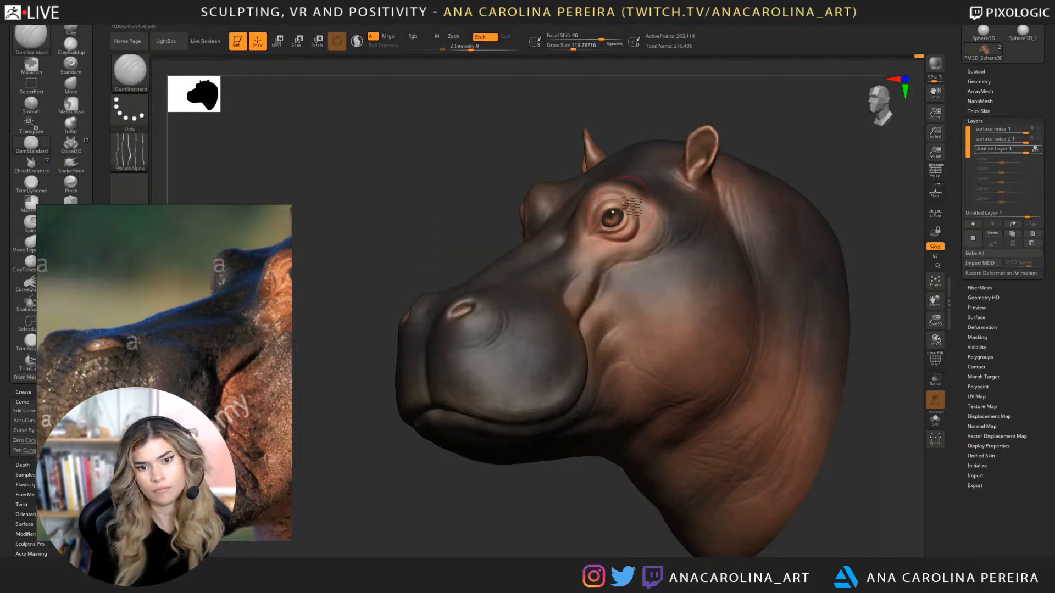
key("ctrl")
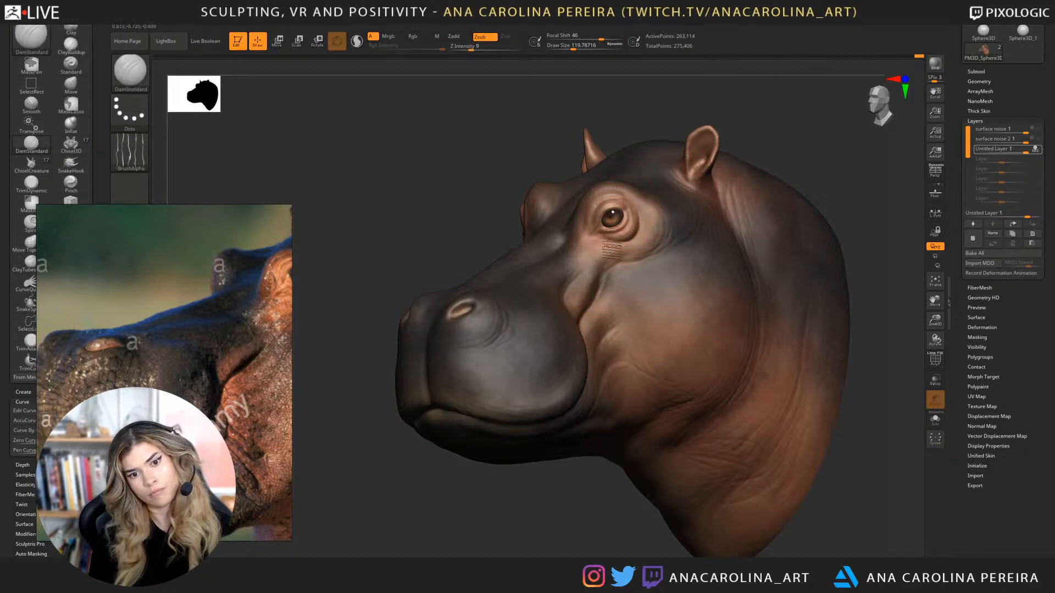
left_click_drag(612, 246, 571, 220)
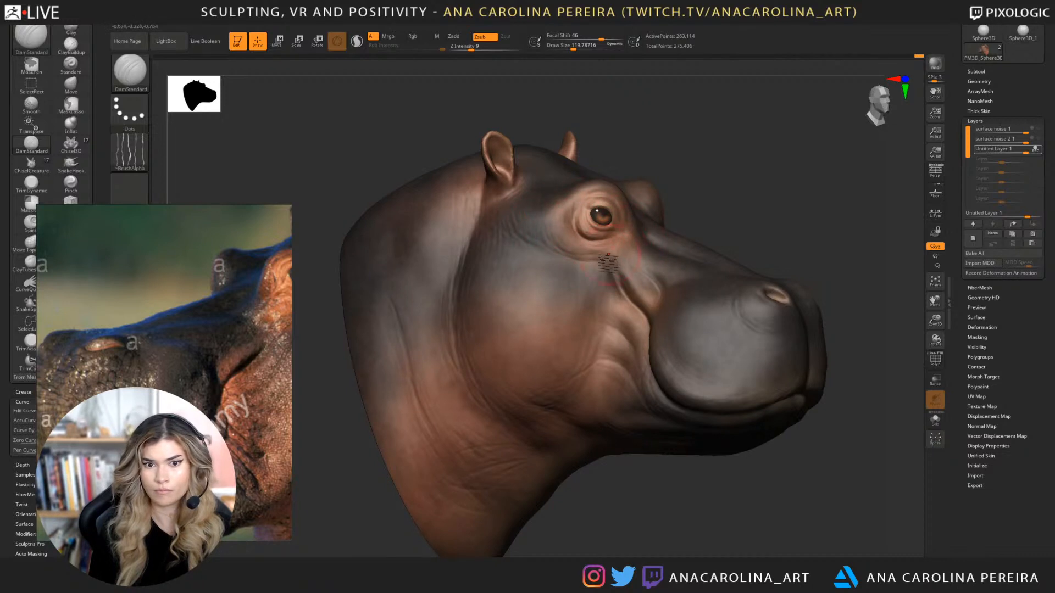
Work wrinkle lines into the folds between the inner eye corner and the muzzle, checking them from several angles.
mouse_move(705, 212)
left_mouse_down()
mouse_move(644, 239)
mouse_move(667, 240)
mouse_move(636, 263)
left_mouse_up()
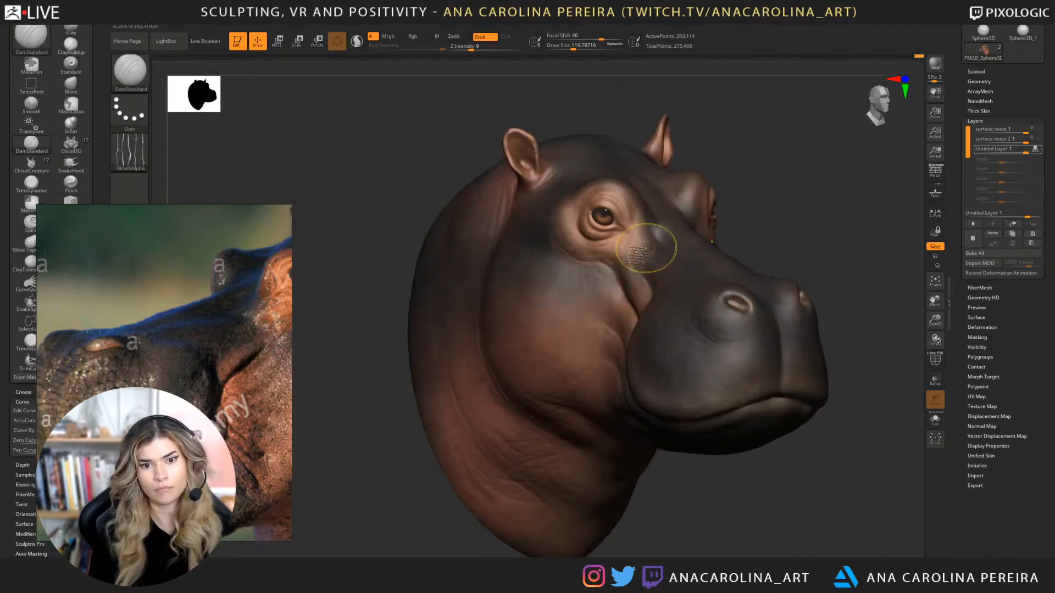
left_click_drag(857, 239, 687, 243)
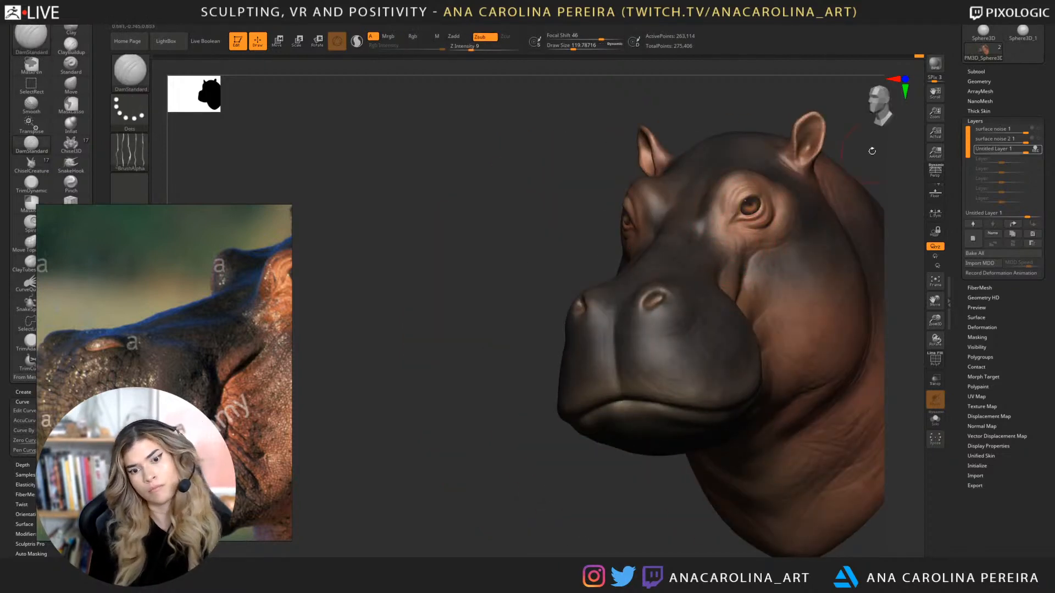
left_click_drag(873, 152, 879, 171)
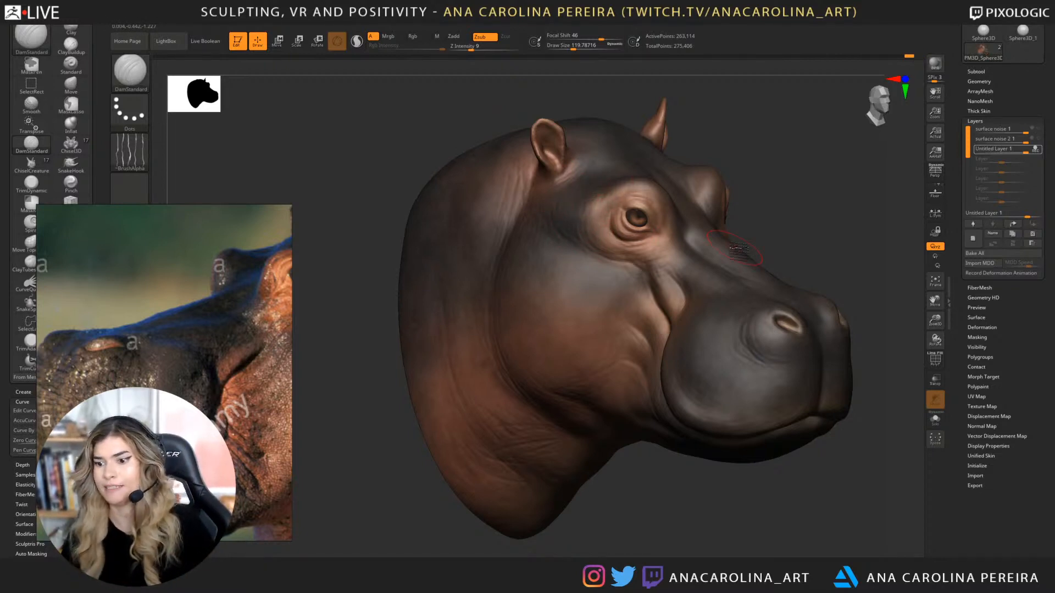
mouse_move(749, 486)
left_mouse_down()
mouse_move(752, 508)
mouse_move(734, 489)
left_mouse_up()
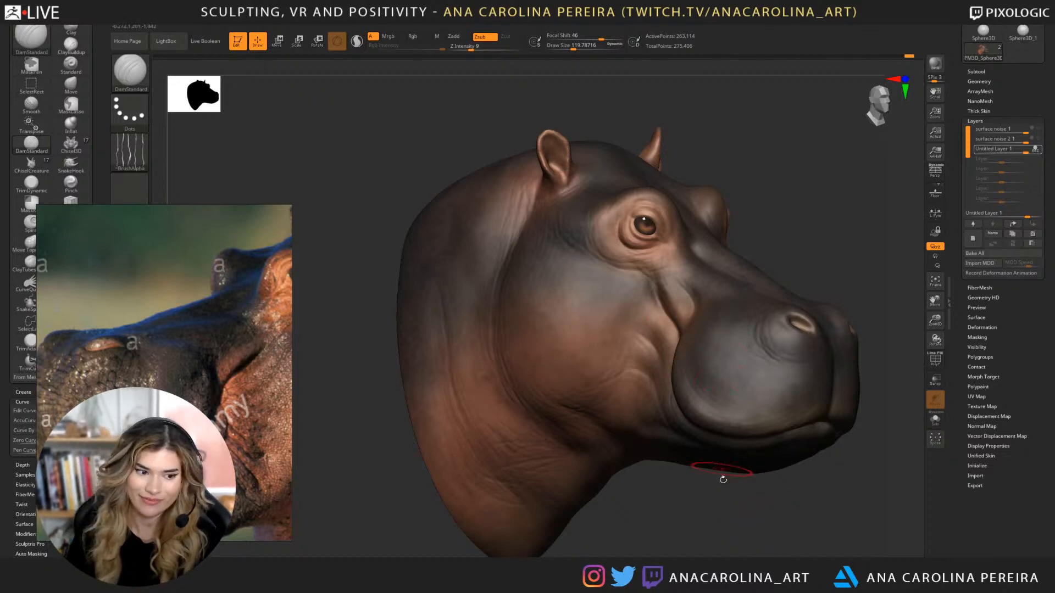
left_click_drag(722, 477, 706, 357)
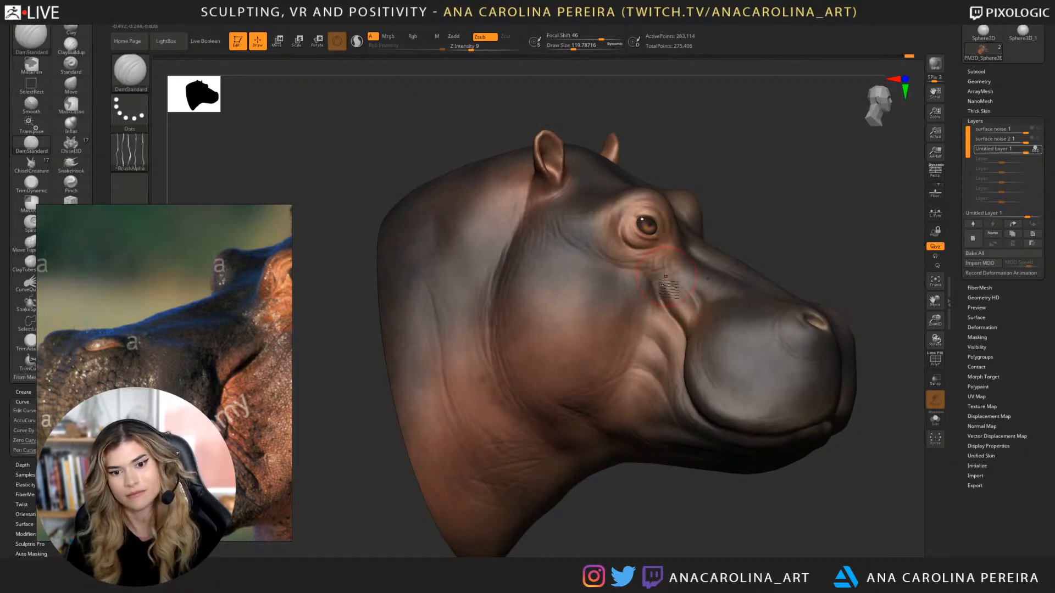
left_click_drag(694, 499, 648, 496)
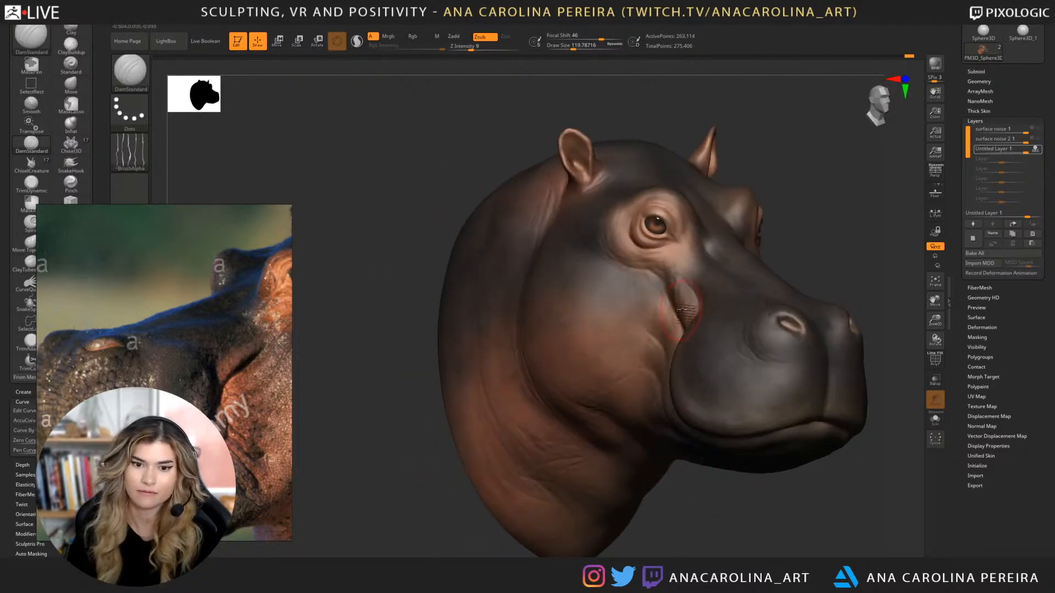
Reduce the draw size to about 87 and stroke fine wrinkles around the nostrils, the muzzle front and along the lips.
left_click_drag(791, 282, 745, 291, "alt")
key("bracketleft")
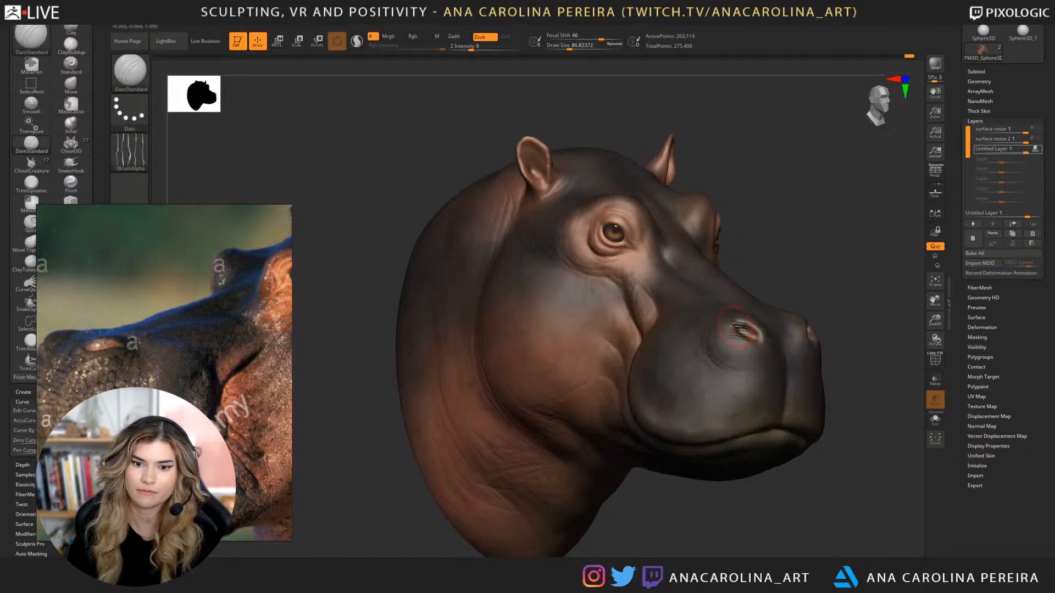
right_click_drag(786, 304, 761, 357)
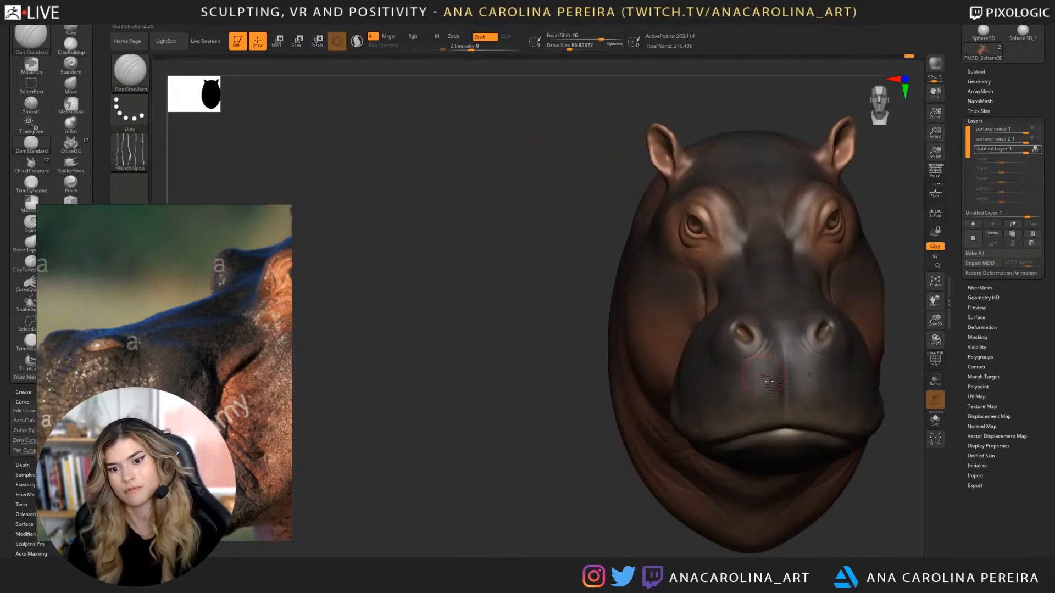
right_click_drag(767, 378, 852, 479)
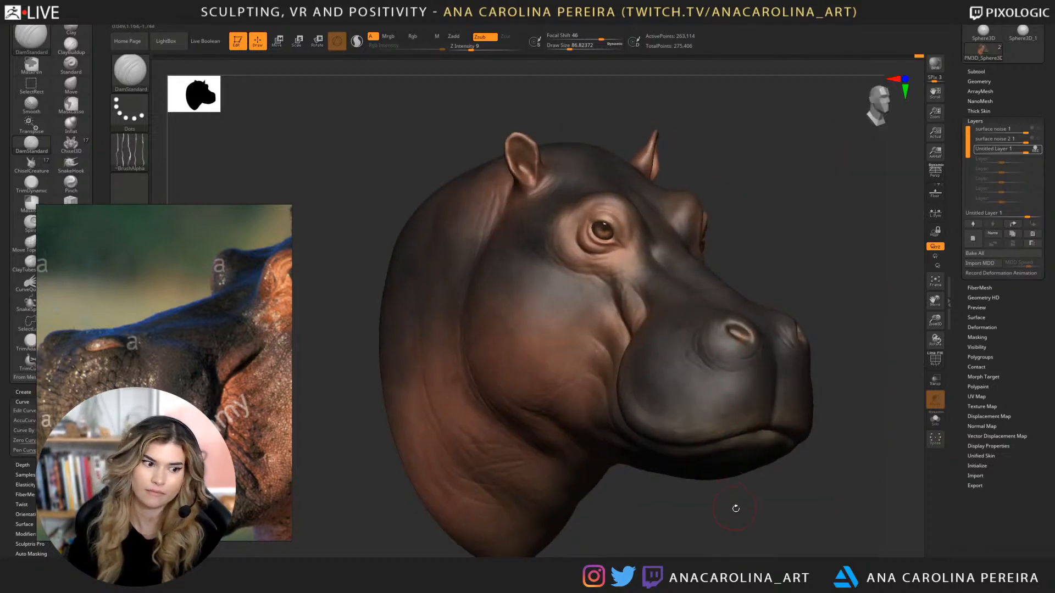
right_click_drag(736, 508, 772, 426)
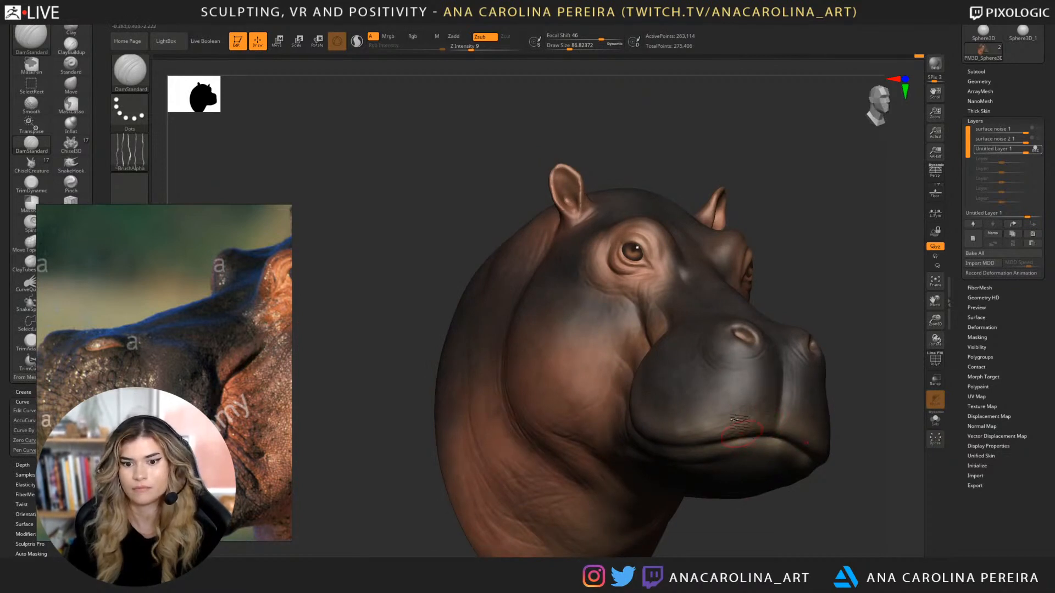
right_click_drag(765, 527, 728, 412)
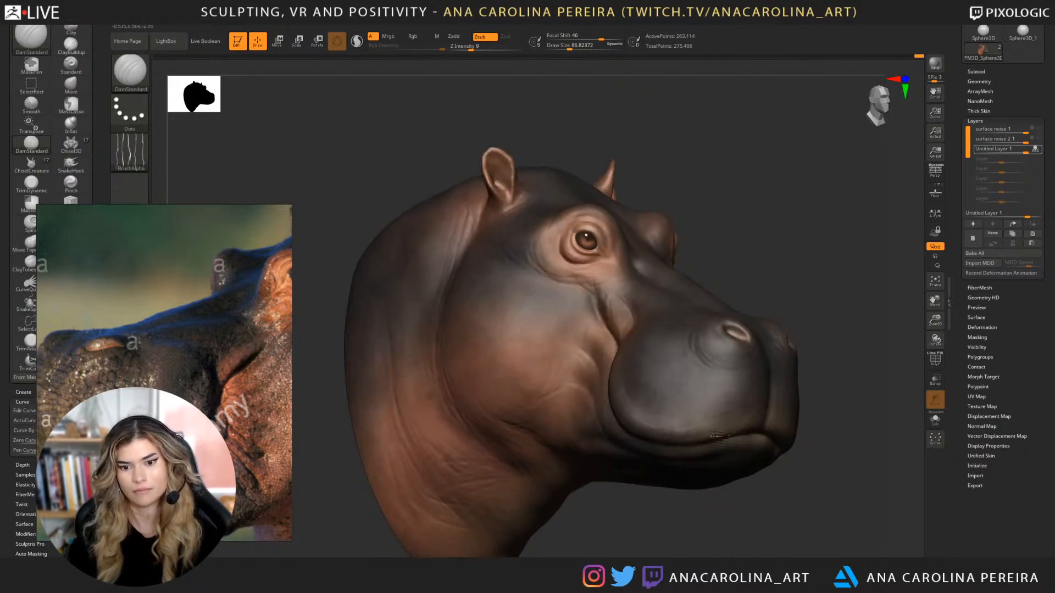
mouse_move(661, 456)
right_mouse_down()
mouse_move(697, 502)
mouse_move(645, 508)
right_mouse_up()
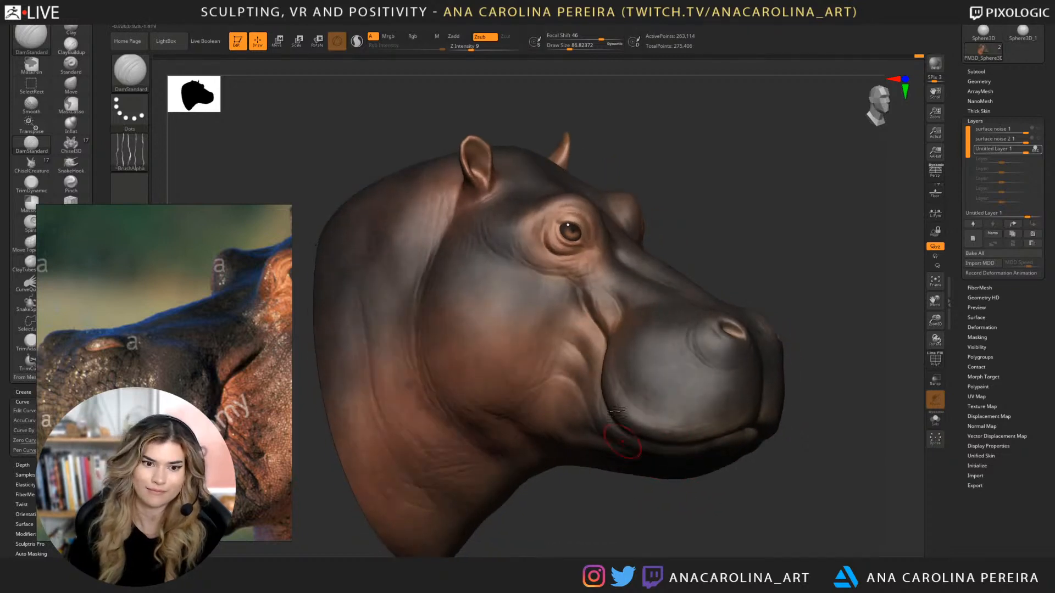
Enlarge the draw size to about 245 and stroke long wrinkle lines down the neck behind the ear.
key("space")
left_click(525, 308)
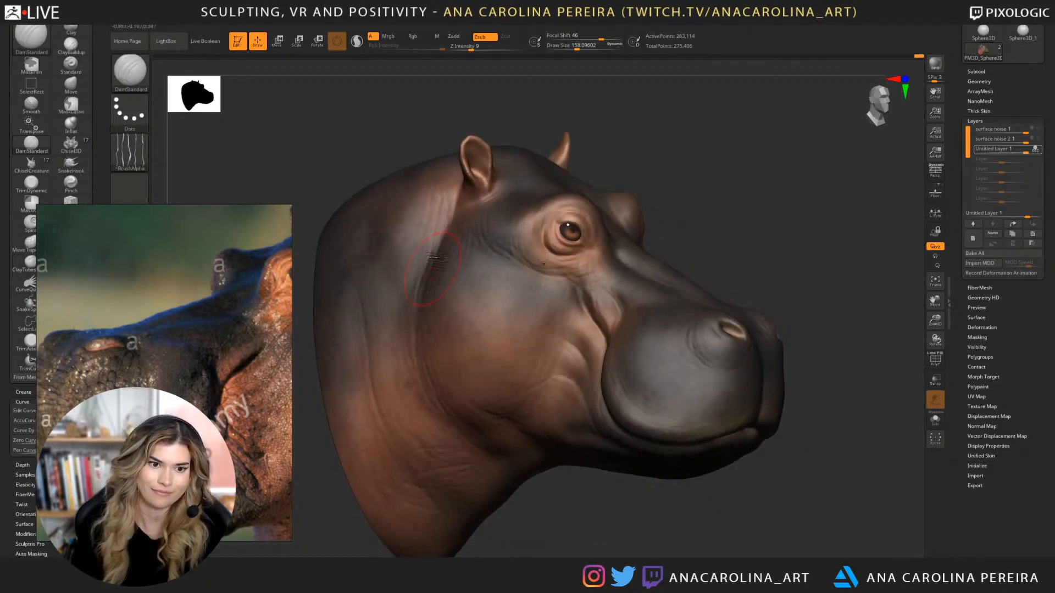
key("space")
left_click(403, 294)
left_click_drag(401, 264, 401, 359)
left_click_drag(383, 238, 403, 335)
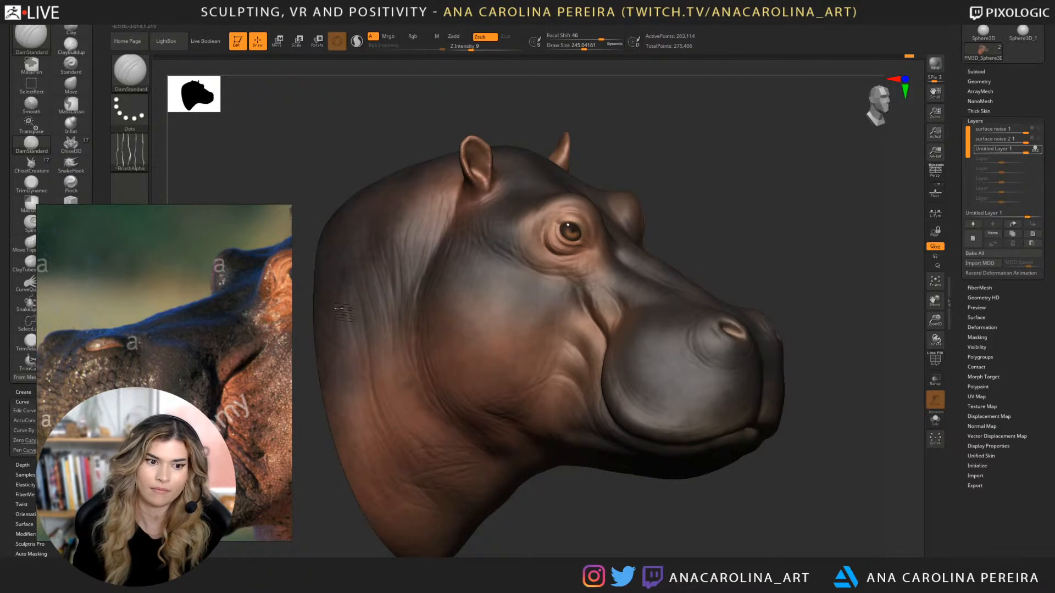
right_click_drag(379, 423, 420, 429, "alt")
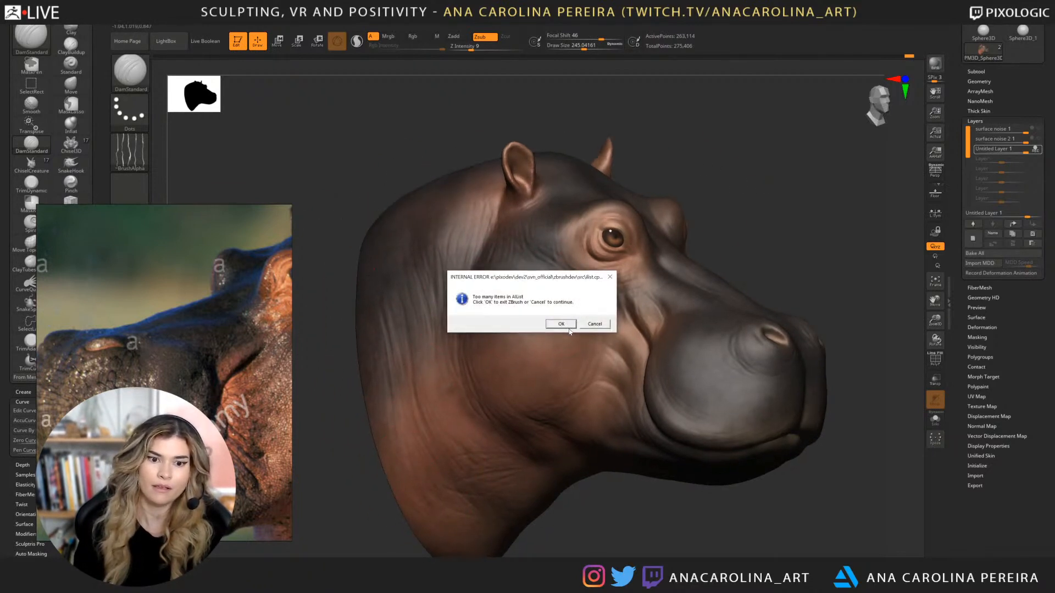
Exit the crashed session through the error dialog, dismiss the update notice after restarting, and load the painted hippo quicksave QS_42335.
left_click(561, 324)
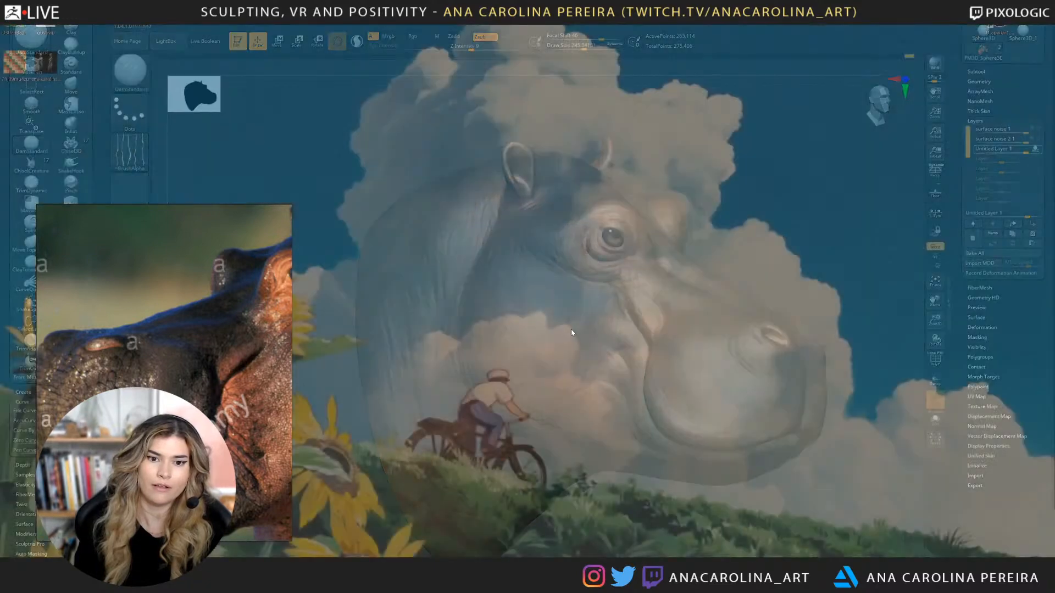
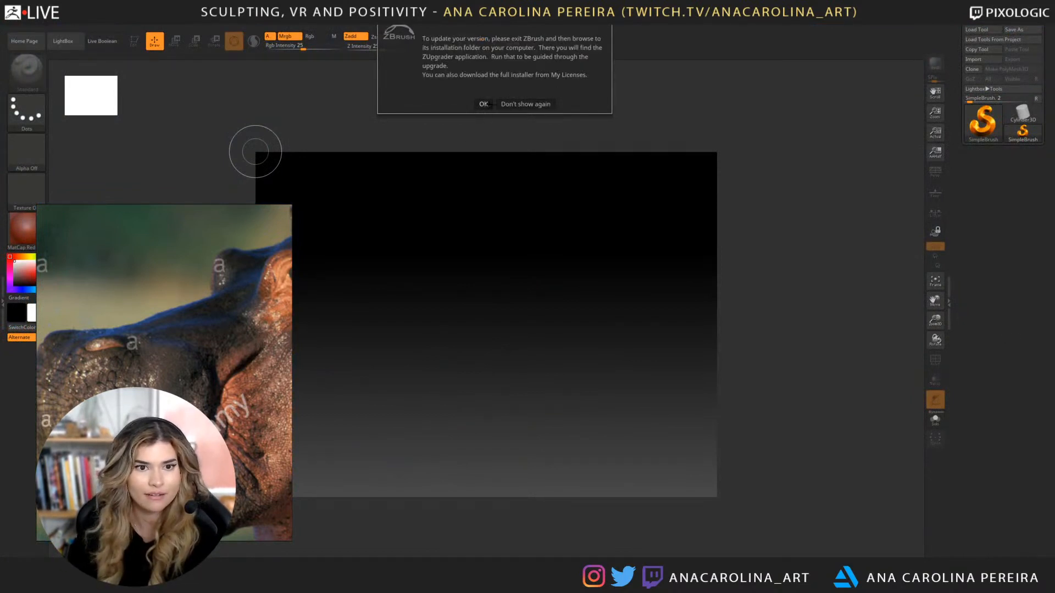
left_click(484, 103)
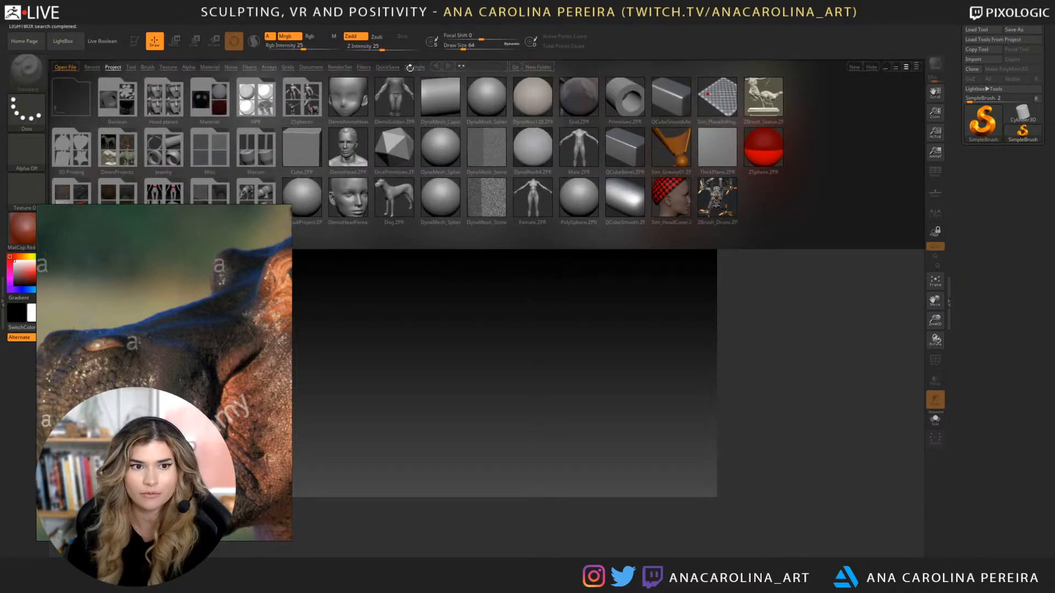
left_click(397, 68)
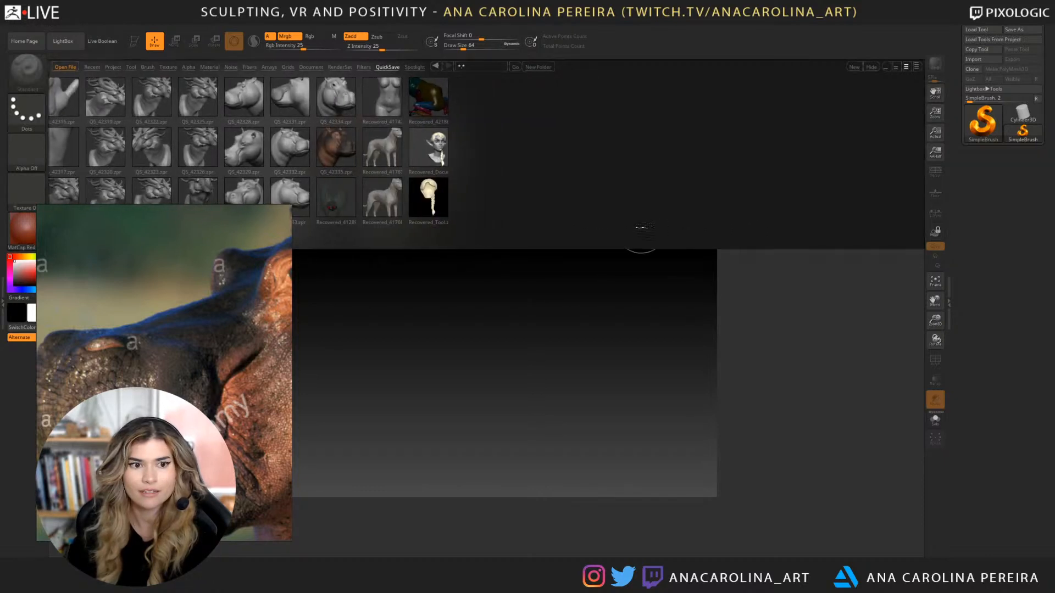
left_click_drag(640, 235, 669, 225)
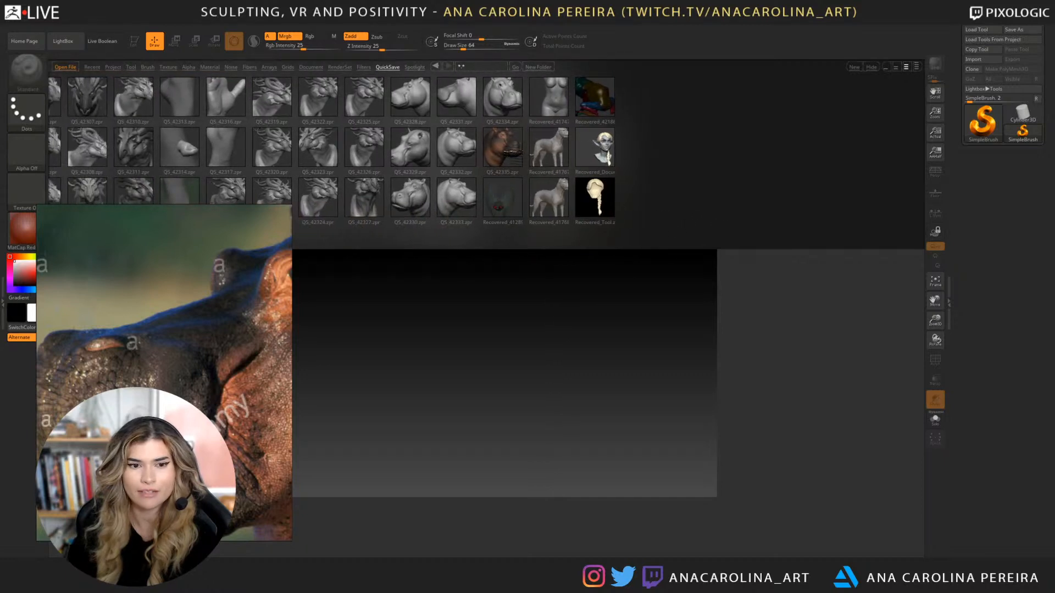
double_click(502, 148)
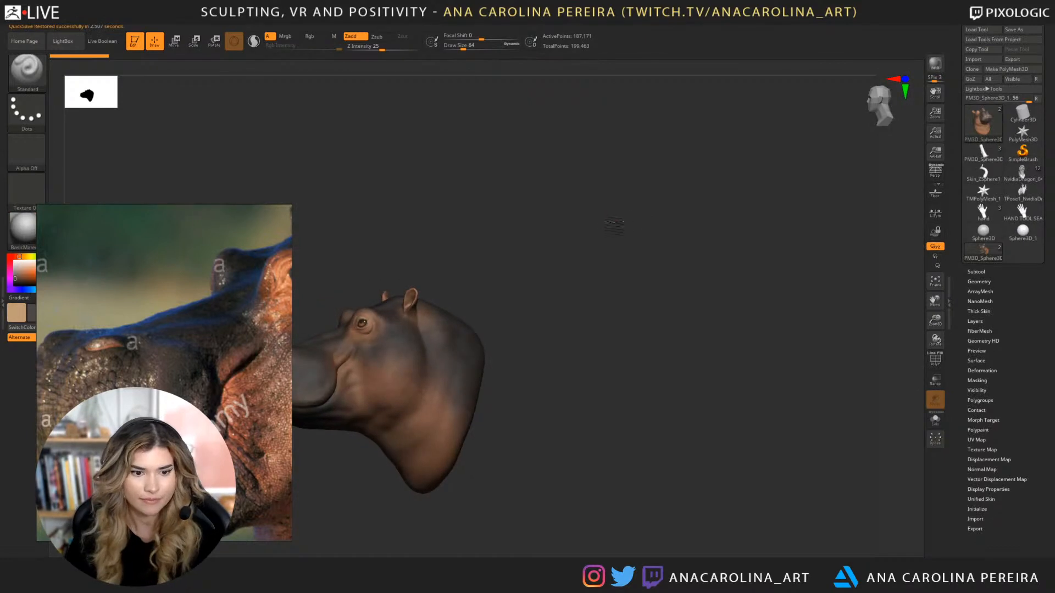
Decline activating Dynamic Subdiv, frame the restored hippo head, and inspect it from the side and front.
left_click_drag(597, 223, 659, 222, "alt")
key("d")
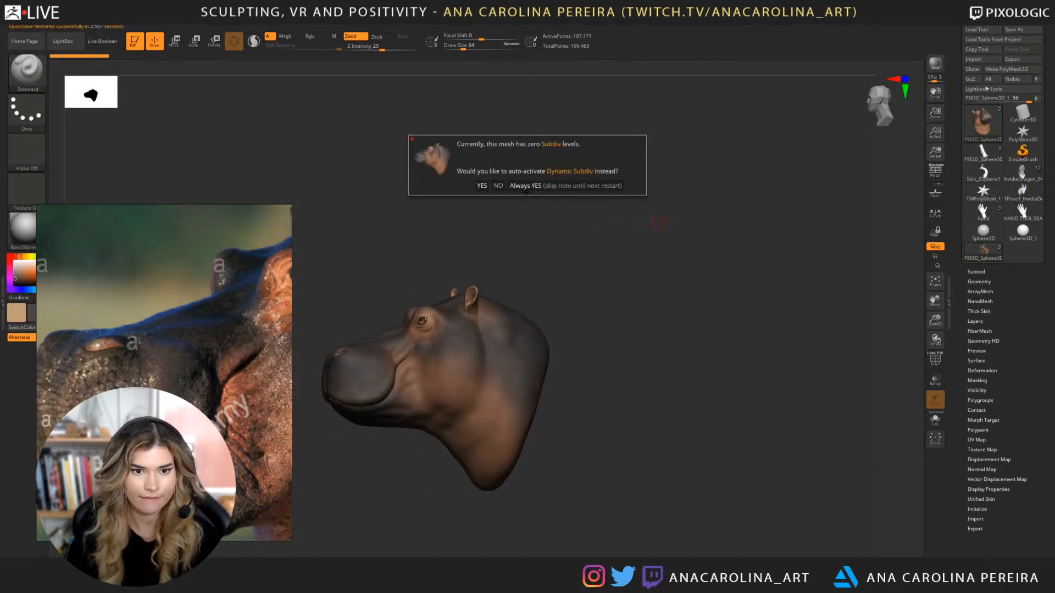
left_click(499, 186)
key("f")
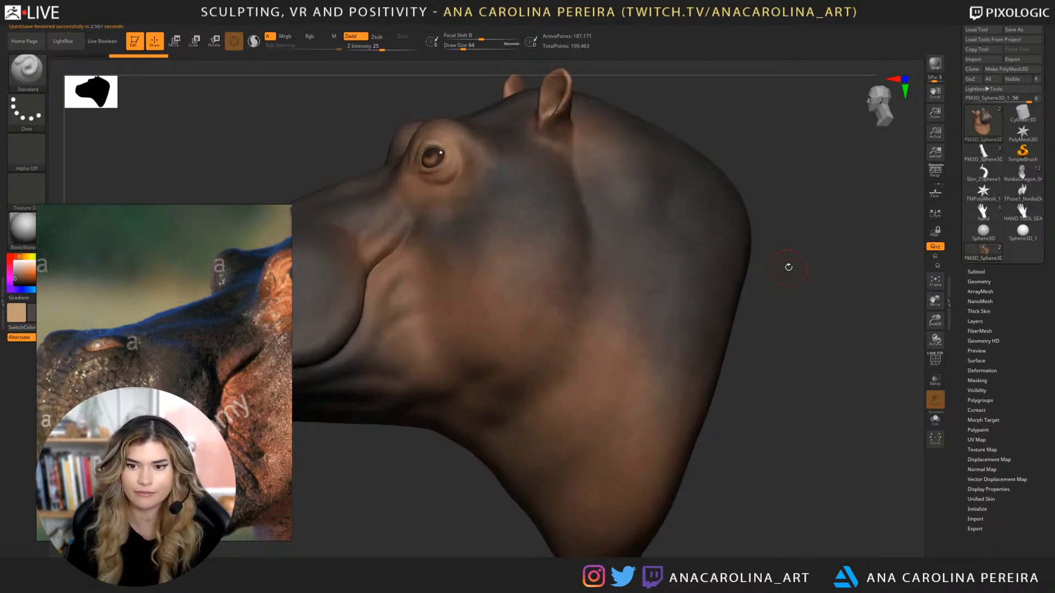
left_click_drag(788, 267, 465, 246)
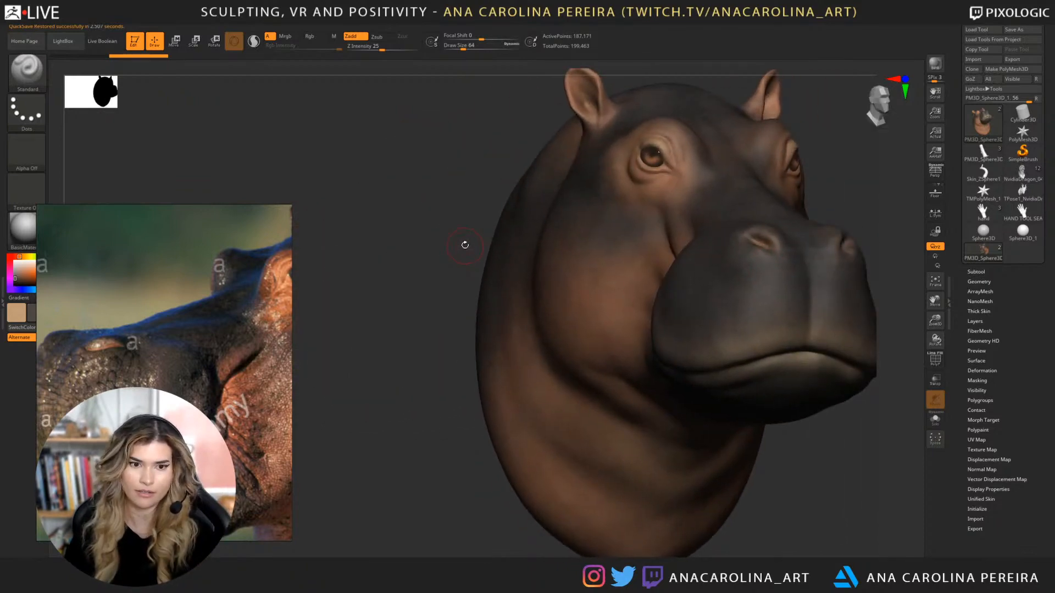
Browse the quicksaved projects for a newer hippo version, and open File Explorer to look for other saved files.
key("comma")
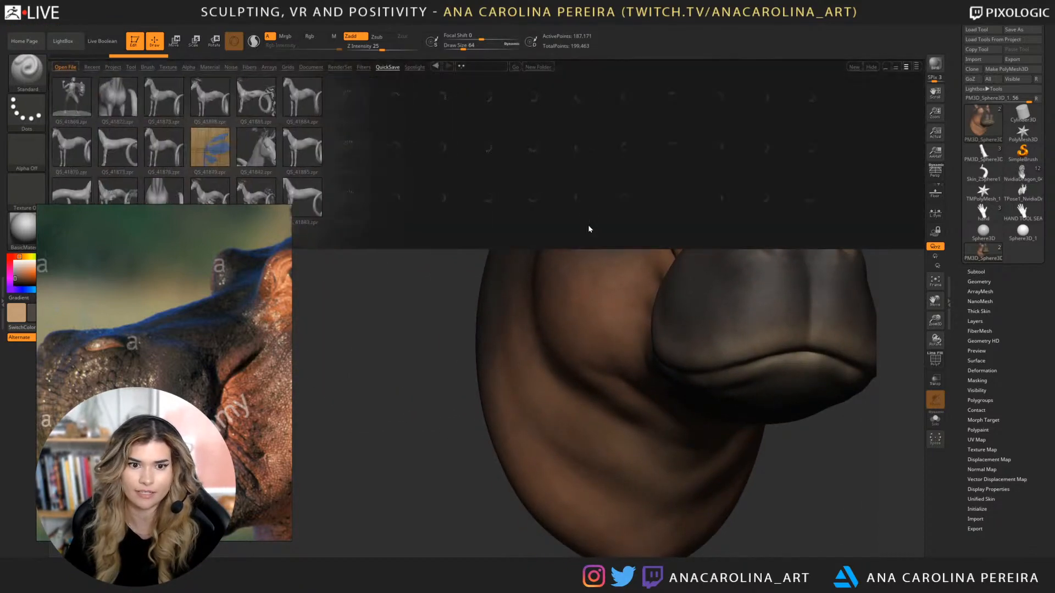
left_click_drag(597, 220, 541, 216)
left_click_drag(608, 223, 397, 217)
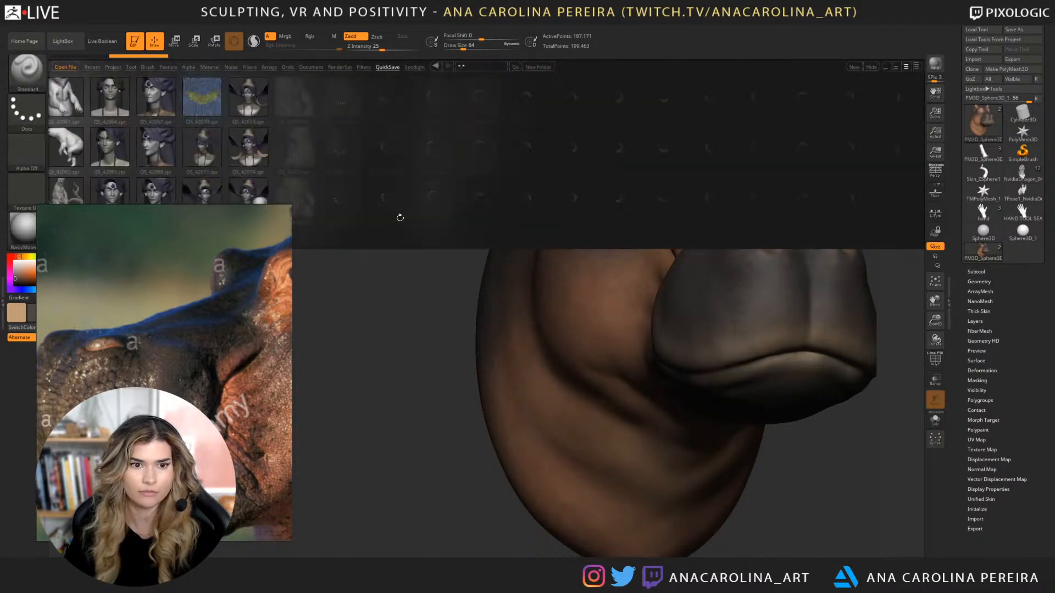
left_click_drag(574, 230, 440, 231)
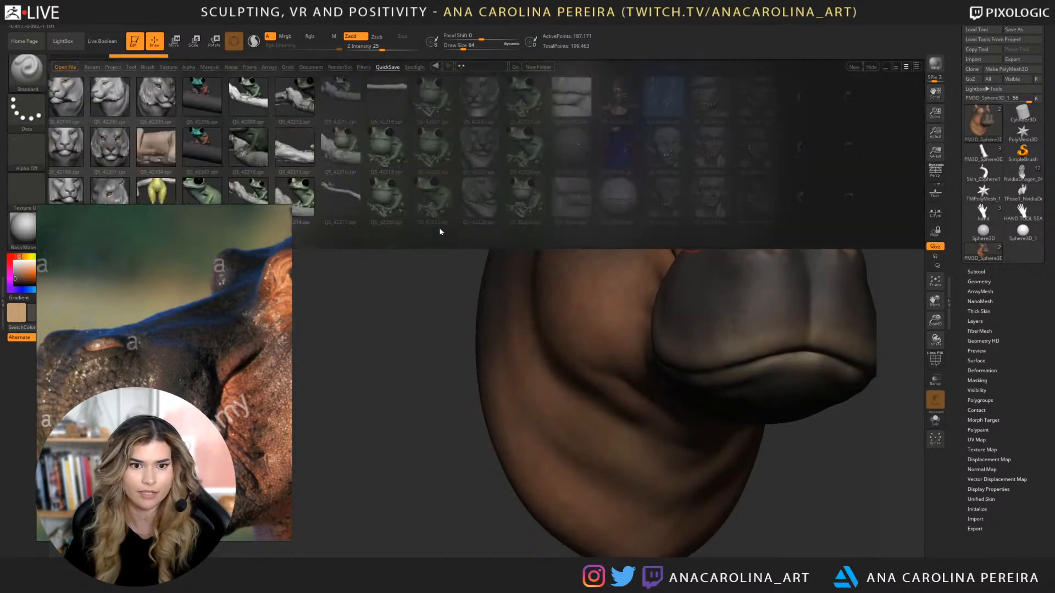
left_click_drag(555, 231, 506, 230)
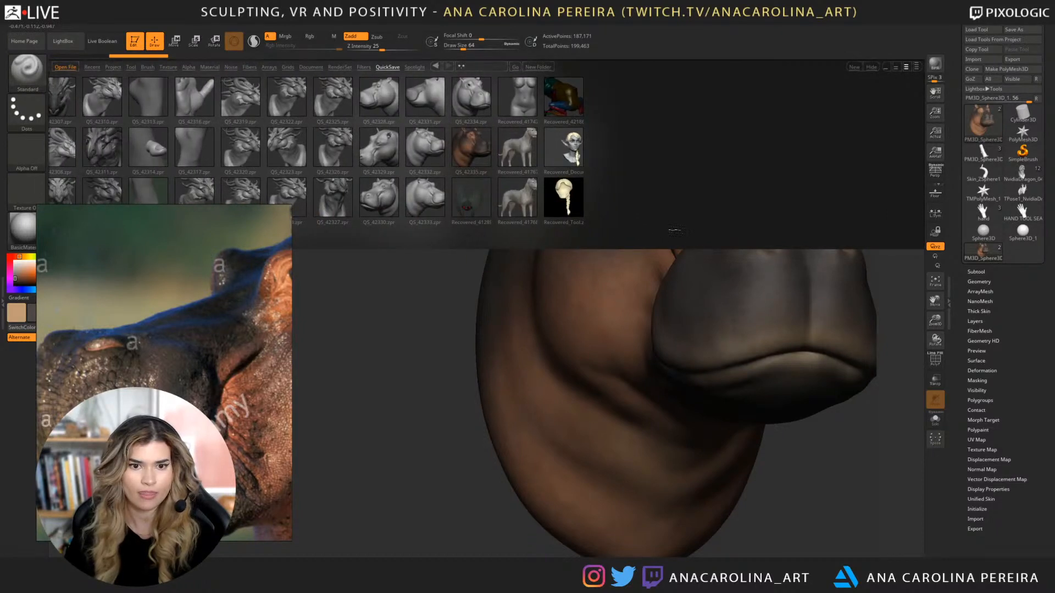
left_click_drag(676, 231, 810, 242)
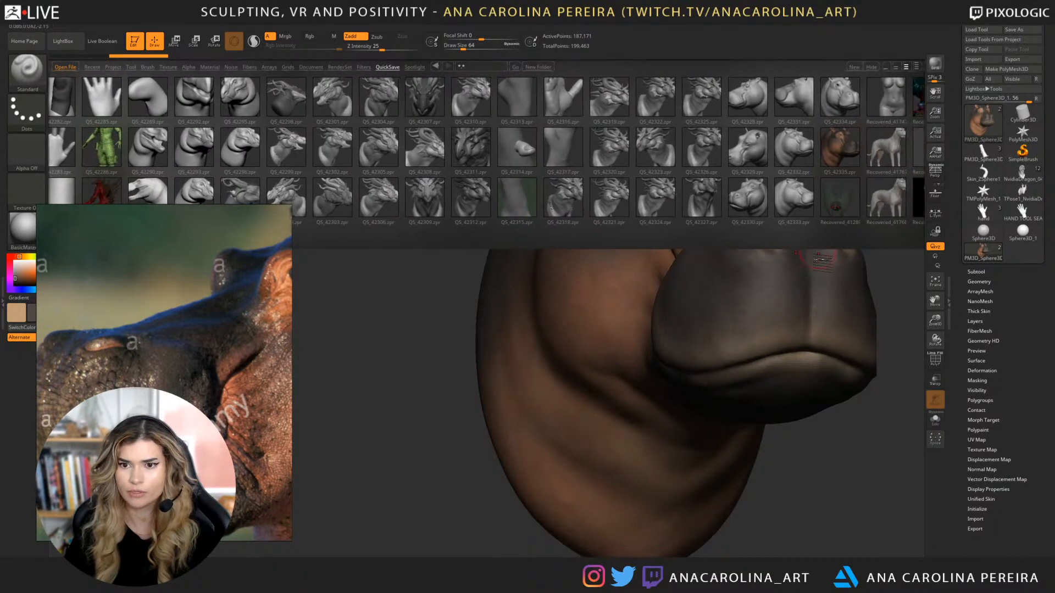
key("comma")
left_click_drag(836, 459, 728, 501)
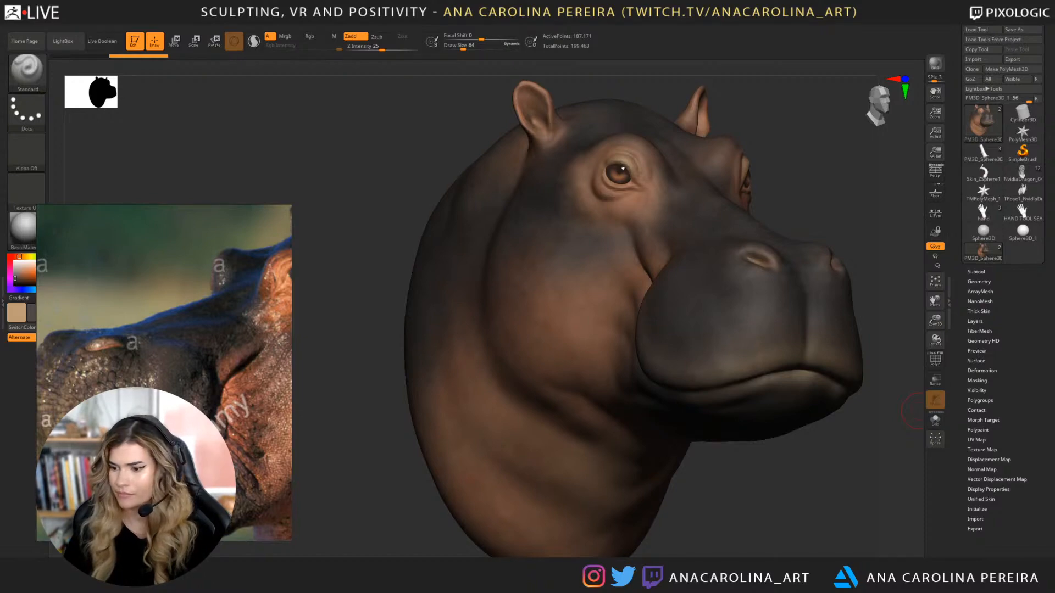
key("super+e")
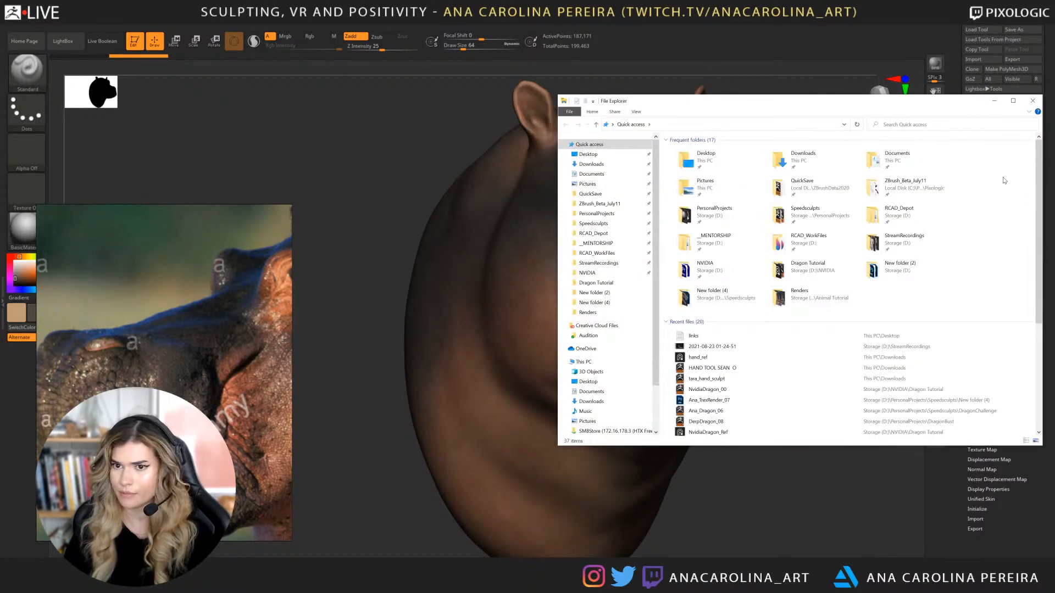
left_click_drag(903, 106, 1054, 106)
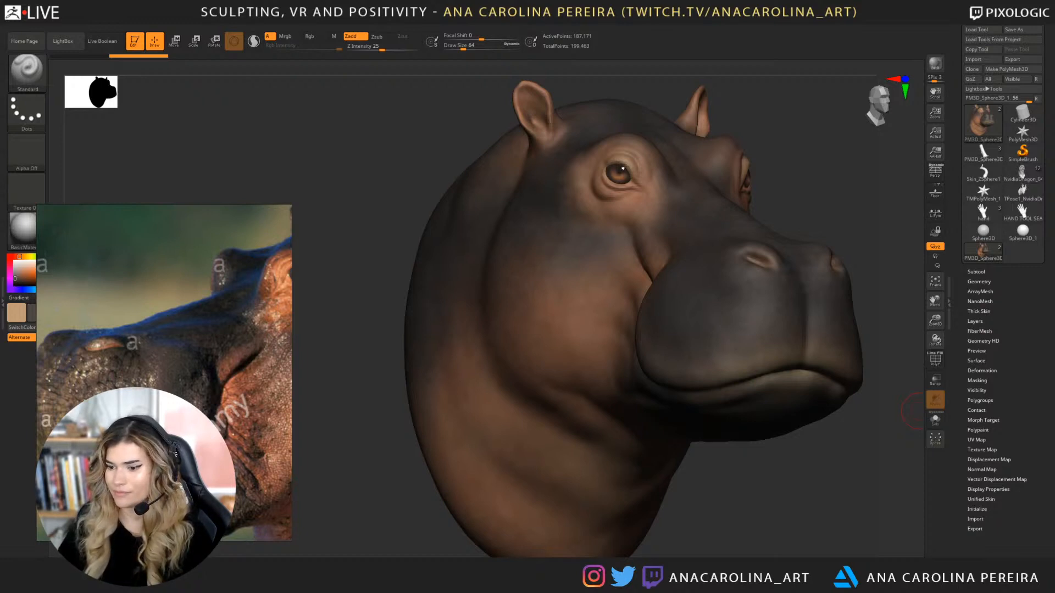
Add a new layer to the restored hippo head.
left_click_drag(915, 410, 743, 506)
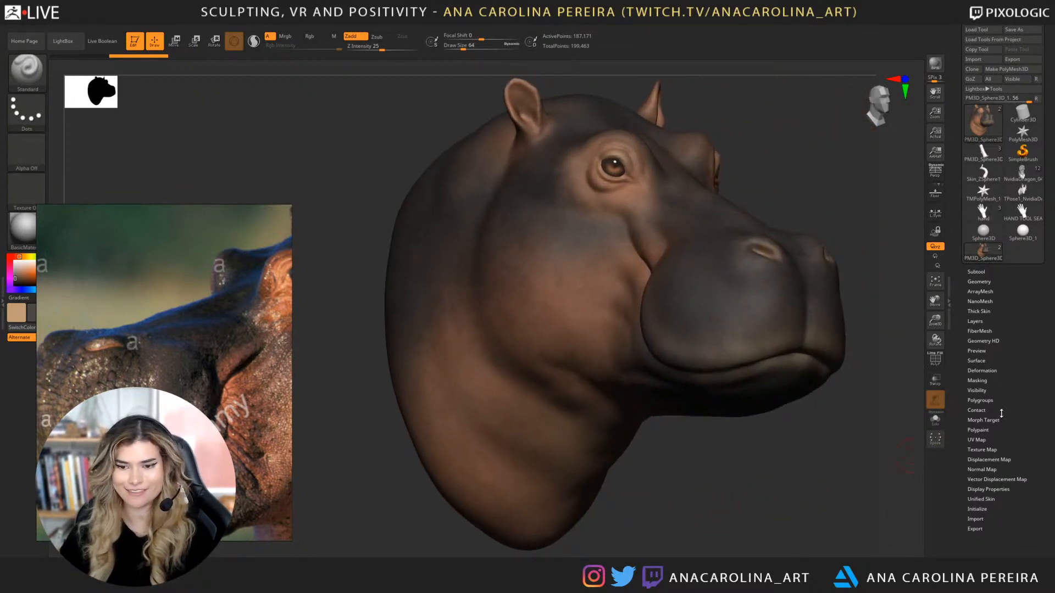
left_click(975, 322)
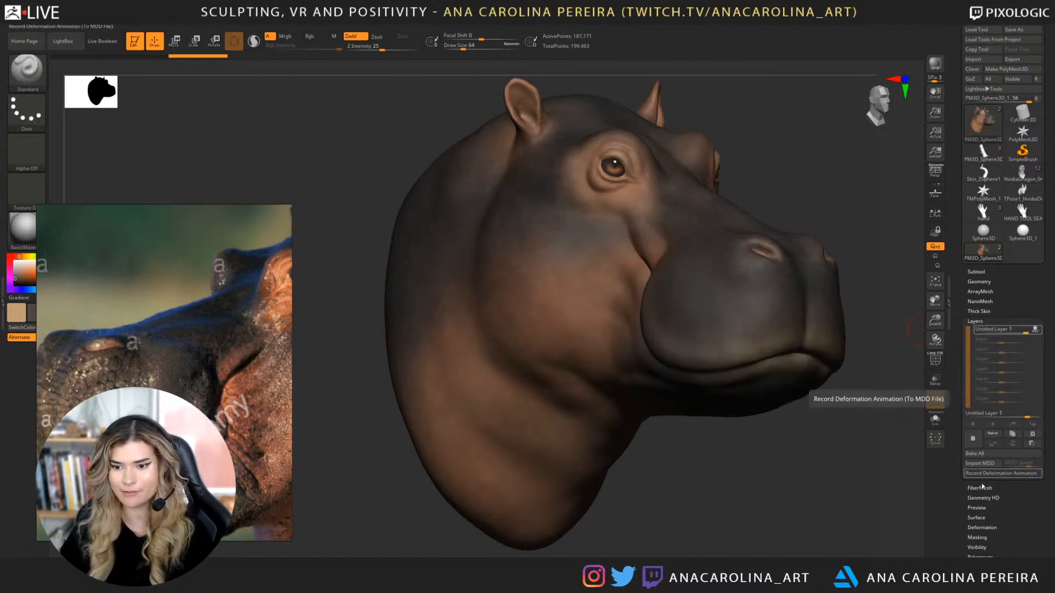
Try a surface noise on the head with colour blend 0 and a noise scale of about 8, and apply it to the mesh.
scroll(998, 494, "down", 2)
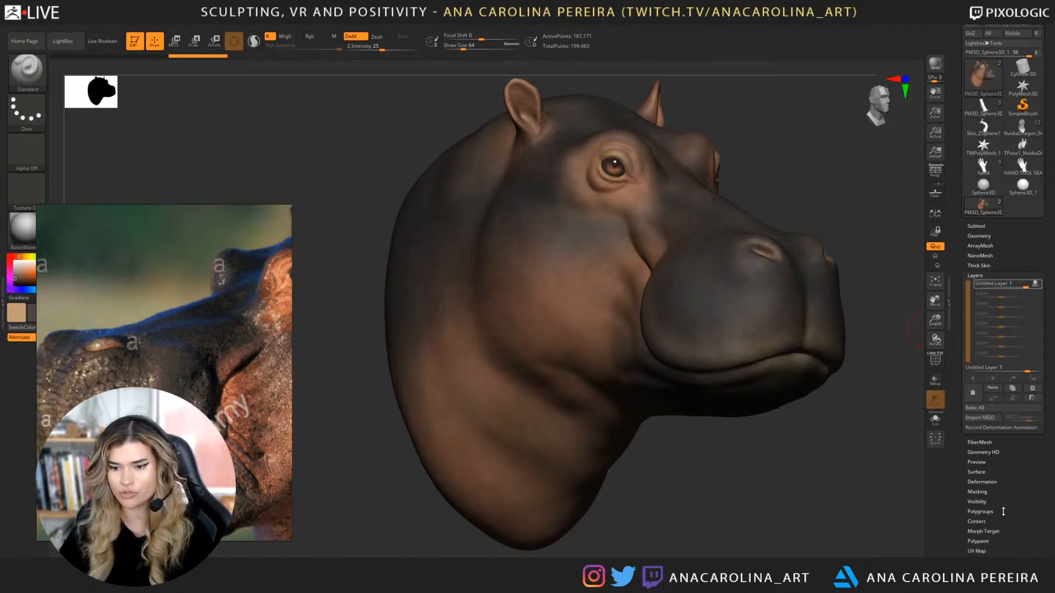
scroll(1004, 511, "down", 2)
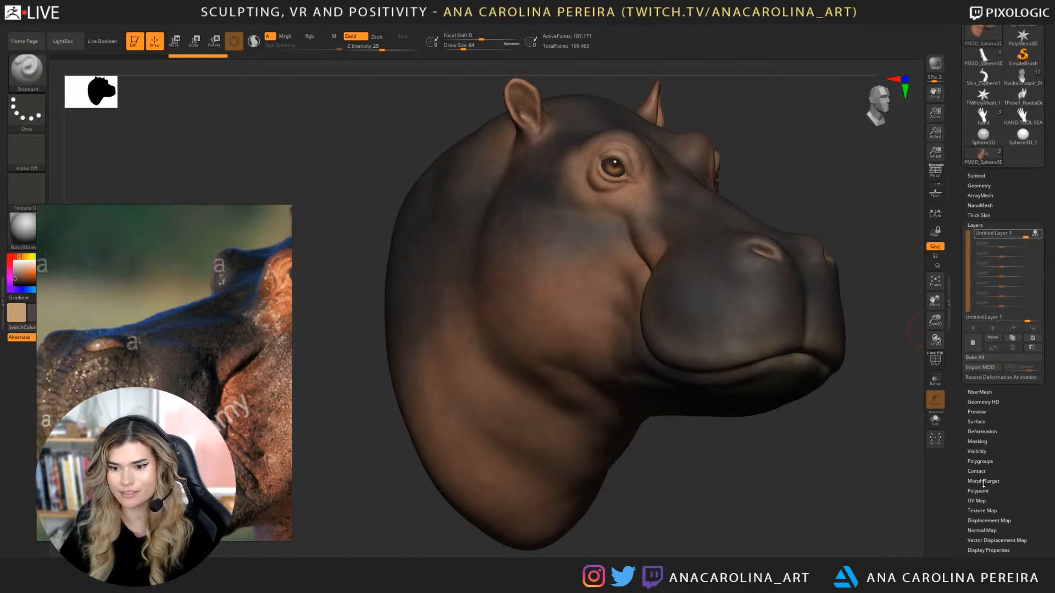
left_click_drag(1016, 509, 1019, 454)
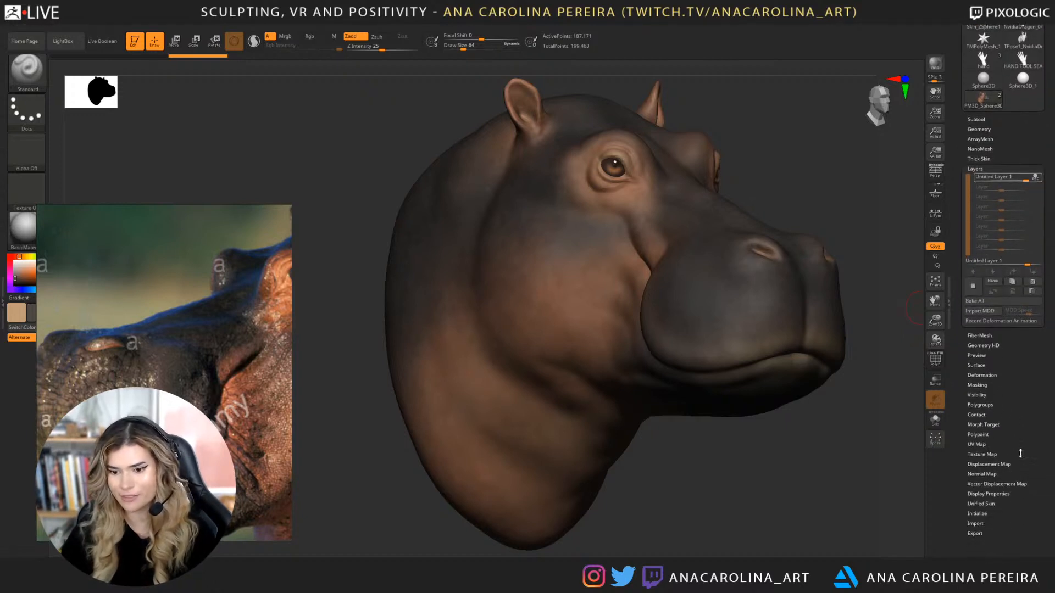
left_click(984, 367)
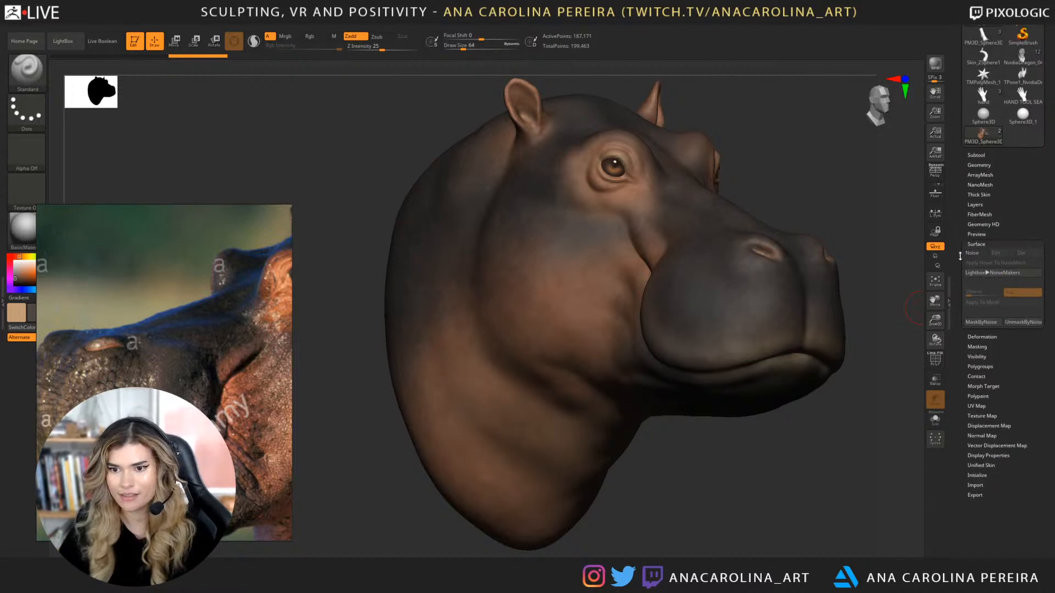
left_click(972, 253)
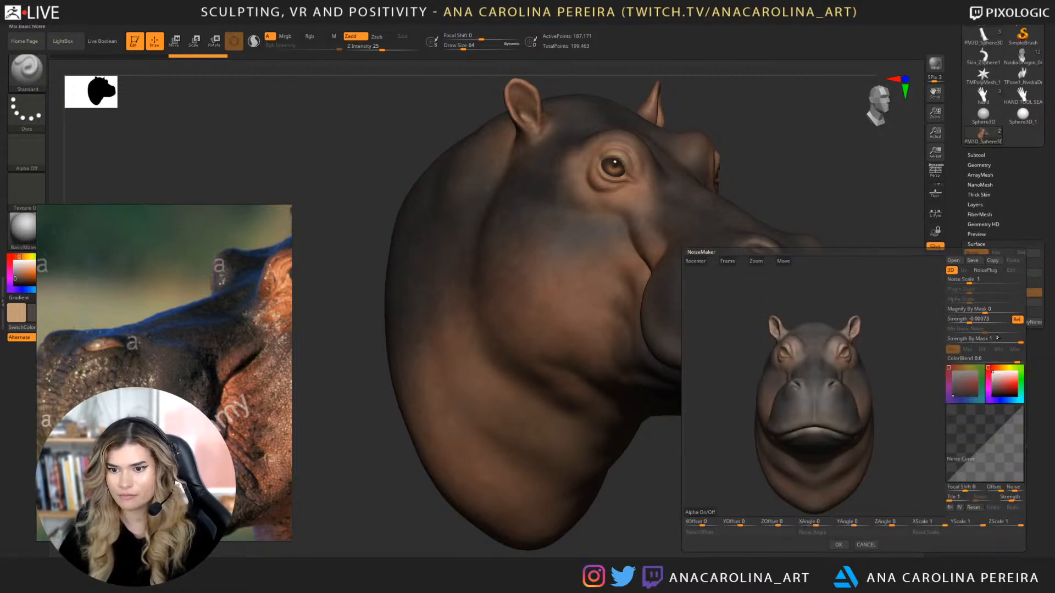
left_click(983, 318)
key("Return")
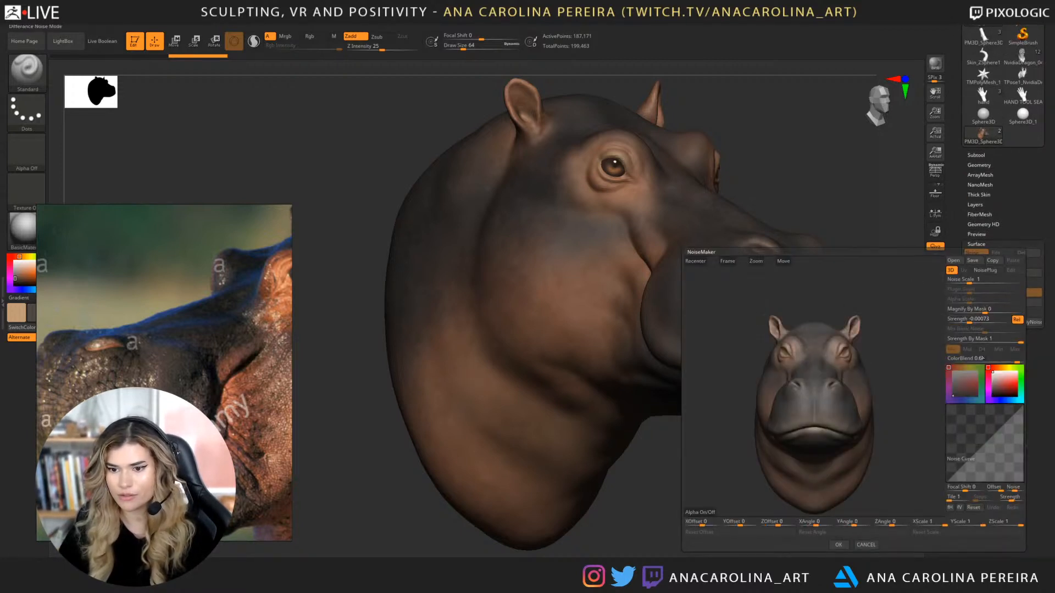
left_click_drag(856, 352, 913, 344)
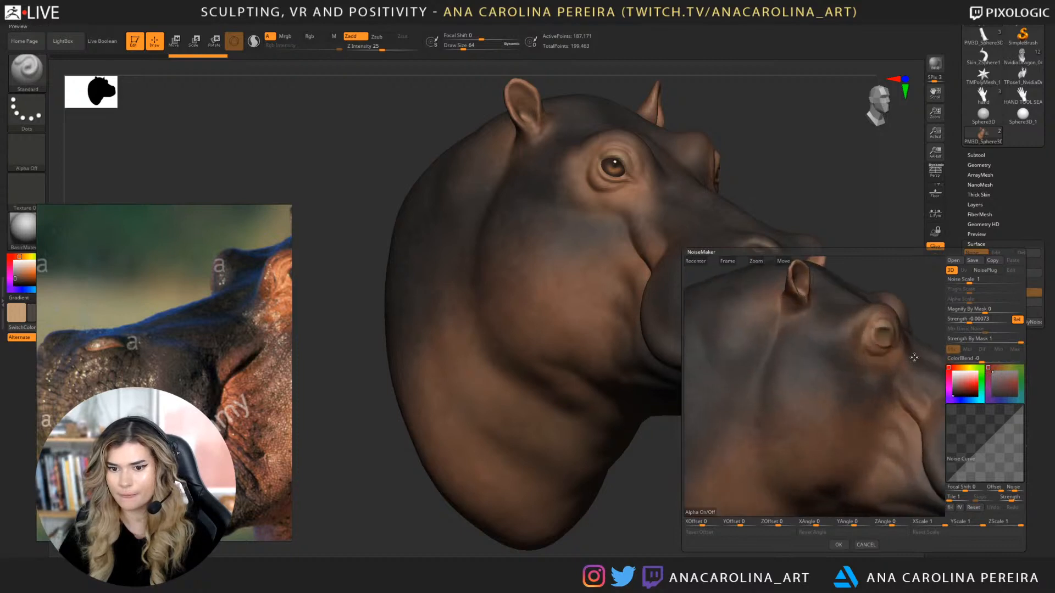
scroll(914, 329, "up", 3)
left_click(977, 280)
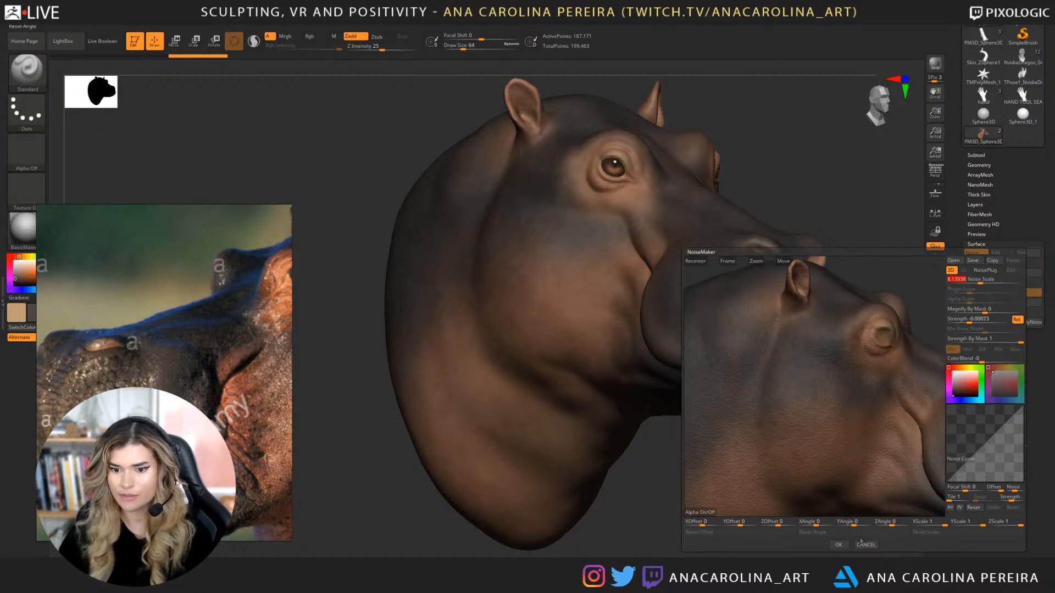
left_click(840, 544)
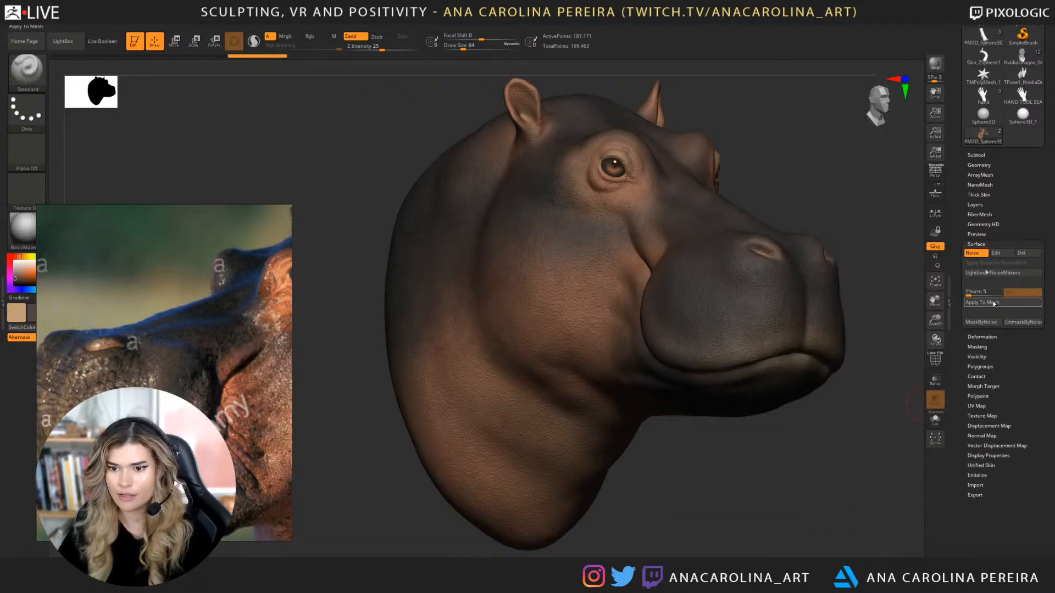
left_click_drag(873, 247, 911, 233)
Check the head's subdivision options, polygon count and DynaMesh settings, and view the model from both sides.
left_click(978, 165)
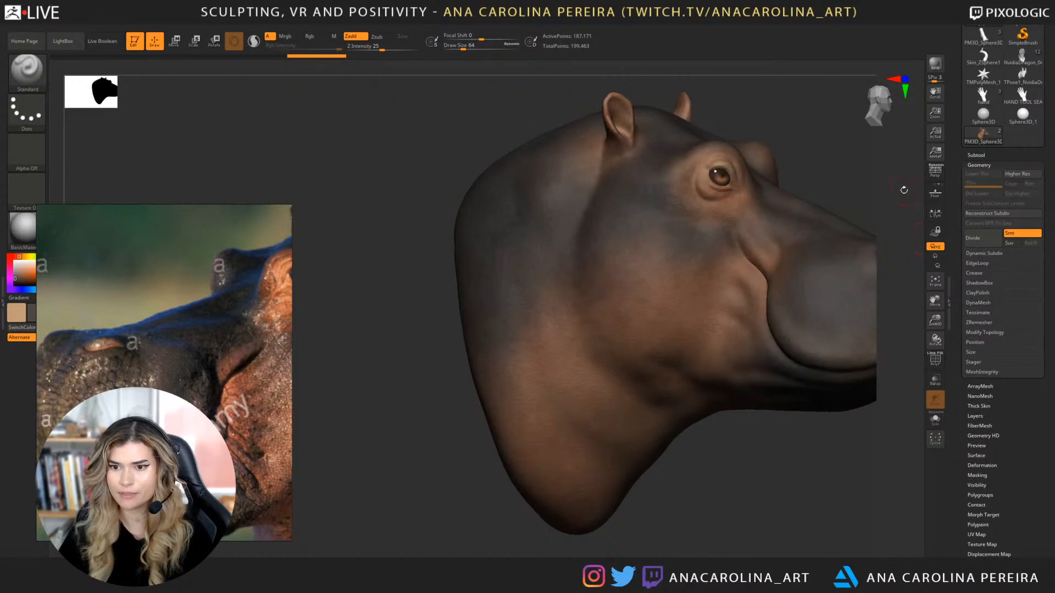
left_click_drag(904, 190, 896, 211)
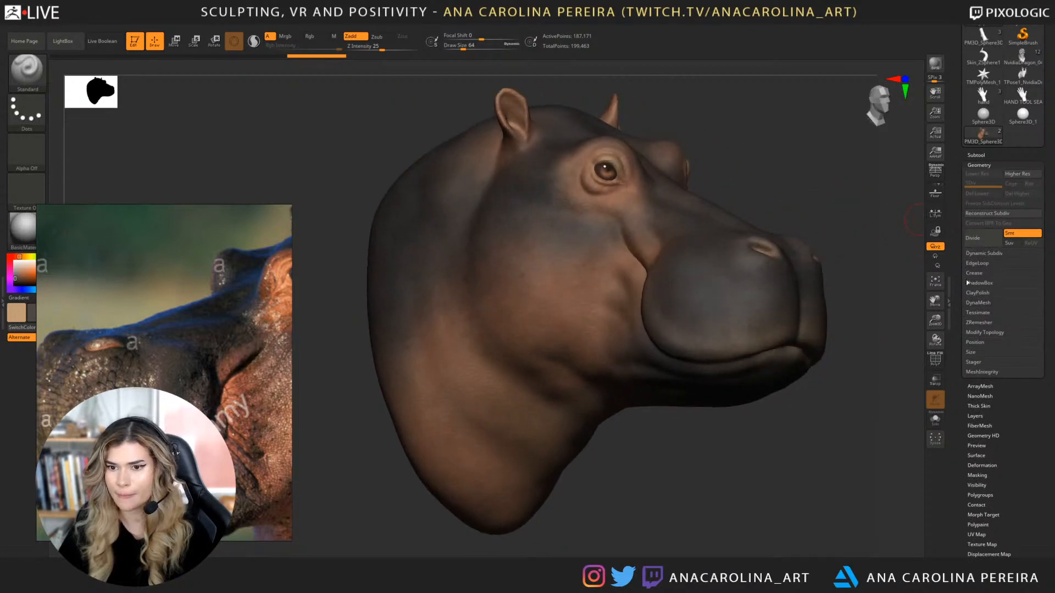
left_click(975, 156)
mouse_move(982, 183)
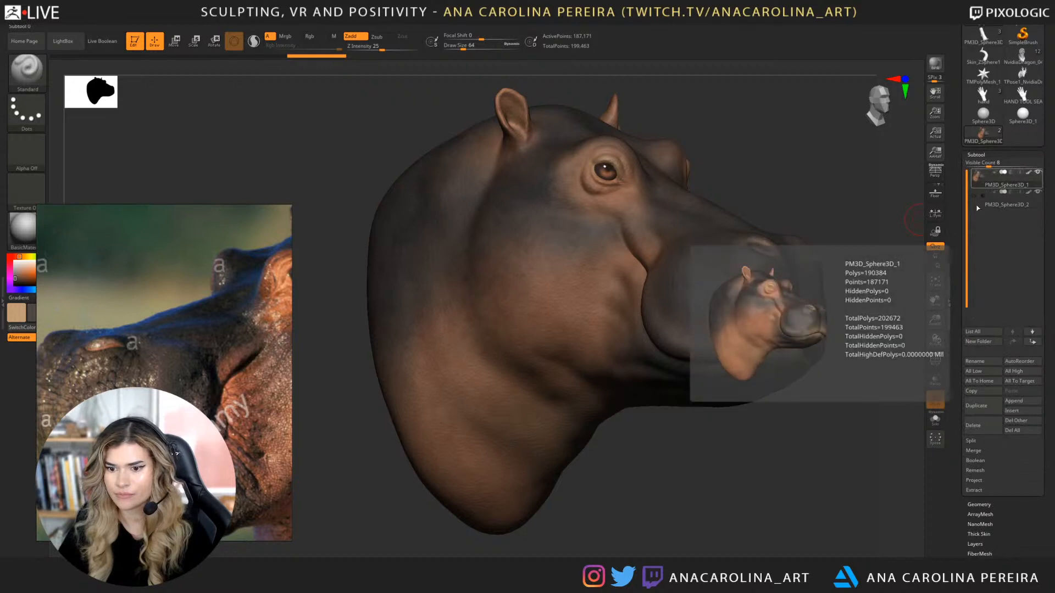
left_click(978, 504)
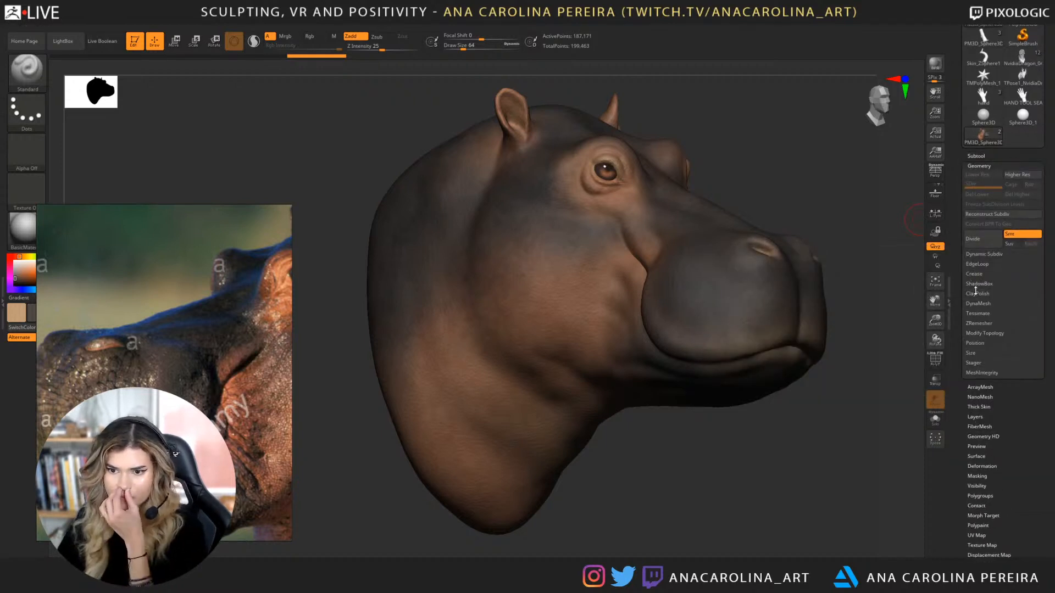
left_click(978, 305)
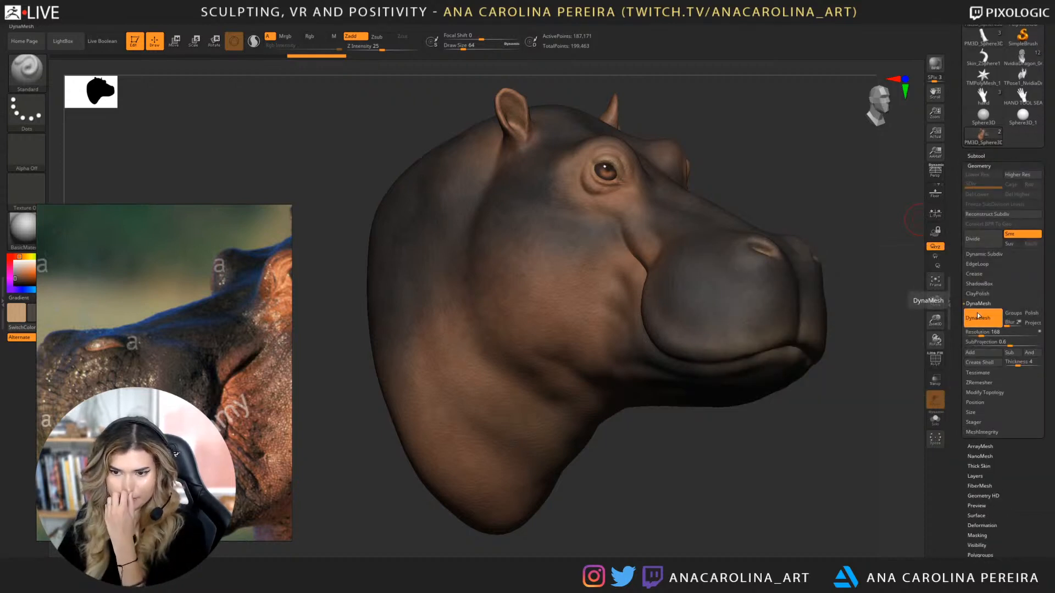
mouse_move(913, 371)
left_mouse_down()
mouse_move(842, 383)
mouse_move(921, 367)
mouse_move(859, 369)
mouse_move(935, 379)
left_mouse_up()
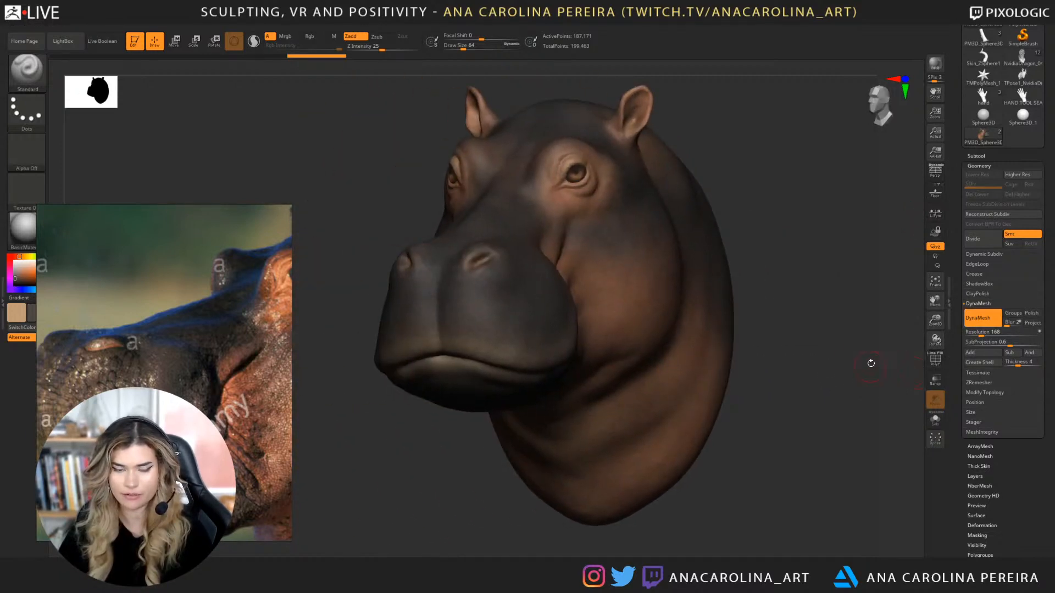
left_click_drag(870, 363, 911, 360, "alt")
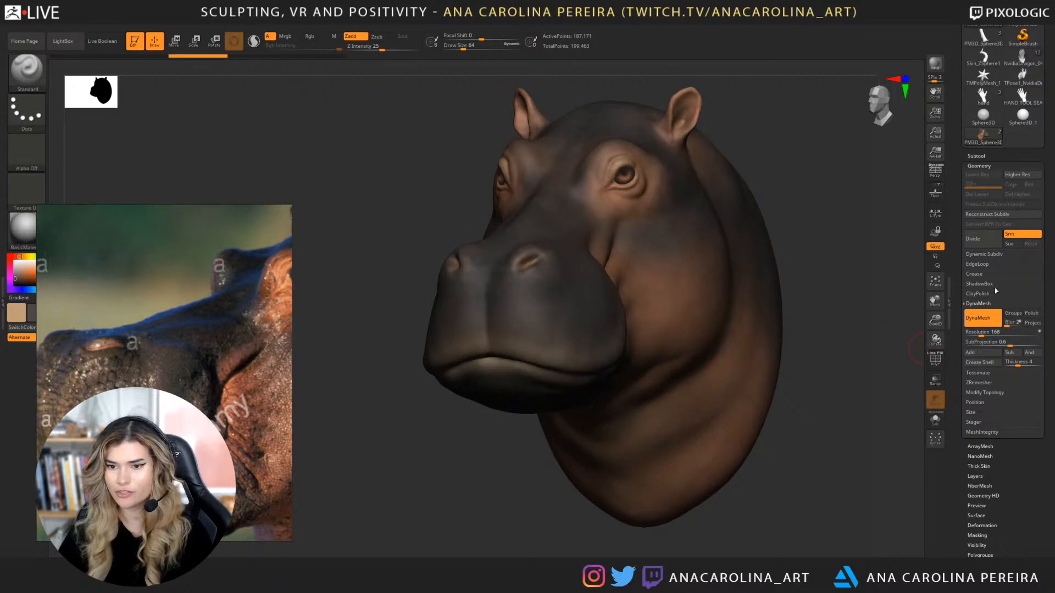
Set the head's DynaMesh resolution to 224.
left_click_drag(982, 337, 985, 336)
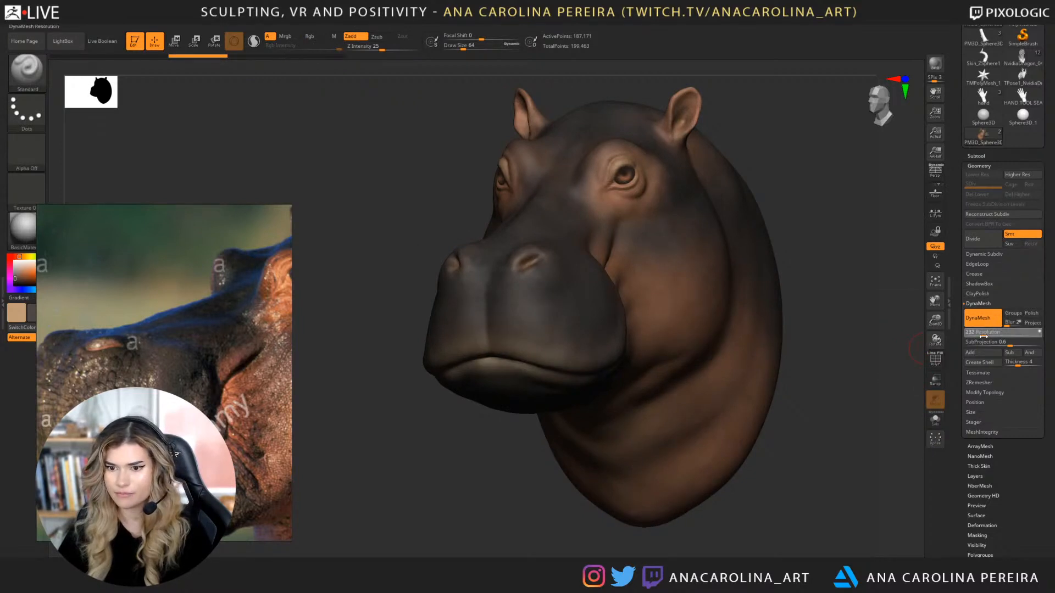
left_click_drag(877, 338, 822, 489, "ctrl")
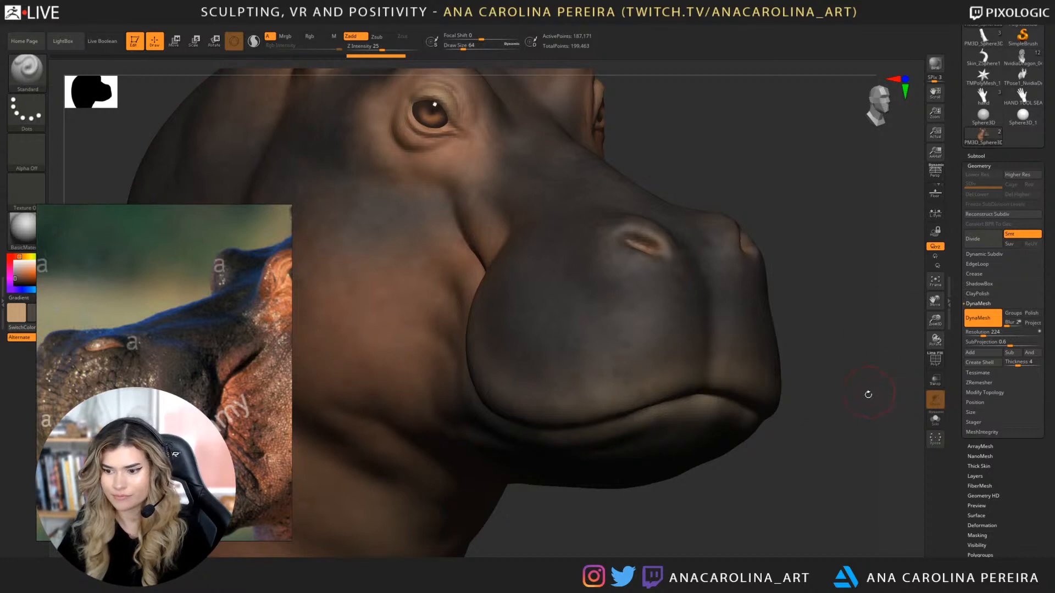
left_click_drag(861, 401, 836, 289, "alt")
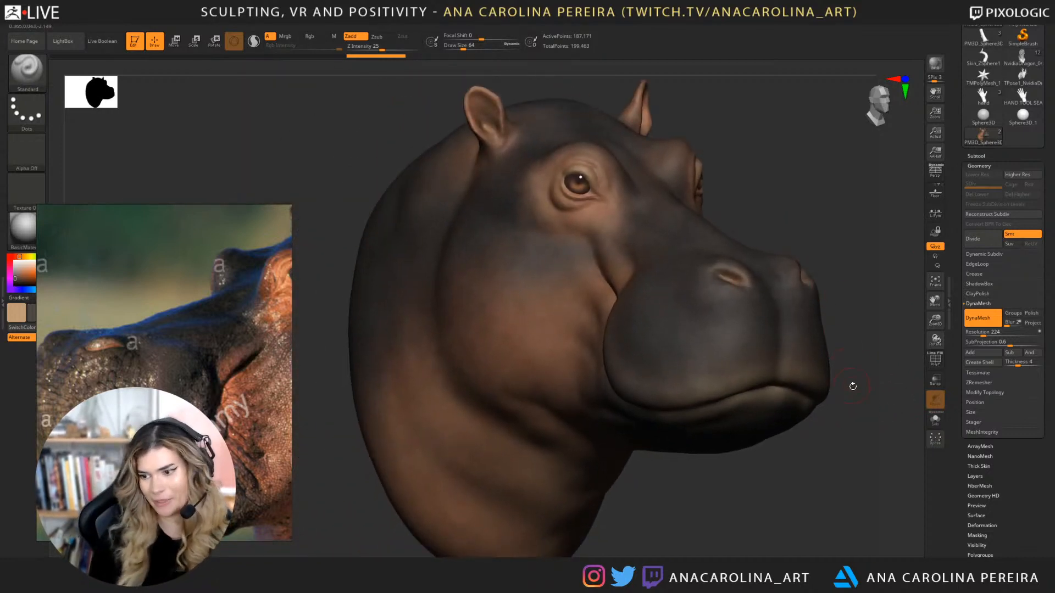
left_click_drag(853, 386, 855, 381)
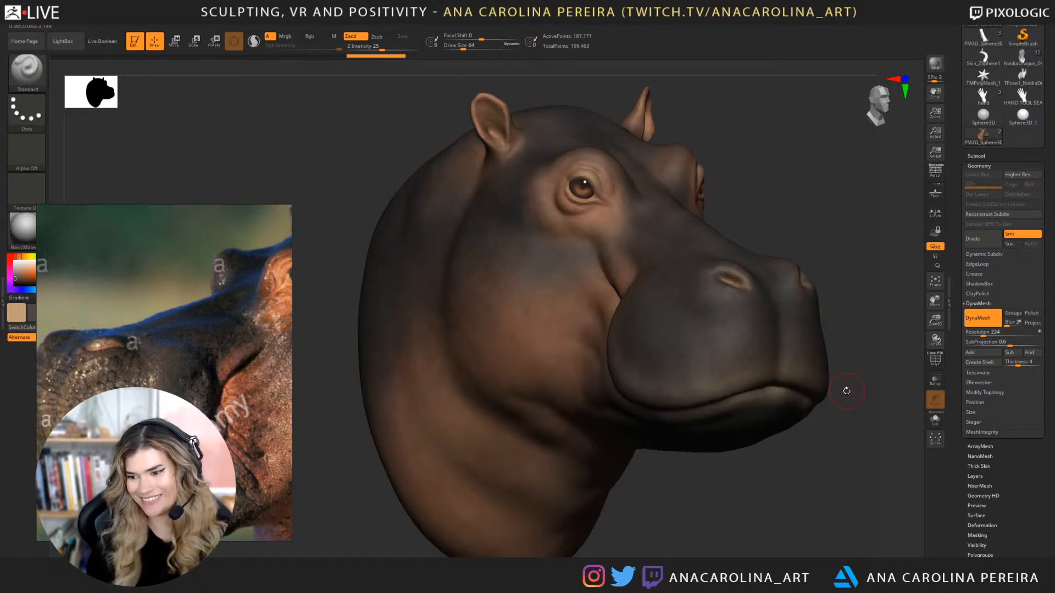
left_click_drag(854, 408, 853, 392)
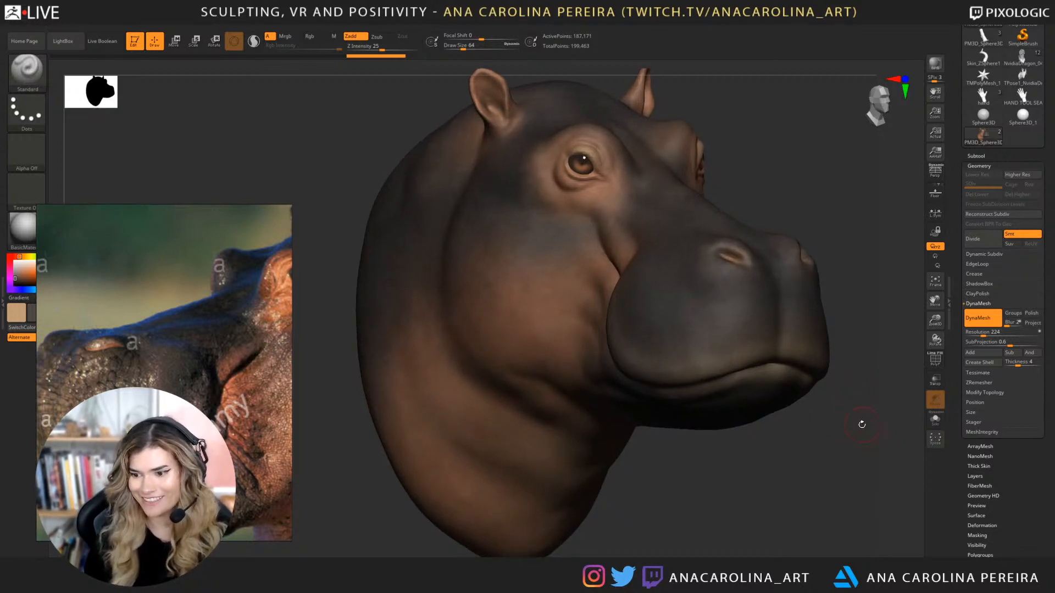
left_click_drag(849, 396, 857, 379)
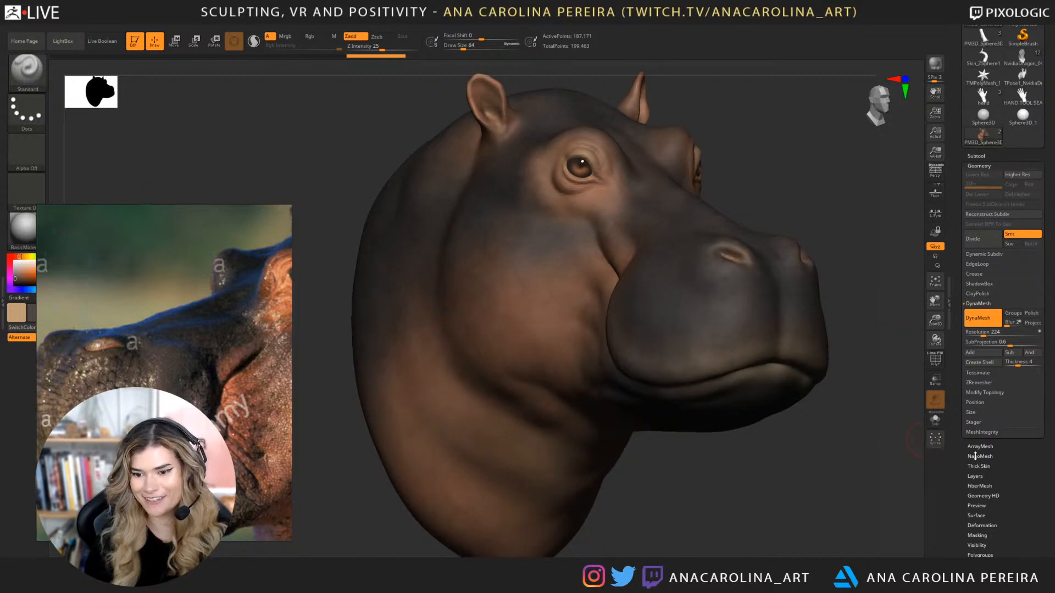
Check the head's layer list and activate a surface noise on the mesh.
left_click(980, 476)
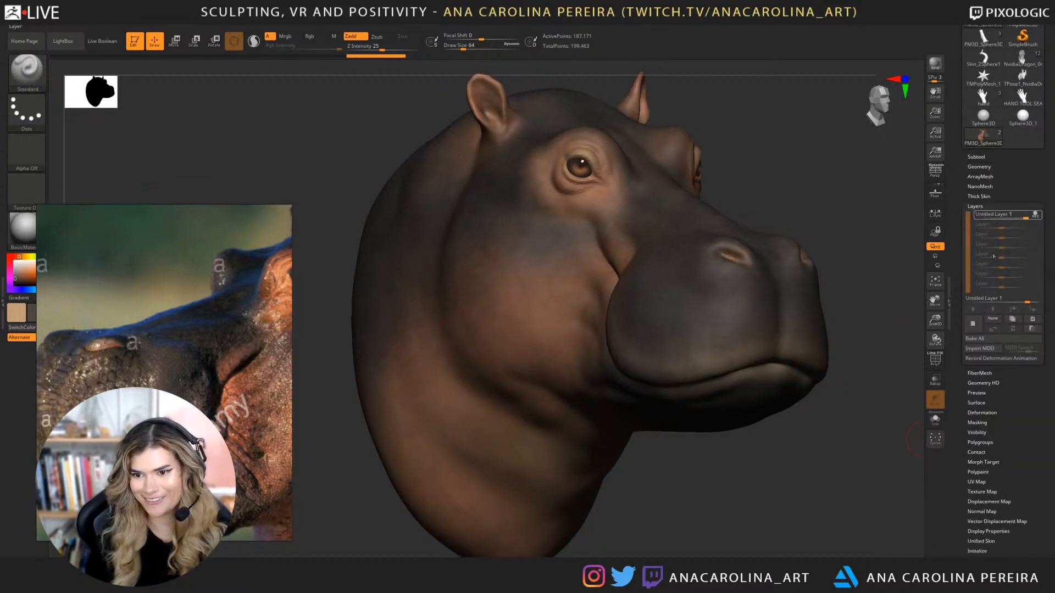
left_click_drag(908, 400, 907, 423)
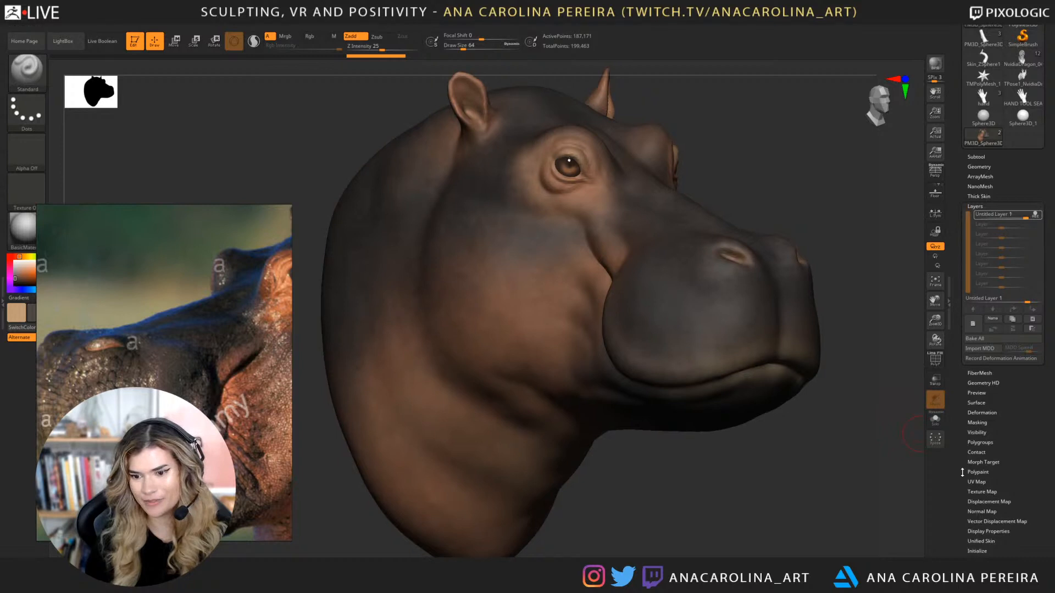
left_click(984, 399)
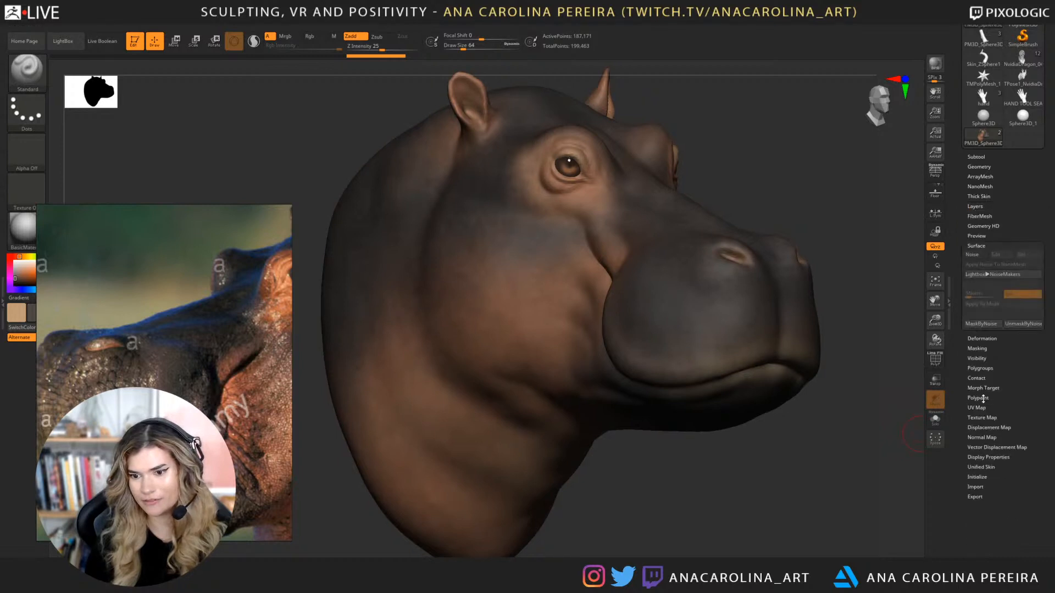
left_click(979, 250)
left_click(975, 246)
left_click(984, 295)
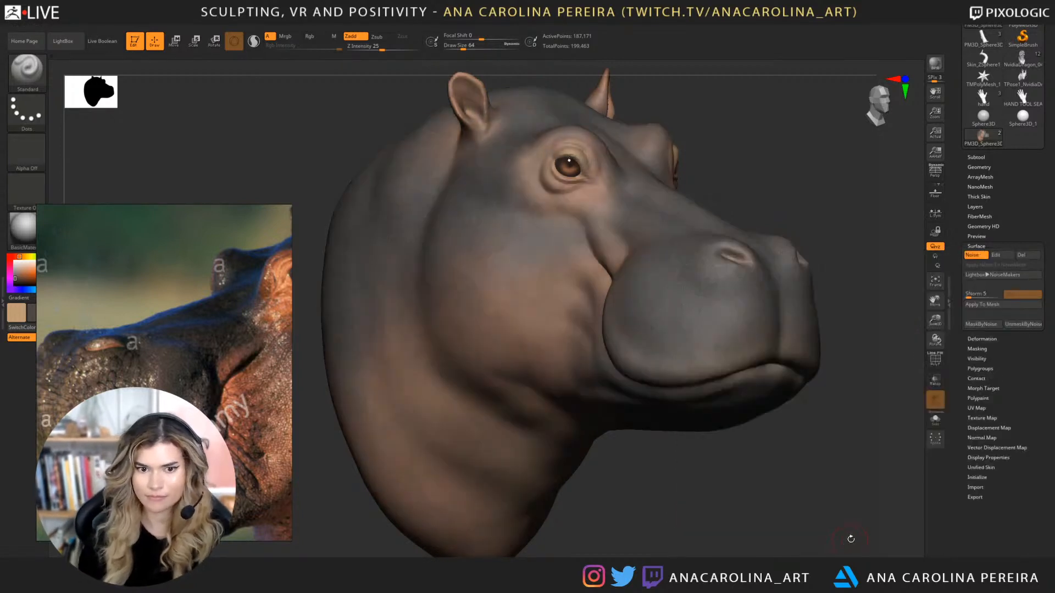
left_click(845, 545)
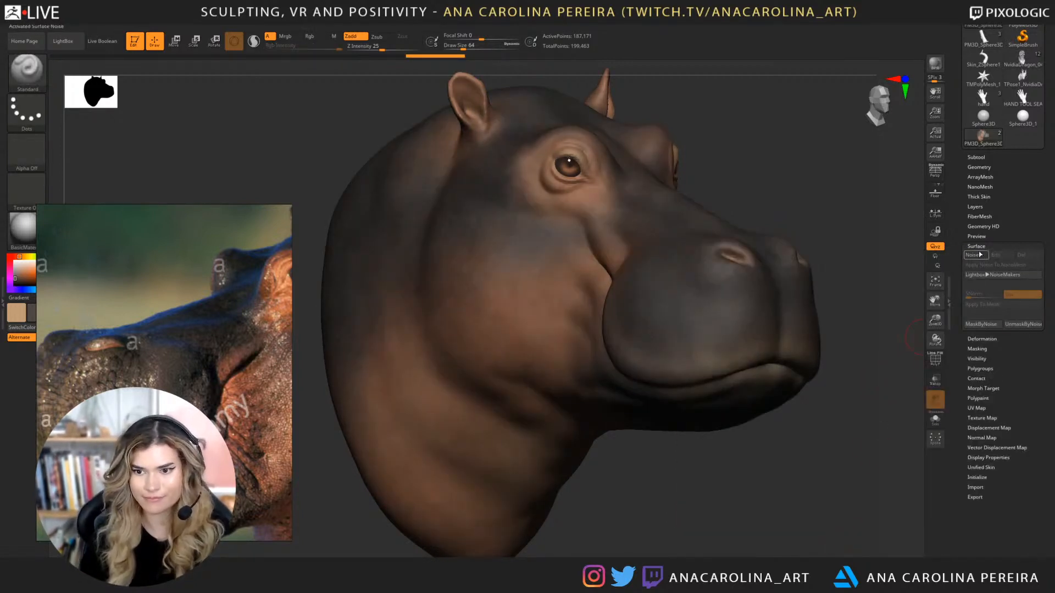
Edit the surface noise to a fine grain with colour blend 0, and apply it to the mesh.
left_click(995, 254)
left_click_drag(995, 350, 949, 353)
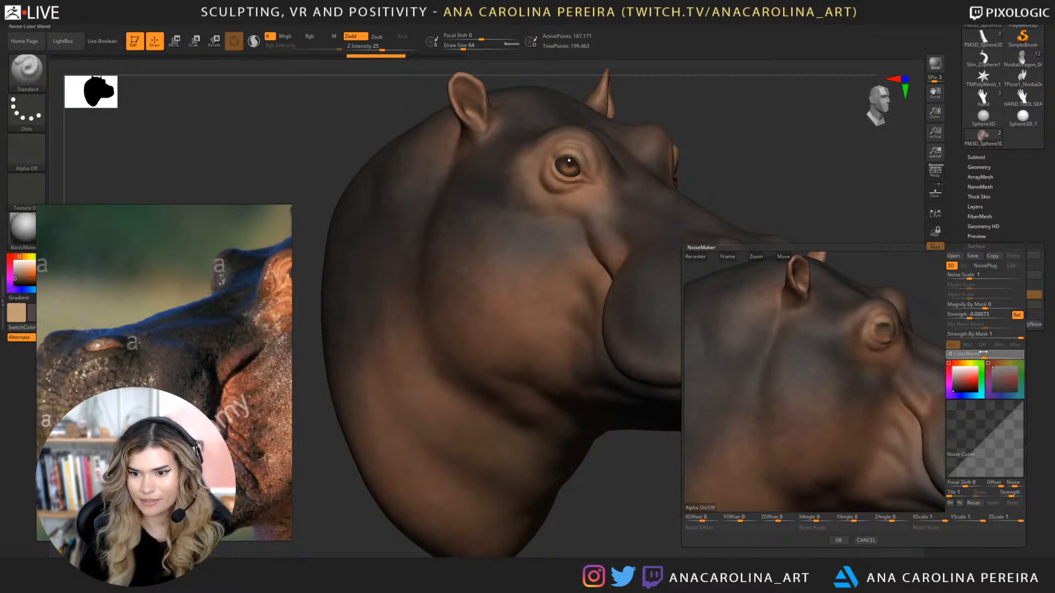
left_click_drag(970, 273, 972, 274)
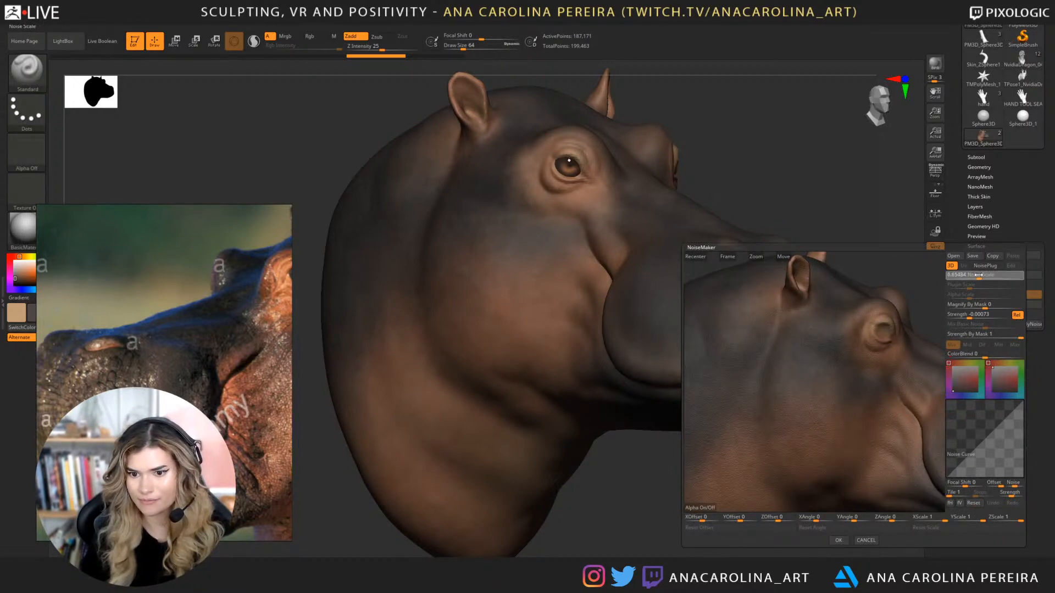
left_click(838, 540)
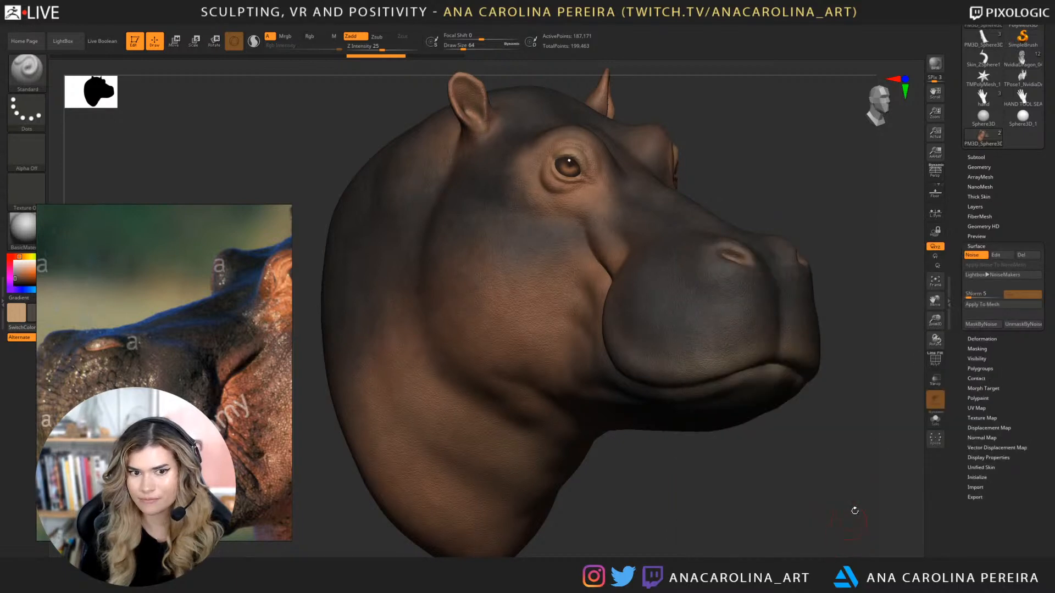
left_click(990, 306)
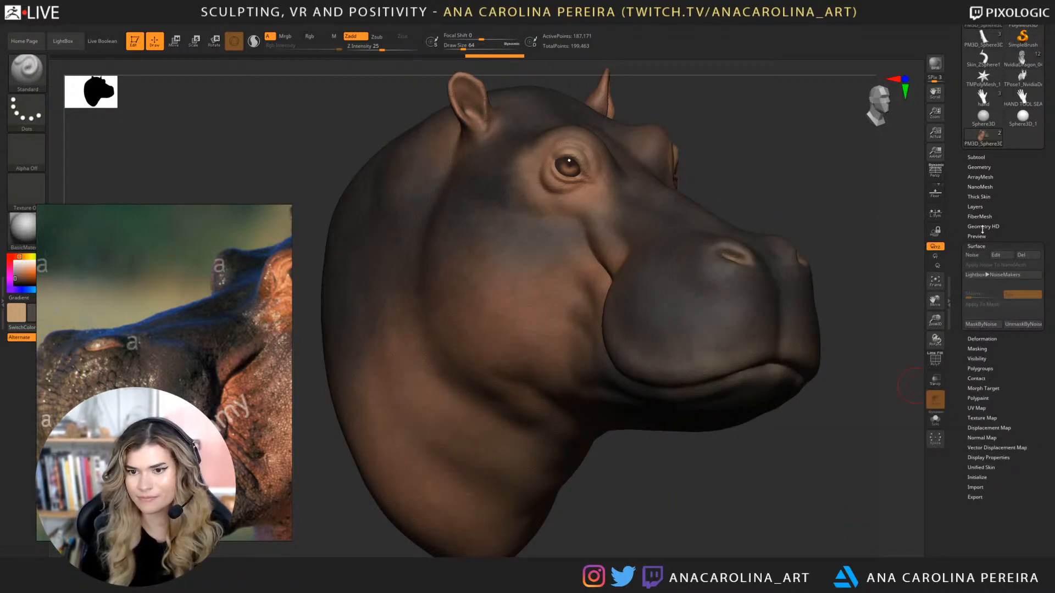
On a second new layer, apply a coarser surface noise with scale about 18, strength by mask about 0.61 and colour blend 0.
left_click(980, 206)
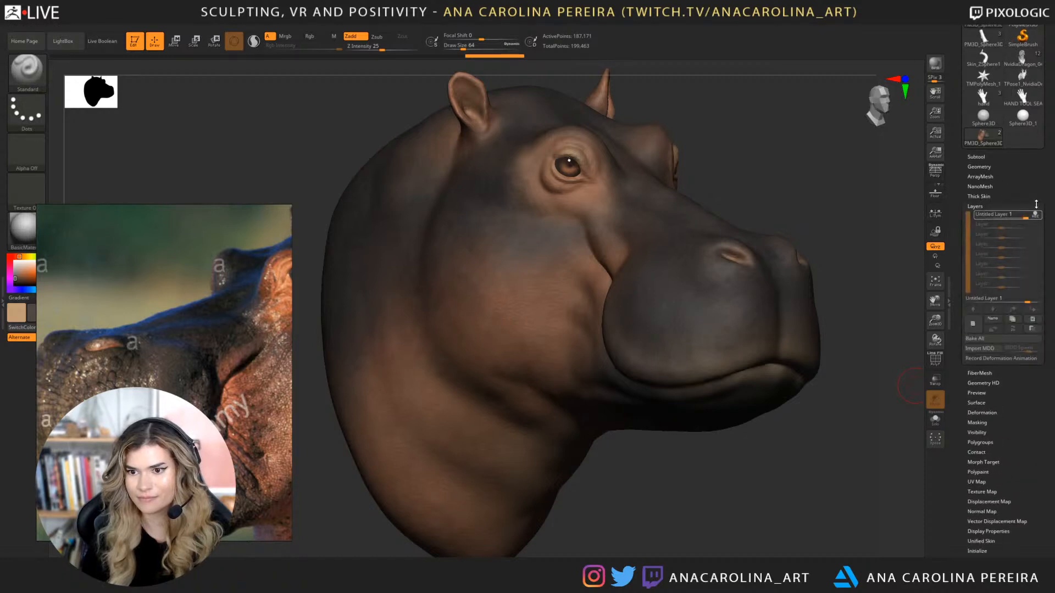
left_click(973, 324)
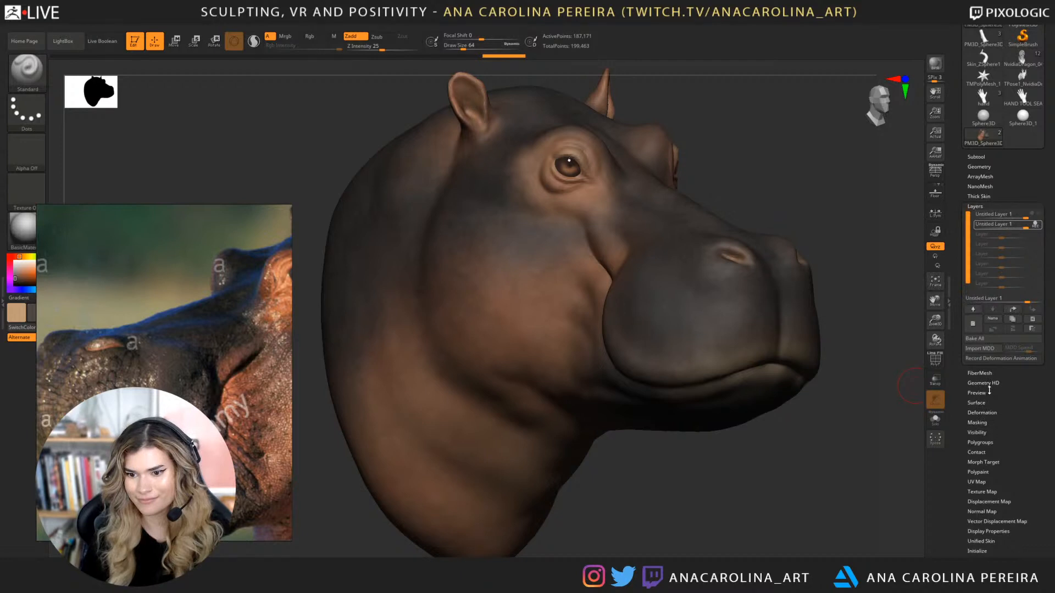
left_click(981, 403)
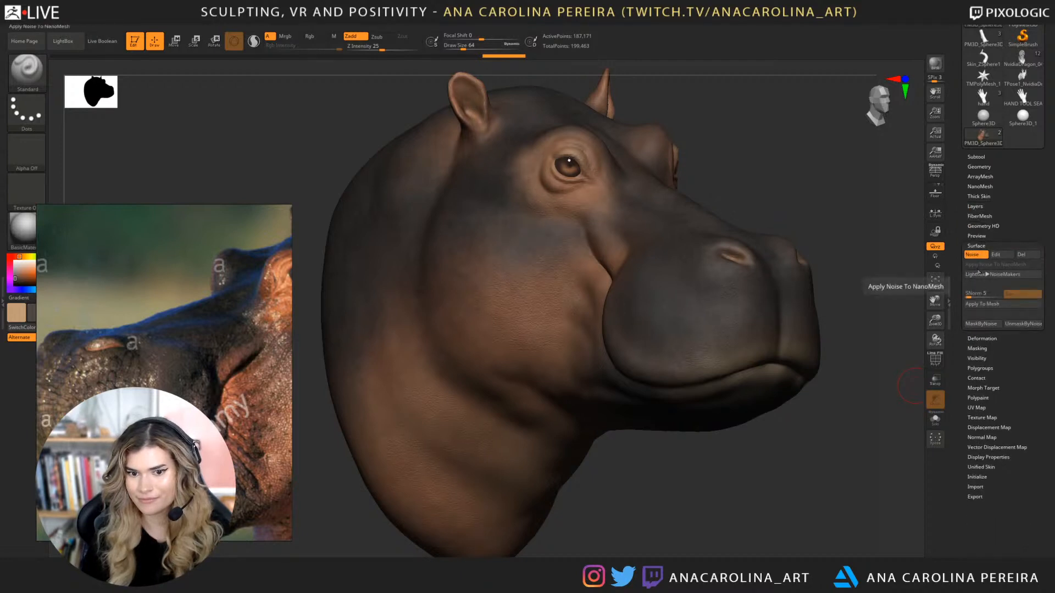
left_click(996, 254)
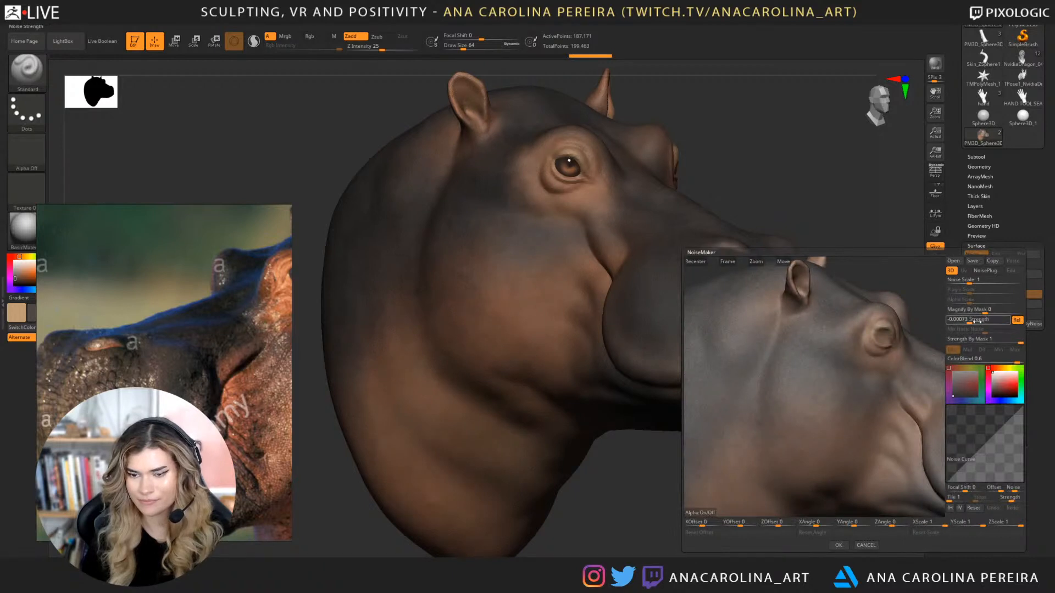
left_click(987, 339)
left_click_drag(986, 339, 985, 358)
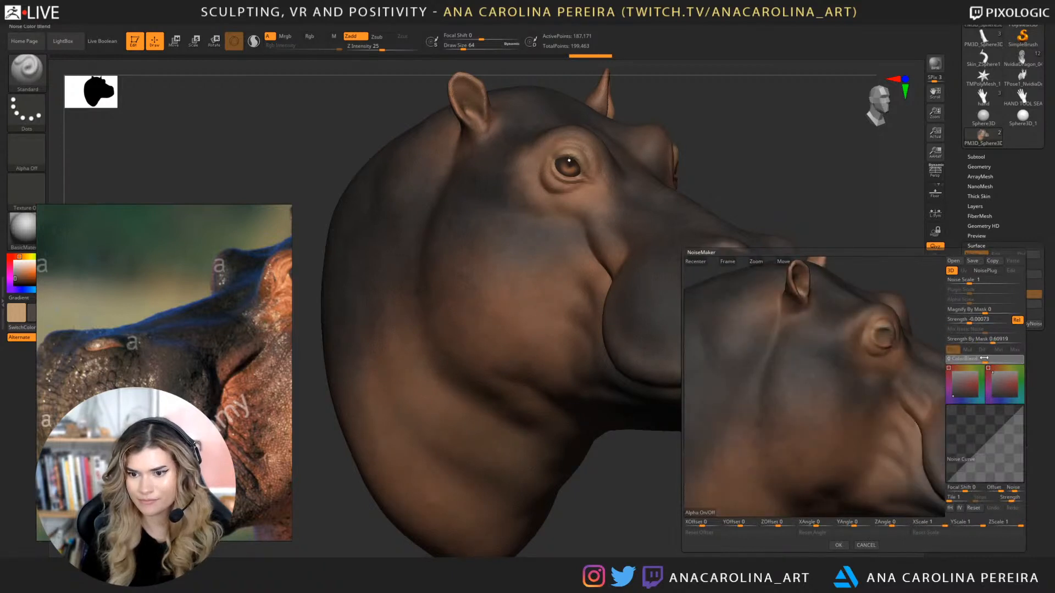
left_click_drag(980, 280, 985, 281)
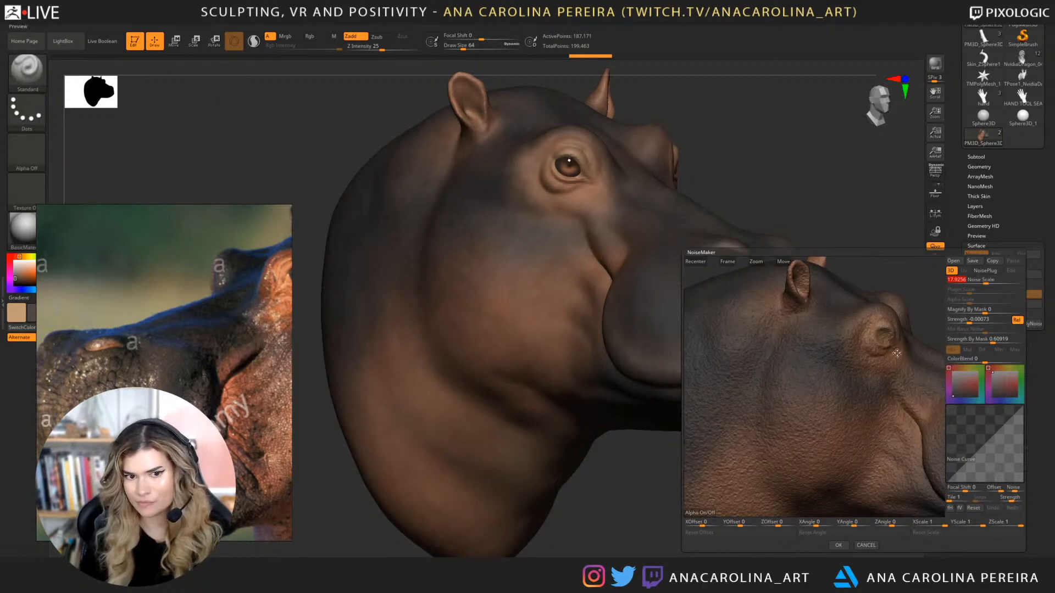
left_click(838, 545)
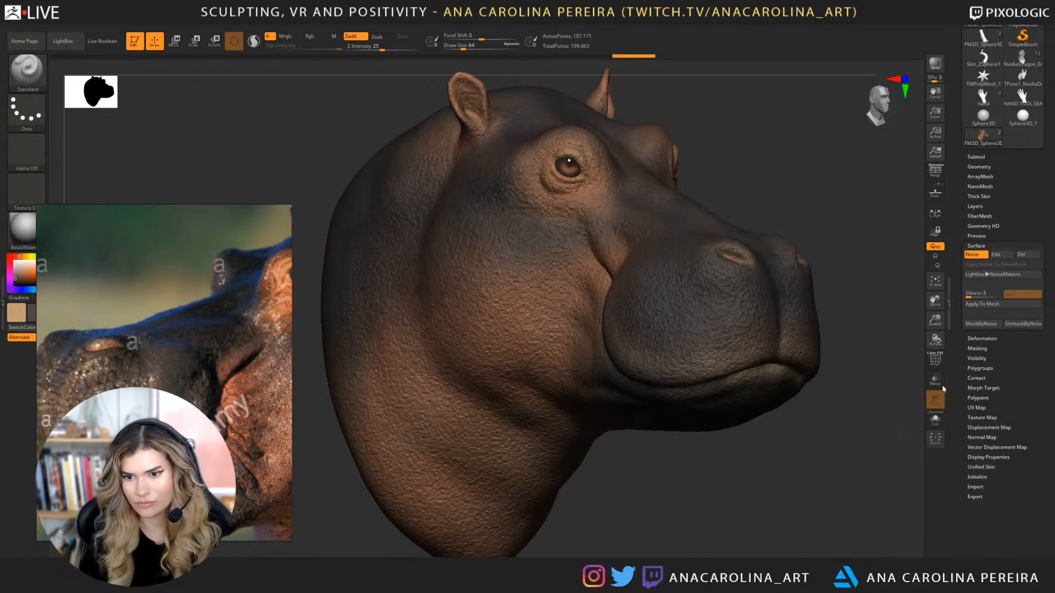
left_click(989, 304)
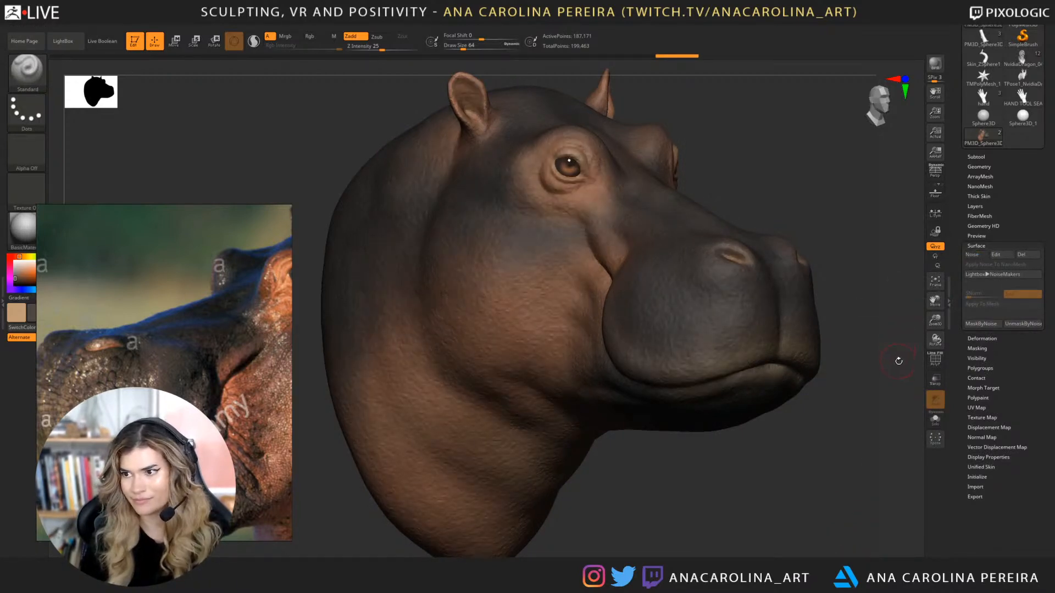
Add a third layer to the head with the noise layers hidden, and choose the DamStandard brush.
left_click(983, 206)
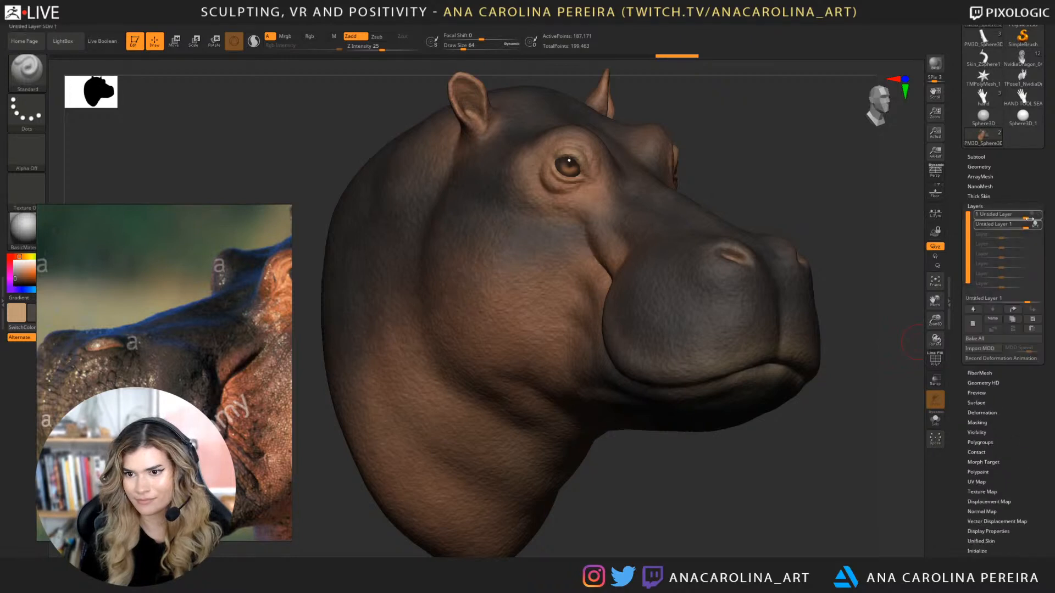
left_click(973, 324)
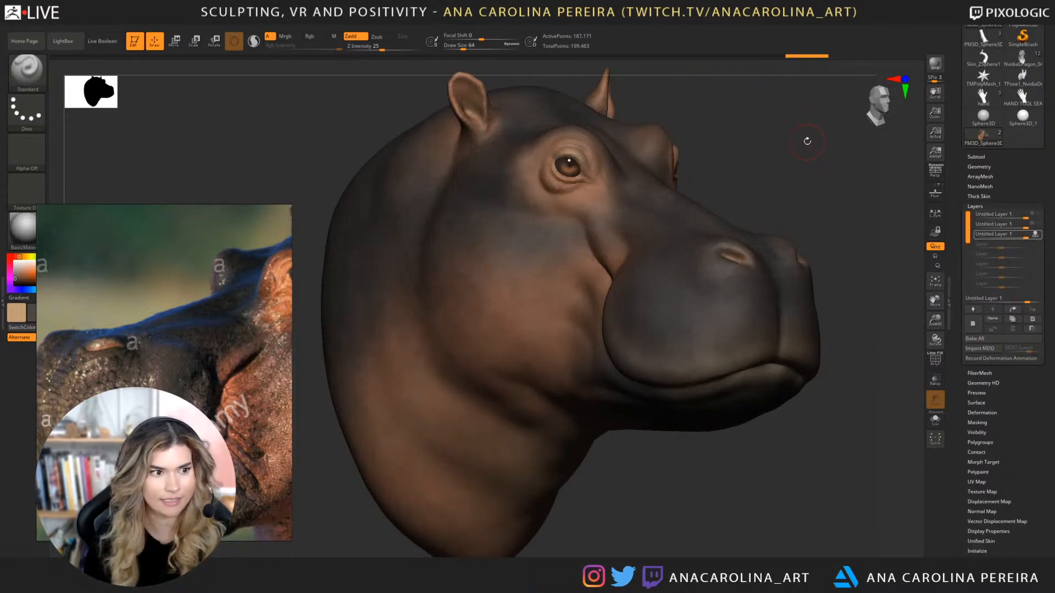
left_click(3, 305)
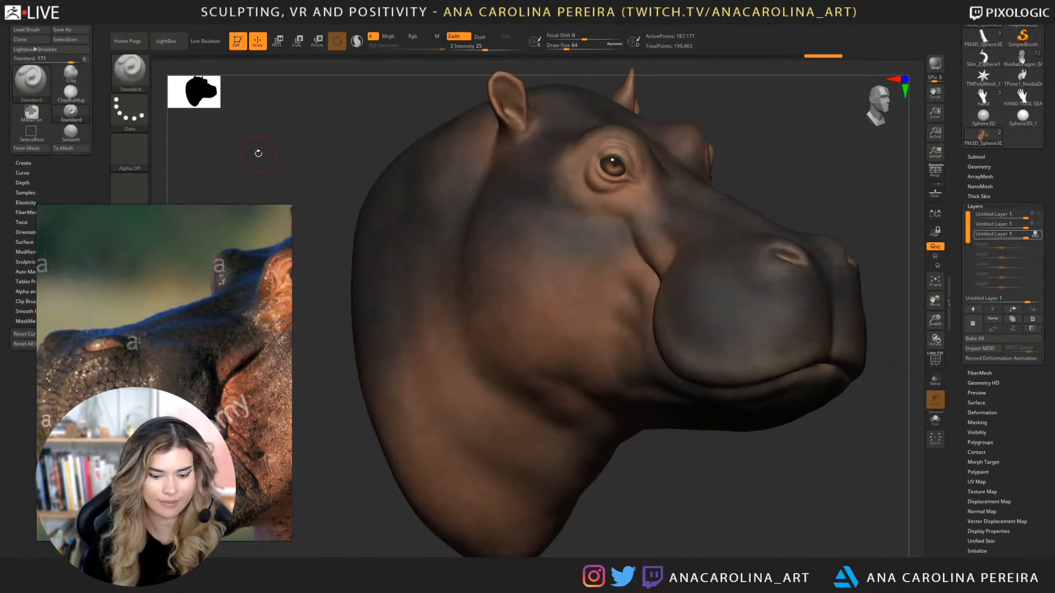
key("b")
key("d")
key("s")
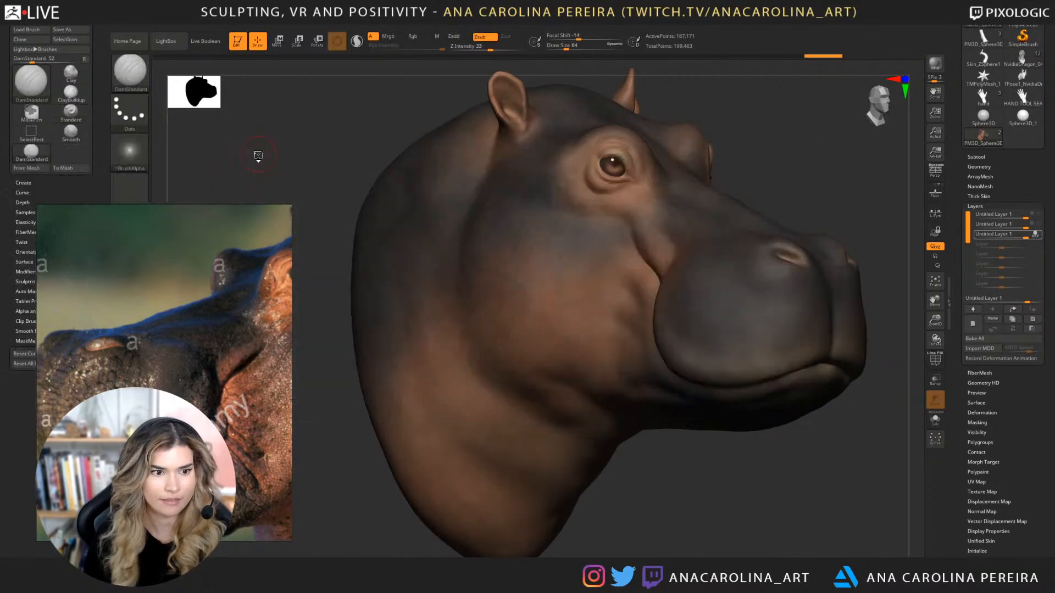
Move the reference photo off the canvas and assign the streaked Alpha 60 to the DamStandard brush.
left_click(142, 120)
left_click(140, 151)
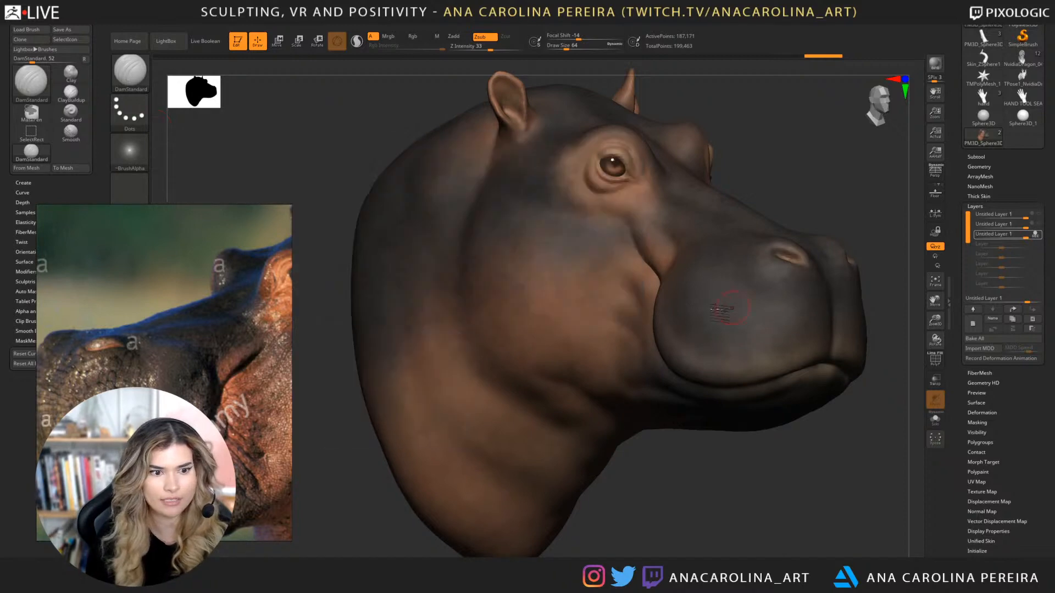
key("space")
left_click(663, 272)
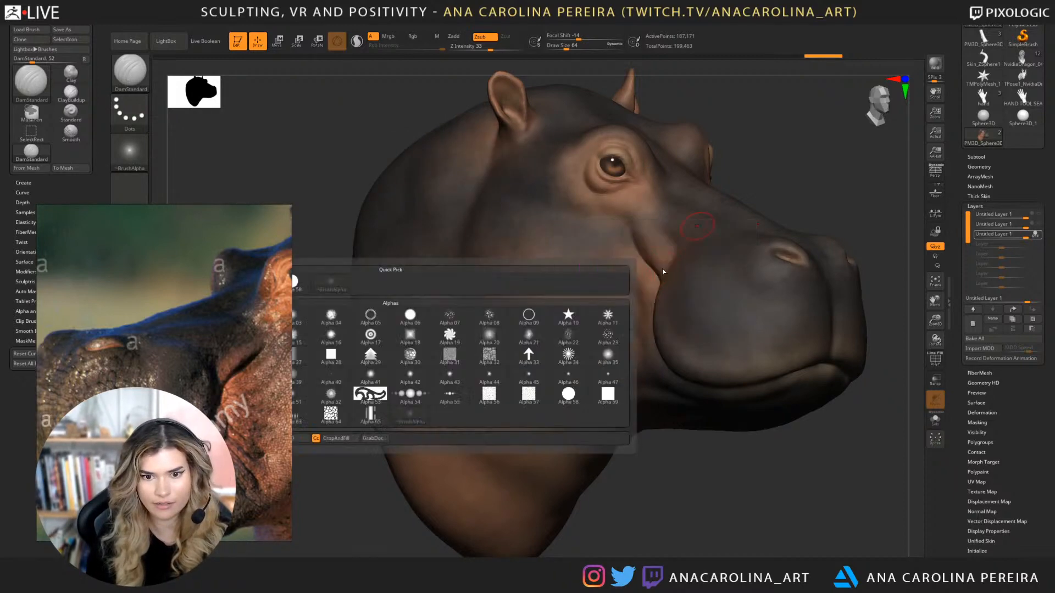
key("b")
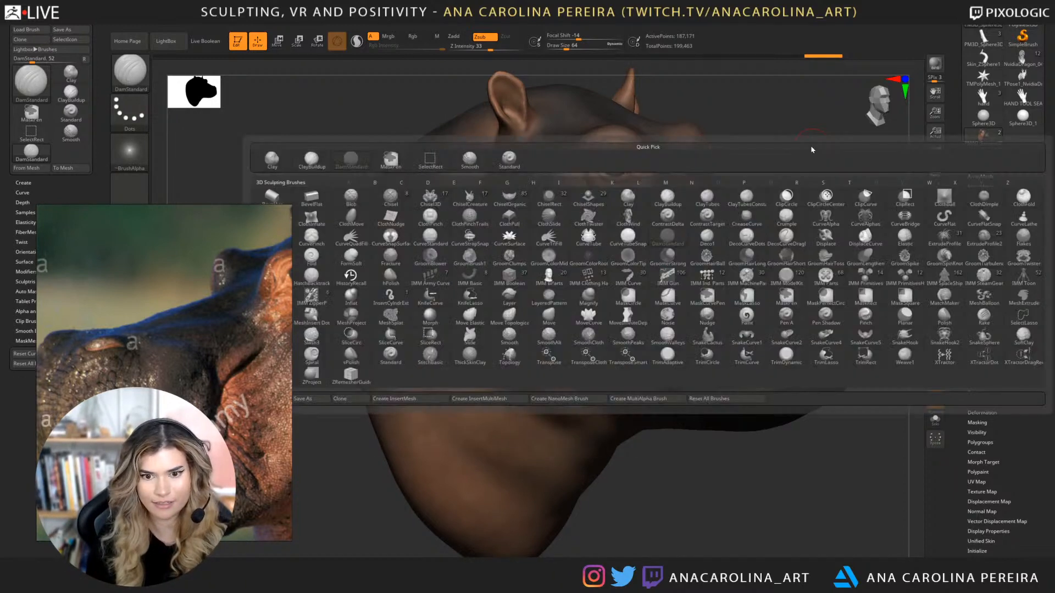
key("b")
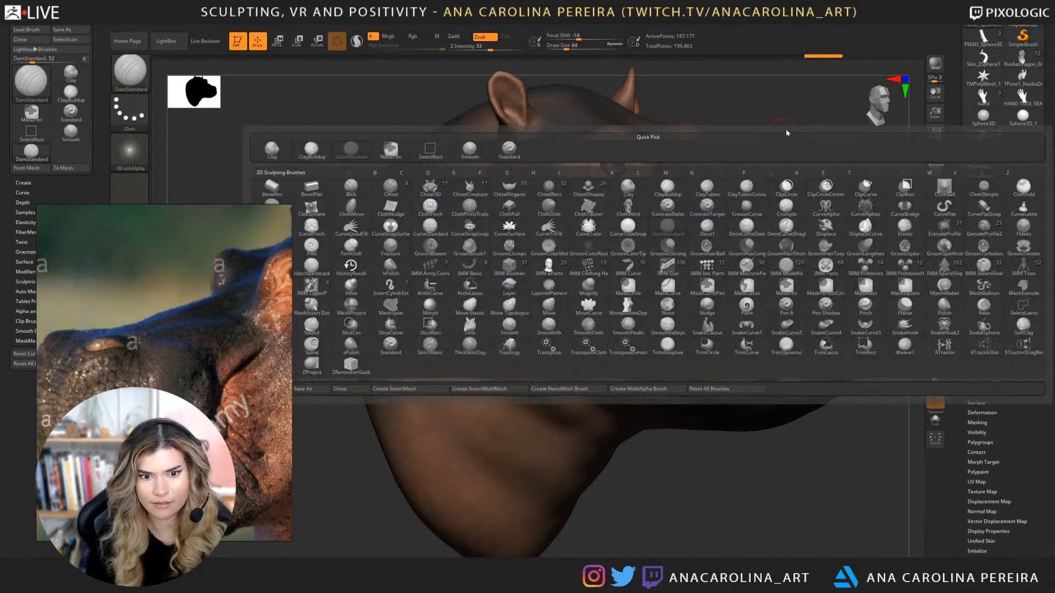
key("space")
left_click(753, 139)
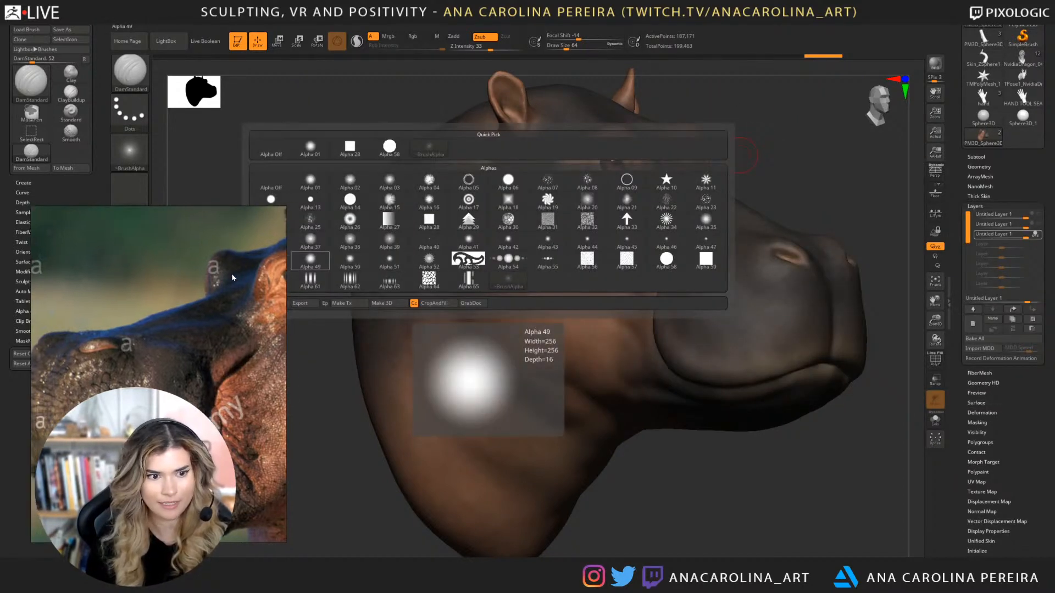
scroll(193, 320, "down", 5)
right_click_drag(193, 320, 1054, 379)
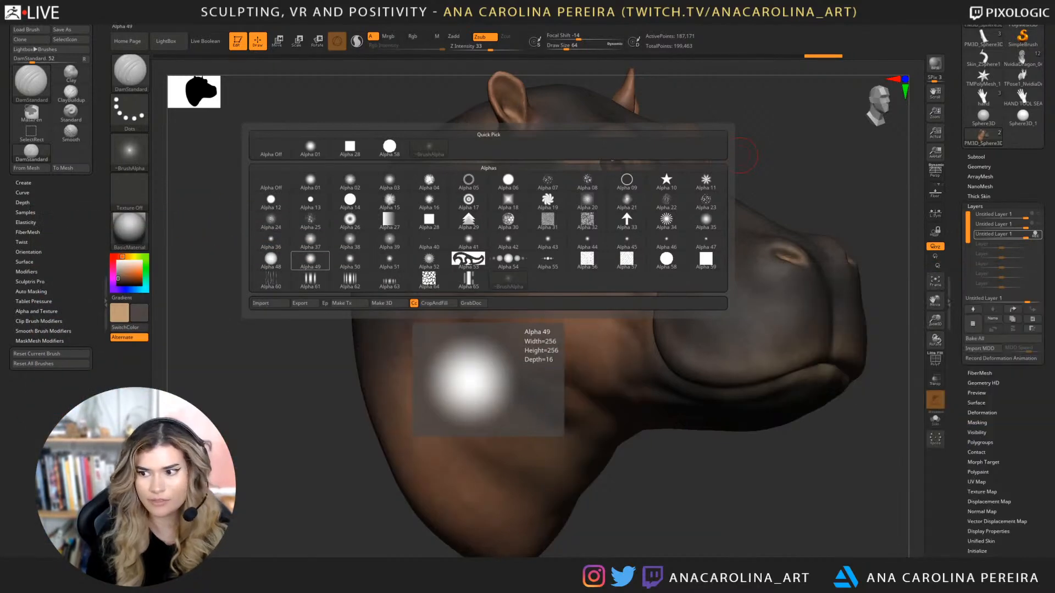
left_click(269, 286)
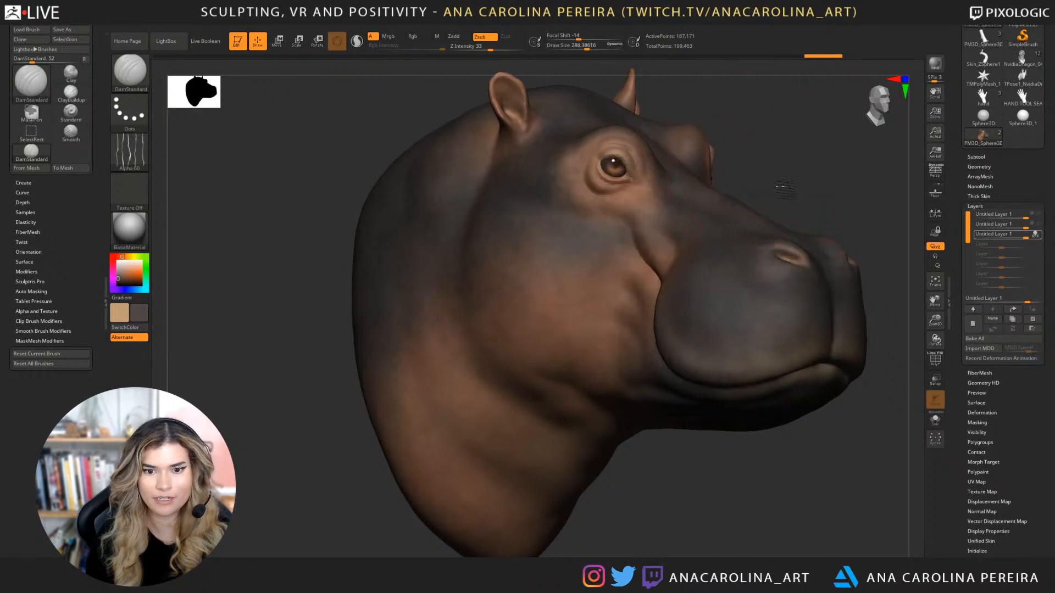
Set the DamStandard brush's Z intensity to 14 and its draw size to about 187 for the muzzle.
mouse_move(780, 184)
left_mouse_down("alt")
mouse_move(748, 192)
mouse_move(760, 236)
mouse_move(800, 200)
mouse_move(835, 202)
left_mouse_up("alt")
key("space")
left_click(750, 194)
key("space")
left_click(737, 245)
key("space")
left_click(758, 236)
key("space")
left_click(623, 281)
mouse_move(797, 168)
left_mouse_down()
mouse_move(744, 169)
mouse_move(651, 216)
left_mouse_up()
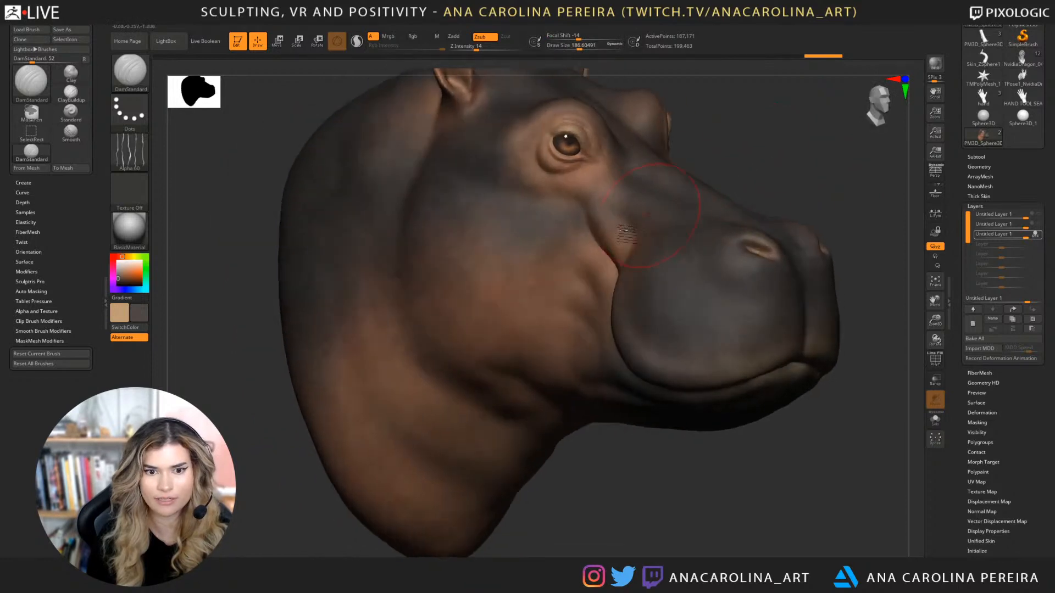
Set the DamStandard brush's focal shift to 34, draw size to about 128 and Z intensity to 10.
left_click_drag(599, 286, 600, 315)
key("ctrl+z")
key("space")
left_click(620, 308)
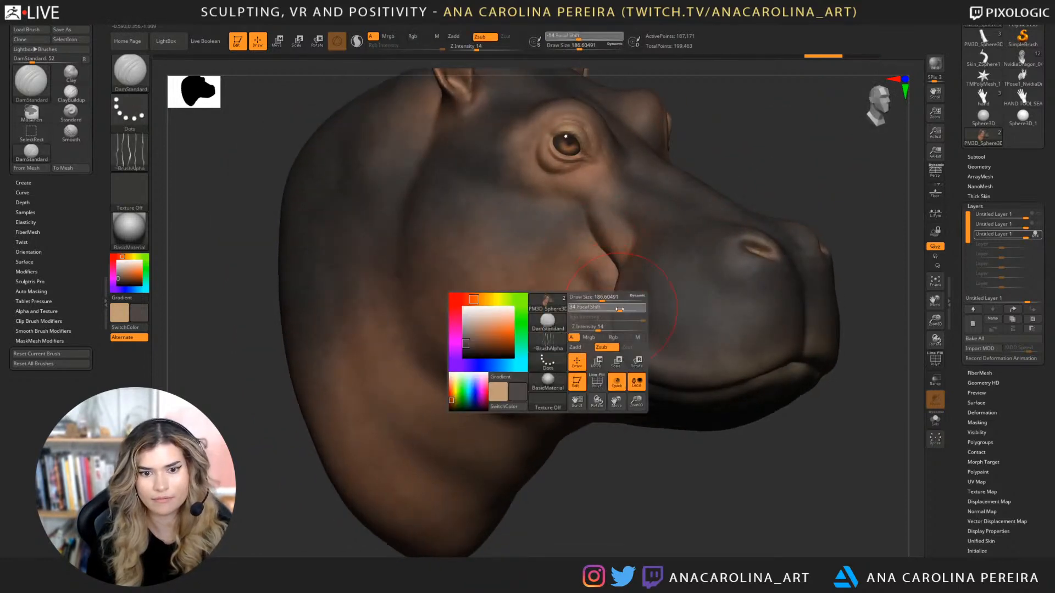
key("space")
left_click(617, 293)
key("space")
left_click(596, 281)
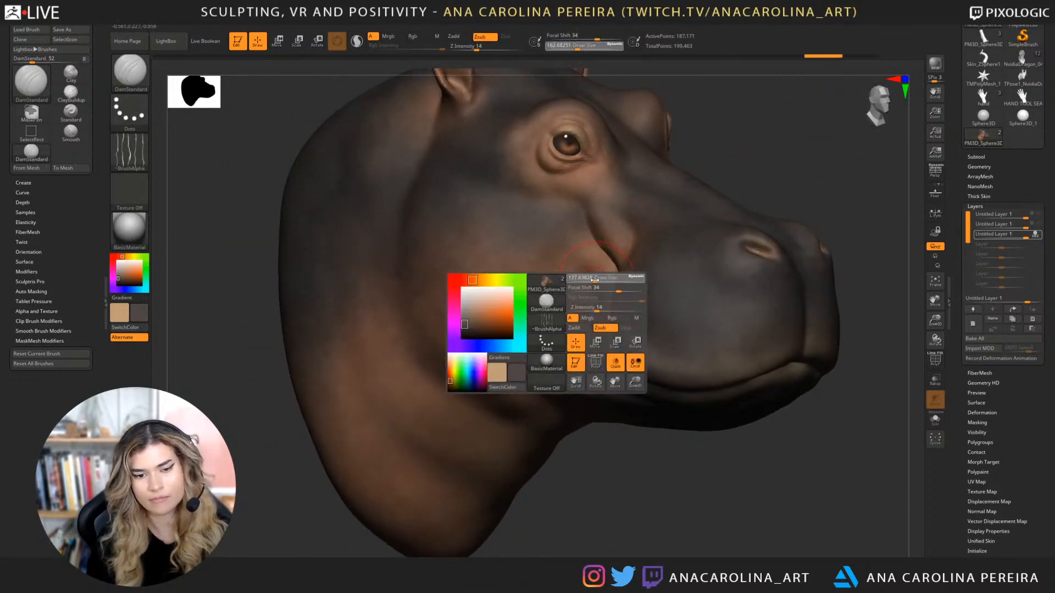
left_click_drag(592, 310, 612, 322)
Carve faint streaked wrinkles from behind the eye down toward the cheek fold on the opposite side of the head.
right_click_drag(609, 323, 462, 325)
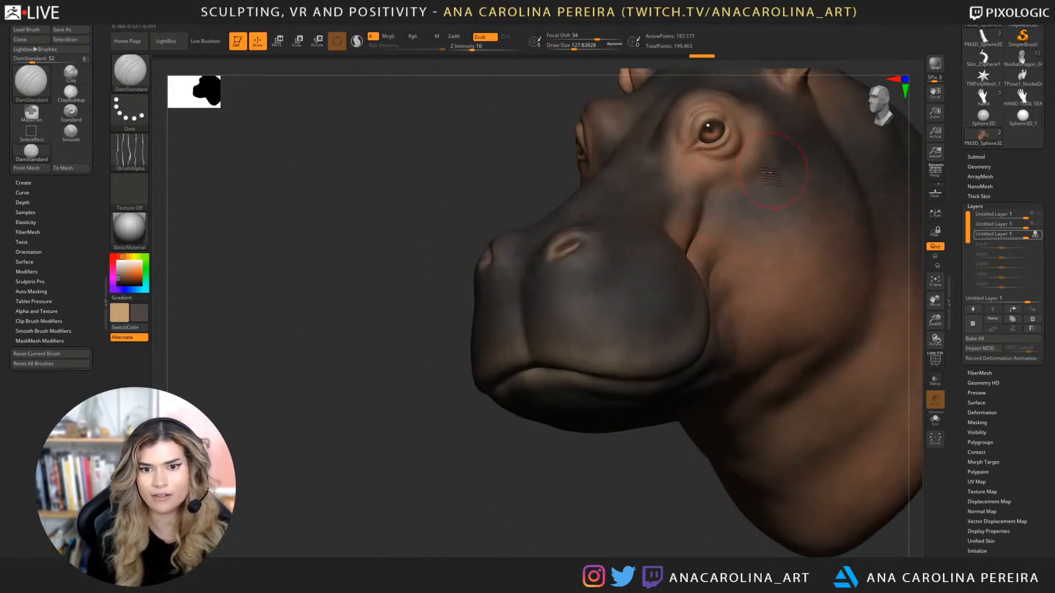
left_click_drag(772, 170, 704, 226)
left_click_drag(740, 189, 779, 129)
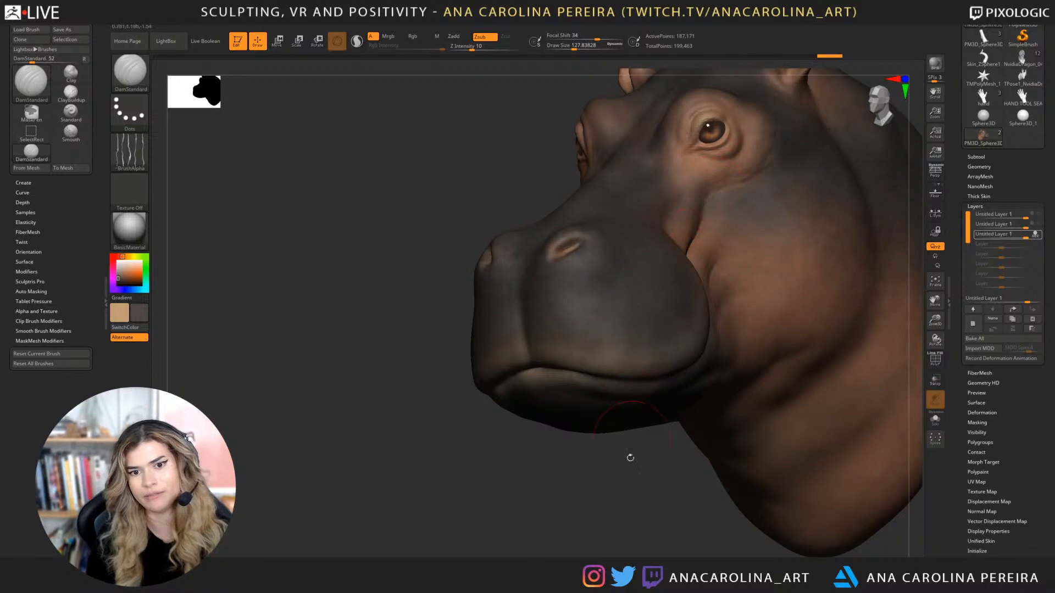
left_click_drag(630, 458, 586, 496)
key("ctrl+z")
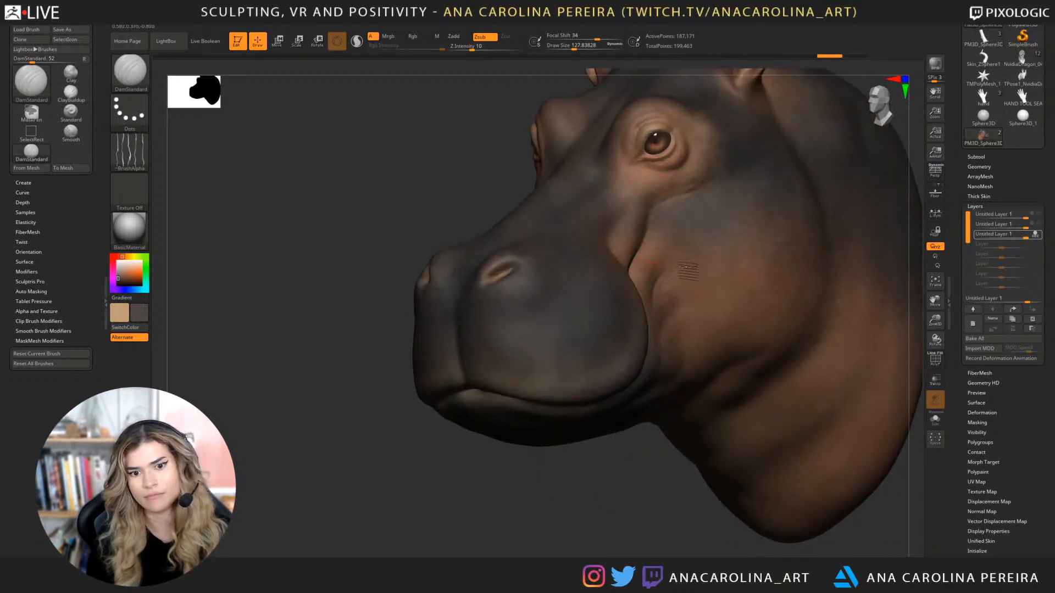
key("ctrl+shift+z")
key("ctrl+shift+z")
mouse_move(640, 463)
left_mouse_down()
mouse_move(627, 460)
mouse_move(630, 430)
left_mouse_up()
left_click_drag(638, 475, 648, 513)
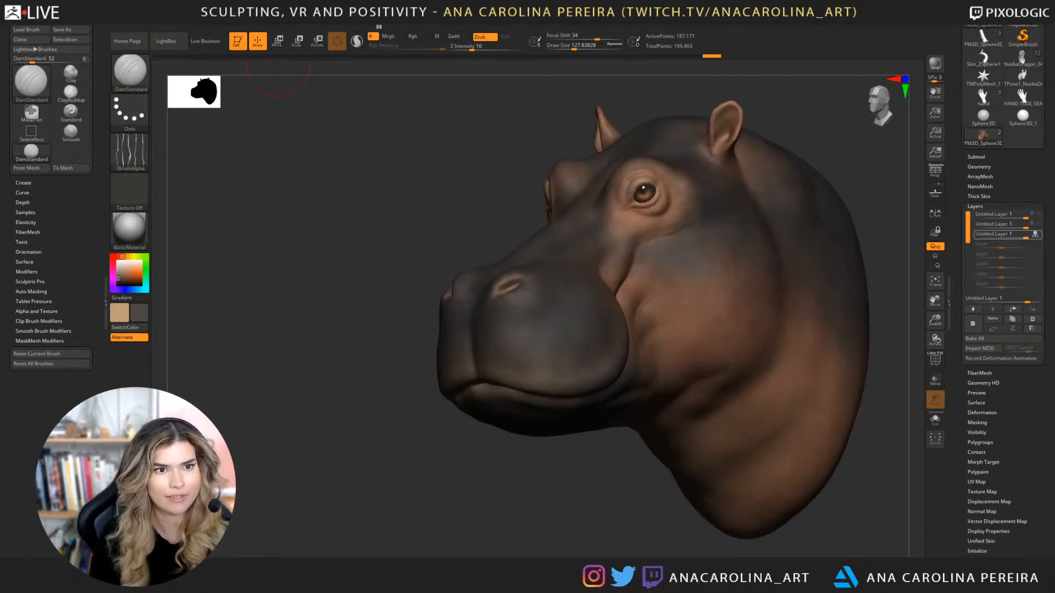
Adjust the specular value of BasicMaterial to make the skin relief easier to read.
left_click(356, 41)
left_click(396, 194)
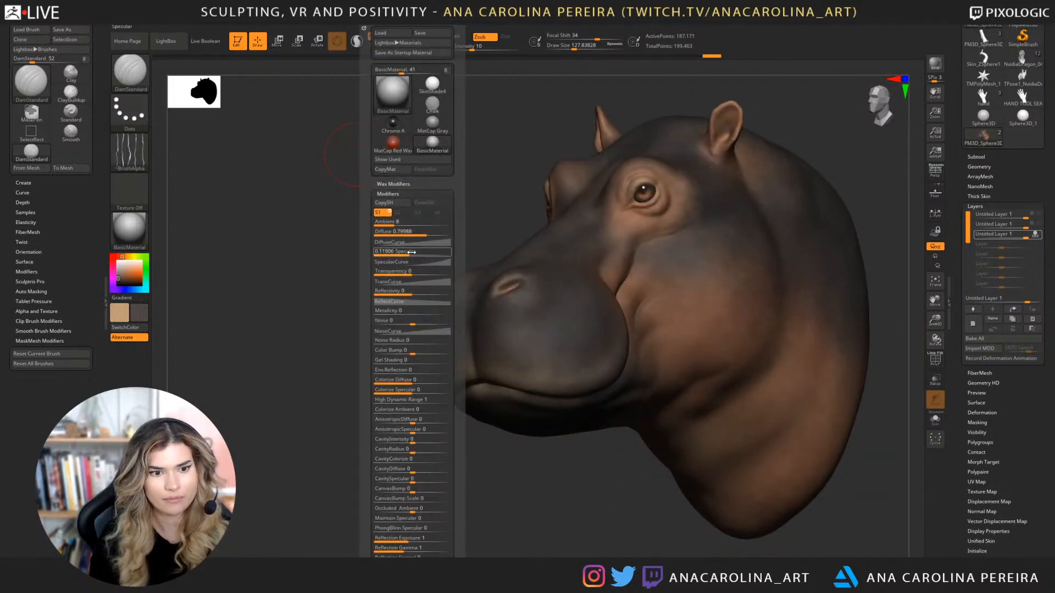
left_click_drag(408, 255, 413, 256)
left_click_drag(352, 285, 674, 233)
left_click_drag(505, 281, 517, 281)
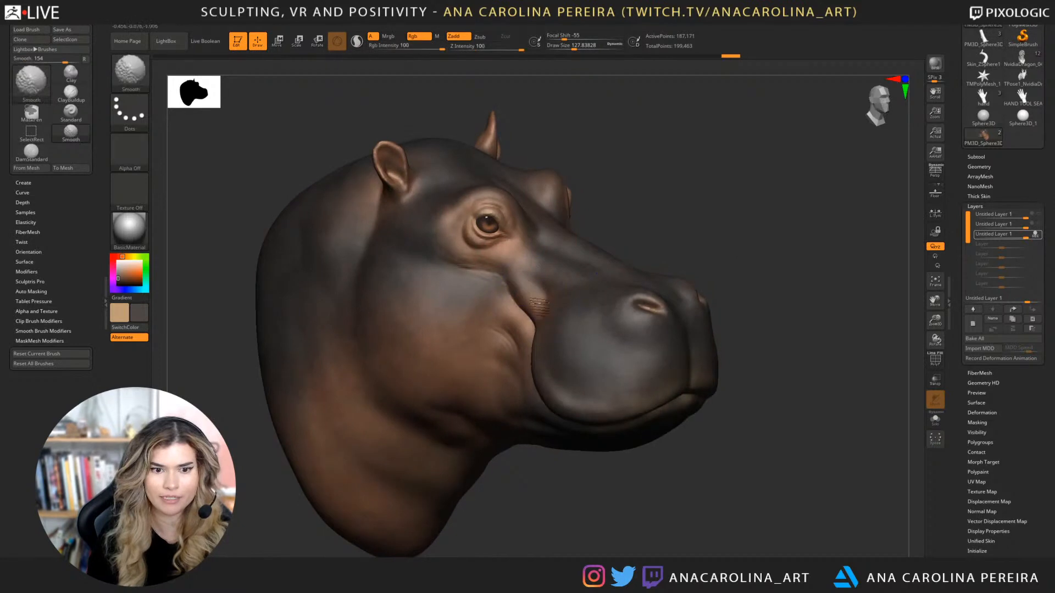
Set the DamStandard brush's focal shift to 55 and carve curved wrinkles on the muzzle around the nostril.
right_click(524, 362)
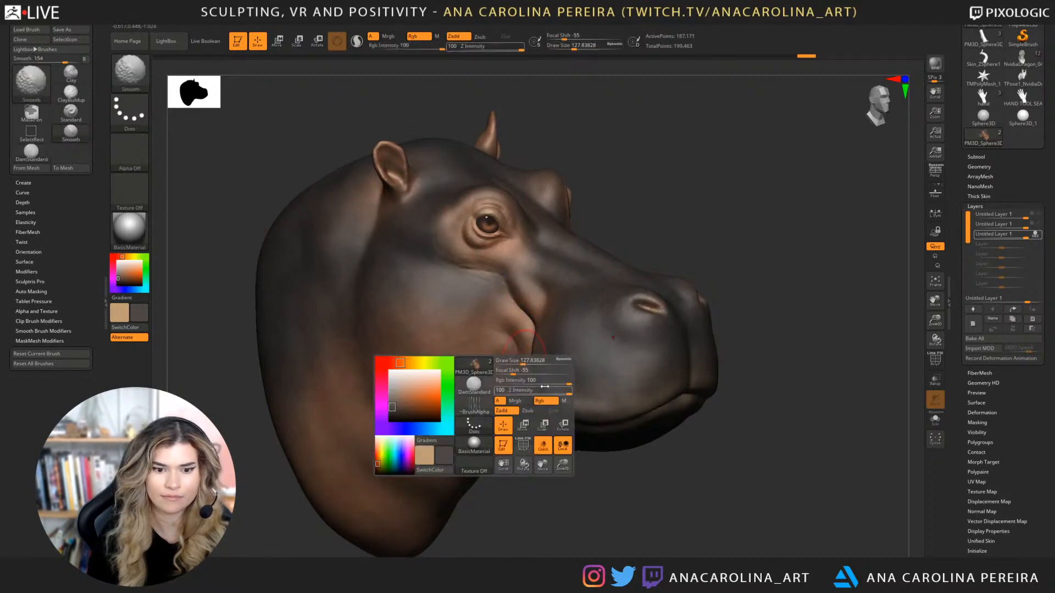
left_click_drag(742, 269, 708, 273)
left_click_drag(697, 456, 659, 445)
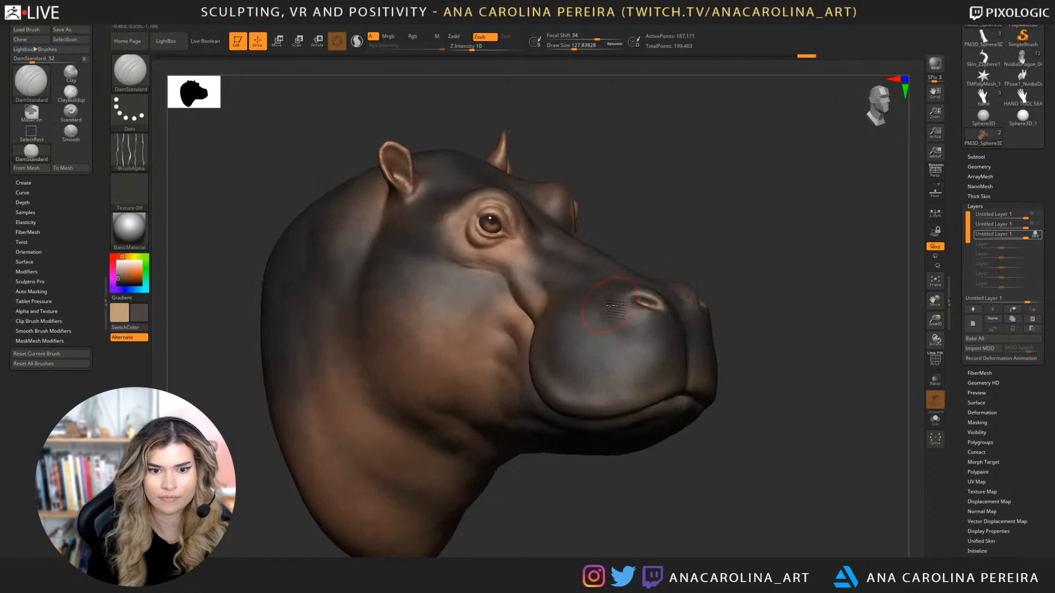
right_click(645, 330)
left_click_drag(687, 352, 696, 351)
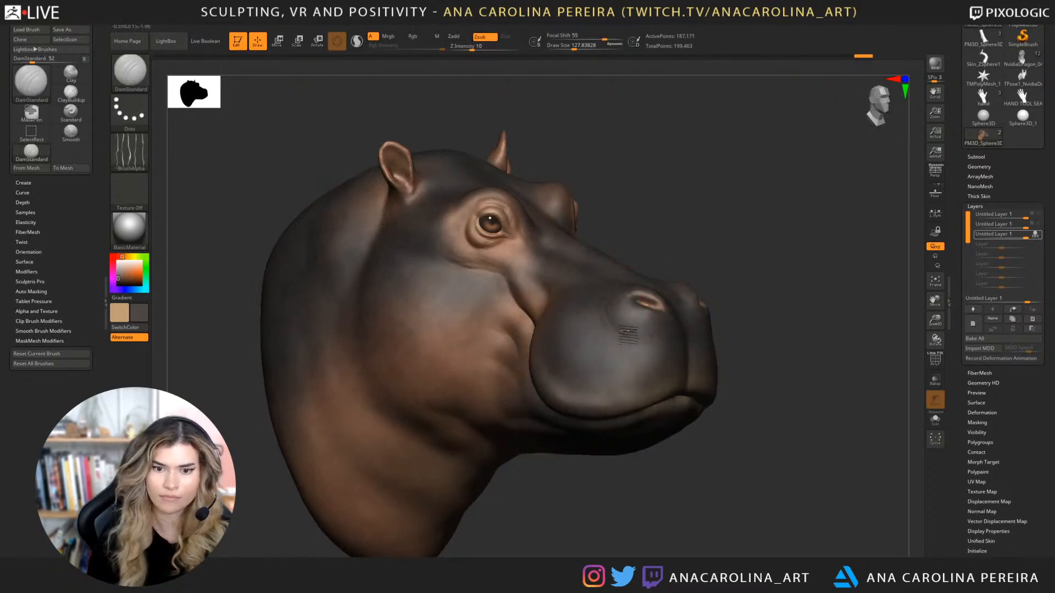
left_click_drag(740, 255, 745, 247)
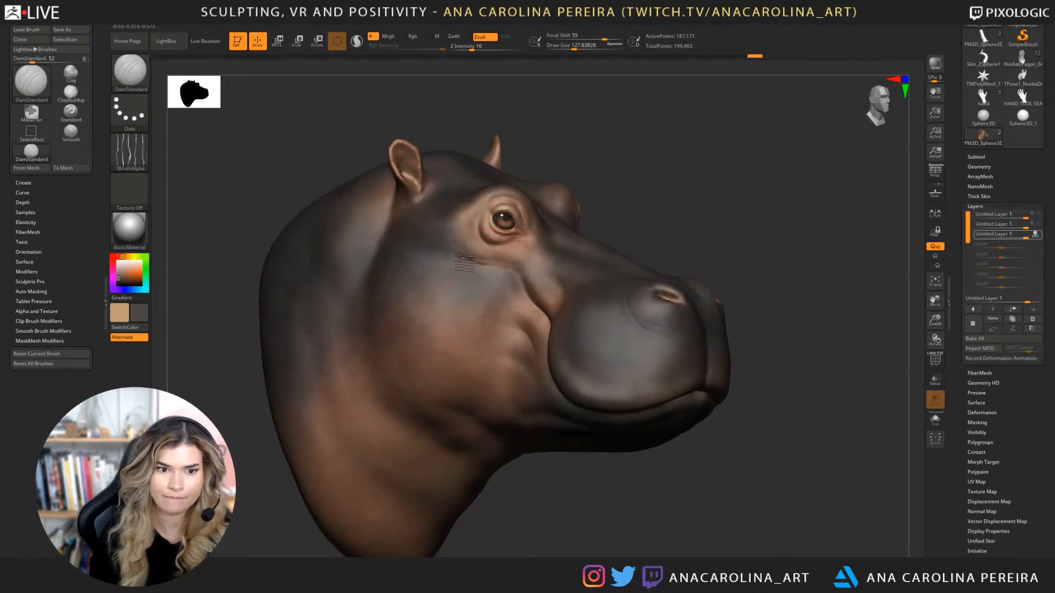
Try to wrinkle the fold running down from the ear with the draw size at about 154.
mouse_move(432, 228)
left_mouse_down()
mouse_move(452, 259)
mouse_move(443, 248)
left_mouse_up()
left_click_drag(566, 127, 632, 137)
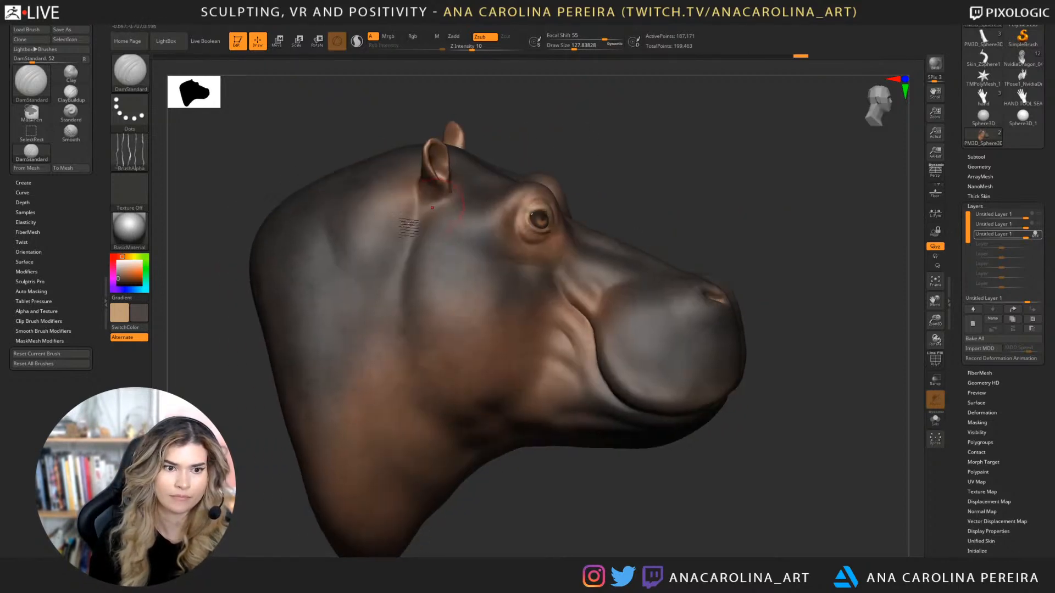
key("space")
left_click_drag(399, 277, 402, 276)
mouse_move(420, 235)
left_mouse_down()
mouse_move(398, 348)
mouse_move(406, 368)
left_mouse_up()
key("ctrl+z")
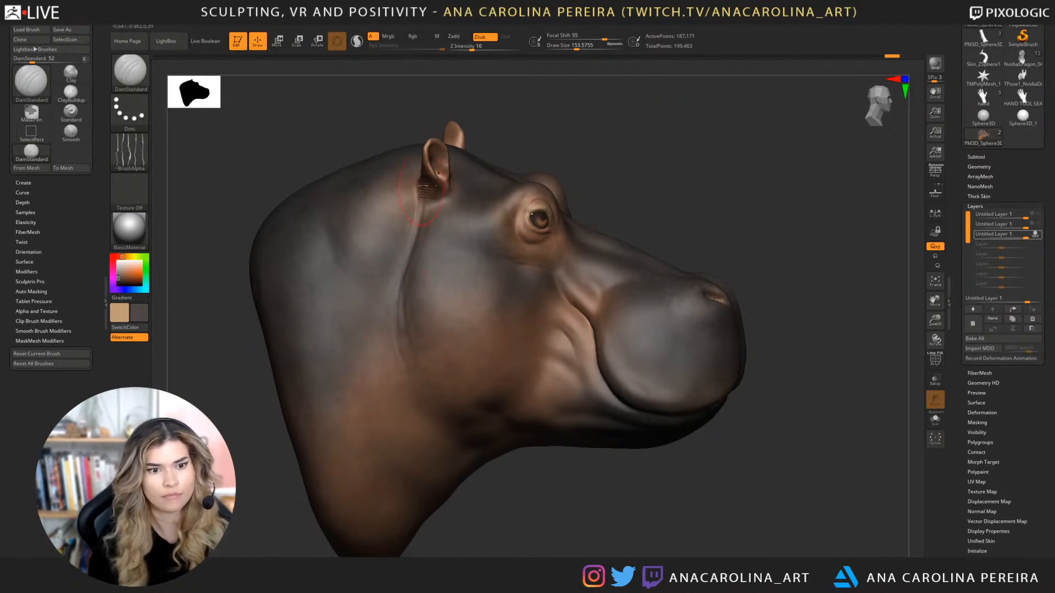
key("ctrl+z")
Set the draw size to about 299 and carve long streaks down the fold behind the jaw, starting below the ear.
key("space")
left_click_drag(399, 351, 411, 352)
left_click_drag(510, 515, 472, 516)
left_click_drag(424, 209, 400, 351)
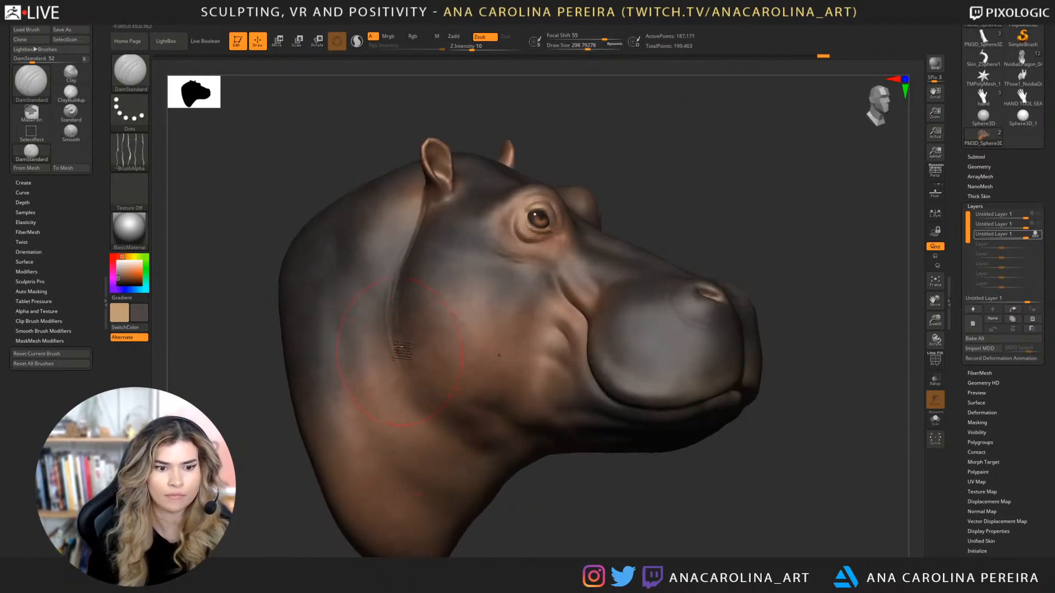
Try to extend the wrinkles from the jaw fold down the side of the neck.
mouse_move(437, 417)
left_mouse_down()
mouse_move(376, 359)
mouse_move(407, 390)
left_mouse_up()
mouse_move(381, 294)
left_mouse_down()
mouse_move(412, 403)
mouse_move(406, 413)
left_mouse_up()
key("ctrl+z")
key("ctrl+z")
key("ctrl+z")
mouse_move(552, 522)
left_mouse_down()
mouse_move(520, 523)
mouse_move(601, 419)
left_mouse_up()
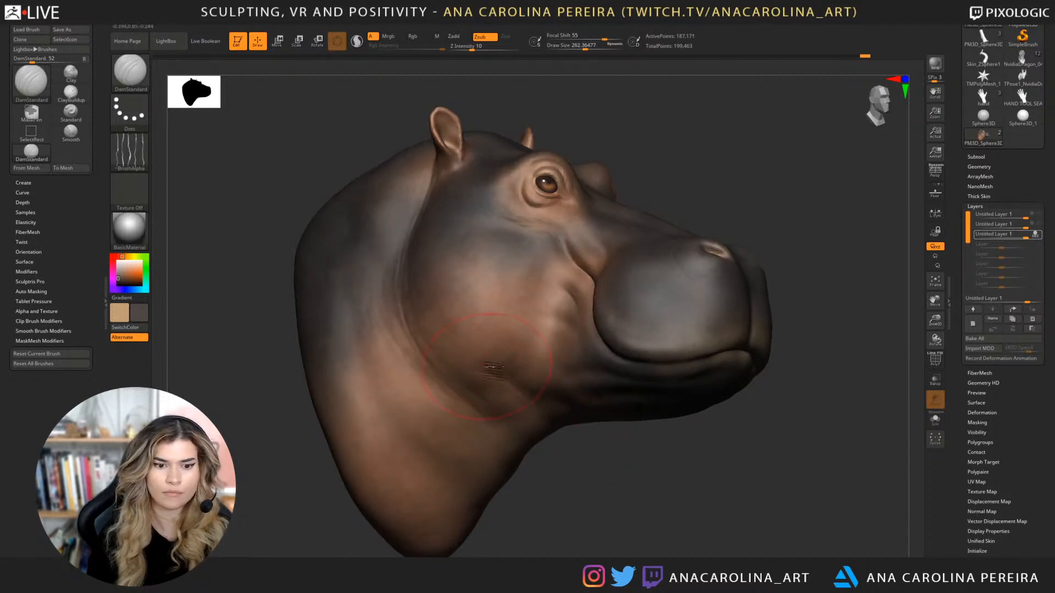
key("ctrl+z")
Set the draw size to about 207 and carve wrinkles along the fold under the jaw.
key("space")
mouse_move(485, 362)
left_mouse_down()
mouse_move(467, 361)
mouse_move(531, 396)
left_mouse_up()
left_click_drag(572, 457, 543, 395)
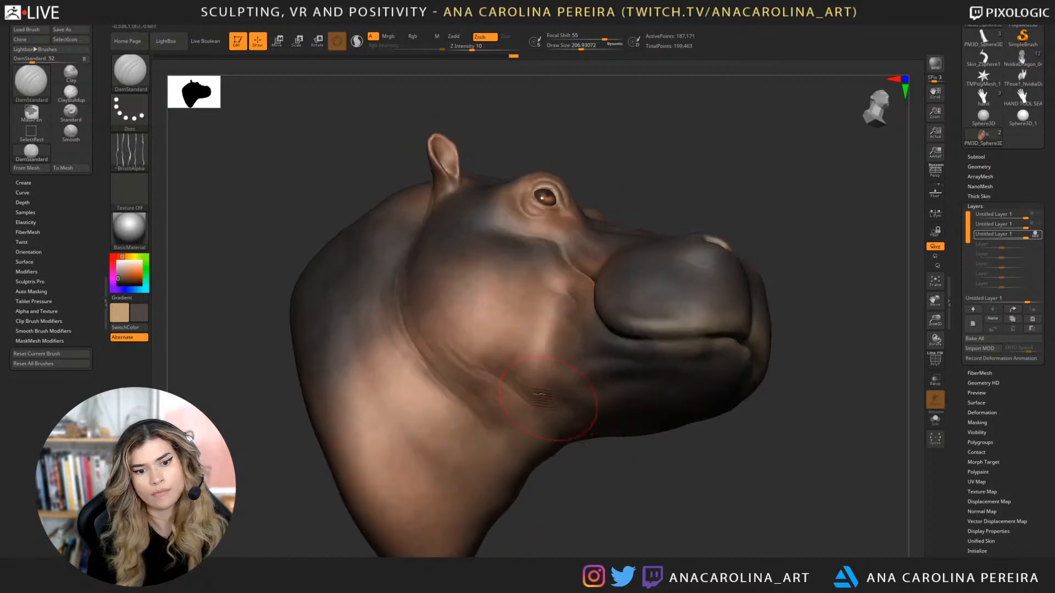
Carve long diagonal wrinkles down the side of the neck toward the throat, redoing the stroke that falls wrong.
mouse_move(597, 497)
left_mouse_down()
mouse_move(587, 508)
mouse_move(626, 497)
left_mouse_up()
mouse_move(409, 320)
left_mouse_down()
mouse_move(394, 361)
mouse_move(440, 427)
left_mouse_up()
left_click_drag(392, 347, 479, 458)
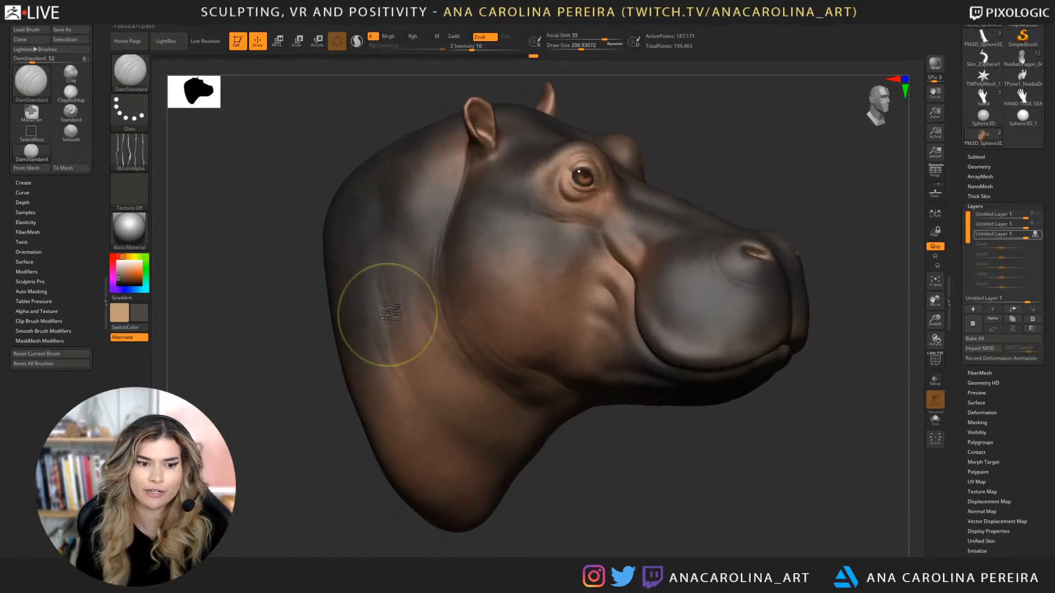
key("ctrl+z")
mouse_move(388, 335)
left_mouse_down()
mouse_move(417, 406)
mouse_move(483, 437)
left_mouse_up()
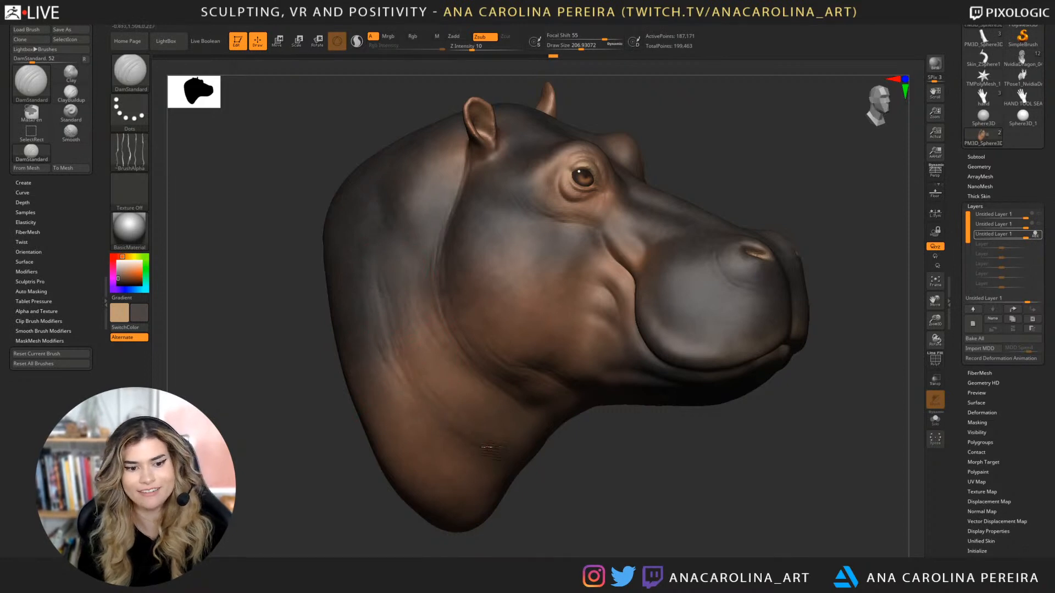
mouse_move(401, 360)
left_mouse_down()
mouse_move(443, 419)
mouse_move(491, 446)
left_mouse_up()
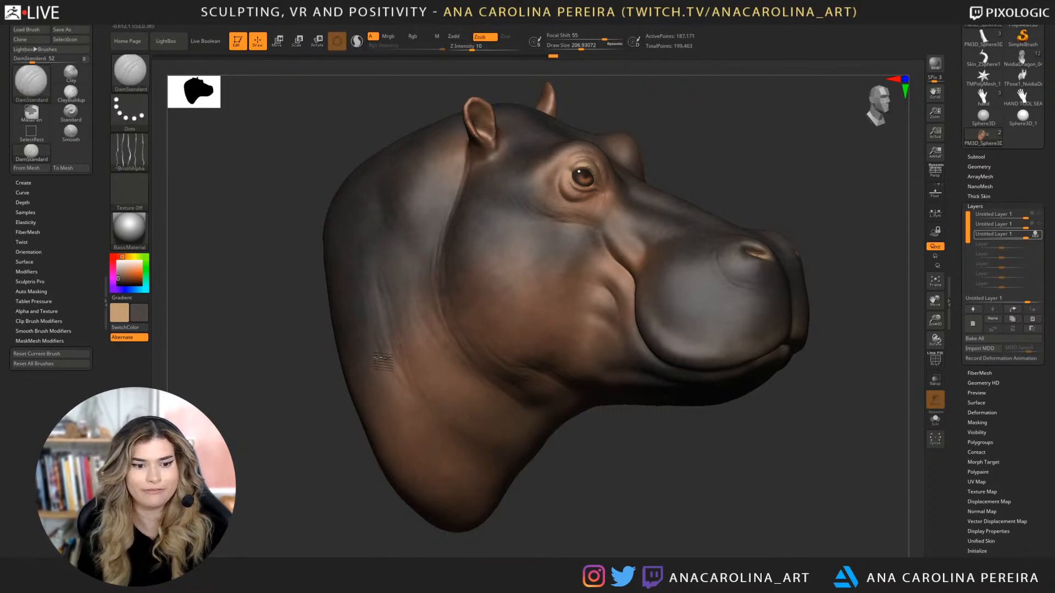
left_click_drag(383, 360, 427, 427)
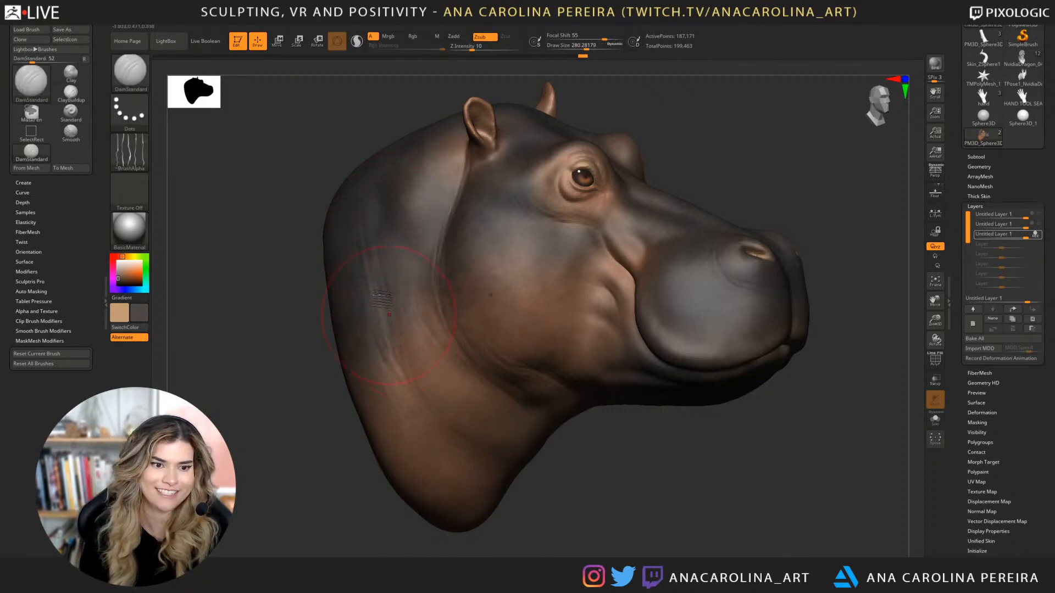
Set the draw size to about 177 and carve vertical wrinkles behind the ear and down the upper neck.
left_click_drag(420, 181, 457, 168)
key("space")
left_click_drag(396, 224, 383, 224)
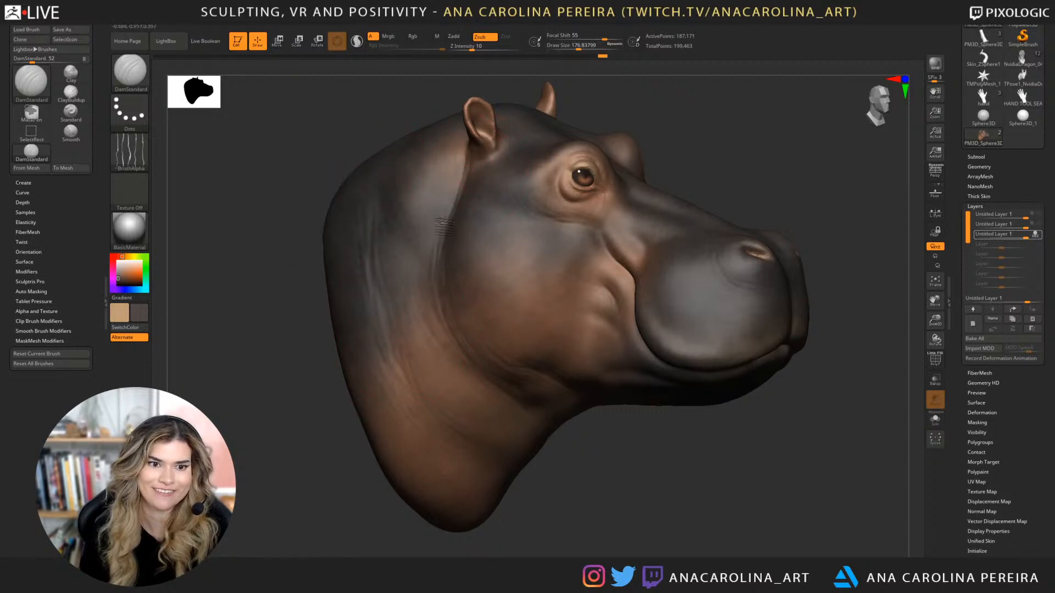
mouse_move(447, 236)
left_mouse_down()
mouse_move(454, 158)
mouse_move(461, 182)
left_mouse_up()
left_click_drag(437, 102, 430, 102)
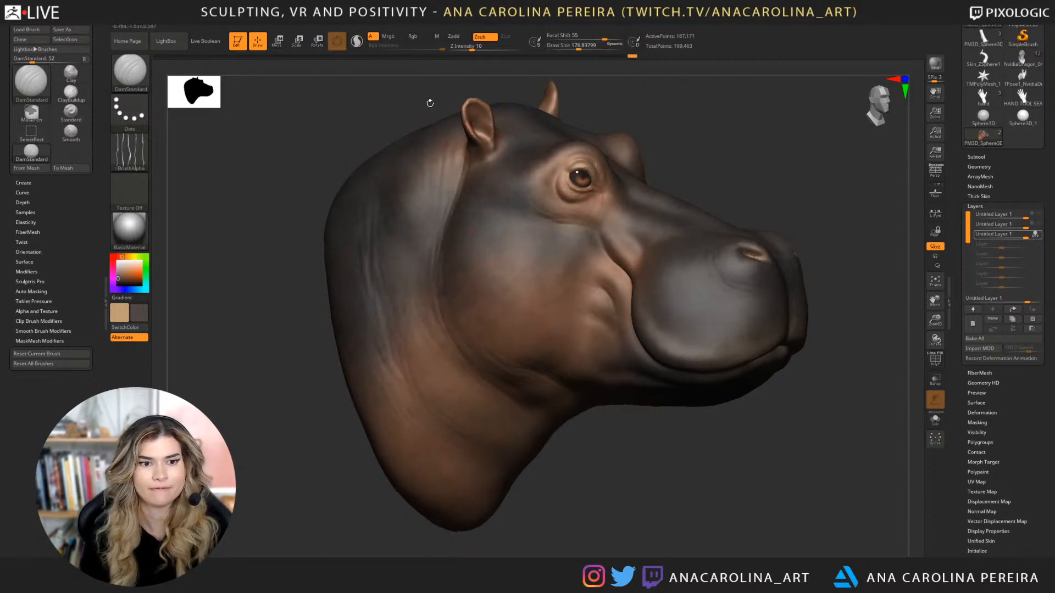
mouse_move(458, 148)
left_mouse_down()
mouse_move(453, 137)
mouse_move(450, 200)
left_mouse_up()
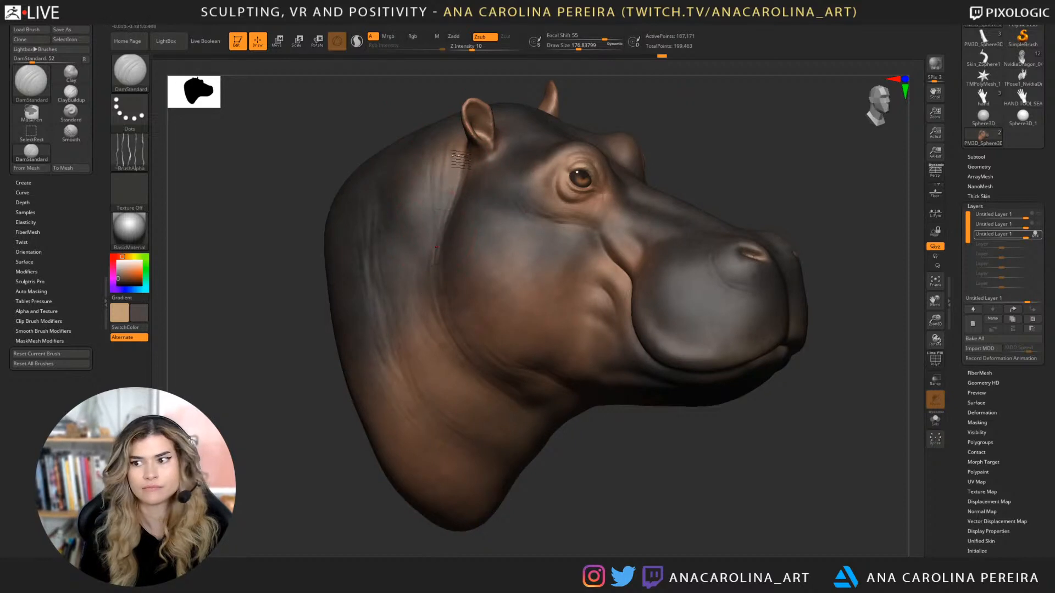
left_click_drag(459, 153, 441, 349)
left_click_drag(407, 273, 433, 346)
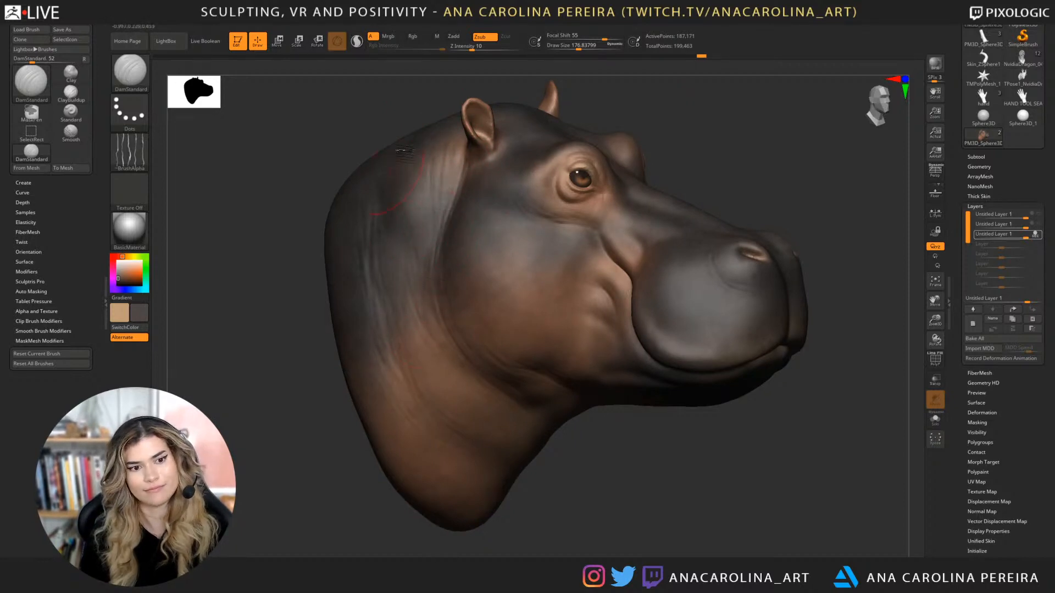
Set the draw size to about 136 and carve small wrinkles at the base of the ear.
mouse_move(511, 440)
left_mouse_down()
mouse_move(588, 460)
mouse_move(635, 437)
mouse_move(655, 447)
left_mouse_up()
key("space")
left_click_drag(634, 278, 630, 279)
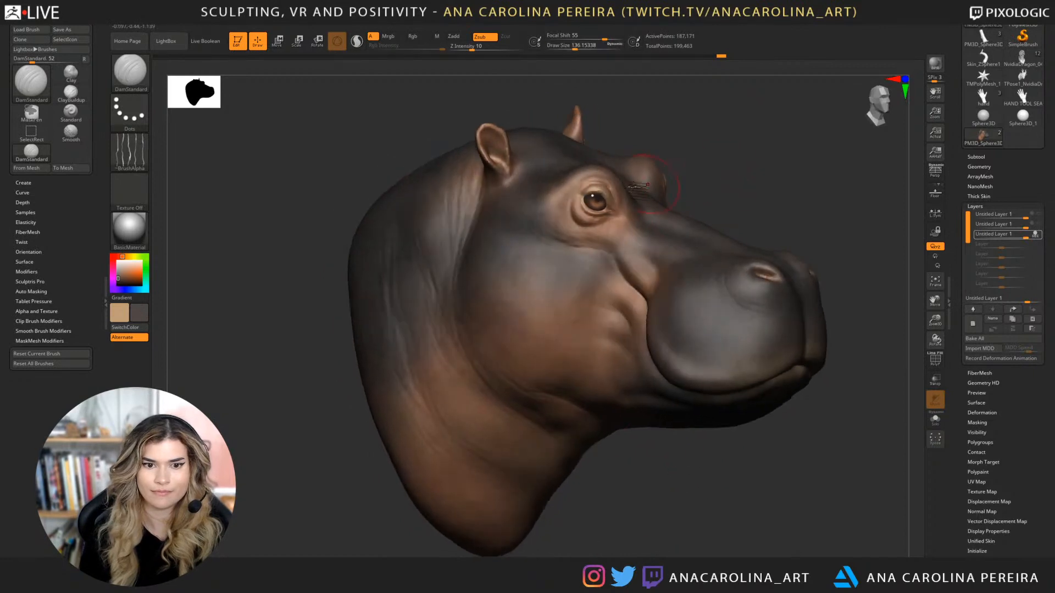
left_click_drag(702, 174, 579, 132)
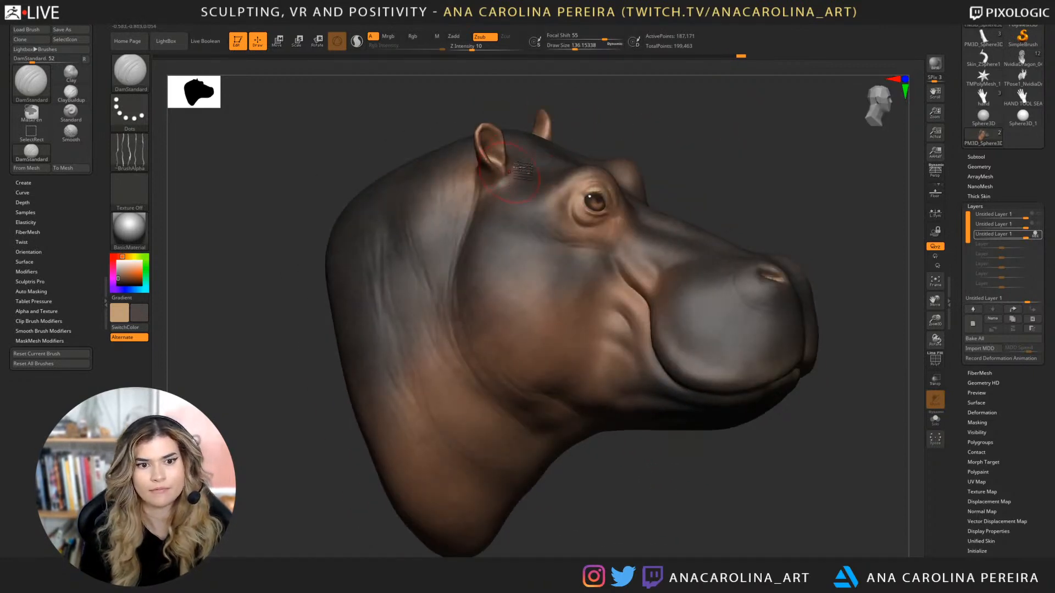
left_click_drag(509, 172, 501, 185)
Carve curved wrinkles across the temple from below the ear to beneath the eye, replacing the first stroke.
mouse_move(624, 118)
left_mouse_down()
mouse_move(619, 139)
mouse_move(664, 97)
left_mouse_up()
left_click_drag(485, 196, 538, 242)
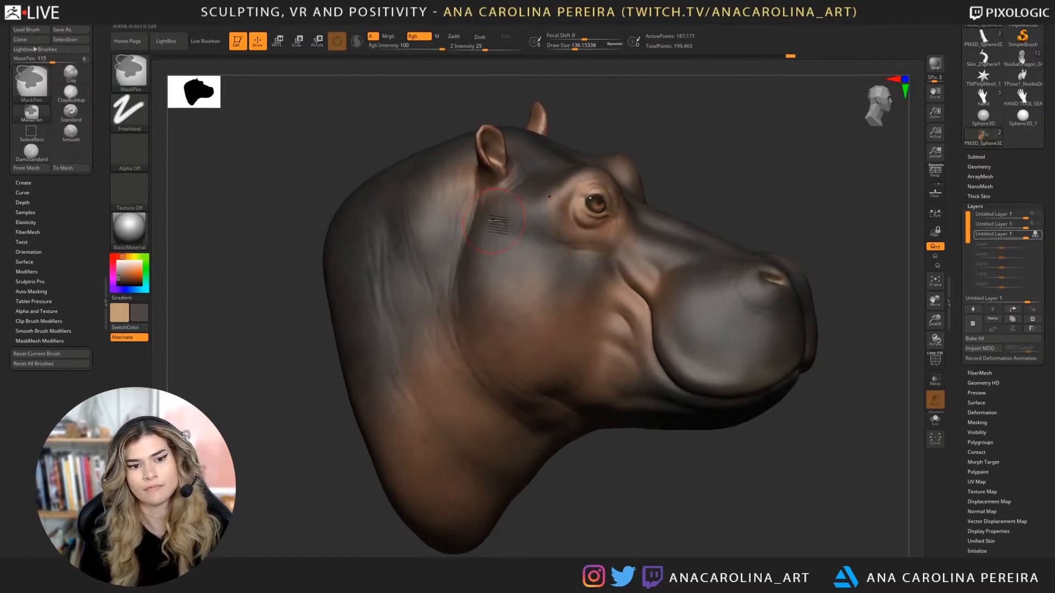
key("ctrl+z")
left_click_drag(501, 197, 549, 242)
left_click_drag(543, 211, 554, 251)
left_click_drag(500, 224, 557, 257)
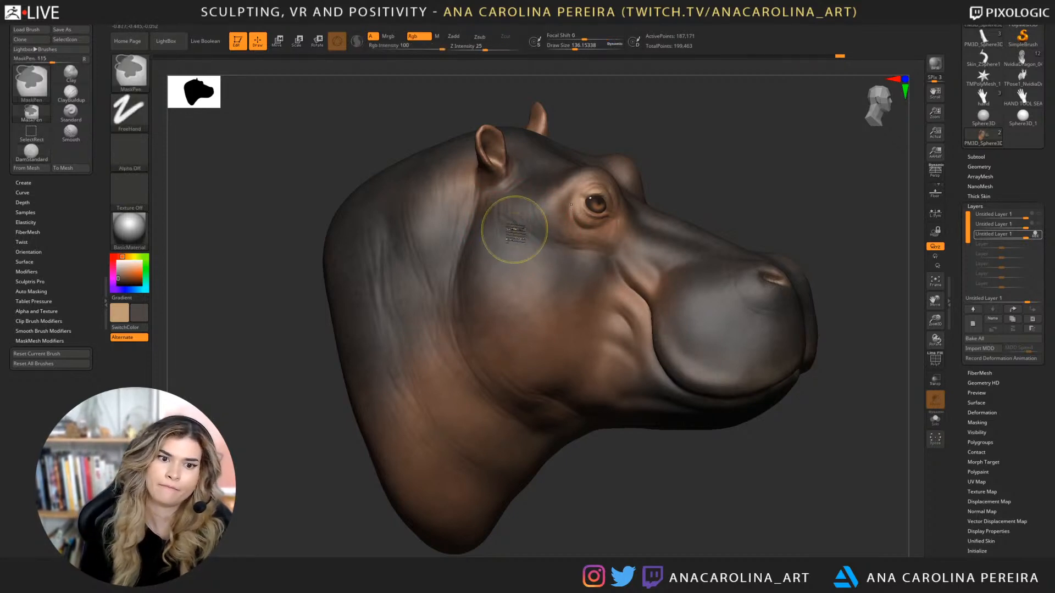
mouse_move(504, 219)
left_mouse_down()
mouse_move(538, 244)
mouse_move(591, 254)
left_mouse_up()
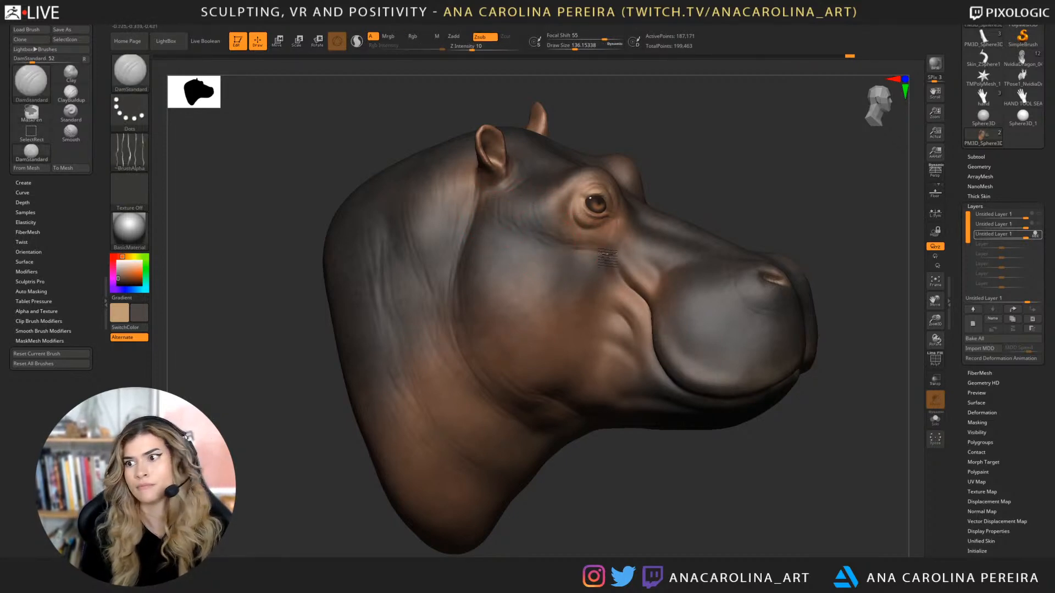
Carve finer wrinkles around the eye with the draw size at about 120, and save the project.
mouse_move(712, 183)
left_mouse_down()
mouse_move(730, 158)
mouse_move(648, 199)
mouse_move(660, 204)
left_mouse_up()
key("shift")
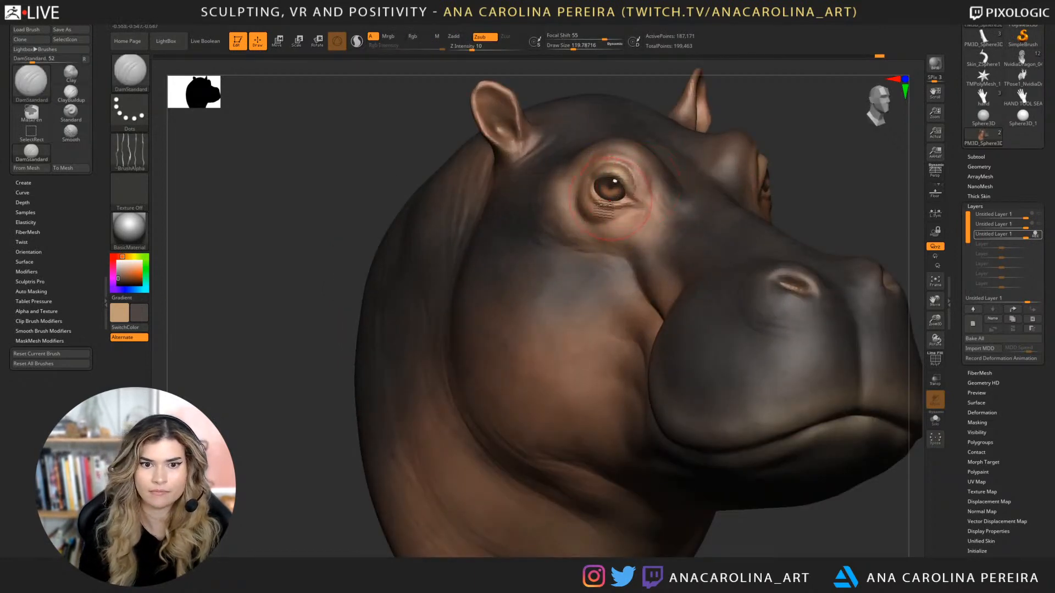
mouse_move(589, 217)
left_mouse_down()
mouse_move(635, 217)
mouse_move(608, 222)
mouse_move(573, 204)
left_mouse_up()
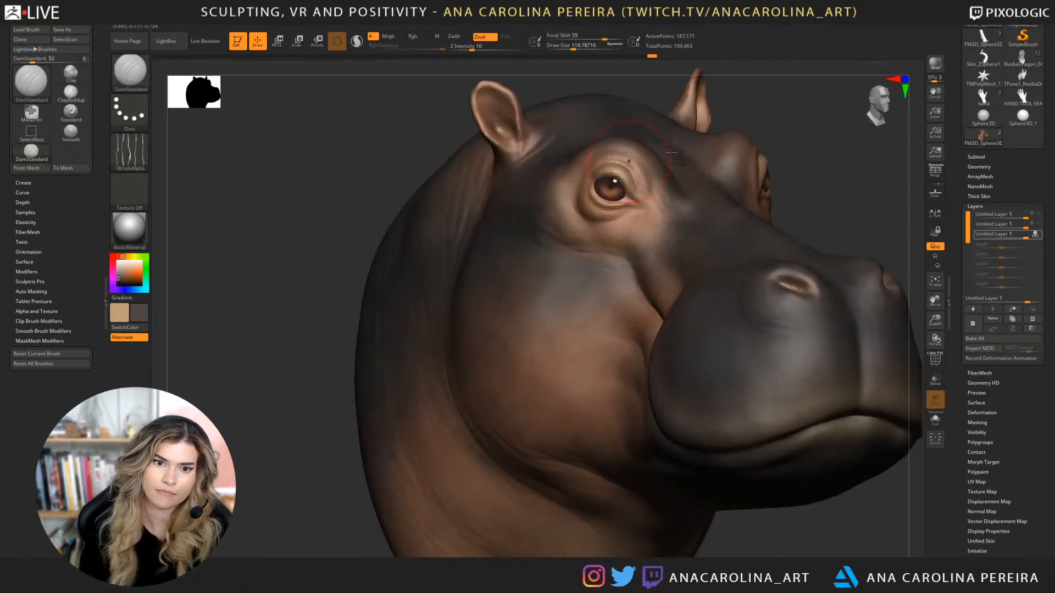
left_click_drag(786, 165, 840, 164)
key("shift")
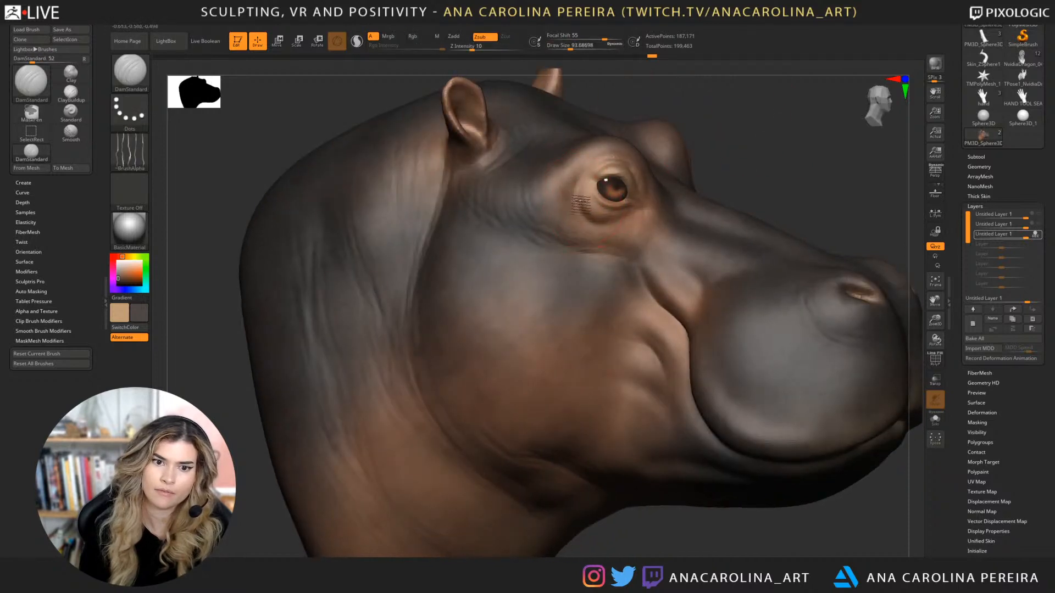
key("ctrl+s")
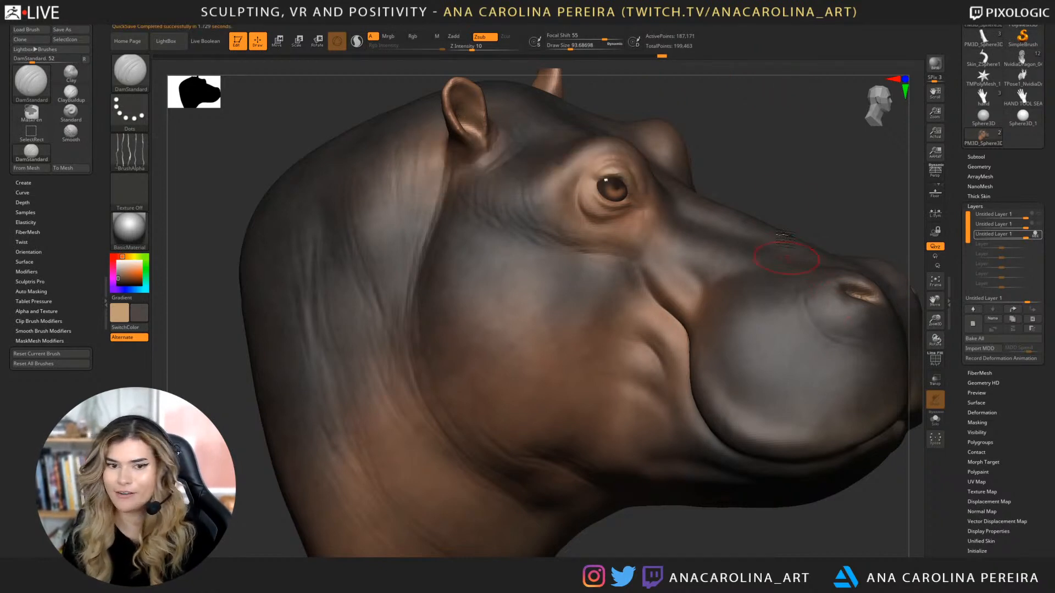
left_click_drag(784, 235, 637, 255)
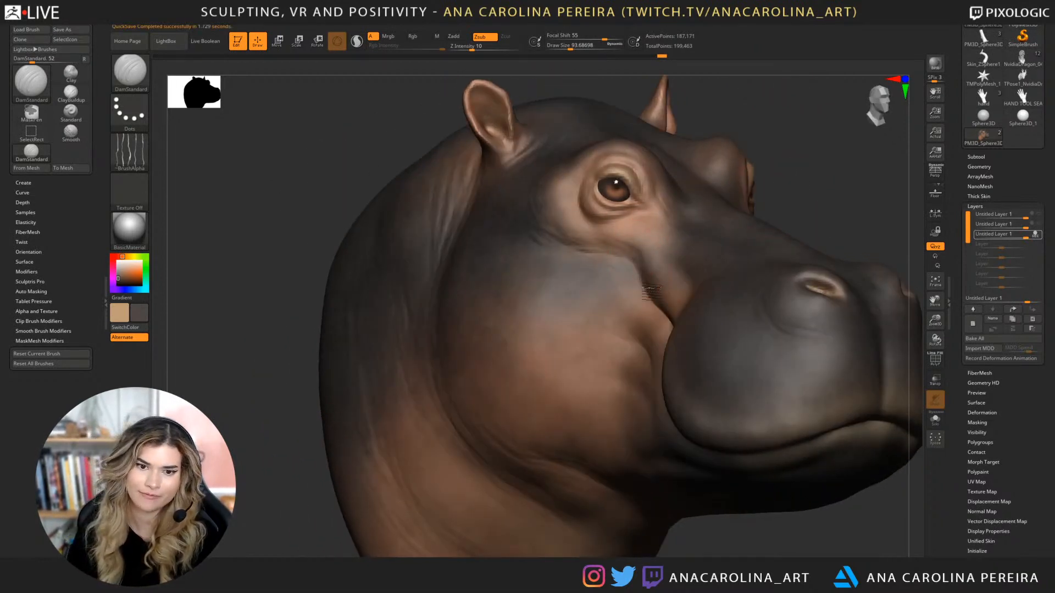
Carve streaked wrinkles into the cheek folds behind the muzzle and around the mouth corner with the draw size at about 94.
left_click_drag(669, 295, 730, 221)
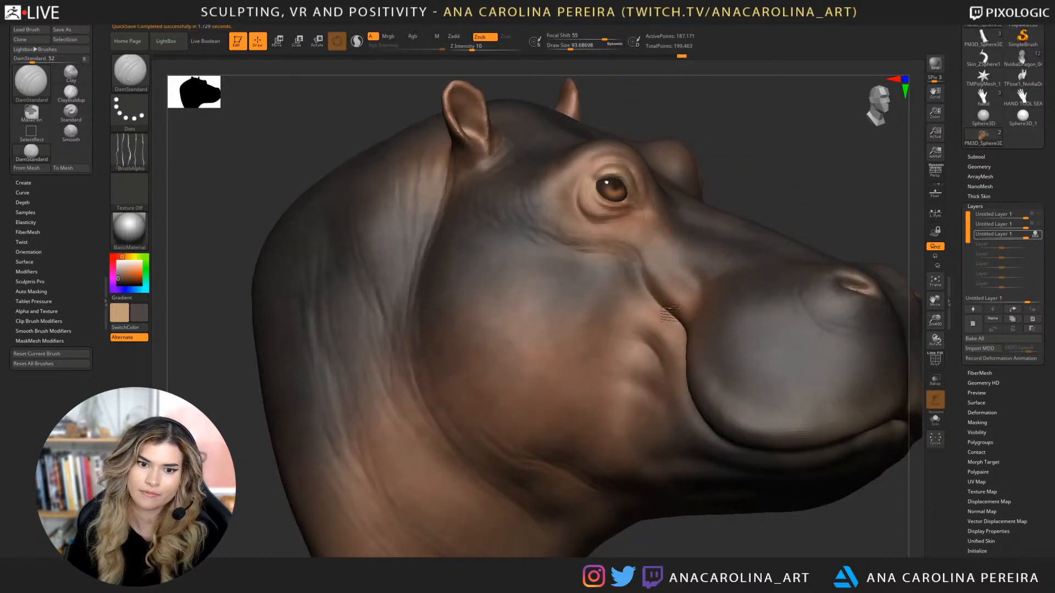
left_click_drag(692, 348, 743, 249)
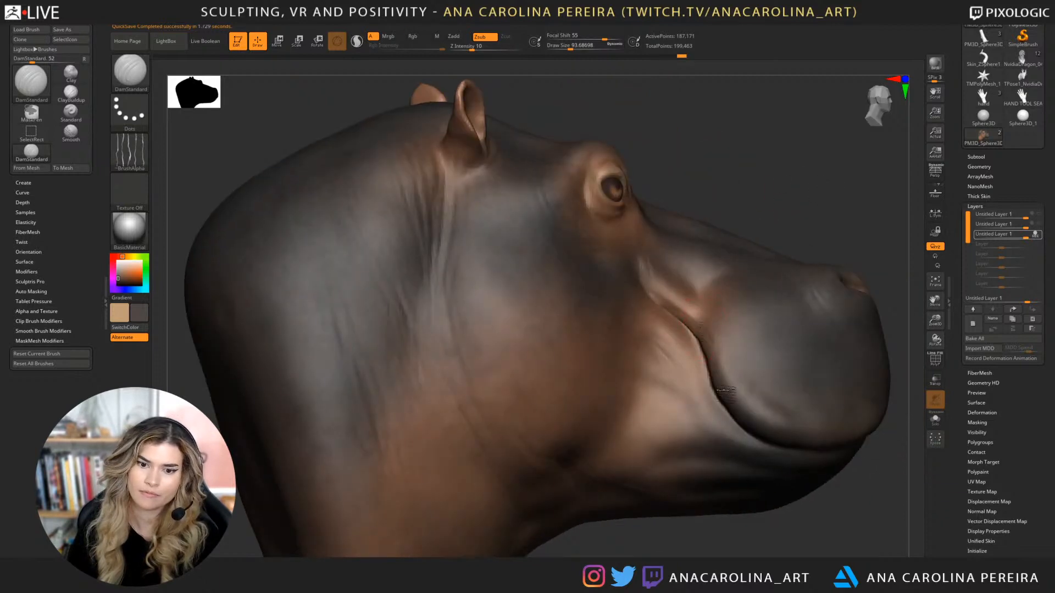
mouse_move(784, 362)
left_mouse_down()
mouse_move(676, 348)
mouse_move(701, 202)
left_mouse_up()
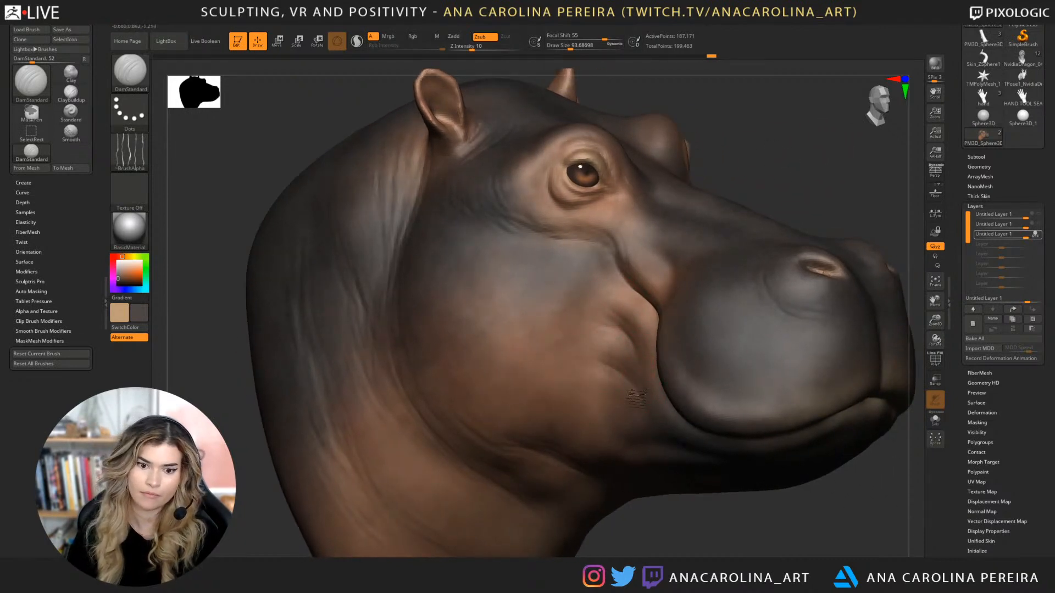
left_click_drag(651, 432, 626, 438)
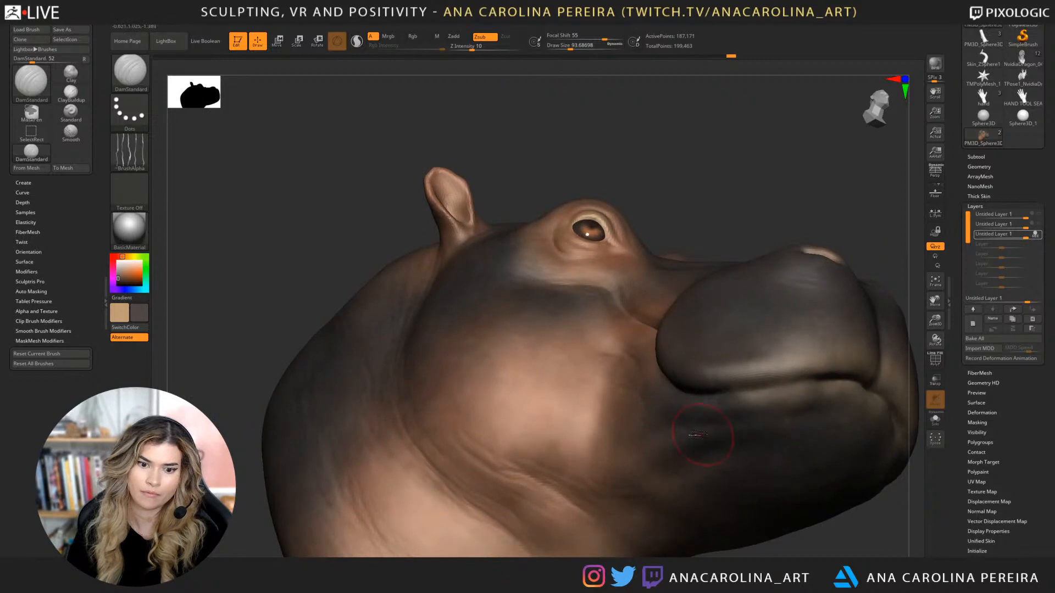
mouse_move(684, 416)
left_mouse_down()
mouse_move(662, 434)
mouse_move(680, 448)
mouse_move(675, 467)
left_mouse_up()
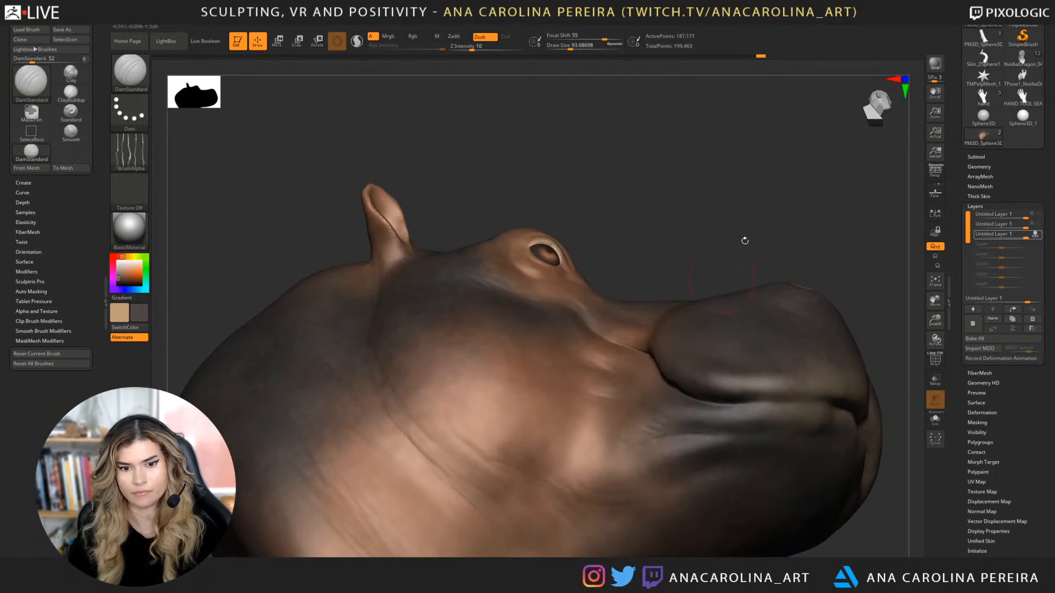
Set the draw size to about 145 and carve wrinkles along the lower jaw beneath the mouth corner.
left_click_drag(745, 241, 738, 183, "alt")
key("space")
left_click(736, 165)
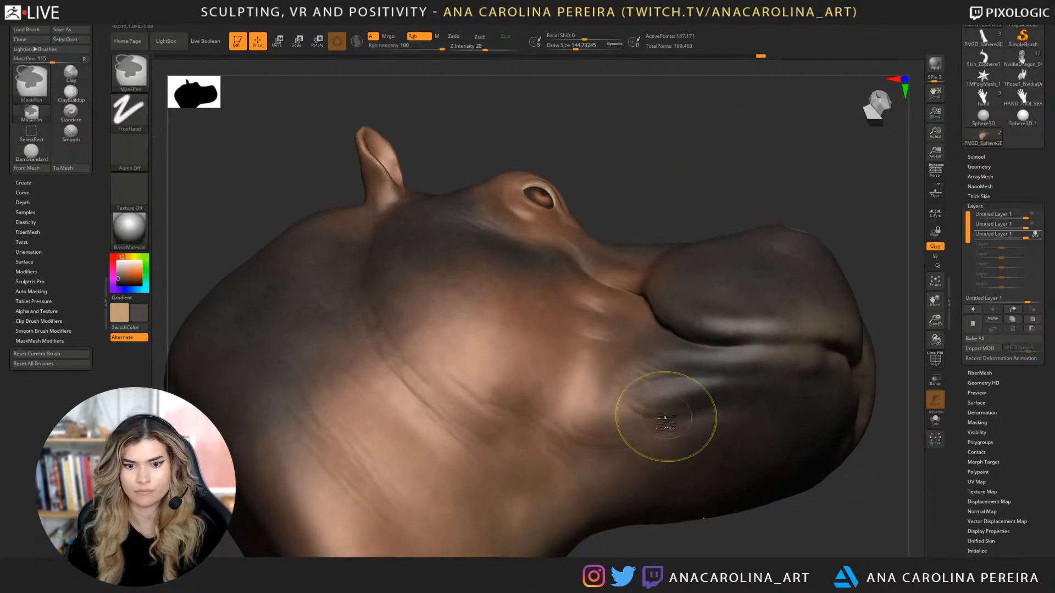
left_click_drag(796, 183, 752, 352)
left_click(755, 360)
left_click_drag(846, 474, 764, 493)
left_click_drag(724, 132, 720, 140)
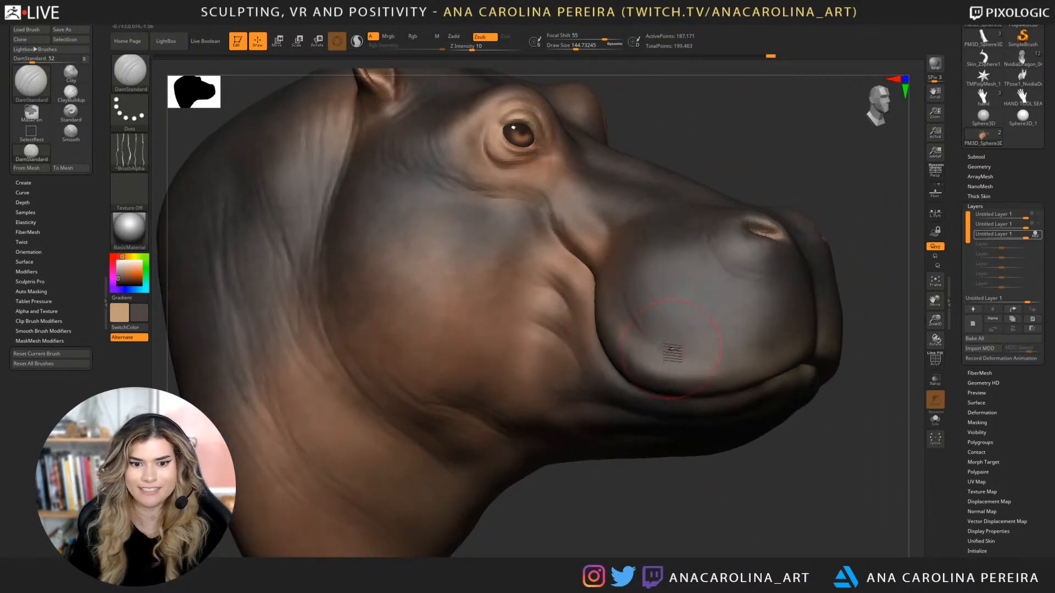
Set the draw size to about 136, carve wrinkles along the muzzle above the upper lip, and save the project.
key("space")
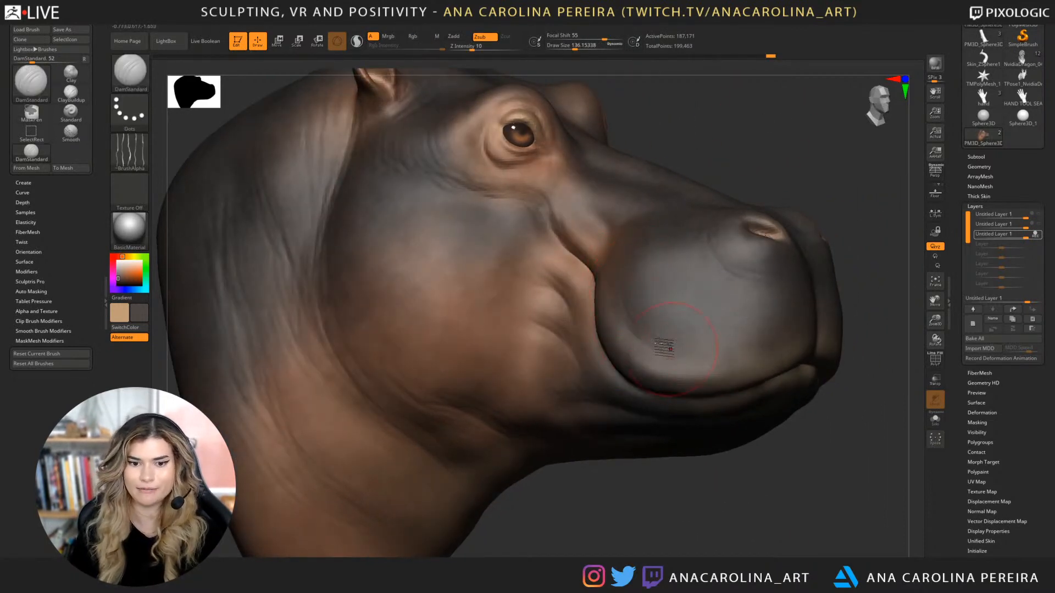
mouse_move(648, 348)
left_mouse_down()
mouse_move(745, 360)
mouse_move(708, 360)
mouse_move(697, 350)
mouse_move(740, 328)
mouse_move(743, 351)
left_mouse_up()
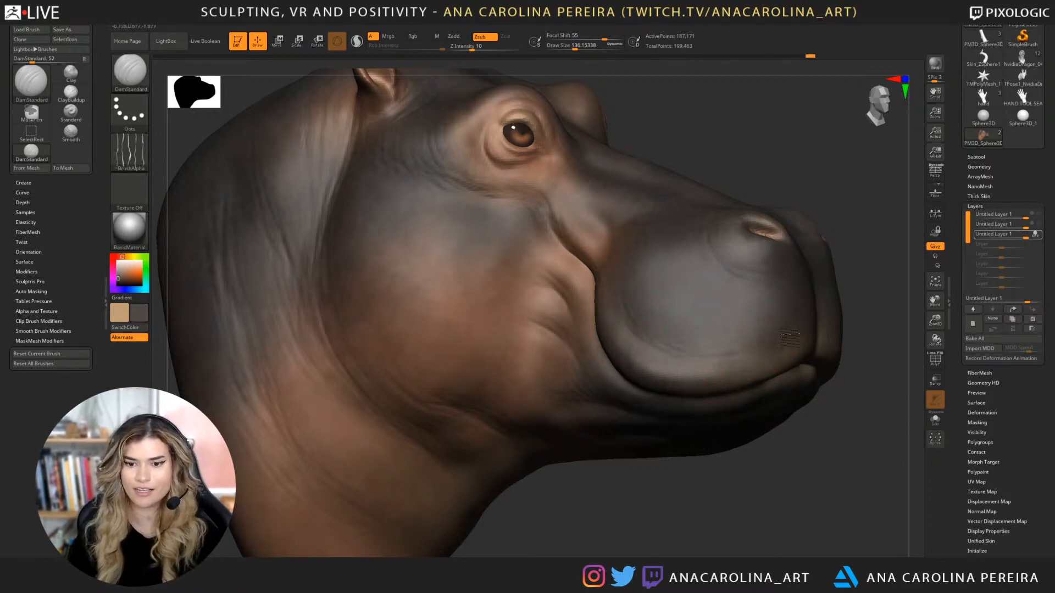
left_click_drag(784, 457, 758, 269)
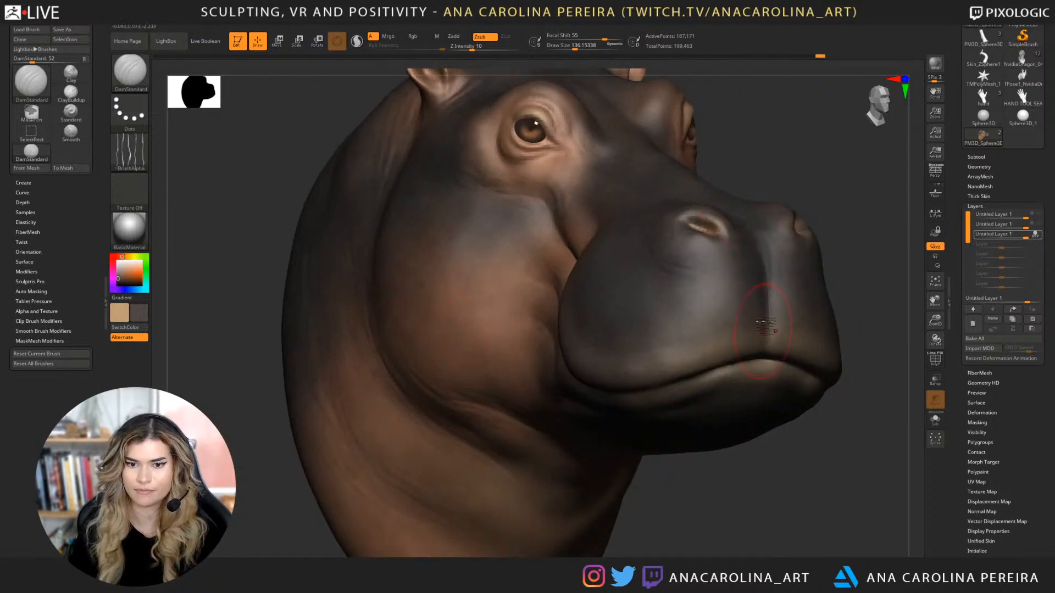
left_click_drag(813, 187, 732, 376)
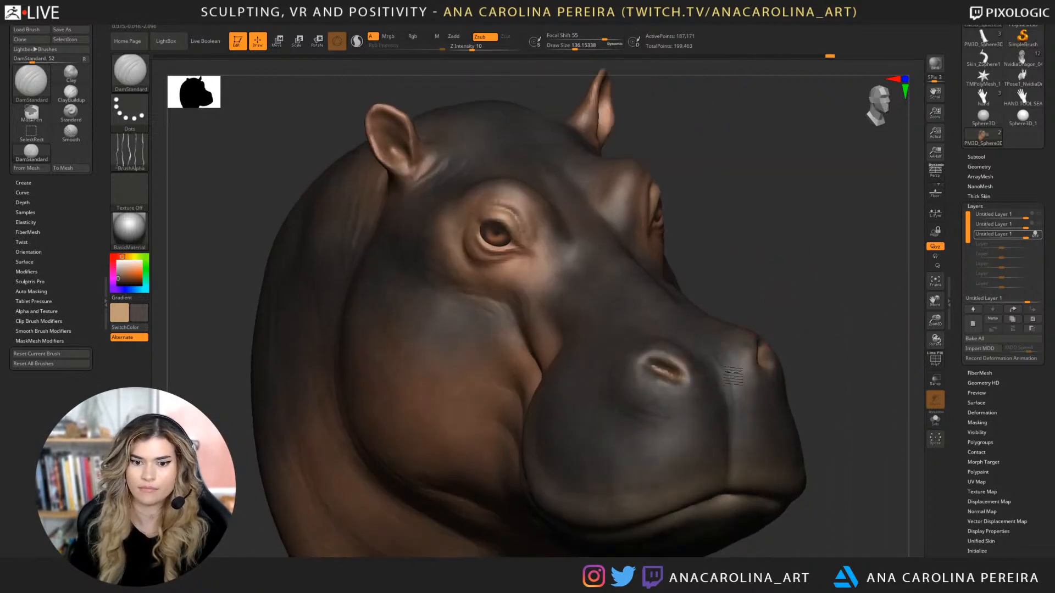
left_click_drag(745, 504, 728, 506)
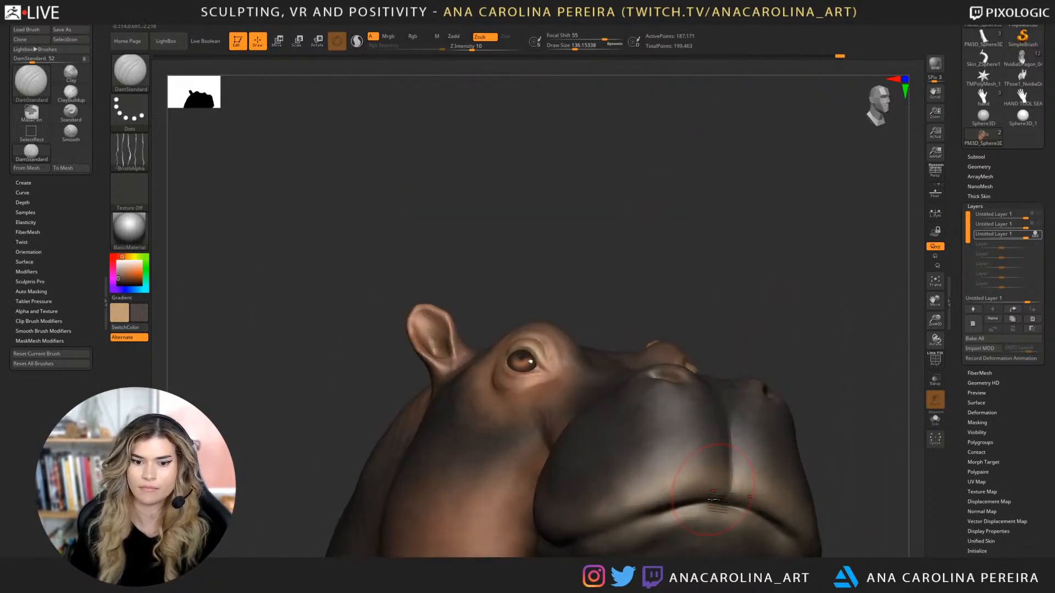
left_click_drag(794, 274, 772, 376)
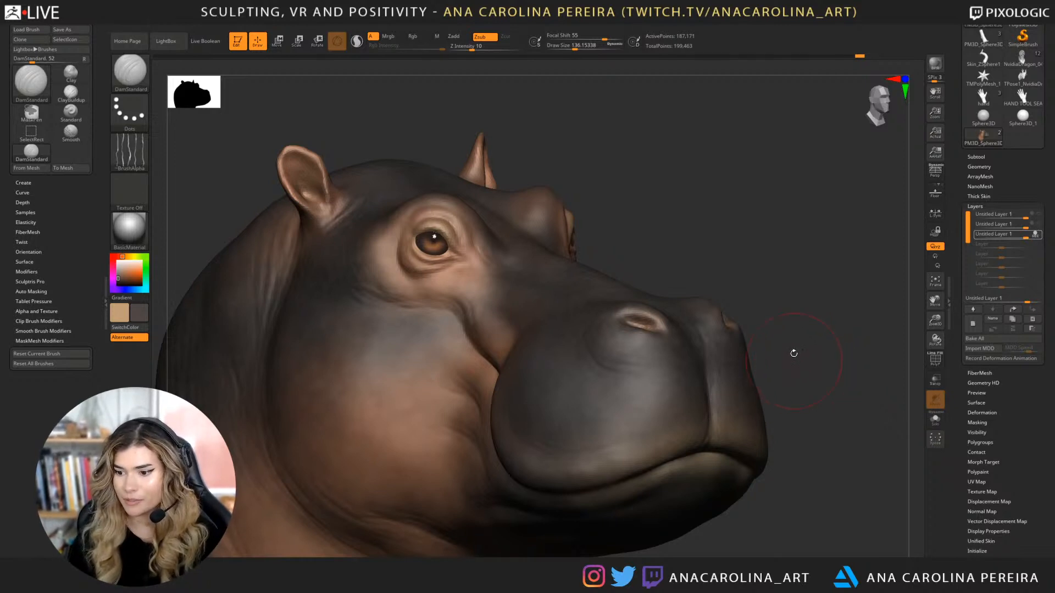
left_click_drag(784, 296, 769, 182, "alt")
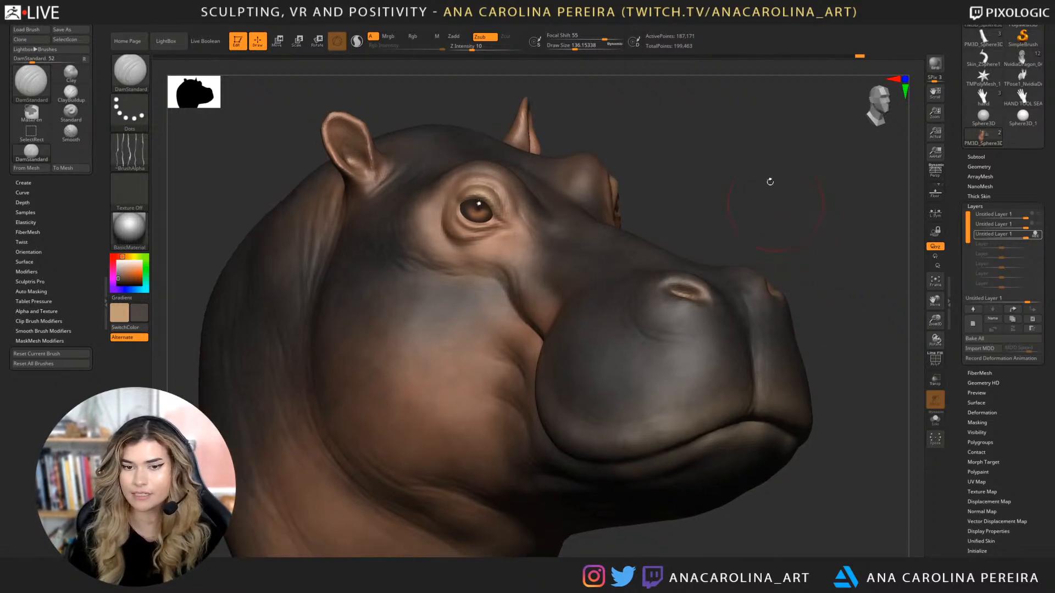
key("ctrl+s")
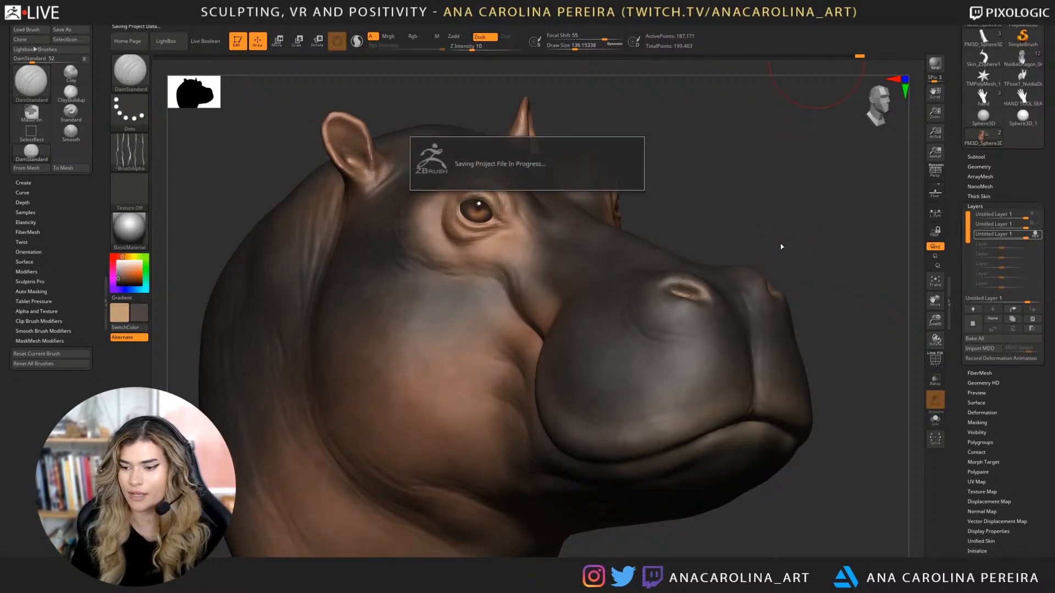
Carve curved wrinkles around the nostril and short vertical wrinkles down the front of the muzzle to the upper lip.
left_click_drag(687, 212, 719, 265)
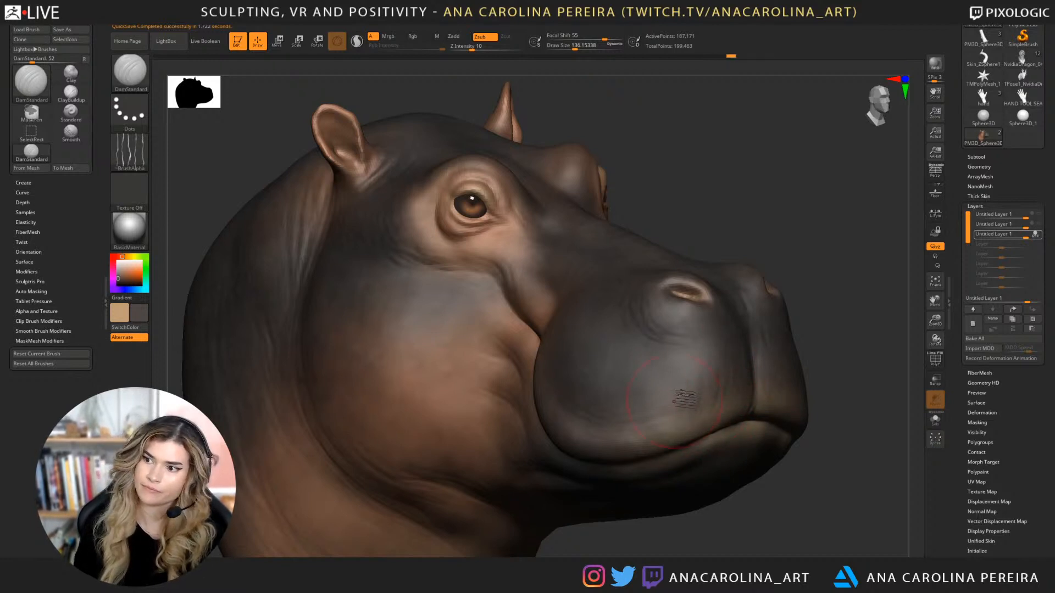
left_click_drag(722, 245, 807, 269)
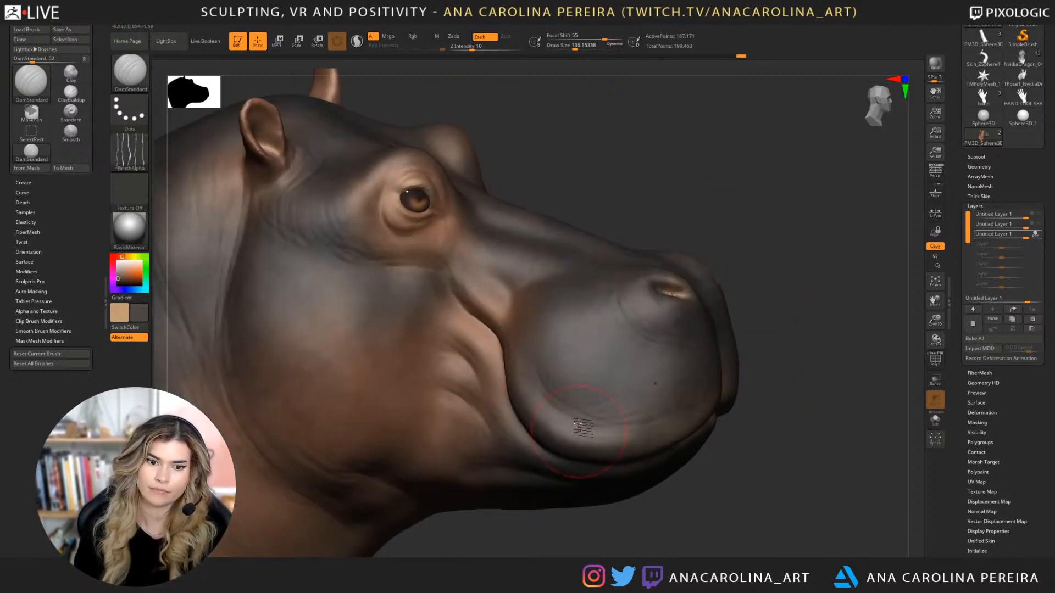
left_click_drag(796, 351, 739, 357)
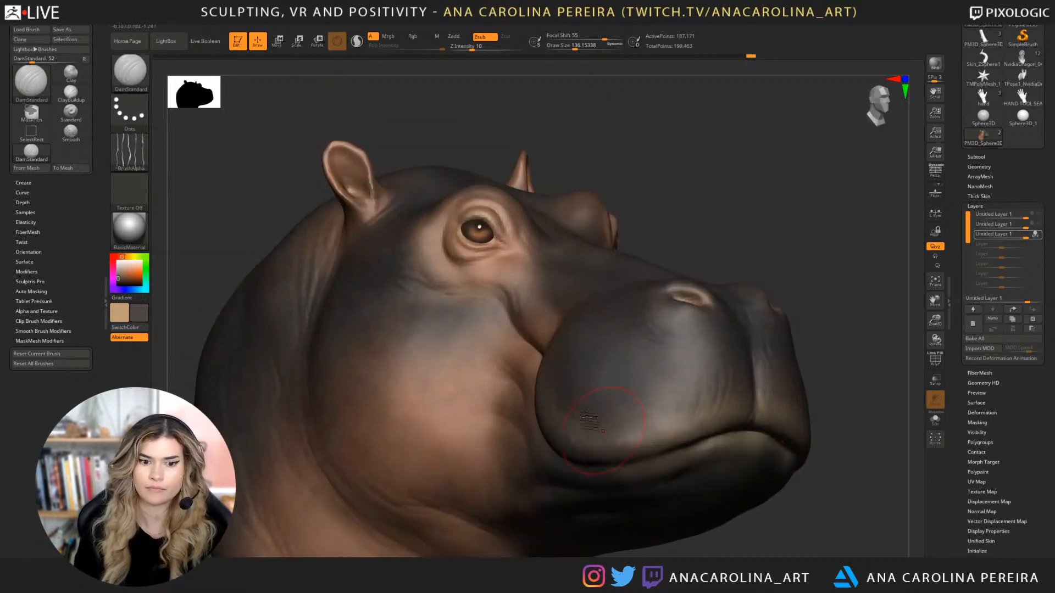
left_click_drag(798, 537, 706, 423)
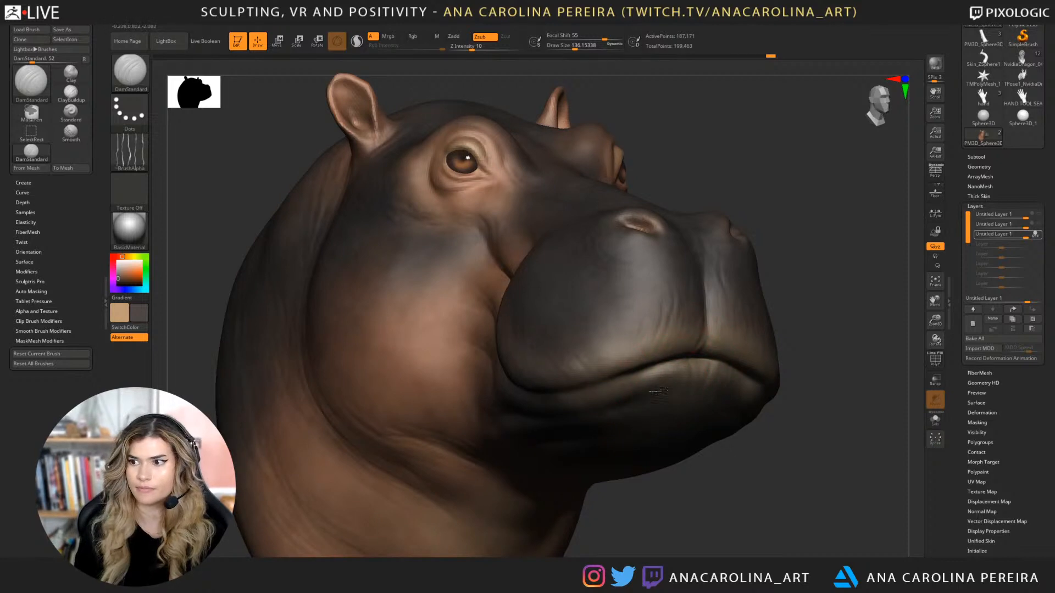
Carve short vertical wrinkles along the lower lip and continue them back toward the mouth corner.
left_click_drag(660, 409, 684, 409)
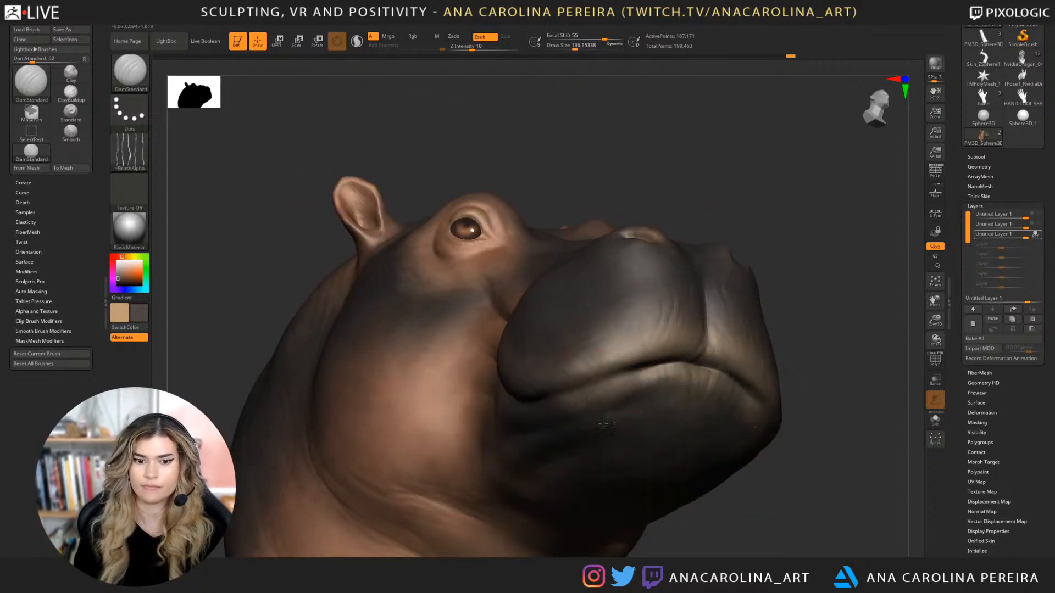
left_click_drag(609, 409, 508, 424)
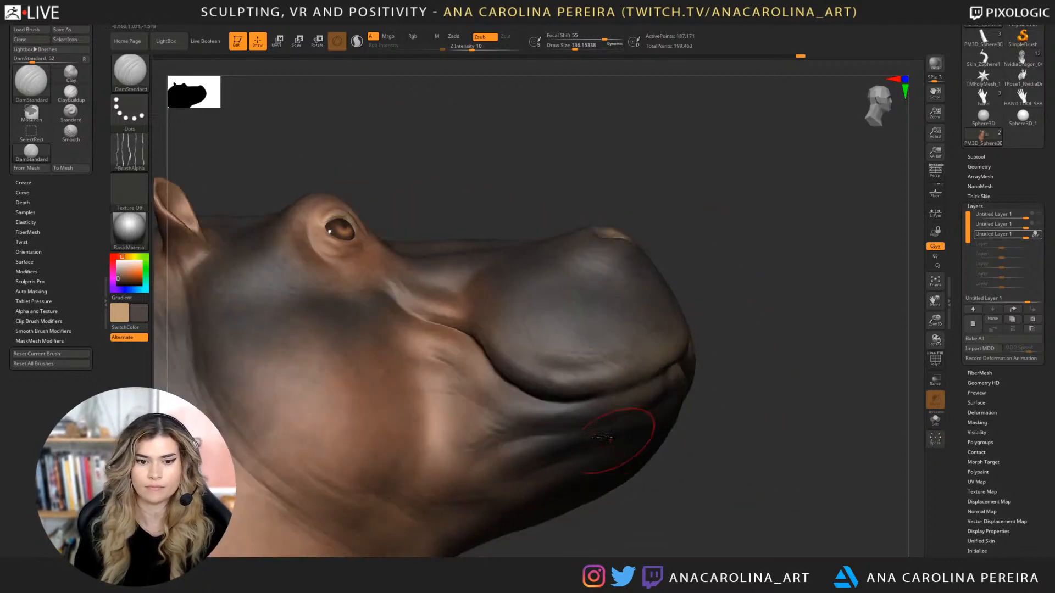
left_click_drag(639, 417, 718, 382)
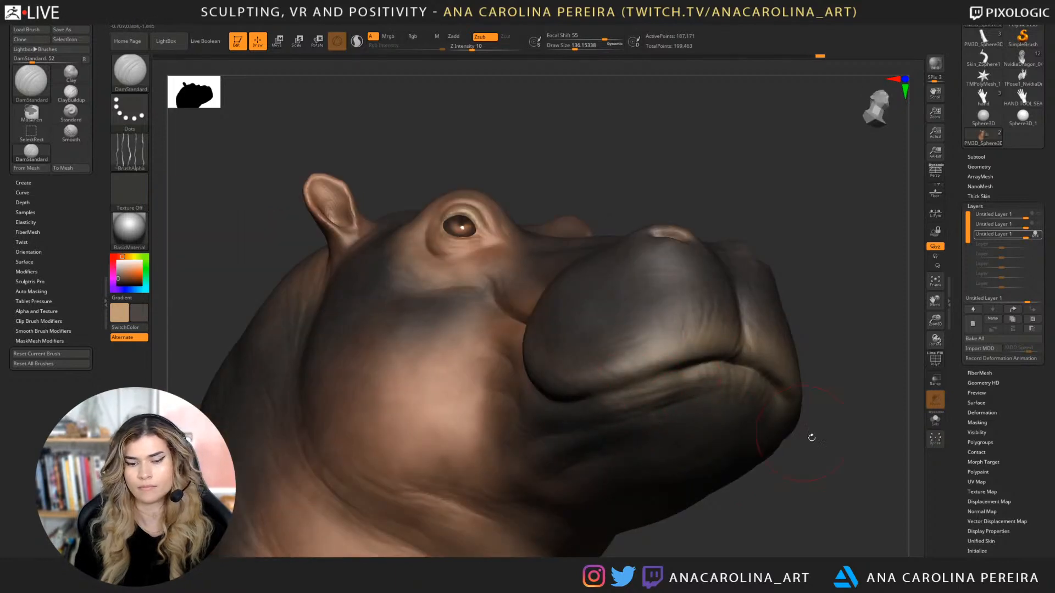
mouse_move(811, 438)
left_mouse_down()
mouse_move(817, 493)
mouse_move(796, 423)
mouse_move(783, 419)
mouse_move(780, 456)
left_mouse_up()
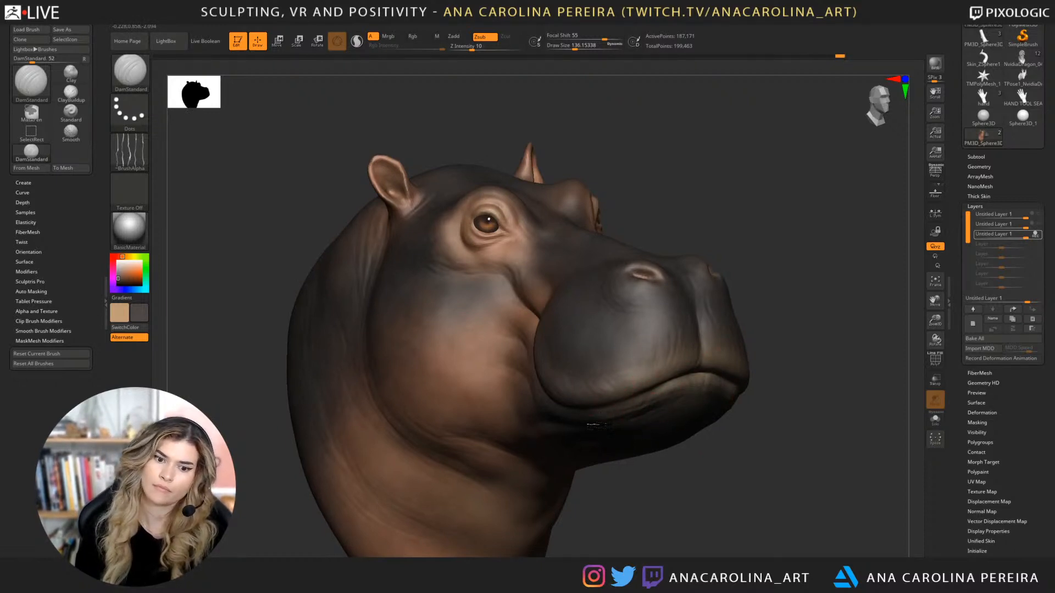
Carve lengthwise wrinkles down the bridge of the snout and between the eyes.
left_click_drag(682, 486, 698, 401)
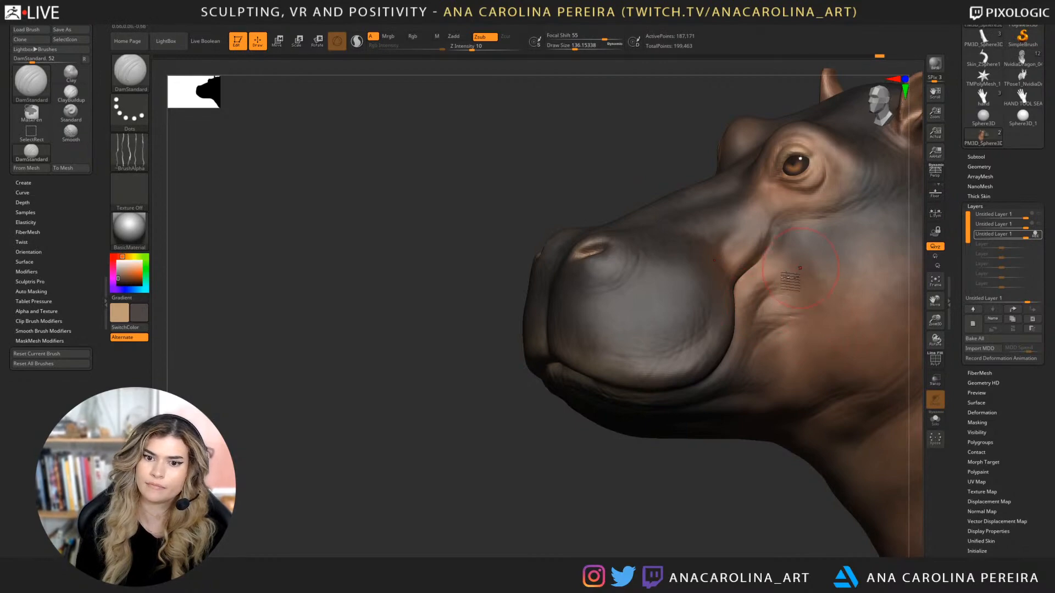
left_click_drag(710, 456, 615, 266)
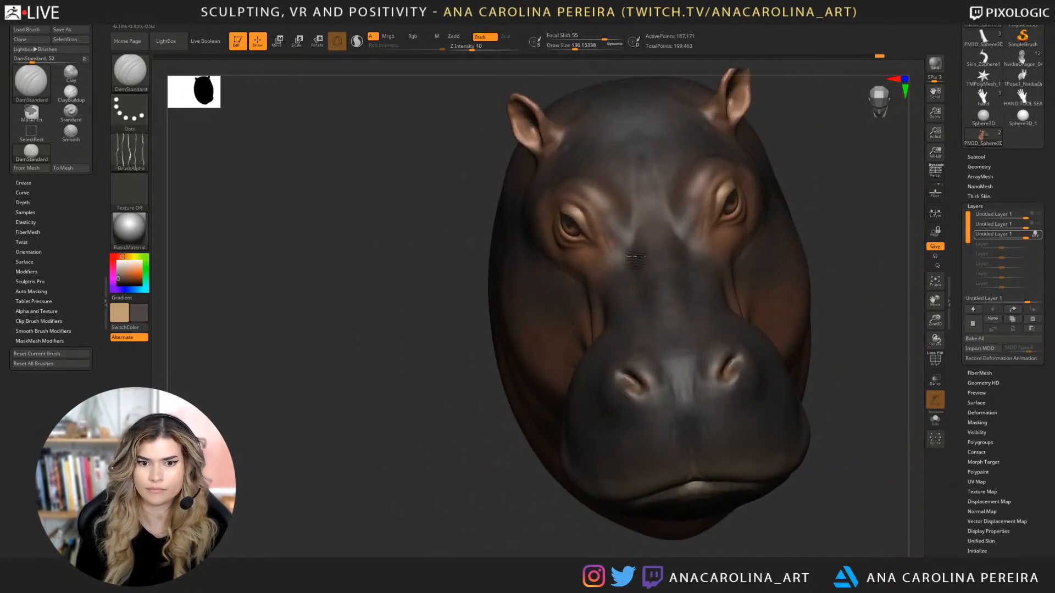
left_click_drag(841, 304, 687, 253)
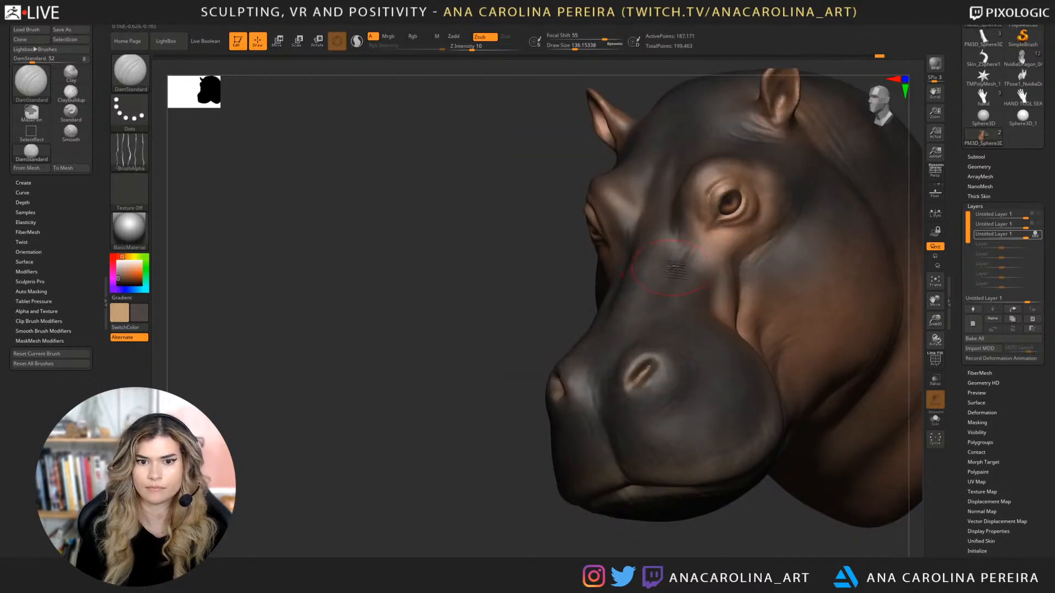
right_click_drag(630, 195, 621, 198)
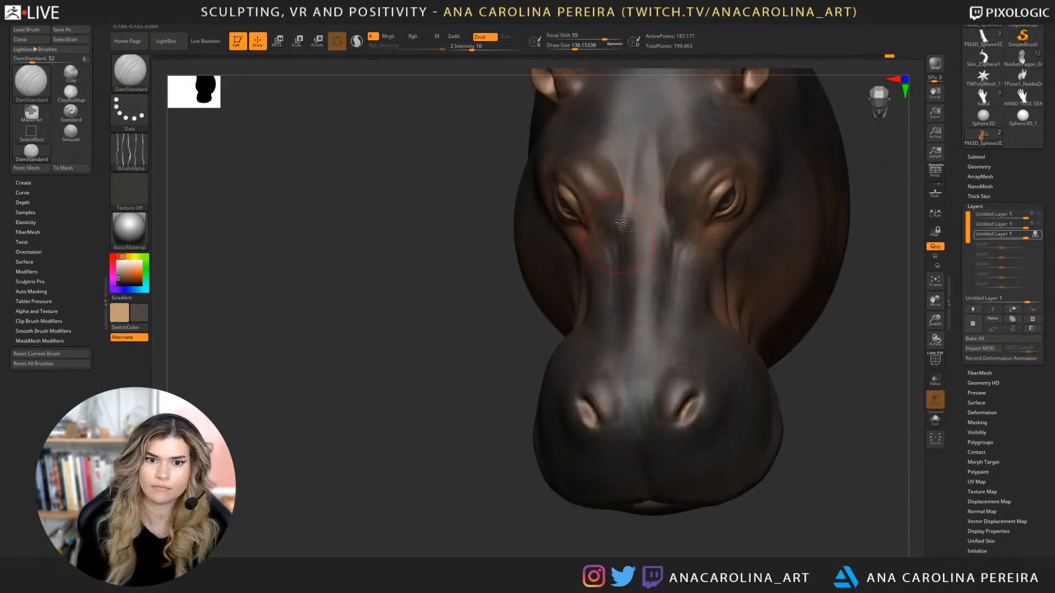
mouse_move(712, 244)
right_mouse_down()
mouse_move(623, 282)
mouse_move(637, 242)
mouse_move(664, 222)
mouse_move(671, 248)
mouse_move(681, 245)
right_mouse_up()
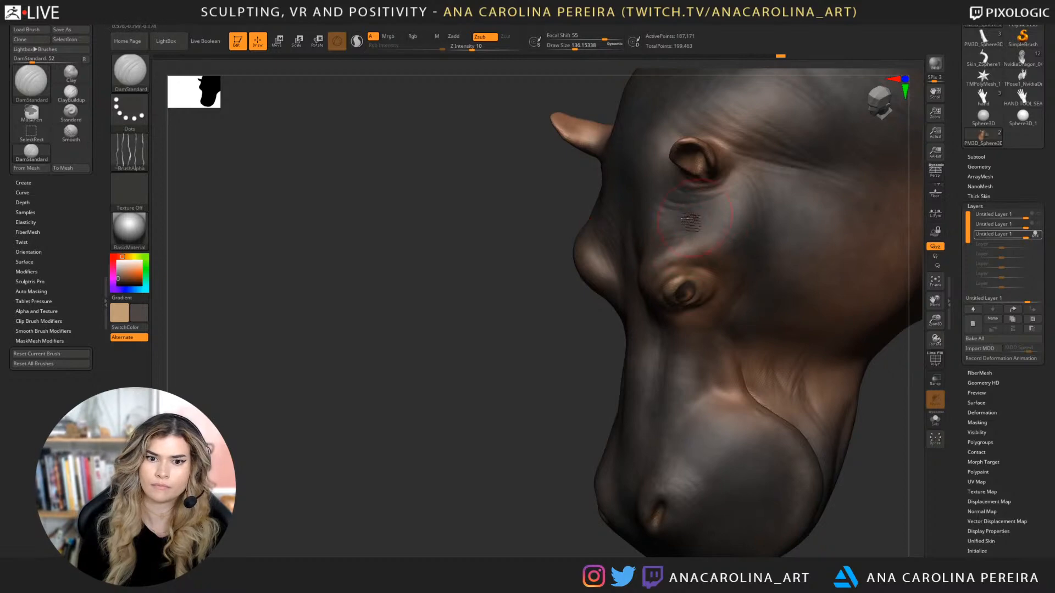
Carve wrinkles across the brow area between the eye and the front of the ear.
right_click_drag(552, 202, 599, 247)
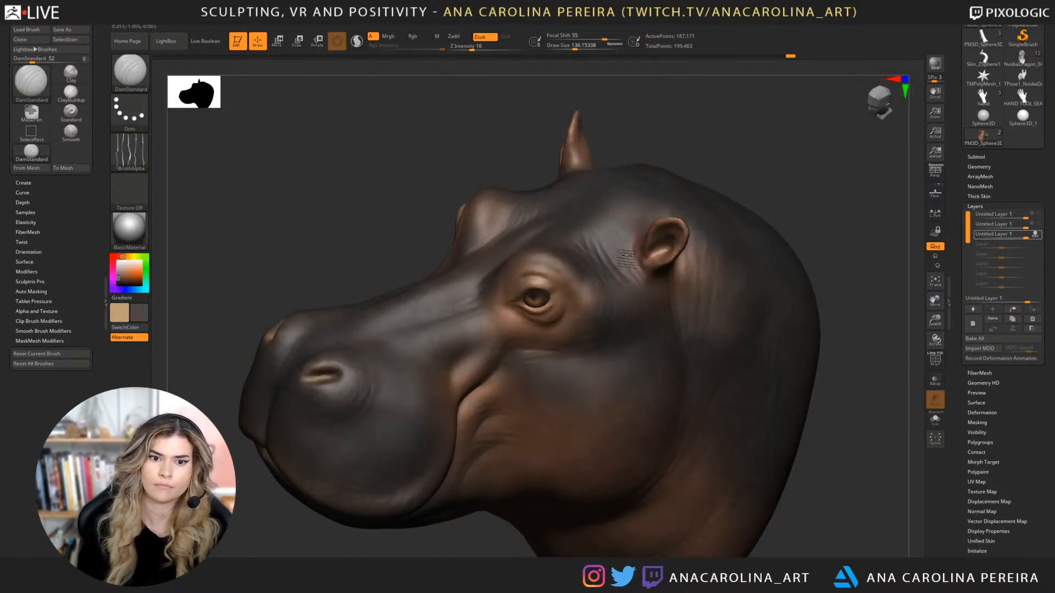
right_click_drag(710, 144, 684, 145)
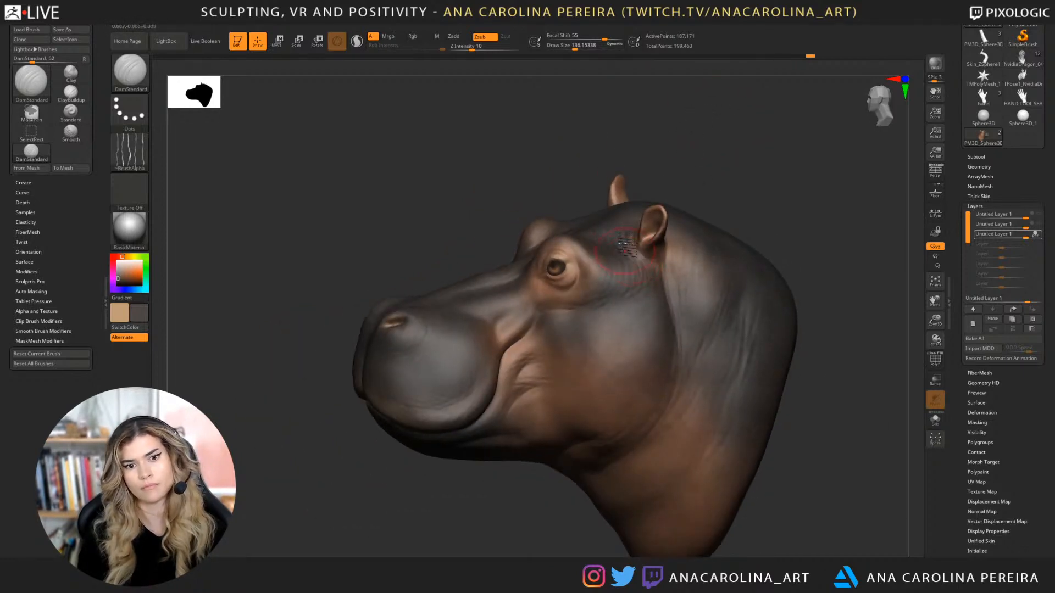
mouse_move(767, 172)
right_mouse_down()
mouse_move(778, 207)
mouse_move(714, 245)
mouse_move(618, 327)
right_mouse_up()
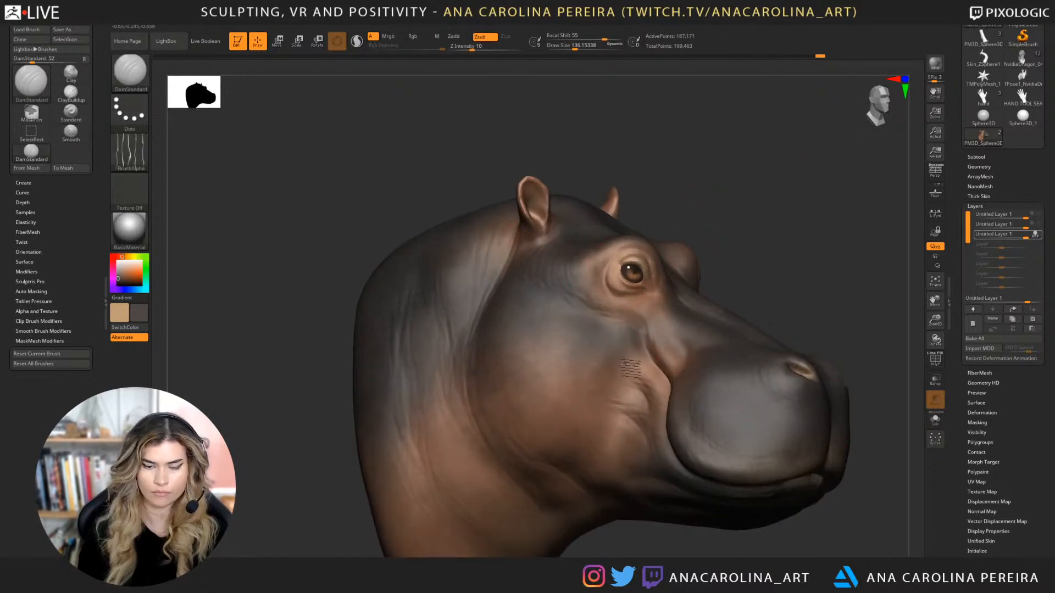
Set the draw size to about 187 and carve broad curved wrinkles across the cheek and down toward the jaw.
key("space")
mouse_move(630, 347)
left_mouse_down()
mouse_move(609, 410)
mouse_move(560, 430)
left_mouse_up()
mouse_move(582, 466)
left_mouse_down()
mouse_move(561, 456)
mouse_move(603, 445)
mouse_move(582, 406)
mouse_move(569, 405)
left_mouse_up()
left_click_drag(782, 258, 771, 205, "alt")
key("ctrl")
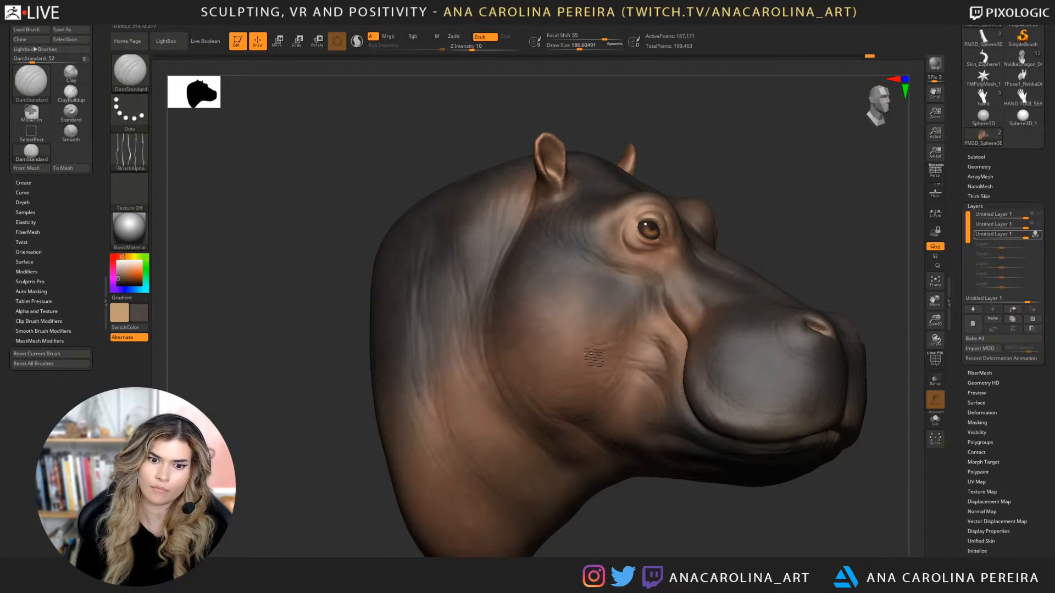
left_click_drag(593, 358, 556, 376)
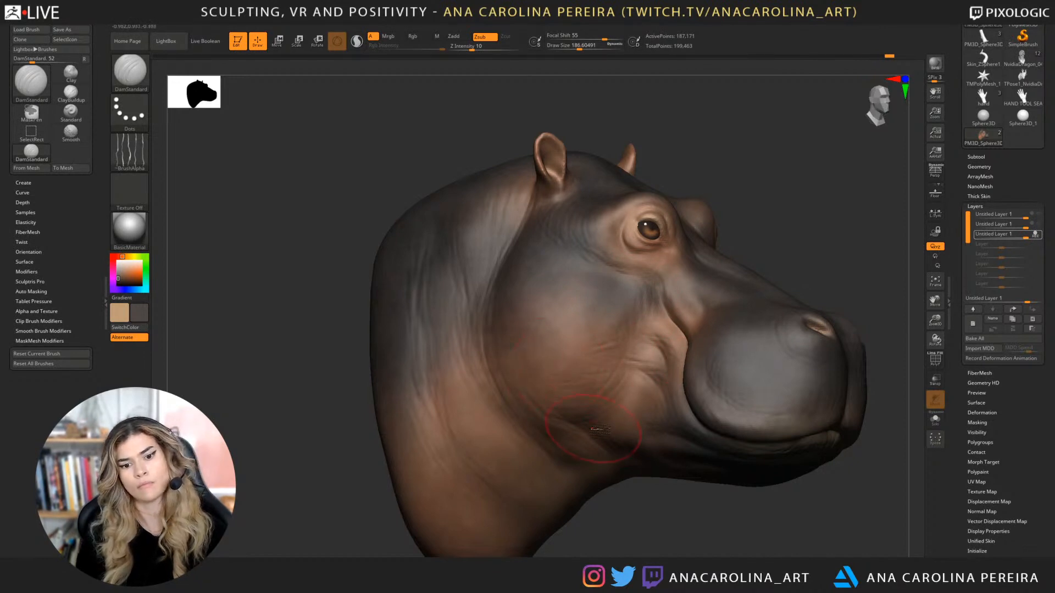
left_click_drag(670, 418, 664, 420)
left_click_drag(753, 528, 706, 508)
left_click_drag(721, 462, 738, 496)
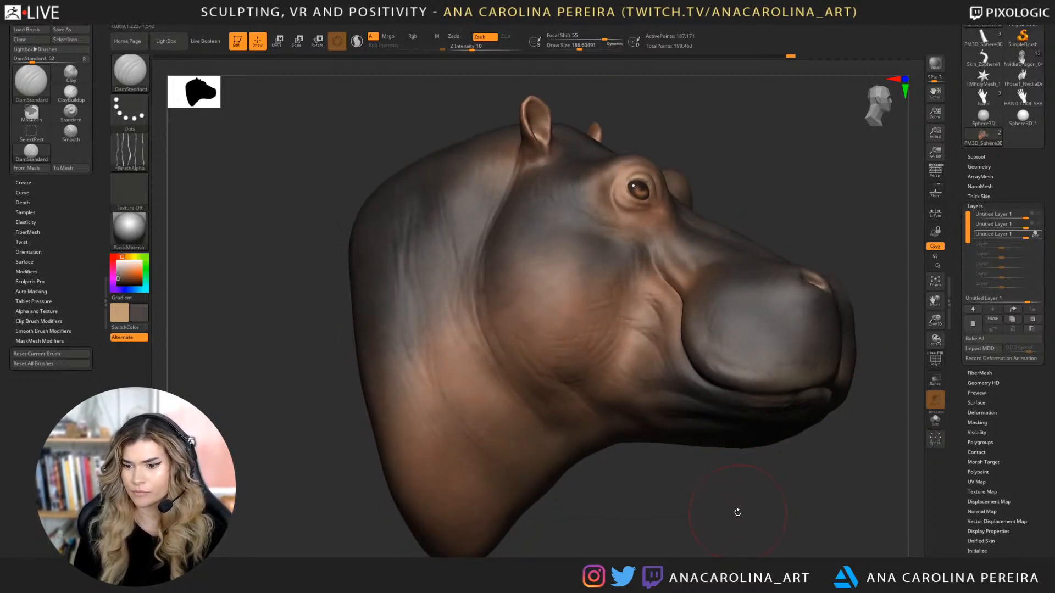
left_click_drag(738, 512, 663, 417)
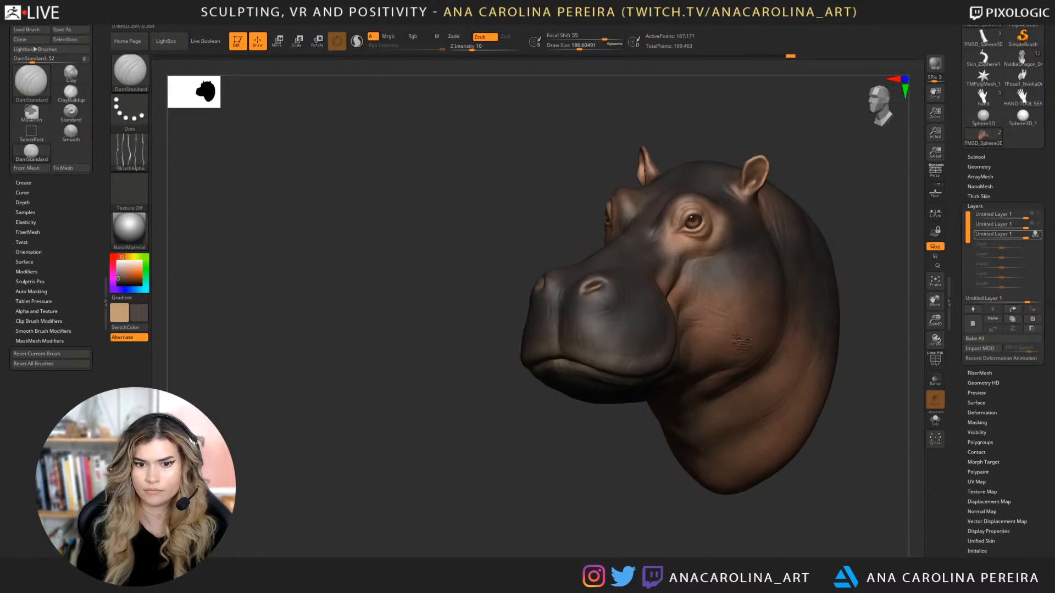
Undo the last stroke and carve wrinkles in the fold beneath the eye.
mouse_move(813, 233)
left_mouse_down()
mouse_move(824, 193)
mouse_move(659, 239)
left_mouse_up()
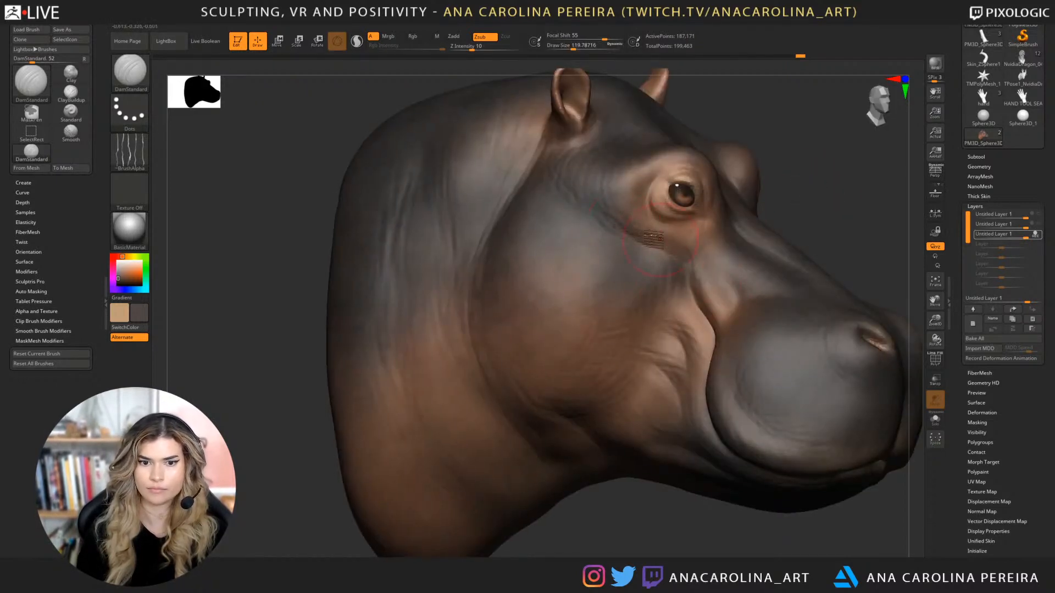
key("ctrl+z")
left_click_drag(641, 187, 661, 257)
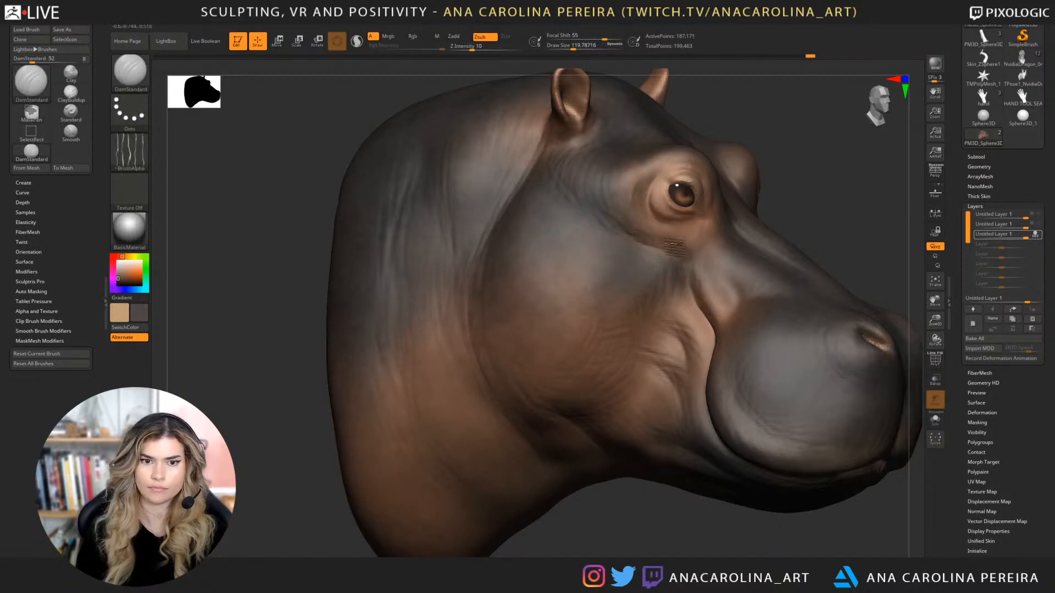
left_click_drag(757, 164, 747, 148)
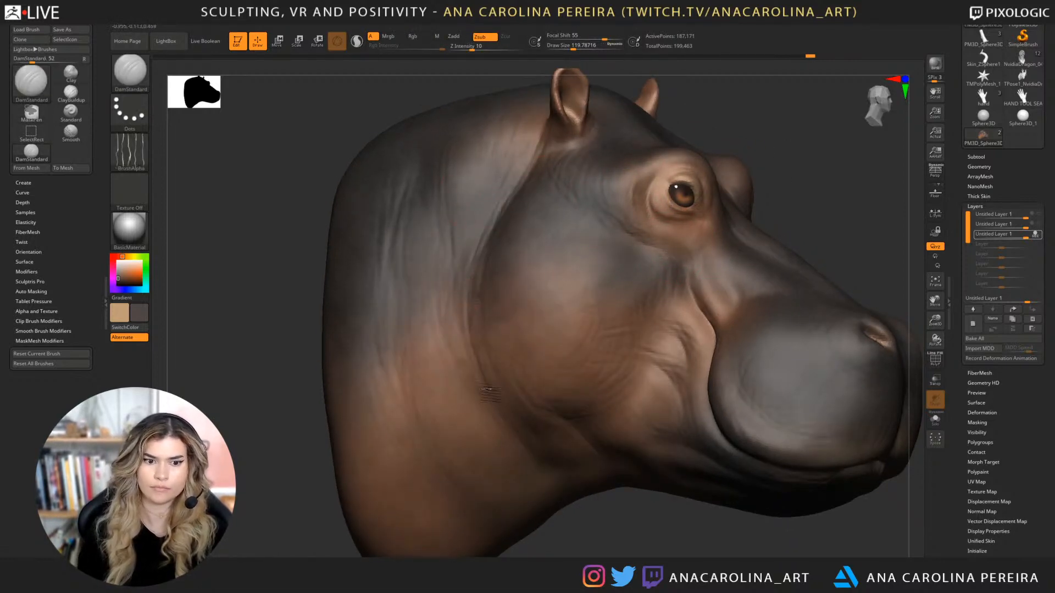
Set the draw size to about 192 and carve wrinkles across the neck and beneath the jaw.
left_click_drag(540, 499, 529, 498)
key("space")
left_click_drag(505, 398, 512, 397)
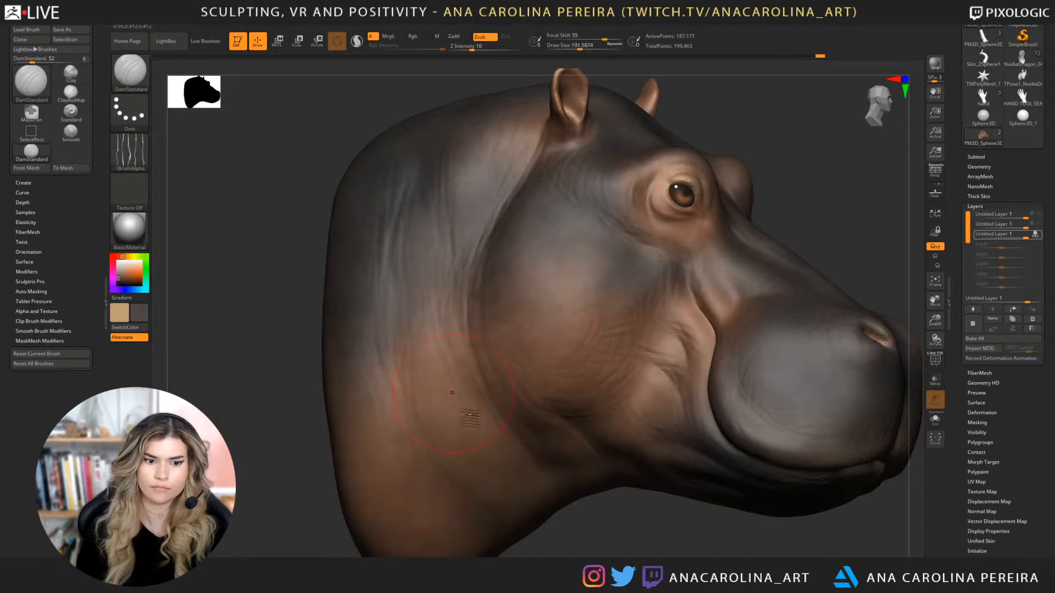
mouse_move(606, 549)
left_mouse_down("alt")
mouse_move(582, 466)
mouse_move(621, 395)
left_mouse_up("alt")
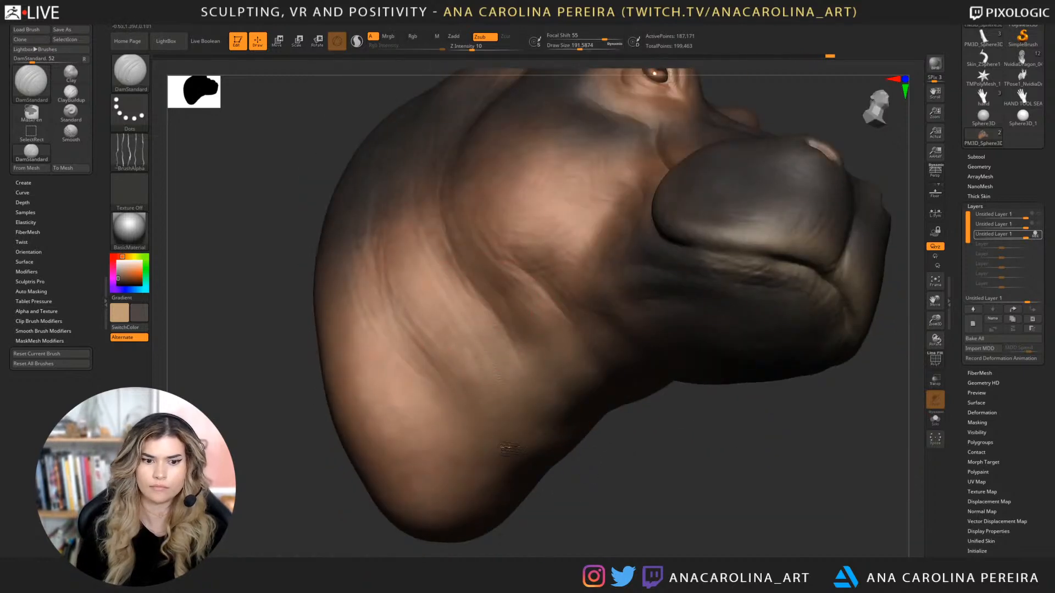
left_click_drag(484, 319, 532, 364)
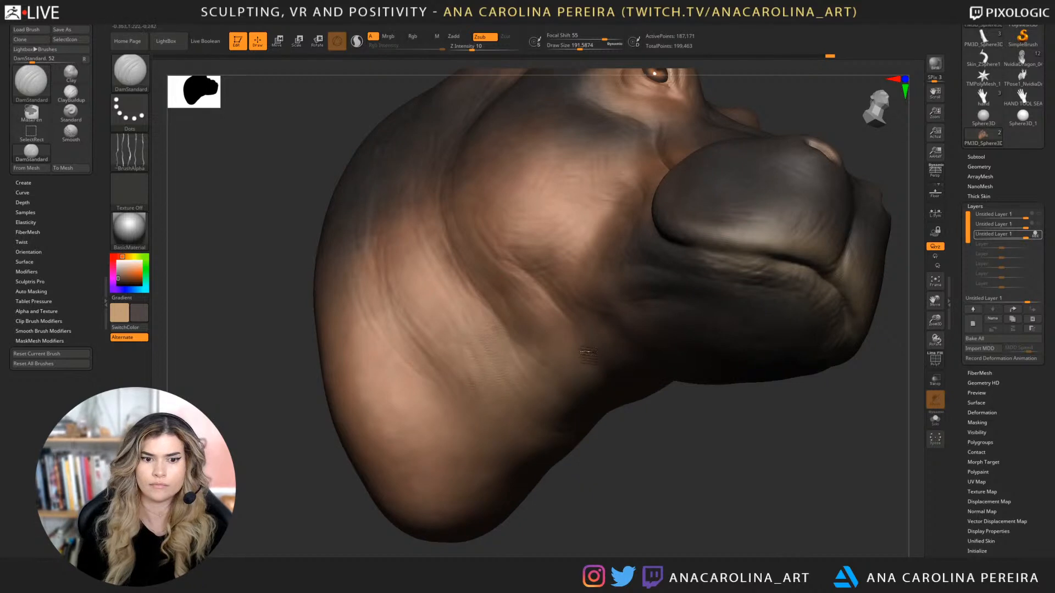
left_click_drag(632, 486, 648, 475)
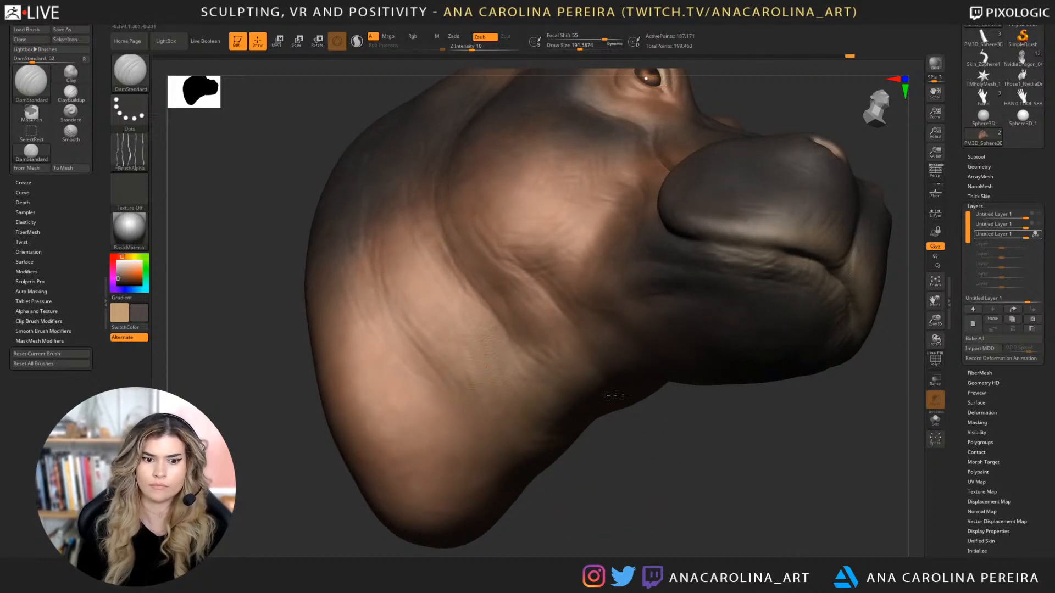
mouse_move(609, 471)
left_mouse_down()
mouse_move(617, 499)
mouse_move(631, 497)
left_mouse_up()
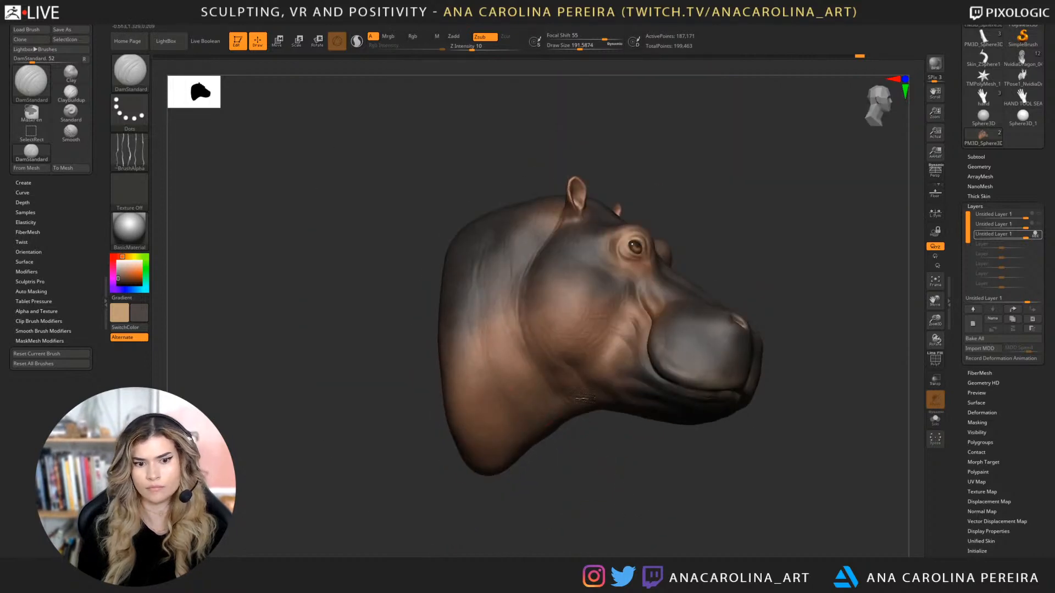
Smooth the wrinkles on the lower cheek to soften them.
left_click_drag(565, 464, 530, 466)
left_click_drag(600, 329, 582, 347, "shift")
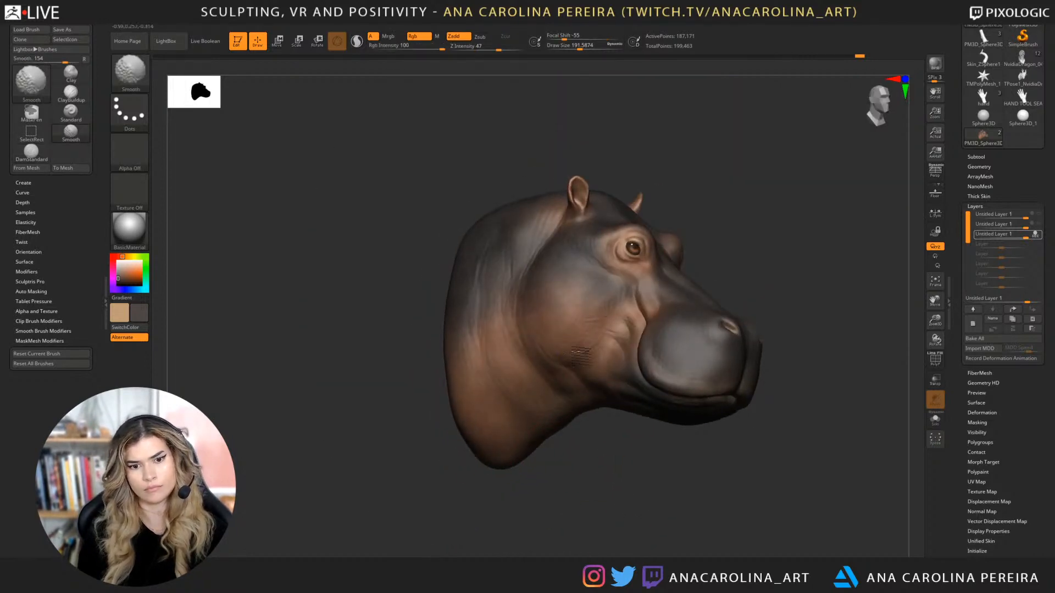
Set the draw size to about 128 and carve wrinkles over the front of the muzzle and the side of the head behind the eye.
left_click_drag(514, 446, 767, 455)
mouse_move(479, 452)
left_mouse_down("alt")
mouse_move(496, 496)
mouse_move(492, 480)
left_mouse_up("alt")
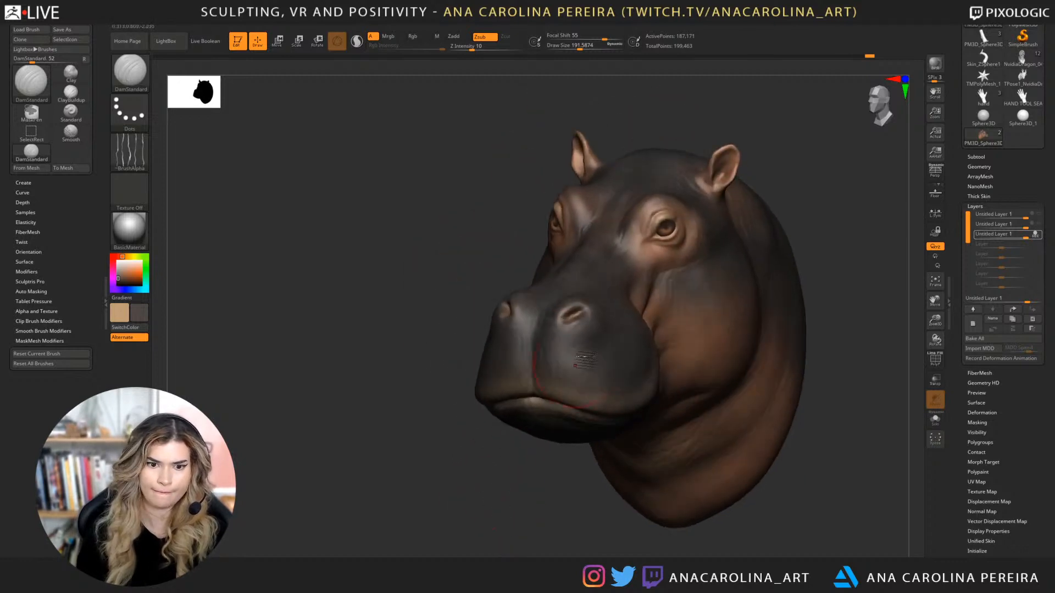
key("space")
mouse_move(539, 392)
left_mouse_down()
mouse_move(561, 466)
mouse_move(626, 377)
mouse_move(524, 311)
mouse_move(718, 235)
mouse_move(707, 228)
mouse_move(862, 230)
mouse_move(805, 245)
mouse_move(808, 291)
left_mouse_up()
key("space")
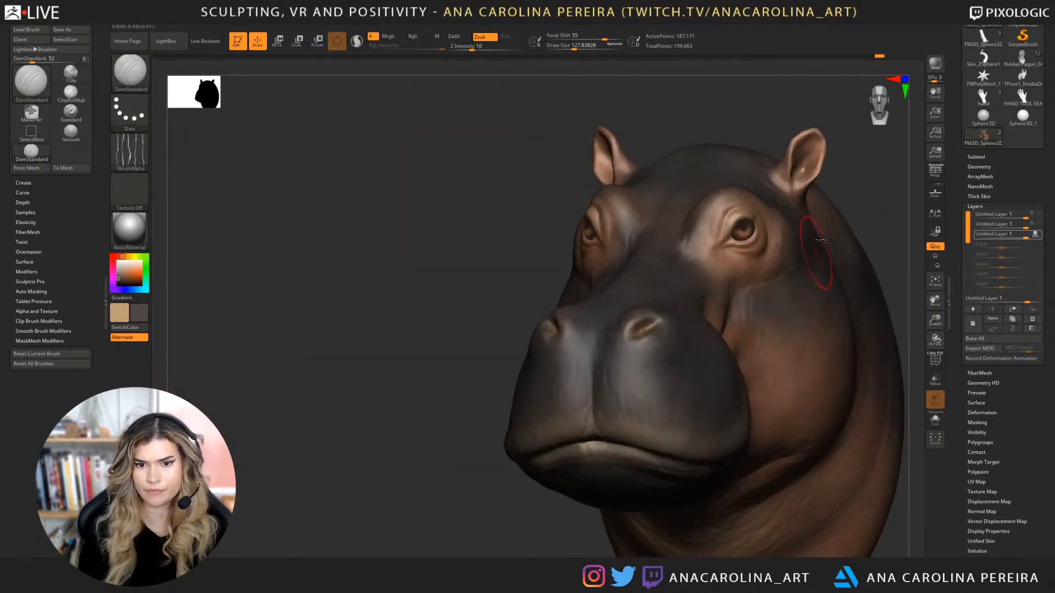
left_click_drag(818, 240, 851, 213)
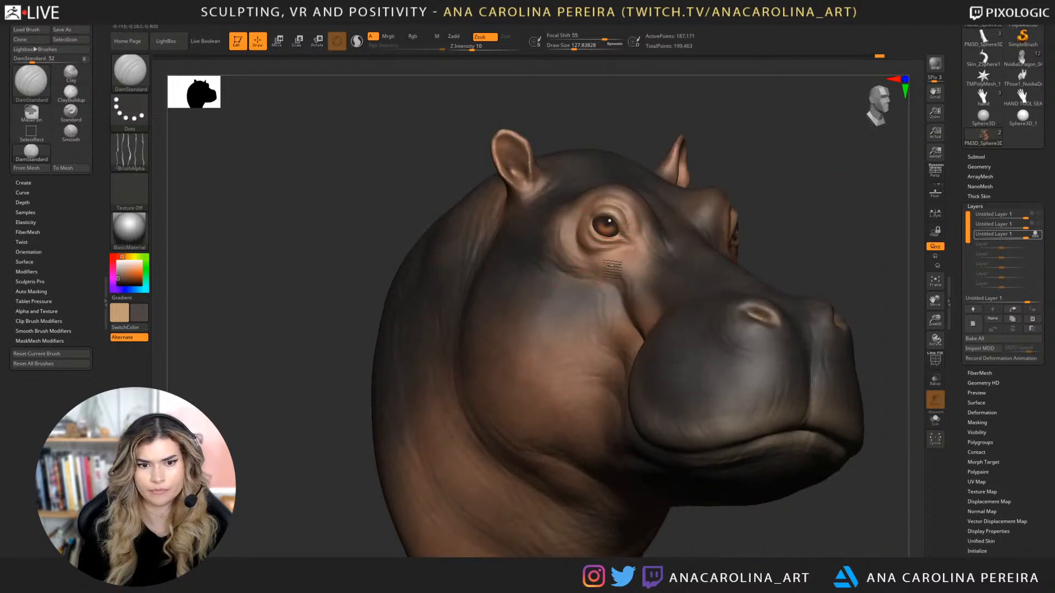
Set the draw size to about 90 and carve fine wrinkles in the ear and around its base.
left_click_drag(651, 140, 668, 127)
key("space")
left_click_drag(512, 156, 506, 156)
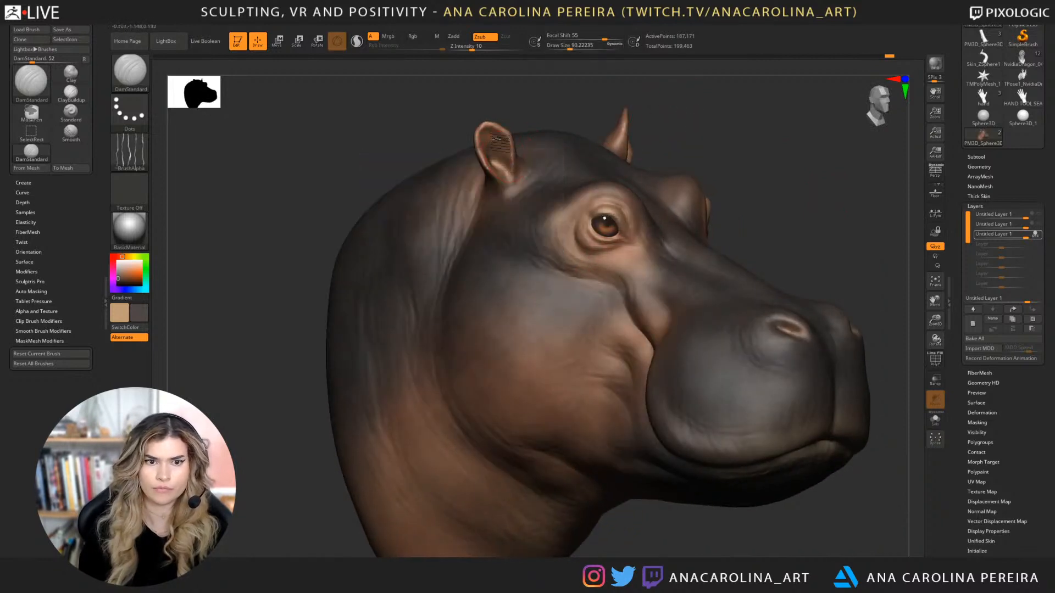
mouse_move(568, 96)
left_mouse_down()
mouse_move(539, 117)
mouse_move(548, 105)
mouse_move(513, 167)
left_mouse_up()
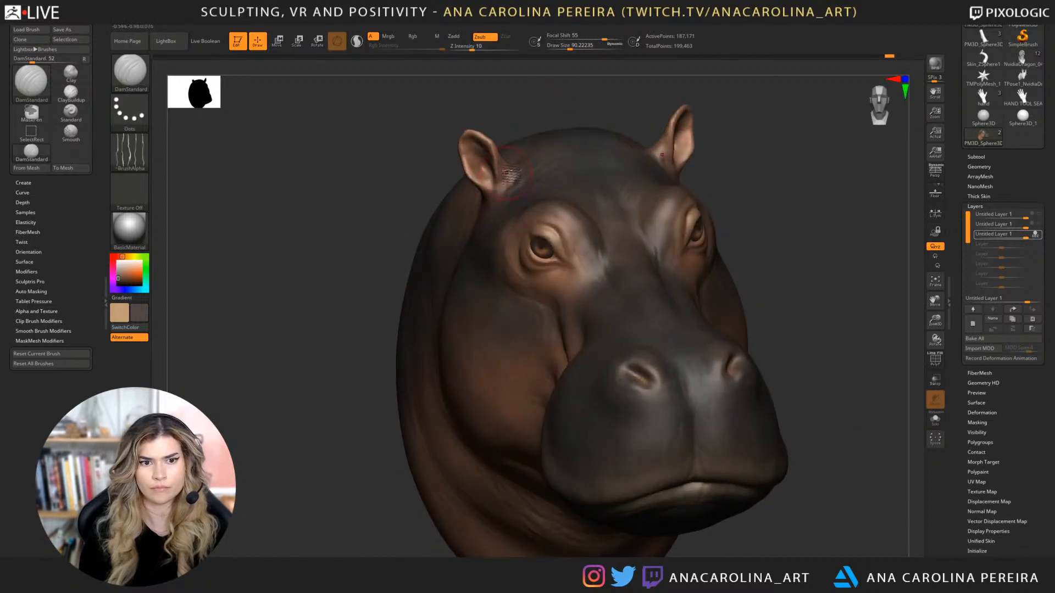
Compare the skin detail by toggling the layers' visibility, and hide all three layers.
left_click_drag(772, 202, 739, 159, "alt")
left_click_drag(739, 159, 919, 305)
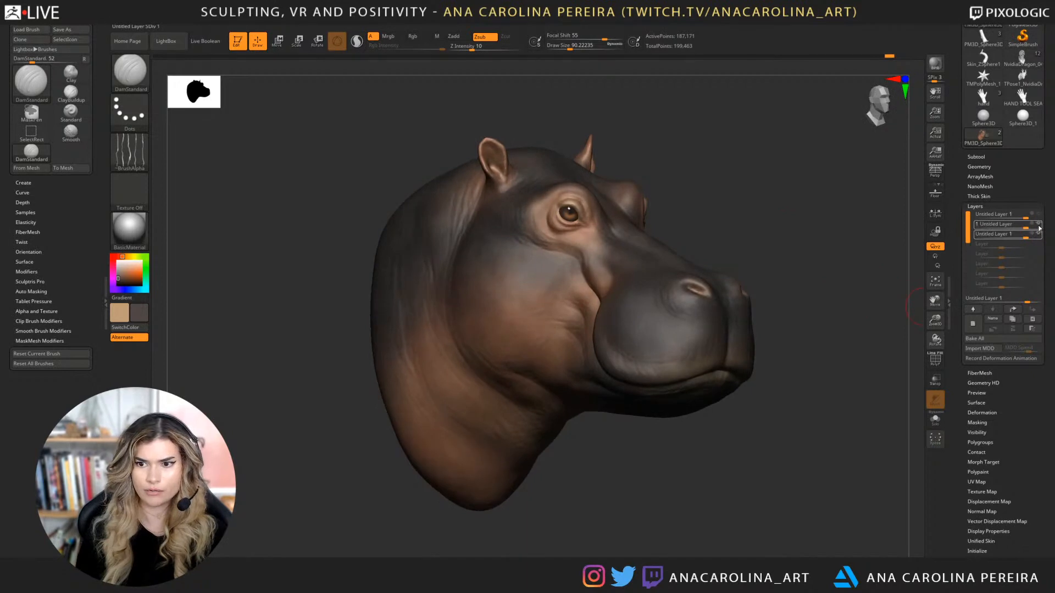
left_click(1038, 224)
left_click(1038, 226)
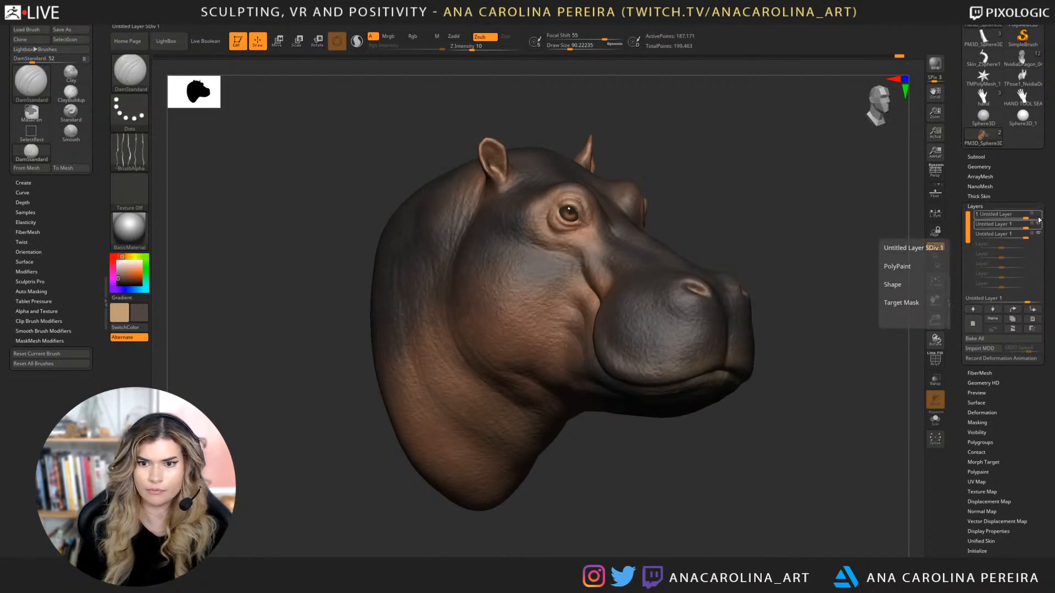
left_click(1038, 218)
left_click(1038, 217)
left_click(1038, 224)
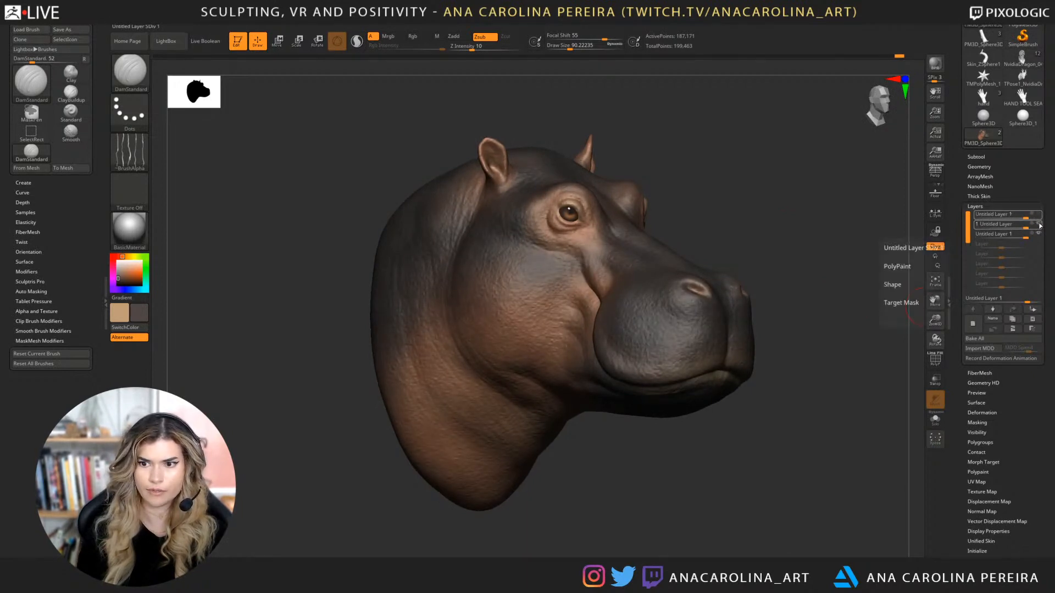
left_click(1039, 237)
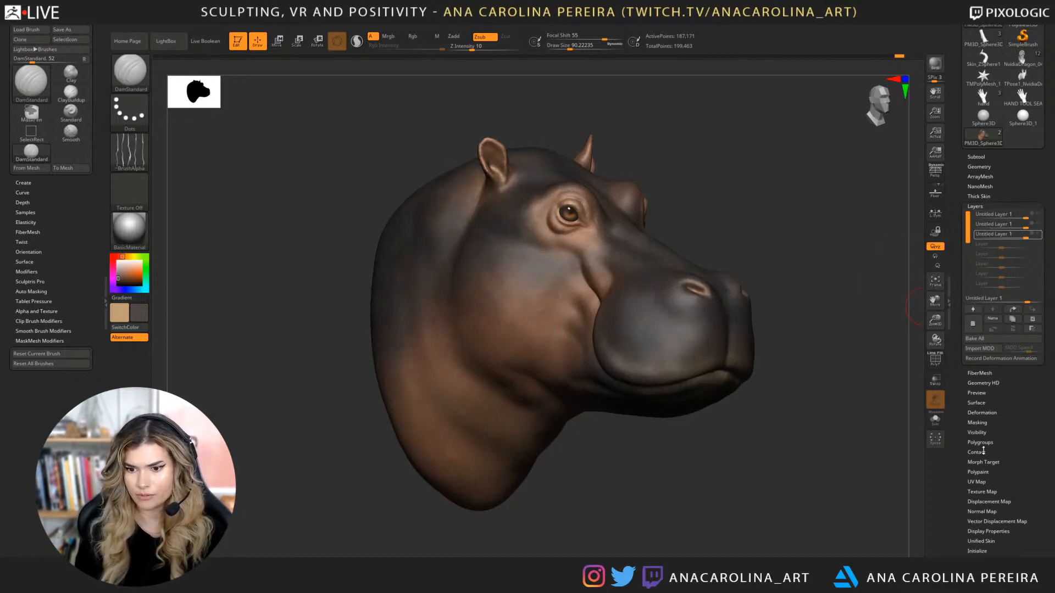
Store a morph target of the head without its layer detail, and set the first layer to record.
left_click_drag(987, 456, 989, 463)
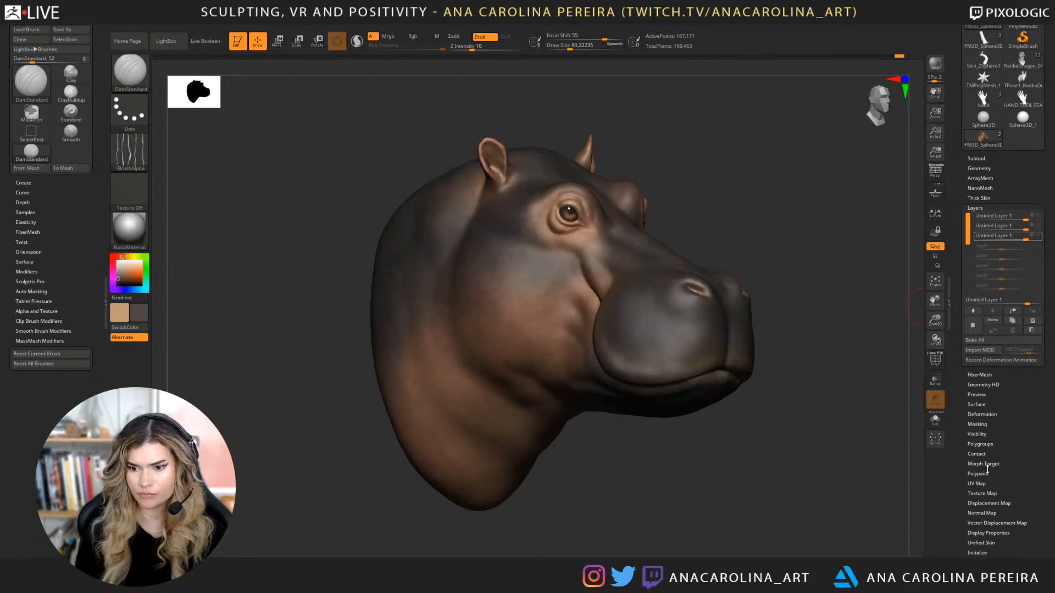
left_click(987, 465)
left_click(981, 315)
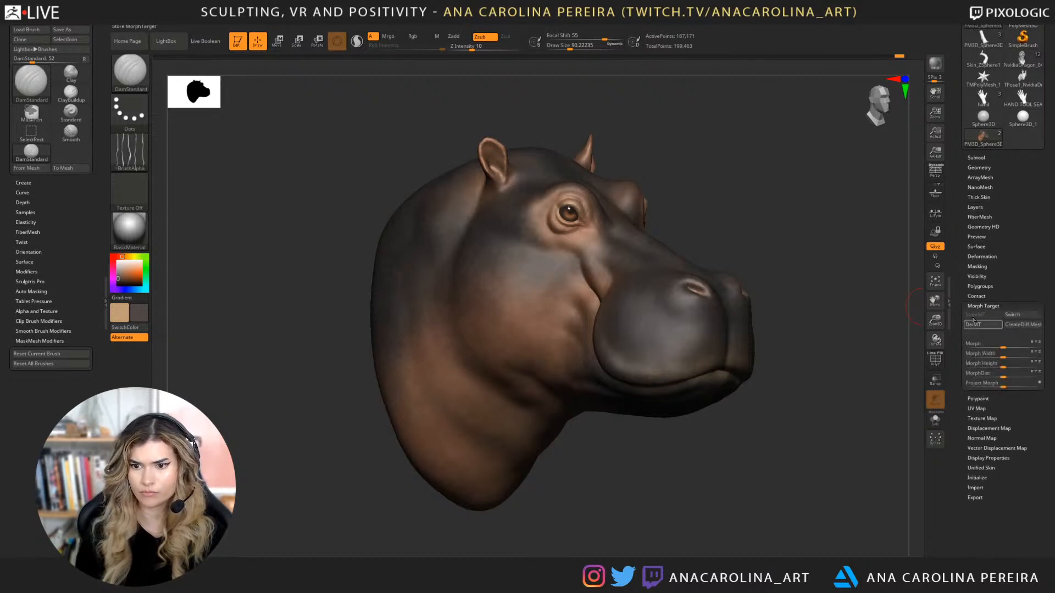
left_click(983, 257)
left_click(1035, 265)
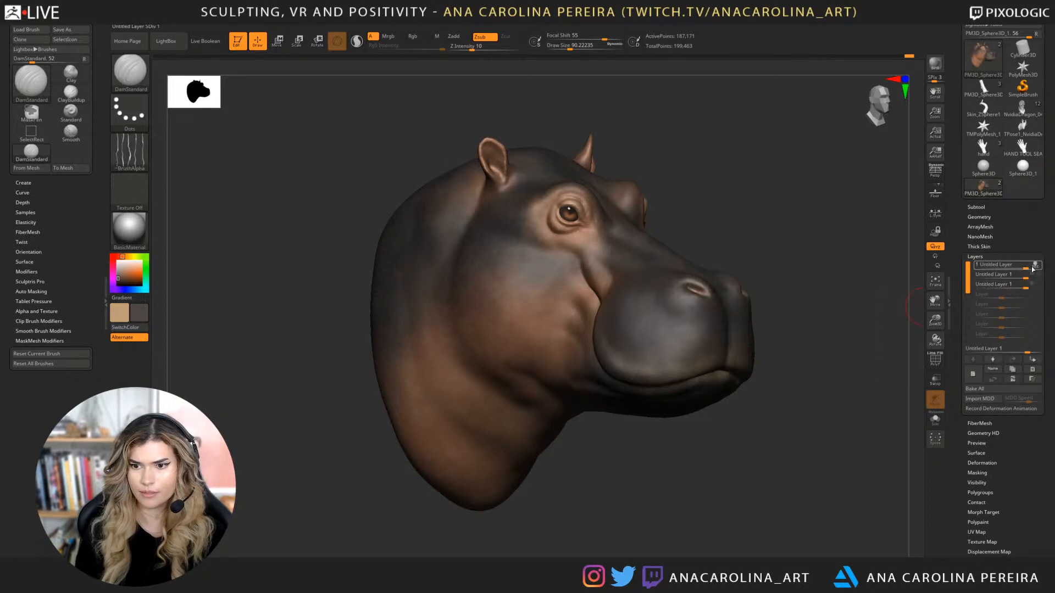
Set the draw size to about 177 and list the sculpting brushes starting with M to find the Morph brush.
left_click_drag(796, 272, 825, 264)
key("space")
left_click_drag(770, 197, 799, 253)
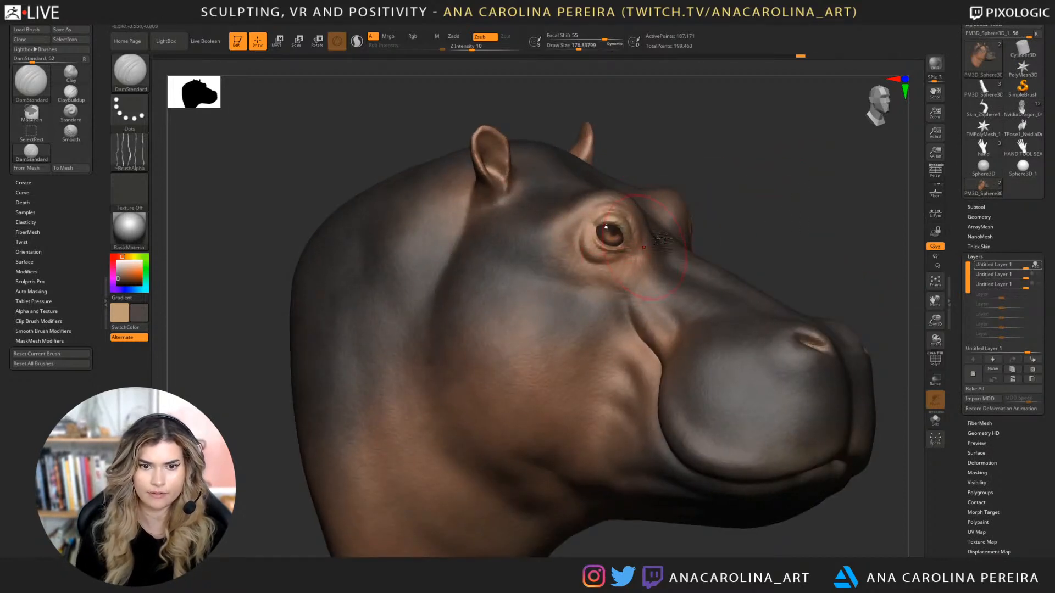
key("b")
key("n")
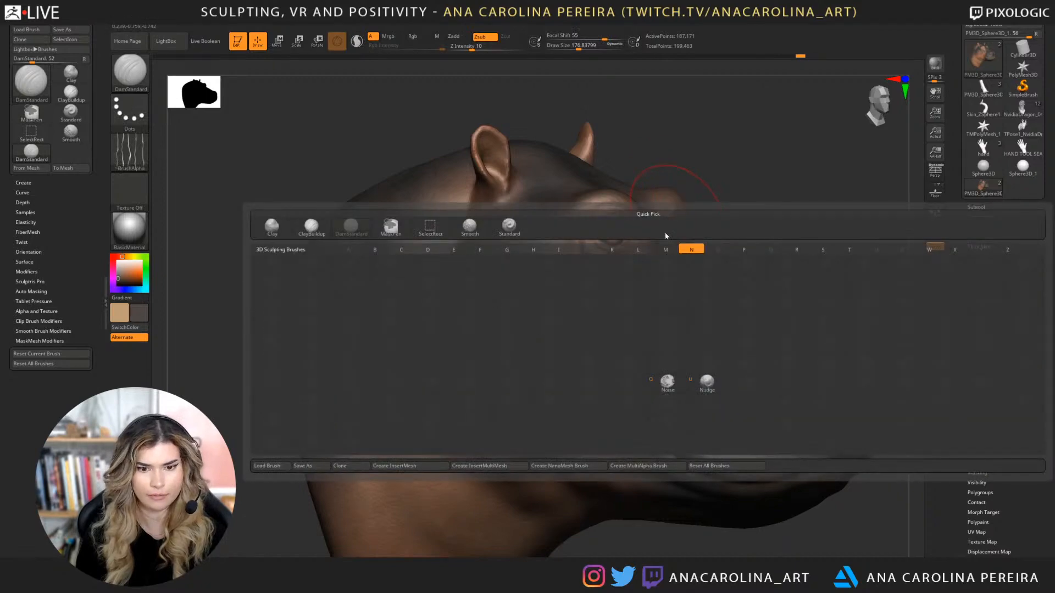
key("b")
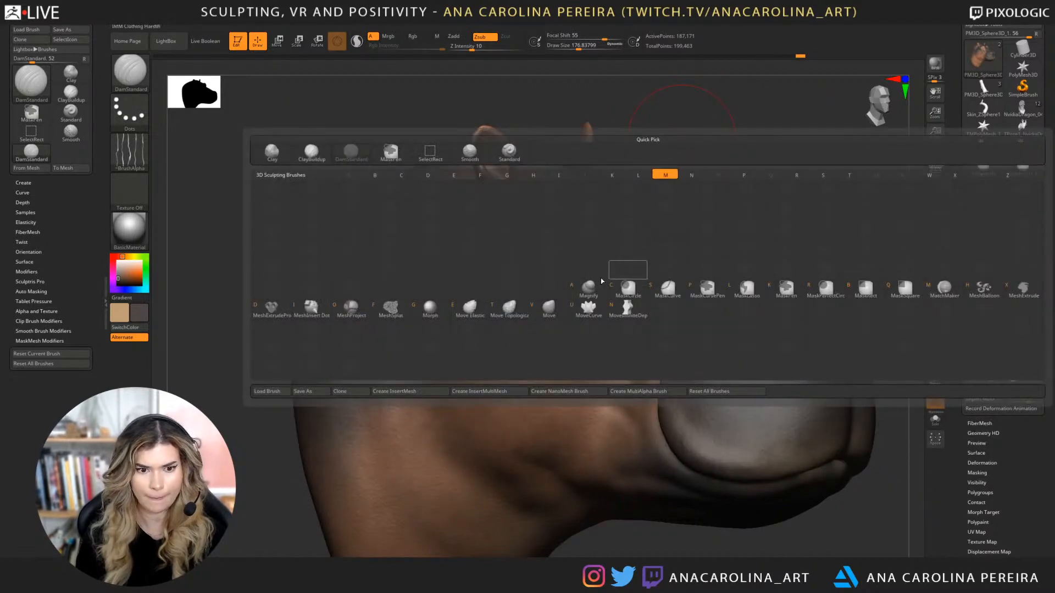
Choose the Morph brush, set its draw size to about 132 and blend back sculpted detail around the near eye and snout.
left_click(469, 305)
key("space")
left_click(587, 251)
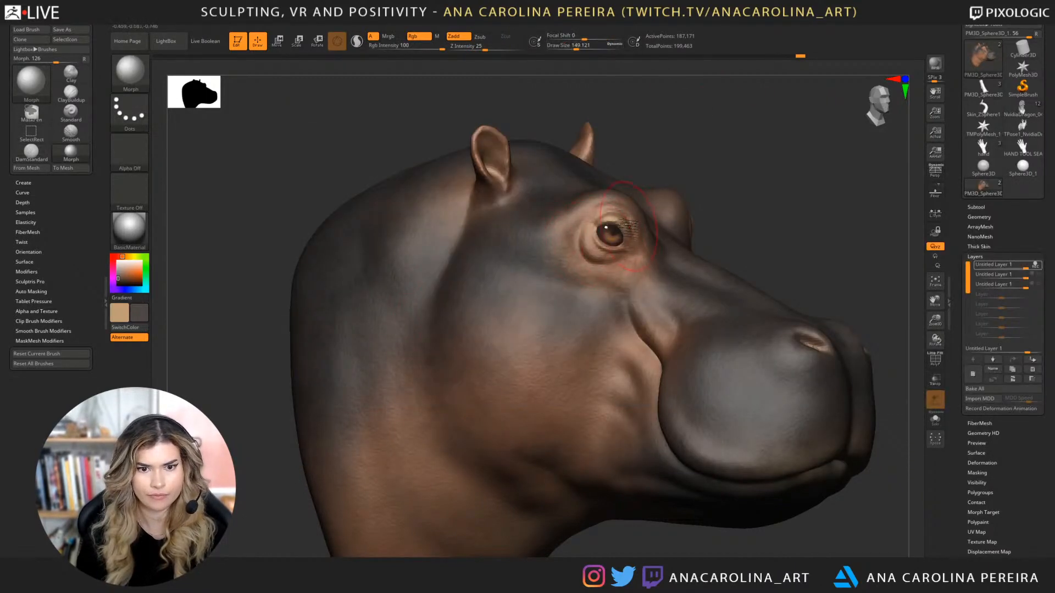
left_click_drag(736, 200, 703, 225)
key("space")
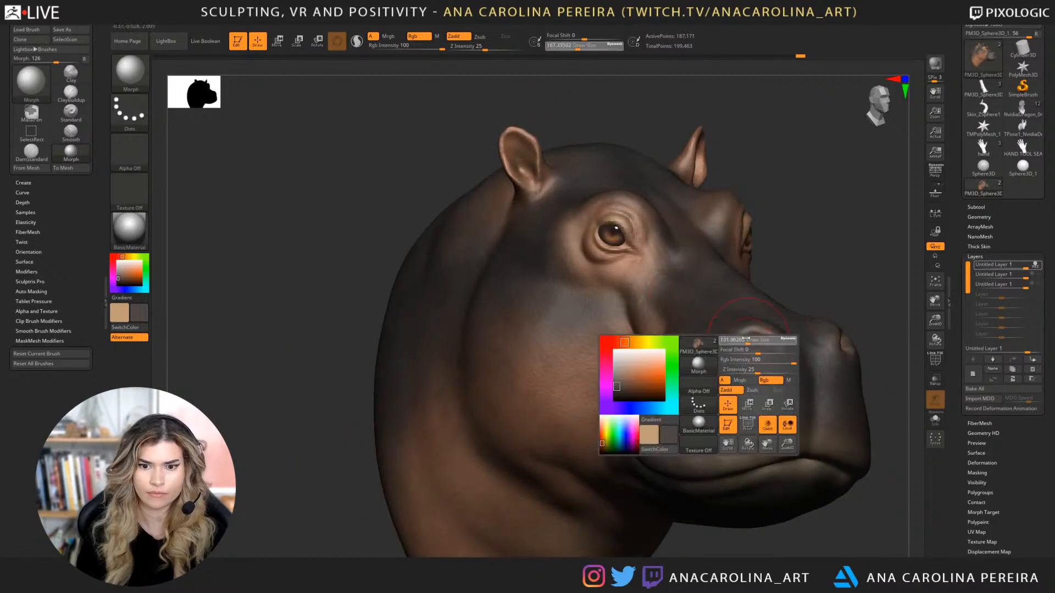
left_click(742, 342)
left_click_drag(780, 353, 783, 348)
Resize the Morph brush to about 77 and up to 116, softening the top layer's detail across the face and neck.
left_click_drag(822, 268, 803, 280, "alt")
key("space")
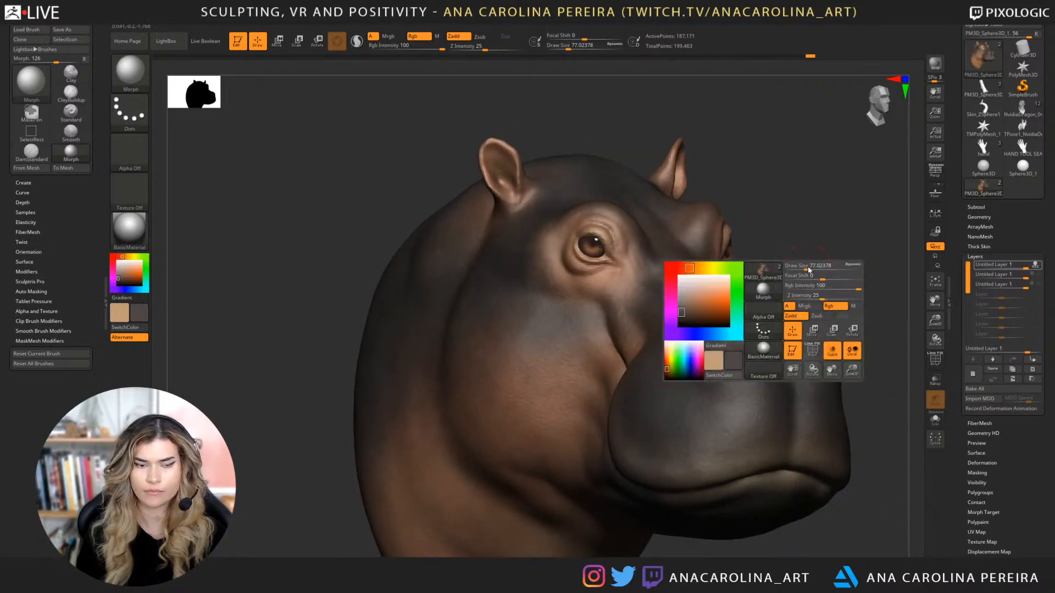
left_click(807, 269)
left_click_drag(488, 174, 720, 190)
key("space")
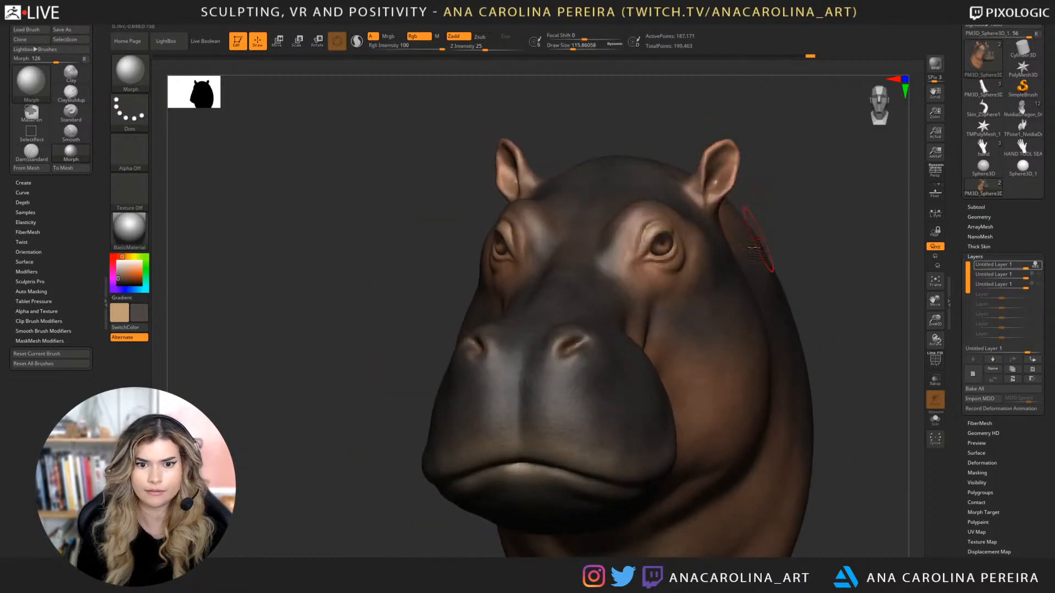
mouse_move(808, 278)
left_mouse_down()
mouse_move(723, 301)
mouse_move(582, 450)
left_mouse_up()
left_click_drag(642, 195, 817, 158, "alt")
left_click_drag(442, 139, 432, 130)
mouse_move(729, 214)
left_mouse_down()
mouse_move(708, 220)
mouse_move(718, 217)
left_mouse_up()
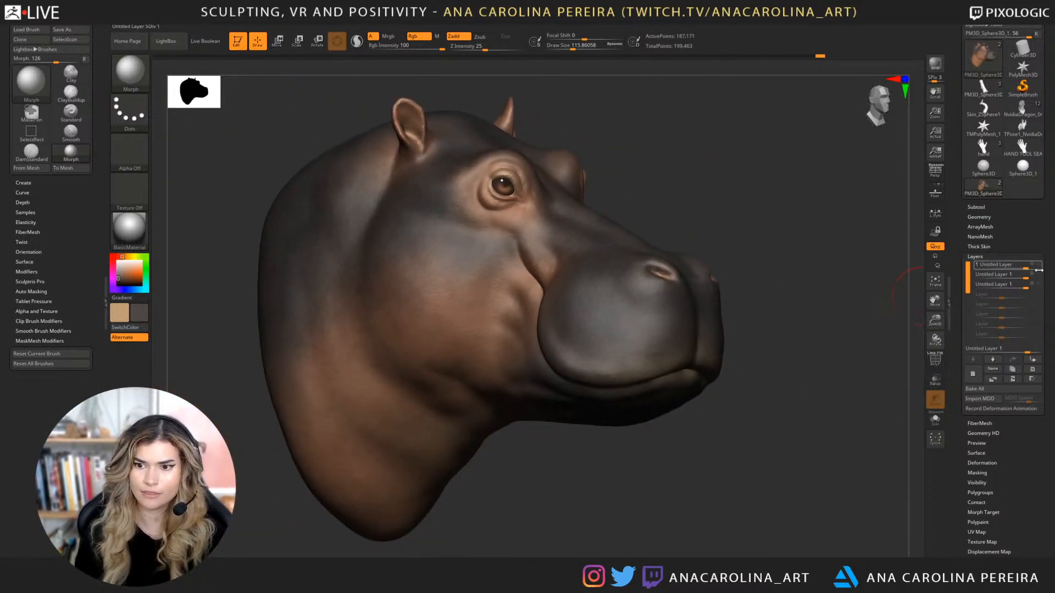
Show the second layer with the skin texture, set it to recording and quick-save the project.
left_click(1033, 276)
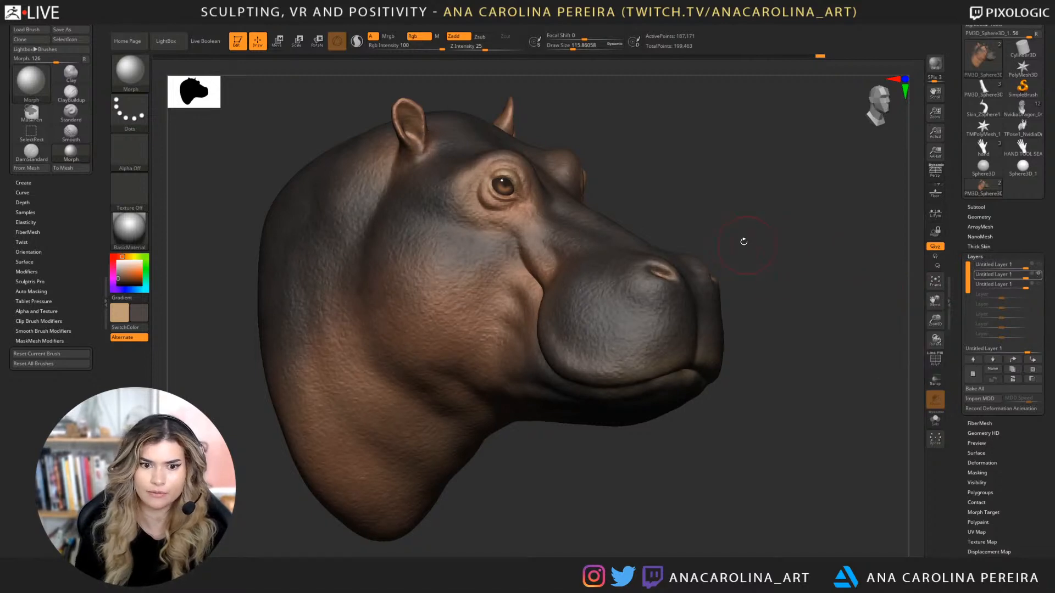
key("space")
mouse_move(743, 237)
left_mouse_down()
mouse_move(753, 236)
mouse_move(730, 237)
left_mouse_up()
left_click(644, 275)
left_click(660, 270)
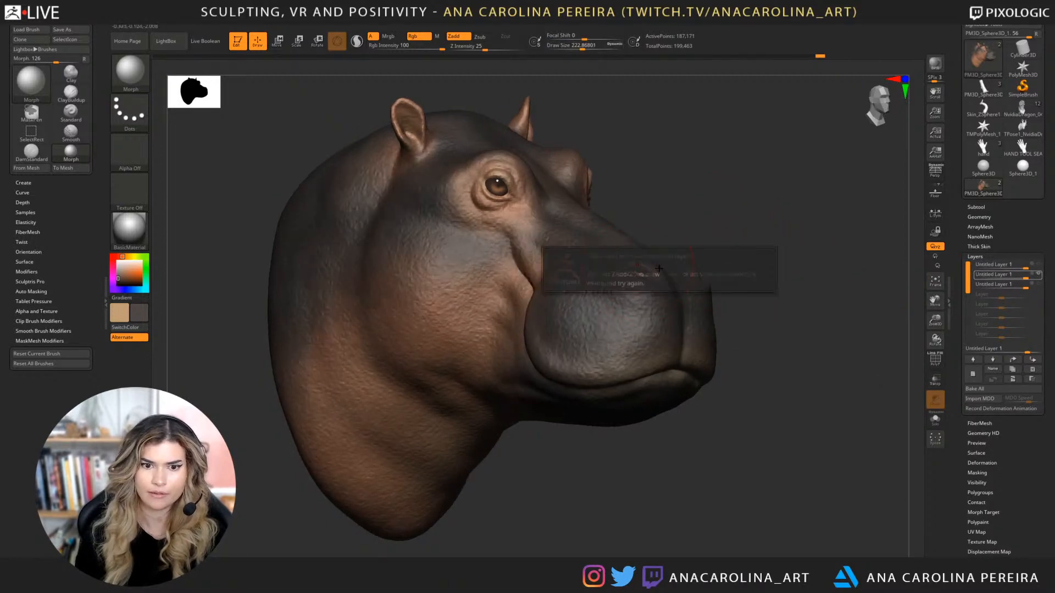
left_click(1035, 274)
key("ctrl+s")
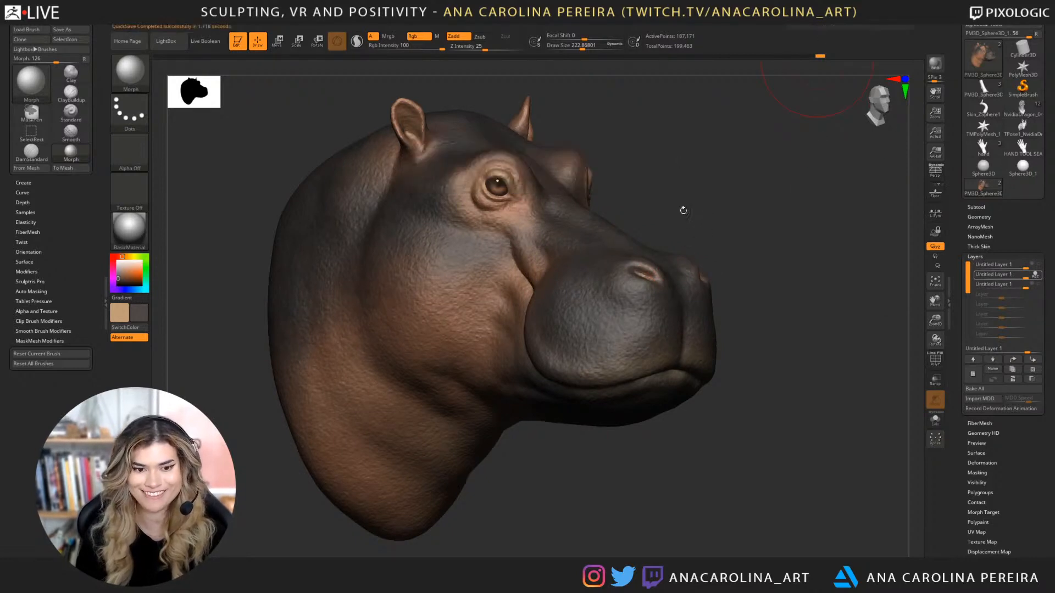
Fade the skin texture on the near side of the head using the Morph brush at draw size about 197 and Z Intensity 14.
left_click_drag(682, 209, 694, 209)
key("space")
left_click_drag(639, 259, 635, 259)
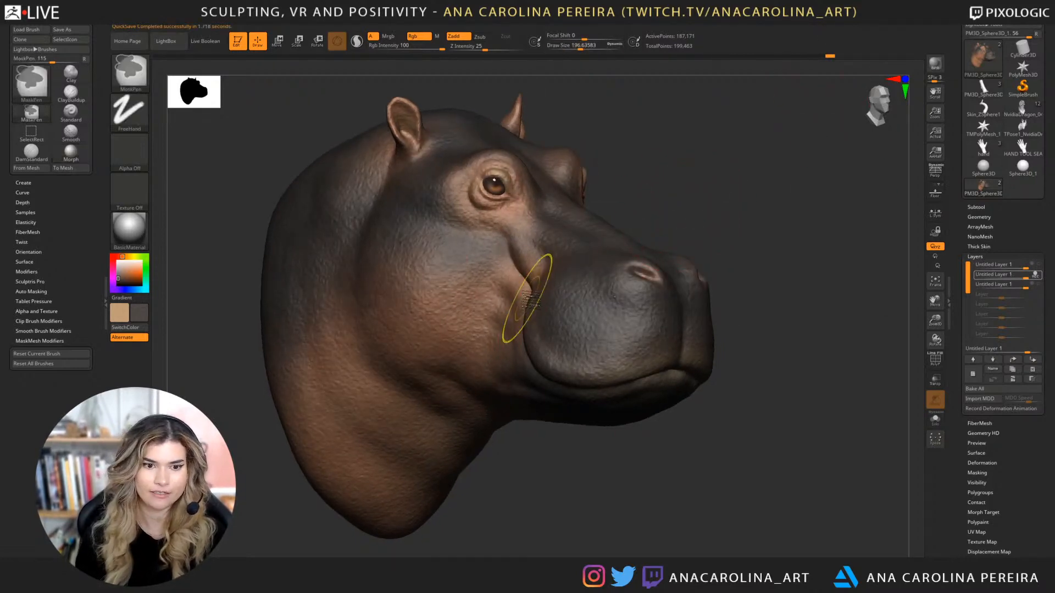
key("space")
left_click_drag(541, 321, 528, 319)
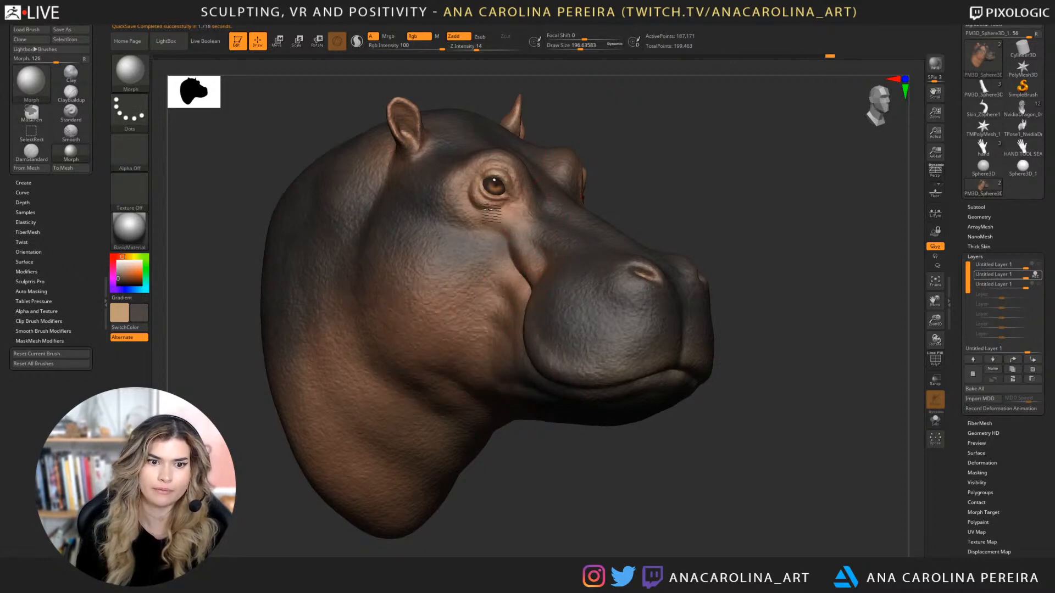
right_click_drag(517, 172, 552, 173, "alt")
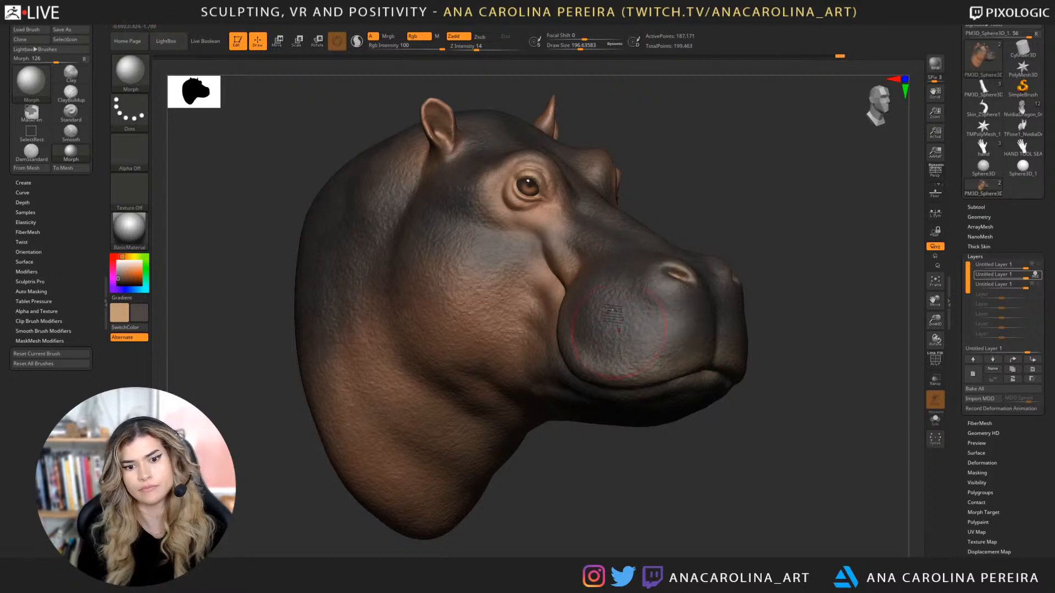
Enlarge the Morph brush to about 274 and fade the skin texture on the muzzle, the opposite side and the neck.
right_click_drag(691, 380, 772, 387)
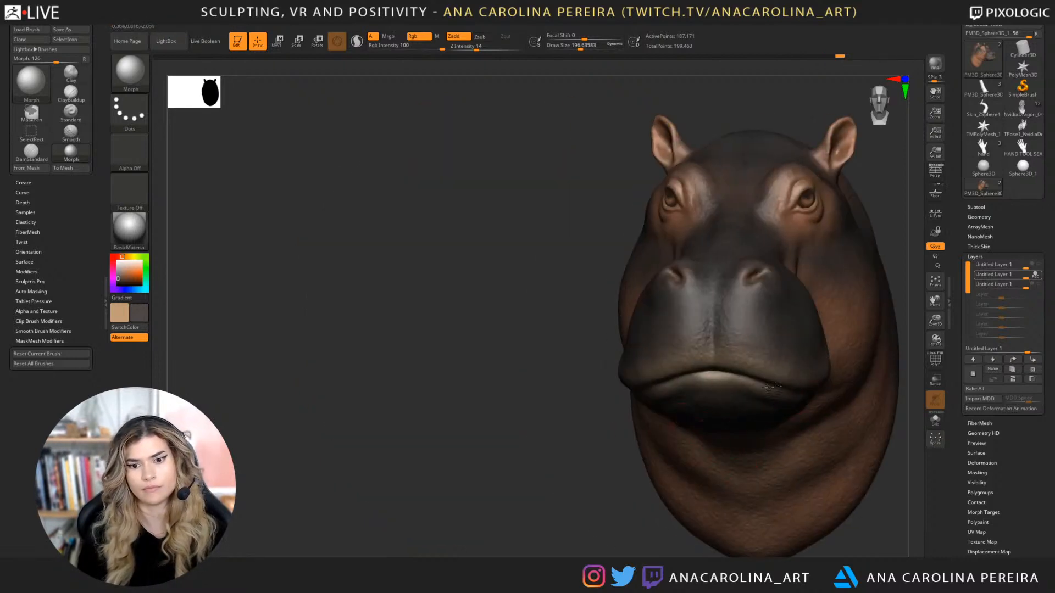
right_click_drag(618, 467, 560, 493)
key("space")
left_click_drag(709, 391, 715, 391)
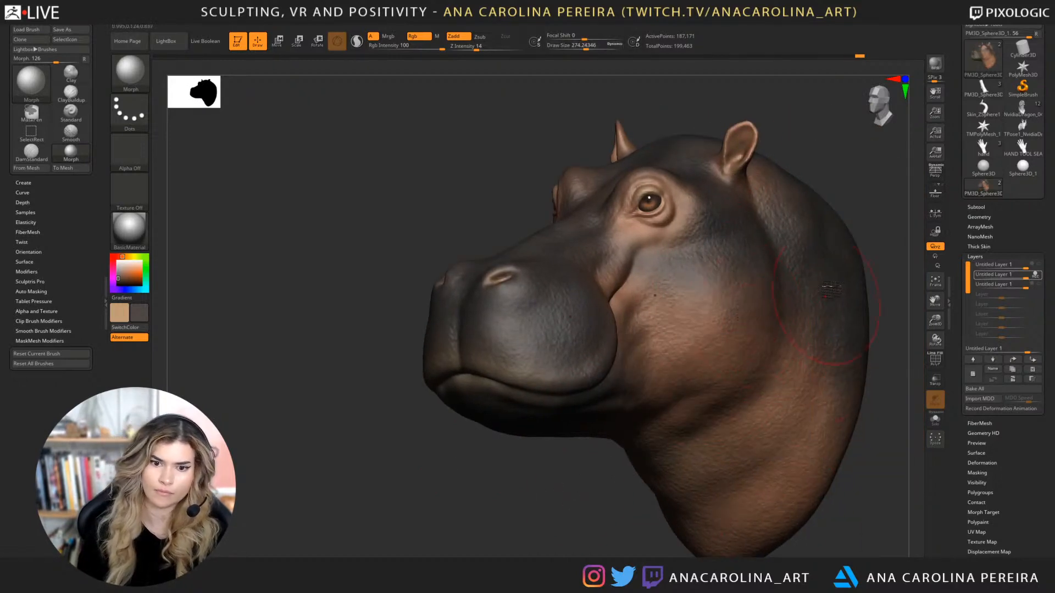
mouse_move(826, 286)
right_mouse_down()
mouse_move(876, 189)
mouse_move(765, 205)
mouse_move(656, 424)
right_mouse_up()
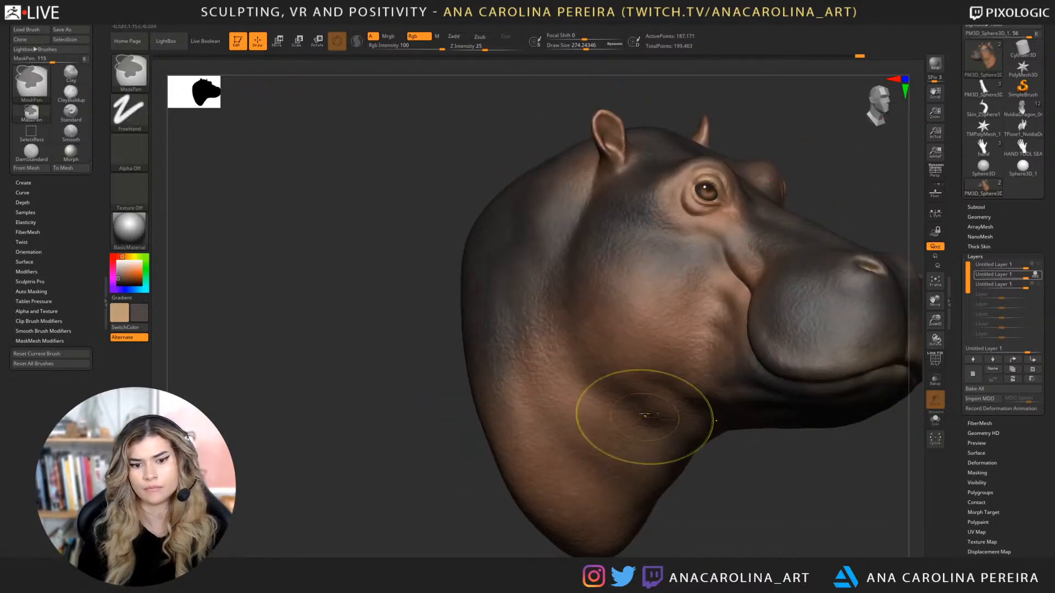
right_click_drag(725, 499, 652, 487)
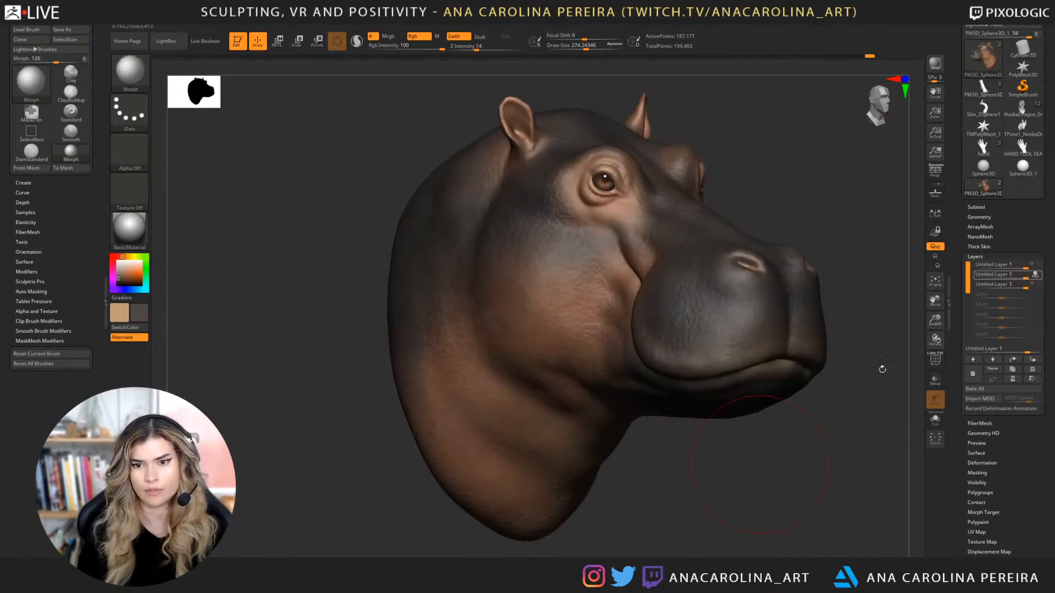
Stop recording the second layer and show all three layers together on the head.
left_click(1038, 266)
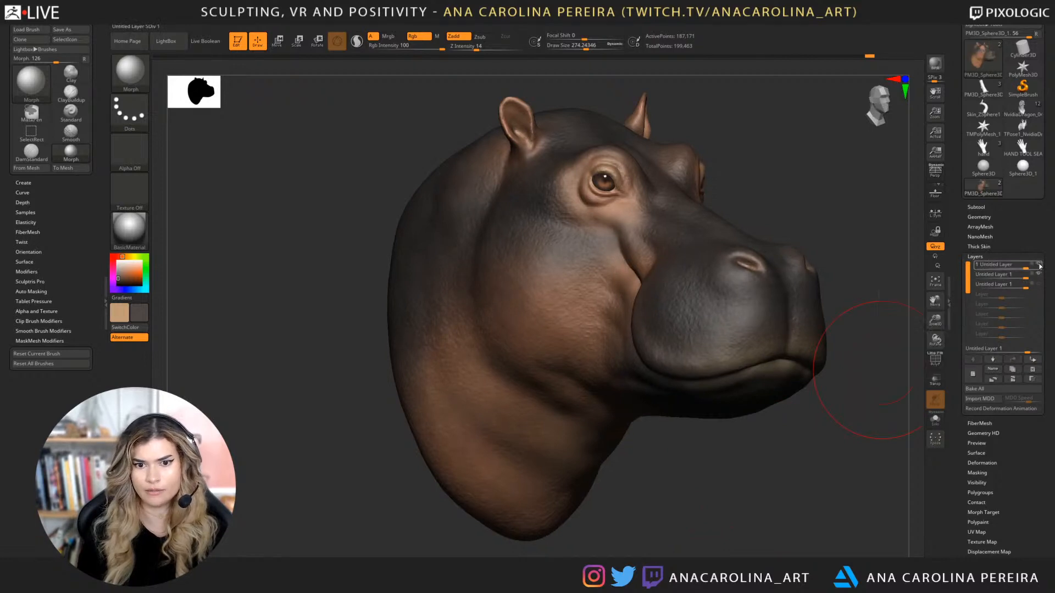
left_click(1038, 284)
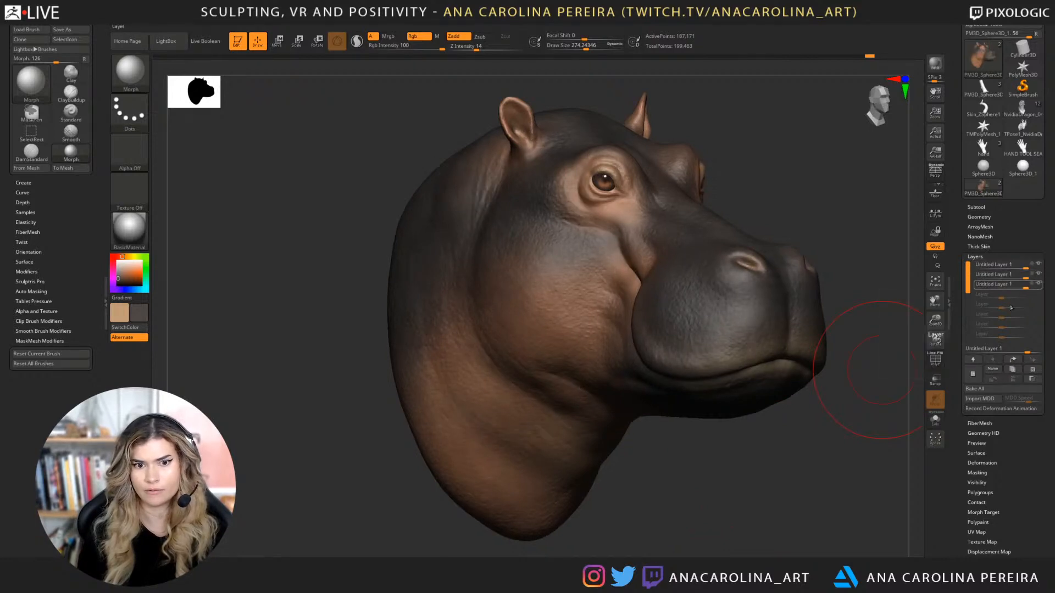
right_click_drag(901, 425, 863, 396)
left_click_drag(850, 422, 858, 444, "alt")
Try the skin texture layer at an intensity of about 0.79 and toggle its visibility to compare.
left_click_drag(1025, 277, 1020, 276)
left_click_drag(829, 404, 844, 421)
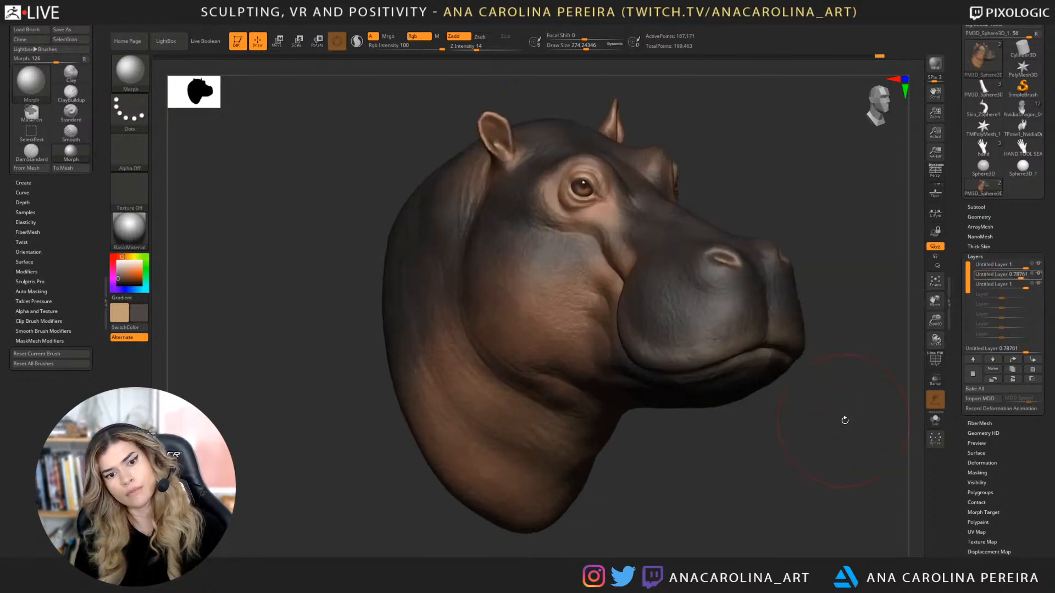
left_click(1038, 274)
left_click(1038, 275)
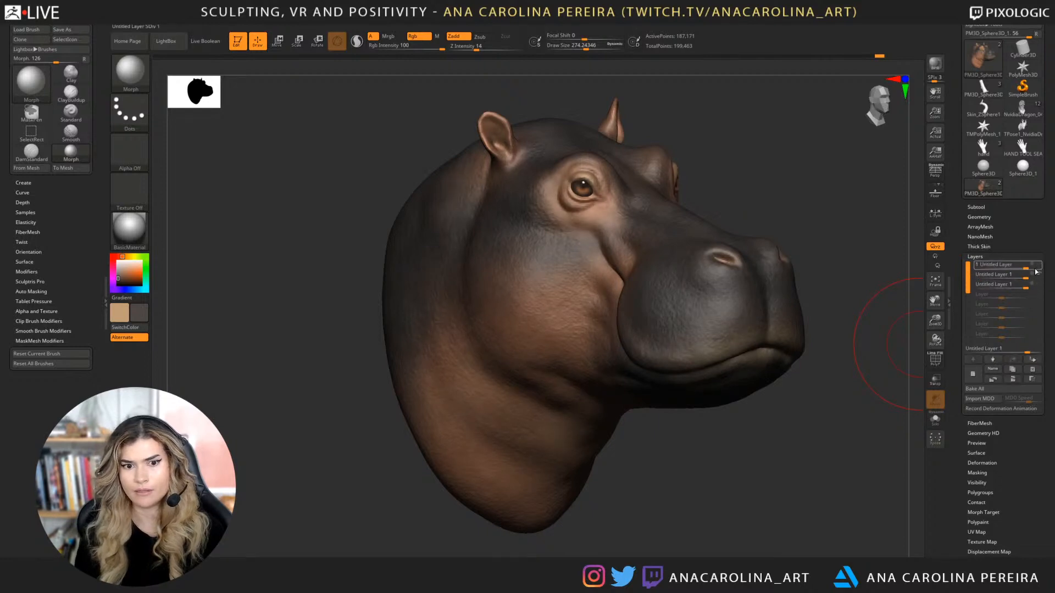
Apply the Smooth deformation to the head.
scroll(1030, 345, "down", 3)
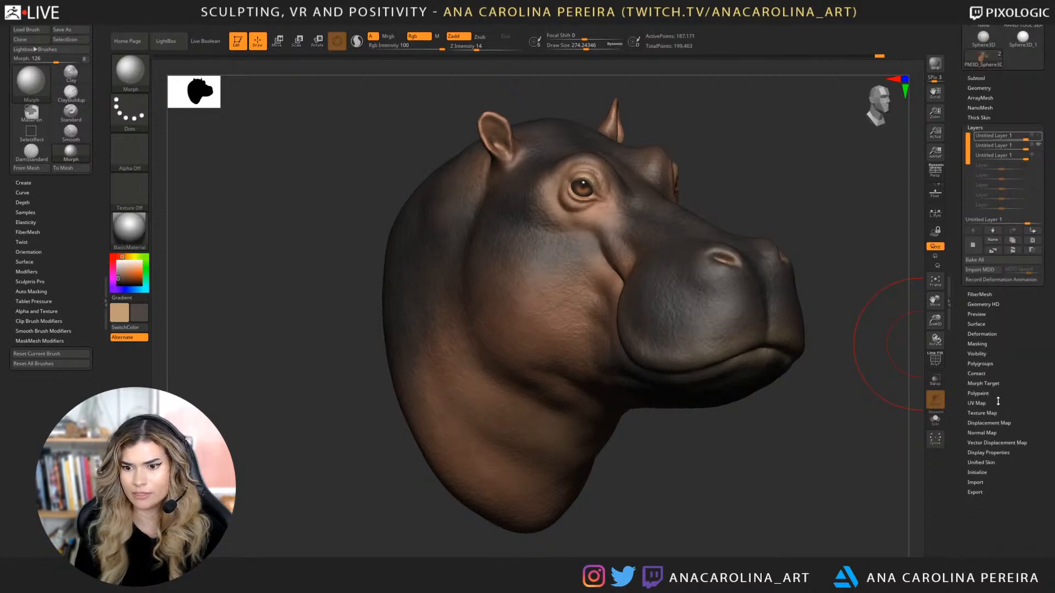
left_click(981, 333)
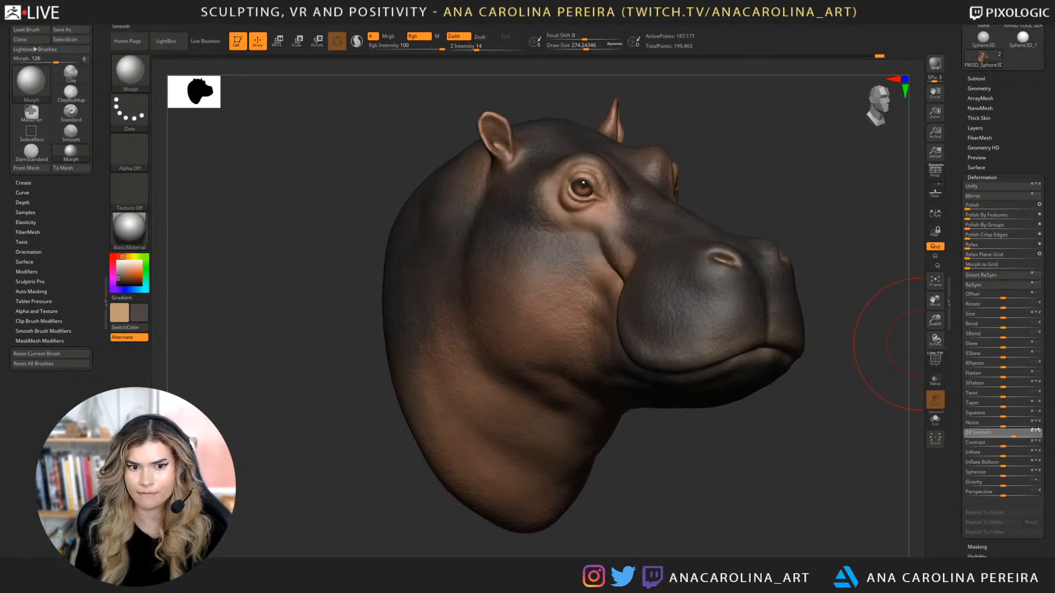
left_click(1002, 437)
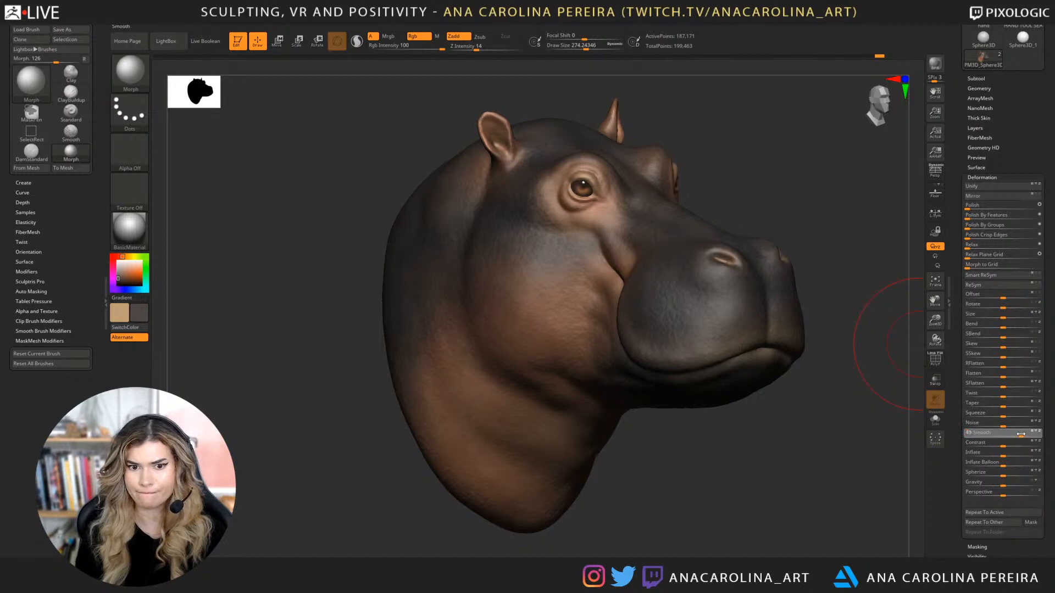
Set the third layer to recording and use the DamStandard brush with its wrinkle alpha to carve folds on the neck and cheek.
left_click(975, 128)
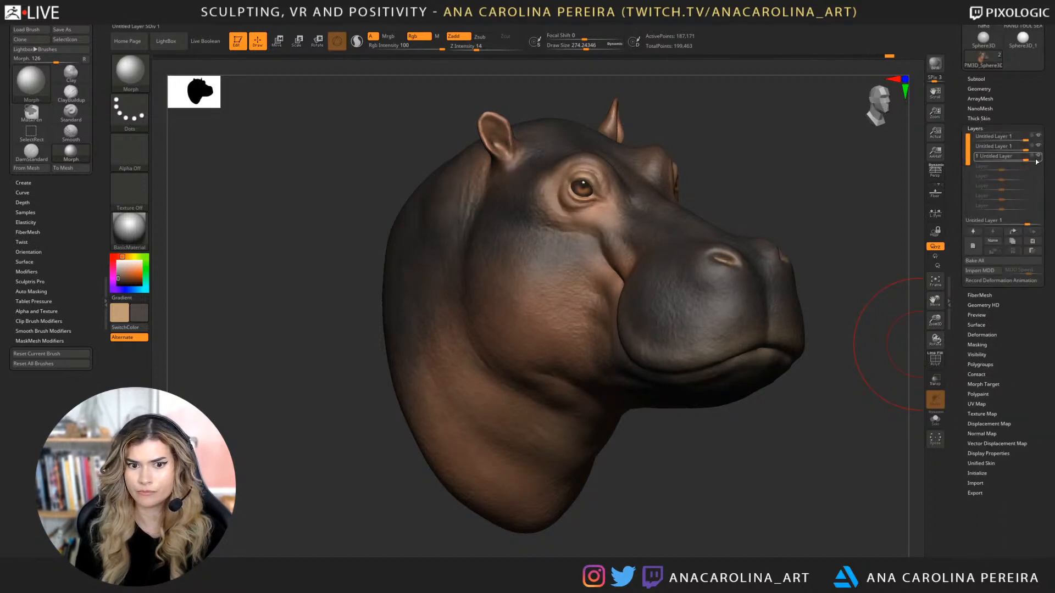
left_click_drag(852, 242, 806, 283, "alt")
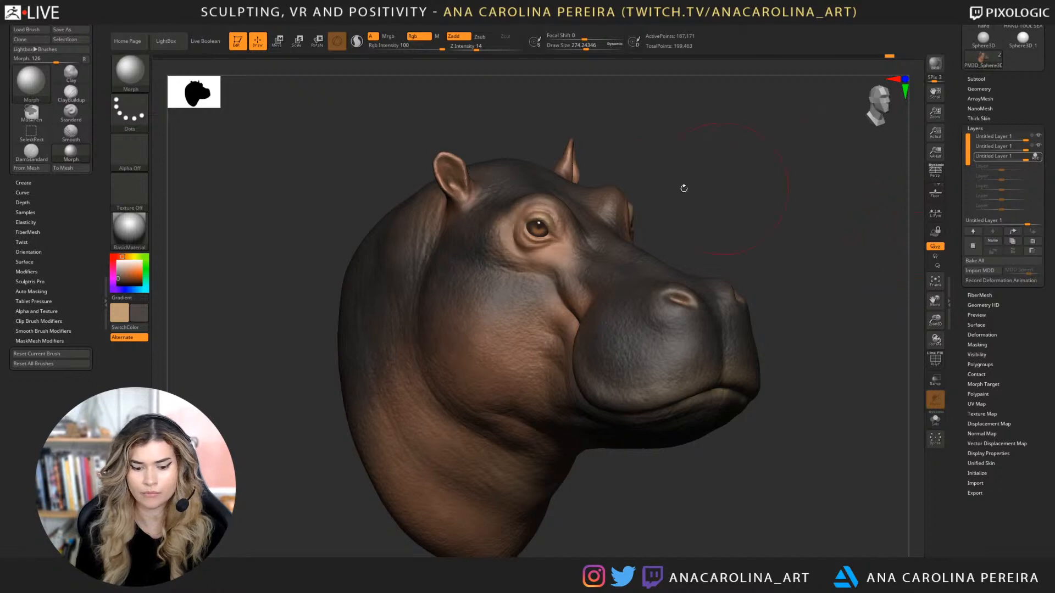
key("b")
key("d")
key("s")
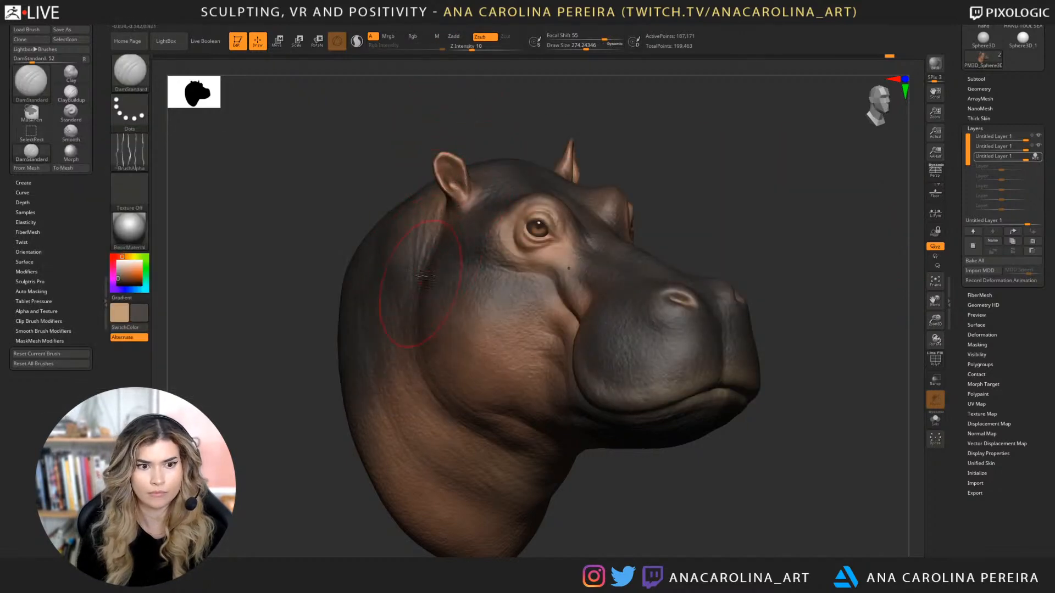
right_click_drag(409, 336, 474, 324)
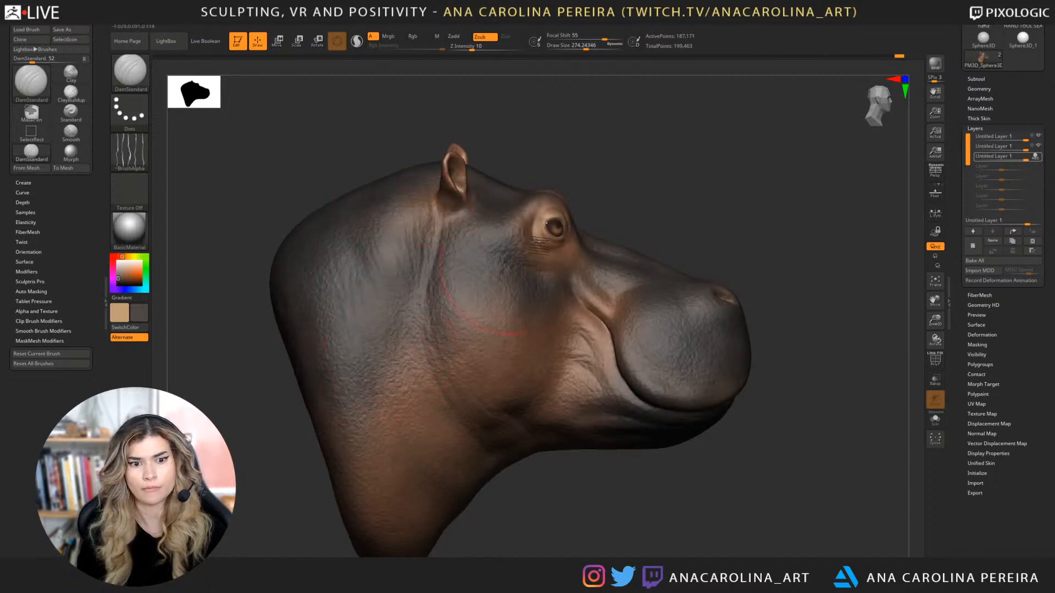
mouse_move(694, 175)
right_mouse_down()
mouse_move(631, 170)
mouse_move(572, 200)
mouse_move(732, 184)
right_mouse_up()
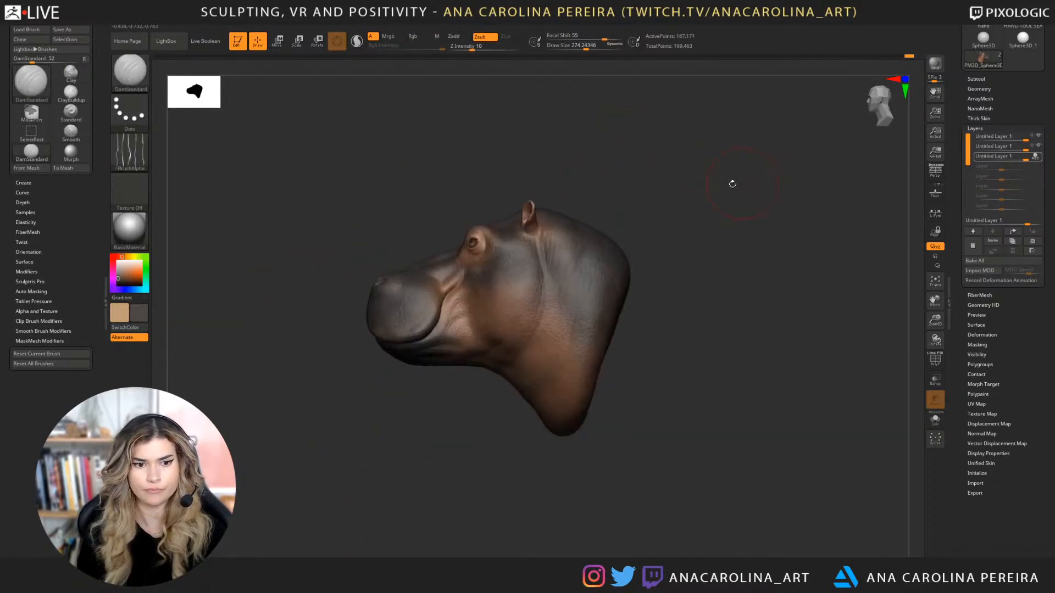
Try to cut off the back of the neck with the TrimCurve brush.
key("b")
key("t")
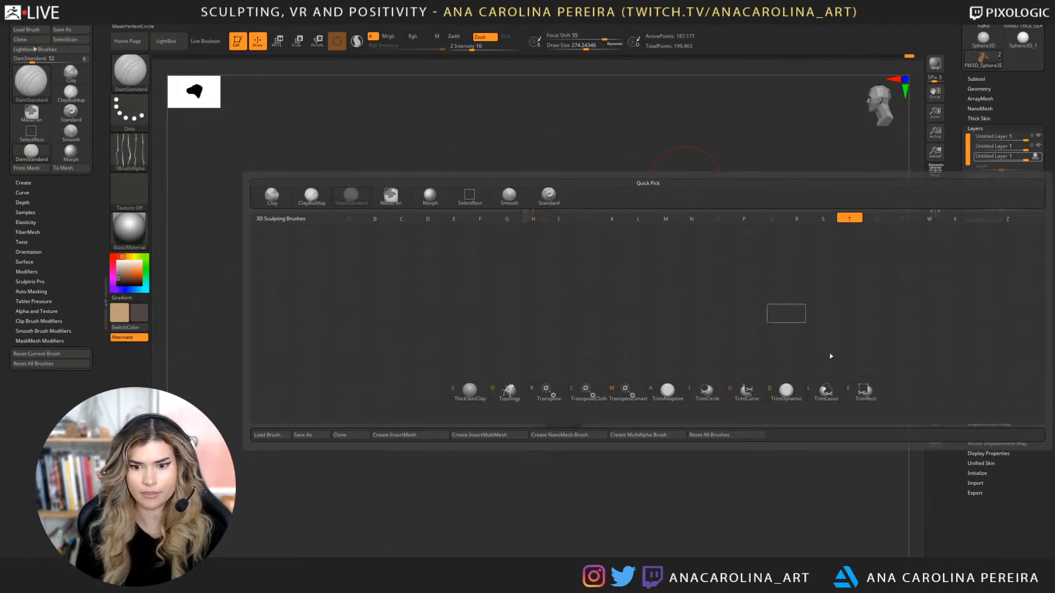
left_click(745, 392)
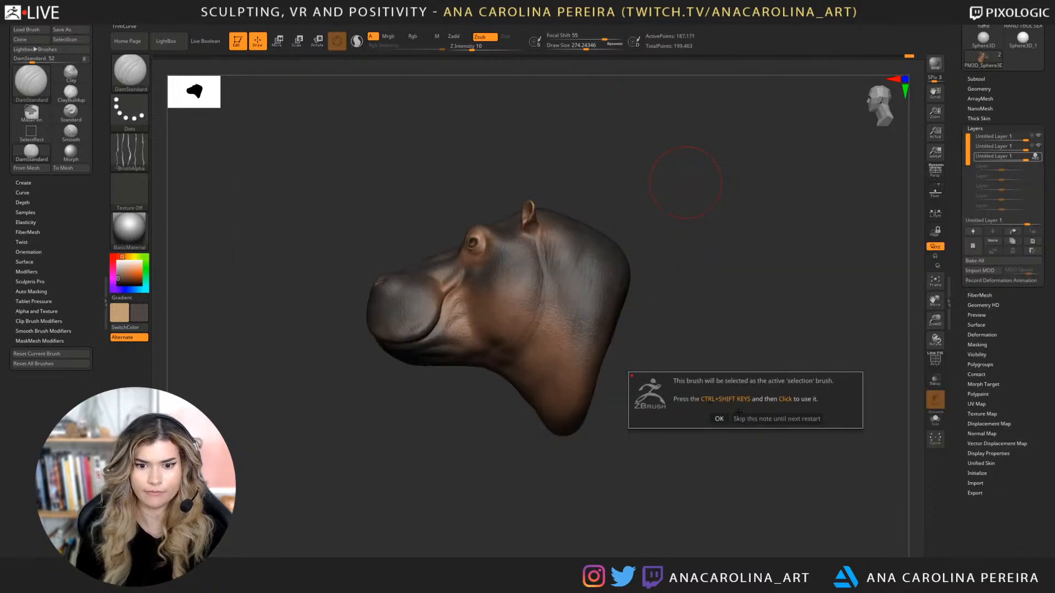
left_click(718, 419)
mouse_move(651, 173)
left_mouse_down("ctrl+shift")
mouse_move(583, 443)
mouse_move(518, 487)
left_mouse_up("ctrl+shift")
mouse_move(635, 529)
left_mouse_down()
mouse_move(664, 518)
mouse_move(675, 494)
mouse_move(659, 478)
mouse_move(658, 486)
left_mouse_up()
Raise the DamStandard brush's Focal Shift to 70 and continue carving fine wrinkles along the neck.
left_click_drag(877, 372, 740, 422)
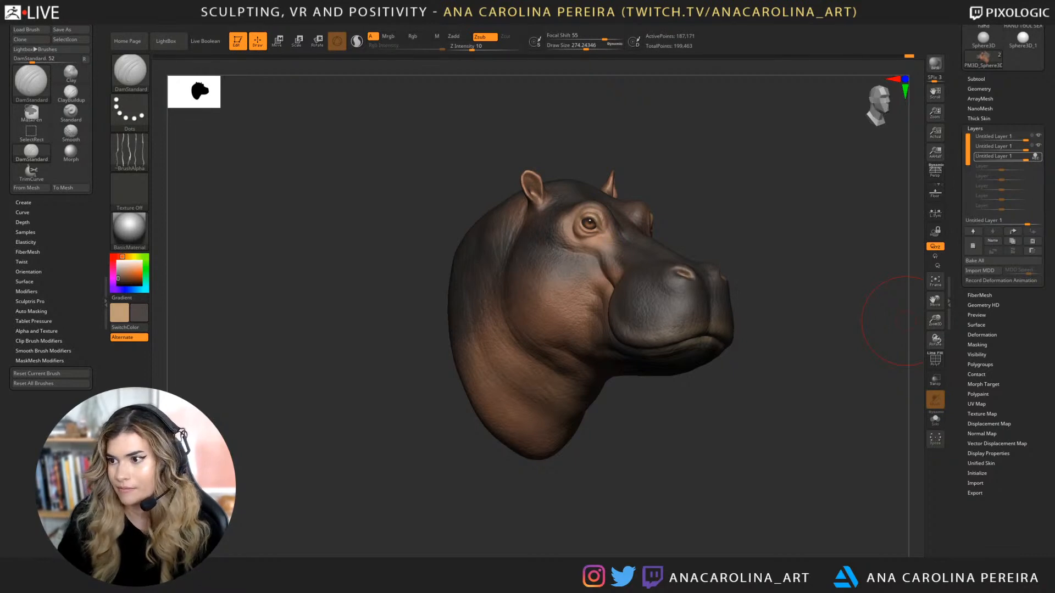
left_click_drag(892, 321, 760, 417)
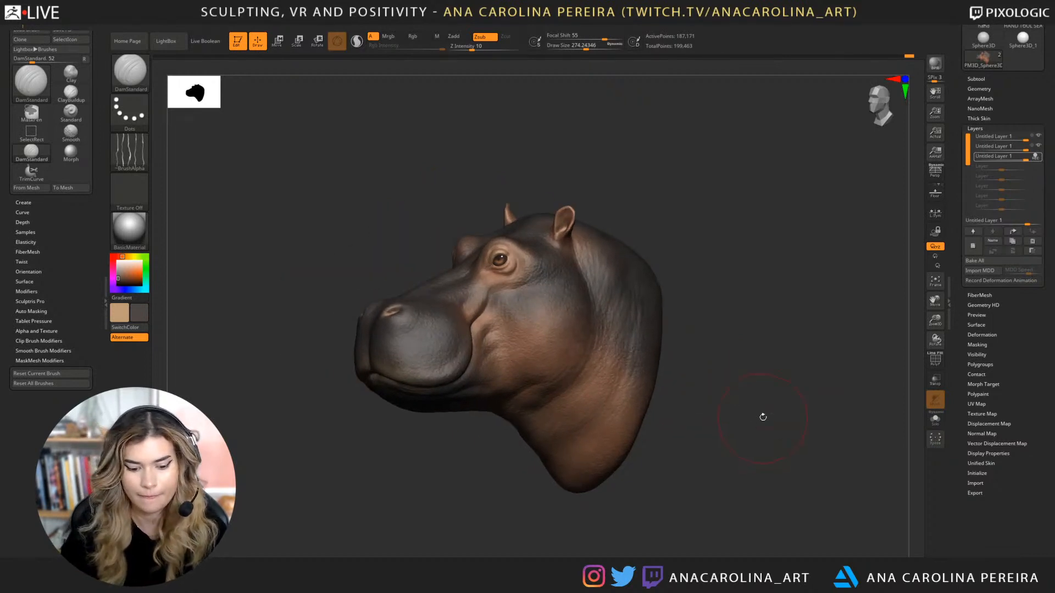
left_click_drag(663, 262, 637, 267)
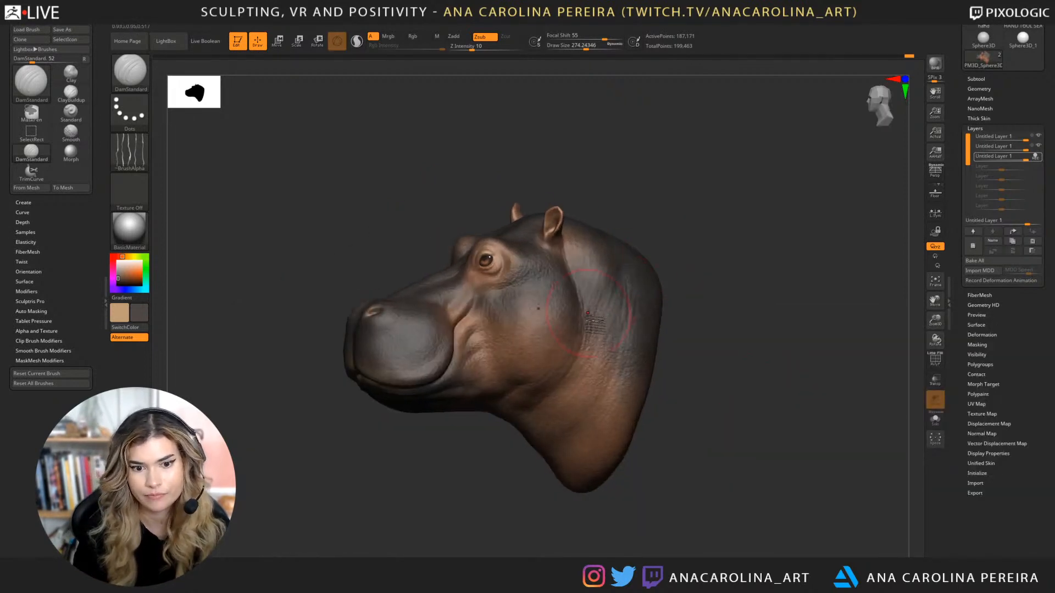
key("space")
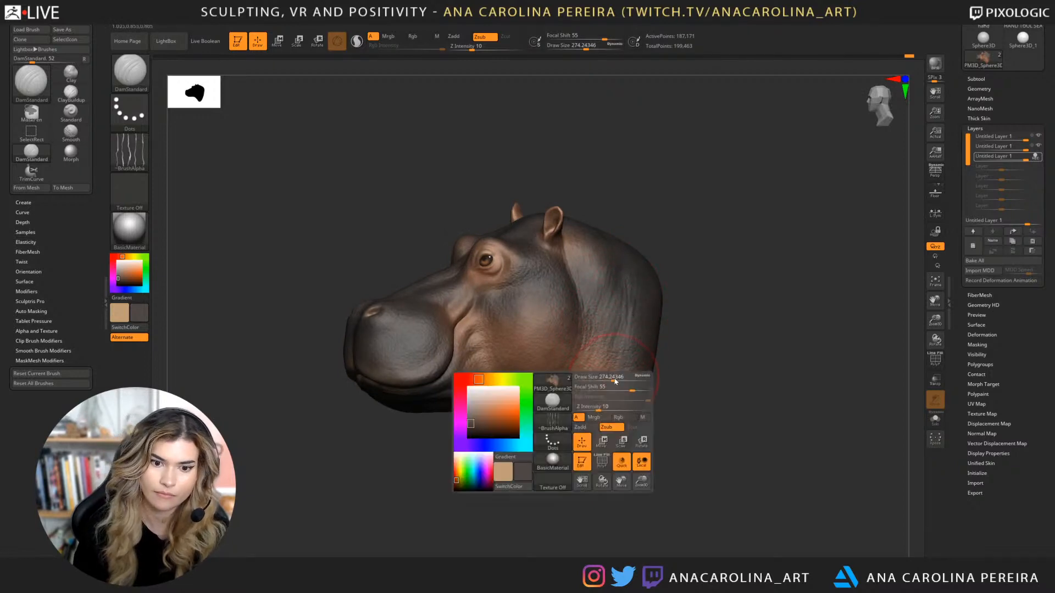
left_click_drag(622, 379, 496, 402)
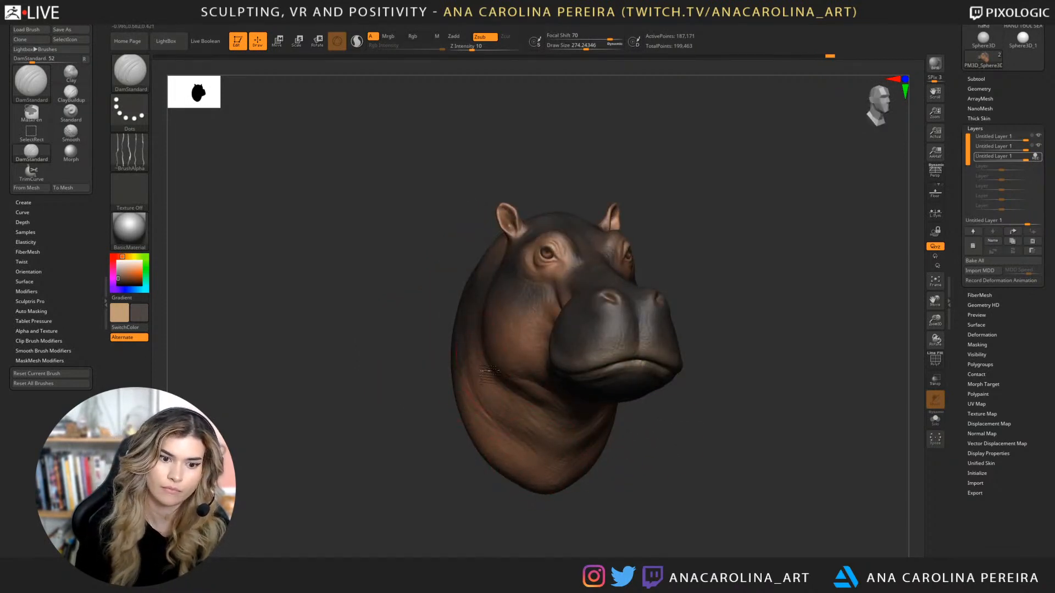
left_click_drag(623, 464, 625, 421)
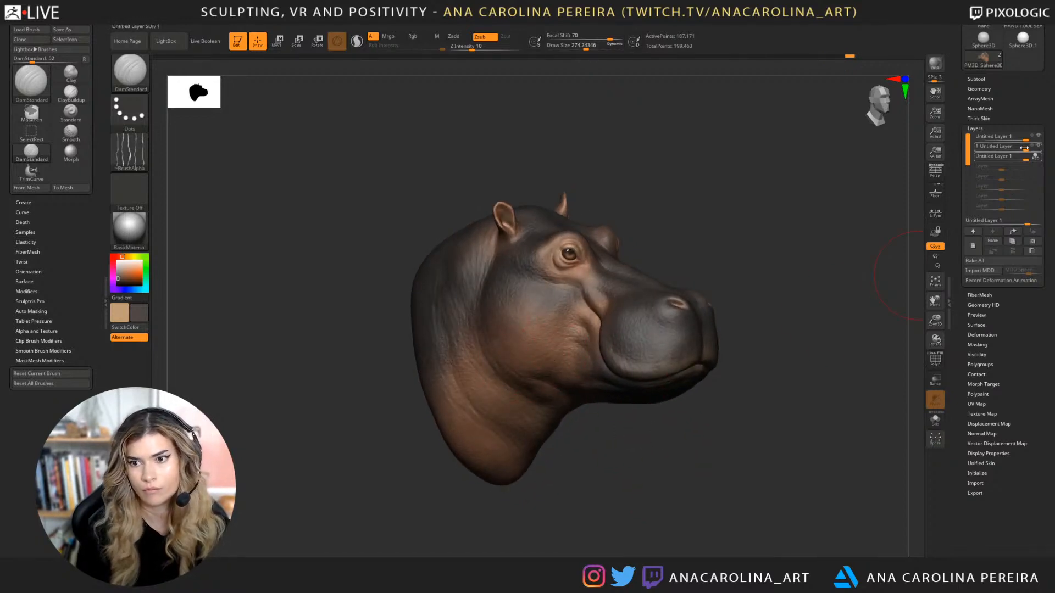
Set the second layer's intensity to 0.52212 and add a fourth layer for new skin detail.
left_click_drag(1025, 147, 1015, 148)
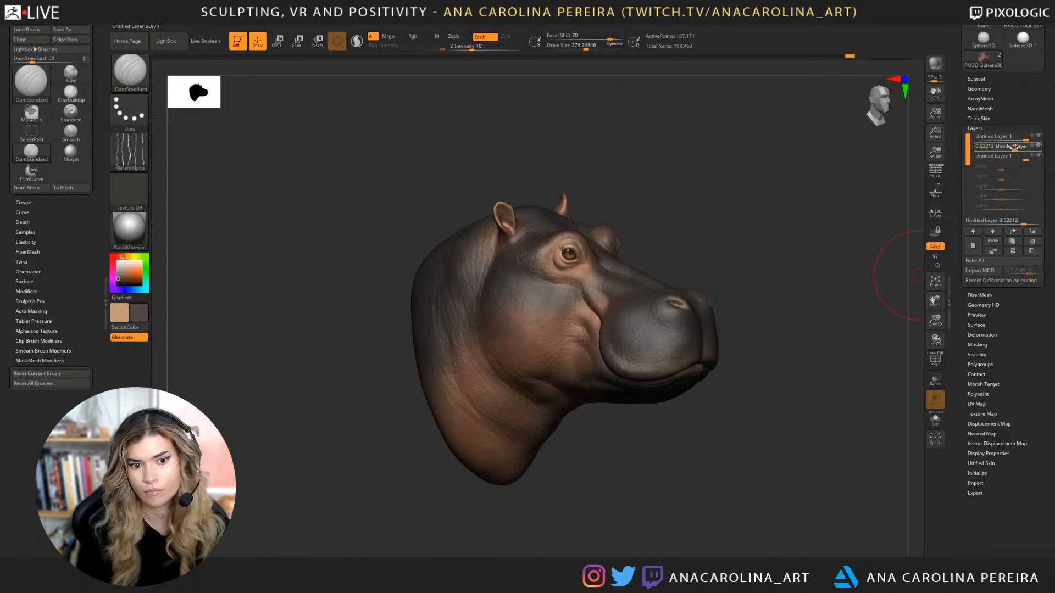
mouse_move(826, 328)
left_mouse_down()
mouse_move(817, 329)
mouse_move(820, 313)
left_mouse_up()
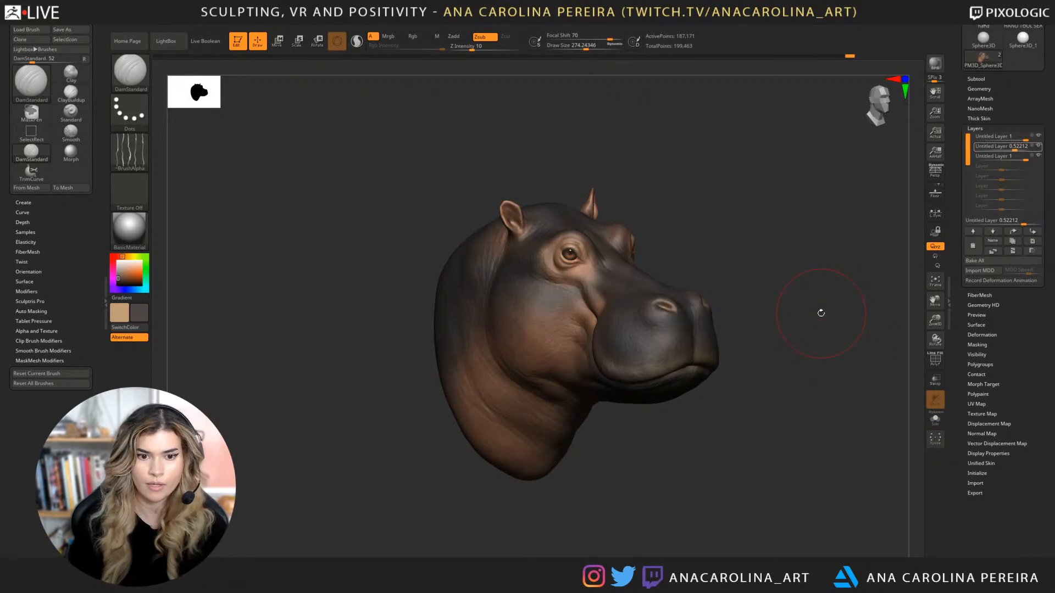
left_click(973, 246)
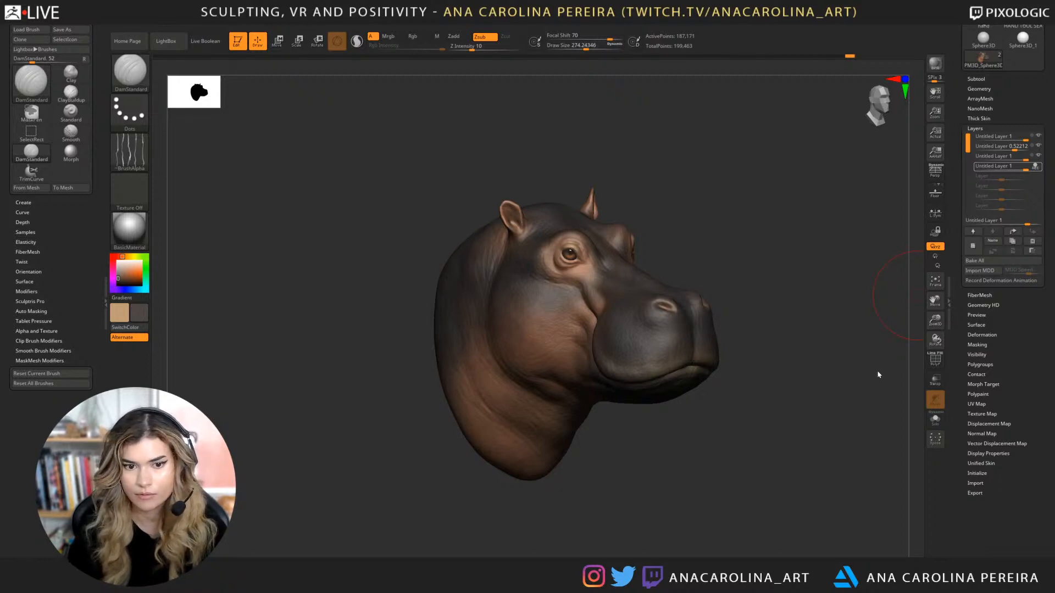
left_click_drag(878, 375, 885, 363)
mouse_move(817, 215)
left_mouse_down("alt")
mouse_move(767, 224)
mouse_move(766, 261)
left_mouse_up("alt")
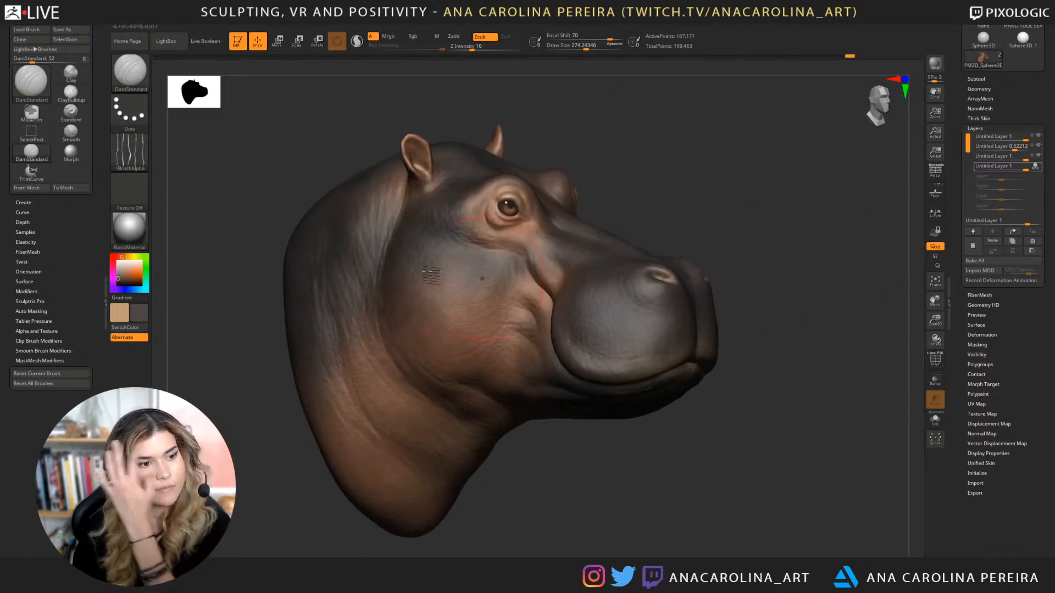
Switch to the Standard brush with the DragRect stroke and Alpha 07.
key("b")
key("s")
key("t")
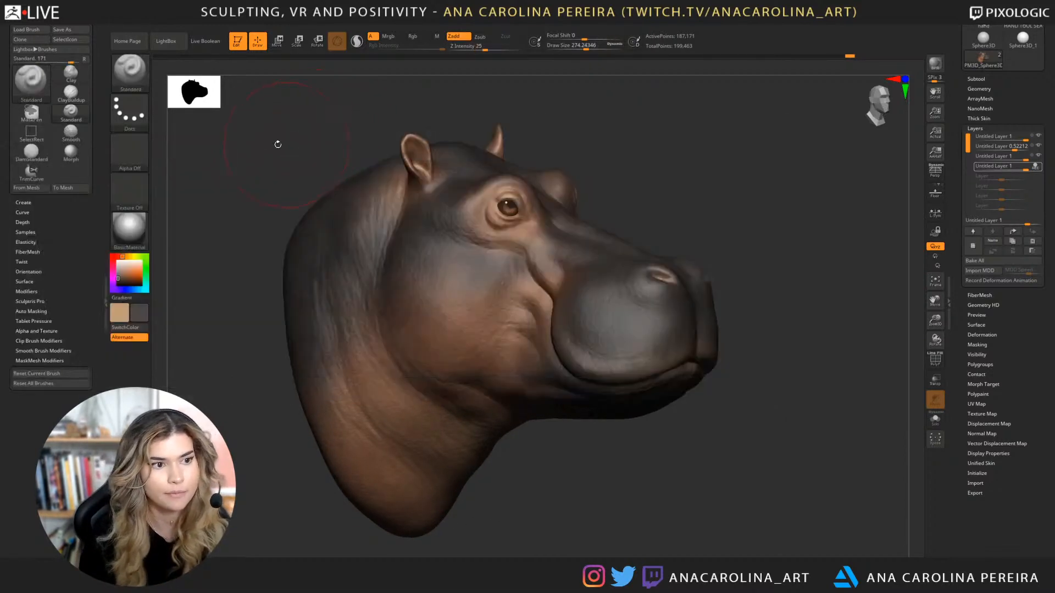
left_click(130, 112)
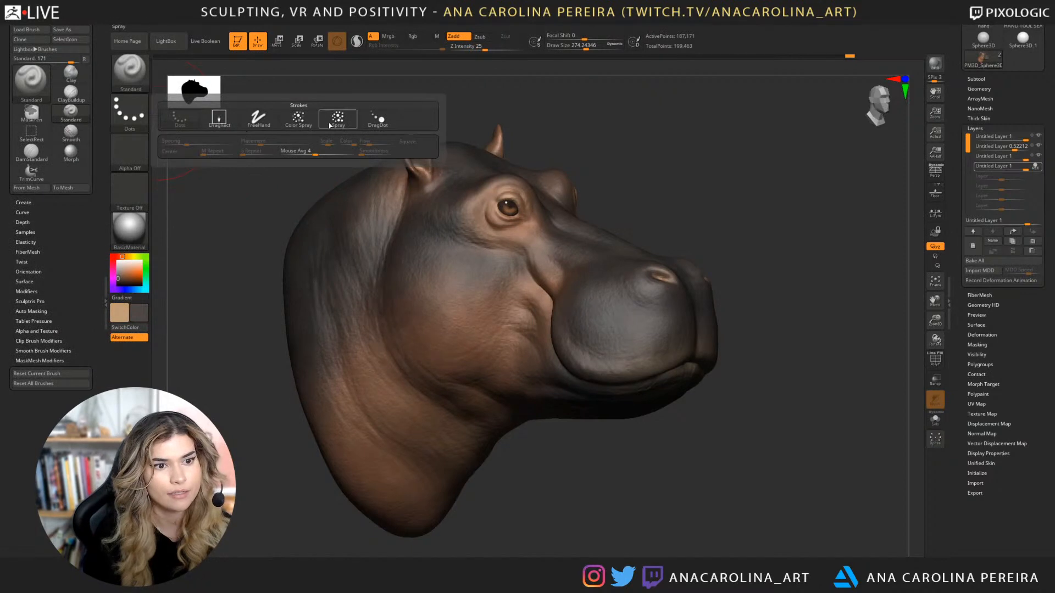
left_click(219, 122)
left_click(144, 154)
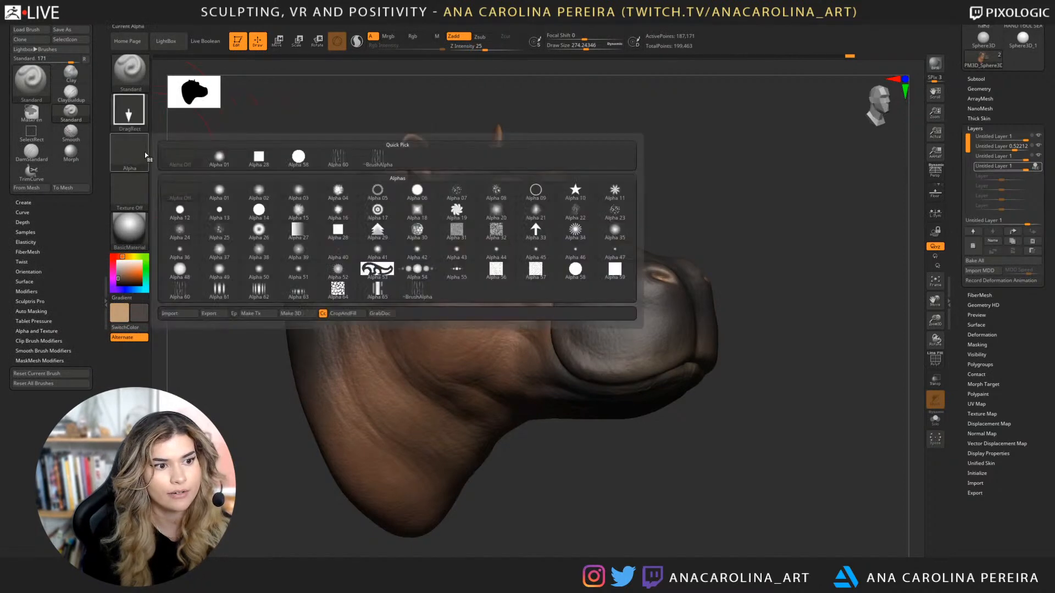
left_click(451, 191)
Set the brush's Draw Size to about 202 and Z Intensity to 20, testing and undoing pore stamps on the muzzle.
key("s")
left_click_drag(698, 232, 695, 232)
mouse_move(634, 332)
left_mouse_down()
mouse_move(650, 347)
mouse_move(691, 325)
mouse_move(679, 354)
mouse_move(665, 351)
mouse_move(671, 360)
left_mouse_up()
key("ctrl+z")
key("s")
key("ctrl+z")
key("space")
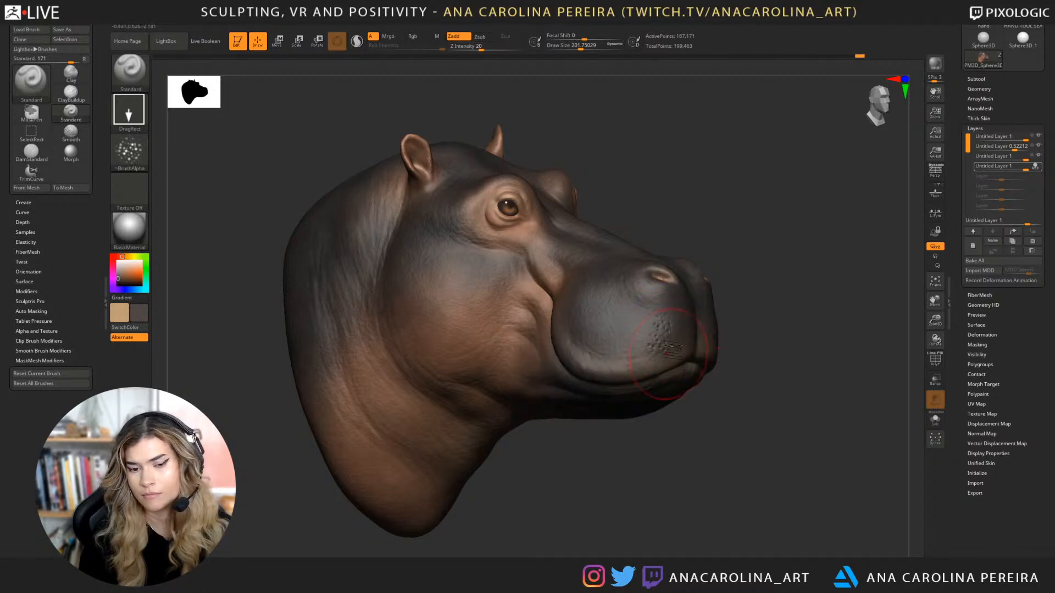
key("ctrl+z")
Stamp bumpy pore texture over the front and sides of the muzzle above the mouth line.
right_click_drag(662, 346, 511, 343)
right_click_drag(511, 343, 755, 350, "alt")
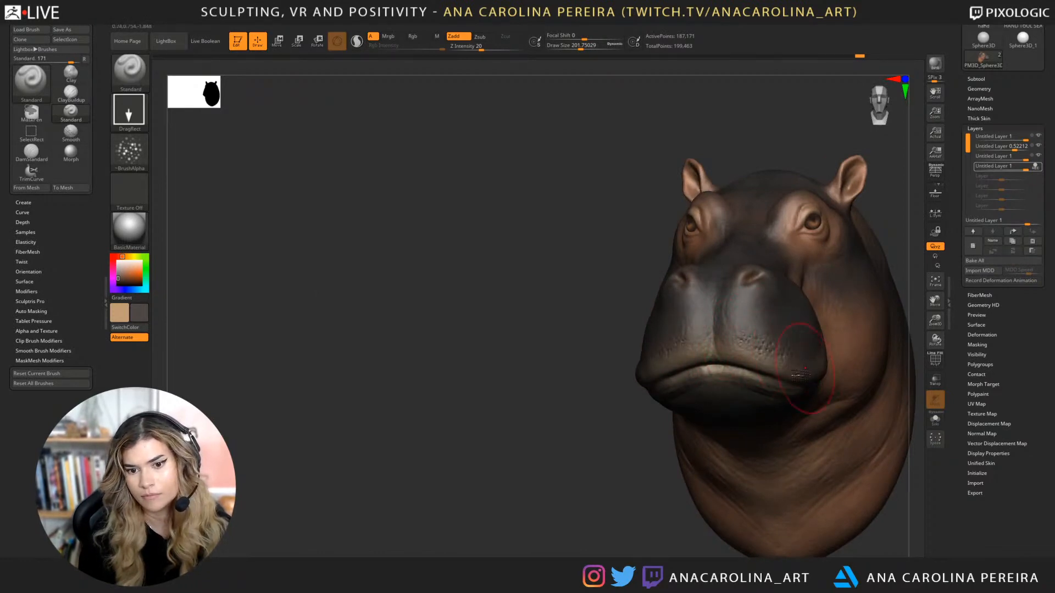
right_click_drag(801, 407, 697, 356)
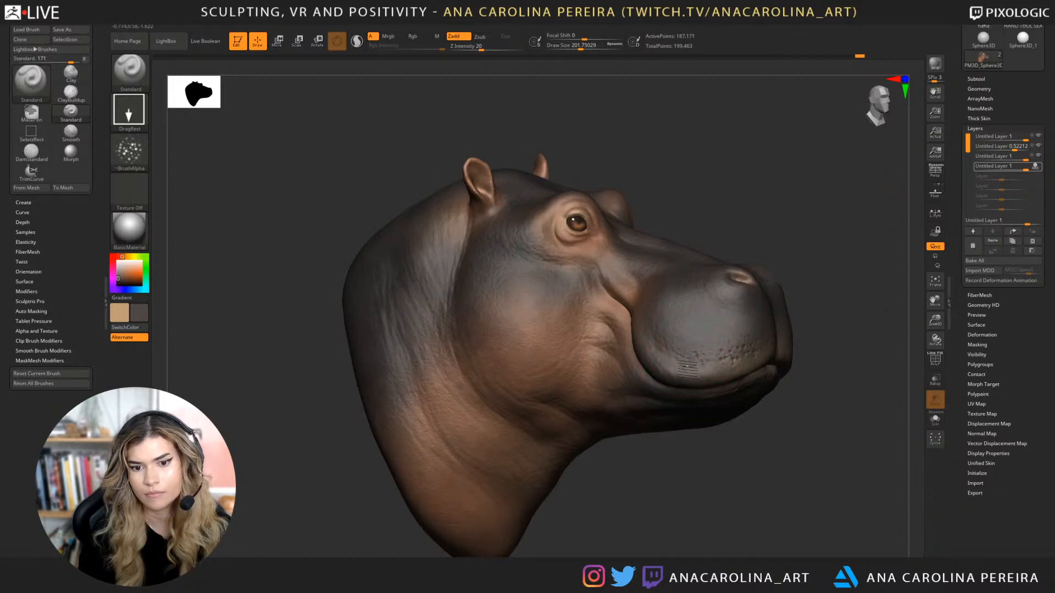
right_click_drag(670, 359, 765, 328)
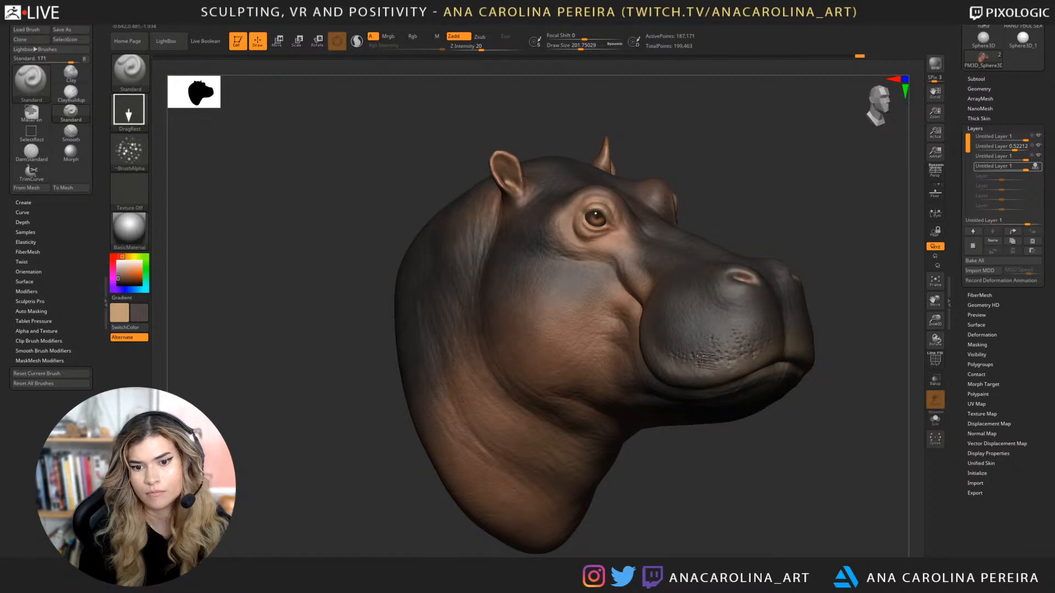
left_click_drag(745, 477, 652, 493)
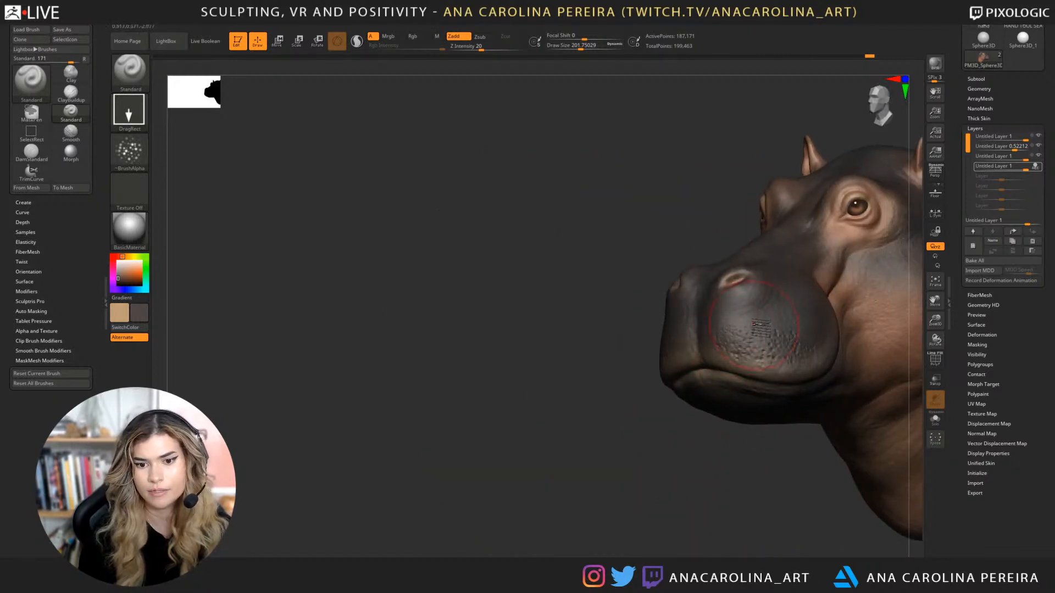
mouse_move(718, 449)
left_mouse_down()
mouse_move(791, 451)
mouse_move(773, 467)
mouse_move(791, 468)
left_mouse_up()
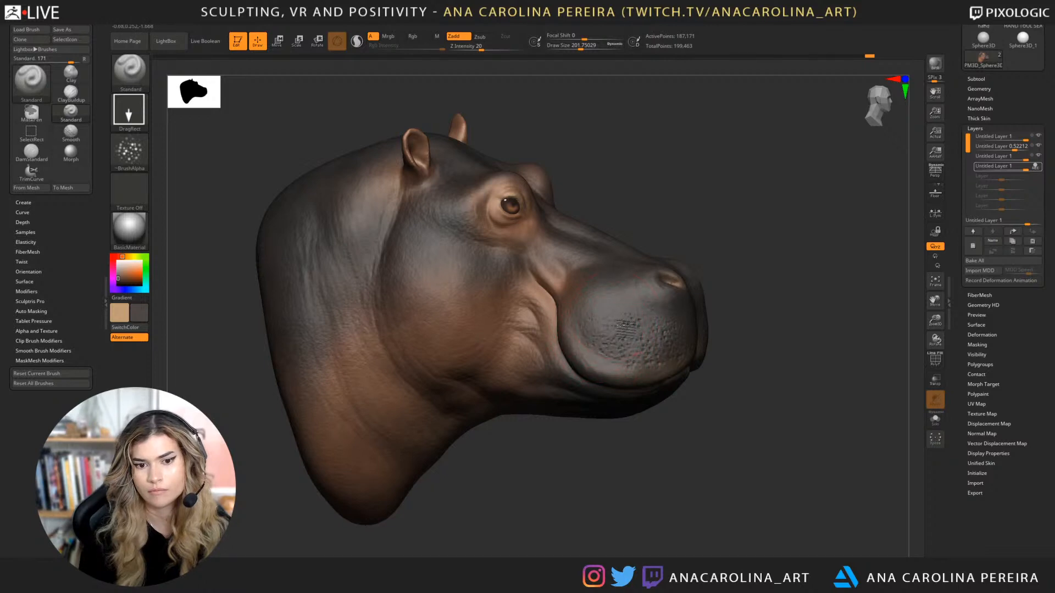
mouse_move(758, 450)
left_mouse_down()
mouse_move(727, 494)
mouse_move(714, 489)
left_mouse_up()
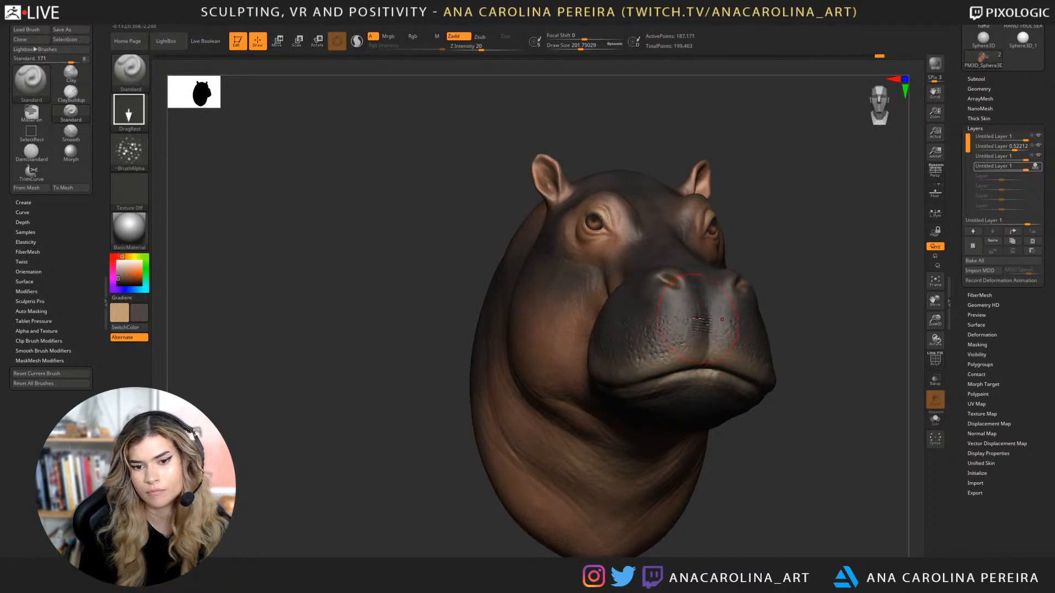
left_click_drag(744, 440, 697, 400)
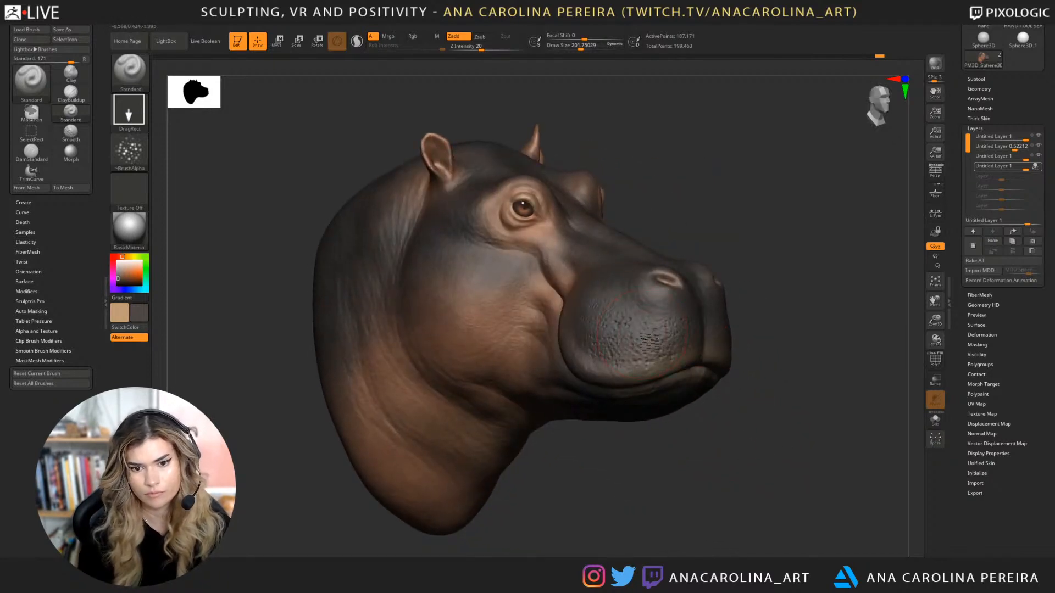
Hide the first three layers and apply the Smooth deformation to the head.
left_click(1040, 157)
left_click(999, 137)
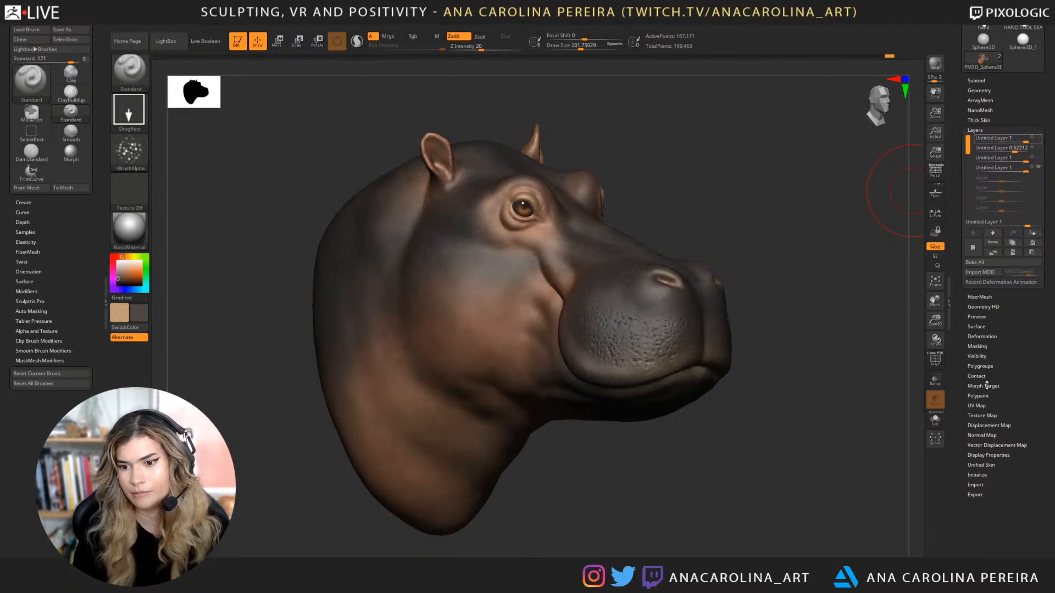
left_click(983, 336)
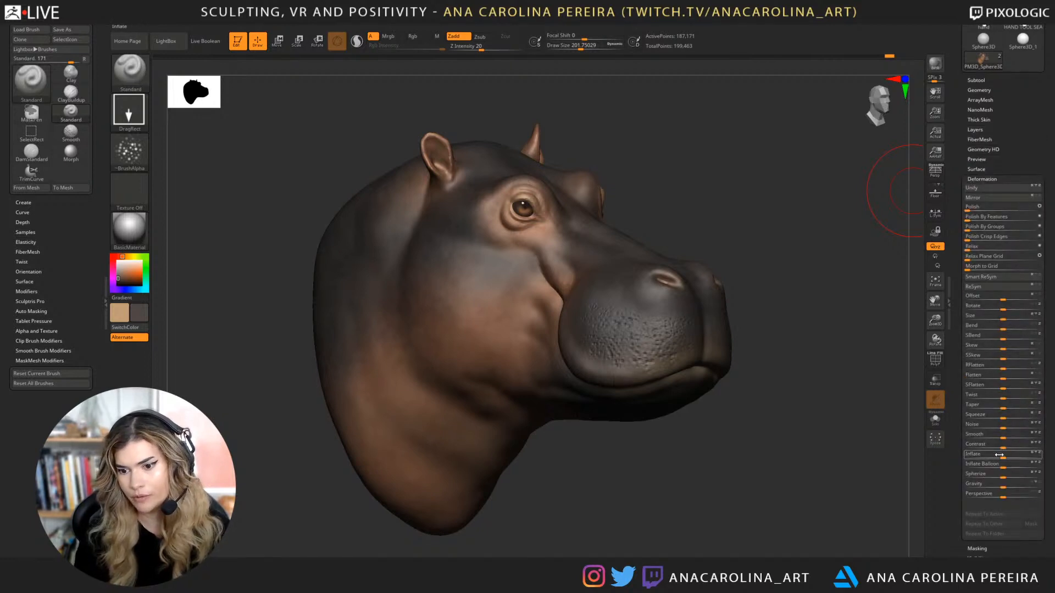
left_click_drag(1001, 437, 1050, 446)
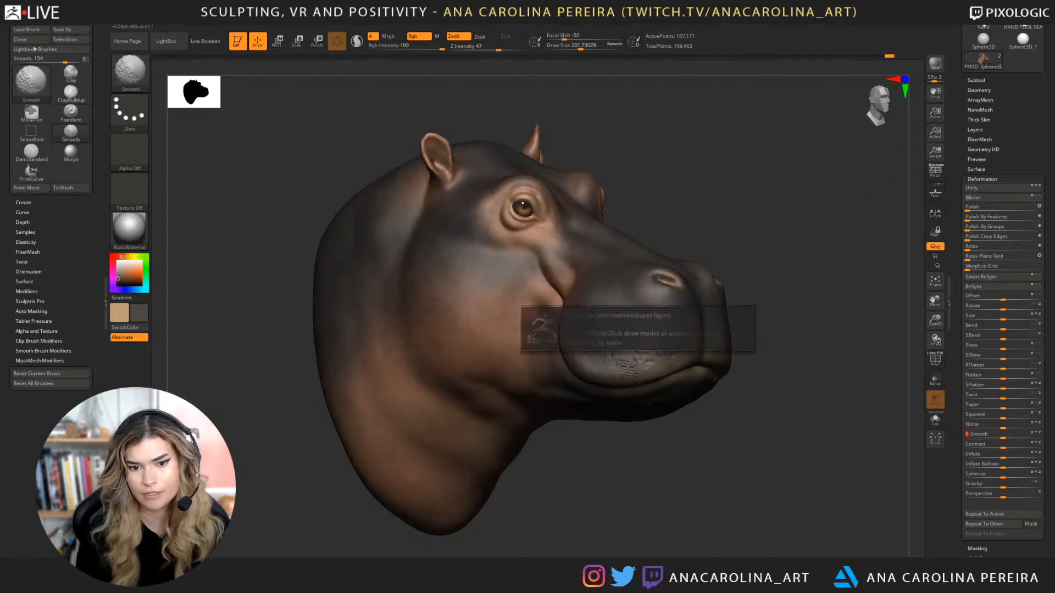
Set the fourth layer to recording and soften the stamped pores on the muzzle with the Smooth brush.
left_click(975, 130)
left_click(1036, 168)
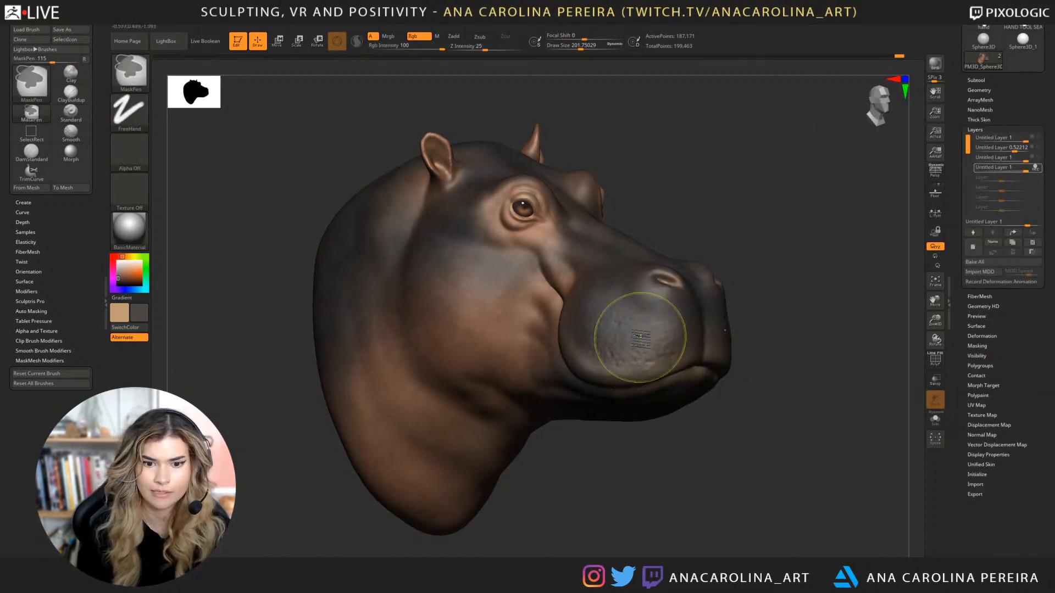
key("space")
left_click_drag(668, 366, 654, 366)
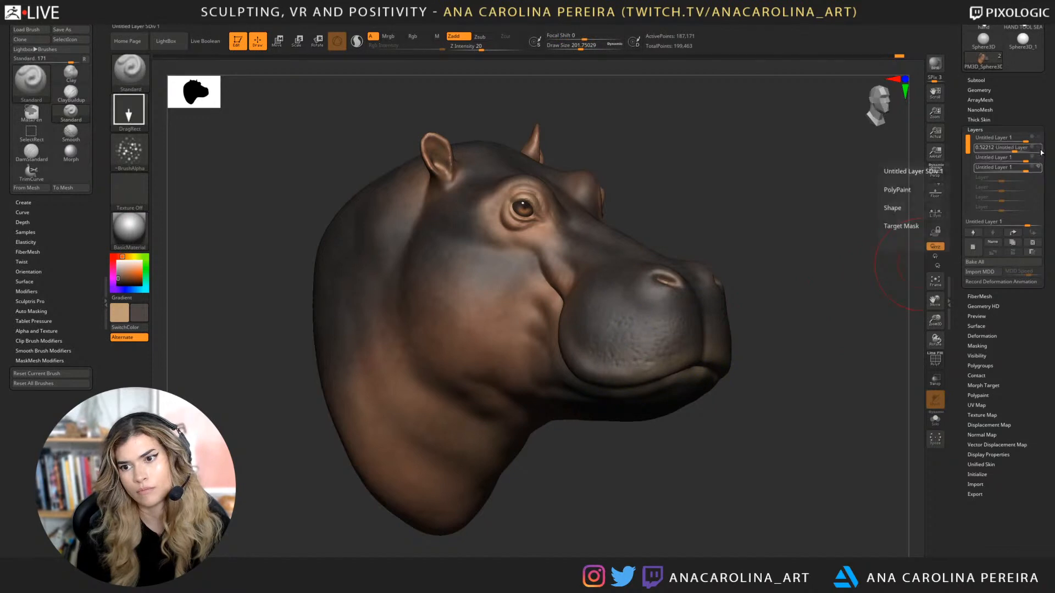
Show the first three layers again, stop recording and review the combined detail from several angles.
left_click(1016, 138)
left_click(1037, 159)
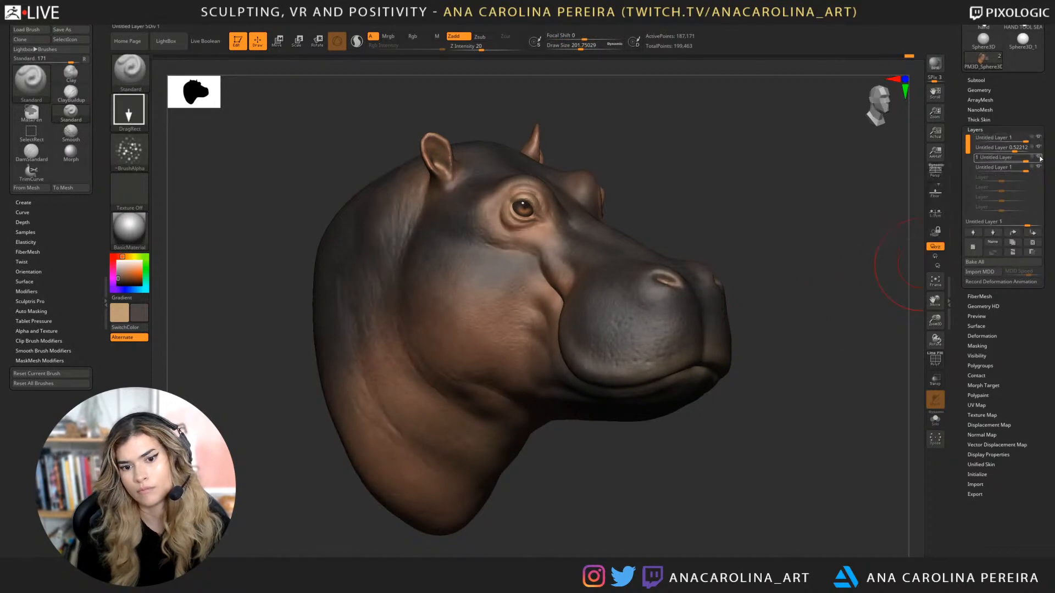
left_click_drag(830, 290, 751, 473)
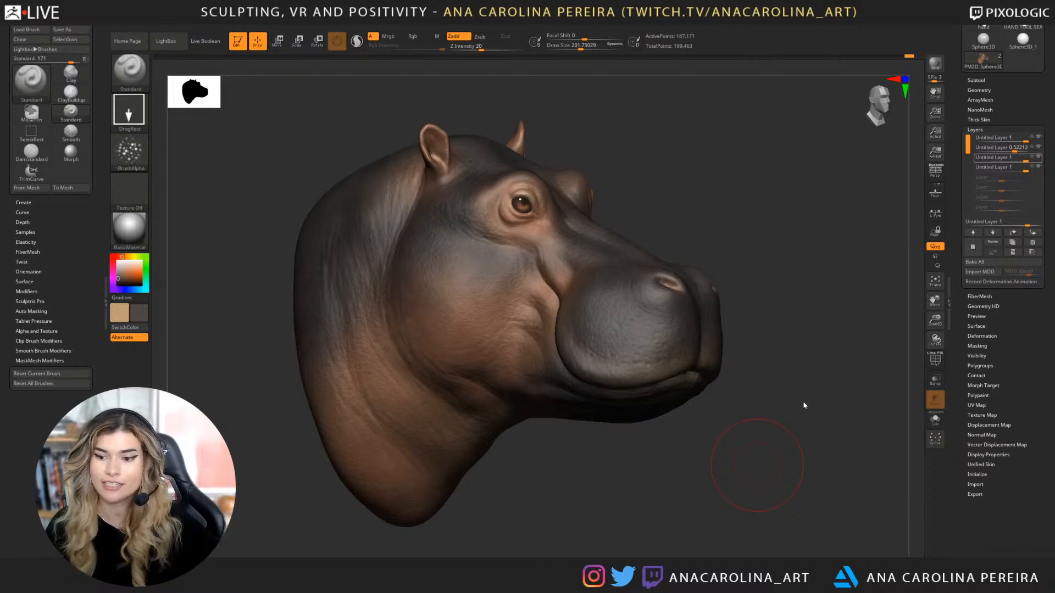
left_click_drag(802, 404, 806, 403)
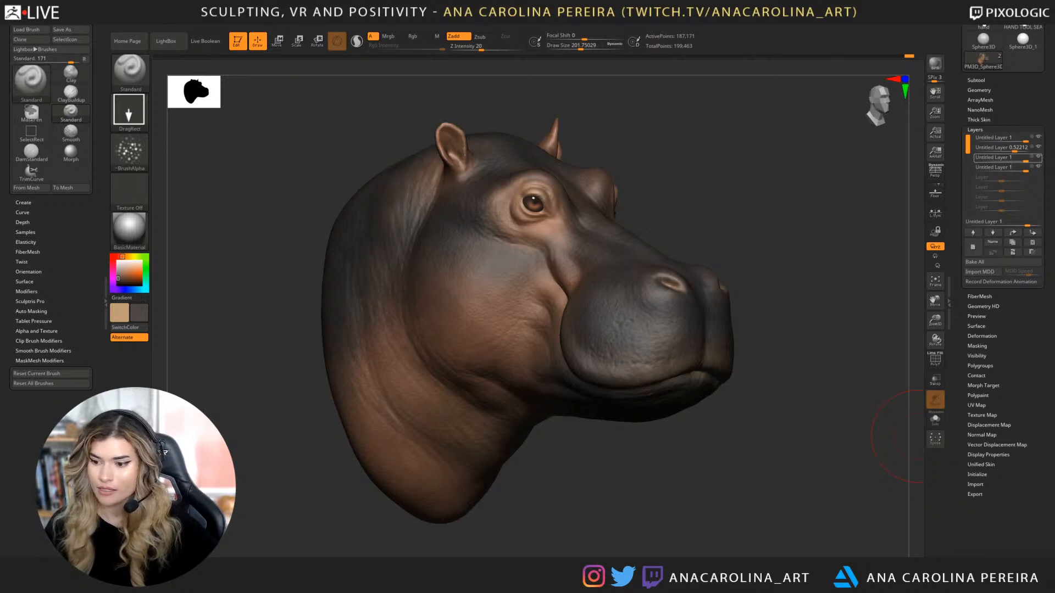
mouse_move(807, 487)
left_mouse_down()
mouse_move(824, 502)
mouse_move(777, 502)
mouse_move(816, 501)
left_mouse_up()
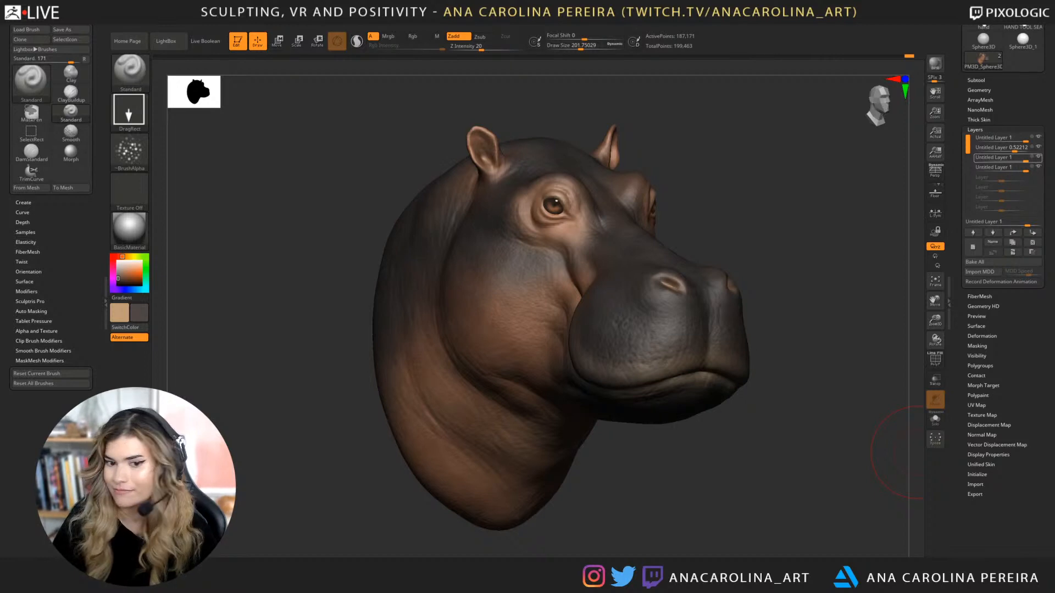
left_click_drag(759, 204, 778, 205)
Try smoothing the muzzle's side, undo it, and paint a mask over the muzzle.
left_click_drag(669, 328, 666, 341, "shift")
key("ctrl+z")
left_click_drag(806, 312, 818, 325)
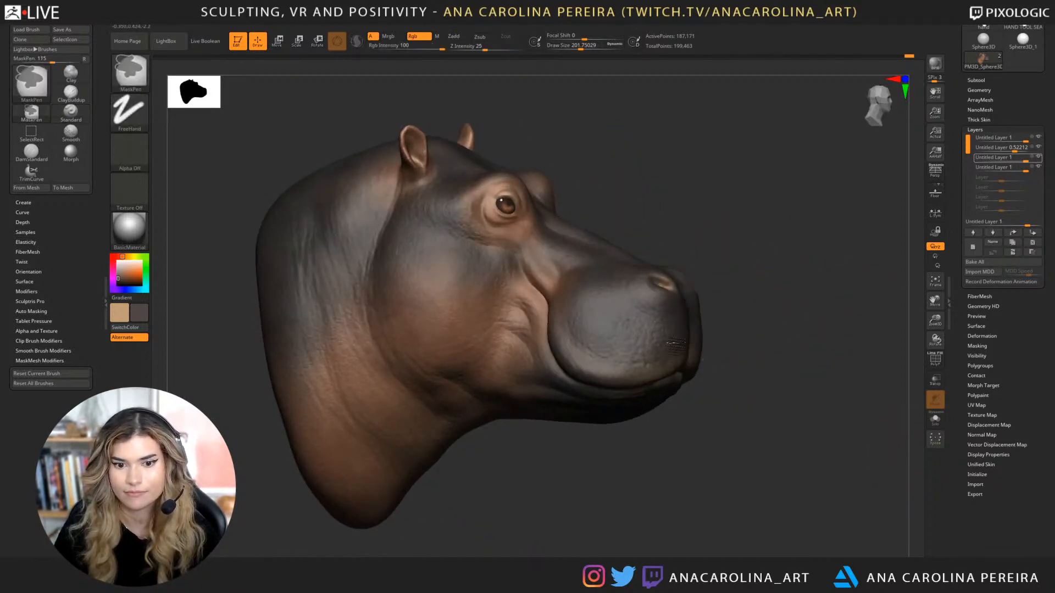
left_click_drag(672, 344, 668, 336, "shift")
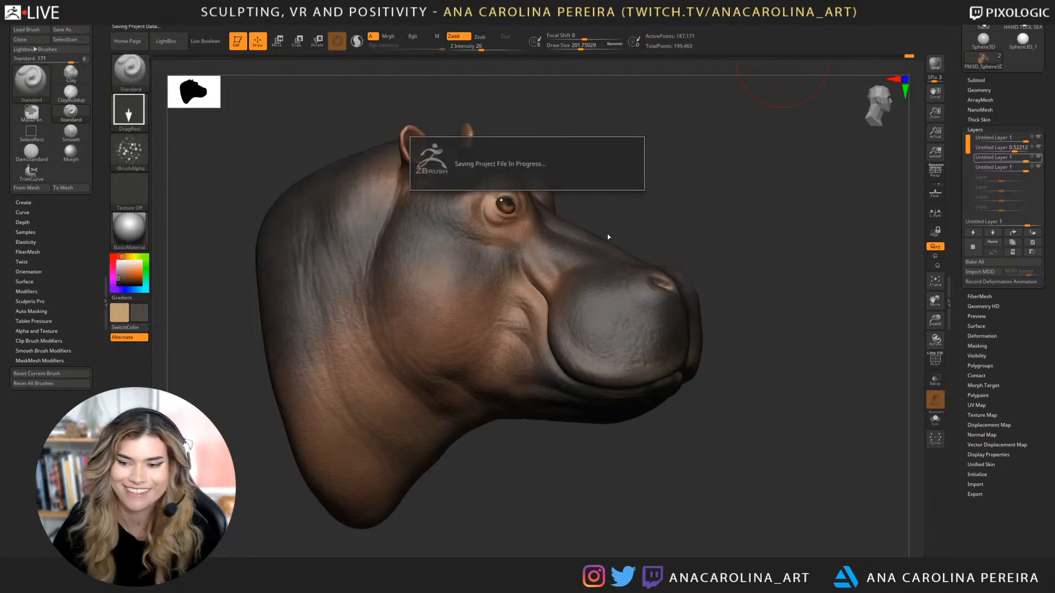
left_click_drag(656, 334, 602, 313, "ctrl")
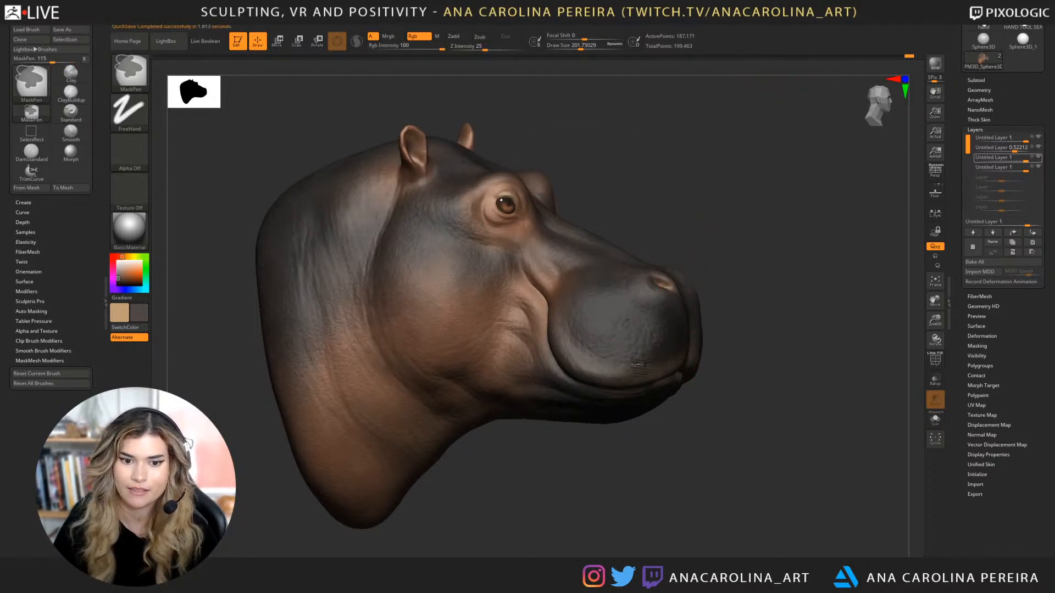
Invert the muzzle mask back and forth to check which area is masked.
right_click_drag(693, 328, 652, 300)
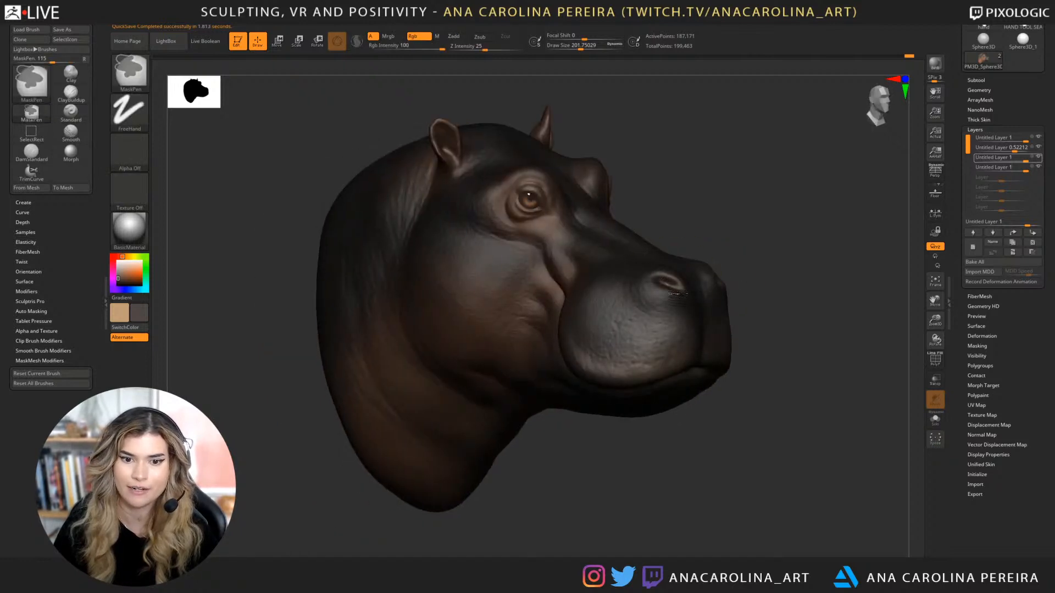
right_click_drag(701, 220, 744, 245)
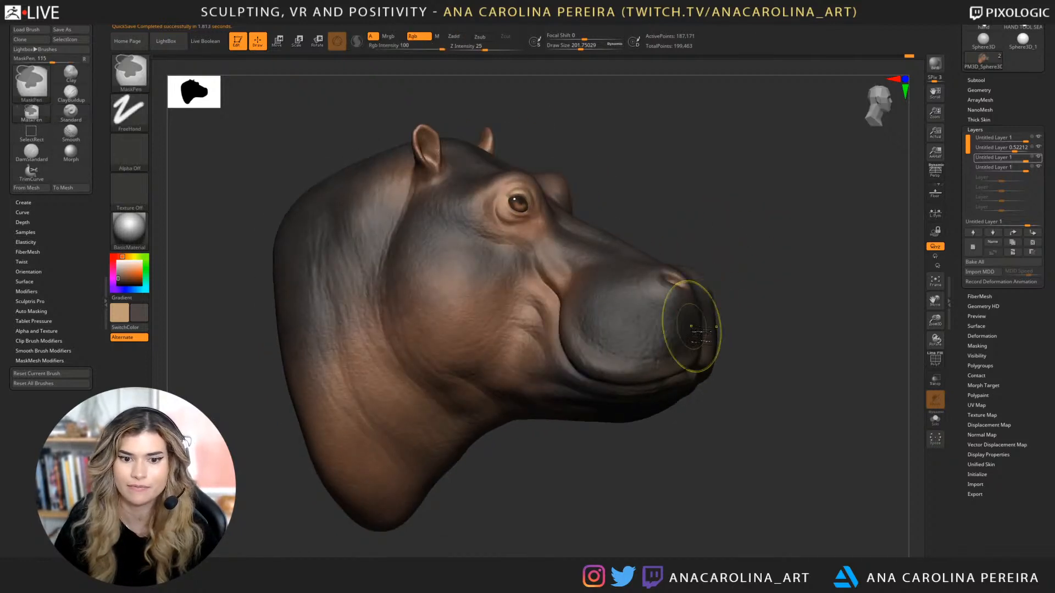
mouse_move(694, 330)
right_mouse_down()
mouse_move(670, 341)
mouse_move(795, 424)
mouse_move(793, 405)
right_mouse_up()
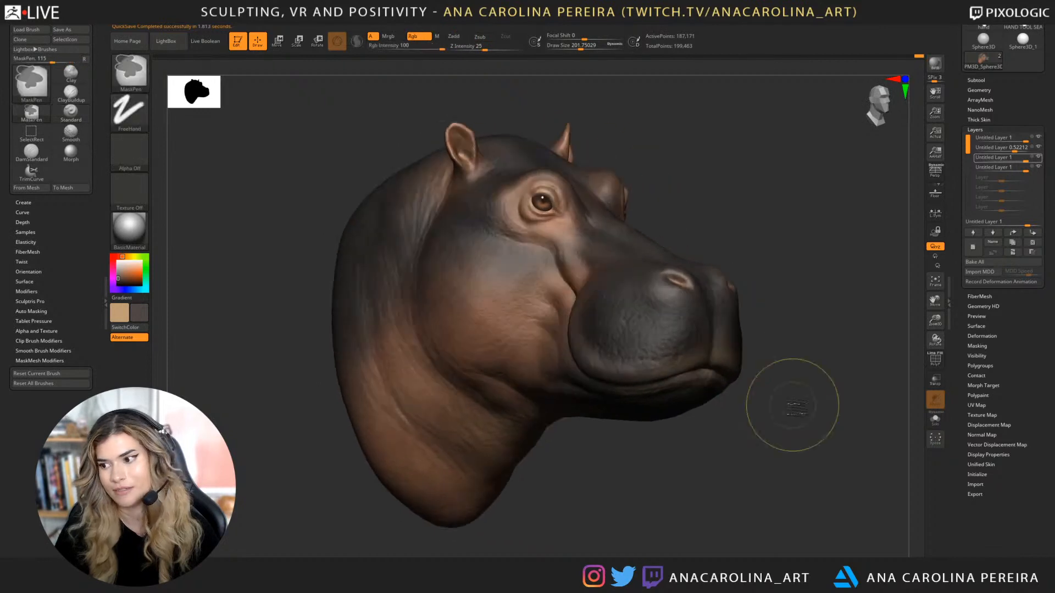
left_click(793, 405, "ctrl")
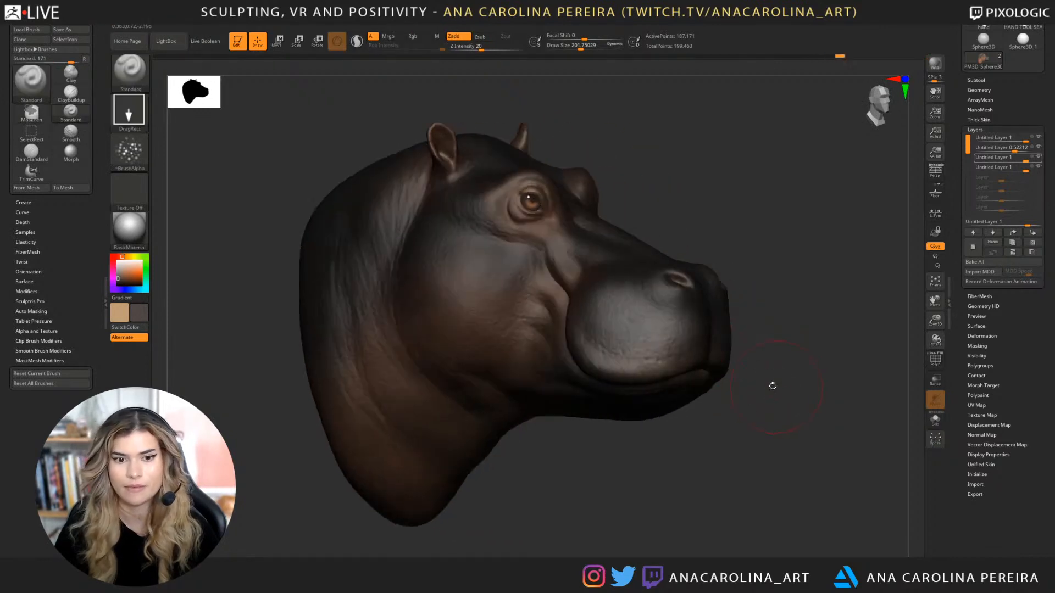
left_click_drag(771, 384, 791, 401, "ctrl")
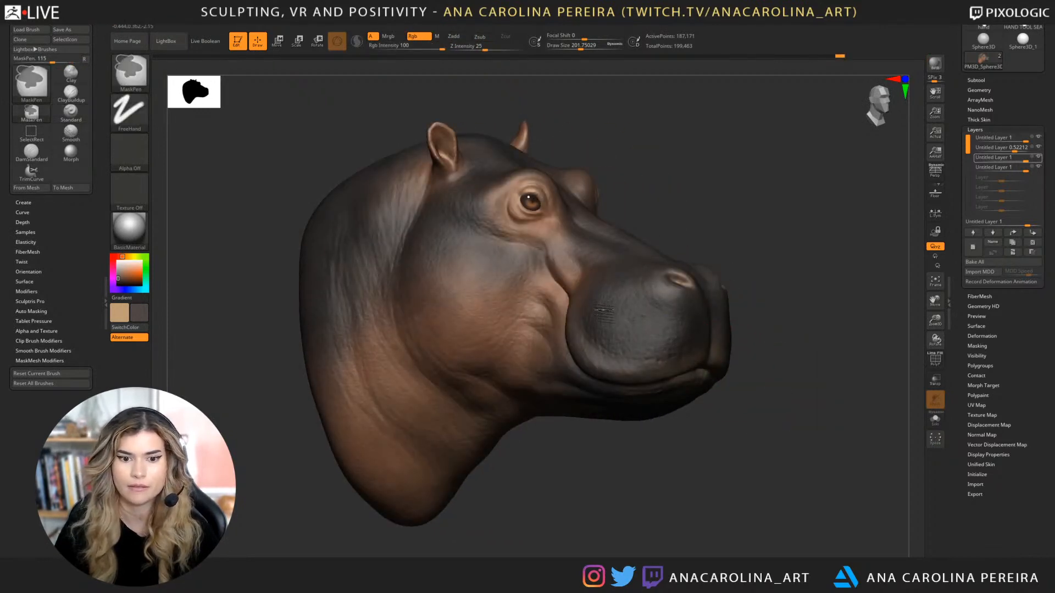
mouse_move(618, 333)
right_mouse_down()
mouse_move(753, 393)
mouse_move(901, 379)
right_mouse_up()
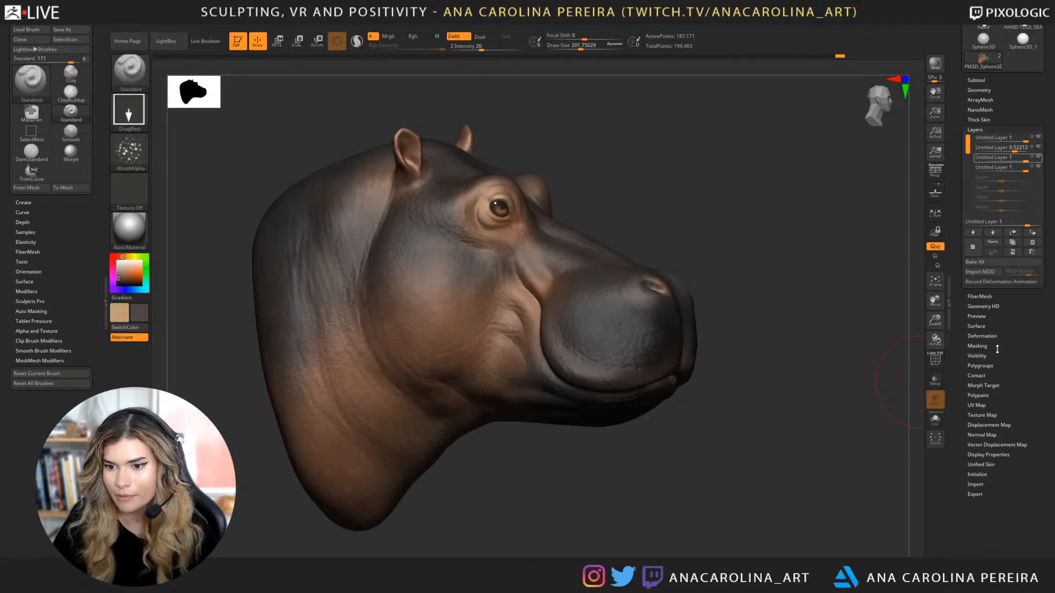
Load the Fibers160 preset from the fiber library as a FiberMesh preview on the muzzle.
left_click_drag(997, 349, 1000, 361)
left_click_drag(997, 423, 997, 456)
left_click_drag(984, 287, 983, 318)
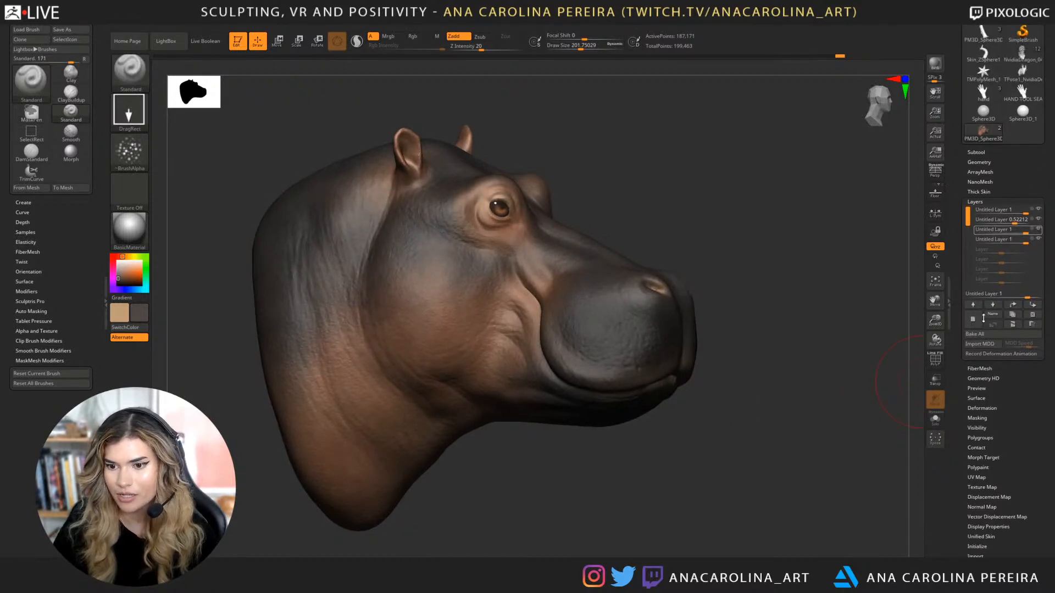
left_click(980, 201)
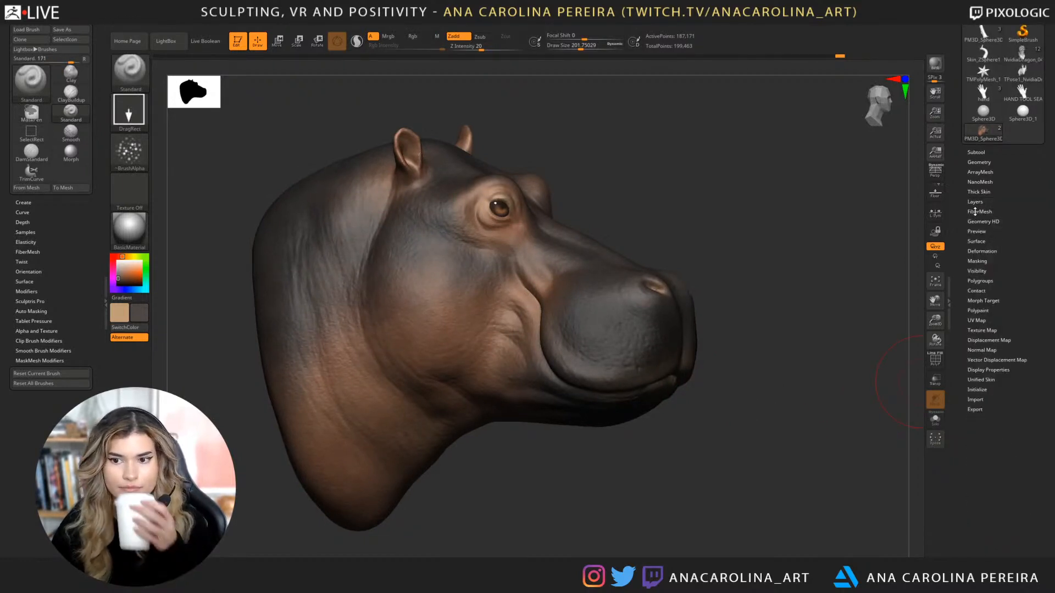
left_click(988, 211)
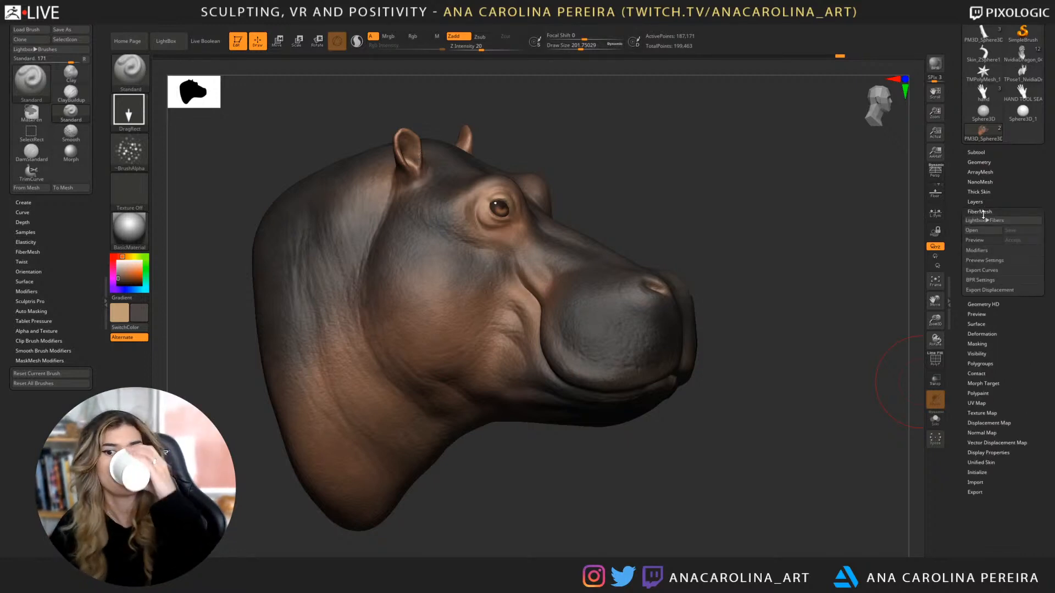
left_click(980, 221)
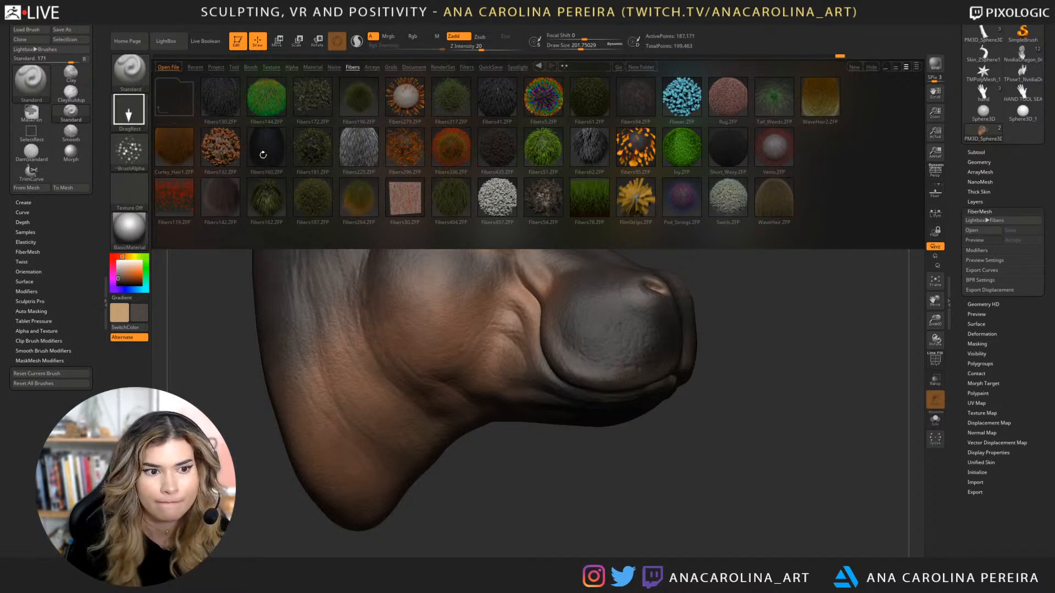
left_click(266, 153)
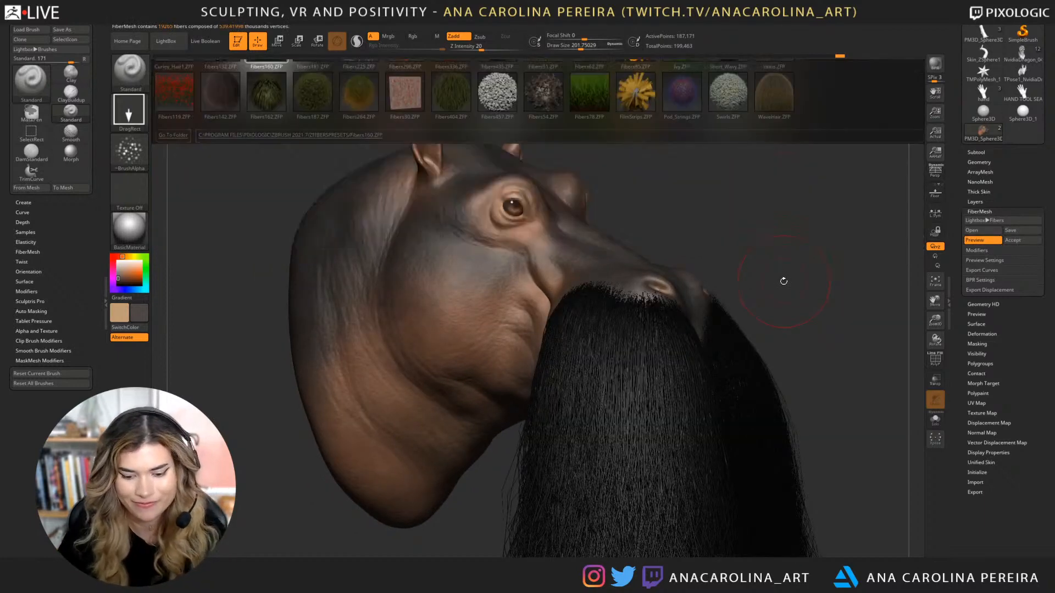
left_click_drag(785, 279, 789, 232, "alt")
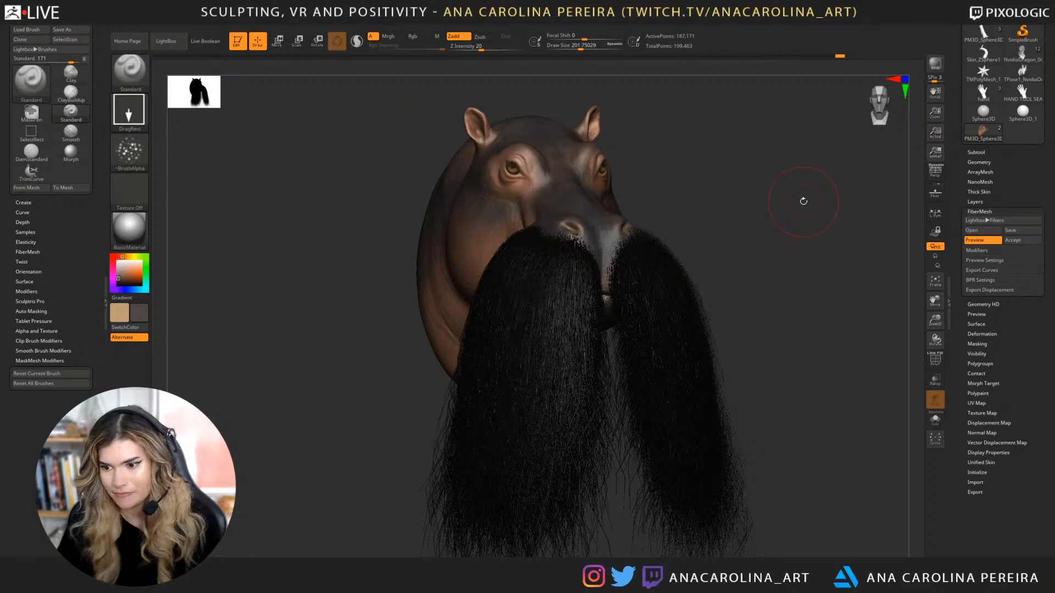
left_click_drag(819, 304, 801, 290)
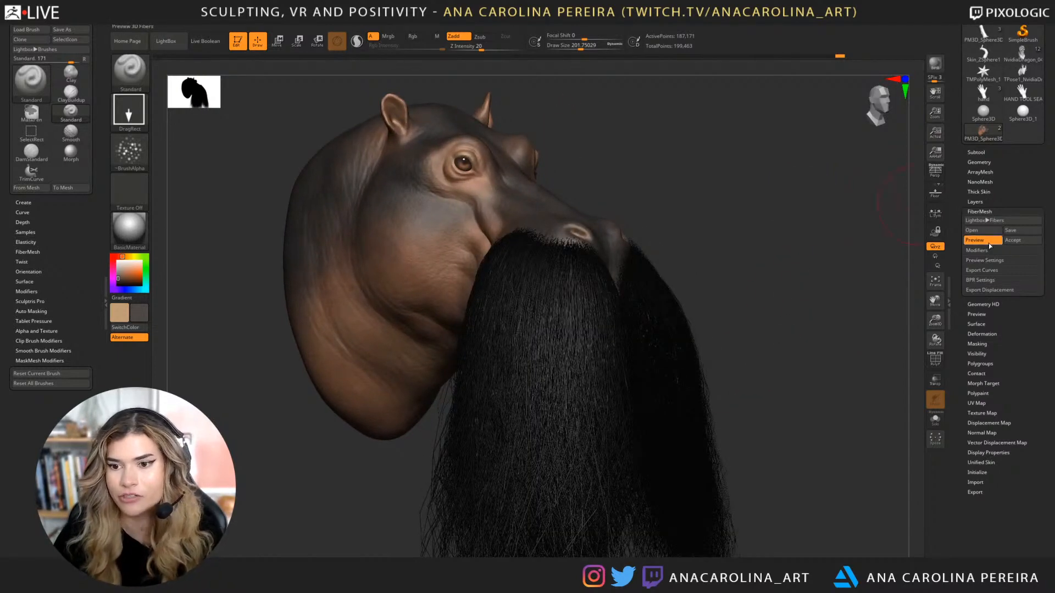
Shorten the muzzle fibers to a length of about 91.84 and reduce MaxFibers to about 0.518.
left_click(978, 250)
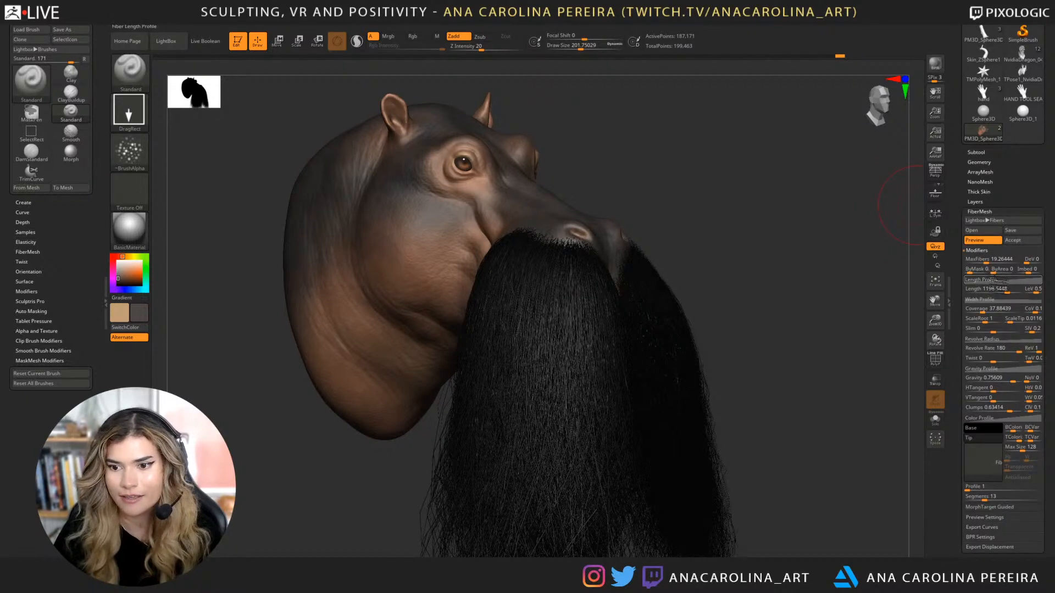
left_click(992, 289)
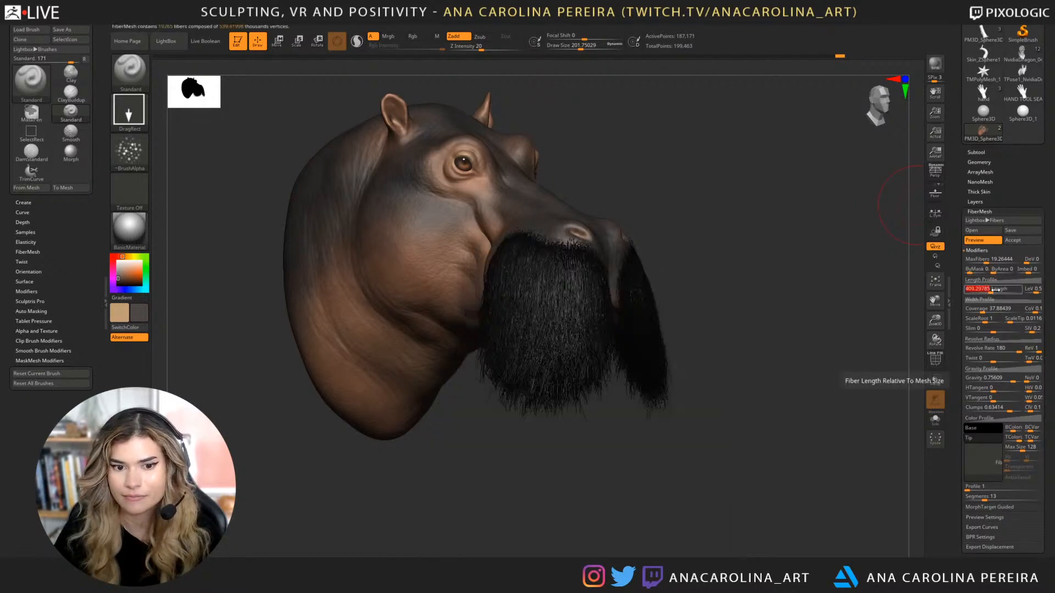
left_click(979, 287)
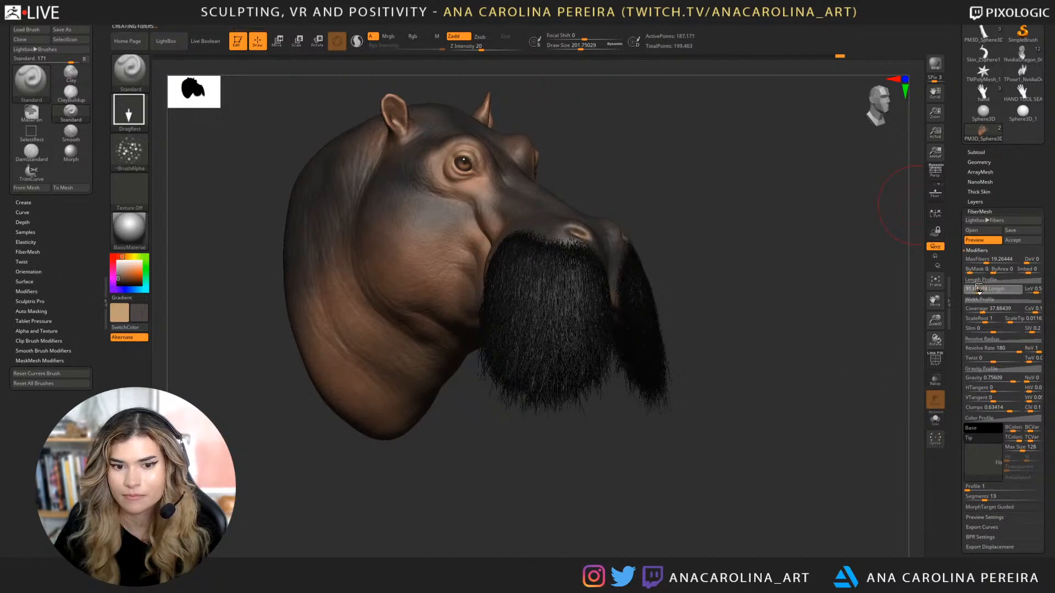
left_click(976, 260)
left_click(977, 260)
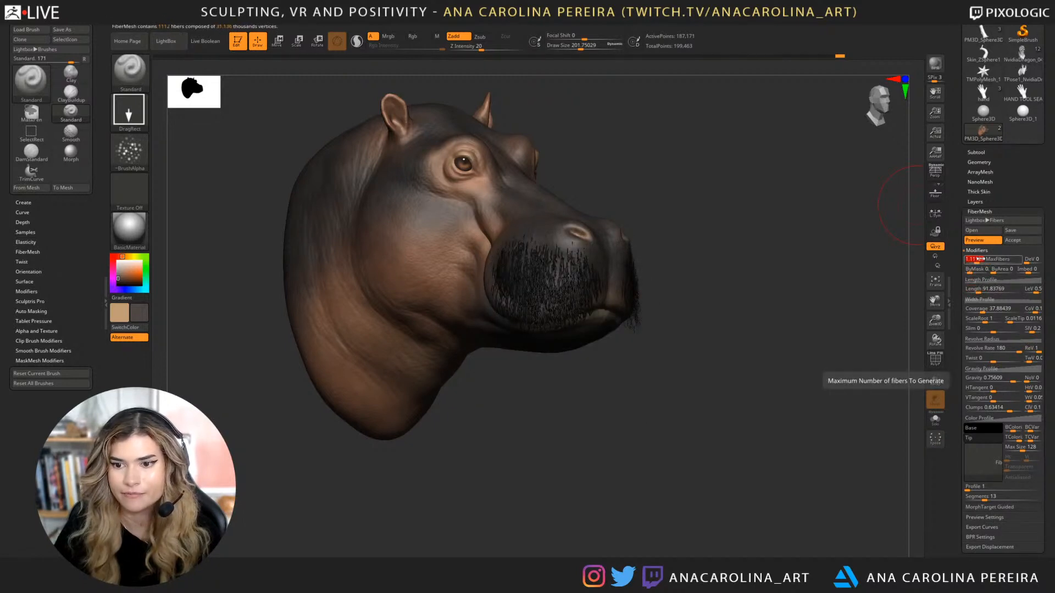
left_click_drag(978, 259, 975, 261)
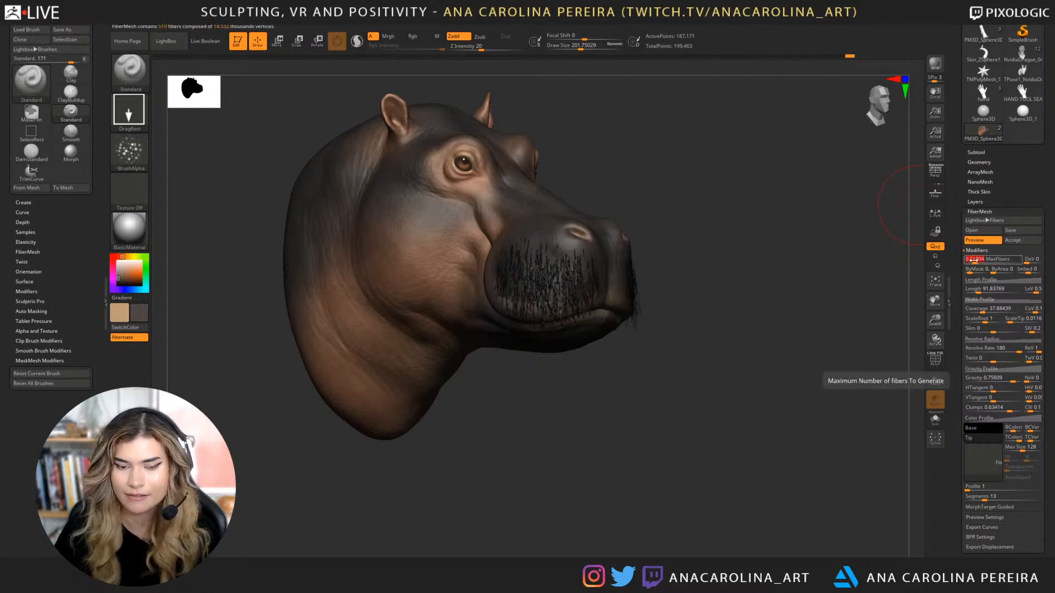
left_click_drag(815, 328, 819, 360, "alt")
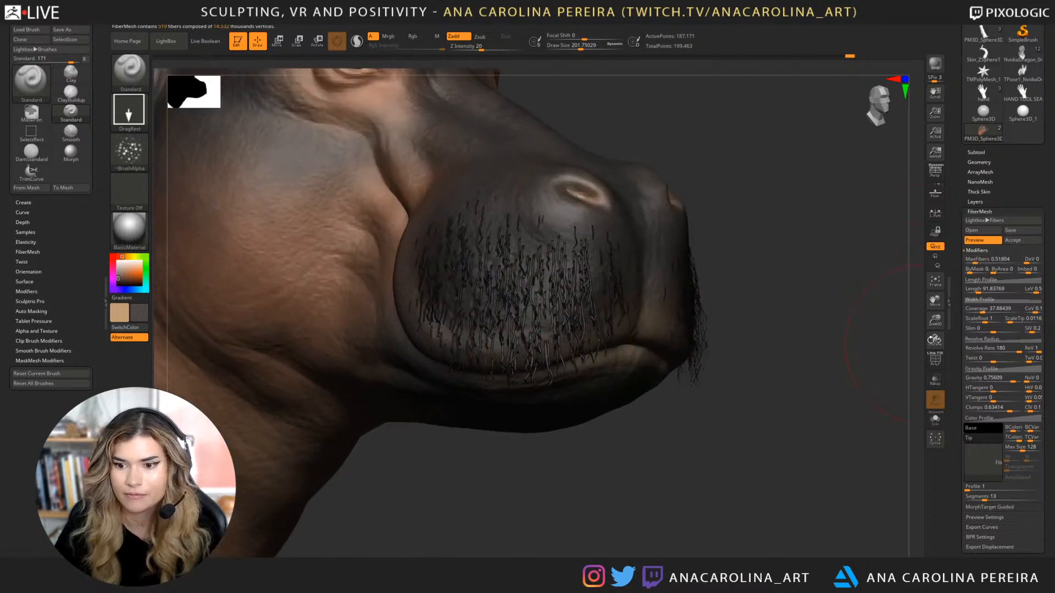
Straighten the fibers with revolve rate 0 and twist 0, and lower their gravity to 0.0909.
left_click(992, 348)
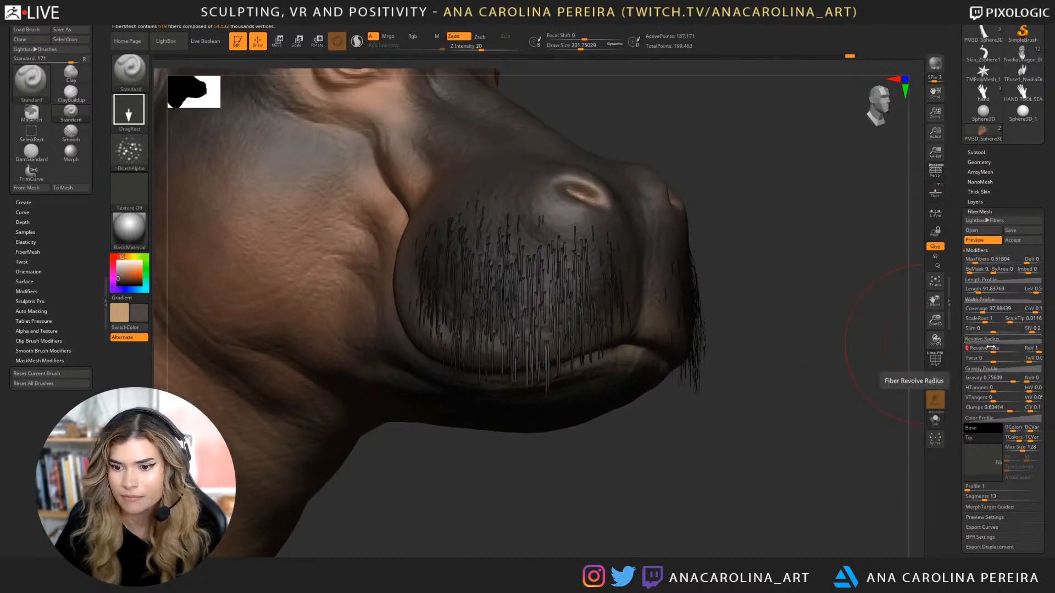
left_click_drag(995, 358, 989, 358)
mouse_move(990, 359)
left_mouse_down()
mouse_move(993, 350)
mouse_move(991, 366)
left_mouse_up()
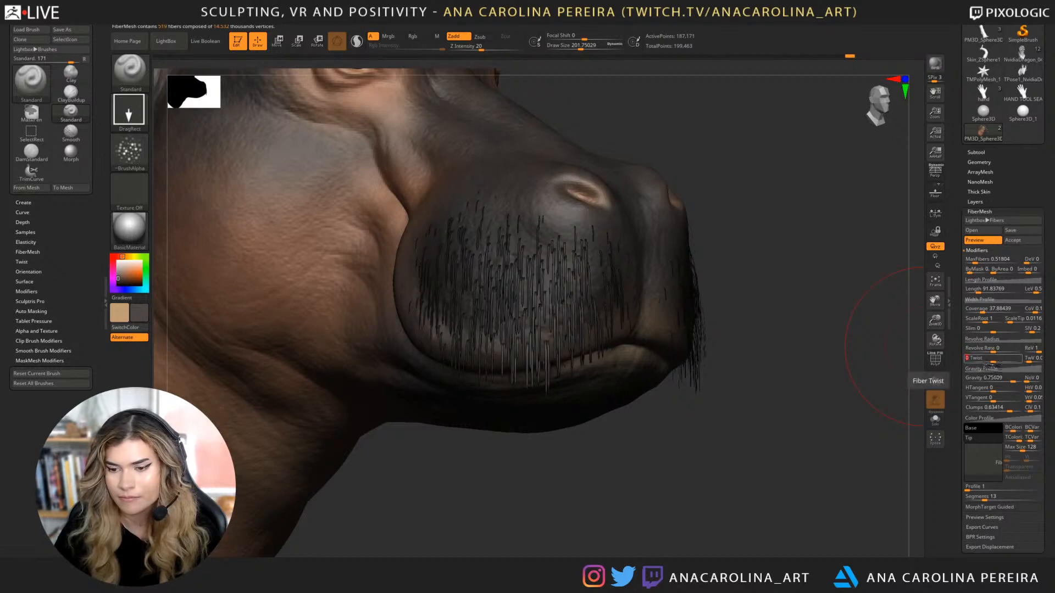
left_click_drag(1007, 378, 996, 378)
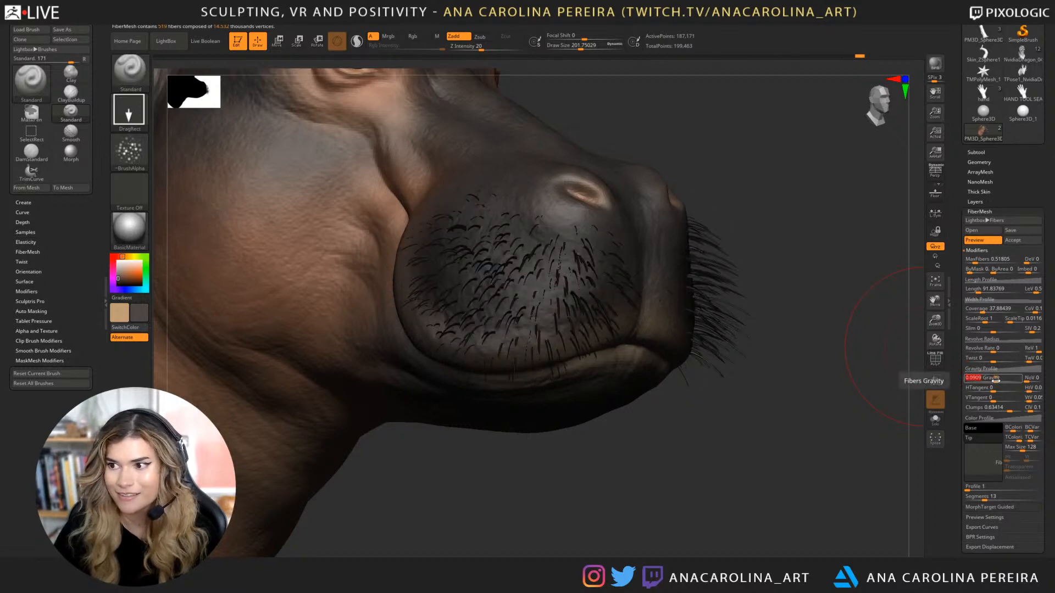
Thin the fibers out to a MaxFibers value of about 0.261, with 10 segments and profile 3.
left_click_drag(979, 257, 973, 262)
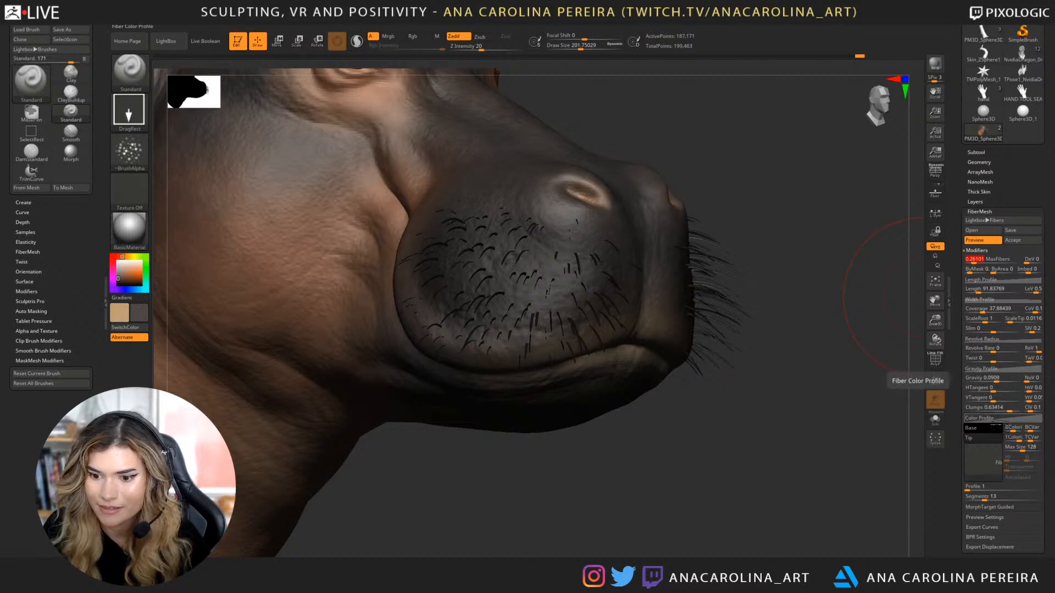
left_click_drag(984, 498, 979, 491)
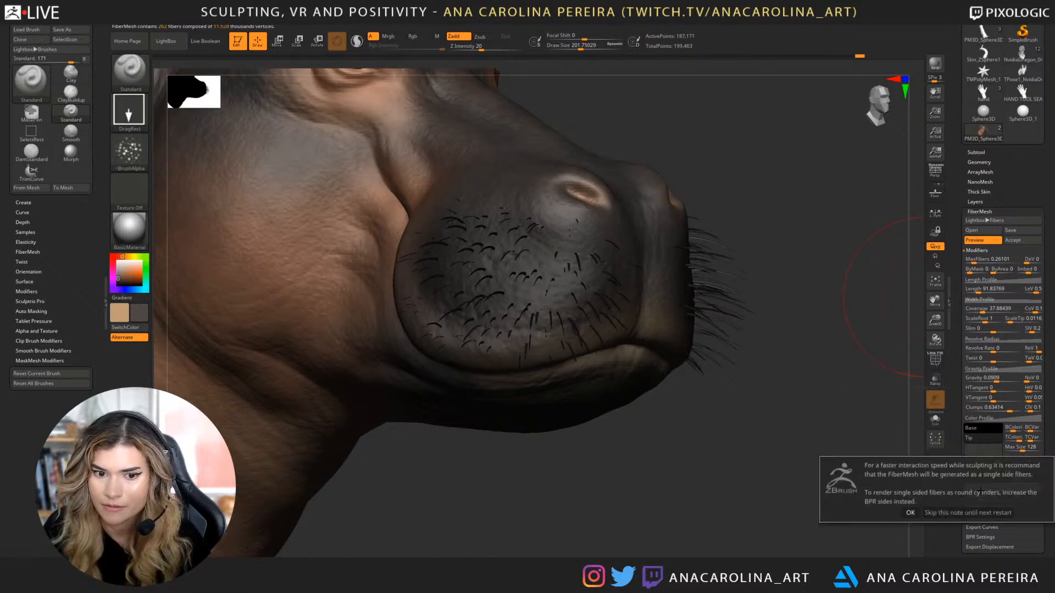
left_click(968, 513)
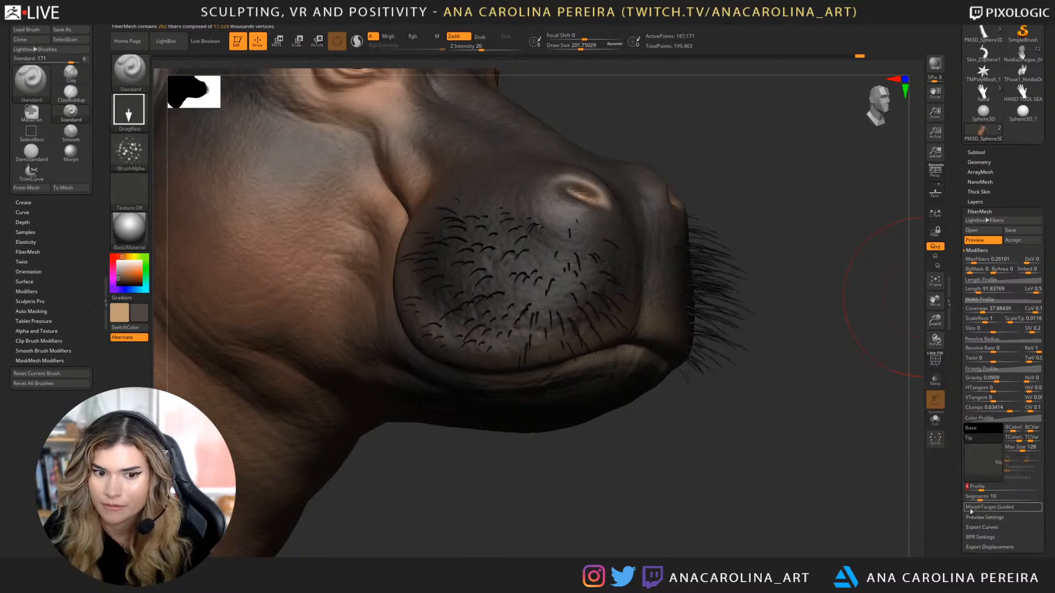
left_click_drag(887, 463, 883, 466)
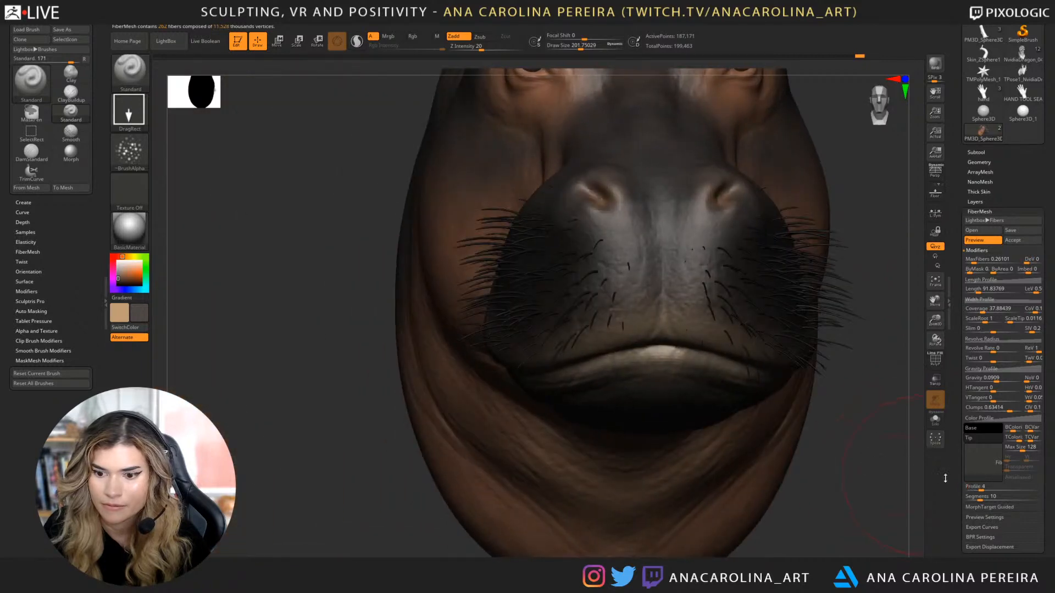
left_click_drag(973, 486, 892, 464)
left_click_drag(837, 440, 891, 457, "alt")
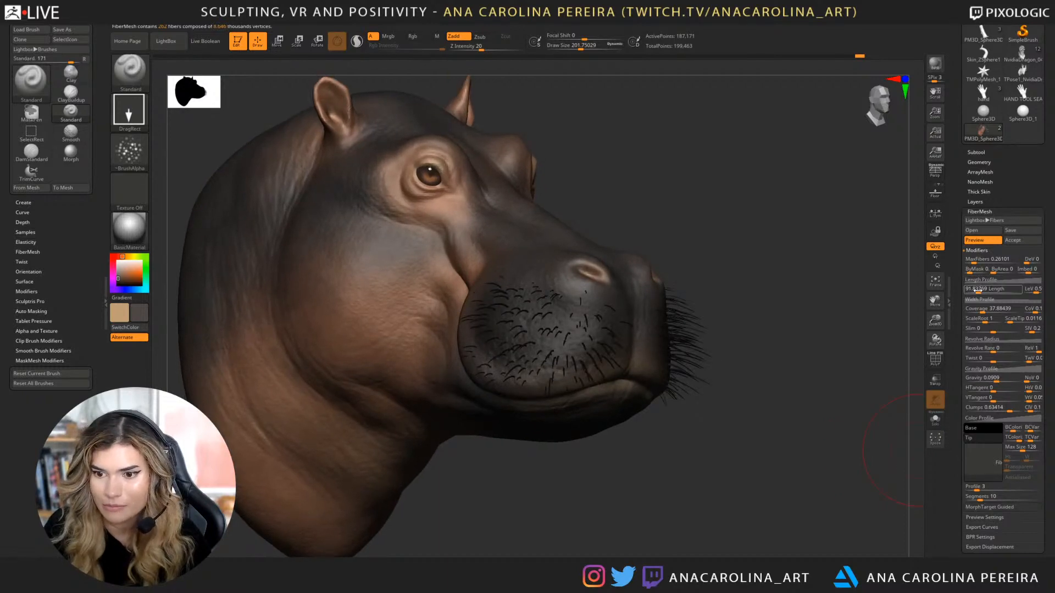
Refine the stubble with length about 40.8, root scale 1.326, clumps about 0.978, gravity about 0.074 and coverage about 3.86.
left_click_drag(976, 291, 973, 290)
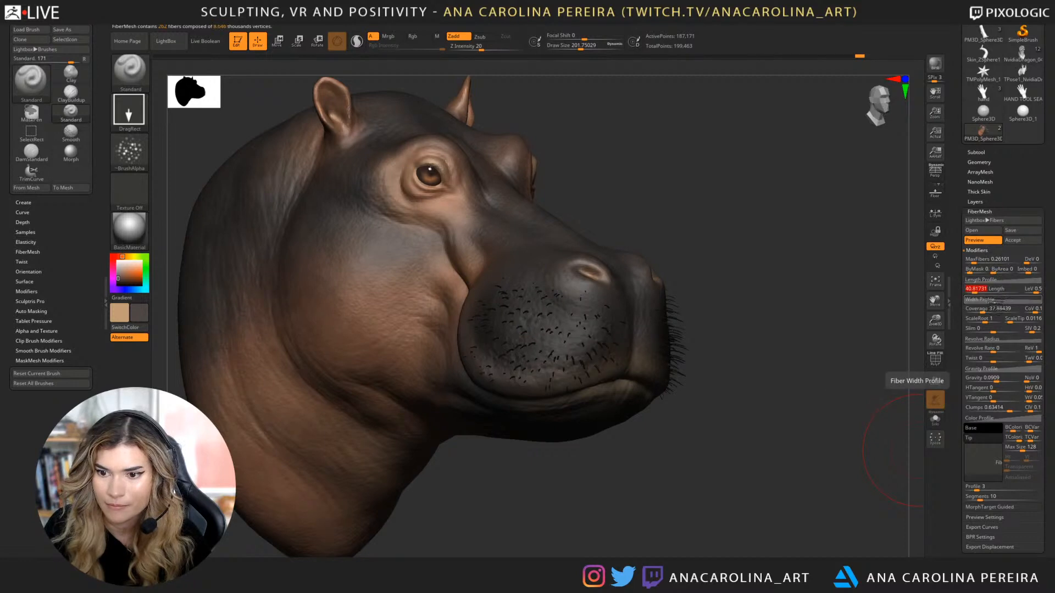
left_click_drag(991, 319, 983, 322)
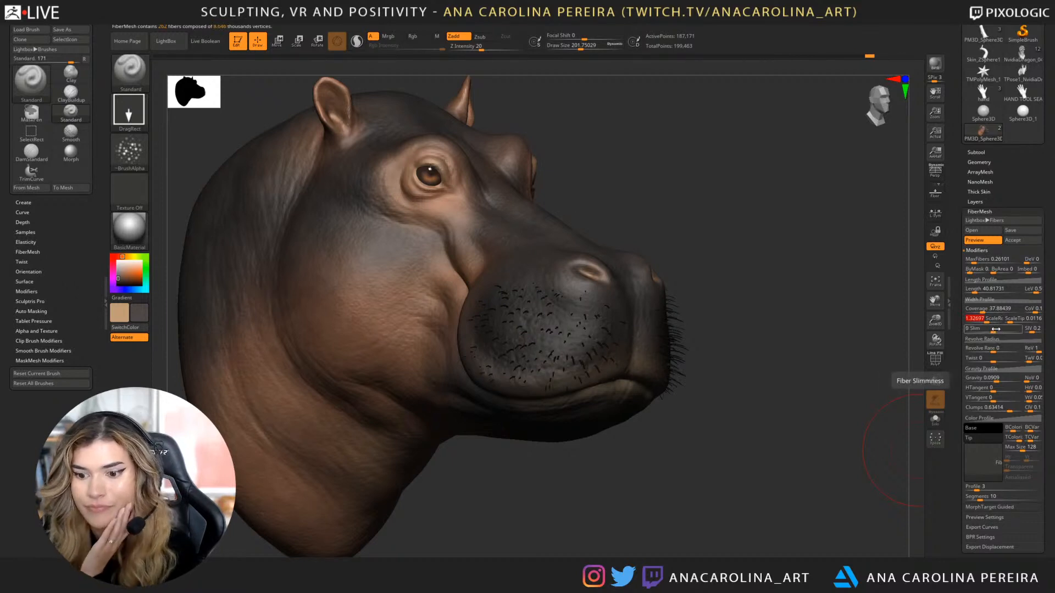
mouse_move(1009, 410)
left_mouse_down()
mouse_move(998, 411)
mouse_move(1014, 408)
left_mouse_up()
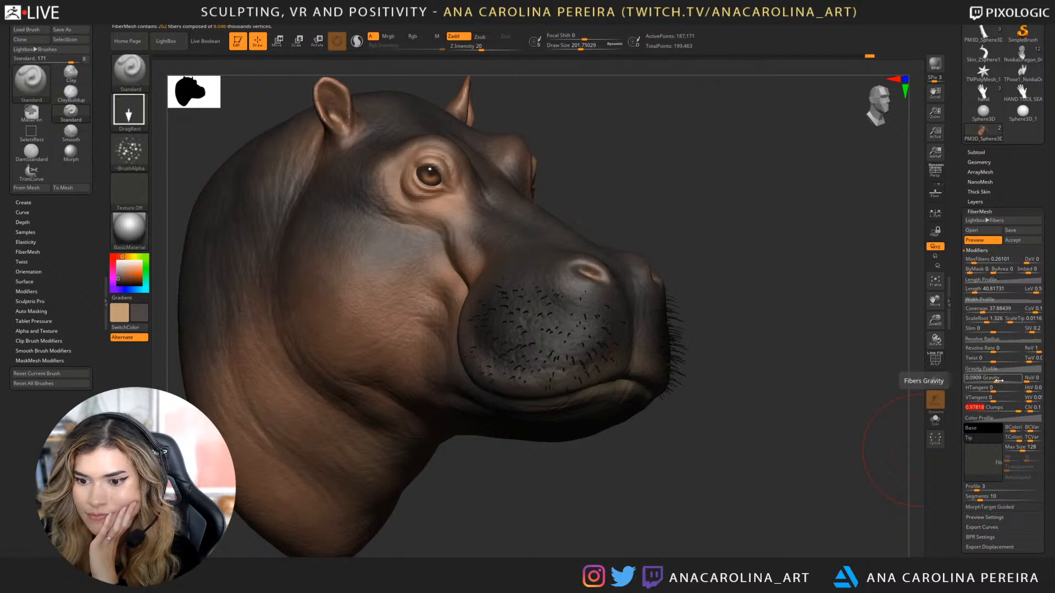
left_click_drag(998, 380, 998, 380)
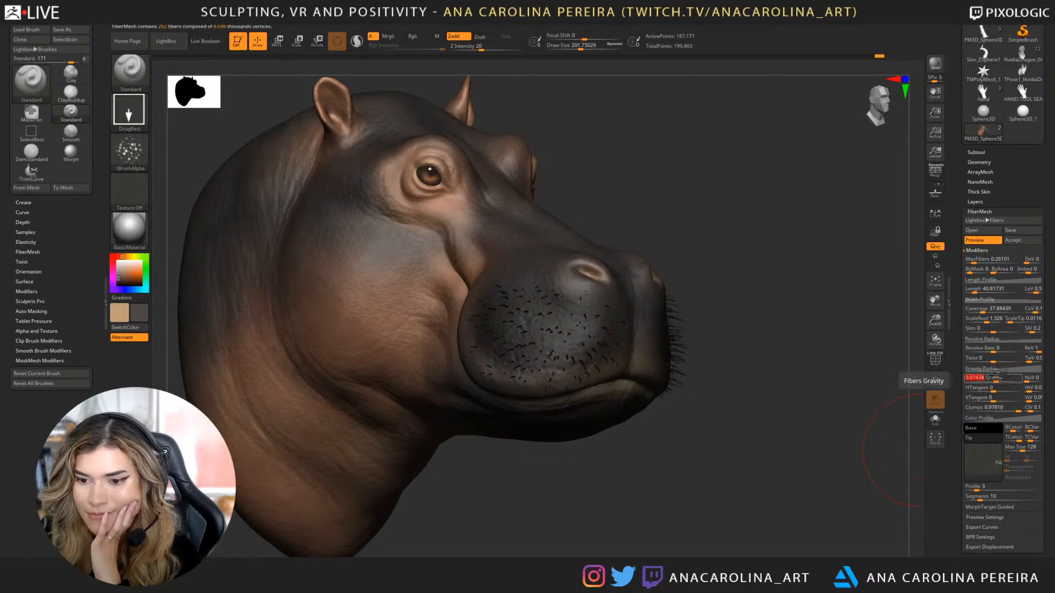
left_click_drag(993, 312, 976, 309)
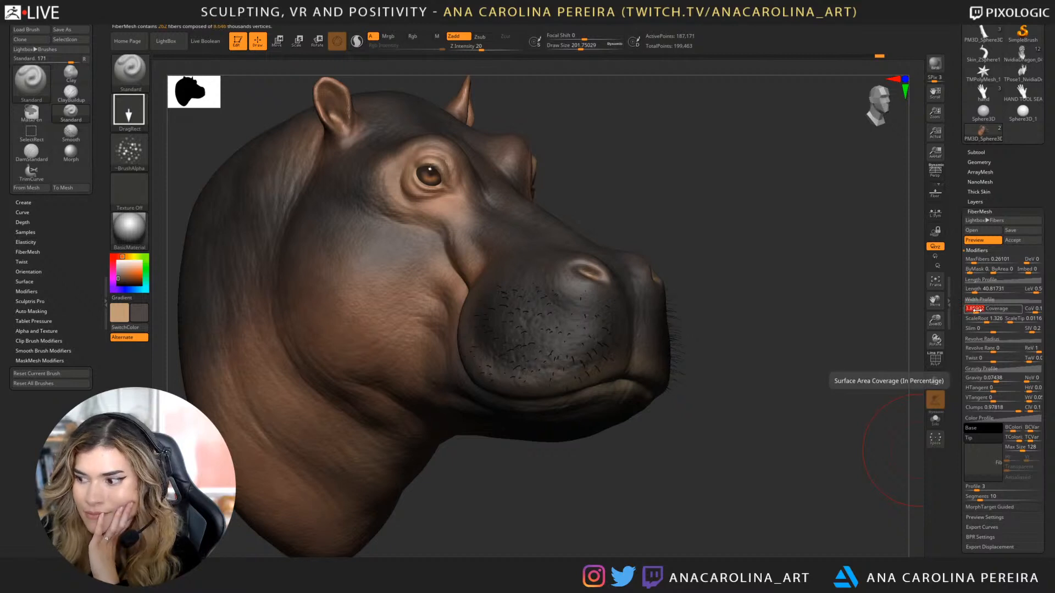
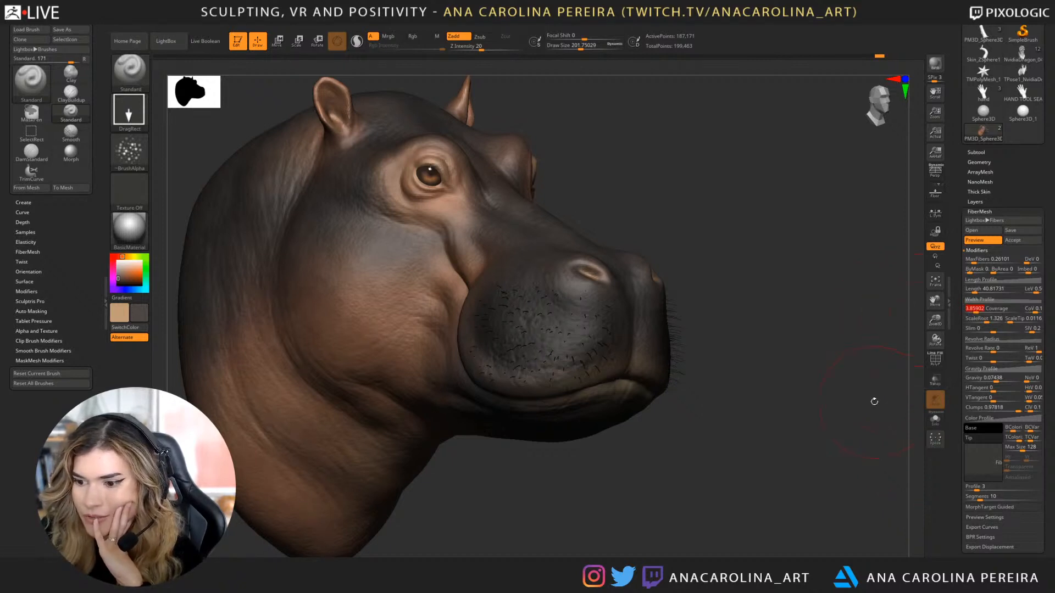
Review the muzzle stubble from both sides and accept the FiberMesh preview as its own subtool.
left_click_drag(828, 189, 800, 226)
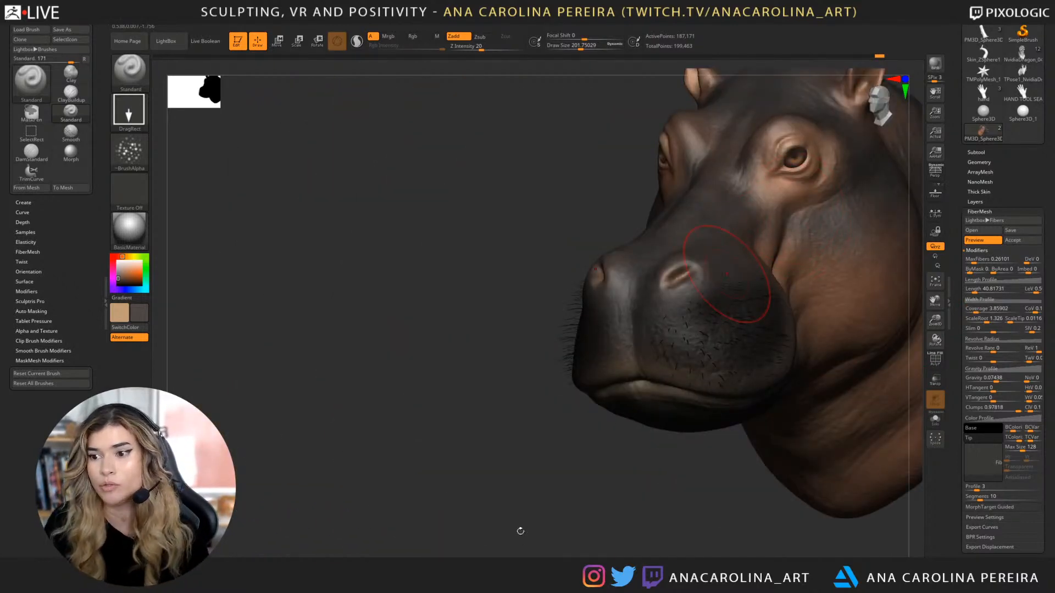
left_click_drag(544, 569, 836, 453)
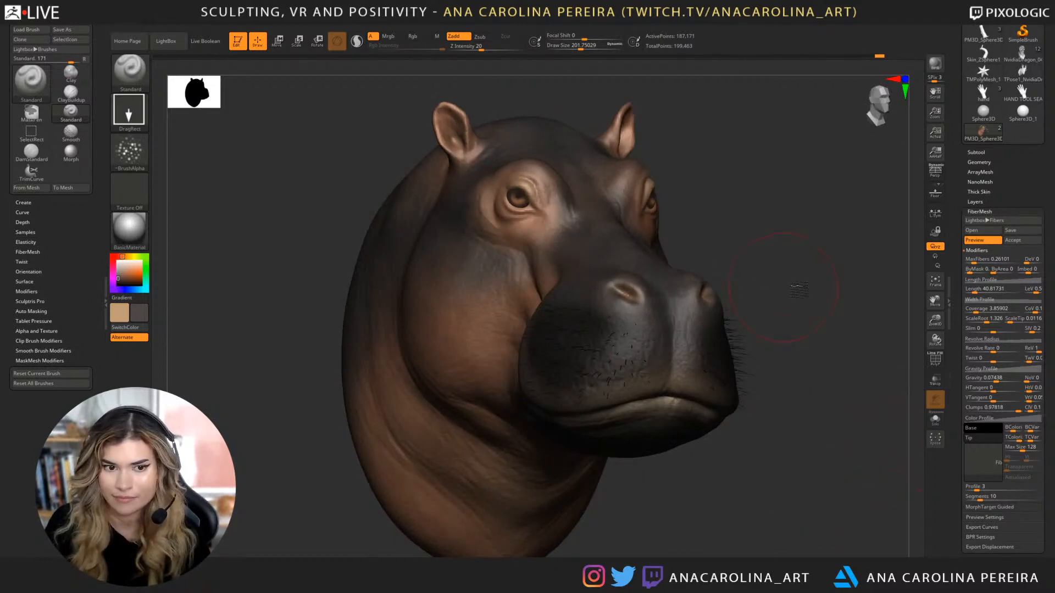
left_click_drag(801, 294, 818, 352)
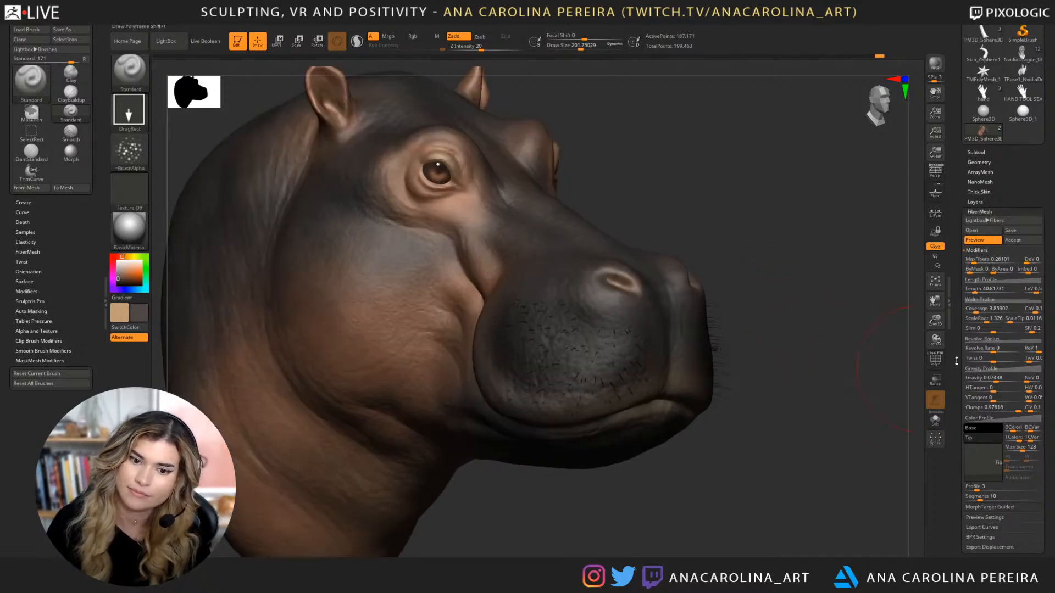
left_click(1013, 240)
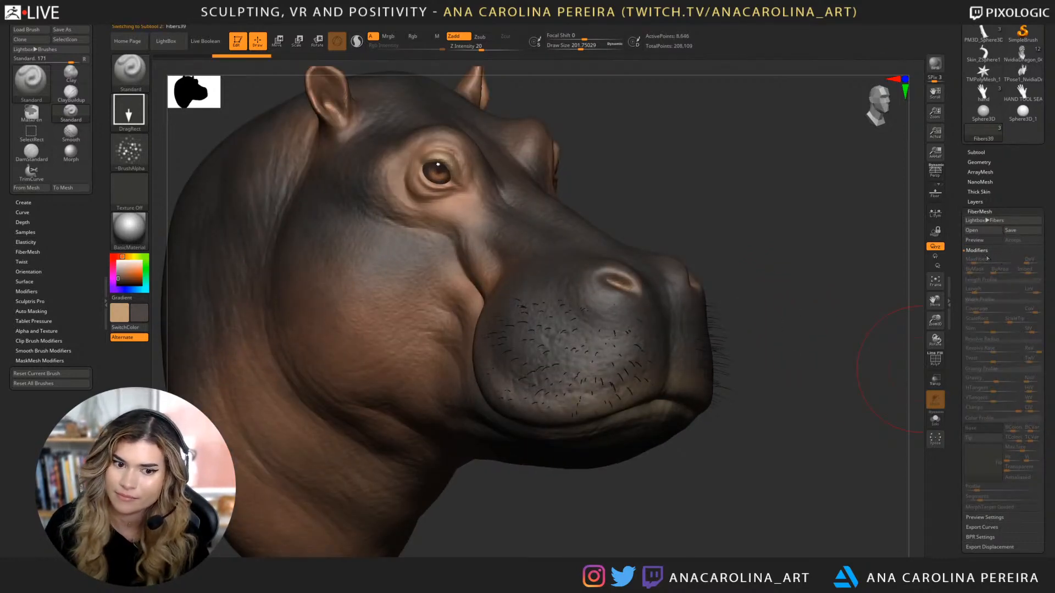
Switch to the Move brush with a draw size of about 217 and check the muzzle fibers from several angles.
left_click_drag(769, 347, 727, 341, "alt")
key("b")
key("m")
key("v")
key("space")
key("s")
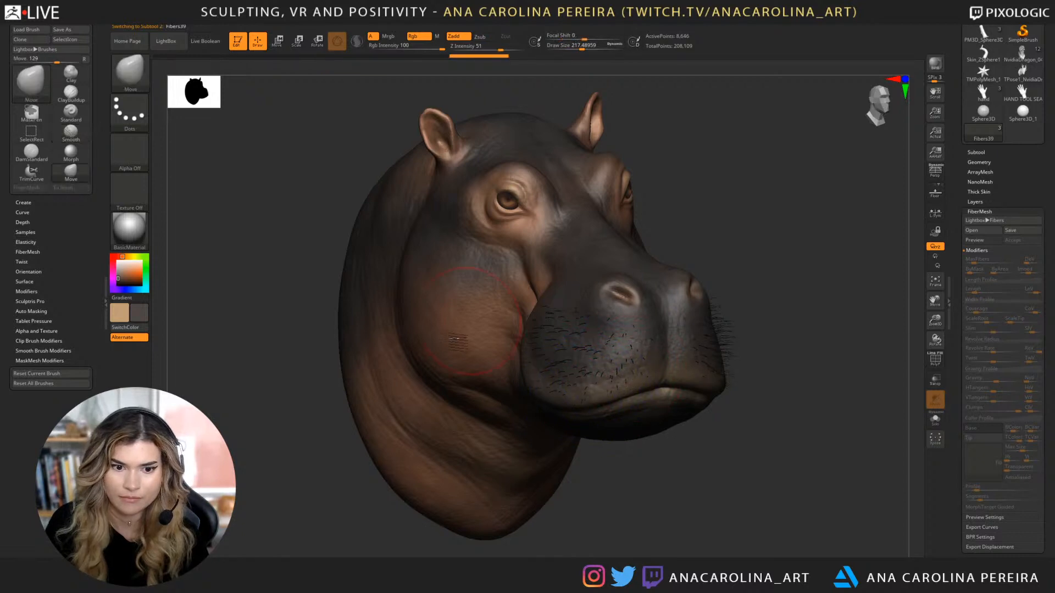
left_click_drag(709, 231, 737, 216)
mouse_move(675, 423)
left_mouse_down()
mouse_move(694, 412)
mouse_move(597, 363)
mouse_move(617, 361)
left_mouse_up()
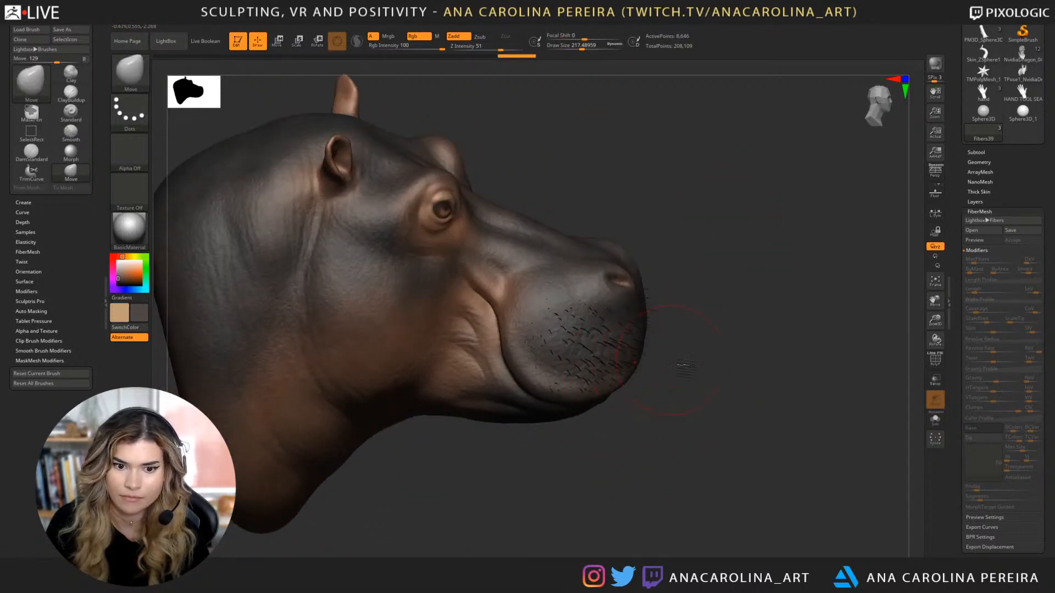
left_click_drag(684, 365, 761, 361)
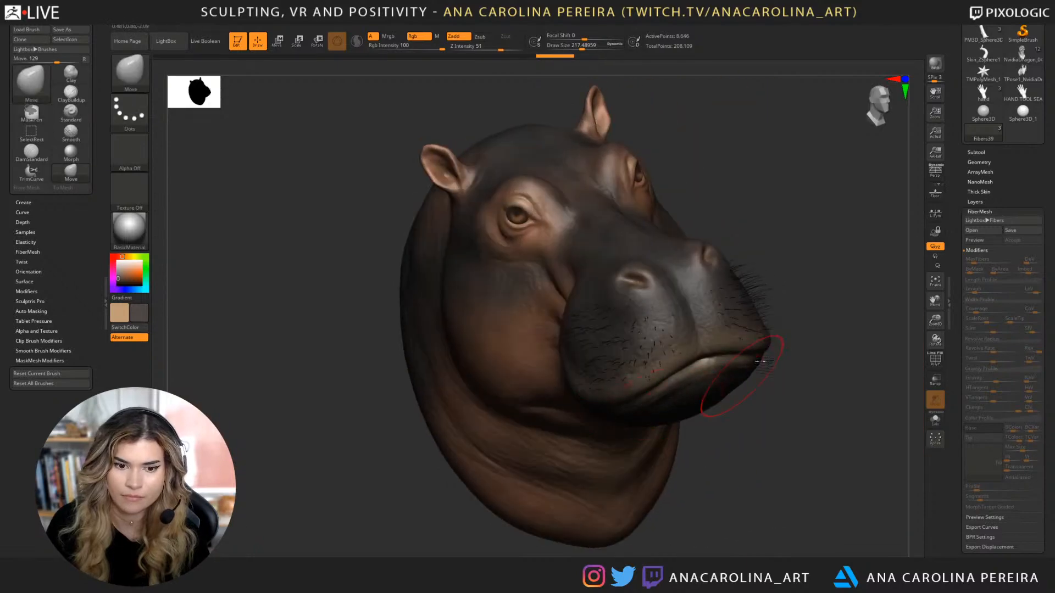
Look through the brush library for the grooming brushes and choose GroomBlower.
key("b")
key("h")
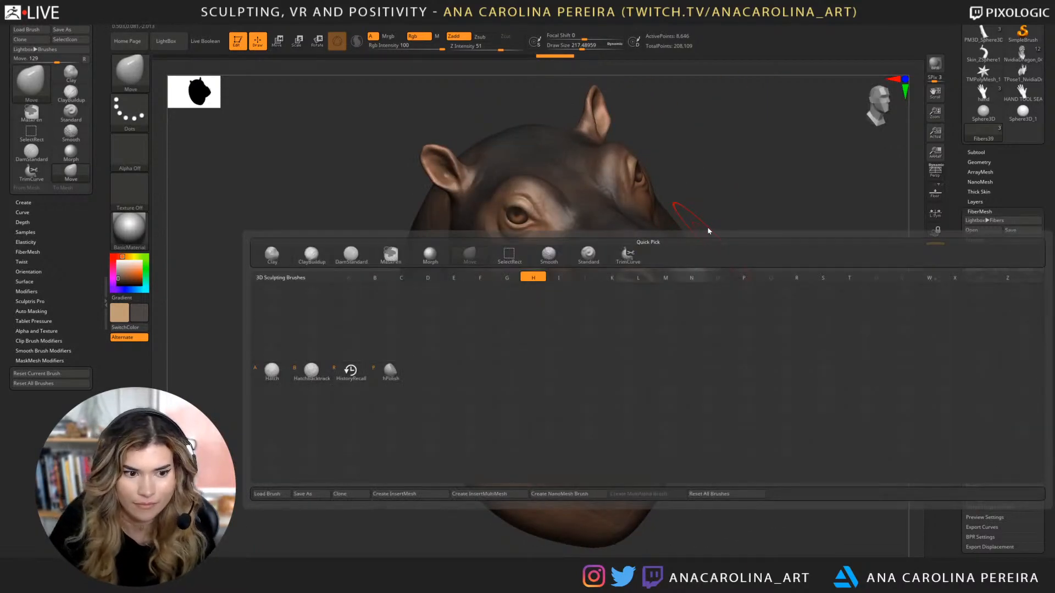
key("b")
key("f")
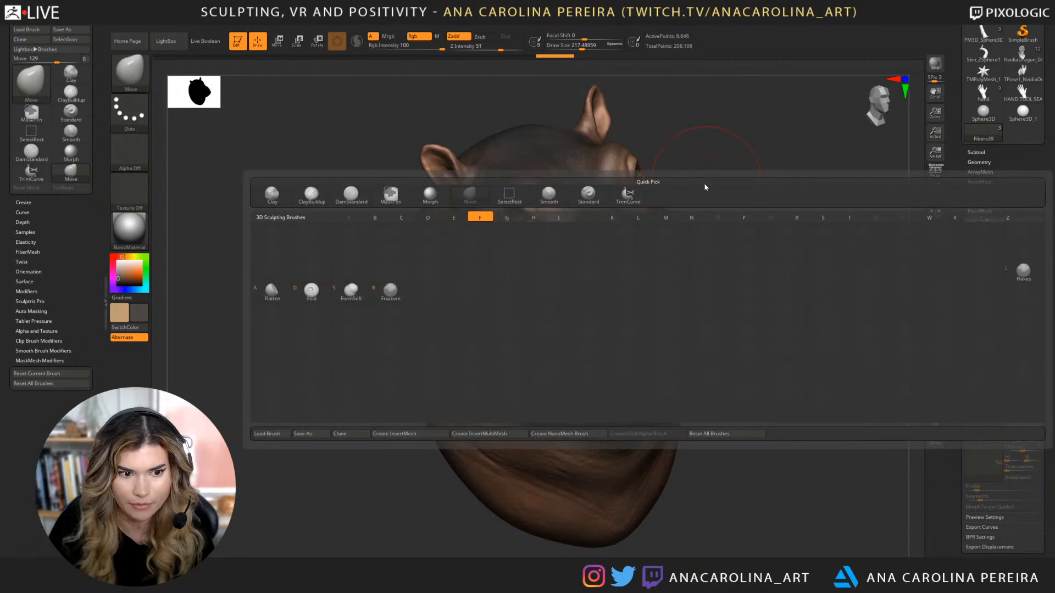
key("b")
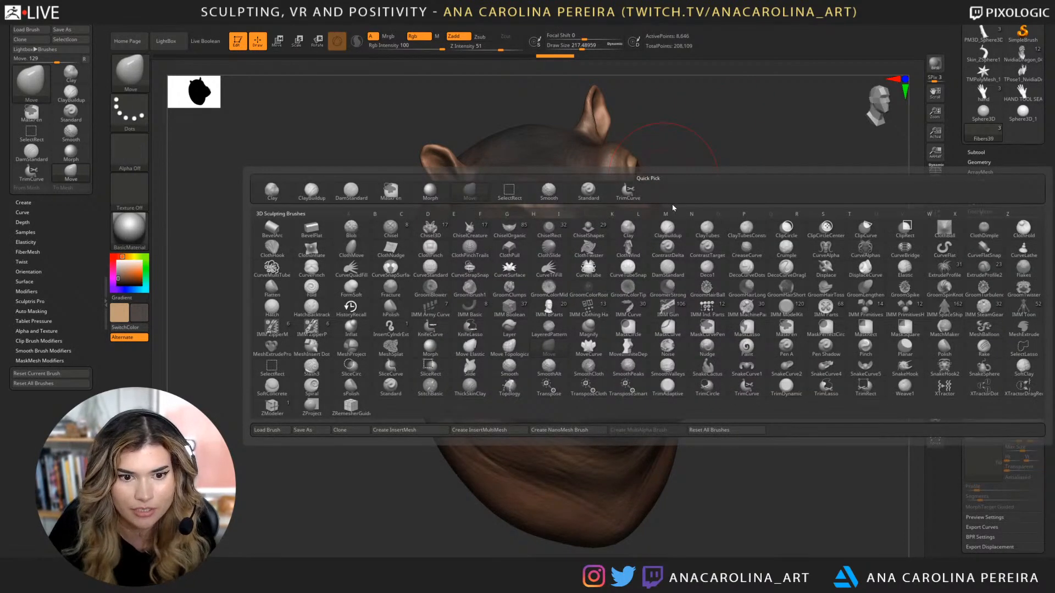
key("g")
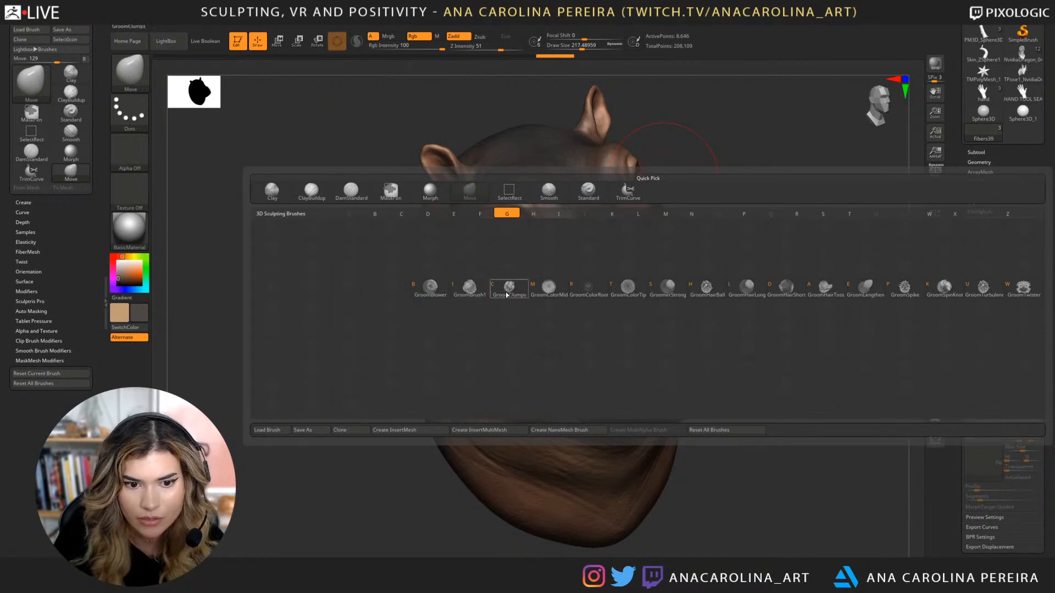
left_click(430, 286)
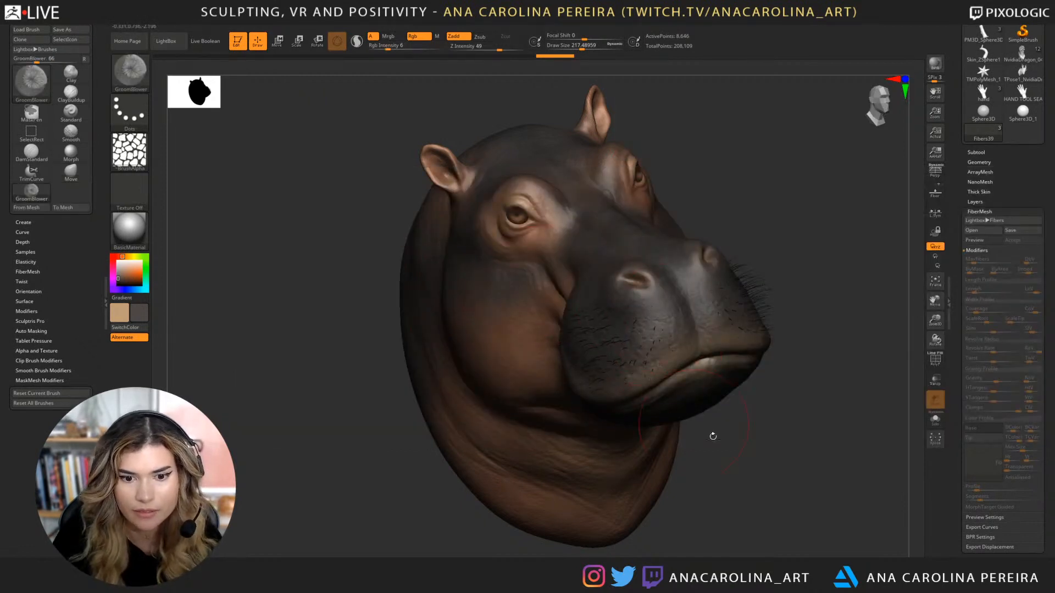
Try GroomBlower on the muzzle whiskers from the front and side, enlarging the draw size to about 422.
left_click_drag(713, 435, 574, 343)
left_click_drag(586, 395, 596, 308)
mouse_move(736, 351)
left_mouse_down()
mouse_move(661, 329)
mouse_move(619, 340)
left_mouse_up()
left_click_drag(695, 348, 593, 346)
left_click_drag(802, 410, 736, 415)
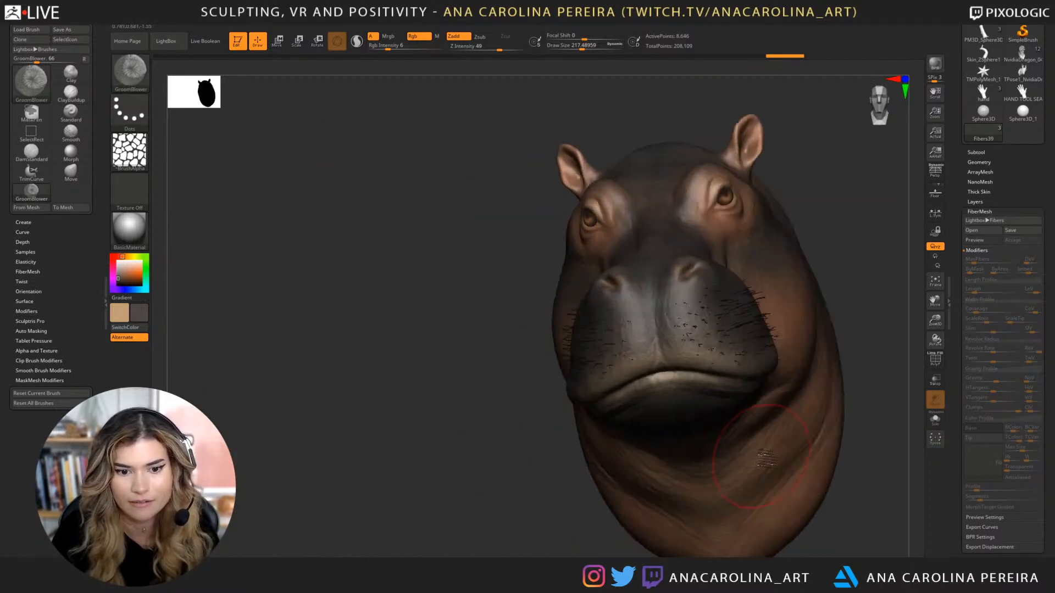
key("bracketright")
left_click_drag(755, 365, 804, 377)
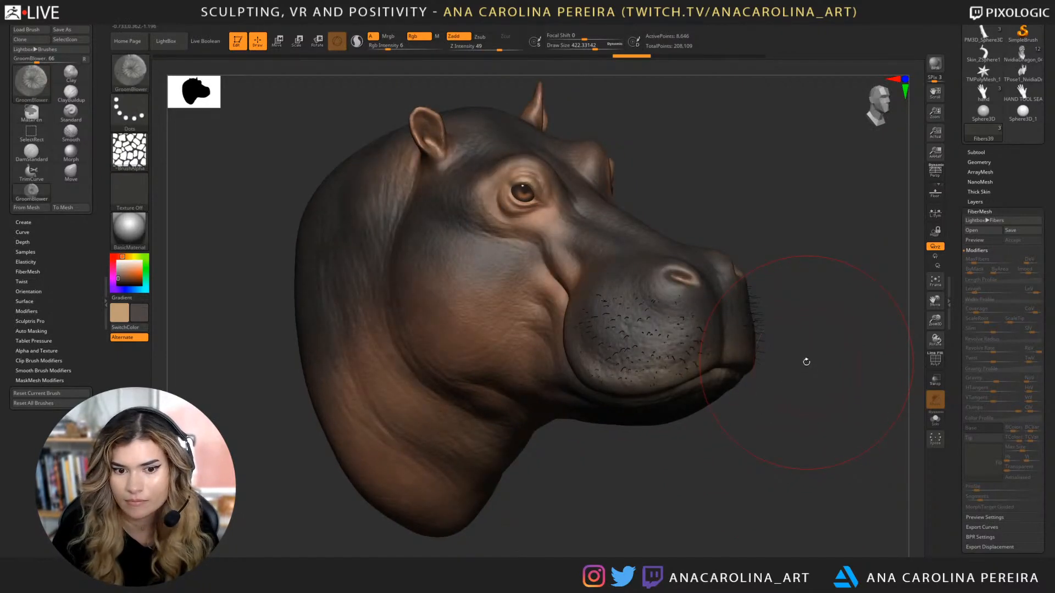
Switch to GroomClumps and work the whiskers on both sides of the muzzle, reducing the draw size to about 163.
key("b")
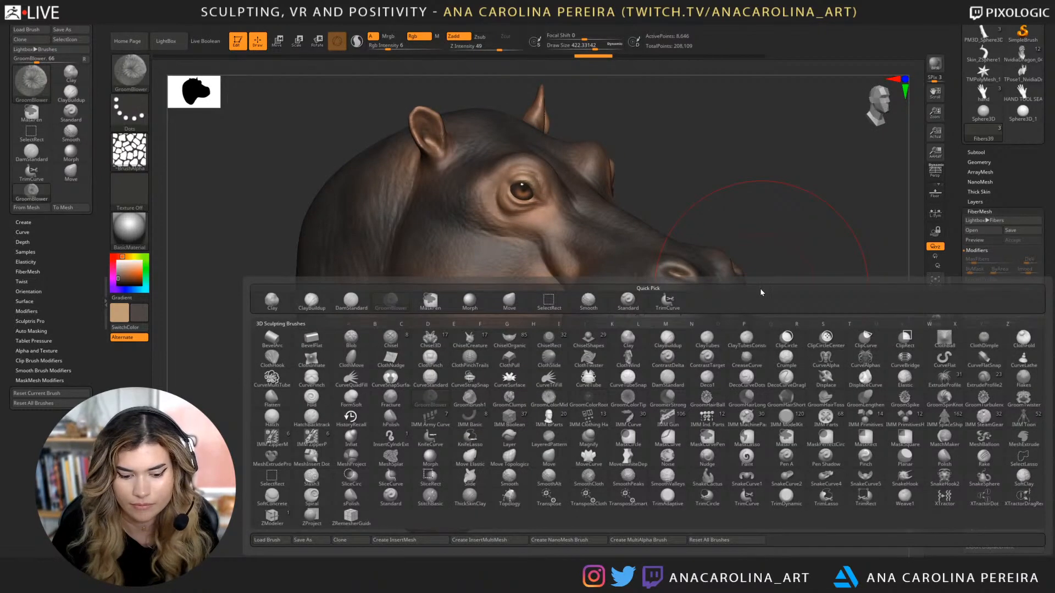
key("g")
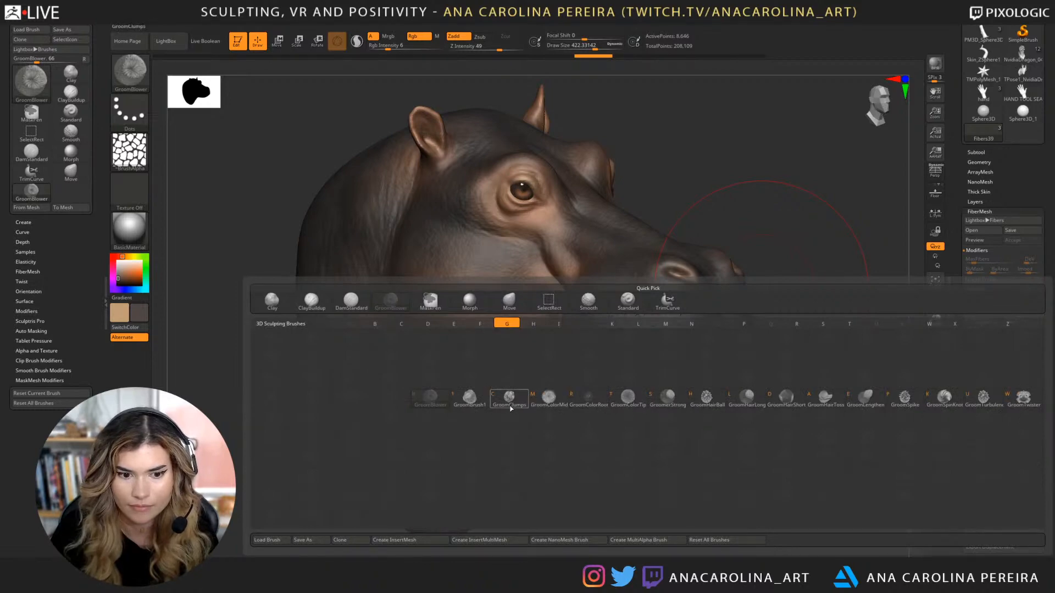
key("1")
key("b")
key("g")
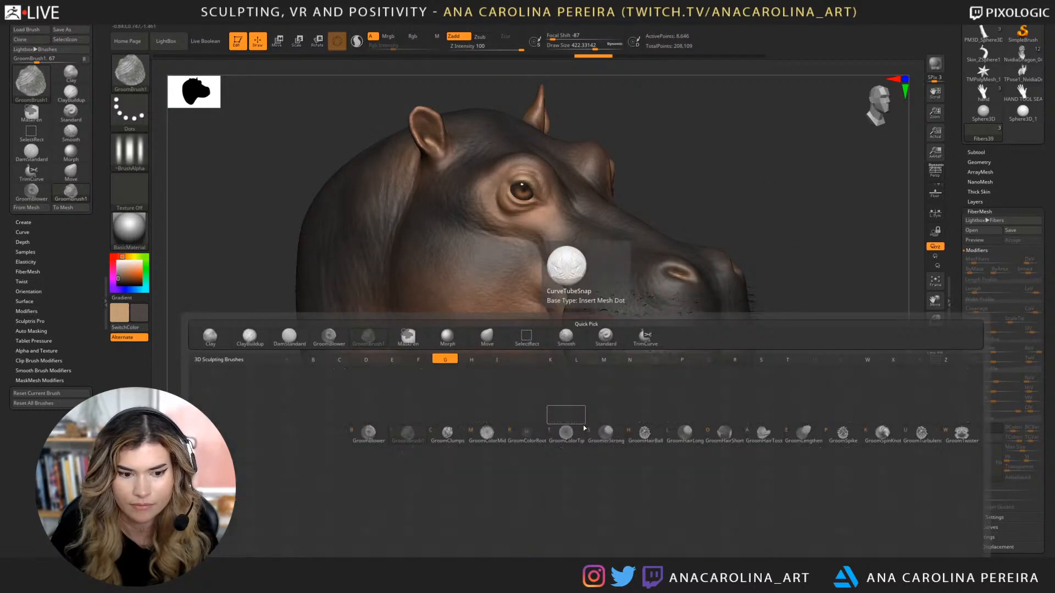
key("c")
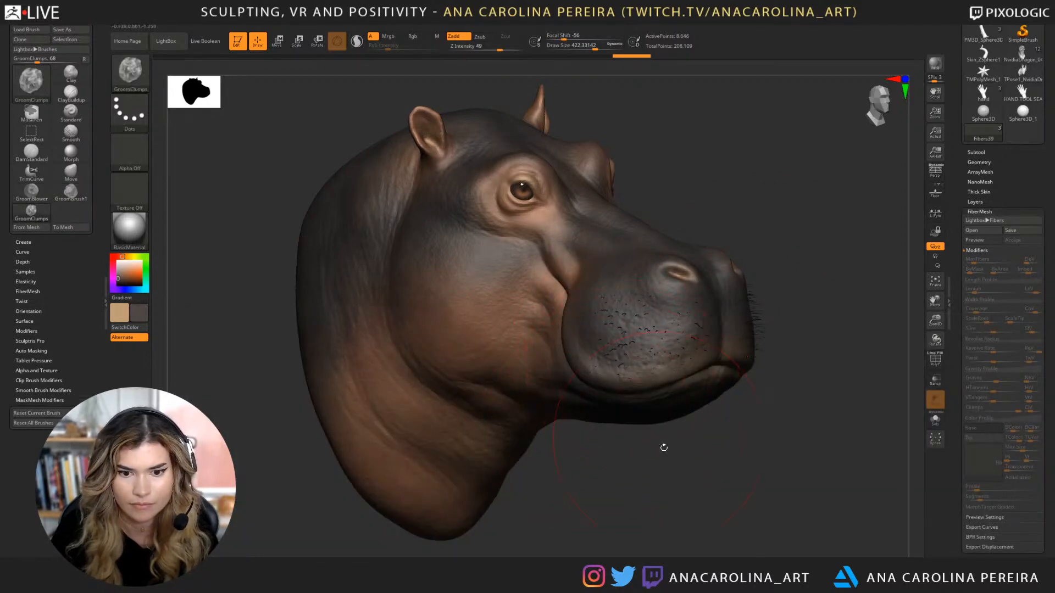
left_click_drag(662, 445, 686, 439)
key("space")
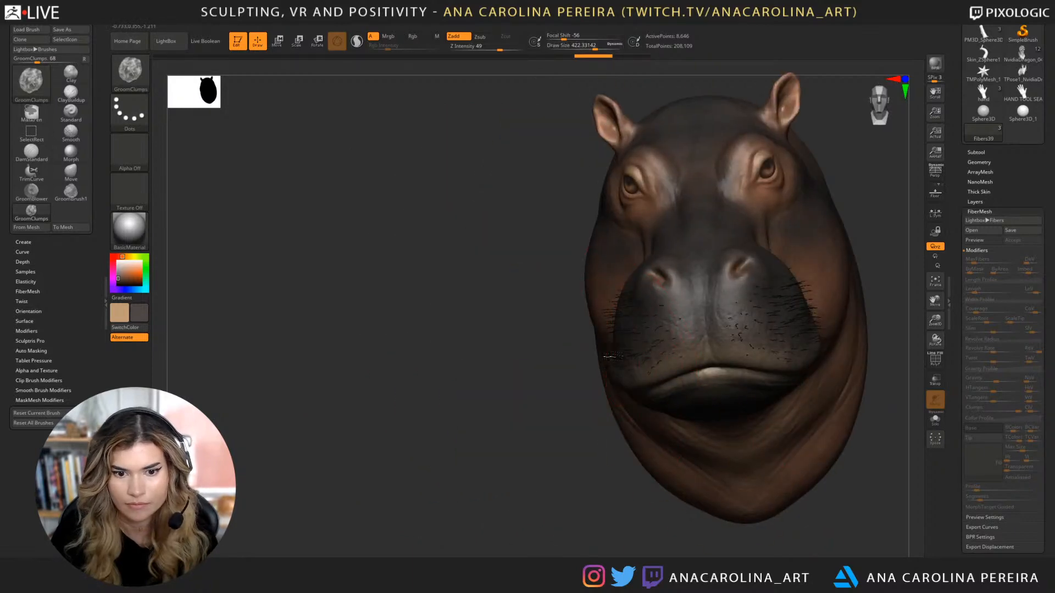
mouse_move(610, 432)
left_mouse_down()
mouse_move(692, 456)
mouse_move(771, 358)
mouse_move(450, 341)
mouse_move(406, 361)
left_mouse_up()
key("space")
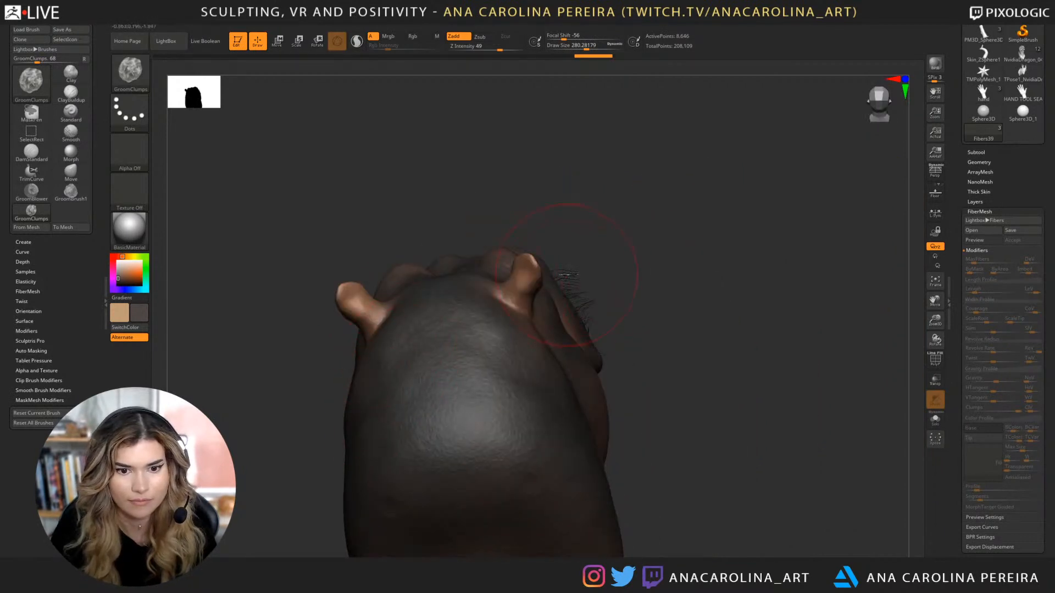
mouse_move(566, 275)
left_mouse_down()
mouse_move(598, 259)
mouse_move(595, 328)
mouse_move(616, 324)
left_mouse_up()
key("ctrl")
key("space")
Comb the muzzle whiskers from the front and side using GroomBrush1 at a draw size of about 163.
key("b")
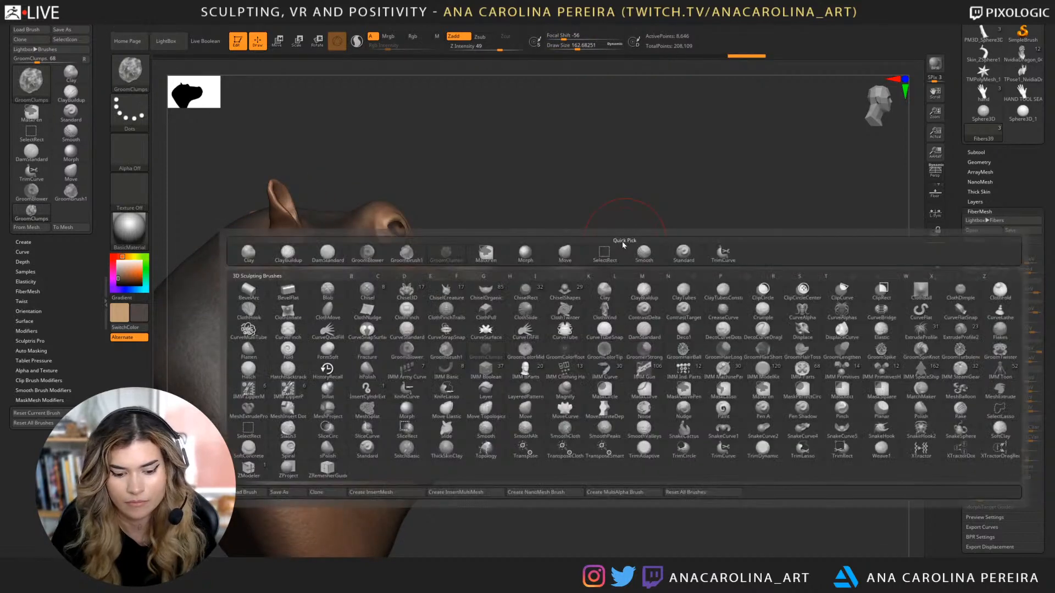
key("g")
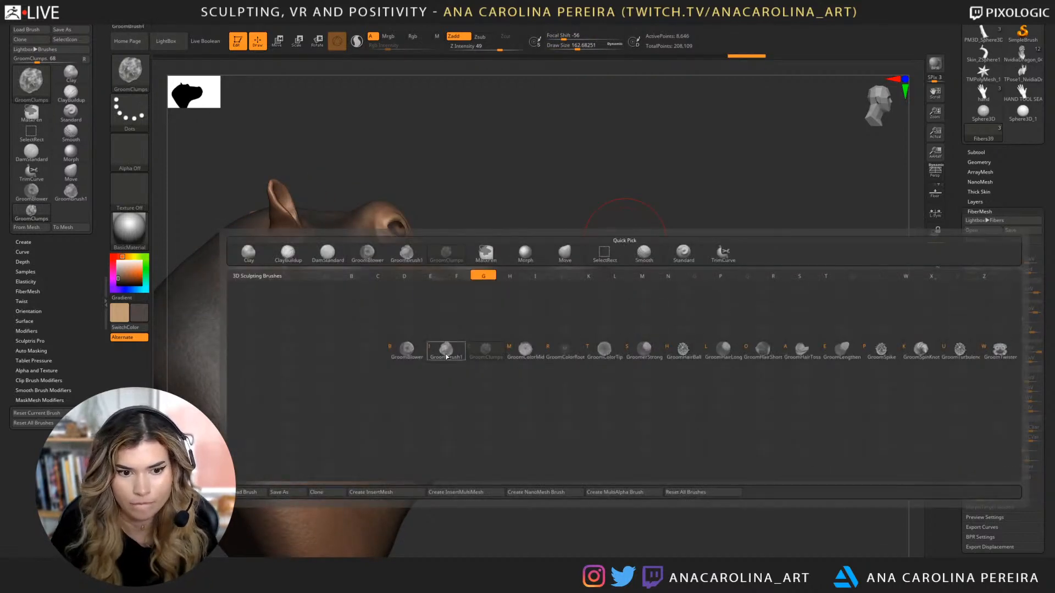
key("i")
mouse_move(622, 299)
left_mouse_down("shift")
mouse_move(549, 289)
mouse_move(648, 305)
mouse_move(632, 324)
left_mouse_up("shift")
mouse_move(628, 329)
right_mouse_down()
mouse_move(577, 335)
mouse_move(535, 363)
right_mouse_up()
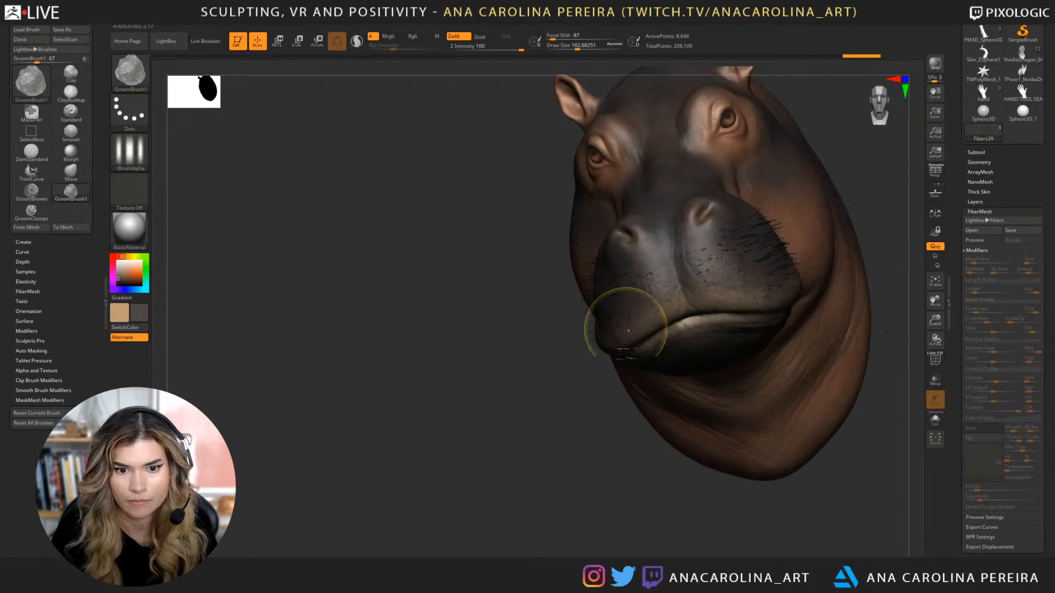
right_click_drag(623, 329, 714, 420)
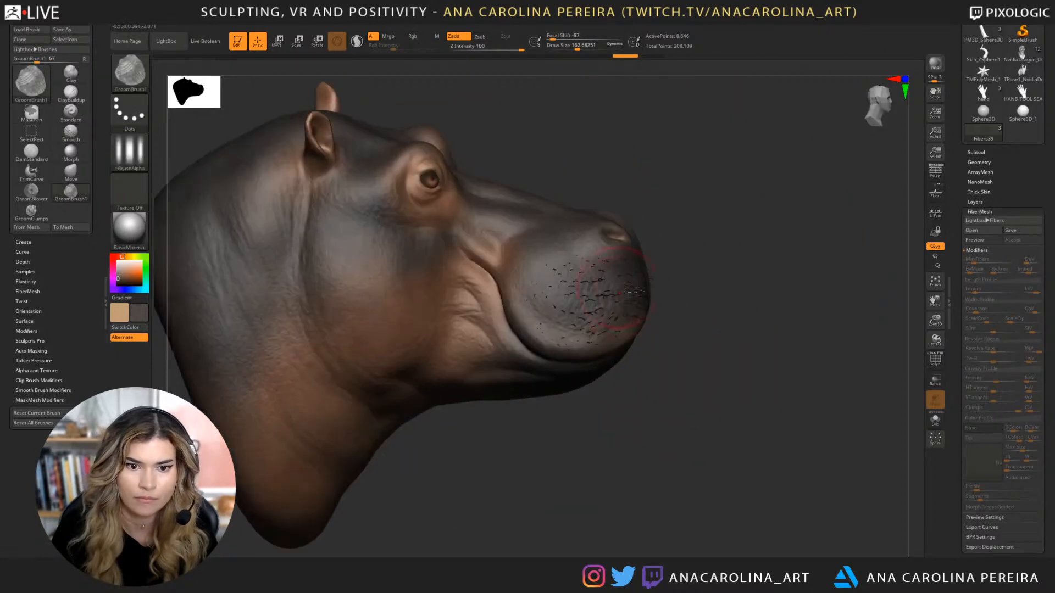
left_click_drag(614, 324, 643, 313)
right_click_drag(681, 298, 784, 284)
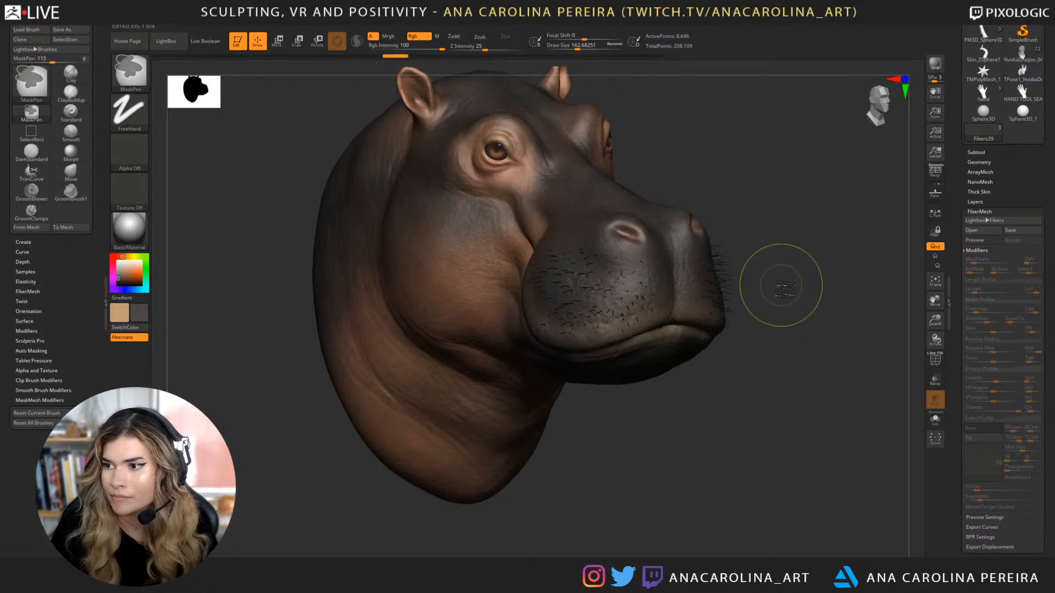
mouse_move(794, 274)
right_mouse_down()
mouse_move(797, 256)
mouse_move(858, 241)
right_mouse_up()
Undo the last four grooming changes to the muzzle whiskers.
key("ctrl+z")
key("ctrl+z")
key("ctrl+z")
key("ctrl+z")
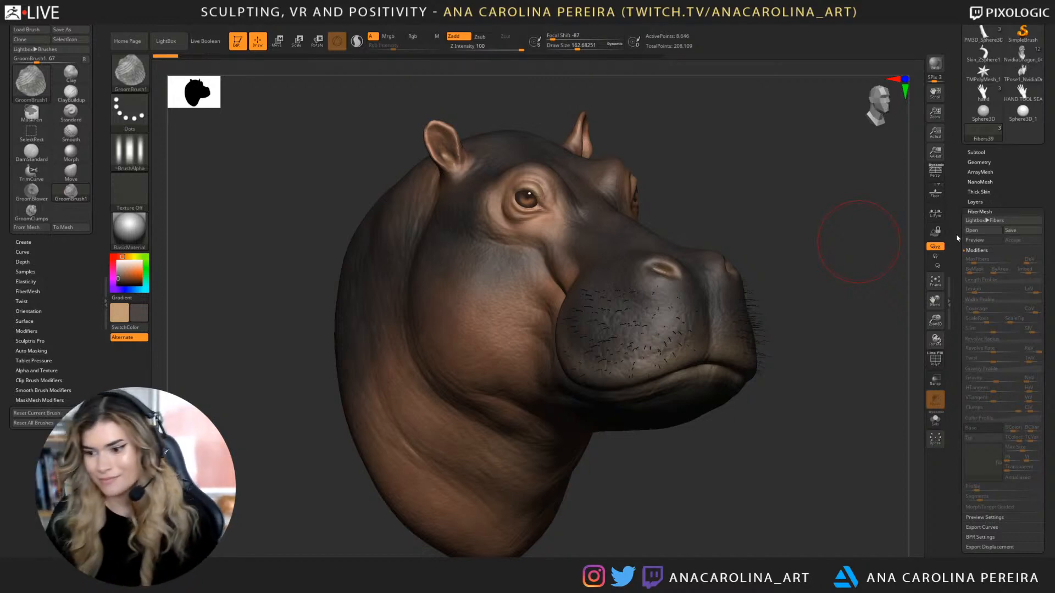
Switch to the Paint brush and fill the whiskers with the dark brown color R 66, G 59, B 55.
right_click_drag(857, 242, 893, 252)
key("b")
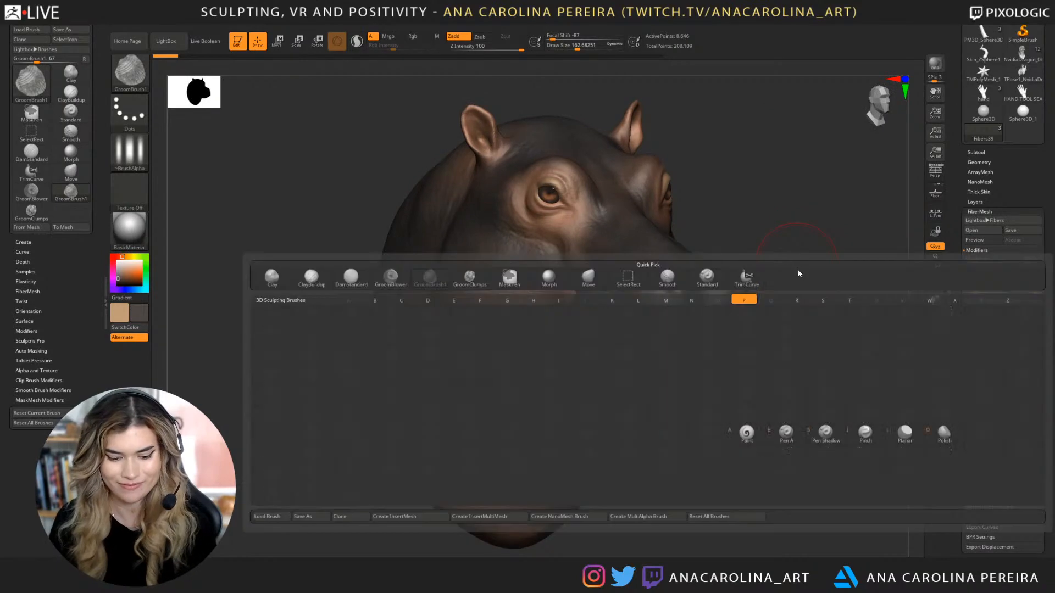
key("p")
key("a")
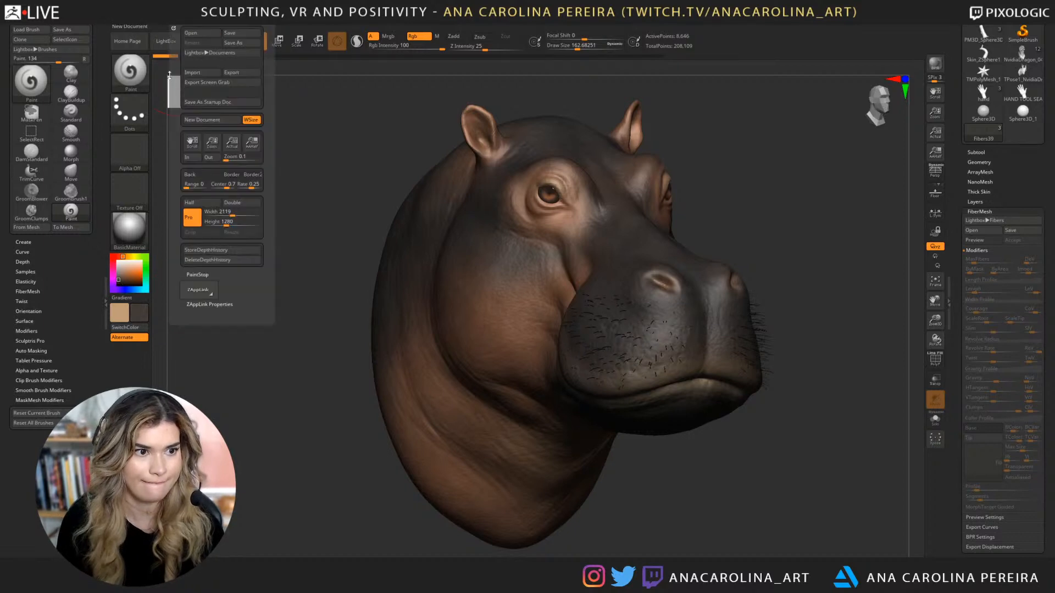
mouse_move(158, 24)
left_click(190, 195)
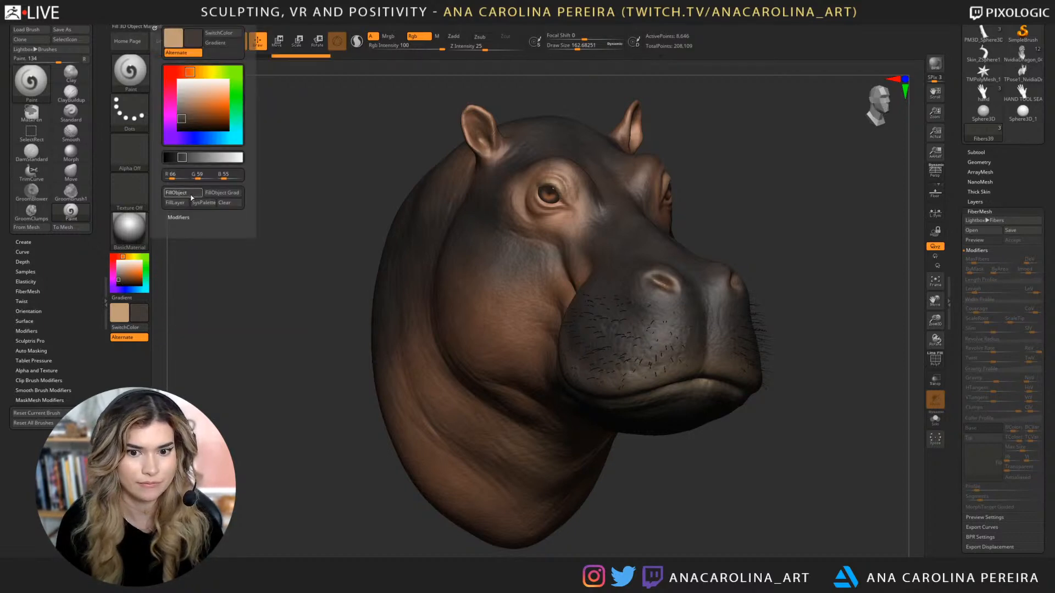
Enlarge the Paint brush to a draw size of about 351 and check the whiskers on both sides of the muzzle.
key("space")
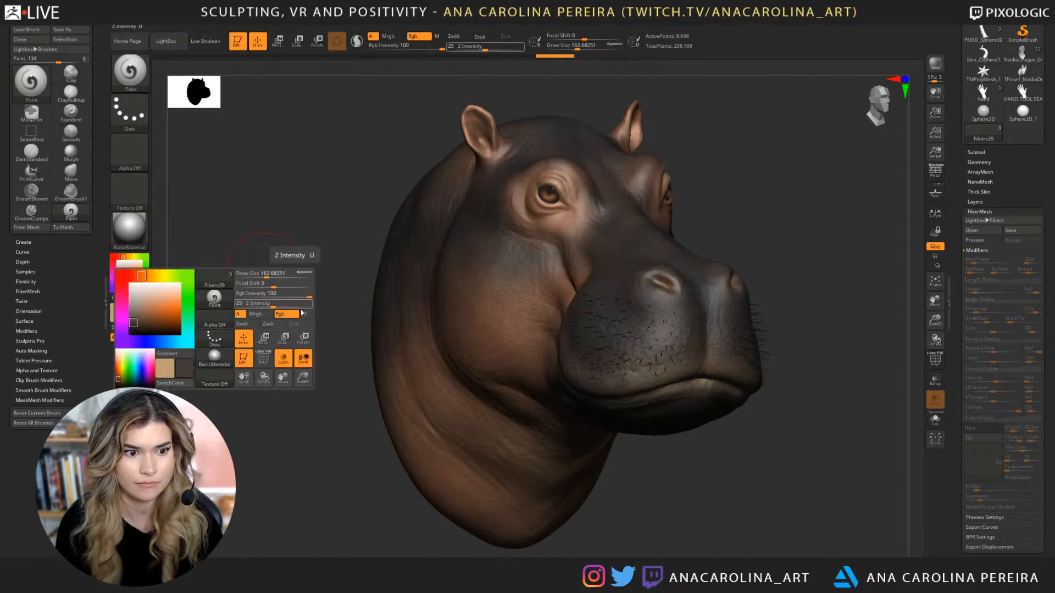
left_click_drag(242, 231, 367, 256)
key("space")
left_click_drag(563, 292, 577, 292)
mouse_move(807, 261)
left_mouse_down()
mouse_move(839, 262)
mouse_move(780, 316)
left_mouse_up()
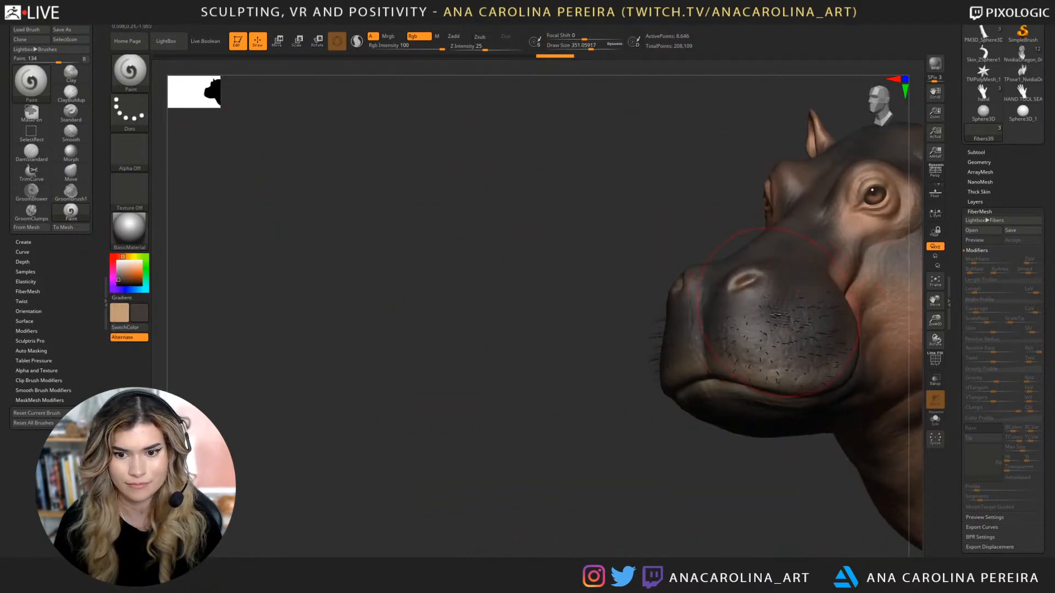
left_click_drag(470, 267, 722, 323)
left_click_drag(662, 465, 718, 467)
Make the hippo head the active subtool and review the head with its whiskers from several angles.
left_click(674, 324, "alt")
left_click_drag(748, 277, 765, 314)
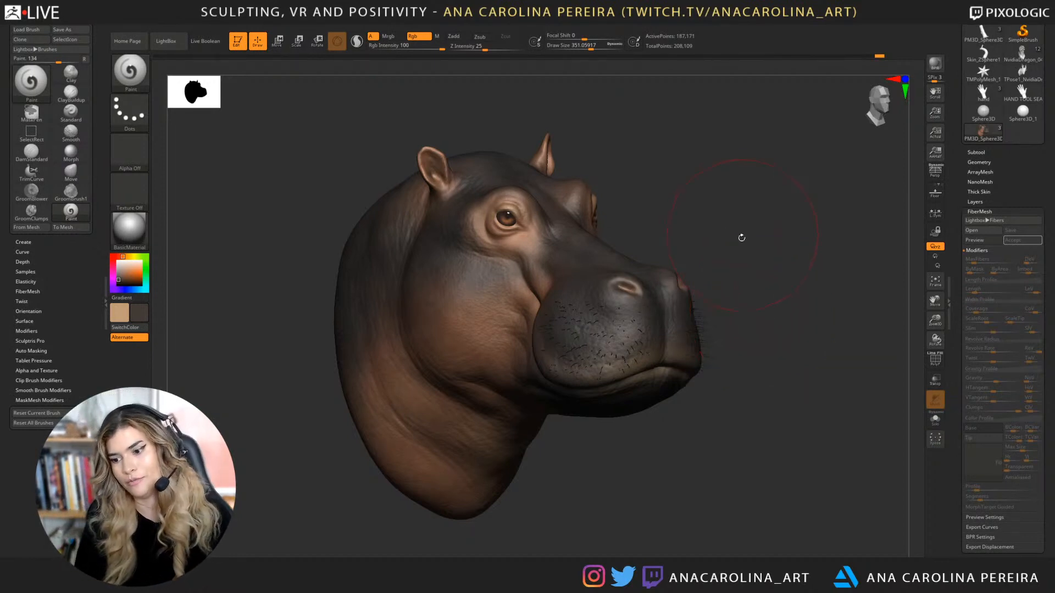
left_click_drag(741, 237, 801, 248)
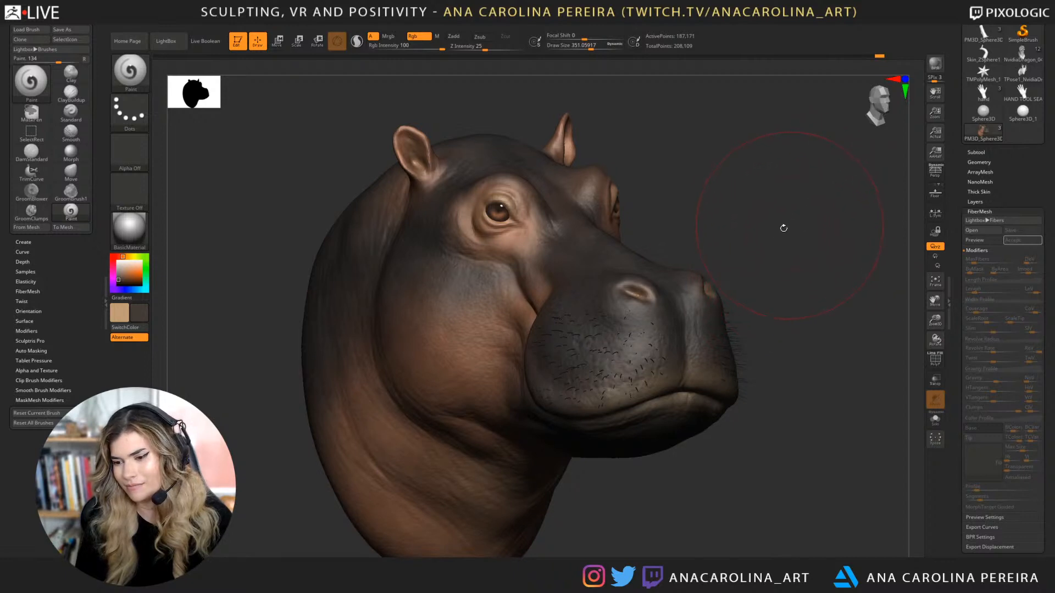
mouse_move(794, 230)
left_mouse_down()
mouse_move(765, 214)
mouse_move(803, 233)
mouse_move(787, 212)
mouse_move(764, 281)
left_mouse_up()
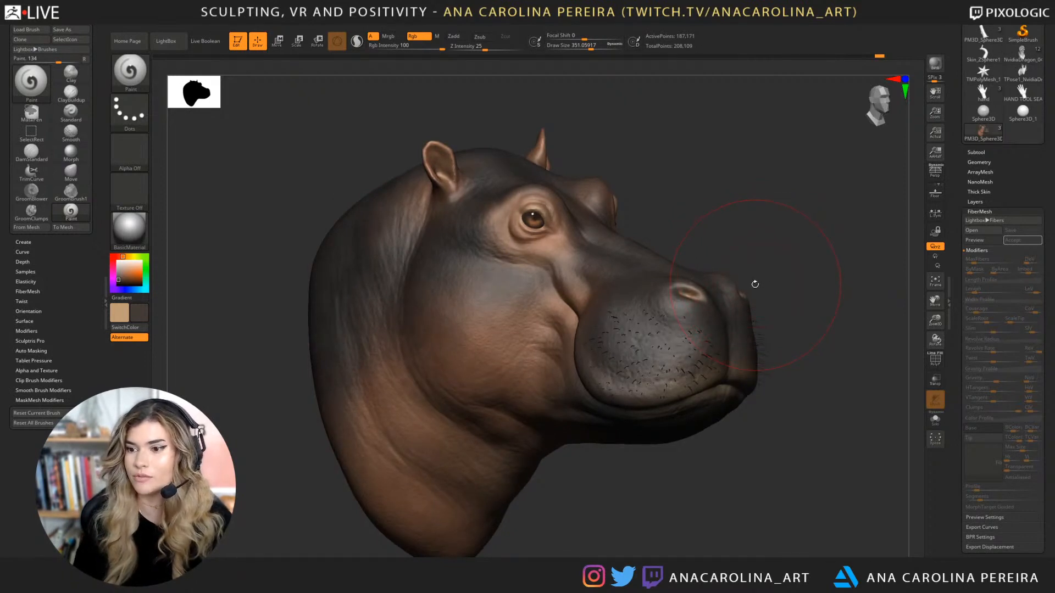
left_click_drag(778, 228, 755, 237)
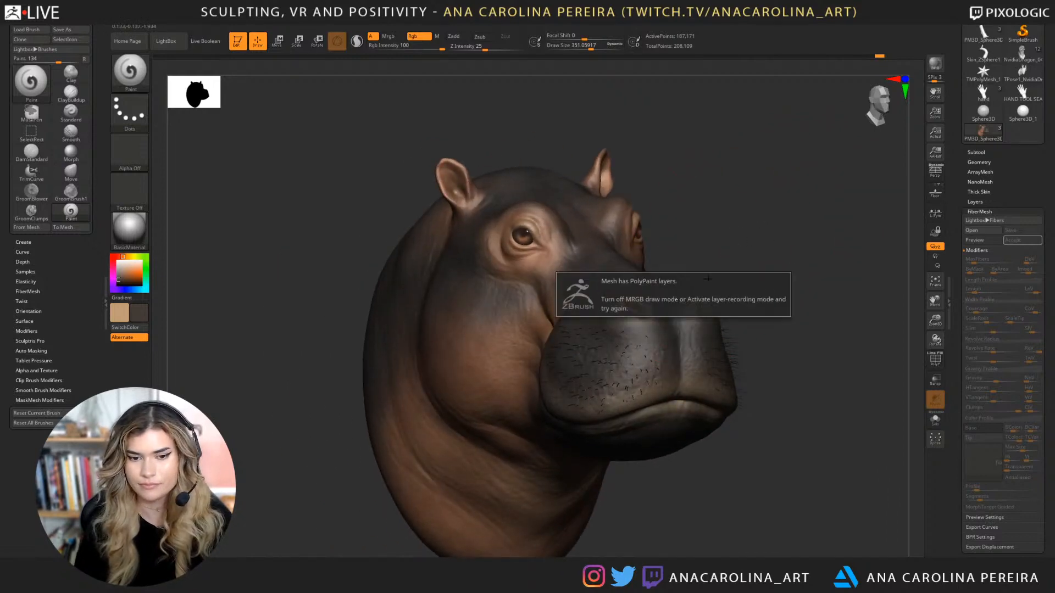
left_click_drag(782, 259, 788, 275)
key("f")
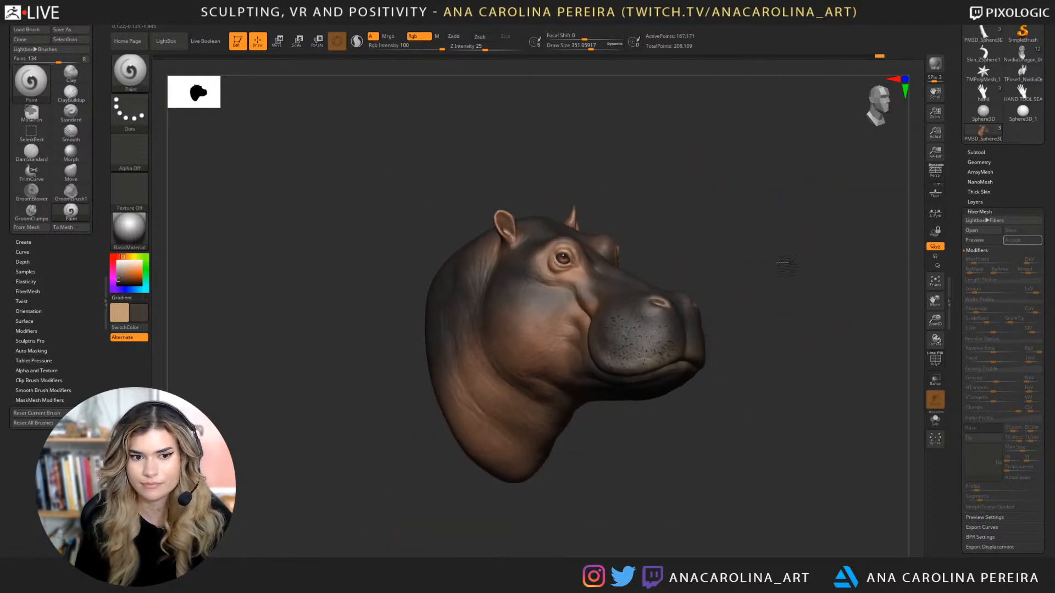
Switch to the ClayBuildup brush and try a stroke on the muzzle.
key("b")
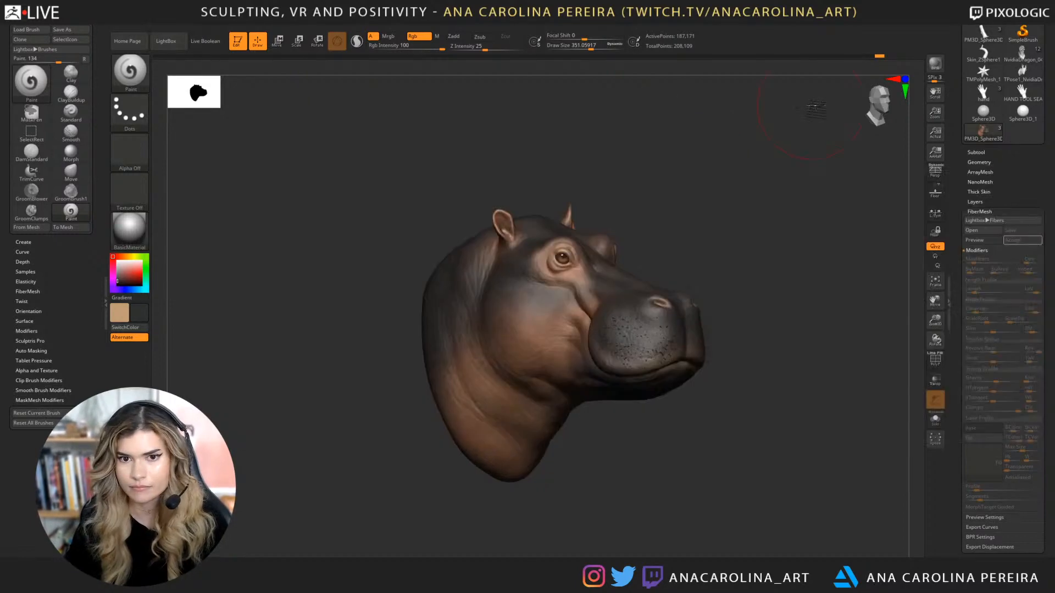
key("b")
key("c")
key("b")
left_click(686, 301)
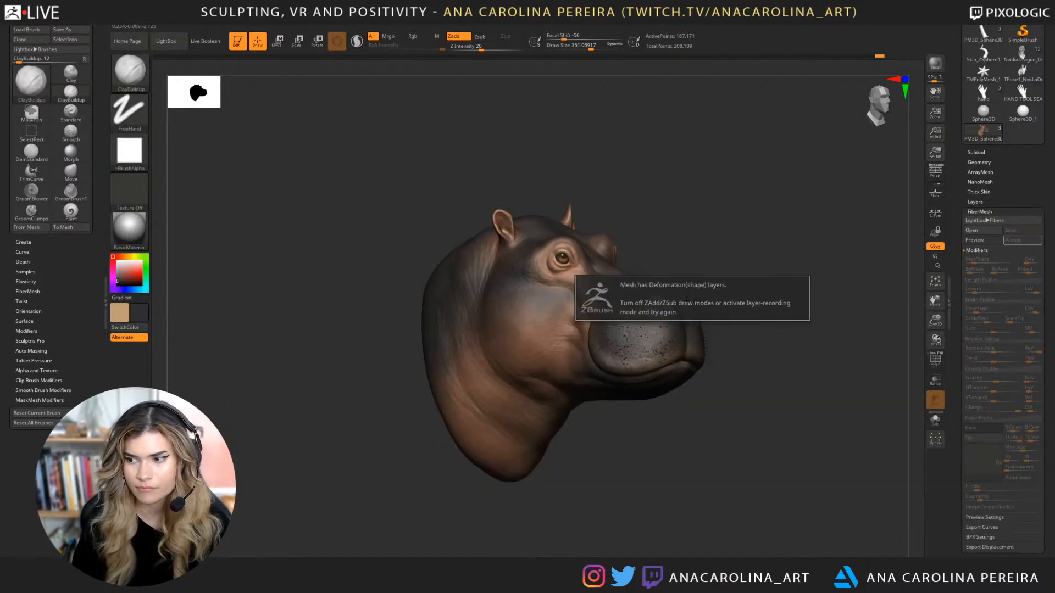
Check the head's layer settings and build up the inner base of the ear with ClayBuildup at a draw size of about 39.
scroll(1001, 506, "down", 2)
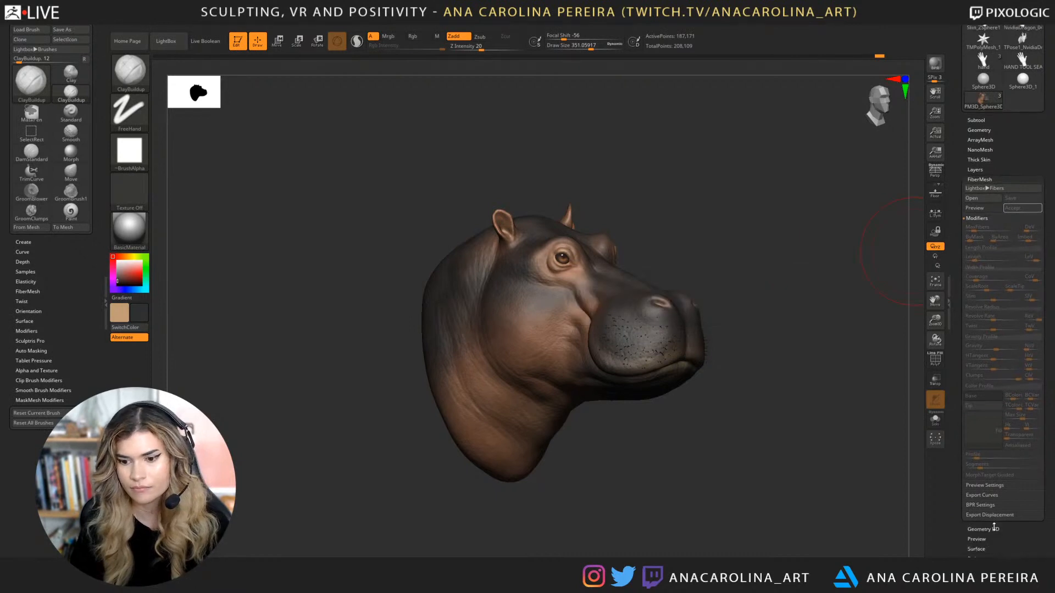
left_click(986, 165)
left_click_drag(687, 242, 890, 268, "alt")
left_click(975, 164)
mouse_move(773, 148)
left_mouse_down()
mouse_move(814, 174)
mouse_move(782, 174)
mouse_move(681, 118)
left_mouse_up()
key("space")
left_click_drag(431, 82, 525, 94, "alt")
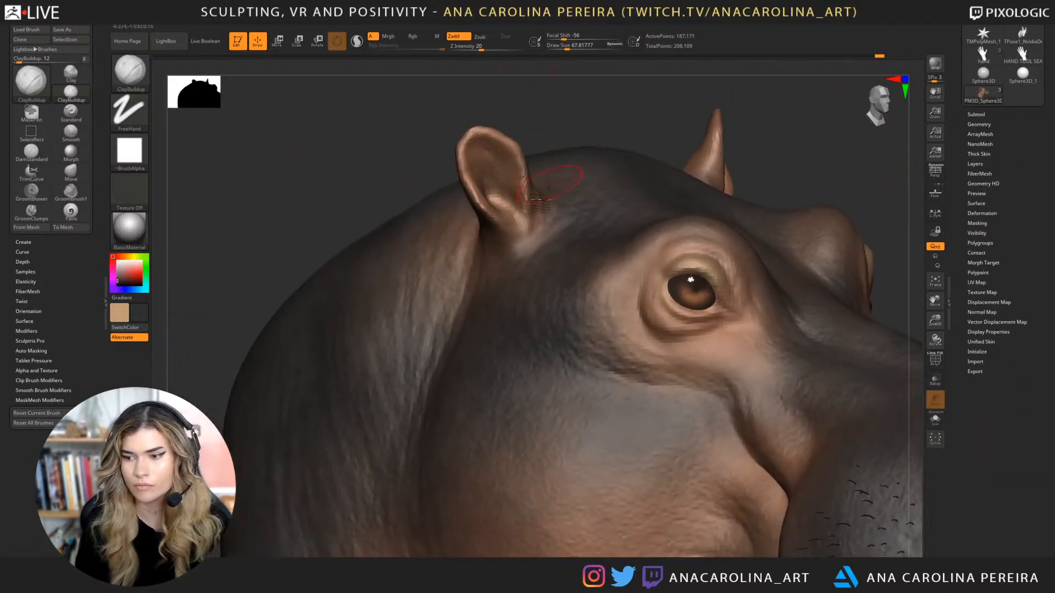
key("space")
mouse_move(551, 181)
left_mouse_down()
mouse_move(507, 207)
mouse_move(516, 221)
mouse_move(510, 209)
left_mouse_up()
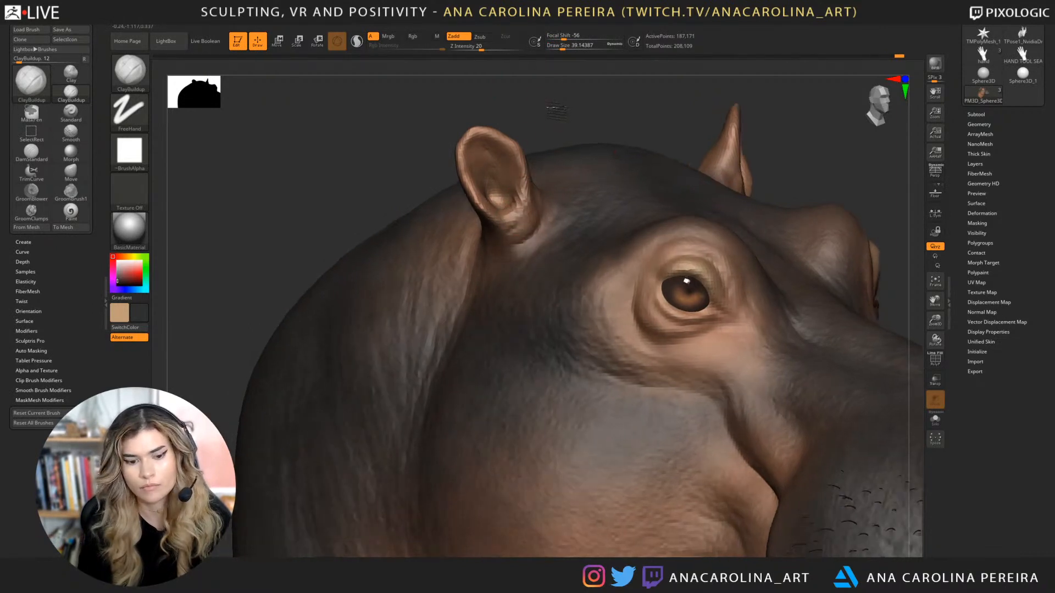
Adjust the shape of the ears using the Move brush at a draw size of about 54.
key("b")
key("m")
key("v")
right_click_drag(519, 206, 510, 170)
mouse_move(510, 170)
left_mouse_down()
mouse_move(513, 187)
mouse_move(499, 137)
mouse_move(506, 184)
left_mouse_up()
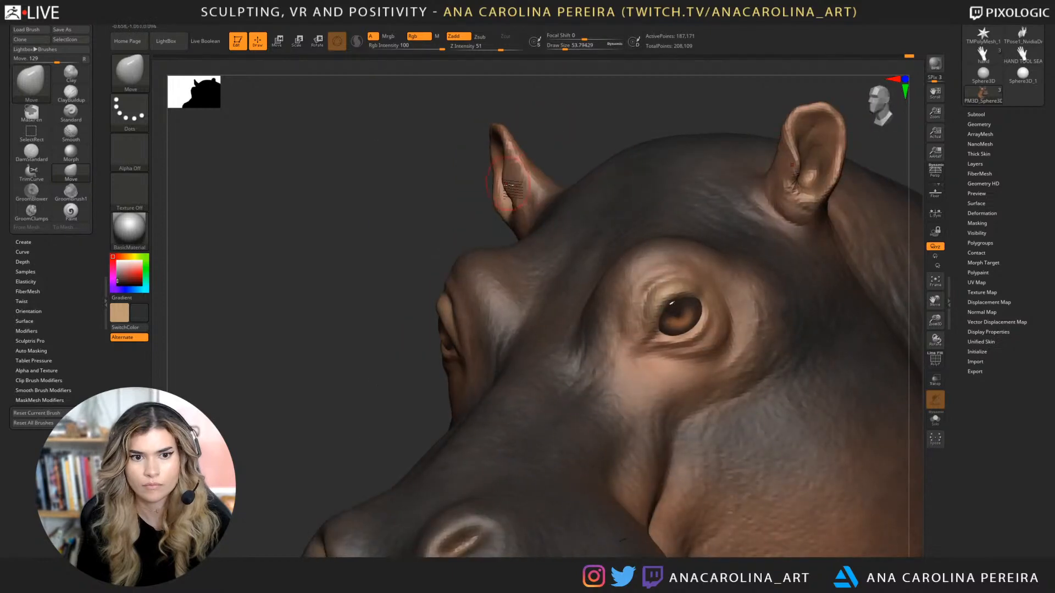
Build up and smooth the outer base of the ears using ClayBuildup at a draw size of about 77.
key("b")
mouse_move(551, 116)
left_mouse_down()
mouse_move(535, 118)
mouse_move(530, 150)
mouse_move(547, 165)
mouse_move(560, 156)
mouse_move(530, 169)
mouse_move(569, 183)
left_mouse_up()
key("c")
key("b")
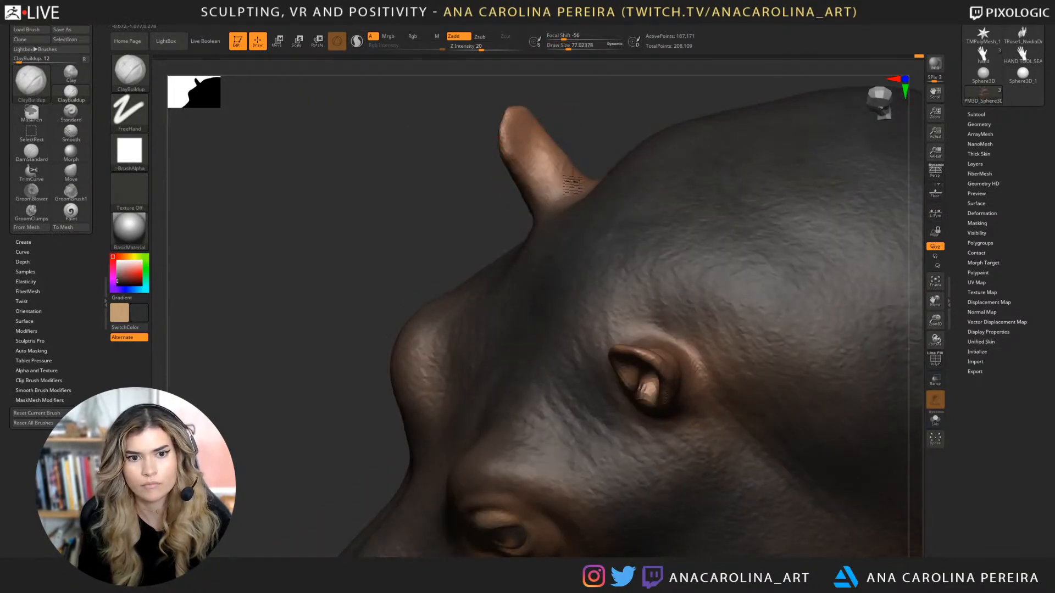
mouse_move(590, 137)
left_mouse_down()
mouse_move(593, 175)
mouse_move(574, 182)
mouse_move(555, 145)
mouse_move(546, 186)
mouse_move(566, 185)
left_mouse_up()
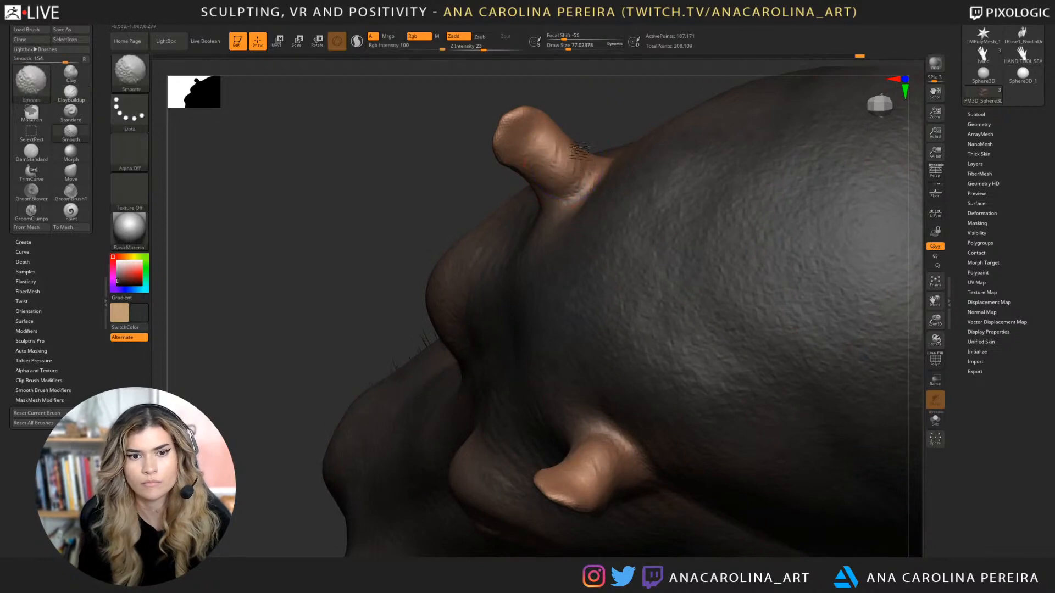
Switch to the Move brush at a draw size of about 62 and adjust the shape of the ear.
mouse_move(467, 121)
left_mouse_down()
mouse_move(584, 91)
mouse_move(621, 113)
mouse_move(671, 79)
mouse_move(693, 82)
mouse_move(671, 80)
left_mouse_up()
key("b")
key("m")
key("v")
key("space")
mouse_move(557, 136)
left_mouse_down()
mouse_move(534, 117)
mouse_move(556, 112)
left_mouse_up()
key("space")
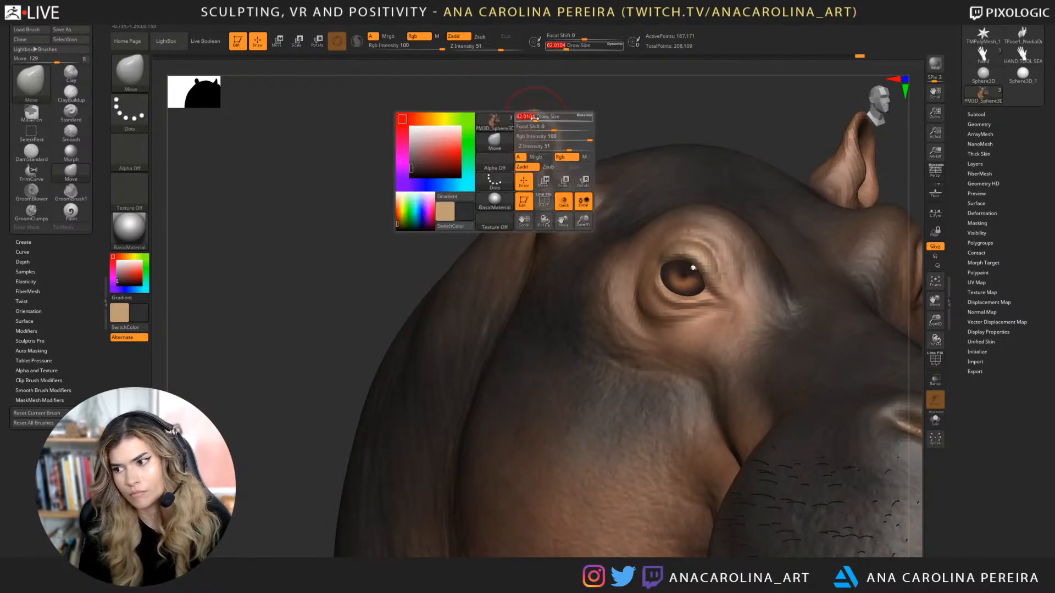
Refine and smooth the folds inside the ear using ClayBuildup at a draw size of about 39.
key("b")
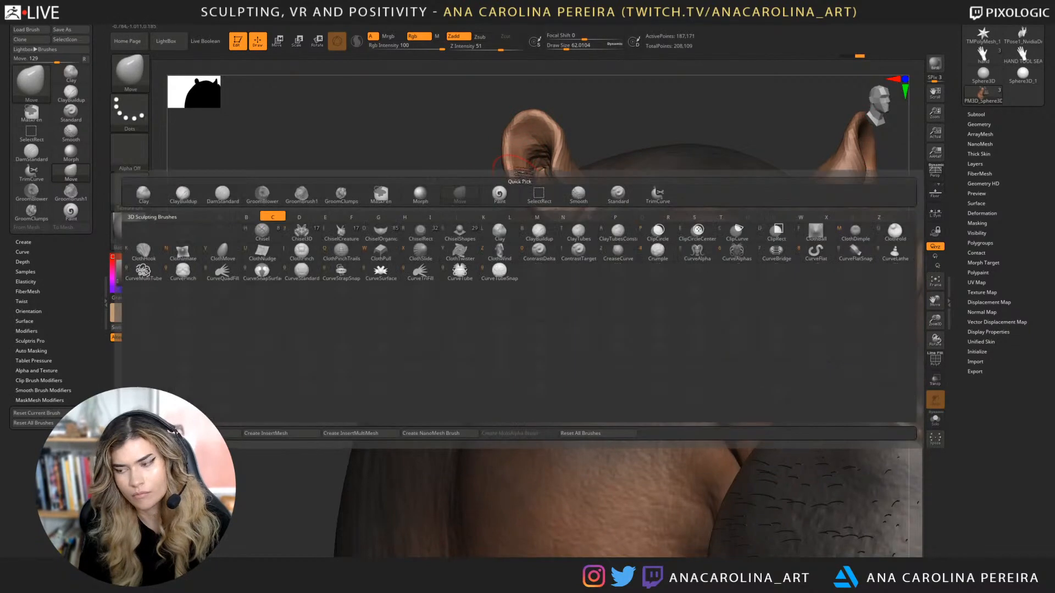
key("s")
key("m")
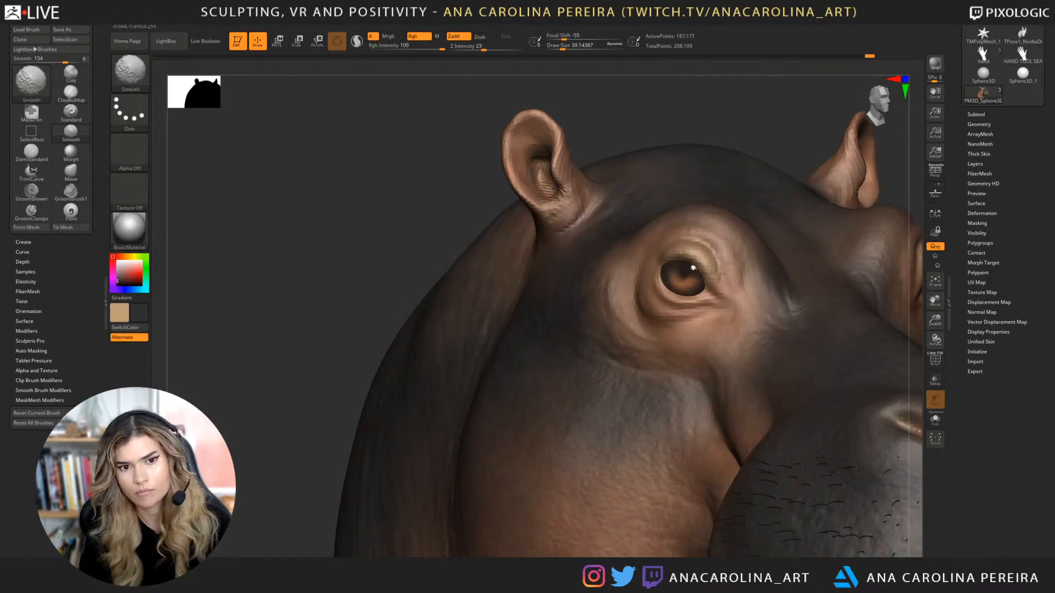
left_click_drag(641, 87, 668, 140)
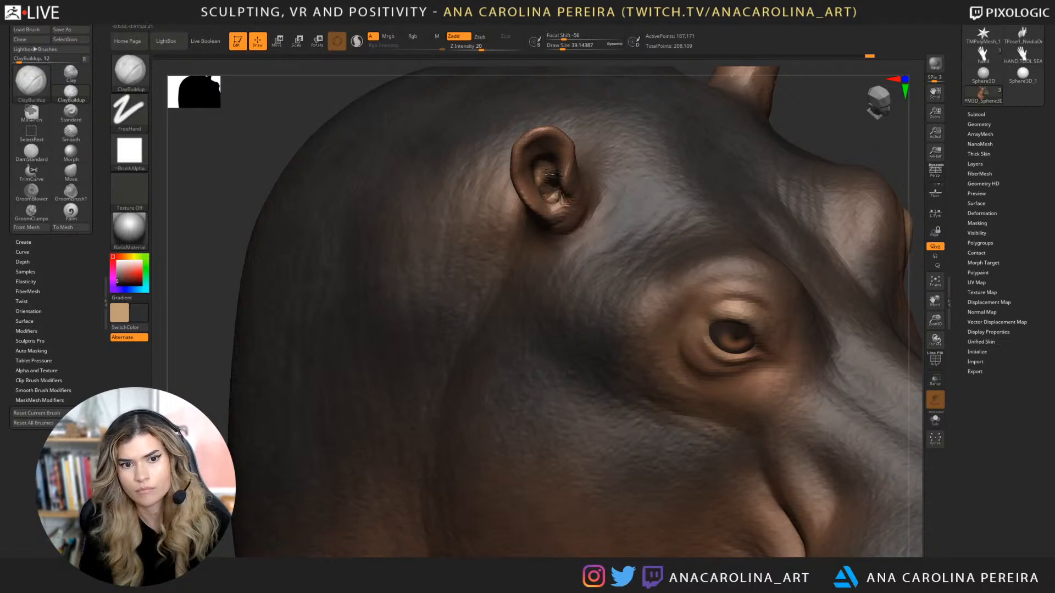
left_click_drag(610, 121, 555, 176)
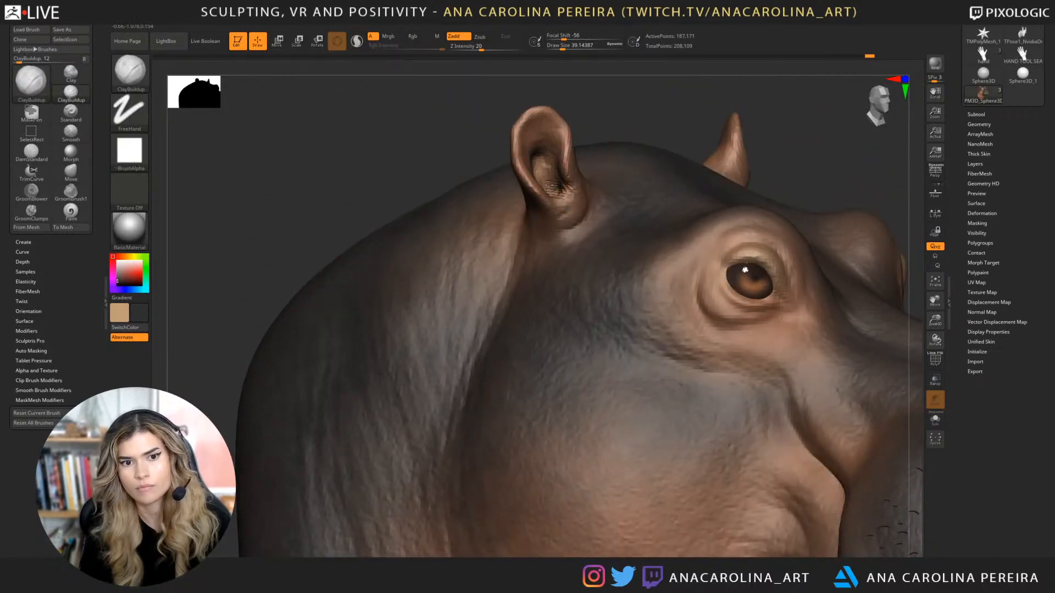
left_click_drag(612, 94, 552, 176)
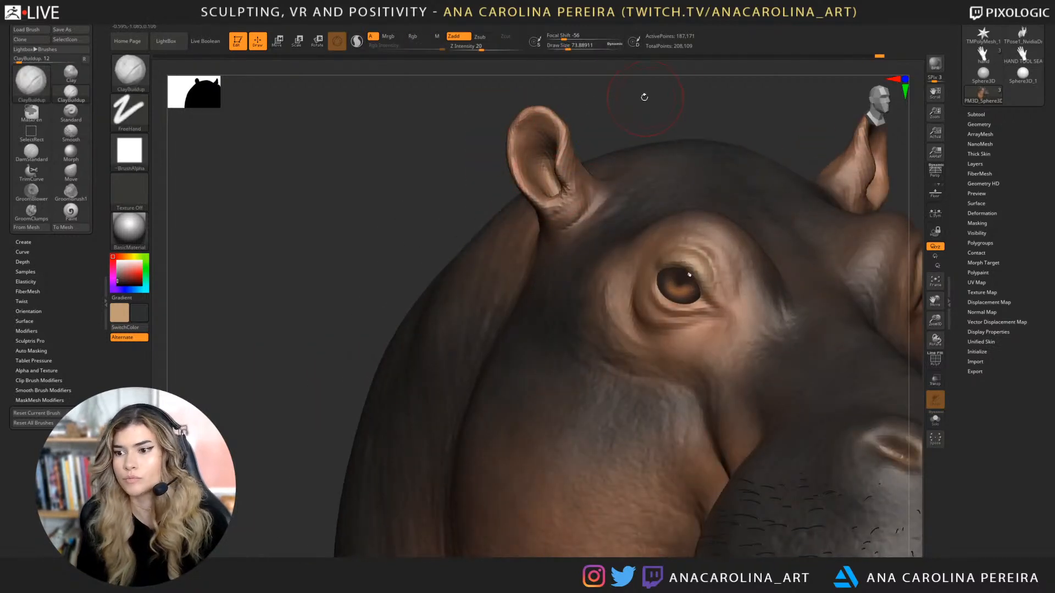
Tighten the rim and inner edges of the ear using the Pinch brush, with draw sizes of about 108 and 94.
left_click_drag(693, 103, 741, 156)
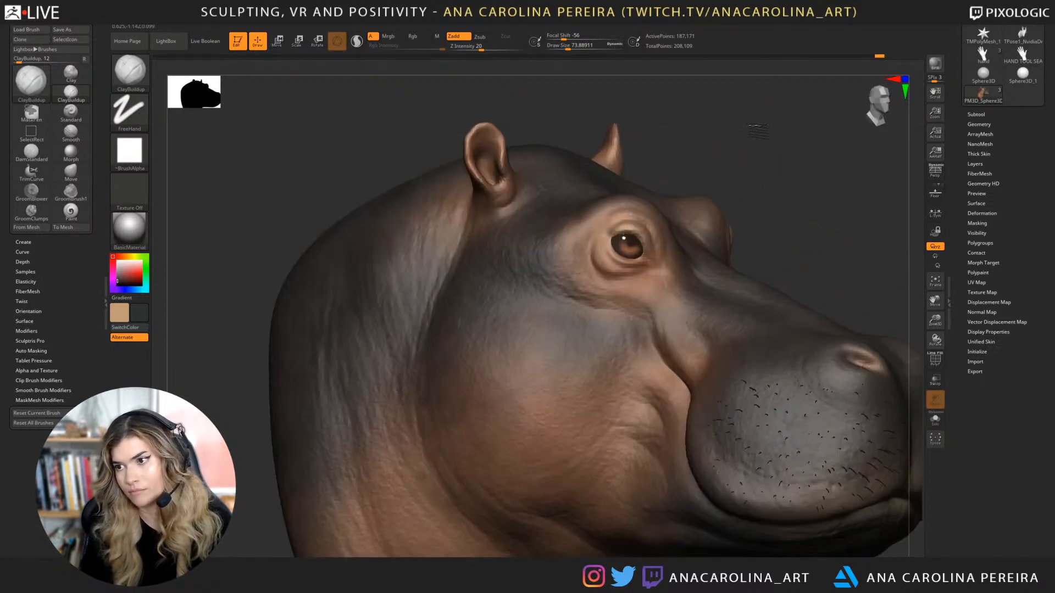
left_click_drag(753, 117, 715, 127)
key("b")
key("p")
key("i")
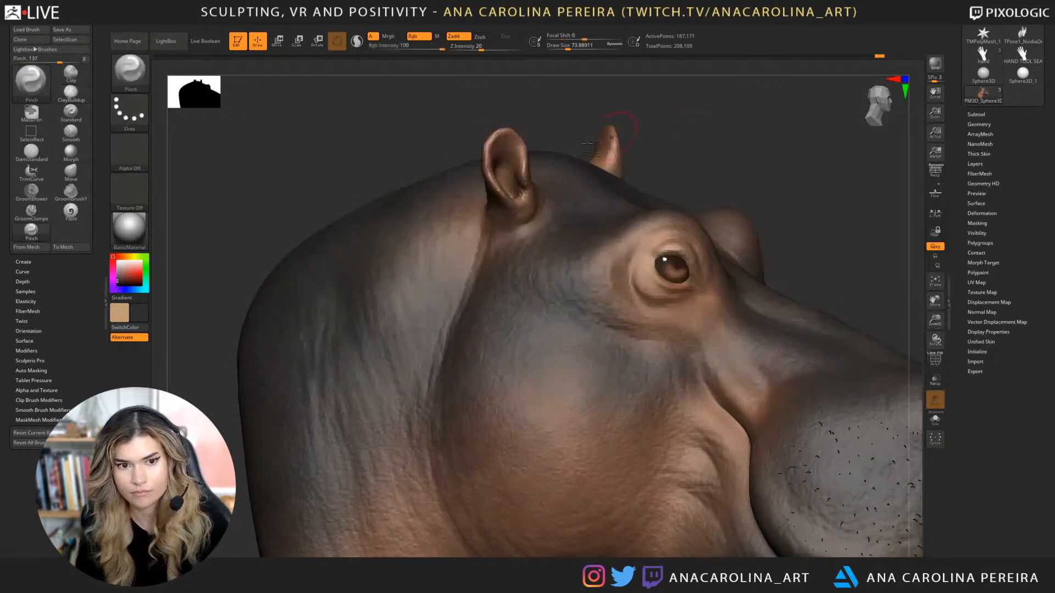
key("space")
left_click(491, 153)
key("space")
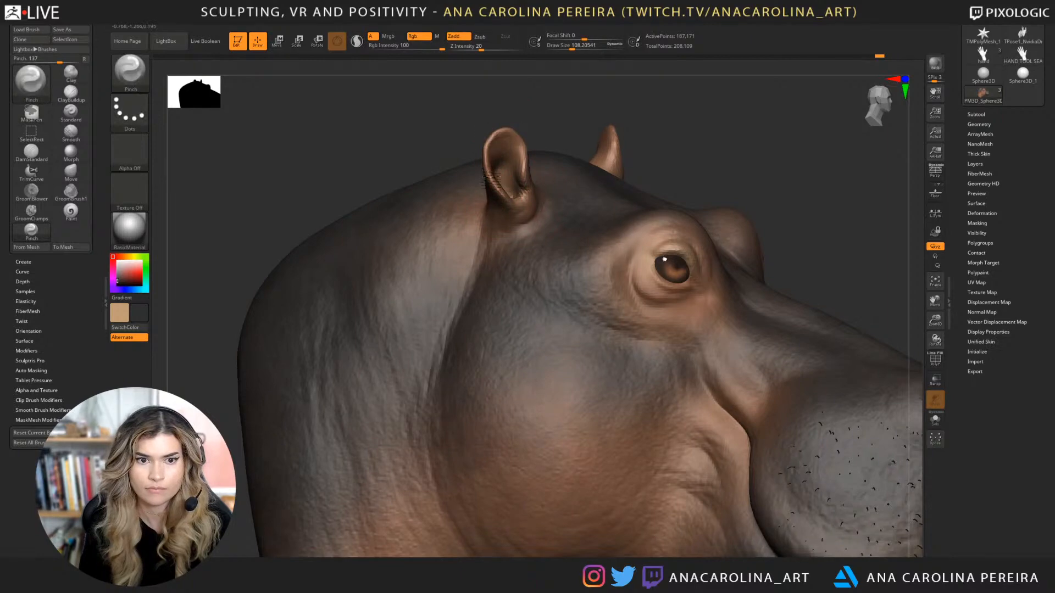
right_click_drag(541, 176, 498, 167)
key("space")
left_click(541, 122)
mouse_move(517, 129)
right_mouse_down()
mouse_move(530, 142)
mouse_move(573, 96)
mouse_move(612, 99)
right_mouse_up()
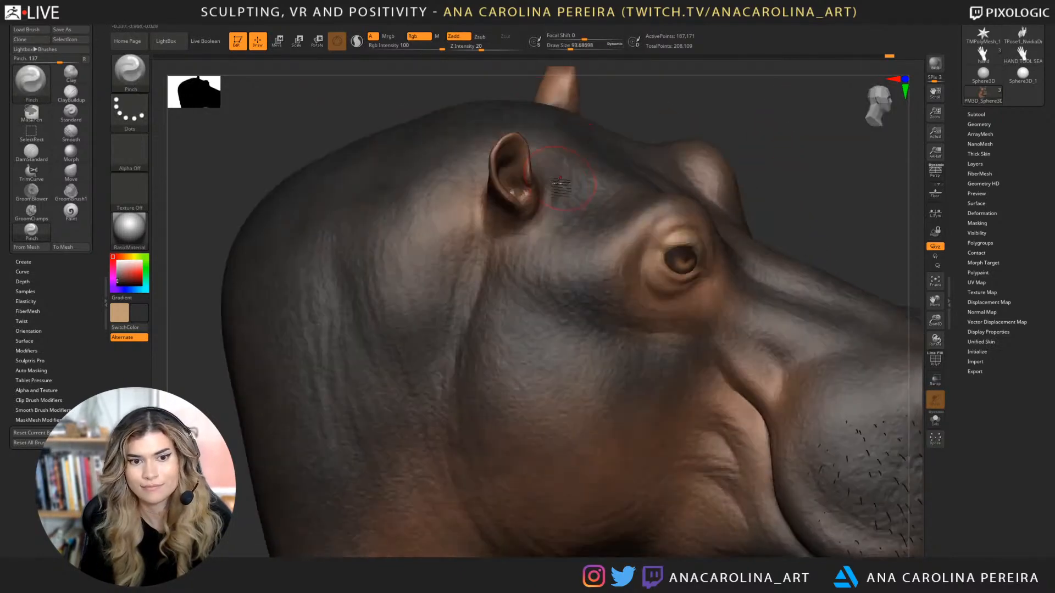
key("space")
left_click(531, 187)
Carve creases under the eye using DamStandard at a draw size of about 71.
mouse_move(613, 107)
left_mouse_down()
mouse_move(645, 91)
mouse_move(728, 105)
mouse_move(725, 78)
mouse_move(727, 103)
left_mouse_up()
key("b")
key("d")
key("s")
left_click_drag(720, 144, 713, 217, "alt")
key("space")
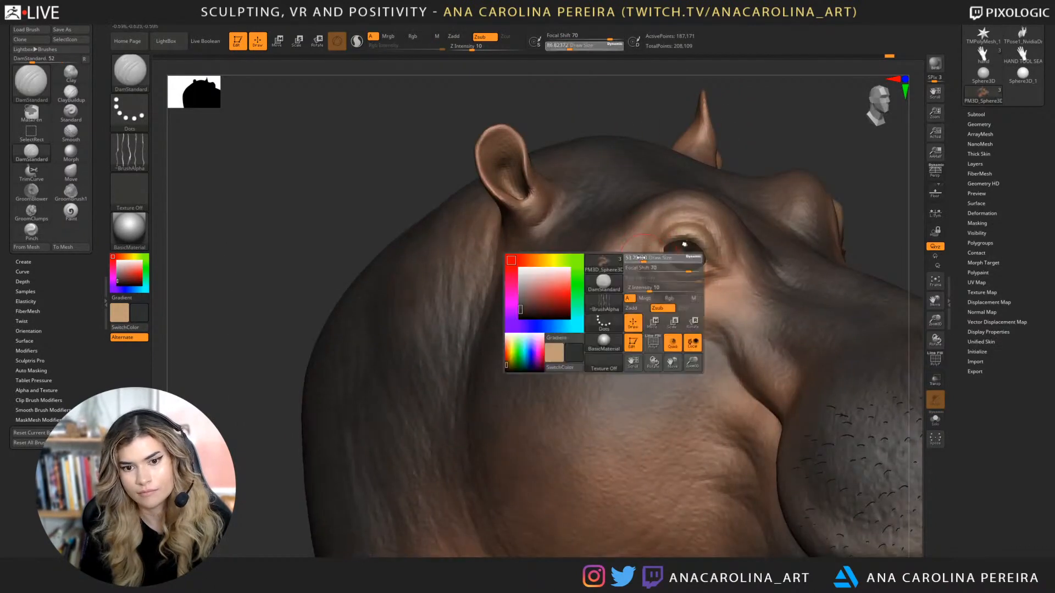
left_click(640, 254)
key("space")
left_click_drag(657, 291, 700, 299)
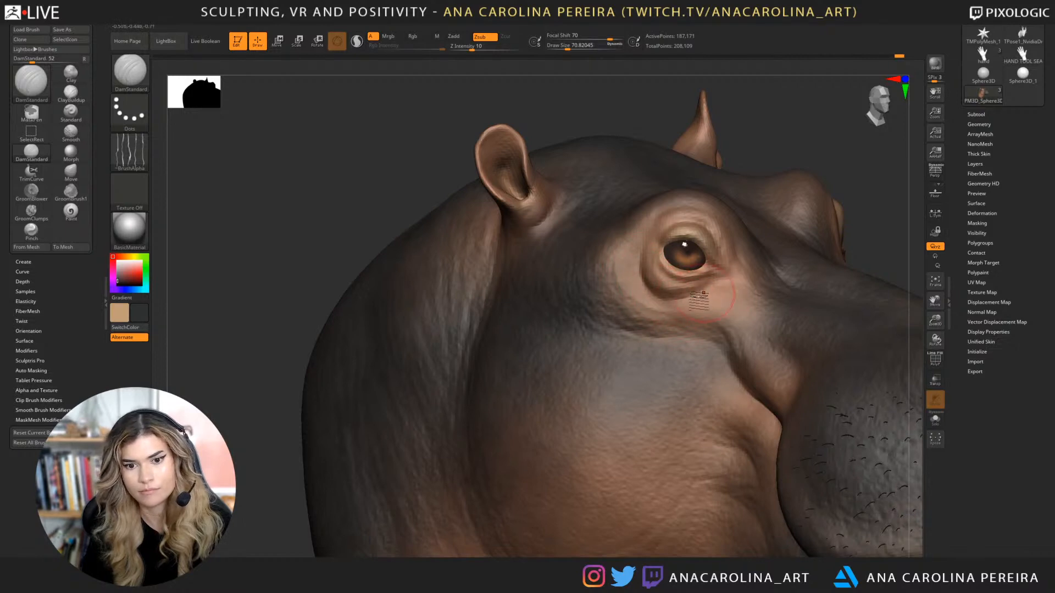
Save the project, undo any accidental masking, and bake all of the head's sculpting layers.
mouse_move(824, 116)
left_mouse_down("alt")
mouse_move(807, 127)
mouse_move(821, 147)
mouse_move(730, 134)
mouse_move(791, 170)
mouse_move(824, 115)
left_mouse_up("alt")
key("ctrl+s")
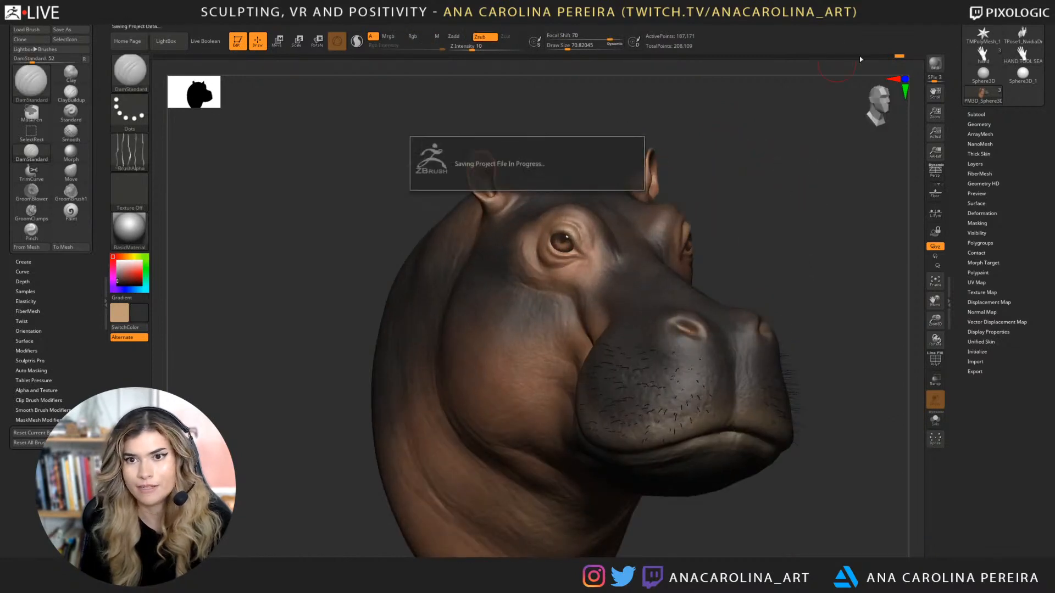
left_click(975, 164)
left_click(966, 298)
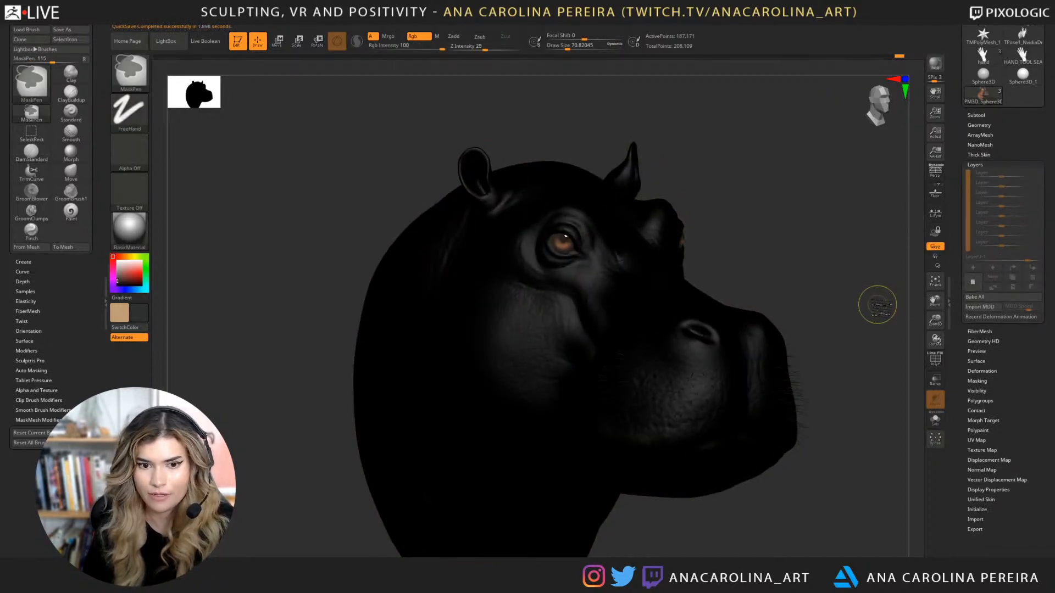
key("ctrl+z")
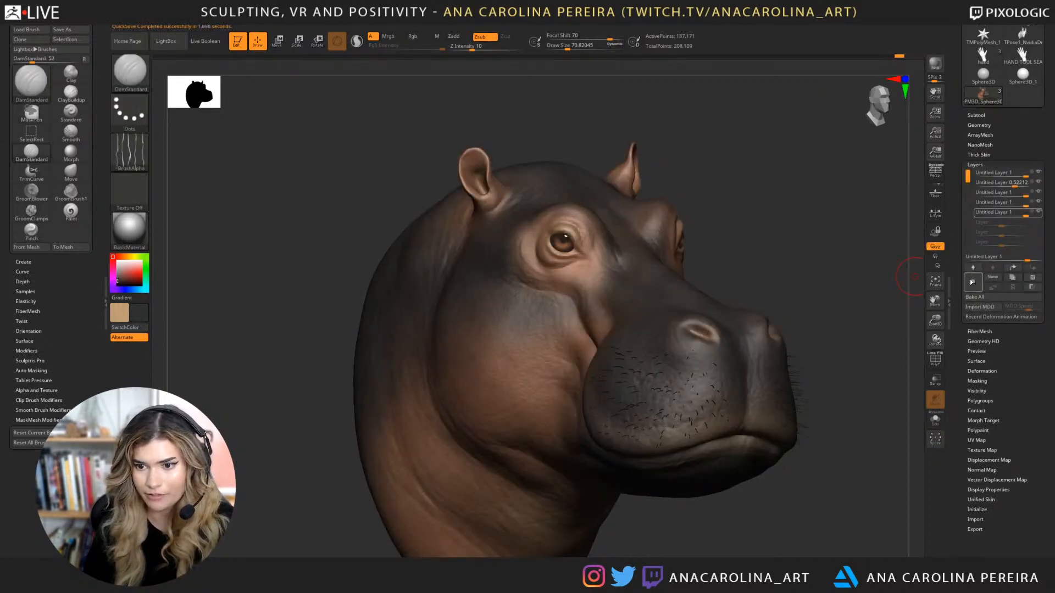
left_click(968, 298)
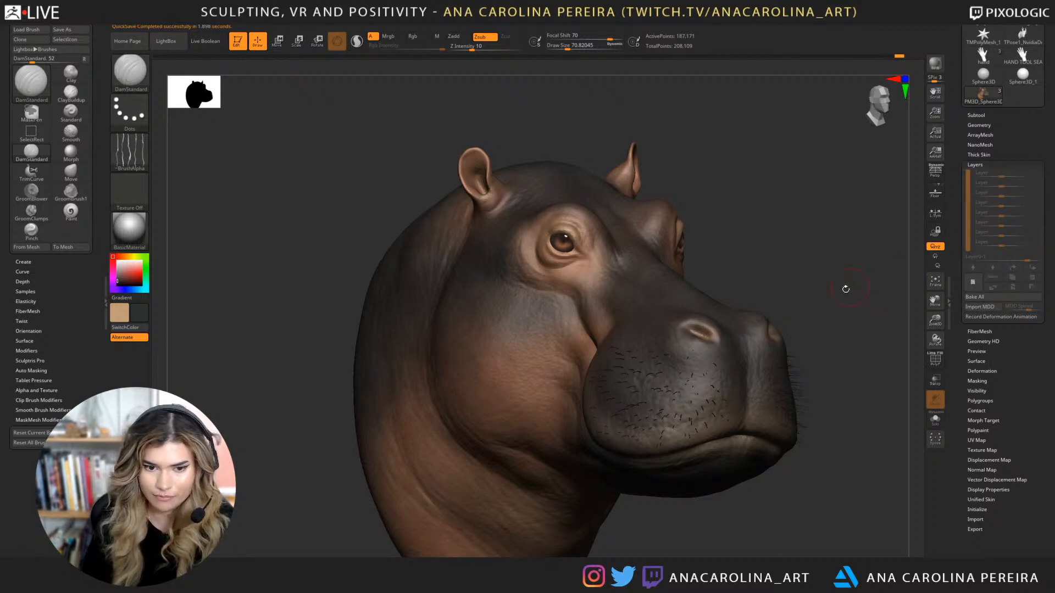
Trim the lower end of the neck with a TrimCurve cut across the bust in side view.
mouse_move(846, 289)
left_mouse_down("alt")
mouse_move(824, 252)
mouse_move(767, 346)
mouse_move(747, 245)
left_mouse_up("alt")
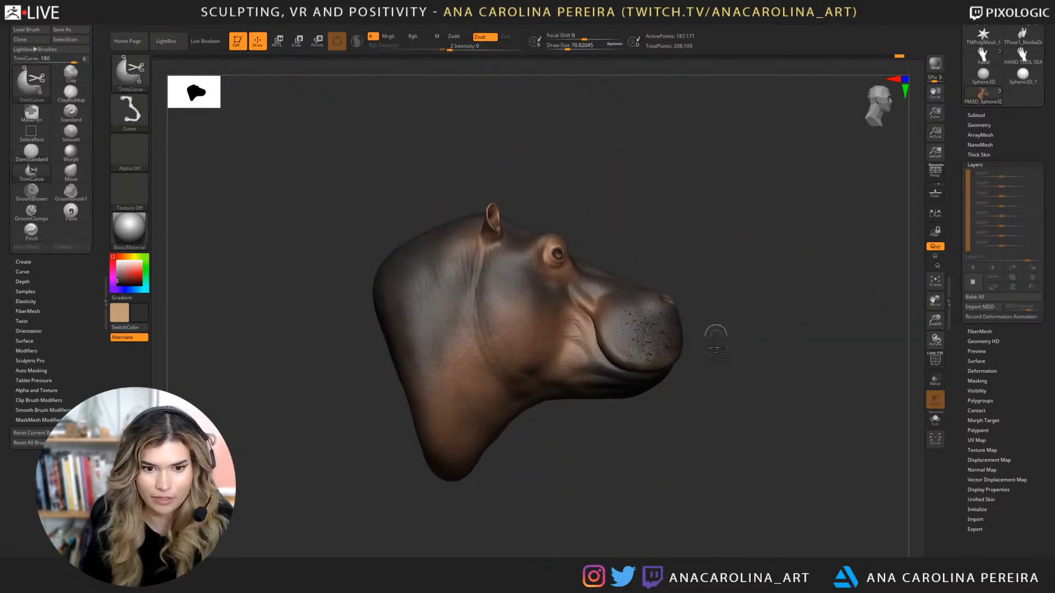
mouse_move(482, 524)
left_mouse_down("ctrl+shift")
mouse_move(355, 210)
mouse_move(358, 187)
left_mouse_up("ctrl+shift")
mouse_move(693, 447)
left_mouse_down()
mouse_move(624, 443)
mouse_move(697, 441)
mouse_move(676, 442)
mouse_move(676, 460)
mouse_move(695, 431)
mouse_move(690, 439)
left_mouse_up()
Reshape the ears from the front using the Move brush at a draw size of about 97.
key("b")
key("m")
key("v")
left_click_drag(779, 263, 739, 289)
key("space")
left_click_drag(784, 235, 791, 235)
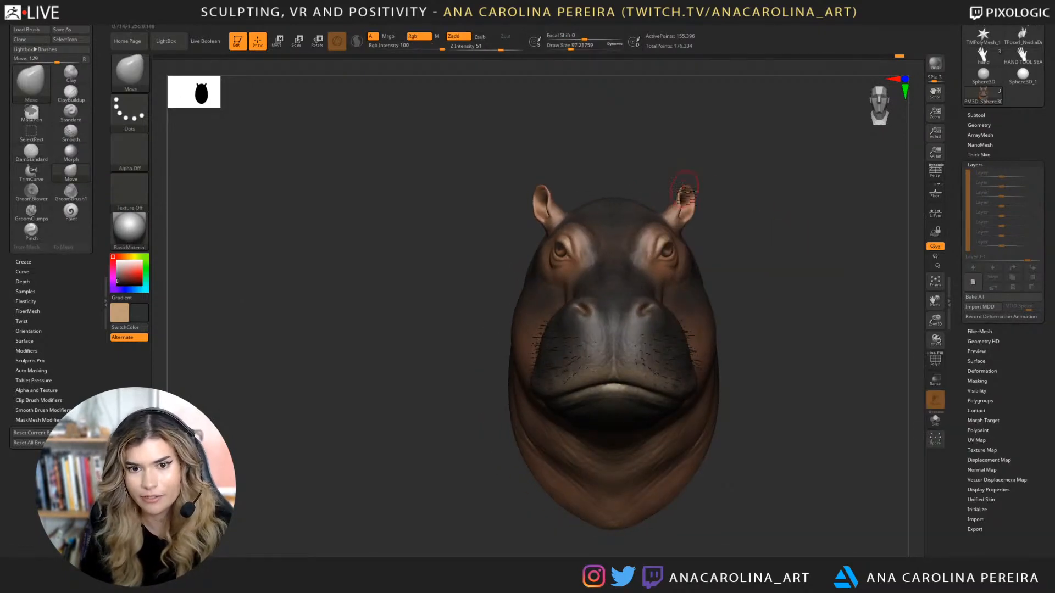
left_click_drag(685, 191, 672, 218)
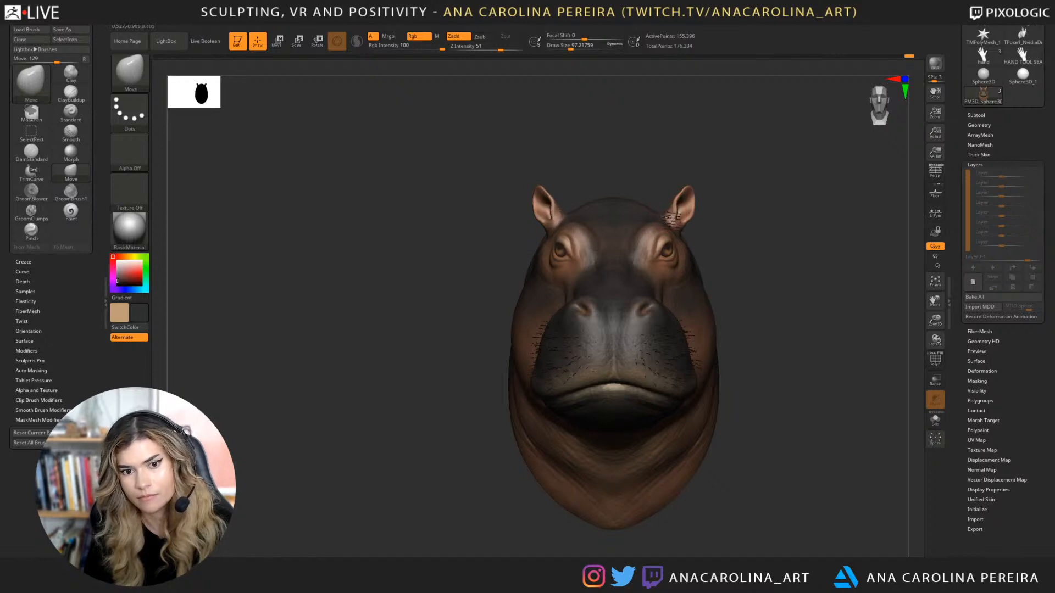
right_click_drag(671, 218, 696, 226)
key("space")
mouse_move(555, 188)
left_mouse_down()
mouse_move(570, 189)
mouse_move(521, 182)
left_mouse_up()
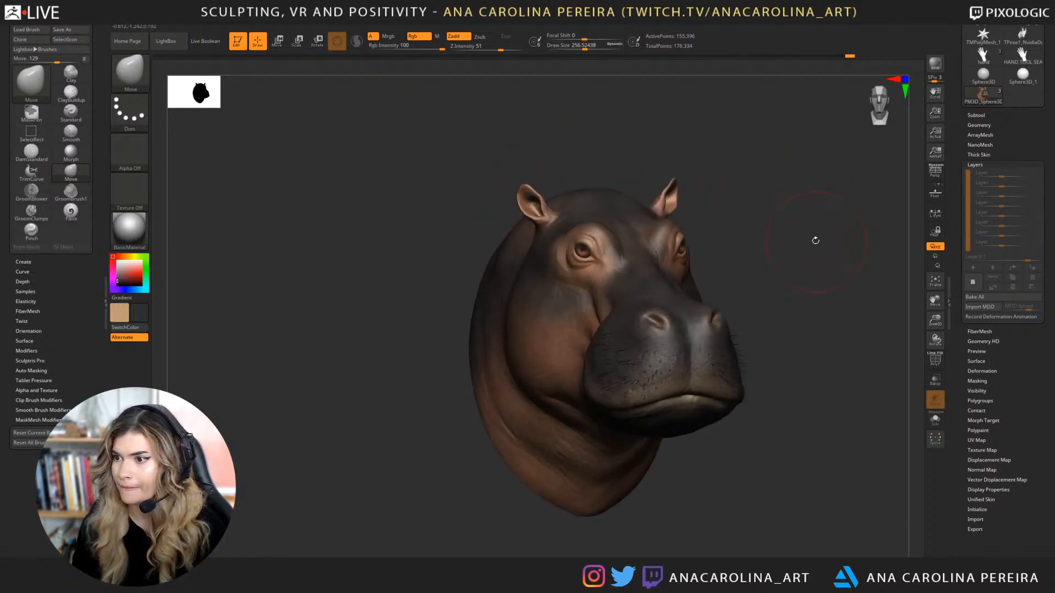
Try adjusting the eyelids with the Move brush at a draw size of about 65, and undo the last stroke.
right_click_drag(814, 238, 746, 270, "alt")
key("space")
left_click_drag(693, 277, 688, 276)
right_click_drag(771, 259, 765, 260)
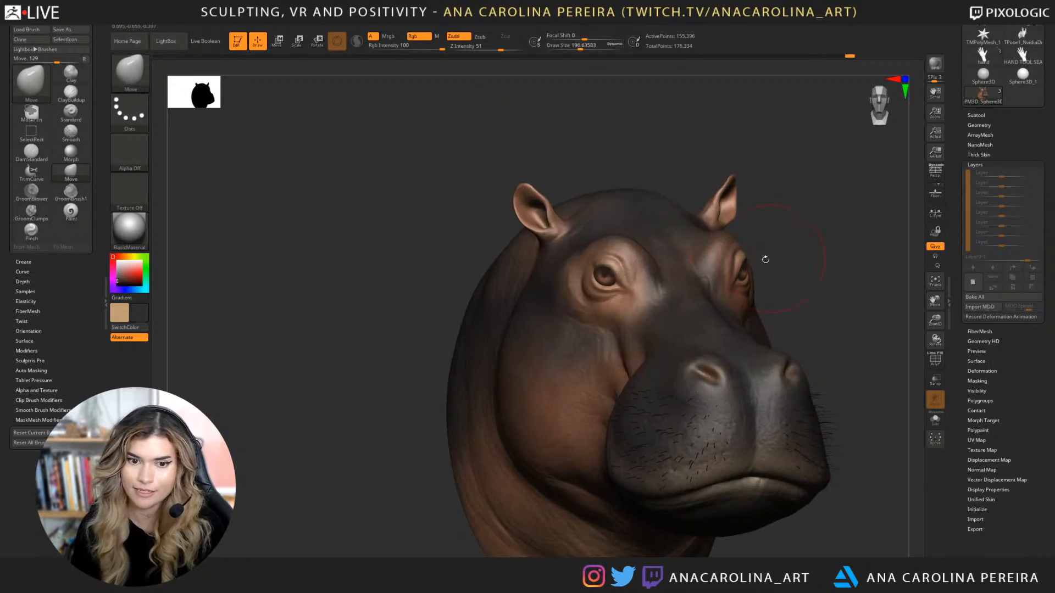
key("space")
left_click_drag(767, 260, 762, 260)
right_click_drag(769, 261, 773, 245)
key("space")
left_click_drag(609, 277, 603, 277)
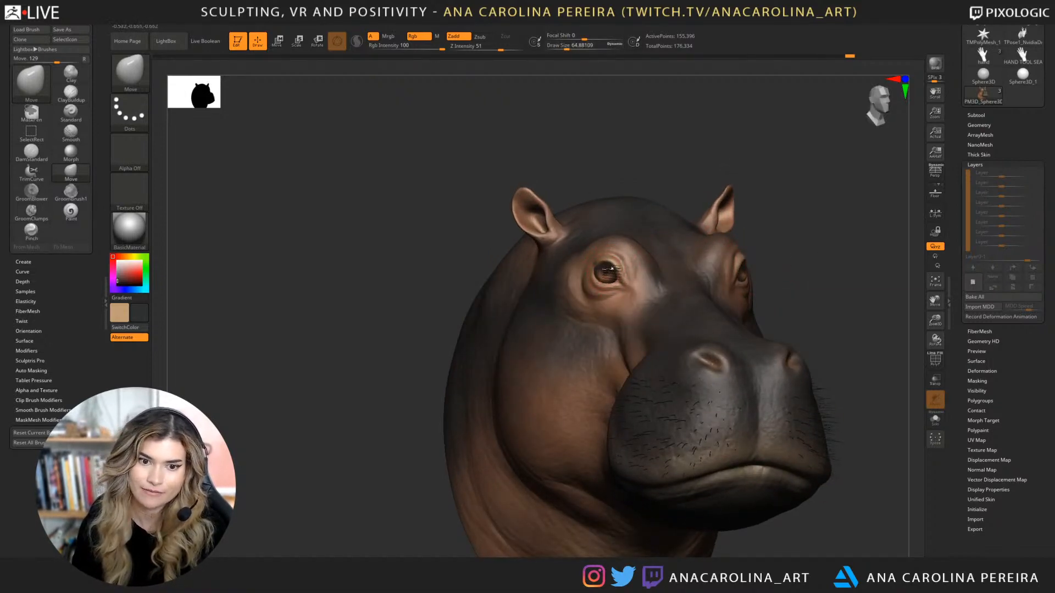
right_click_drag(816, 236, 786, 247, "alt")
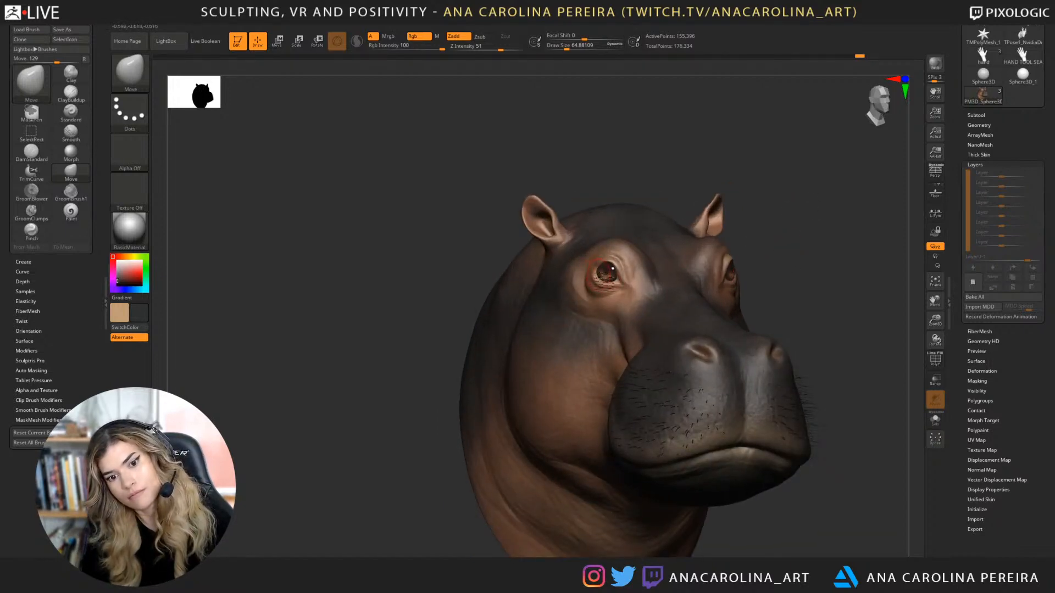
key("ctrl+z")
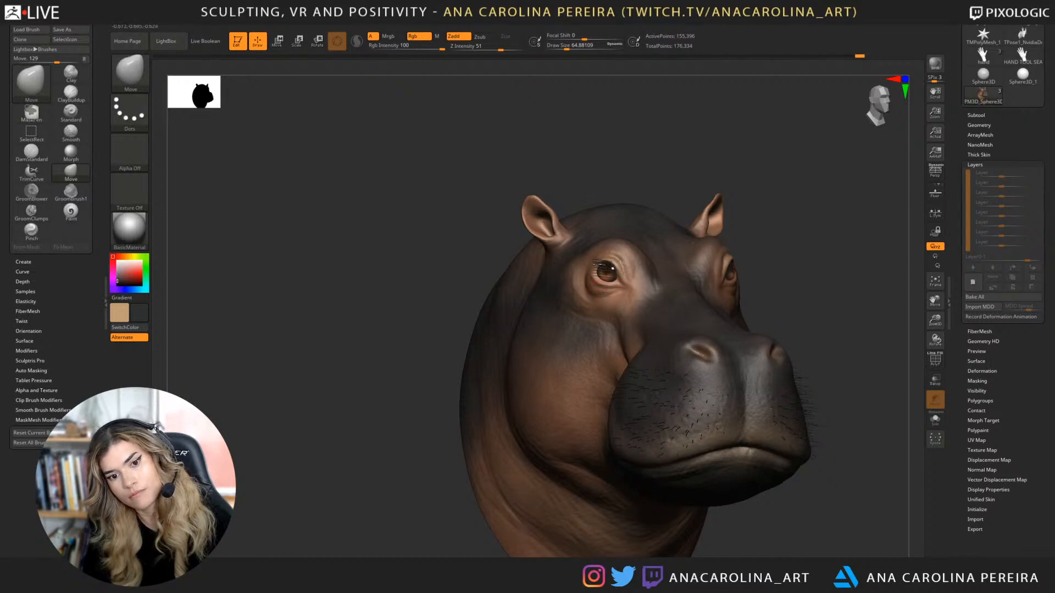
Add small forms to the skin around the eye using ClayBuildup at a draw size of about 20.
mouse_move(766, 223)
right_mouse_down("alt")
mouse_move(727, 182)
mouse_move(731, 217)
right_mouse_up("alt")
key("b")
key("c")
key("b")
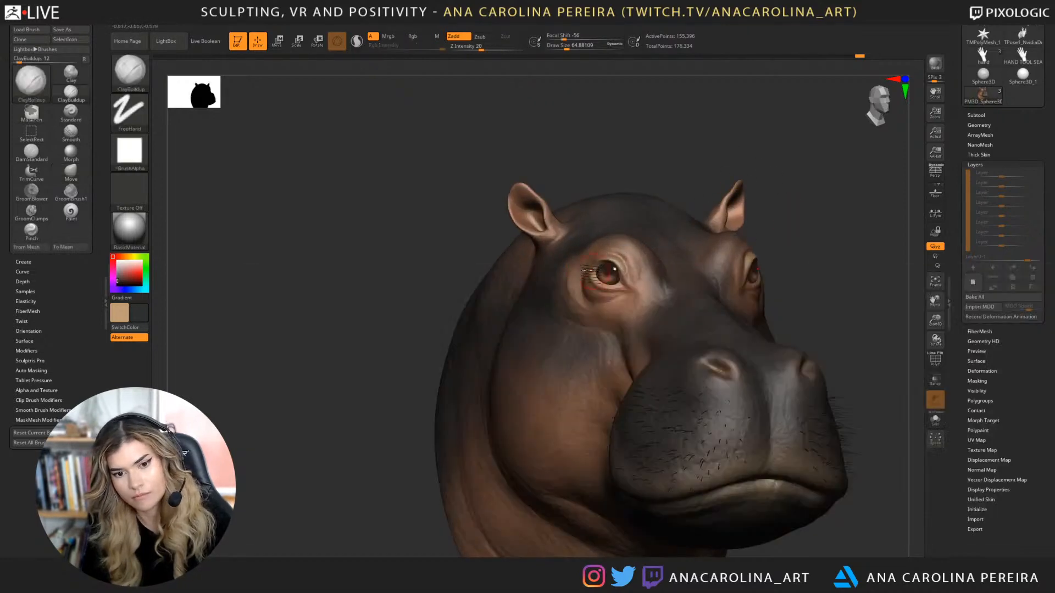
right_click_drag(531, 261, 593, 335, "ctrl")
key("s")
left_click(588, 340)
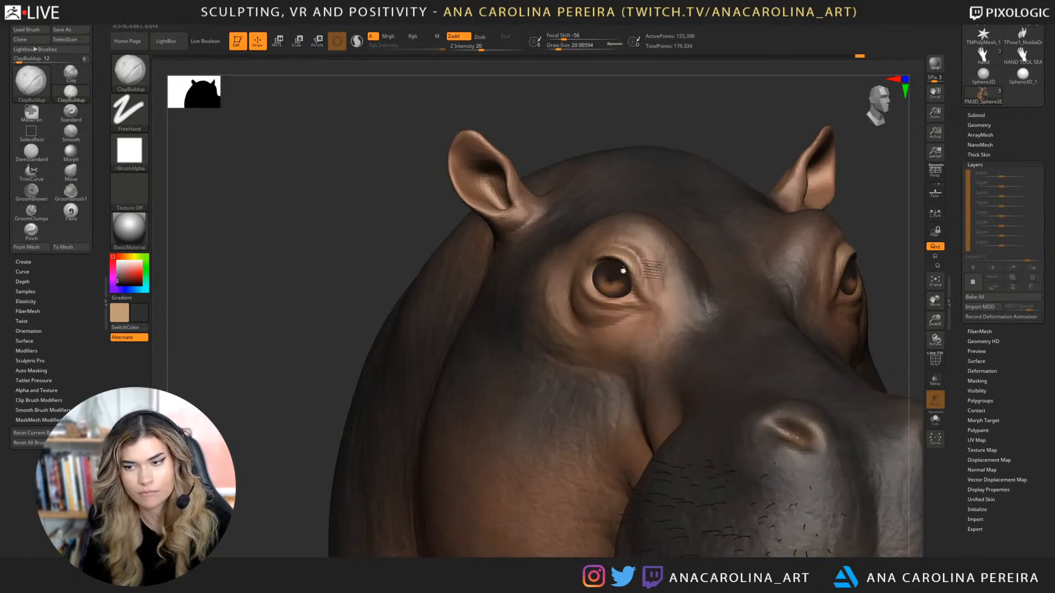
right_click_drag(824, 236, 786, 167, "alt")
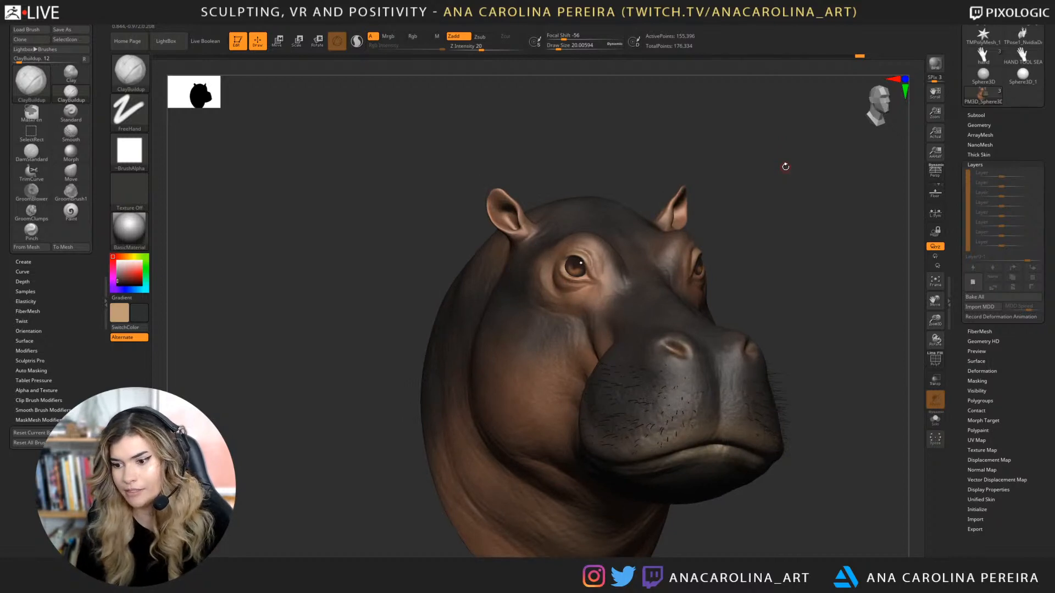
Render a BPR preview of the hippo bust from a three-quarter view.
right_click_drag(809, 282, 820, 245)
left_click(940, 66)
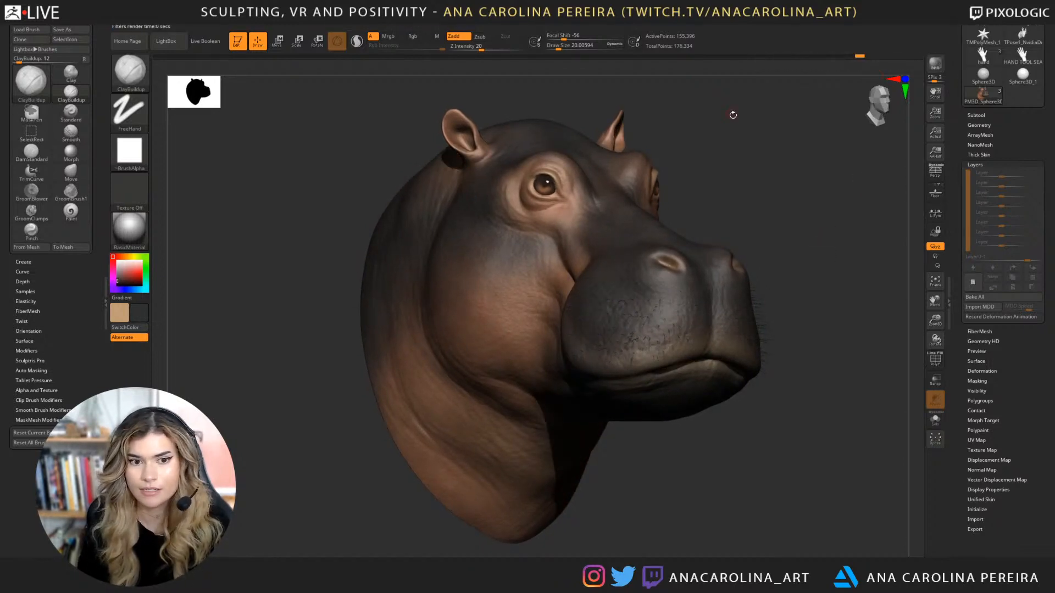
right_click_drag(735, 115, 744, 118)
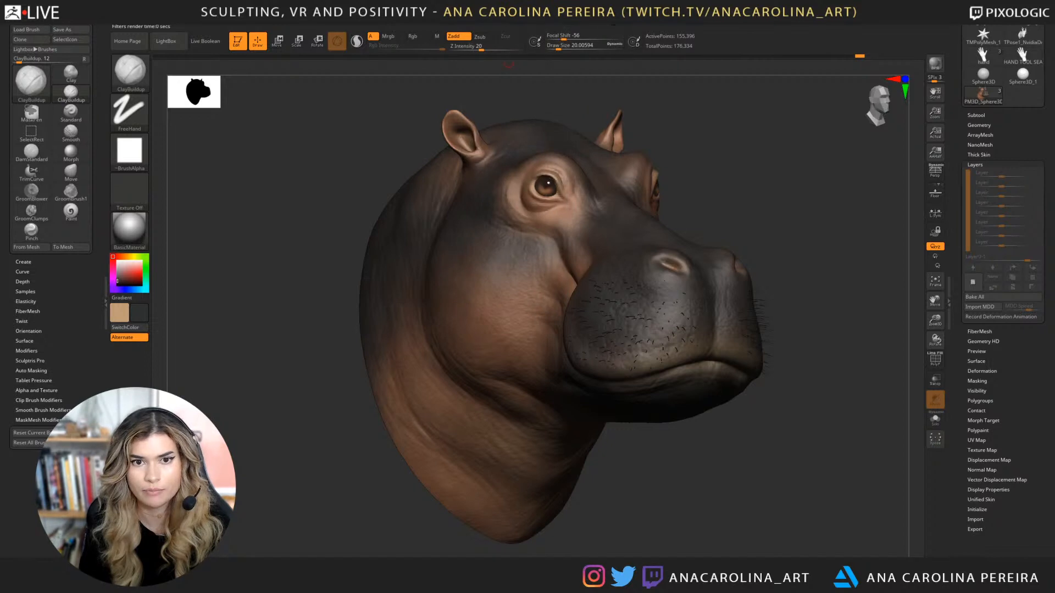
Add the Best, Color Bump, Lights, Spec, SSS, SubtoolID and AO passes to the ZBrush To Photoshop export.
left_click(641, 201)
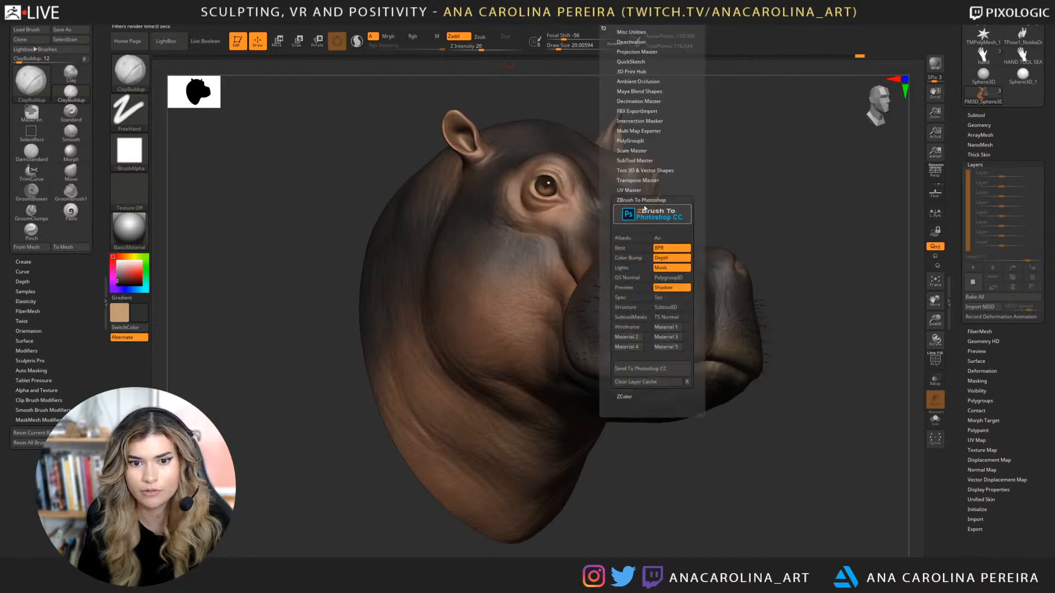
left_click(631, 248)
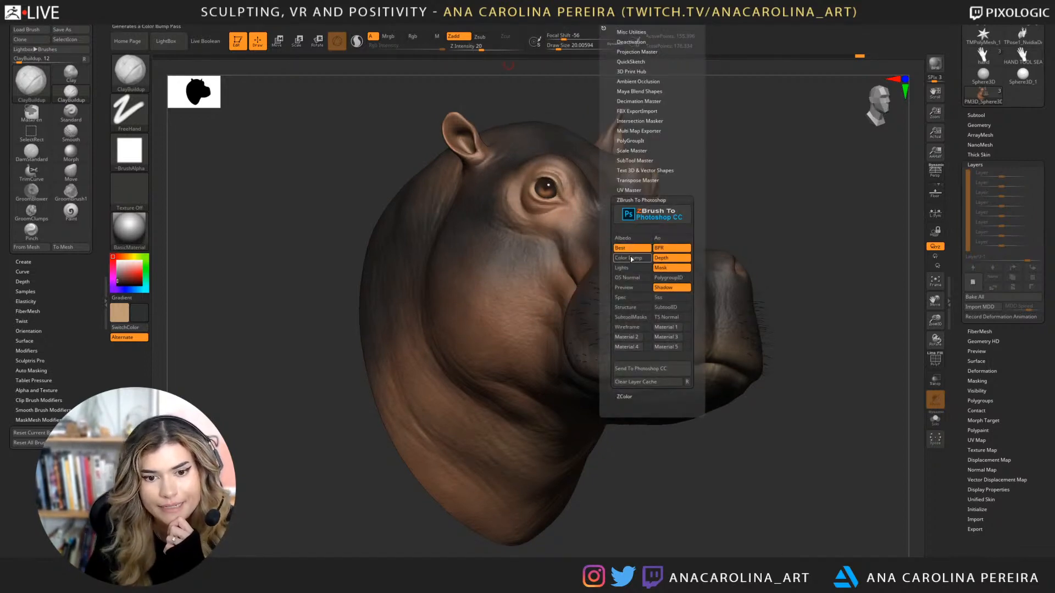
left_click(630, 268)
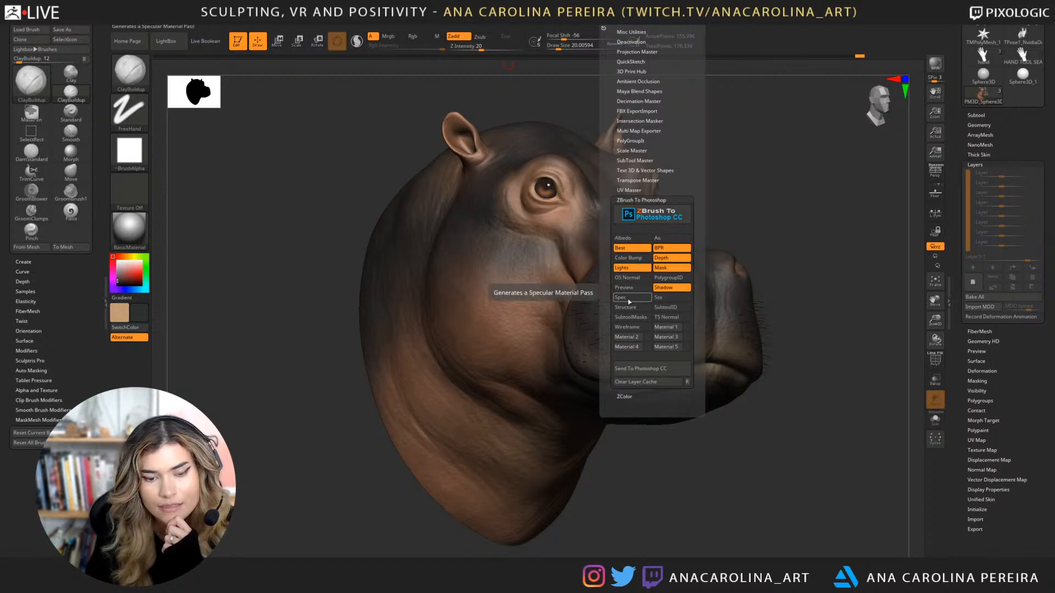
left_click(632, 298)
left_click(661, 298)
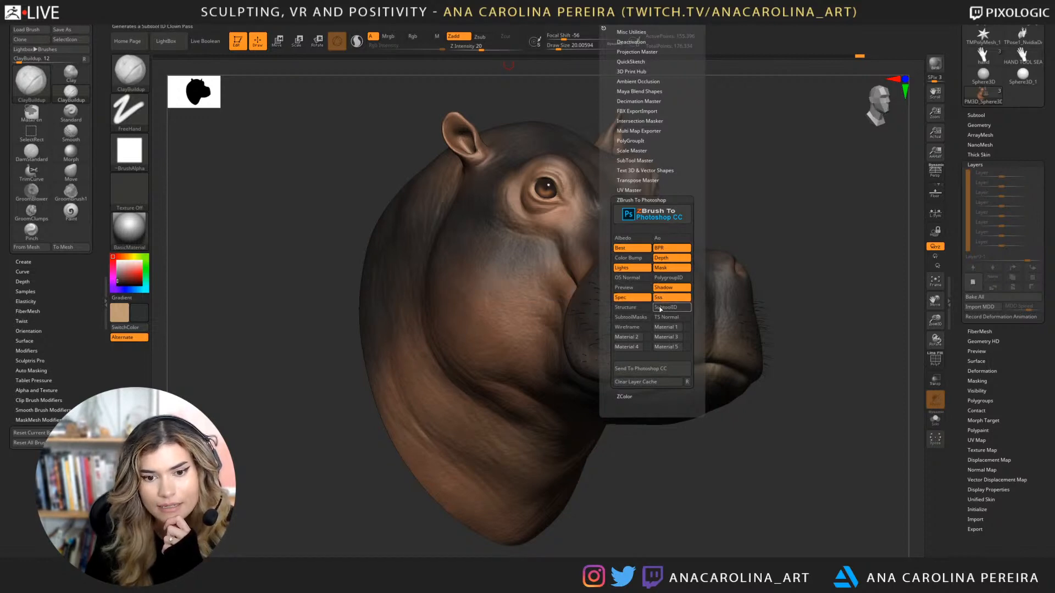
left_click(660, 308)
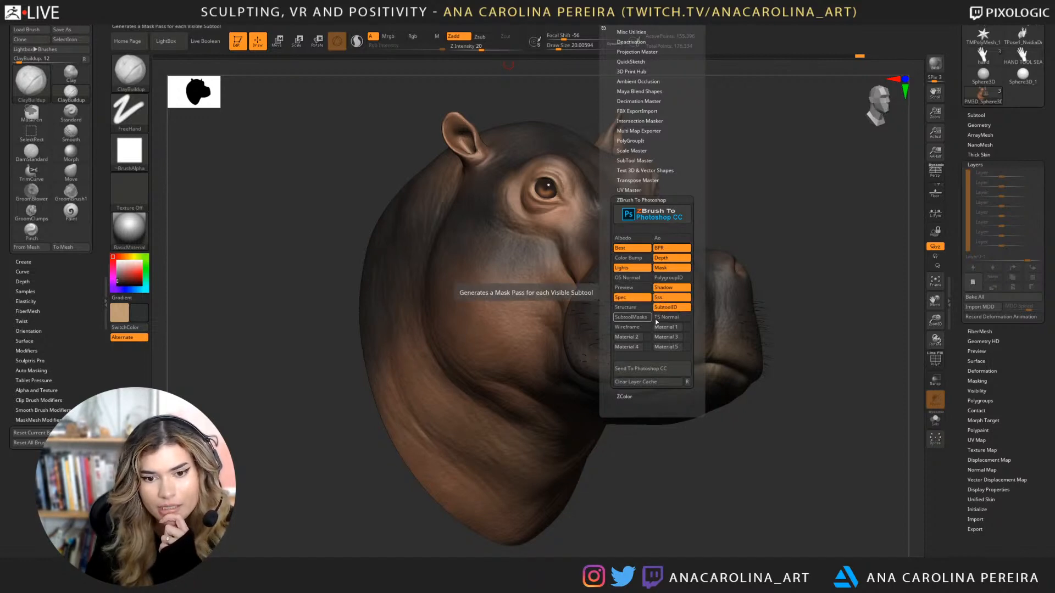
left_click(664, 238)
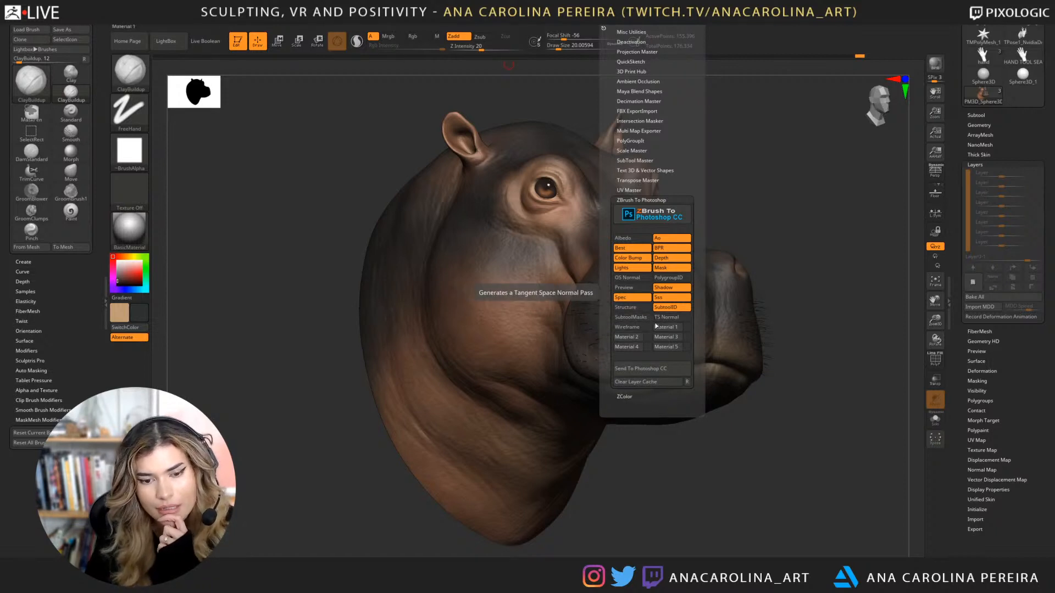
Send the render passes to Photoshop CC and allow the ZBrushToPhotoshop.JSX script to run there.
left_click(653, 367)
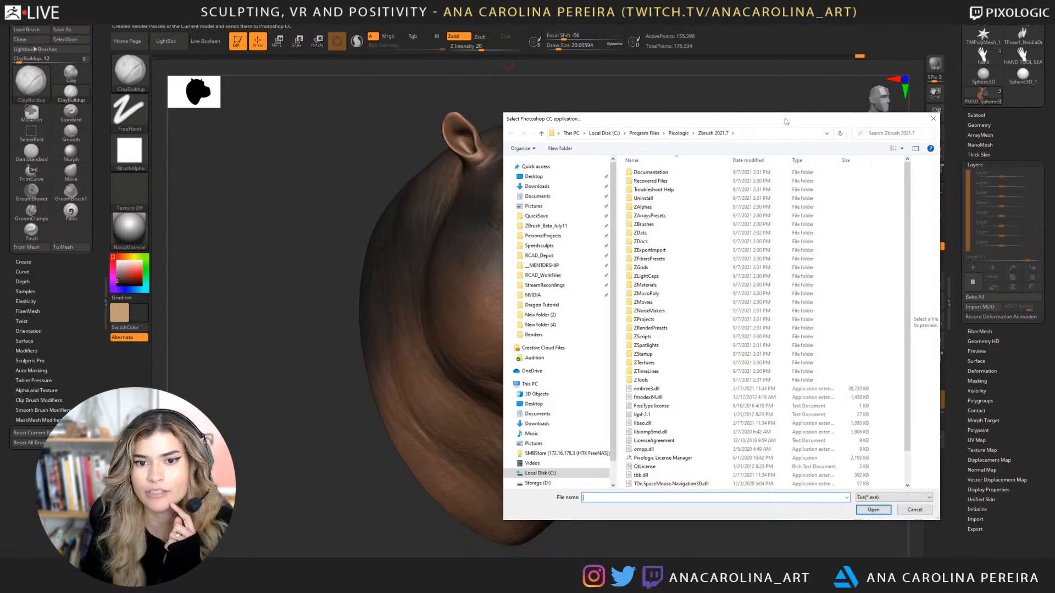
left_click_drag(888, 141, 1053, 217)
key("Escape")
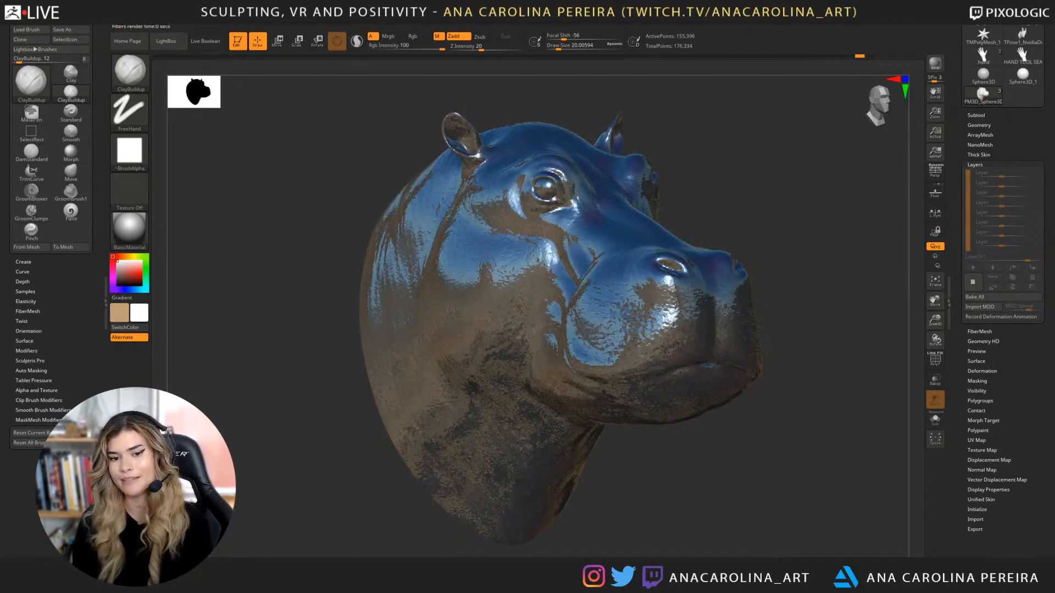
key("shift+f")
key("shift+f")
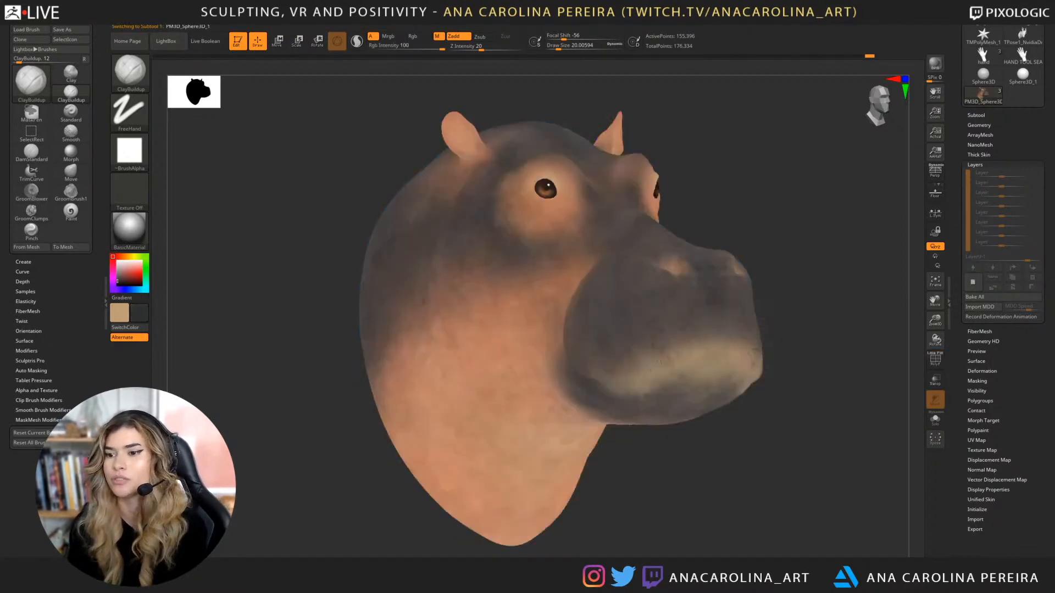
key("shift+r")
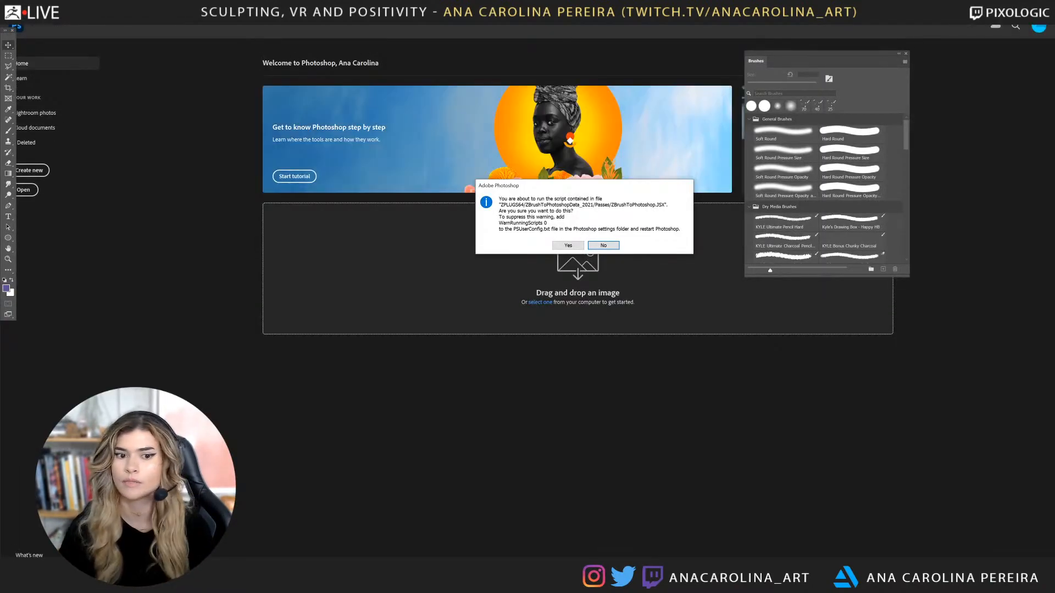
left_click(564, 247)
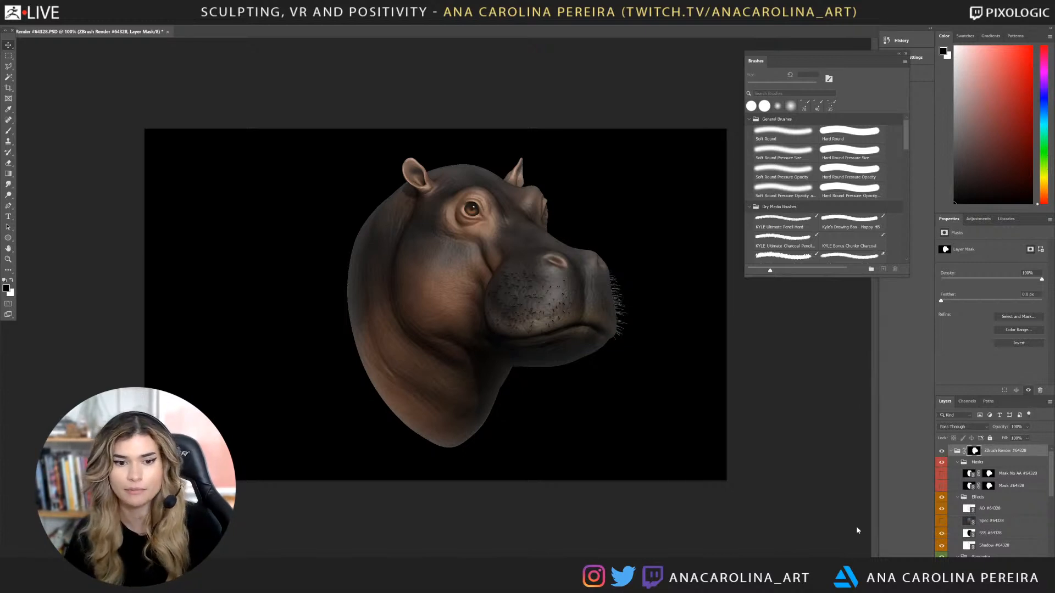
Add a new layer above the Flat Color layer and fill it with a dark grey sampled from the hippo.
scroll(956, 552, "down", 2)
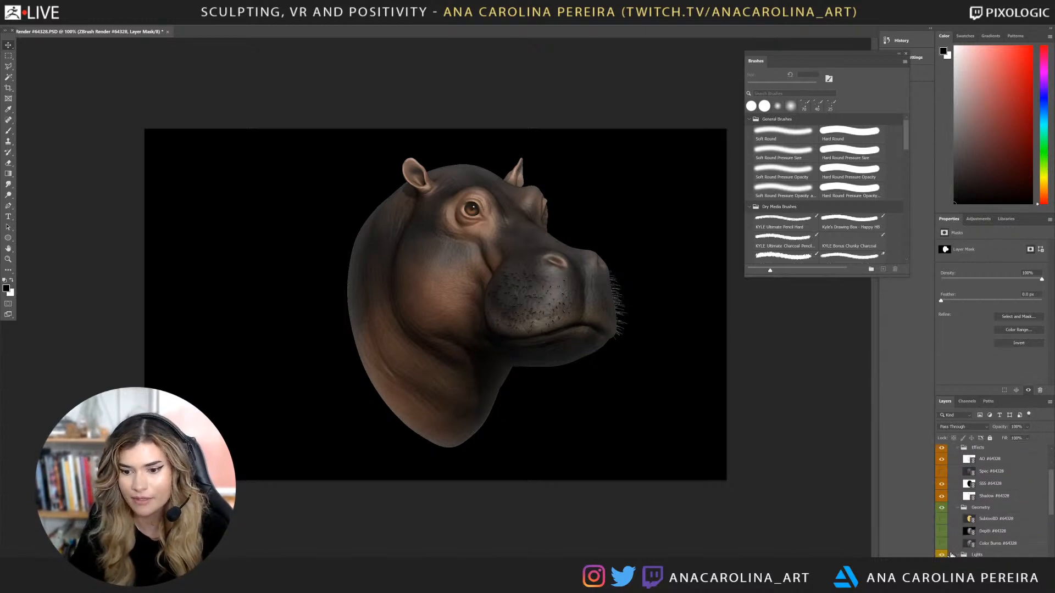
scroll(951, 552, "down", 3)
left_click(983, 553)
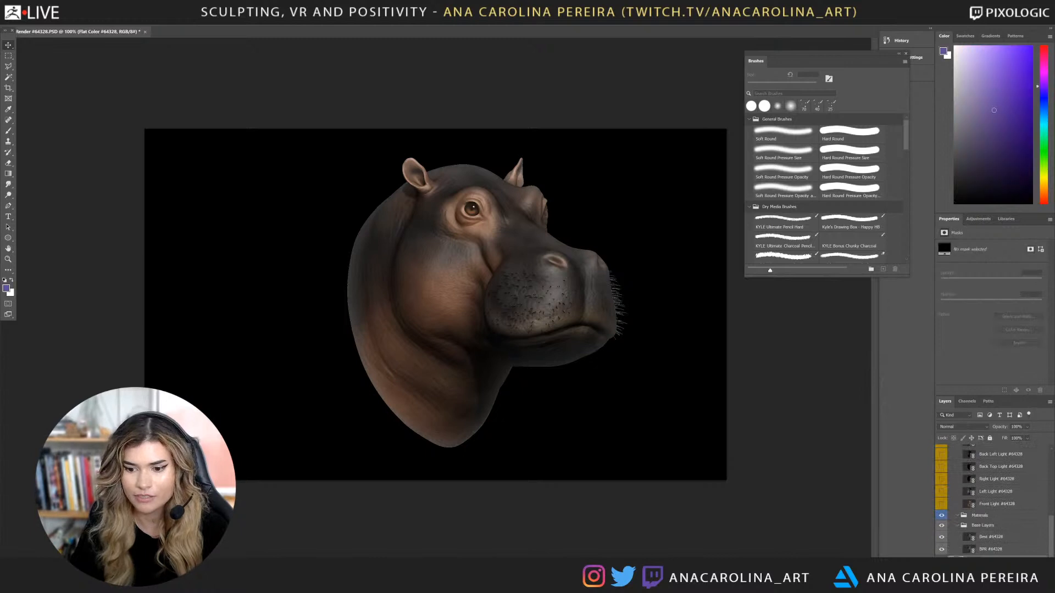
left_click(1007, 555)
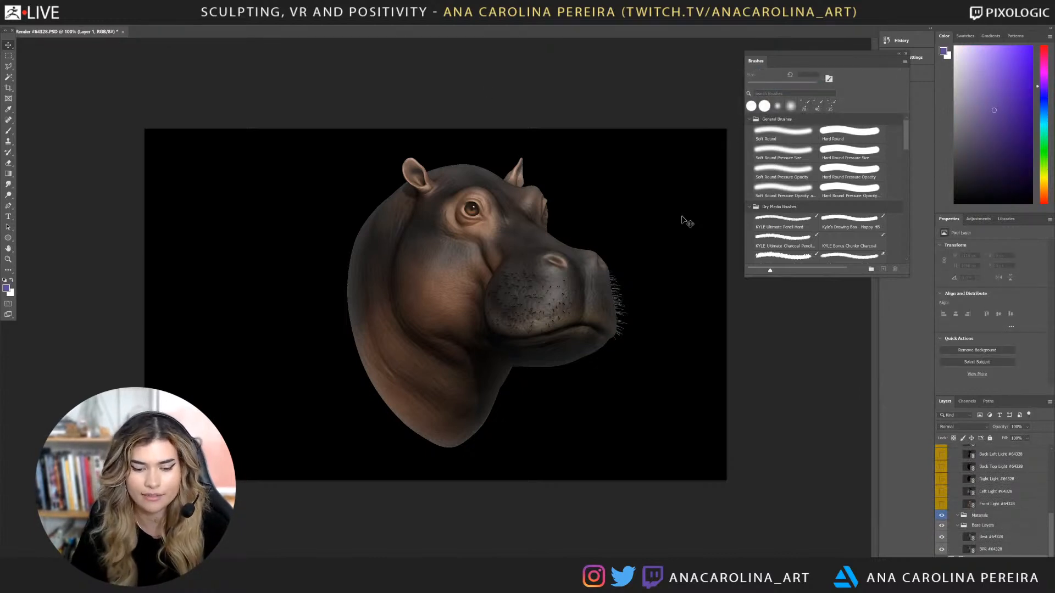
left_click(6, 174)
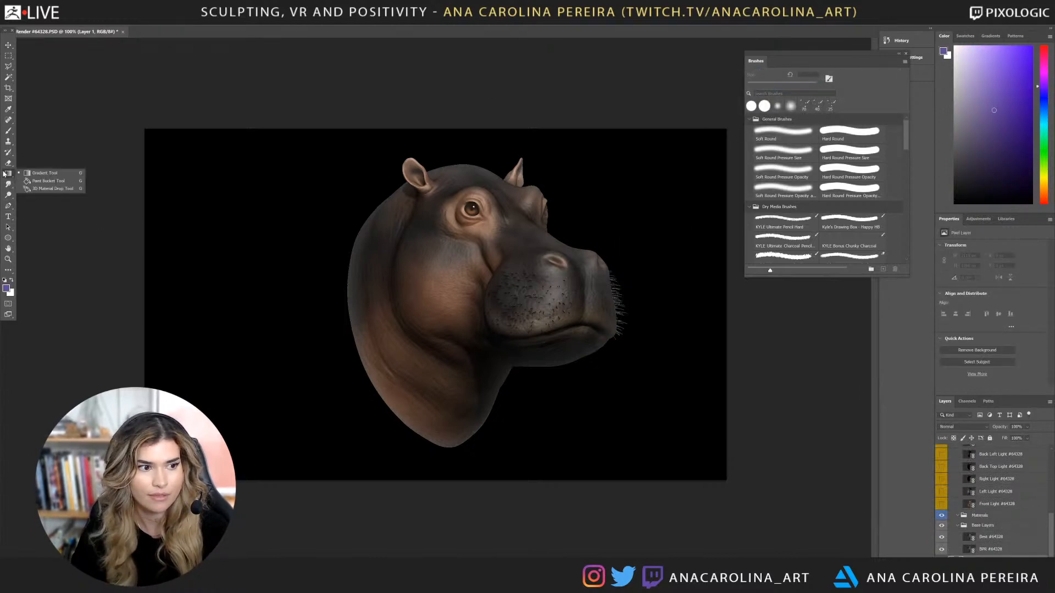
left_click(47, 181)
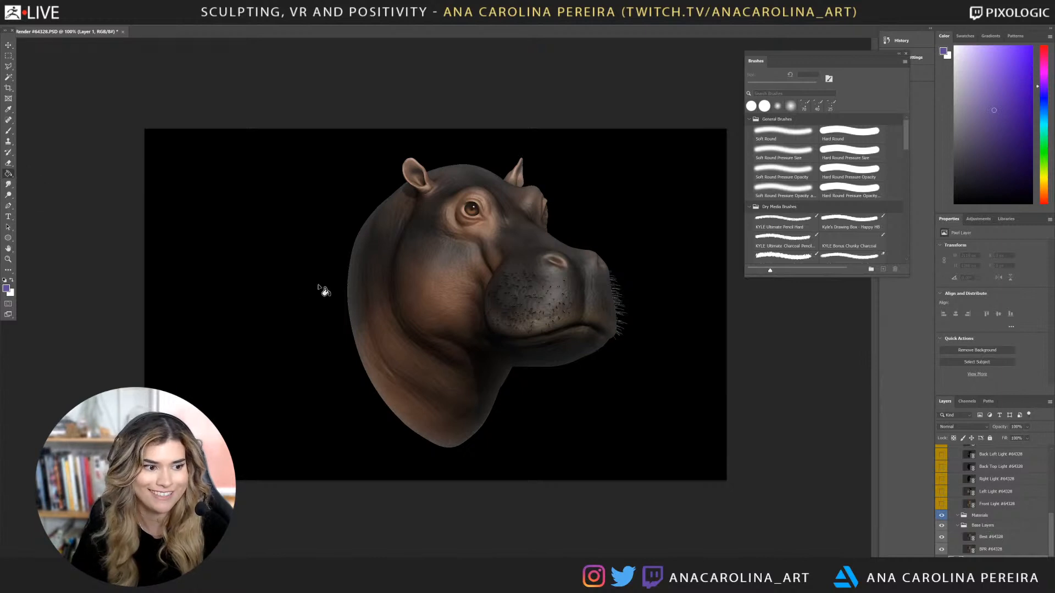
left_click(614, 268, "alt")
left_click(667, 250)
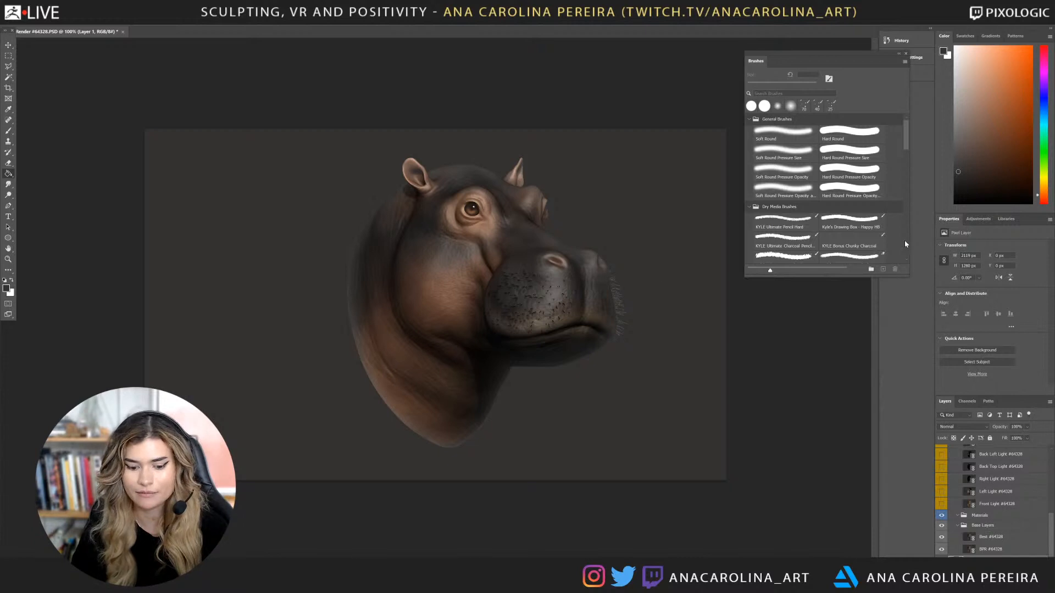
Darken the background fill with a Hue/Saturation adjustment at lightness -43.
key("ctrl+u")
left_click_drag(882, 243, 868, 247)
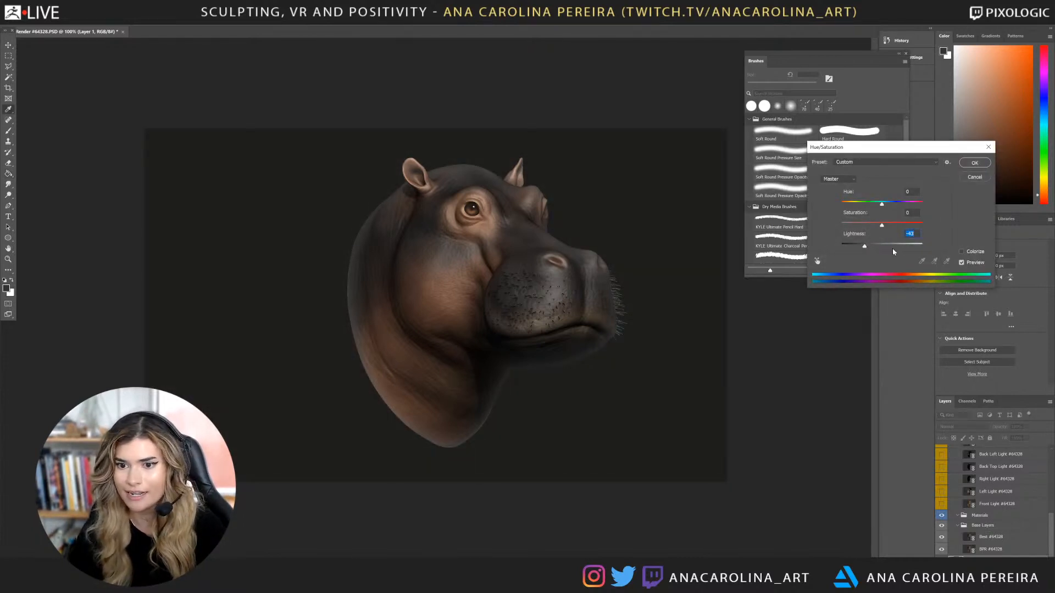
left_click(973, 163)
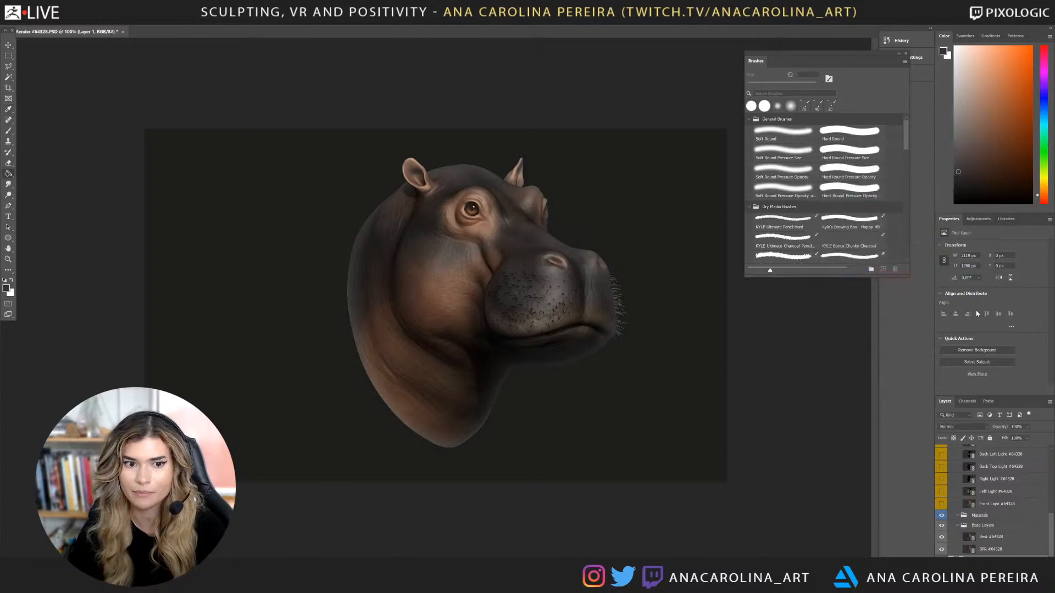
Compare the render with and without the SSS pass, and set that layer's opacity to 14%.
scroll(1017, 529, "up", 2)
scroll(1016, 529, "up", 5)
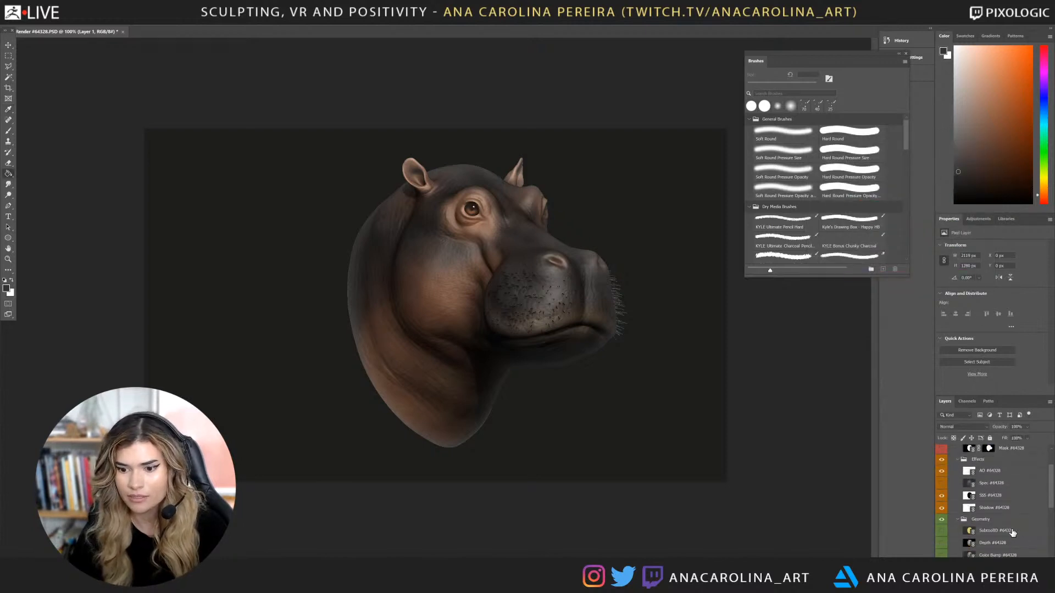
left_click(941, 508)
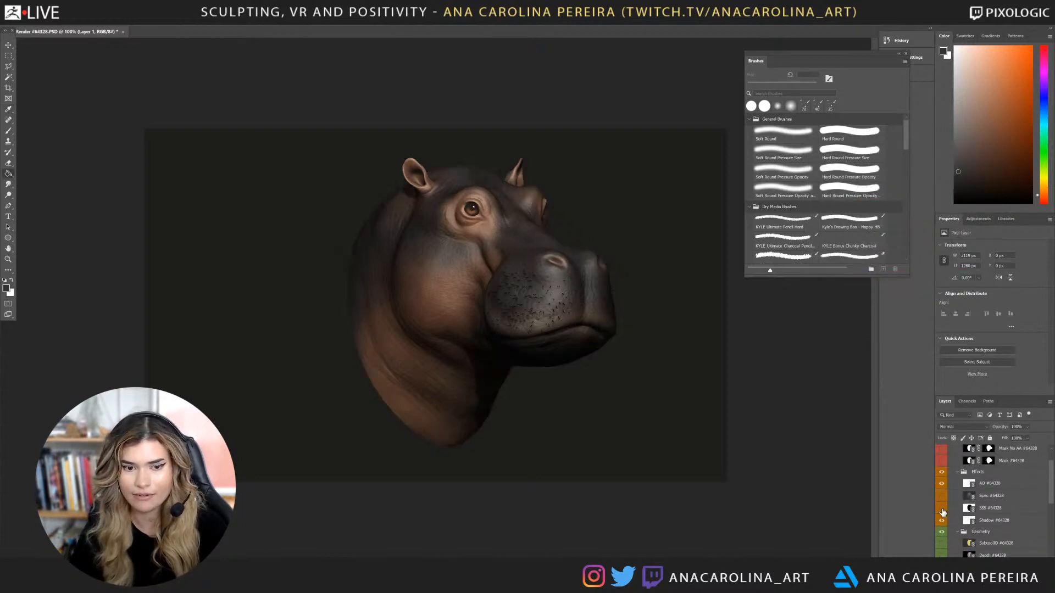
left_click(941, 508)
left_click(971, 508)
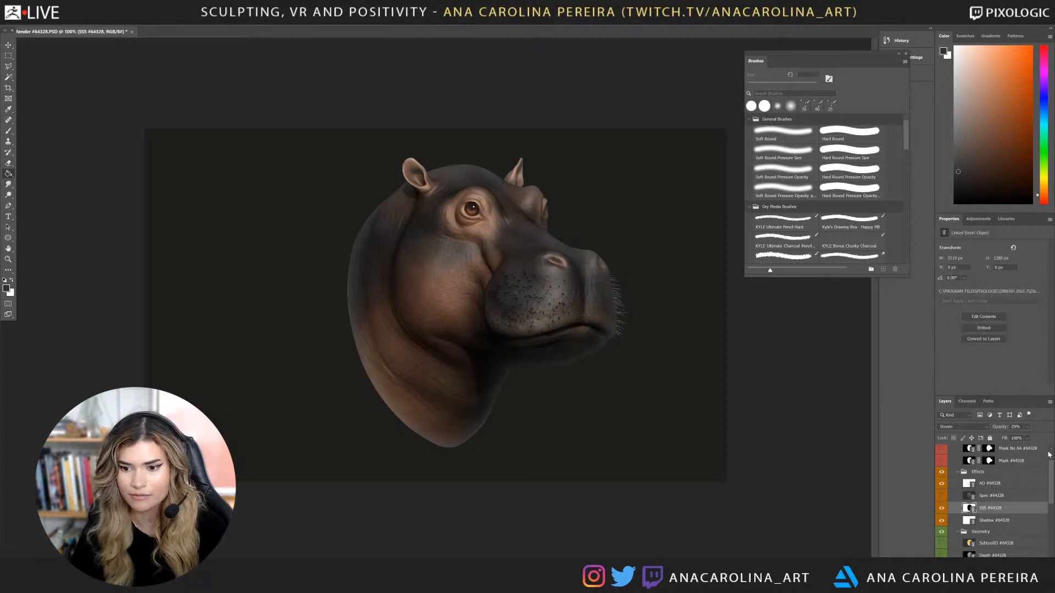
left_click(1026, 427)
left_click_drag(1020, 437, 1016, 438)
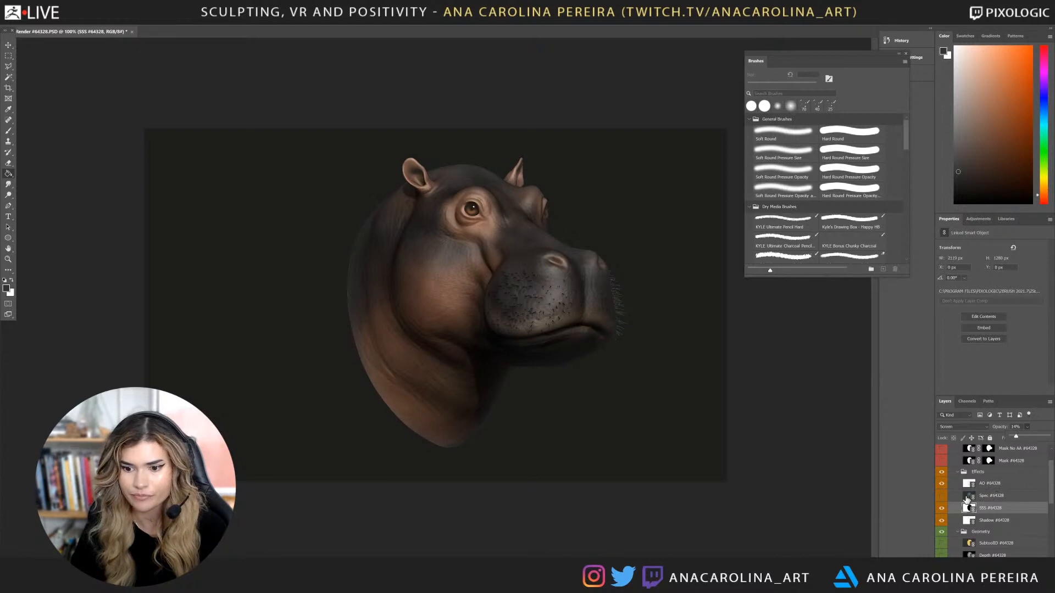
Switch the Spec, AO and Shadow passes on and off to compare their effect on the render.
left_click(942, 496)
left_click(941, 497)
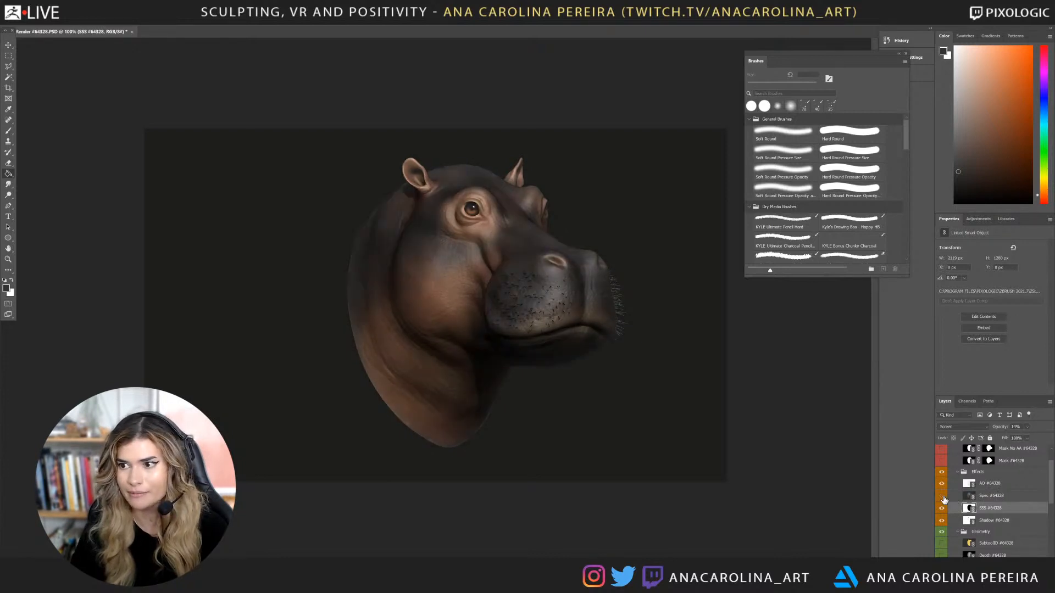
left_click(942, 496)
left_click(941, 497)
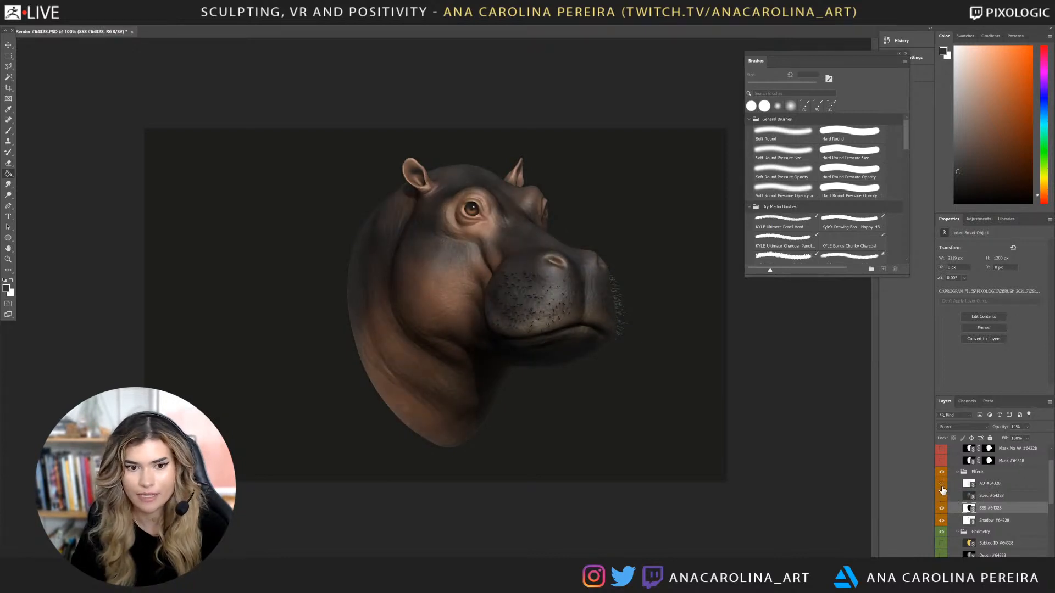
scroll(942, 490, "down", 1)
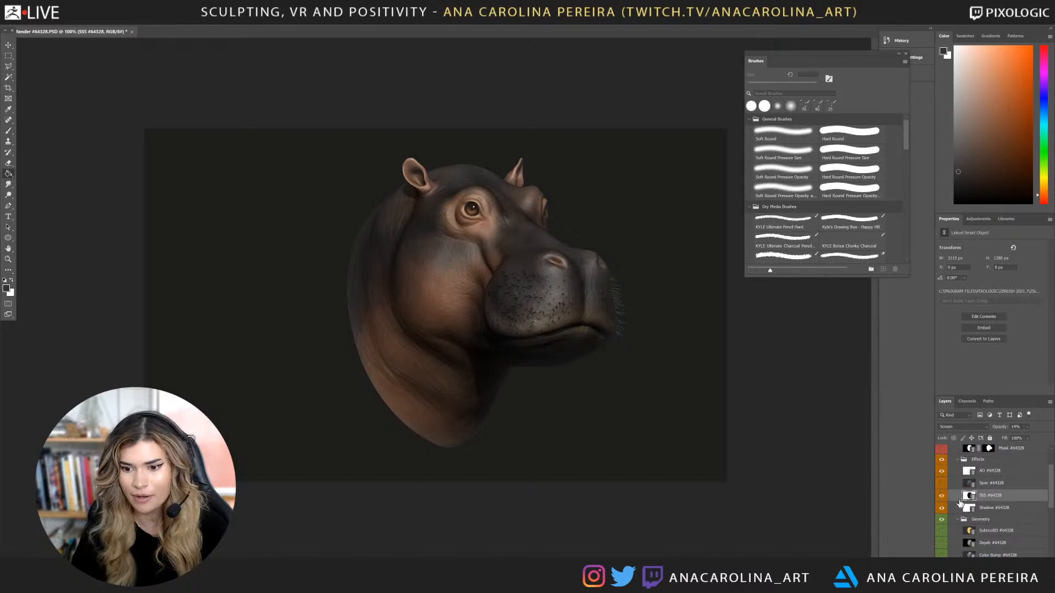
scroll(948, 503, "down", 1)
left_click(941, 496)
left_click(942, 496)
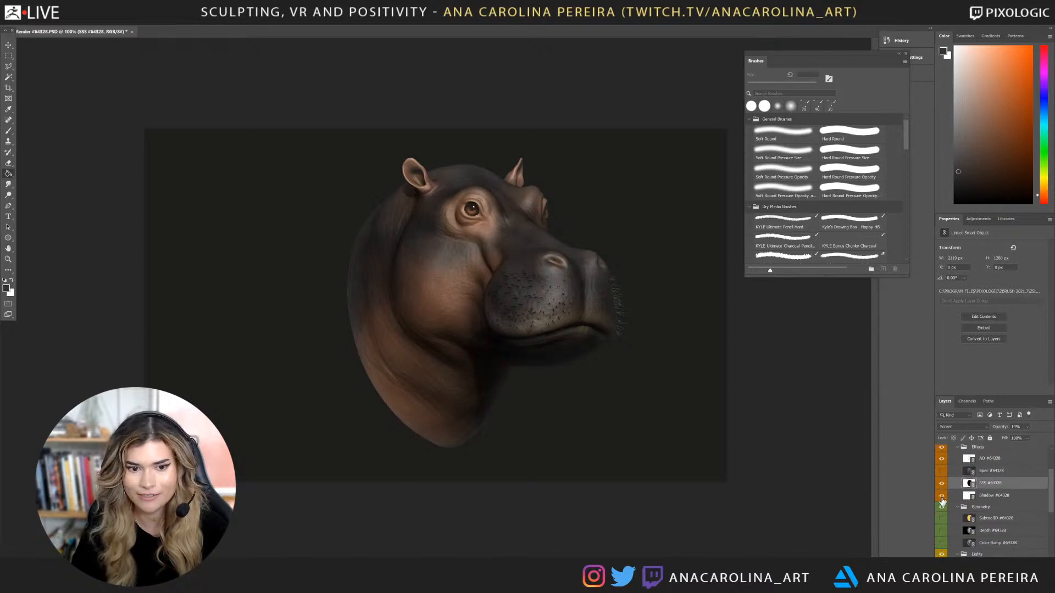
Soften the Shadow pass with a Gaussian Blur of 20.8 pixels radius.
left_click(979, 497)
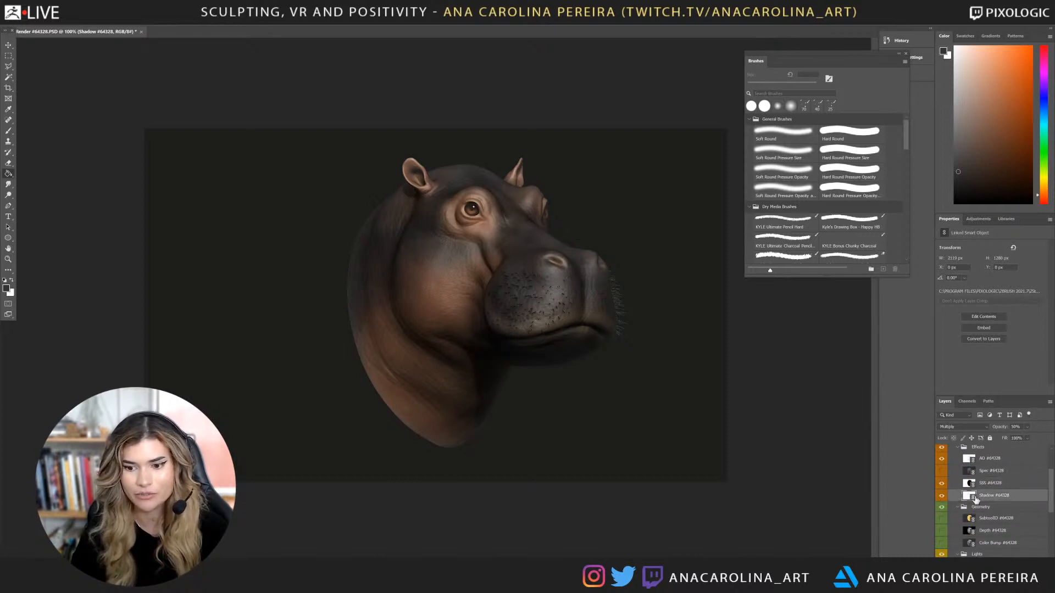
left_click(113, 7)
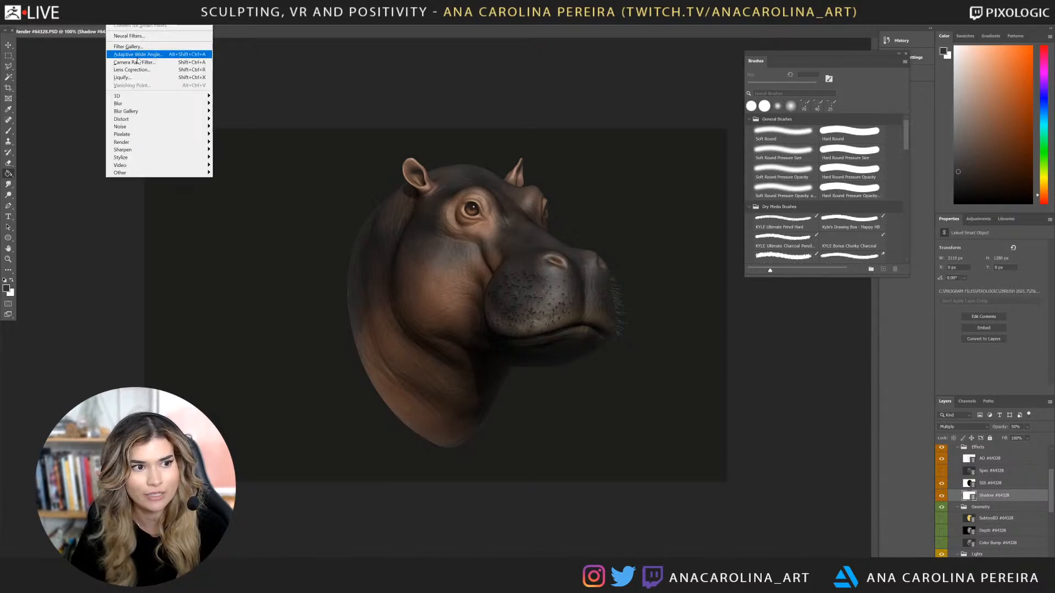
mouse_move(148, 104)
left_click(248, 135)
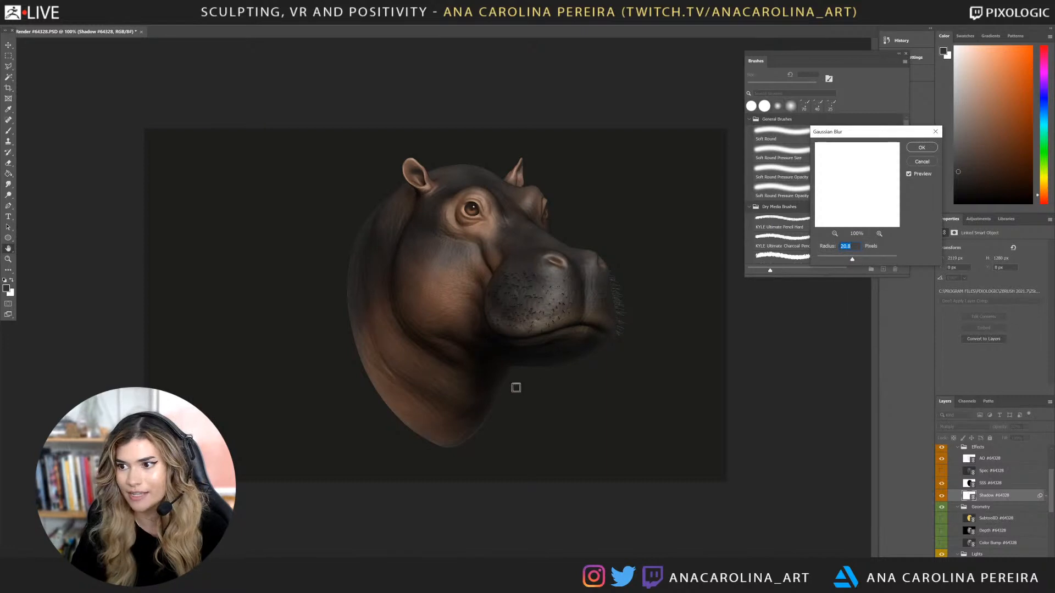
left_click(920, 148)
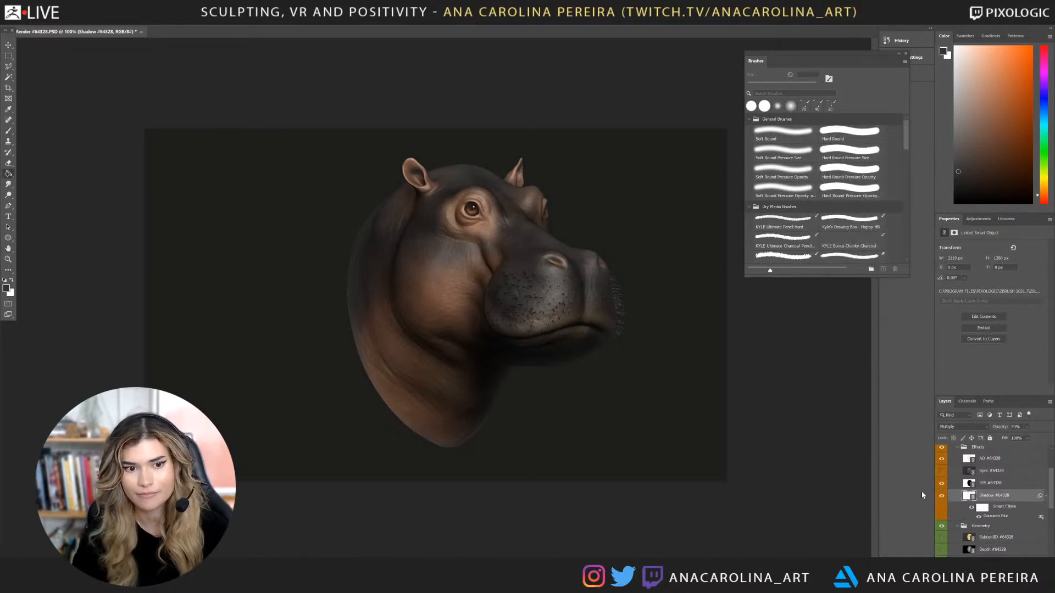
Compare the render with and without the Front Light pass, and leave that pass switched on.
scroll(993, 514, "down", 5)
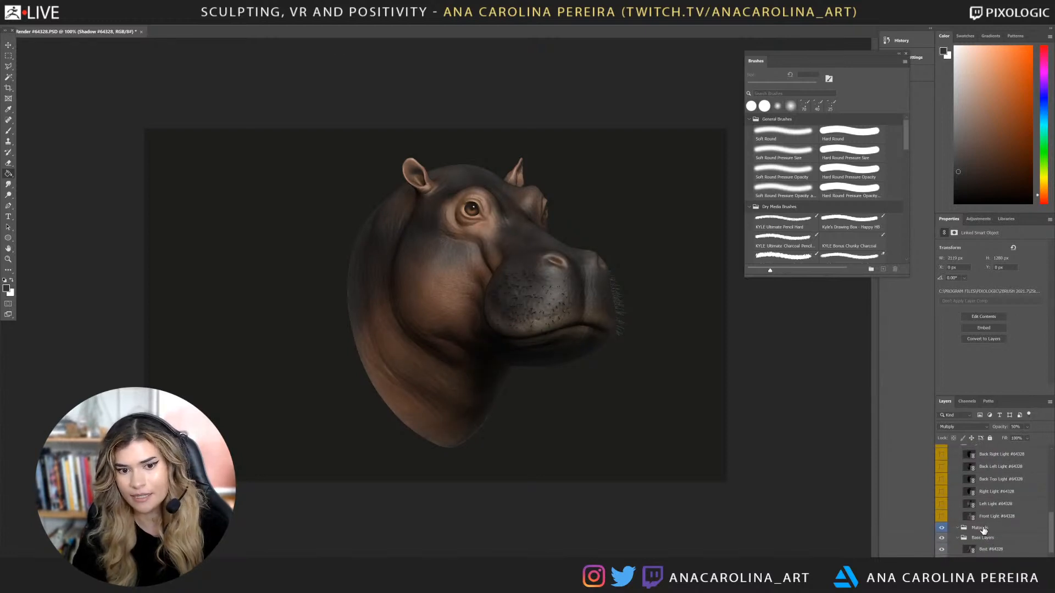
left_click(942, 518)
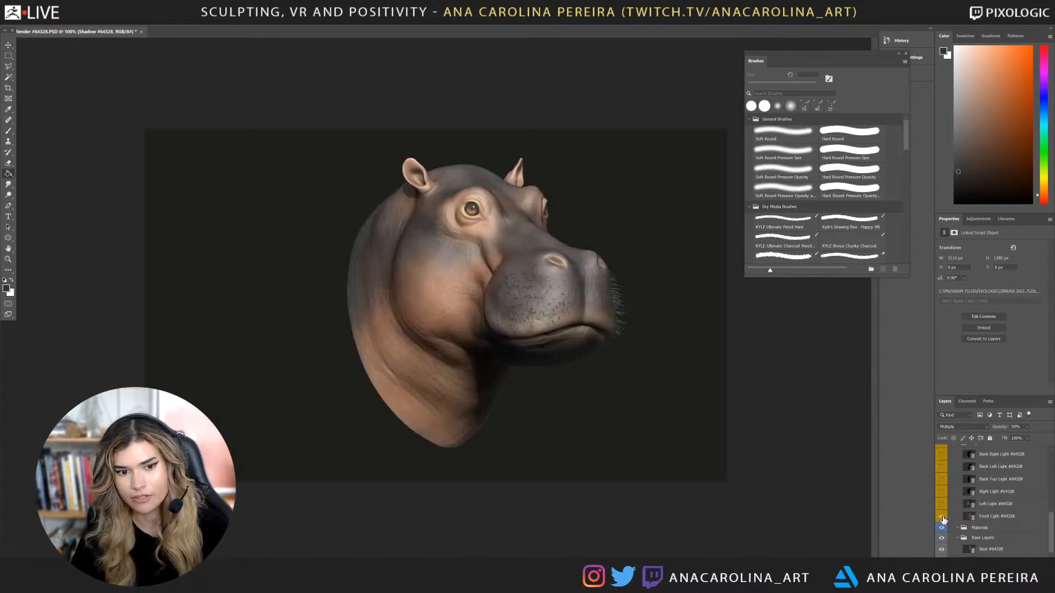
left_click(942, 517)
scroll(942, 519, "up", 1)
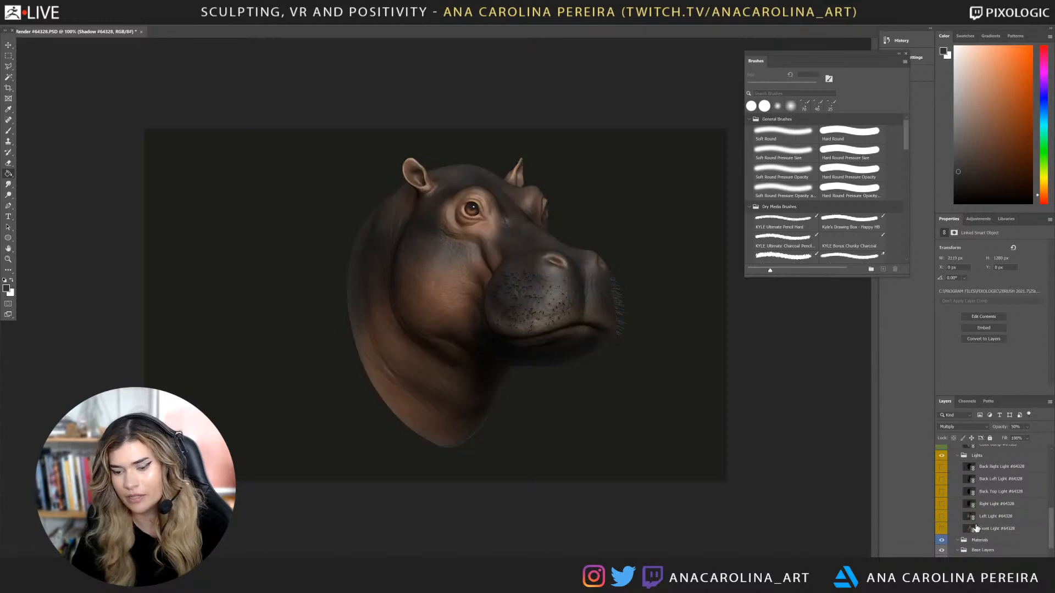
left_click(942, 530)
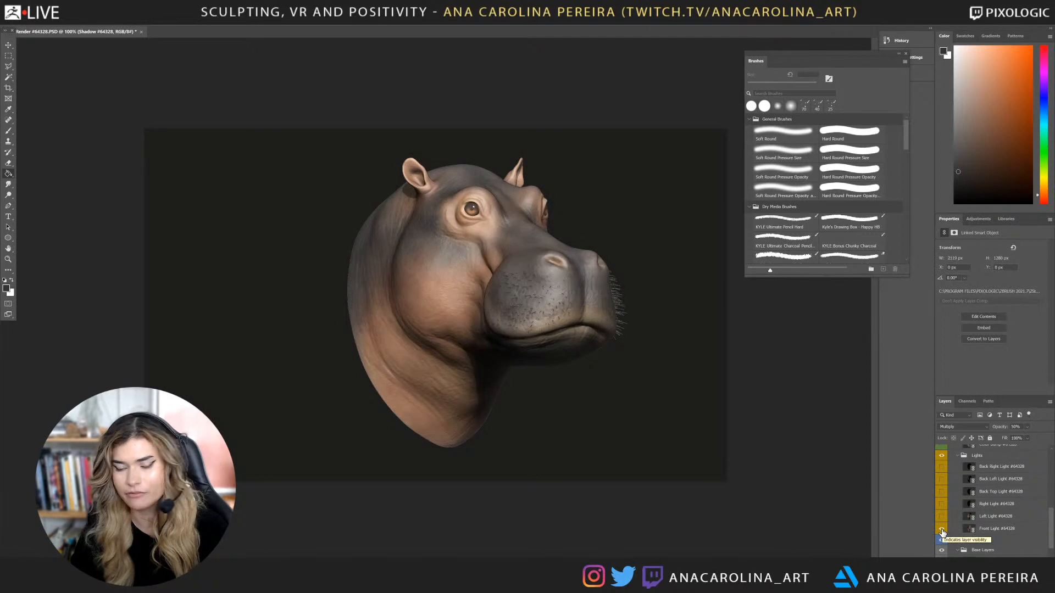
Turn off the Front Light pass and preview the Left, Right, Back Top and Back Left Light passes one at a time.
left_click(943, 531)
left_click(942, 517)
left_click(942, 517)
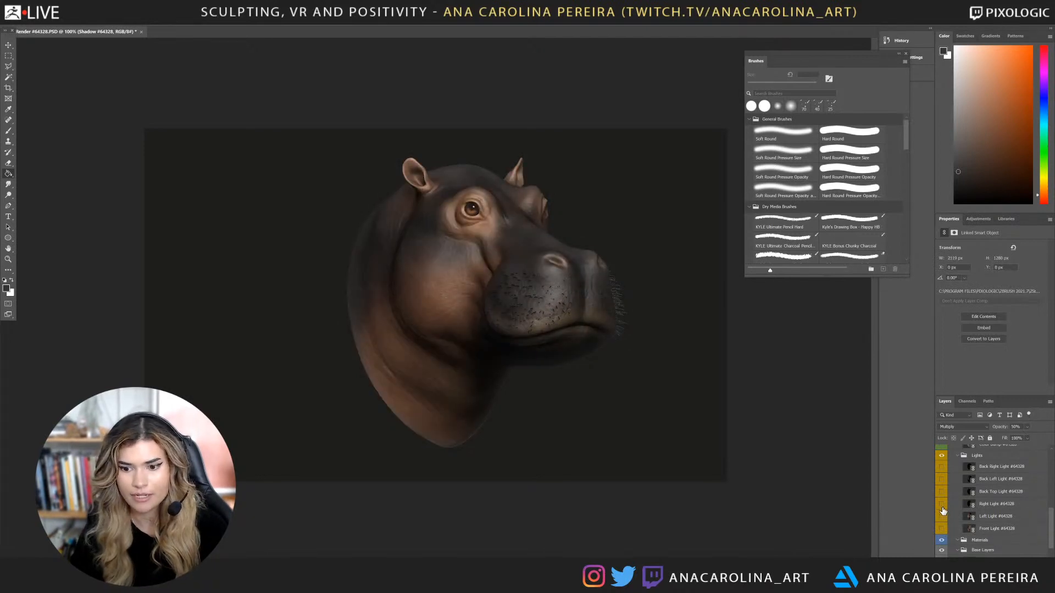
left_click(942, 505)
left_click(942, 505)
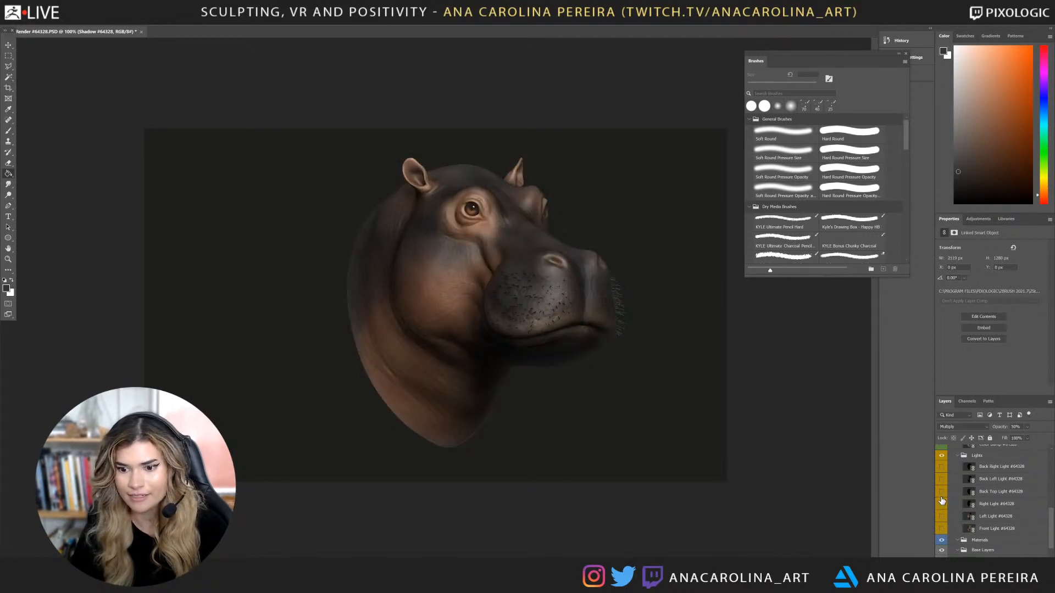
left_click(941, 492)
left_click(941, 493)
left_click(941, 480)
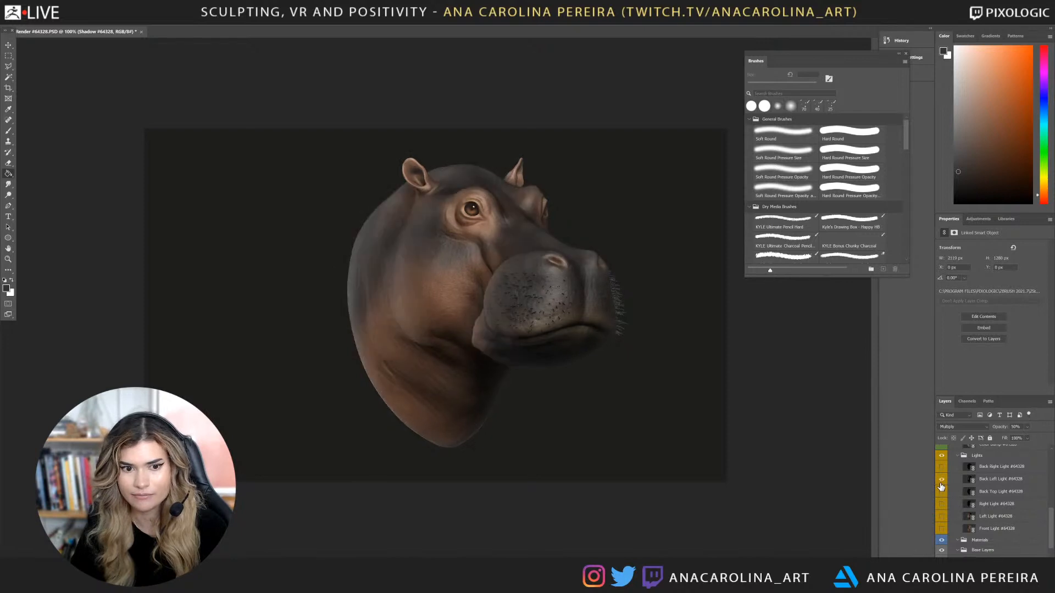
left_click(942, 480)
Compare the render with and without the Back Right Light pass.
left_click(942, 467)
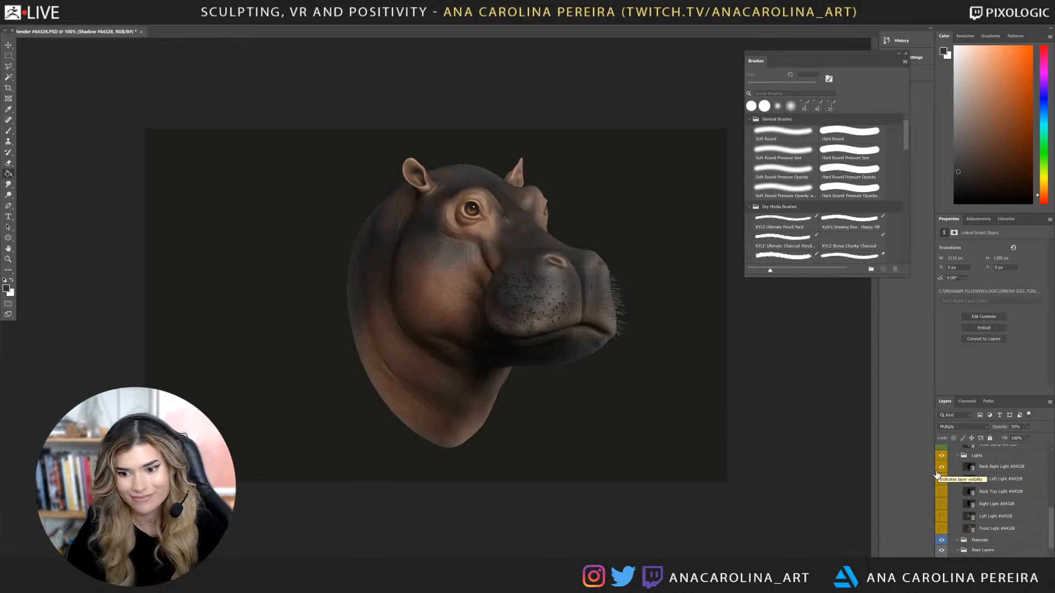
left_click(941, 471)
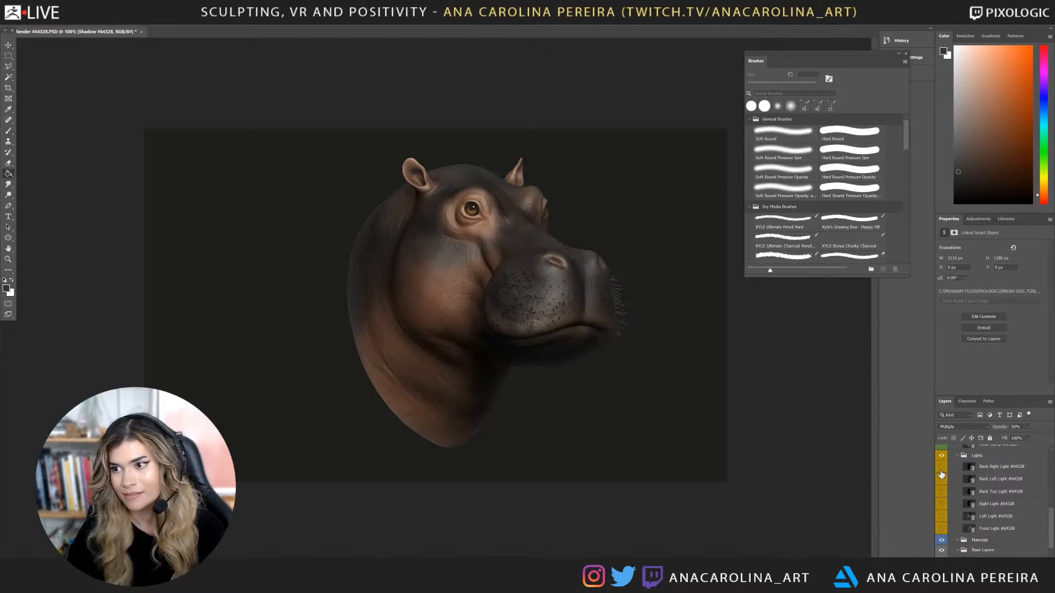
left_click(940, 470)
left_click(941, 472)
left_click(942, 472)
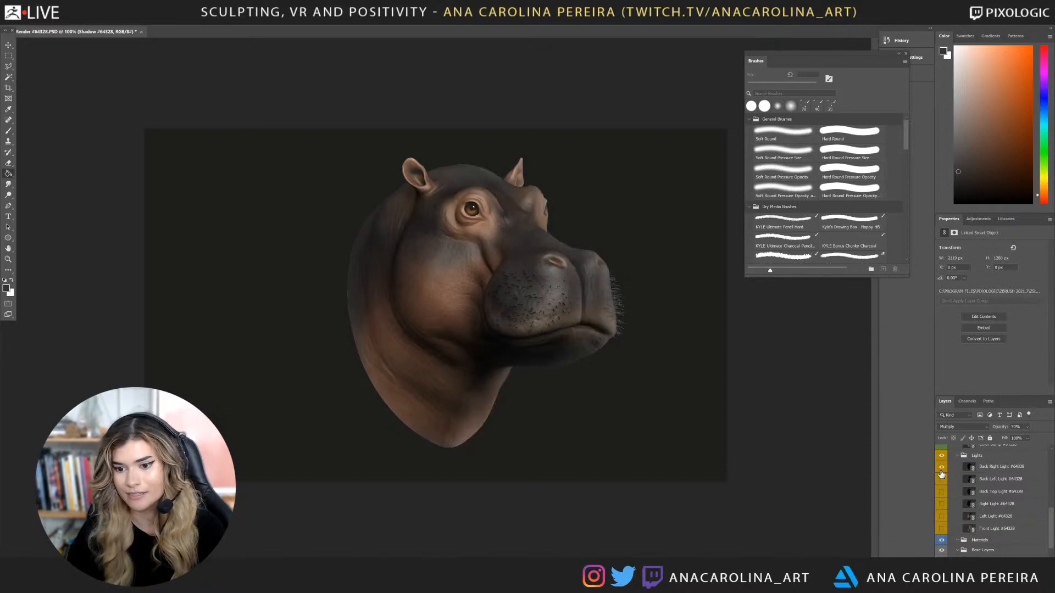
left_click(942, 471)
Turn the Front Light pass back on and set its opacity to 57%.
left_click(942, 529)
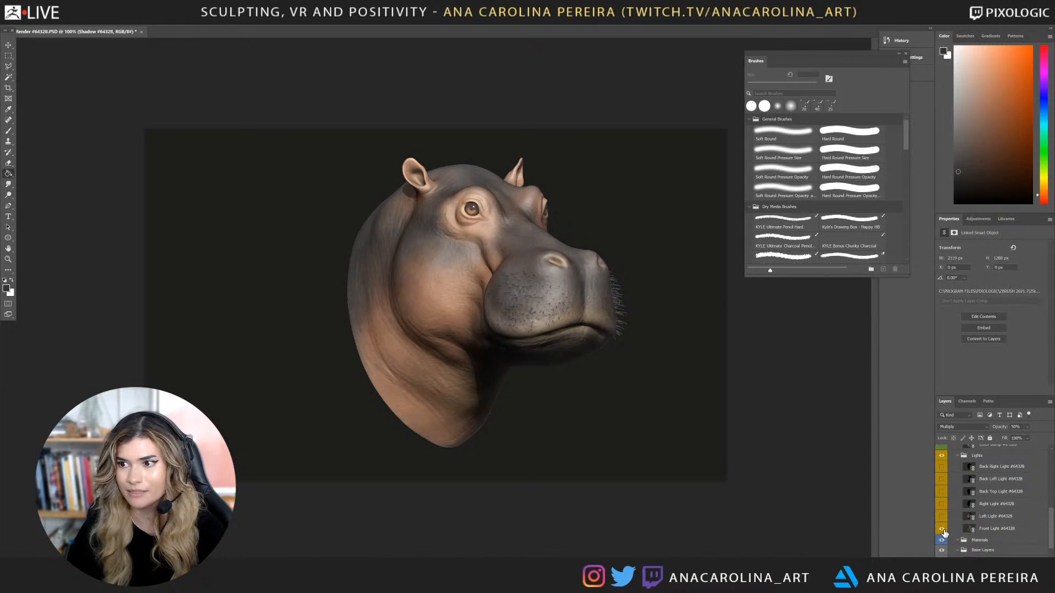
left_click(1005, 528)
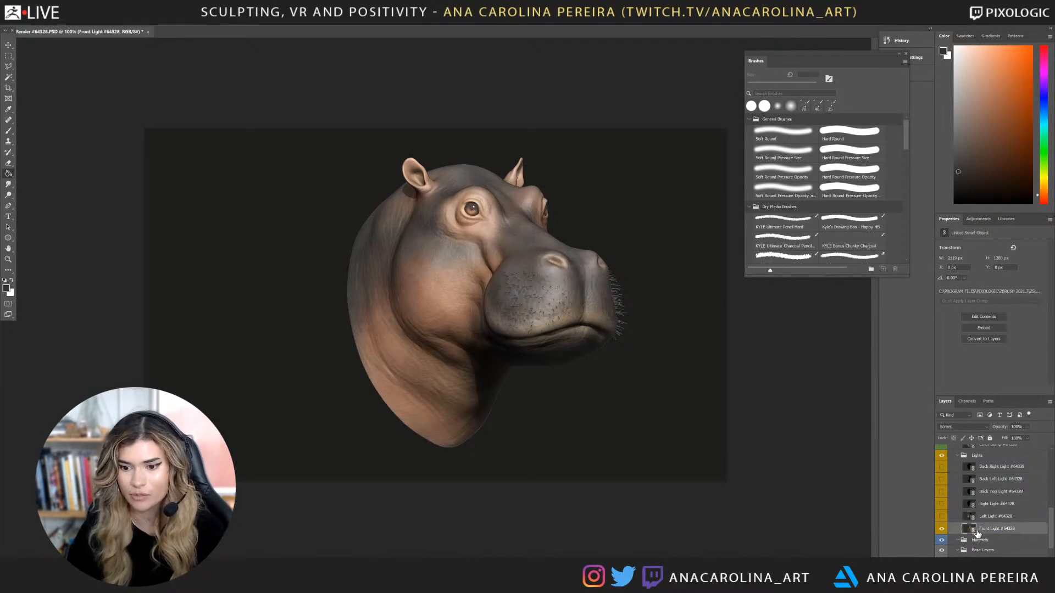
left_click(1026, 438)
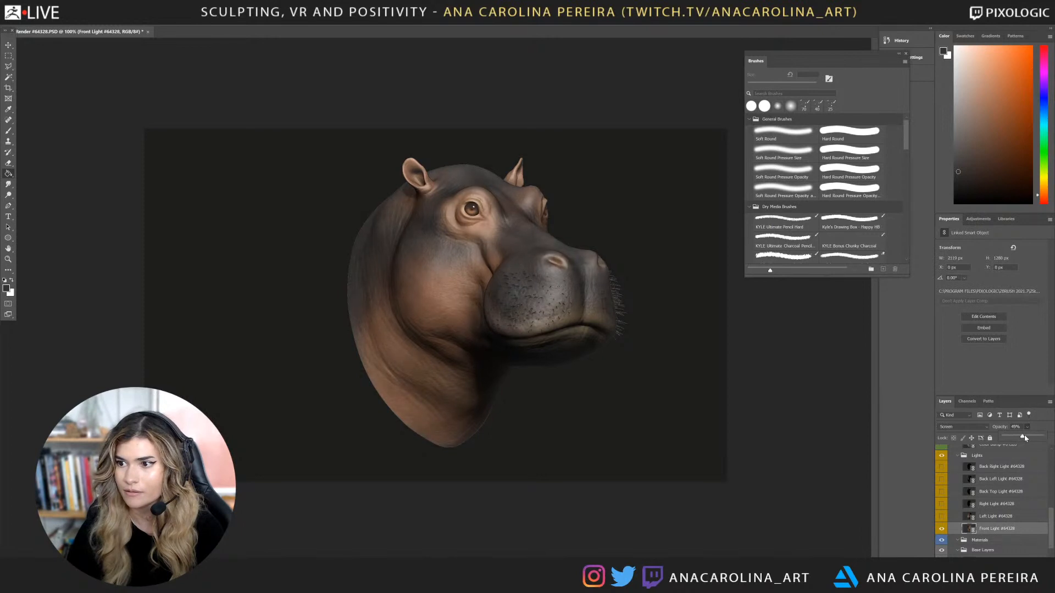
Turn on the Back Right Light pass, duplicate it and hide the original.
left_click(943, 467)
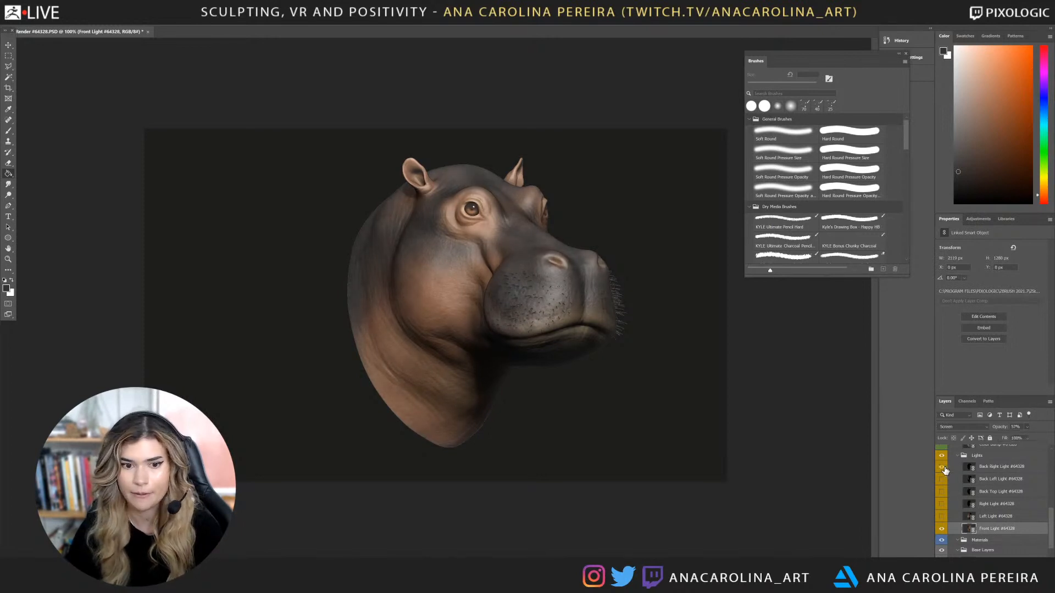
left_click(943, 468)
left_click(943, 468)
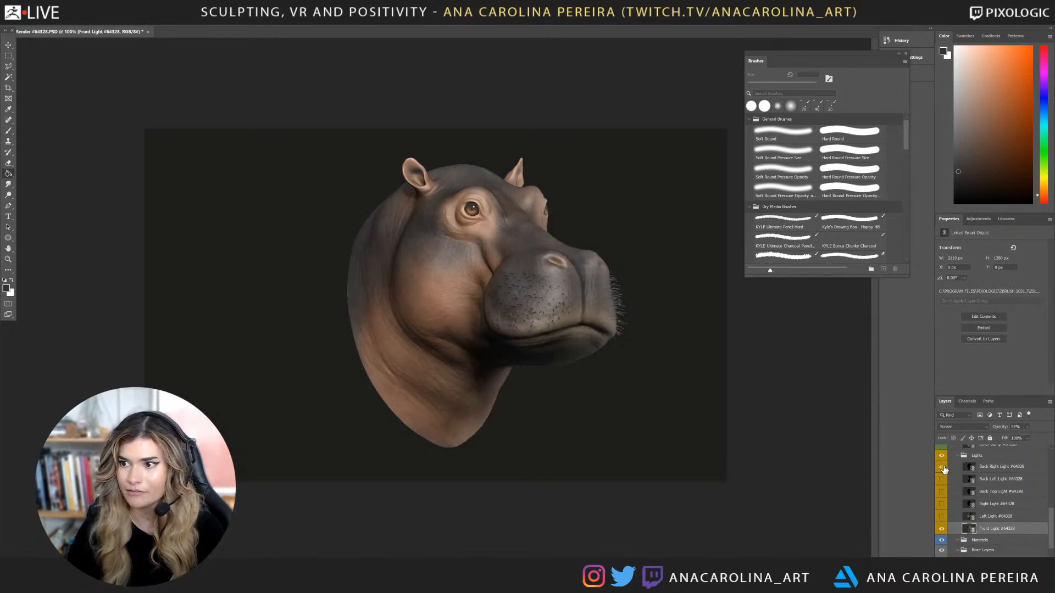
left_click(988, 467)
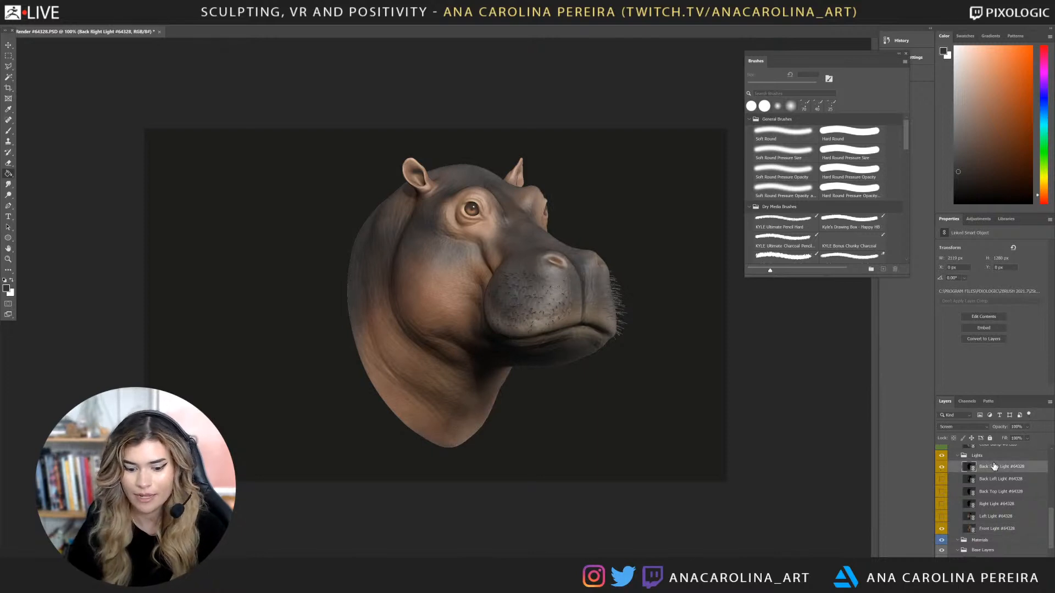
key("ctrl+j")
left_click(941, 480)
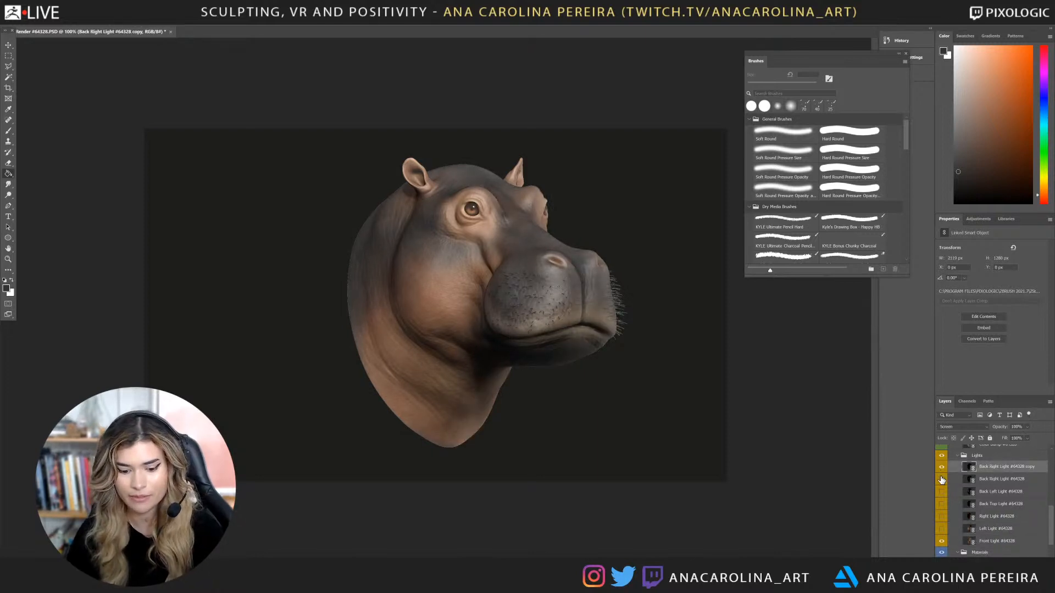
Colorize the Back Right Light copy with Hue/Saturation, using hue 195 and a low saturation.
left_click_drag(513, 137, 720, 77)
left_click(791, 183)
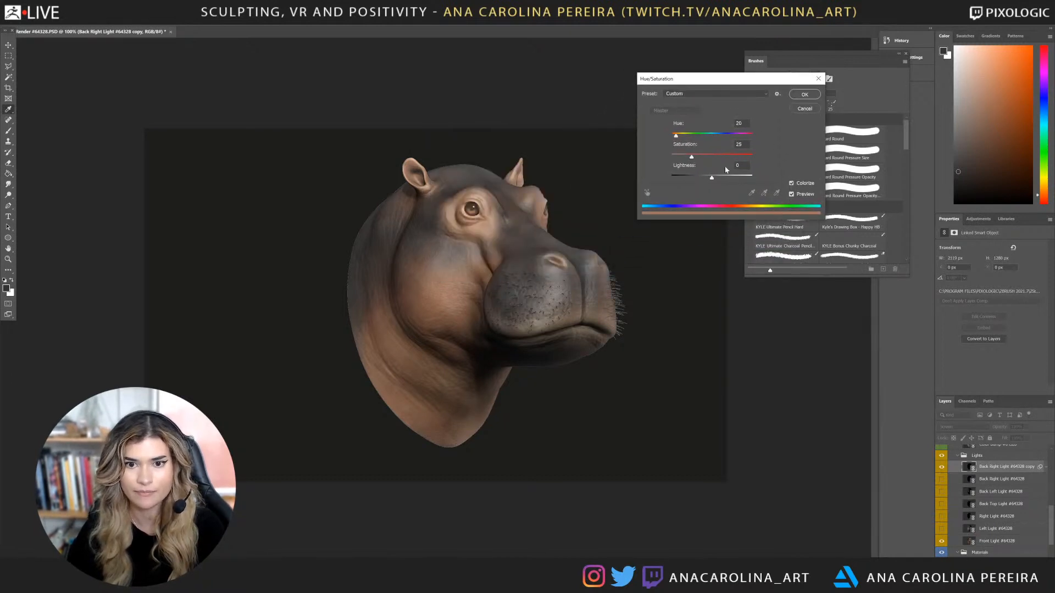
left_click_drag(695, 137, 680, 160)
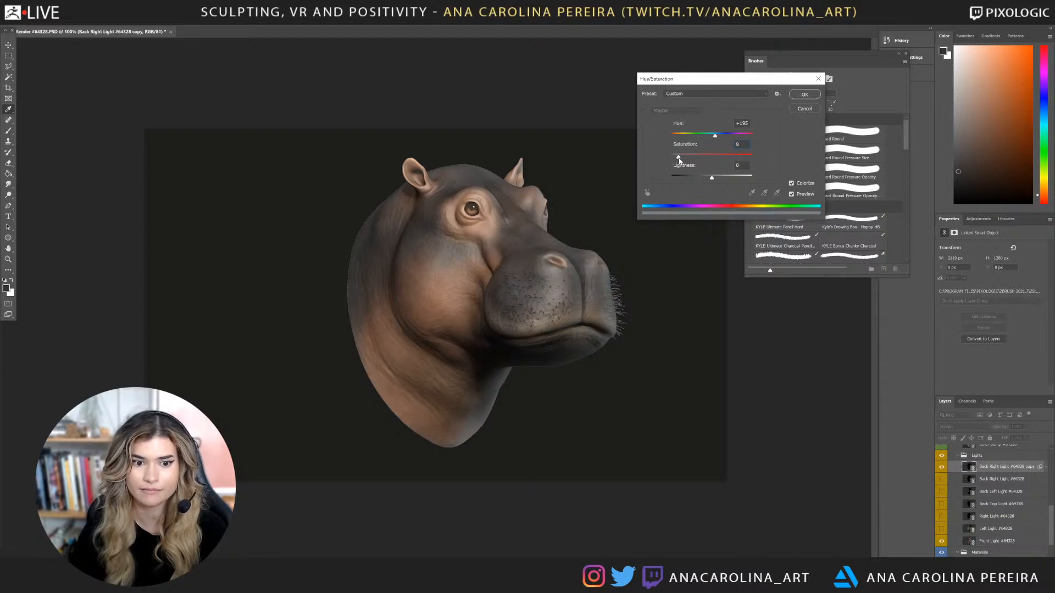
left_click(802, 94)
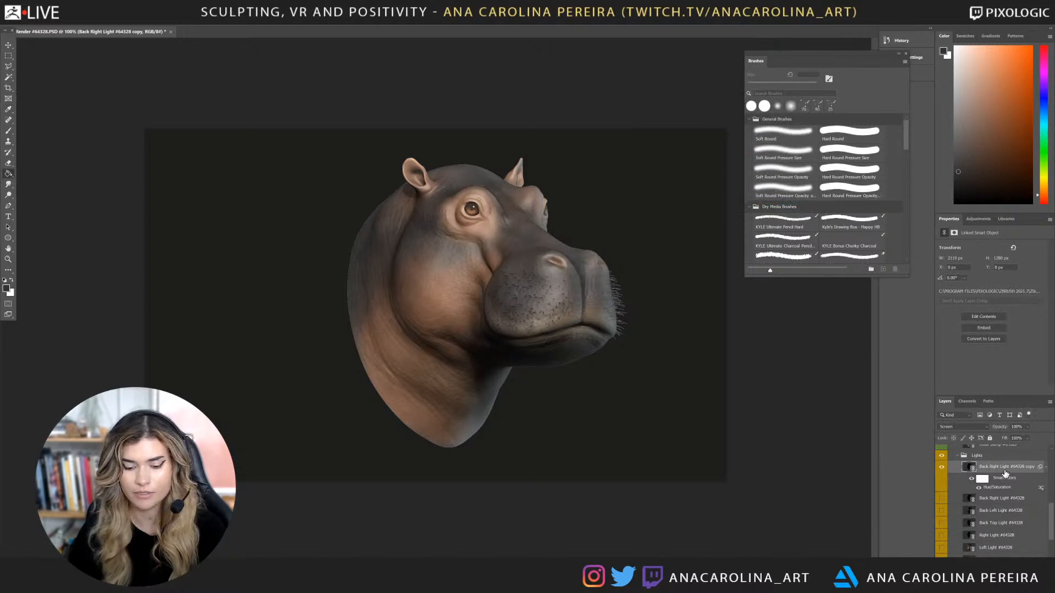
Apply Levels to the Back Right Light copy with the black input level at 28.
key("ctrl+l")
left_click_drag(553, 140, 785, 150)
left_click_drag(681, 235, 688, 237)
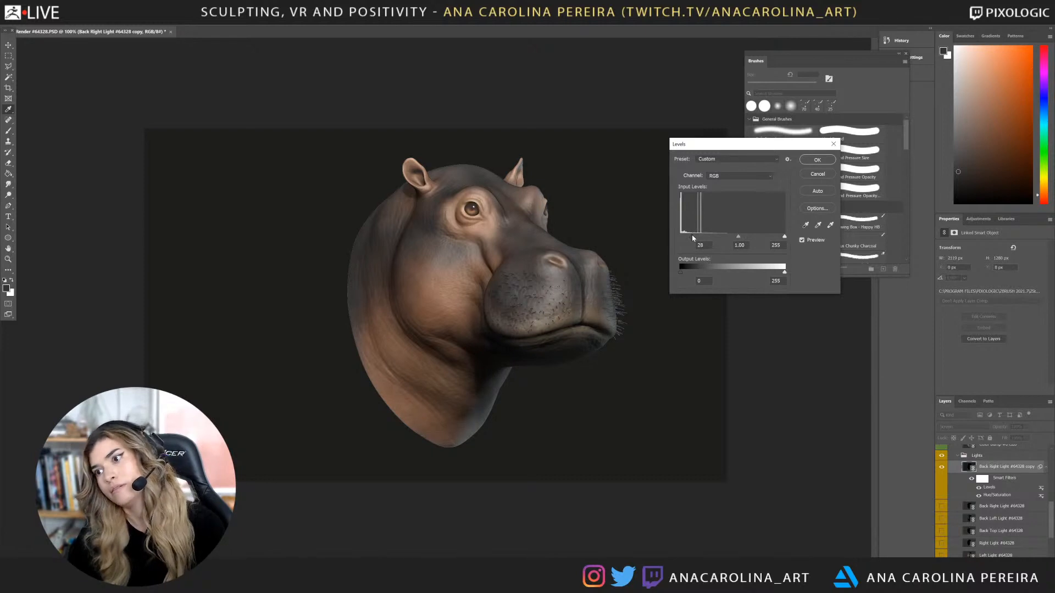
left_click(692, 238)
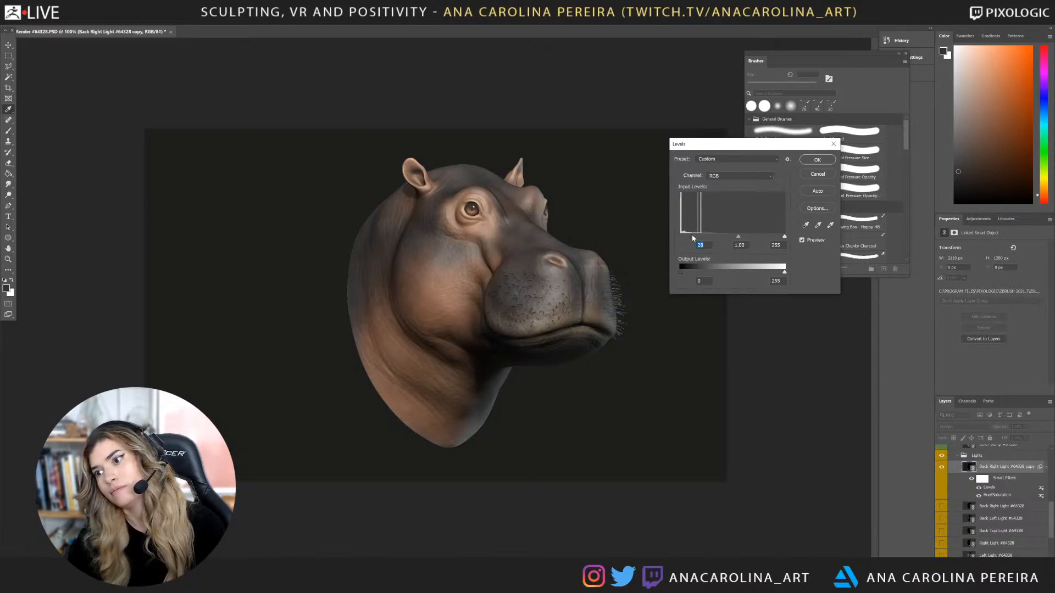
left_click(817, 160)
Duplicate the Spec pass in the Effects group, hide the original and lower the copy's opacity to 11%.
scroll(1000, 494, "down", 3)
scroll(1011, 494, "down", 5)
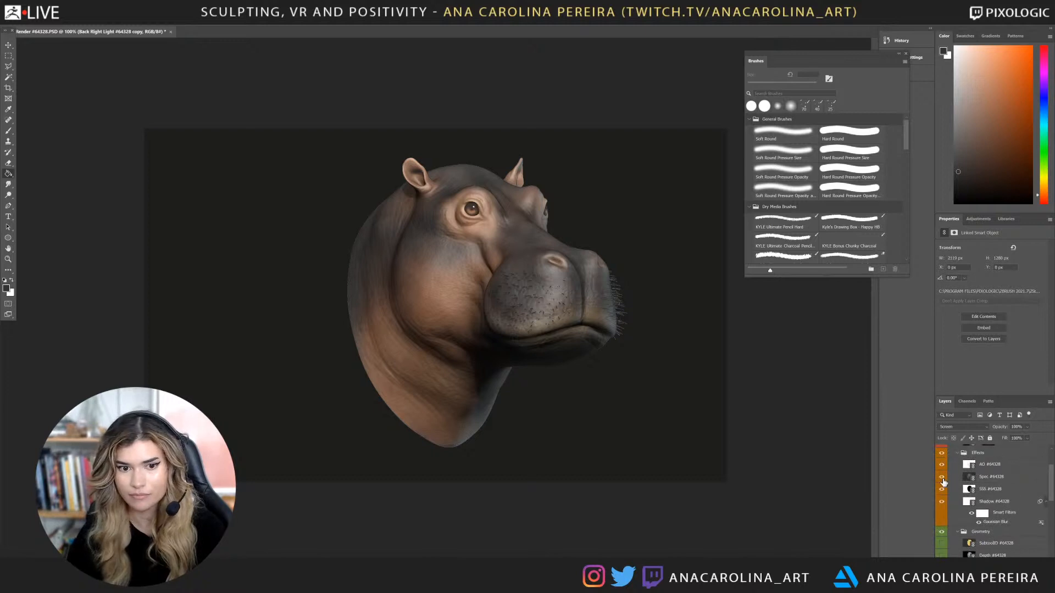
left_click(942, 476)
left_click(992, 477)
key("ctrl+j")
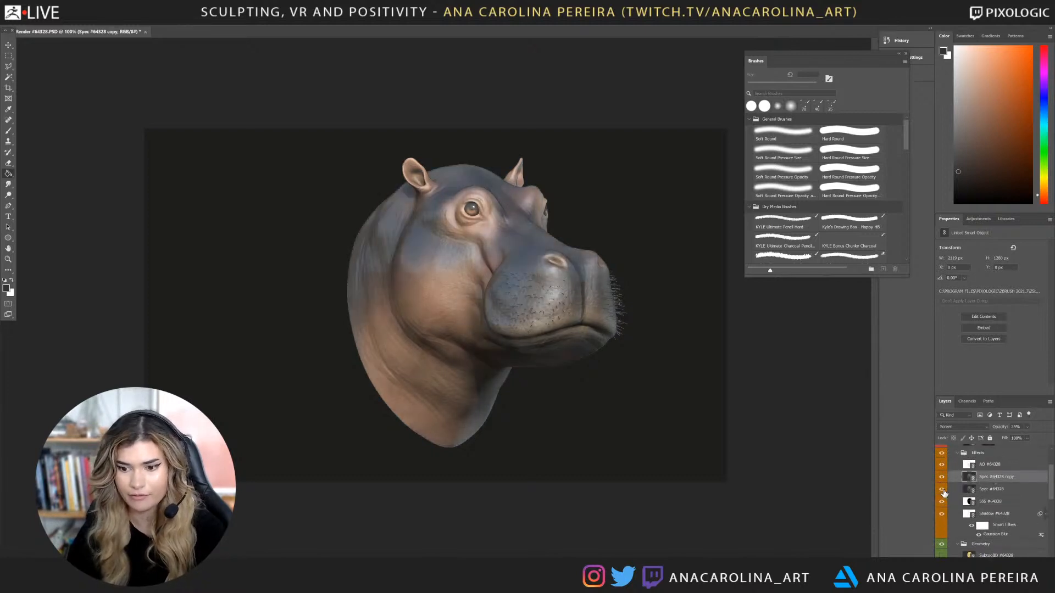
left_click(942, 489)
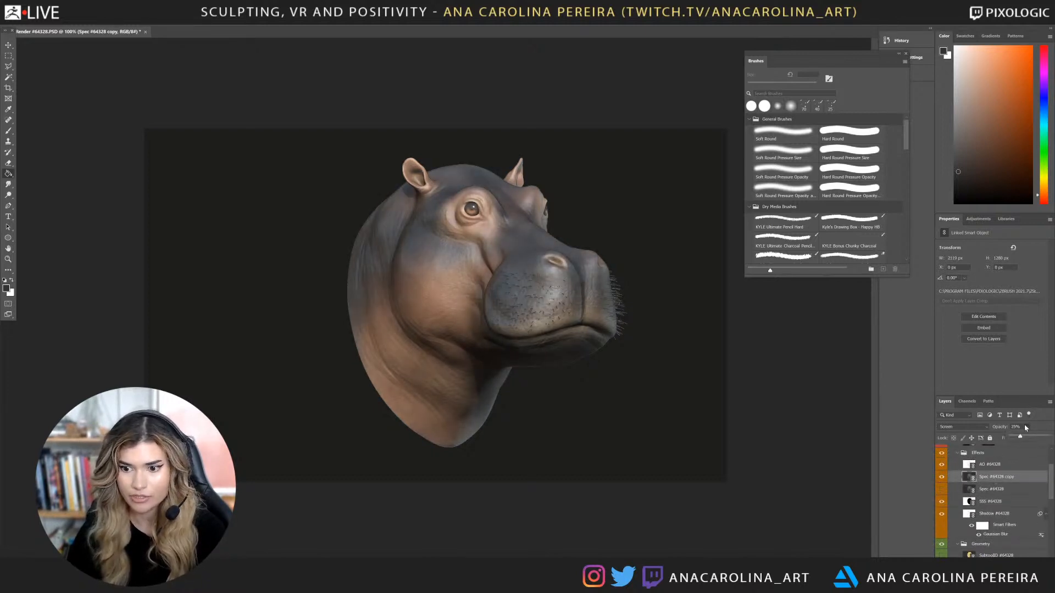
left_click_drag(1023, 426, 1016, 439)
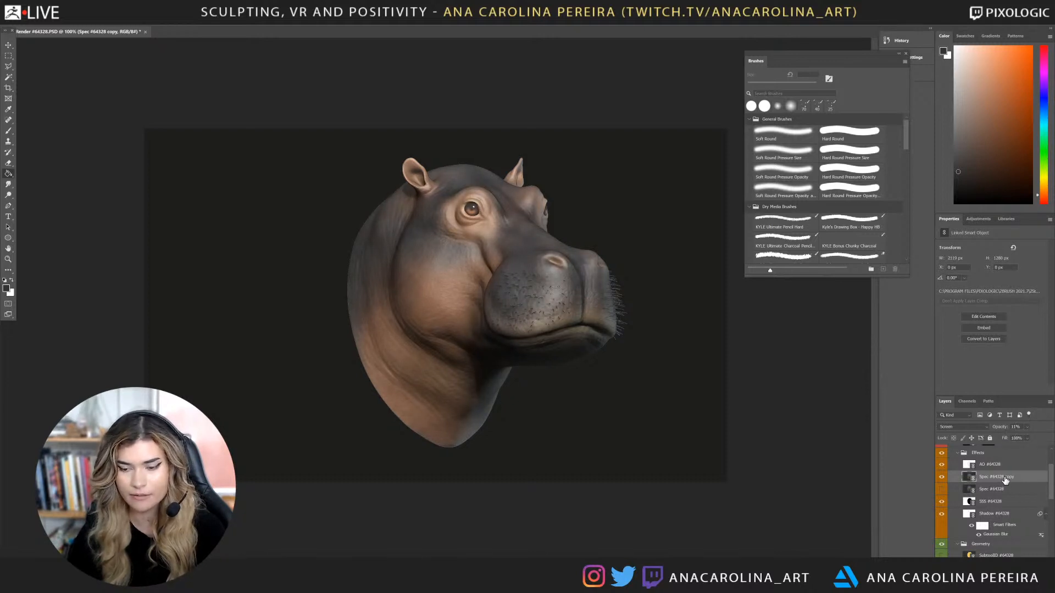
Duplicate the Spec copy, set the new layer's opacity to 16% and give it a black-filled layer mask.
key("ctrl+j")
left_click(1026, 428)
left_click_drag(1027, 437, 1015, 438)
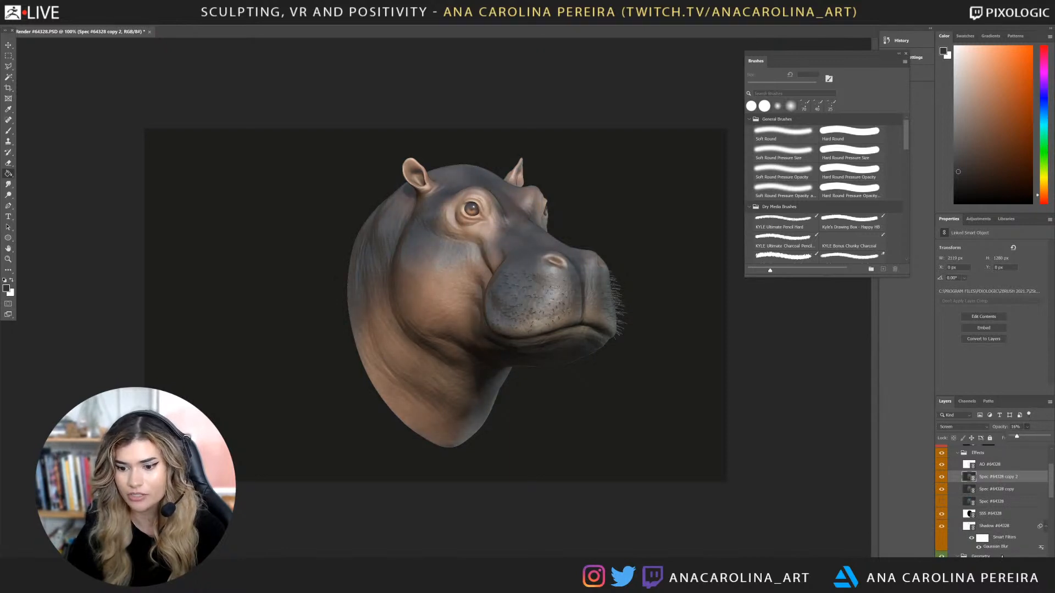
left_click(982, 563)
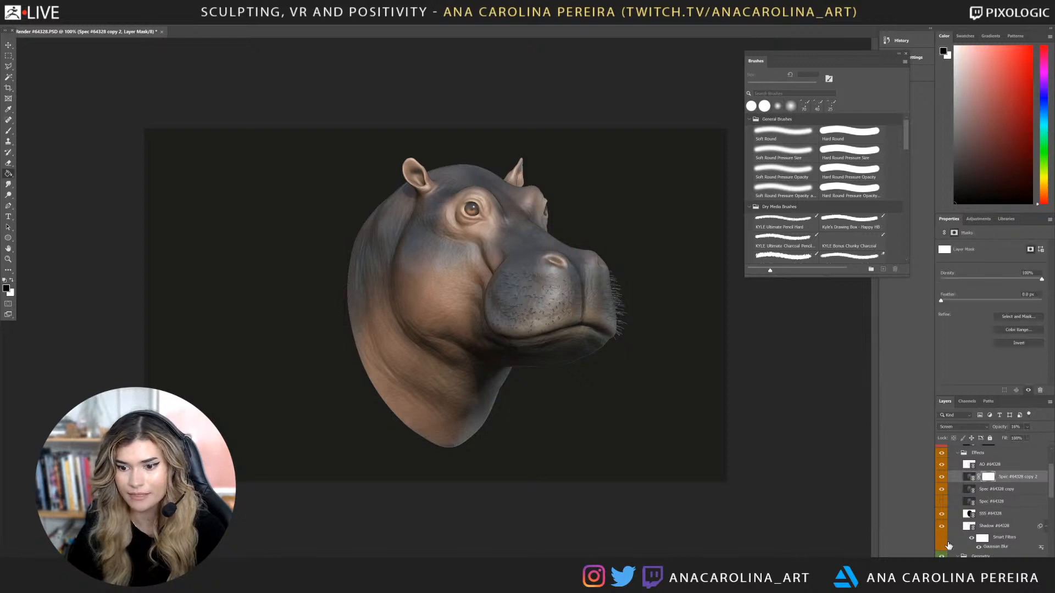
left_click(335, 265)
Paint white on the mask over the muzzle, nose bridge, forehead and cheek with a 300 px Soft Round Pressure Size brush.
key("b")
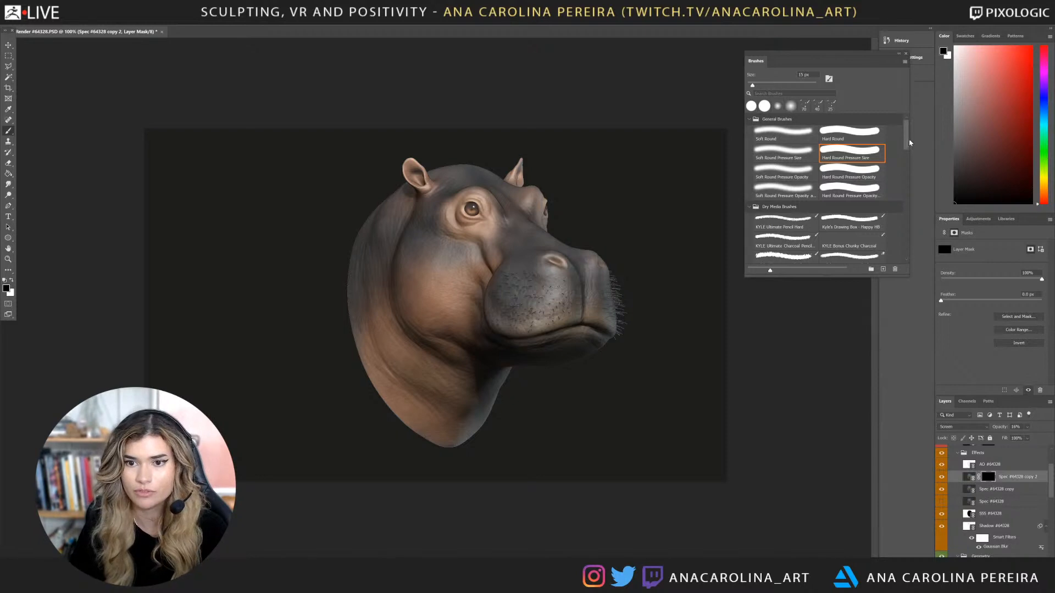
left_click(777, 149)
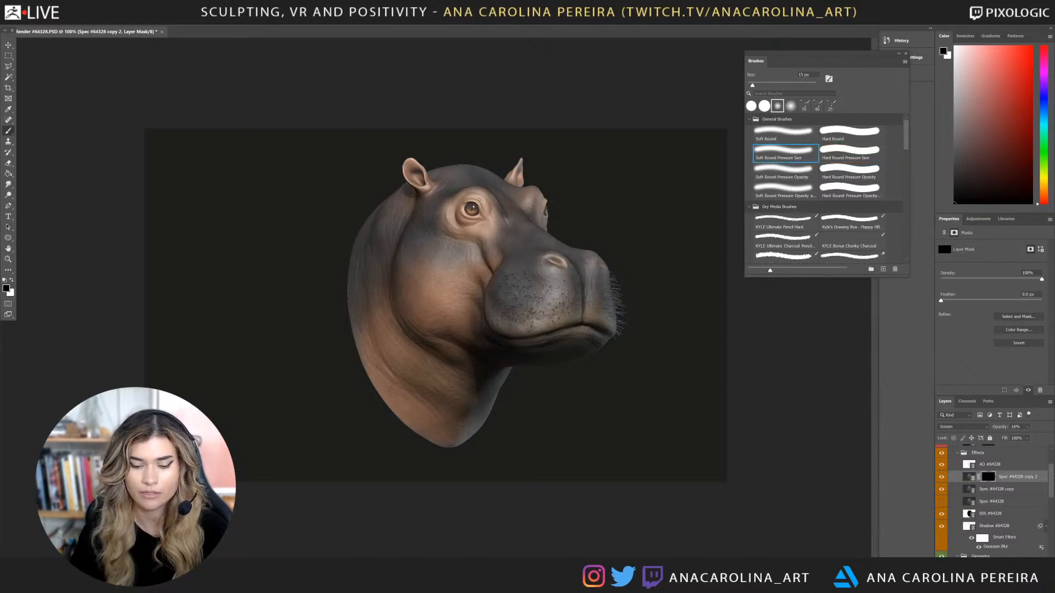
key("bracketright")
key("bracketright")
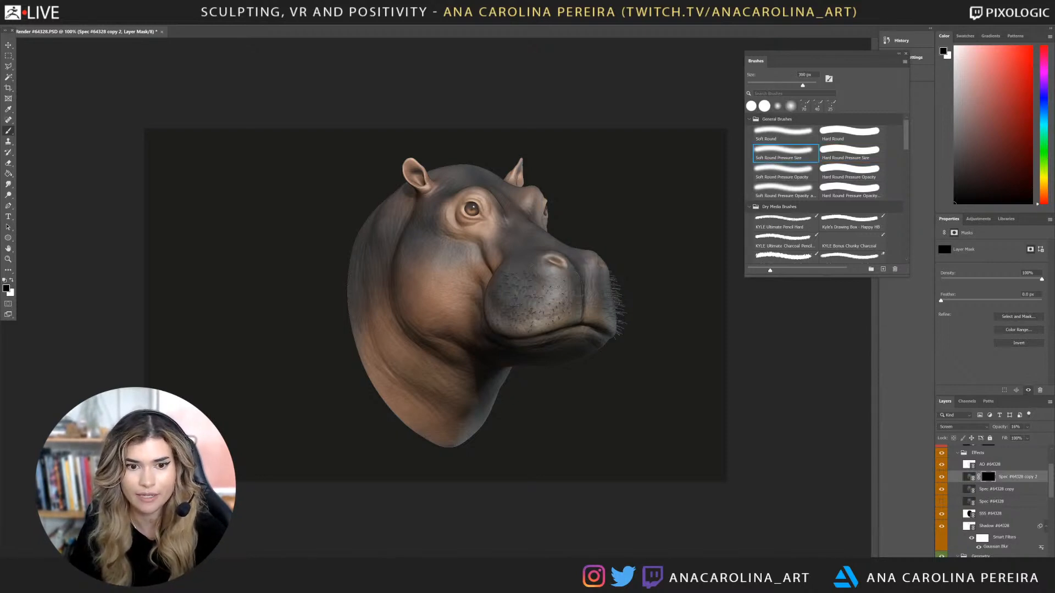
left_click_drag(574, 301, 575, 296)
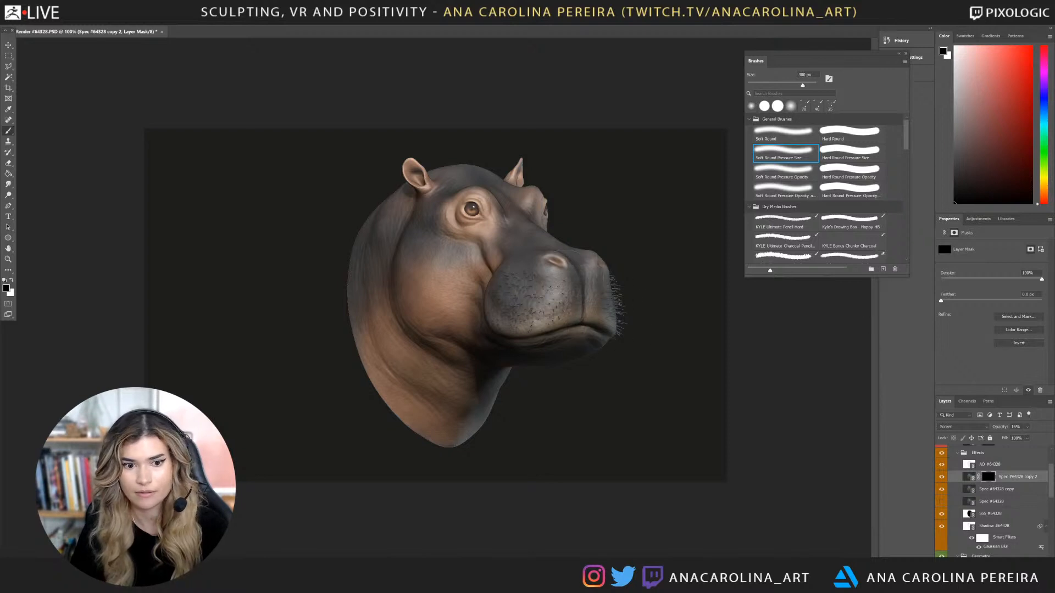
key("x")
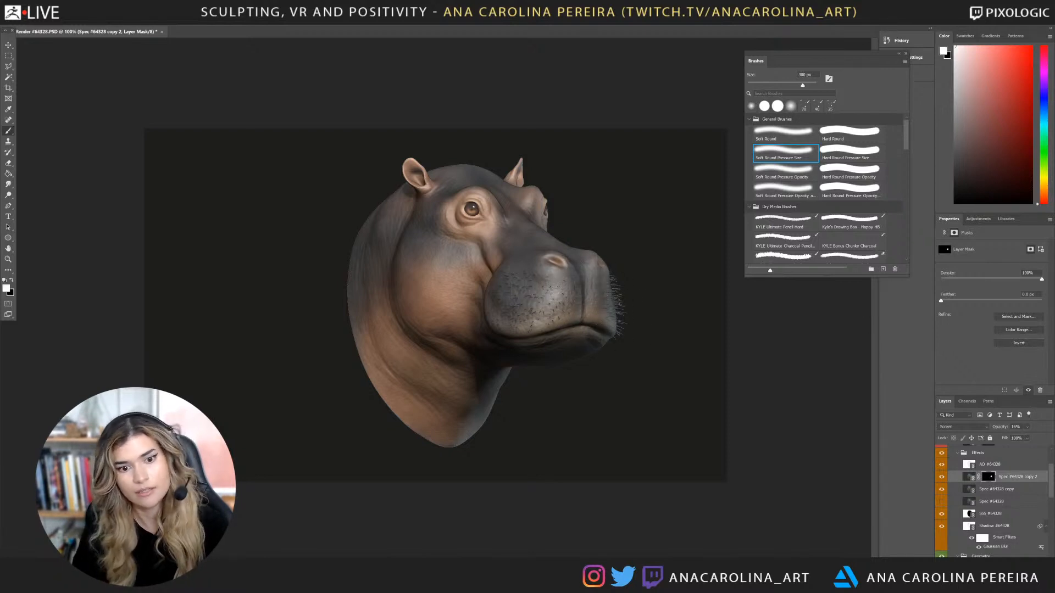
mouse_move(571, 291)
left_mouse_down()
mouse_move(532, 240)
mouse_move(557, 245)
left_mouse_up()
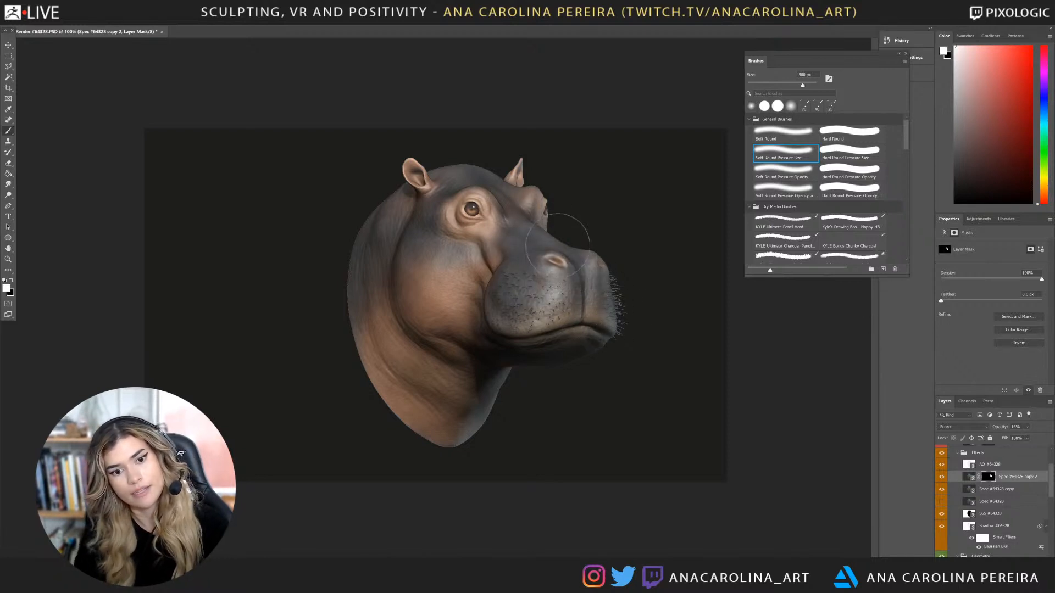
left_click_drag(517, 212, 444, 179)
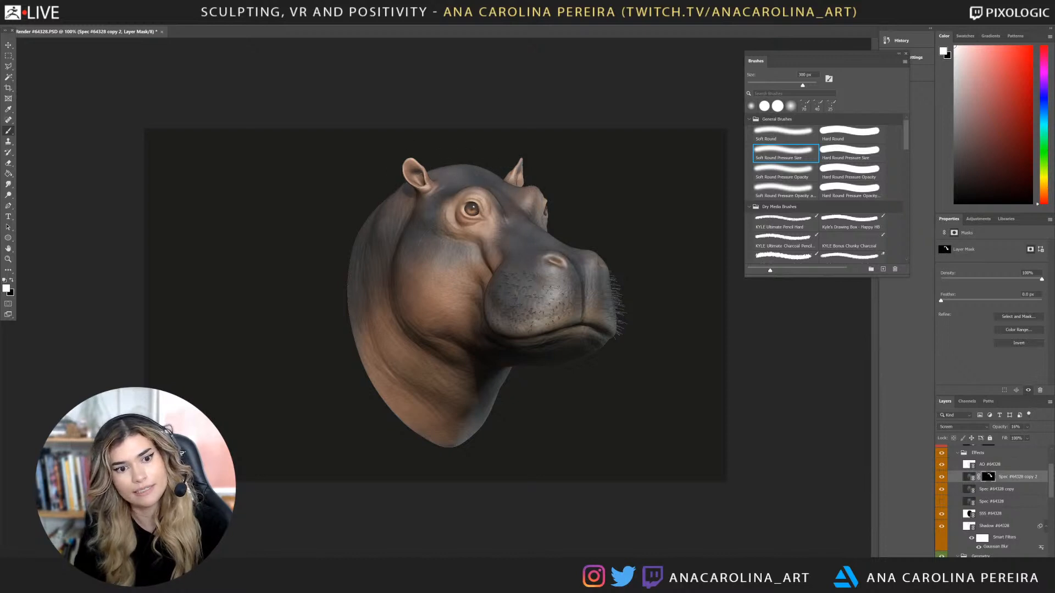
mouse_move(434, 218)
left_mouse_down()
mouse_move(467, 250)
mouse_move(418, 245)
mouse_move(497, 264)
mouse_move(426, 281)
left_mouse_up()
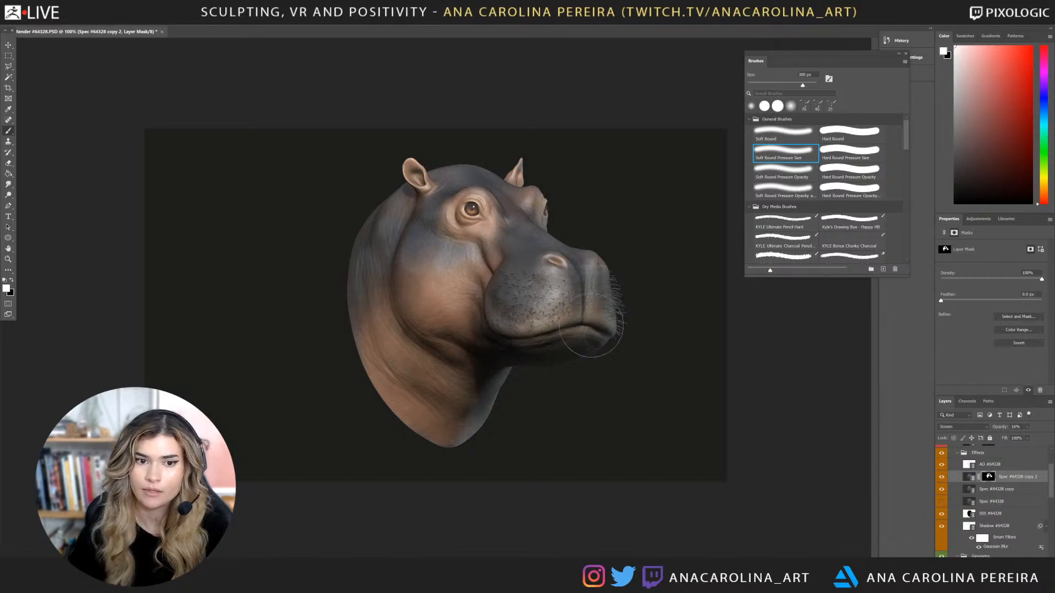
Examine the bristles and highlights on the muzzle up close, and switch to ZBrush.
key("ctrl+plus")
key("ctrl+plus")
key("ctrl+plus")
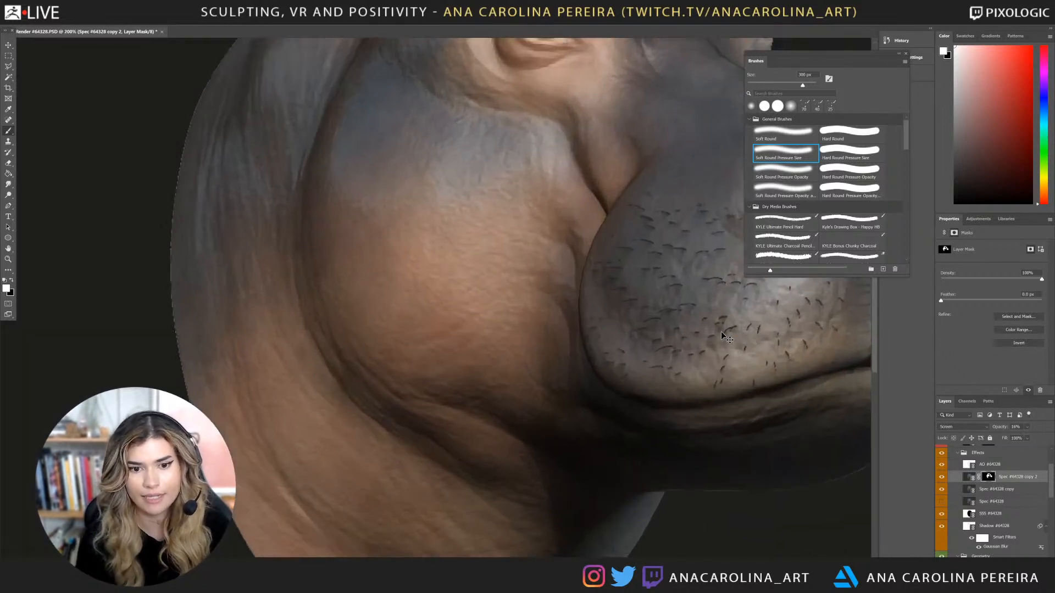
left_click_drag(666, 336, 489, 343)
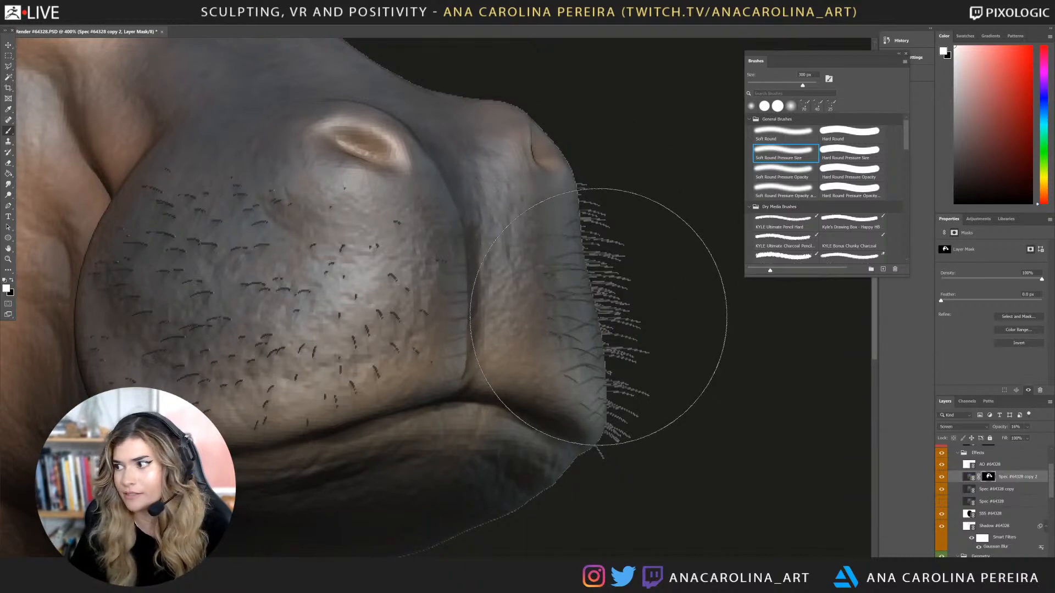
key("alt+Tab")
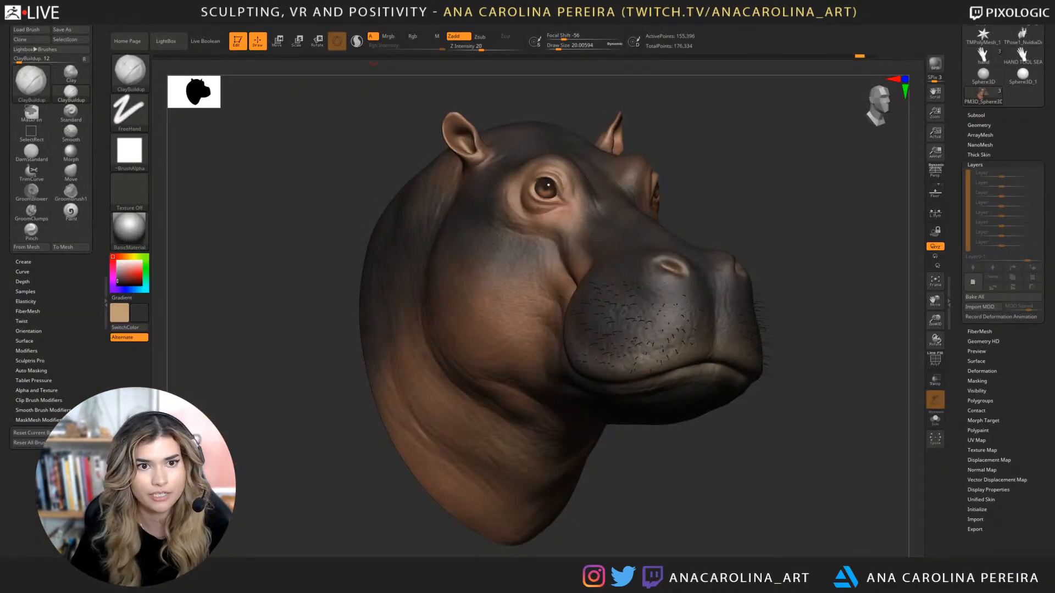
Export the Mask map from the BPR render passes as BPR_Mask.psd.
mouse_move(477, 26)
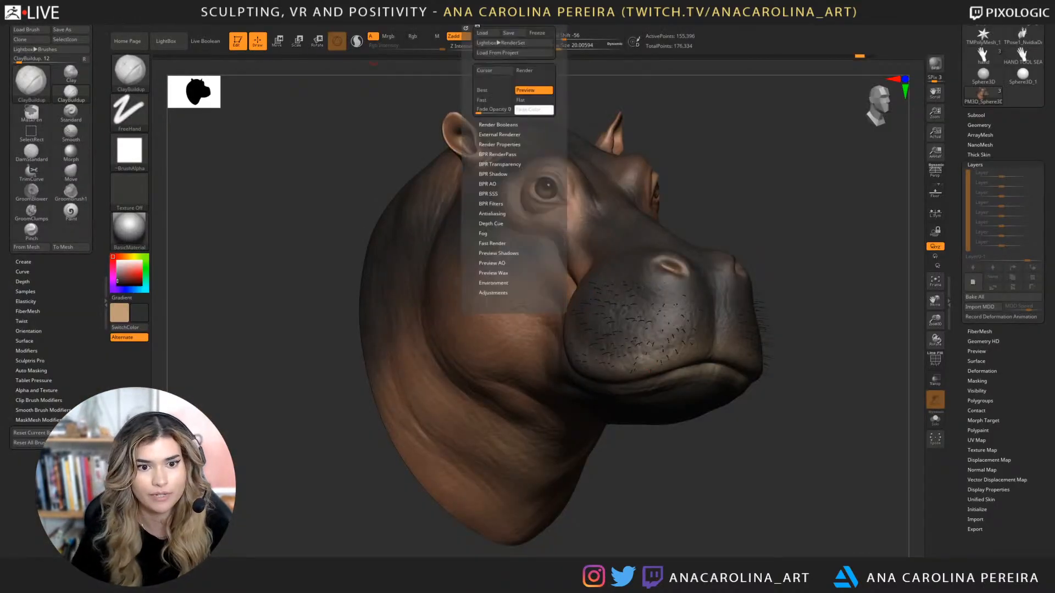
left_click(494, 154)
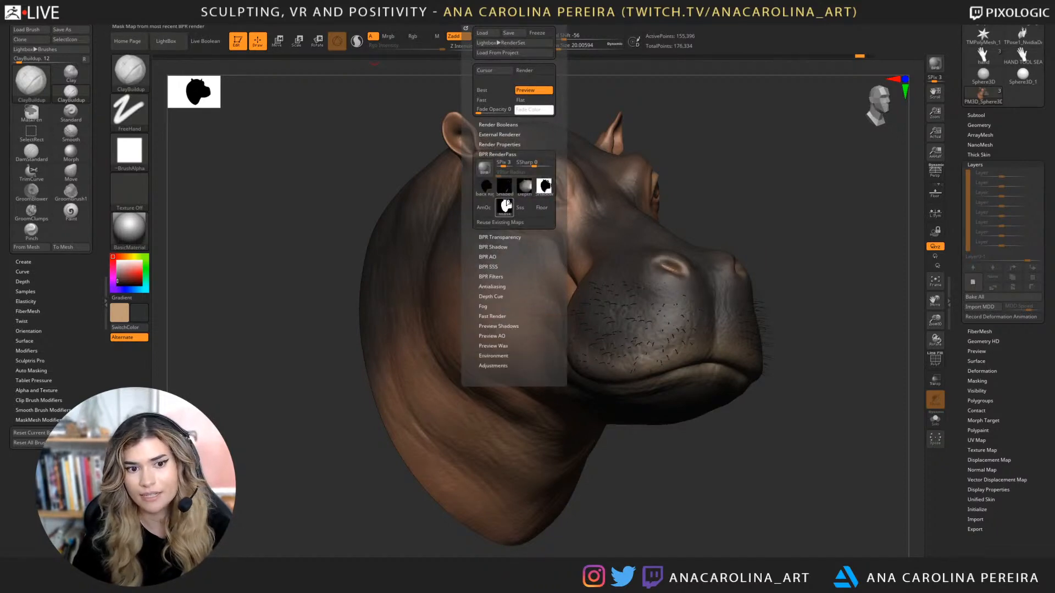
left_click(504, 206)
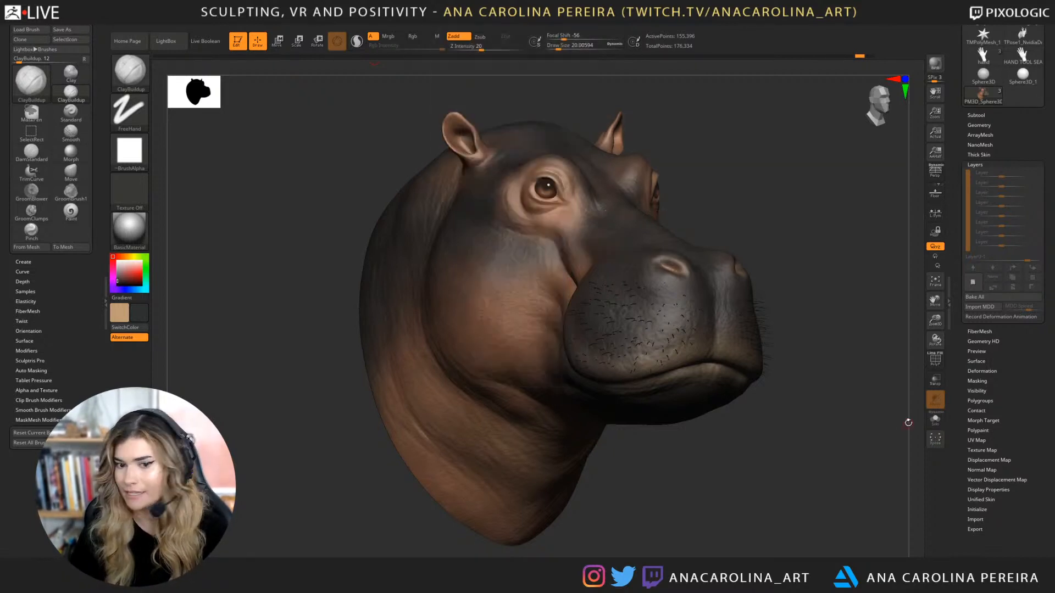
Switch to Photoshop and open the exported BPR_Mask.psd.
key("alt+Tab")
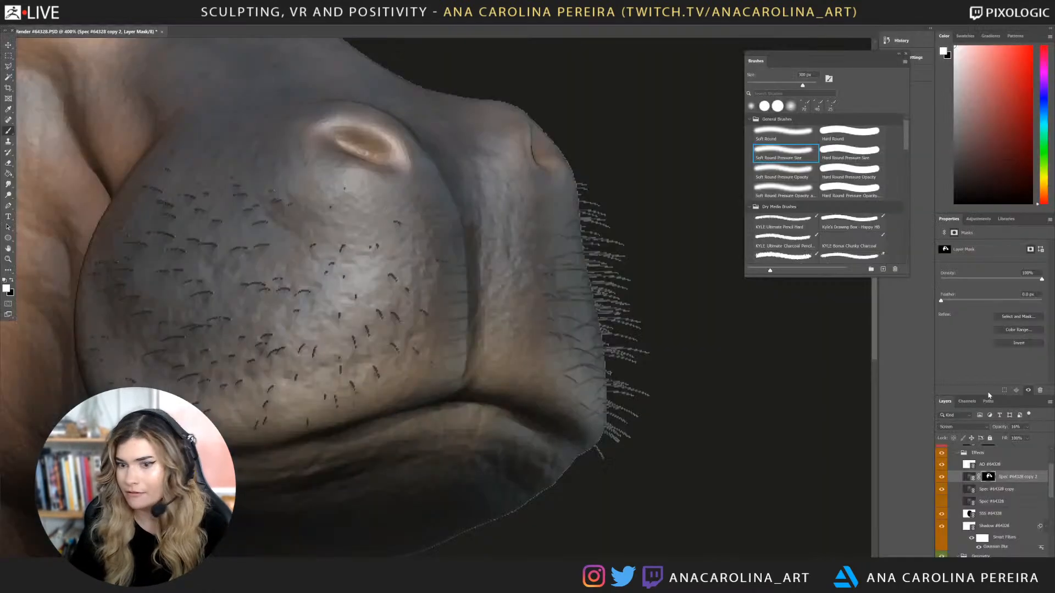
key("ctrl+o")
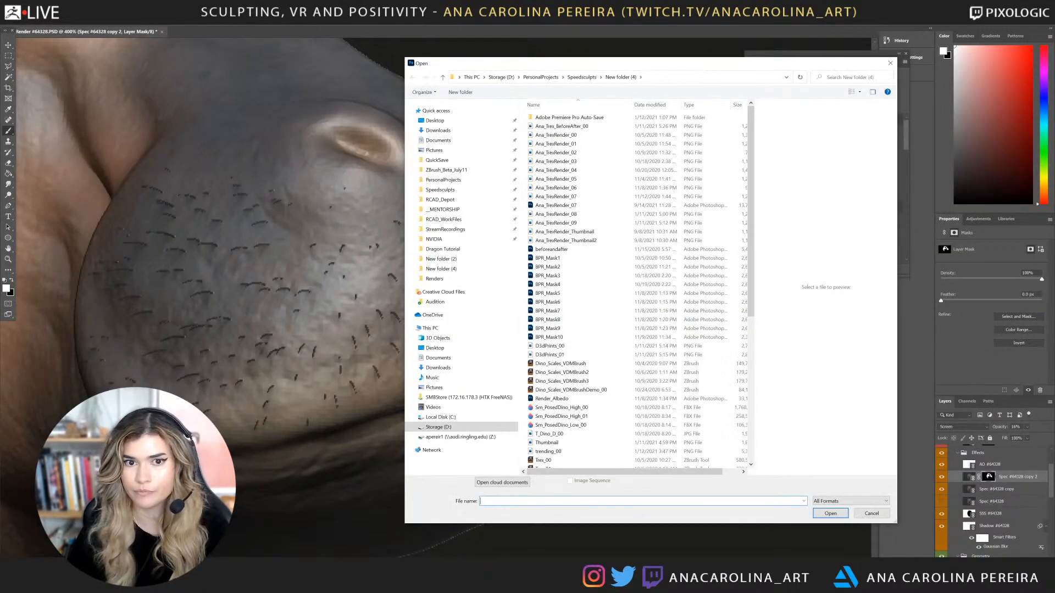
key("Escape")
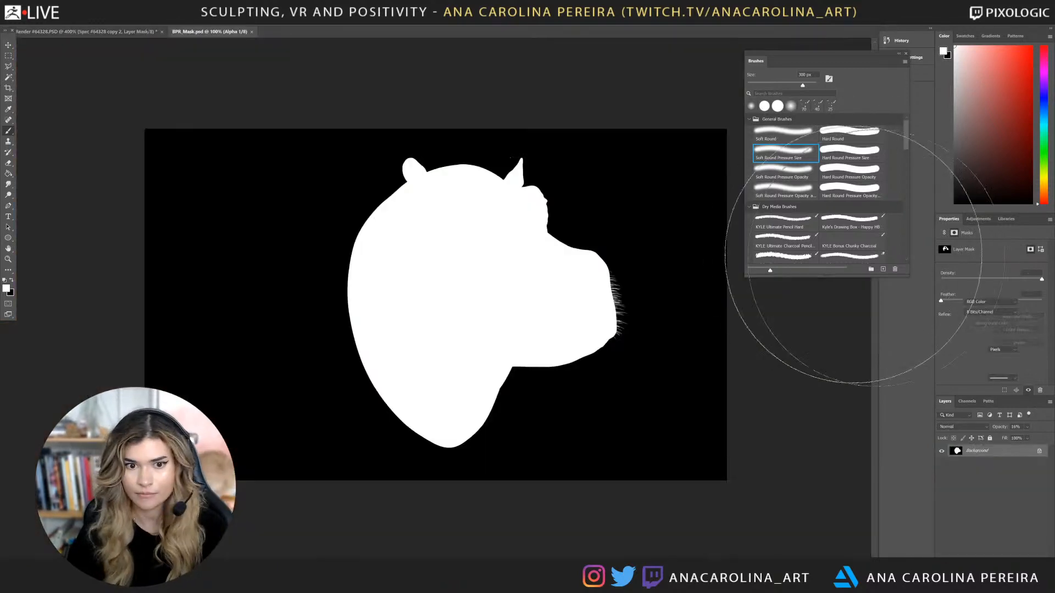
Copy the whole BPR_Mask image into the layer mask of the ZBrush Render group, and return to the composite view.
left_click(8, 56)
mouse_move(143, 129)
left_mouse_down()
mouse_move(684, 432)
mouse_move(828, 530)
mouse_move(812, 531)
left_mouse_up()
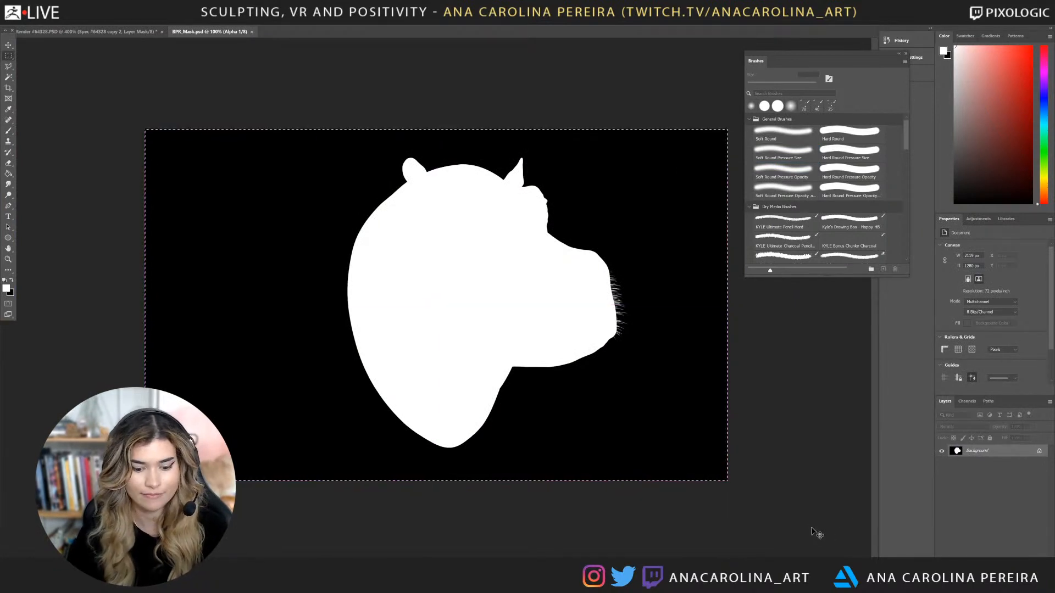
left_click(134, 32)
scroll(658, 379, "down", 3, "alt")
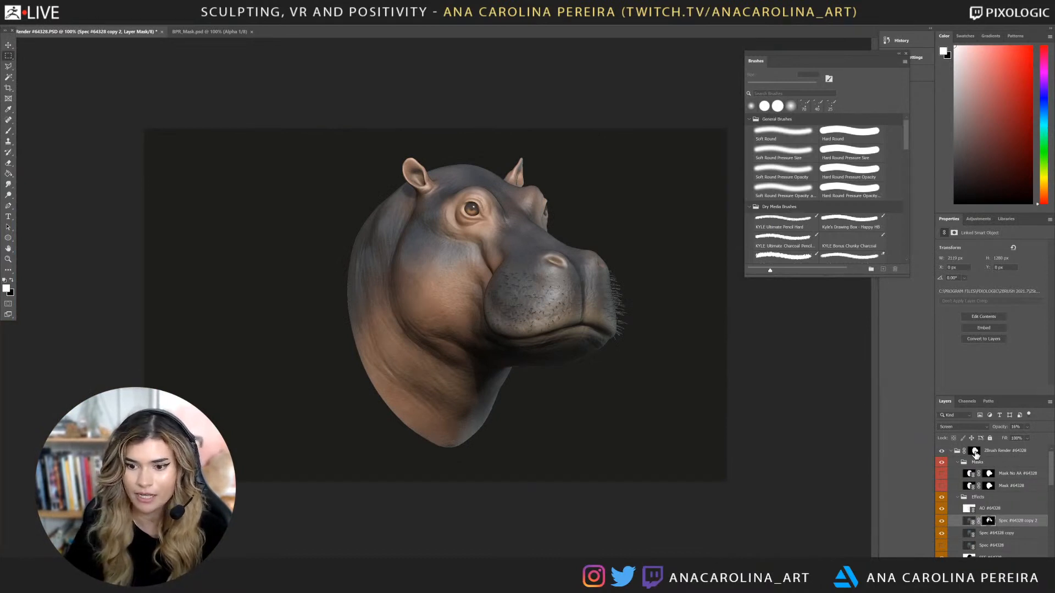
left_click(974, 452, "alt")
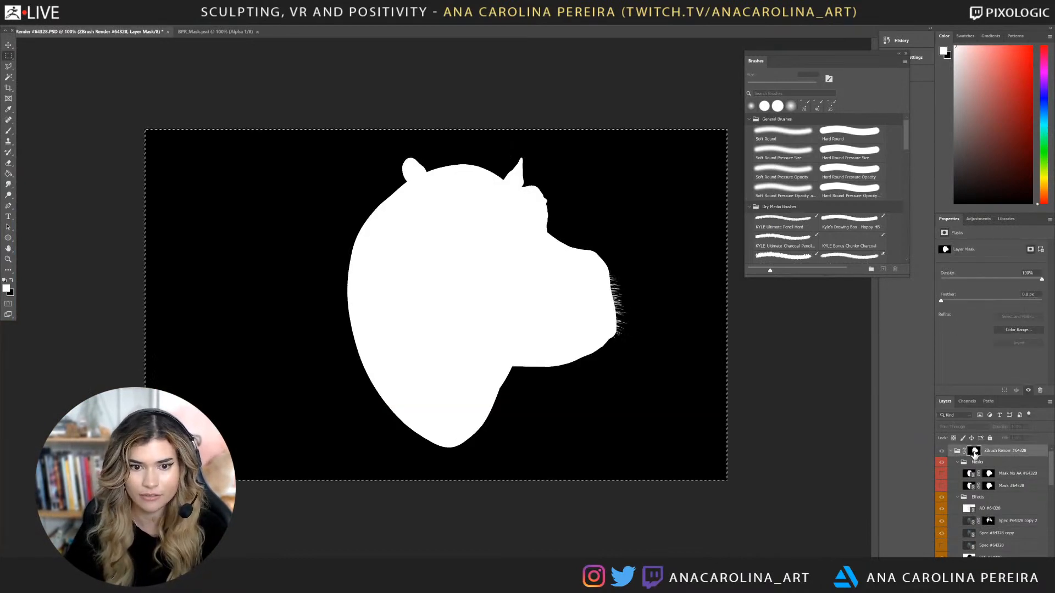
left_click(956, 451)
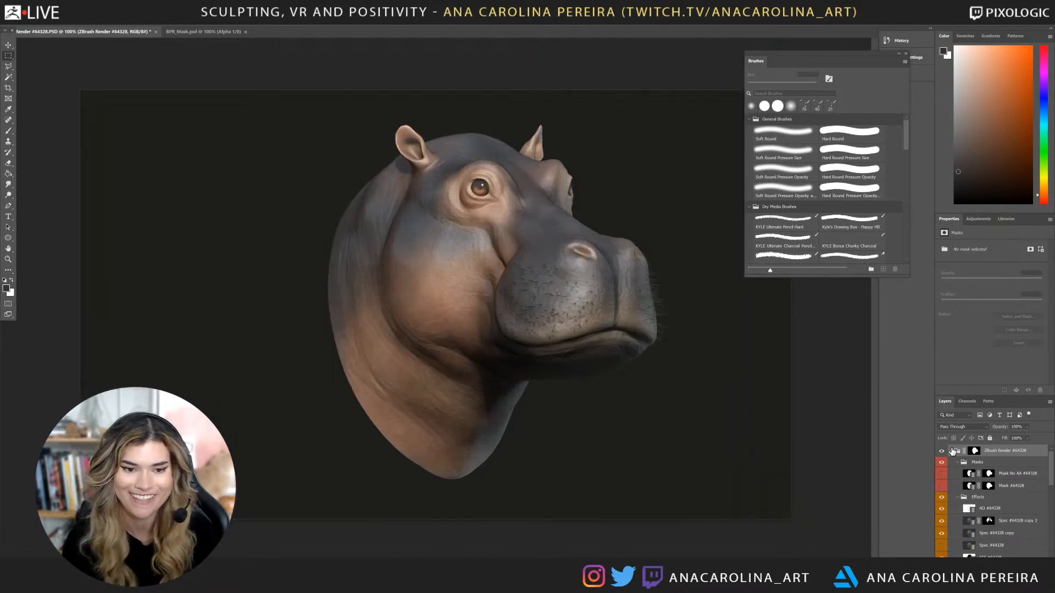
Check the AO pass's effect, paste a pixel copy of it as a Multiply layer above it and hide the original.
key("ctrl+plus")
left_click_drag(654, 421, 530, 473)
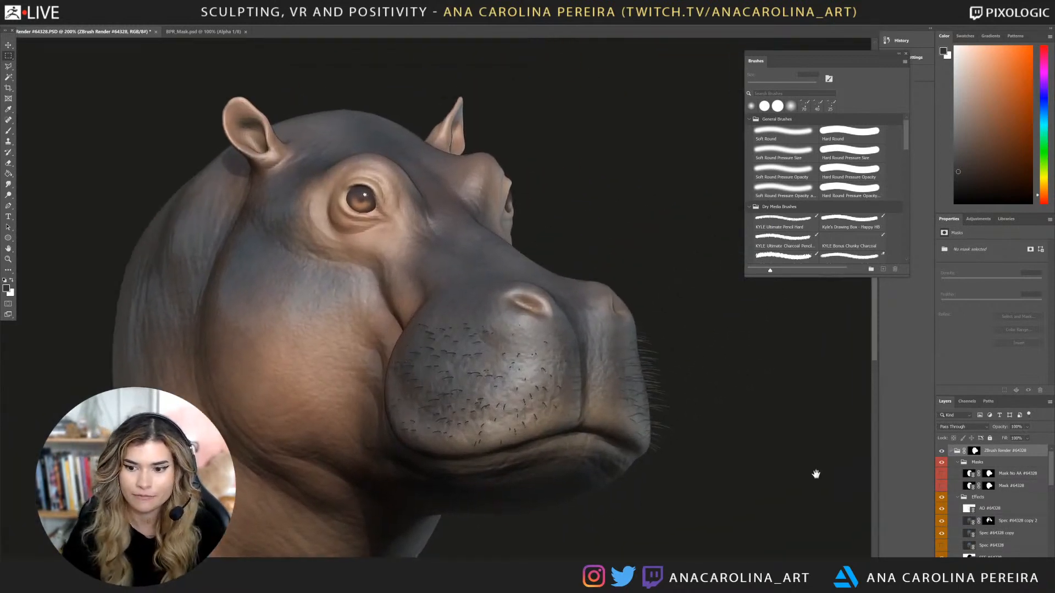
scroll(977, 484, "down", 2)
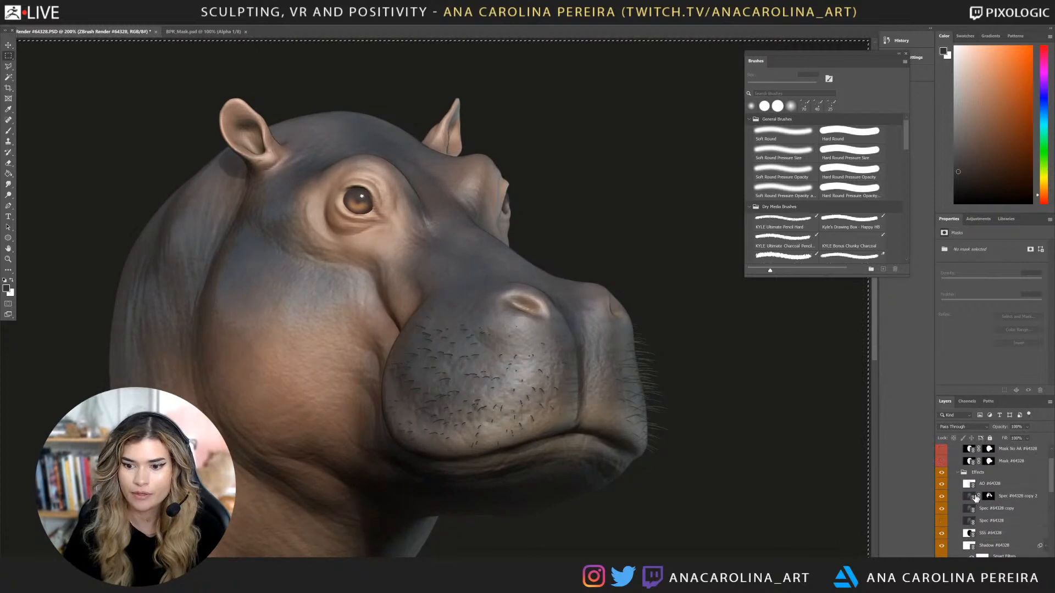
left_click(942, 486)
left_click(942, 486)
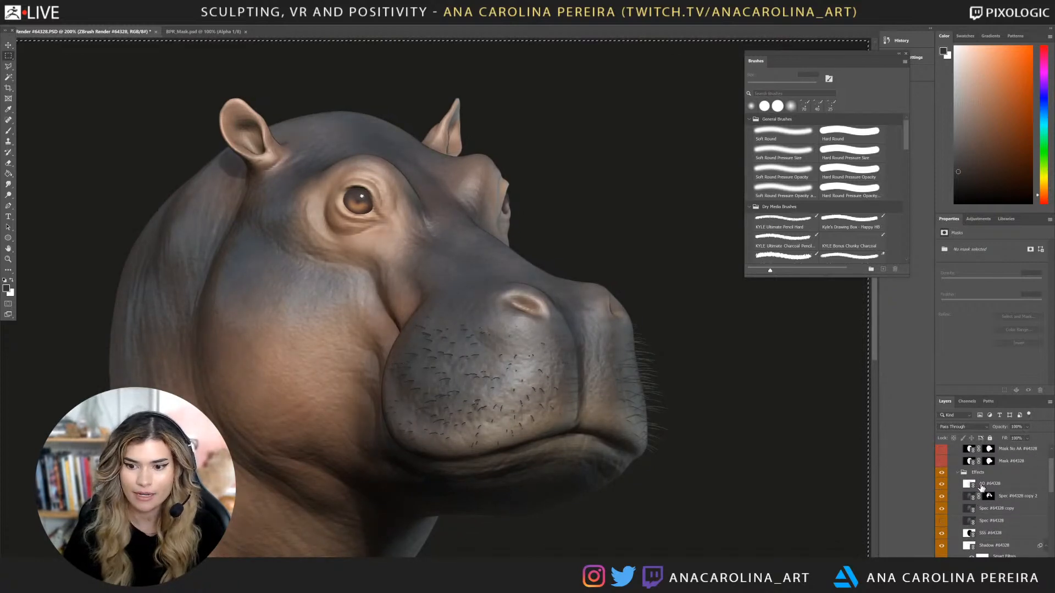
left_click(976, 486)
key("ctrl+c")
key("ctrl+v")
left_click(942, 496)
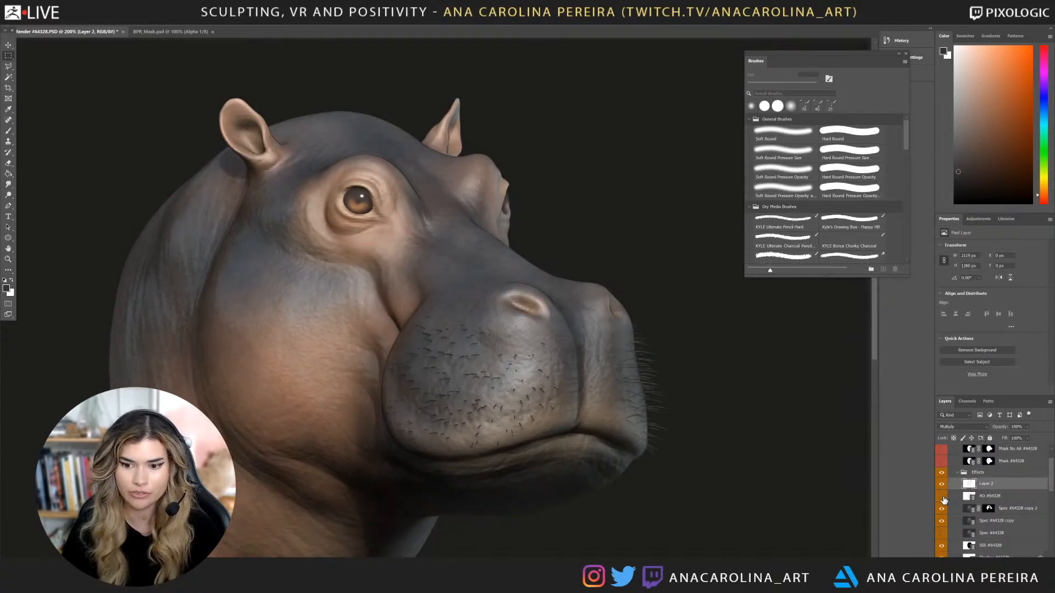
Colorize the pasted AO copy with Hue/Saturation, using hue 0, saturation 13 and lightness 0.
key("ctrl+u")
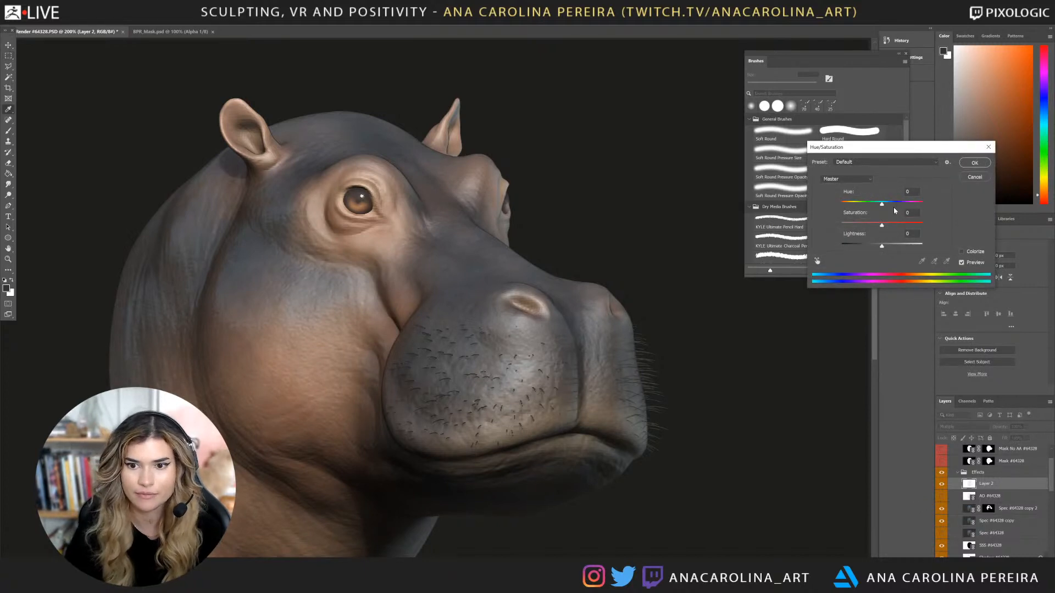
left_click(961, 251)
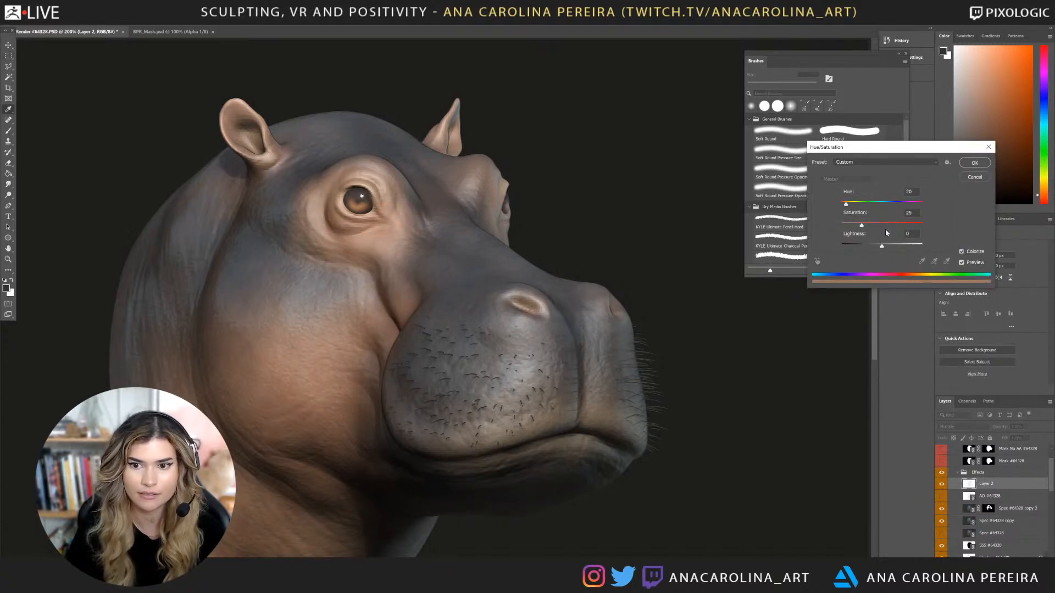
left_click_drag(862, 225, 924, 226)
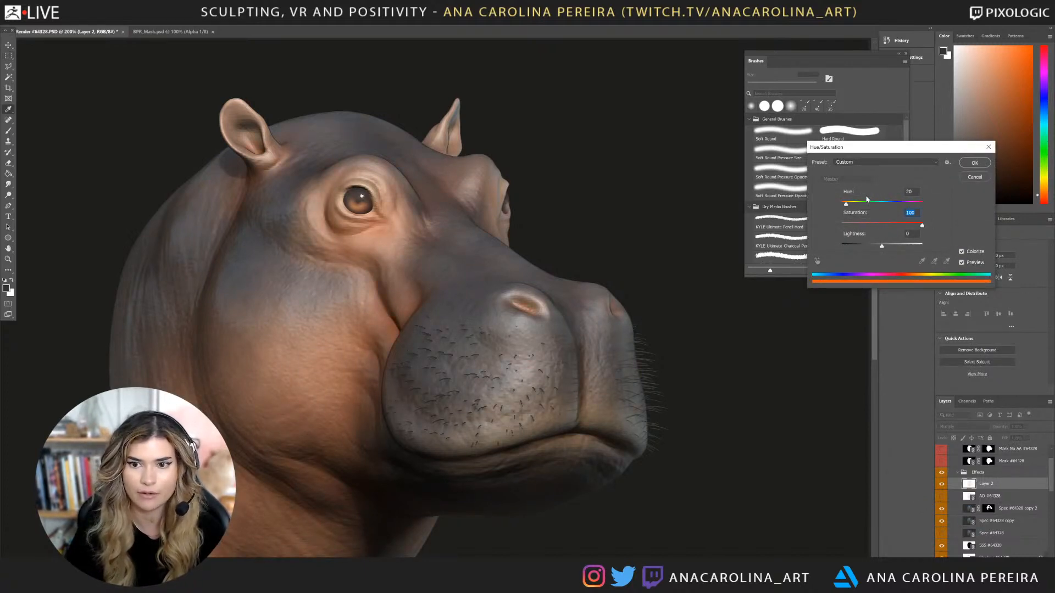
left_click_drag(846, 204, 894, 230)
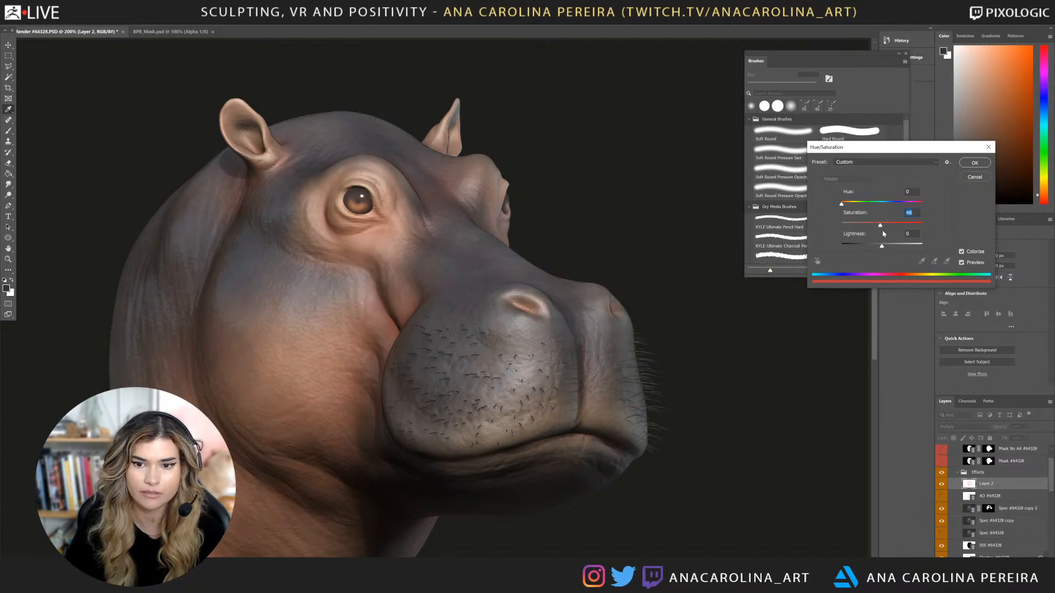
key("Tab")
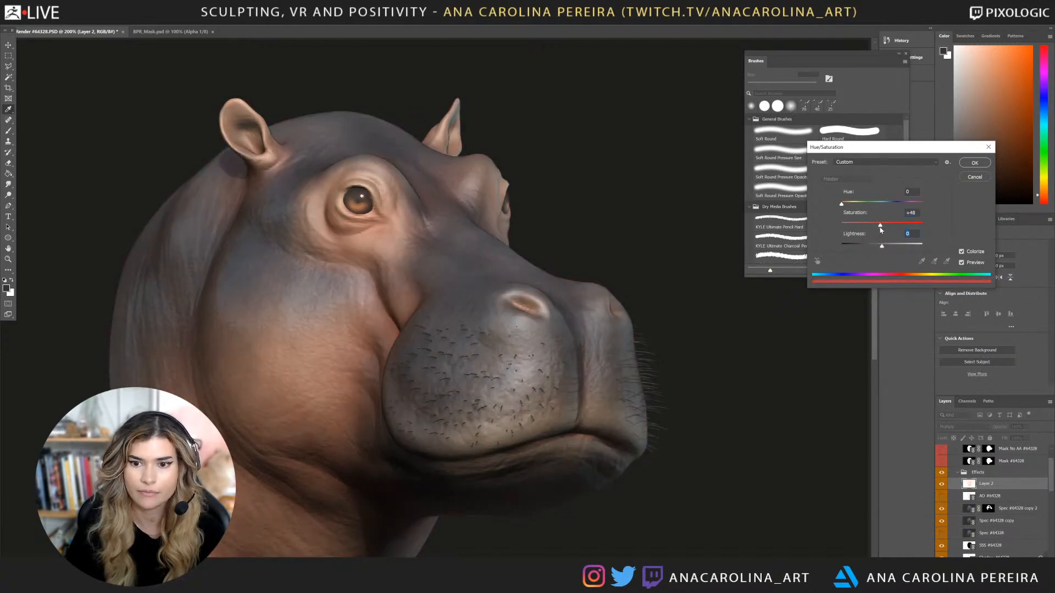
left_click_drag(880, 226, 834, 231)
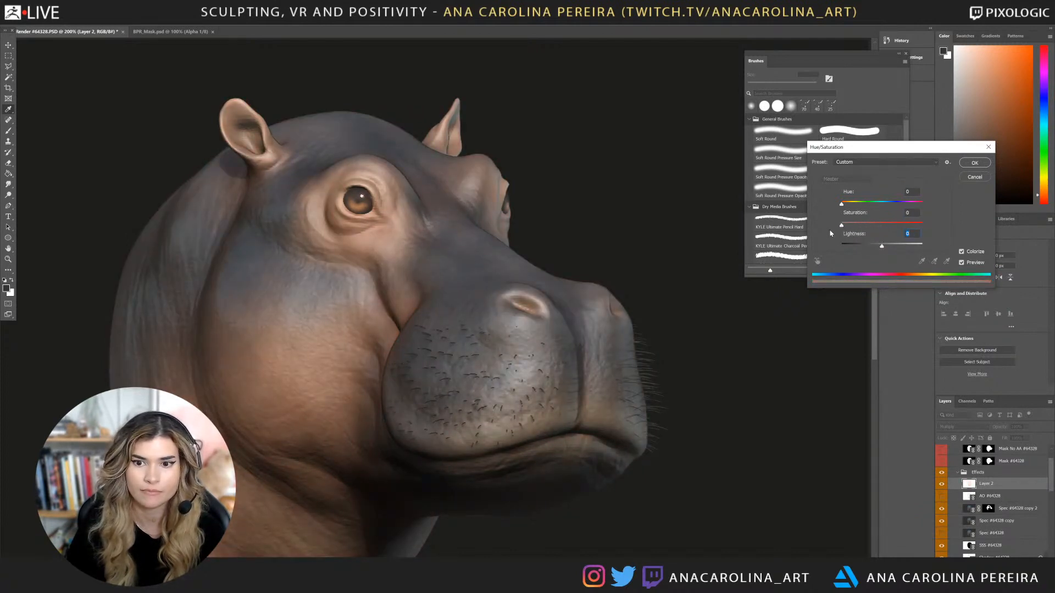
mouse_move(863, 232)
left_mouse_down()
mouse_move(838, 238)
mouse_move(856, 235)
left_mouse_up()
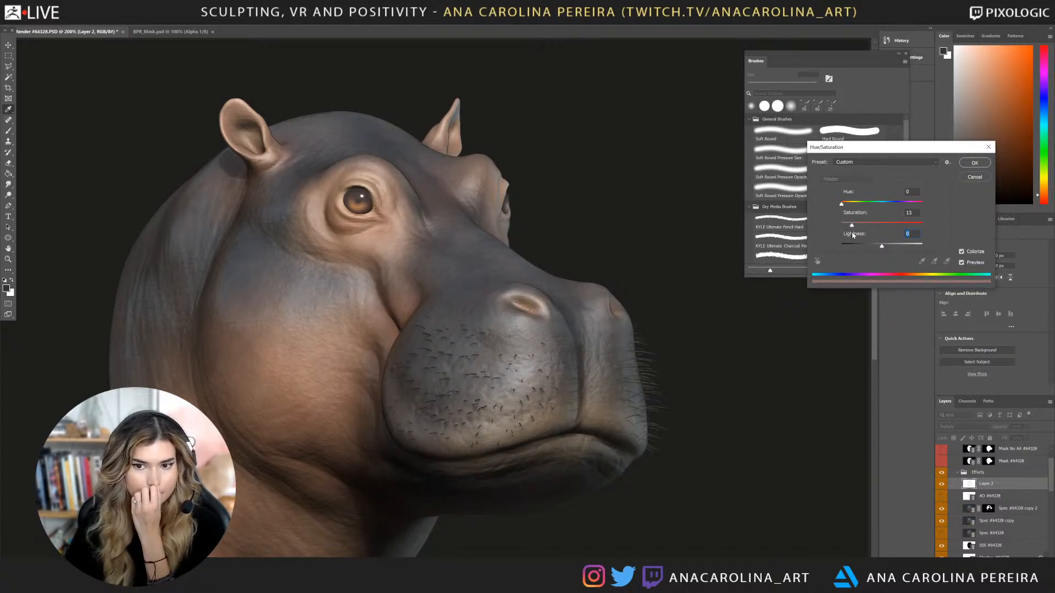
left_click(970, 163)
Compare the whole head with the tinted AO copy and the original AO pass switched on and off.
key("ctrl+minus")
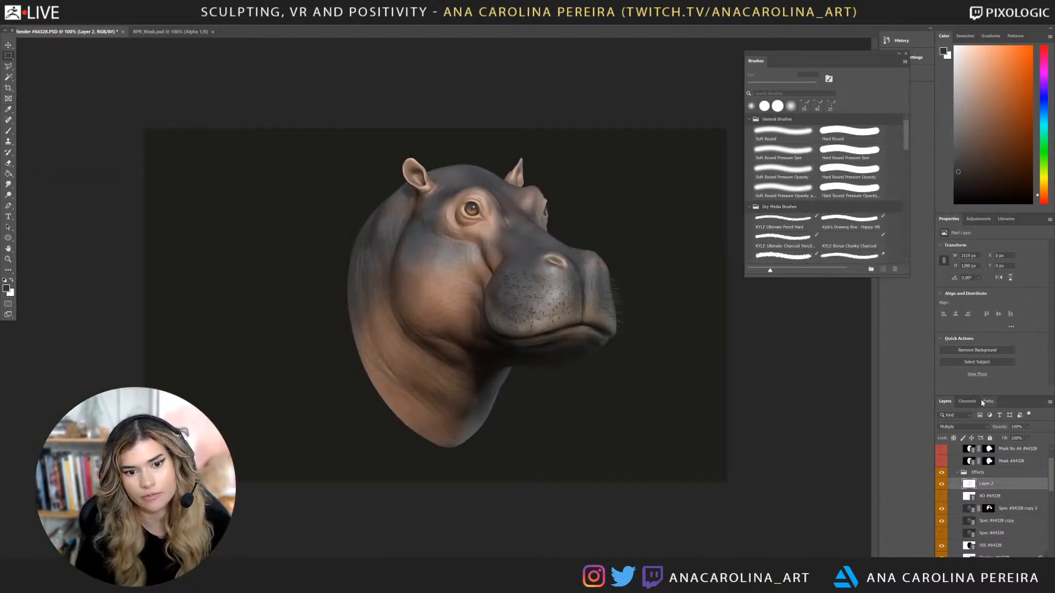
left_click(941, 484)
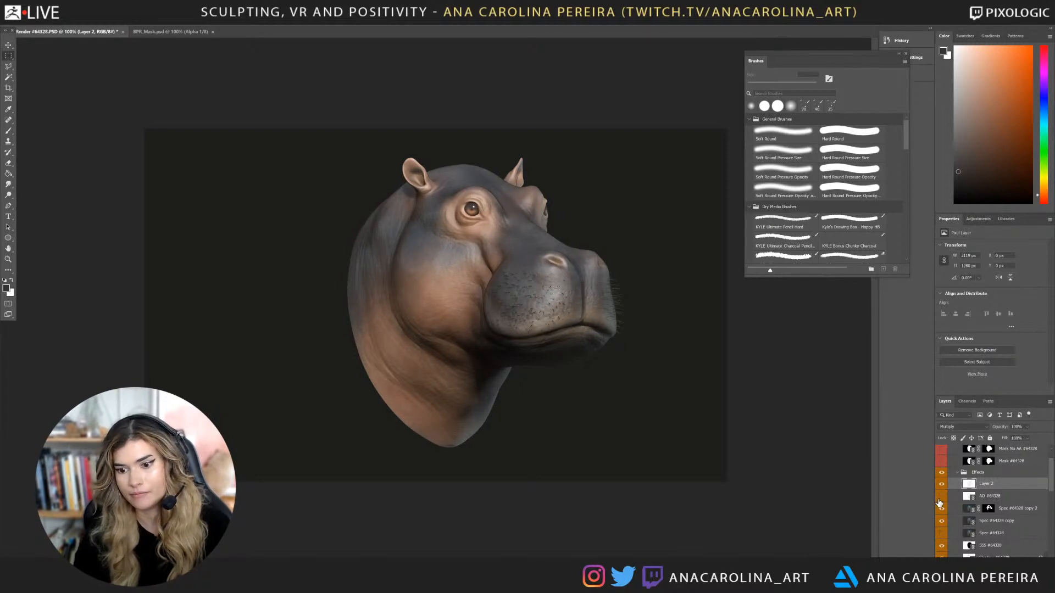
left_click(941, 496)
left_click(939, 500)
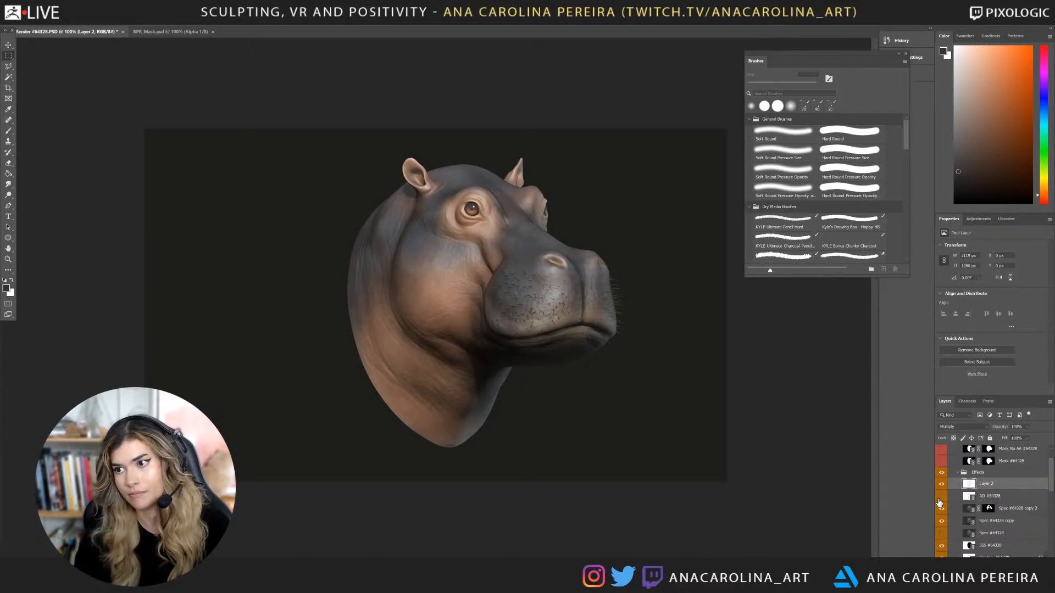
Compare the composite with and without the Color Bump pass in the Geometry group.
scroll(996, 528, "down", 2)
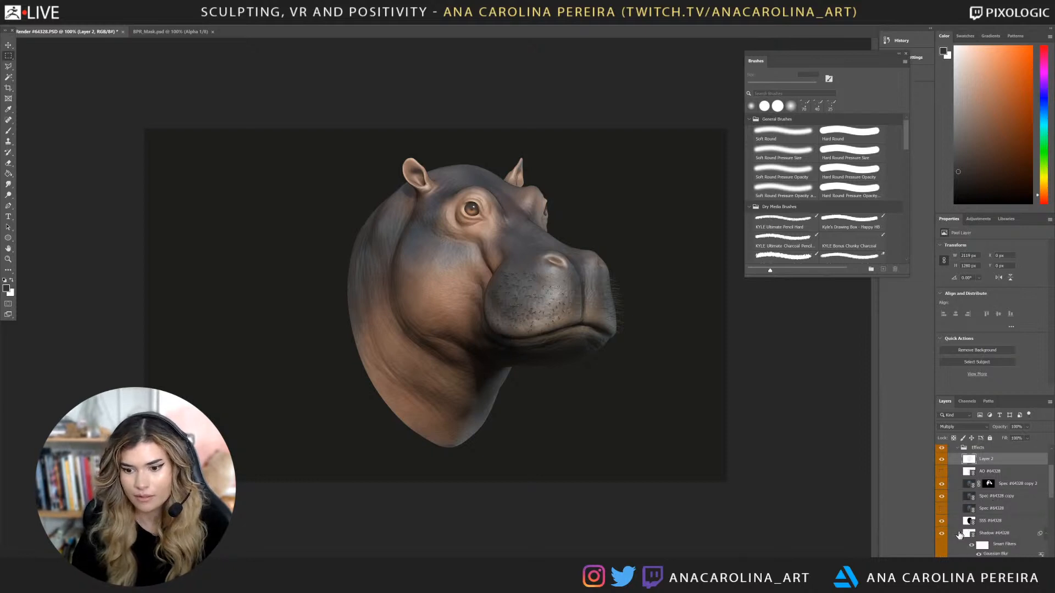
scroll(959, 530, "down", 5)
left_click(941, 501)
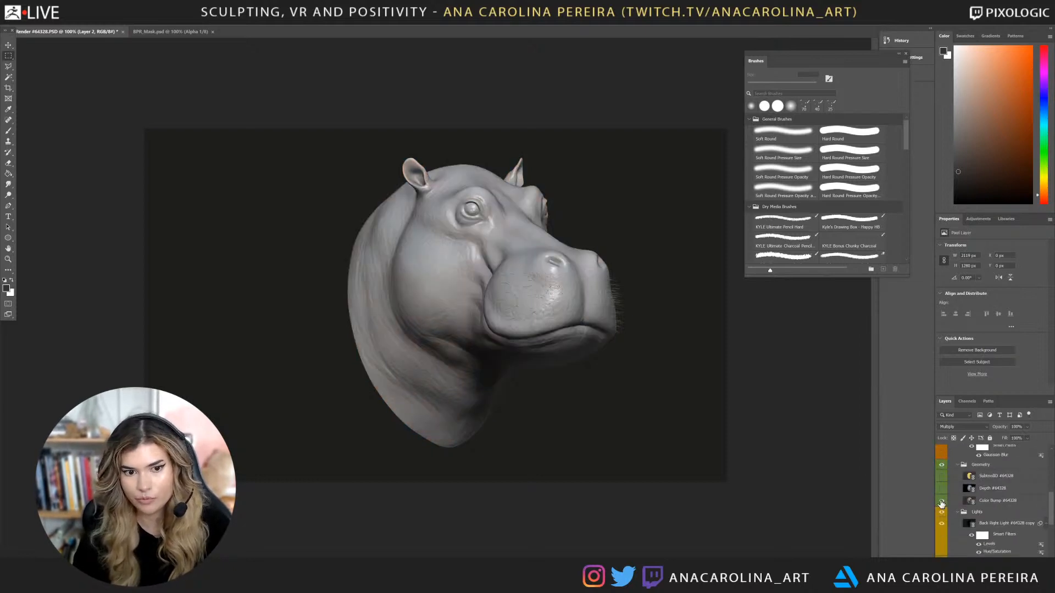
left_click(941, 501)
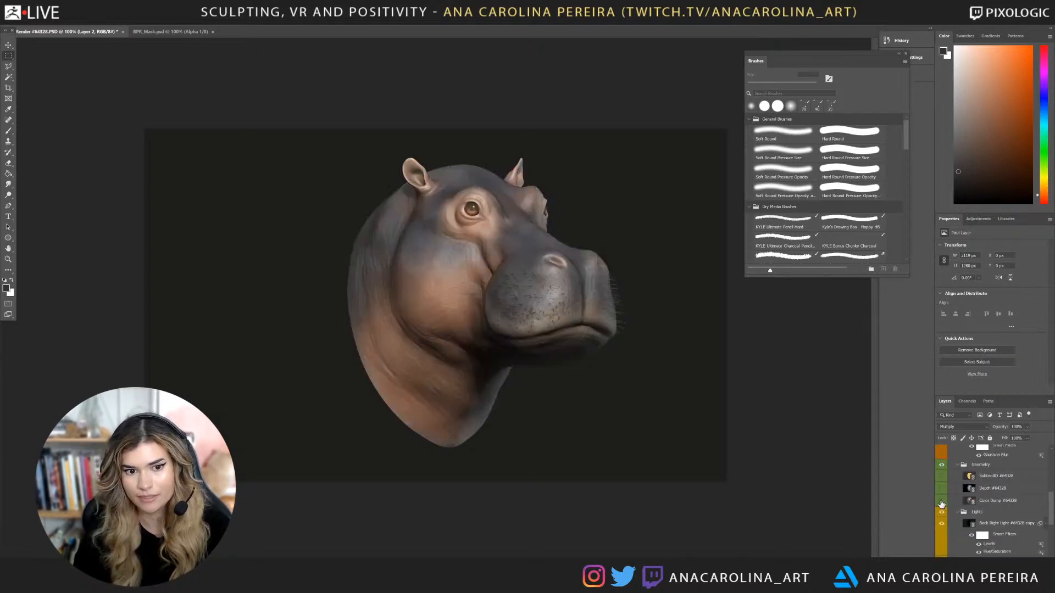
left_click(941, 501)
left_click(941, 502)
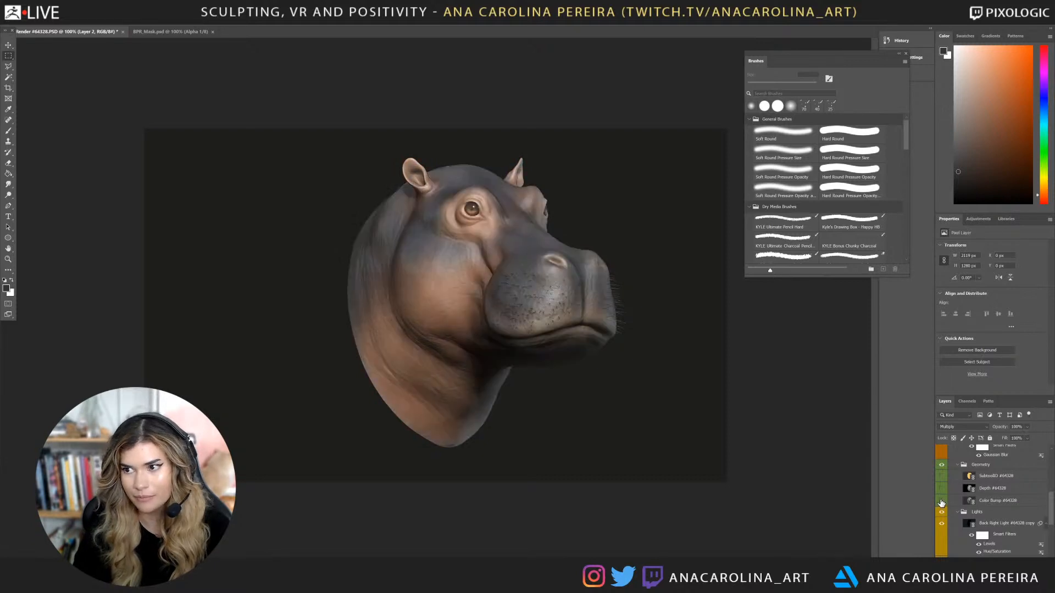
Show the Depth pass in the Geometry group, duplicate it and hide the original.
left_click(942, 490)
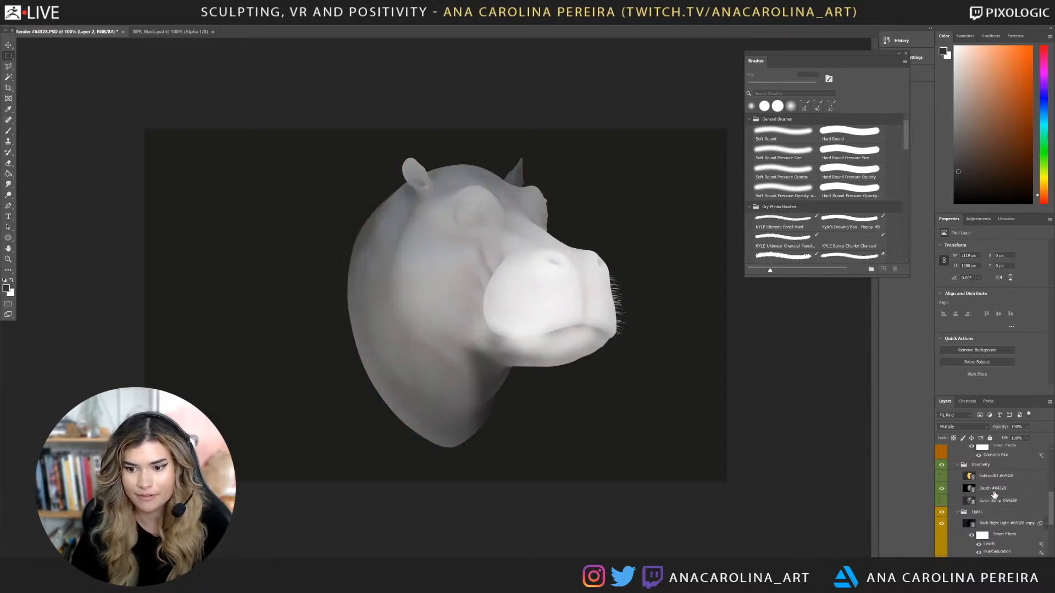
left_click(965, 489)
key("ctrl+j")
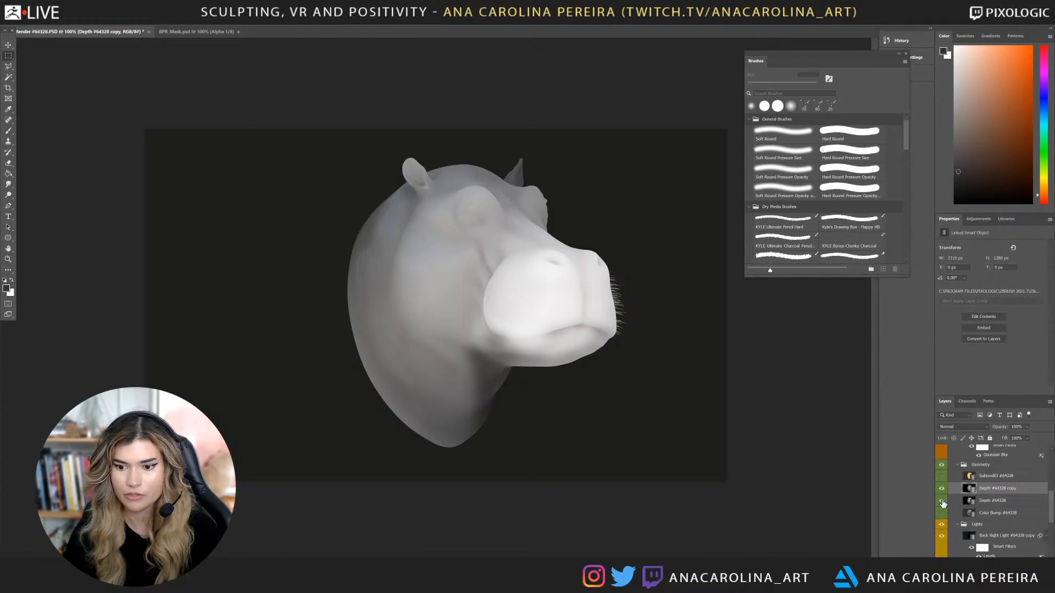
left_click(941, 500)
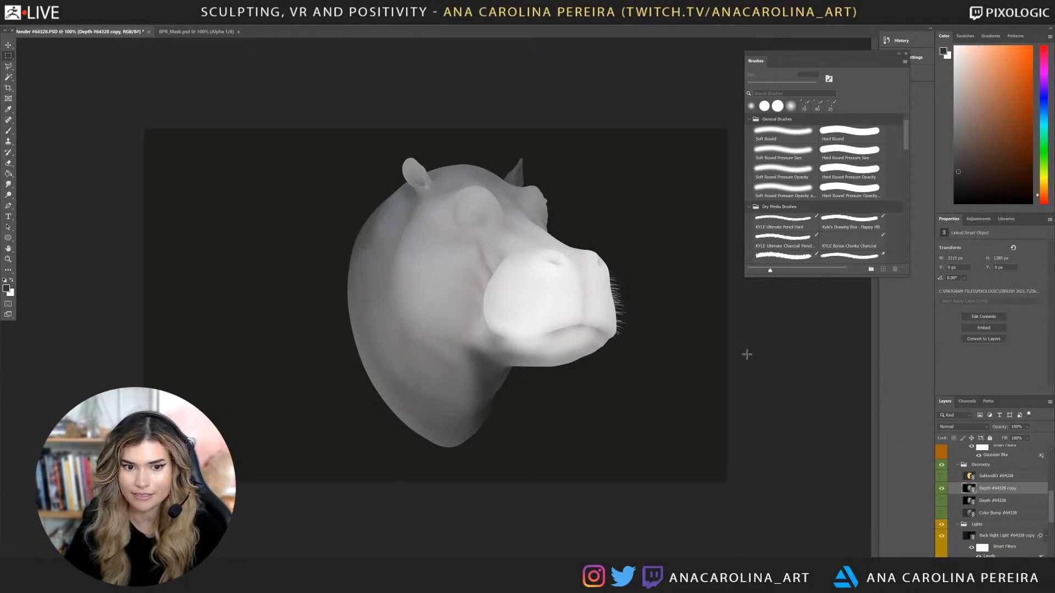
Set the Depth copy's blend mode to Screen and its opacity to 9%.
left_click(953, 427)
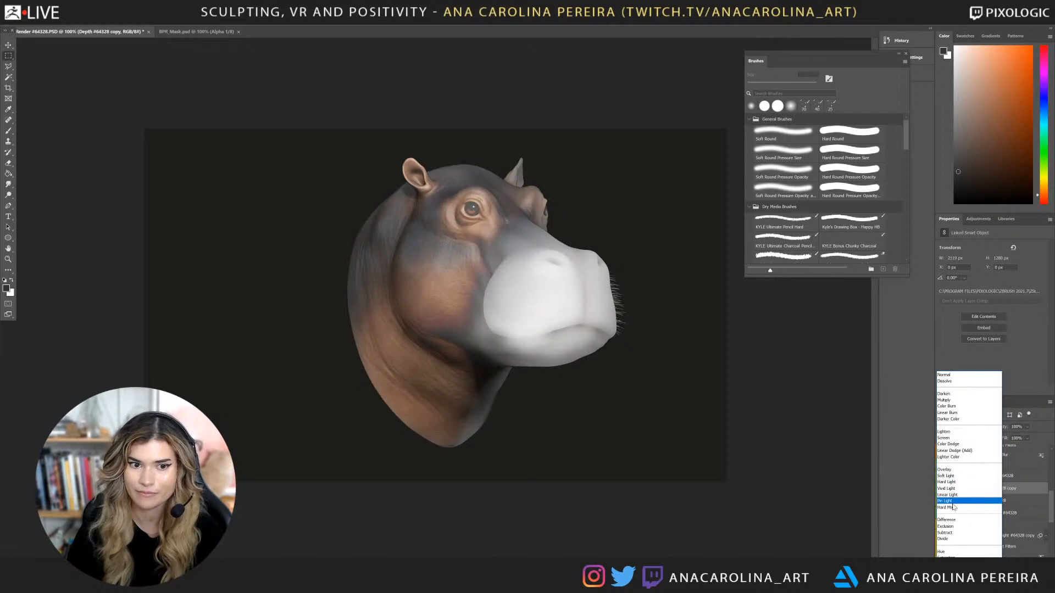
left_click(950, 438)
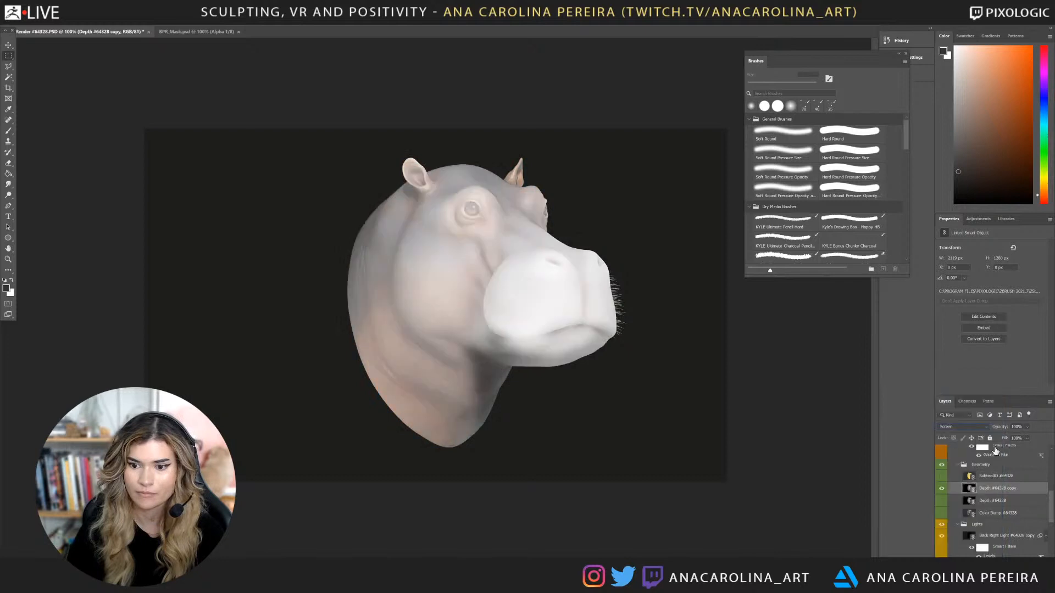
left_click(1027, 426)
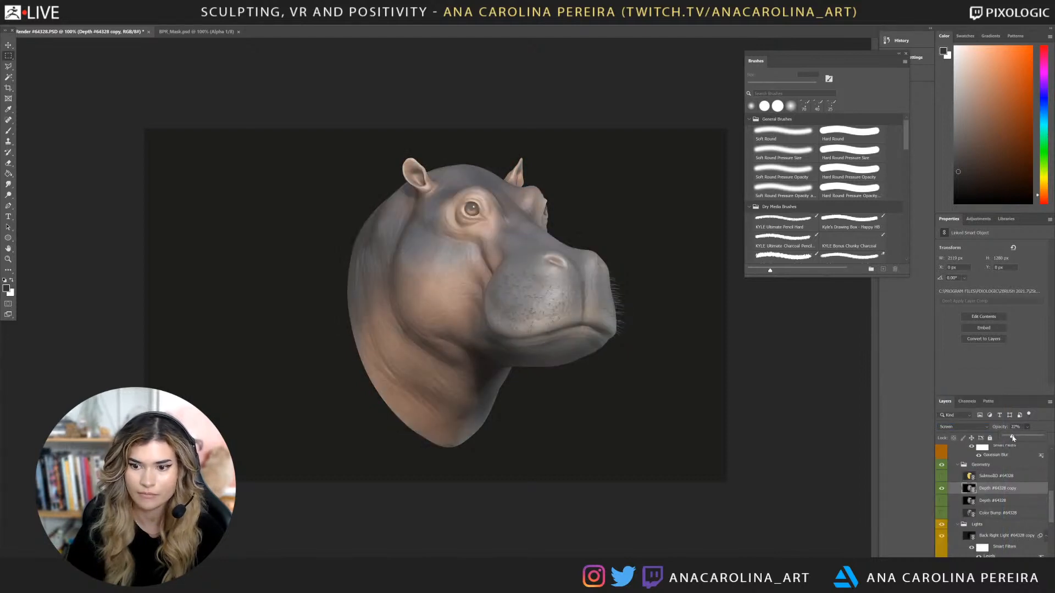
left_click_drag(1013, 438, 1009, 439)
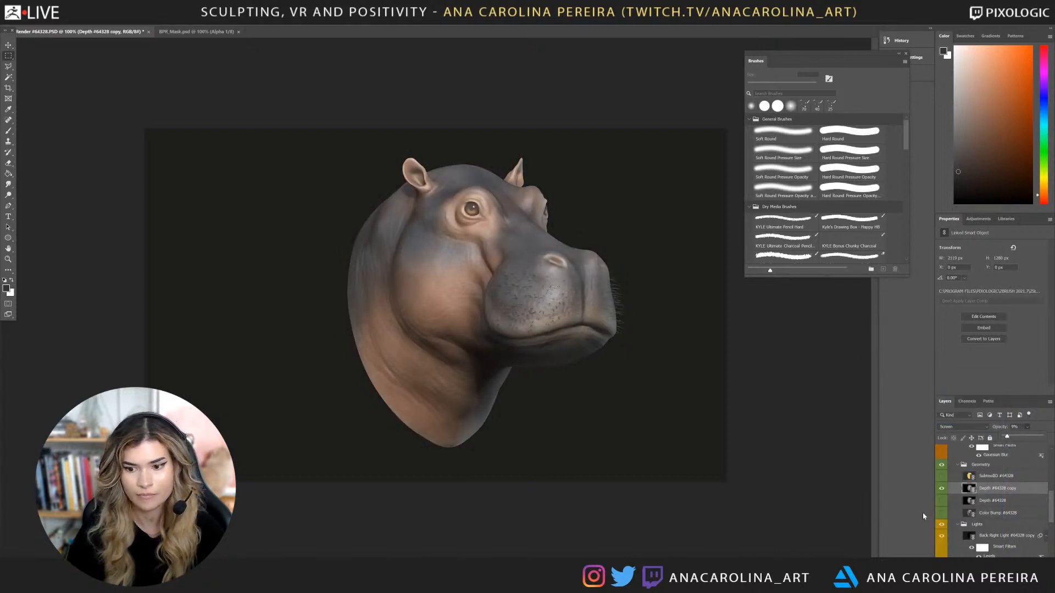
Compare the hippo composite with and without the Depth copy in the Geometry group.
left_click(942, 492)
left_click(942, 492)
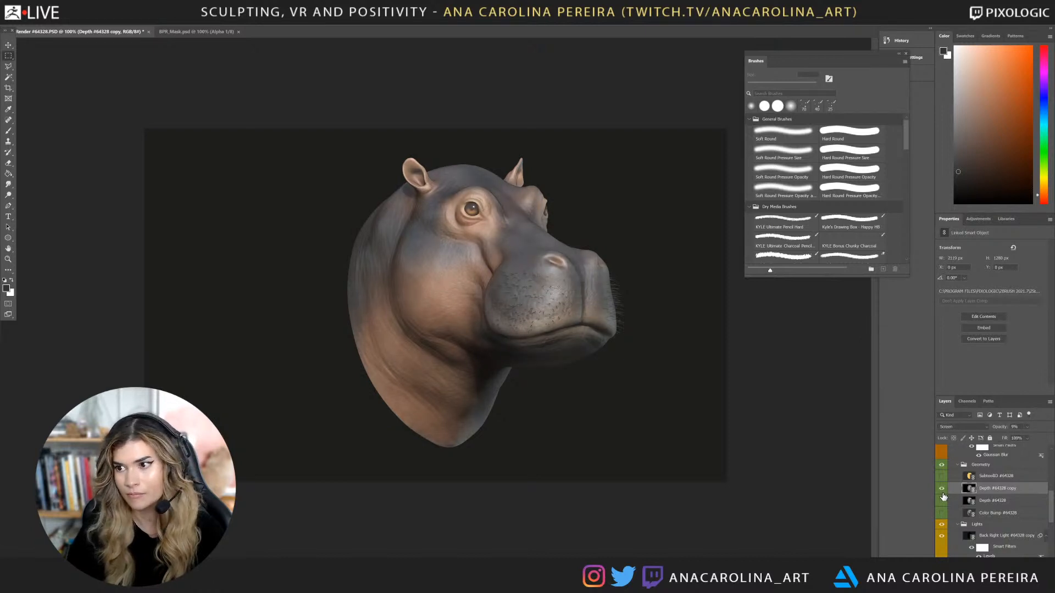
left_click(942, 494)
left_click(943, 494)
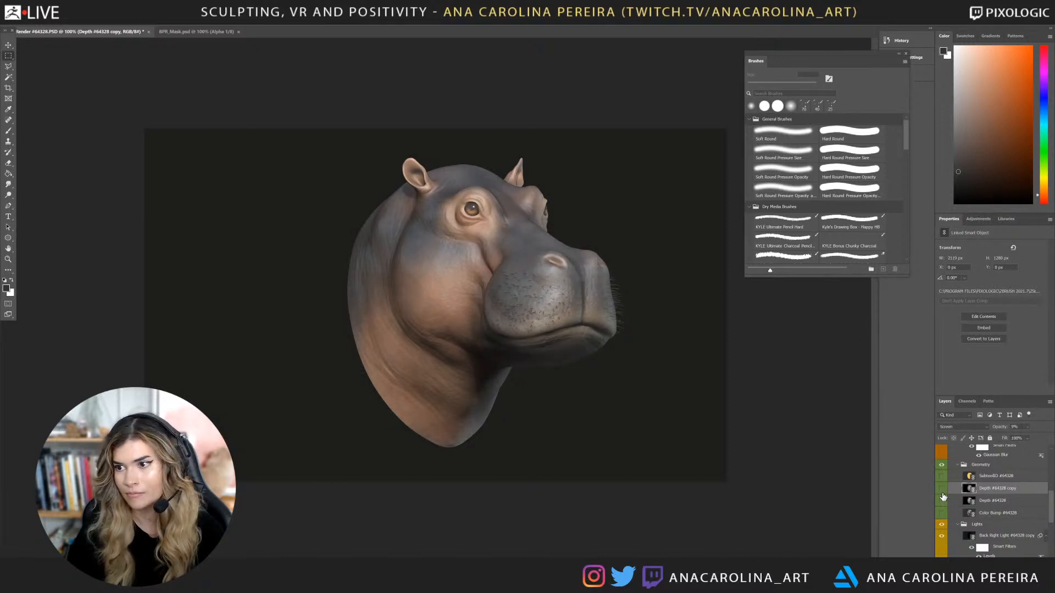
left_click(943, 496)
left_click(942, 496)
Change the Depth copy's blend mode to Multiply and raise its opacity.
left_click(961, 427)
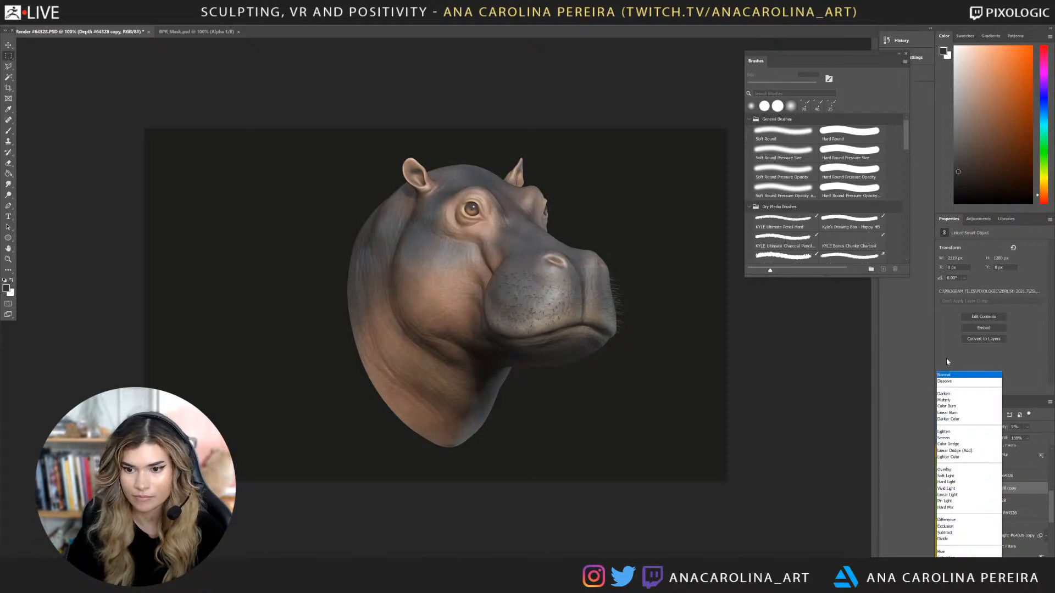
left_click(946, 400)
left_click(940, 488)
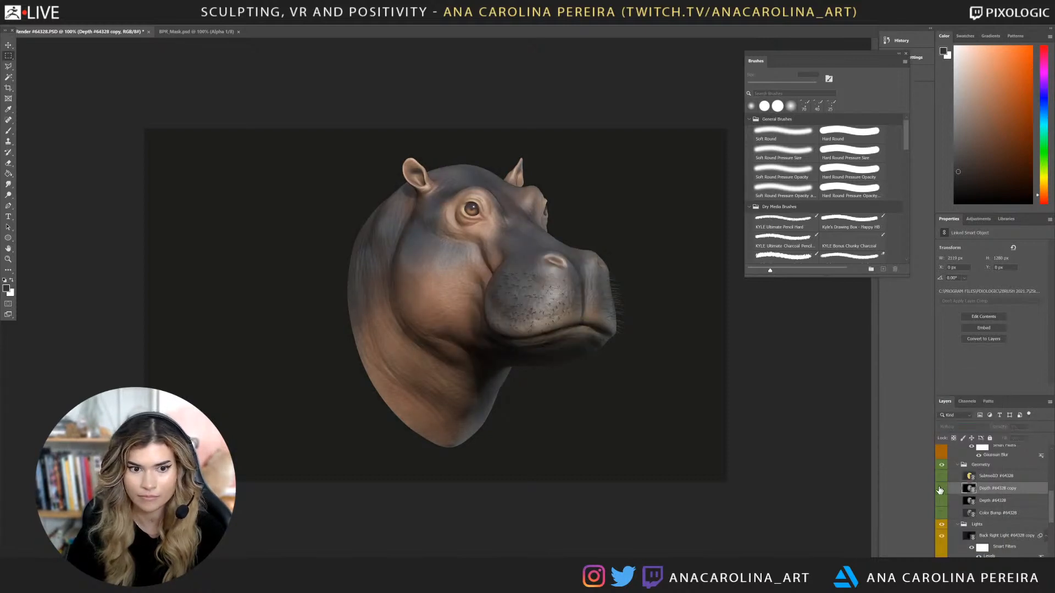
left_click(940, 488)
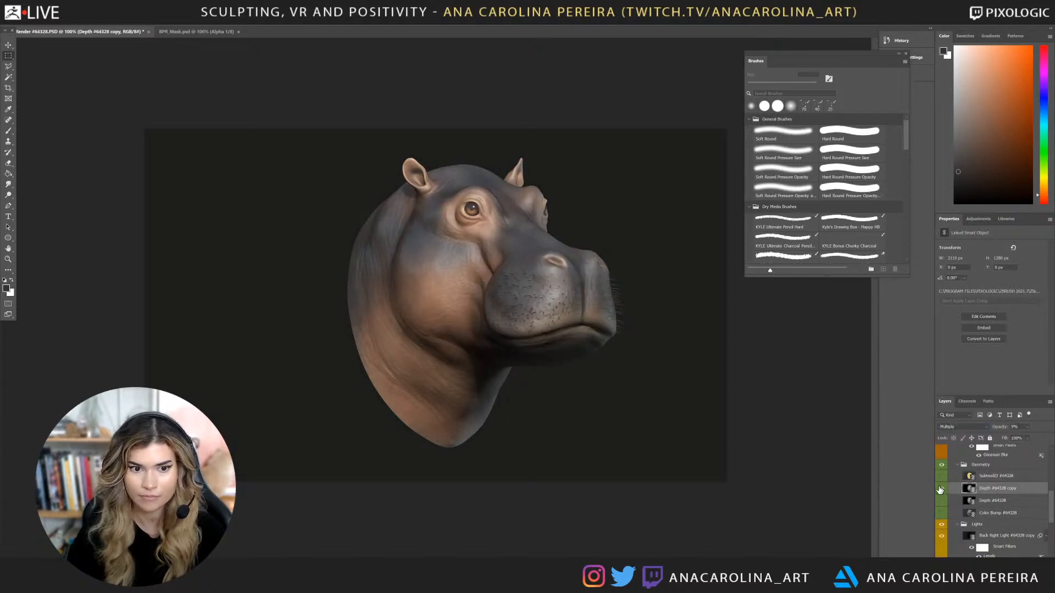
left_click(1027, 427)
left_click(1019, 437)
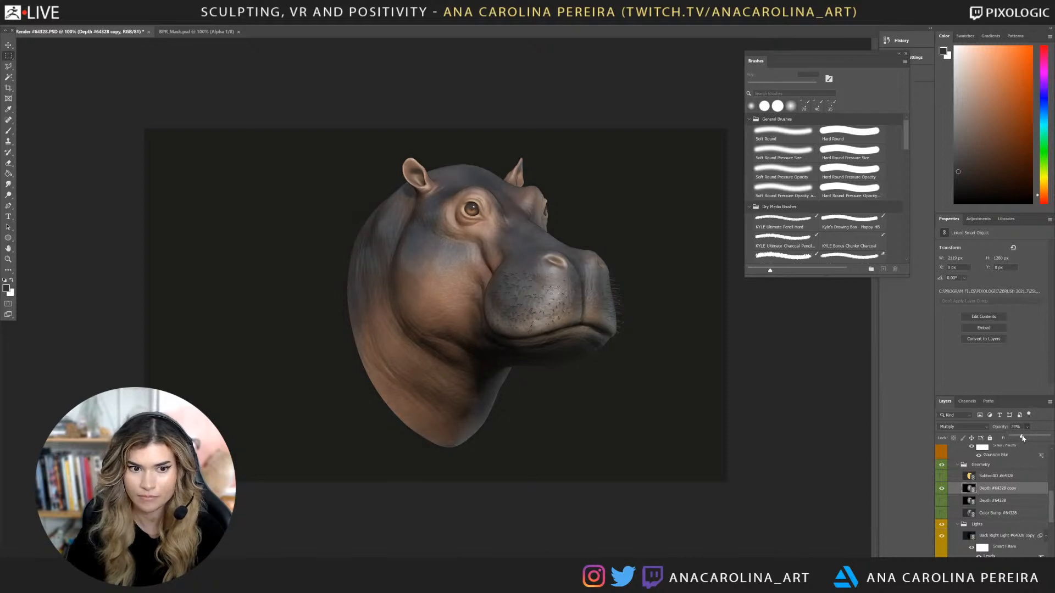
Apply Levels to the Depth copy, raising the input black point and lowering the input white point.
key("ctrl+l")
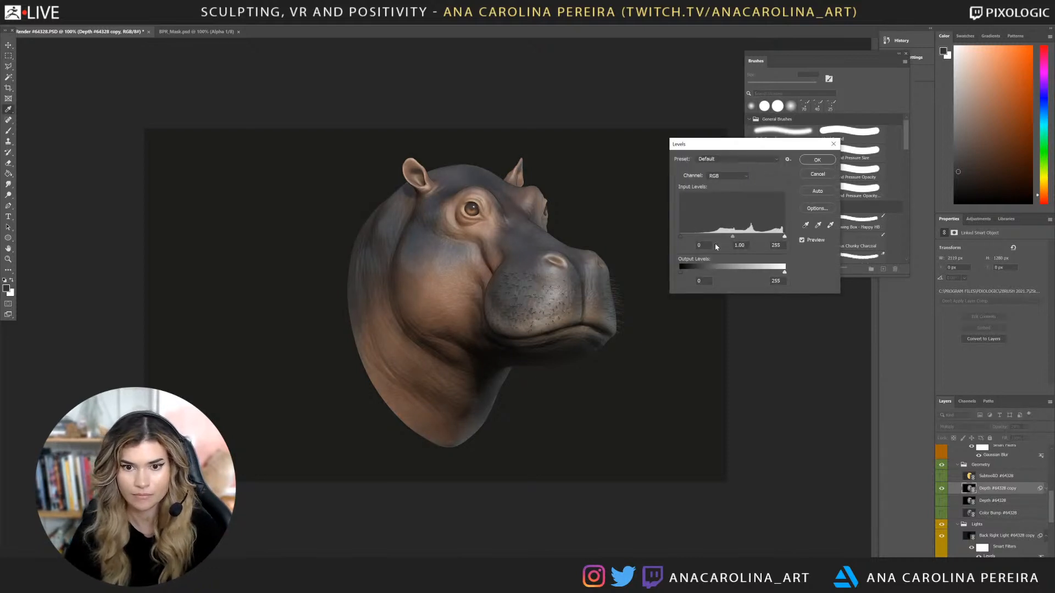
left_click_drag(681, 237, 695, 239)
left_click_drag(784, 237, 761, 238)
key("Return")
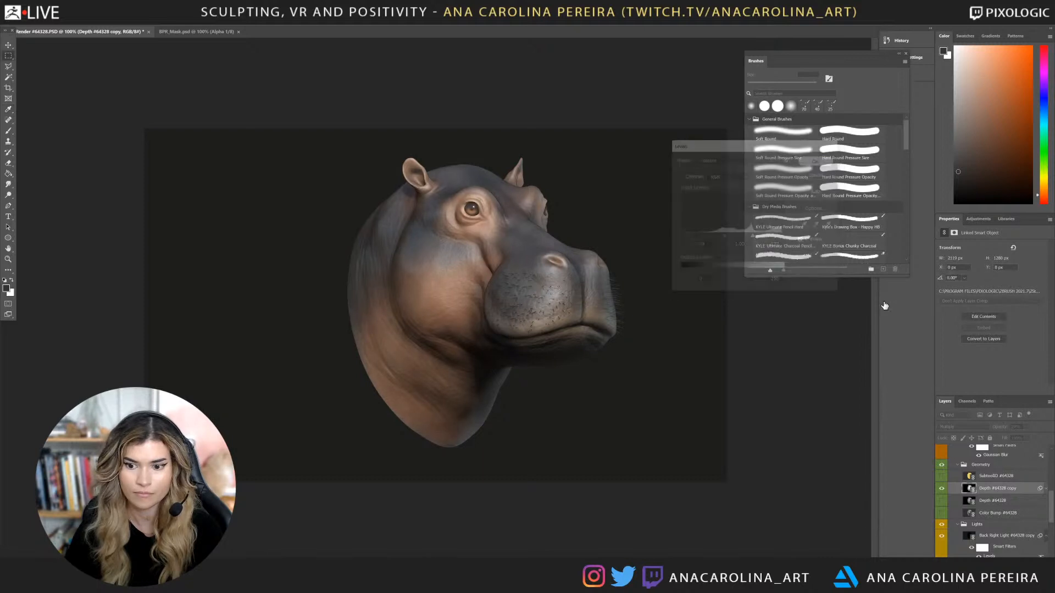
Check the effect of the Levels-adjusted Depth copy by switching it off and on repeatedly, leaving it visible.
left_click(941, 489)
left_click(941, 488)
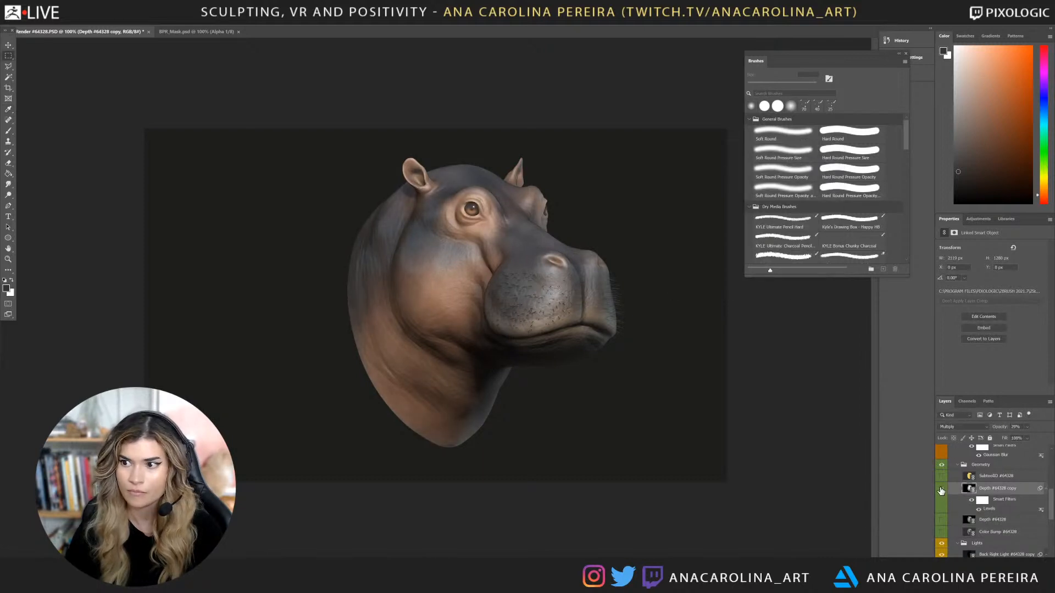
left_click(941, 488)
left_click(941, 489)
left_click(941, 488)
left_click(941, 488)
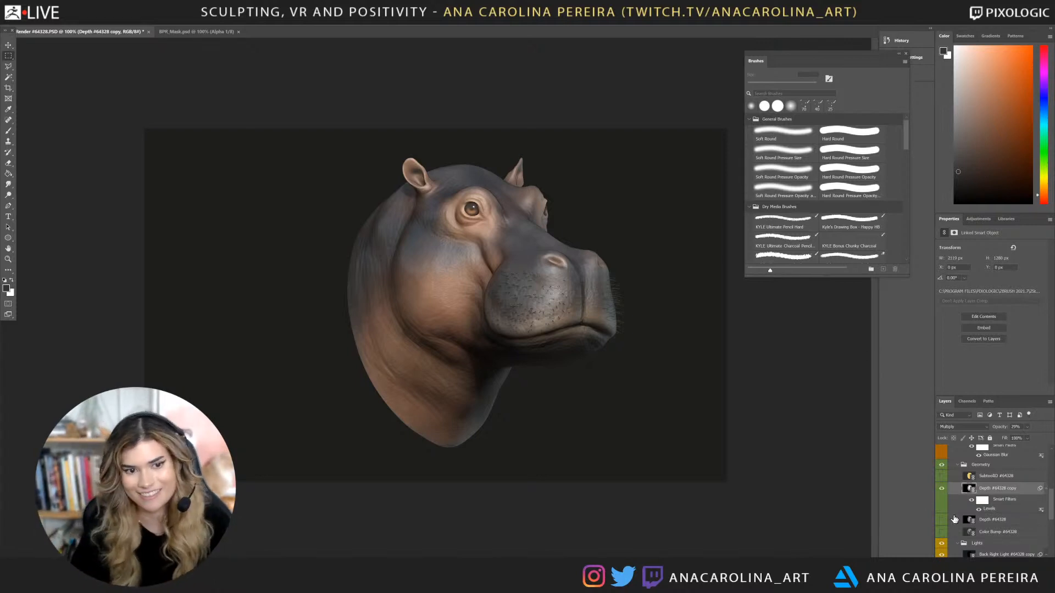
left_click(942, 488)
left_click(943, 489)
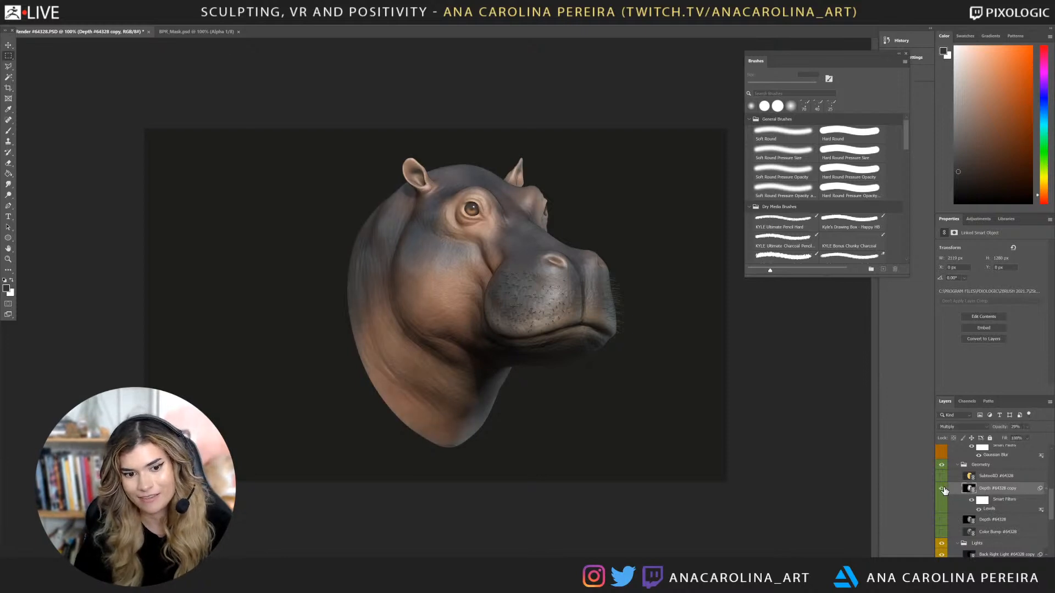
Preview the Back Top, Right, Left, Back Right and Back Left Light passes one at a time in the Lights group.
scroll(944, 505, "down", 4)
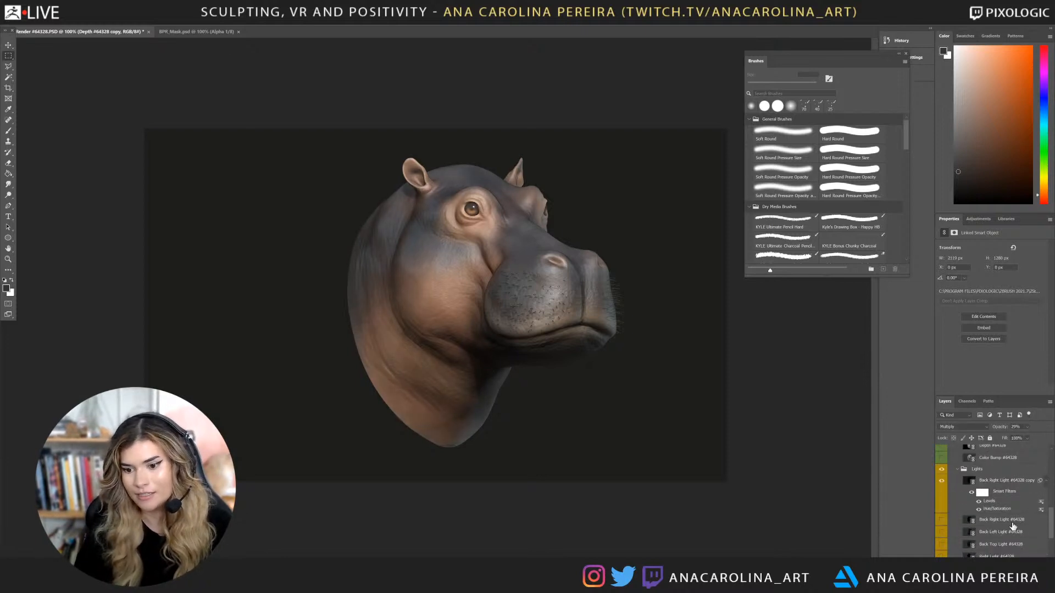
left_click(942, 520)
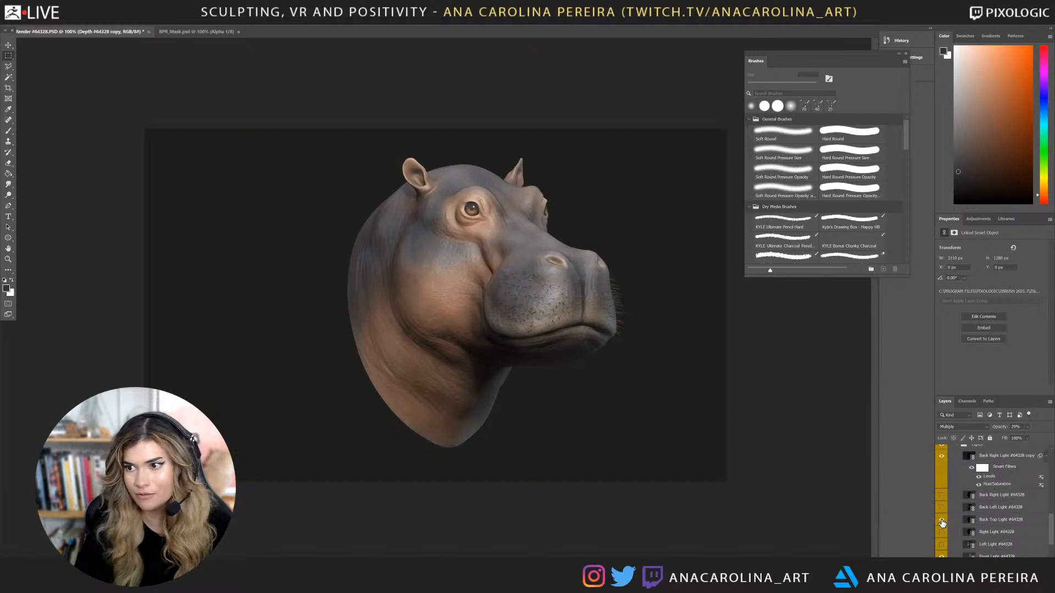
left_click(943, 521)
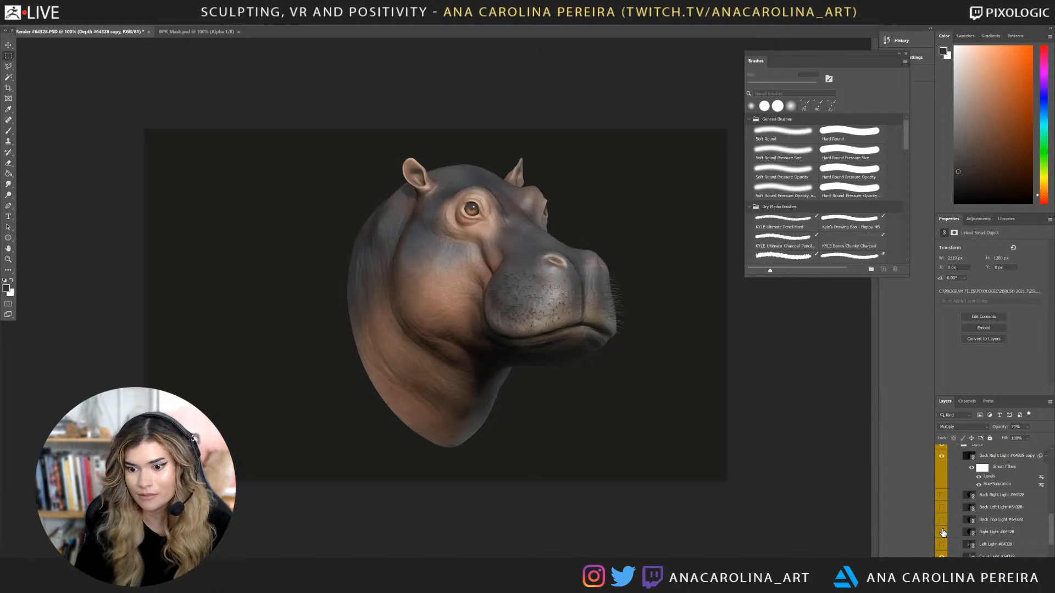
left_click(942, 532)
left_click(942, 533)
left_click(942, 544)
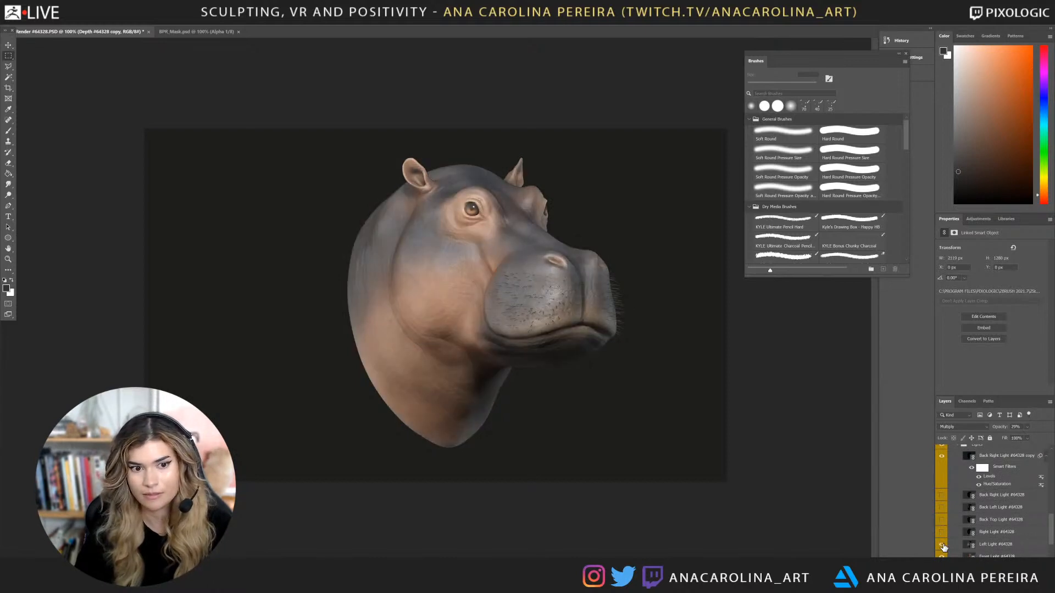
left_click(943, 546)
left_click(942, 496)
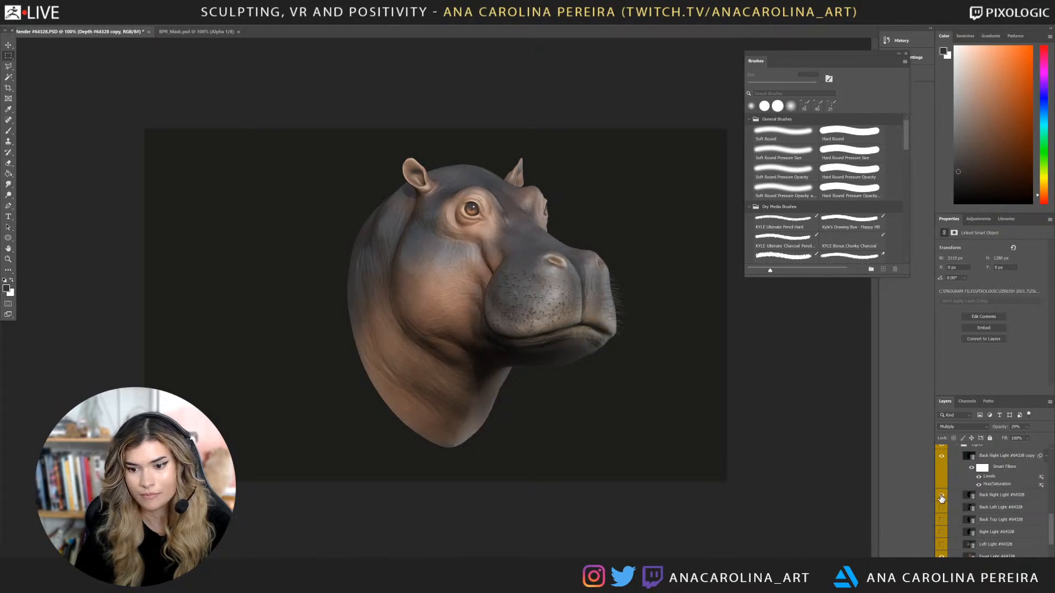
left_click(942, 497)
left_click(942, 508)
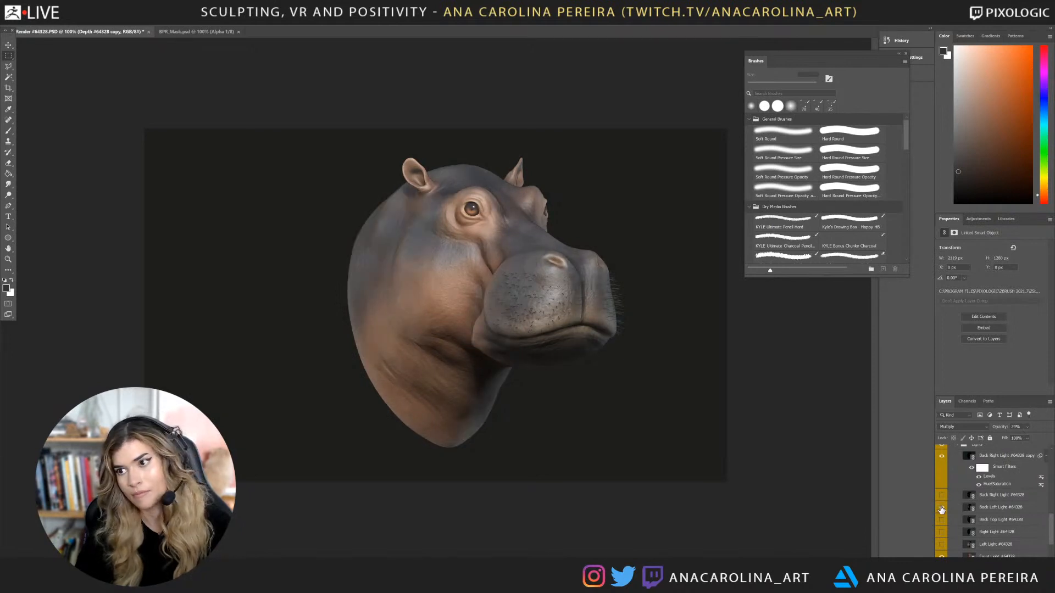
left_click(941, 508)
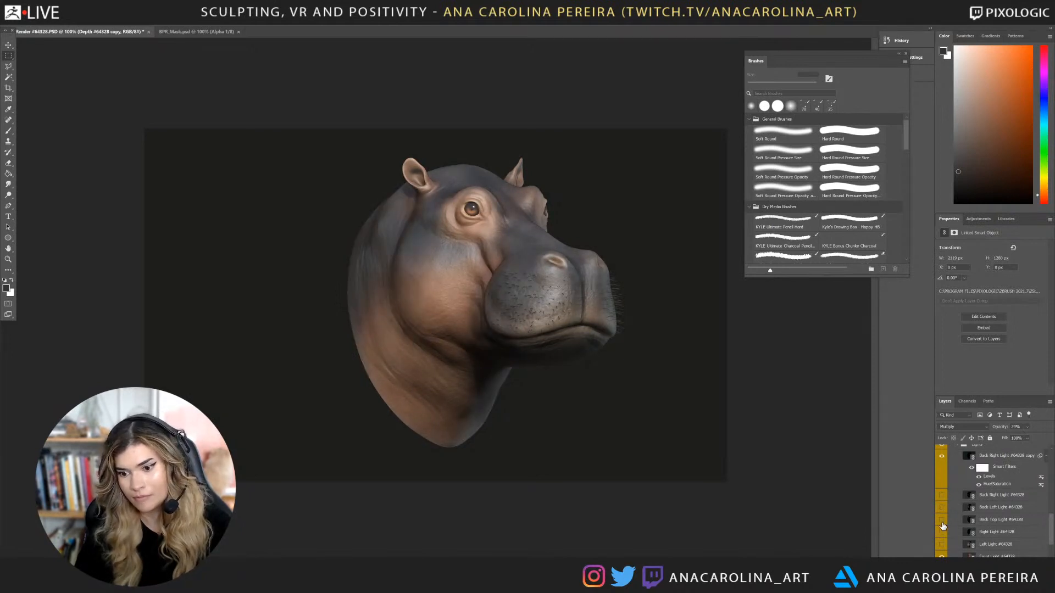
left_click(942, 521)
left_click(942, 521)
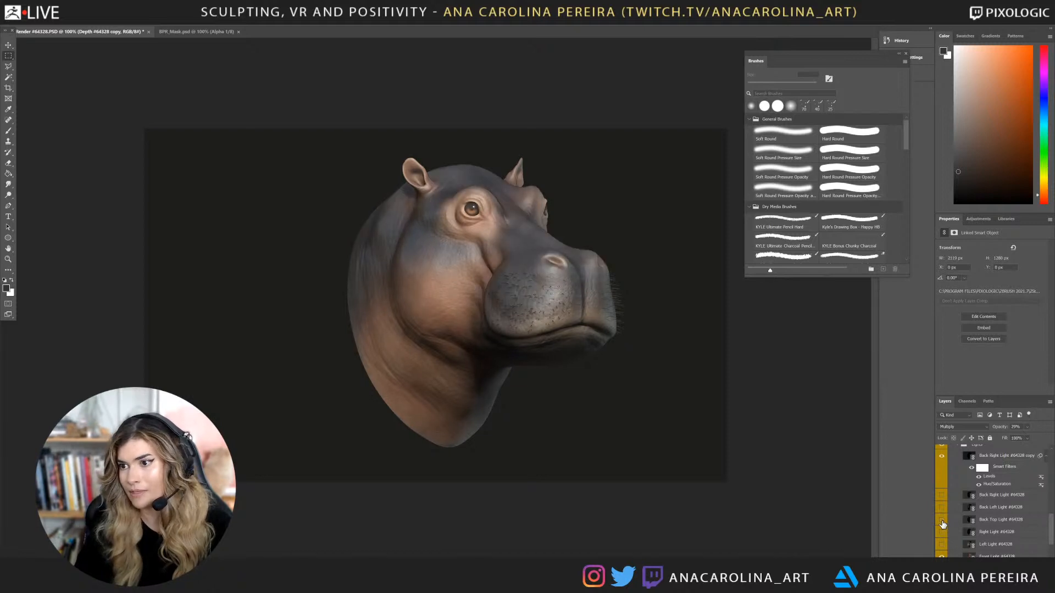
Show the Back Top Light pass in the Lights group, duplicate it and hide the original.
left_click(942, 521)
left_click(986, 520)
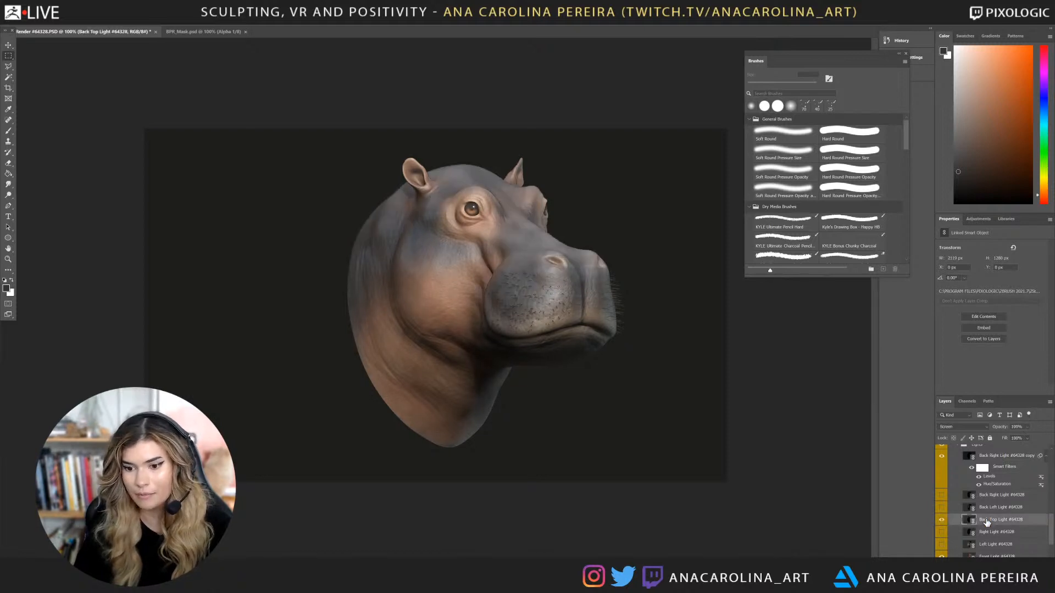
key("ctrl+j")
left_click(942, 532)
Apply Levels to the Back Top Light copy with the input black point at 28.
key("ctrl+l")
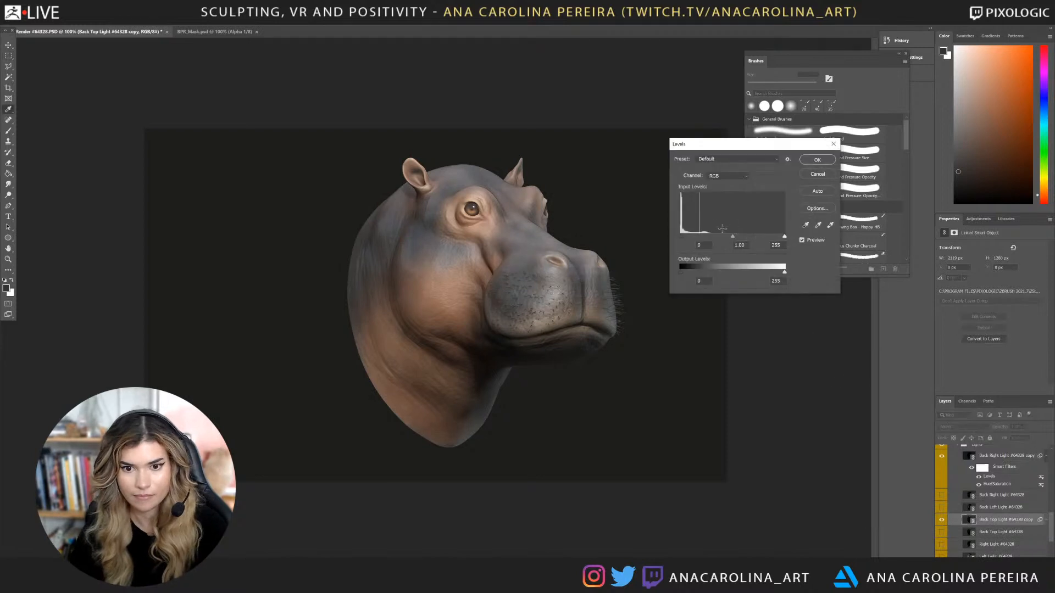
left_click_drag(682, 239, 693, 237)
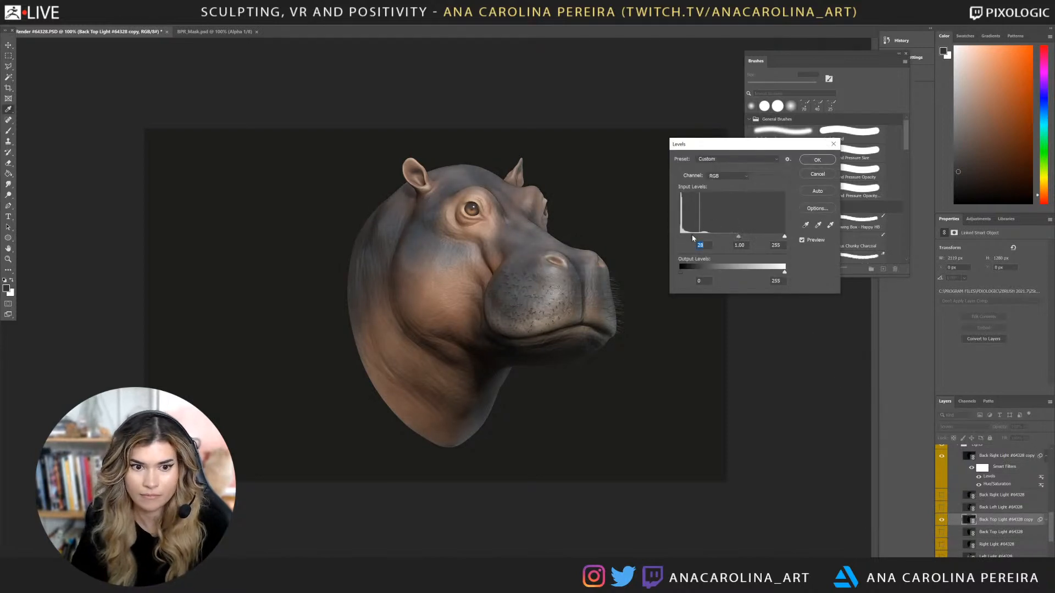
left_click(812, 160)
Compare the composite with and without the Back Top Light copy, and leave the copy hidden.
left_click(943, 520)
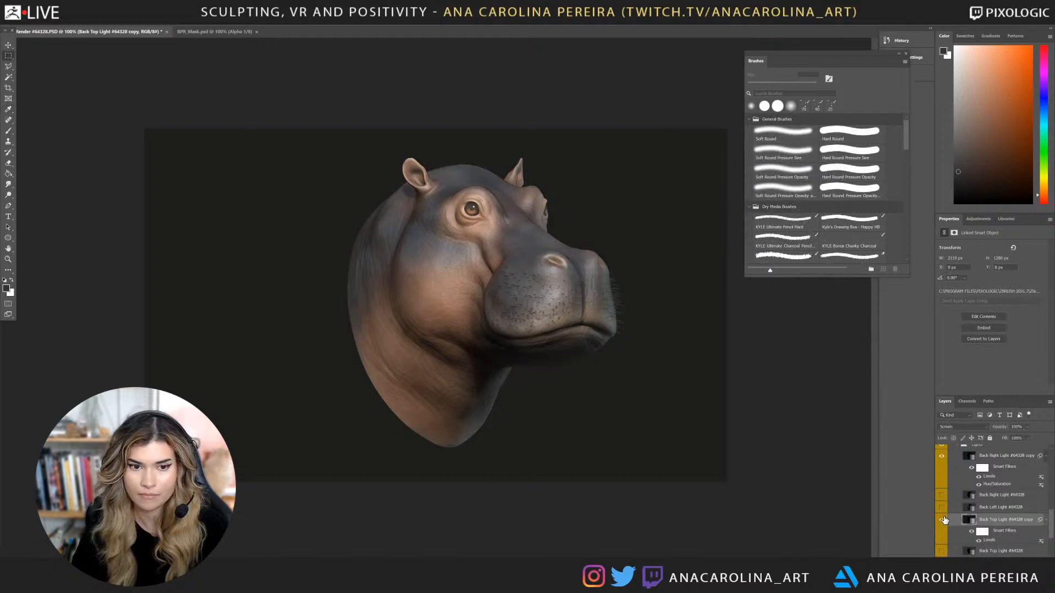
left_click(943, 520)
left_click(943, 519)
left_click(942, 520)
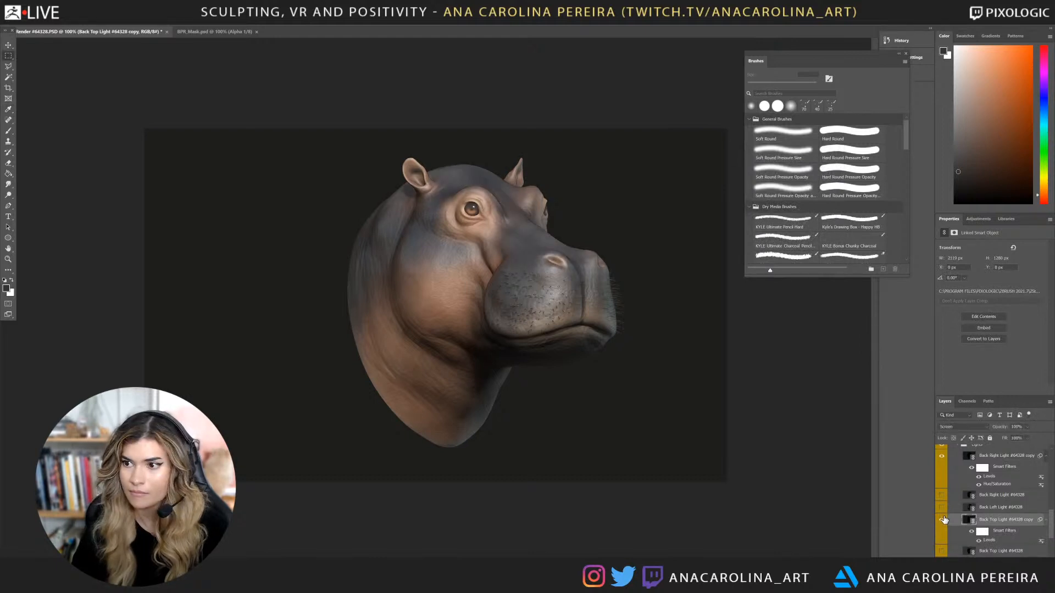
left_click(943, 520)
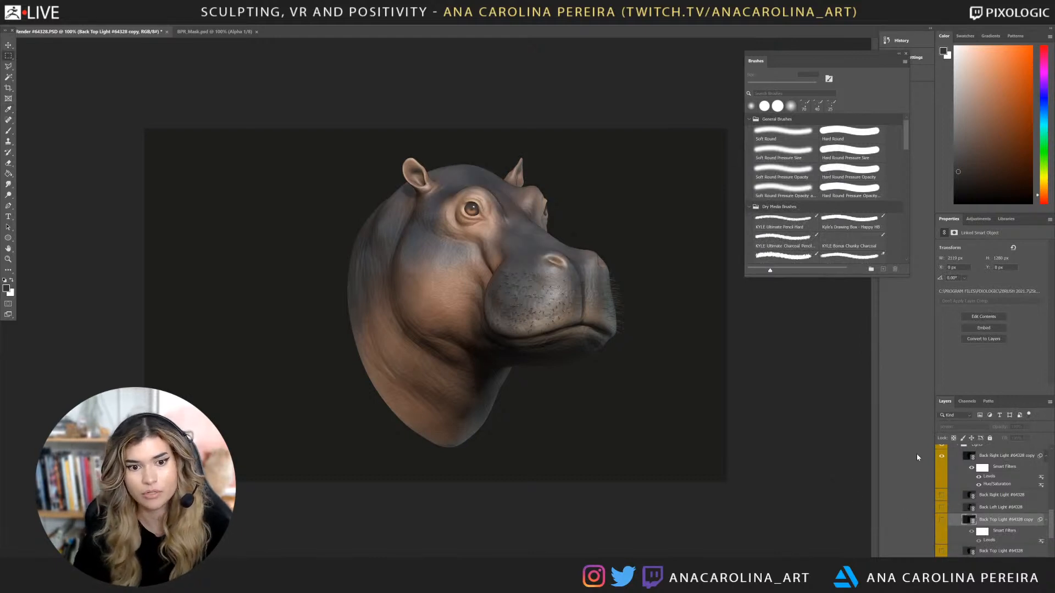
Select Layer 2 in the Effects group and compare the composite with it hidden and shown.
scroll(996, 481, "up", 10)
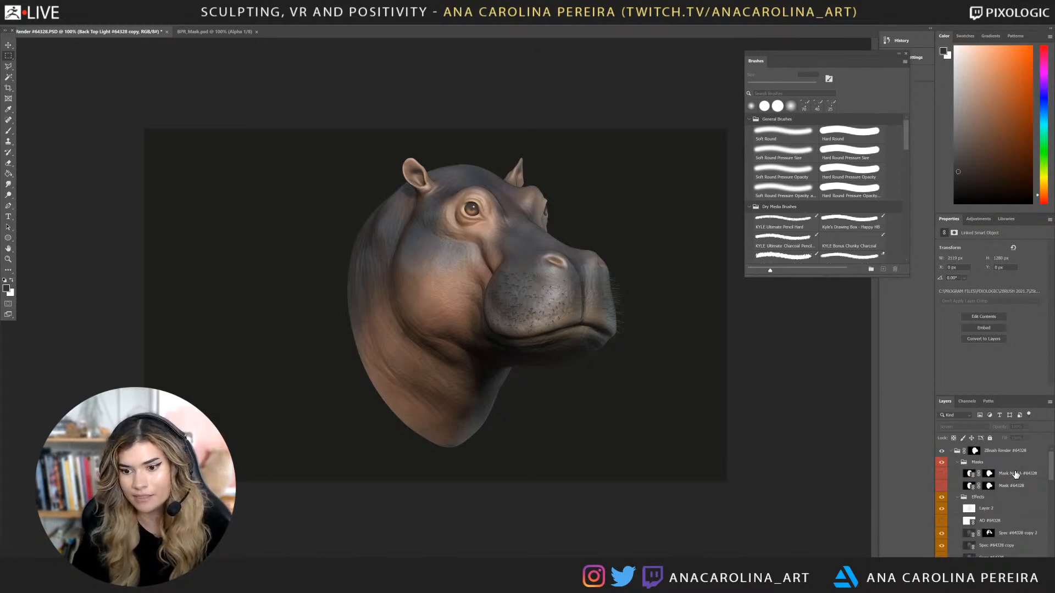
left_click(1016, 473)
left_click(1013, 511)
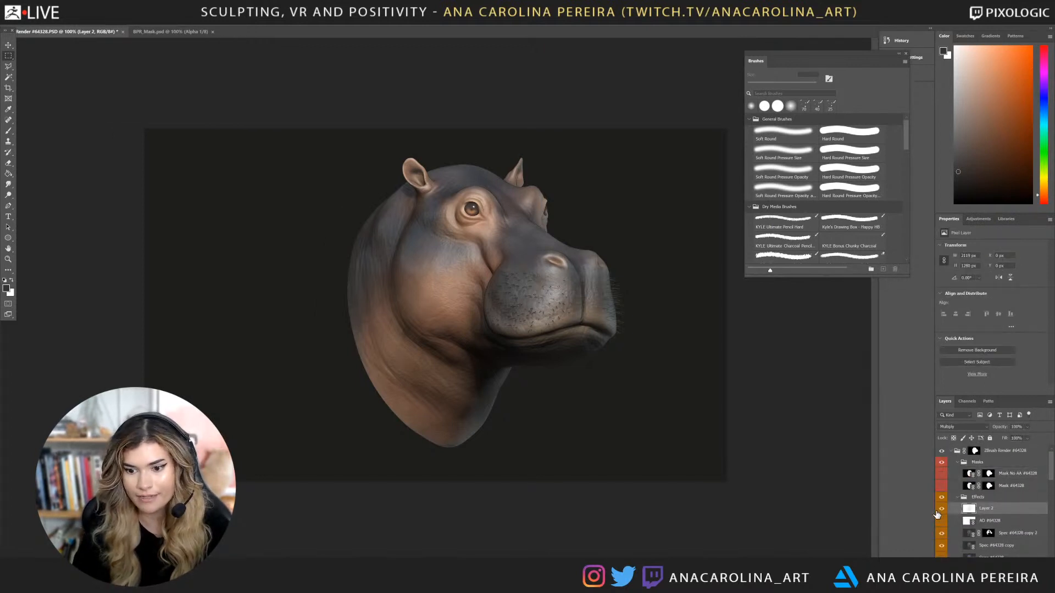
left_click(942, 513)
left_click(943, 512)
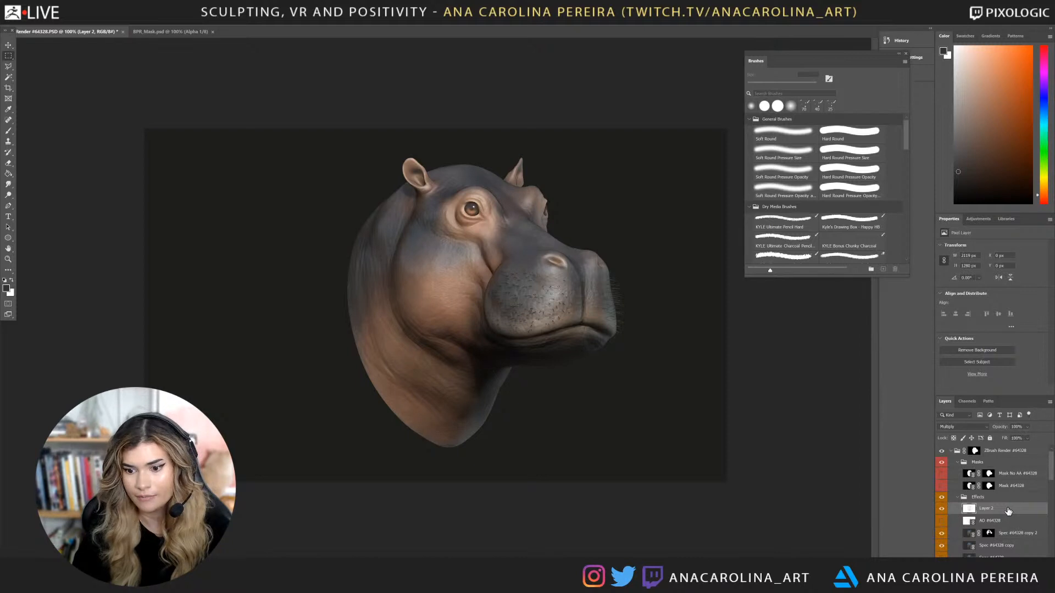
Add a Levels adjustment layer above Layer 2 in the Effects group, with input black at 1 and white at 233.
key("ctrl+shift+n")
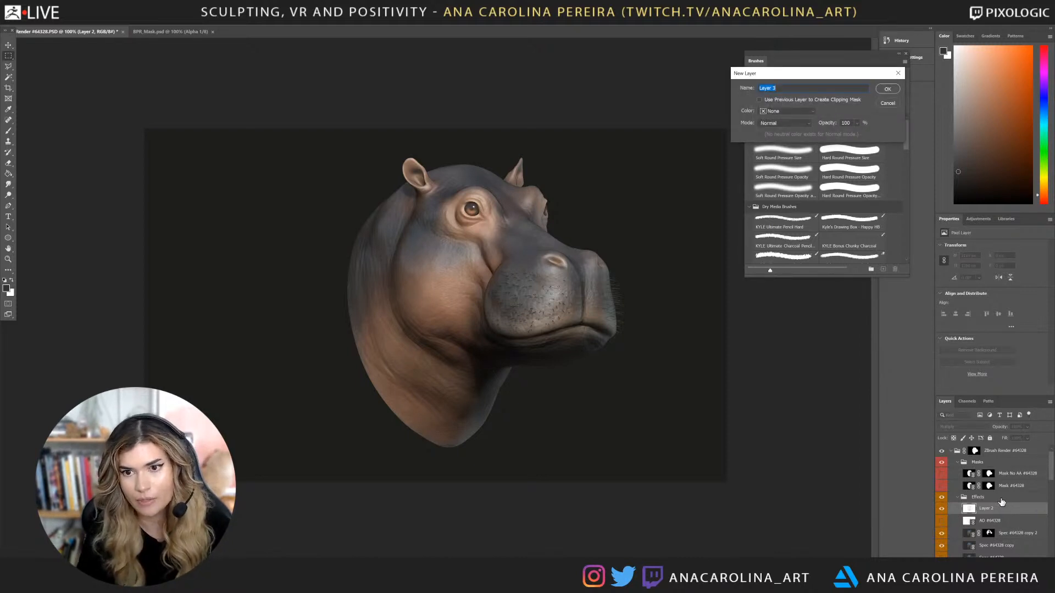
left_click(887, 103)
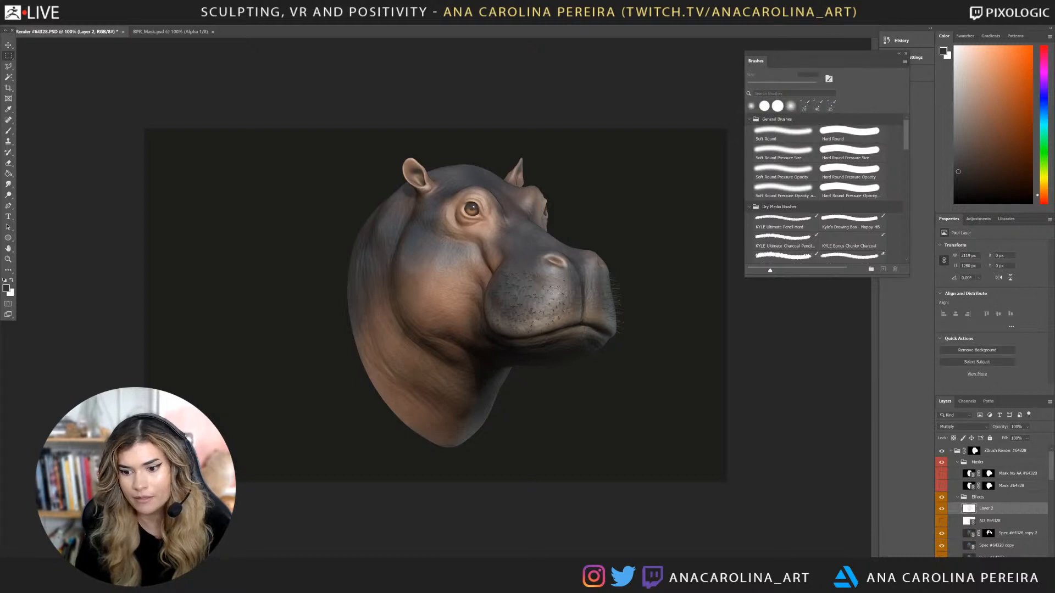
left_click(985, 427)
left_click(1020, 465)
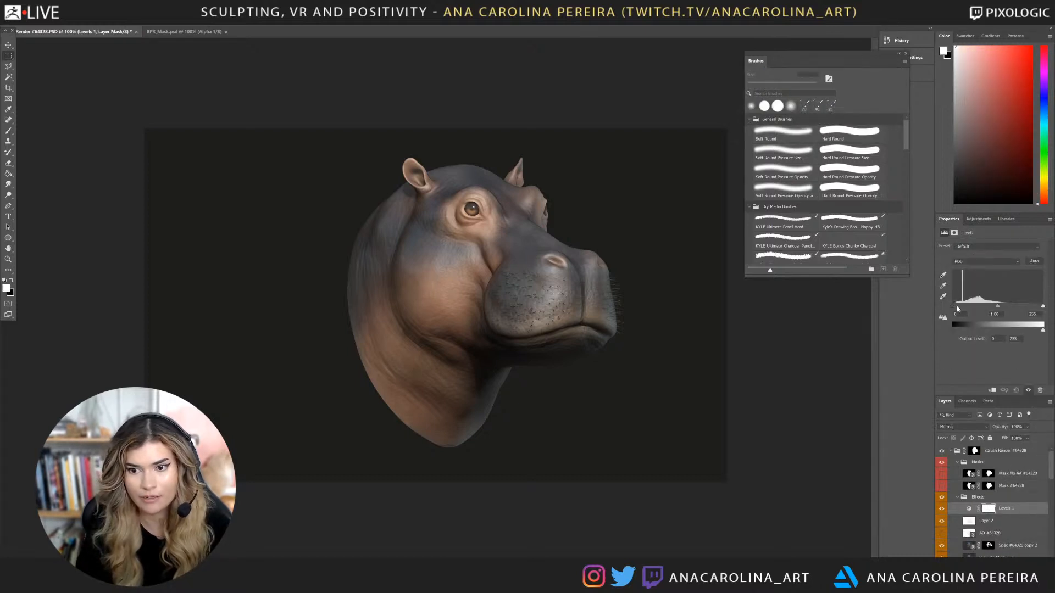
left_click_drag(957, 309, 954, 308)
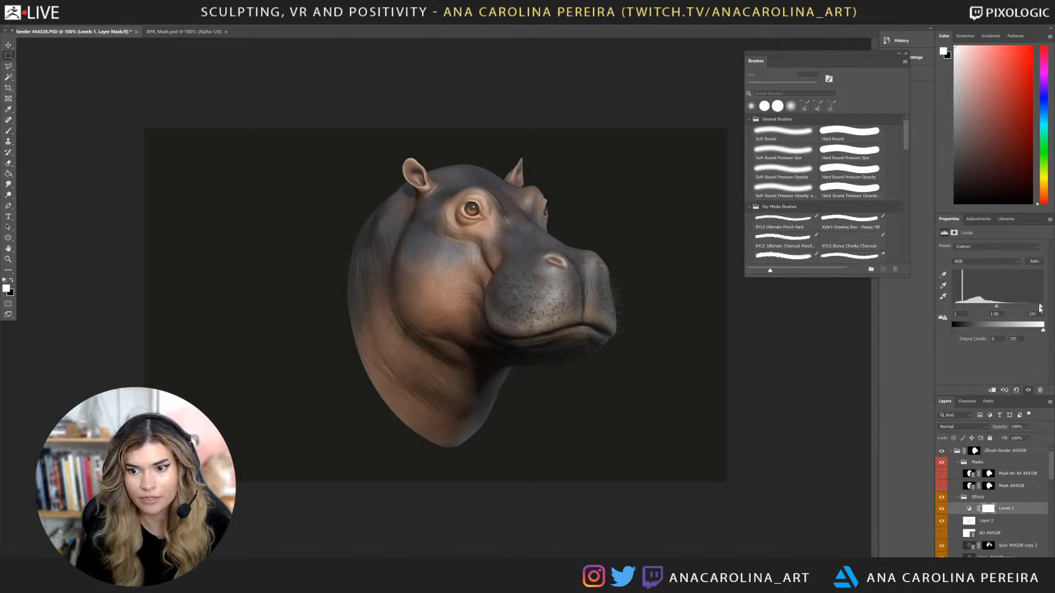
left_click_drag(1040, 309, 1035, 310)
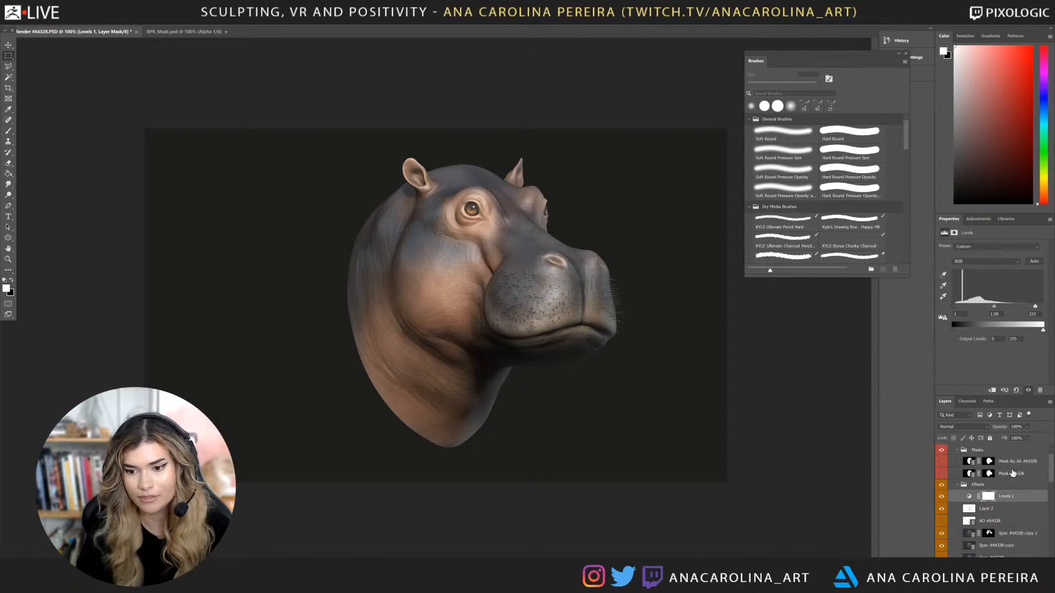
Create a new empty layer at the top of the ZBrush Render group, above the Masks group.
left_click(1007, 452)
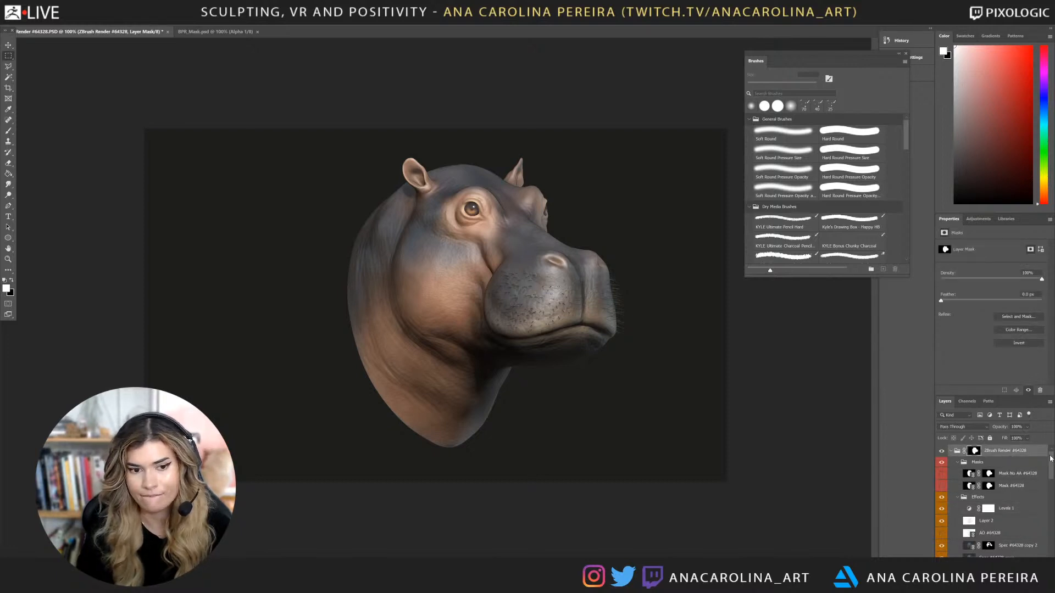
key("ctrl+shift+n")
key("Return")
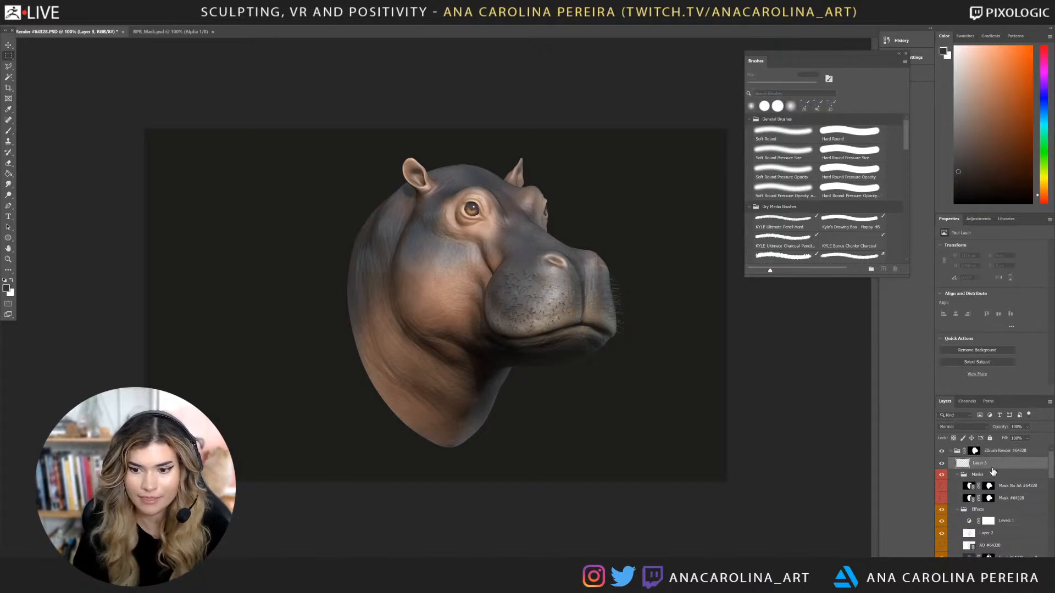
Move the empty layer above the ZBrush Render group and choose a light grey brush colour for painting on it.
left_click_drag(992, 467, 994, 446)
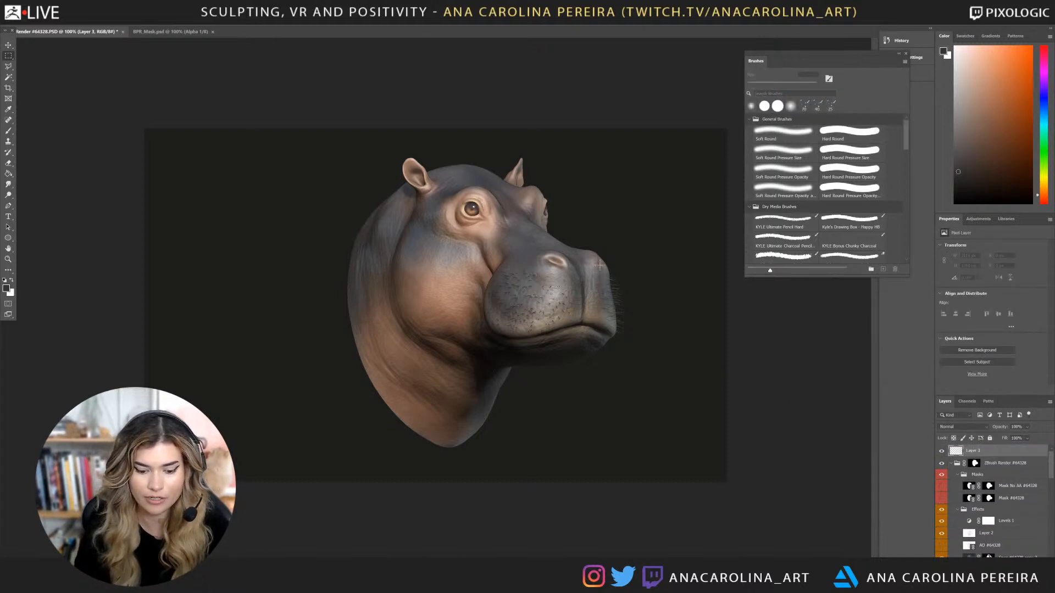
key("b")
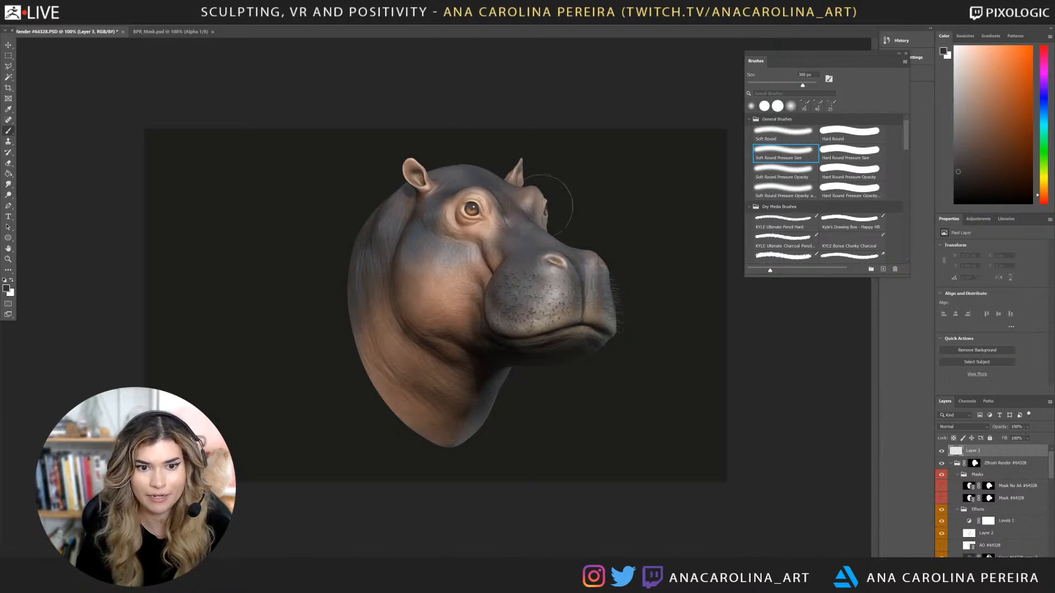
key("alt")
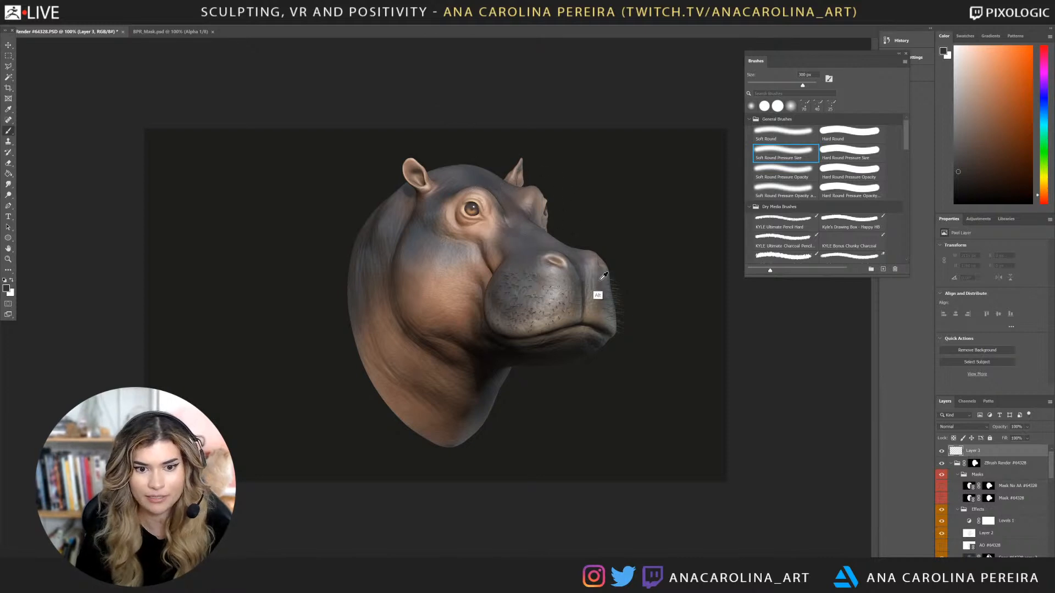
left_click(493, 402, "alt")
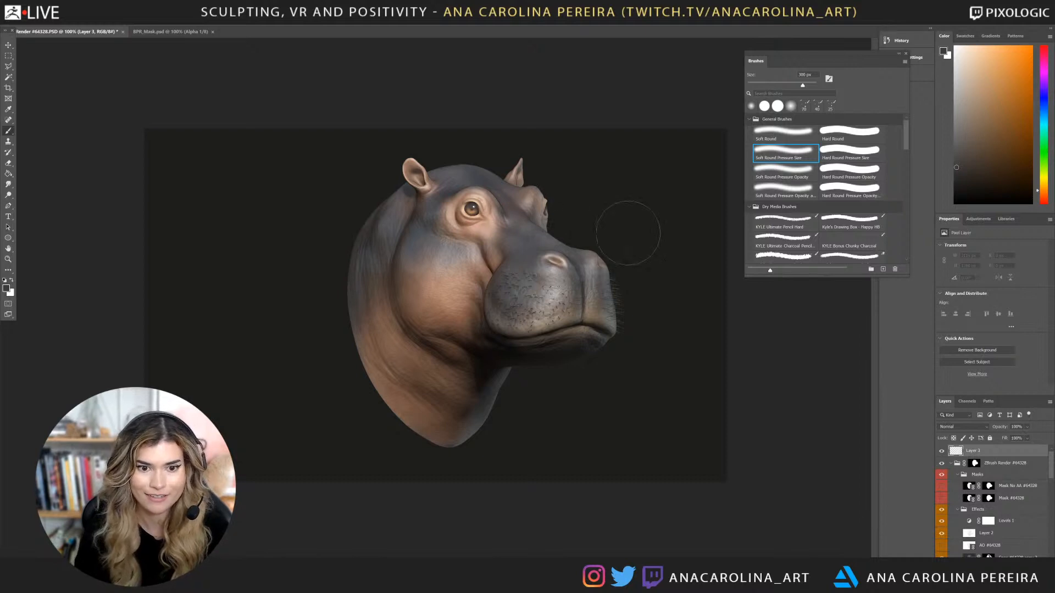
left_click(954, 87)
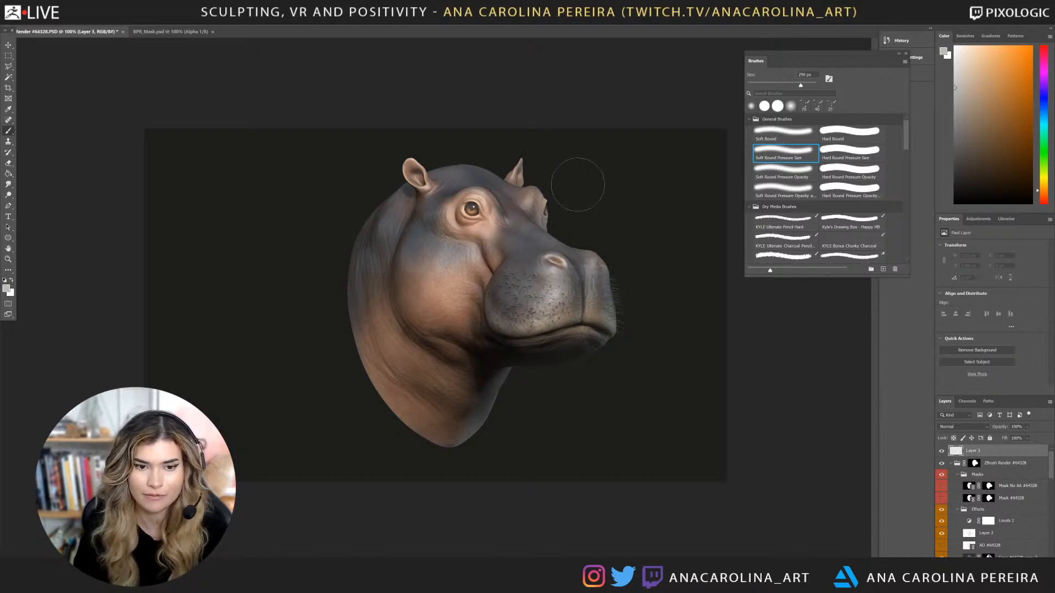
Paint a thin light rim along the far brow, nose bridge and front of the snout with a 25 px Soft Round Pressure Size brush.
key("bracketleft")
key("bracketleft")
key("bracketleft")
key("bracketleft")
key("bracketleft")
key("bracketleft")
key("bracketleft")
key("bracketleft")
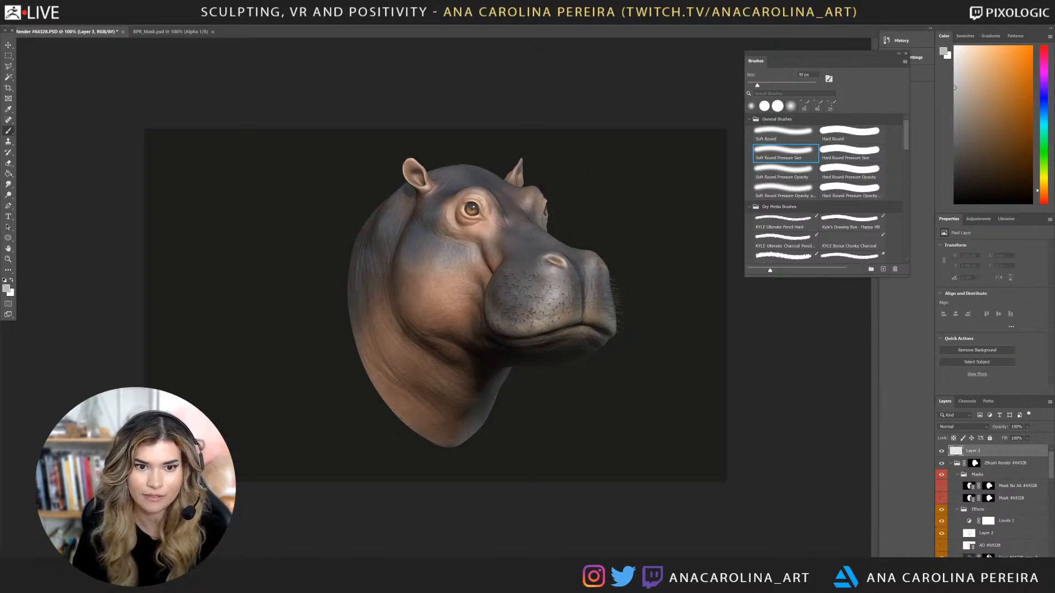
key("bracketright")
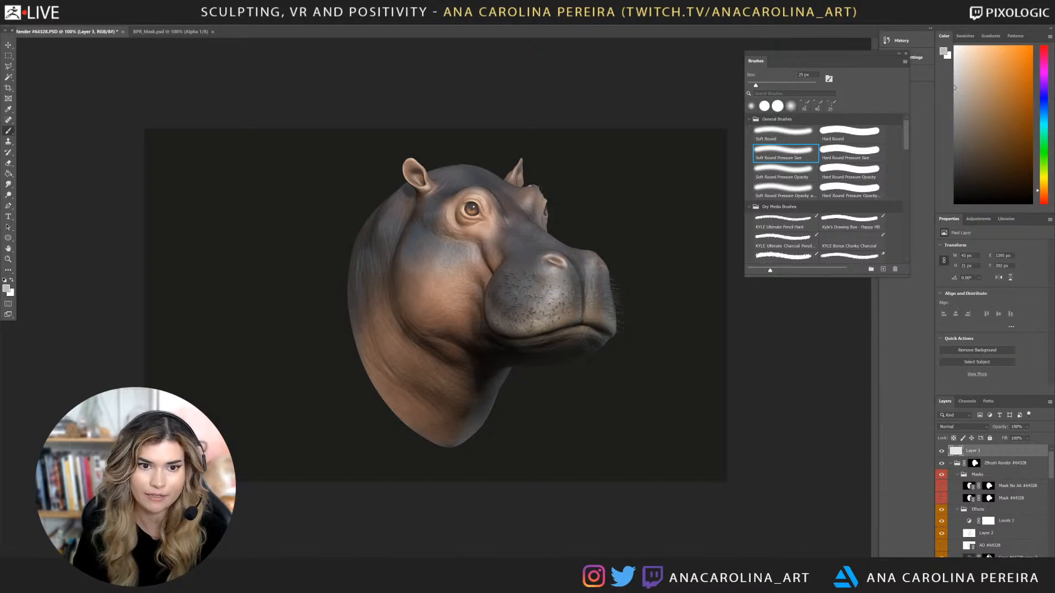
mouse_move(533, 188)
left_mouse_down()
mouse_move(561, 239)
mouse_move(604, 261)
mouse_move(616, 327)
left_mouse_up()
key("ctrl+z")
left_click_drag(610, 287, 612, 308)
key("ctrl+z")
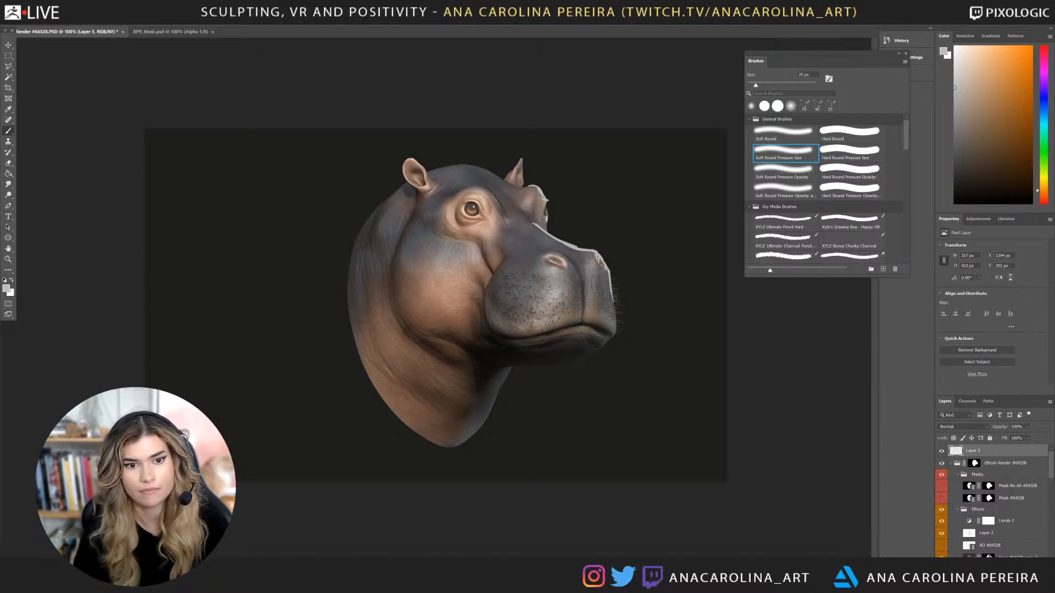
Extend the painted rim light along the top of the head and the far ear, and add a highlight beside the near eye.
mouse_move(517, 158)
left_mouse_down()
mouse_move(519, 185)
mouse_move(501, 178)
mouse_move(545, 195)
left_mouse_up()
key("ctrl+z")
key("ctrl+z")
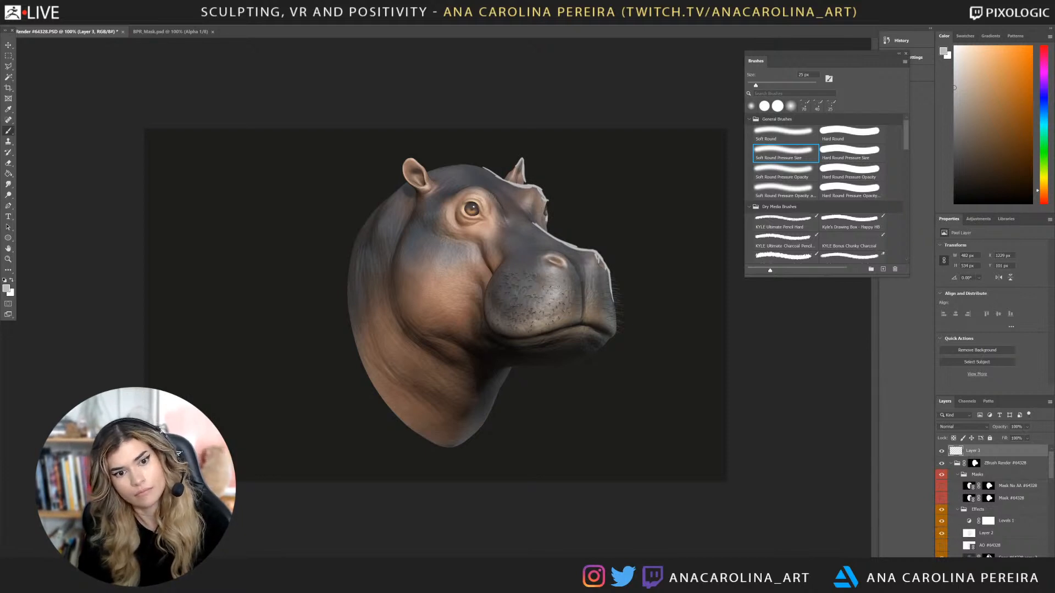
left_click_drag(488, 193, 503, 210)
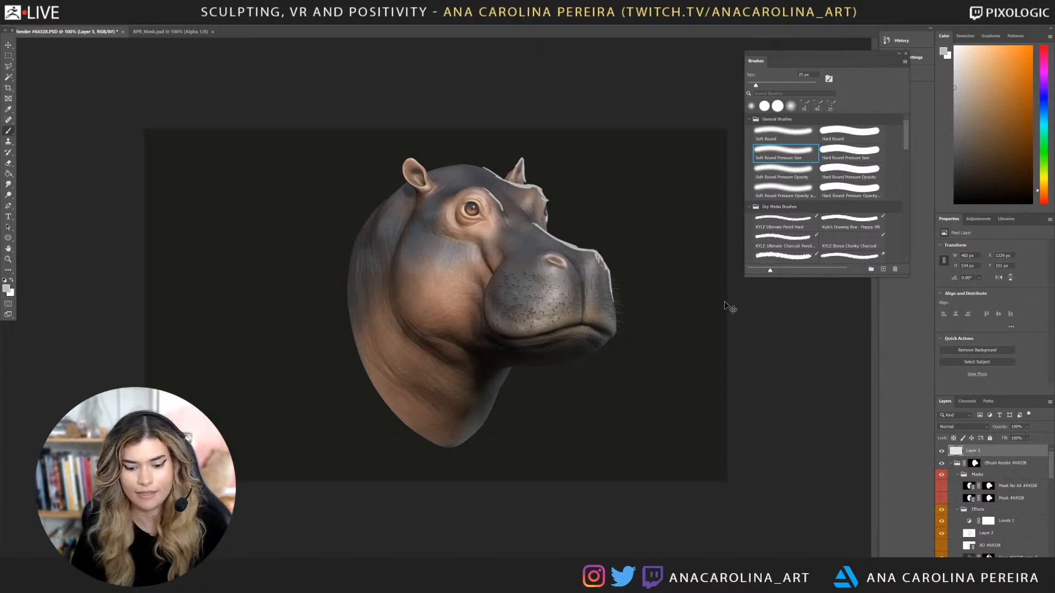
Duplicate the painted rim layer, hide the original, and apply a Gaussian Blur with a 24.9-pixel radius to the copy.
key("ctrl+j")
left_click(940, 463)
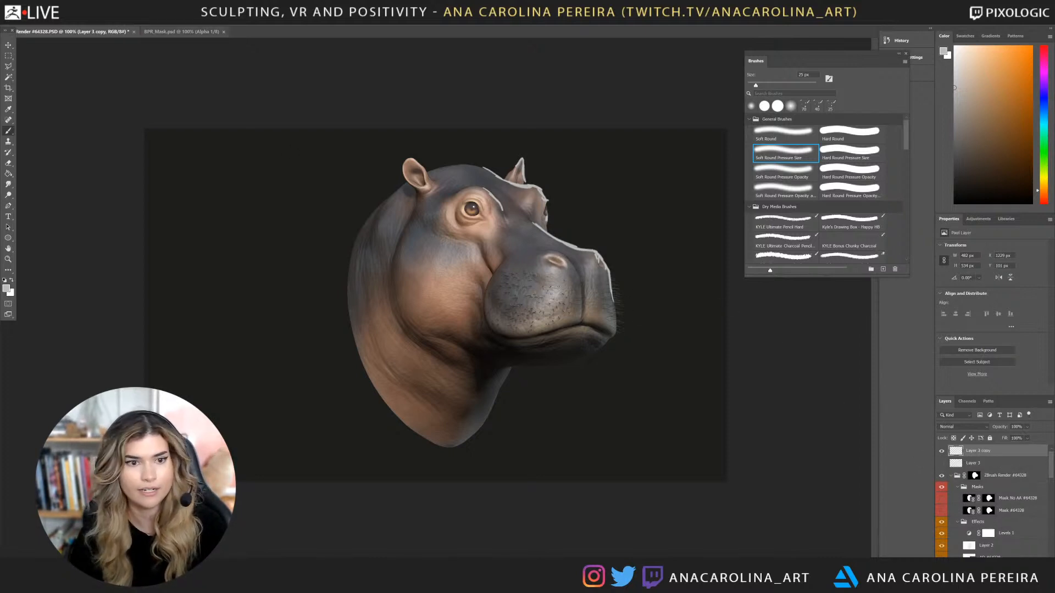
key("alt+s")
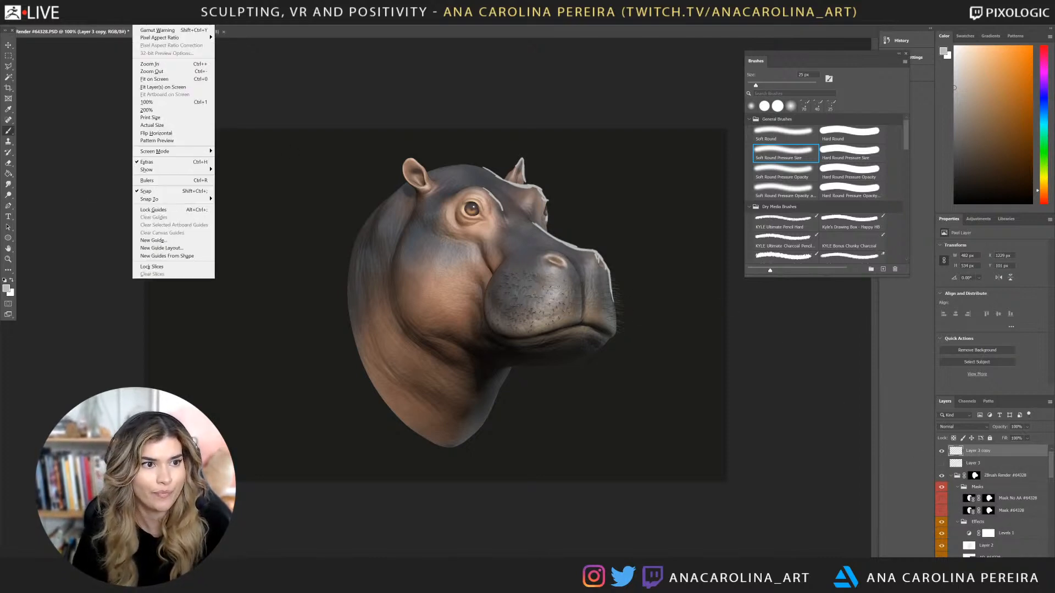
mouse_move(128, 20)
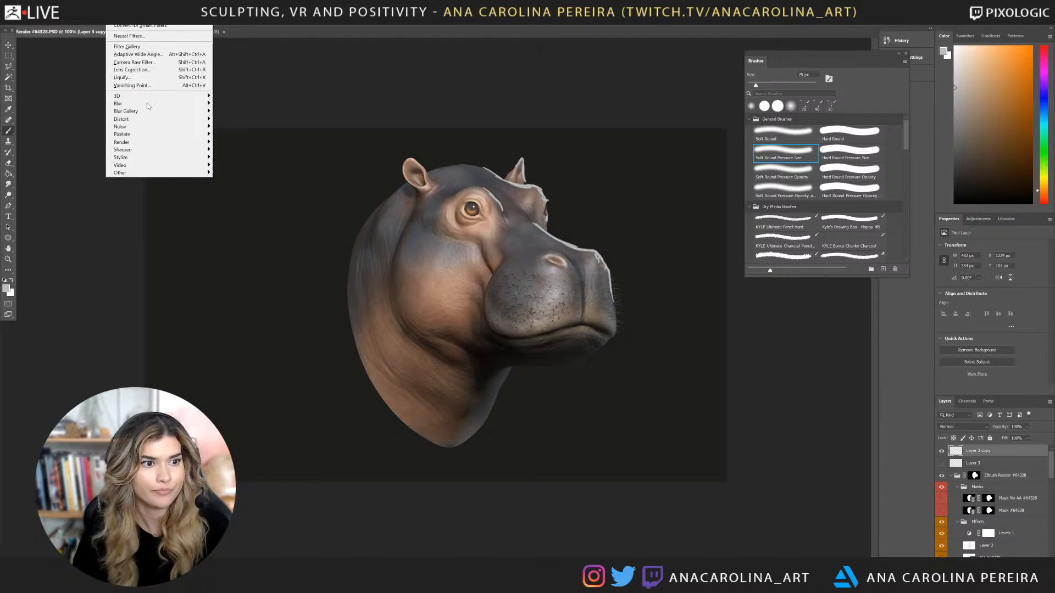
mouse_move(149, 105)
left_click(233, 130)
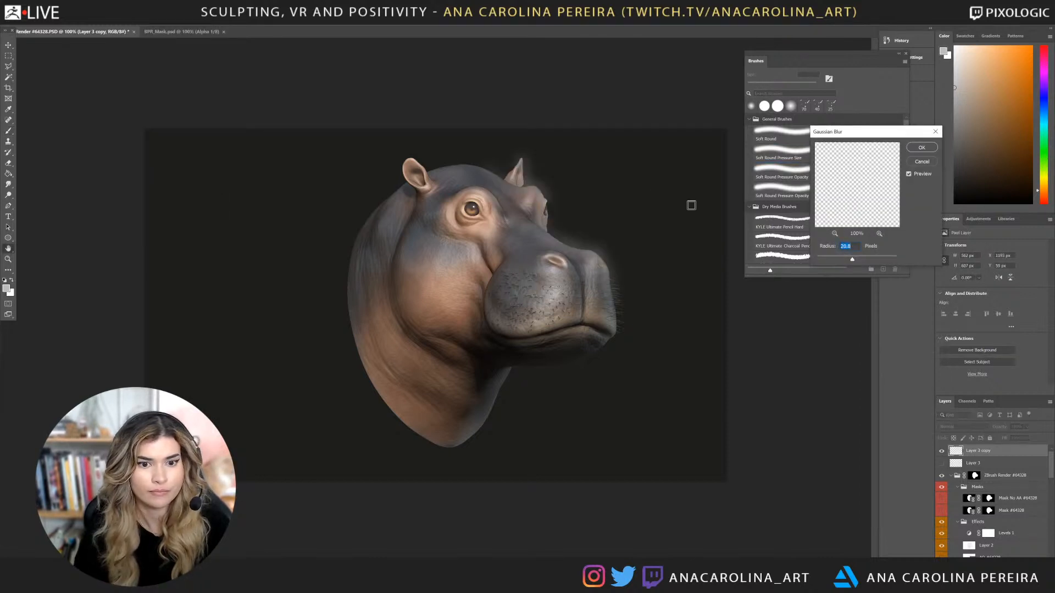
key("shift+Up")
left_click(851, 258)
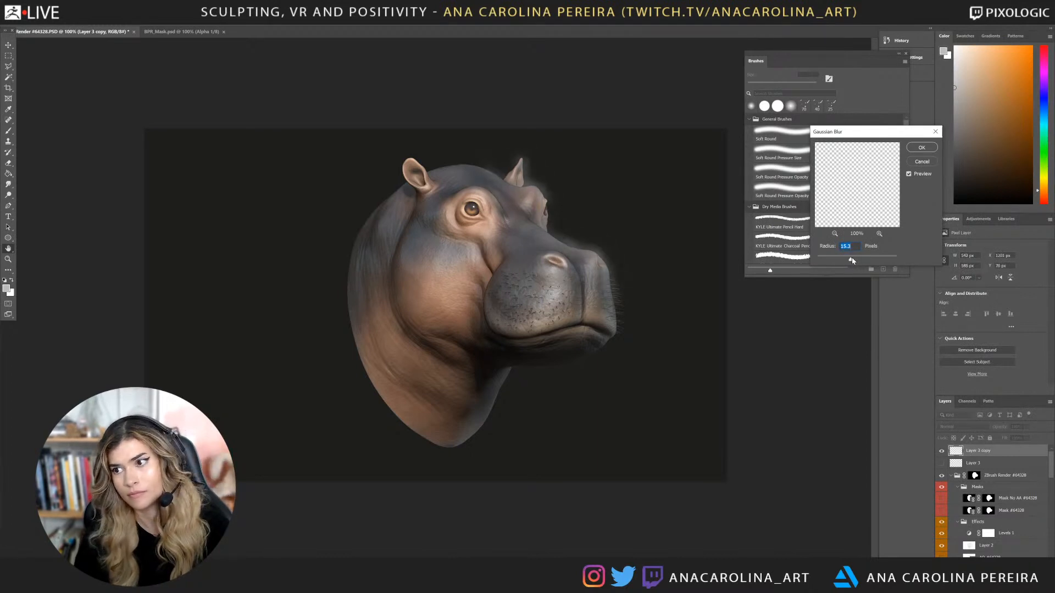
left_click_drag(852, 258, 853, 258)
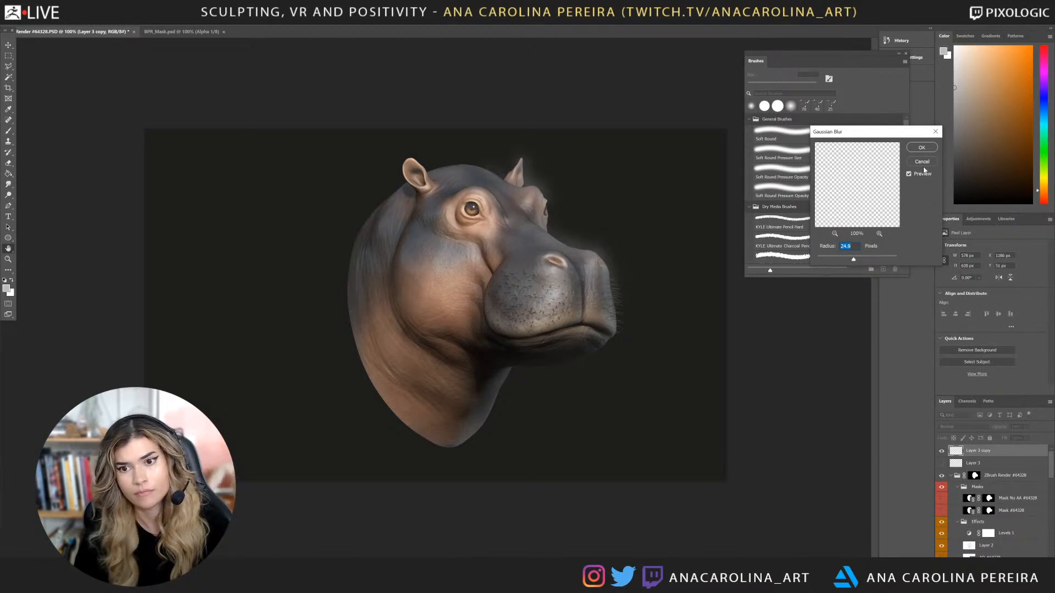
left_click(920, 148)
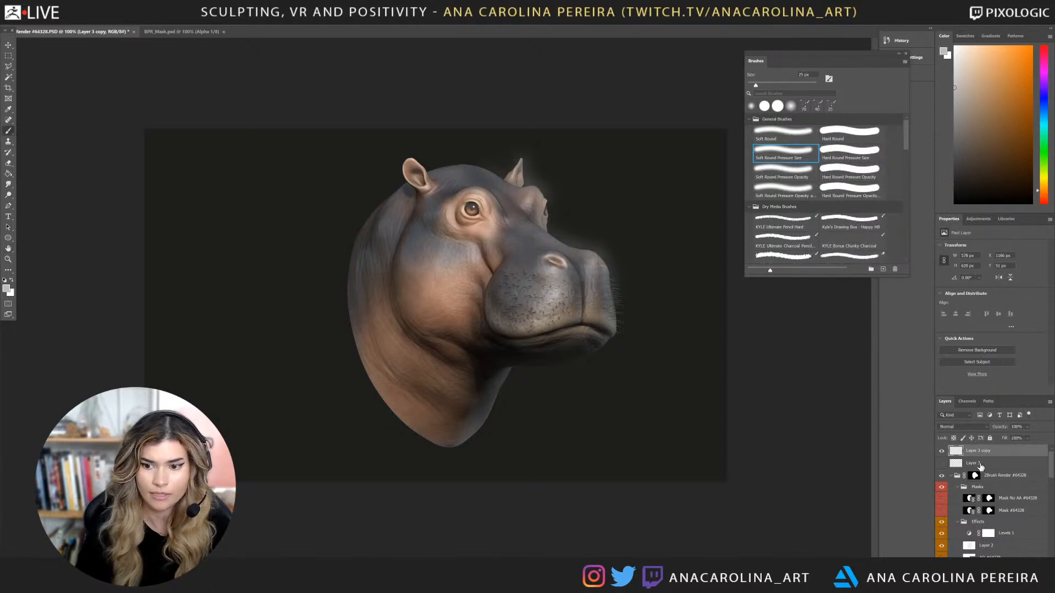
Make a second visible copy of the hidden Layer 3 and apply a Gaussian Blur with a 6.4-pixel radius to it.
left_click(980, 464)
key("ctrl+j")
left_click(943, 465)
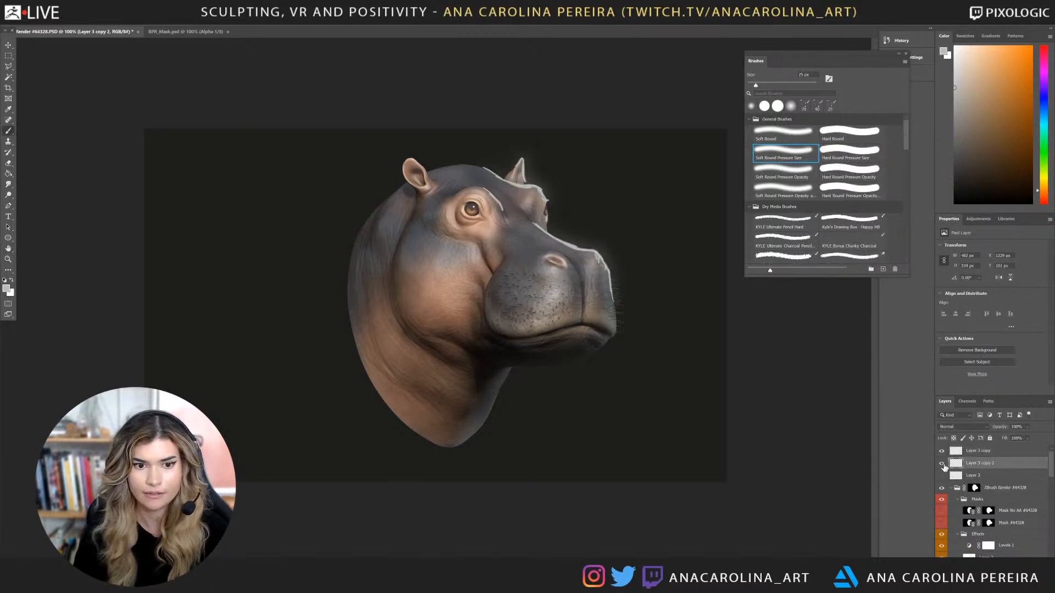
left_click(116, 21)
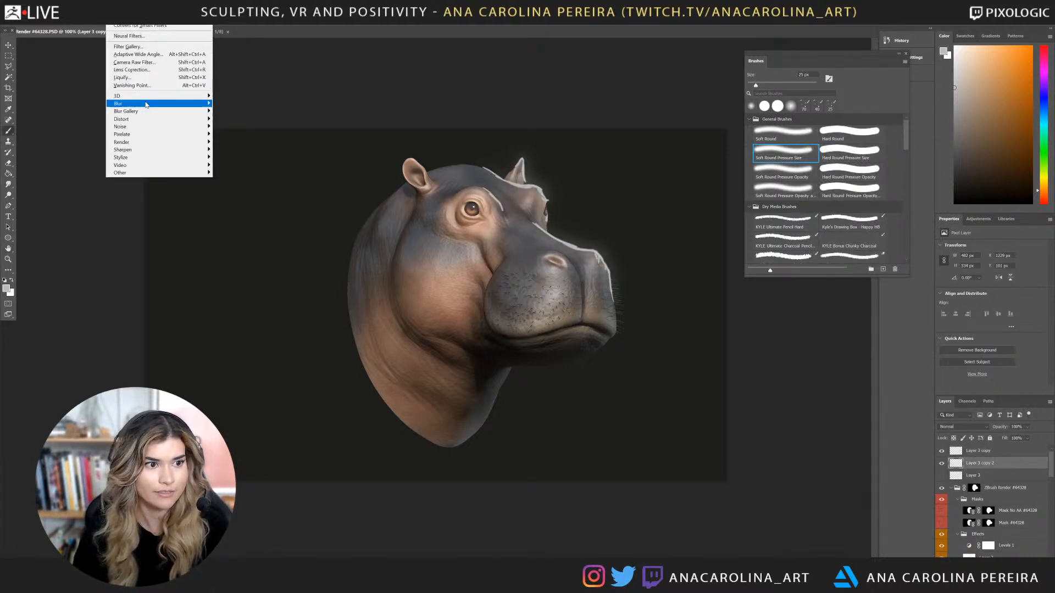
mouse_move(142, 104)
left_click(242, 136)
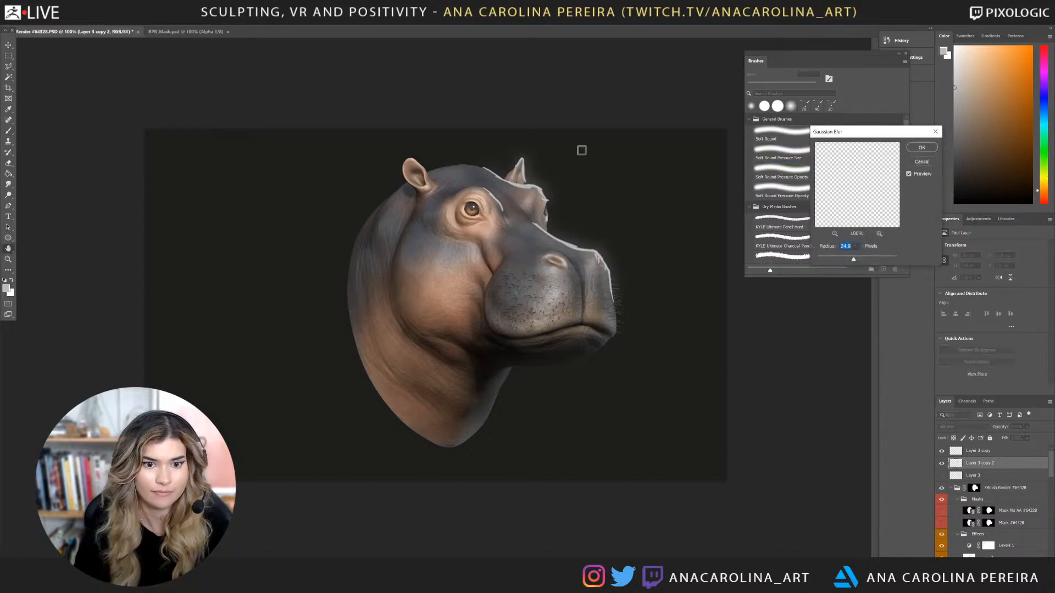
left_click_drag(853, 261, 844, 263)
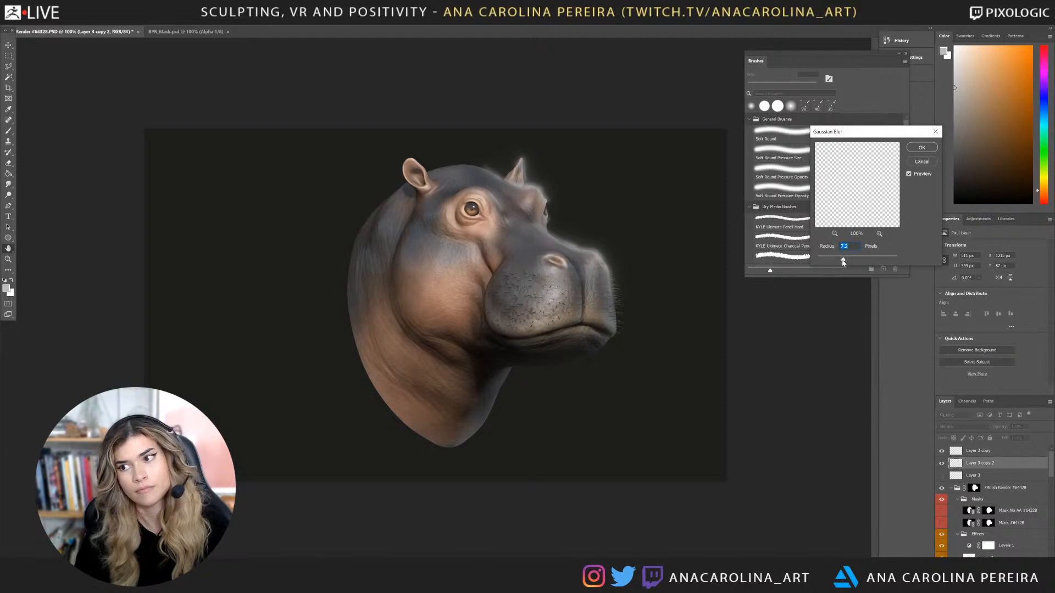
left_click_drag(844, 265, 840, 263)
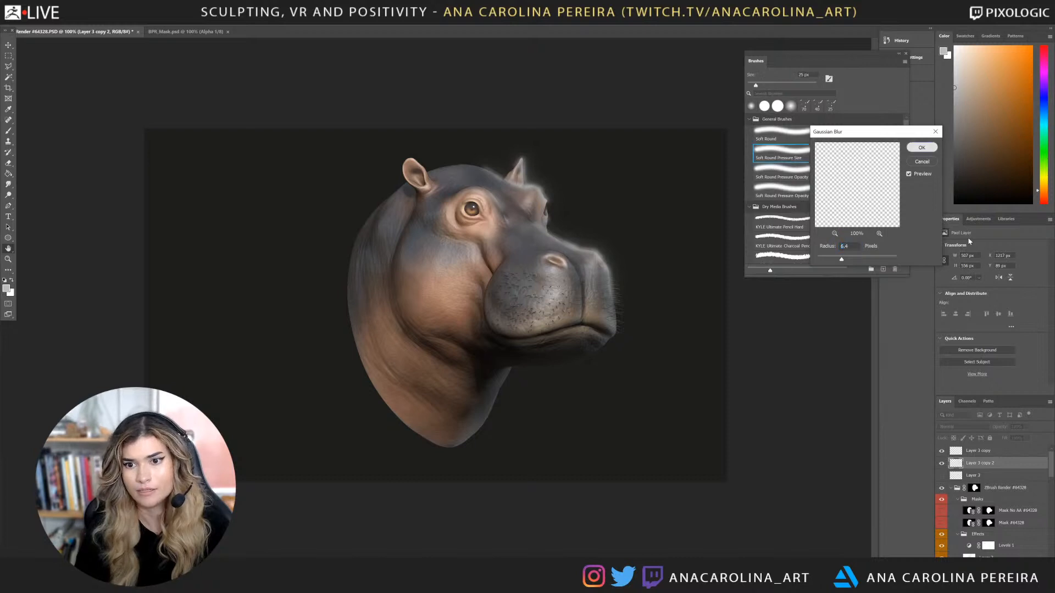
left_click(921, 147)
Set the blend mode of both blurred rim light copies to Screen.
left_click(955, 425)
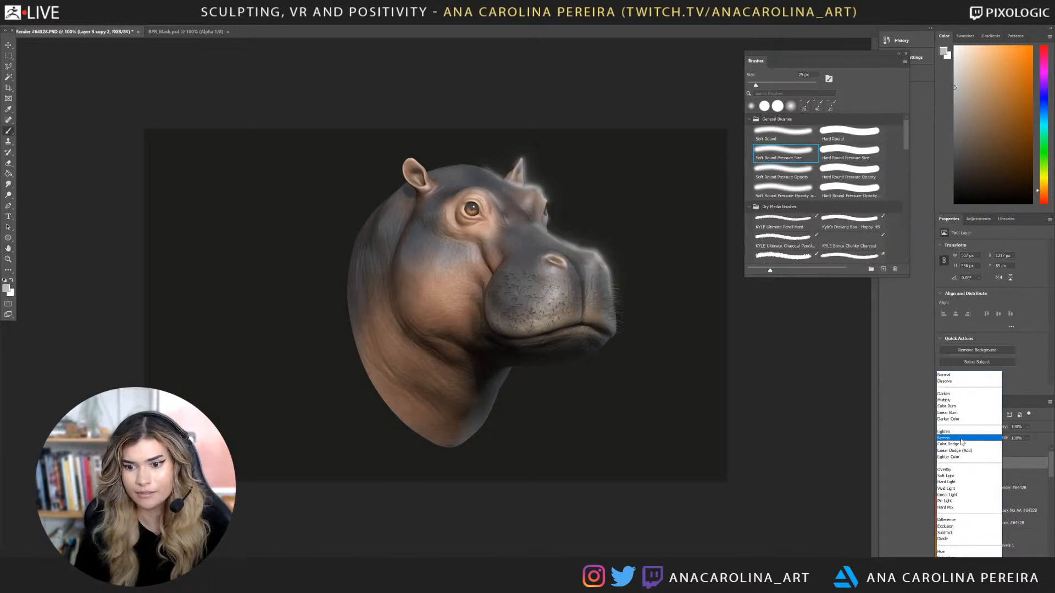
left_click(946, 434)
left_click(973, 450)
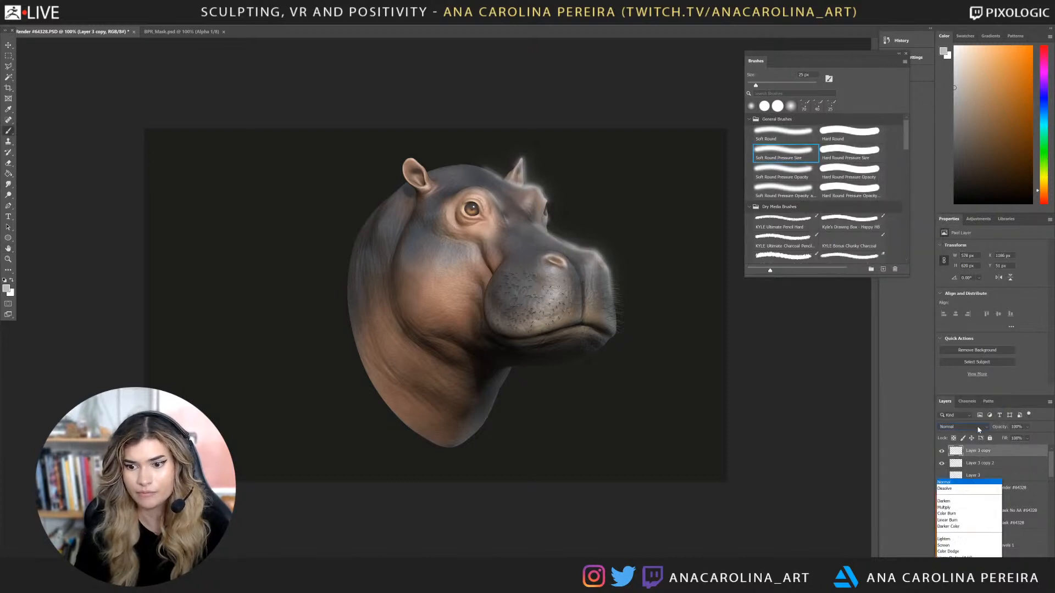
left_click(962, 427)
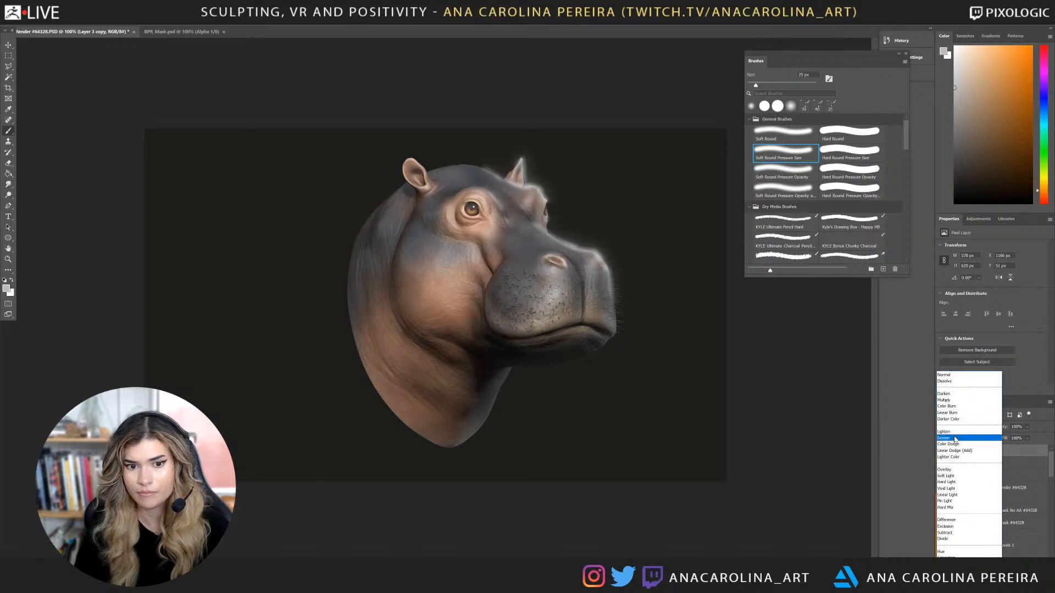
left_click(945, 437)
Lower the opacity of Layer 3 copy 2 to 55% and switch to the Smudge tool with a round brush.
left_click(1003, 463)
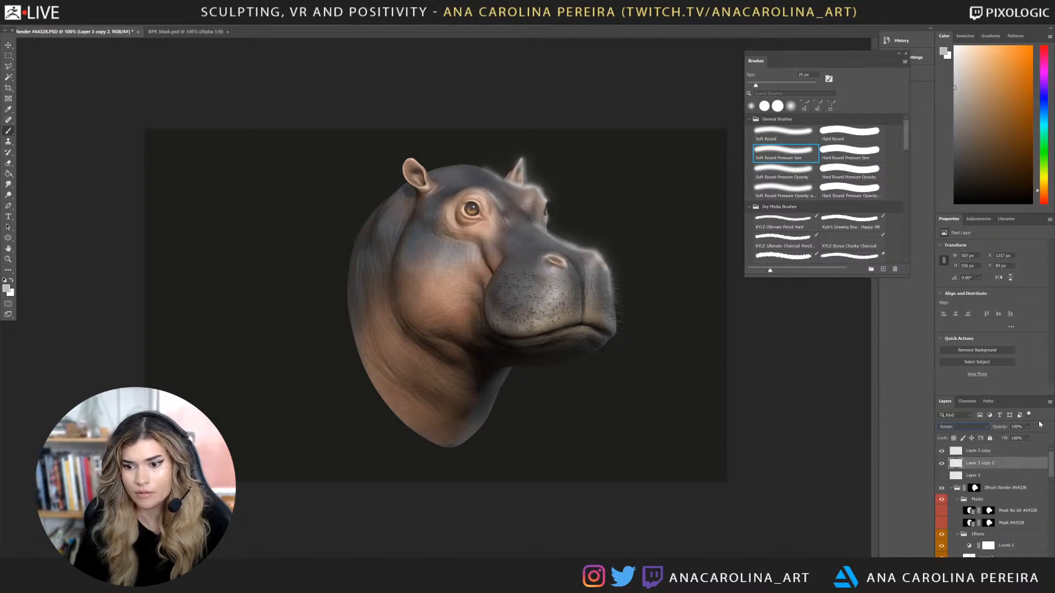
left_click(1027, 428)
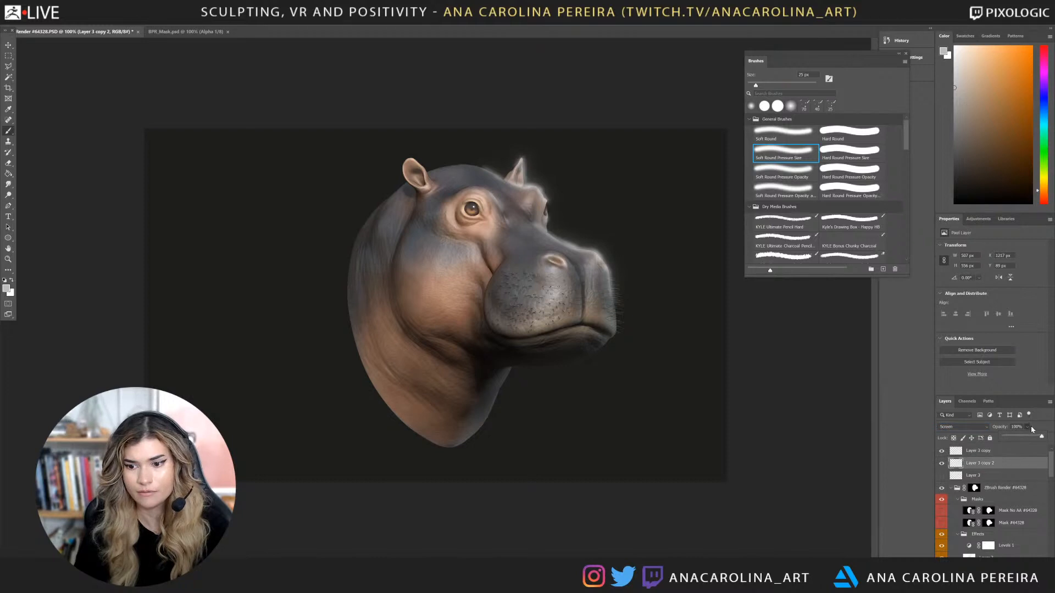
left_click_drag(1024, 440, 1026, 439)
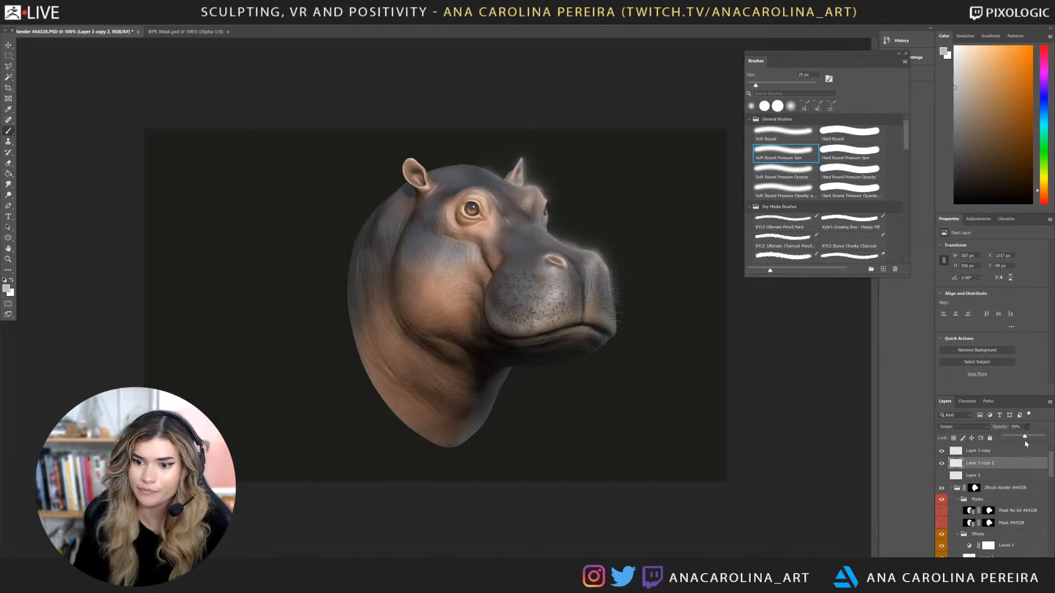
left_click(1002, 466)
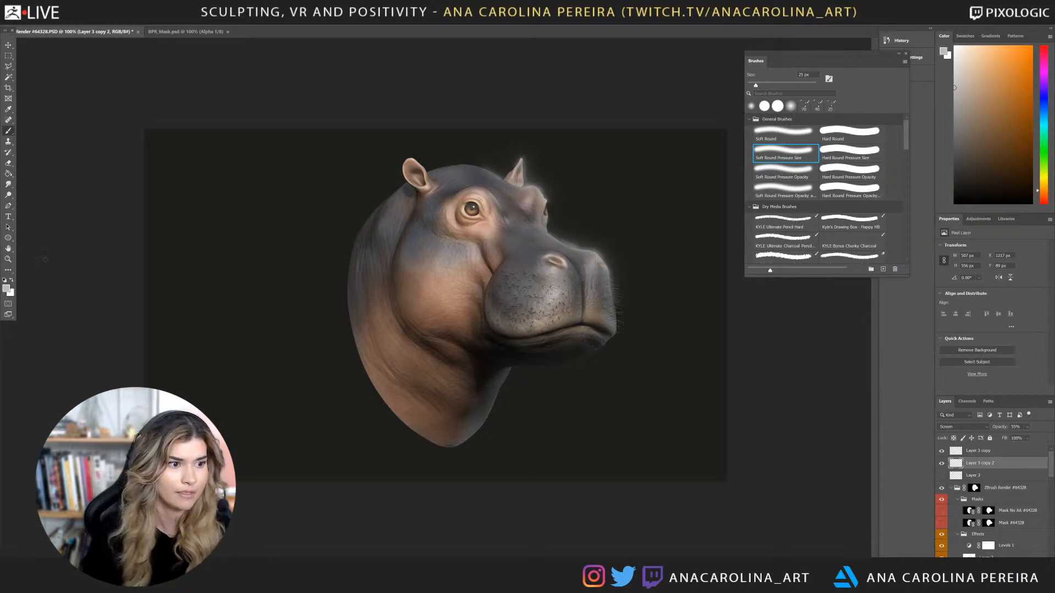
key("r")
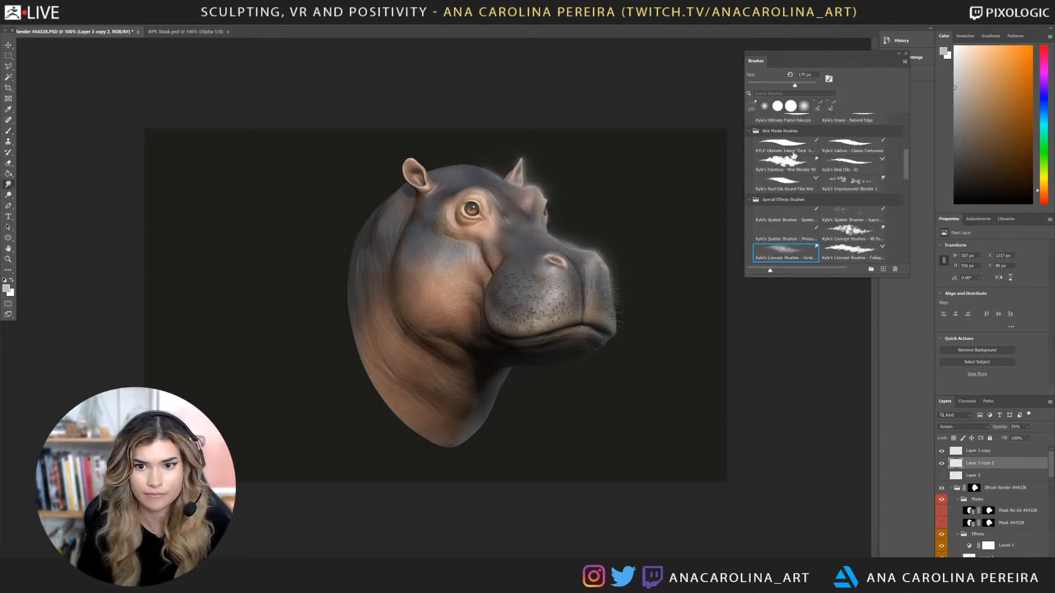
left_click(777, 105)
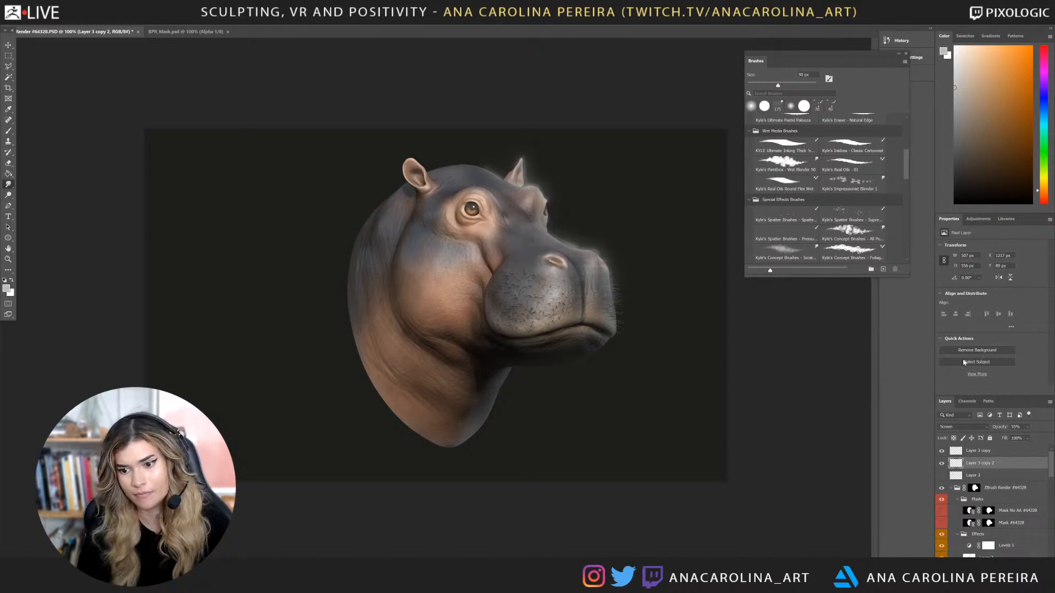
Set the opacity of Layer 3 copy 2 to 20% and of Layer 3 copy to 40%.
left_click_drag(969, 414, 1016, 438)
left_click(1027, 428)
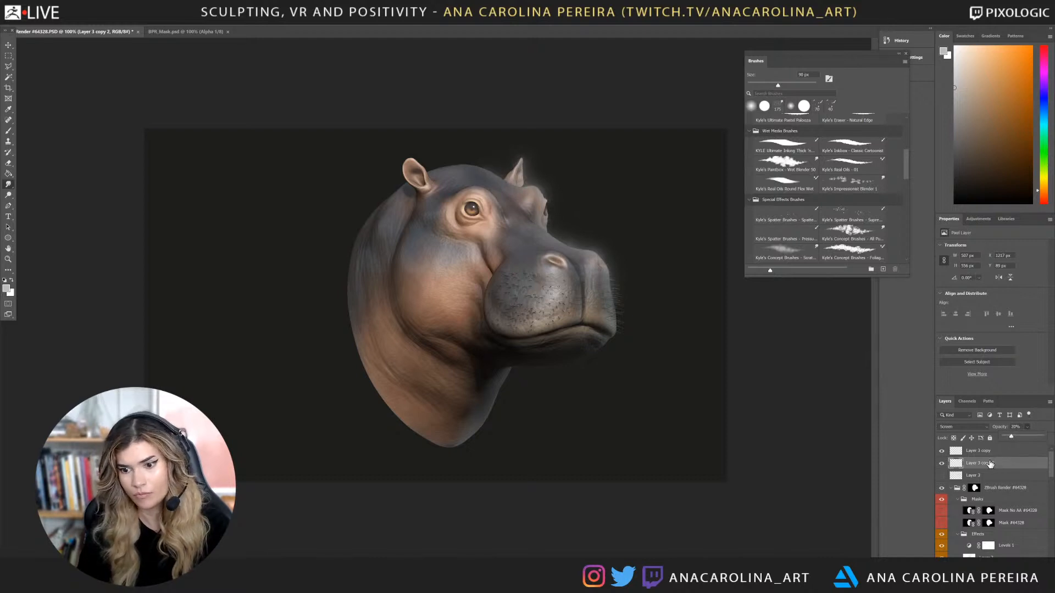
left_click(984, 451)
left_click(1026, 426)
left_click_drag(1020, 438, 1022, 439)
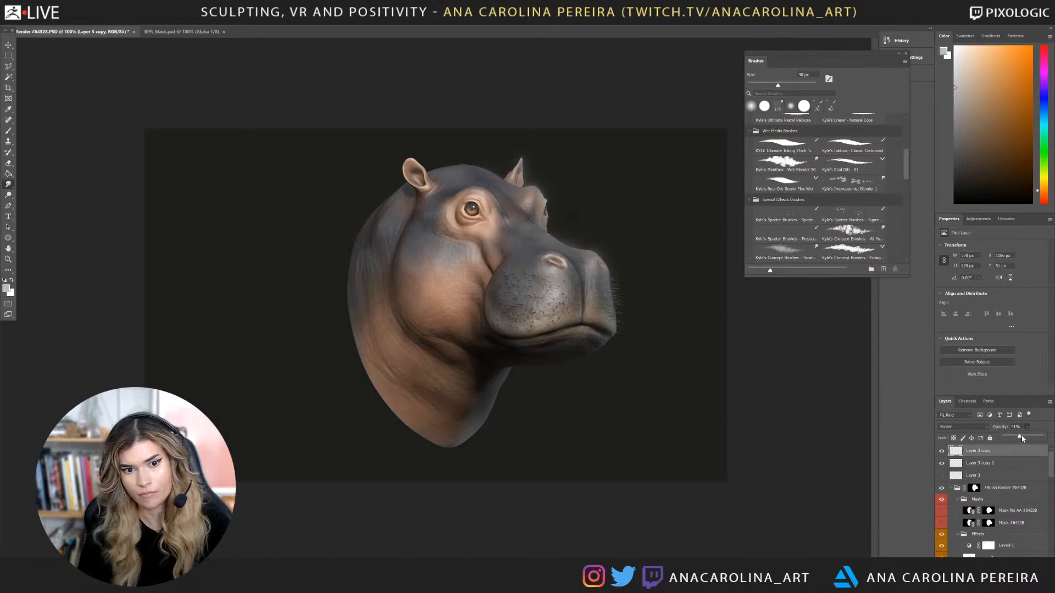
Select both blurred rim light copies and compare the composite with the glow hidden and shown.
left_click(955, 465, "shift")
left_click(942, 464)
left_click(942, 464)
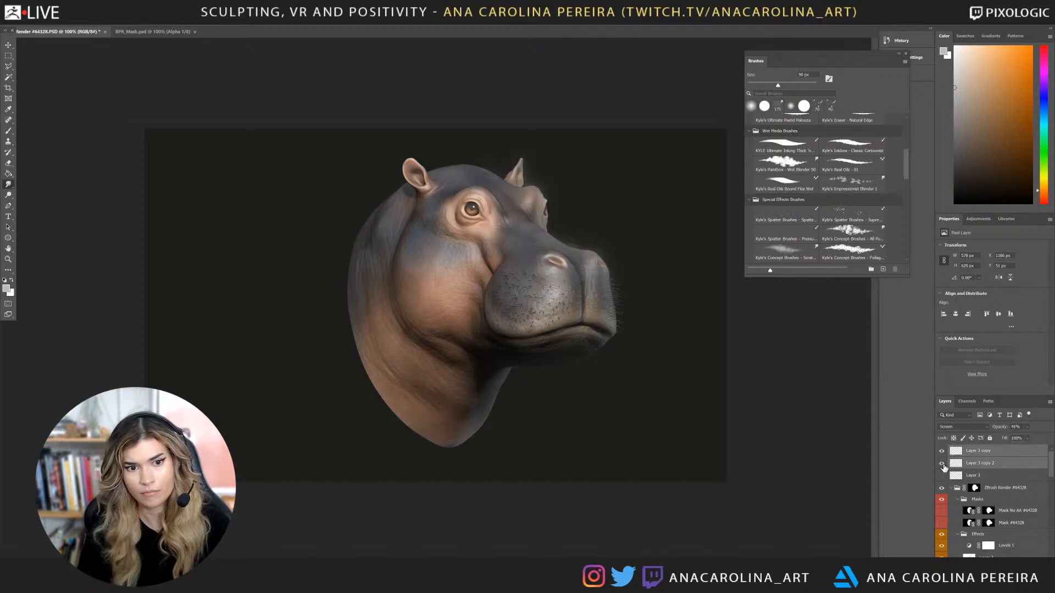
left_click(942, 464)
left_click(942, 464)
left_click(942, 464)
left_click(942, 464)
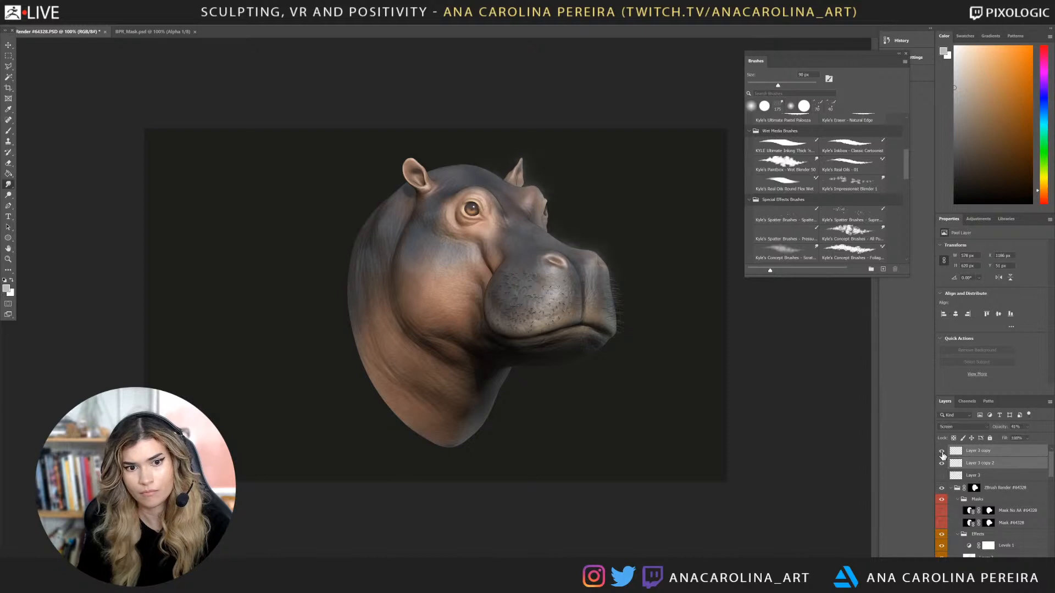
Crop the canvas evenly from both sides to about 1420 x 1280 px around the hippo head.
left_click(942, 466)
left_click(942, 466)
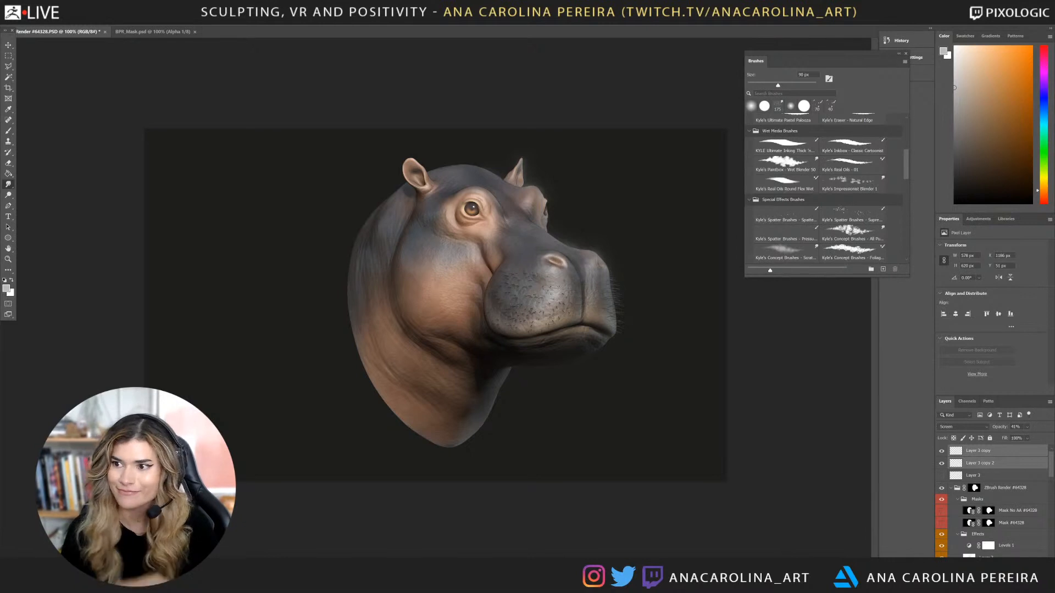
key("c")
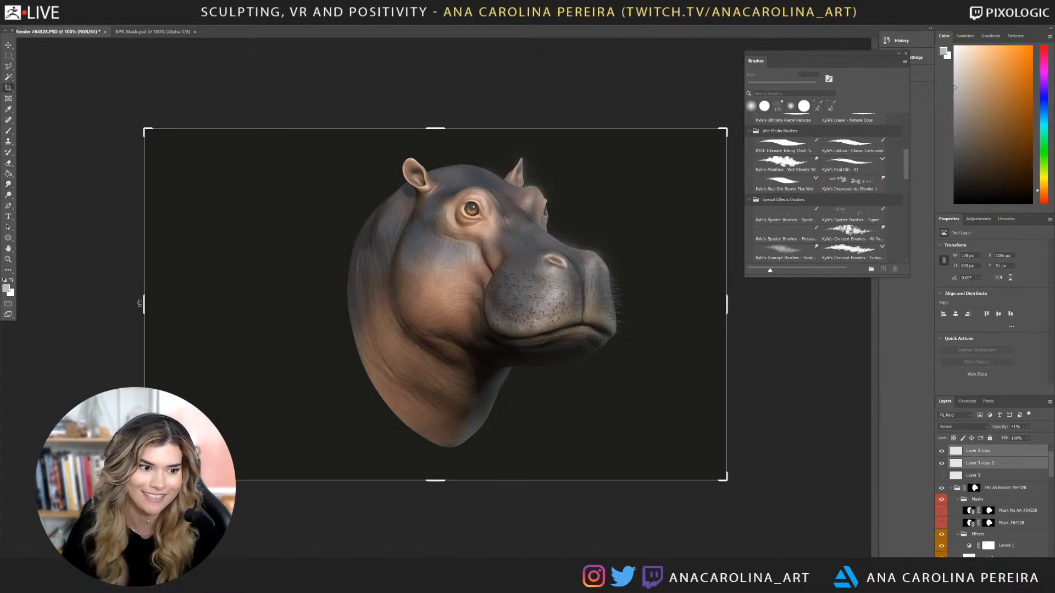
left_click_drag(142, 303, 210, 311)
left_click_drag(661, 312, 633, 317)
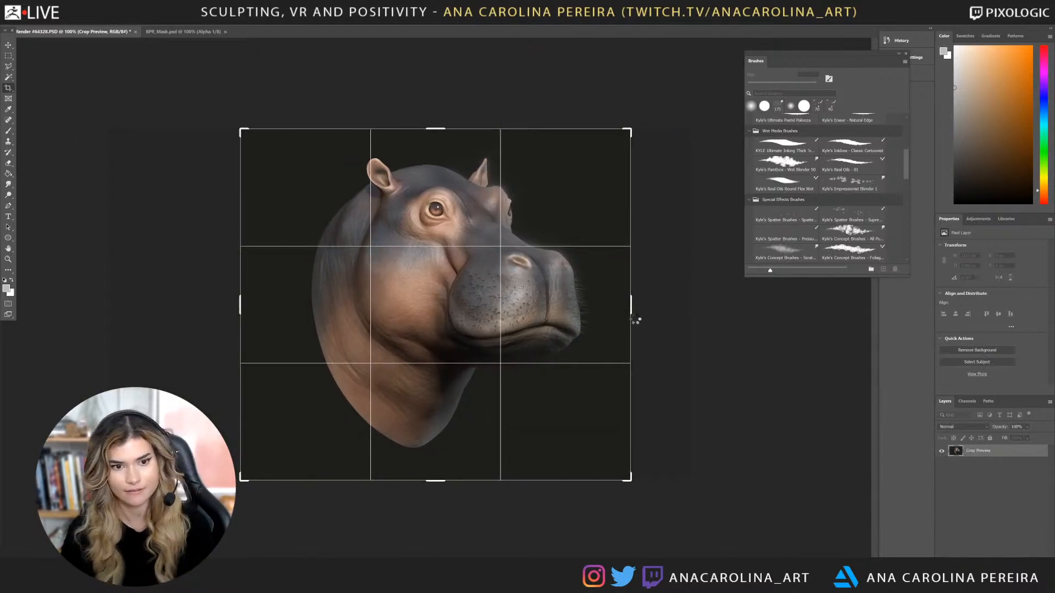
key("Return")
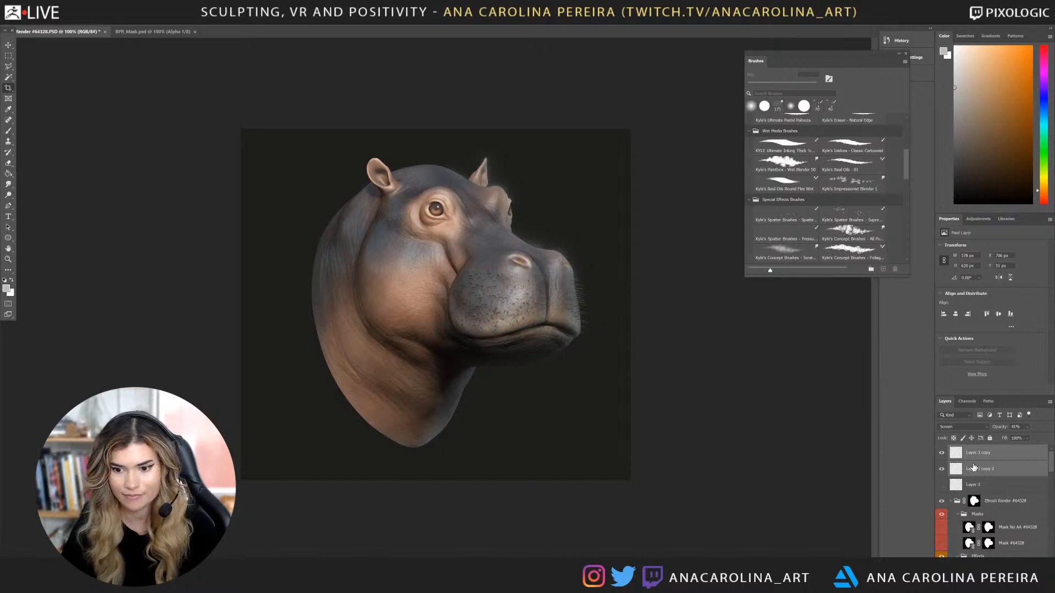
Try to shift all the layers above the dark background slightly left within the cropped canvas.
scroll(989, 483, "down", 5)
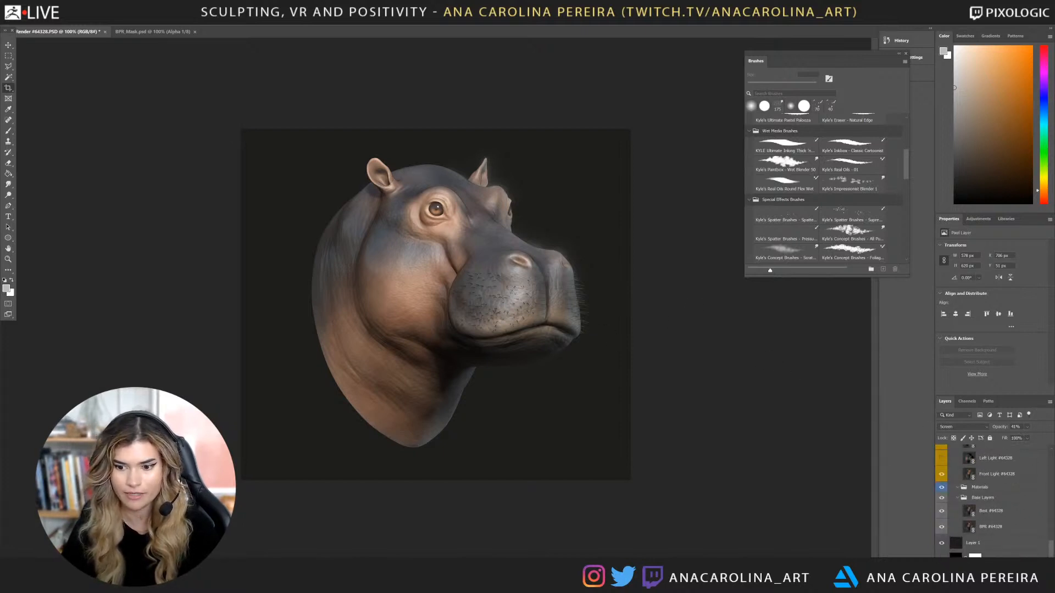
left_click(989, 528, "shift")
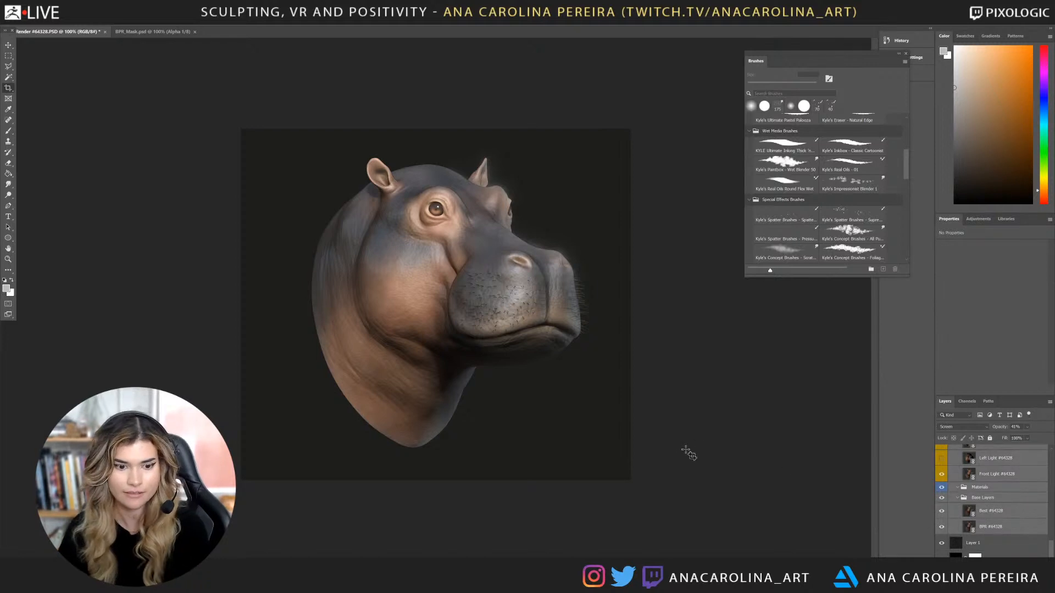
key("ctrl+t")
left_click(562, 225)
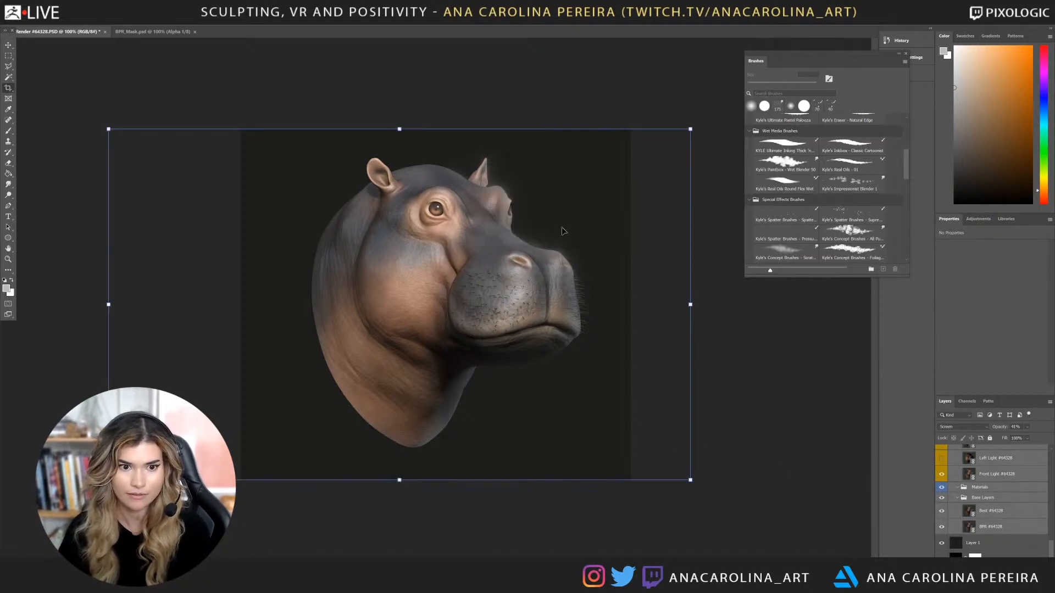
left_click_drag(519, 269, 509, 269)
key("Return")
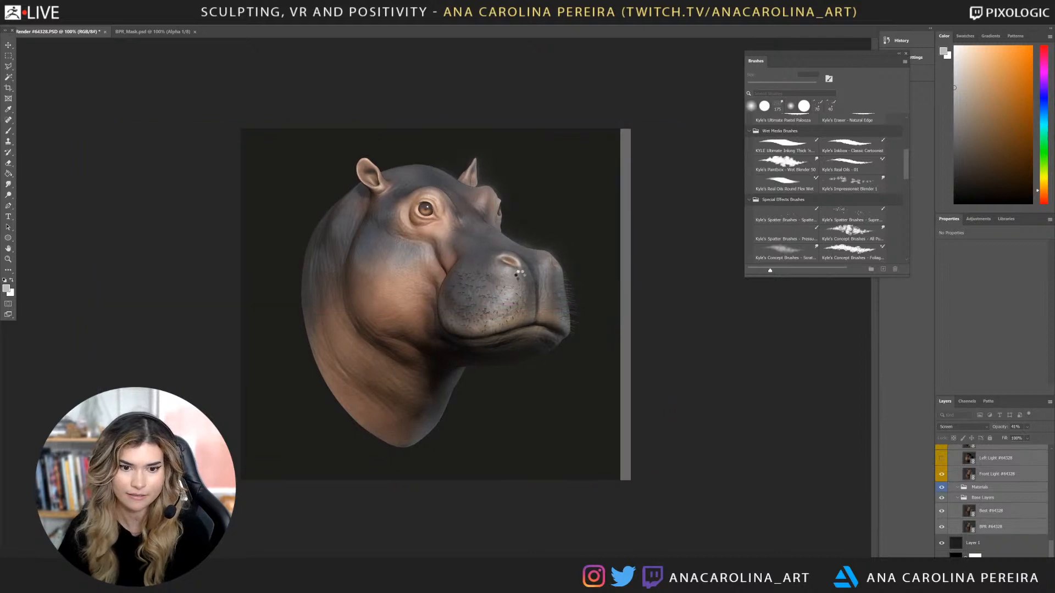
key("c")
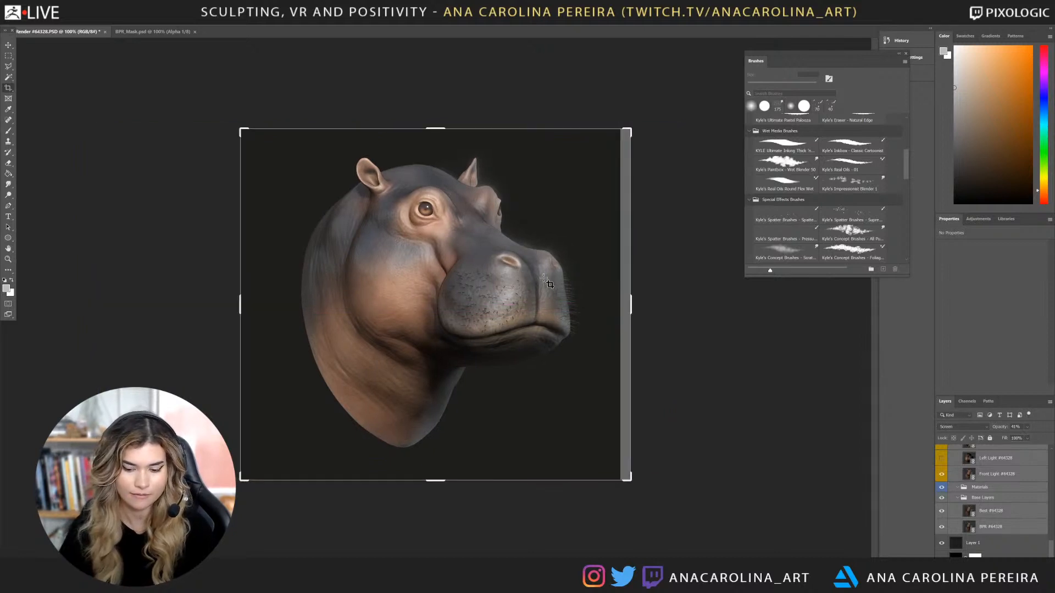
left_click(542, 277)
key("Return")
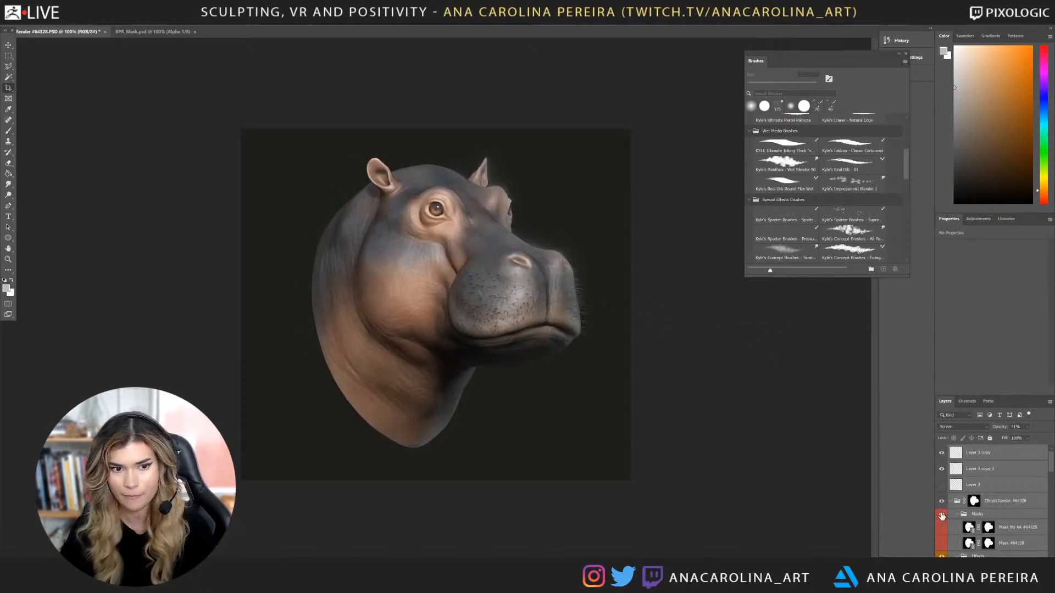
Add a new layer directly above Layer 1 and set the Soft Round Pressure Size brush to 175 px.
scroll(966, 541, "down", 8)
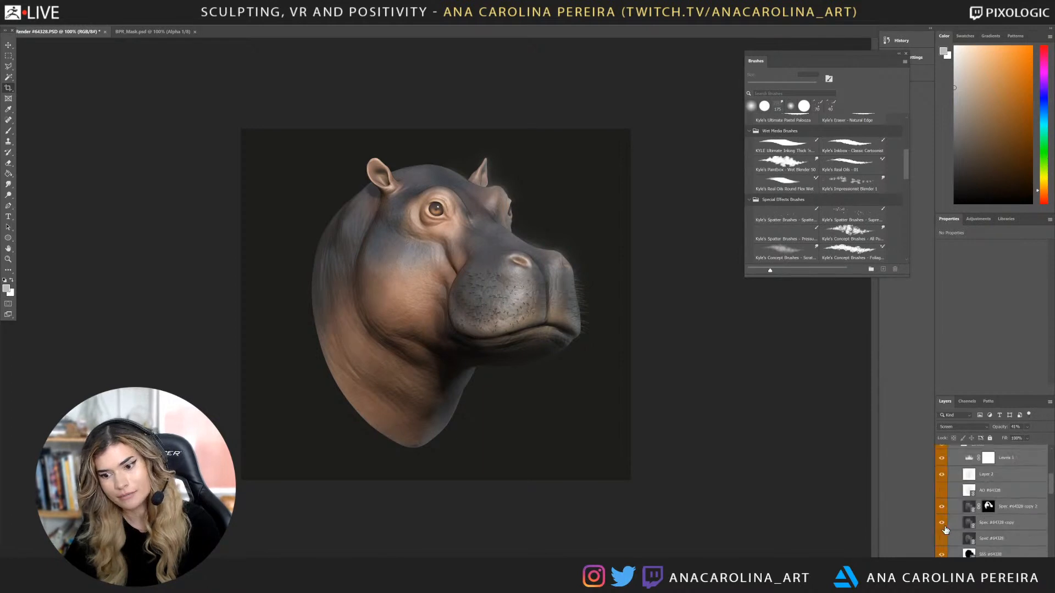
left_click(975, 546)
key("ctrl+shift+alt+n")
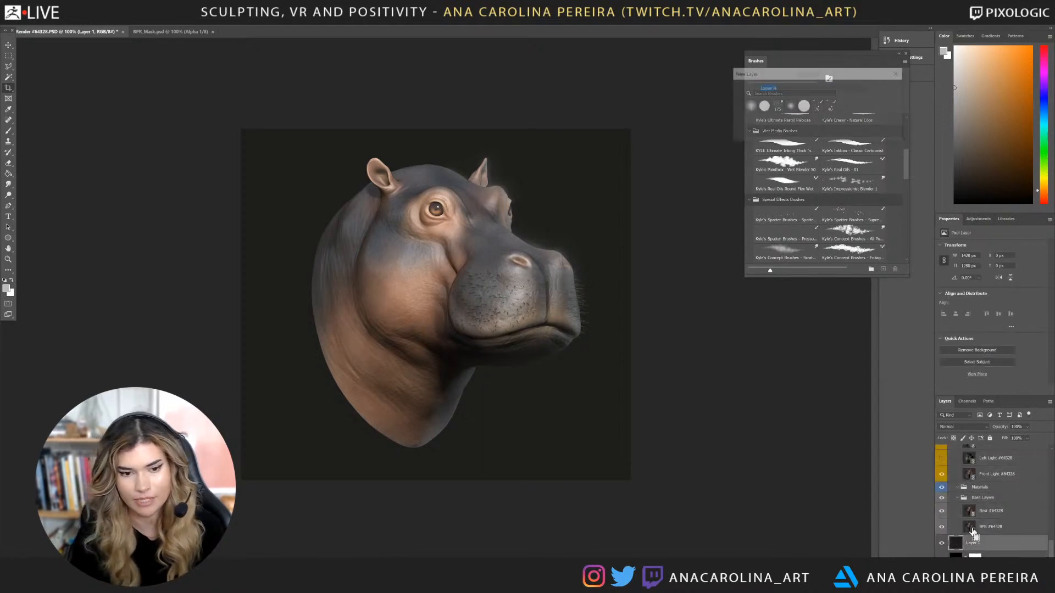
key("b")
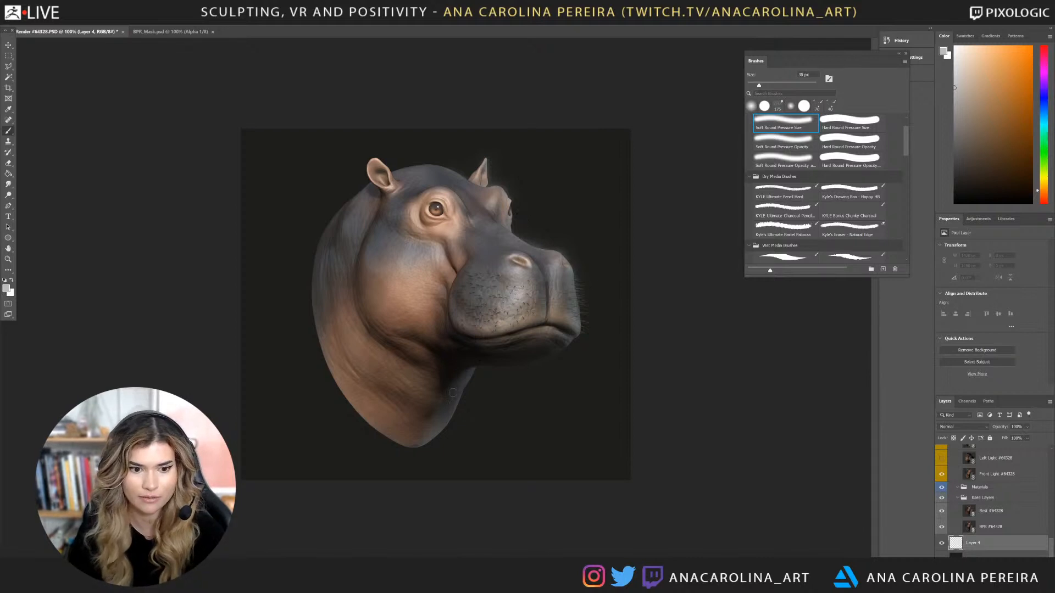
key("bracketright")
key("bracketright")
key("bracketright")
key("bracketright")
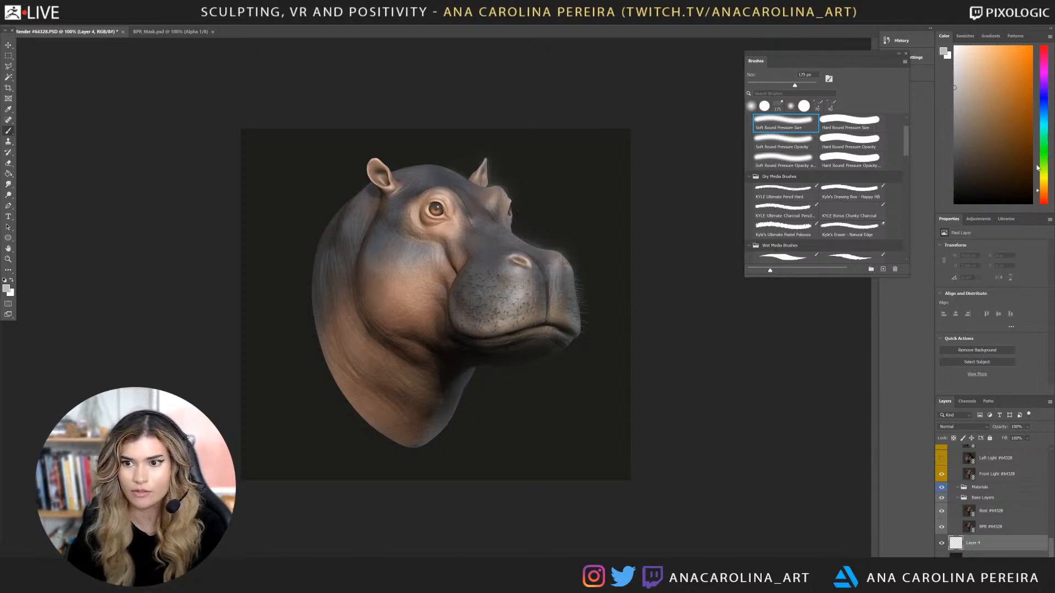
Choose a dark muted green and paint soft strokes behind the neck and below the jaw.
left_click(1043, 171)
left_click(967, 157)
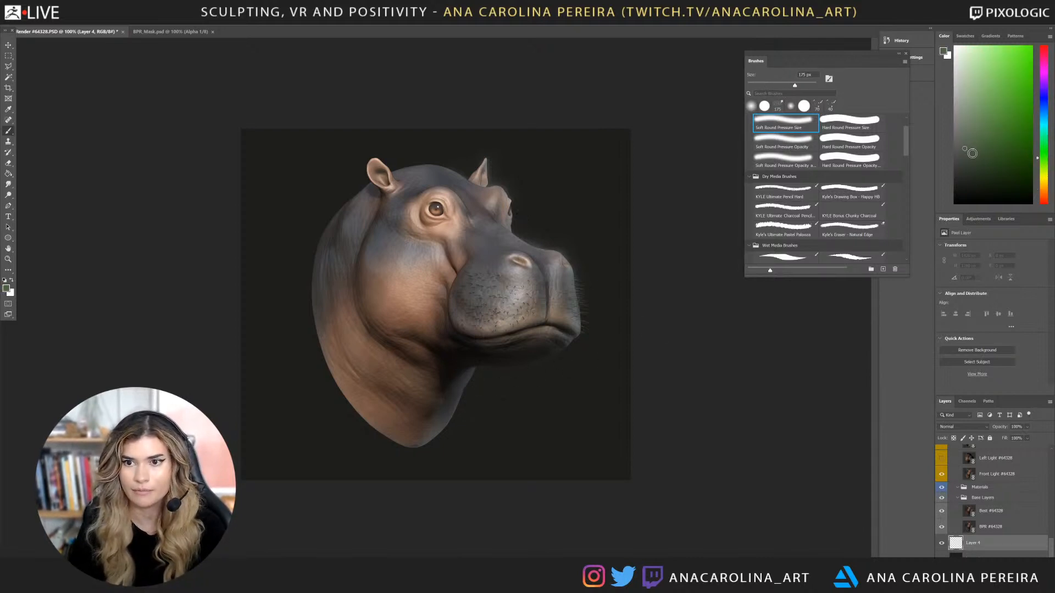
mouse_move(986, 147)
left_mouse_down()
mouse_move(987, 125)
mouse_move(980, 141)
left_mouse_up()
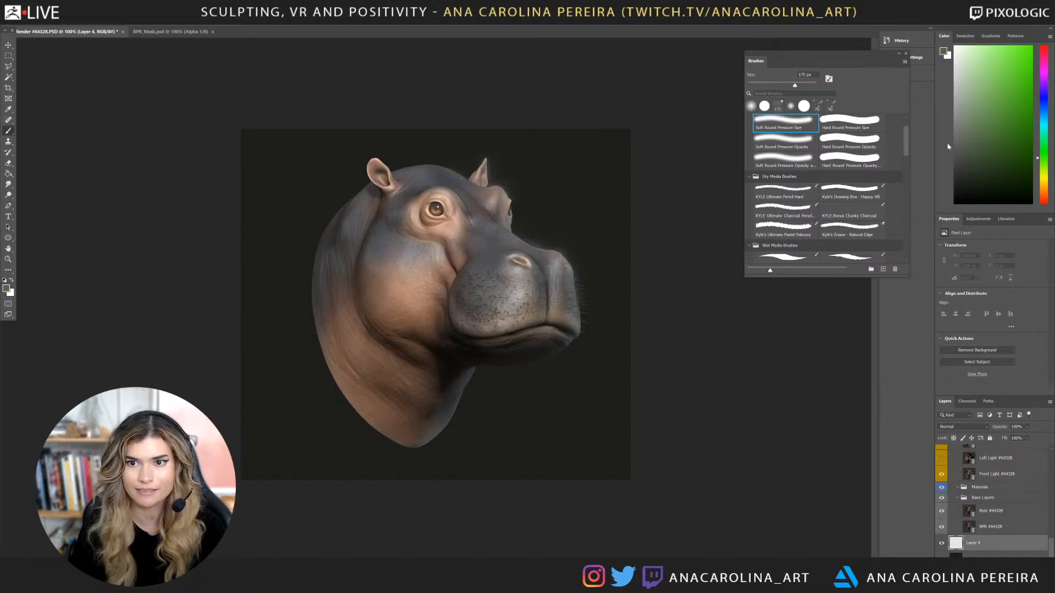
left_click_drag(472, 381, 491, 379)
key("ctrl+z")
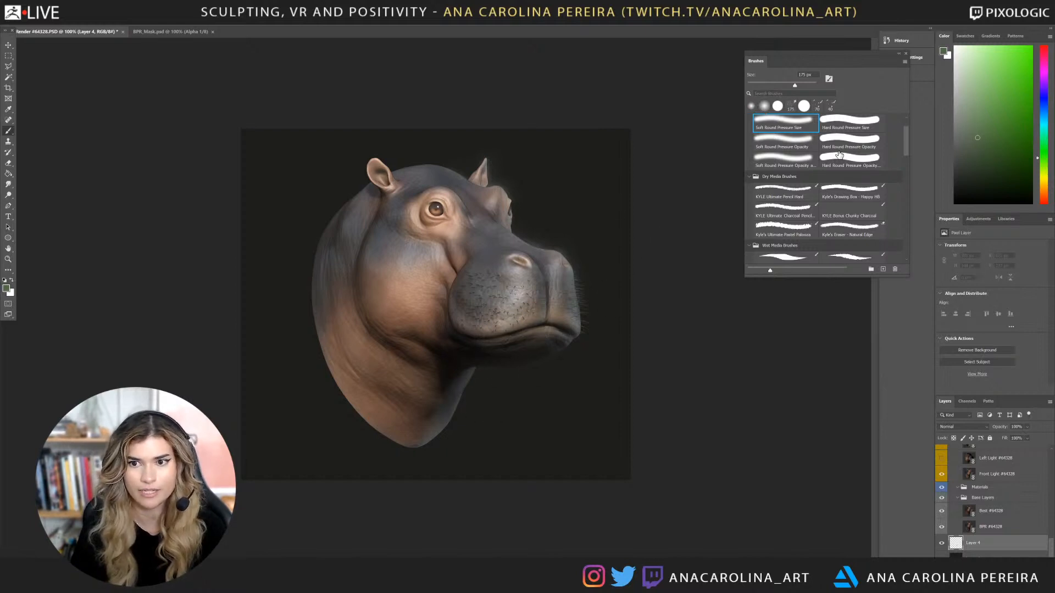
left_click_drag(980, 156, 963, 169)
mouse_move(467, 385)
left_mouse_down()
mouse_move(522, 404)
mouse_move(583, 269)
mouse_move(530, 220)
mouse_move(508, 175)
mouse_move(594, 292)
mouse_move(521, 379)
mouse_move(483, 398)
left_mouse_up()
left_click_drag(412, 414, 456, 442)
Paint a lighter muted green halo behind the jaw, the muzzle and the top of the head.
left_click_drag(974, 160, 975, 143)
mouse_move(483, 380)
left_mouse_down()
mouse_move(456, 407)
mouse_move(511, 346)
mouse_move(532, 222)
left_mouse_up()
left_click_drag(580, 272, 549, 365)
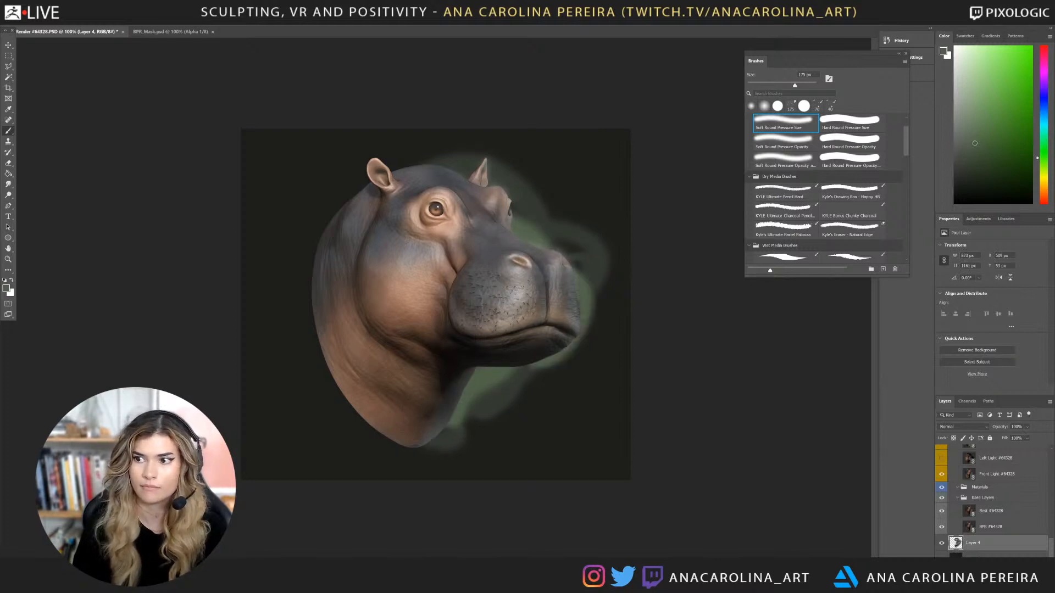
mouse_move(407, 181)
left_mouse_down()
mouse_move(472, 160)
mouse_move(527, 217)
left_mouse_up()
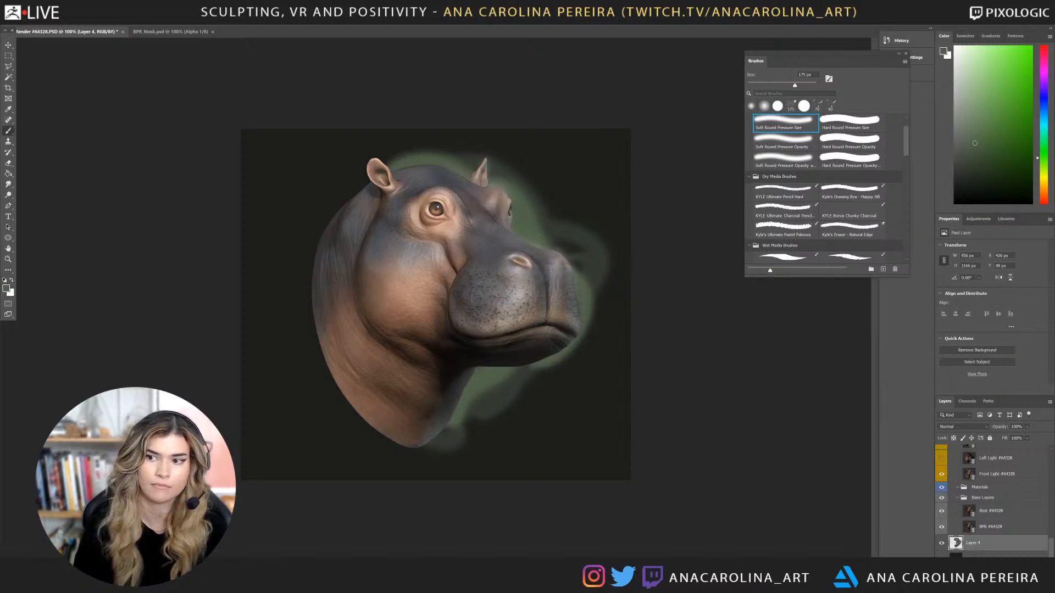
Sample a darker green from the halo and paint it behind the back of the head and neck.
mouse_move(507, 352)
left_mouse_down()
mouse_move(476, 406)
mouse_move(385, 222)
mouse_move(352, 197)
mouse_move(509, 181)
mouse_move(510, 162)
left_mouse_up()
mouse_move(338, 219)
left_mouse_down()
mouse_move(385, 167)
mouse_move(333, 192)
mouse_move(301, 275)
mouse_move(317, 258)
mouse_move(332, 385)
mouse_move(365, 423)
left_mouse_up()
key("ctrl+z")
key("ctrl+z")
left_click(501, 168, "alt")
left_click_drag(329, 381, 300, 290)
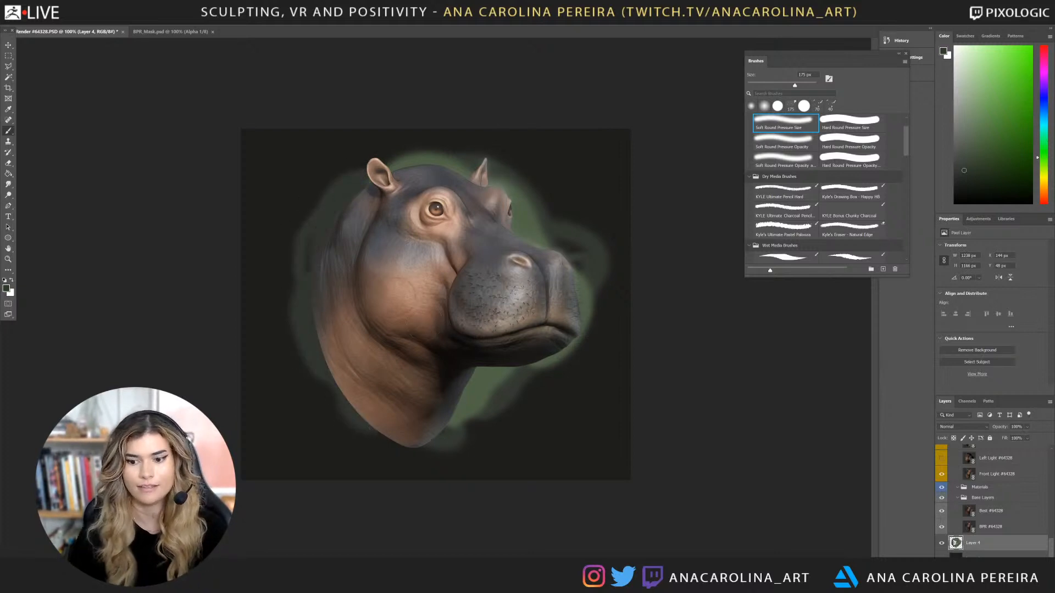
Apply a Gaussian Blur with a radius of about 156 pixels to the painted green halo.
left_click(95, 25)
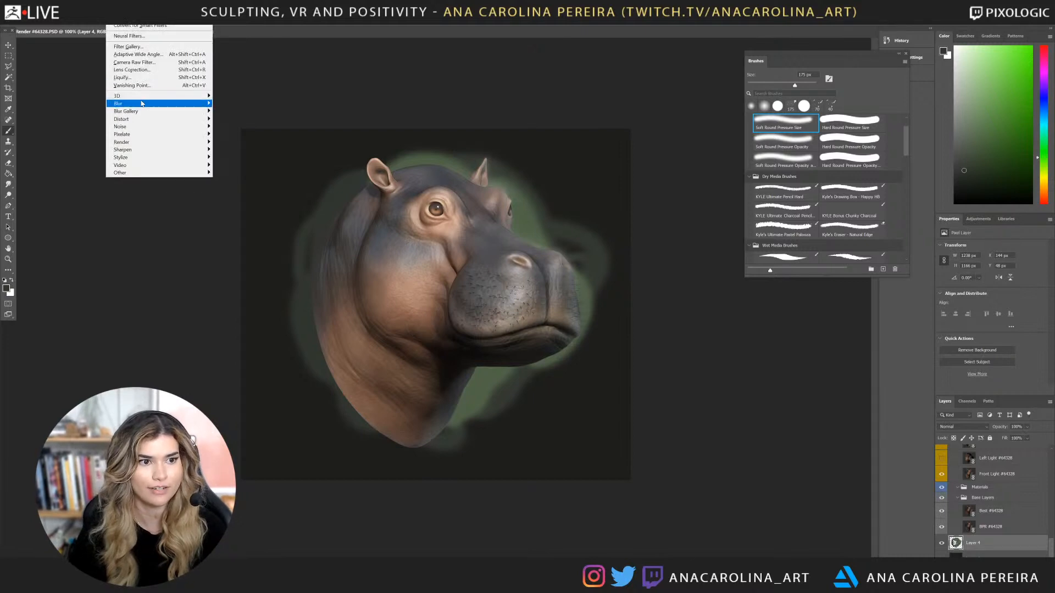
mouse_move(142, 104)
left_click(235, 135)
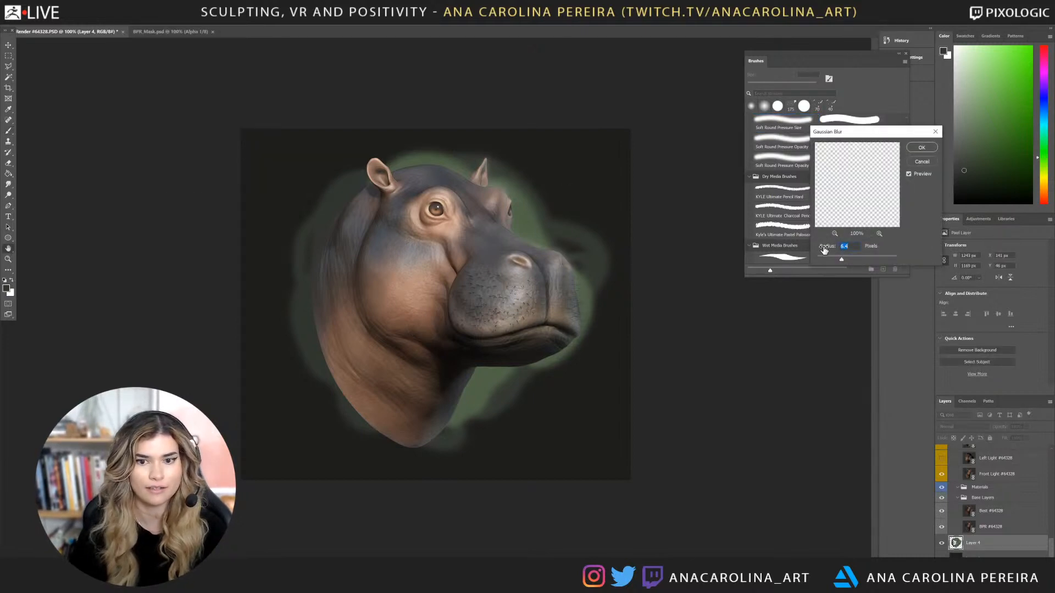
left_click_drag(846, 259, 877, 260)
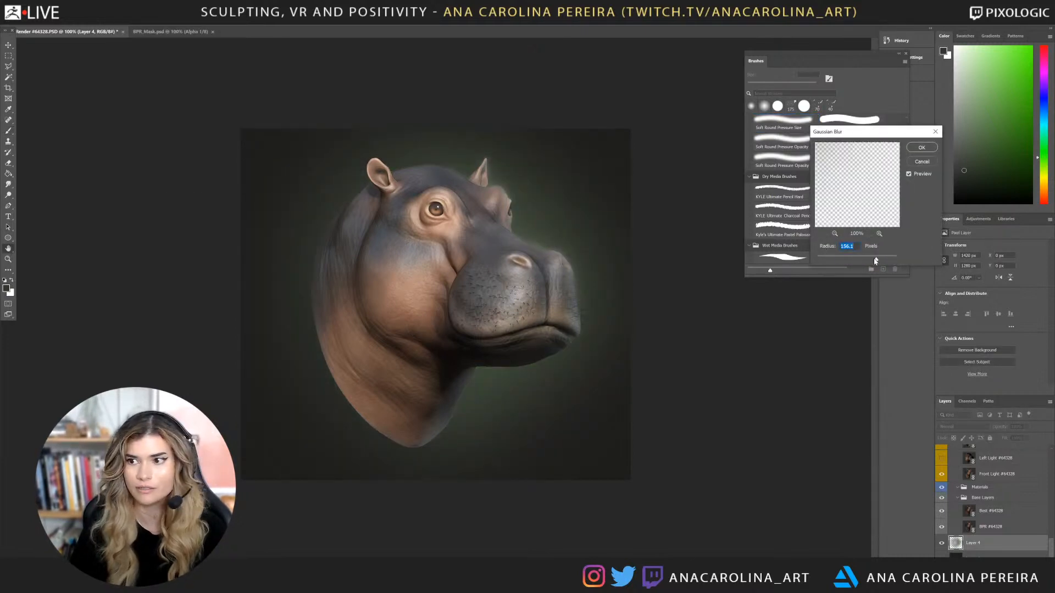
left_click(920, 149)
Lower the opacity of the blurred green halo layer to 22%.
left_click(1027, 426)
left_click(1020, 437)
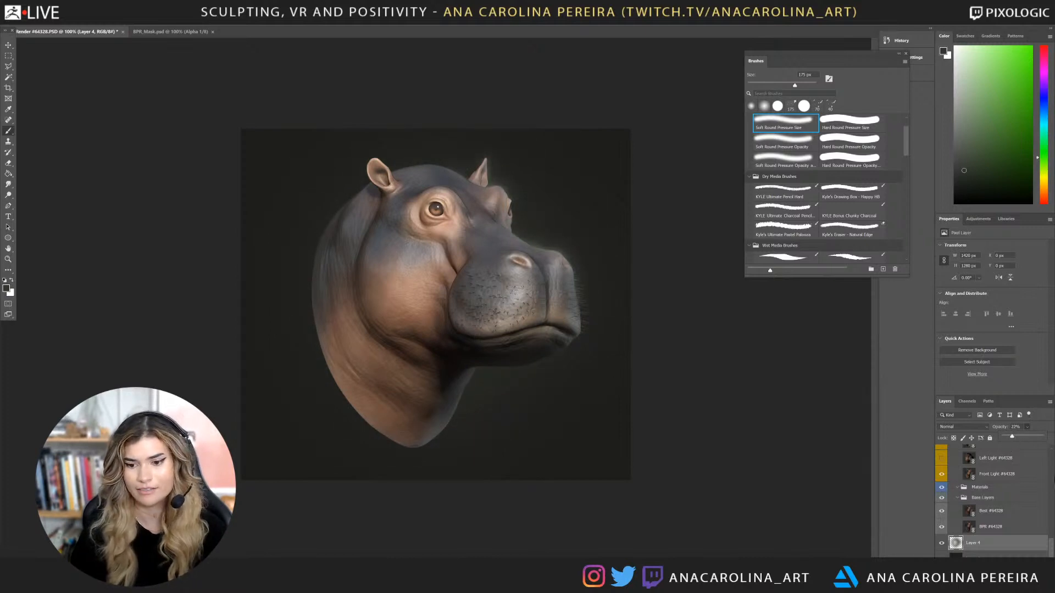
key("Return")
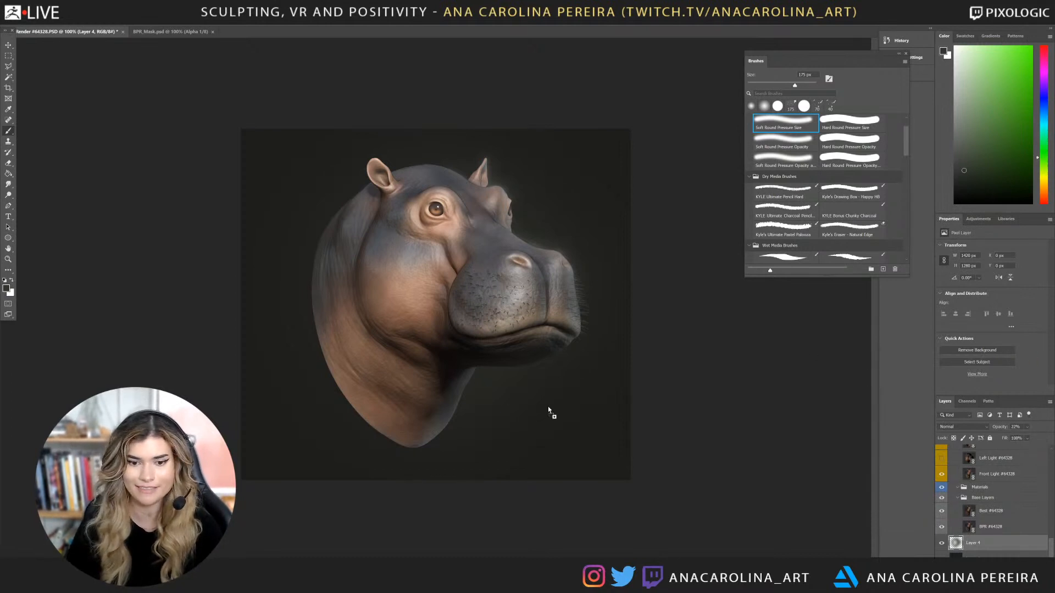
Place the Username_Watermark image in the document and move its layer to the top of the layer stack.
left_click_drag(557, 414, 554, 415)
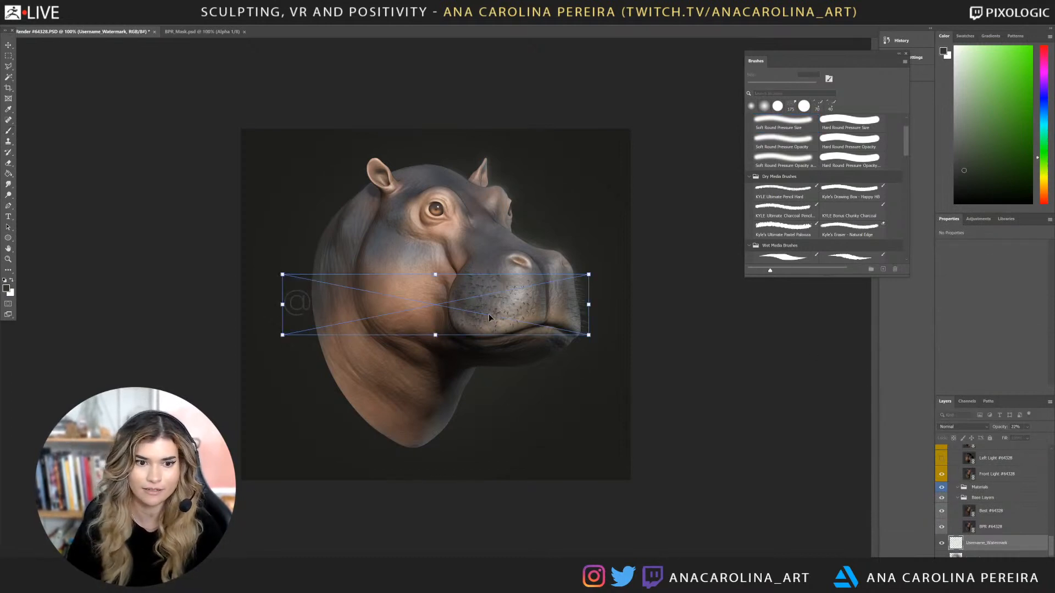
left_click_drag(998, 548, 1010, 428)
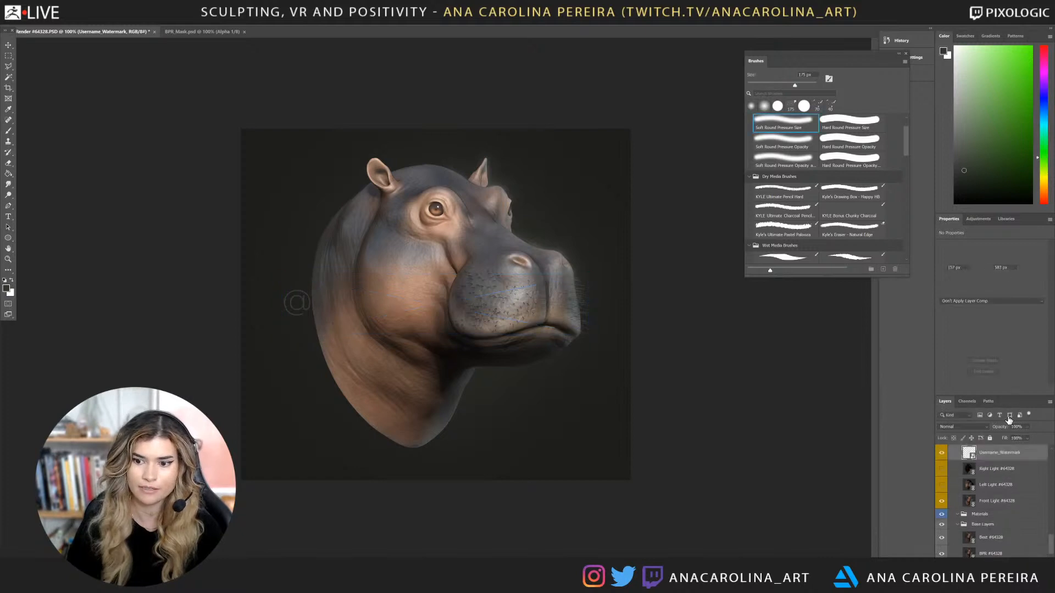
double_click(1016, 455)
left_click(947, 142)
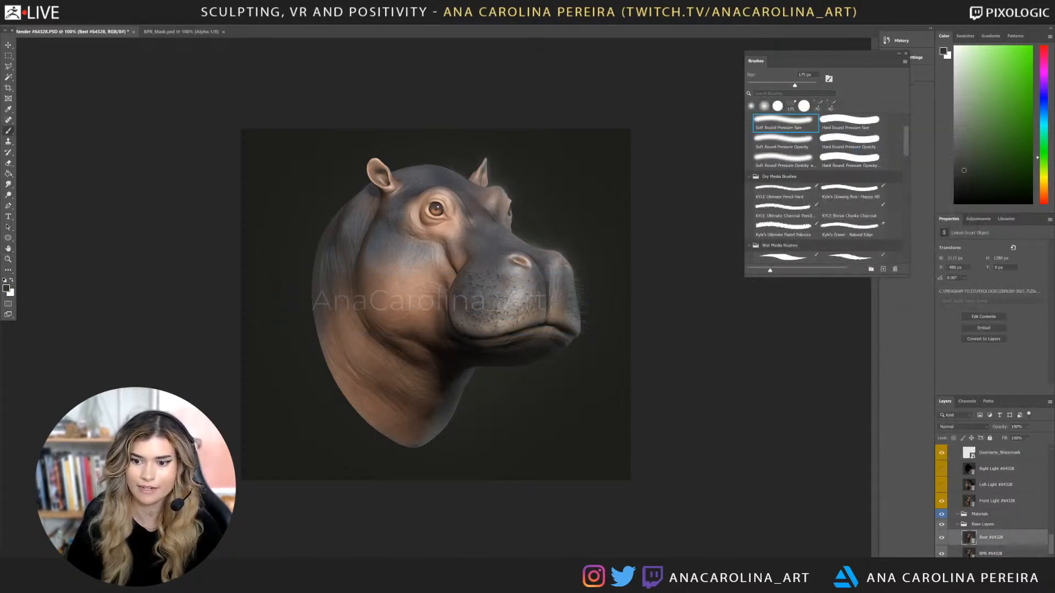
scroll(1012, 473, "up", 3)
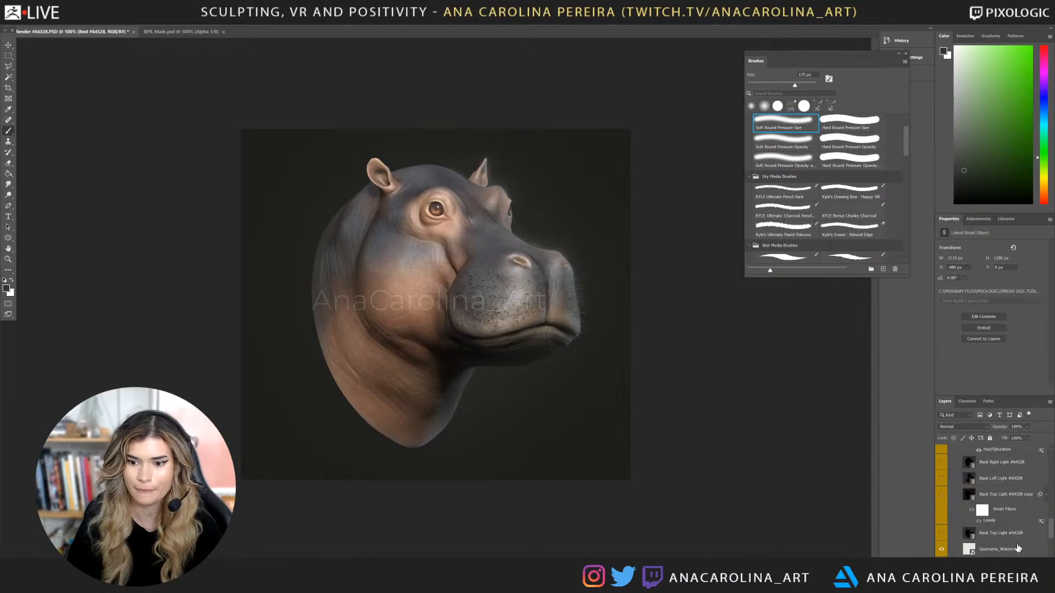
left_click_drag(1016, 549, 969, 454)
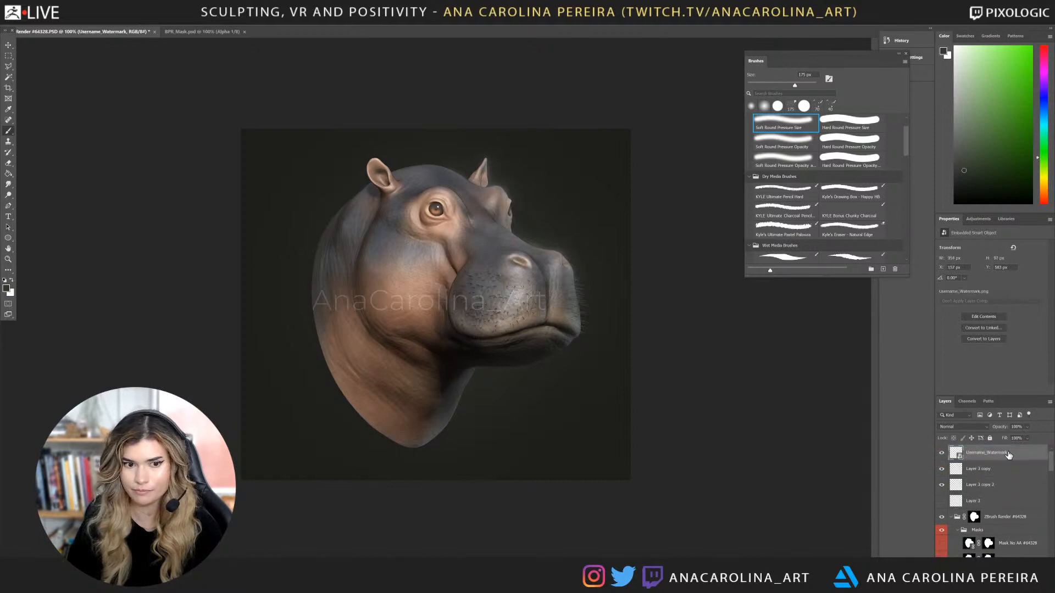
Scale the watermark down to under a third of its width and position it below the hippo's jaw beside the neck.
key("ctrl+t")
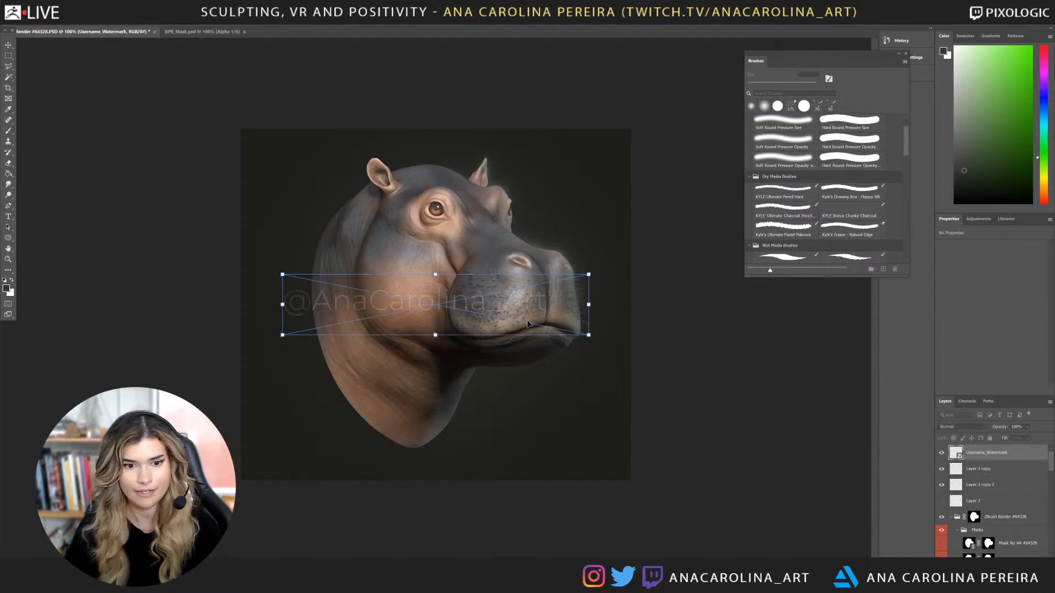
mouse_move(588, 336)
left_mouse_down()
mouse_move(384, 284)
mouse_move(539, 378)
mouse_move(563, 406)
mouse_move(557, 398)
mouse_move(544, 435)
mouse_move(558, 415)
mouse_move(548, 424)
left_mouse_up()
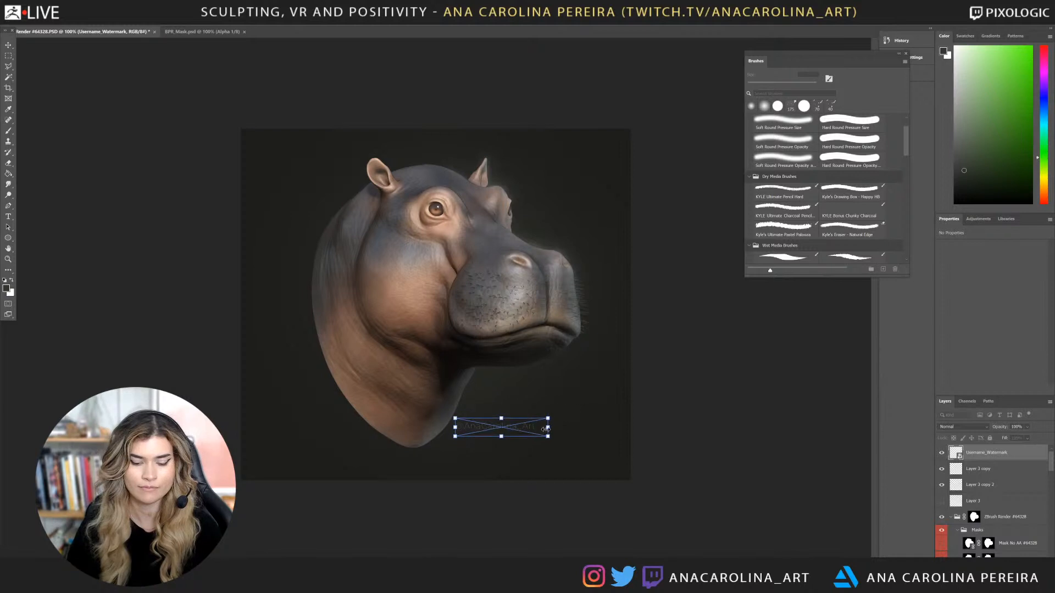
key("Return")
key("b")
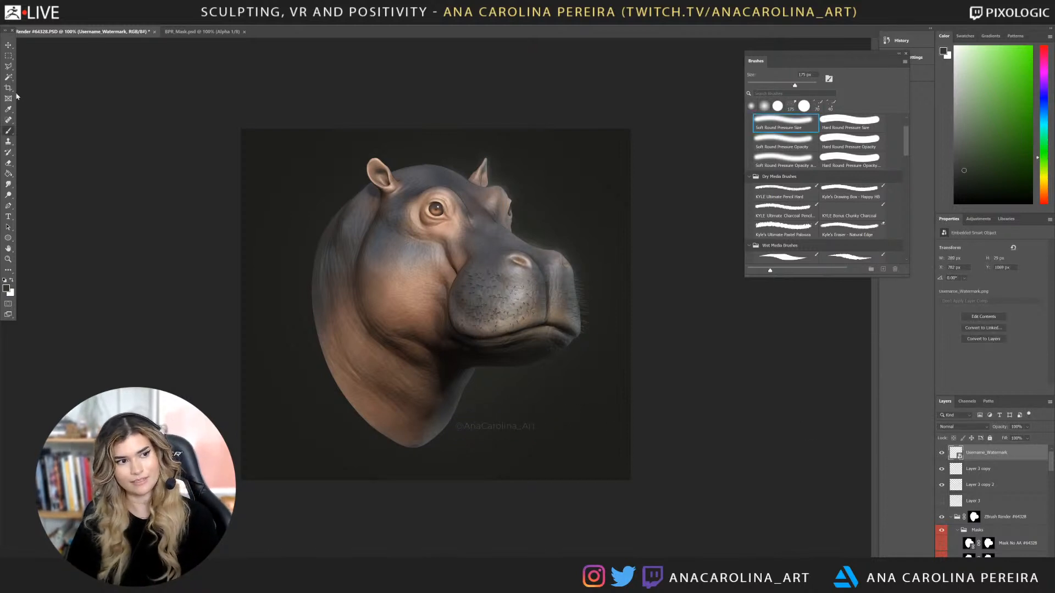
left_click(8, 45)
left_click_drag(514, 428, 541, 388)
left_click(676, 407)
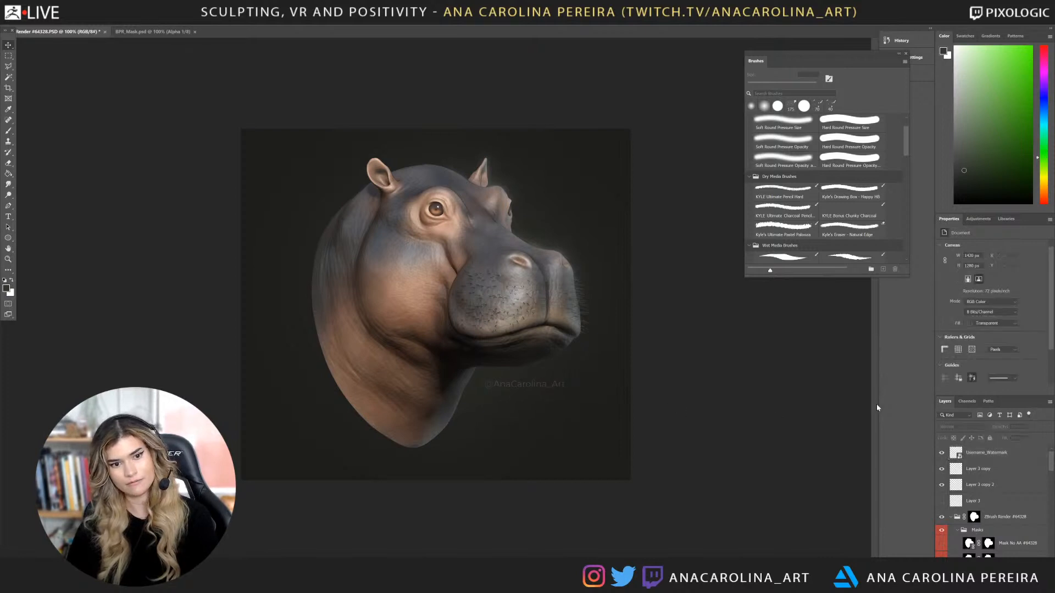
Lower the opacity of the Username_Watermark layer to about 50%.
left_click(1011, 452)
double_click(1028, 453)
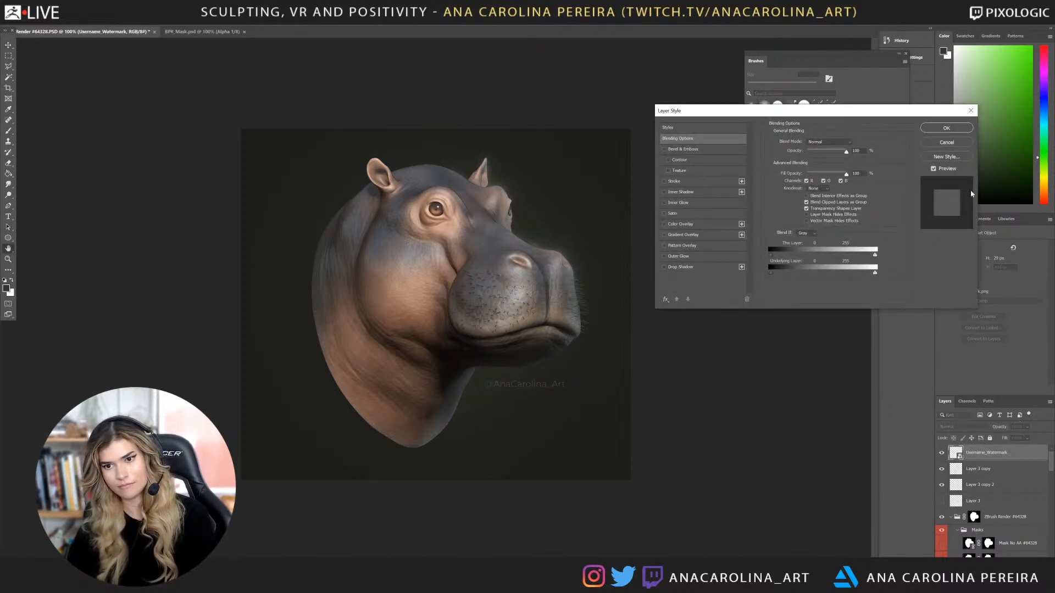
left_click(945, 143)
left_click(1027, 428)
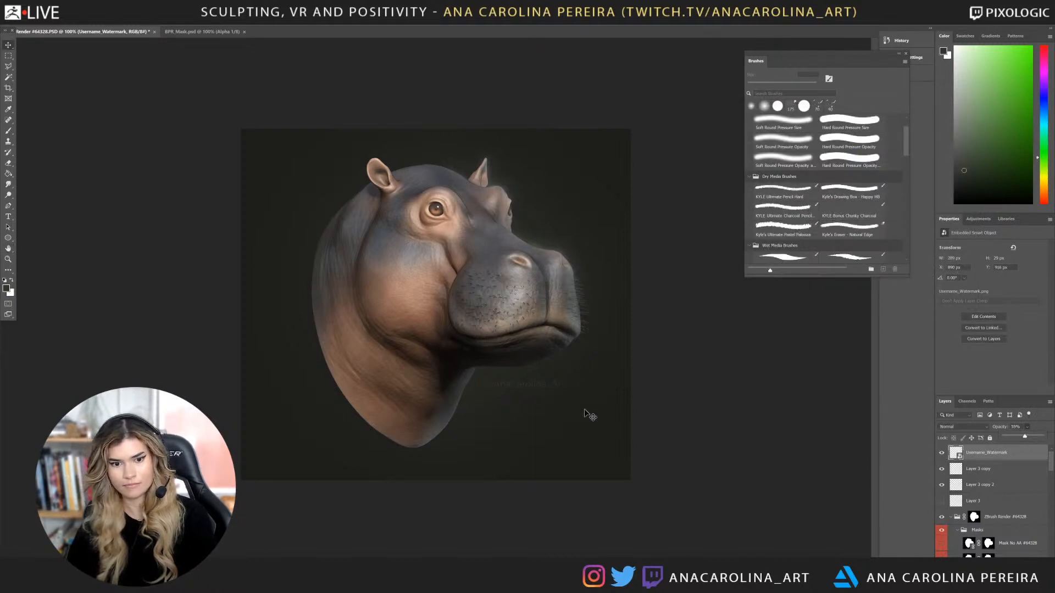
Scale the watermark down slightly to about 253 px wide and move it lower, beside the base of the hippo's neck.
left_click_drag(554, 388, 551, 397)
scroll(999, 488, "up", 5)
scroll(1001, 468, "up", 3)
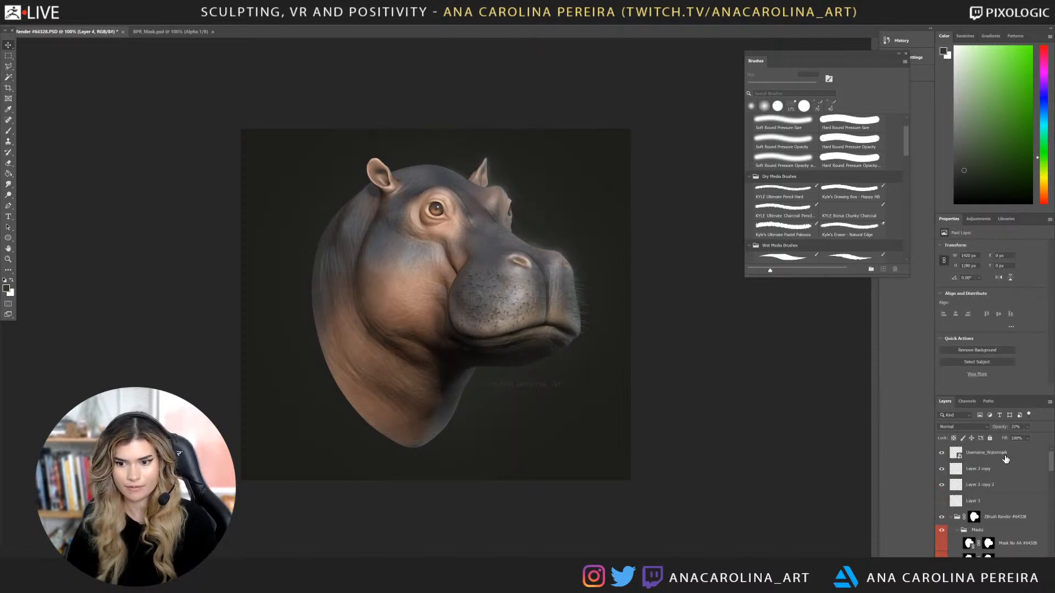
left_click(997, 455)
key("ctrl+t")
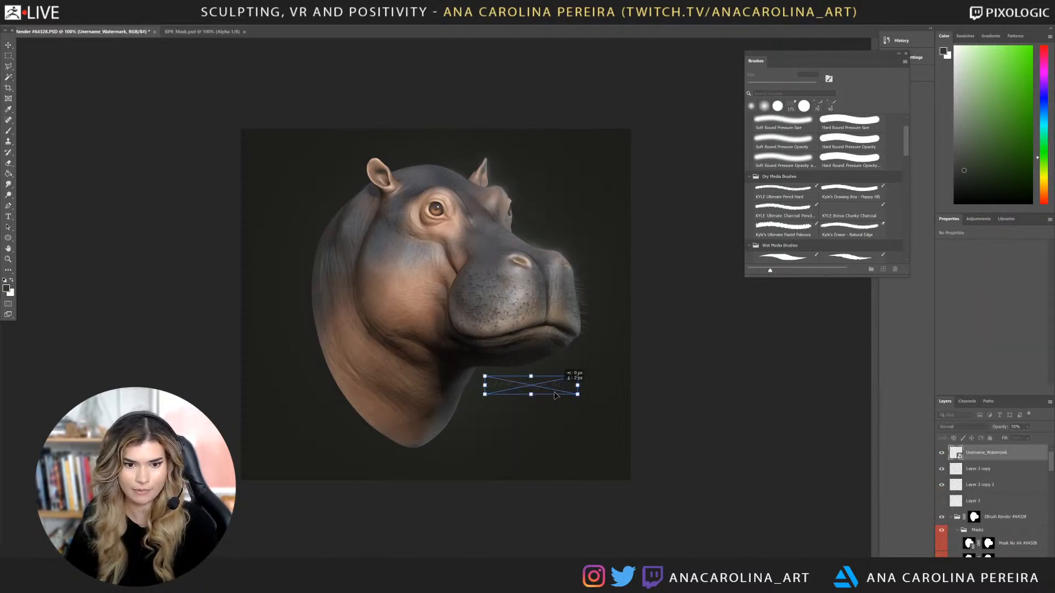
left_click_drag(570, 387, 546, 422)
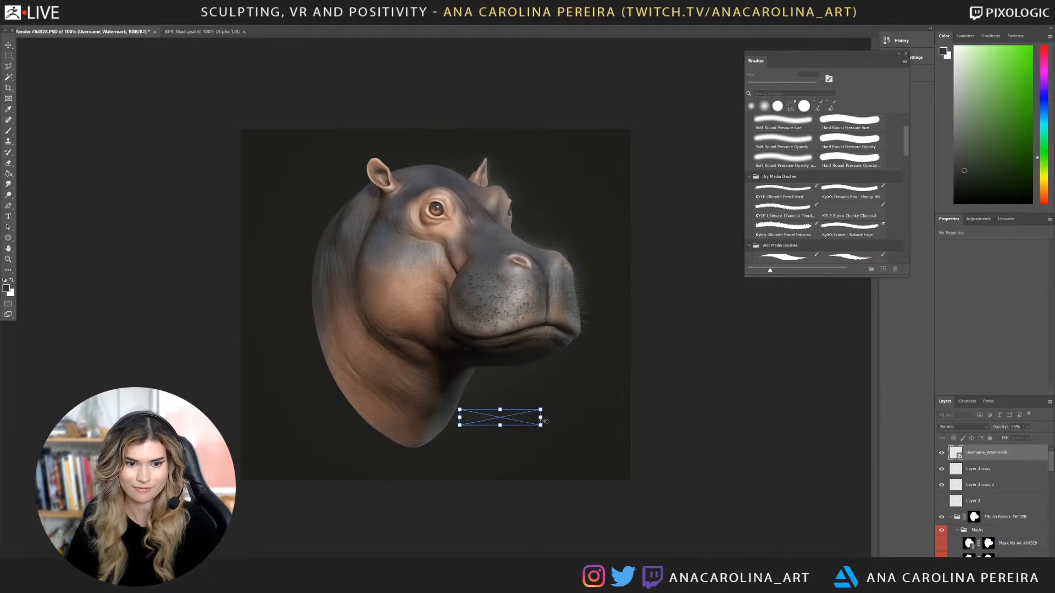
key("Return")
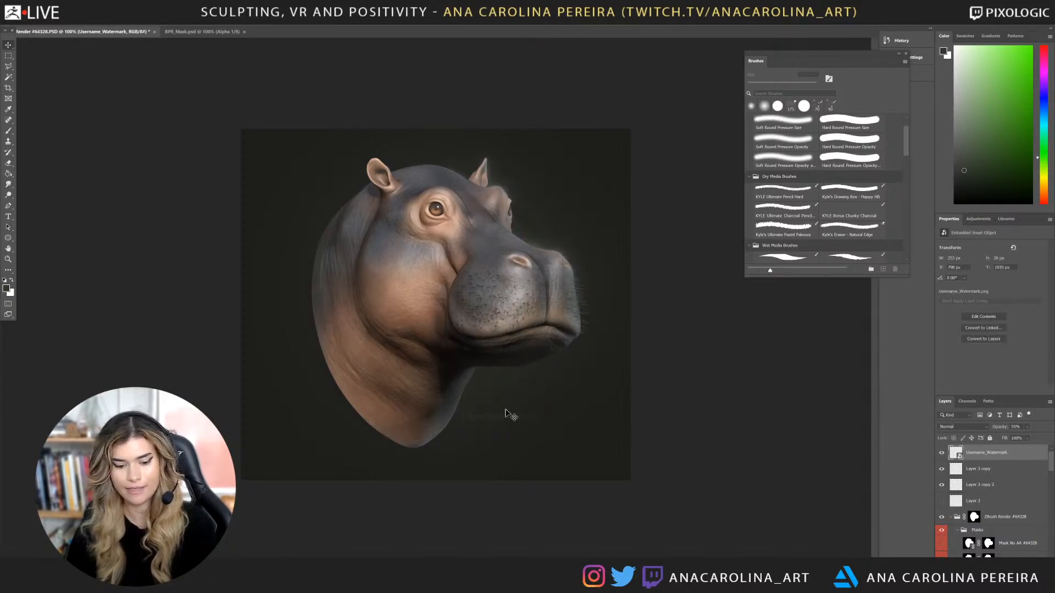
Crop the canvas slightly narrower by trimming the background along its left side.
key("x")
key("c")
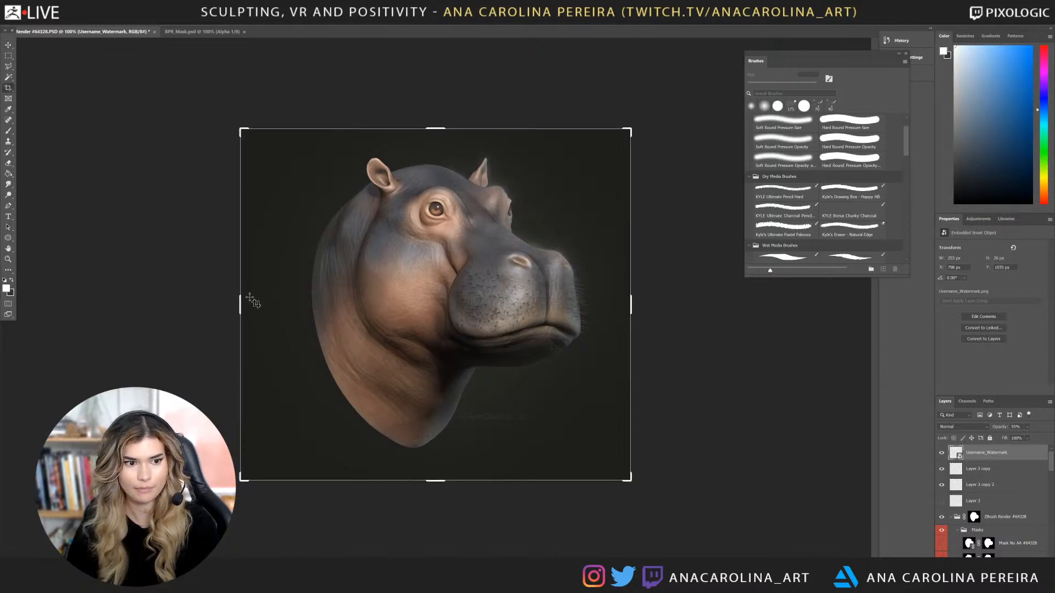
left_click_drag(240, 302, 250, 303)
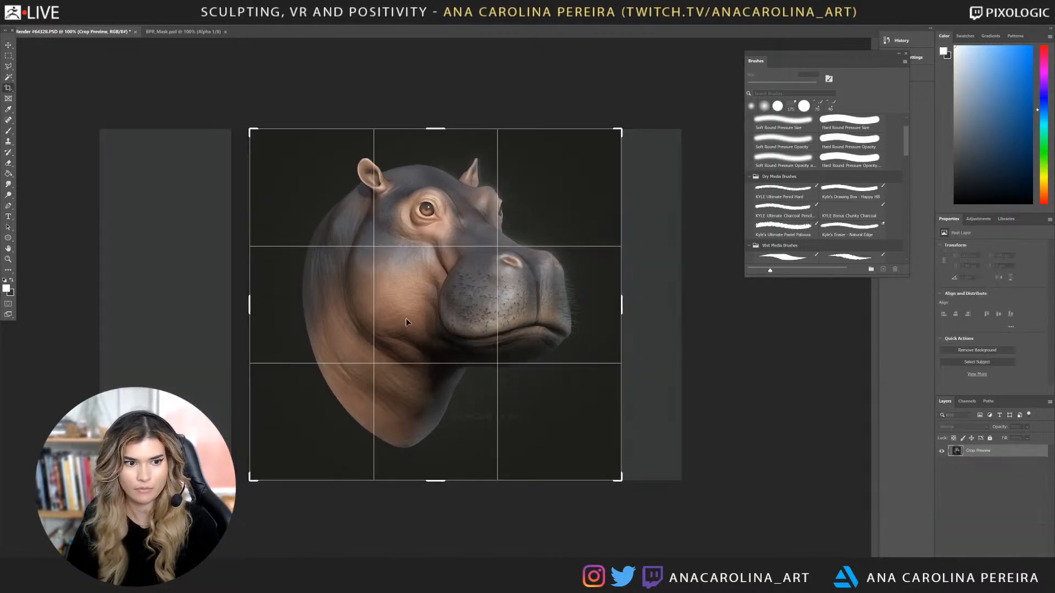
key("Return")
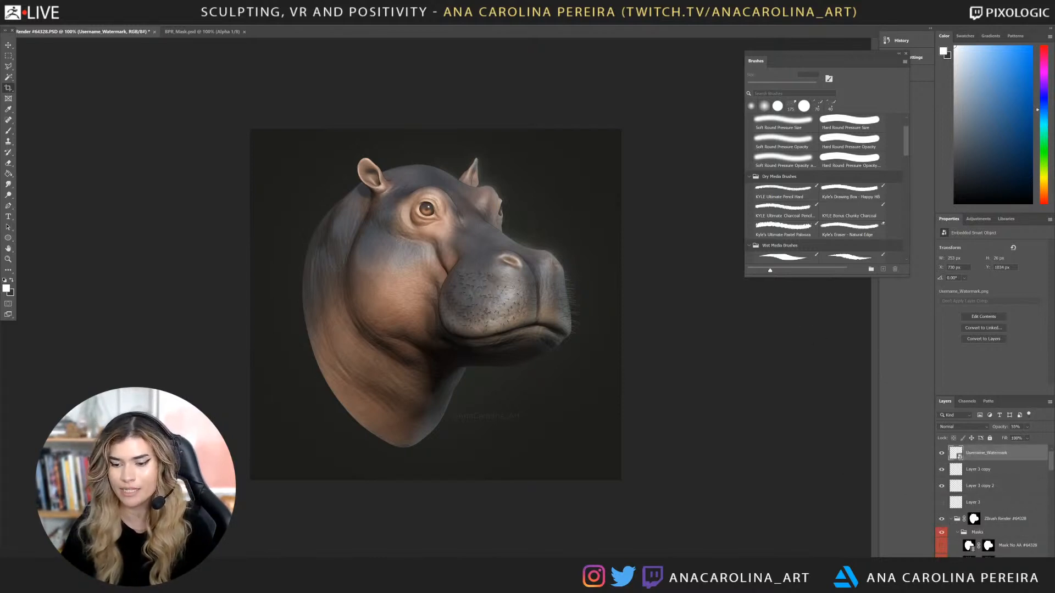
Add a Levels adjustment layer above the watermark with the black input at 7 and the white input at about 232.
left_click(996, 574)
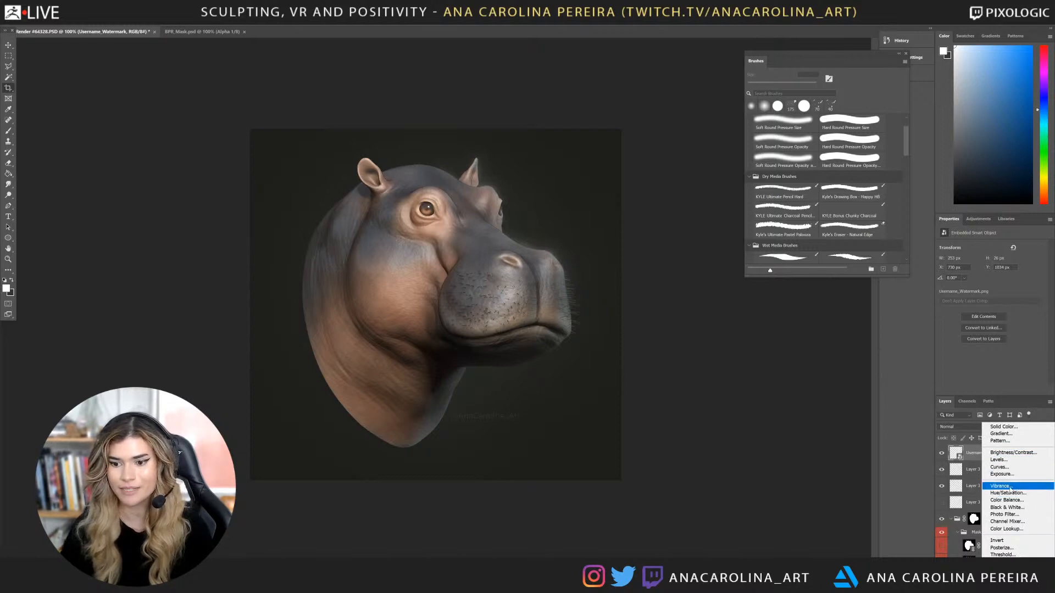
left_click(1000, 459)
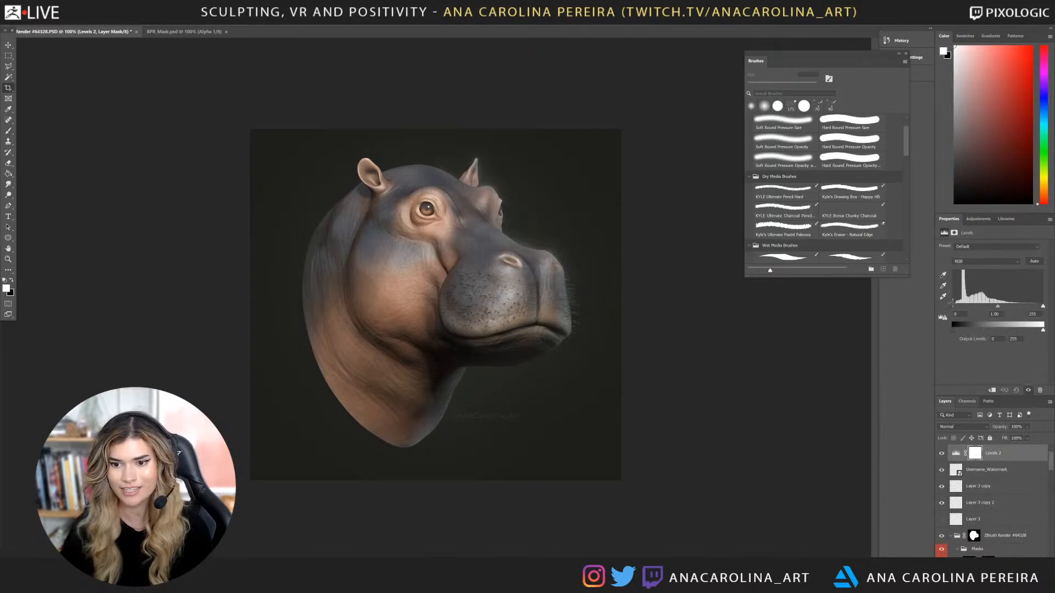
left_click_drag(954, 306, 955, 309)
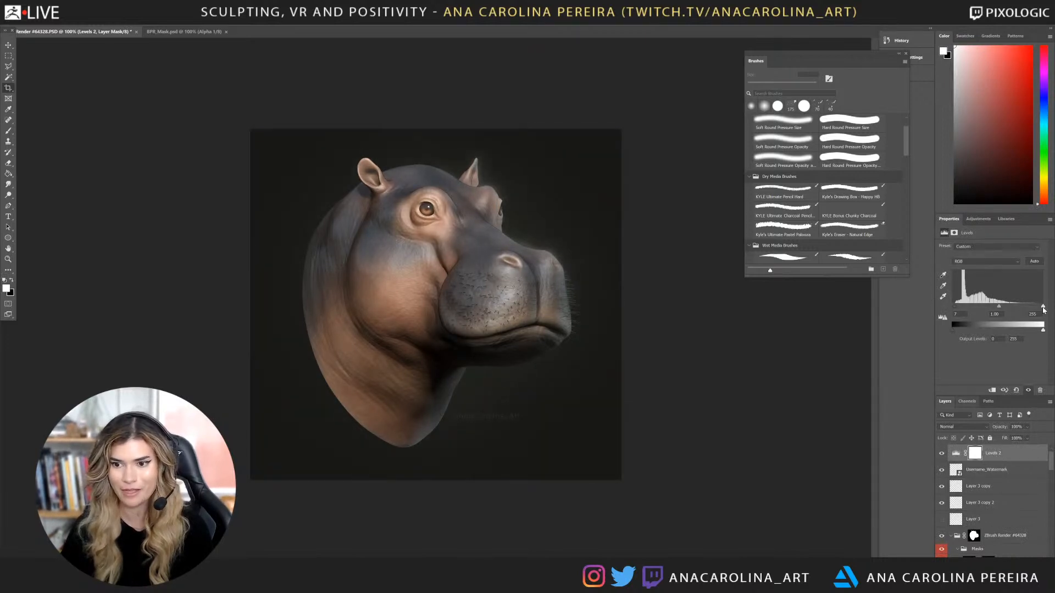
left_click_drag(1042, 307, 1035, 307)
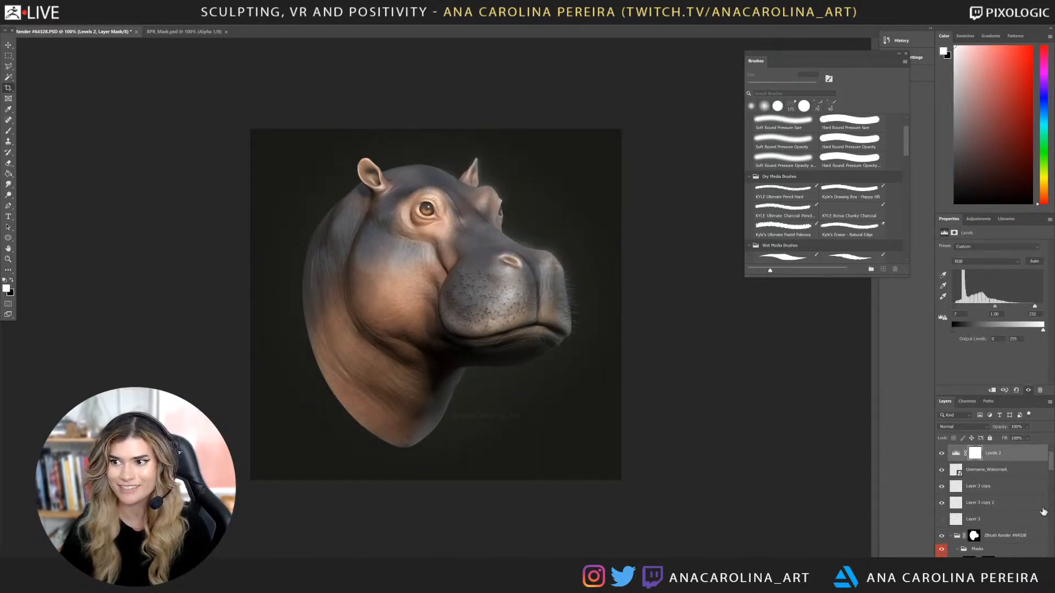